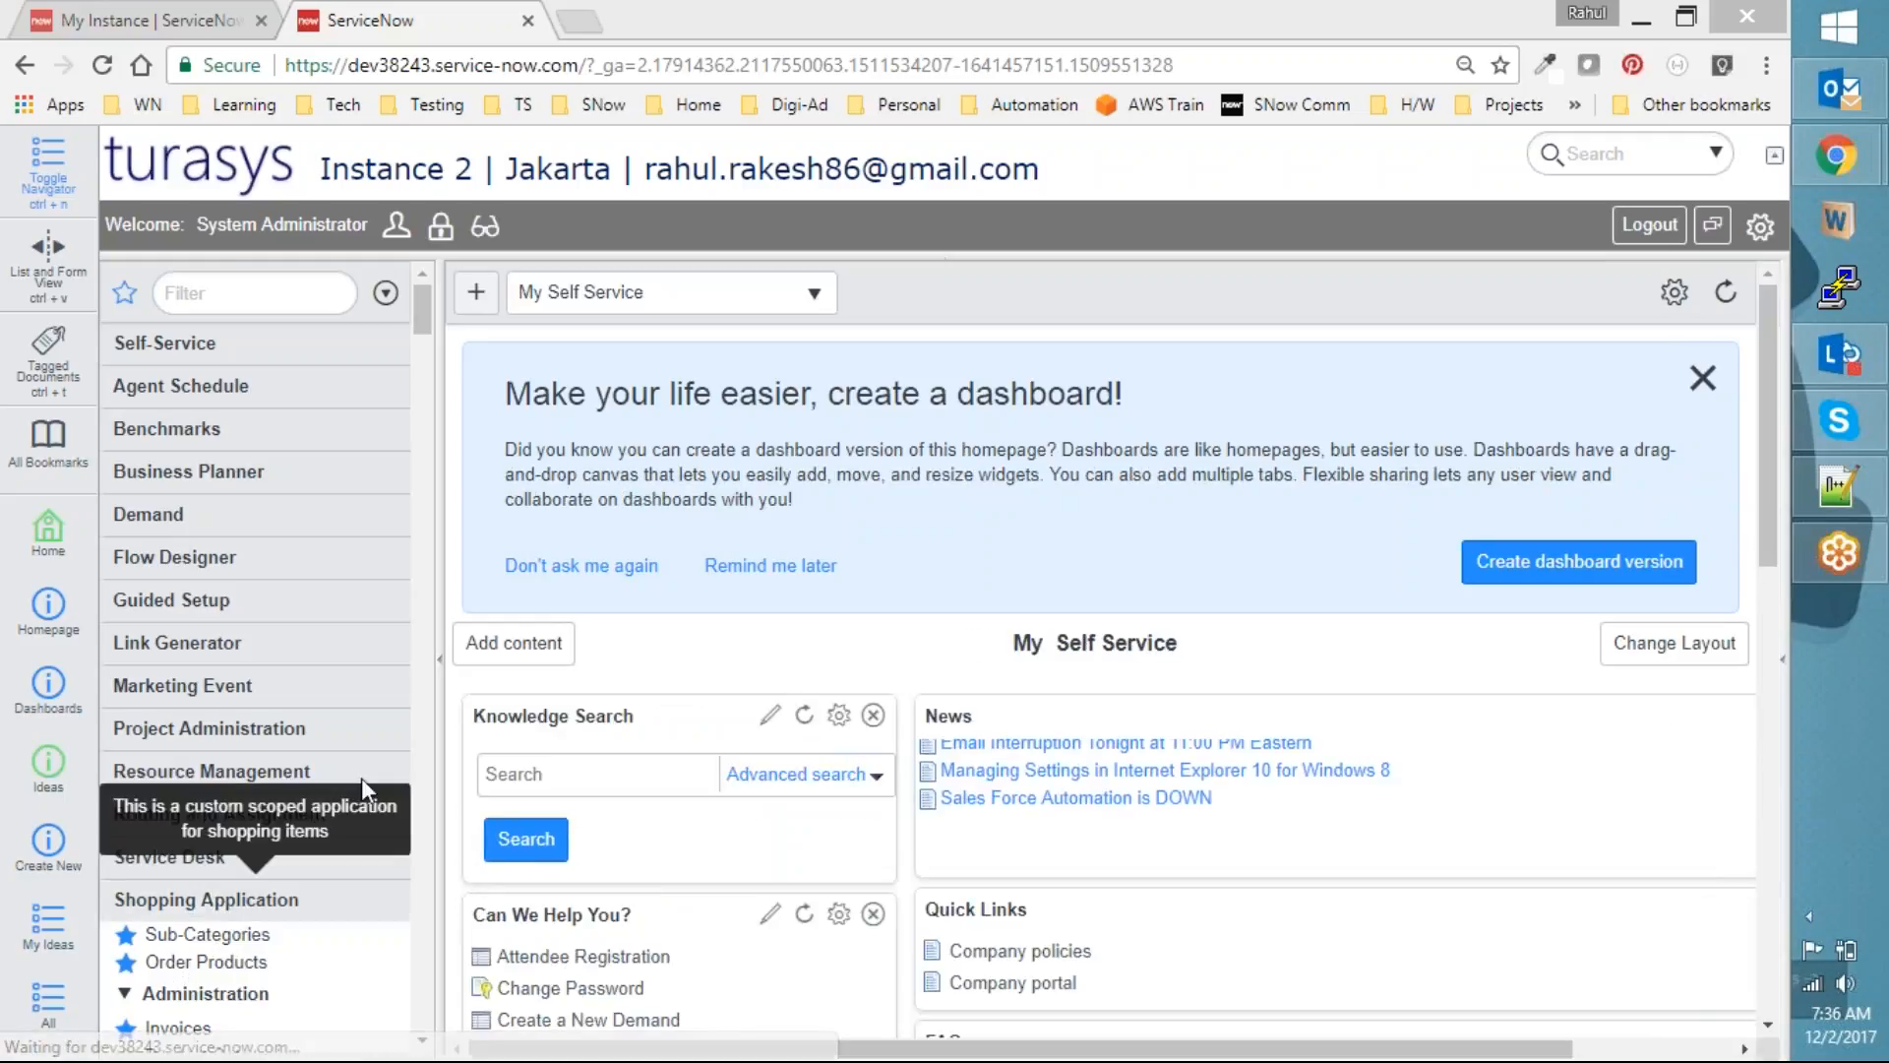
Switch to Gliffy Diagrams by launching it from Chrome's apps page in a new browser tab
drag(423, 309, 427, 103)
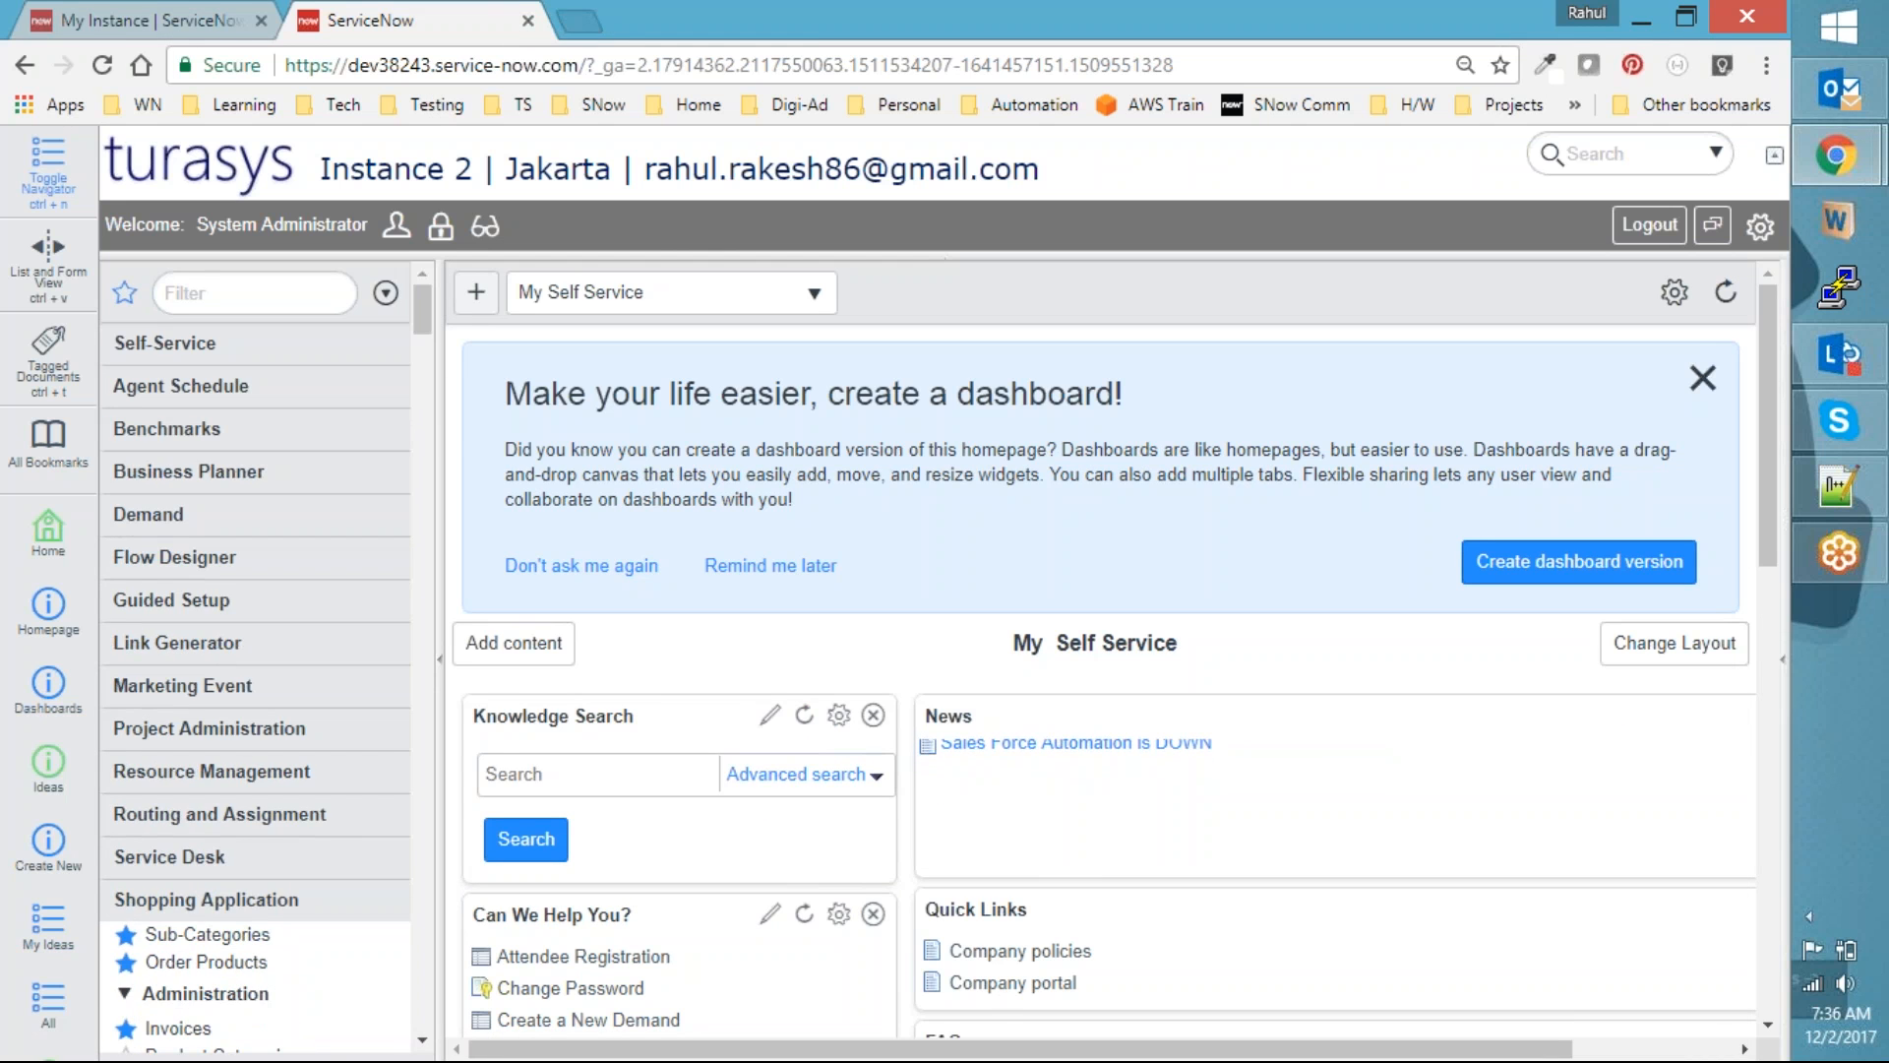
click(579, 20)
click(54, 104)
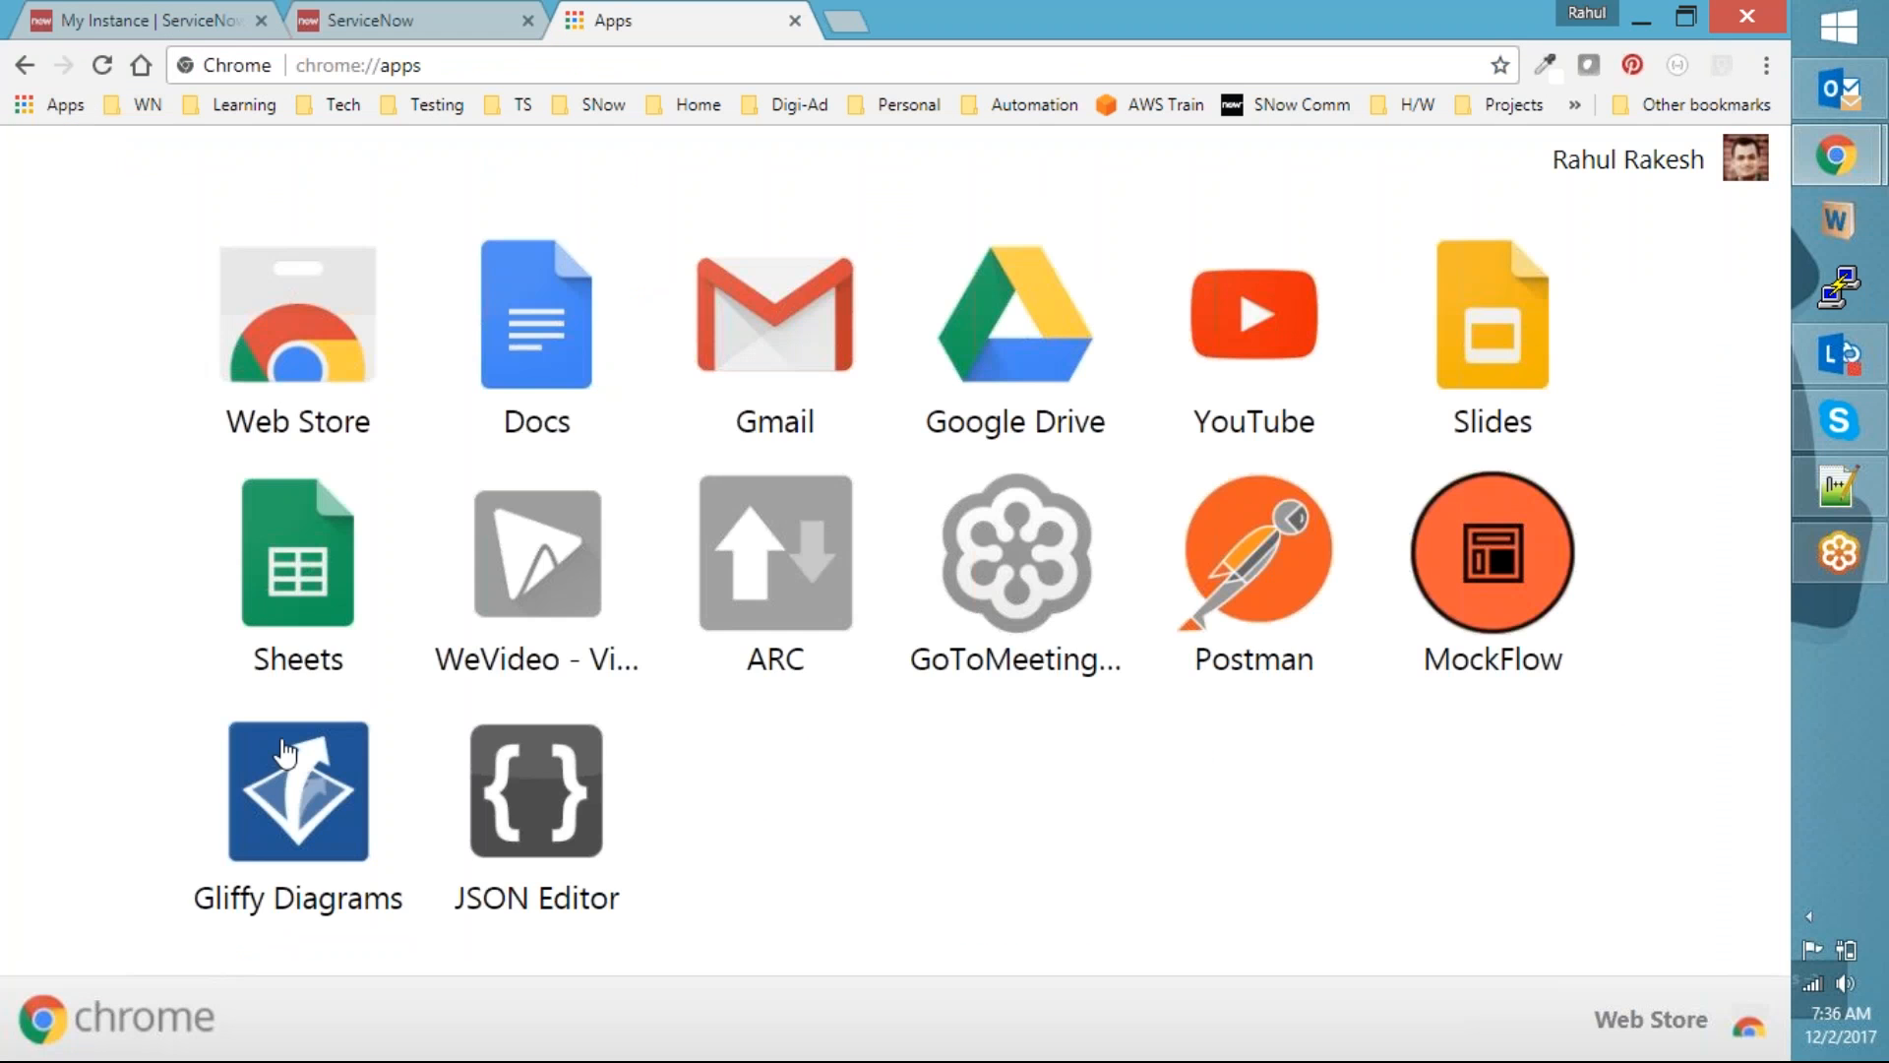
click(298, 791)
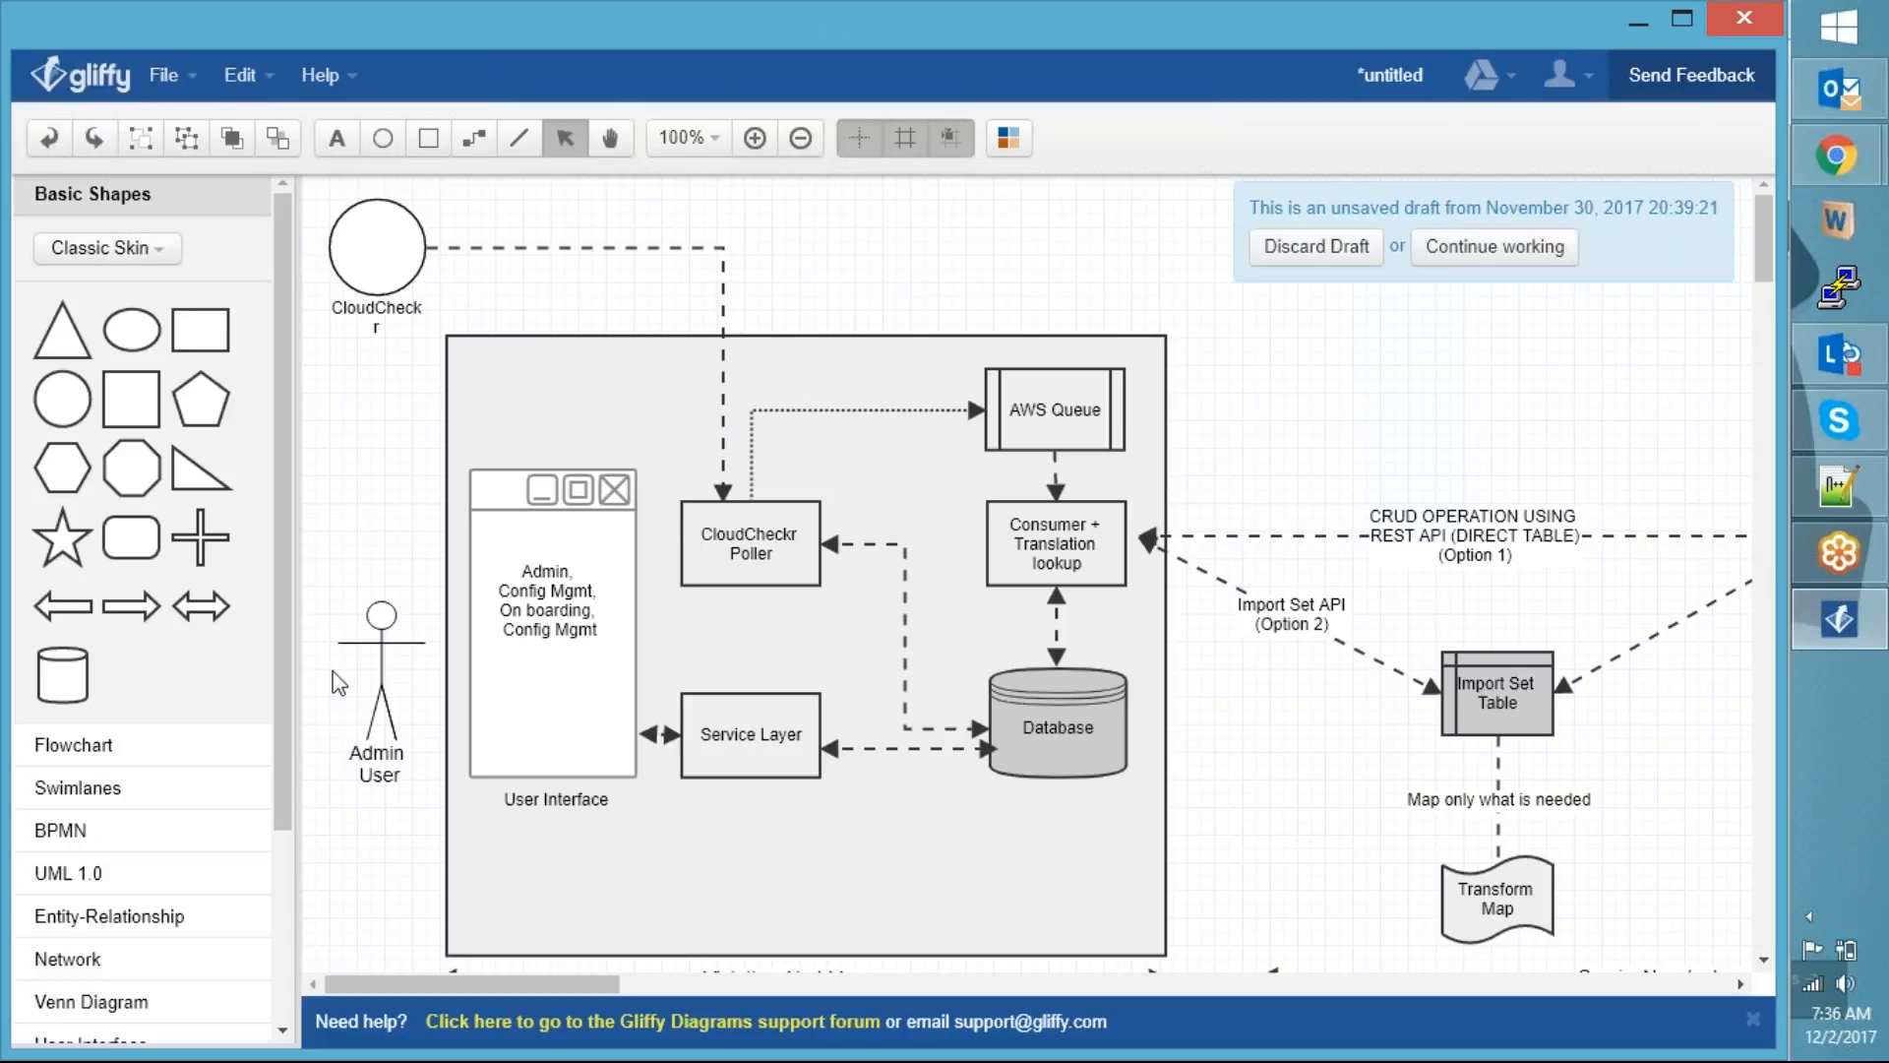
Create a new blank diagram and shift its window up so the whole canvas fits on the screen
click(165, 79)
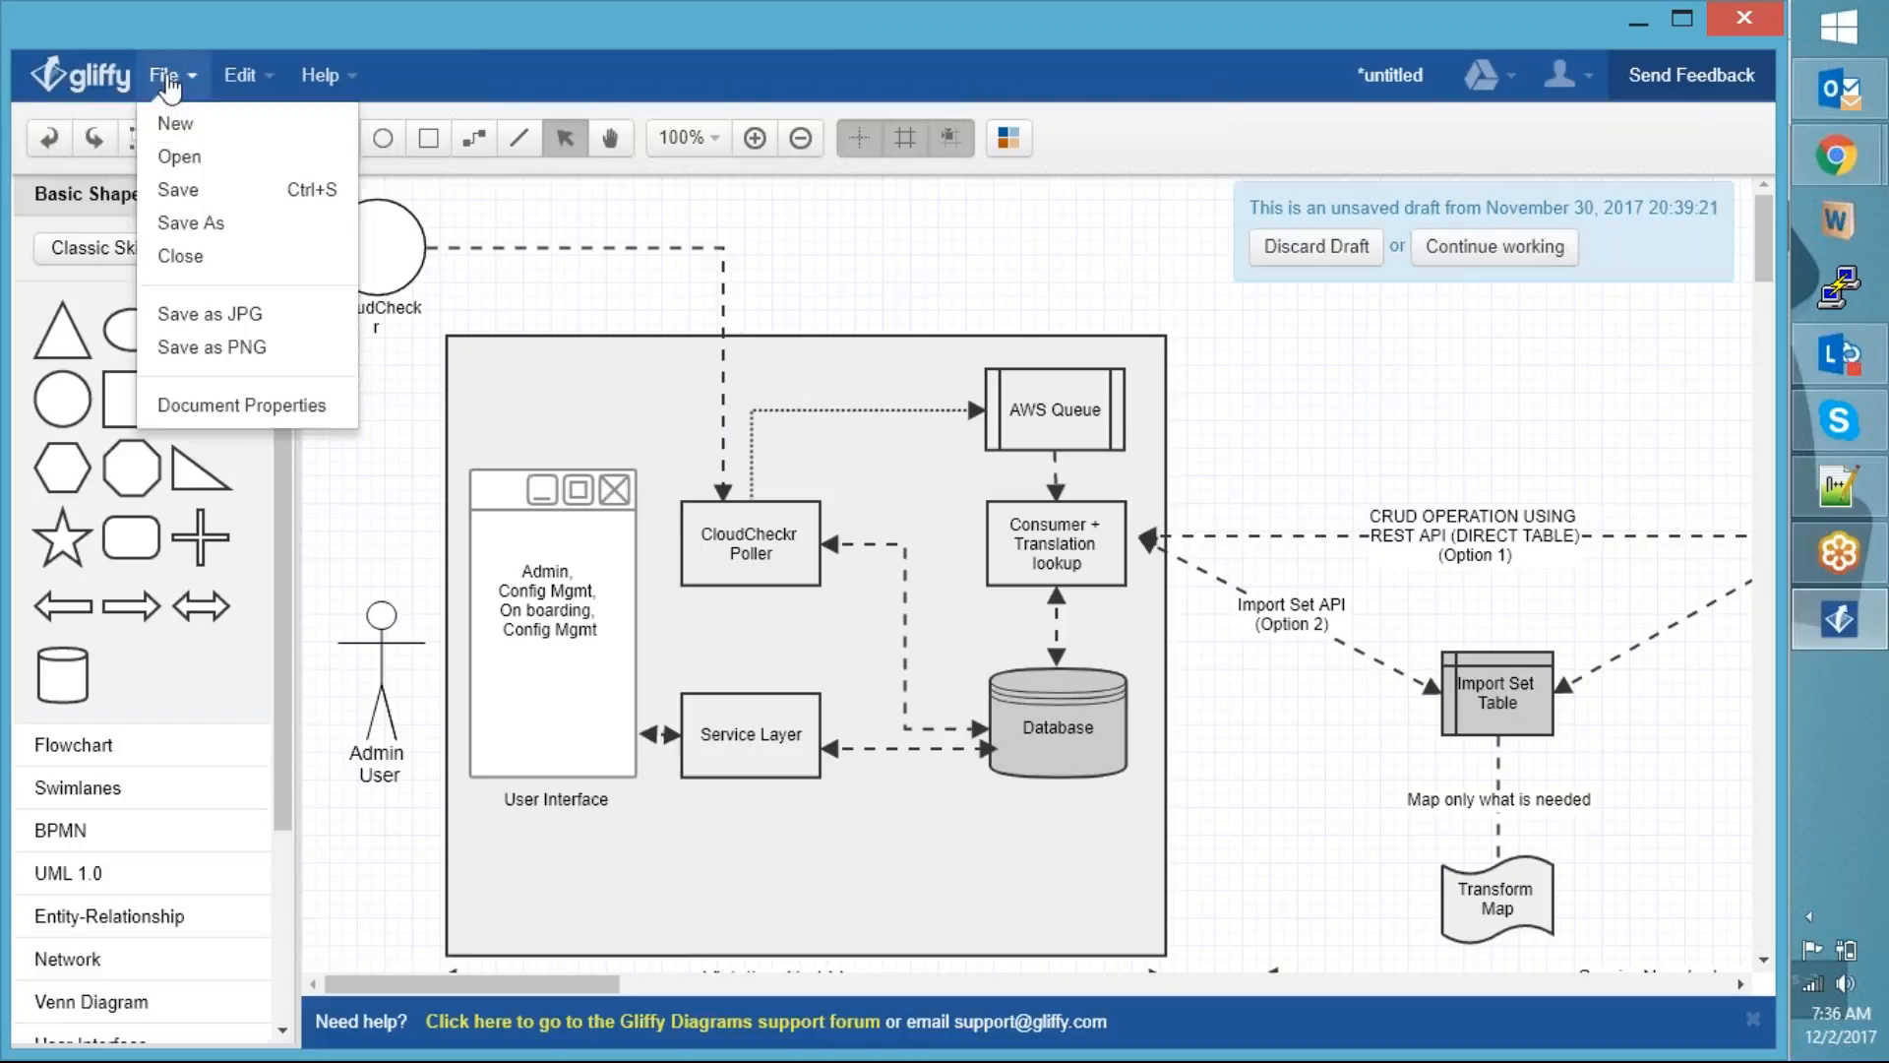
click(176, 123)
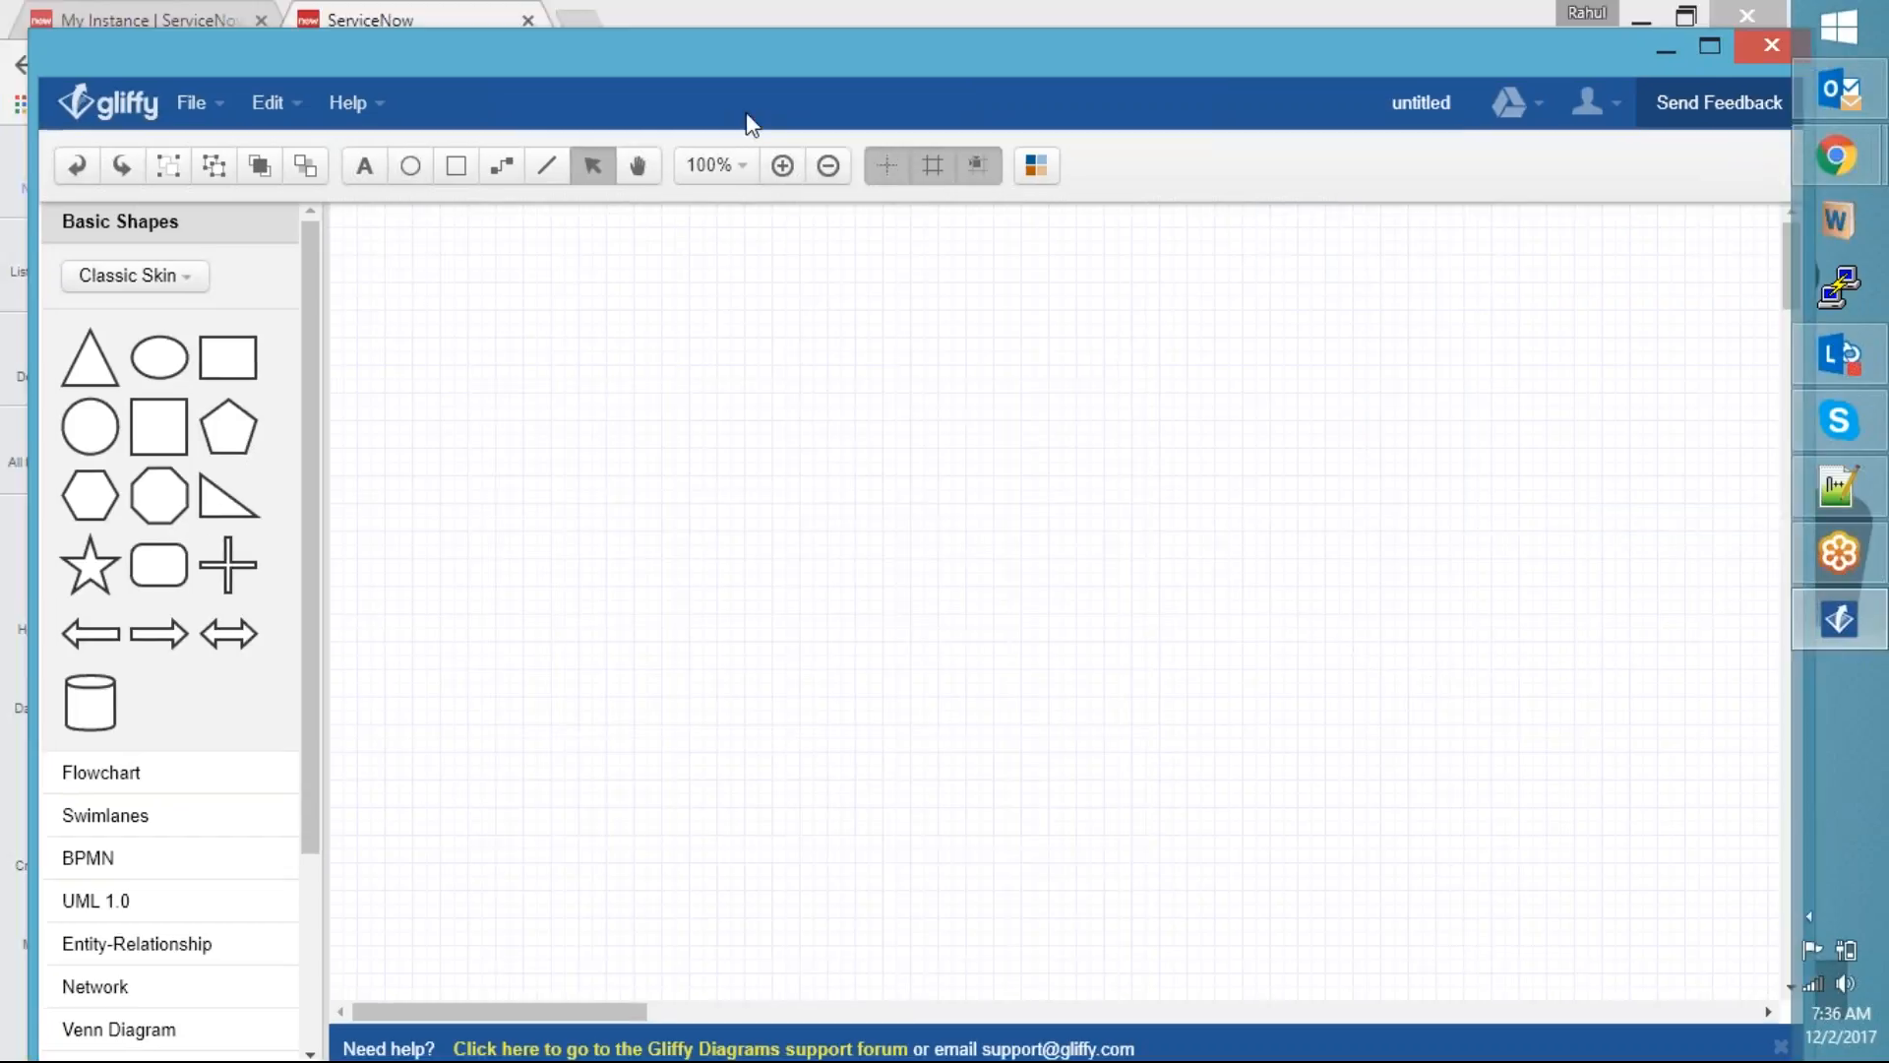
drag(828, 26, 829, 0)
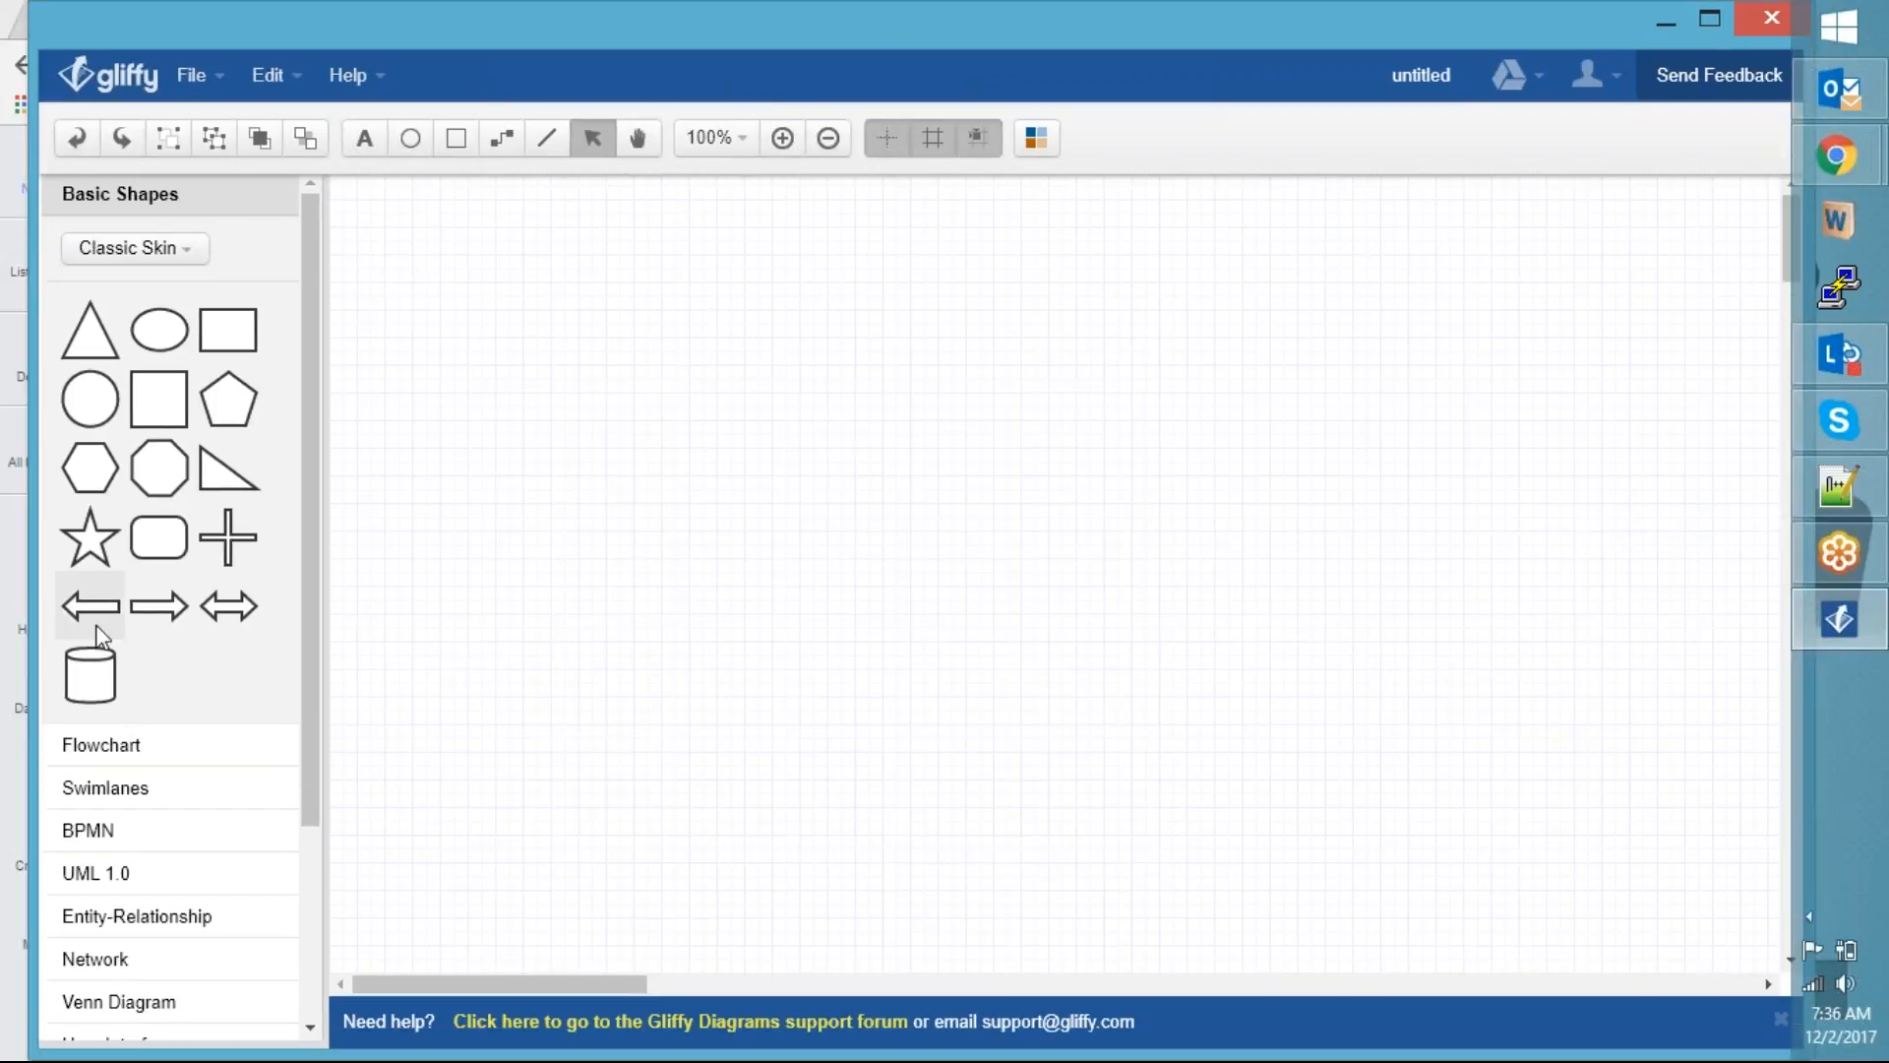
Place a flowchart document shape on the canvas and a user-interface window shape beside it, shrunk to about the same size
click(155, 745)
drag(228, 372, 478, 475)
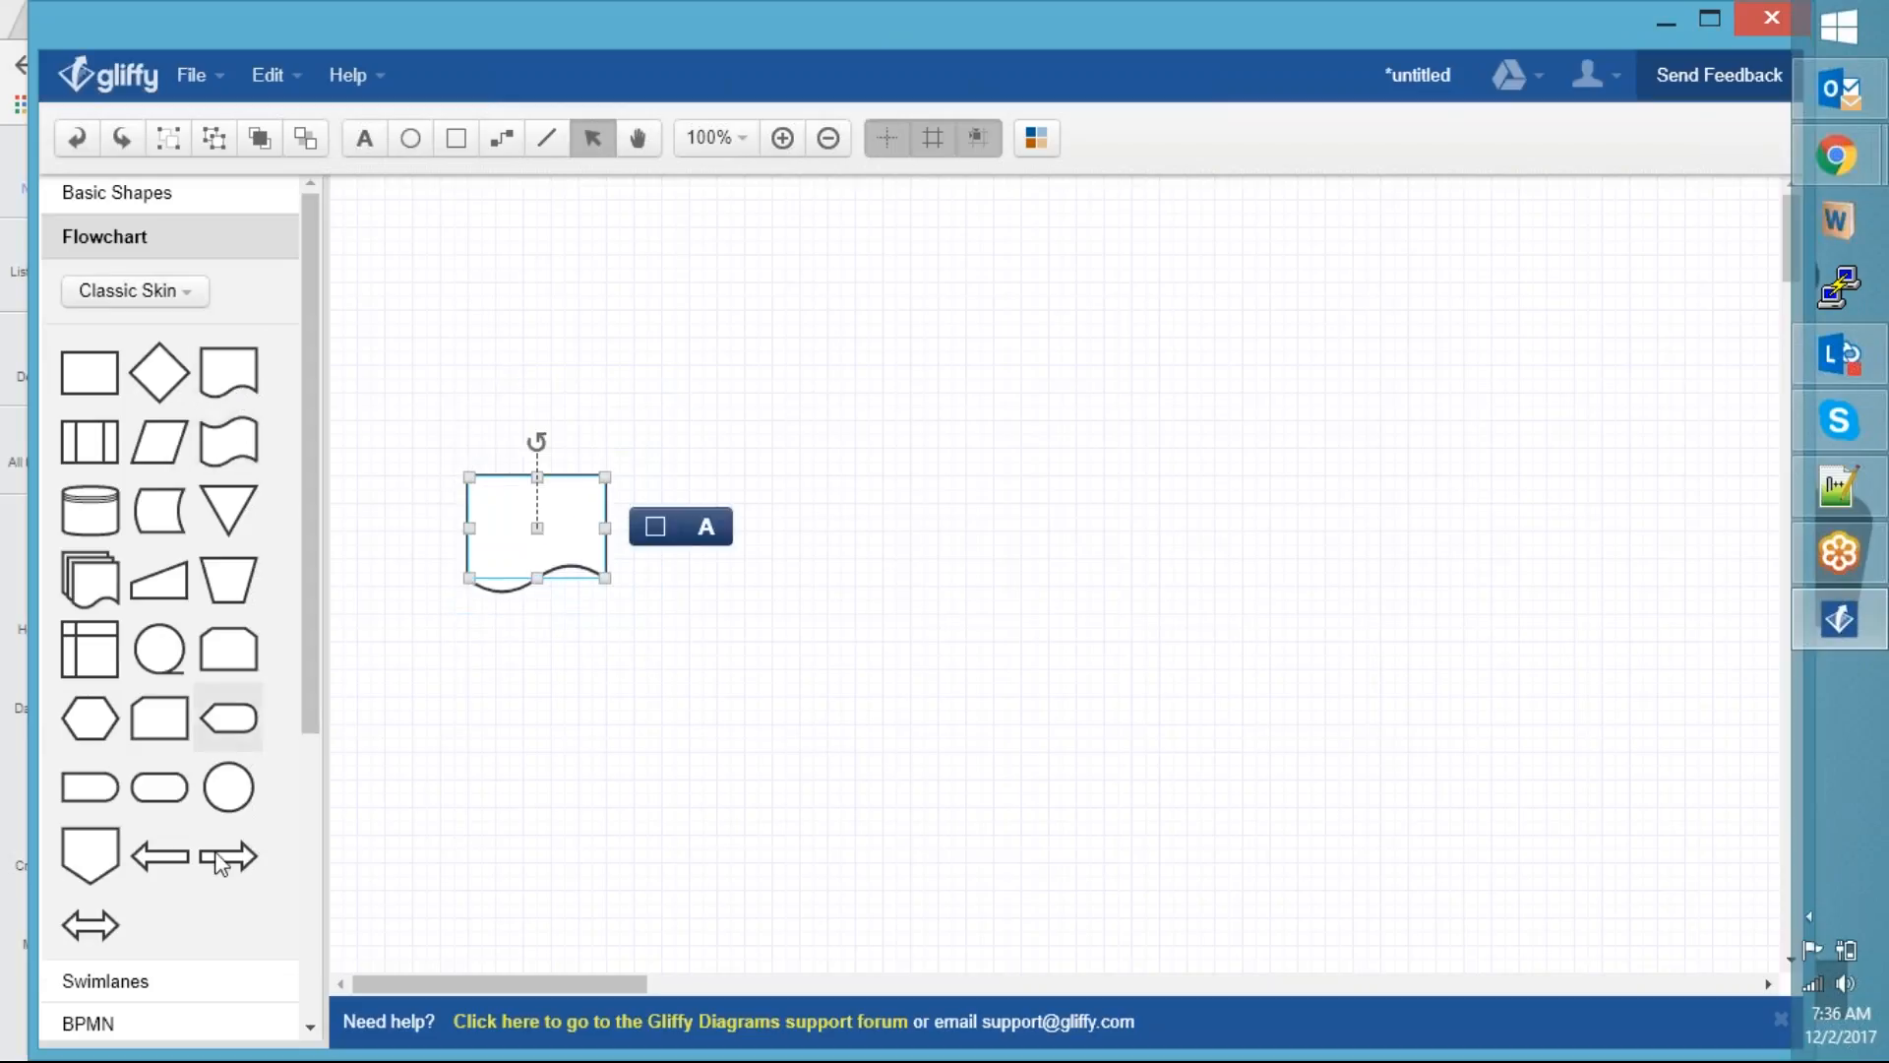
scroll(245, 751, down, 5)
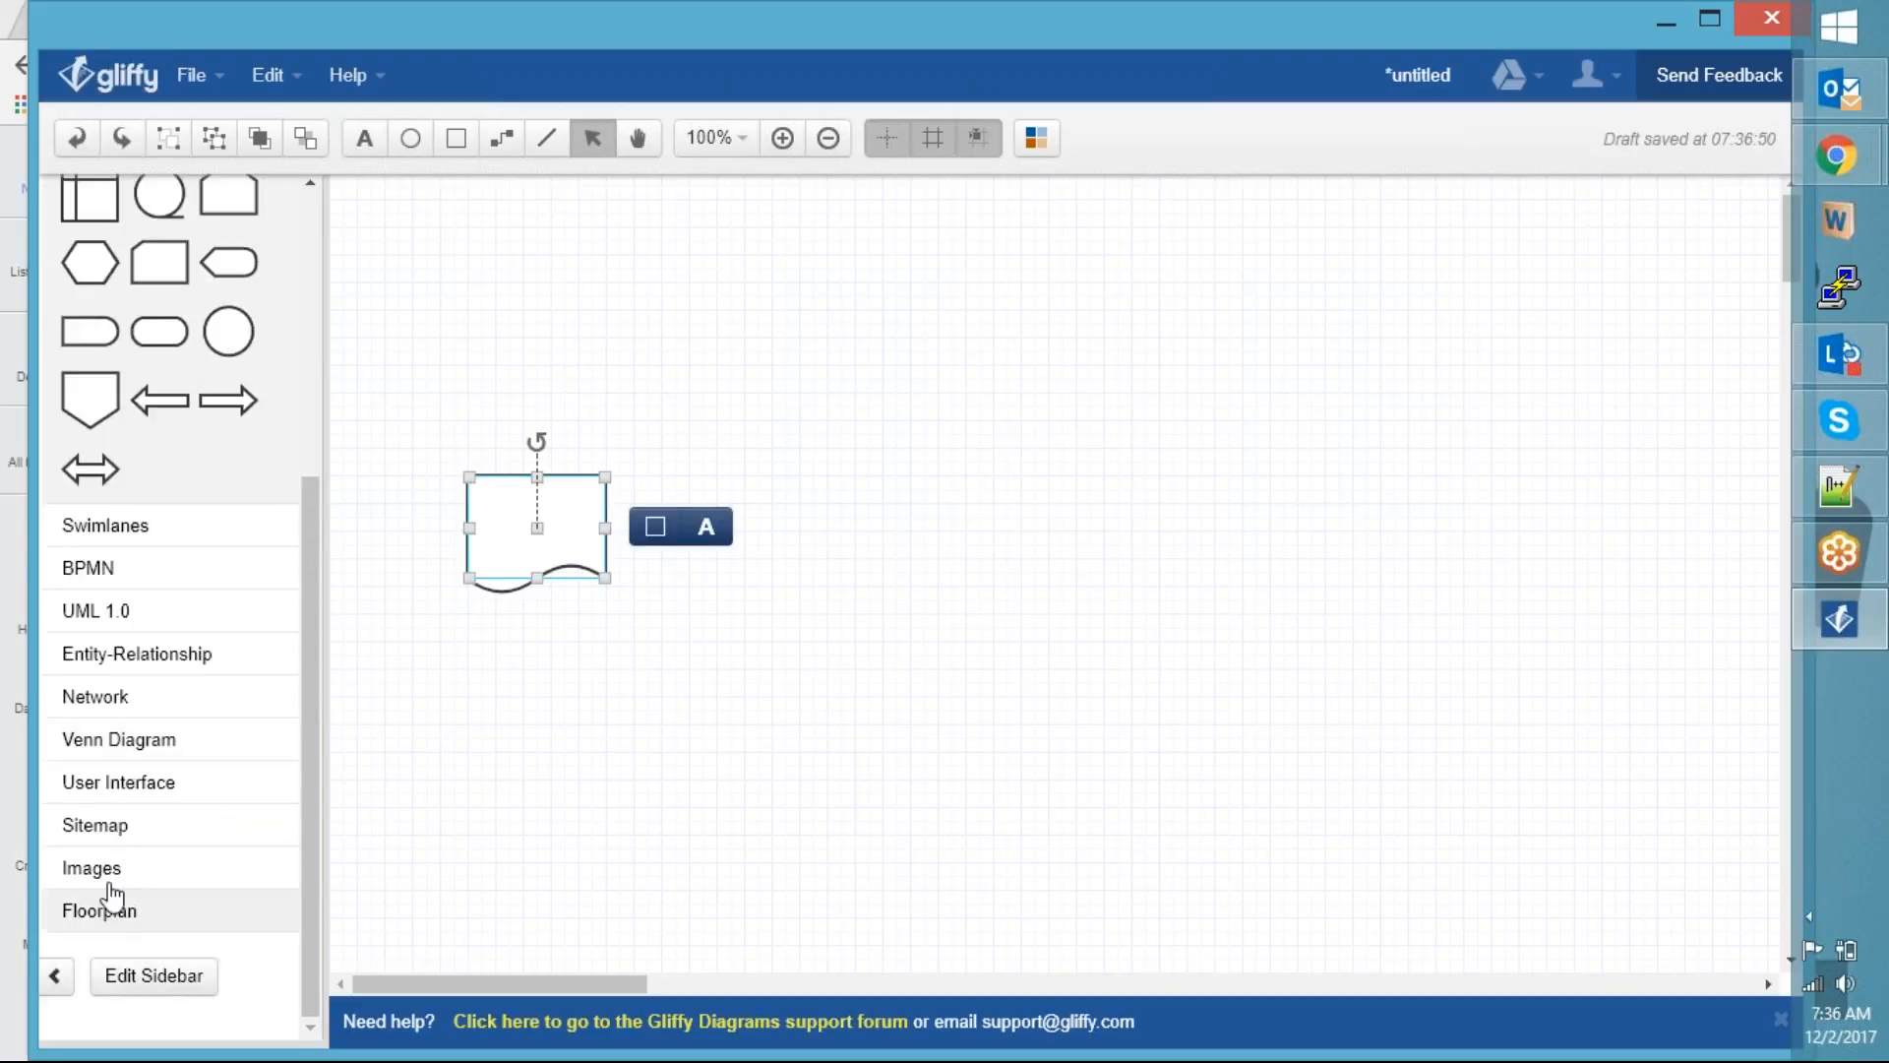
click(146, 787)
drag(89, 591, 659, 421)
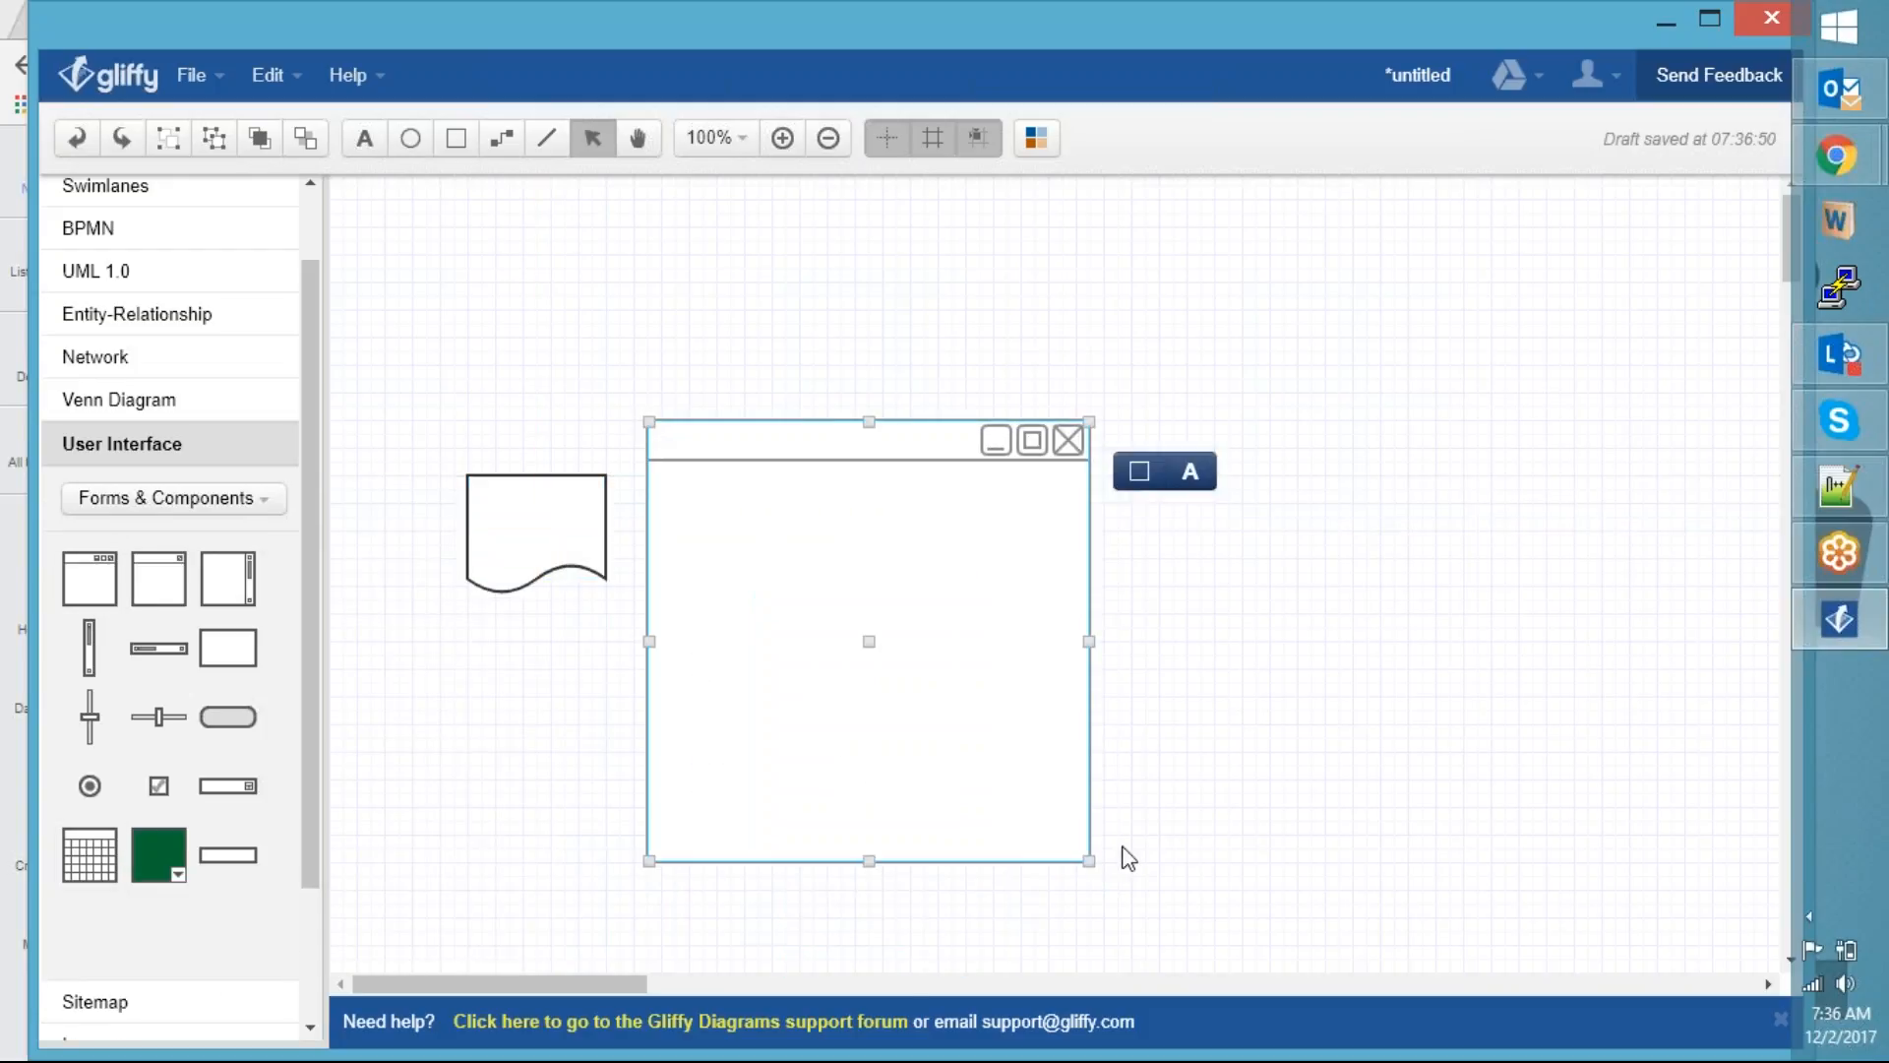
drag(1078, 856, 816, 544)
click(656, 820)
Place a user-interface checkbox to the right of the window shape and turn on its Selected property
drag(158, 785, 966, 525)
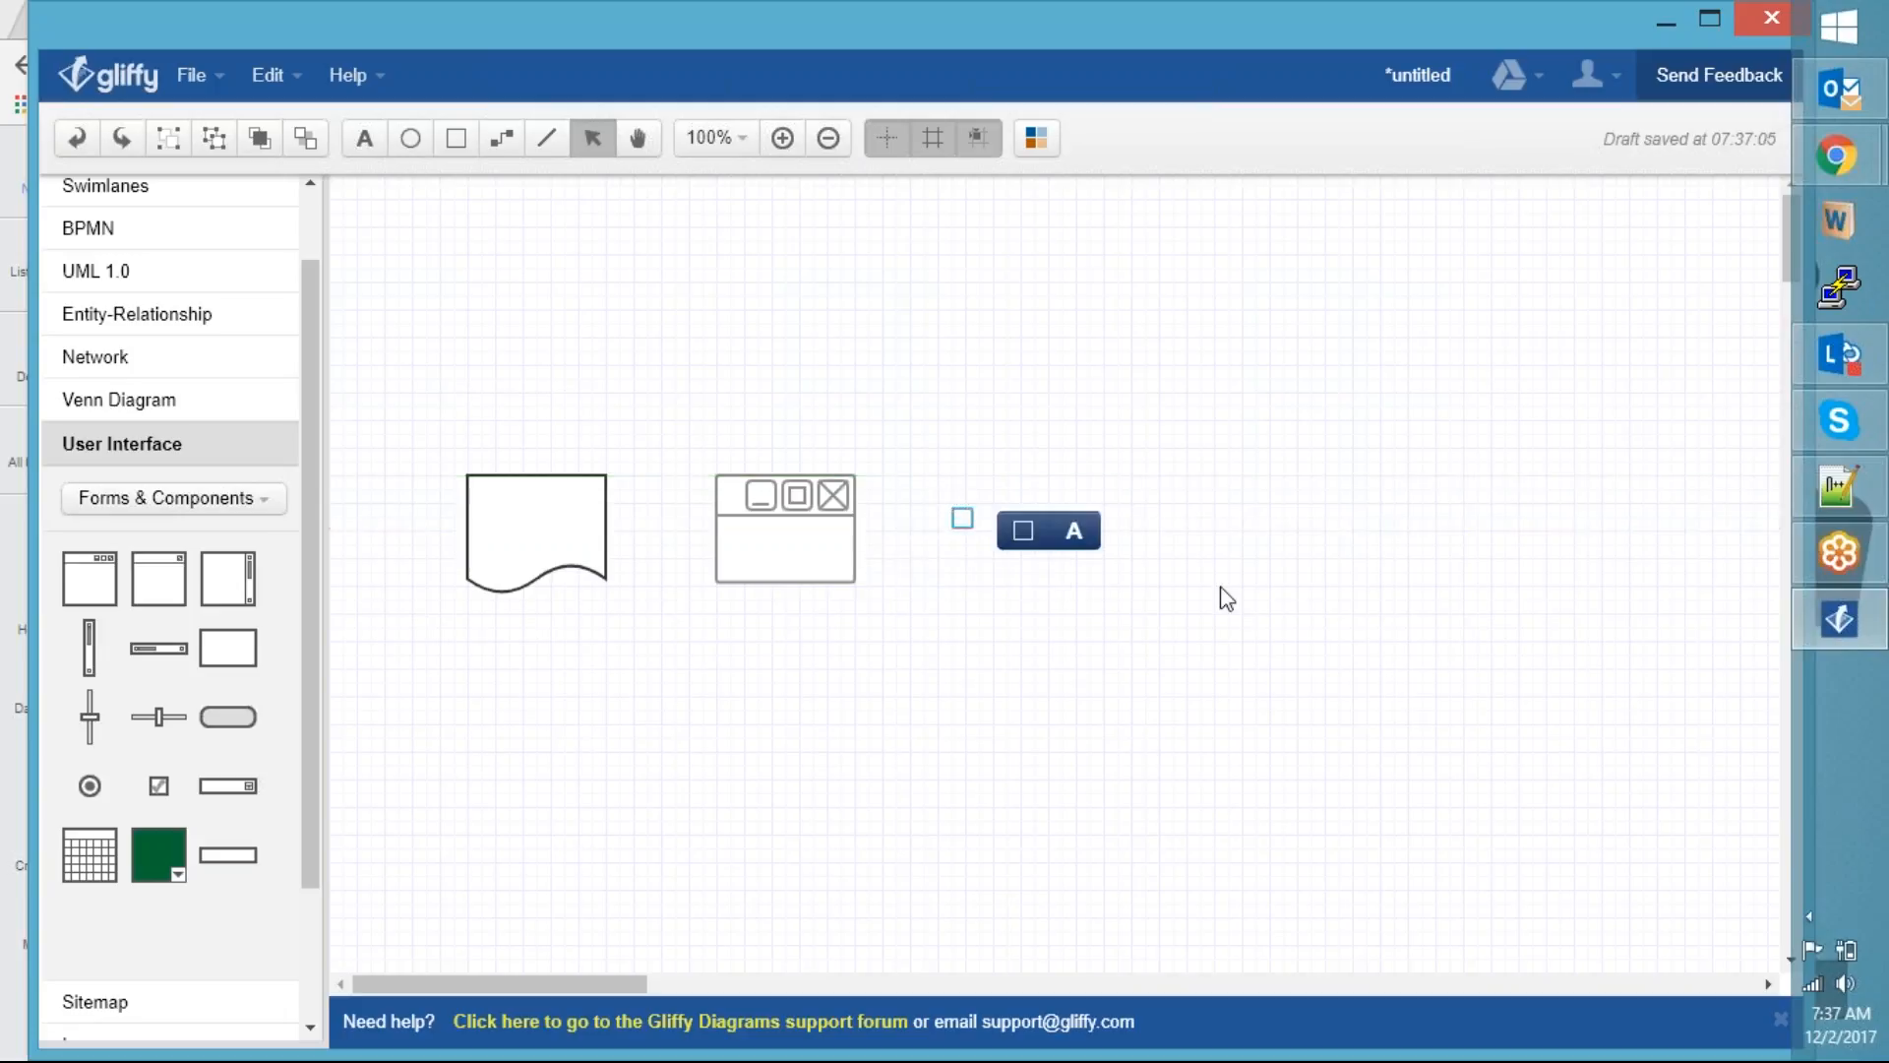
click(1027, 536)
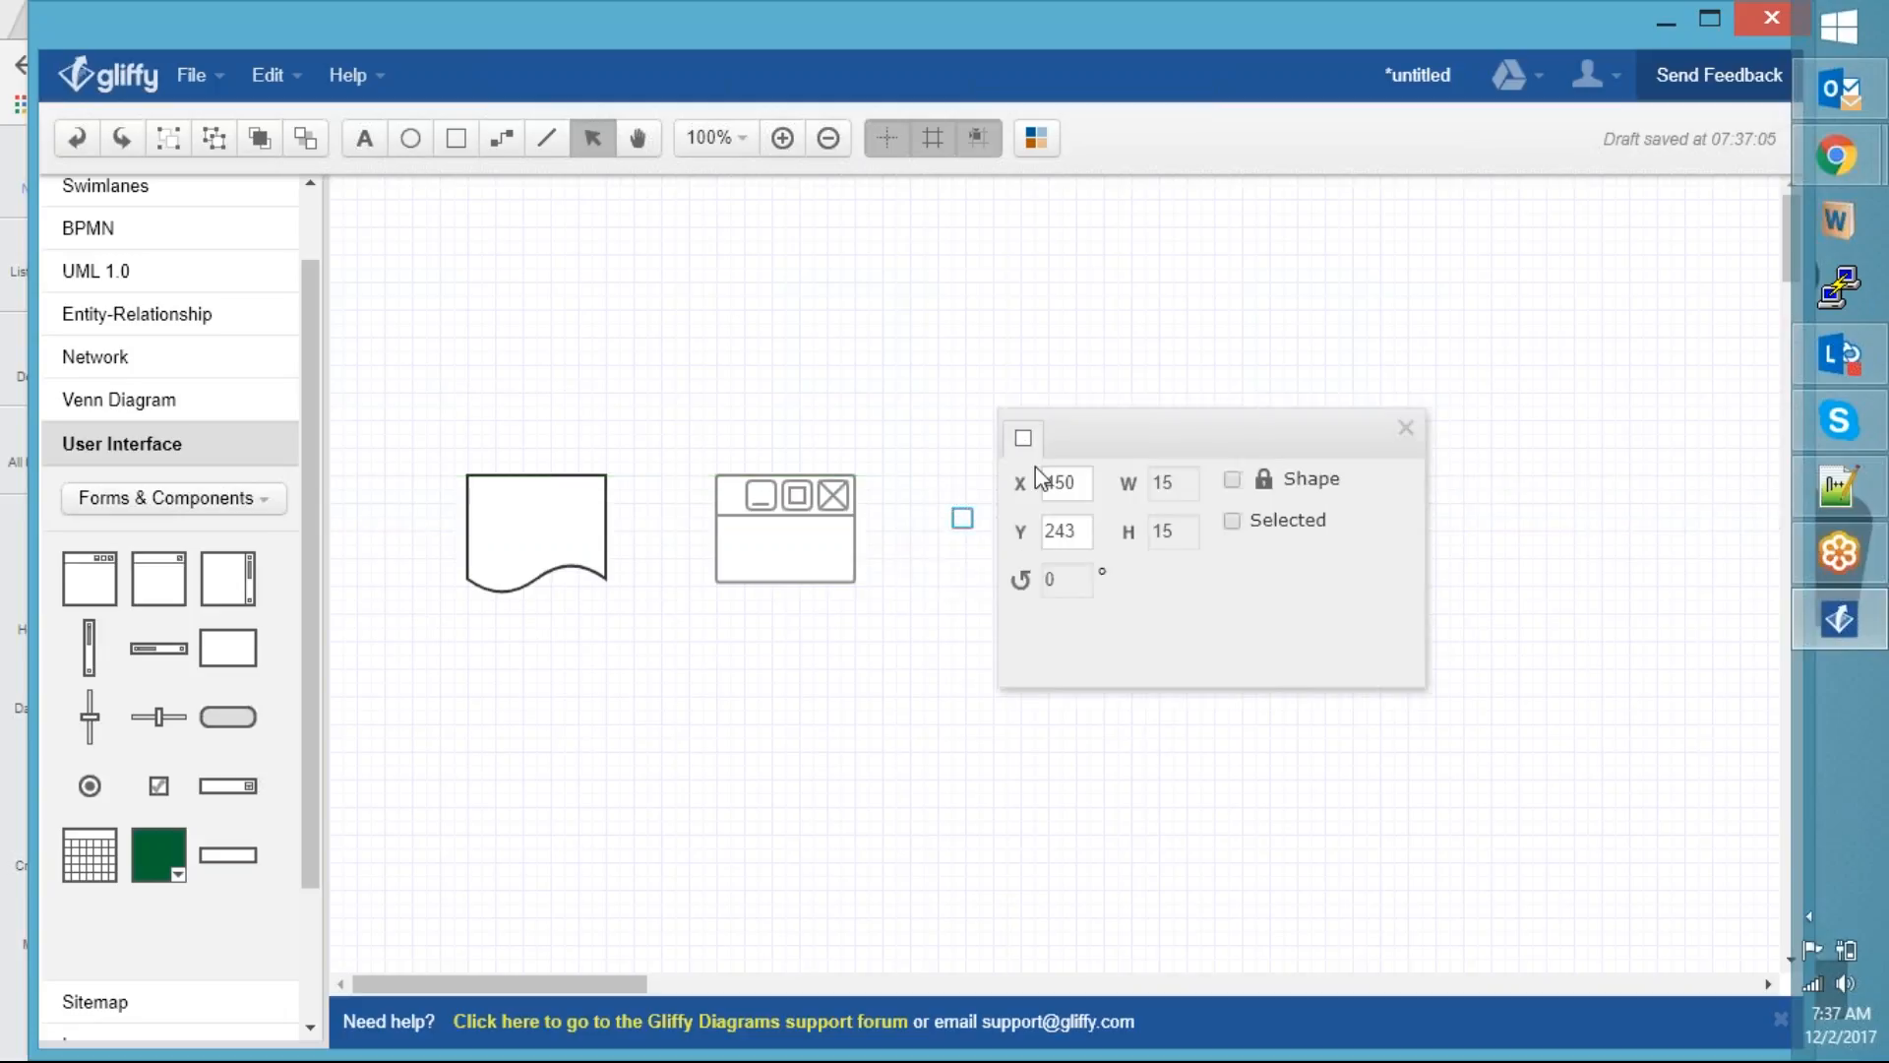
click(928, 679)
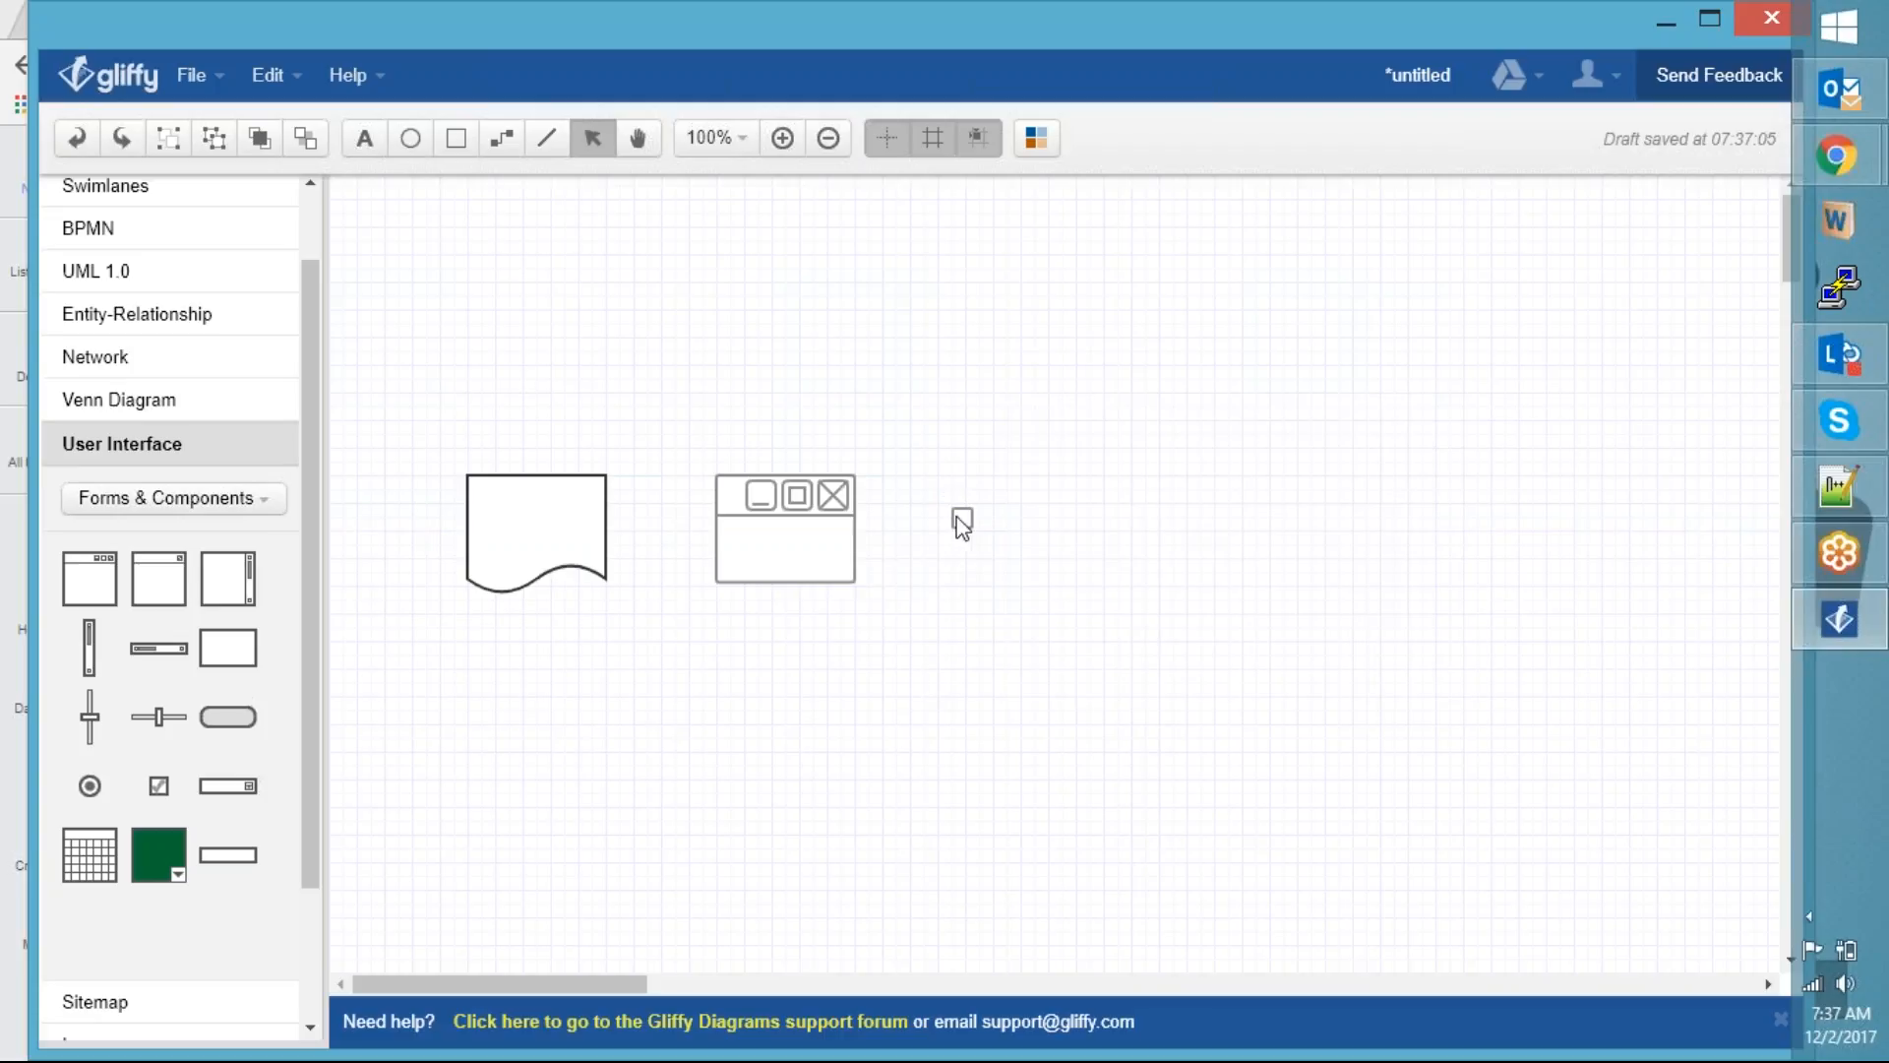
double_click(962, 520)
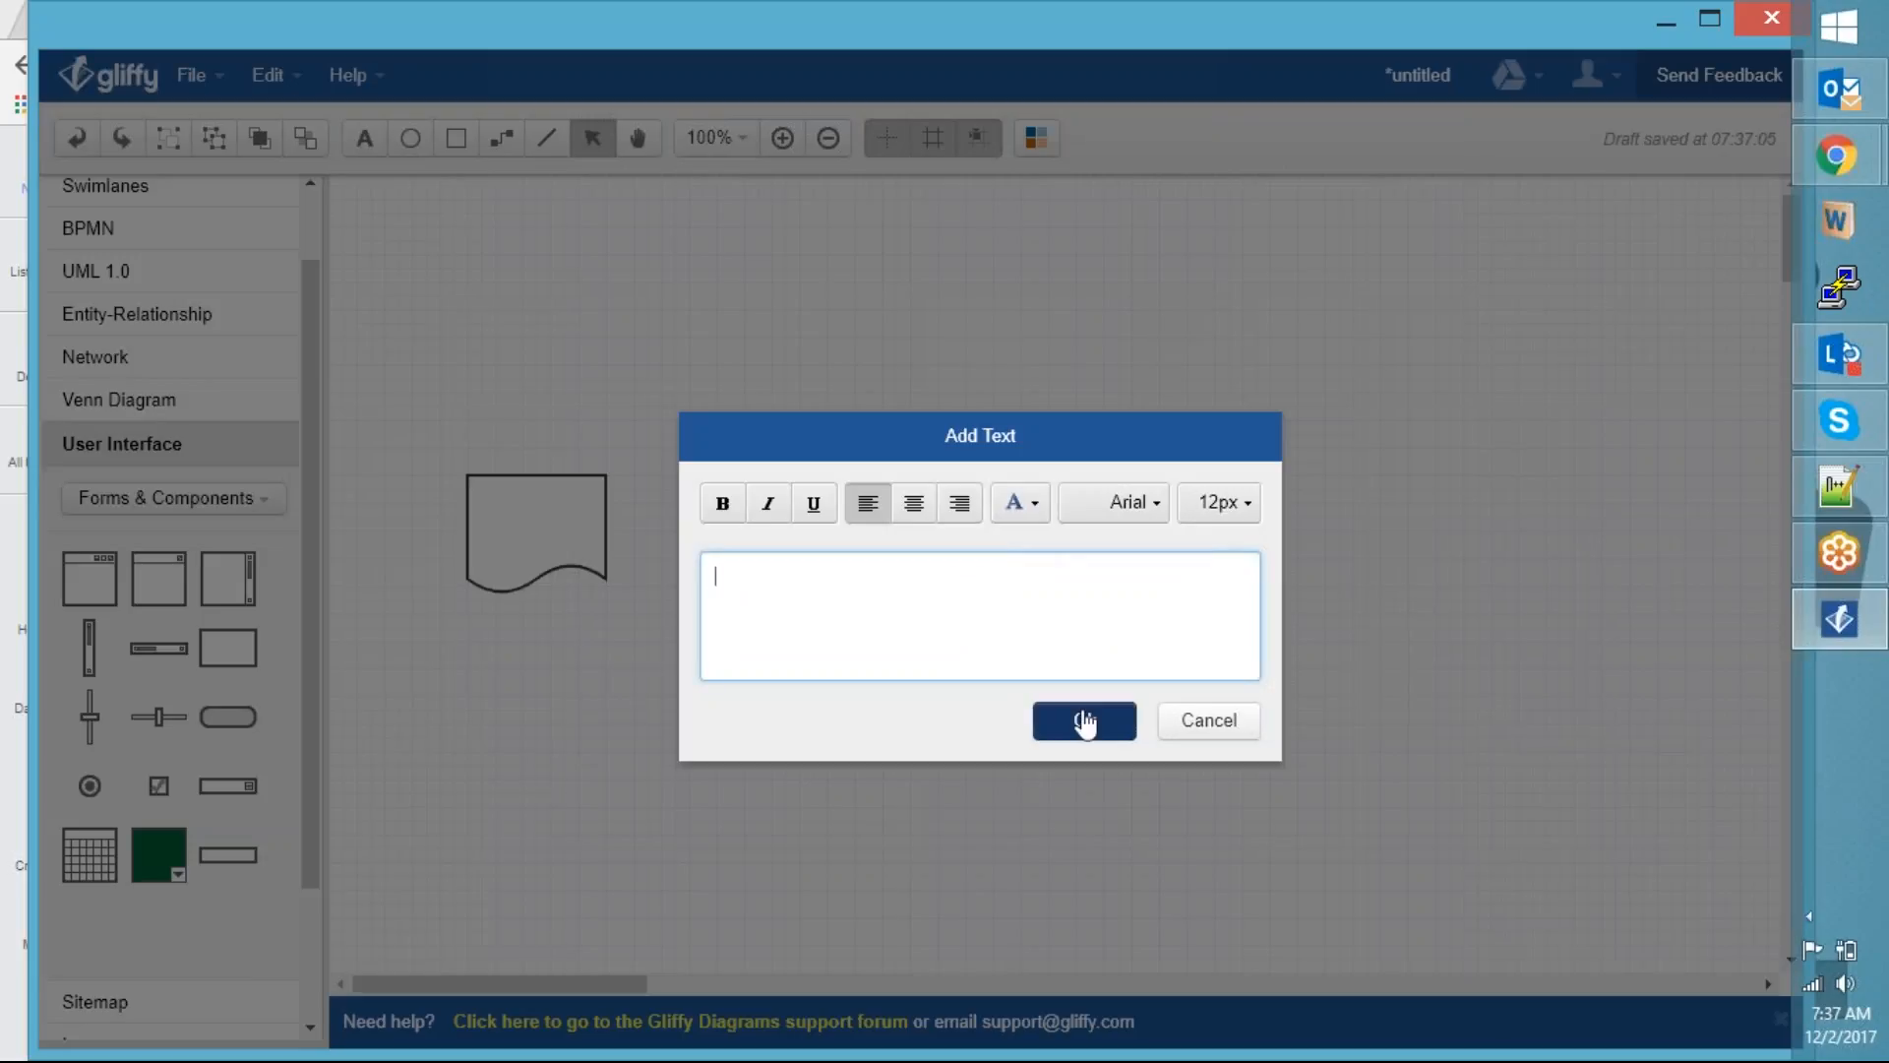
click(1208, 721)
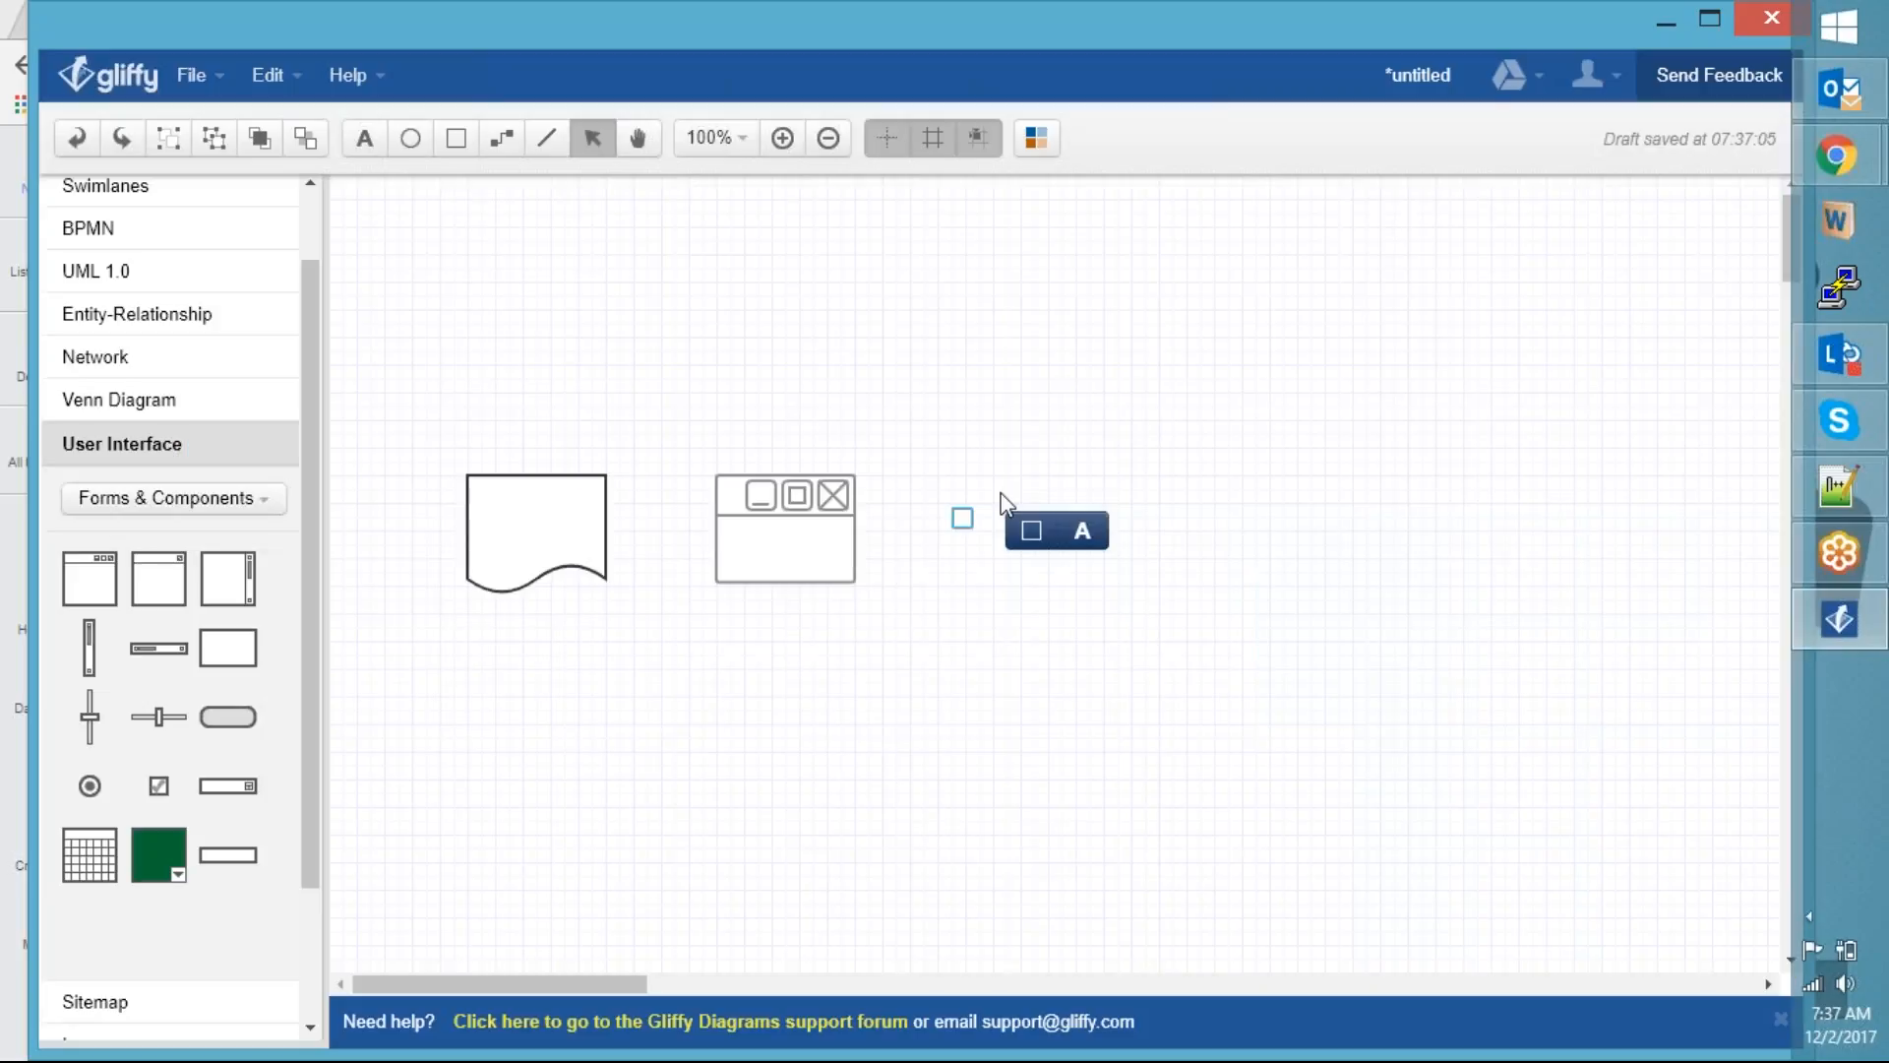
click(1031, 530)
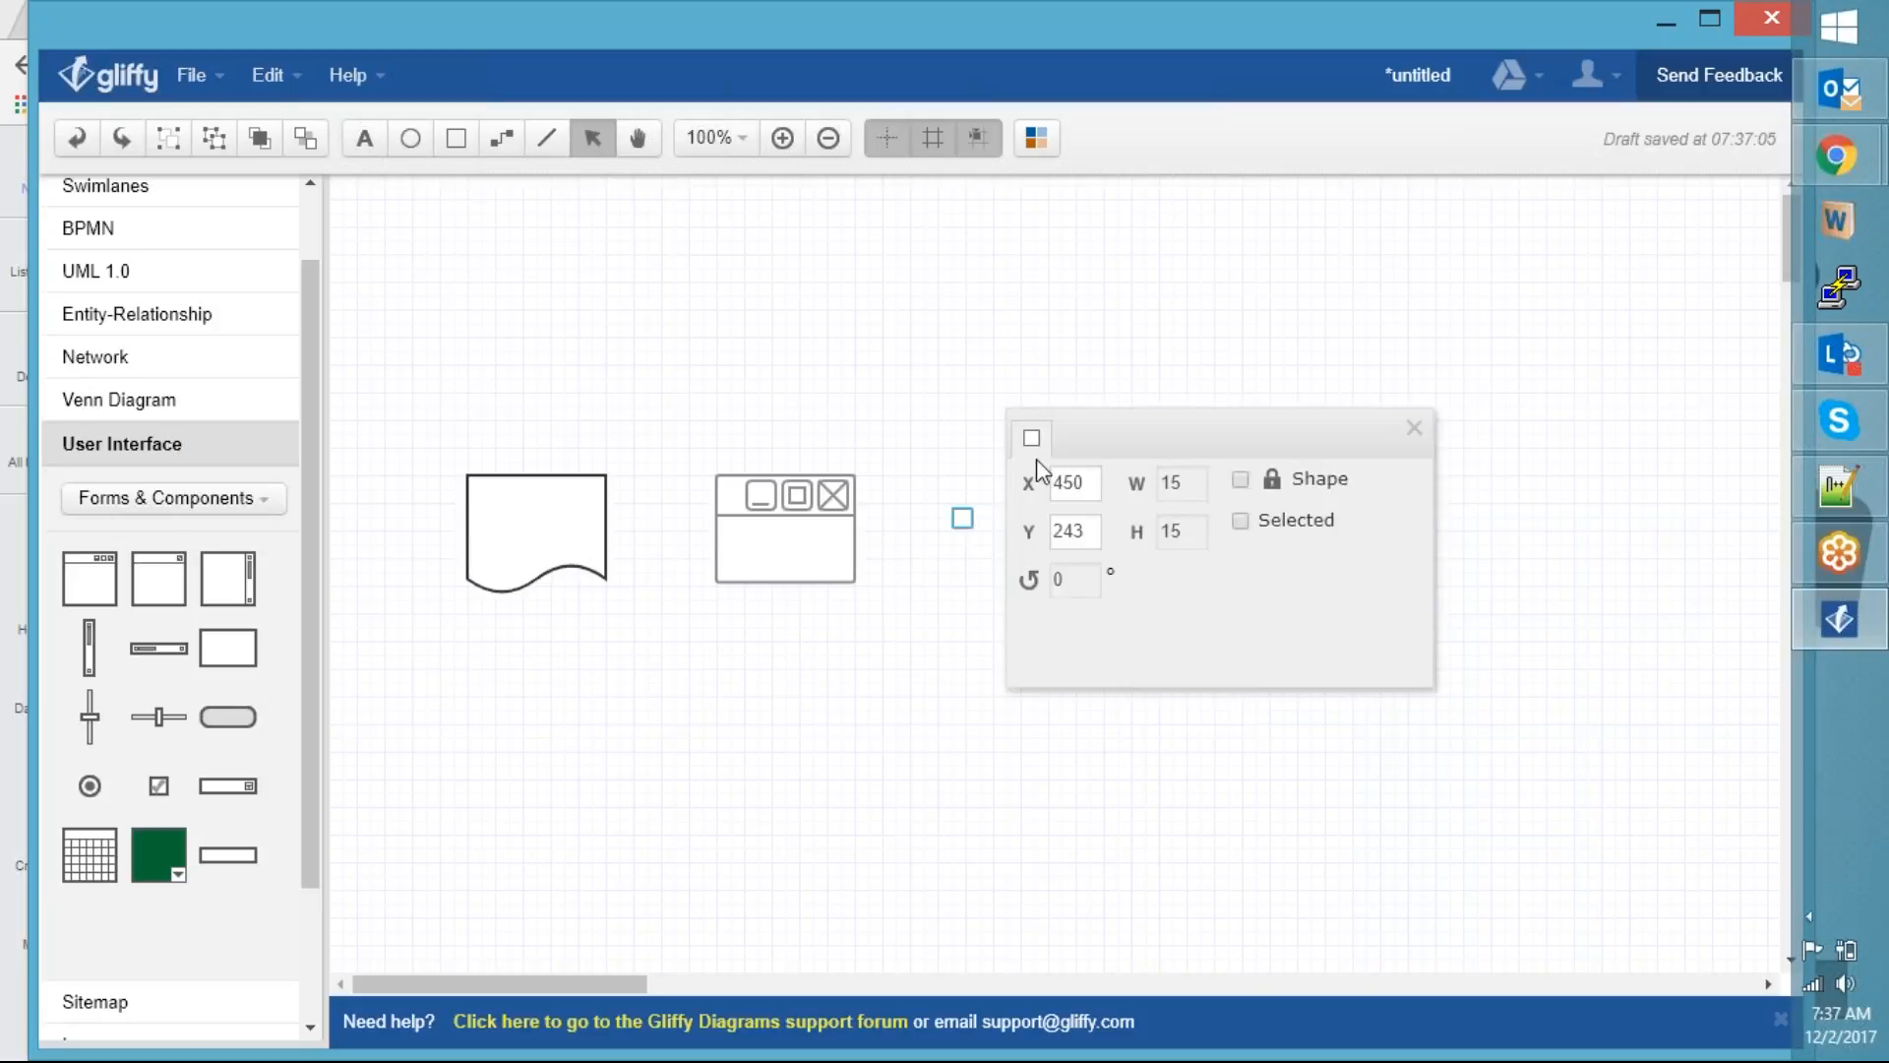
click(1269, 566)
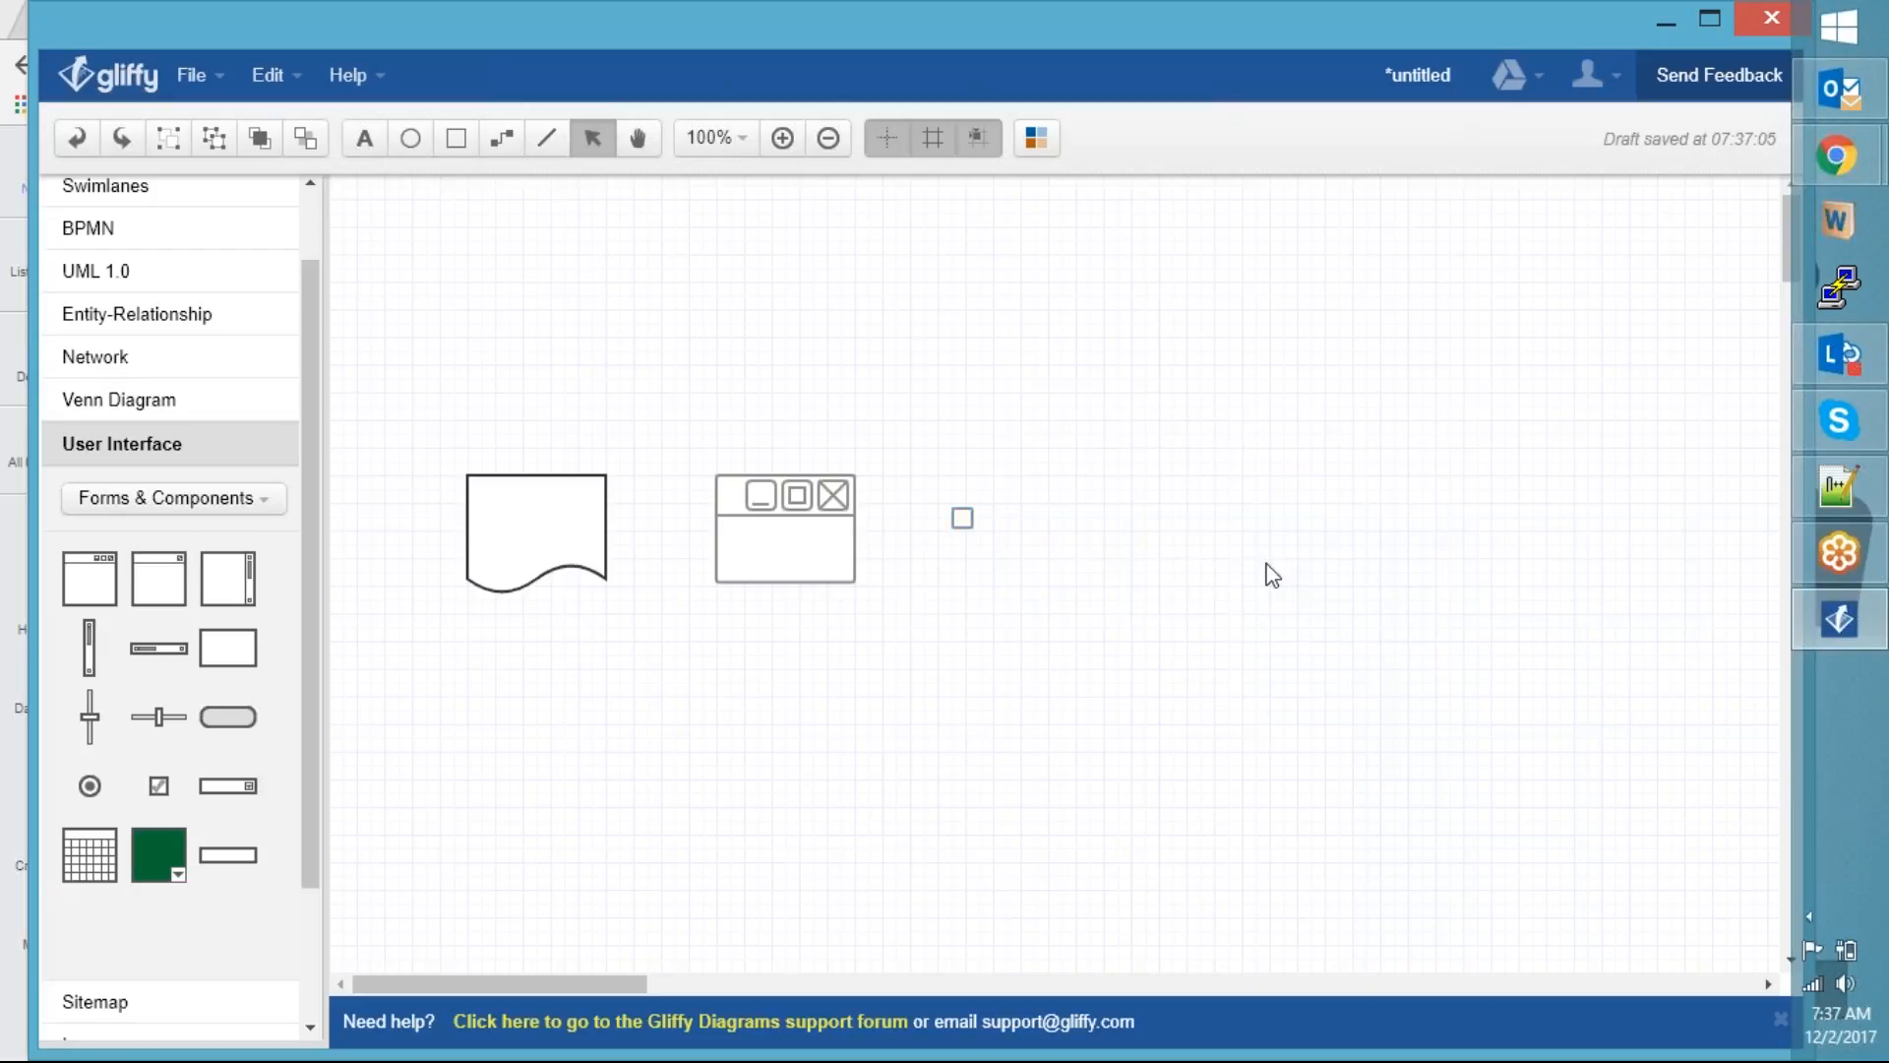
click(962, 519)
click(1032, 530)
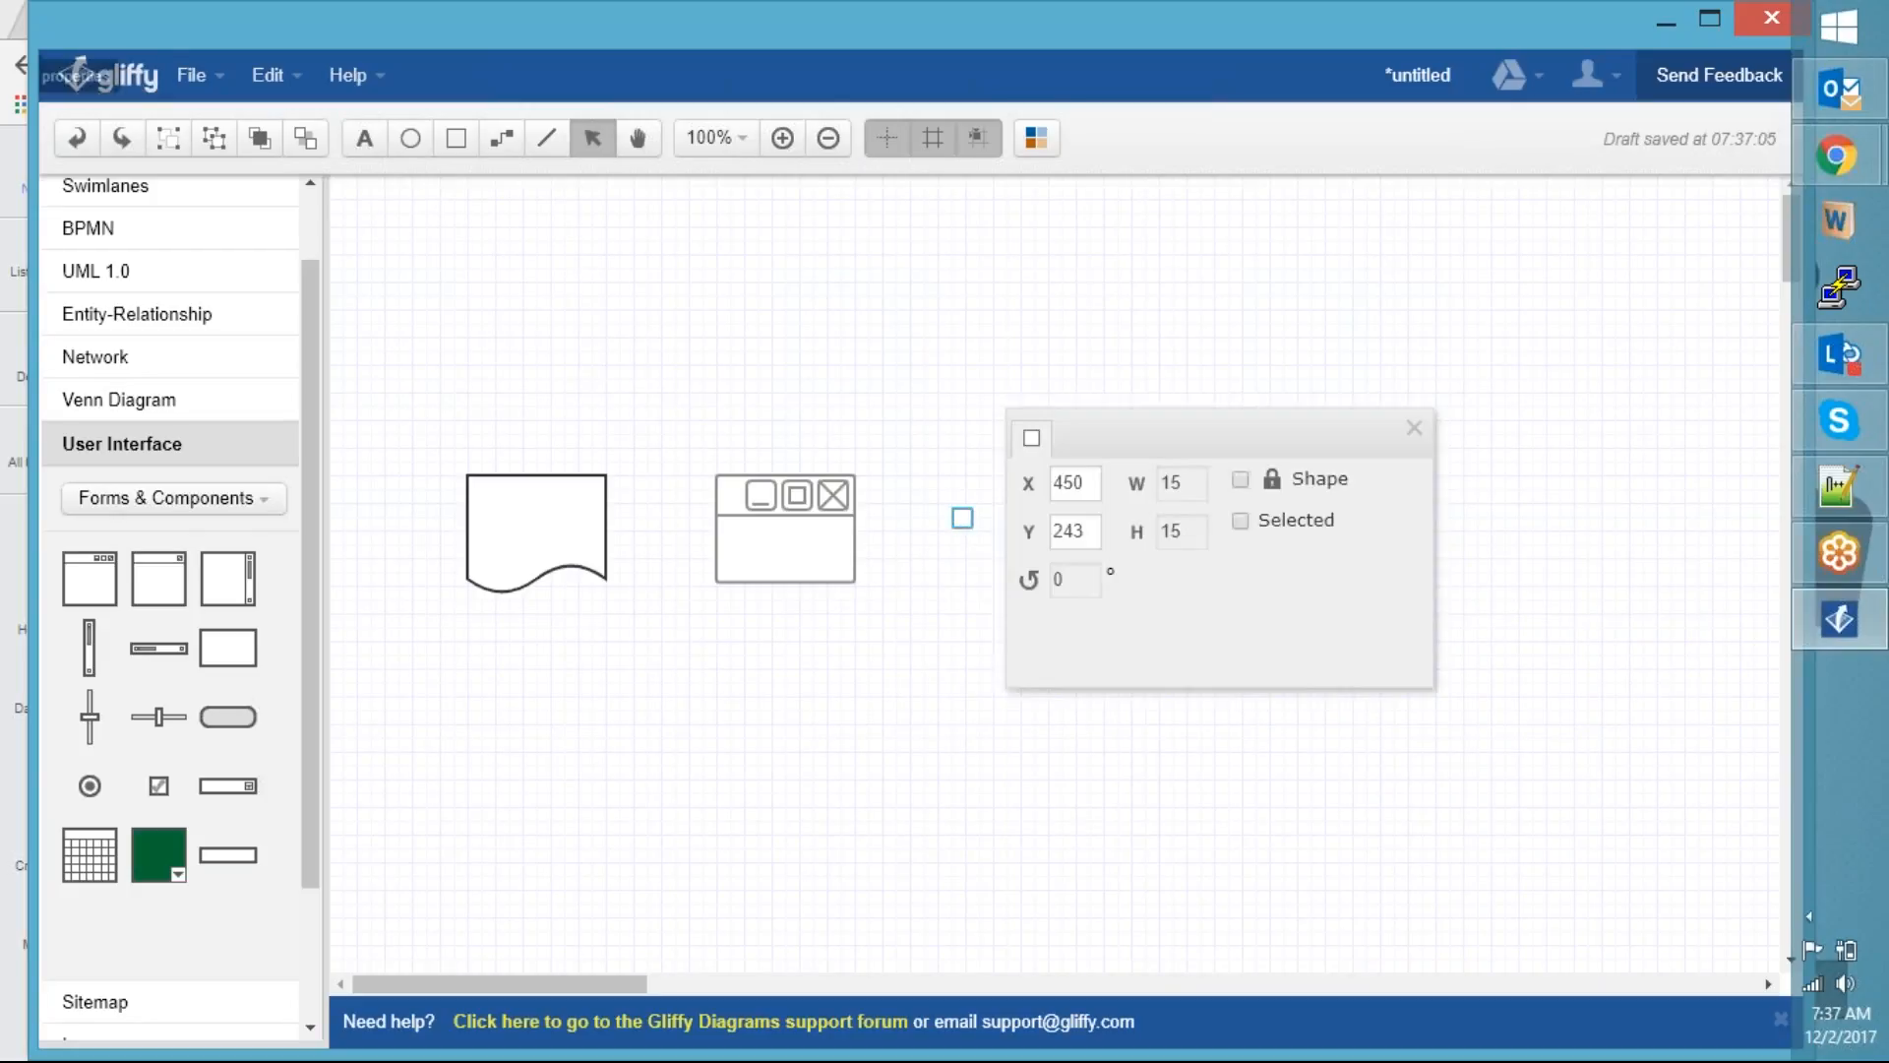
click(1240, 521)
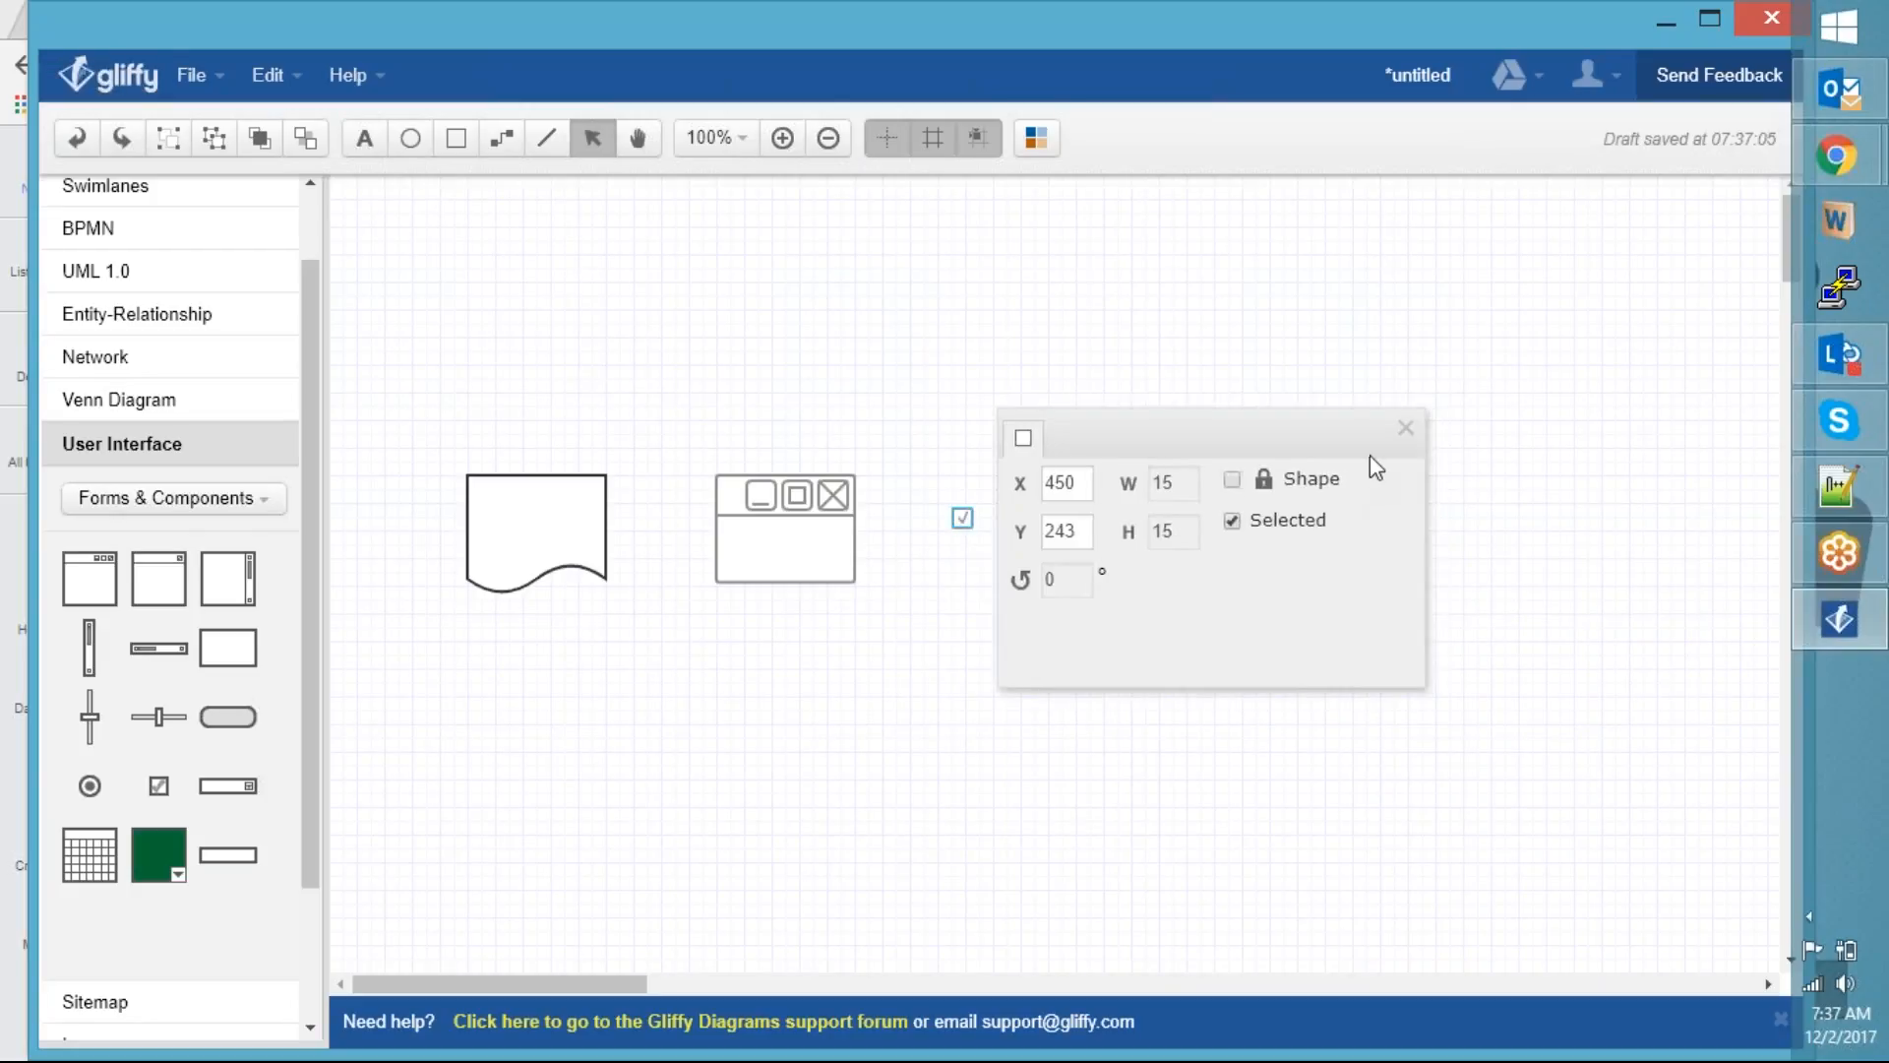
click(1405, 428)
click(1095, 669)
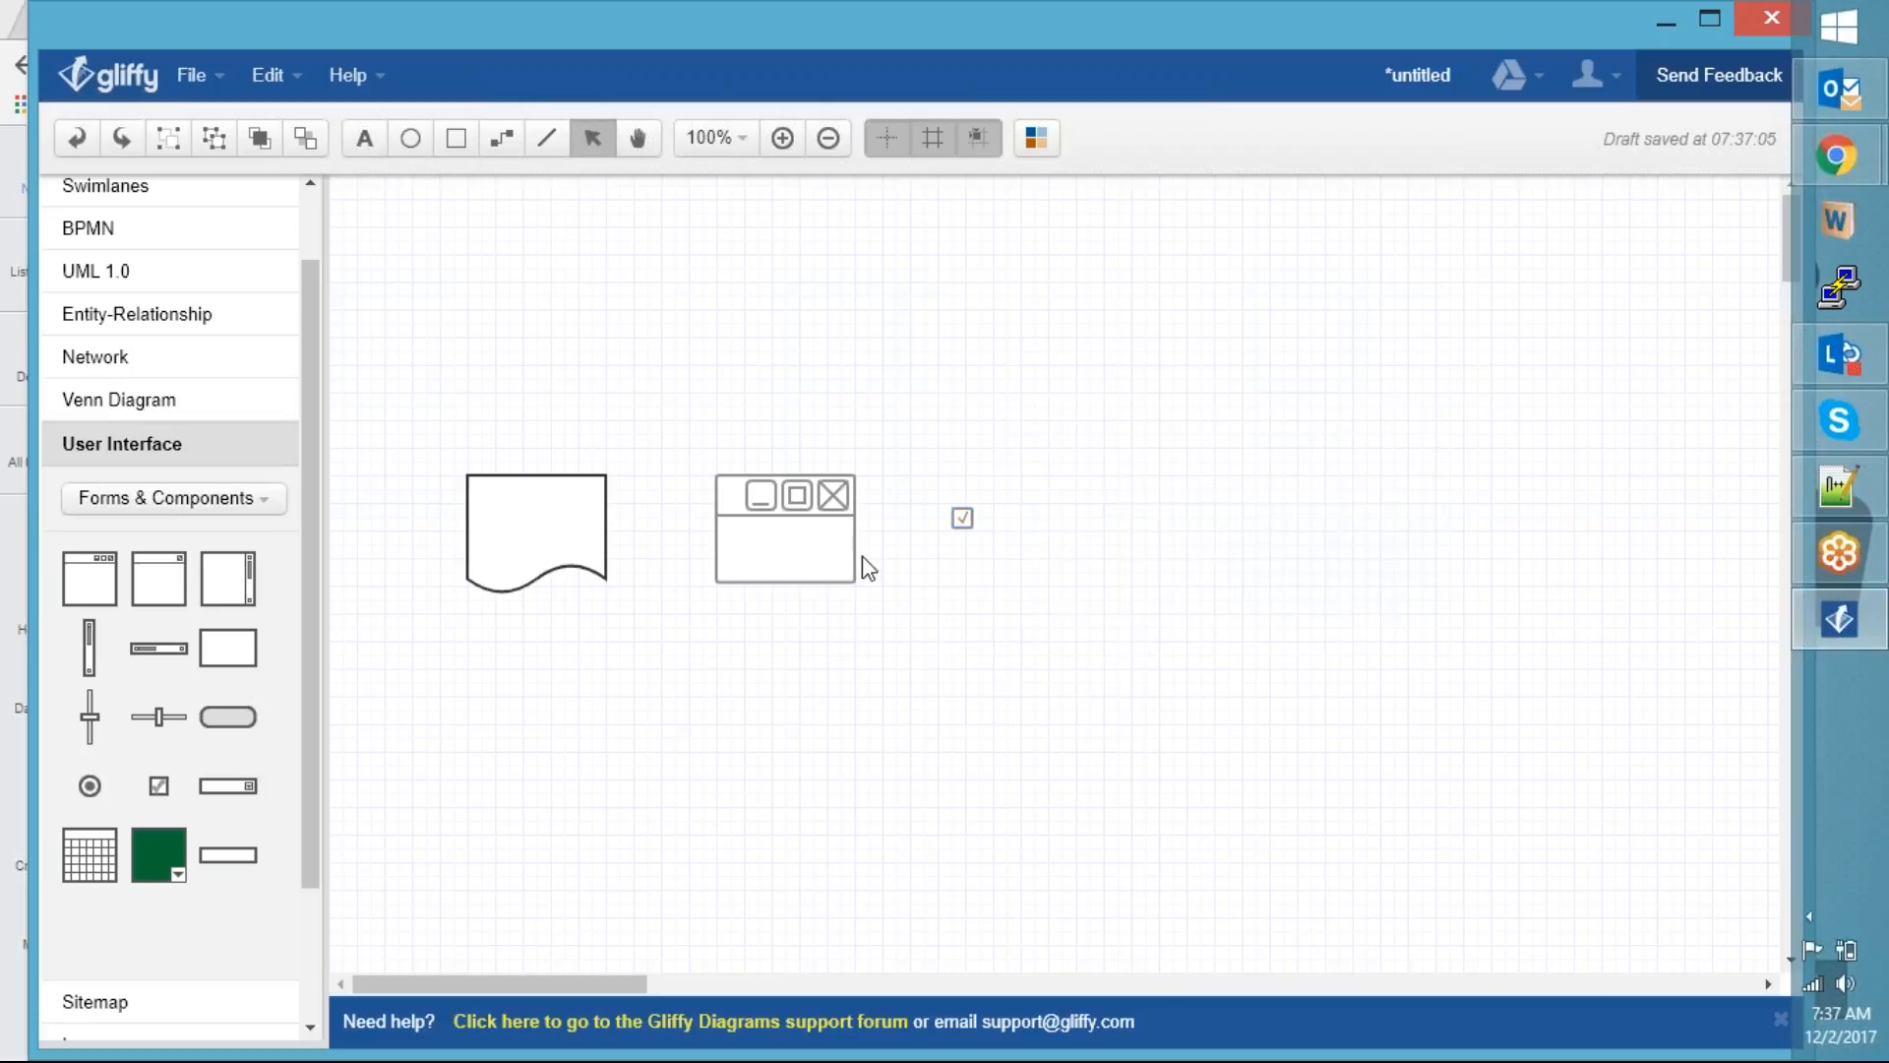
Connect the document shape to the window shape with a straight line and label the document shape "Table"
click(547, 138)
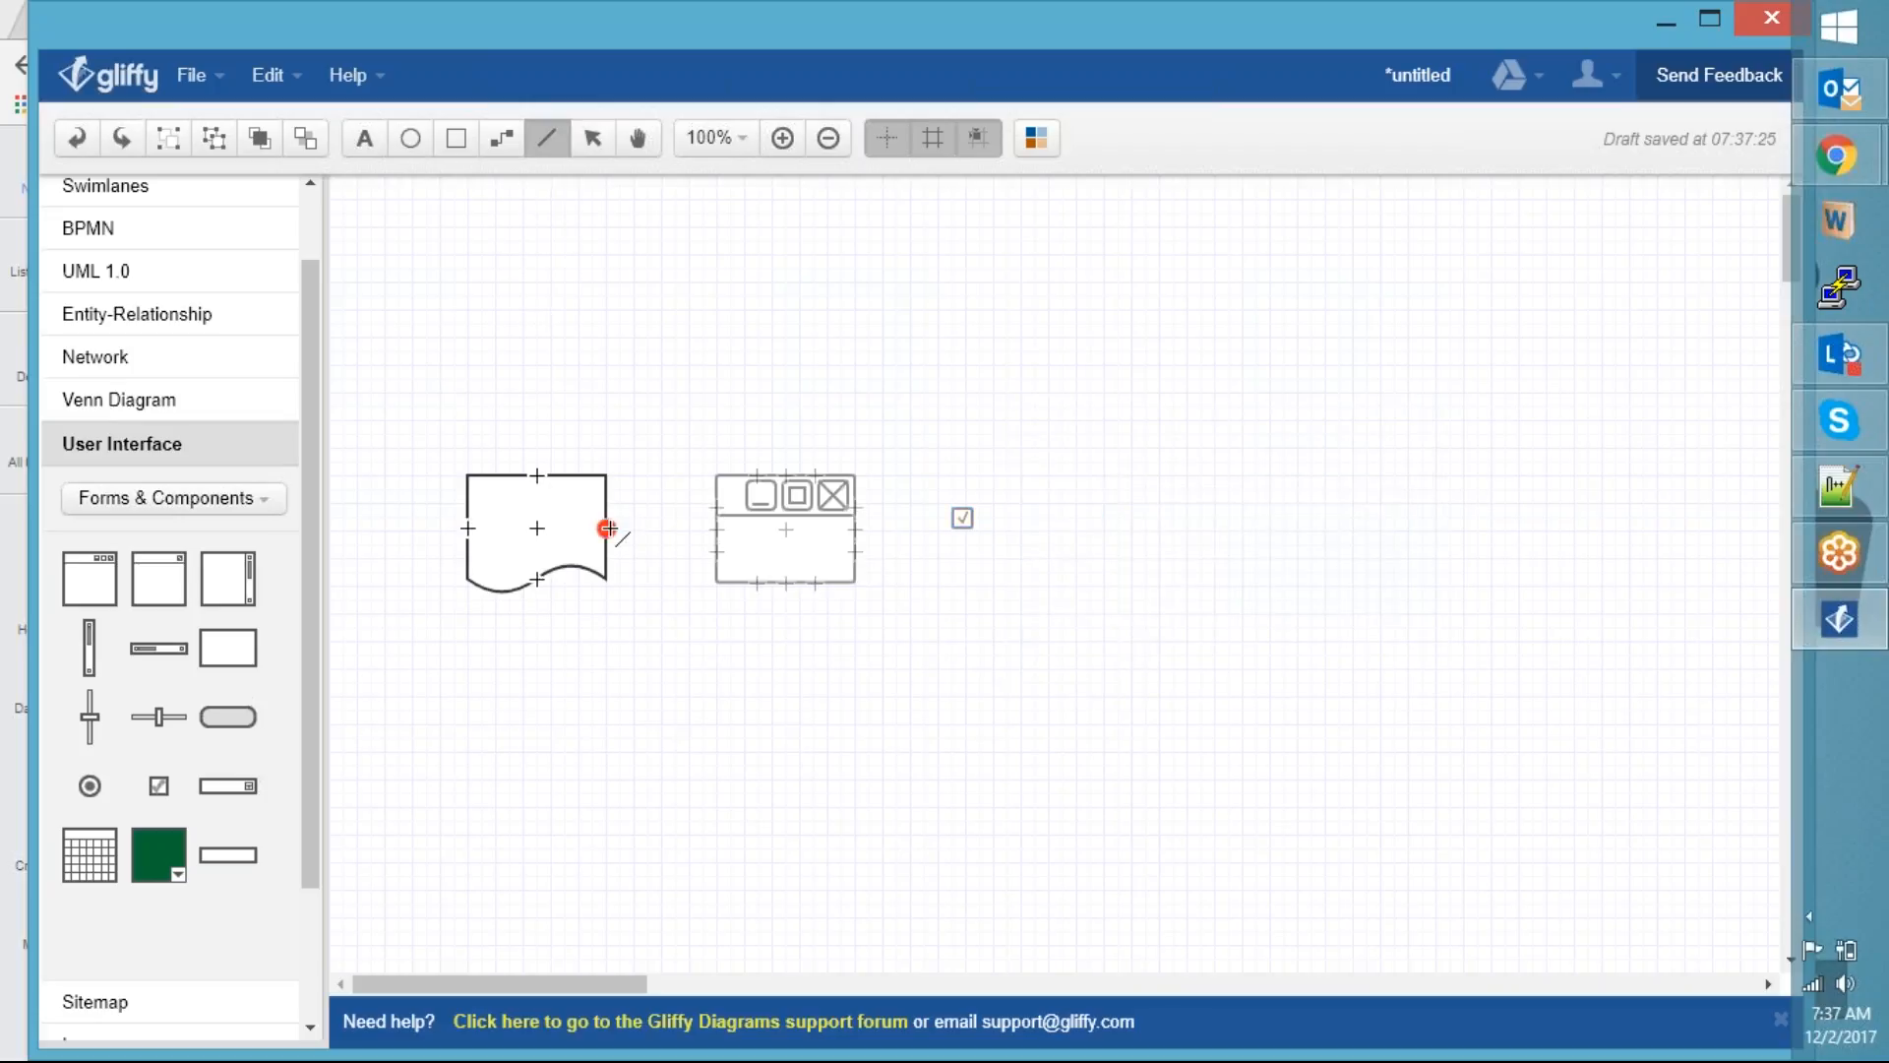
drag(608, 528, 717, 528)
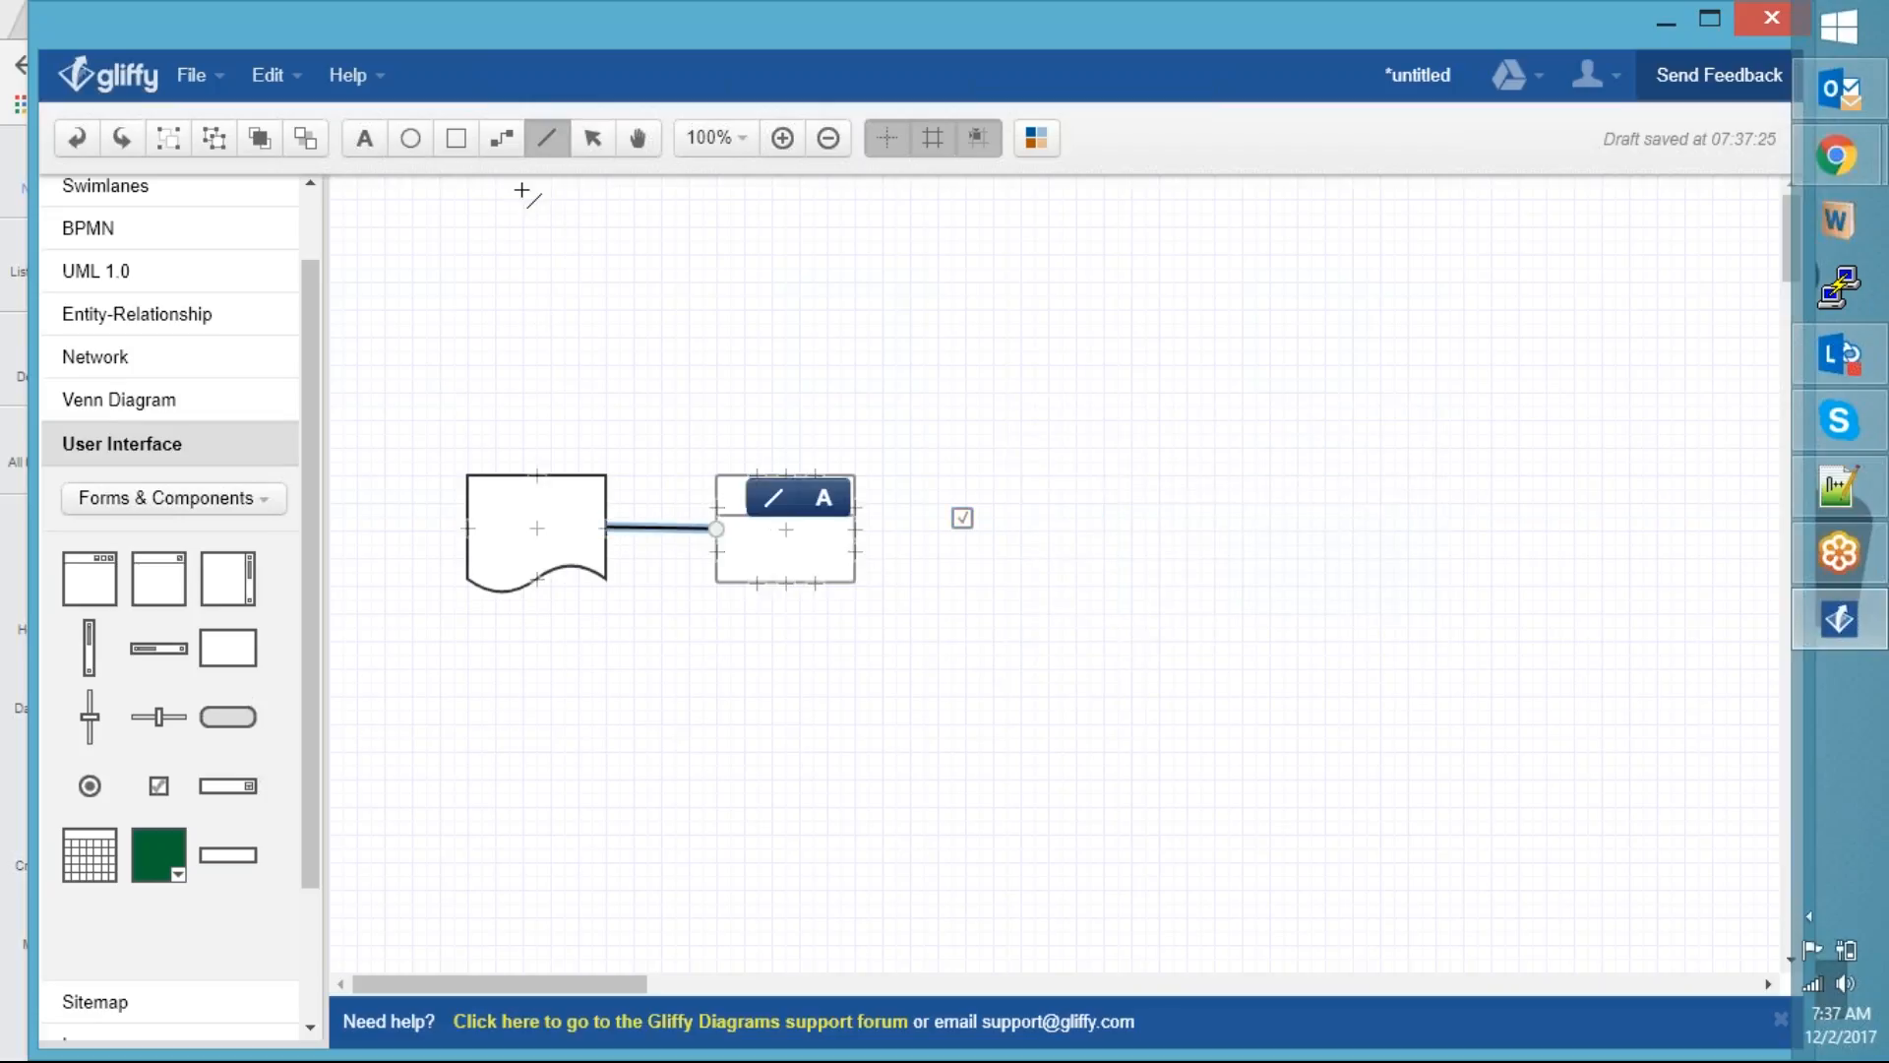
click(535, 530)
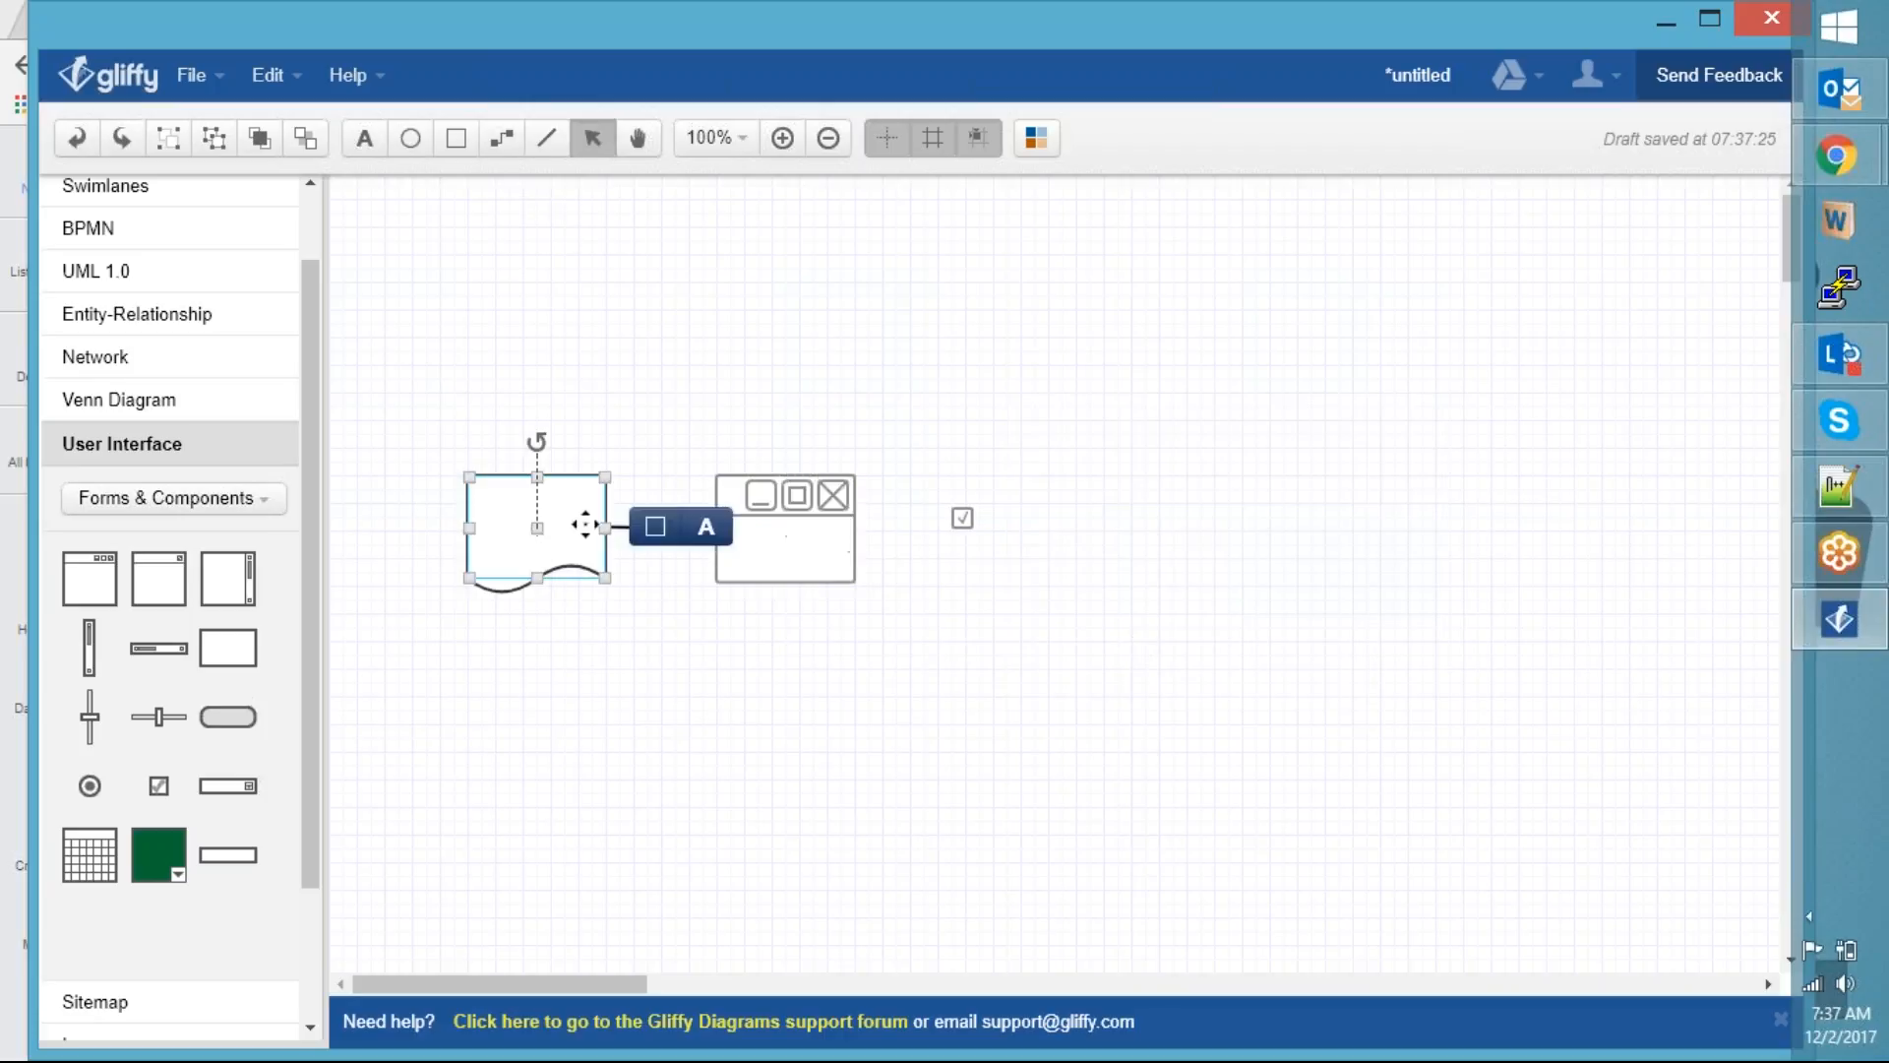
click(706, 527)
text(Table)
click(1088, 754)
Add the text label "Form" to the window shape
click(817, 547)
click(955, 526)
text(Form)
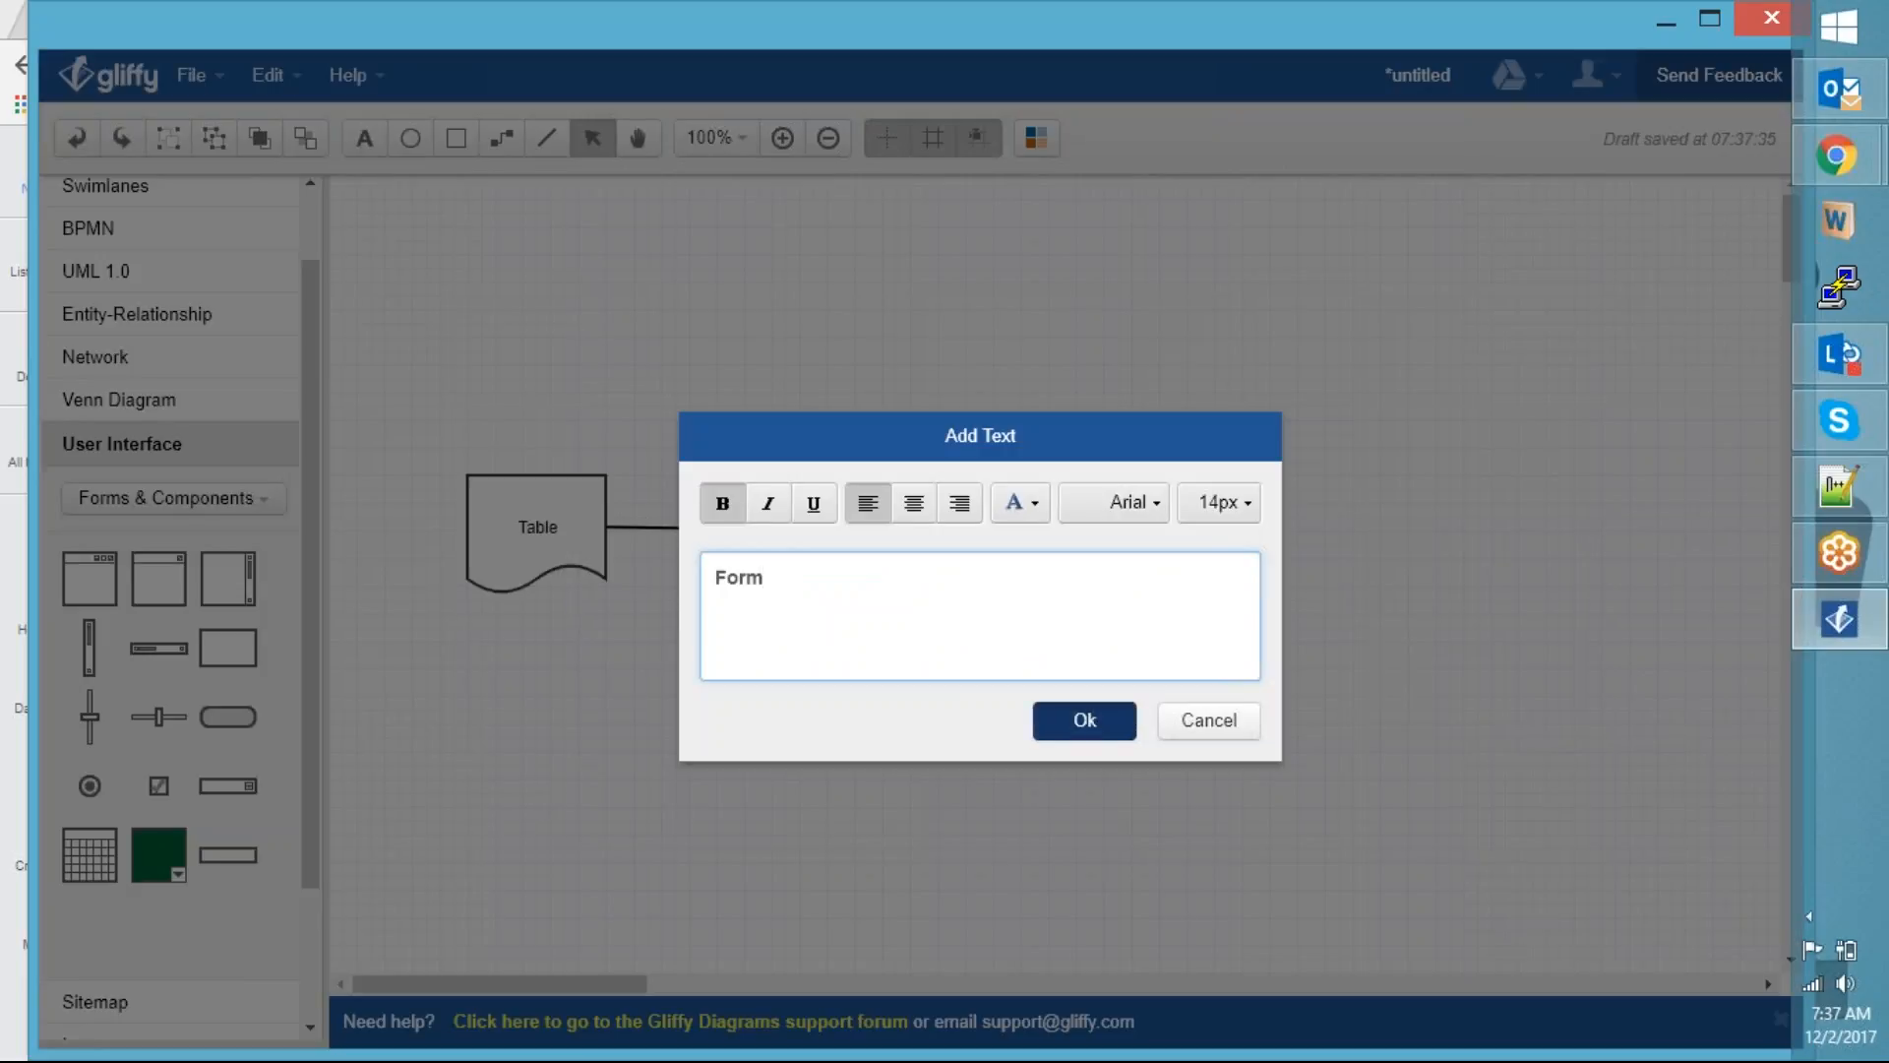
key(Return)
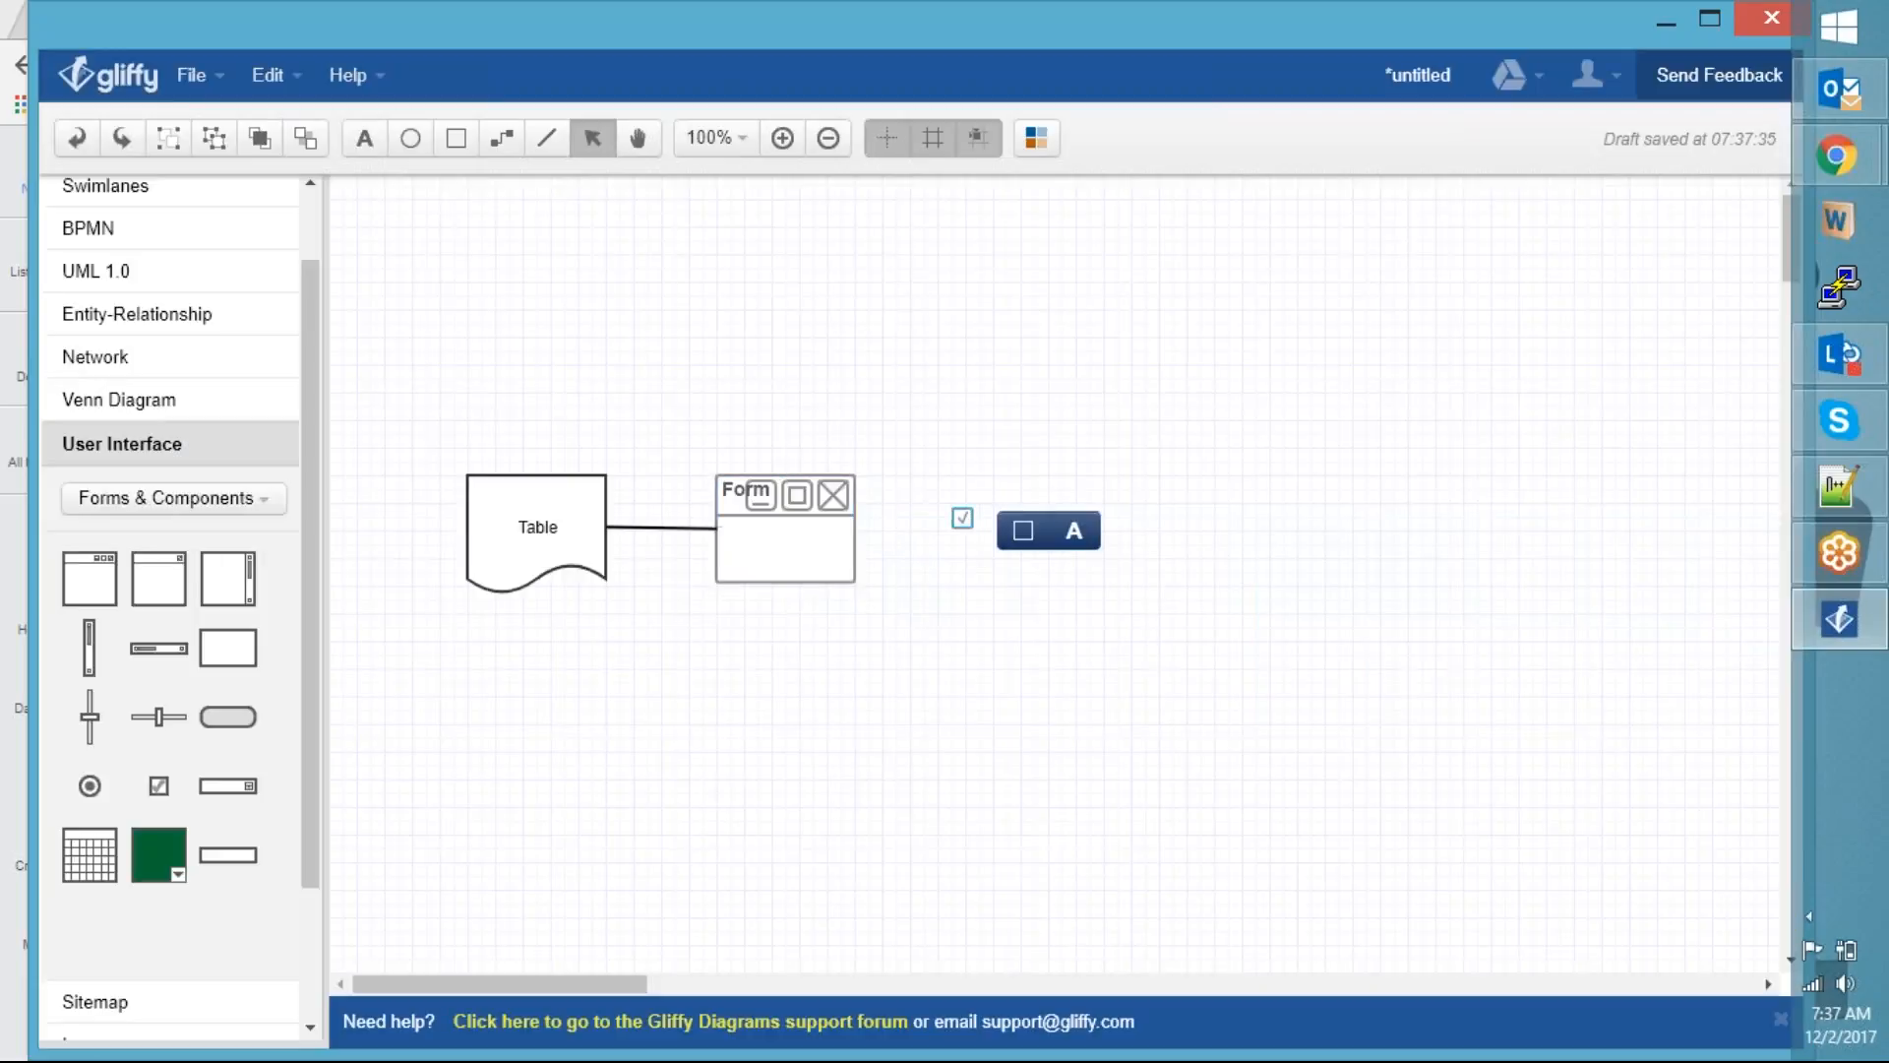
Label the checkbox beside the Form window "UI Policy"
click(1024, 531)
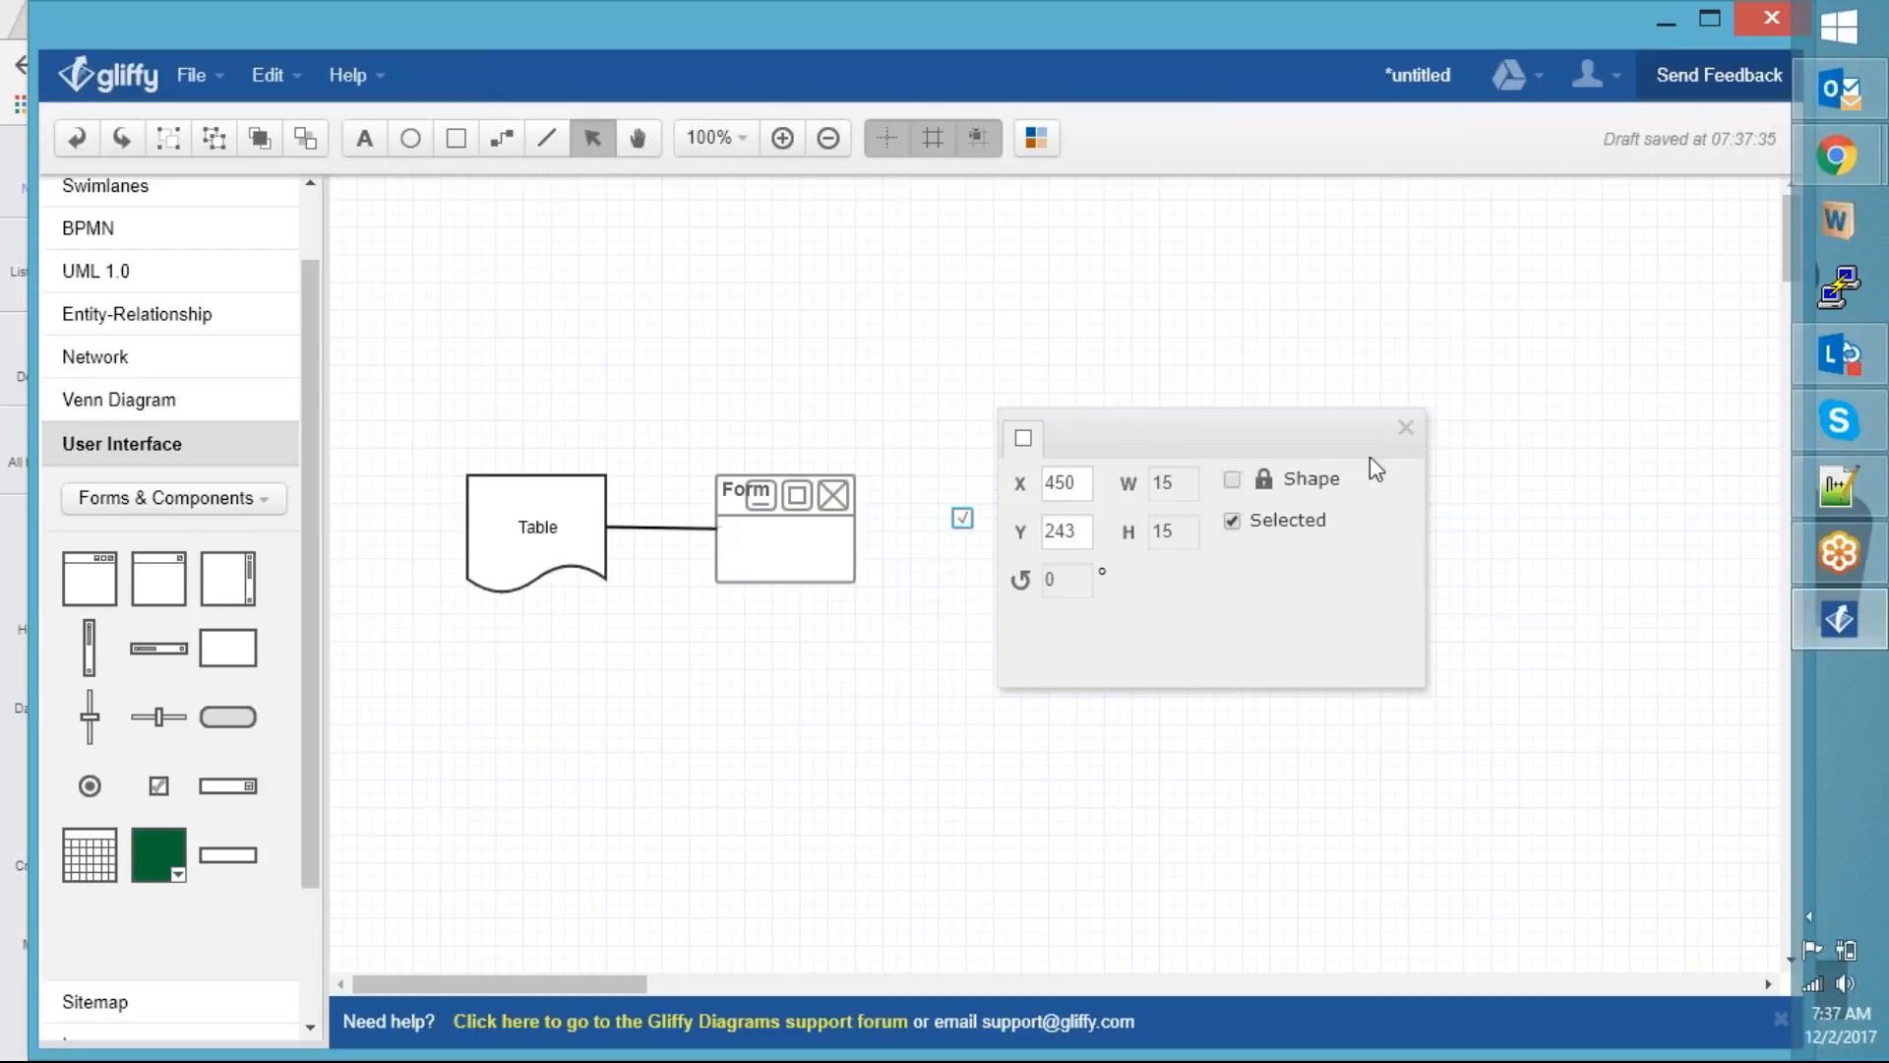
click(1405, 427)
click(1080, 526)
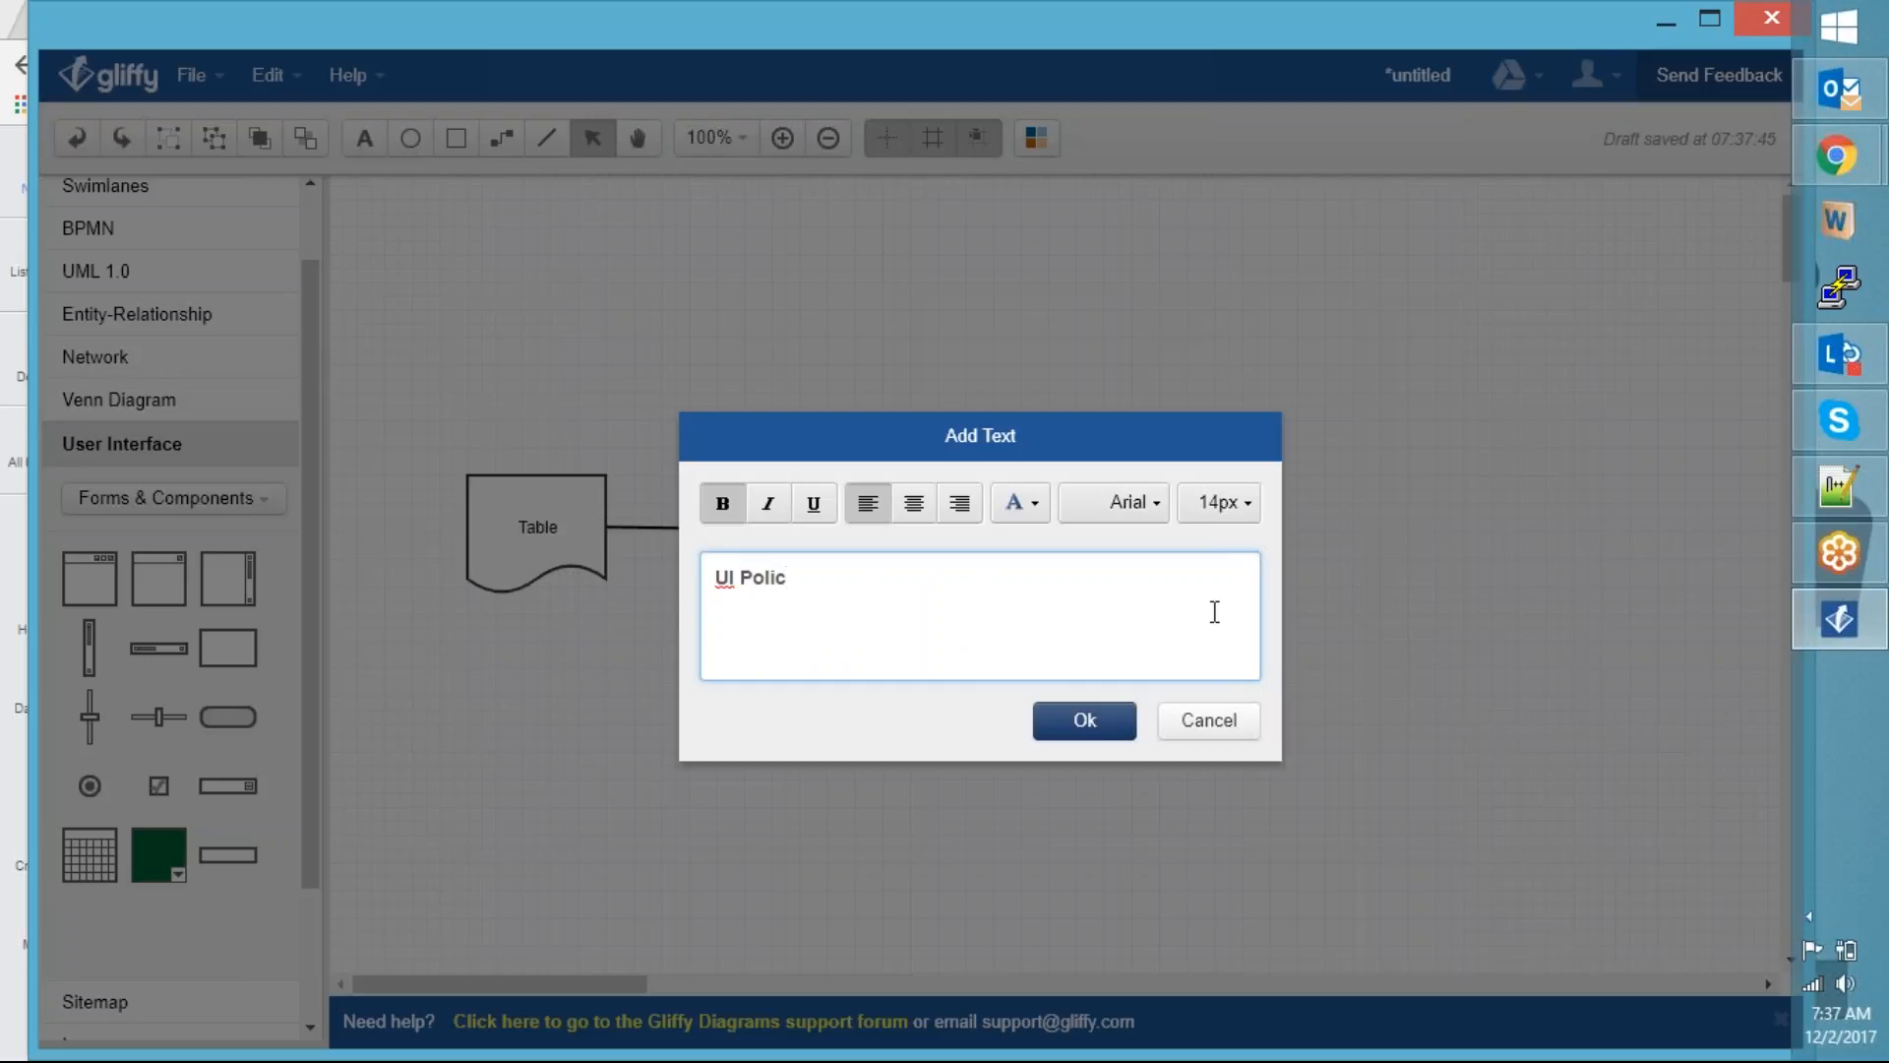
text(UI Policy)
click(1086, 723)
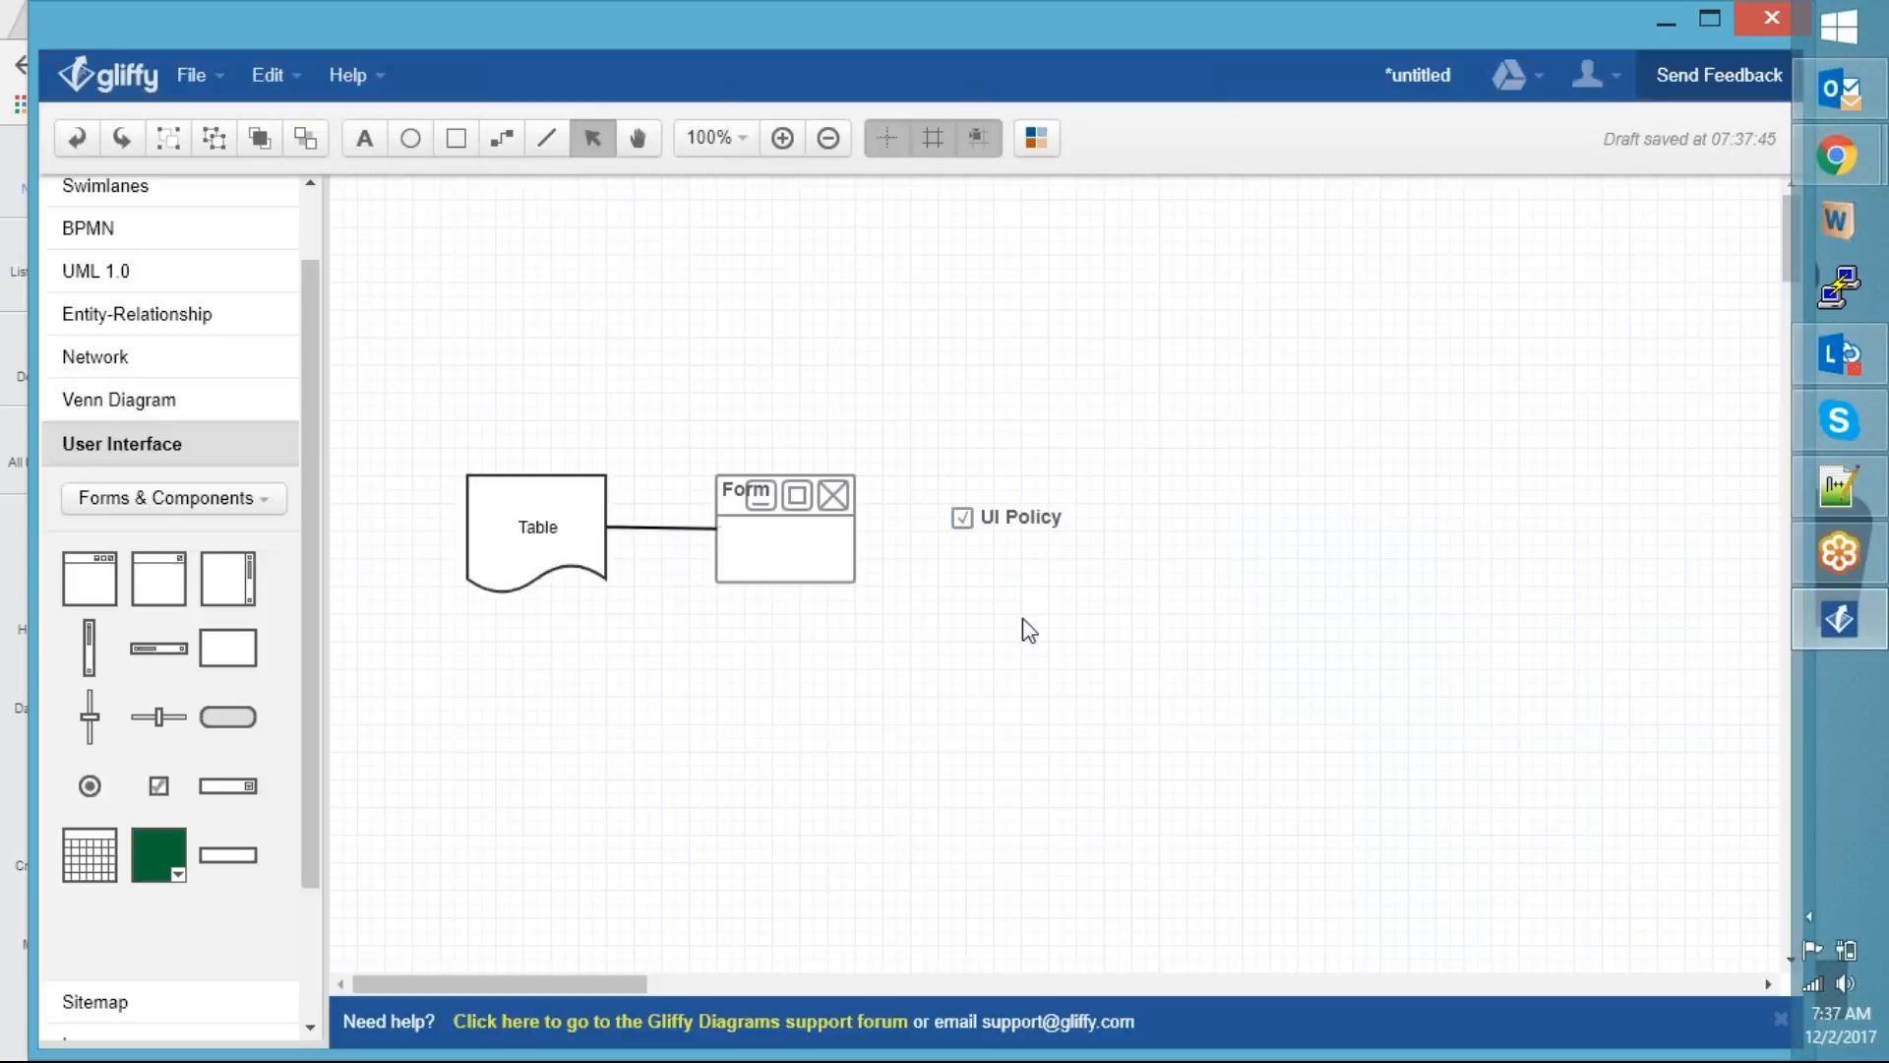
Delete the UI Policy checkbox from the diagram
click(1017, 528)
click(1082, 531)
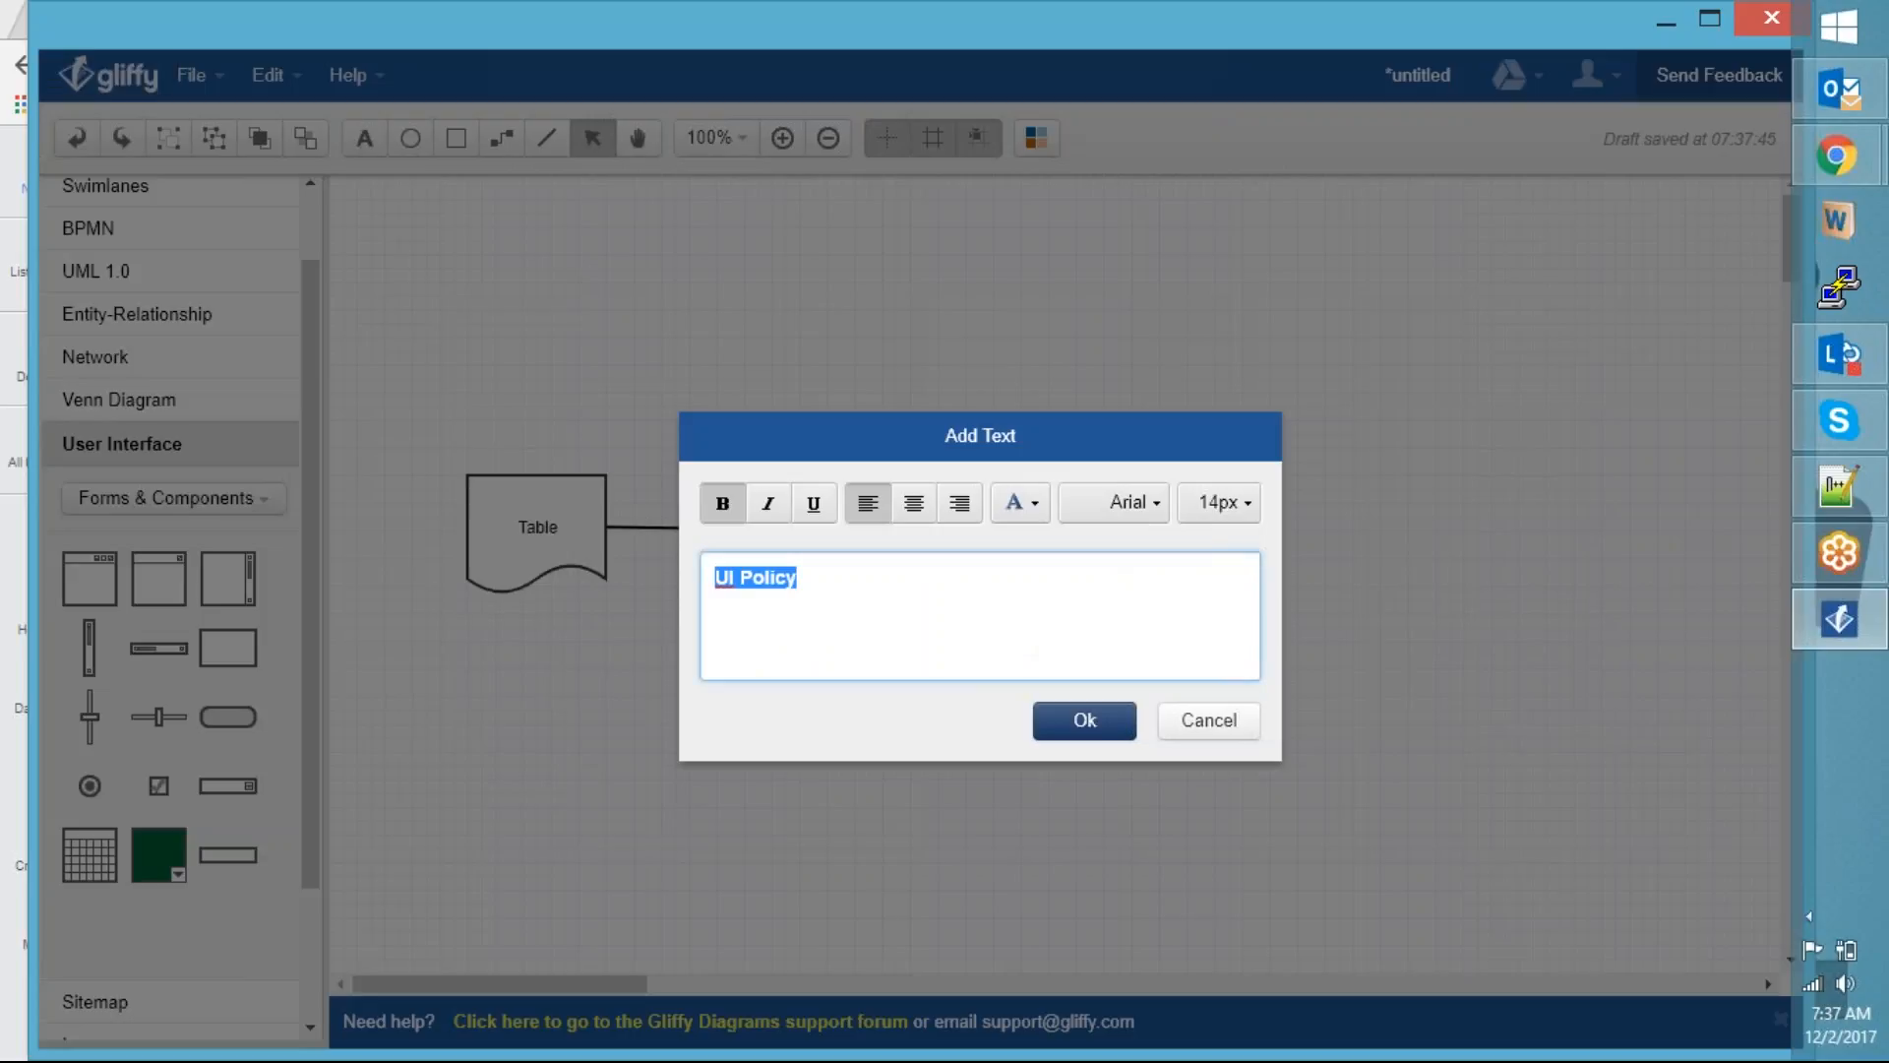
click(1209, 720)
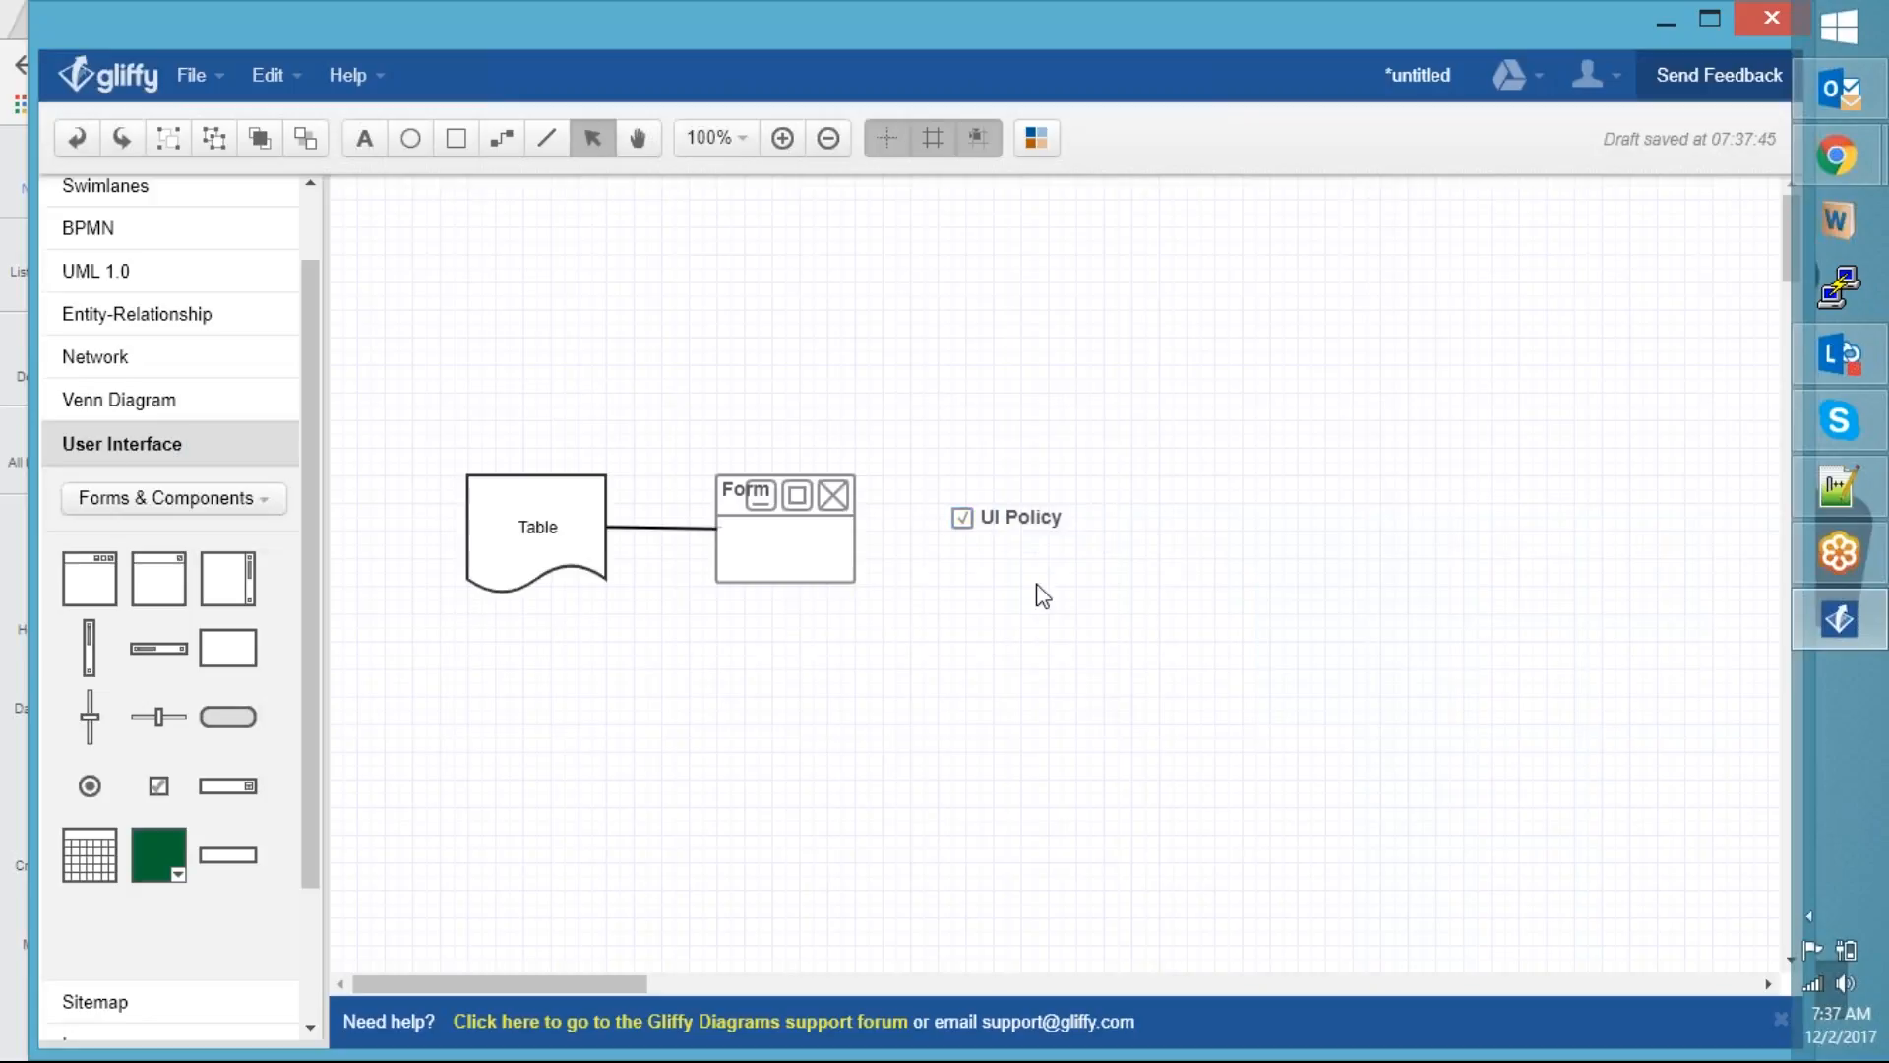
key(Delete)
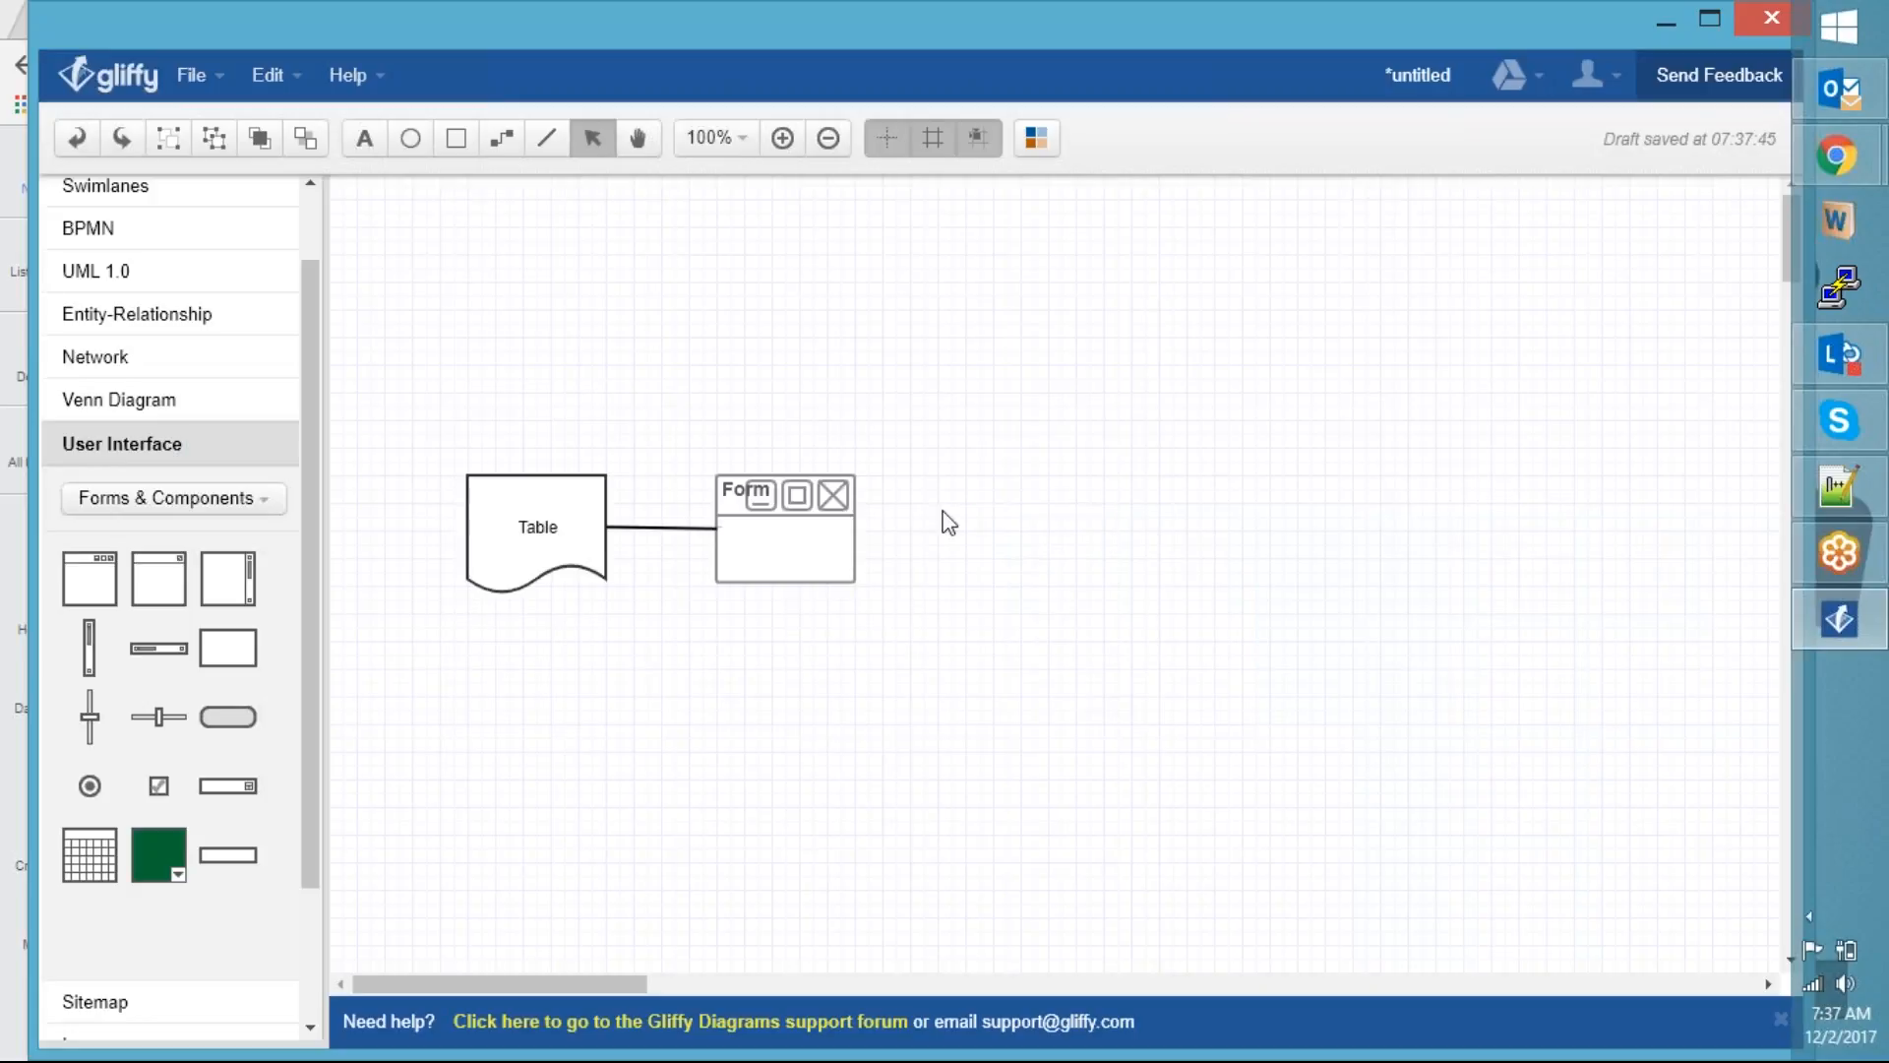
Place a flowchart rectangle to the right of the Form window and label it "UI Policy"
scroll(177, 257, up, 2)
click(187, 236)
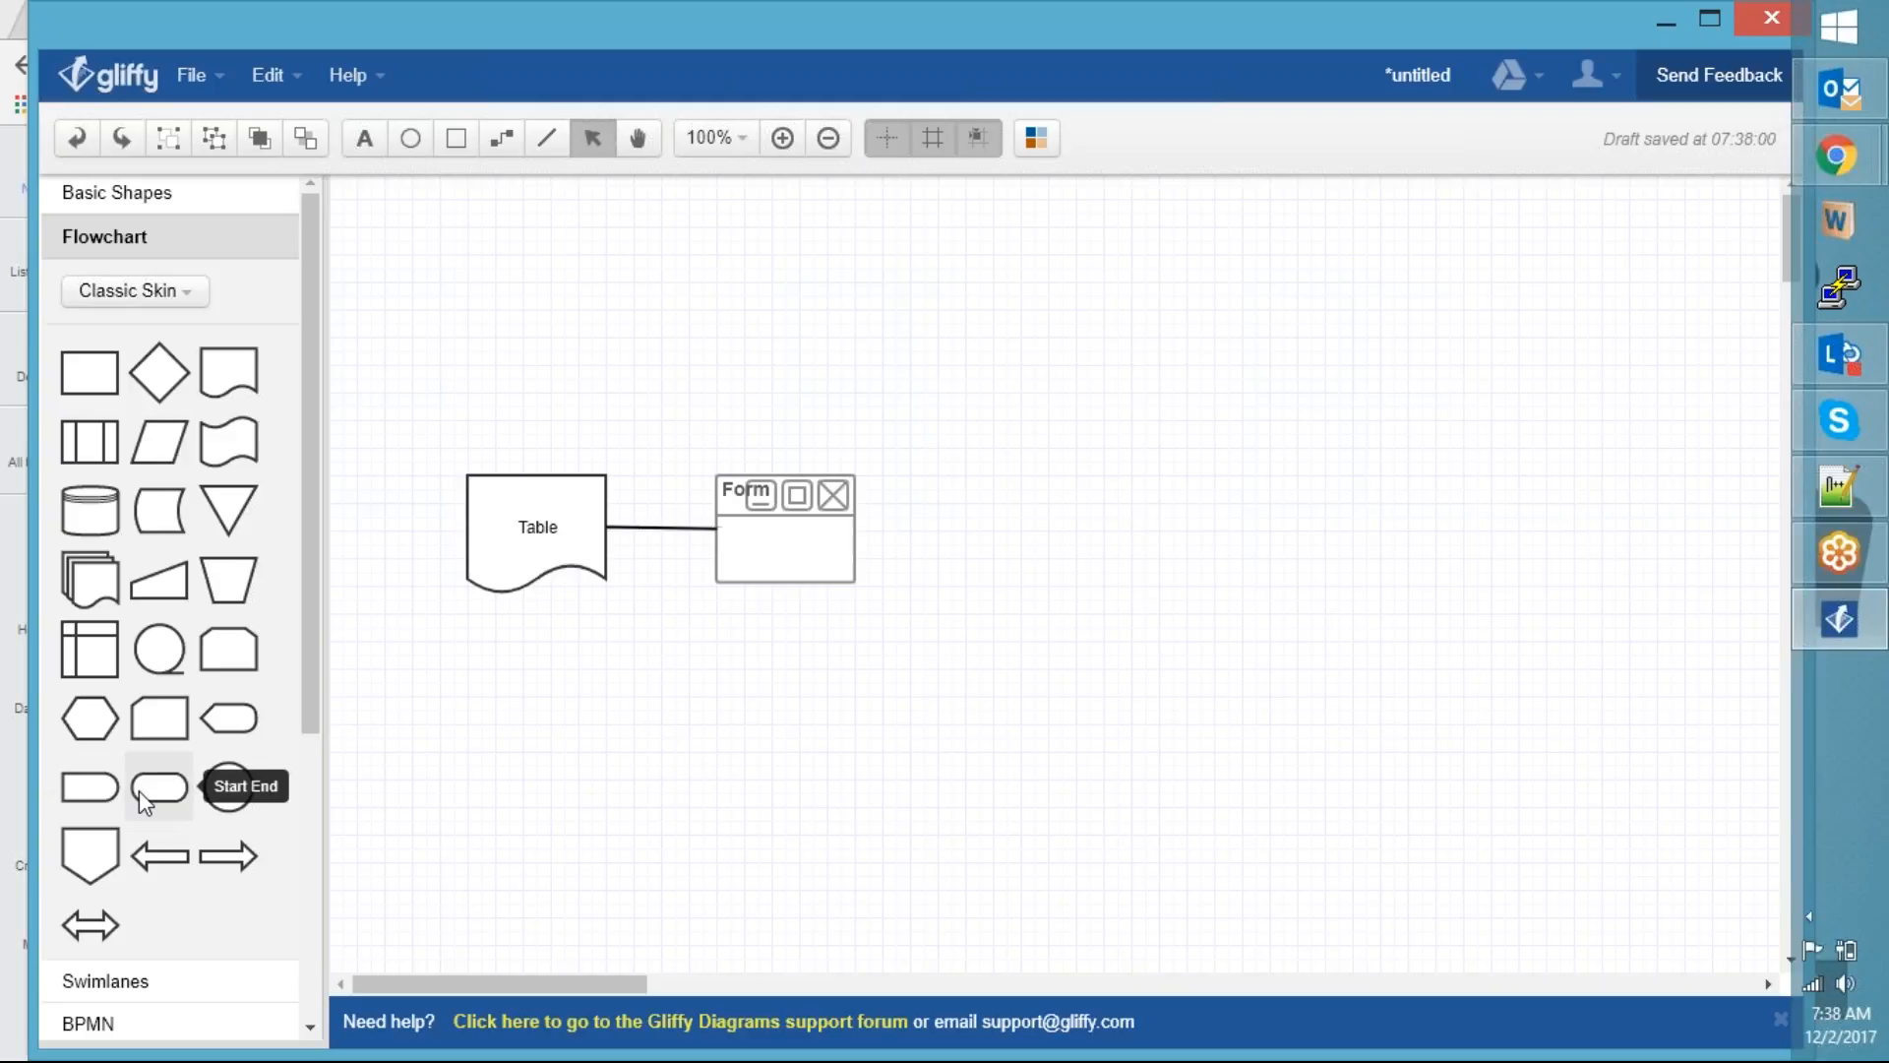
drag(89, 374, 943, 487)
click(1176, 526)
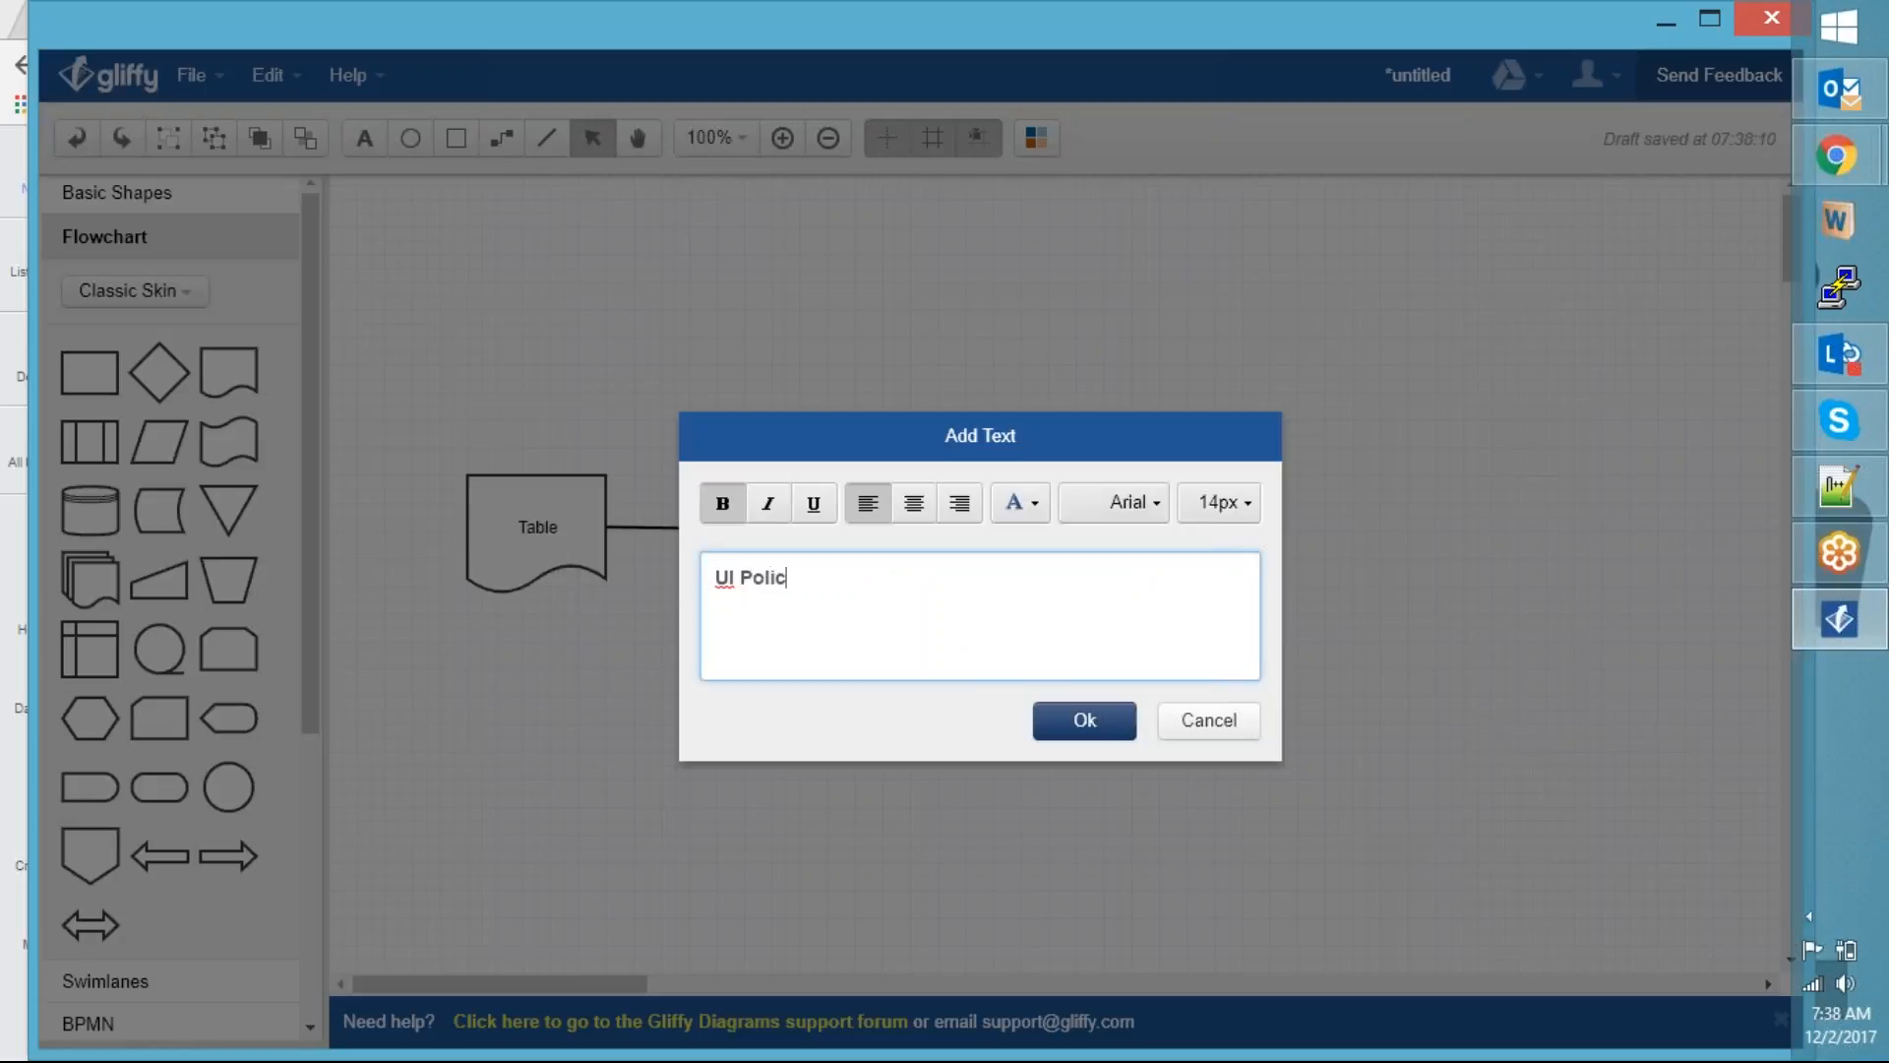
click(1090, 720)
click(1091, 720)
Connect the Form window to the UI Policy rectangle with a straight line and give the line a dashed style
click(548, 138)
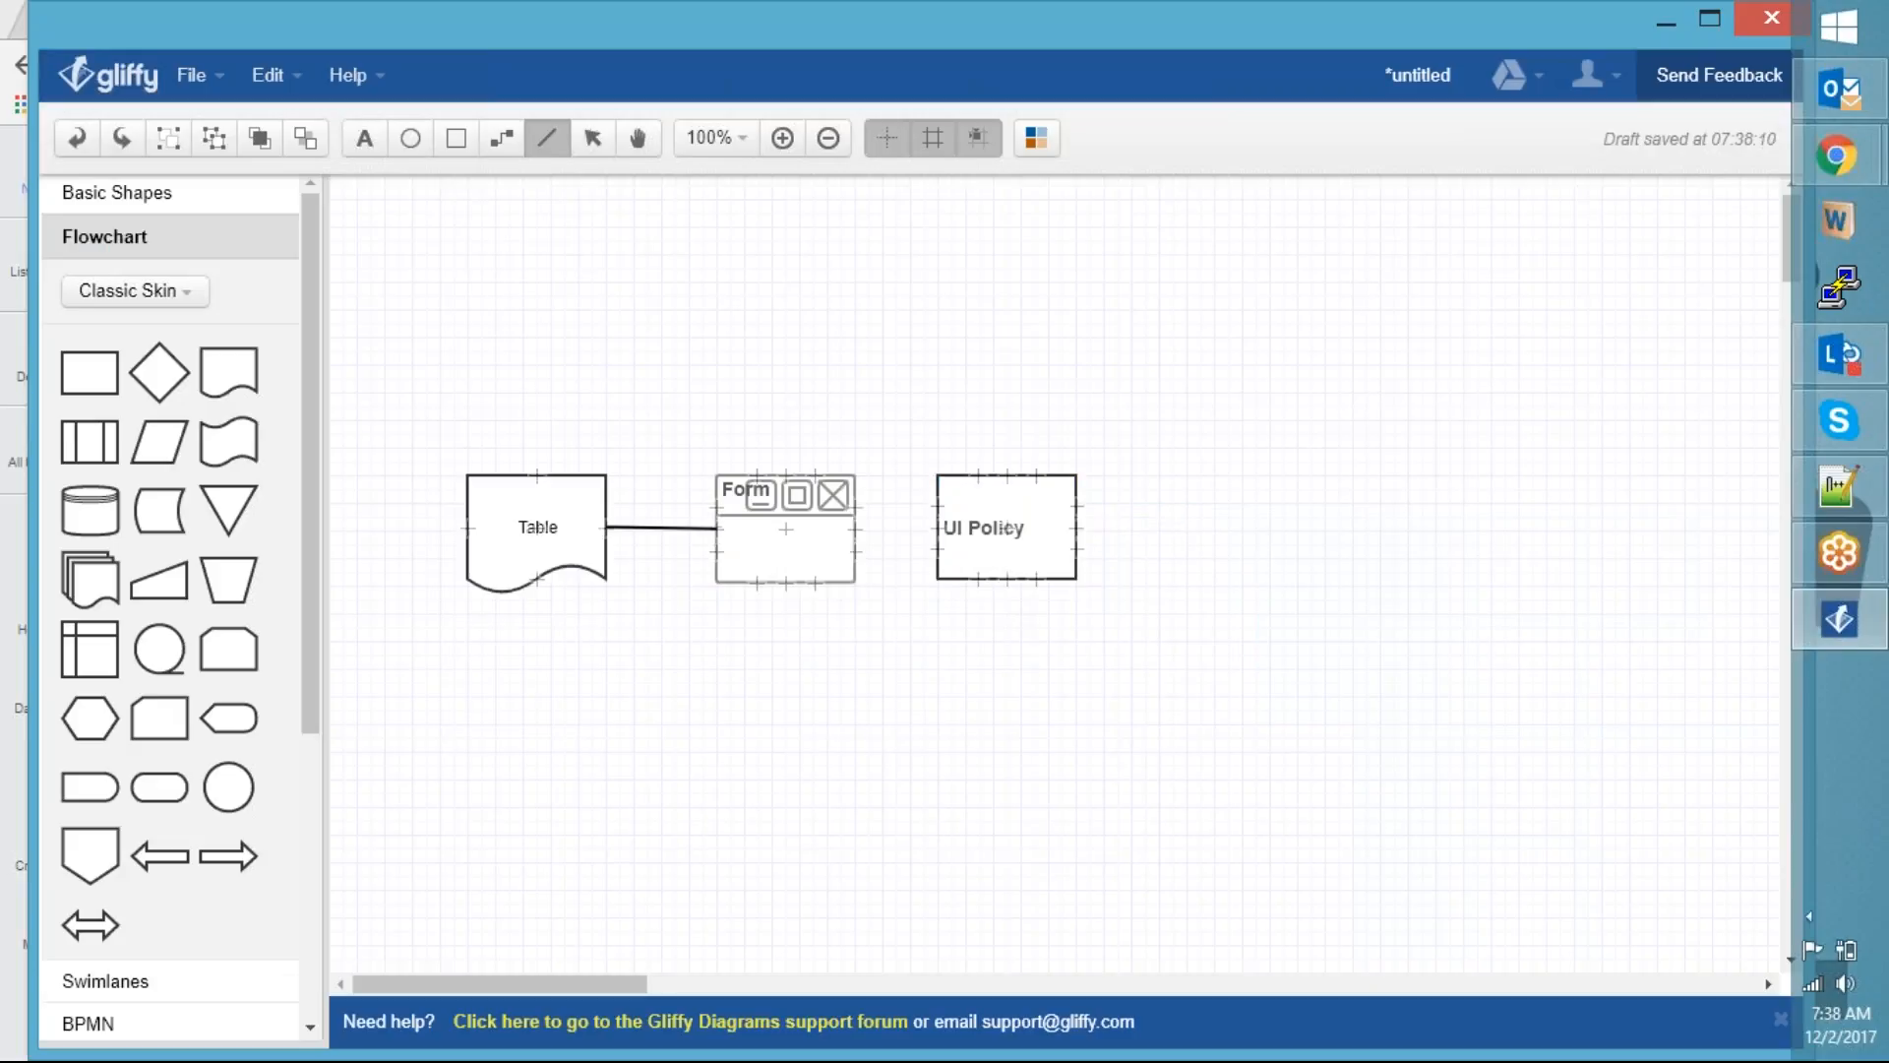
drag(855, 528, 937, 528)
click(998, 583)
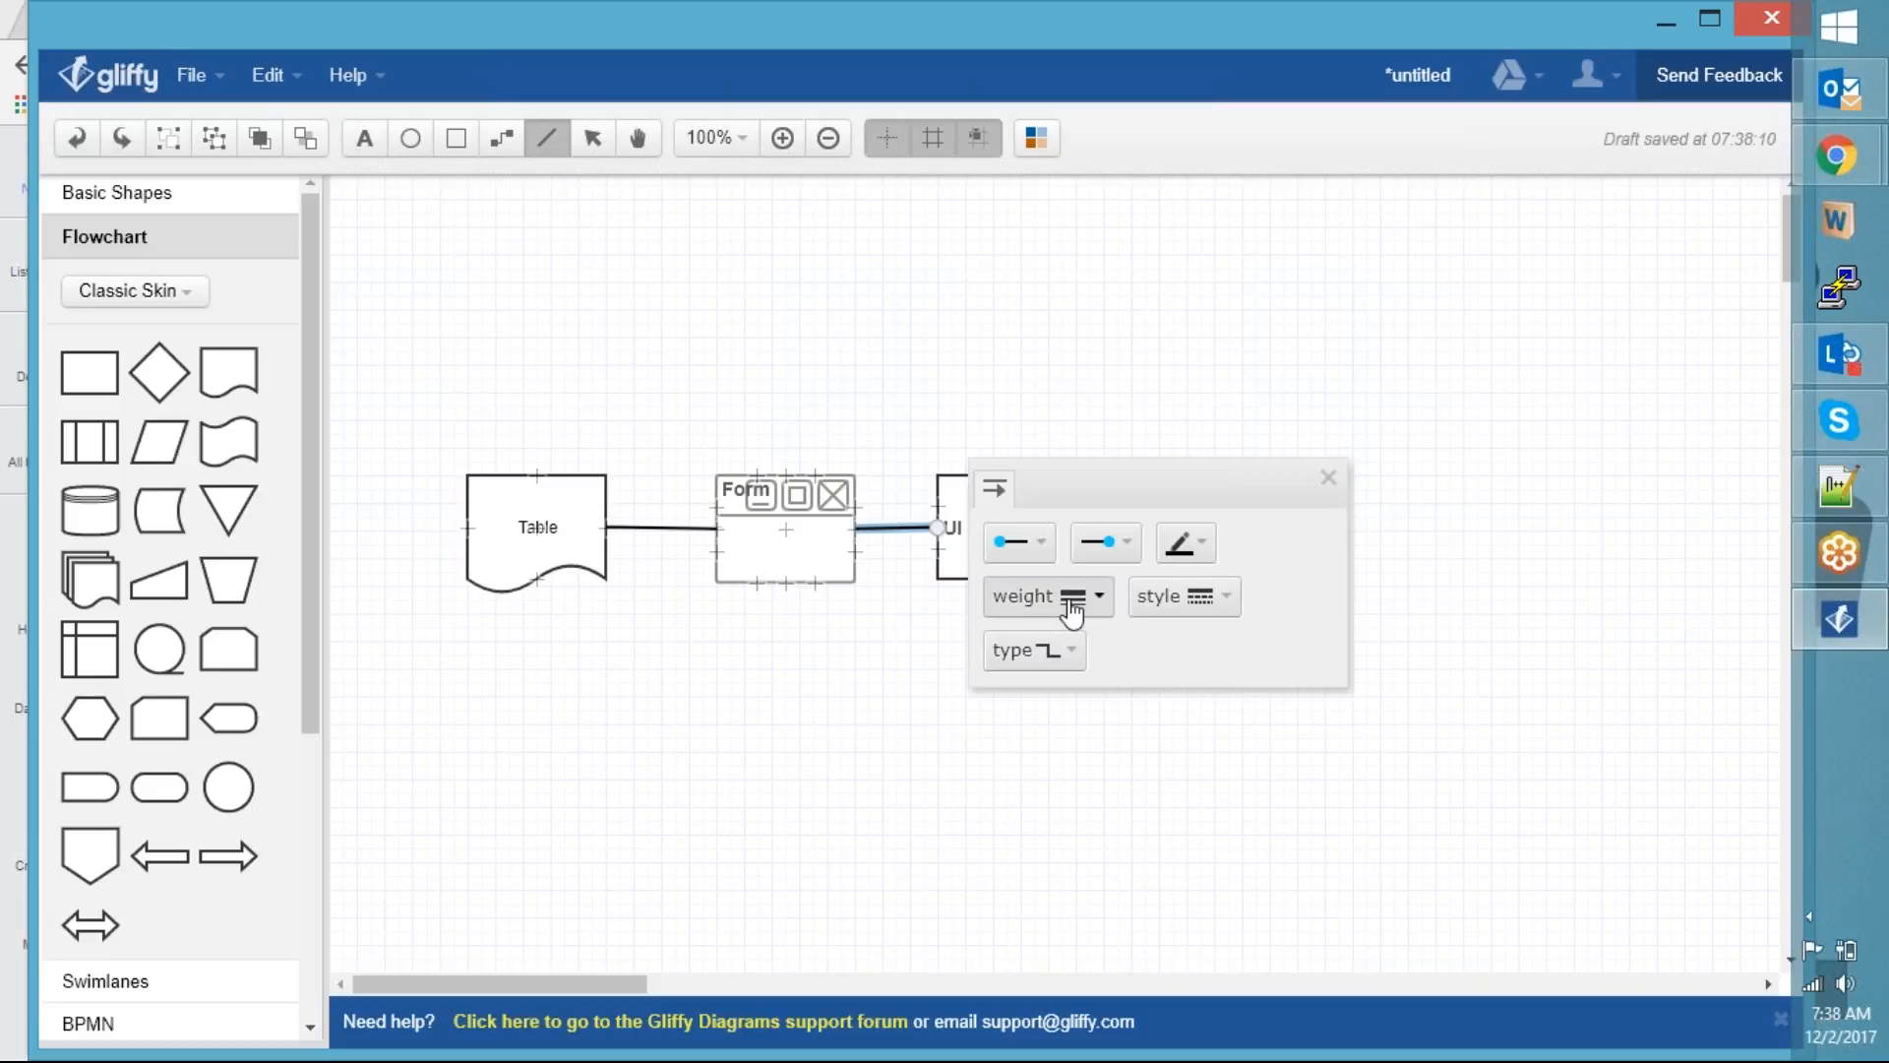
click(1157, 598)
click(1170, 748)
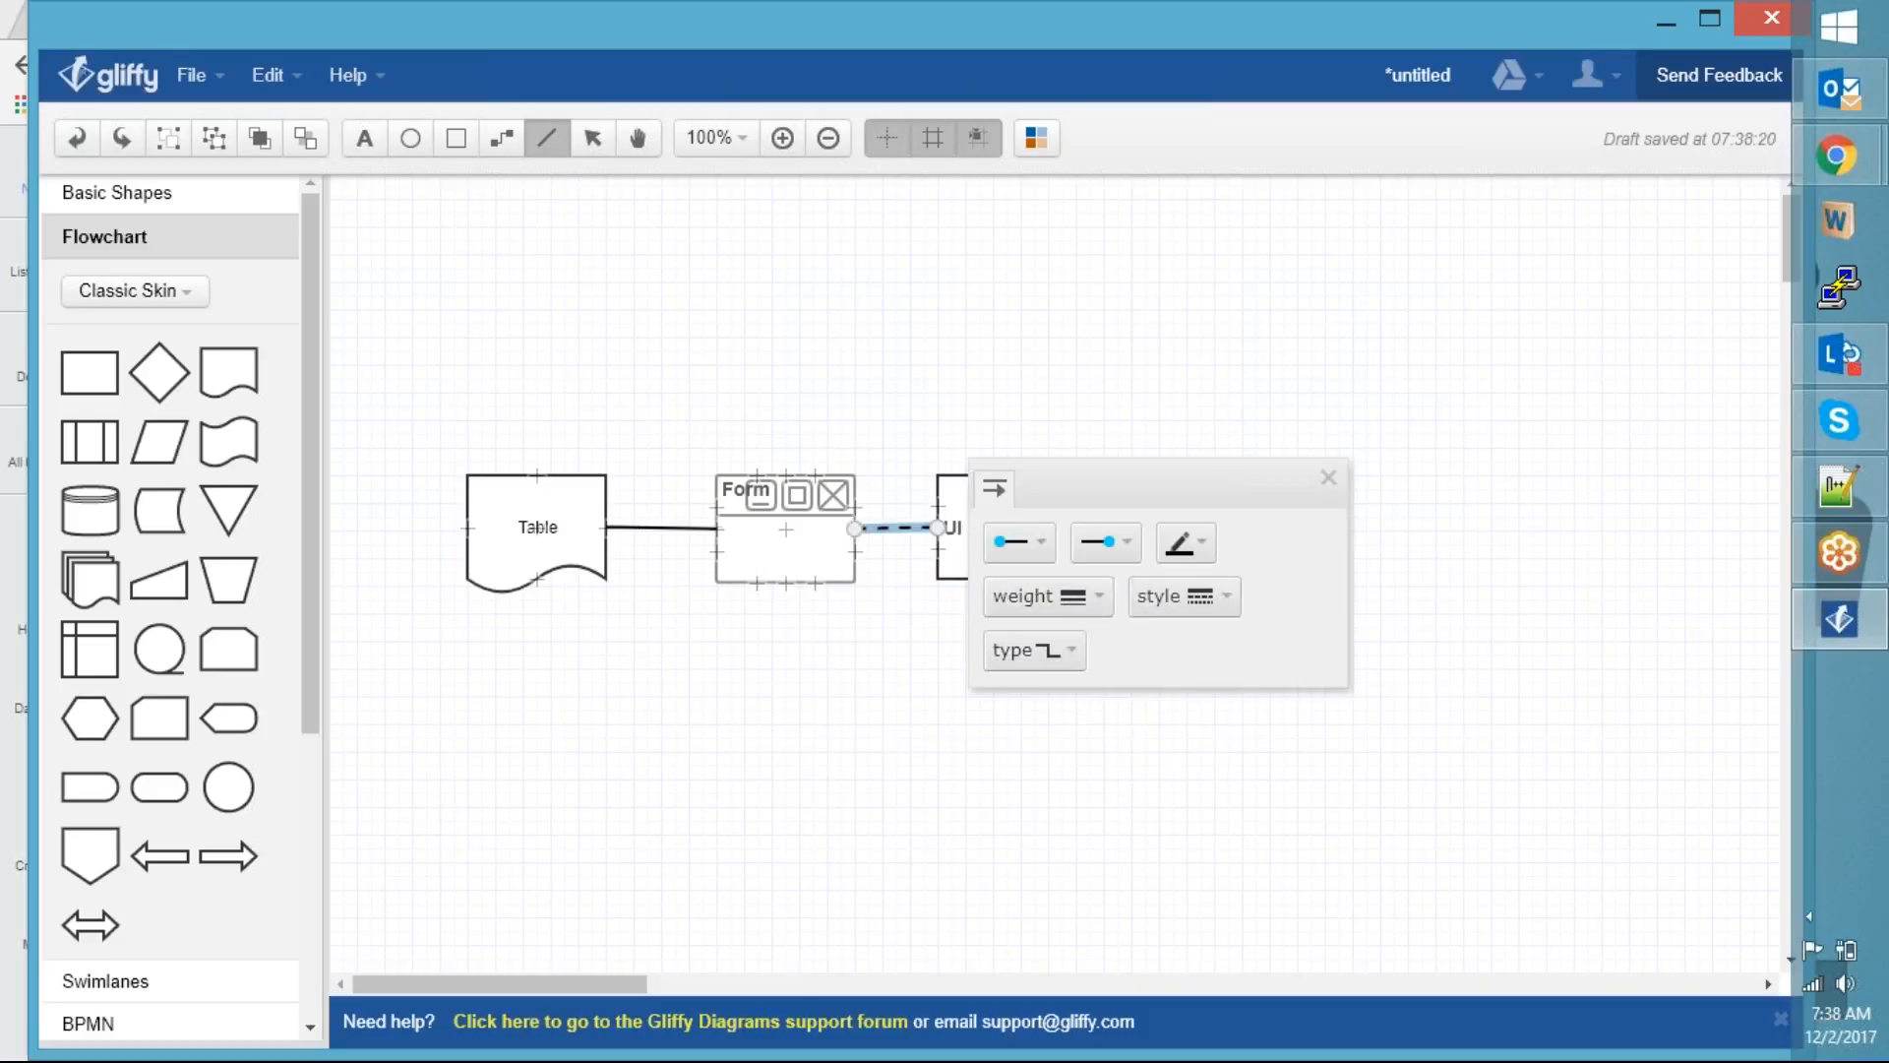
click(1009, 773)
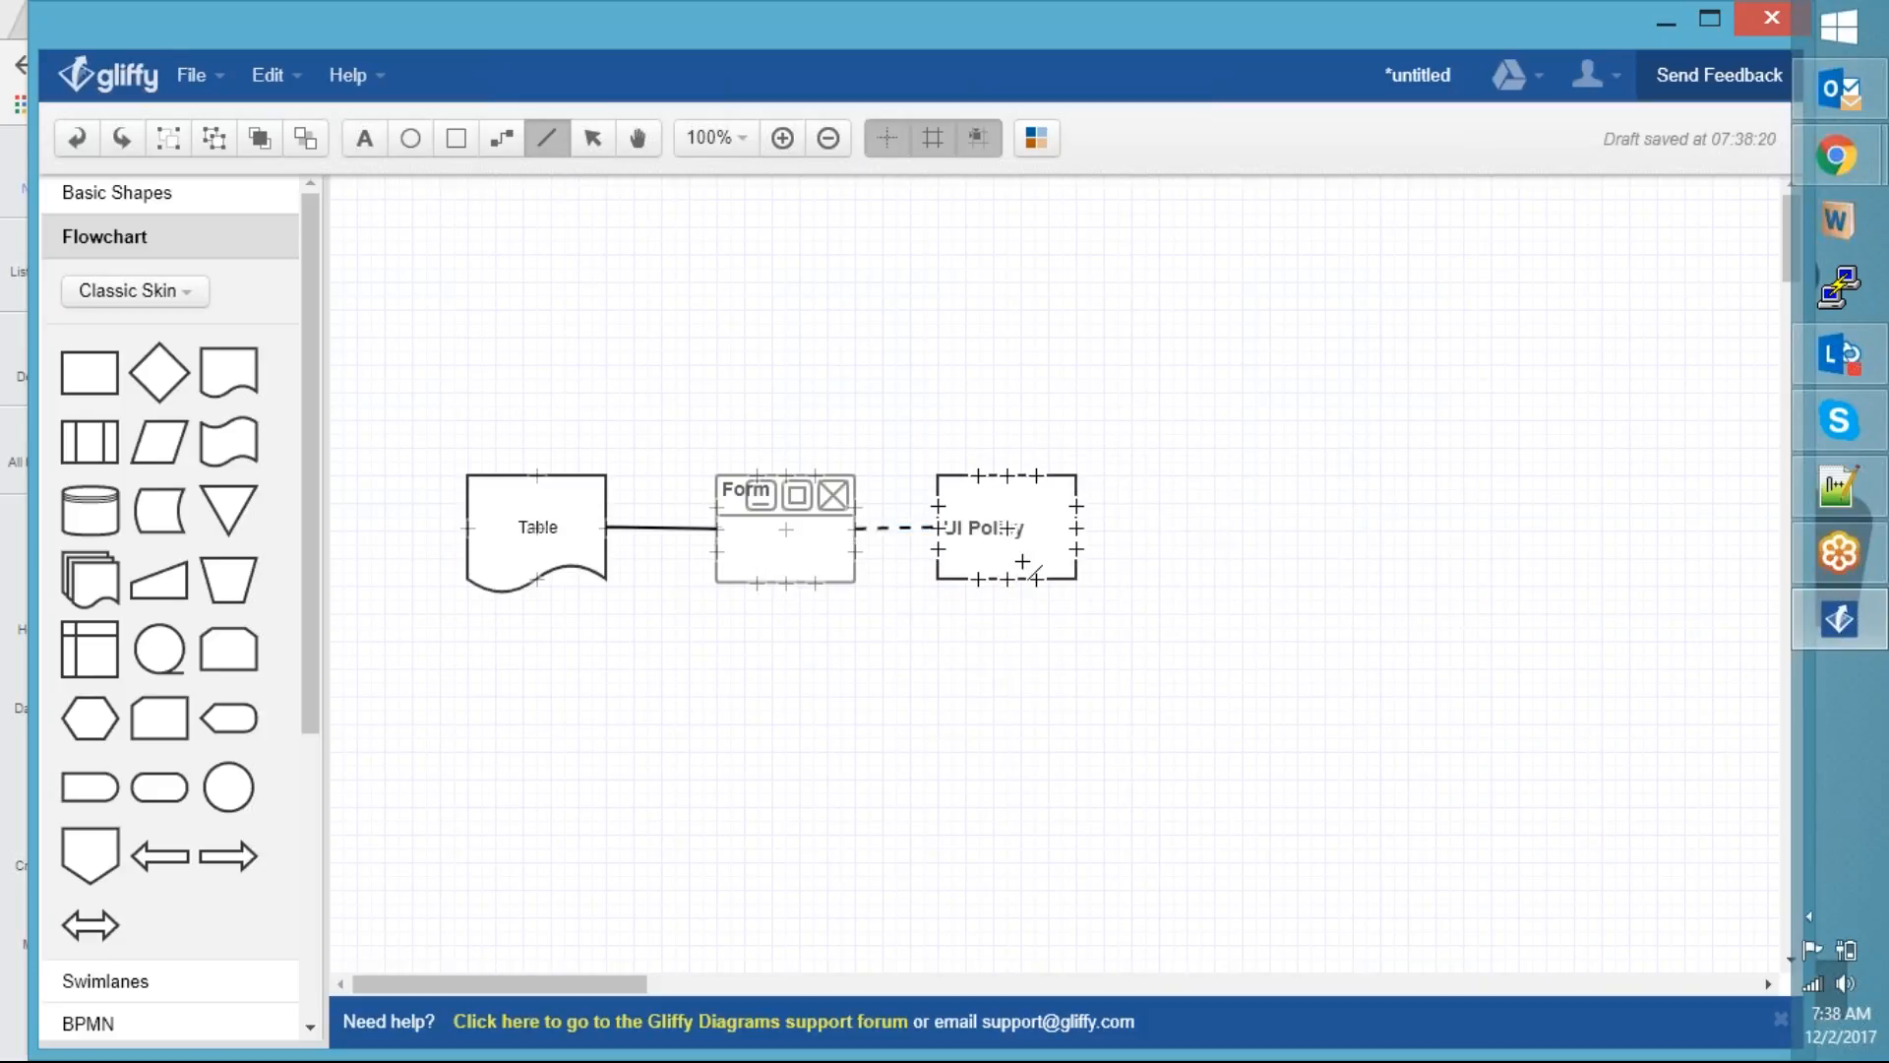
key(Escape)
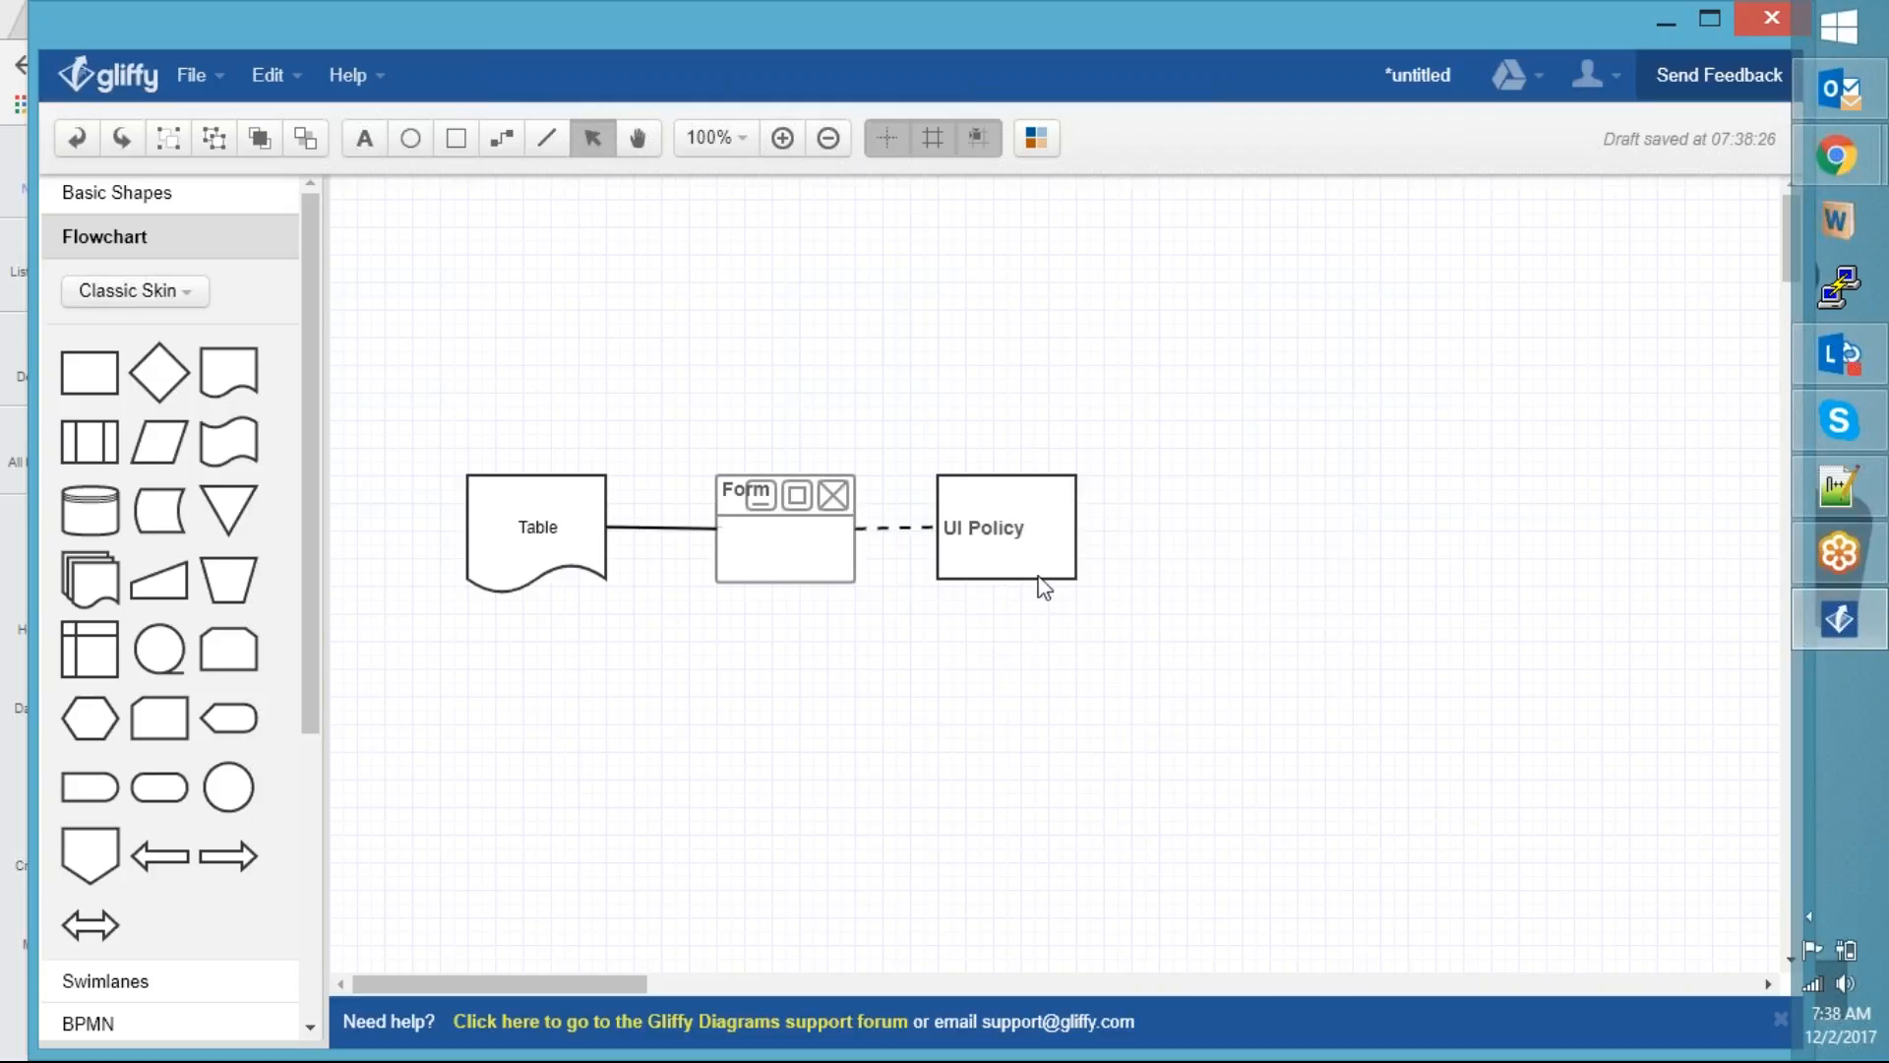
click(775, 504)
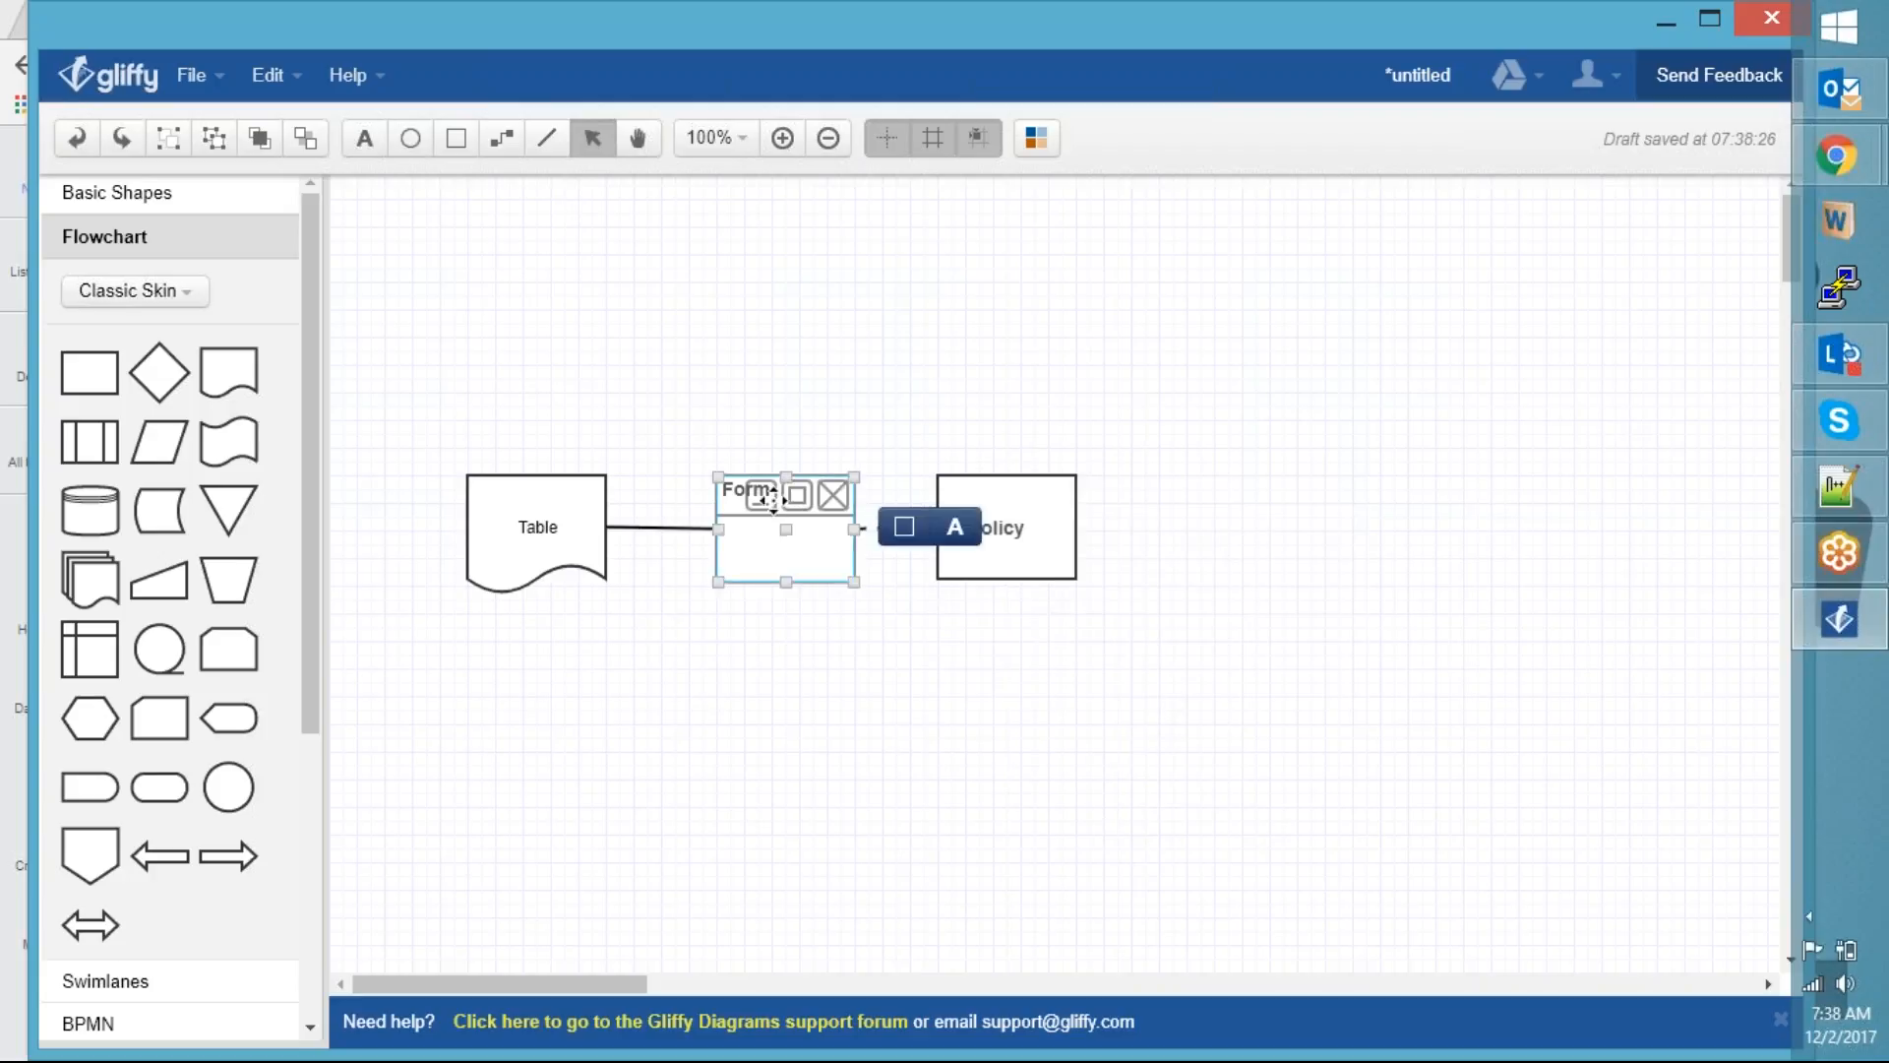
click(997, 757)
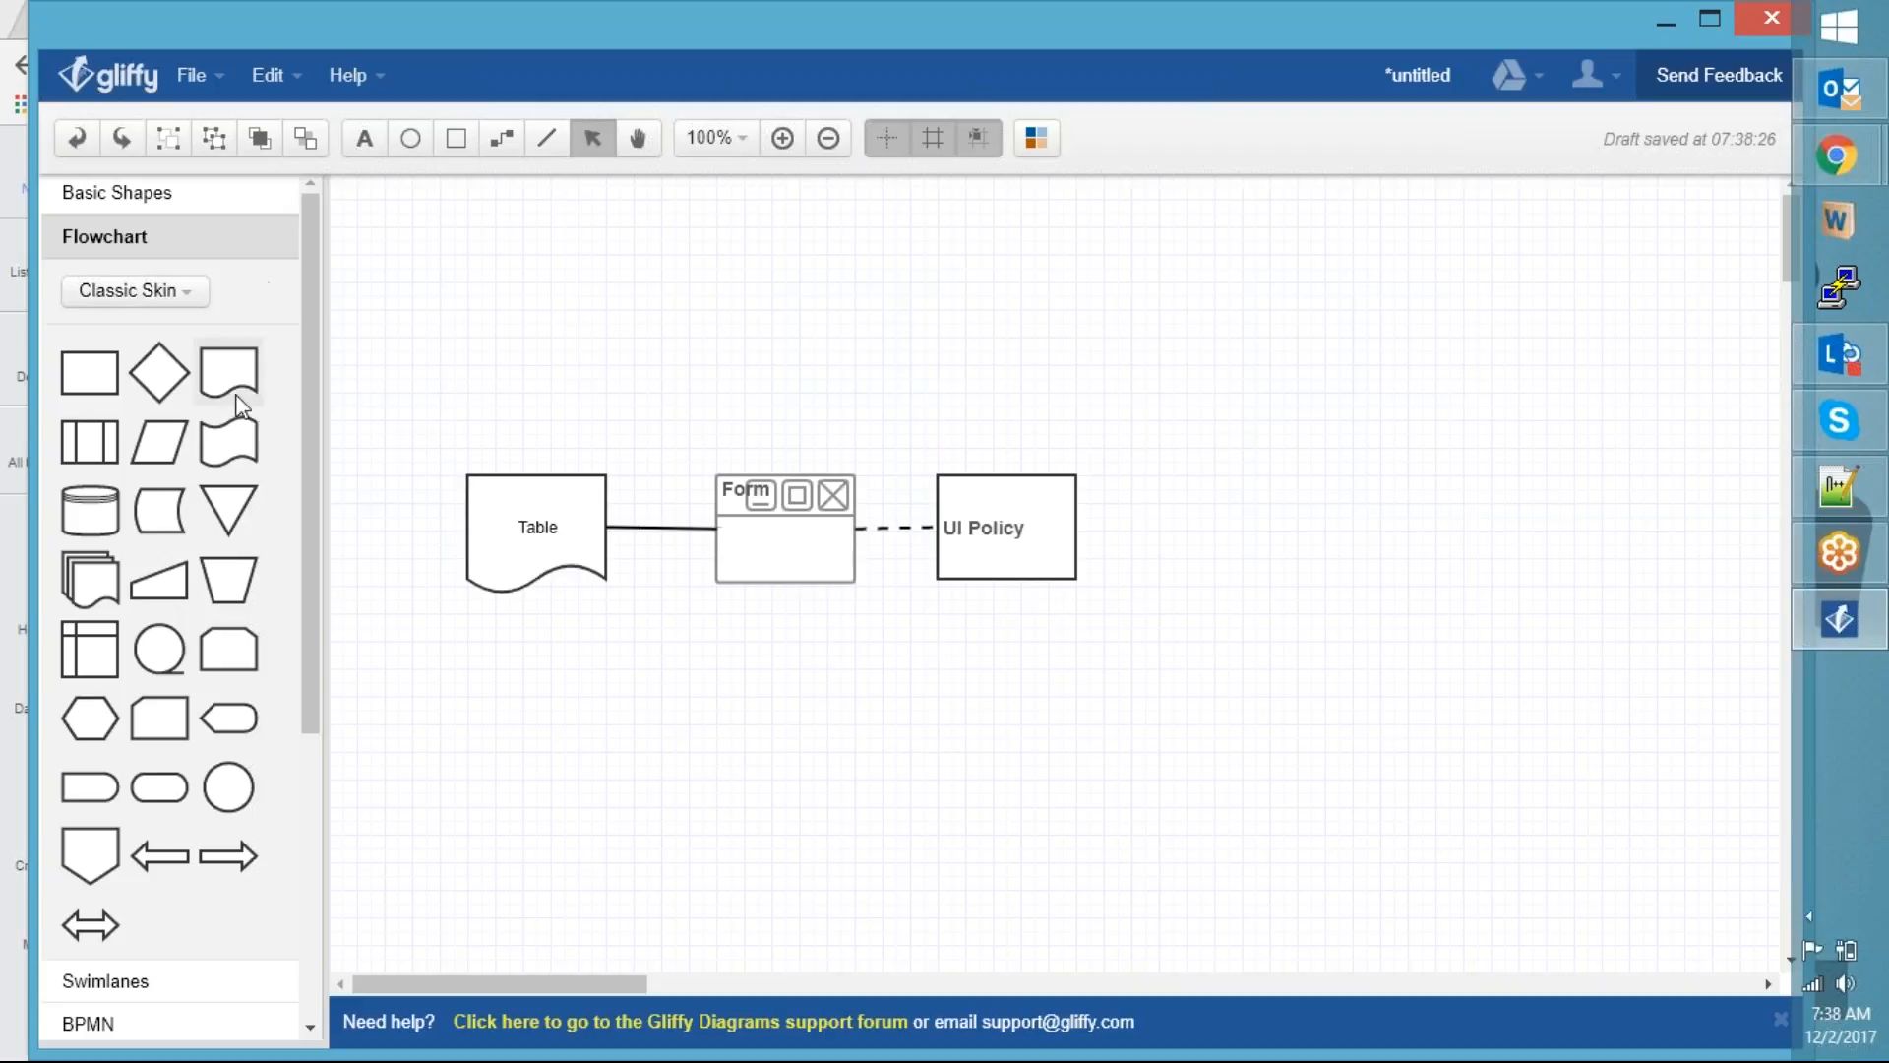
Place a flowchart rectangle below the UI Policy rectangle and connect the two with a straight dashed line
drag(103, 385, 933, 684)
click(544, 138)
drag(1007, 581, 1010, 673)
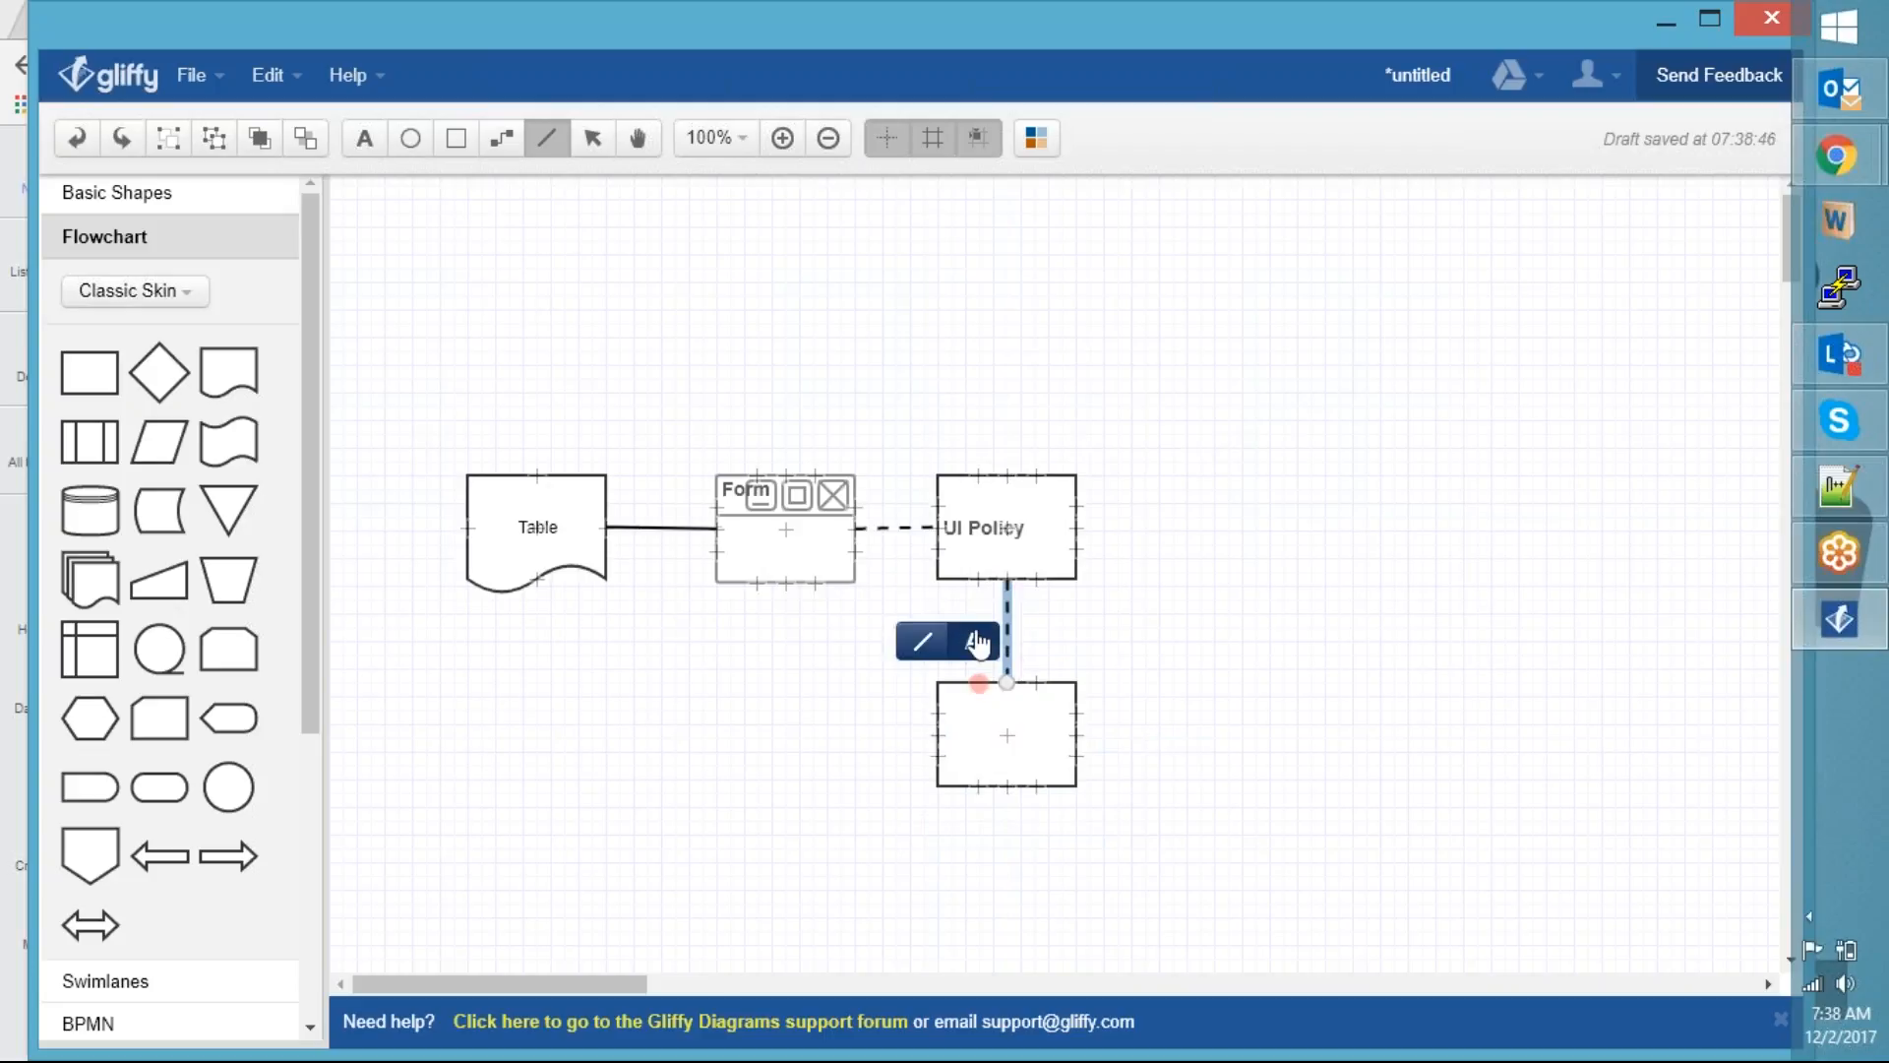
Label the rectangle below UI Policy "UI Policy Action"
double_click(1059, 758)
click(1083, 724)
click(1047, 745)
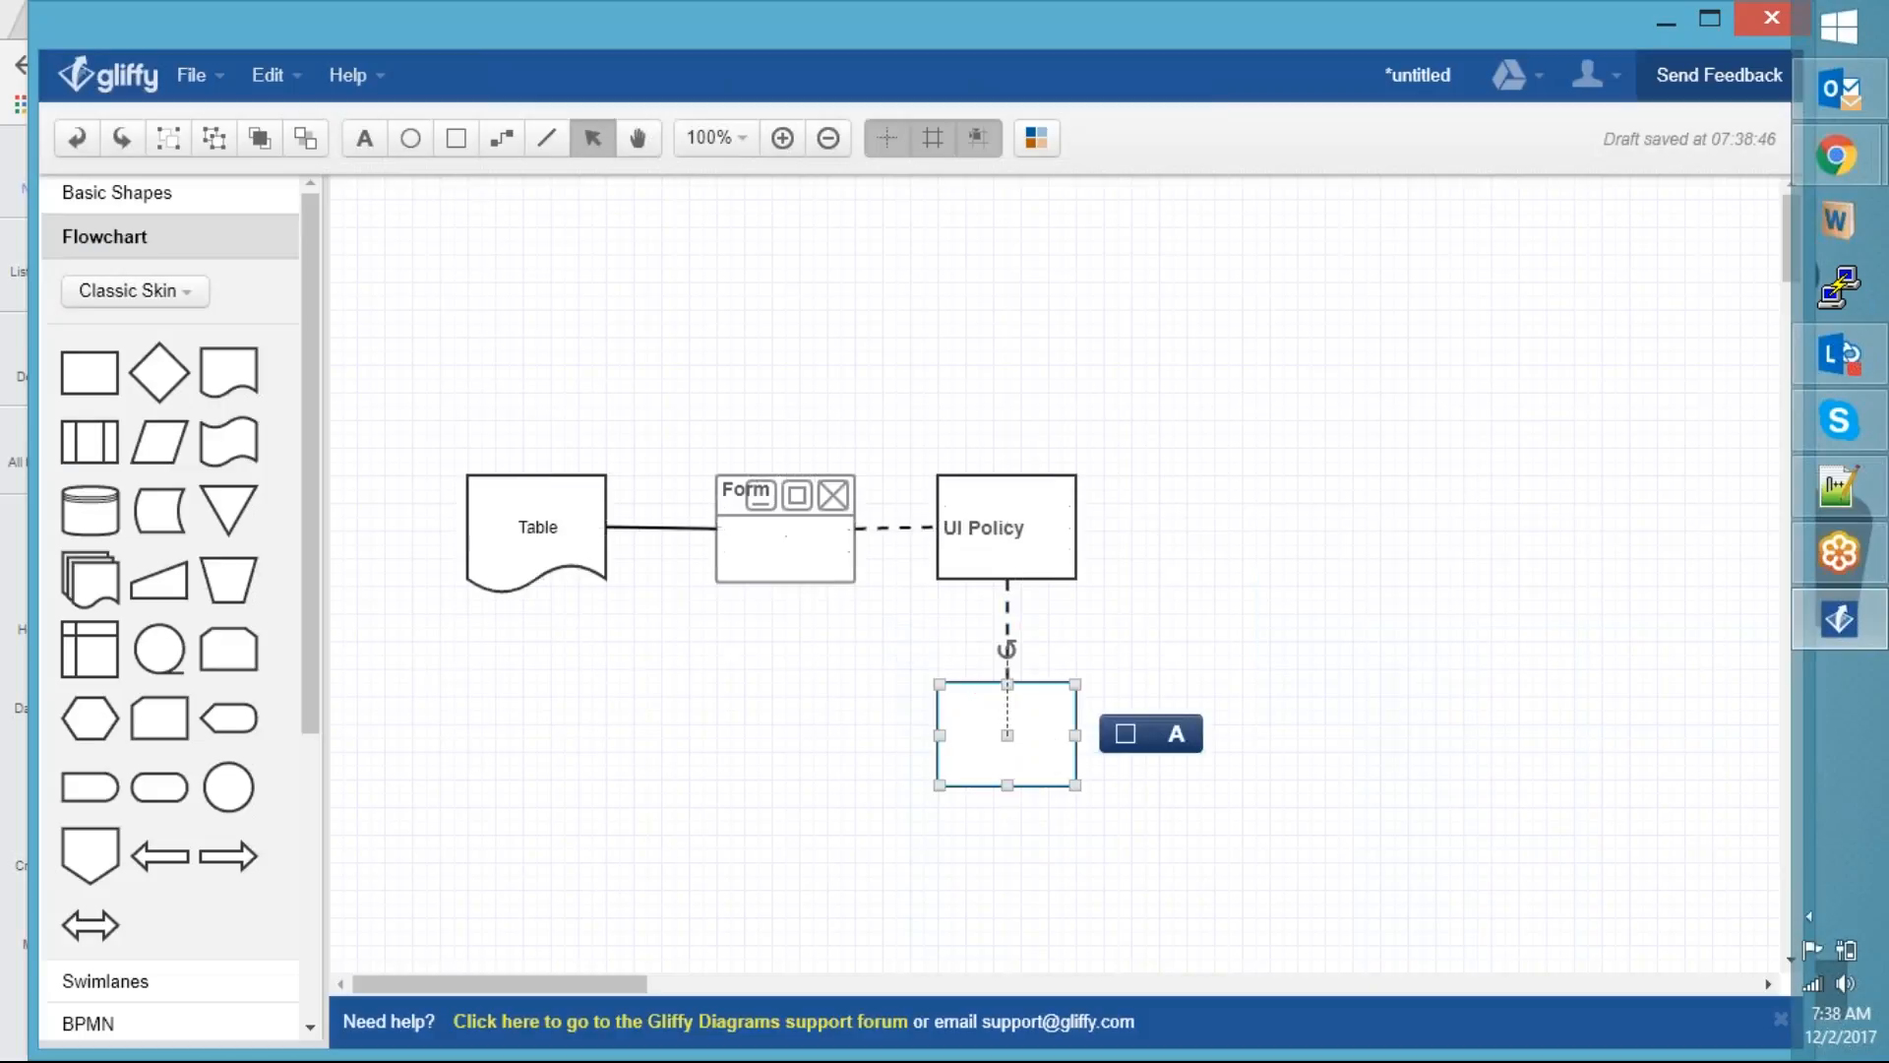
click(1175, 733)
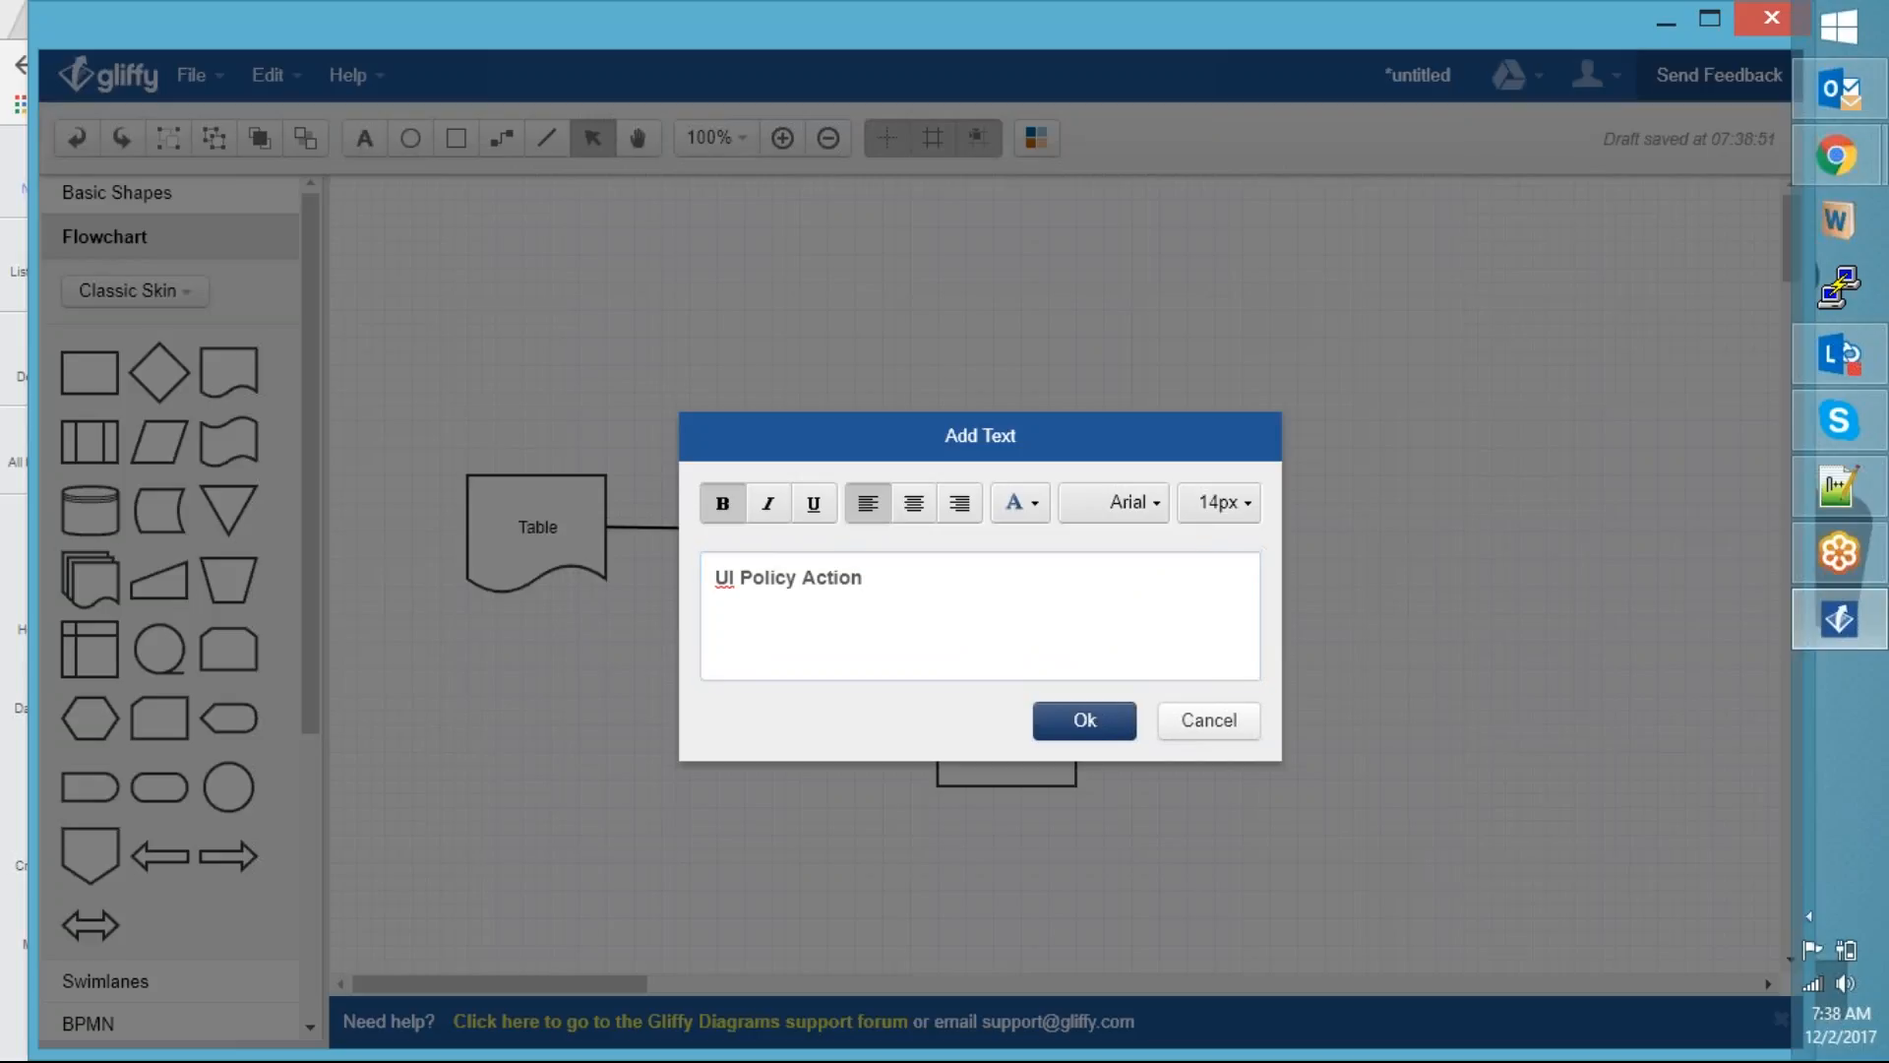
click(1084, 719)
click(1061, 864)
Centre the label text of the UI Policy Action rectangle
click(1067, 730)
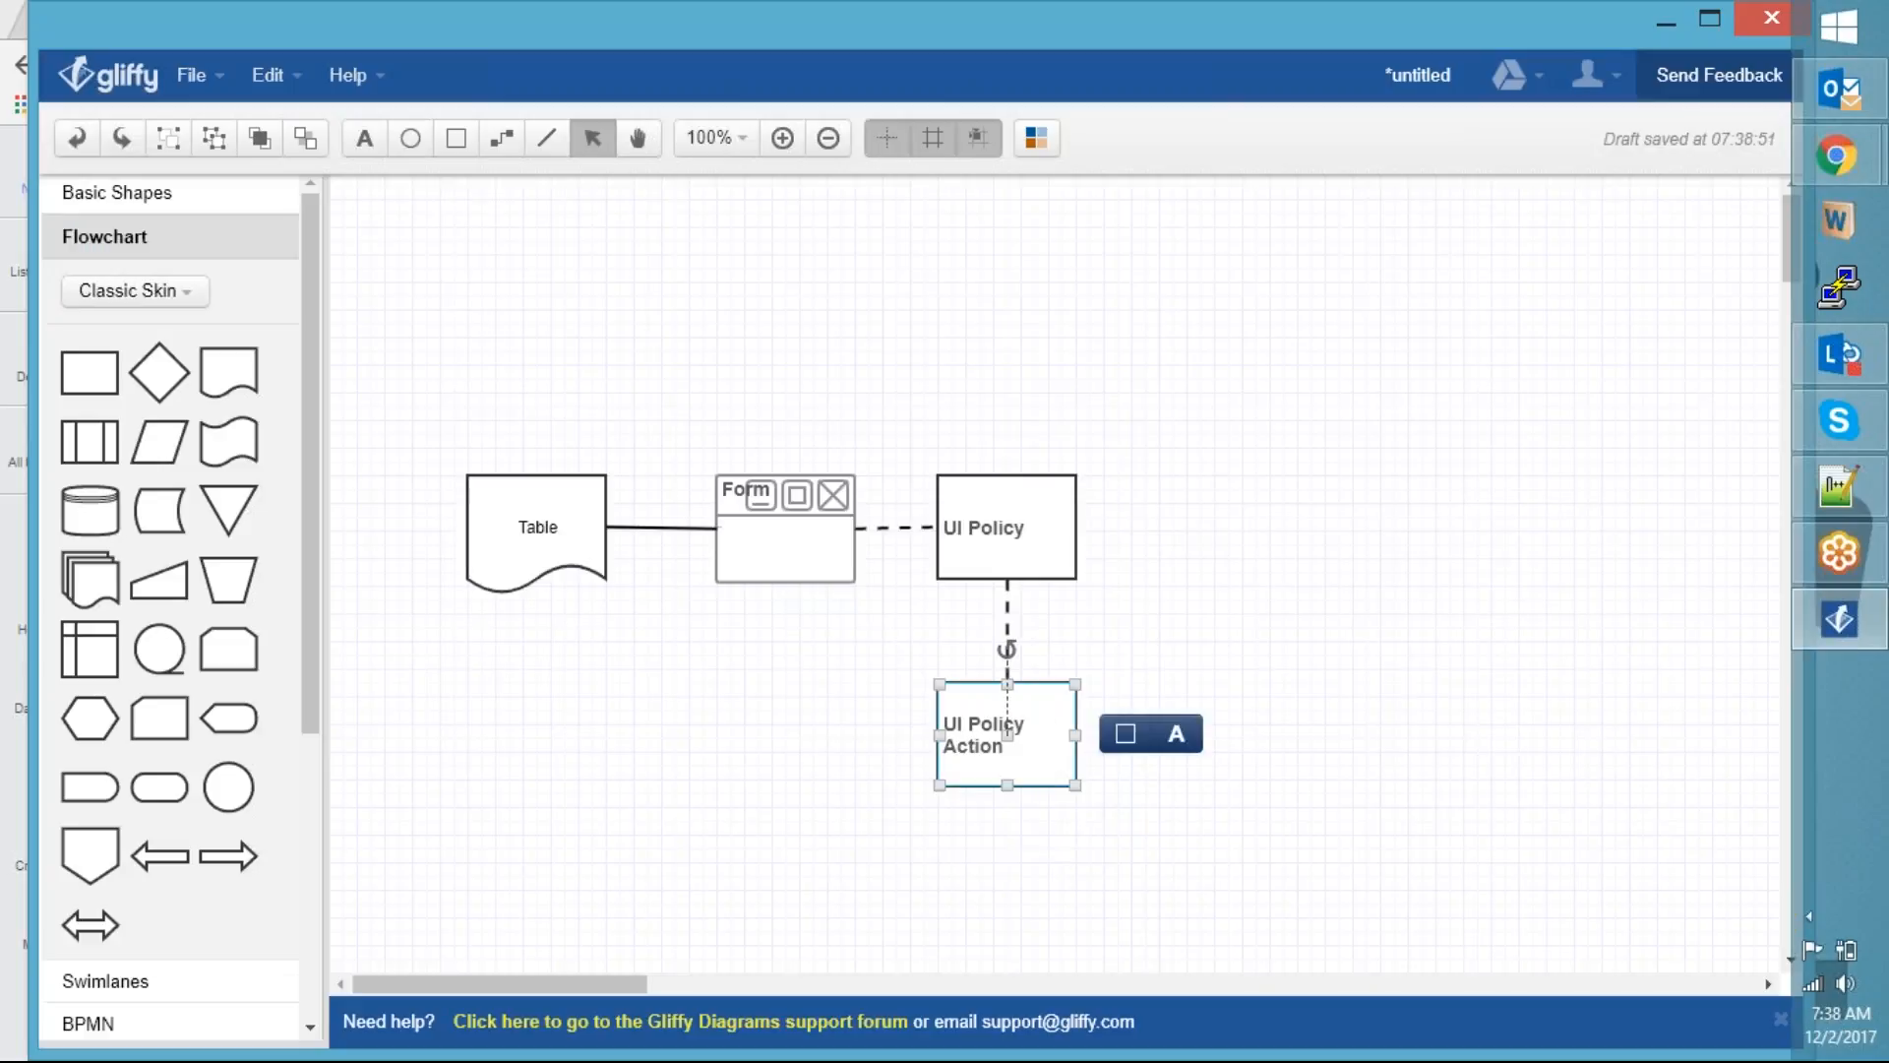
click(1127, 748)
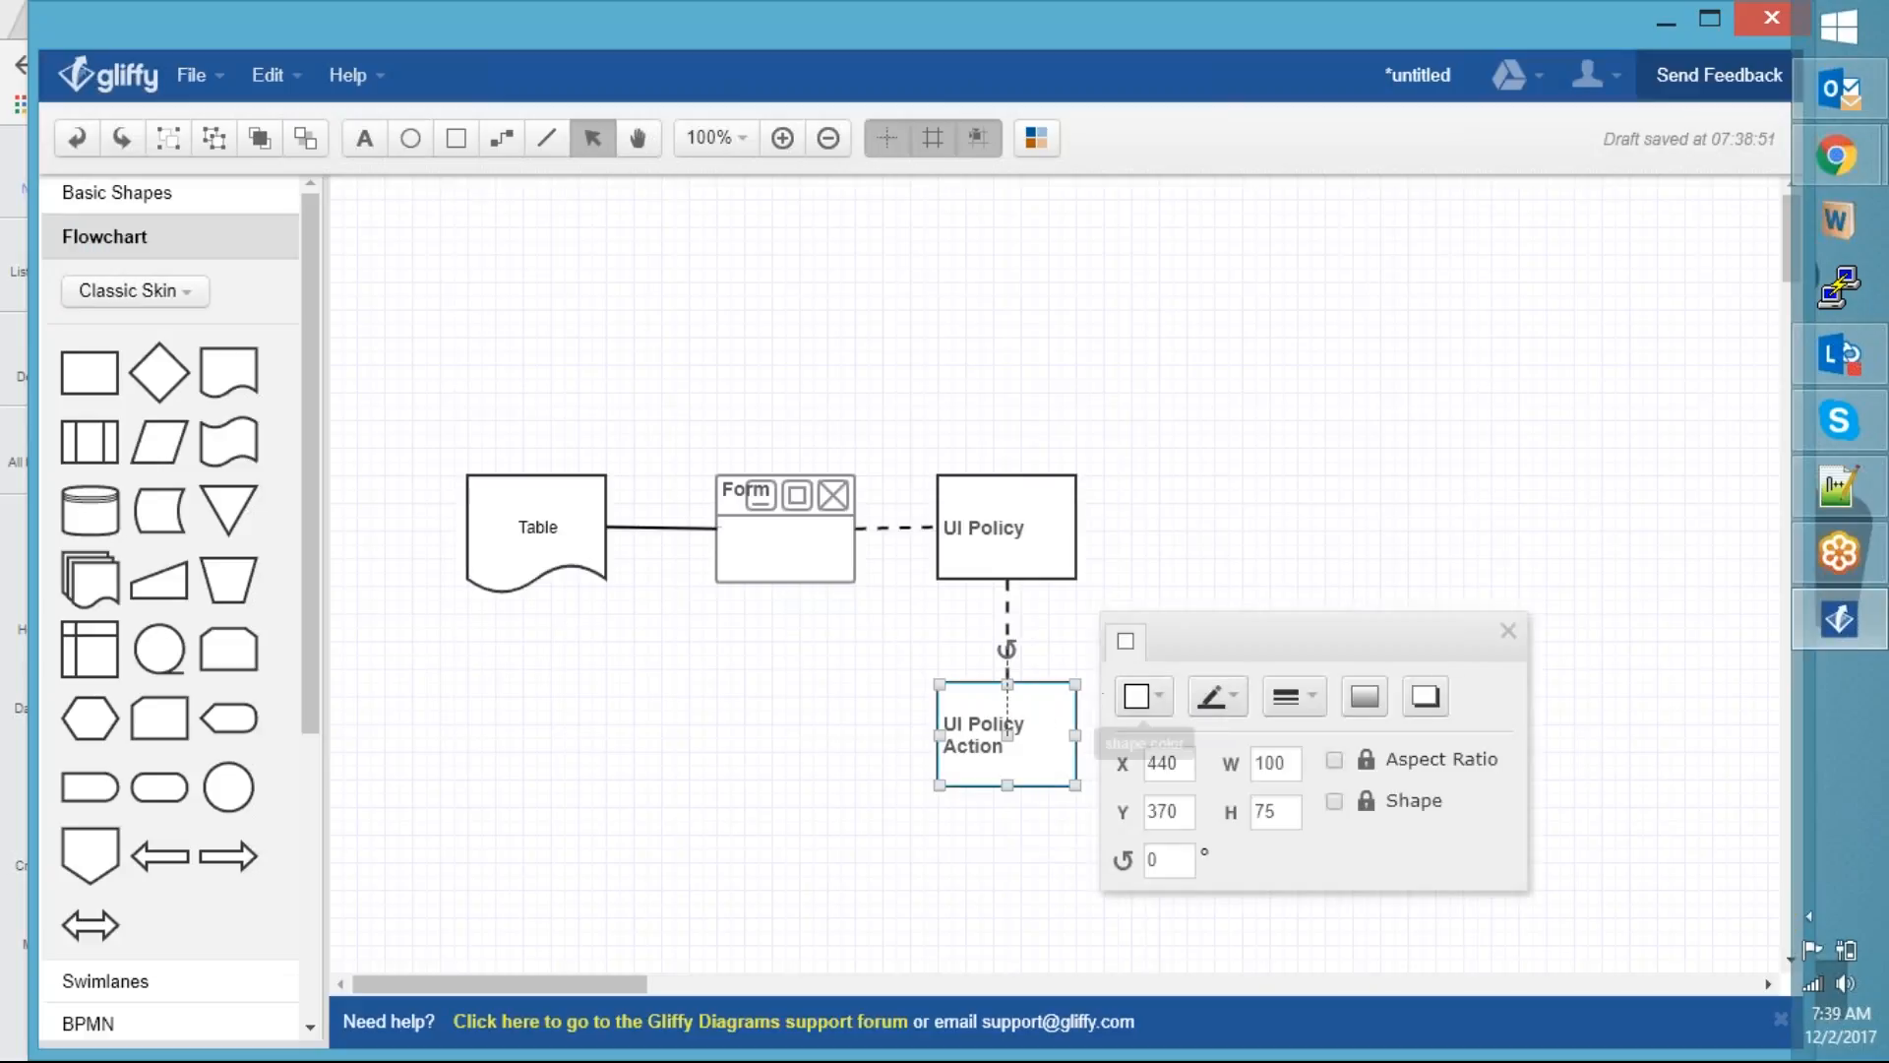
click(1108, 721)
click(1060, 738)
click(1184, 741)
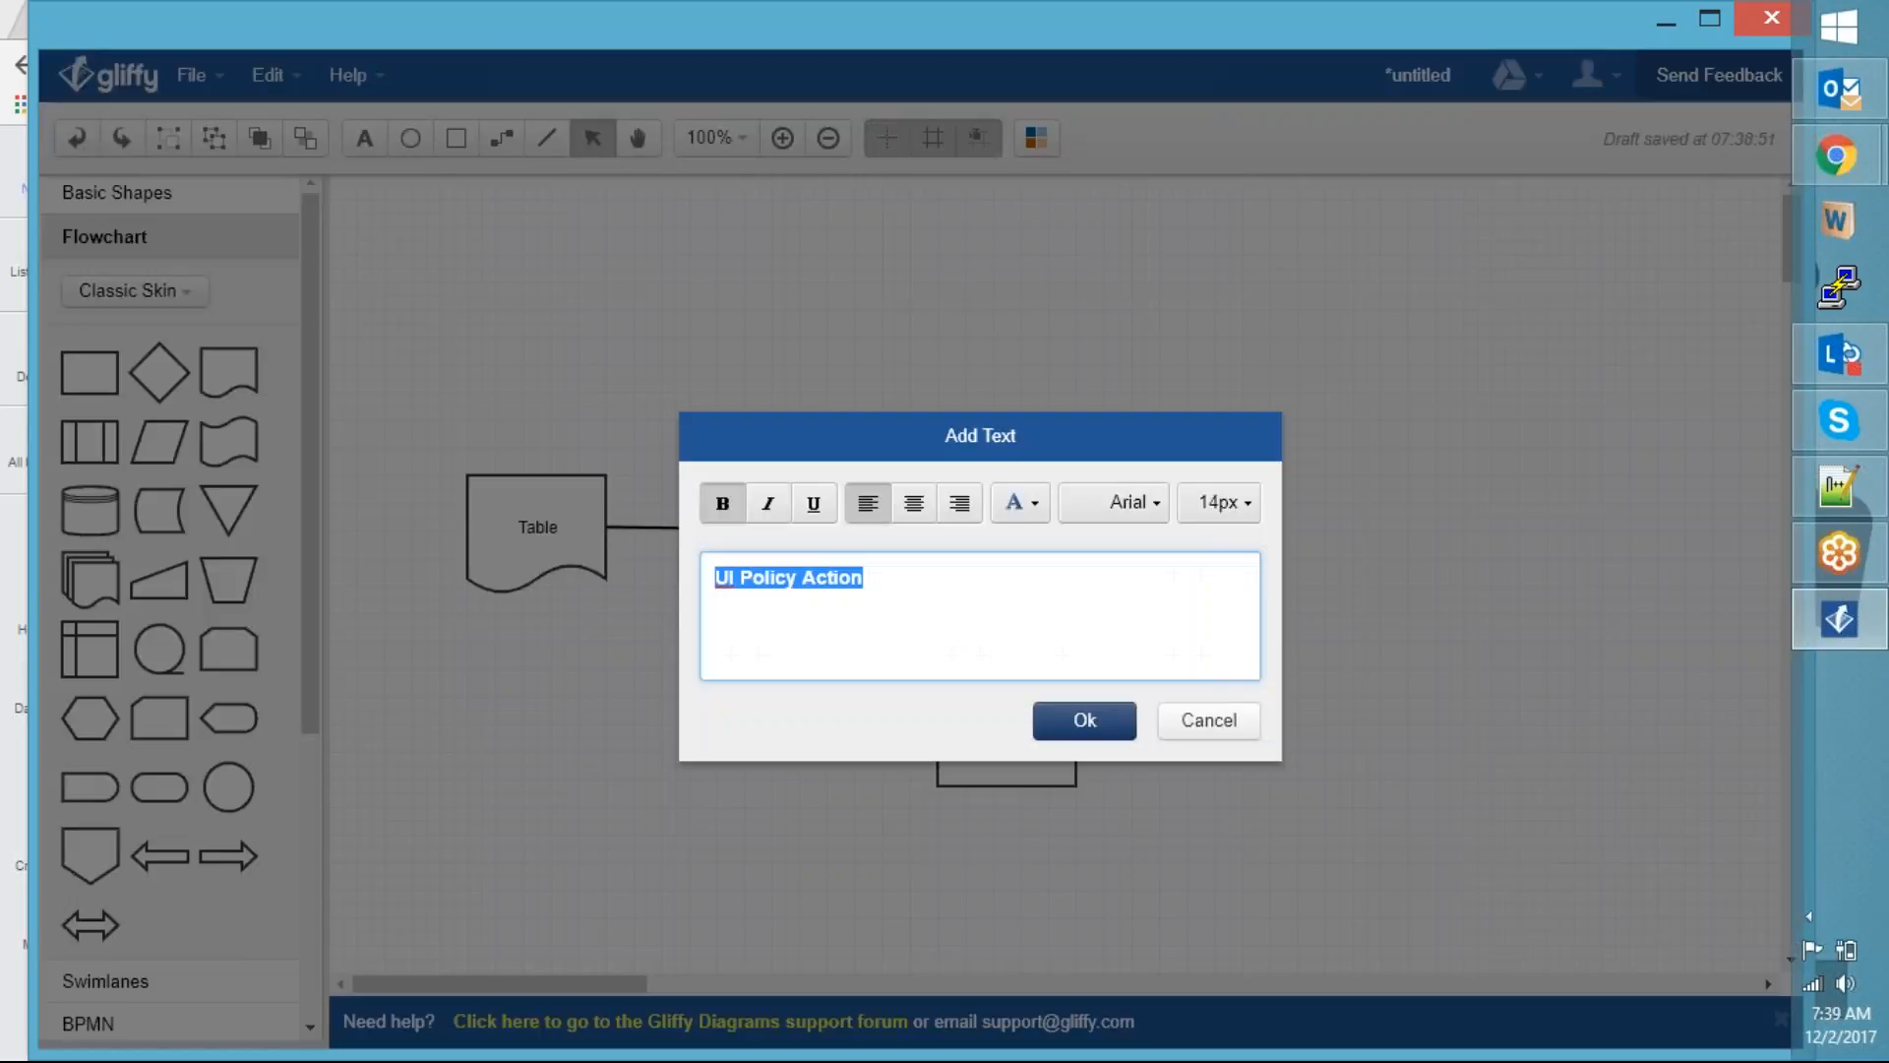
click(907, 517)
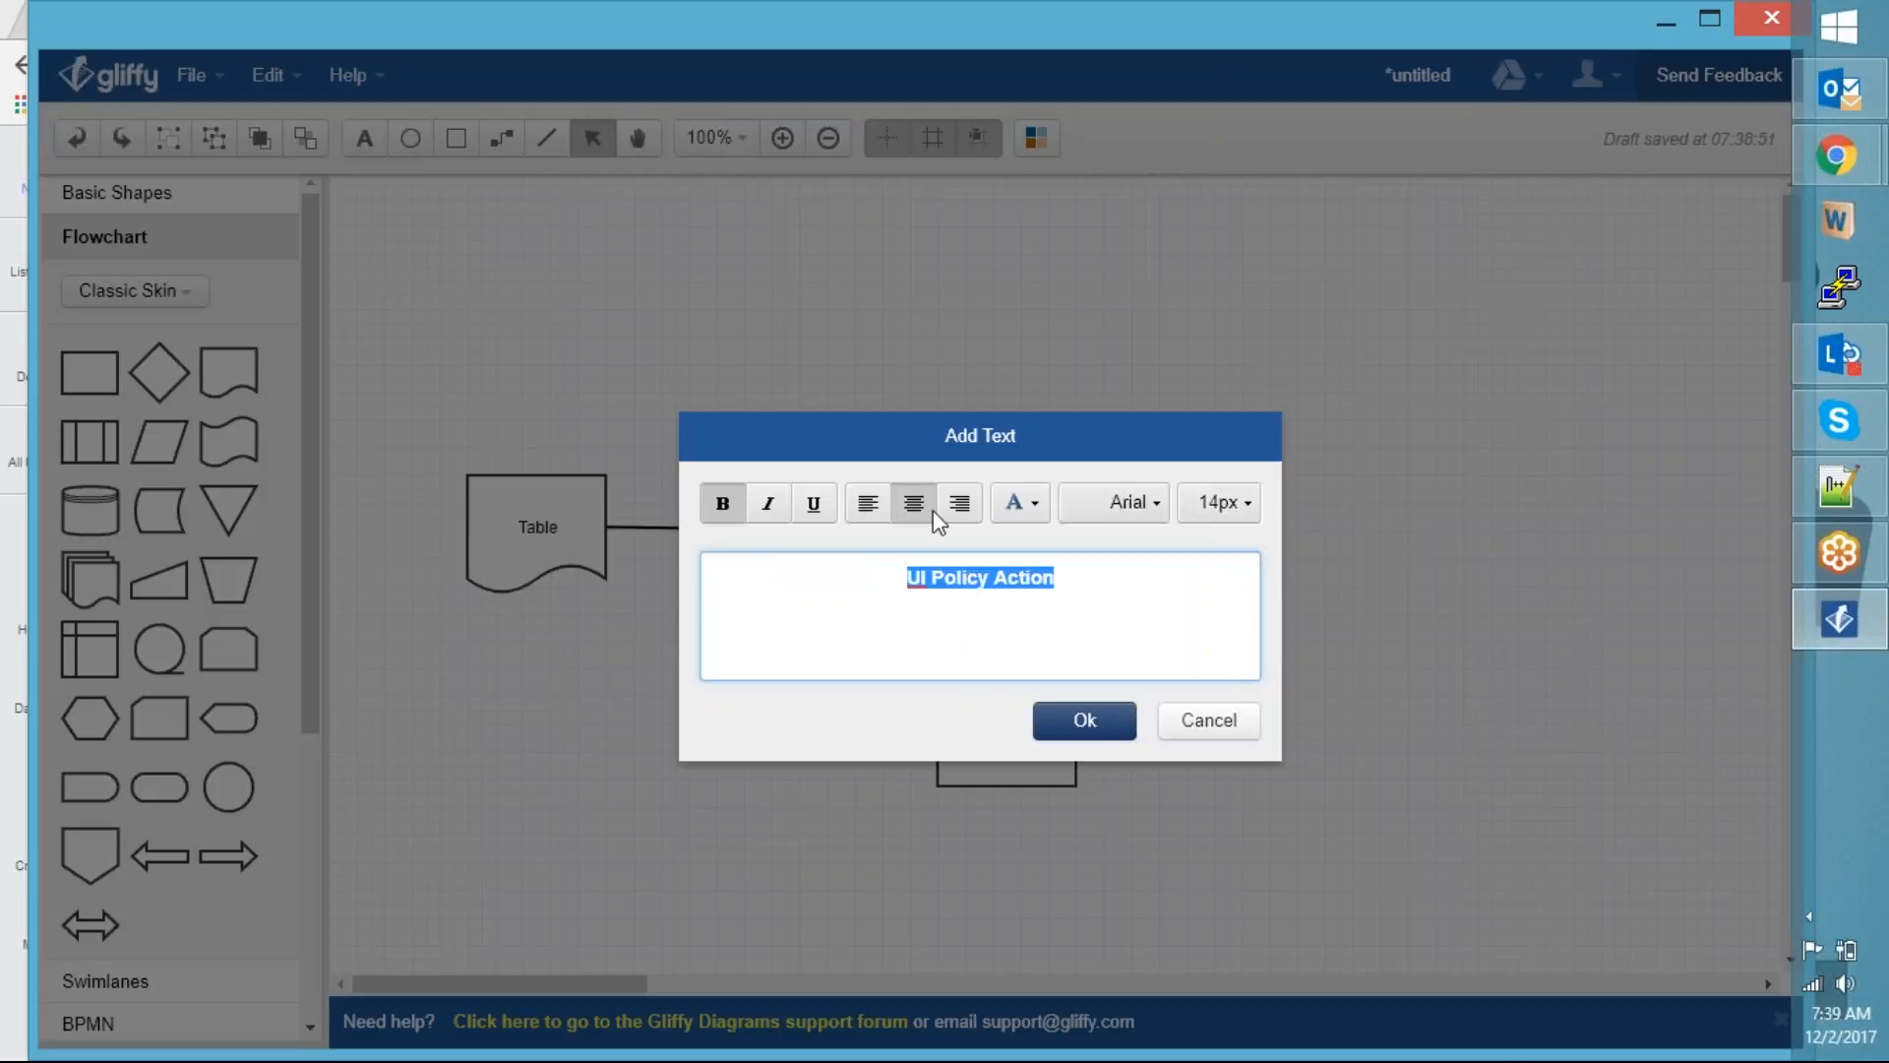
click(1127, 724)
Centre the label text of the UI Policy rectangle
click(1014, 495)
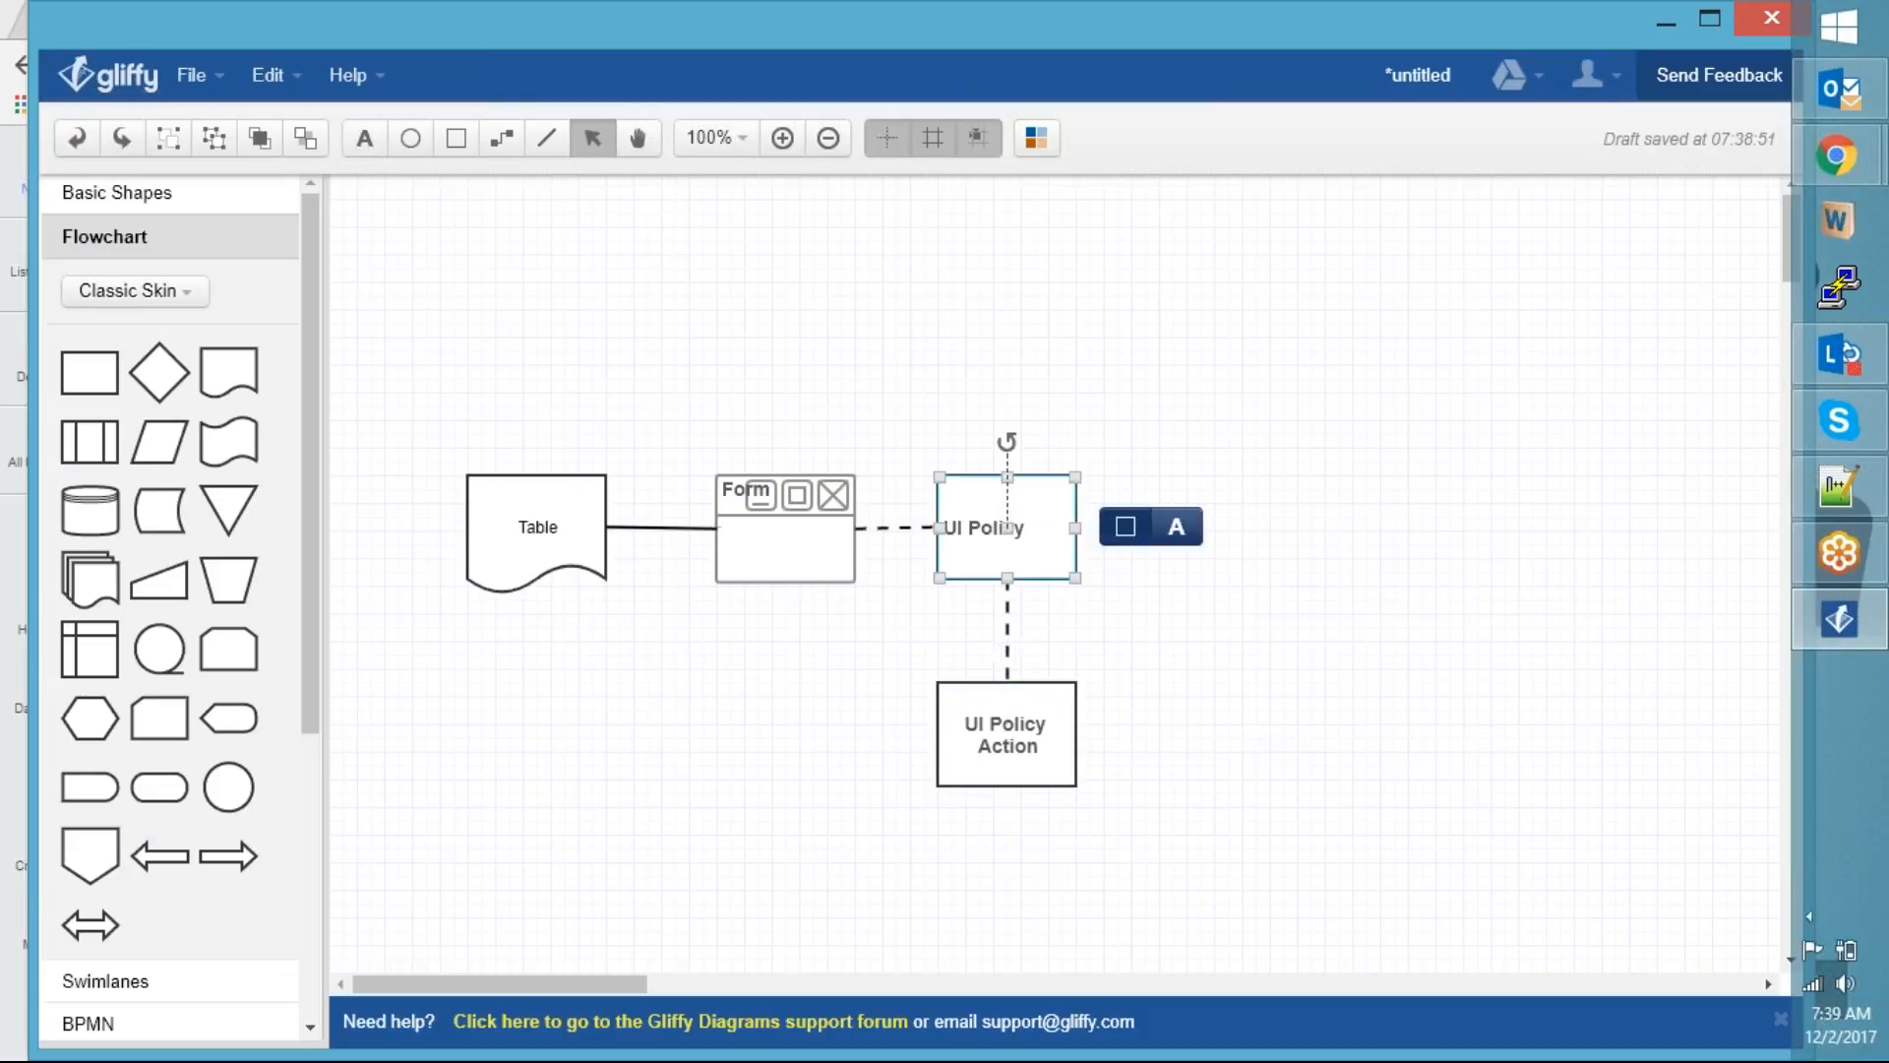
click(1180, 528)
click(914, 503)
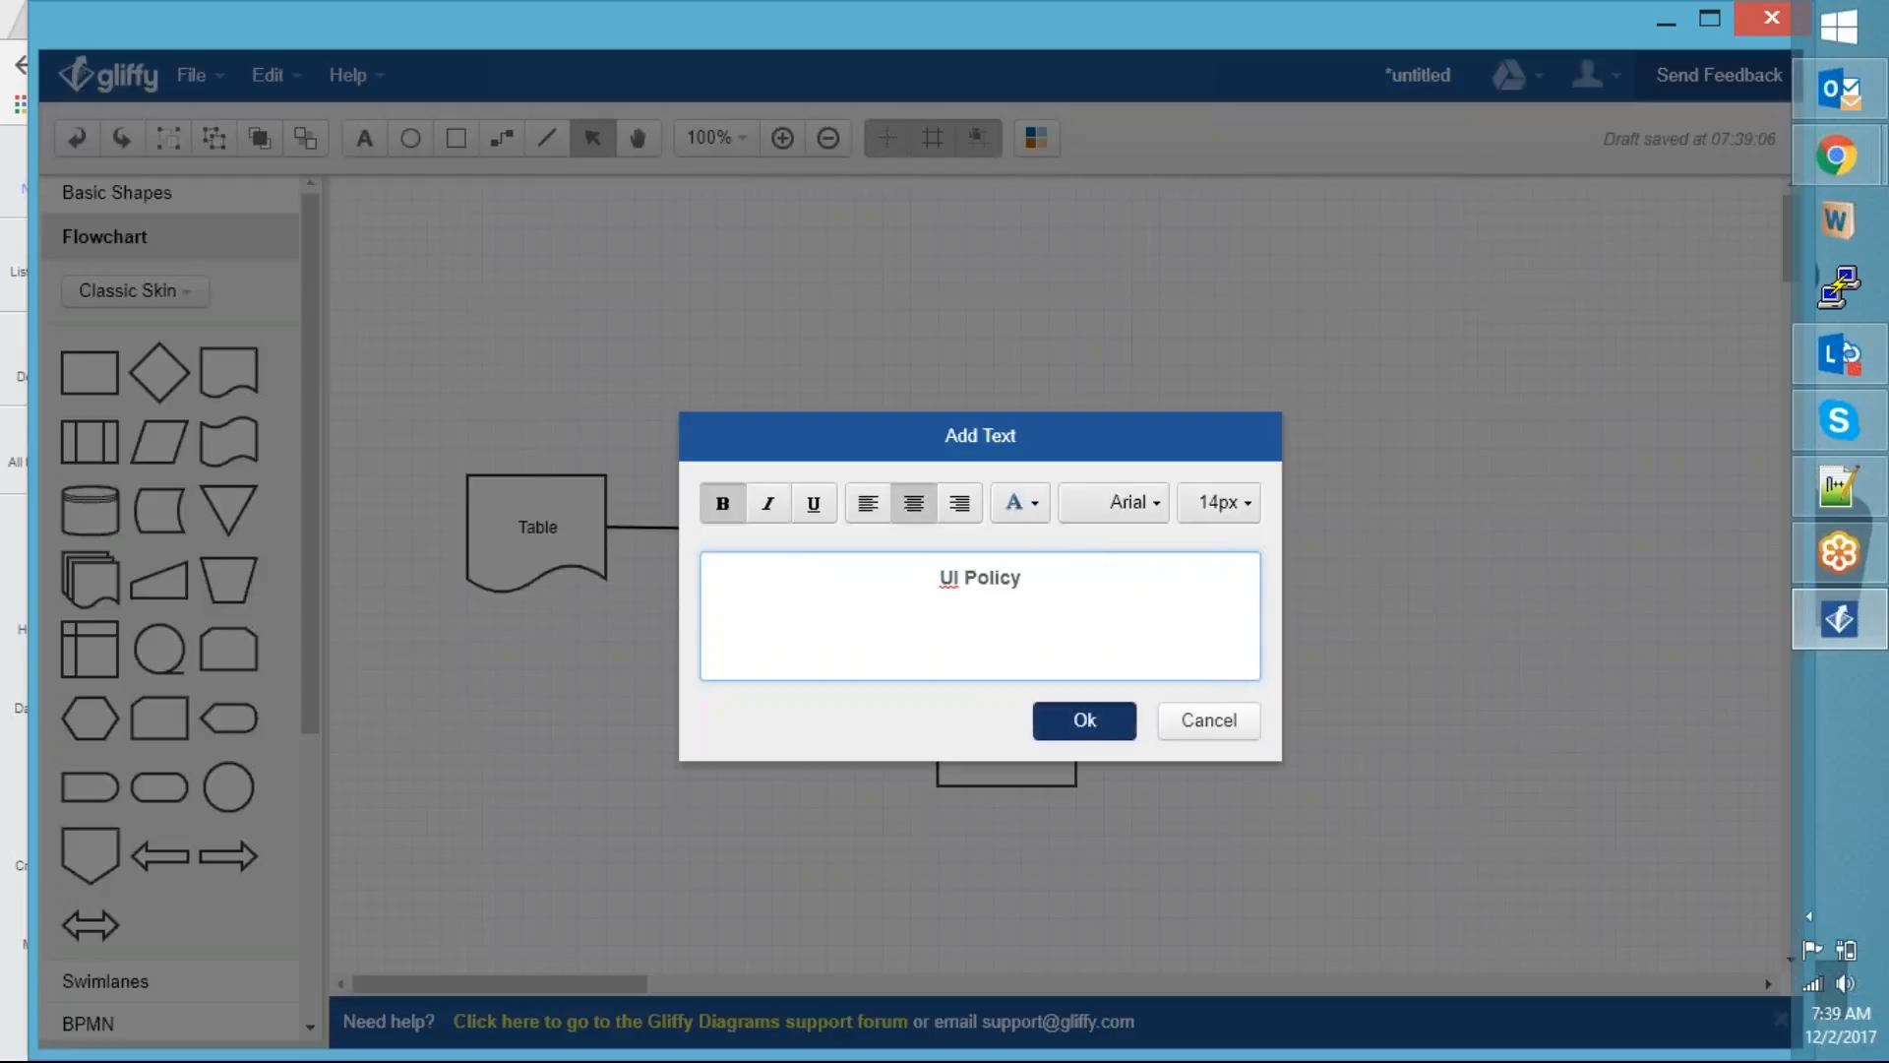
click(1084, 719)
click(1248, 593)
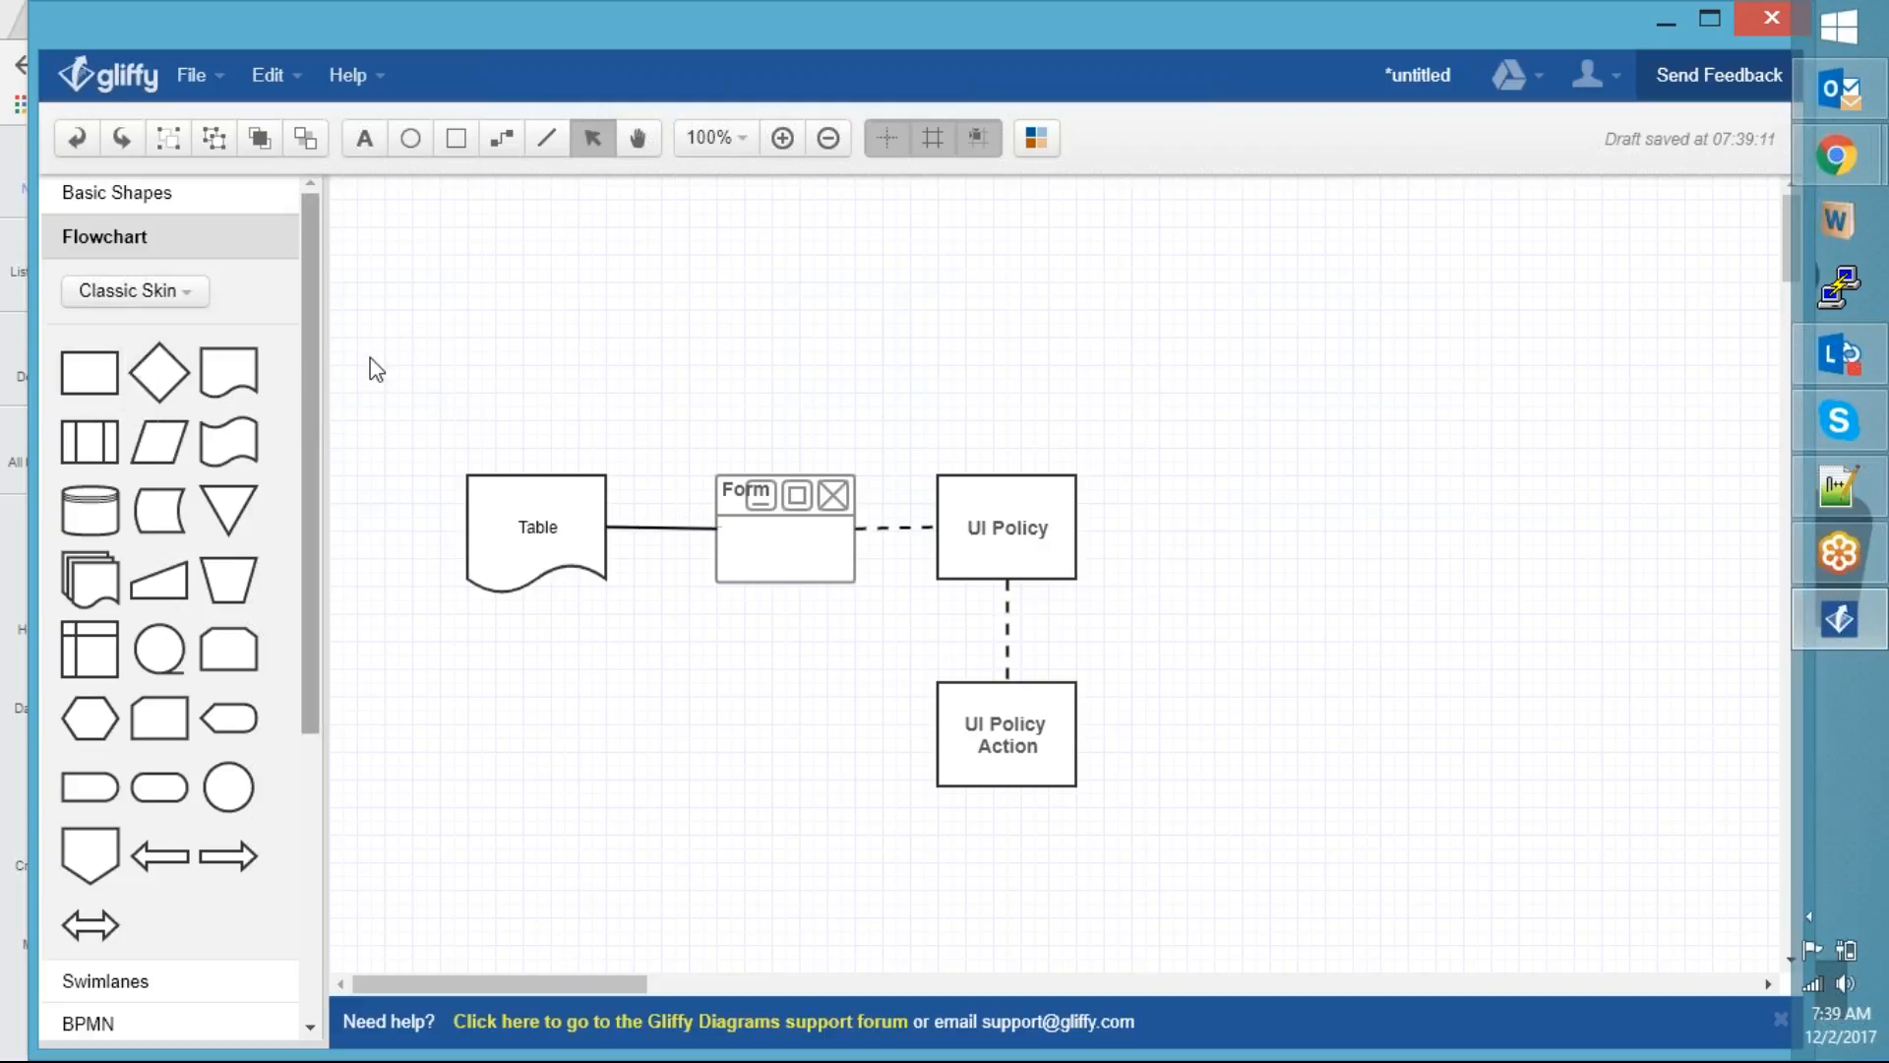
Add a large flowchart rectangle enclosing all the shapes and send it behind them as a frame
drag(89, 384, 401, 323)
drag(546, 427, 1218, 906)
right_click(1122, 742)
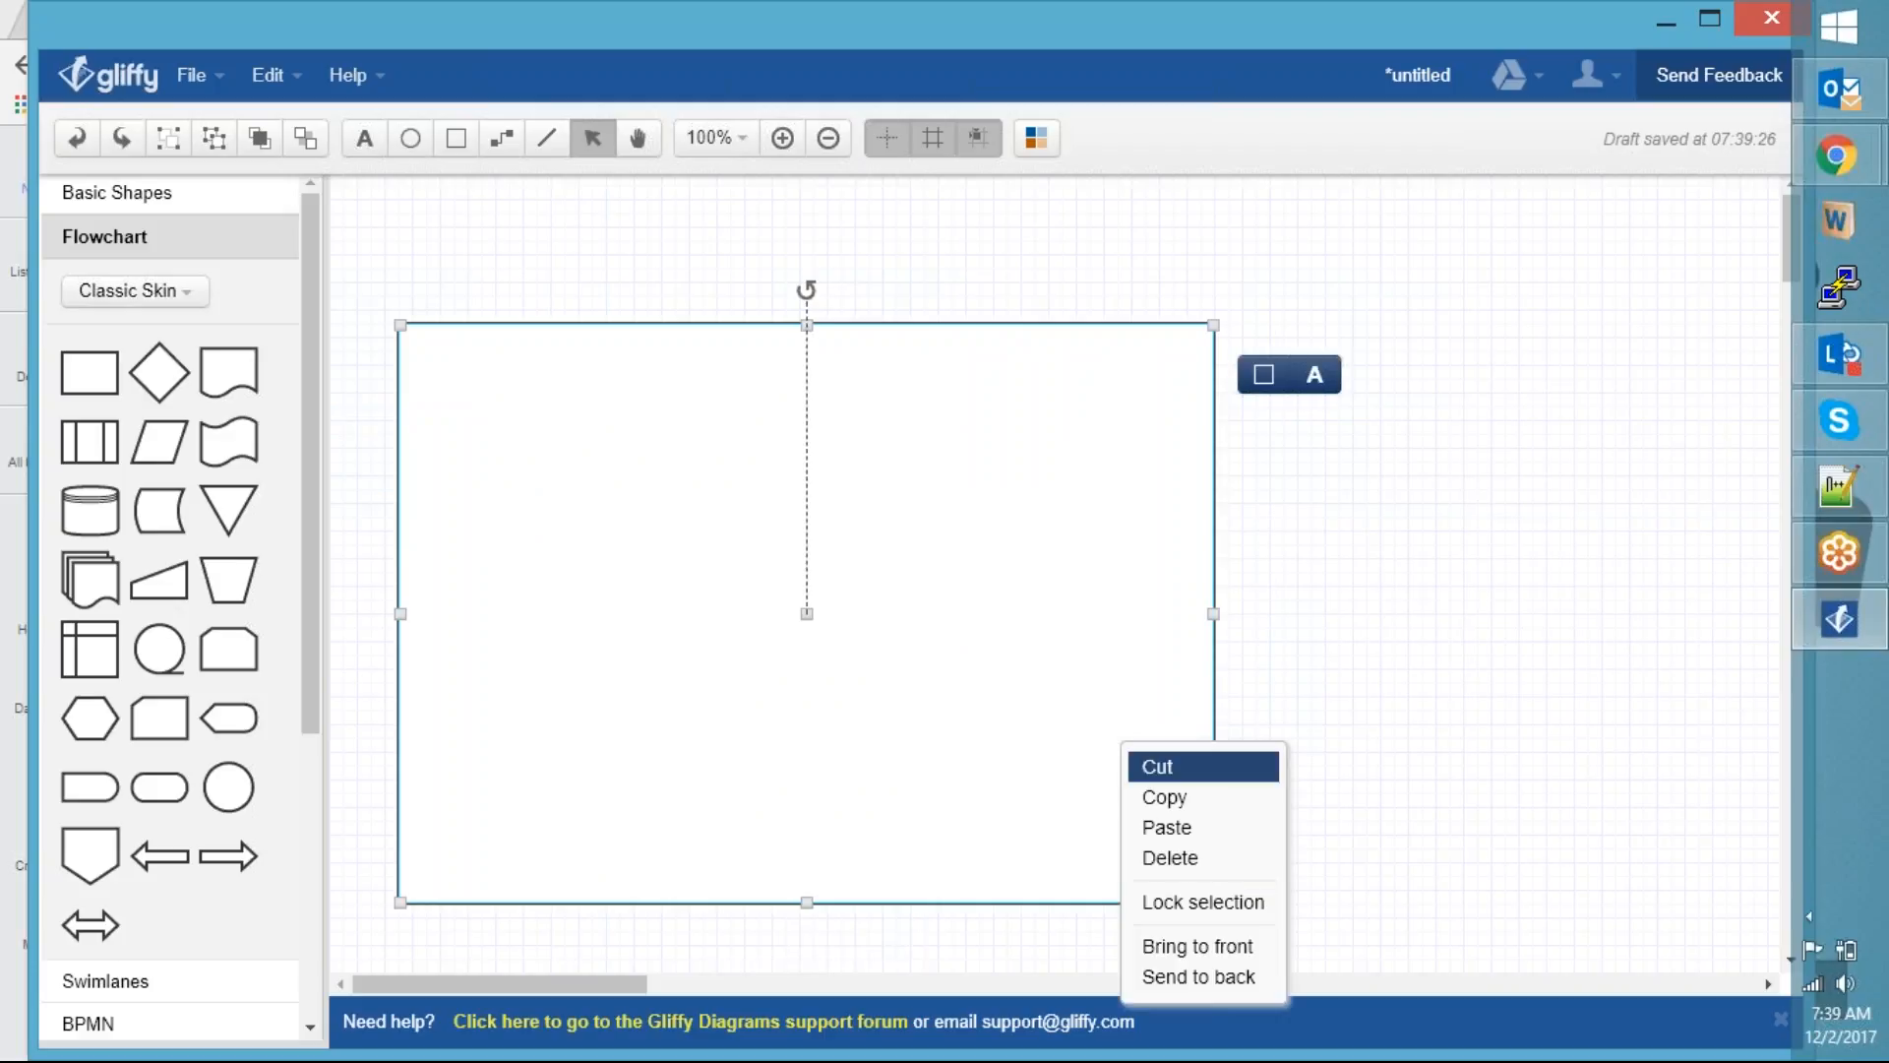
click(1230, 974)
click(1507, 705)
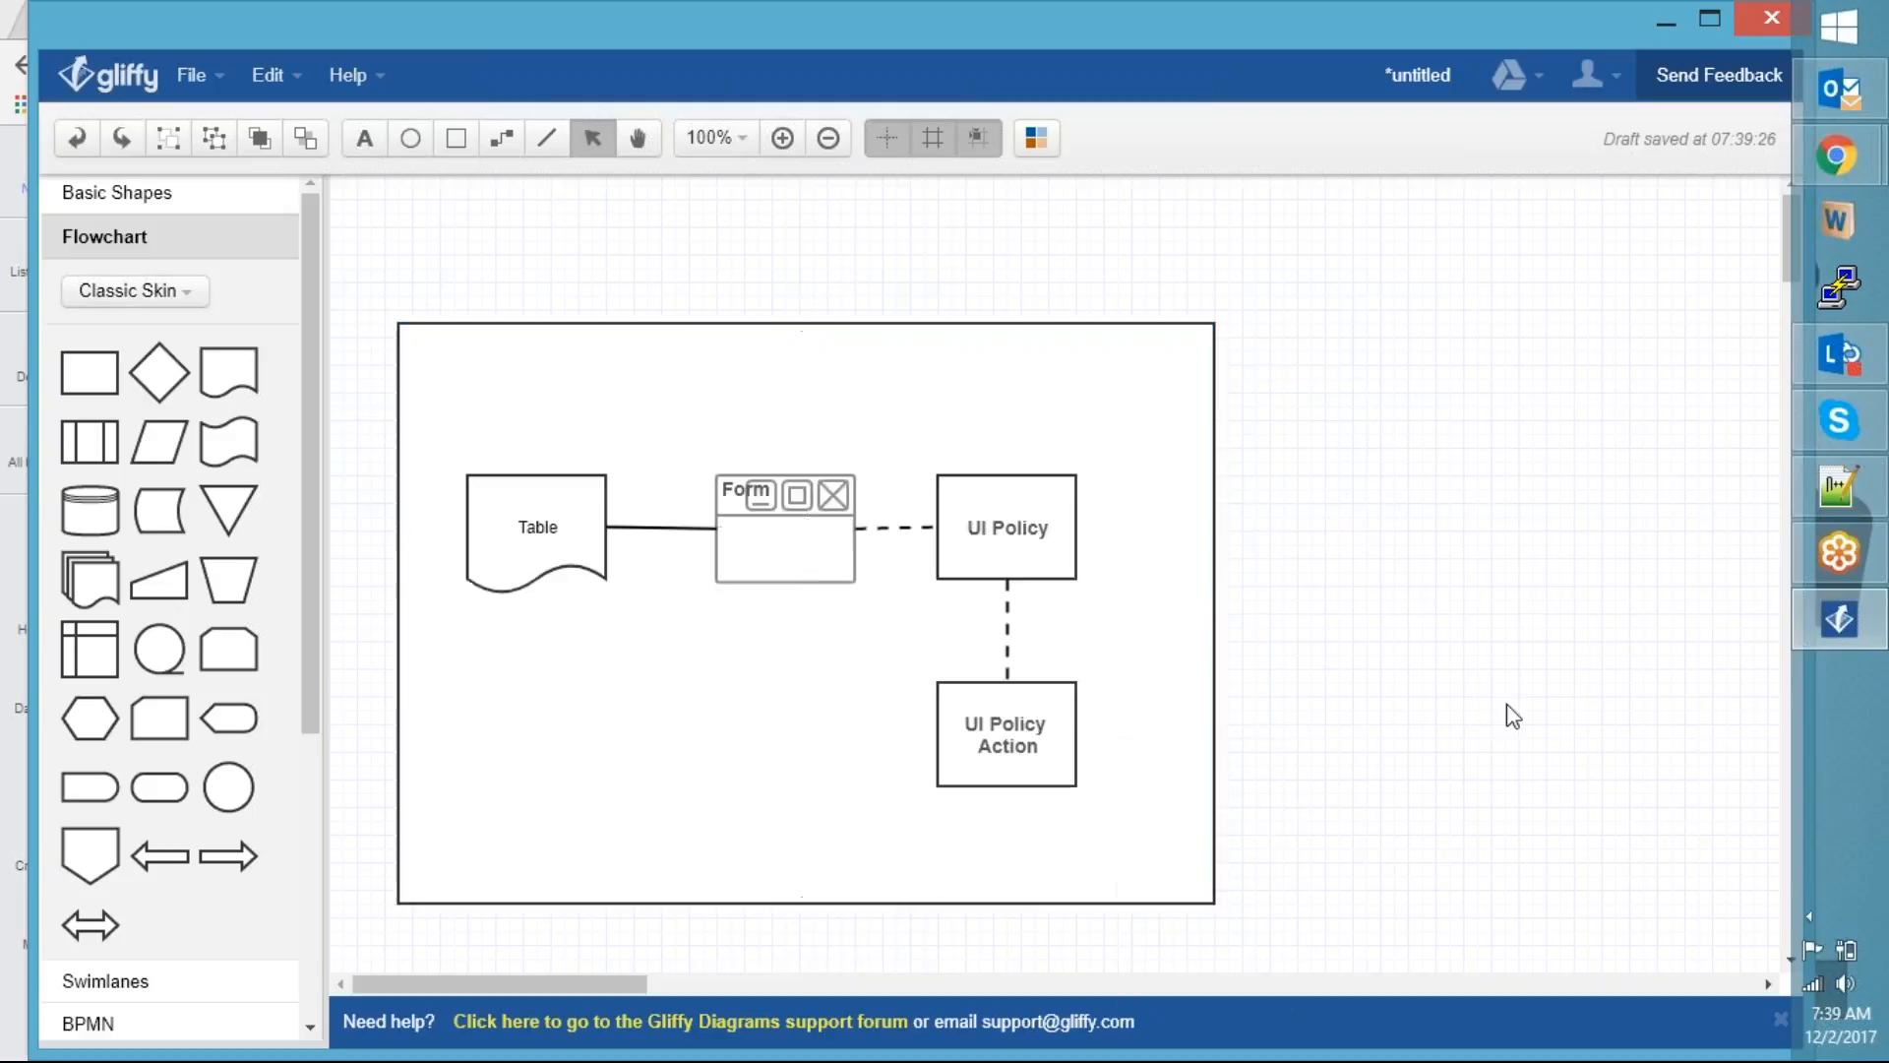
Add the text "Application" just above the upper edge of the enclosing frame
click(364, 138)
drag(510, 279, 989, 327)
text(Ap)
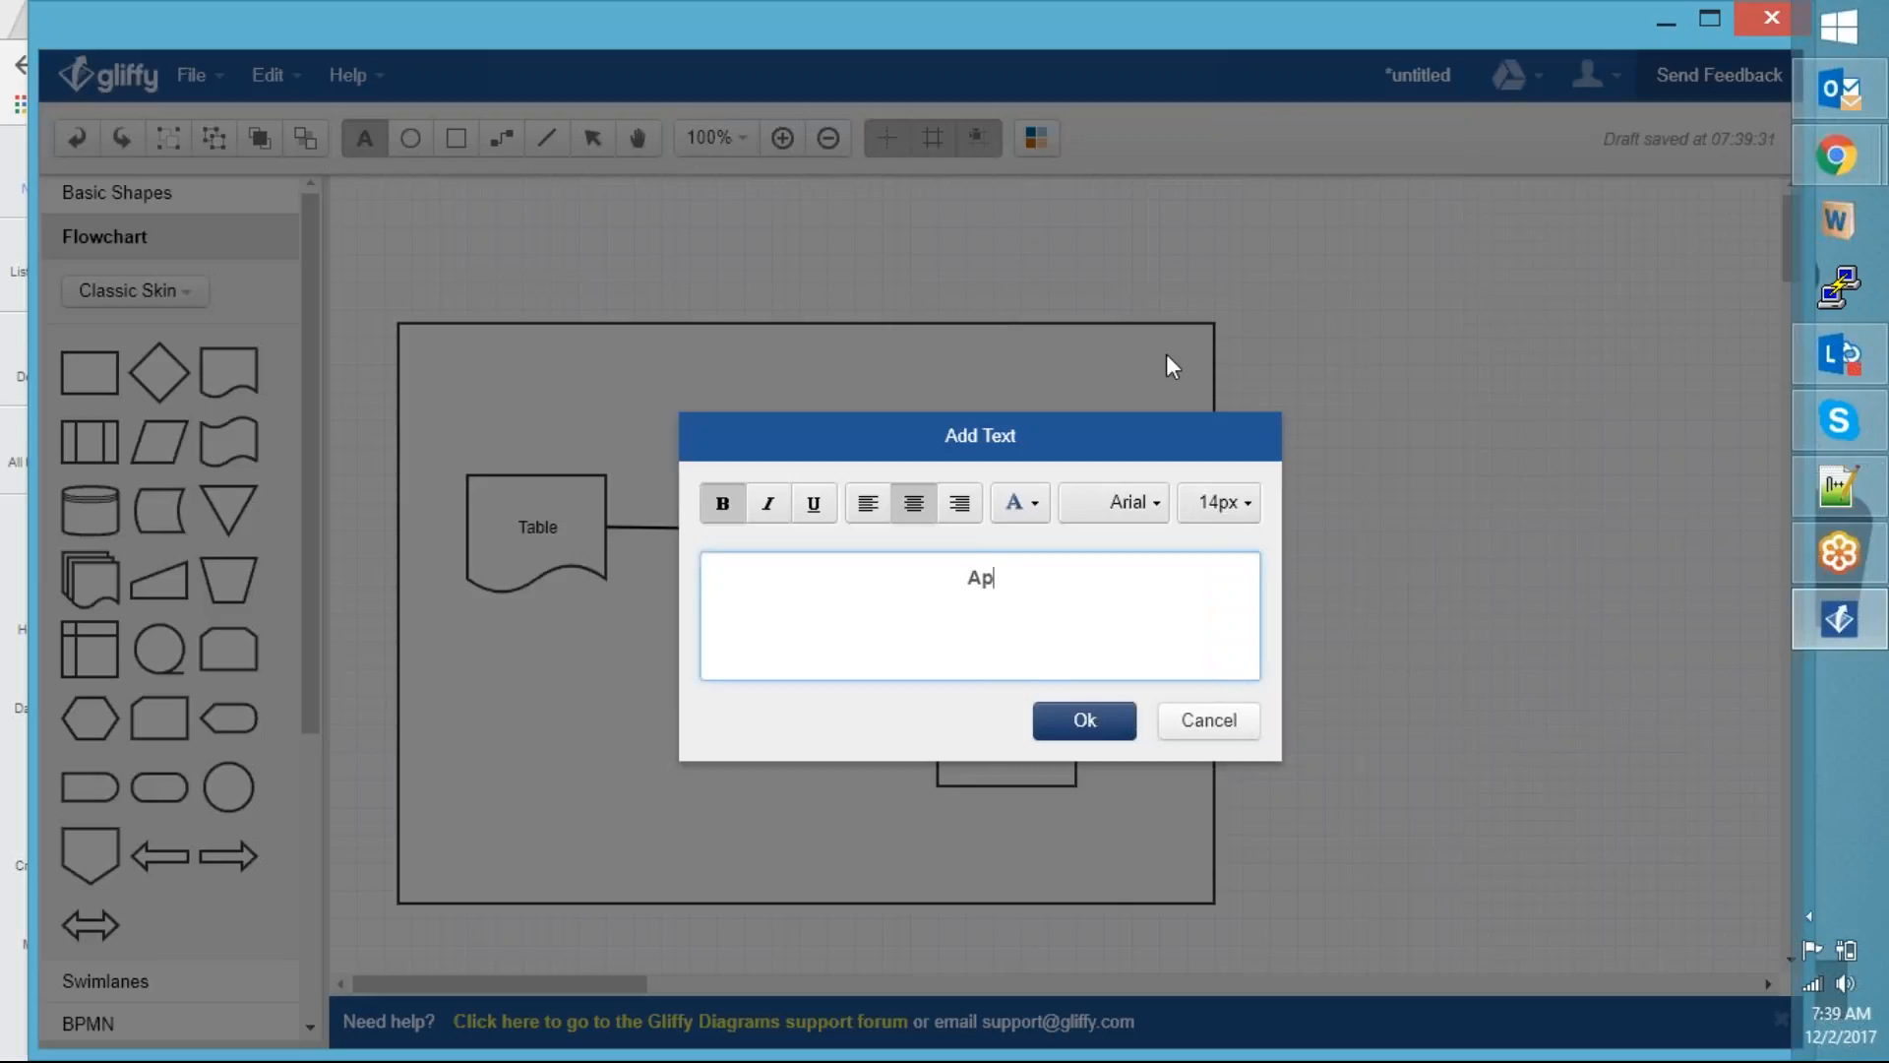
text(plication)
click(1084, 719)
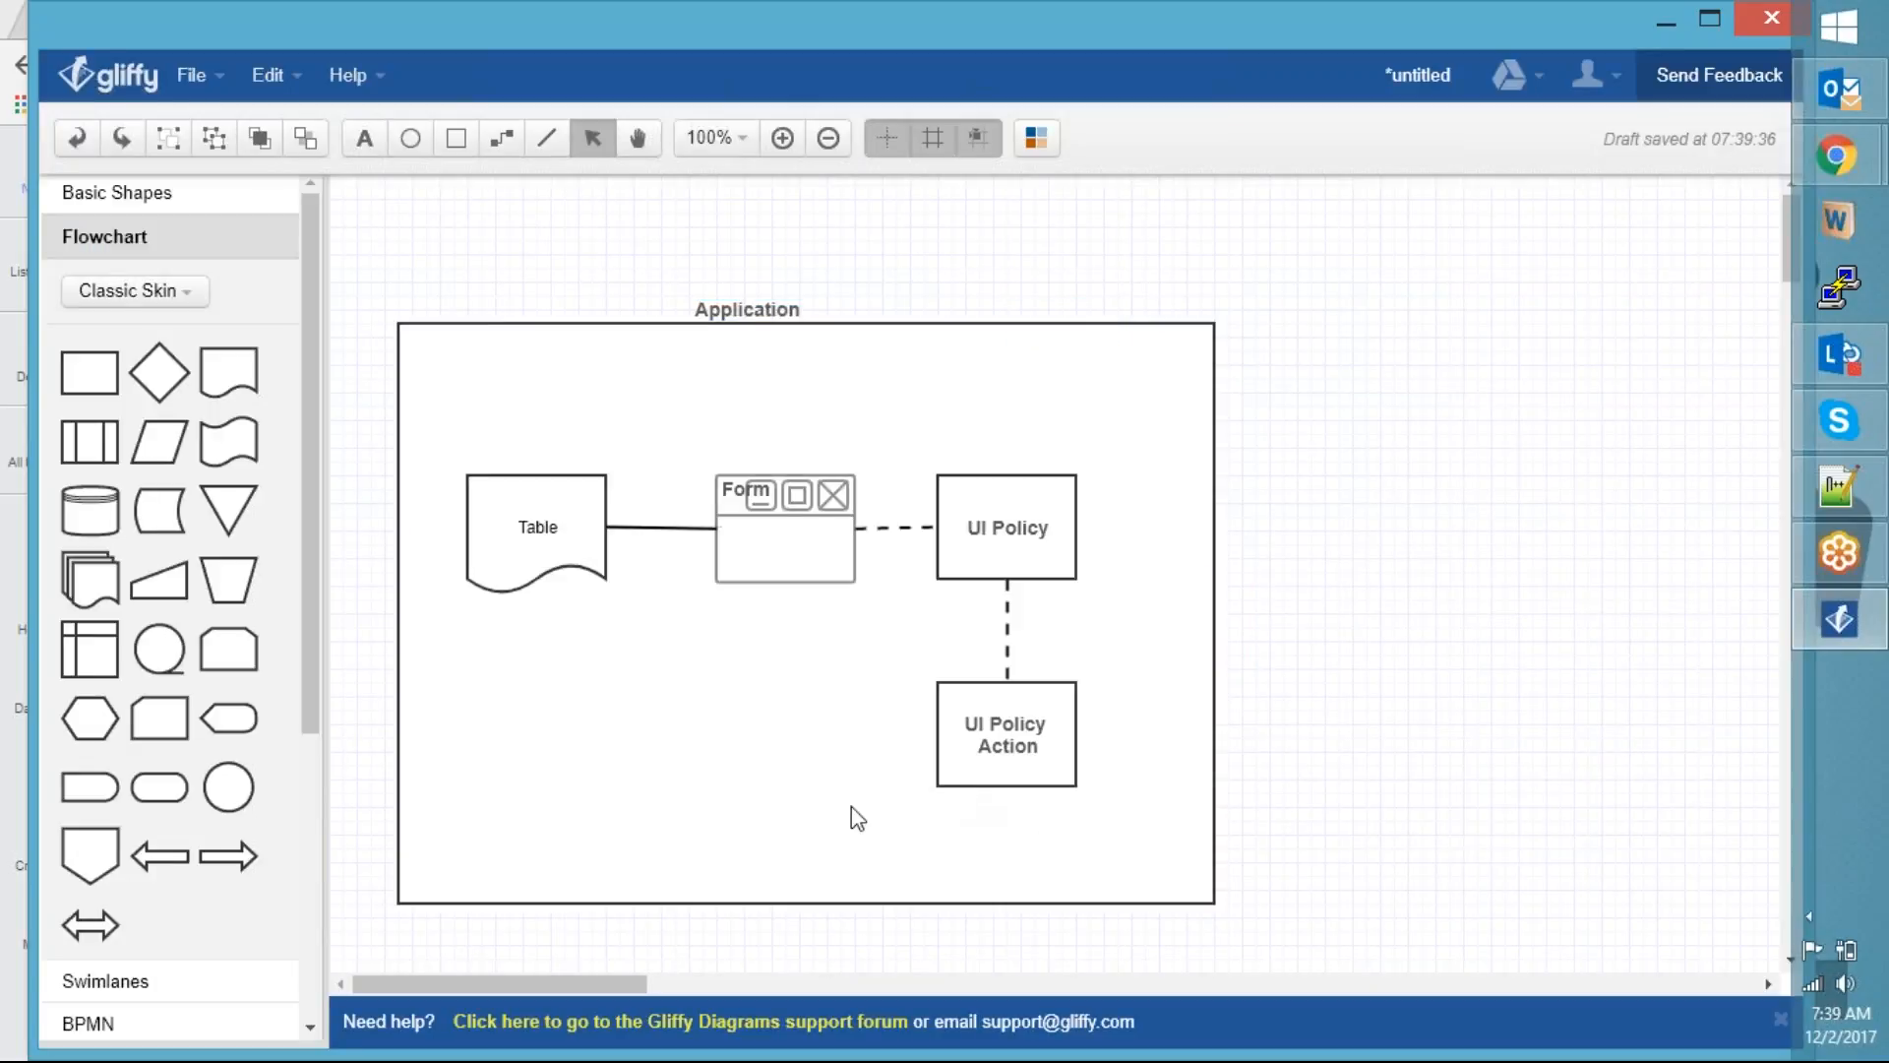
Shrink the Application frame in height and width so it fits closer around the UI Policy and UI Policy Action rectangles
click(845, 882)
drag(805, 900, 797, 821)
drag(1213, 572, 1117, 571)
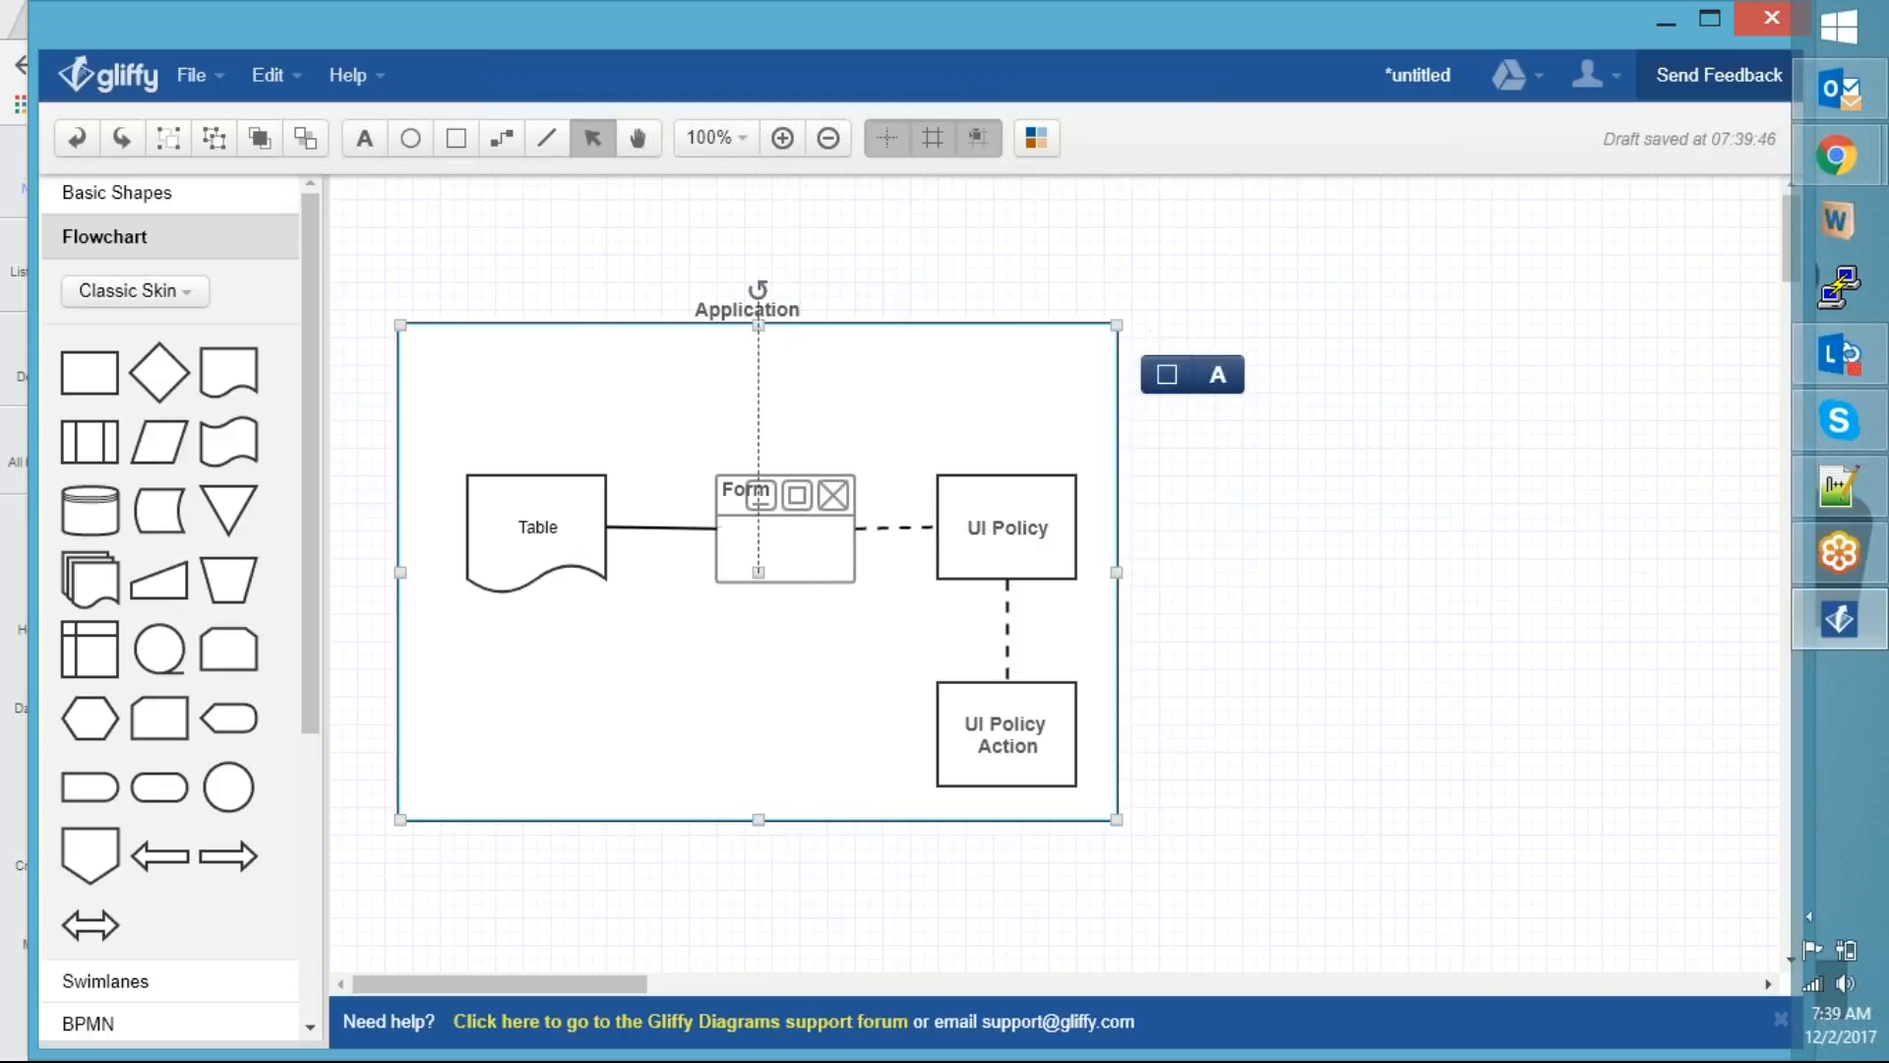
click(1281, 645)
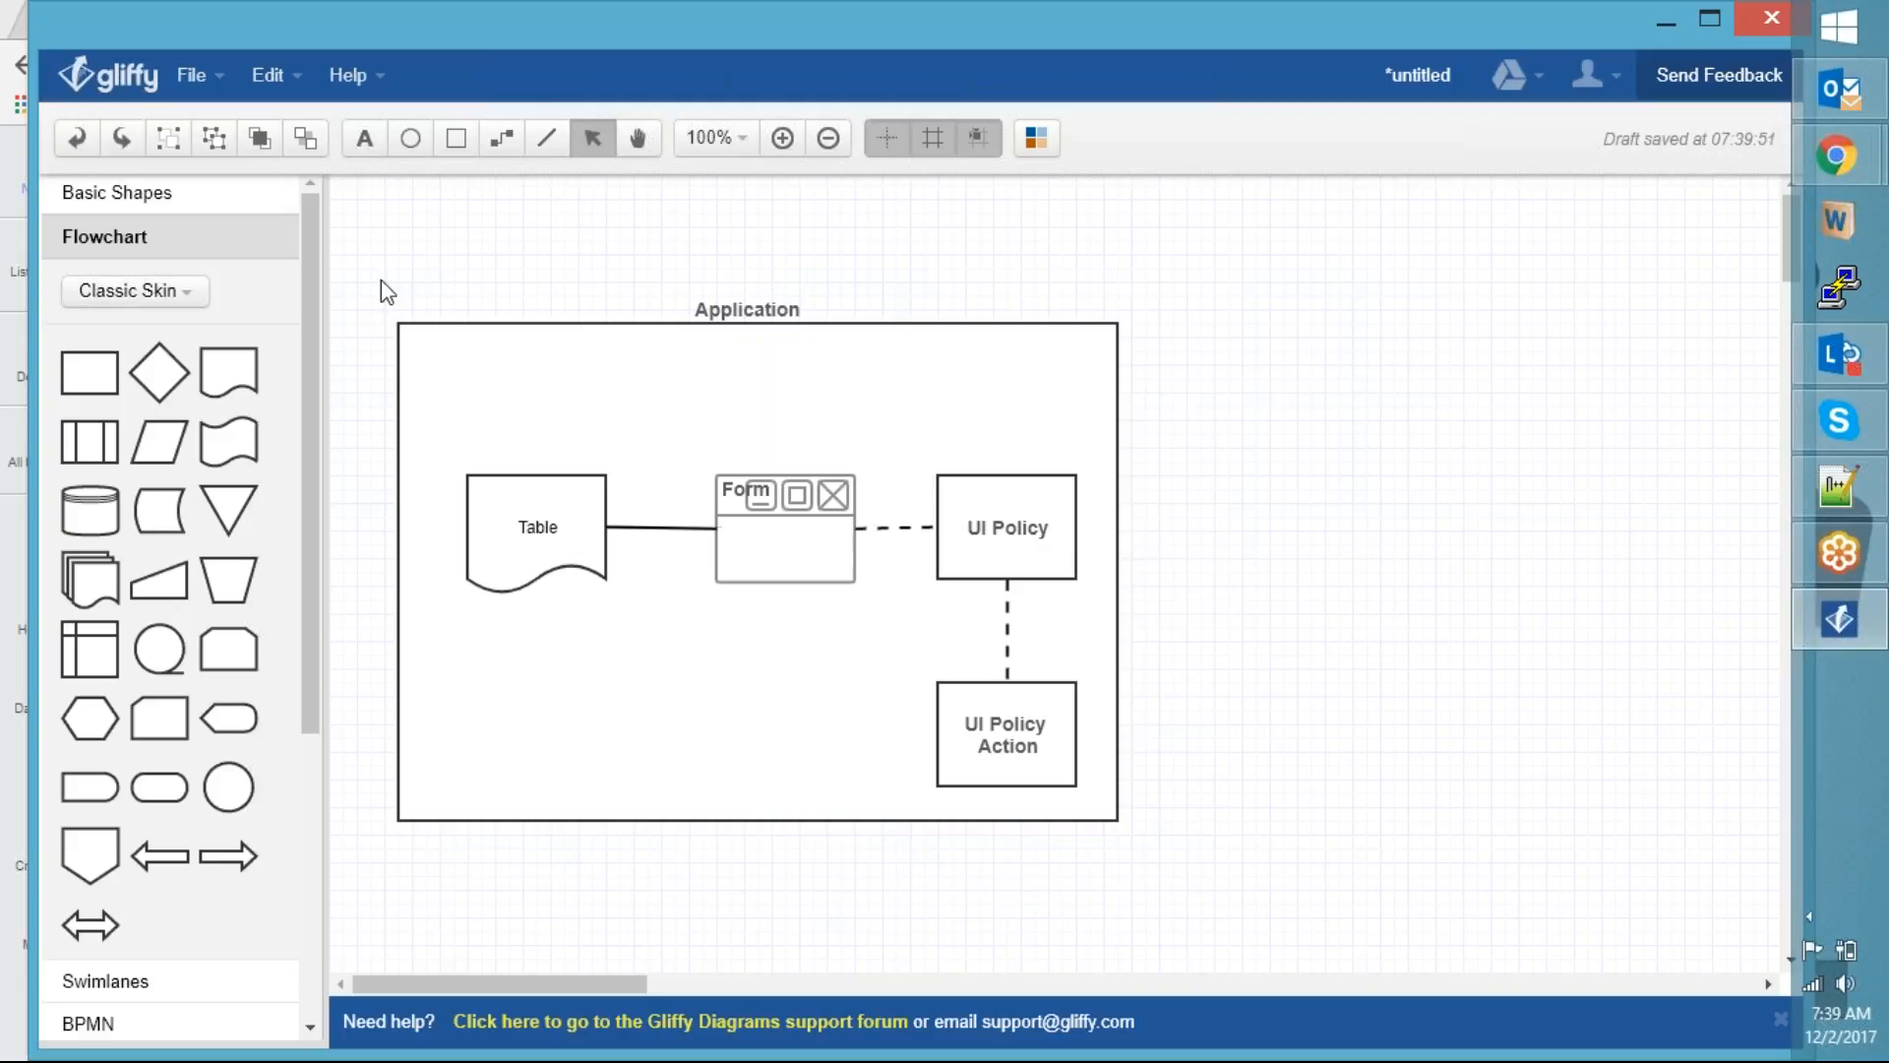
Draw a dashed elbow connector from the top of Table over and past the Application frame, and place a UML actor near its free end
click(504, 139)
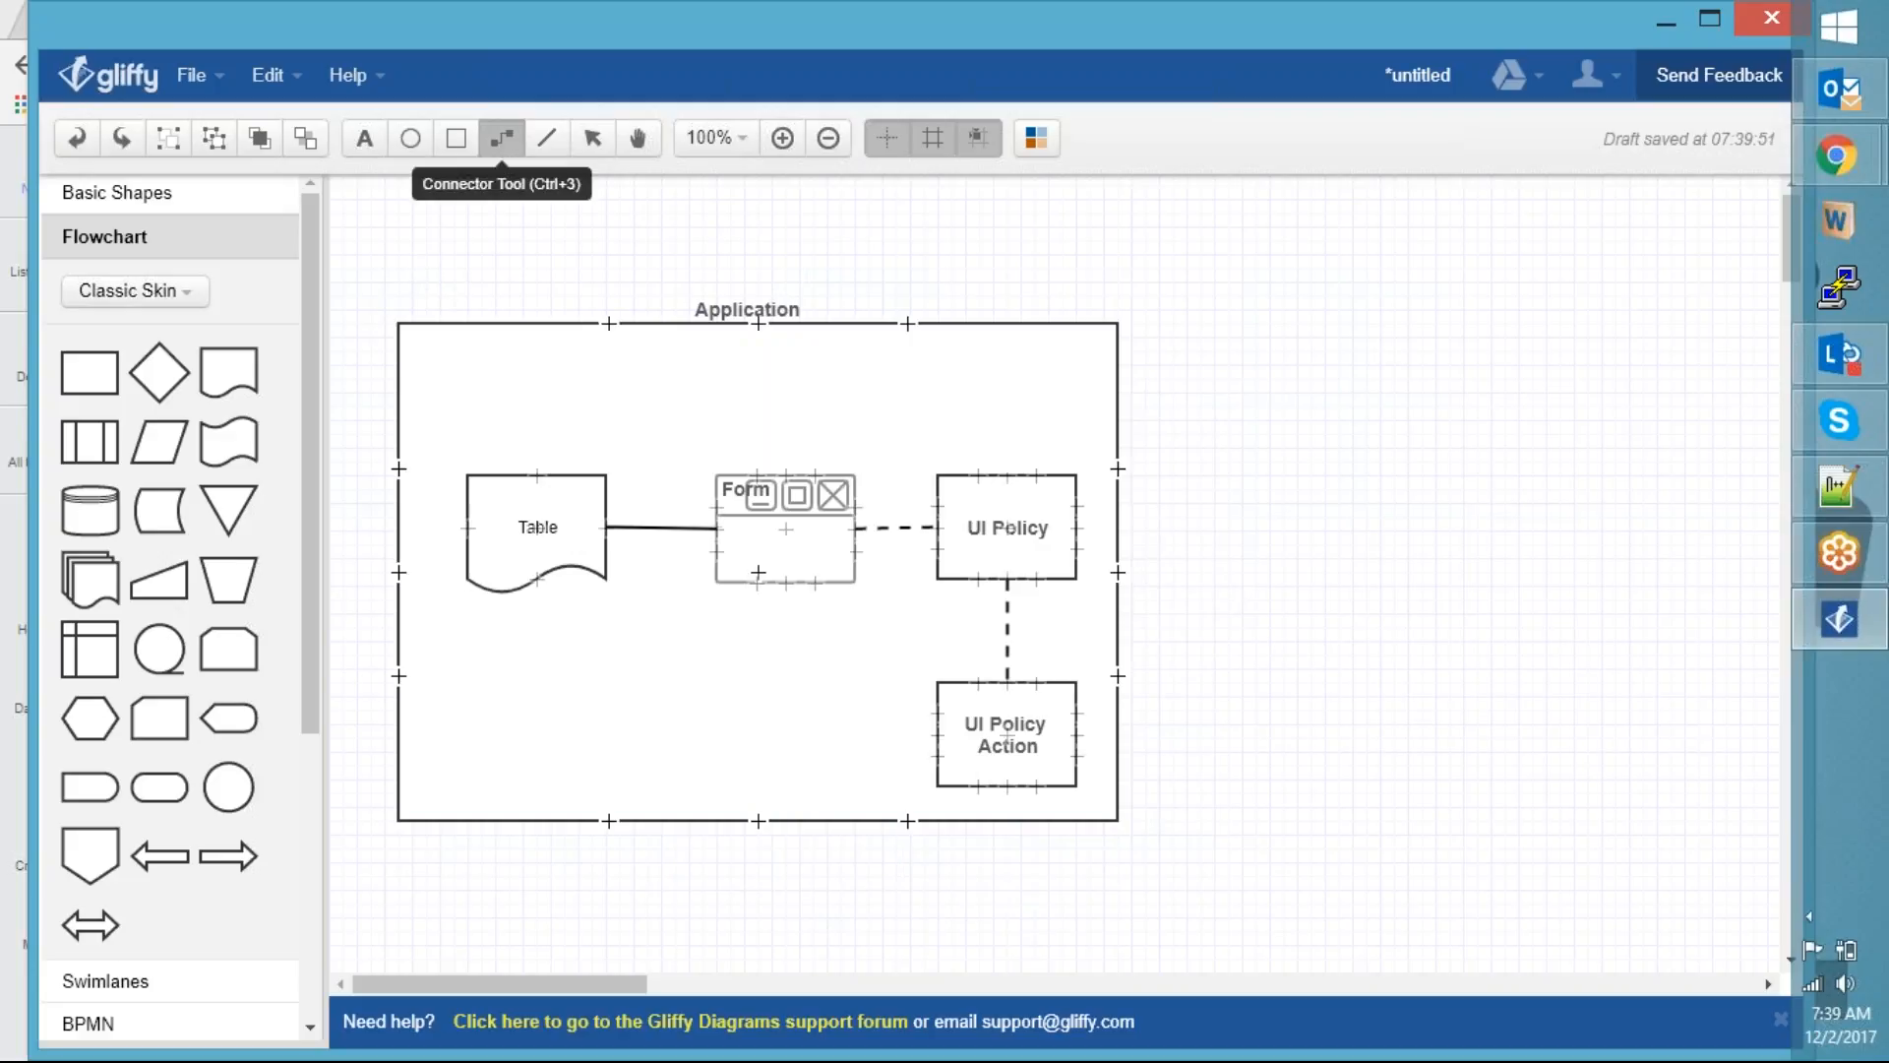
mouse_move(537, 475)
mouse_down()
mouse_move(611, 287)
mouse_move(1360, 260)
mouse_up()
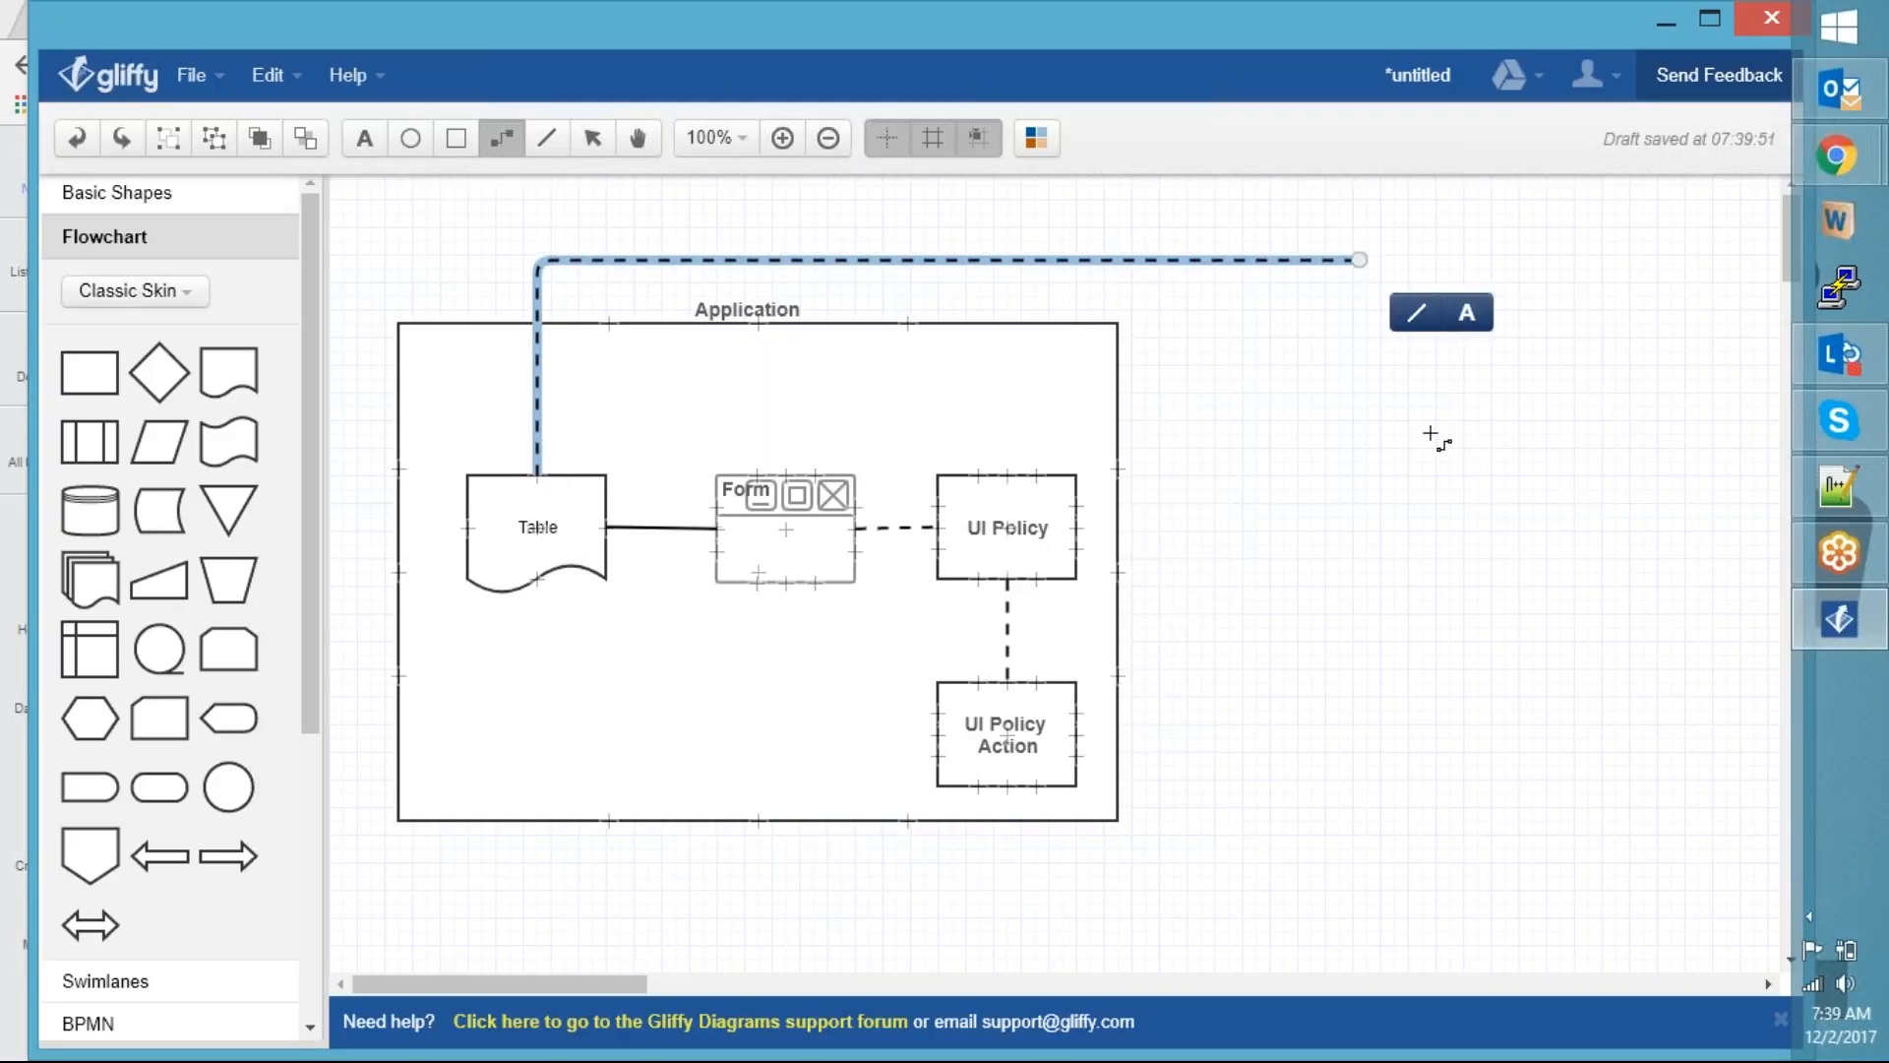
drag(305, 487, 307, 805)
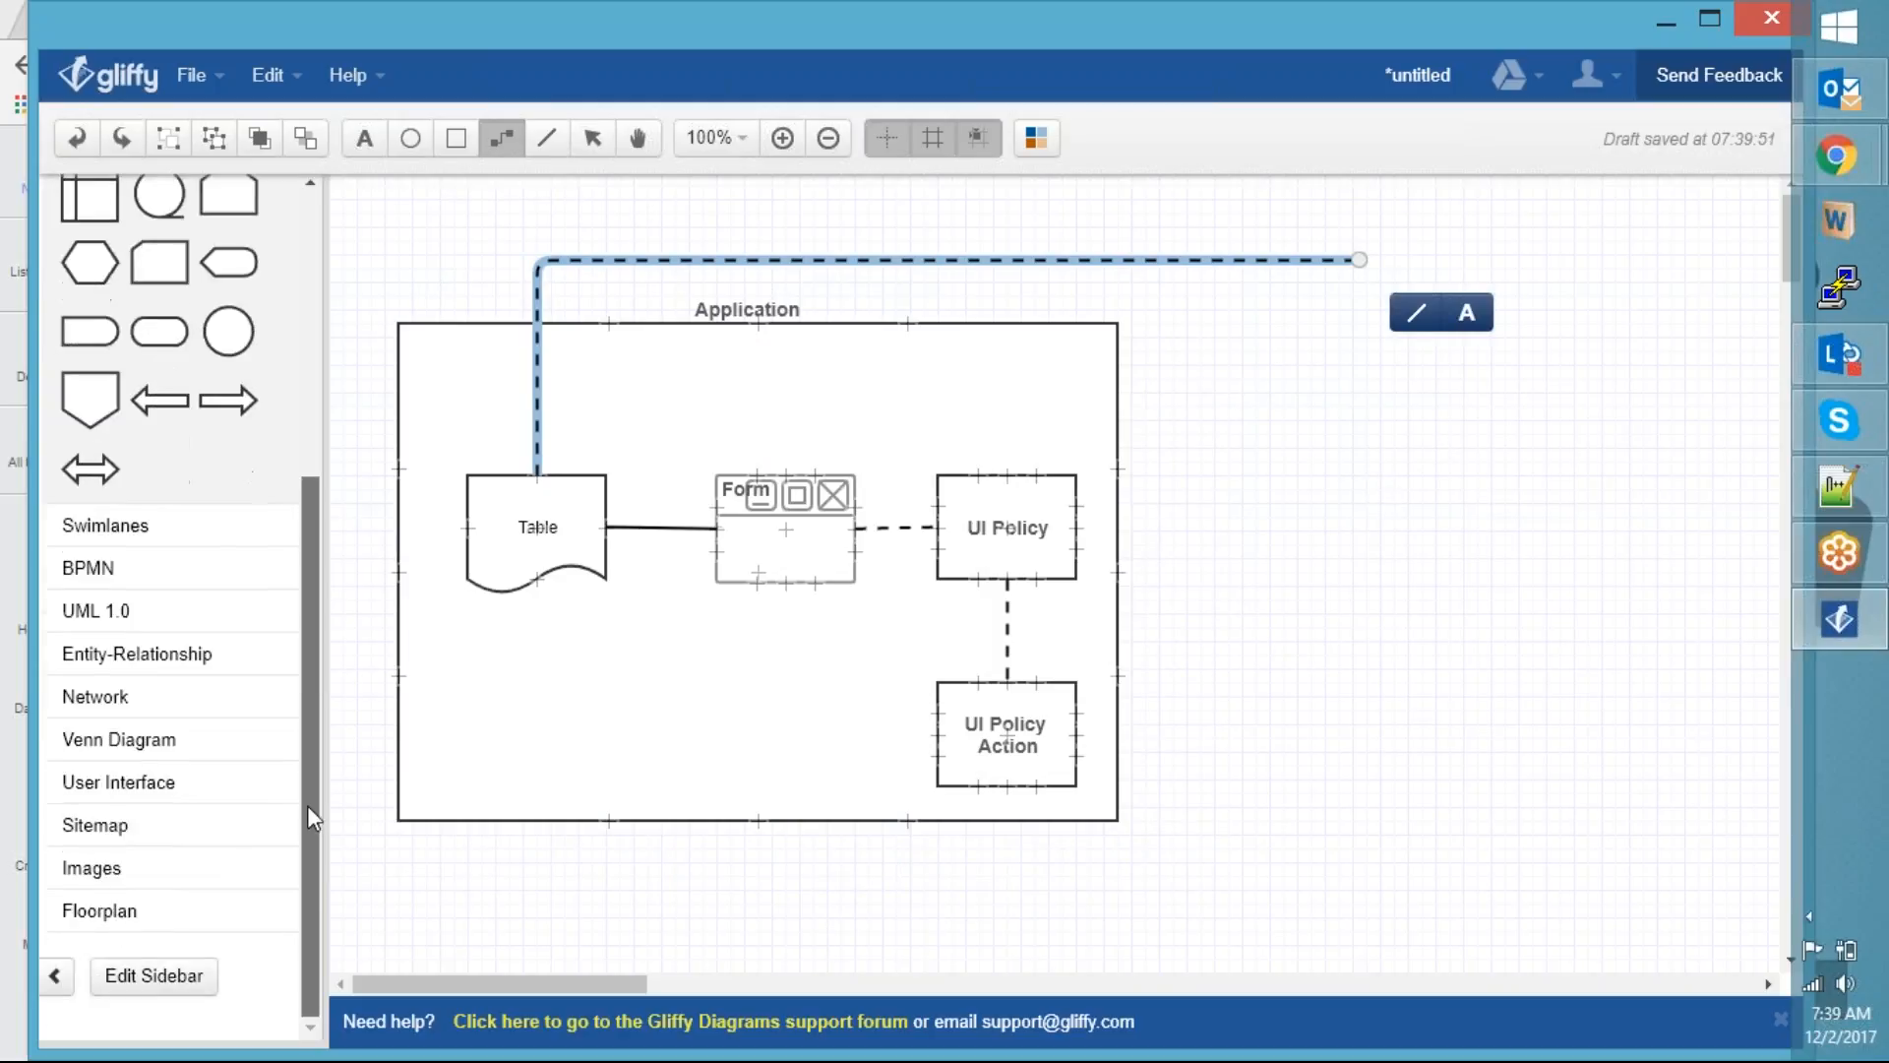
click(110, 781)
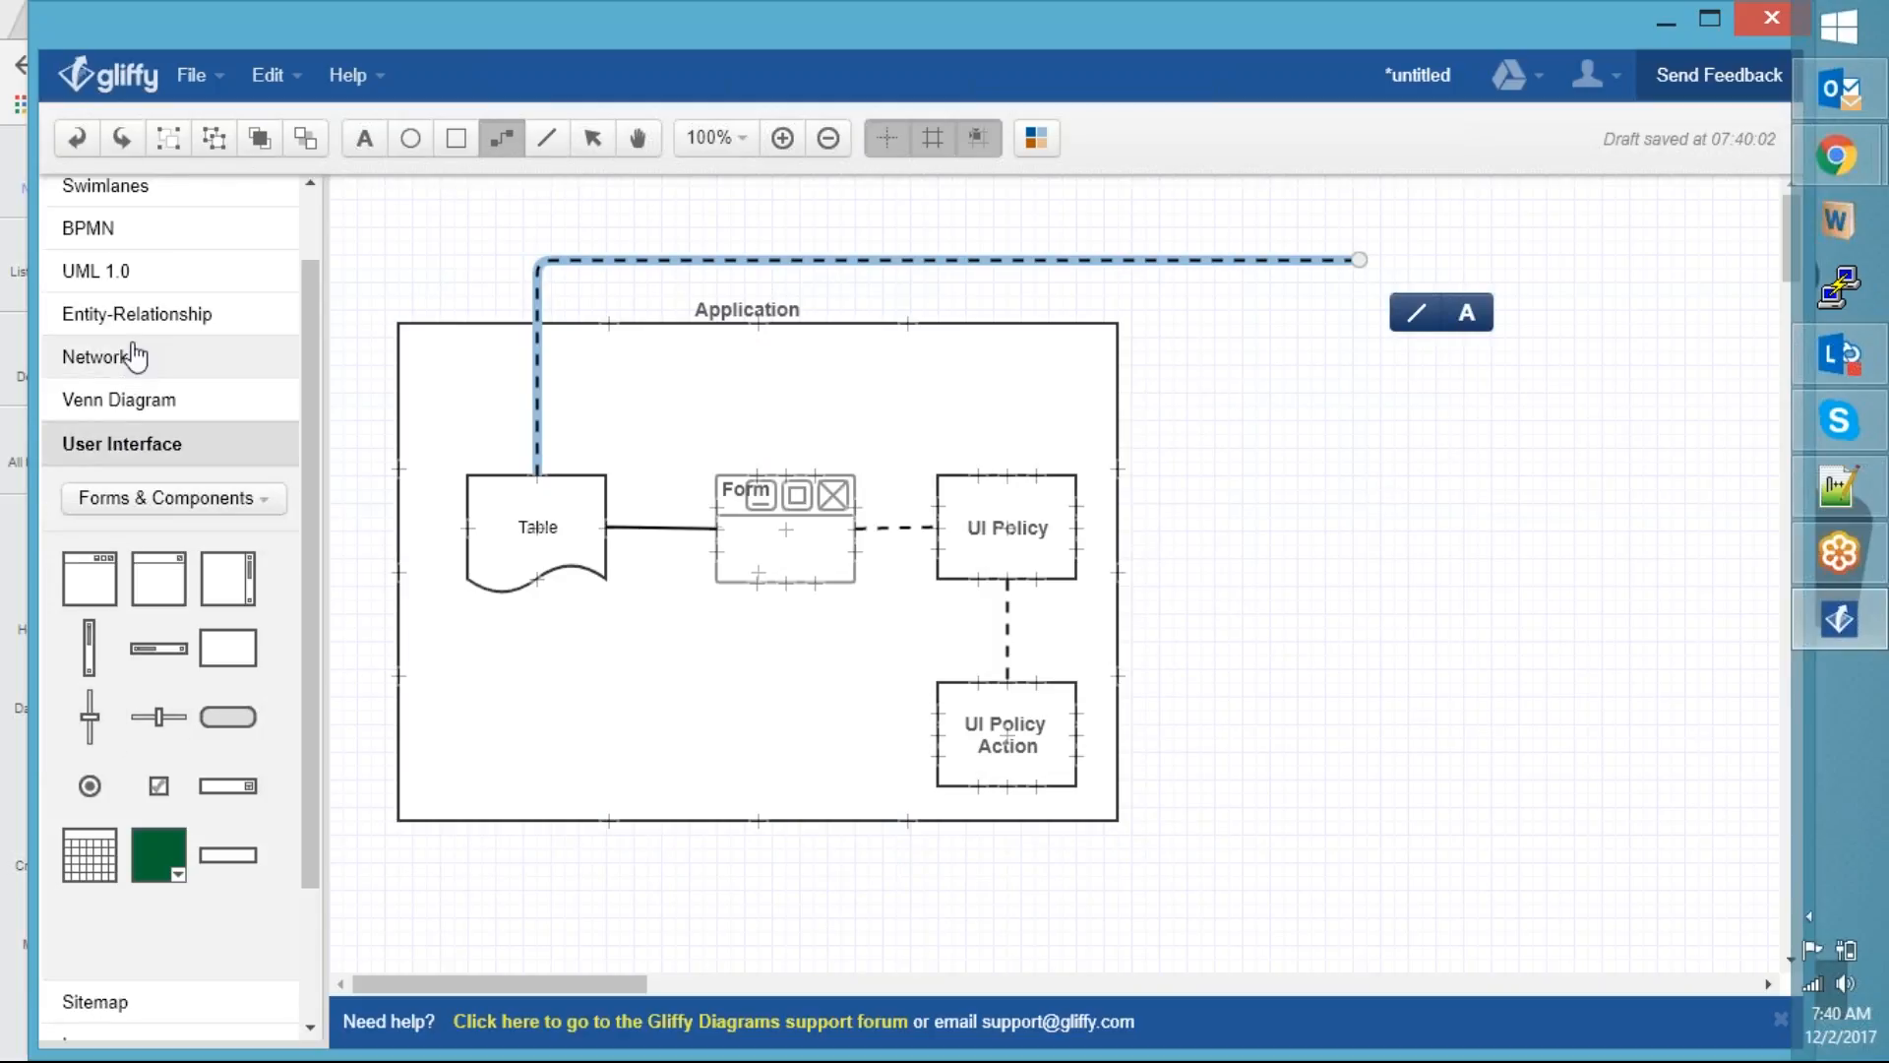
click(155, 284)
drag(159, 758, 1409, 209)
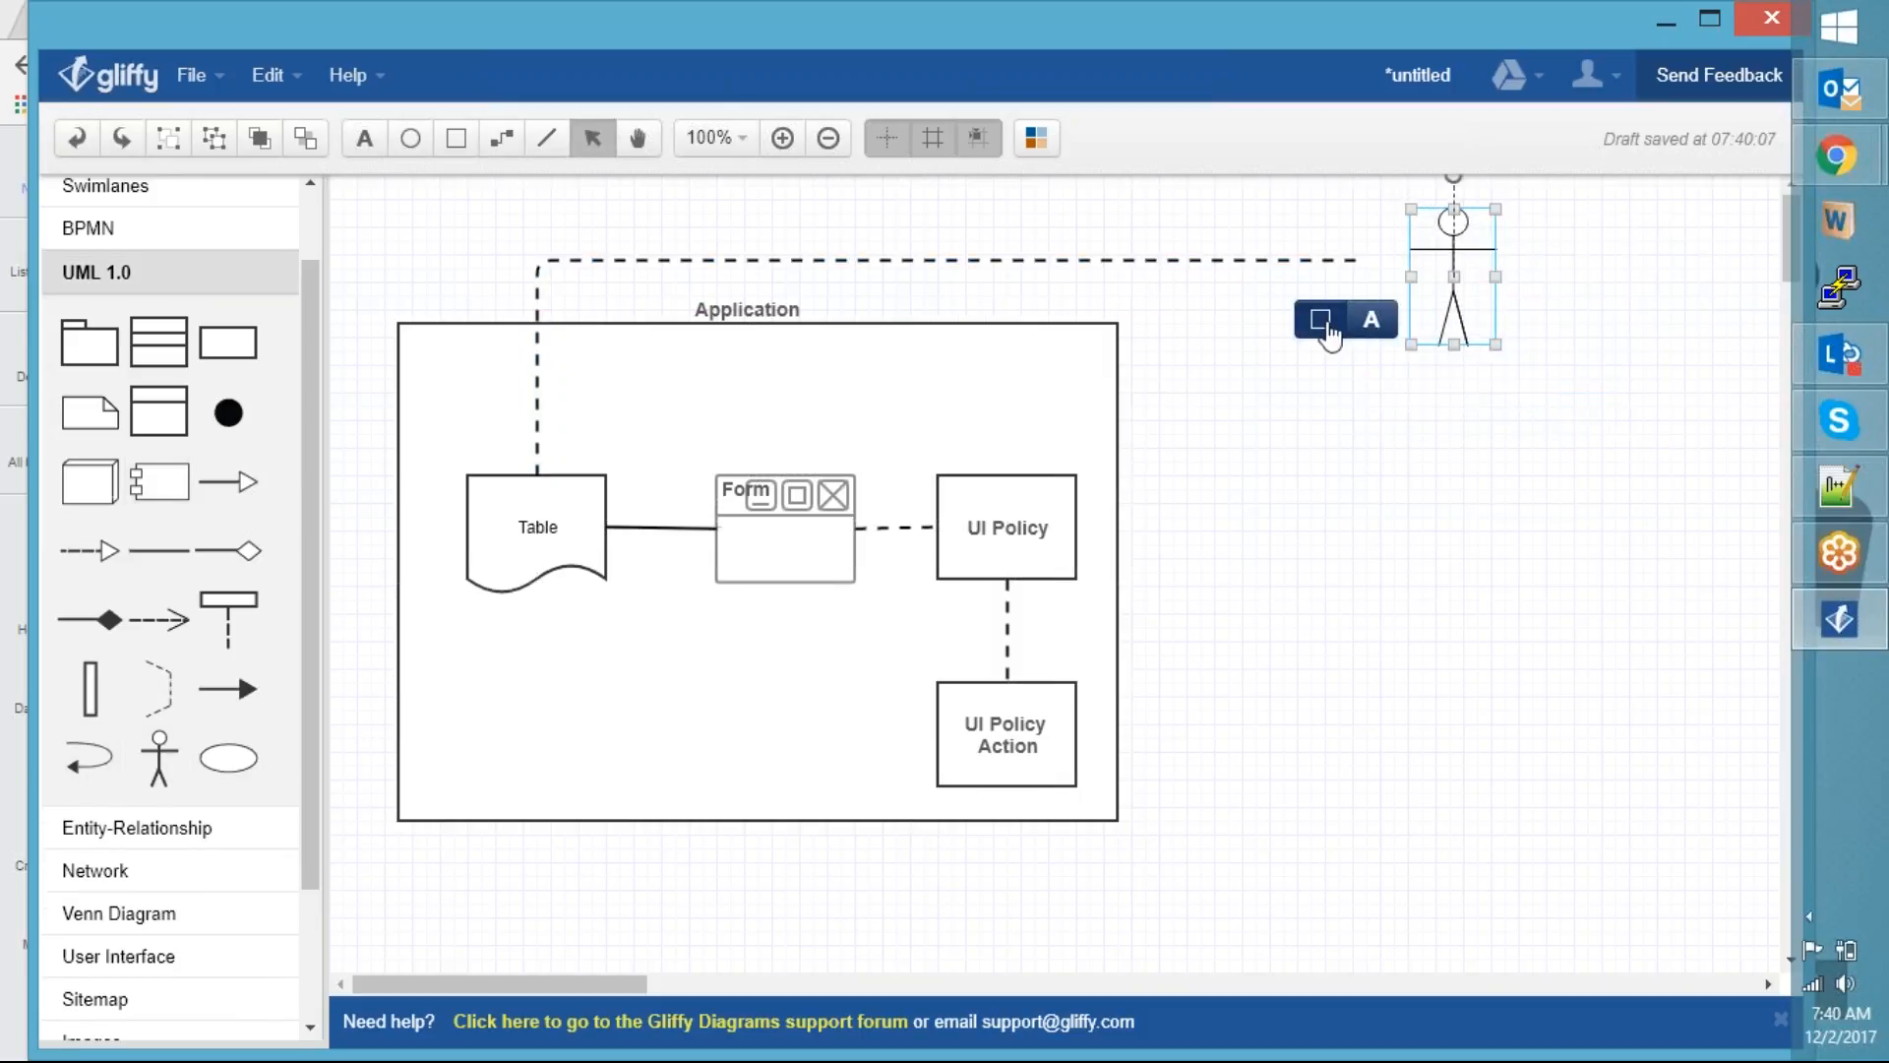
Label the connector between Table and the actor "Creates record using web service"
click(1205, 262)
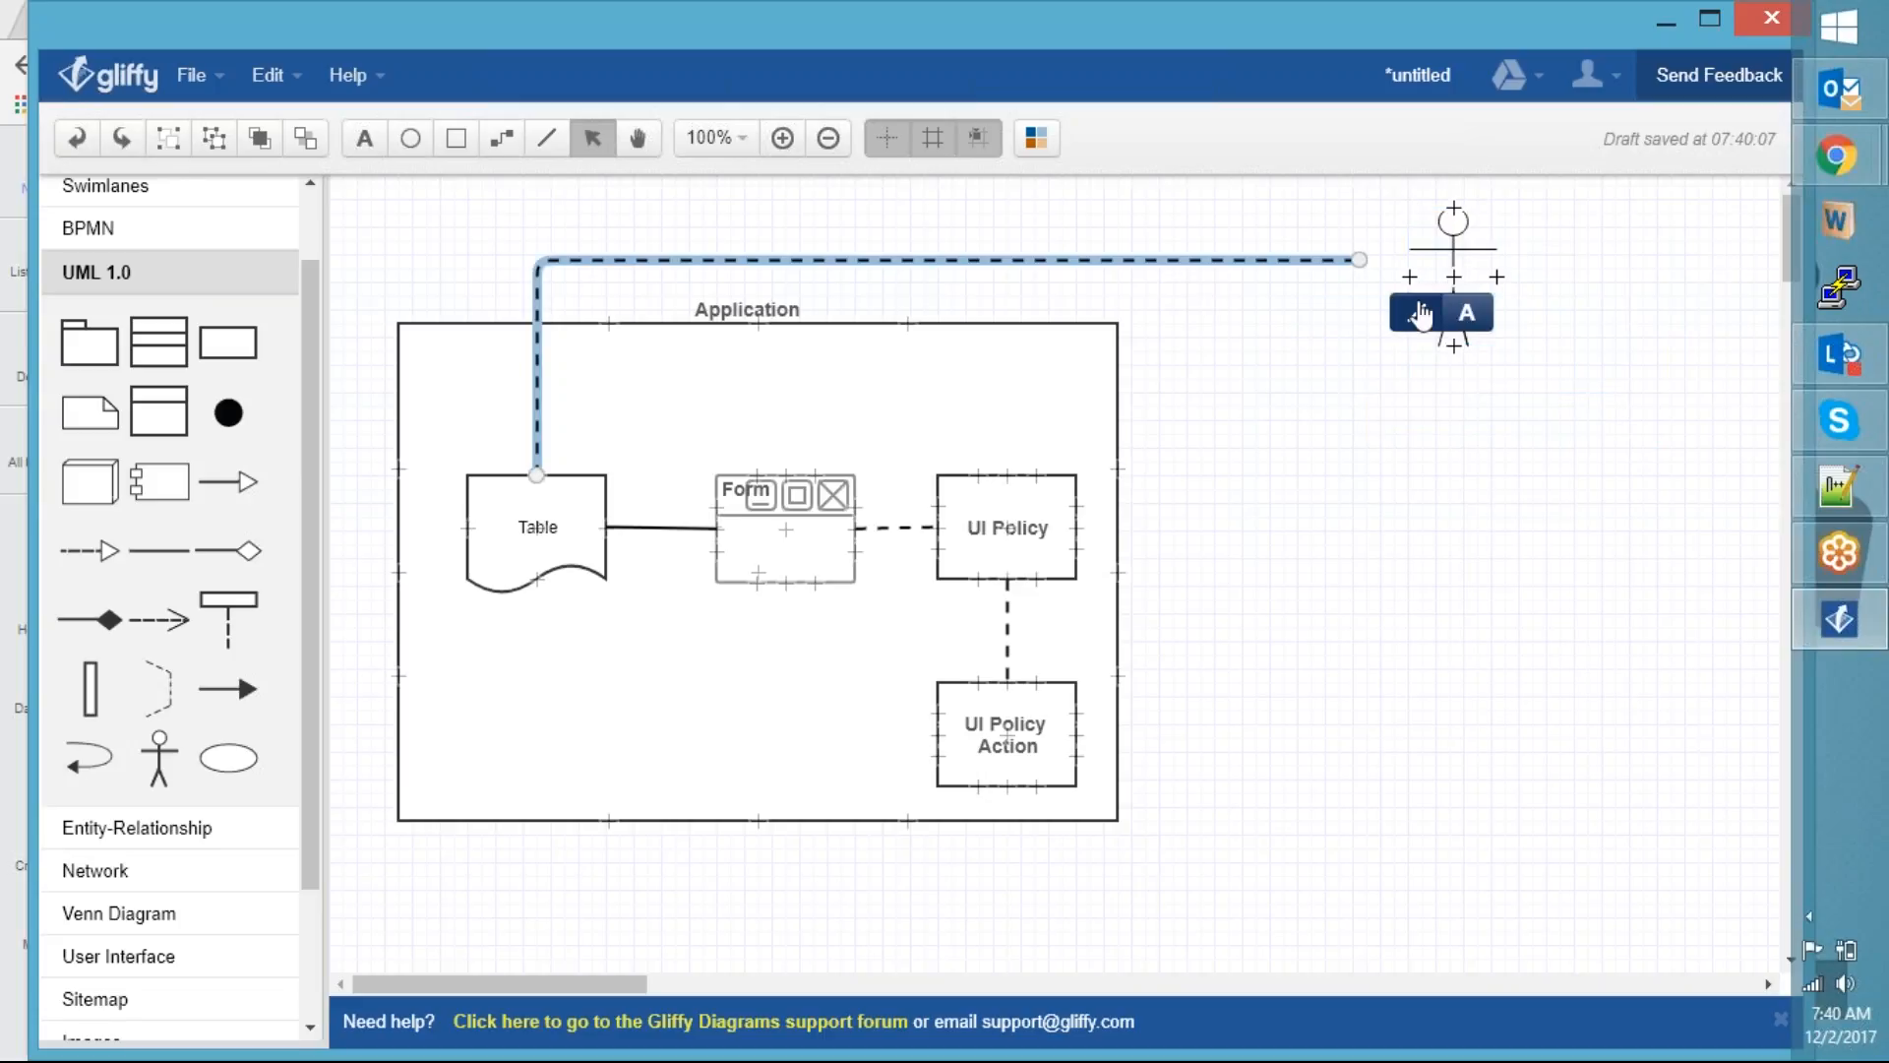
click(1465, 310)
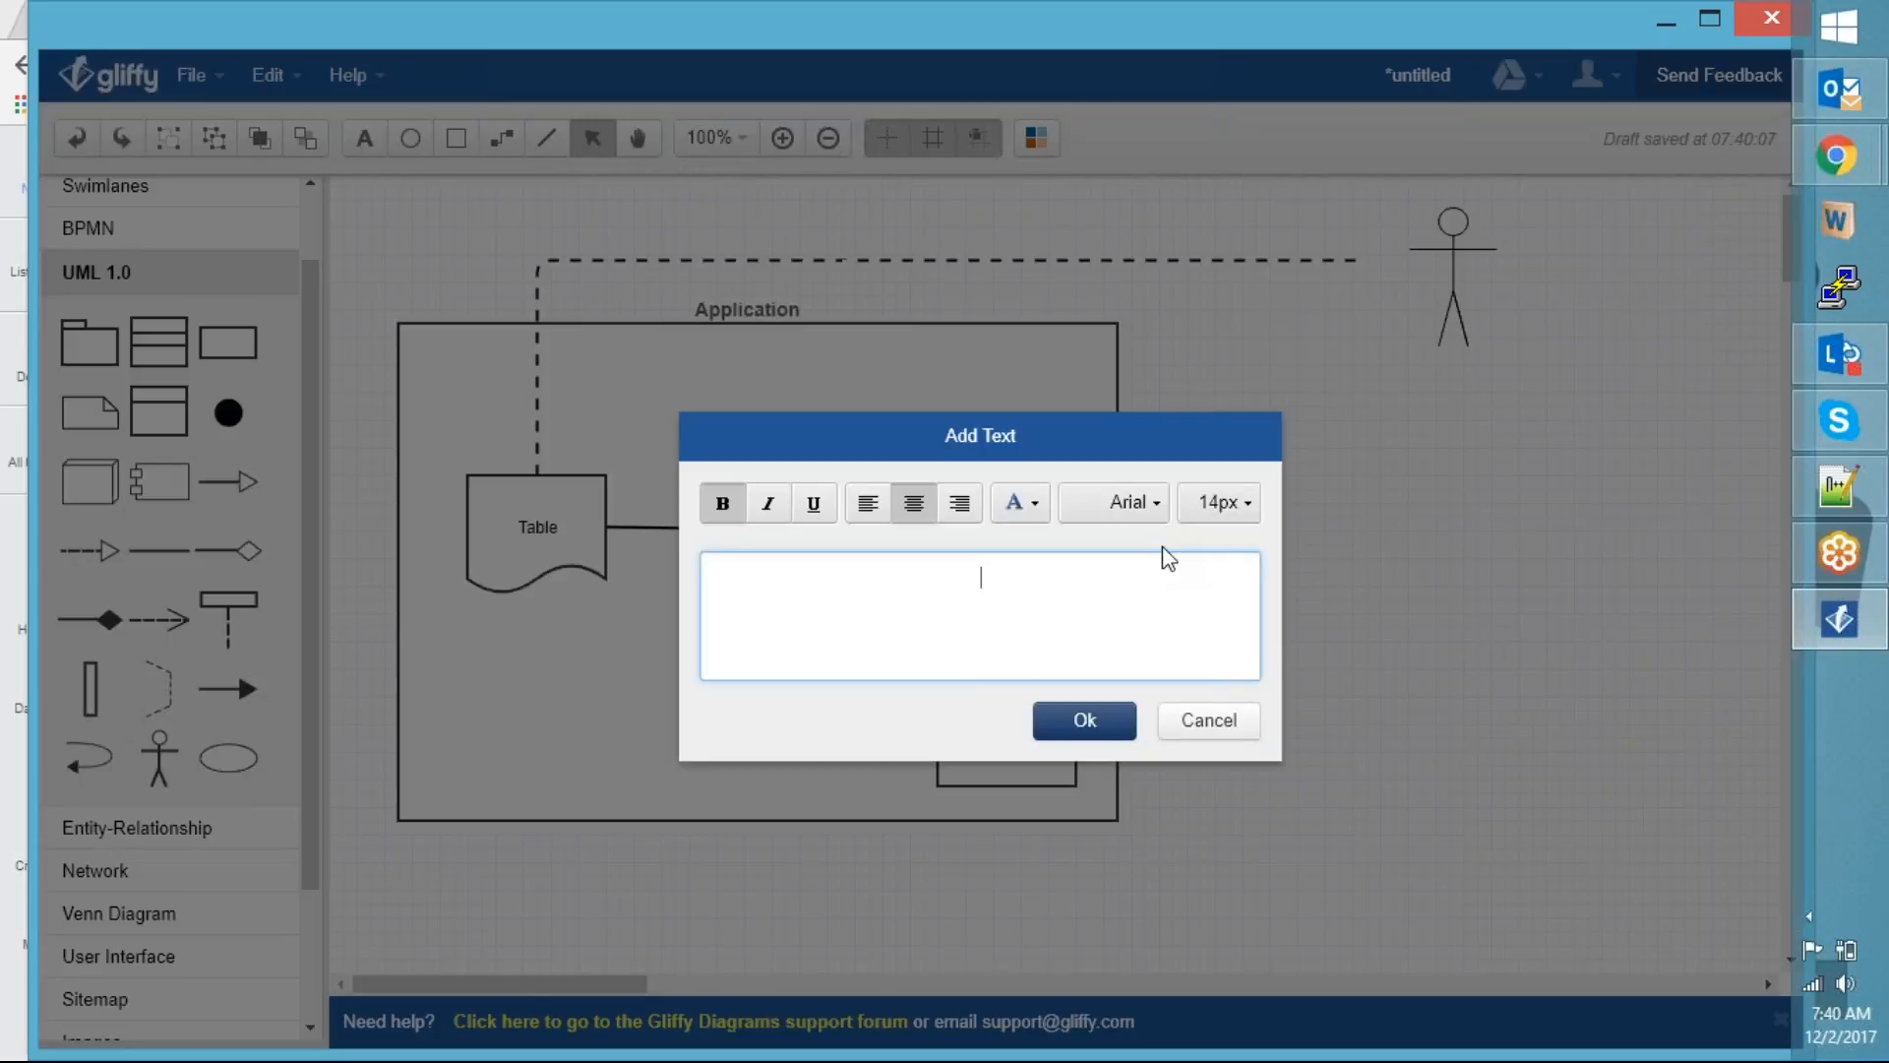
text(Creates record using)
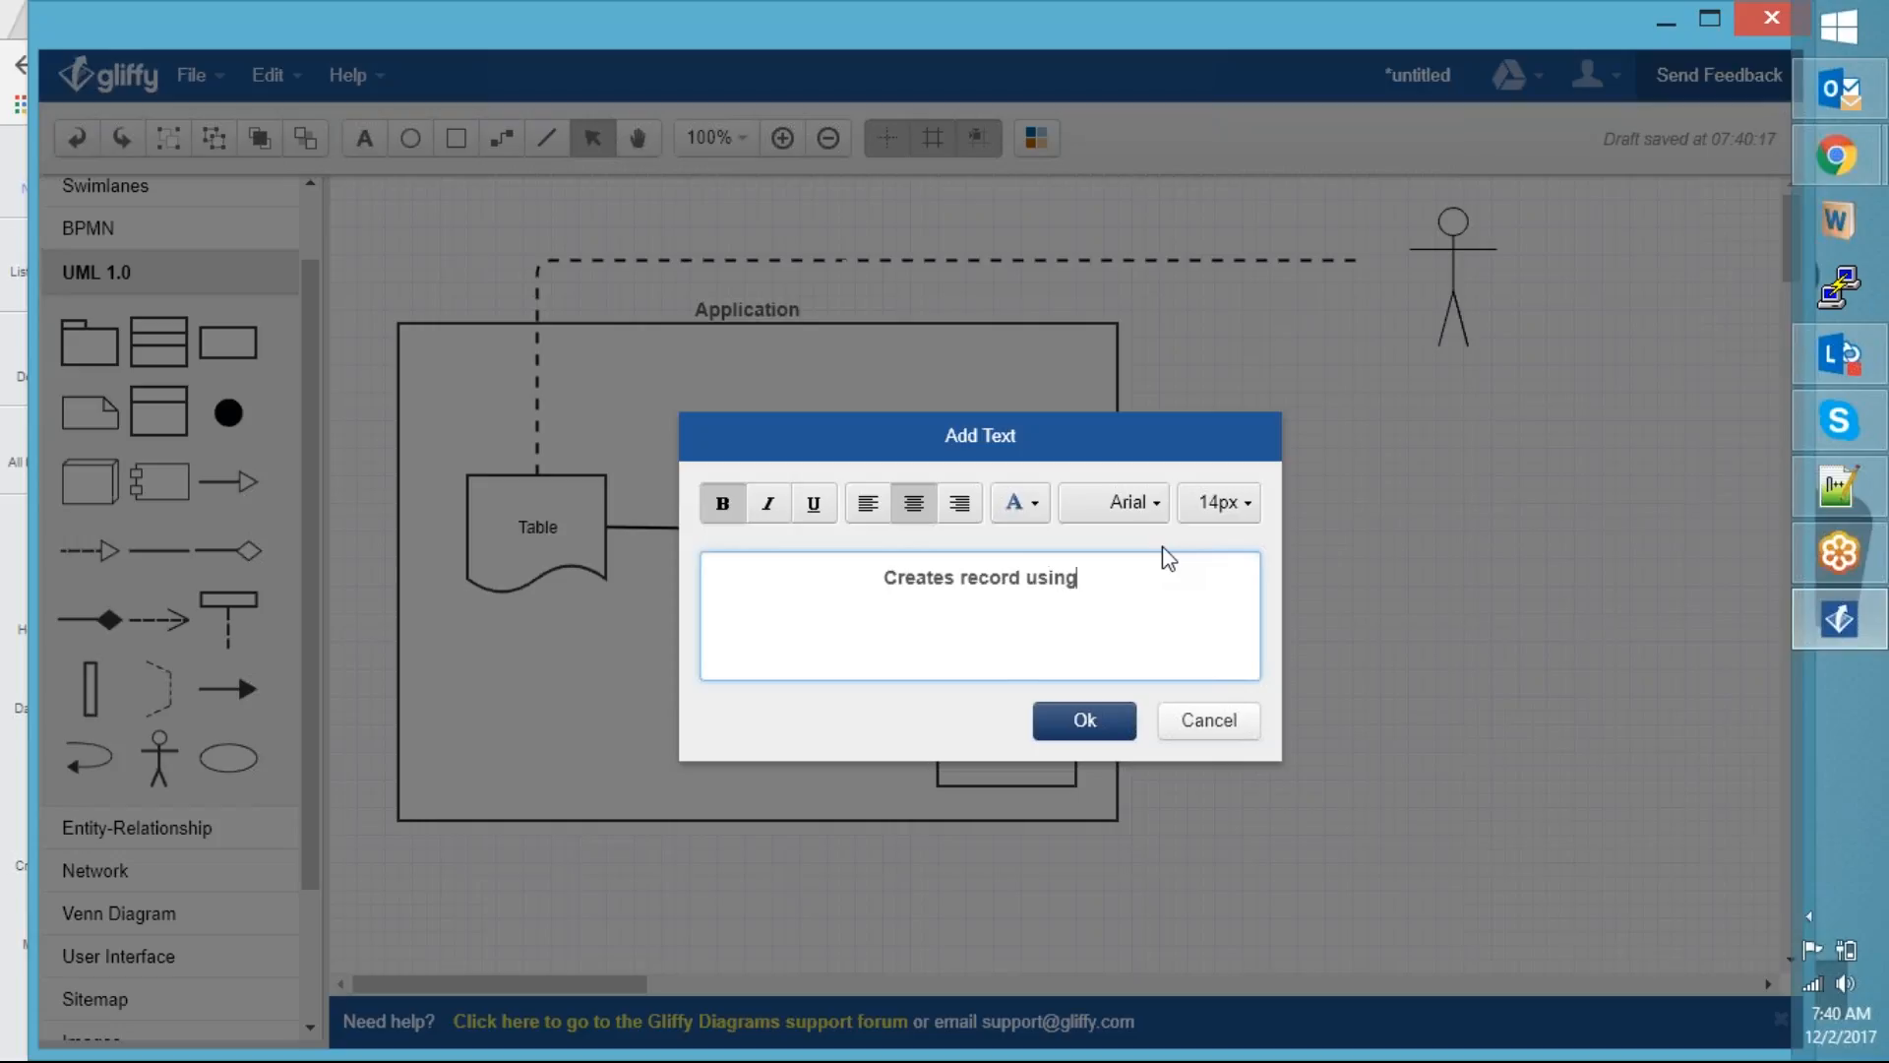
text( web service)
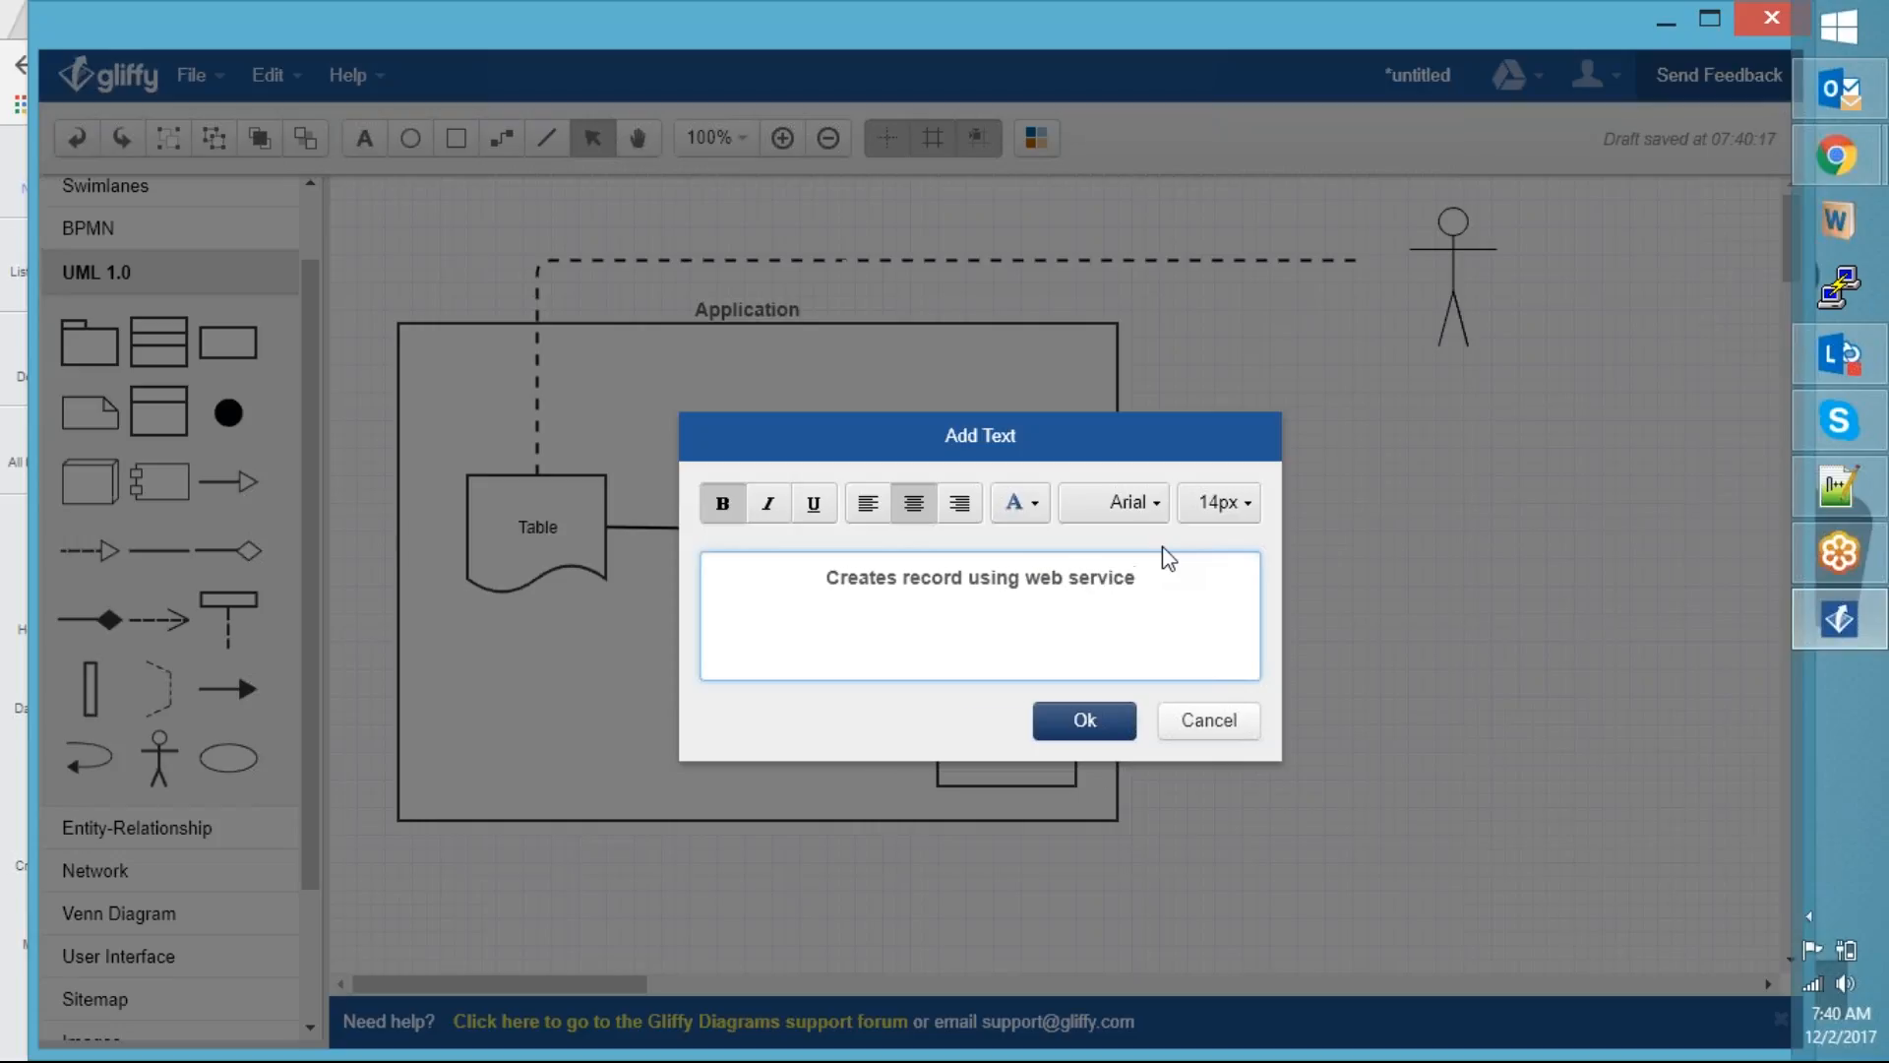
click(1090, 722)
click(1358, 658)
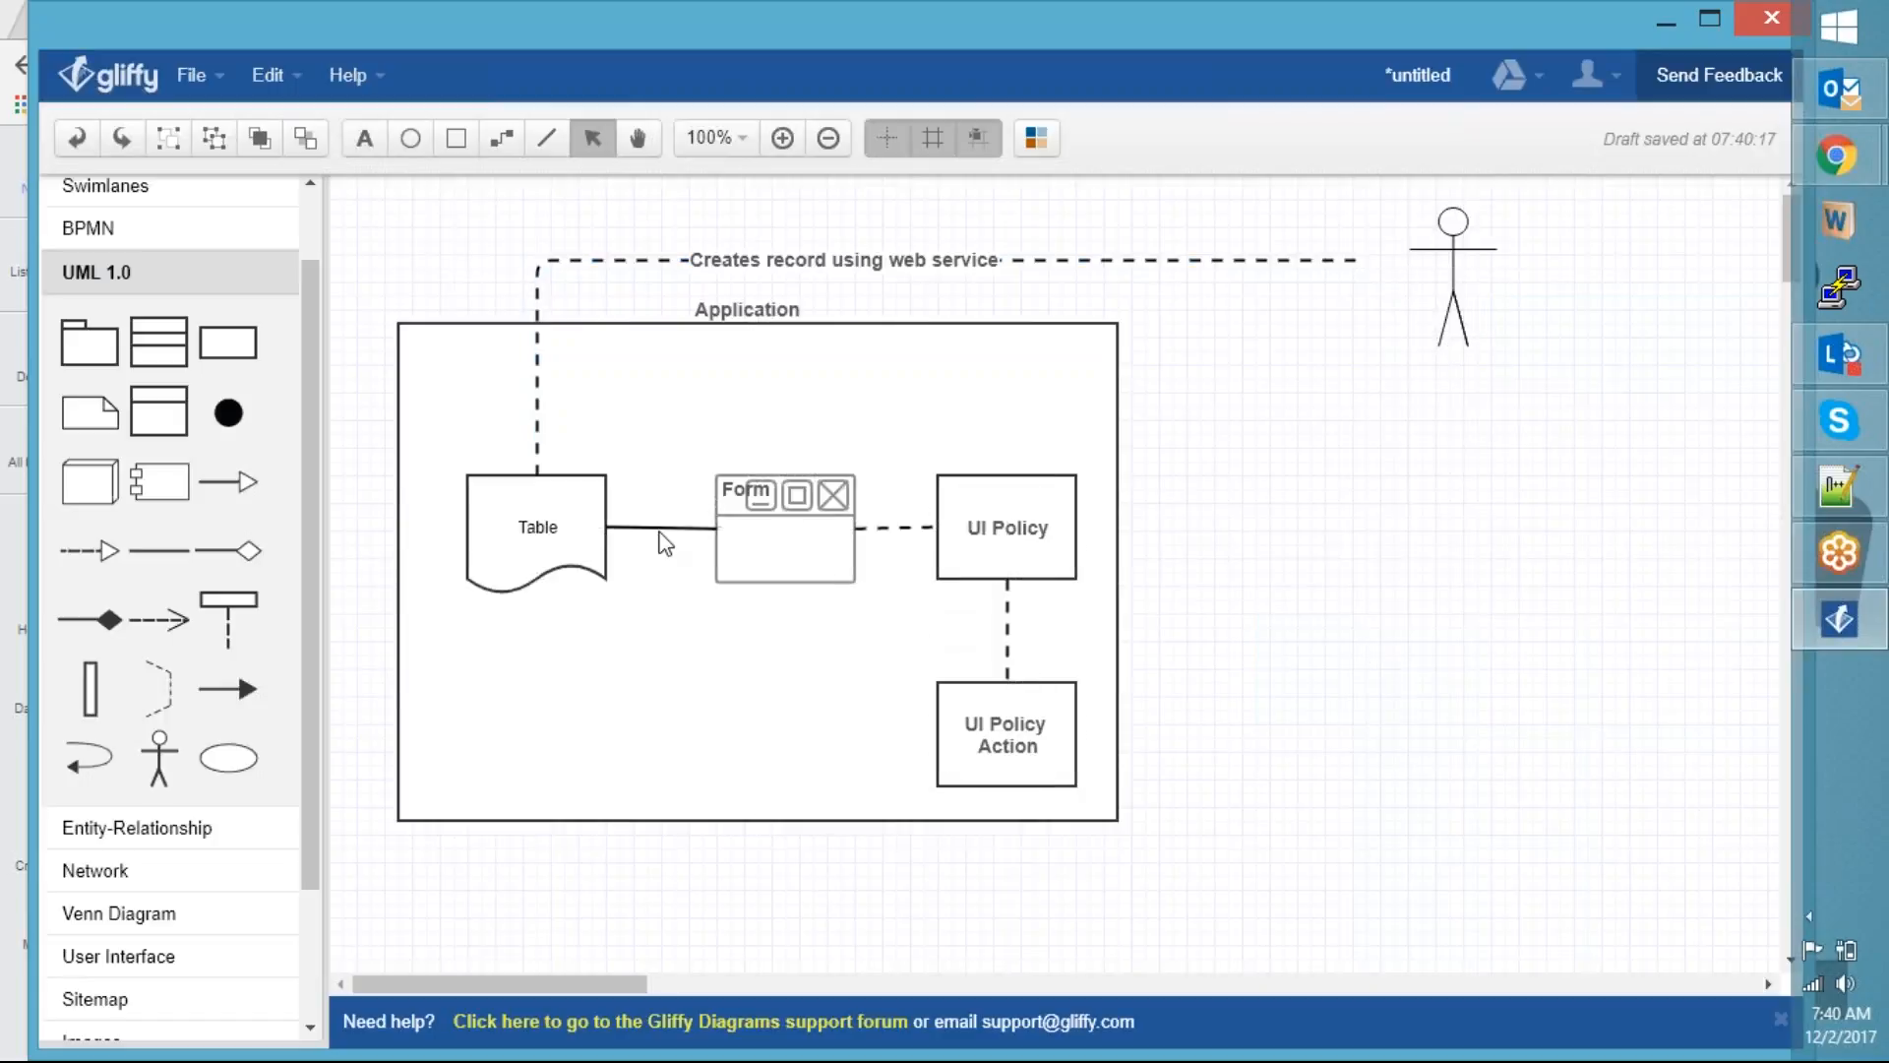
click(537, 528)
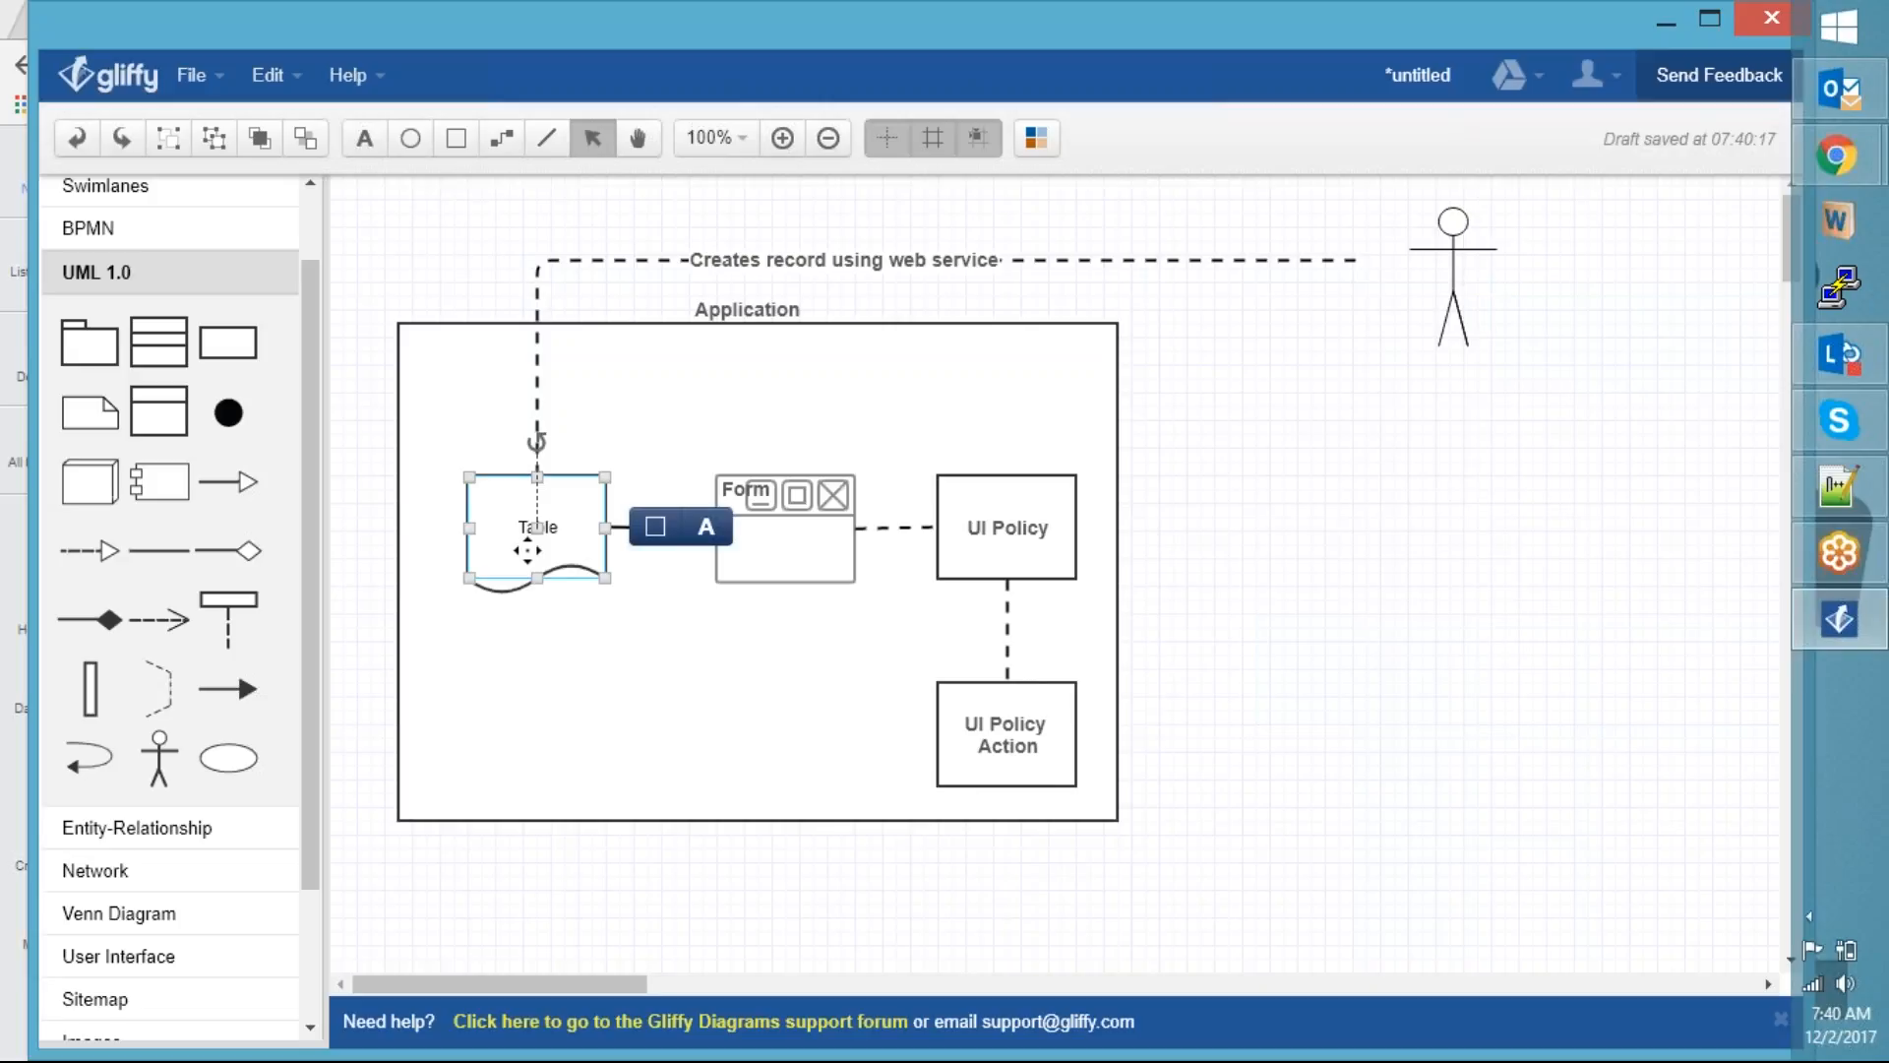
click(1419, 436)
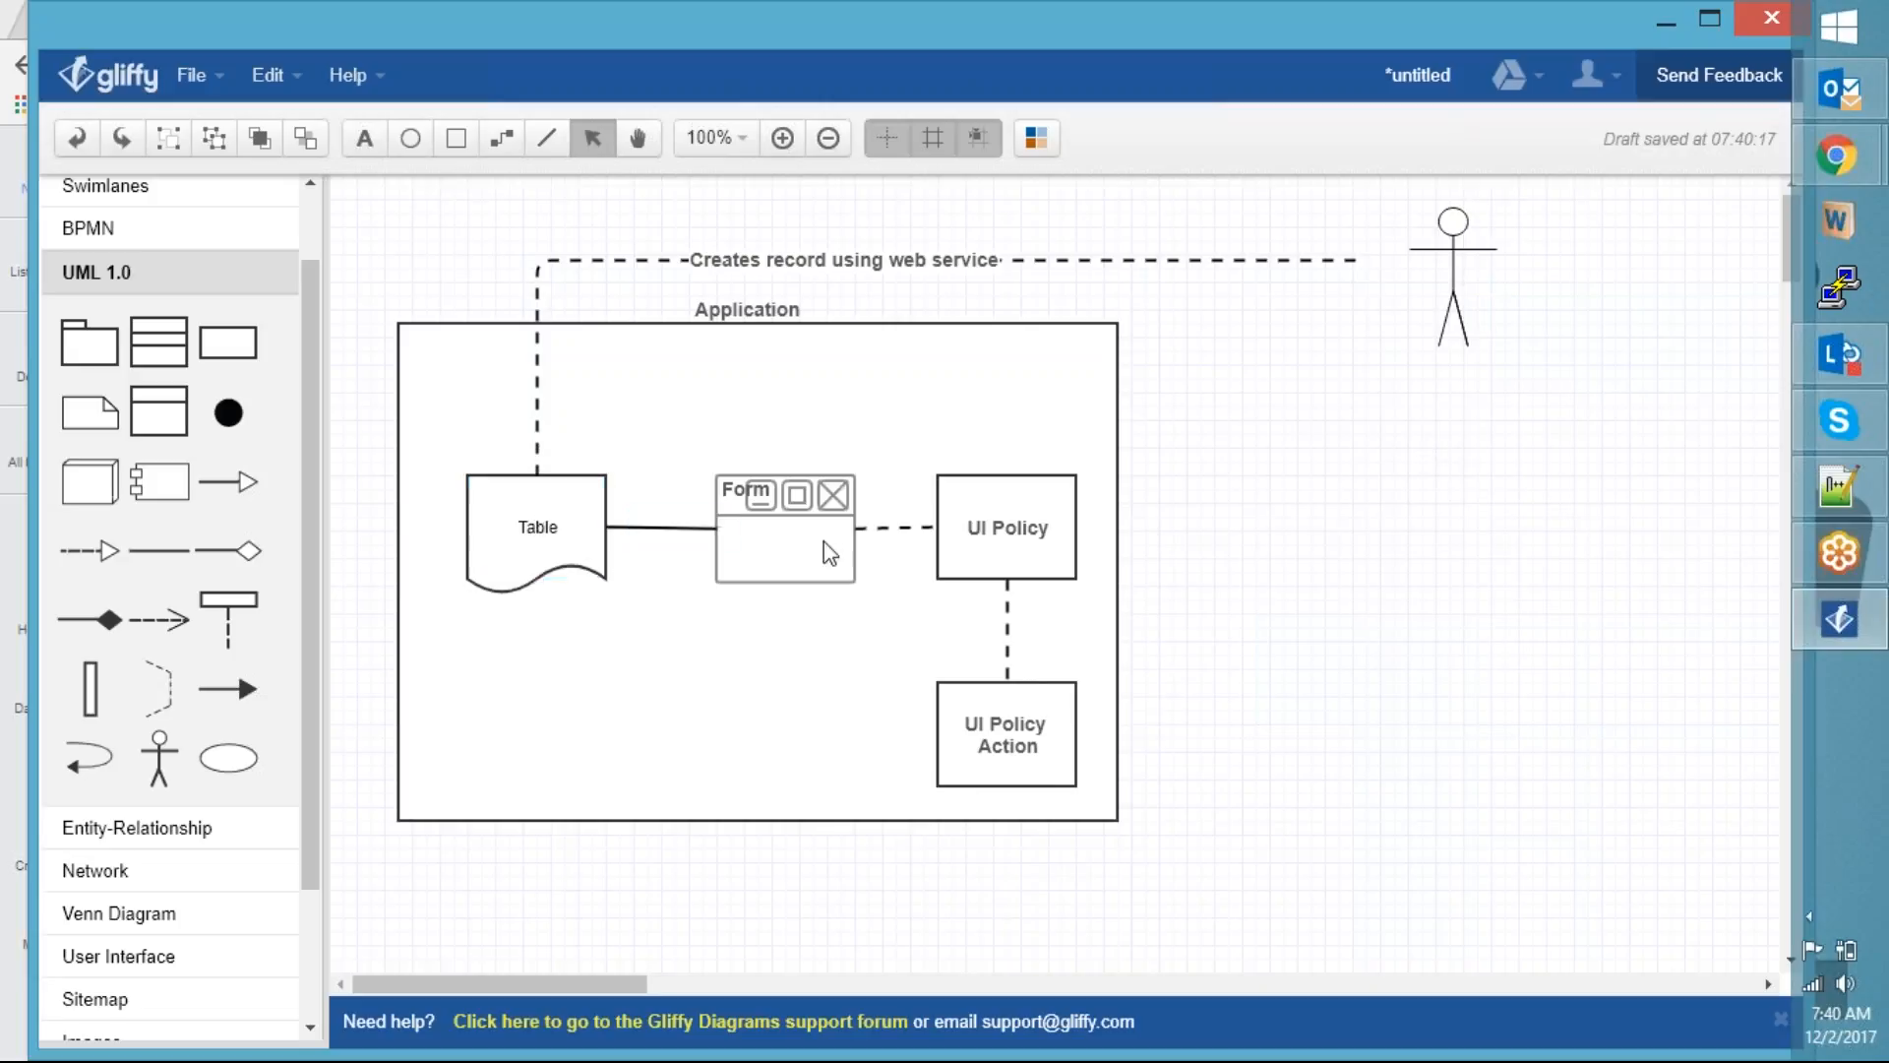
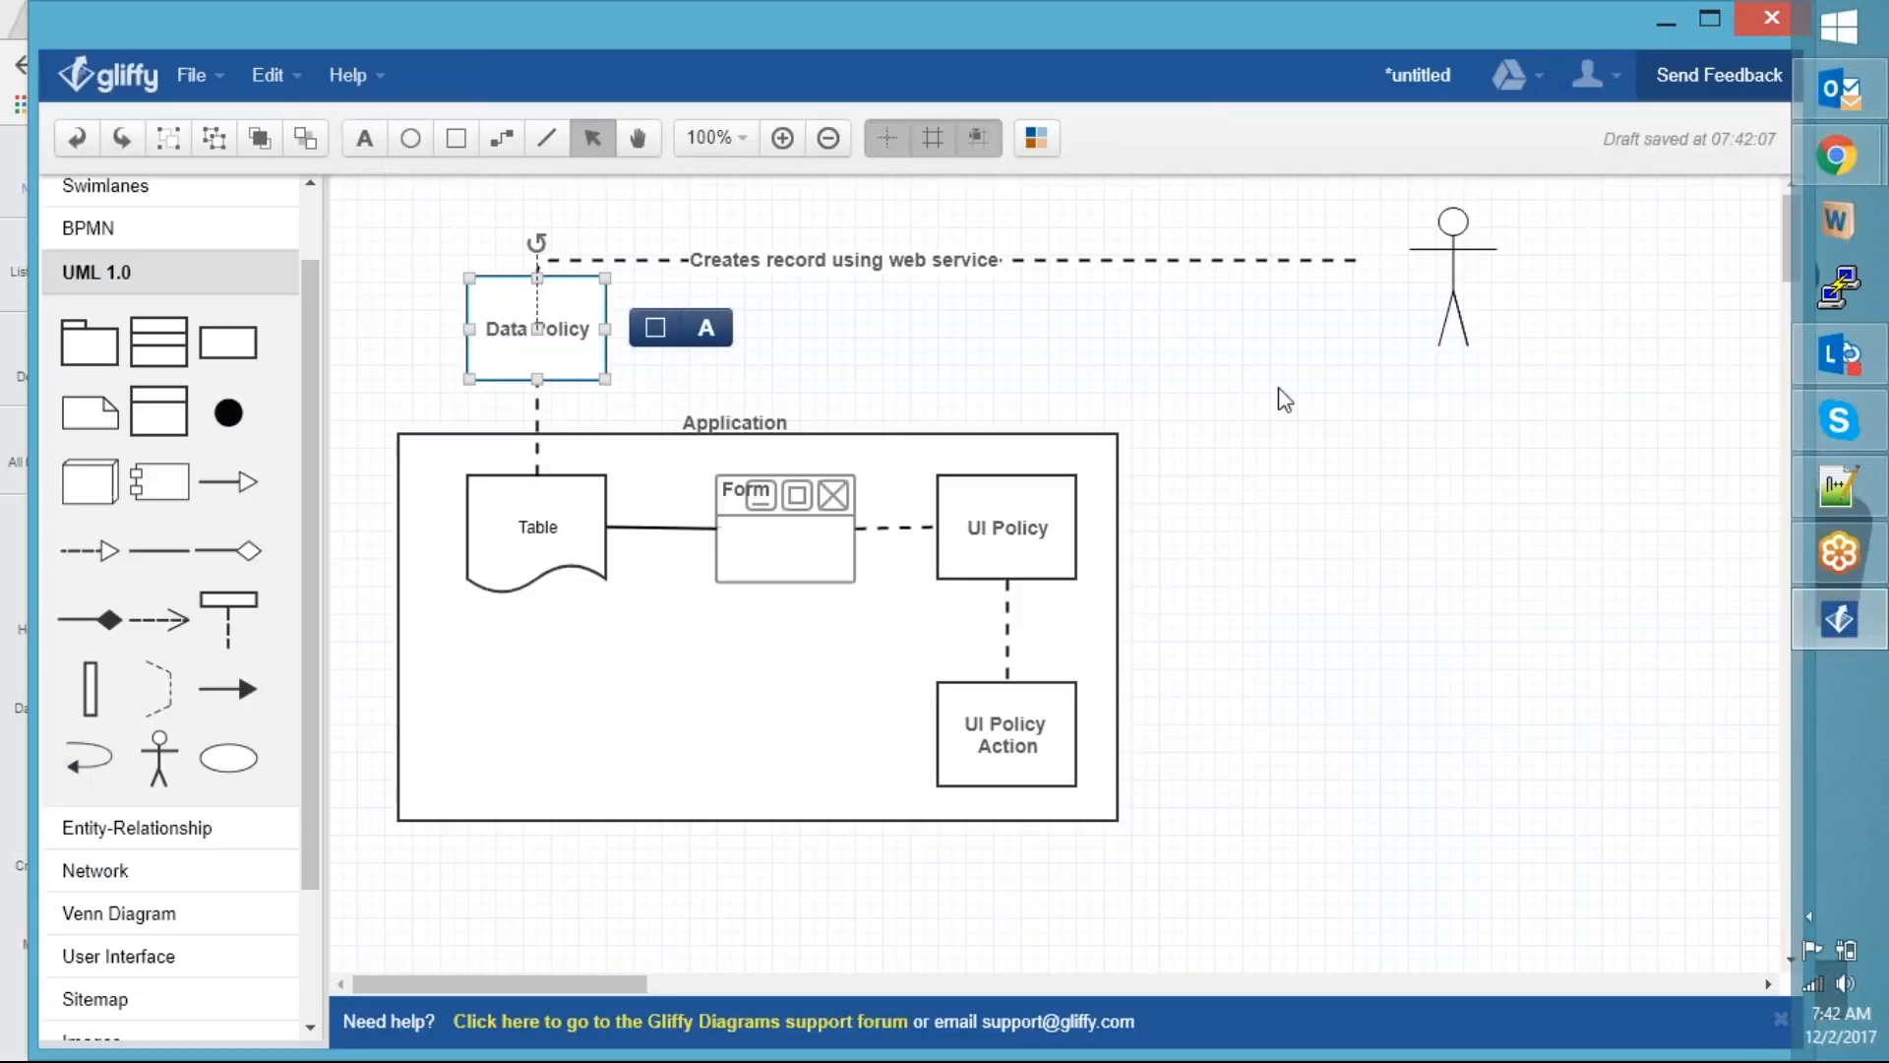
click(1279, 418)
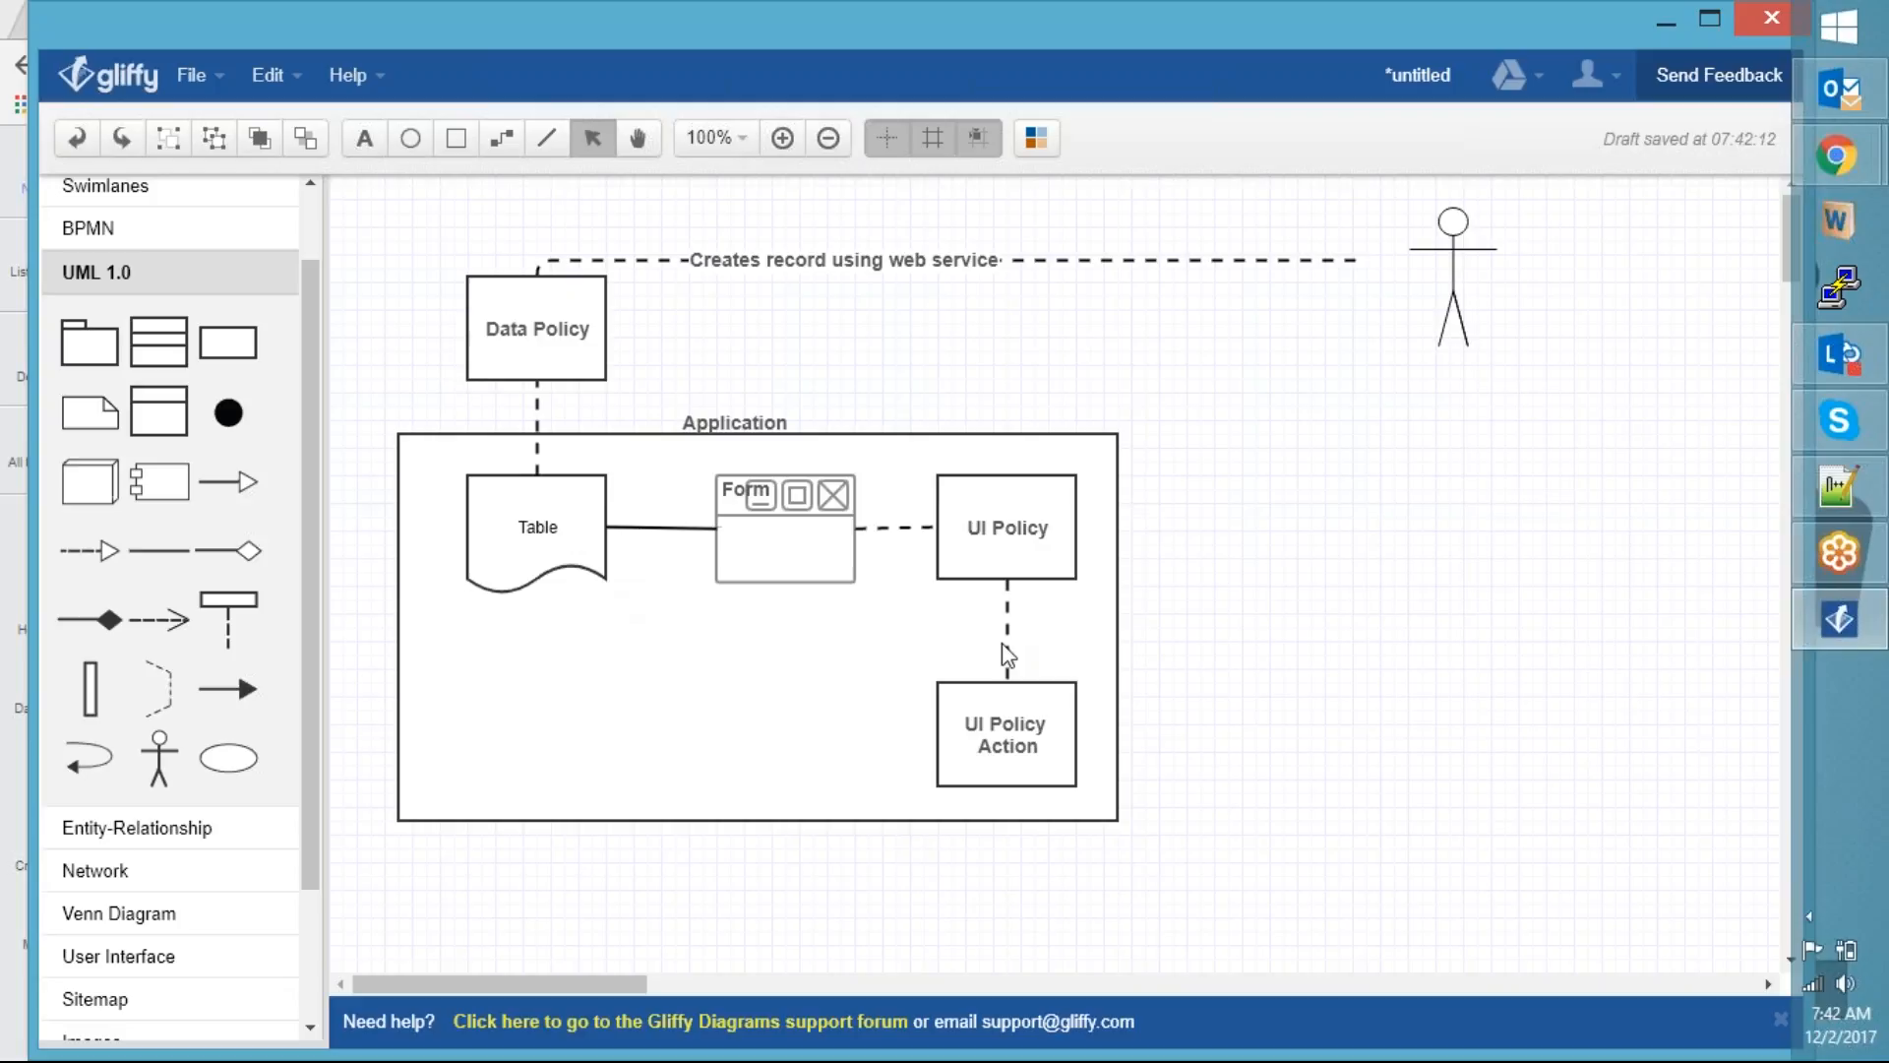
click(1087, 632)
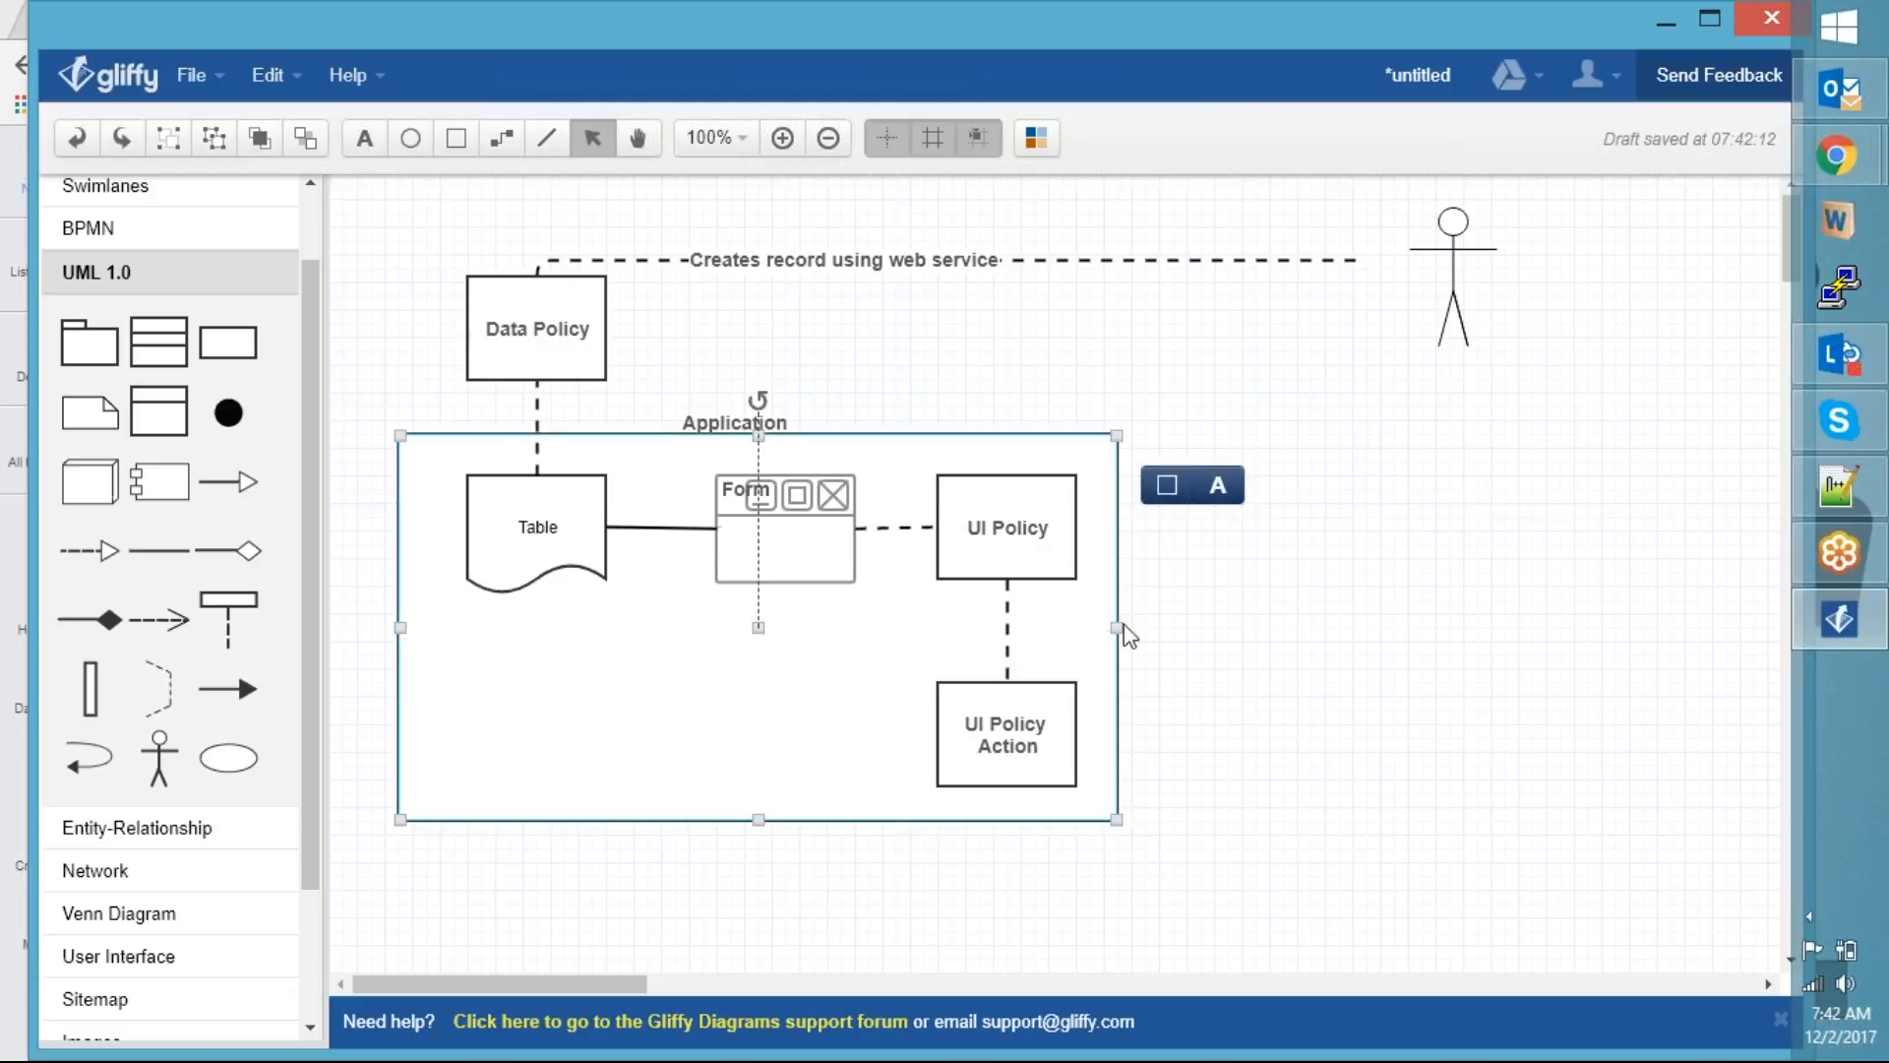
Narrow the Application frame from both sides so it fits closer around Table and UI Policy
drag(1115, 626, 1103, 628)
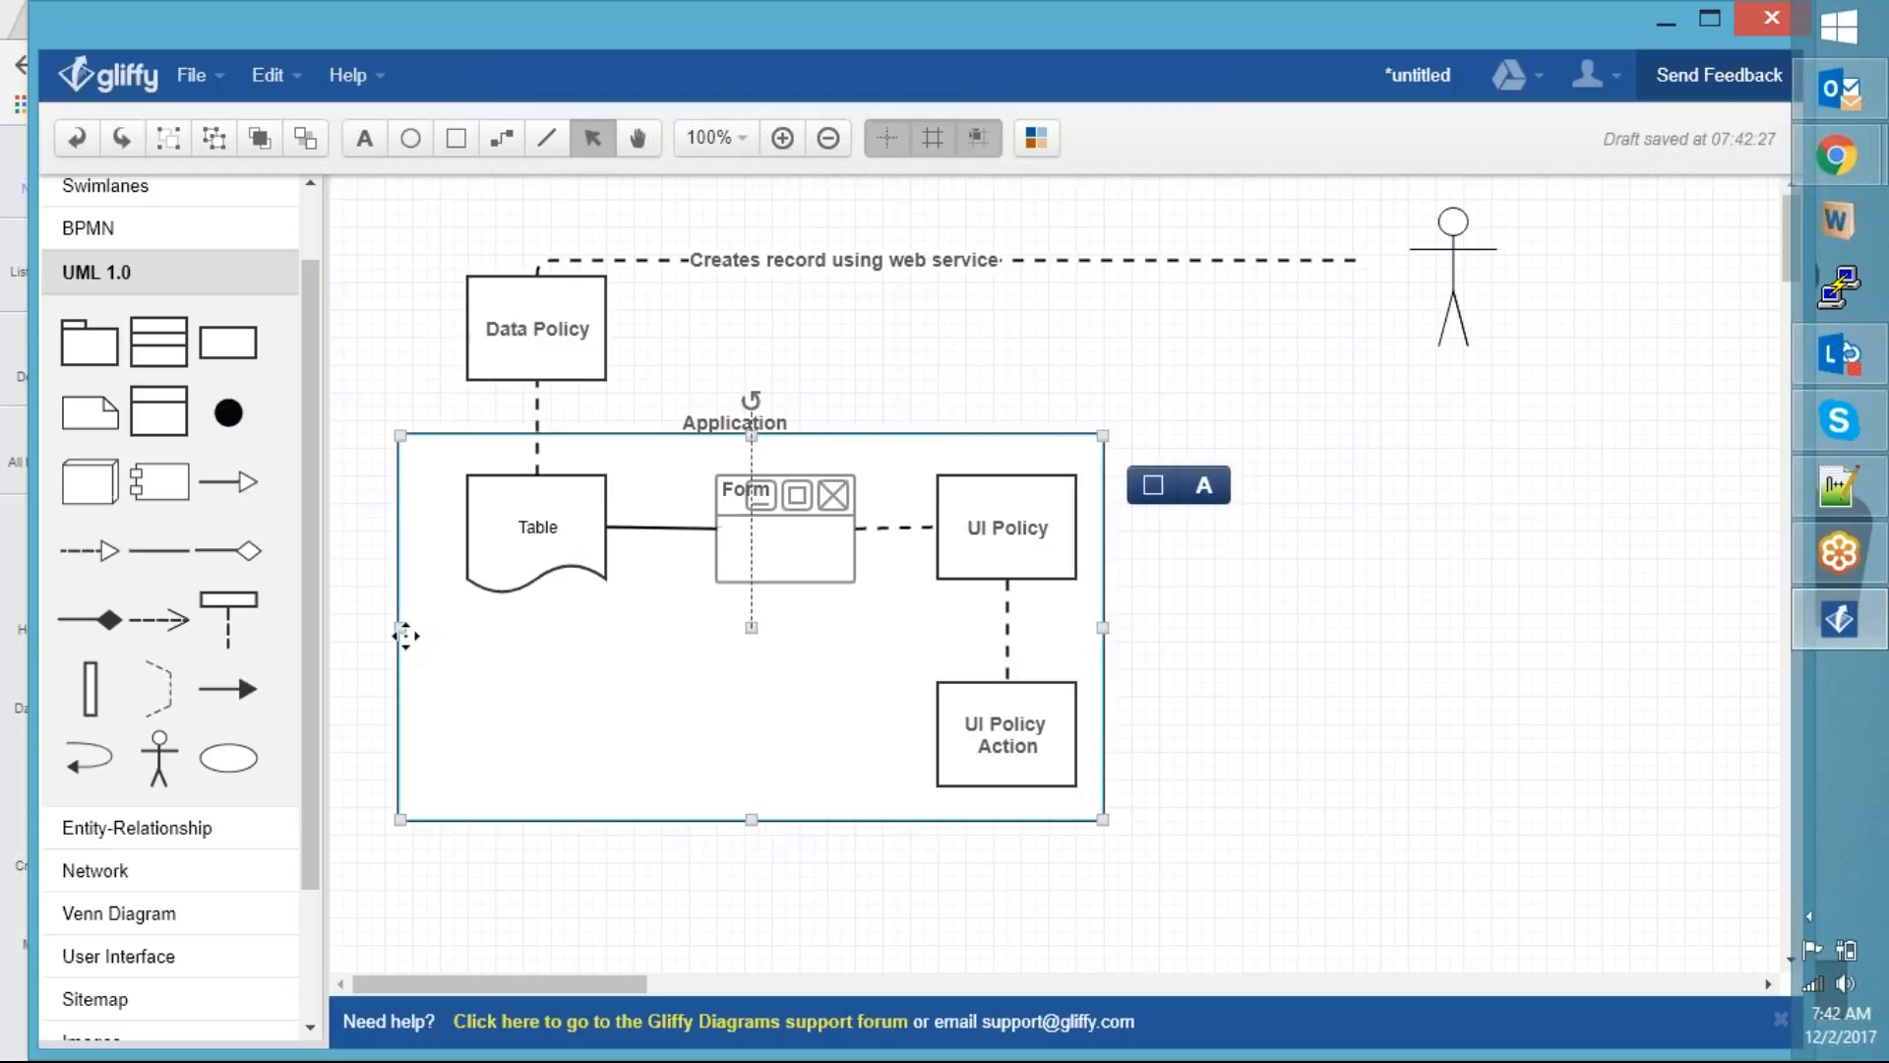
drag(403, 635, 440, 640)
click(1323, 652)
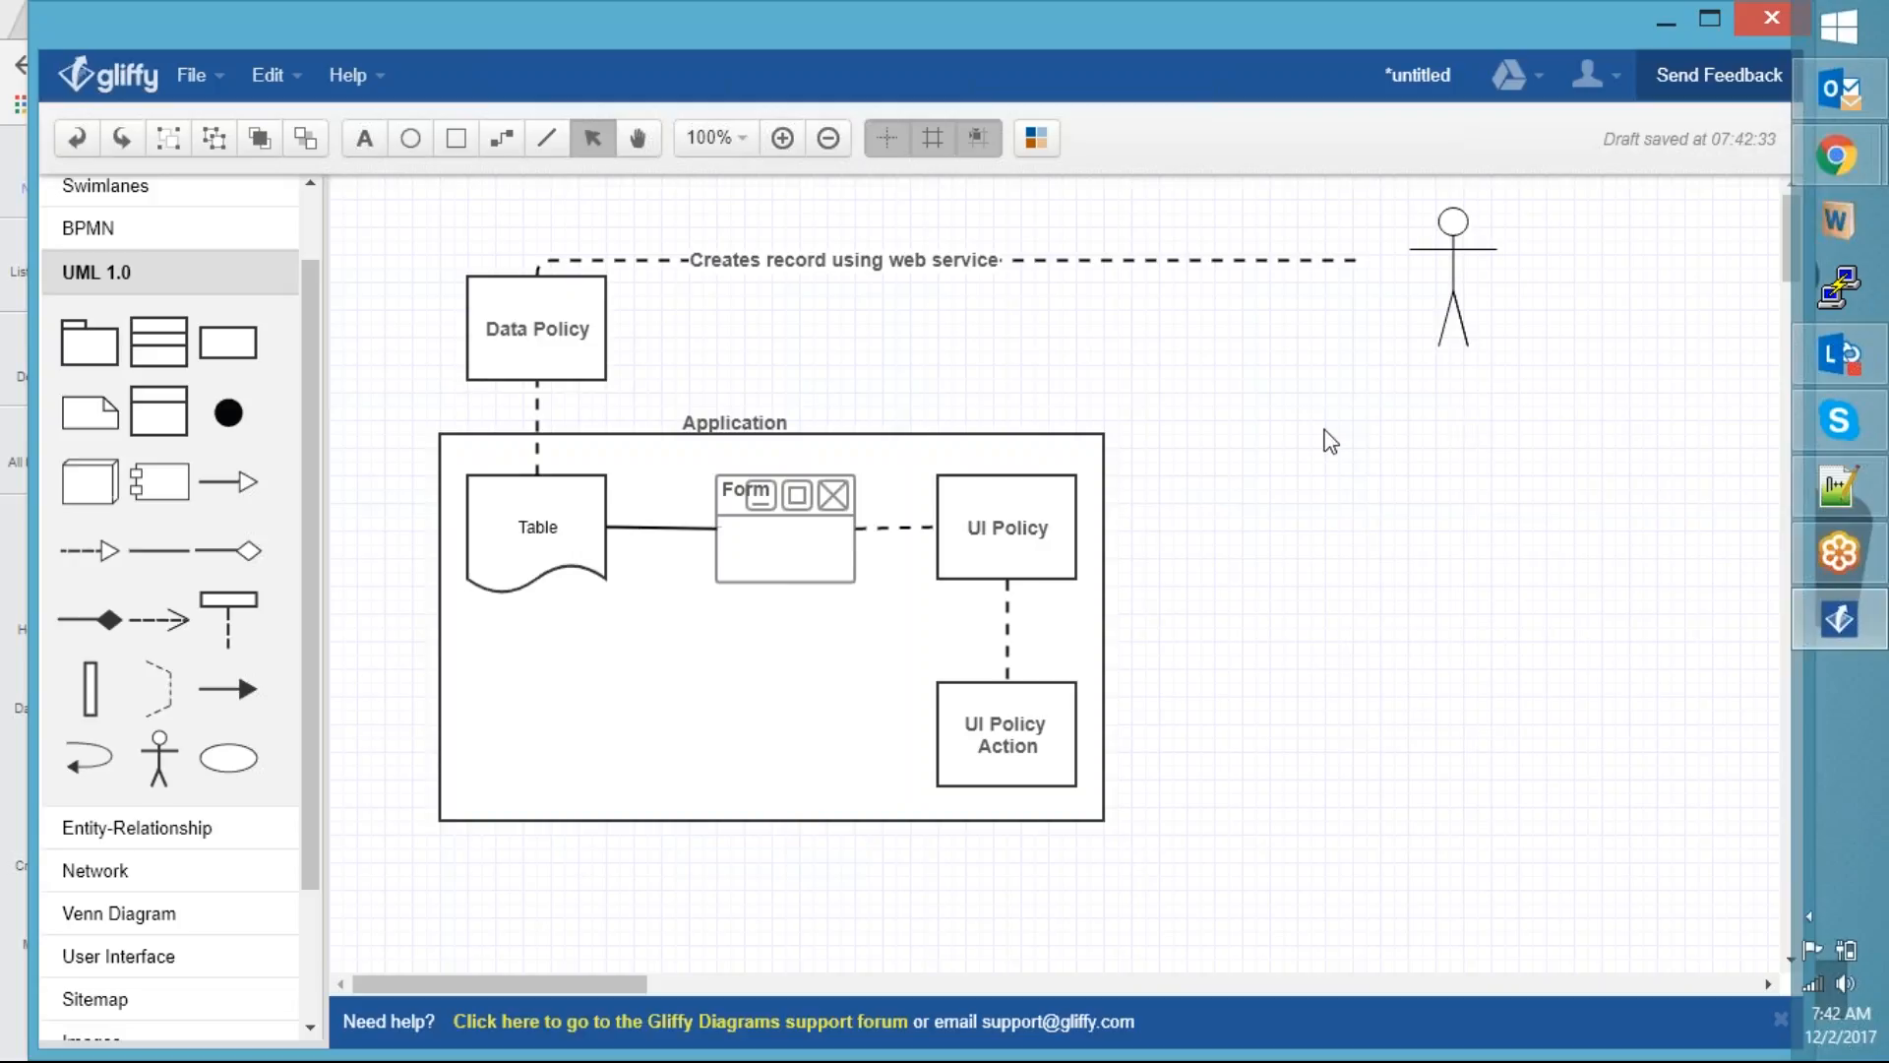
Apply the light grey theme with dark outlines to the whole diagram
key(ctrl+a)
click(1035, 138)
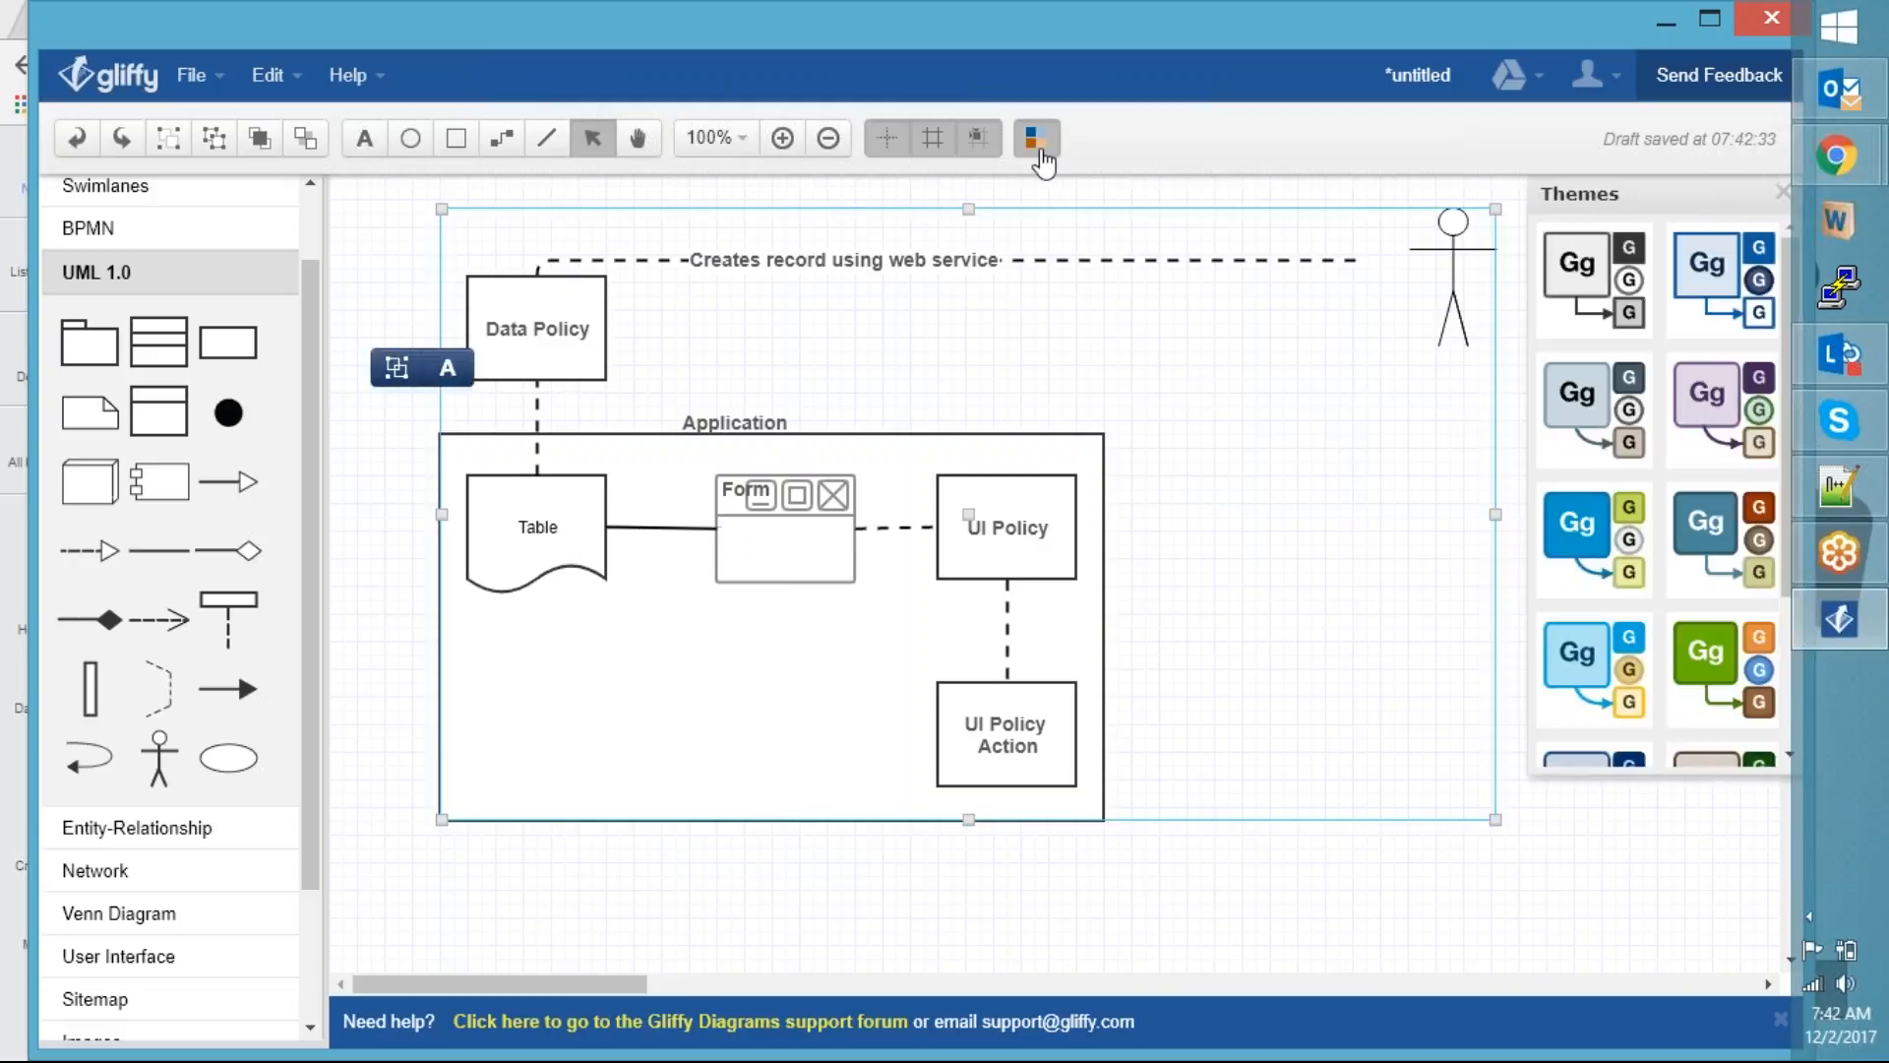
click(1596, 414)
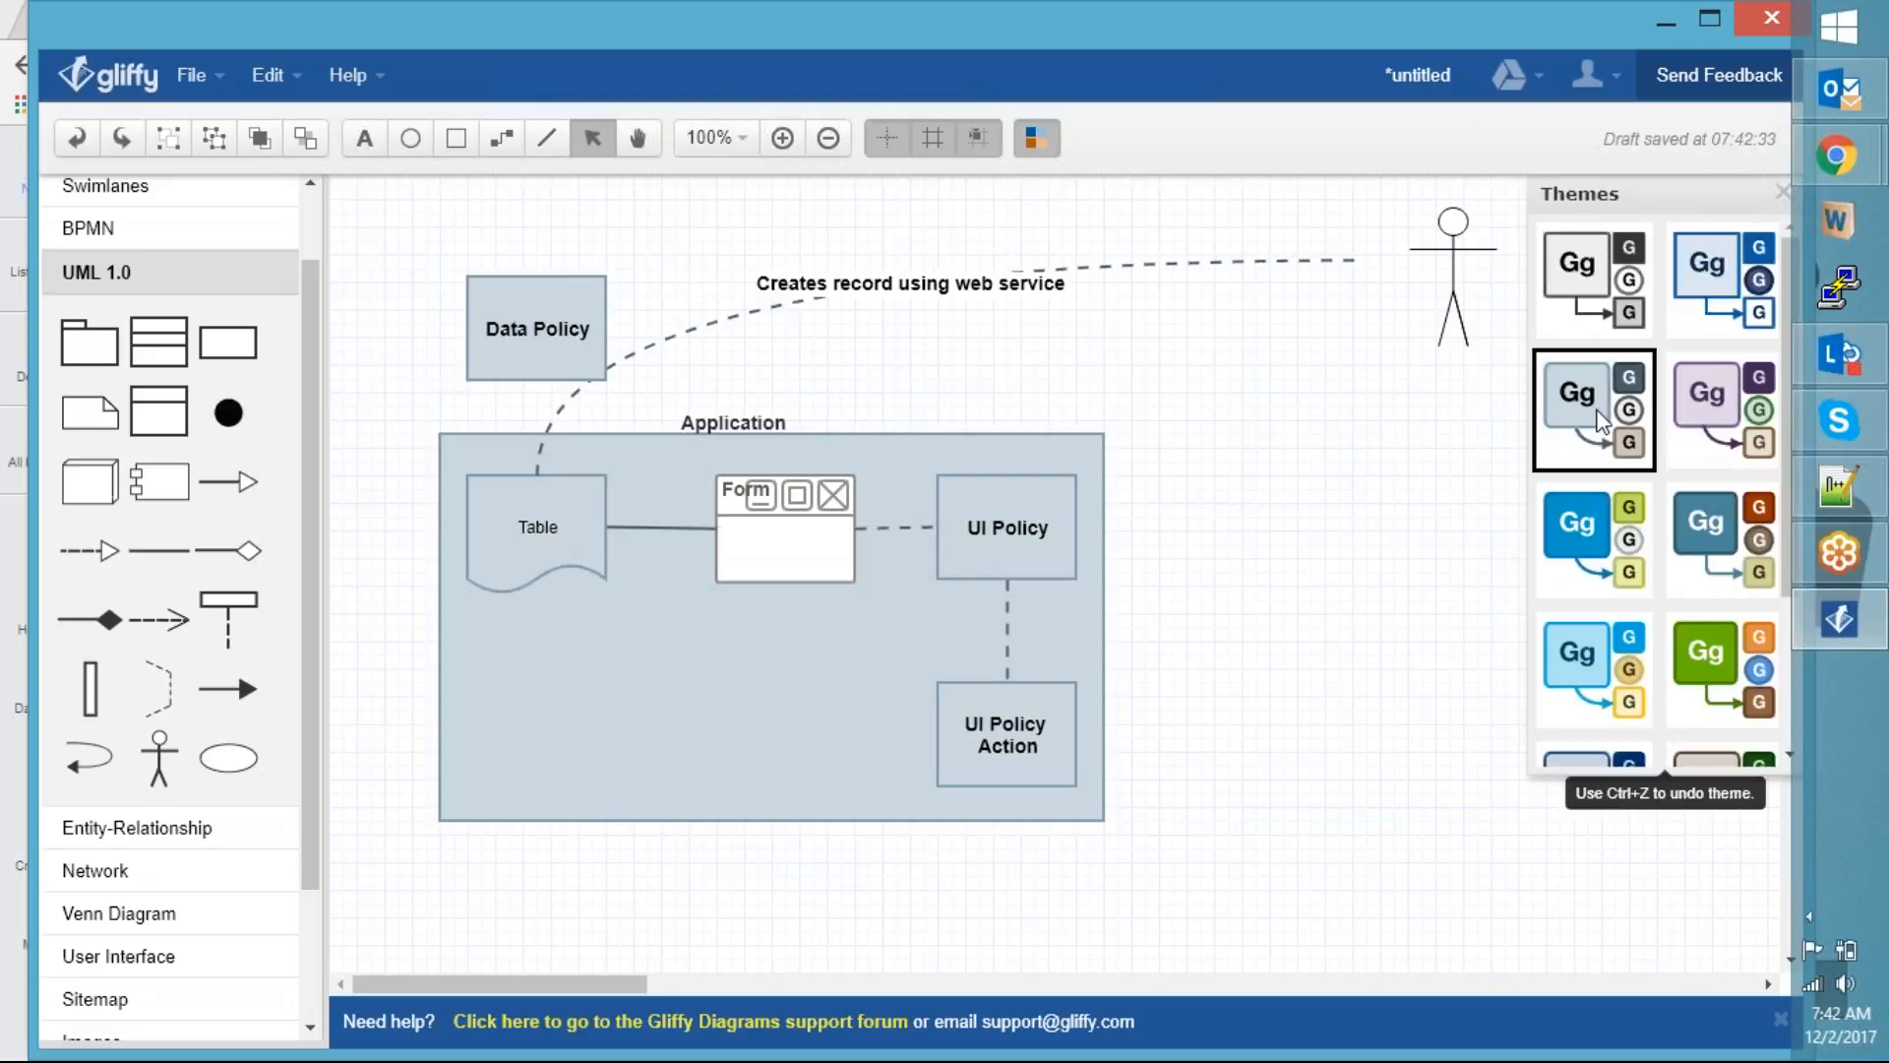
key(ctrl+z)
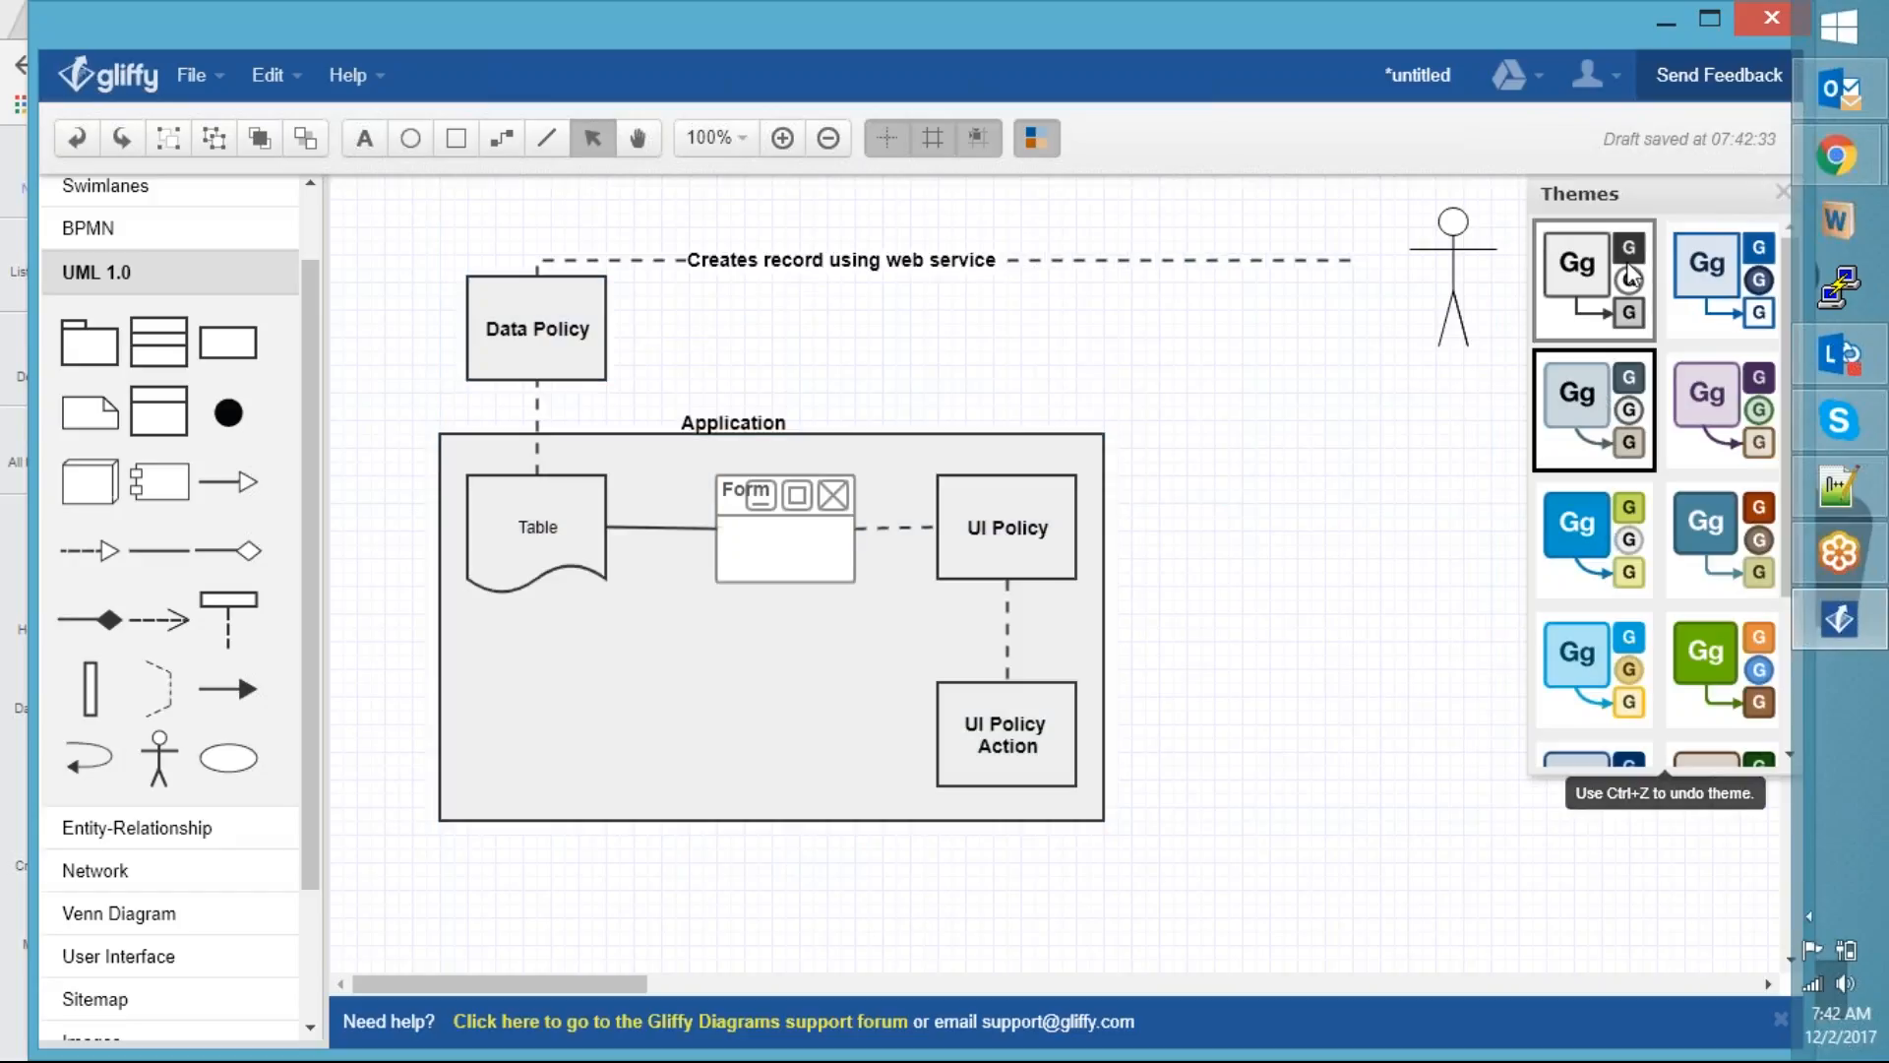
click(1631, 275)
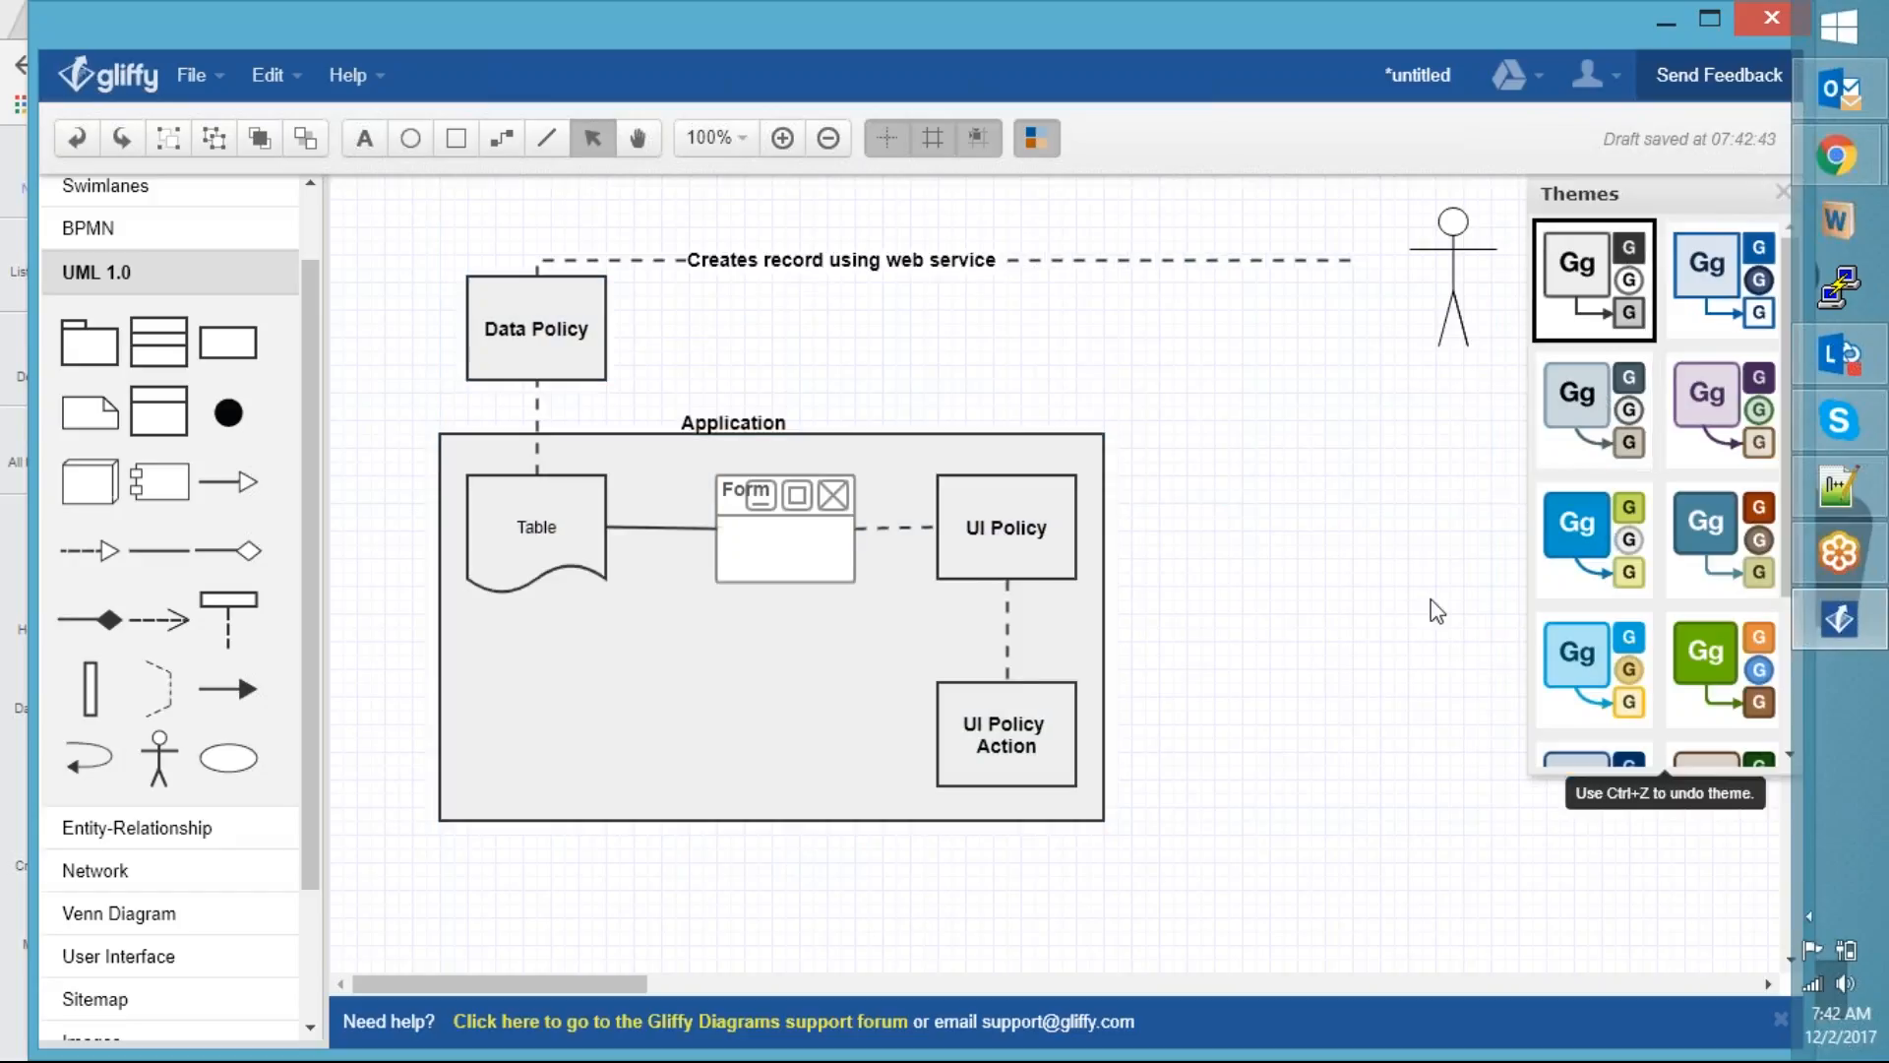
click(1041, 139)
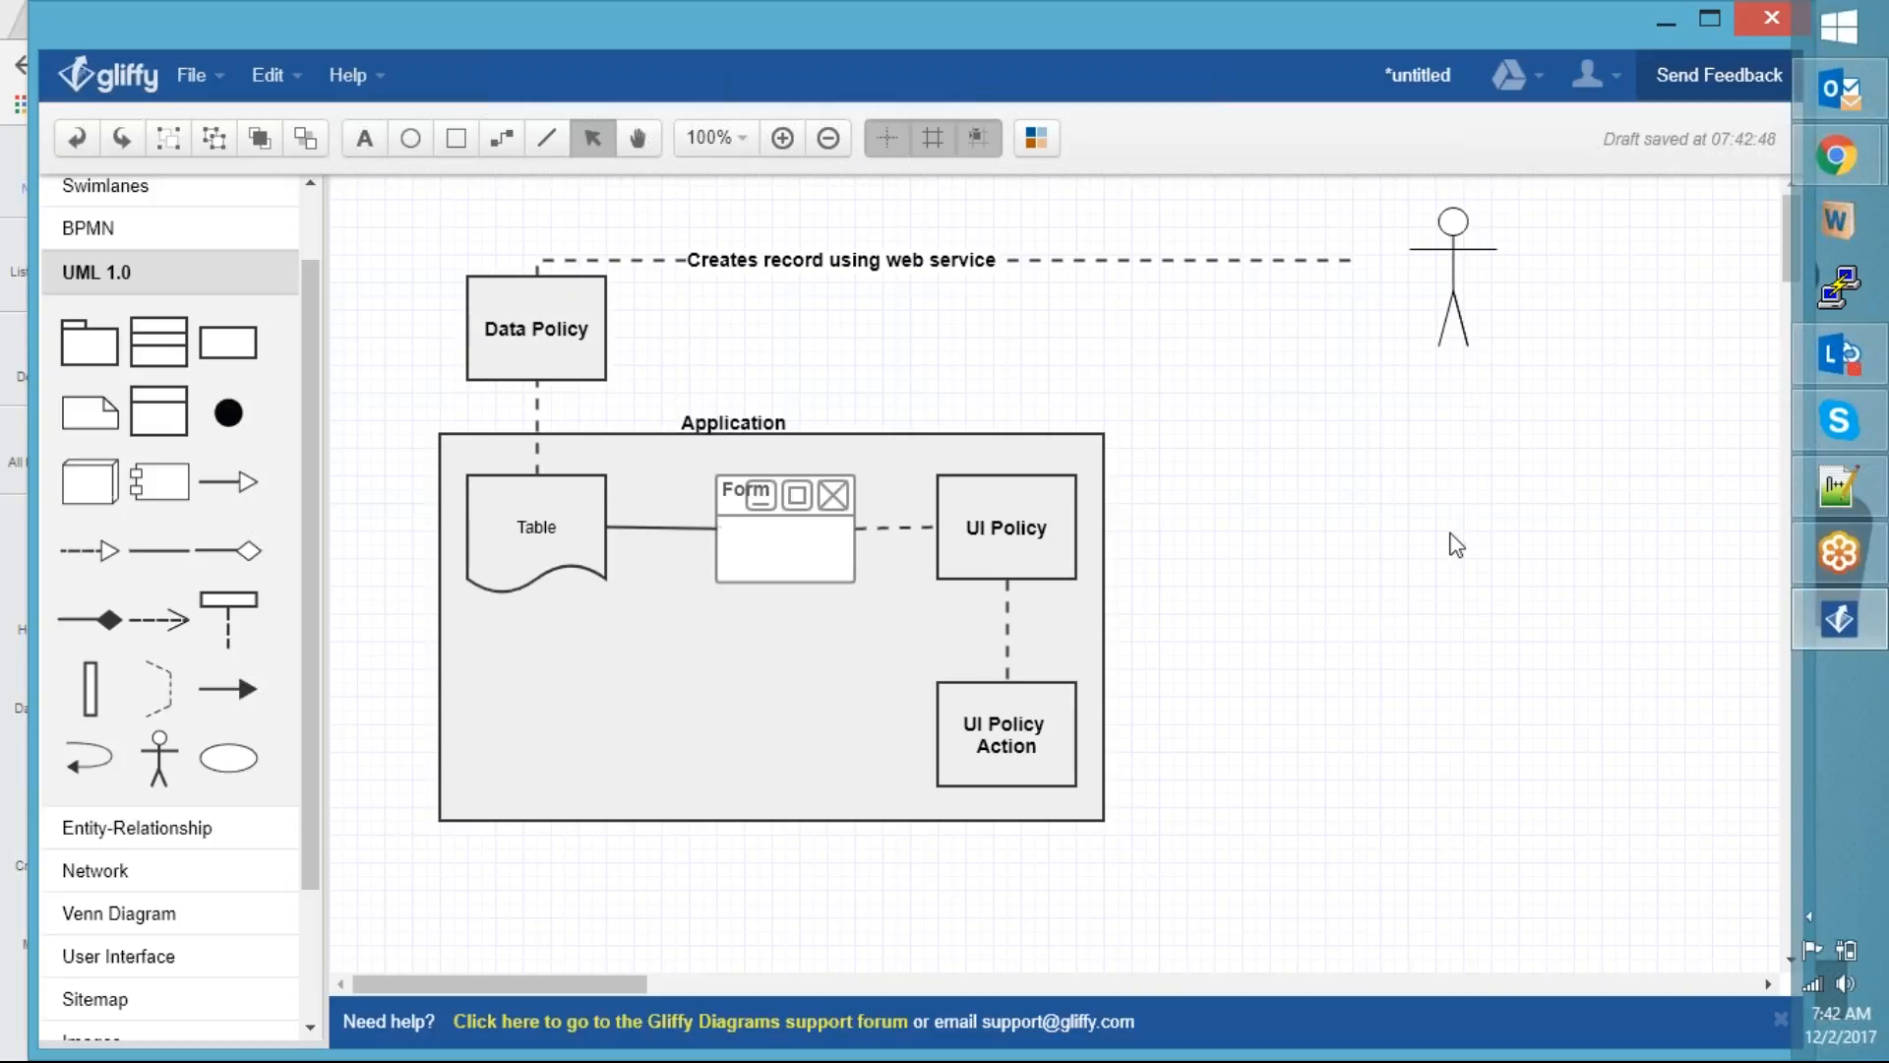
Switch to the ServiceNow instance window in Chrome and look through the modules in the application navigator
mouse_move(1812, 167)
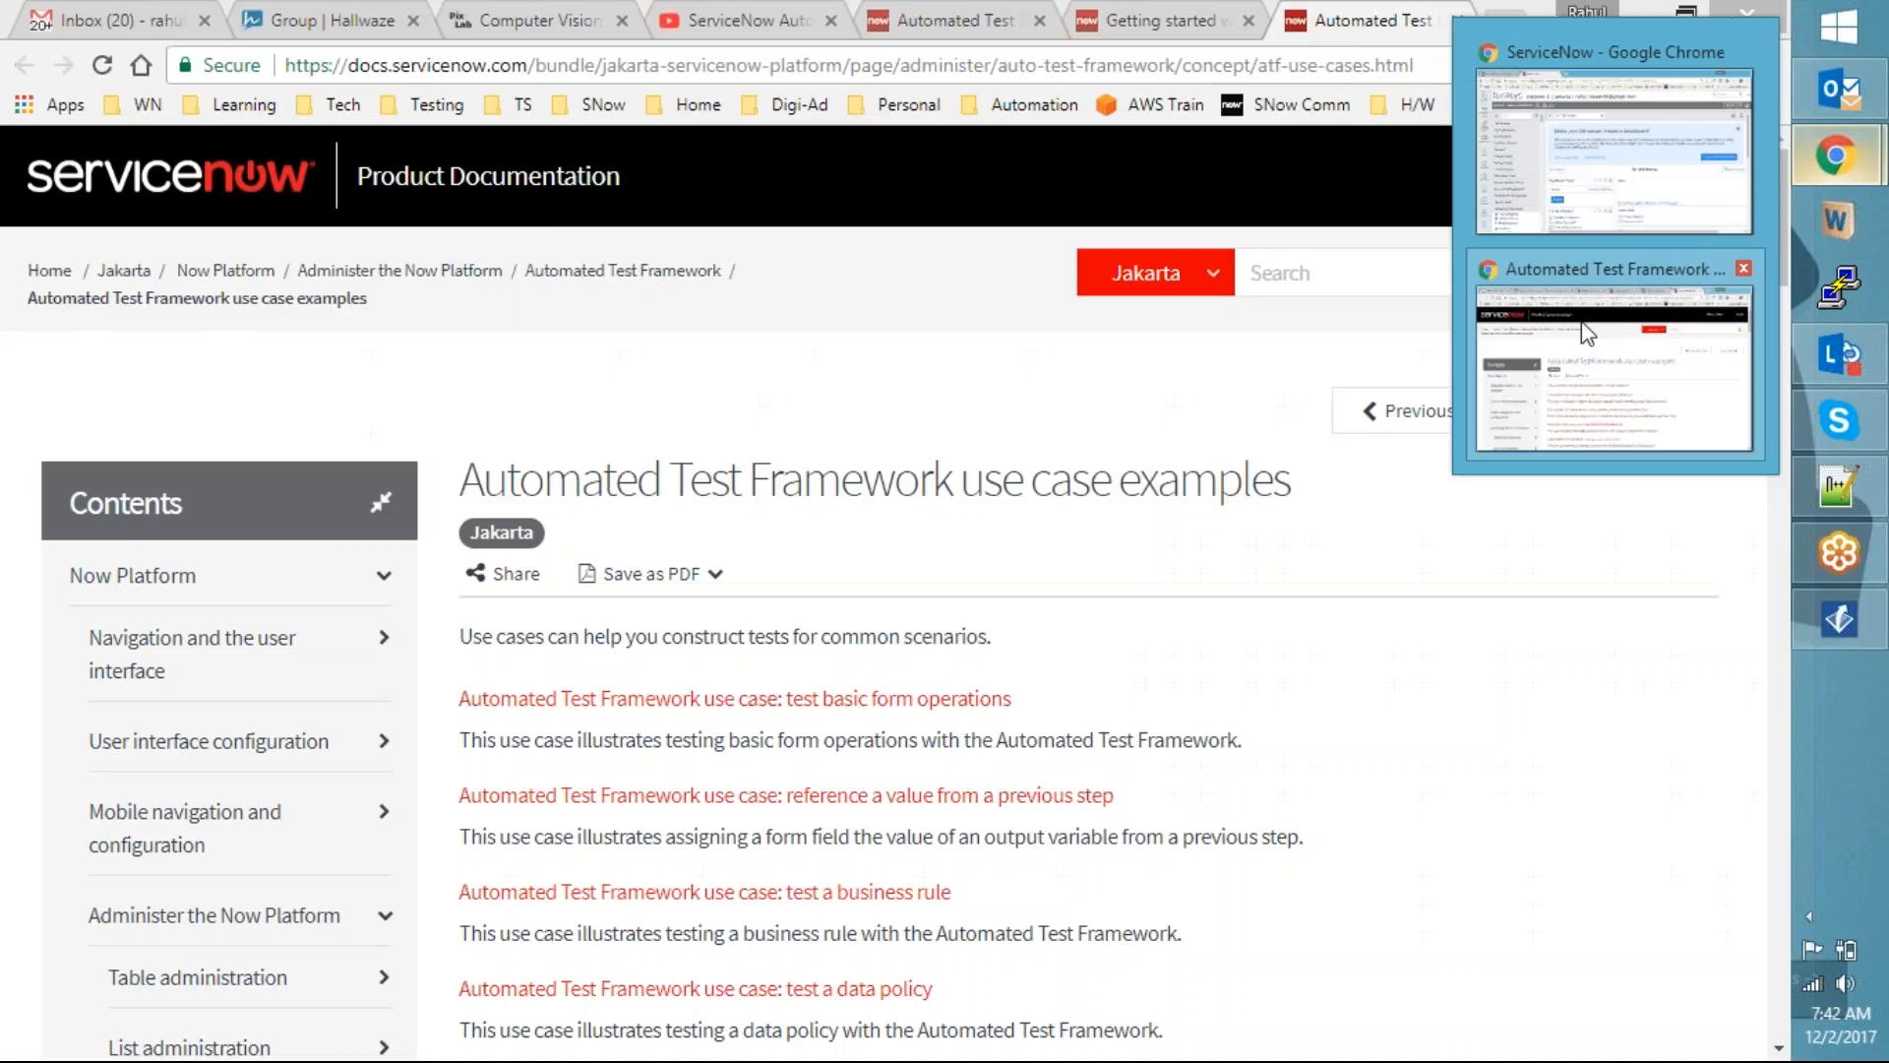
click(1580, 193)
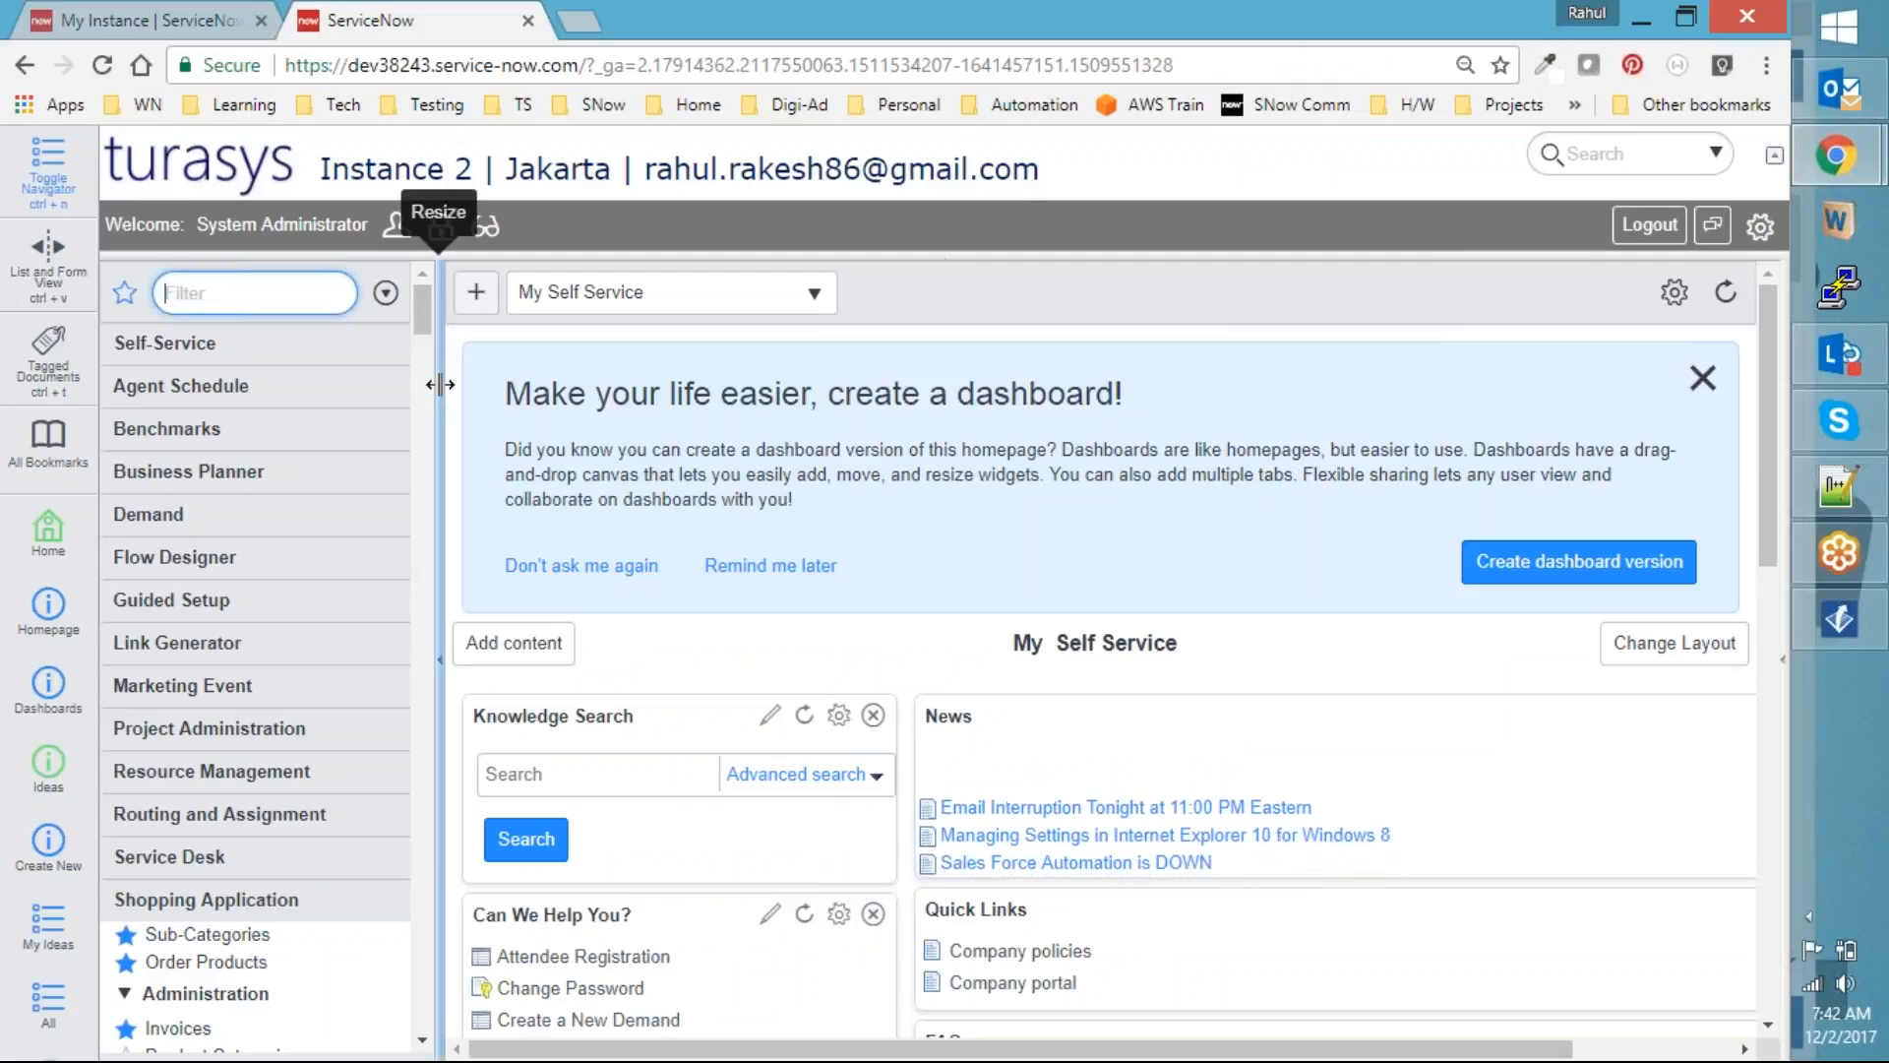
scroll(256, 689, down, 7)
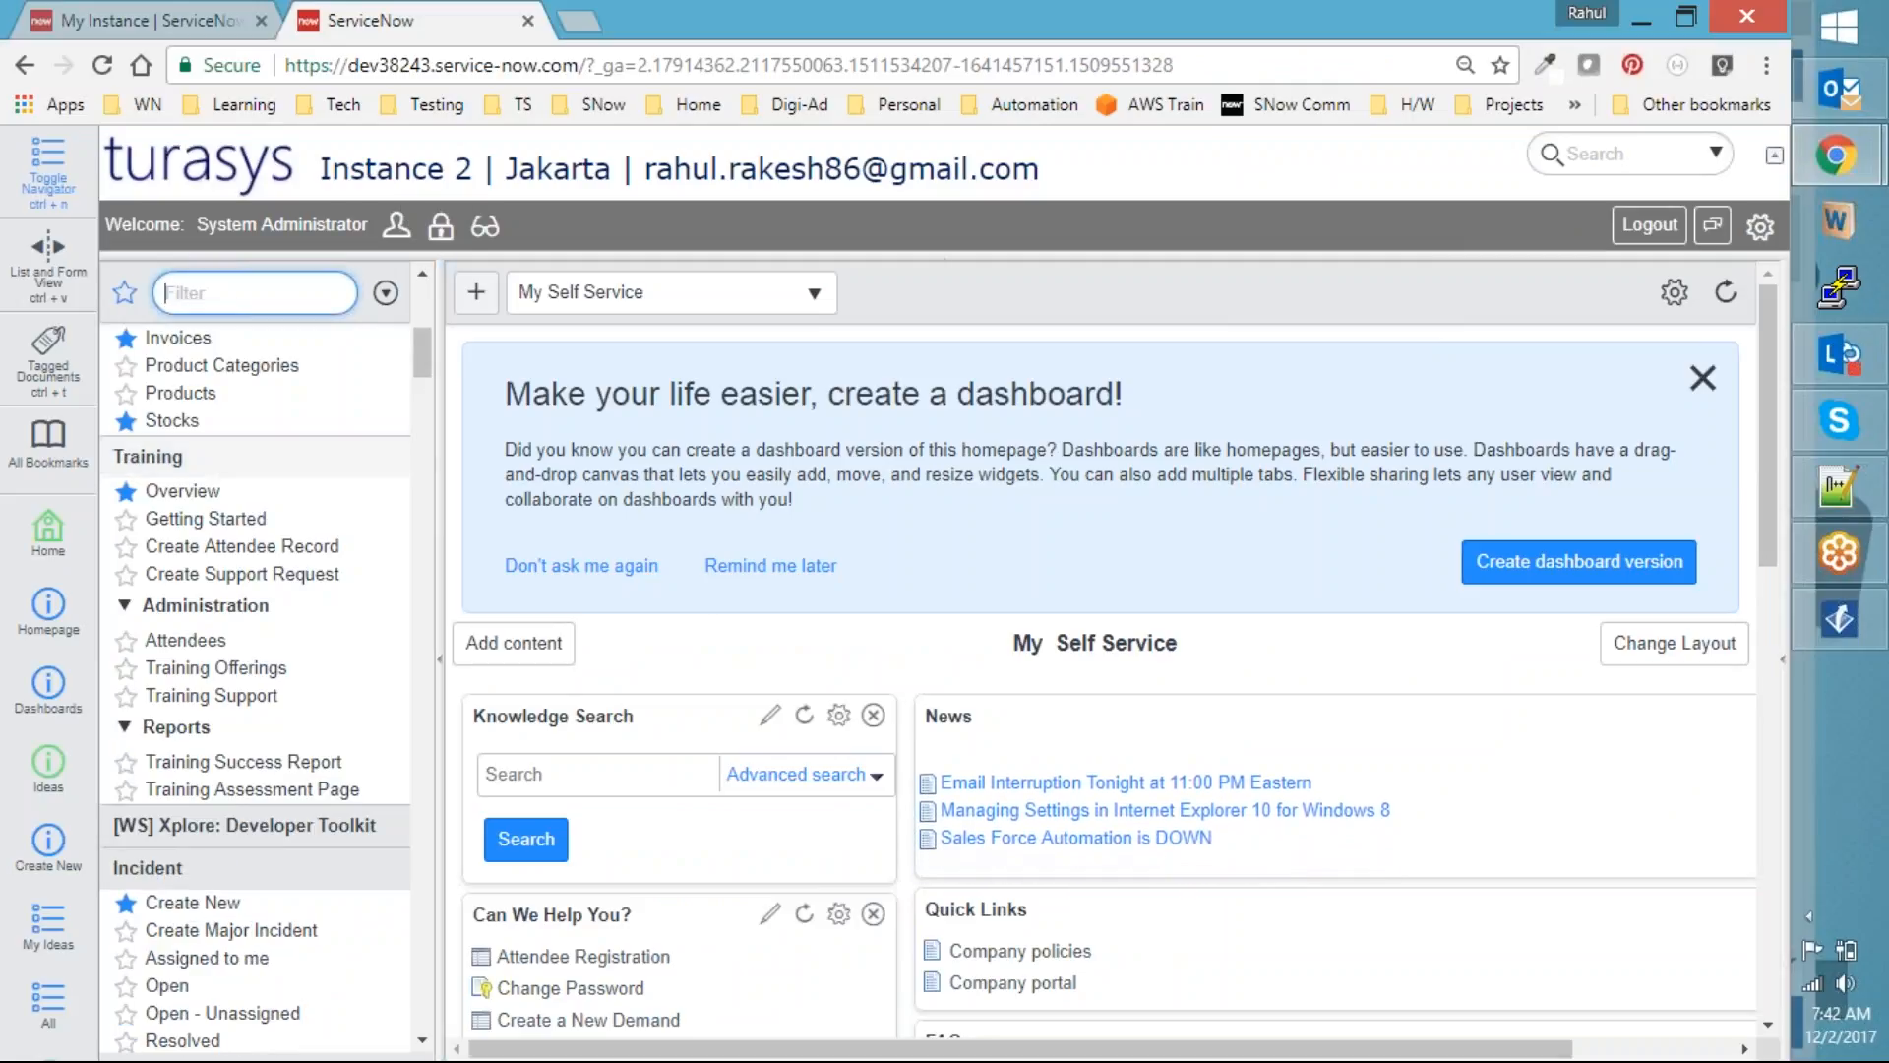
scroll(256, 689, up, 6)
Load dev15570.service-now.com in a new browser tab
key(ctrl+t)
text(dev1)
key(Return)
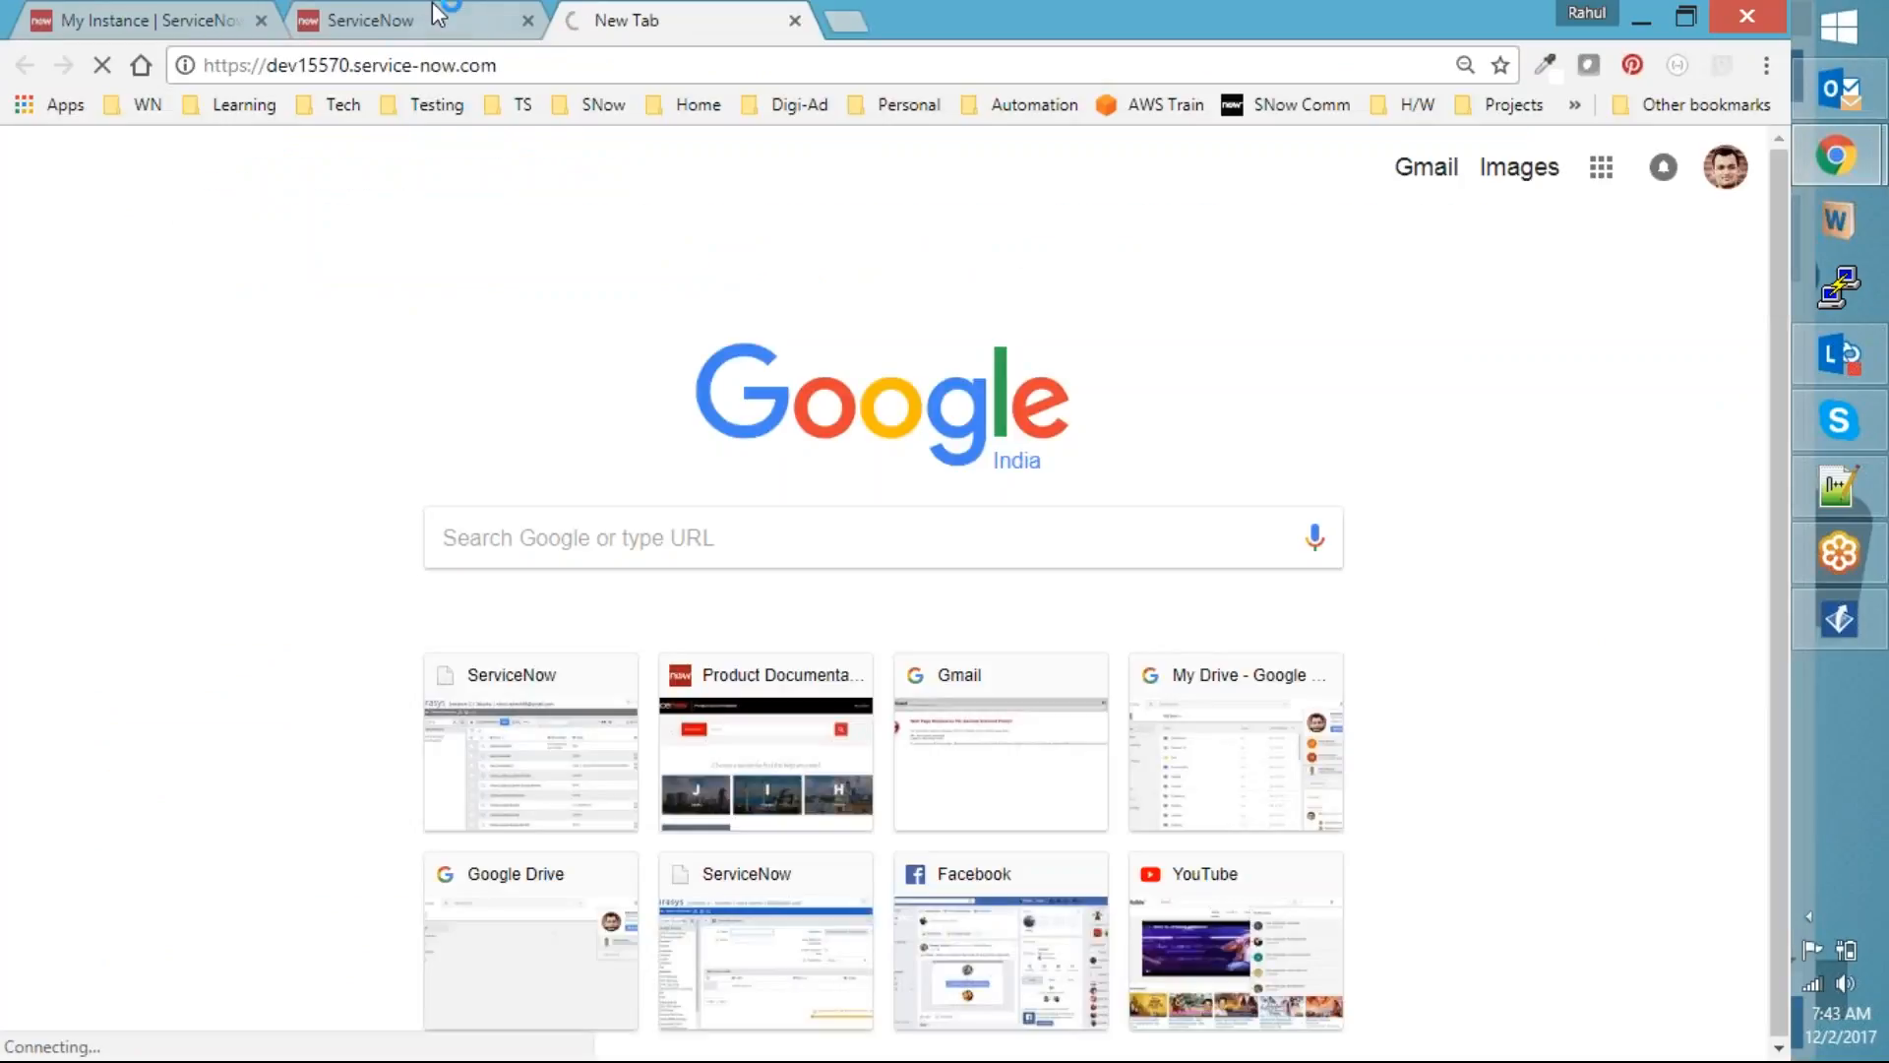
Return to the dev38243 instance and examine the new Sub-Category record form of the Shopping Application
click(438, 14)
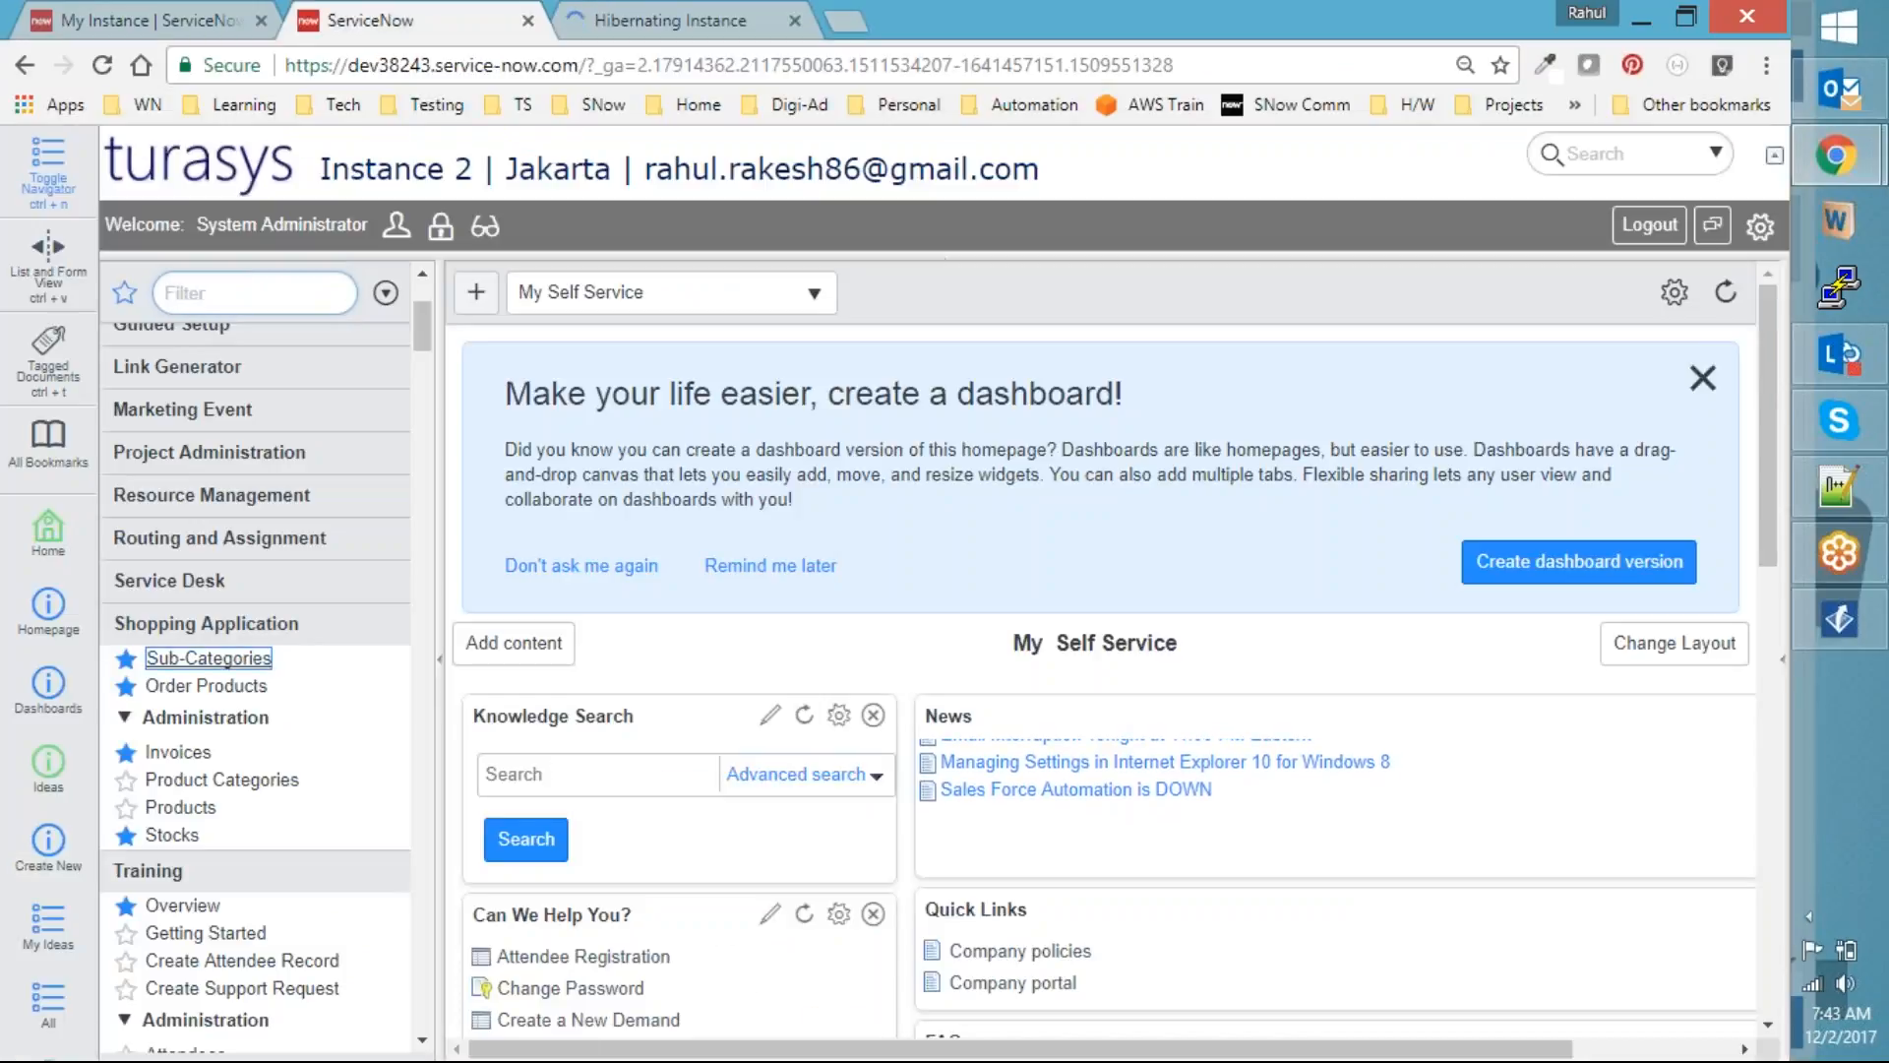
click(268, 659)
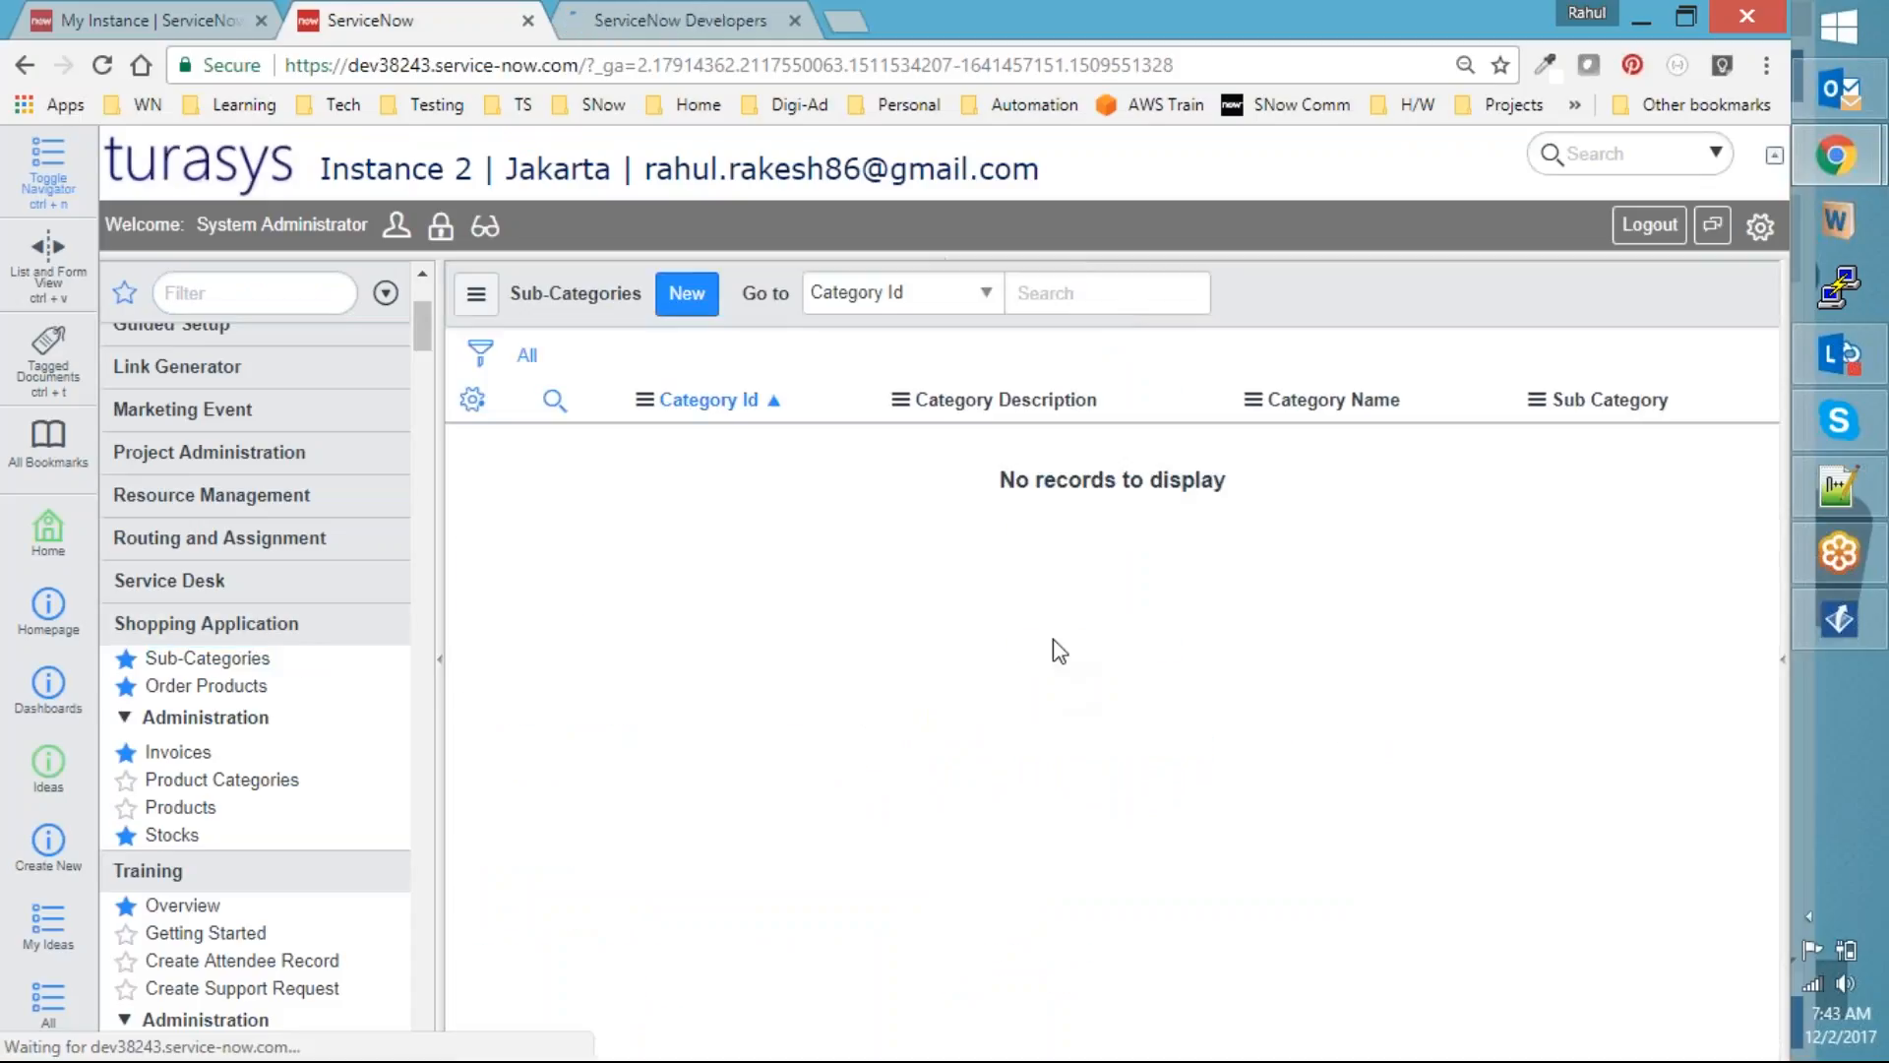
click(681, 296)
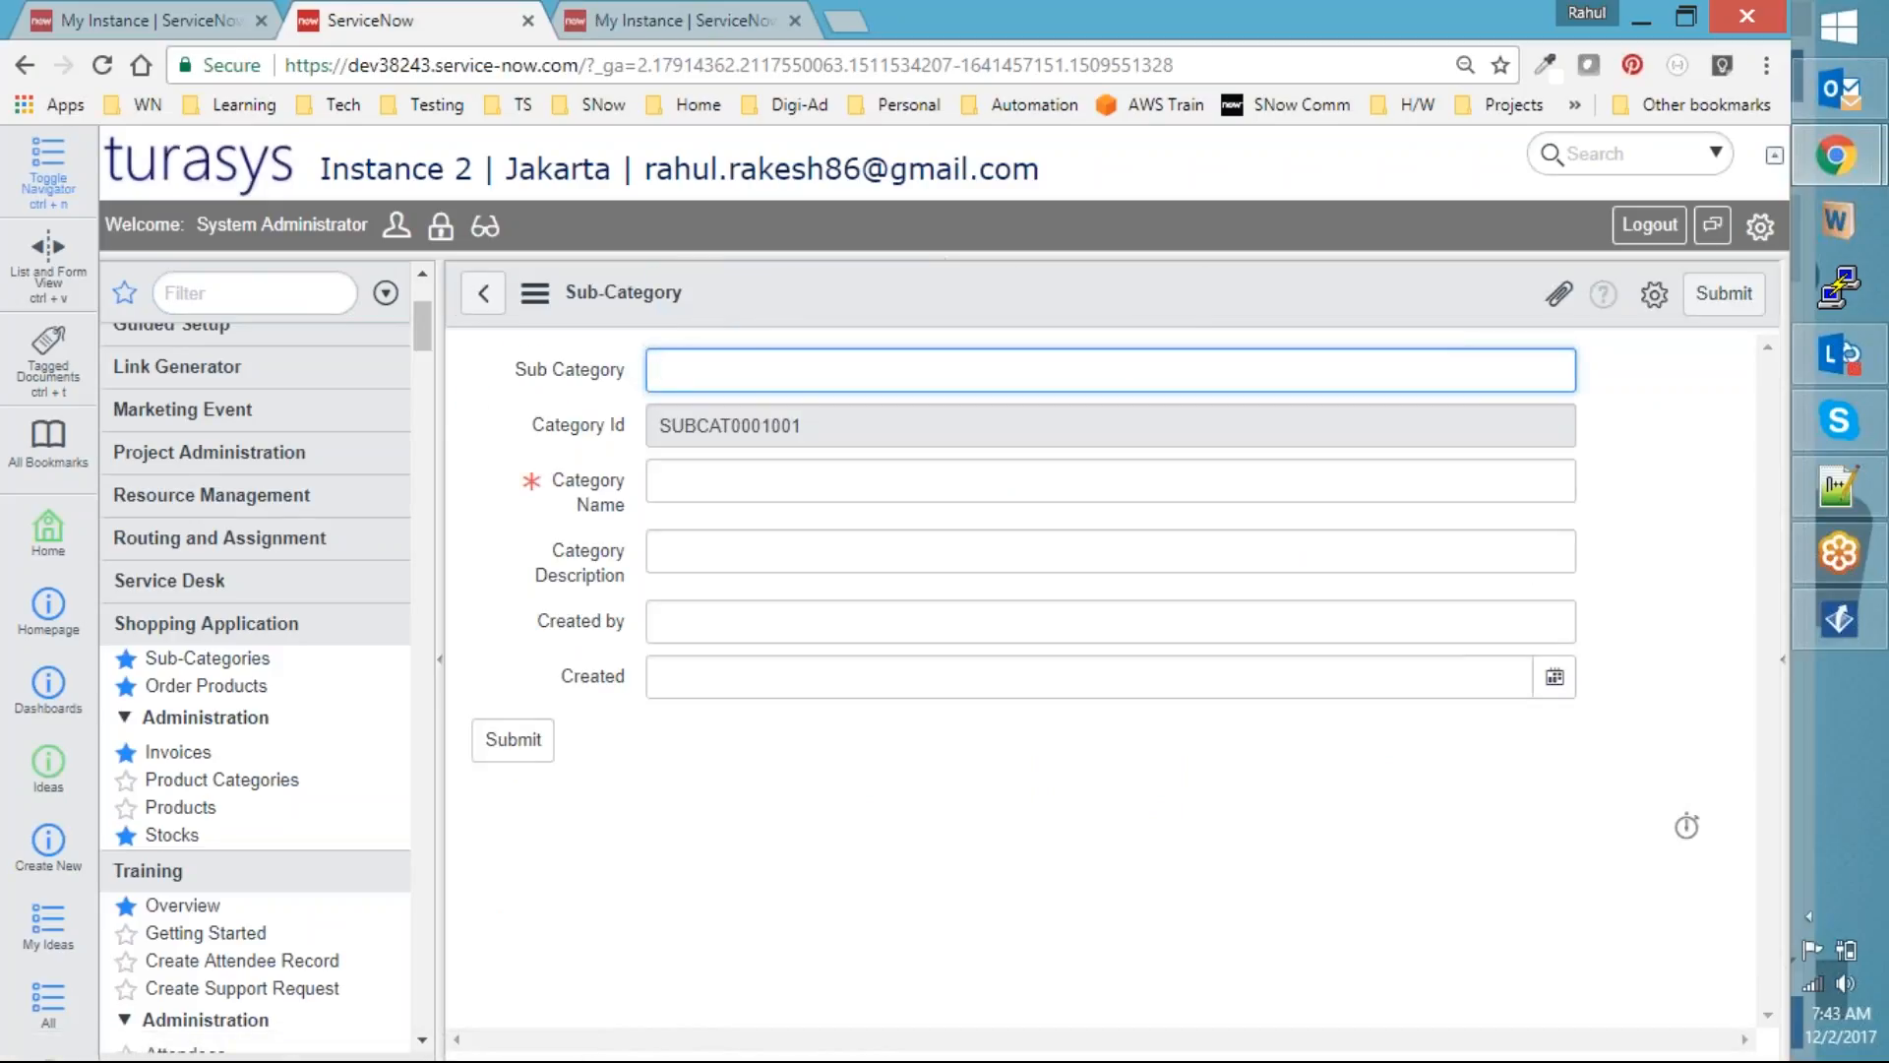
click(738, 490)
click(776, 559)
click(777, 624)
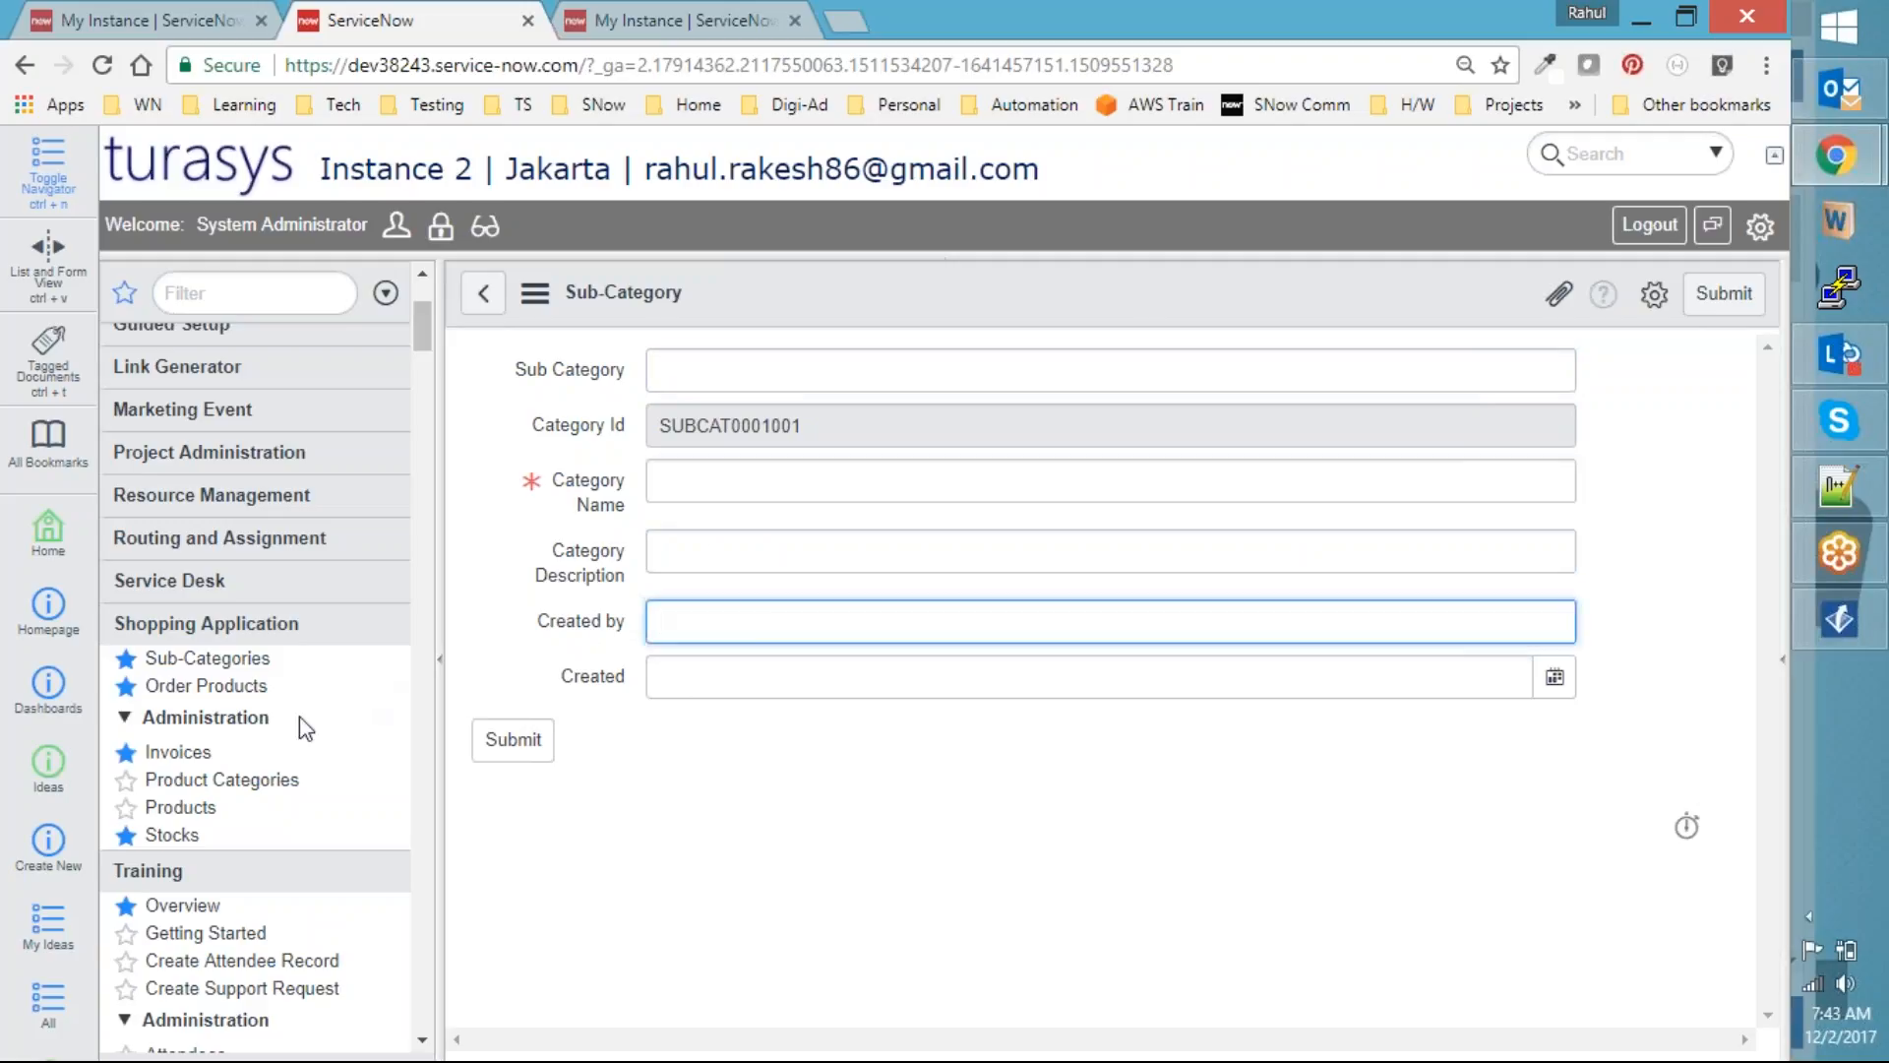
View the Shopping Application's Order Products form and close the extra My Instance browser tab
click(207, 686)
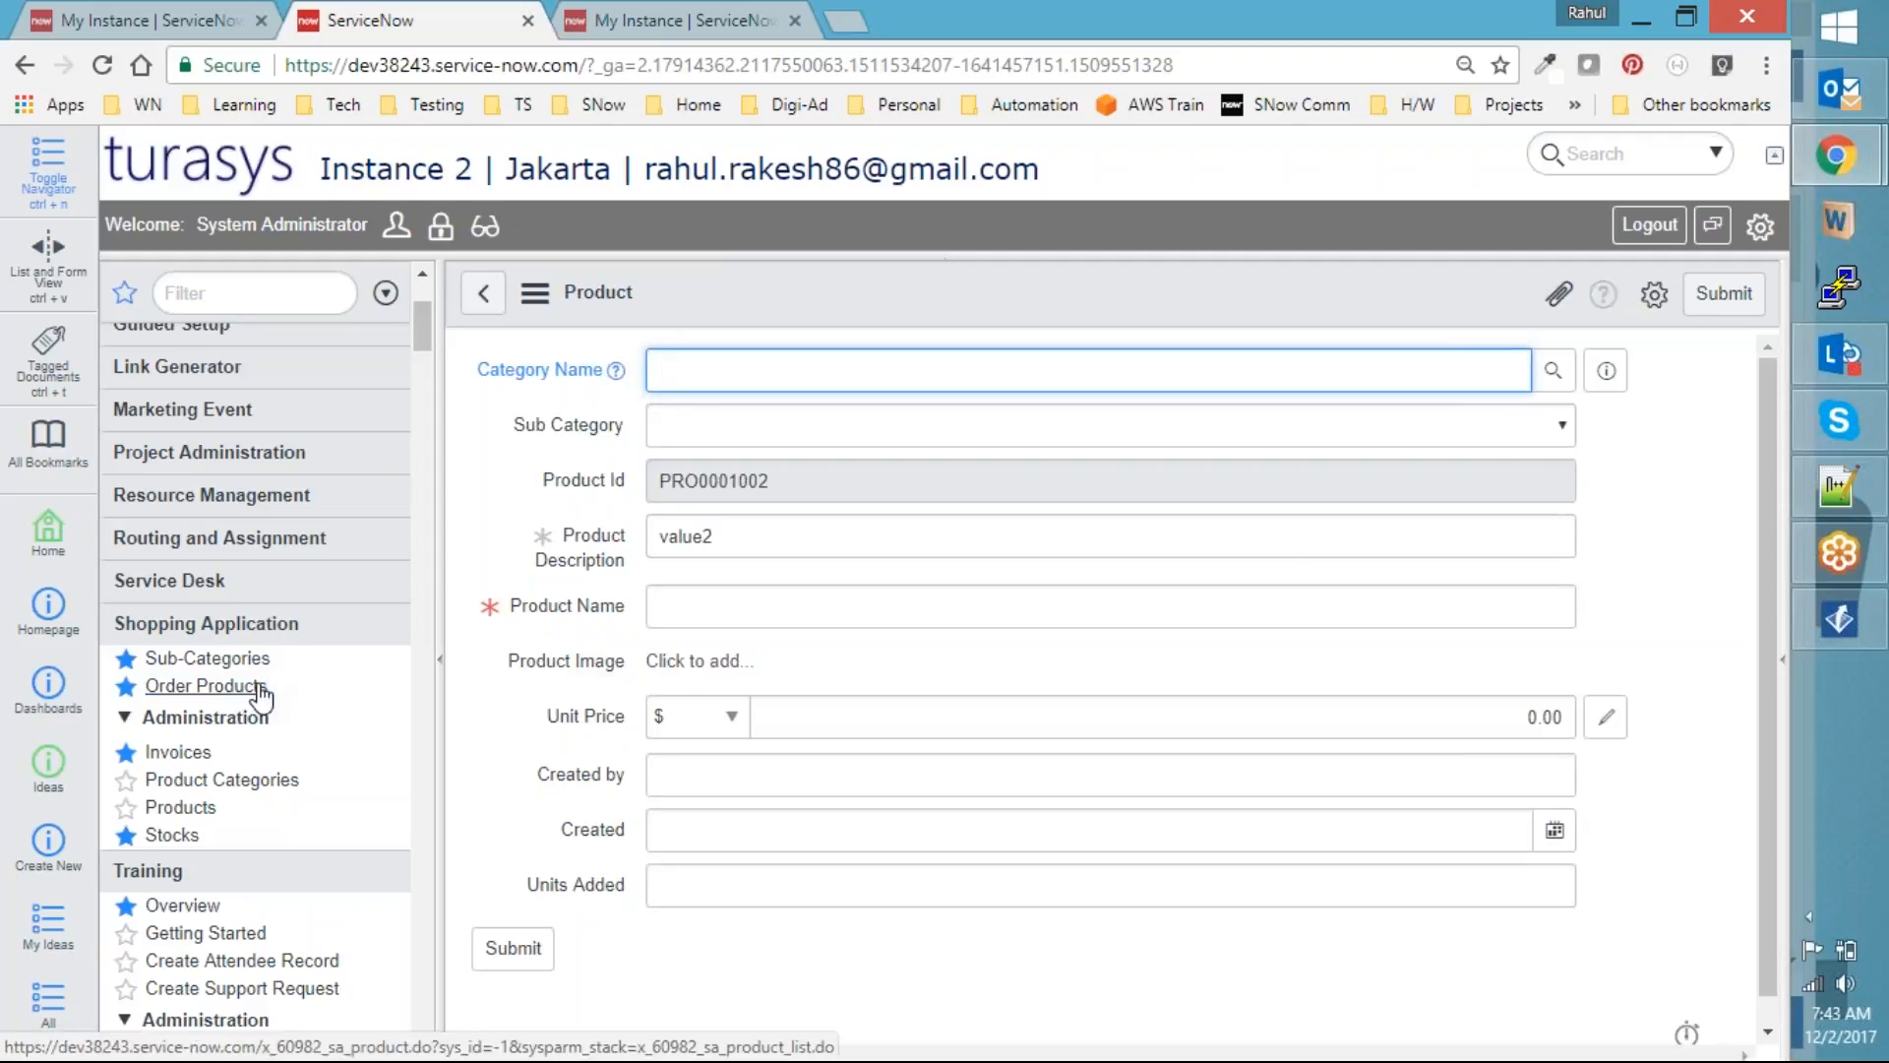
click(657, 16)
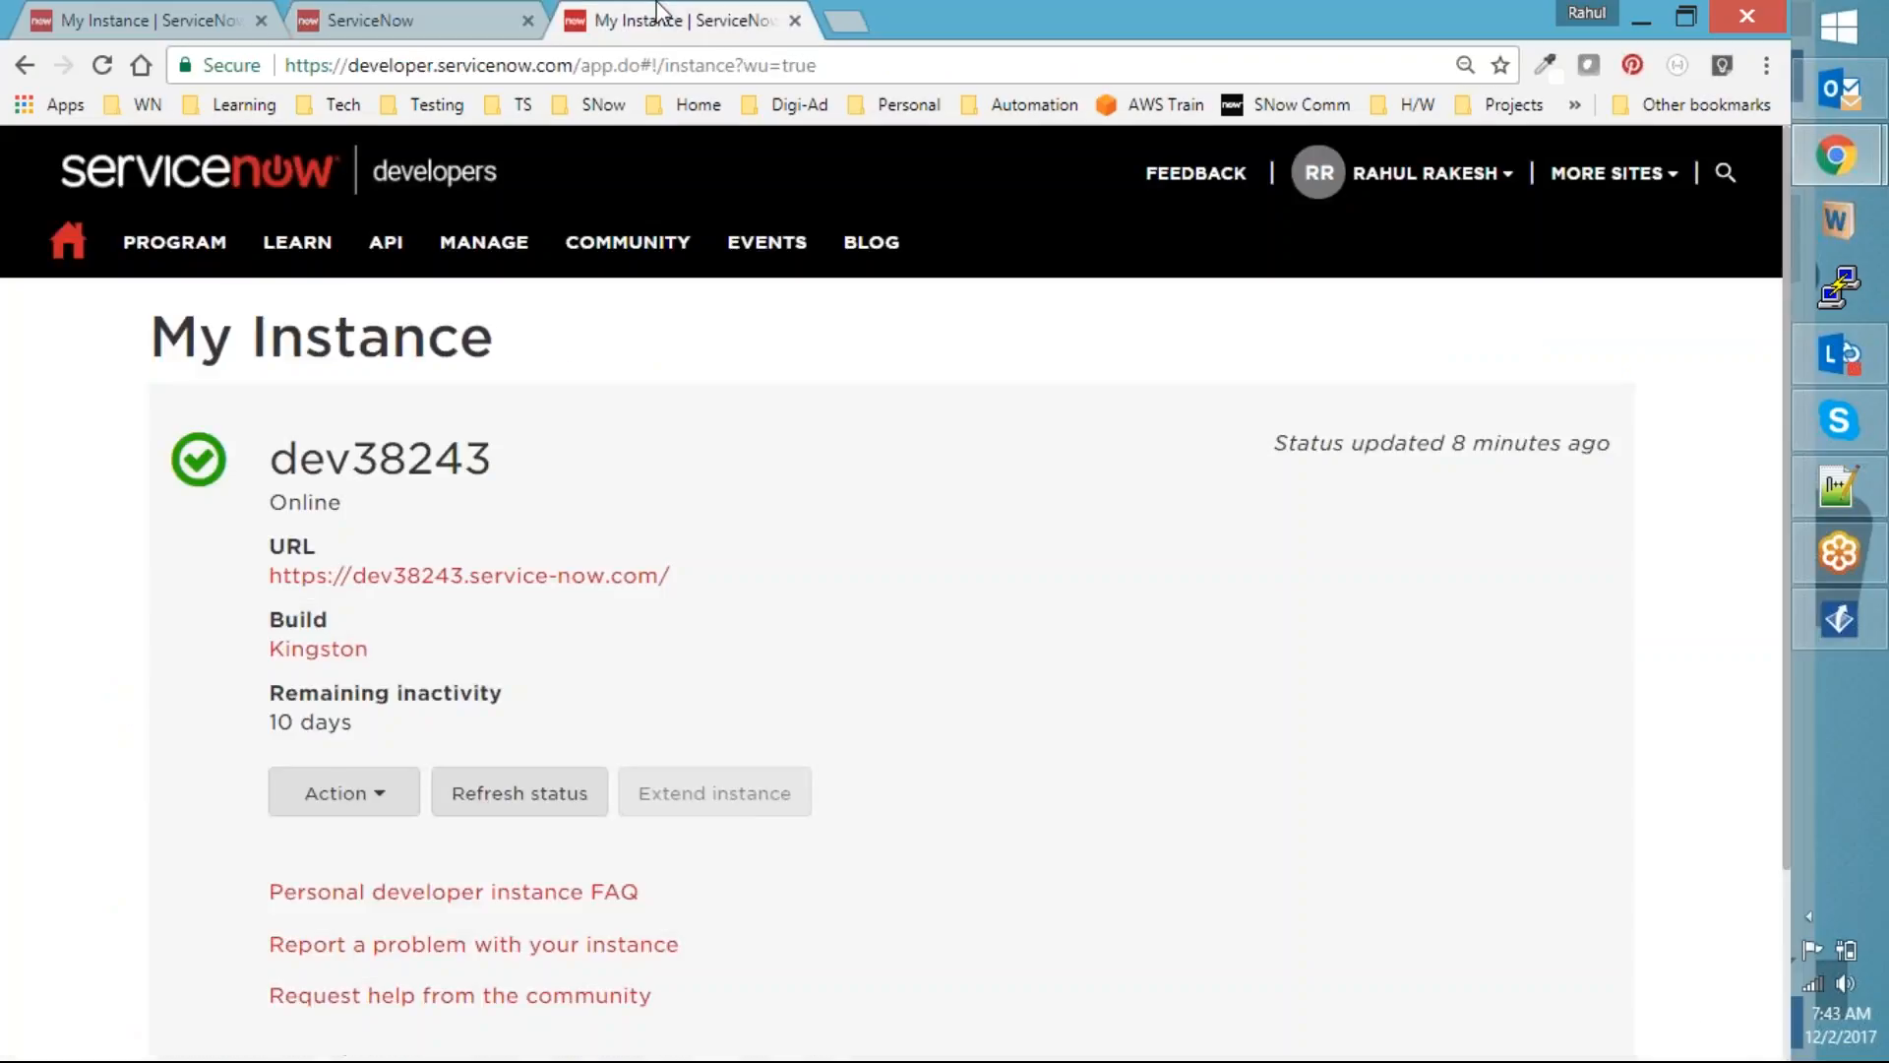
click(795, 21)
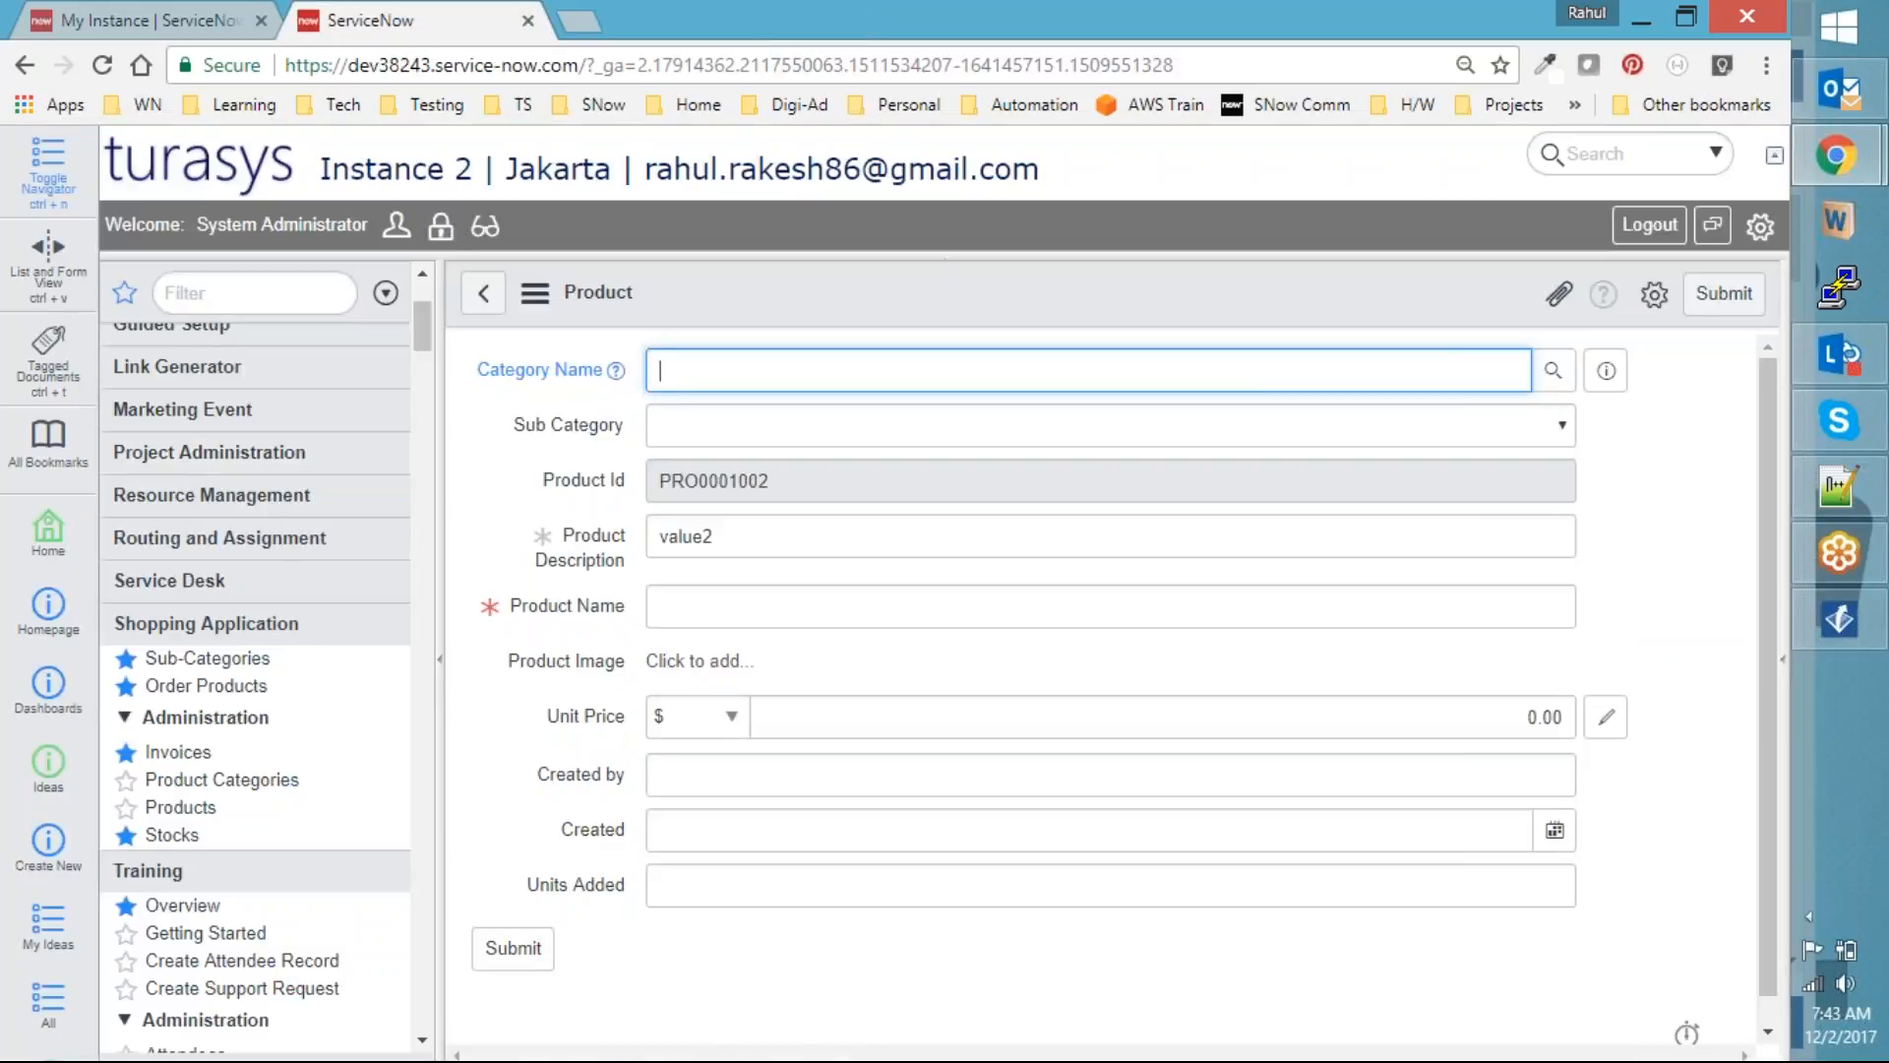
Leave the unsaved product form to view the Stocks list and a new Invoice form of the Shopping Application
click(172, 834)
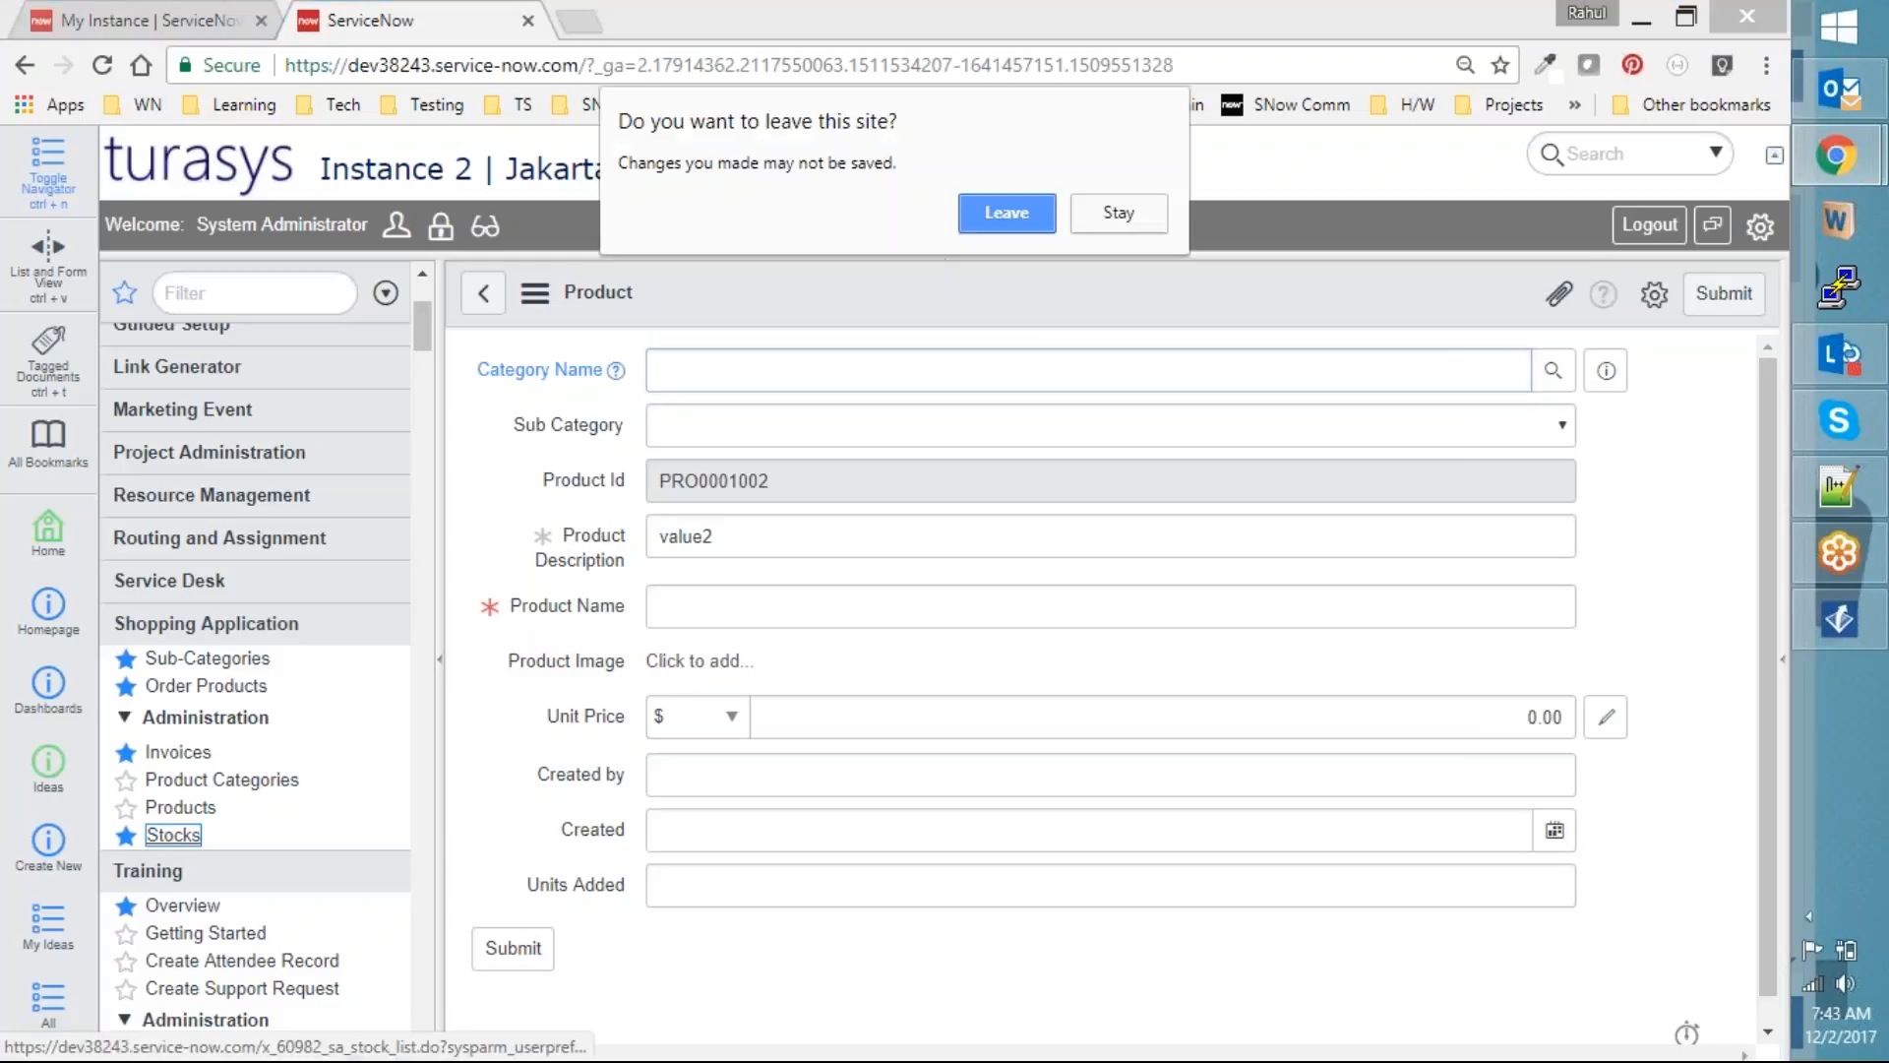
click(972, 202)
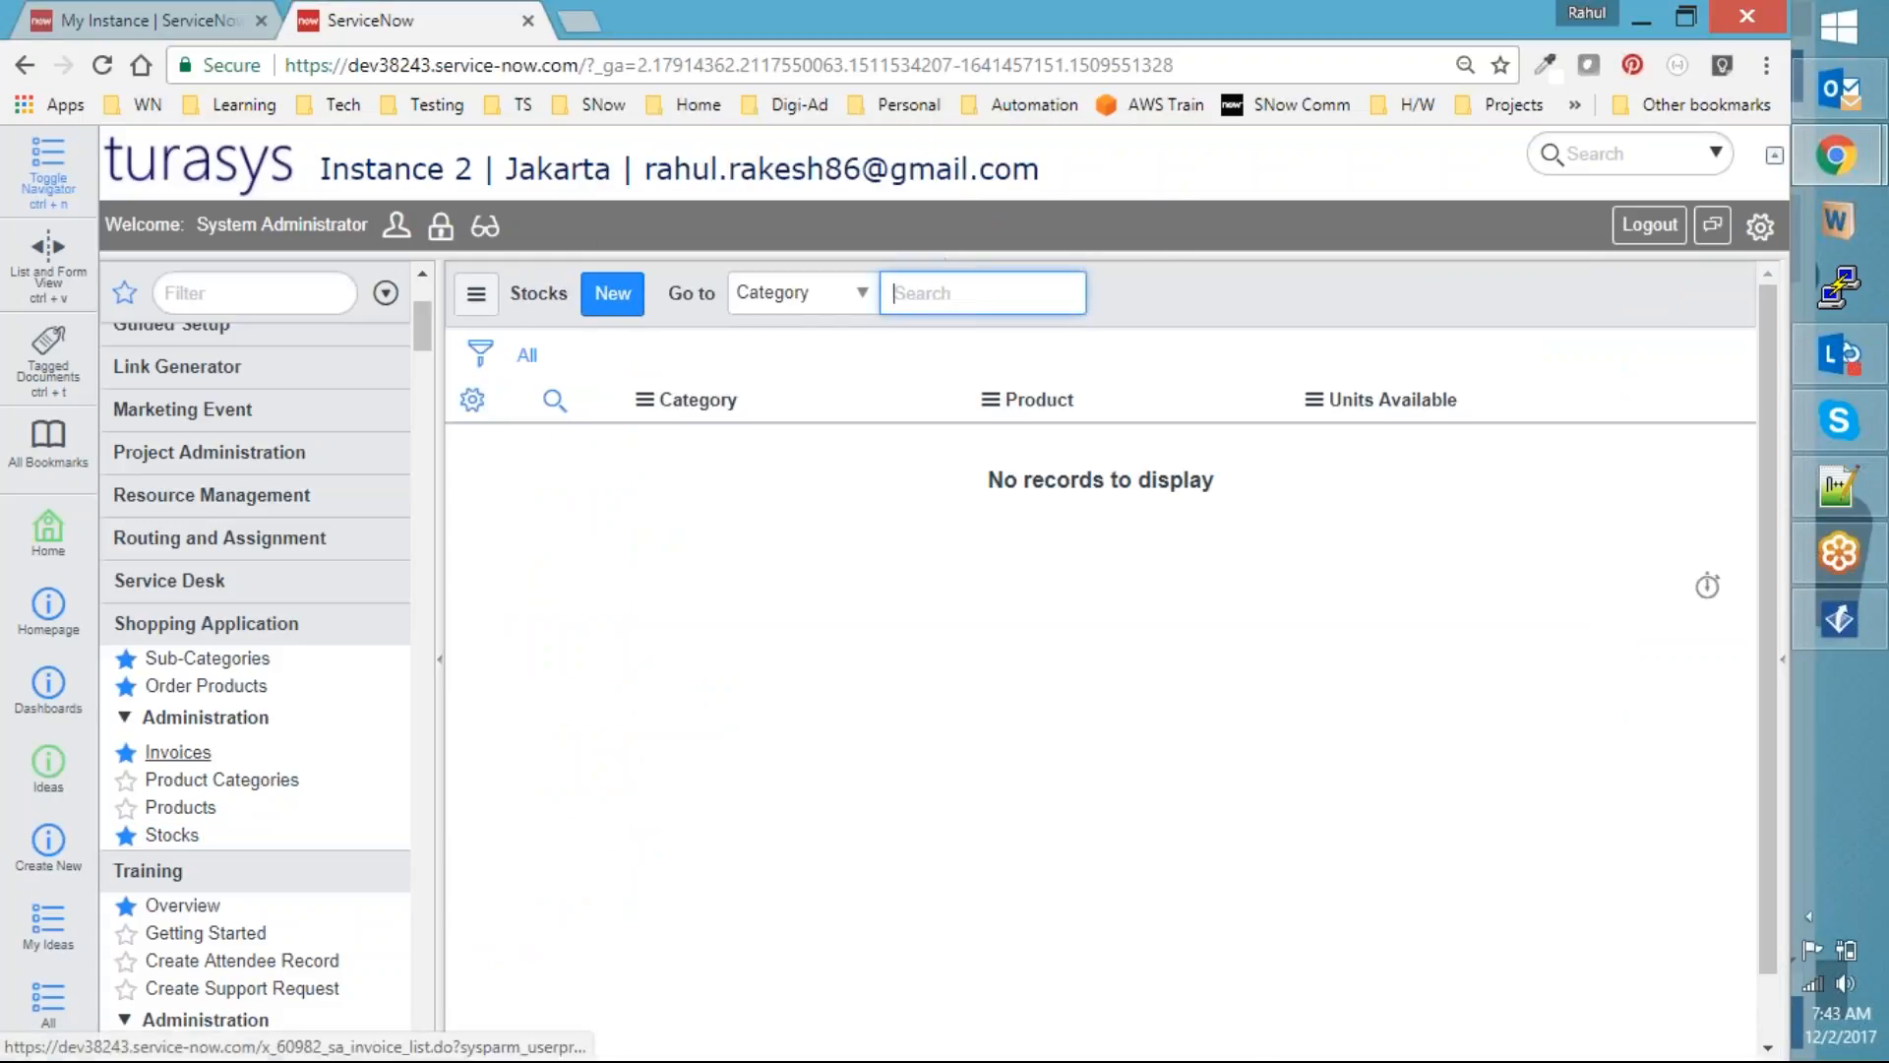
click(203, 764)
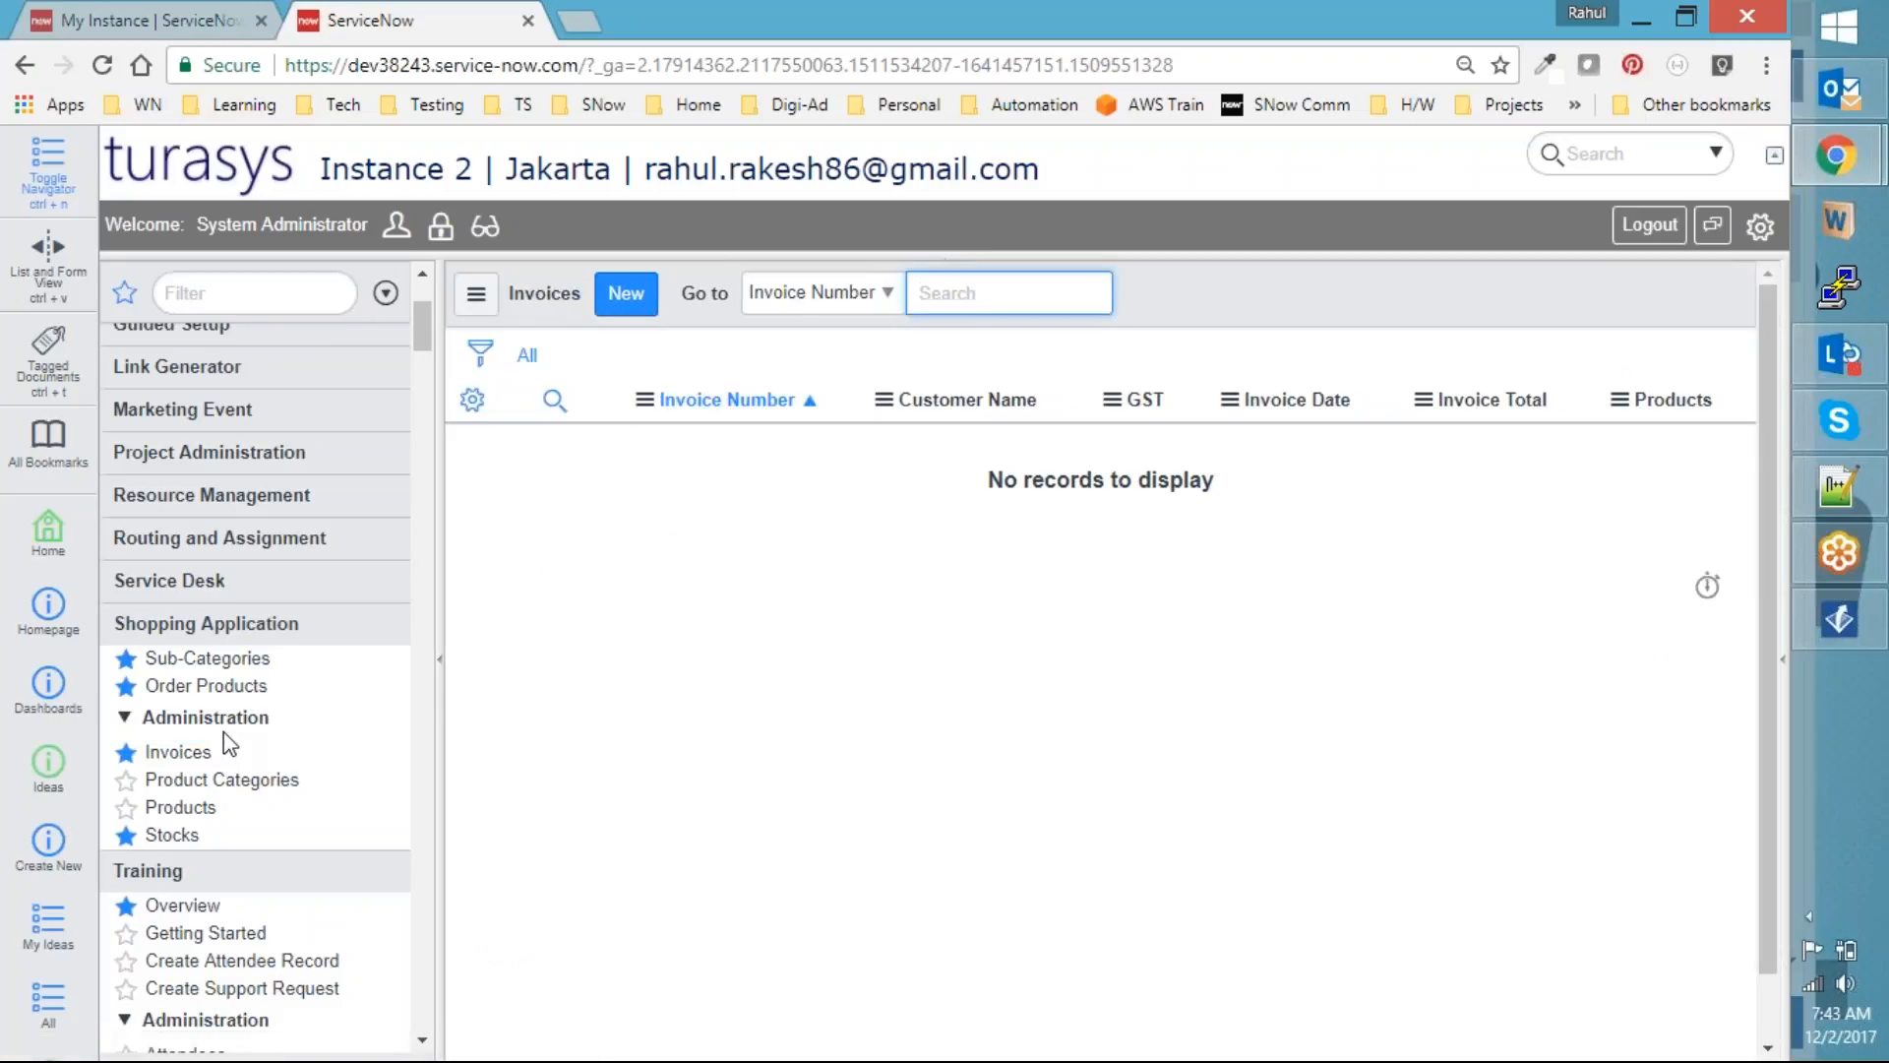
click(630, 298)
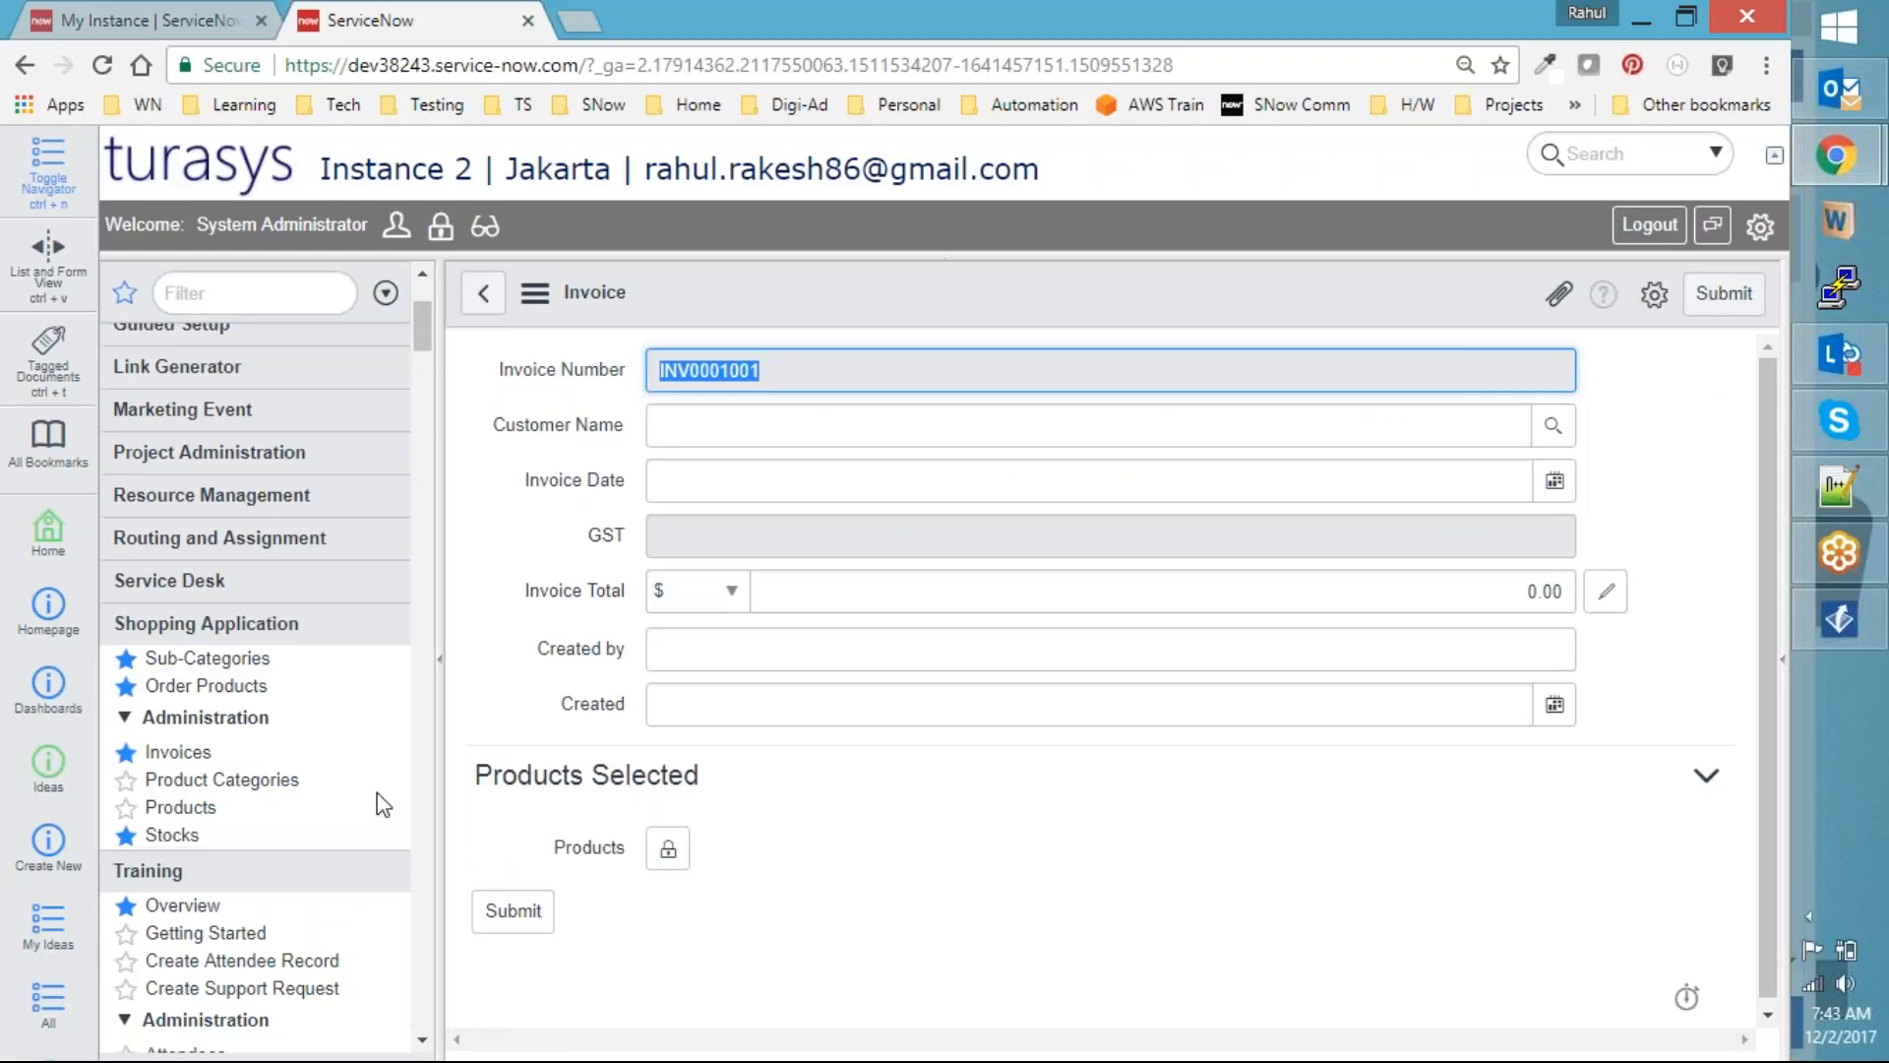
Start a new attendee record in the Training application and set Training Opted to ServiceNow Admin
scroll(375, 801, down, 3)
click(243, 359)
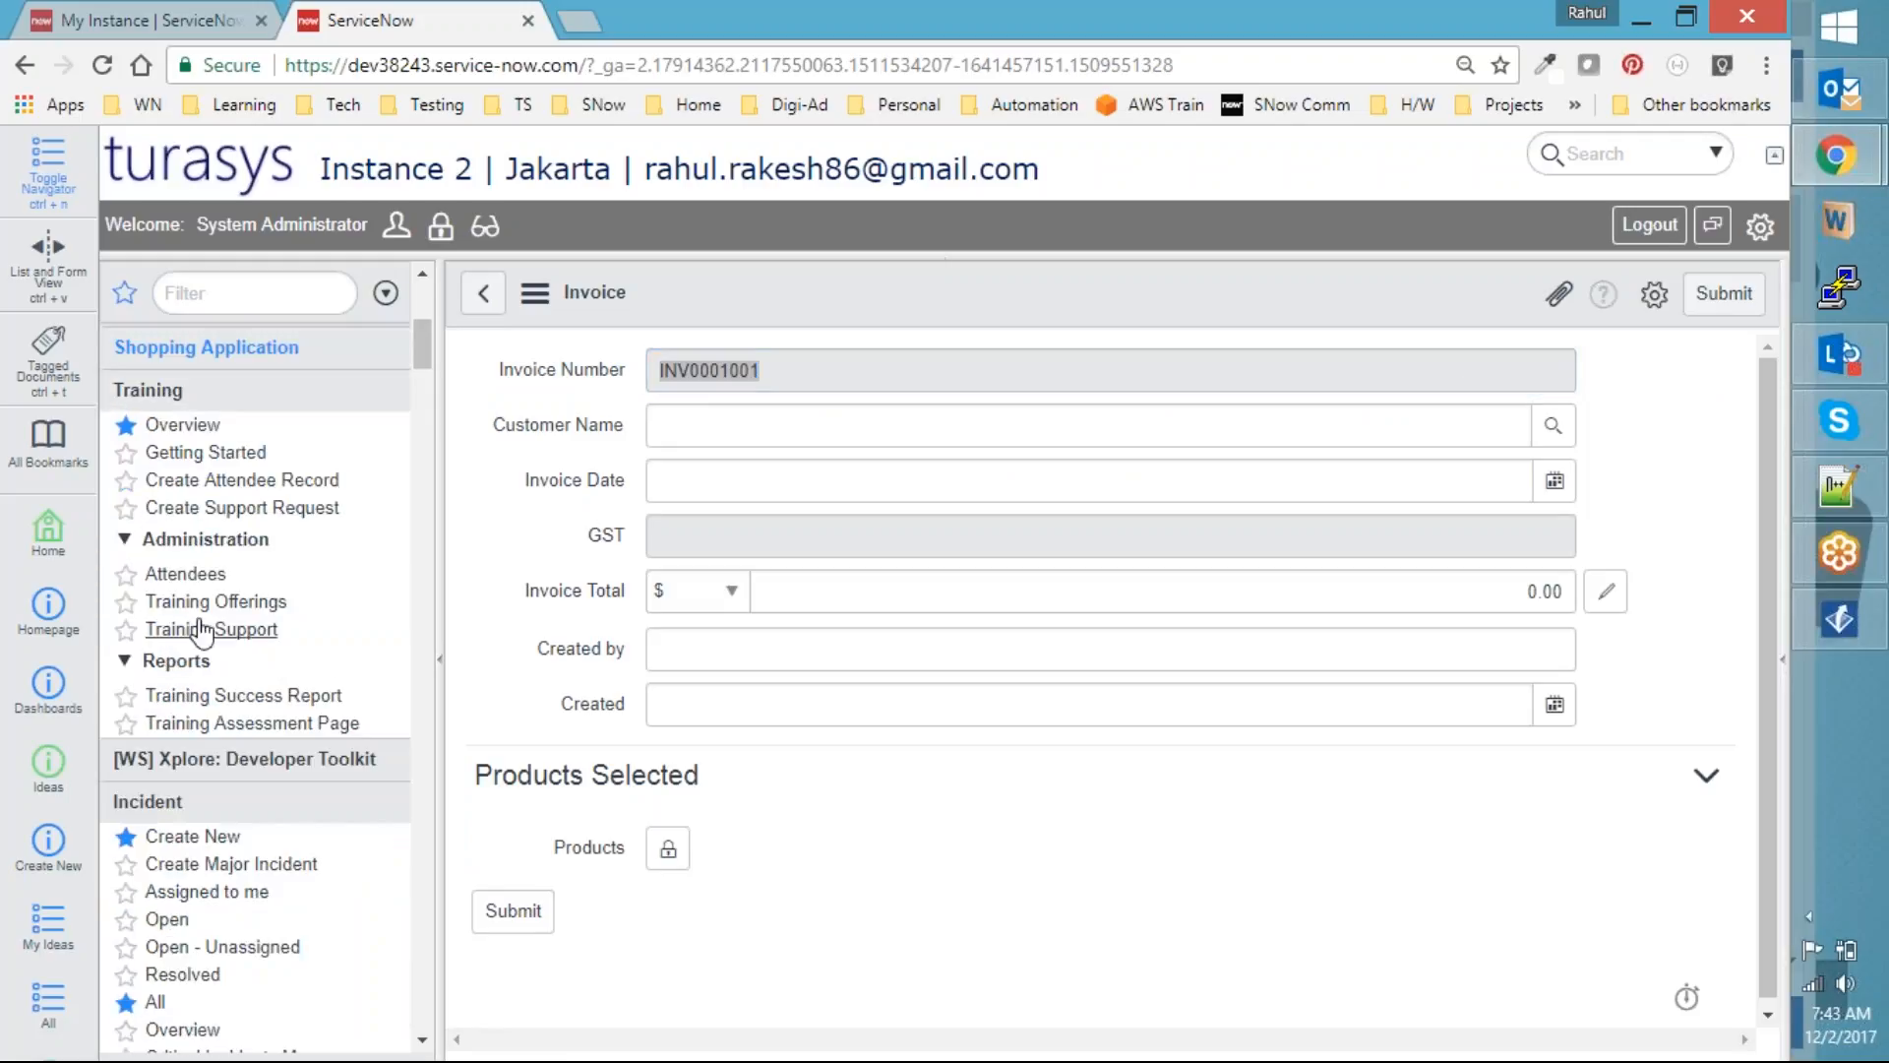
click(219, 574)
click(246, 479)
click(1107, 523)
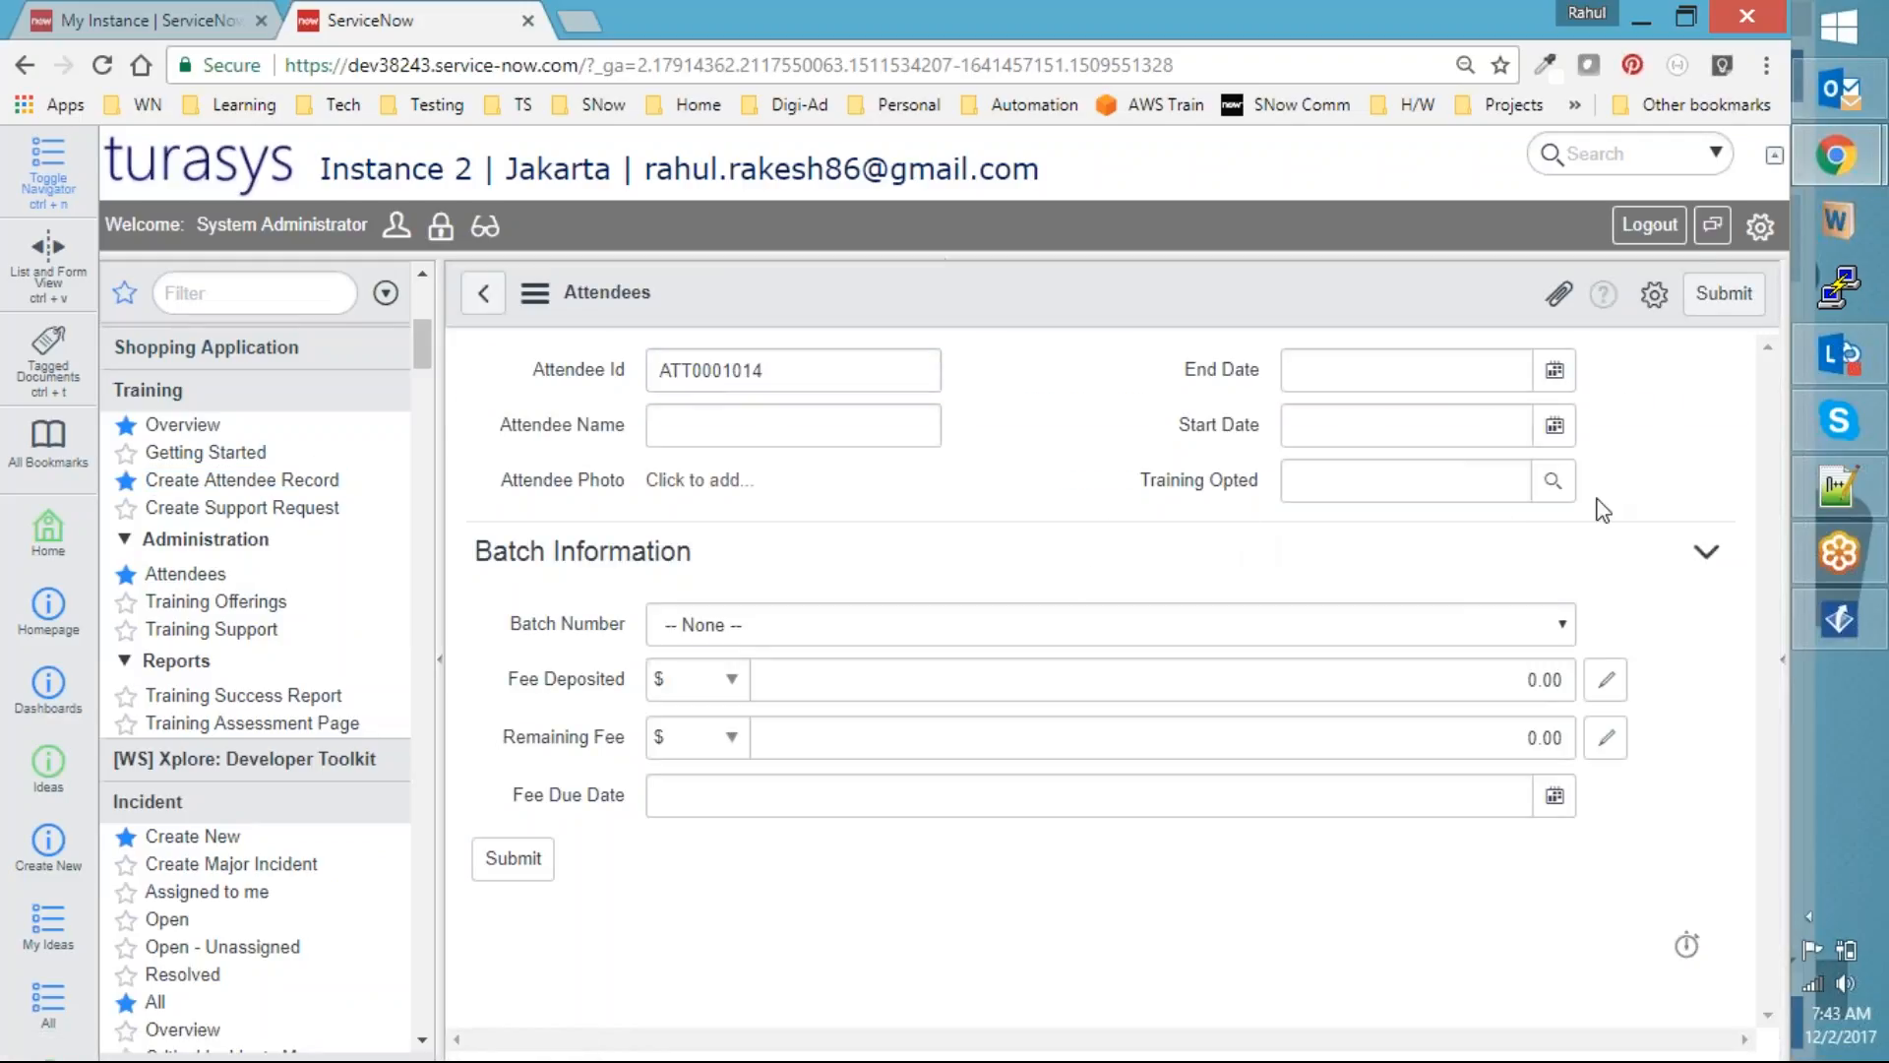
click(1553, 482)
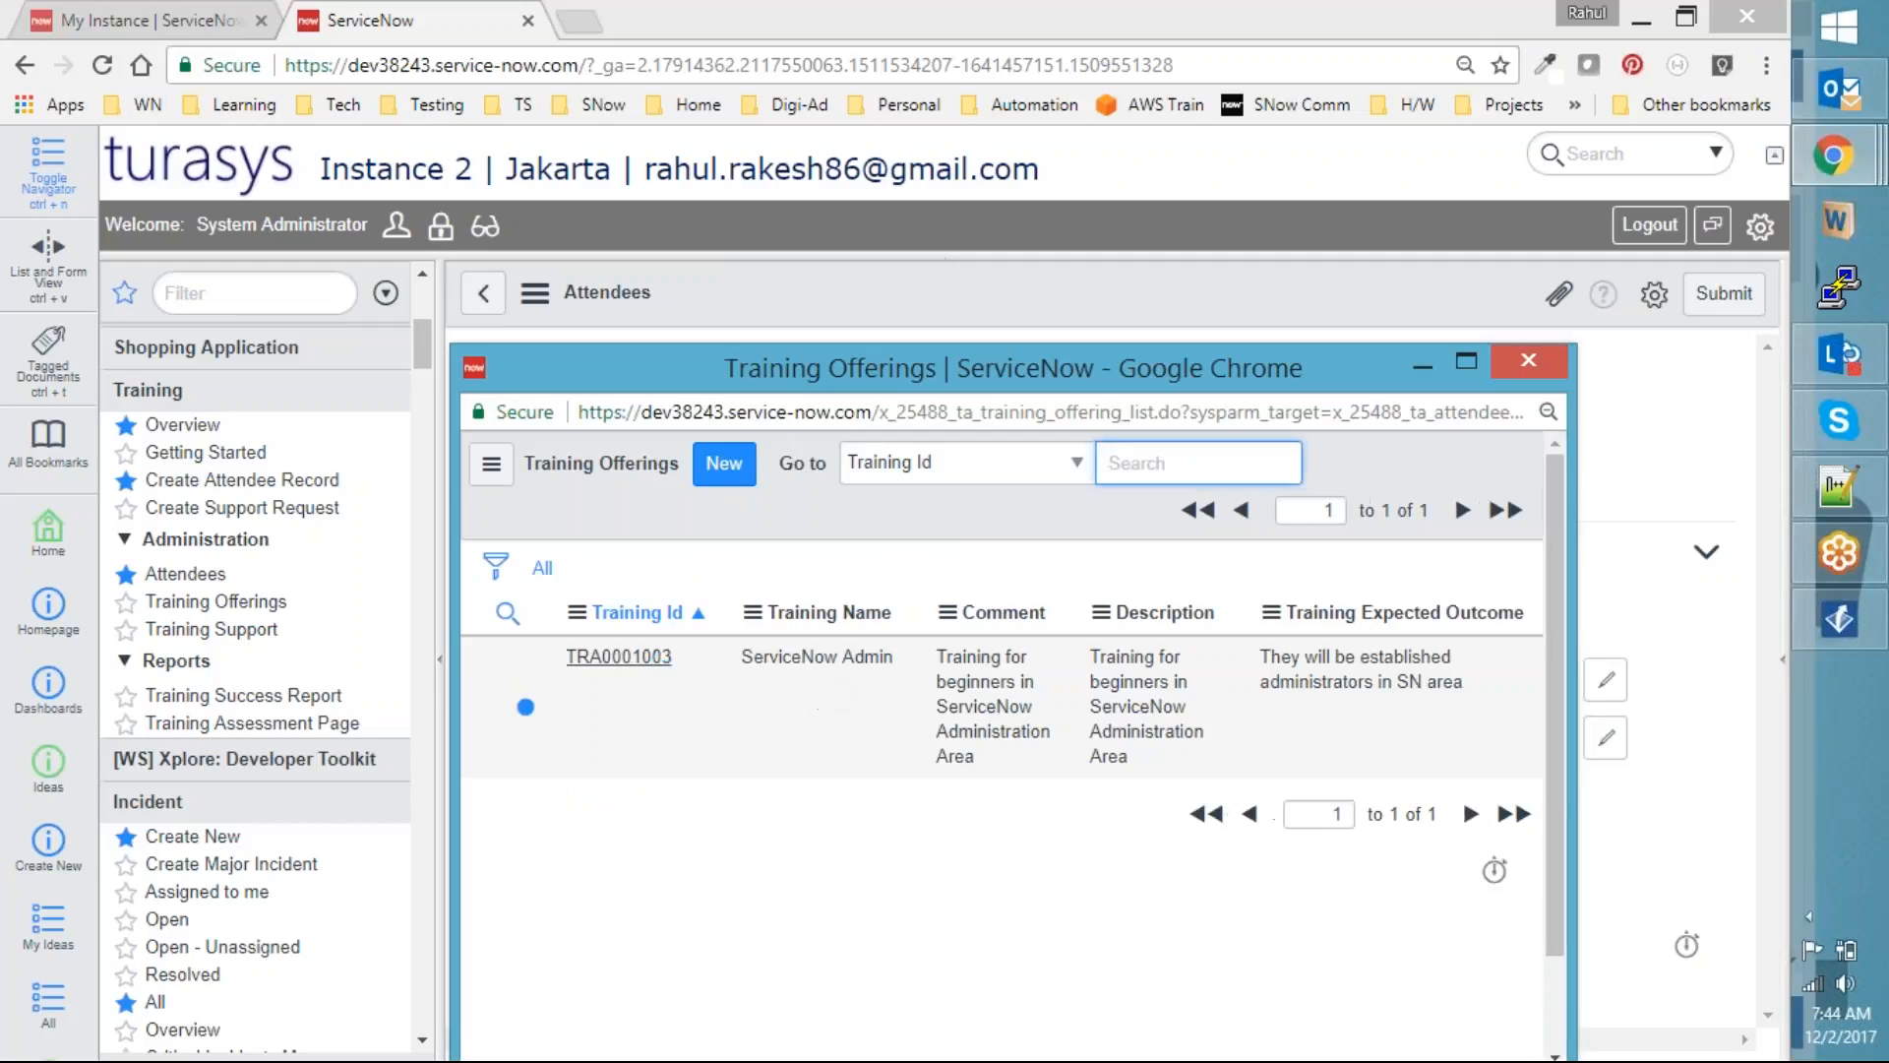
click(624, 653)
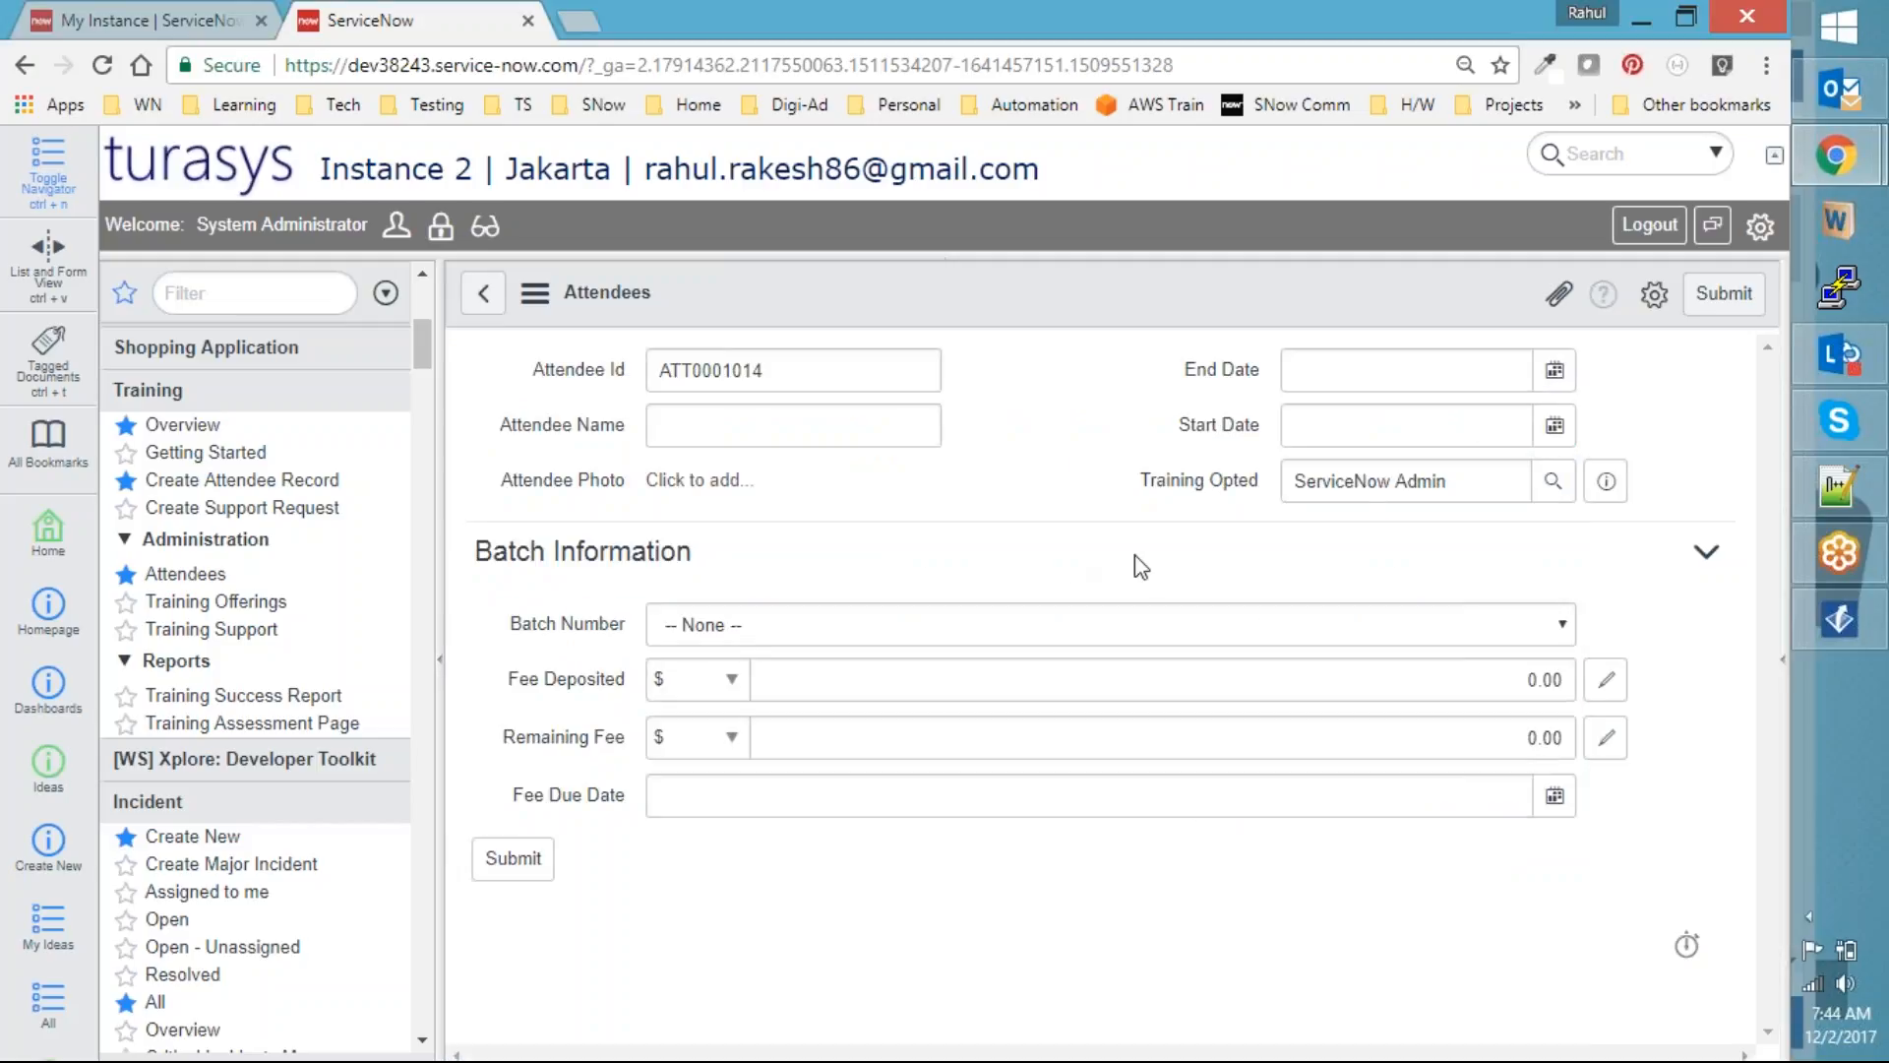
Go to the UI policies configured for the Attendees form, discarding its unsaved changes, and start a new UI policy
right_click(1024, 289)
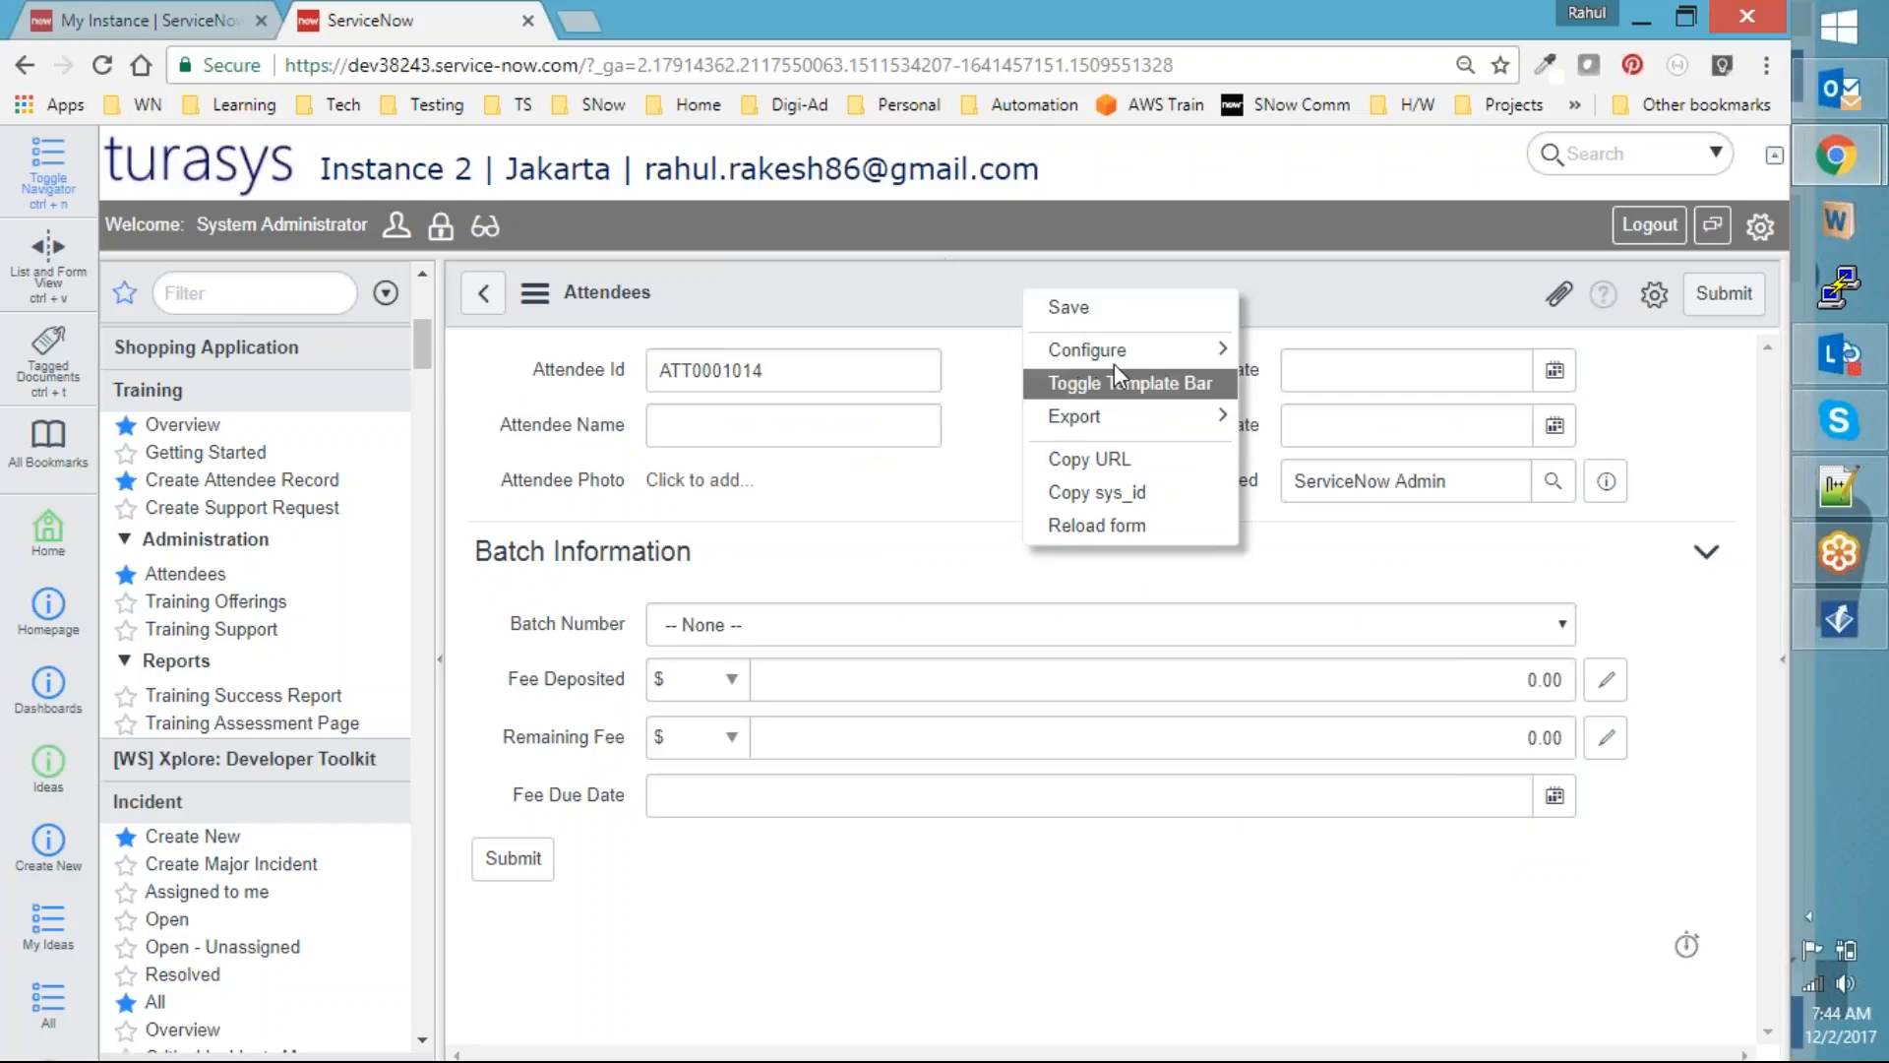
mouse_move(1181, 350)
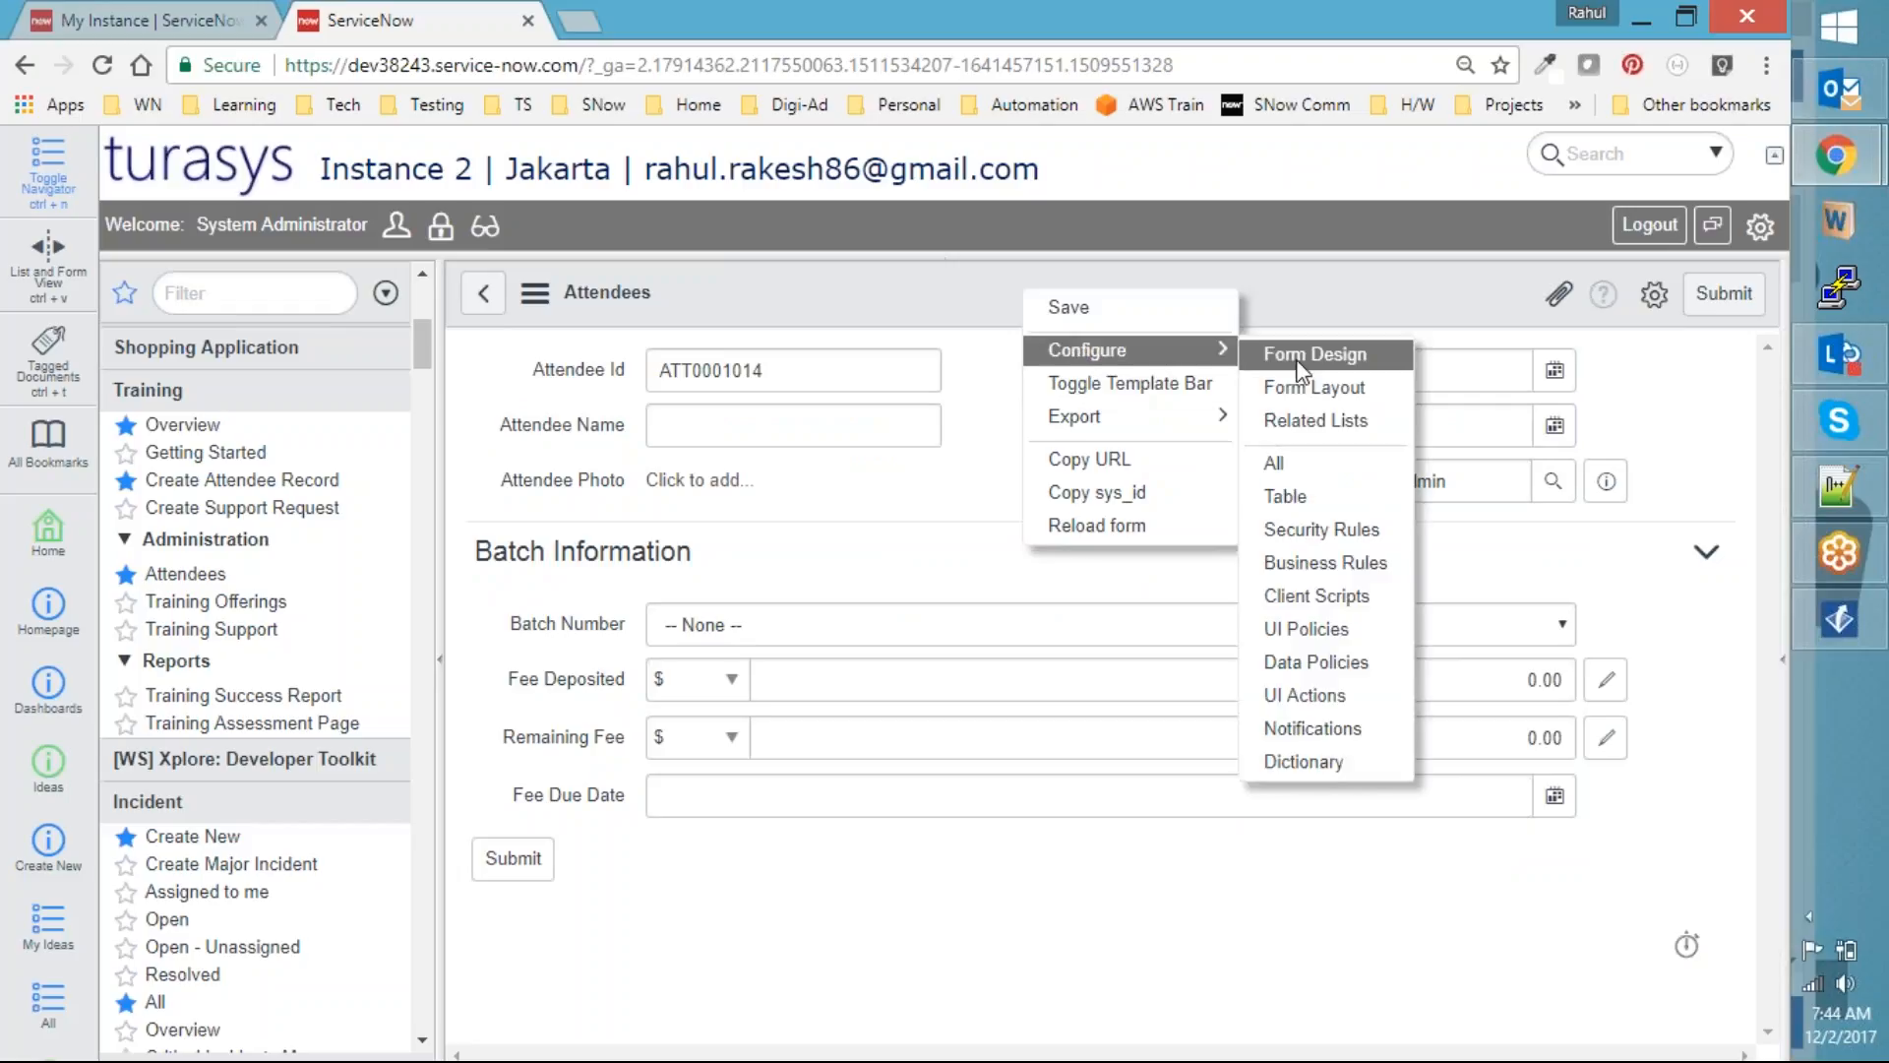
click(1322, 630)
click(1007, 255)
click(645, 294)
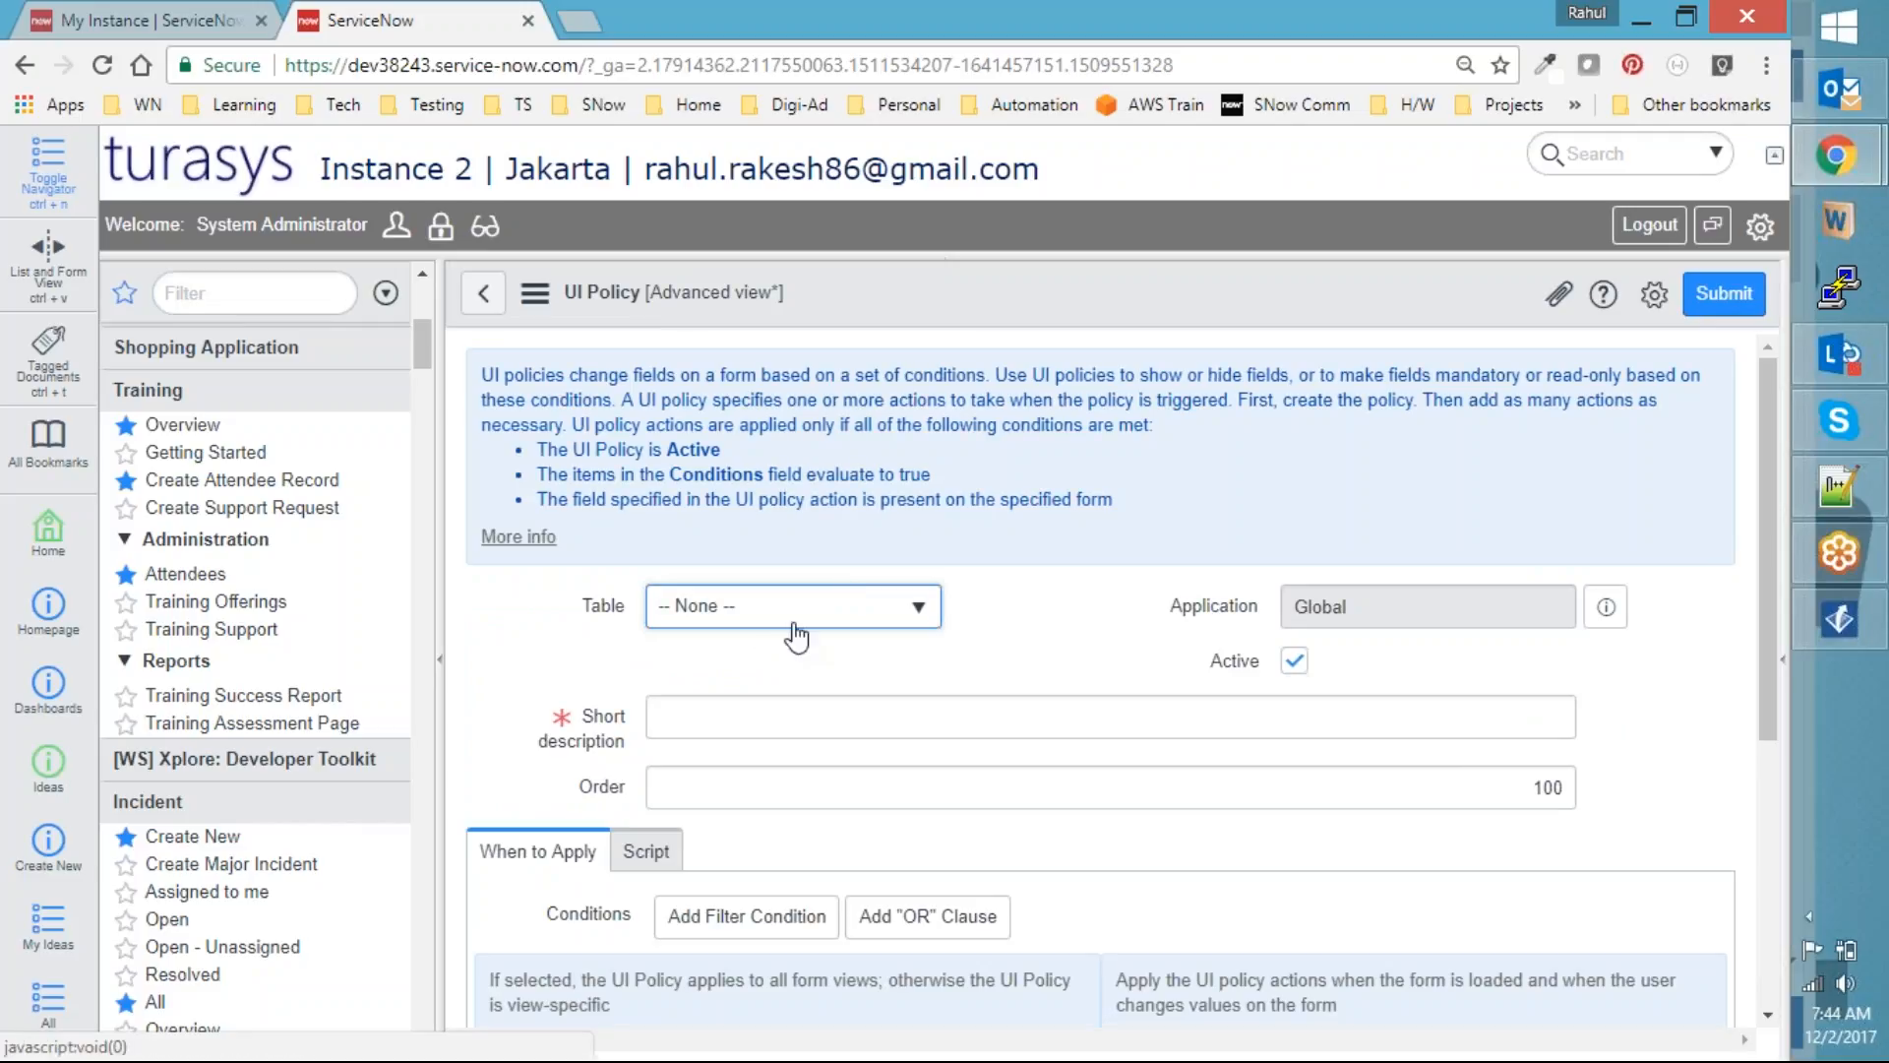
Try to find the attendee table for the new UI policy by searching the table choices for "attend"
click(796, 637)
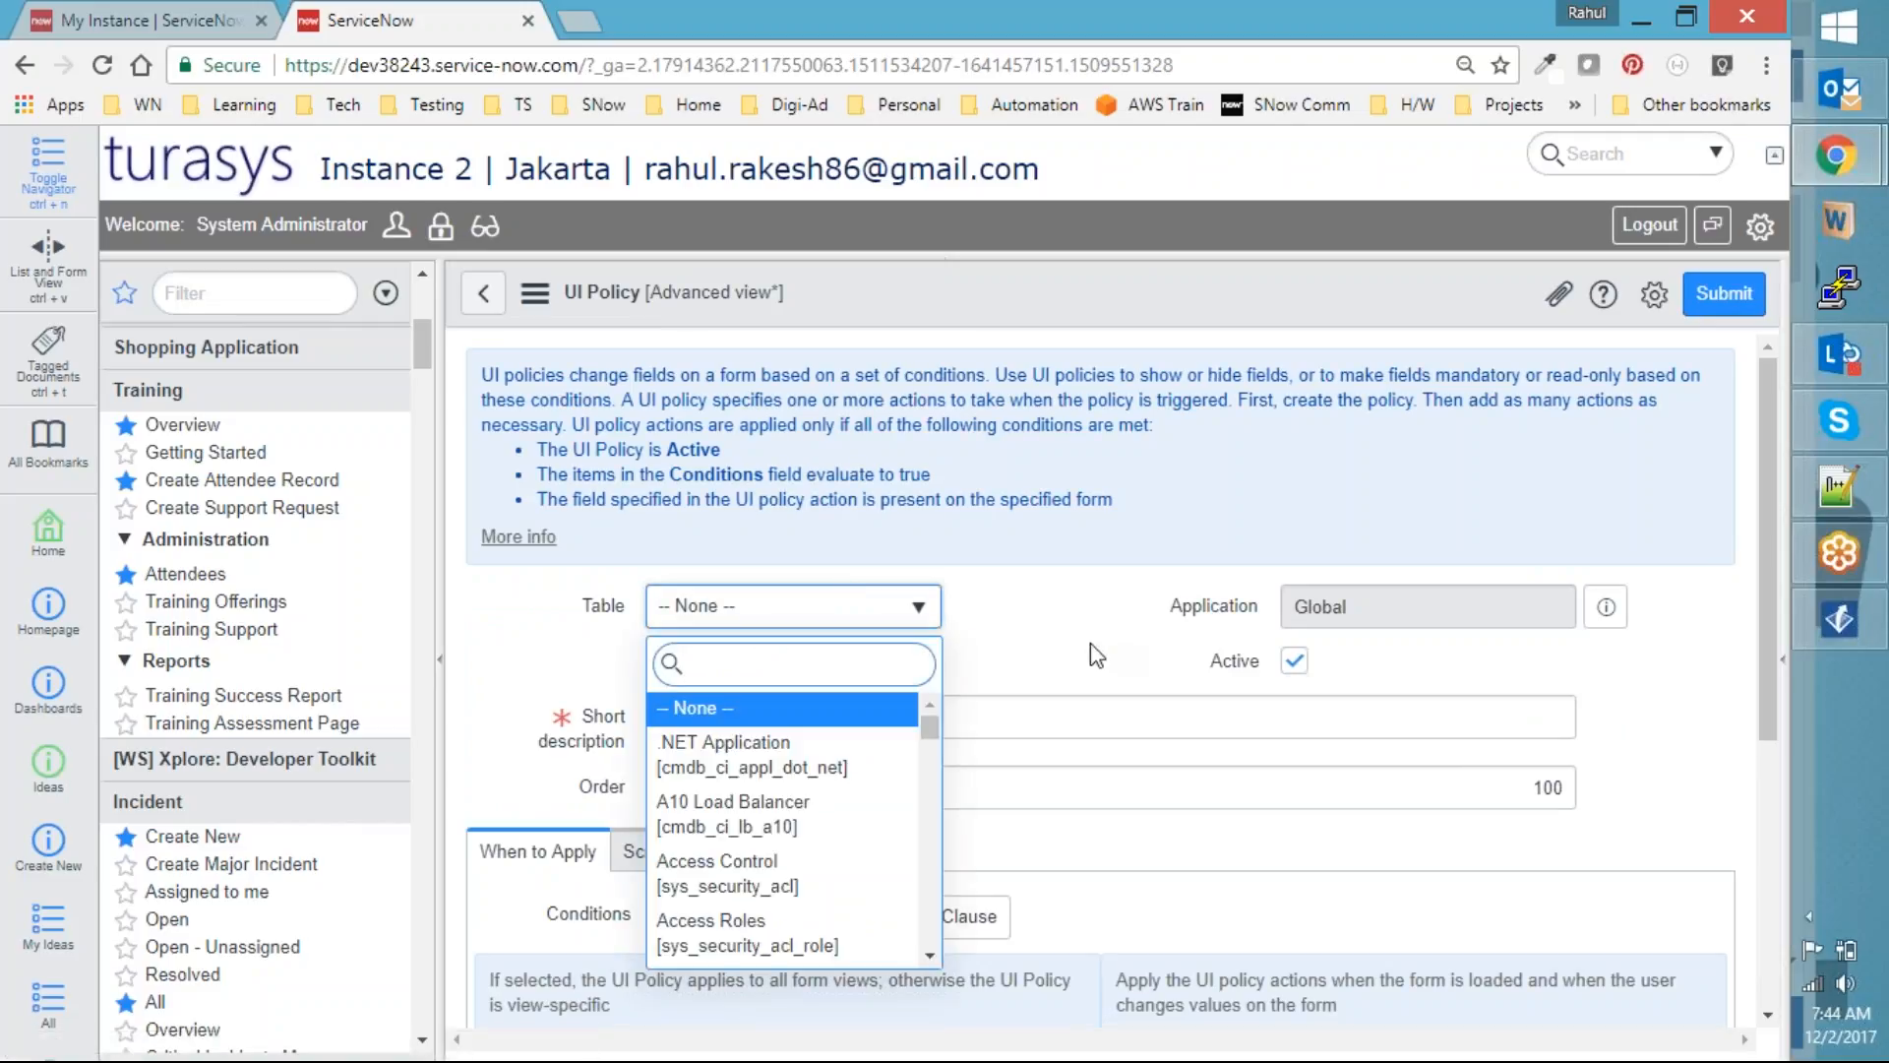
click(1082, 644)
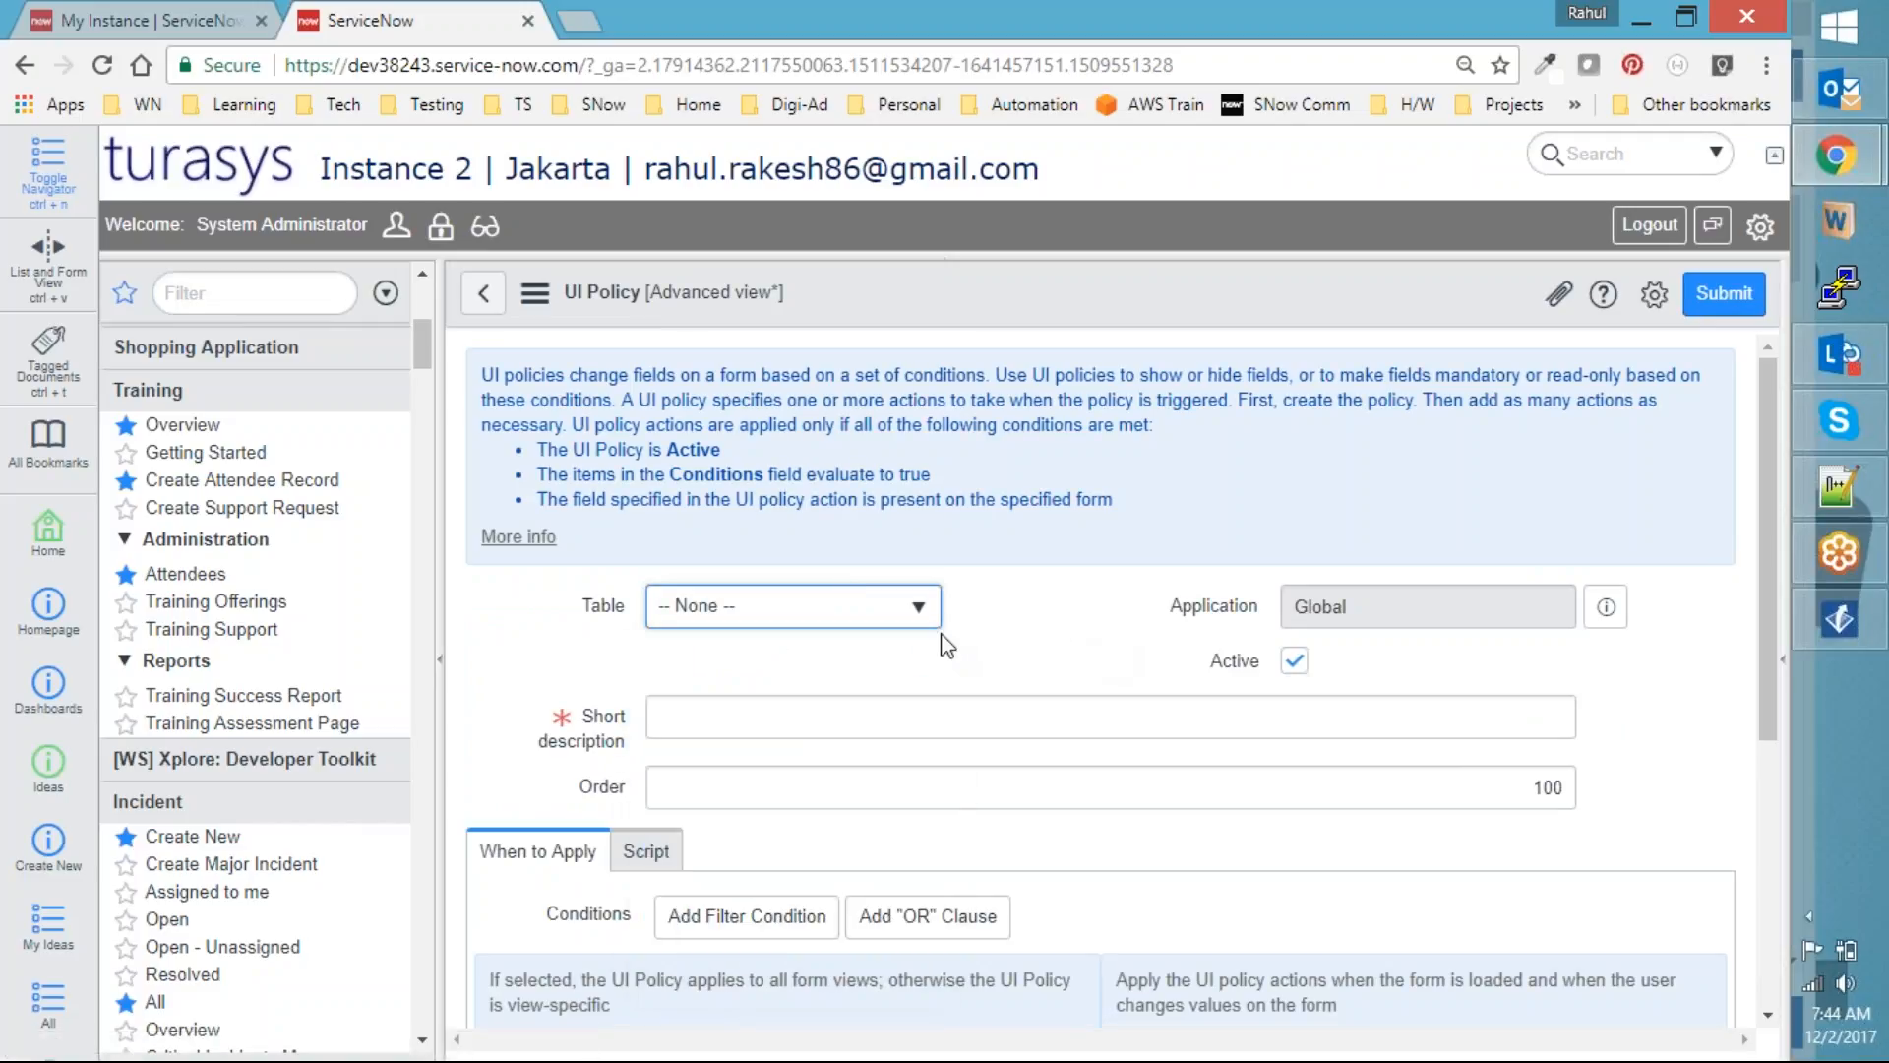
click(872, 630)
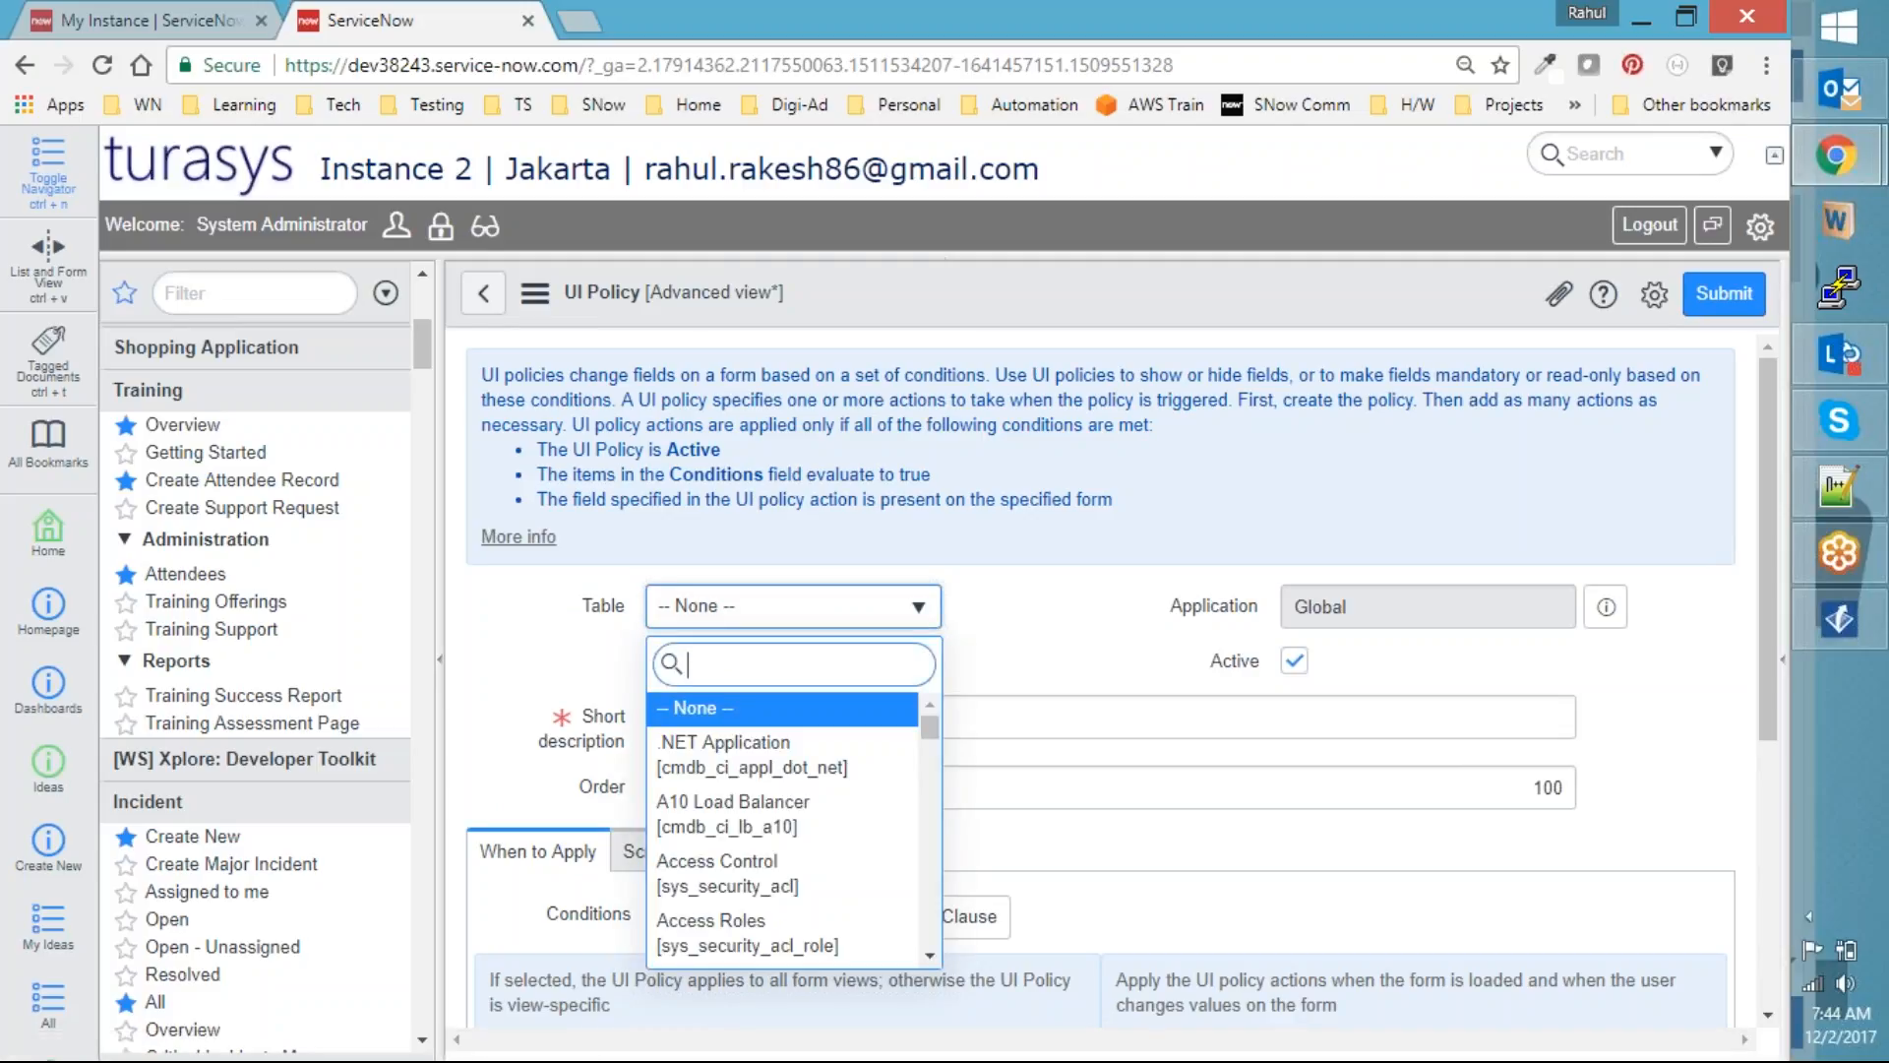
text(attend)
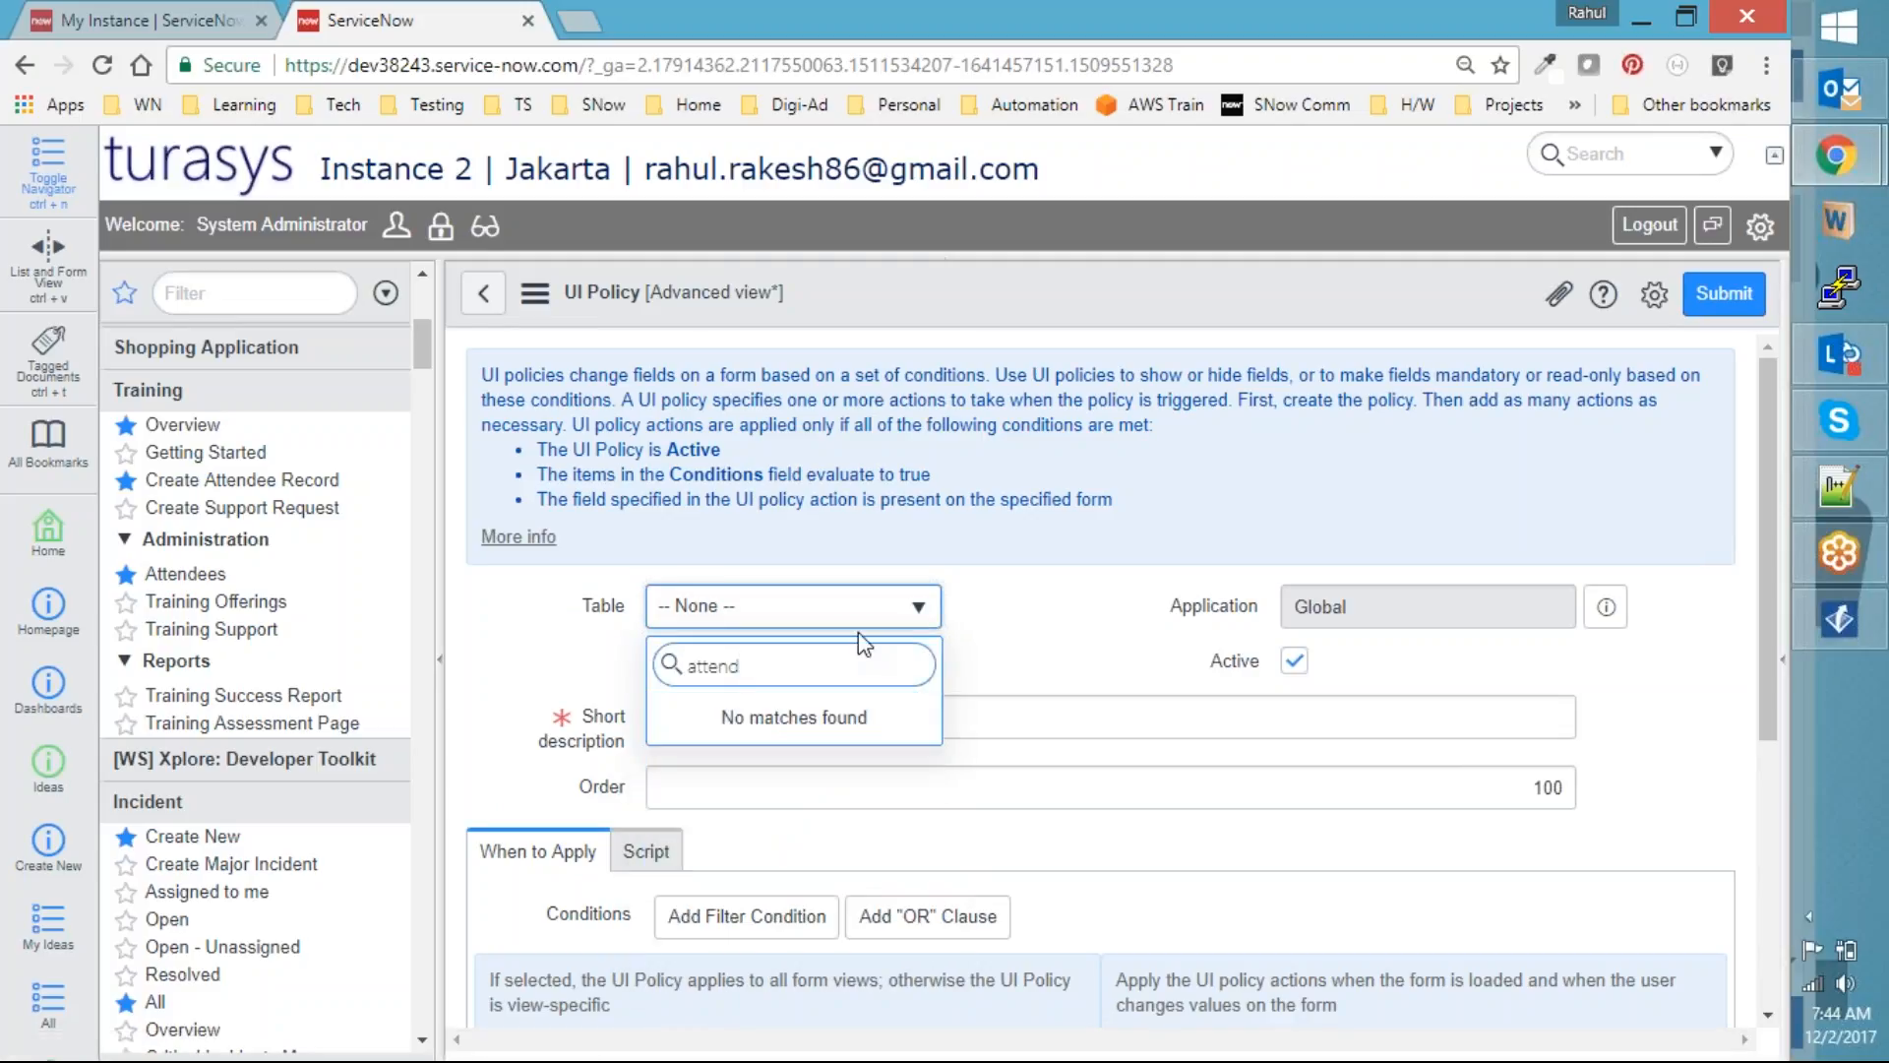
key(BackSpace)
key(BackSpace)
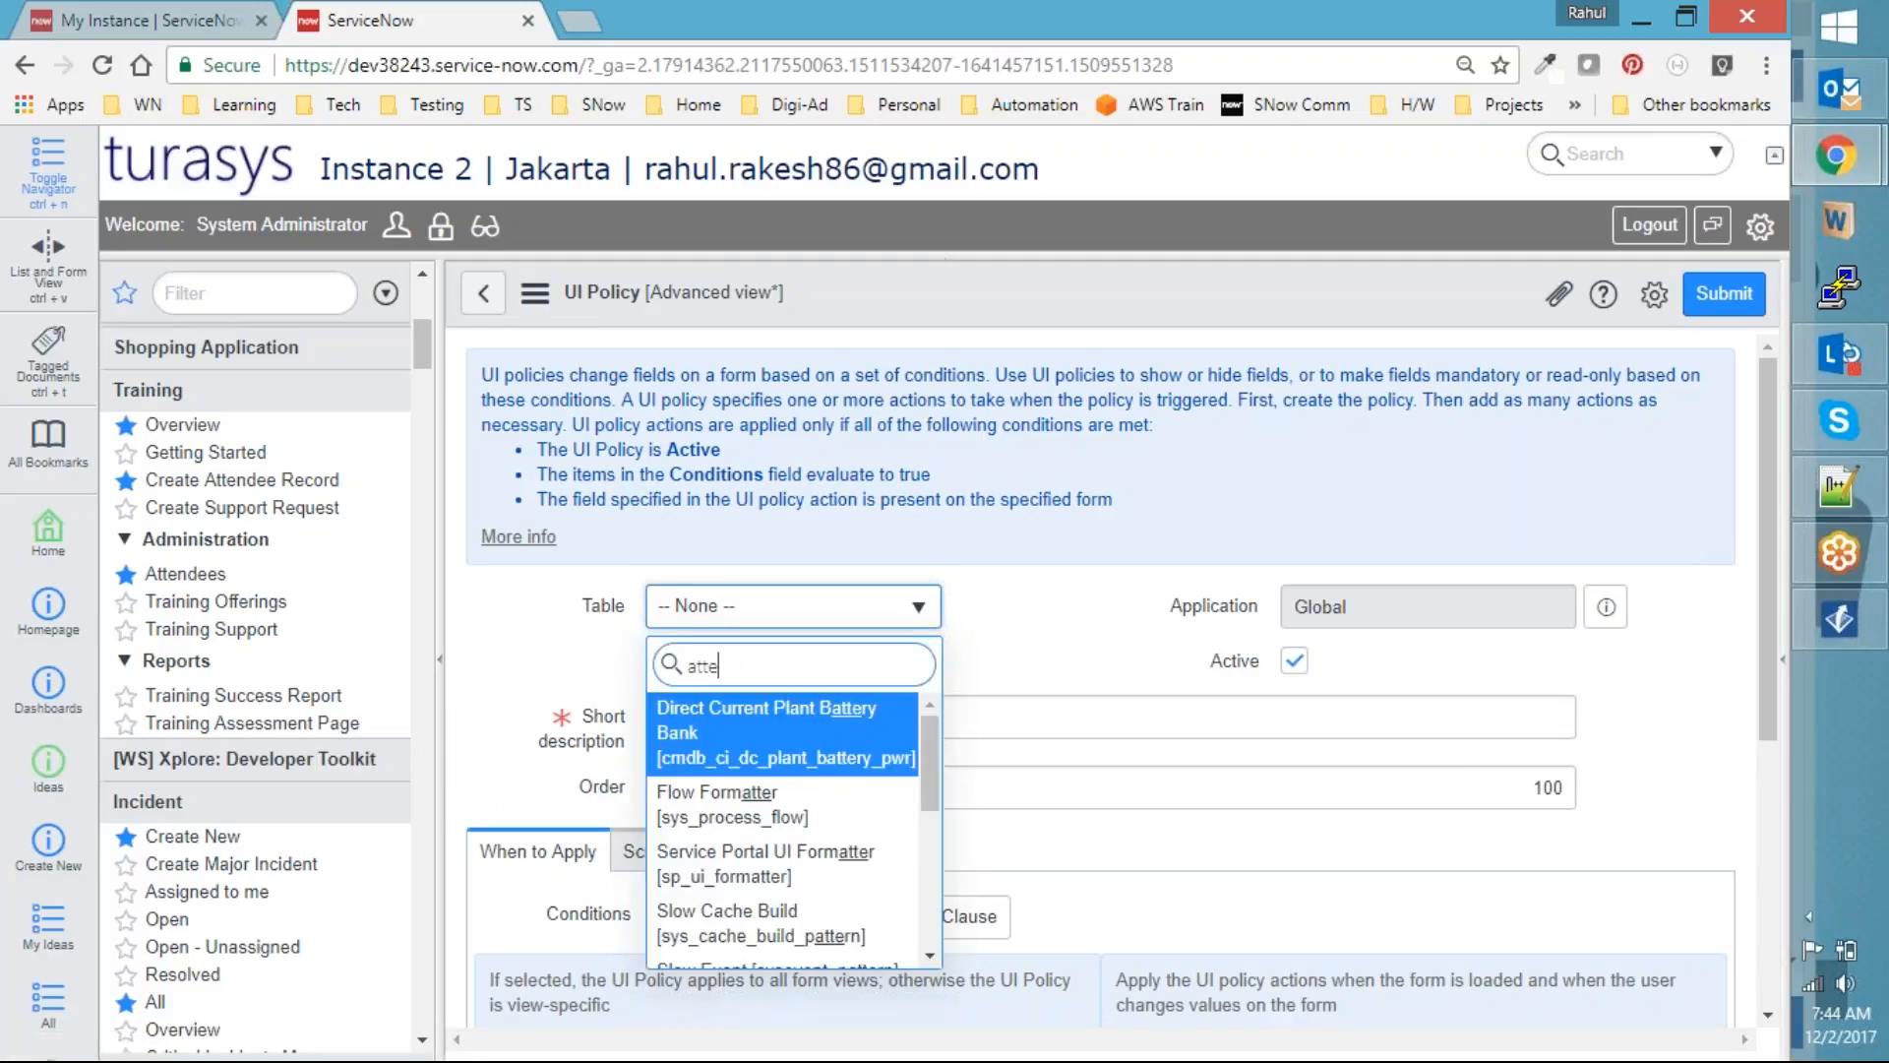
text(nd)
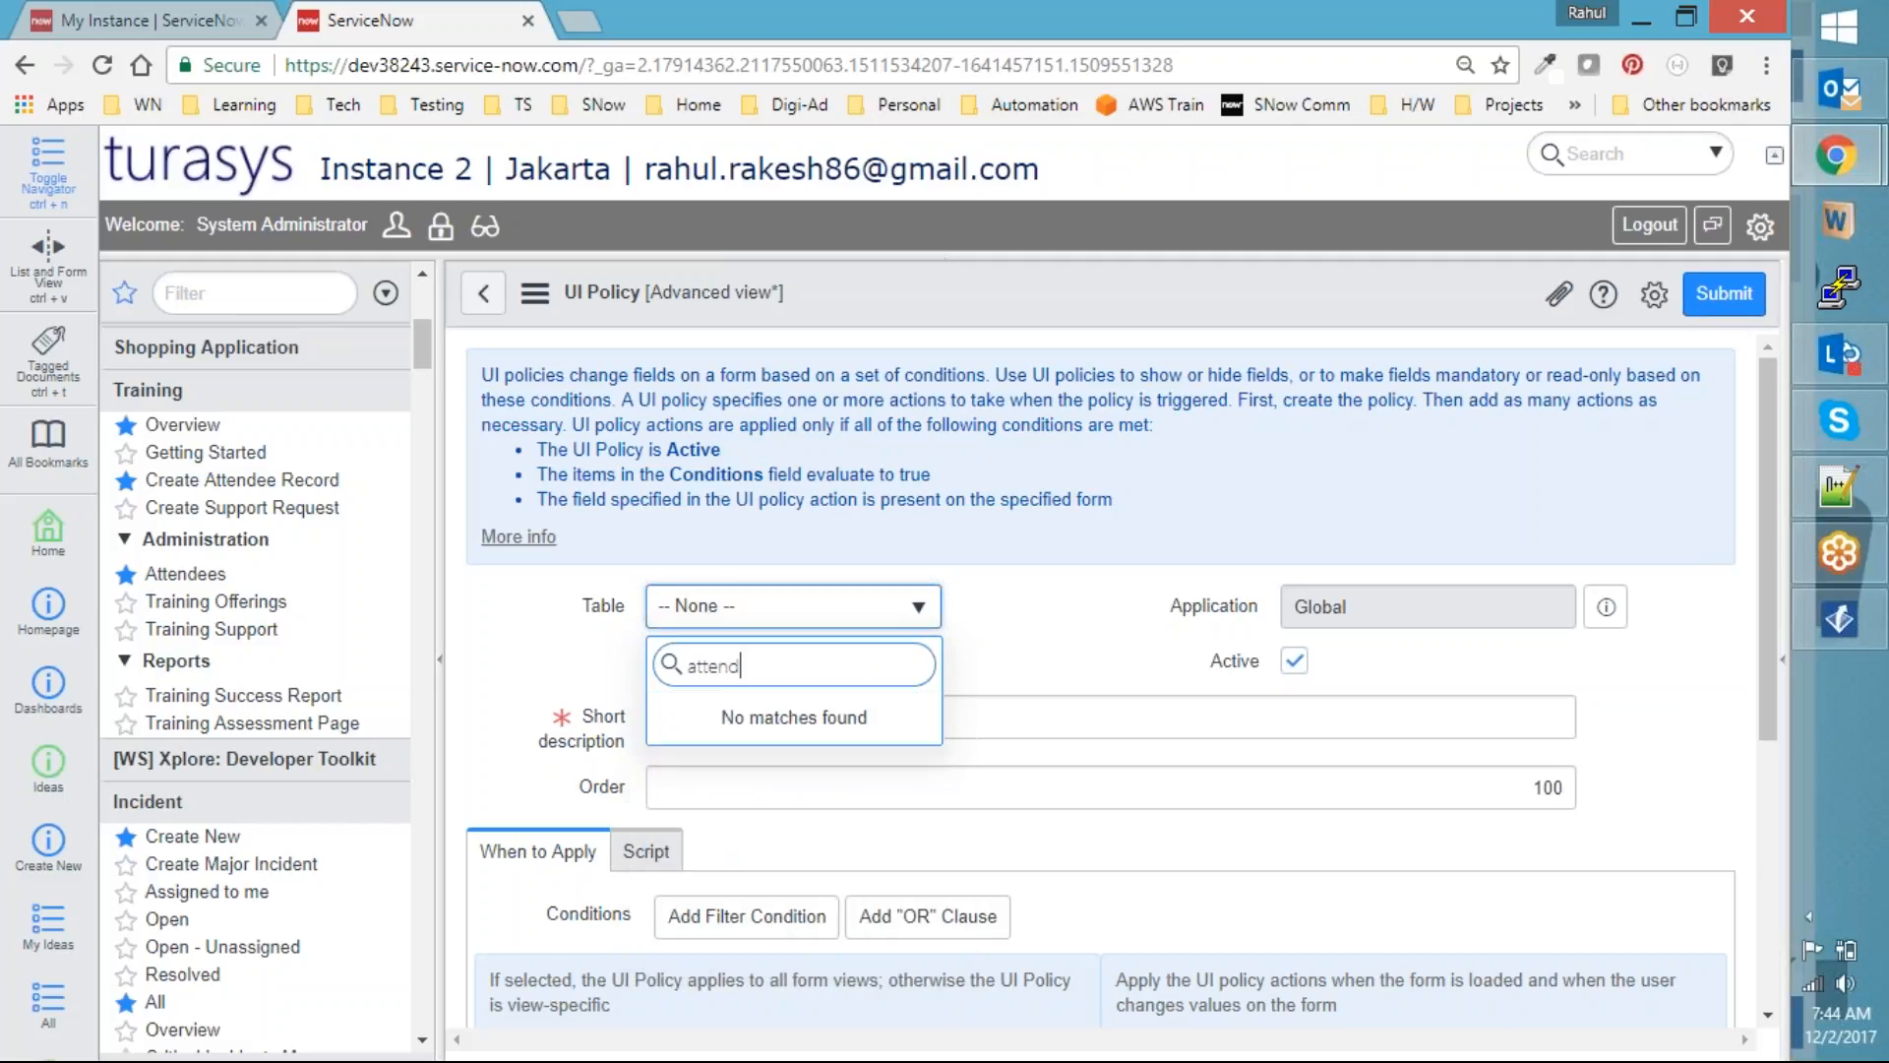
key(Escape)
Leave the unsaved UI policy for a new attendee record and switch the current application to Training Application
click(290, 484)
click(1760, 226)
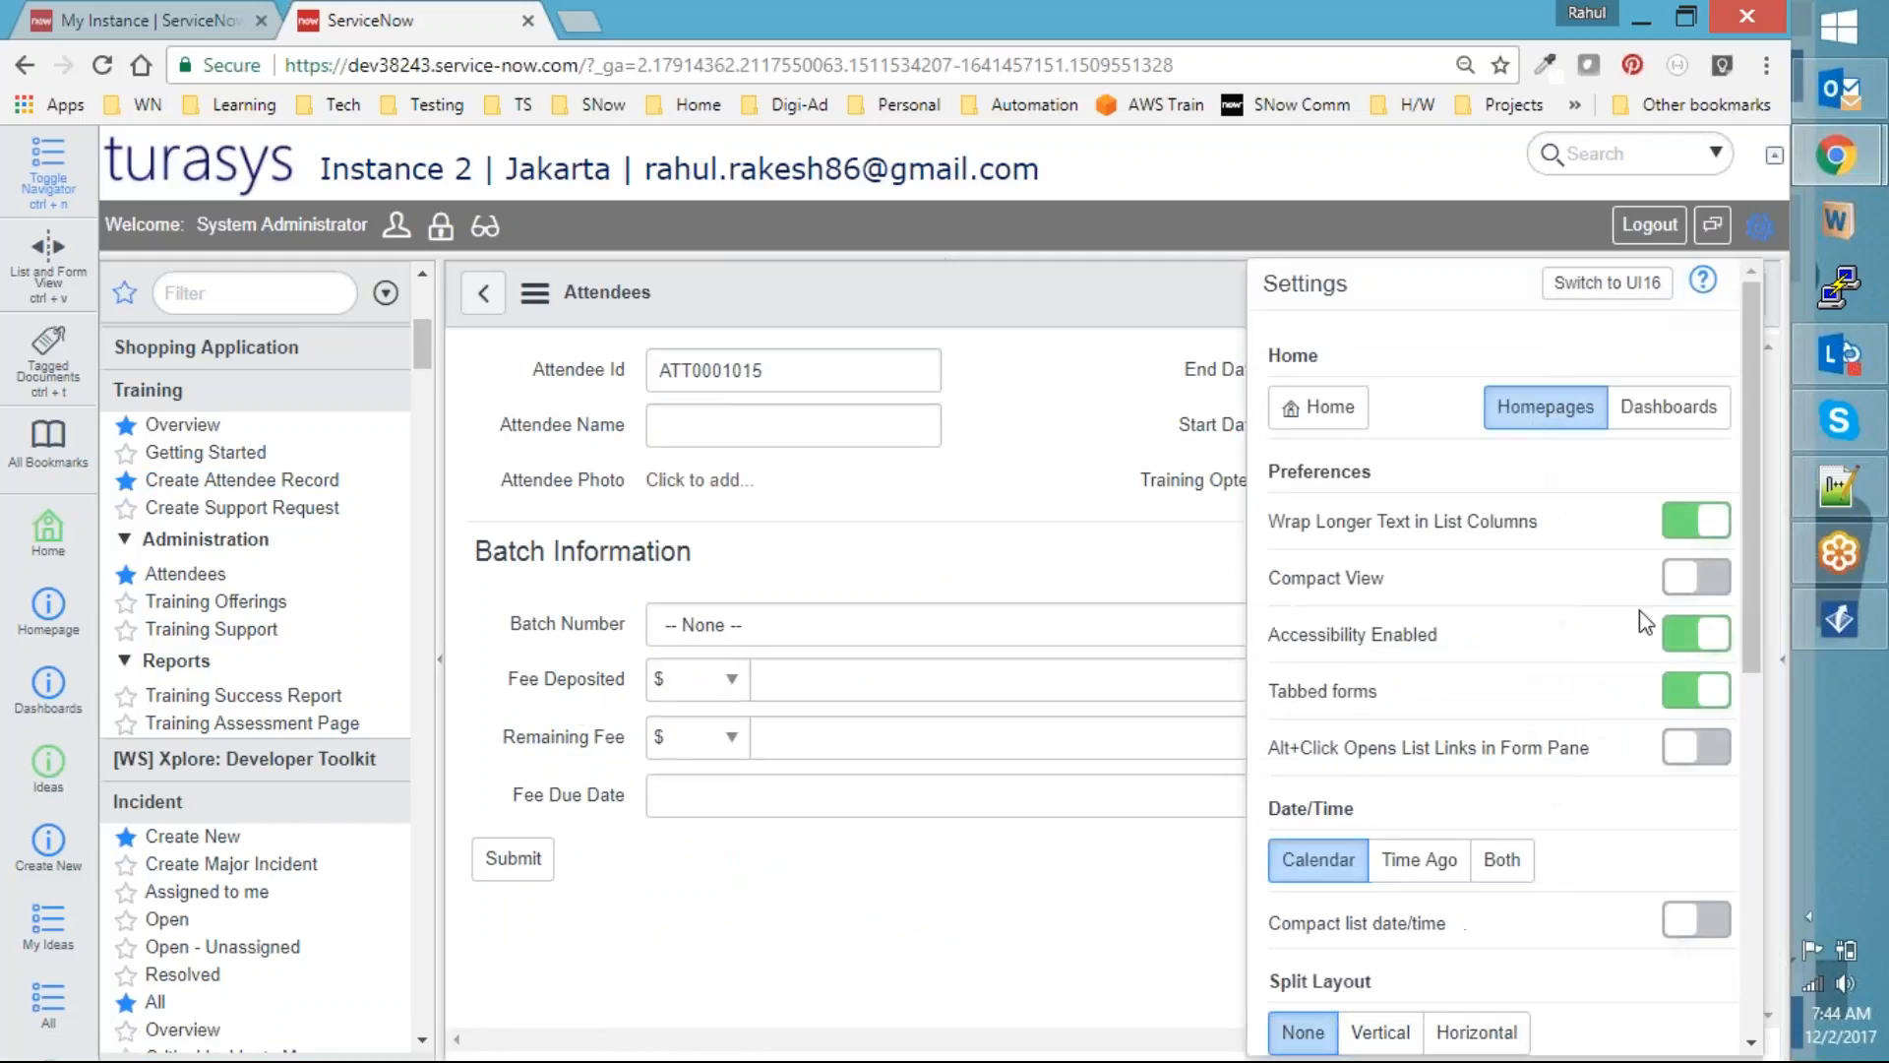
scroll(1542, 634, down, 4)
click(1466, 863)
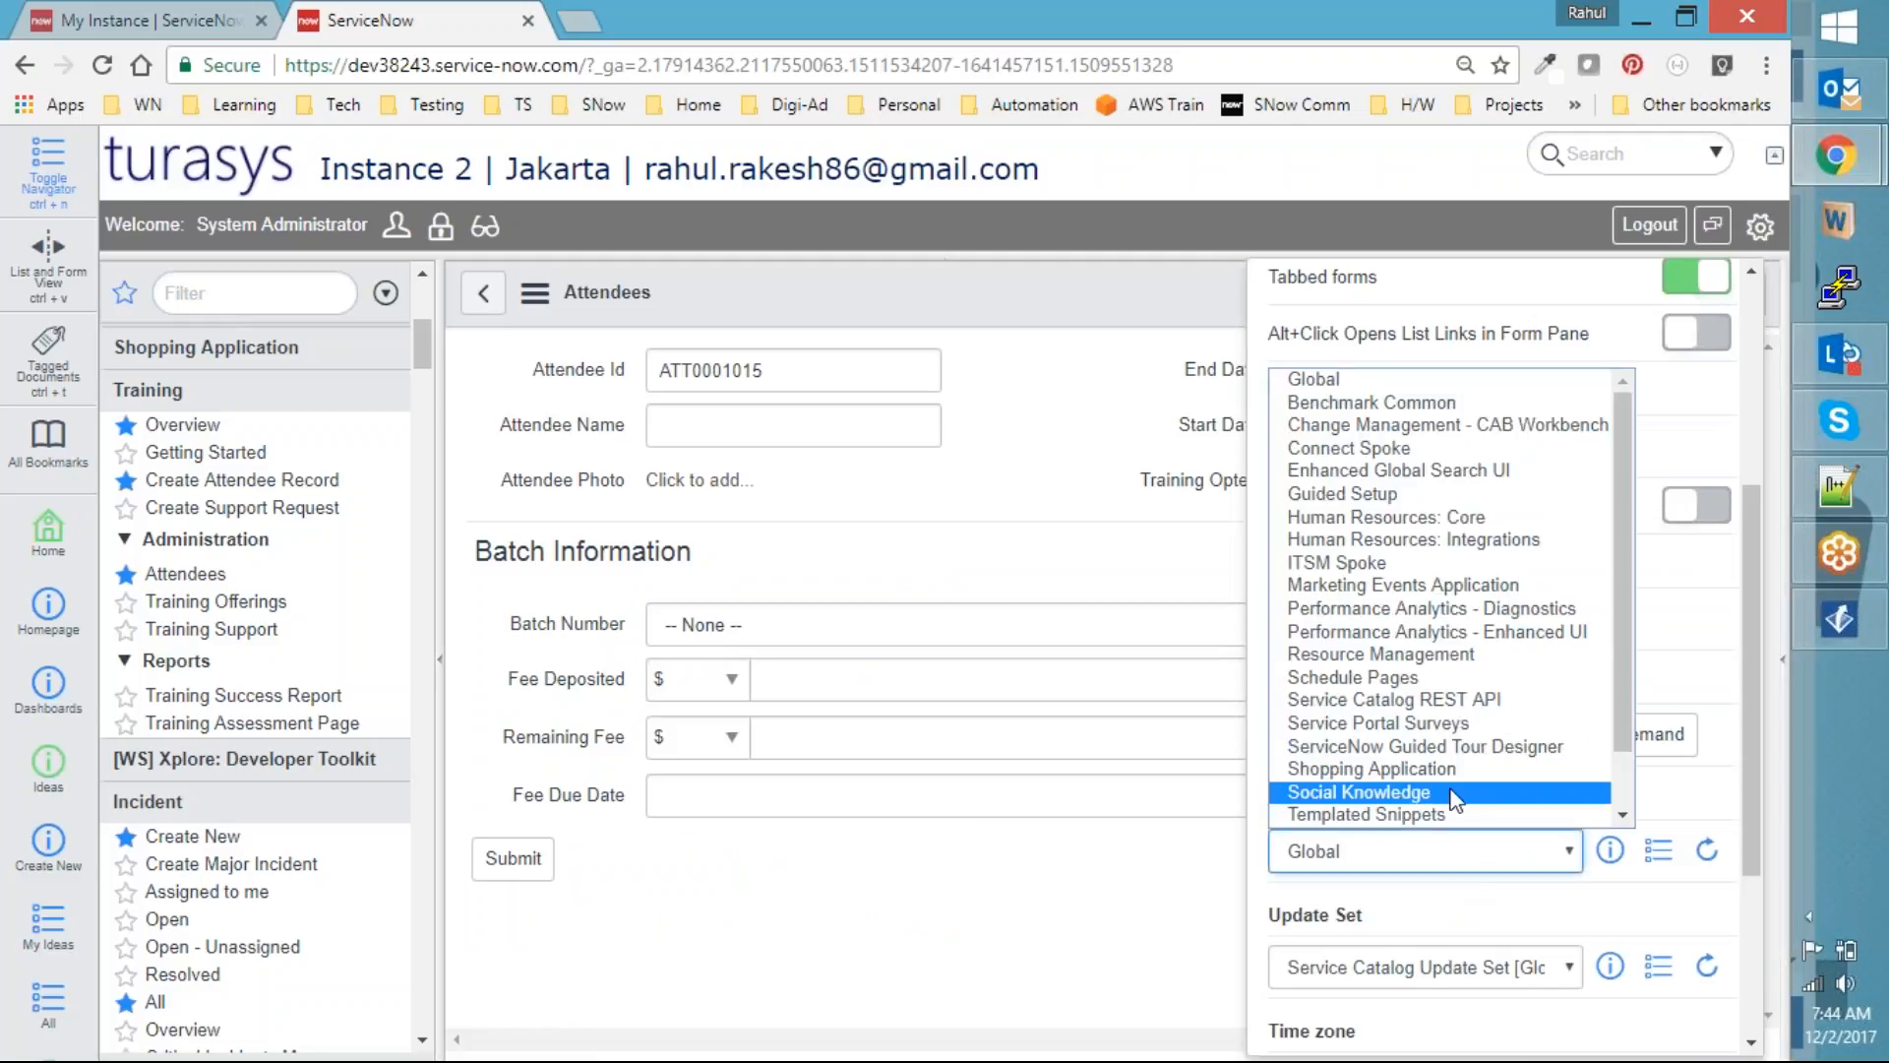
scroll(1455, 795, down, 1)
click(1408, 767)
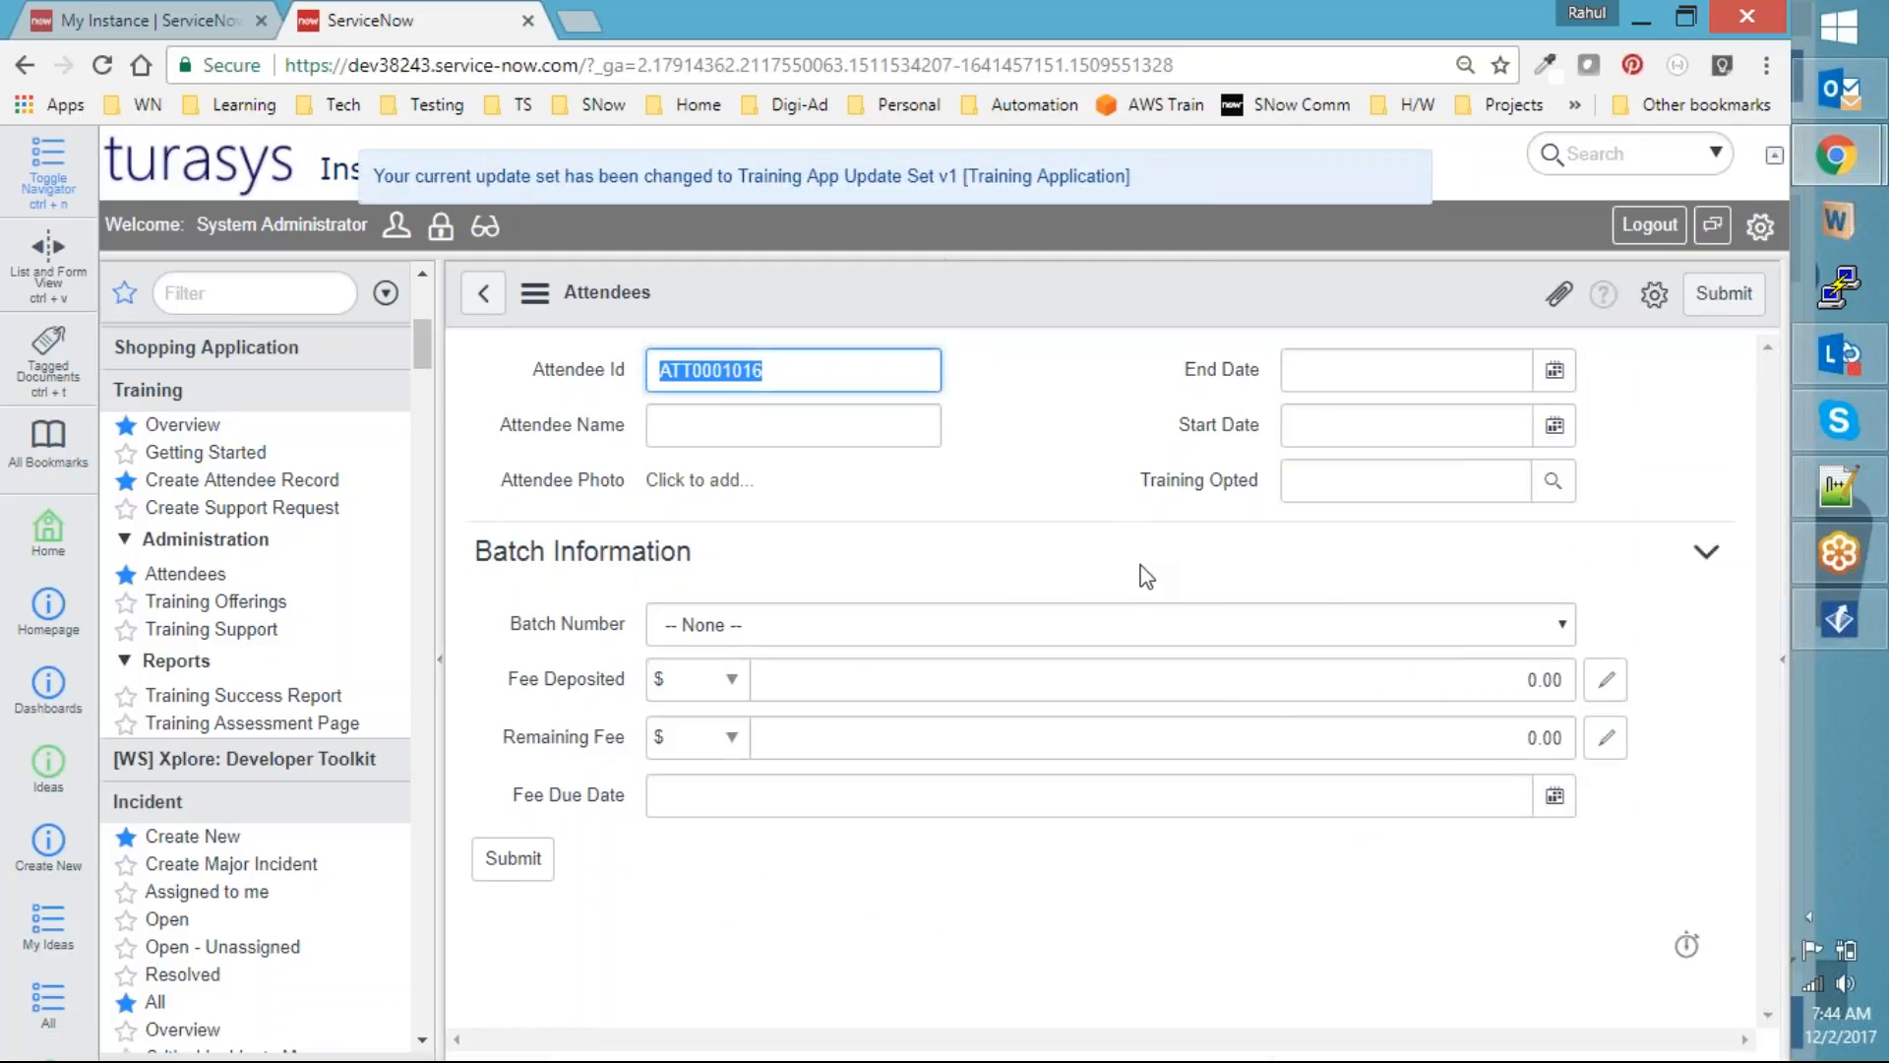
Start a new UI policy for the Attendees form with the short description "UI Policy demonstration"
right_click(1029, 287)
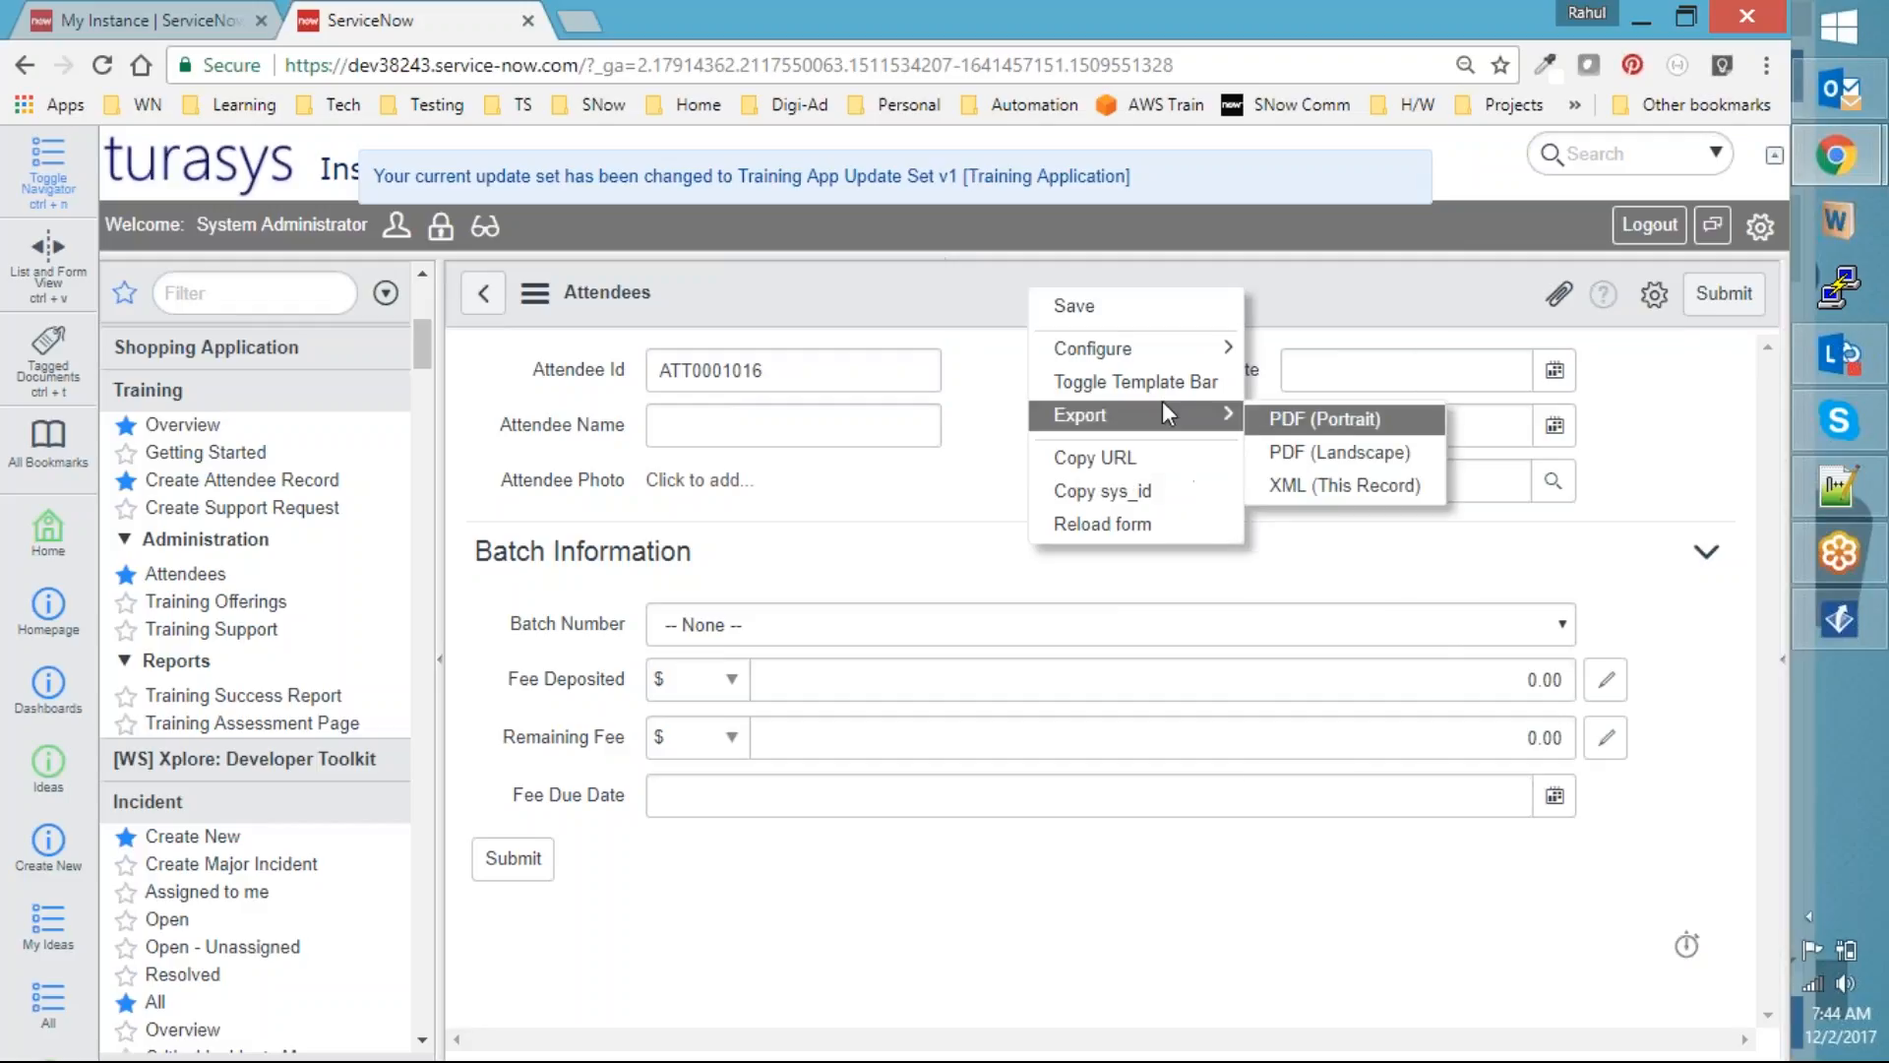
mouse_move(1161, 348)
click(1356, 626)
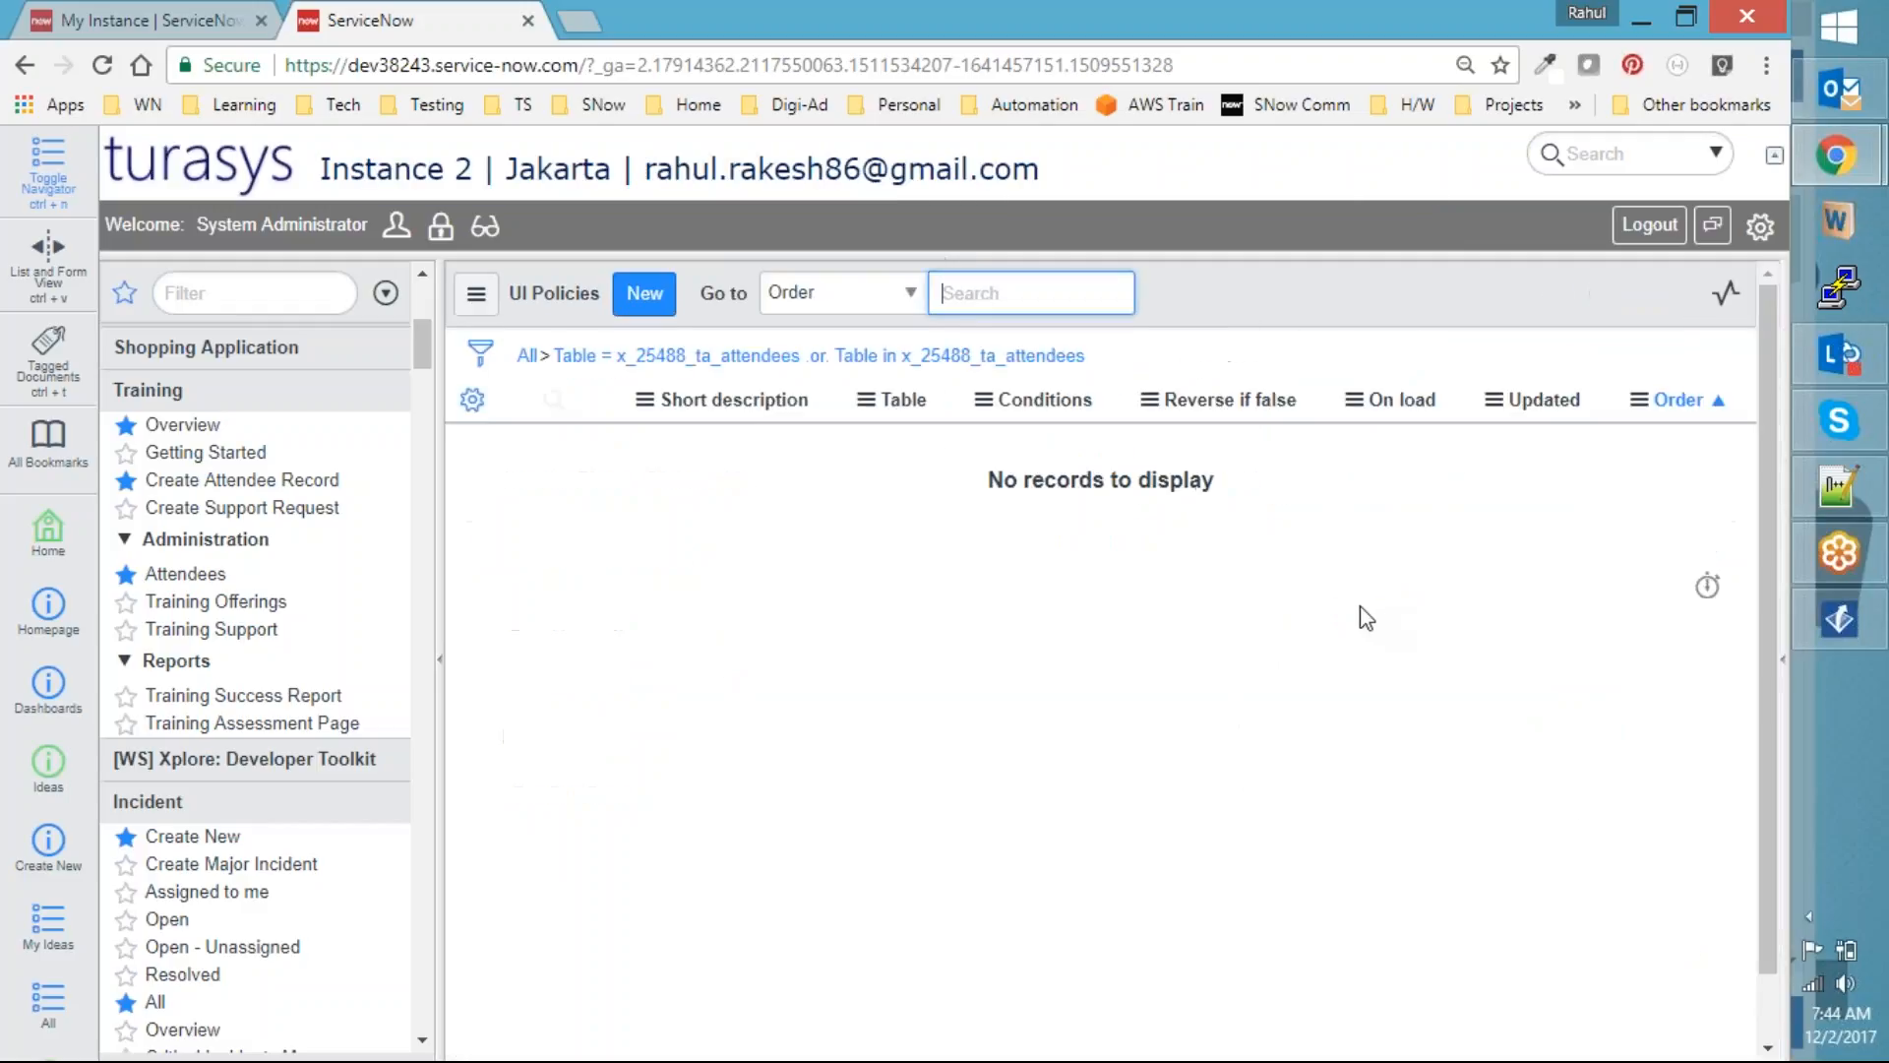
click(644, 293)
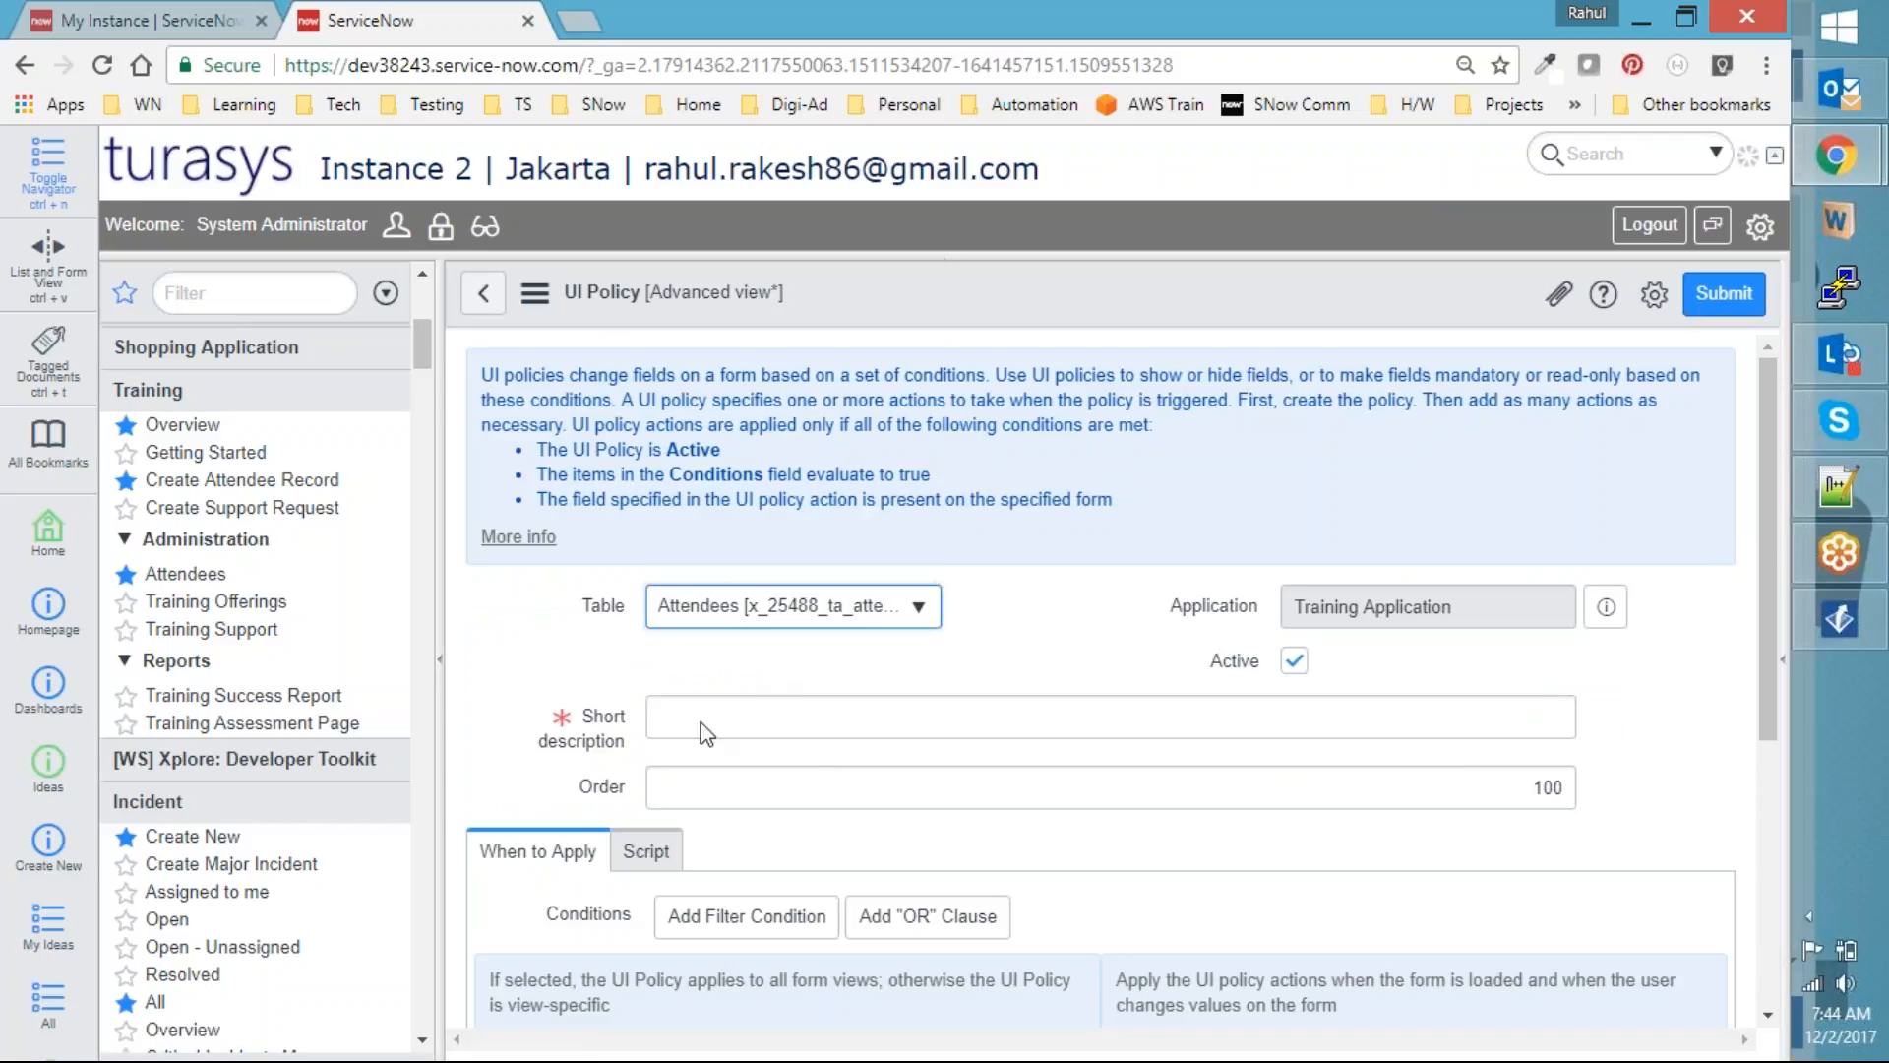
click(726, 570)
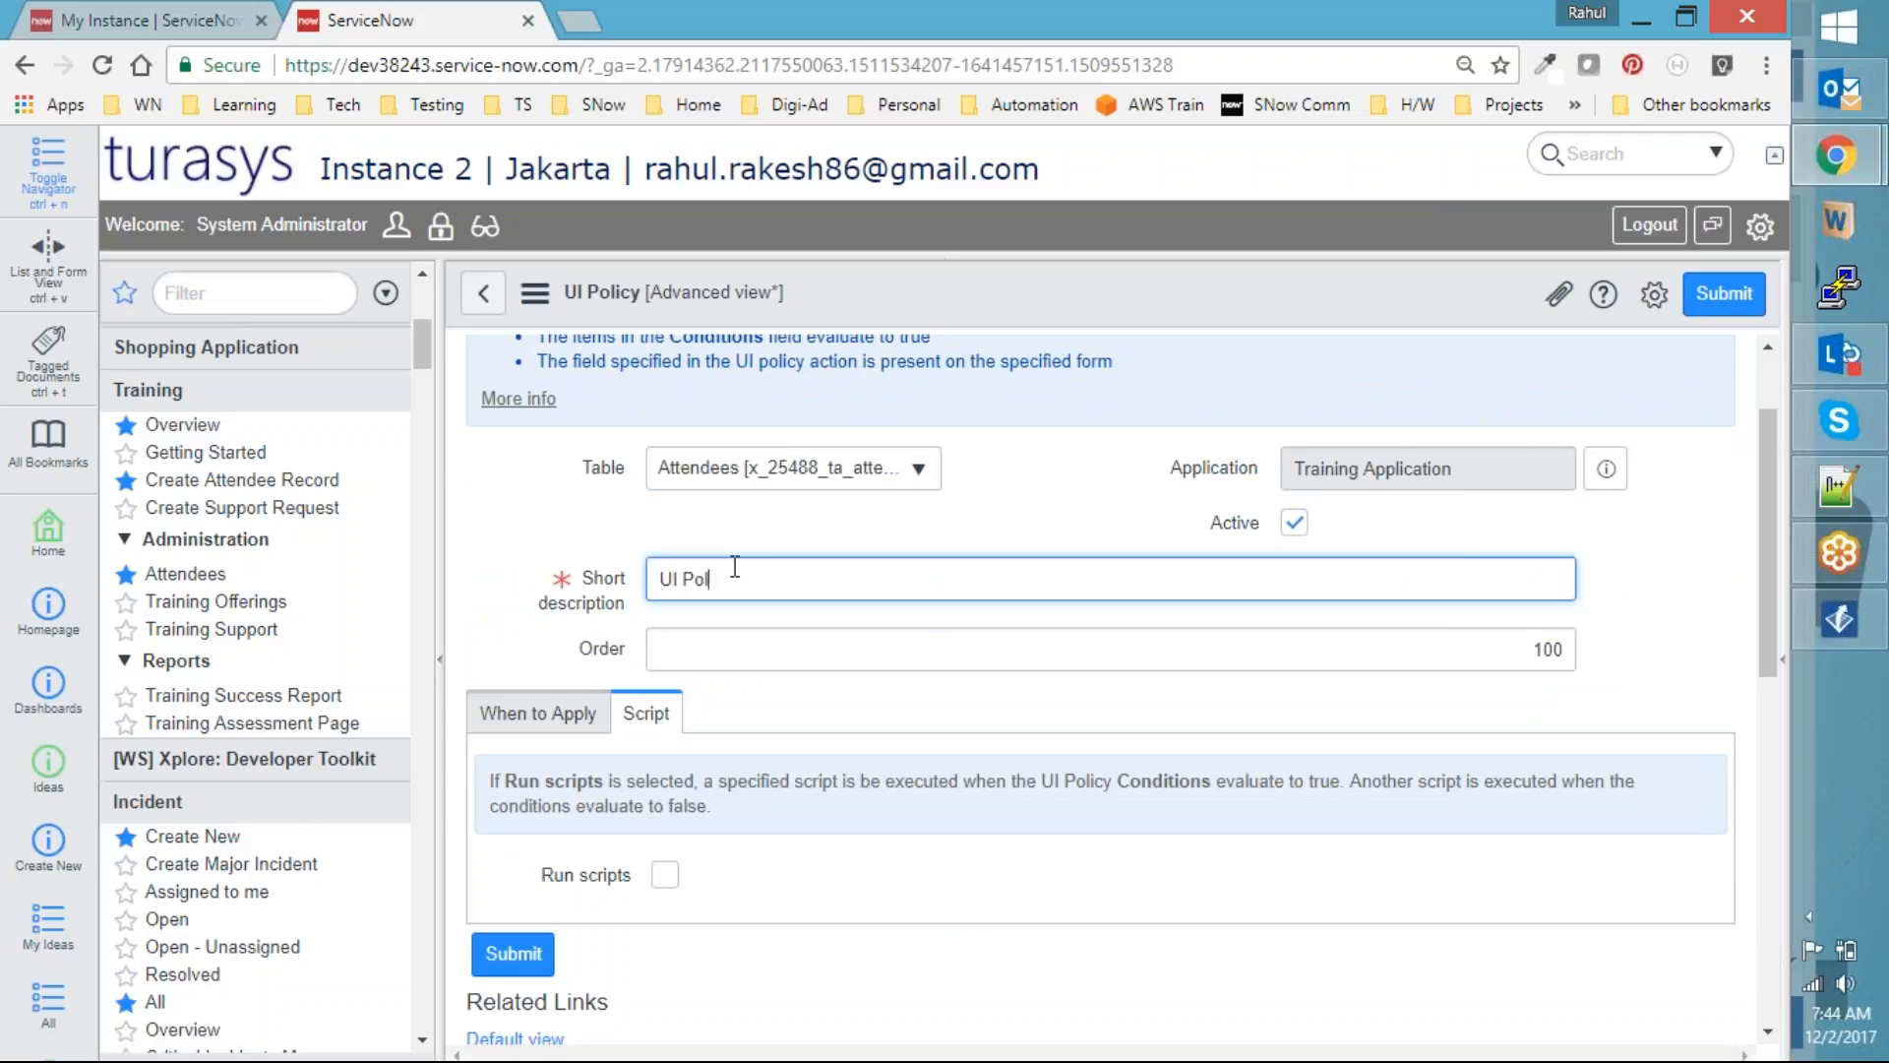
text(UI Policy demonstration)
Make the UI policy apply when Training Opted is not empty, and submit it
click(539, 712)
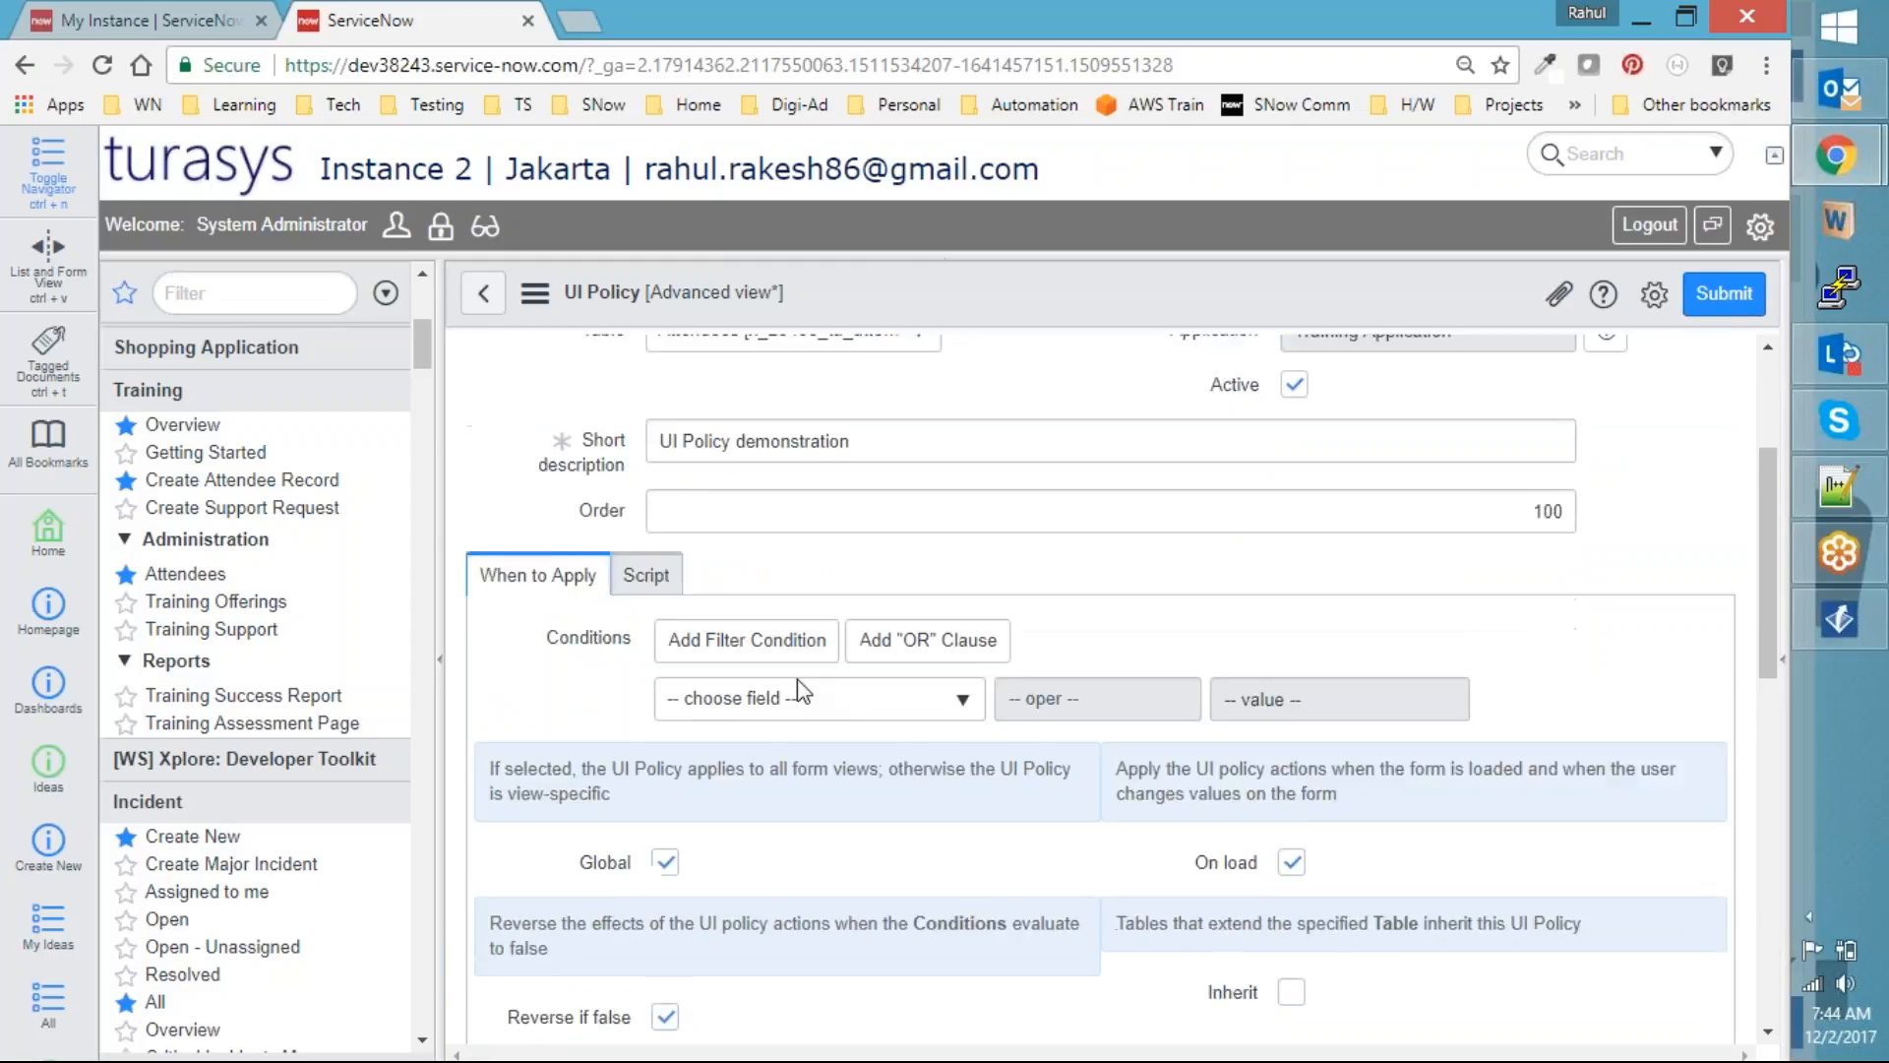
click(866, 576)
text(tra)
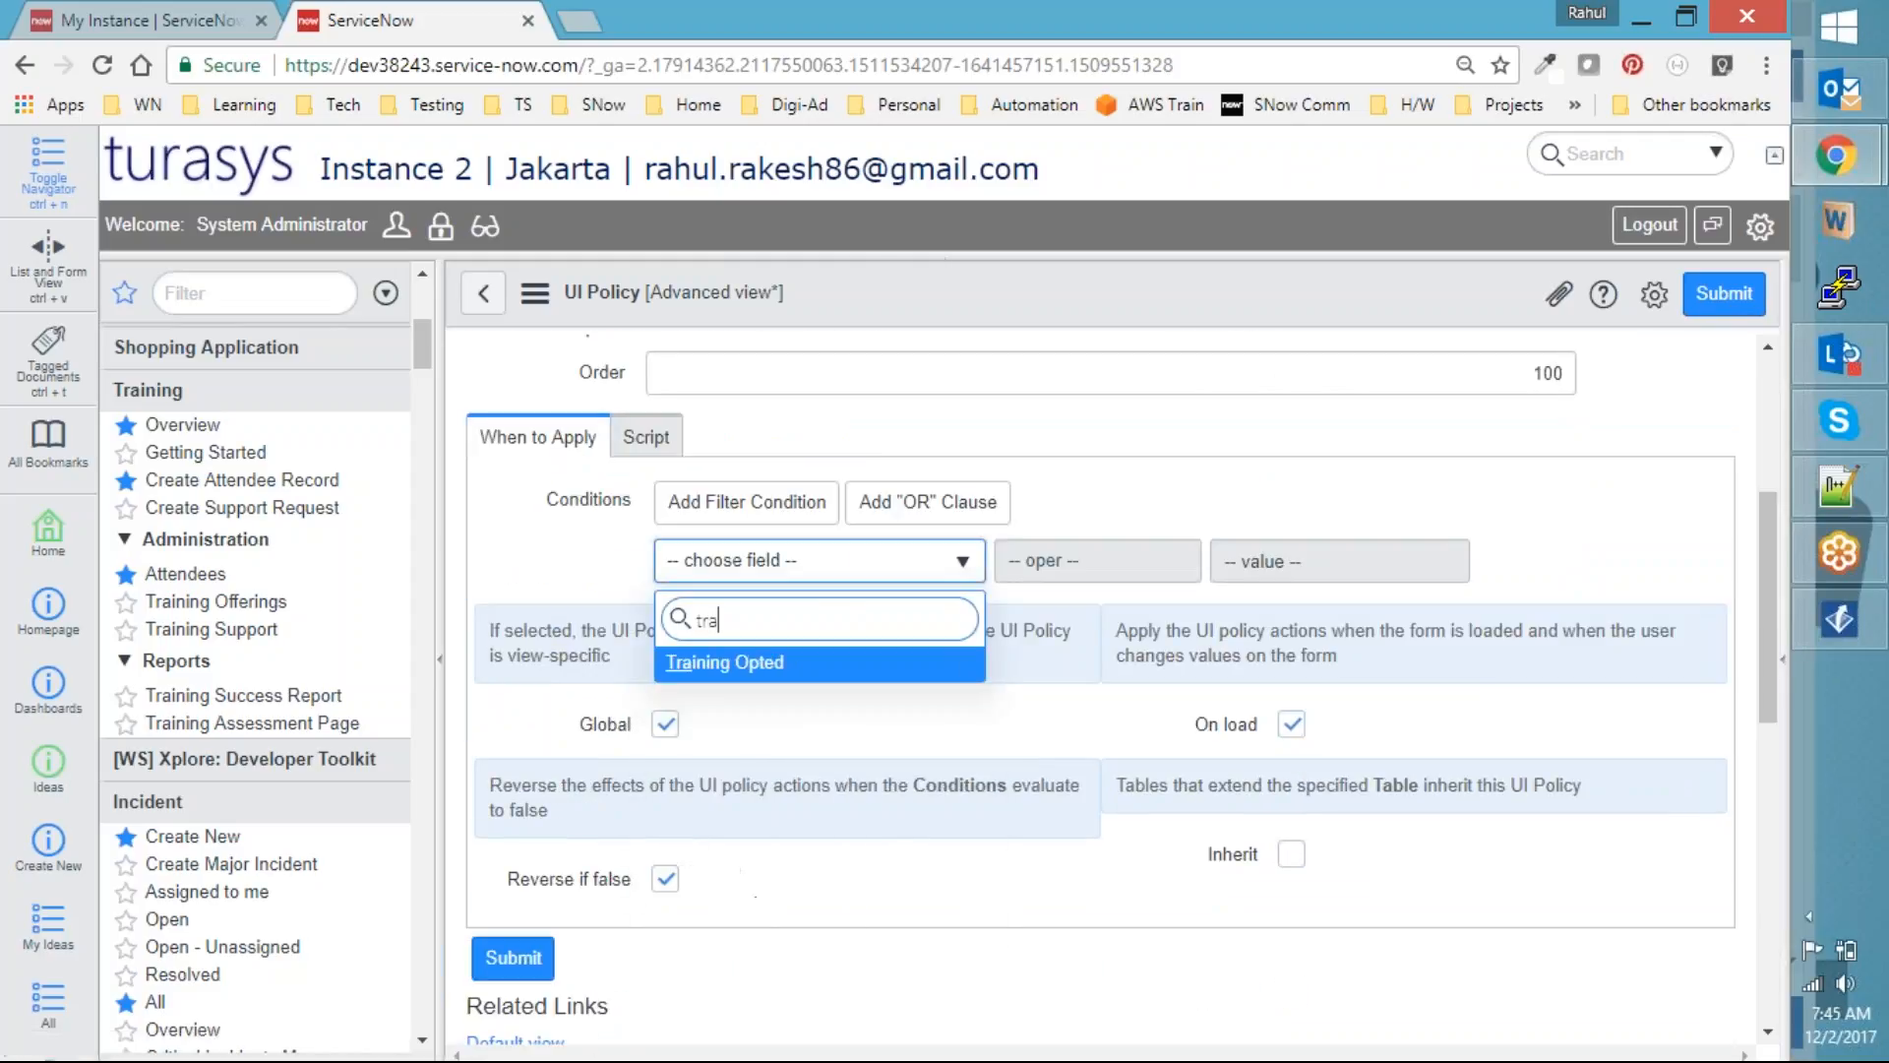
key(Return)
click(1094, 558)
click(1083, 665)
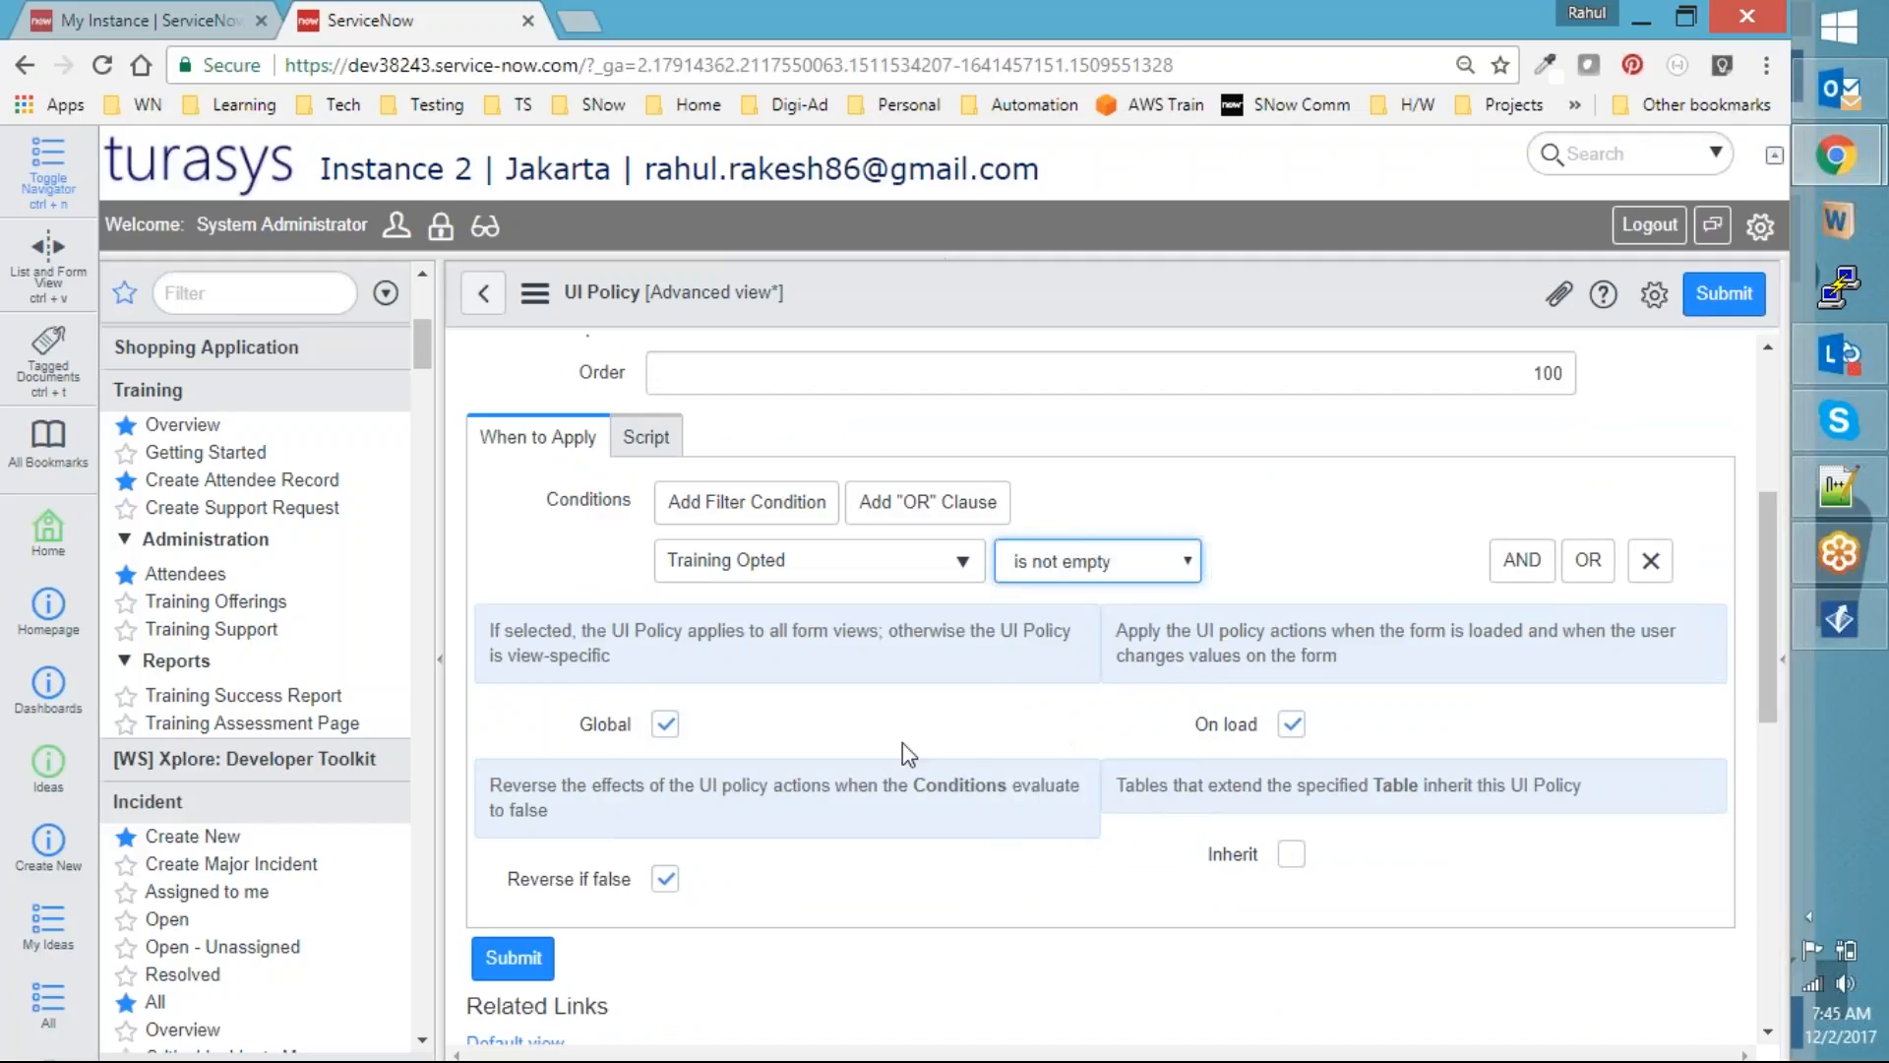
click(513, 959)
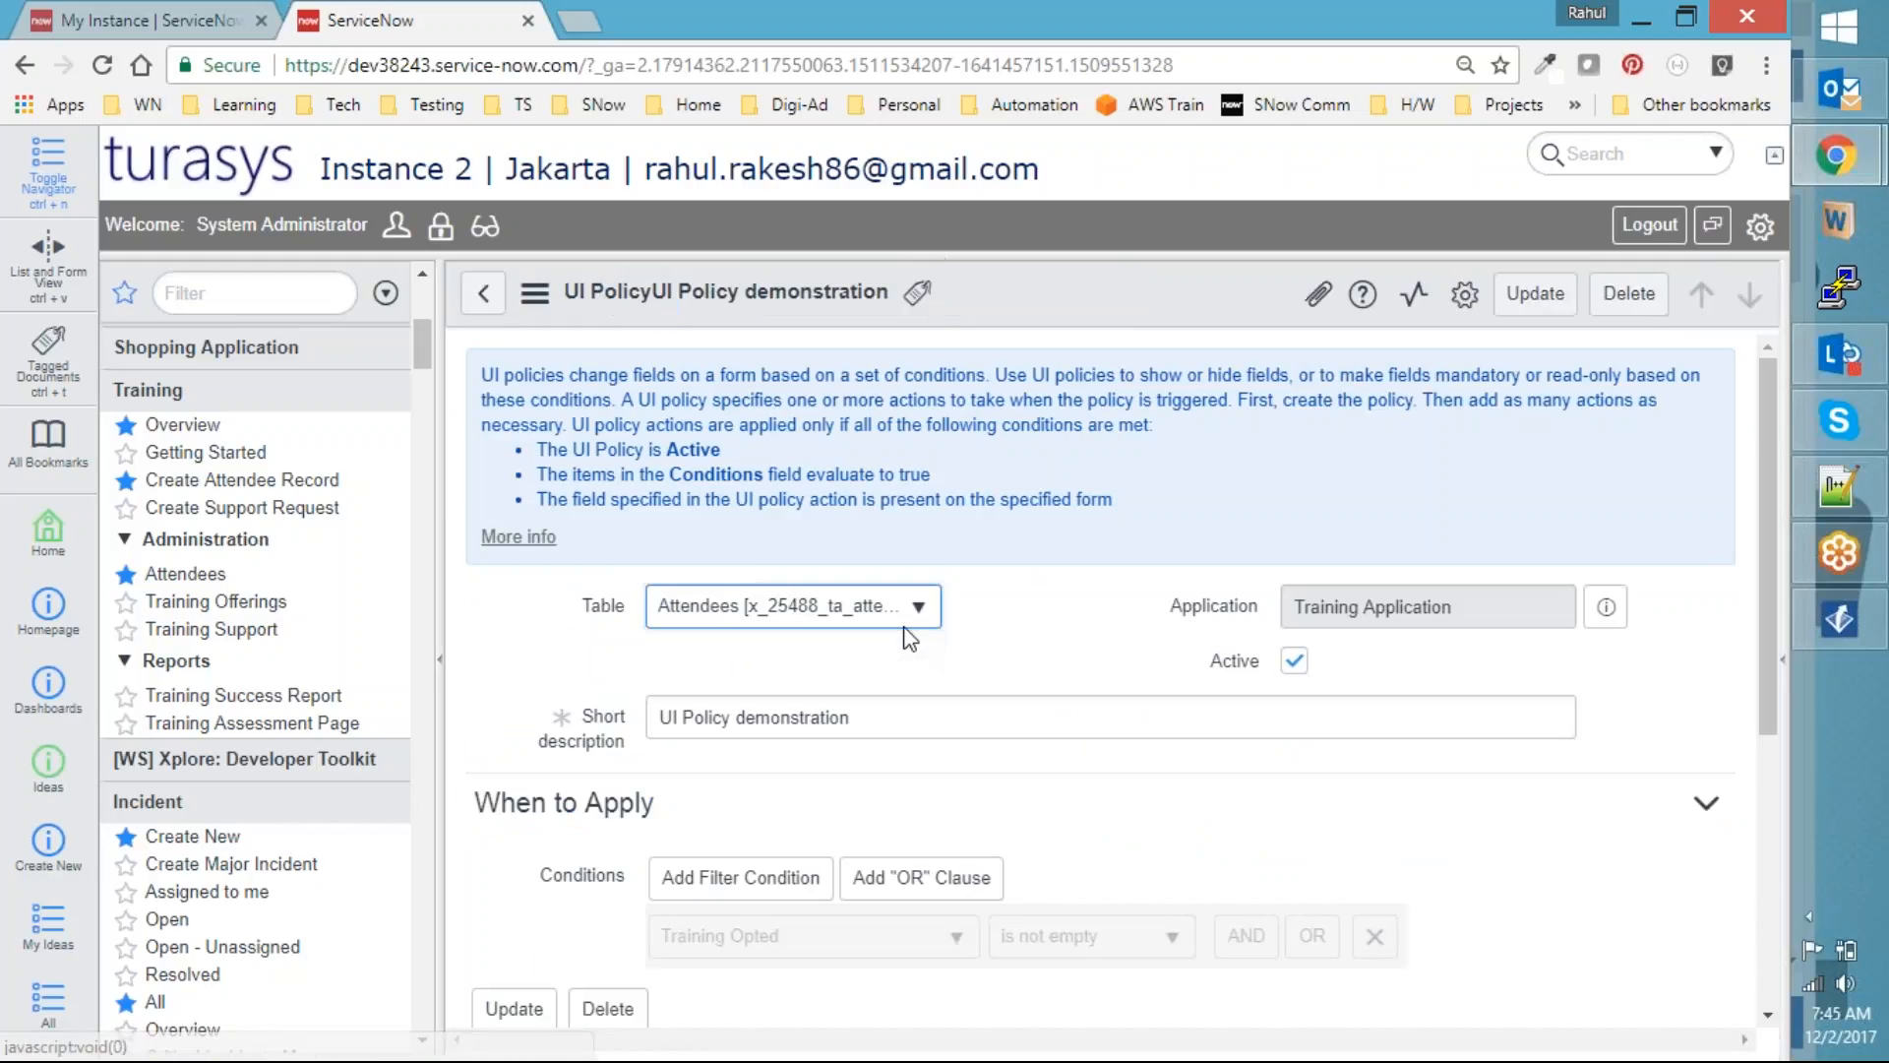
Add a UI policy action that sets Mandatory to True for the Batch Number field, and update the policy
scroll(814, 751, down, 5)
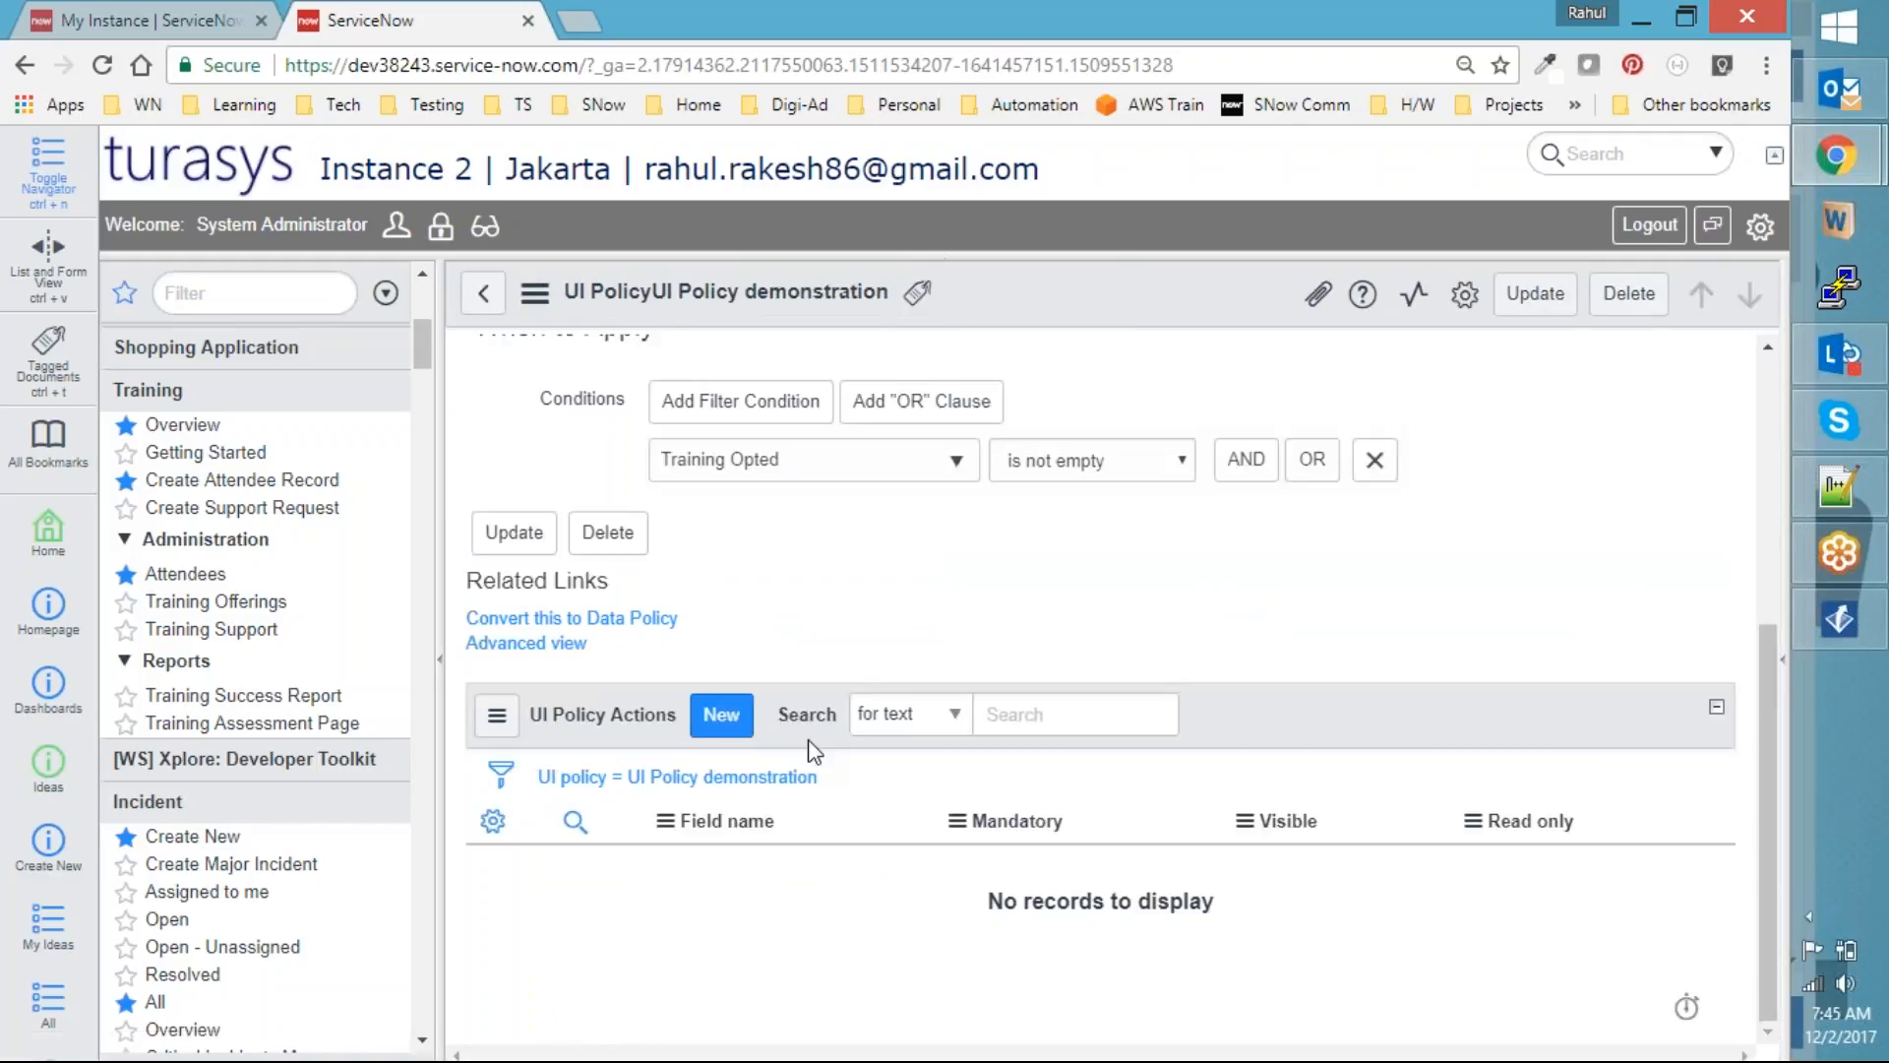
click(721, 728)
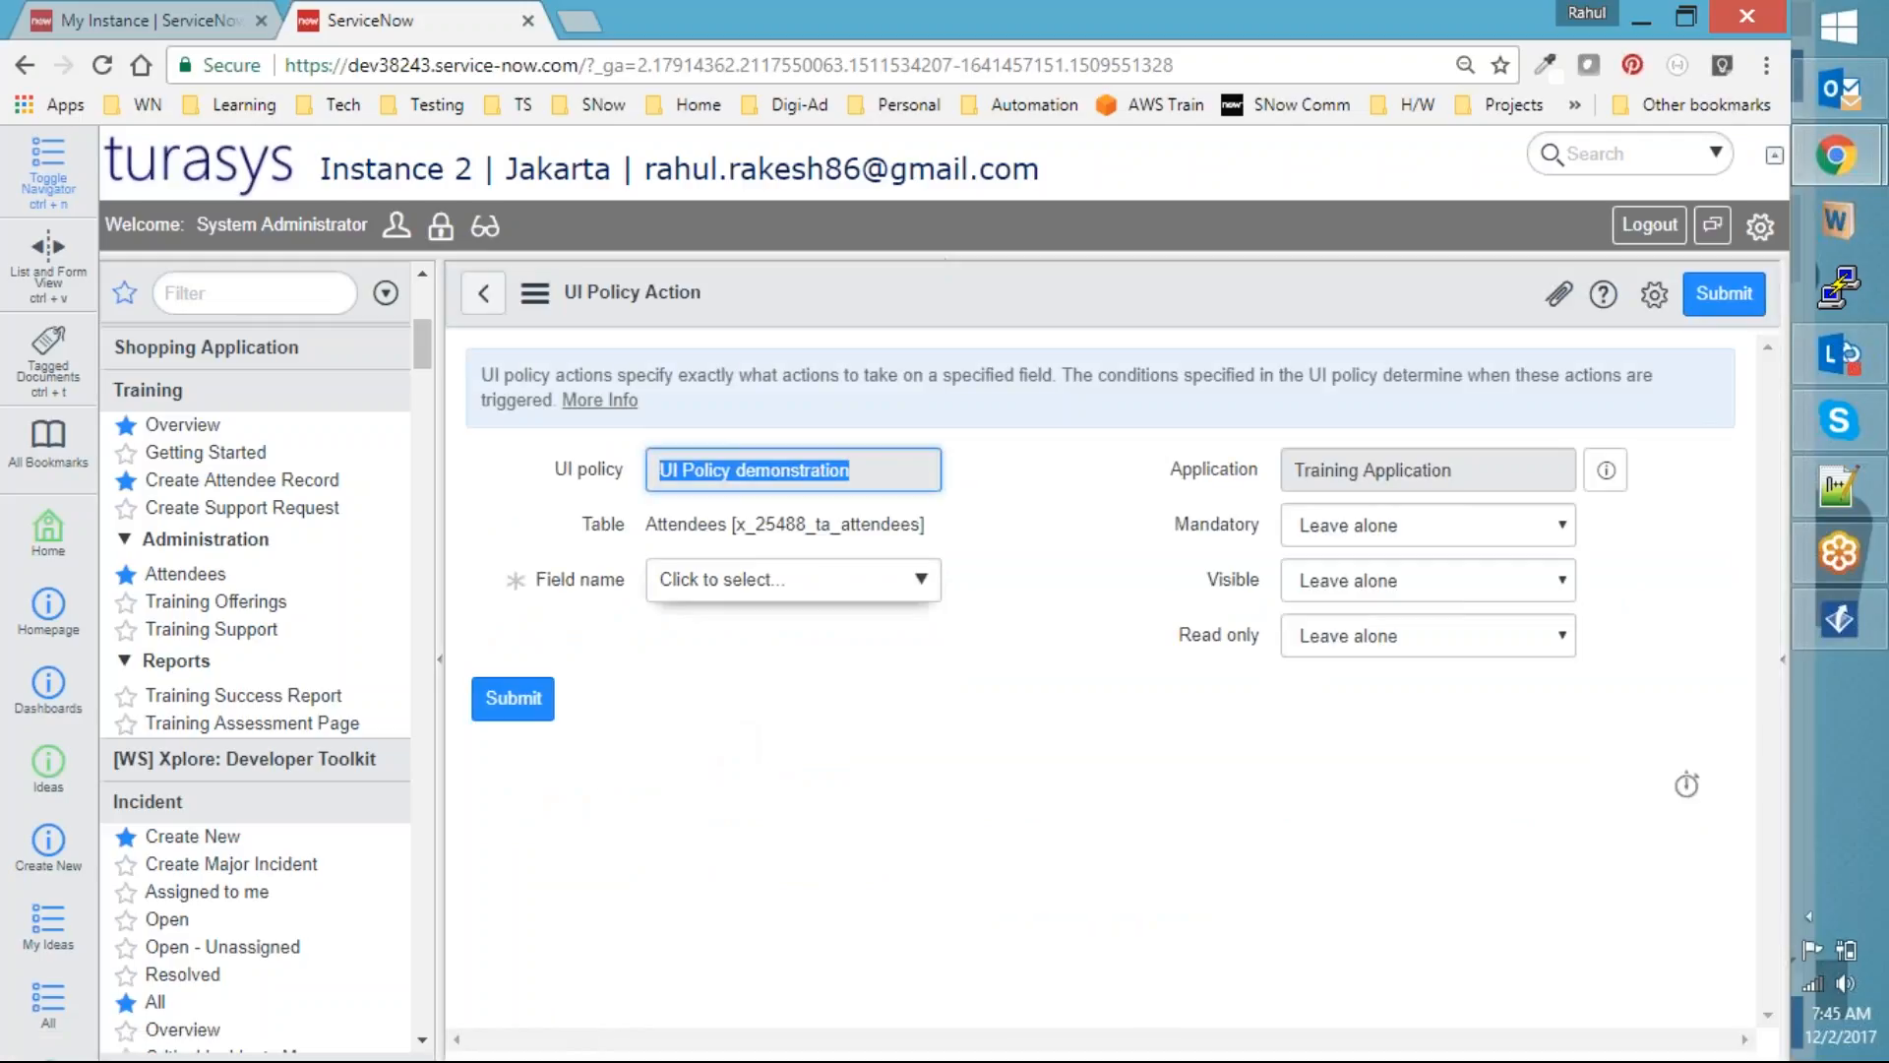
click(918, 583)
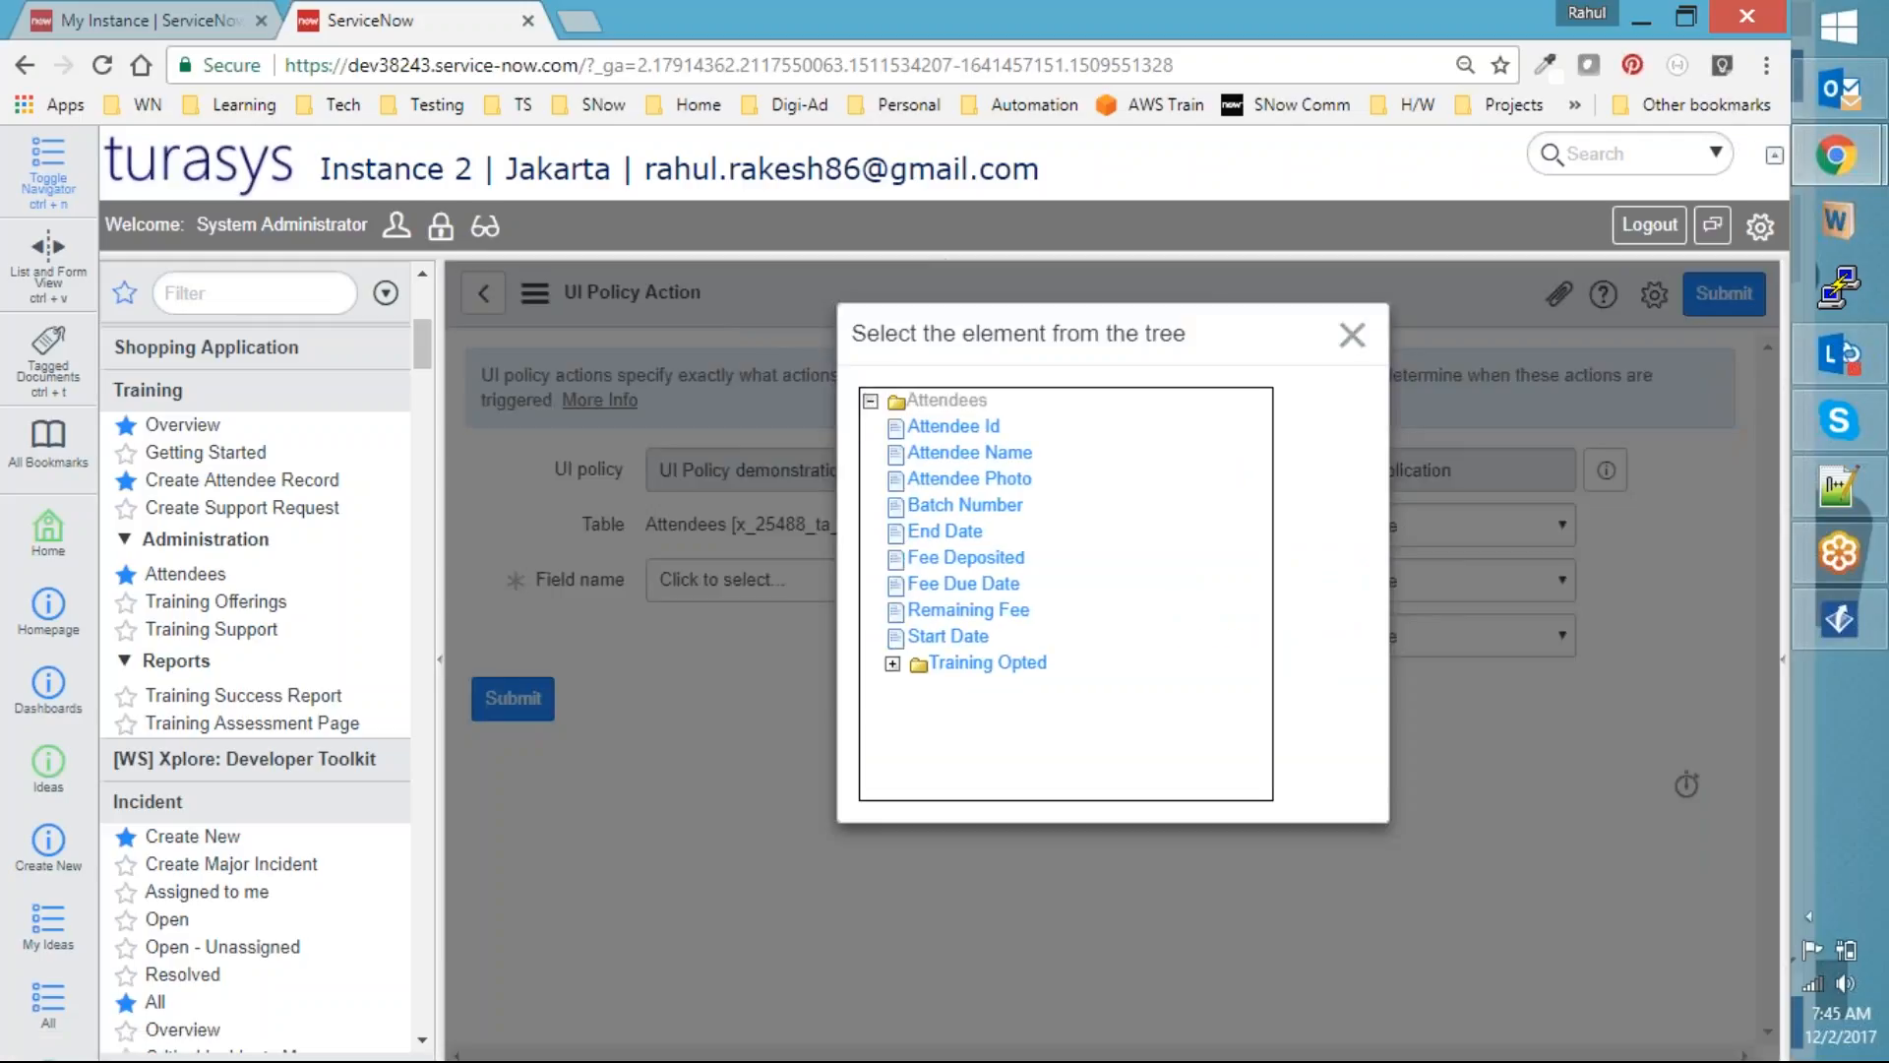
click(965, 504)
click(1422, 538)
click(1323, 582)
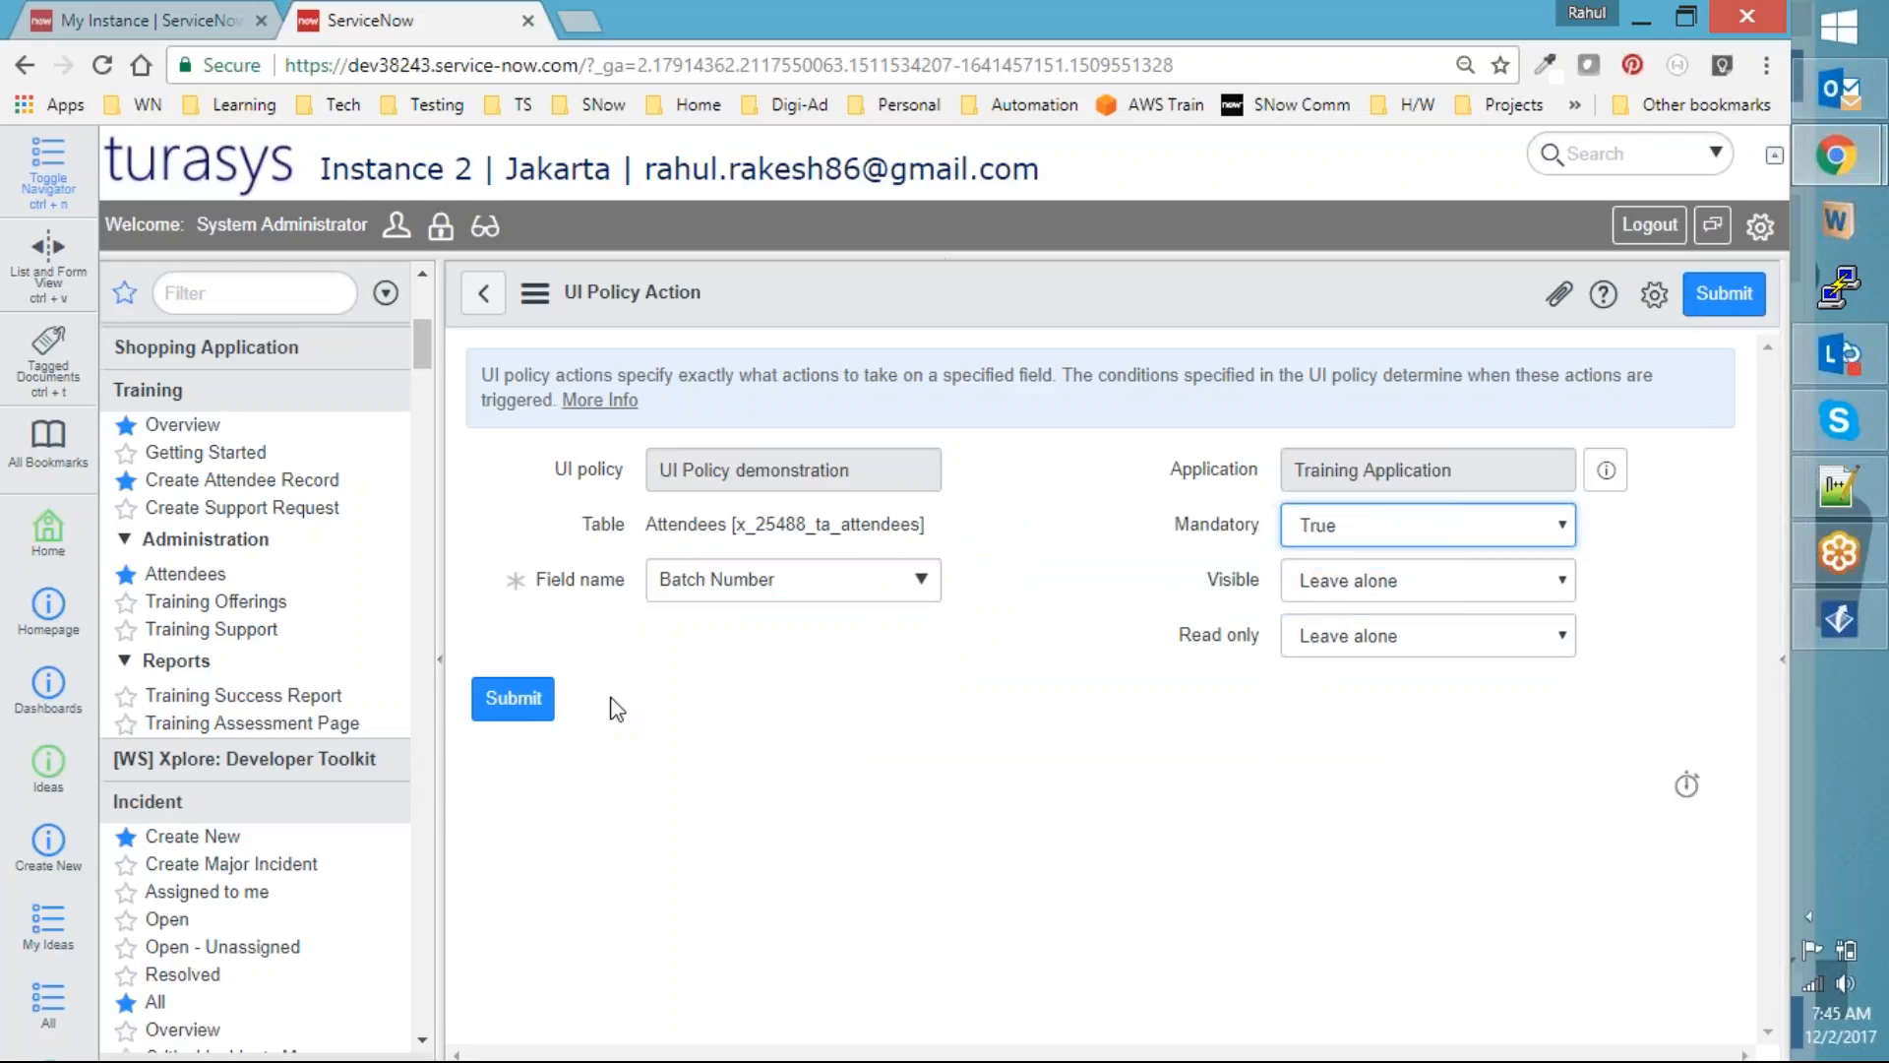
click(513, 701)
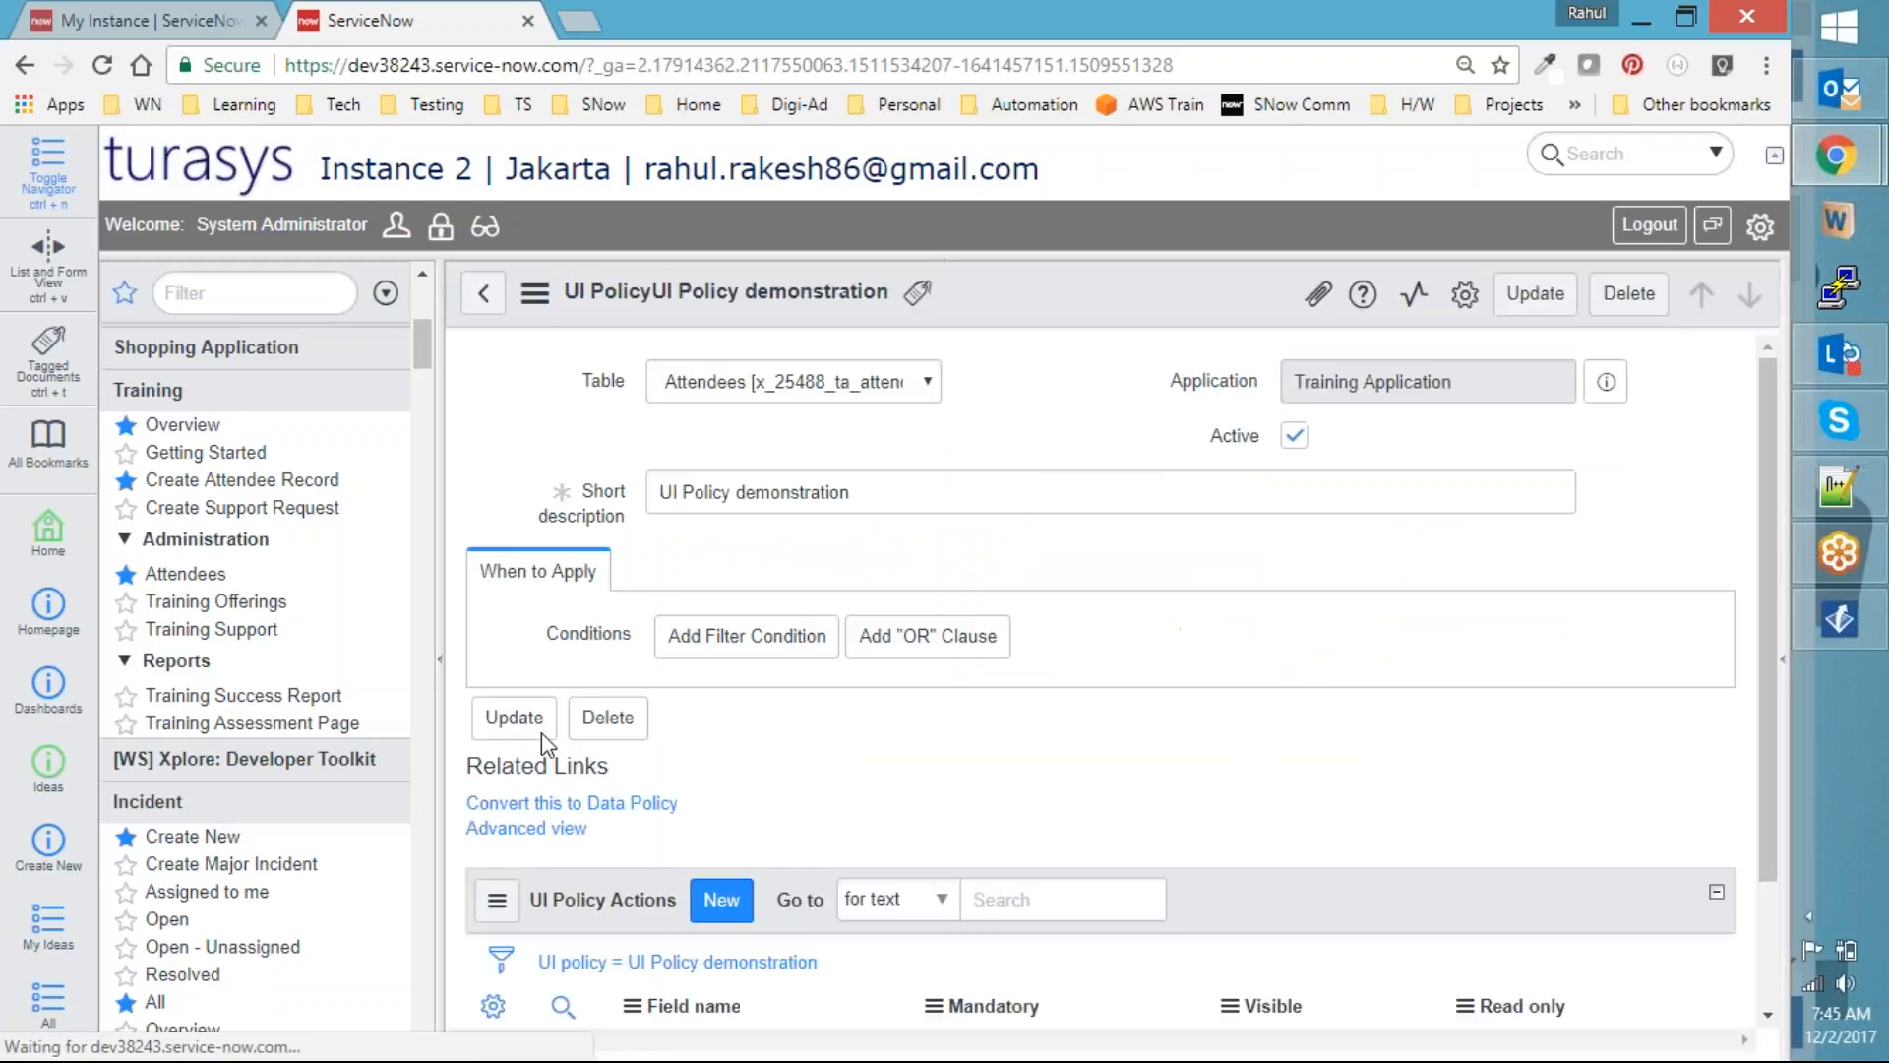
click(1535, 294)
click(1027, 691)
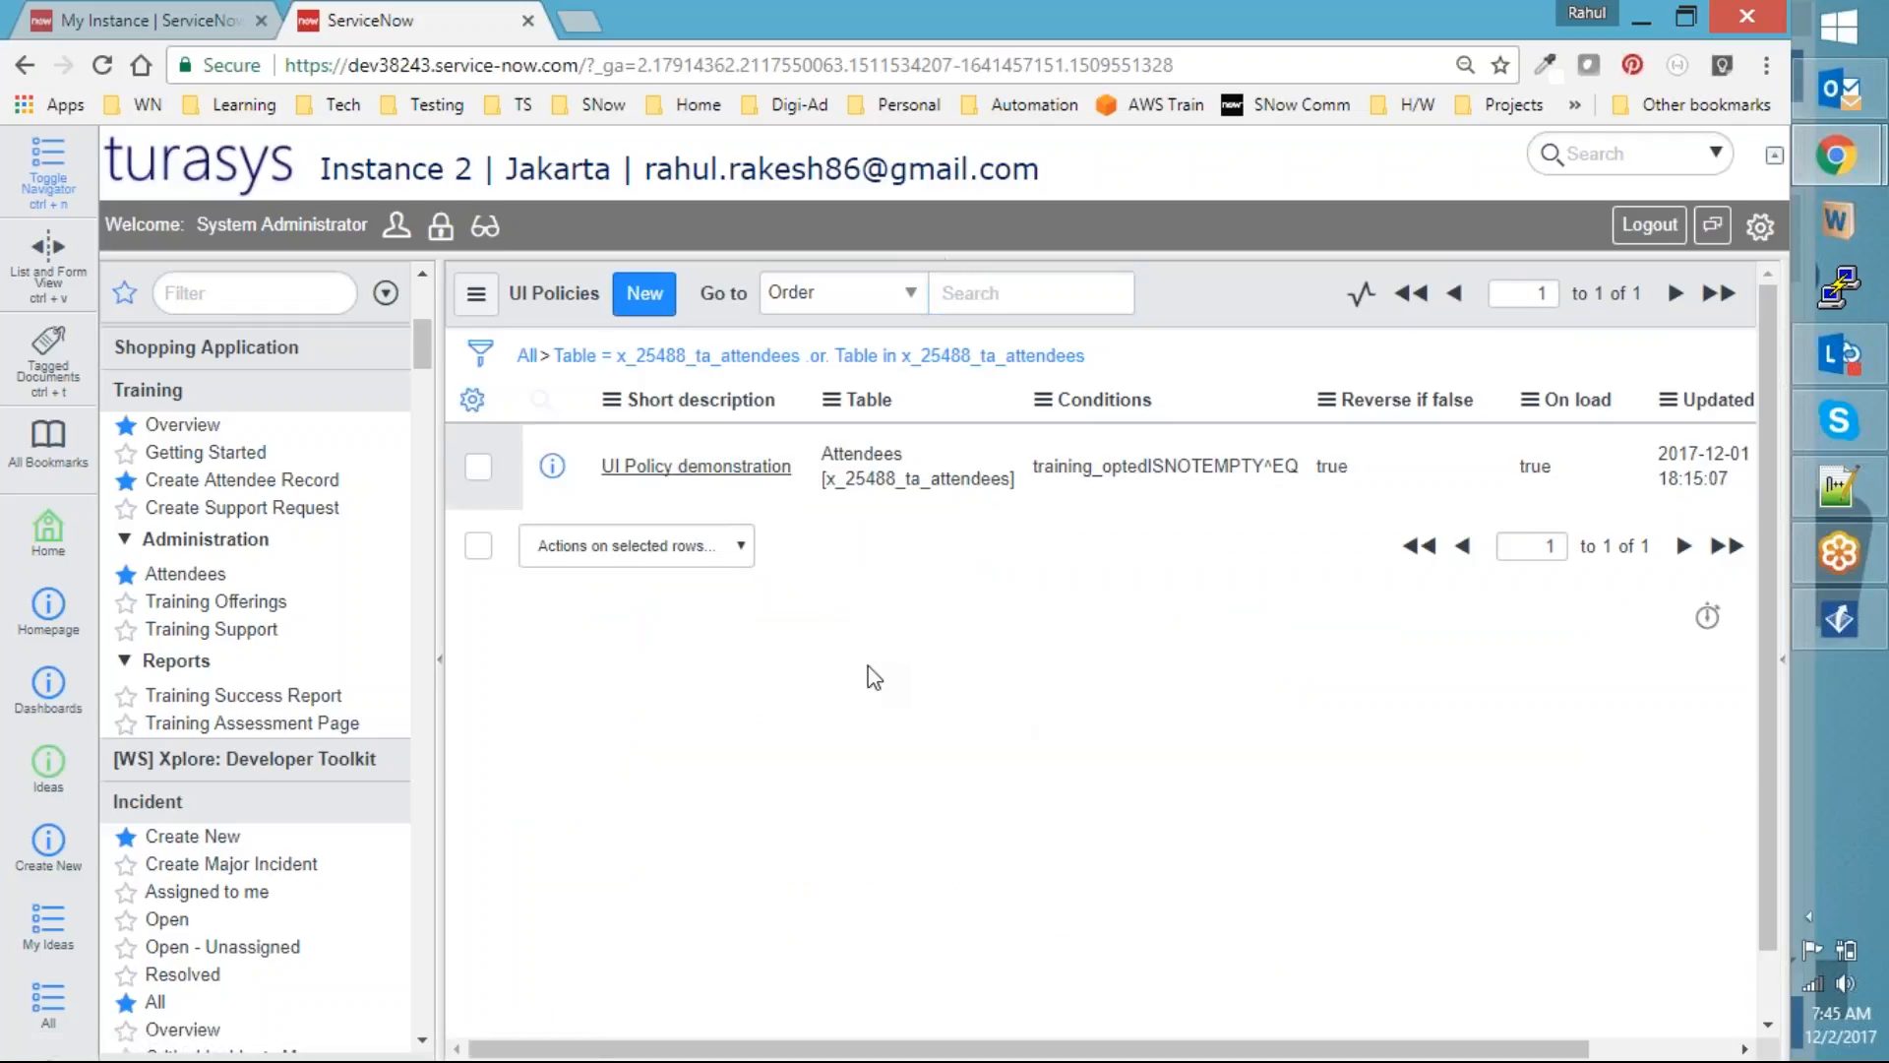
Test the policy on a new attendee record by setting Training Opted to ServiceNow Admin and clearing it again
click(276, 481)
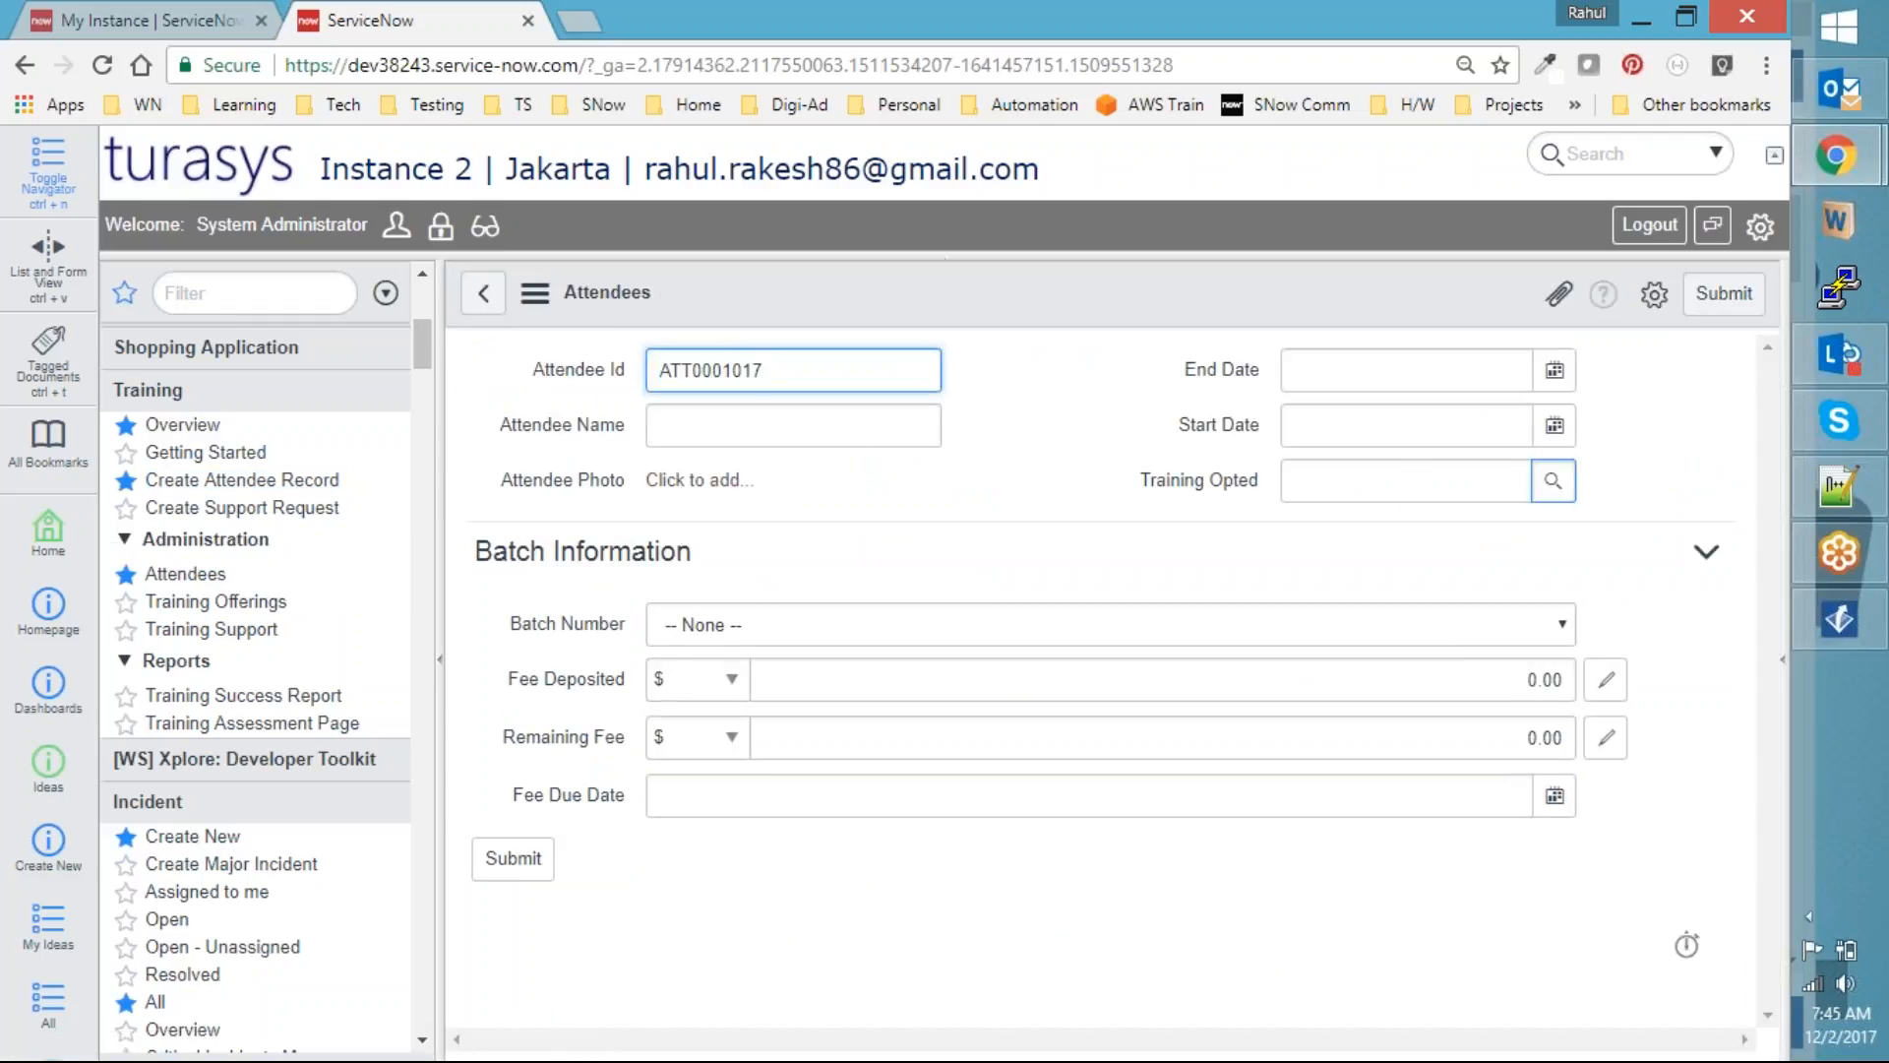
click(1552, 481)
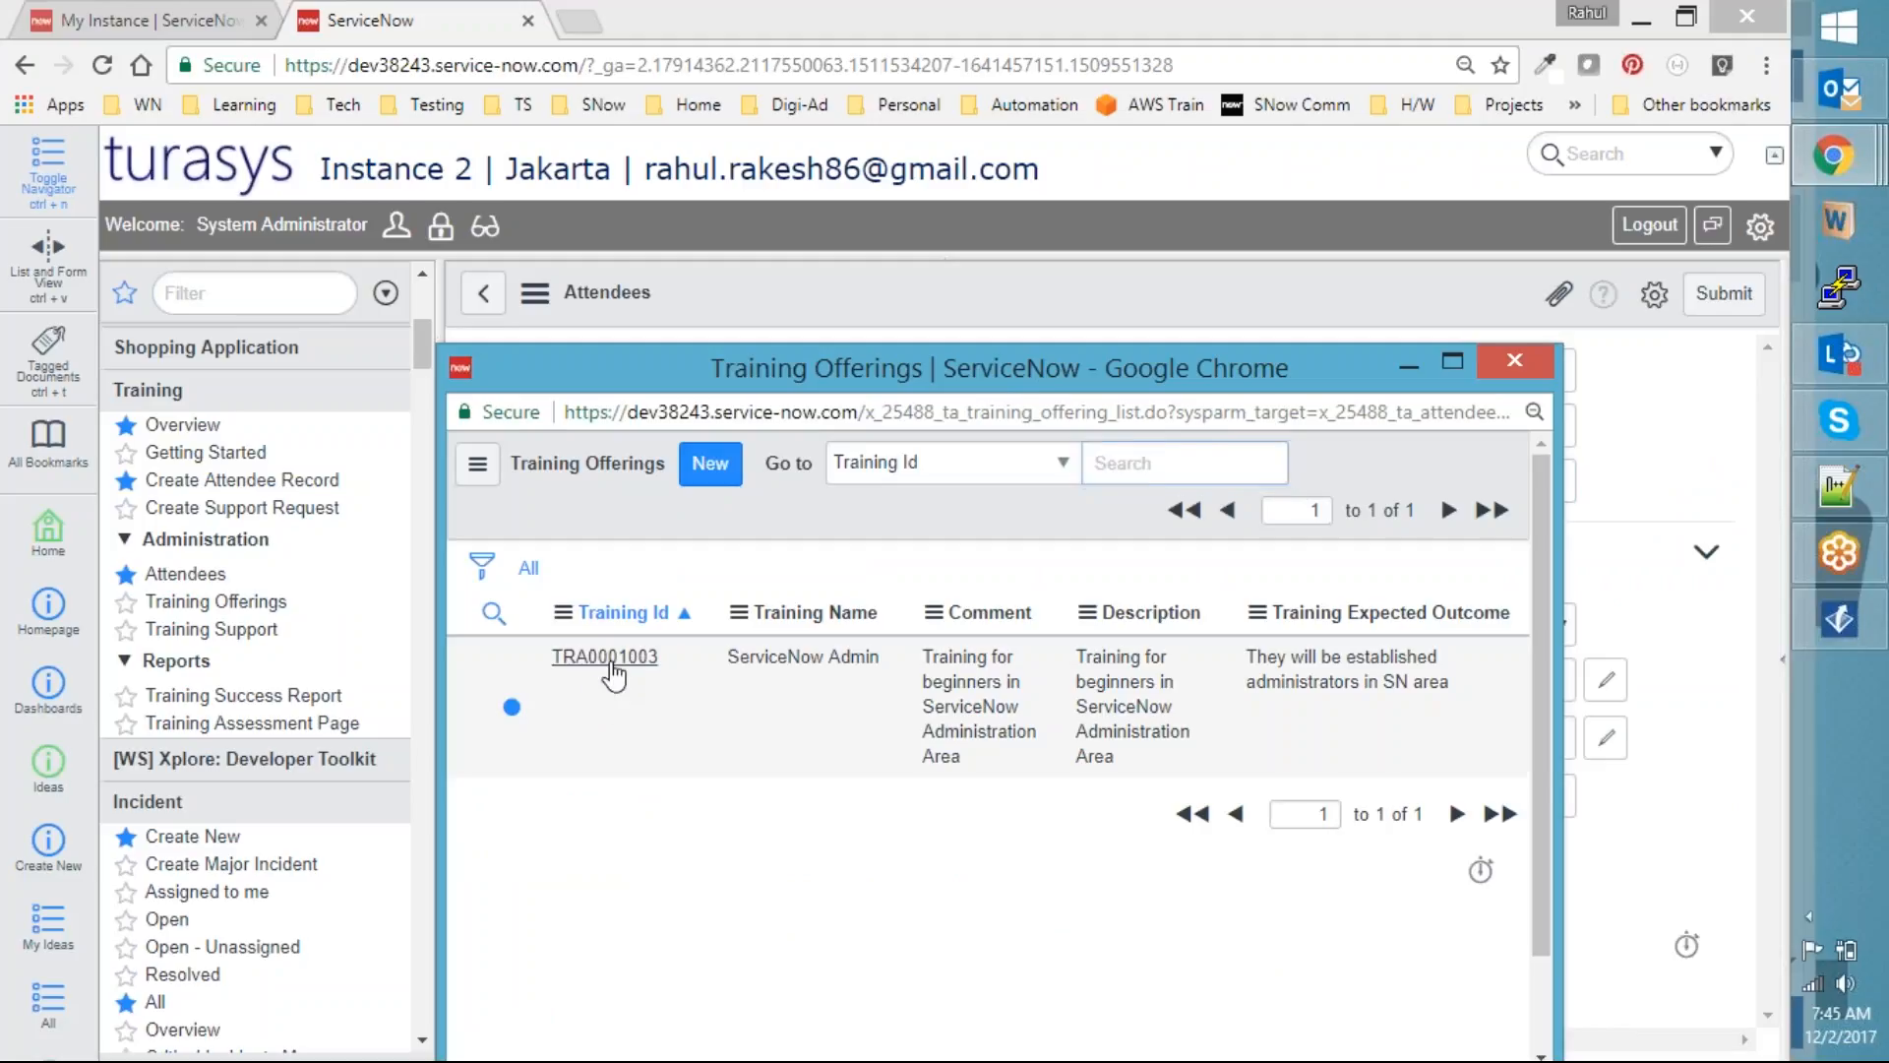
click(604, 659)
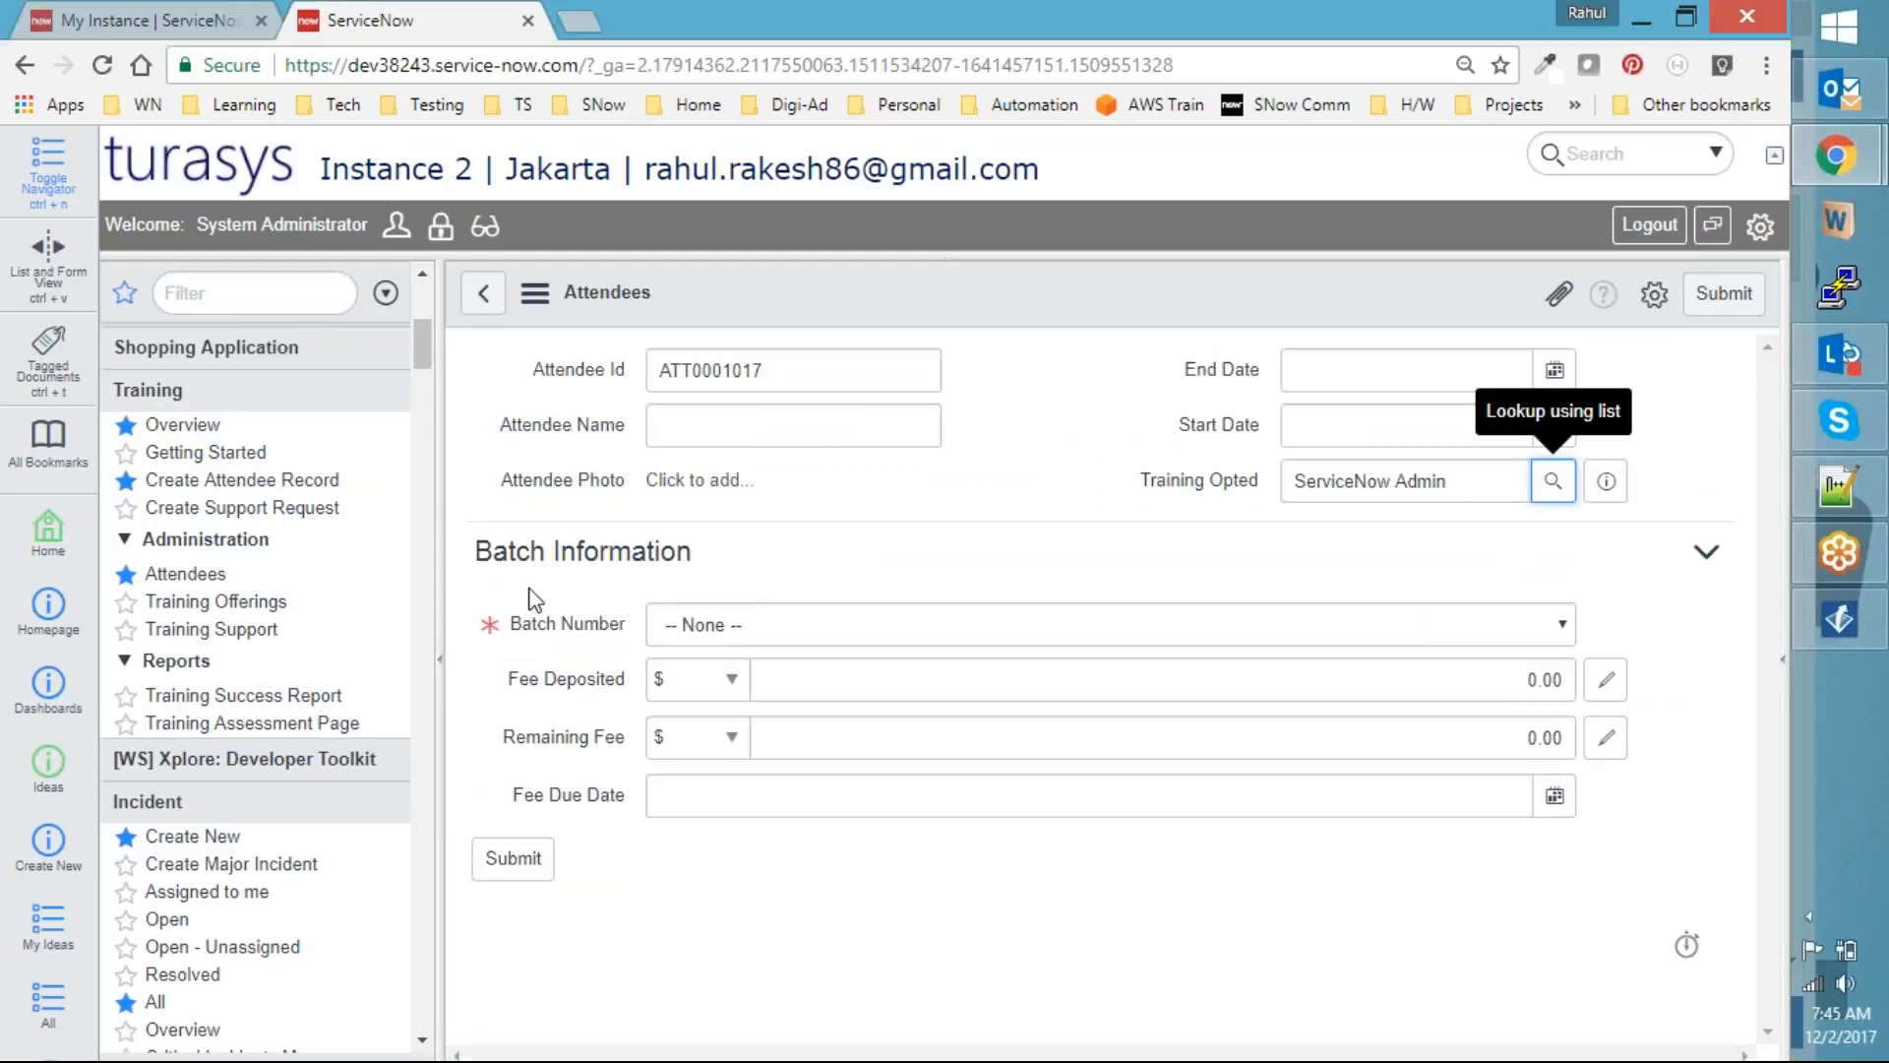
drag(1476, 481, 1122, 485)
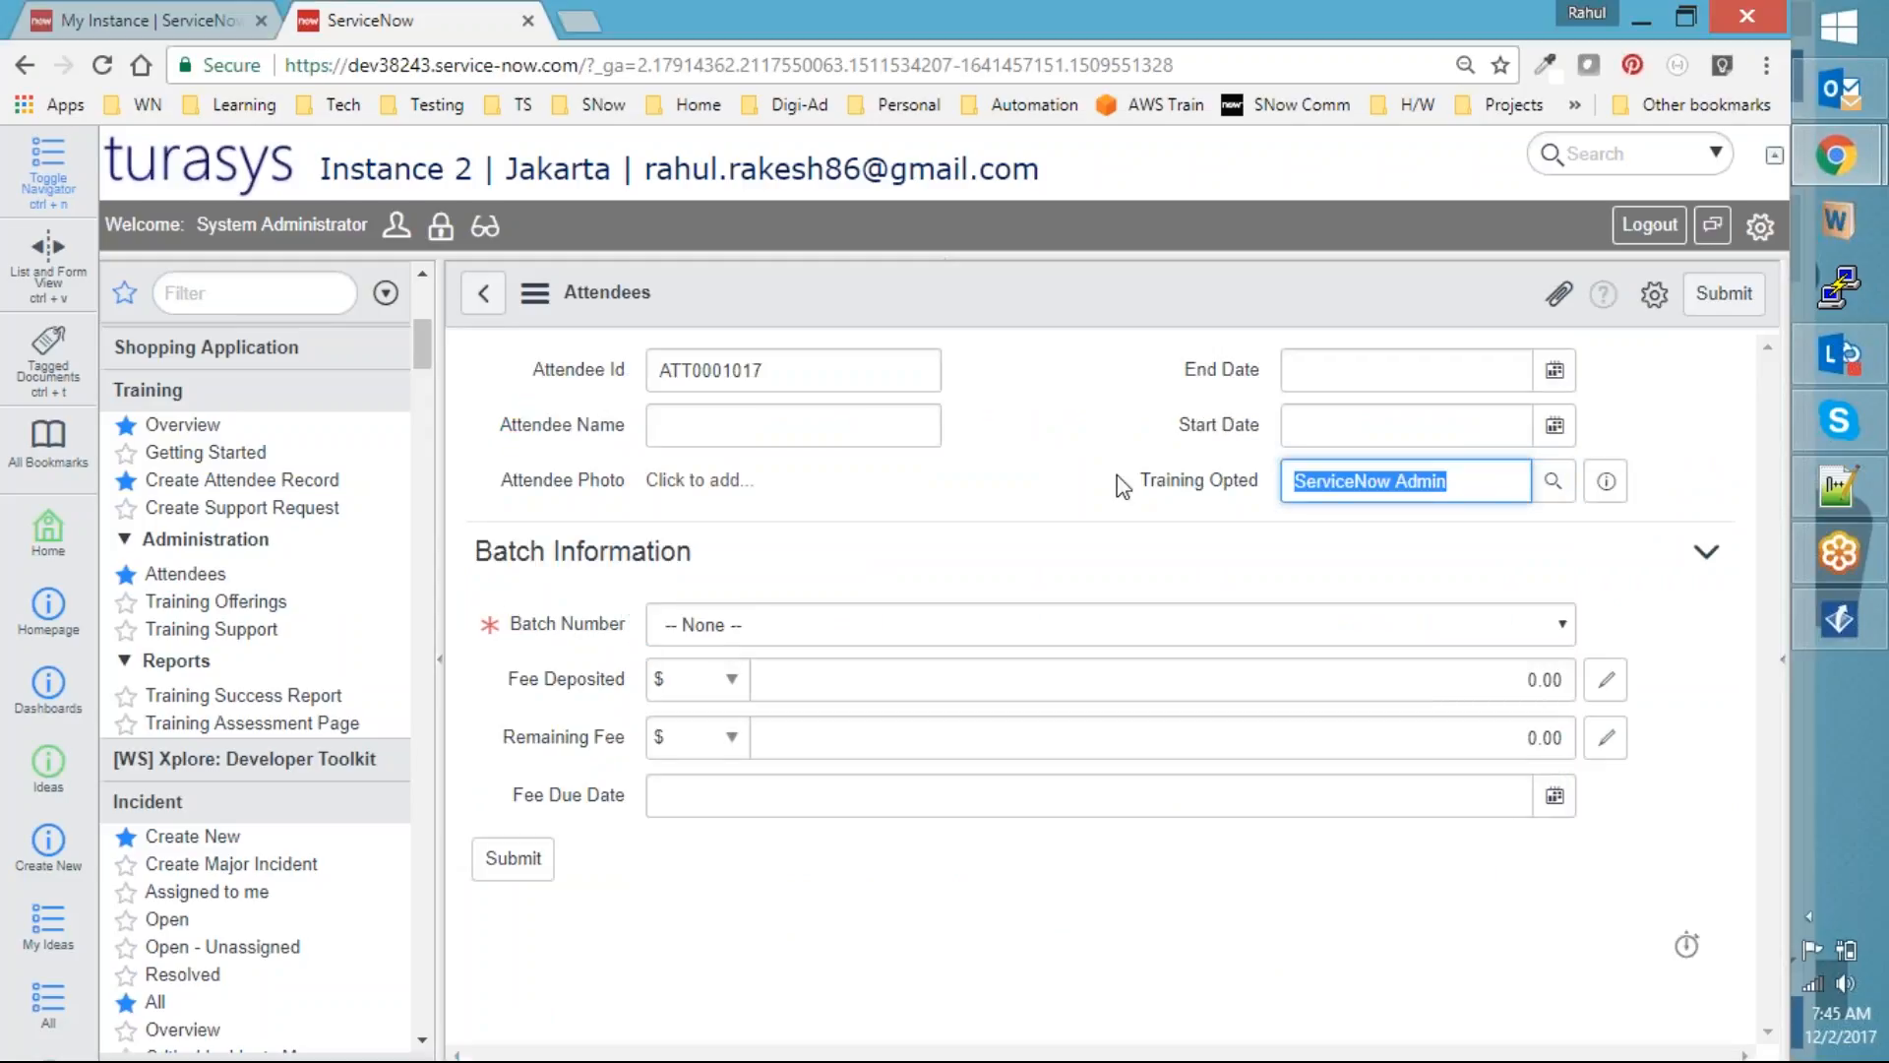
key(BackSpace)
key(Tab)
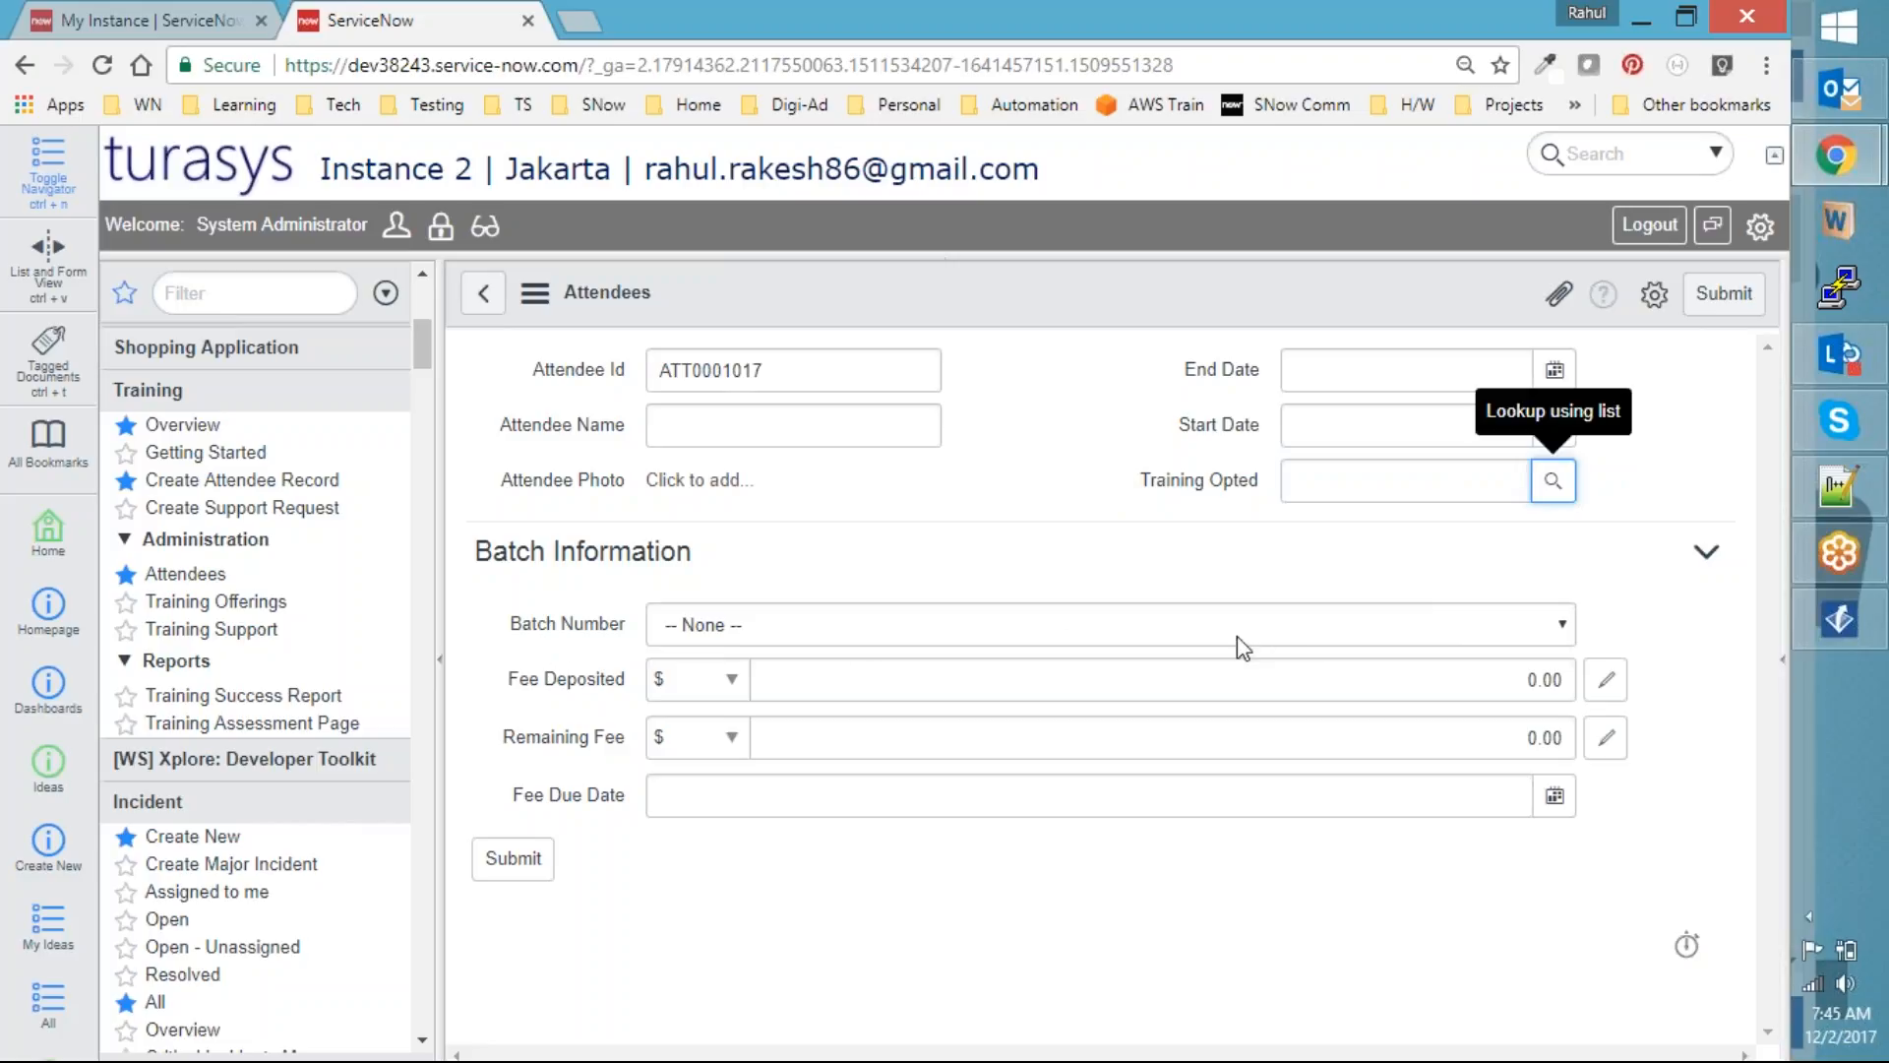
click(1082, 540)
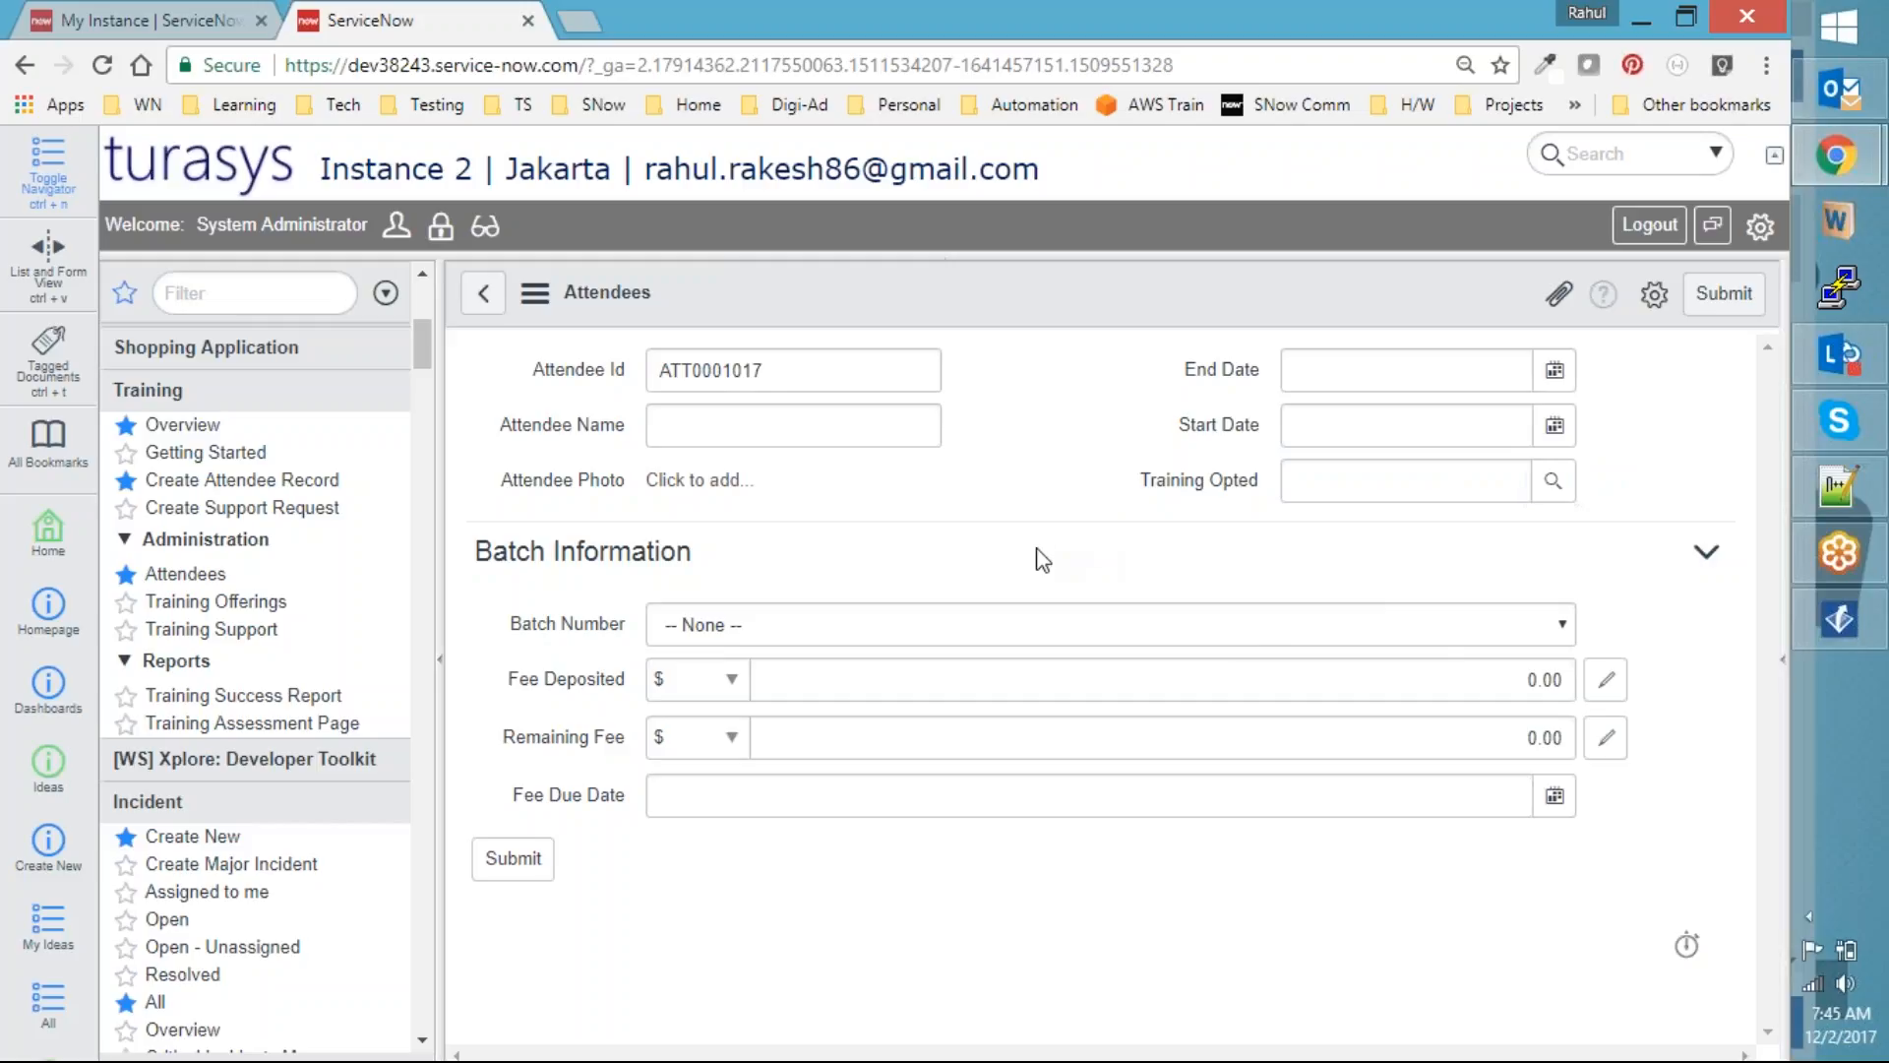
Open the table definition behind the Attendees form and copy the table's name
right_click(919, 287)
click(797, 536)
right_click(900, 282)
mouse_move(1004, 342)
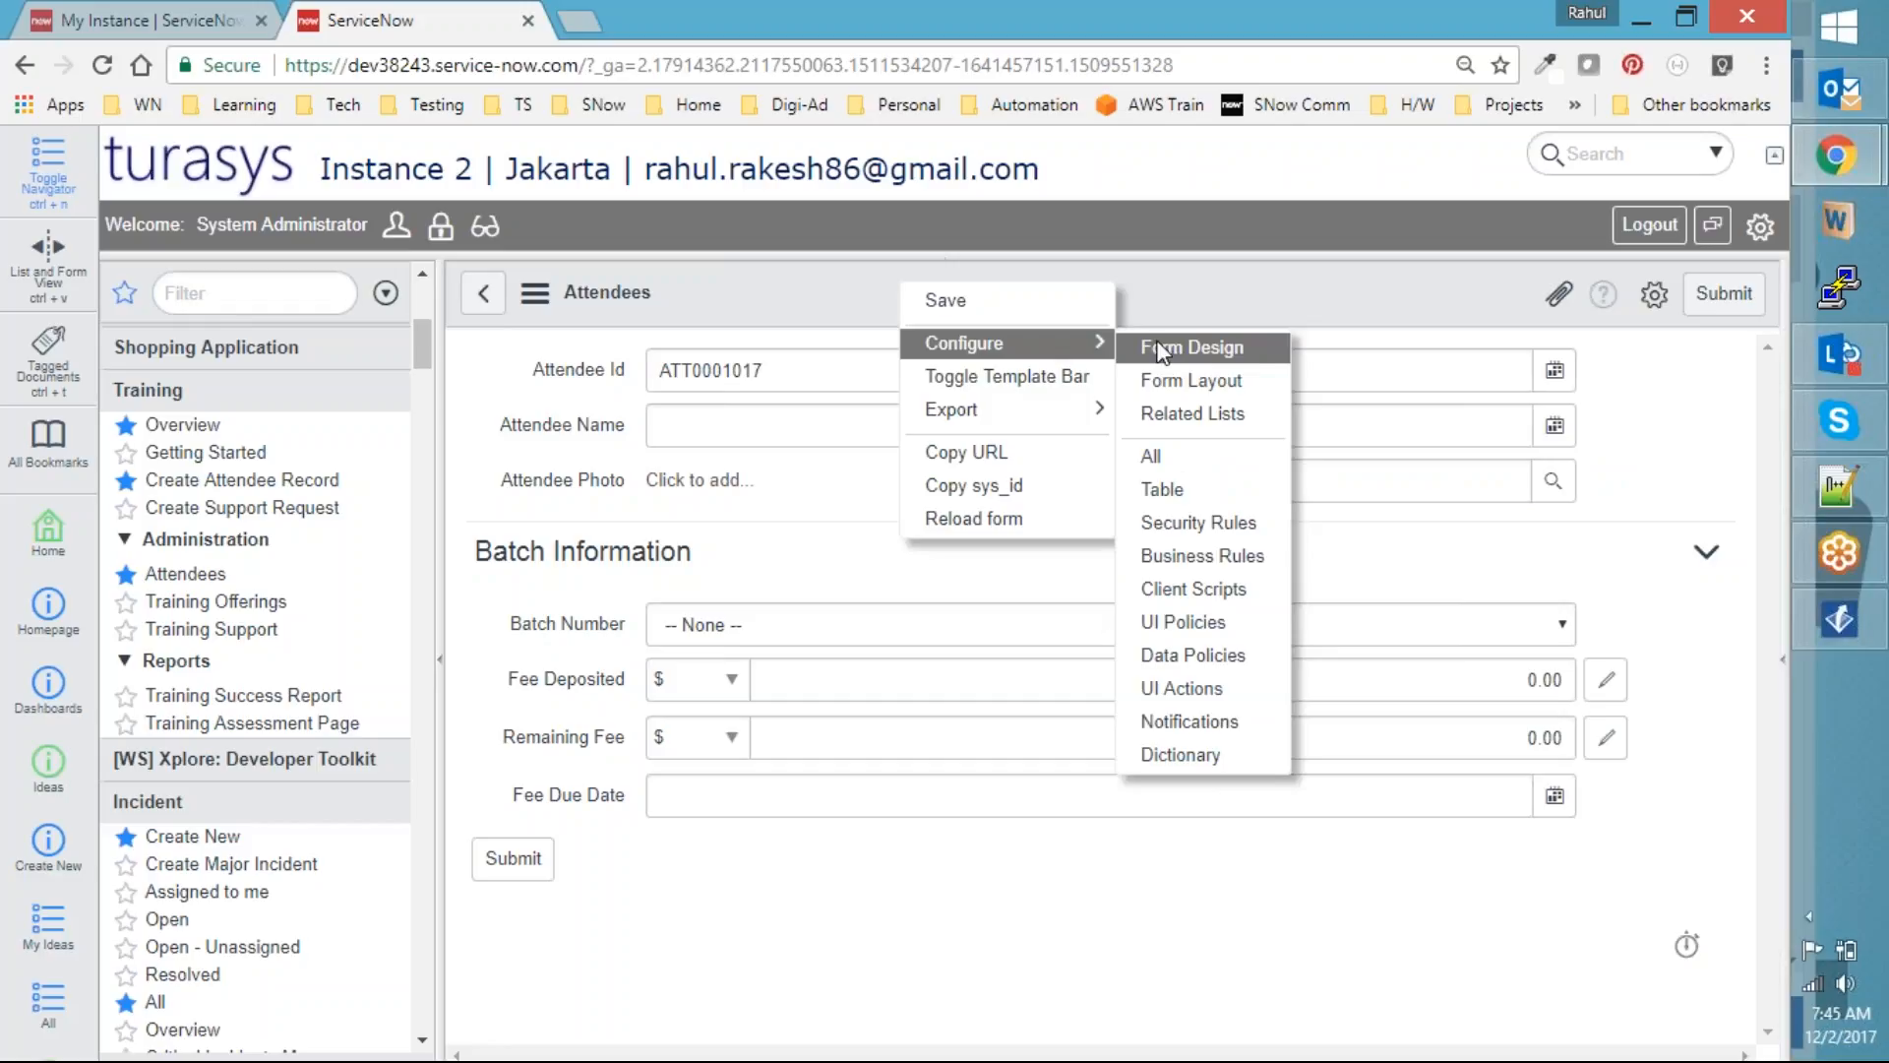
click(1207, 487)
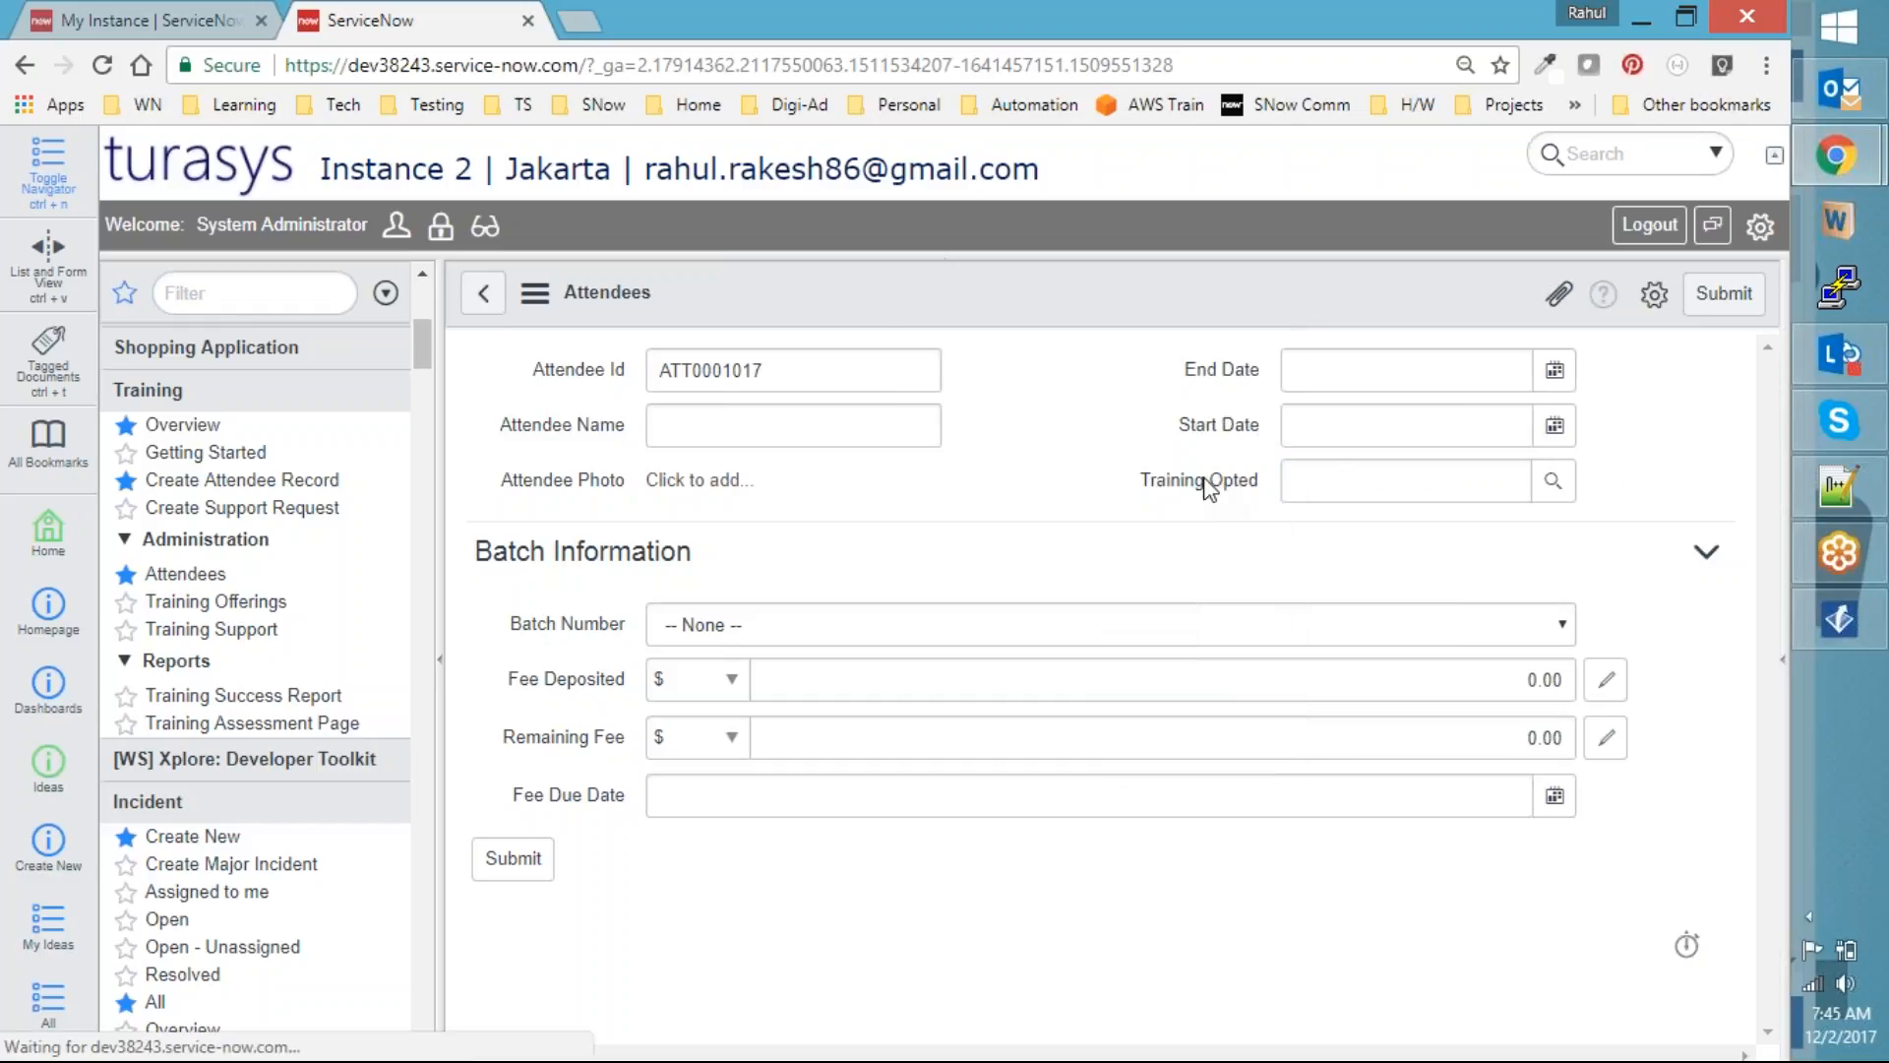
scroll(1171, 575, down, 1)
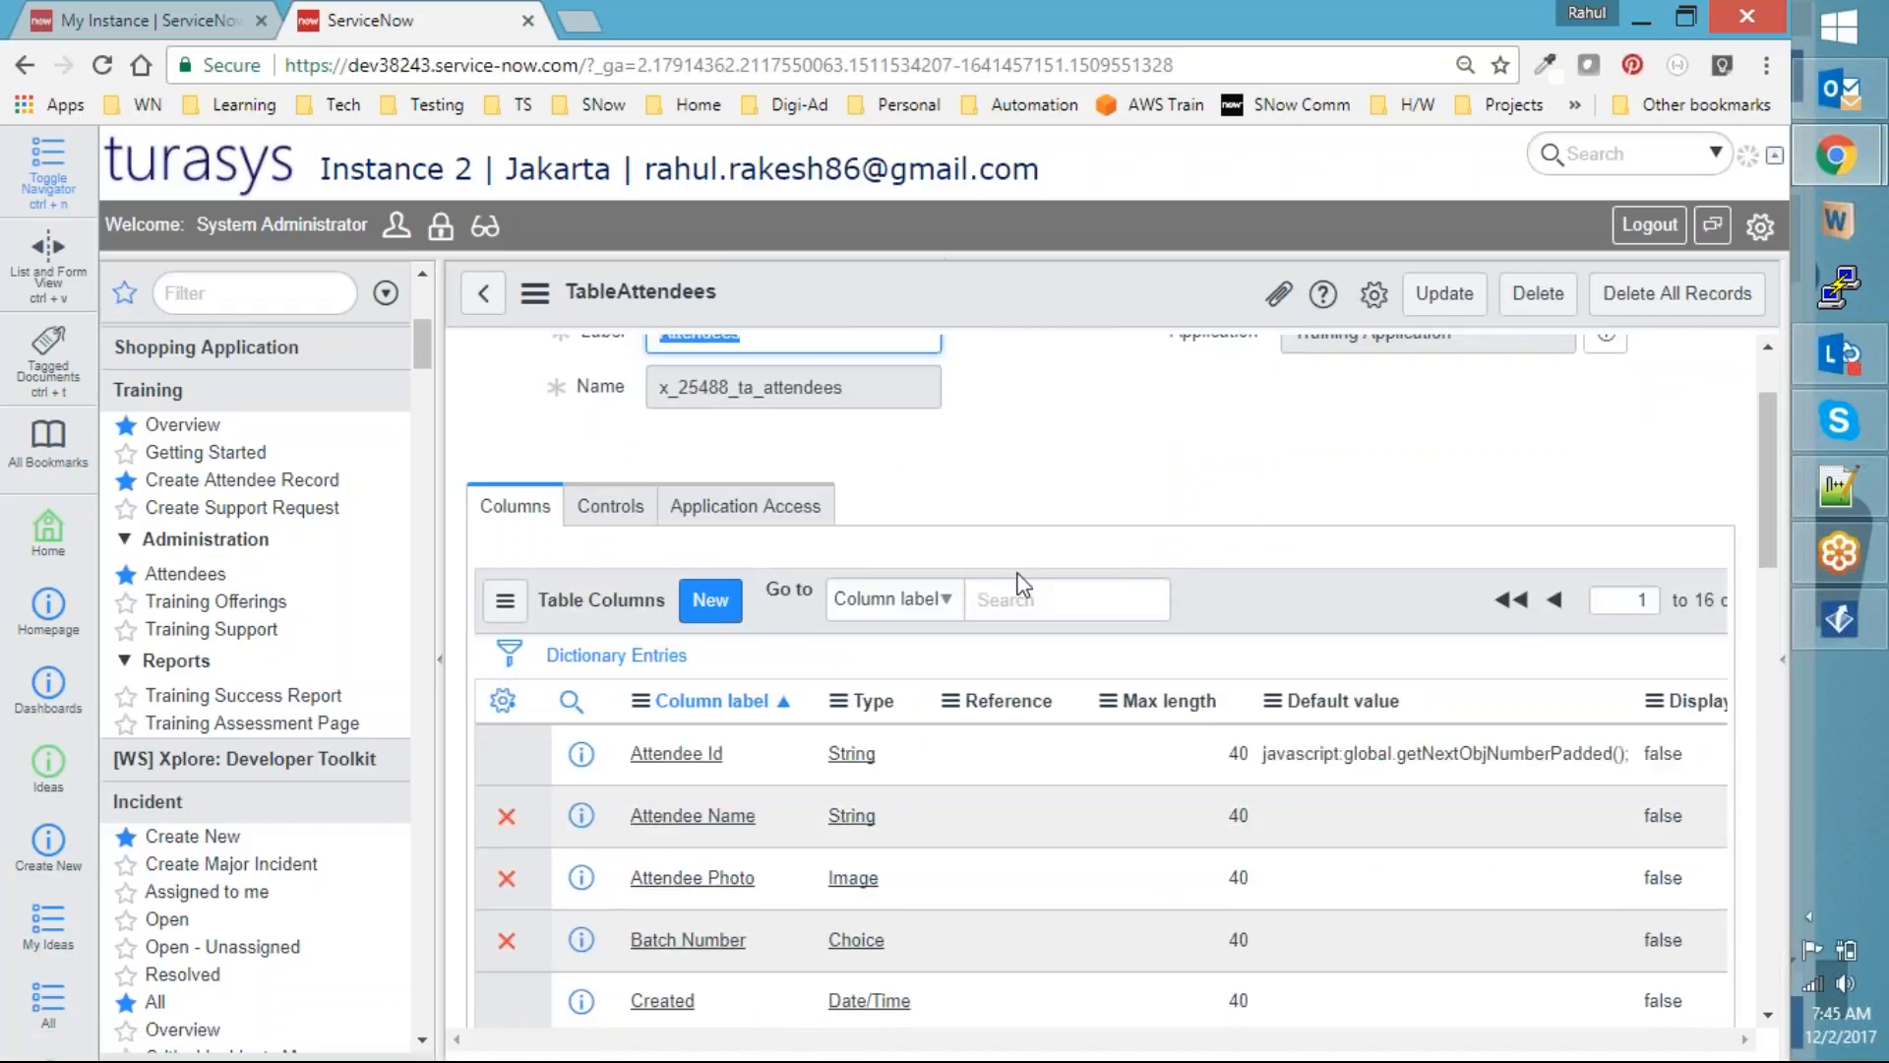
scroll(1127, 573, up, 2)
double_click(675, 525)
key(ctrl+c)
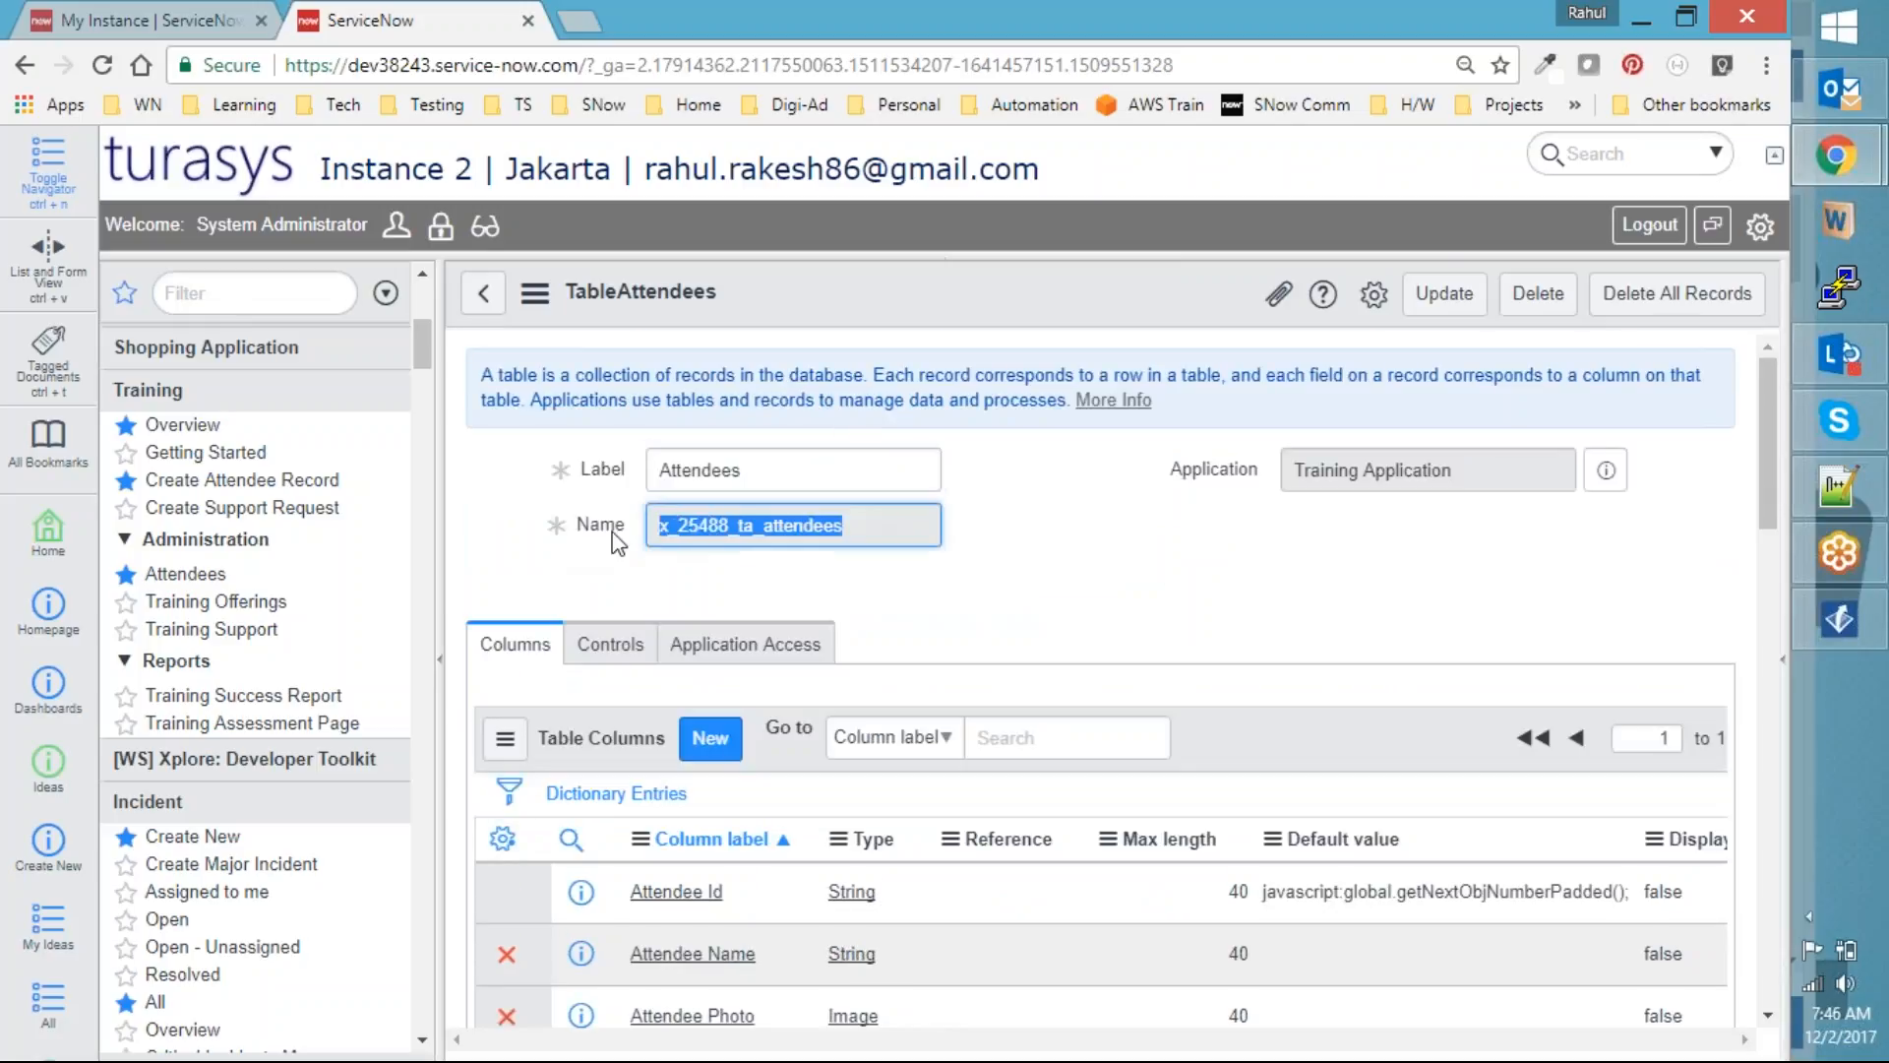
Examine the Attendees table's application access settings, including web services access
click(831, 643)
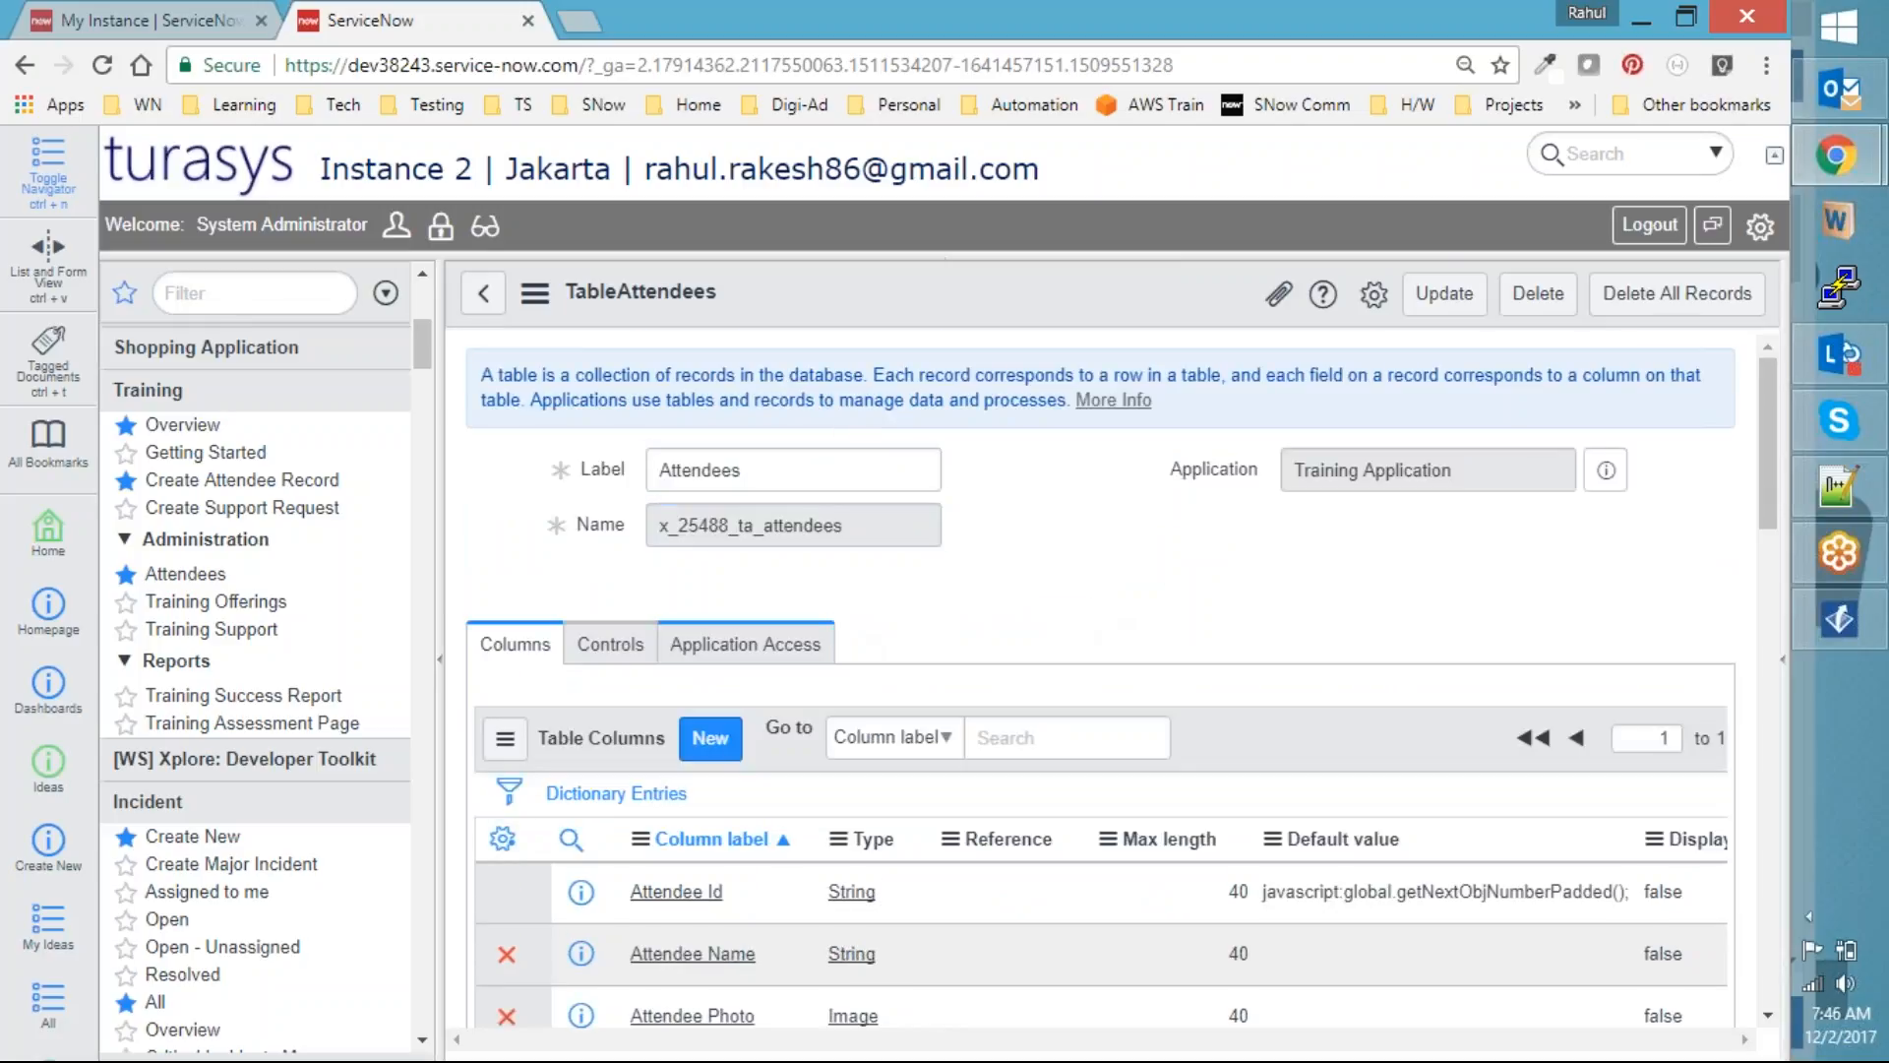
scroll(1085, 635, down, 4)
scroll(1092, 637, up, 3)
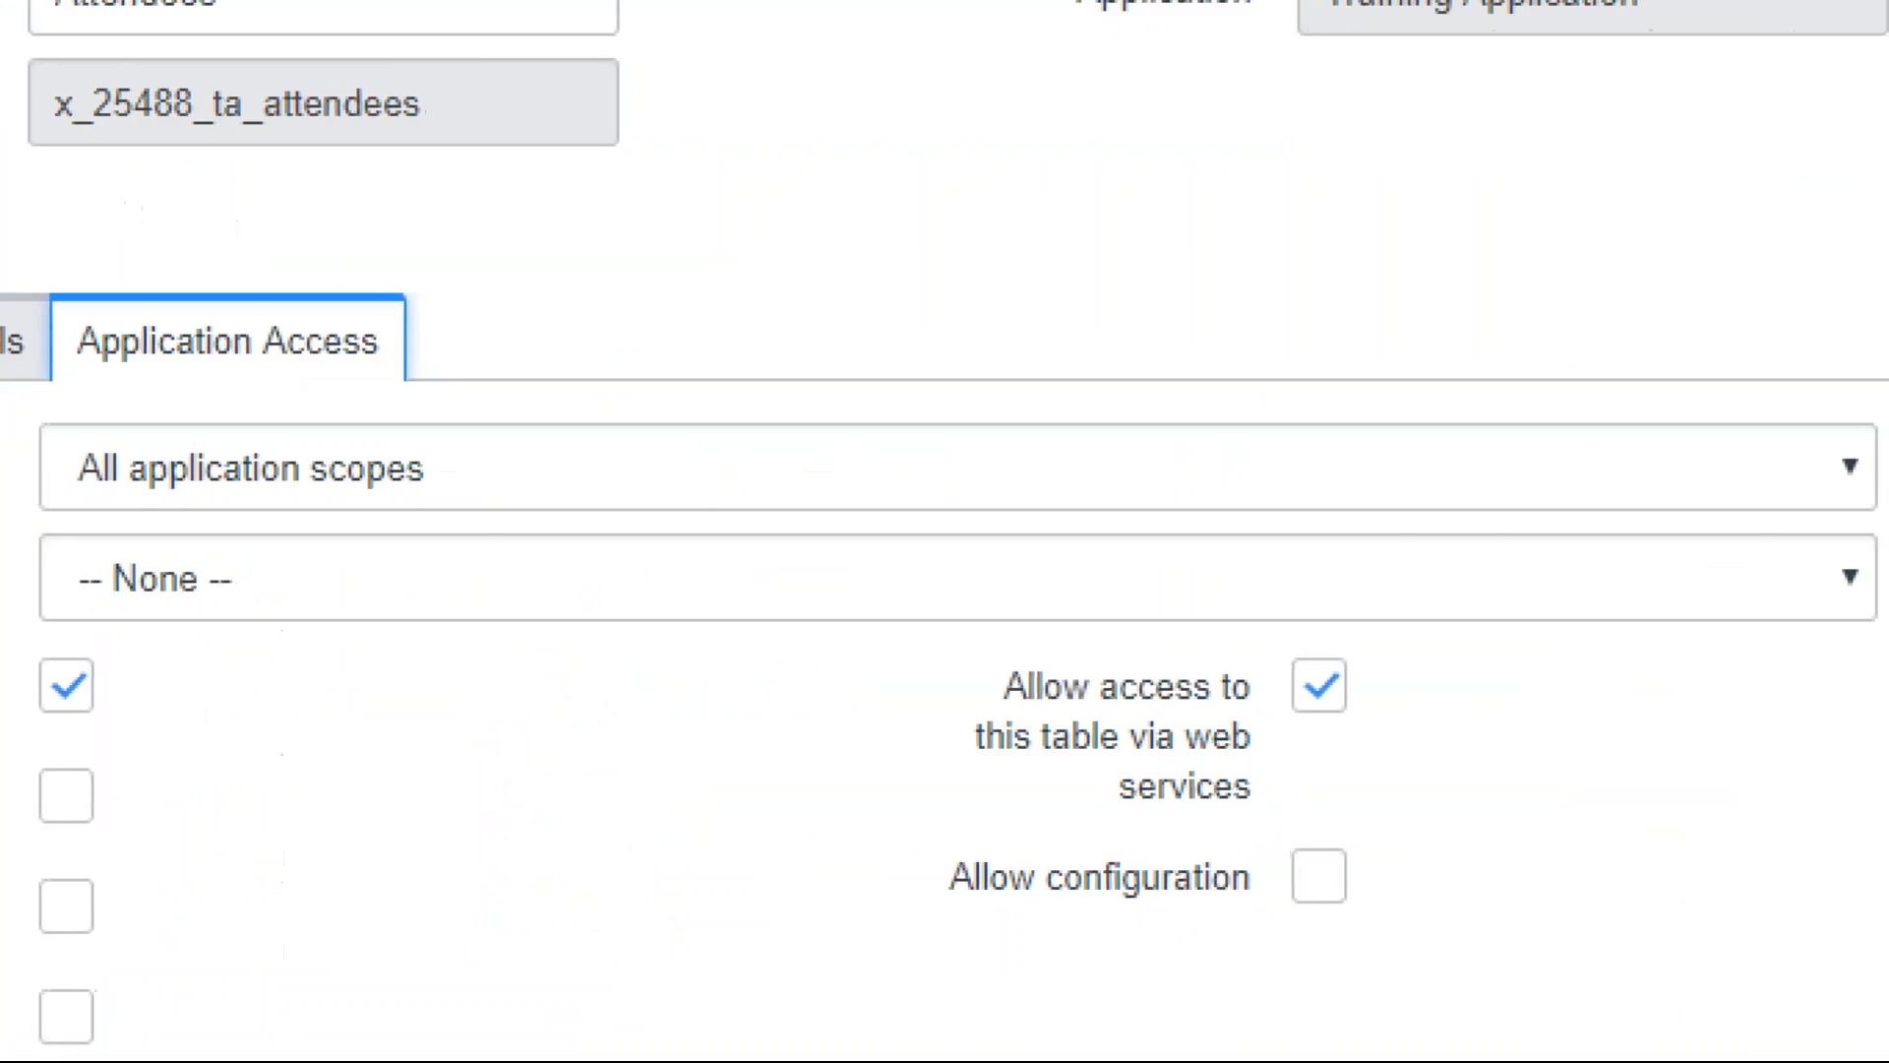
Return to the Attendees table's column list and highlight the query string in the instance URL
mouse_move(1467, 664)
mouse_down()
mouse_move(725, 657)
mouse_move(1024, 852)
mouse_move(1588, 689)
mouse_move(1387, 649)
mouse_up()
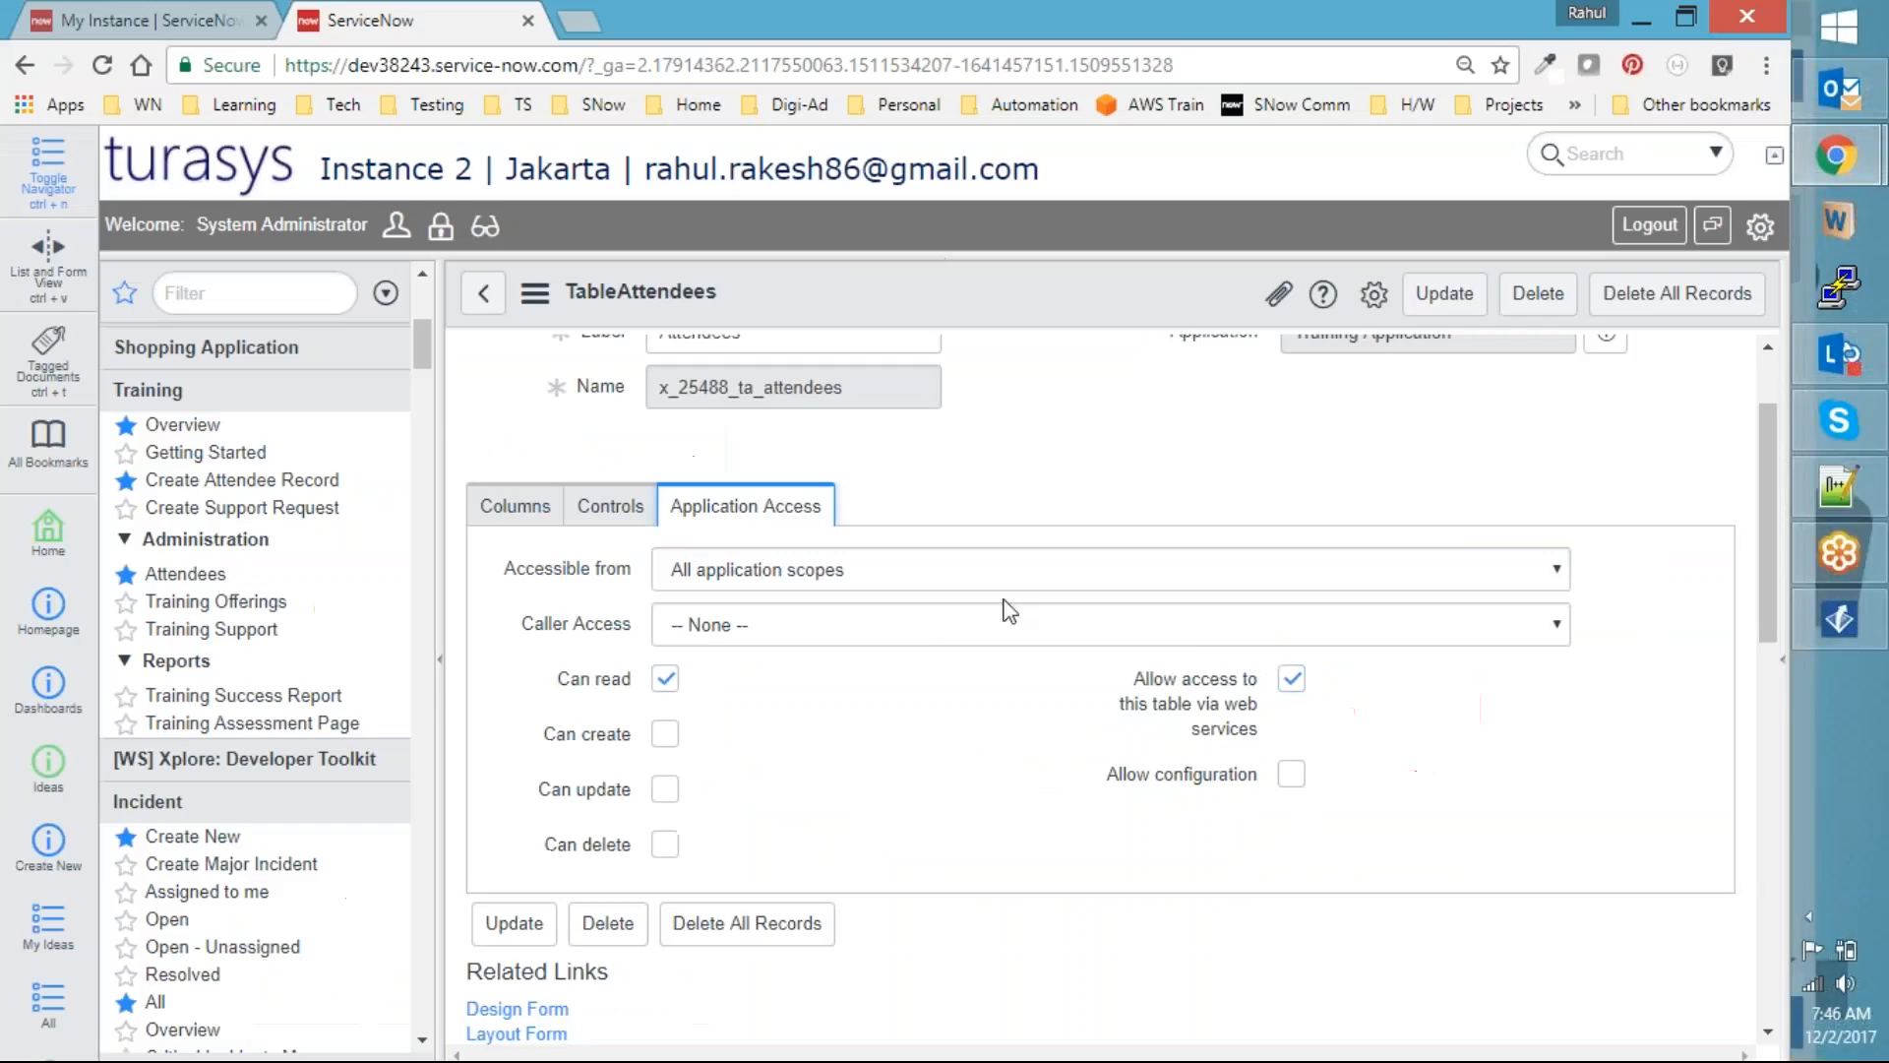
click(561, 506)
scroll(982, 484, up, 2)
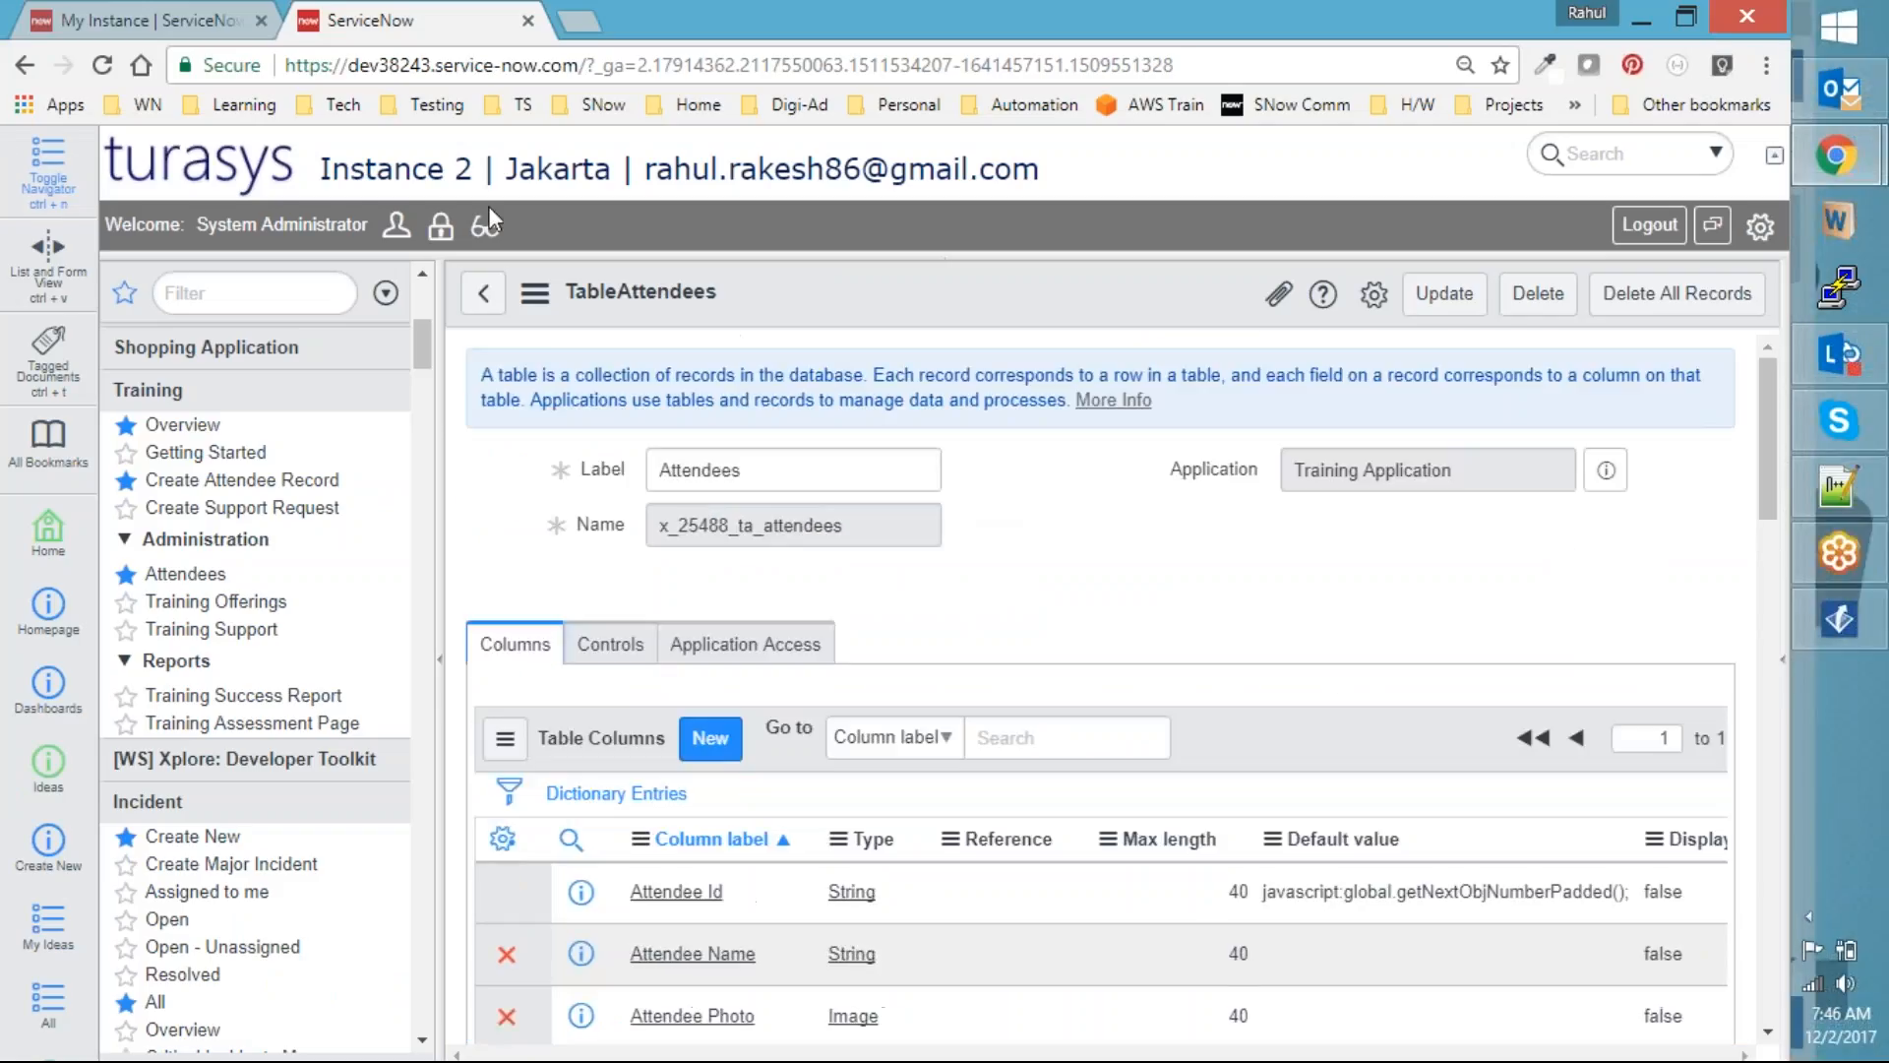
drag(586, 65, 1421, 58)
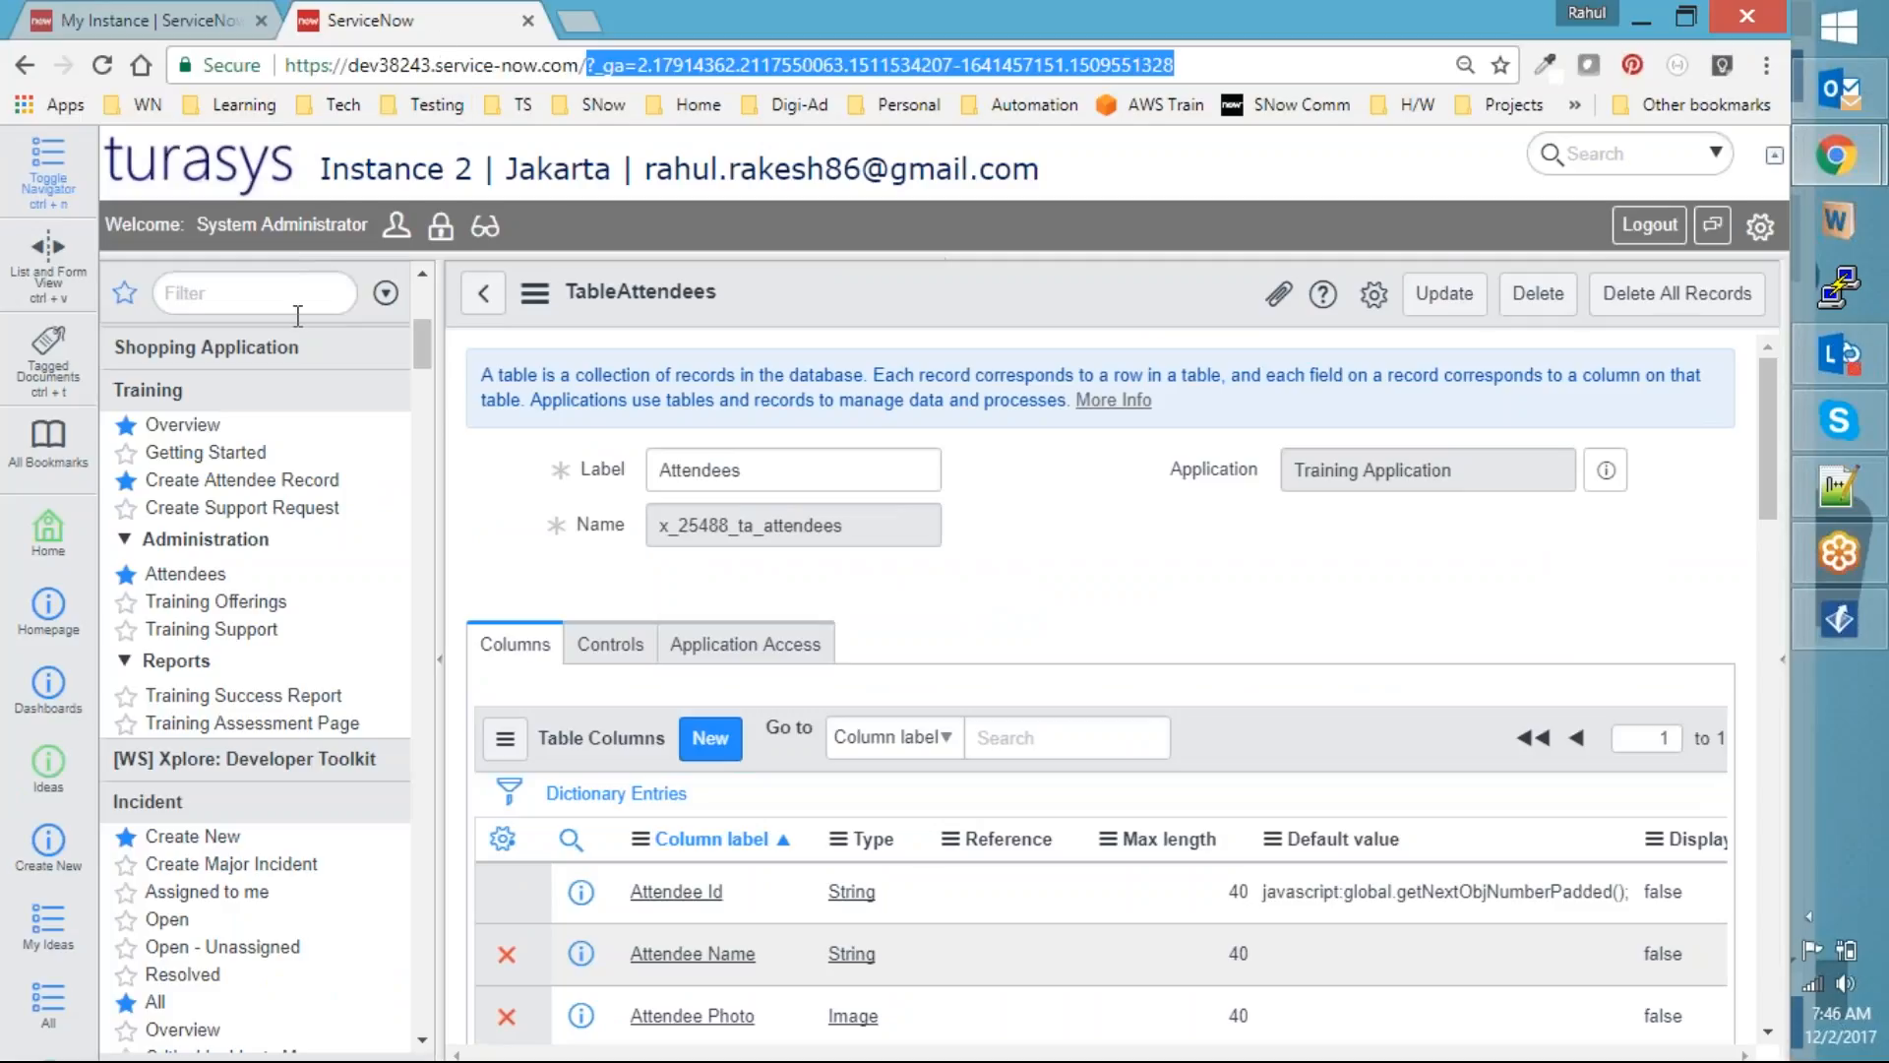
Find the REST API Explorer by filtering the navigator for "rest api", and open it
click(266, 294)
text(res)
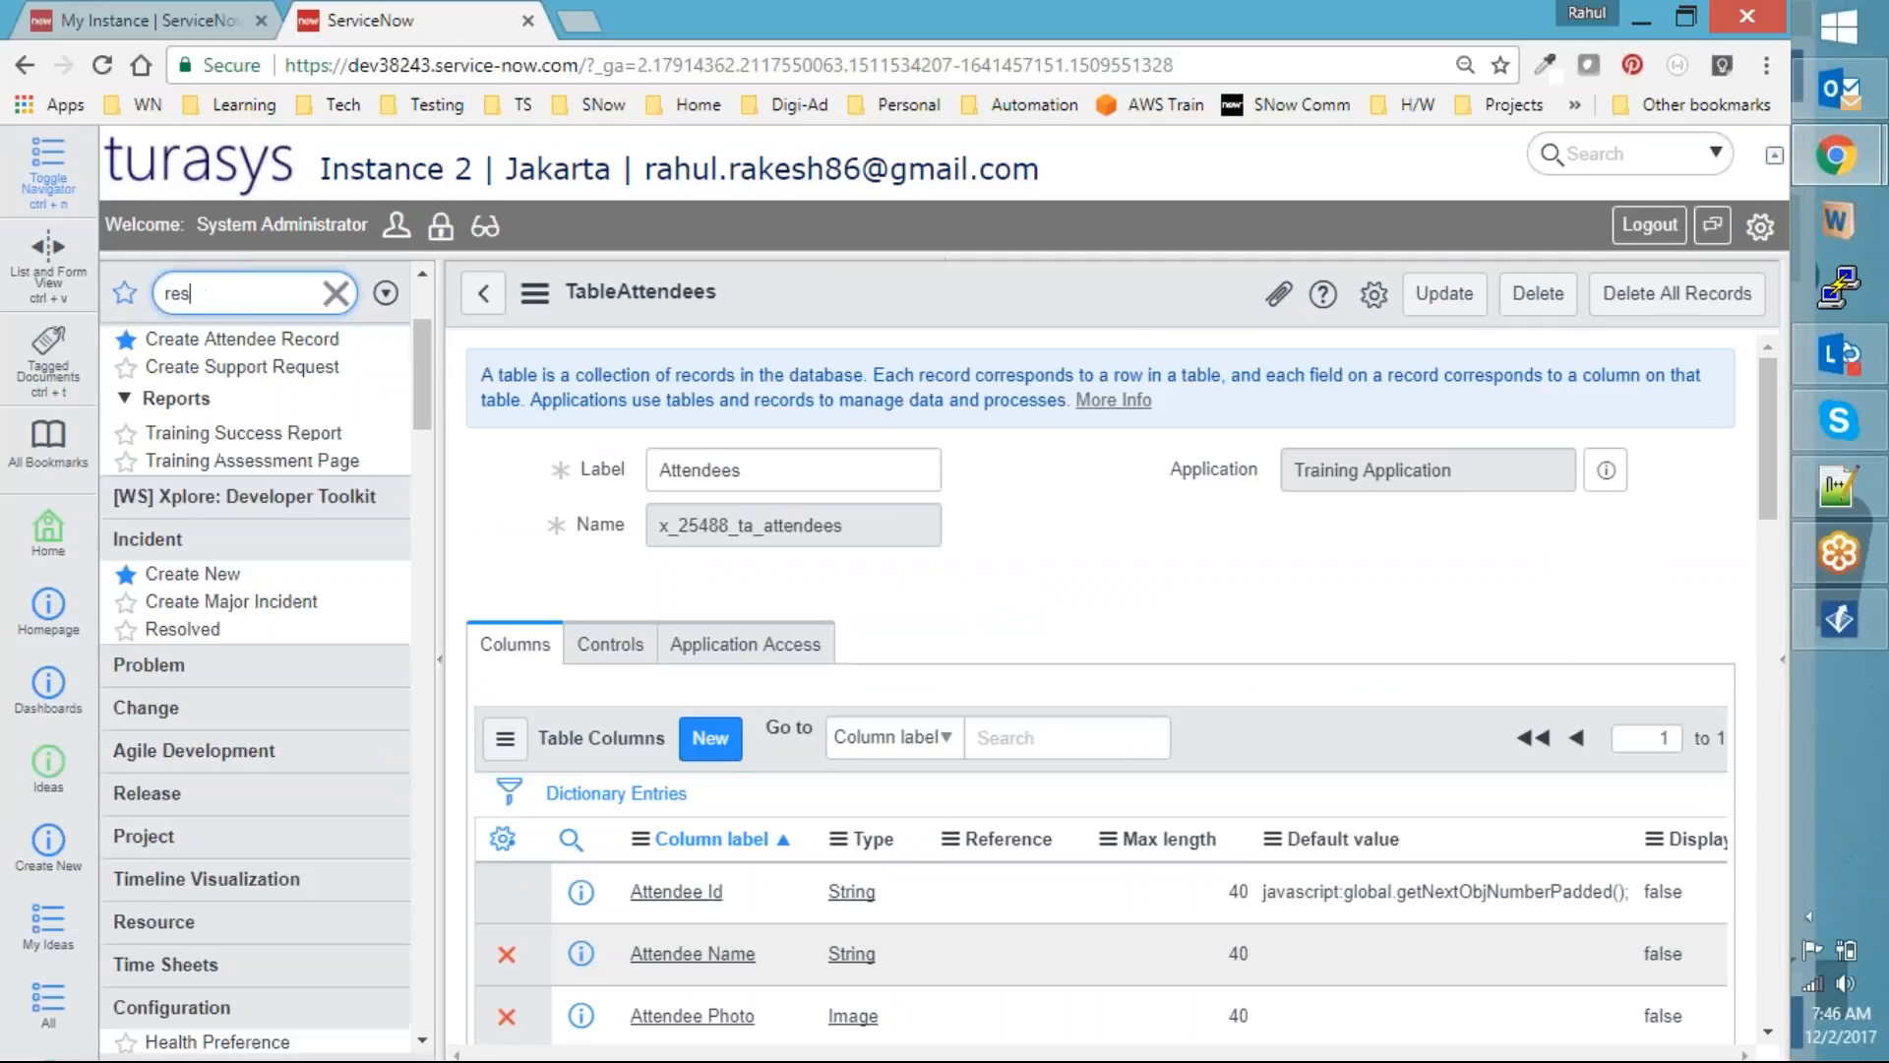
text(t api)
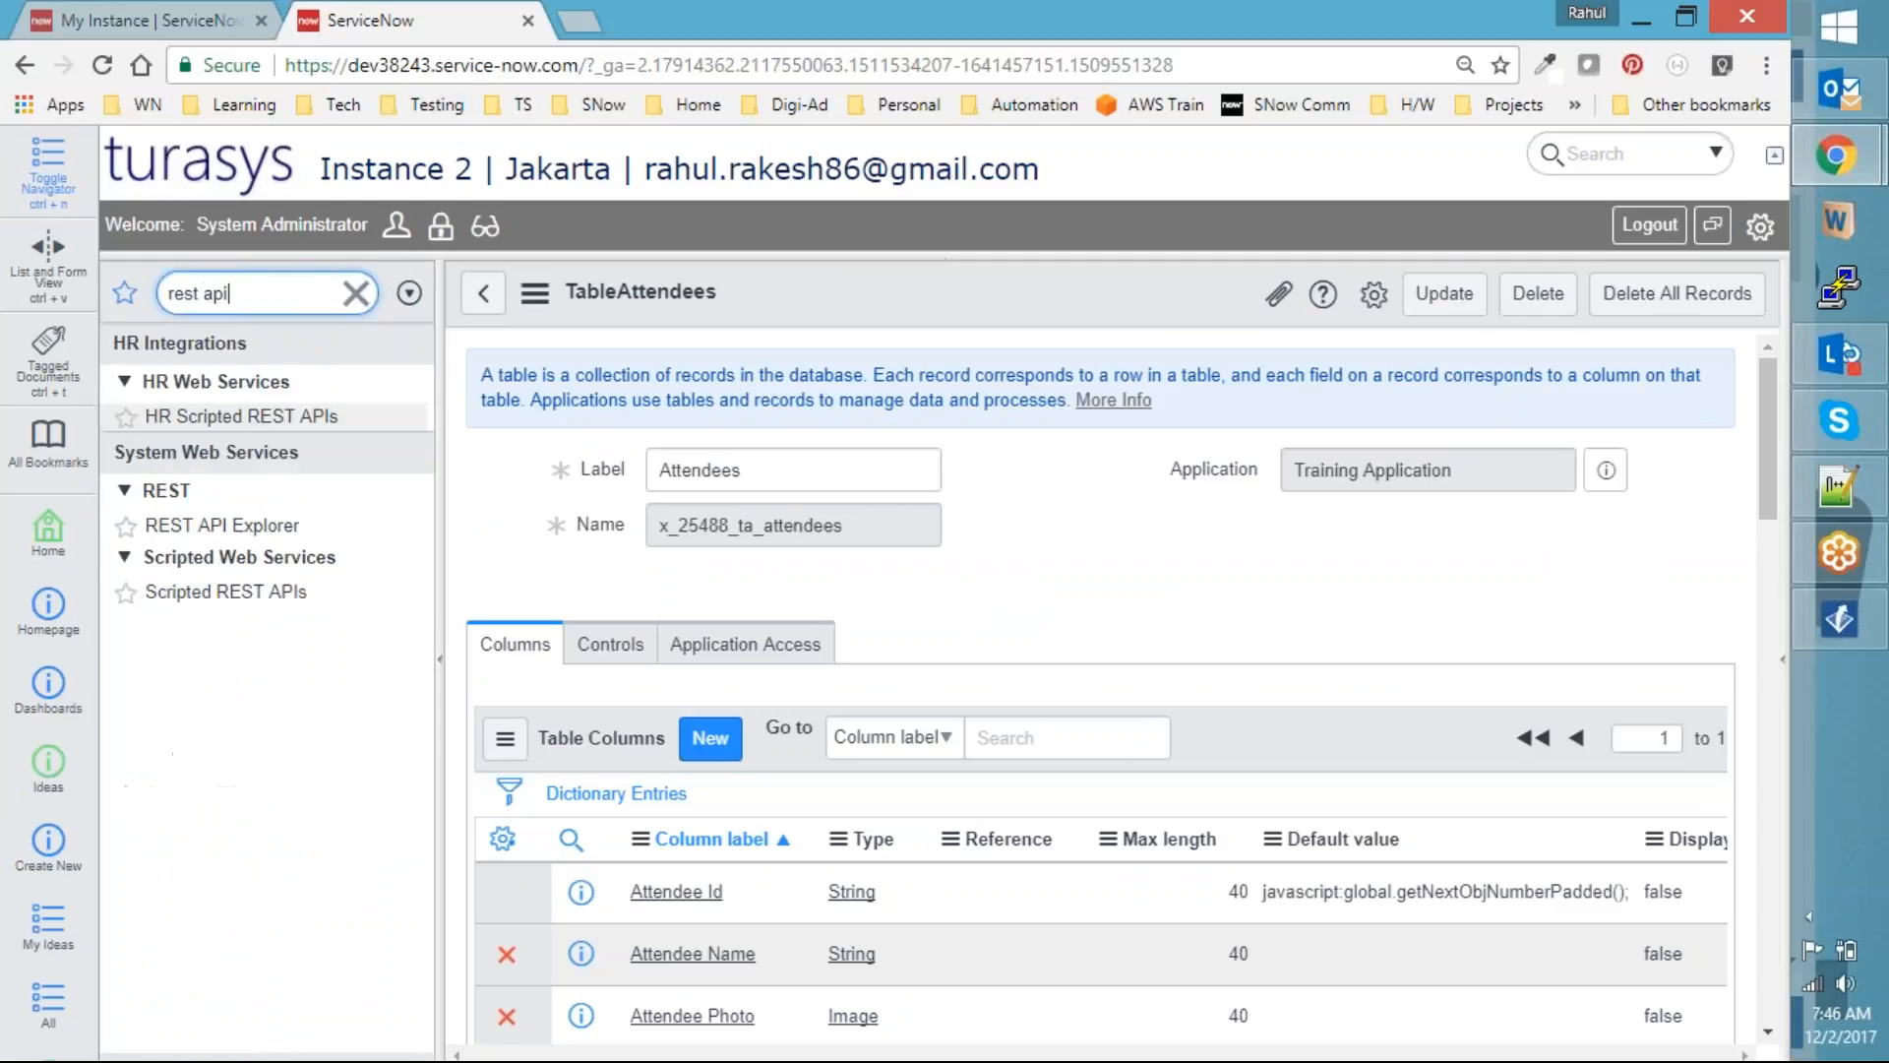
click(222, 525)
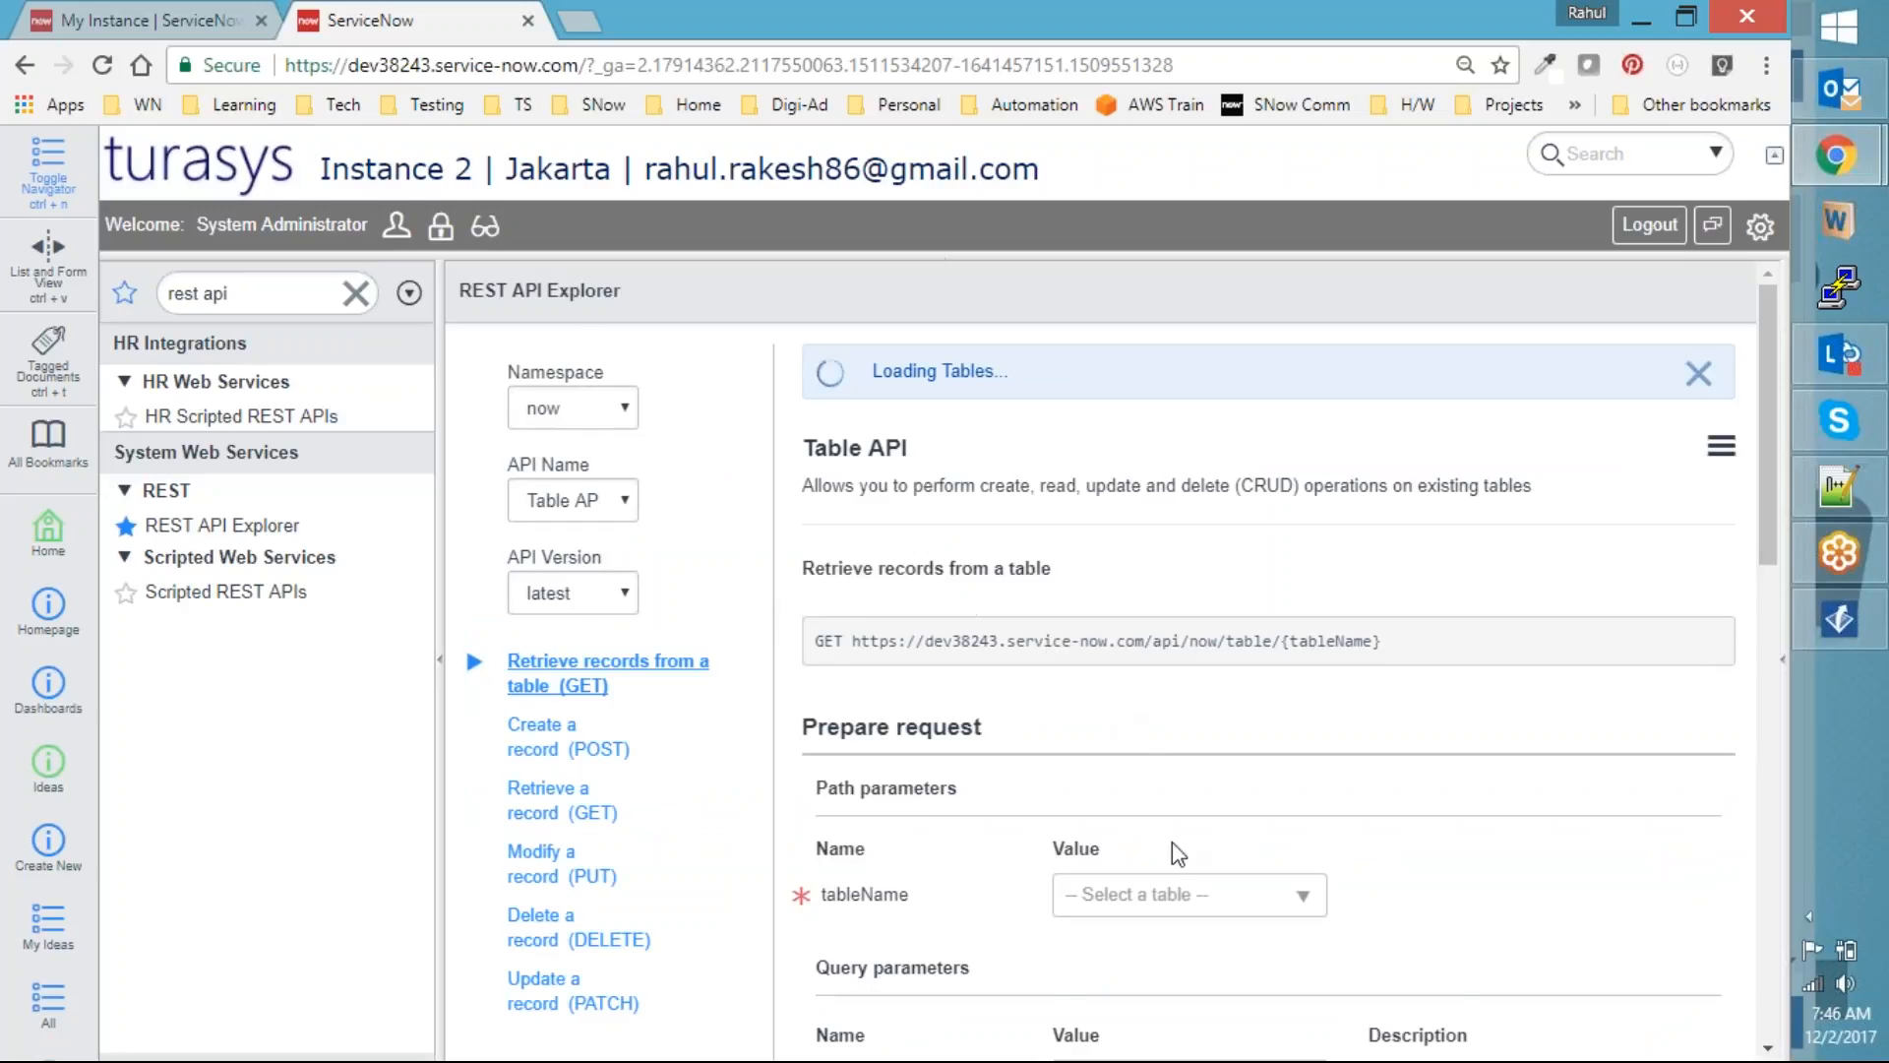
scroll(1117, 672, down, 3)
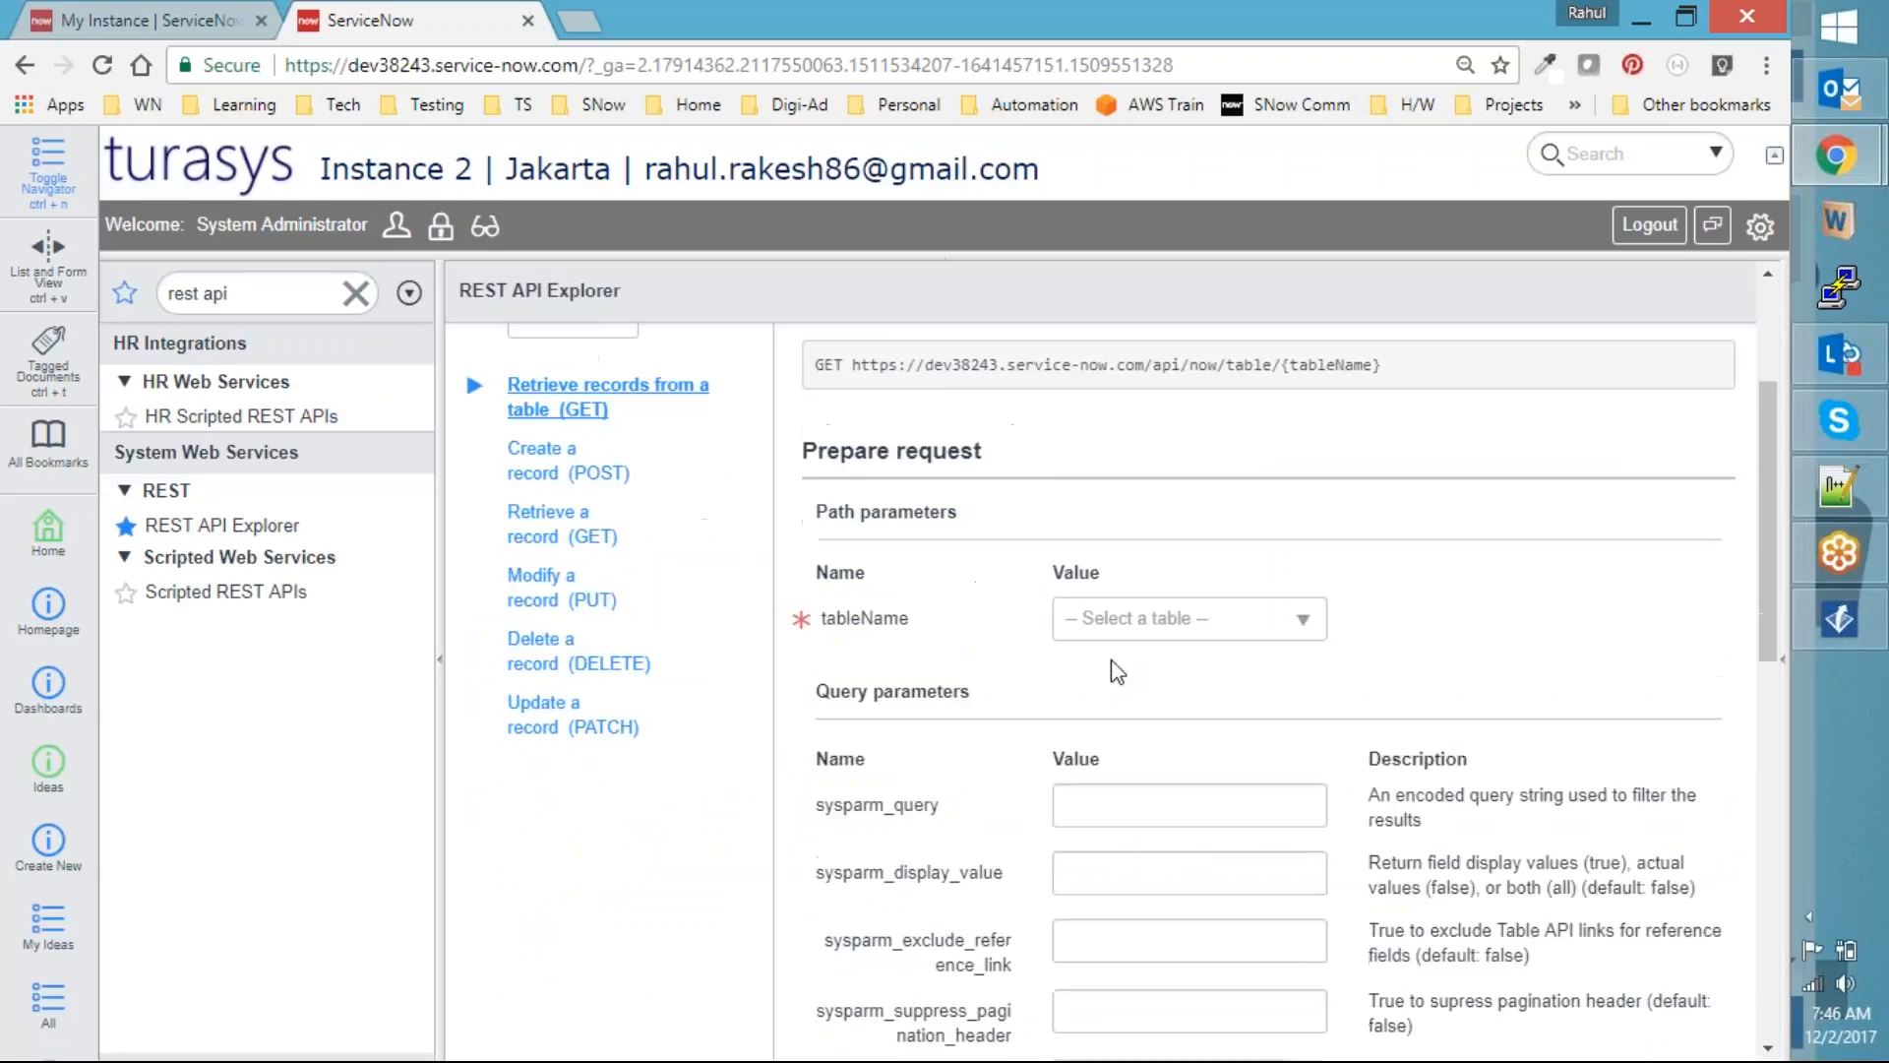
click(1182, 640)
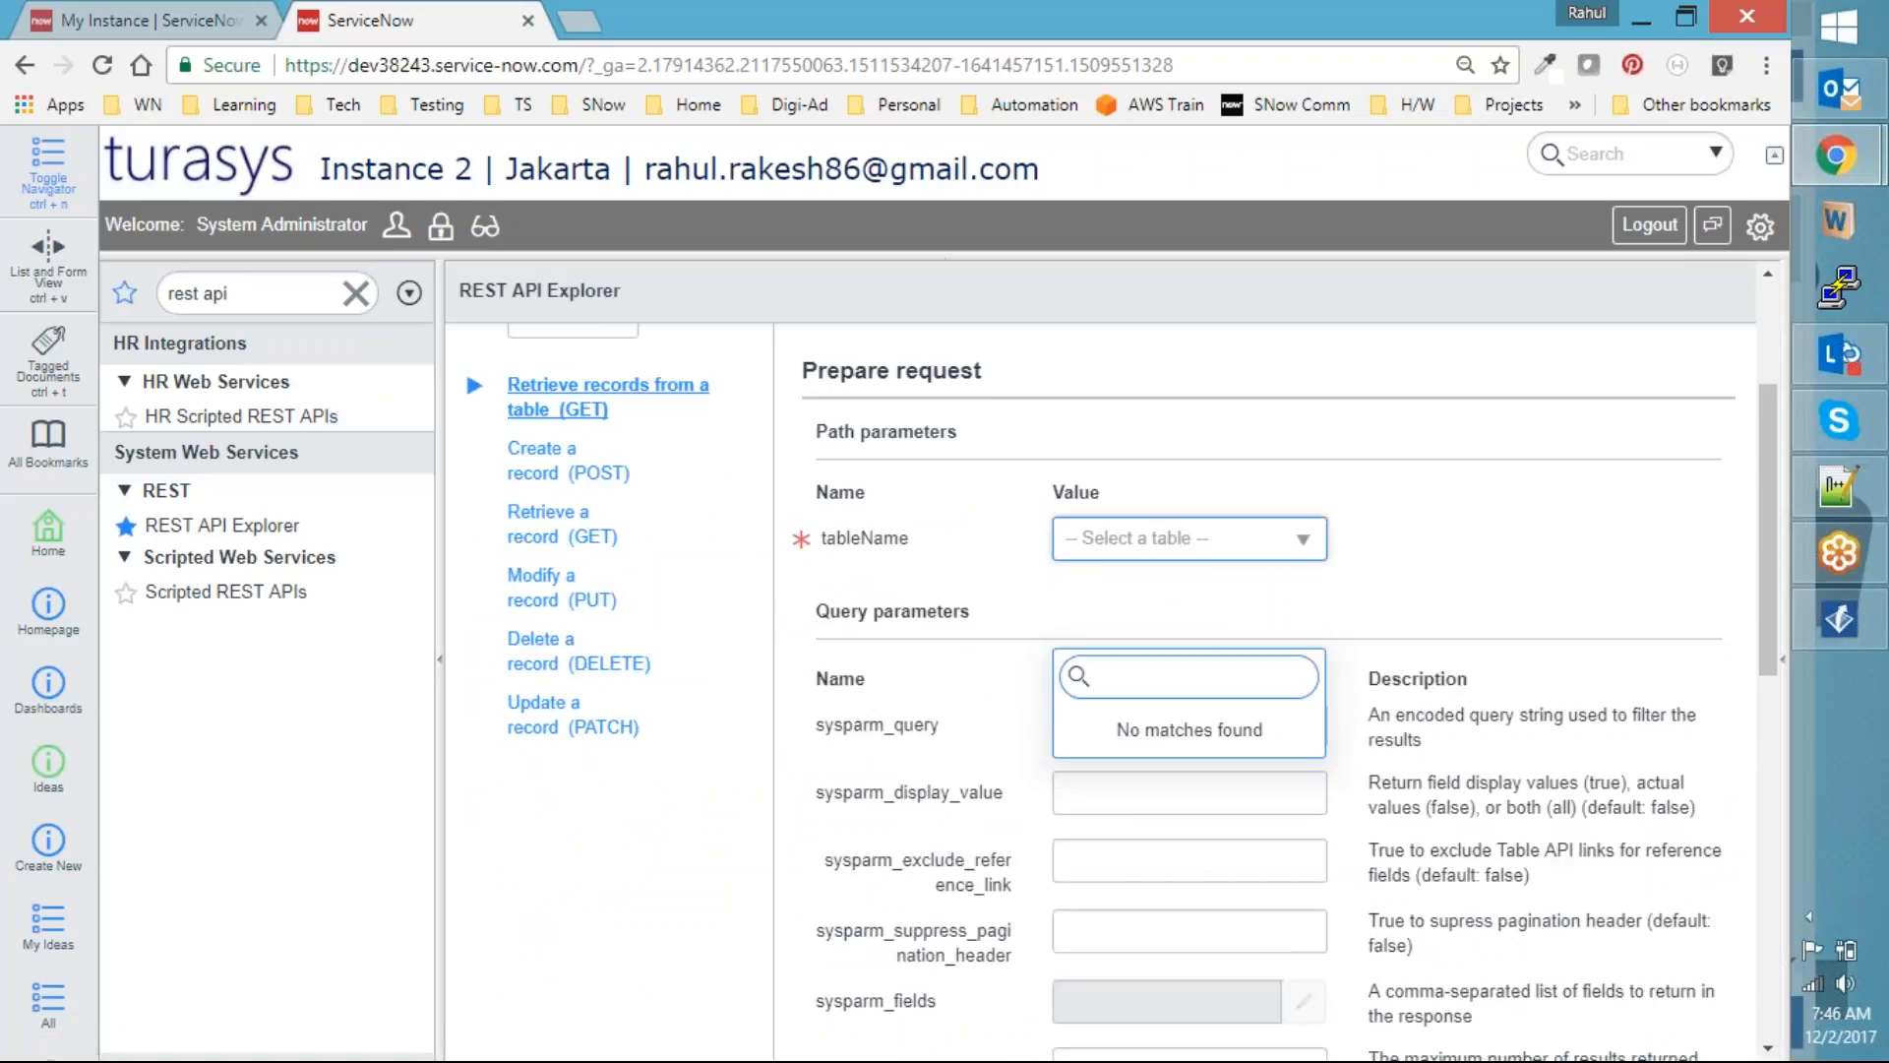
key(ctrl+v)
click(1172, 675)
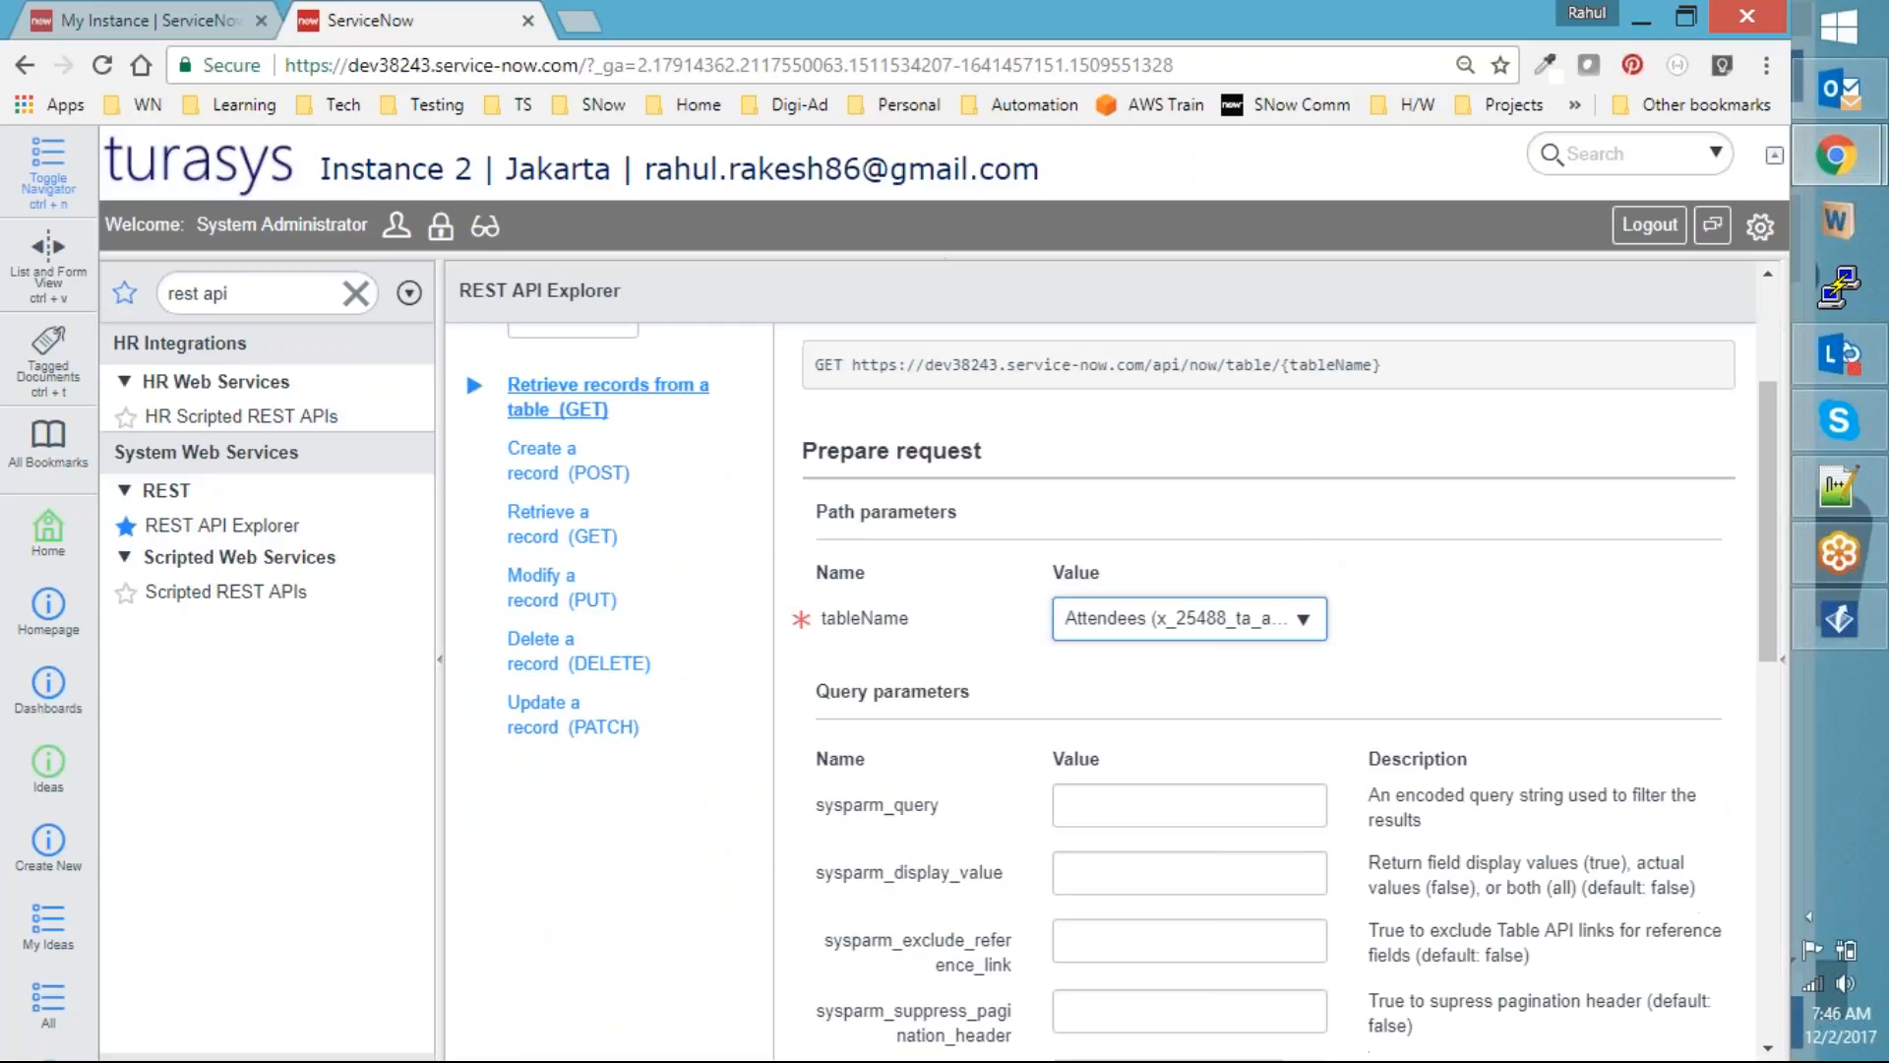
Switch the Table API request to Create a record (POST) and choose Attendees (x_25488_ta_attendees) as its table
click(556, 476)
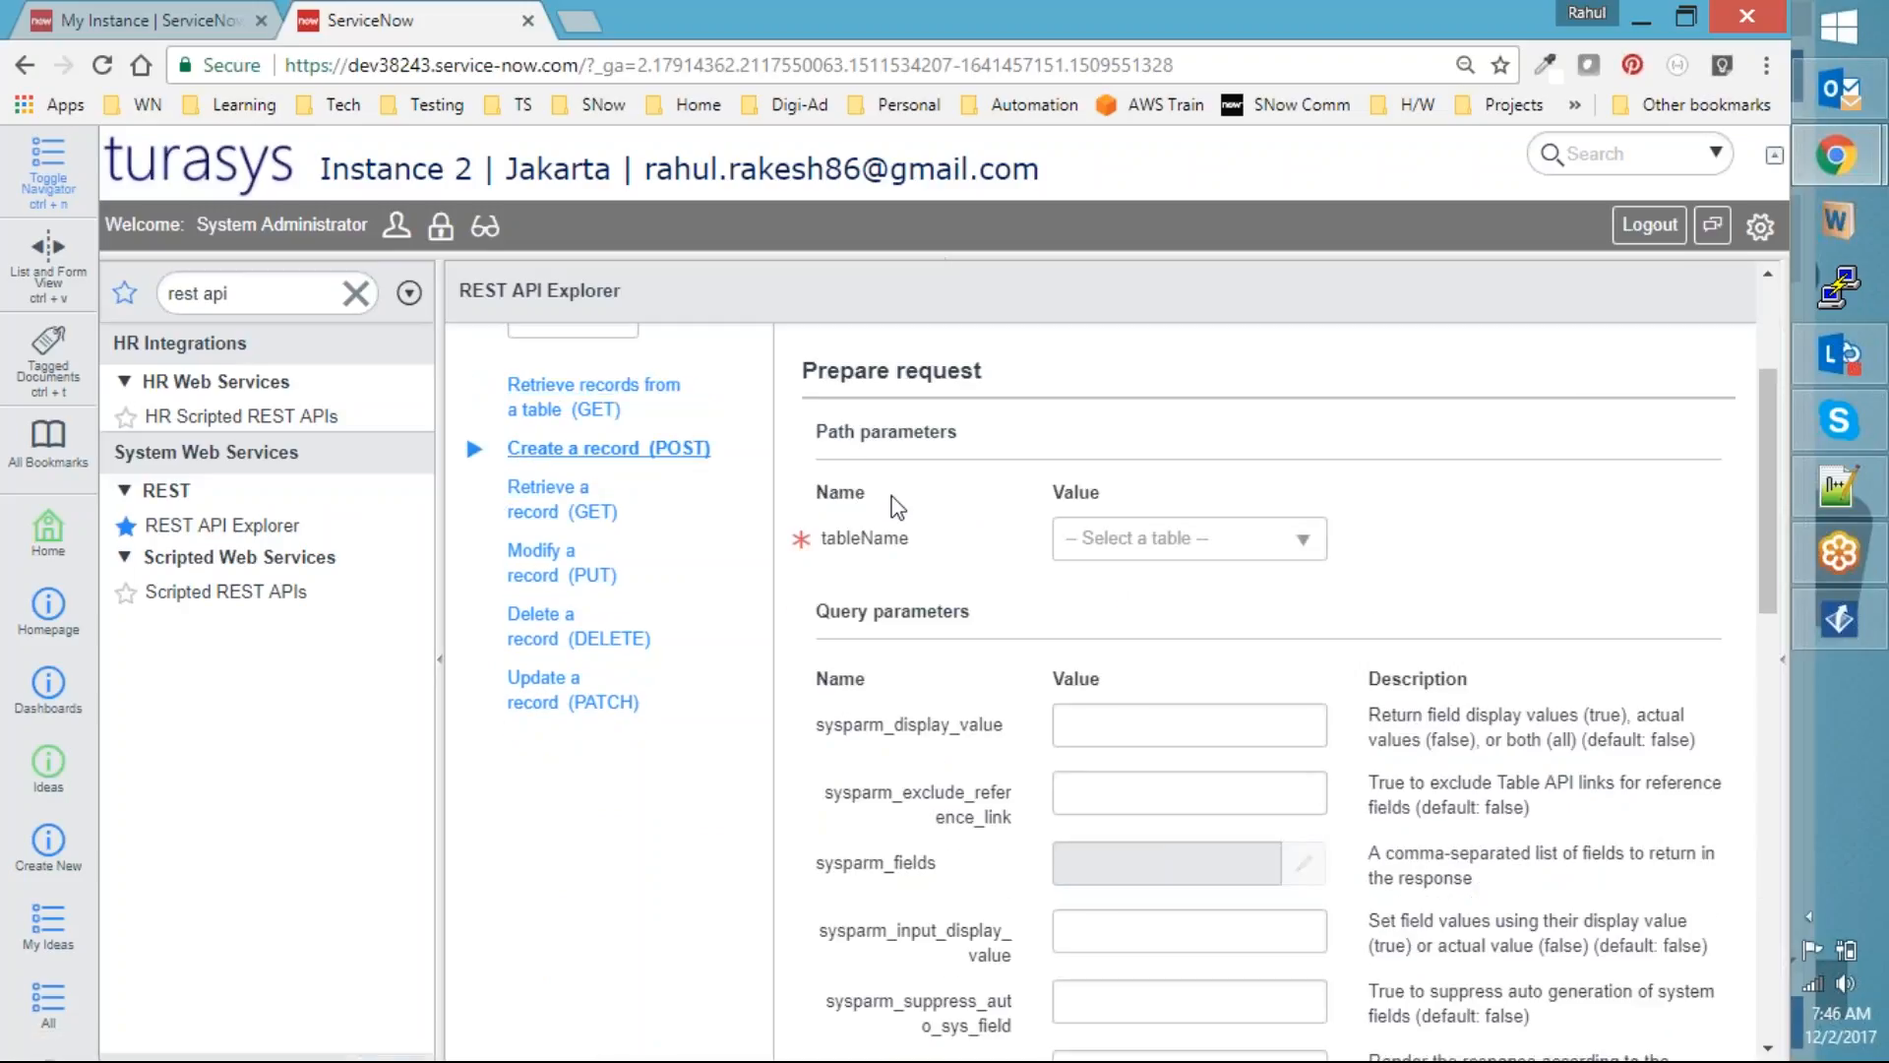
click(1149, 551)
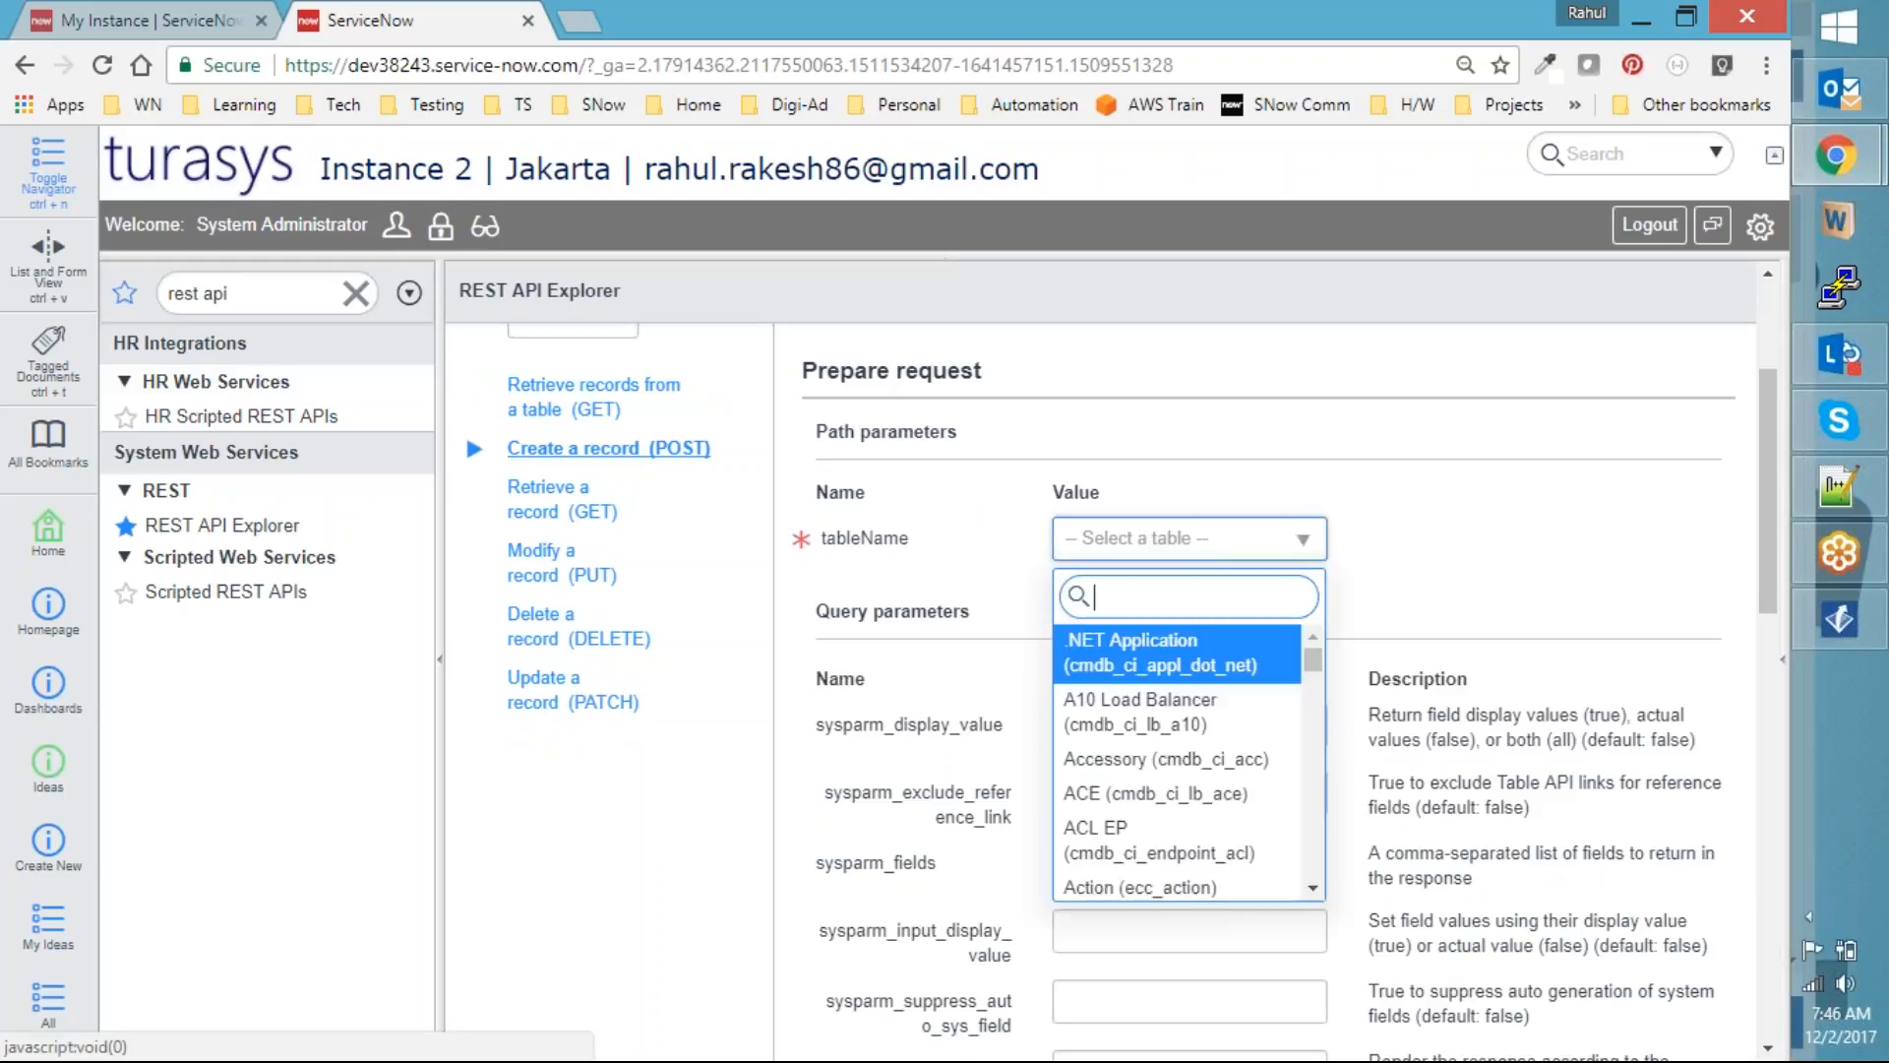
text(x_25488_ta_attendees)
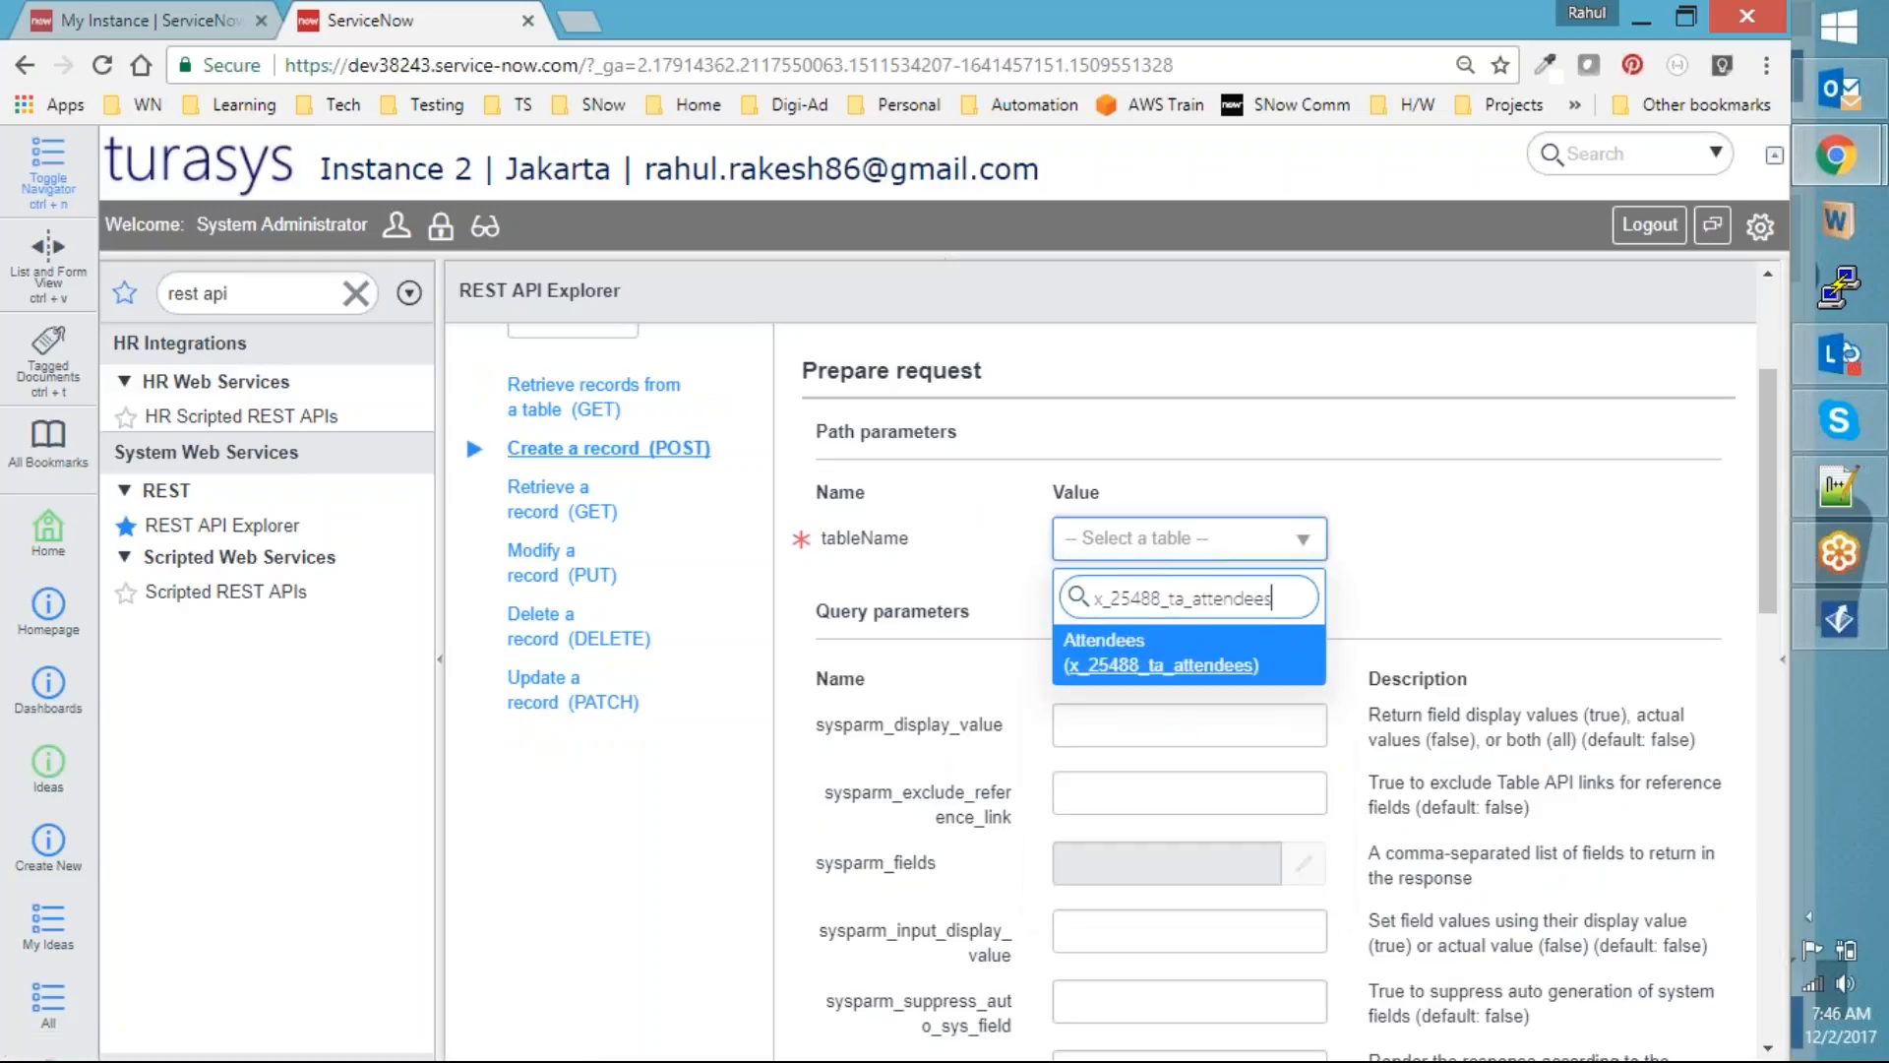
click(1220, 652)
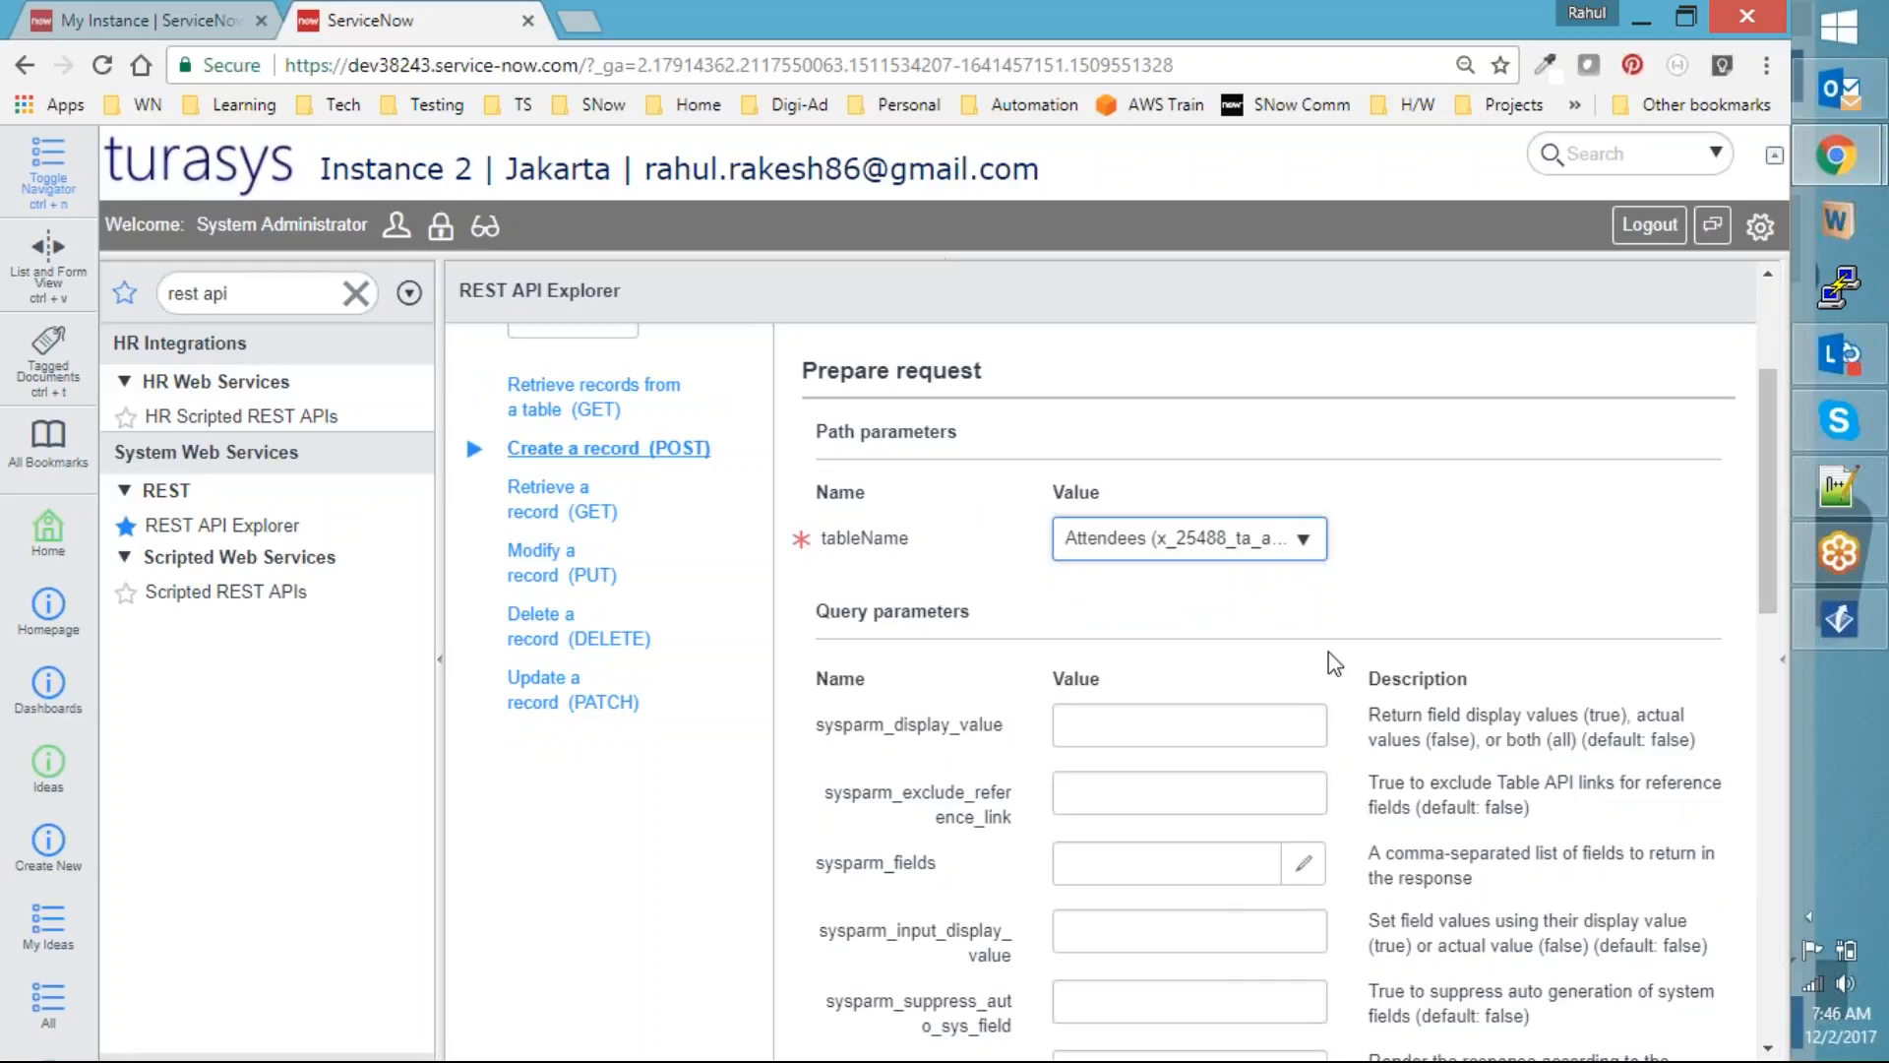
Duplicate the ServiceNow browser tab and return to the original tab with the prepared POST request
scroll(1348, 719, down, 7)
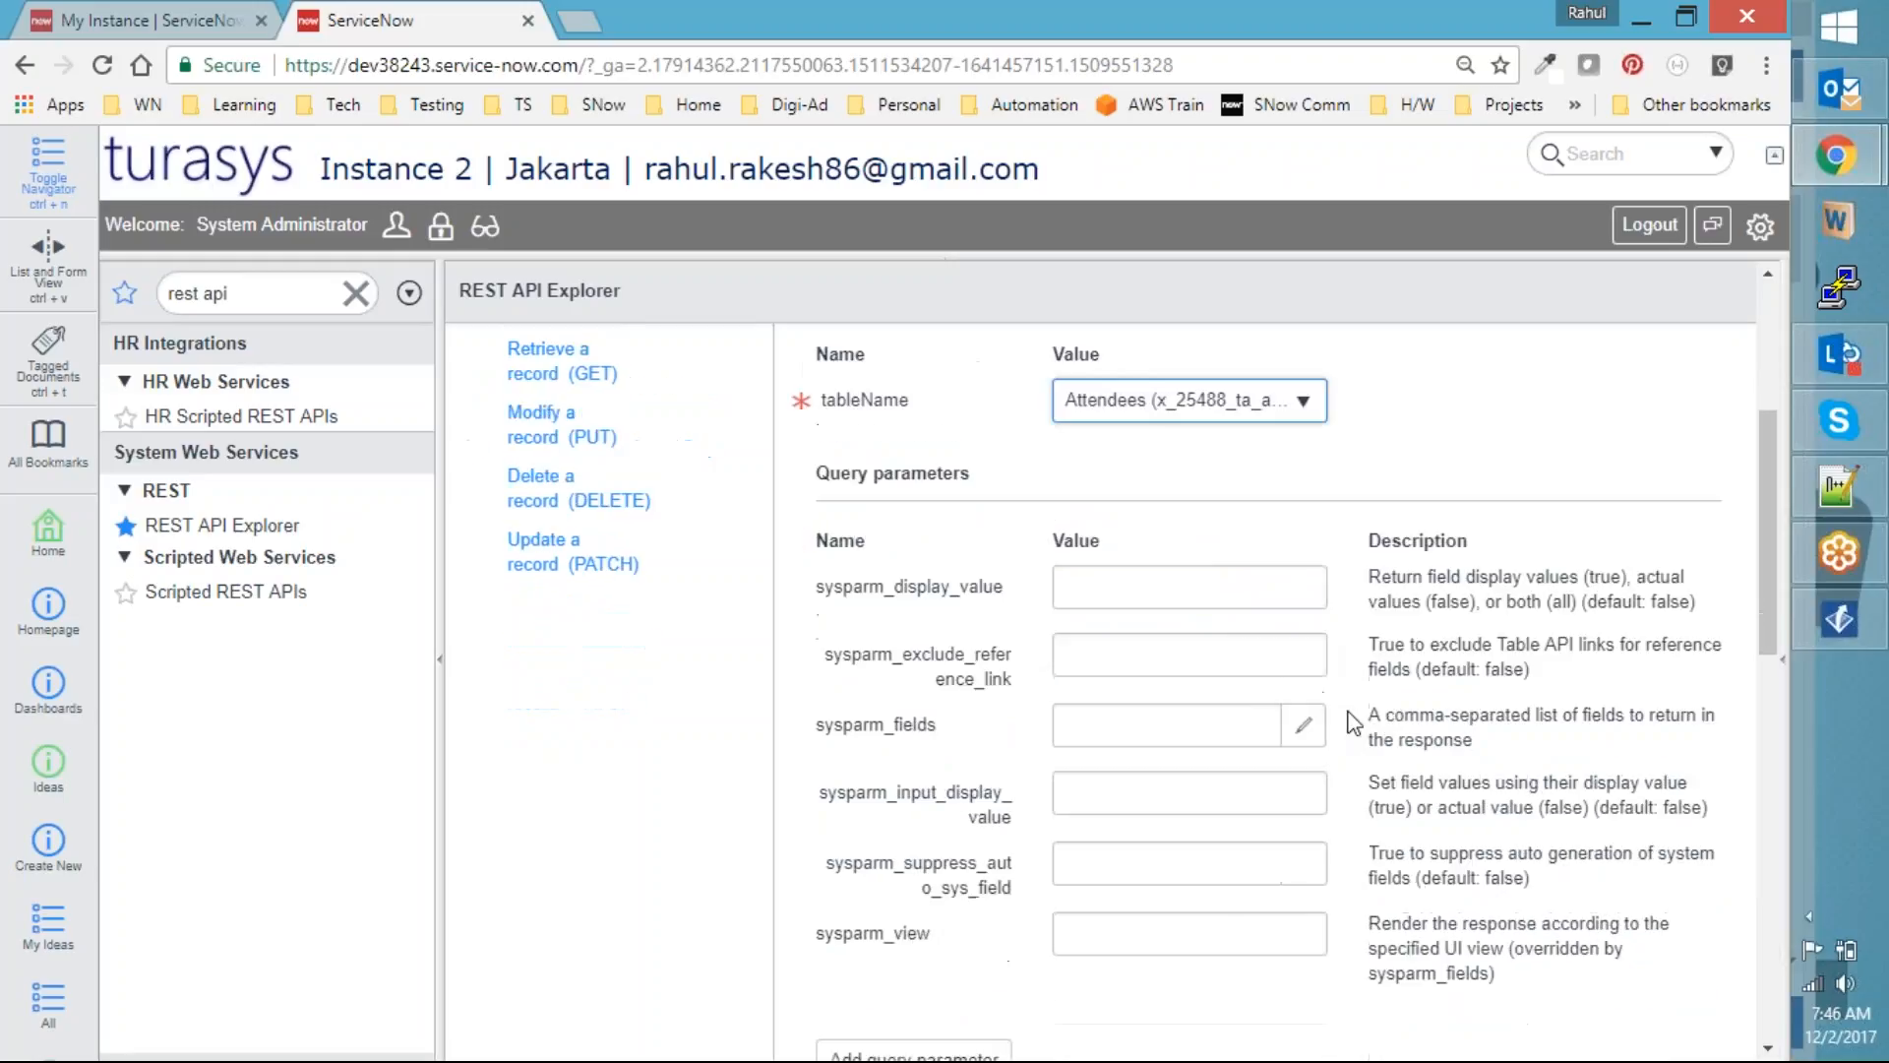
right_click(454, 21)
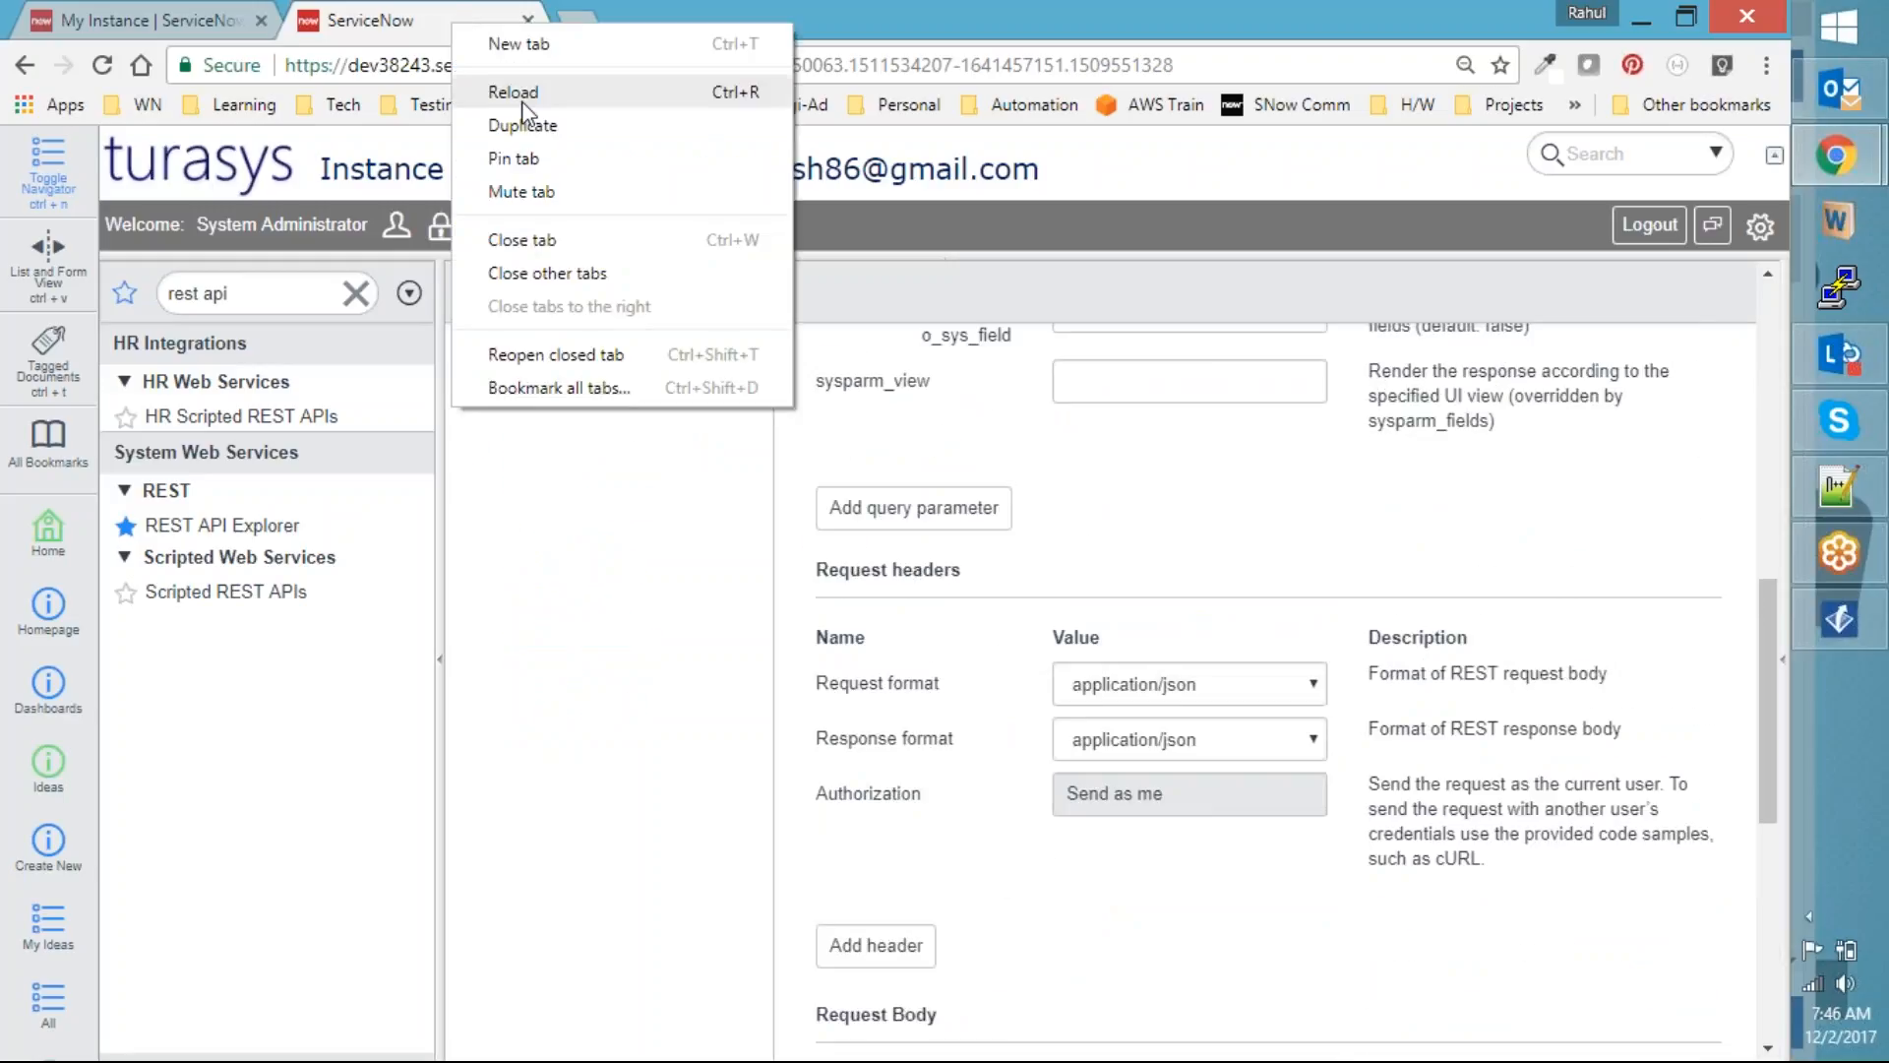
click(517, 122)
click(466, 21)
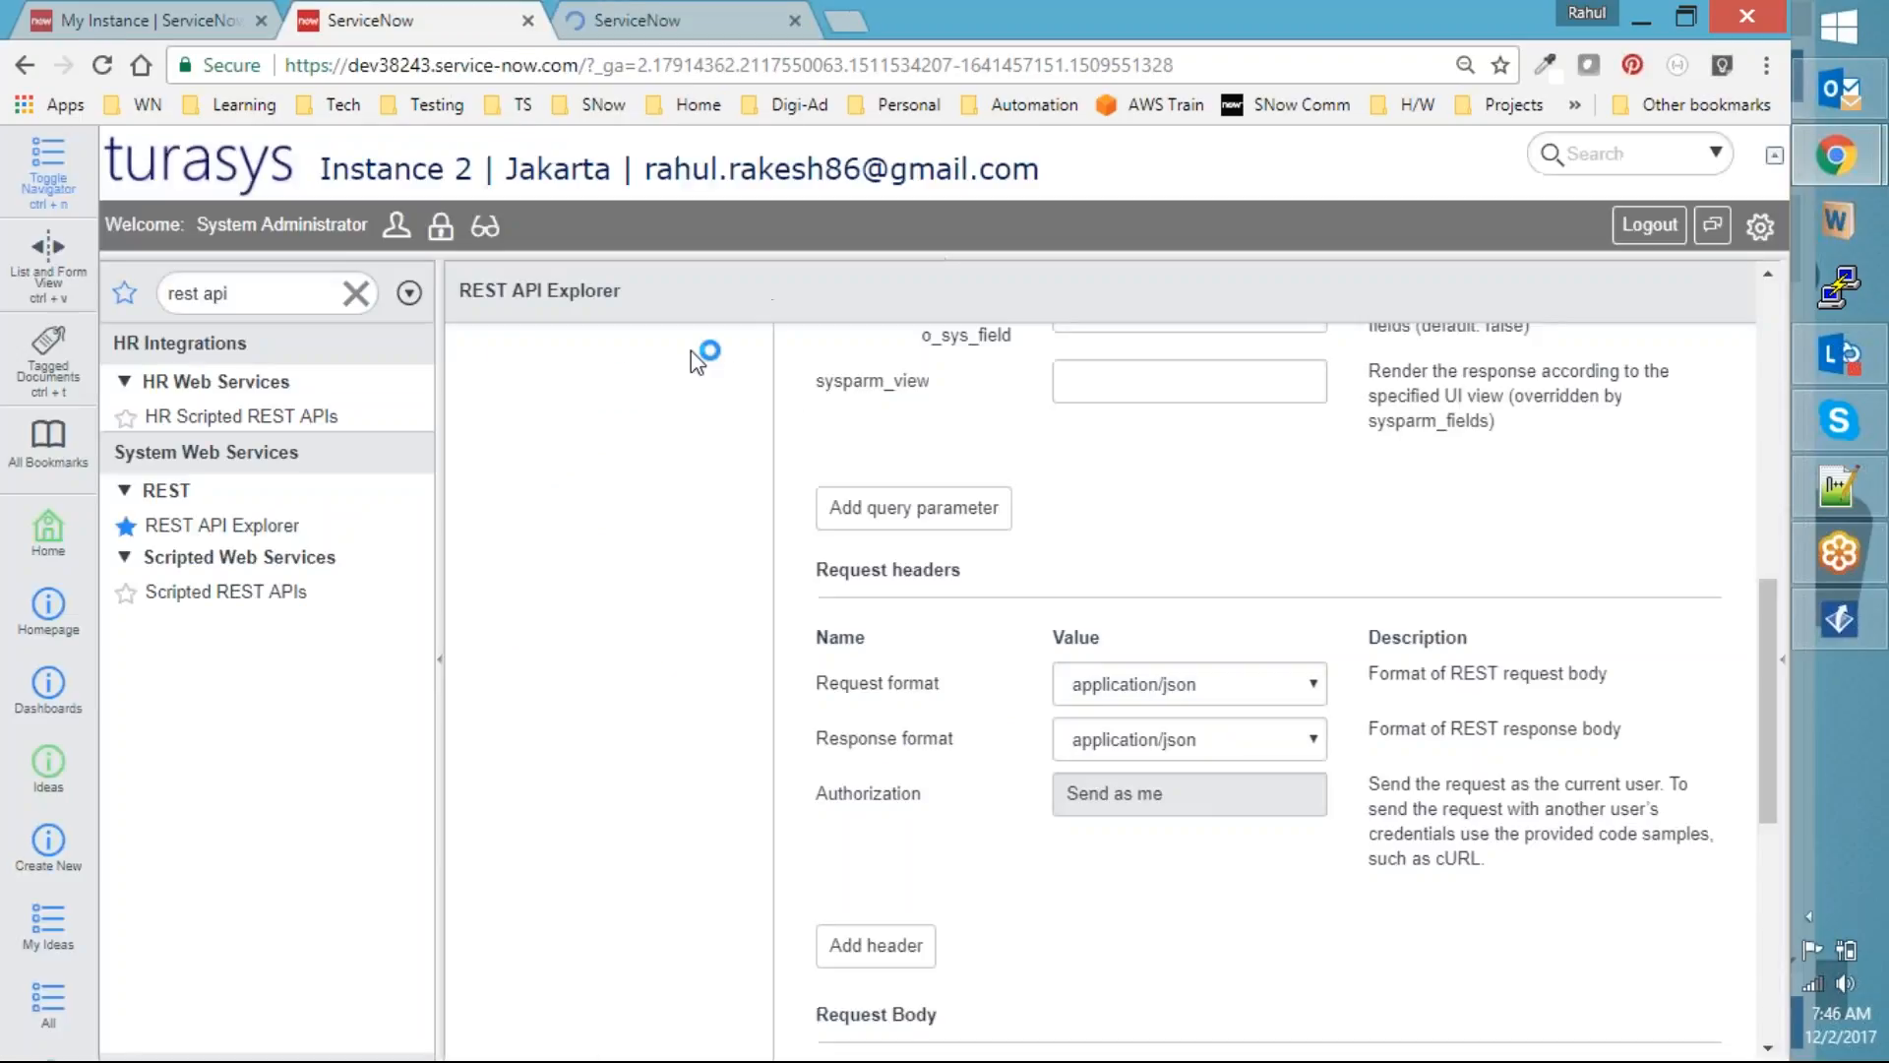
Add the Training Opted field to the POST request body in the builder
scroll(1186, 589, down, 1)
scroll(1171, 593, down, 2)
click(913, 743)
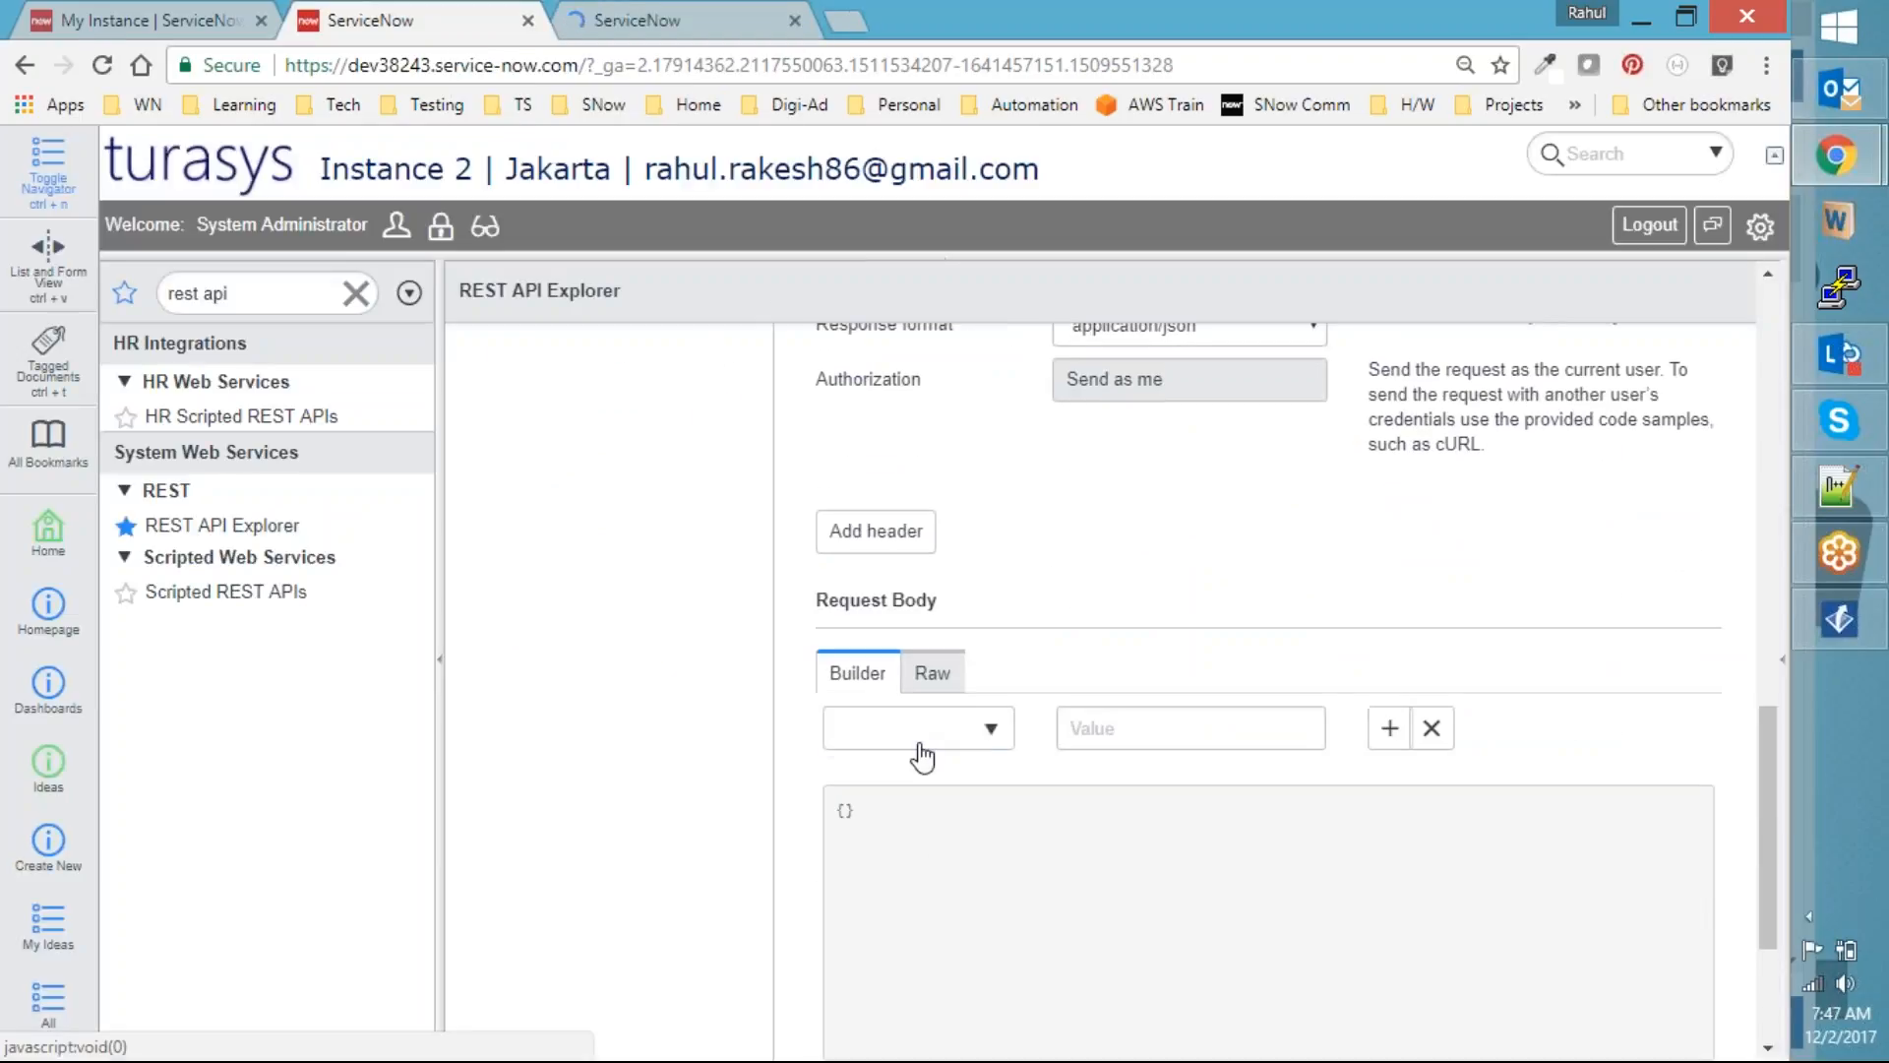
click(983, 730)
text(trai)
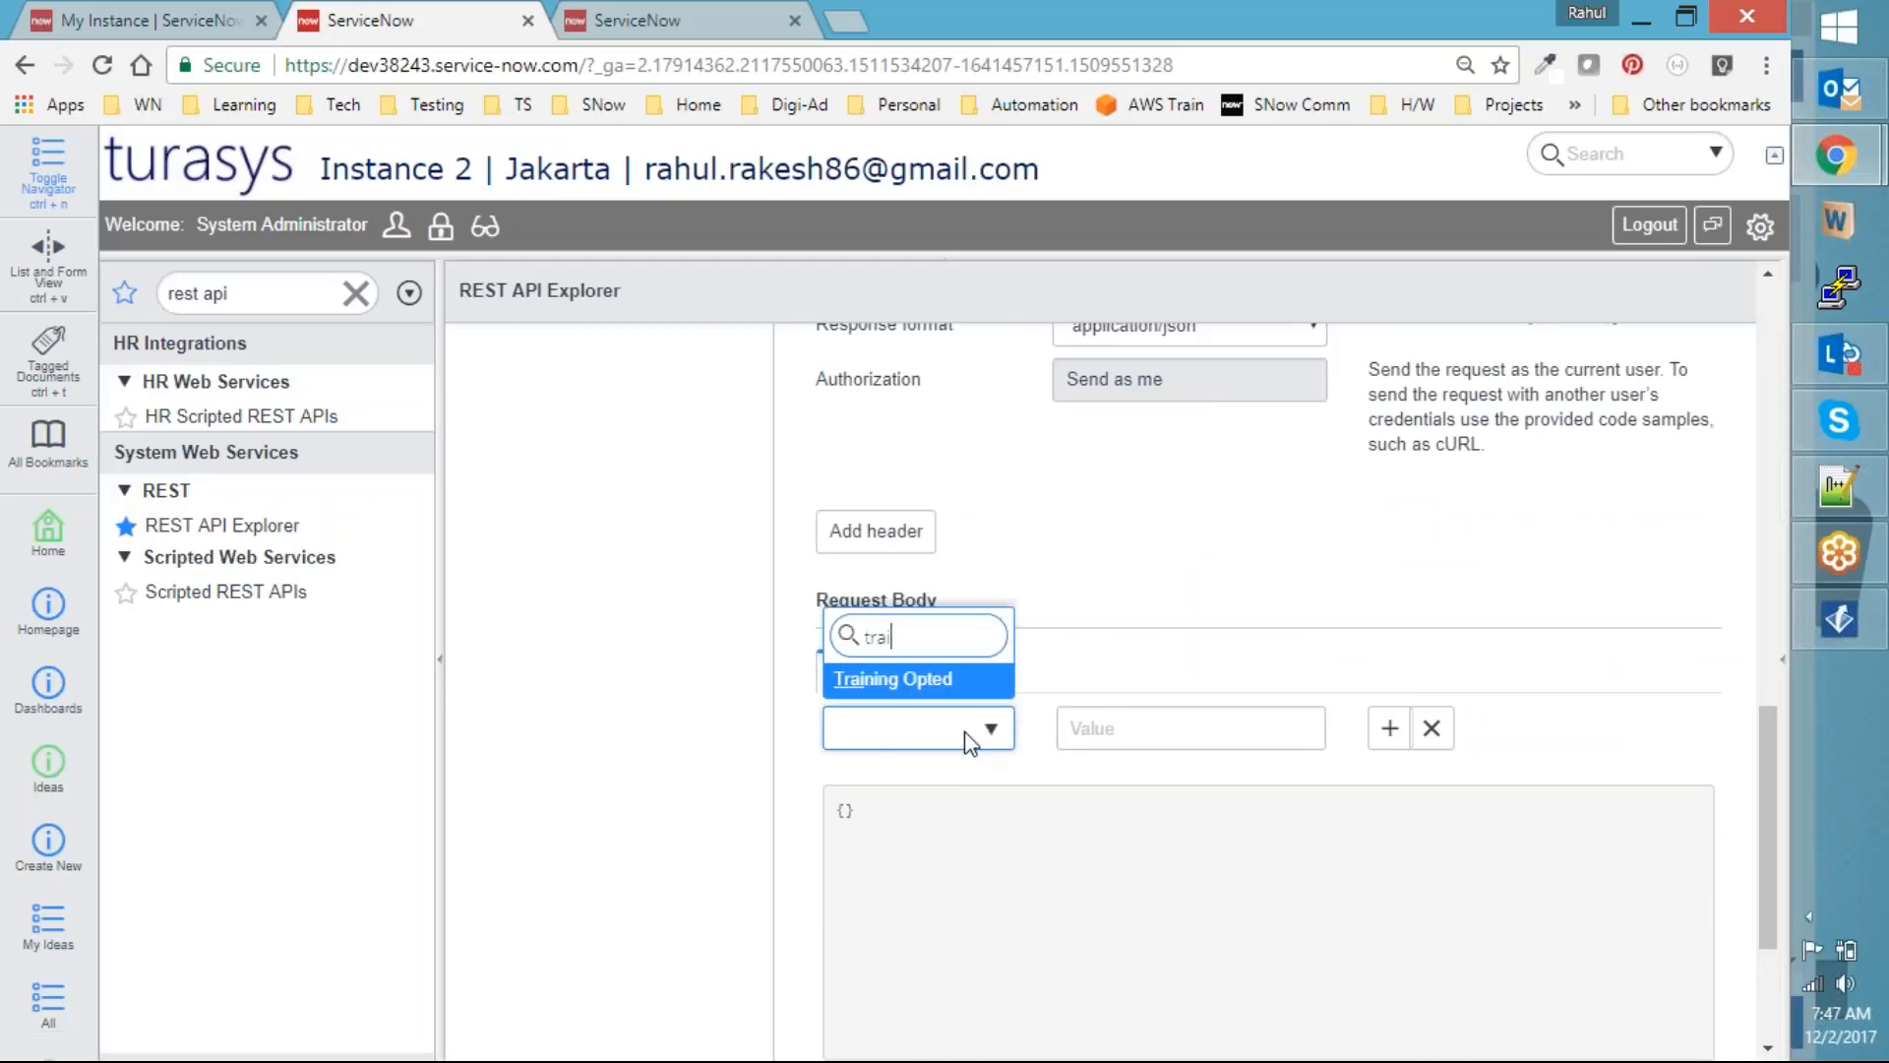
click(973, 679)
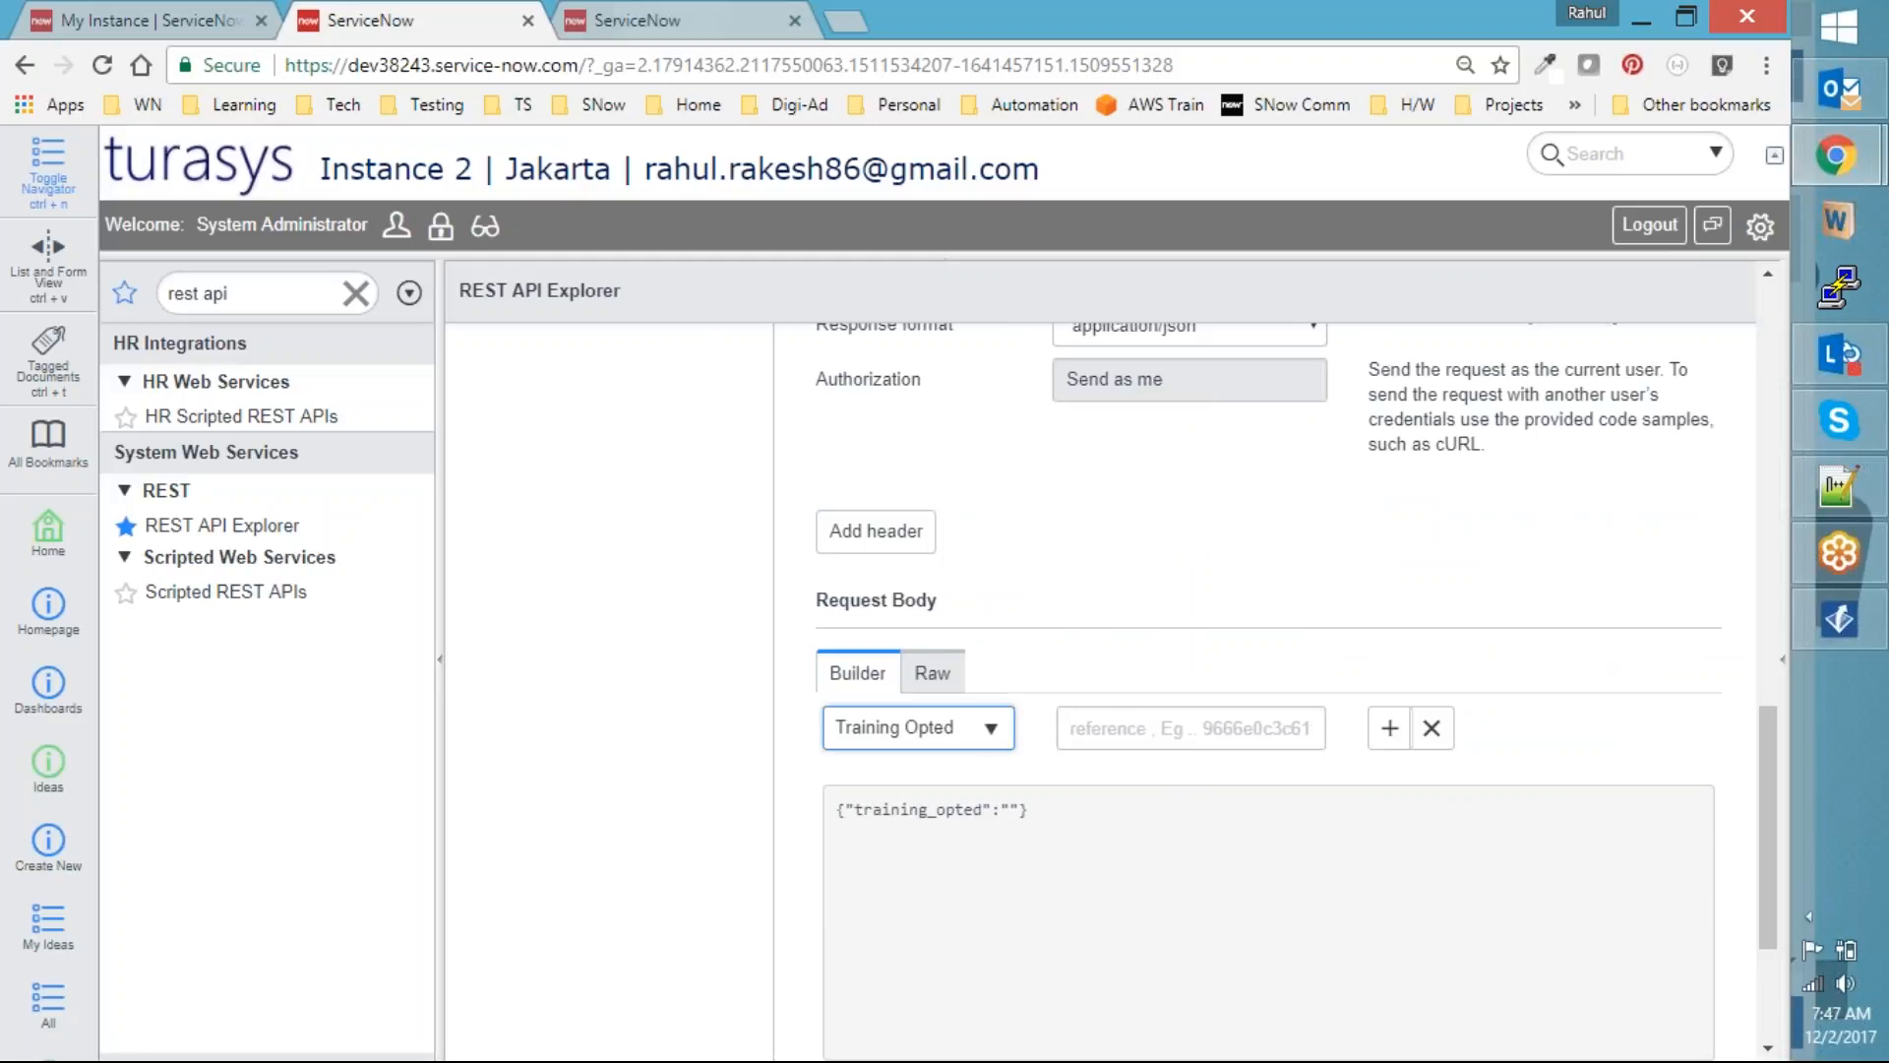
In the duplicated tab, start a new attendee record and set Training Opted to ServiceNow Admin
click(640, 20)
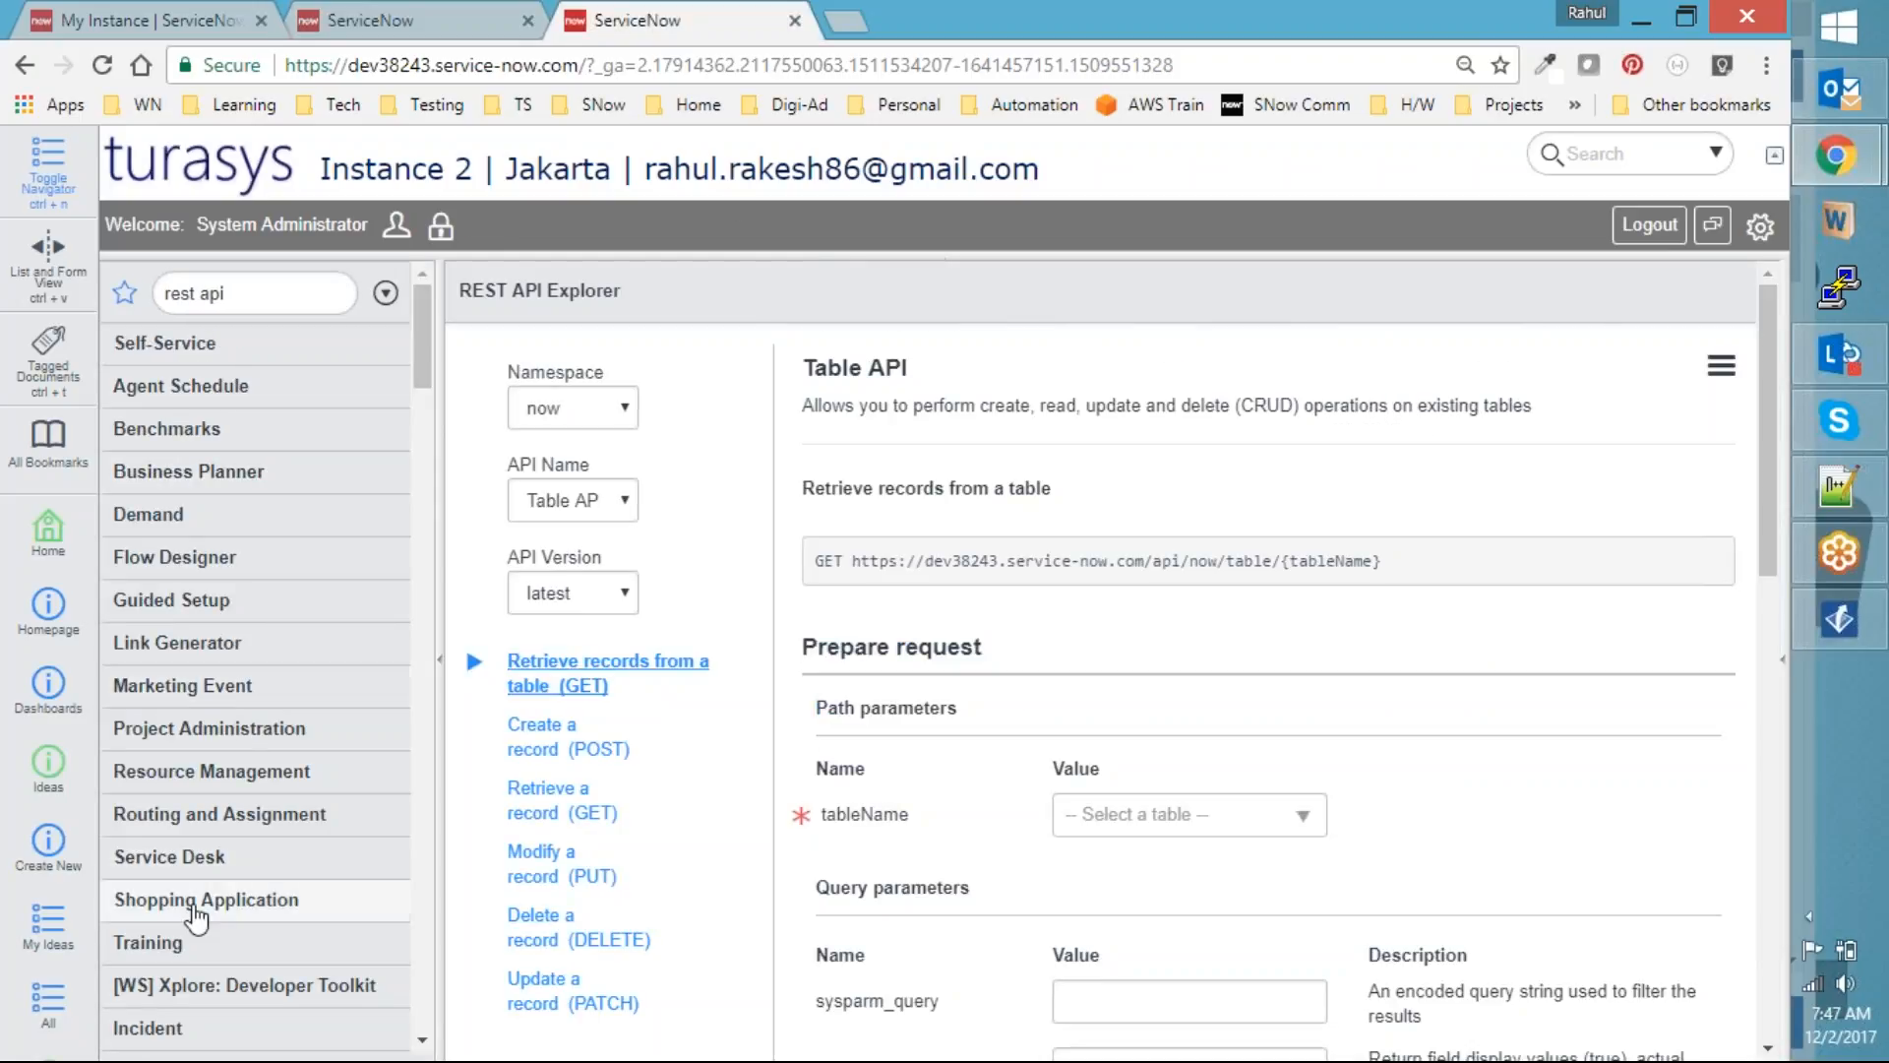
click(175, 946)
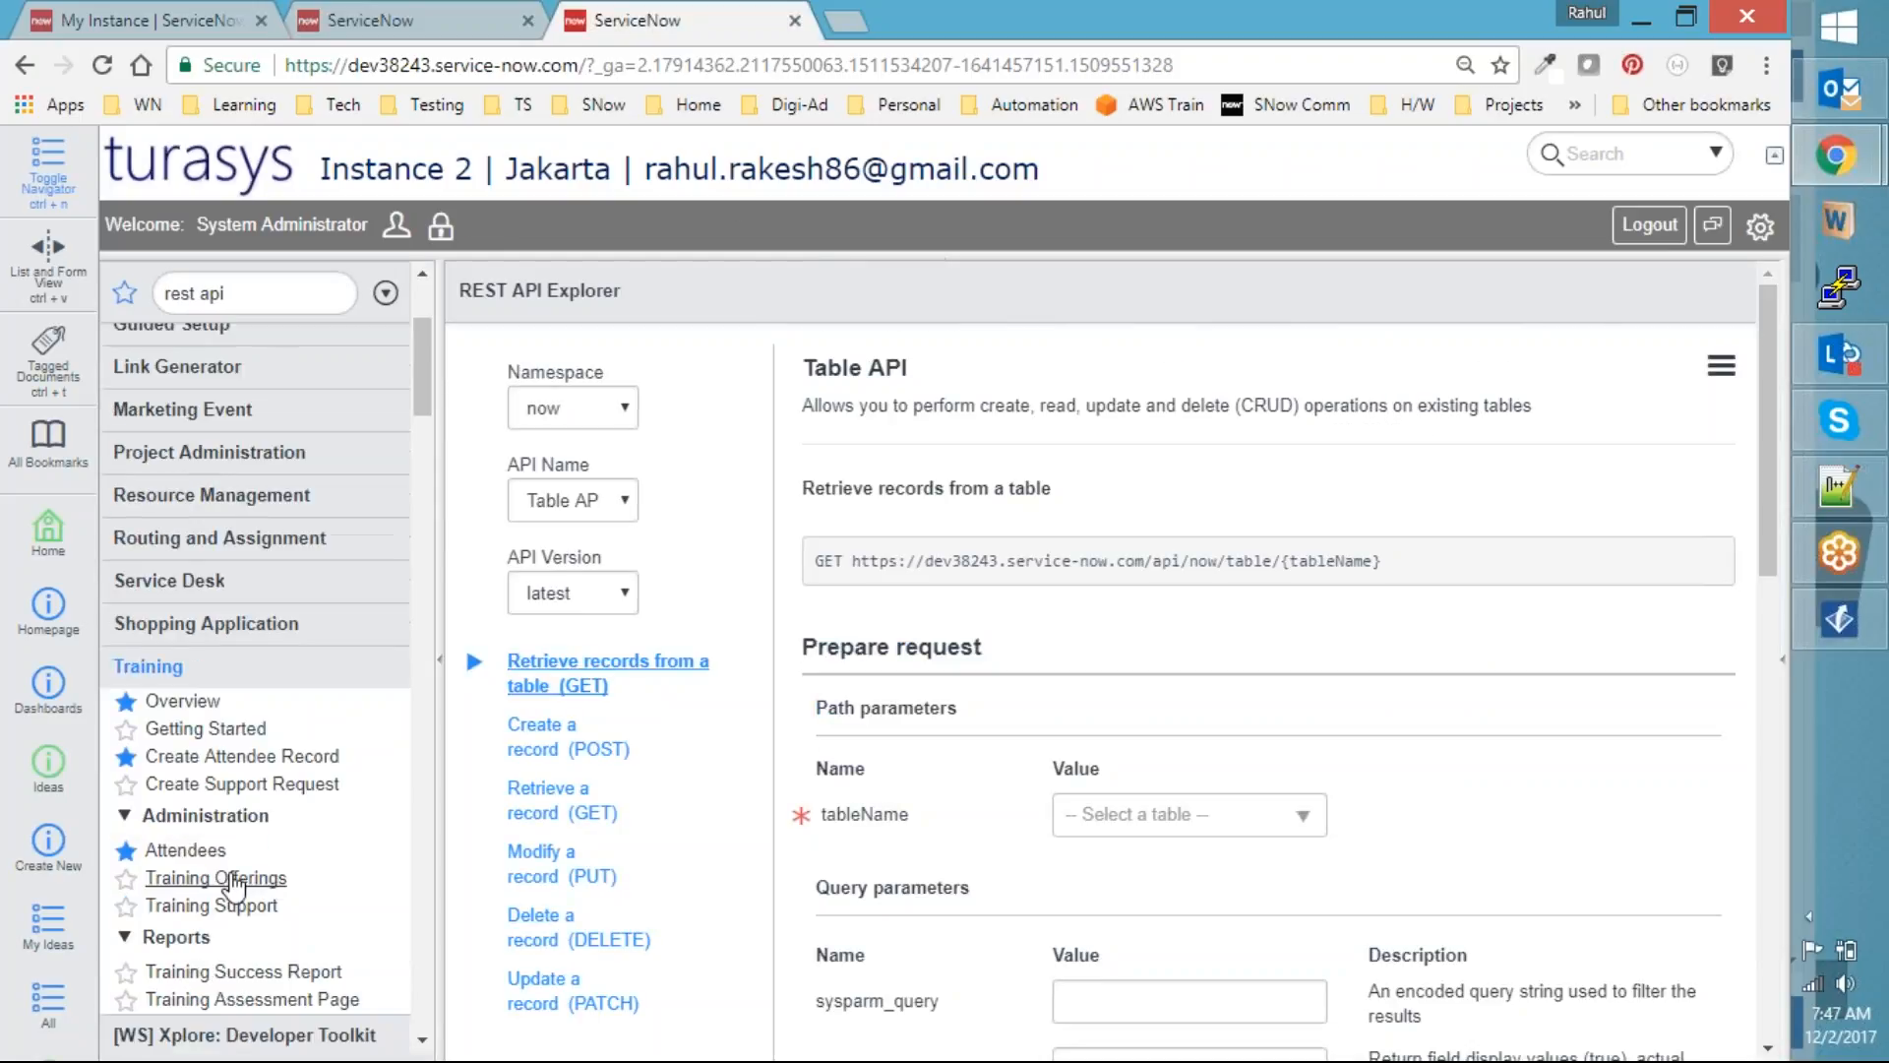
click(193, 764)
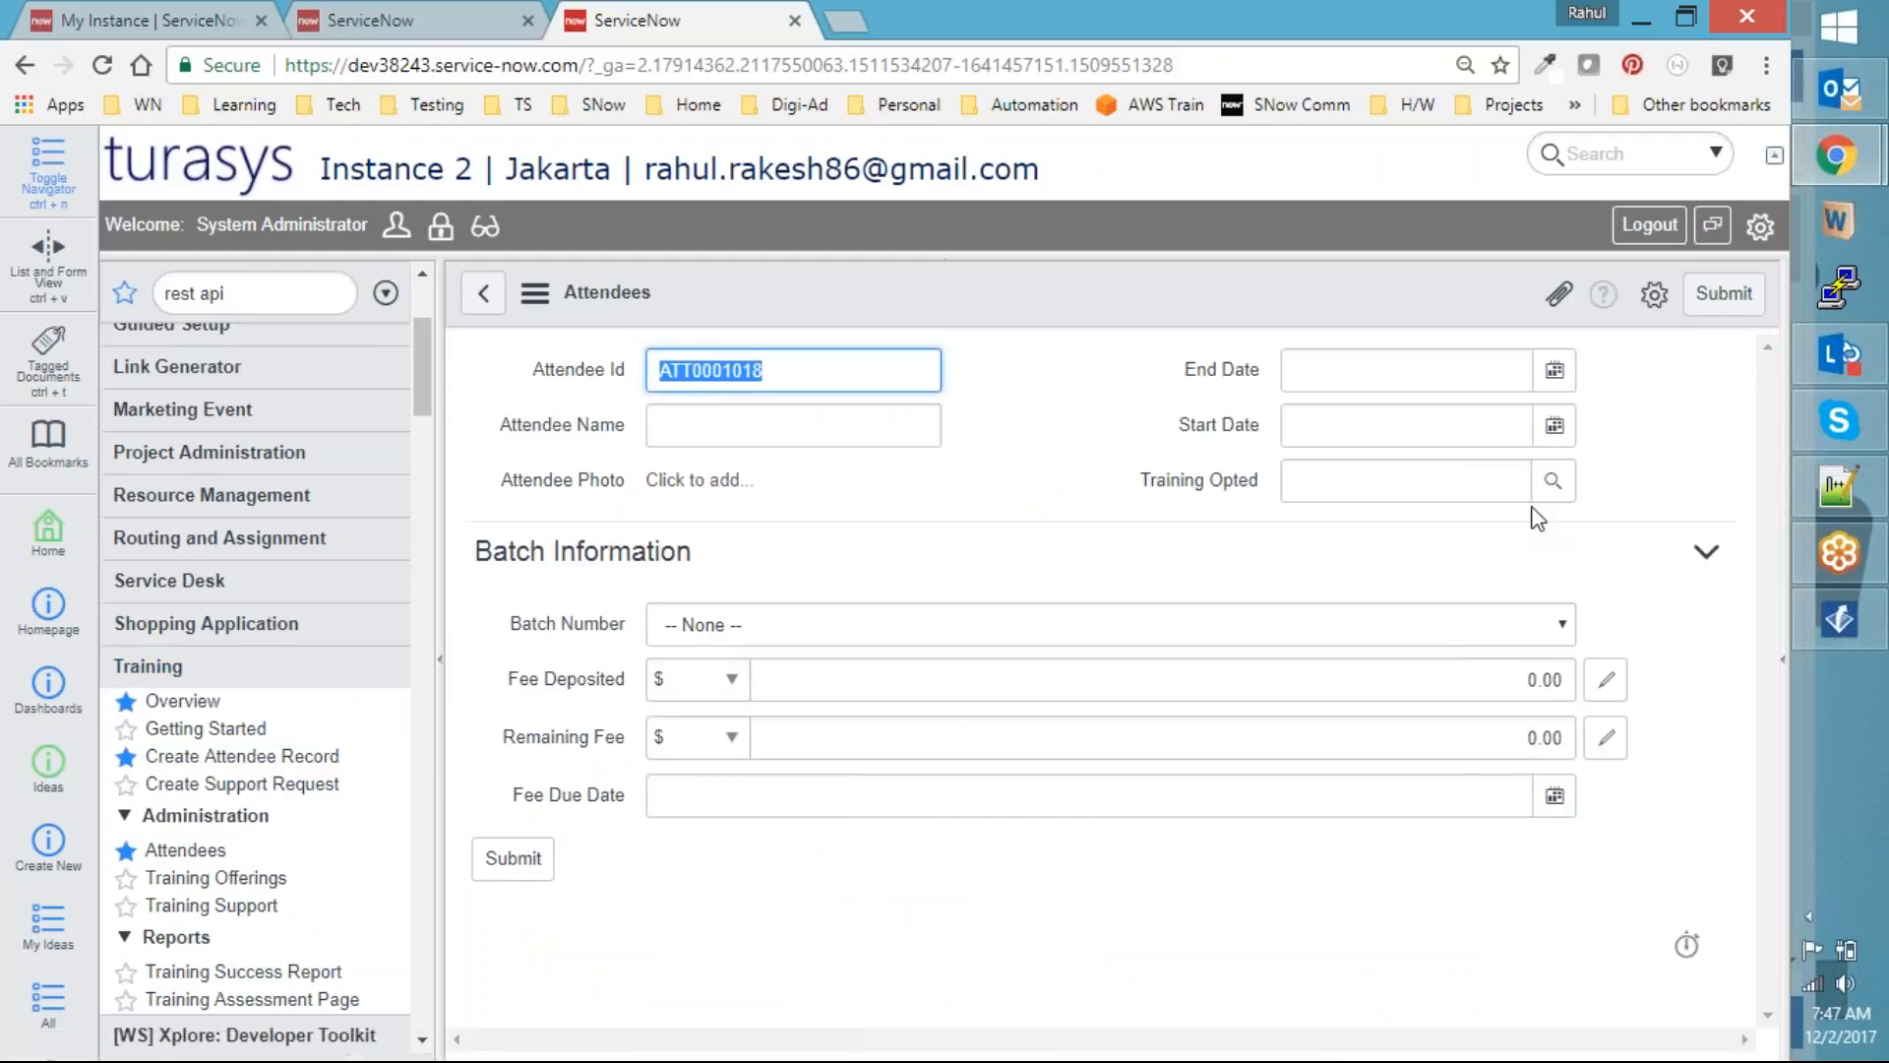
click(1553, 480)
right_click(822, 669)
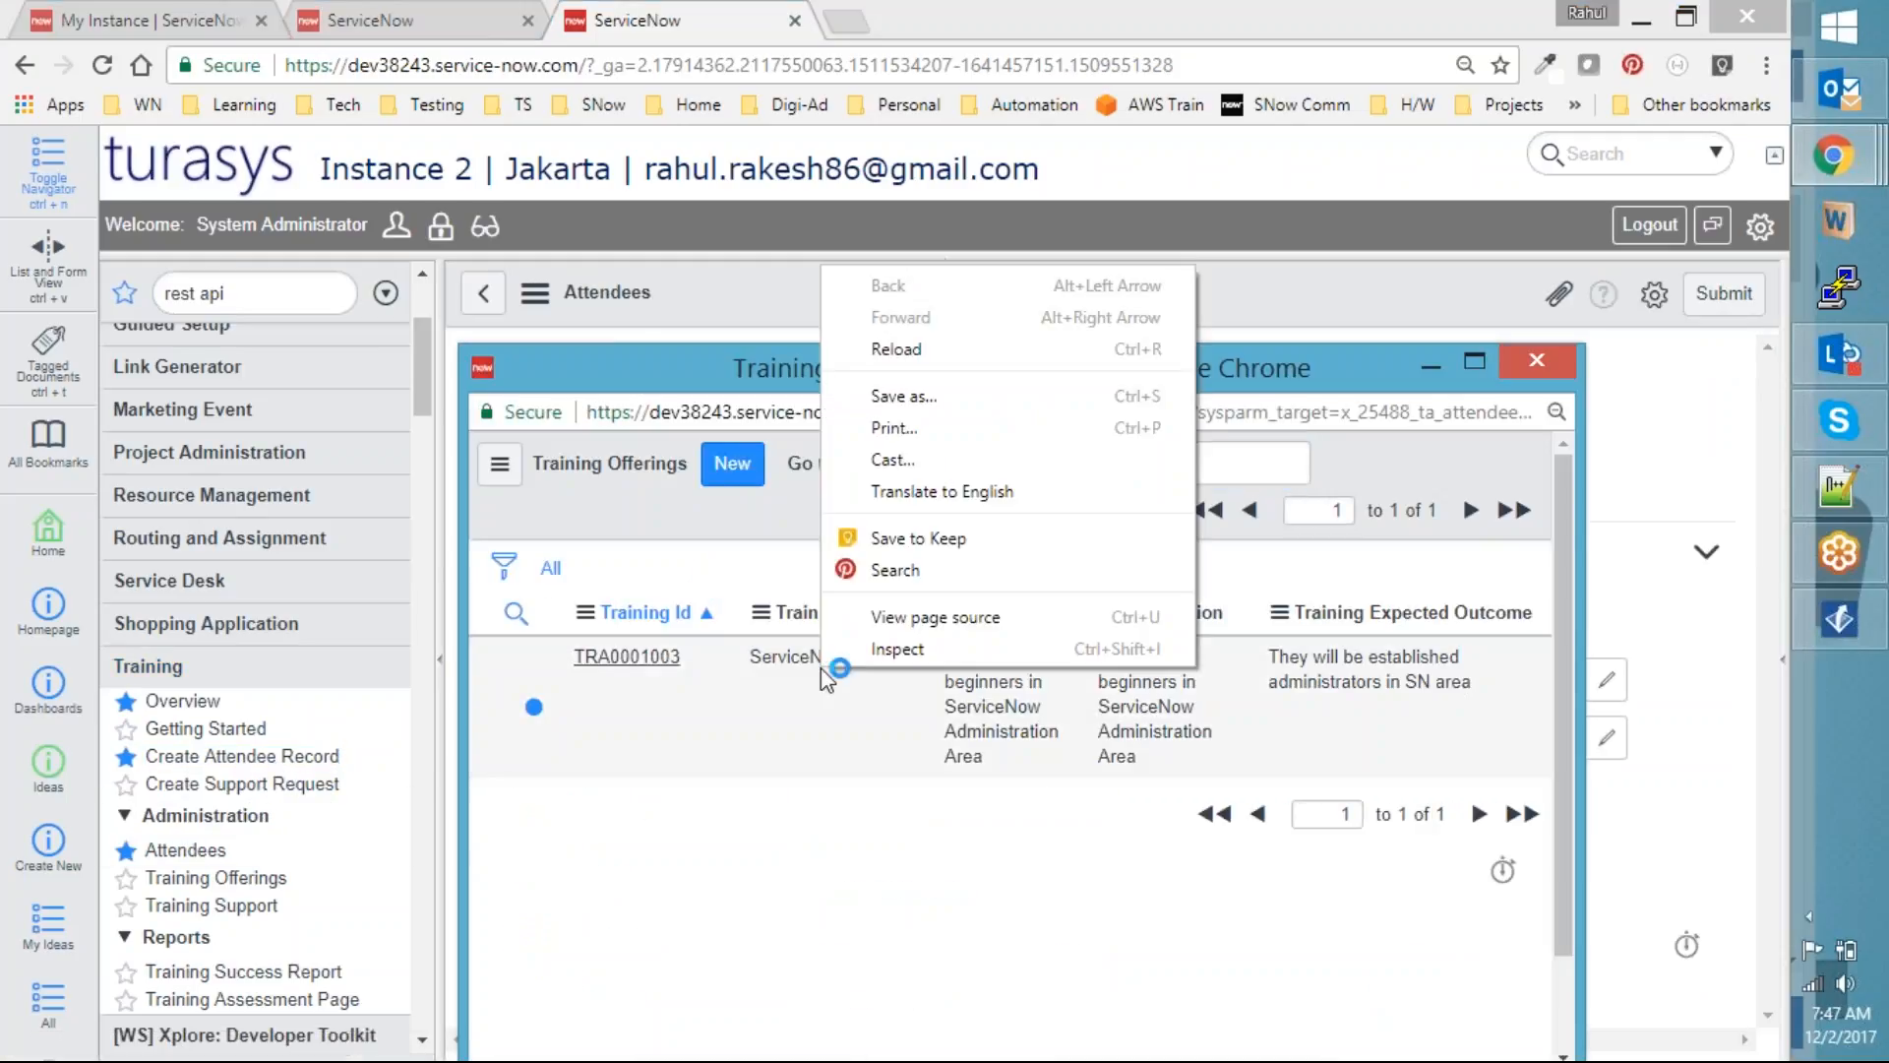
click(654, 657)
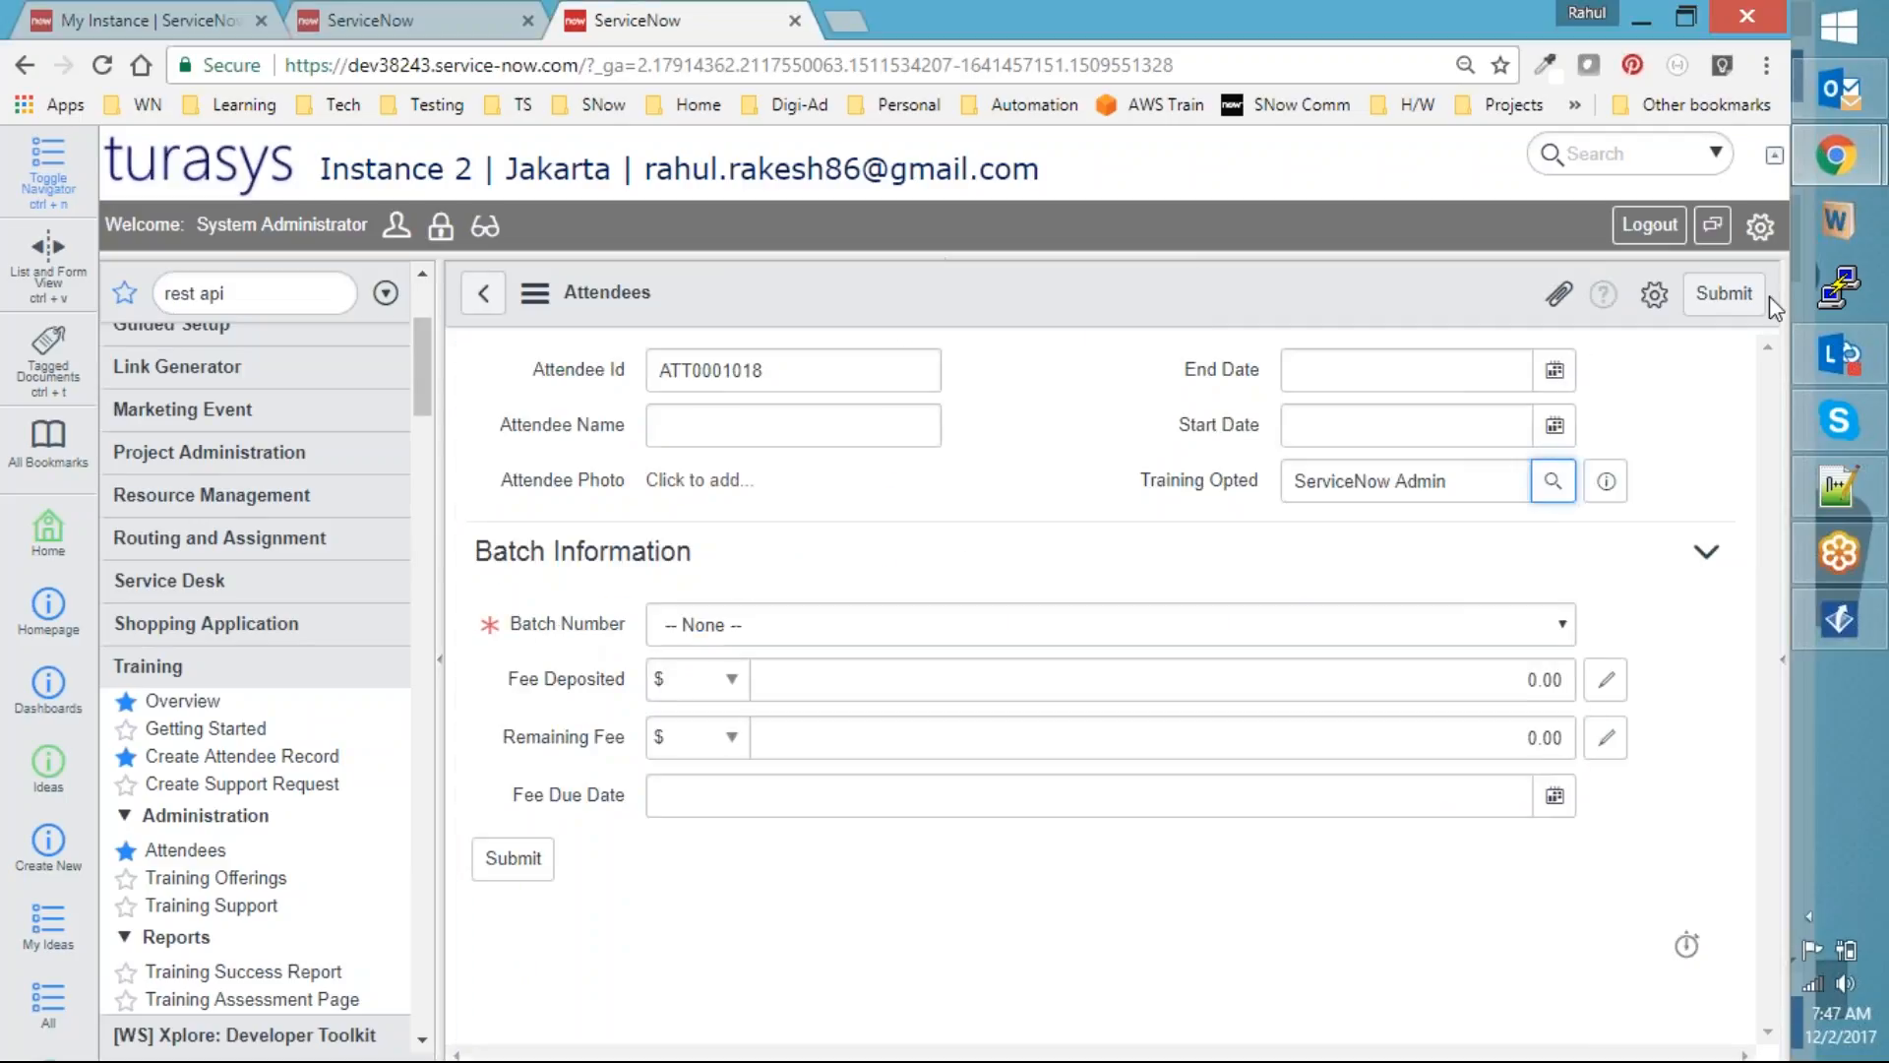
Try to submit the attendee record with Batch Number left empty, and dismiss the message
click(1704, 298)
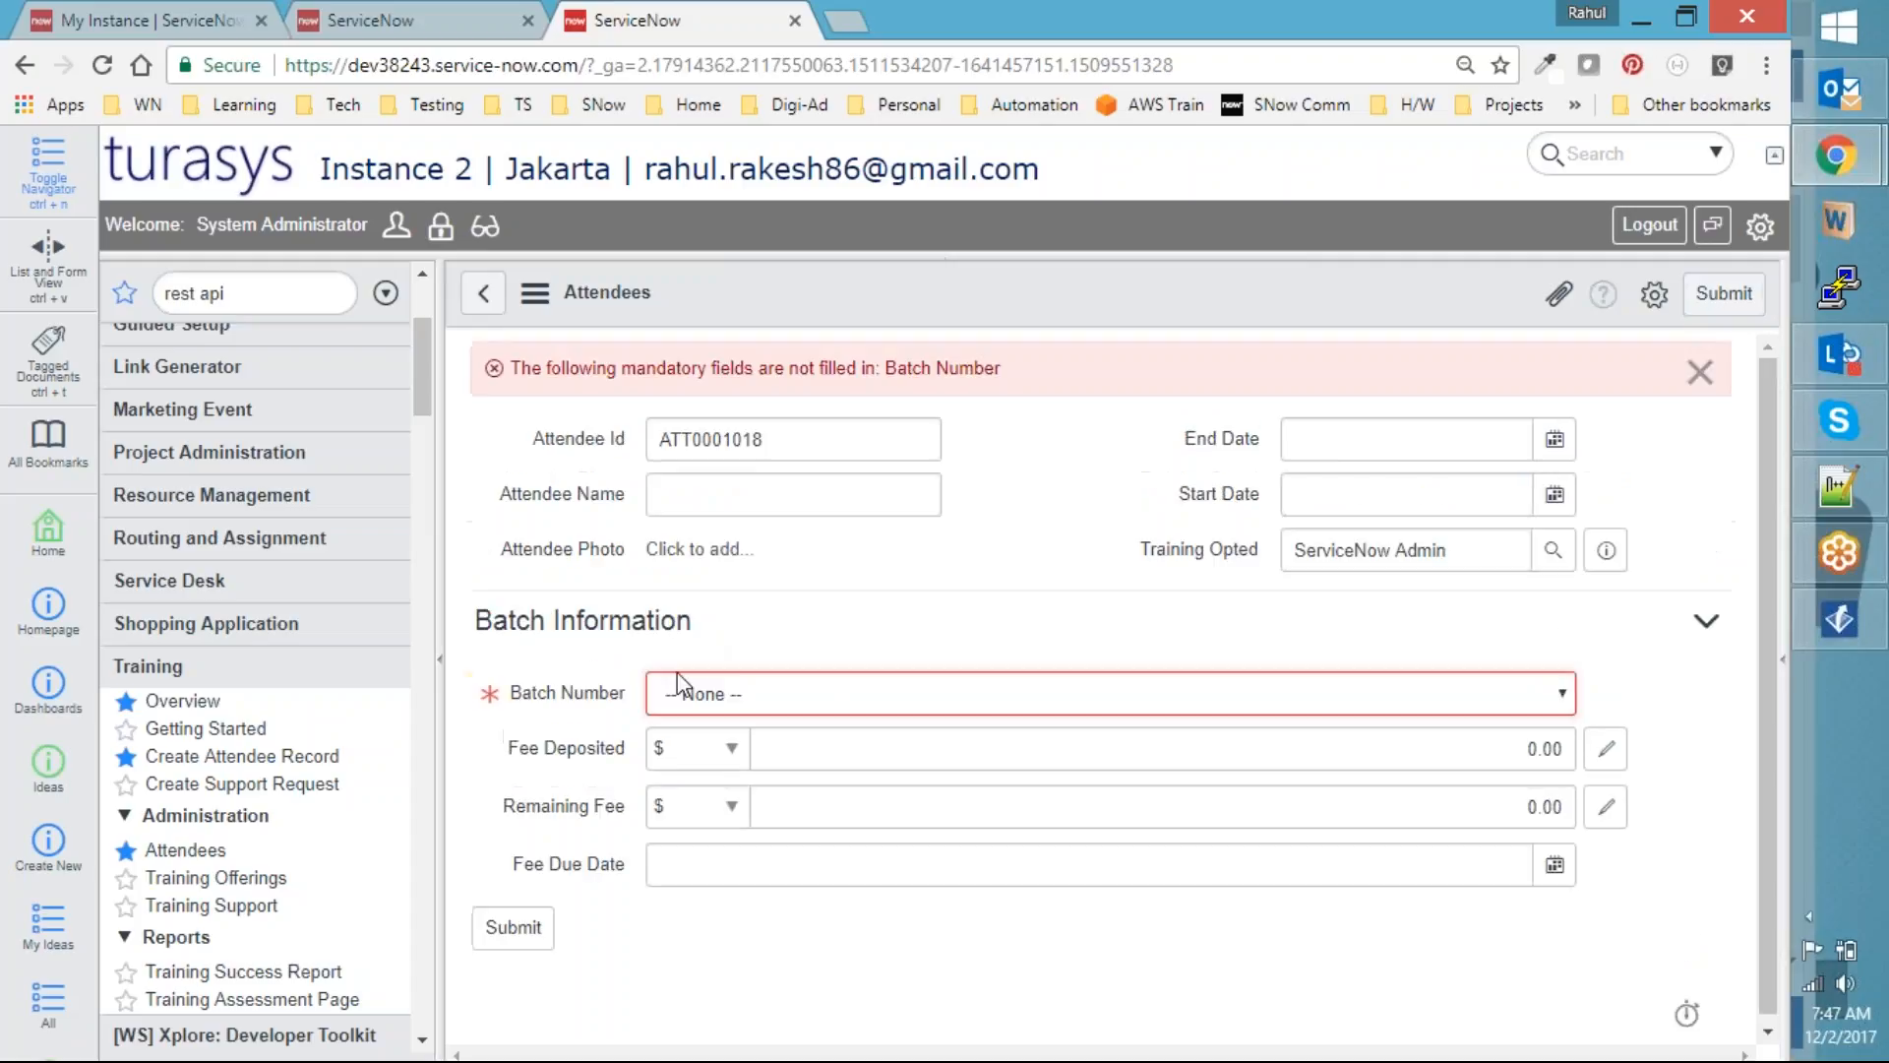
click(1717, 303)
click(1712, 313)
double_click(1712, 313)
click(1713, 313)
click(1700, 370)
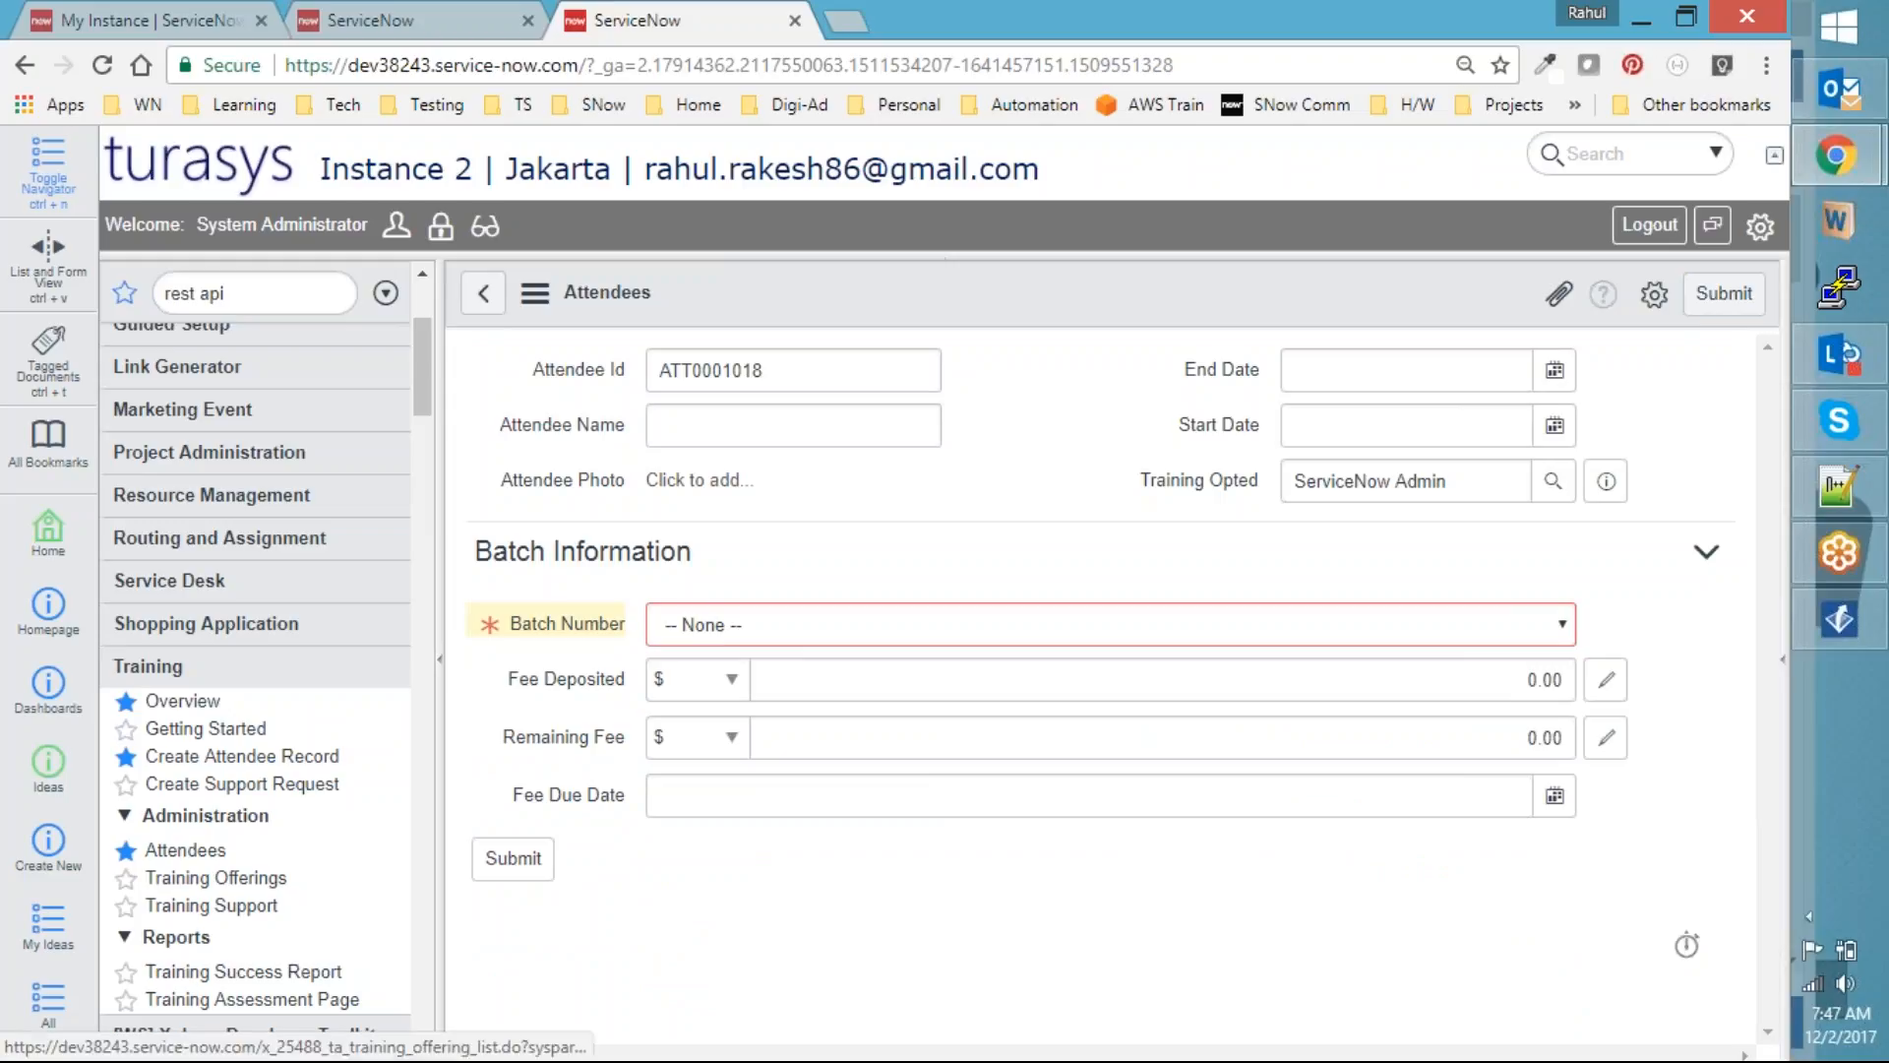
click(433, 27)
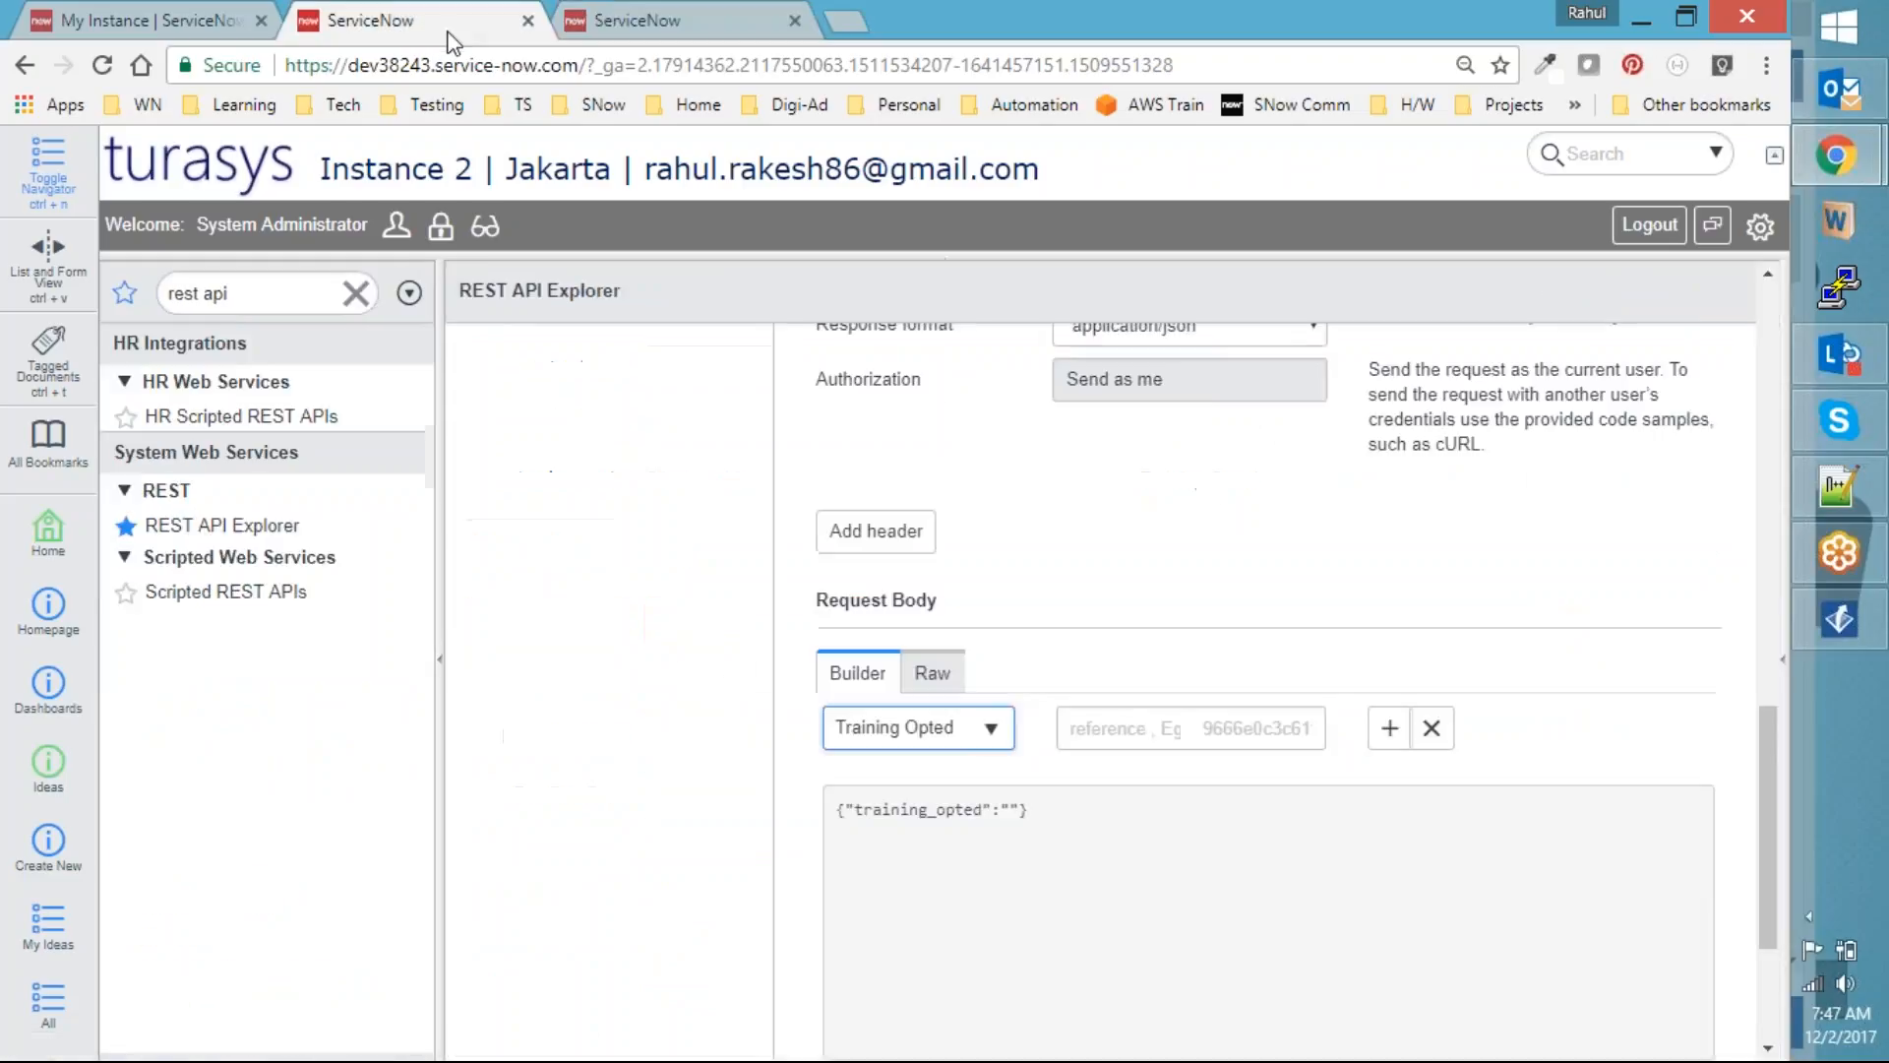
click(710, 13)
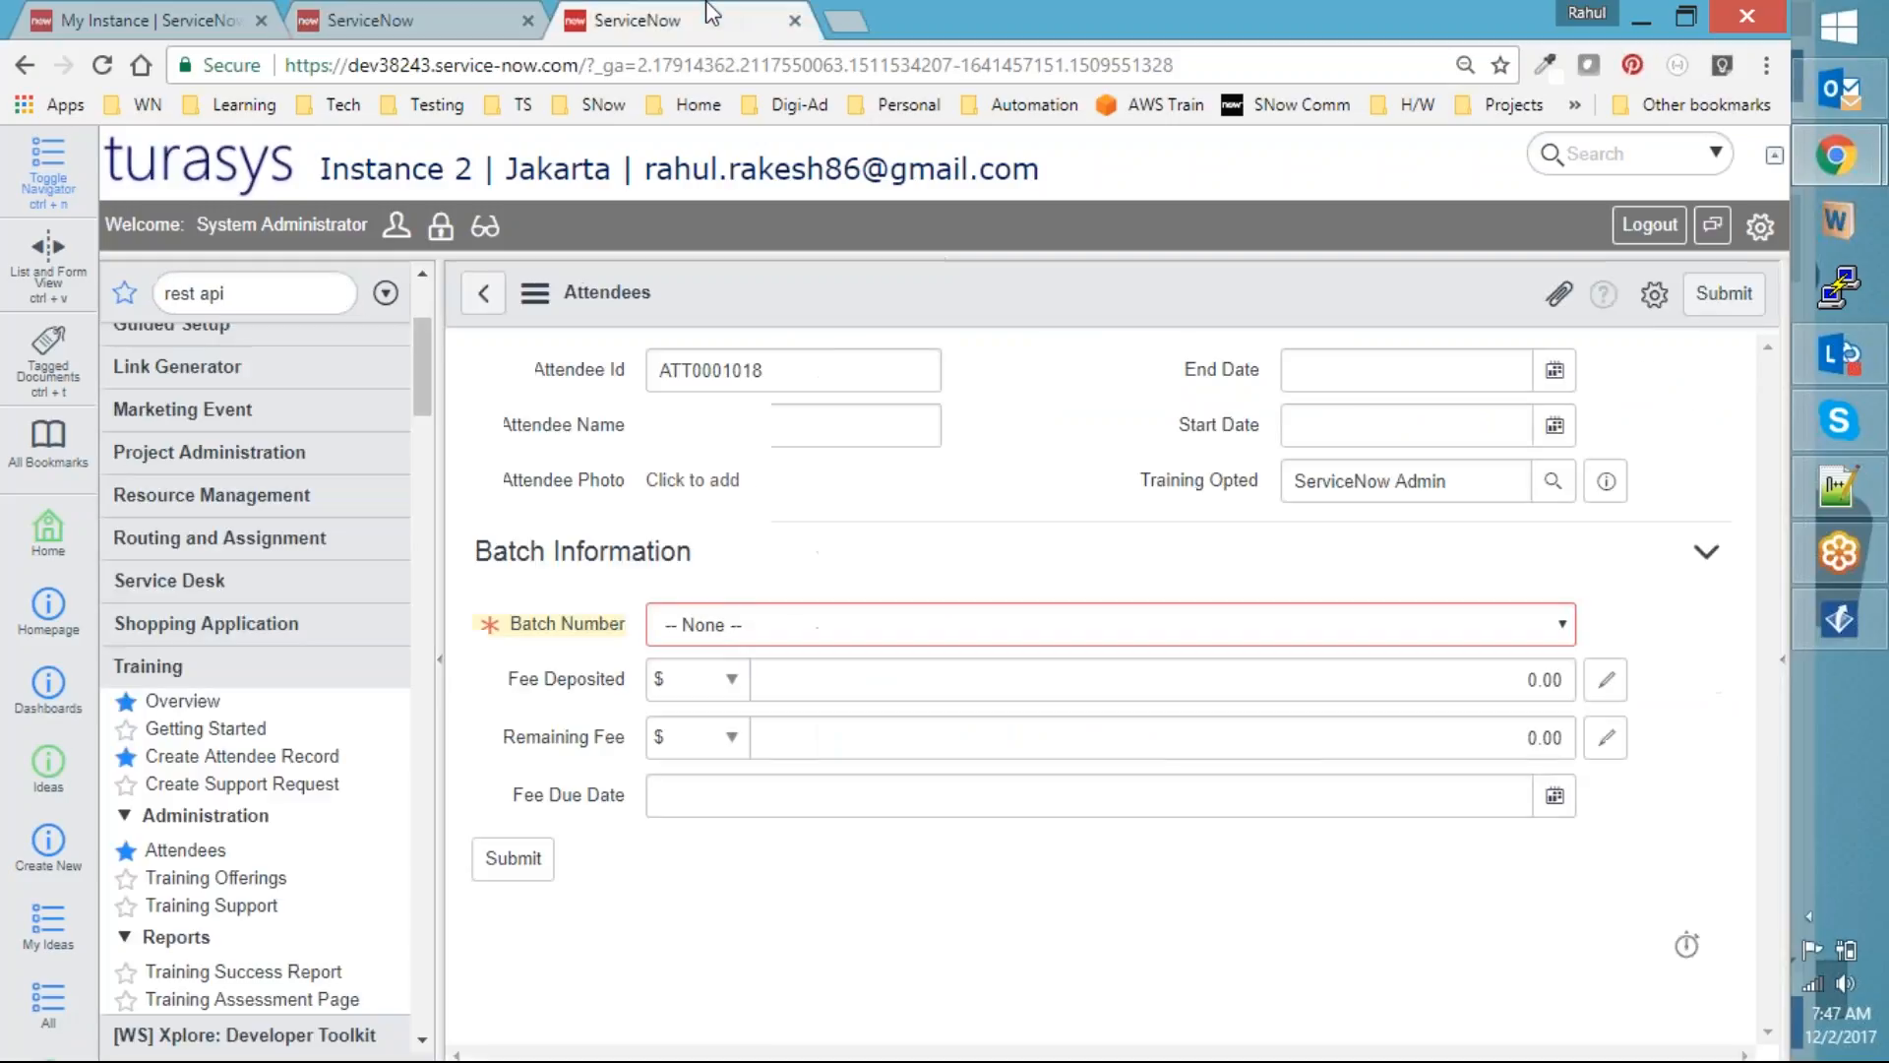
click(755, 632)
click(755, 632)
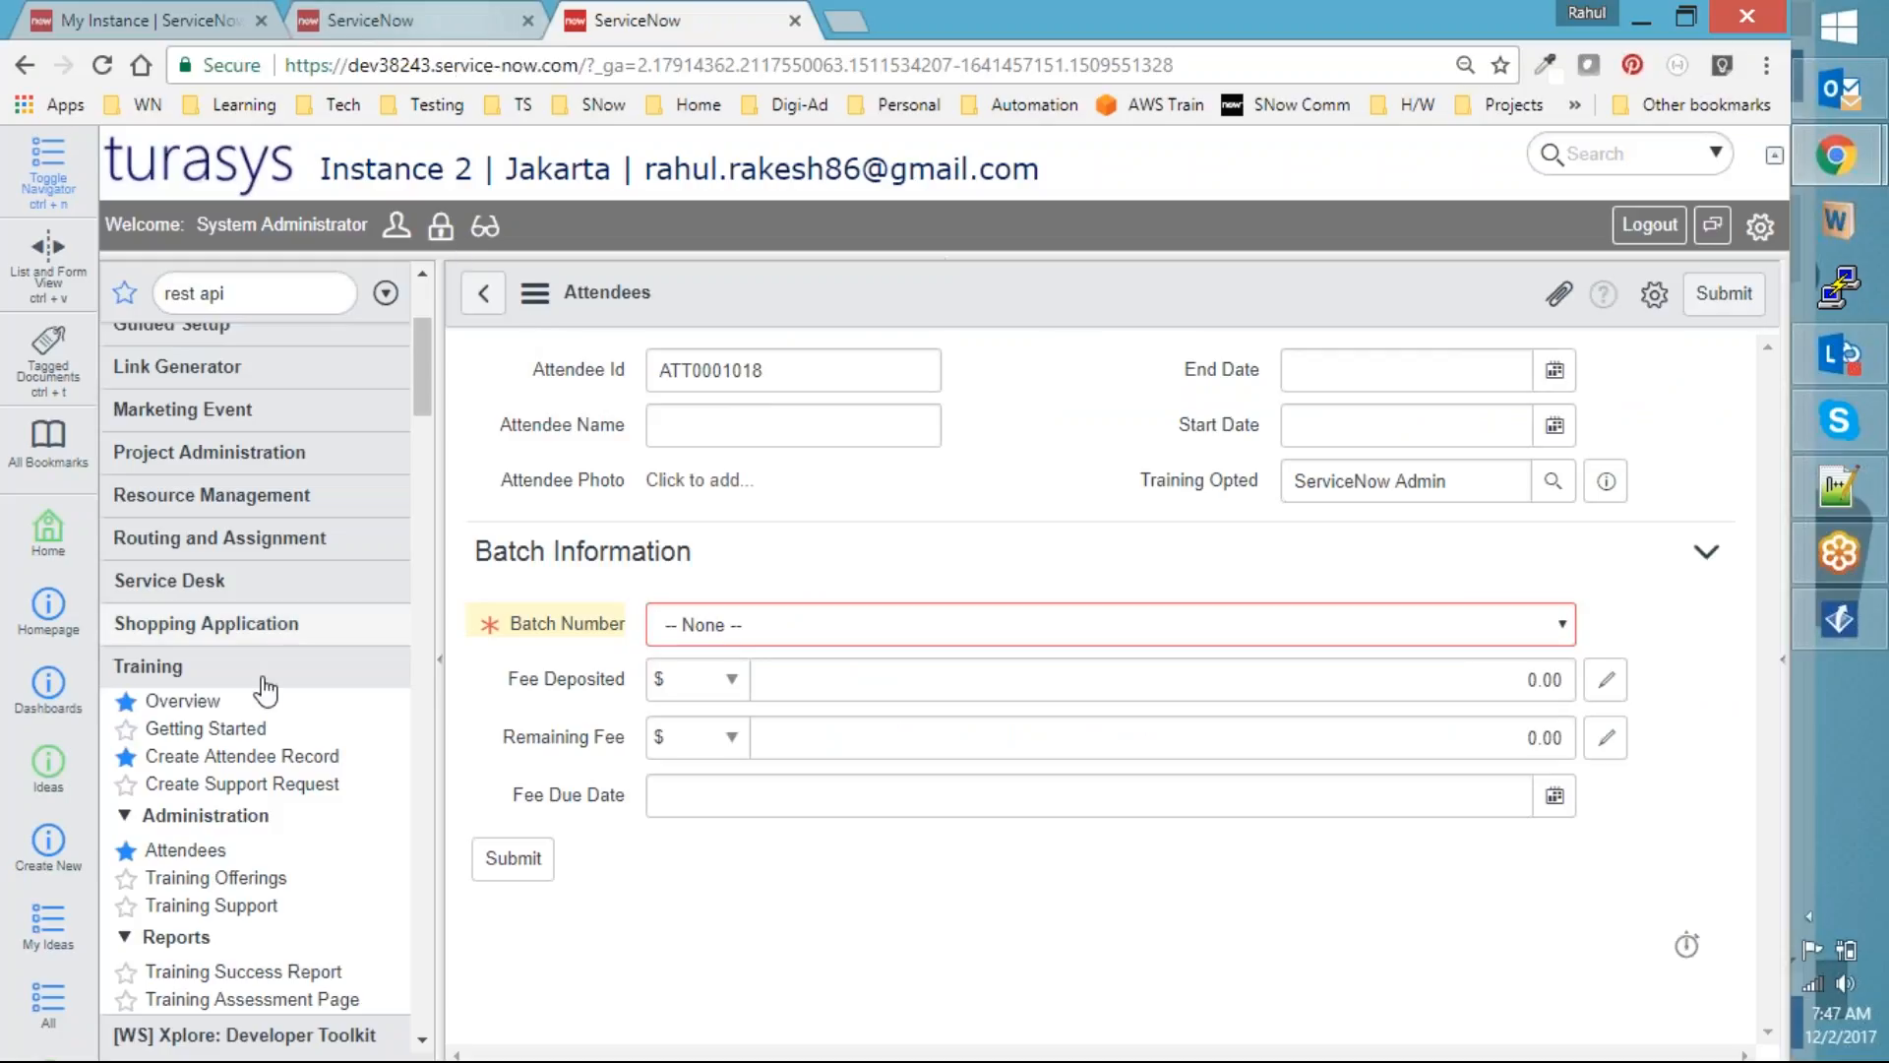
Discard the unsaved attendee record, open the Training Offerings list and copy the sys_id of ServiceNow Admin
click(225, 881)
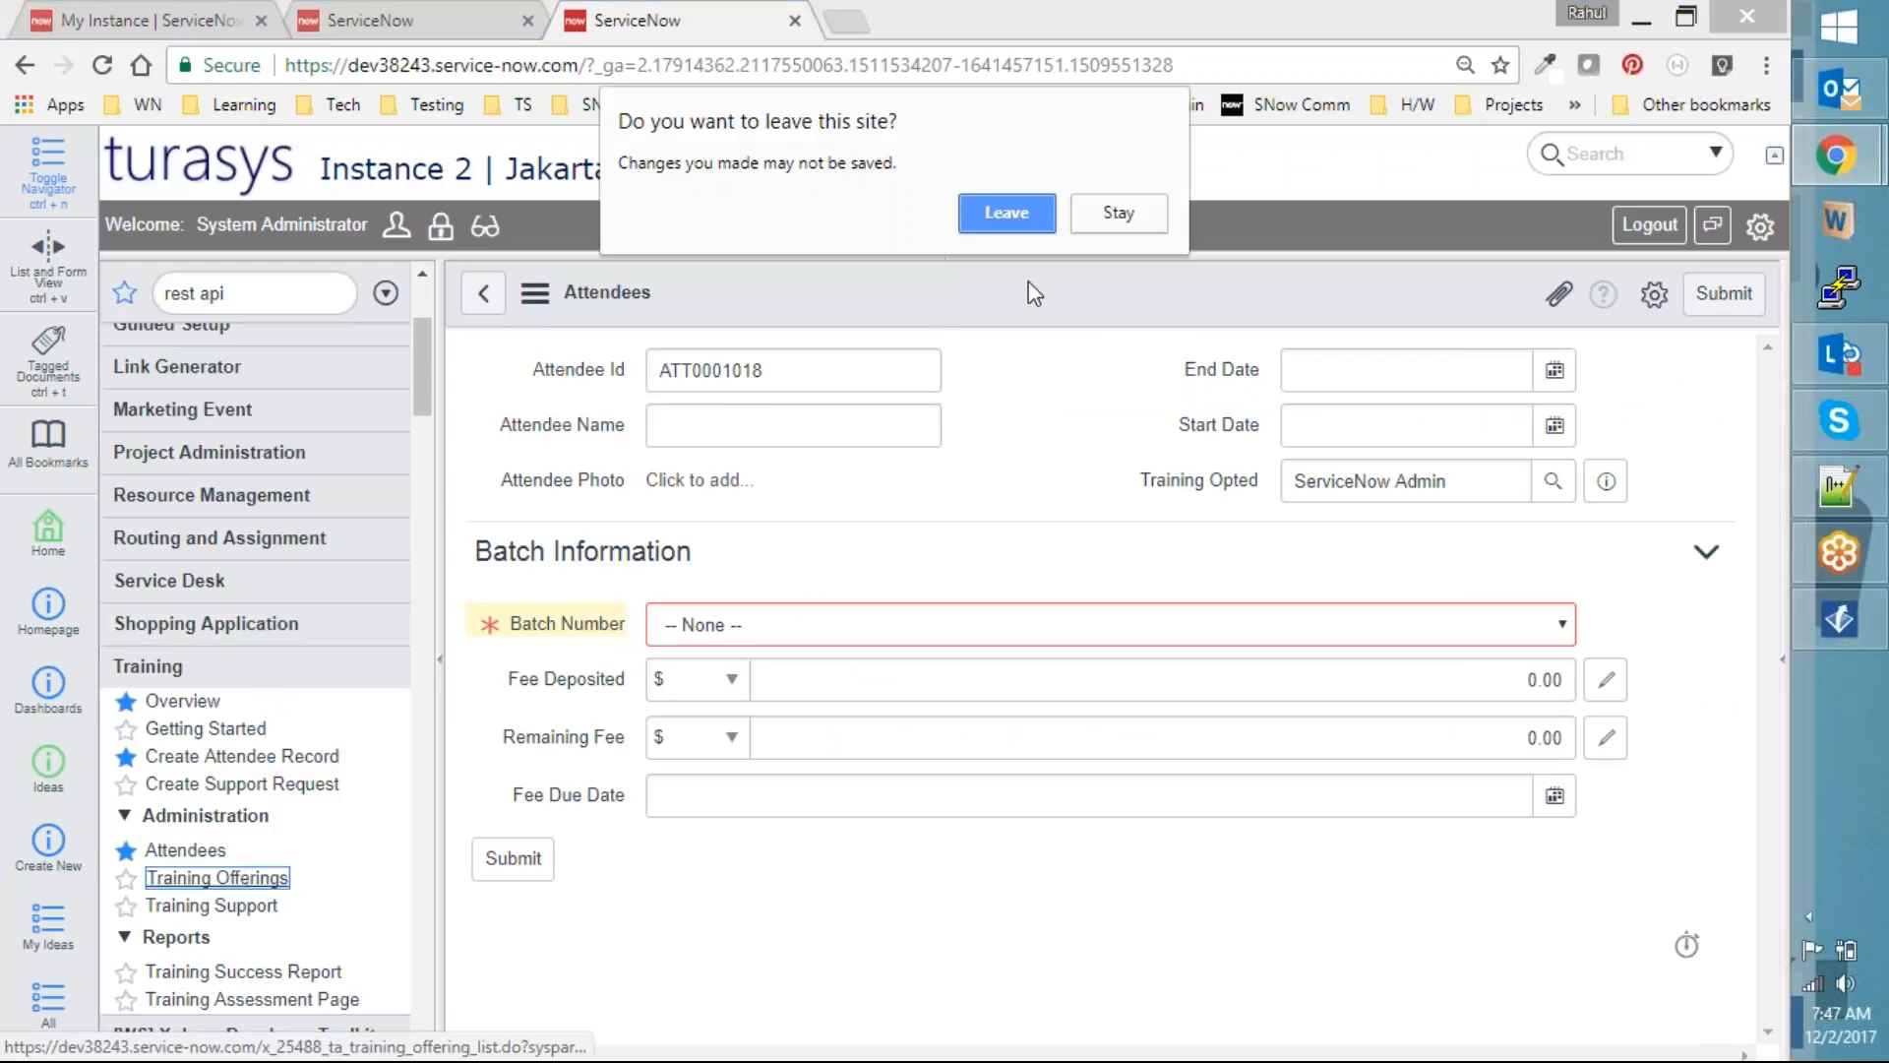
click(989, 212)
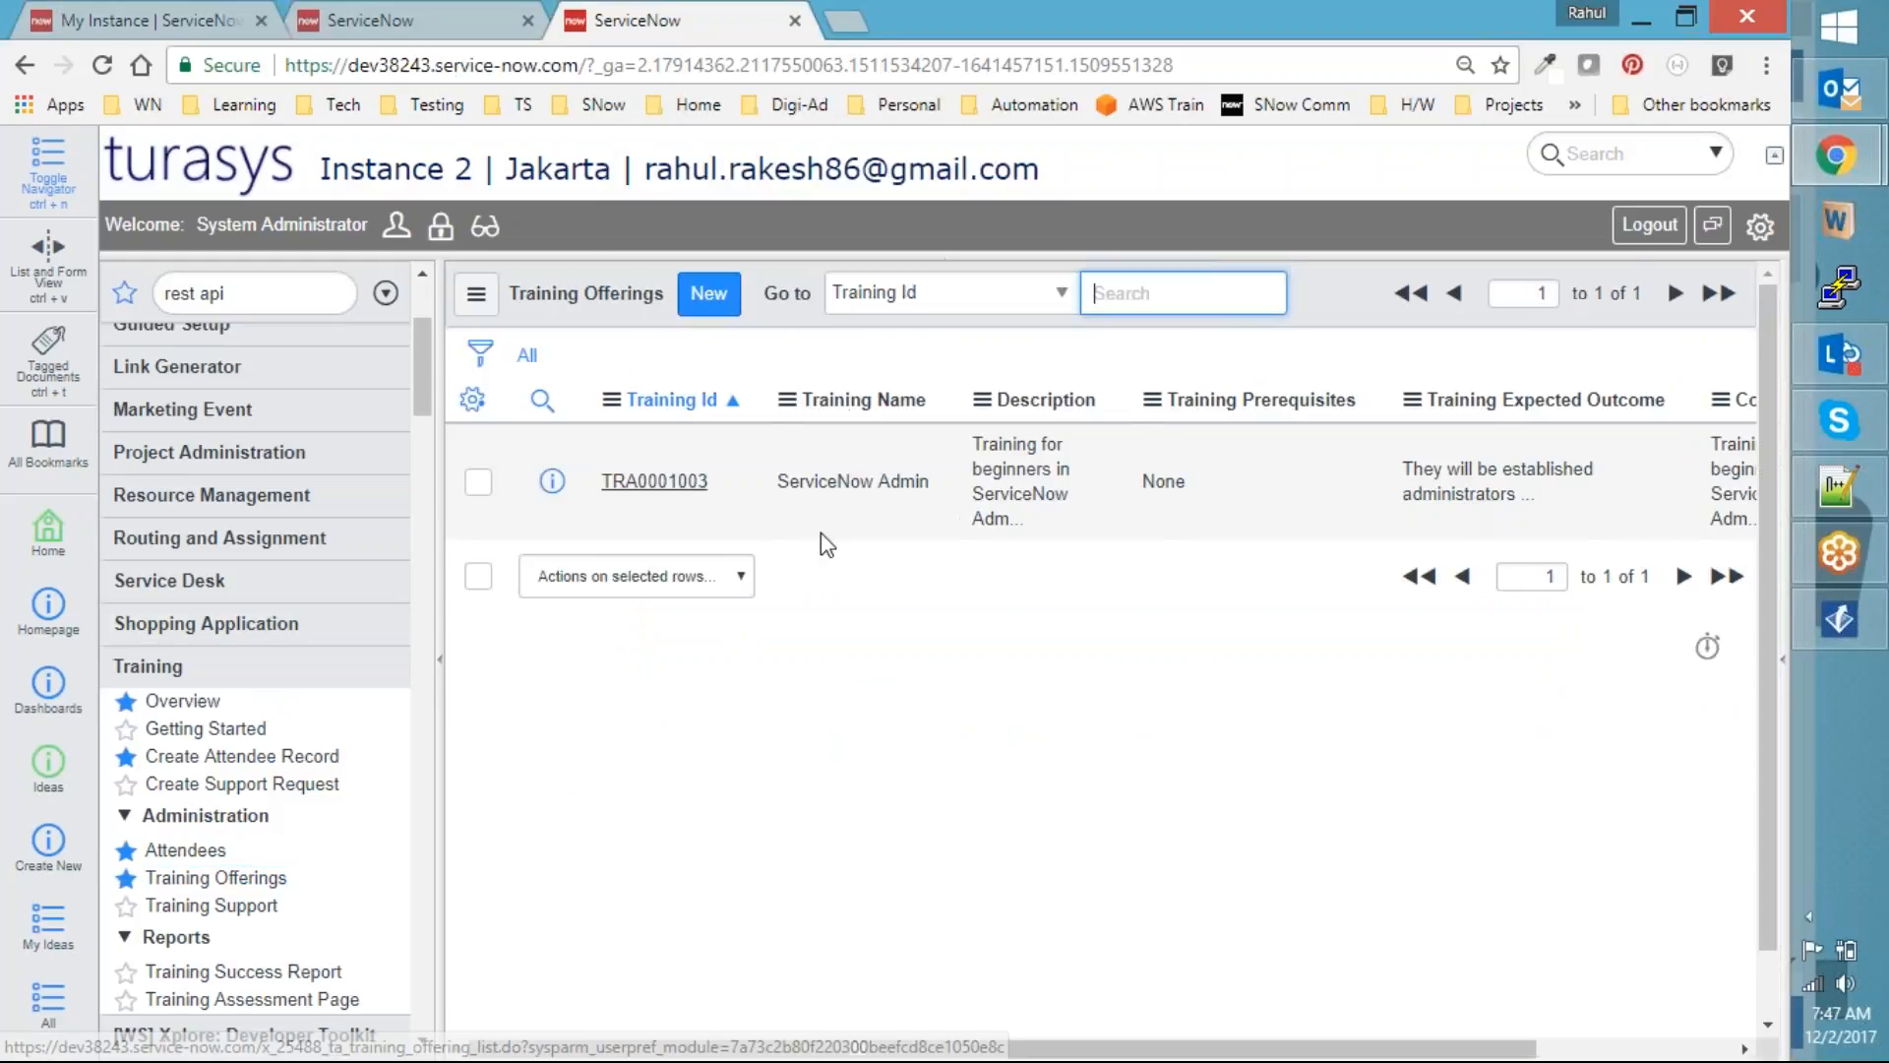
right_click(838, 459)
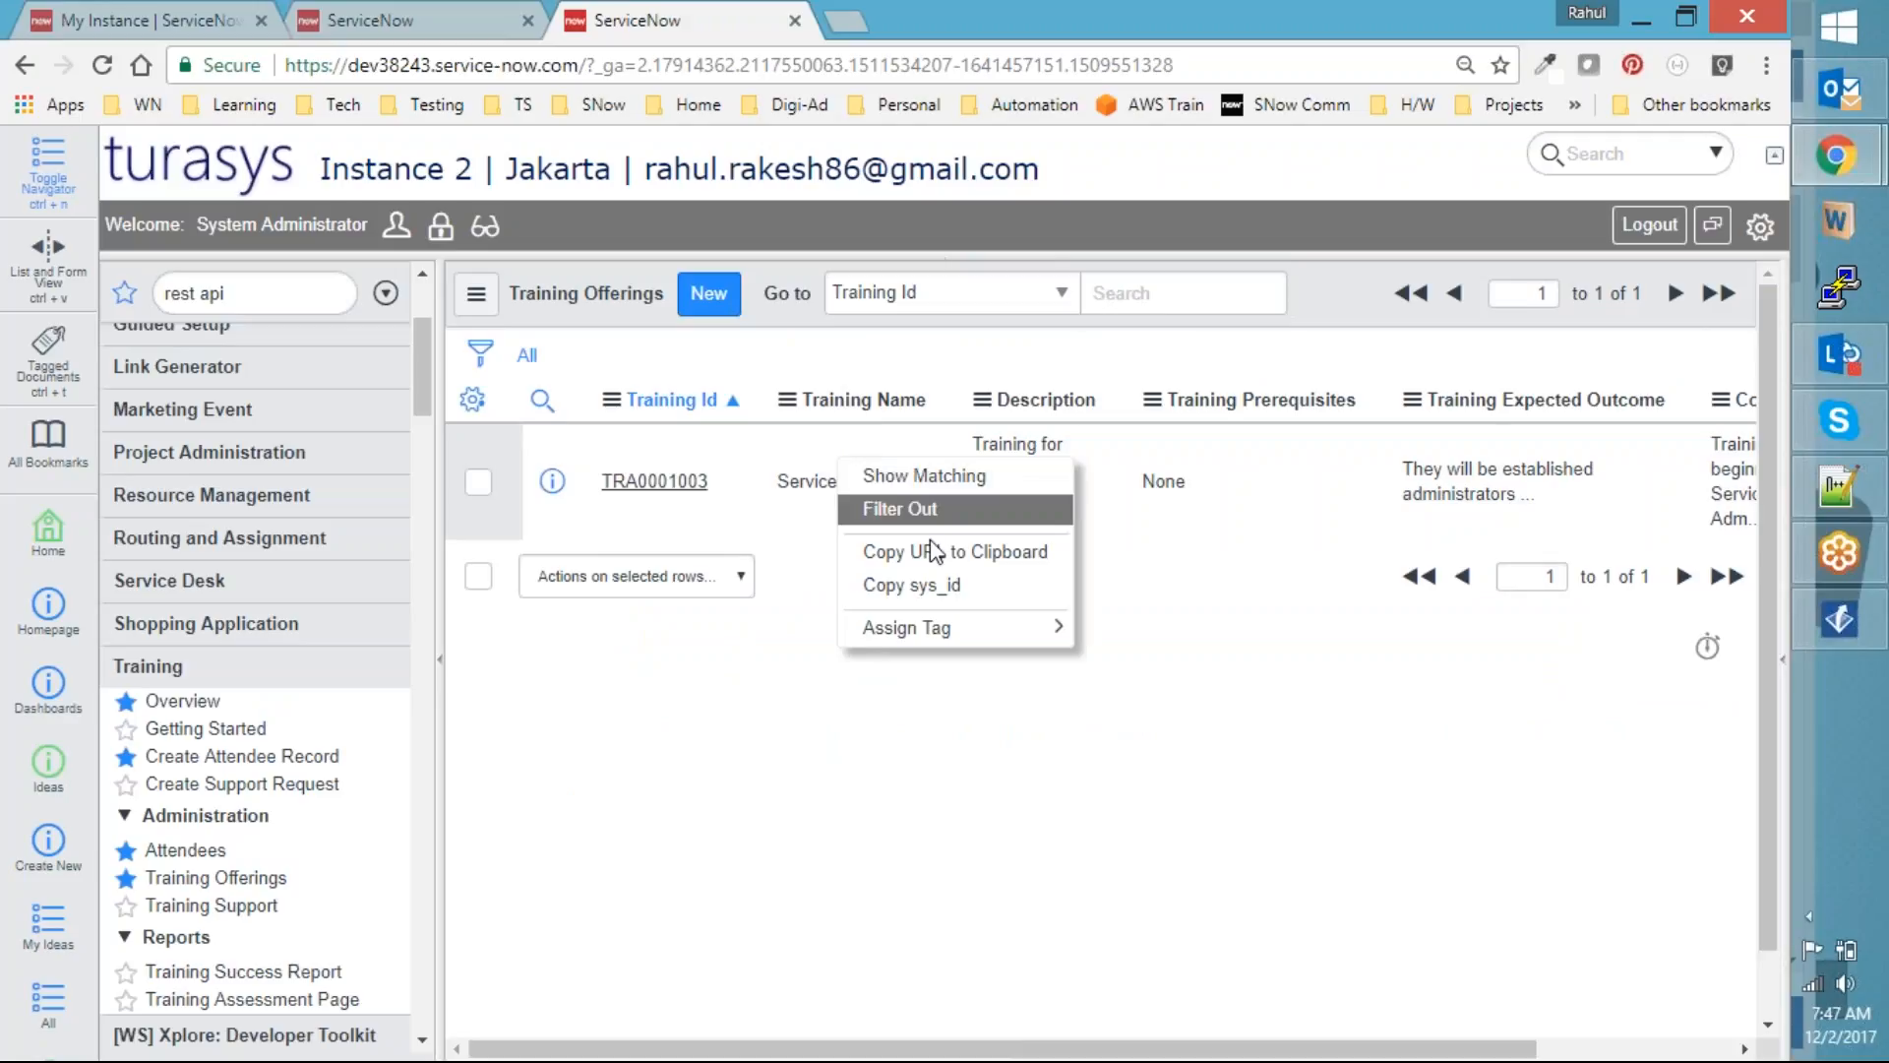
click(903, 591)
Back in the REST API Explorer, paste the copied sys_id as the Training Opted value in the request body
key(ctrl+shift+Tab)
click(1180, 736)
key(ctrl+v)
click(1255, 604)
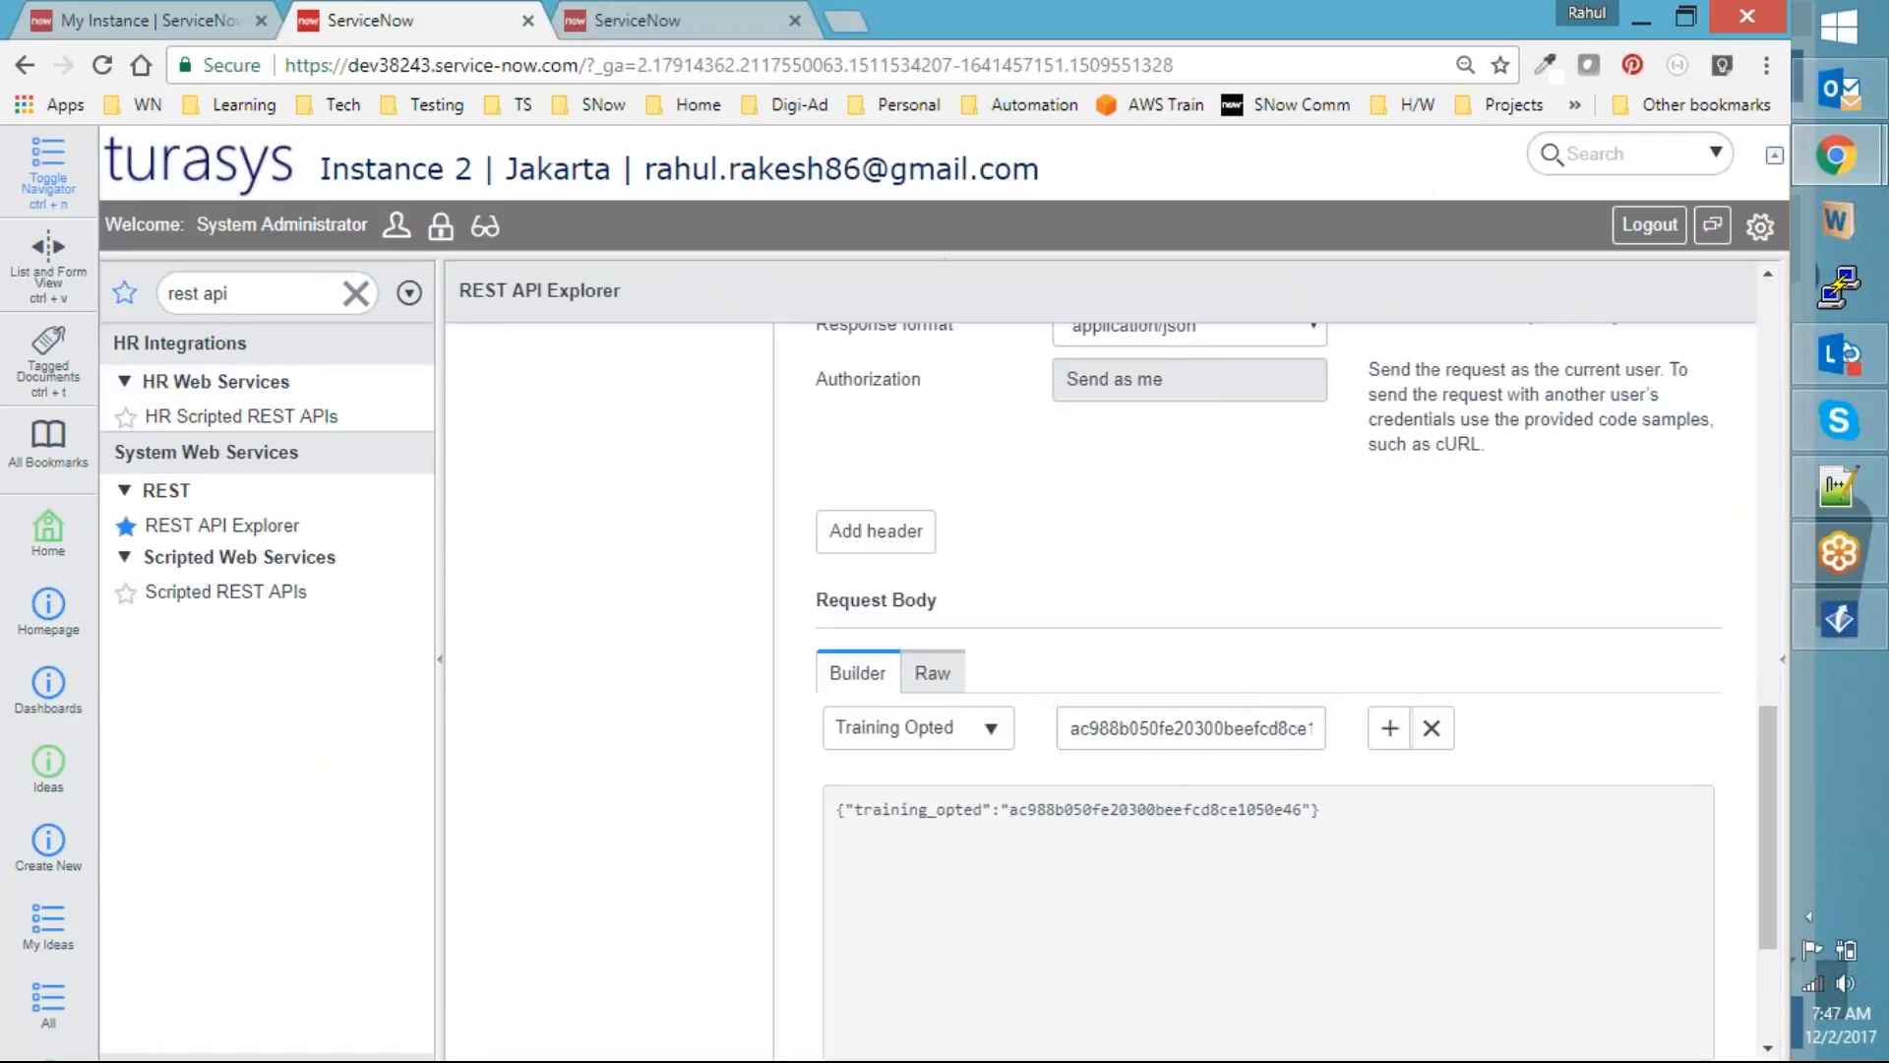
Open the Attendees list in the duplicated tab to check its existing records
click(638, 20)
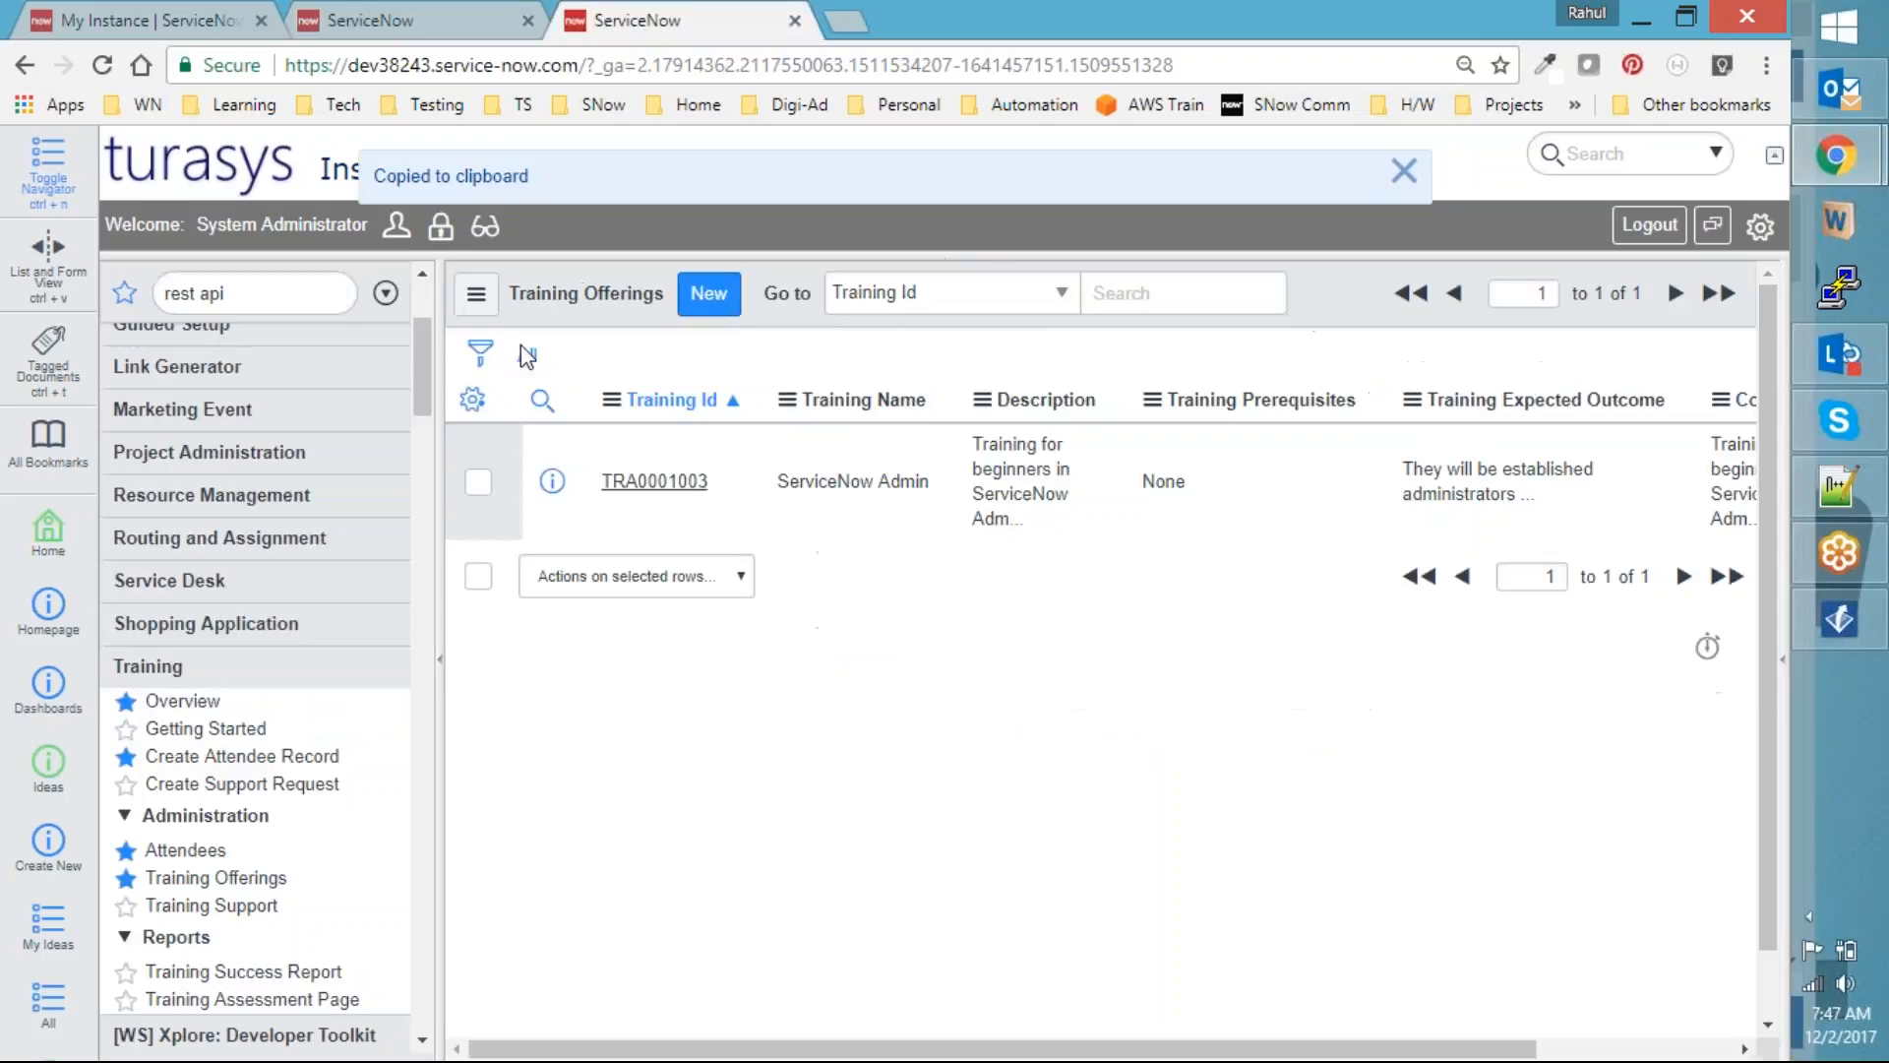
click(185, 850)
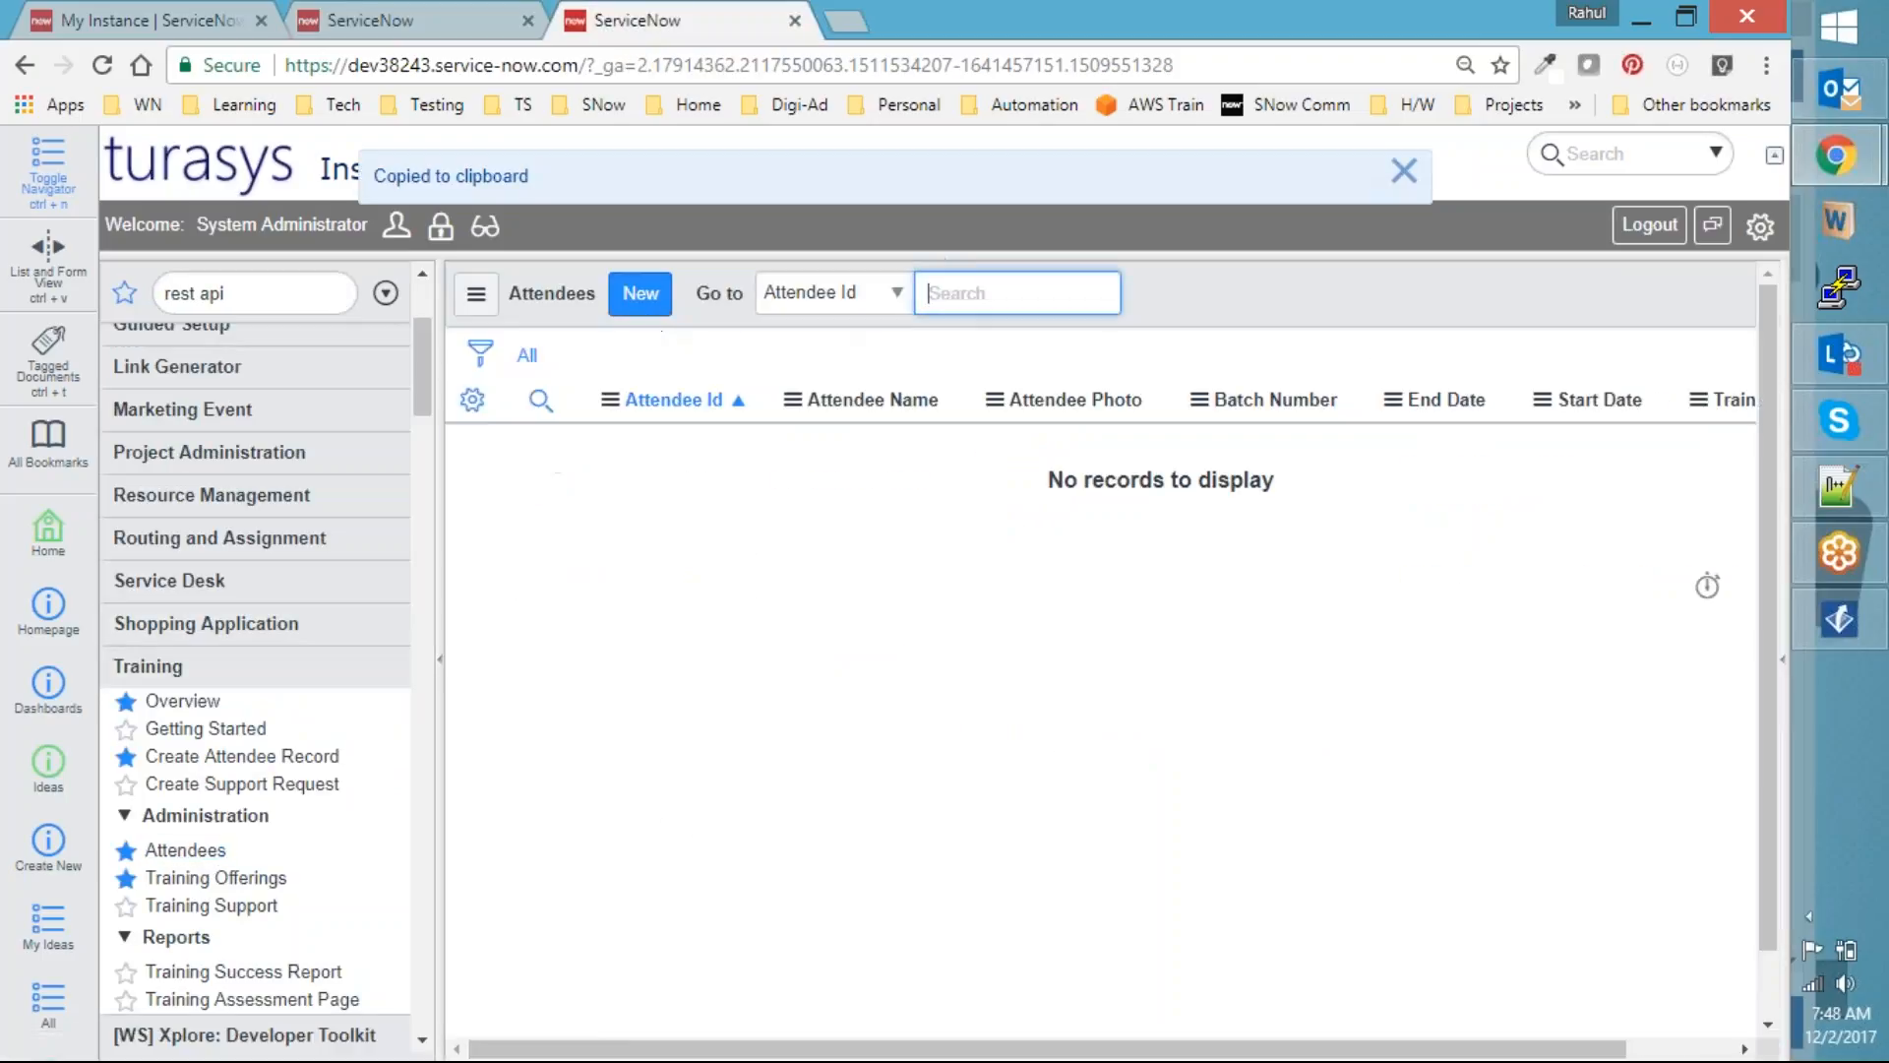
Send the prepared POST request from the REST API Explorer, confirm the data modification, and review the request URI and response status
click(1402, 173)
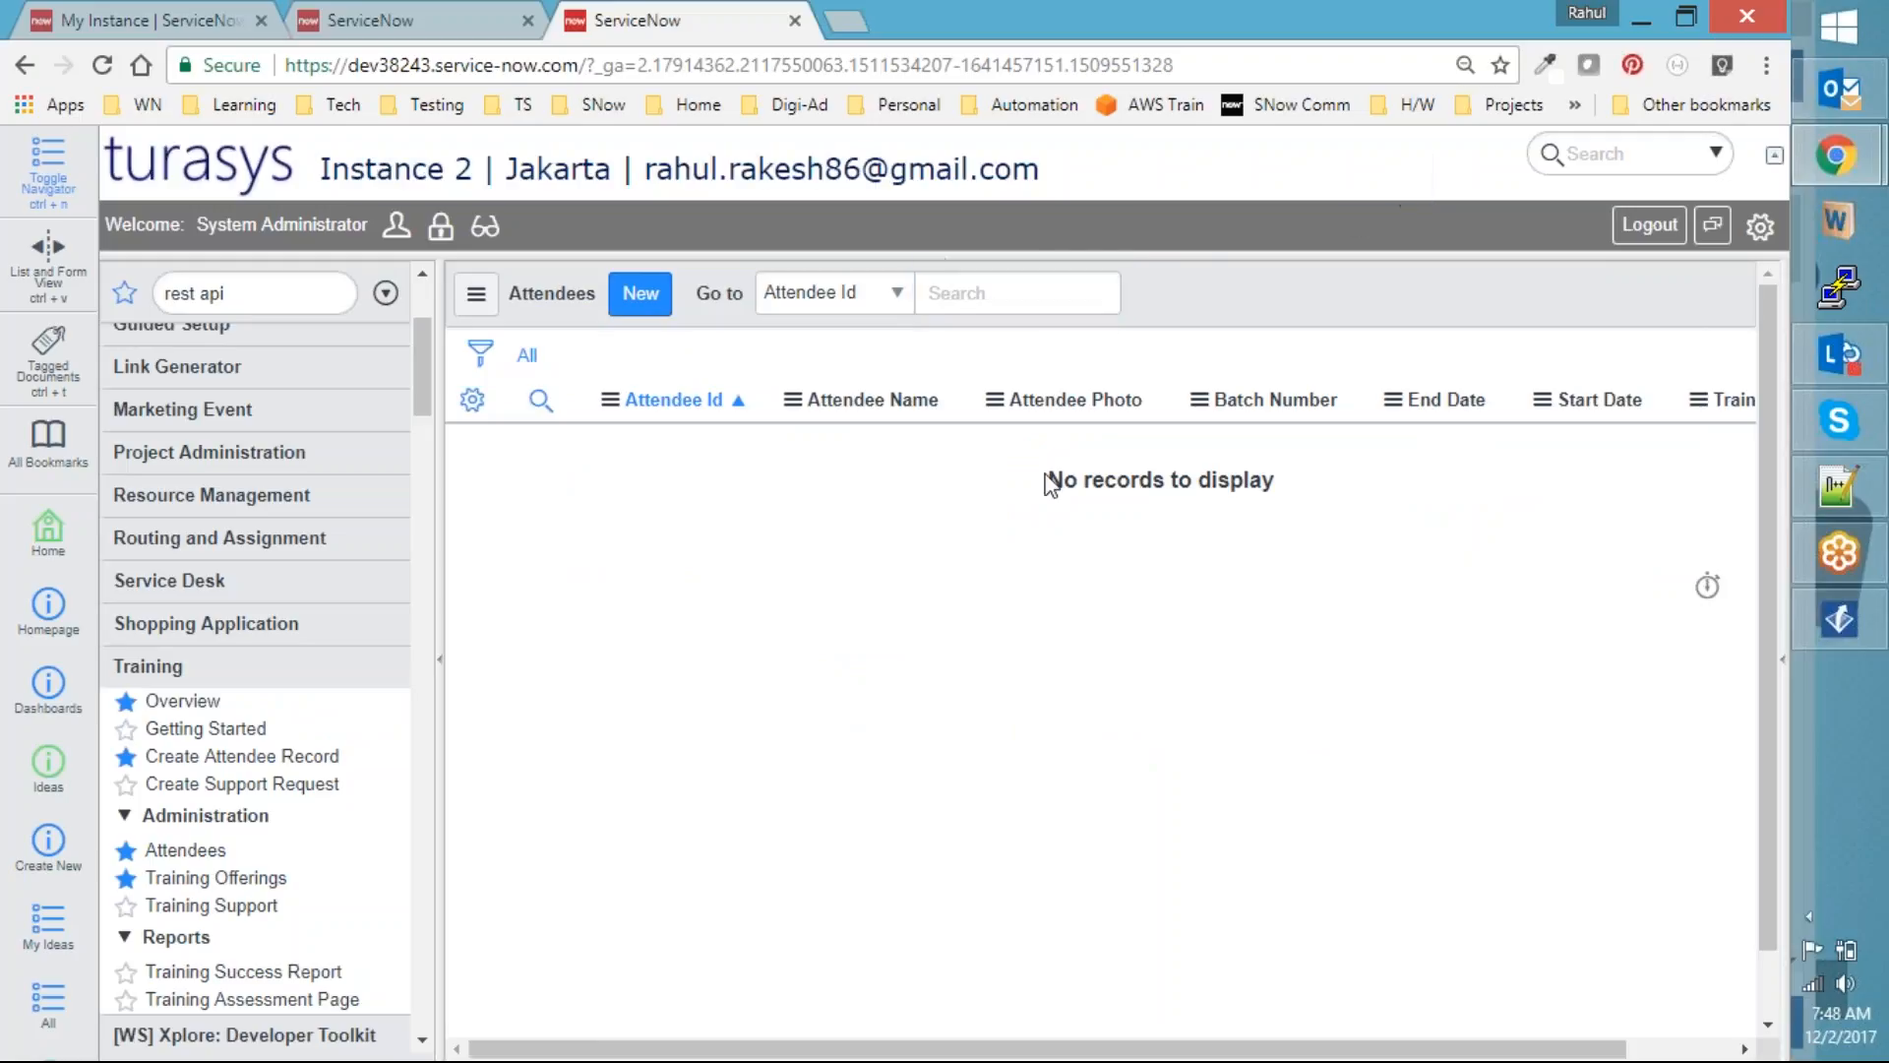
click(379, 20)
scroll(1297, 565, down, 3)
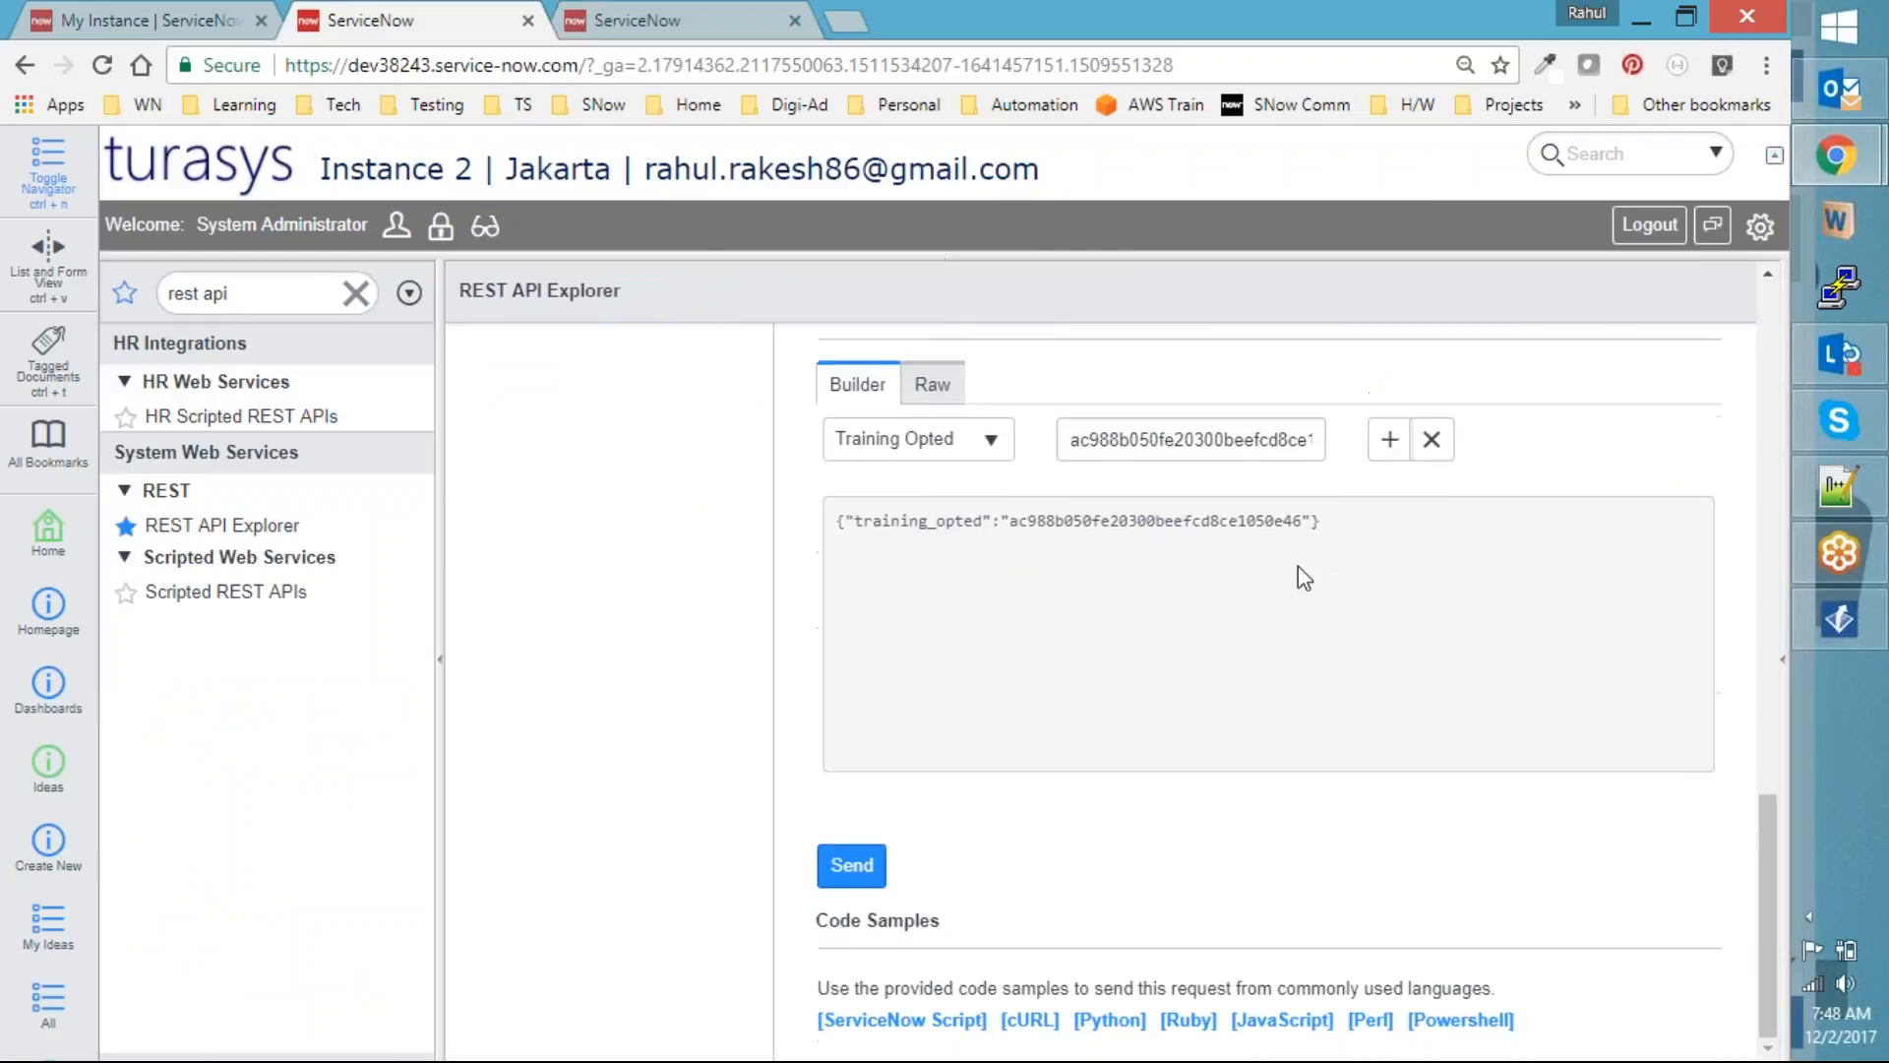
click(848, 865)
click(1003, 212)
scroll(1236, 506, down, 5)
scroll(1234, 527, down, 3)
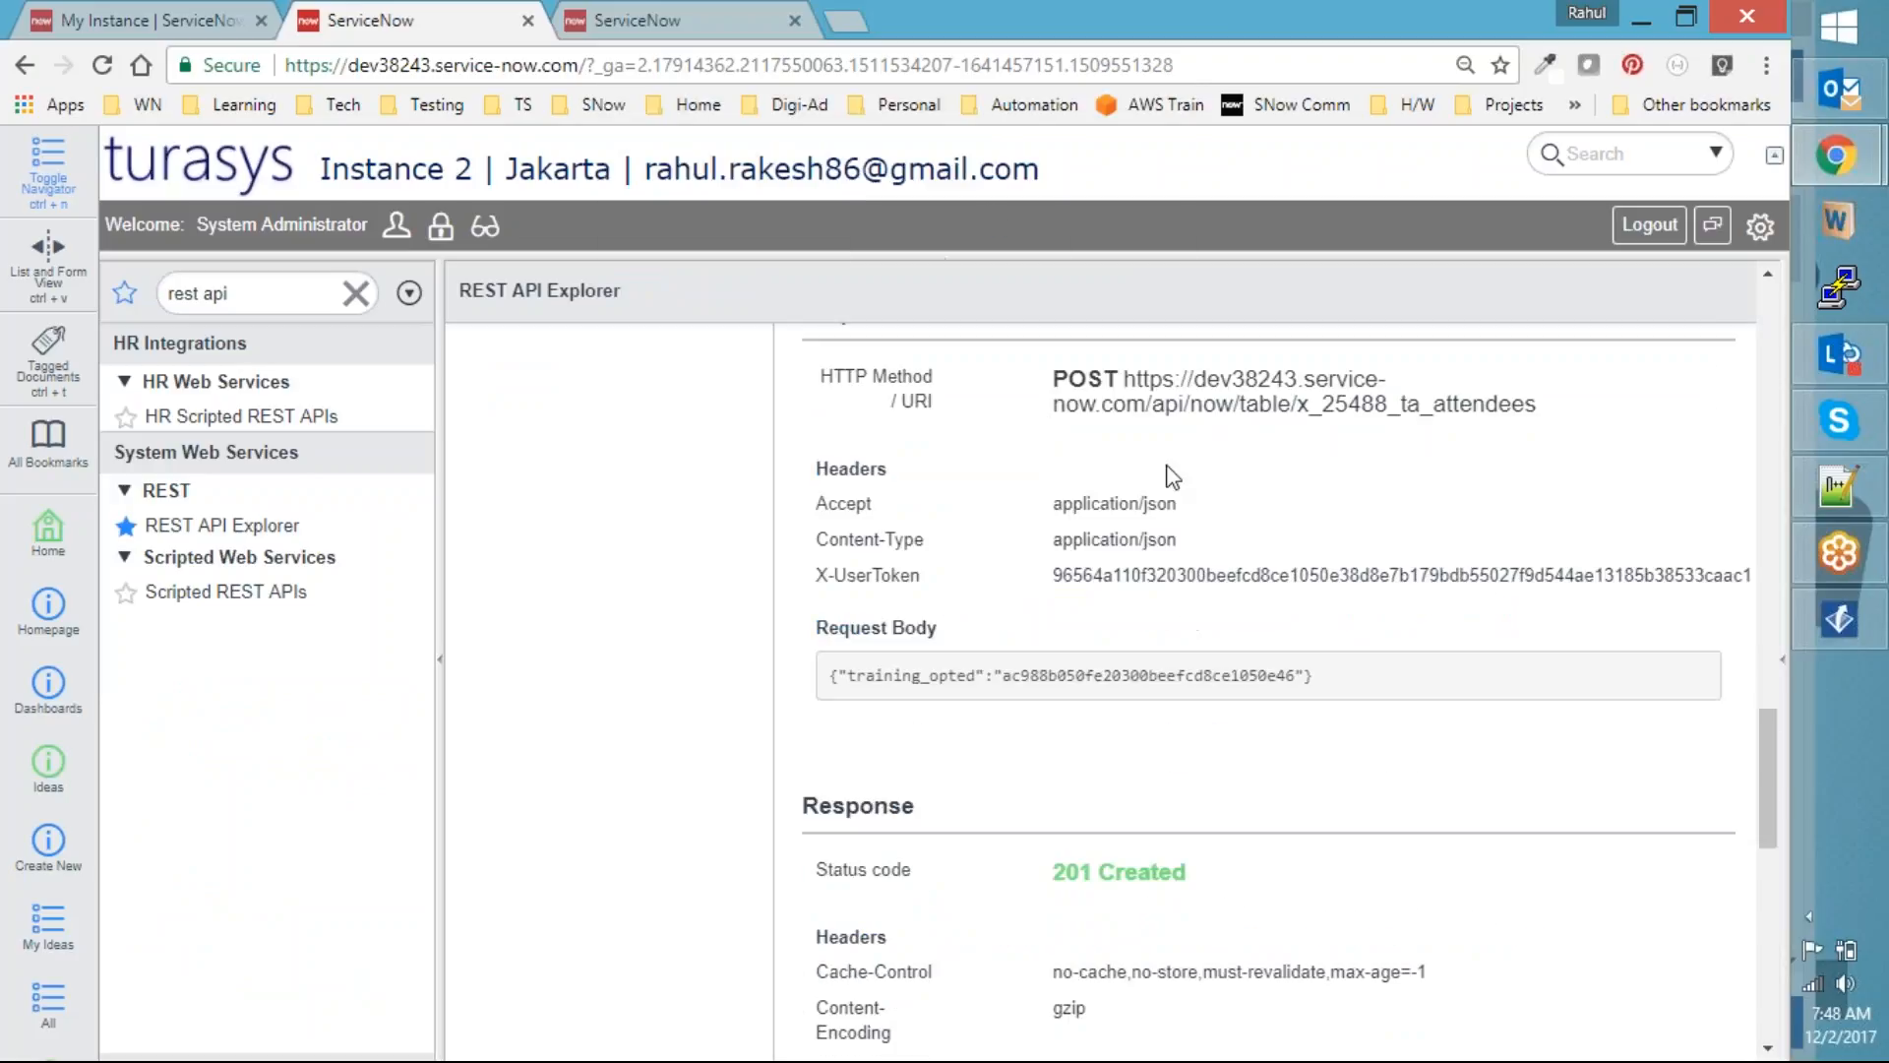
drag(1129, 381, 1540, 424)
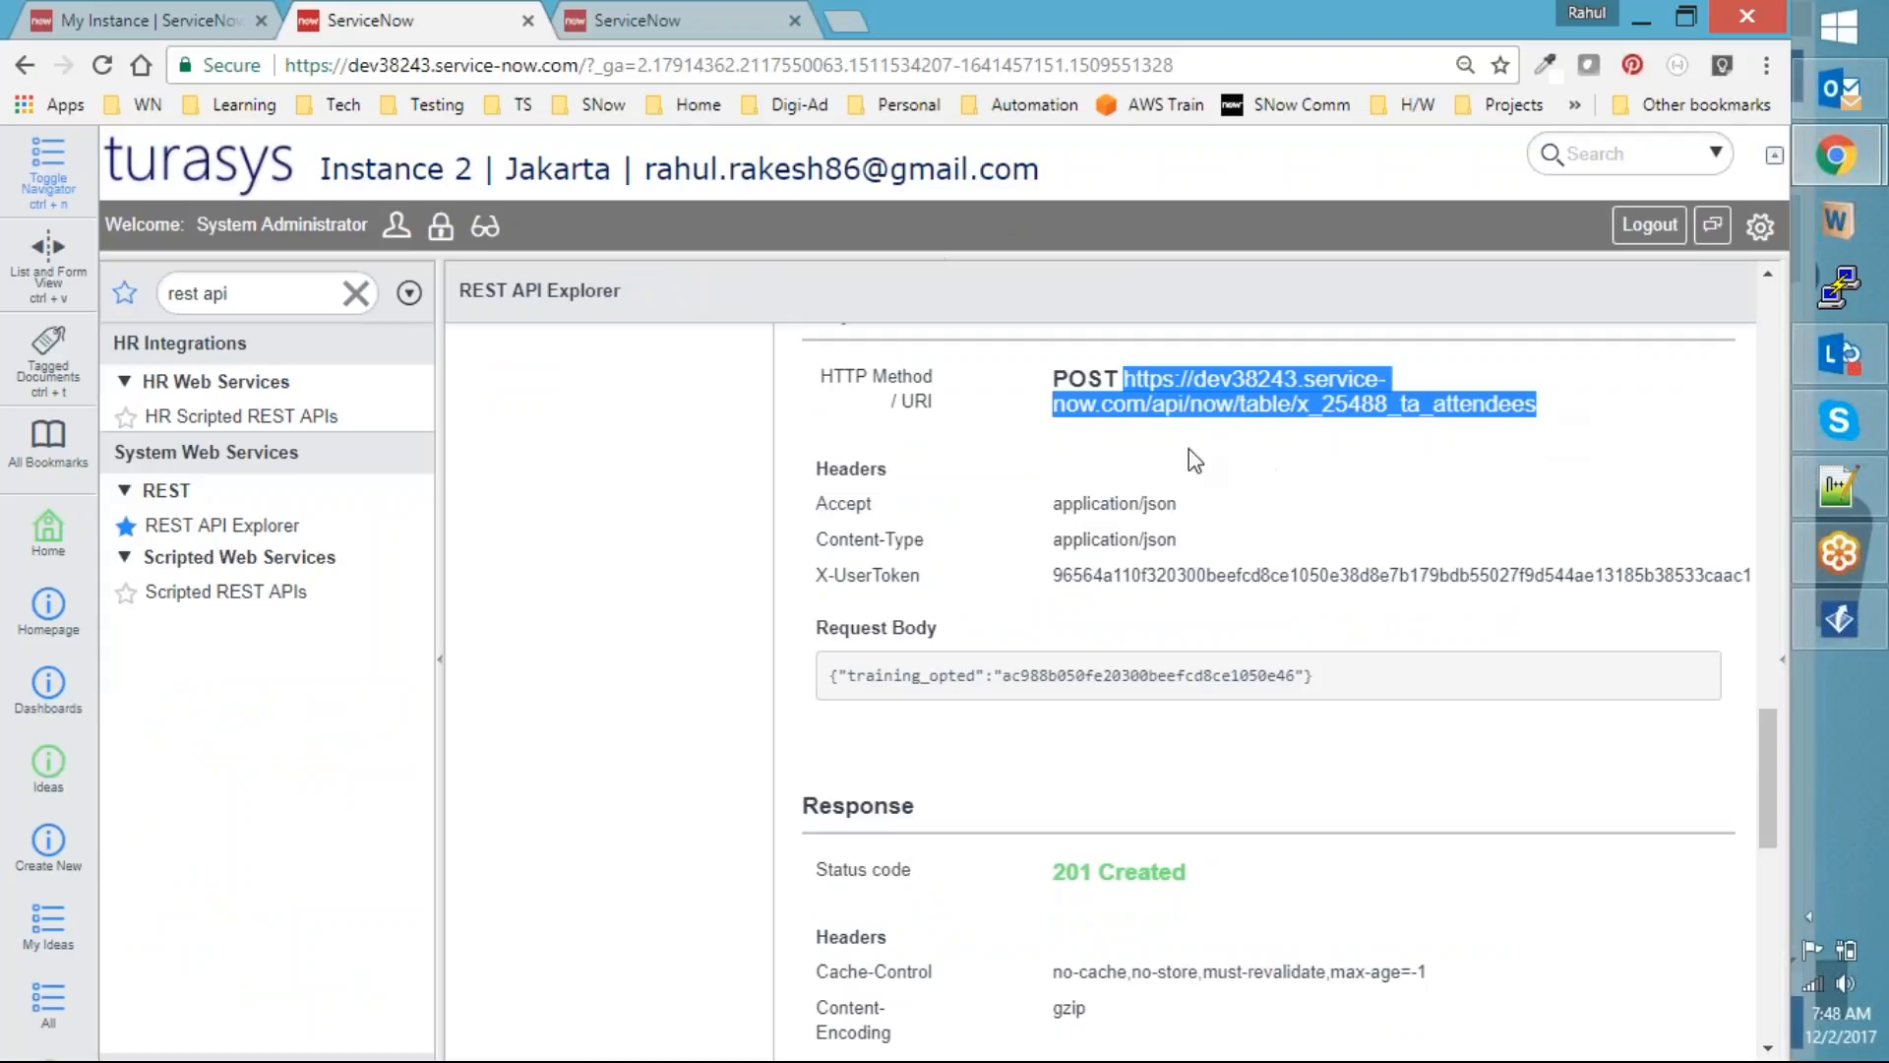
scroll(1295, 530, down, 1)
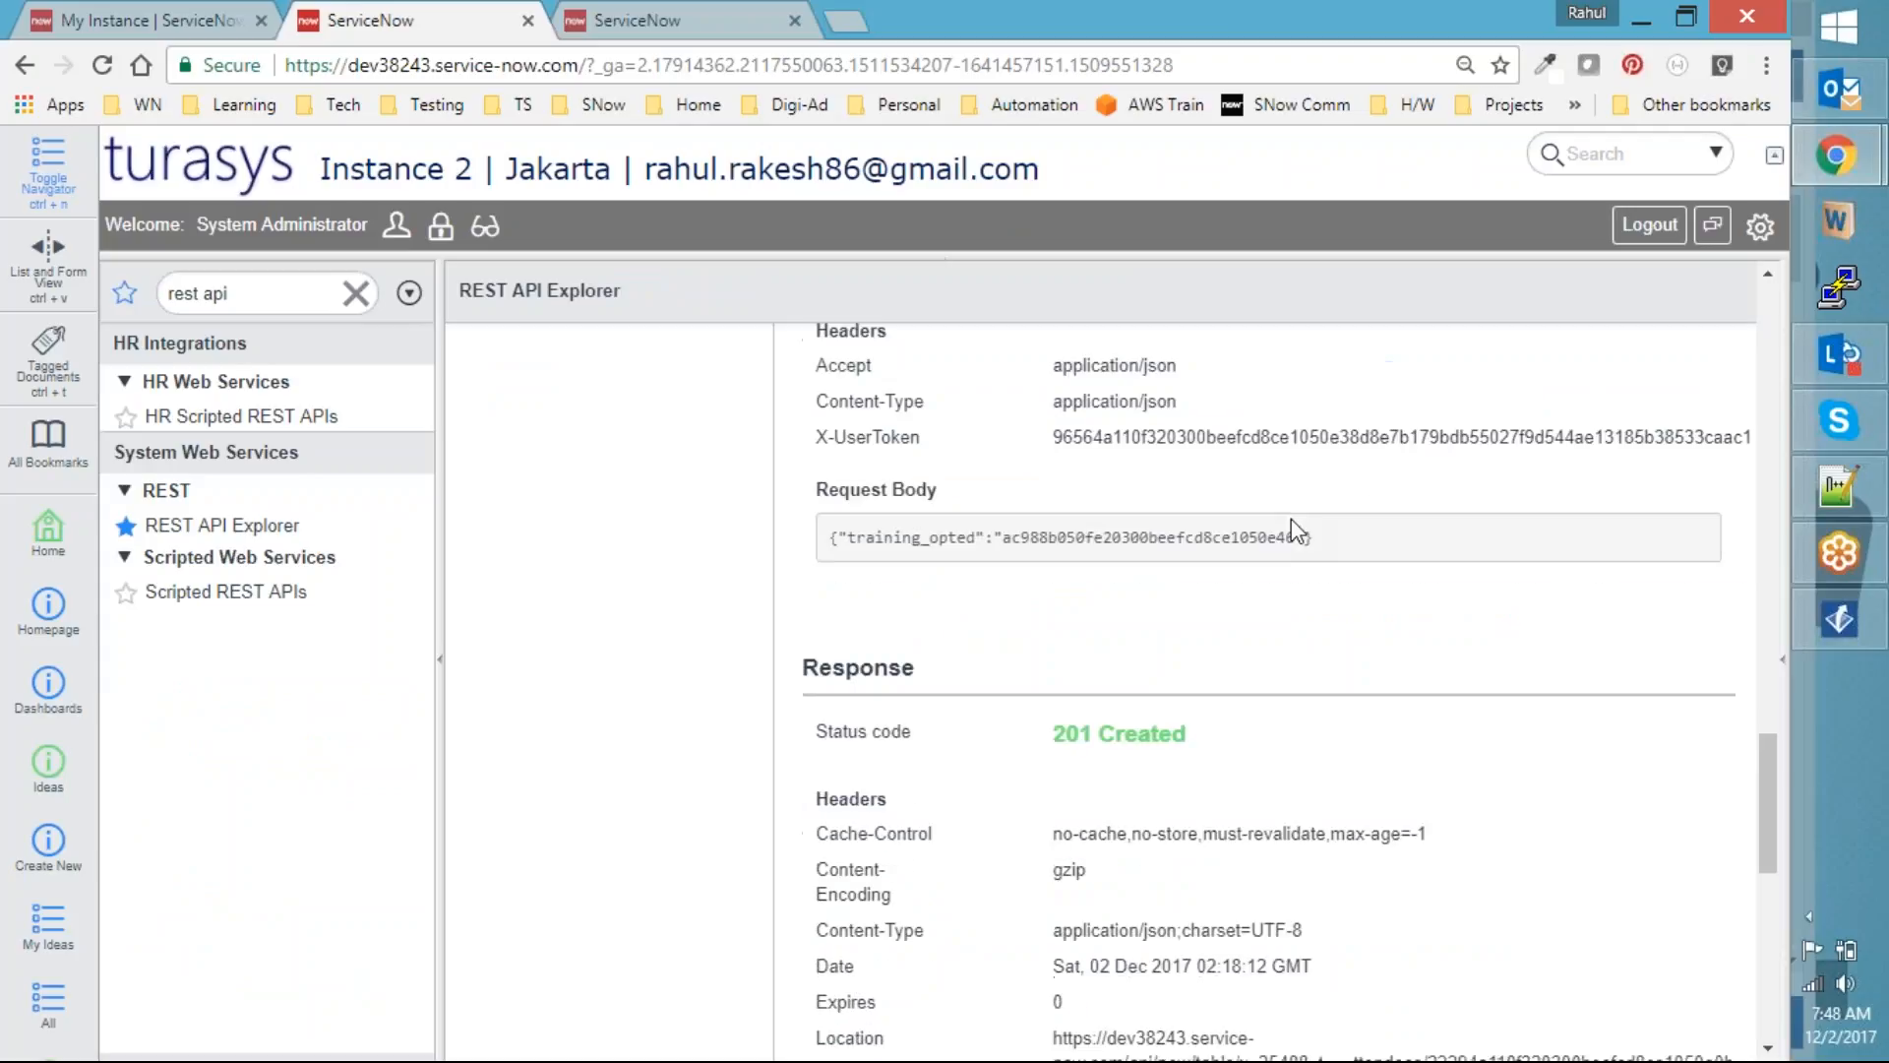
drag(1051, 734, 1187, 734)
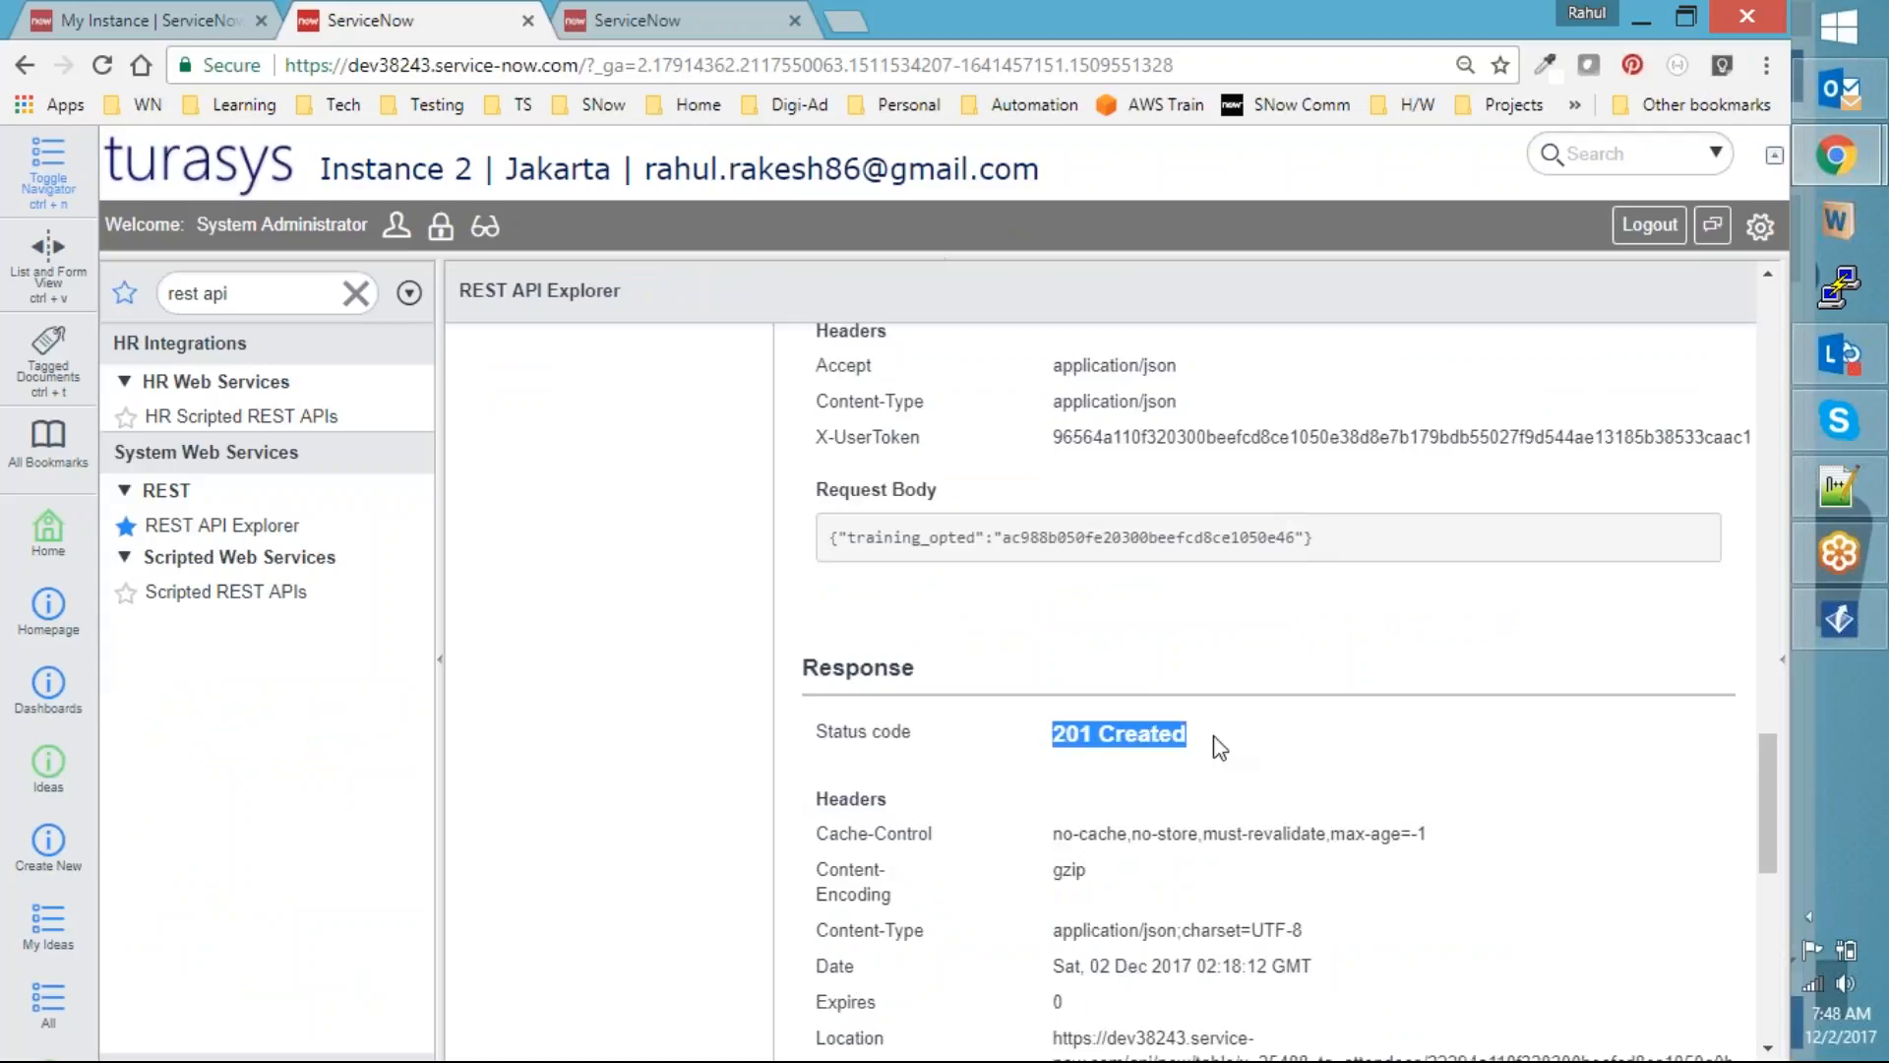
Refresh the Attendees list in the other tab and open the attendee record created by the request
click(696, 14)
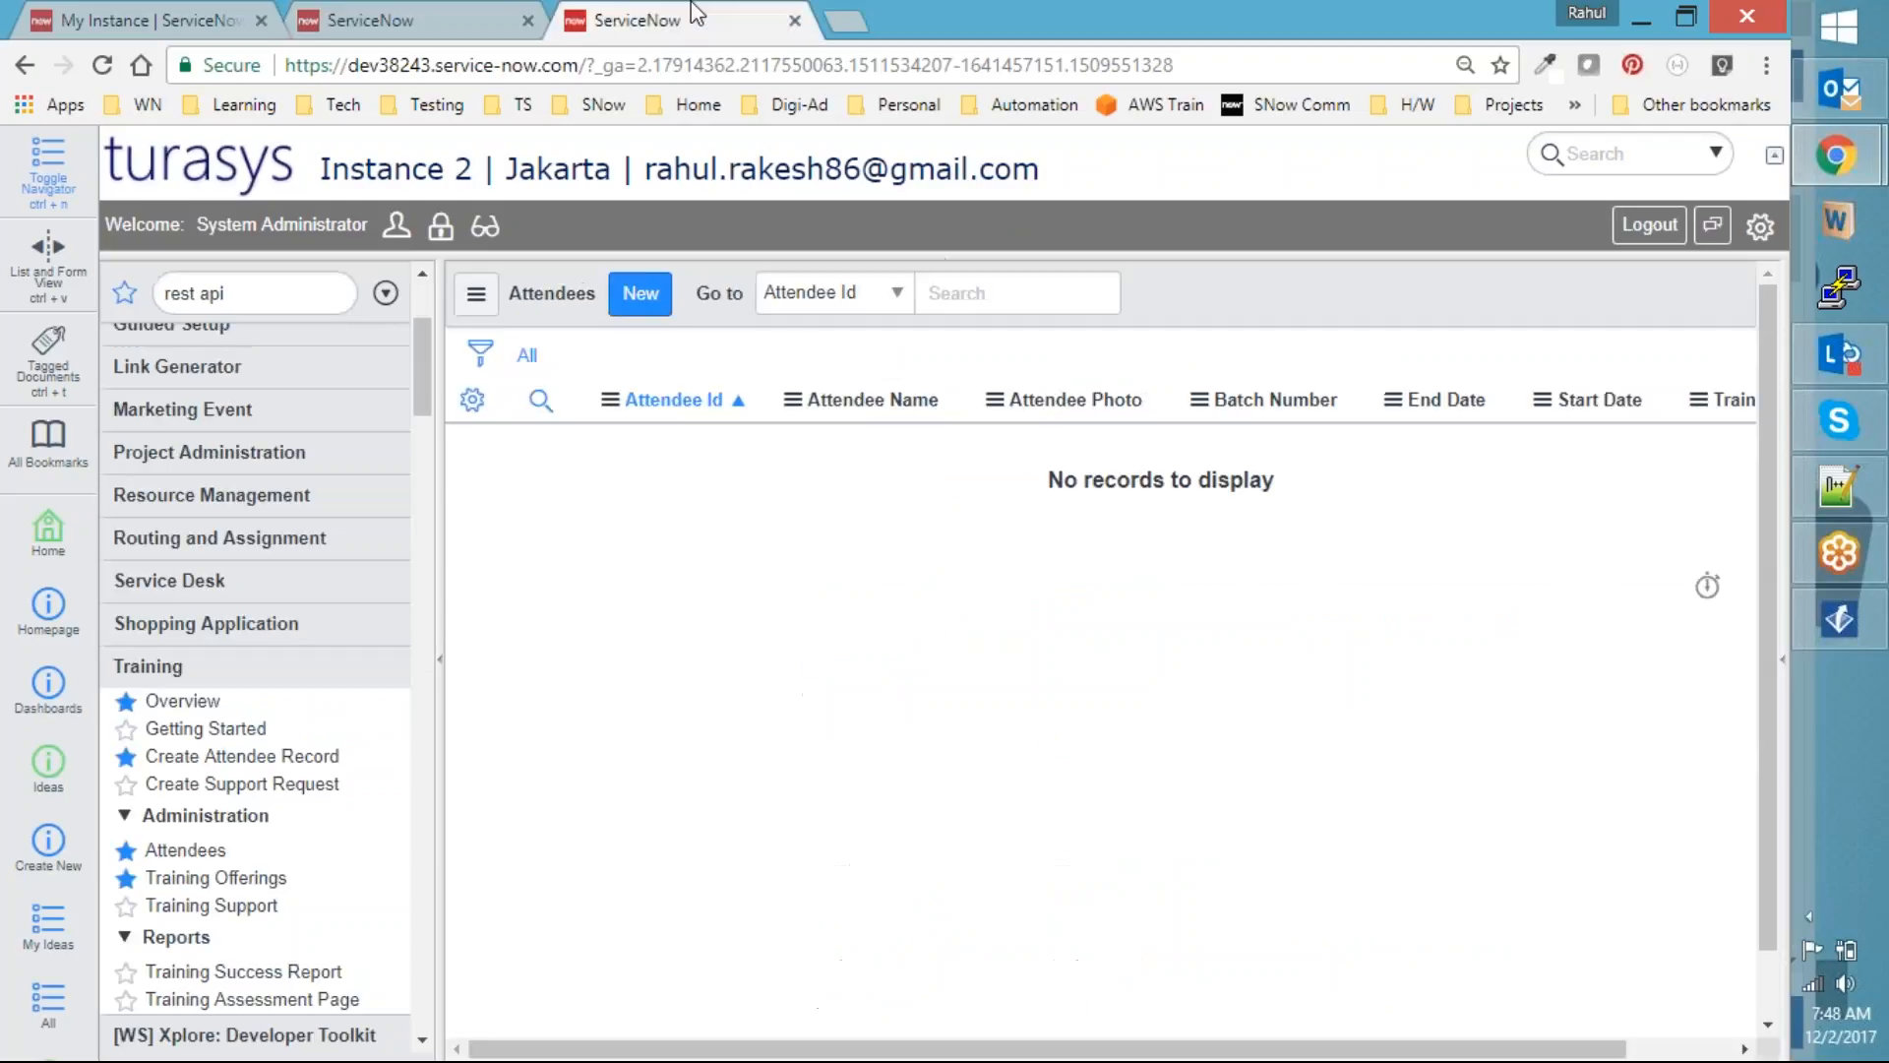
right_click(1222, 285)
click(1255, 423)
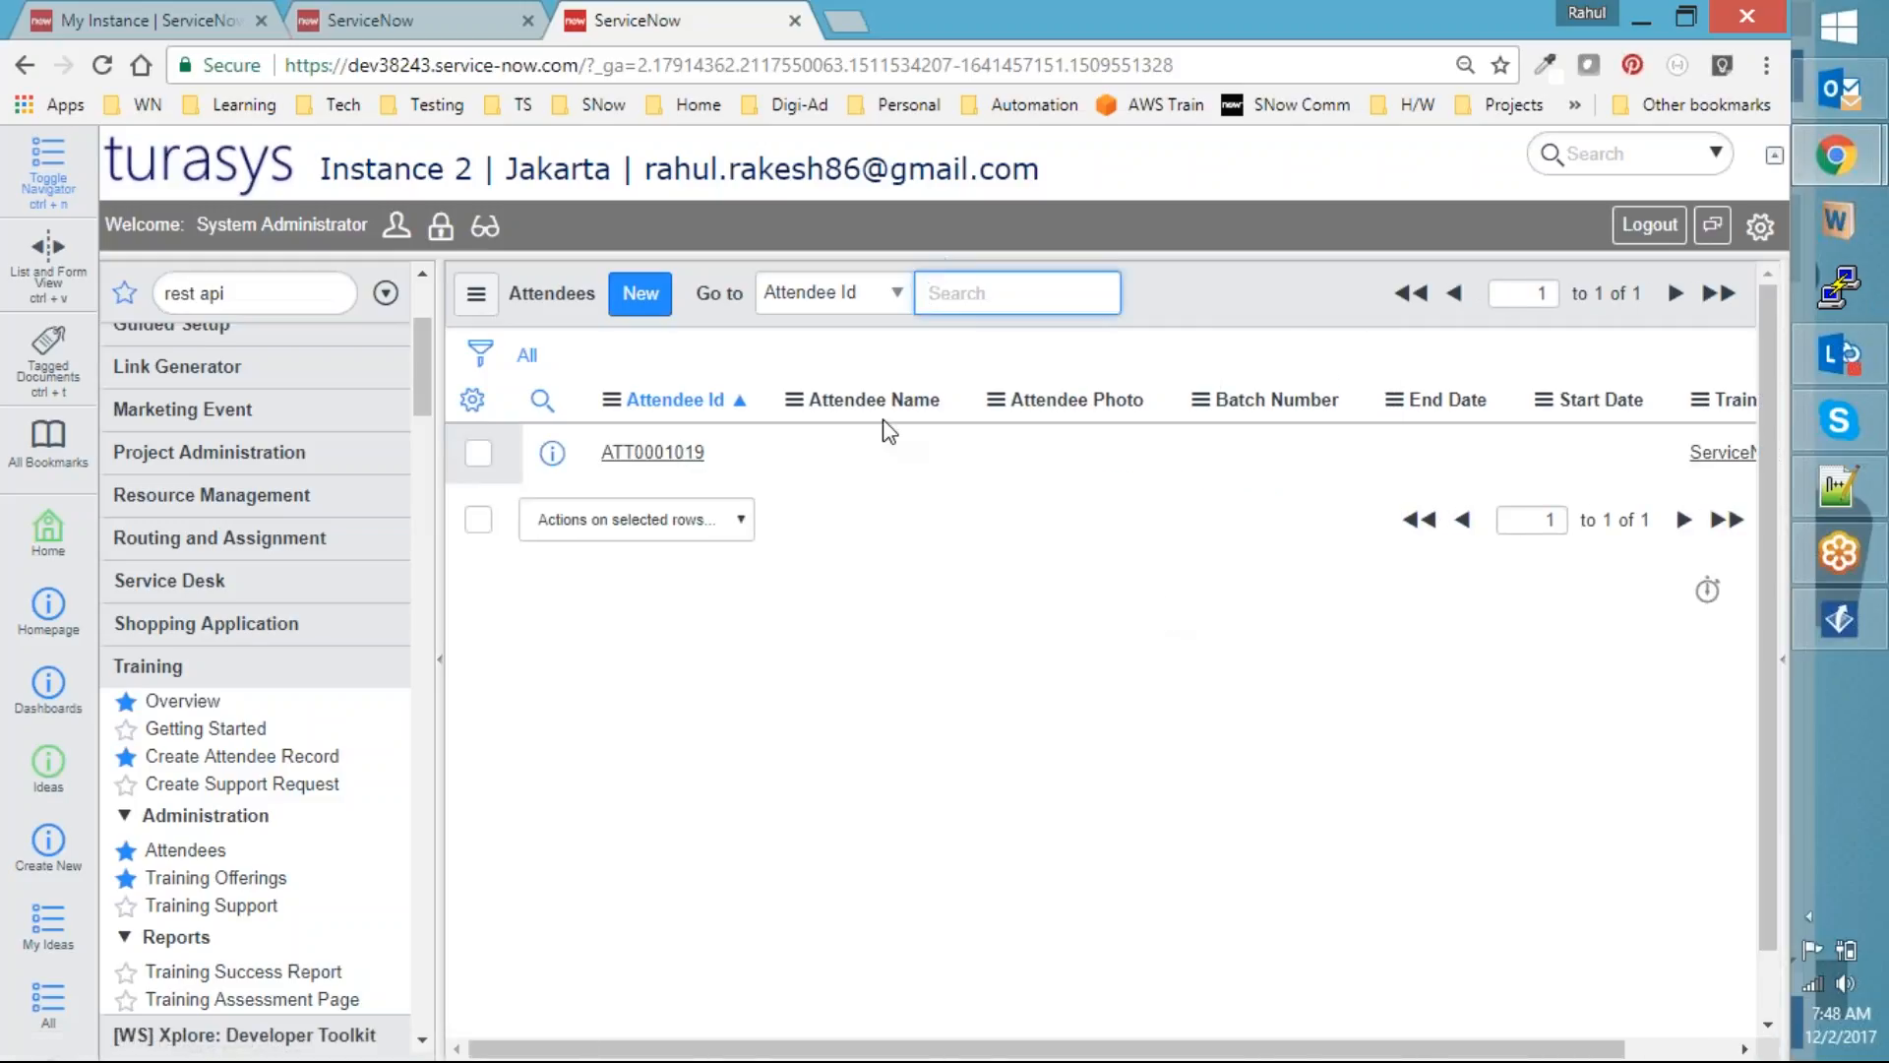
click(653, 455)
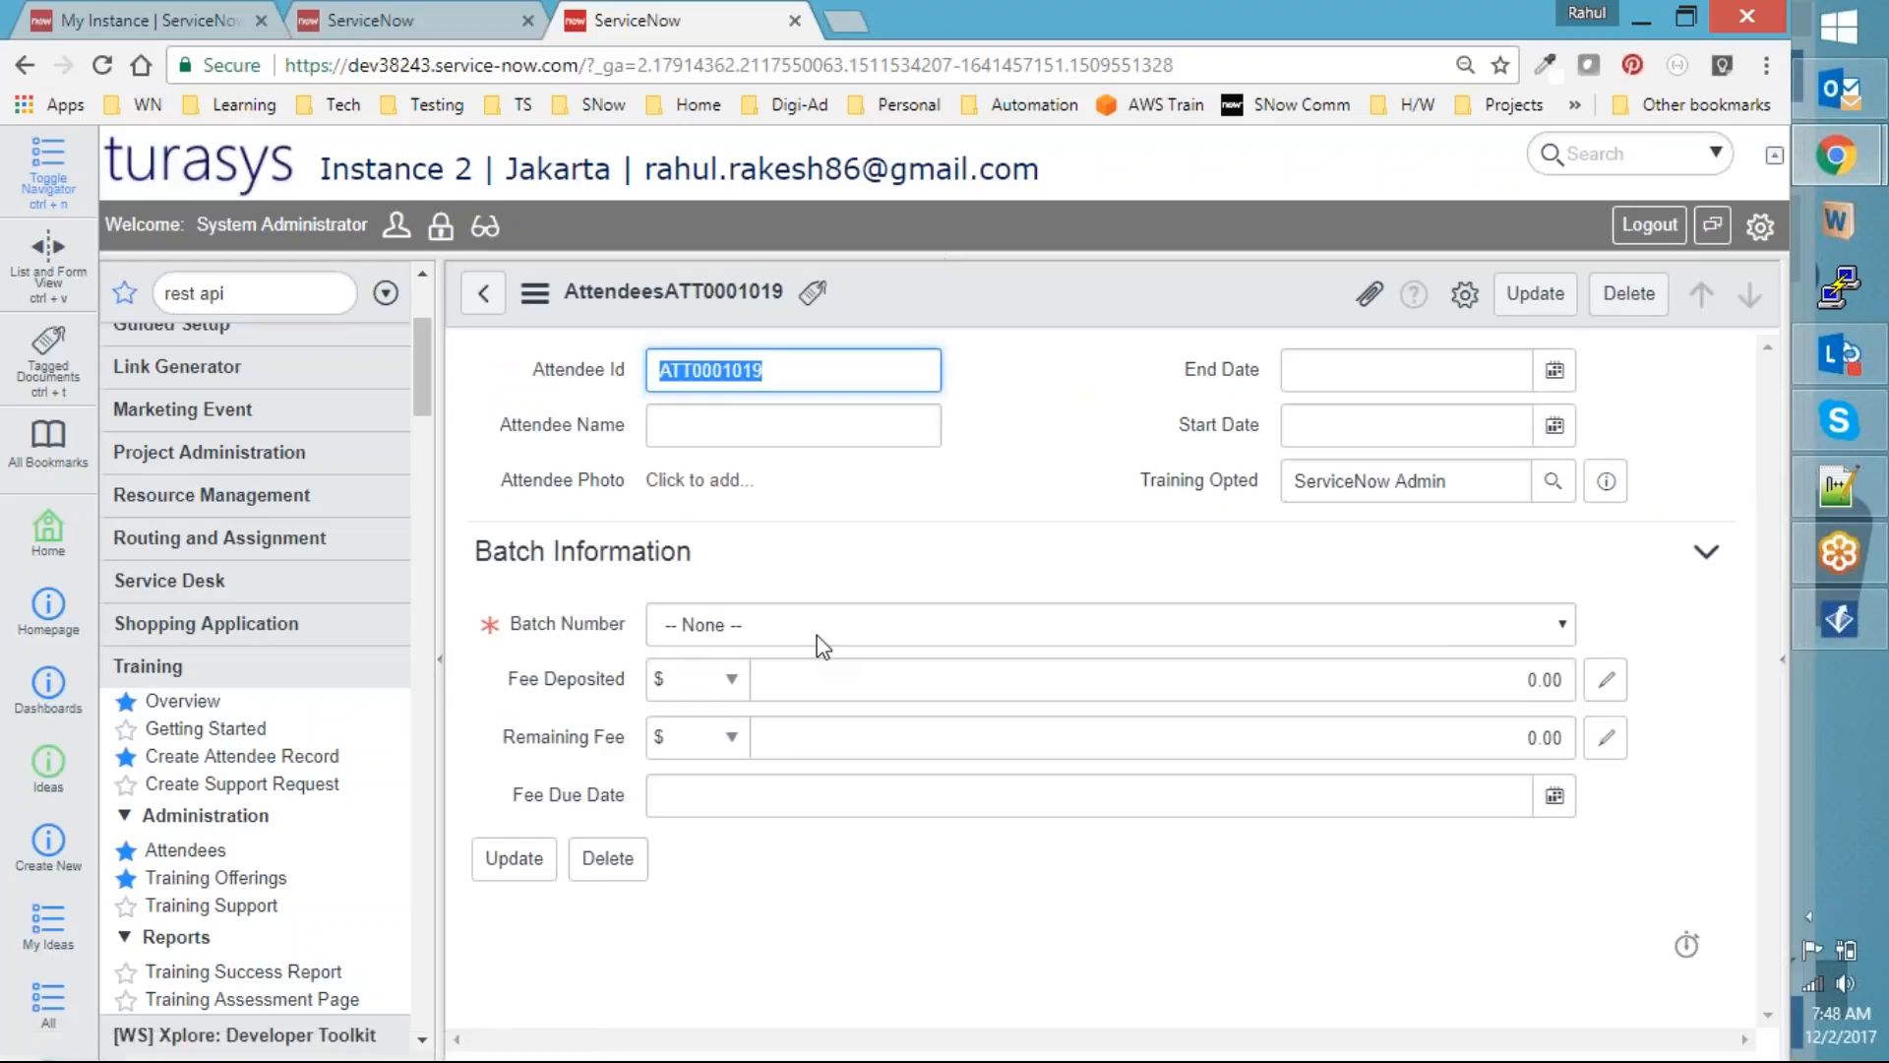
Compare the API response with the attendee form, and try to update the record with Batch Number left empty
key(ctrl+shift+Tab)
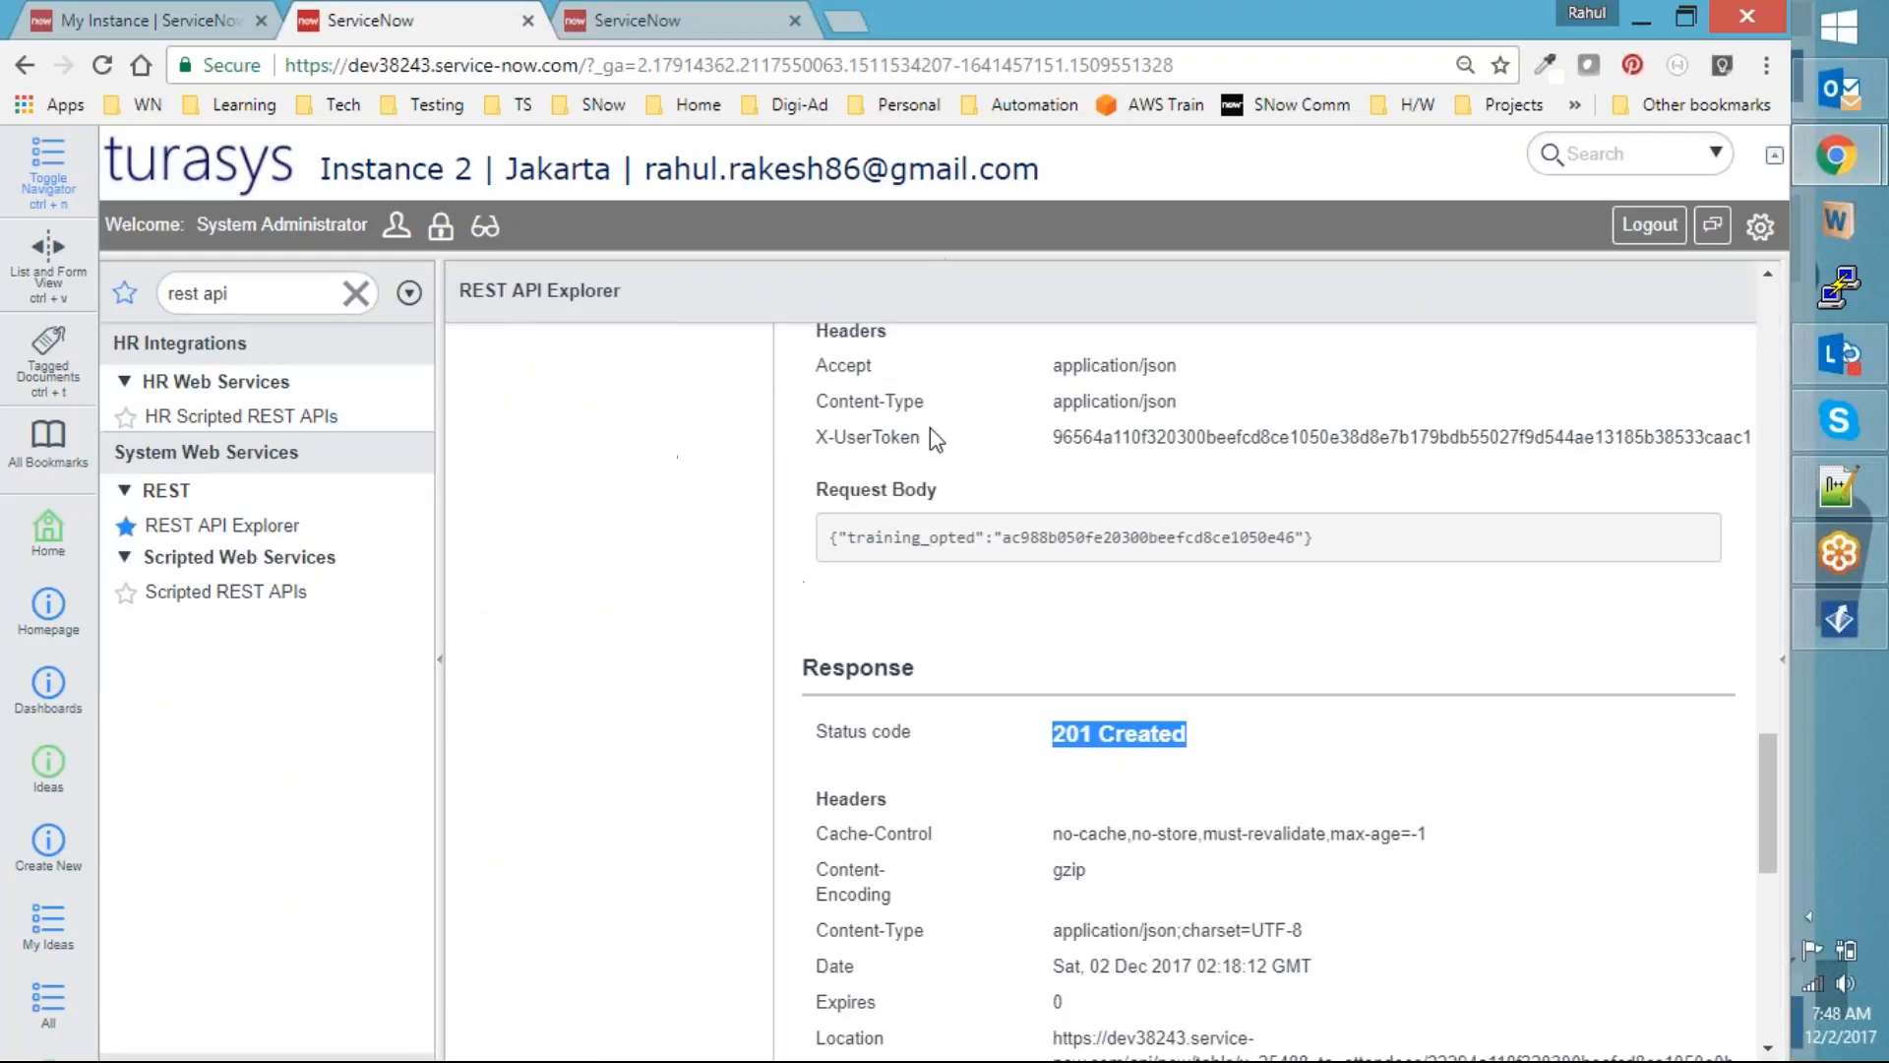
click(713, 14)
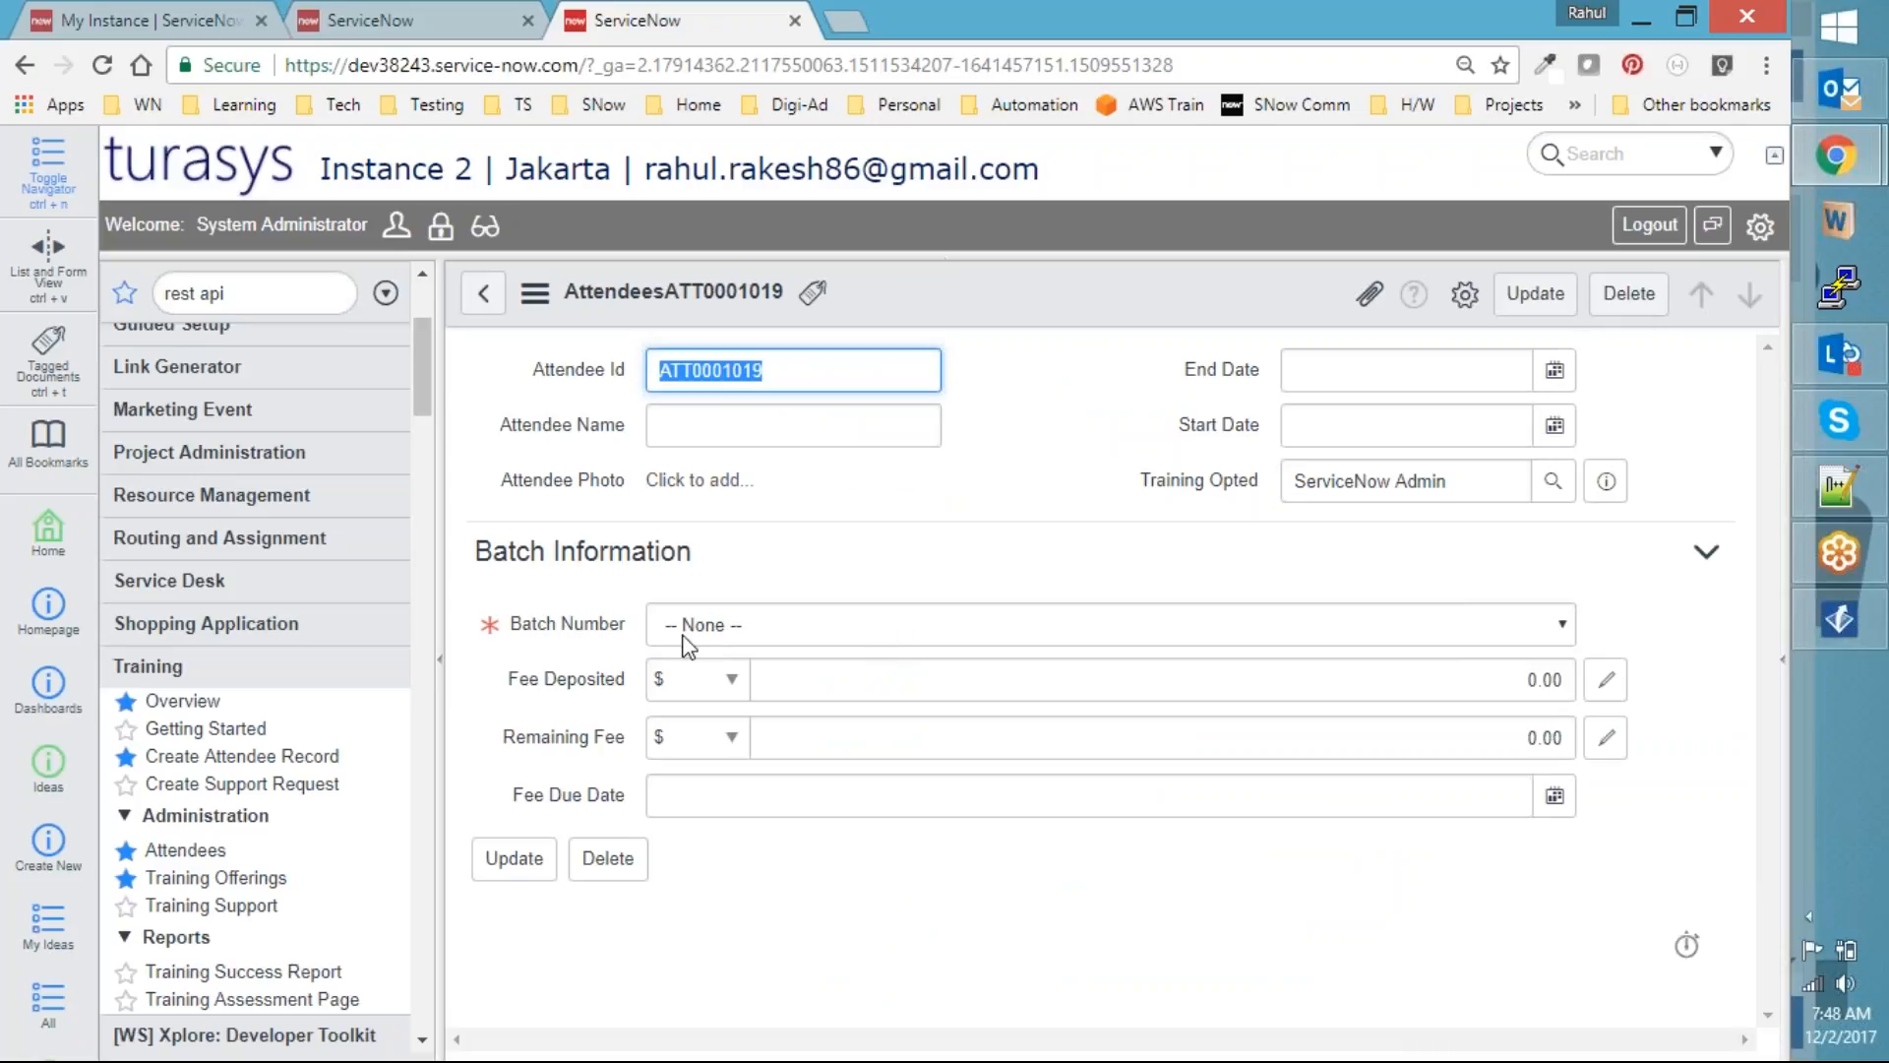
click(954, 635)
click(528, 881)
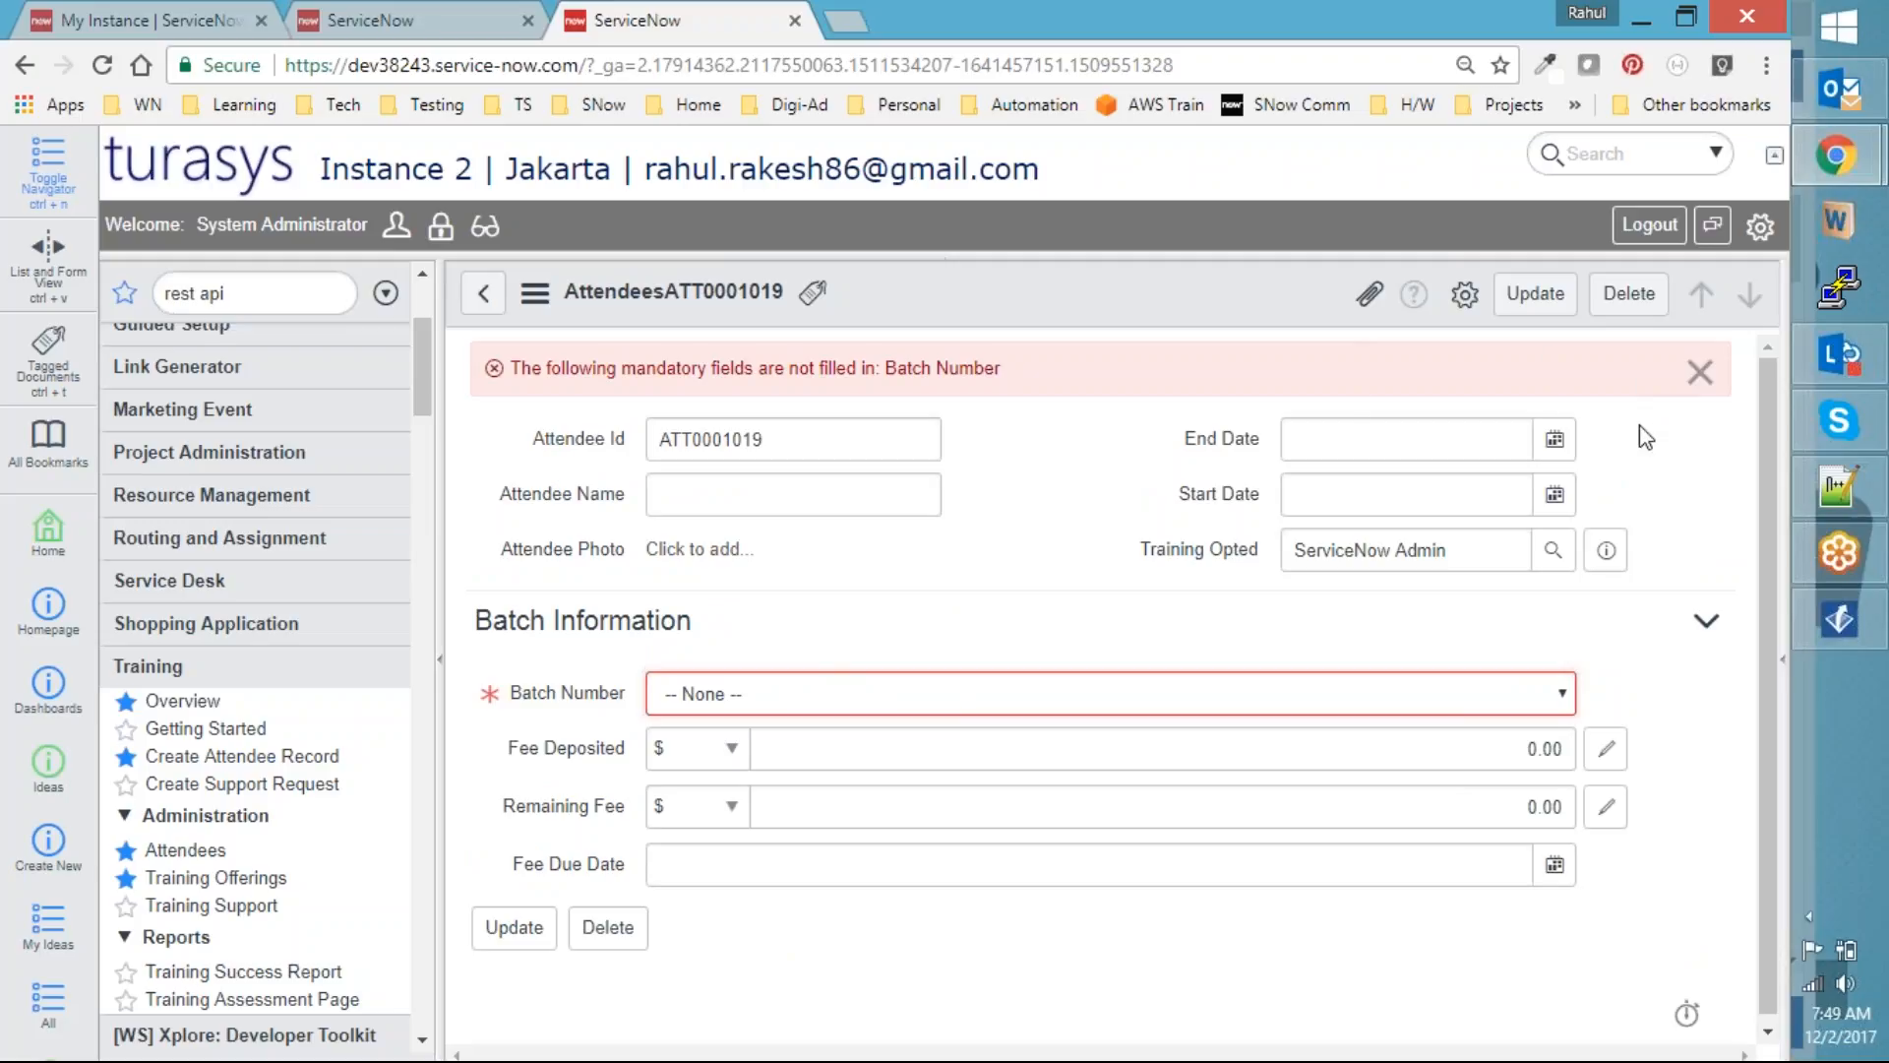
Send the same POST request two more times from the REST API Explorer, confirming each, and reopen the Attendees list to check the records
key(ctrl+shift+Tab)
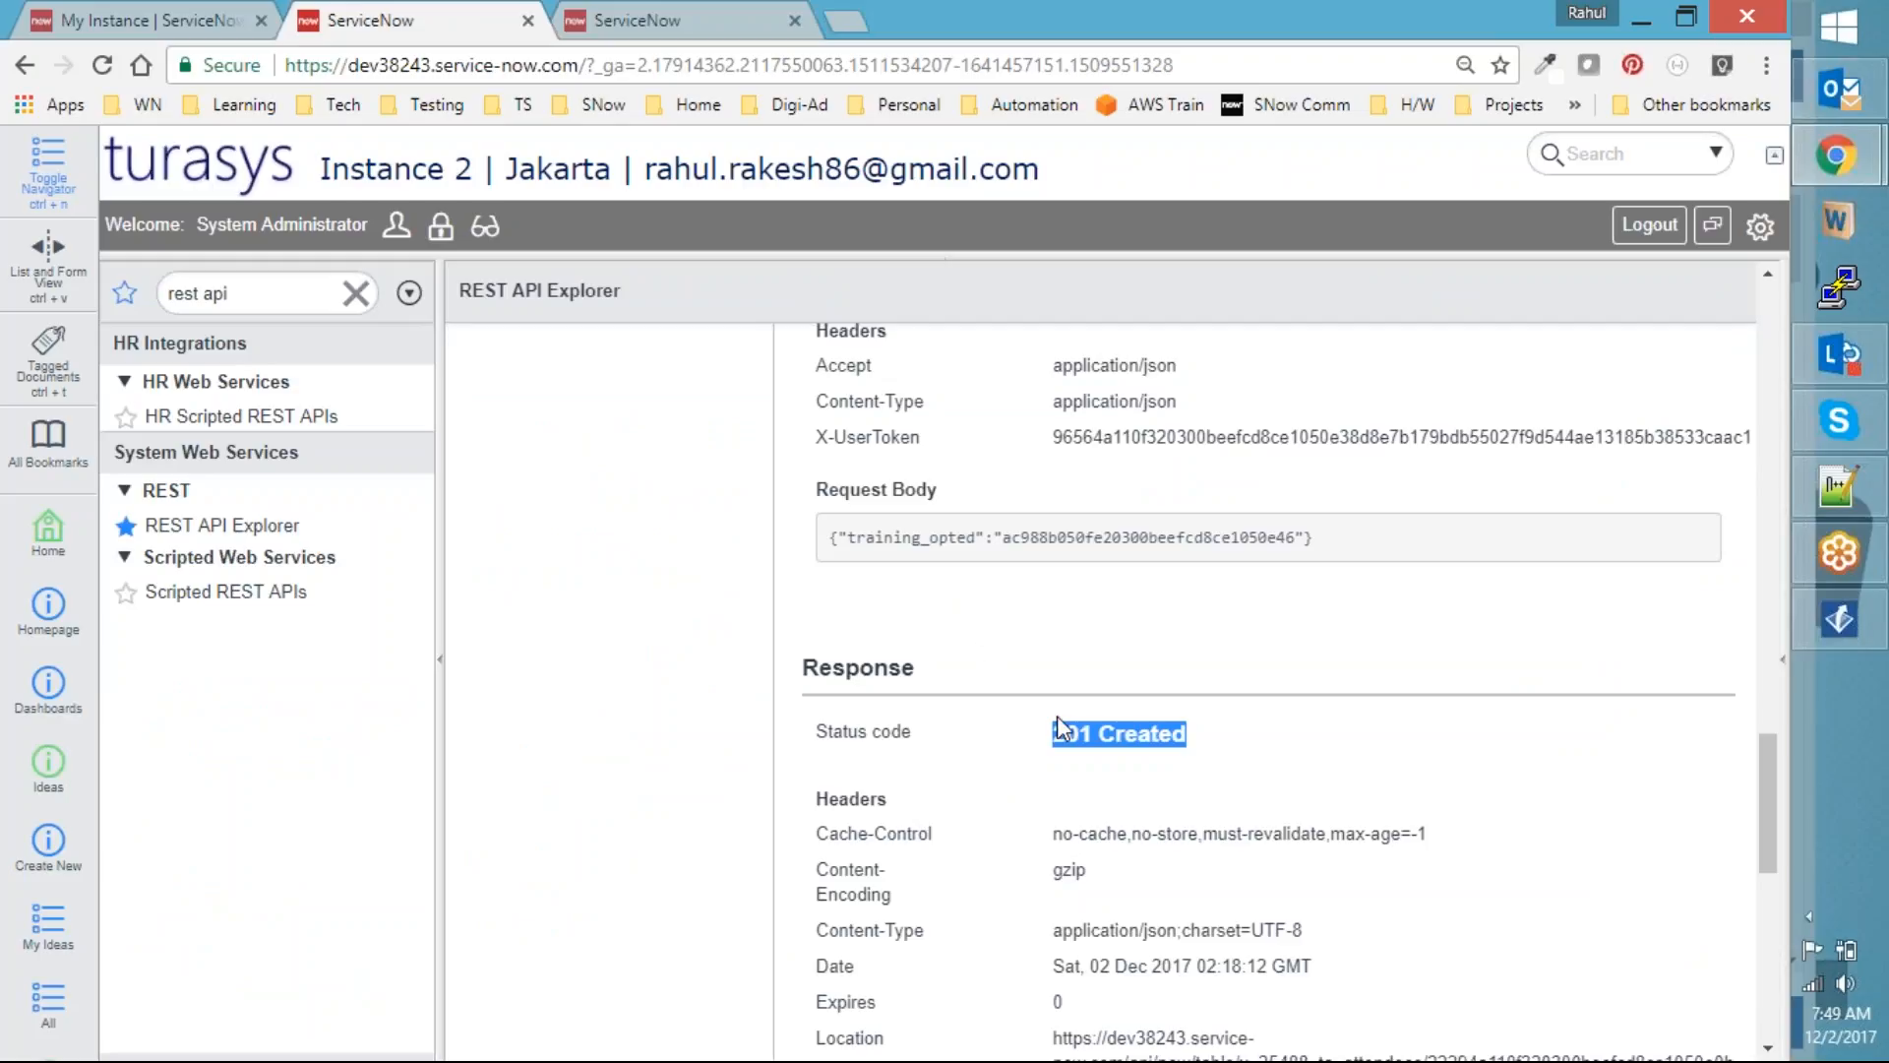
scroll(1090, 712, up, 5)
scroll(1098, 726, up, 4)
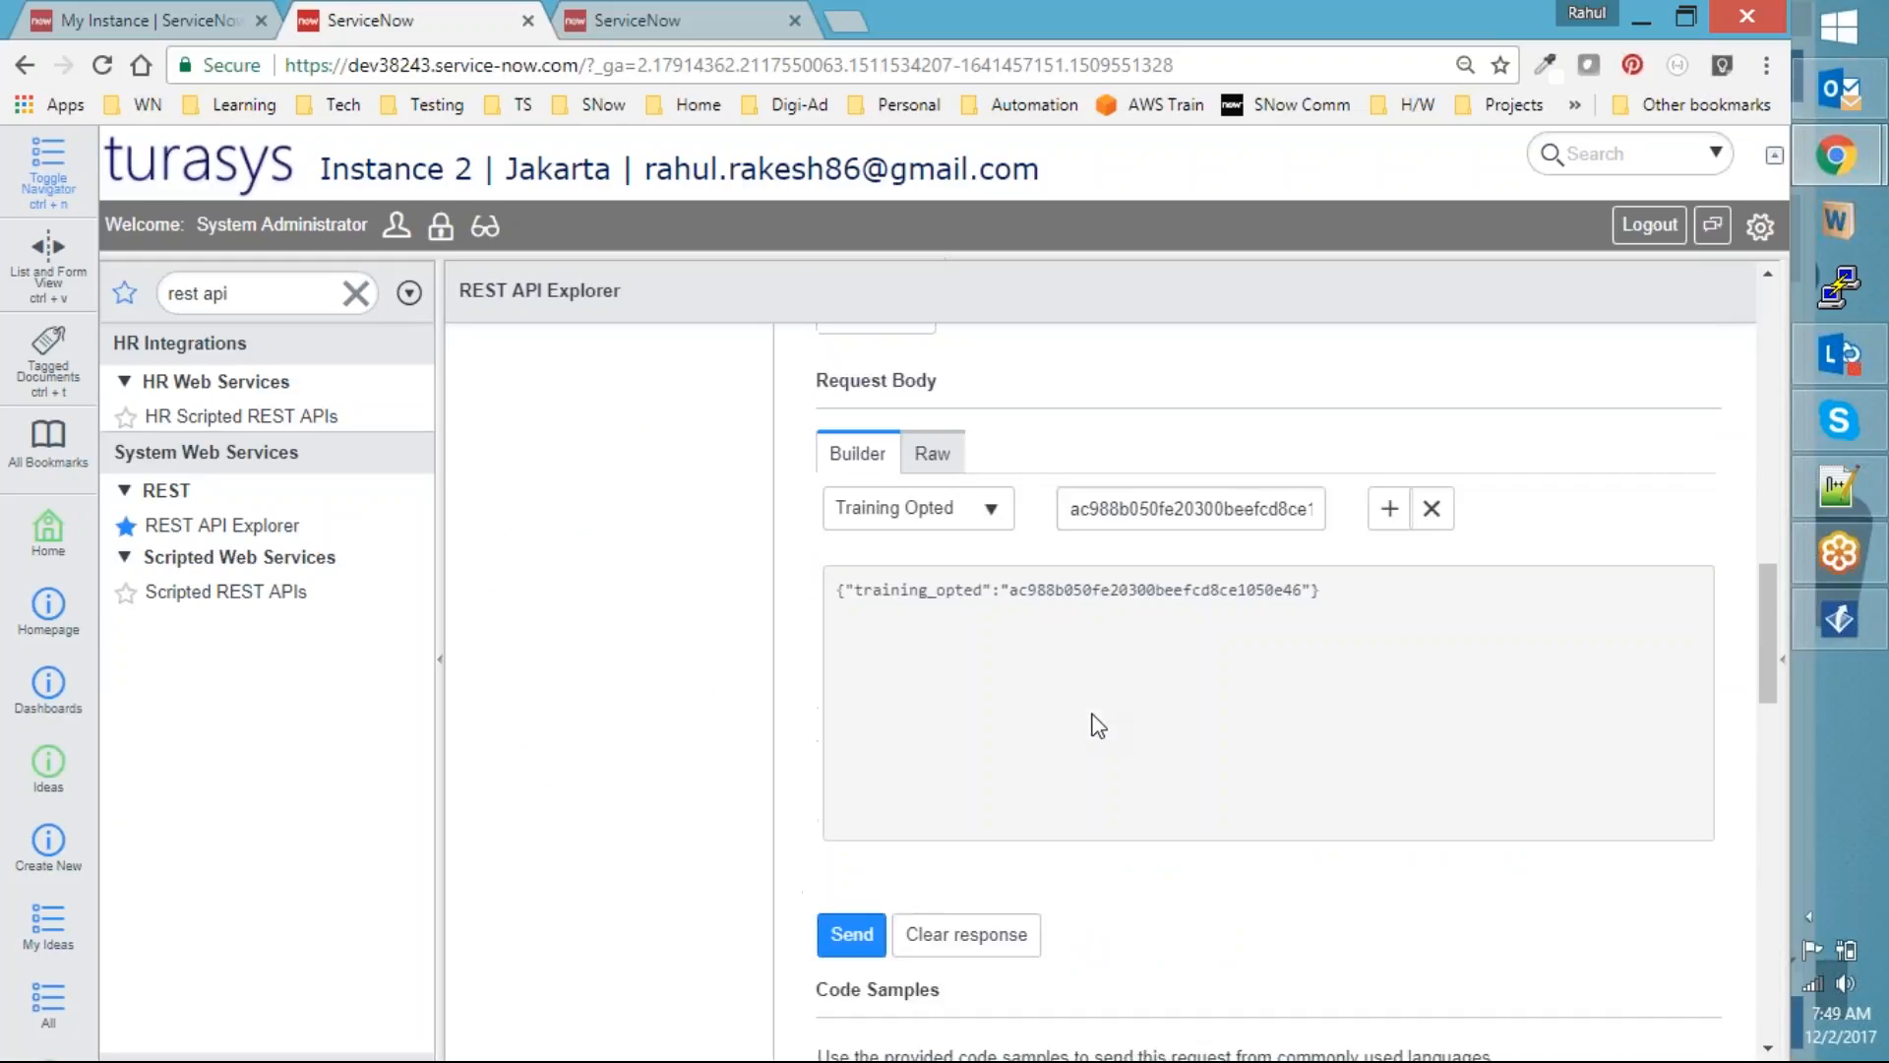
click(854, 930)
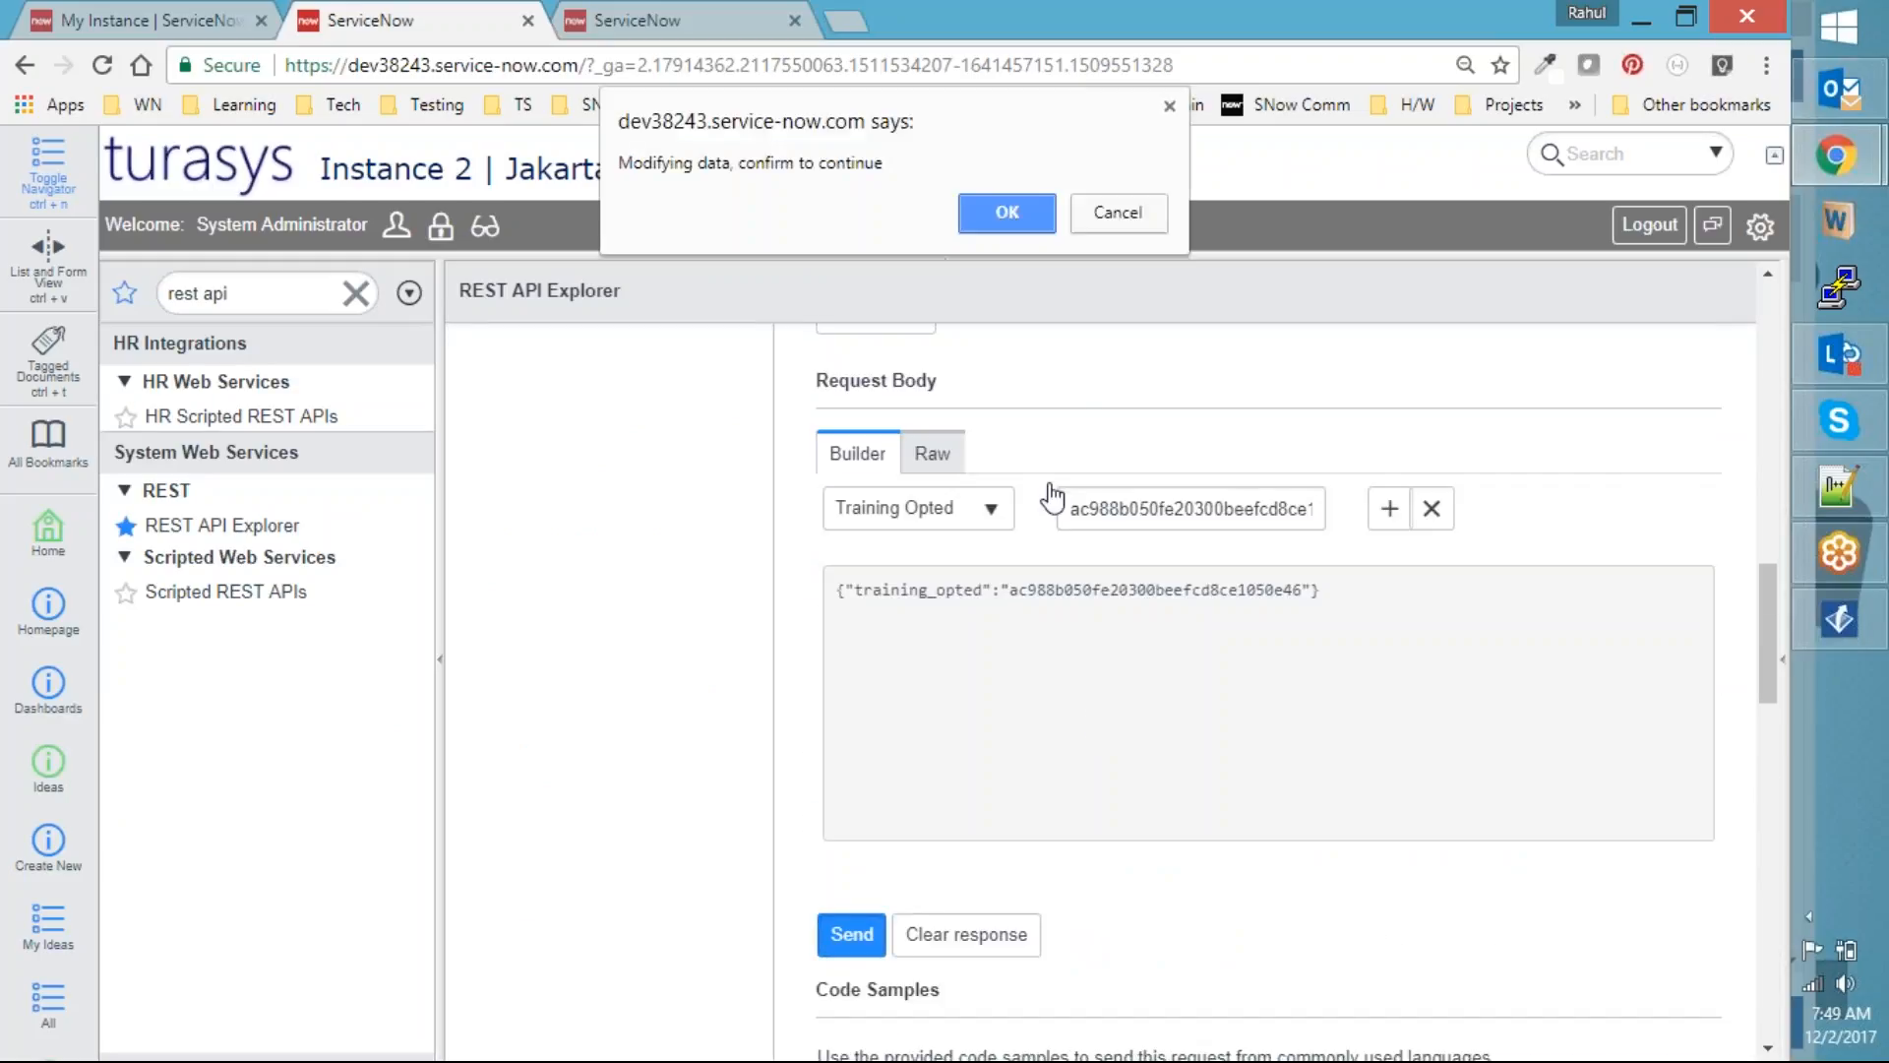
click(1006, 212)
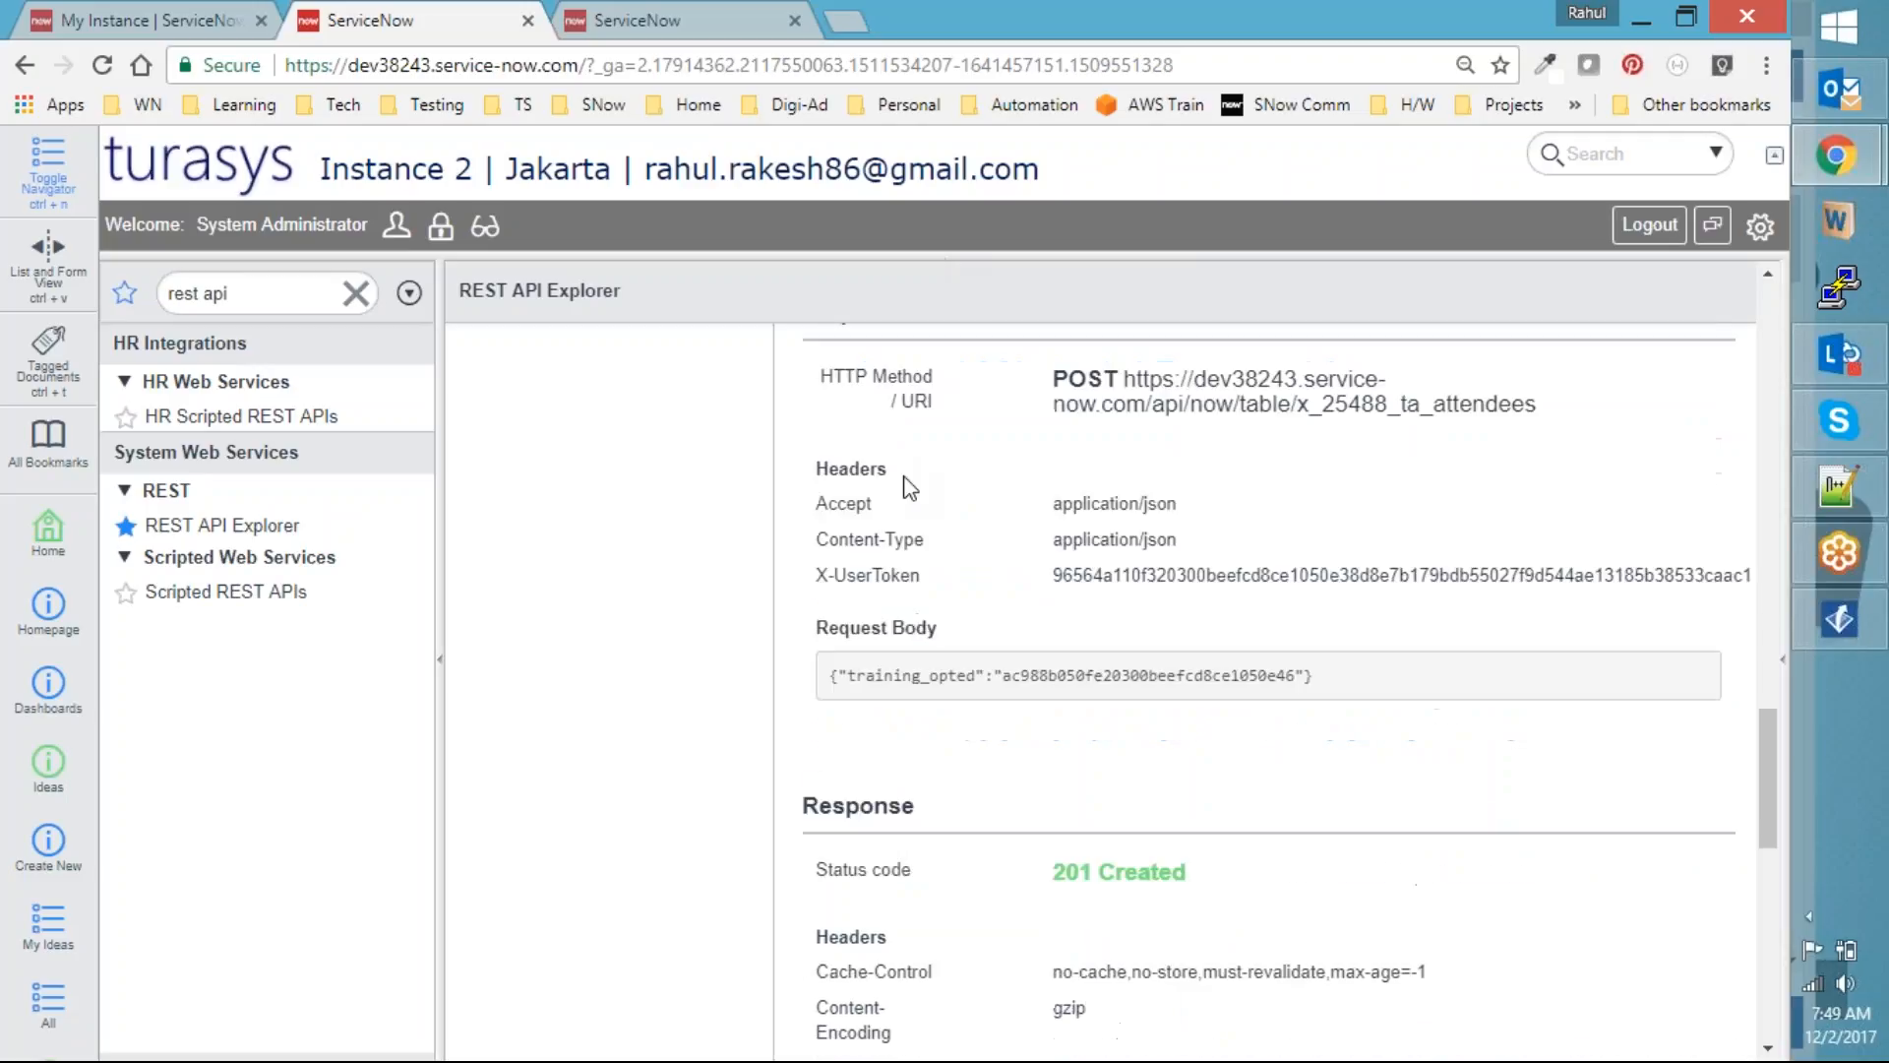
scroll(895, 448, up, 4)
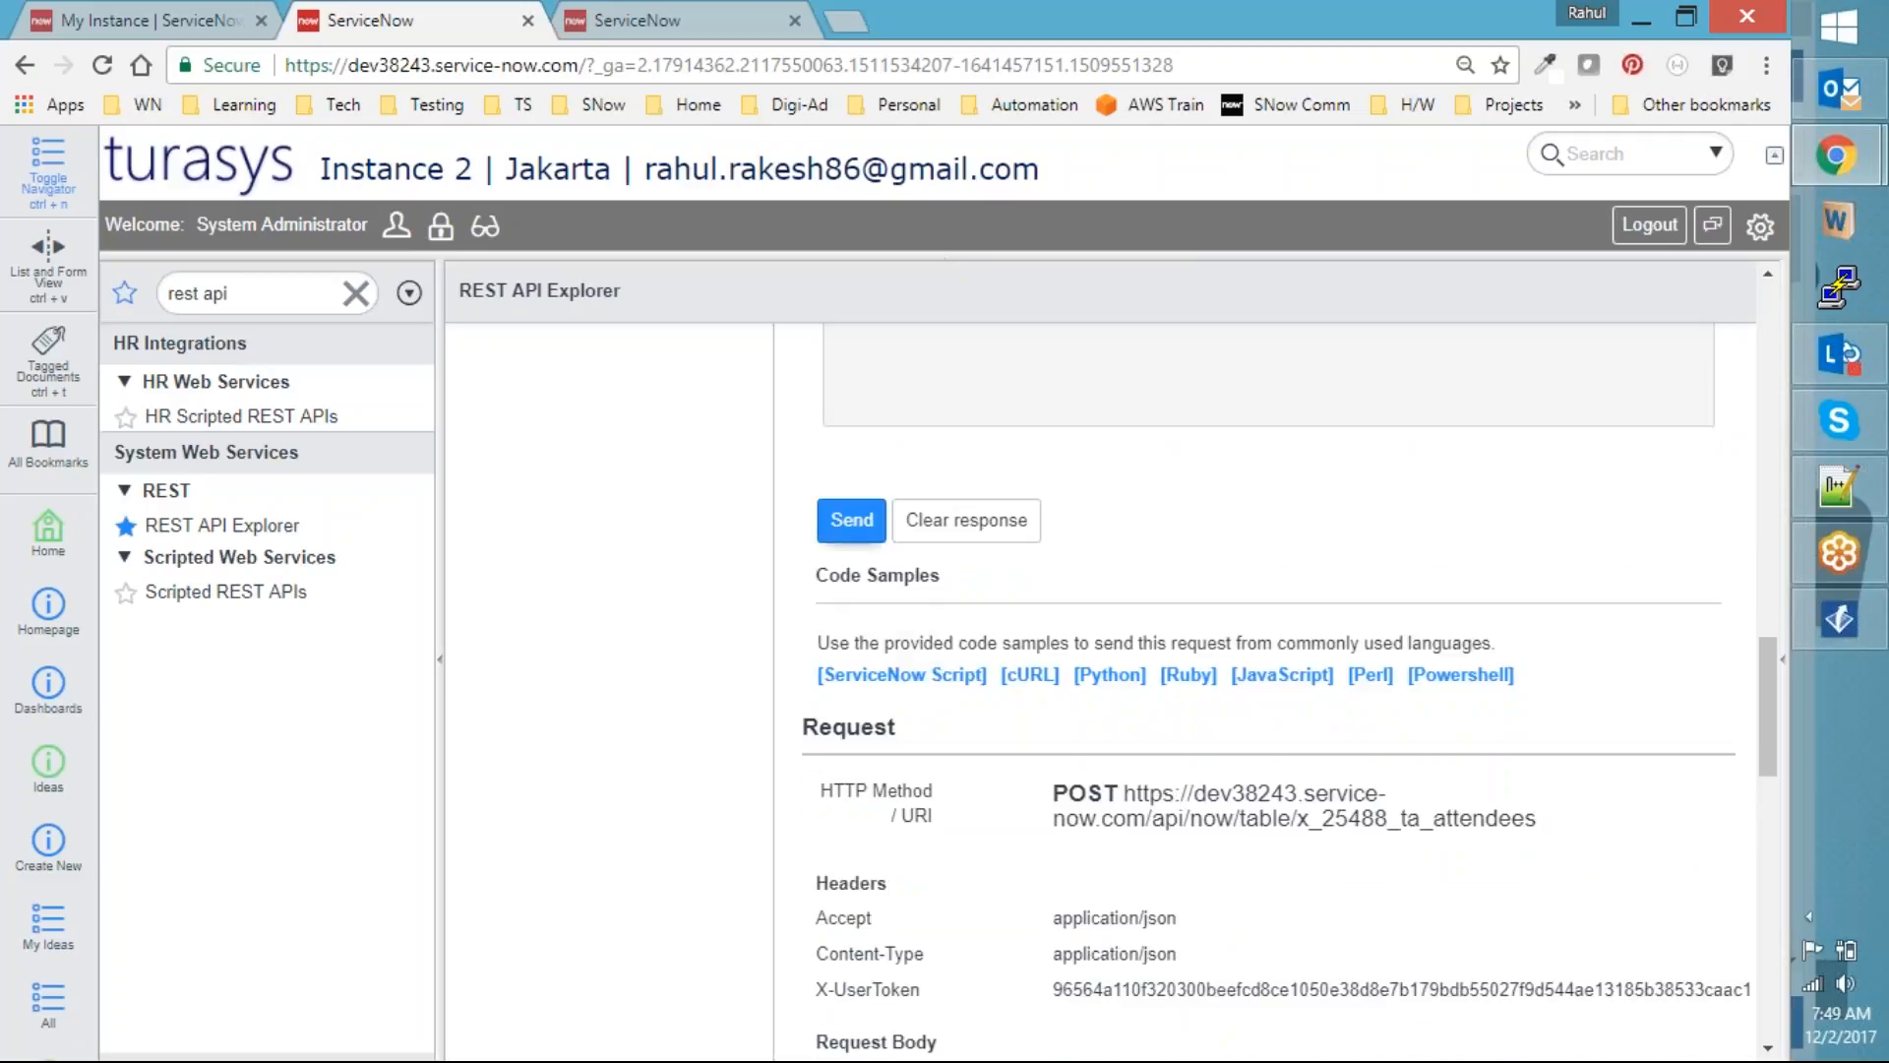
click(853, 522)
click(1032, 217)
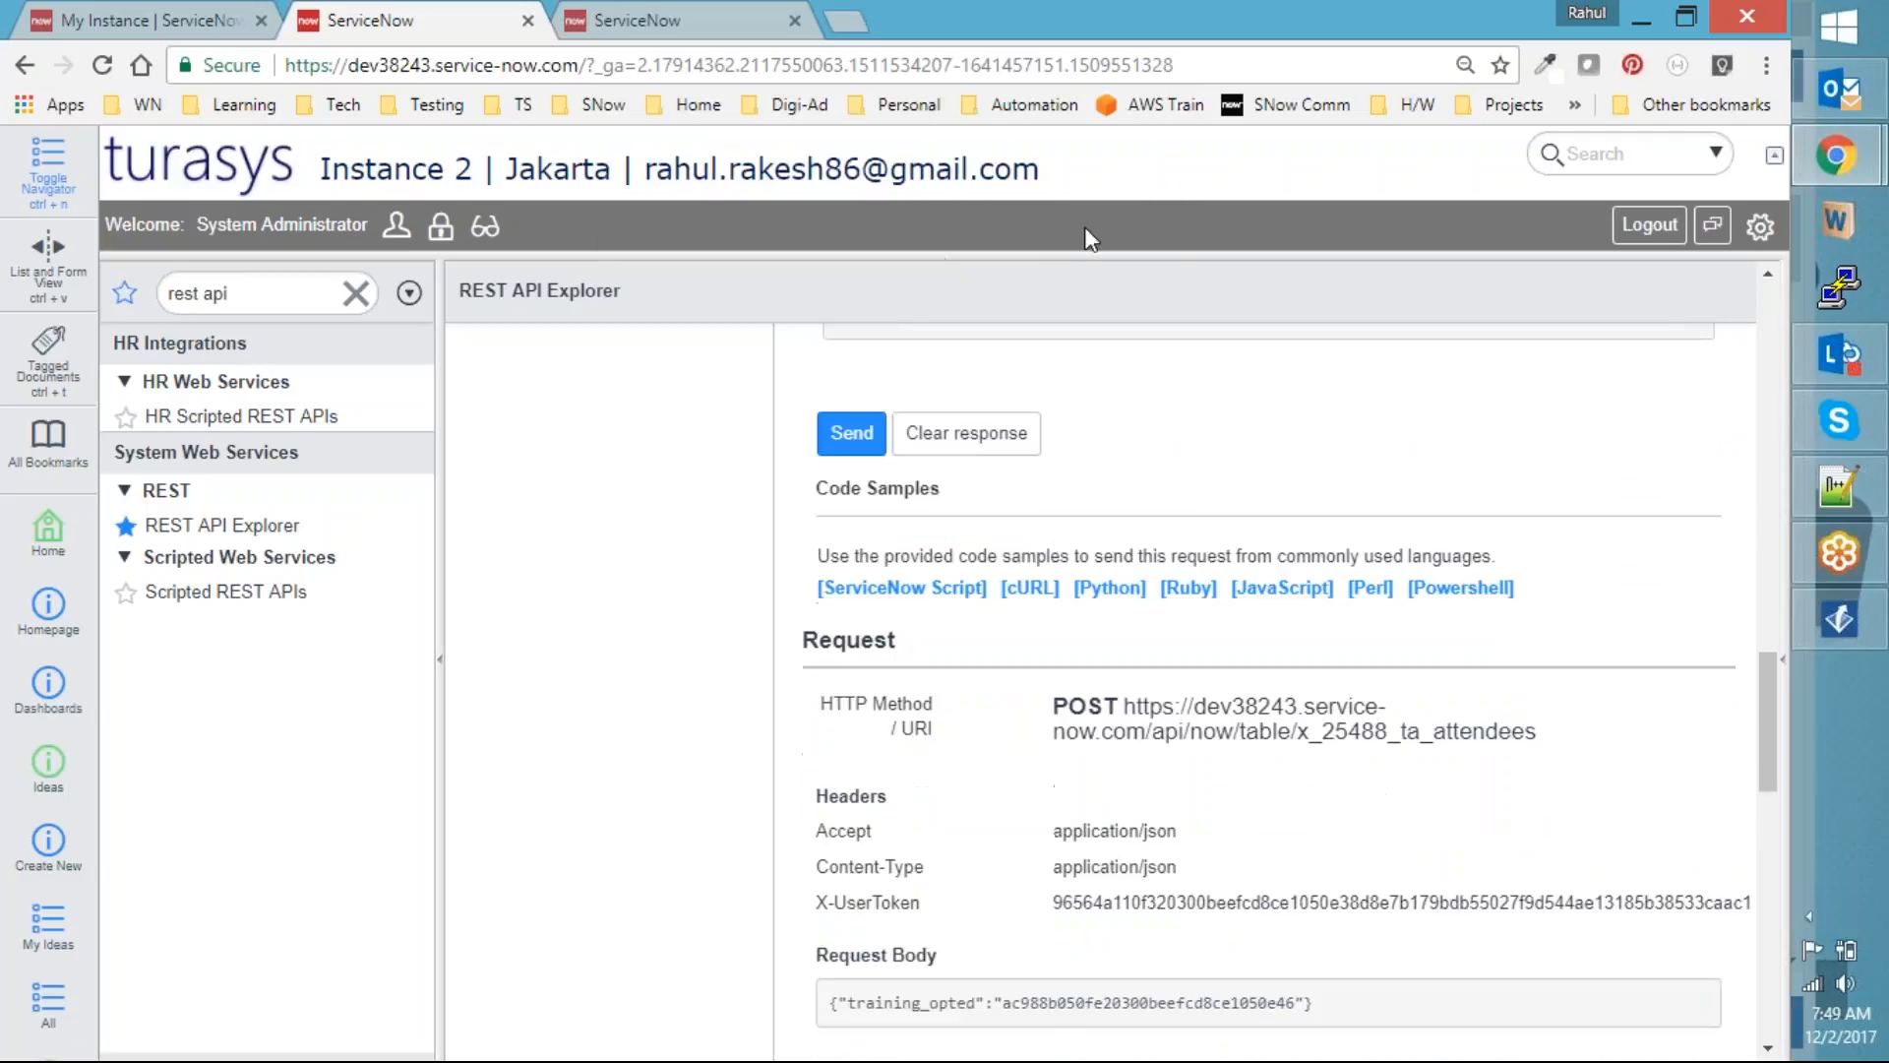
click(607, 14)
click(185, 849)
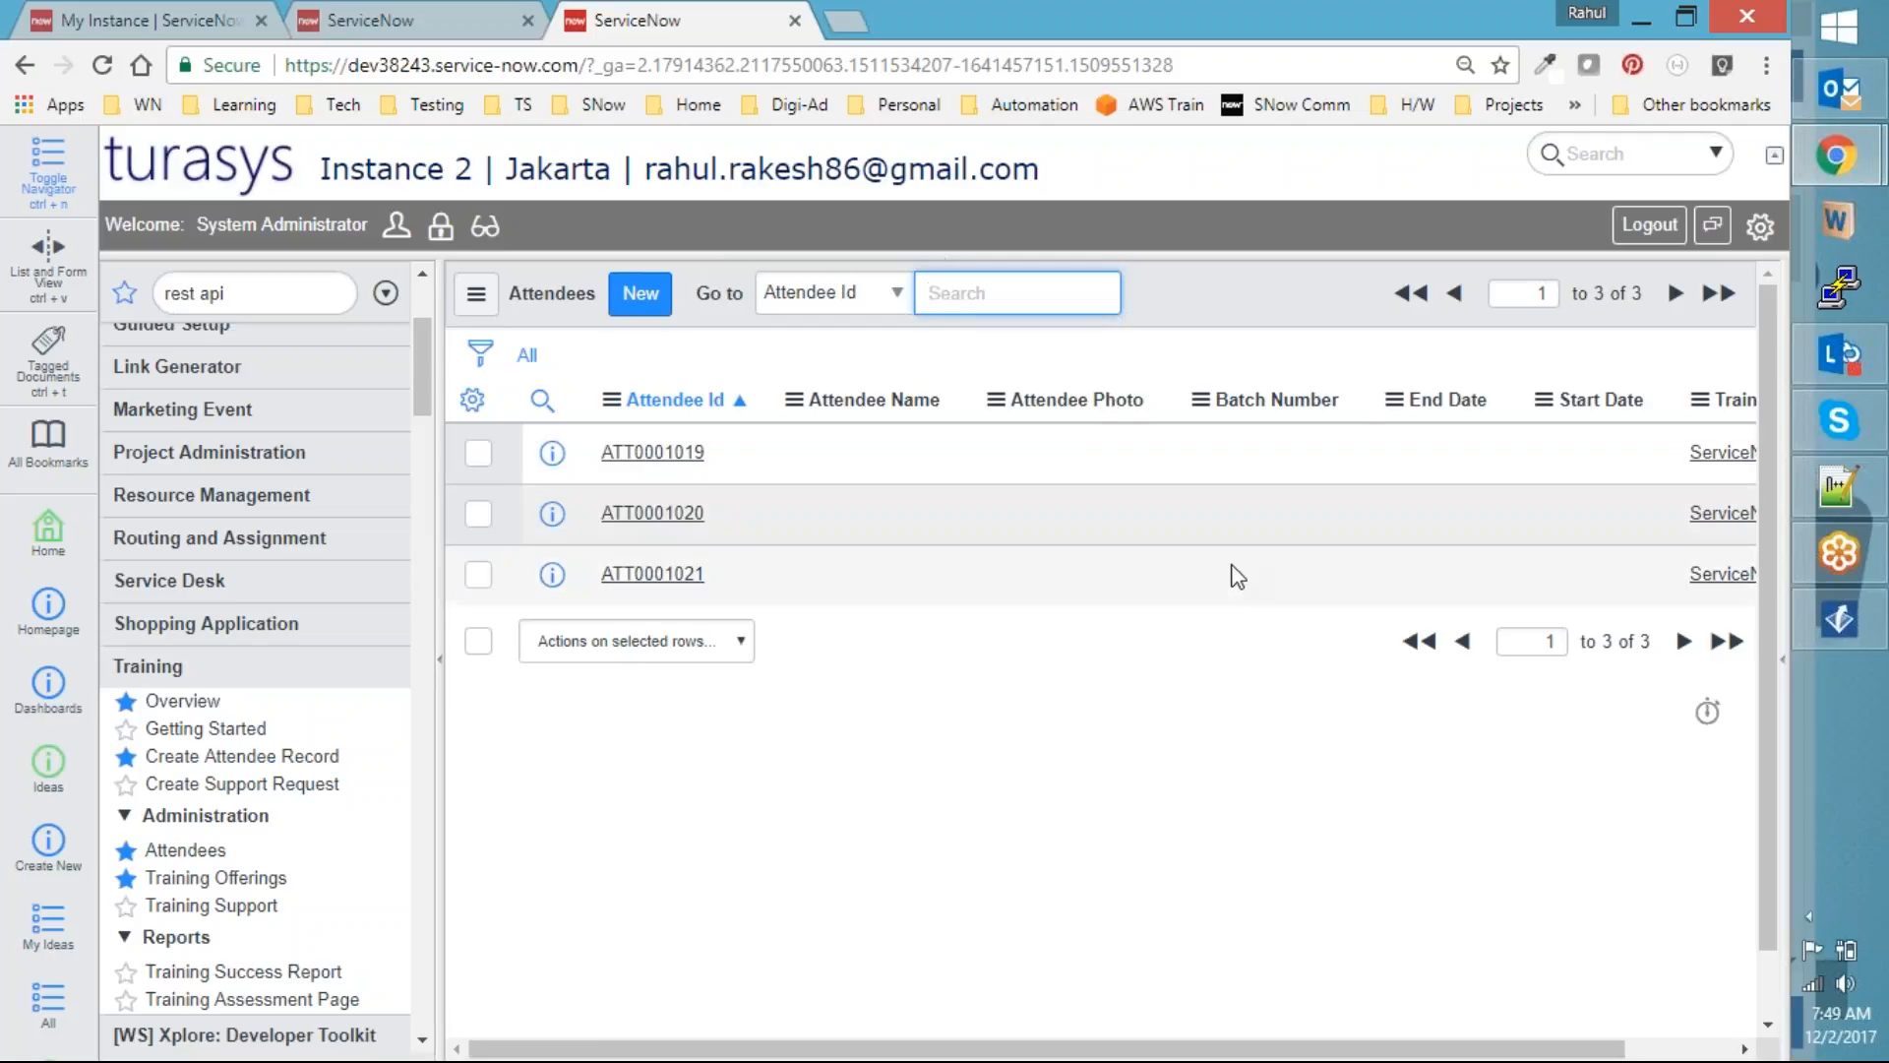
From attendee record ATT0001019, open the table's UI policy named UI Policy demonstration and review its condition and UI policy actions
click(653, 451)
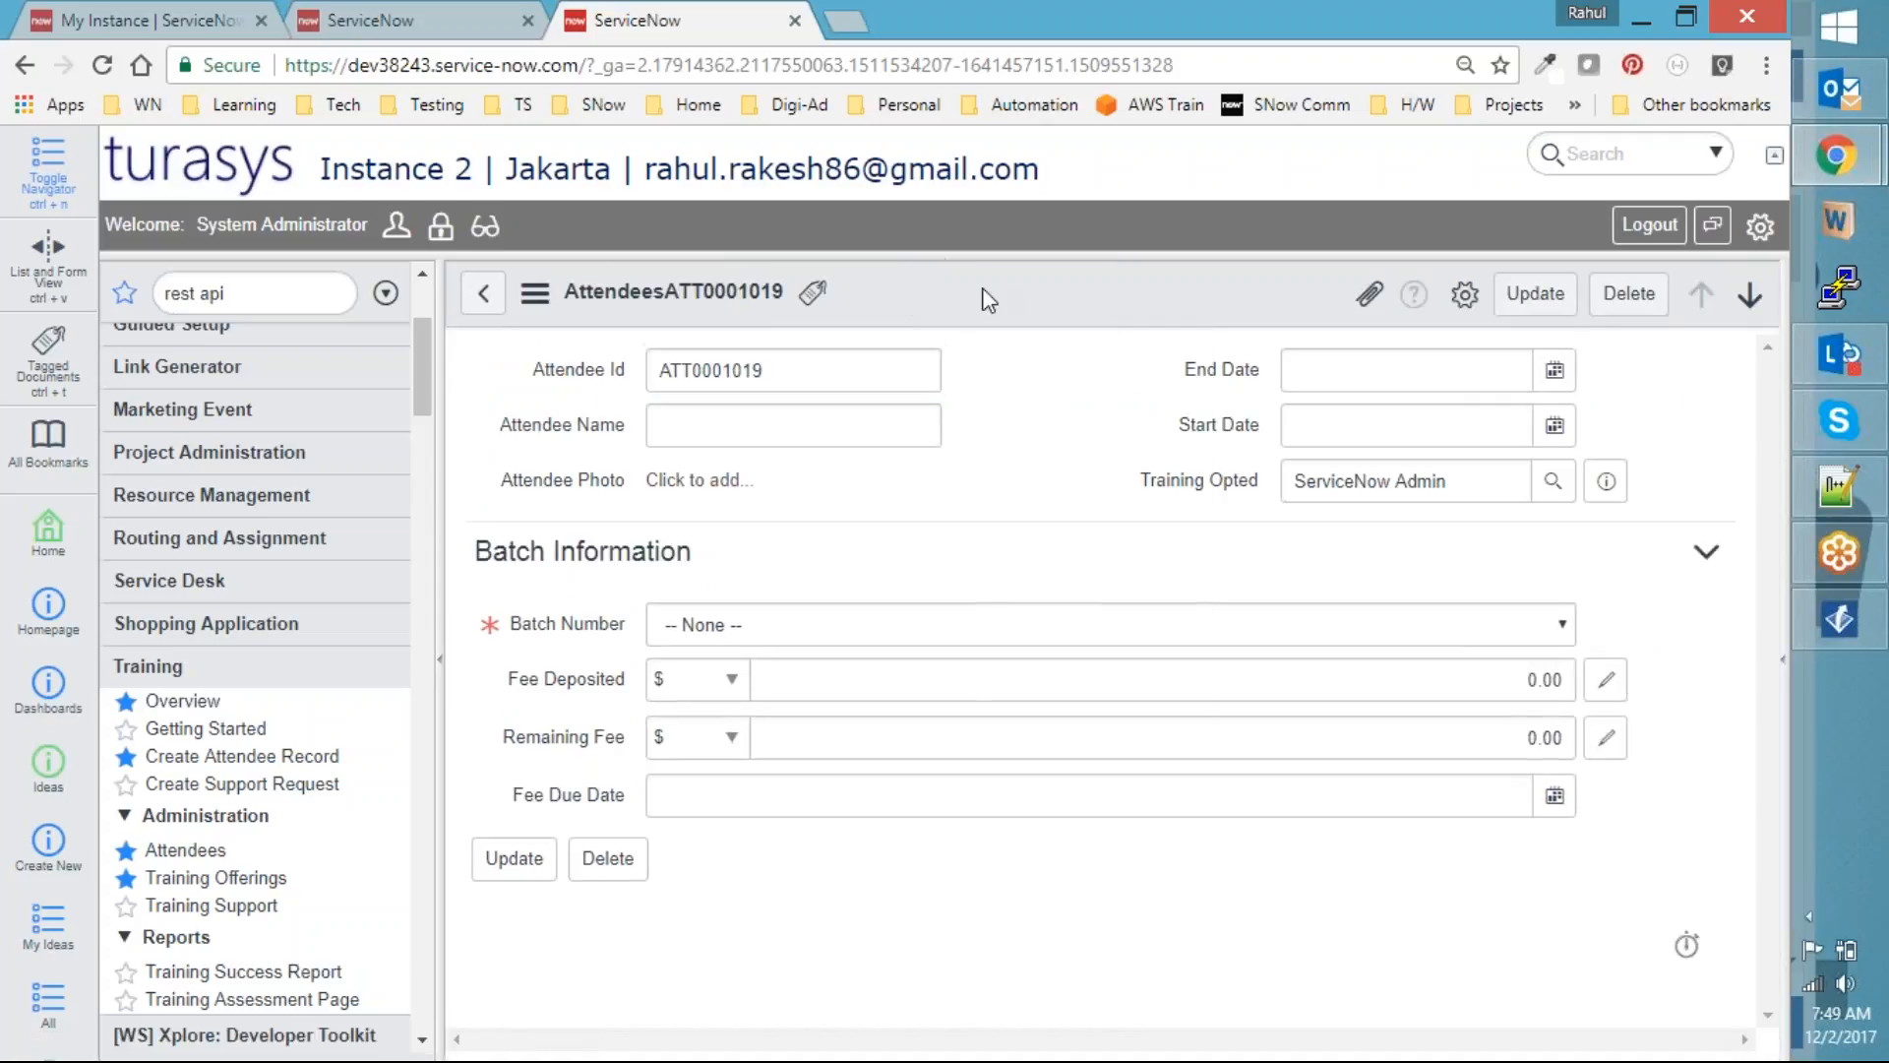
right_click(989, 294)
mouse_move(1026, 425)
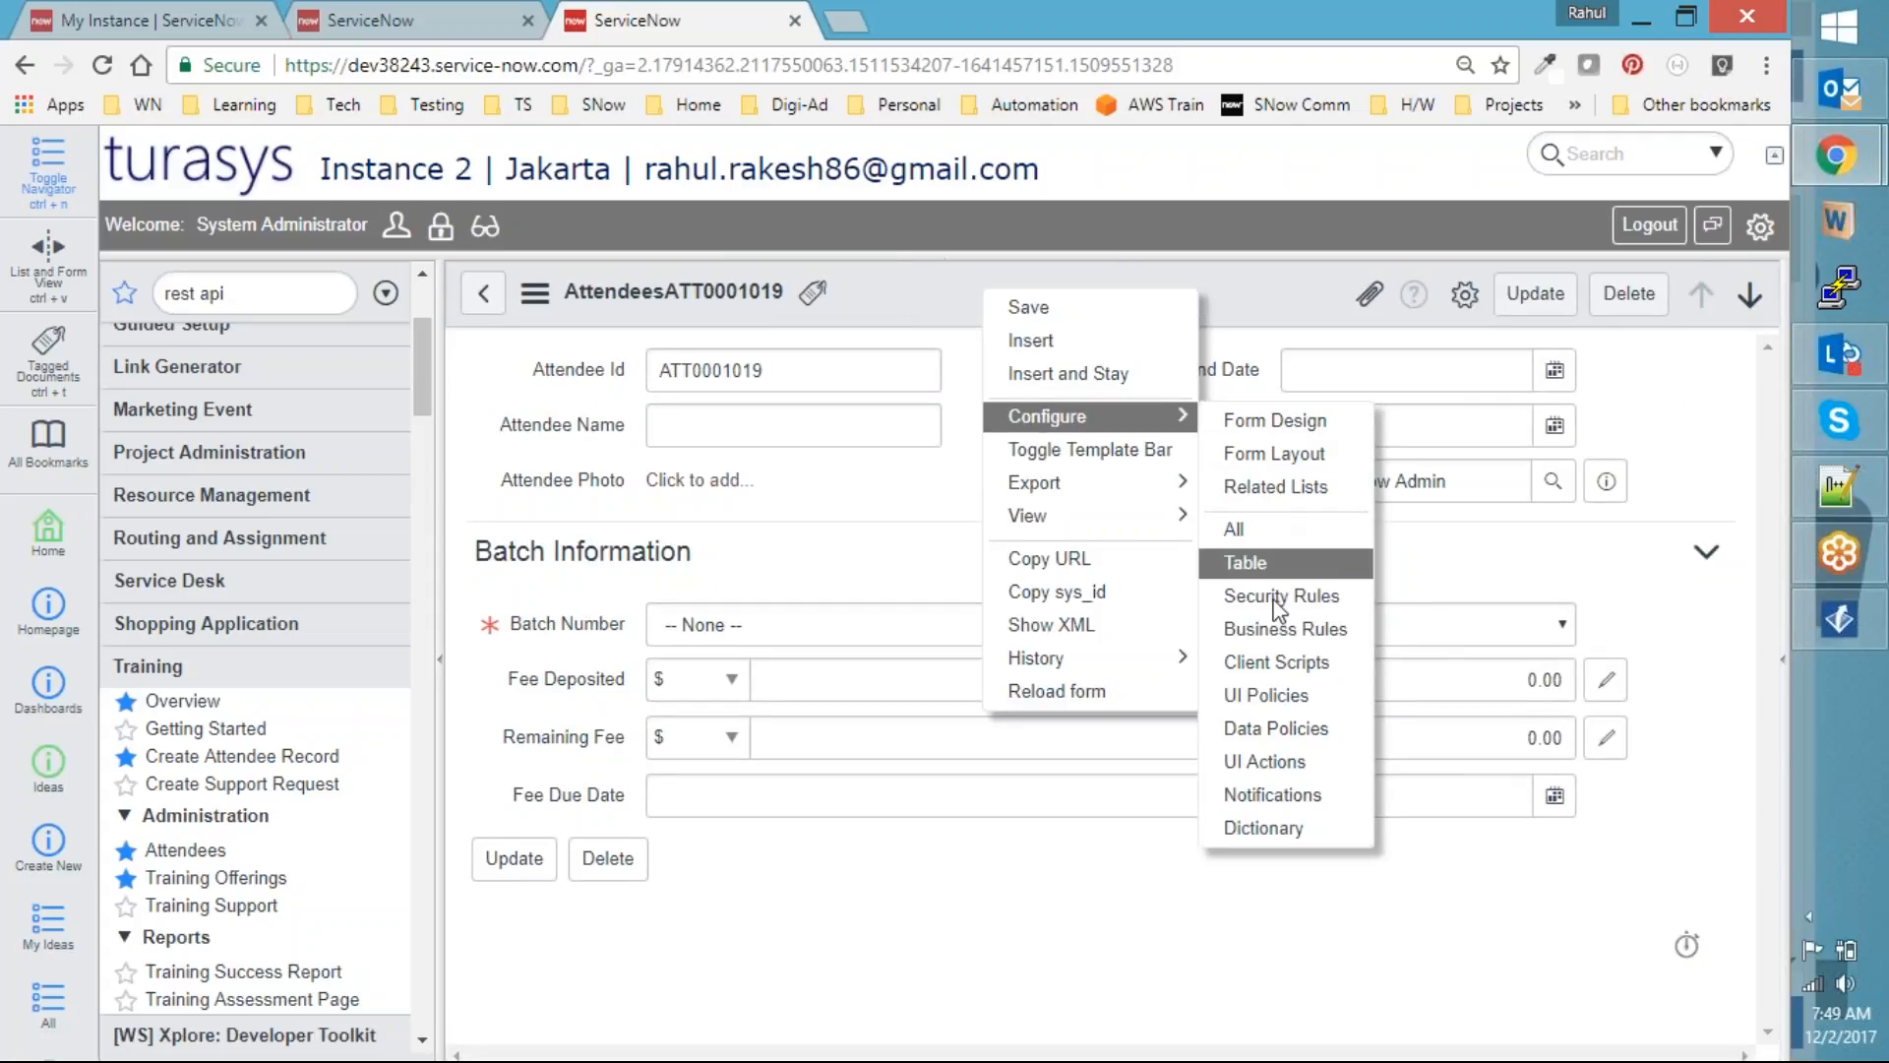
click(1279, 695)
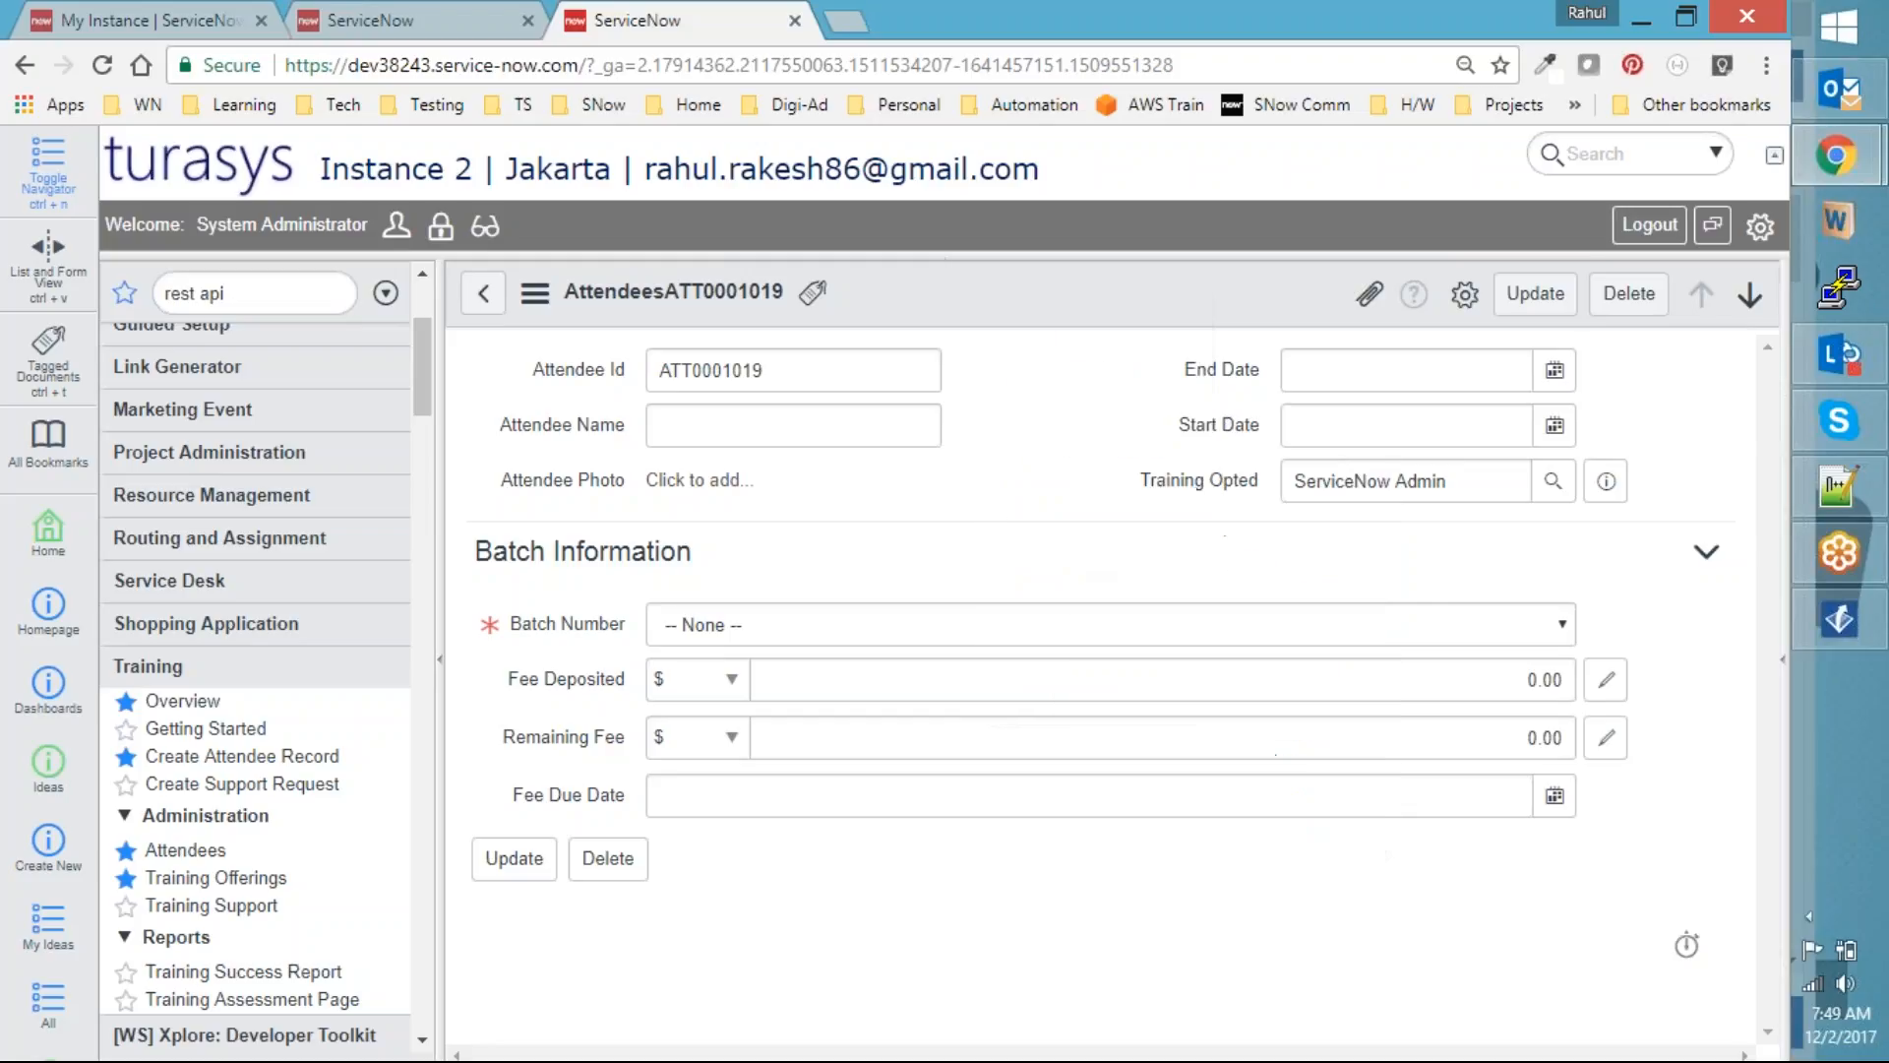
click(696, 465)
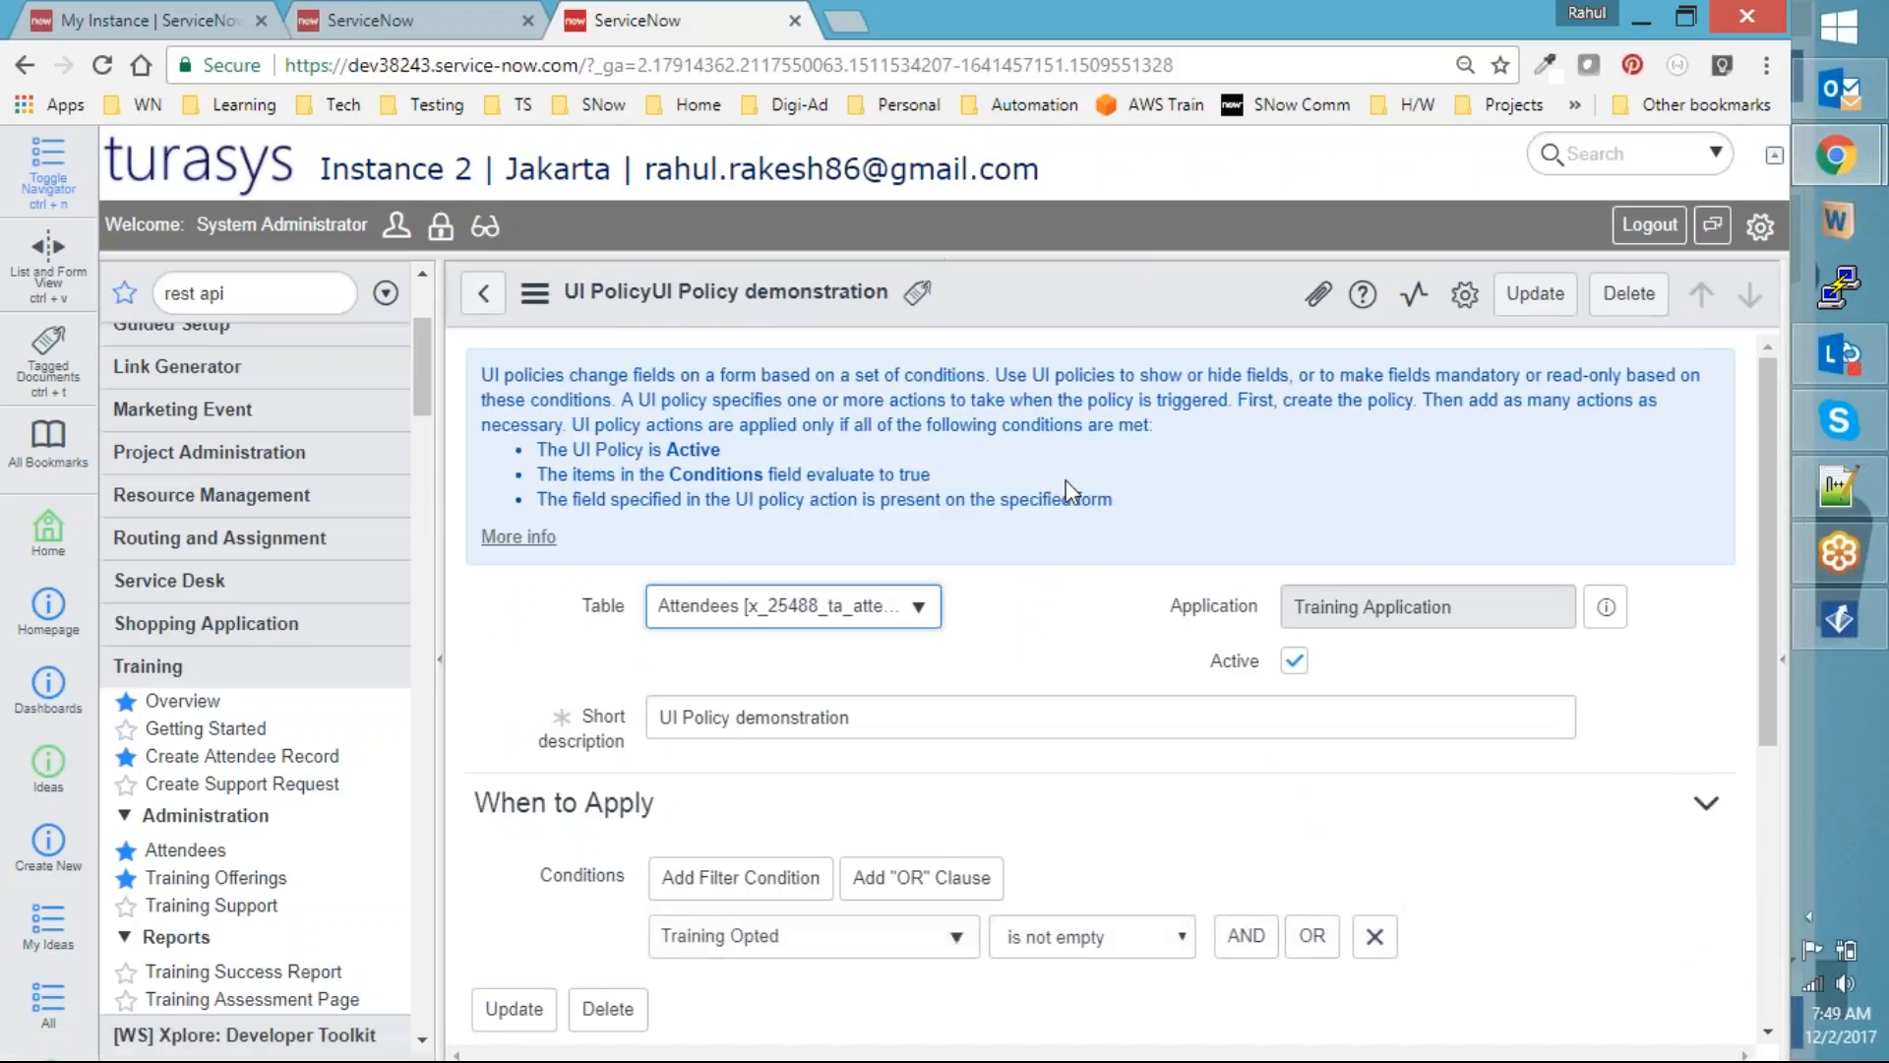
scroll(1071, 489, down, 5)
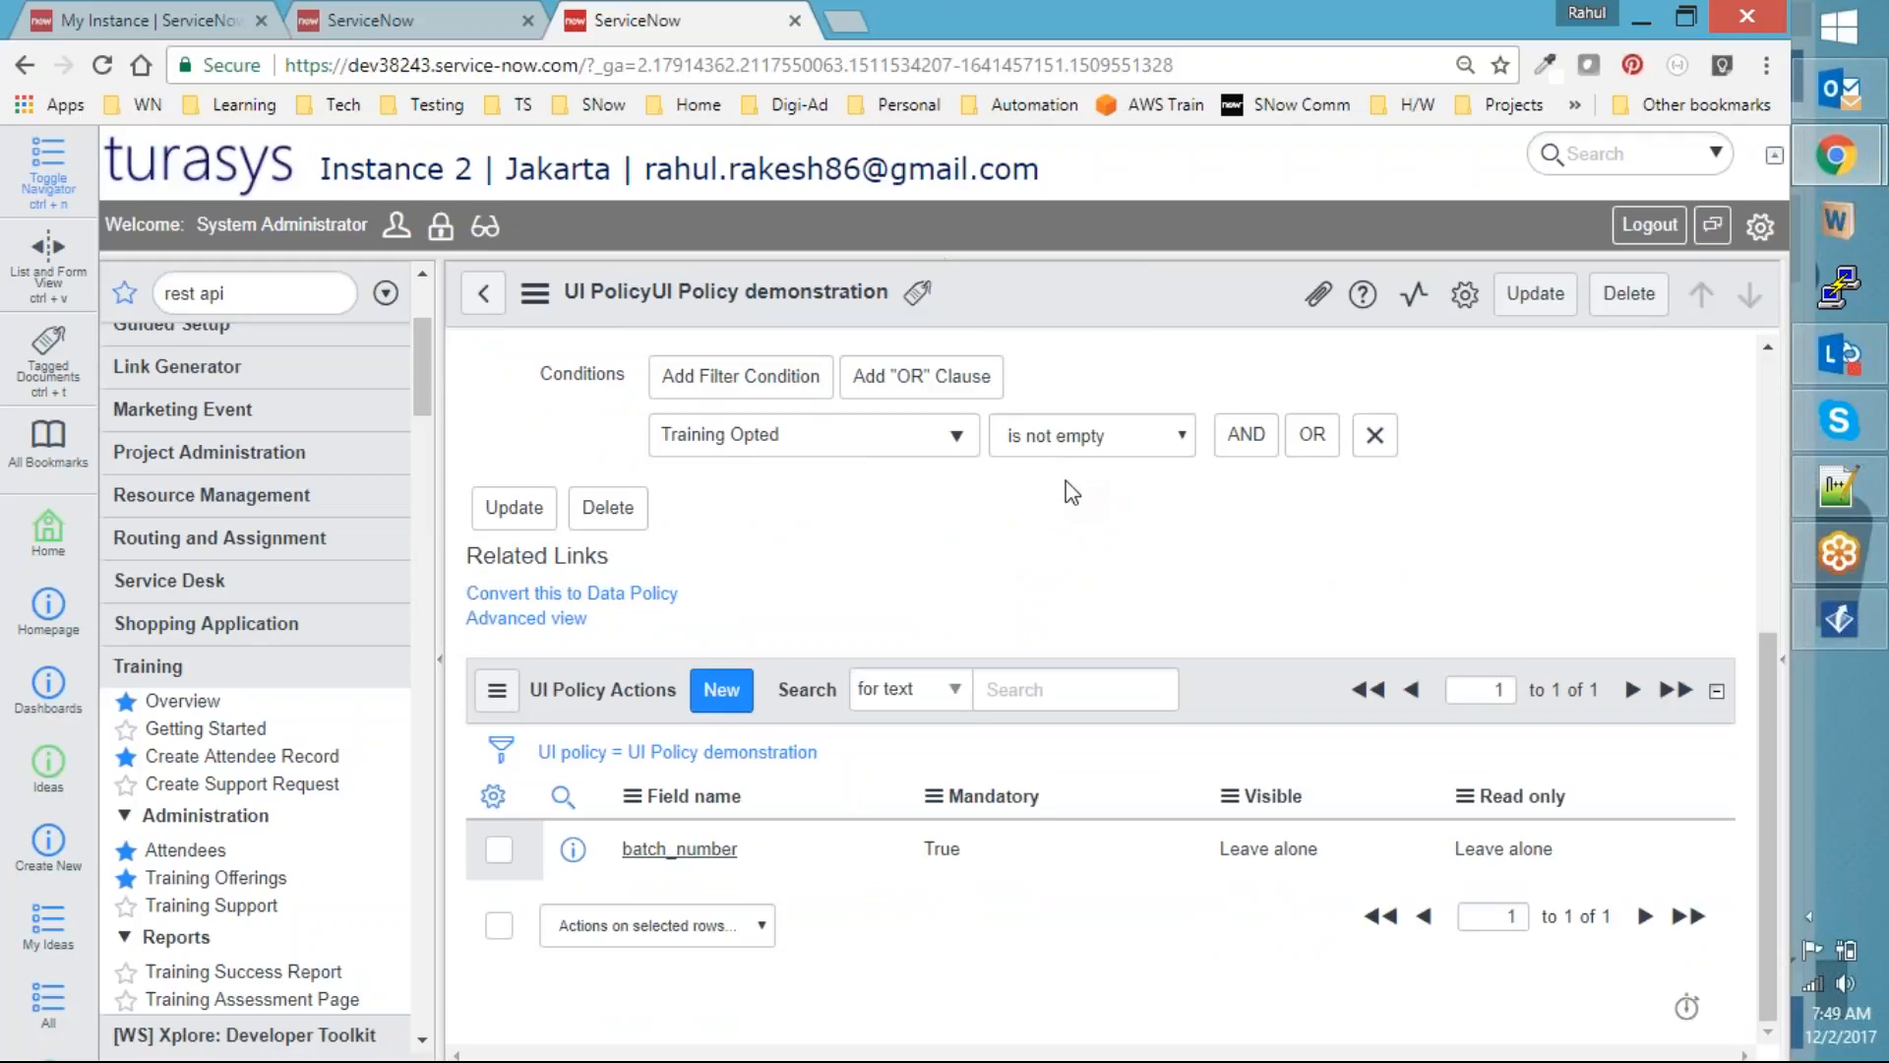
scroll(1066, 480, up, 4)
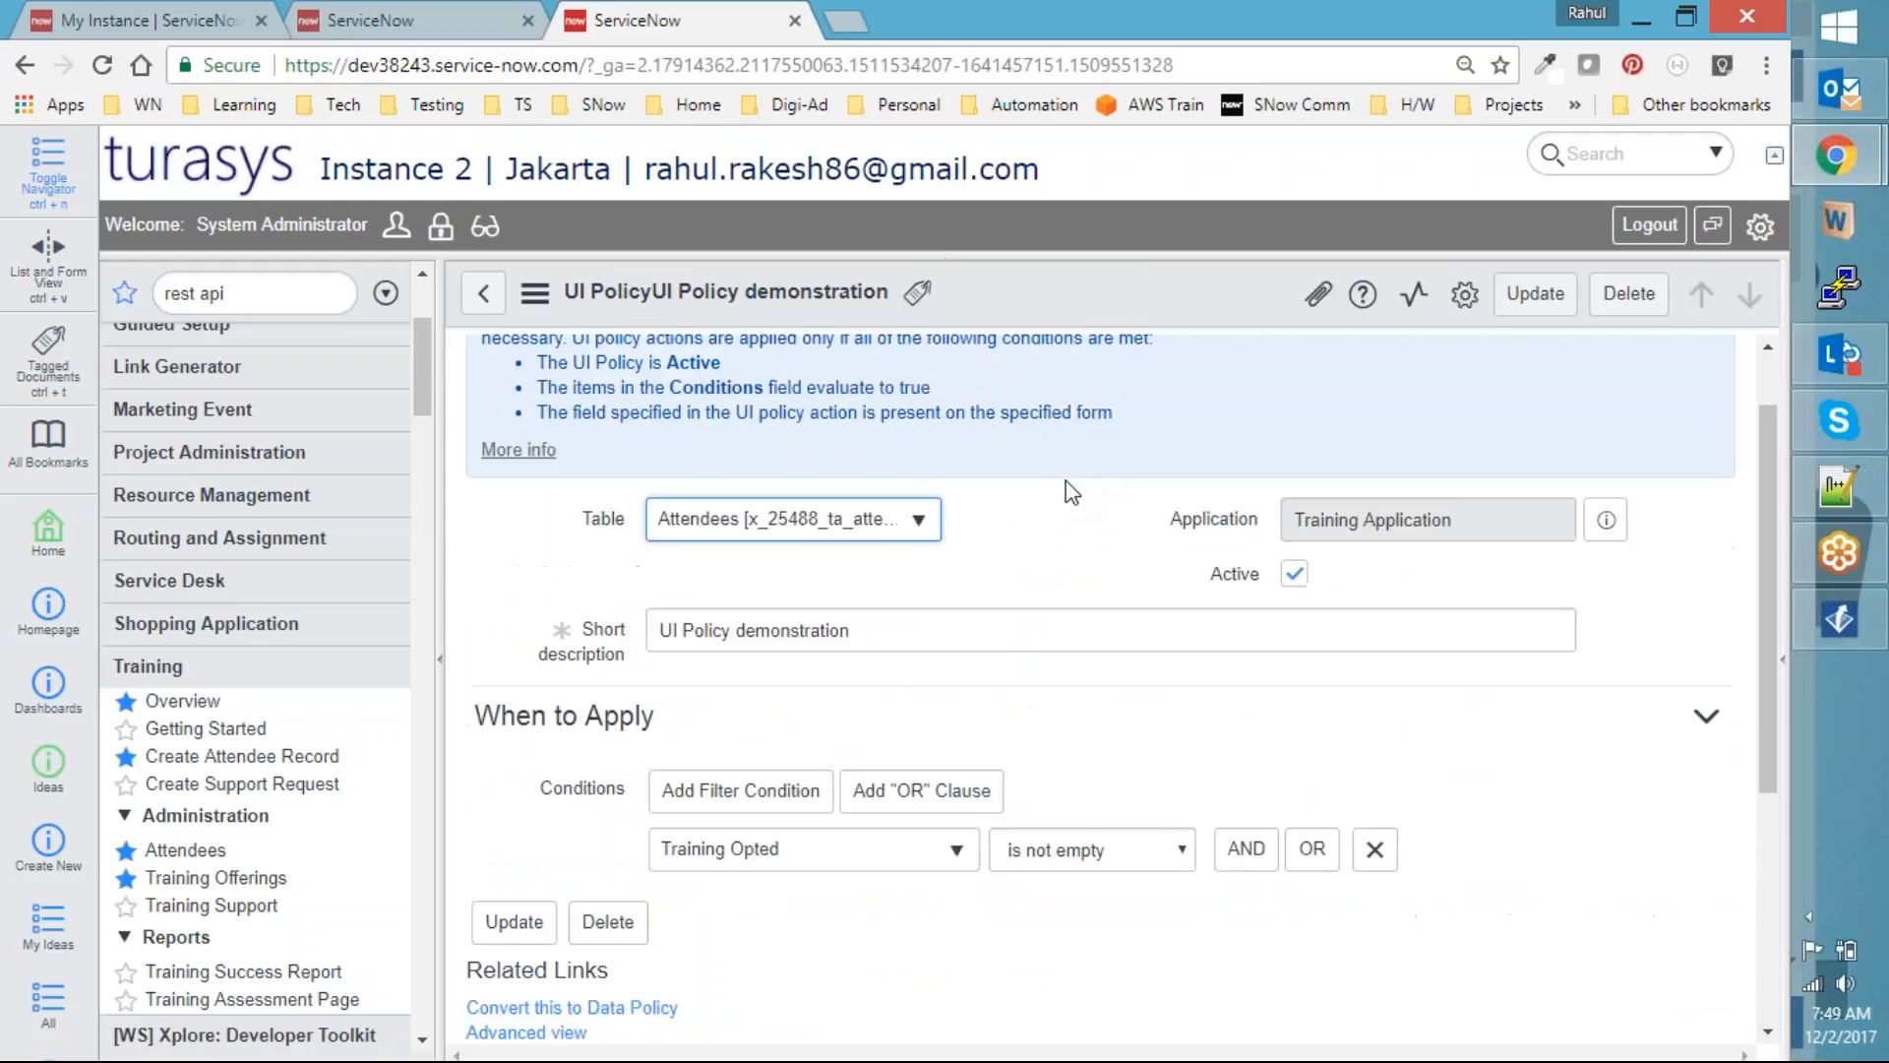
scroll(1065, 480, down, 4)
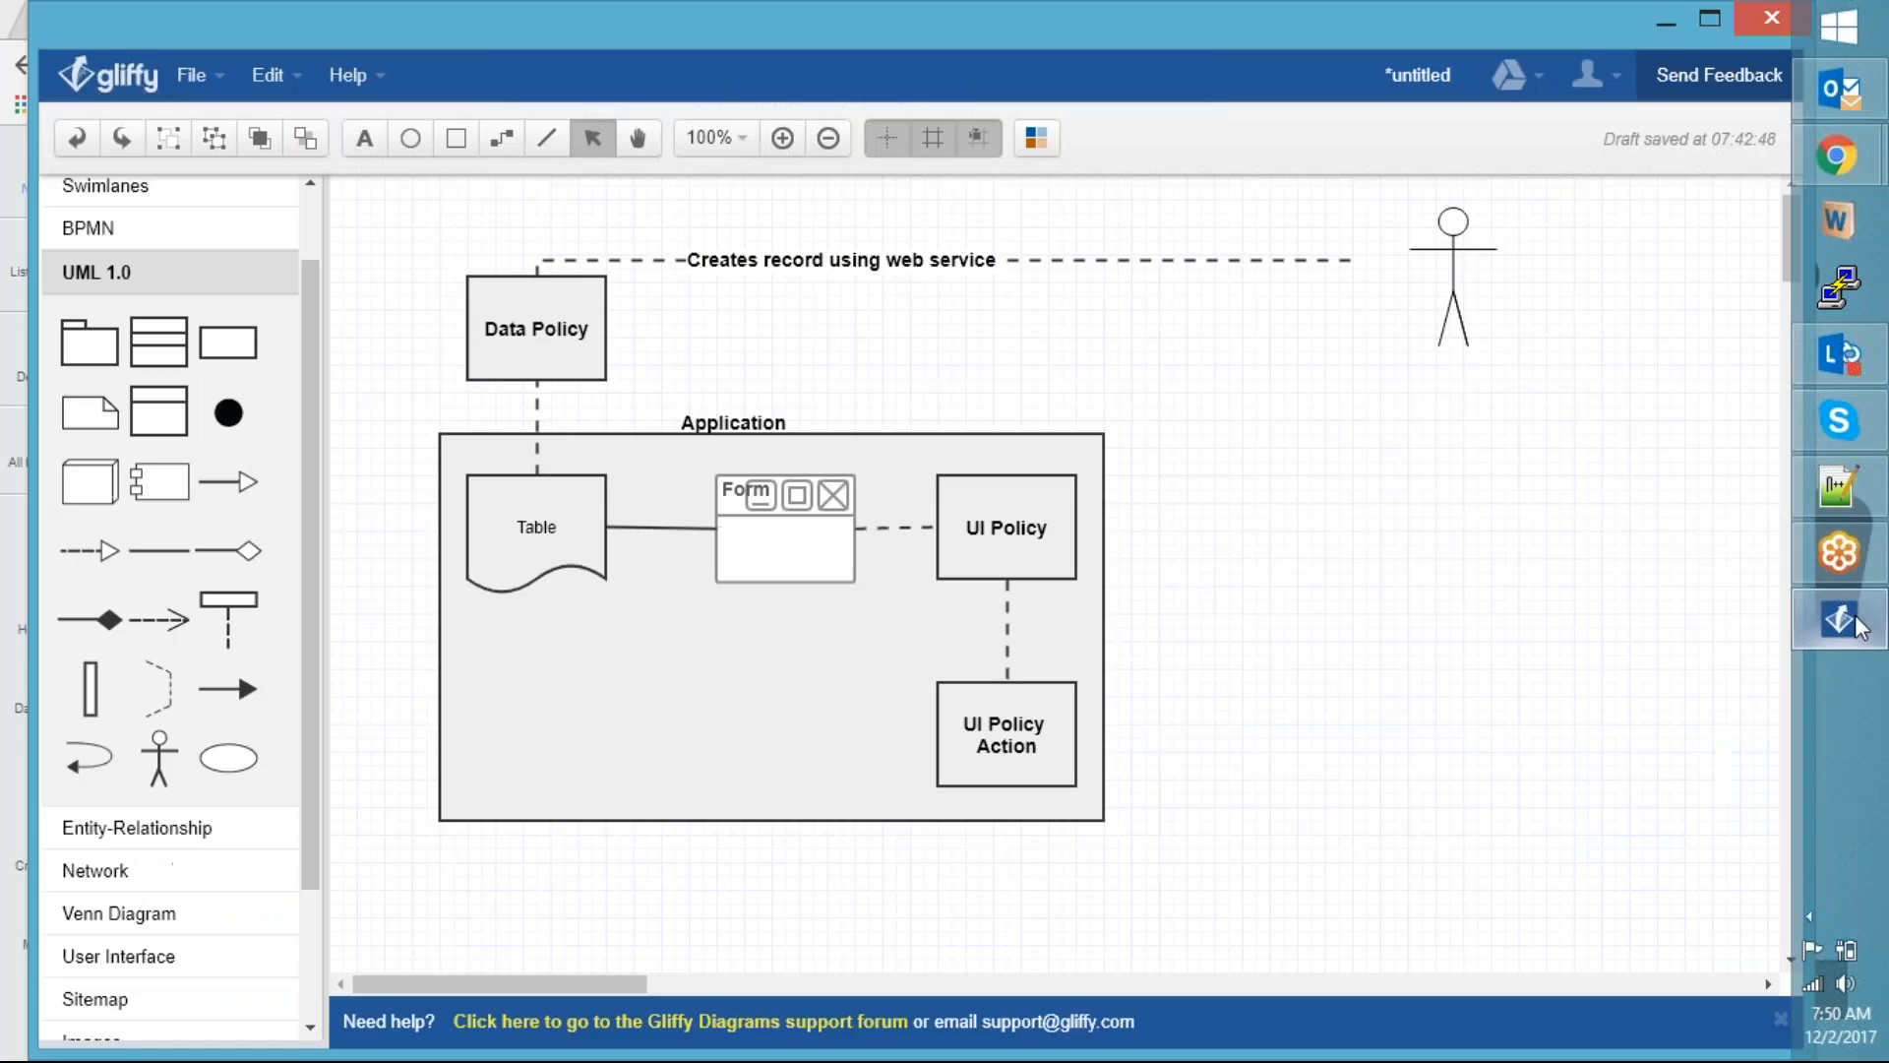
Switch to the Gliffy diagram, select its Data Policy box, and return to the UI policy in Chrome
click(1839, 620)
click(566, 313)
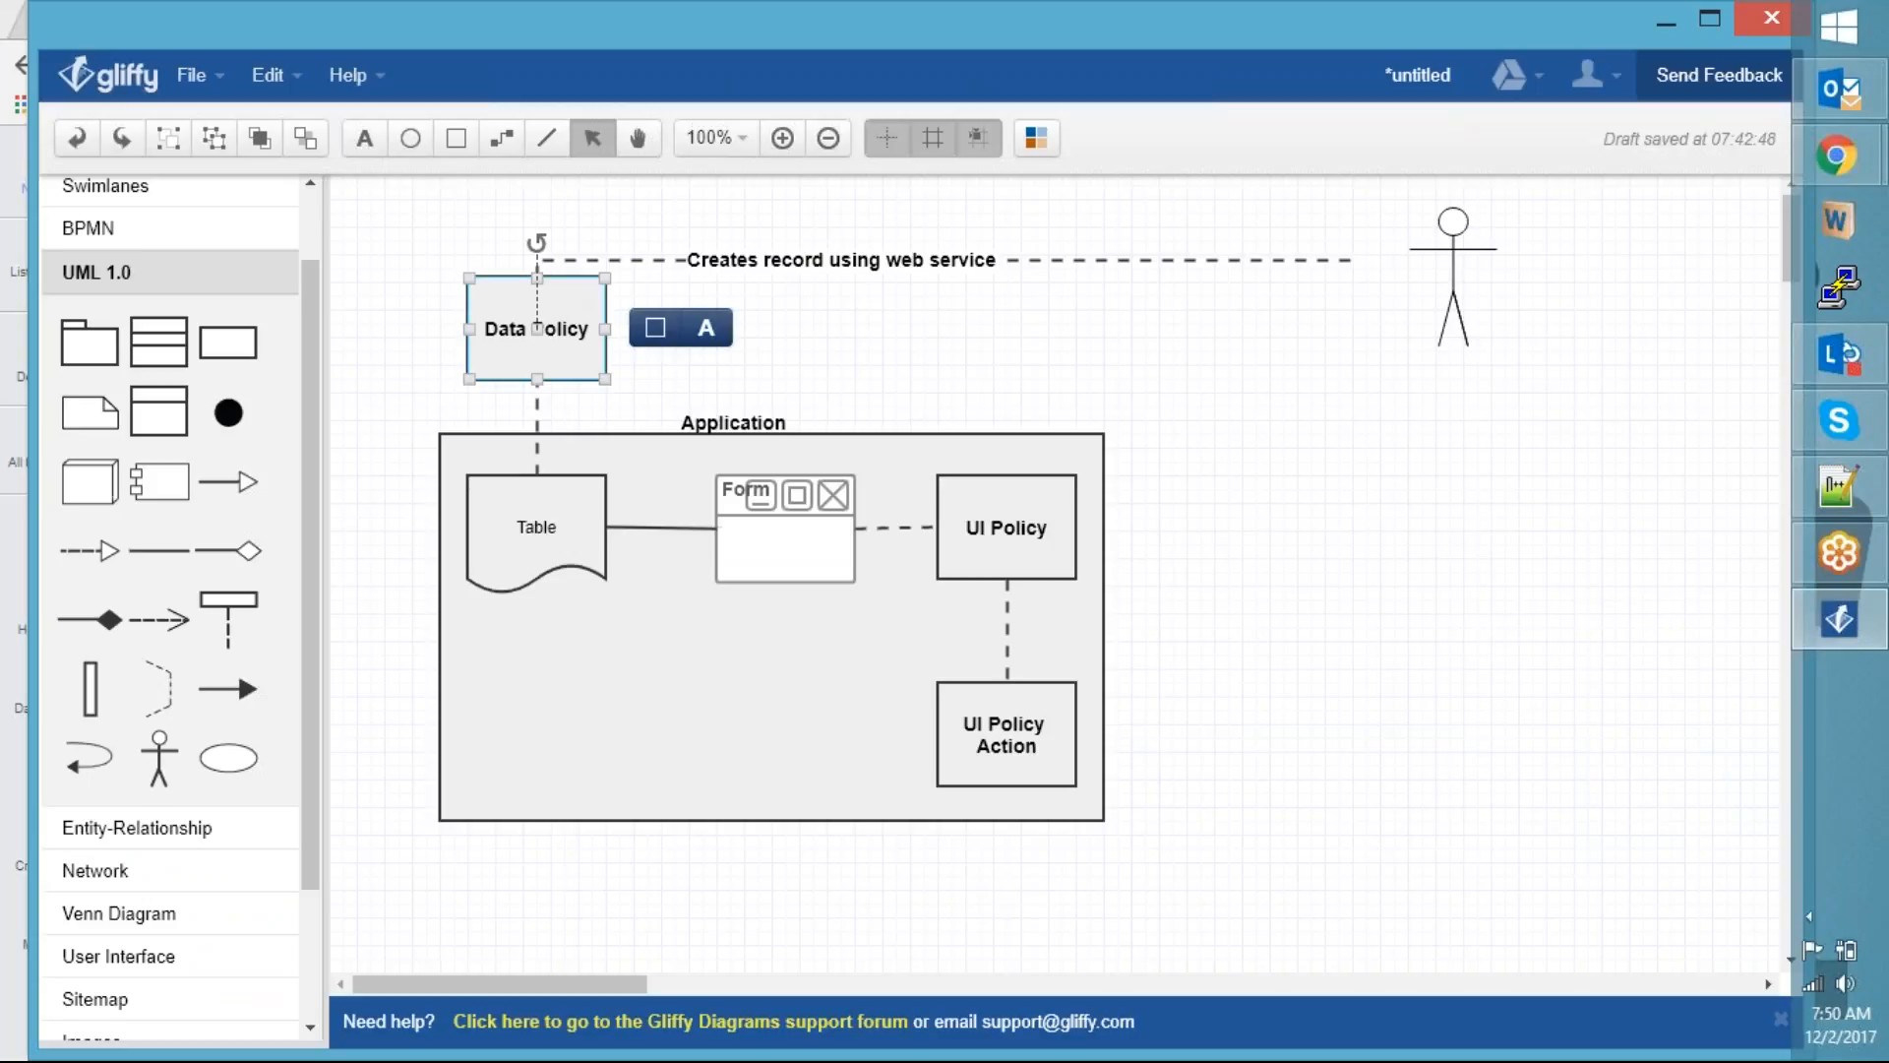
key(alt+Tab)
key(alt+Tab)
key(alt+Tab)
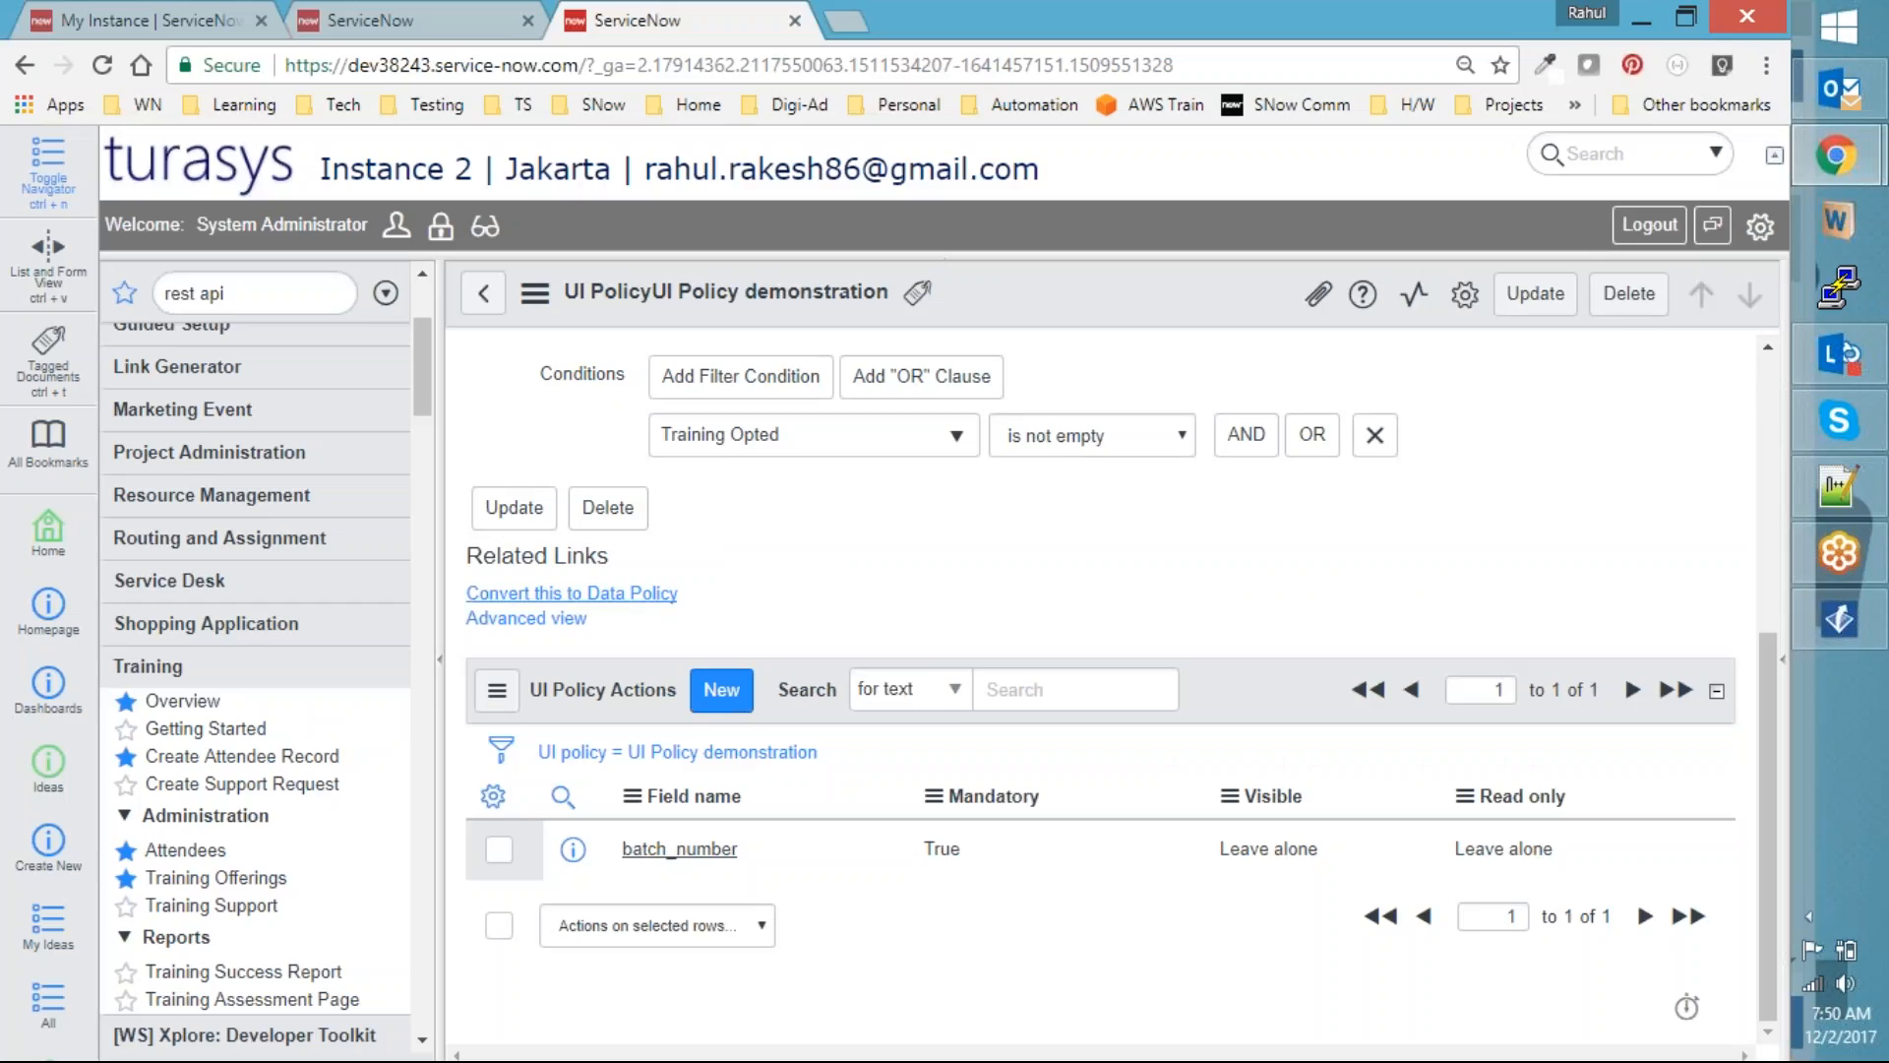
Convert the UI policy to a data policy, review its batch_number rule, and save the new data policy
click(561, 595)
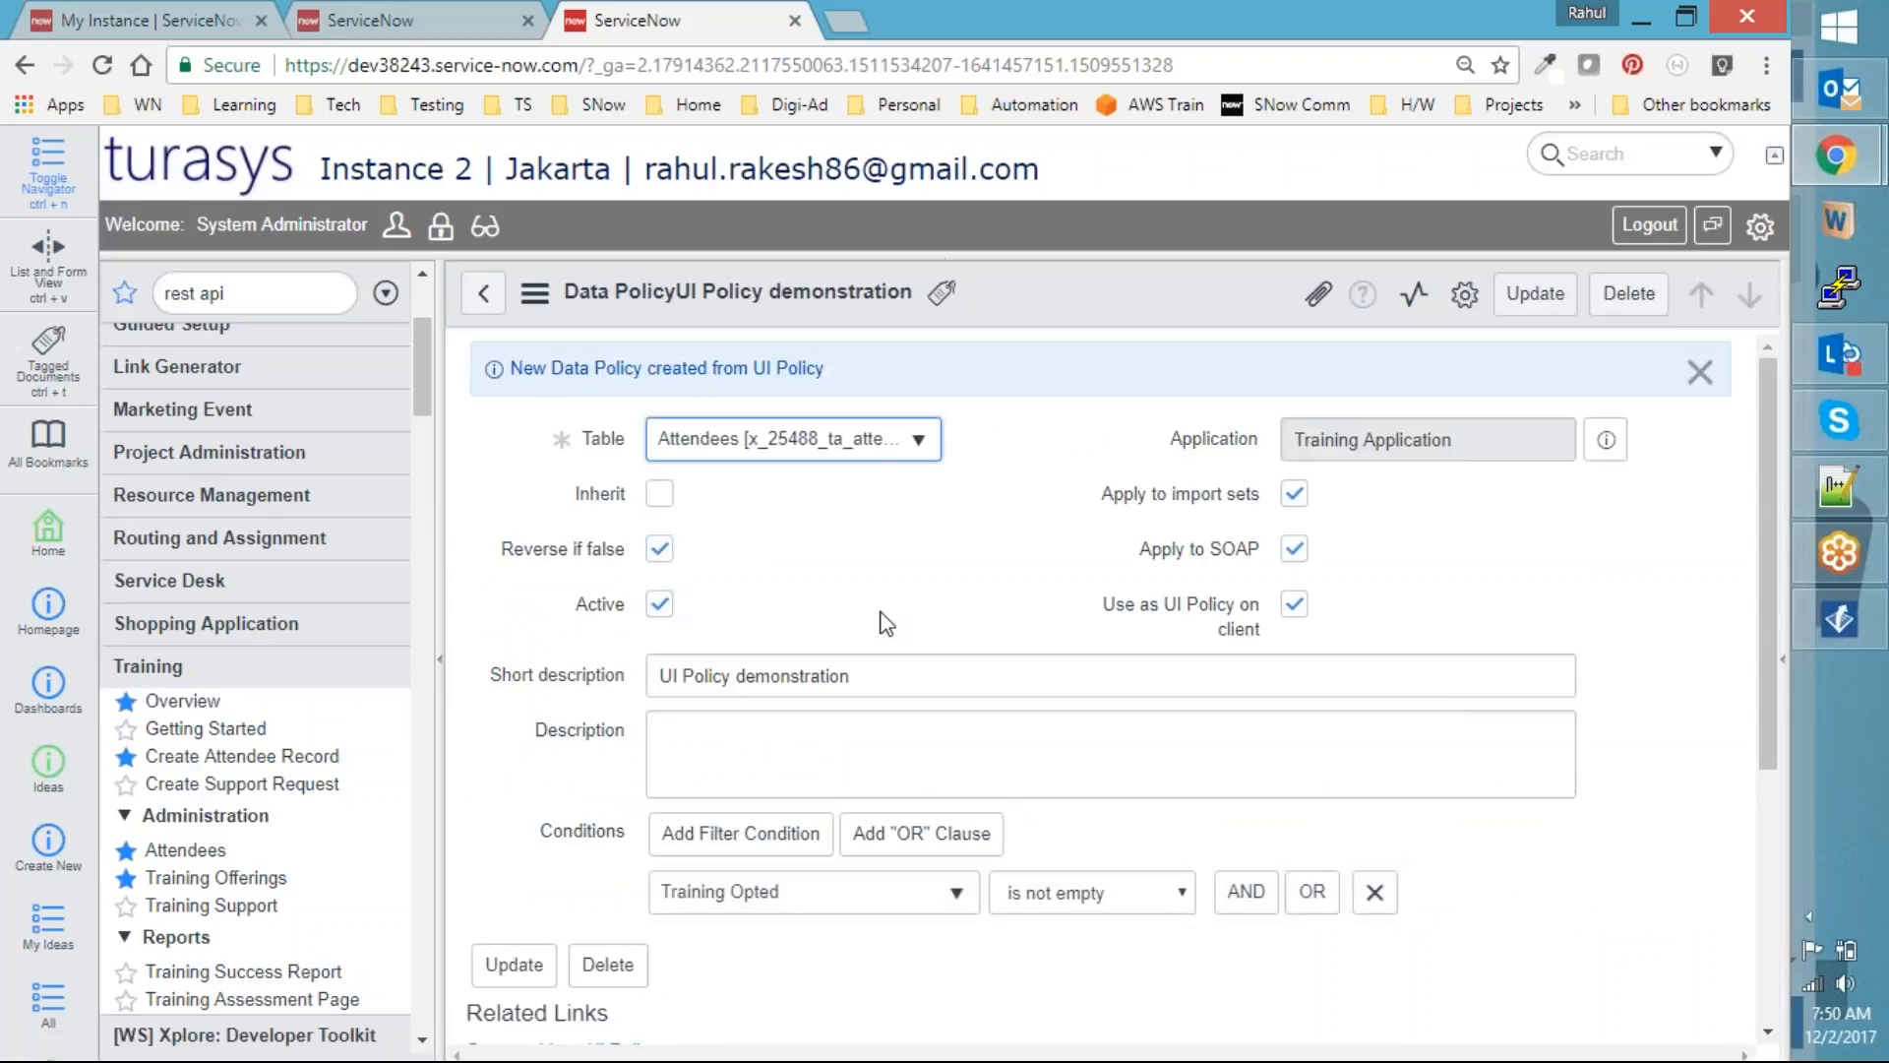
scroll(1248, 595, down, 4)
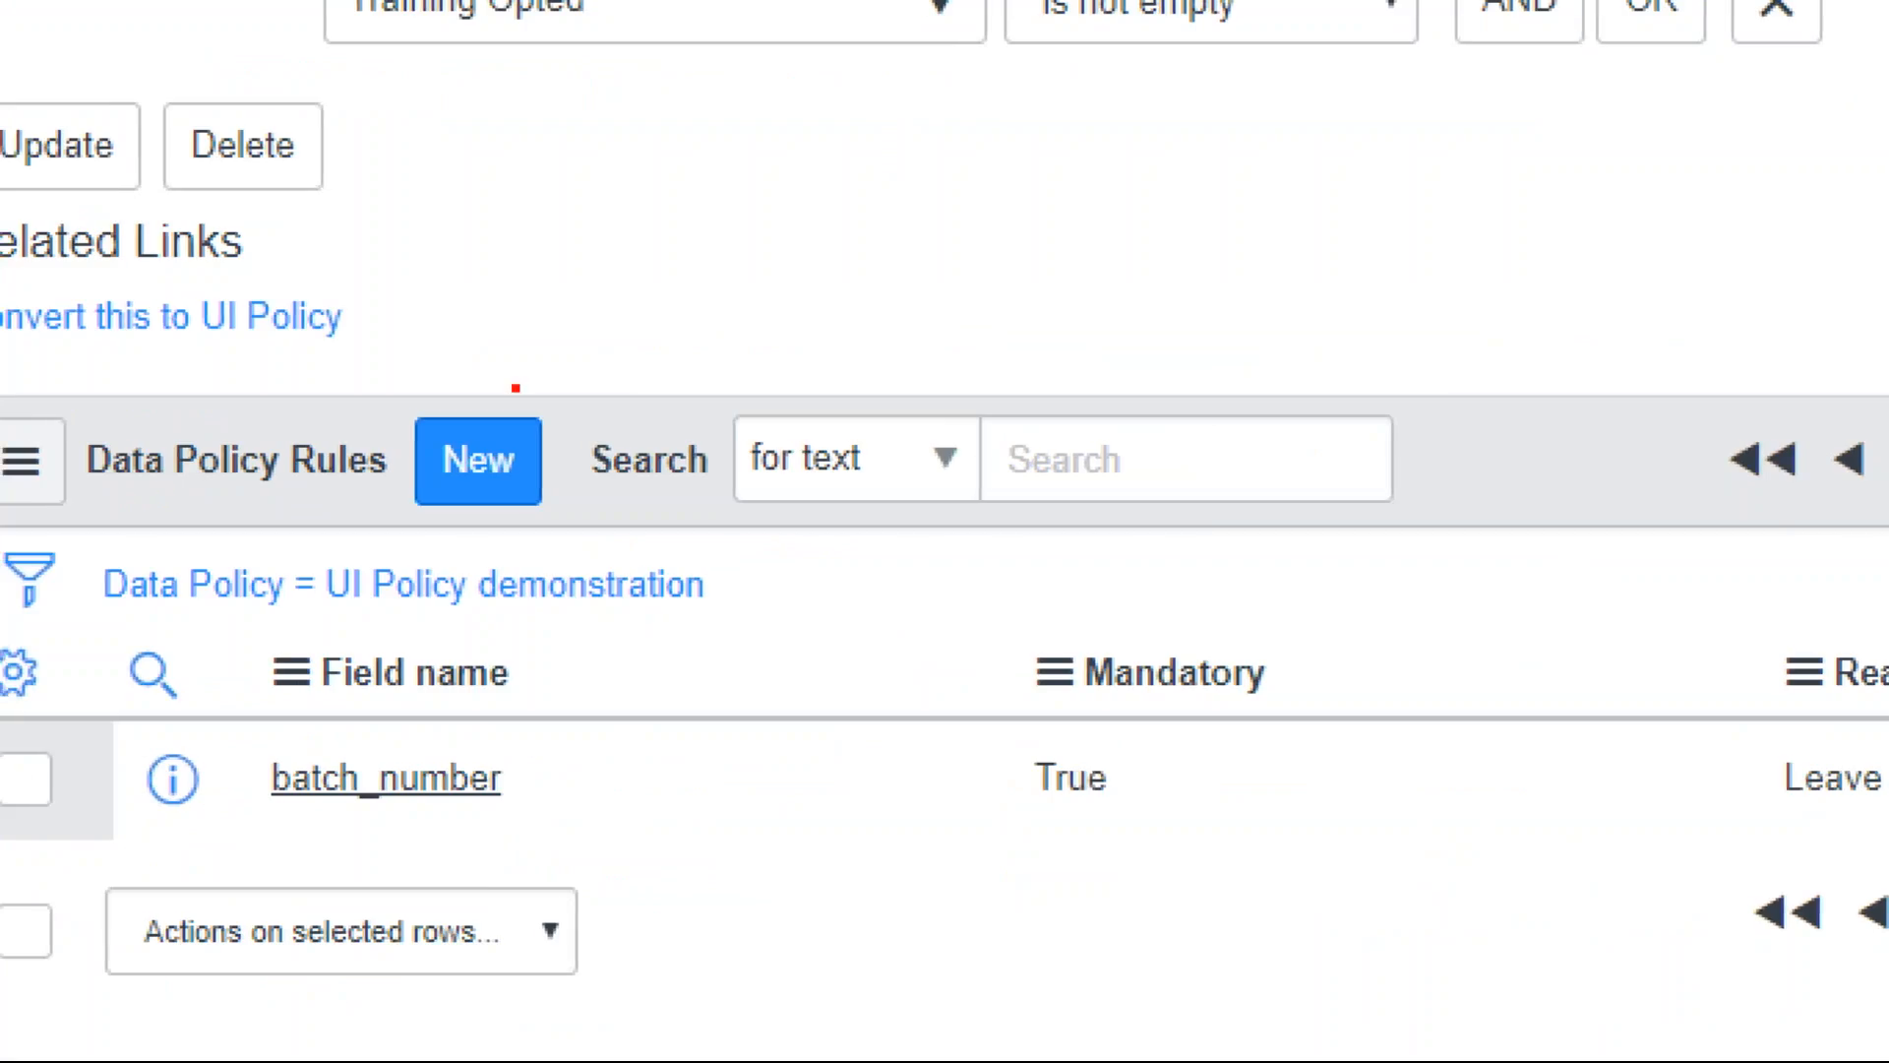
mouse_move(615, 398)
mouse_down()
mouse_move(22, 394)
mouse_move(351, 561)
mouse_move(630, 398)
mouse_up()
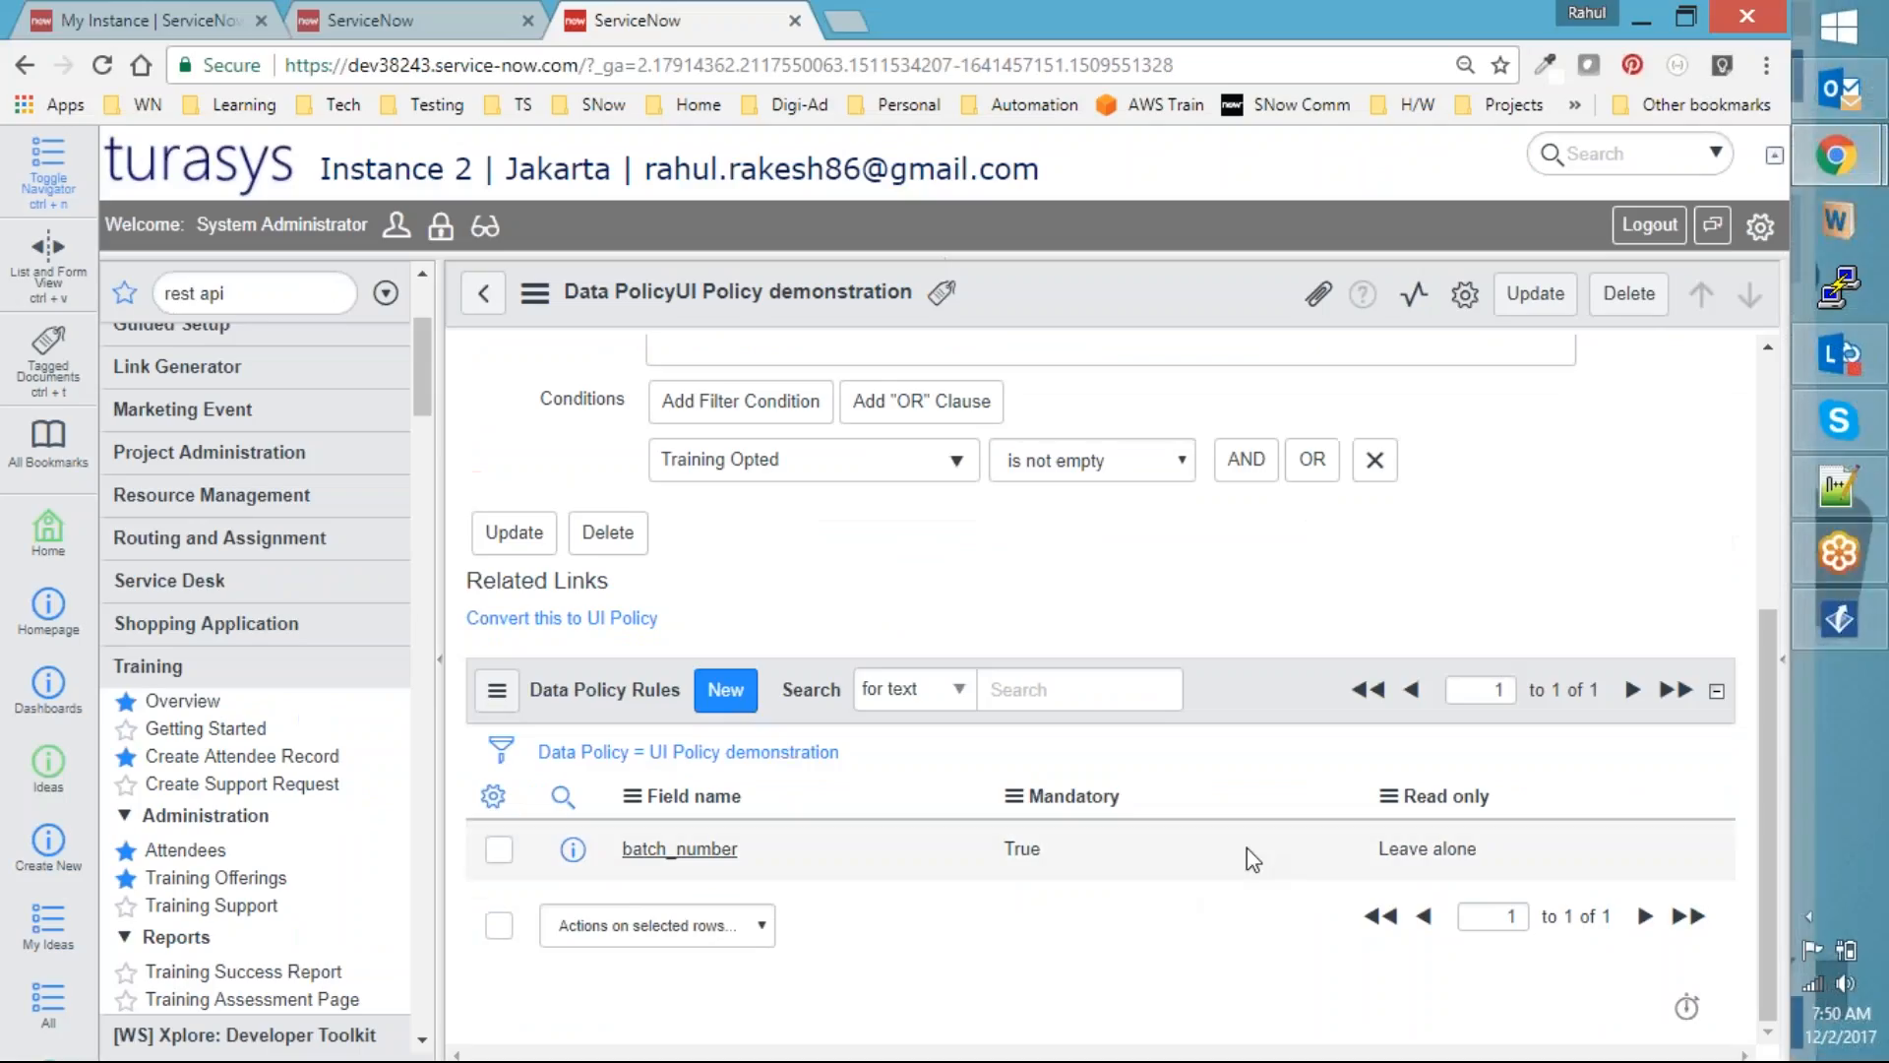
scroll(1585, 1024, up, 3)
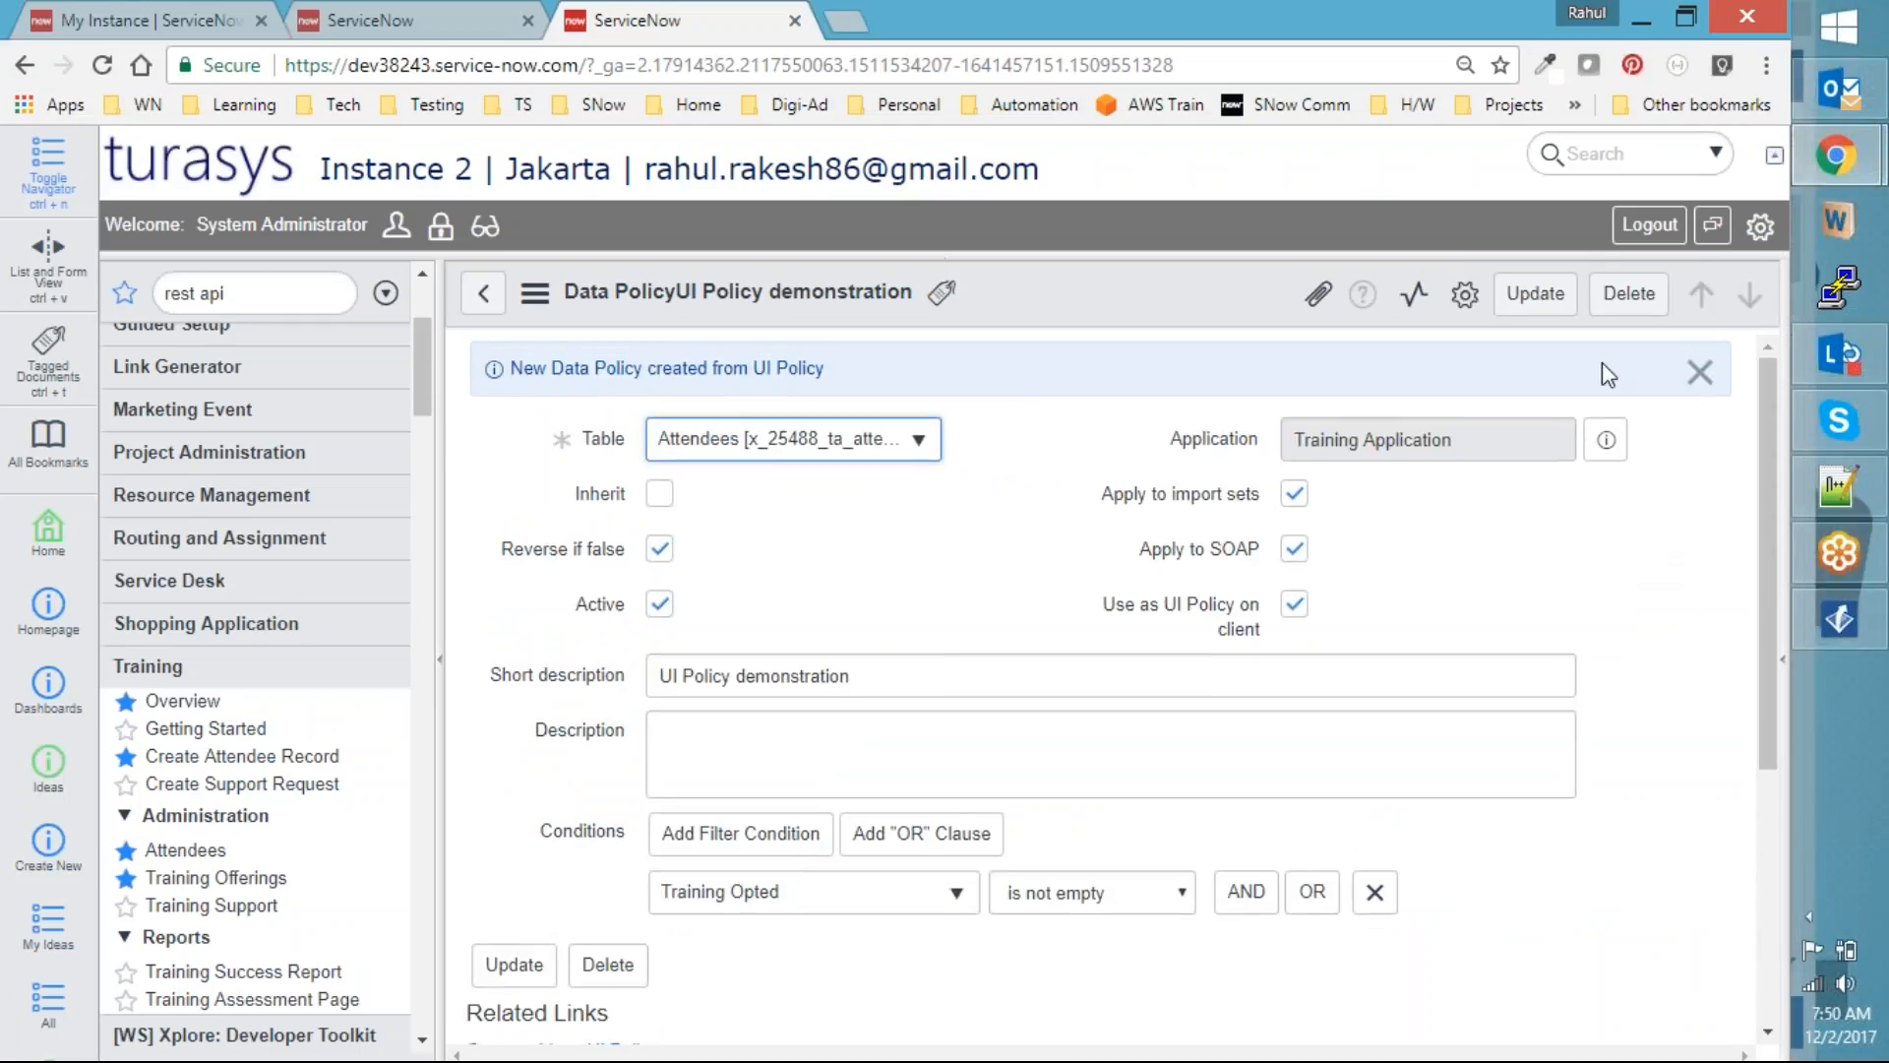
click(1539, 295)
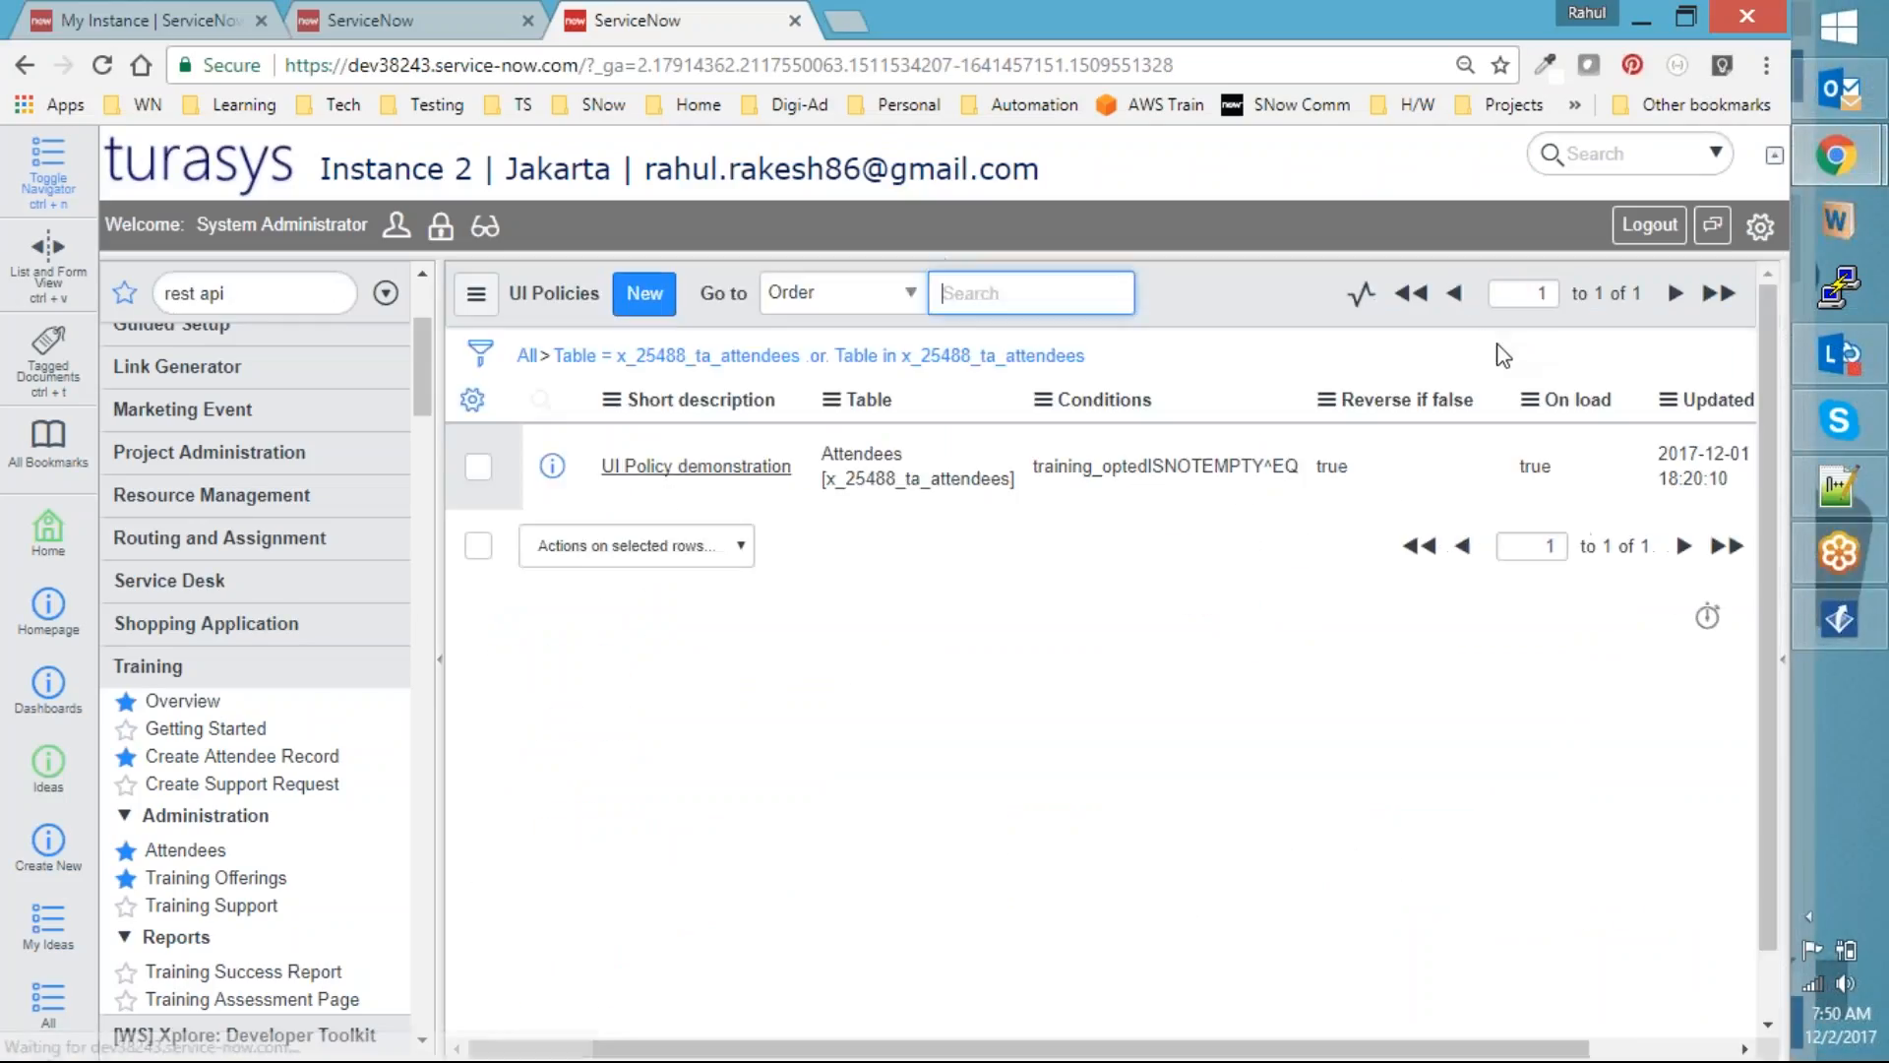
Send the POST request containing only training_opted again from the REST API Explorer, confirm it, and review the response's status code
click(439, 18)
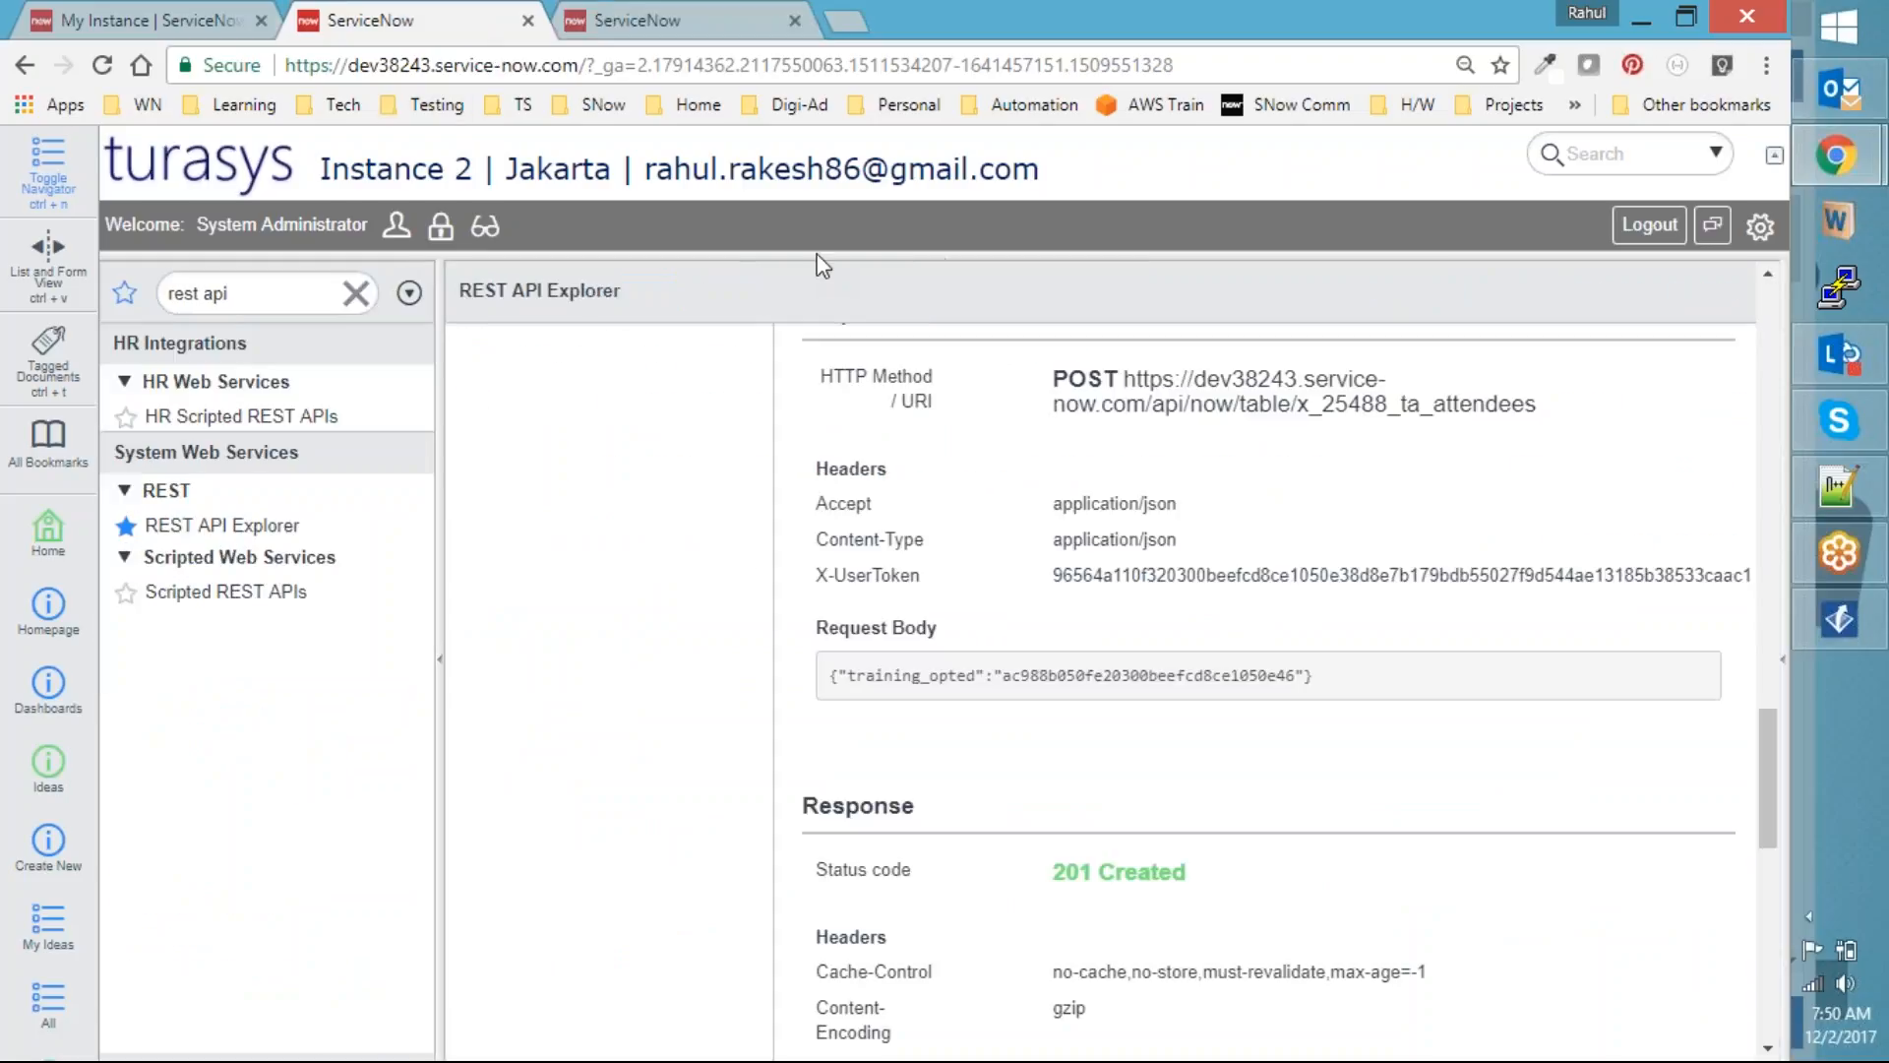
scroll(846, 492, up, 5)
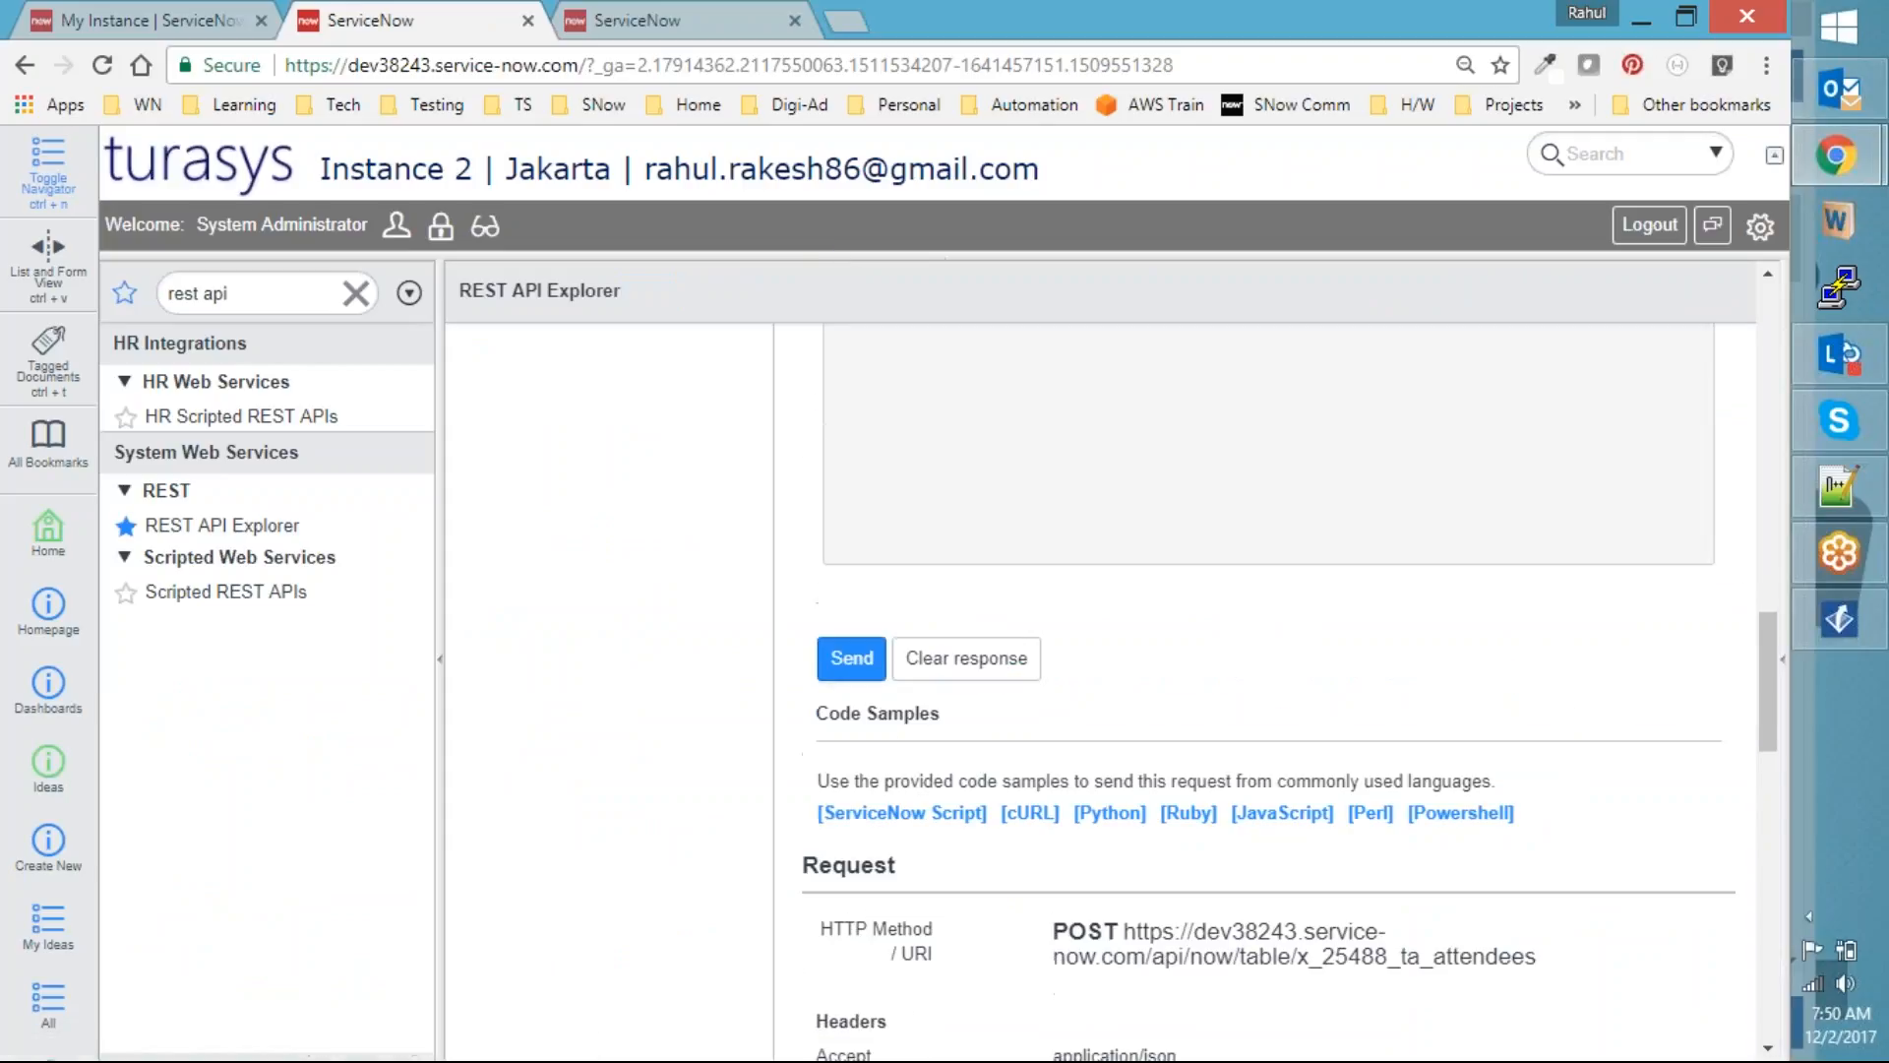
click(858, 659)
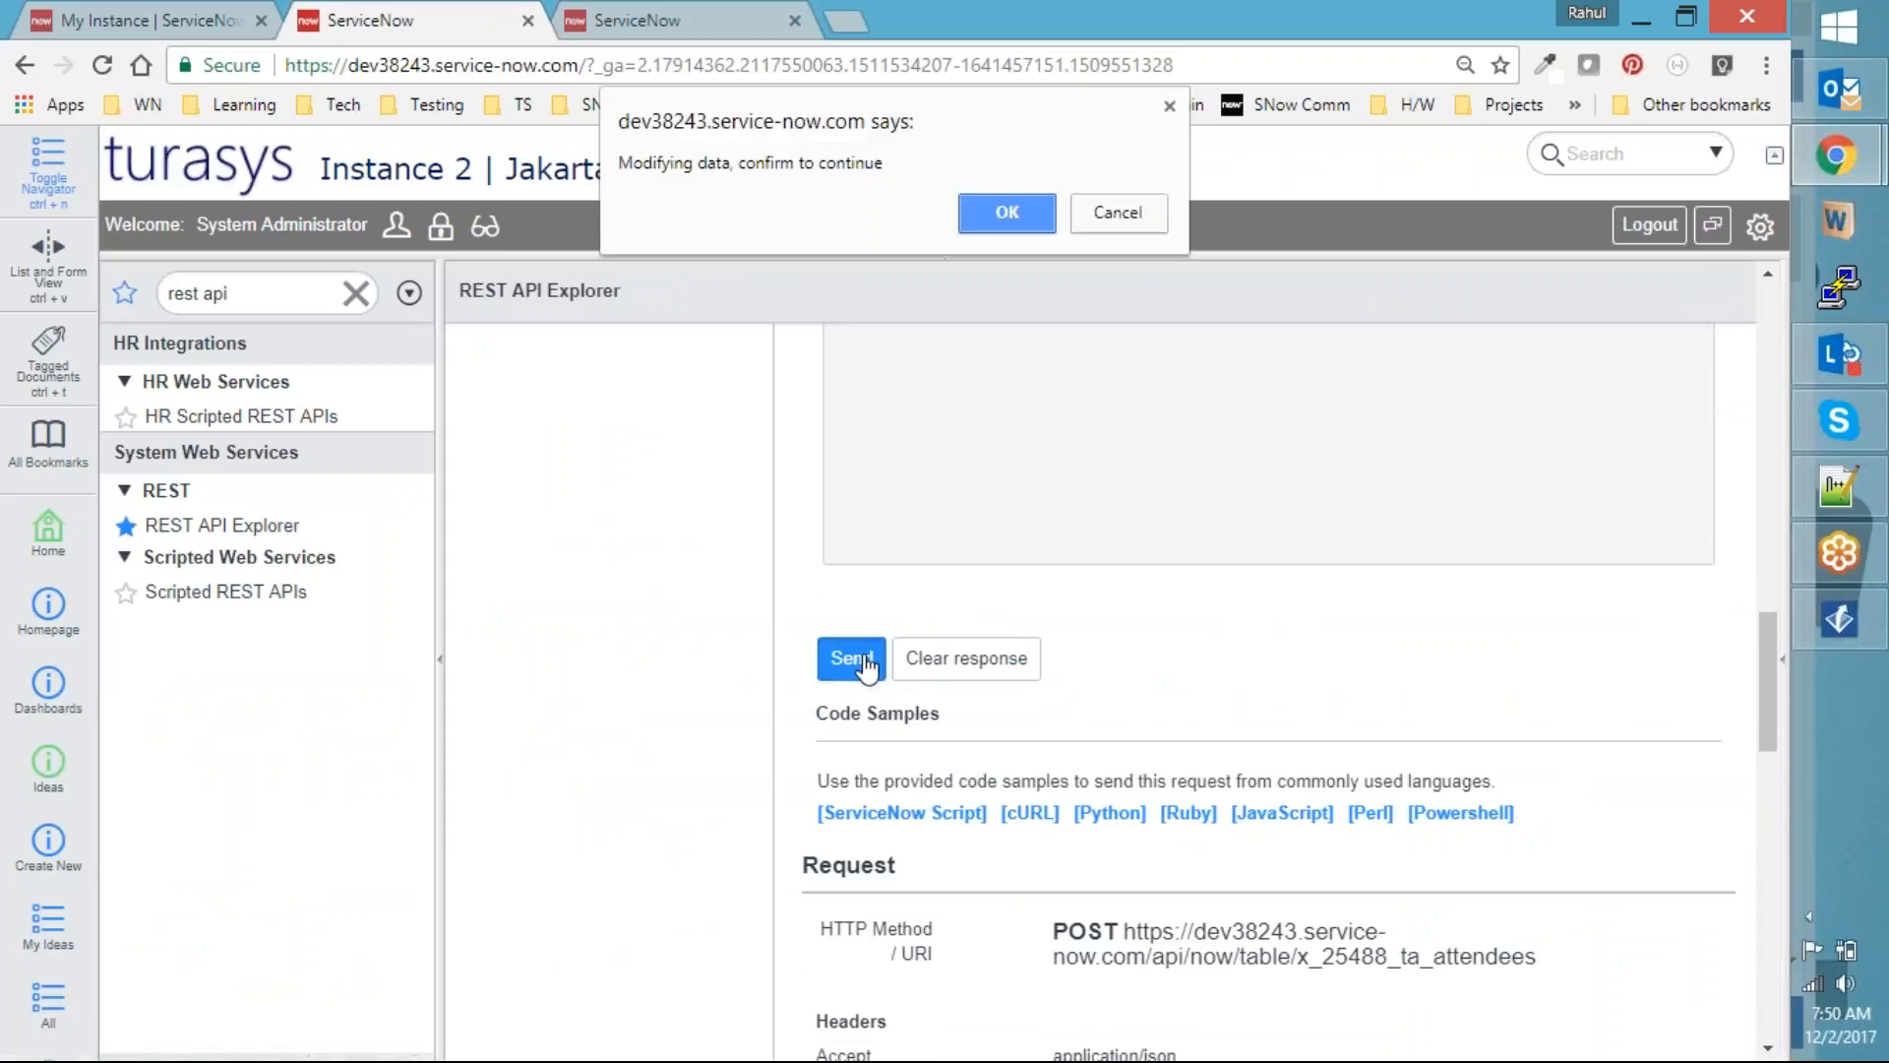
click(993, 217)
scroll(1269, 662, down, 5)
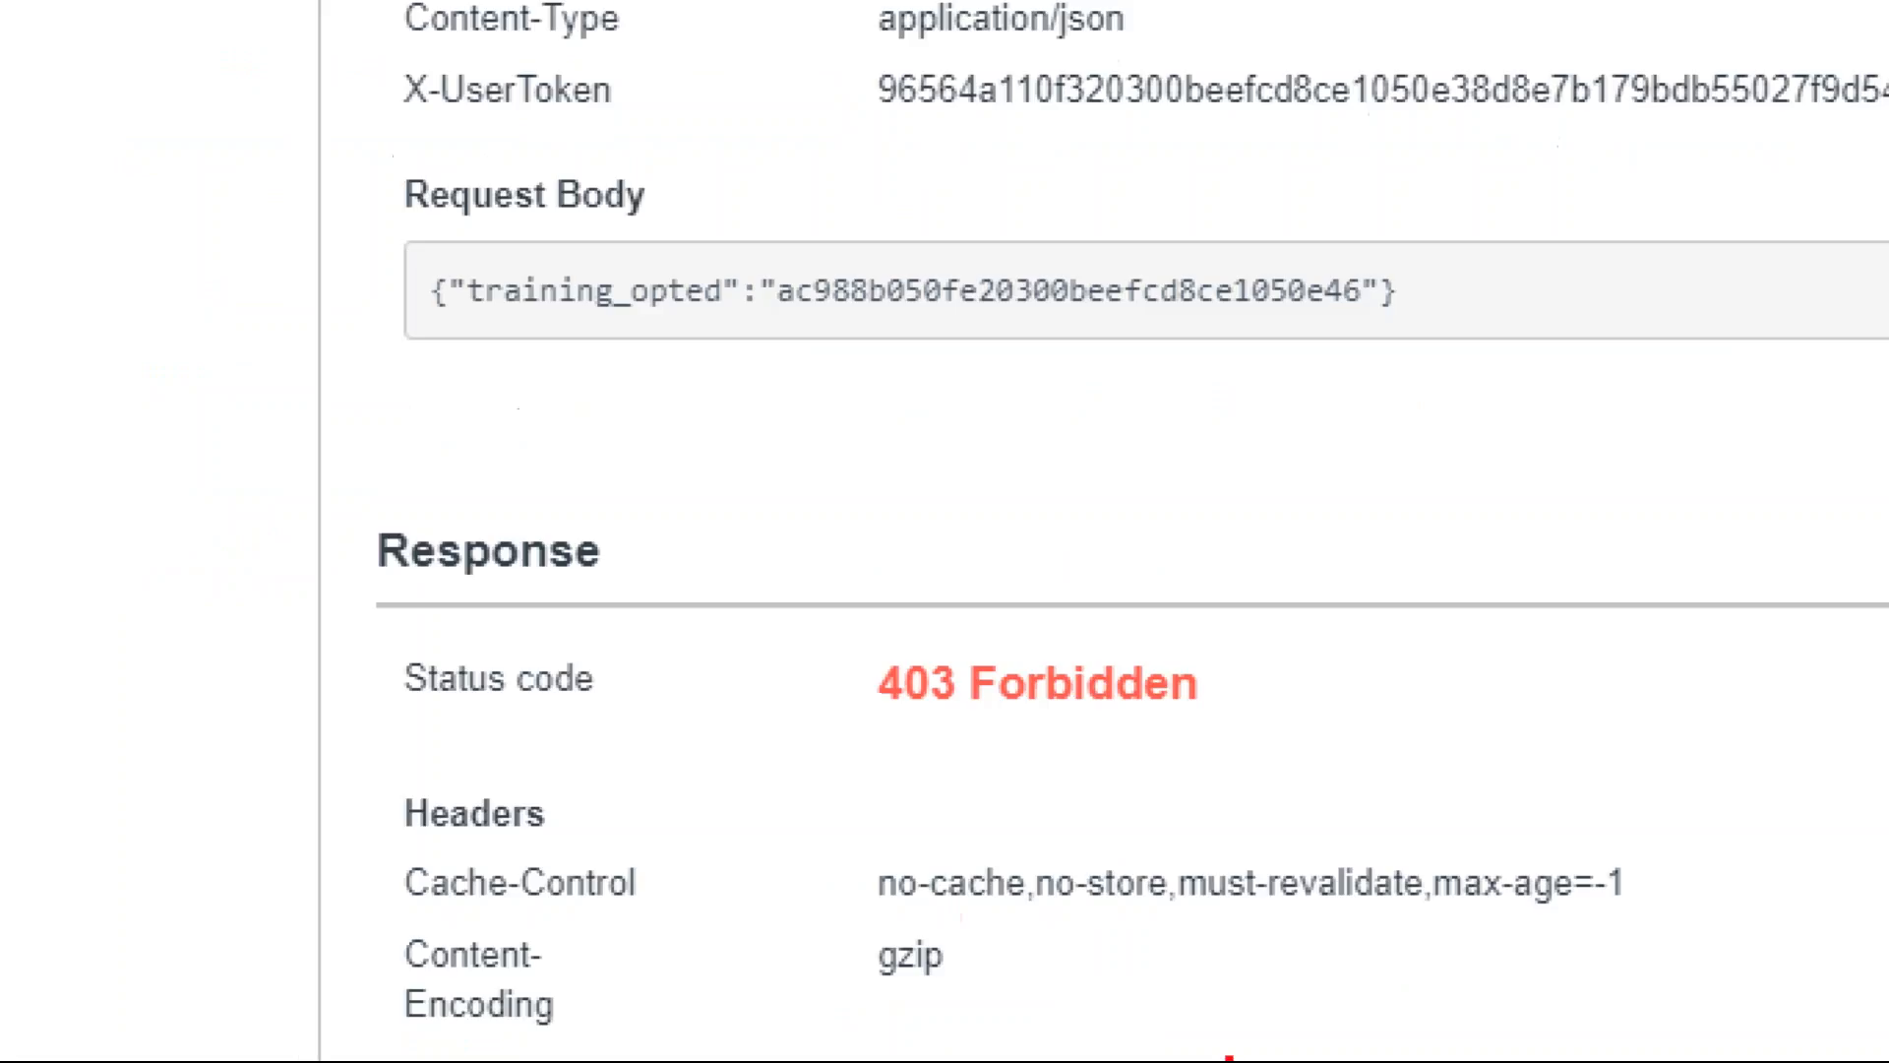
mouse_move(1382, 709)
mouse_down()
mouse_move(961, 577)
mouse_move(866, 787)
mouse_move(1486, 753)
mouse_move(1385, 692)
mouse_up()
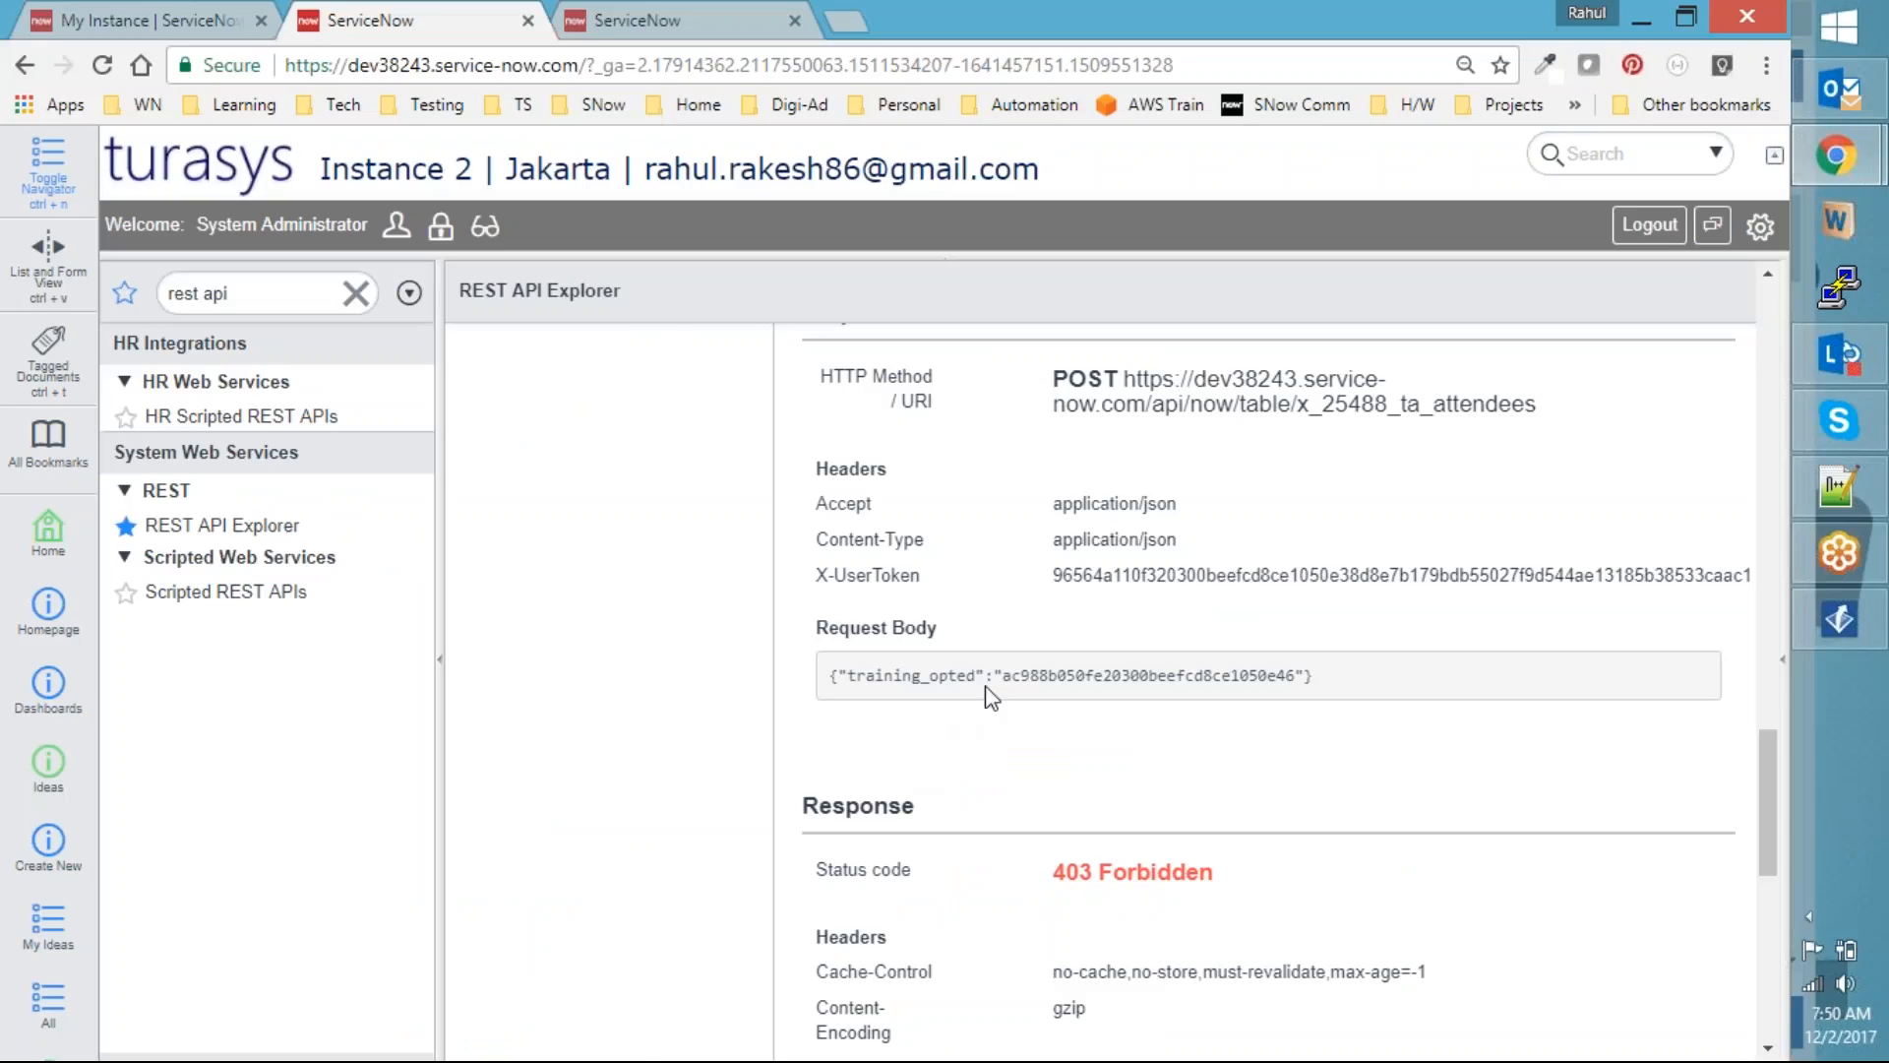
drag(759, 290, 1228, 298)
drag(1228, 679, 1261, 679)
click(1079, 736)
scroll(1179, 762, down, 1)
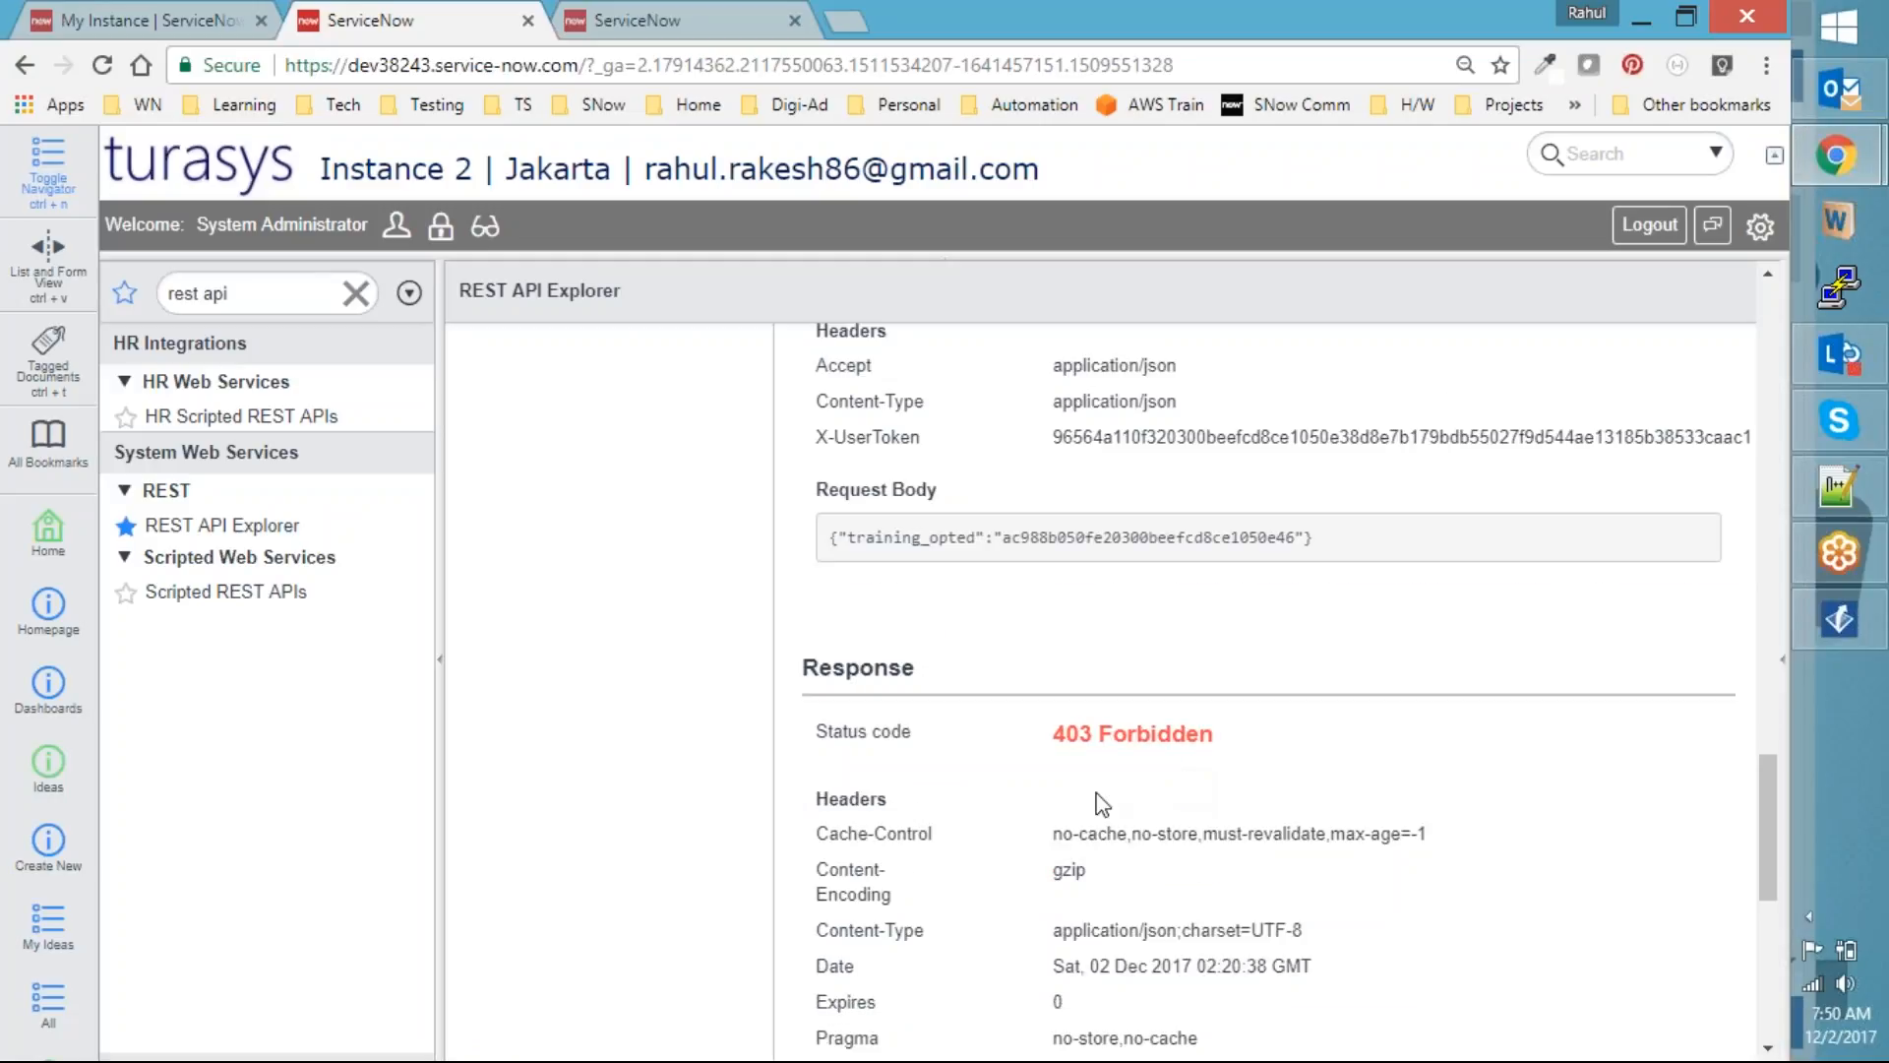
Resend the same POST request without a batch number, confirm it, and highlight the response status code
scroll(1096, 801, up, 3)
click(852, 384)
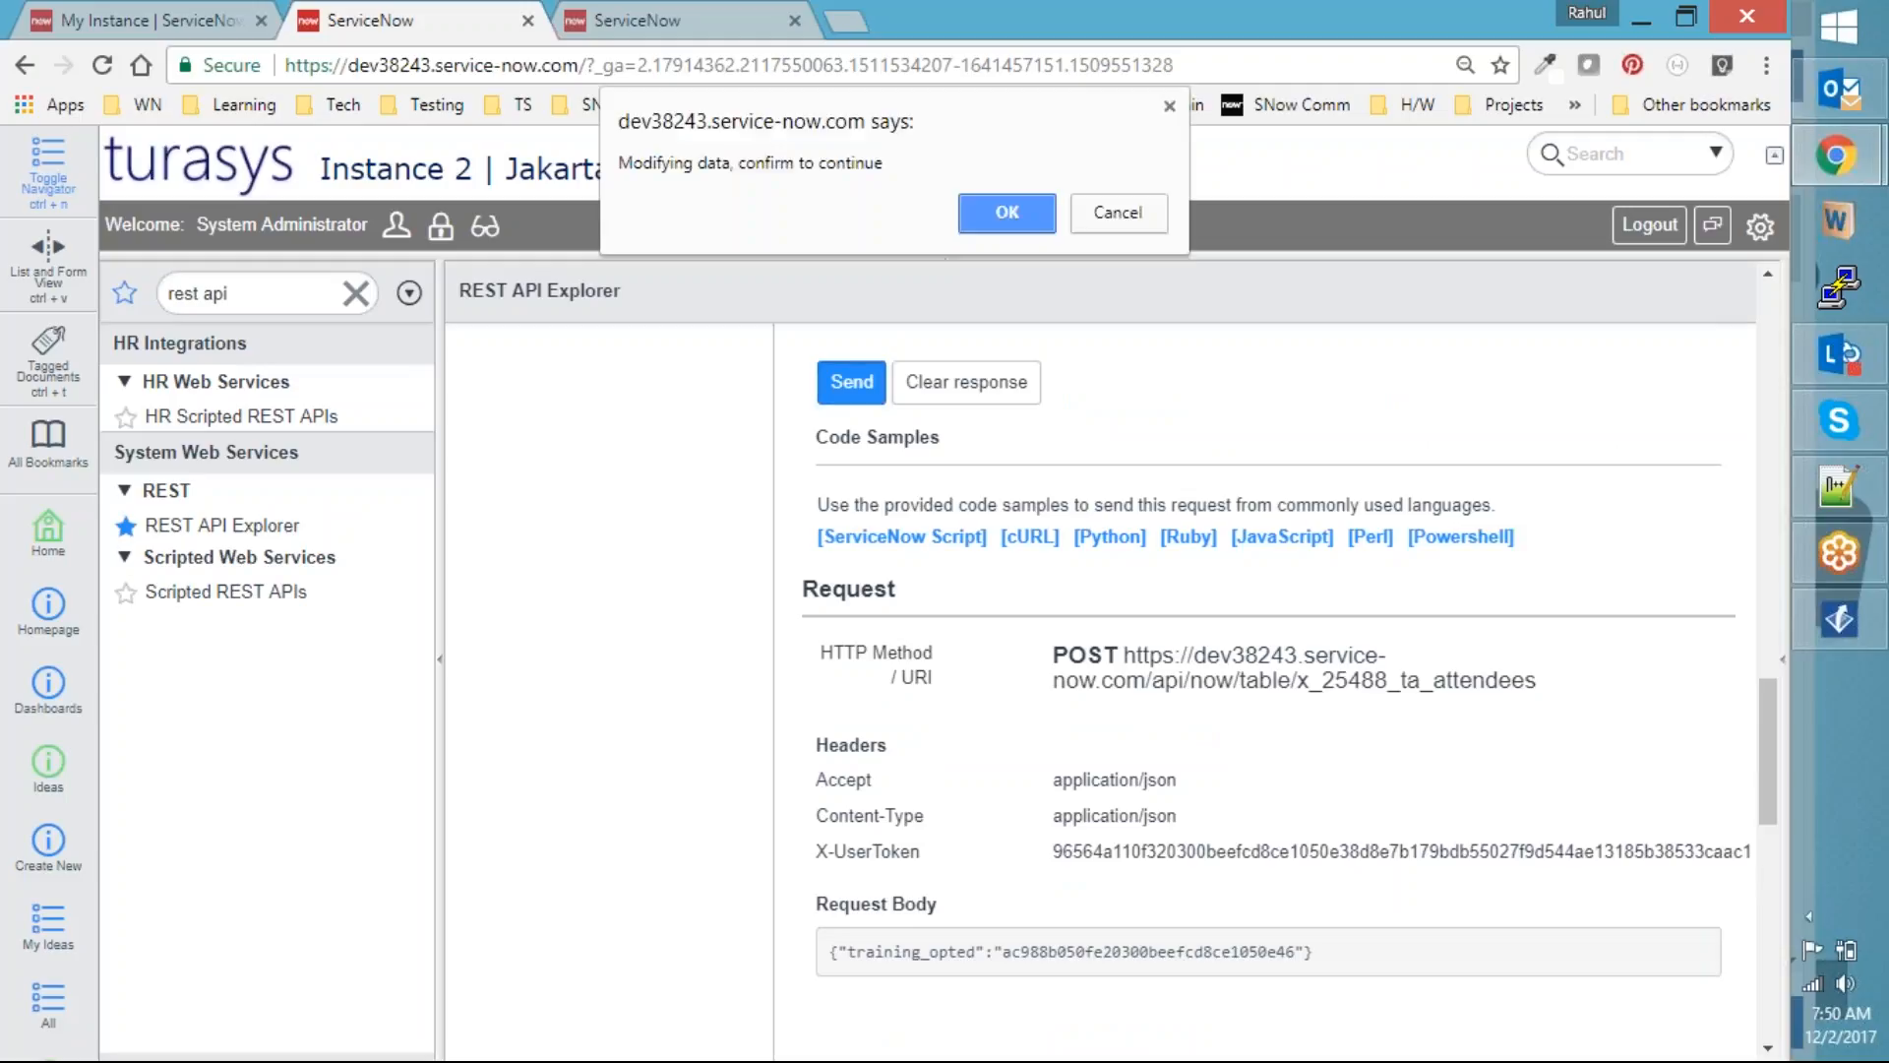
click(1002, 219)
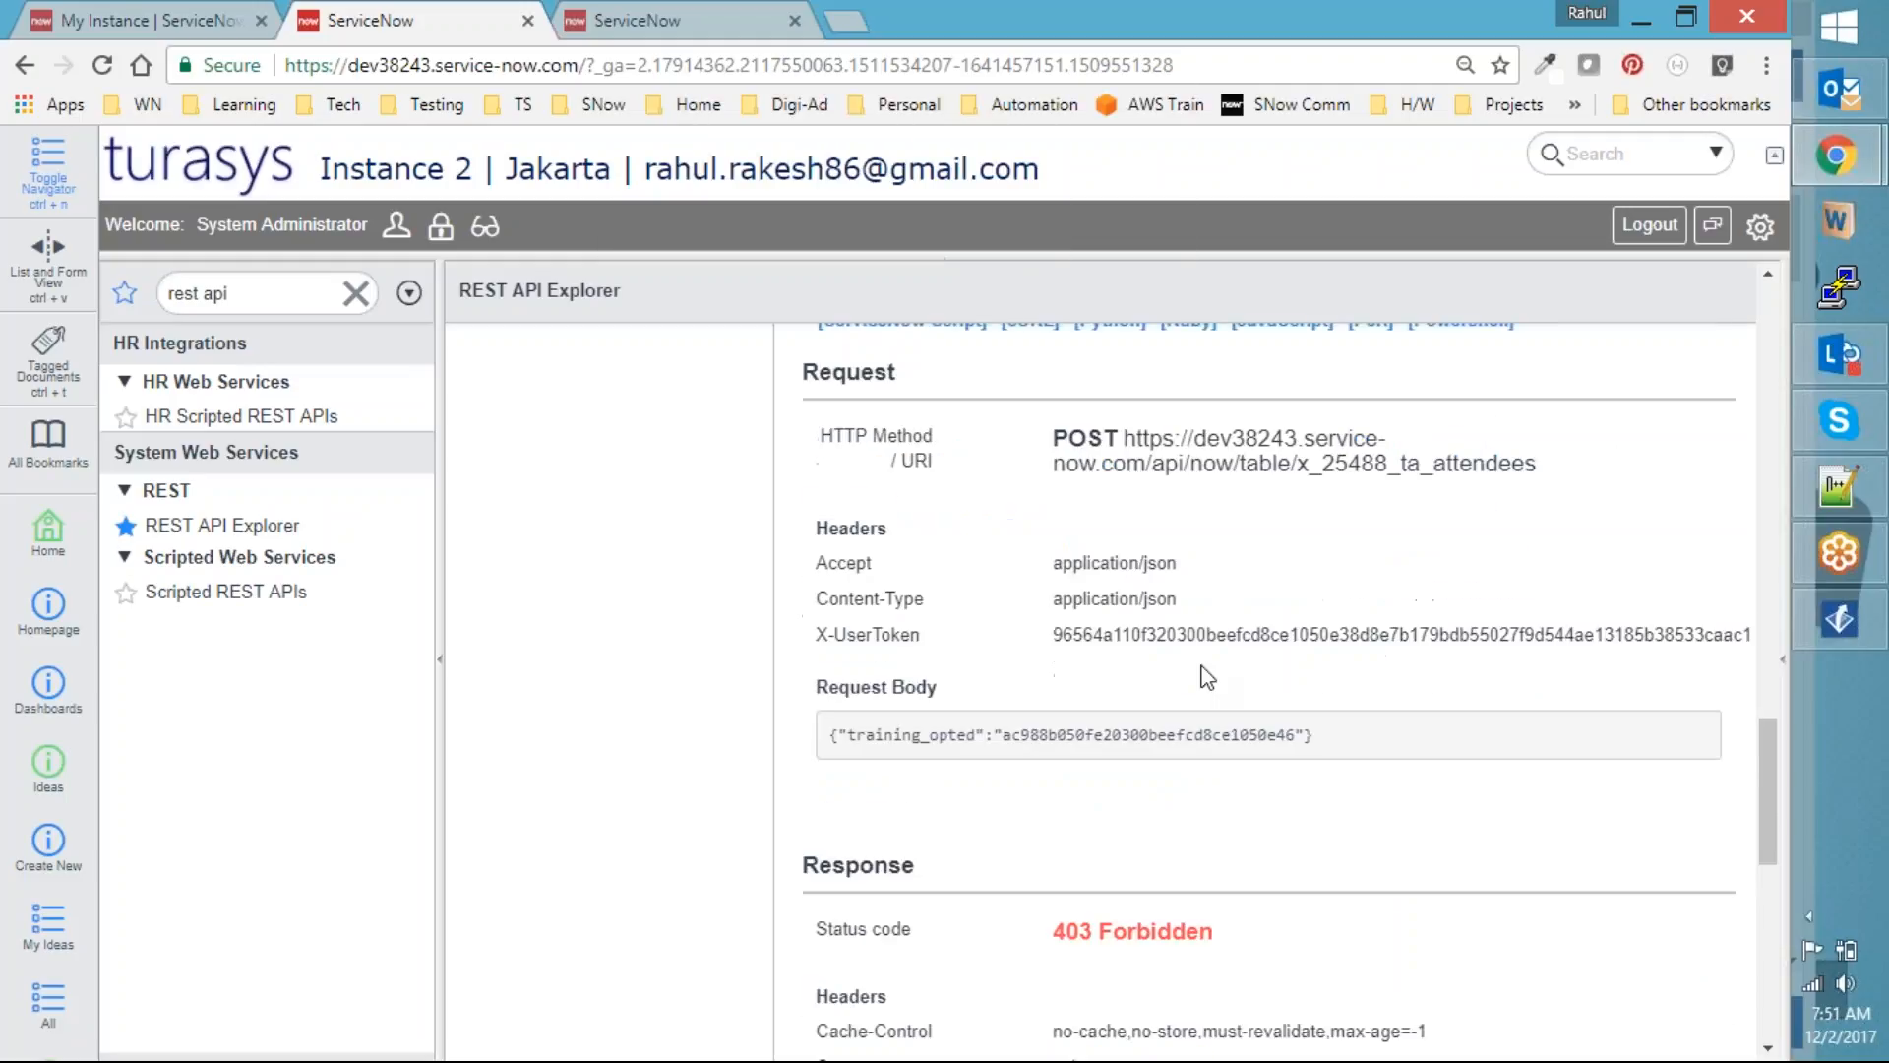
drag(1064, 882, 1214, 873)
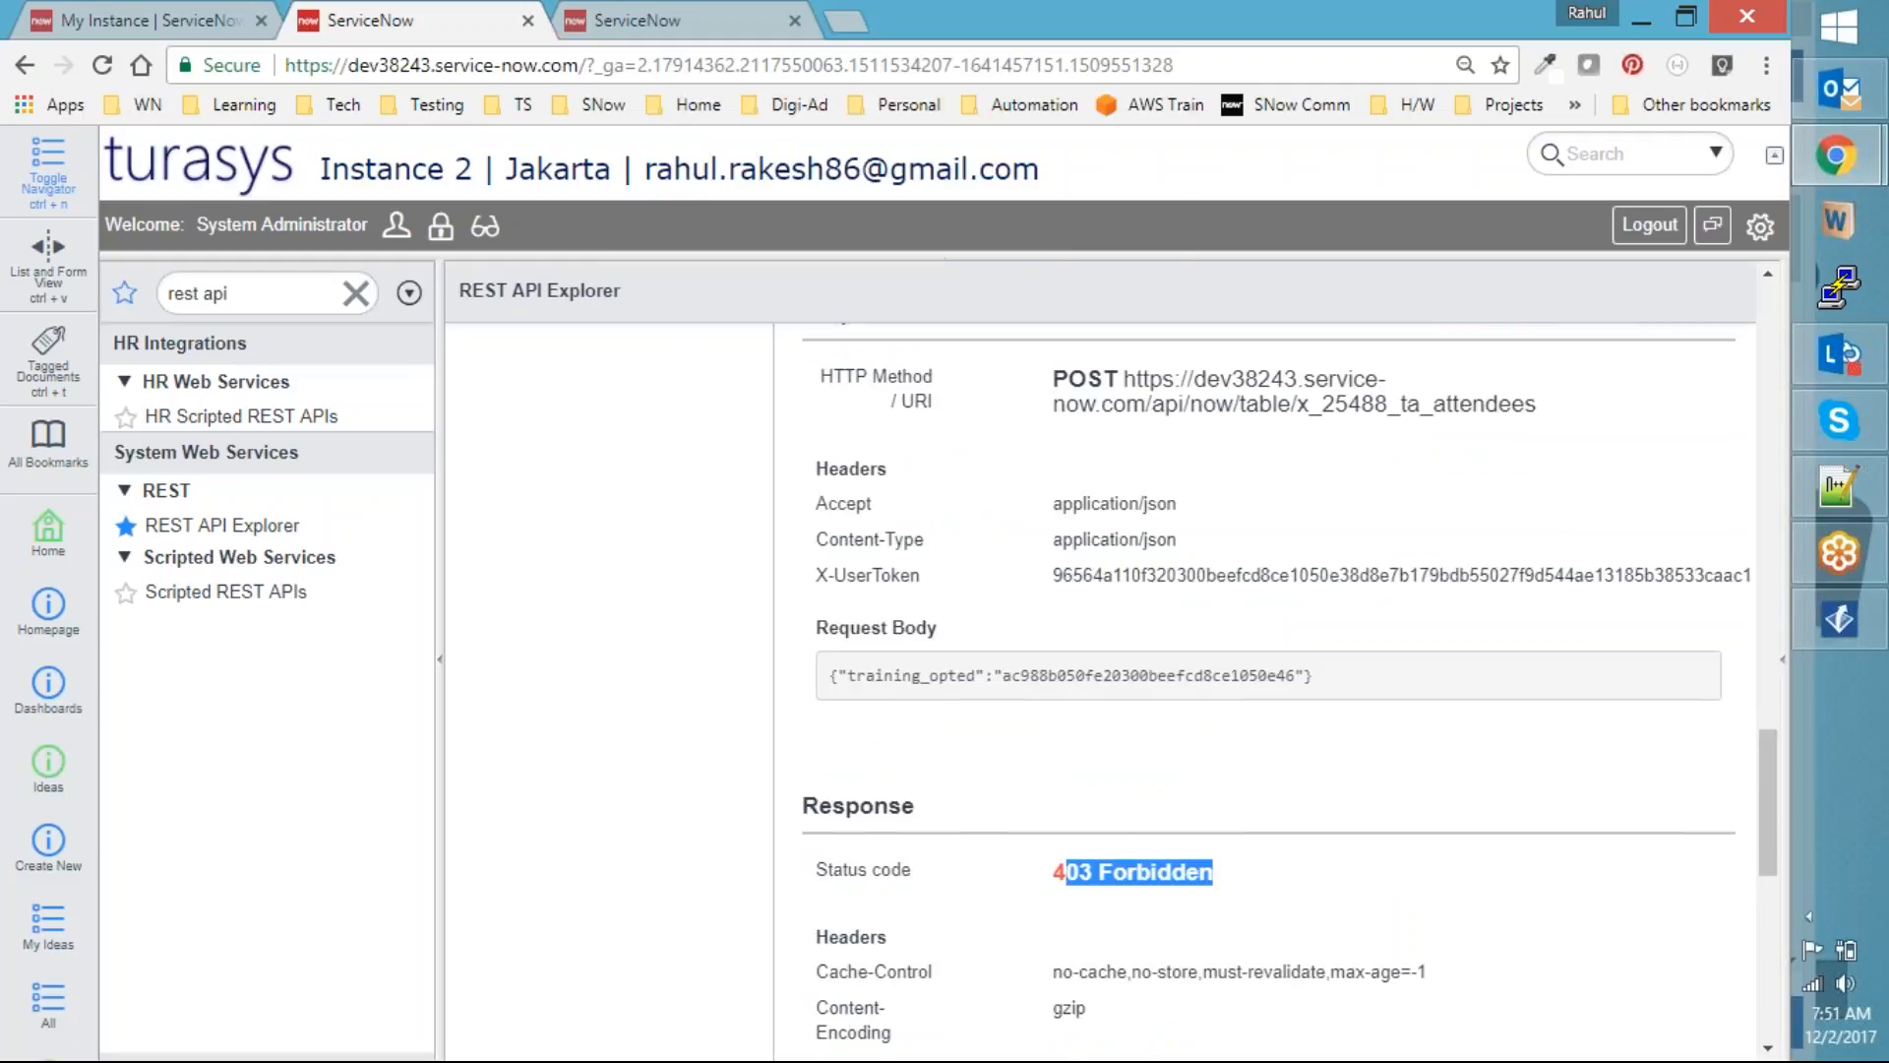
Add a Batch Number field with the value batch1 to the POST request body
scroll(1053, 704, up, 10)
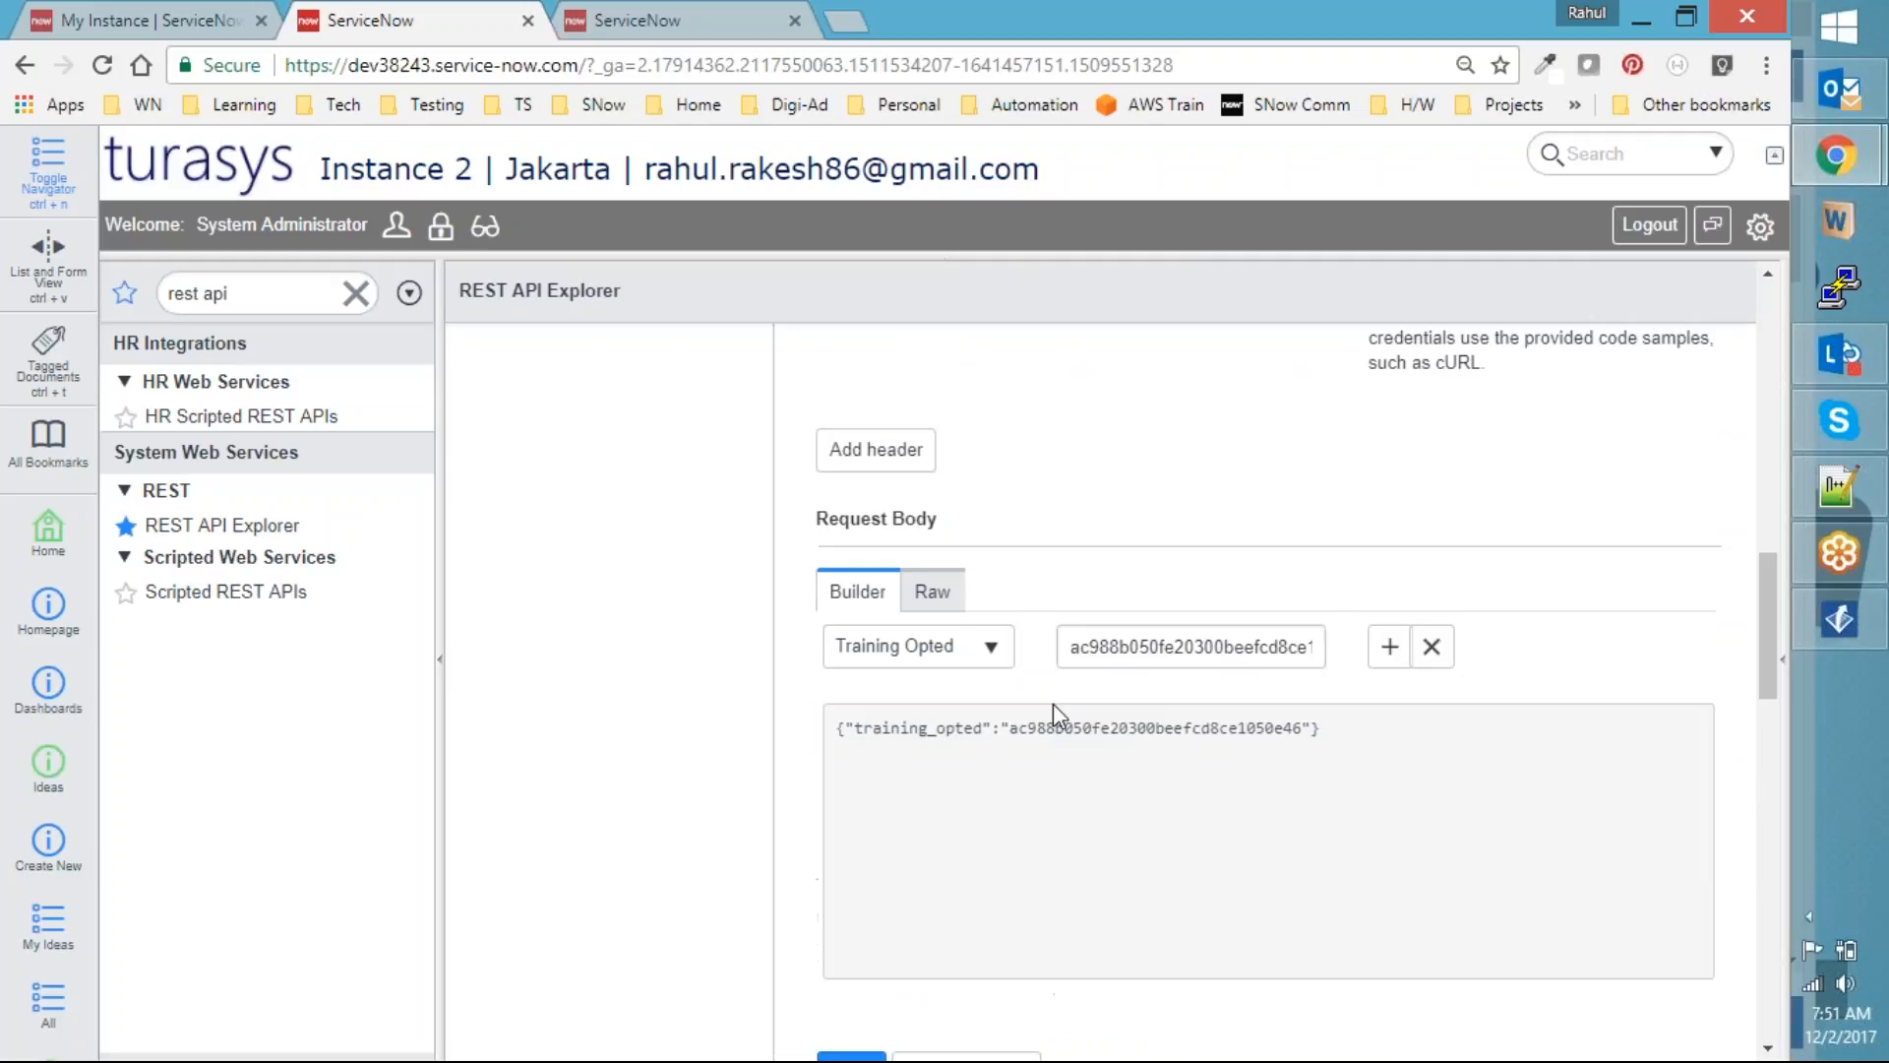
click(1390, 647)
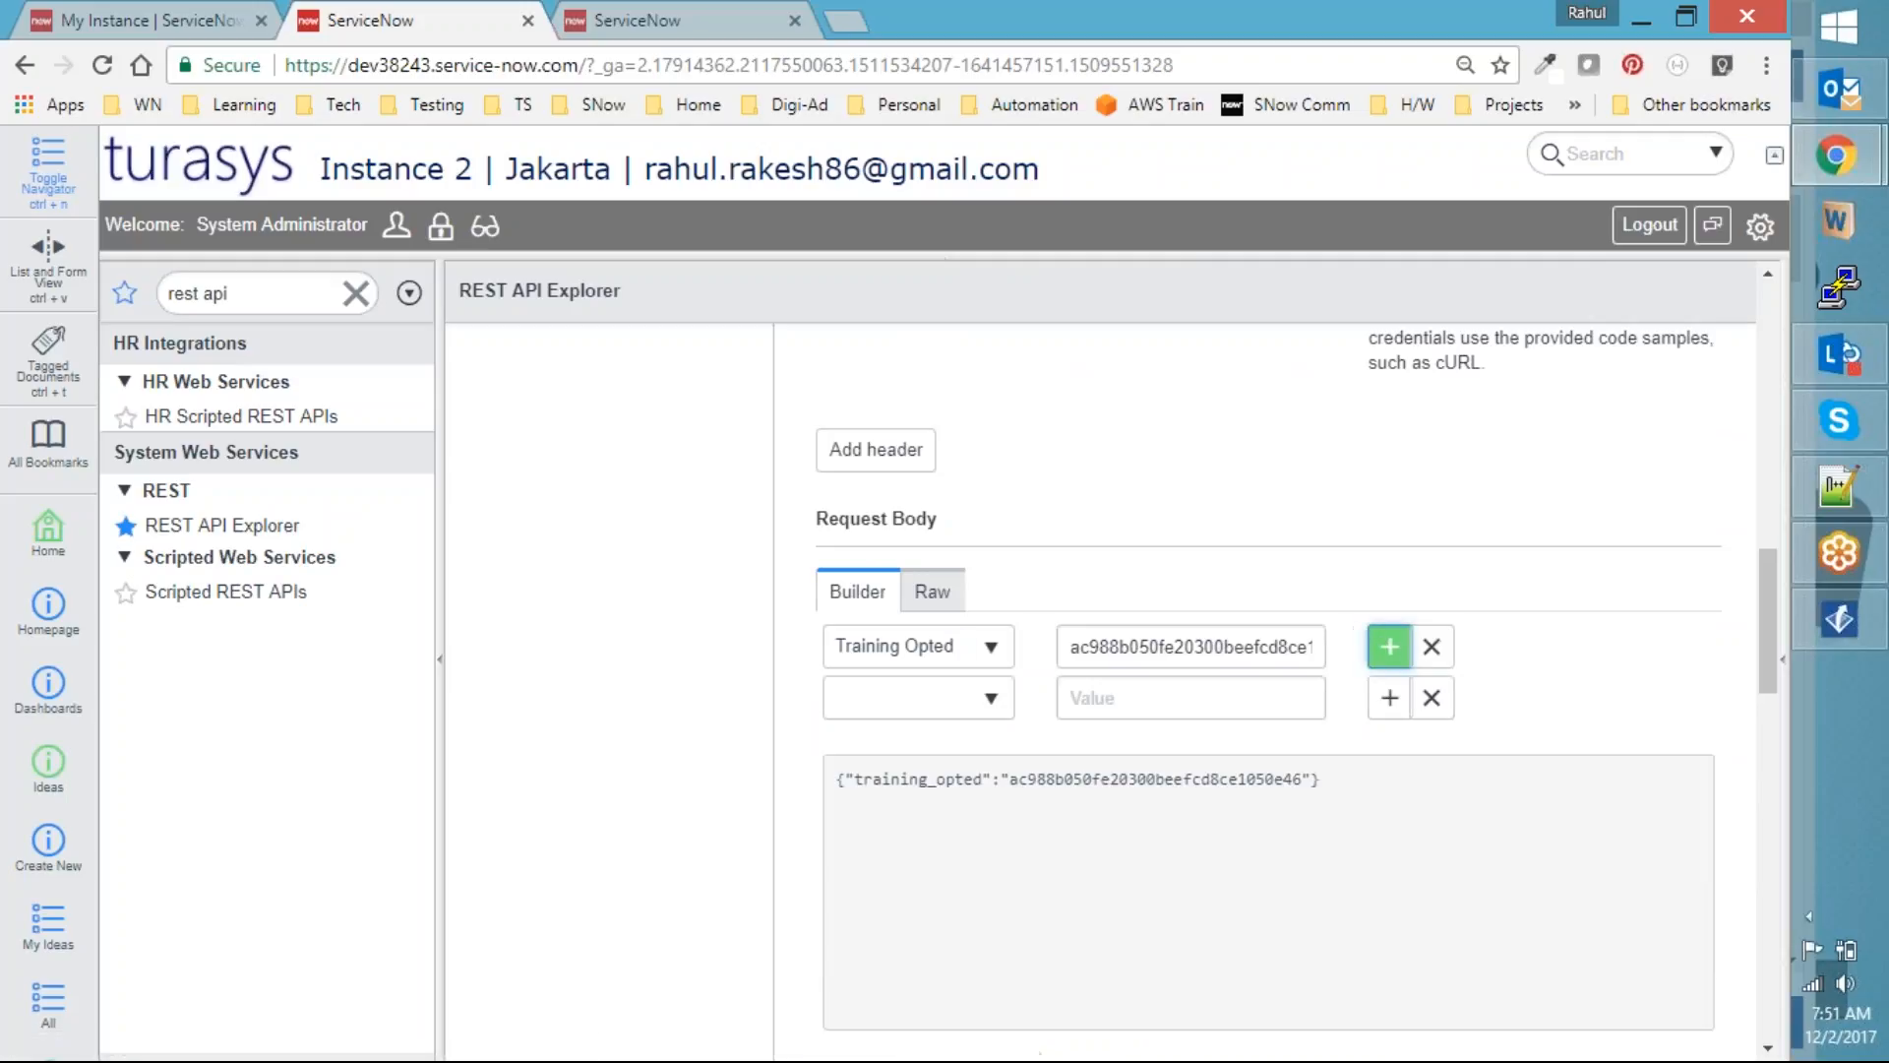
click(918, 697)
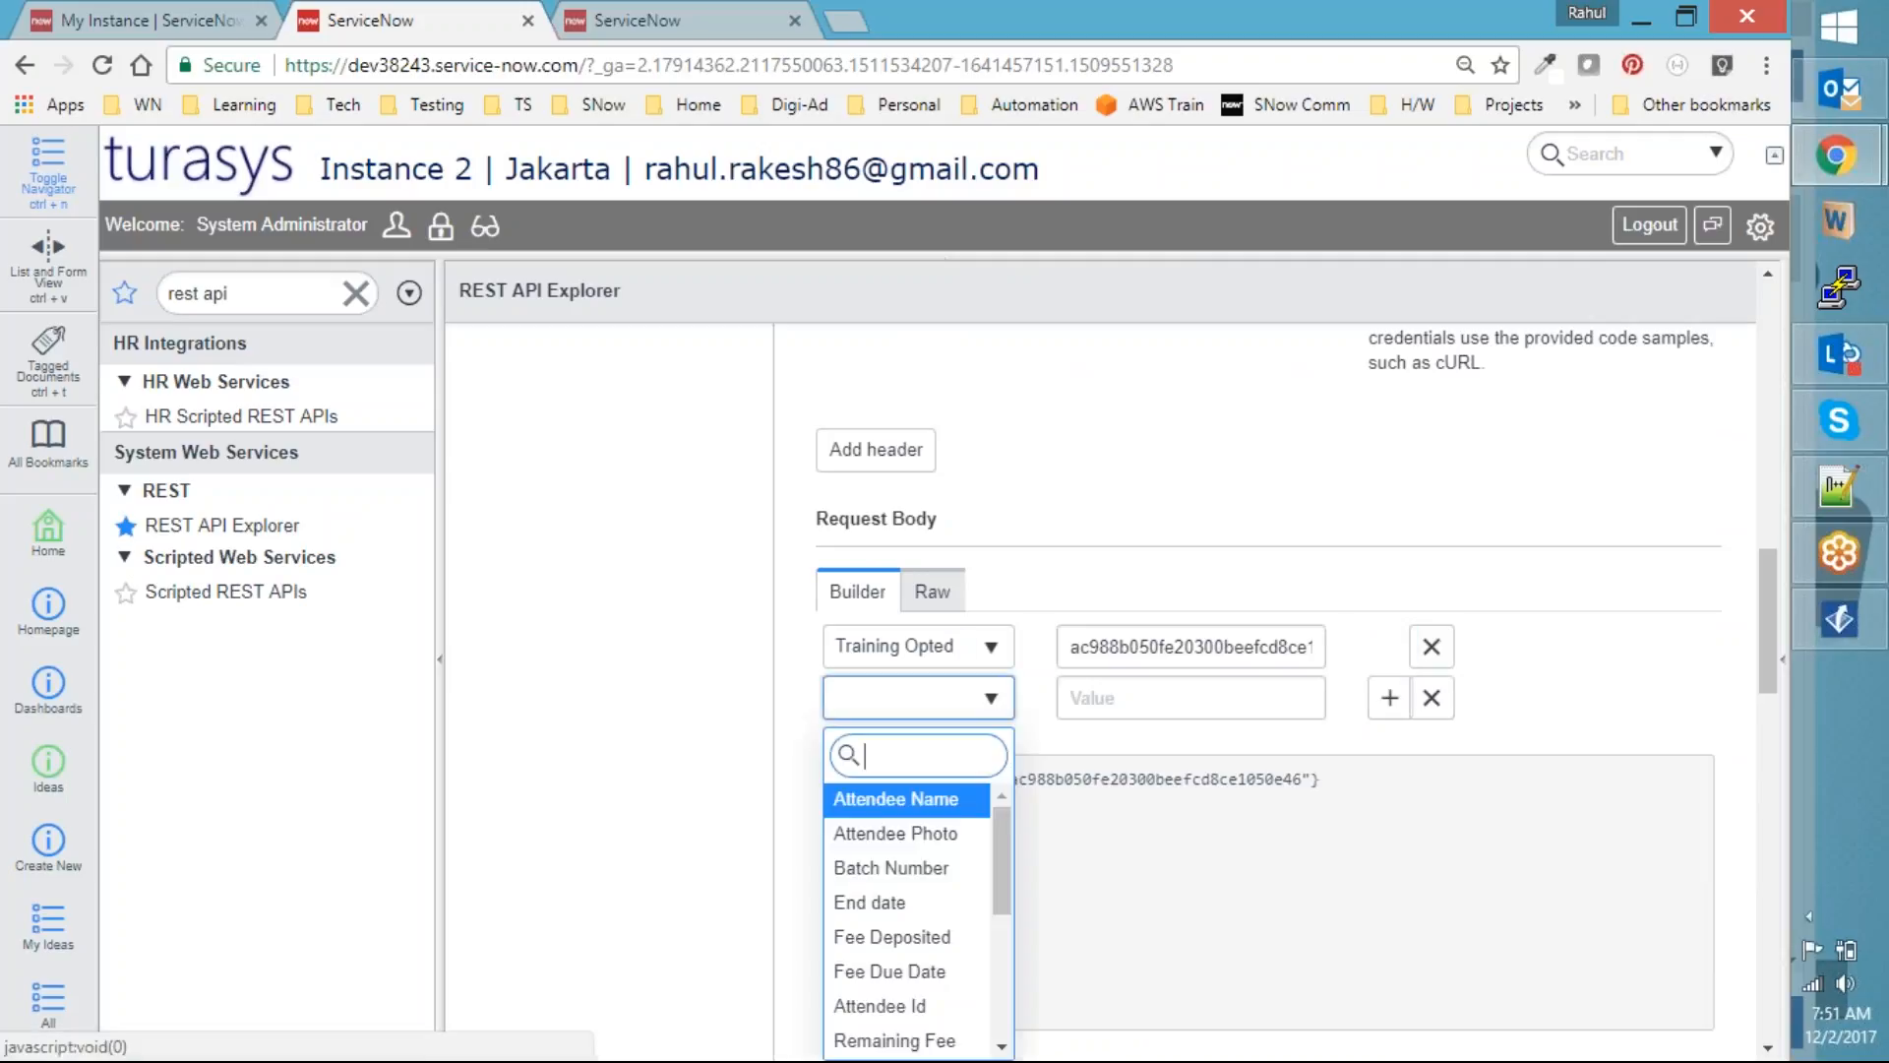
click(889, 863)
click(1122, 700)
text(batch1)
click(1615, 666)
Send the POST request with batch_number batch1 and confirm the data modification
scroll(1615, 666, down, 5)
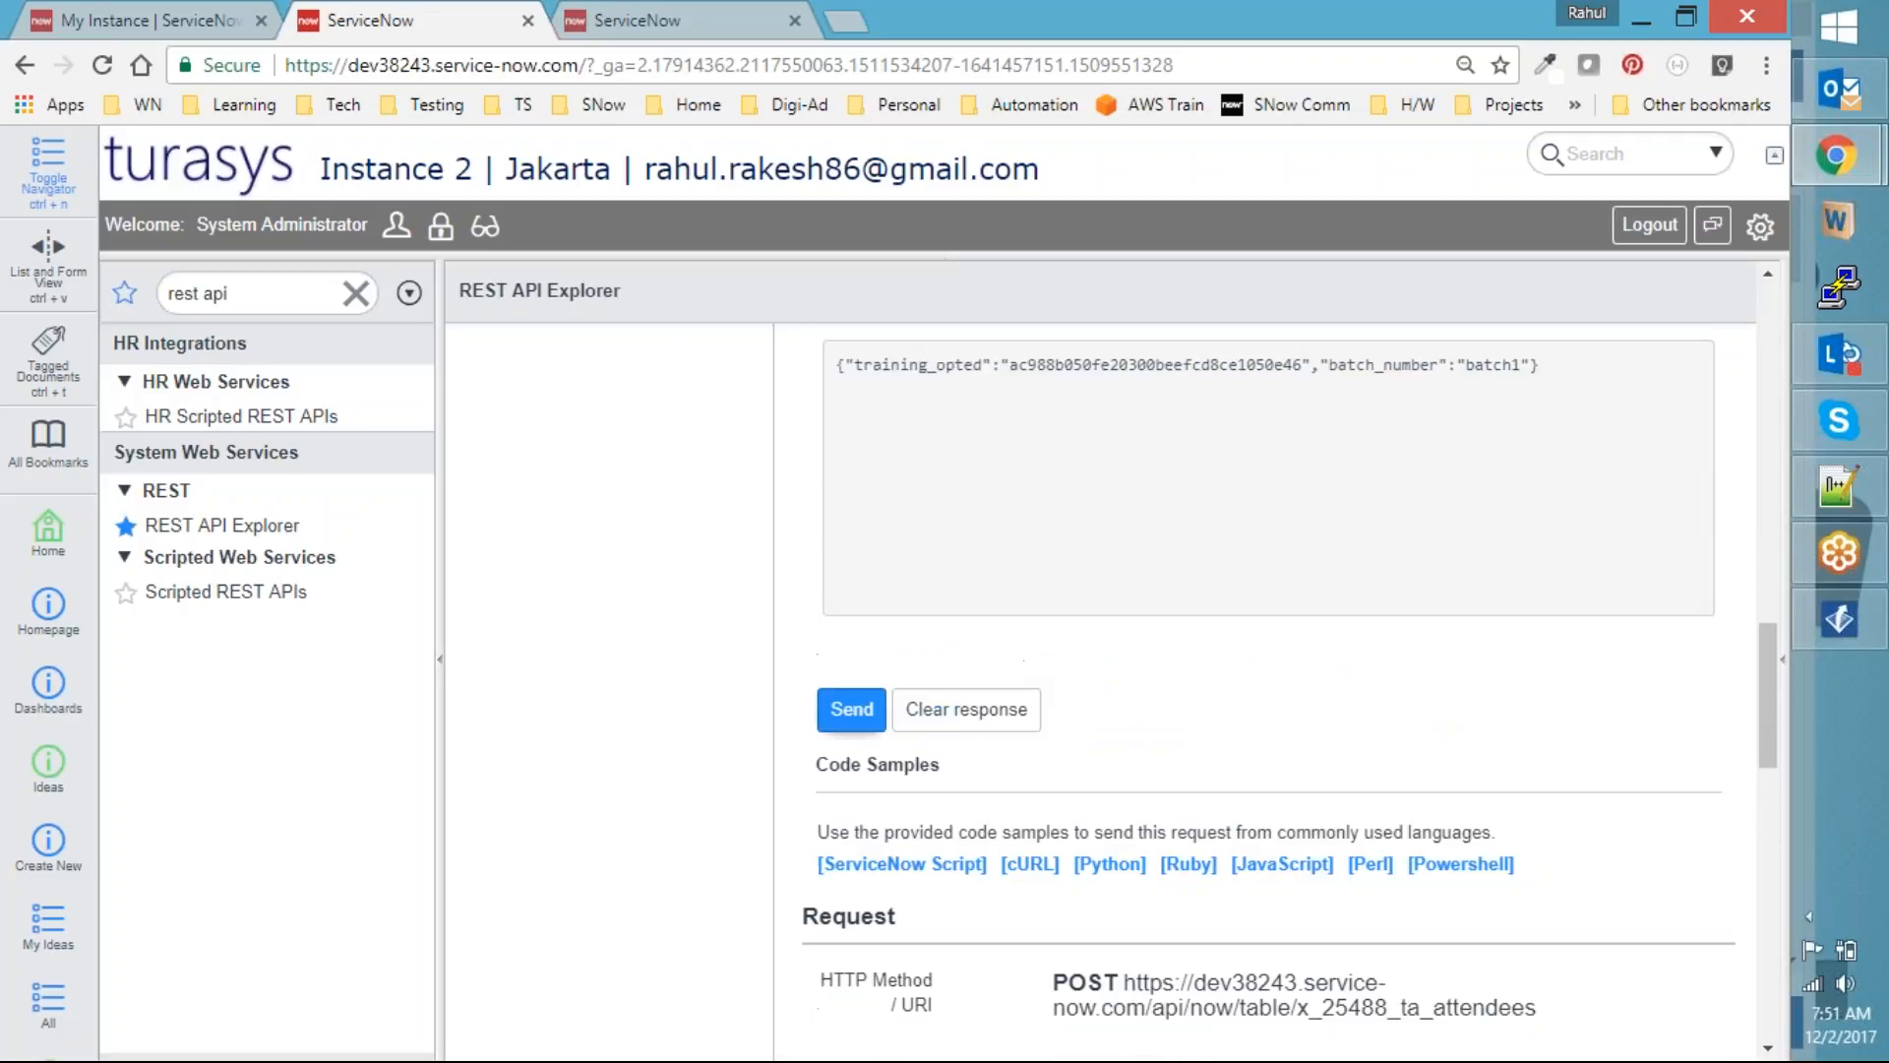
click(852, 708)
click(999, 212)
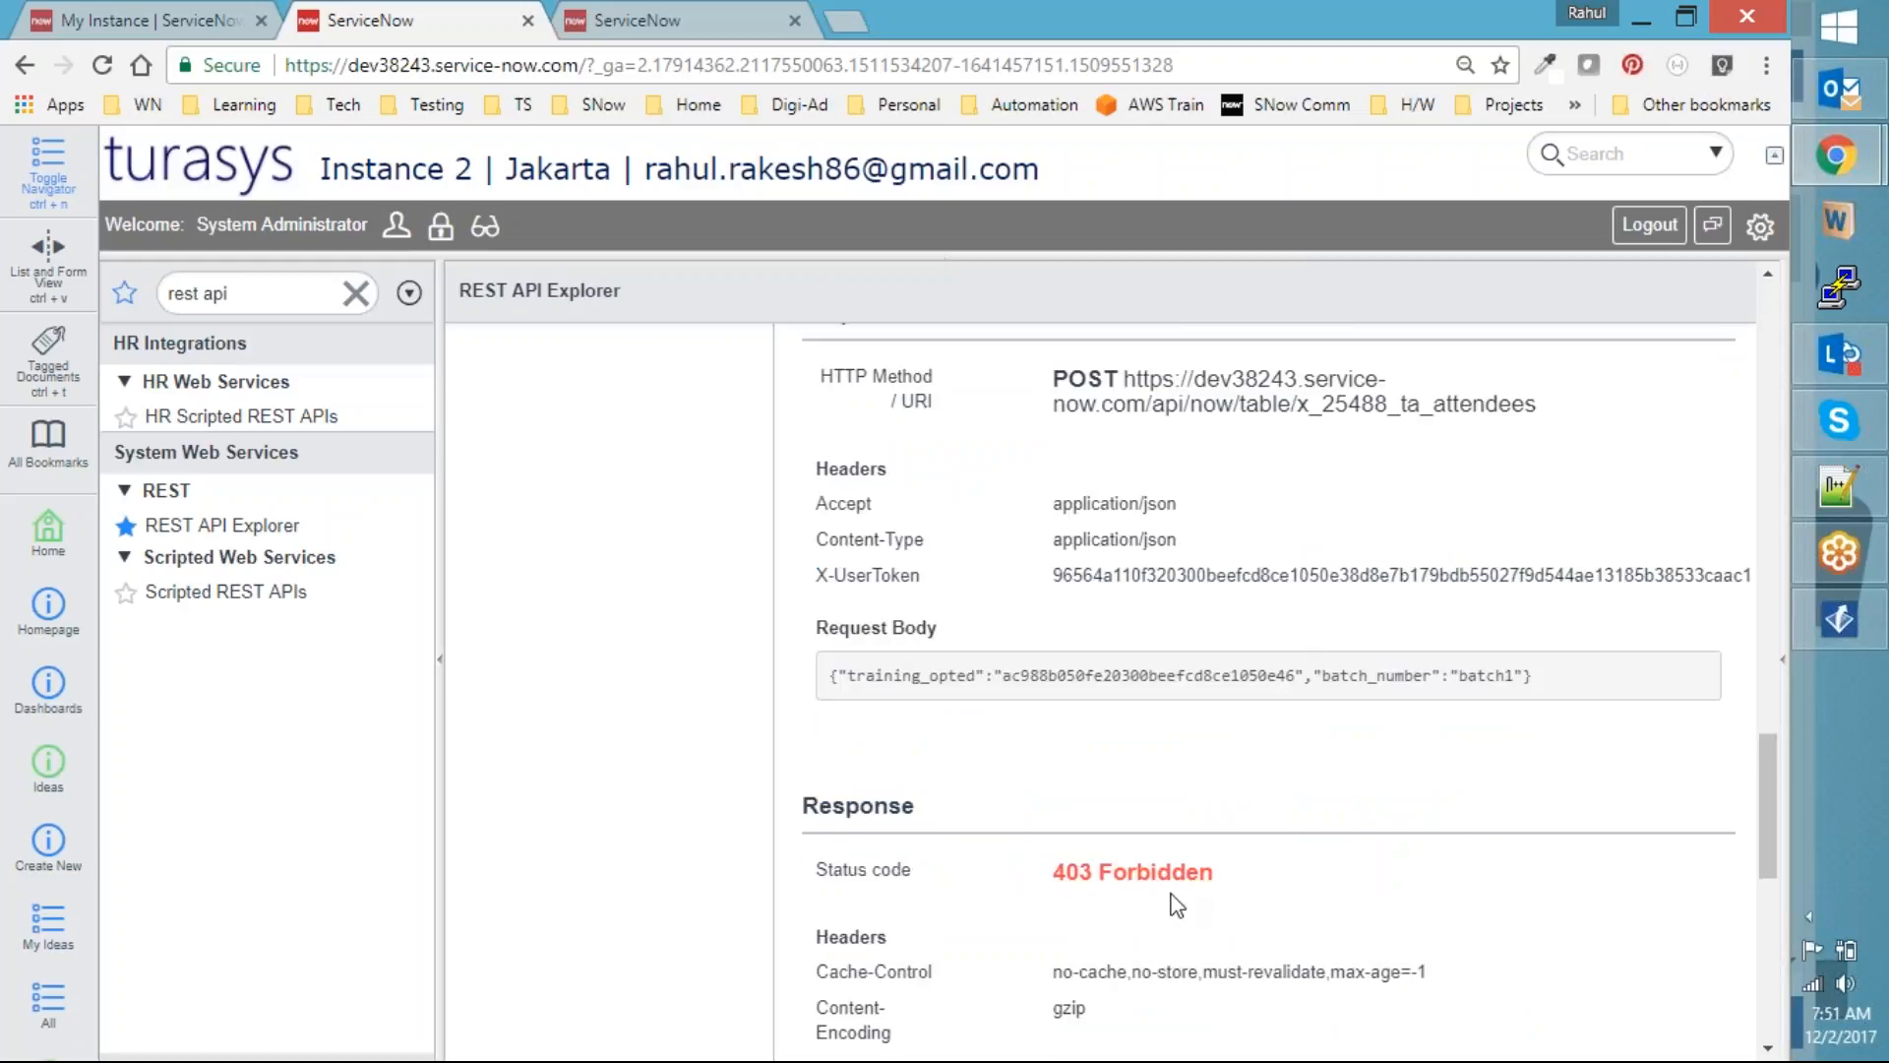
Reload the Attendees list in the other ServiceNow browser tab and dismiss its error messages
click(671, 18)
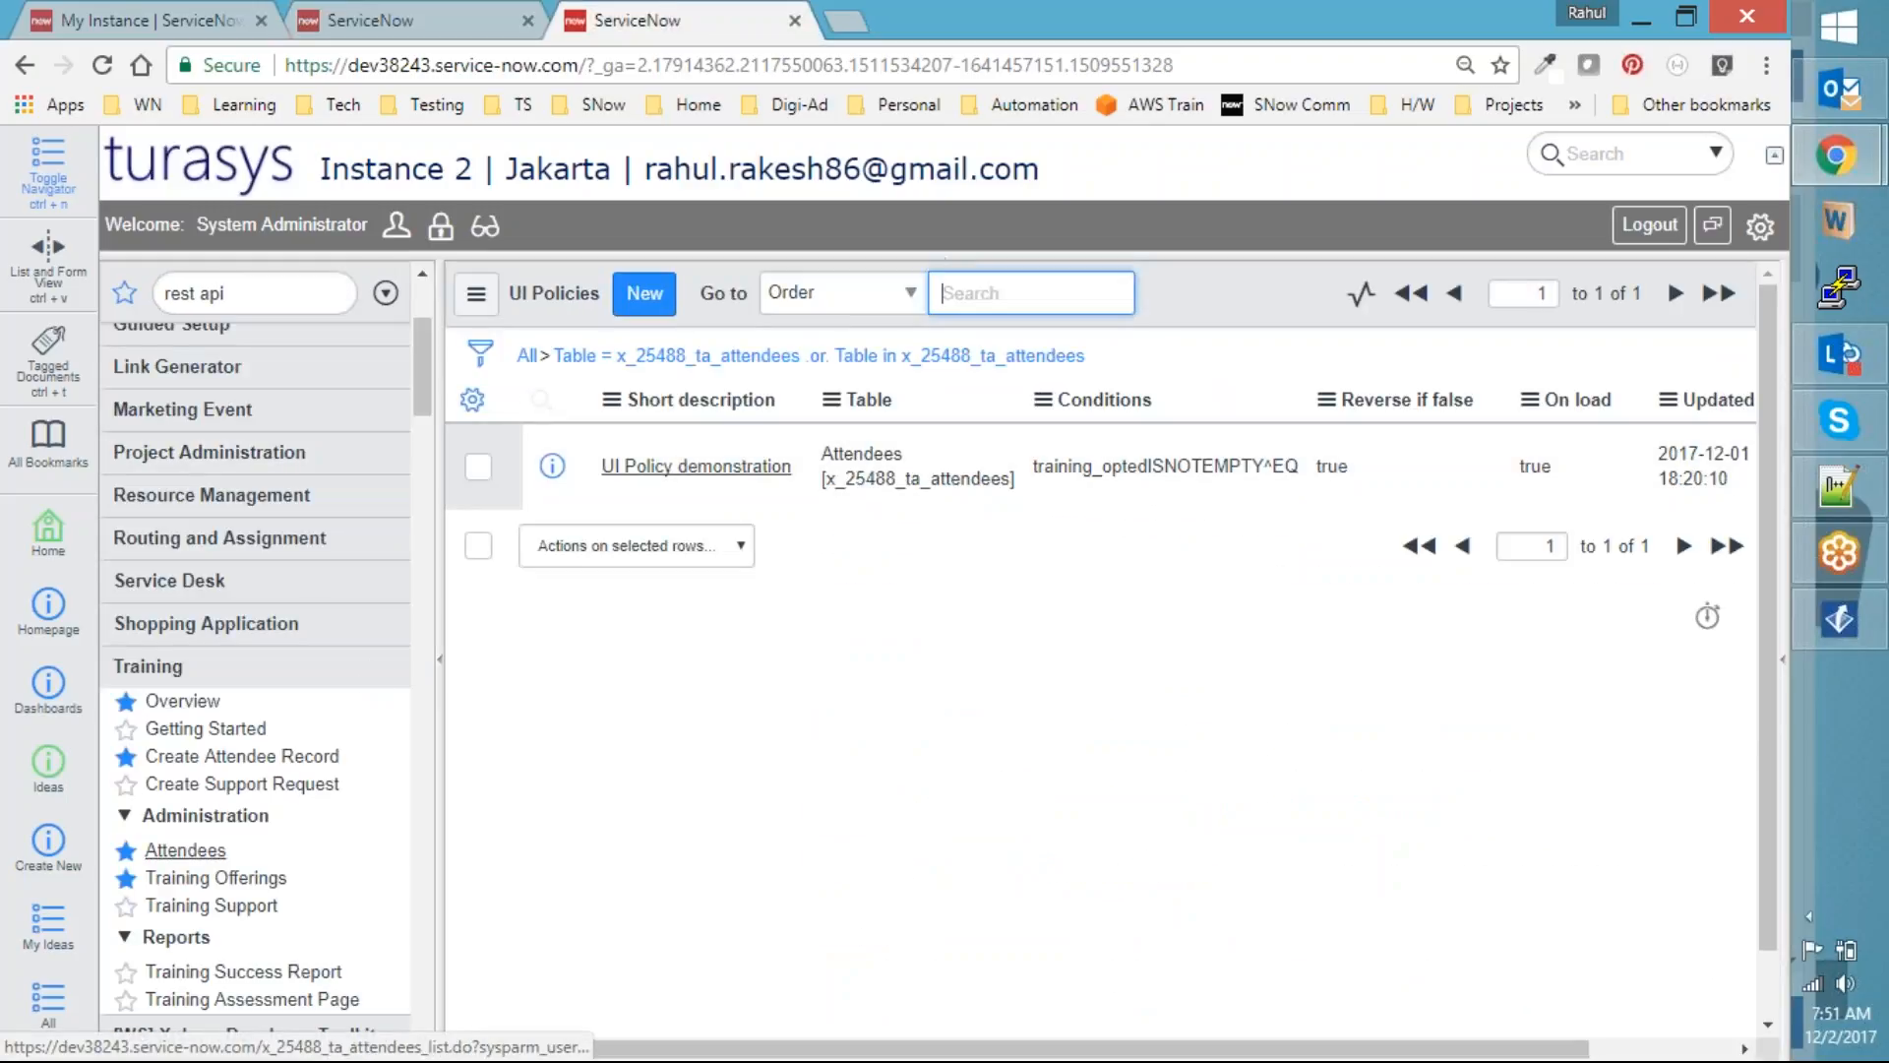
click(187, 849)
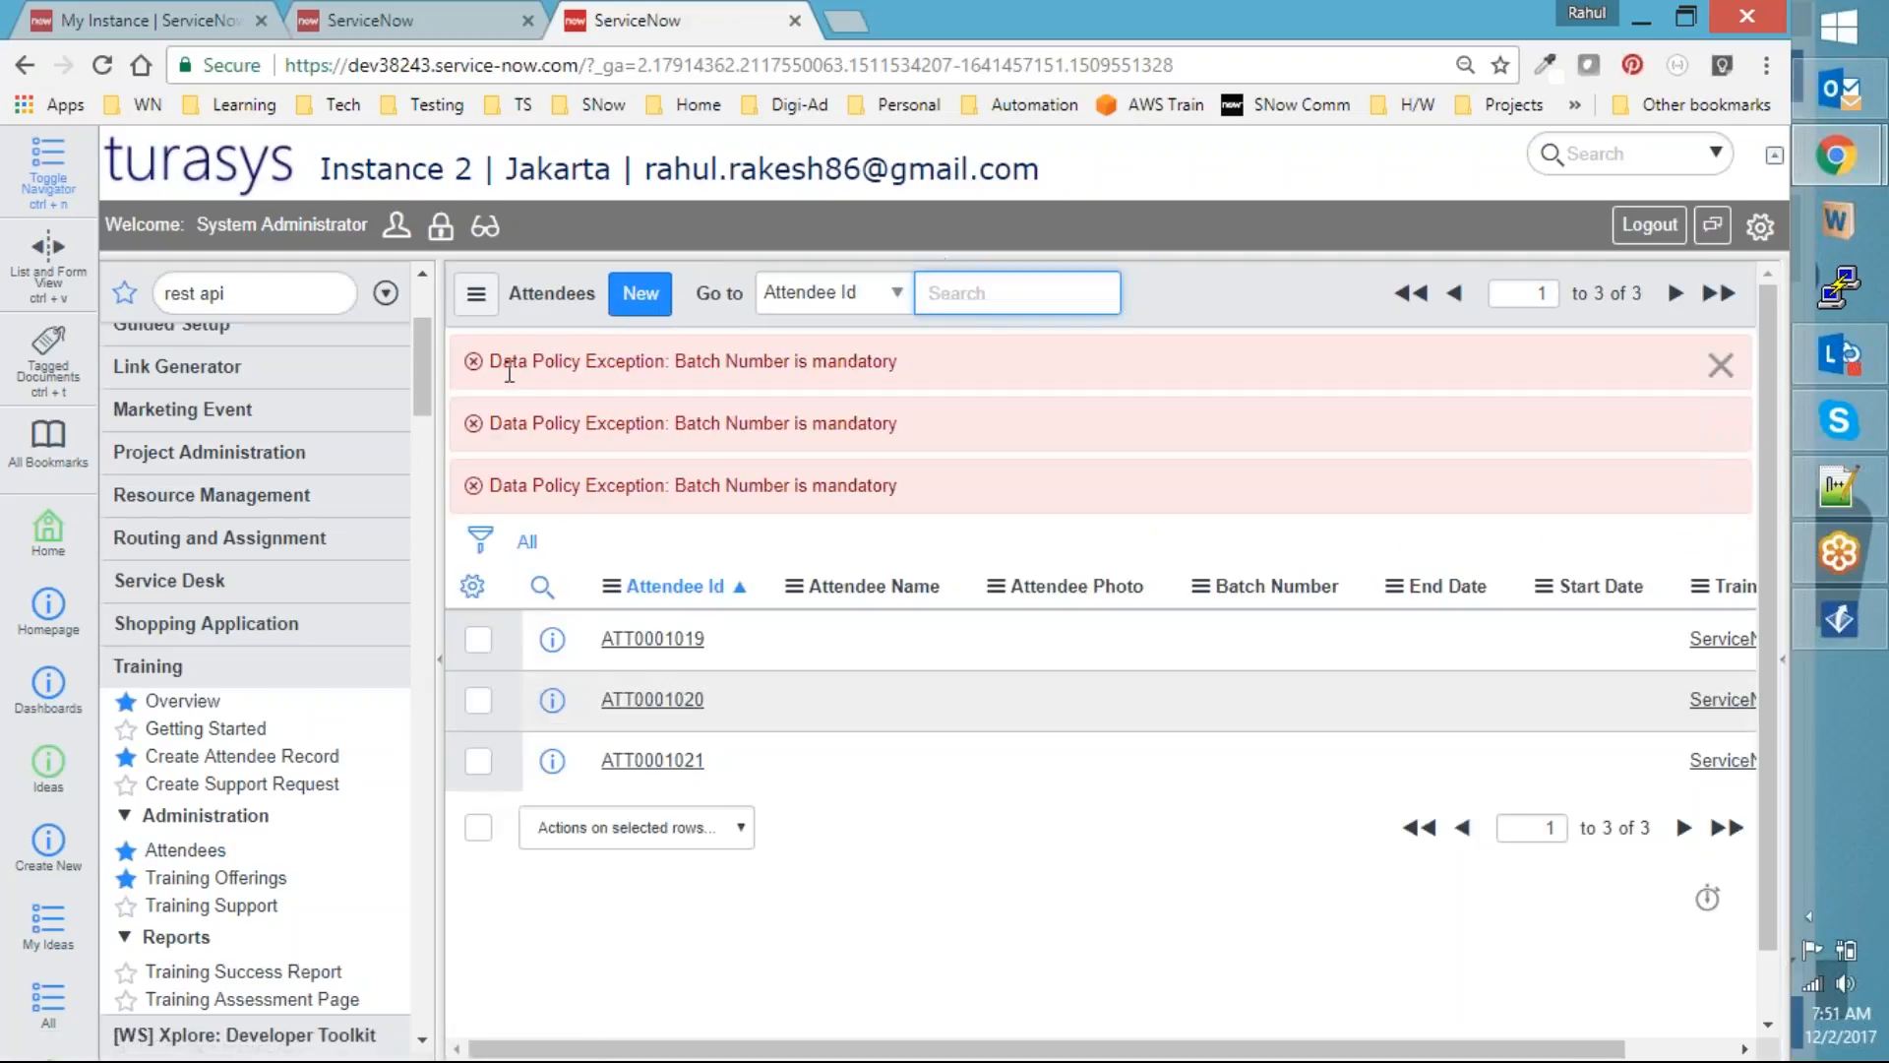
click(1721, 365)
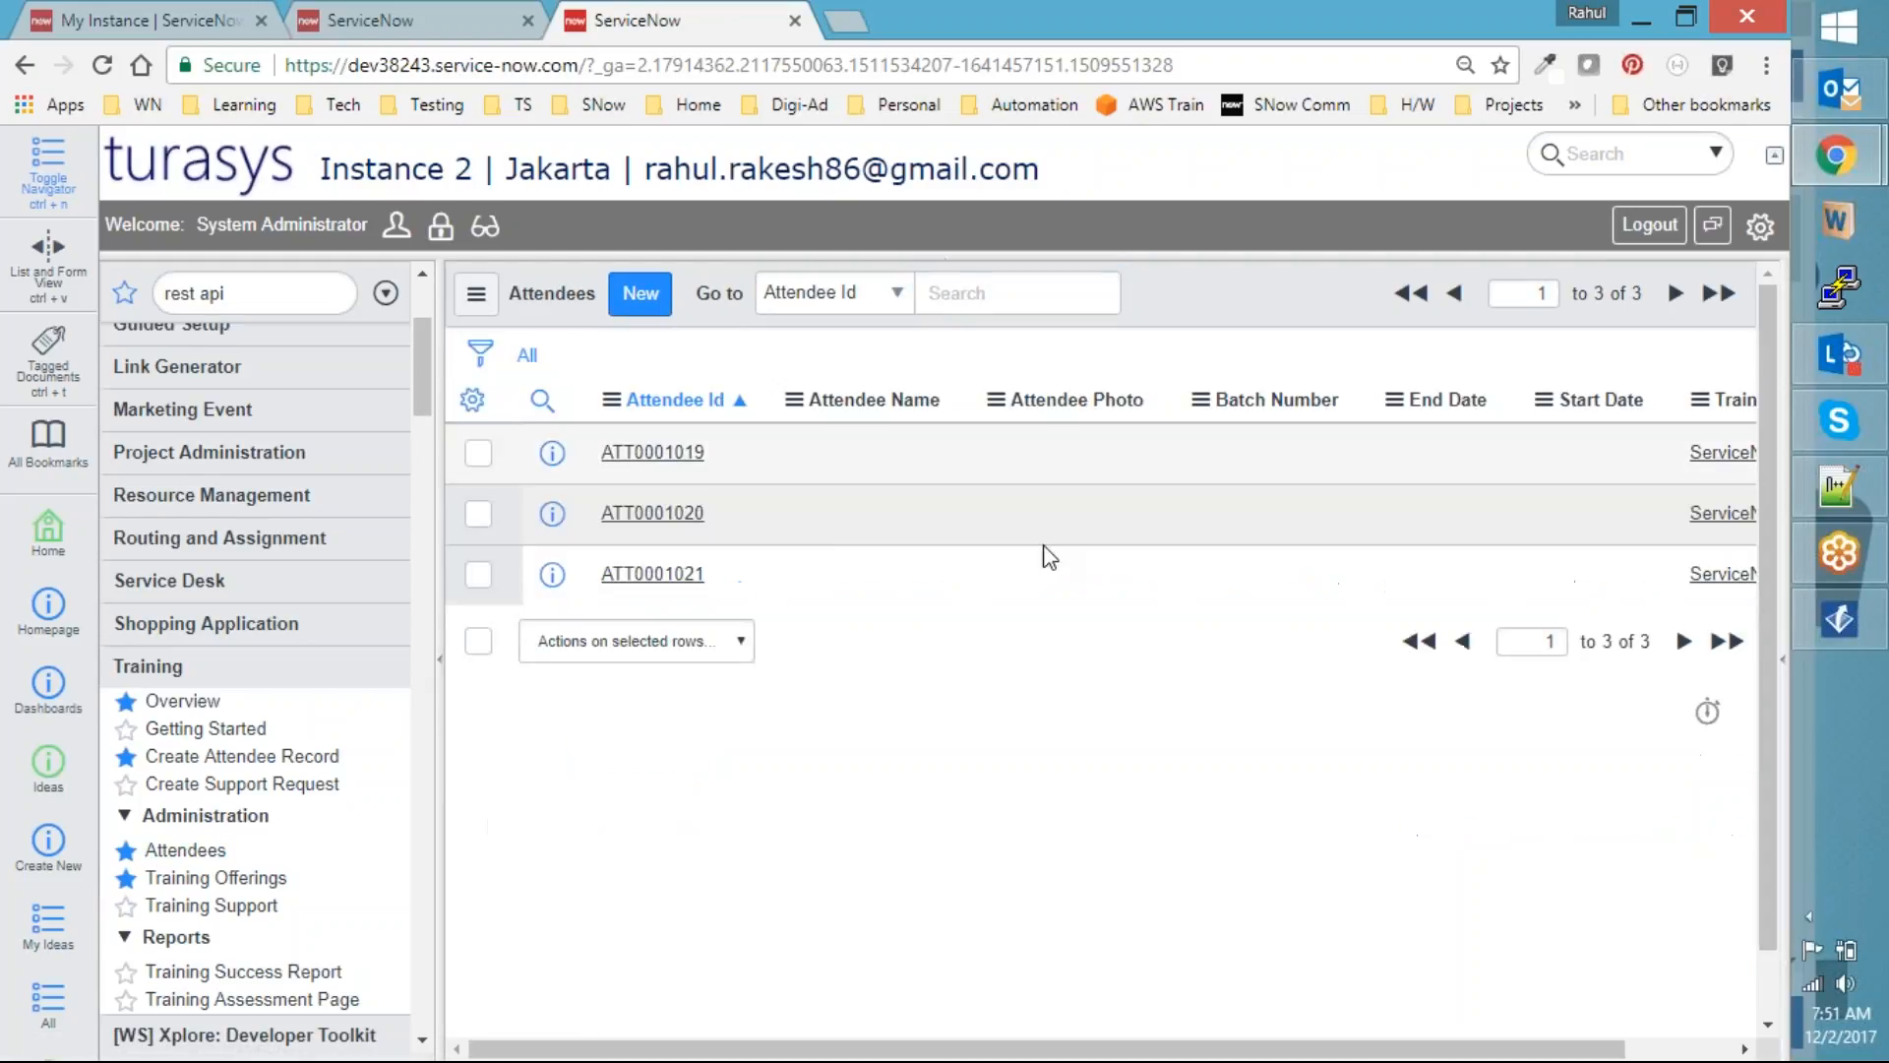
Open attendee record ATT0001019 and go to the choice configuration of its Batch Number field
click(664, 456)
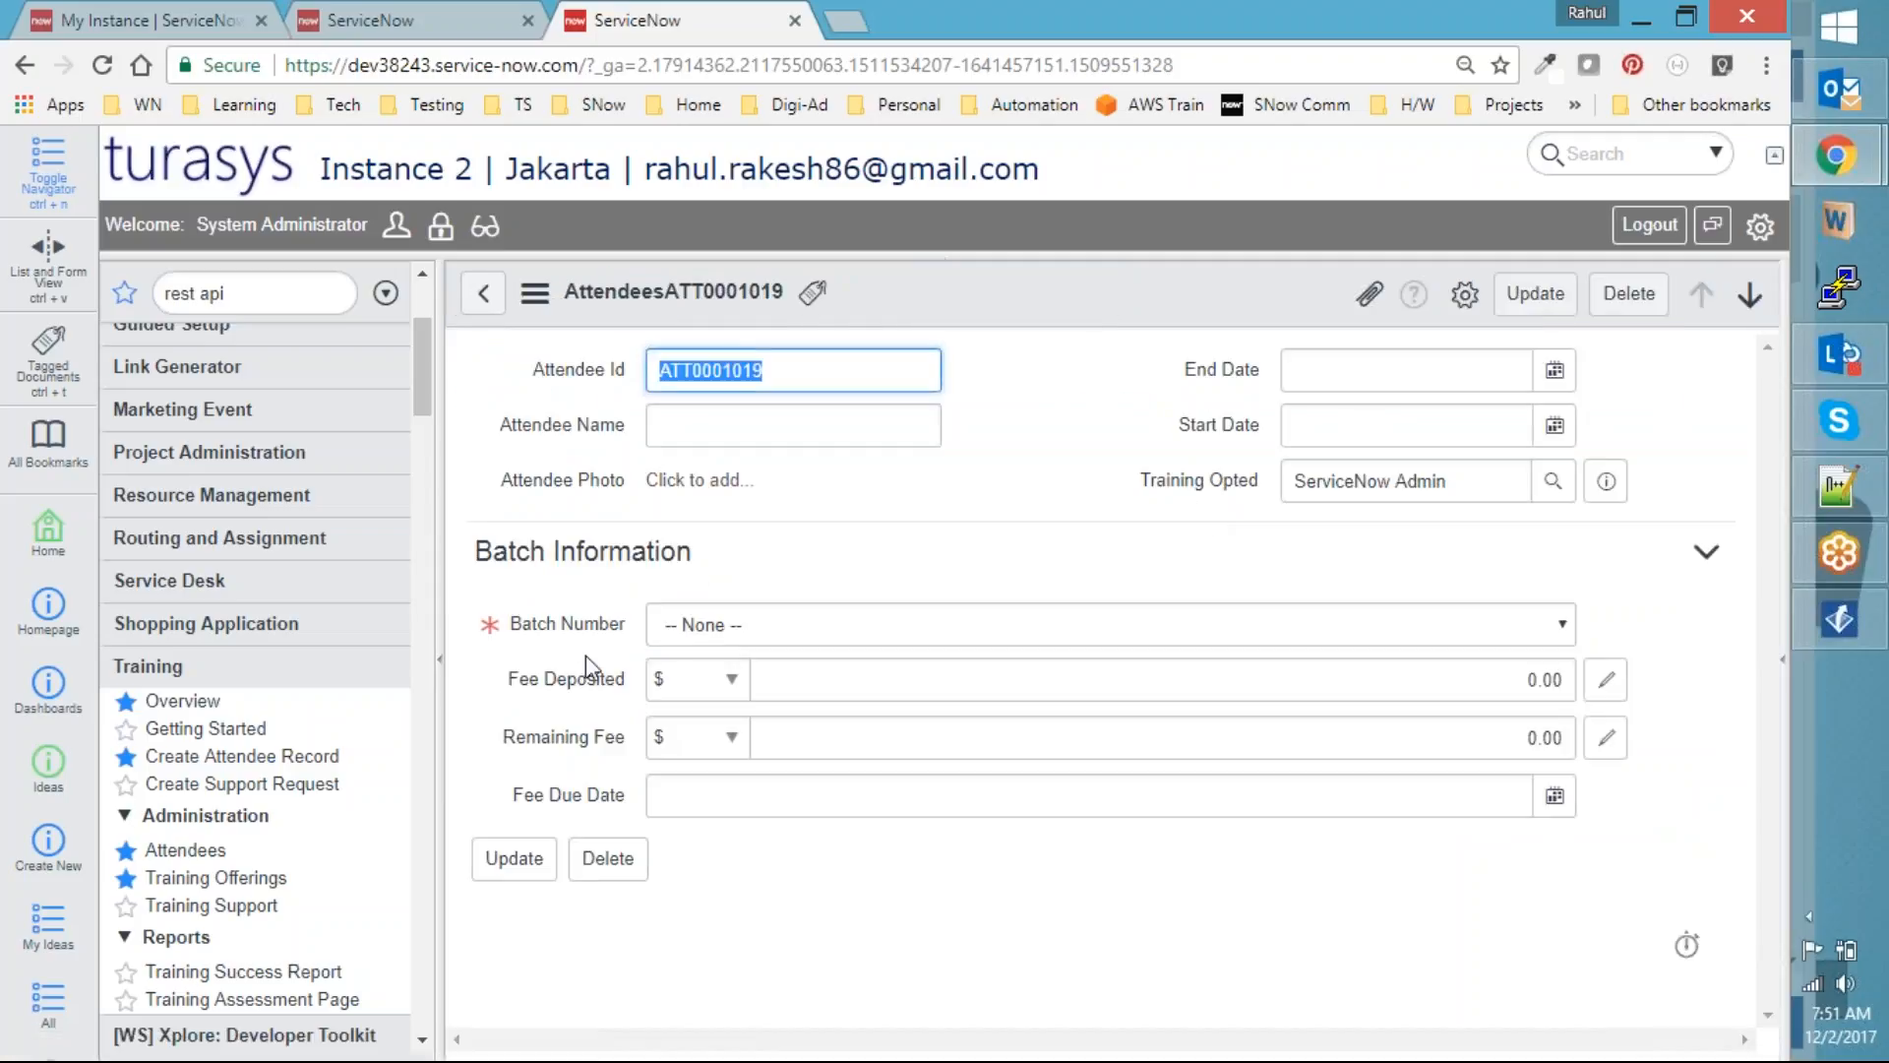
right_click(573, 626)
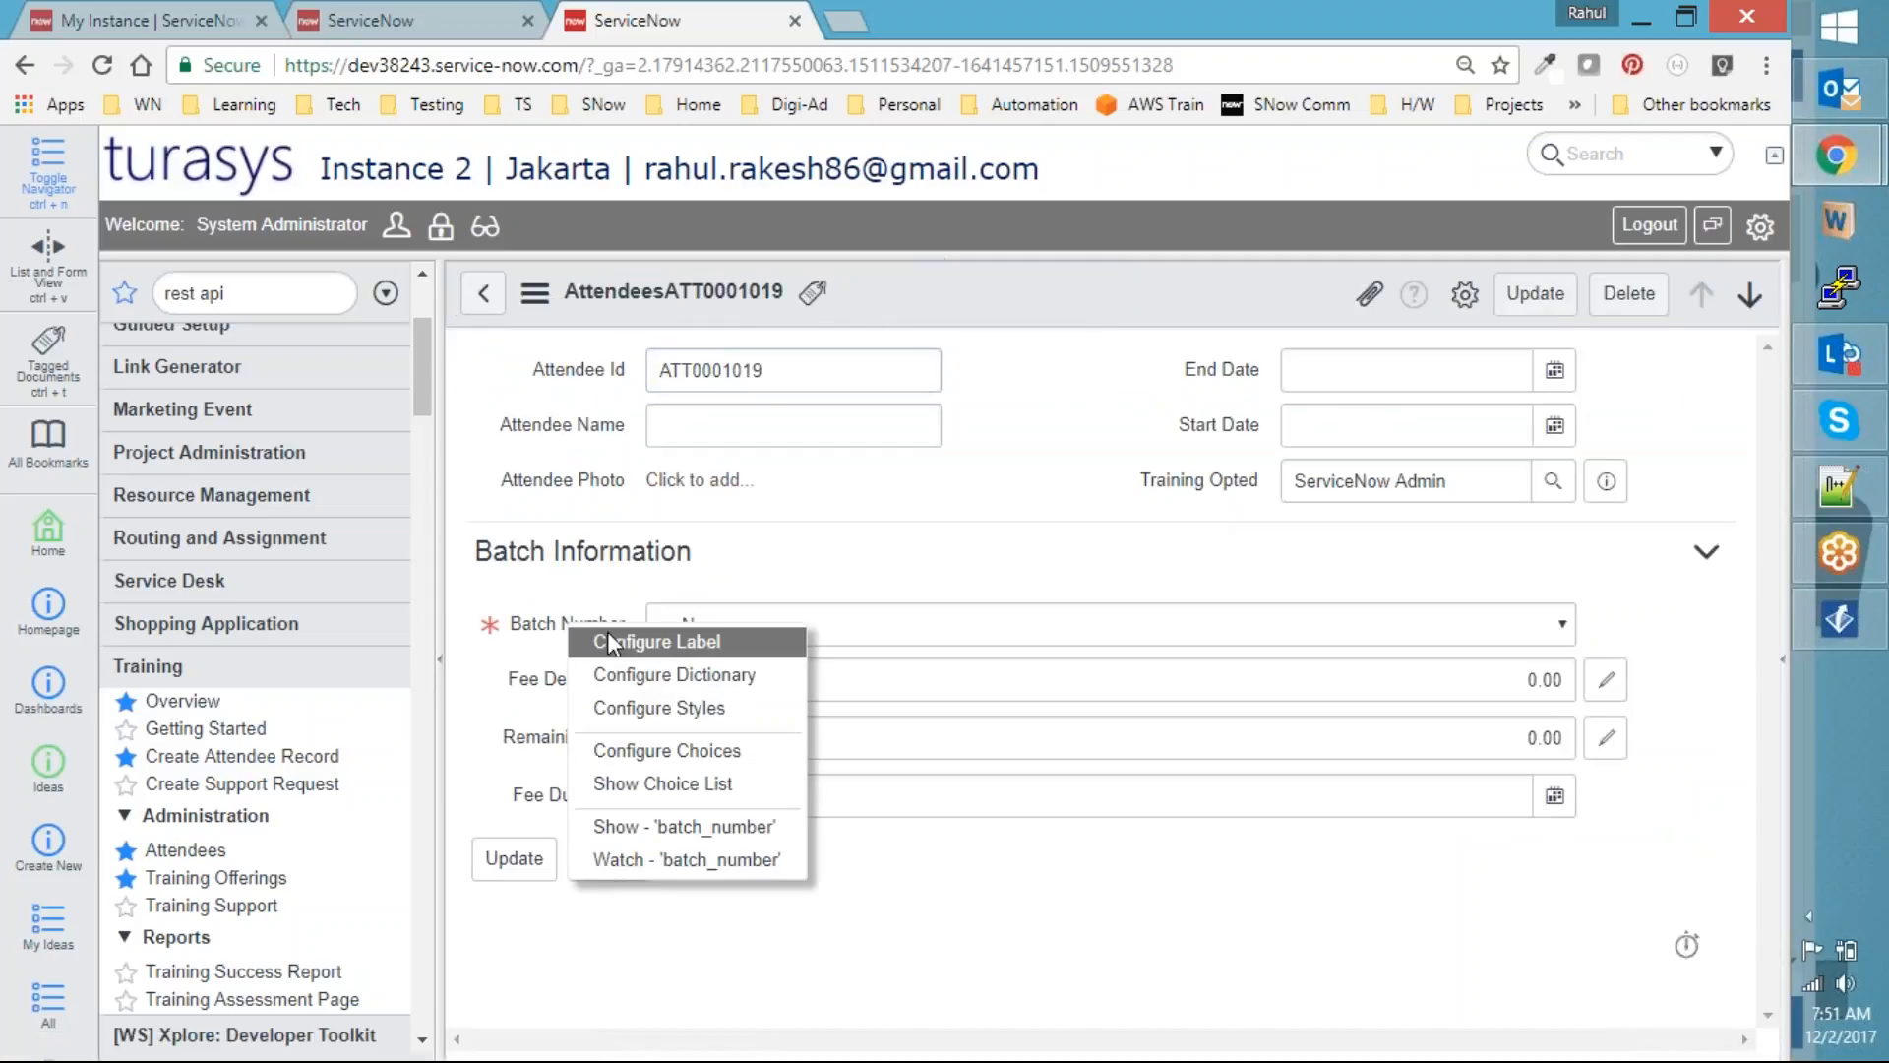
click(634, 751)
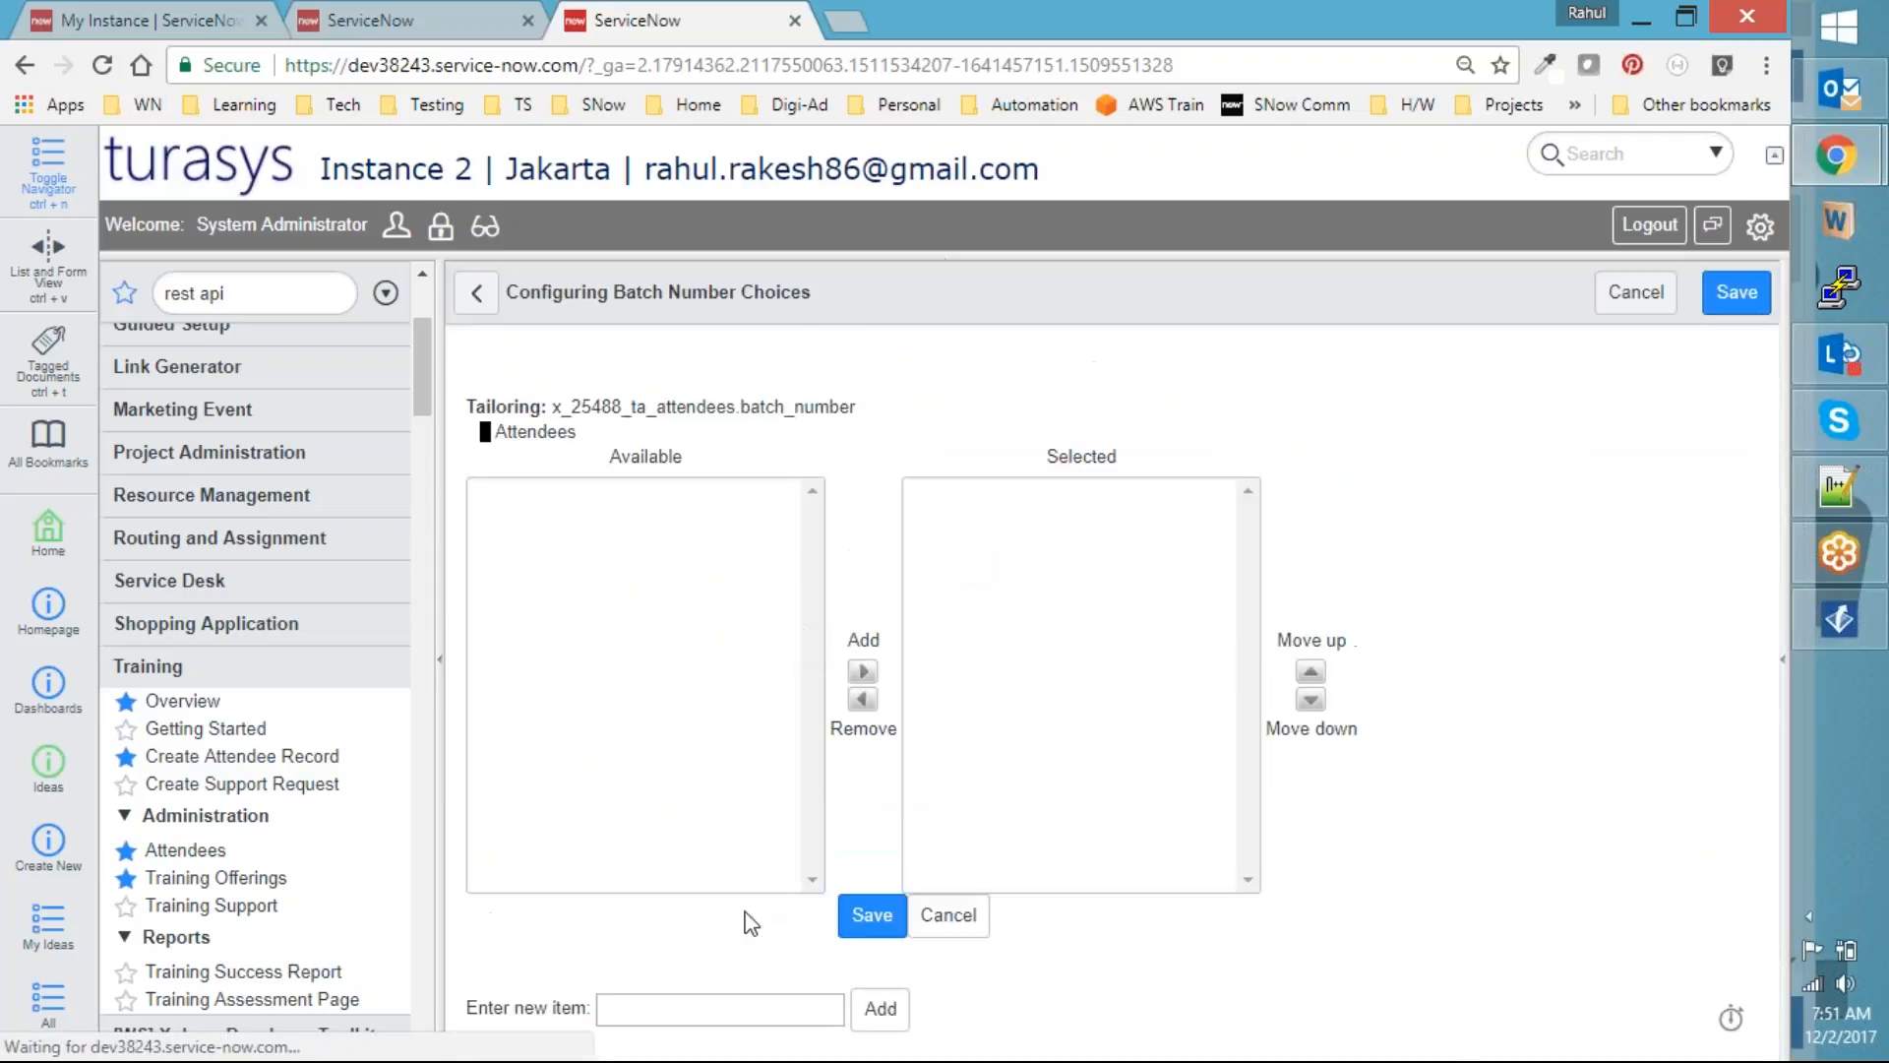
Add and save the Batch Number choices One, Two and Three, and show the field's choice list from the attendee form
click(692, 1008)
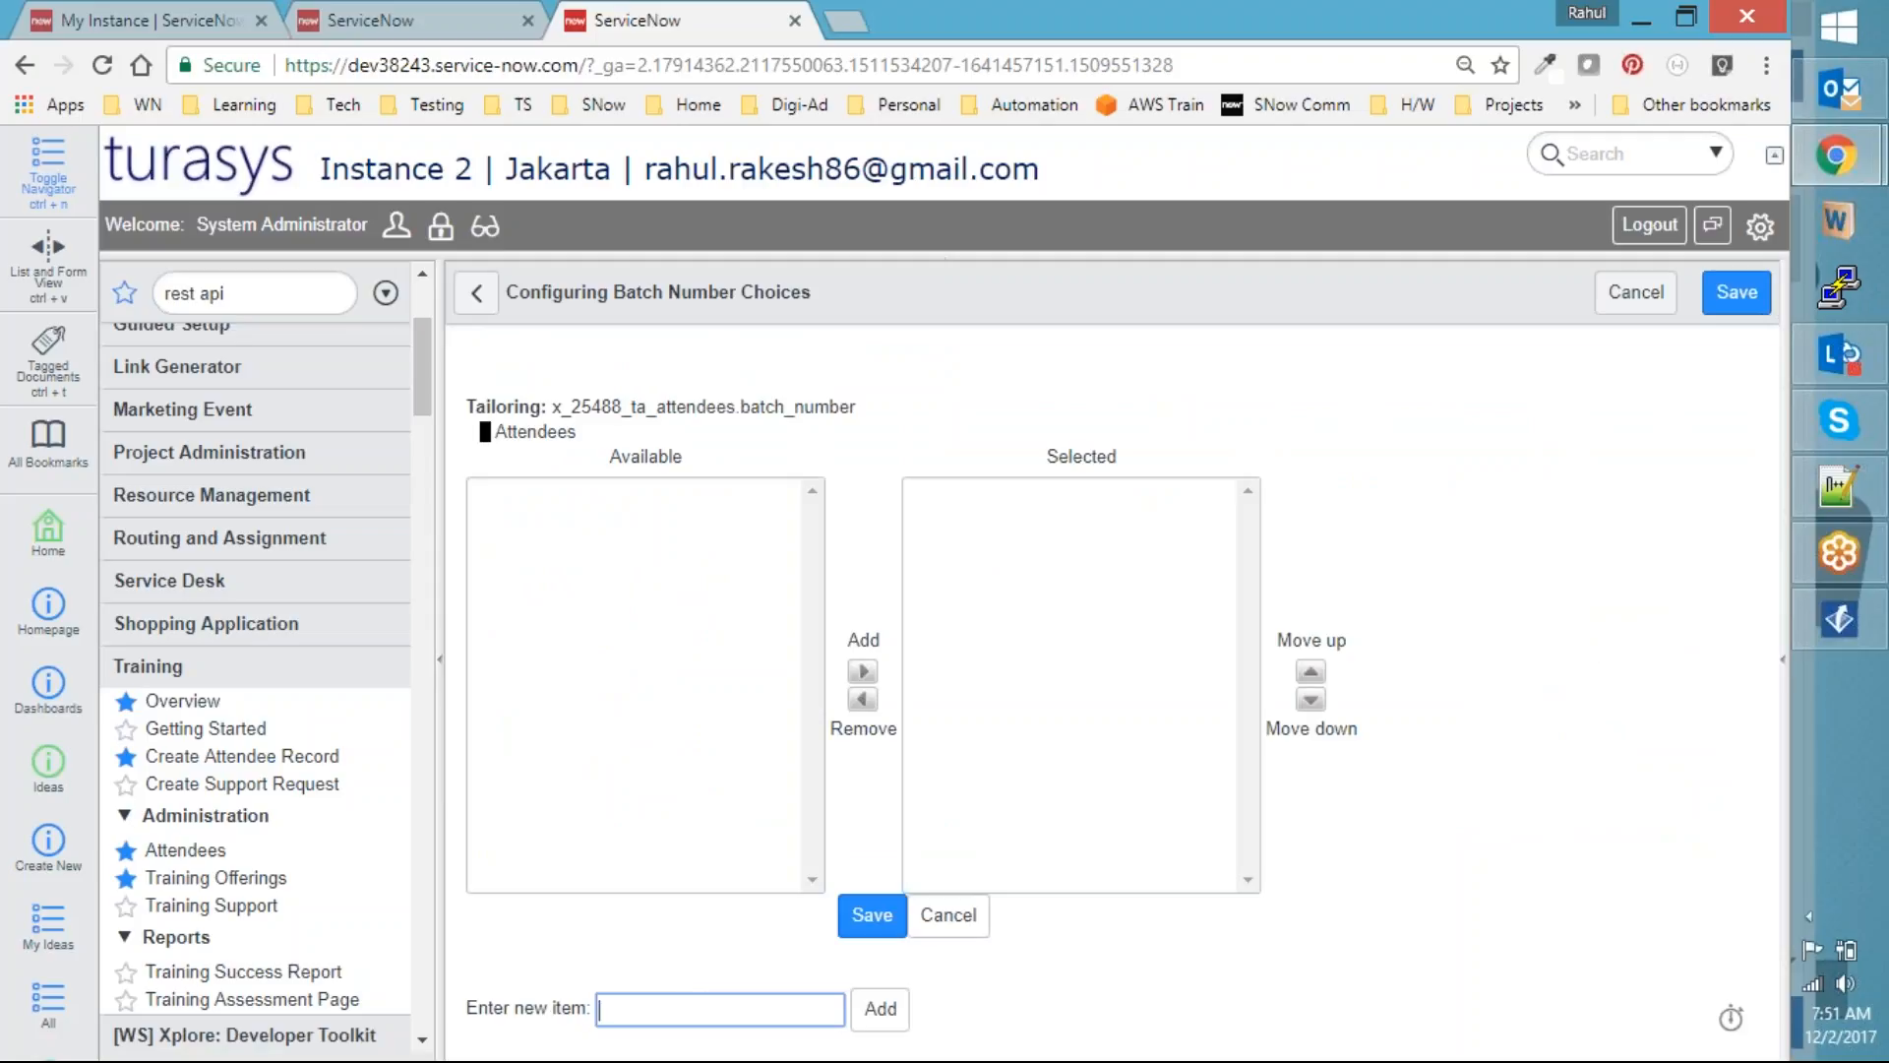
text(One)
click(879, 1008)
text(Two)
click(879, 1009)
text(Three)
click(876, 1010)
click(872, 914)
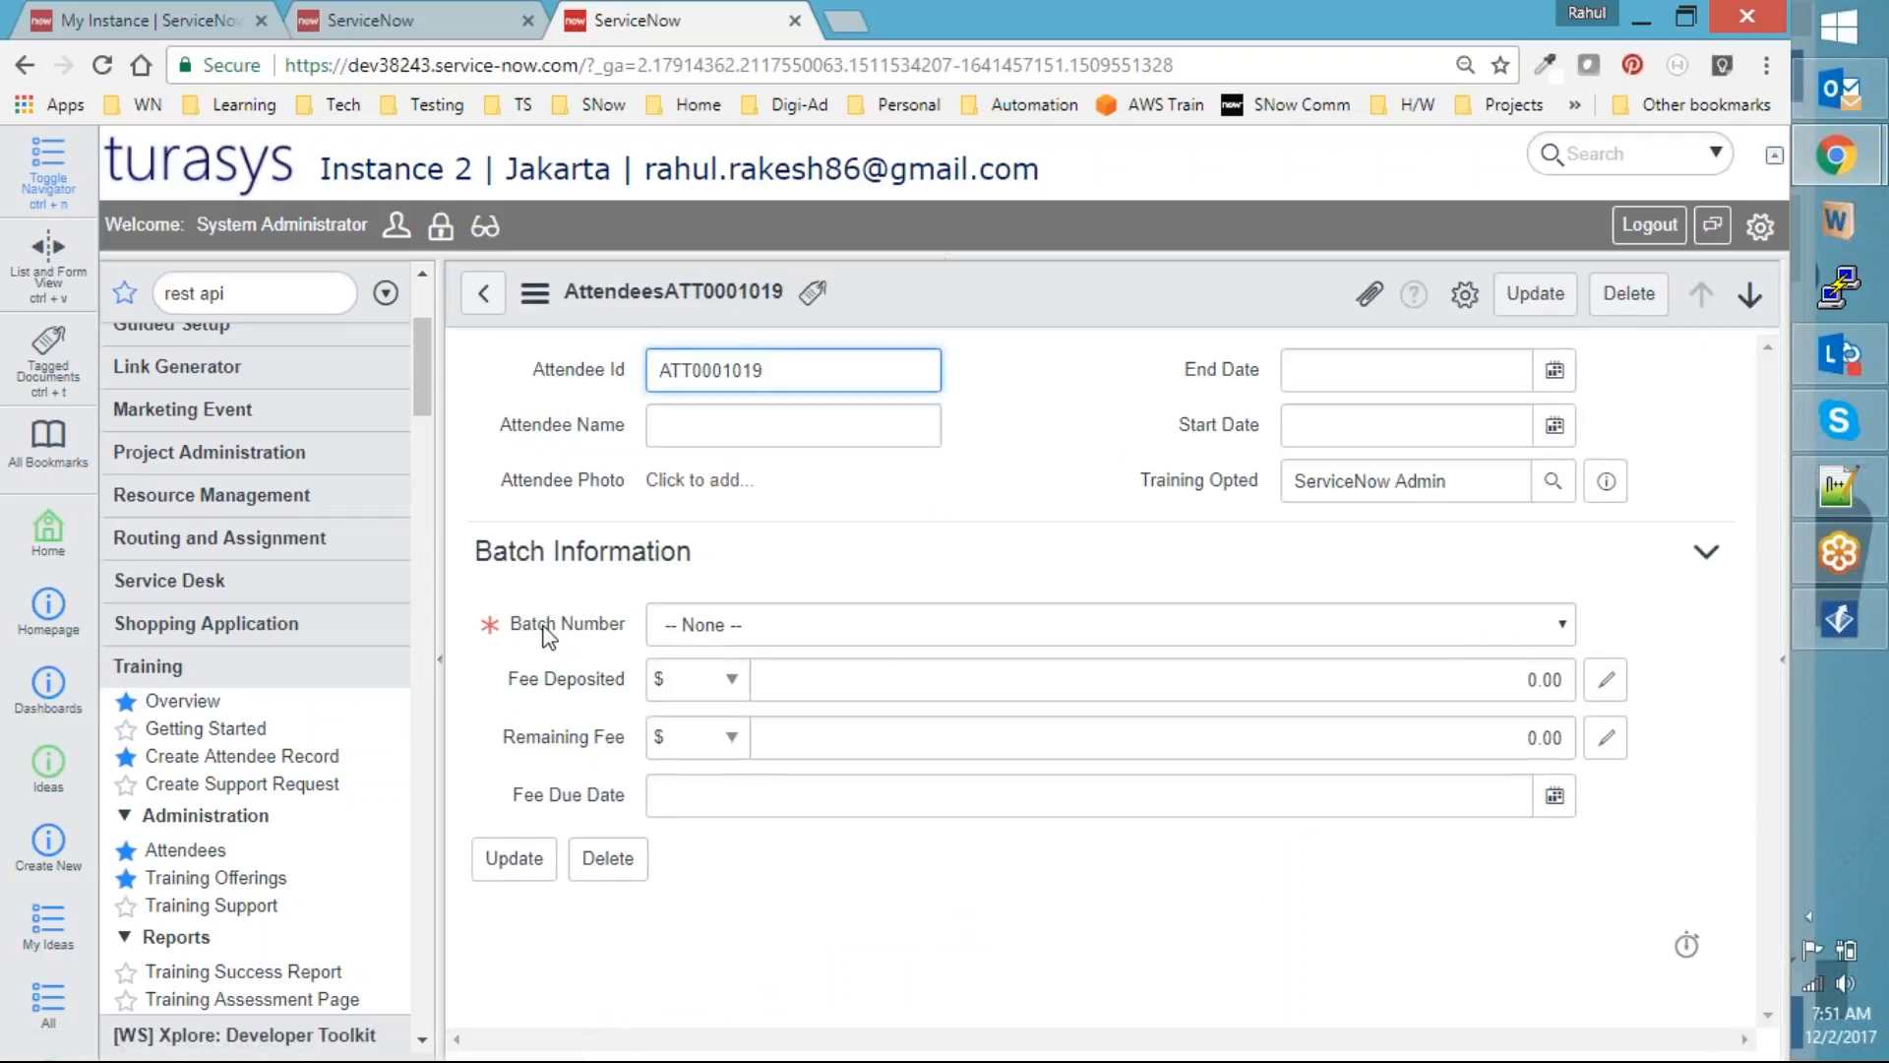
right_click(547, 628)
click(594, 786)
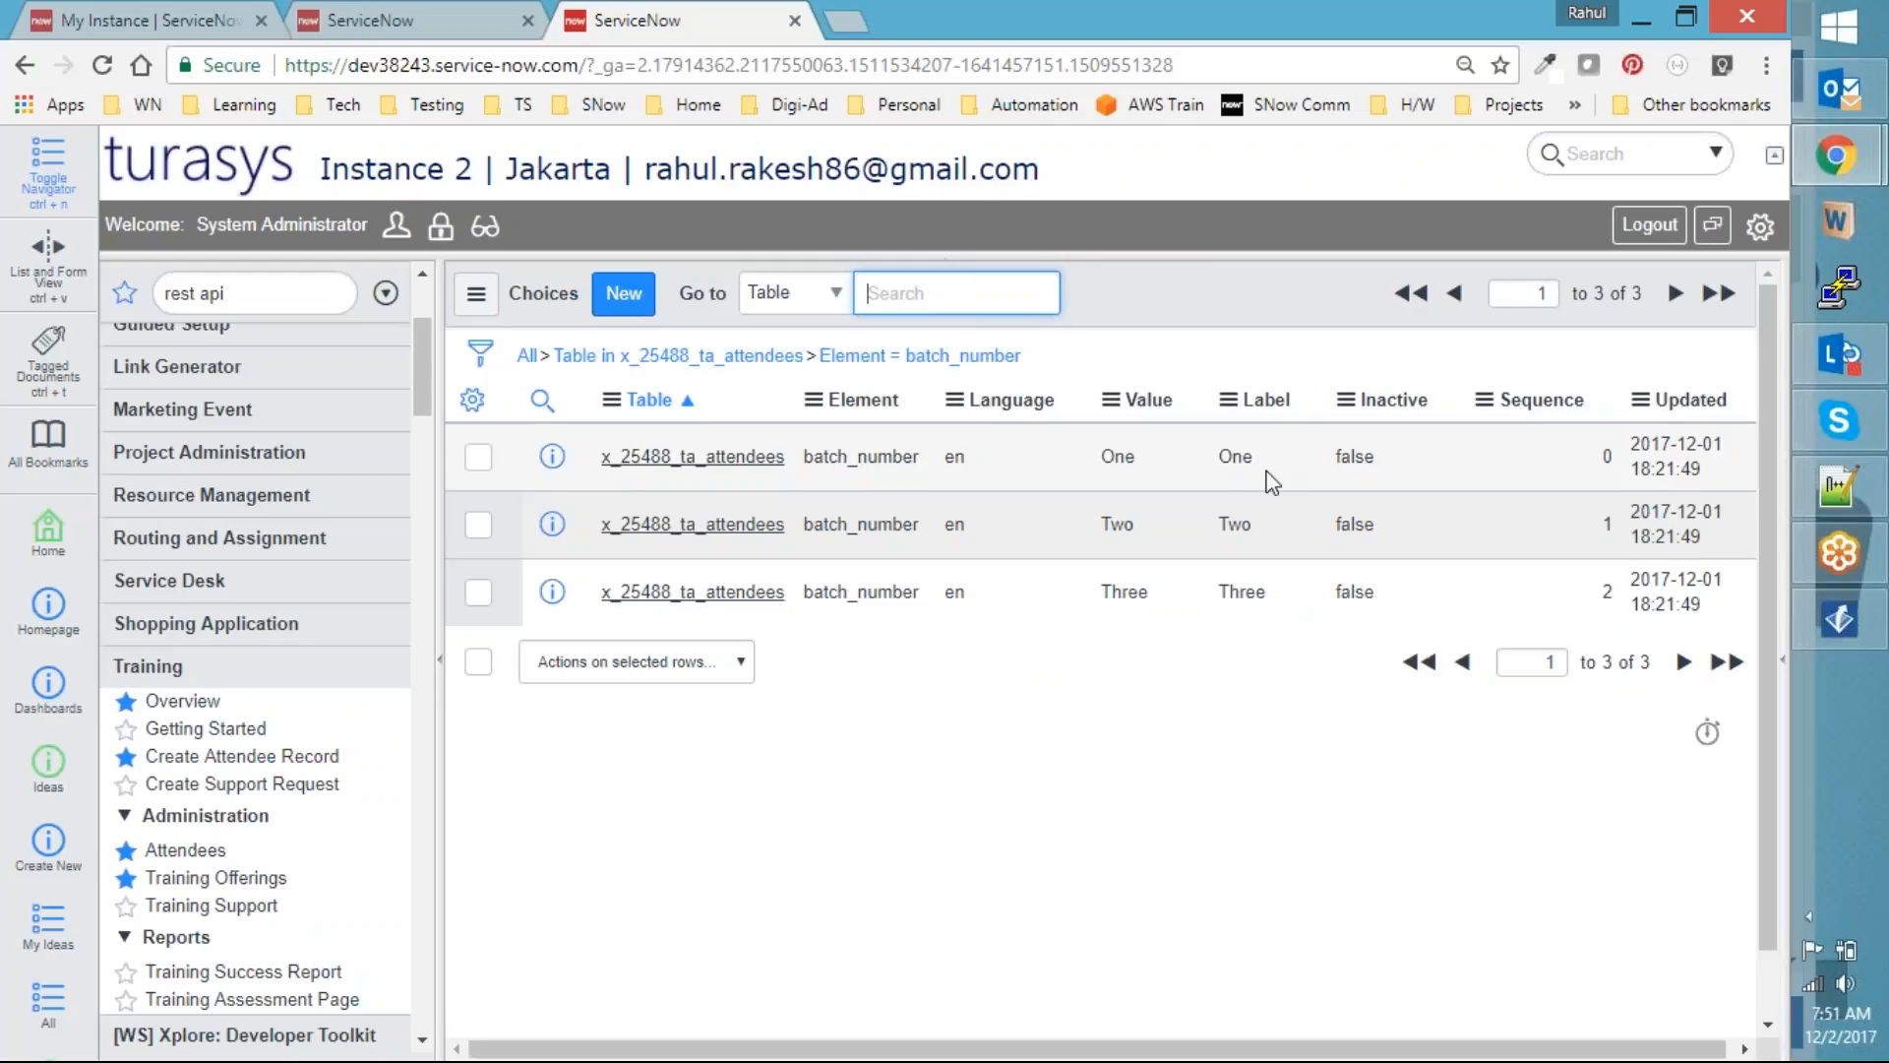
Return to the REST API Explorer and set the request body's Batch Number value to One
click(398, 14)
scroll(1029, 825, down, 8)
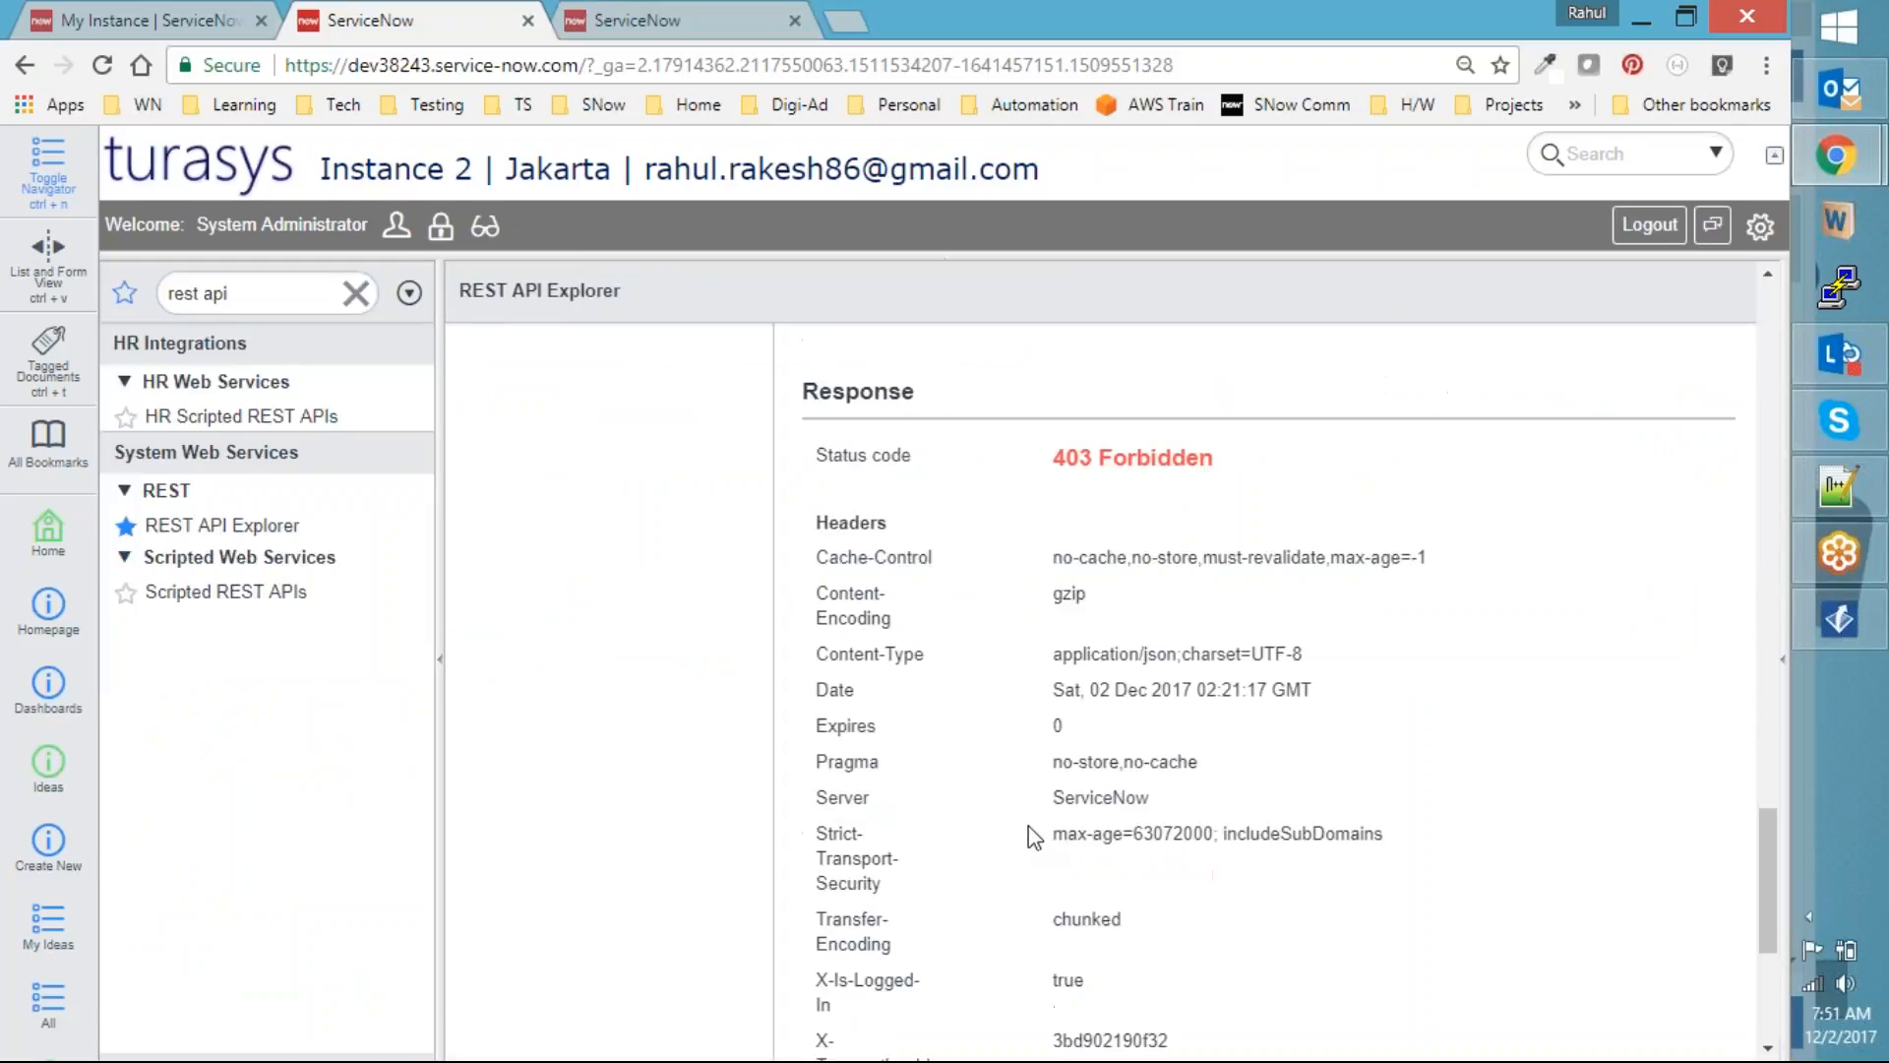
scroll(1096, 864, up, 8)
scroll(1096, 689, up, 6)
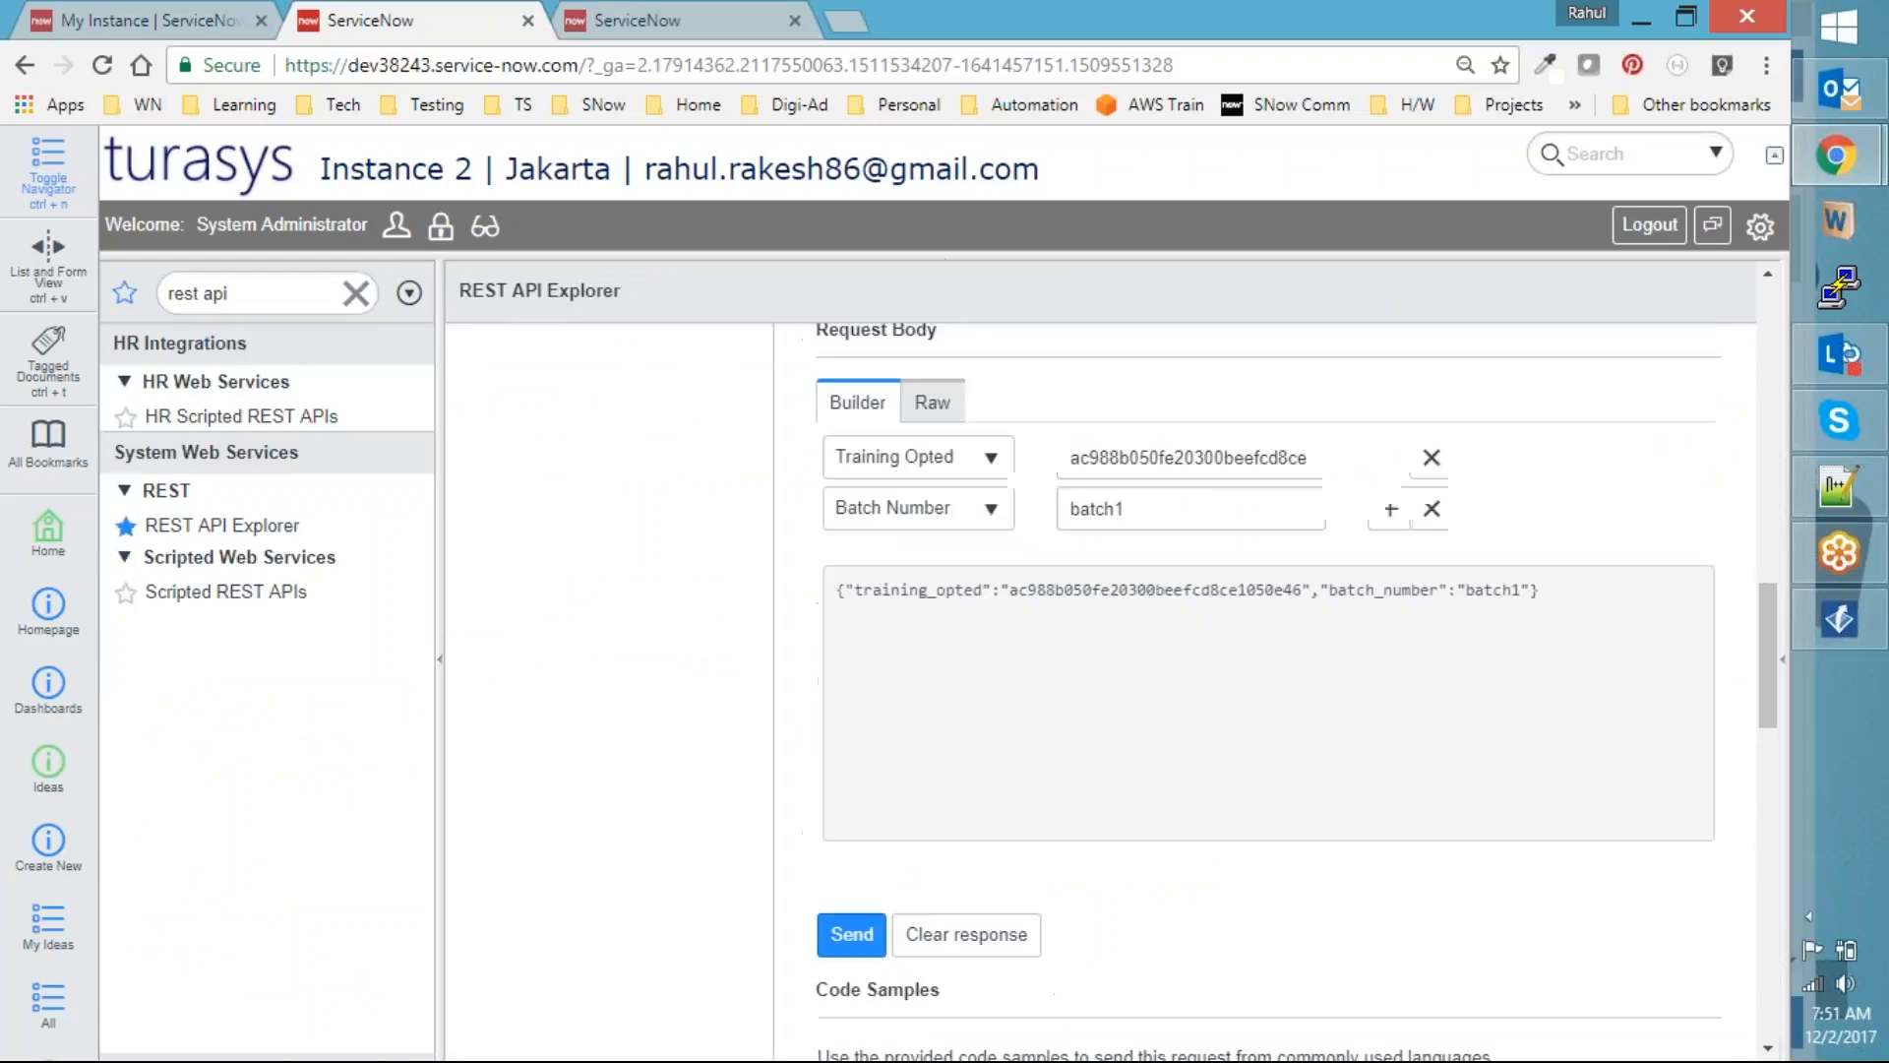
double_click(1095, 509)
text(One)
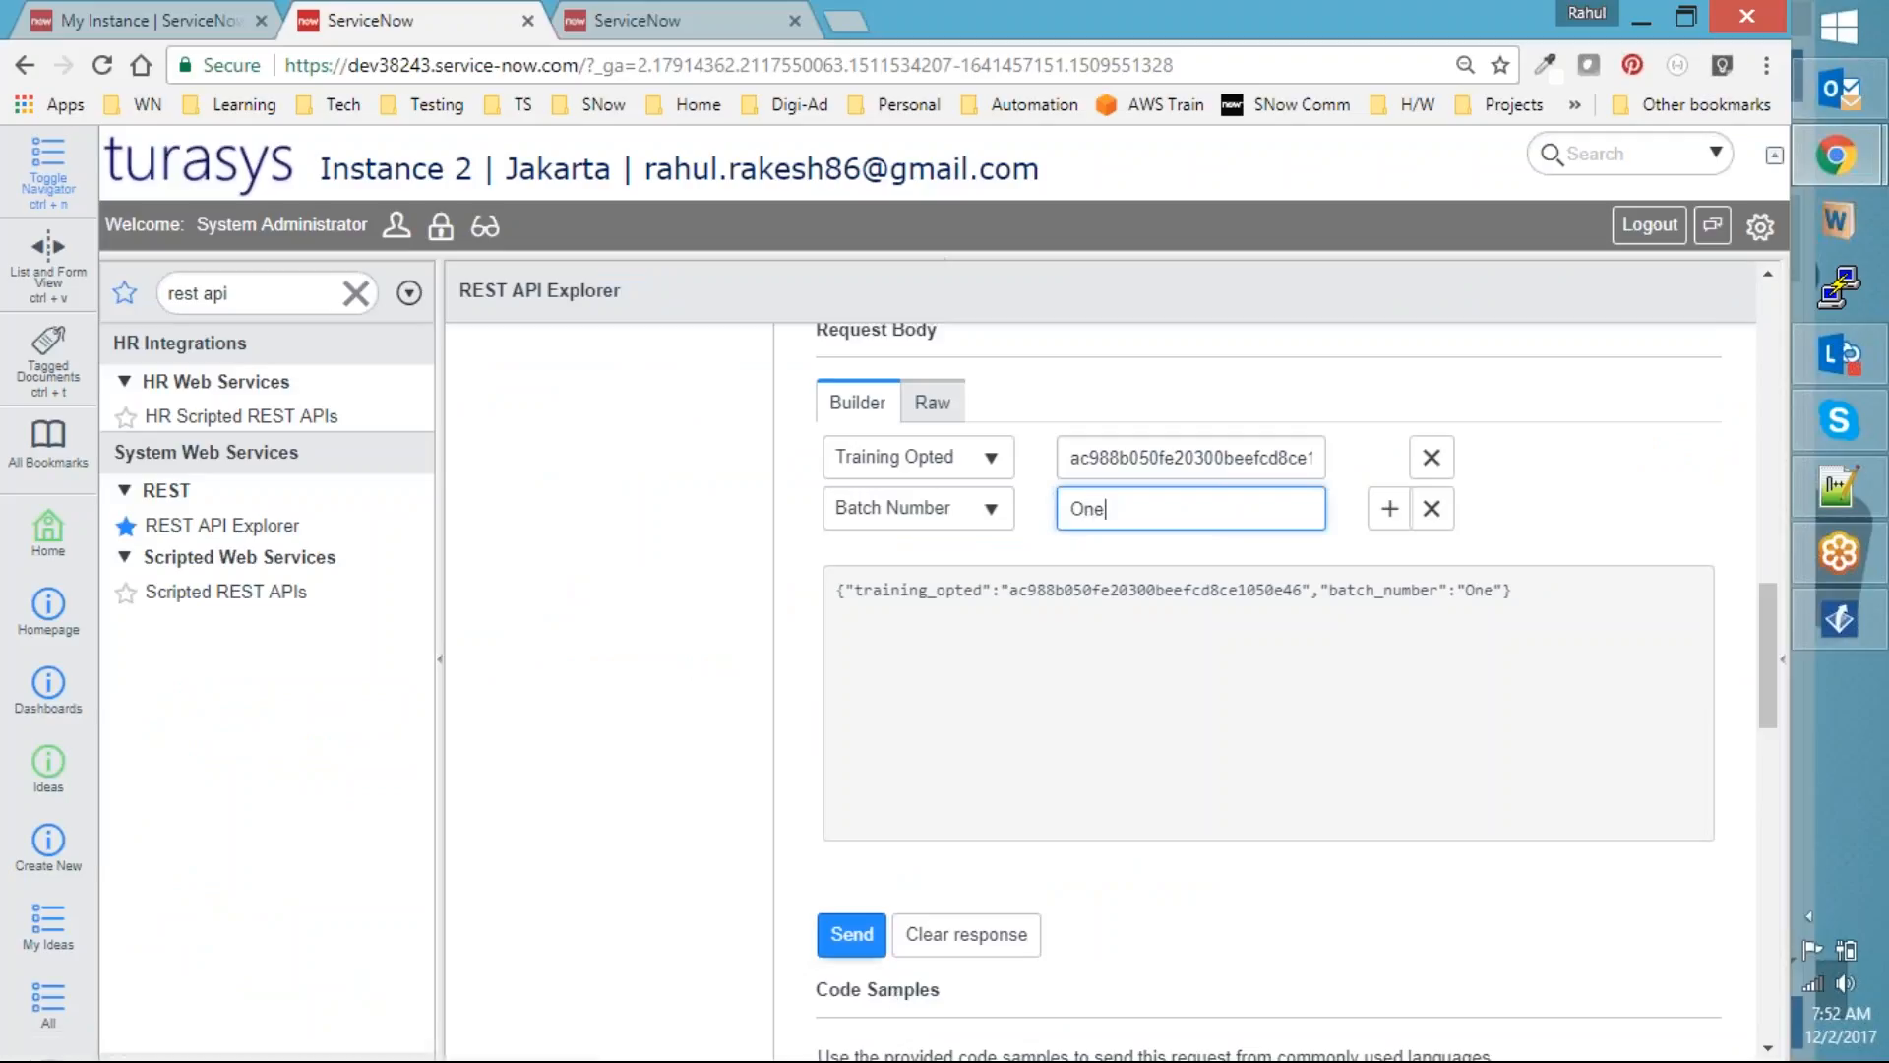
Send the POST request with batch_number One, confirm it, and check the response status code
click(852, 934)
click(1008, 217)
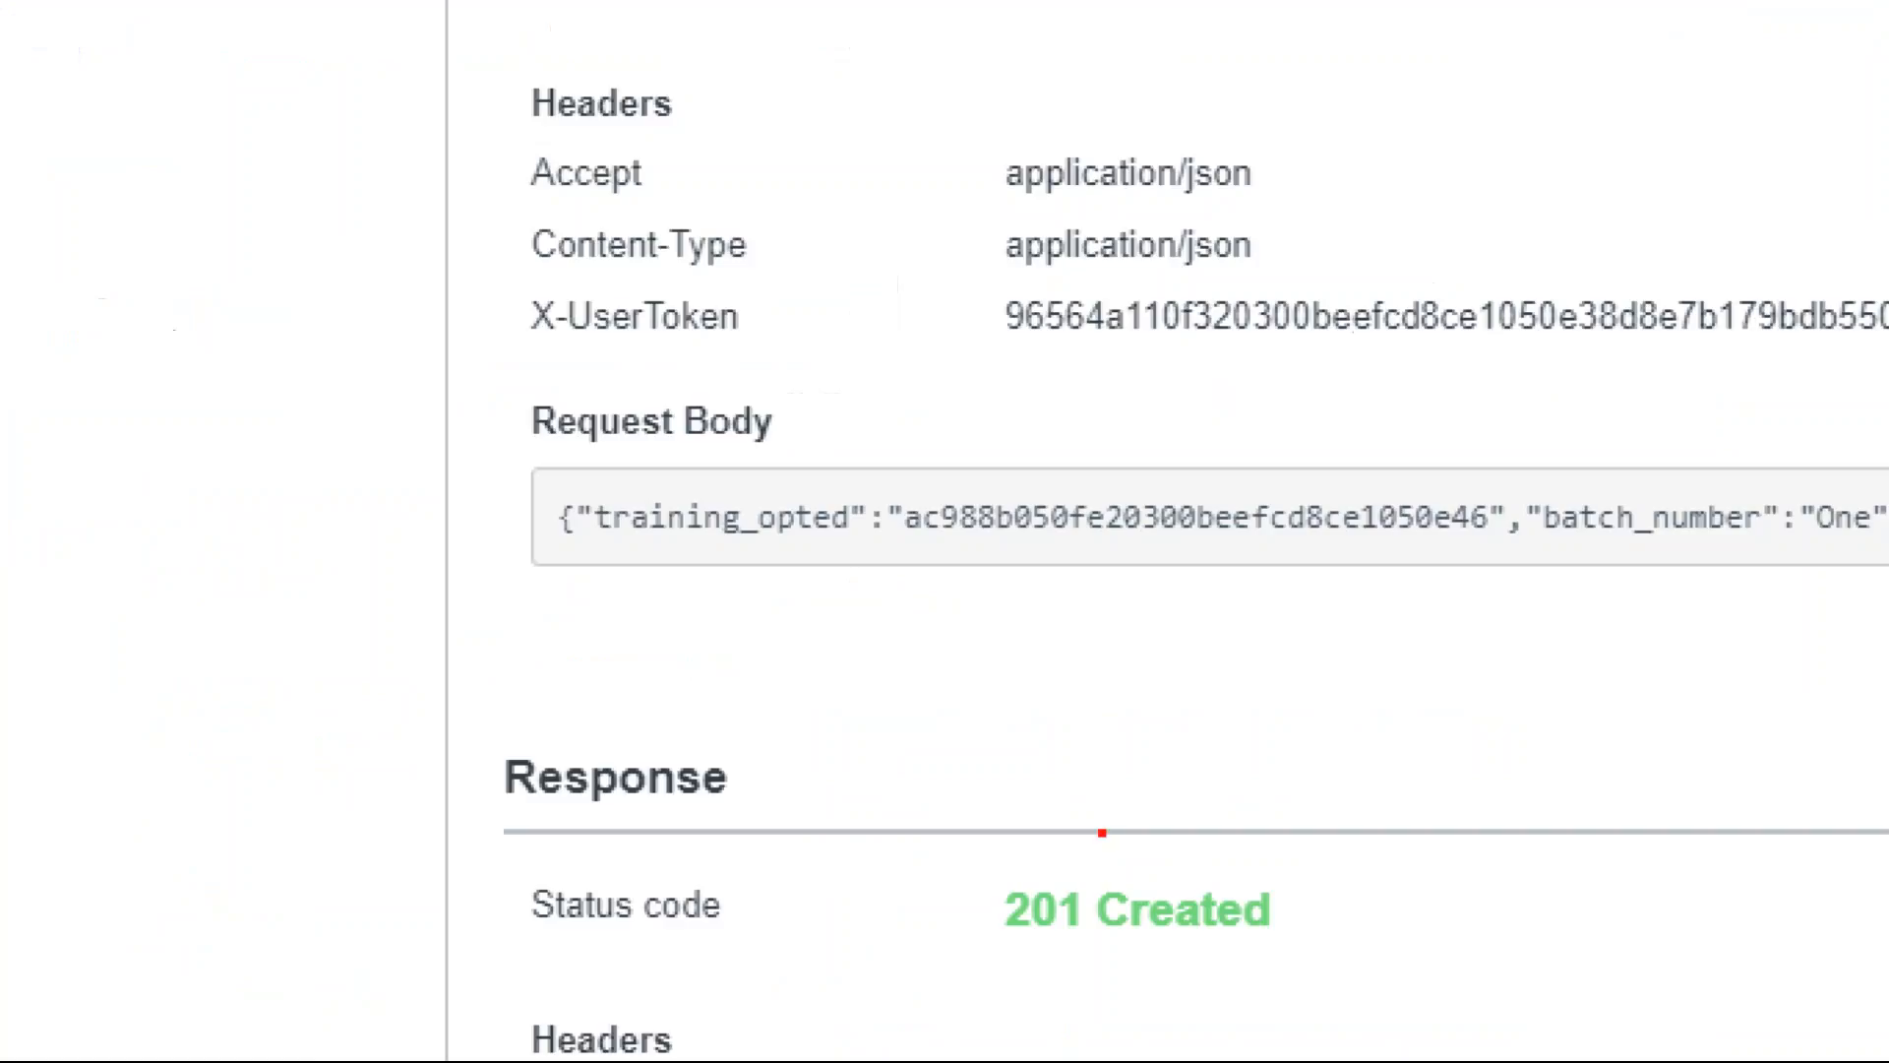
drag(1018, 825, 1263, 844)
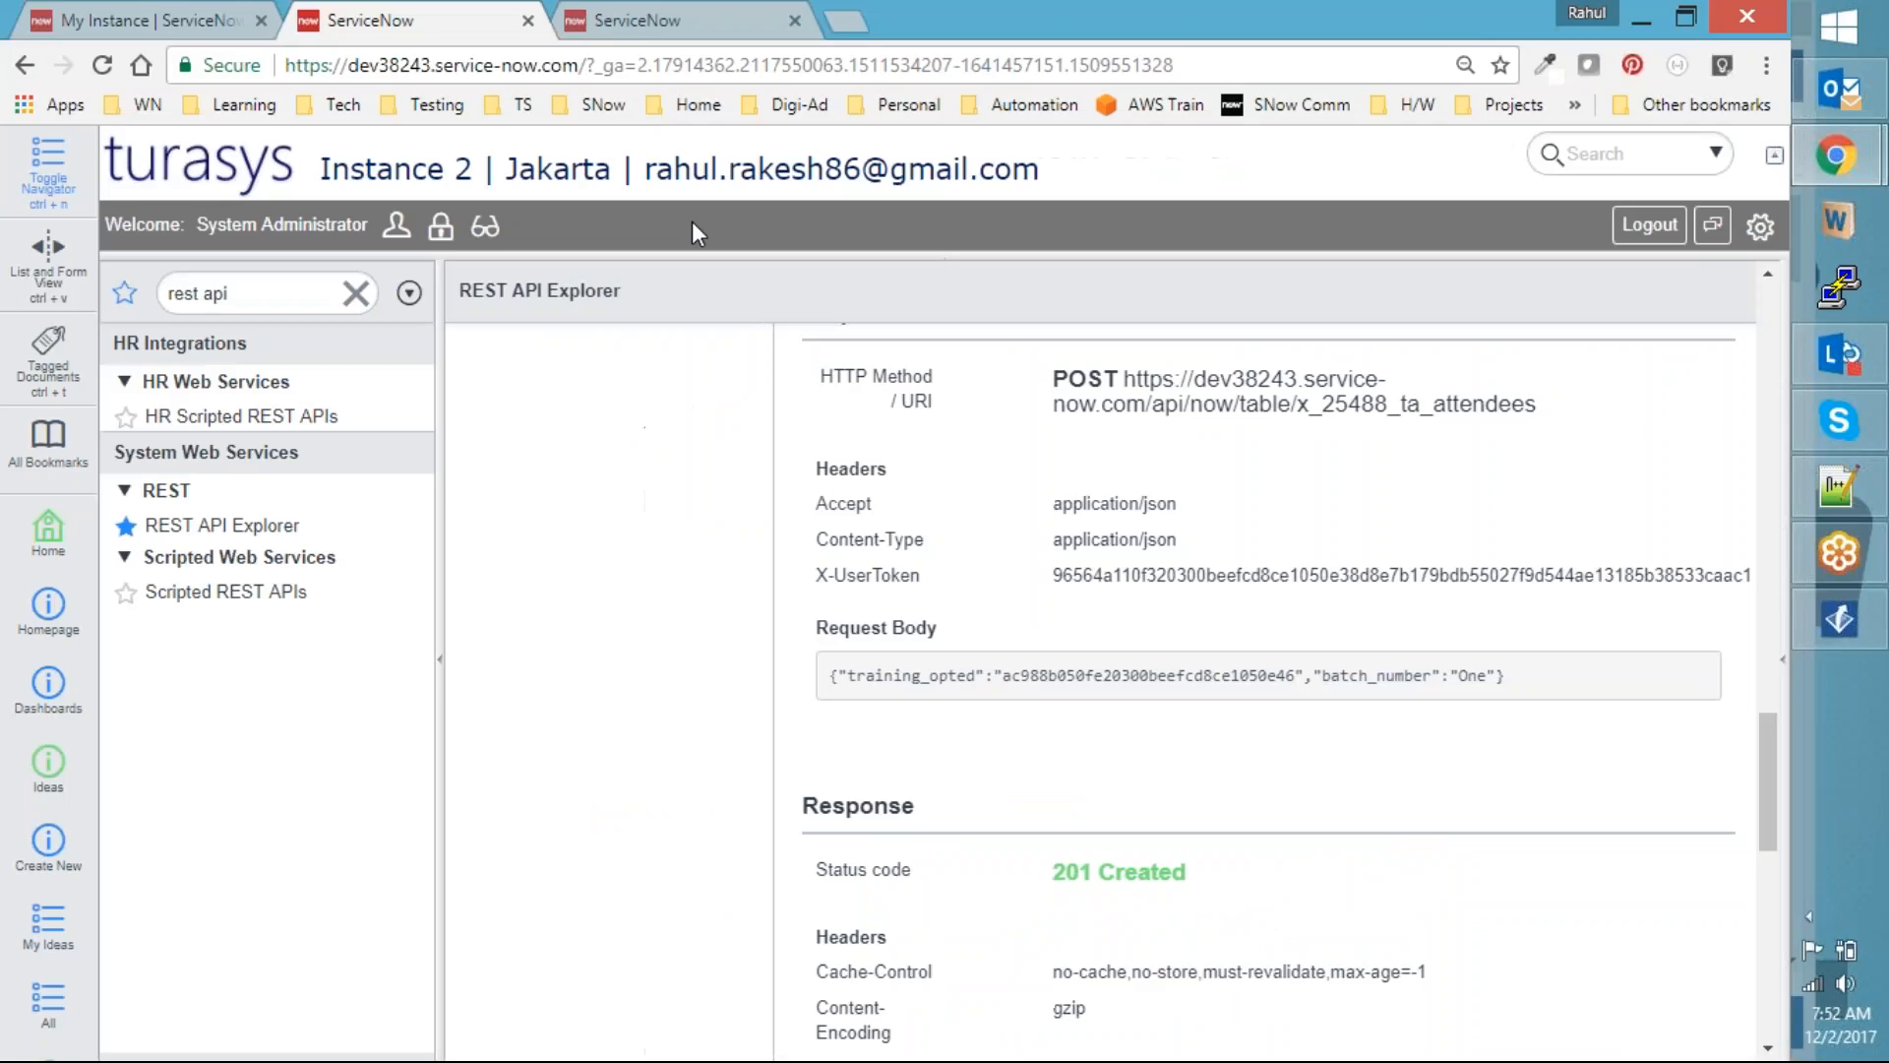
Reopen the Attendees list and check the Batch Number of the newest record
click(679, 20)
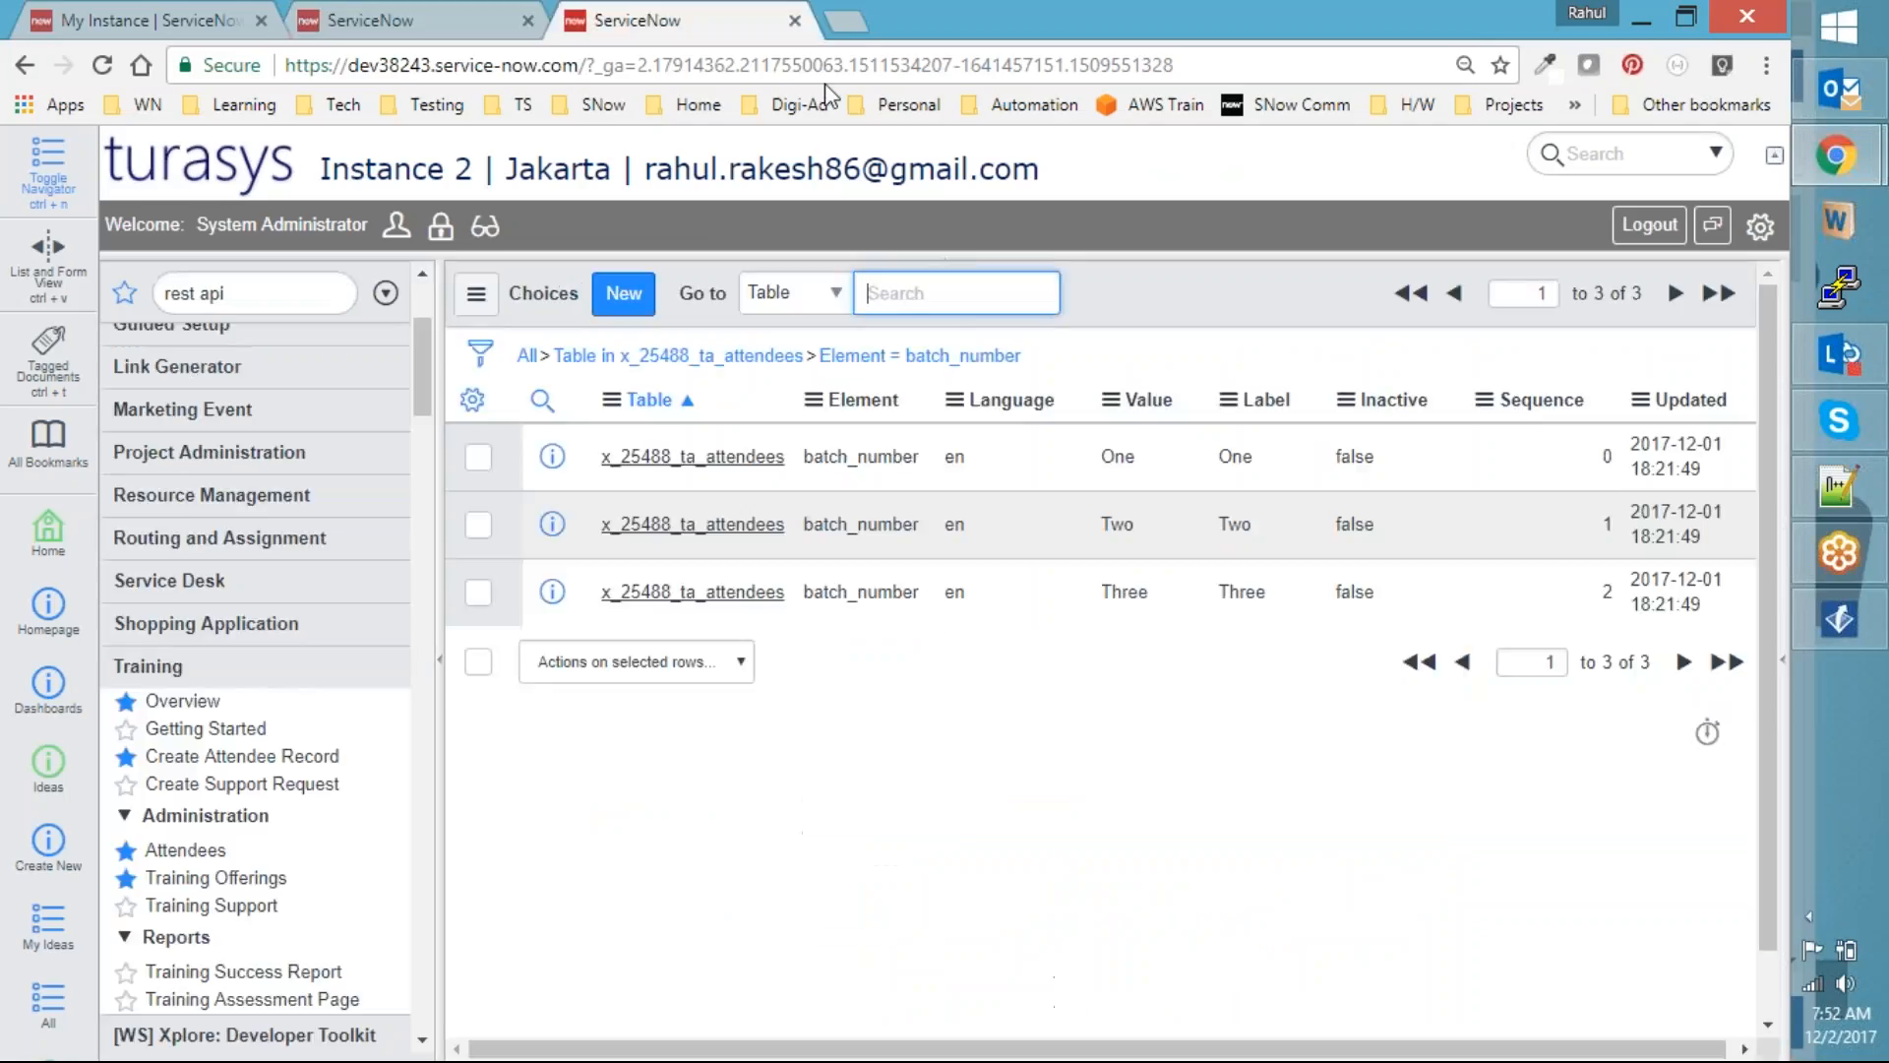
click(185, 849)
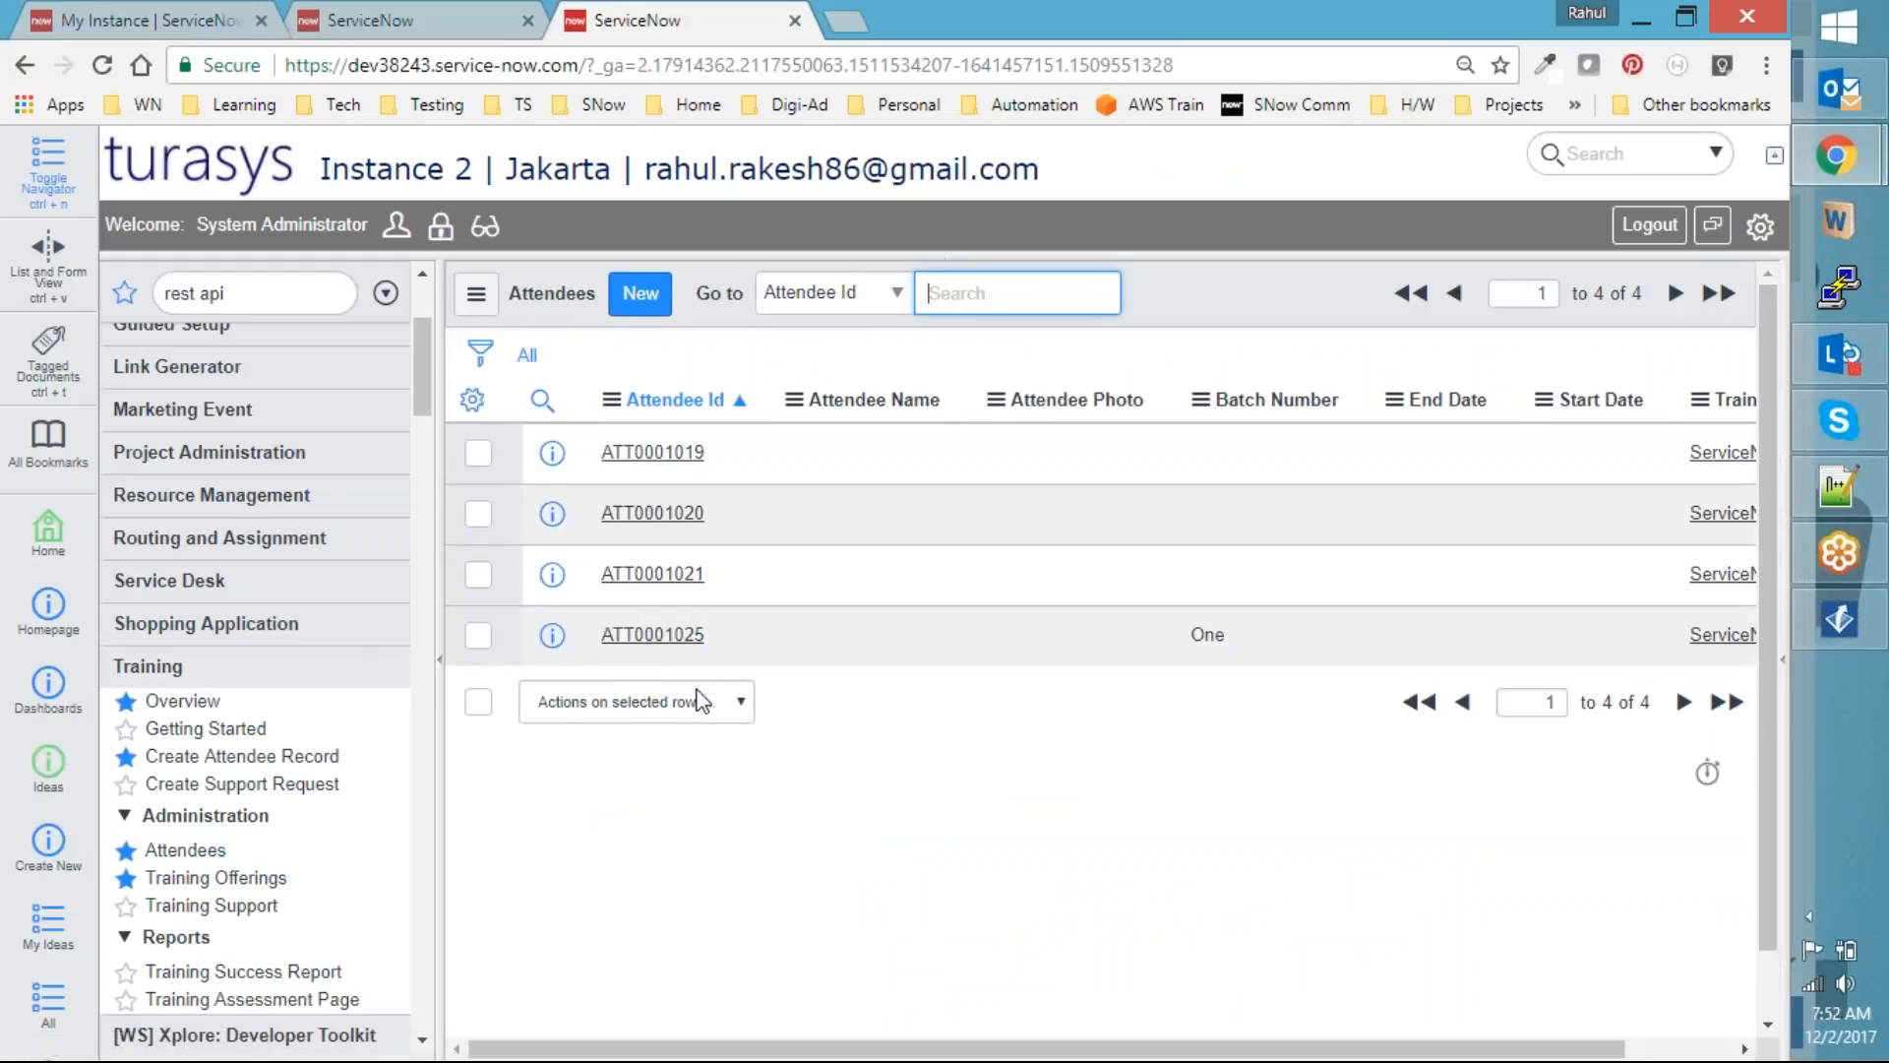
drag(1270, 649, 1154, 657)
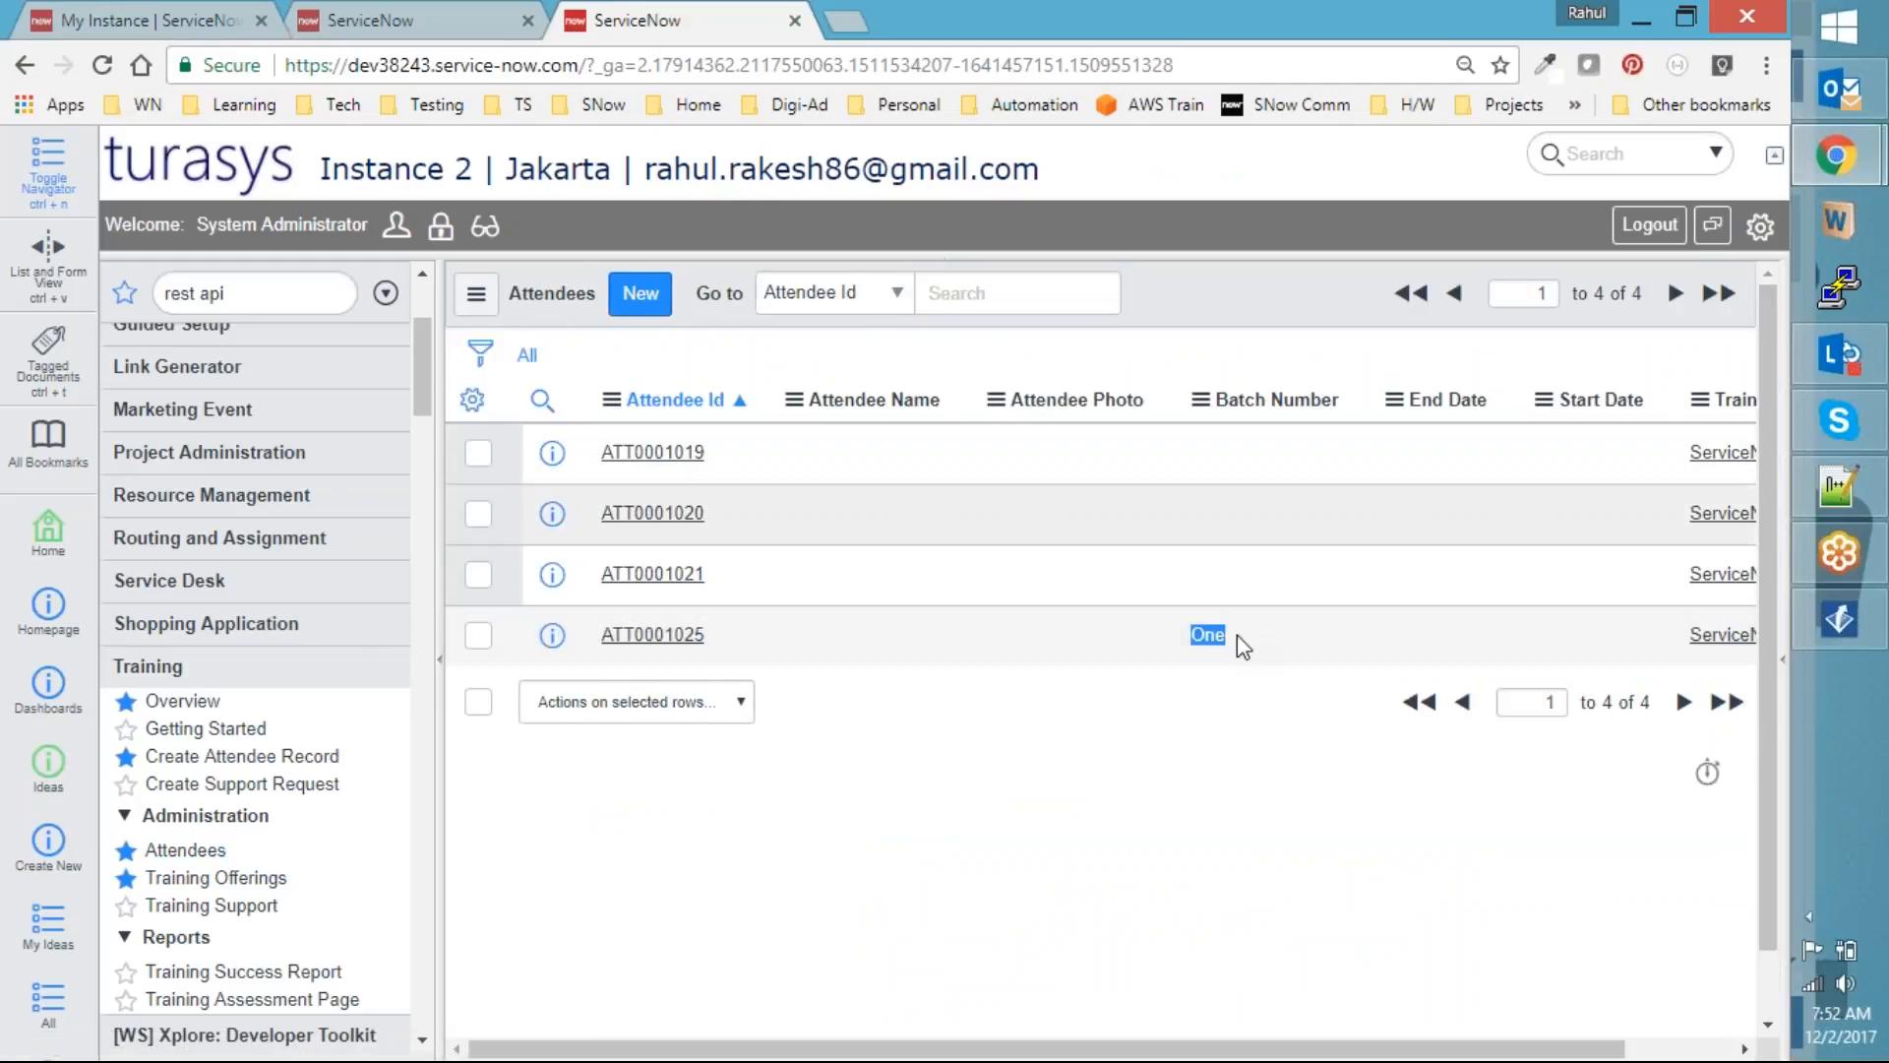
click(1194, 829)
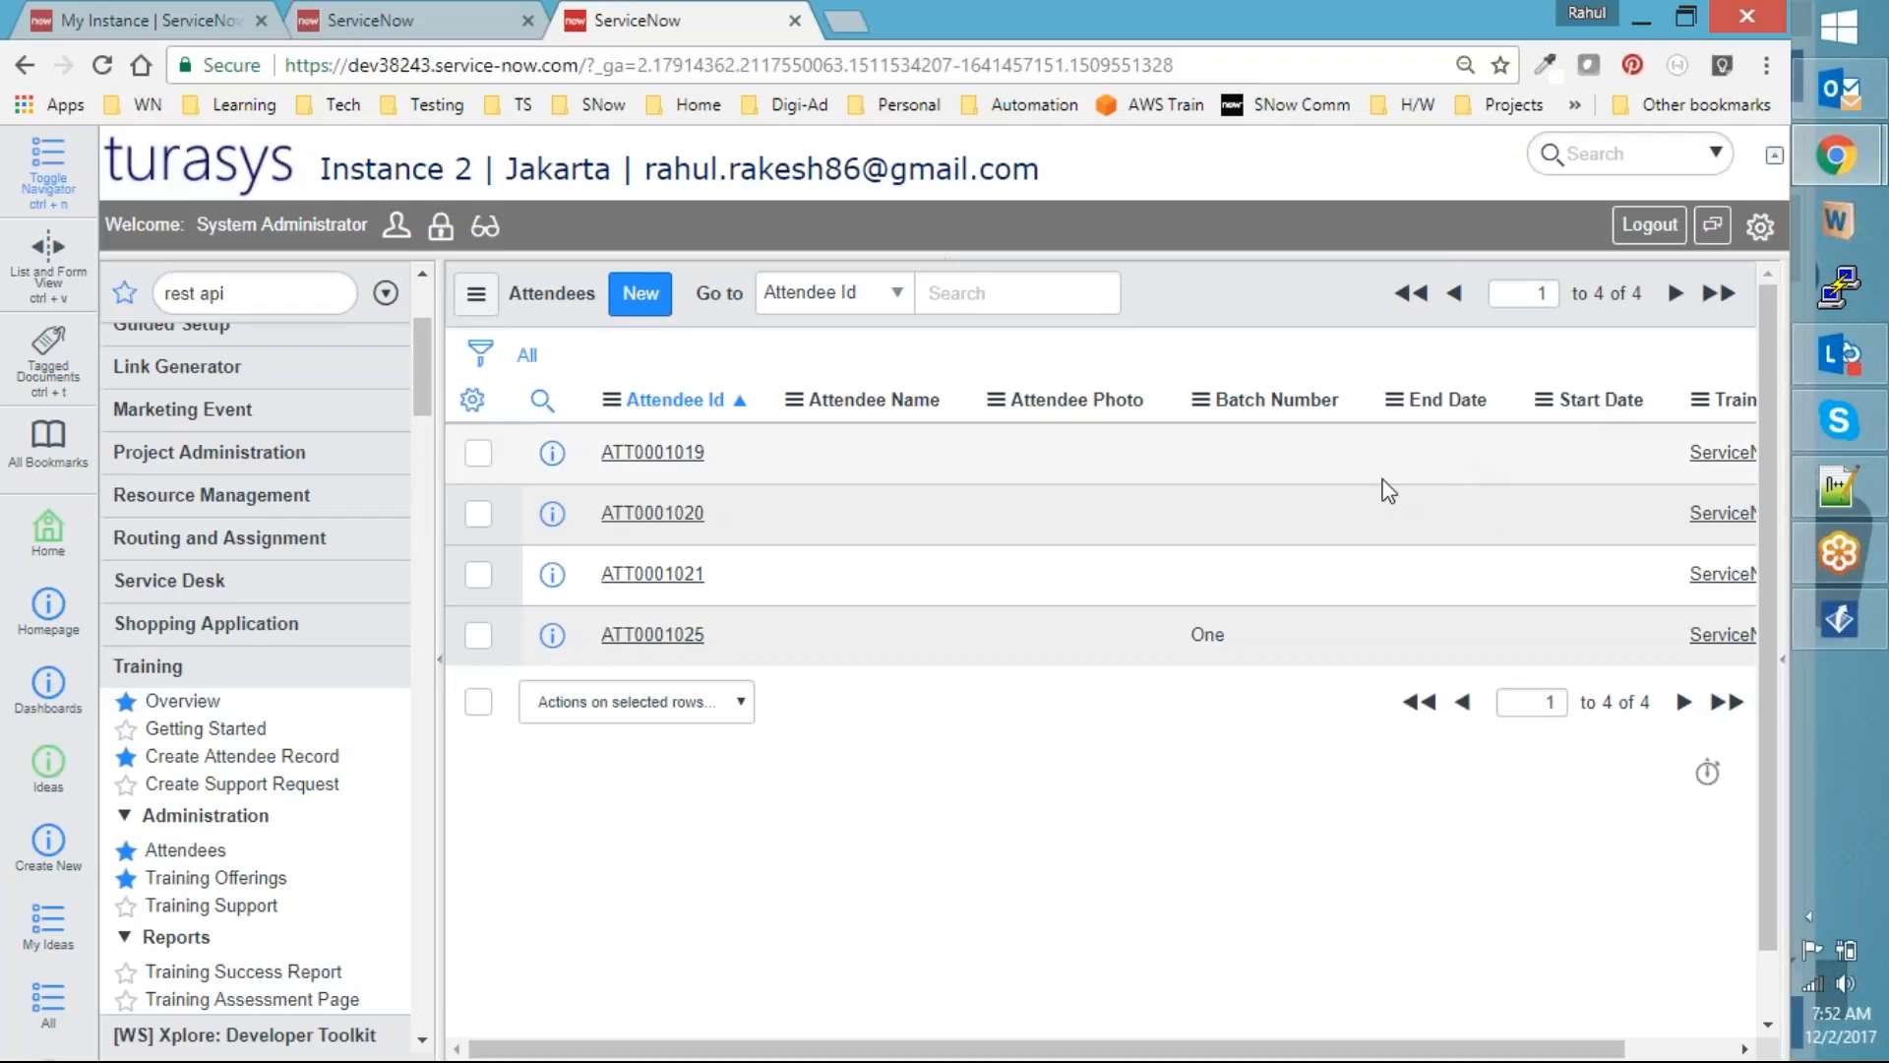
Switch to the Gliffy diagram and draw a dashed connector from the top of the Form shape to beside the actor
mouse_move(1835, 645)
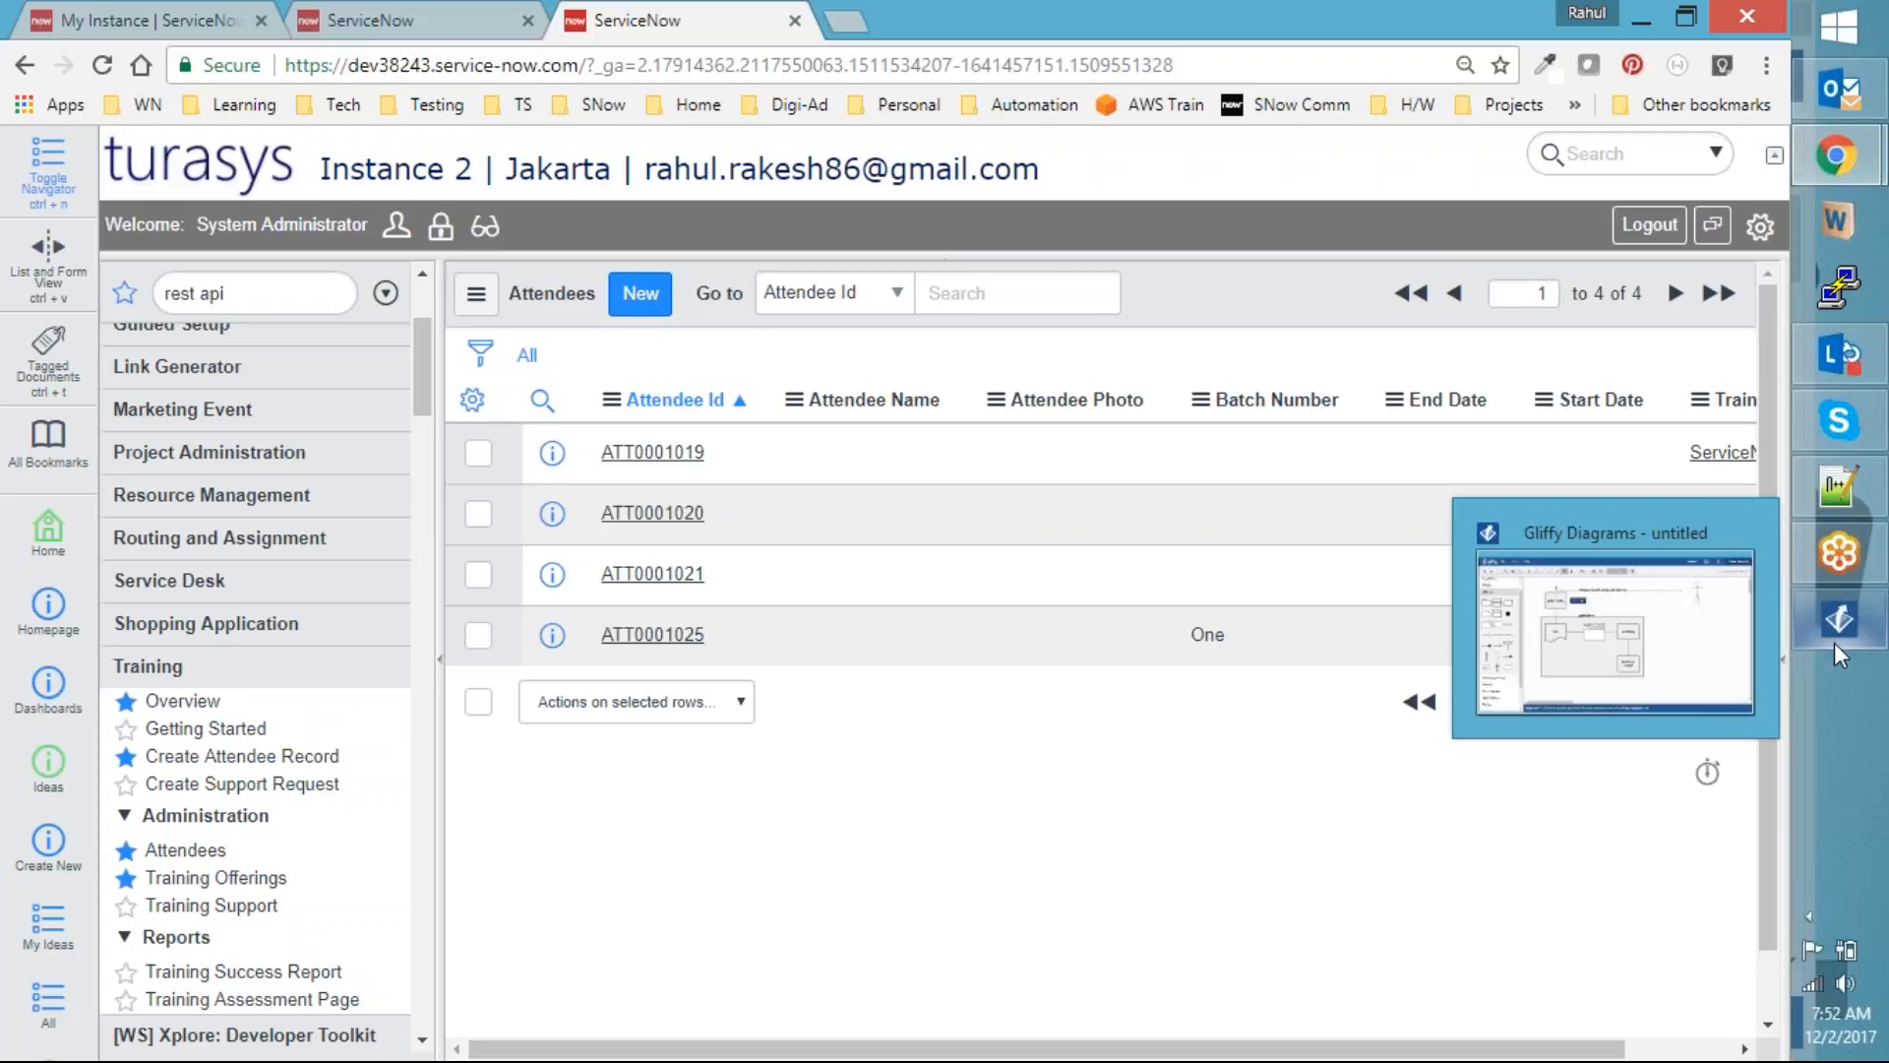
click(1835, 633)
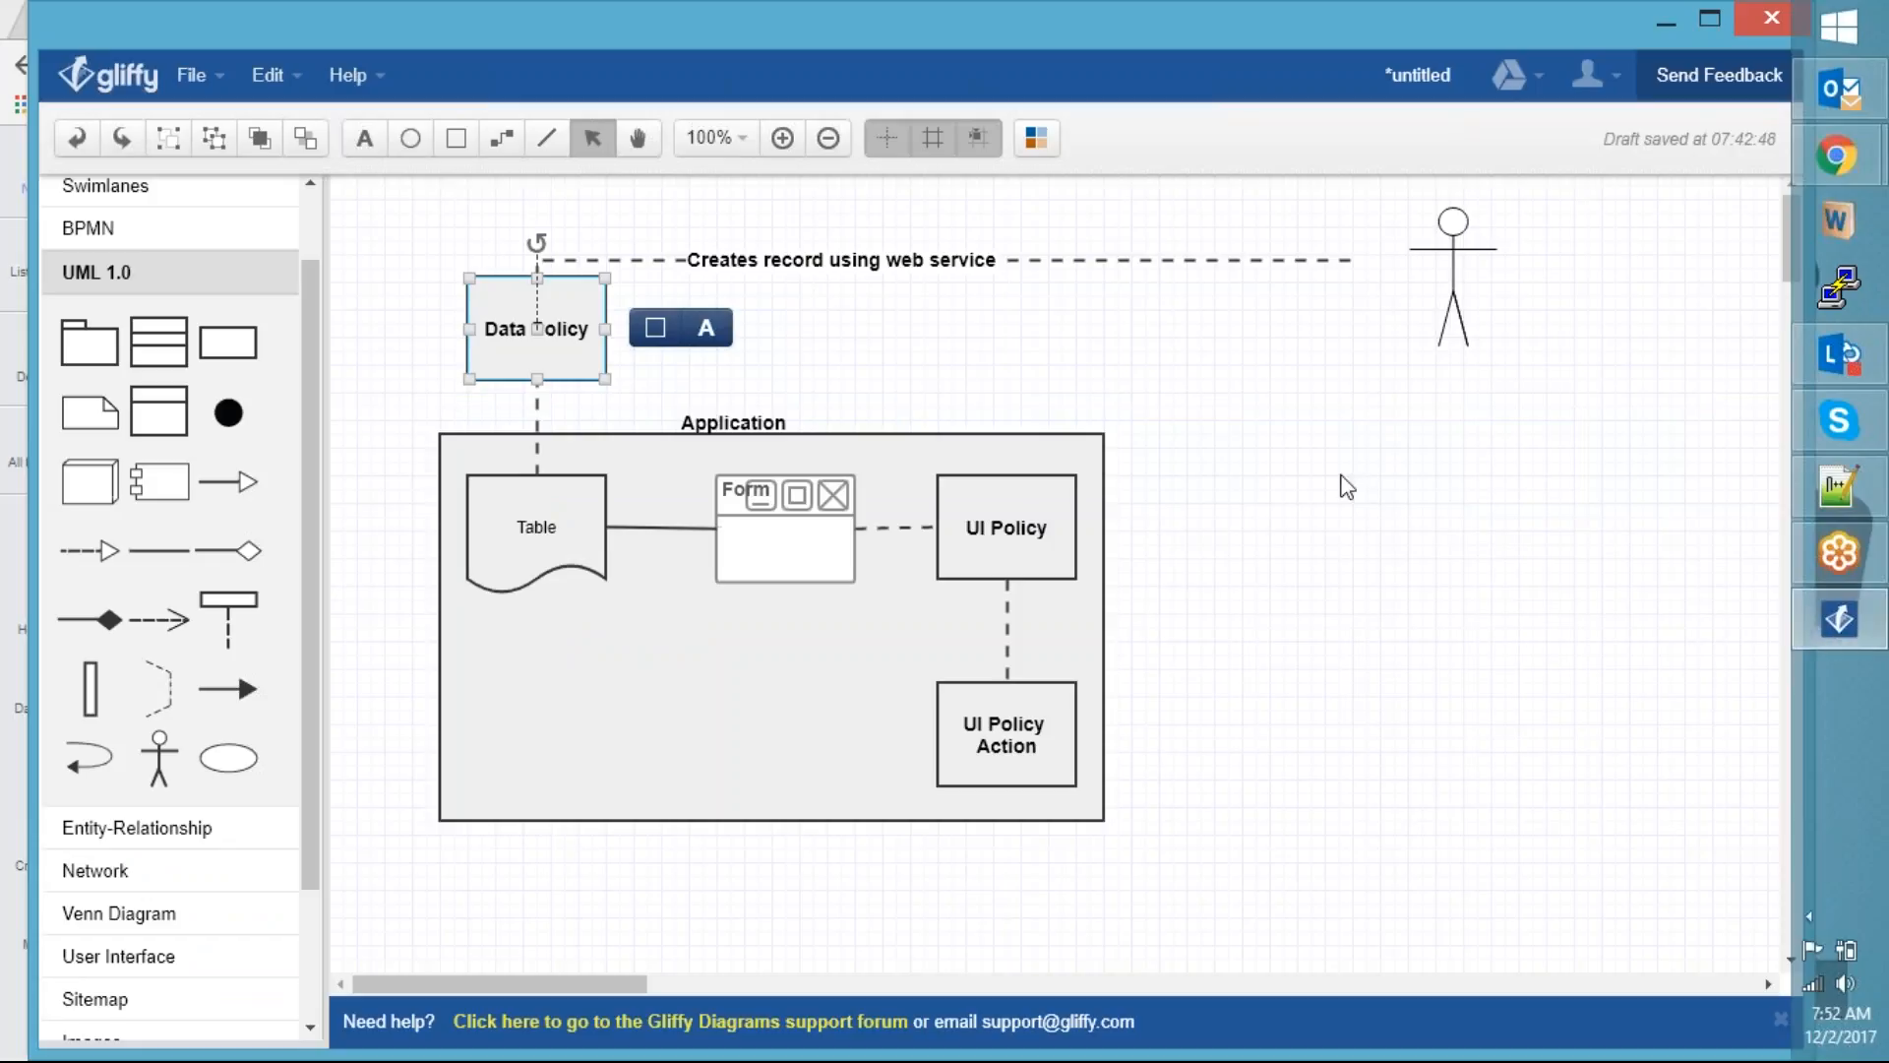
click(1639, 429)
click(502, 138)
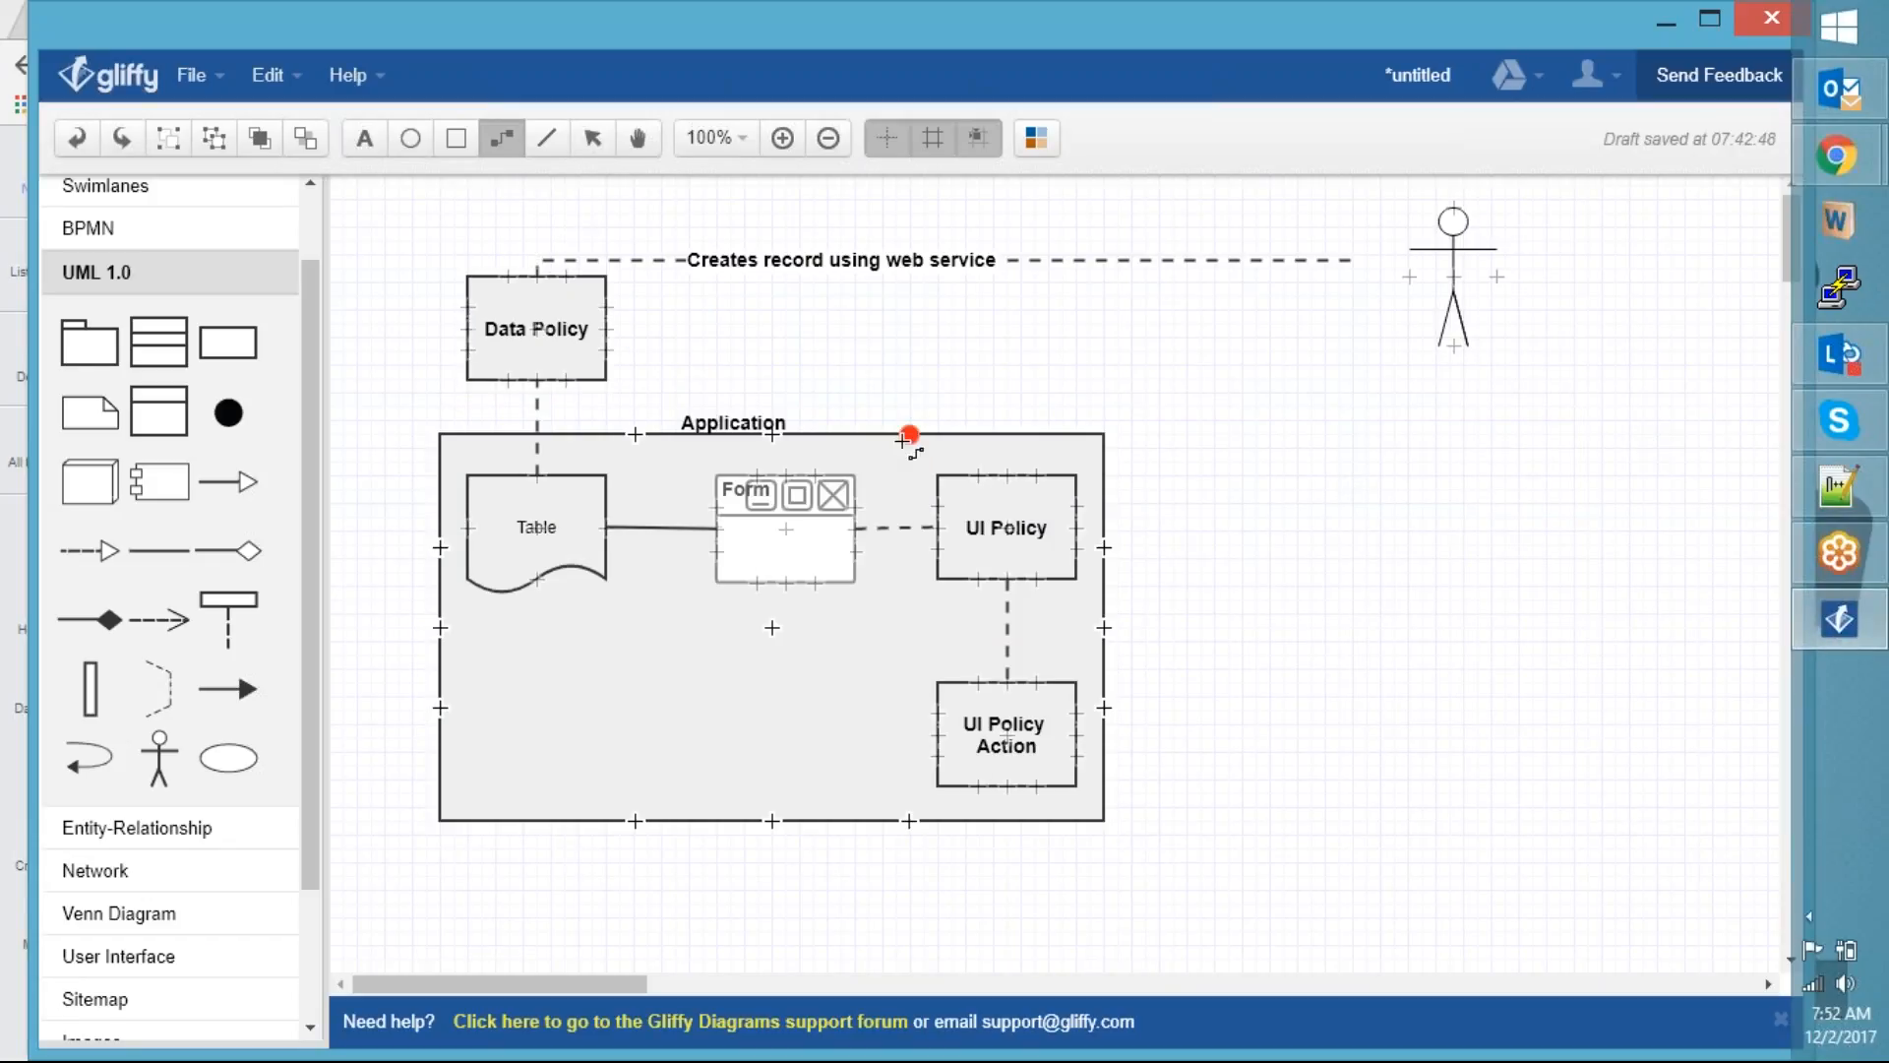
drag(787, 476, 1355, 326)
click(1397, 510)
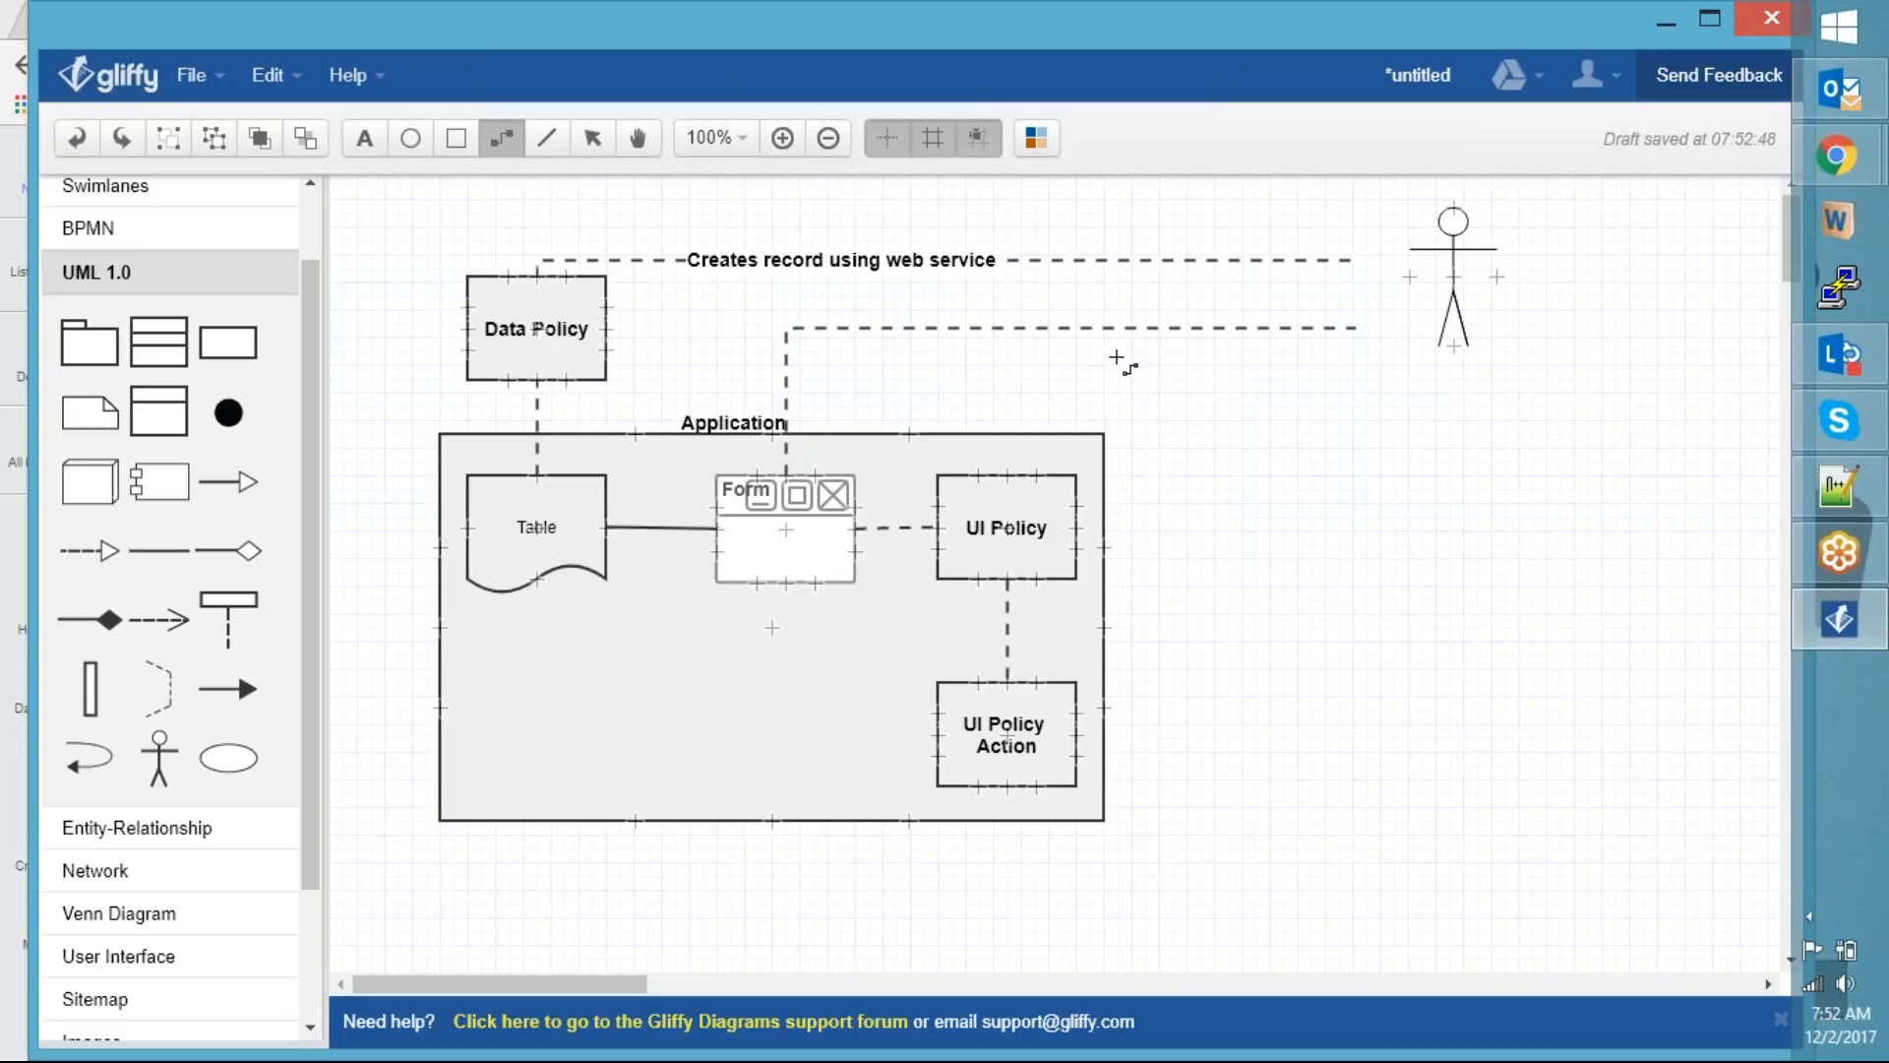
key(Escape)
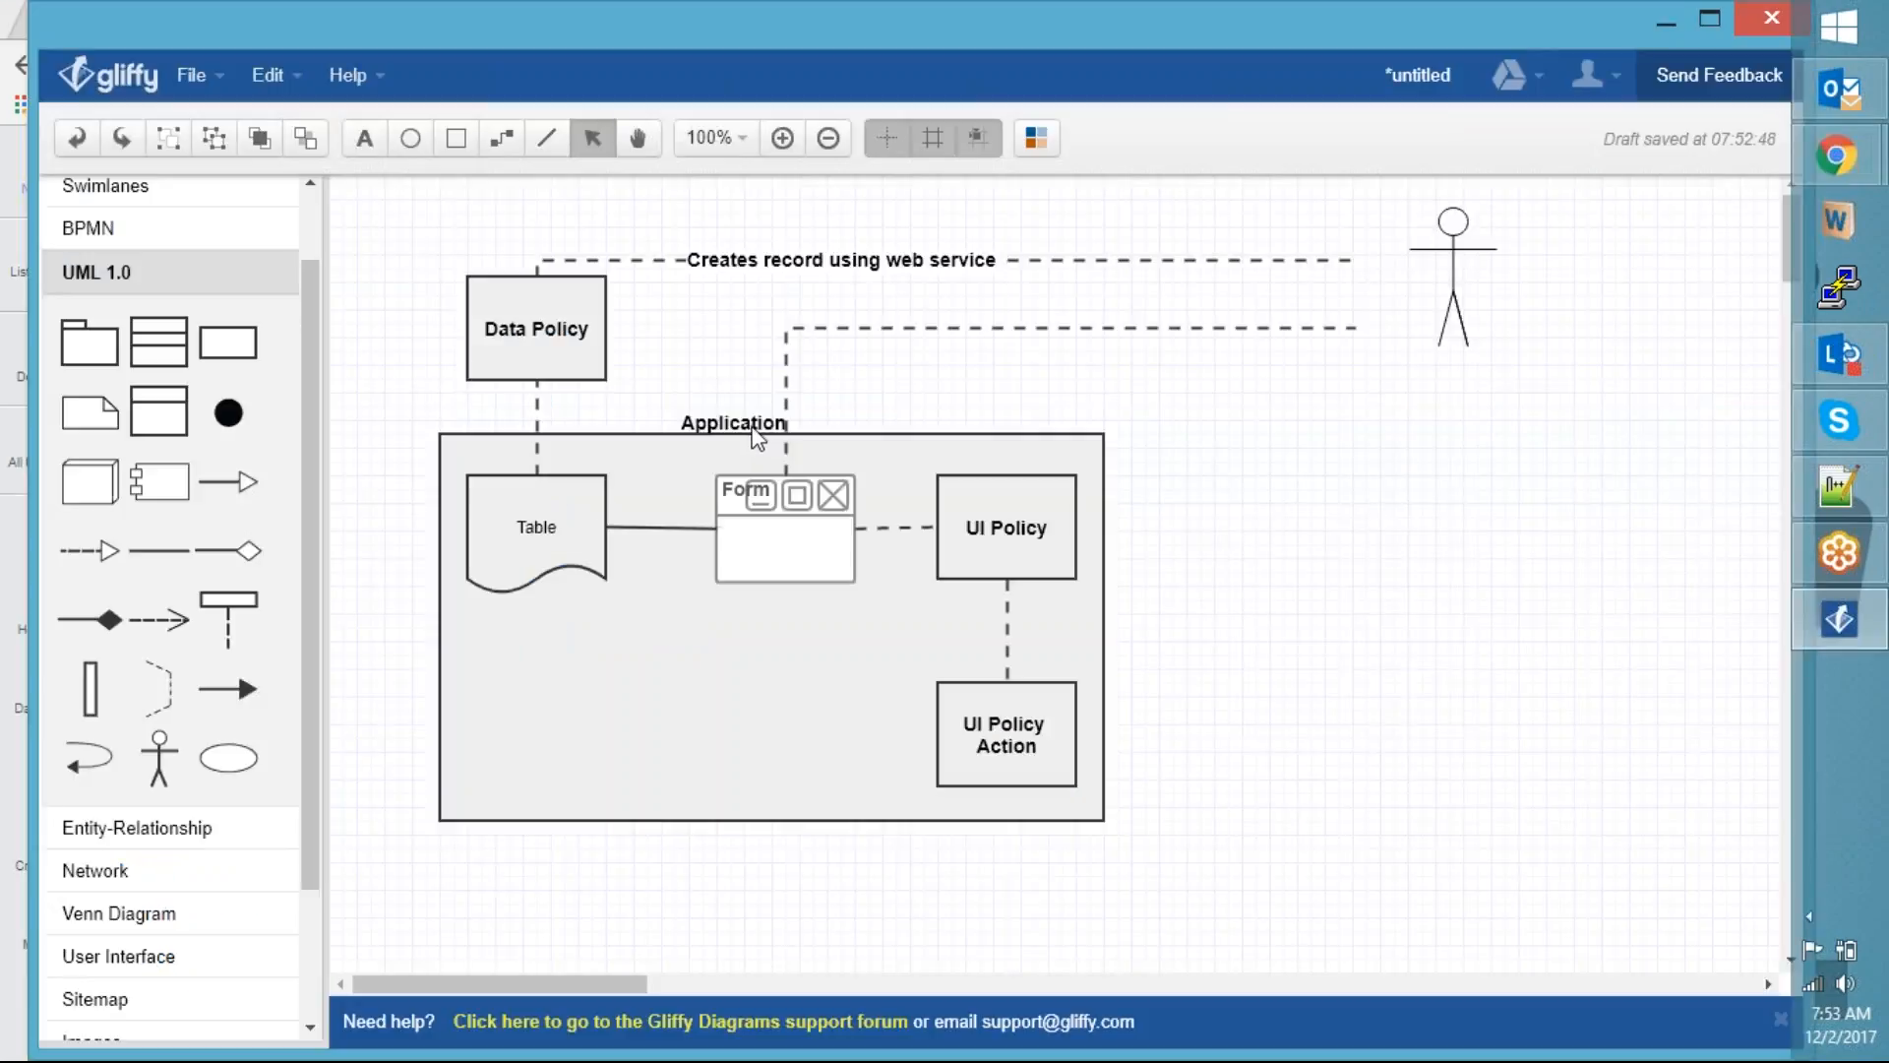
Shift the Application label slightly to the left so it clears the Form connector
click(753, 428)
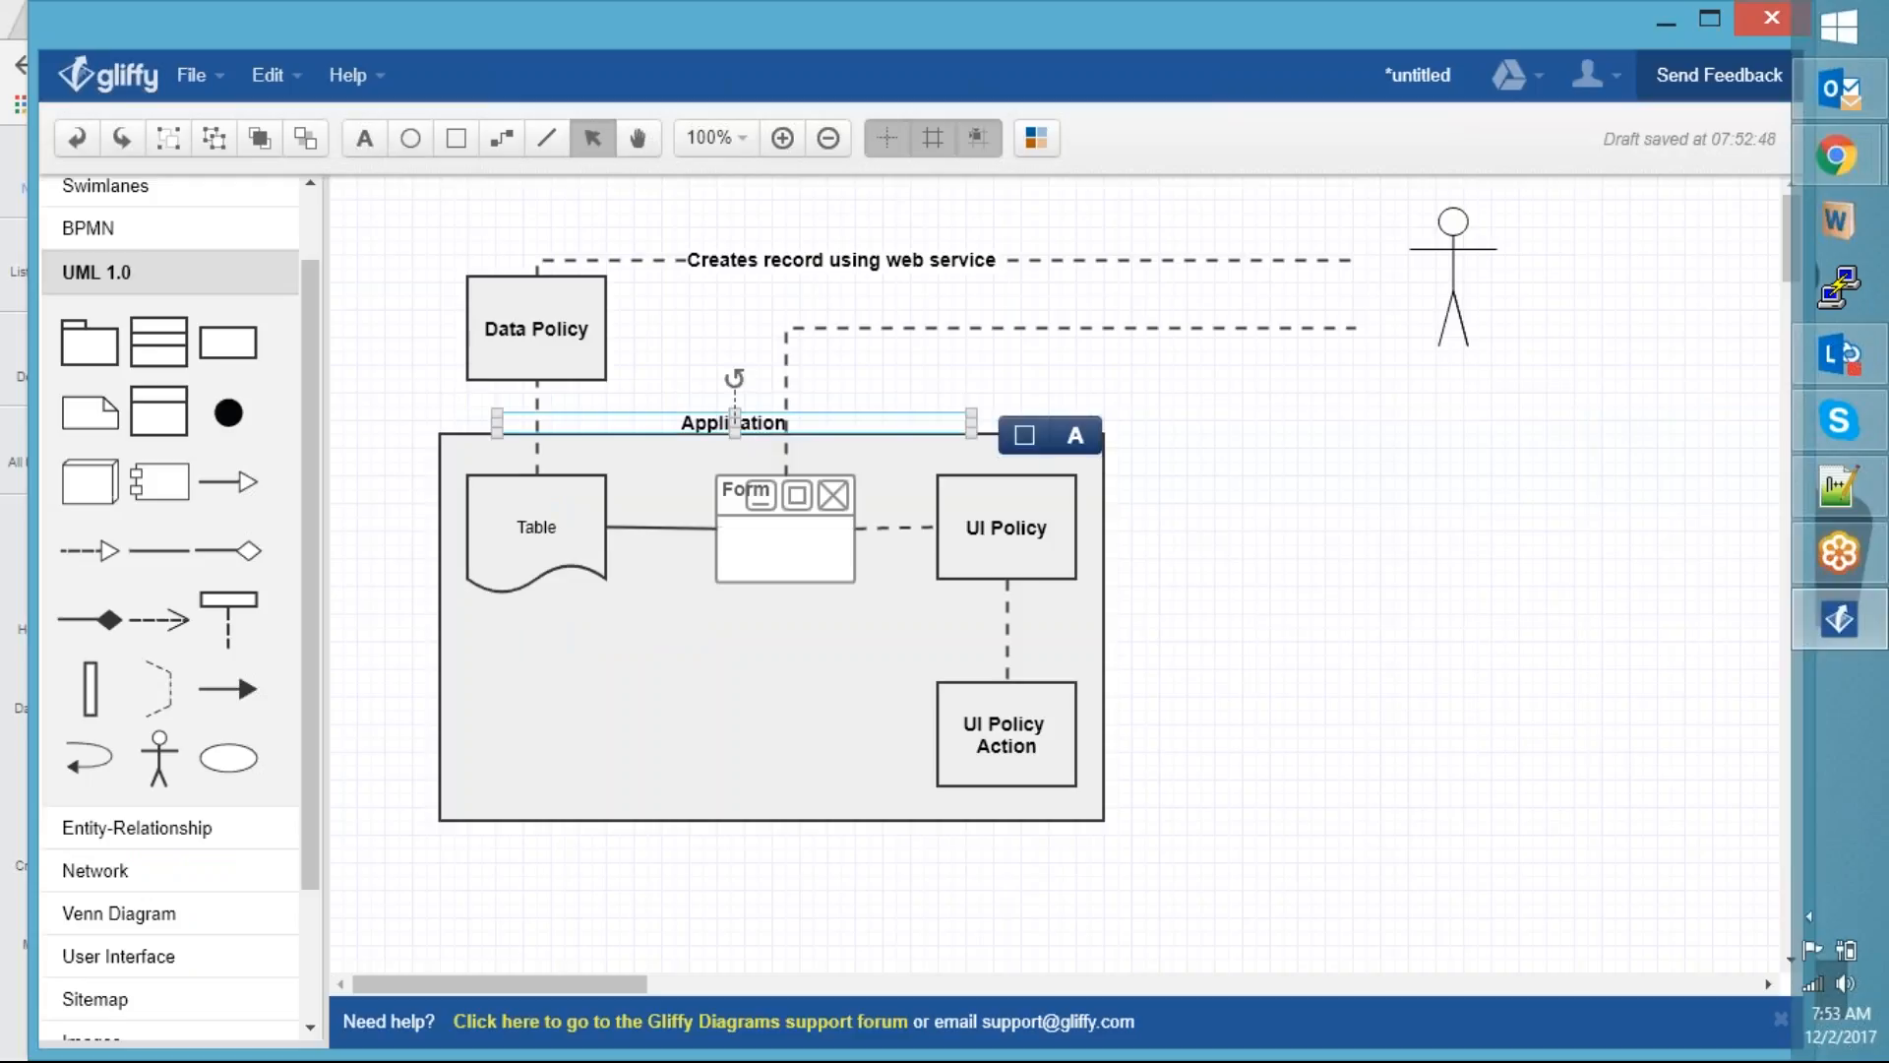
drag(751, 415, 724, 414)
click(1214, 418)
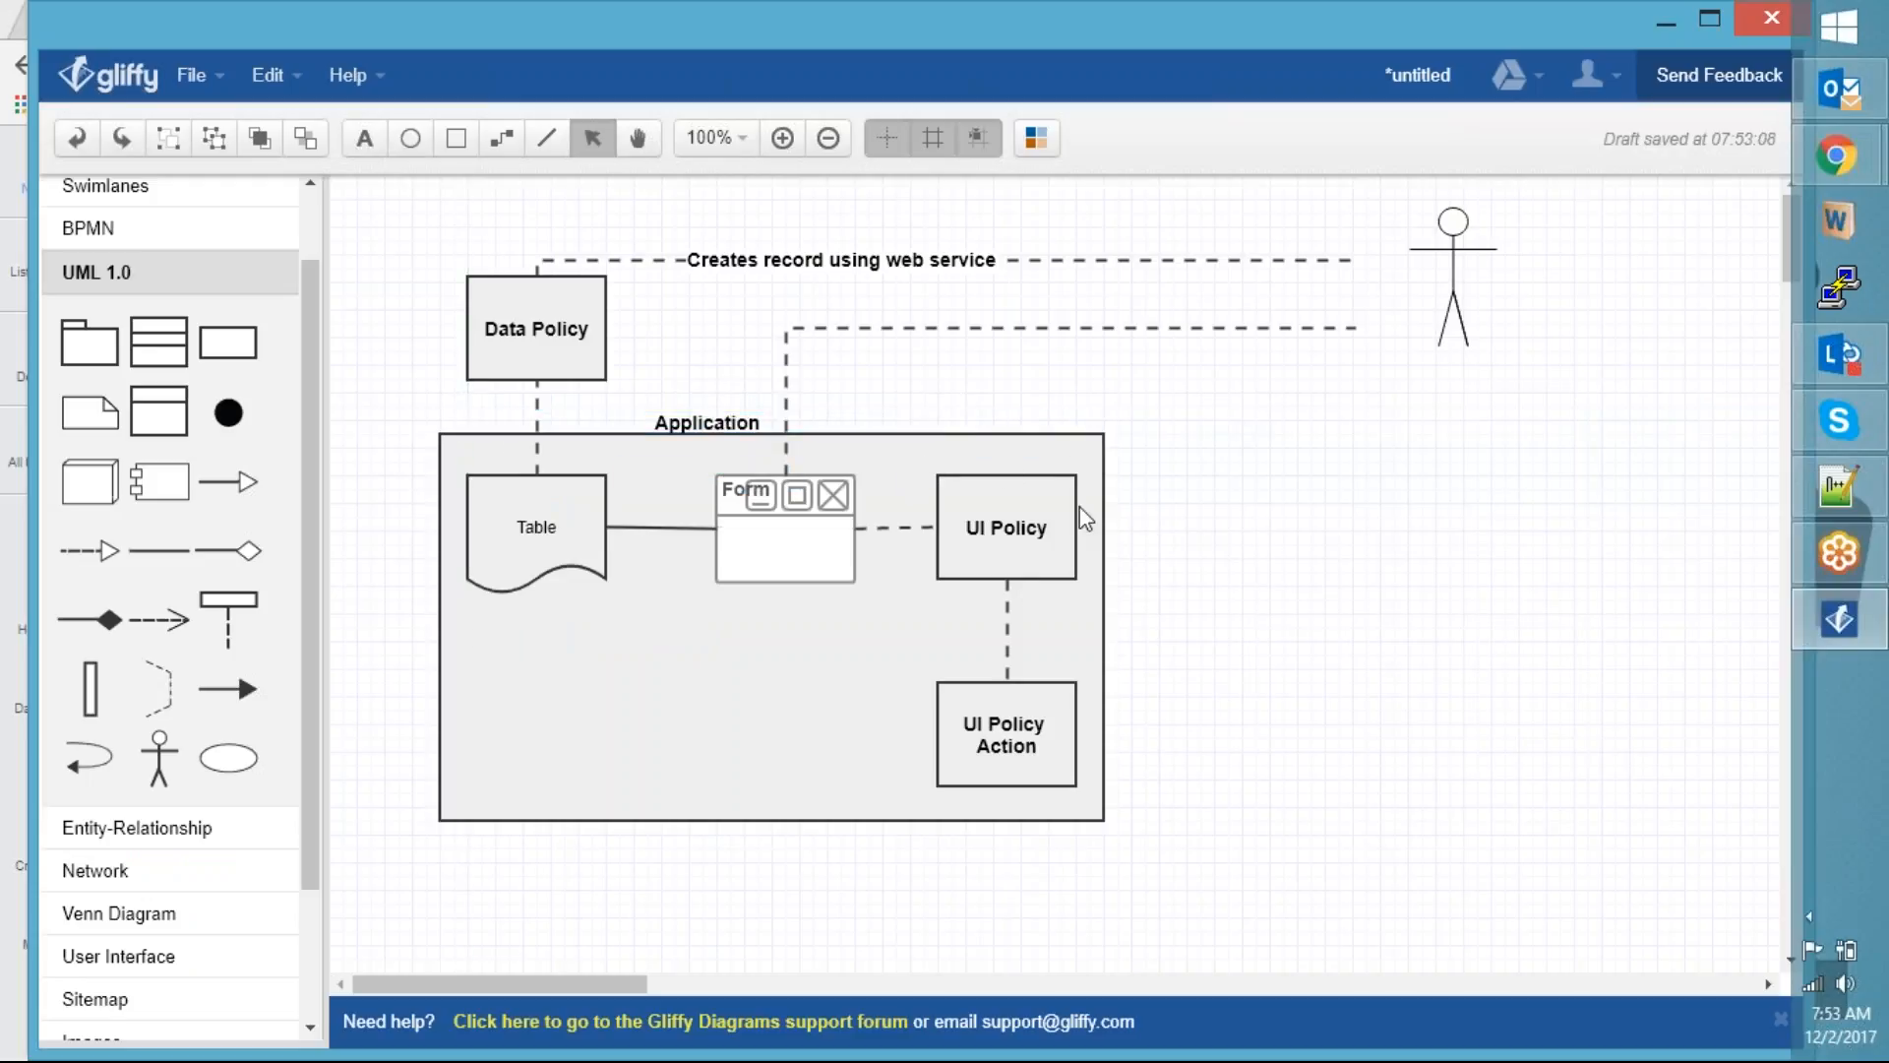
Switch to Chrome and review the Training Opted and Batch Number fields in the REST API Explorer's request body
key(alt+Tab)
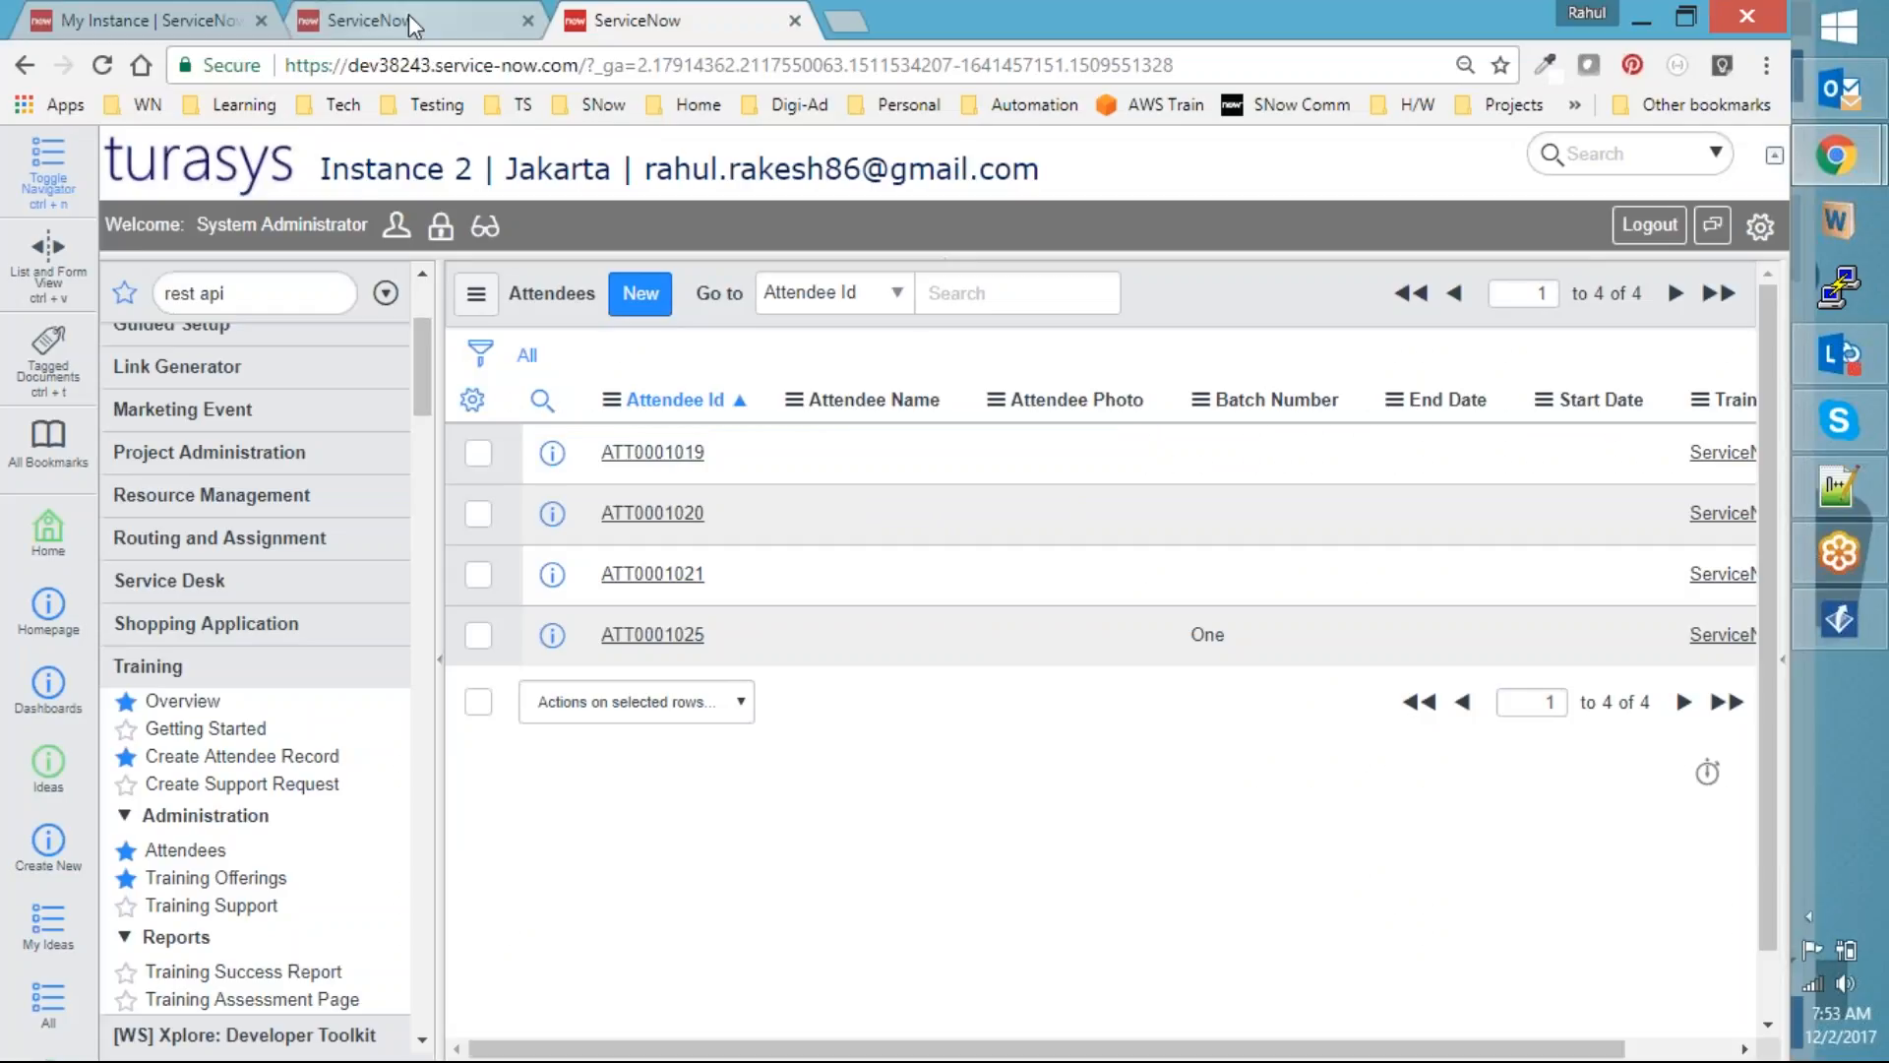
click(418, 15)
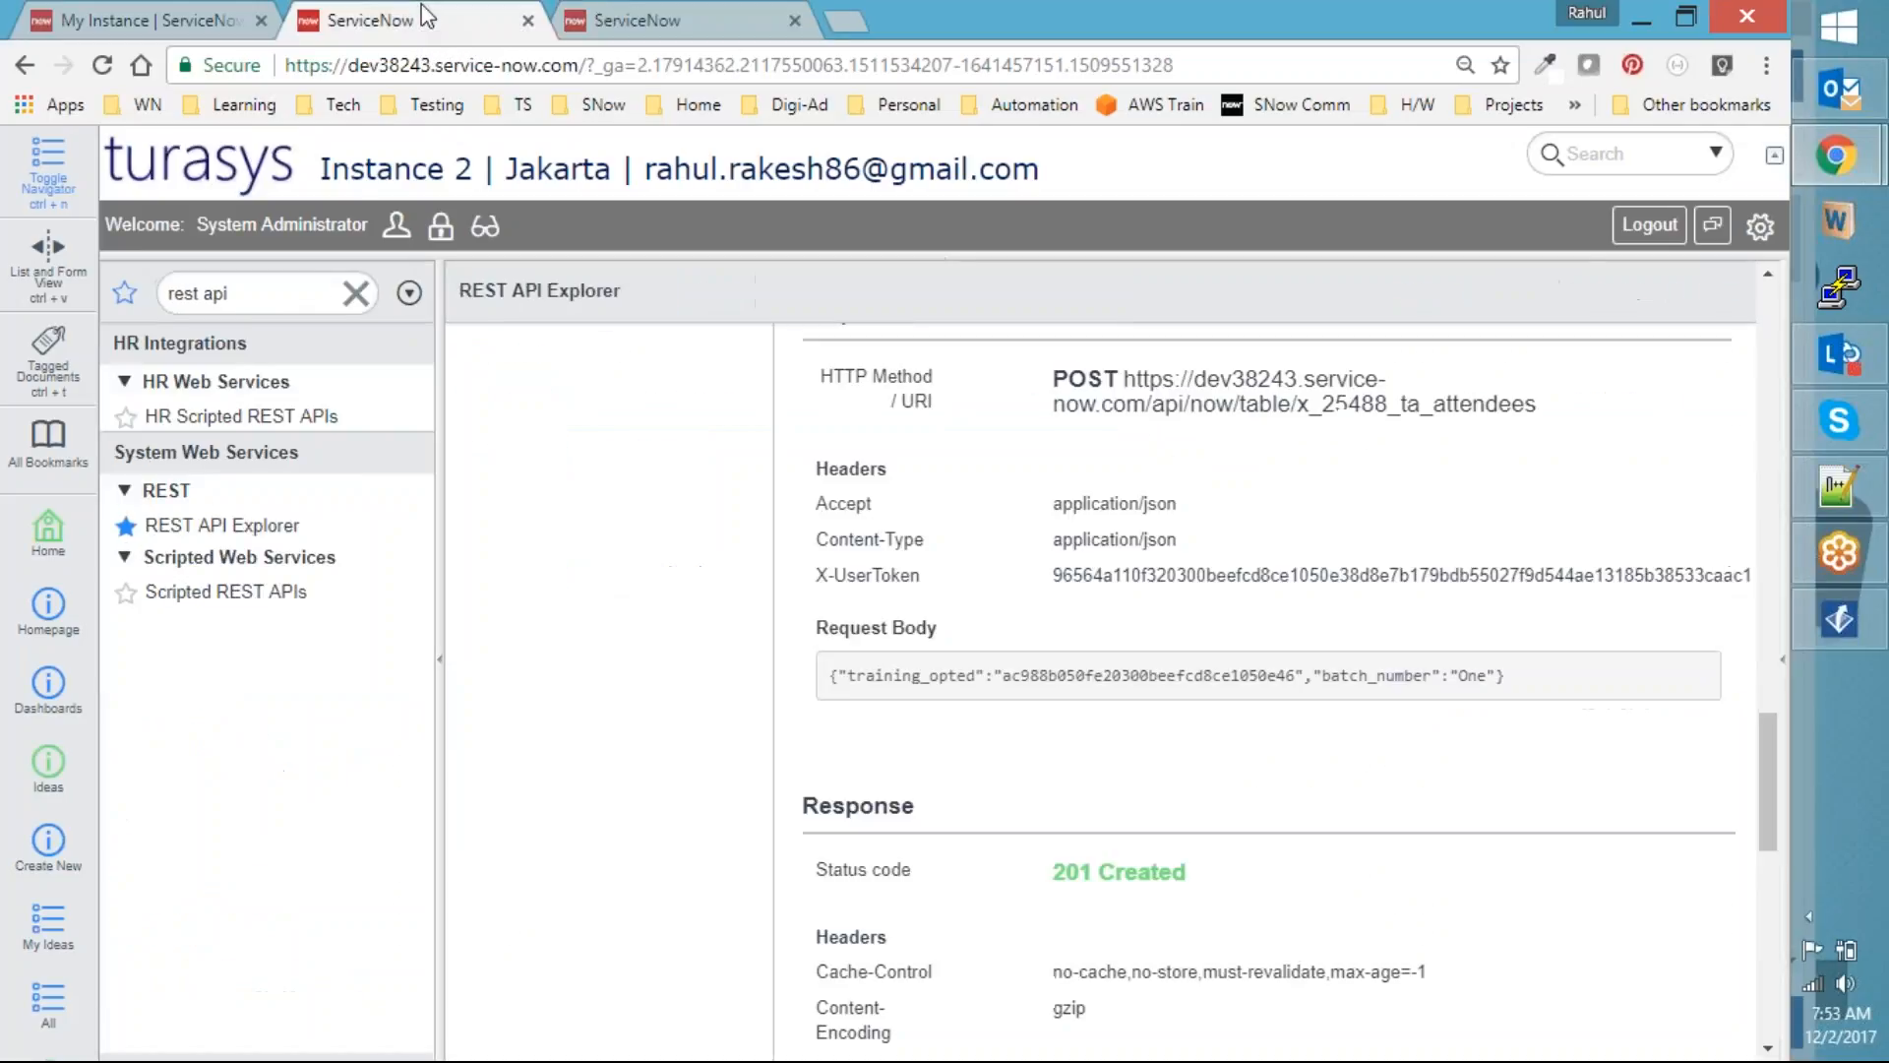
scroll(842, 385, up, 10)
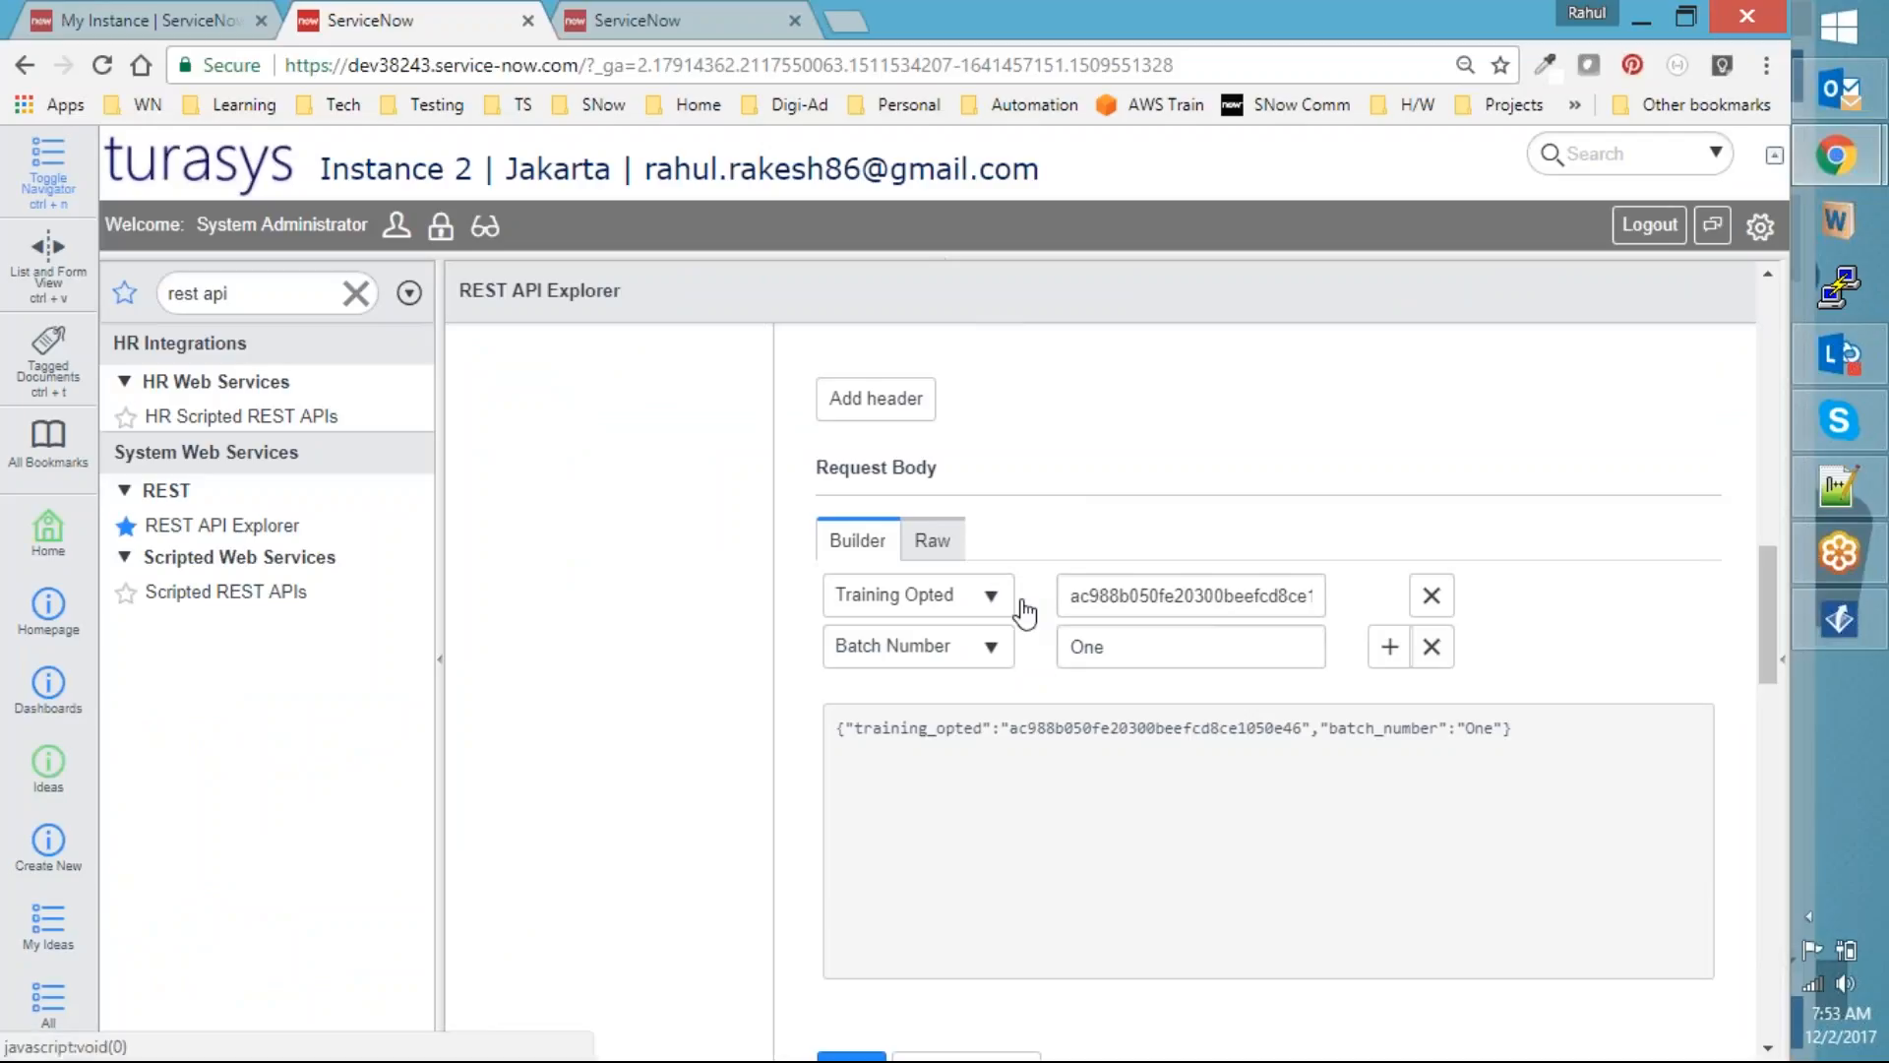
From attendee record ATT0001019, open the table's UI policies and review the UI Policy demonstration record's active state and conditions
key(ctrl+Tab)
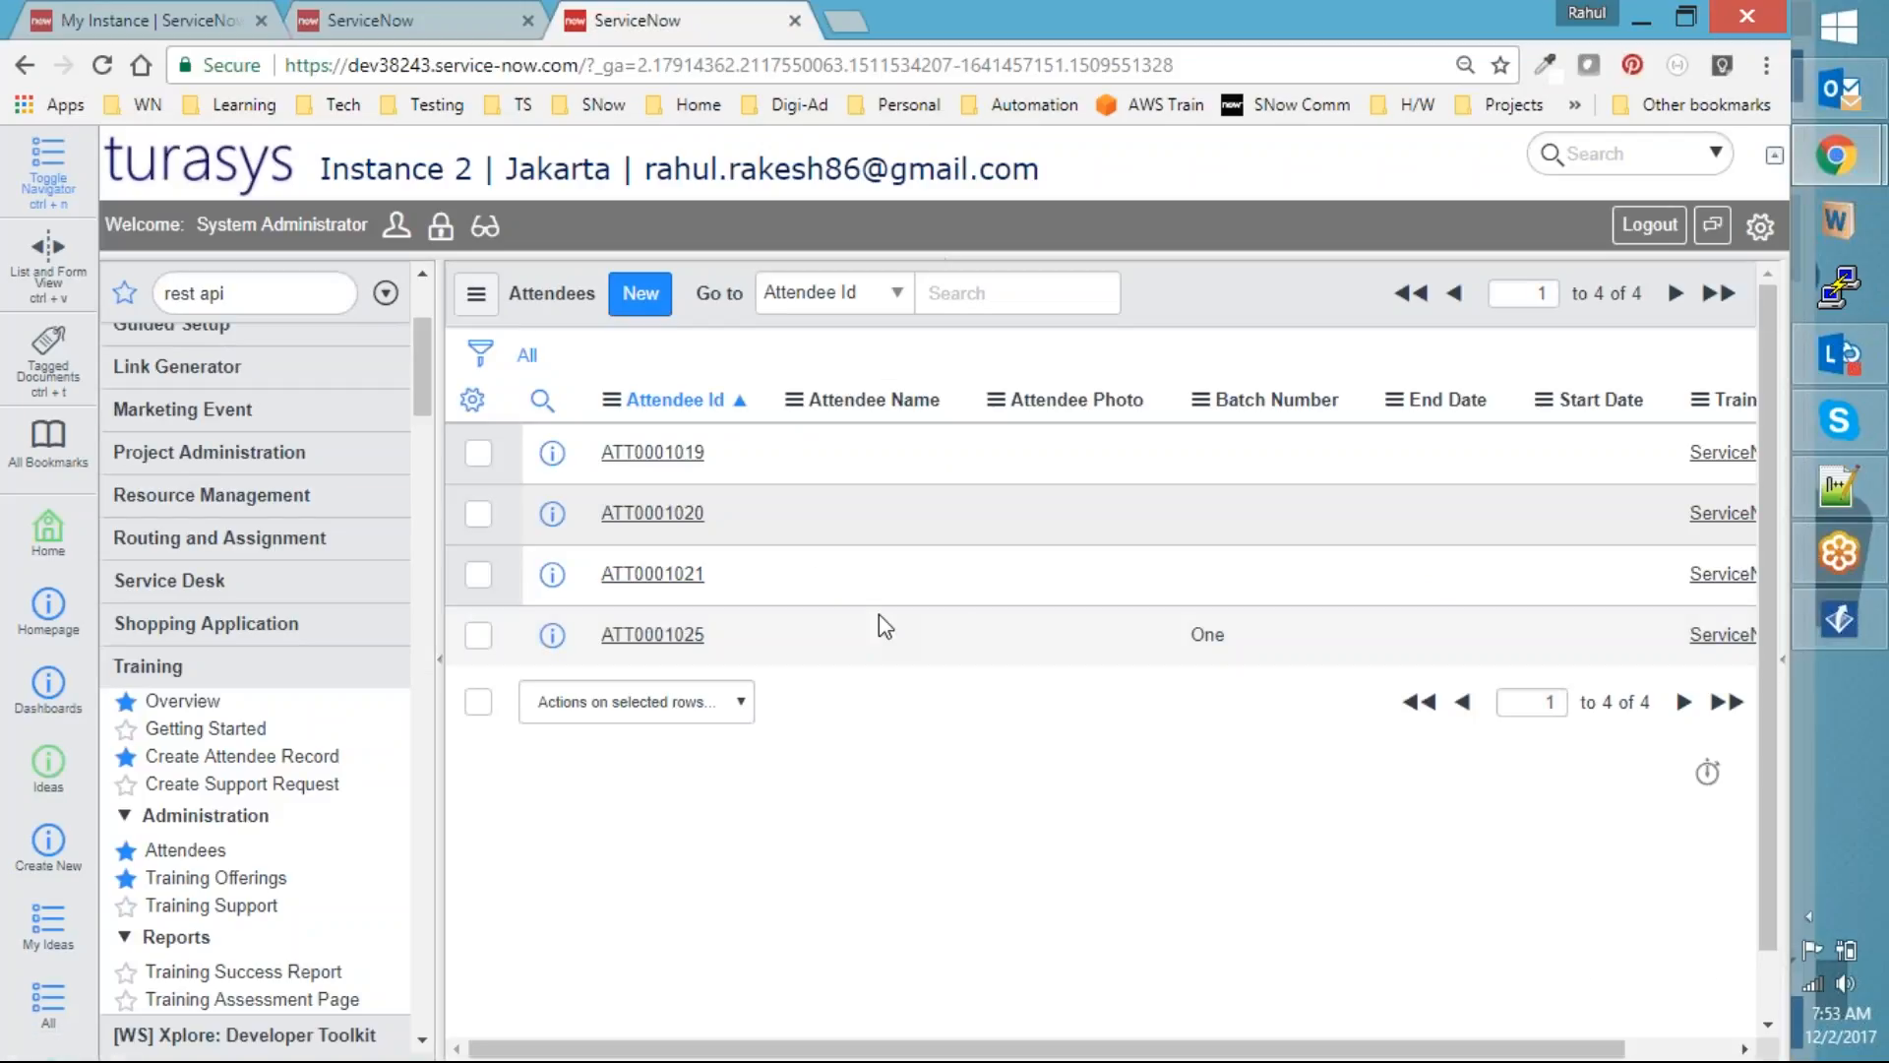
click(652, 451)
right_click(1013, 293)
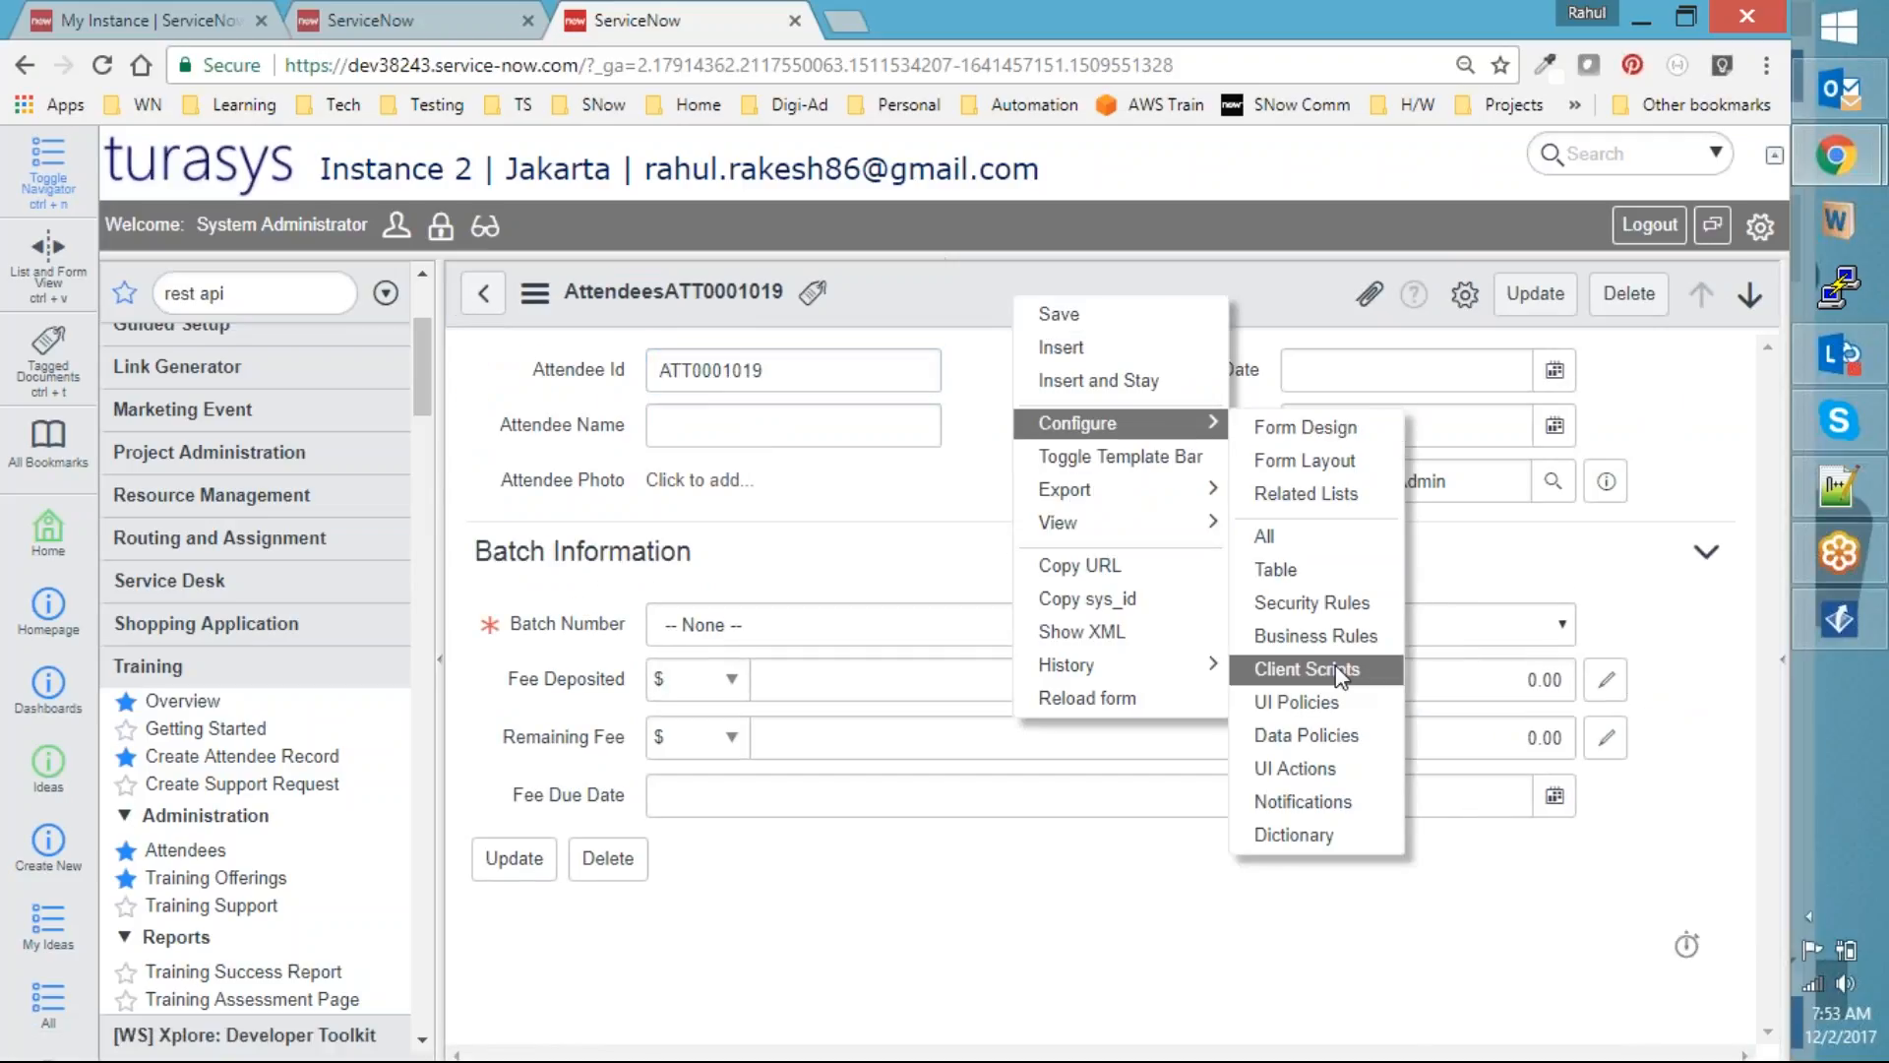
click(1322, 696)
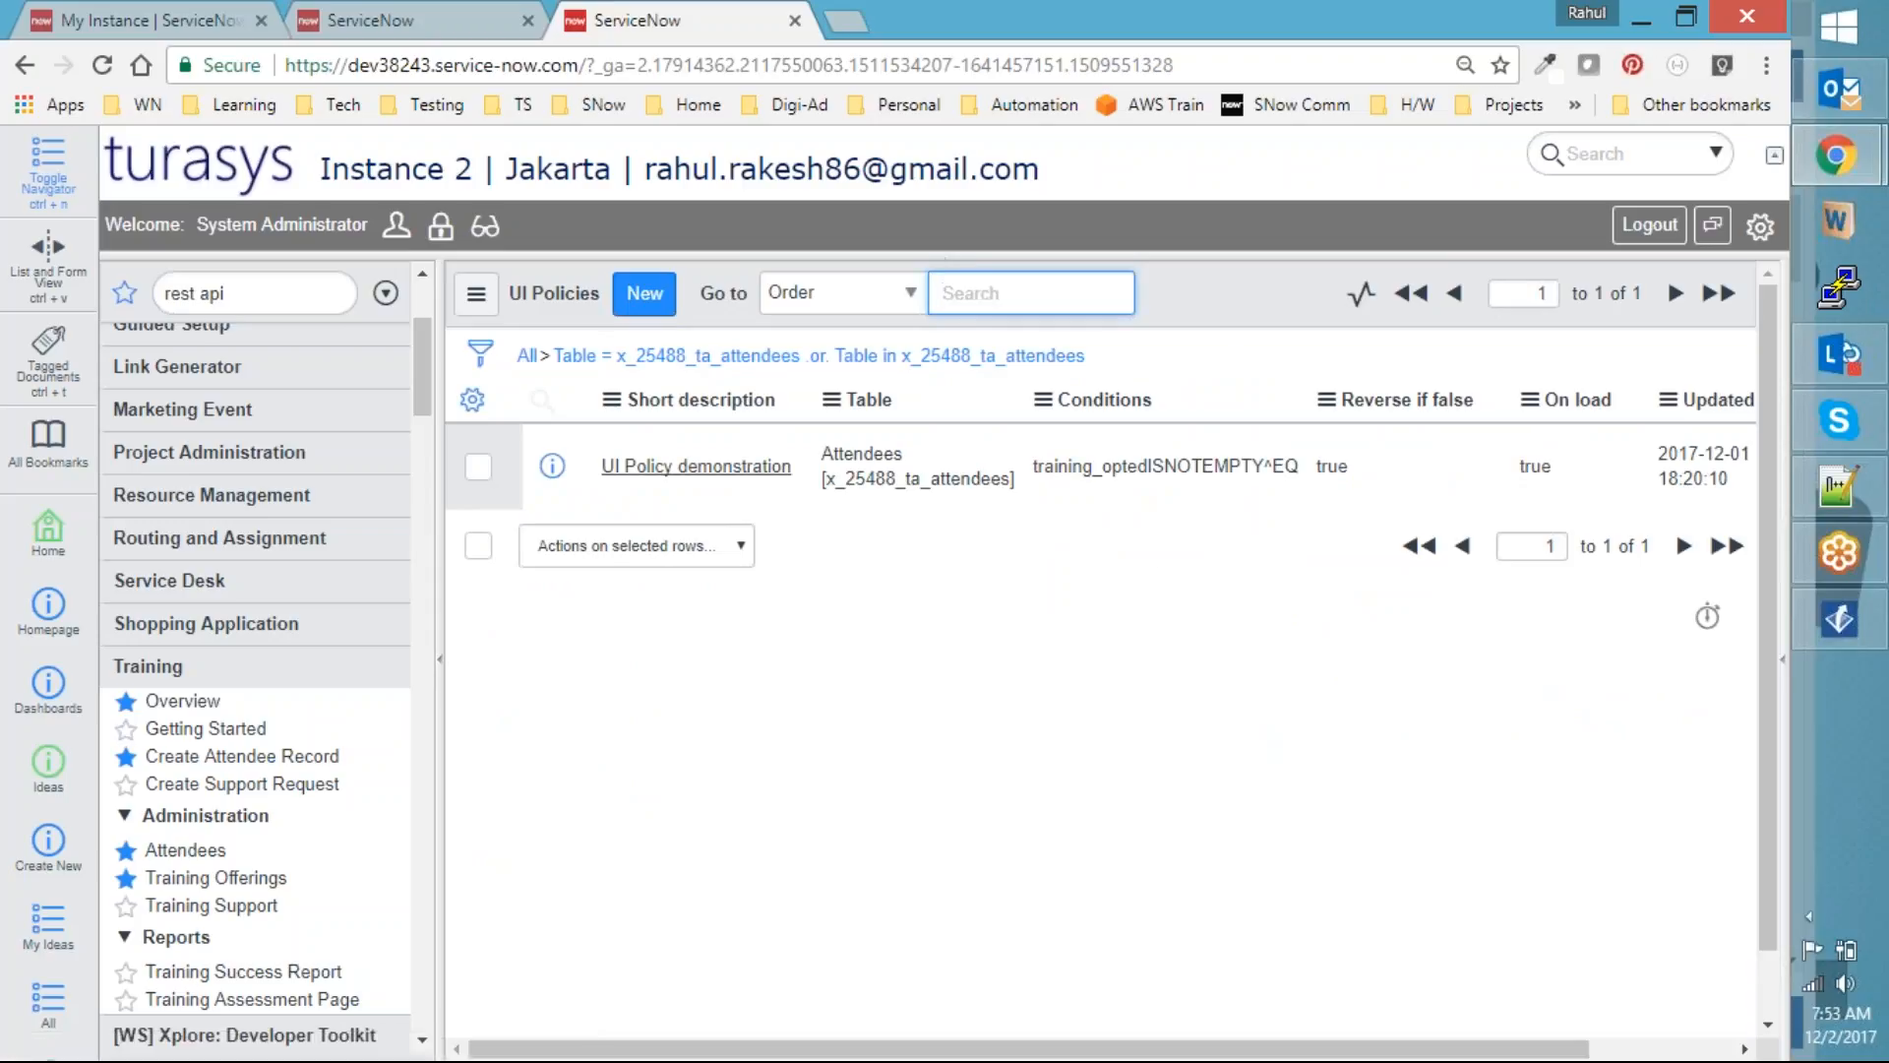
click(696, 466)
scroll(1412, 683, down, 3)
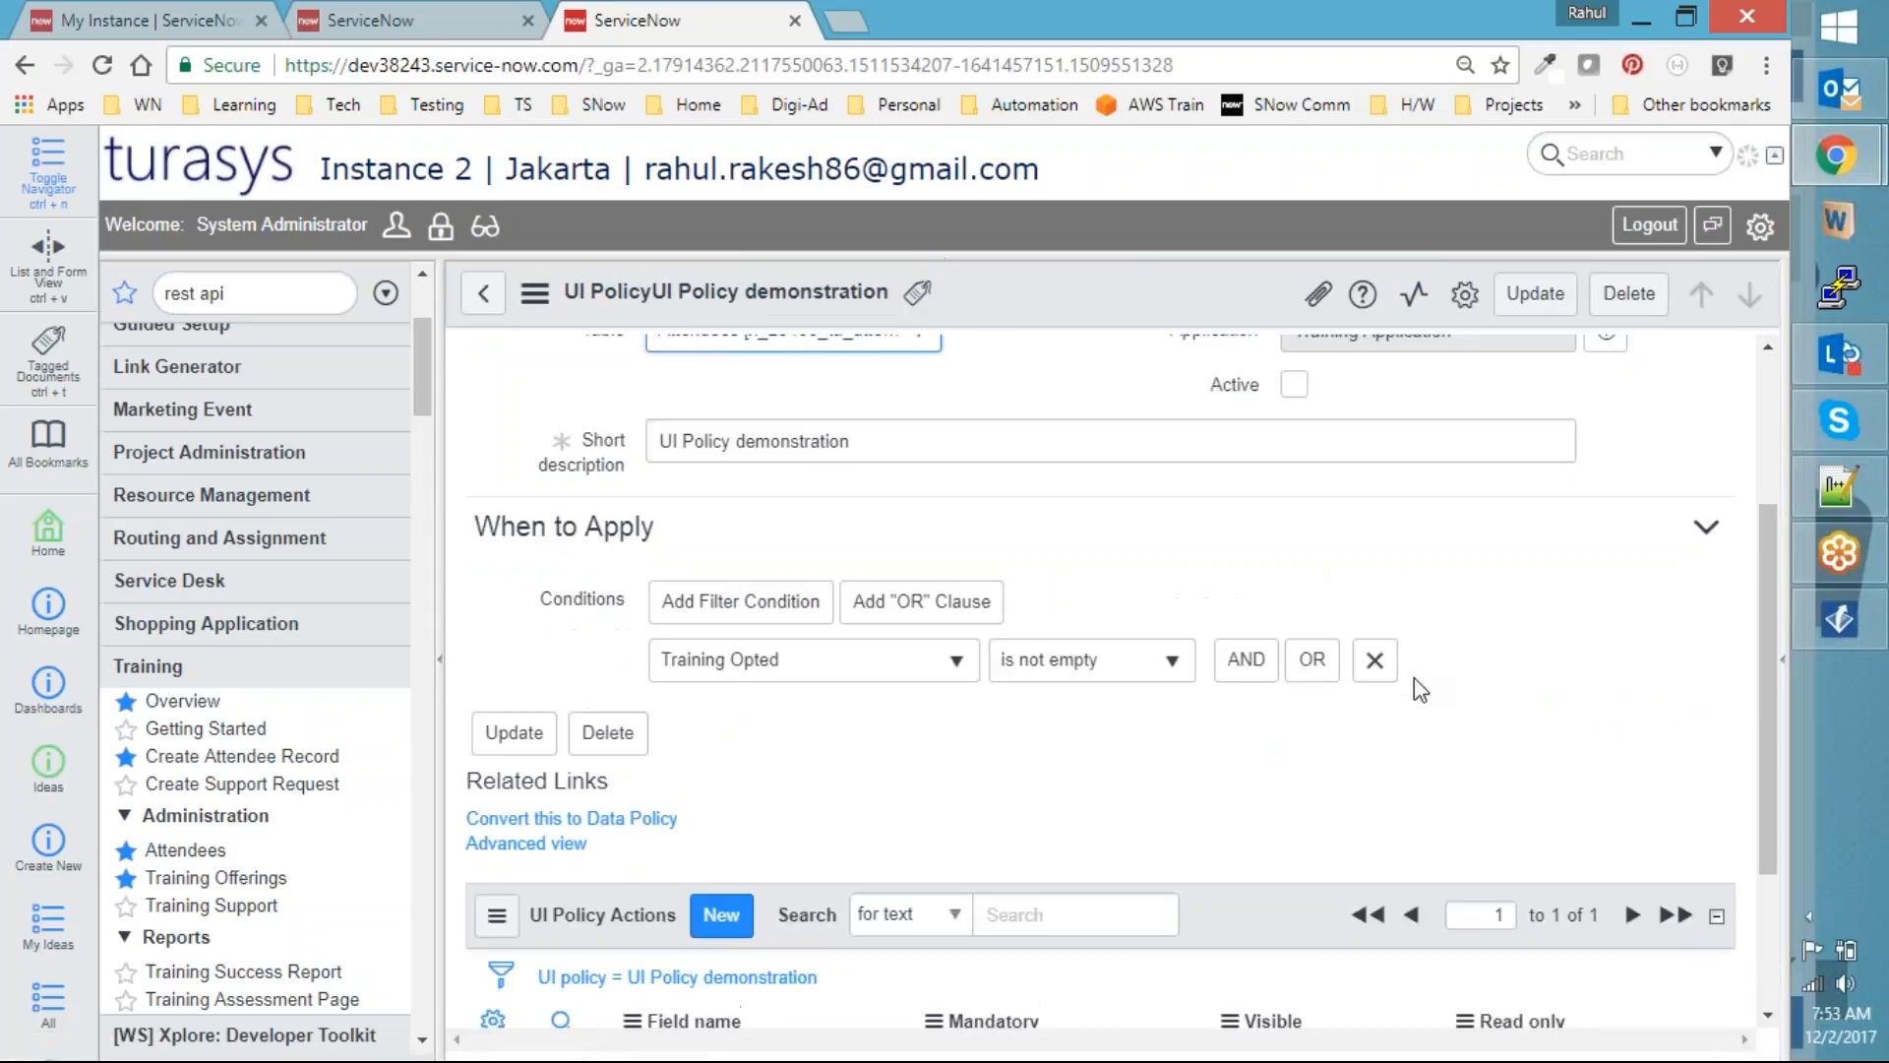
scroll(1411, 689, up, 5)
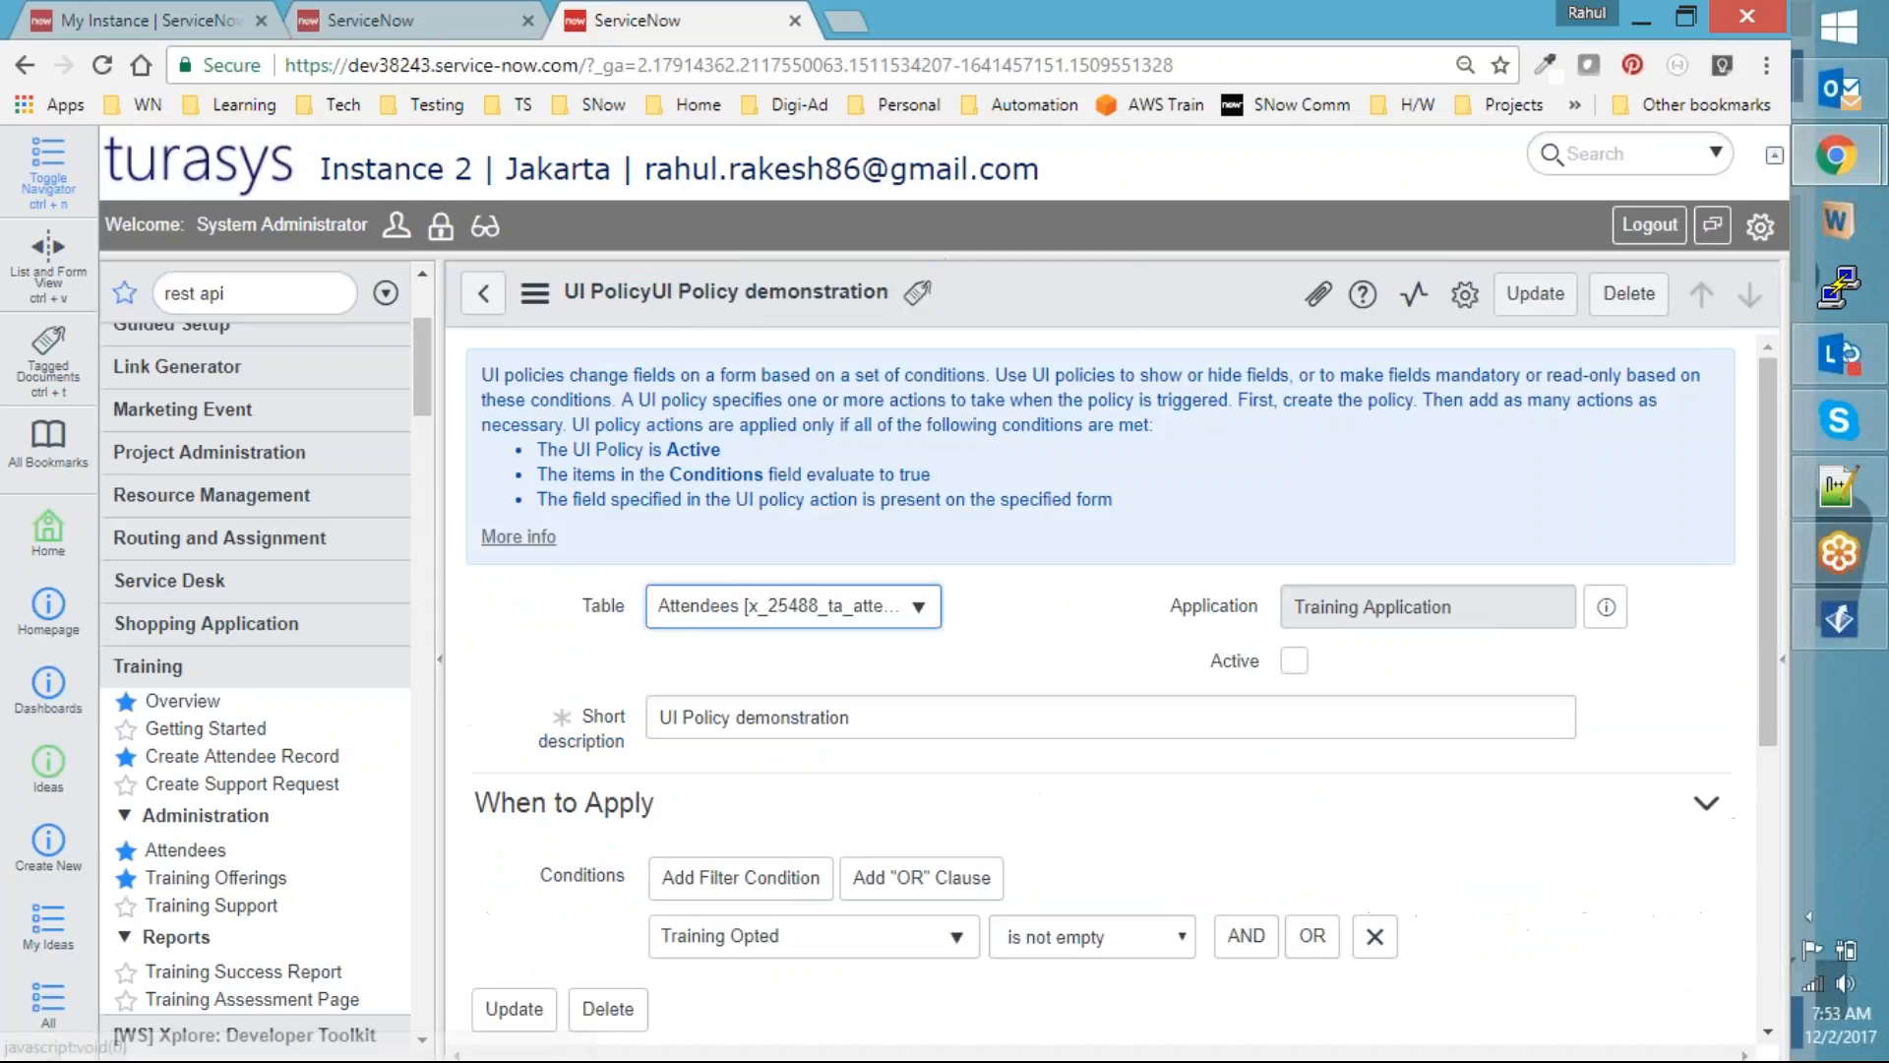
click(483, 292)
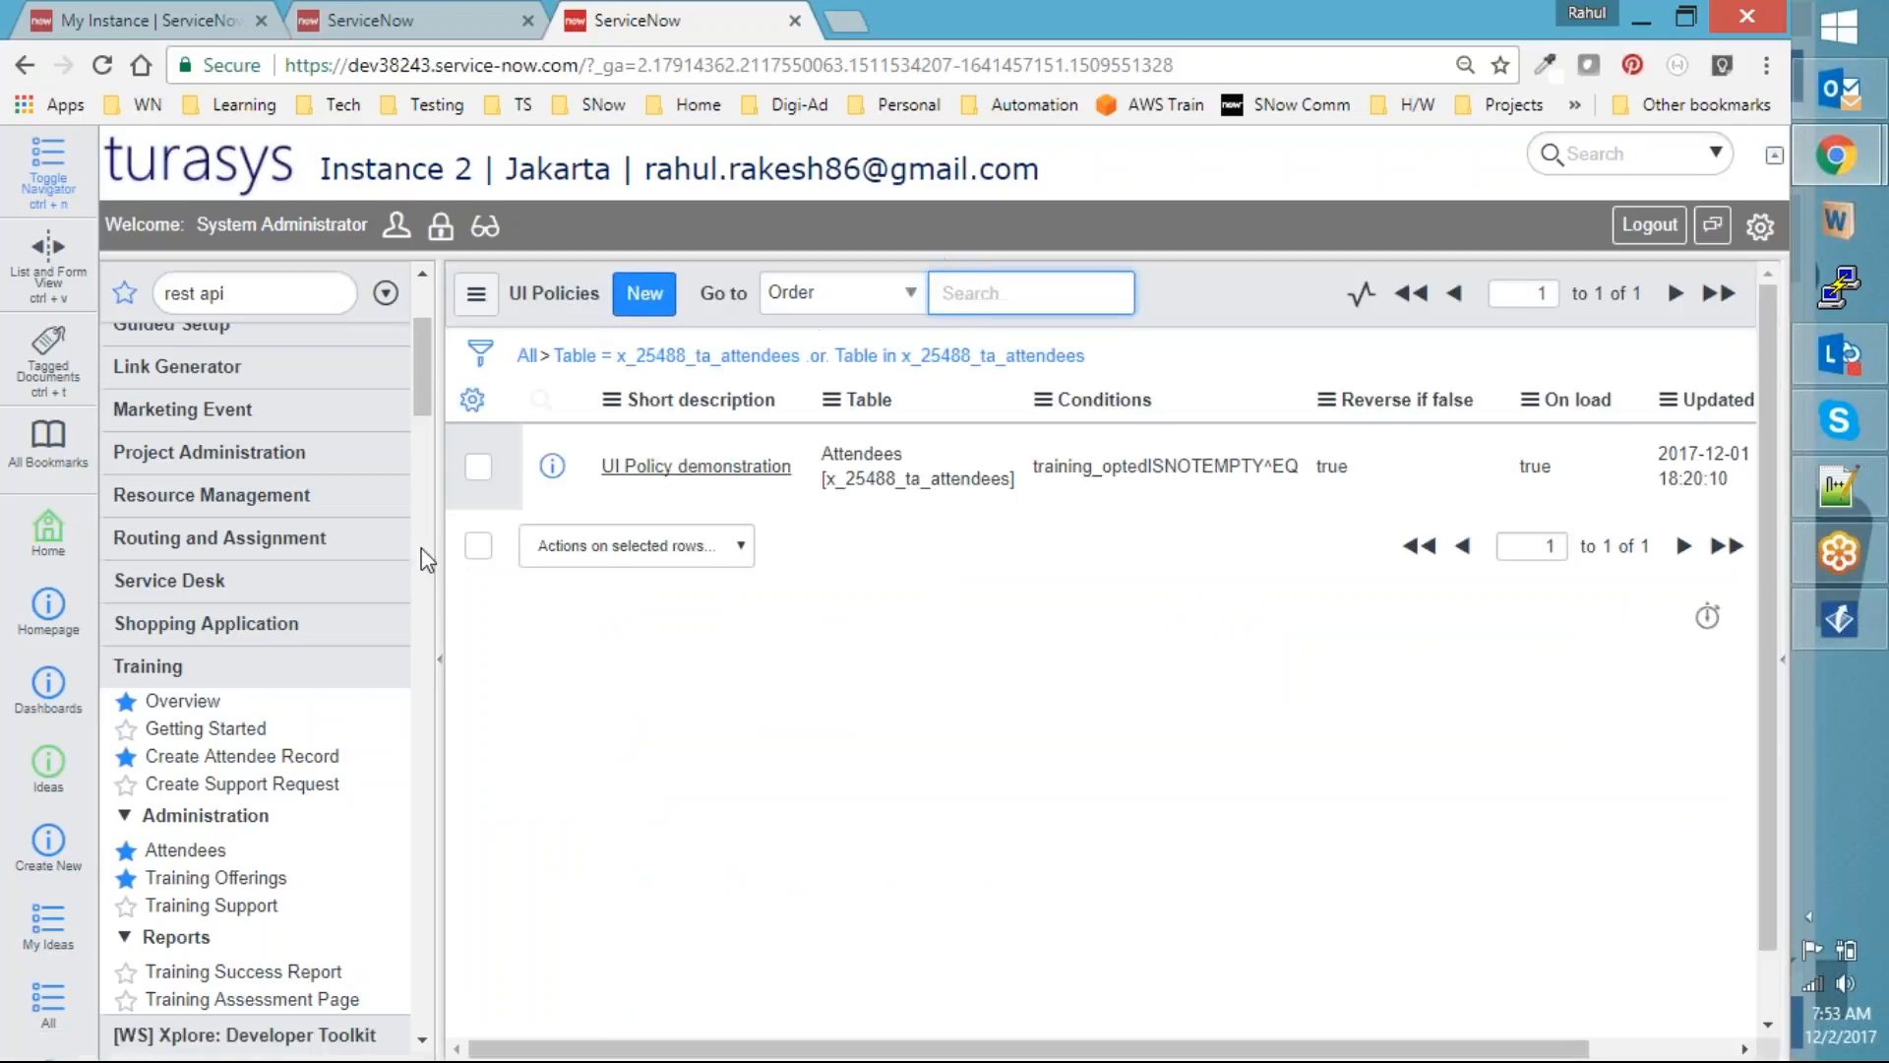
Return to the Attendees list and show the data policies configured for its table
click(198, 860)
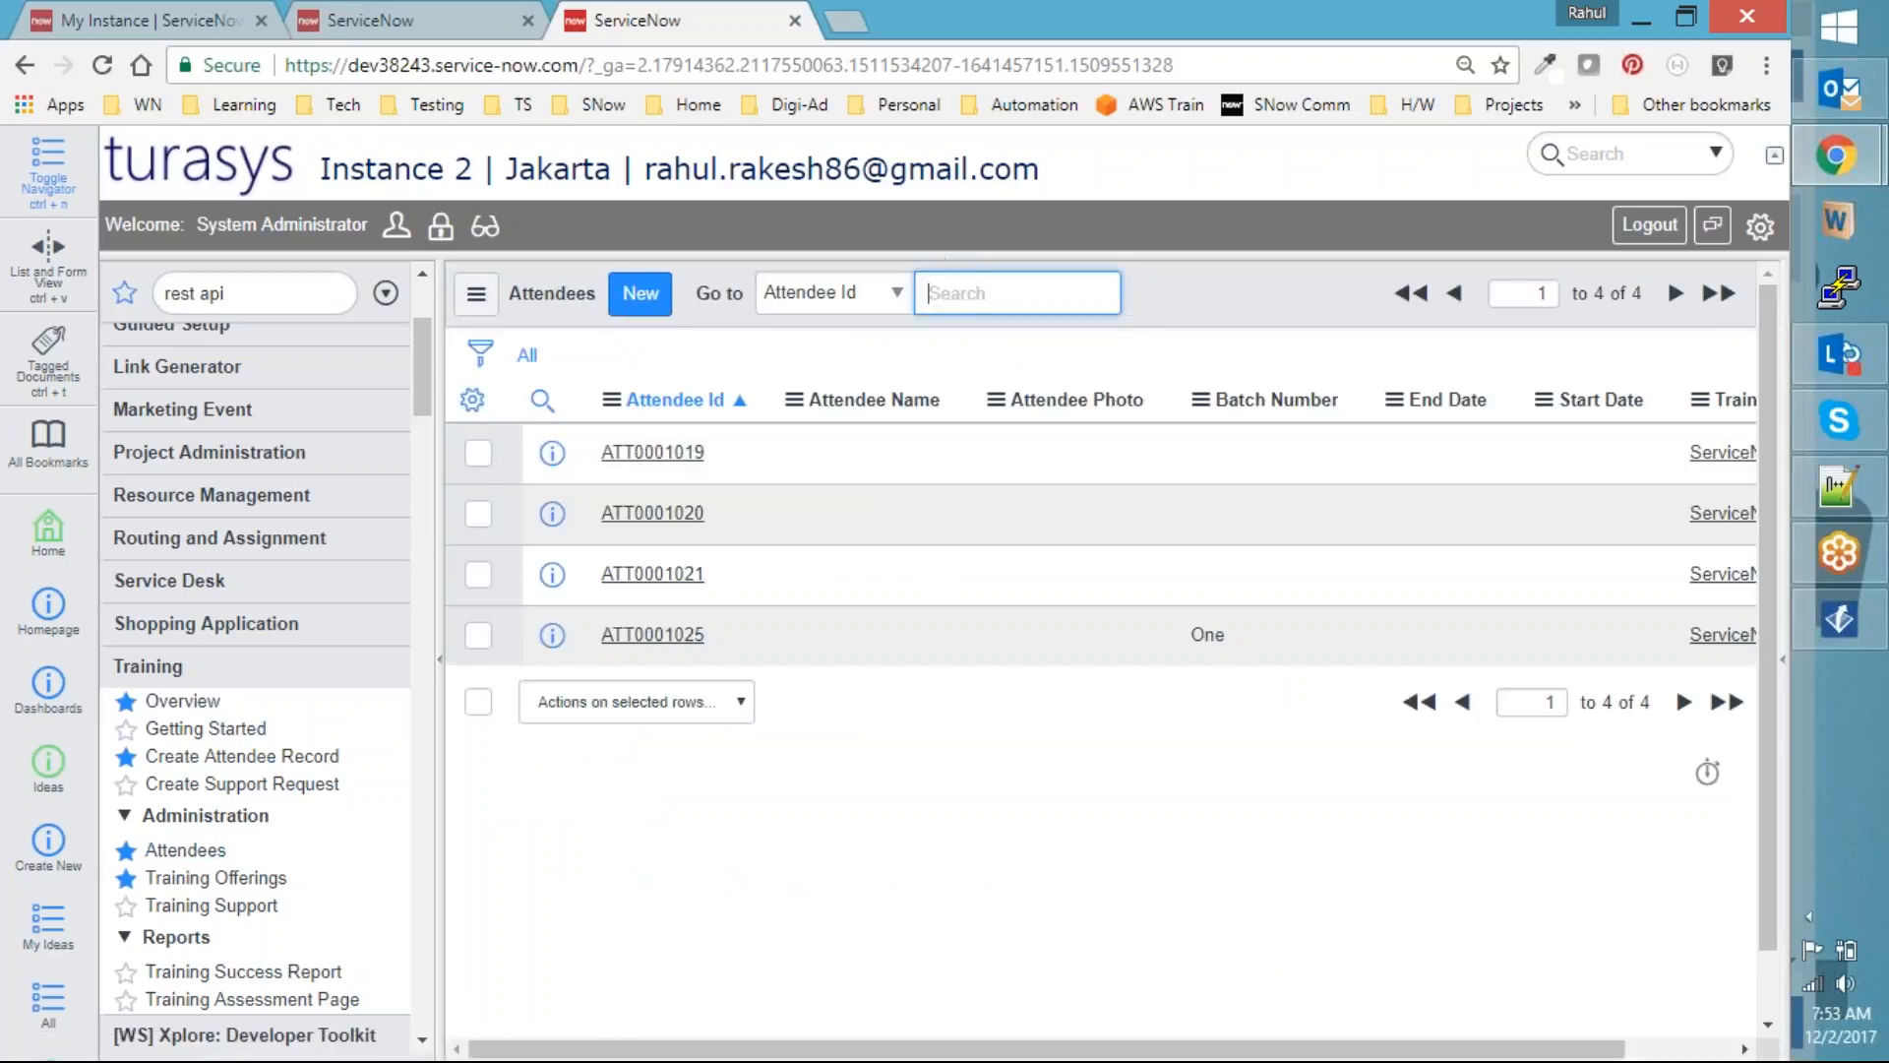
right_click(881, 399)
mouse_move(984, 635)
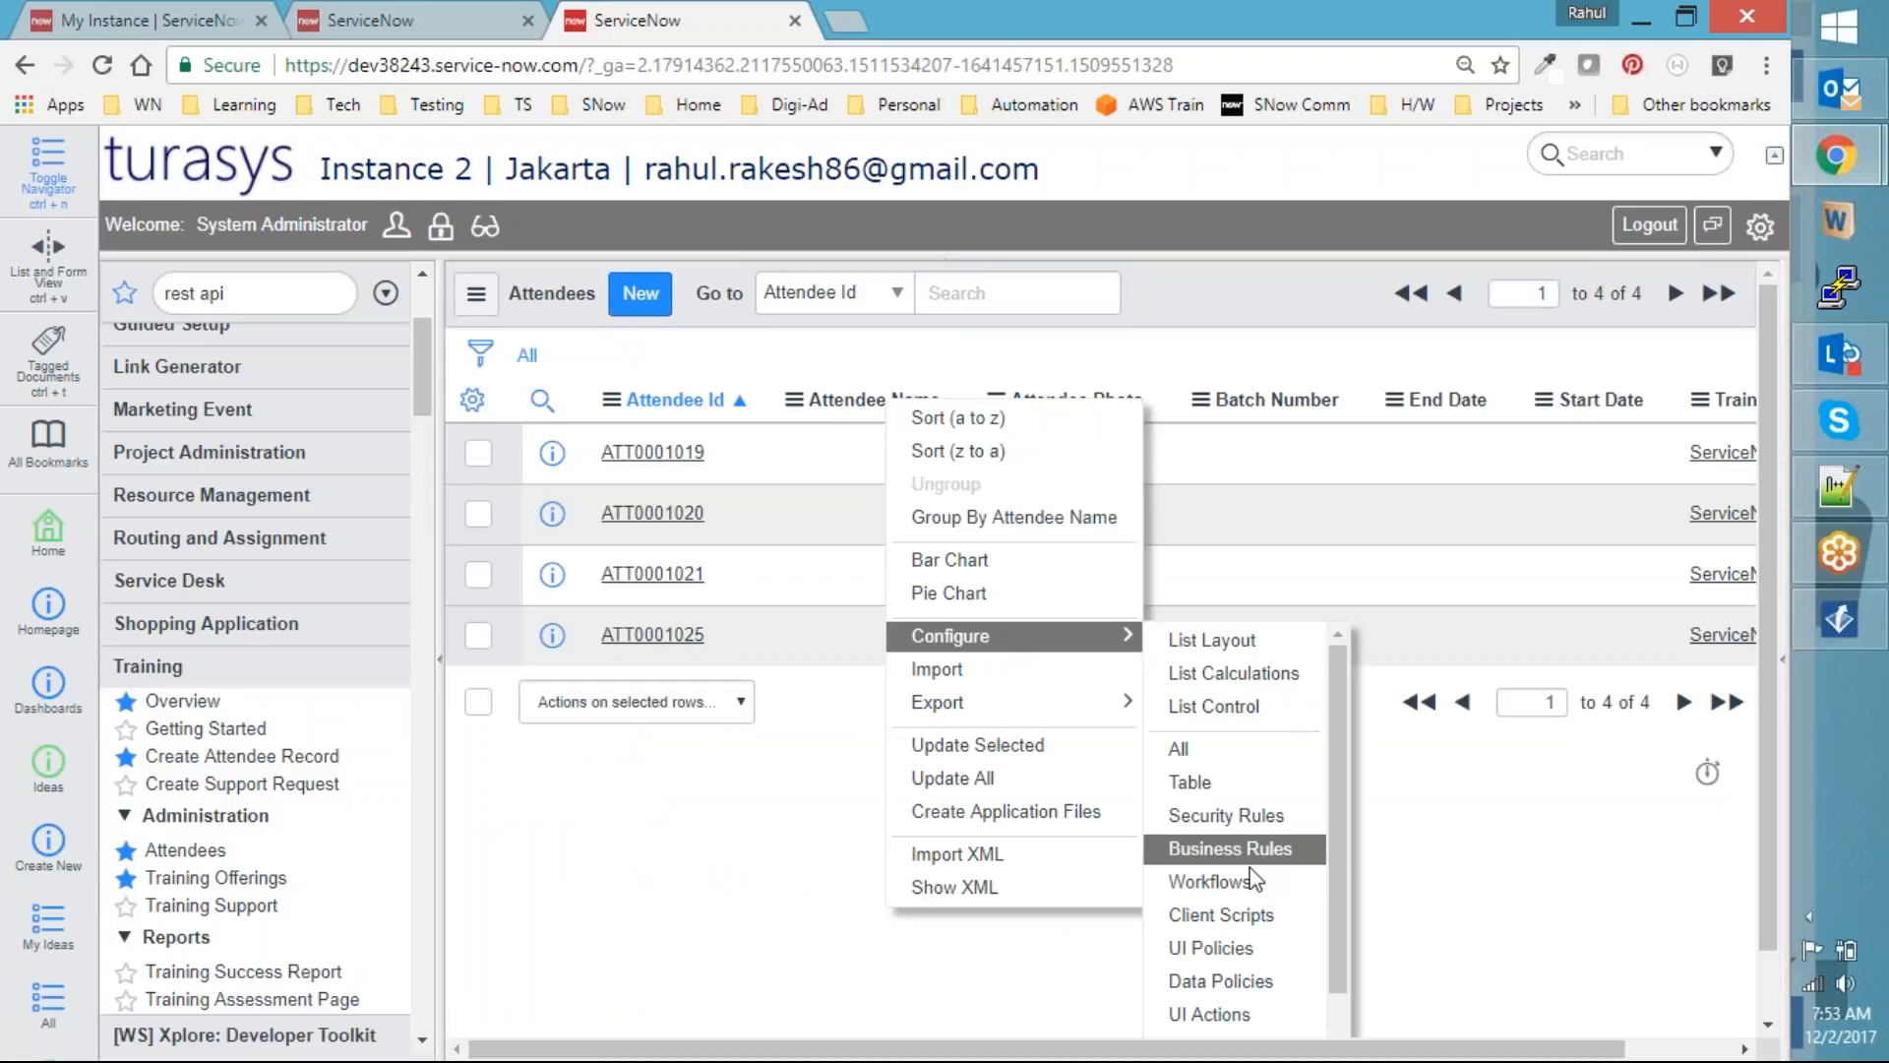
click(1220, 981)
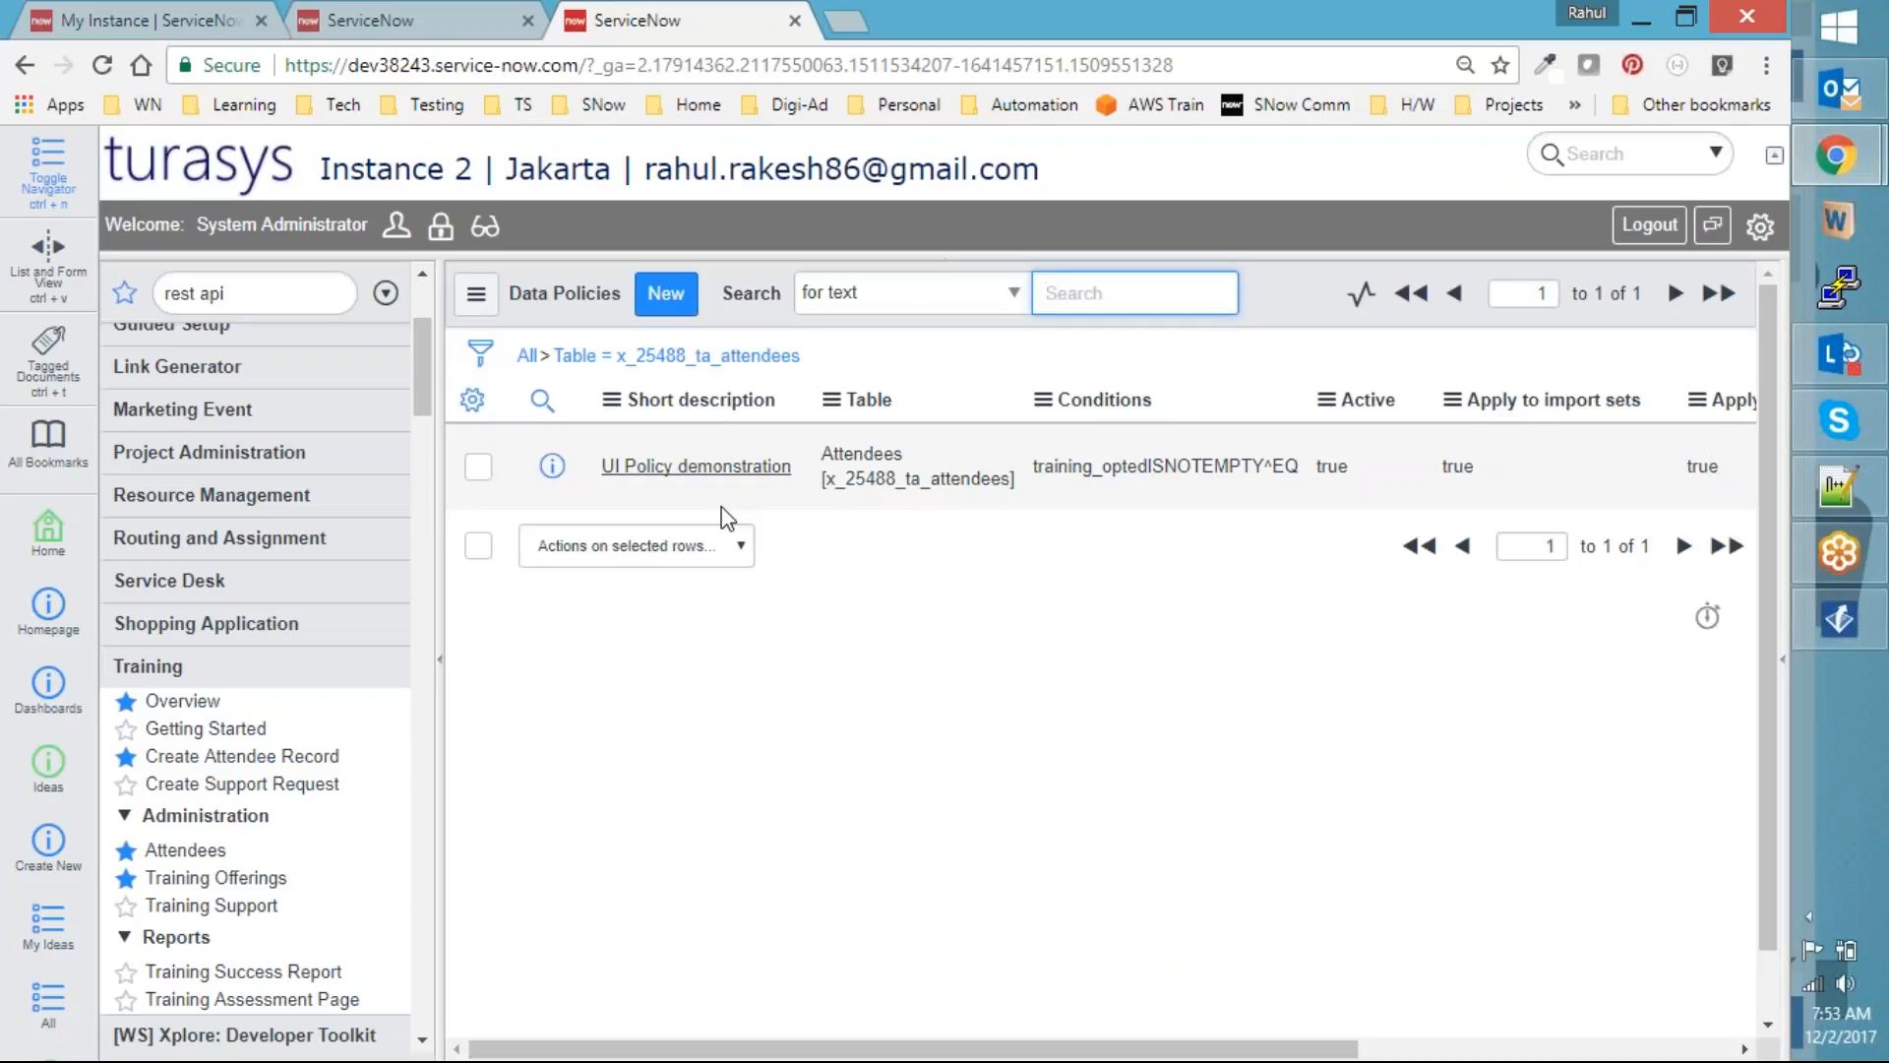
click(1636, 14)
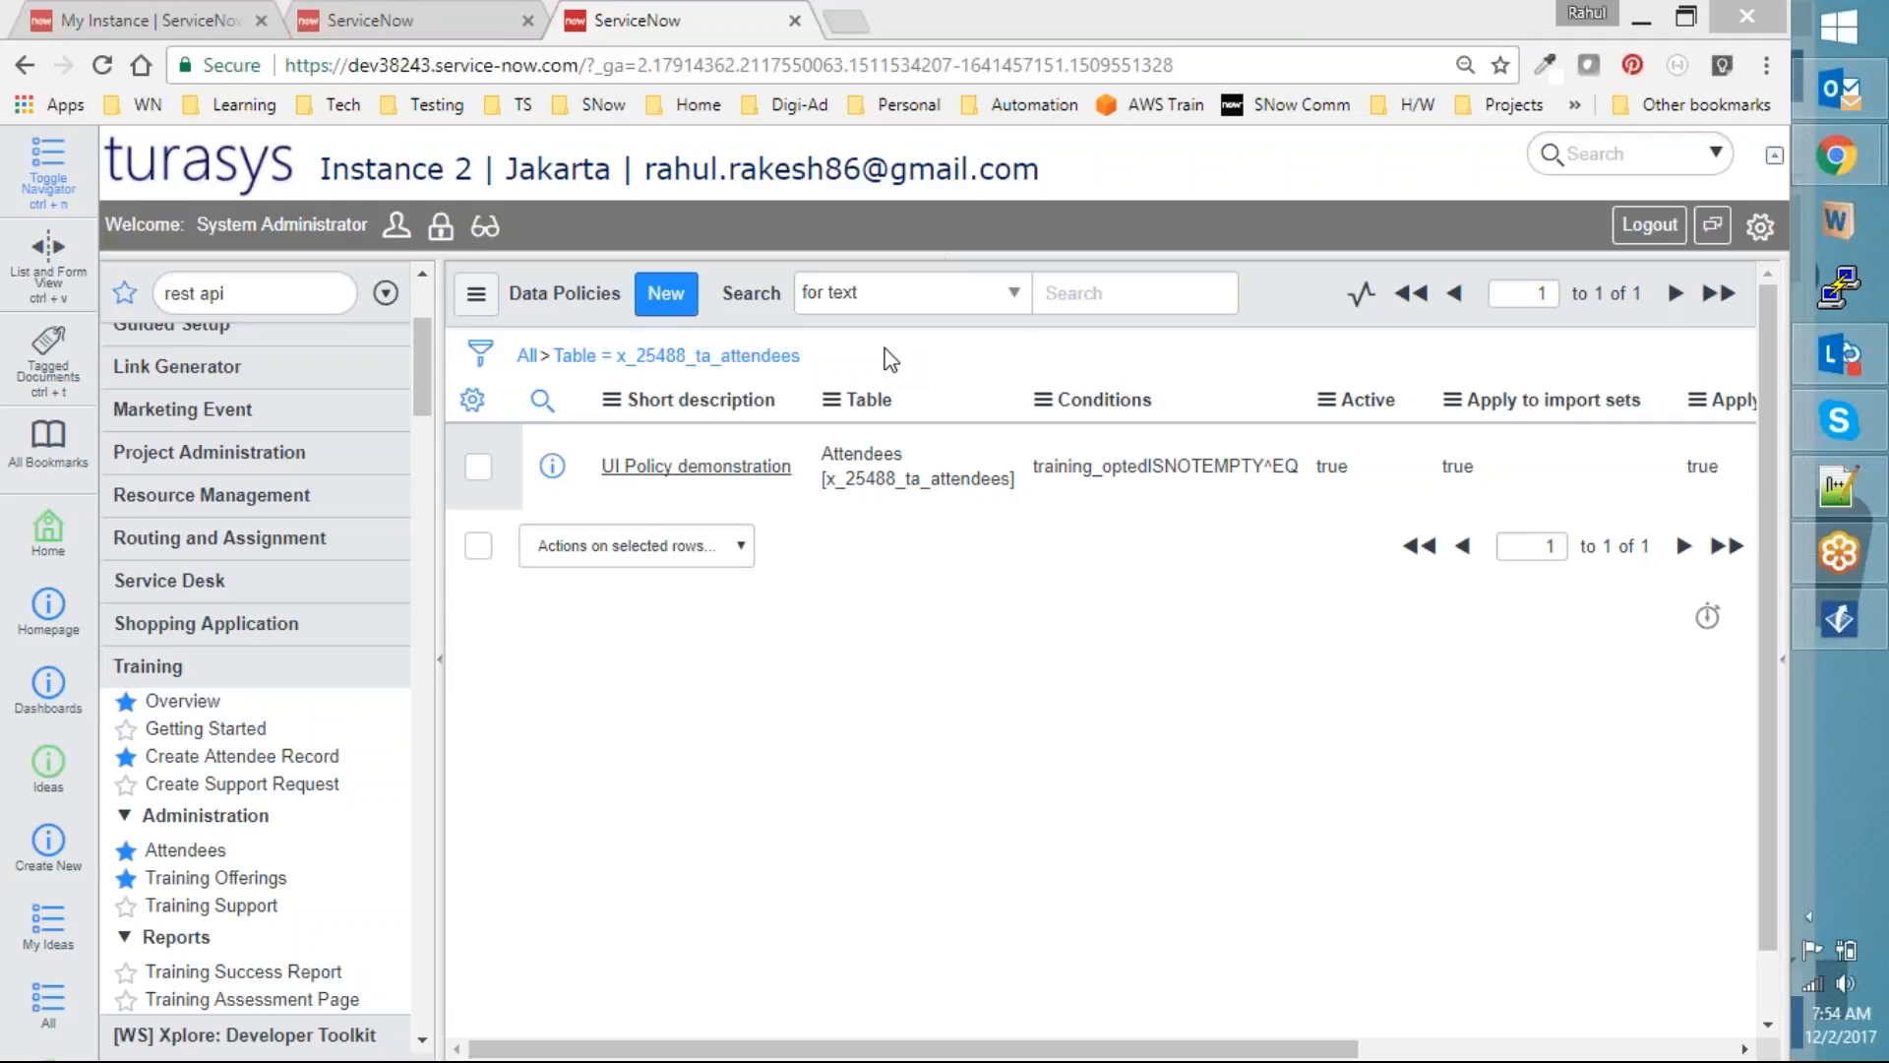
In the REST API Explorer, review the create-record request's target table and its request body fields
click(414, 21)
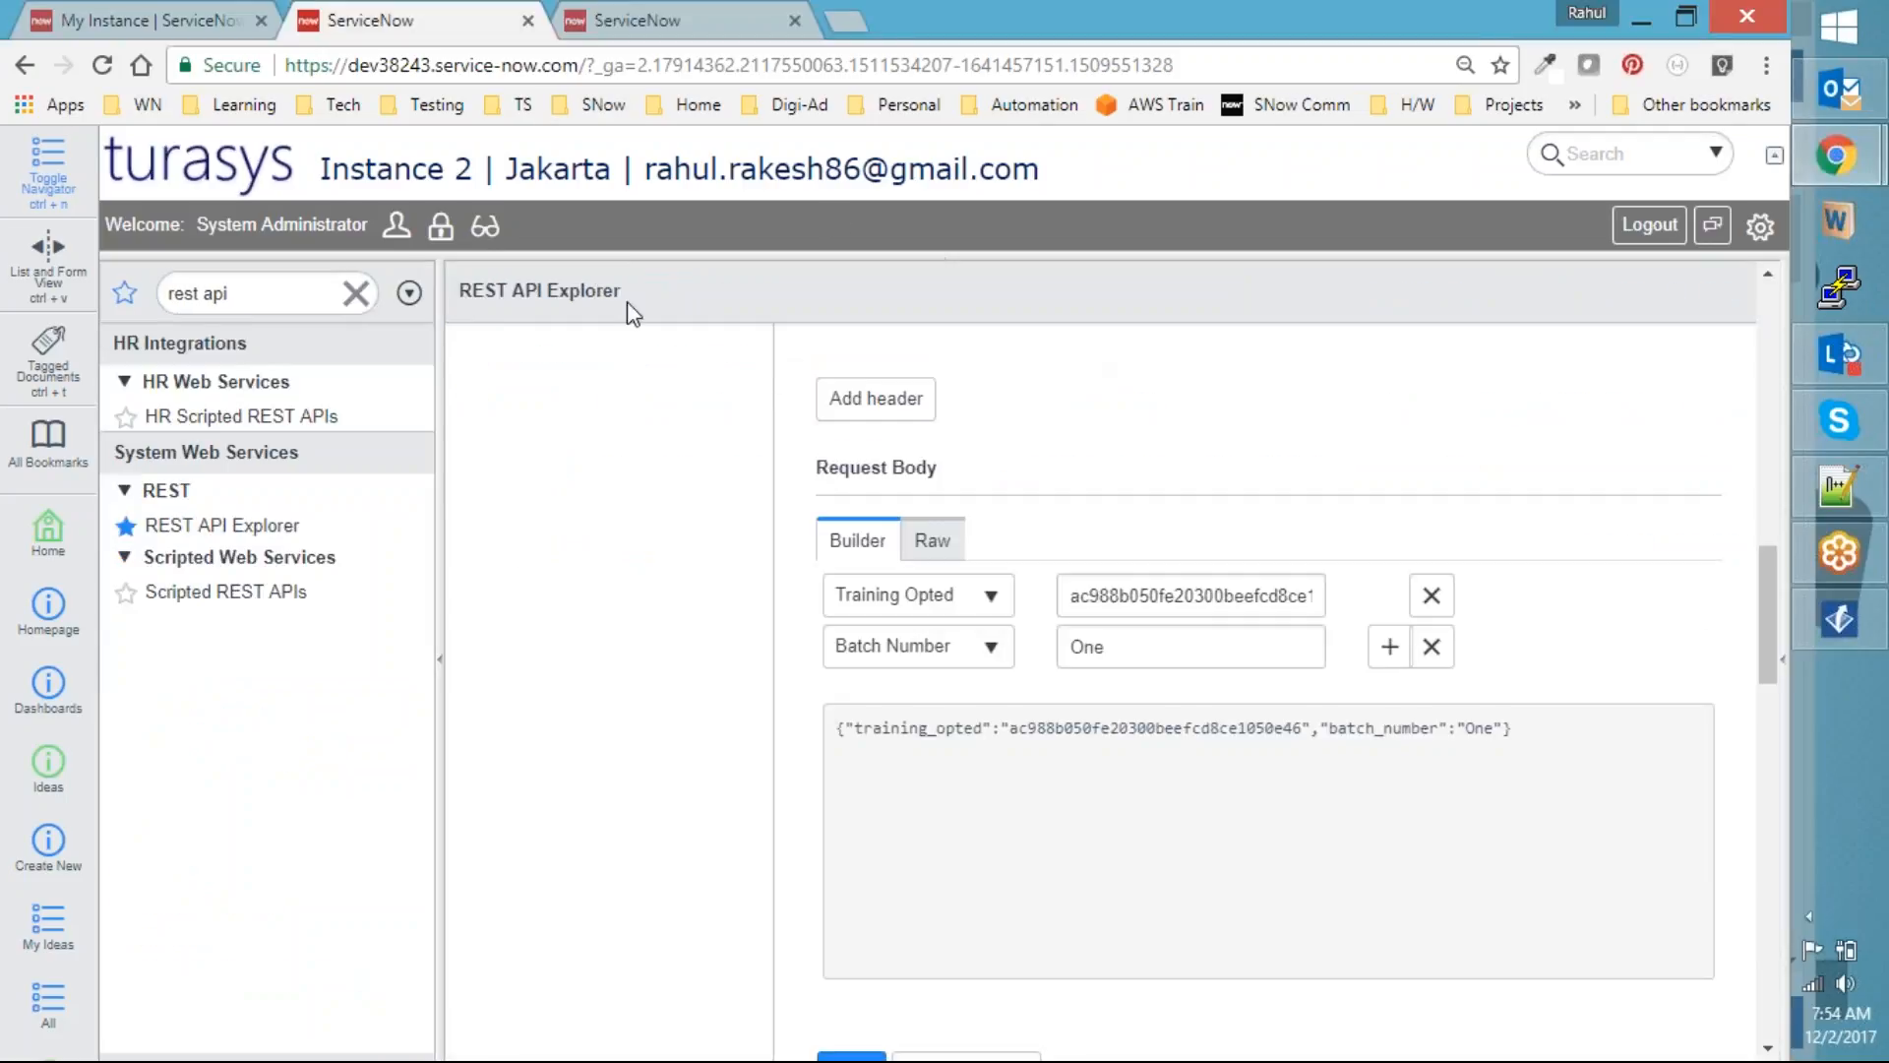
scroll(1390, 646, up, 4)
scroll(1377, 663, up, 10)
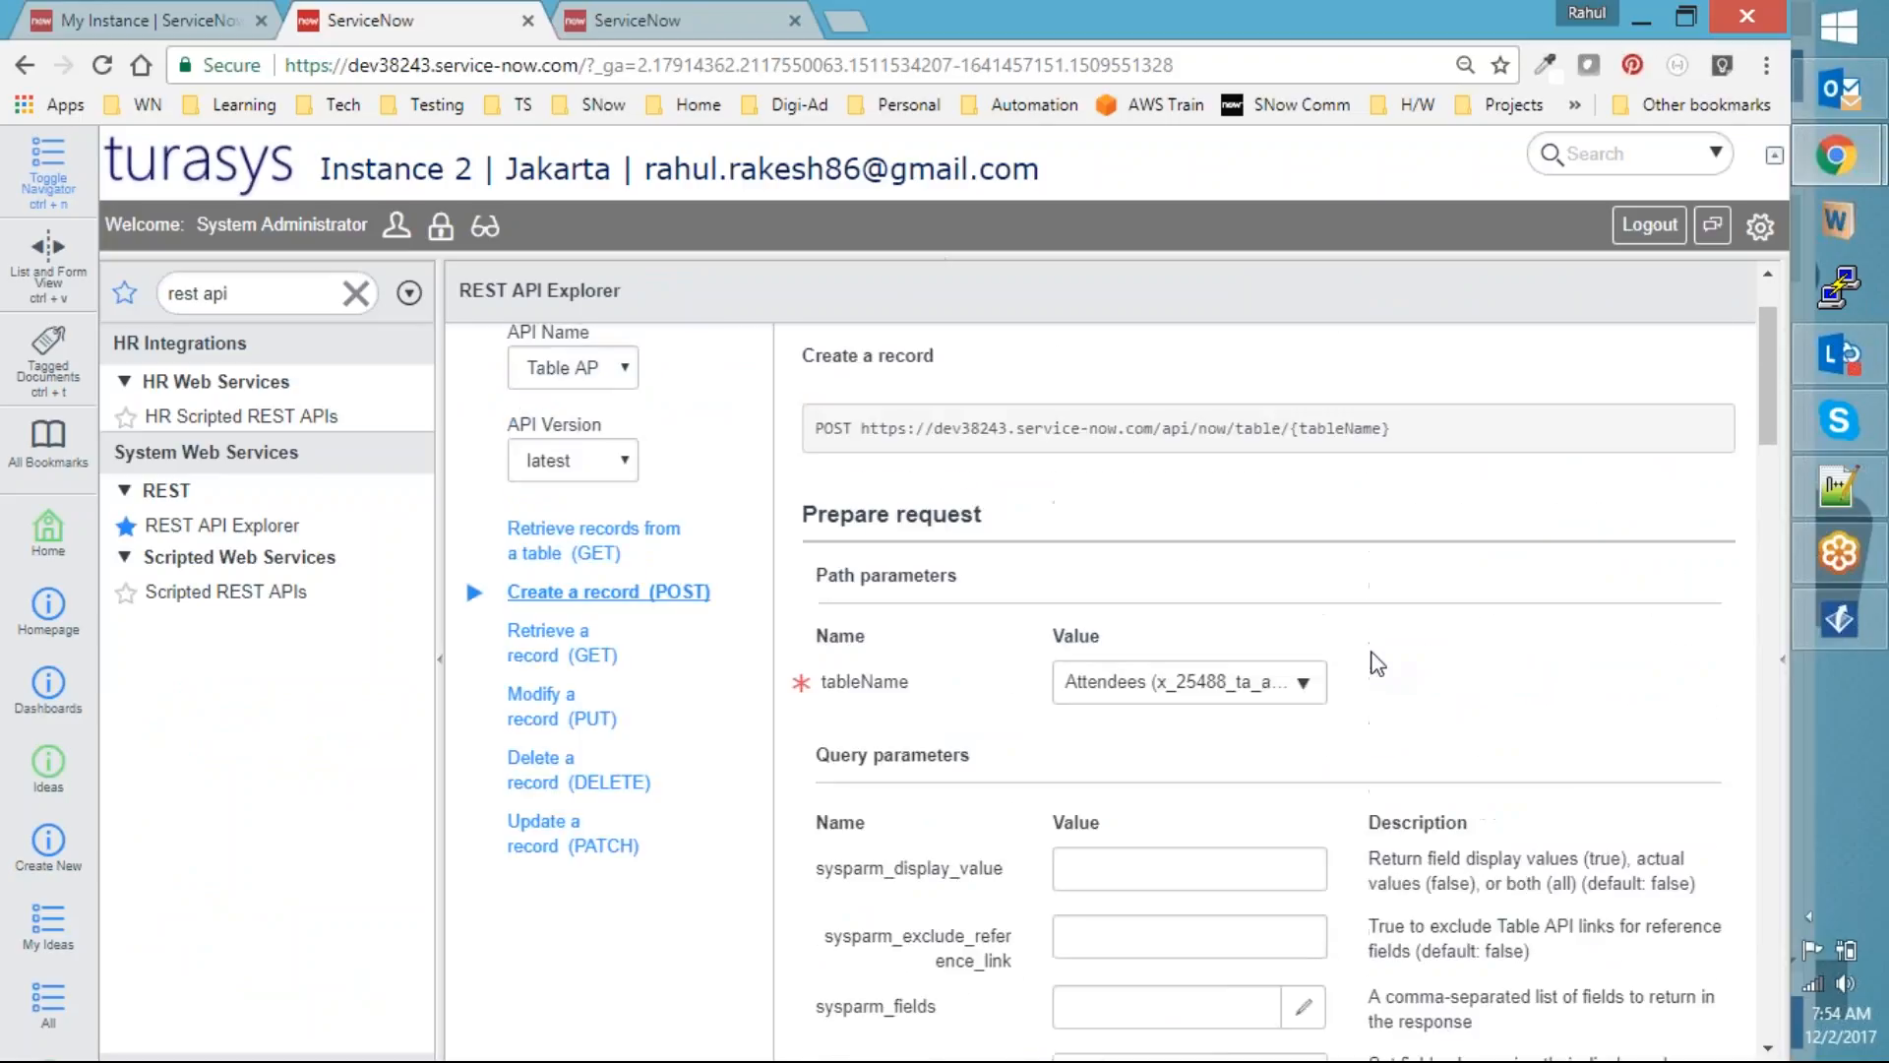
scroll(1377, 663, up, 2)
scroll(1377, 661, down, 12)
scroll(1376, 661, down, 5)
drag(1133, 648, 1512, 675)
double_click(1070, 647)
Examine the sent request's details, highlighting its JSON body, its URI and the POST method
scroll(1137, 629, down, 3)
drag(999, 481, 1510, 594)
scroll(1483, 603, down, 1)
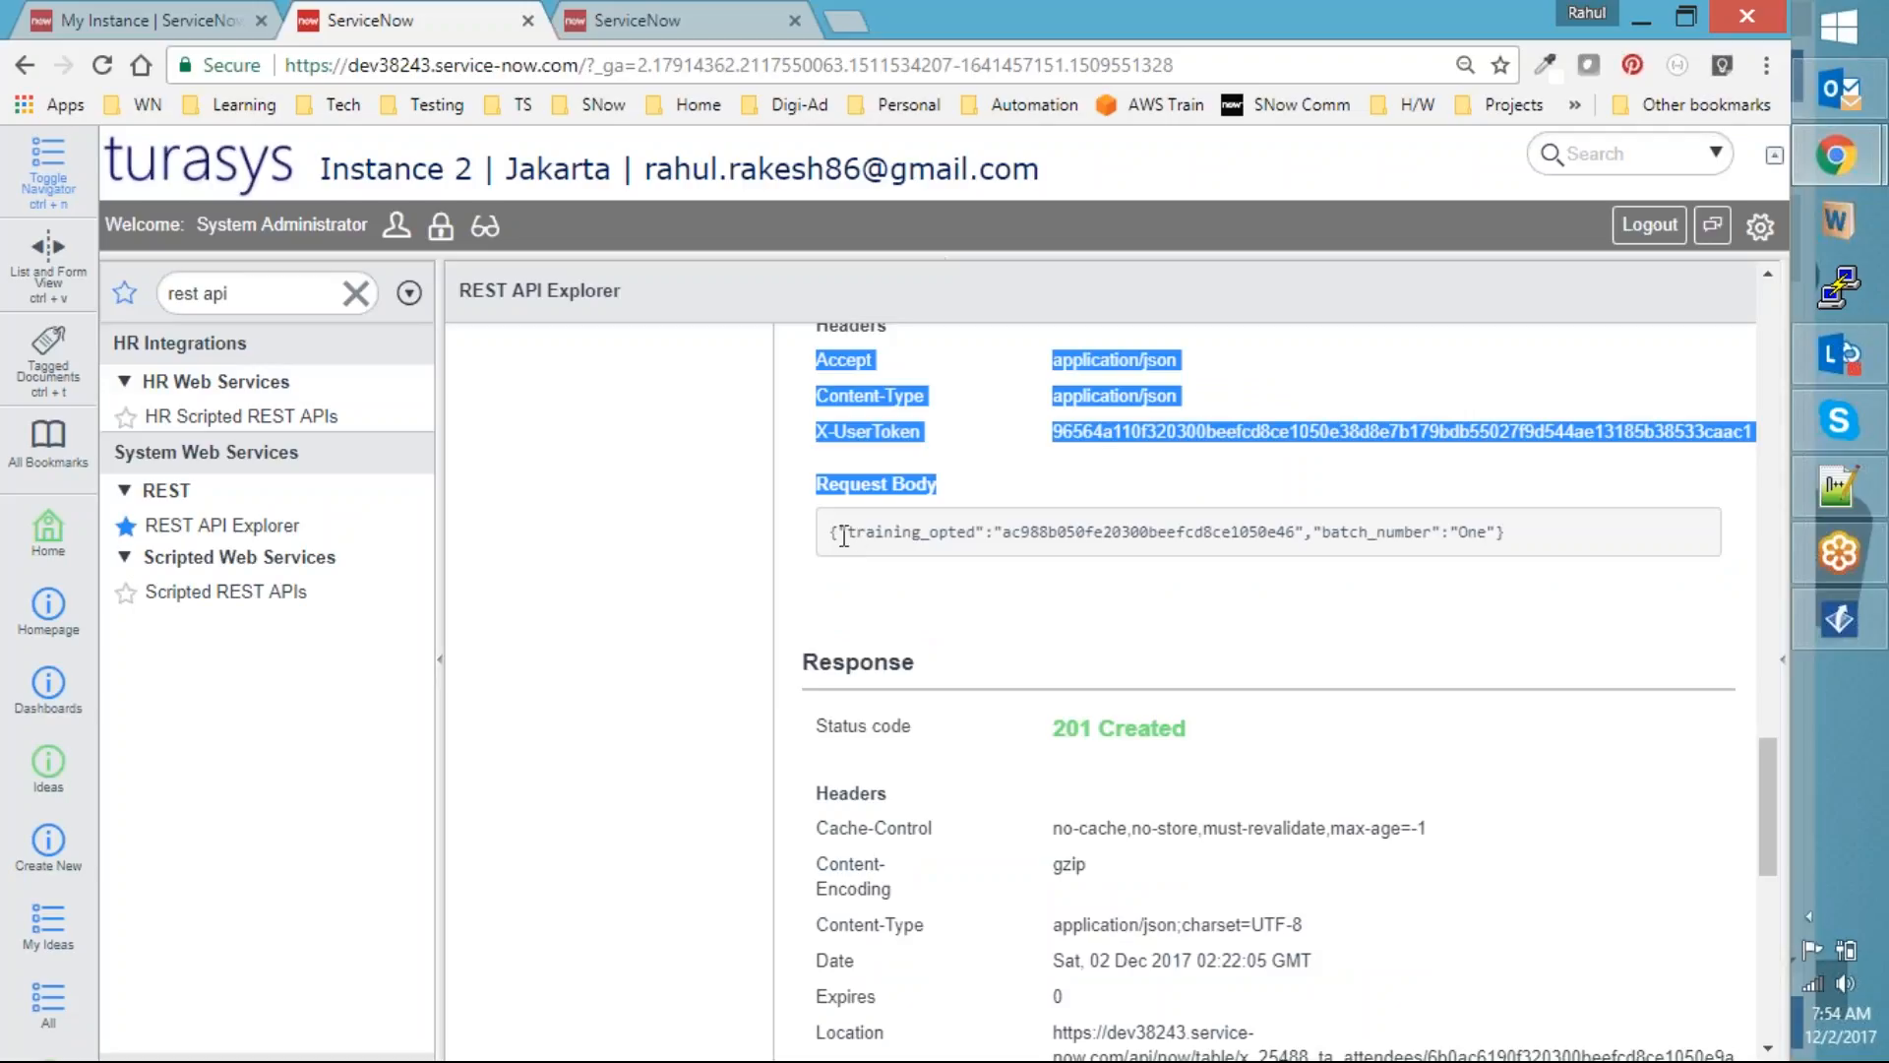
drag(844, 536, 1531, 560)
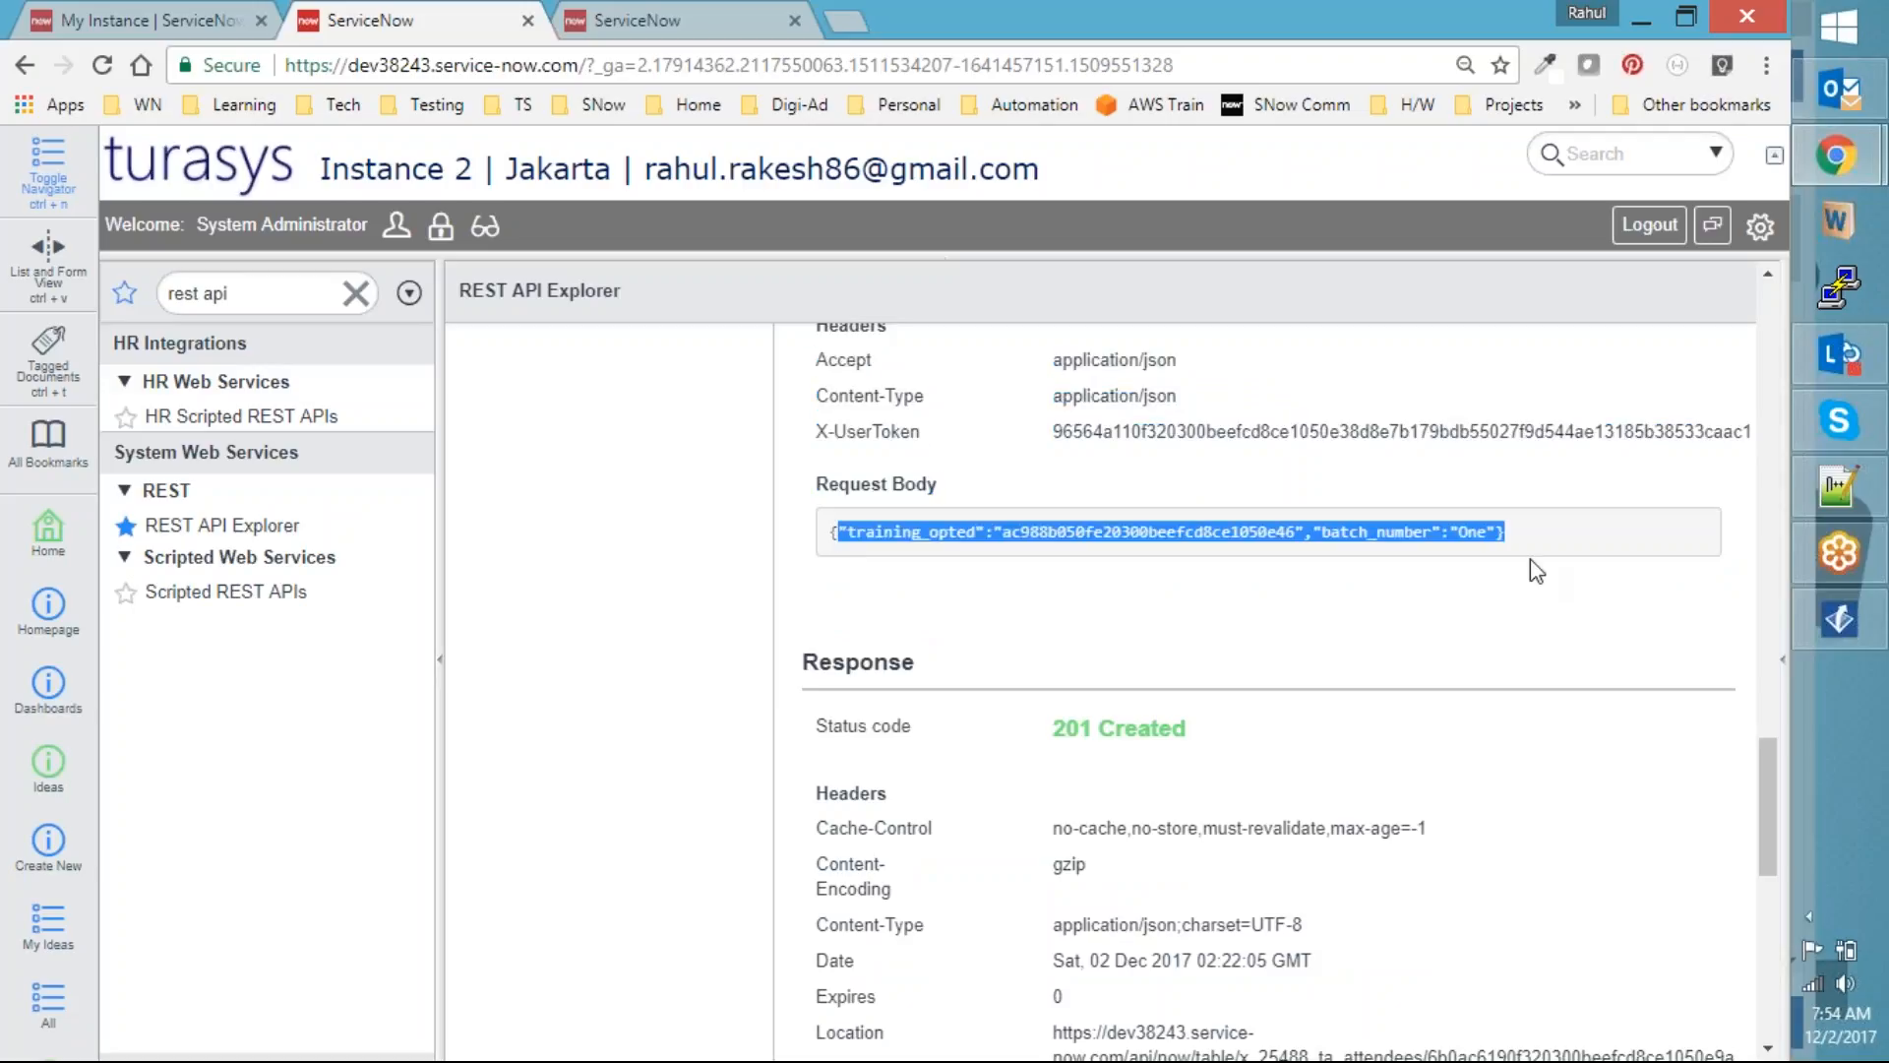
scroll(1387, 487, up, 3)
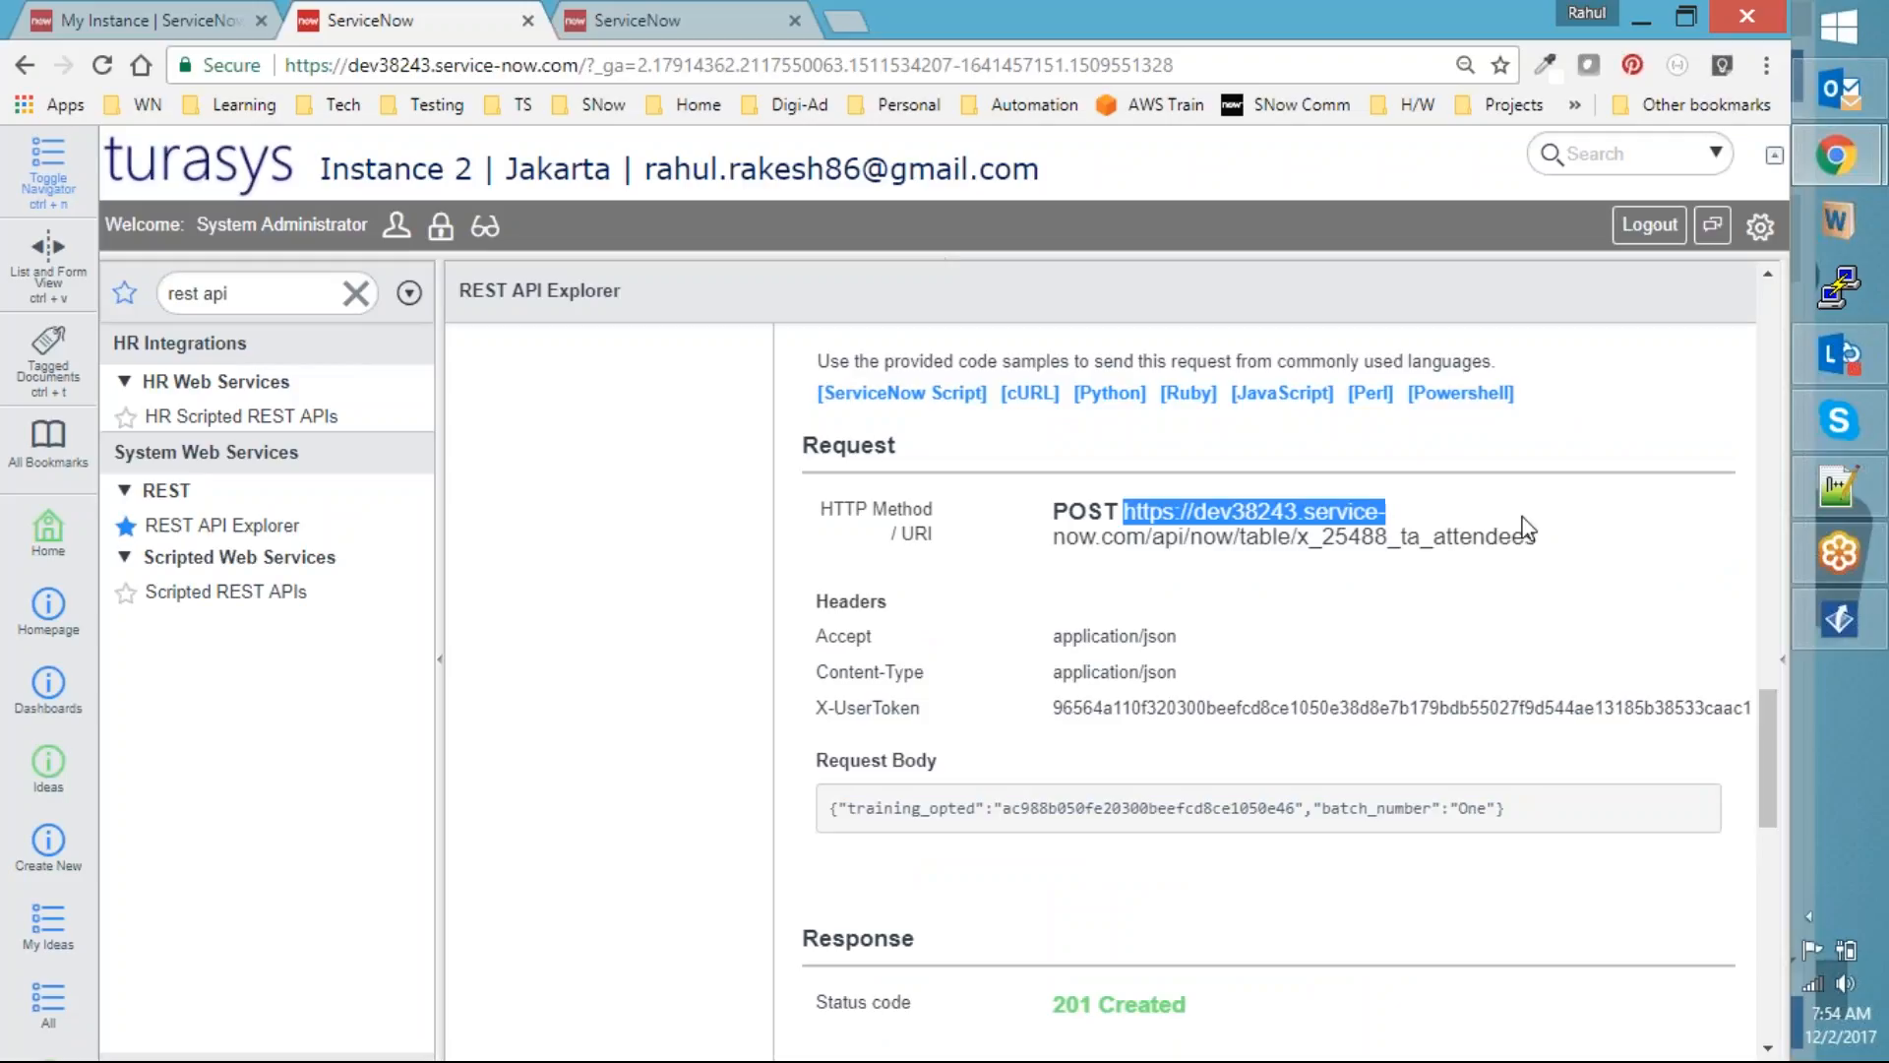
drag(1124, 511, 1524, 537)
double_click(1079, 509)
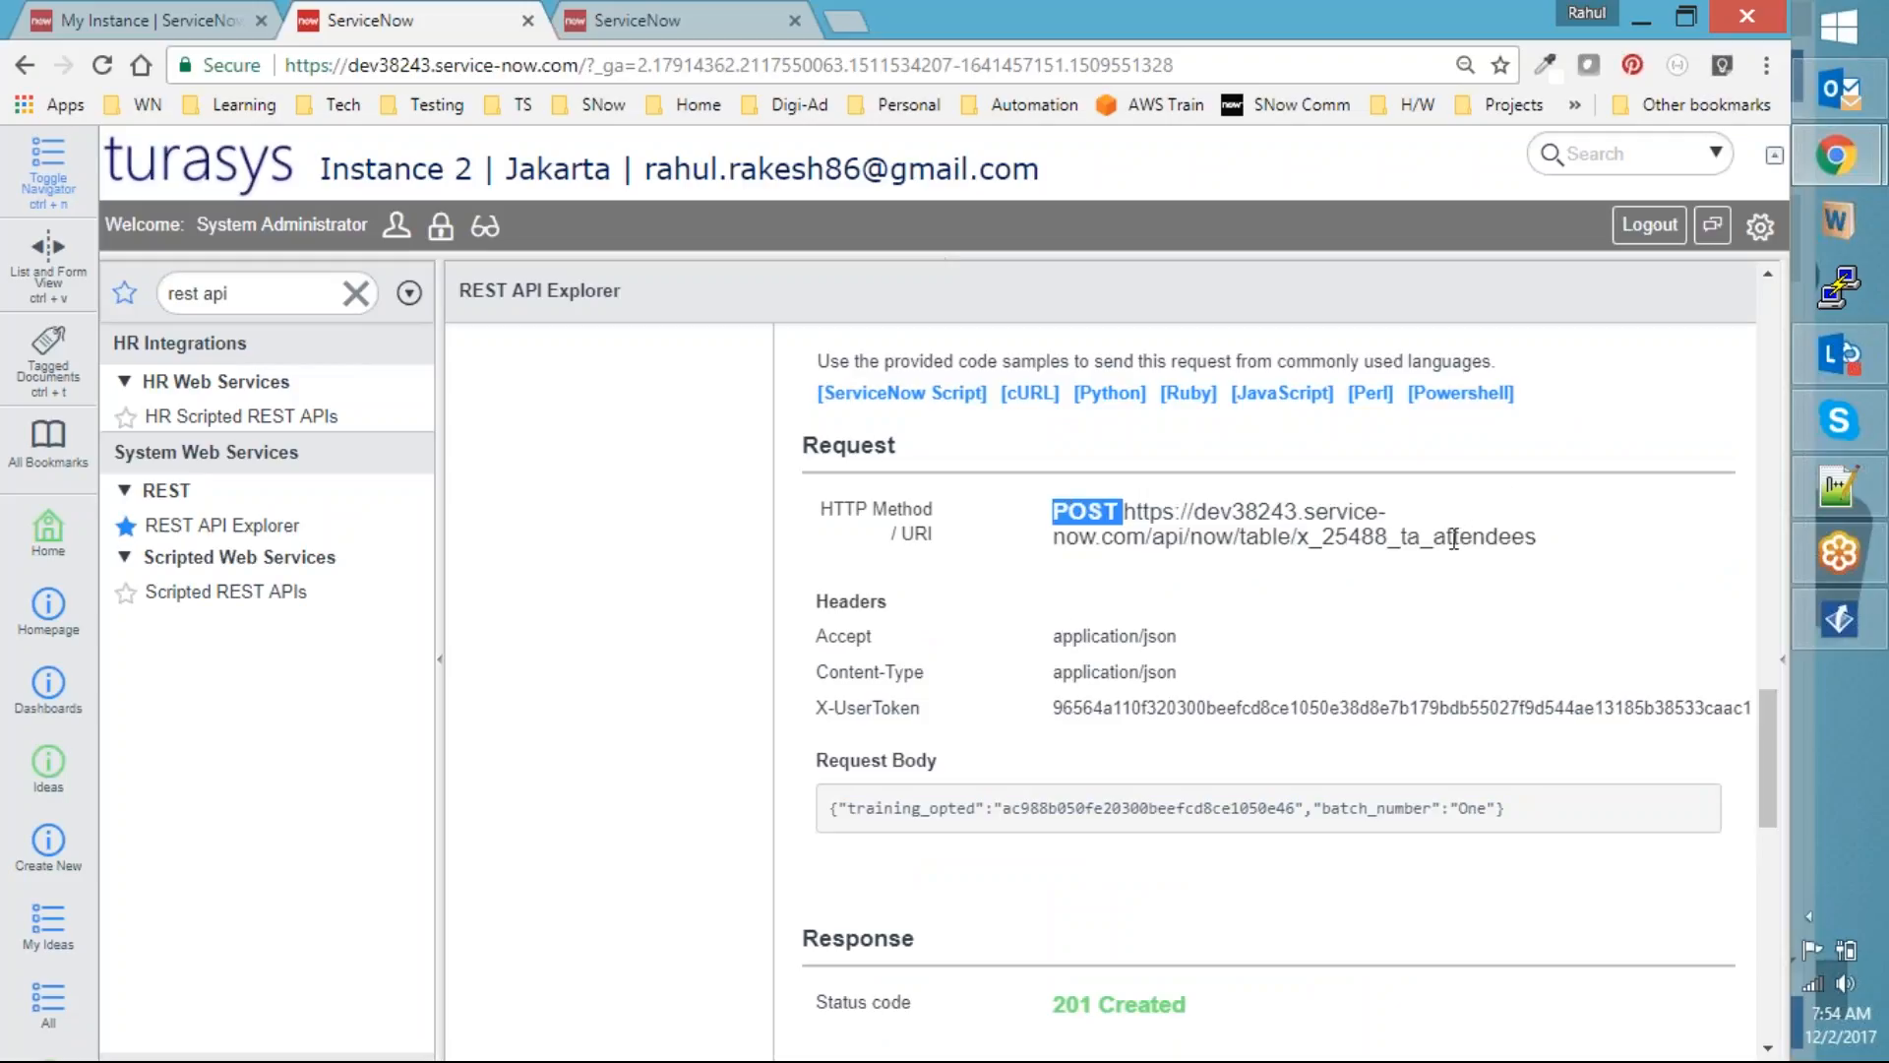
click(1389, 601)
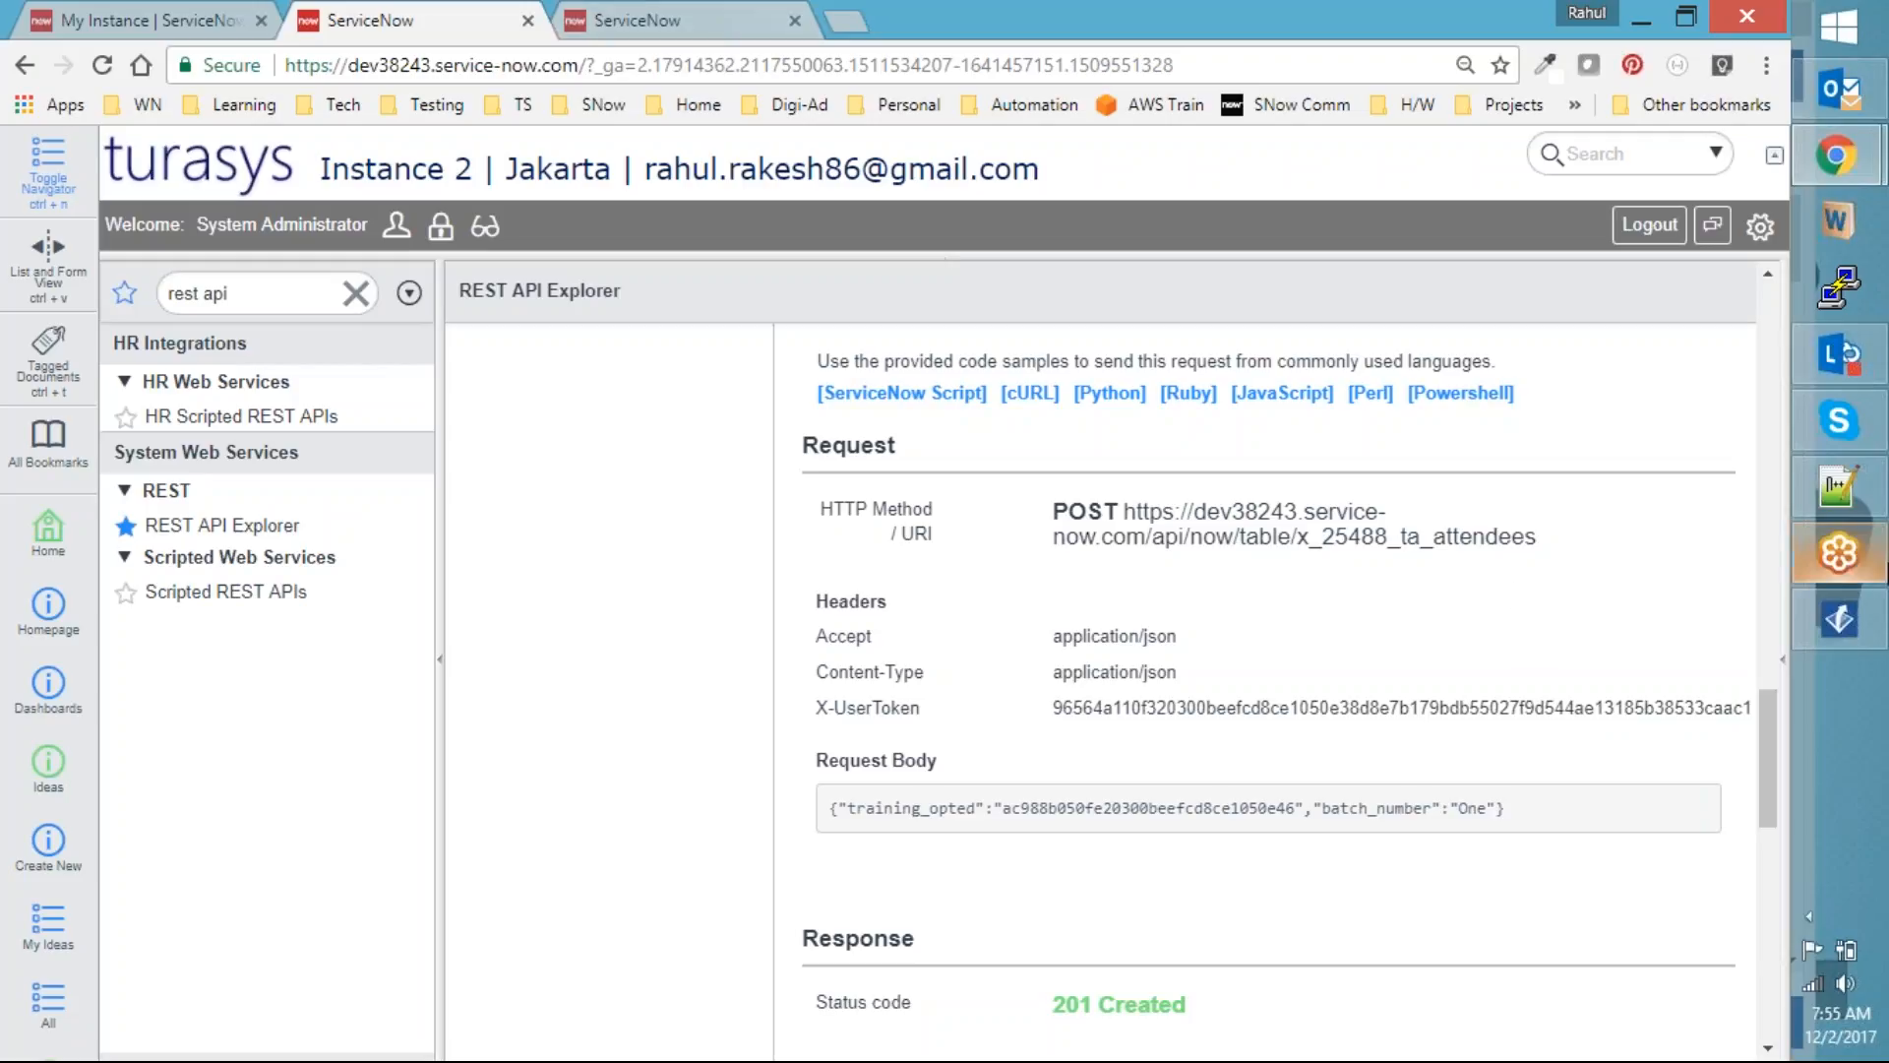
Switch to the Gliffy diagram and make the Table shape's label bold
click(1848, 622)
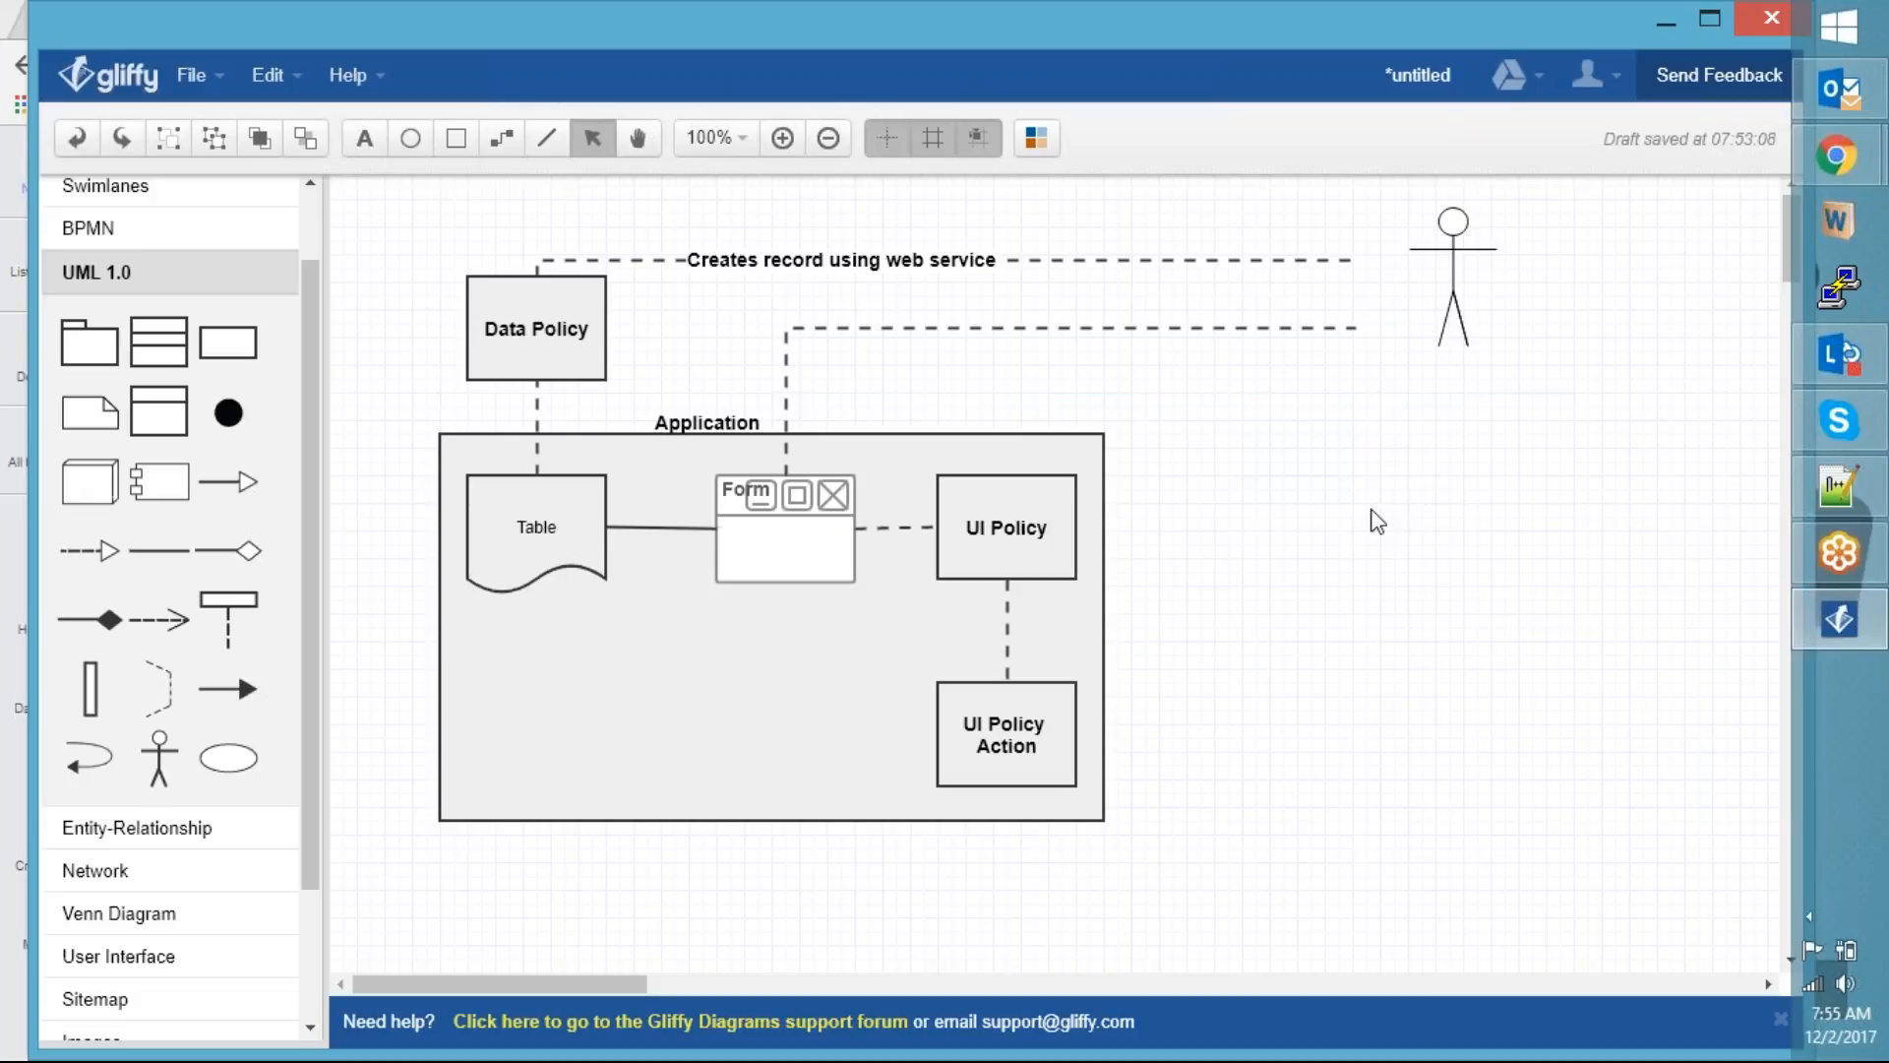
click(511, 512)
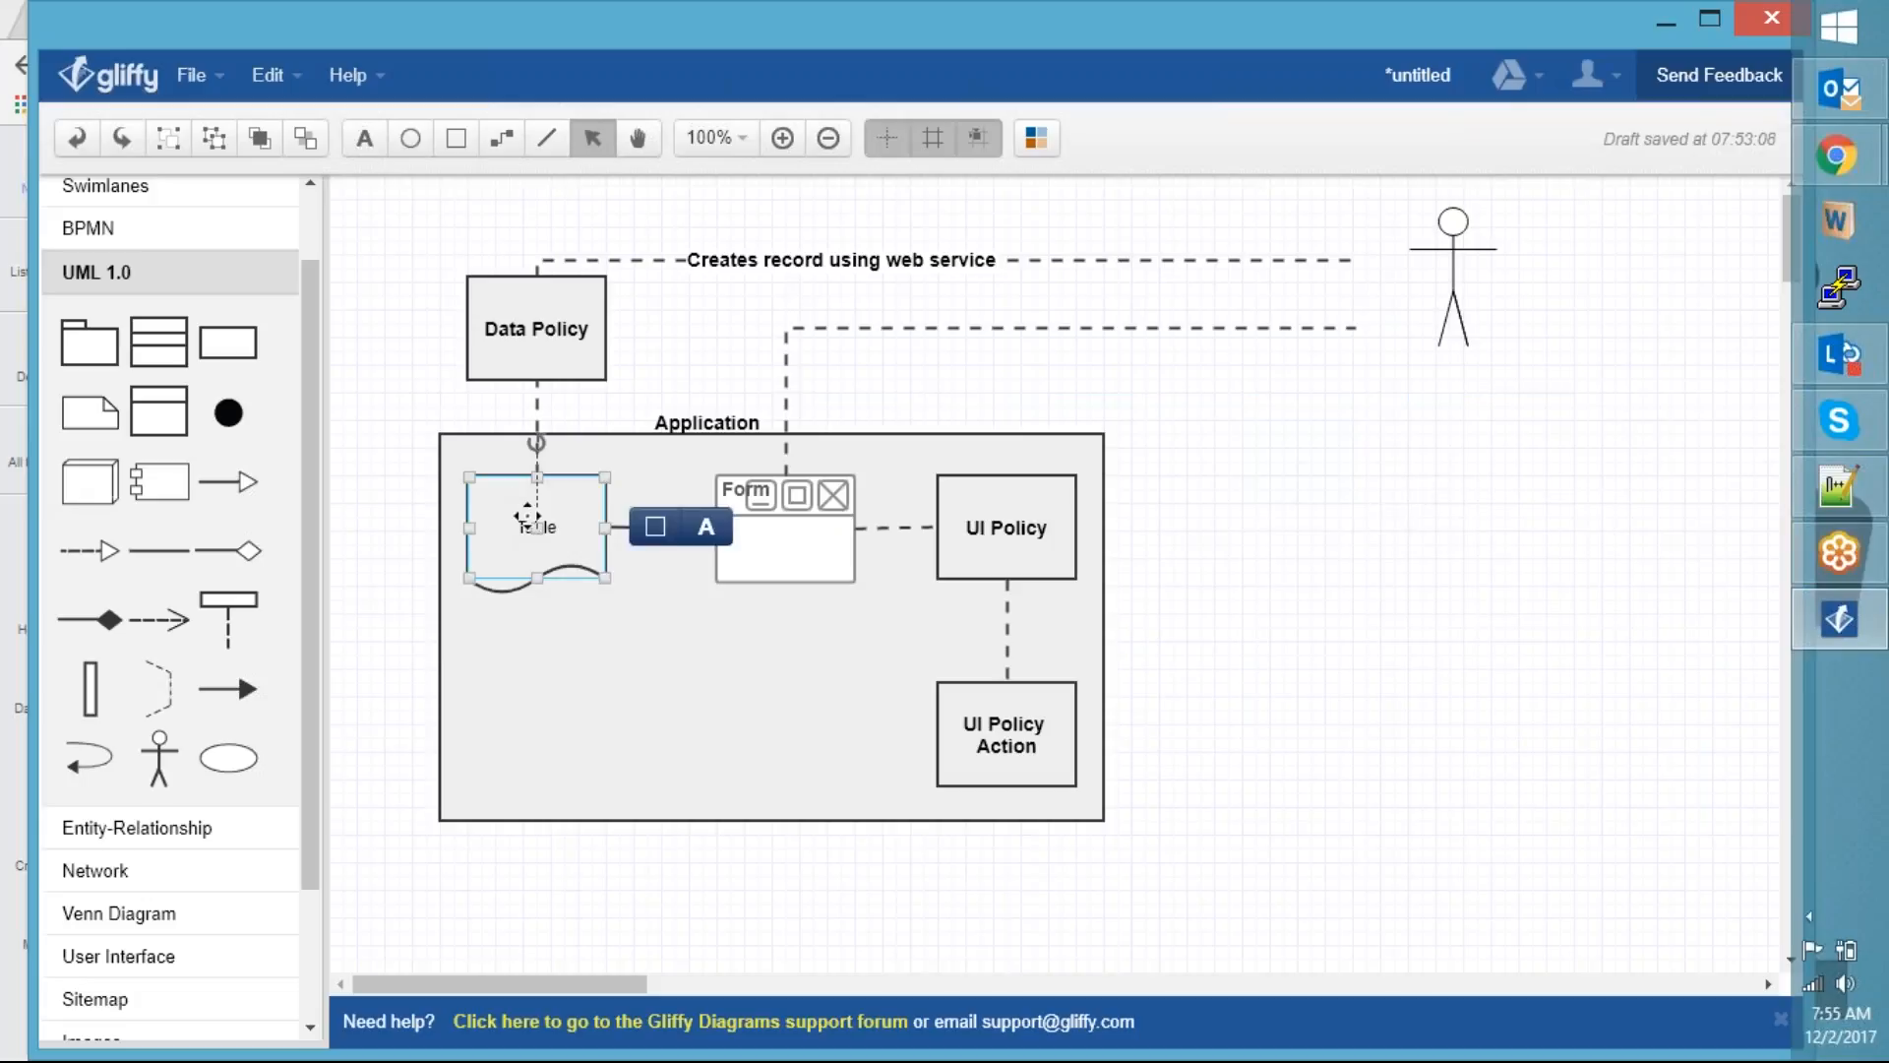
double_click(526, 517)
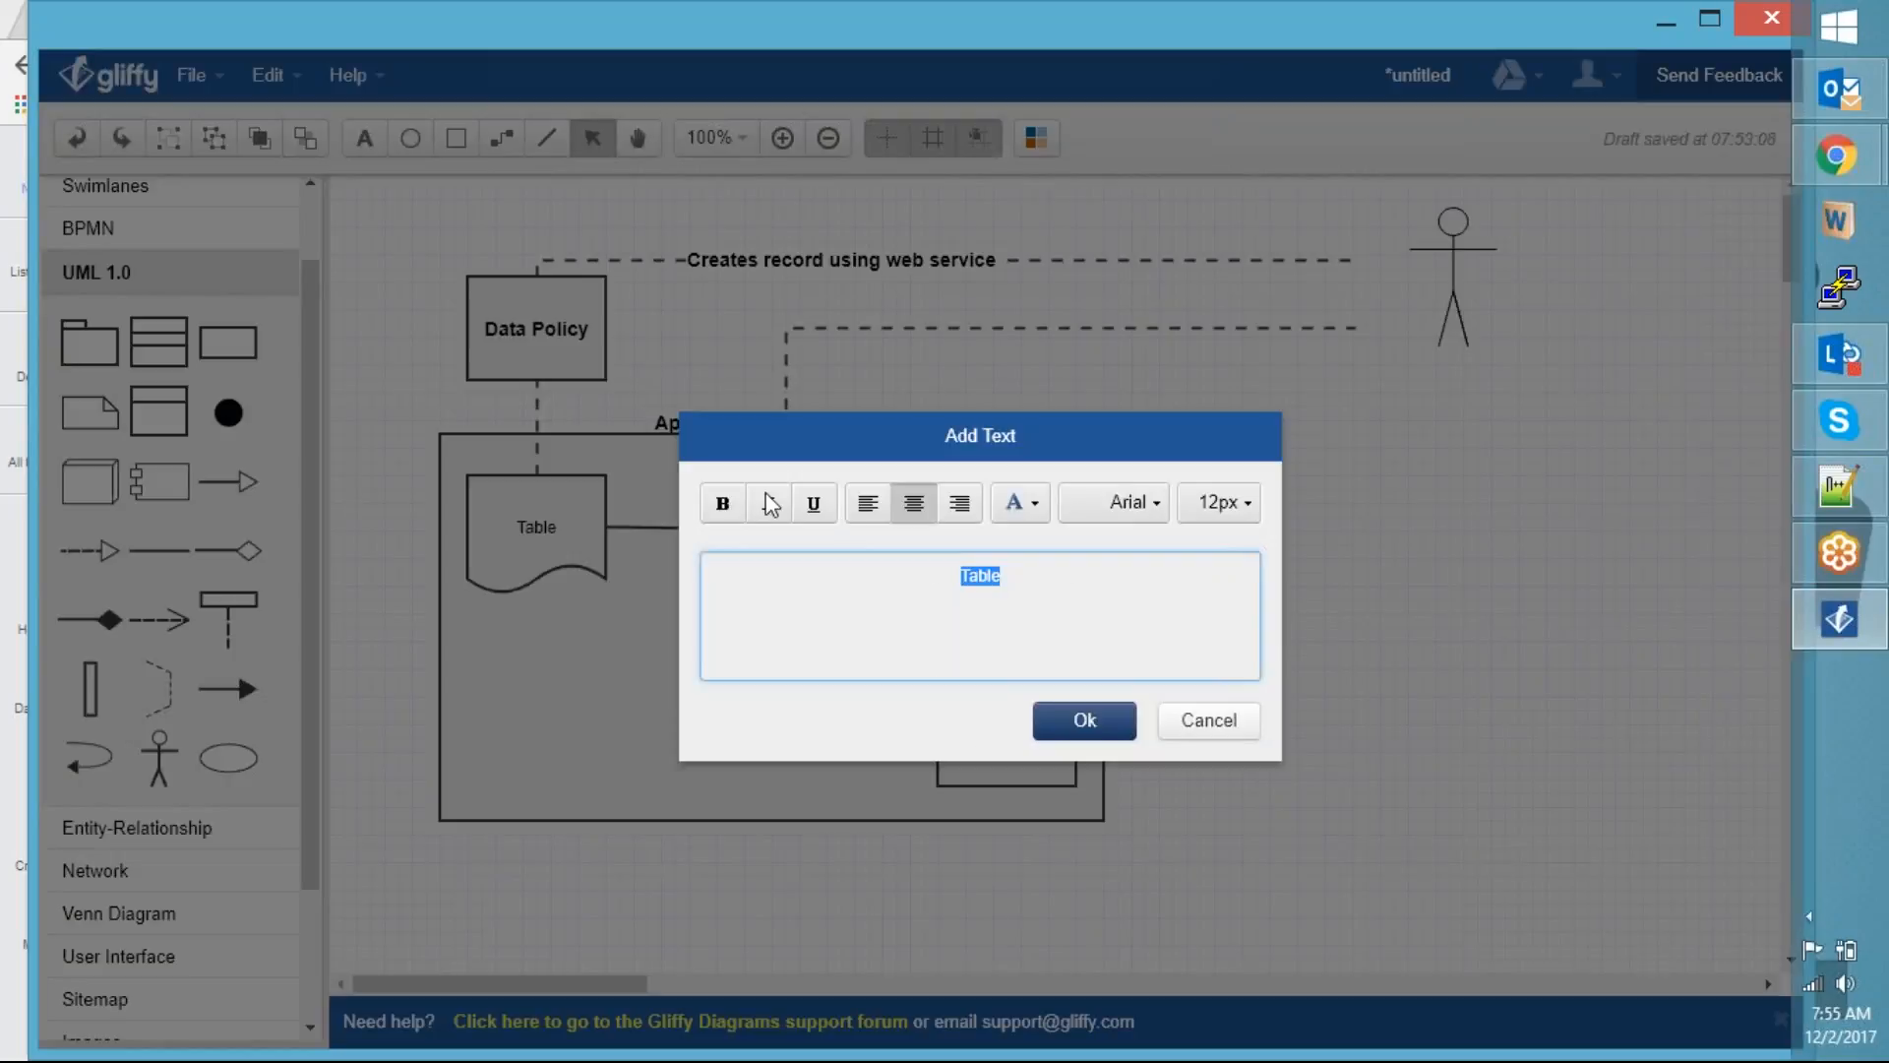
click(722, 502)
click(1084, 719)
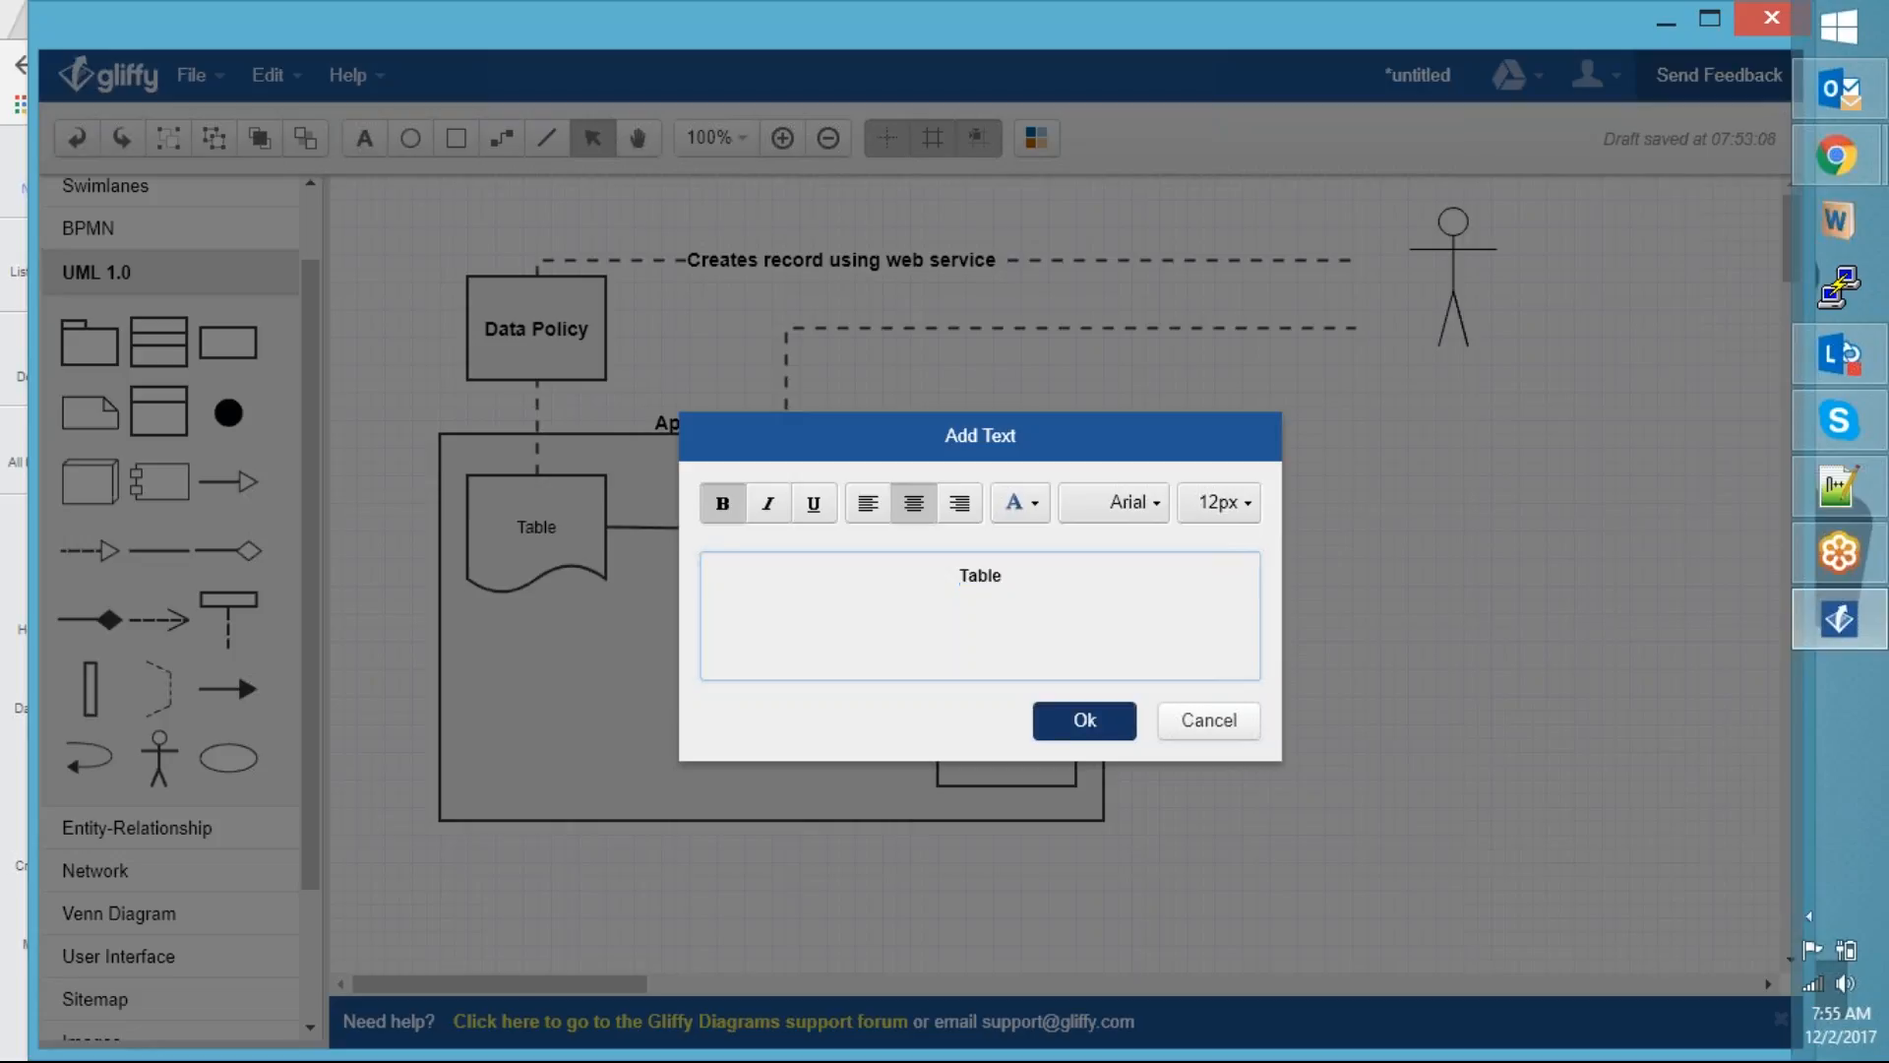
click(1254, 605)
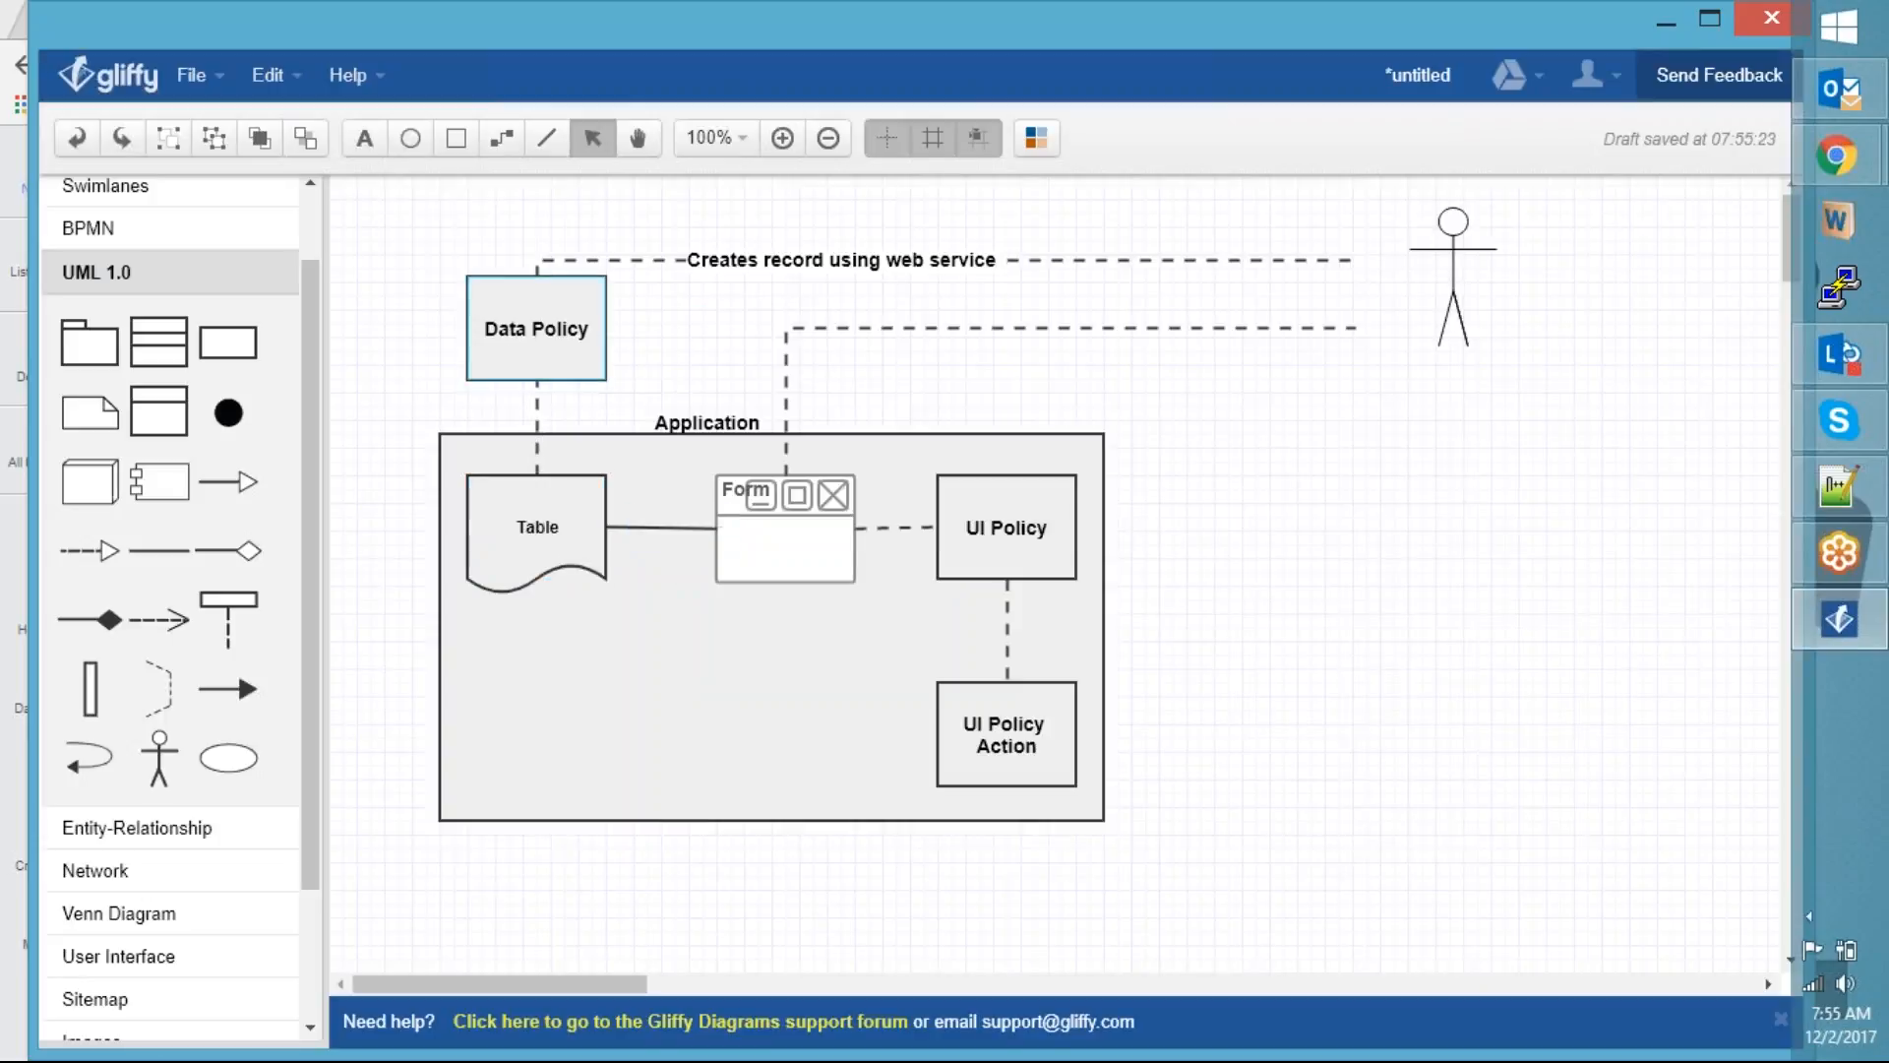
Point out the Data Policy, Table and Form shapes by selecting each in turn
click(508, 352)
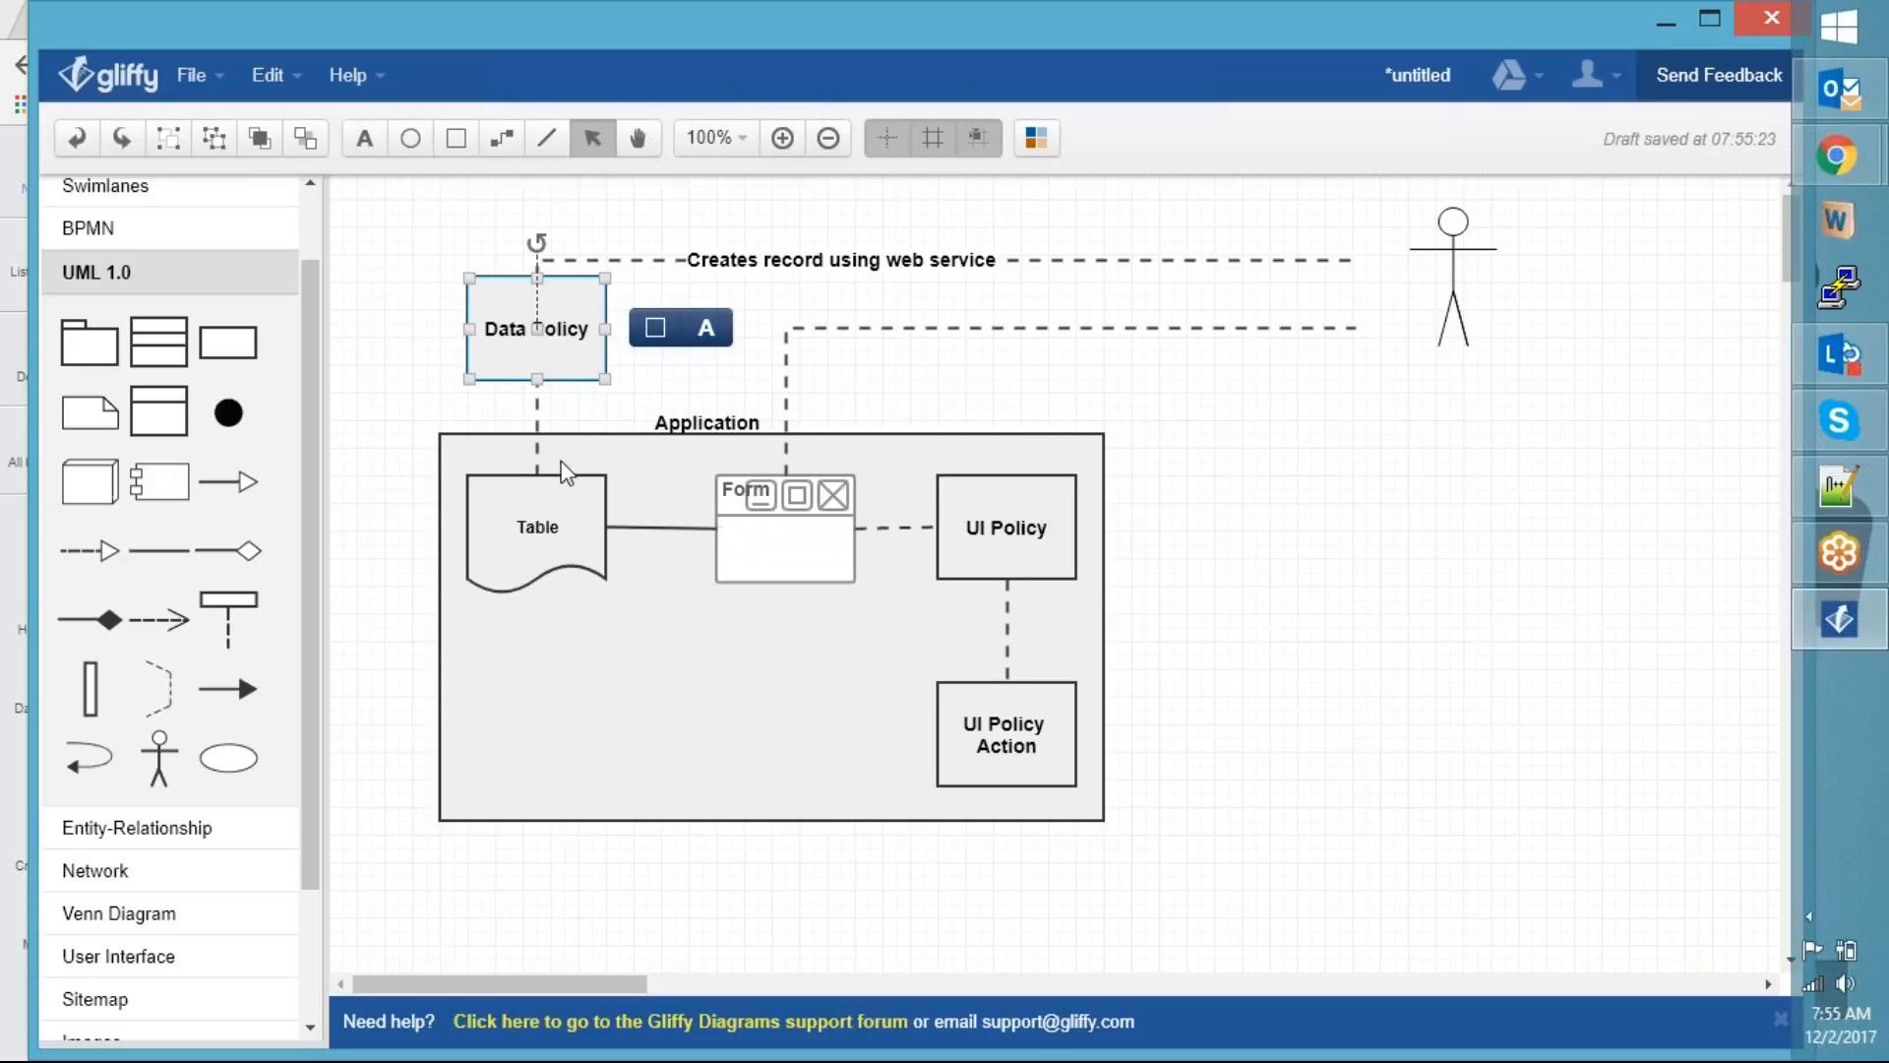
click(539, 533)
click(545, 350)
click(570, 542)
click(561, 339)
click(793, 525)
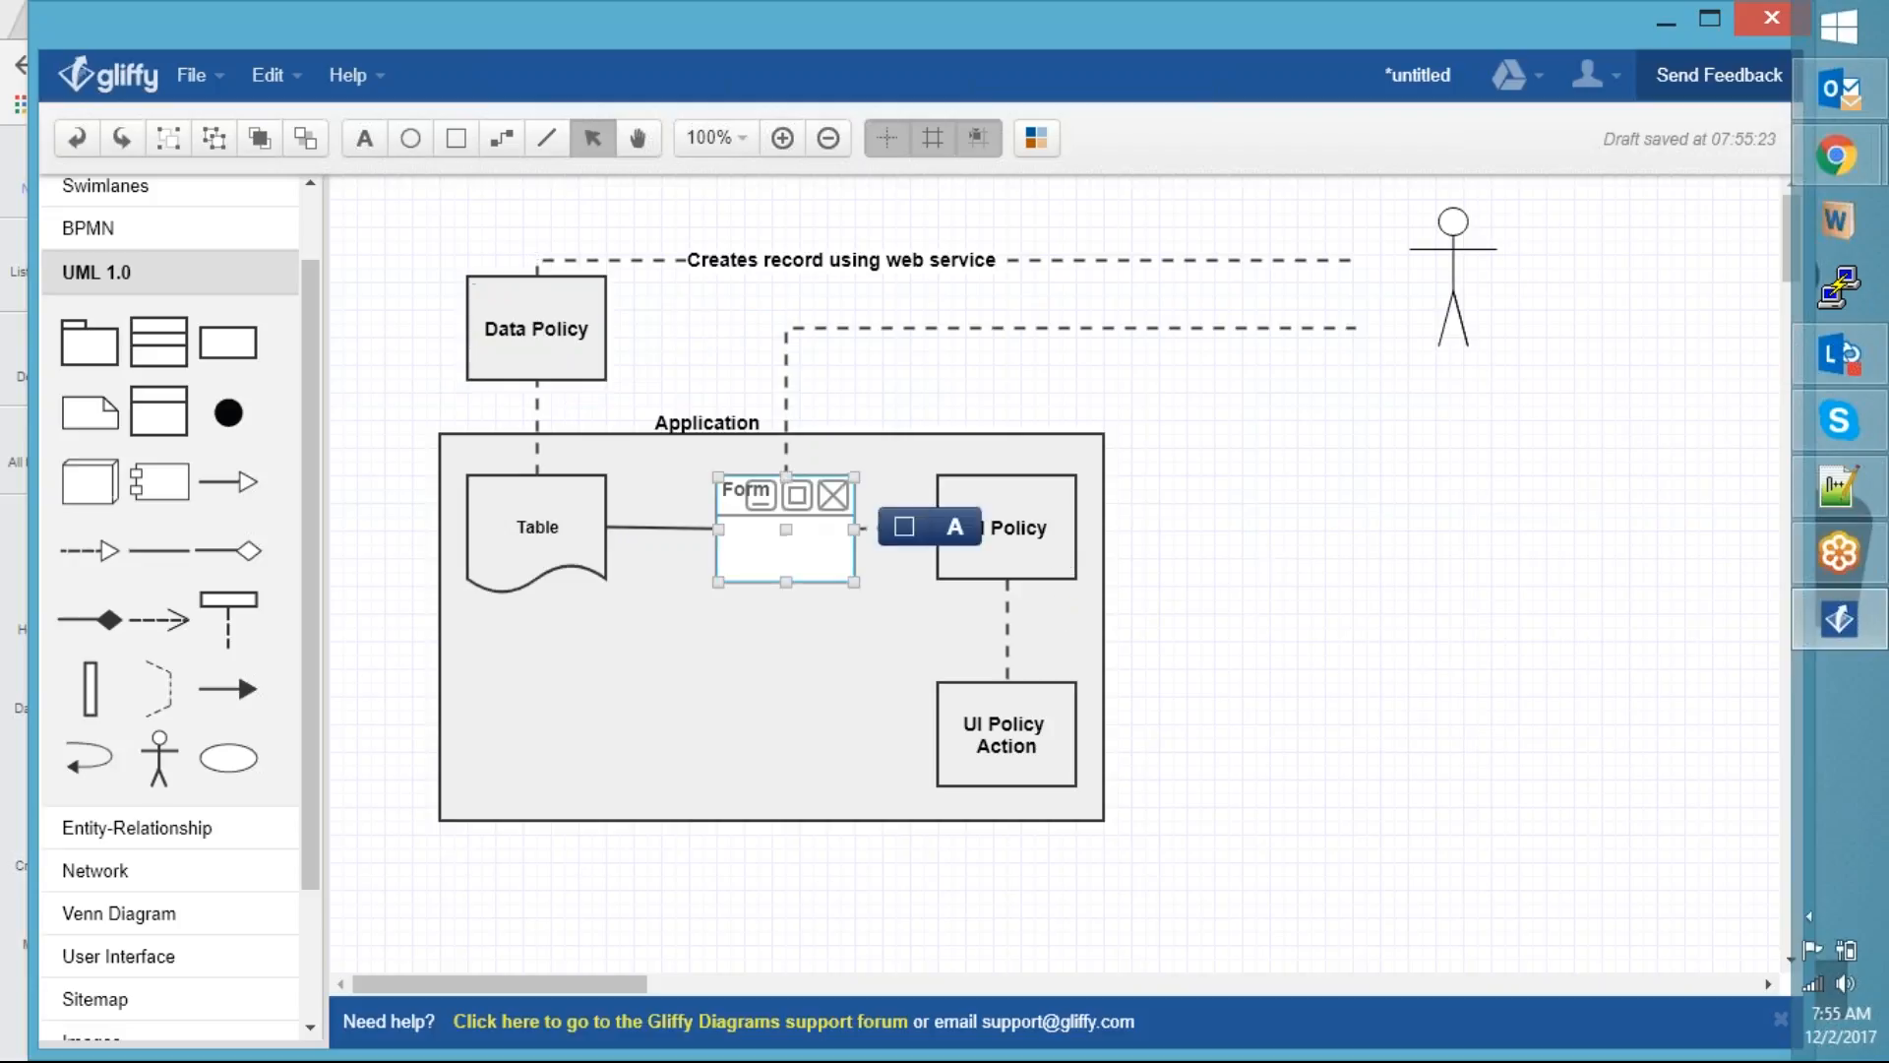
Swap the Form and UI Policy shapes so that UI Policy sits between Table and Form
click(1028, 529)
drag(978, 528, 578, 679)
drag(800, 527, 1032, 527)
drag(639, 687, 811, 532)
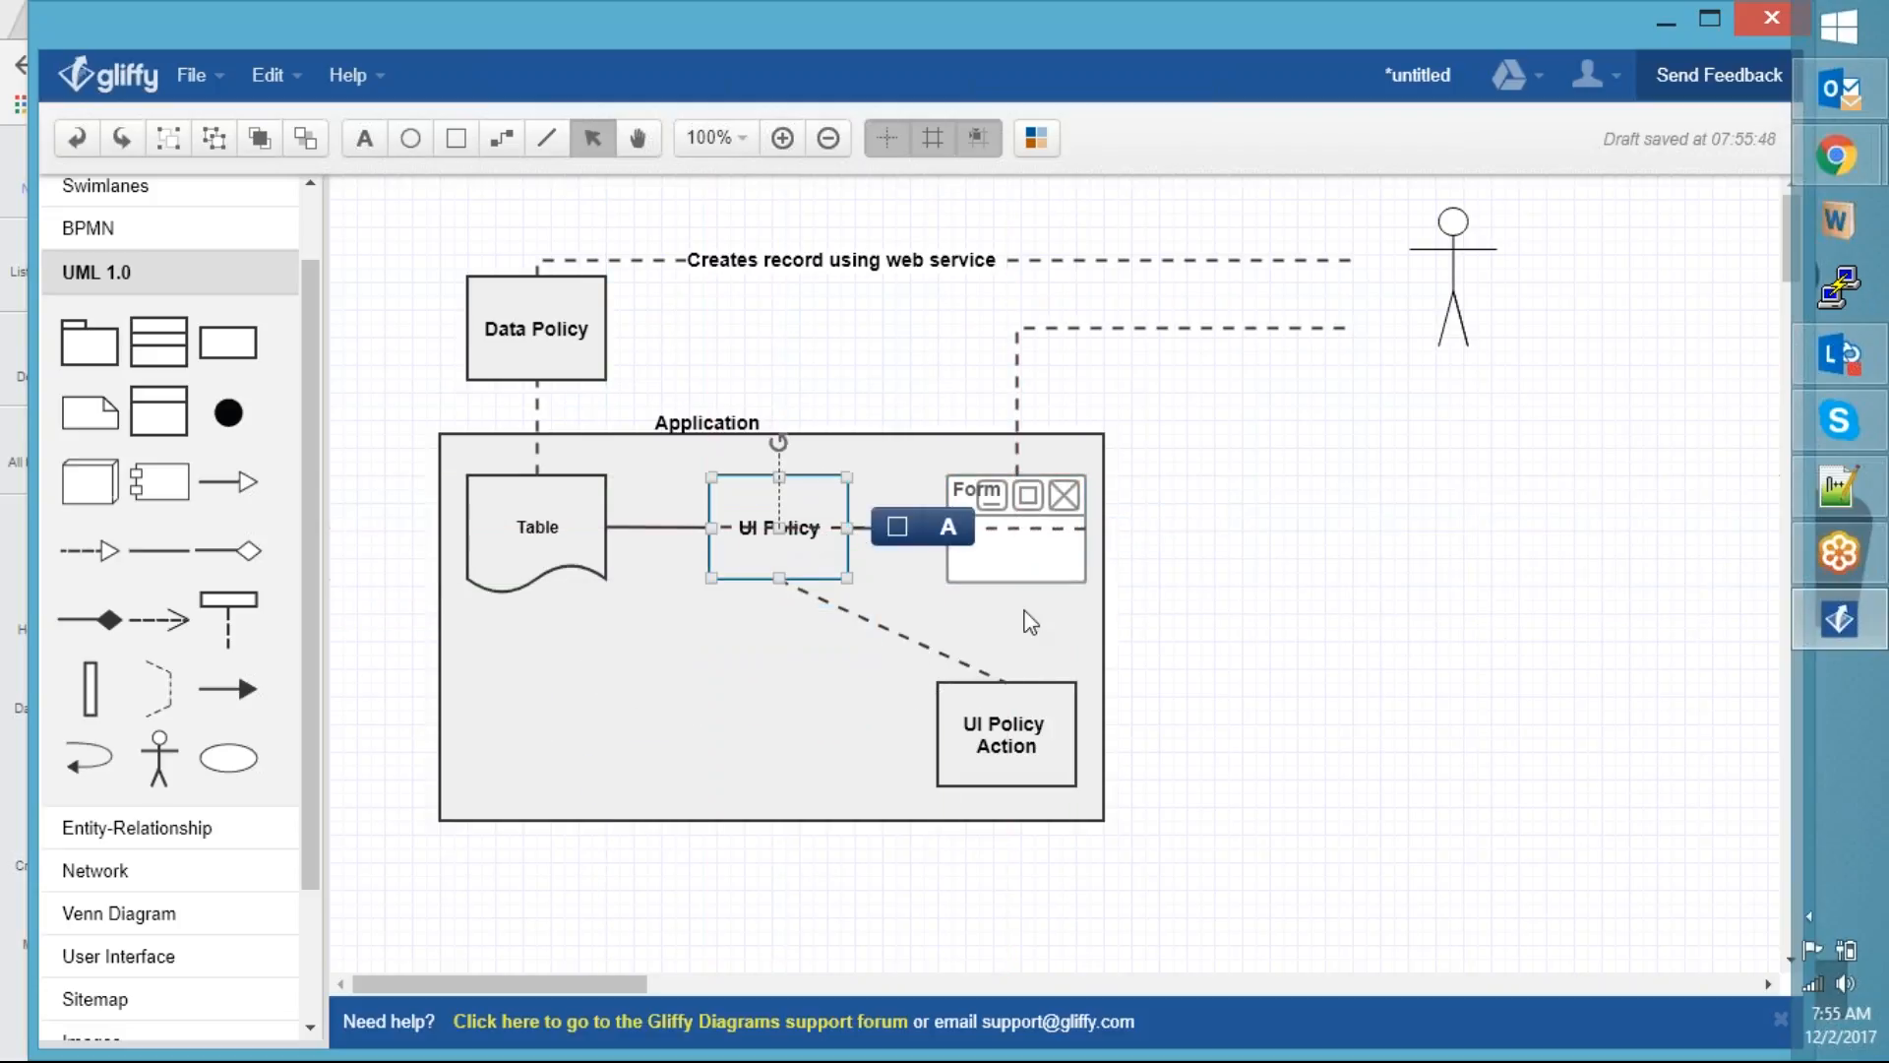
Move UI Policy Action directly below UI Policy and delete the leftover dashed connector running across UI Policy and Form
click(1309, 666)
click(1013, 748)
drag(1014, 748, 825, 708)
click(1391, 548)
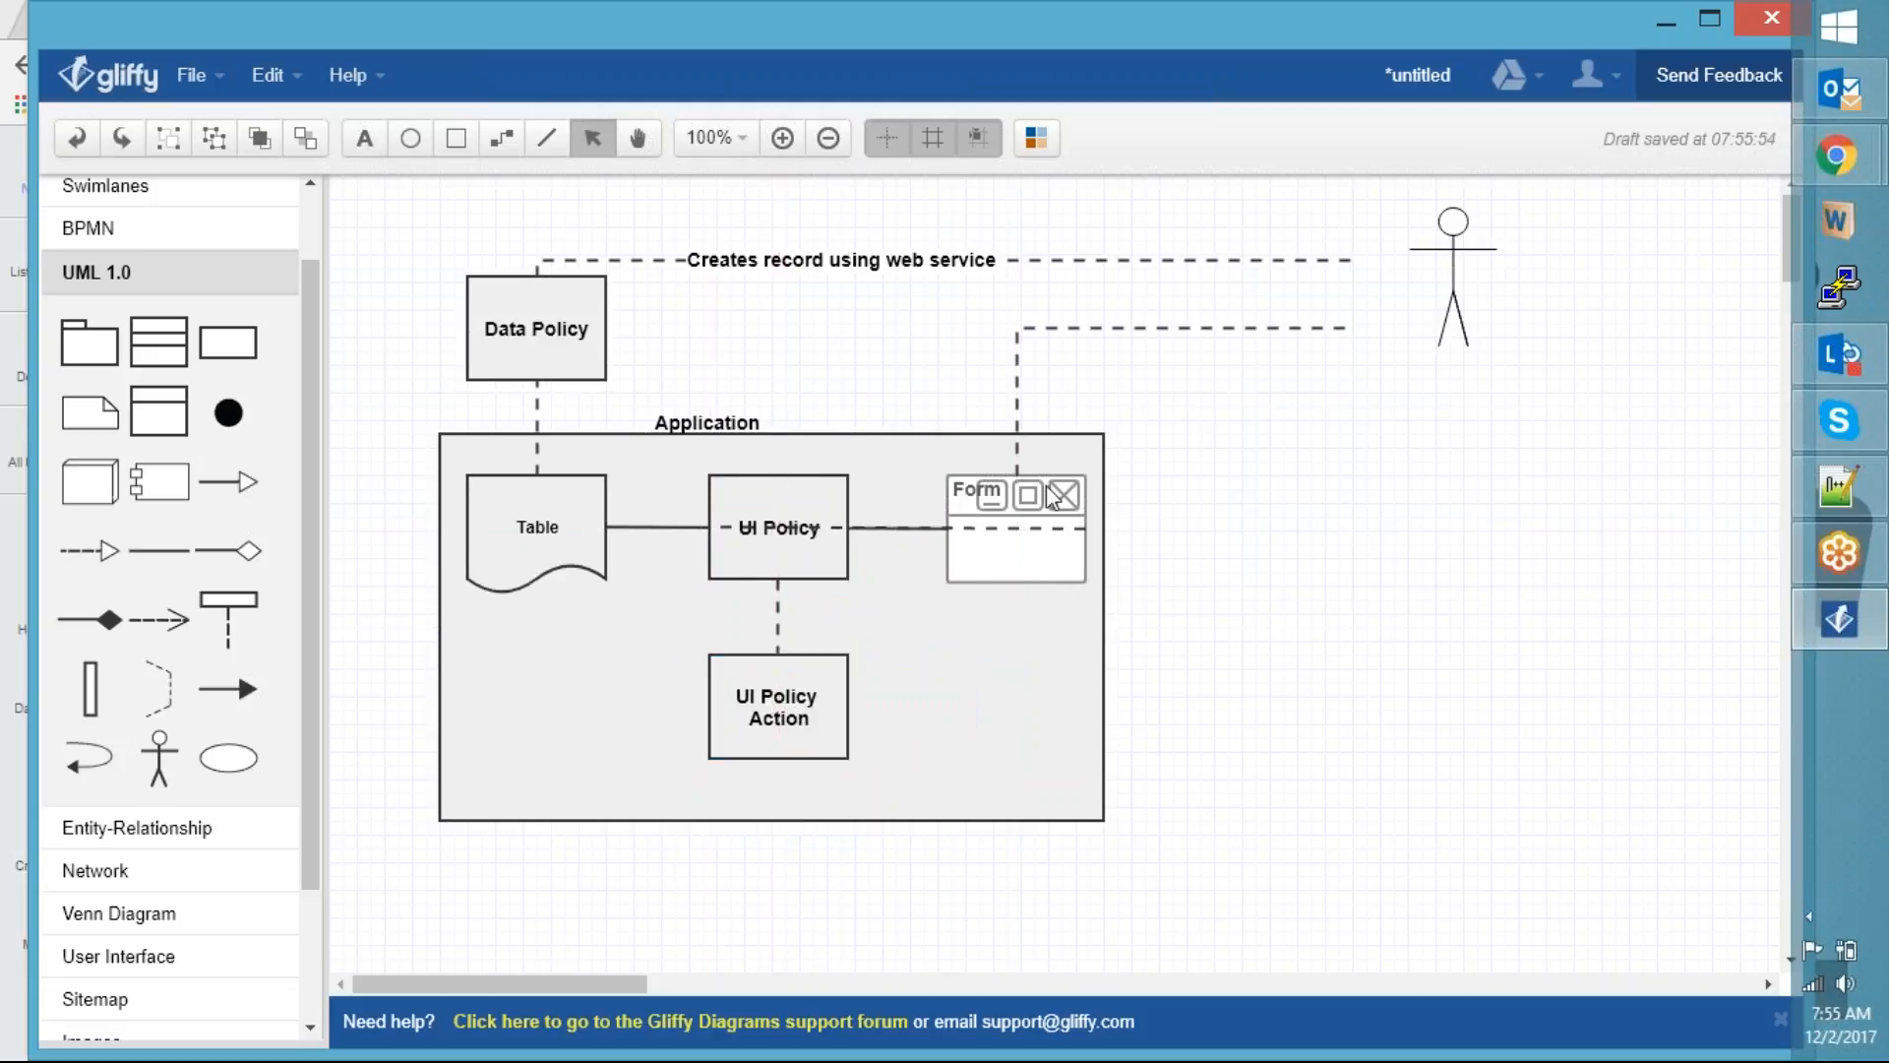
click(893, 526)
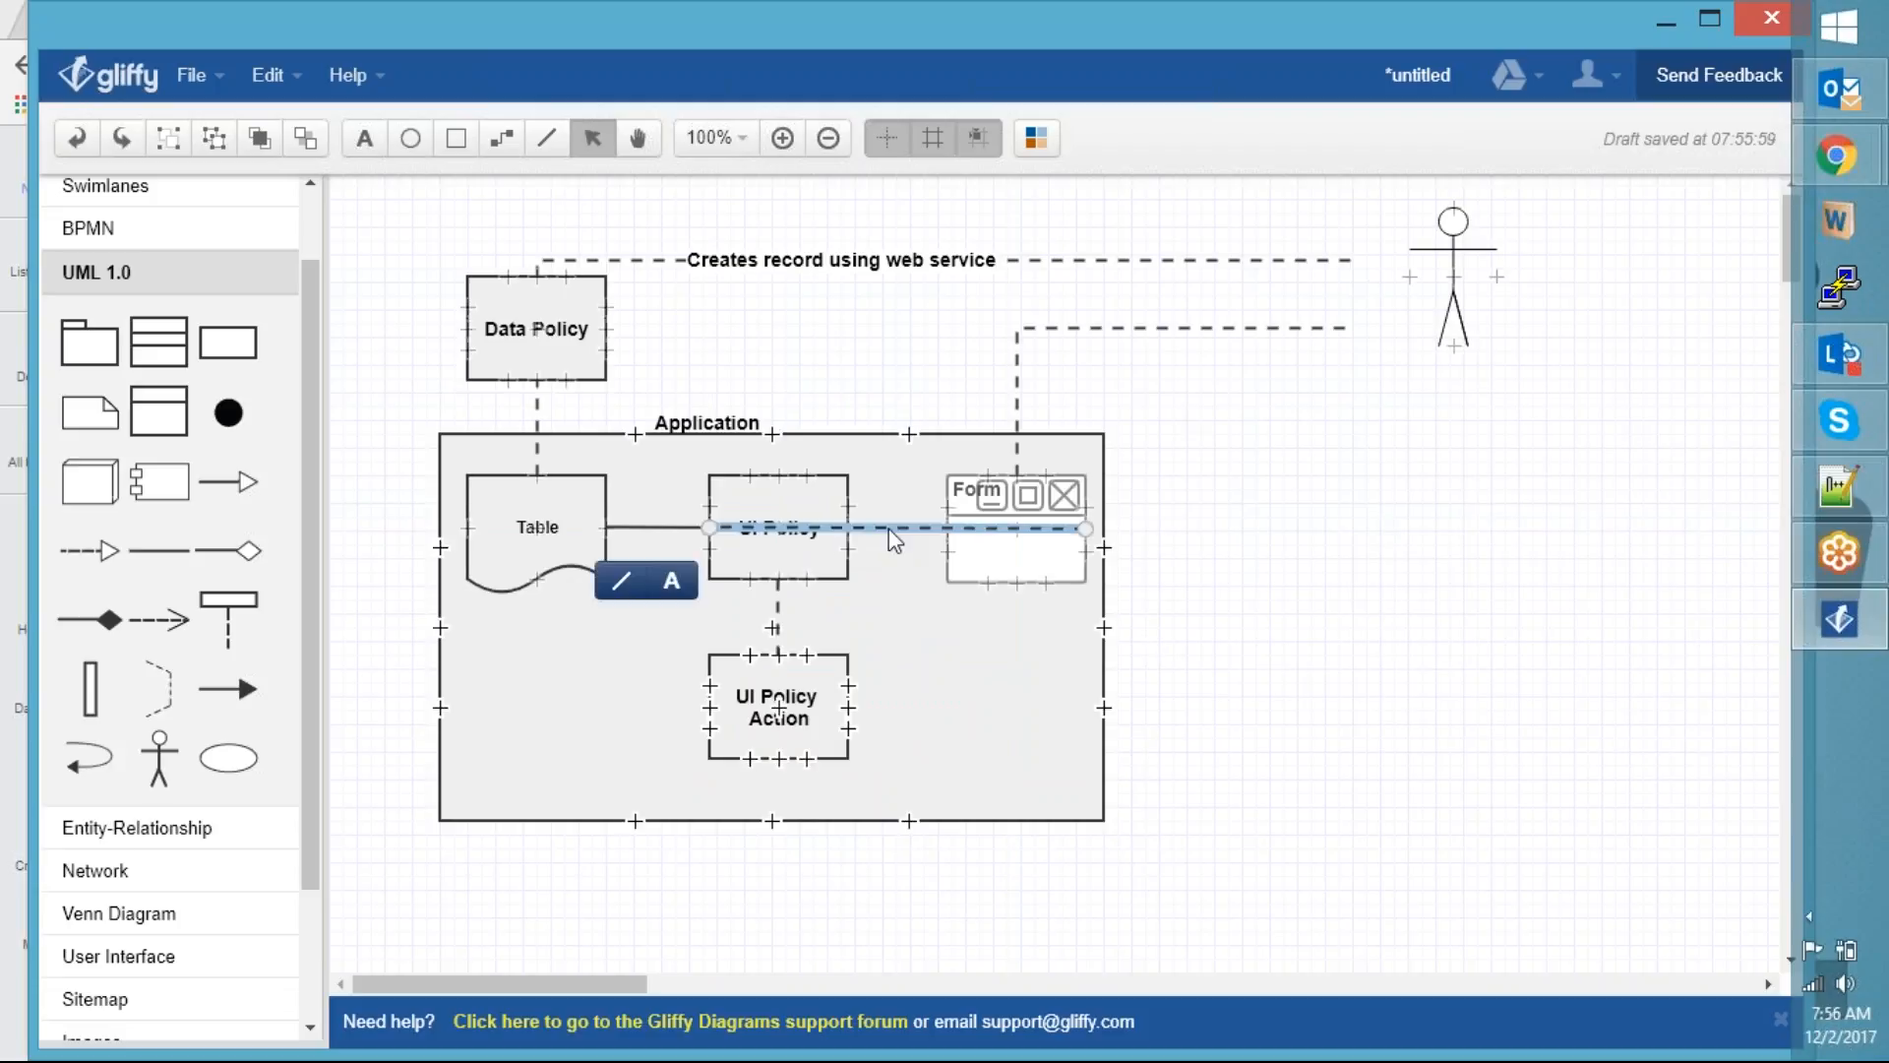
click(1168, 576)
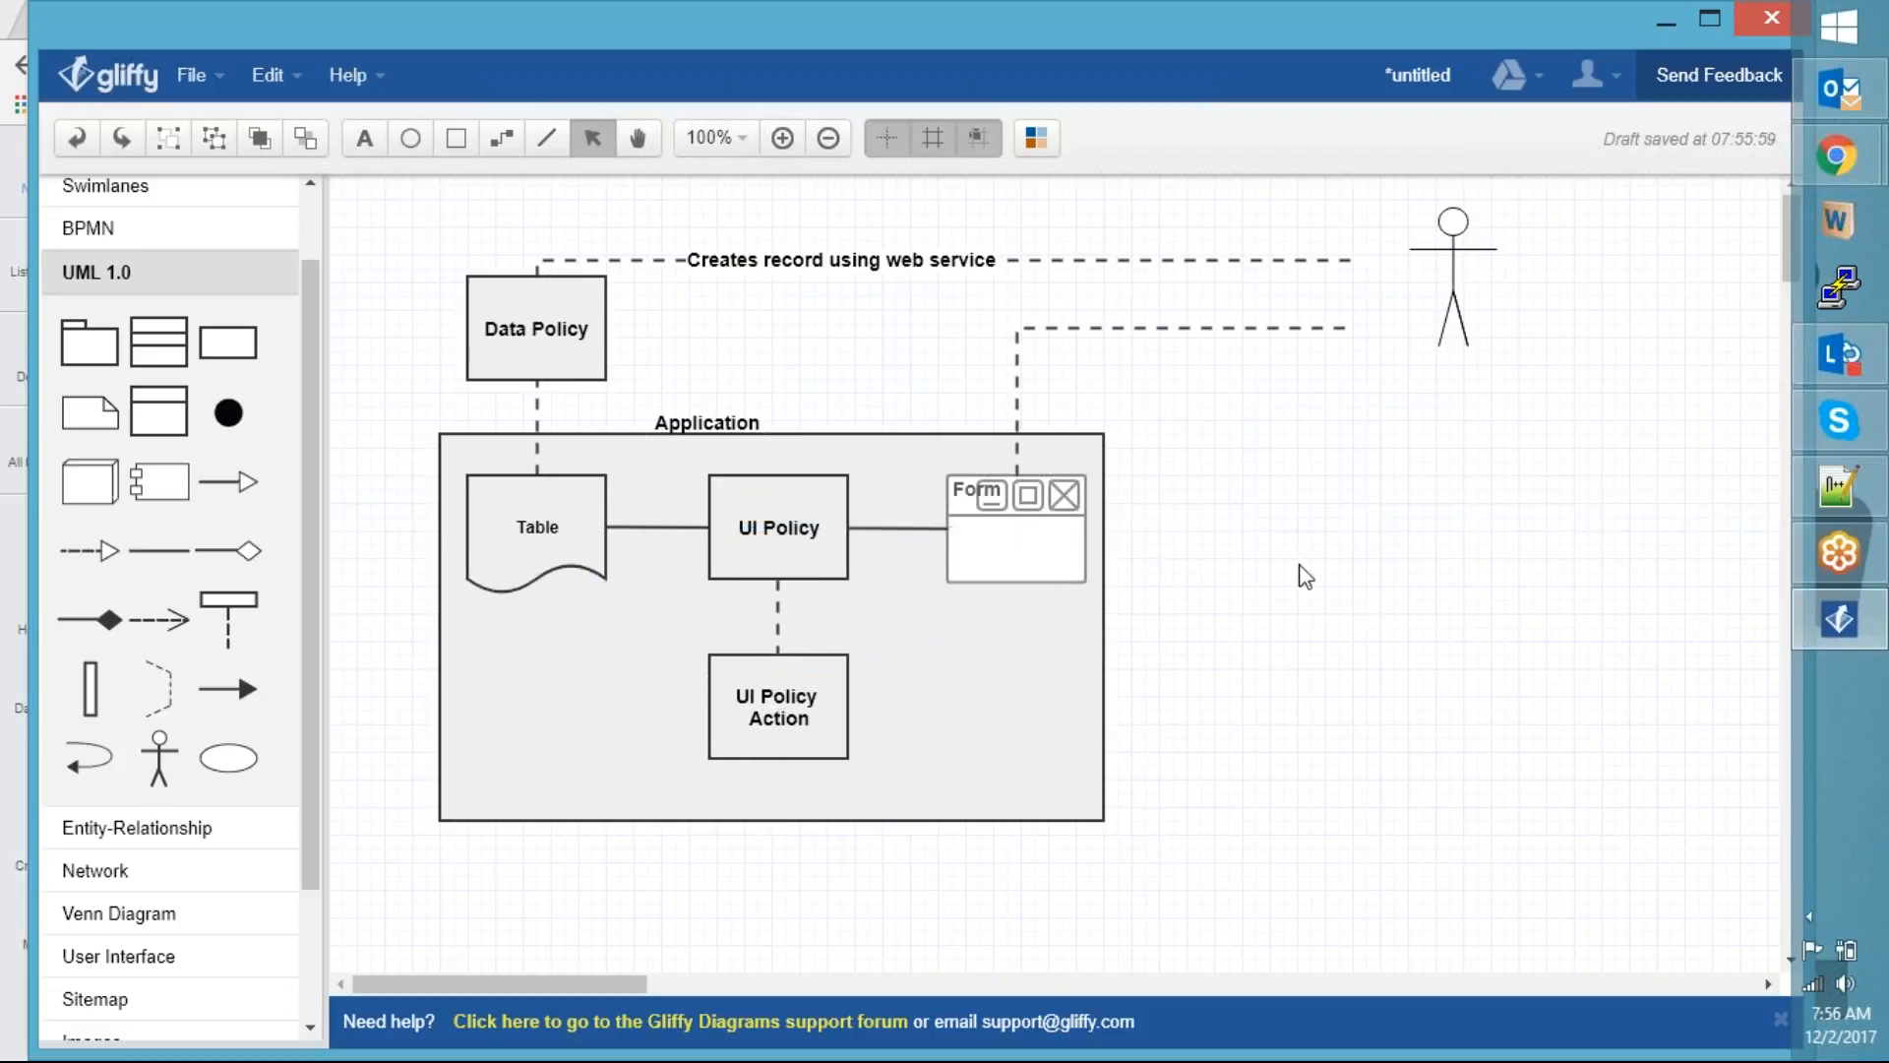
Point out the form path by selecting the UI Policy, Form and Table shapes in turn
click(801, 551)
click(1316, 618)
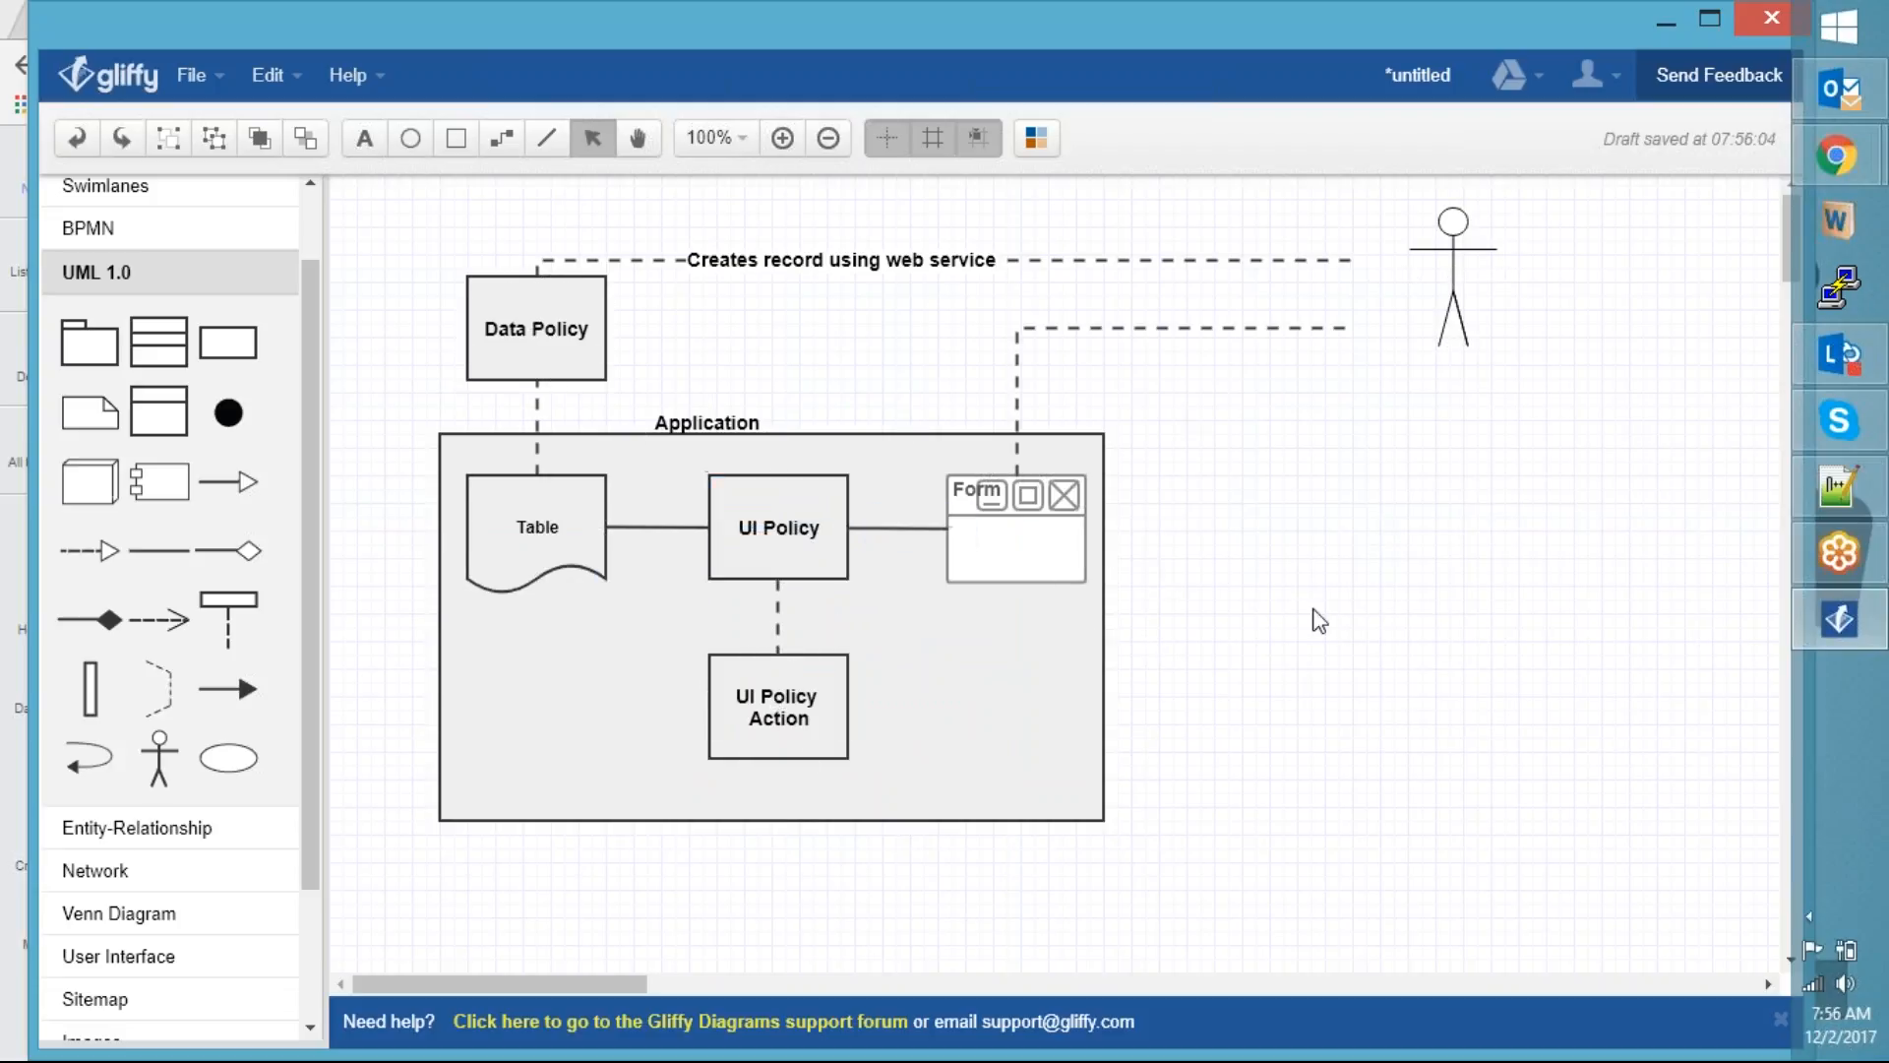
click(1023, 526)
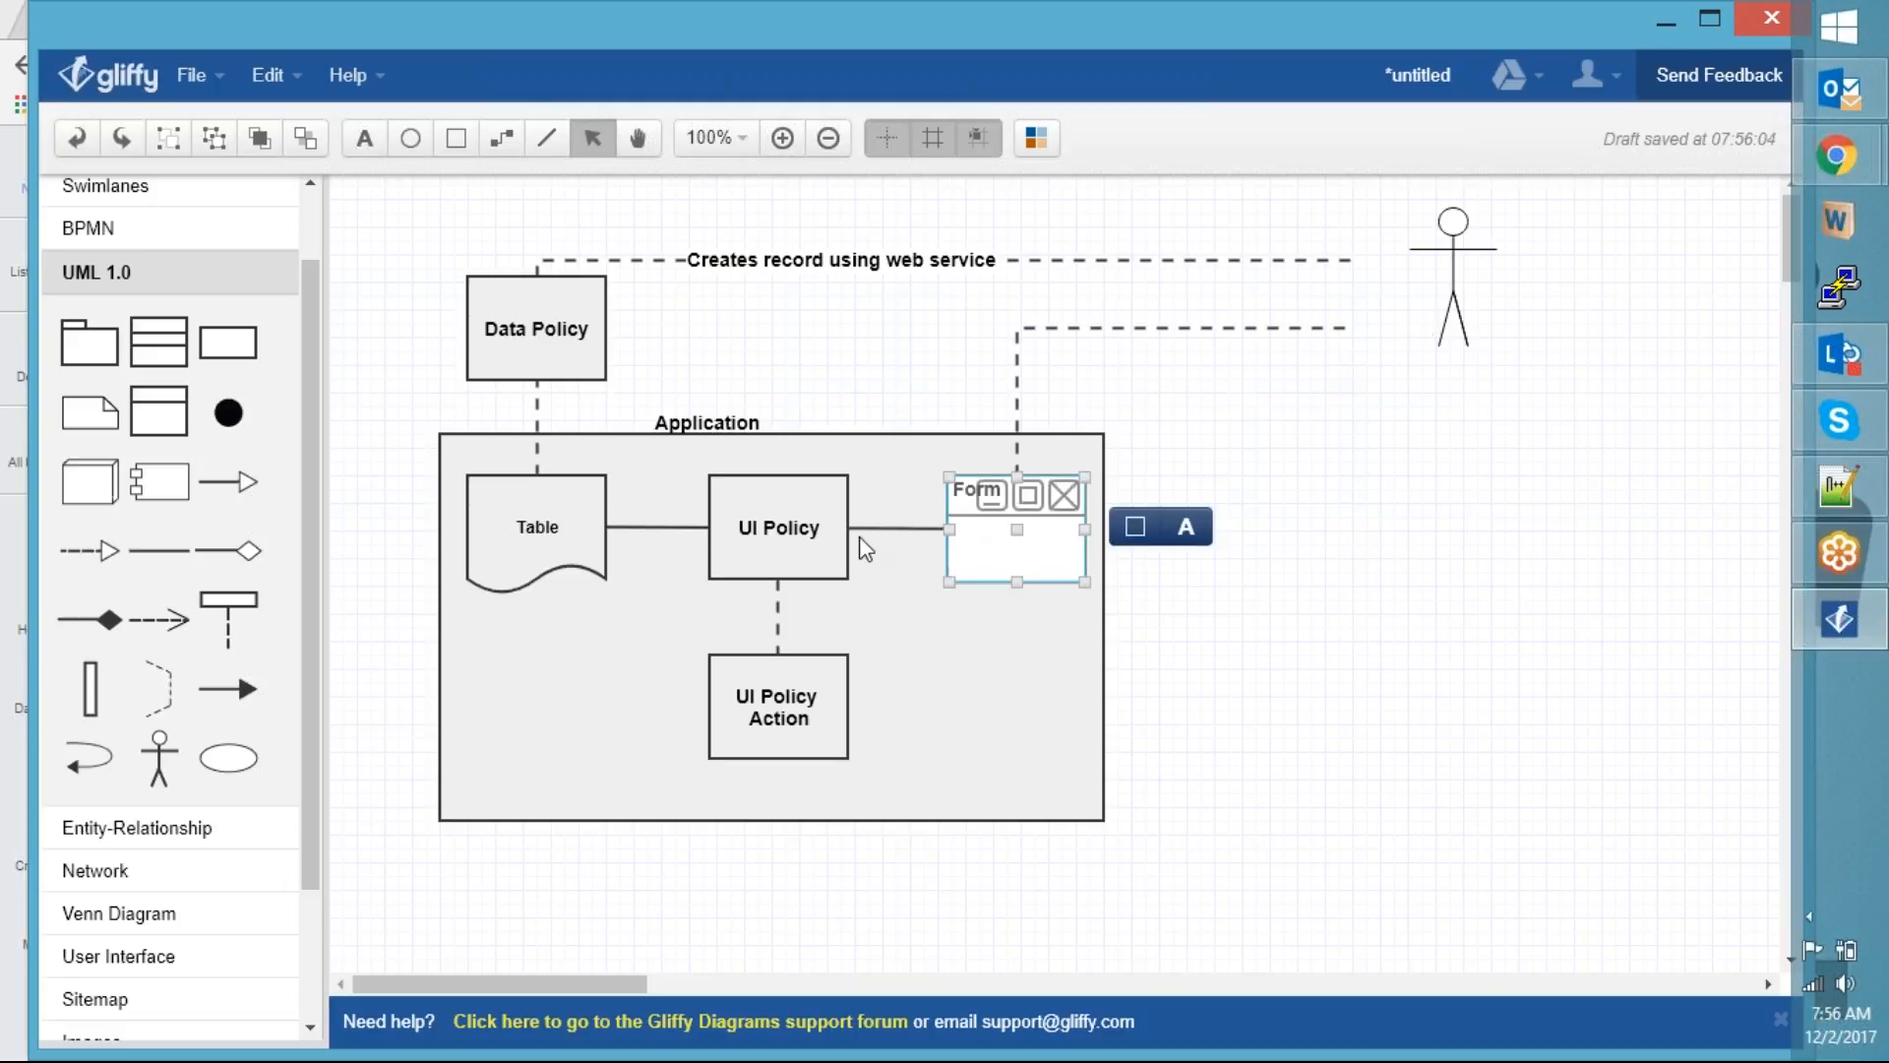
click(826, 537)
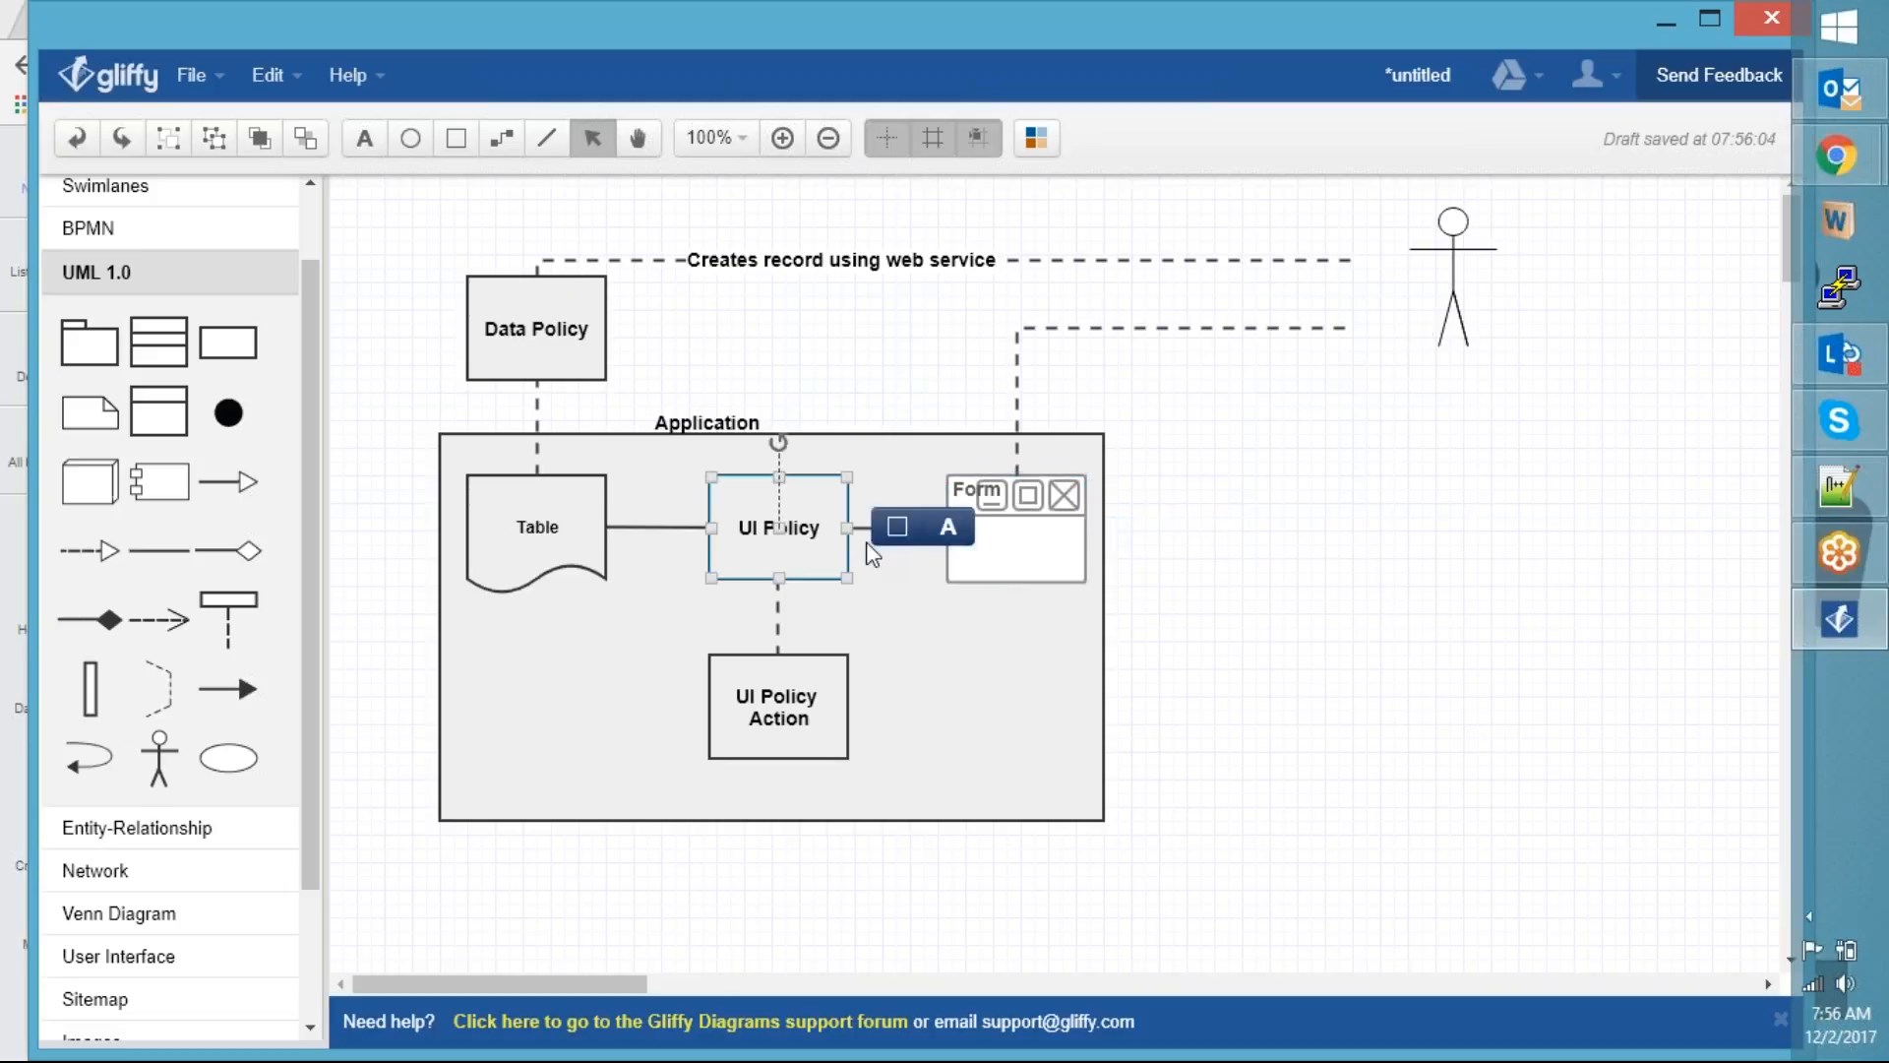
click(582, 535)
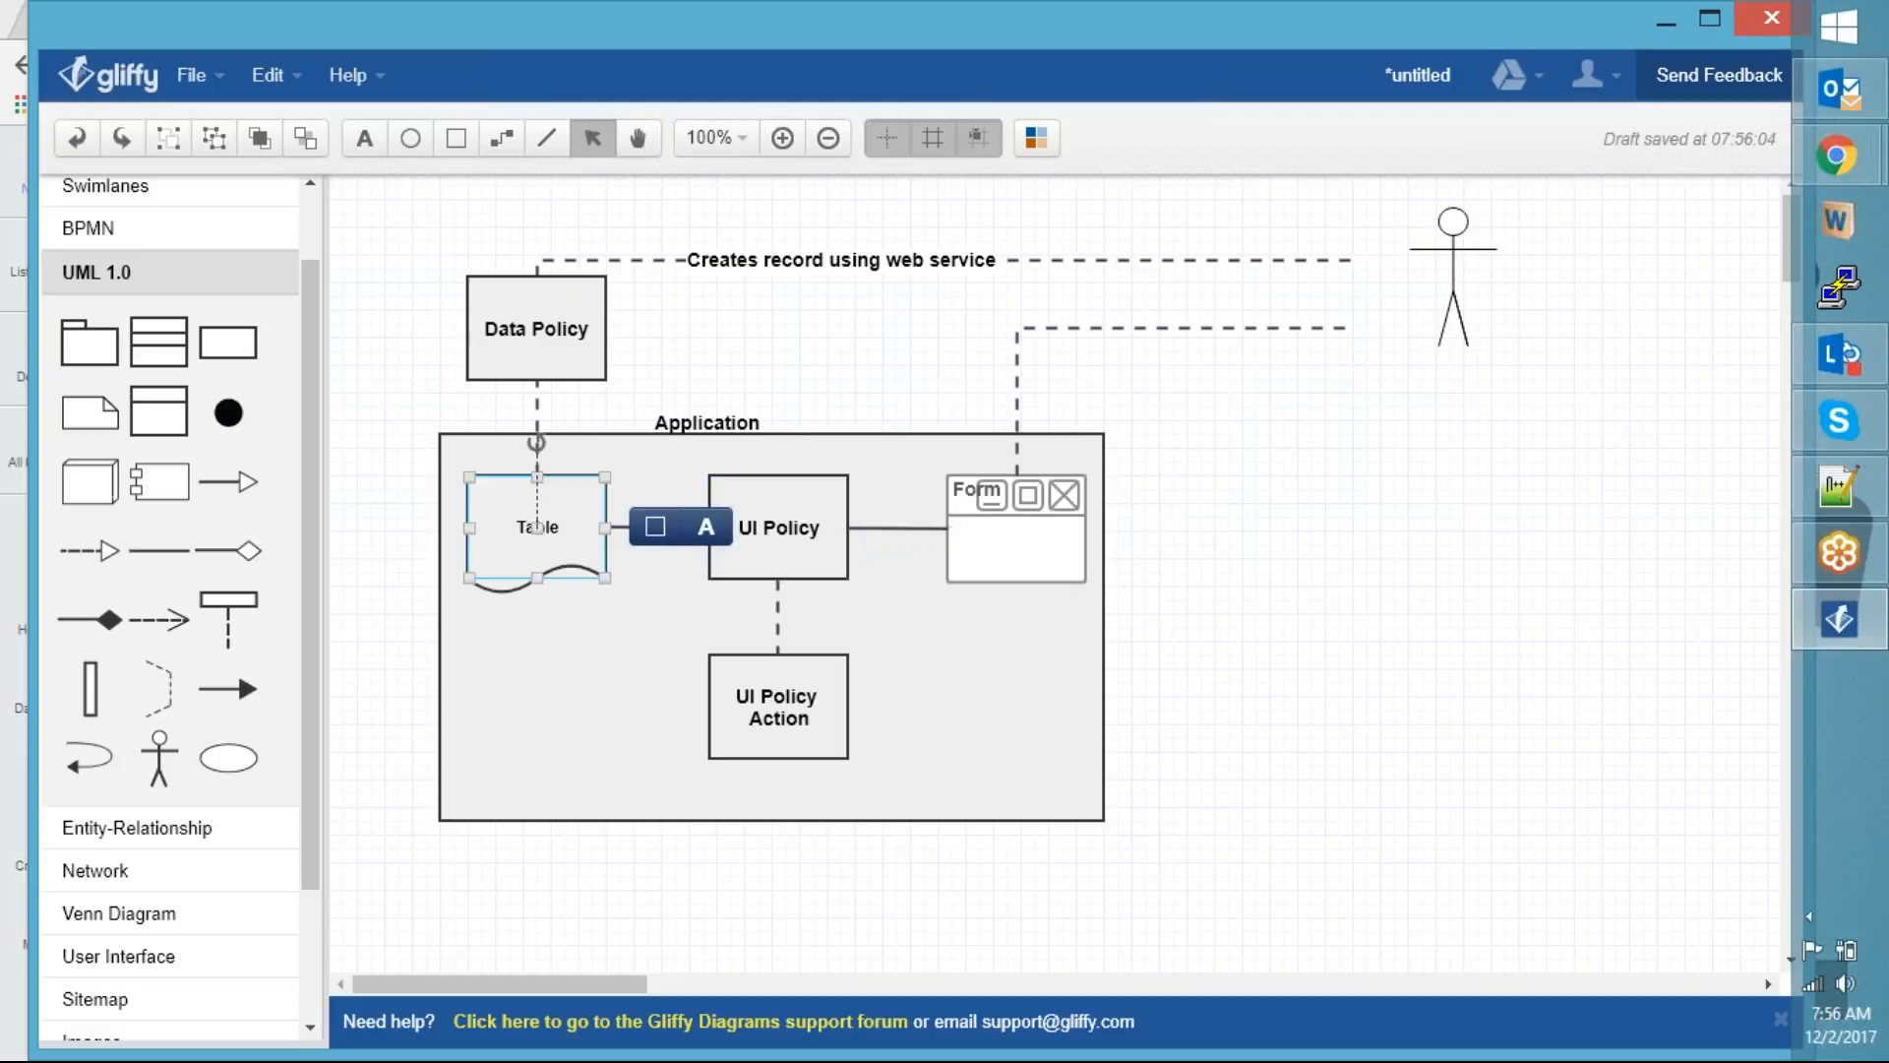
click(1458, 595)
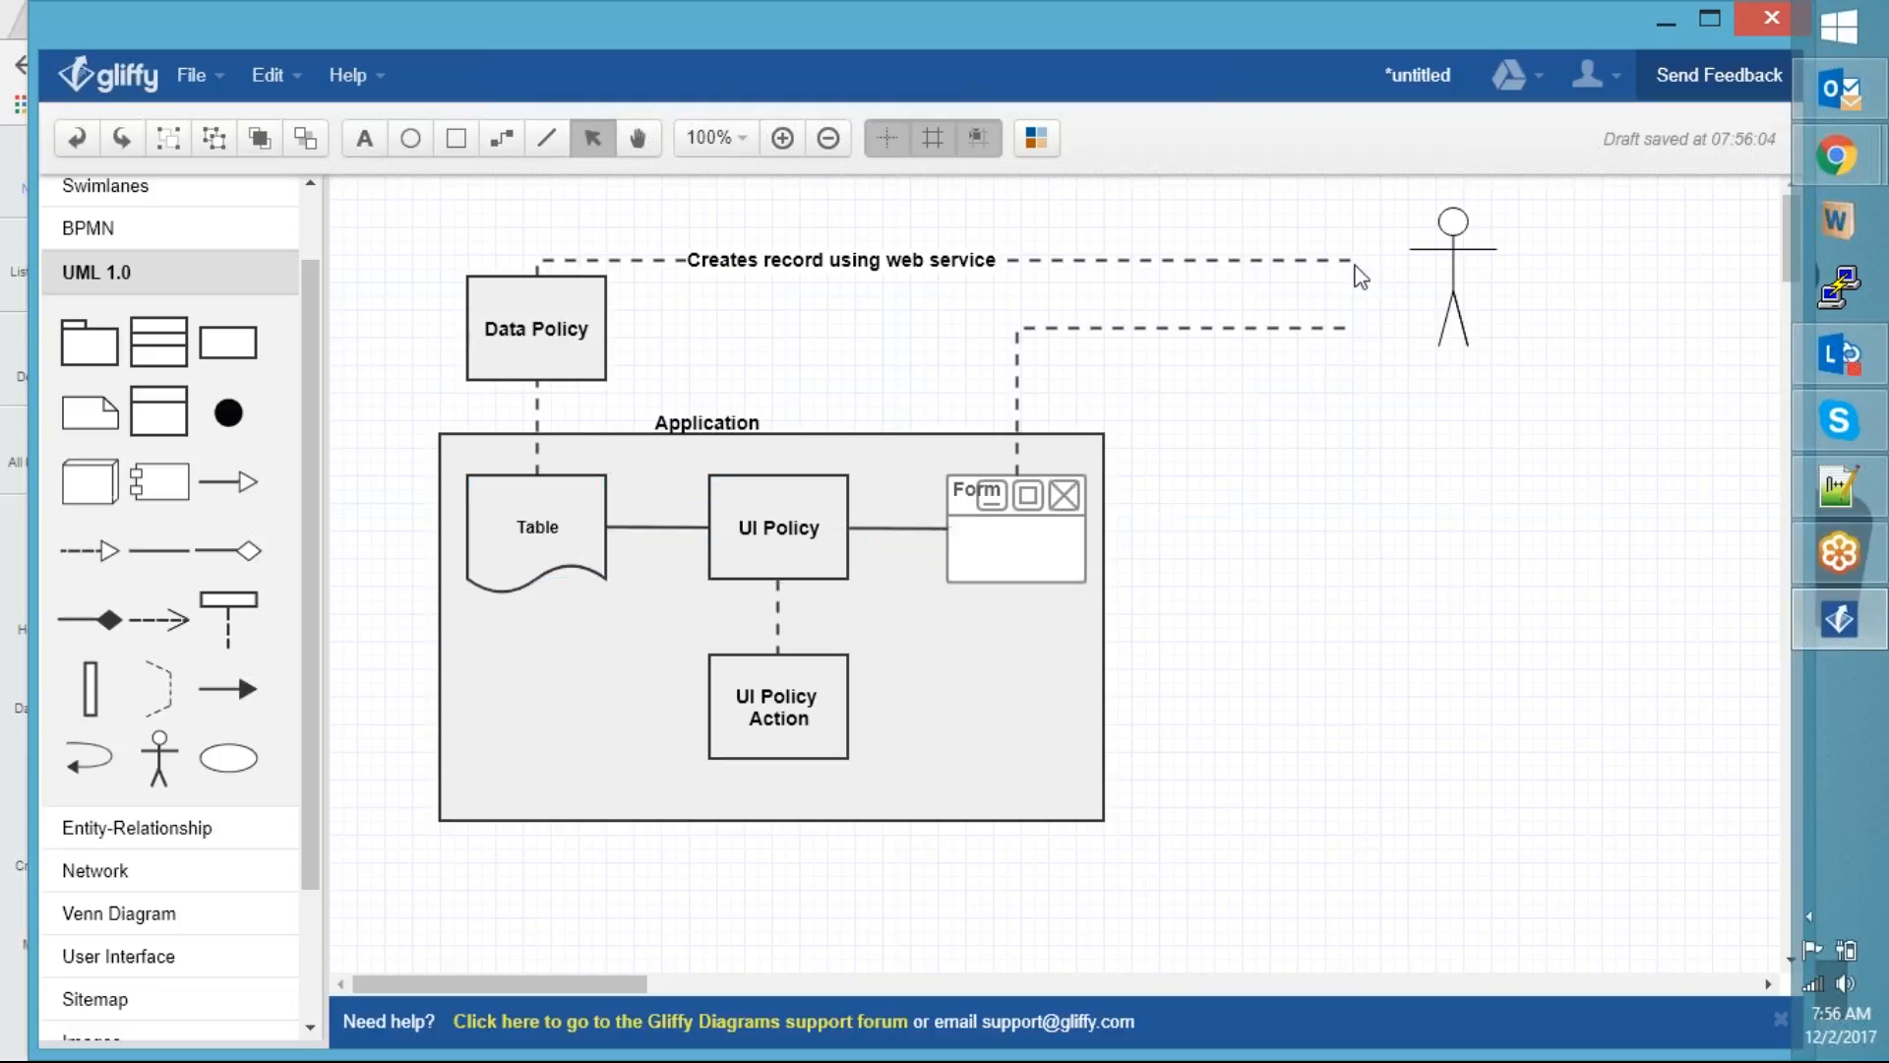
Compare the two policy paths by selecting the Data Policy, UI Policy and Form shapes
click(549, 374)
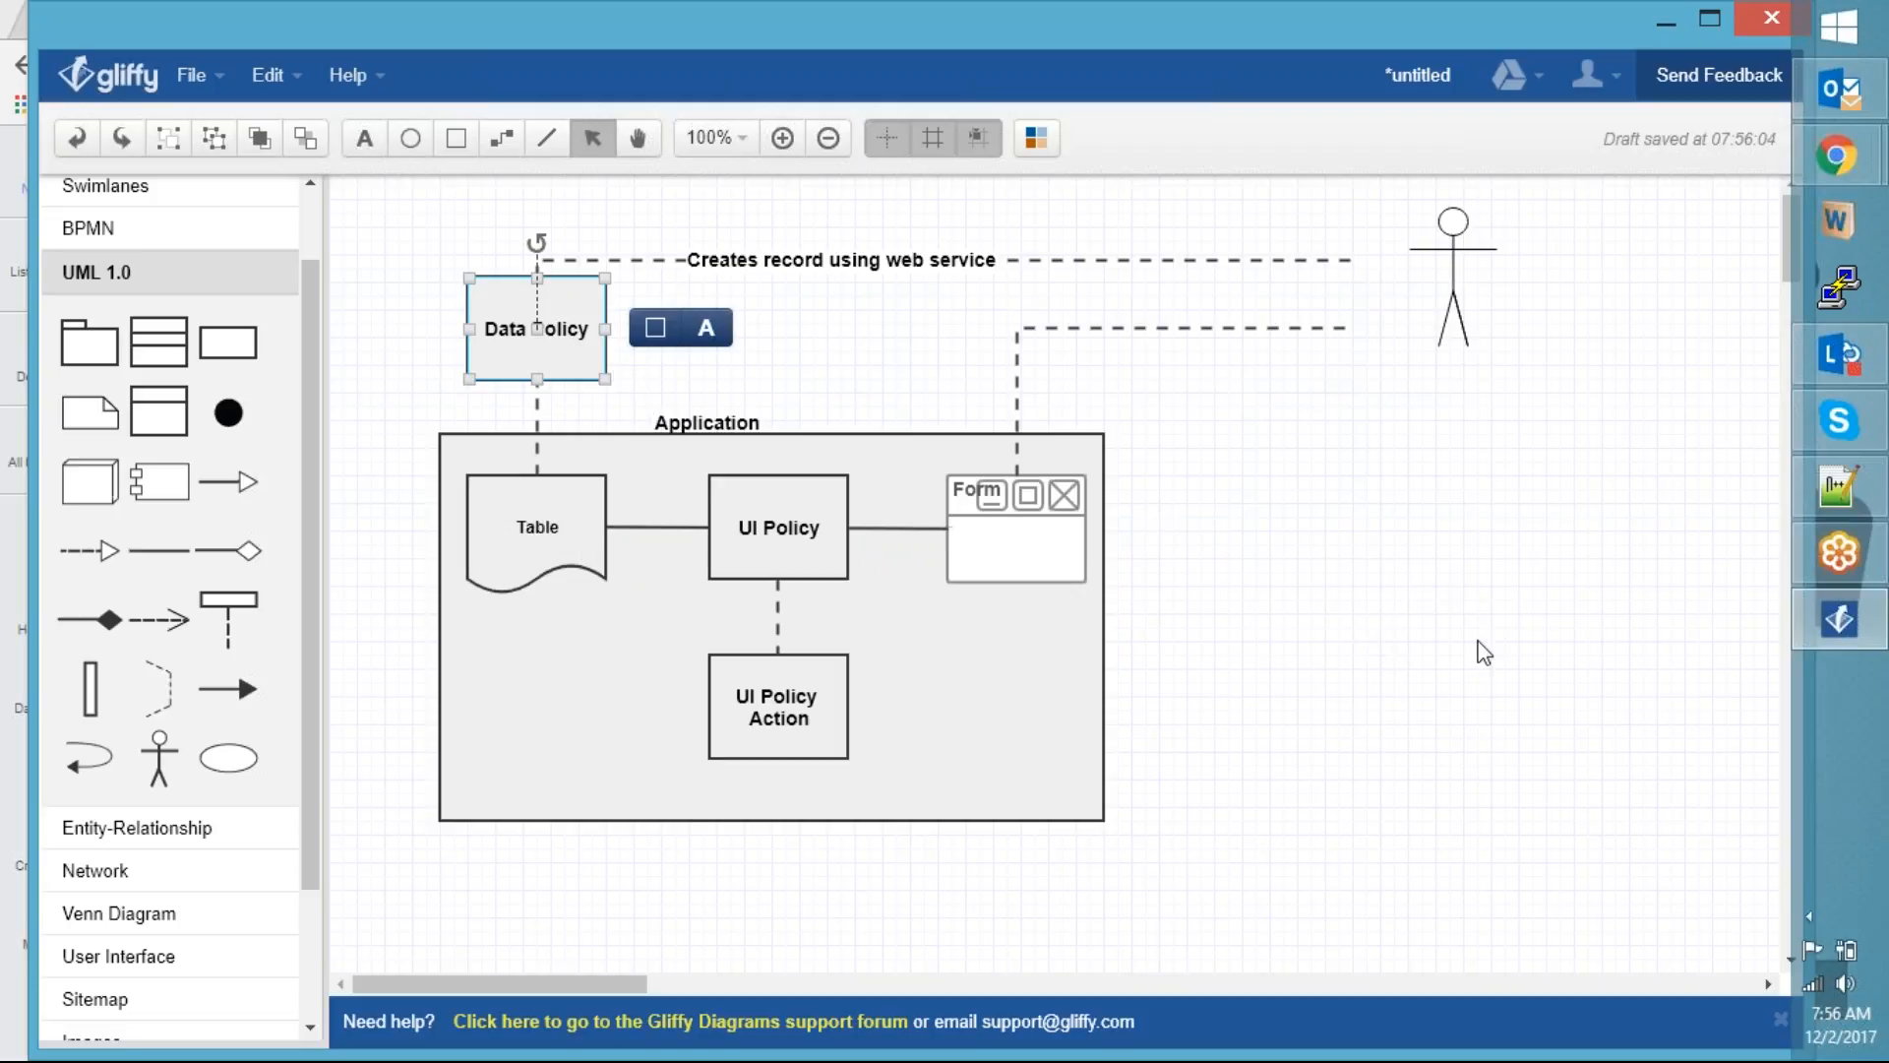
click(696, 371)
click(553, 328)
click(766, 557)
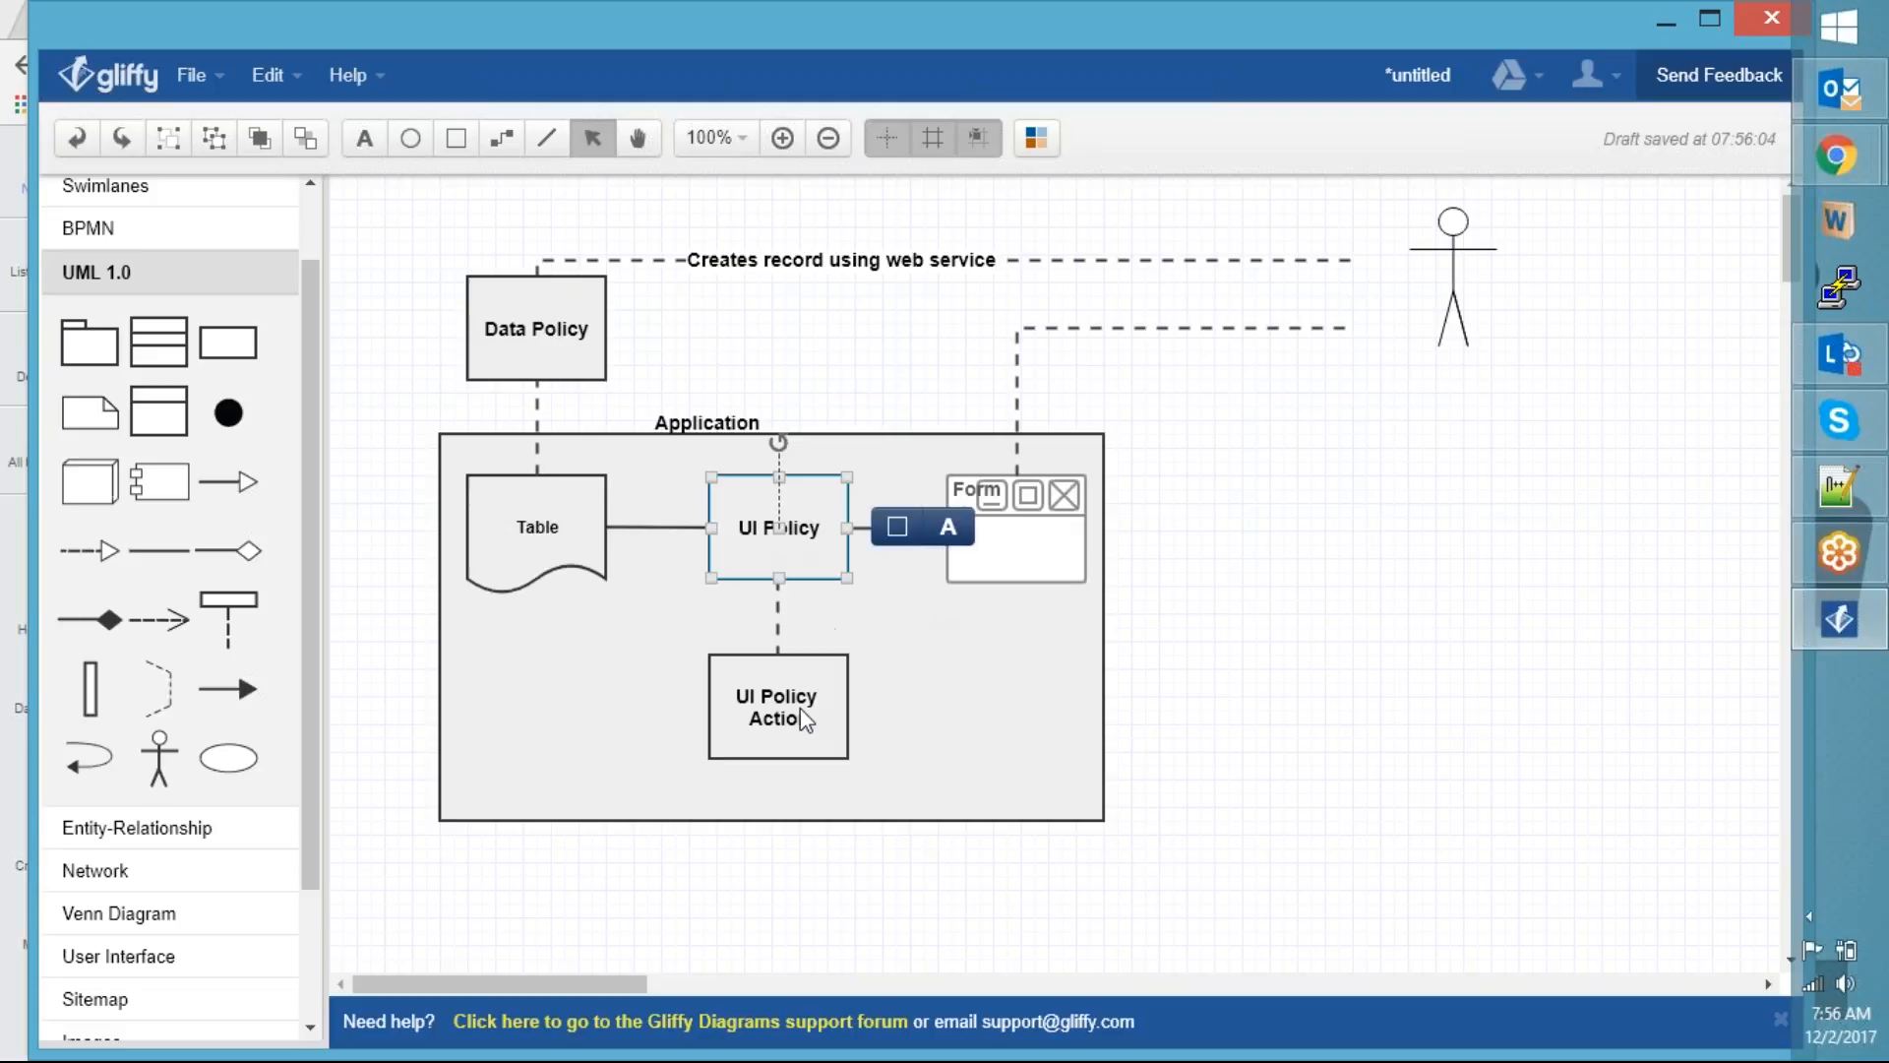
click(1293, 540)
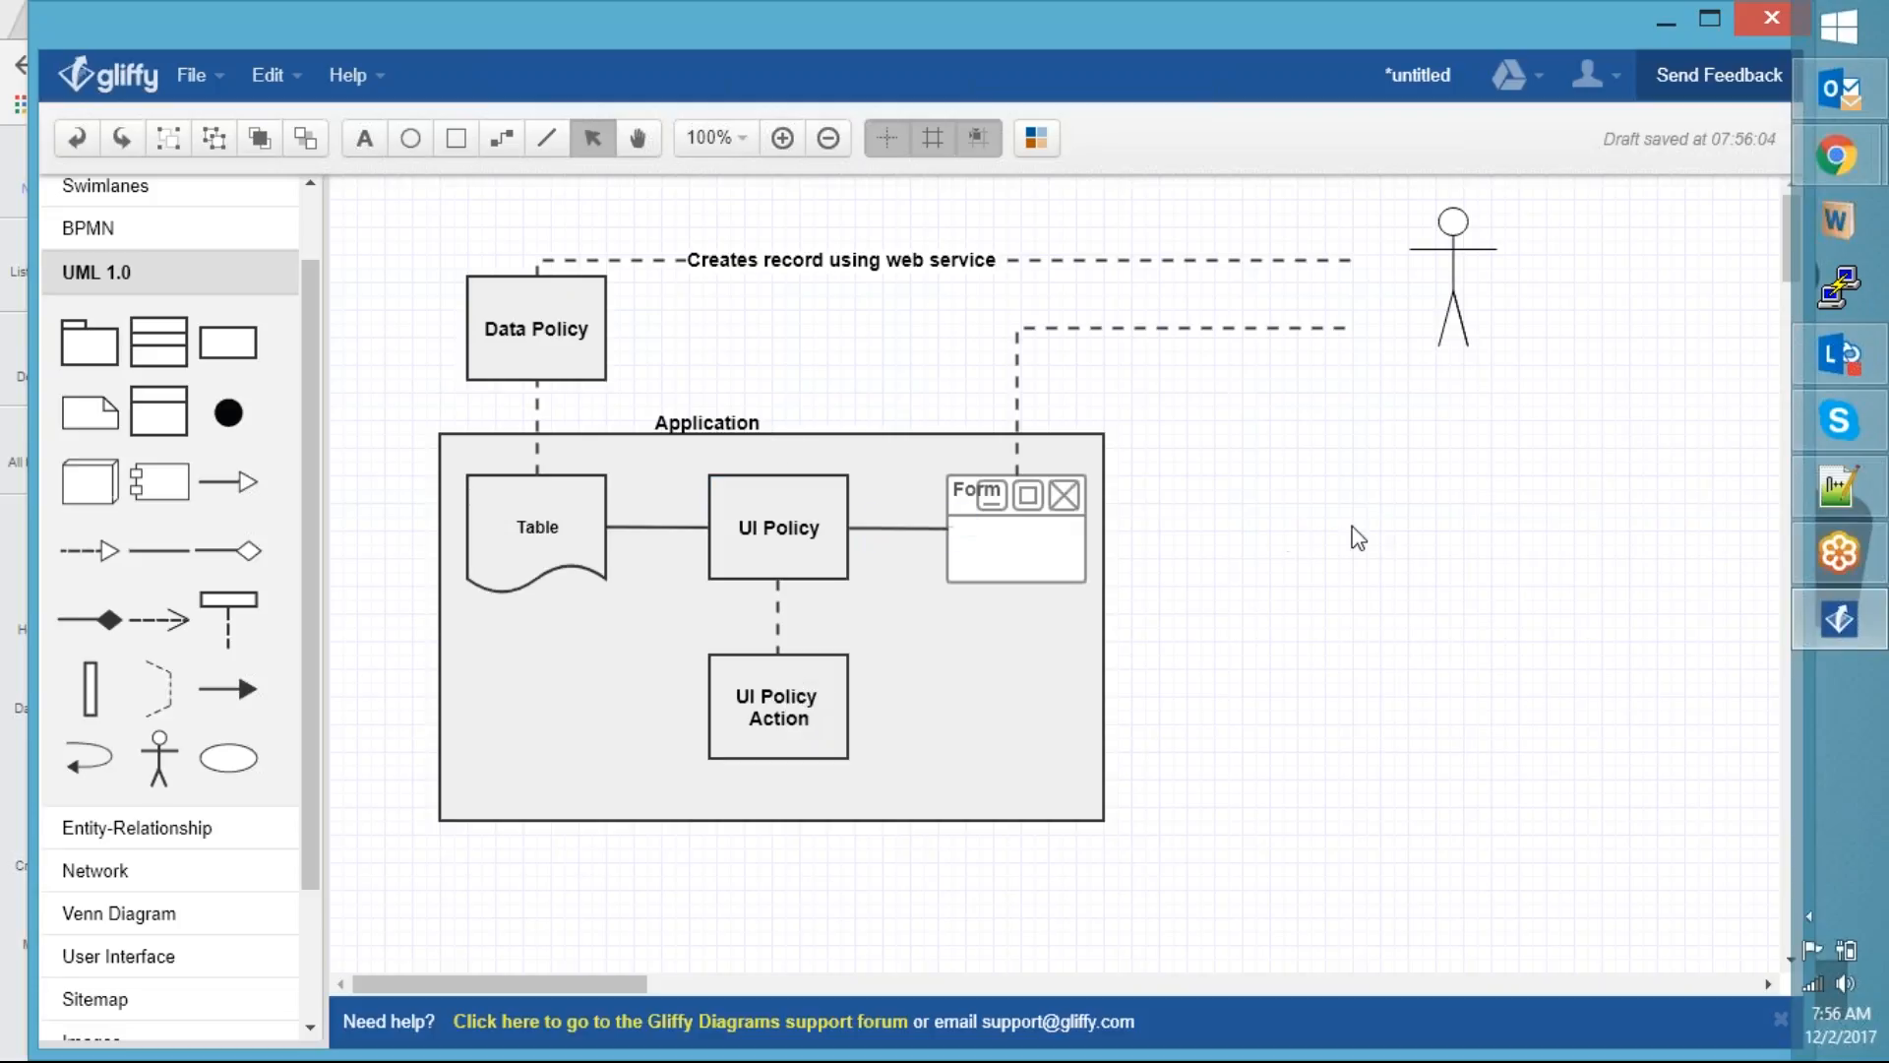
click(1027, 556)
click(503, 339)
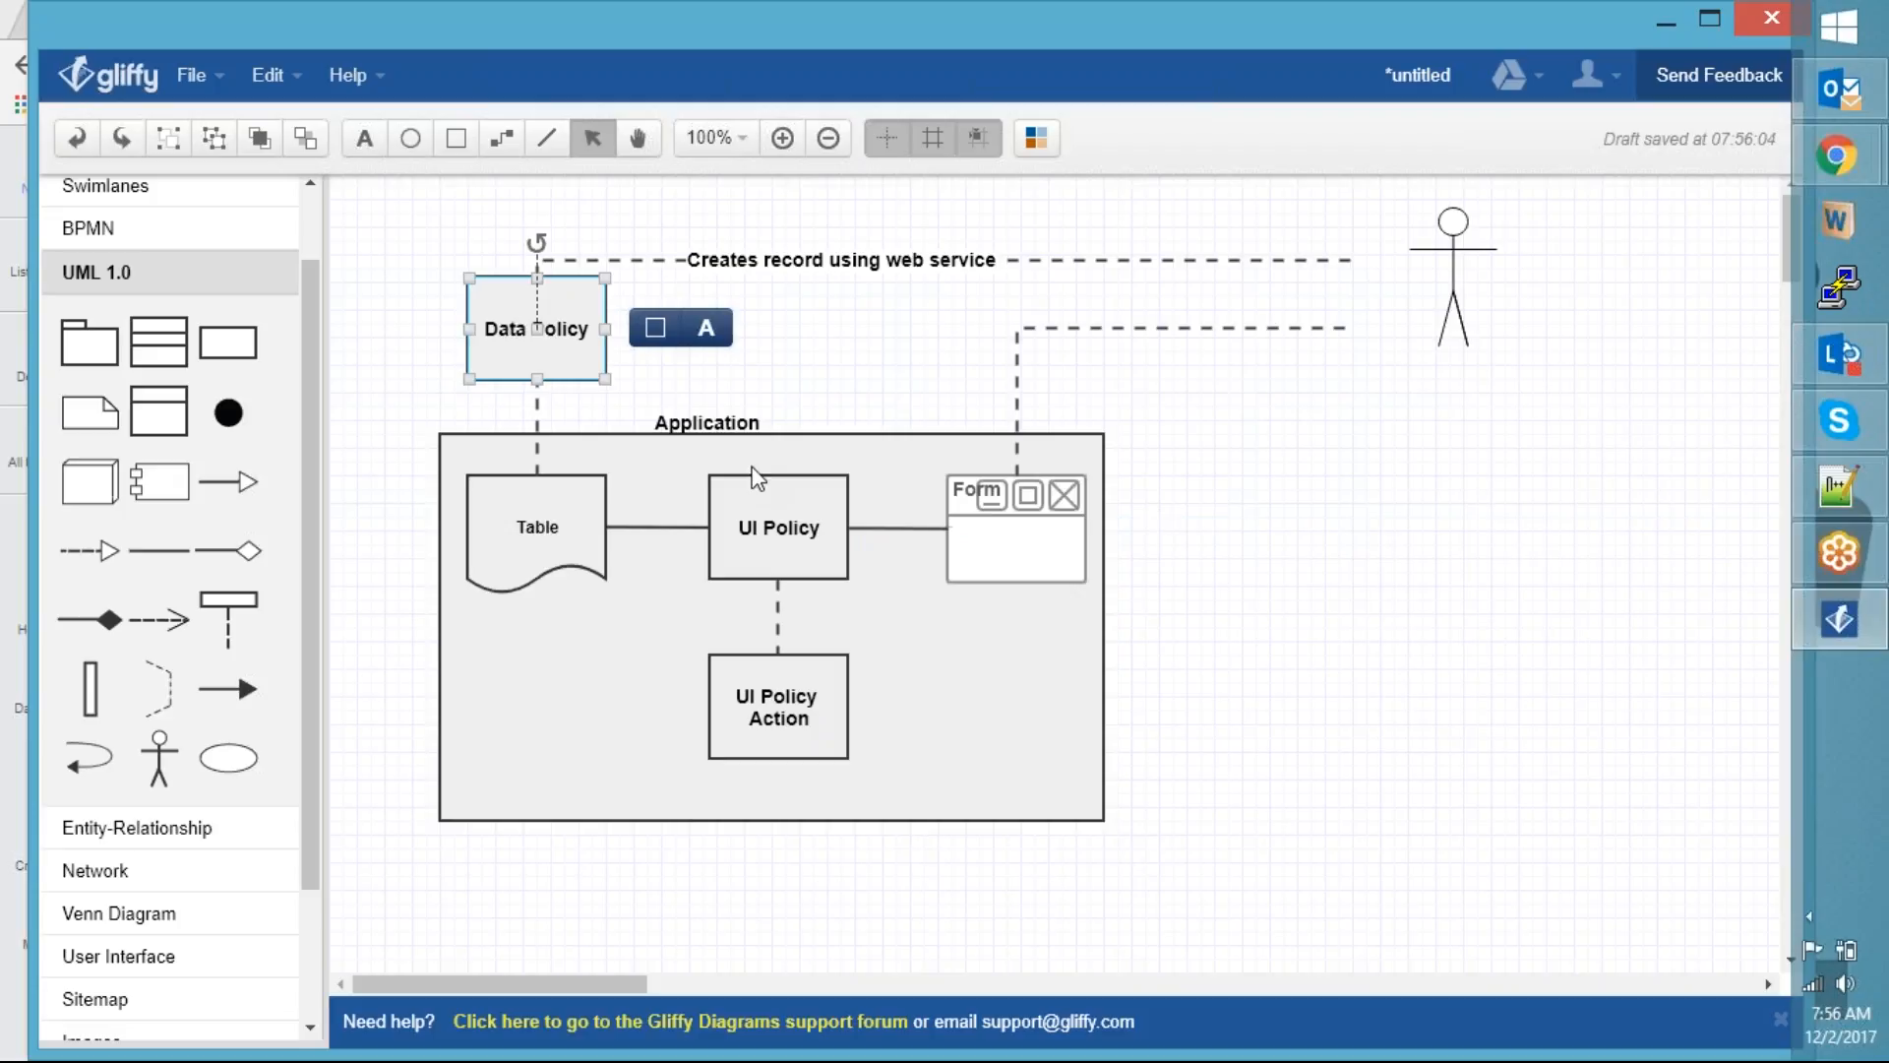
Centre the Form shape's label and add two line breaks before it to place the text below the title bar
click(1029, 519)
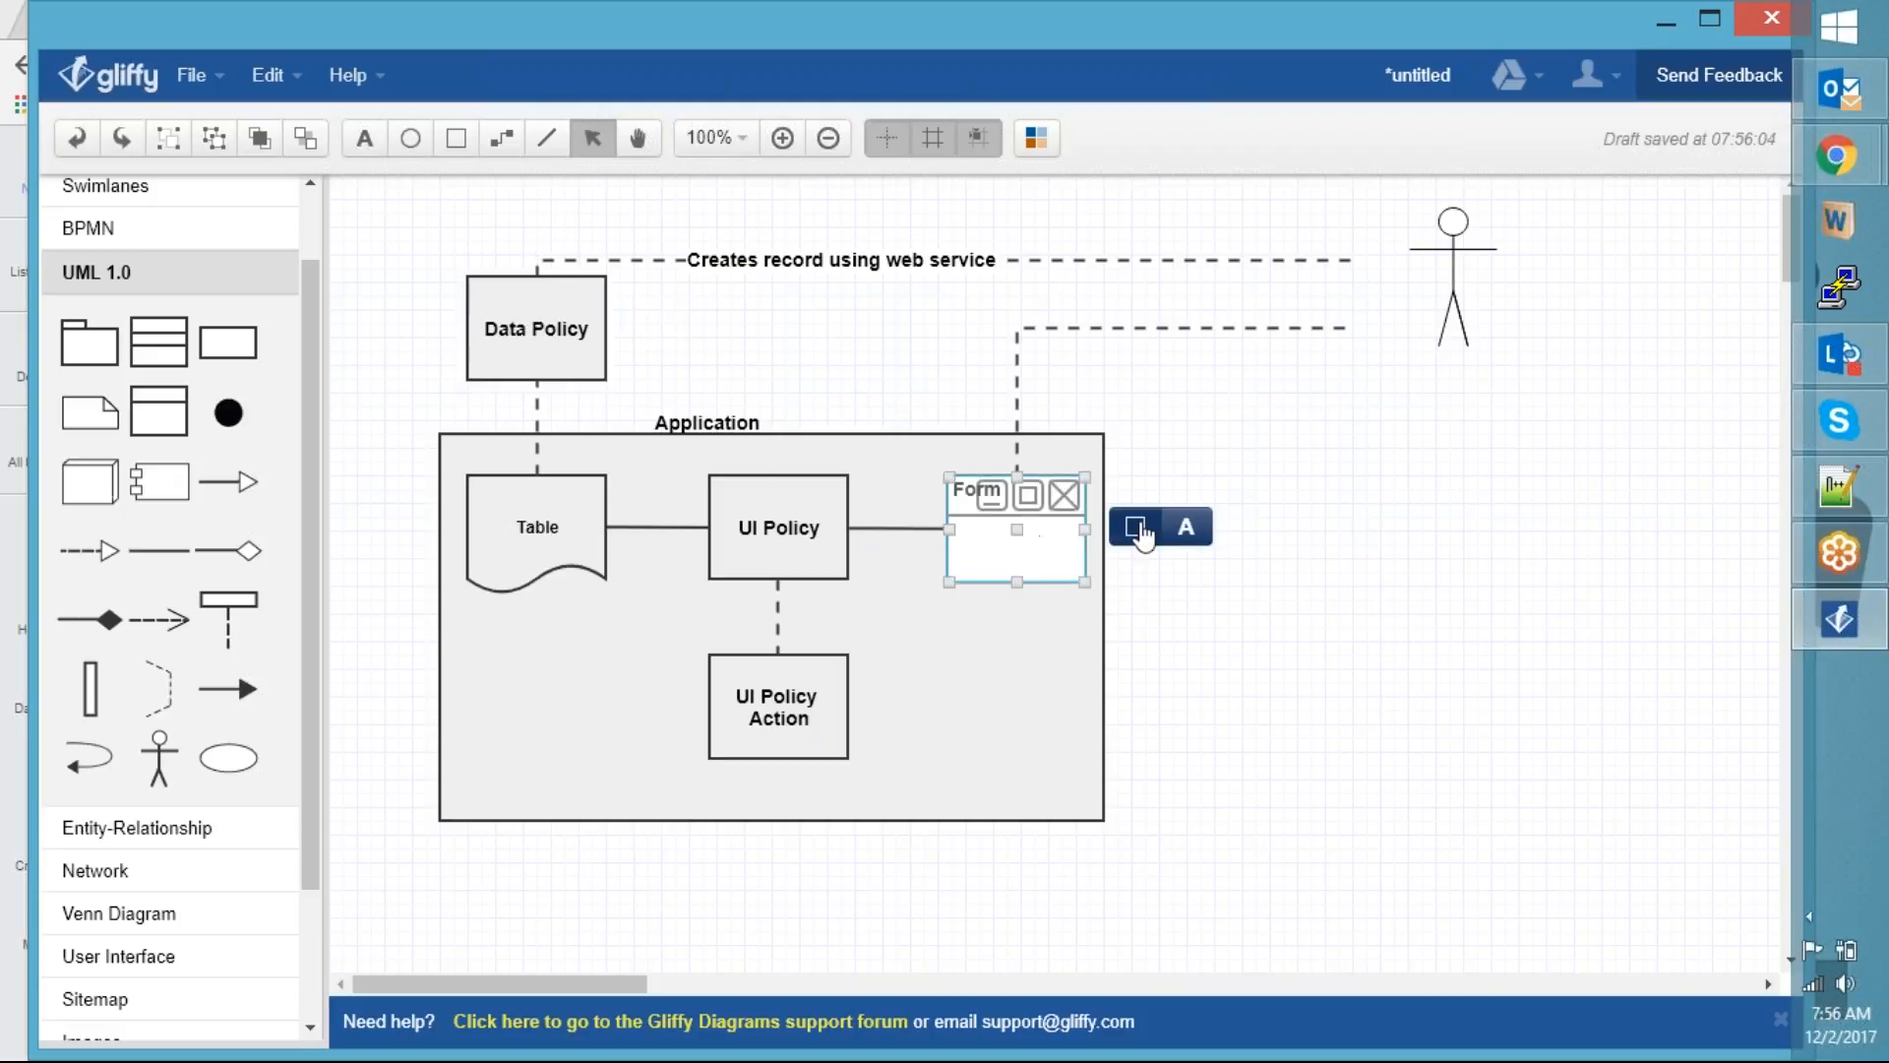
click(1185, 528)
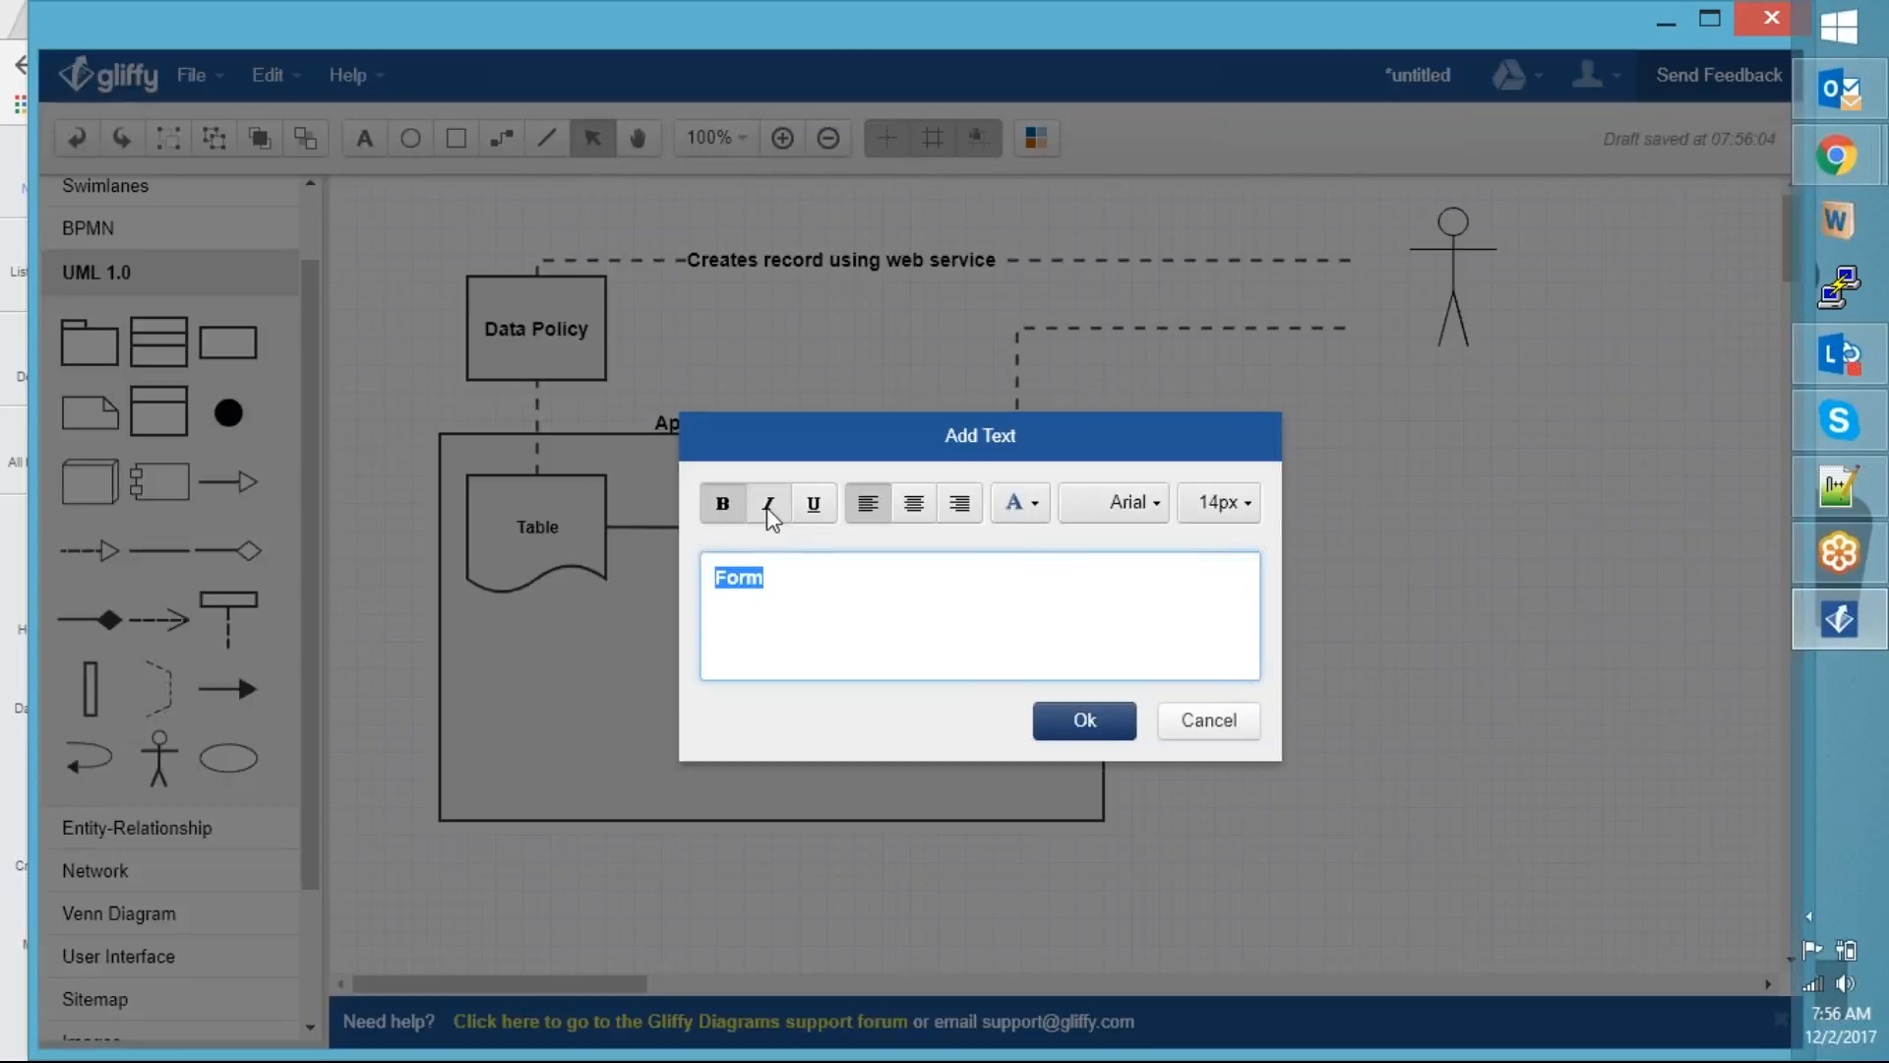
click(913, 503)
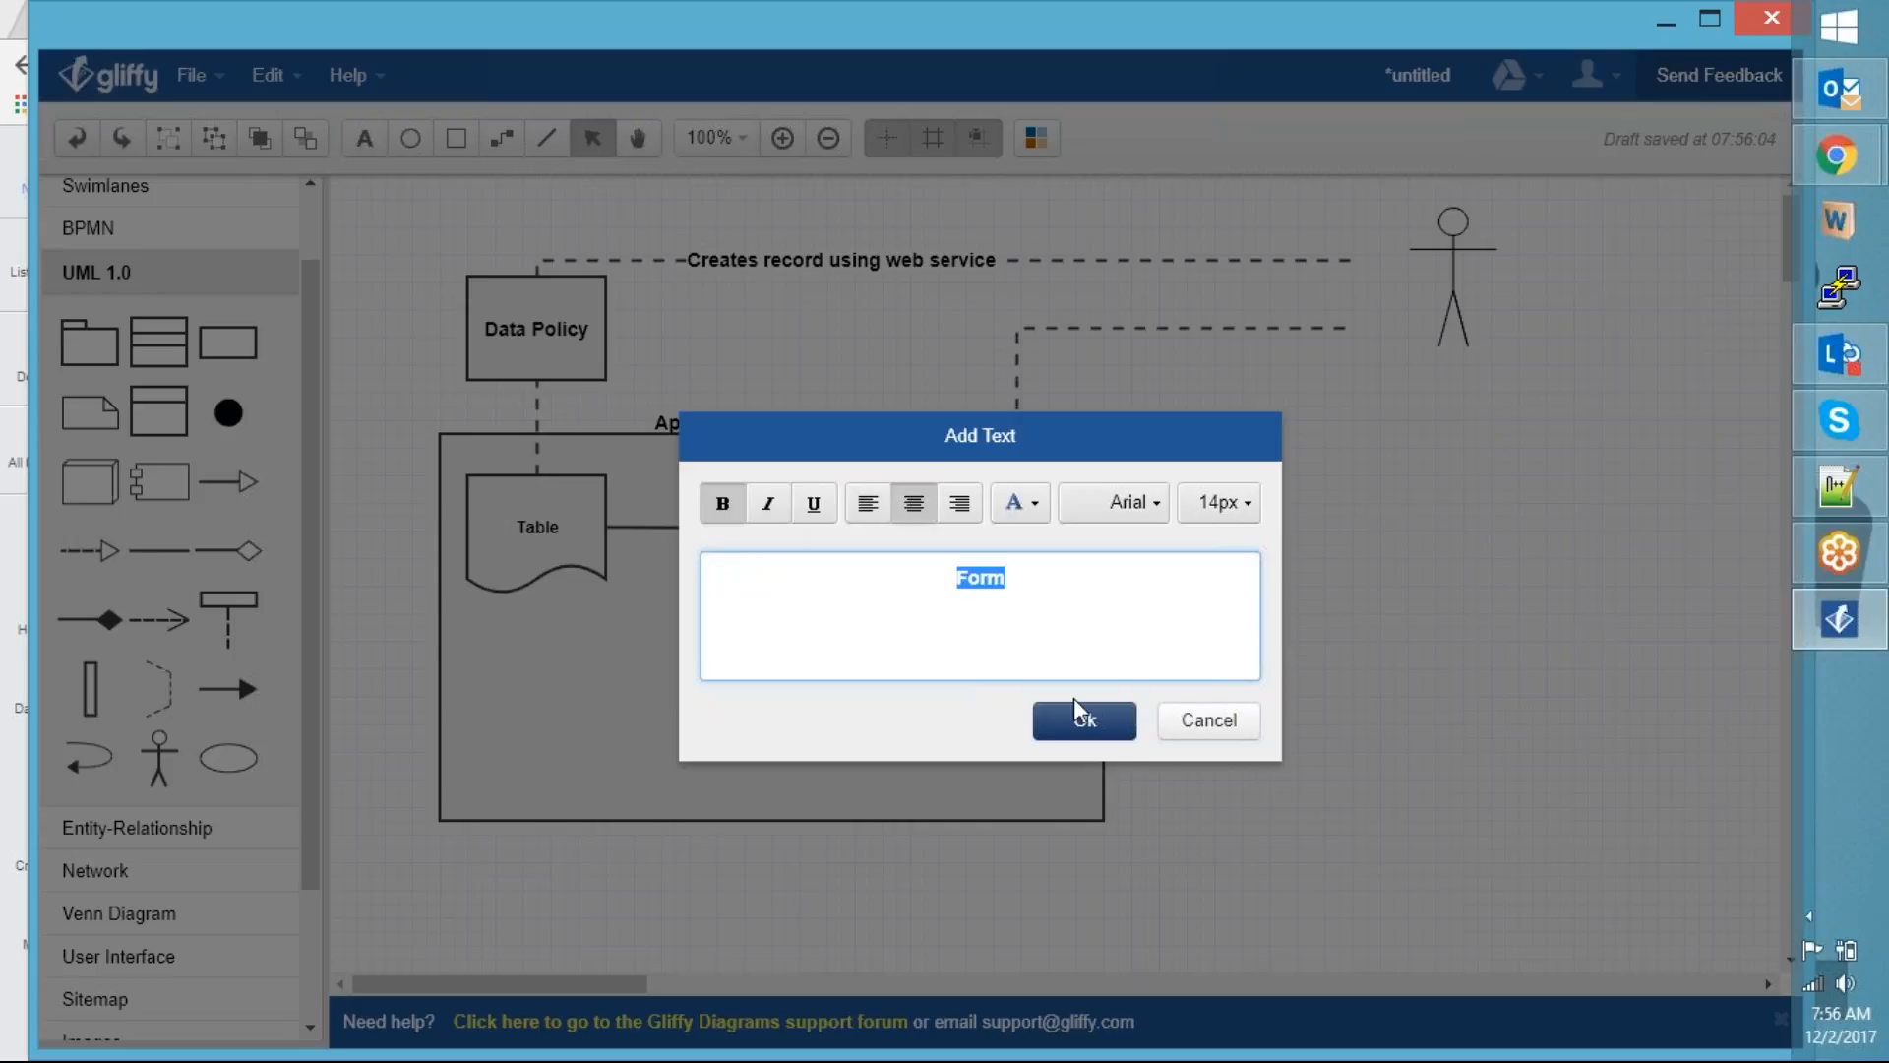
click(1074, 581)
key(Home)
key(Return)
key(Return)
click(1085, 720)
click(1470, 649)
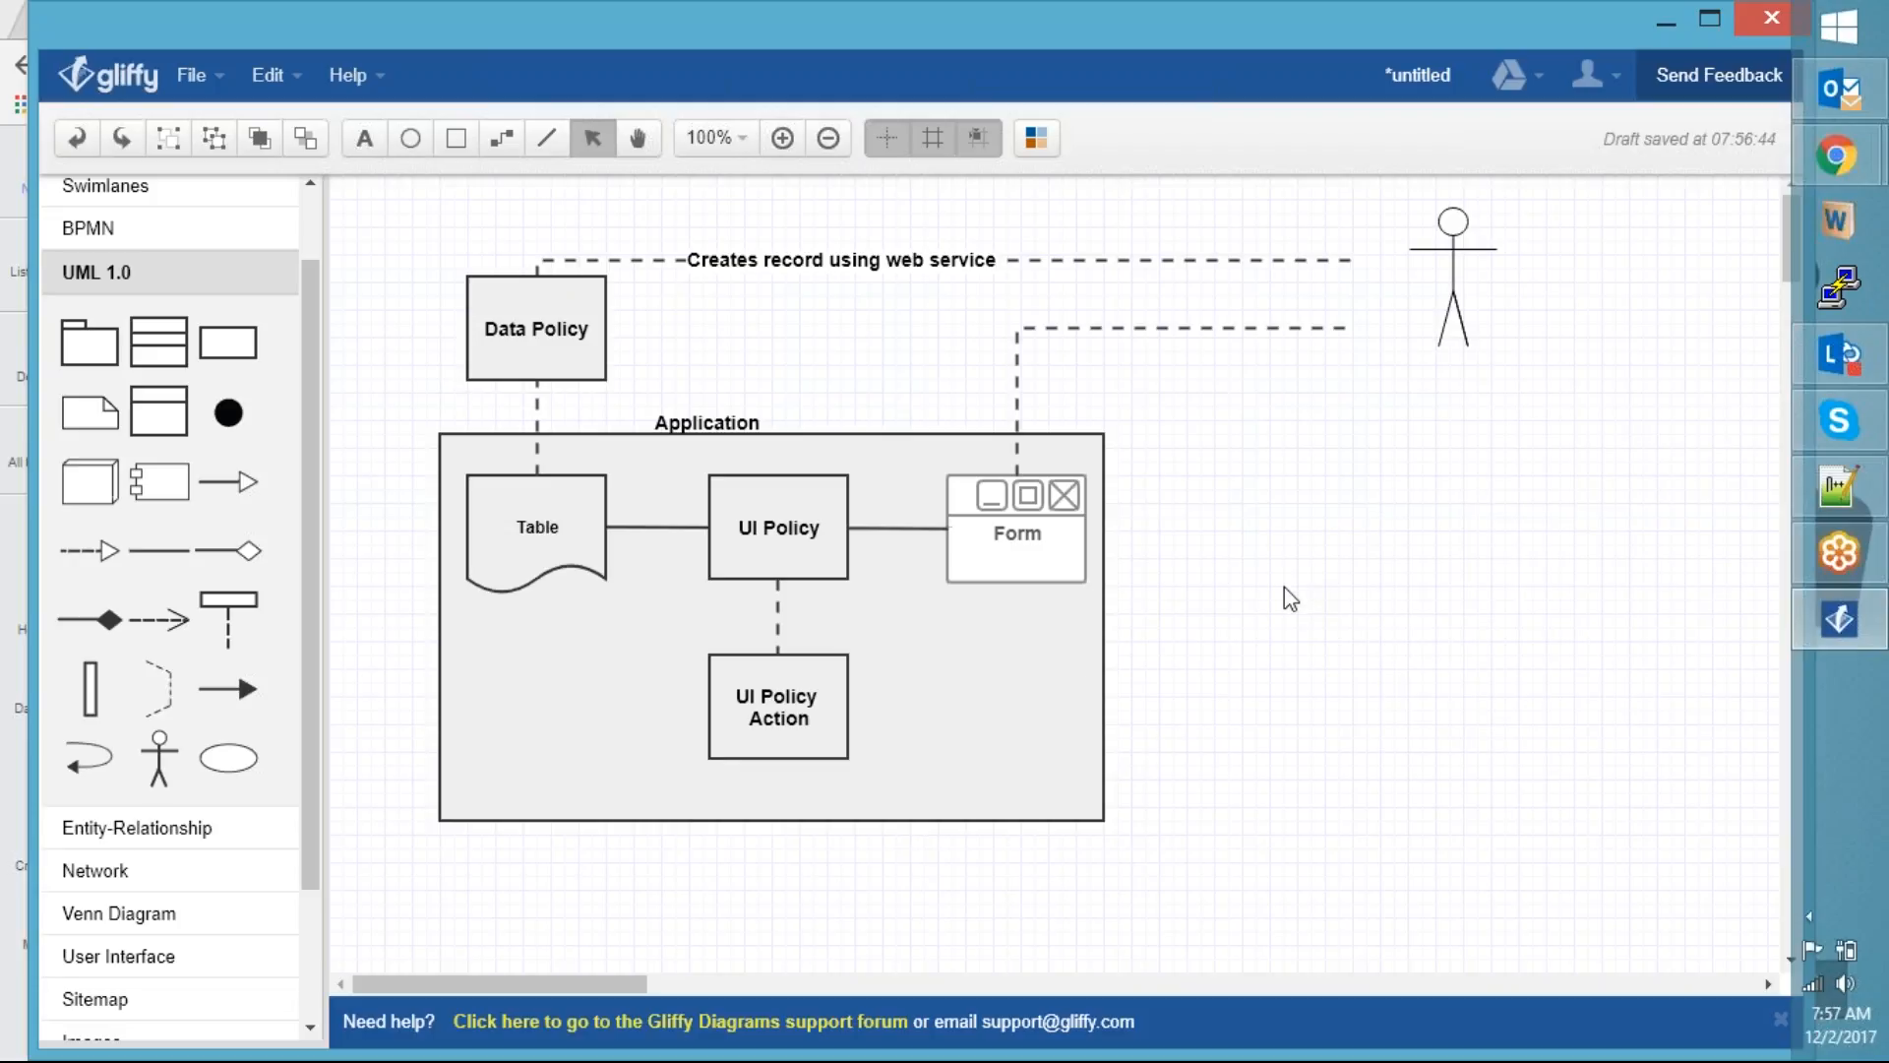
Select the entire diagram and move it as a whole further right on the canvas
drag(386, 193, 1579, 899)
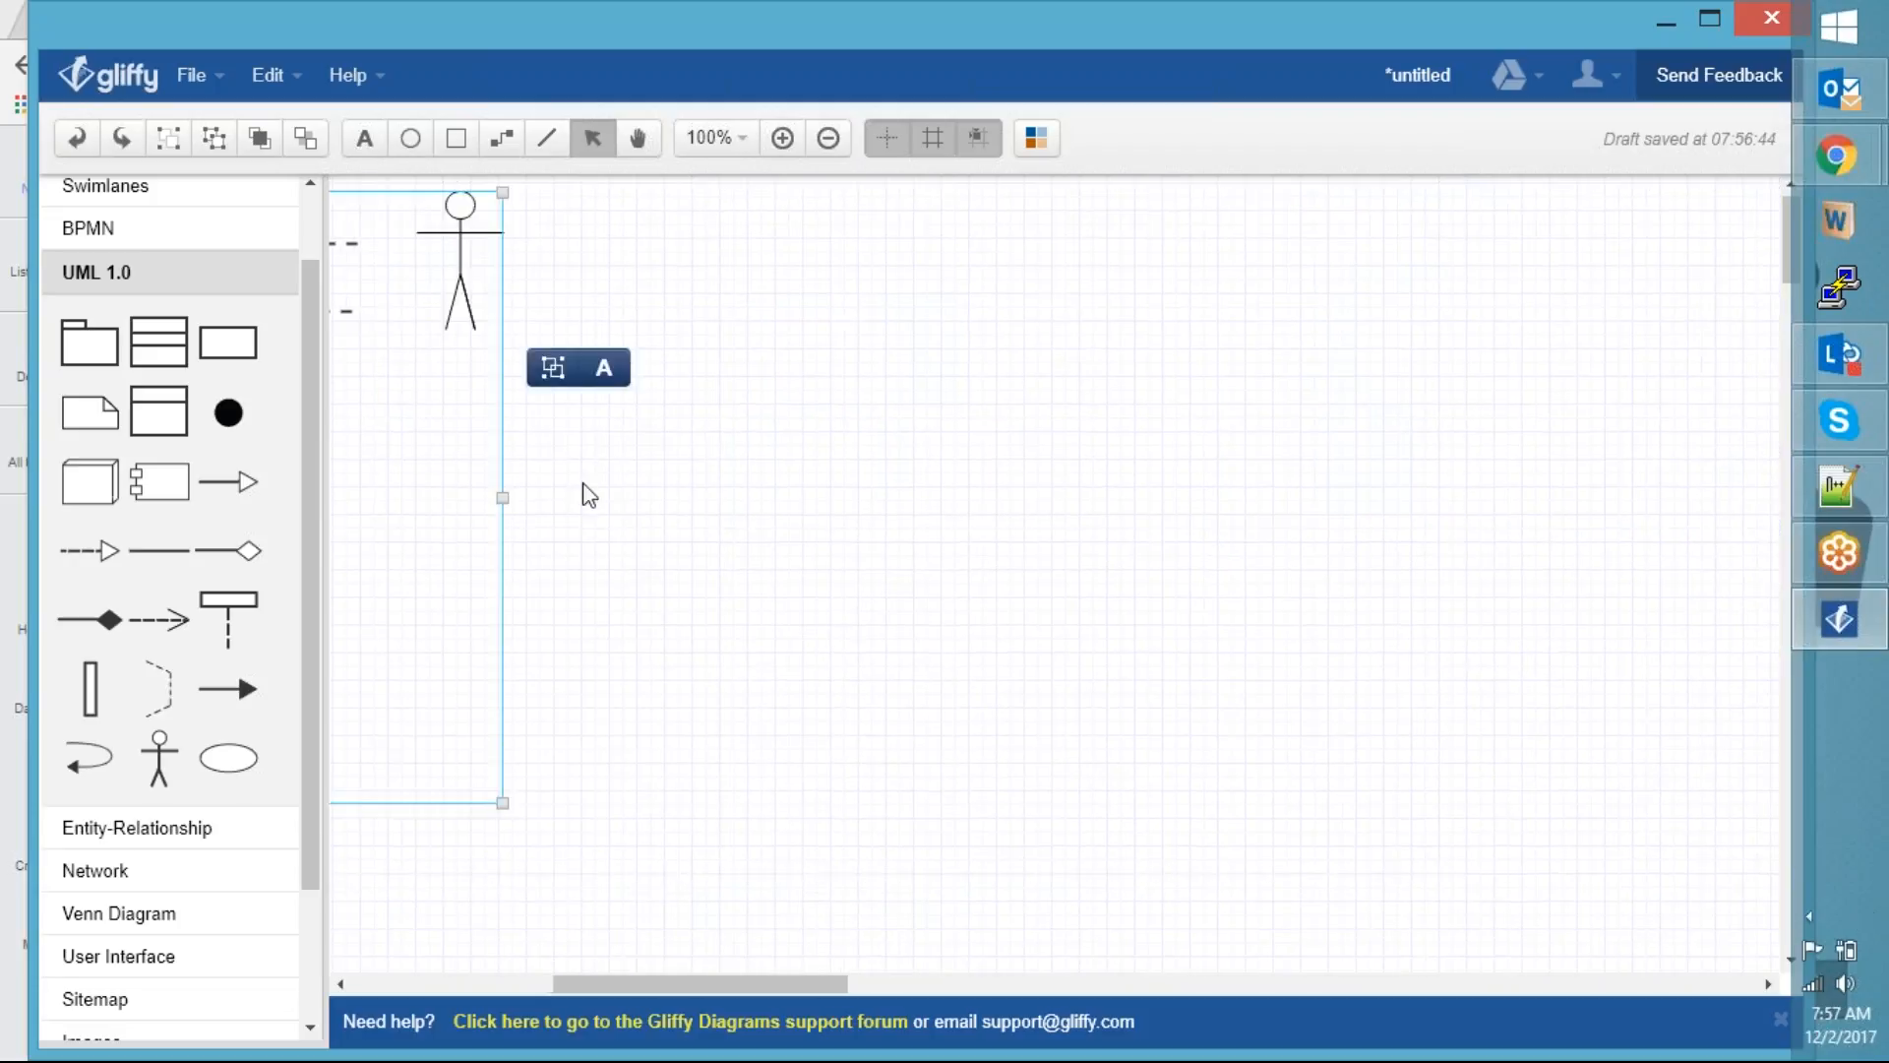
drag(422, 465, 1492, 519)
click(1691, 551)
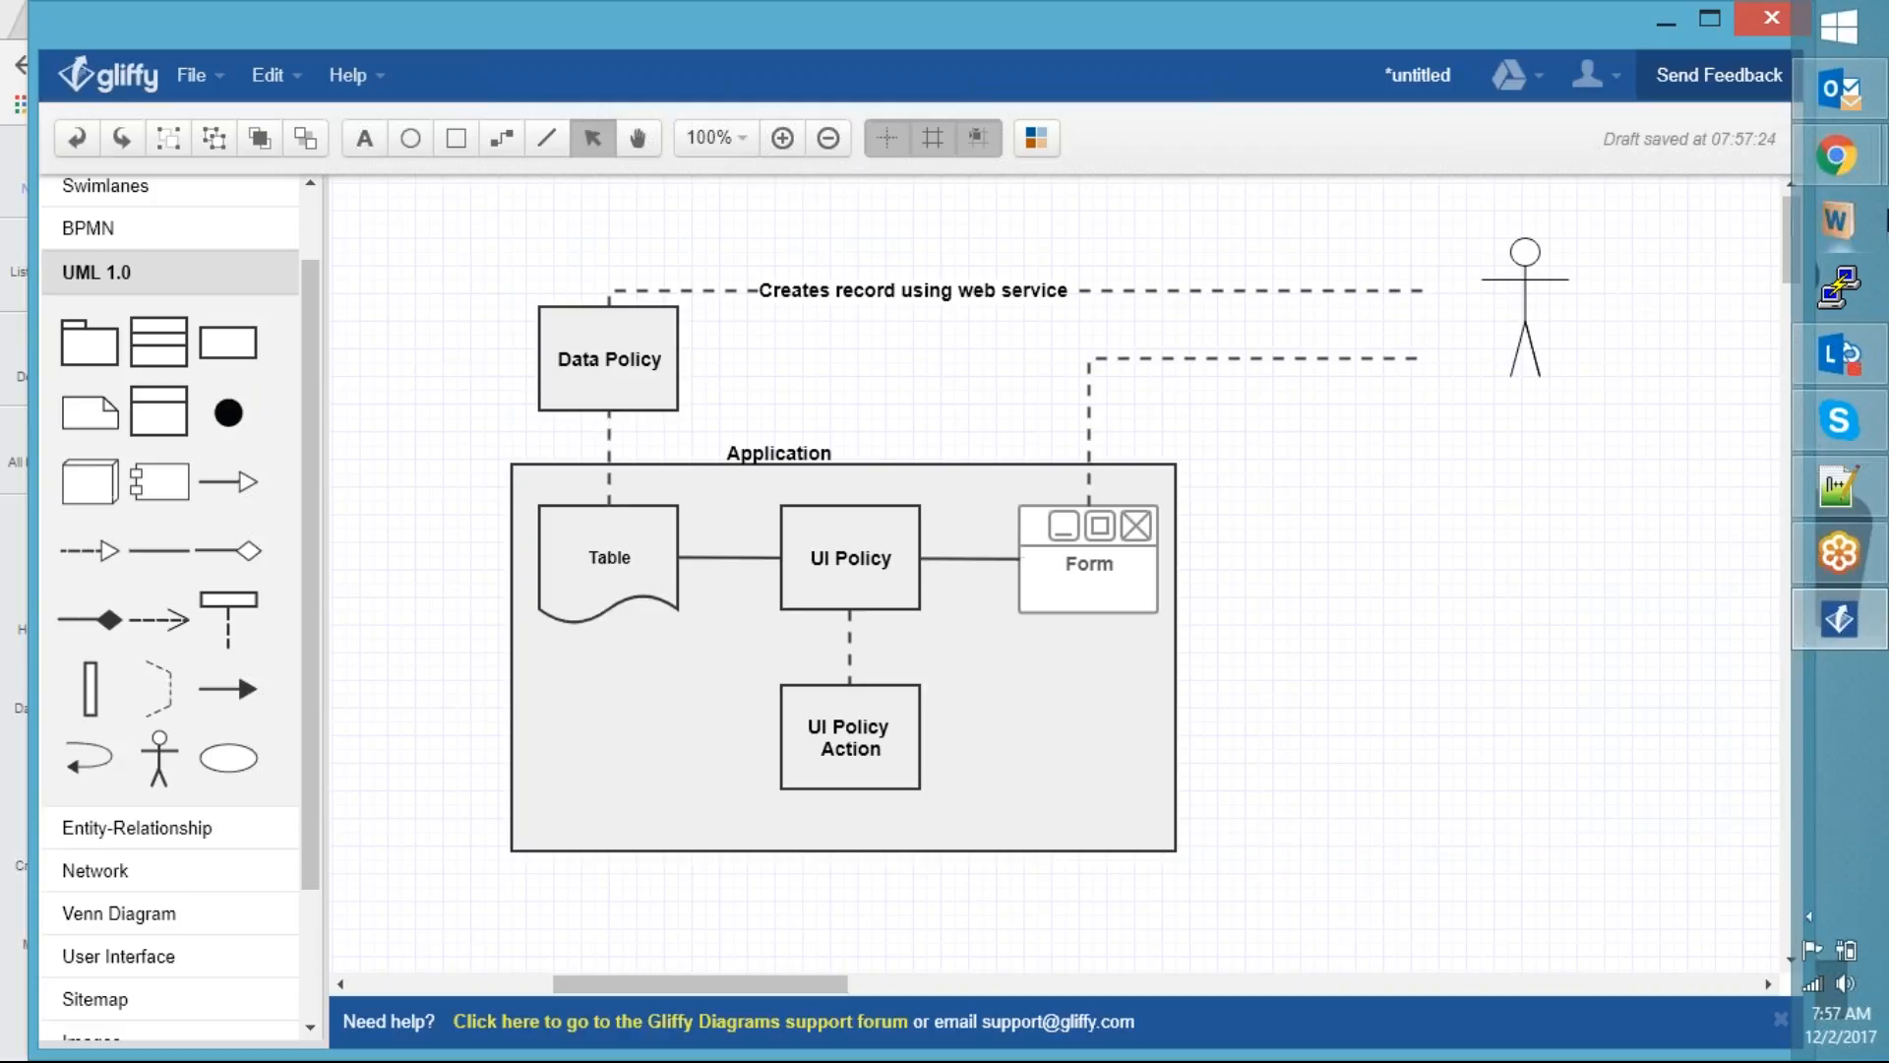
Switch to ServiceNow in Chrome and examine the UI Policy demonstration data policy's settings, condition and Data Policy Rules
mouse_move(1836, 156)
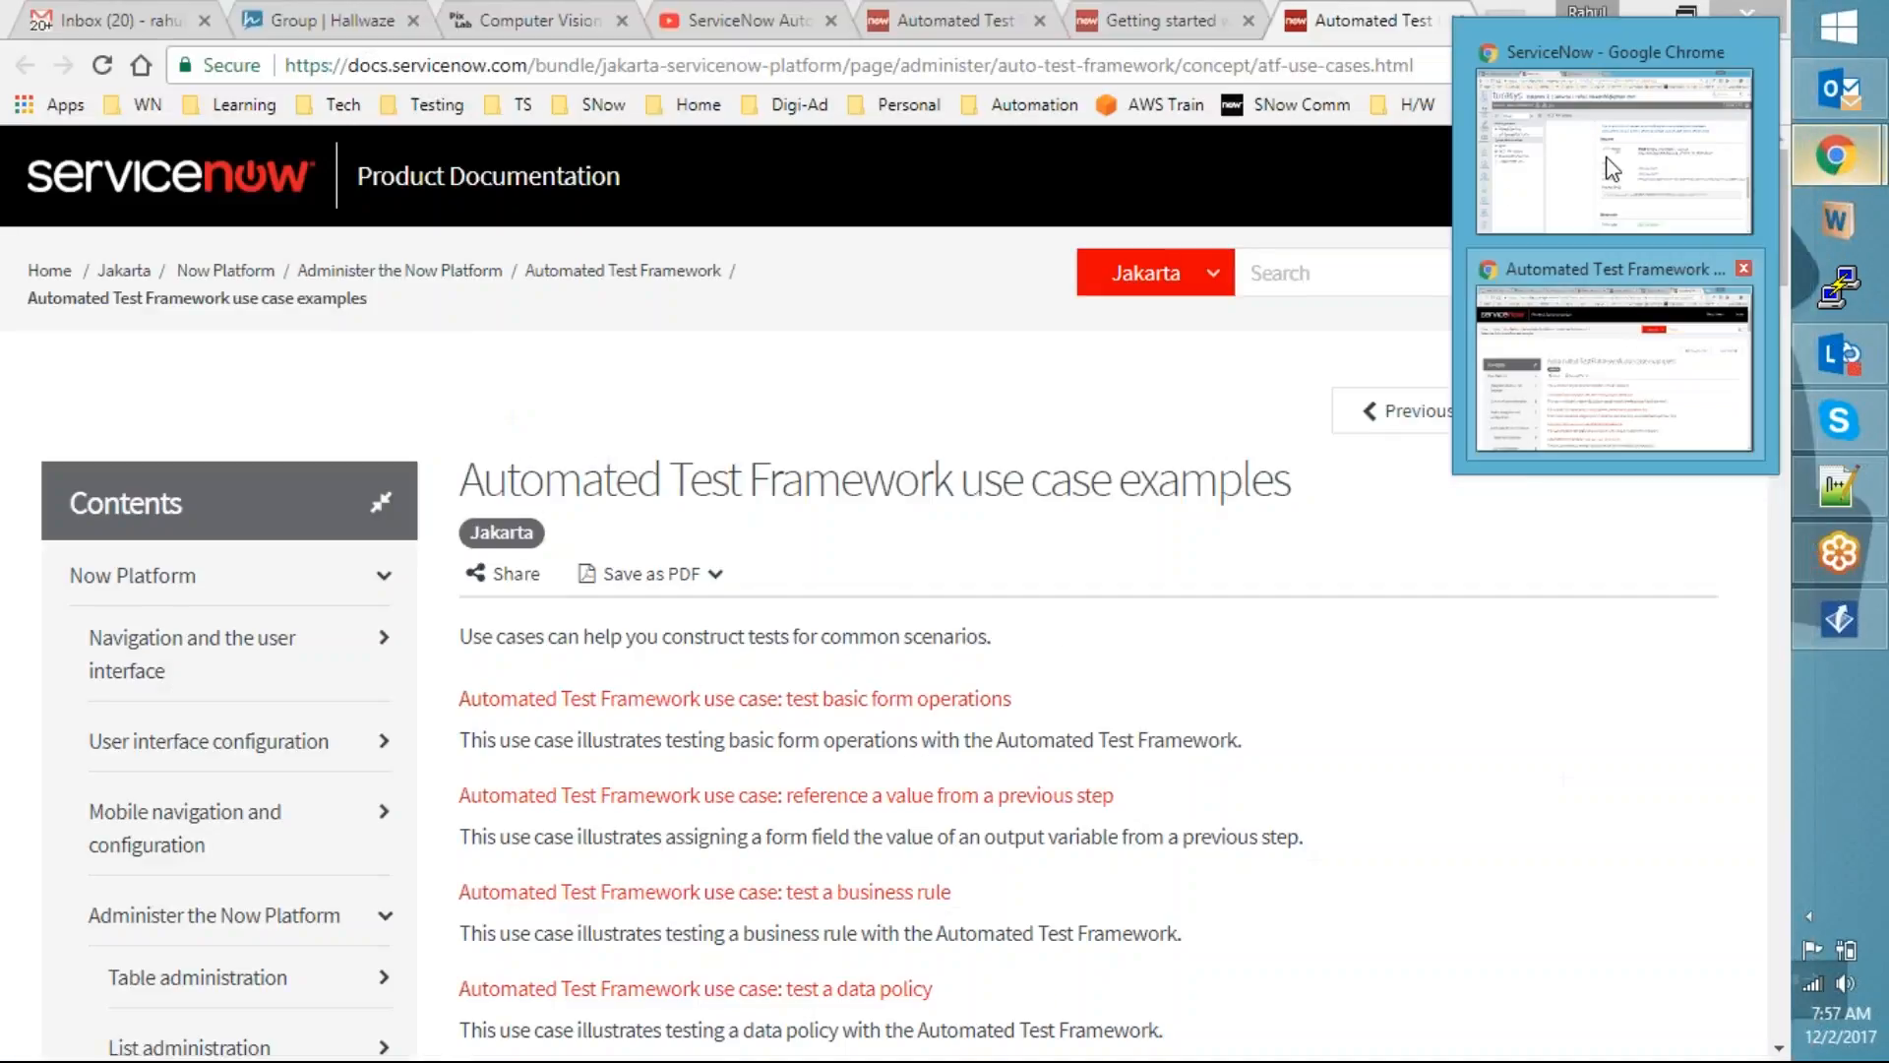
click(1613, 150)
click(635, 11)
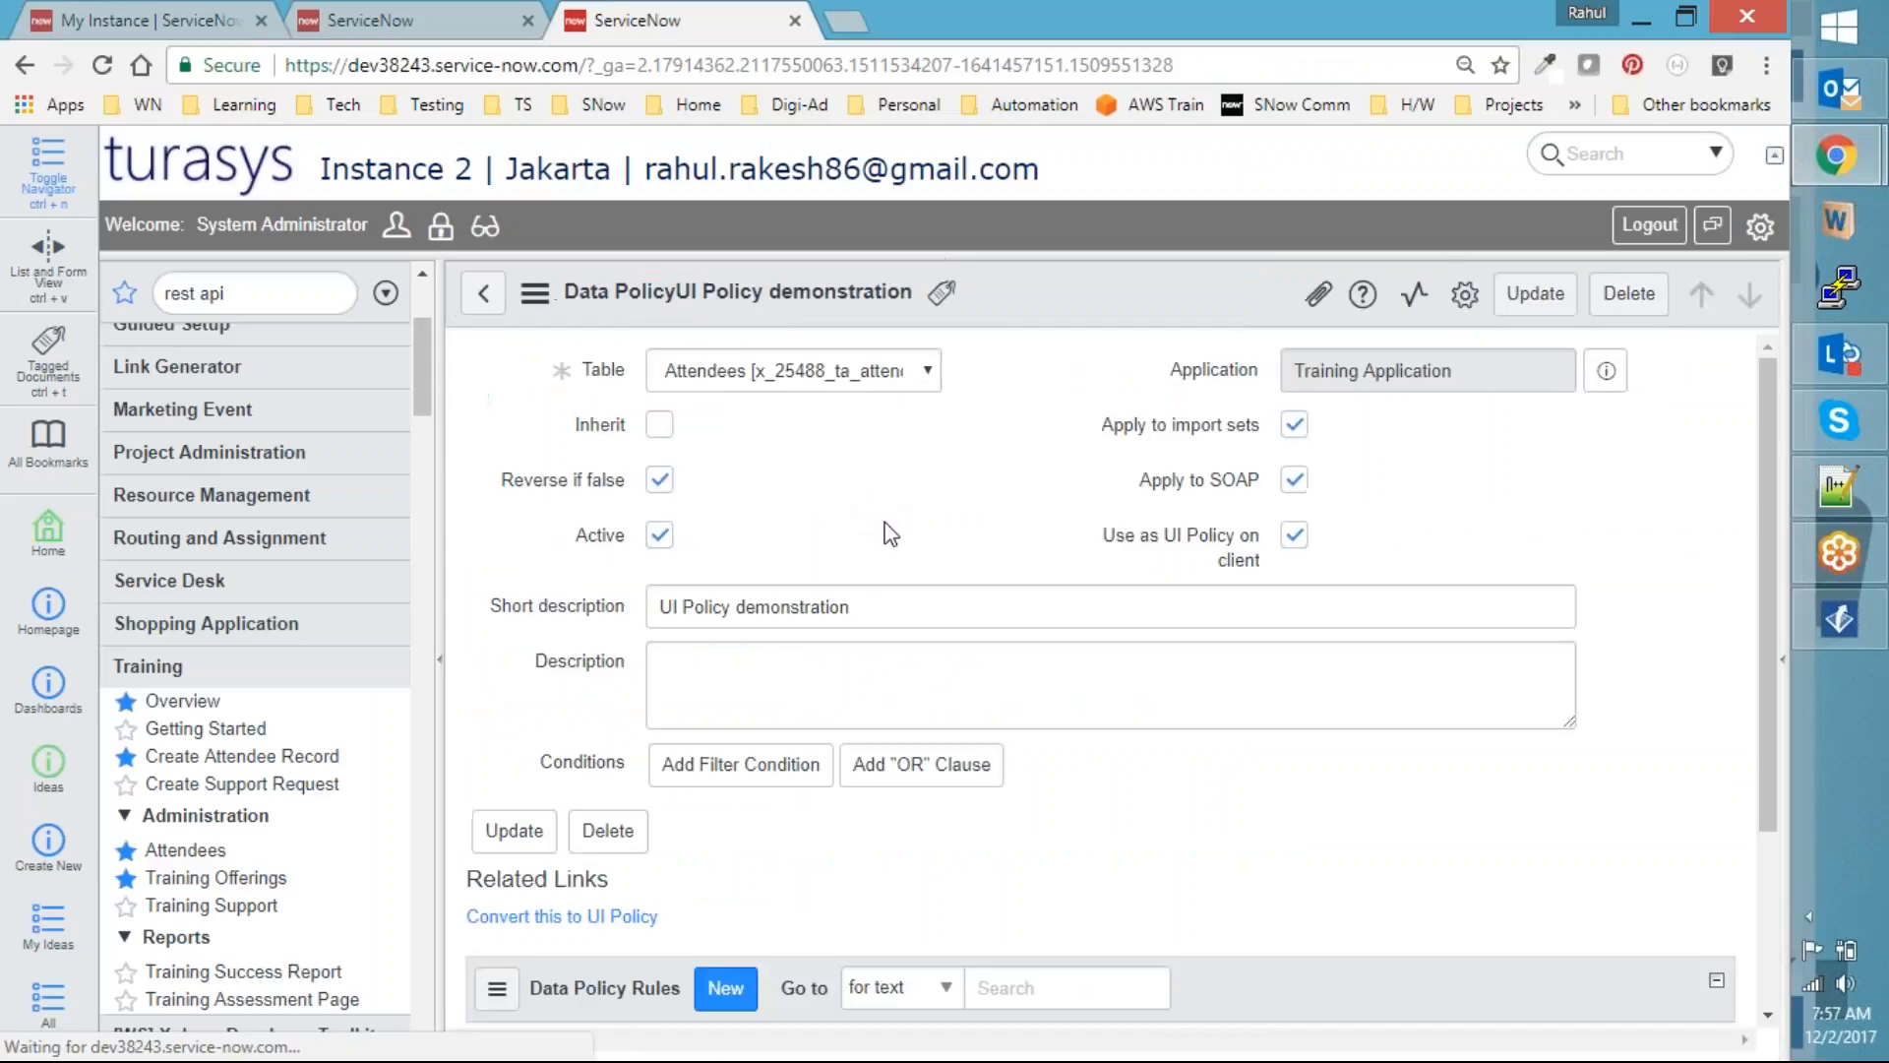
scroll(886, 531, down, 5)
scroll(1102, 689, up, 4)
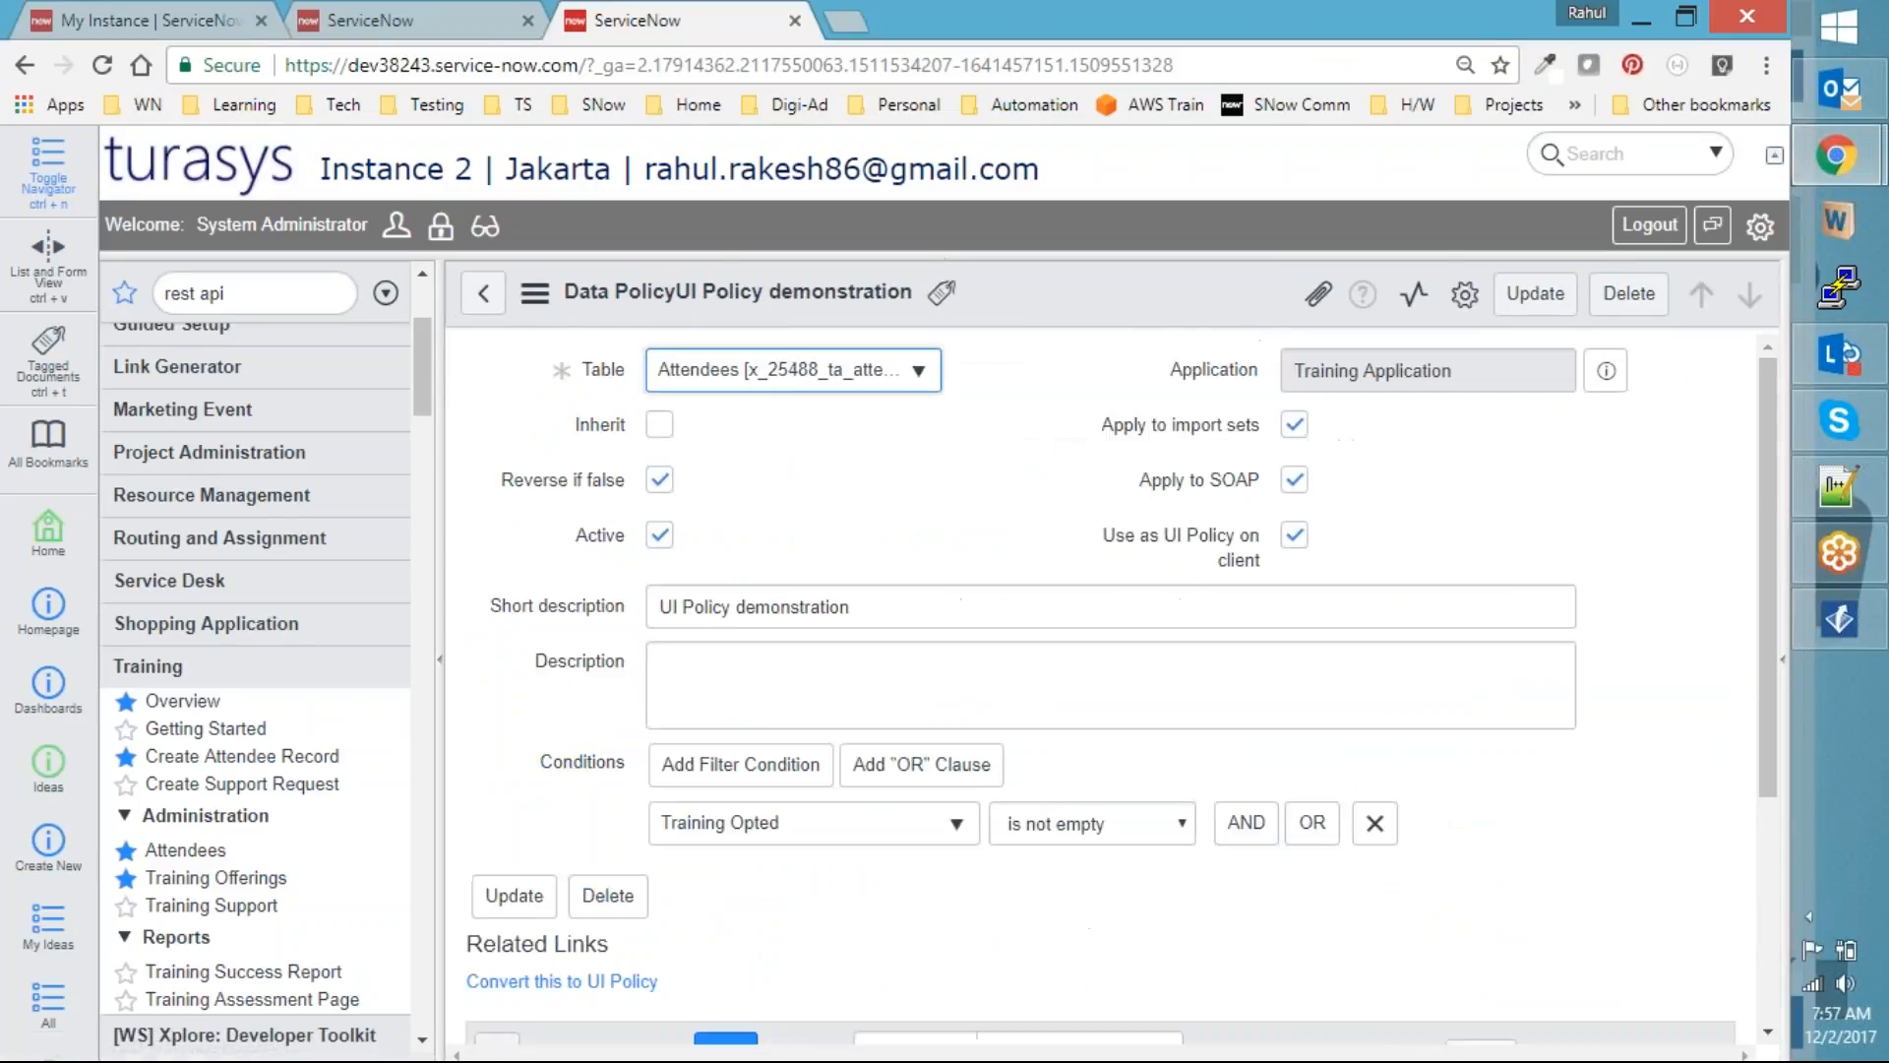
scroll(1102, 689, down, 2)
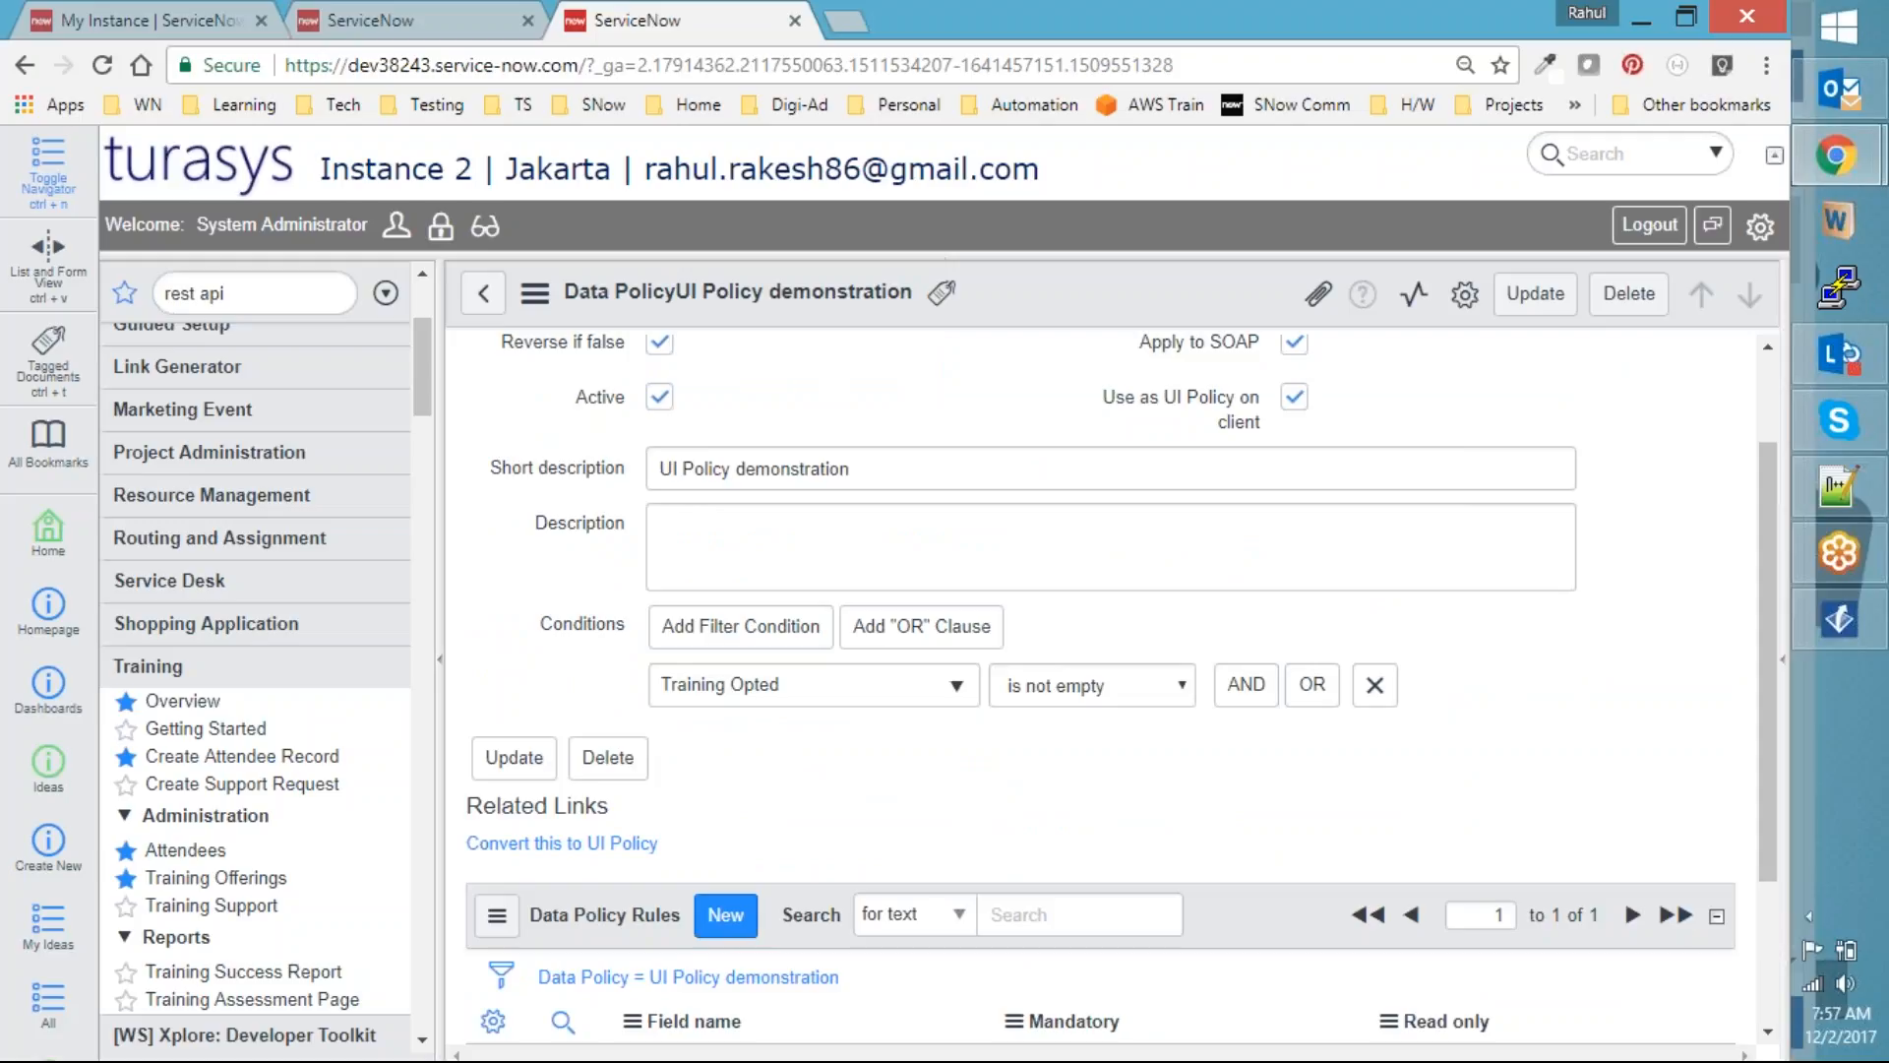
scroll(886, 551, down, 2)
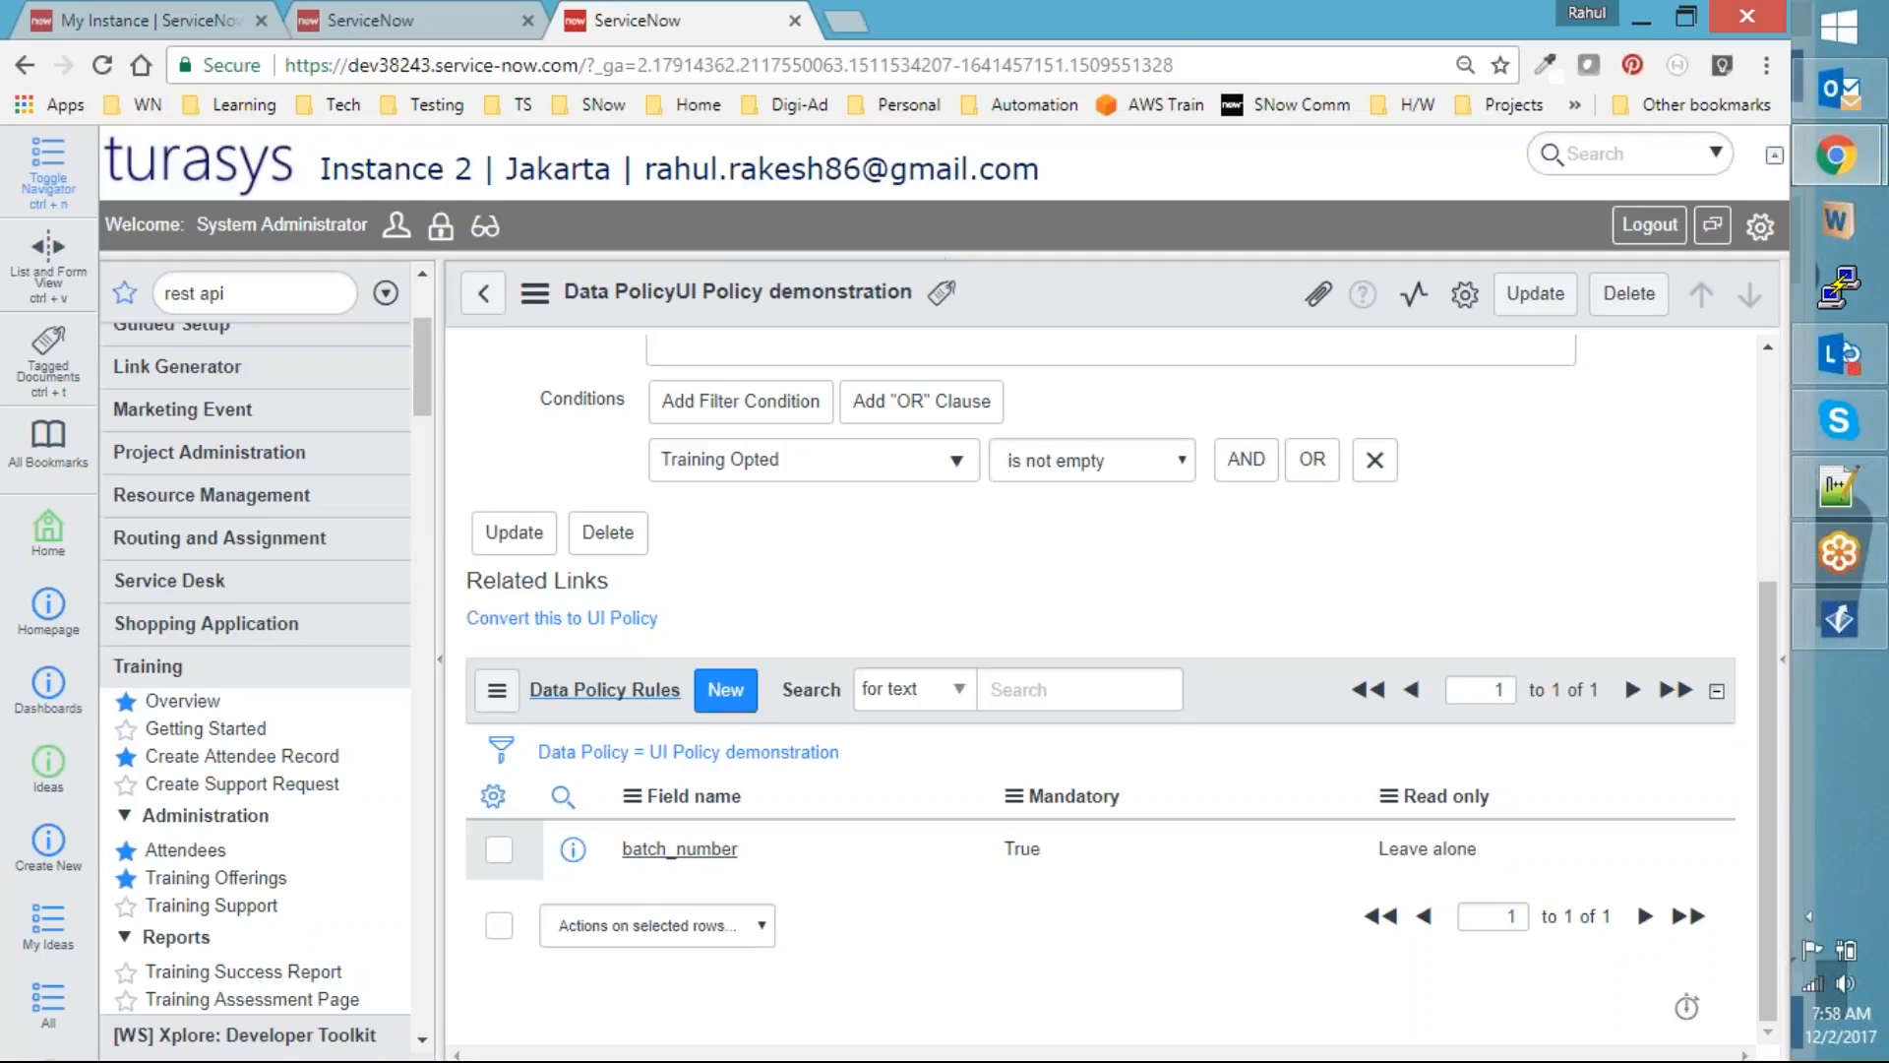
View the blank Data Policy Rule form, return to the data policy, and open a new attendee record form
click(725, 691)
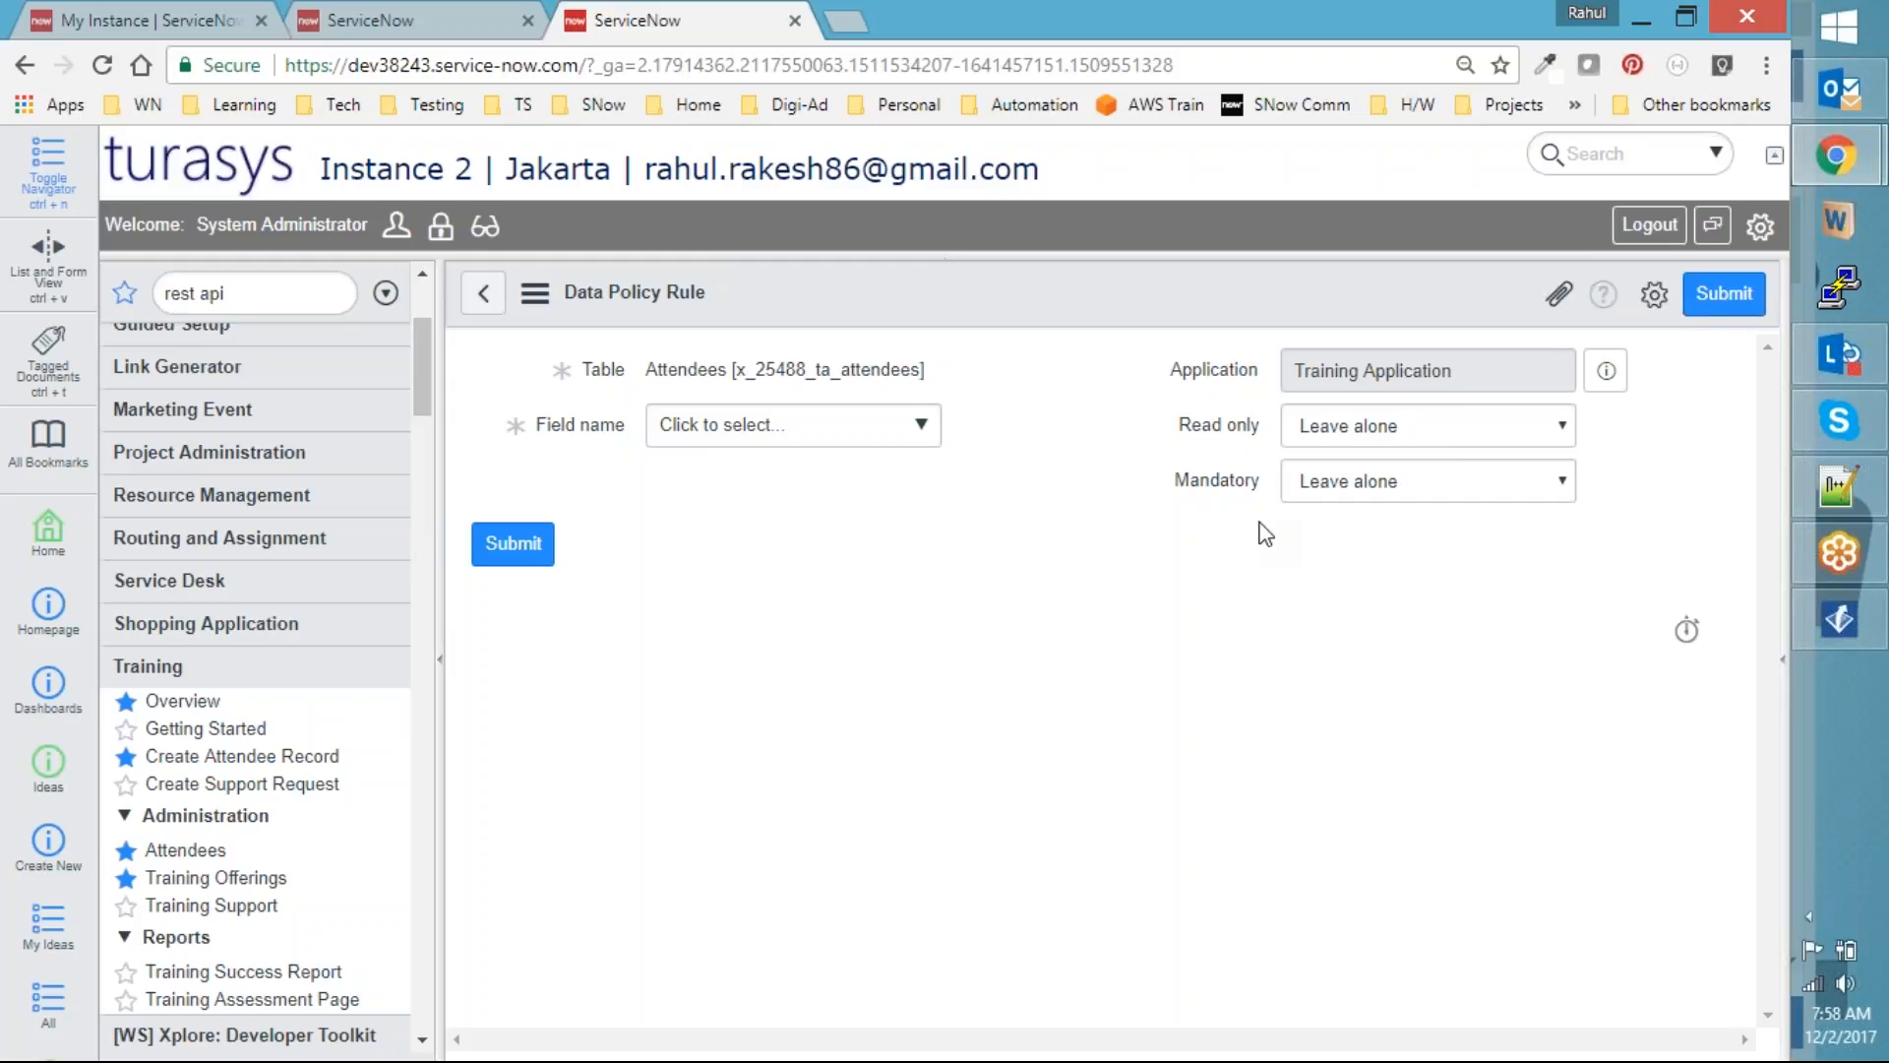
click(484, 291)
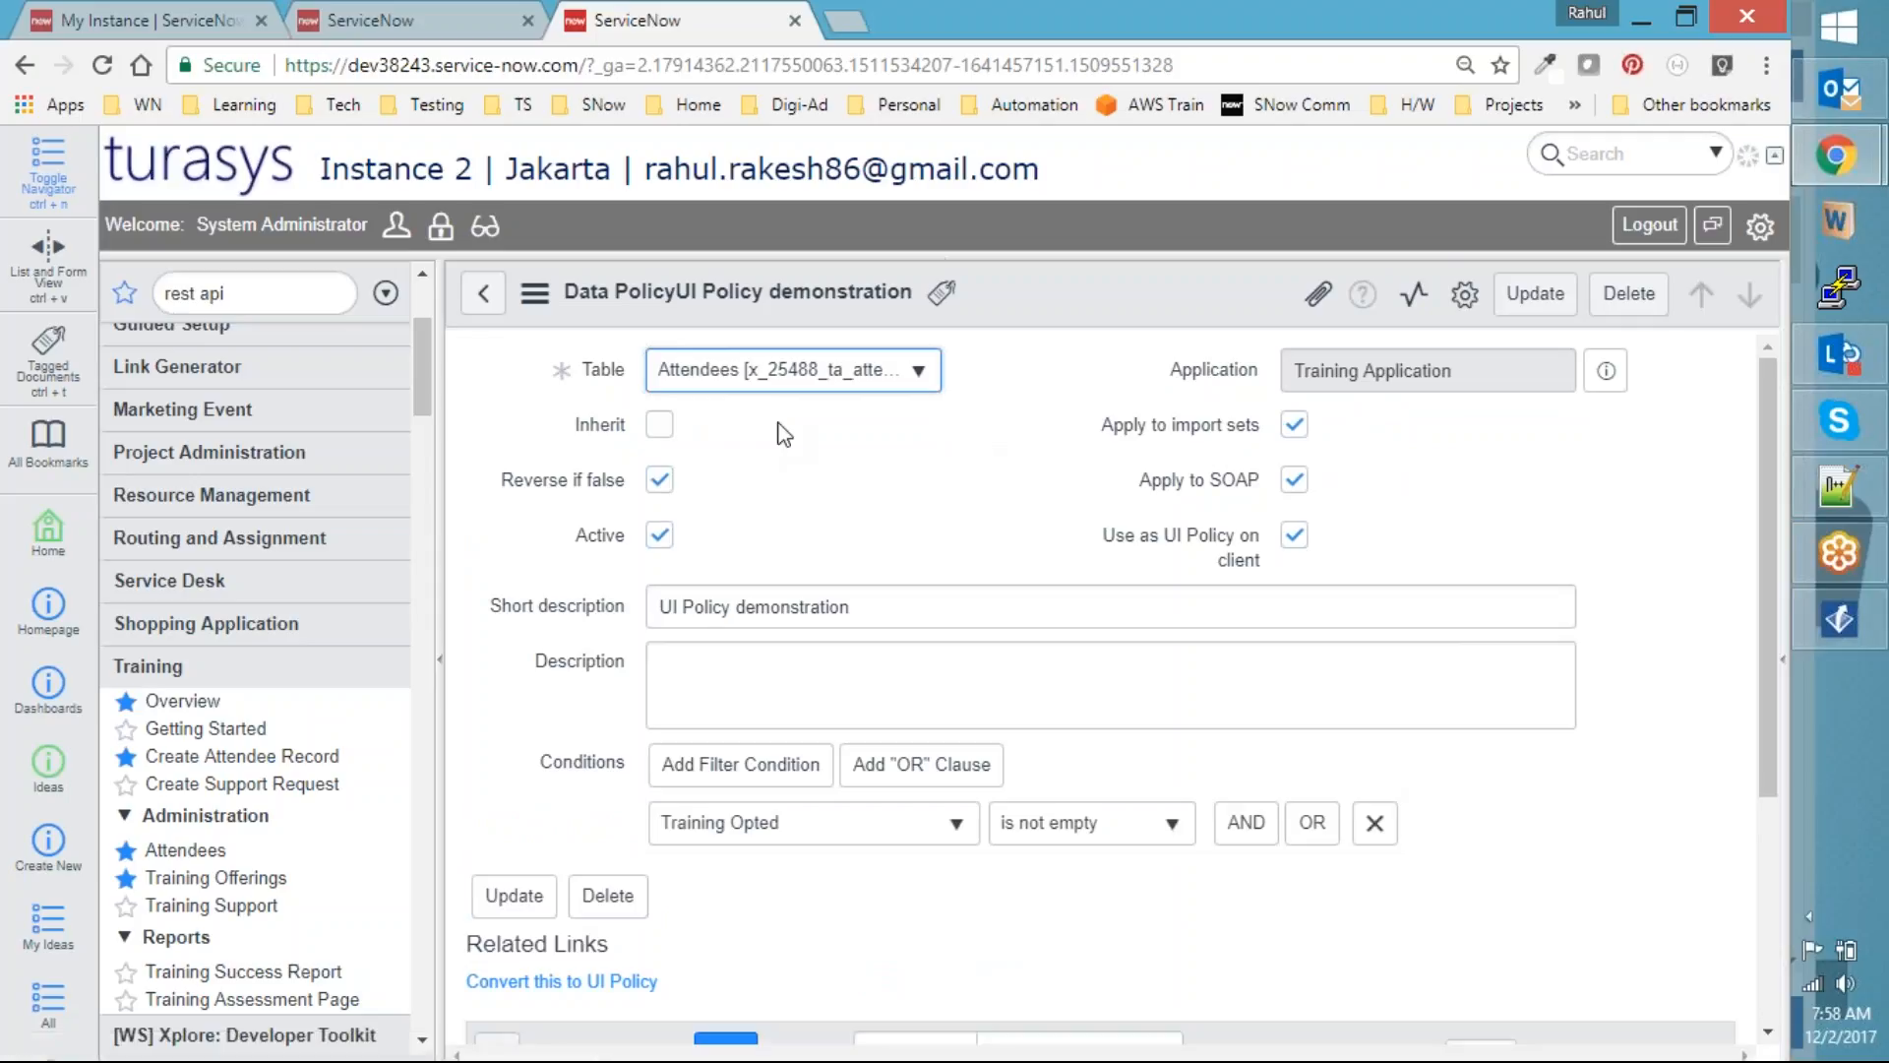
click(278, 762)
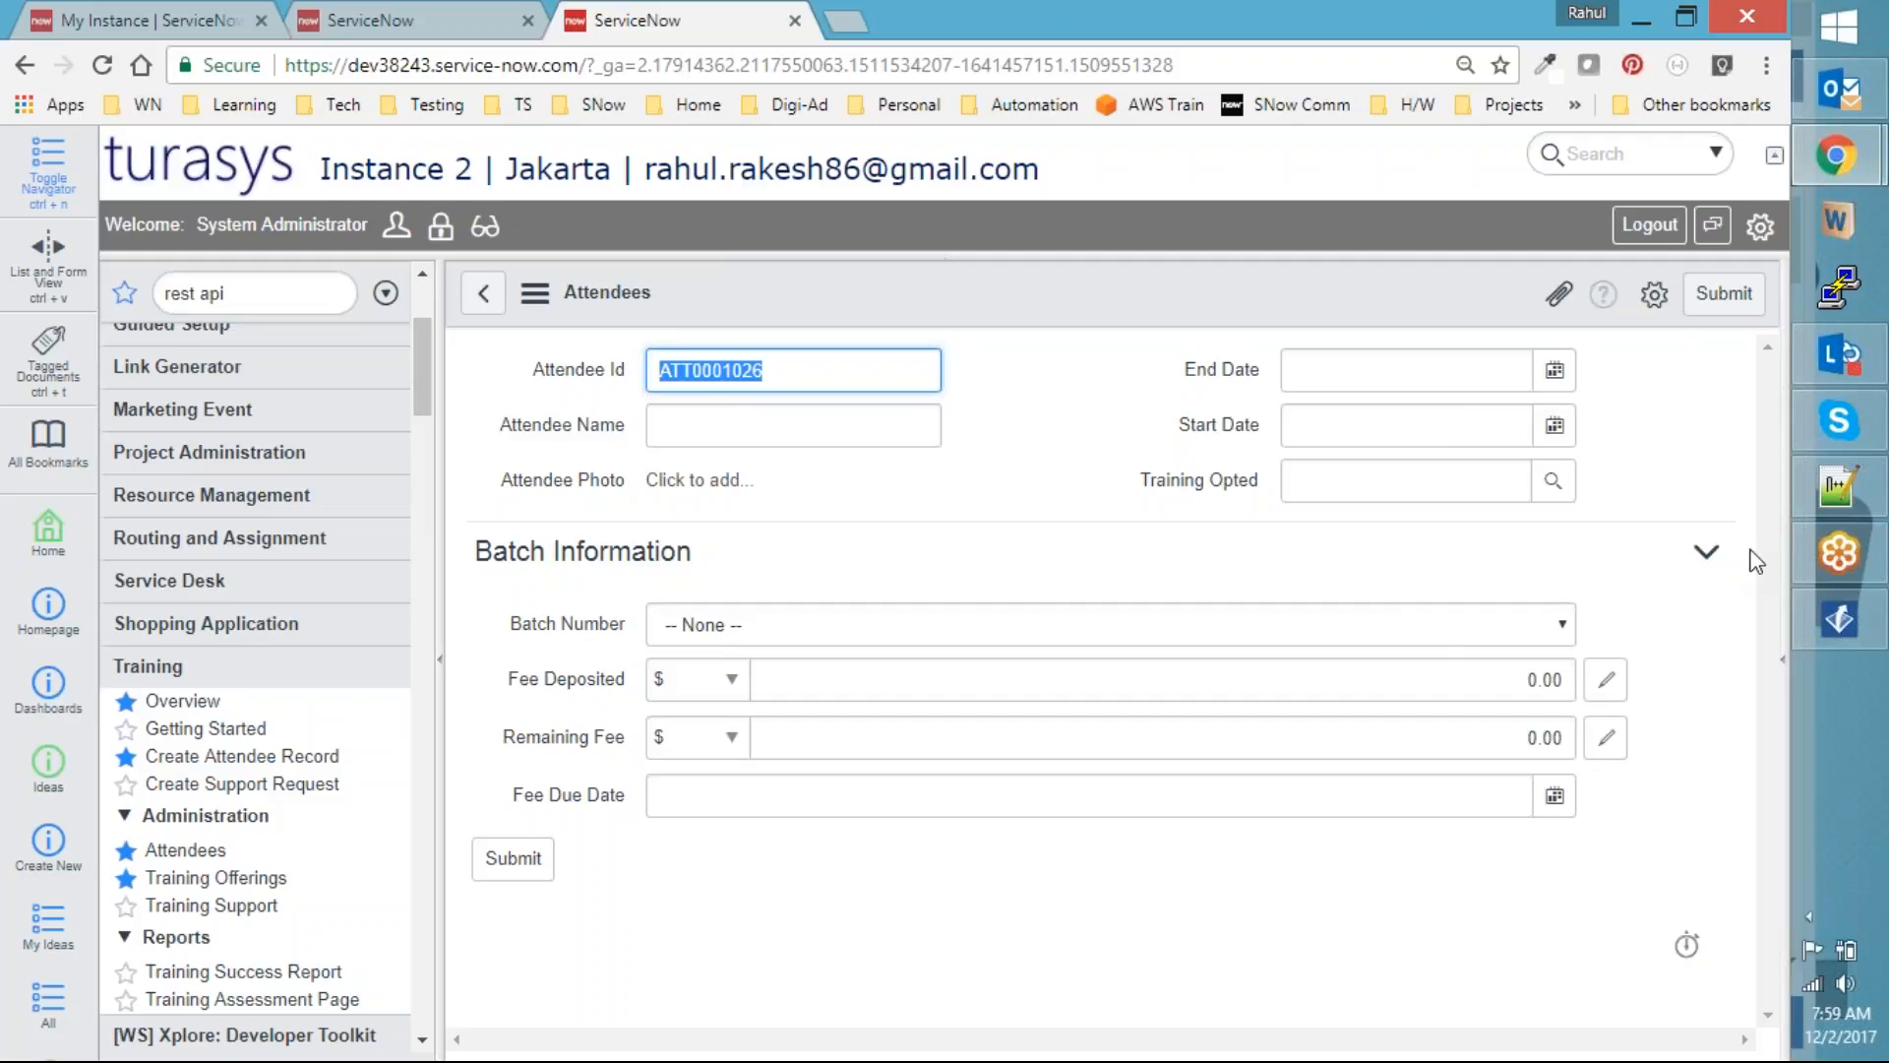
Switch to the Gliffy diagram, duplicate the UI Policy Action shape and place the copy to the left of Data Policy
click(1828, 630)
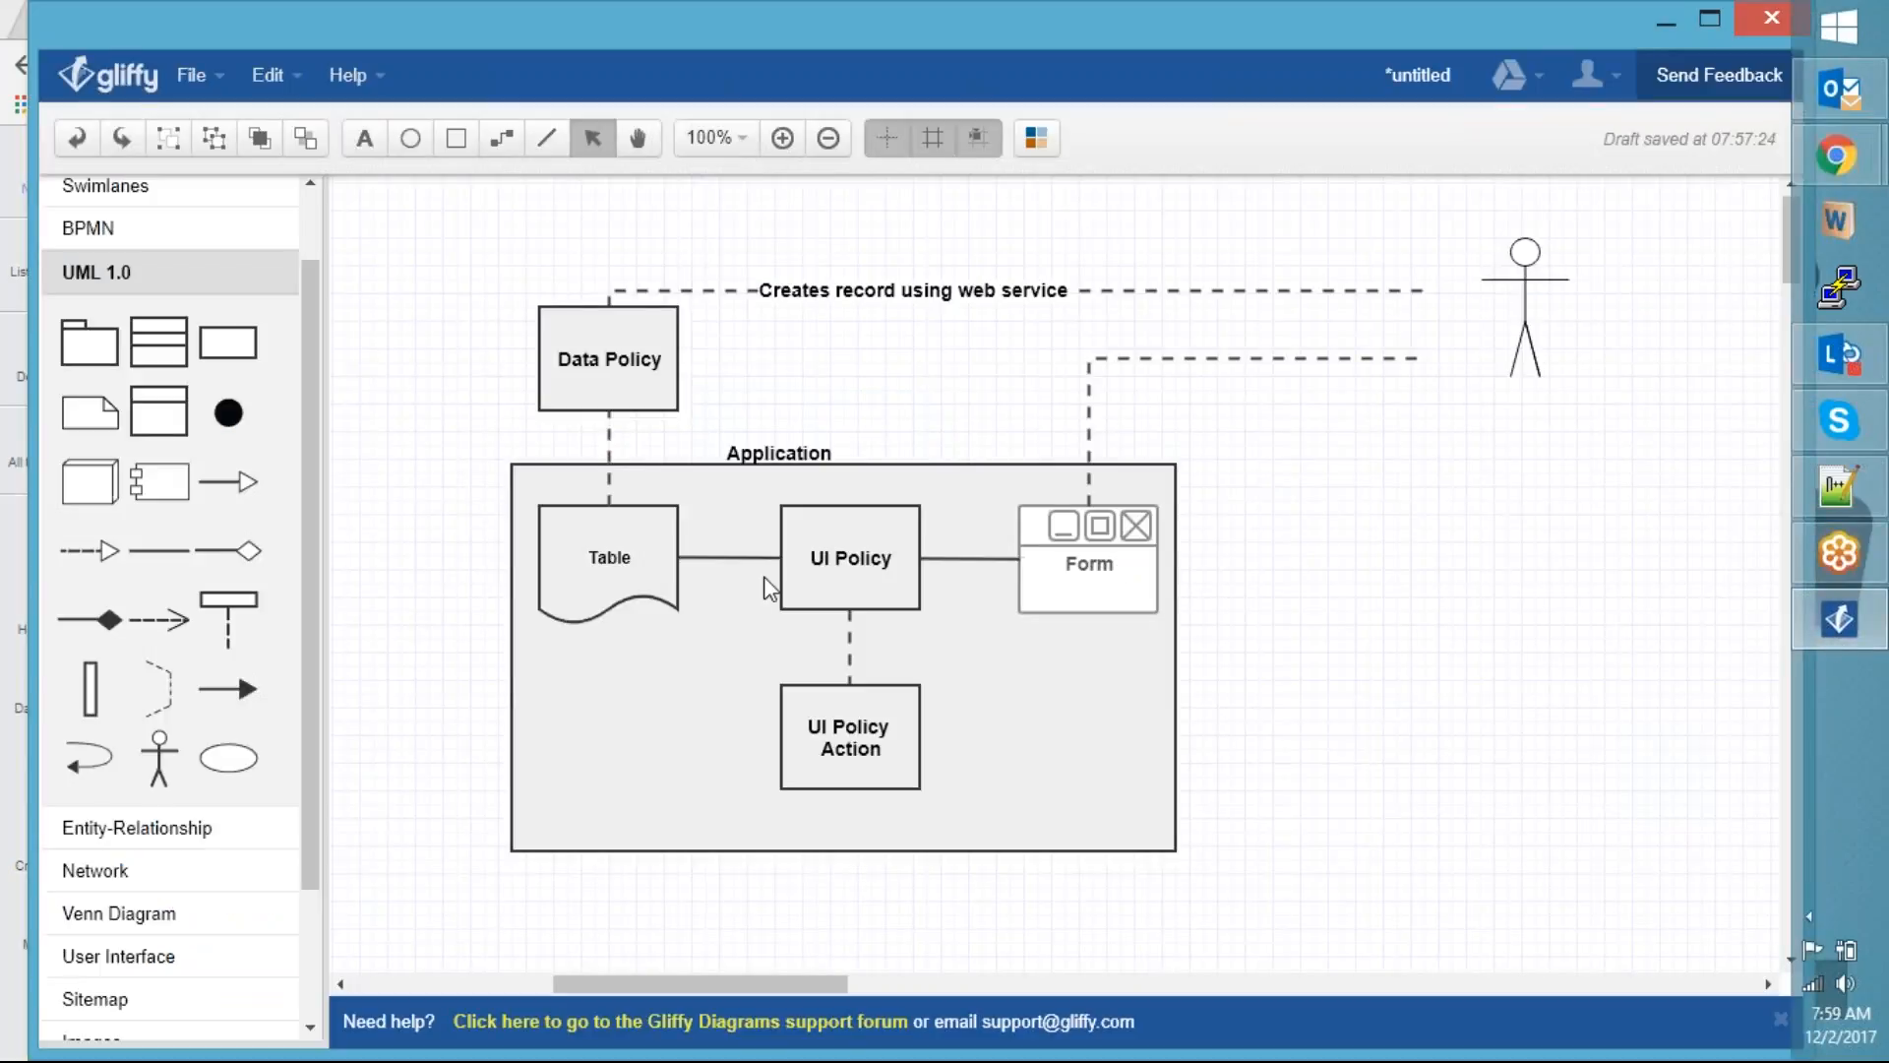
click(839, 750)
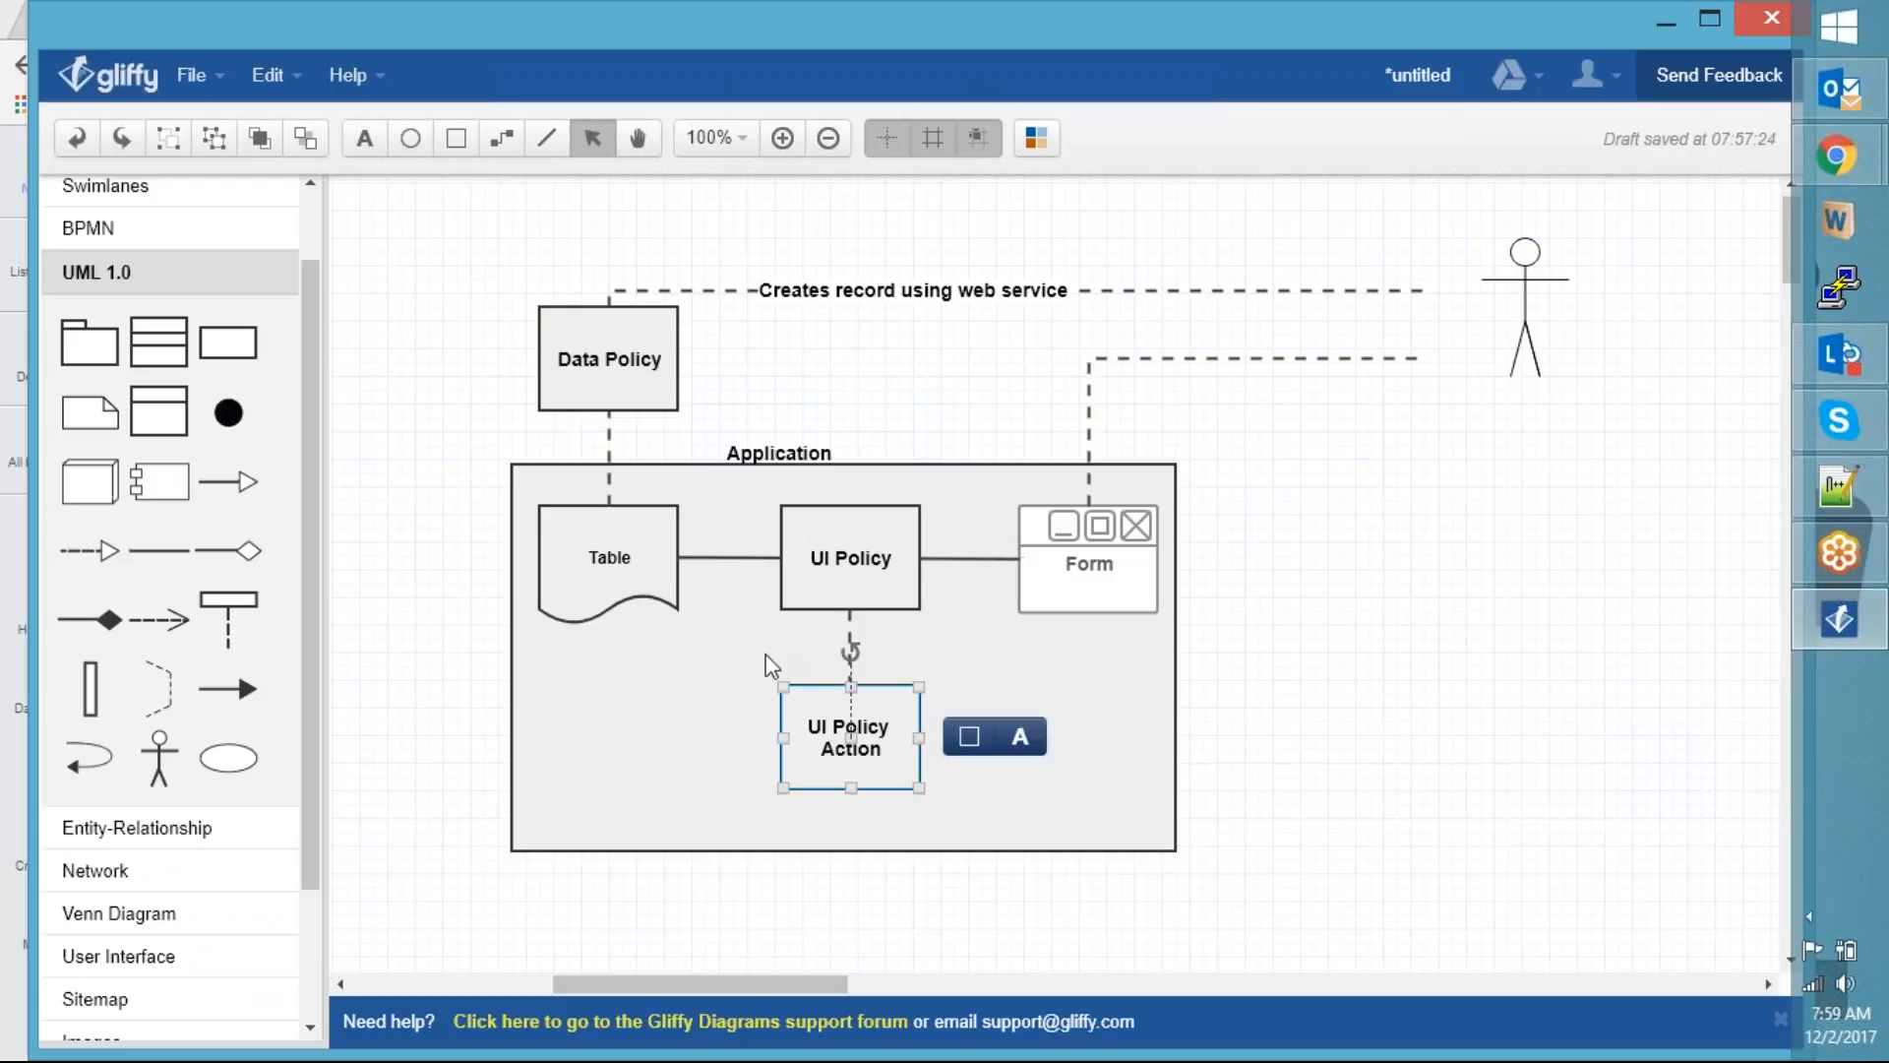
key(ctrl+d)
drag(869, 734, 419, 340)
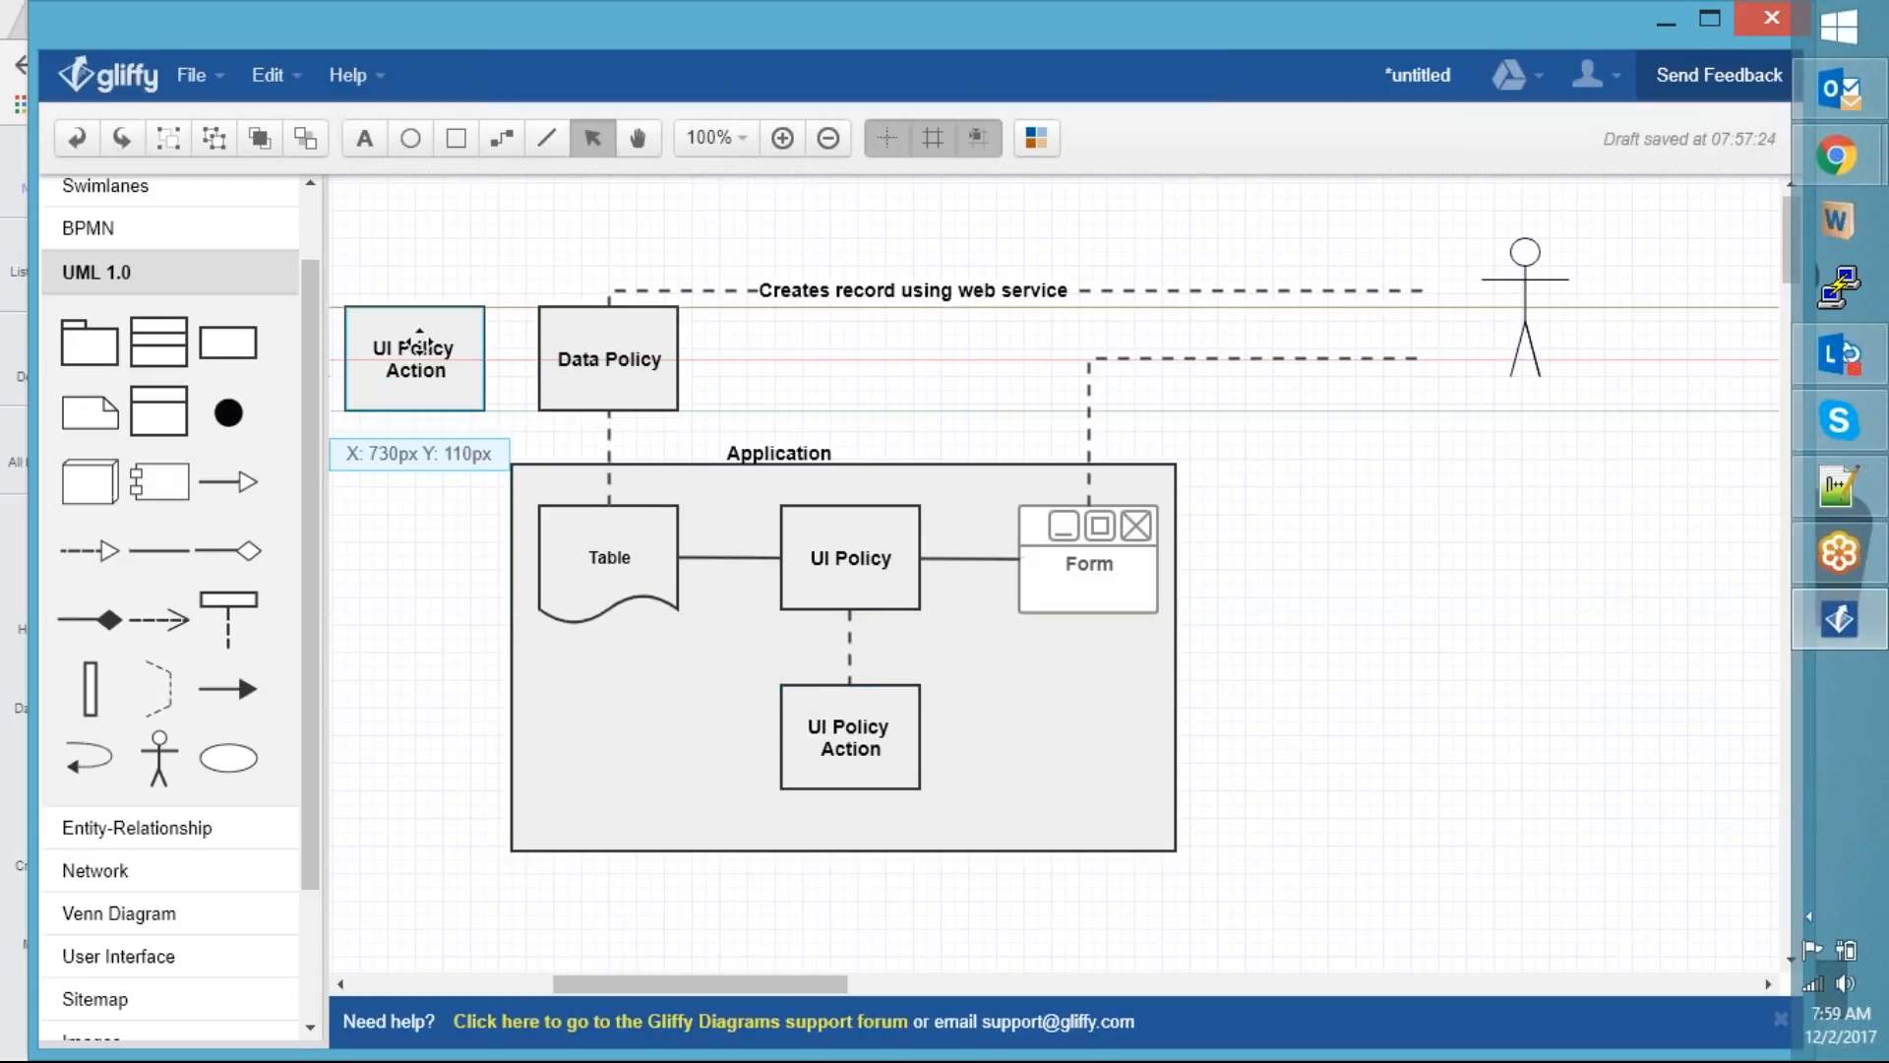
Relabel the duplicated UI Policy Action shape as "Data Policy Rules"
click(583, 359)
text(Data Poic)
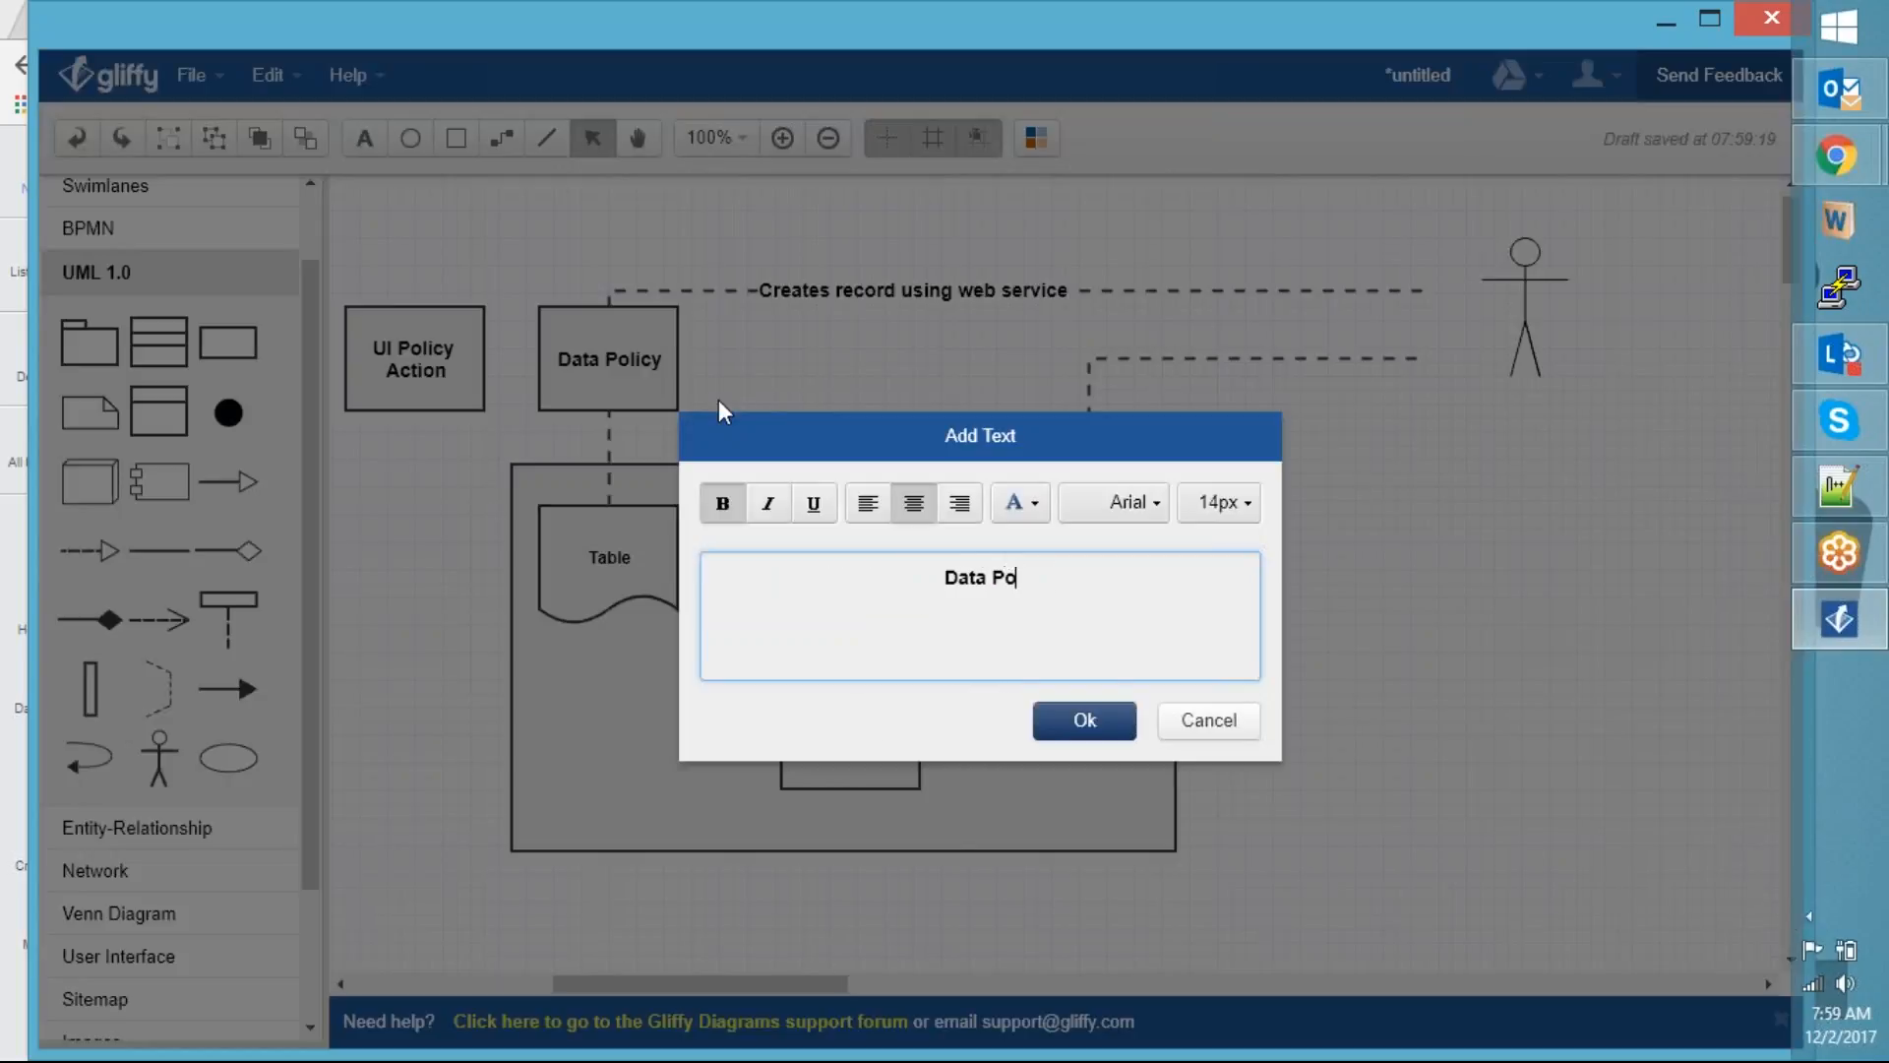
key(BackSpace)
key(BackSpace)
text(licy Rules)
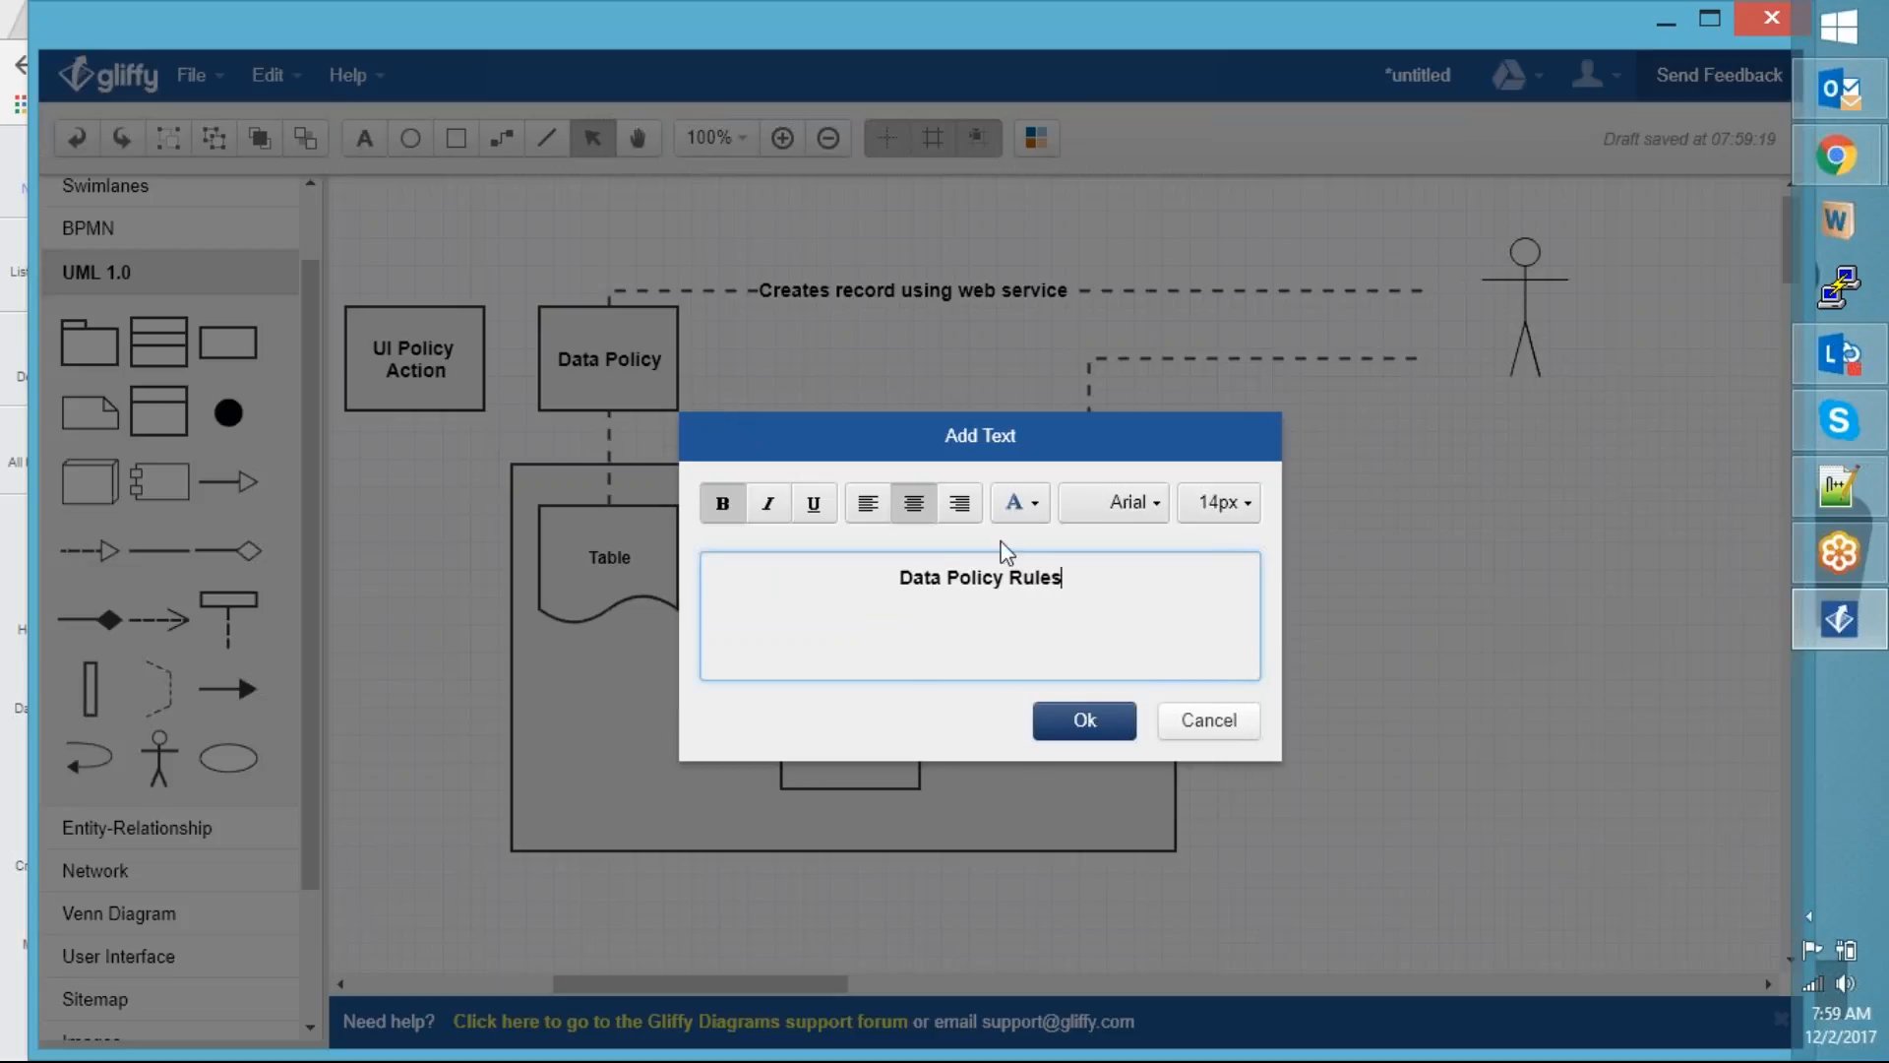
click(1119, 716)
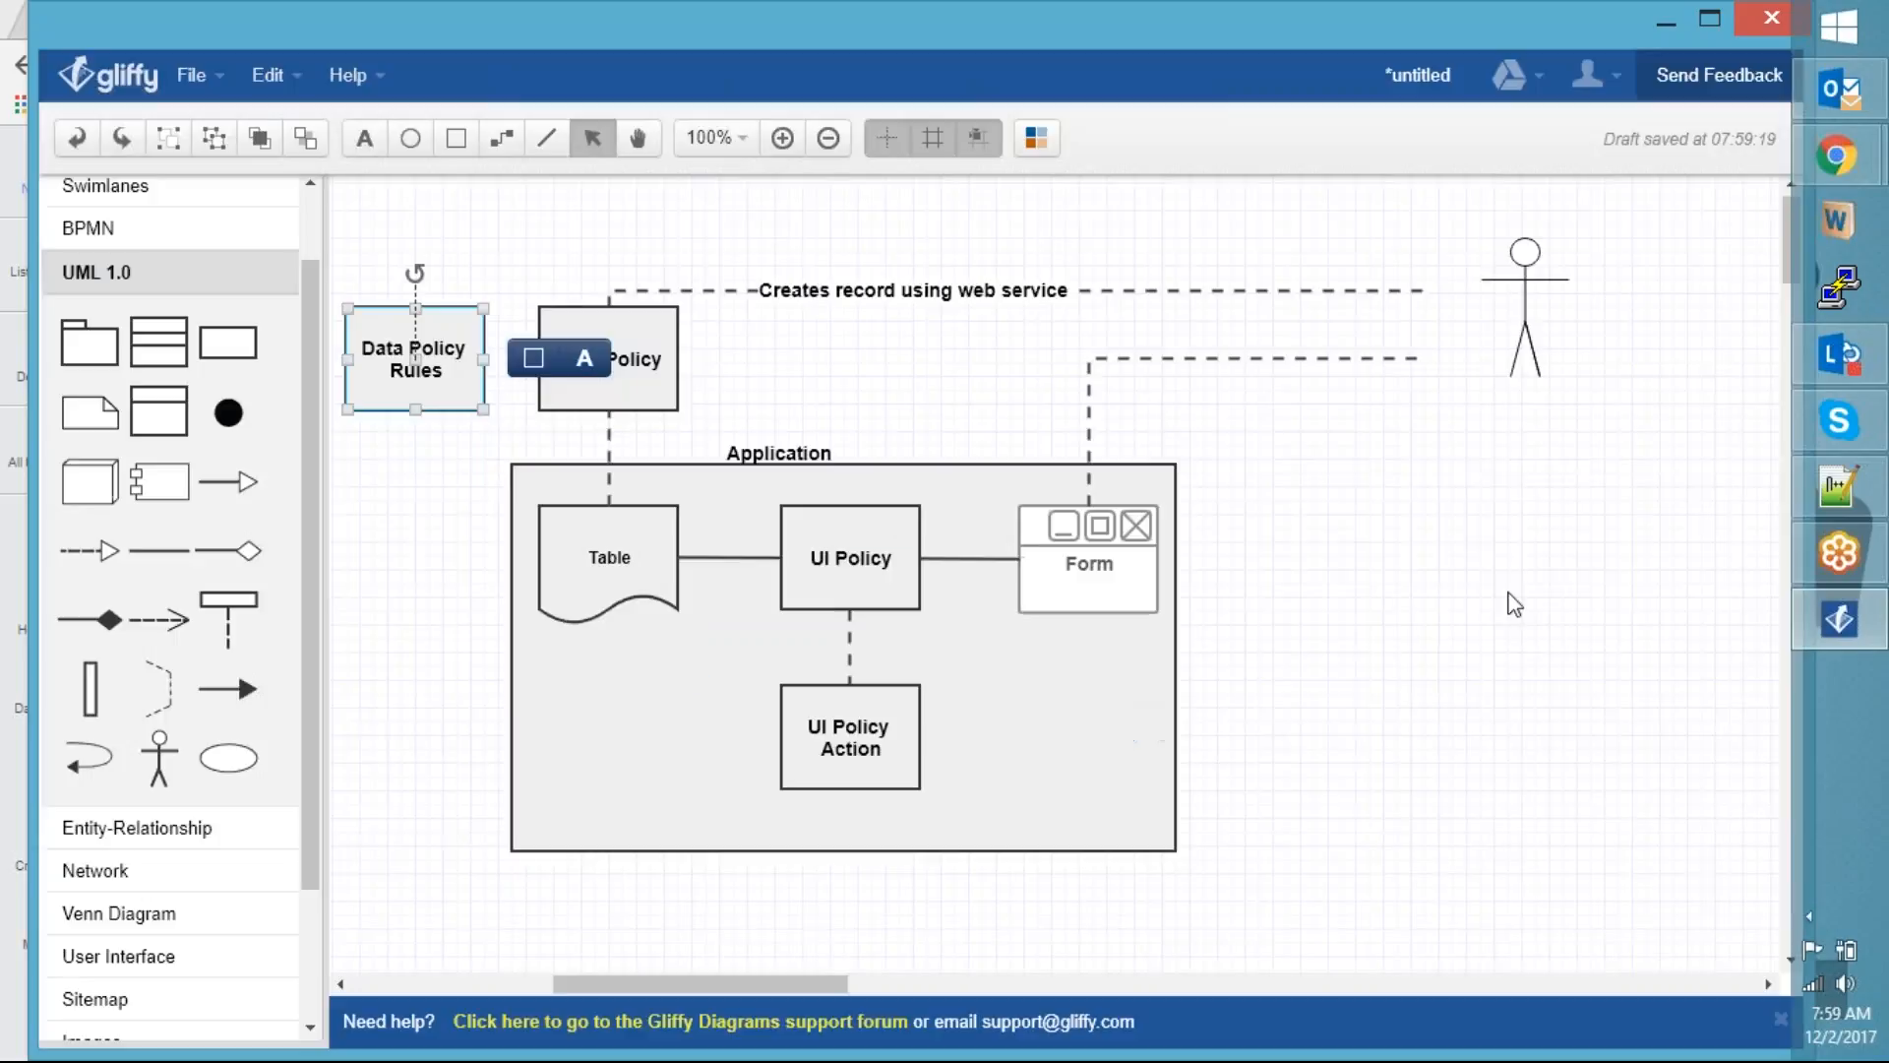
Move Data Policy up and to the right, and place Data Policy Rules above the Table shape beside it
drag(641, 329, 832, 289)
drag(404, 348, 599, 297)
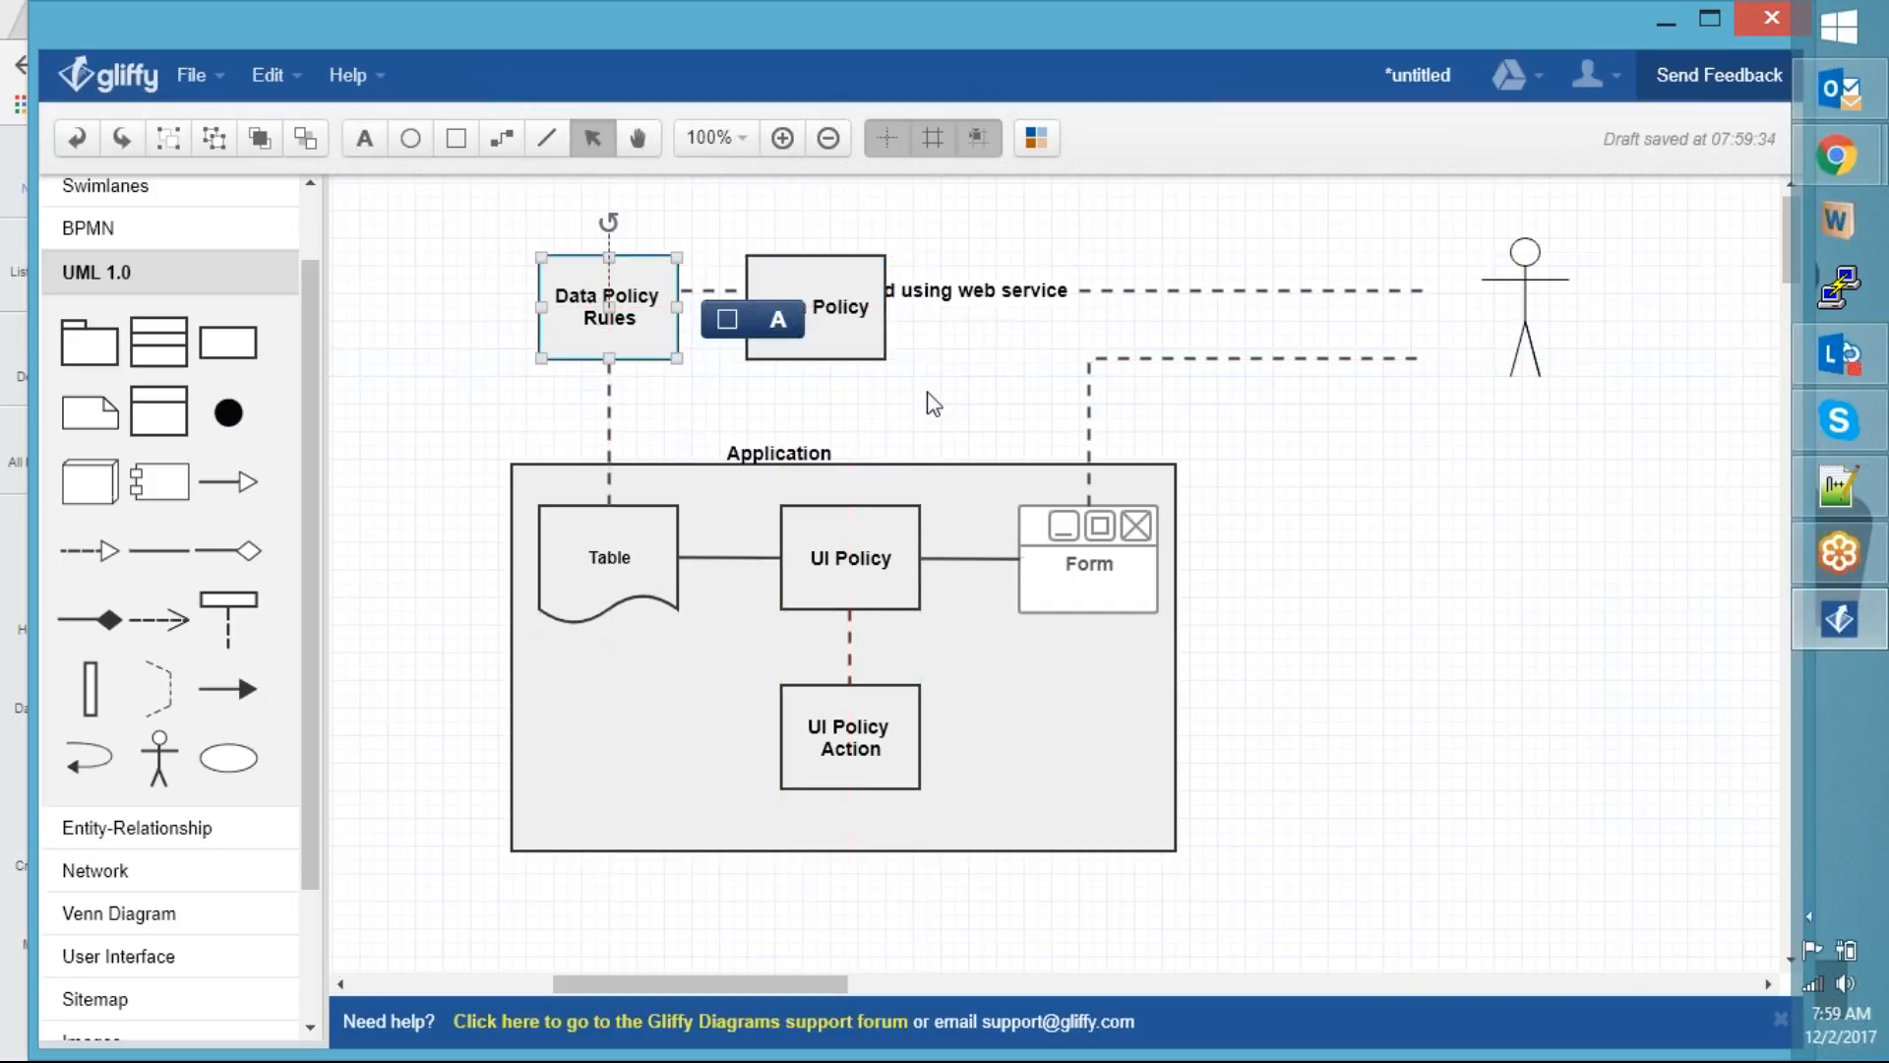
click(989, 333)
Break the connector label "Creates record using web service" onto a second line after "Creates"
click(987, 291)
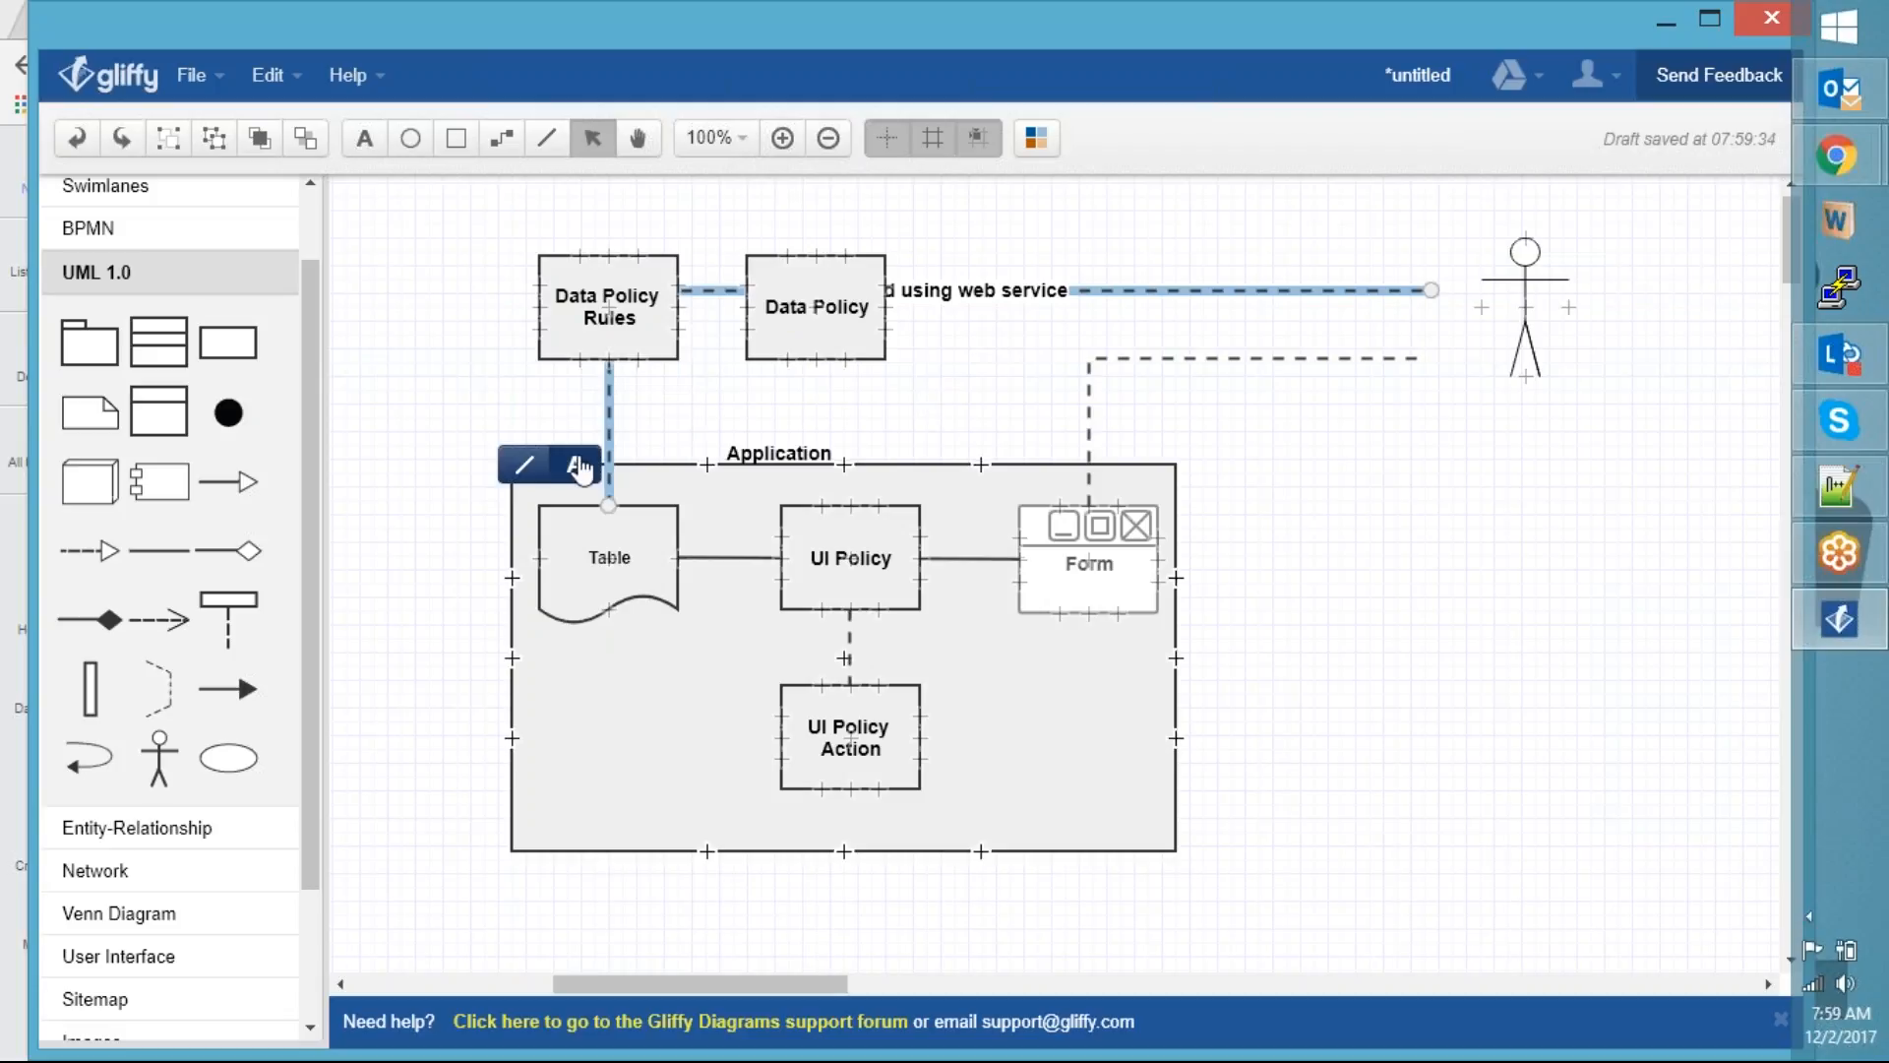
double_click(984, 309)
click(1196, 575)
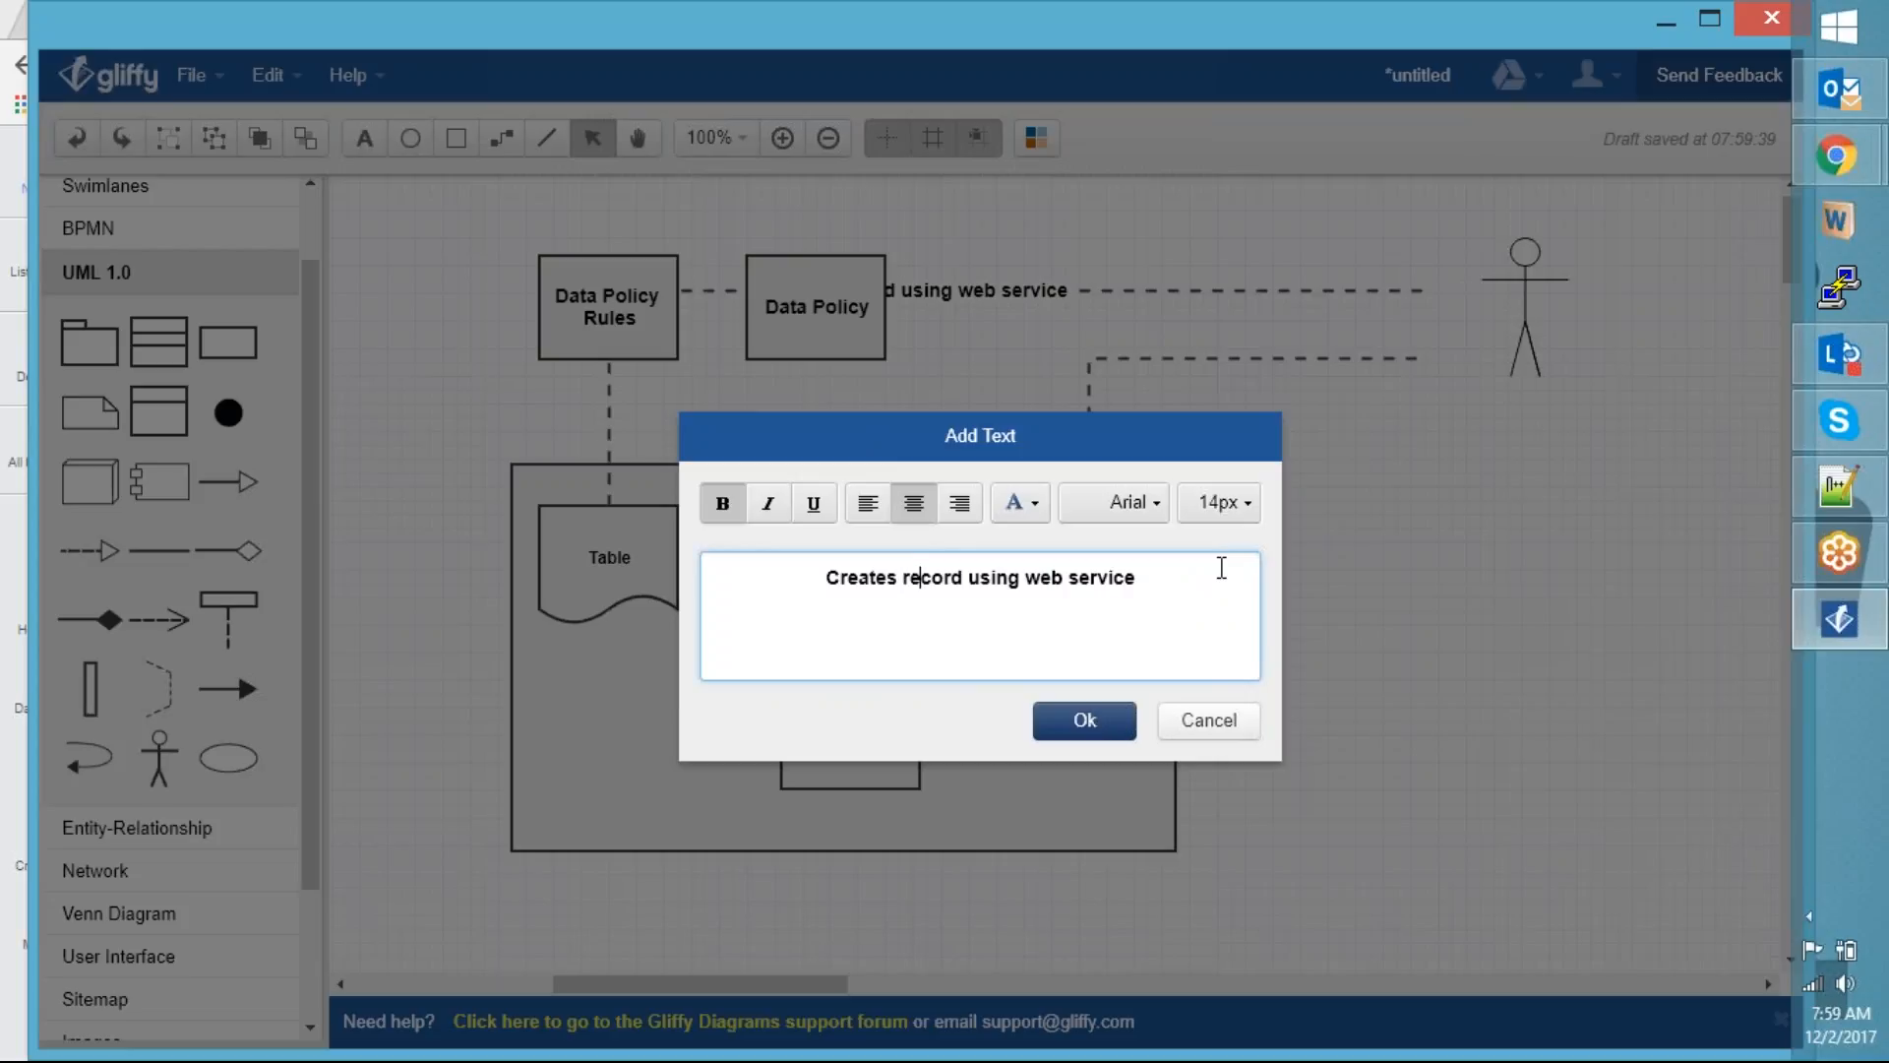
key(Return)
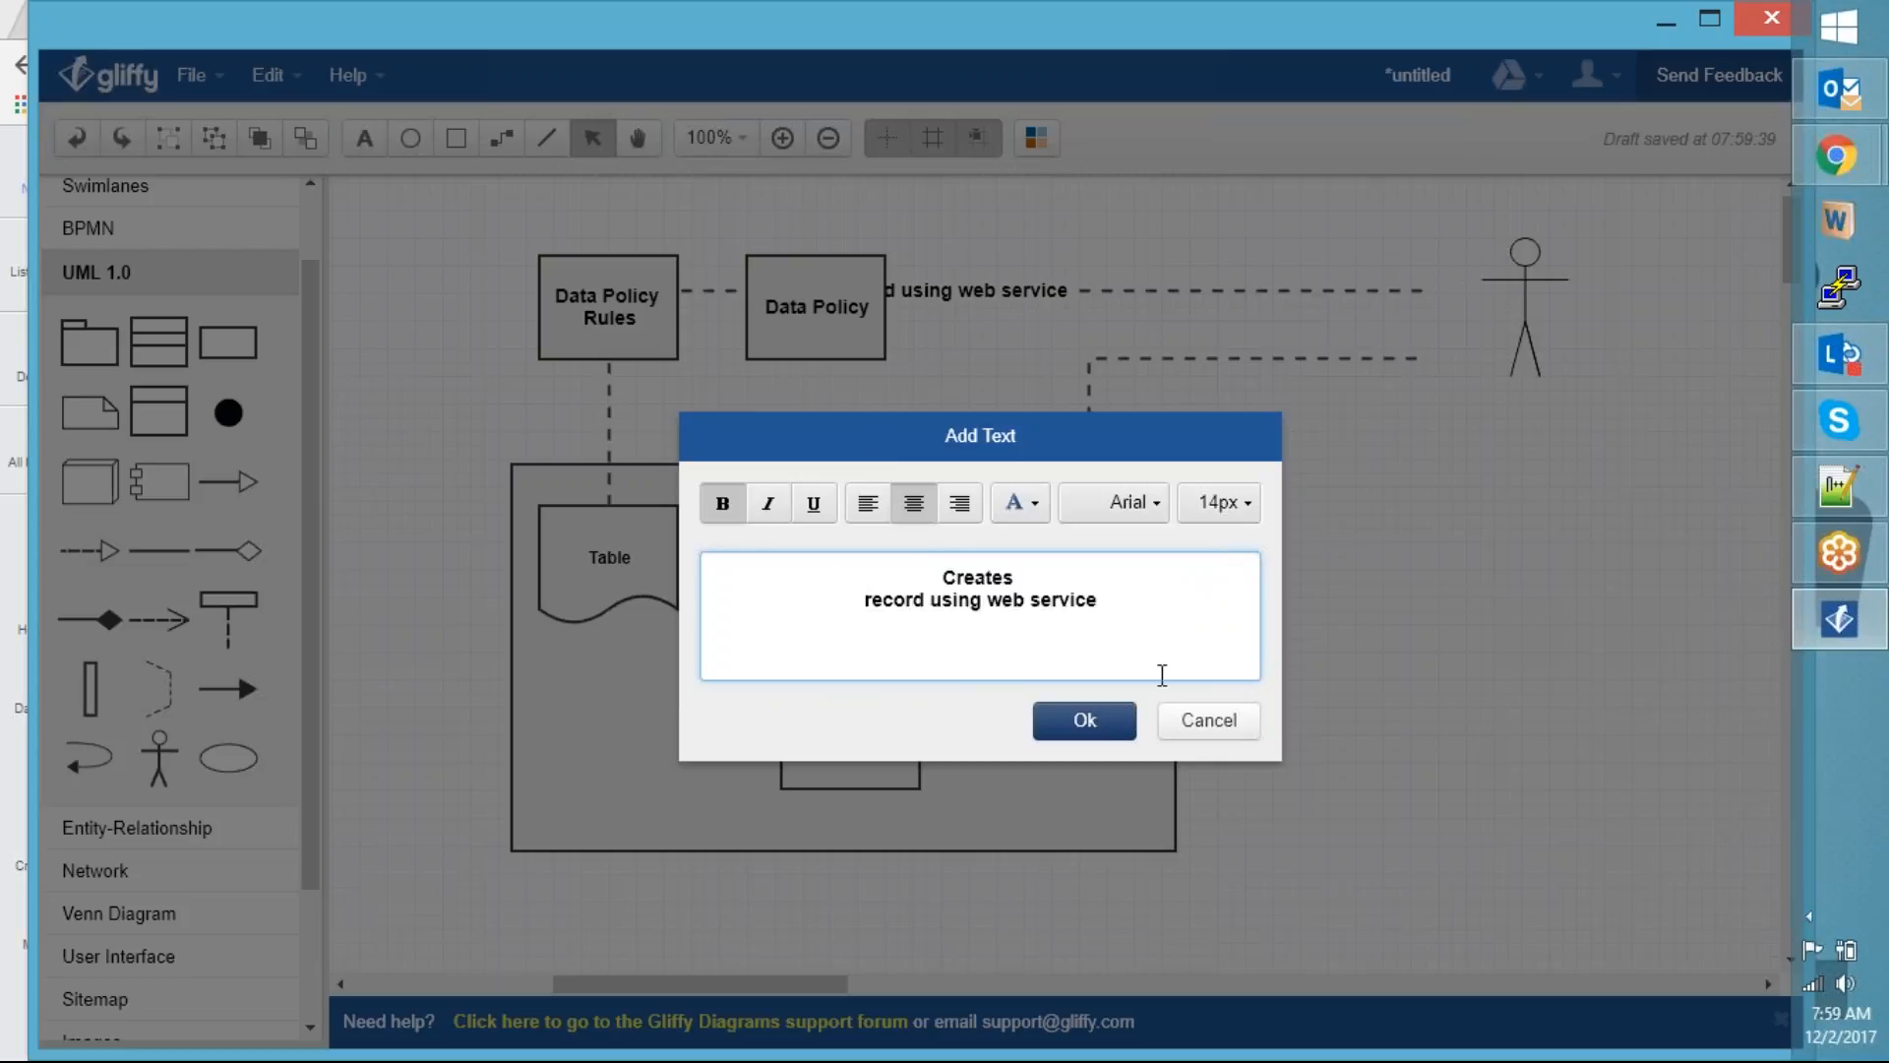
click(1084, 719)
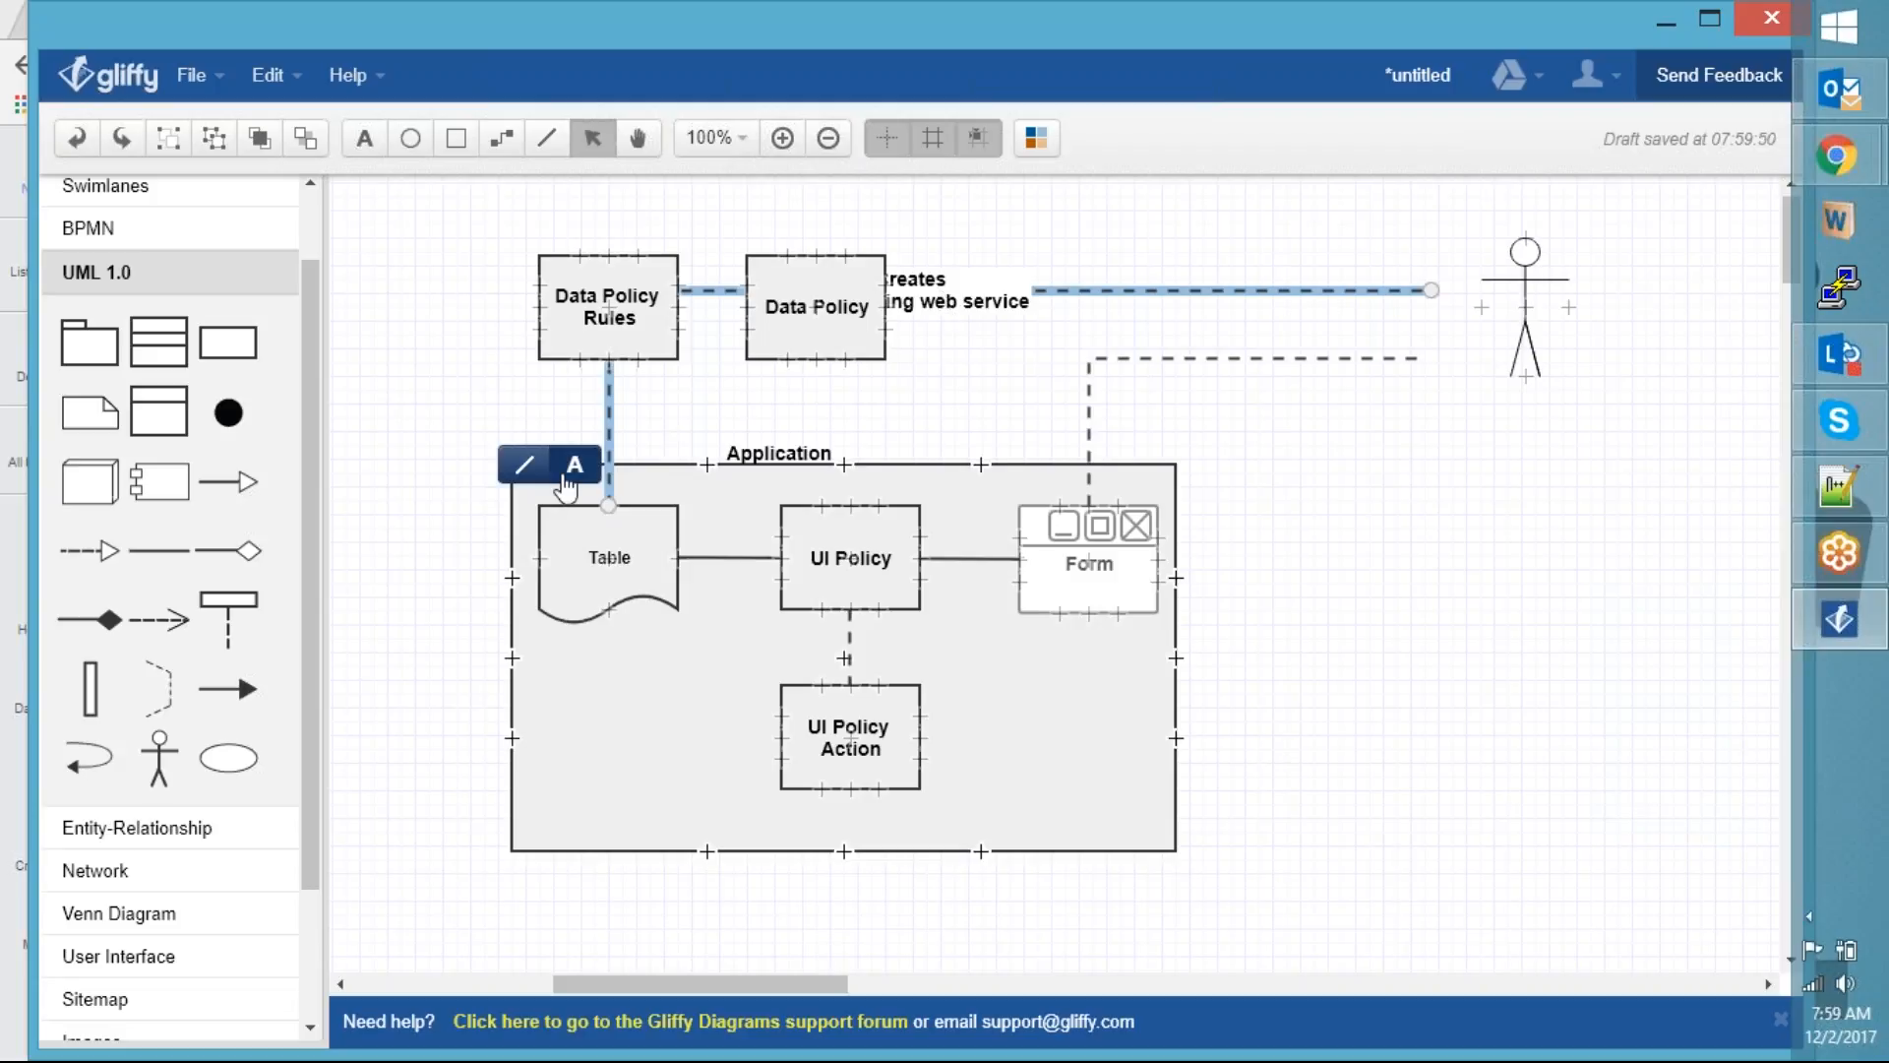
Split the web service connector label further so that each of its words sits on its own line
double_click(942, 300)
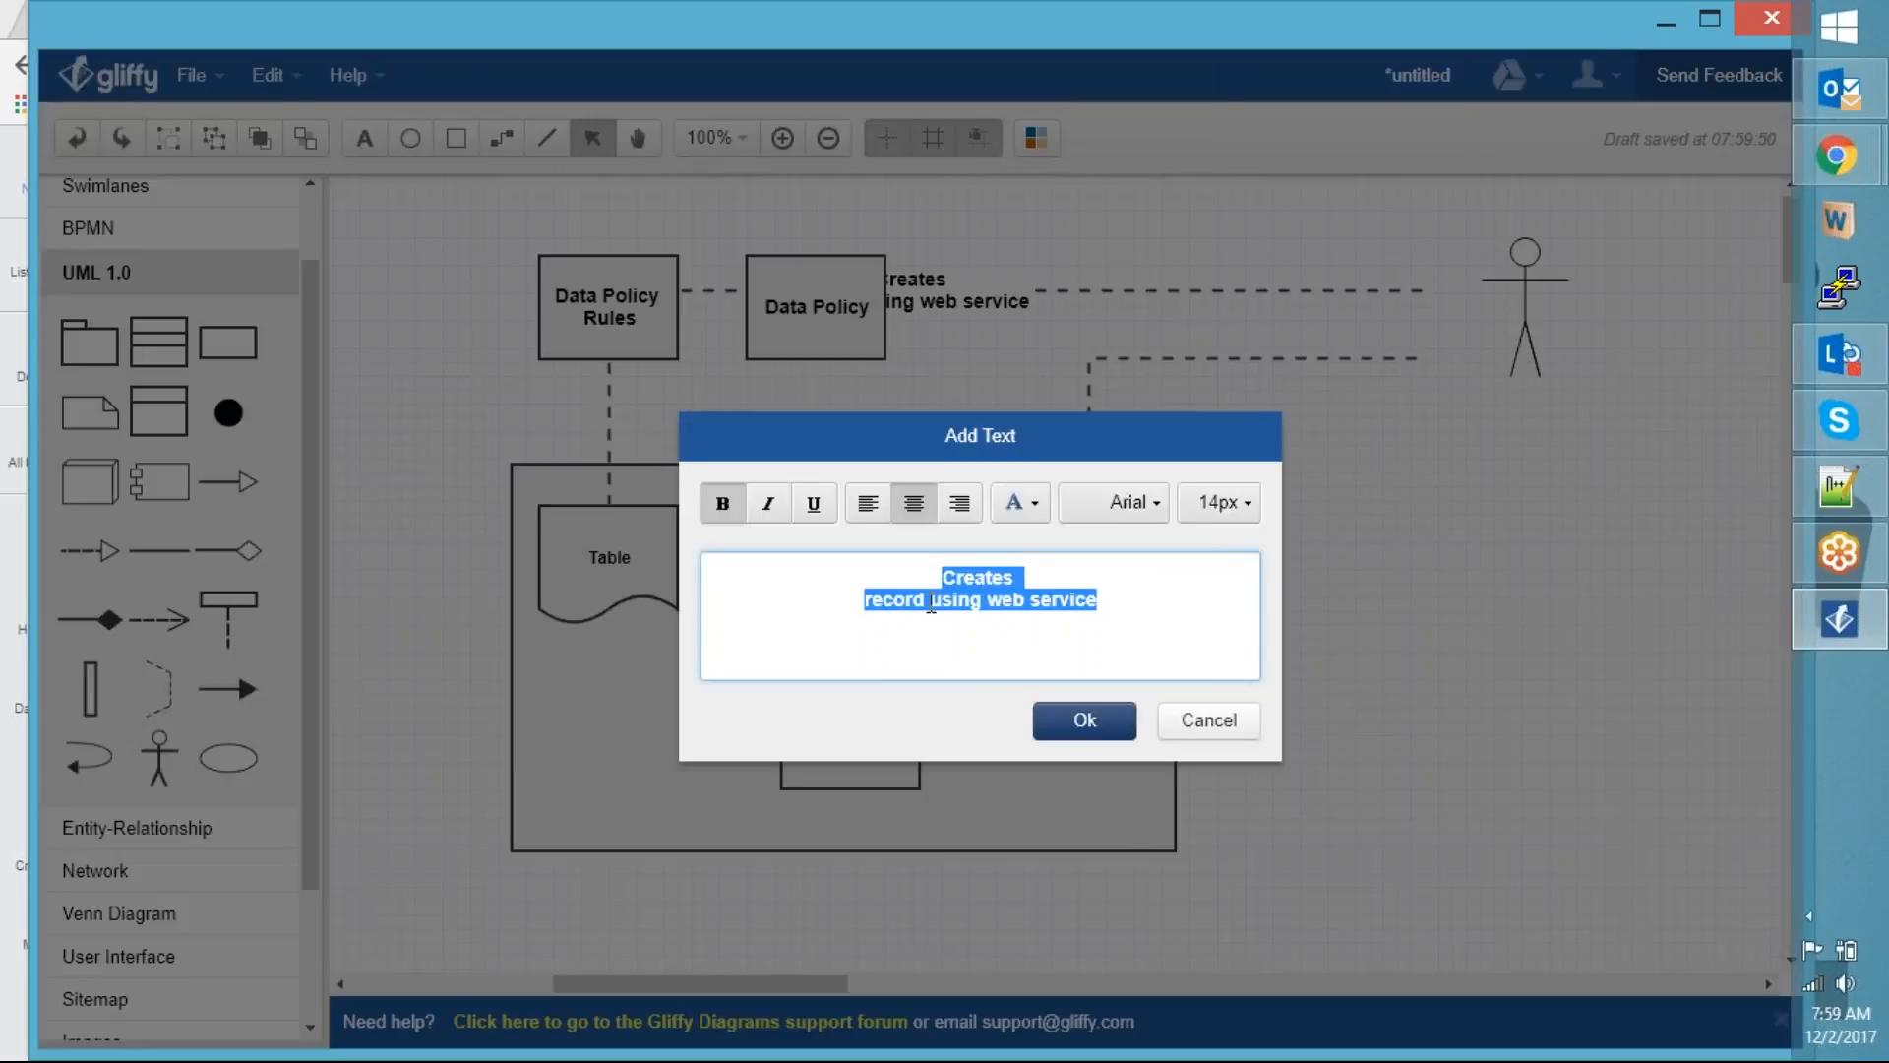
click(1124, 632)
key(Return)
key(Right)
key(Right)
key(Right)
key(Right)
key(Right)
key(Return)
key(Return)
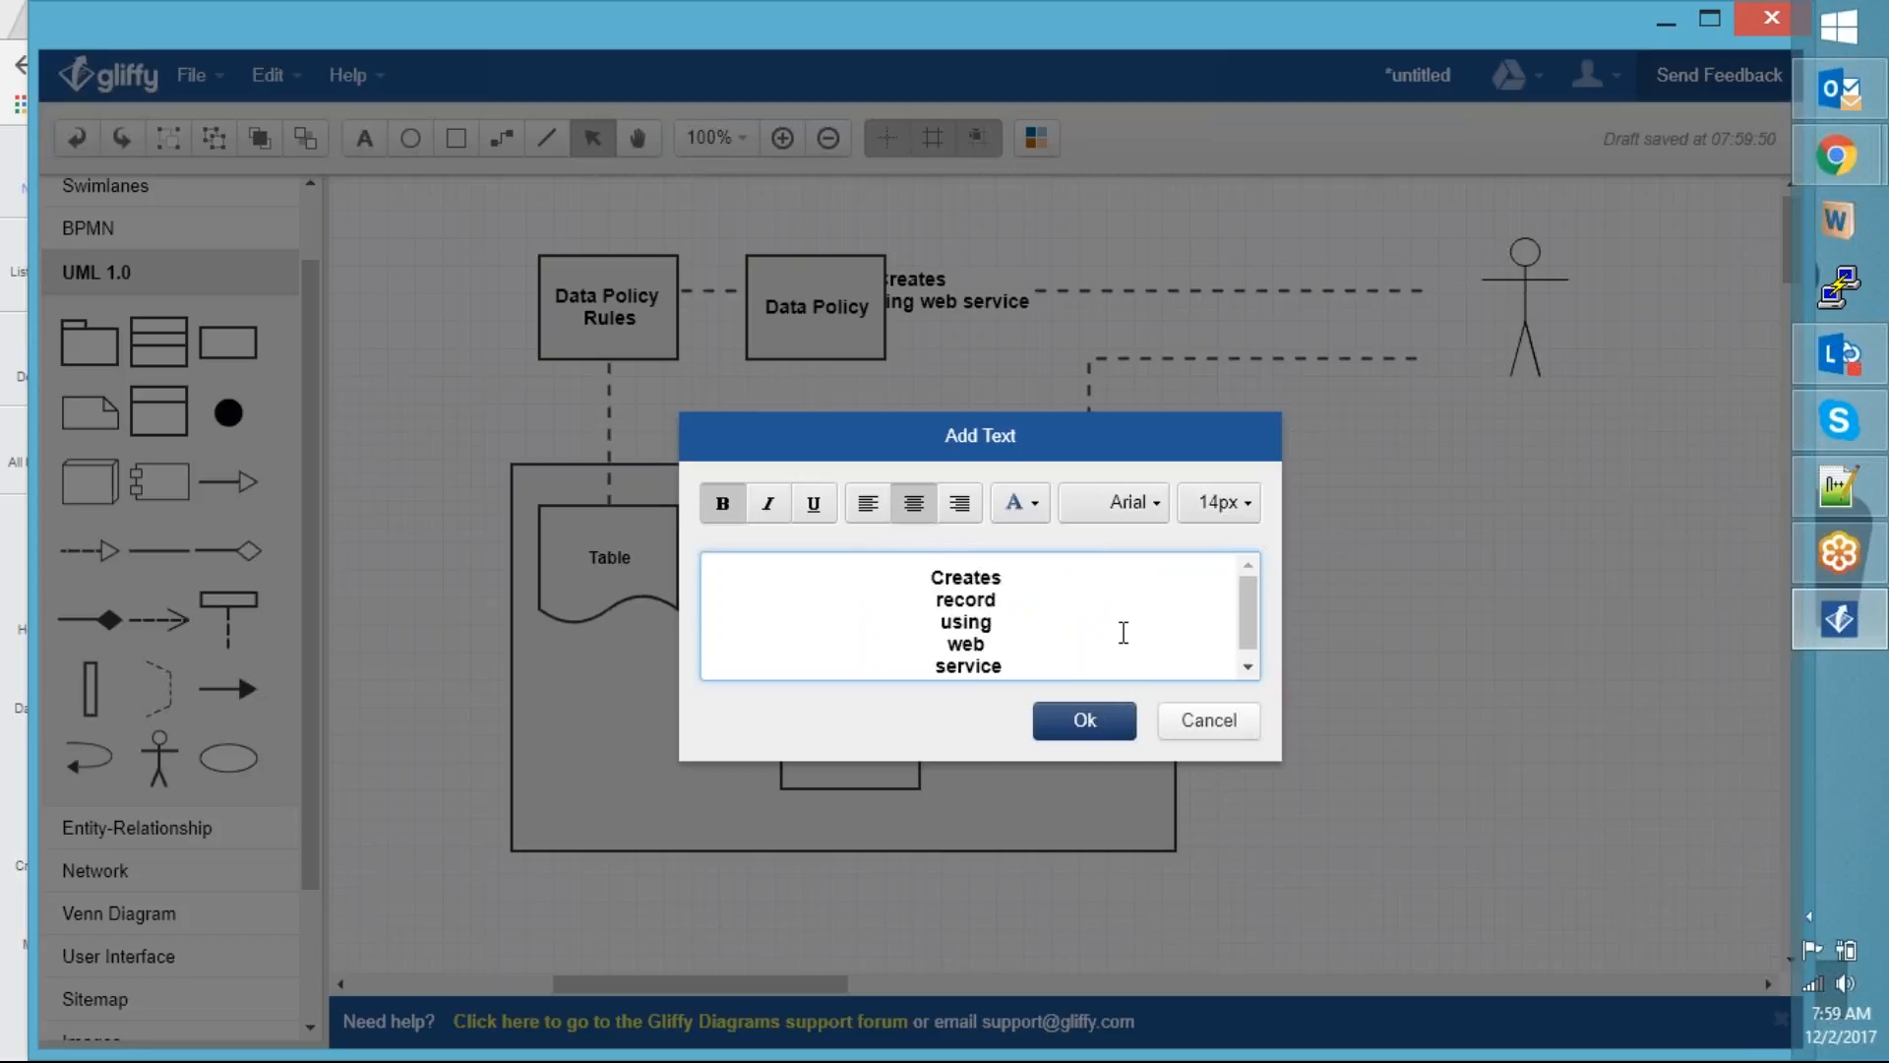
click(1112, 724)
click(1473, 625)
Move the Data Policy shape left, closer to Data Policy Rules and clear of the connector label
click(824, 300)
drag(809, 307, 796, 307)
click(1367, 581)
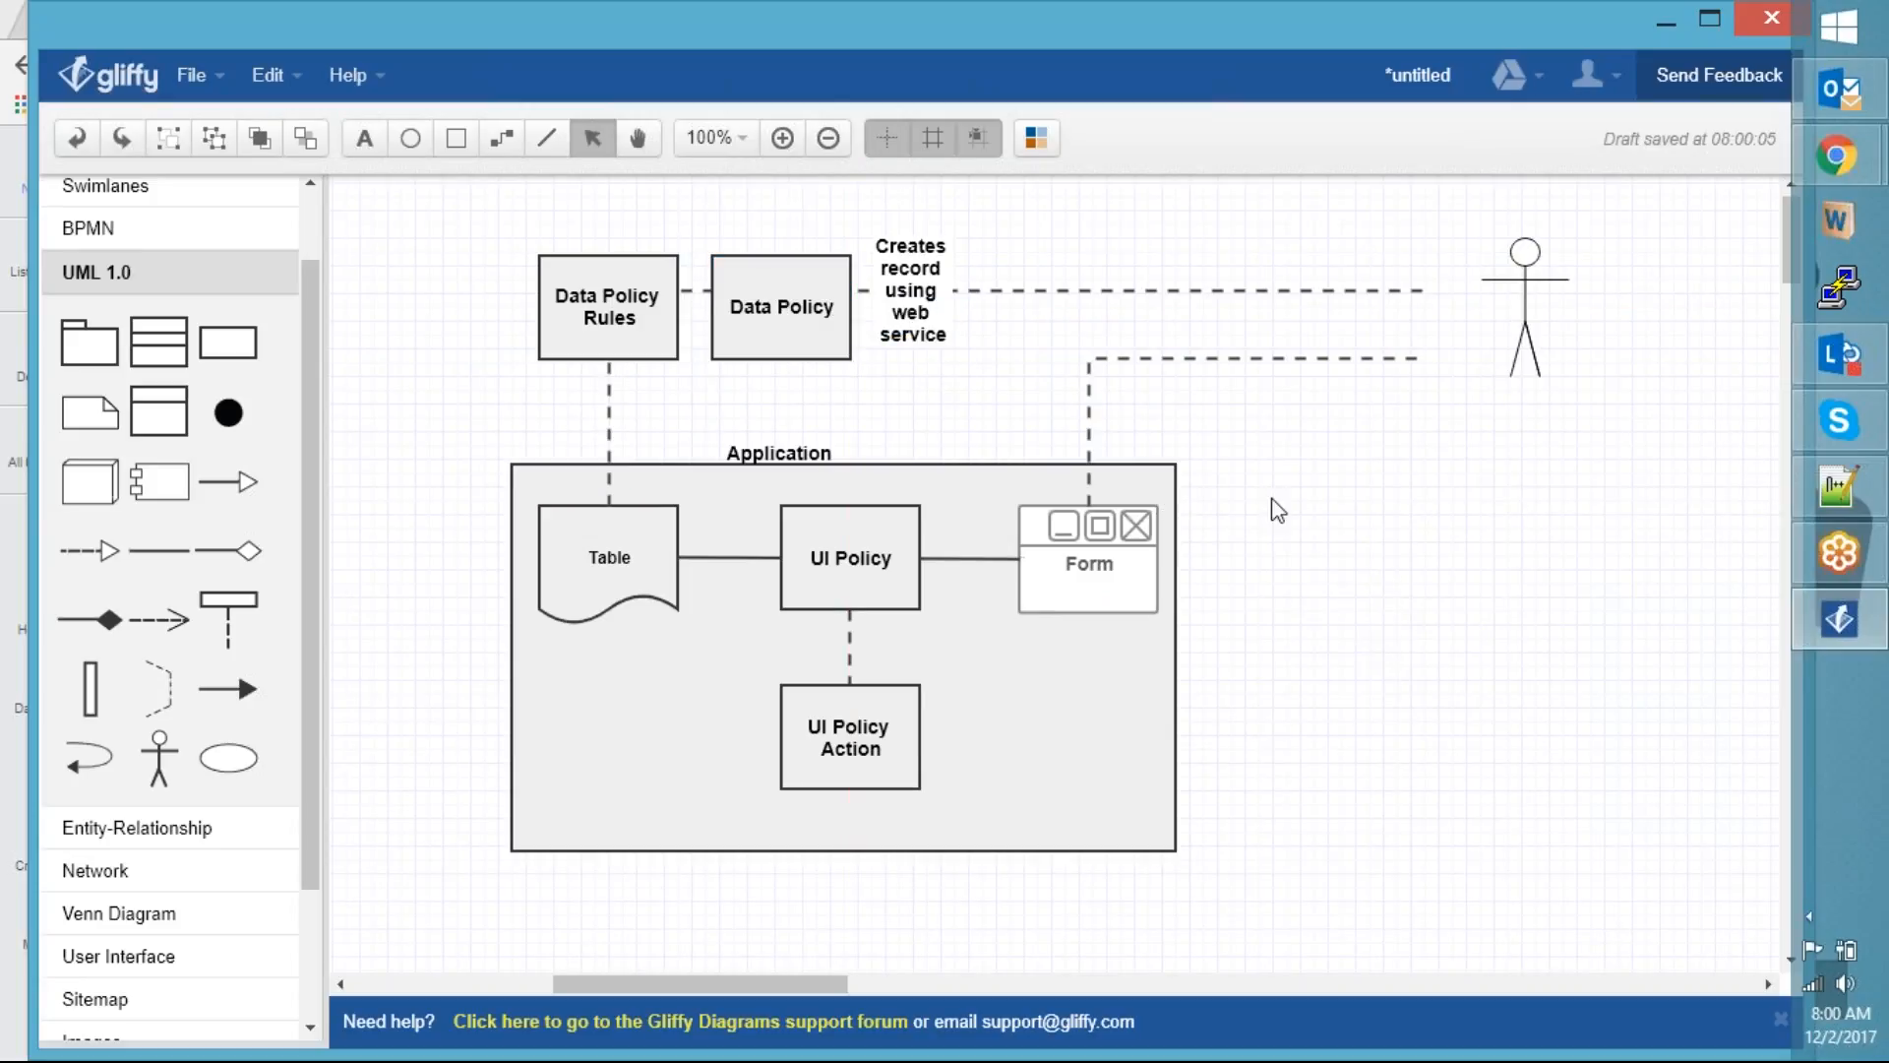
click(767, 315)
click(630, 317)
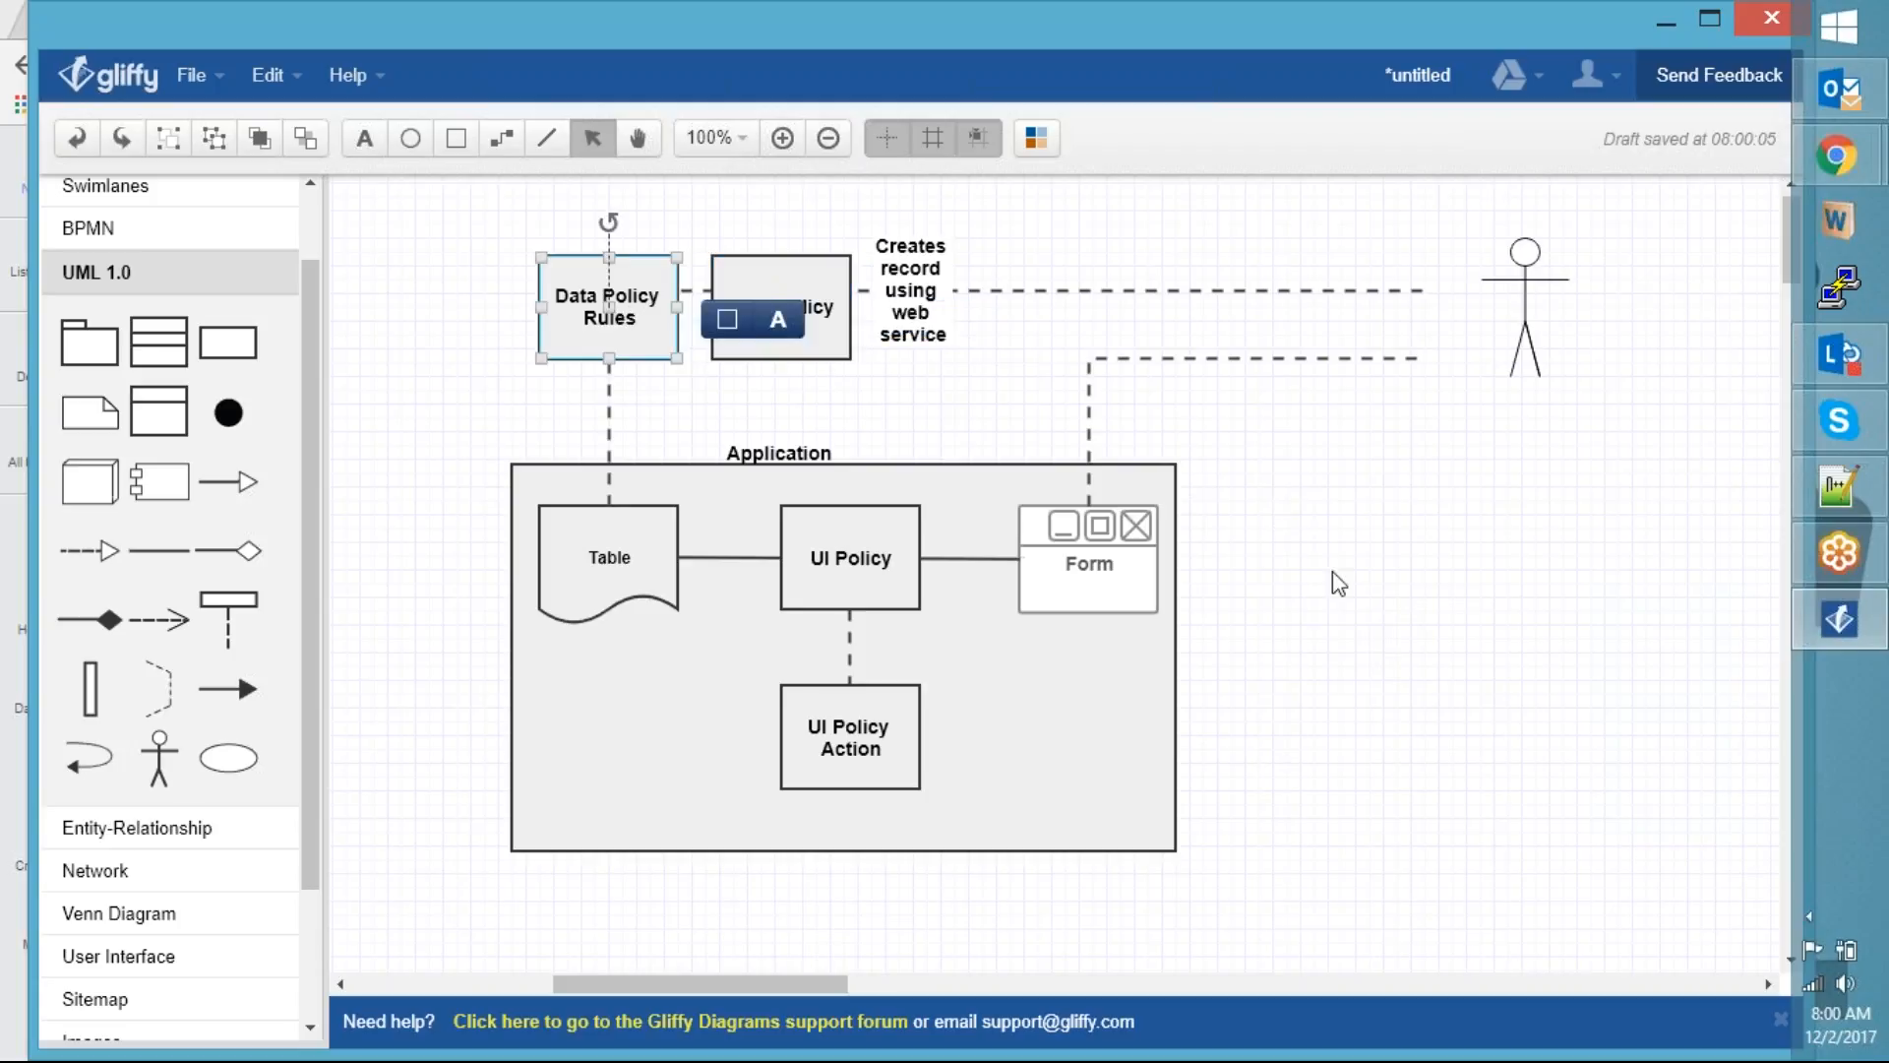
click(1410, 607)
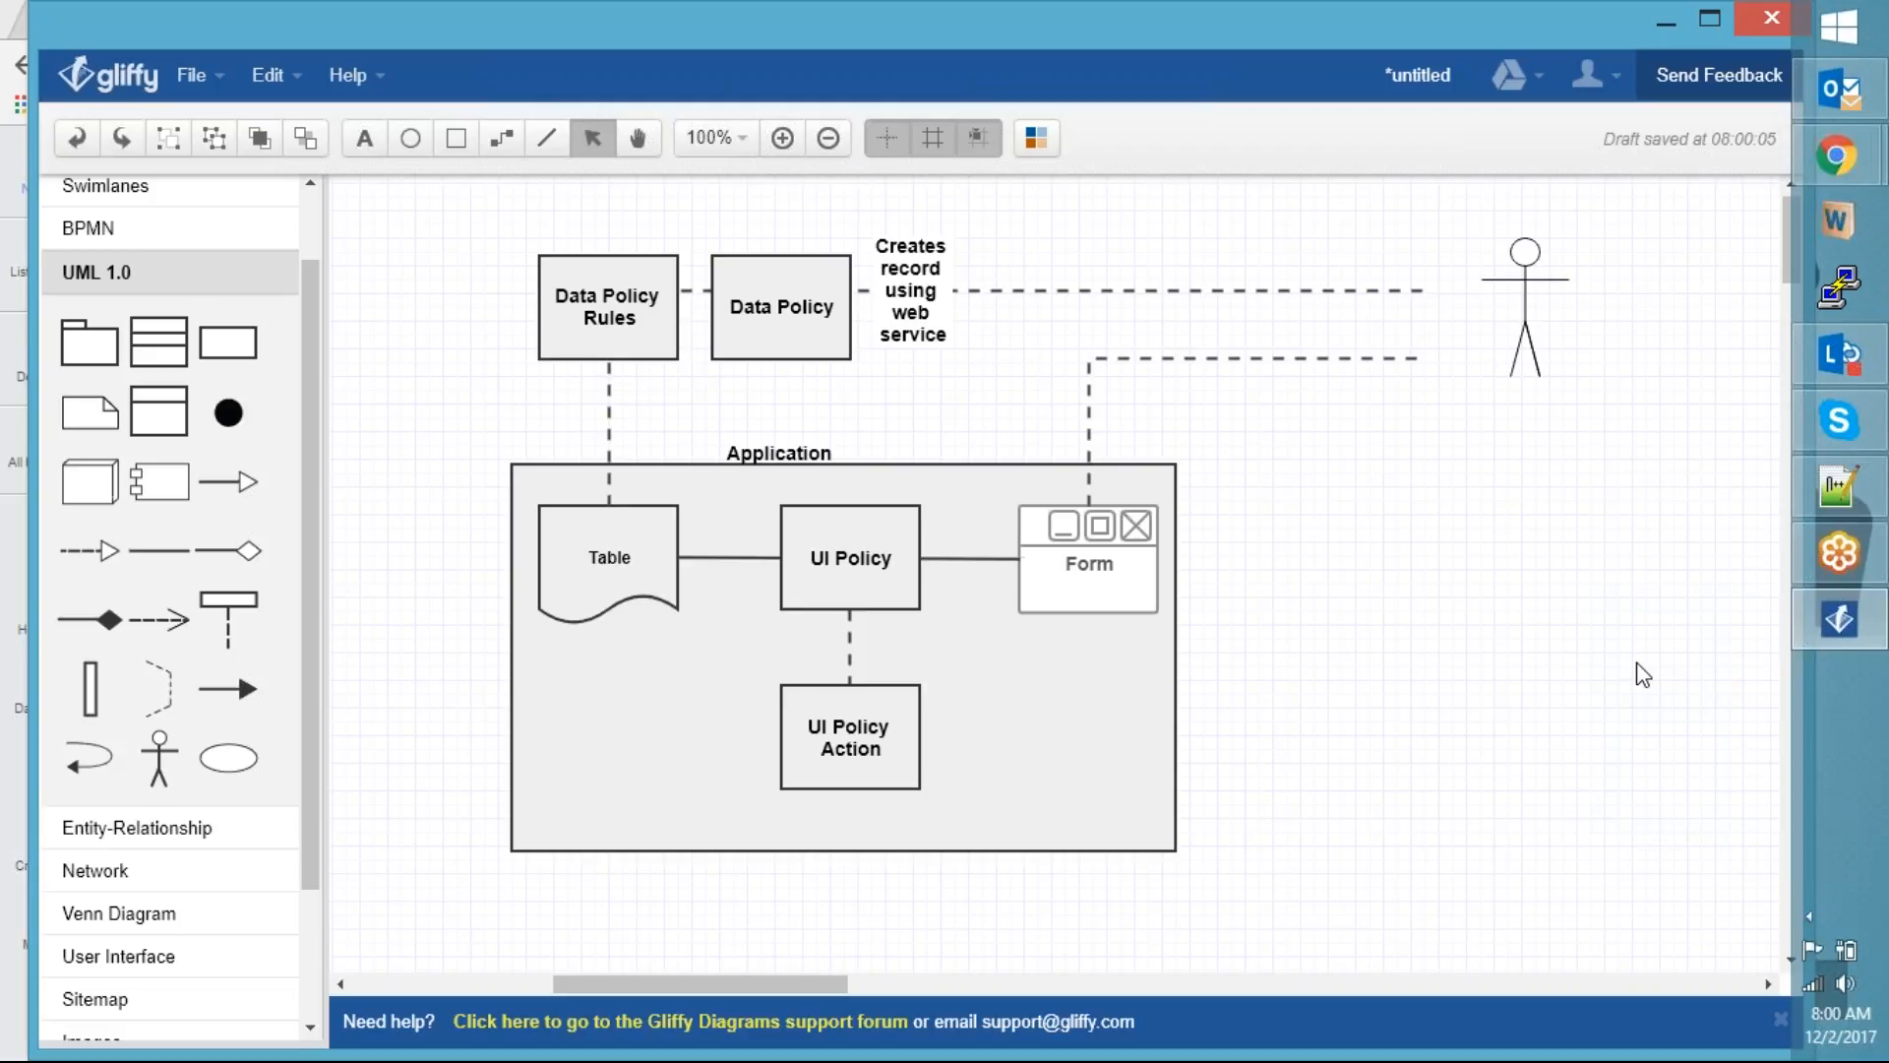
Switch to the ServiceNow attendee form and examine the Attendee Id, Attendee Name, Attendee Photo, End Date and Start Date fields
key(alt+Tab)
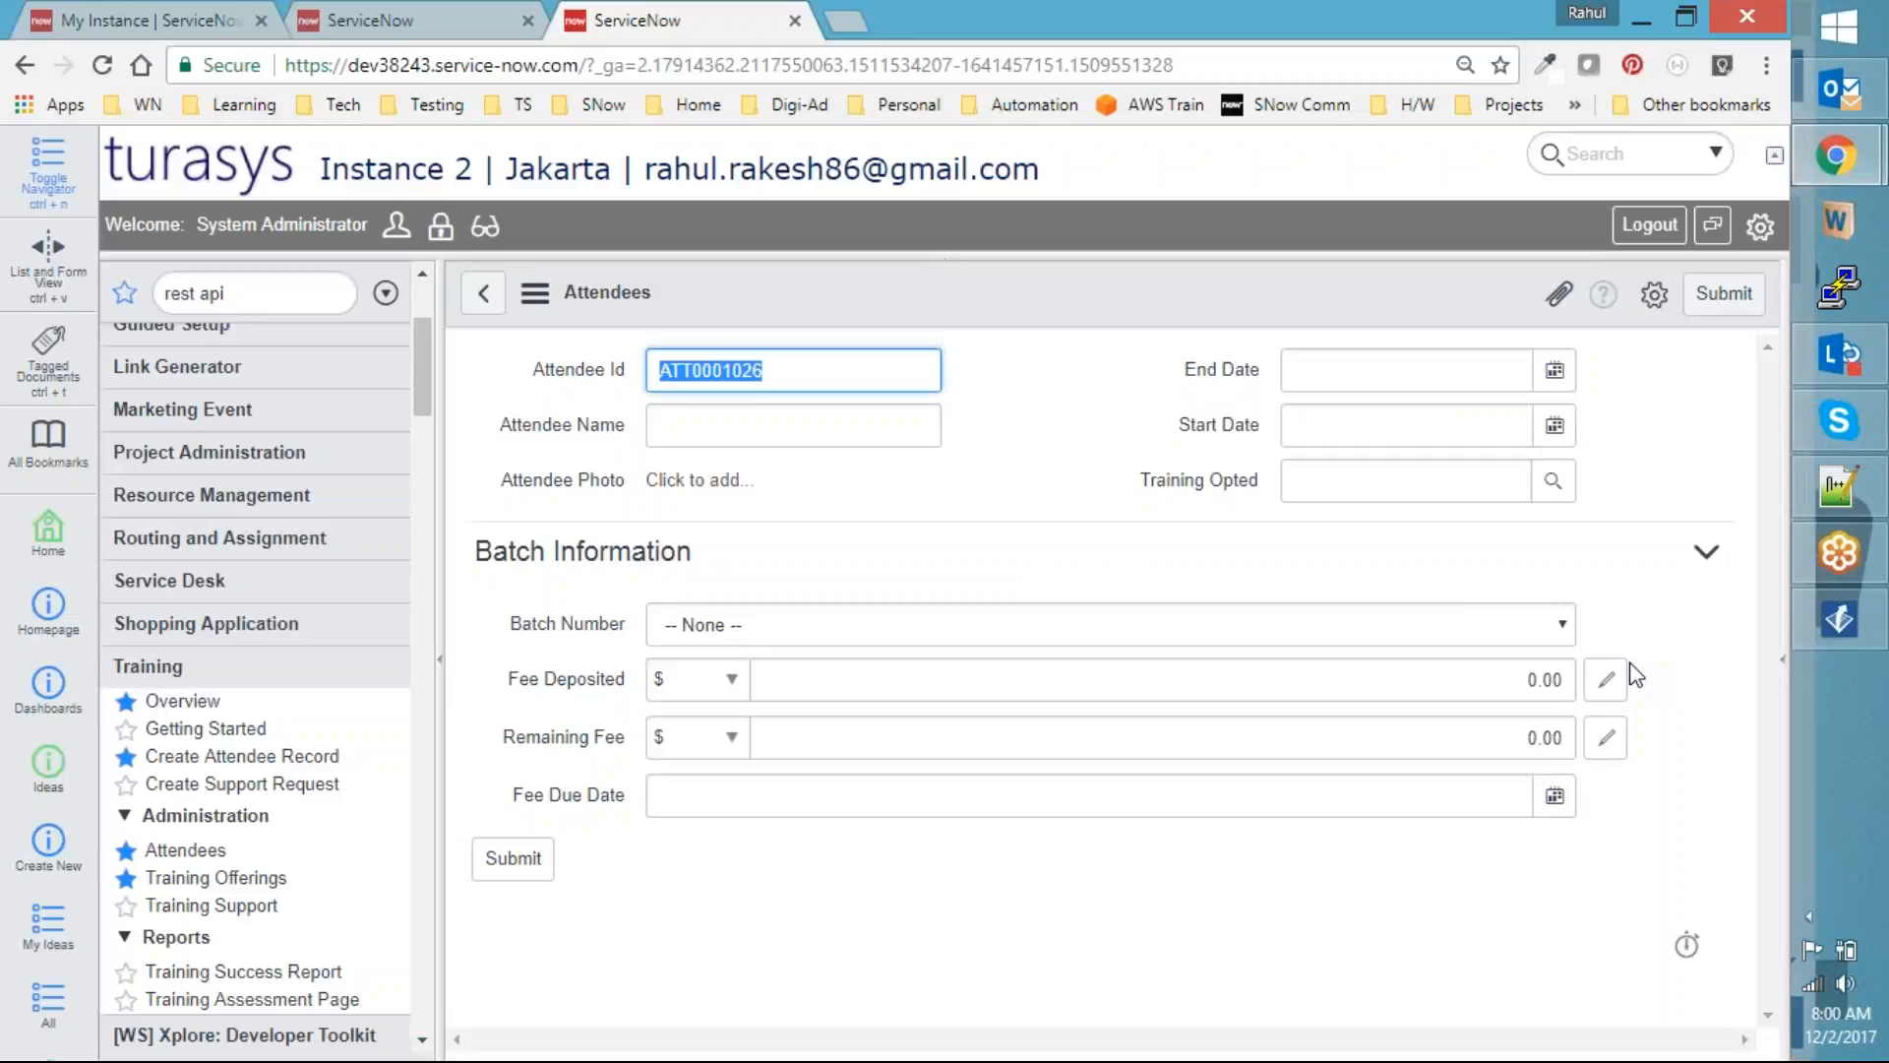
click(1109, 454)
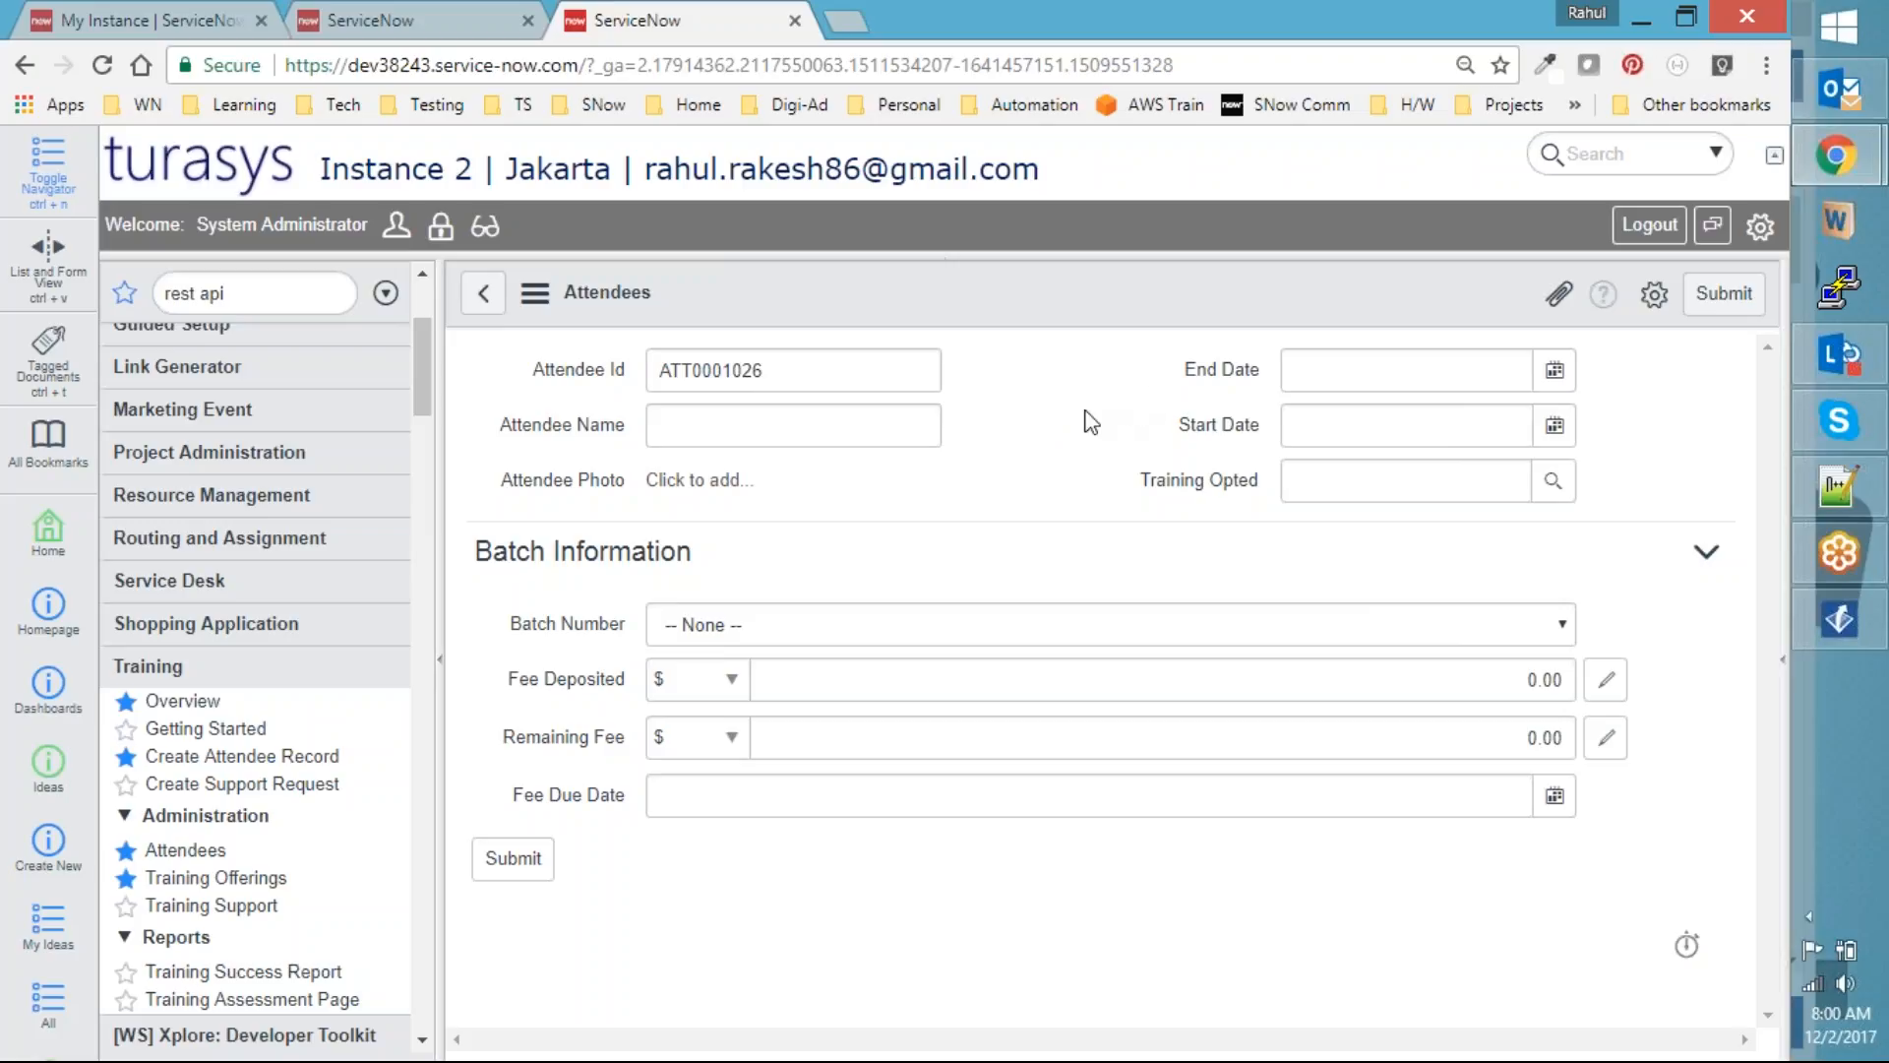
click(881, 374)
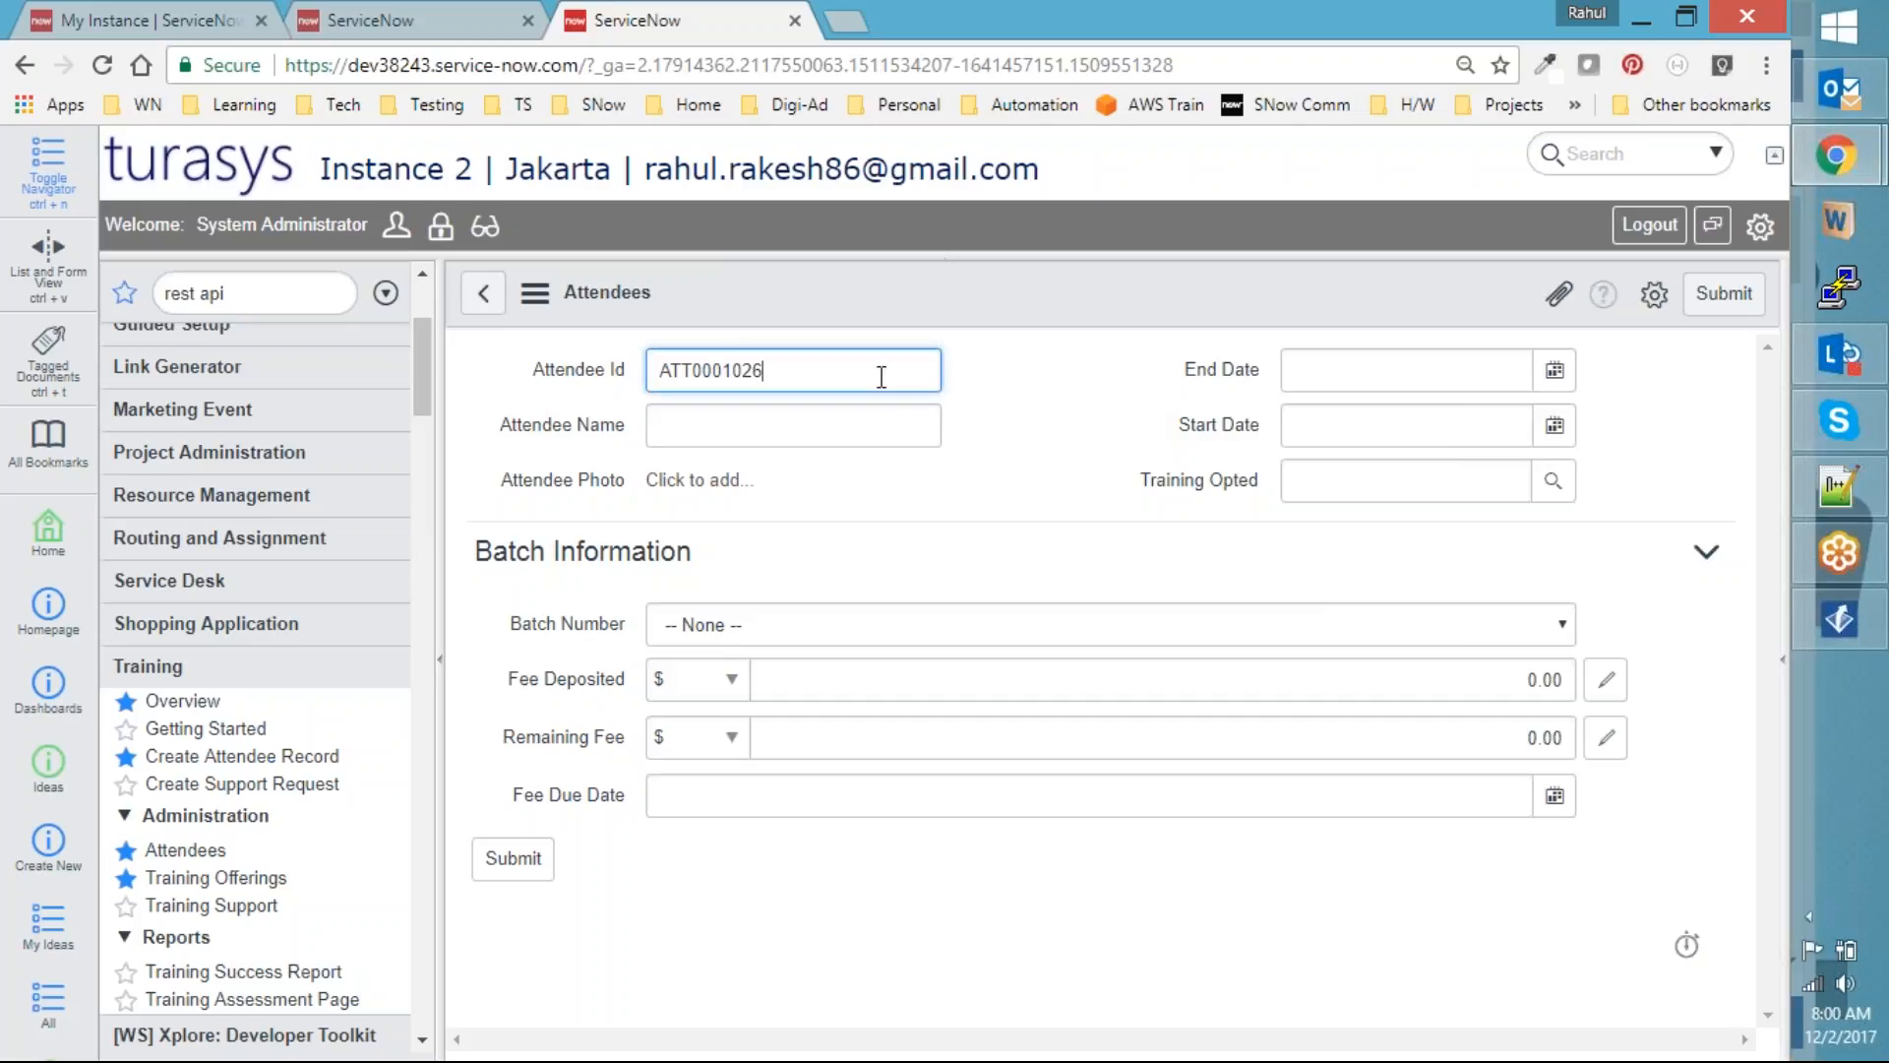
click(854, 434)
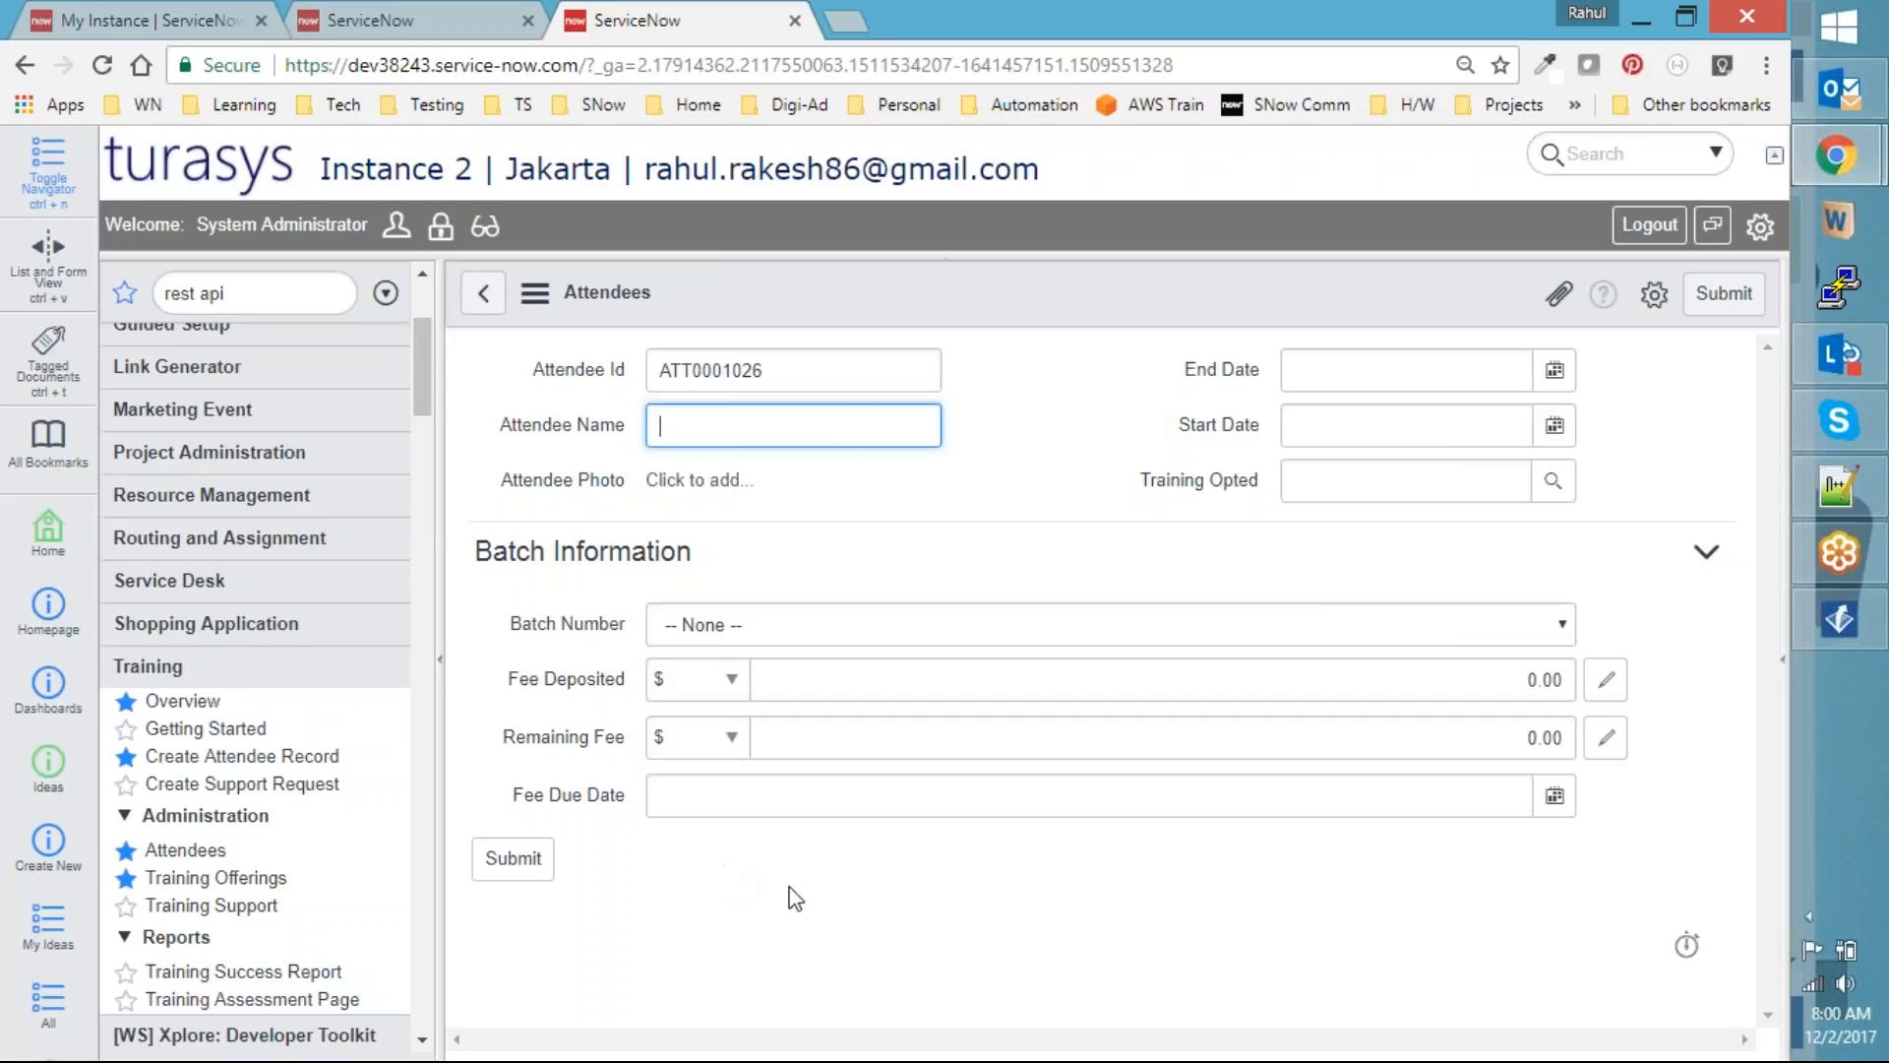
click(842, 887)
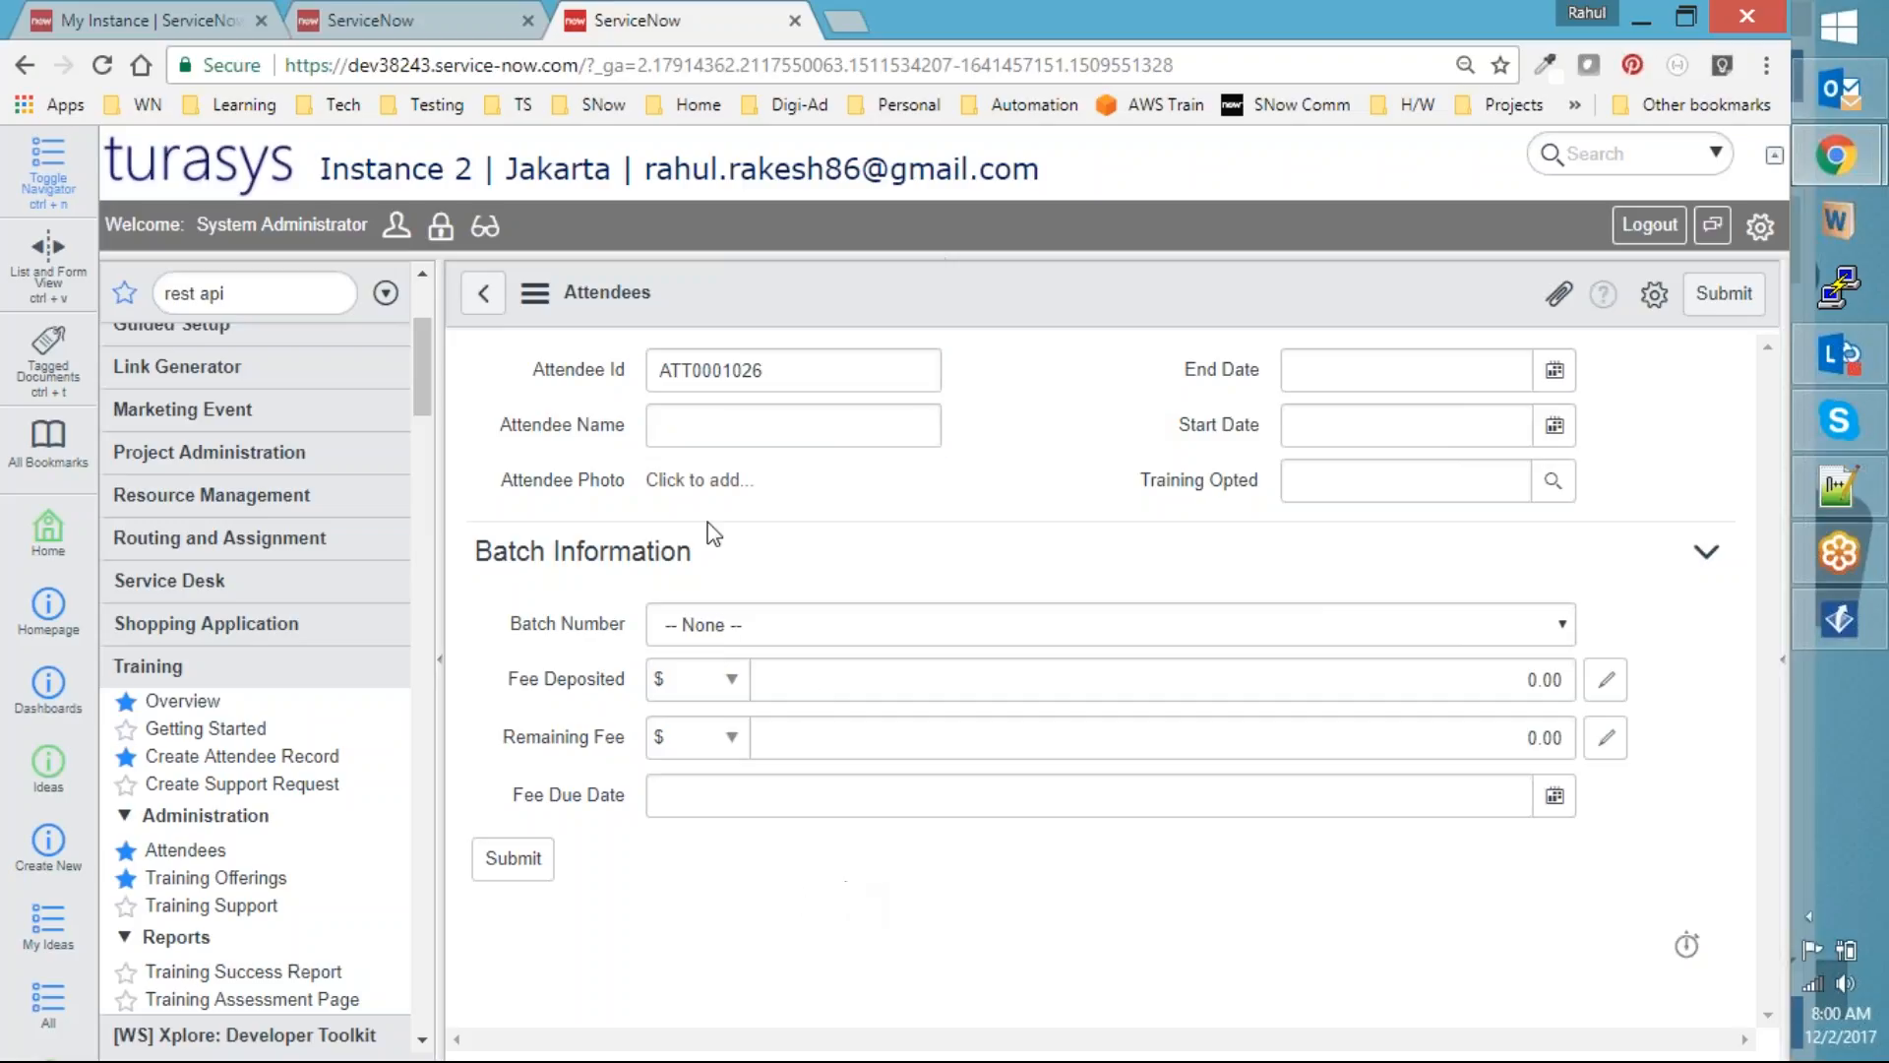
click(590, 379)
click(556, 425)
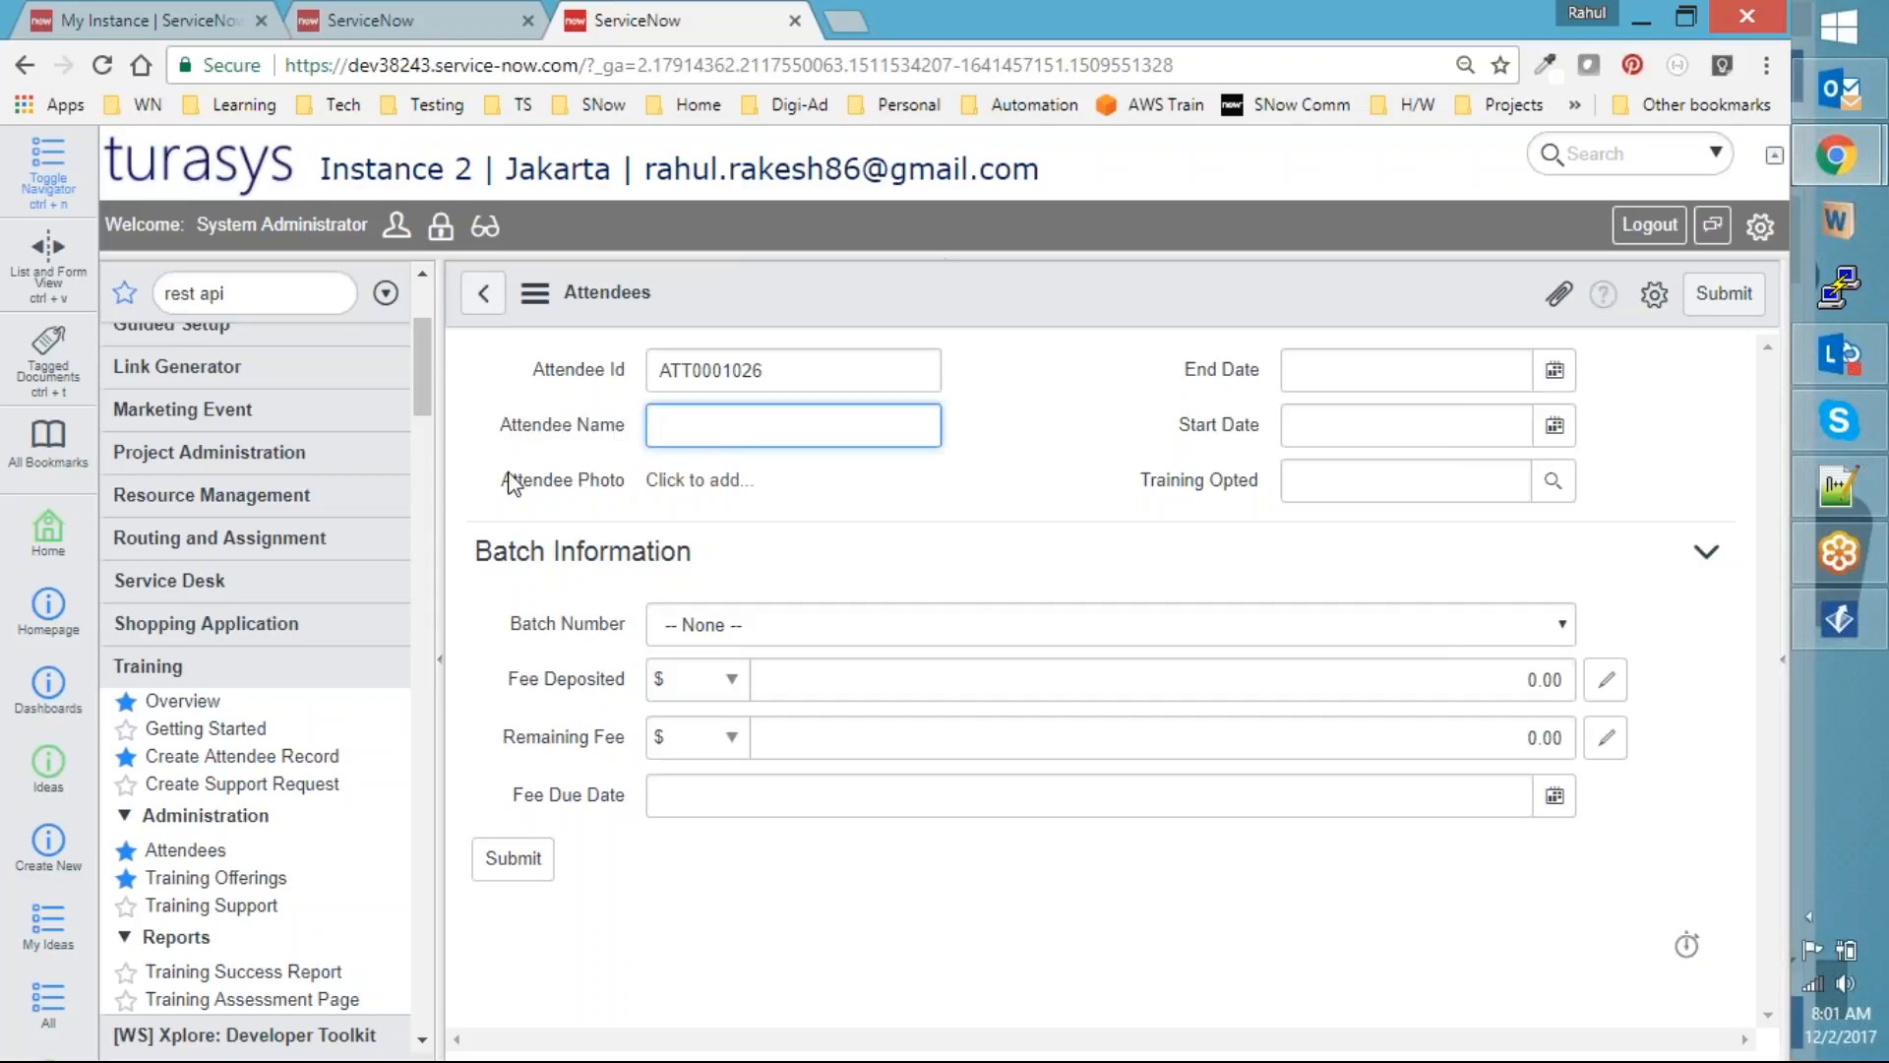
drag(500, 482, 641, 504)
click(636, 494)
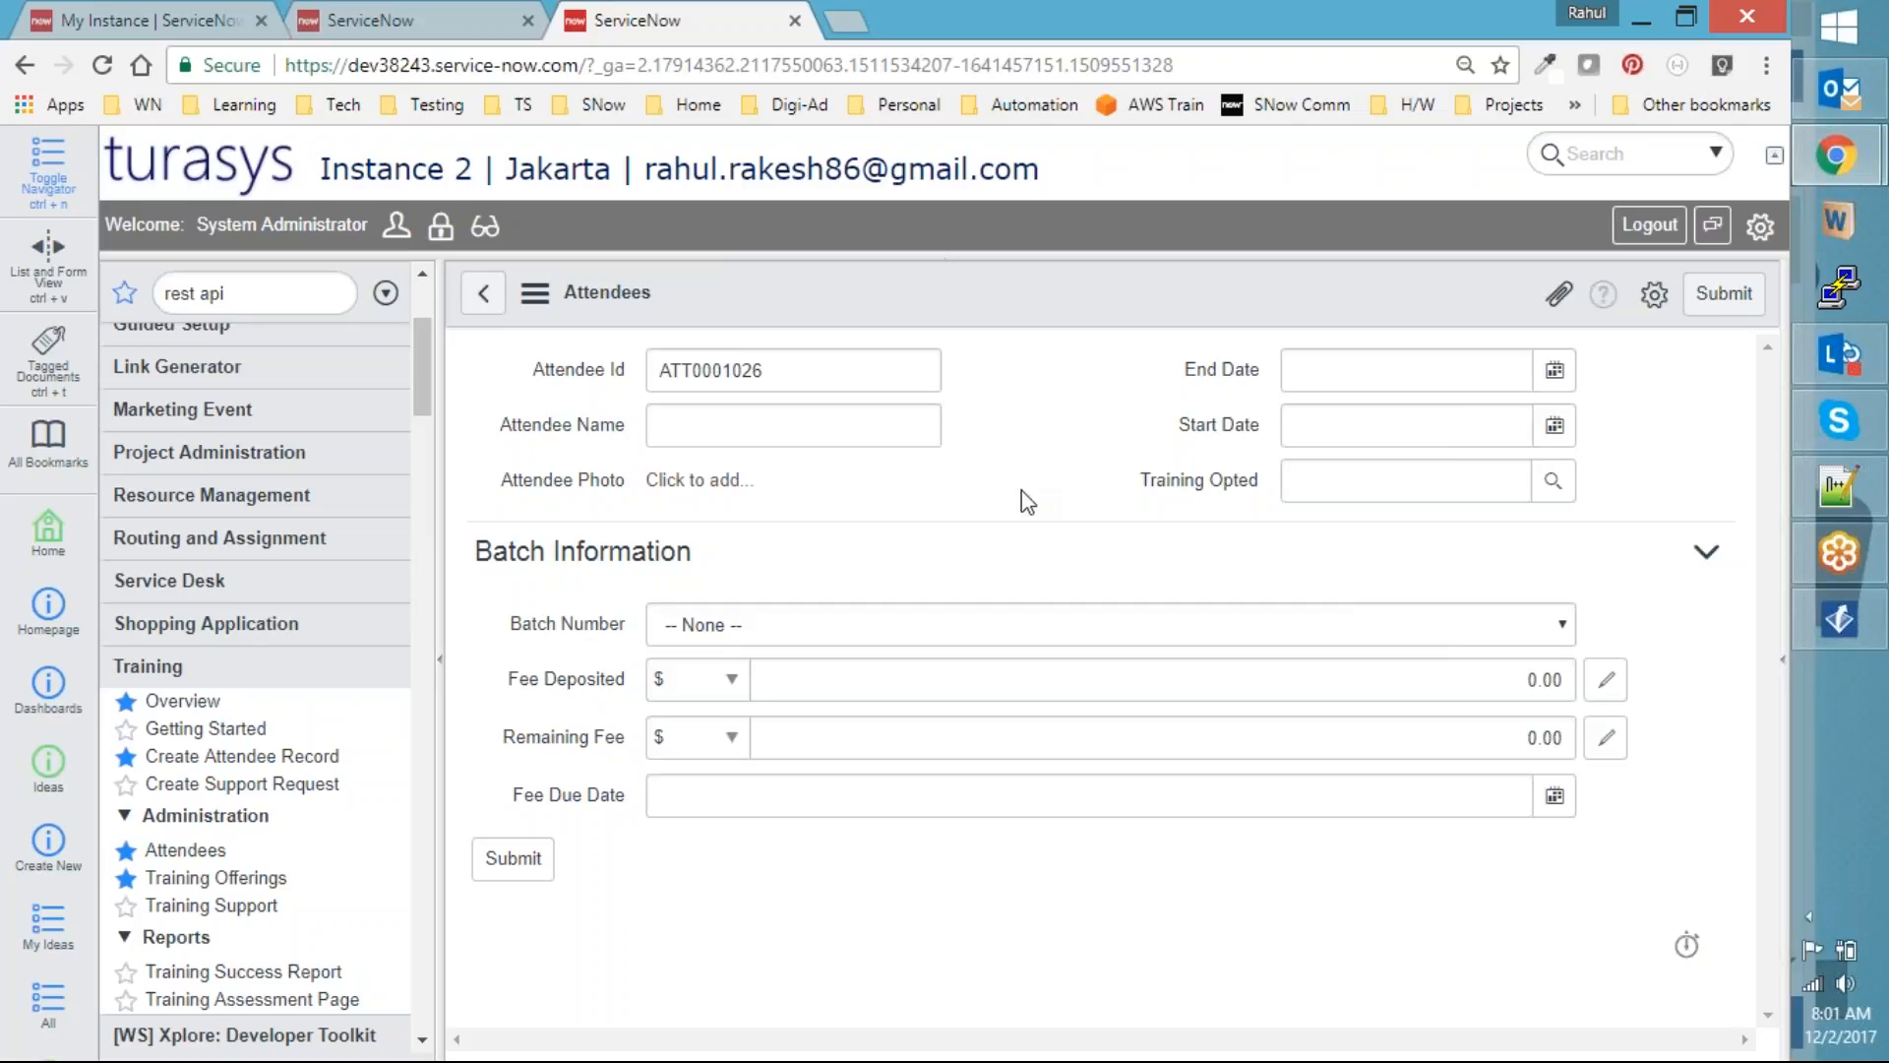
drag(1185, 375, 1260, 372)
drag(1177, 429, 1264, 434)
click(1129, 455)
Examine the Fee Deposited currency and amount and the Fee Due Date field under Batch Information
click(688, 686)
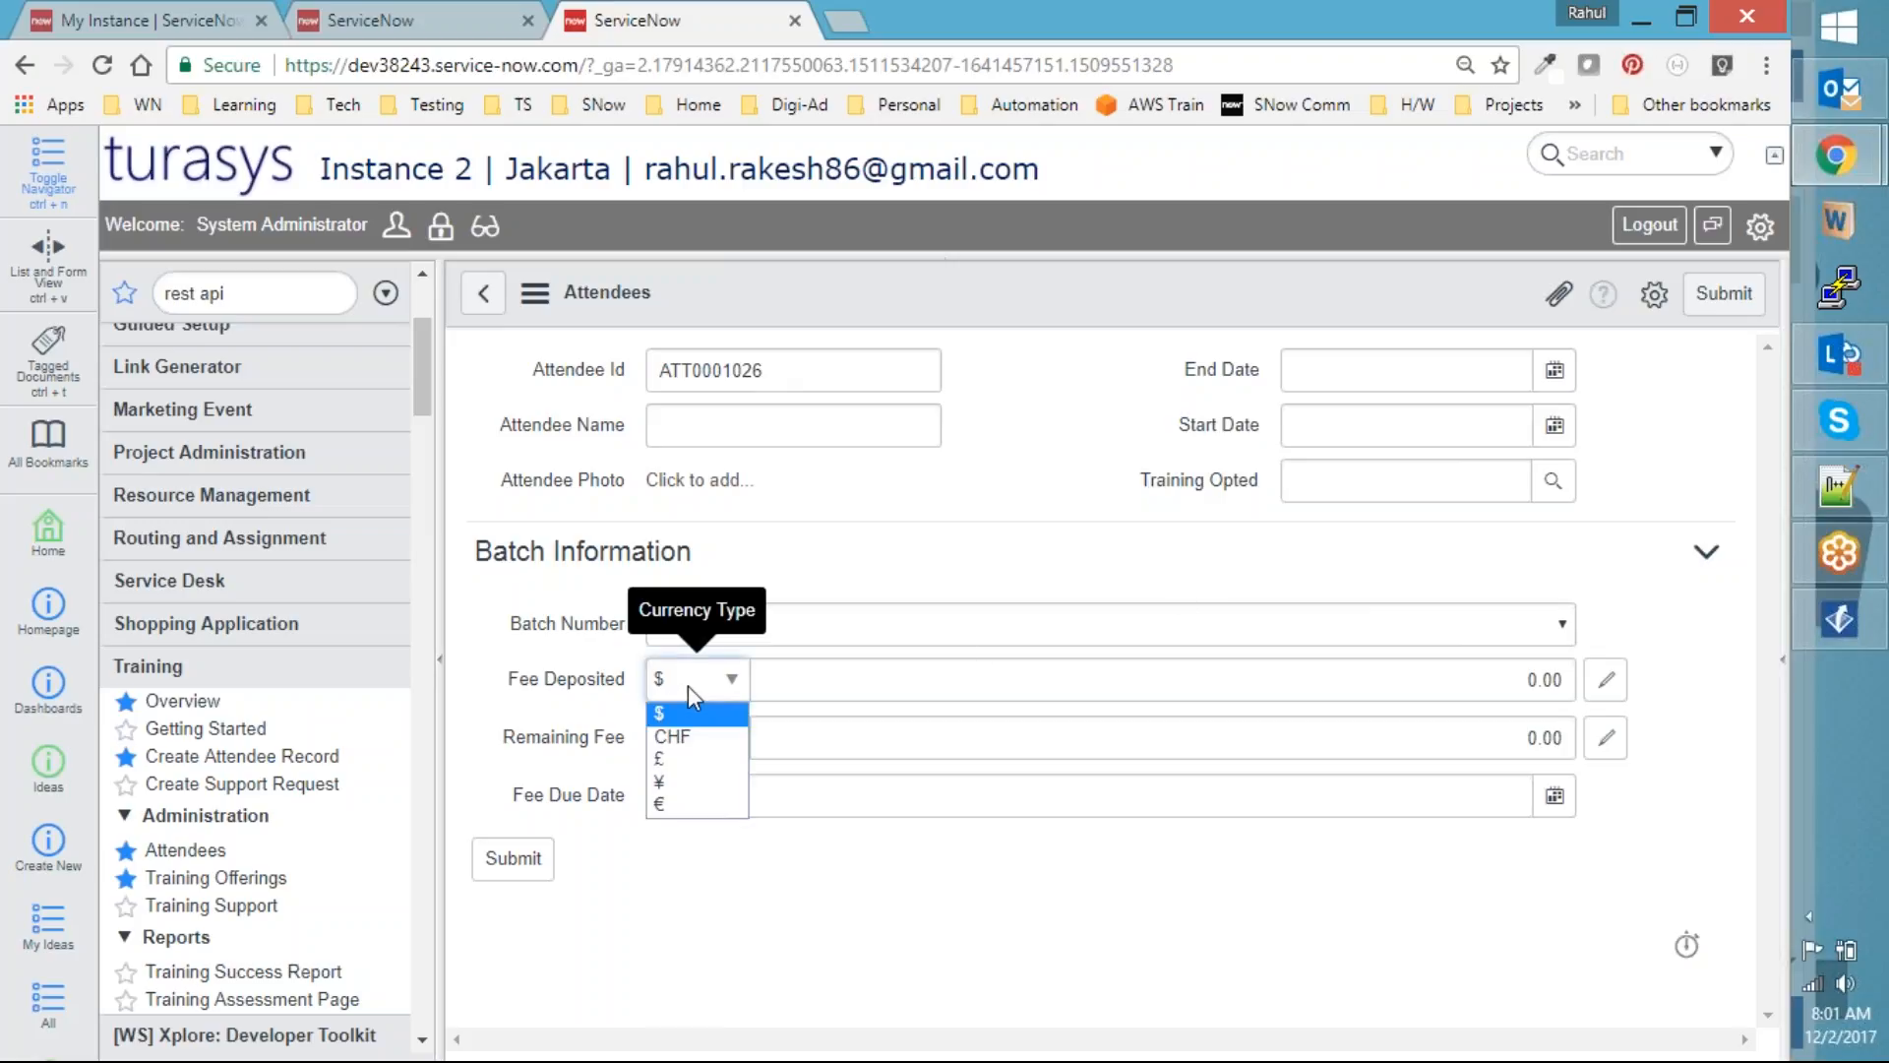
click(610, 684)
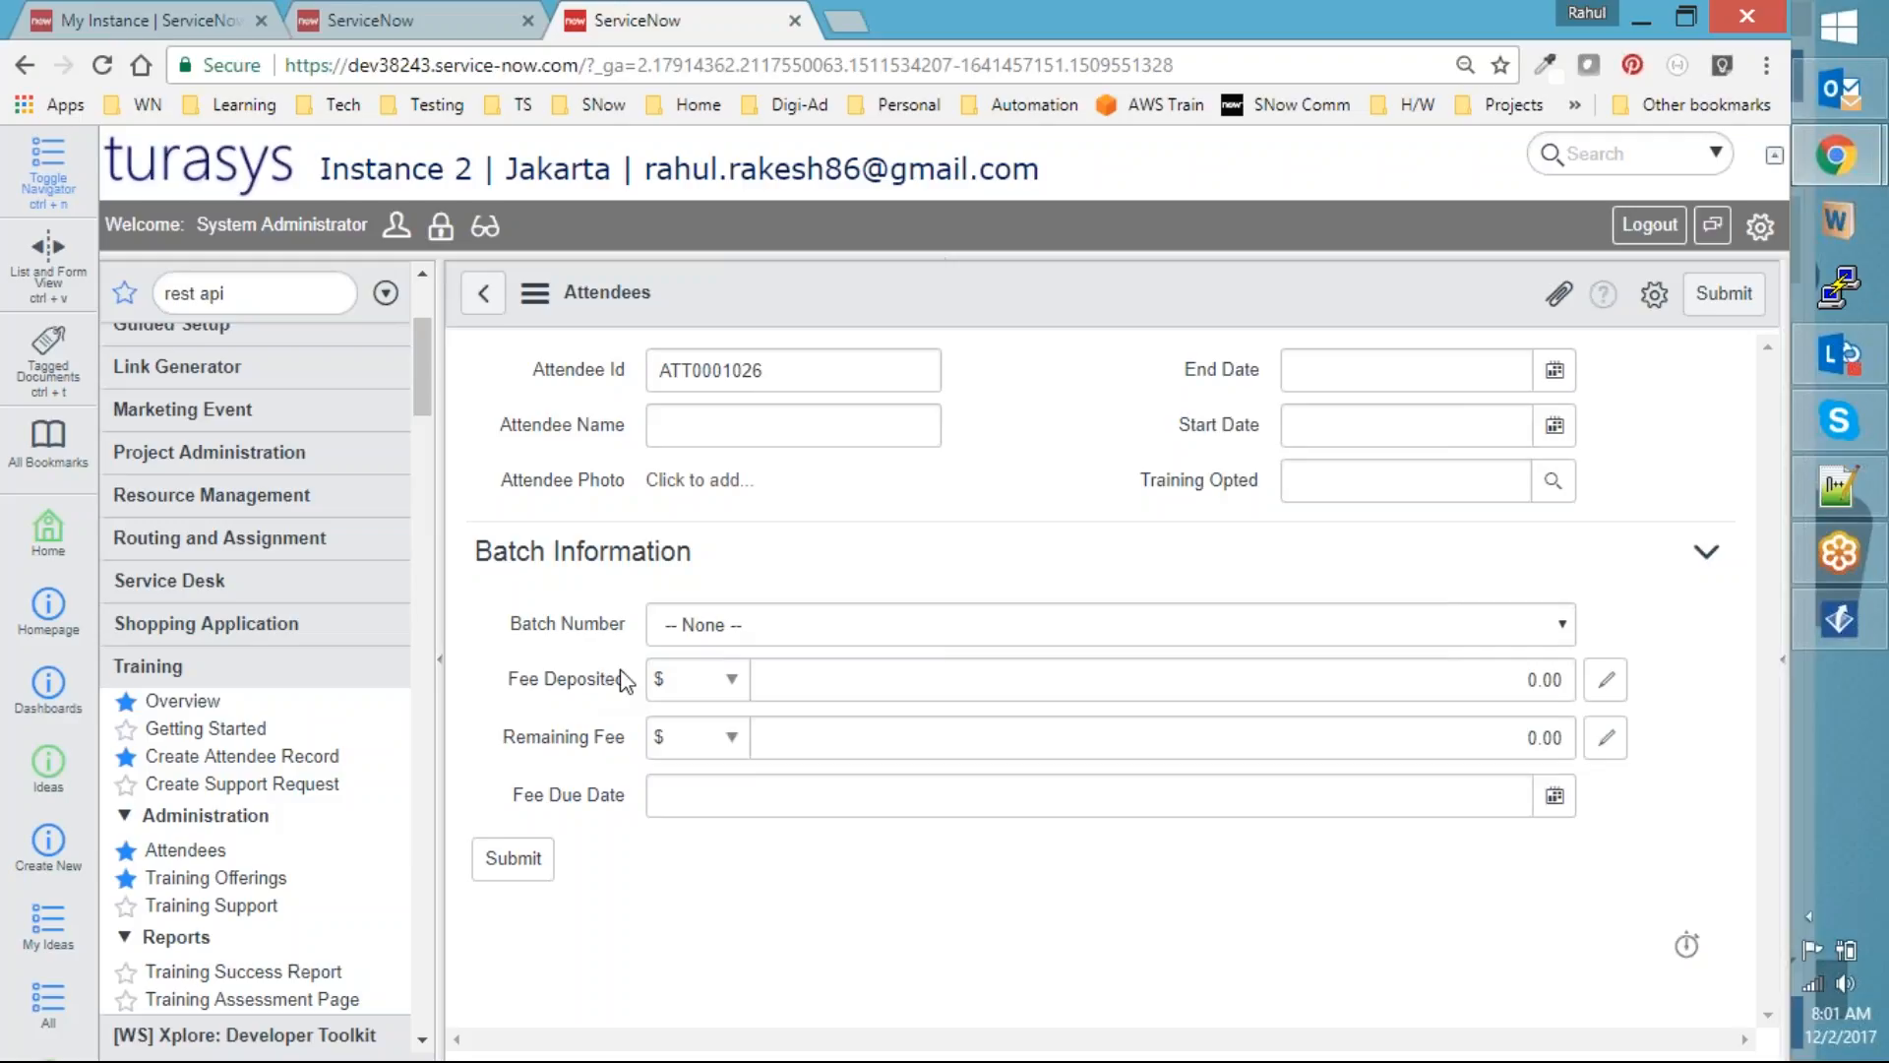
click(1305, 685)
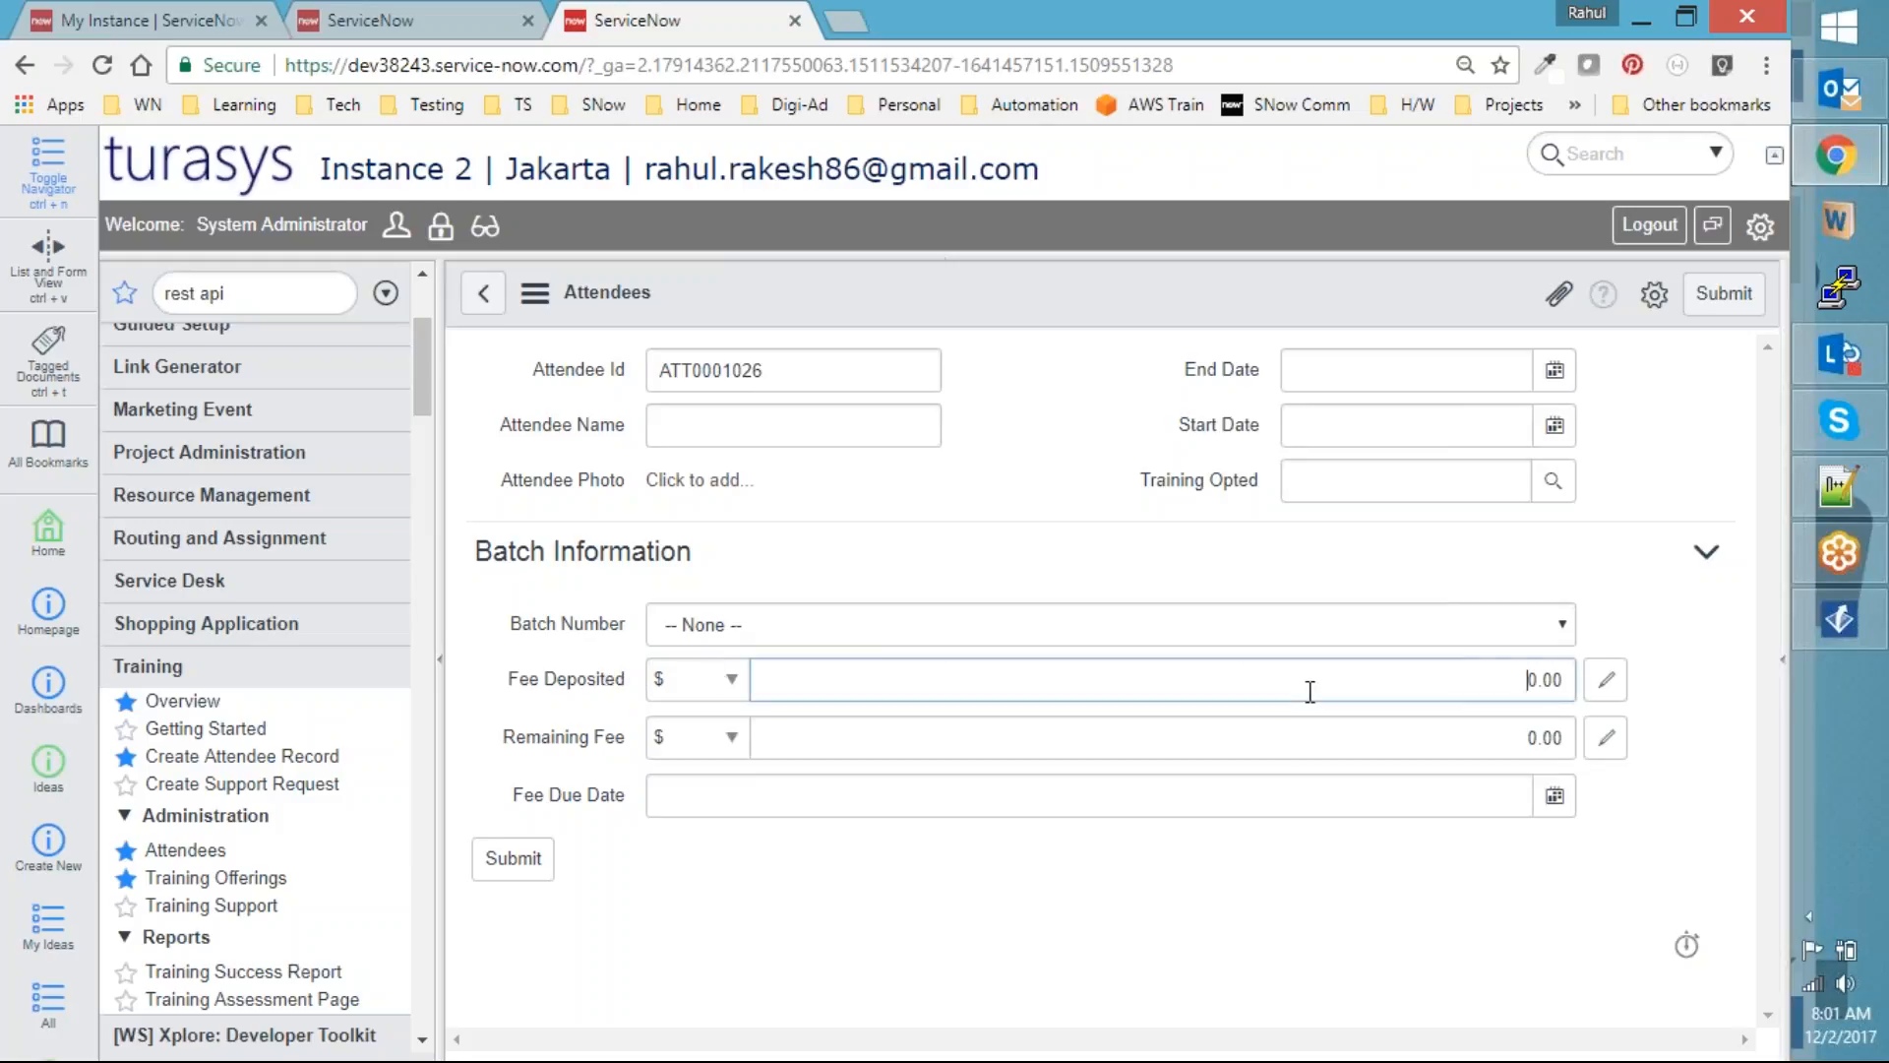
click(1077, 804)
click(1139, 877)
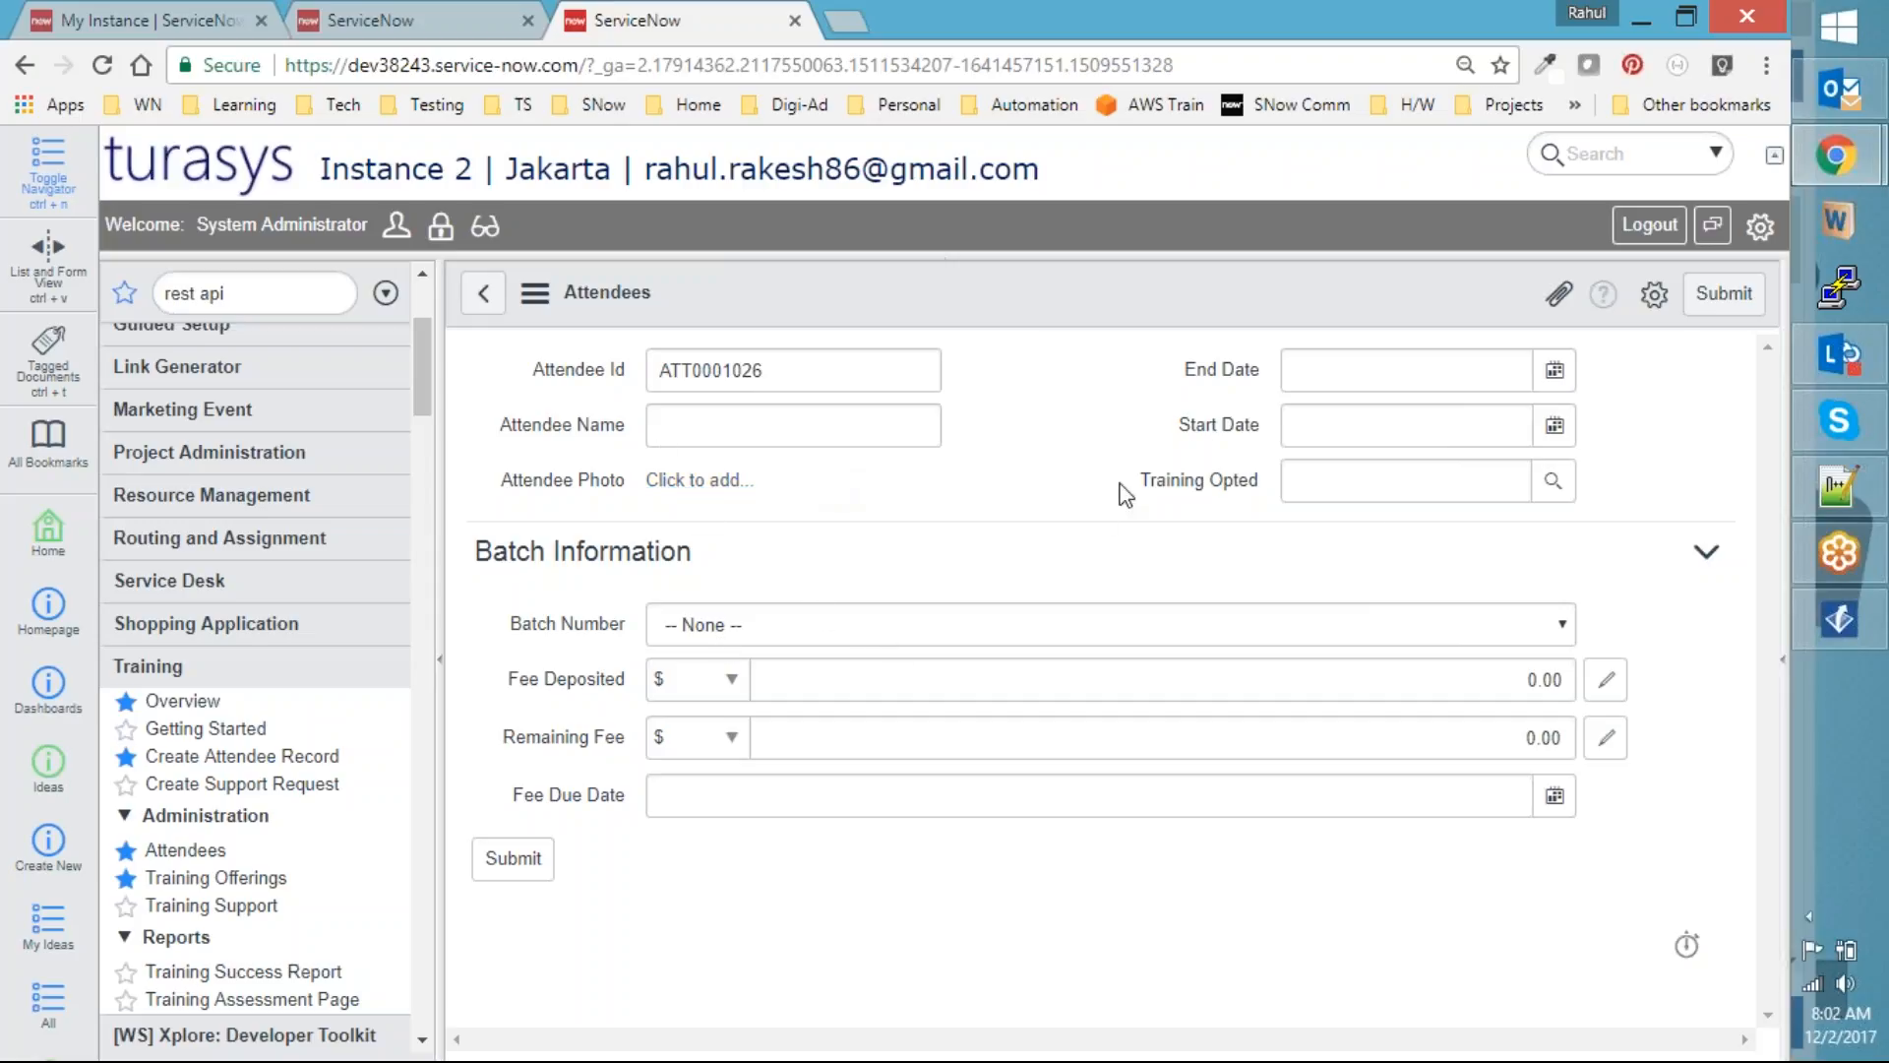
Set Training Opted to ServiceNow Admin and Fee Due Date to 2017-12-01 on the attendee form
click(1552, 480)
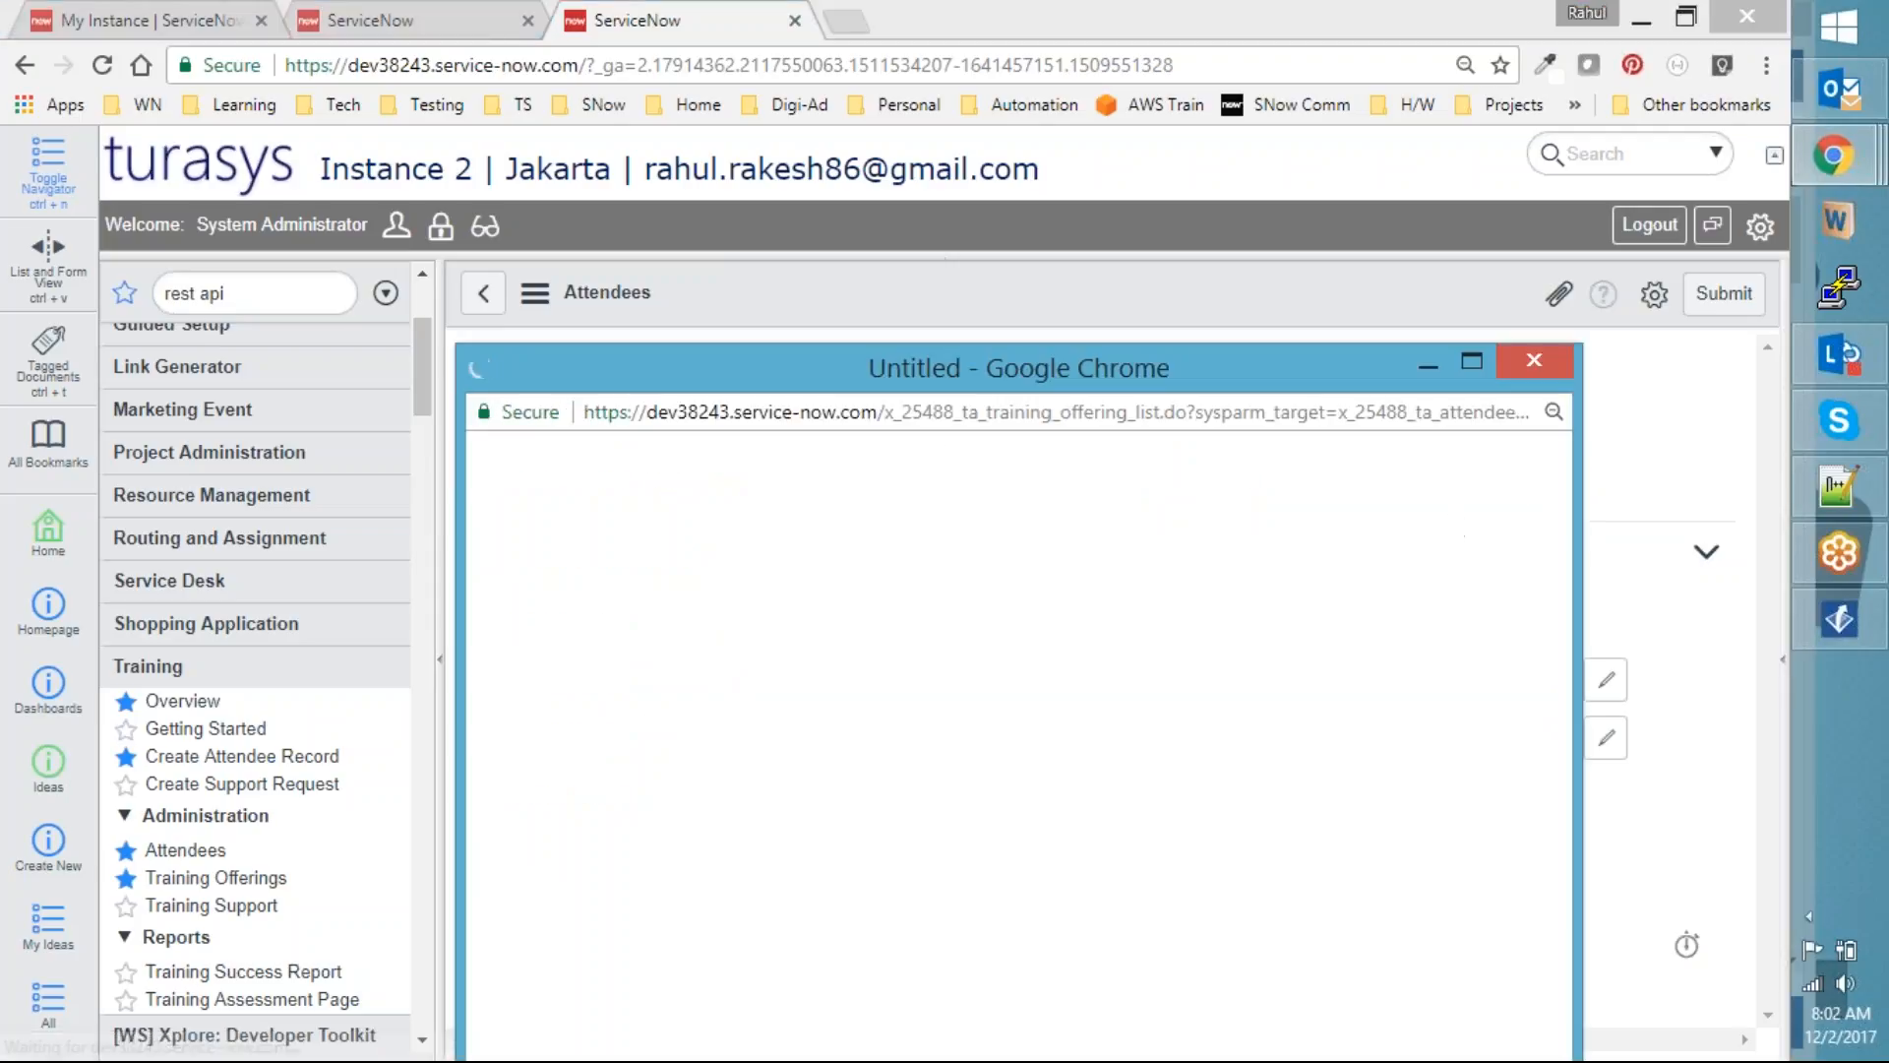
click(641, 661)
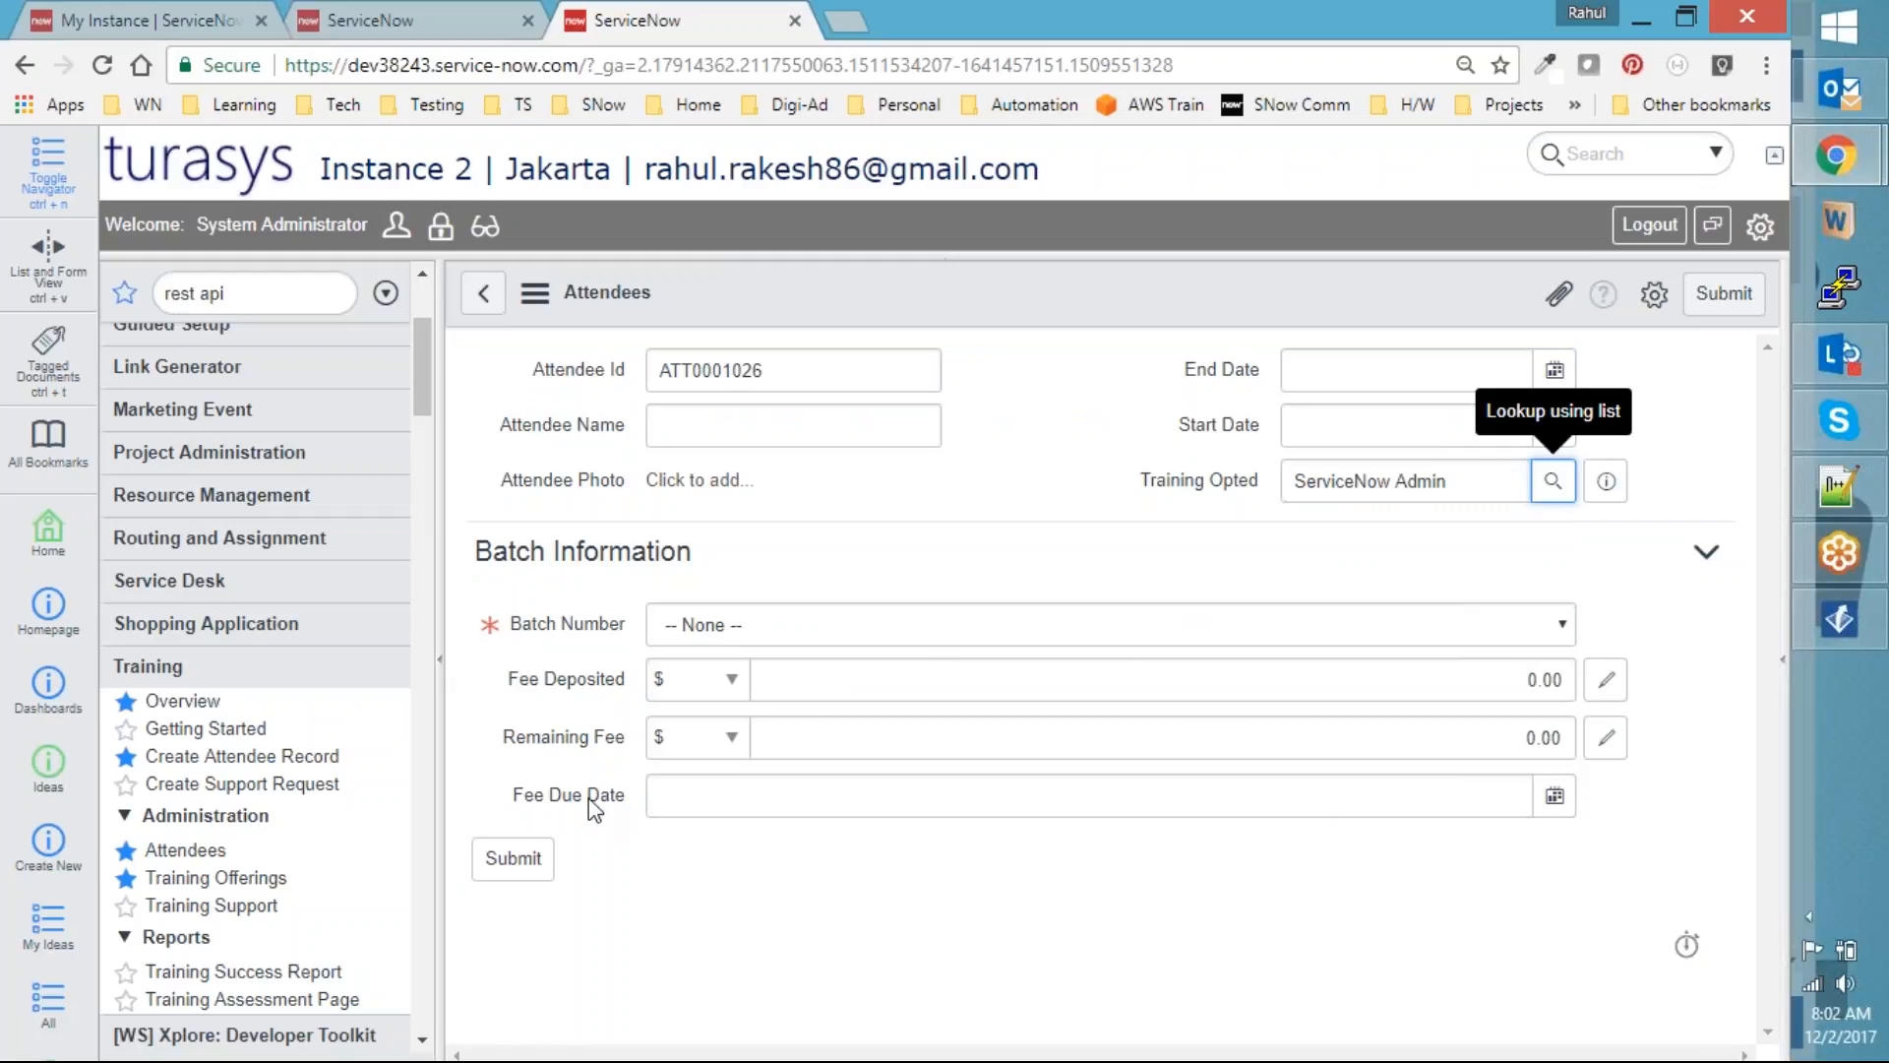
click(1553, 797)
click(1446, 848)
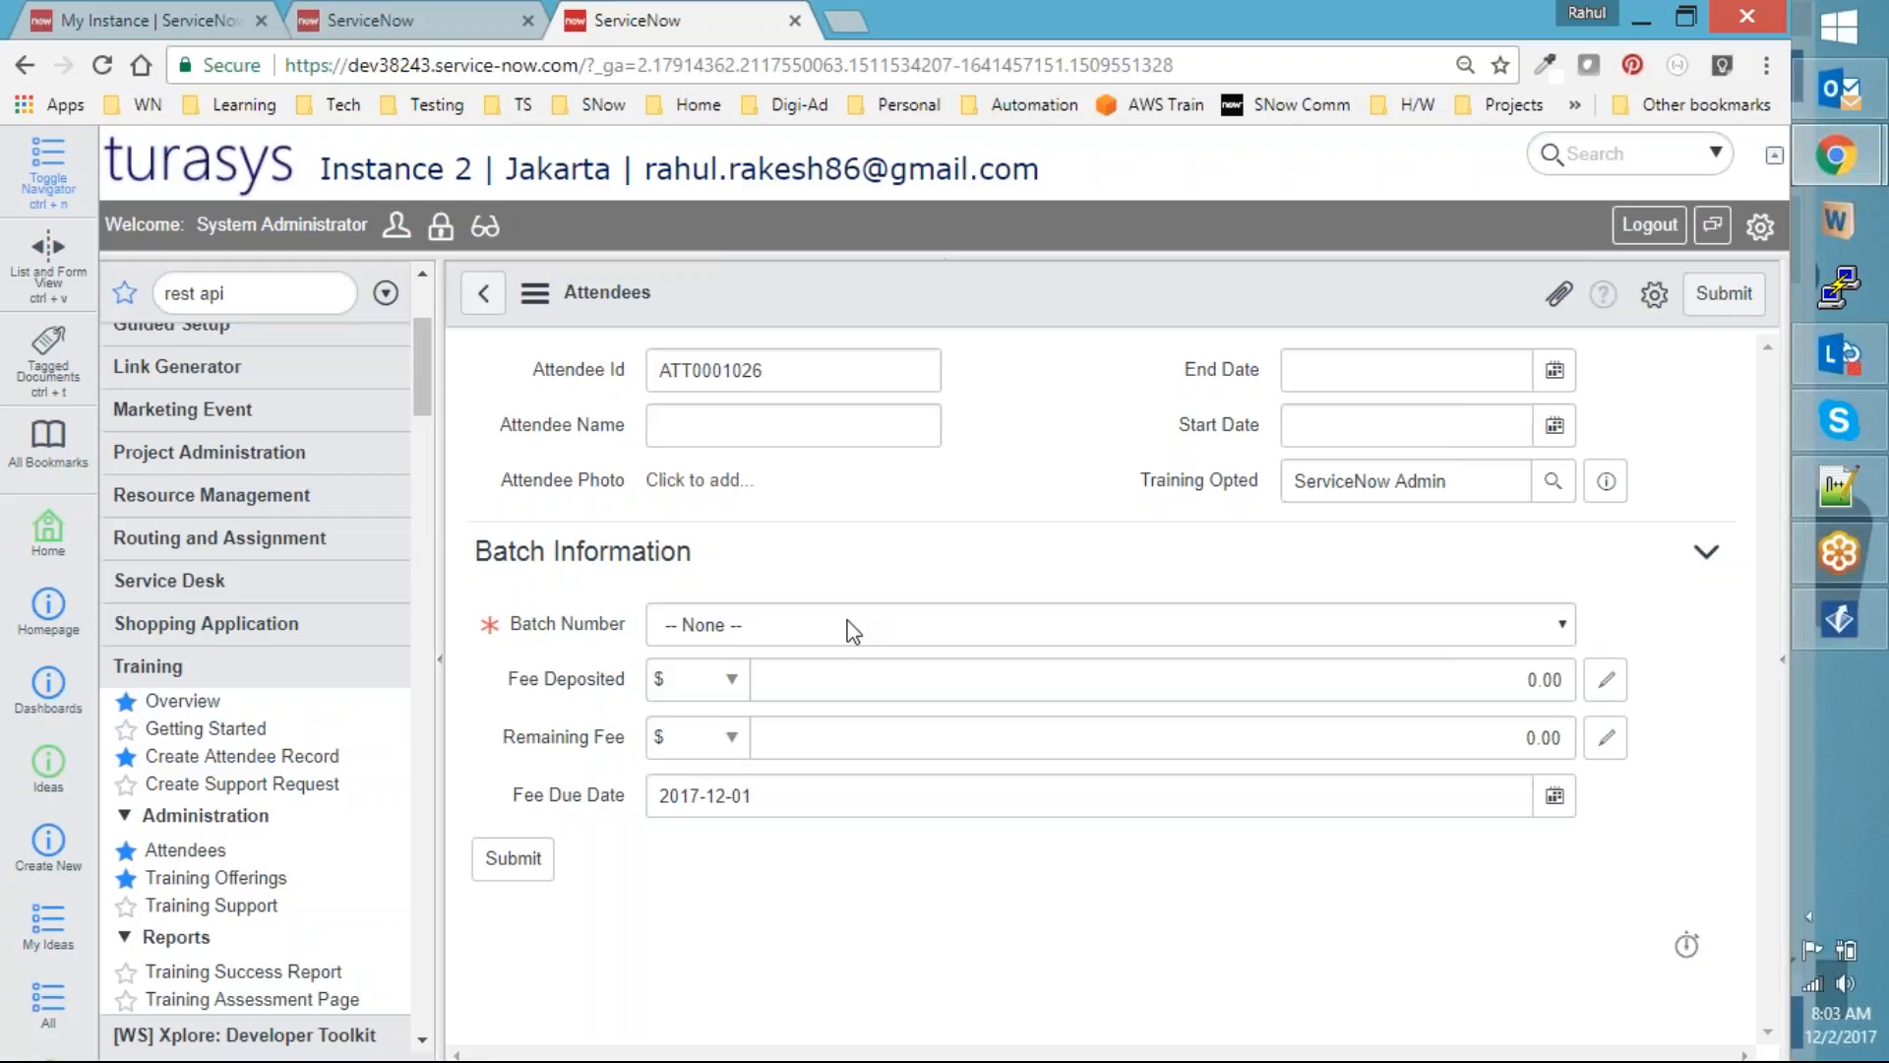
Add blank lines below "ACS Compliance for mobile apps" in Notepad++ and return to the ServiceNow attendee form
click(1825, 485)
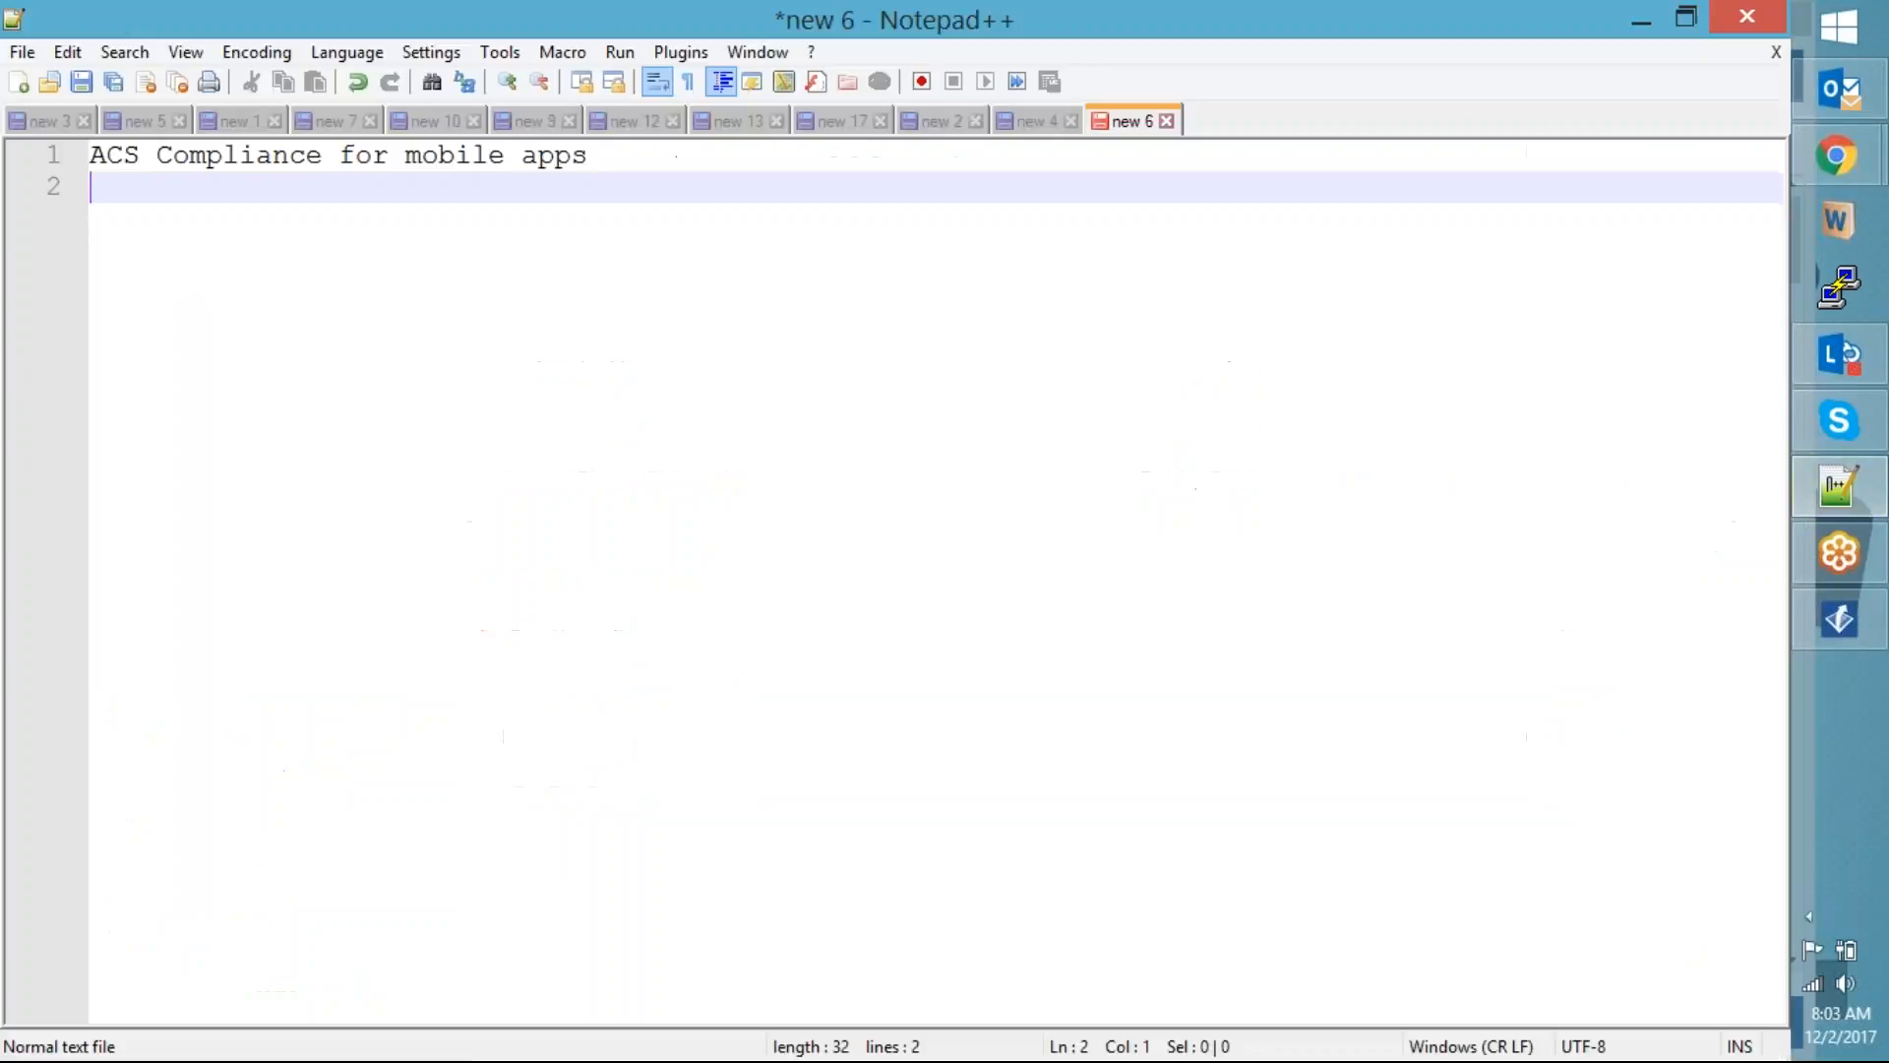
key(Return)
key(Return)
key(Return)
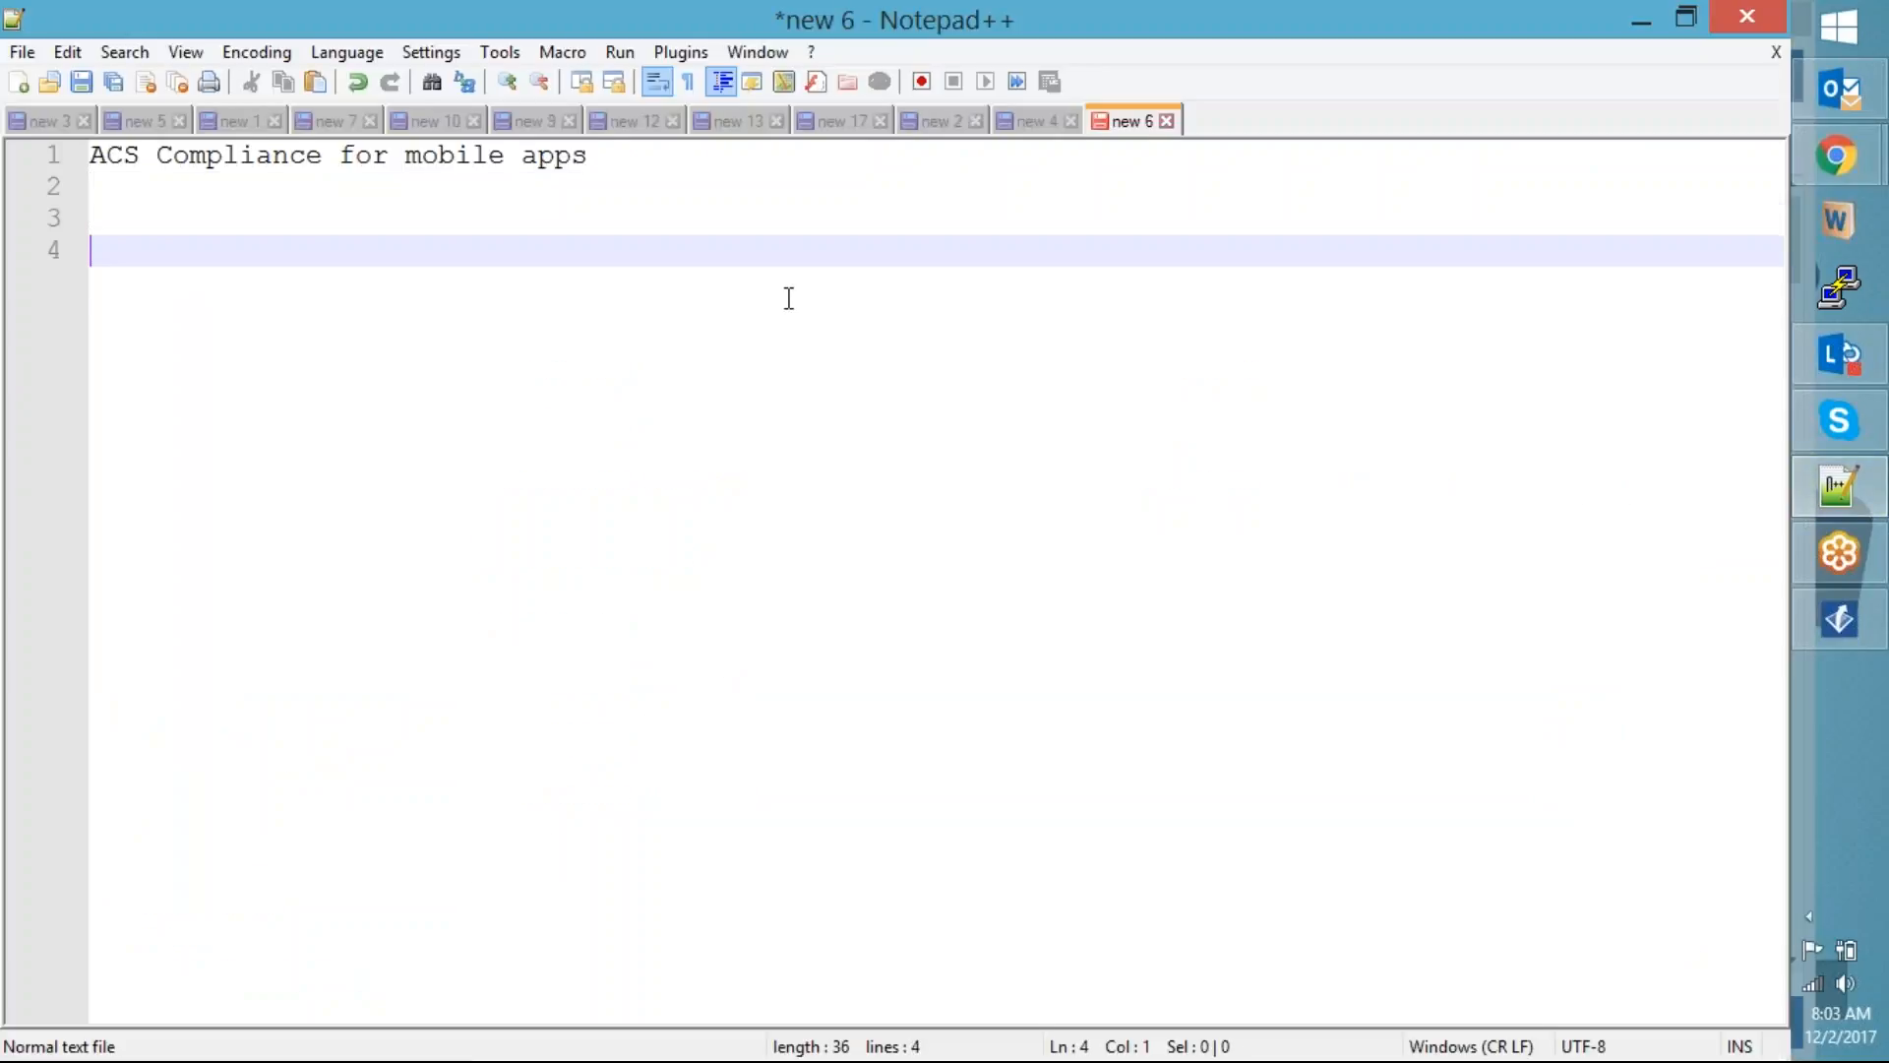
key(alt+Tab)
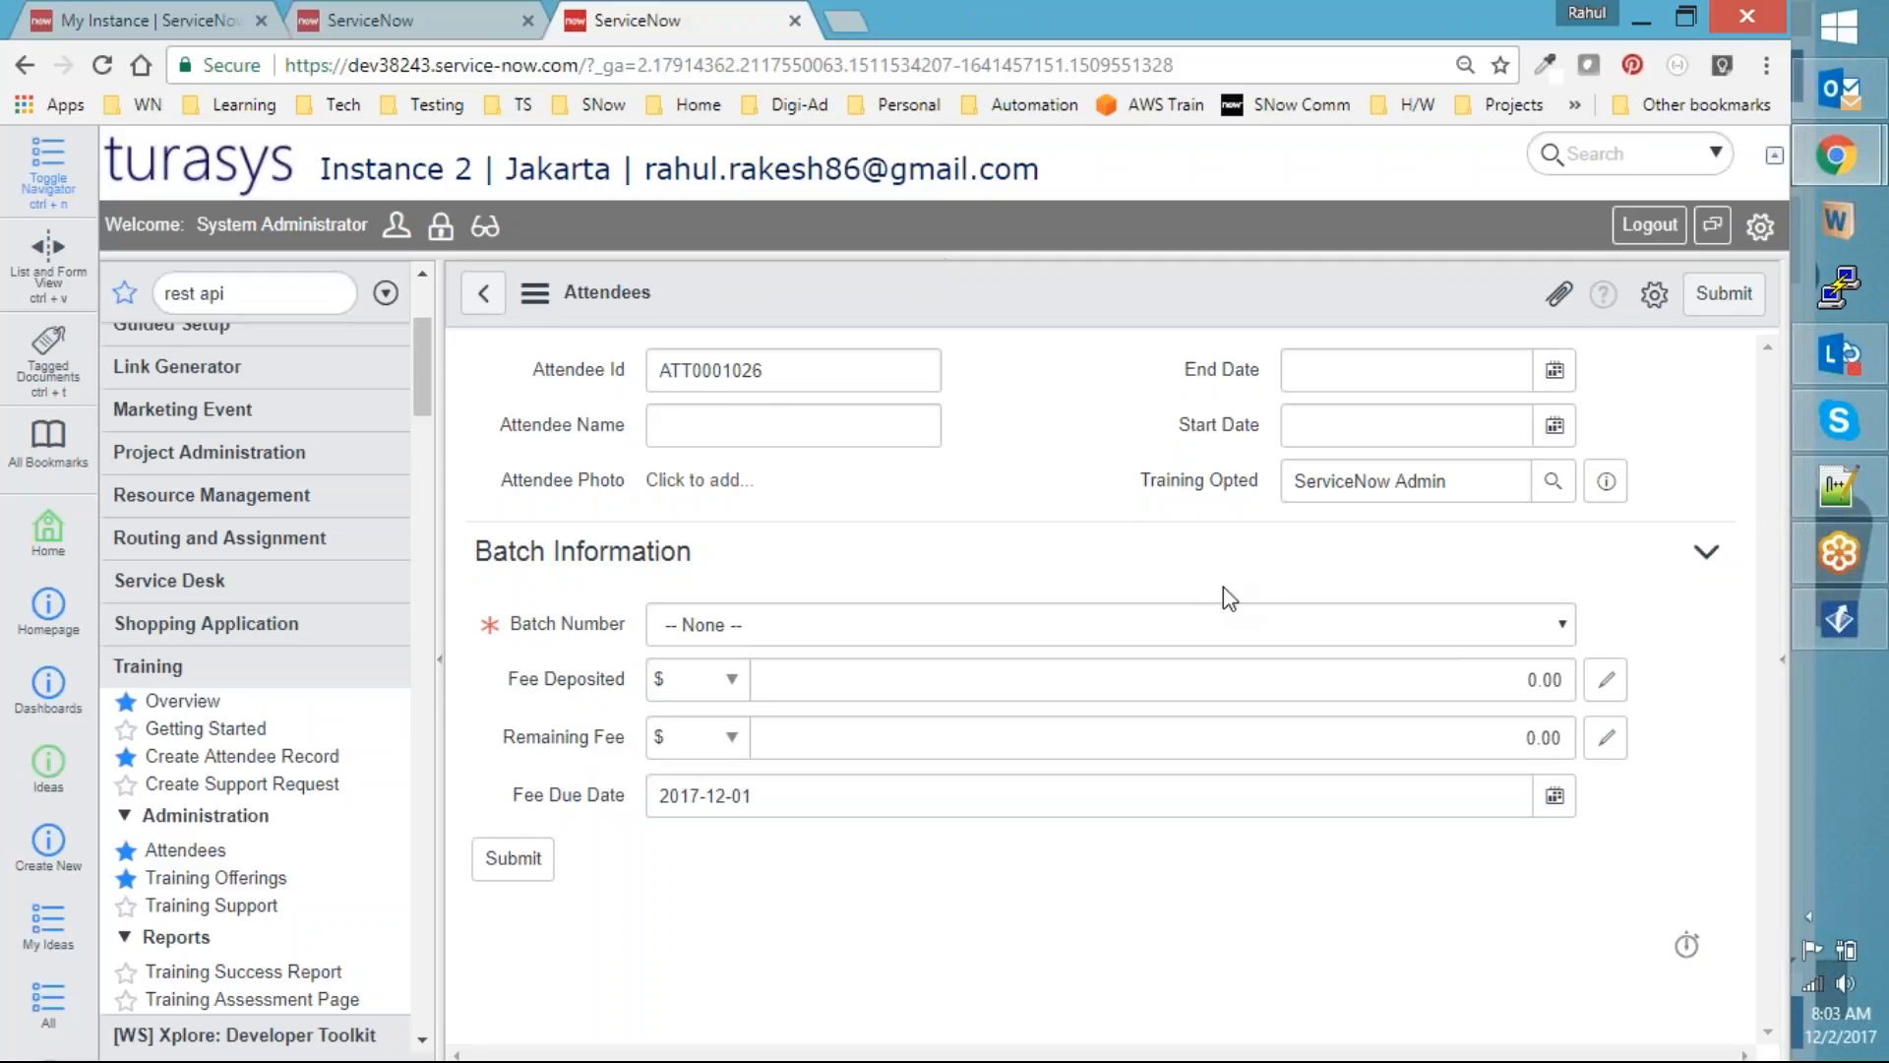
key(alt+Tab)
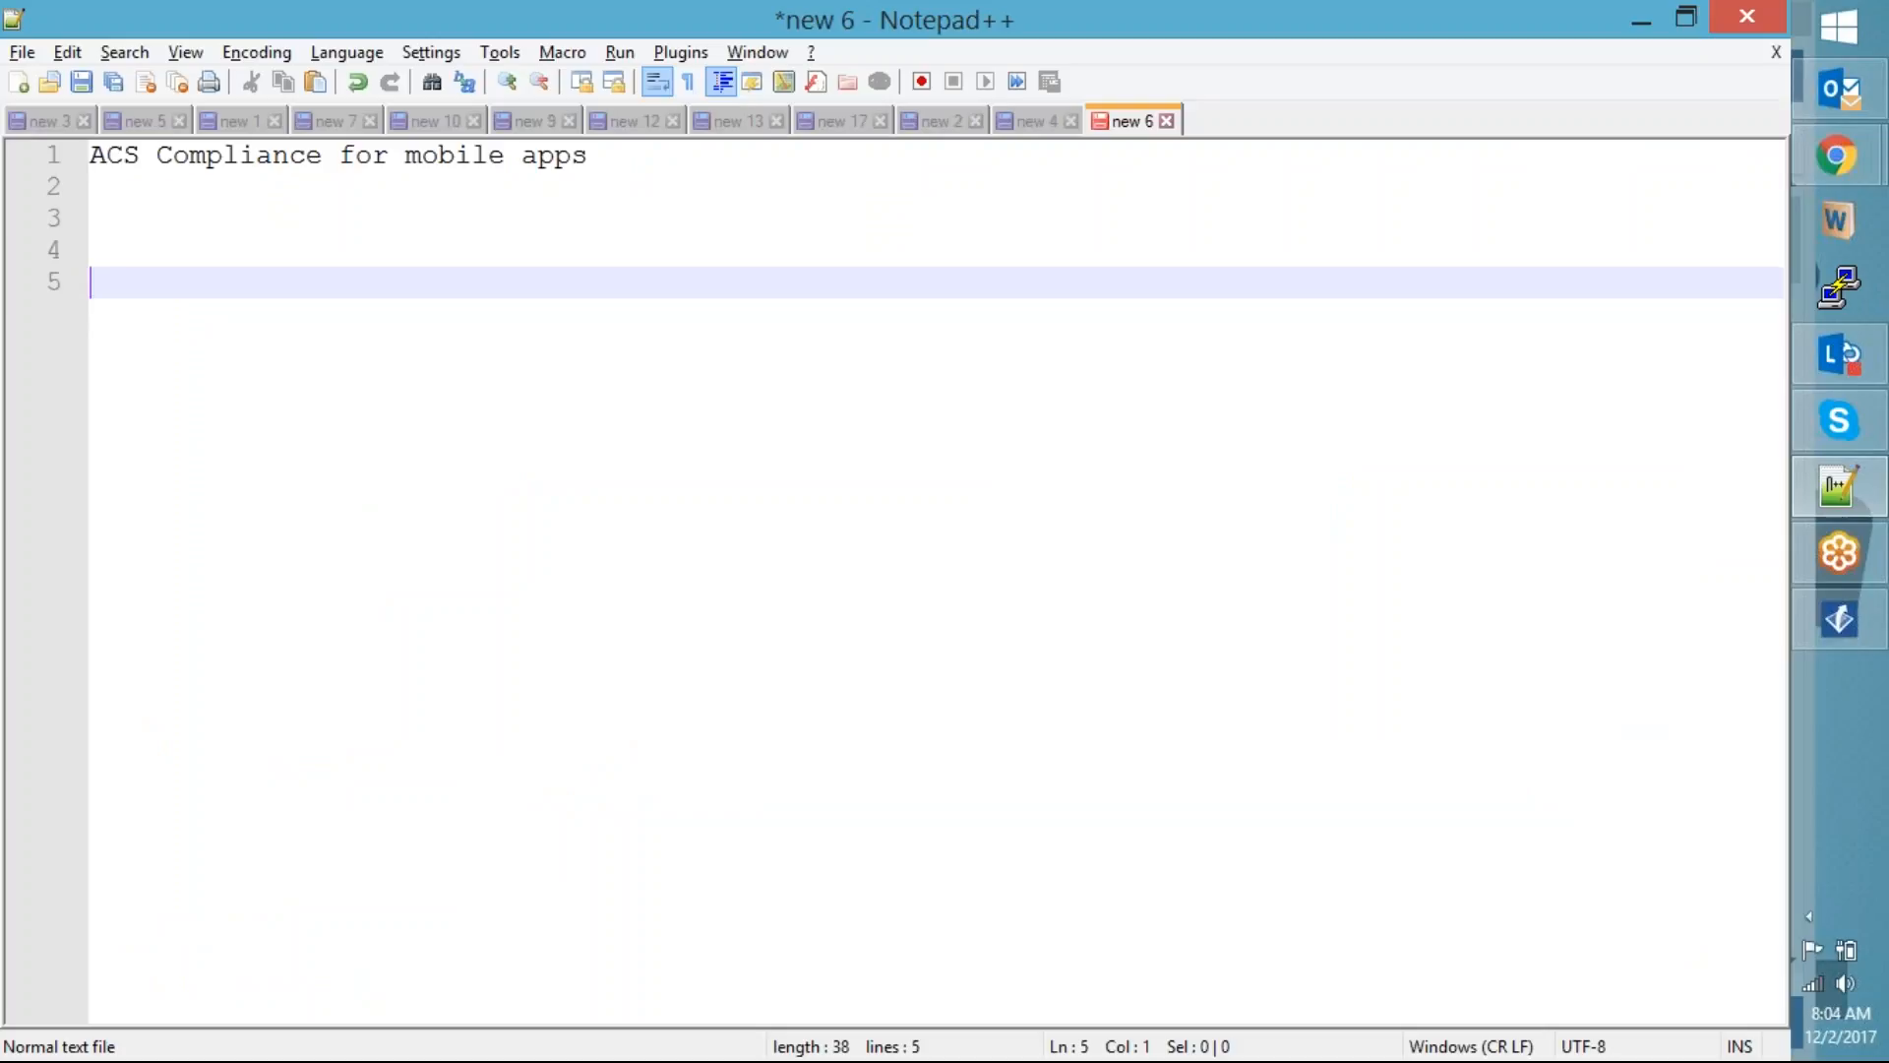
key(alt+Tab)
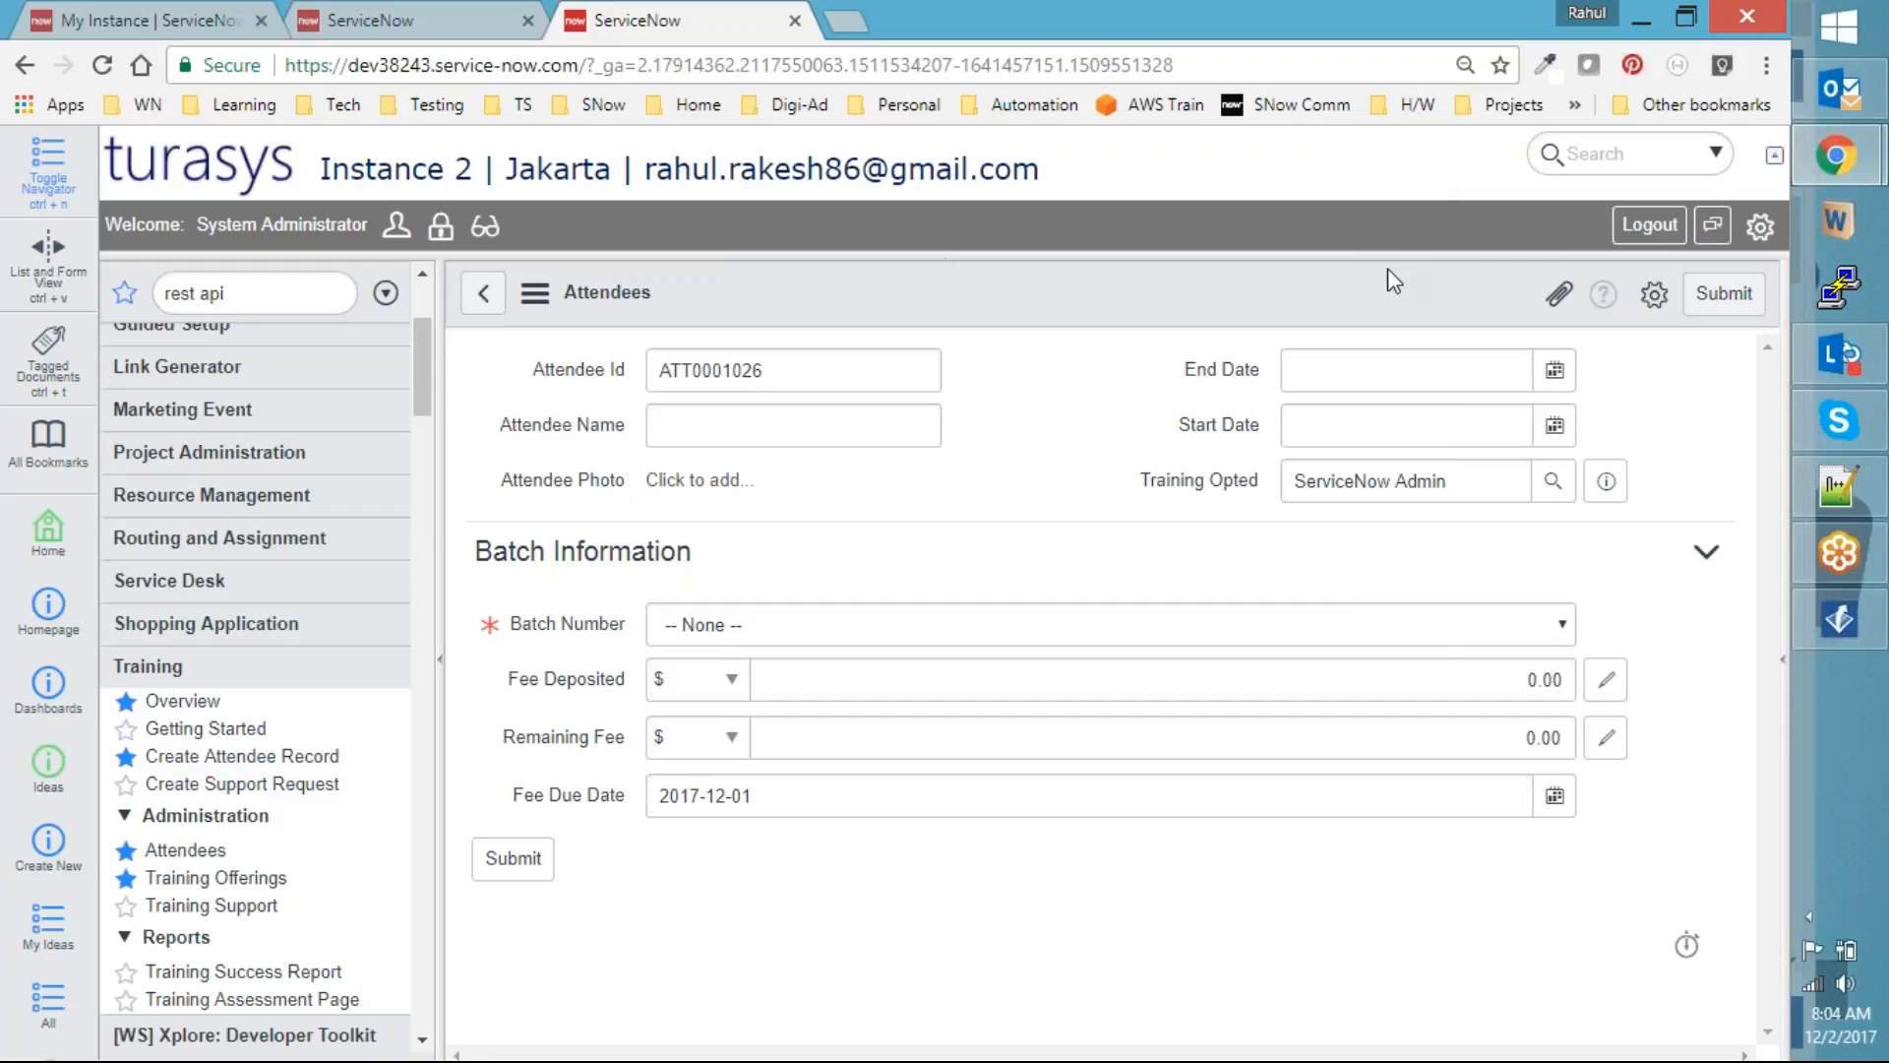
Remove Overview, Create Attendee Record, Attendees and Training Offerings from the favorites in the Training application's navigation
click(1119, 410)
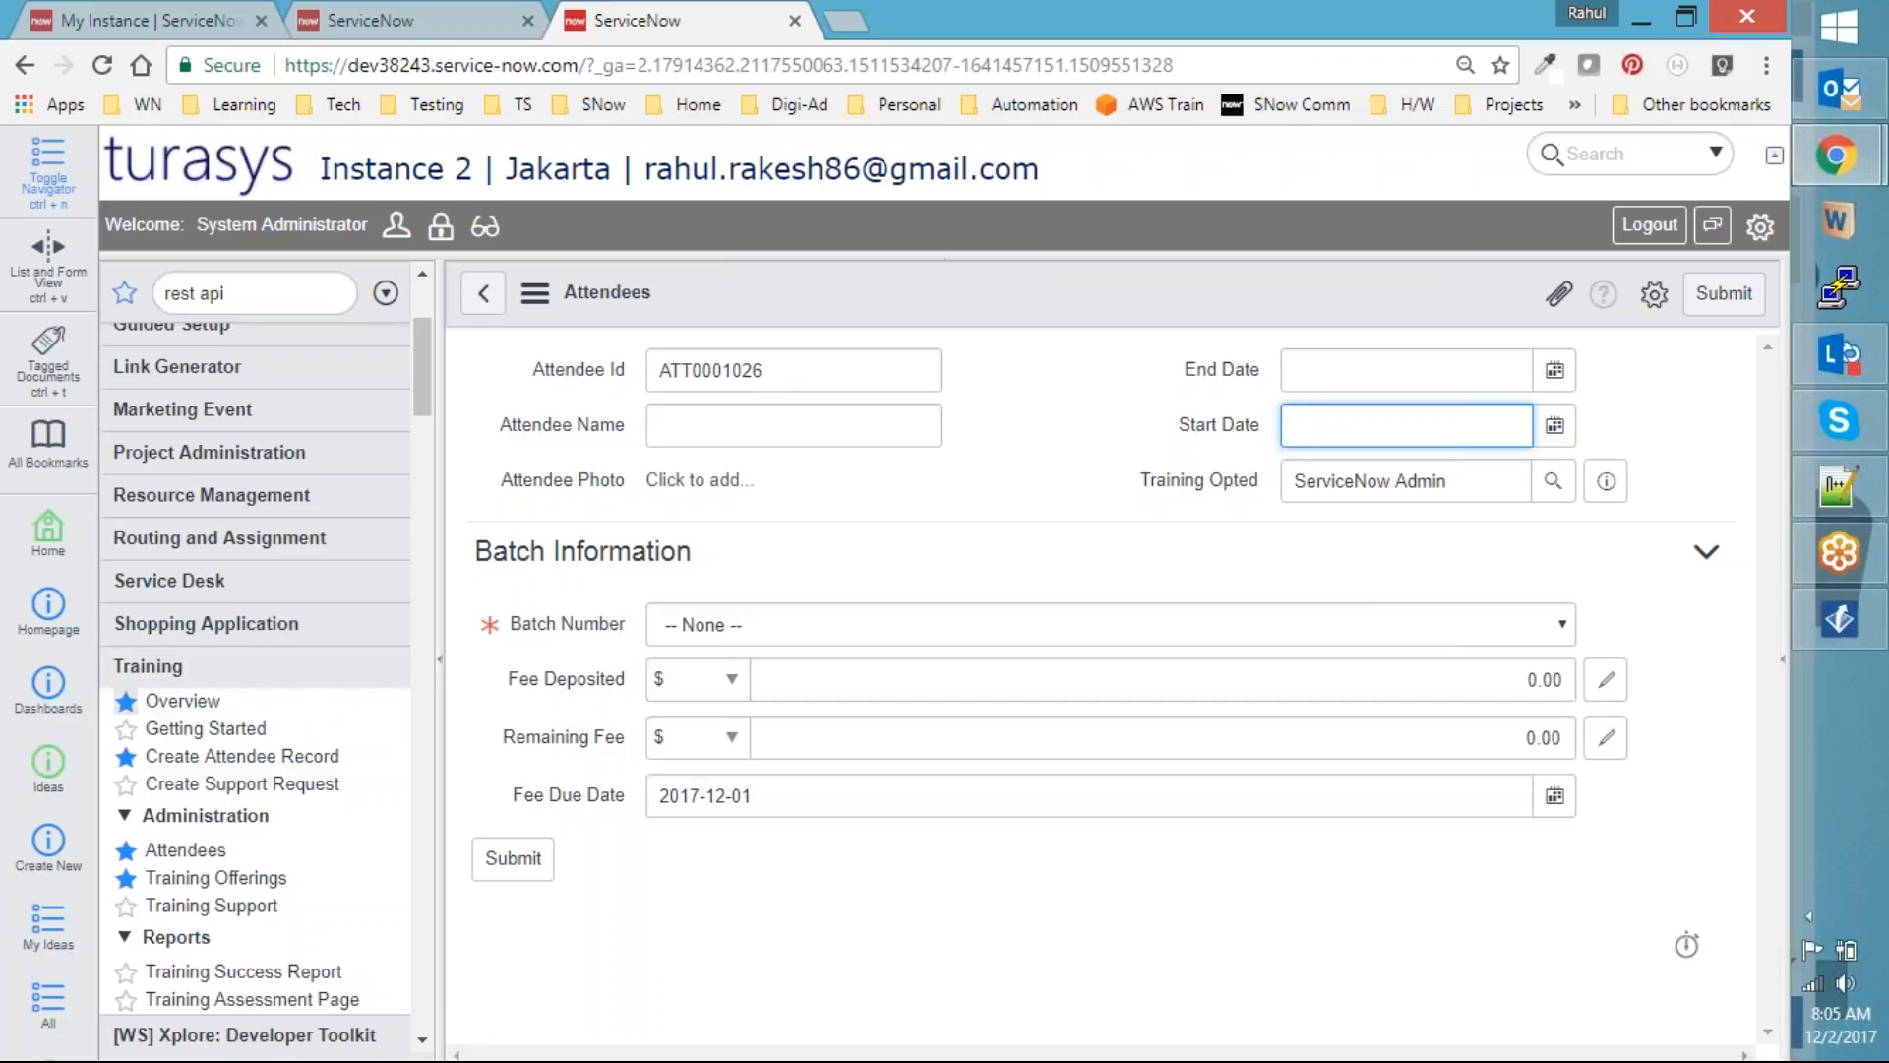
click(126, 702)
click(126, 755)
click(125, 849)
click(126, 878)
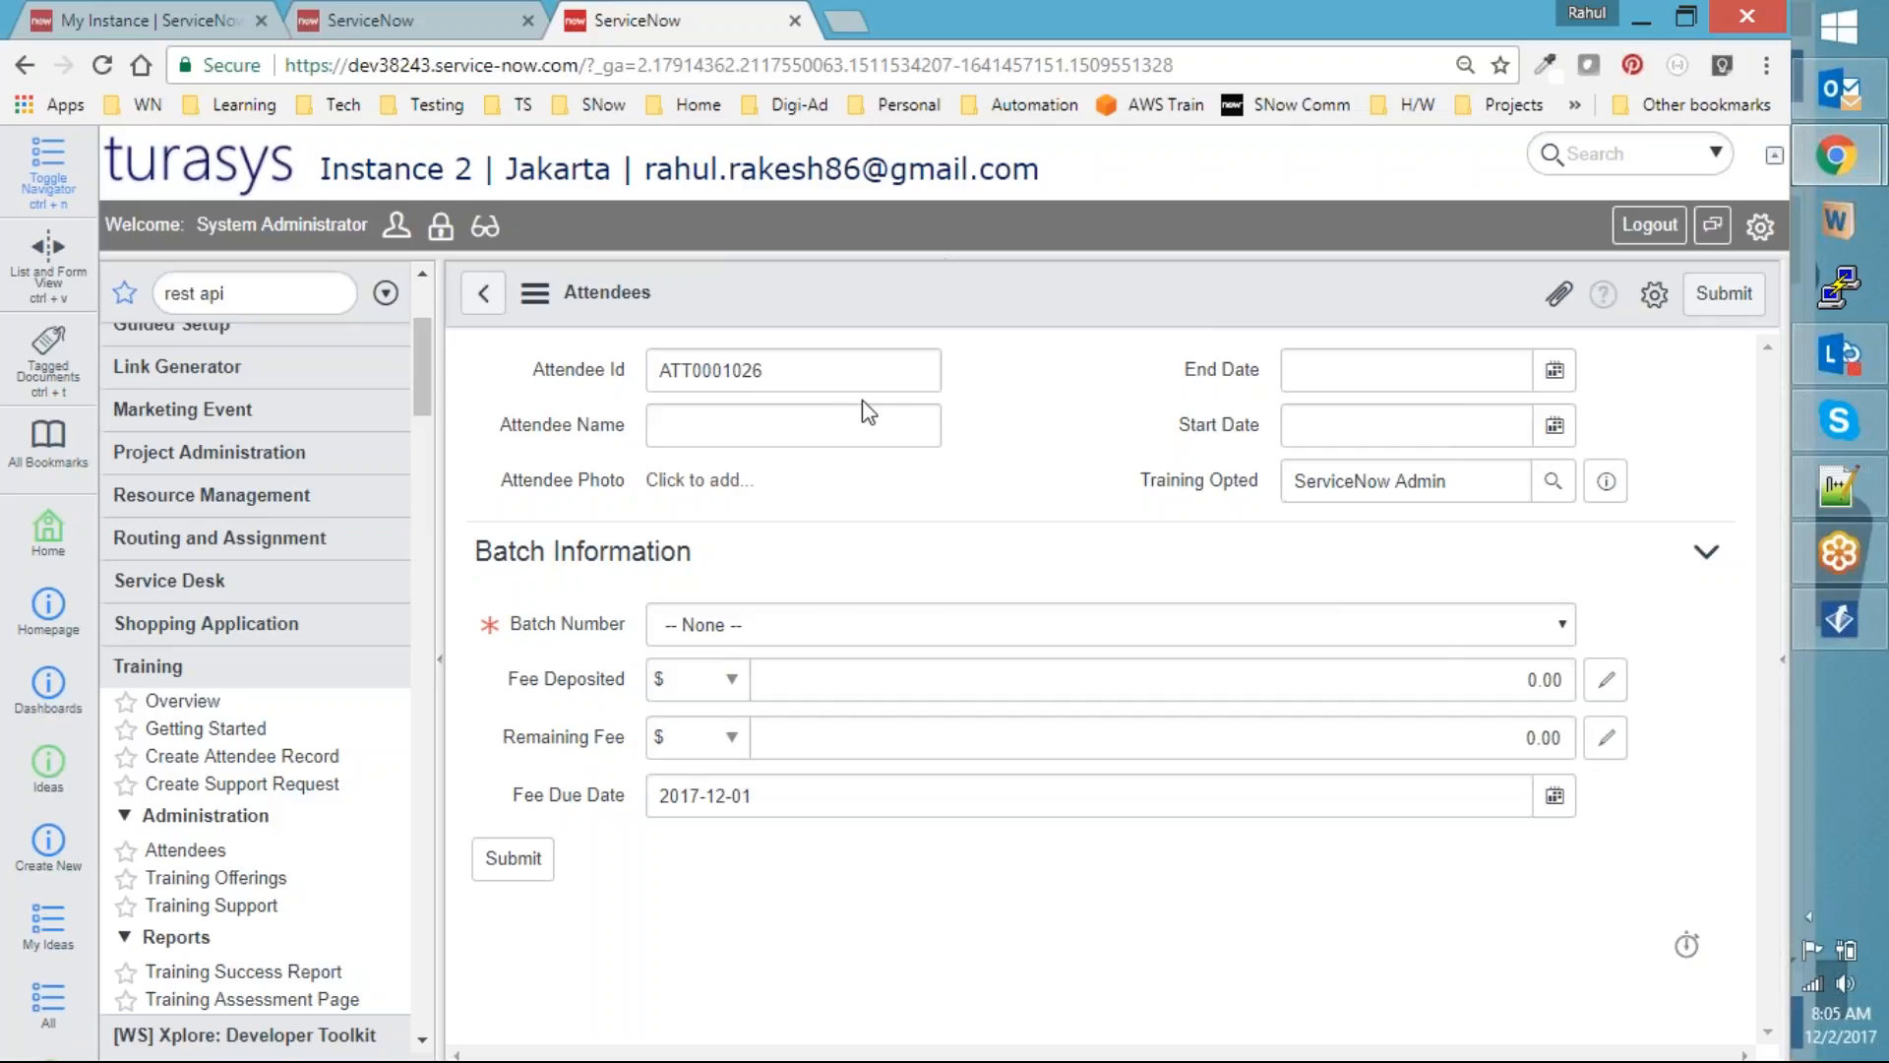
Switch to the Gliffy diagram and place a circle from the basic shapes on an empty area of the canvas
click(1855, 480)
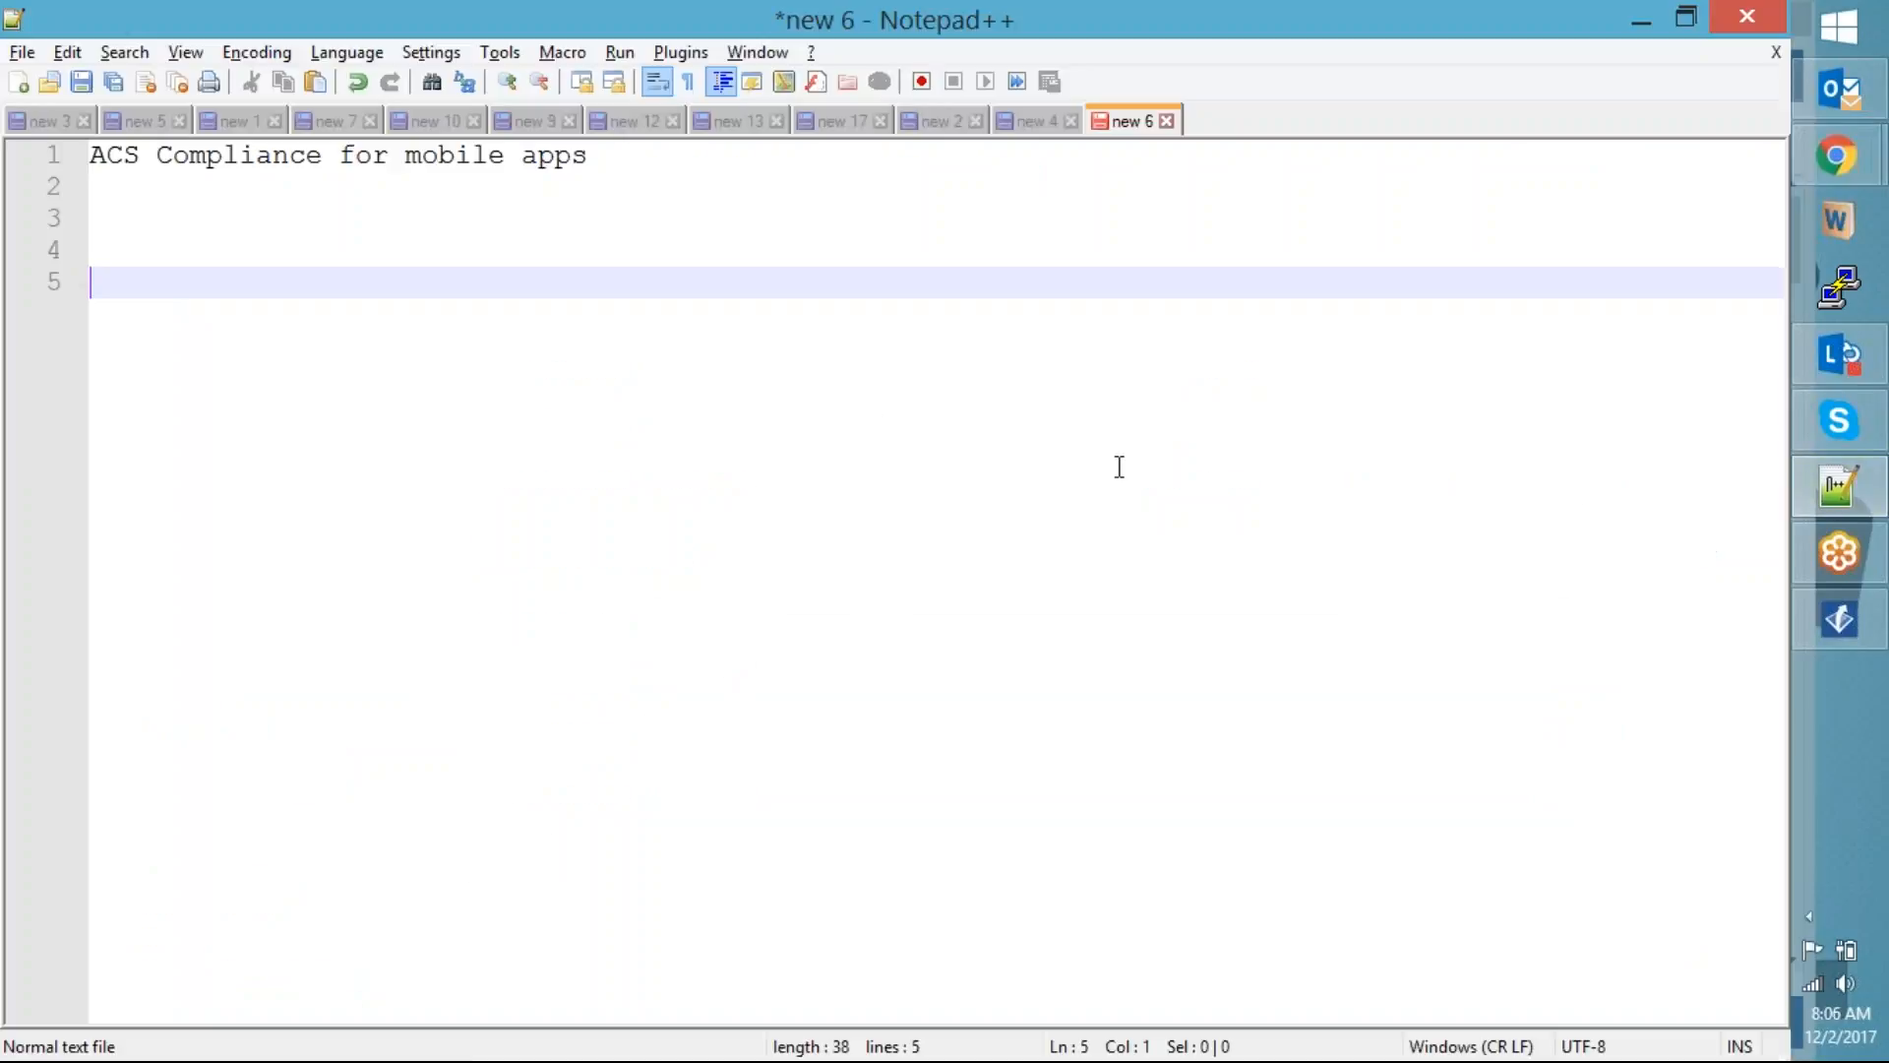
click(1875, 629)
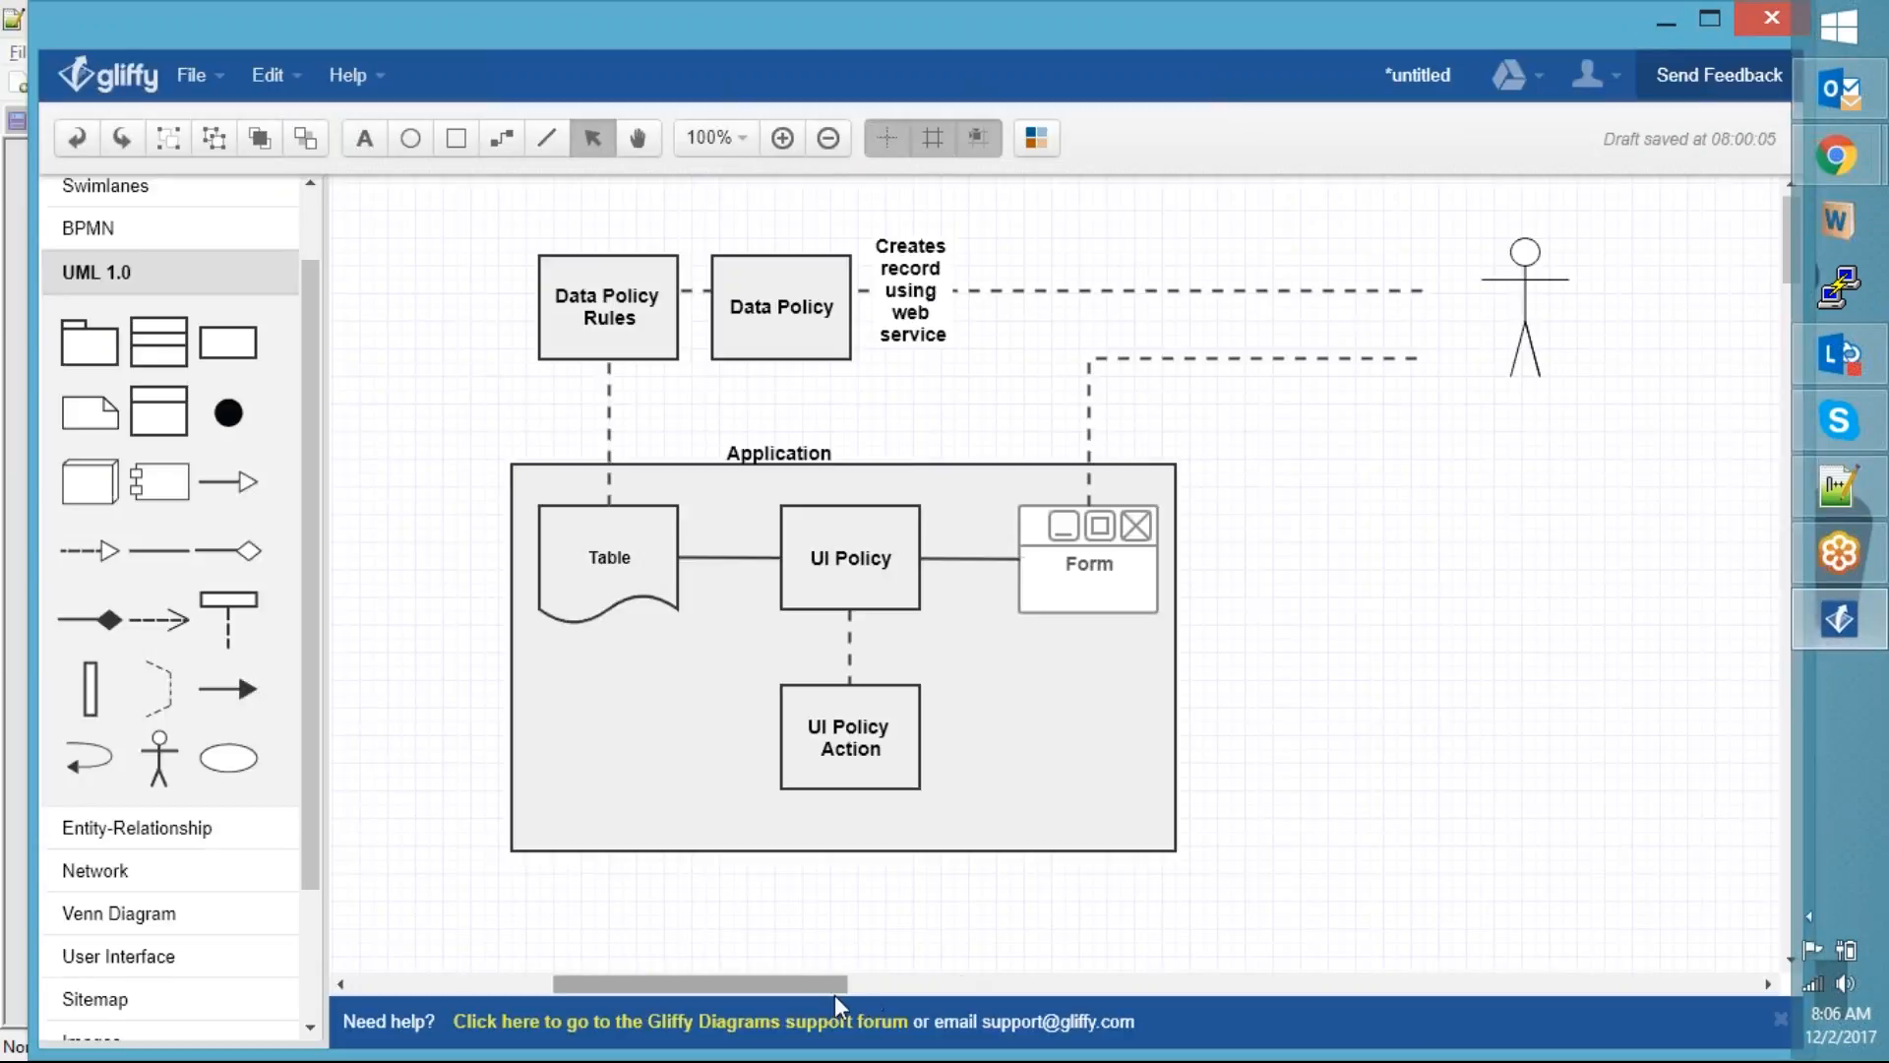
drag(817, 984, 1121, 1013)
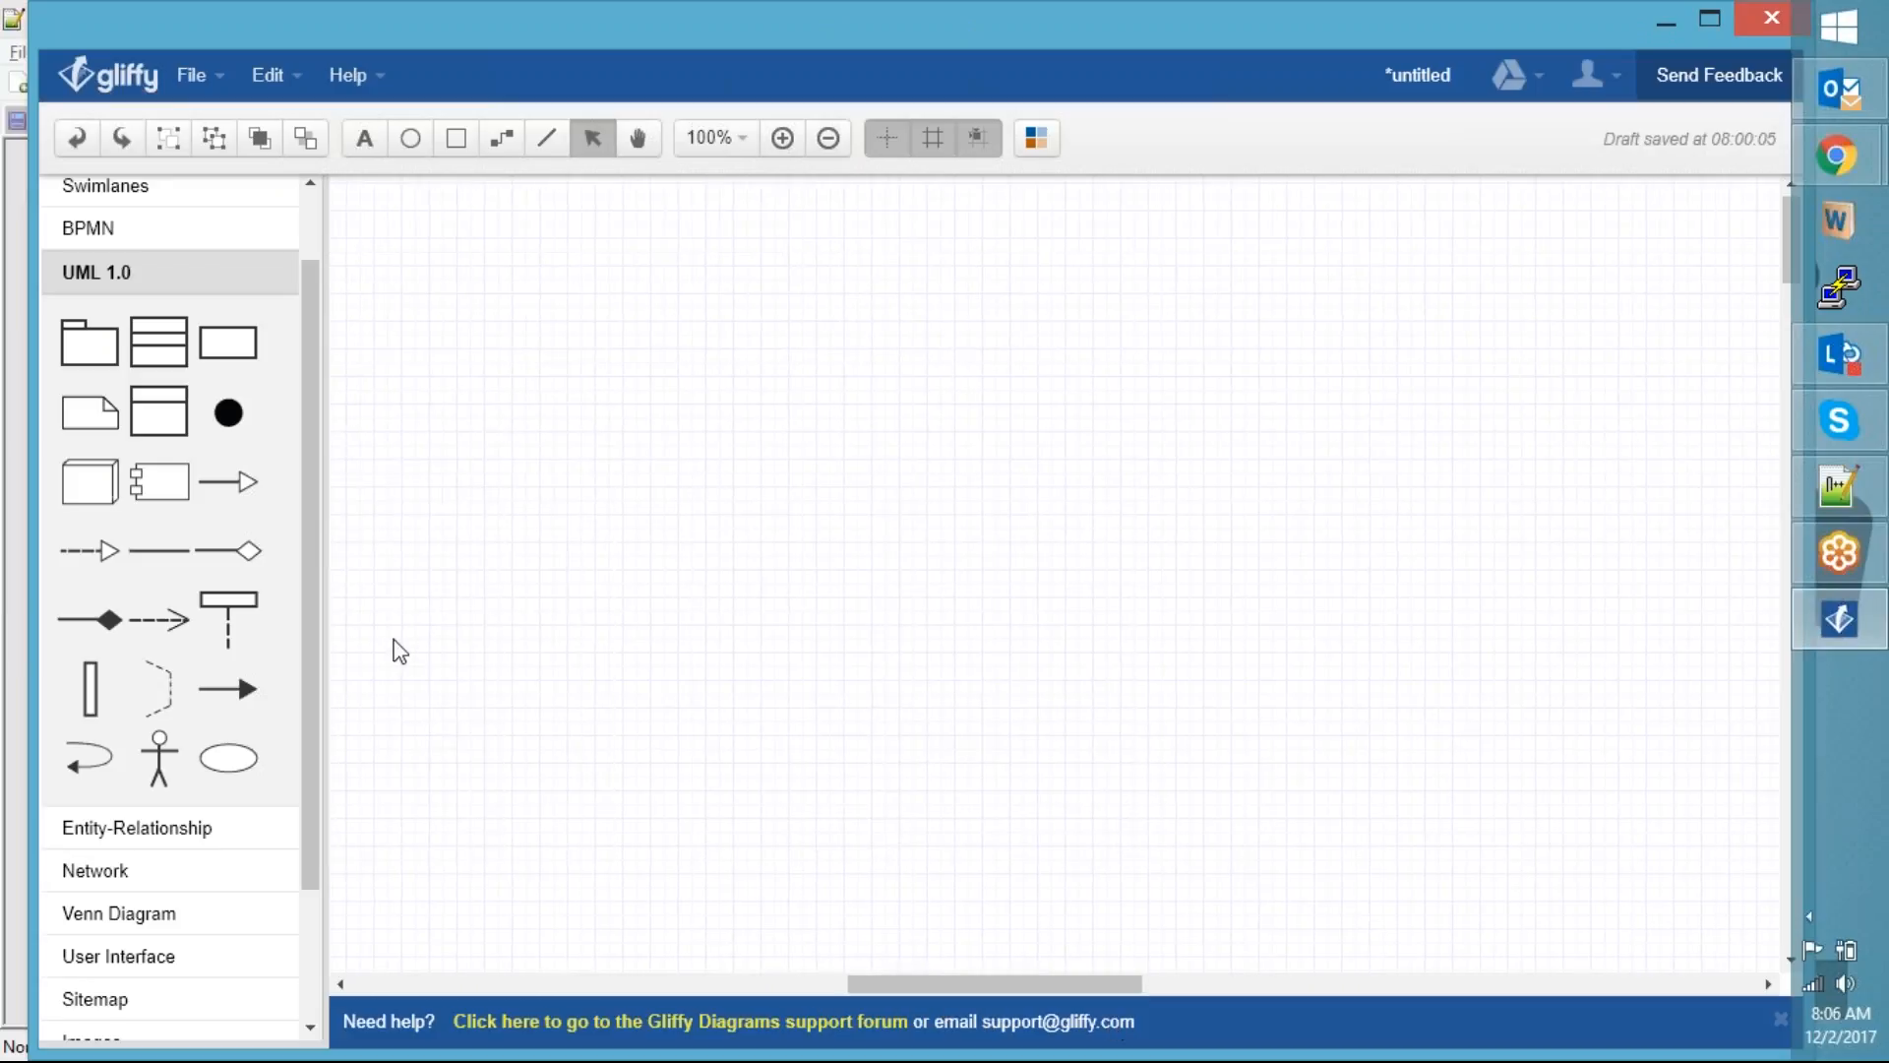
scroll(269, 384, up, 2)
click(185, 192)
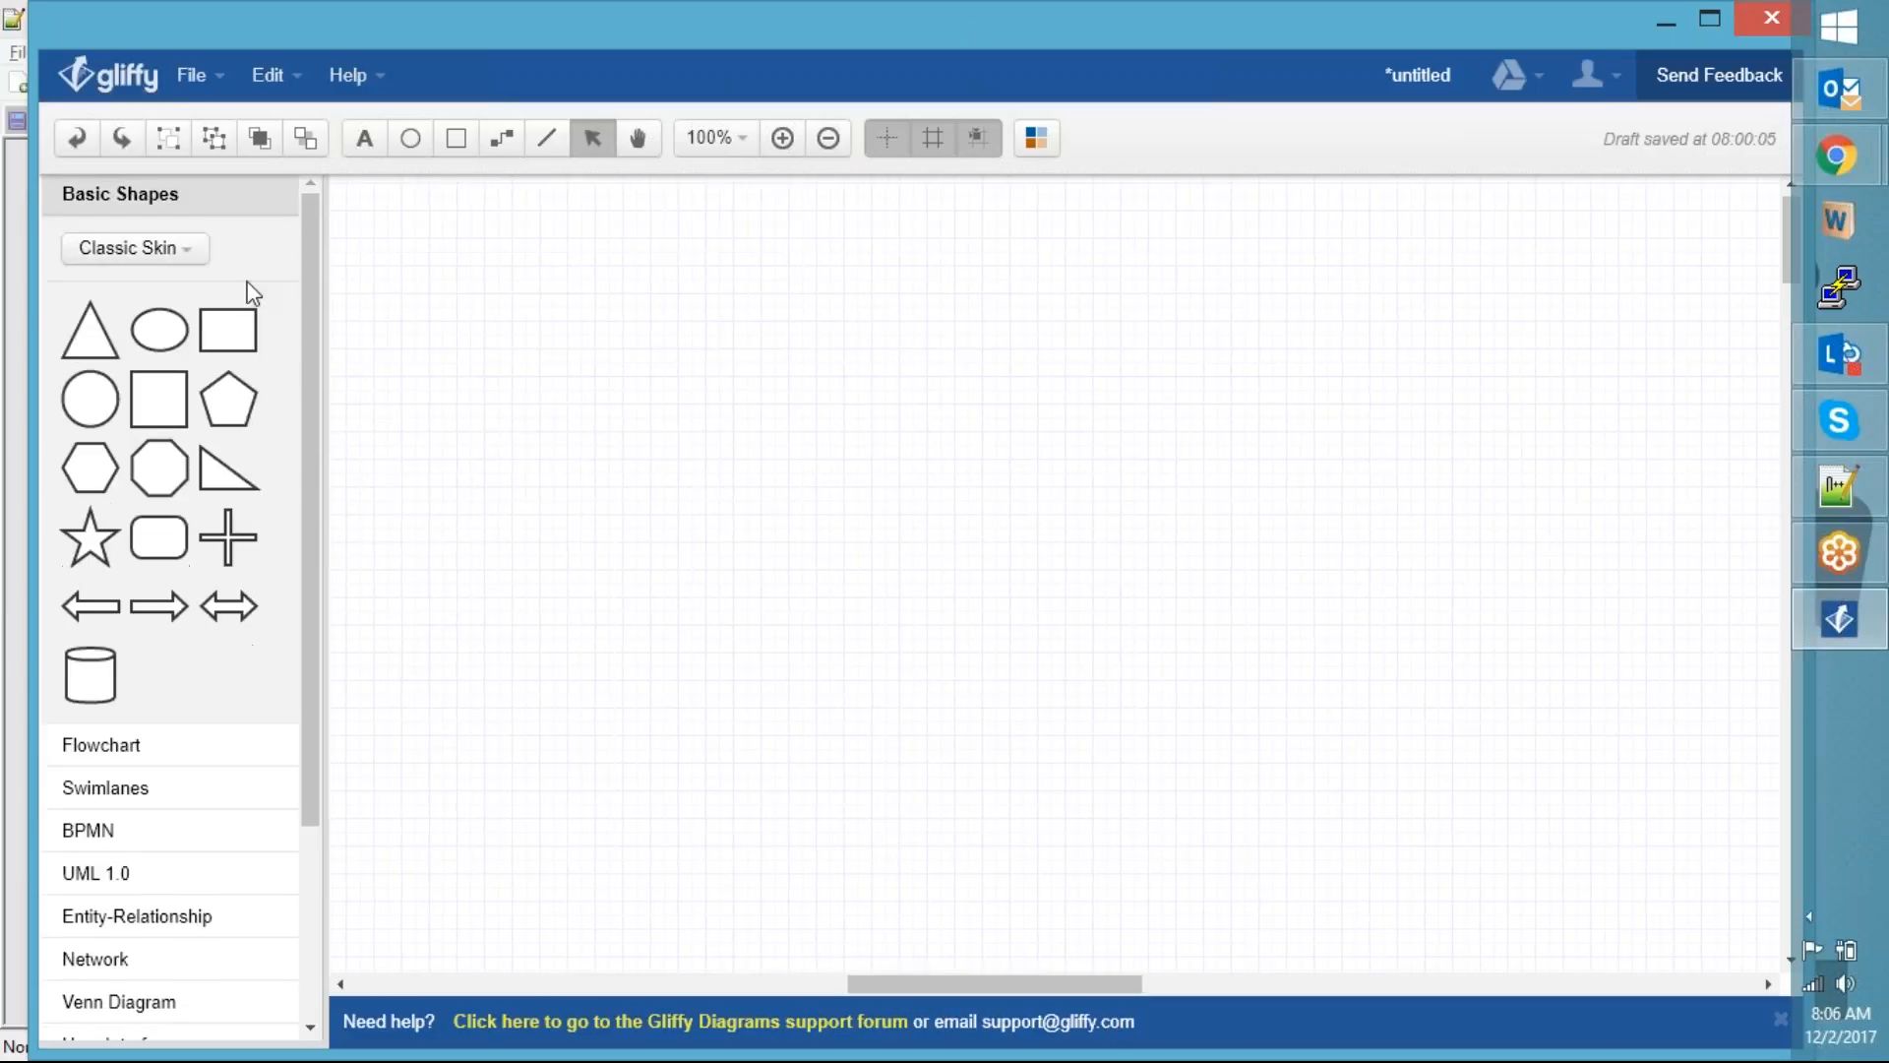
drag(177, 339, 287, 368)
drag(90, 398, 664, 497)
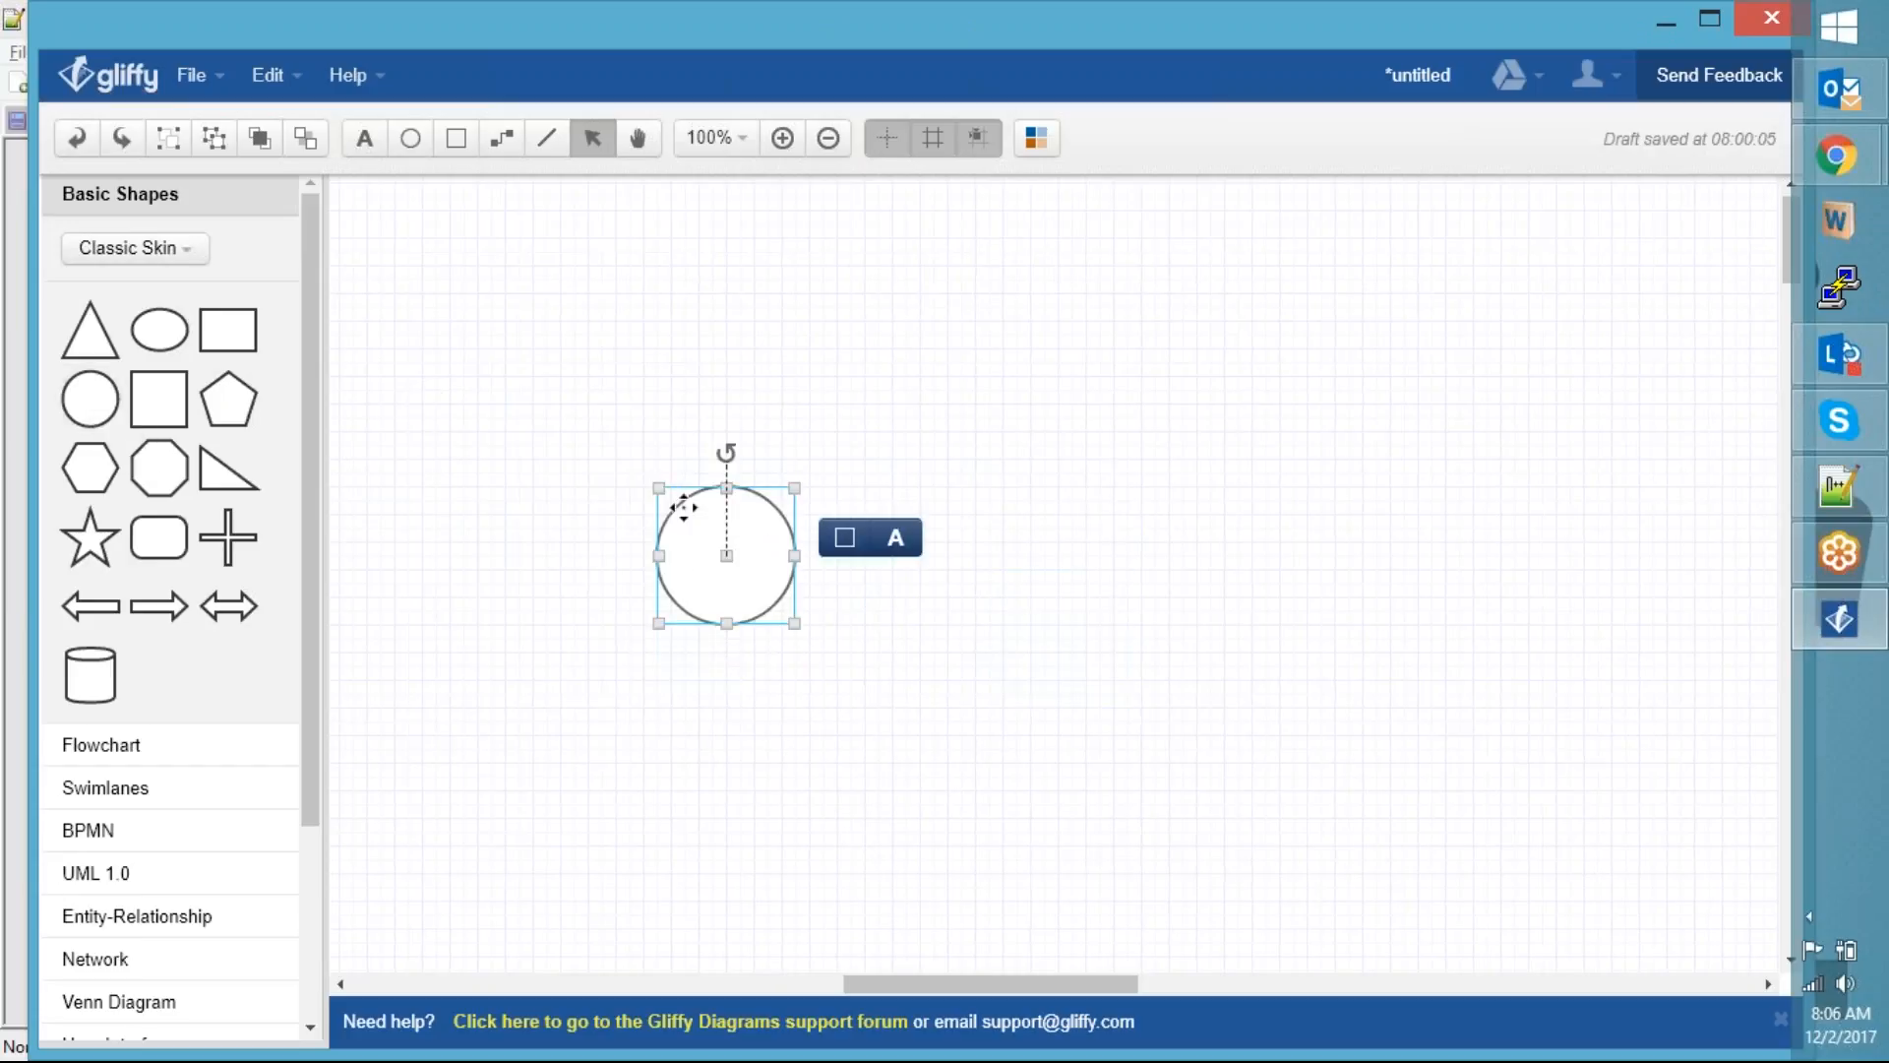
Label the circle "Client Script" and shift it sideways to make room for another shape beside it
click(903, 539)
text(Clie)
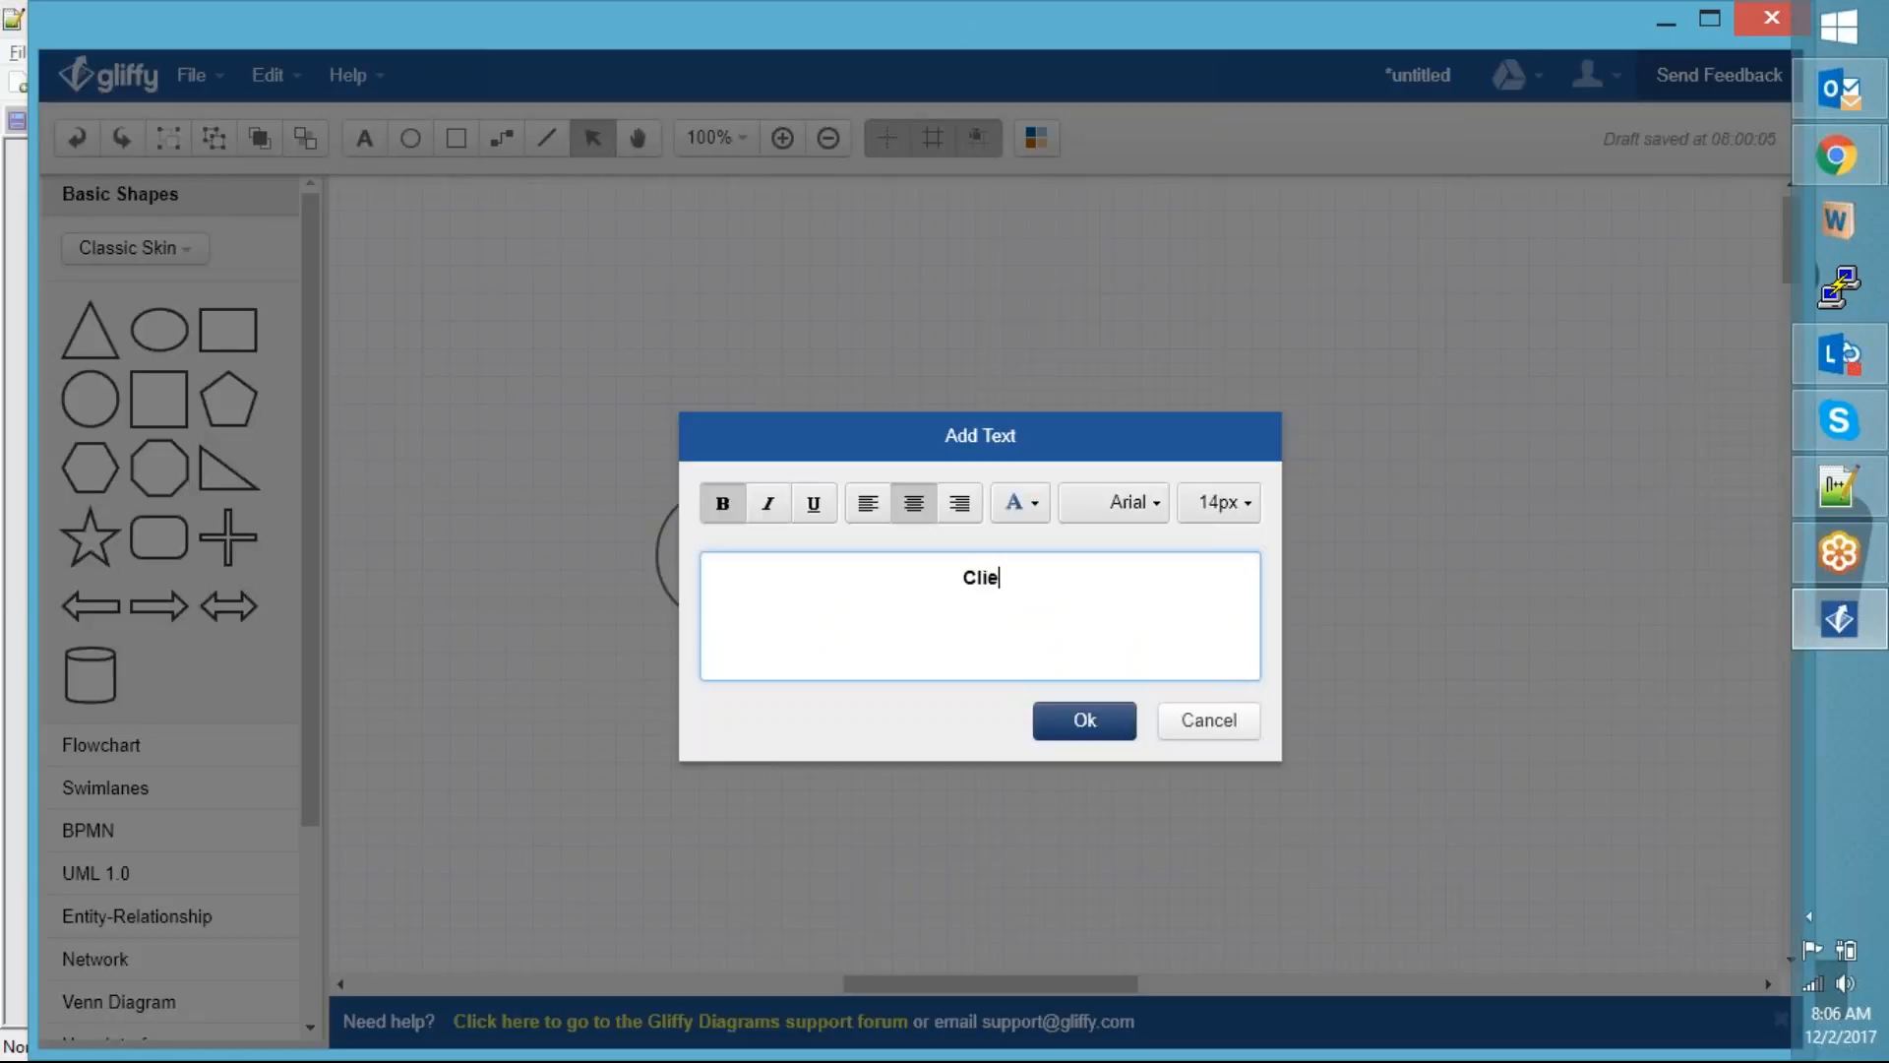
text(nt Script)
click(1085, 720)
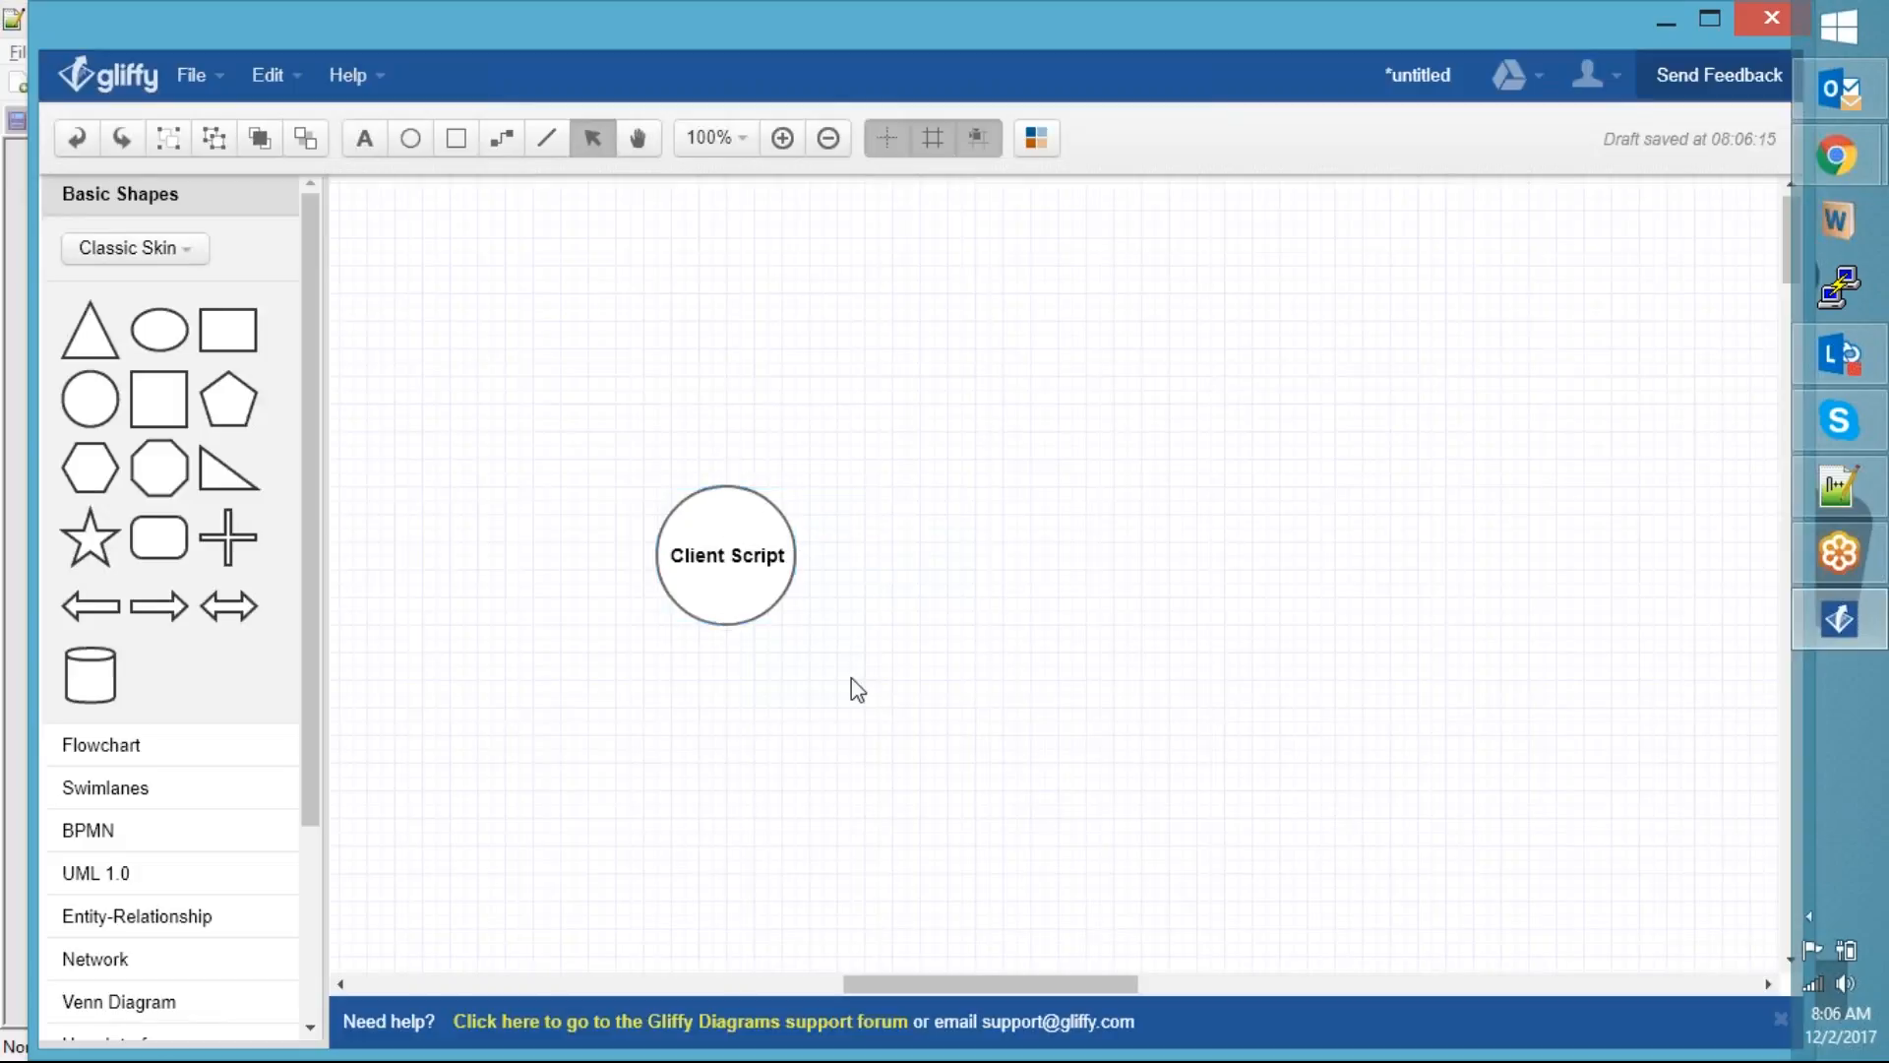
drag(754, 565, 852, 576)
Place a rectangle to the left of the Client Script circle and label it "Form"
drag(228, 329, 543, 502)
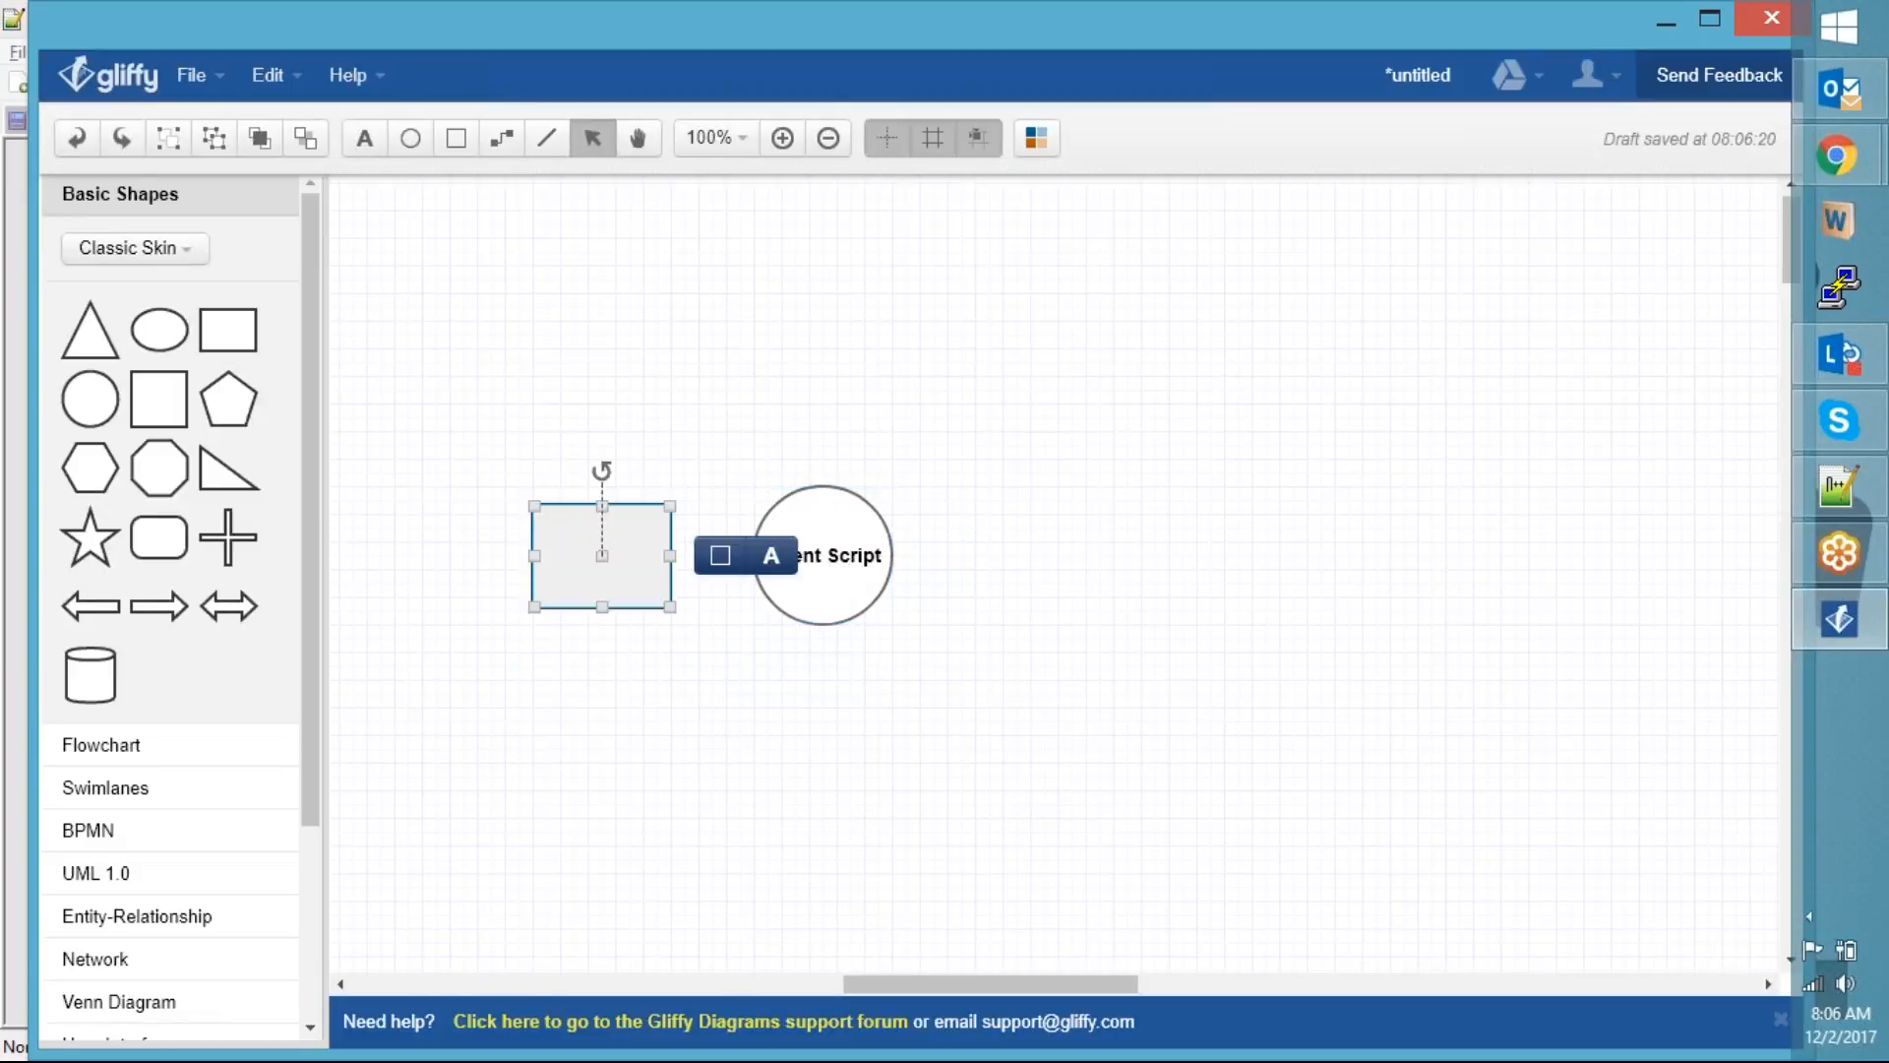
click(777, 557)
text(Form)
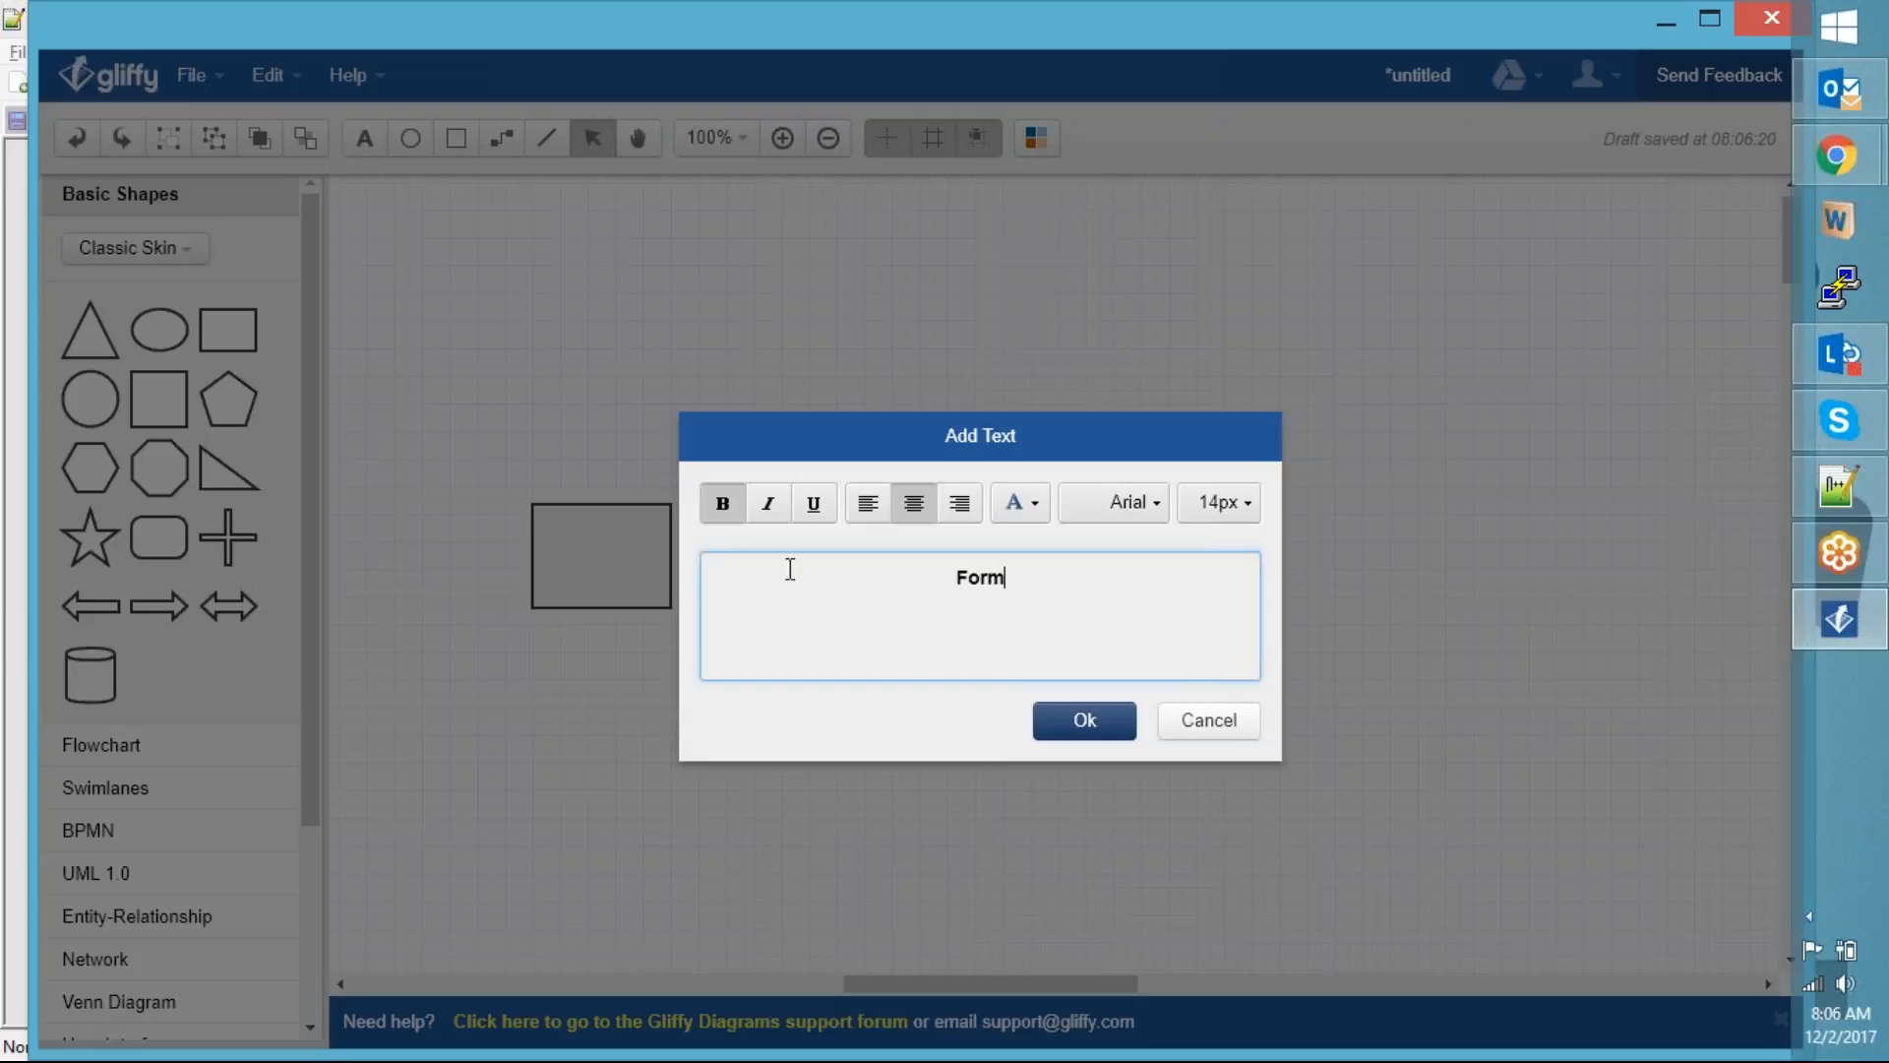
click(1084, 720)
click(758, 688)
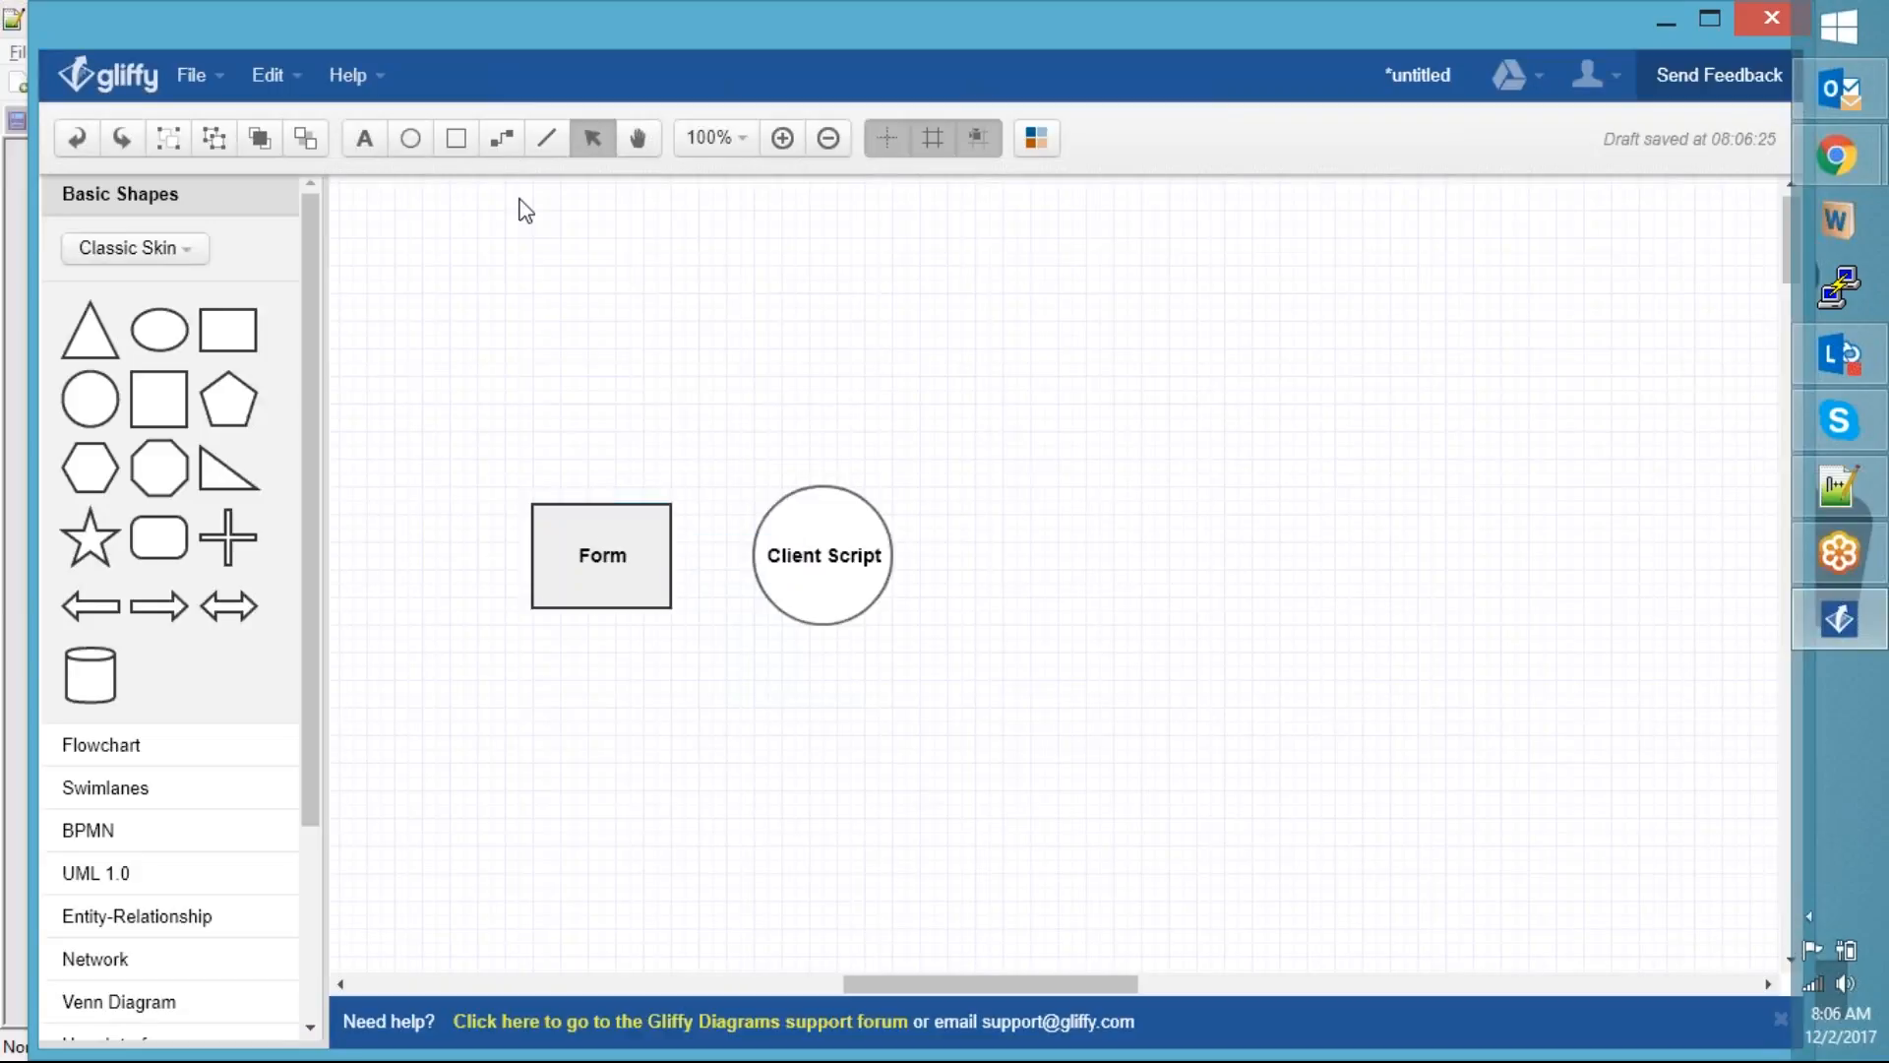
Connect the Form rectangle to the Client Script circle with a straight horizontal line
click(546, 137)
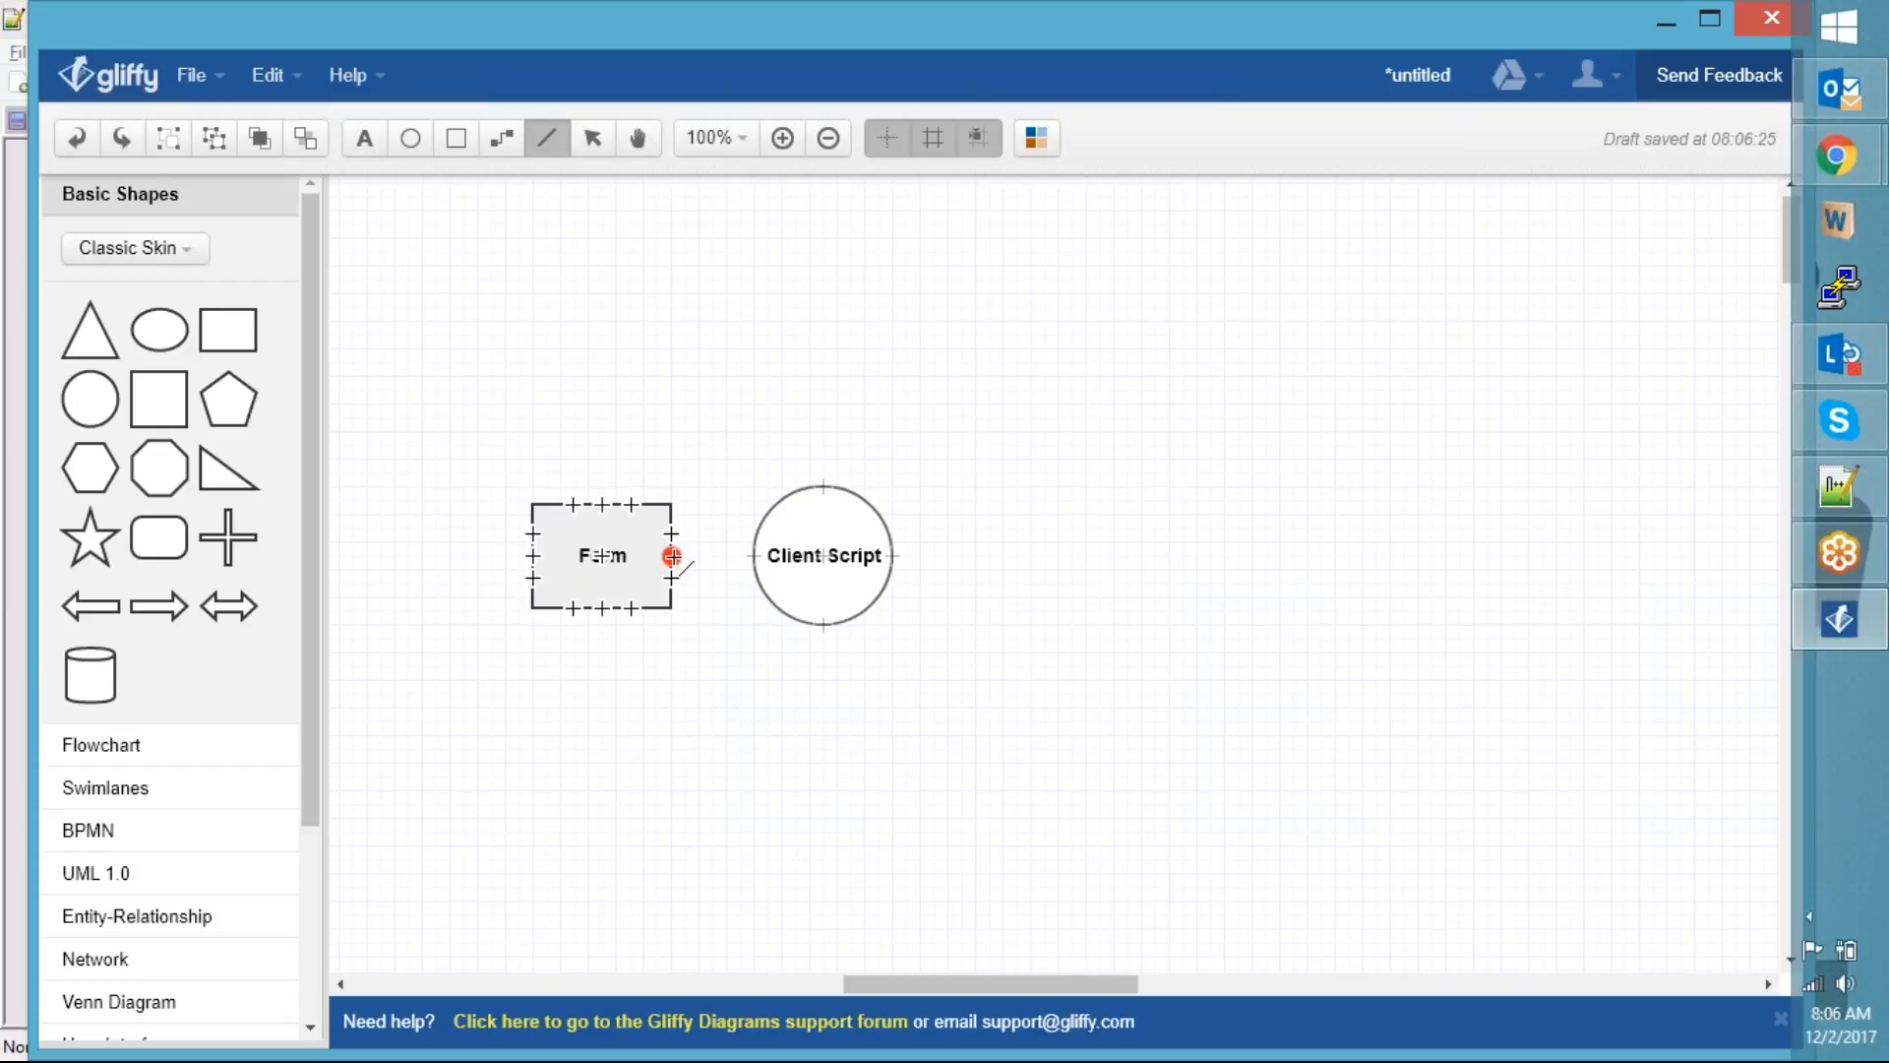
drag(670, 557, 752, 556)
click(757, 736)
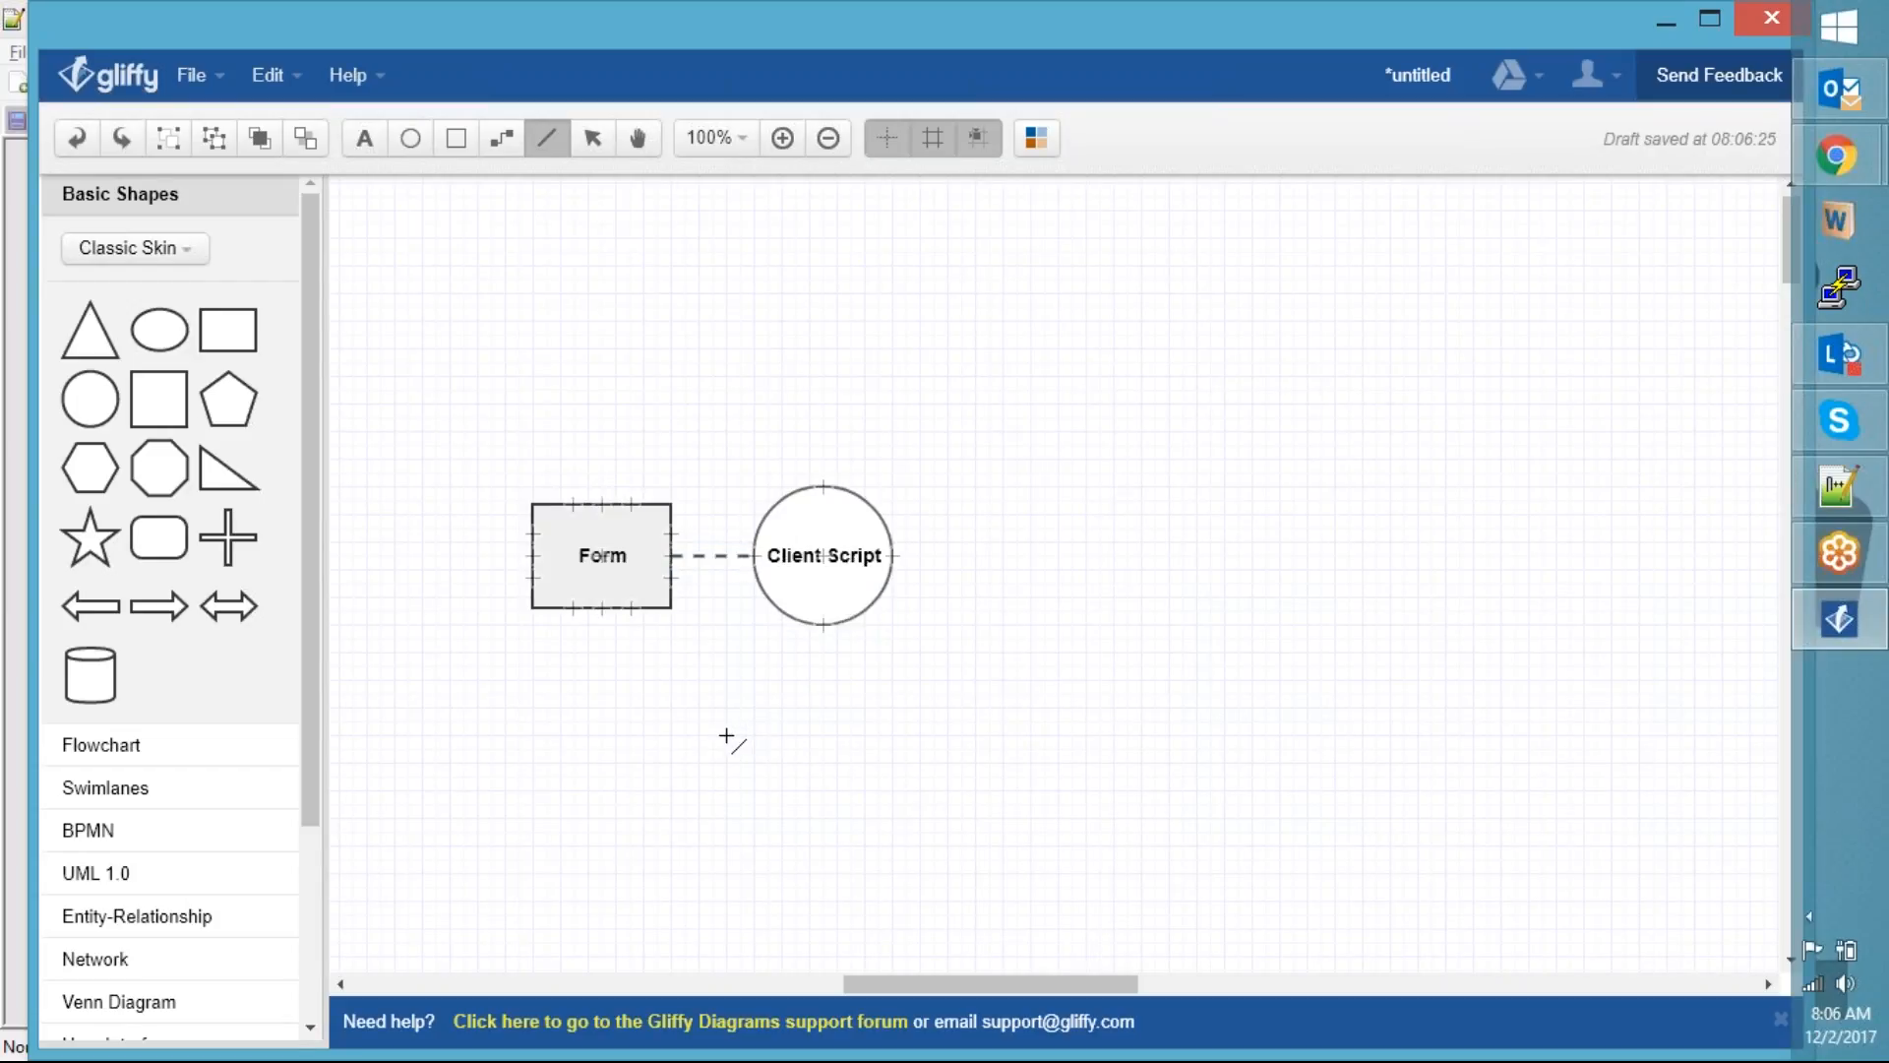
key(Escape)
Add a circle to the right of Client Script, duplicate it three times, and arrange the four circles in a vertical column
drag(93, 408, 1140, 271)
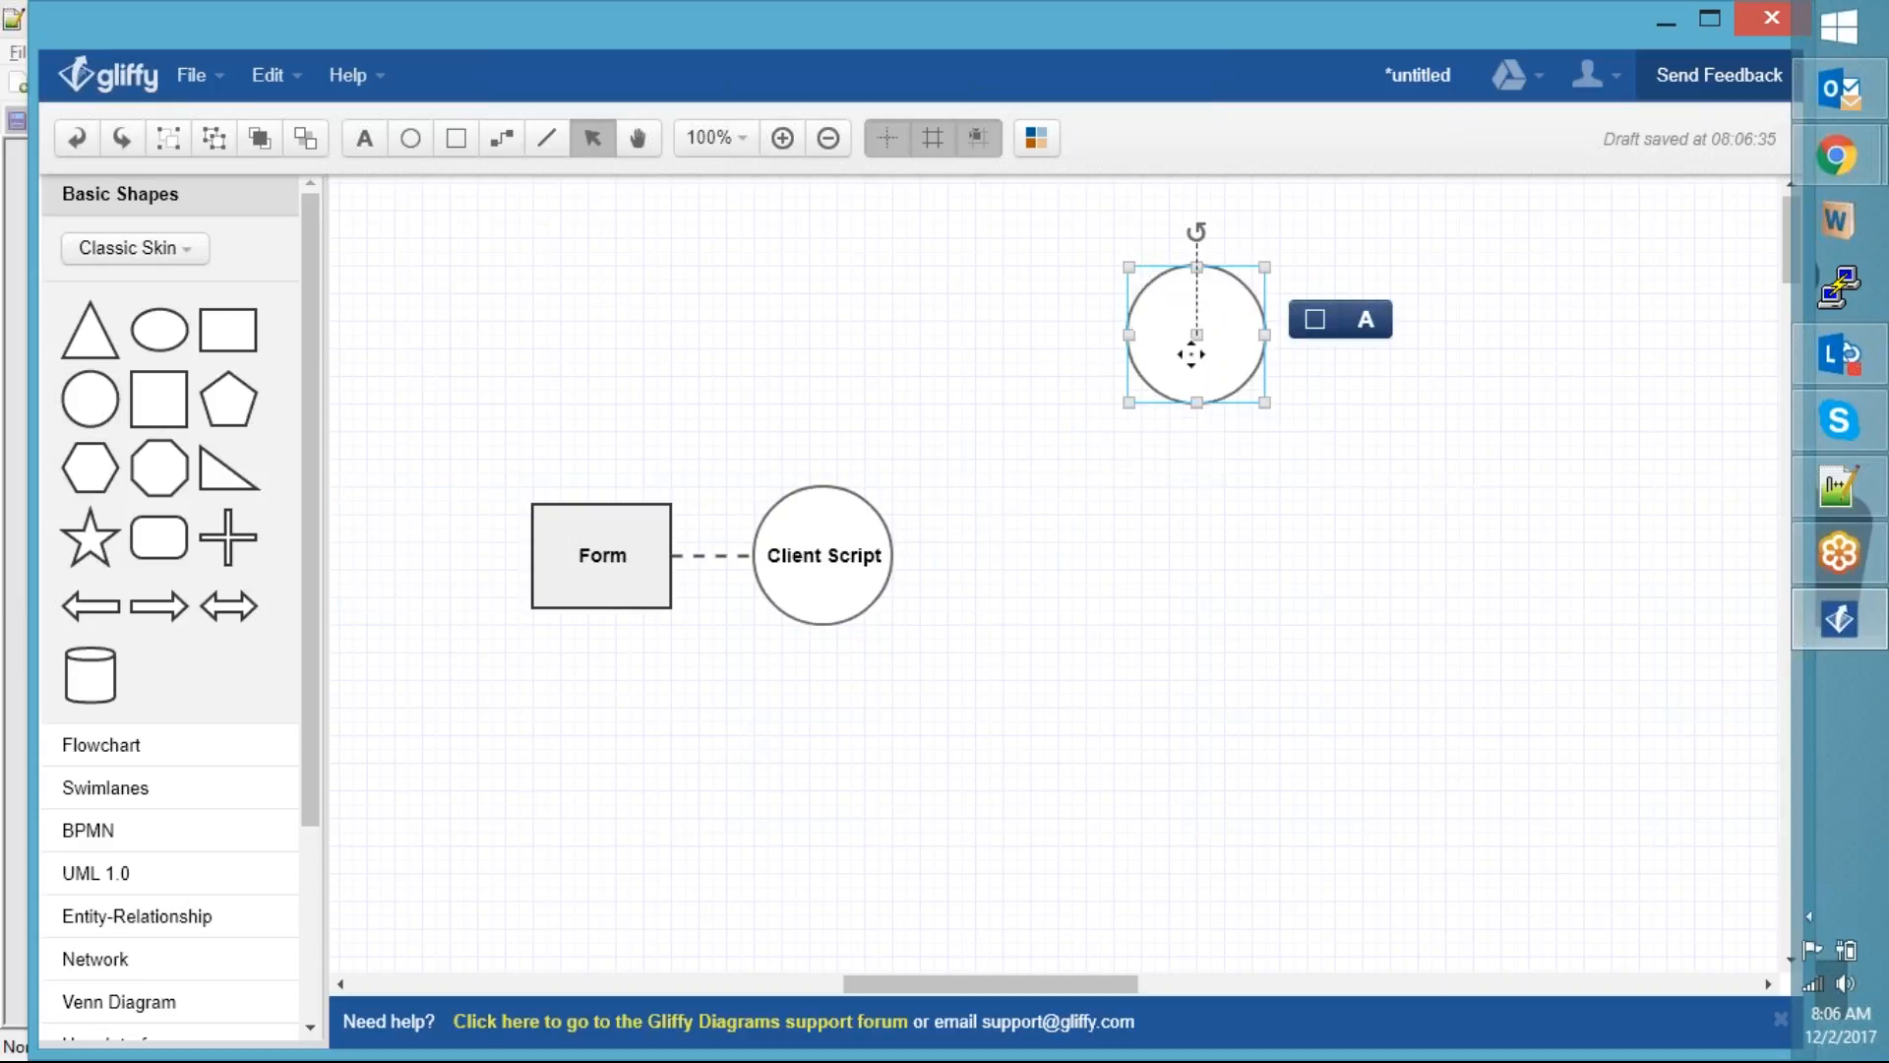
drag(1216, 372, 1214, 818)
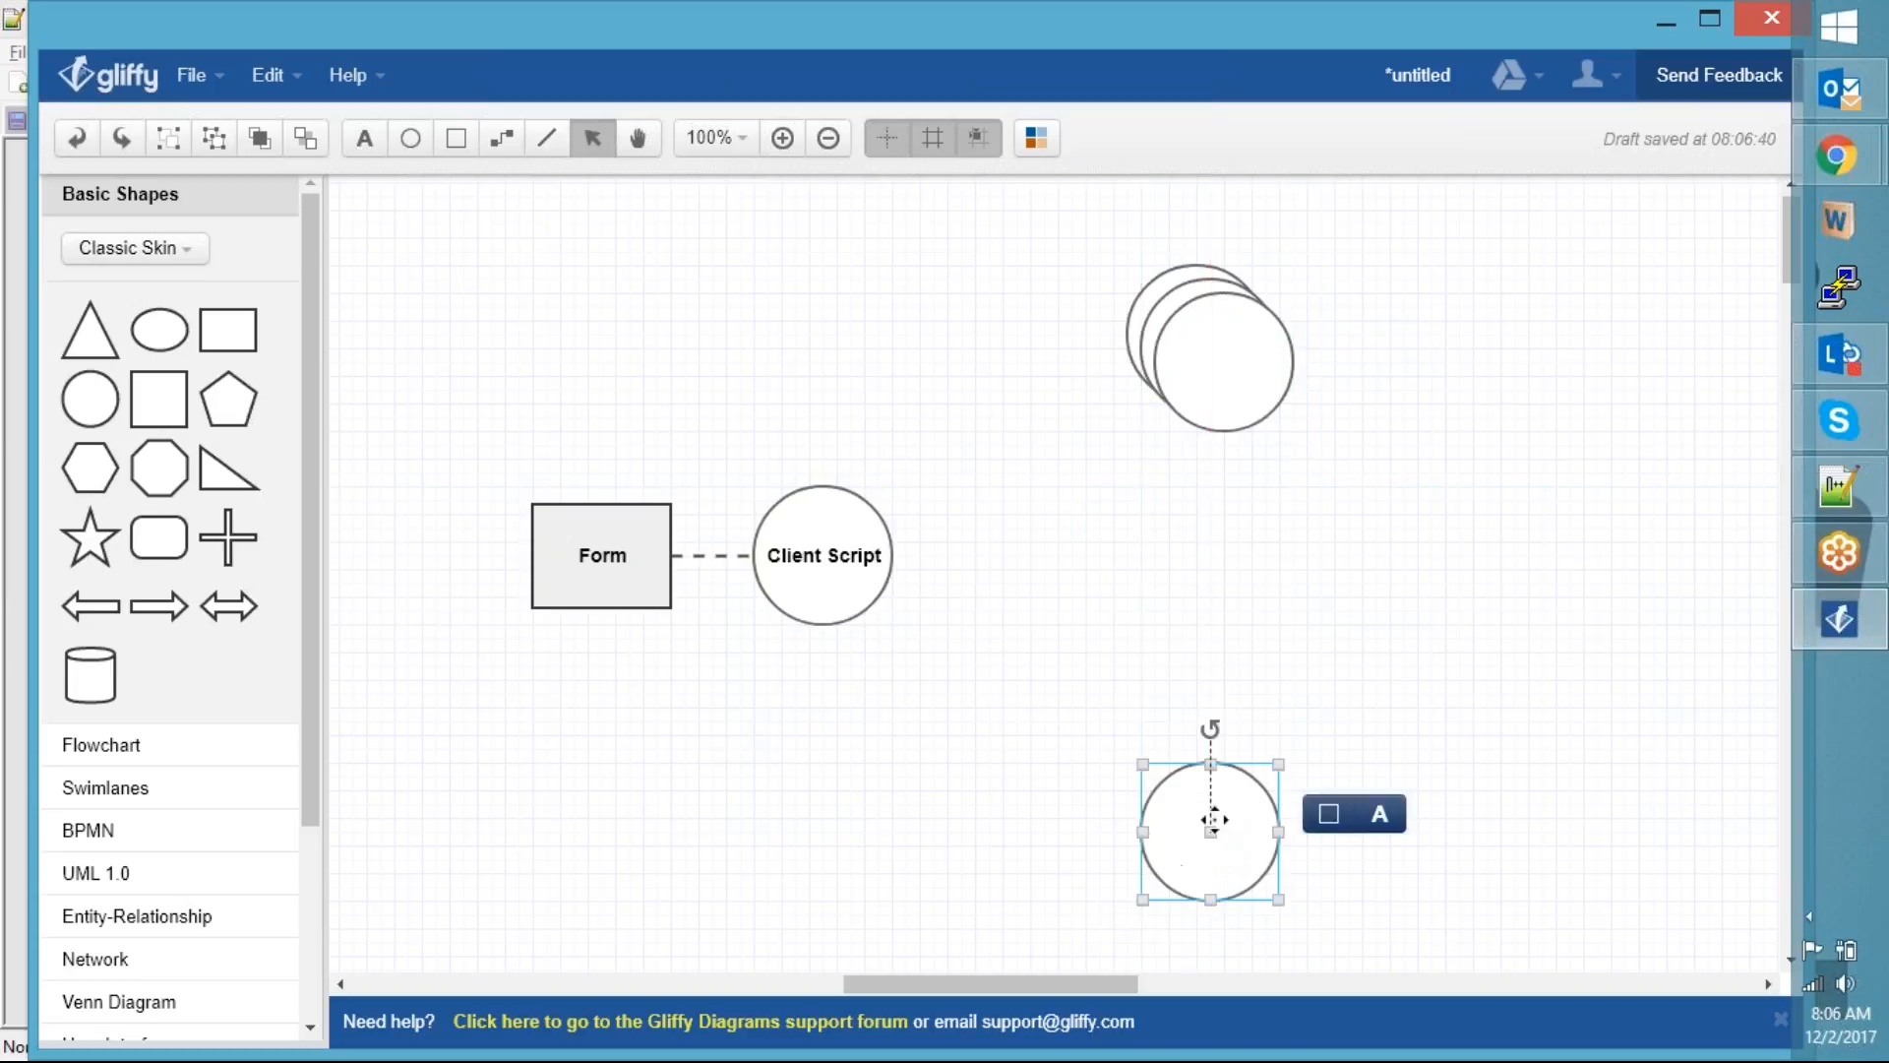
drag(1207, 355, 1176, 494)
click(1196, 335)
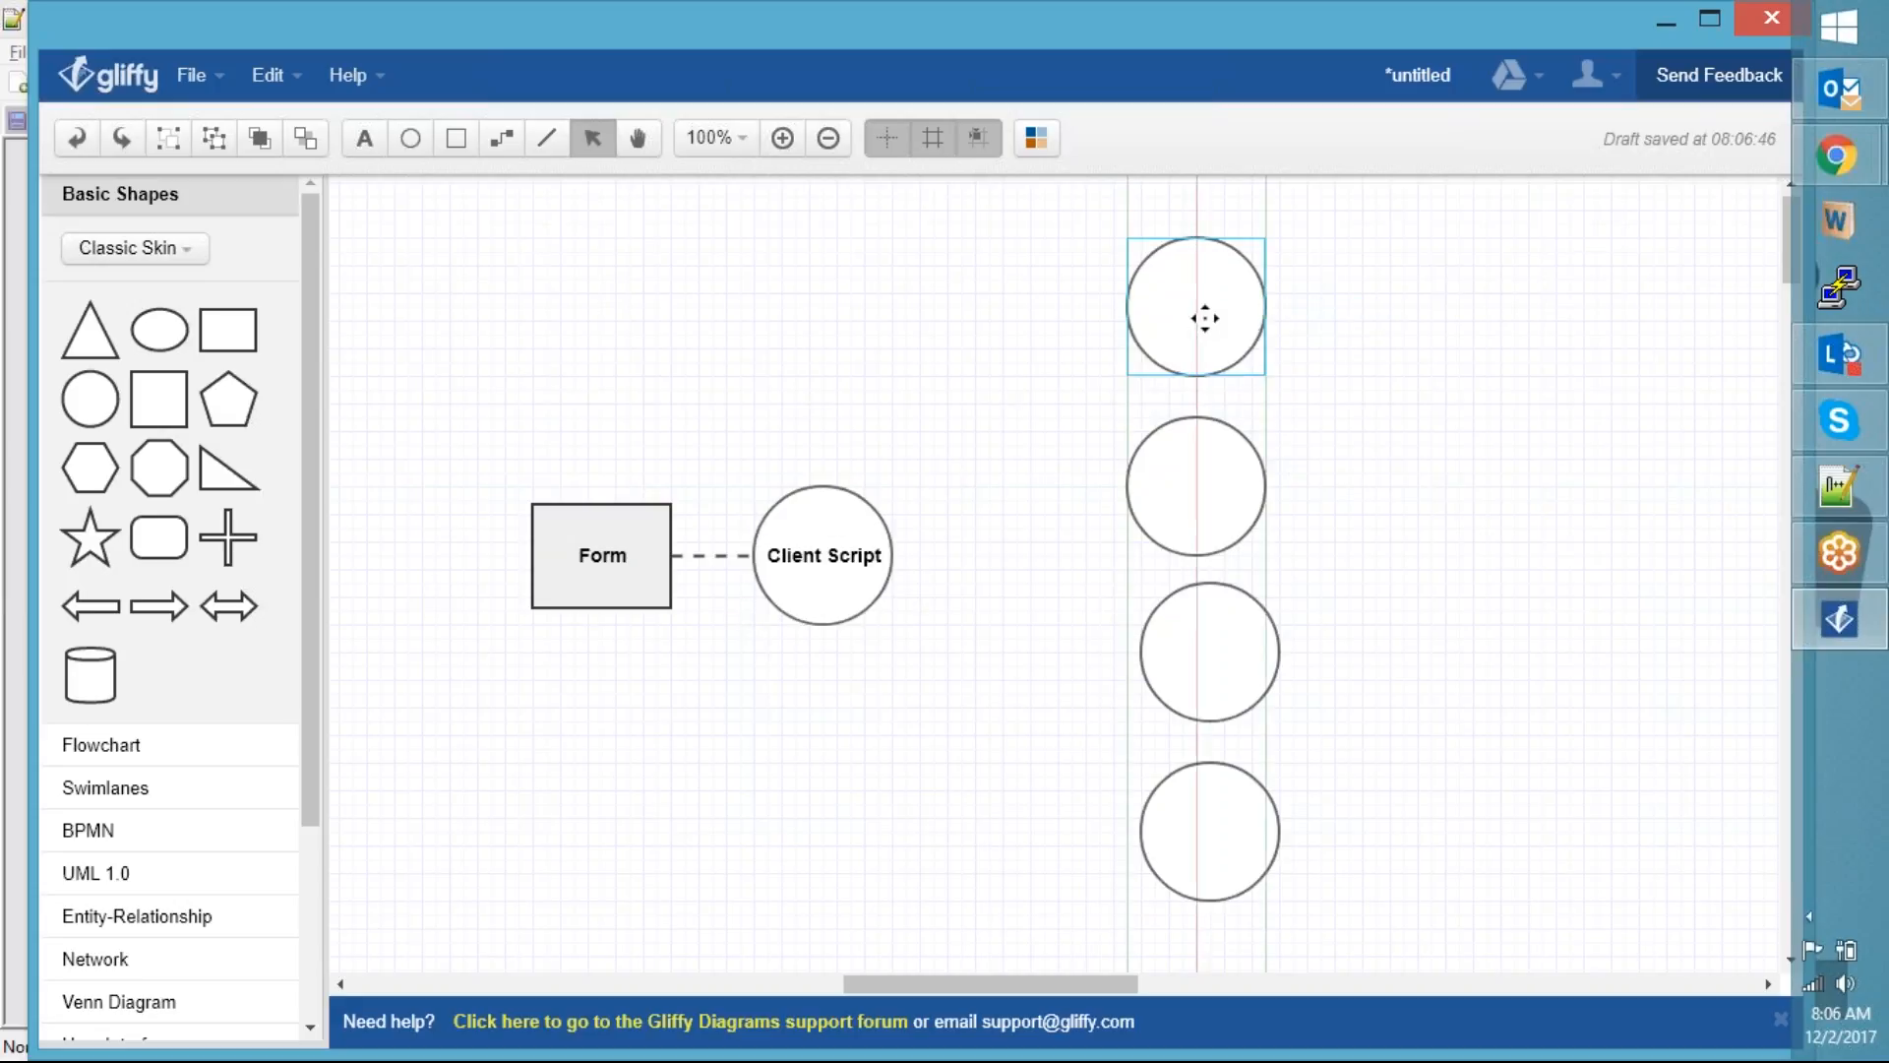
Label the uppermost circle in the column "Onload"
click(1363, 322)
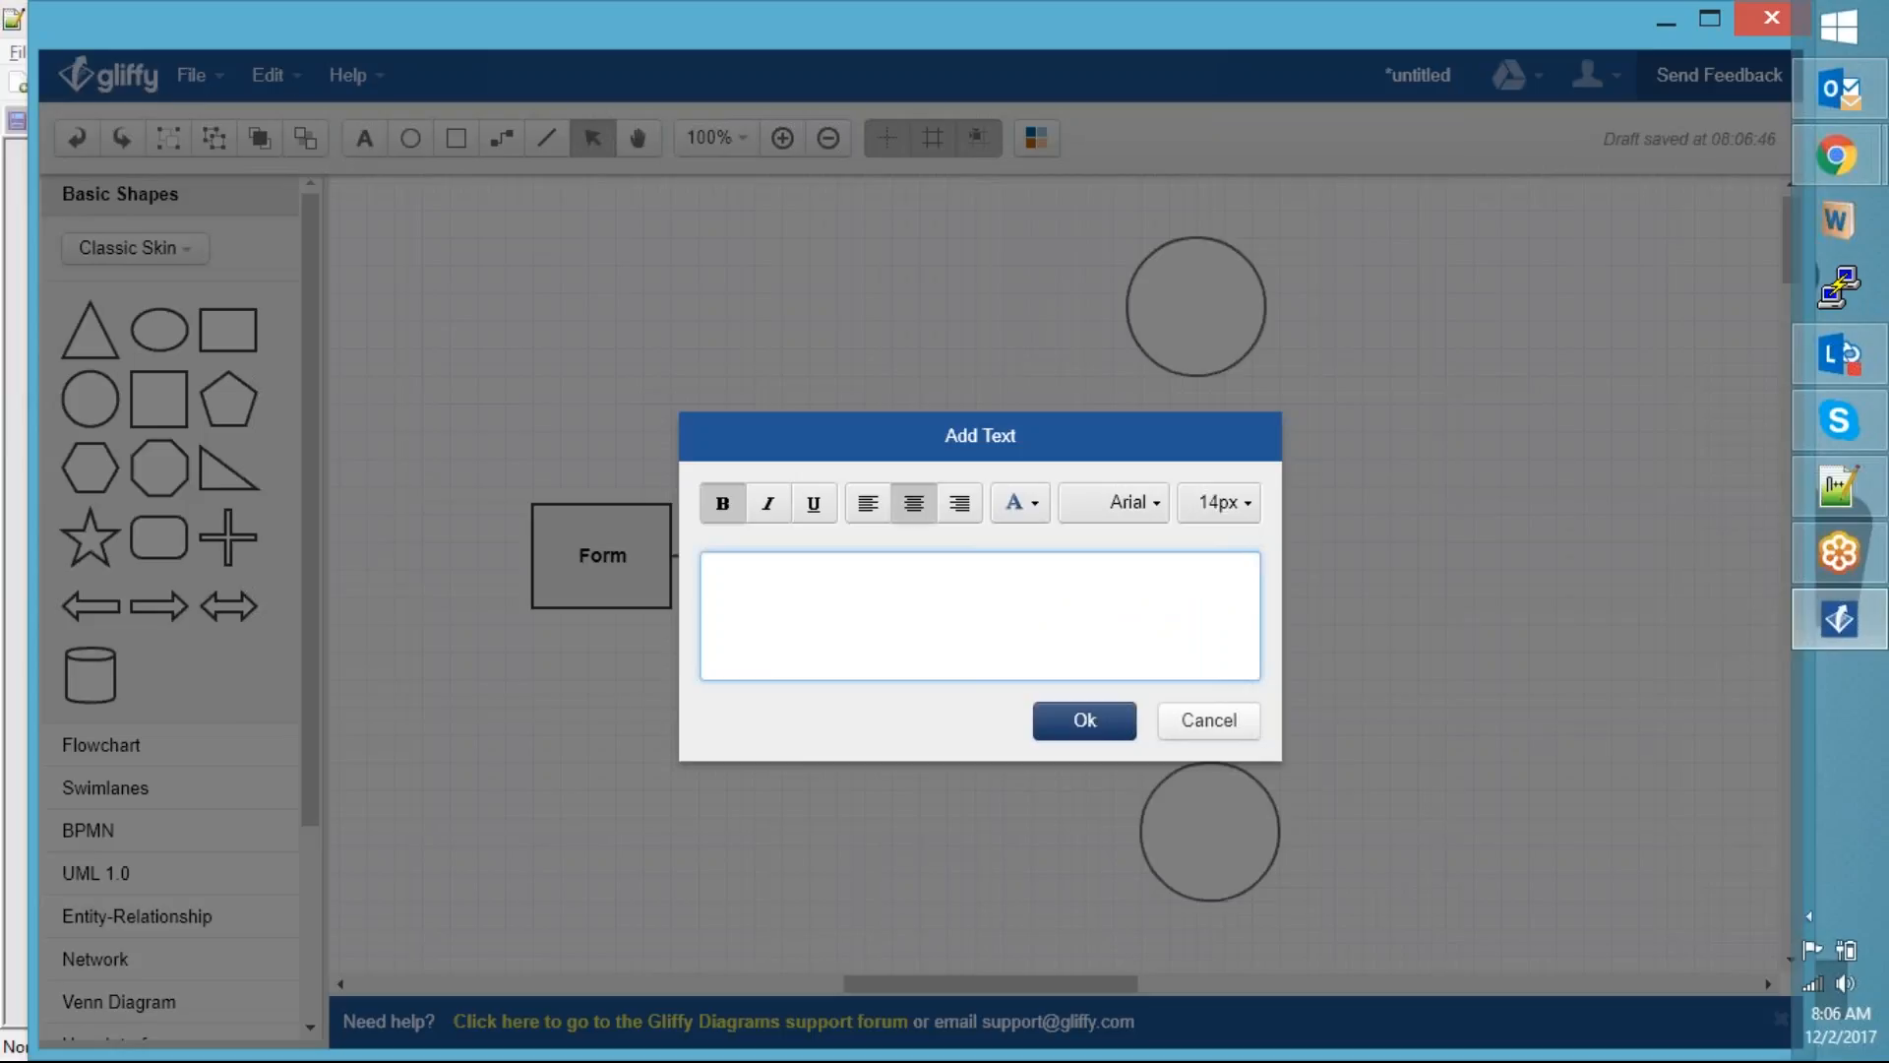
text(Onload)
click(1084, 720)
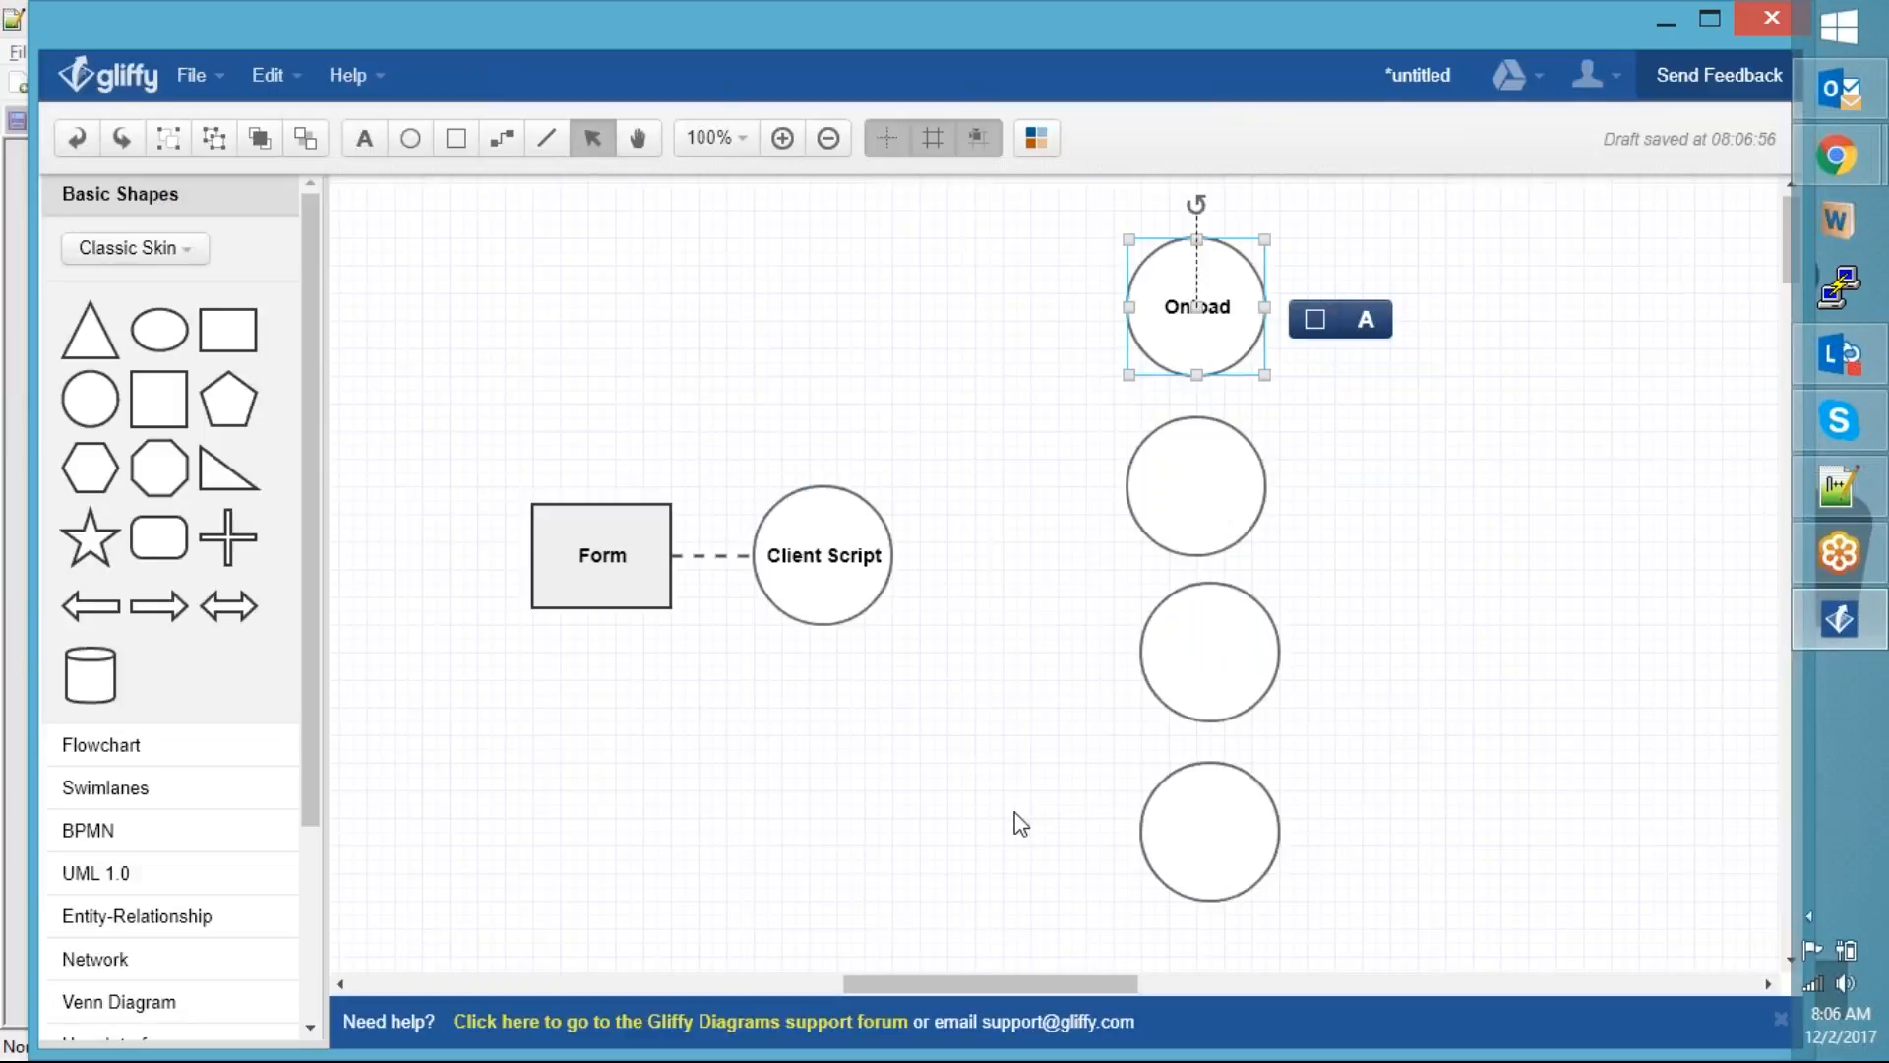
Switch to ServiceNow and open a blank attendee record from the Training application, discarding the unsaved changes
key(alt+Tab)
key(alt+Tab)
key(alt+Tab)
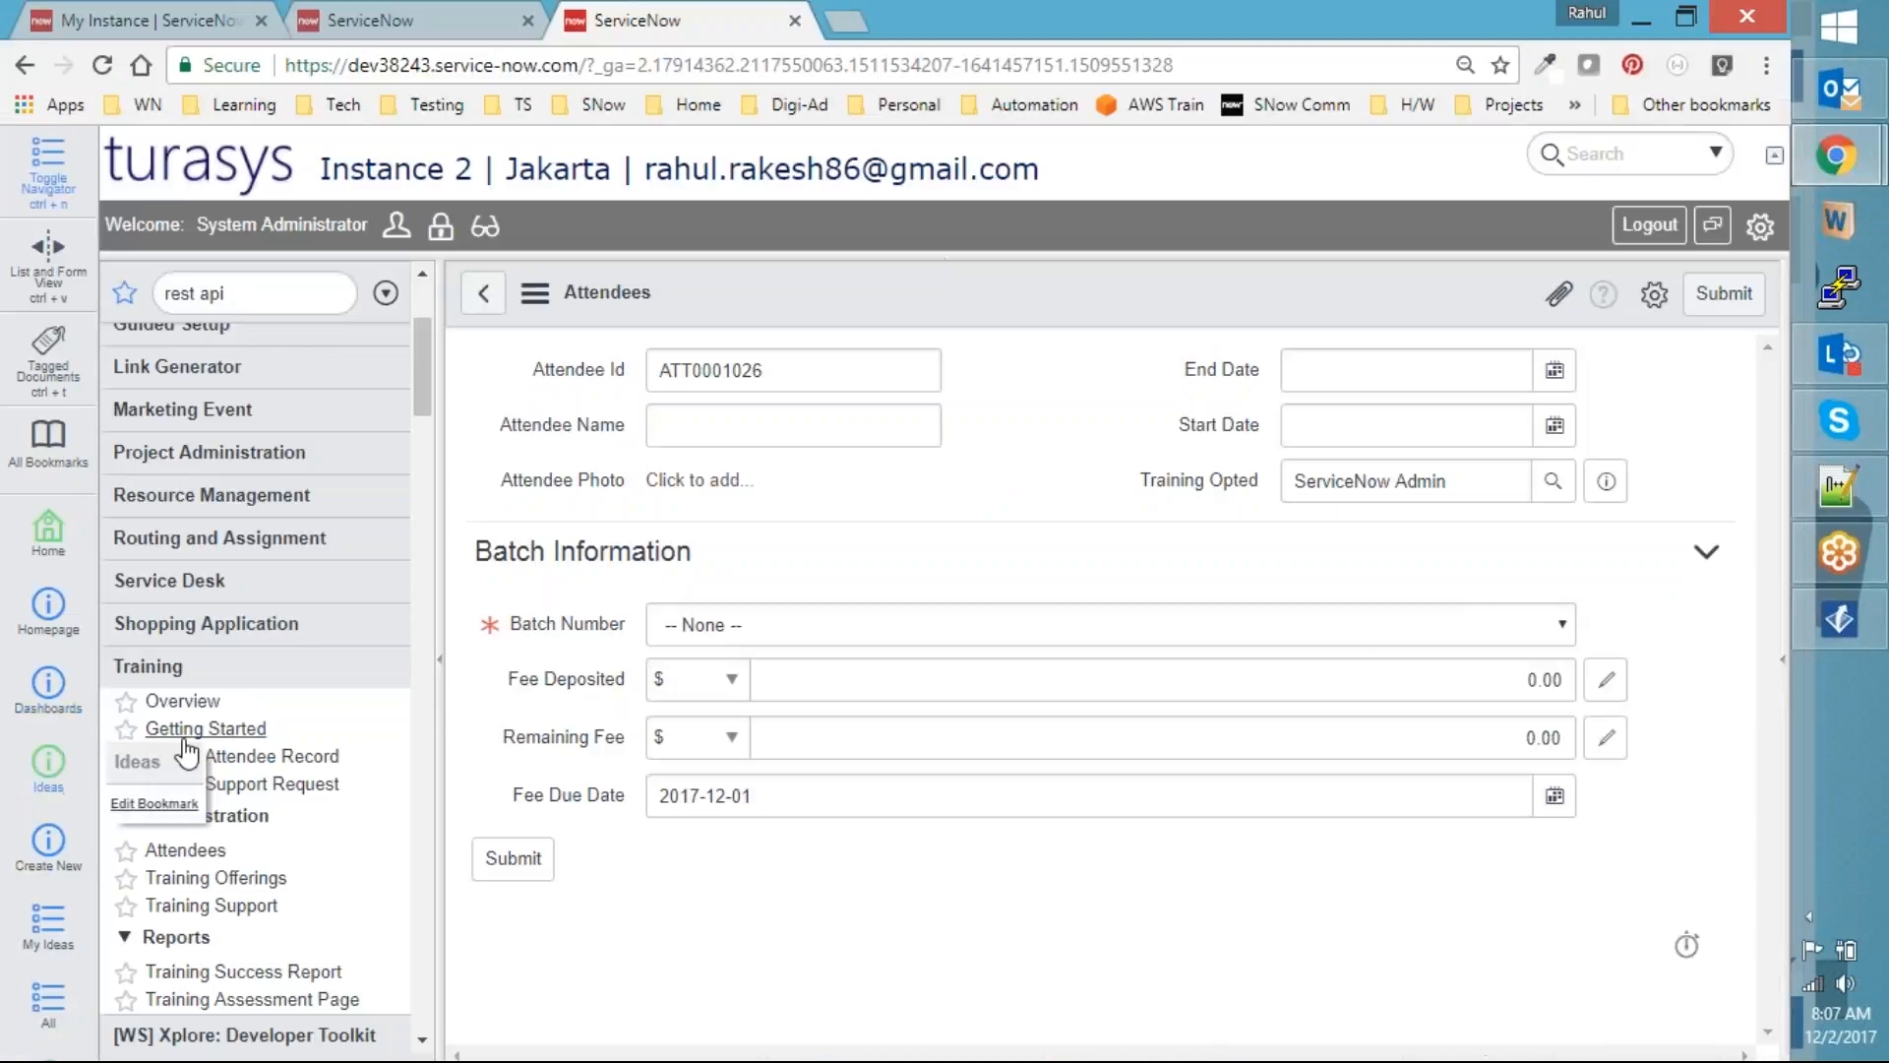
click(295, 757)
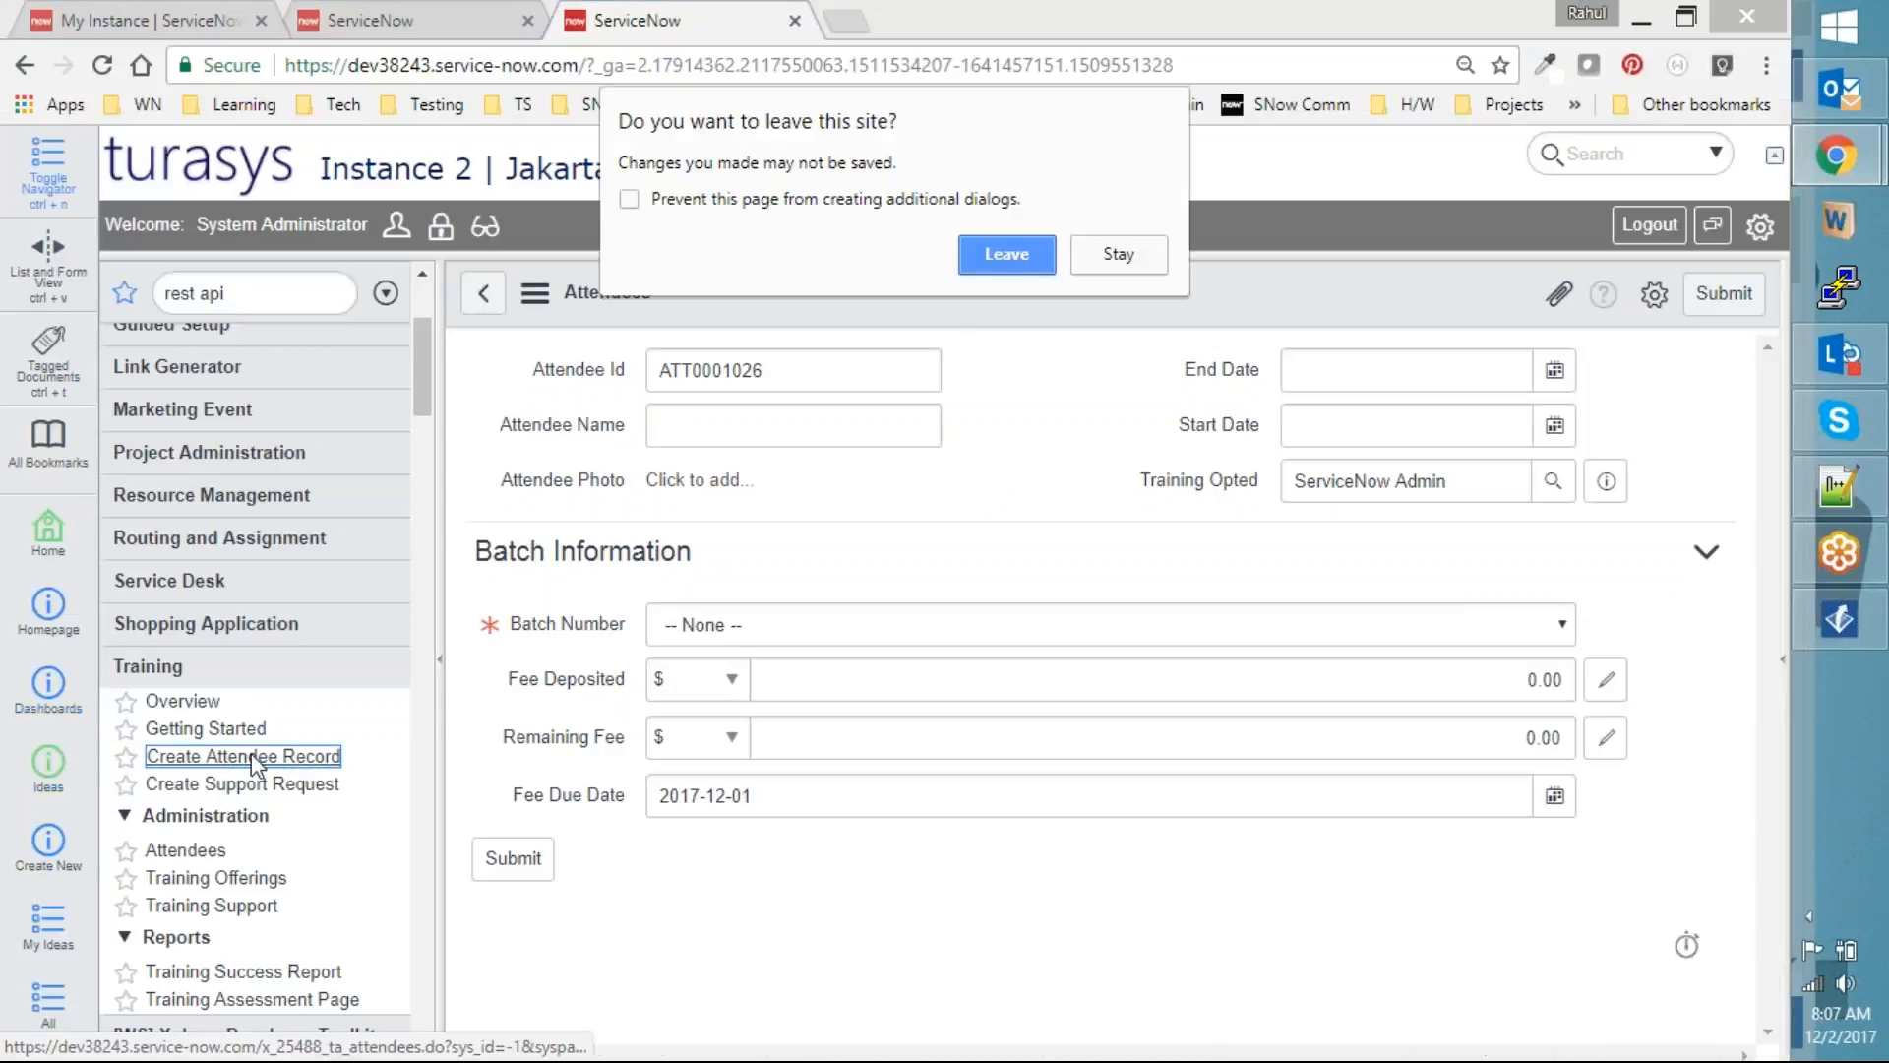
click(1006, 256)
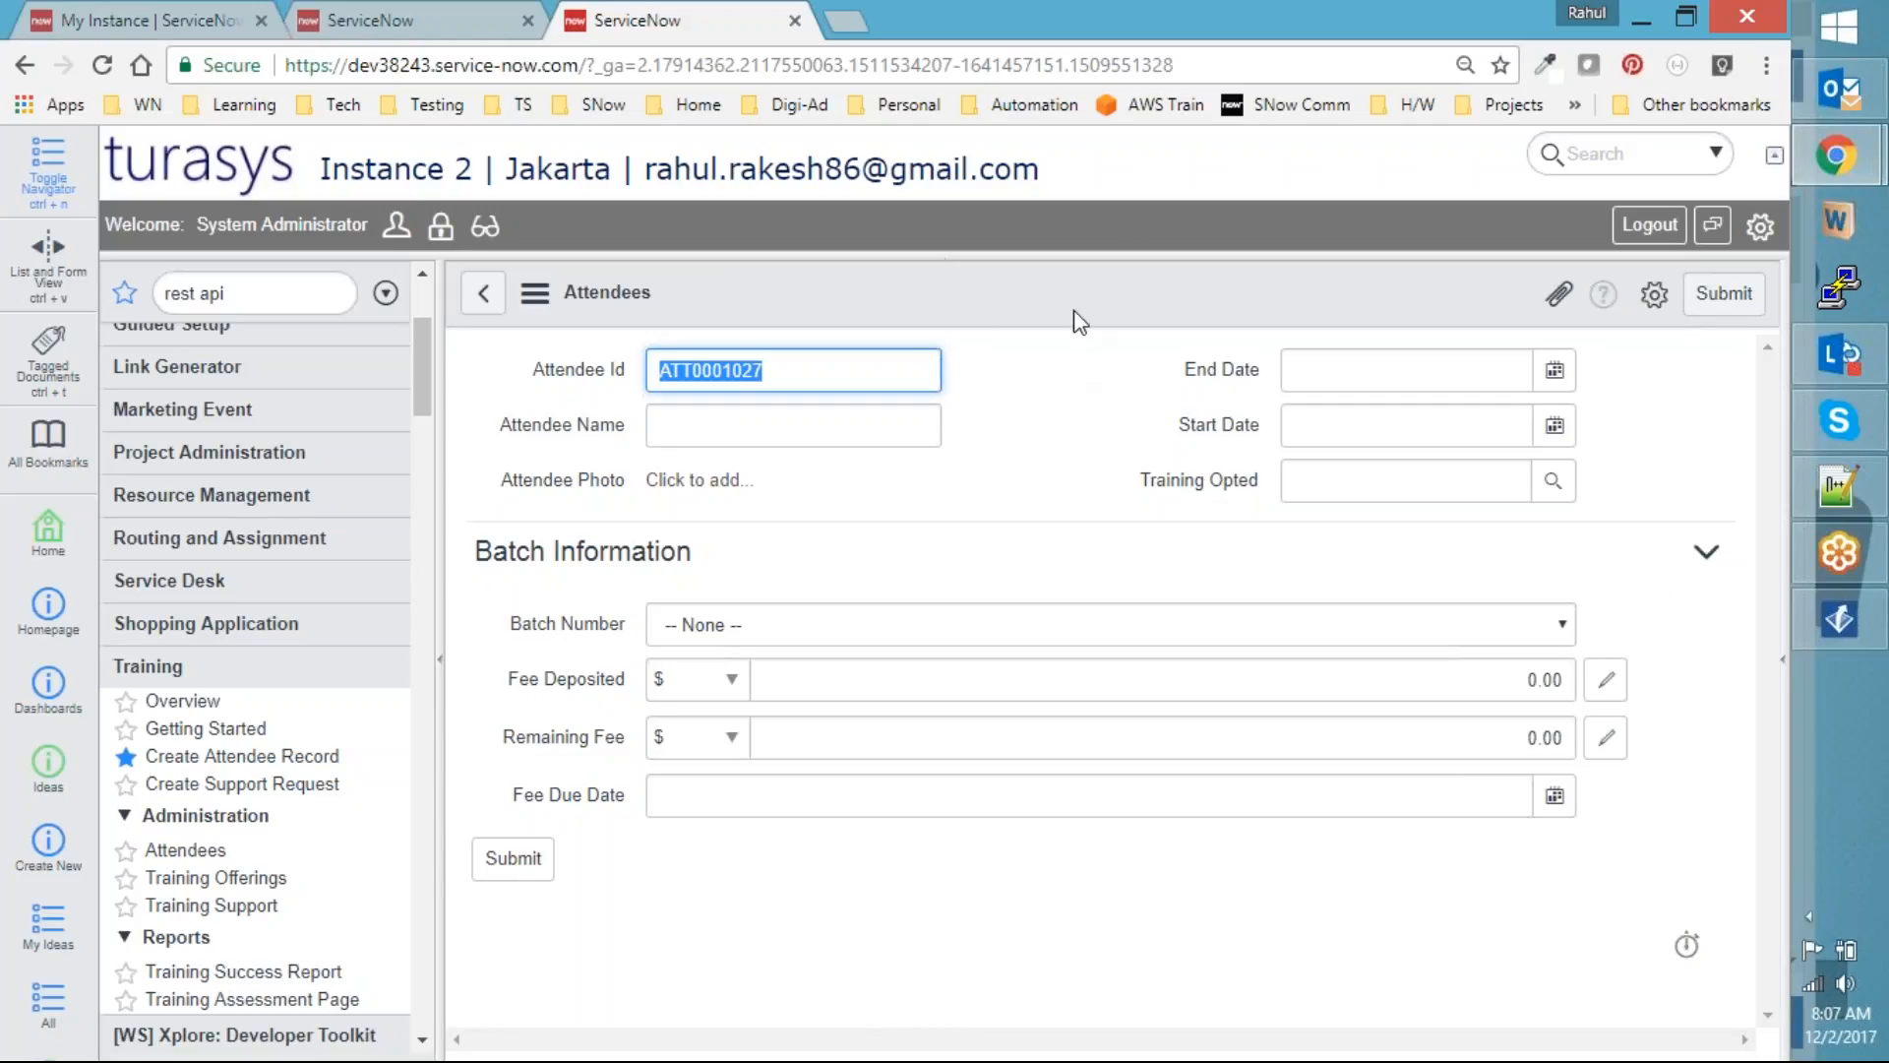
Open a new attendee record form in the Training application and submit it with the other fields left blank
click(284, 758)
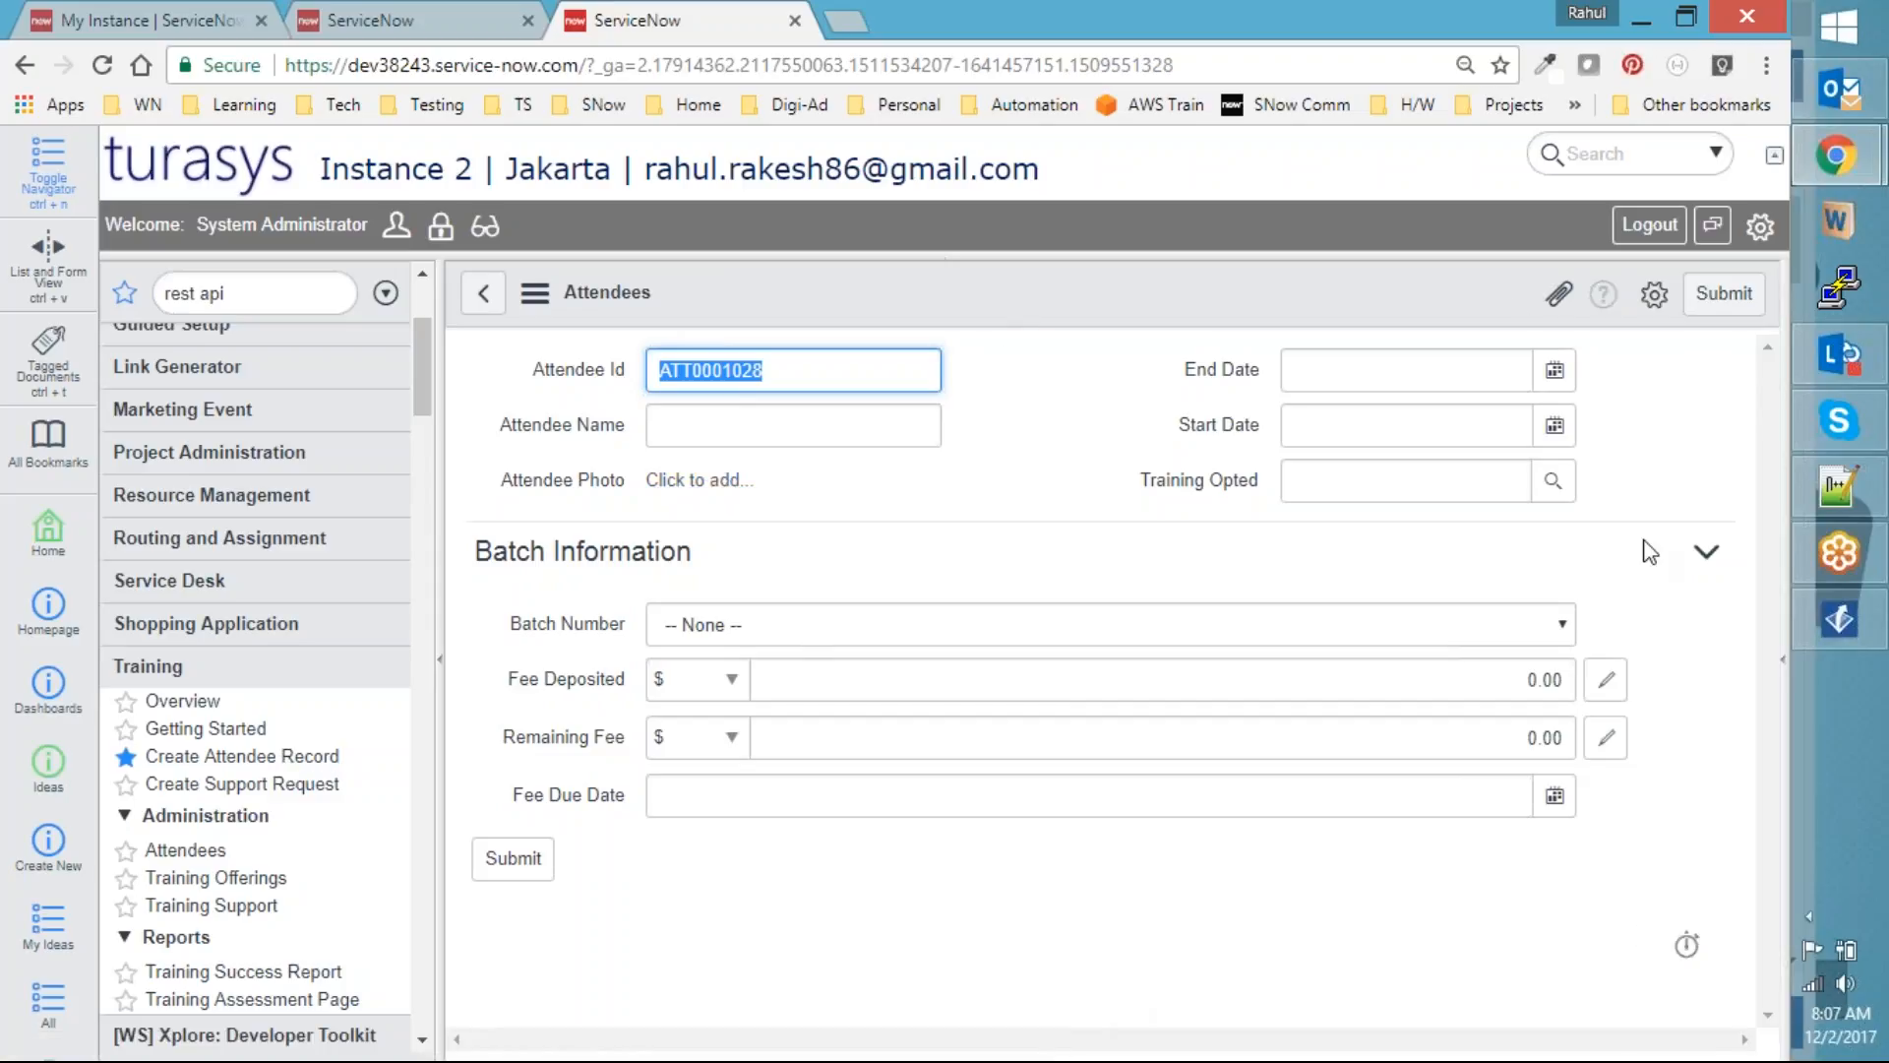
key(alt+Tab)
key(alt+Tab)
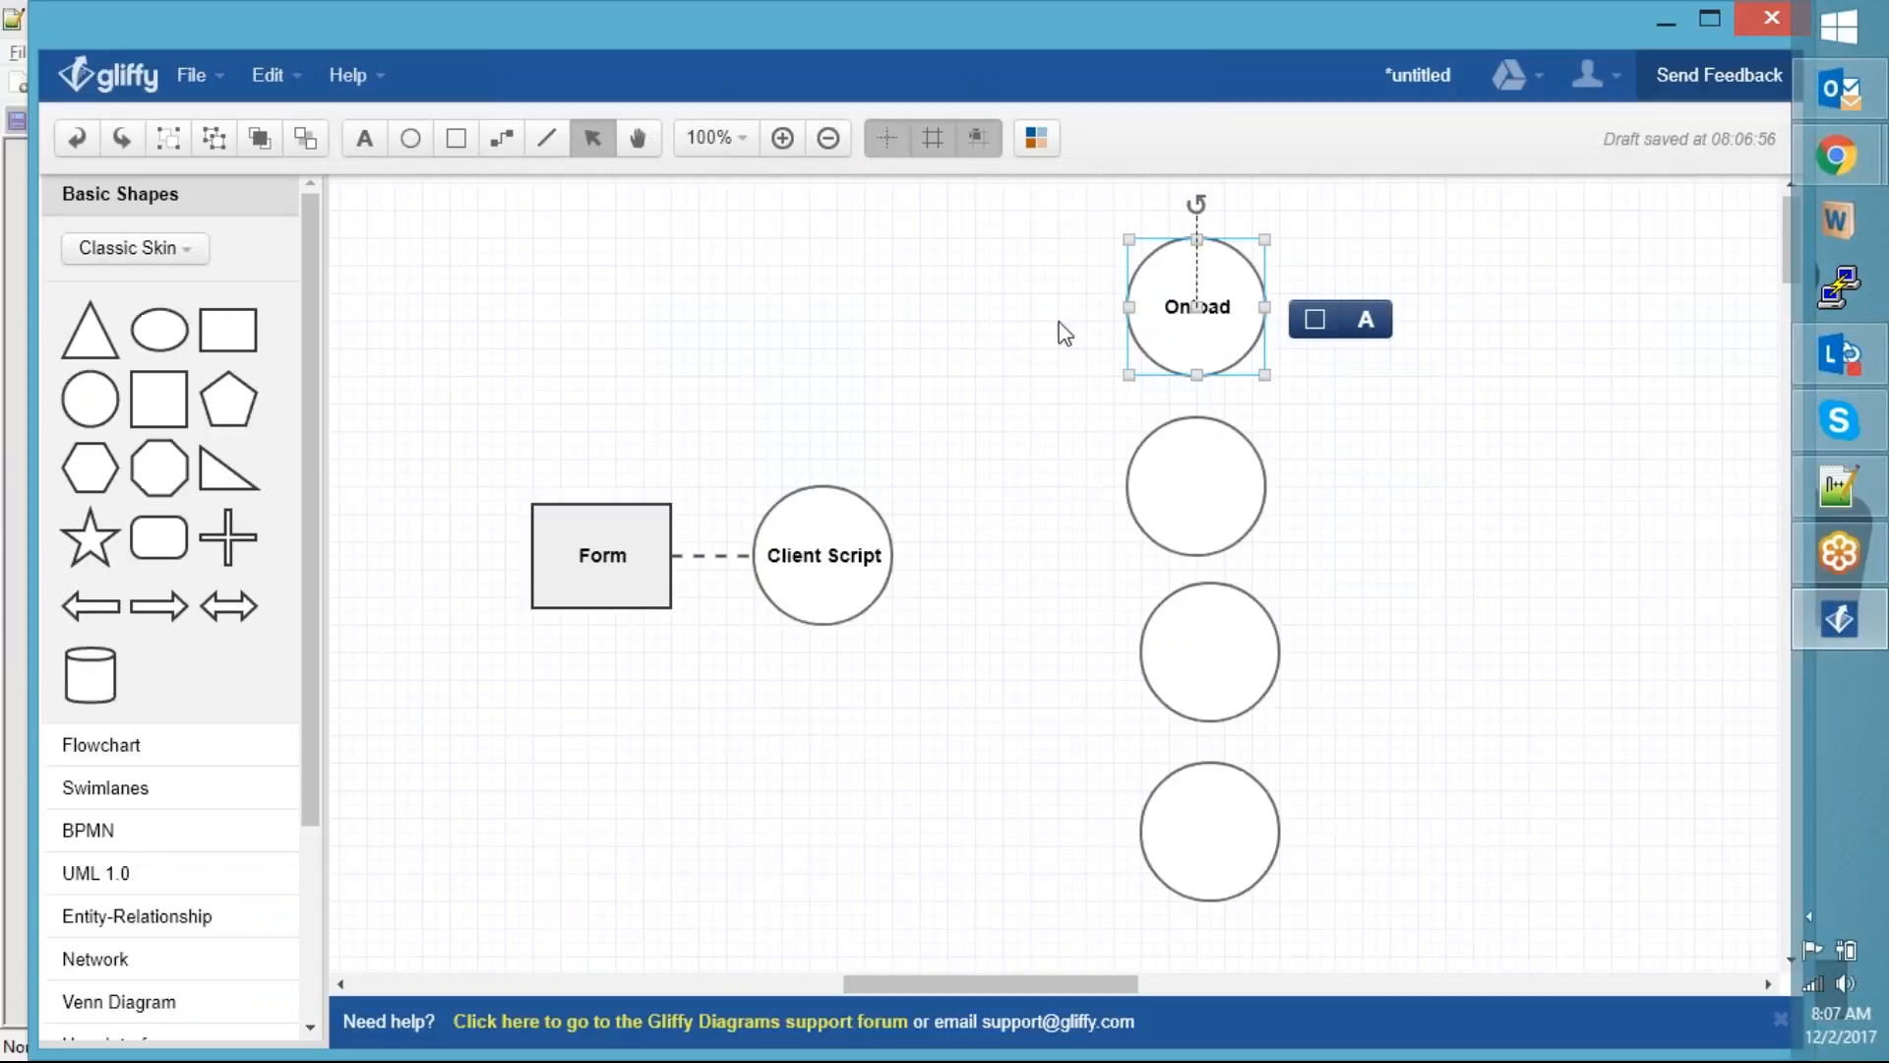
key(alt+Tab)
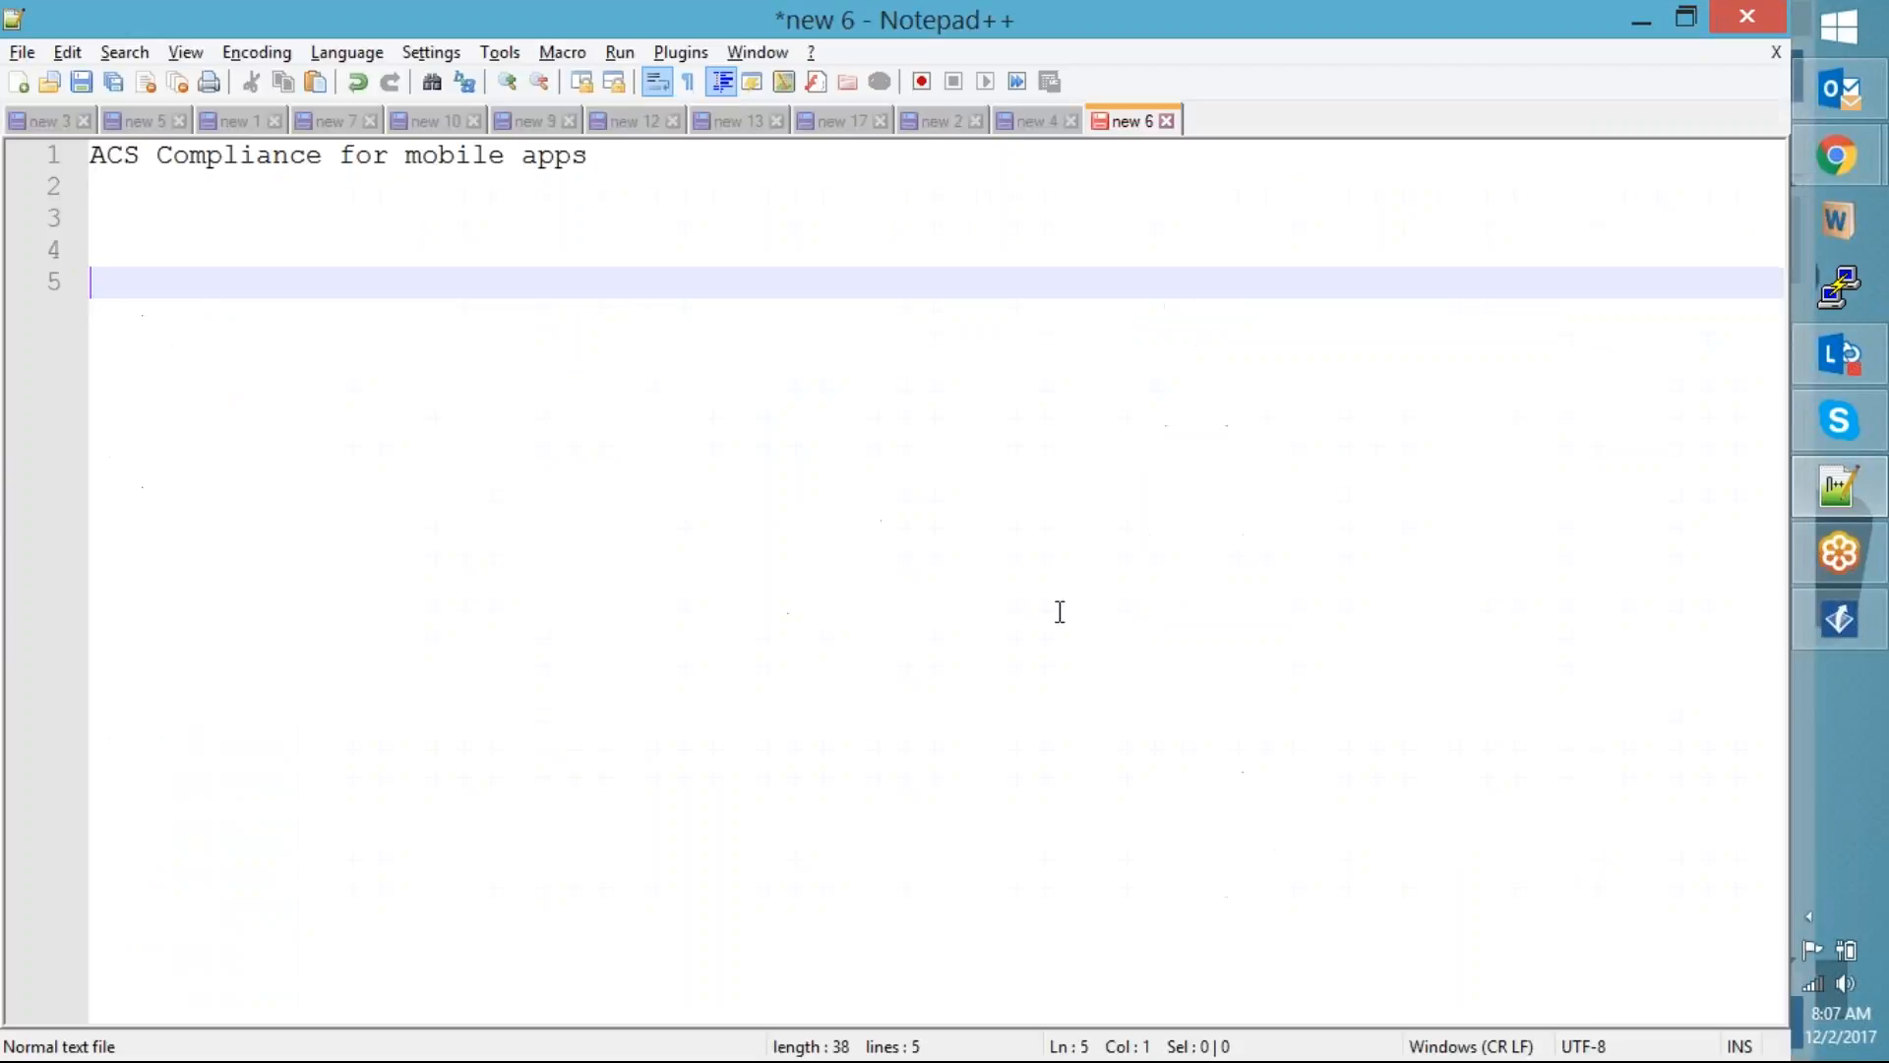
key(alt+Tab)
key(alt+Tab)
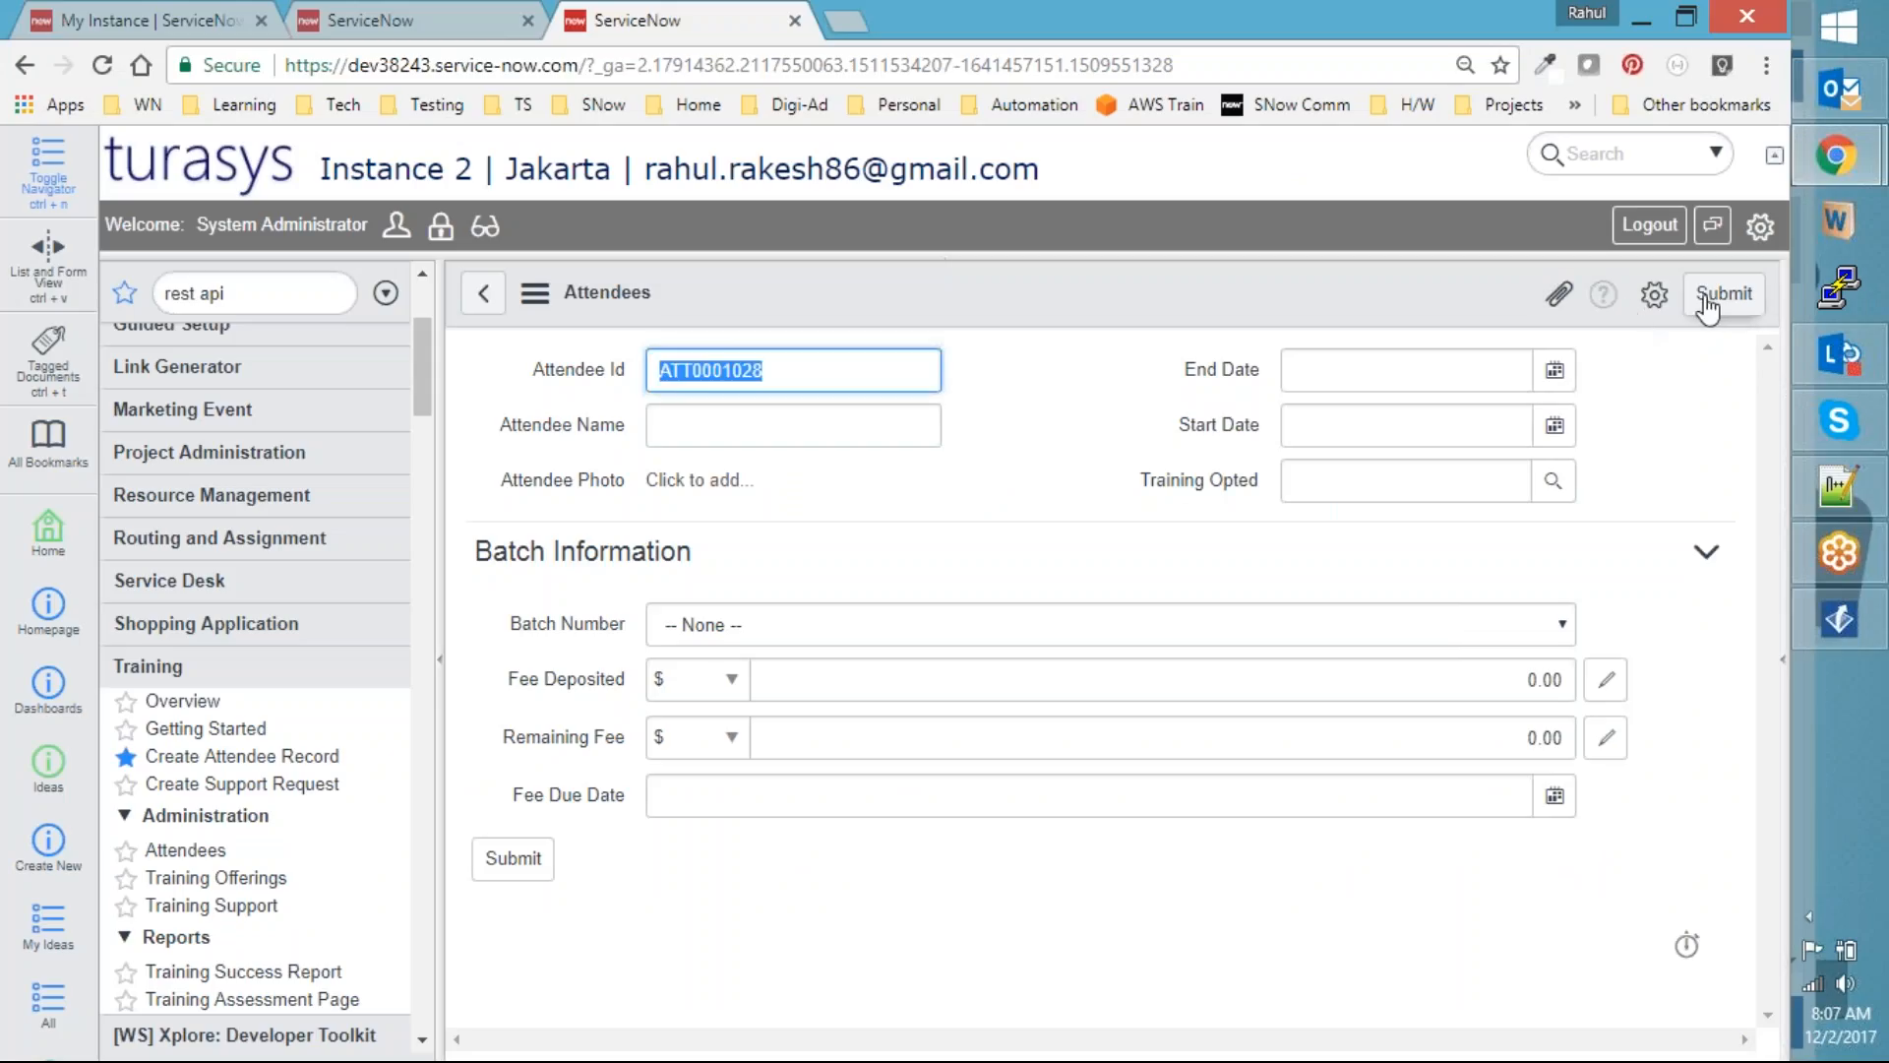
click(1707, 300)
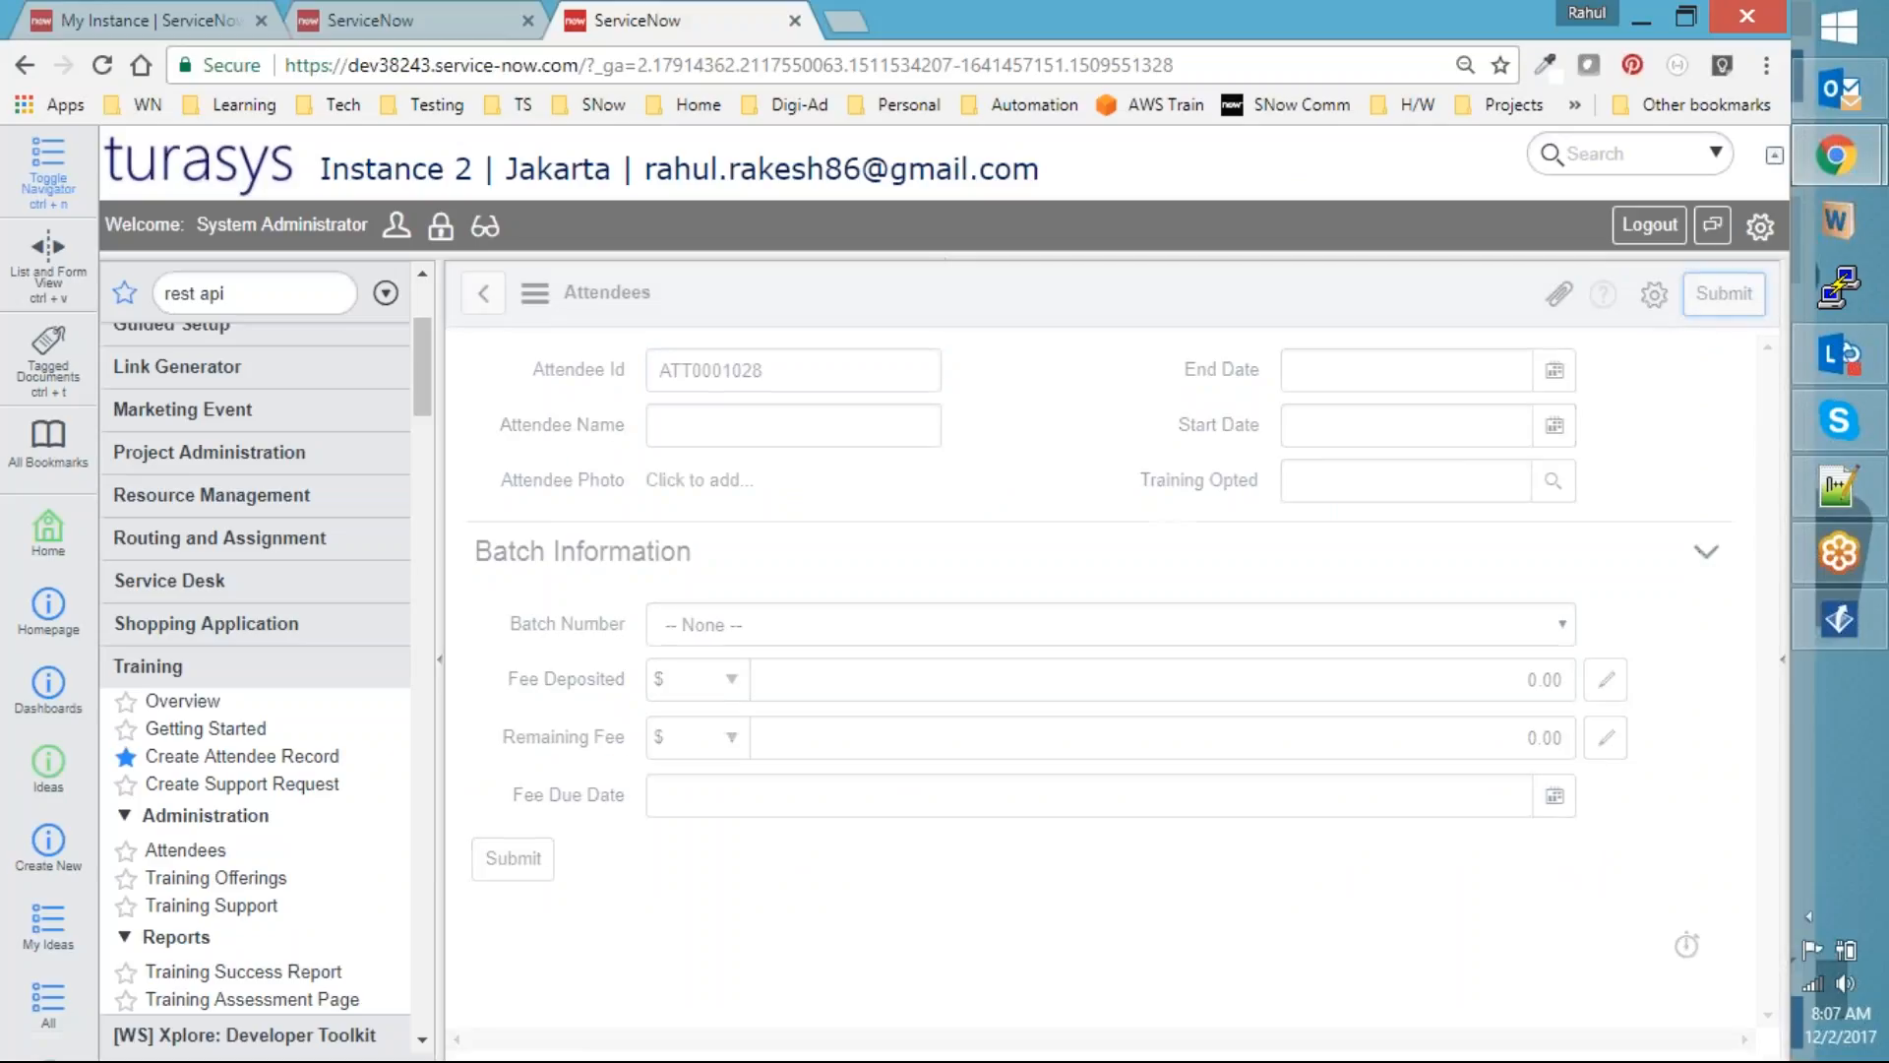
Switch to the Gliffy diagram and label the circle below Onload "OnSubmit"
key(alt+Tab)
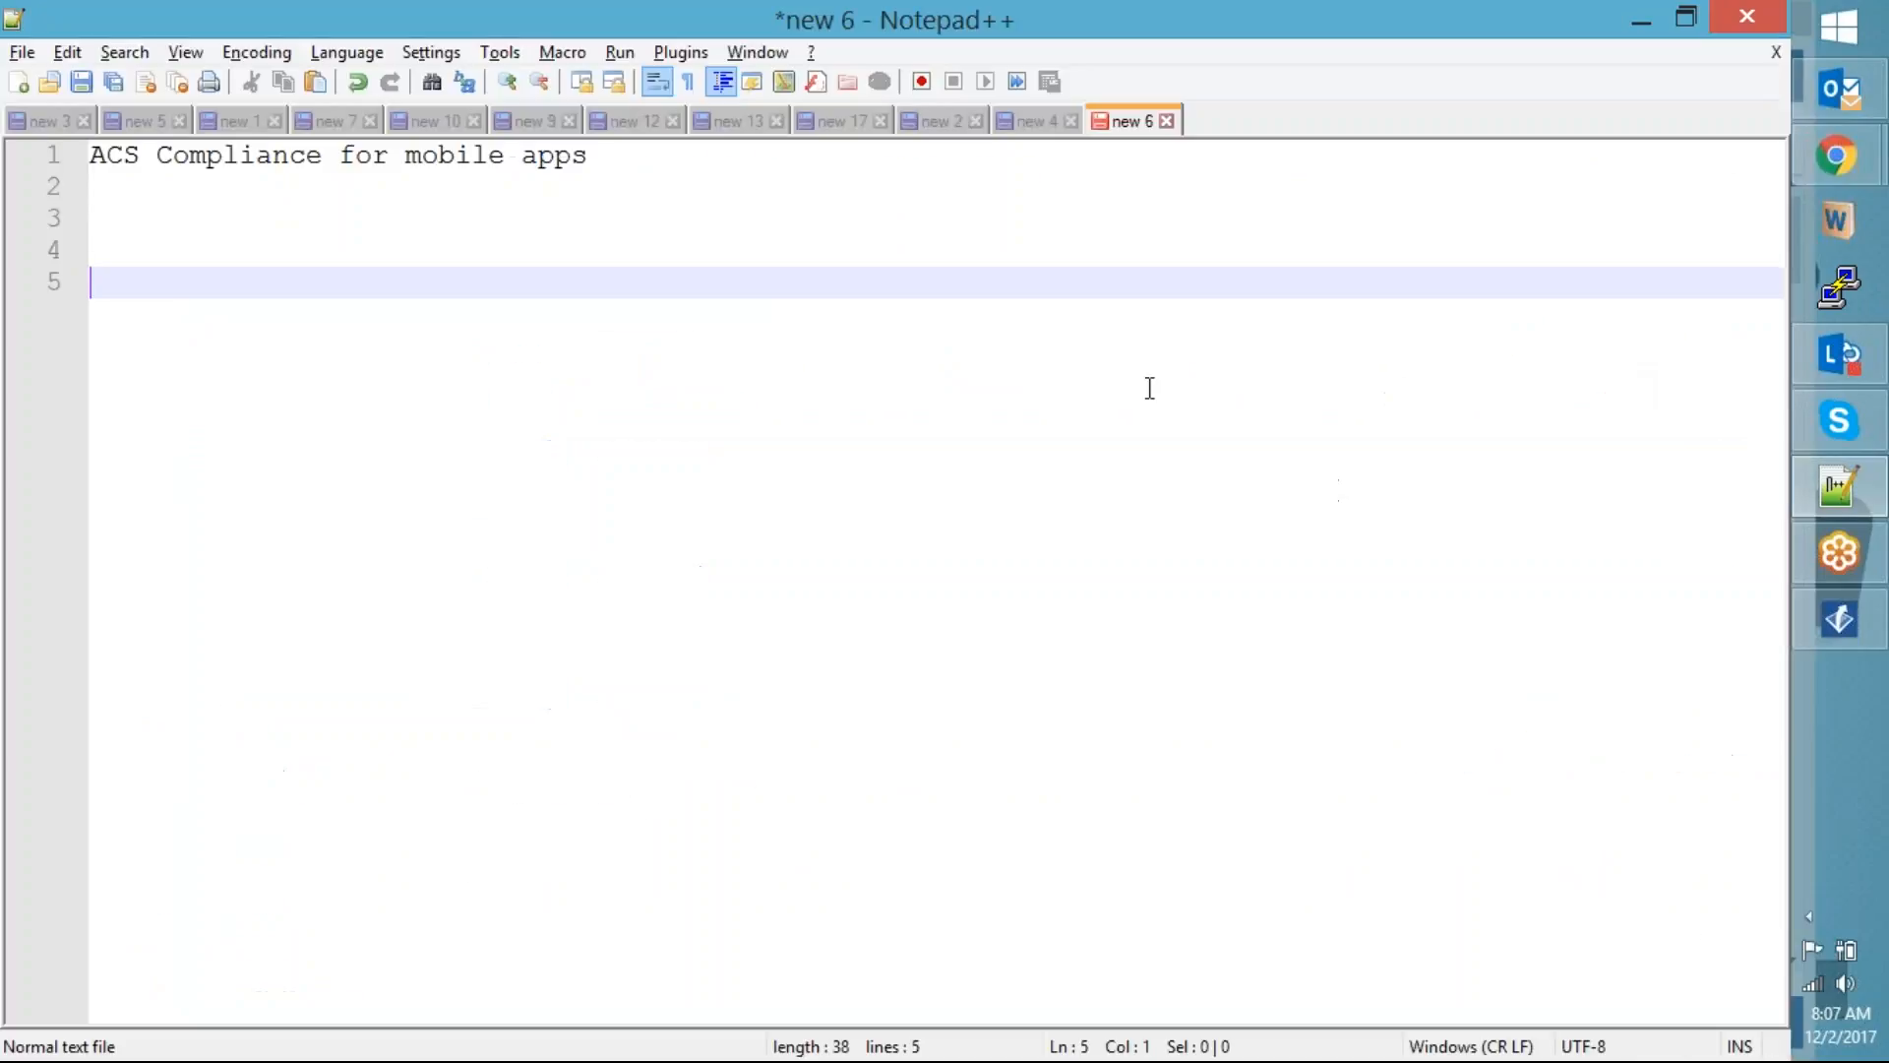
key(alt+Tab)
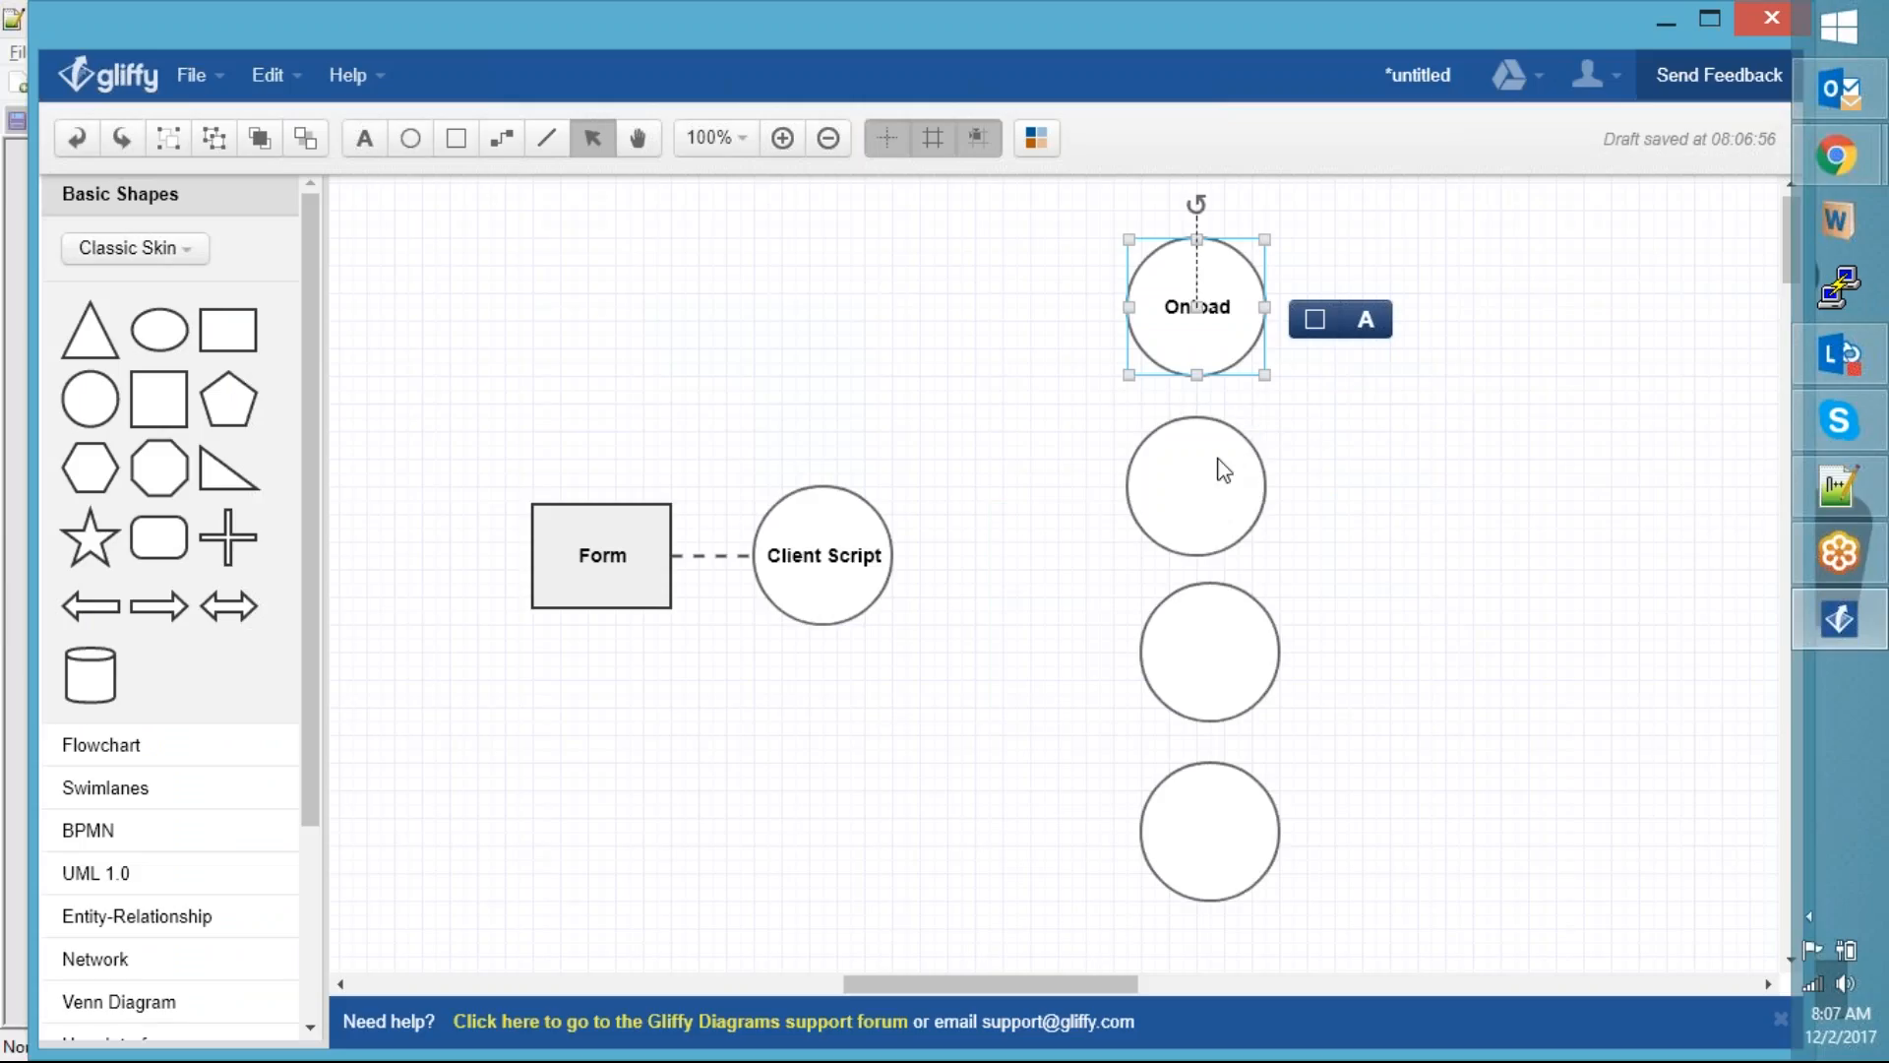
click(1218, 469)
click(1367, 469)
text(Onl)
key(BackSpace)
text(Submit)
click(1122, 728)
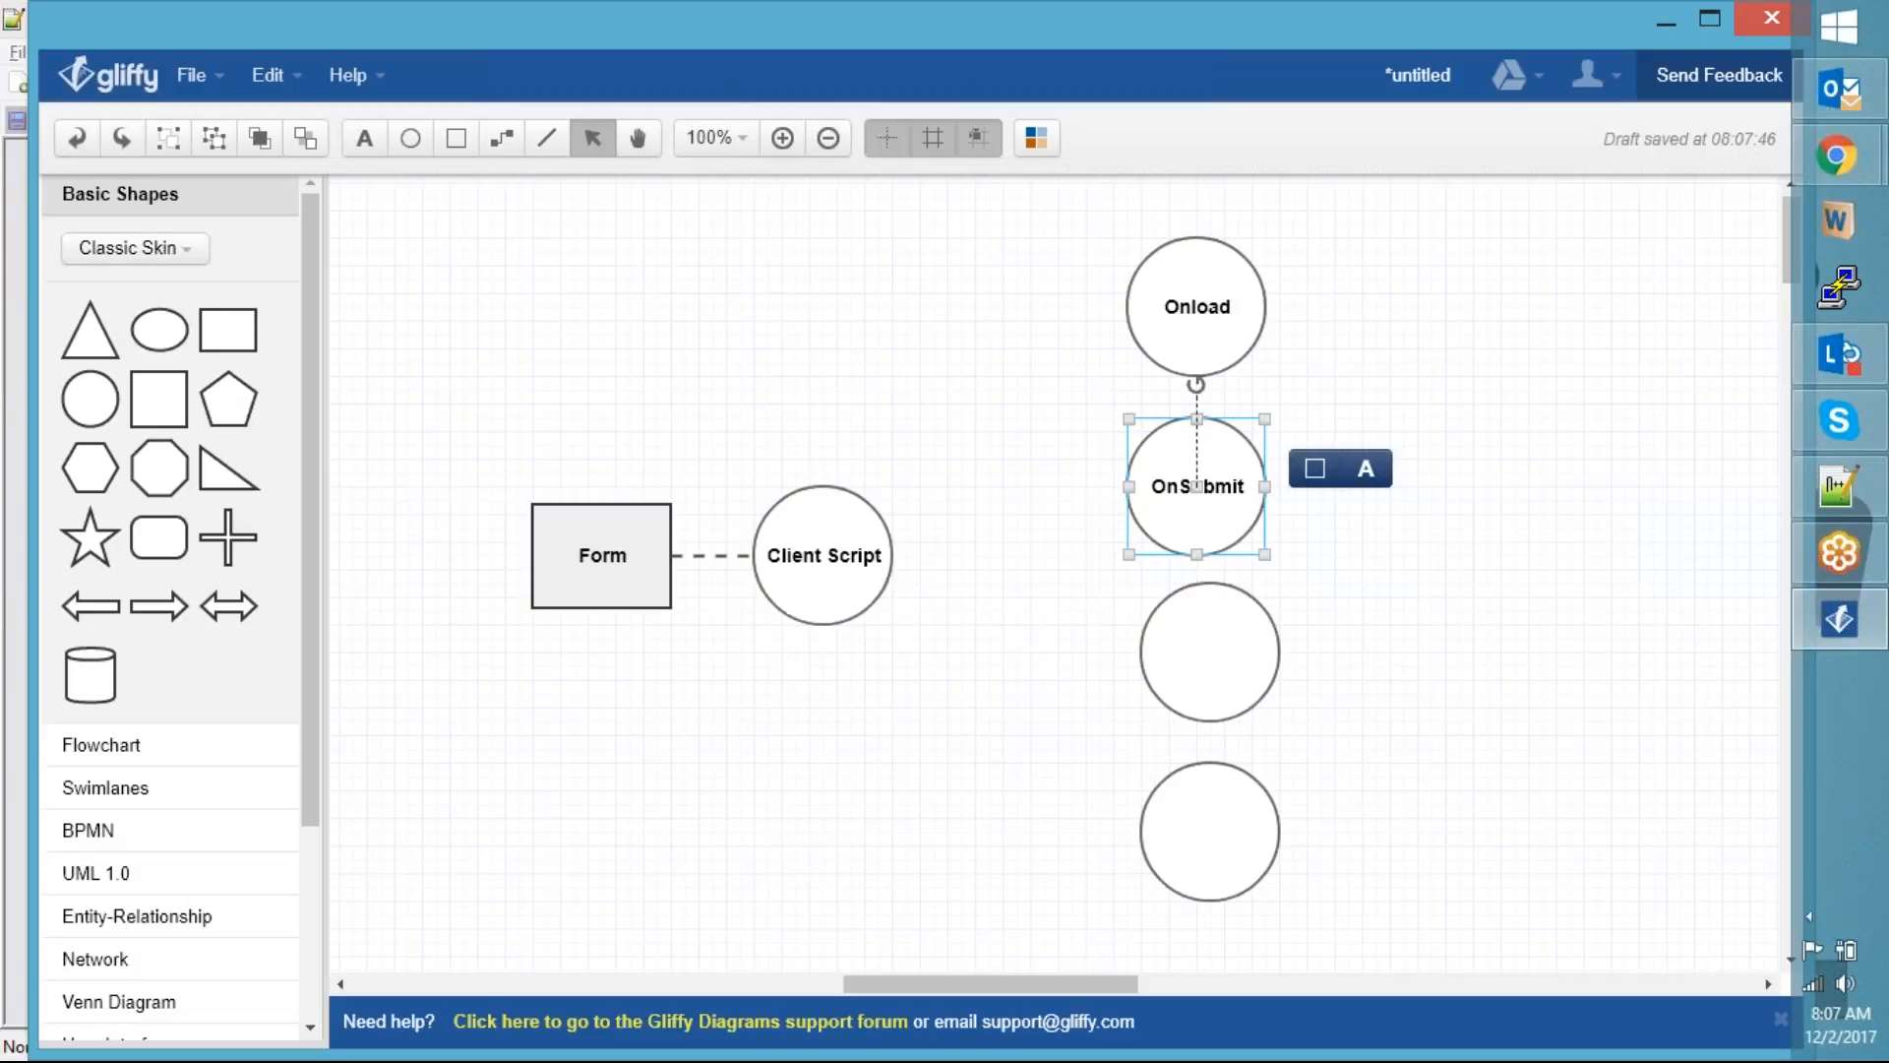
click(1217, 657)
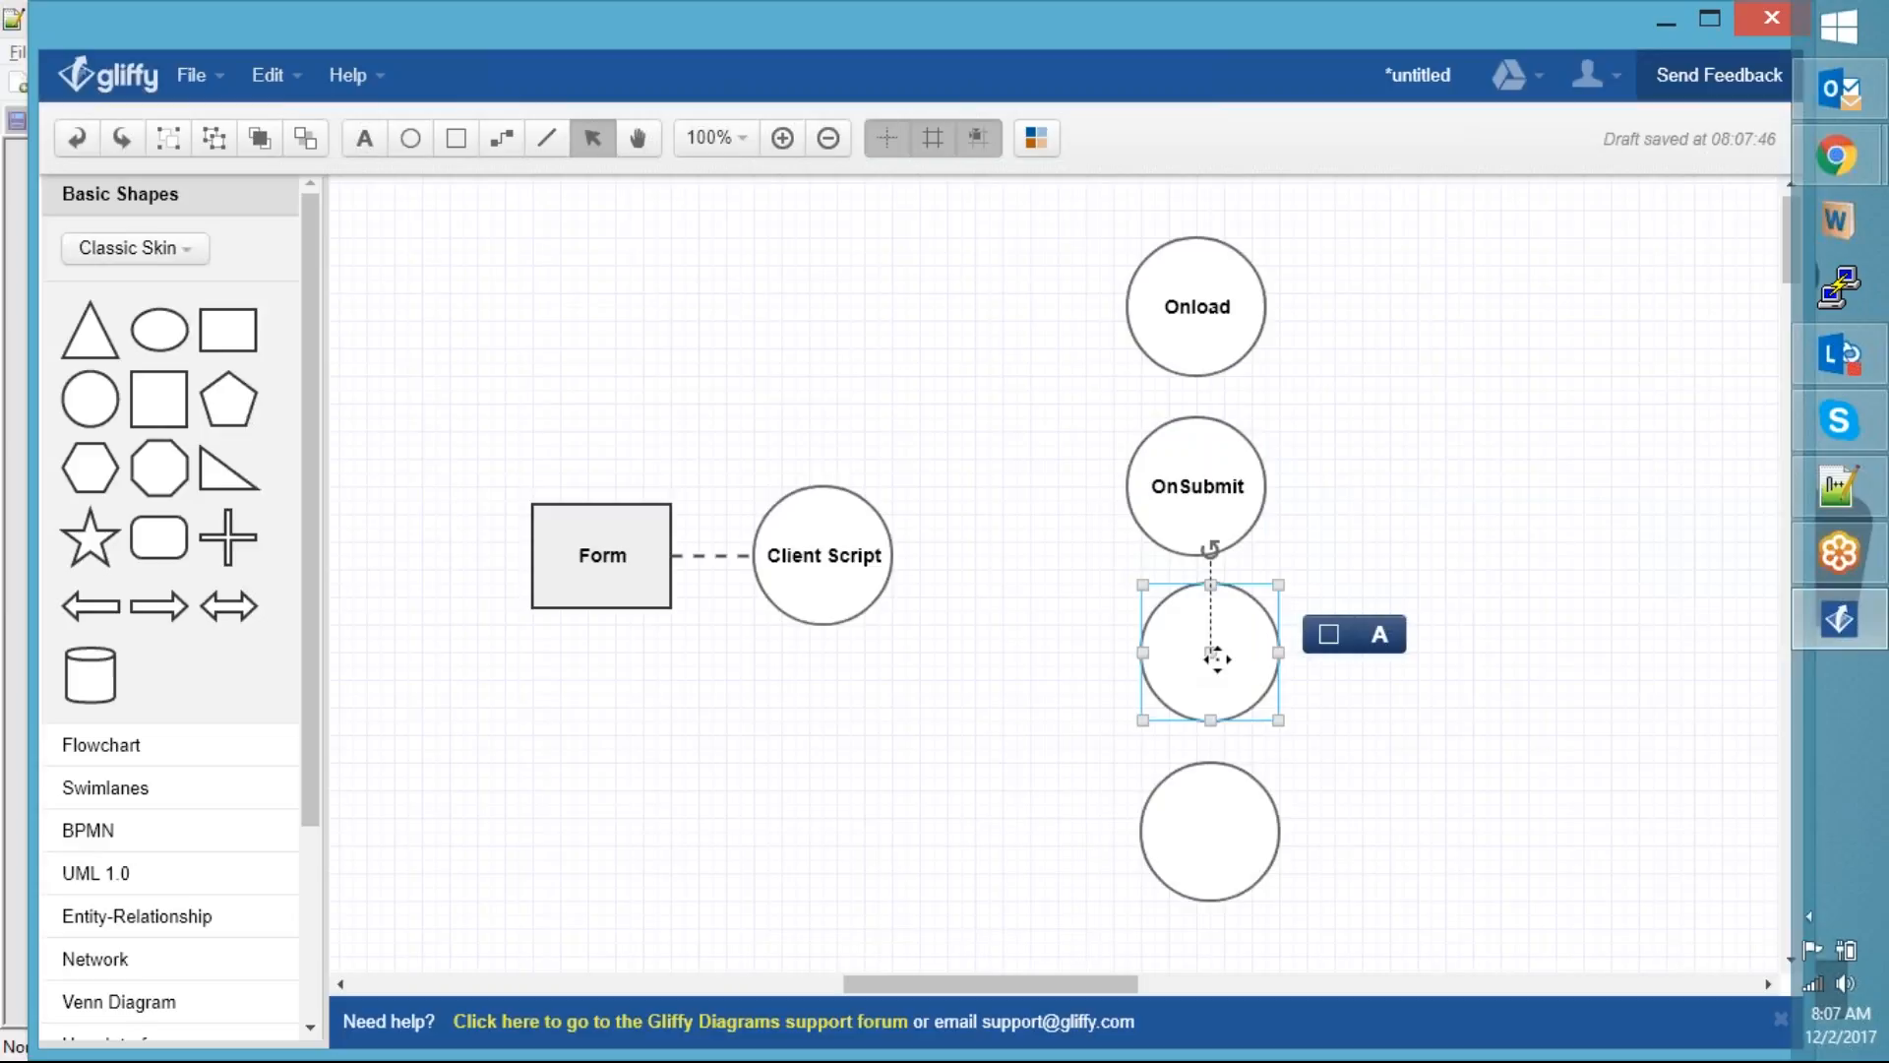
Switch to ServiceNow, open the second attendee record in the list and clear its Training Opted field
key(alt+Tab)
key(alt+Tab)
key(Tab)
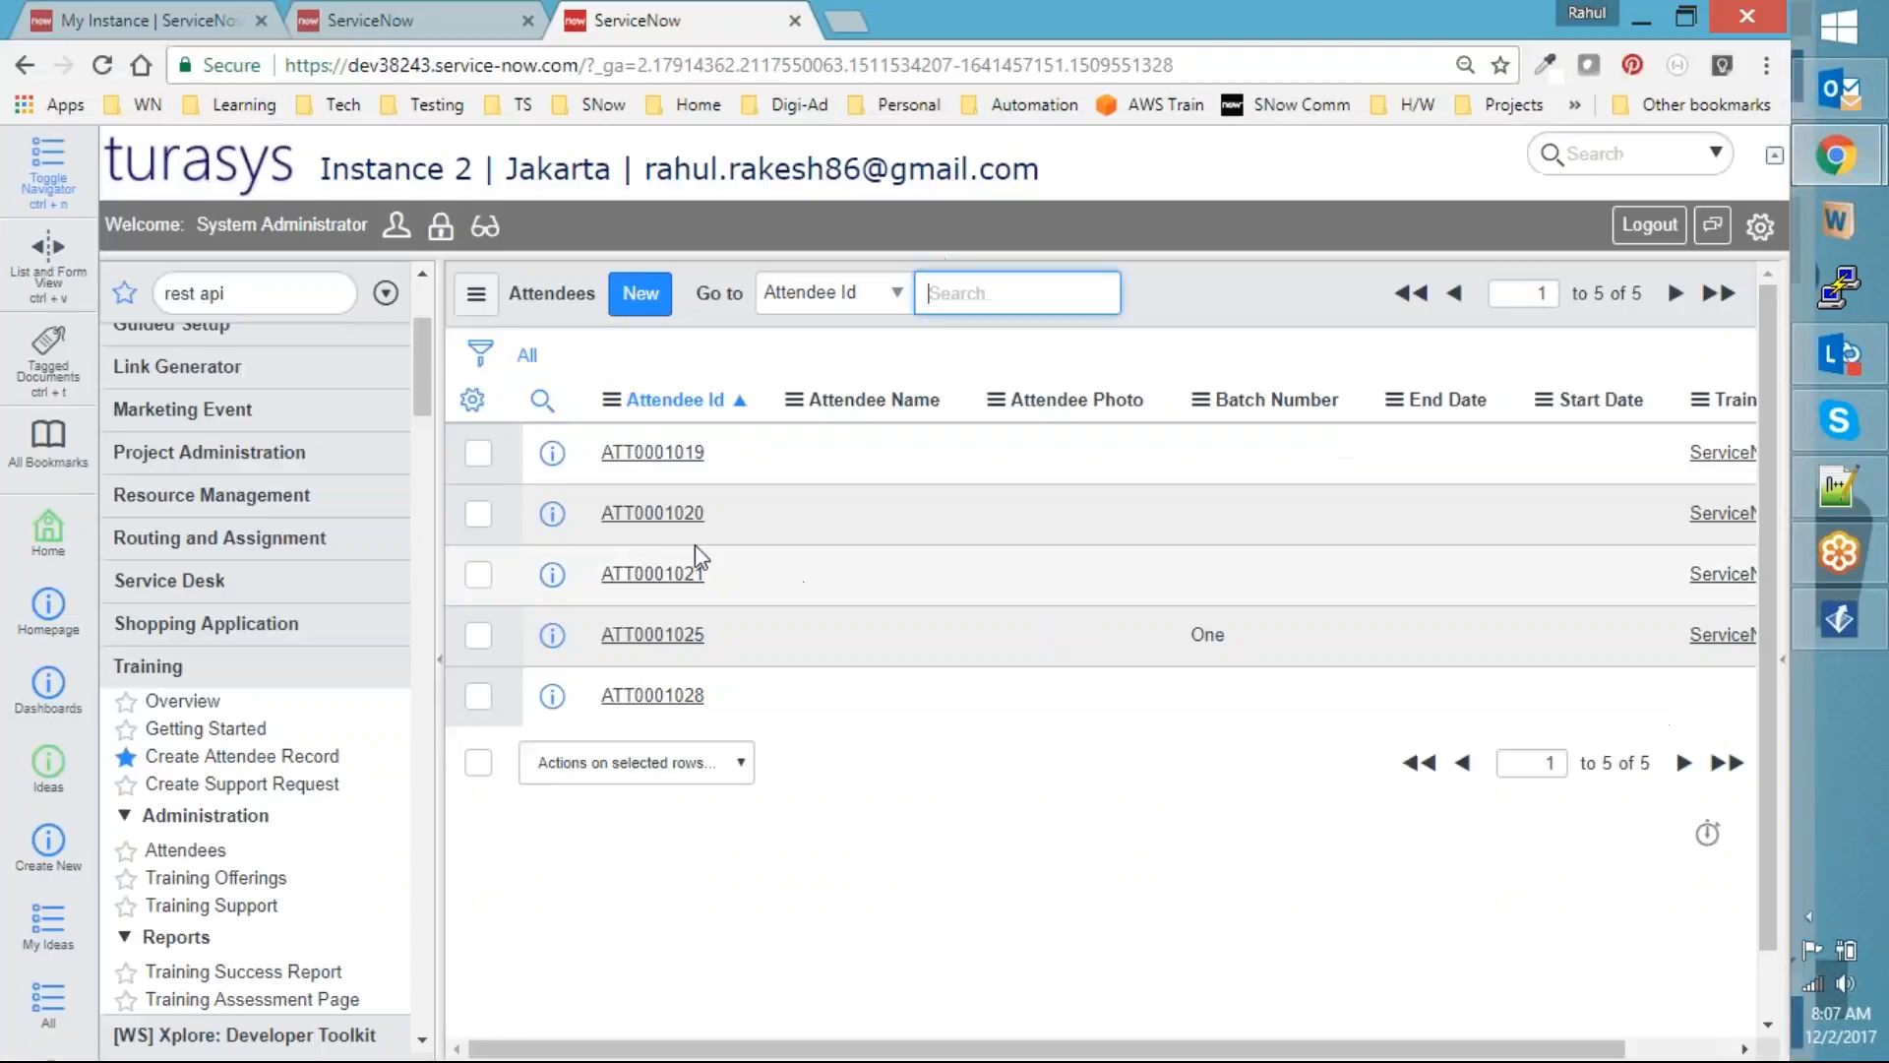
click(654, 512)
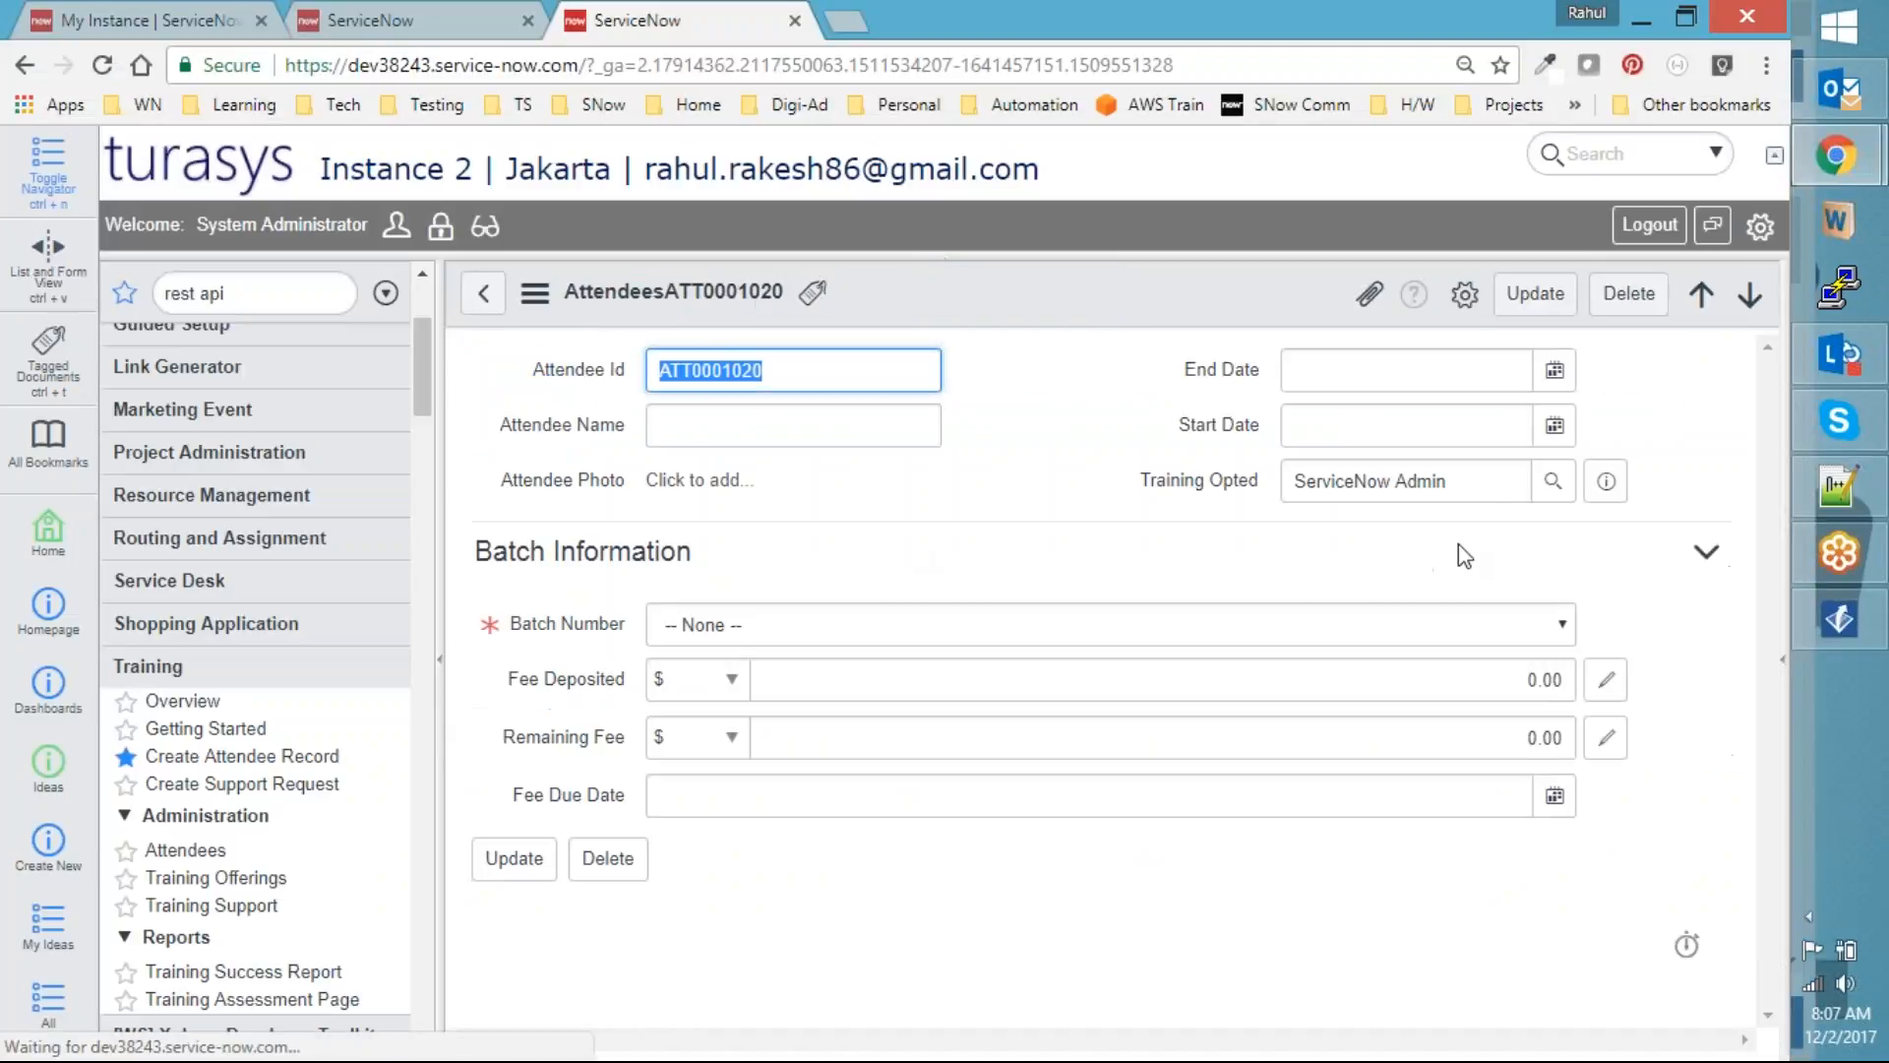
drag(1505, 480, 1230, 492)
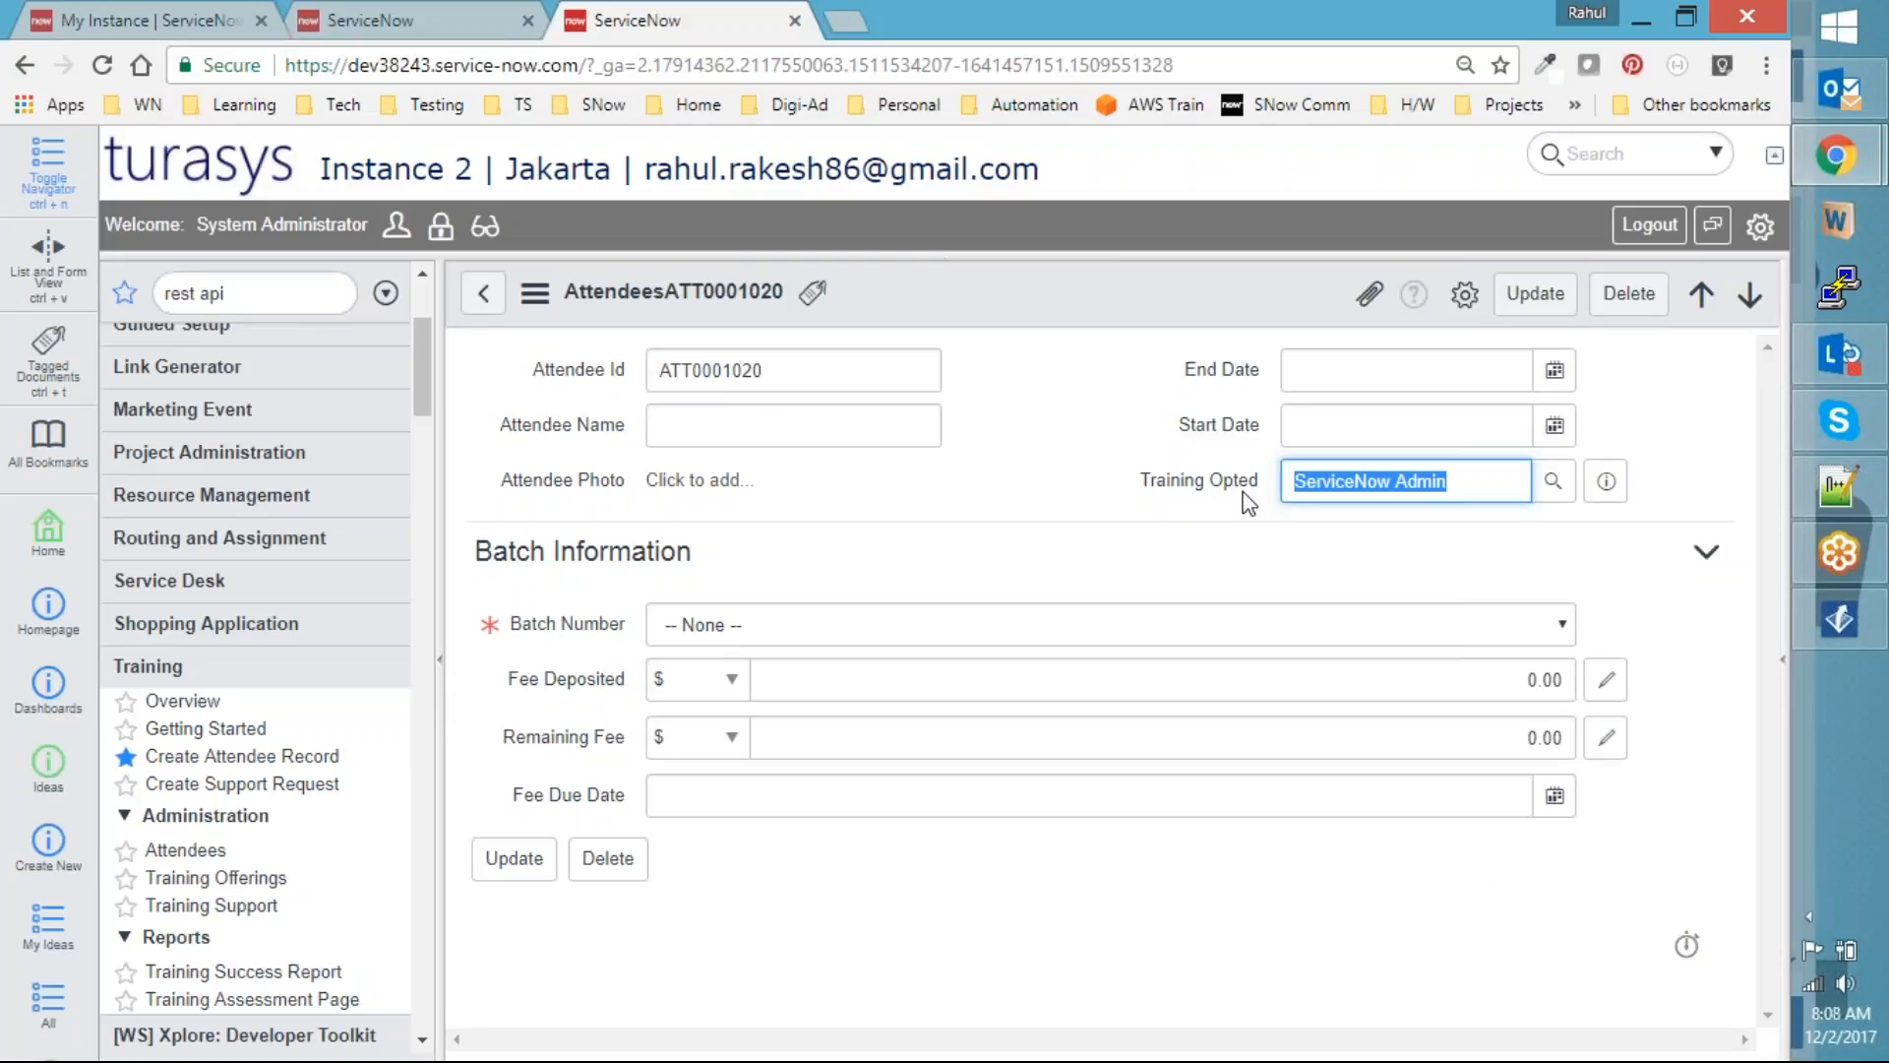
key(BackSpace)
key(Tab)
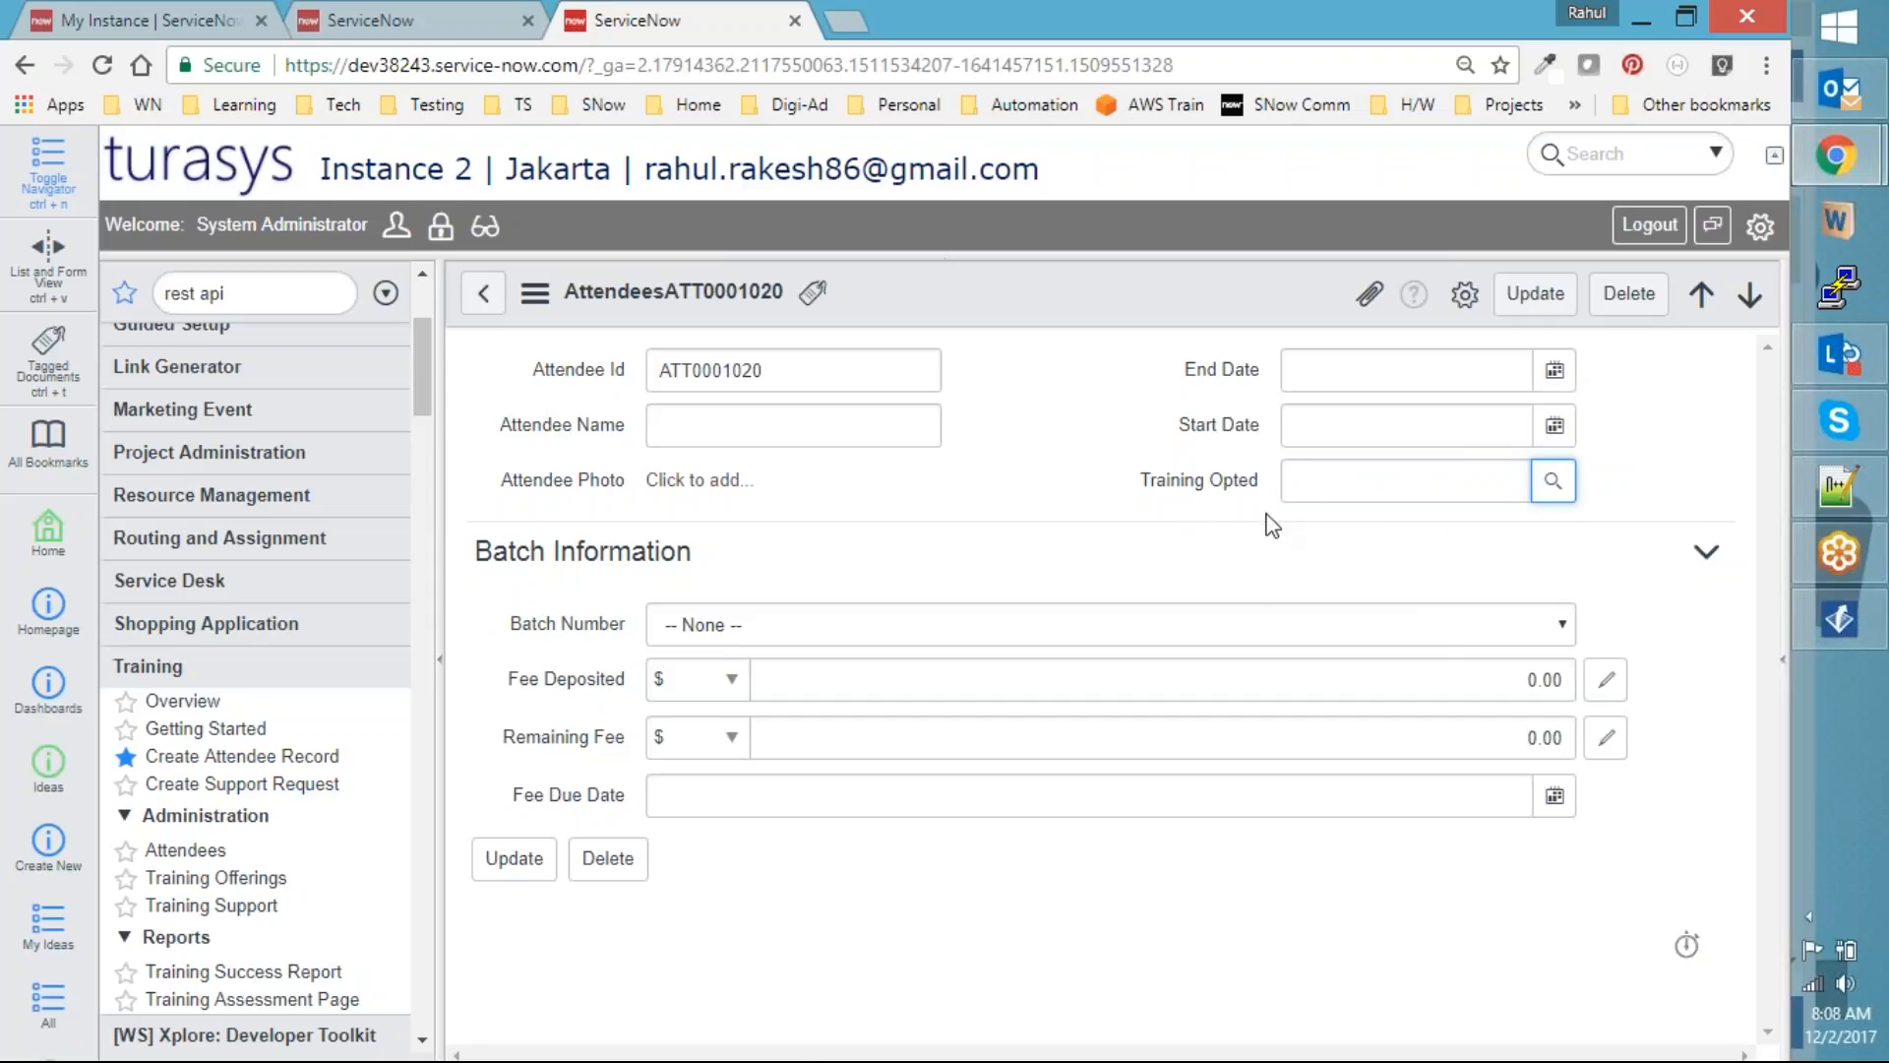
Return to the Gliffy diagram and label the circle below OnSubmit "OnChange"
key(alt+Tab)
key(alt+Tab)
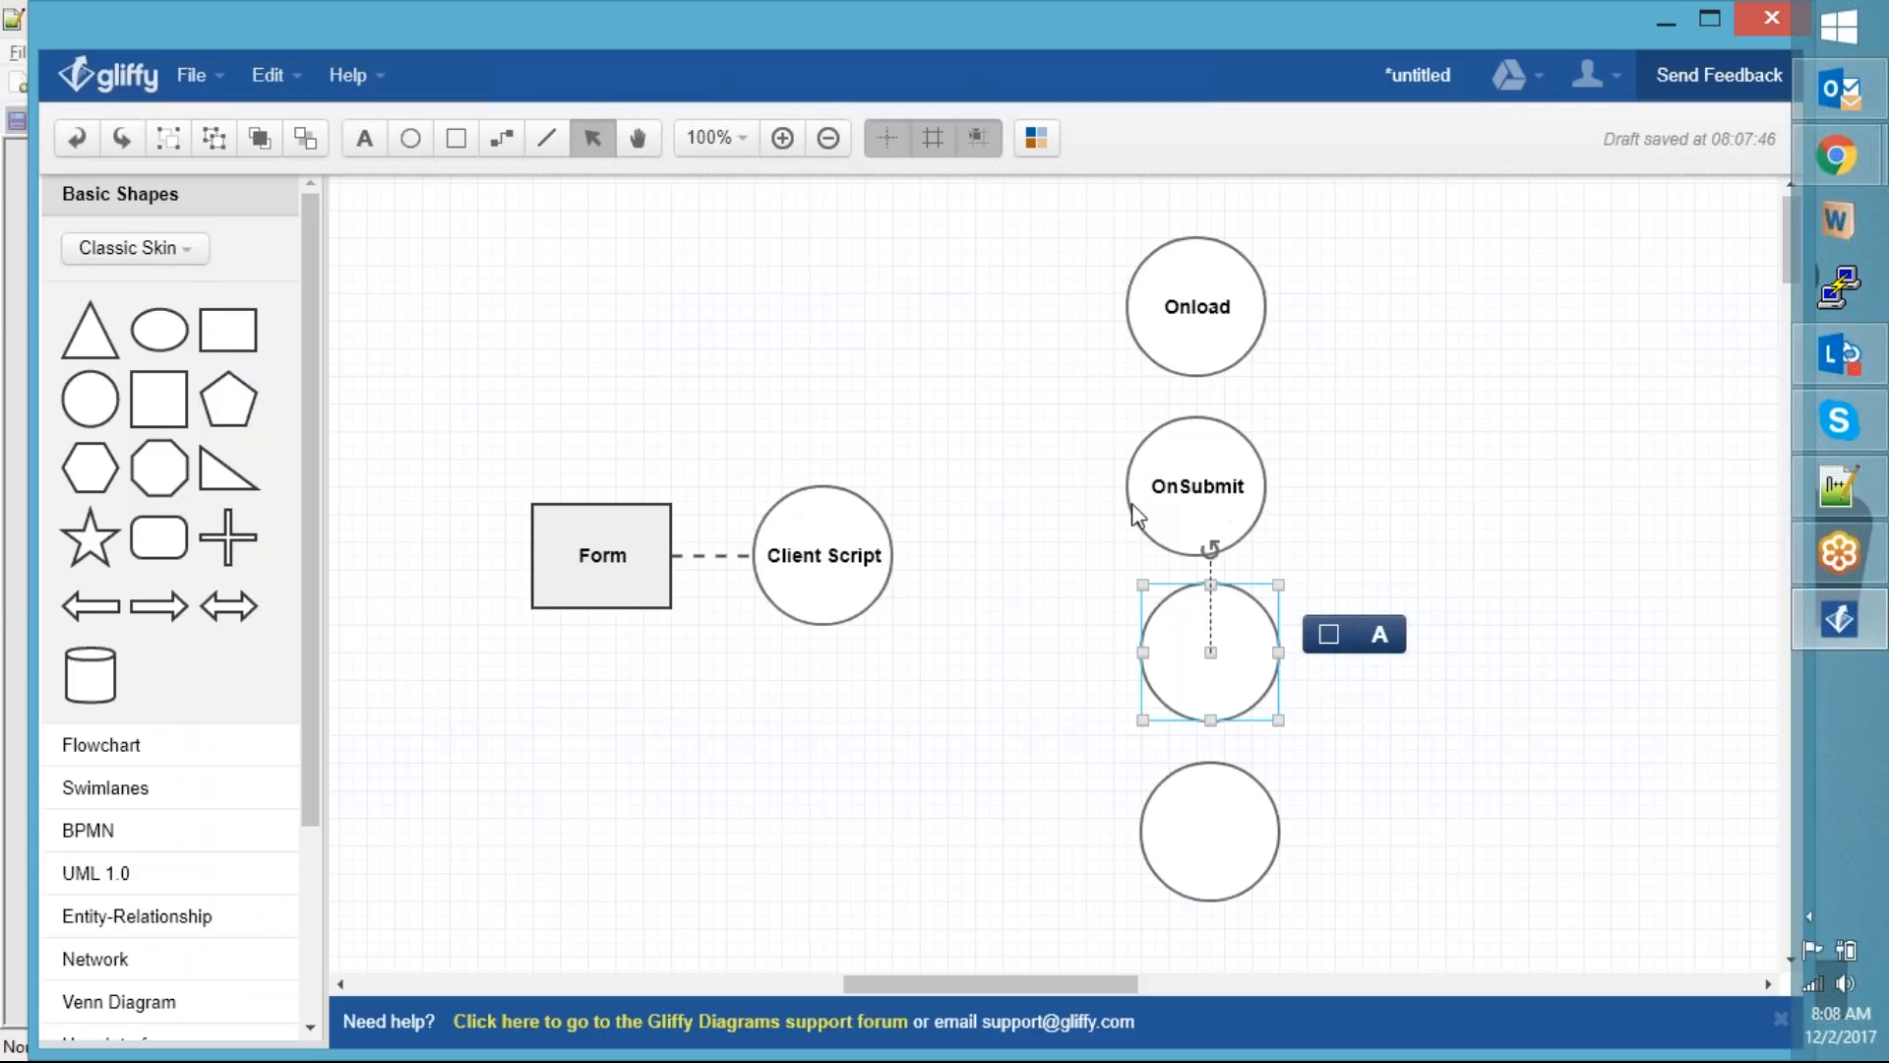
click(1401, 645)
text(OnChange)
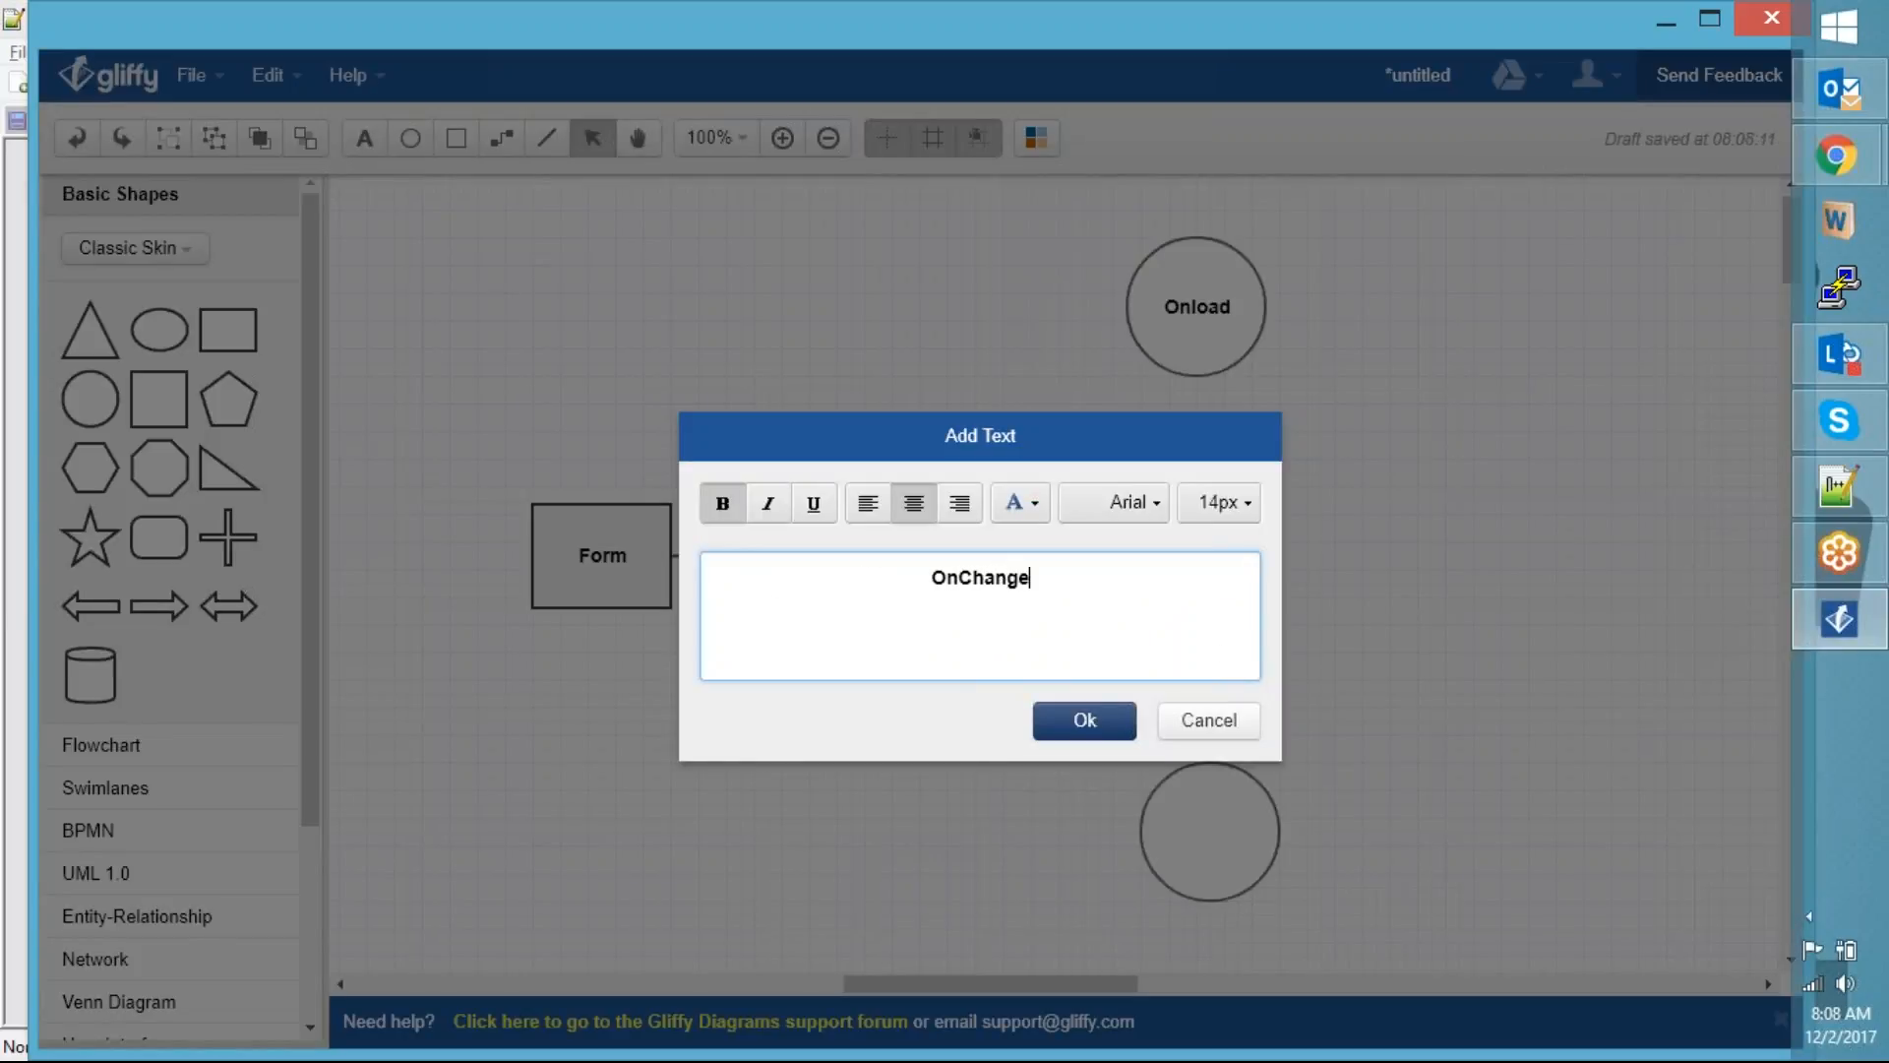
click(1103, 725)
Switch to the ServiceNow attendee record and set the Batch Number to One
key(alt+Tab)
key(alt+Tab)
key(alt+Tab)
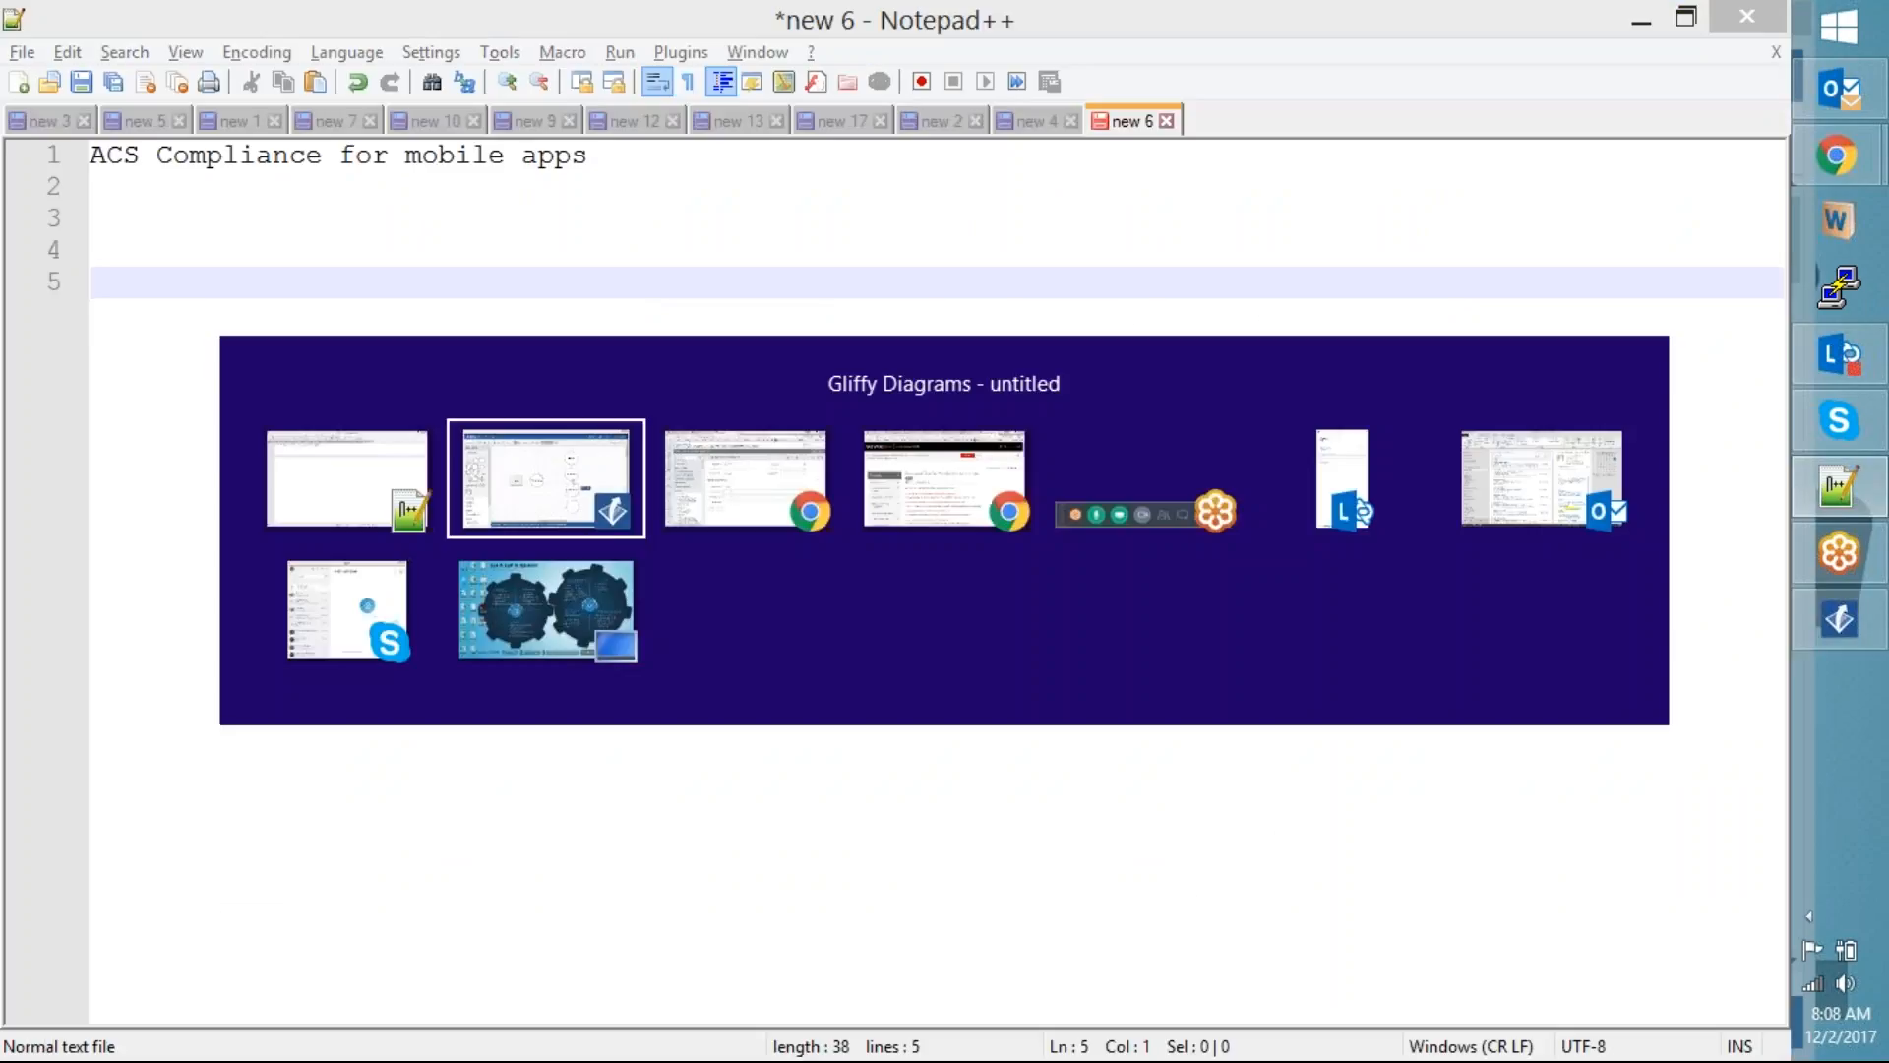
click(890, 630)
click(768, 678)
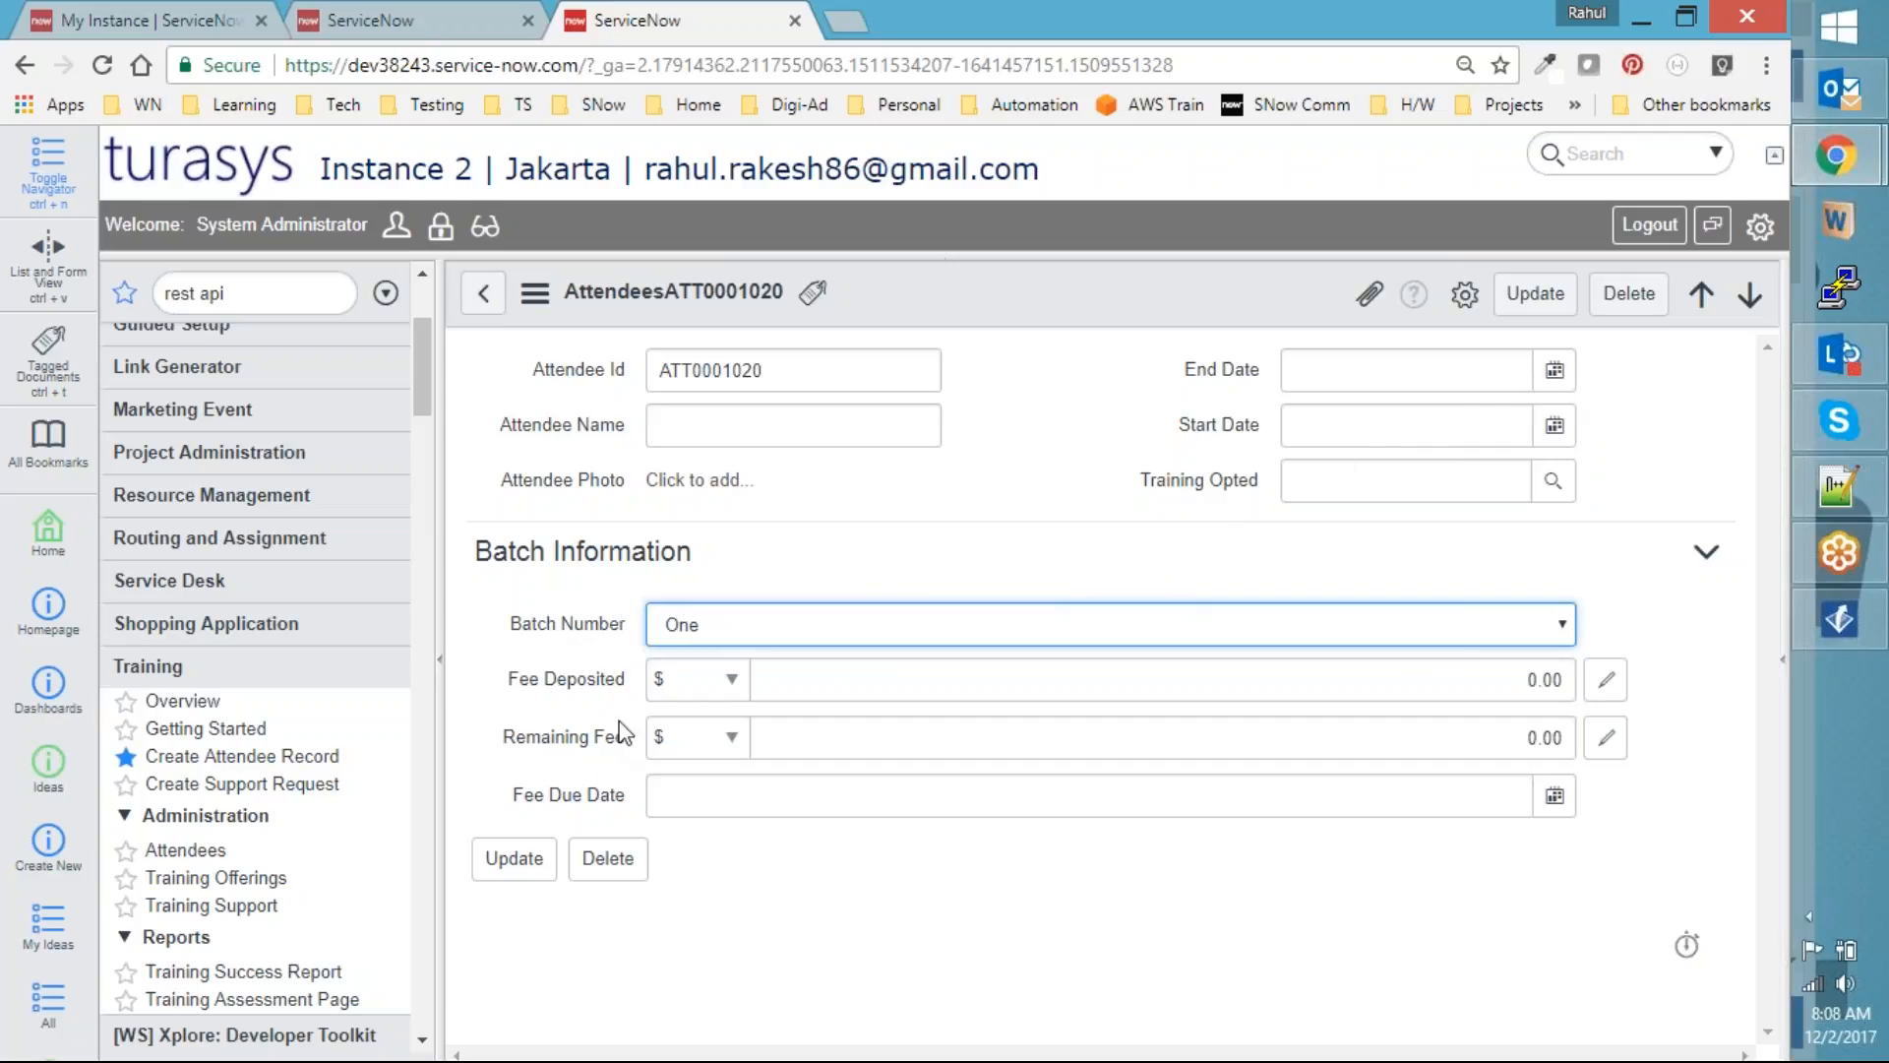
Return to the Gliffy diagram and move the OnChange and blank circles into line beneath the OnSubmit circle
click(1838, 486)
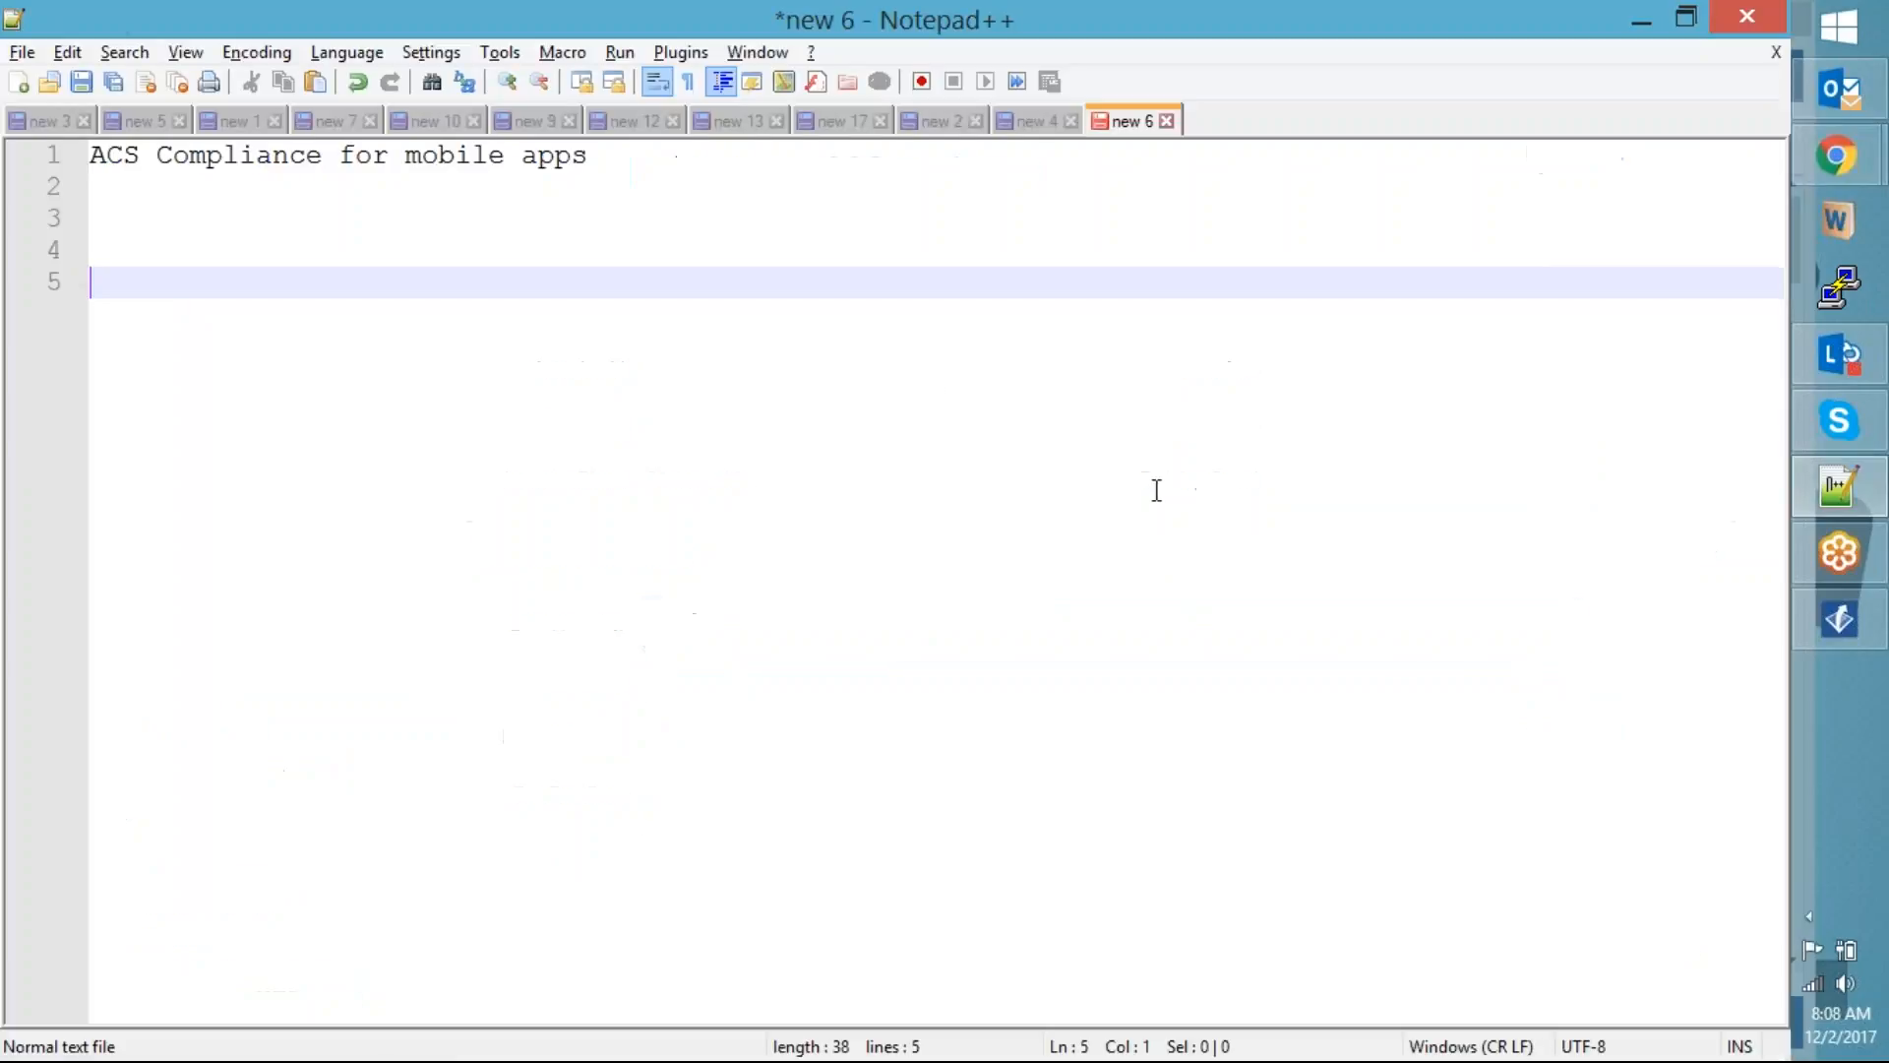
key(alt+Tab)
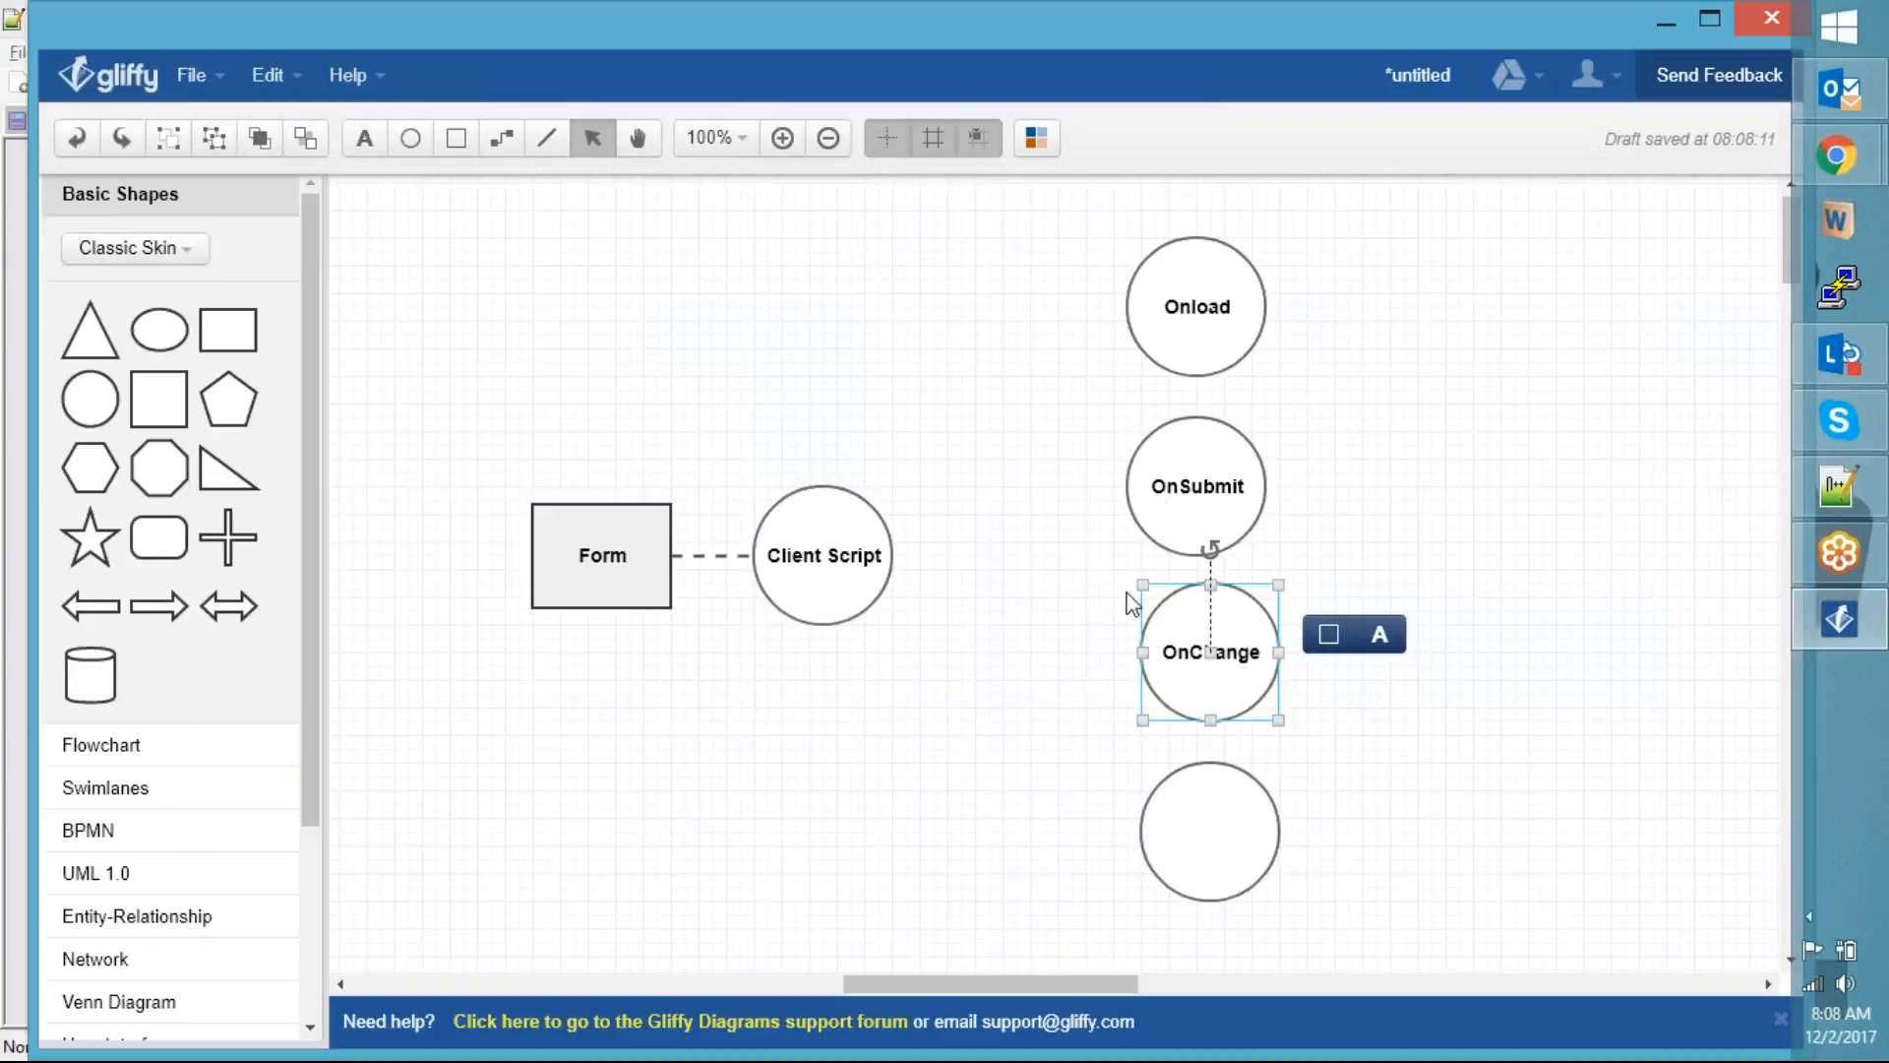
drag(1226, 672, 1213, 673)
drag(1231, 831, 1223, 825)
click(1220, 325)
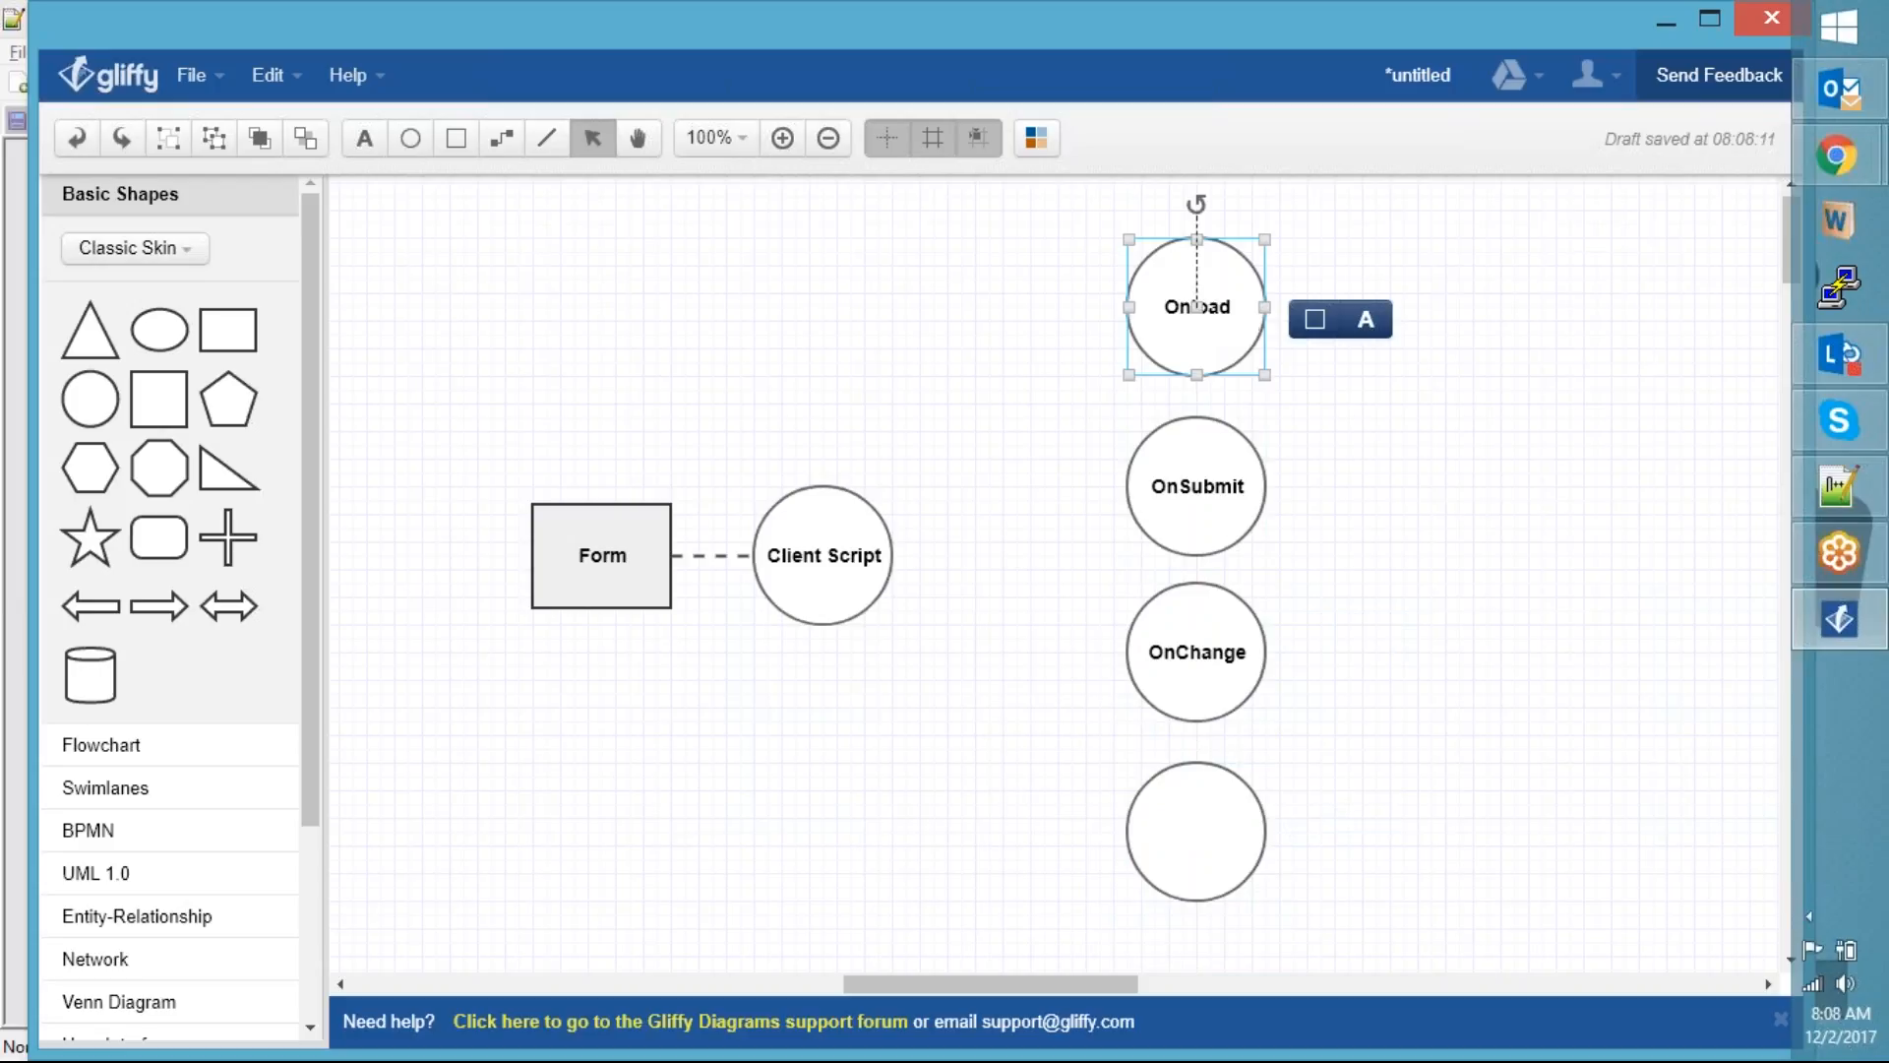
shift+click(1220, 487)
shift+click(1223, 649)
shift+click(1202, 799)
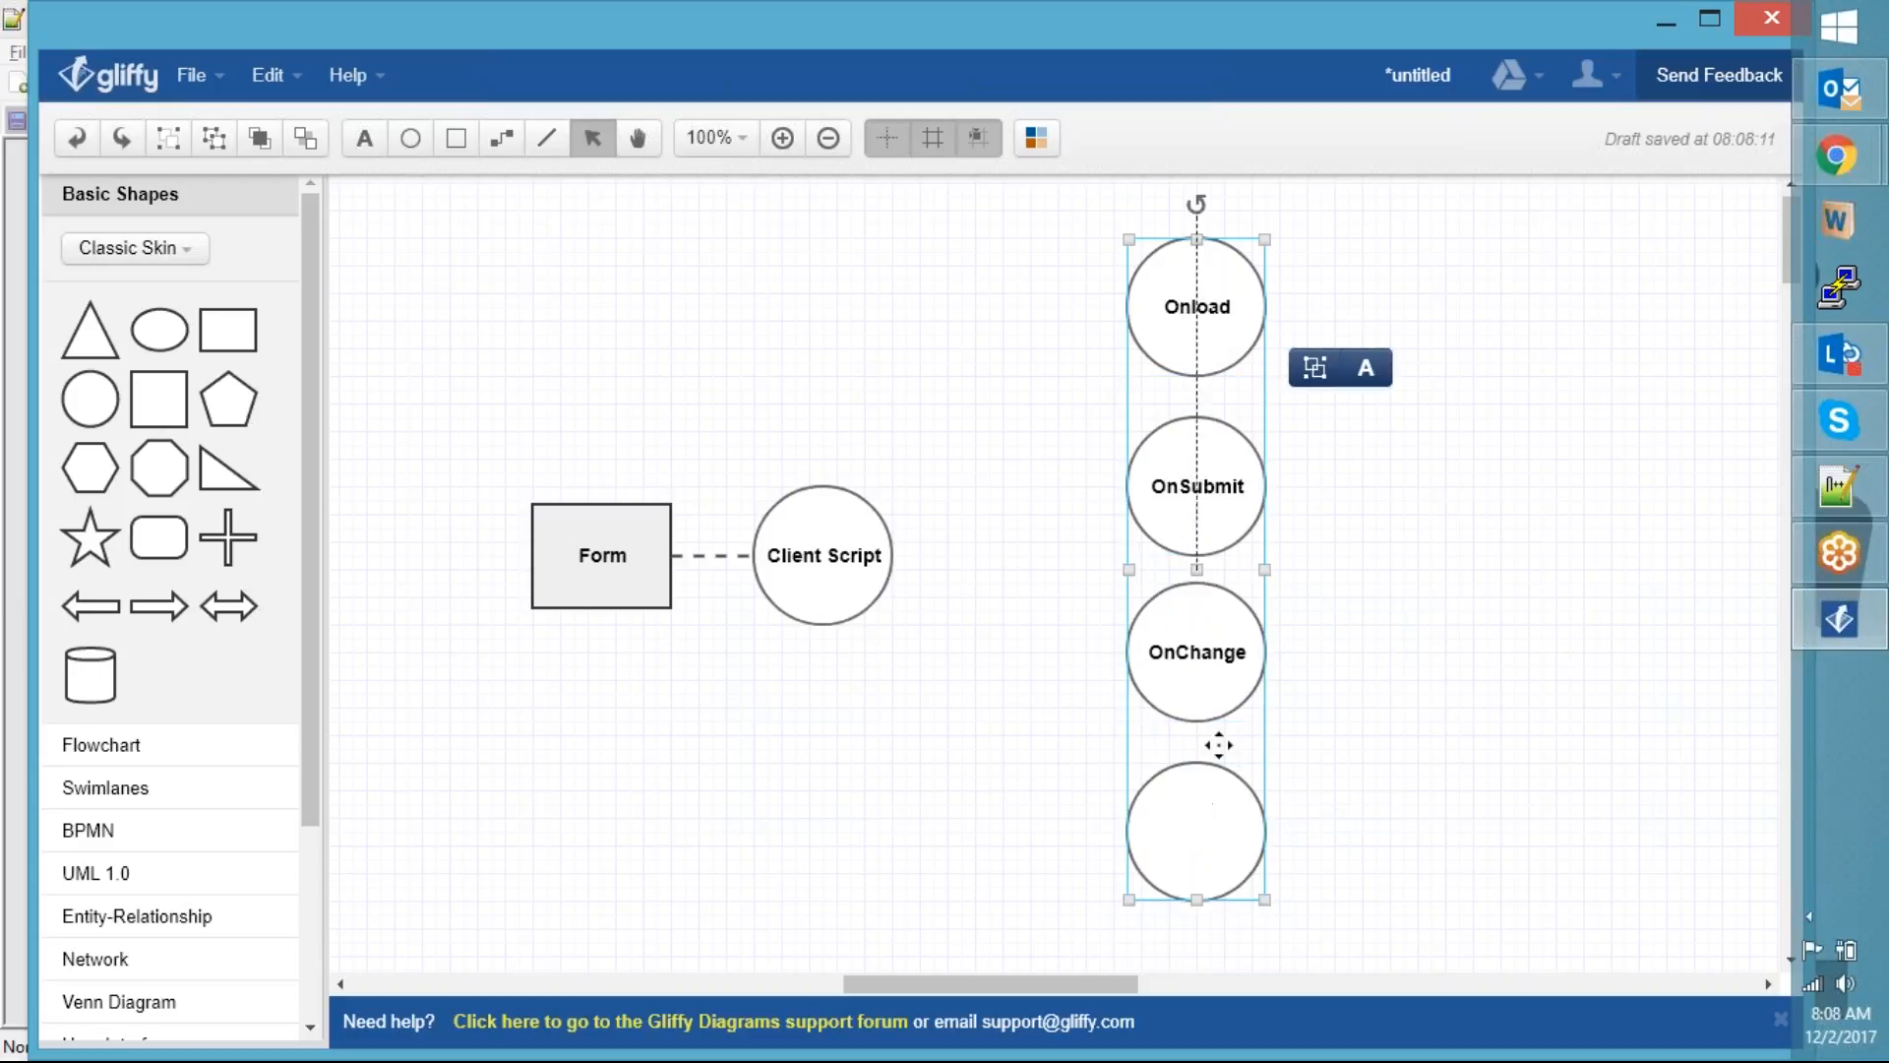
click(1316, 370)
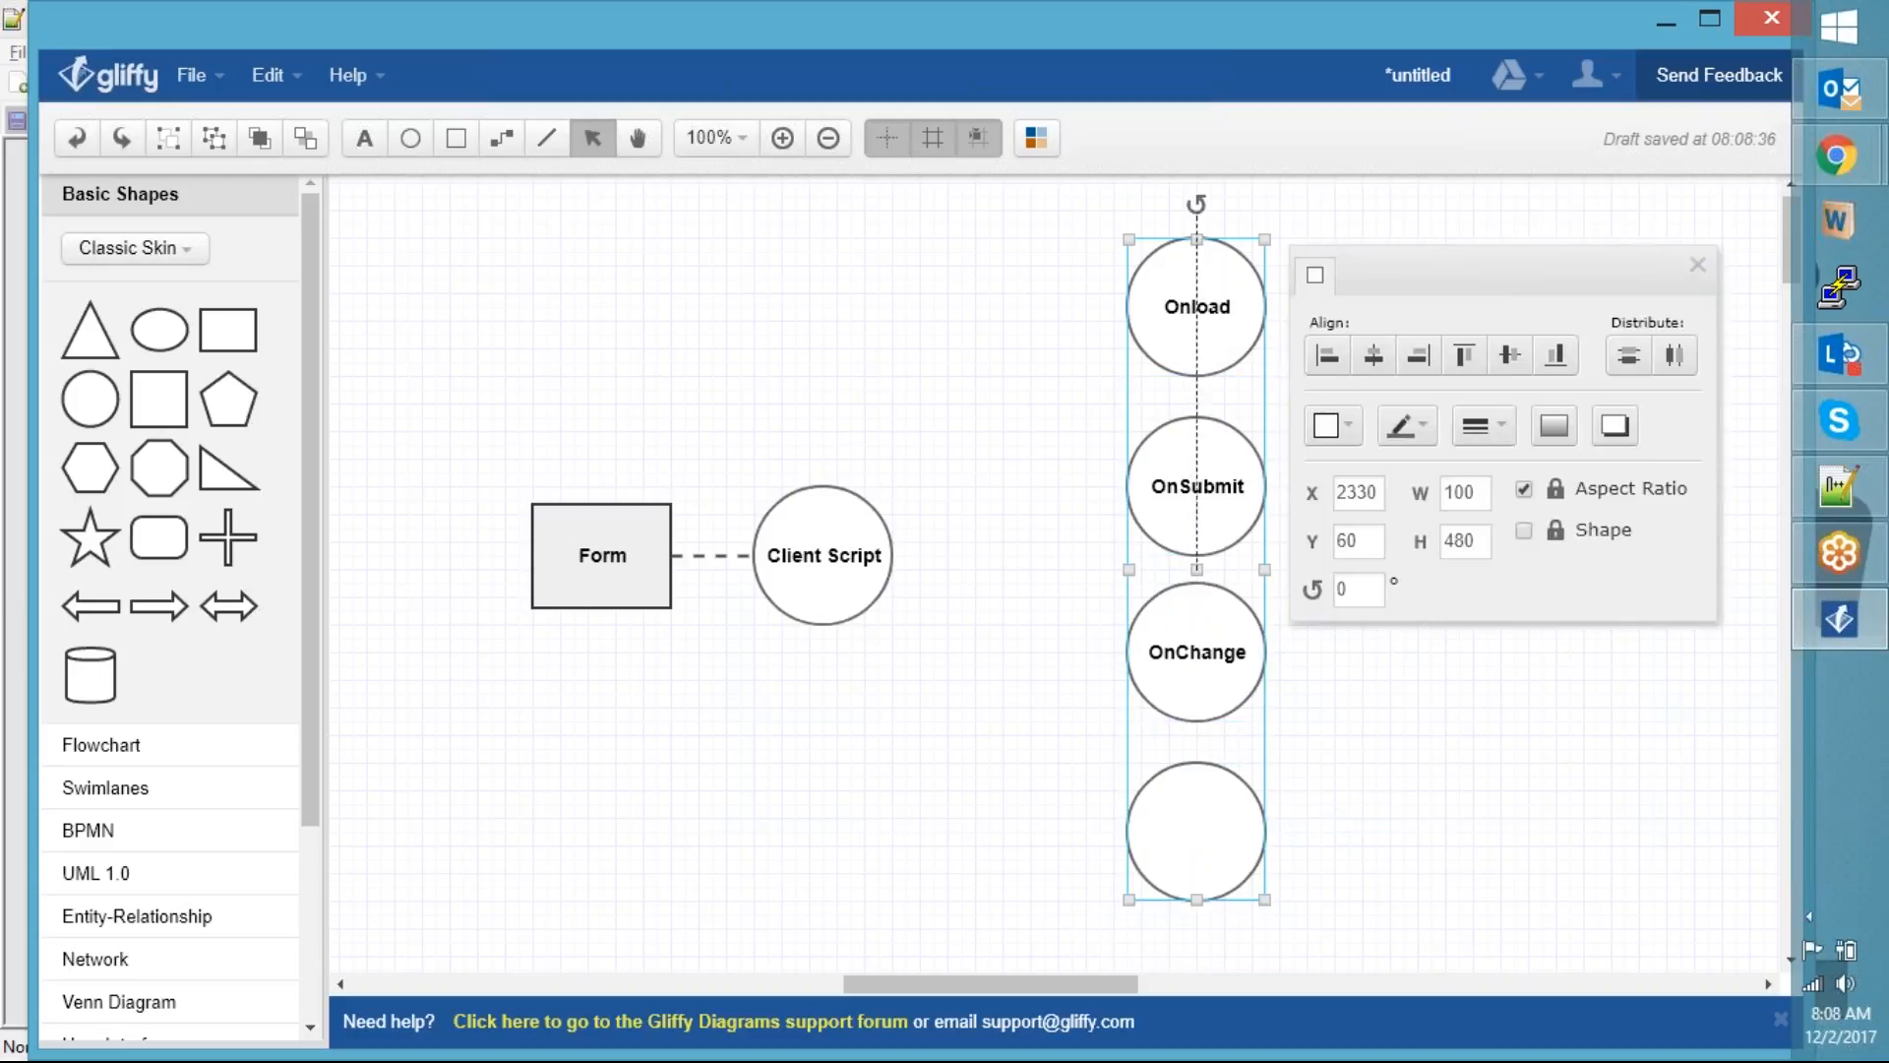
click(1350, 795)
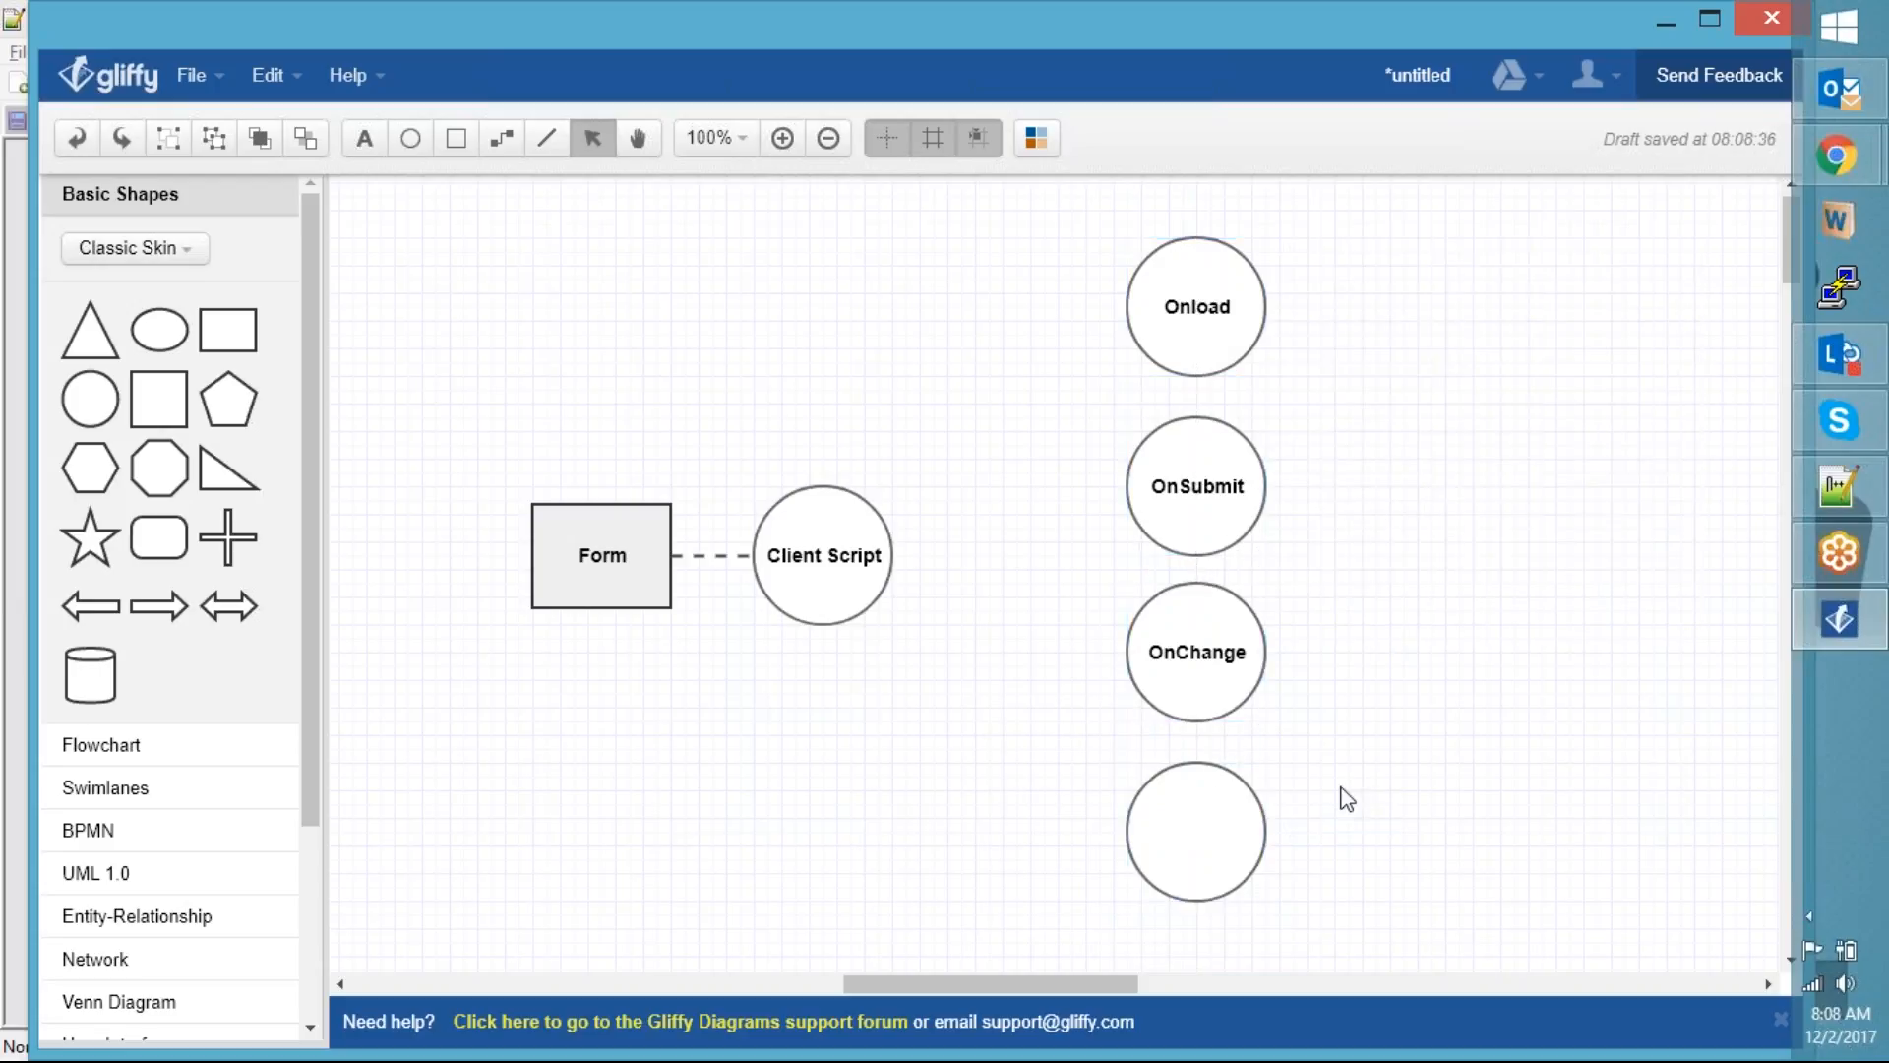
Distribute the Onload, OnSubmit, OnChange and blank circles evenly by their vertical centers
click(1226, 818)
shift+click(1228, 657)
shift+click(1242, 487)
shift+click(1224, 319)
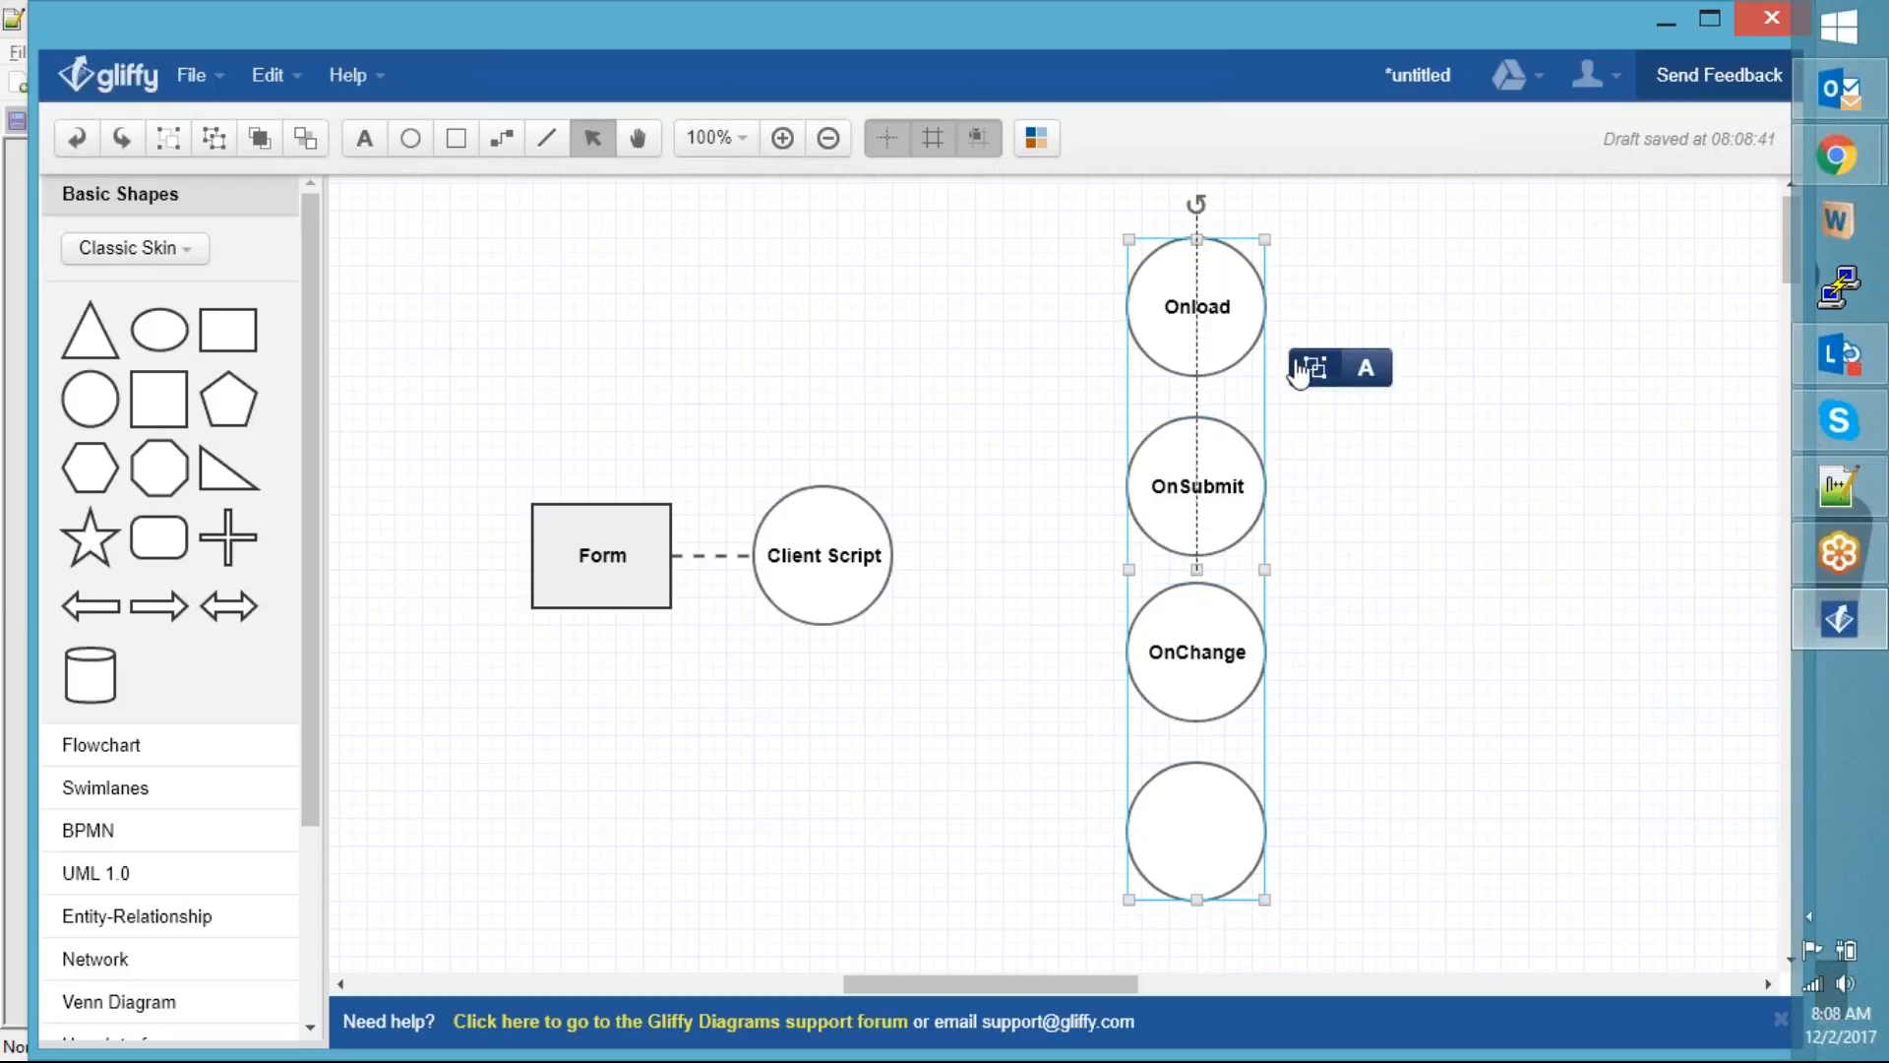
click(1315, 368)
click(1630, 360)
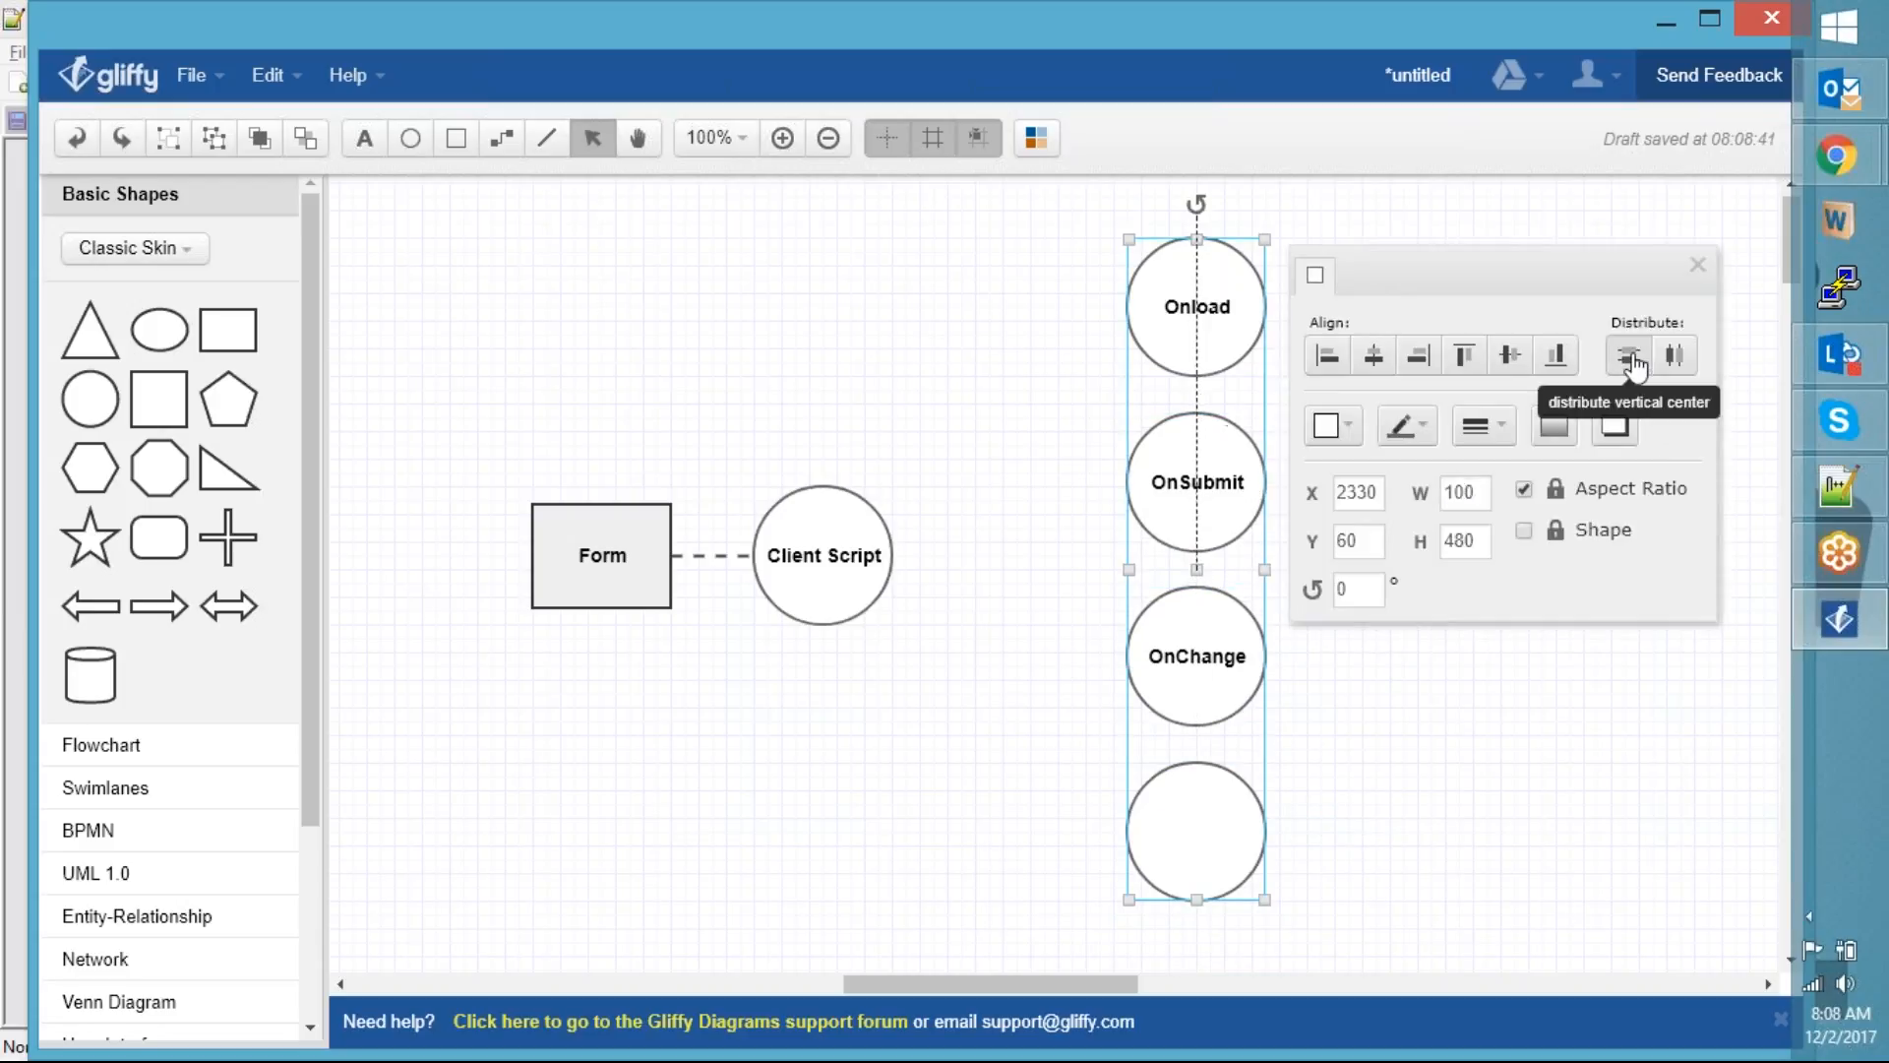
click(1462, 781)
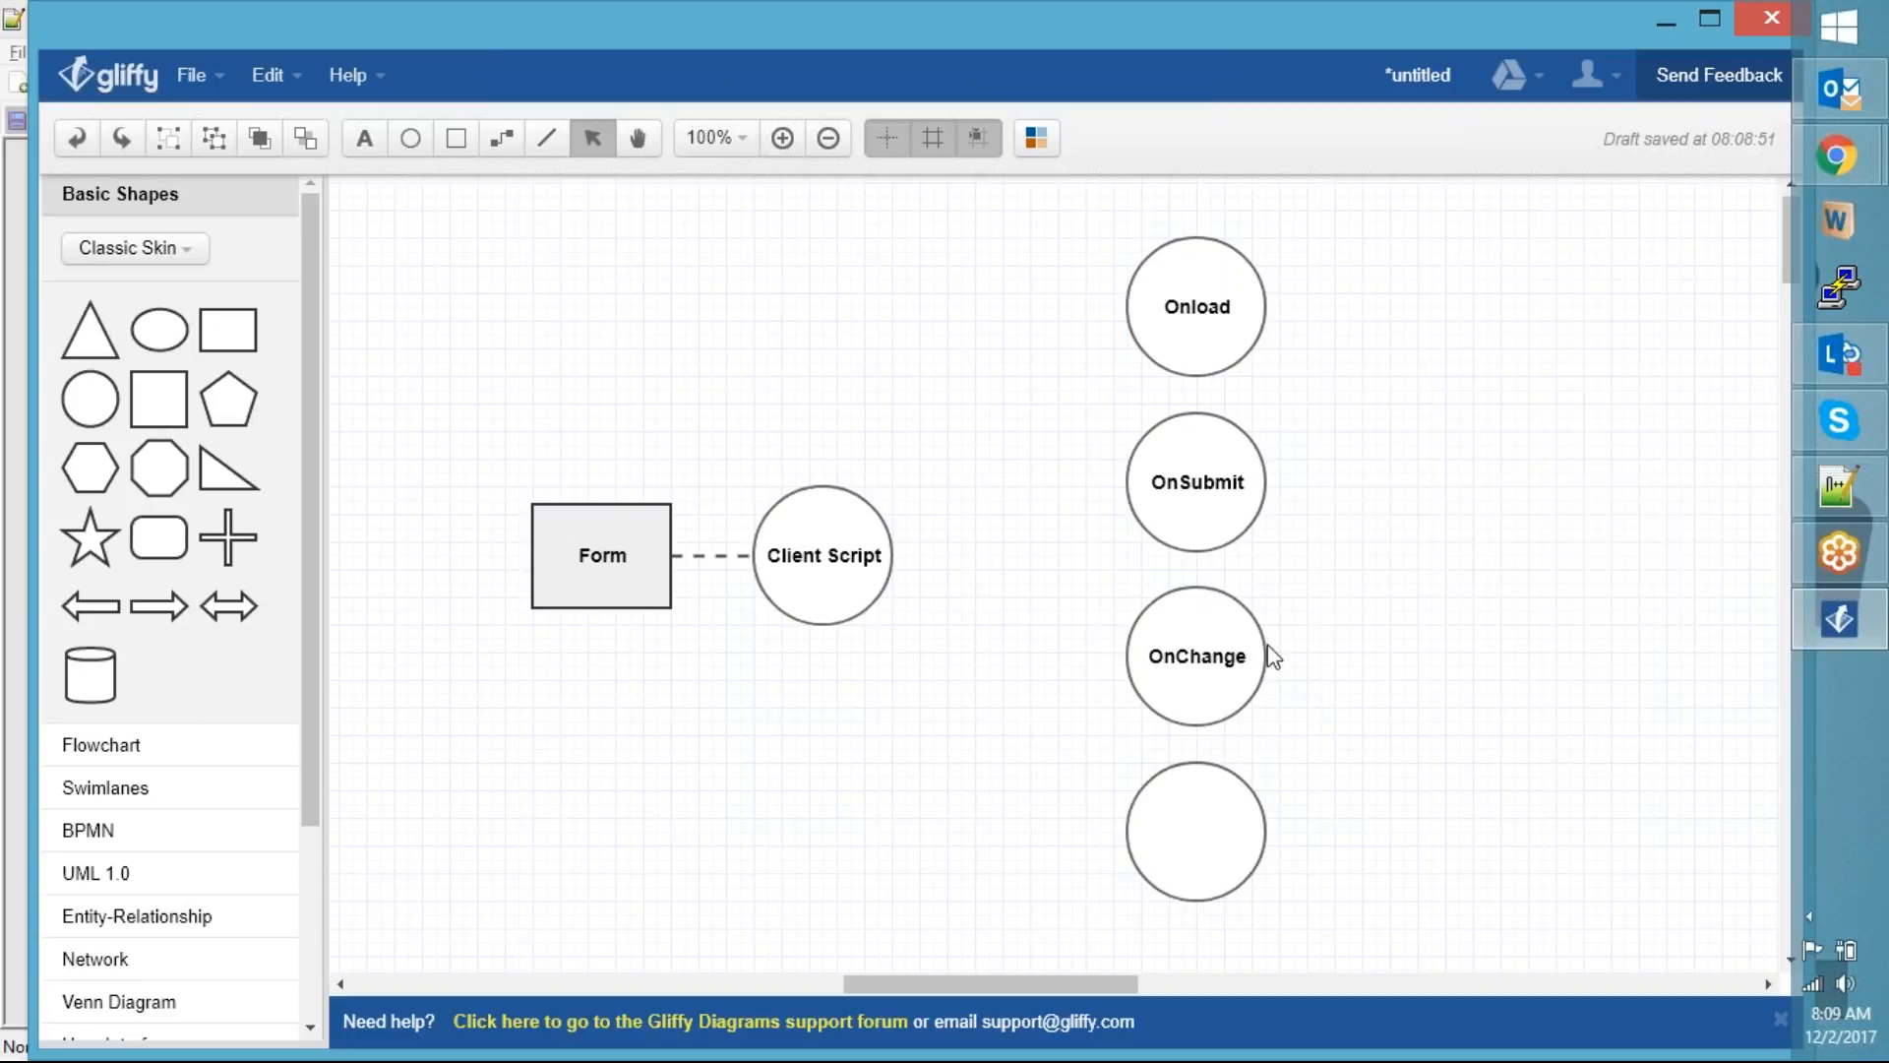
Switch to ServiceNow and open the Attendees list, discarding the unsaved changes to the attendee record
key(alt+Tab)
key(alt+Tab)
key(alt+Tab)
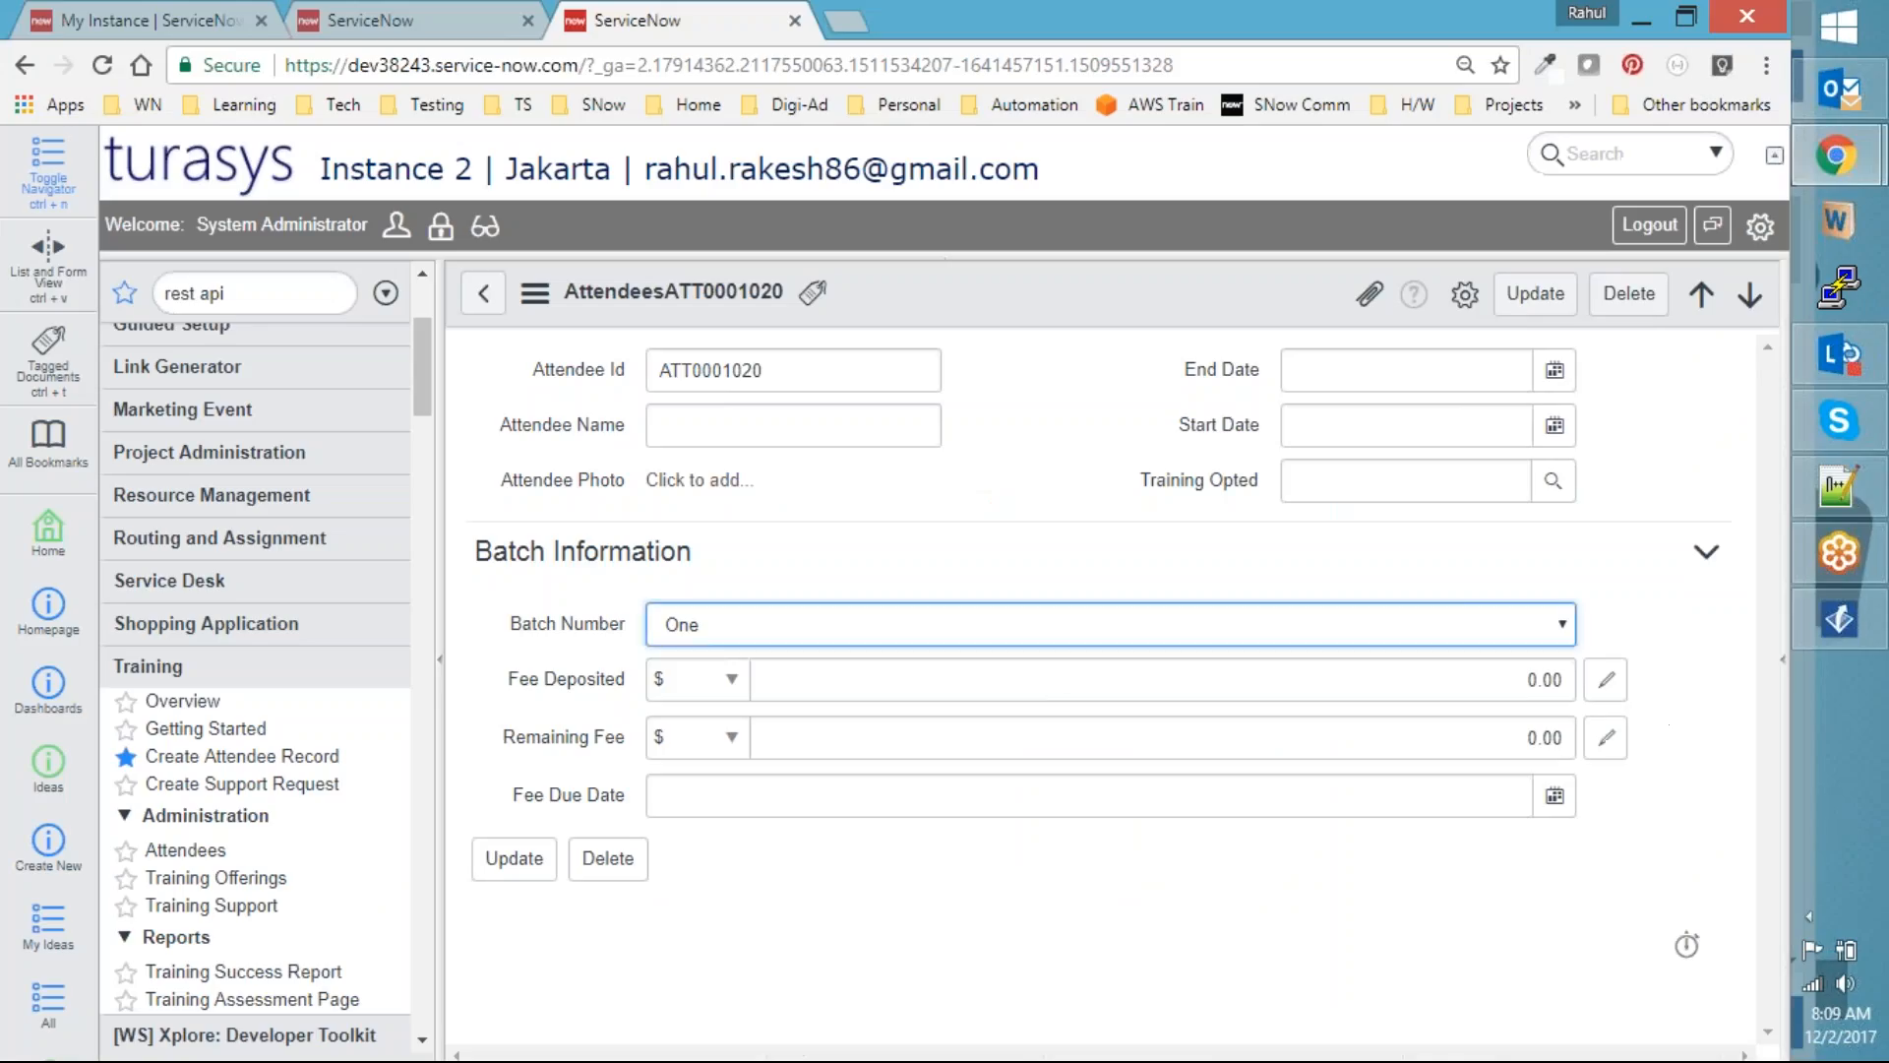
click(207, 859)
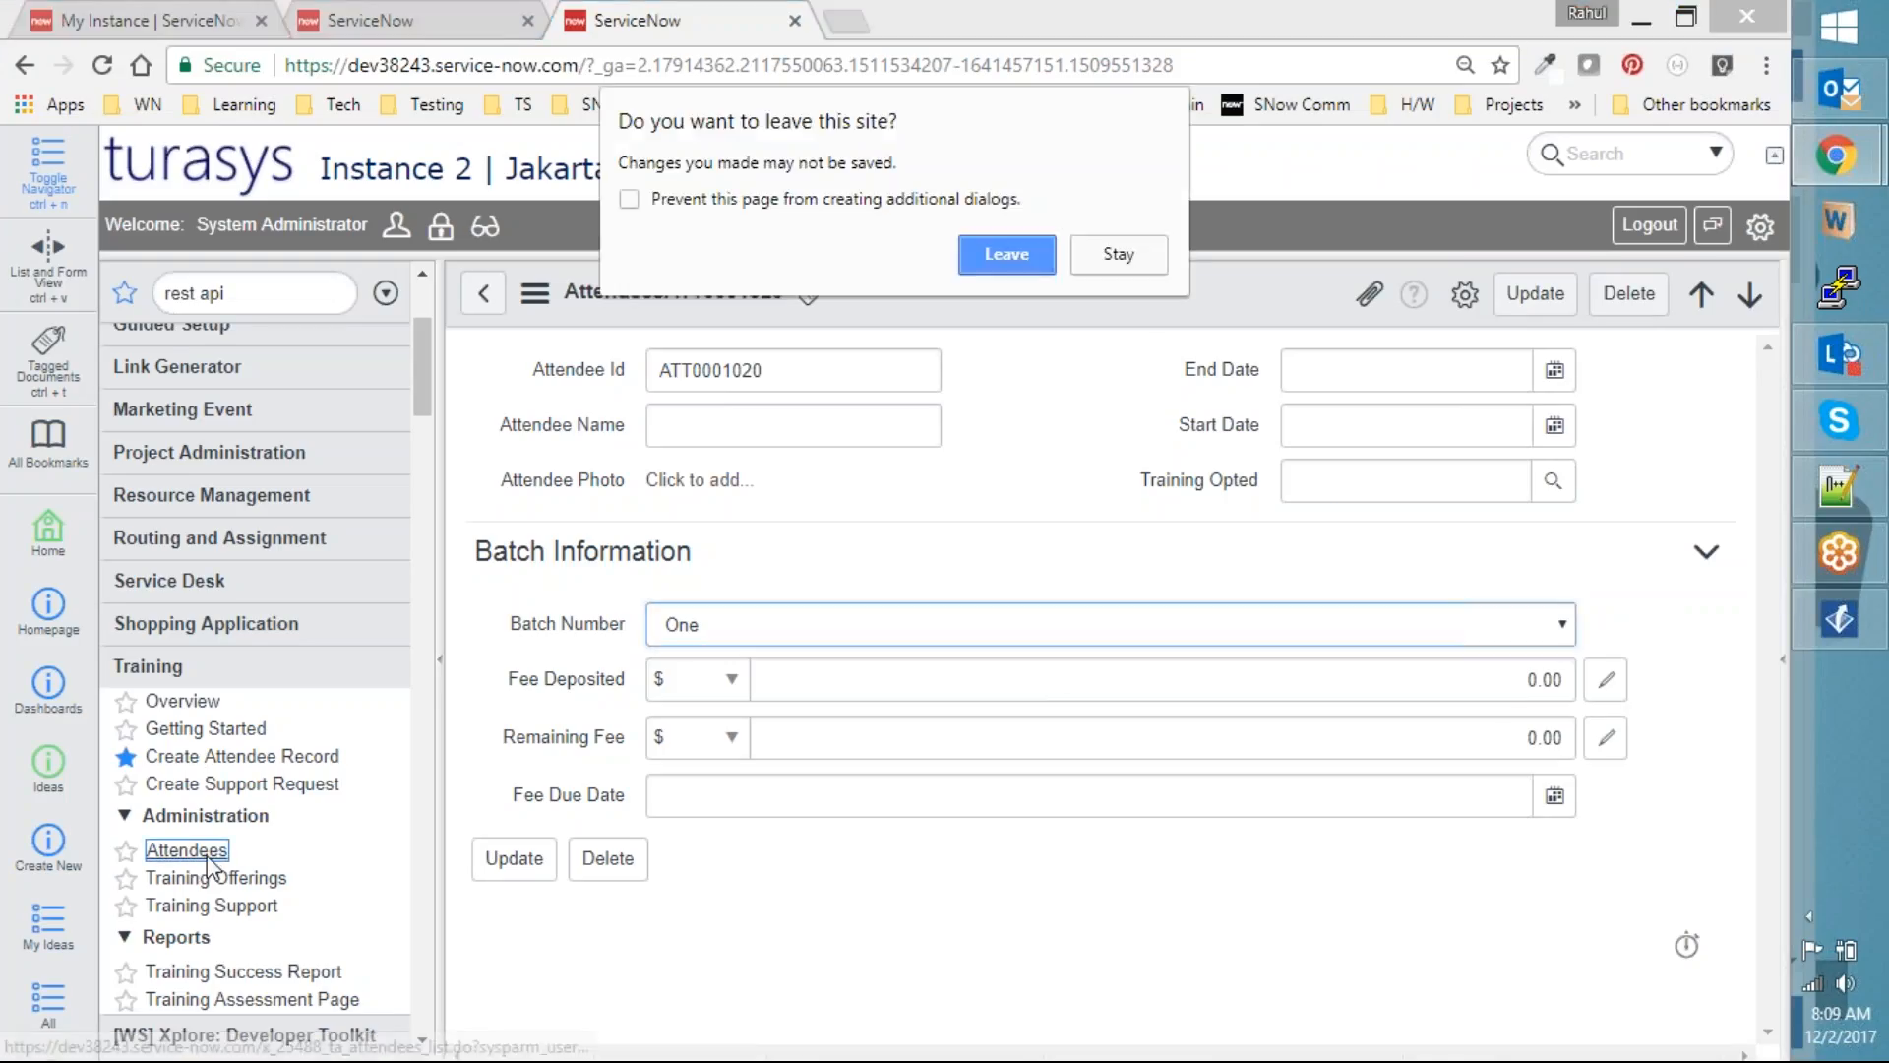
click(1008, 256)
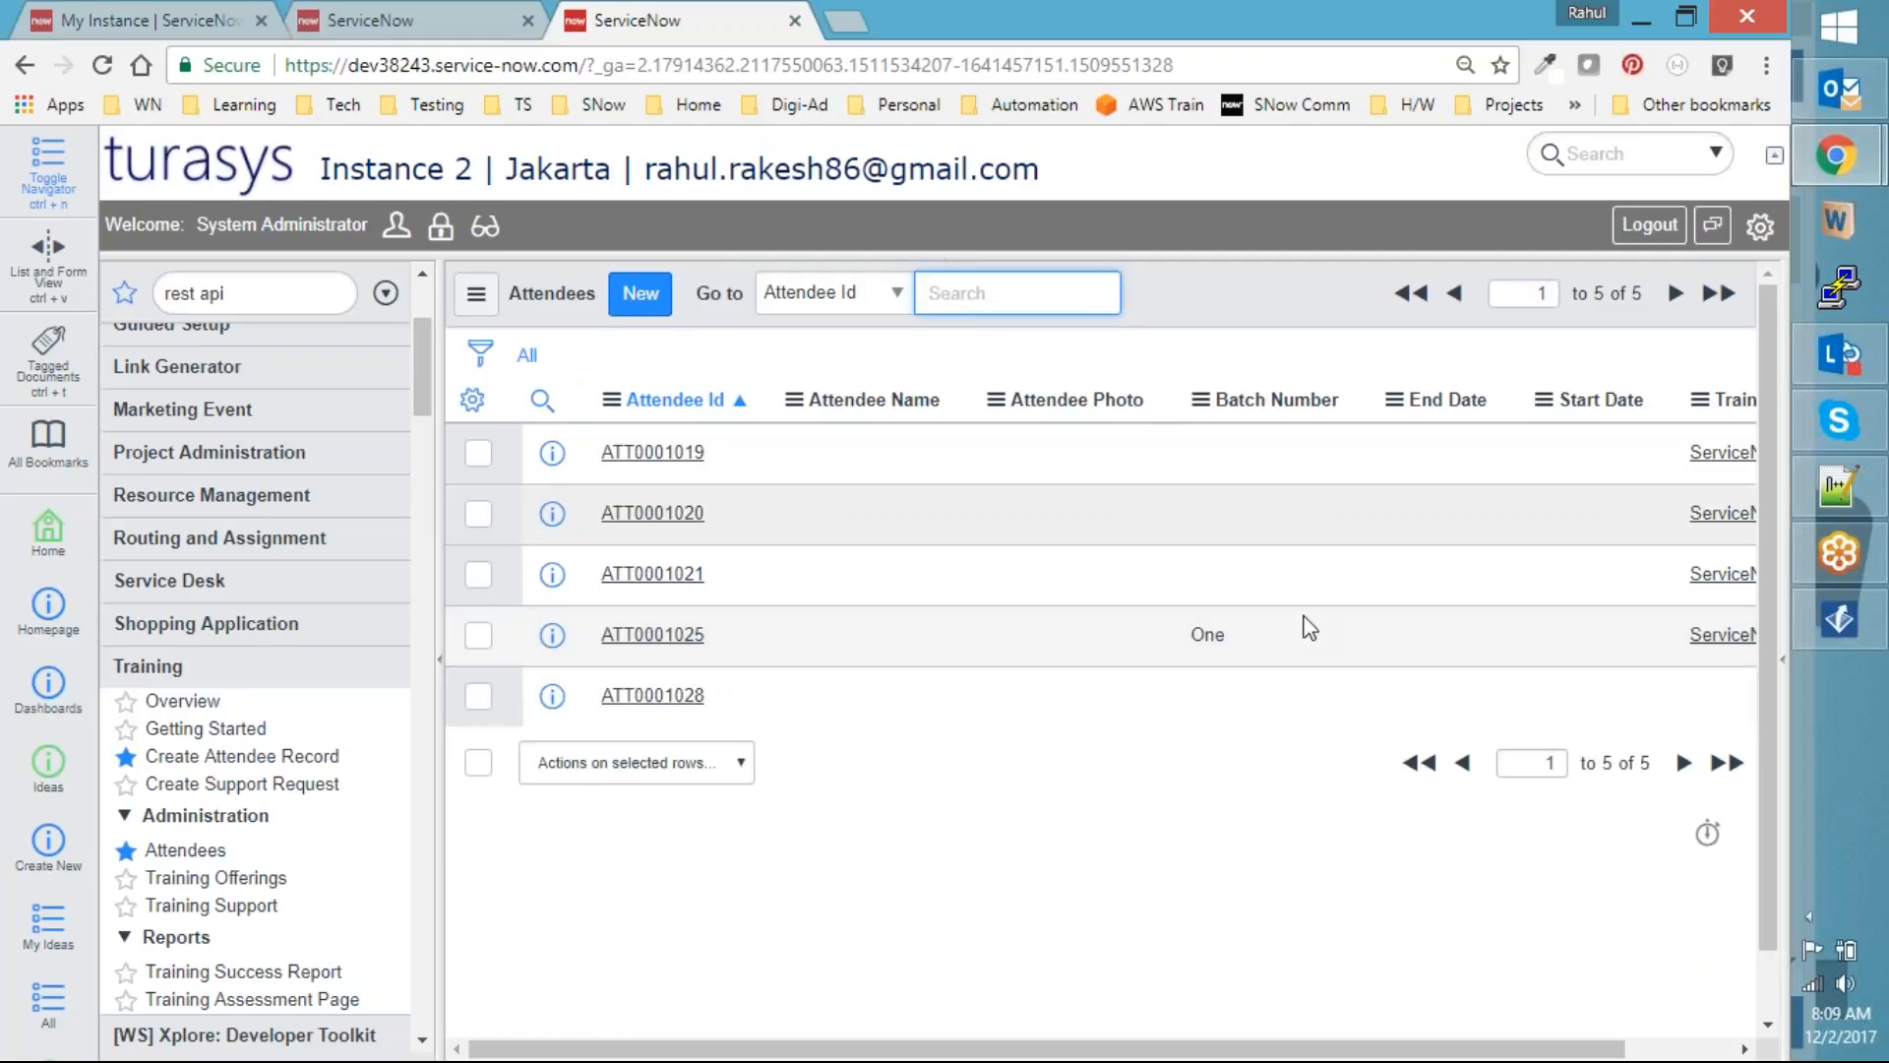
Open the first attendee's name for inline editing in the Attendees list and cancel the edit
click(902, 465)
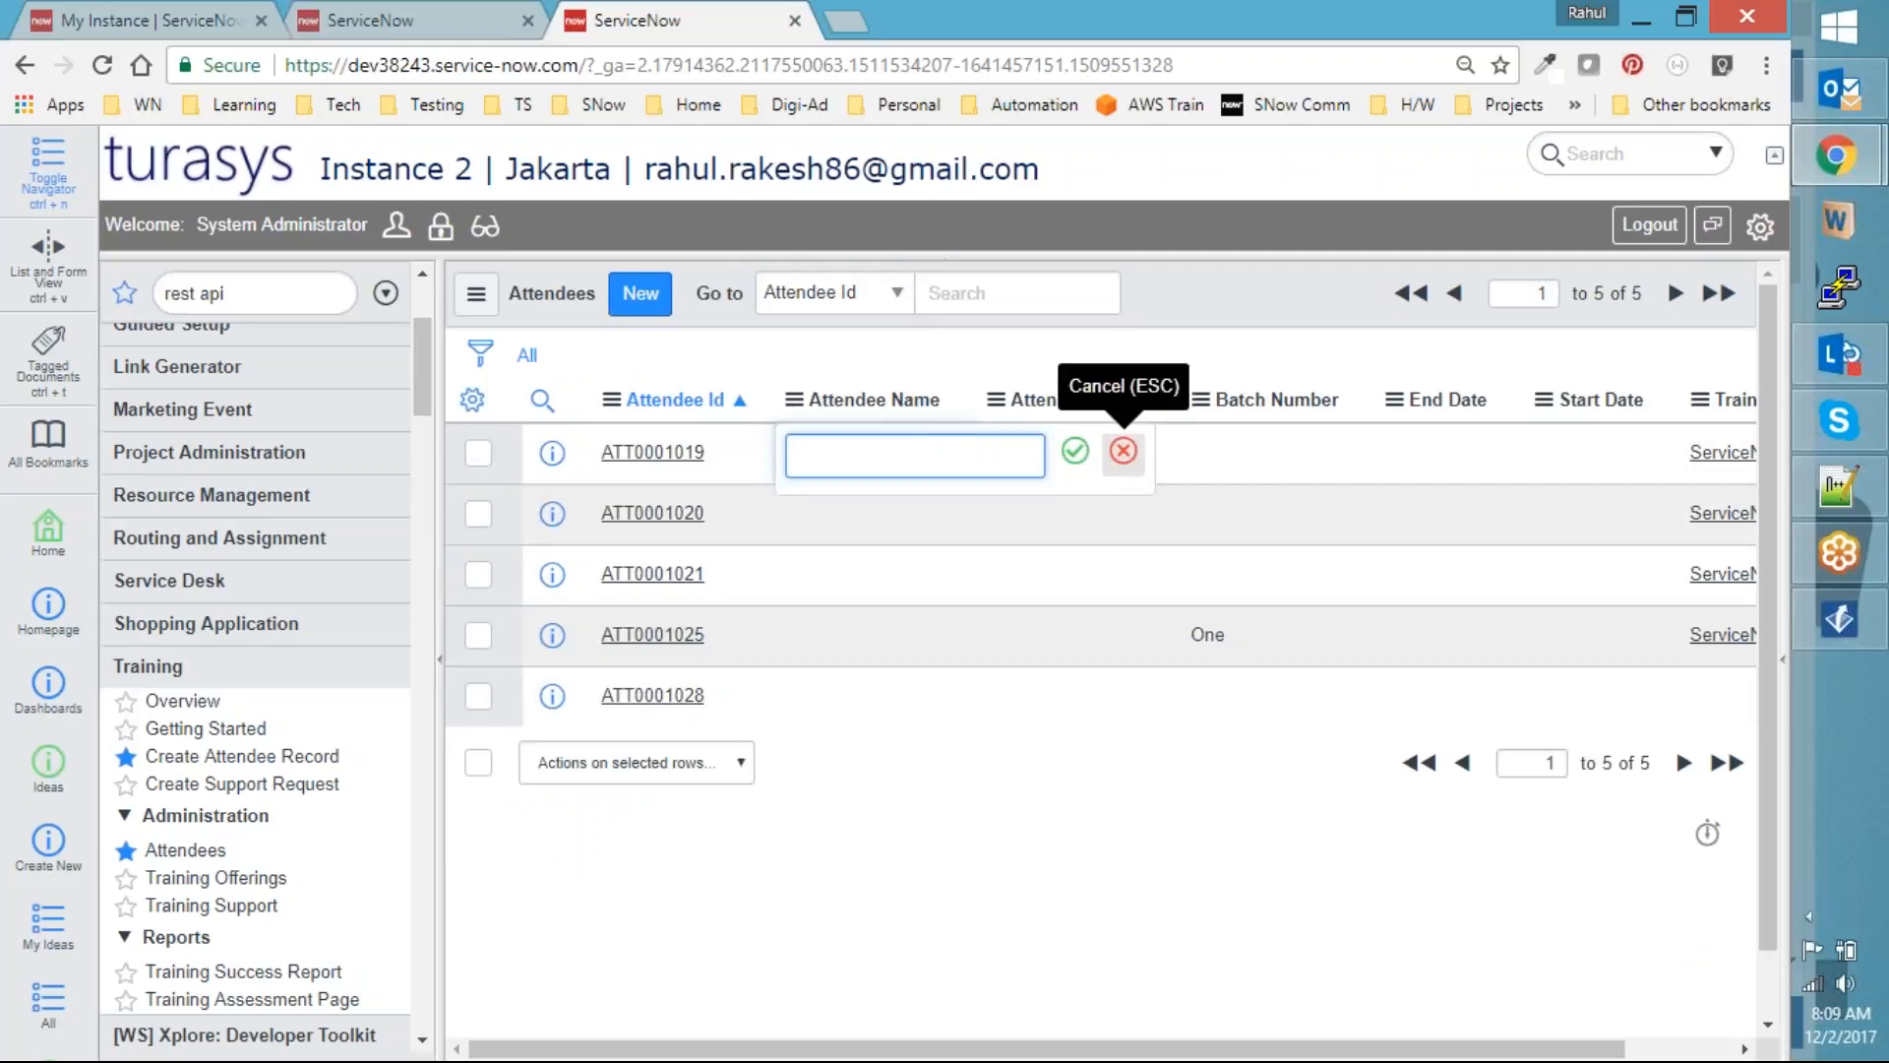
click(1120, 460)
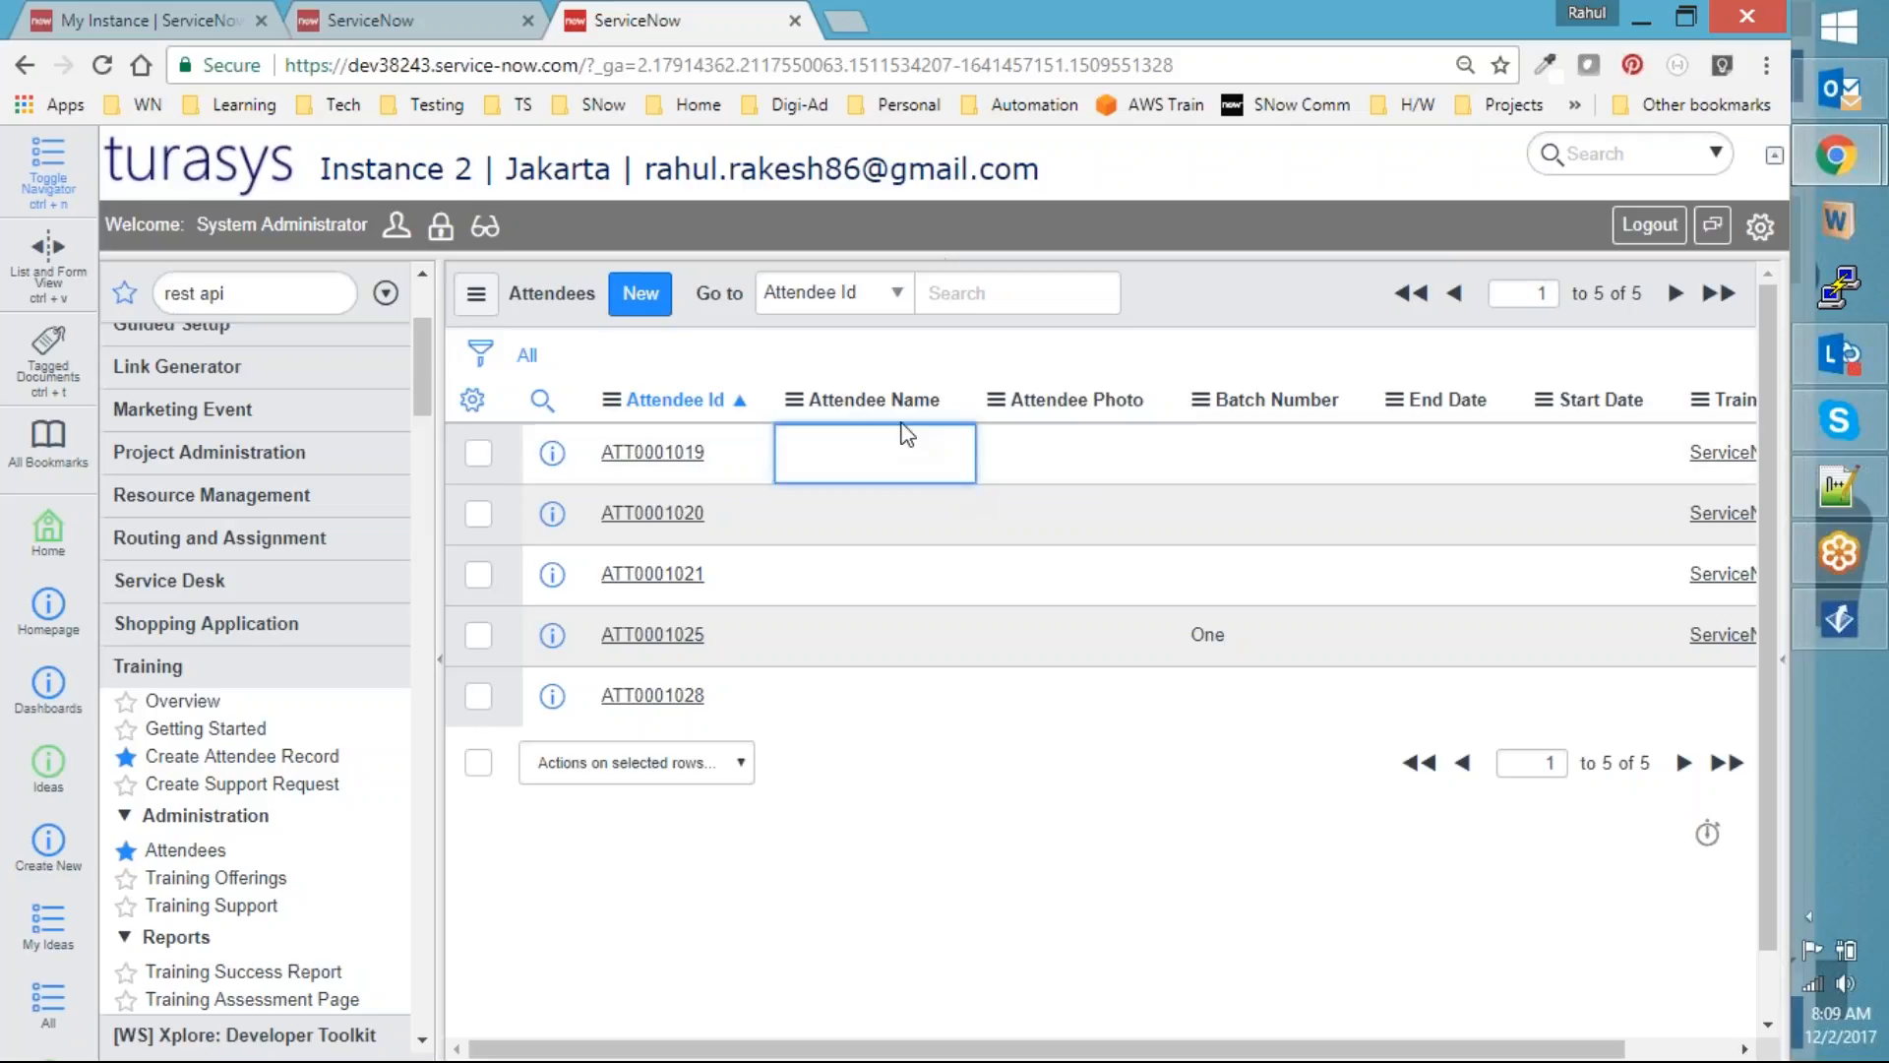
key(alt+Tab)
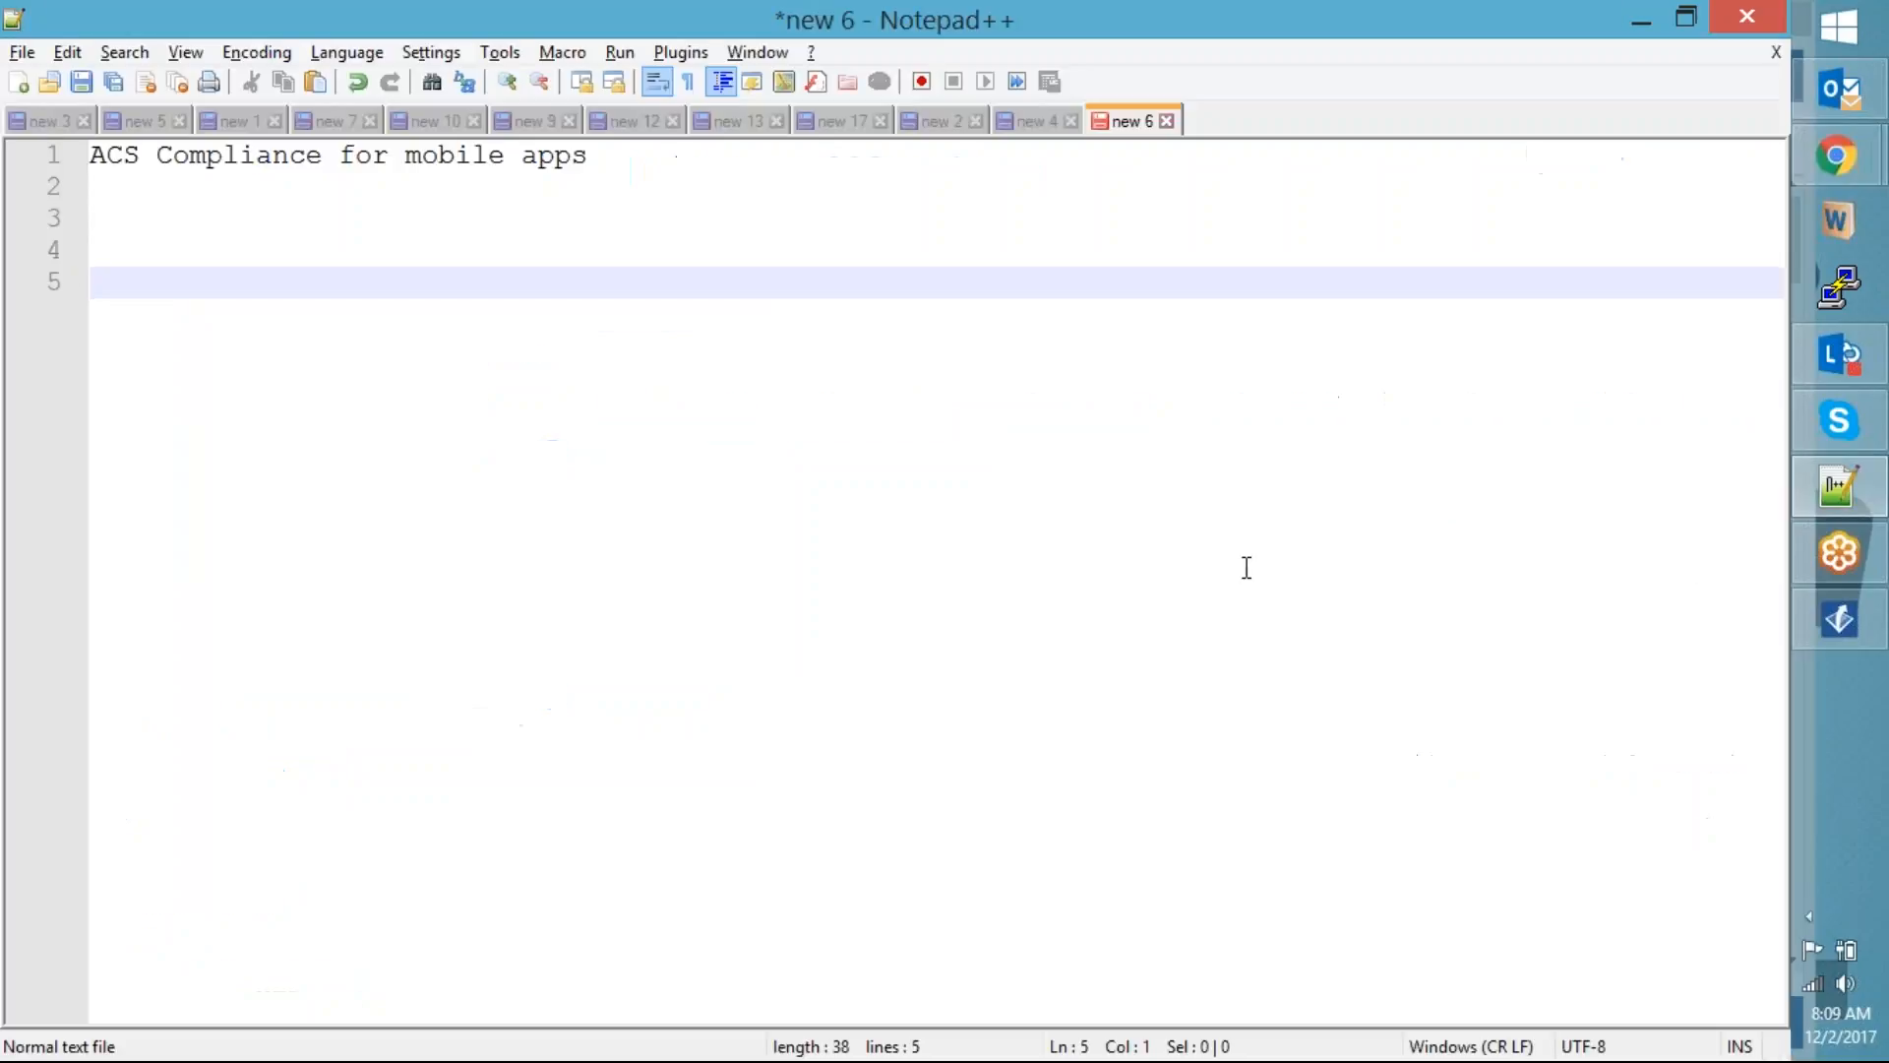
key(alt+Tab)
key(alt+Tab)
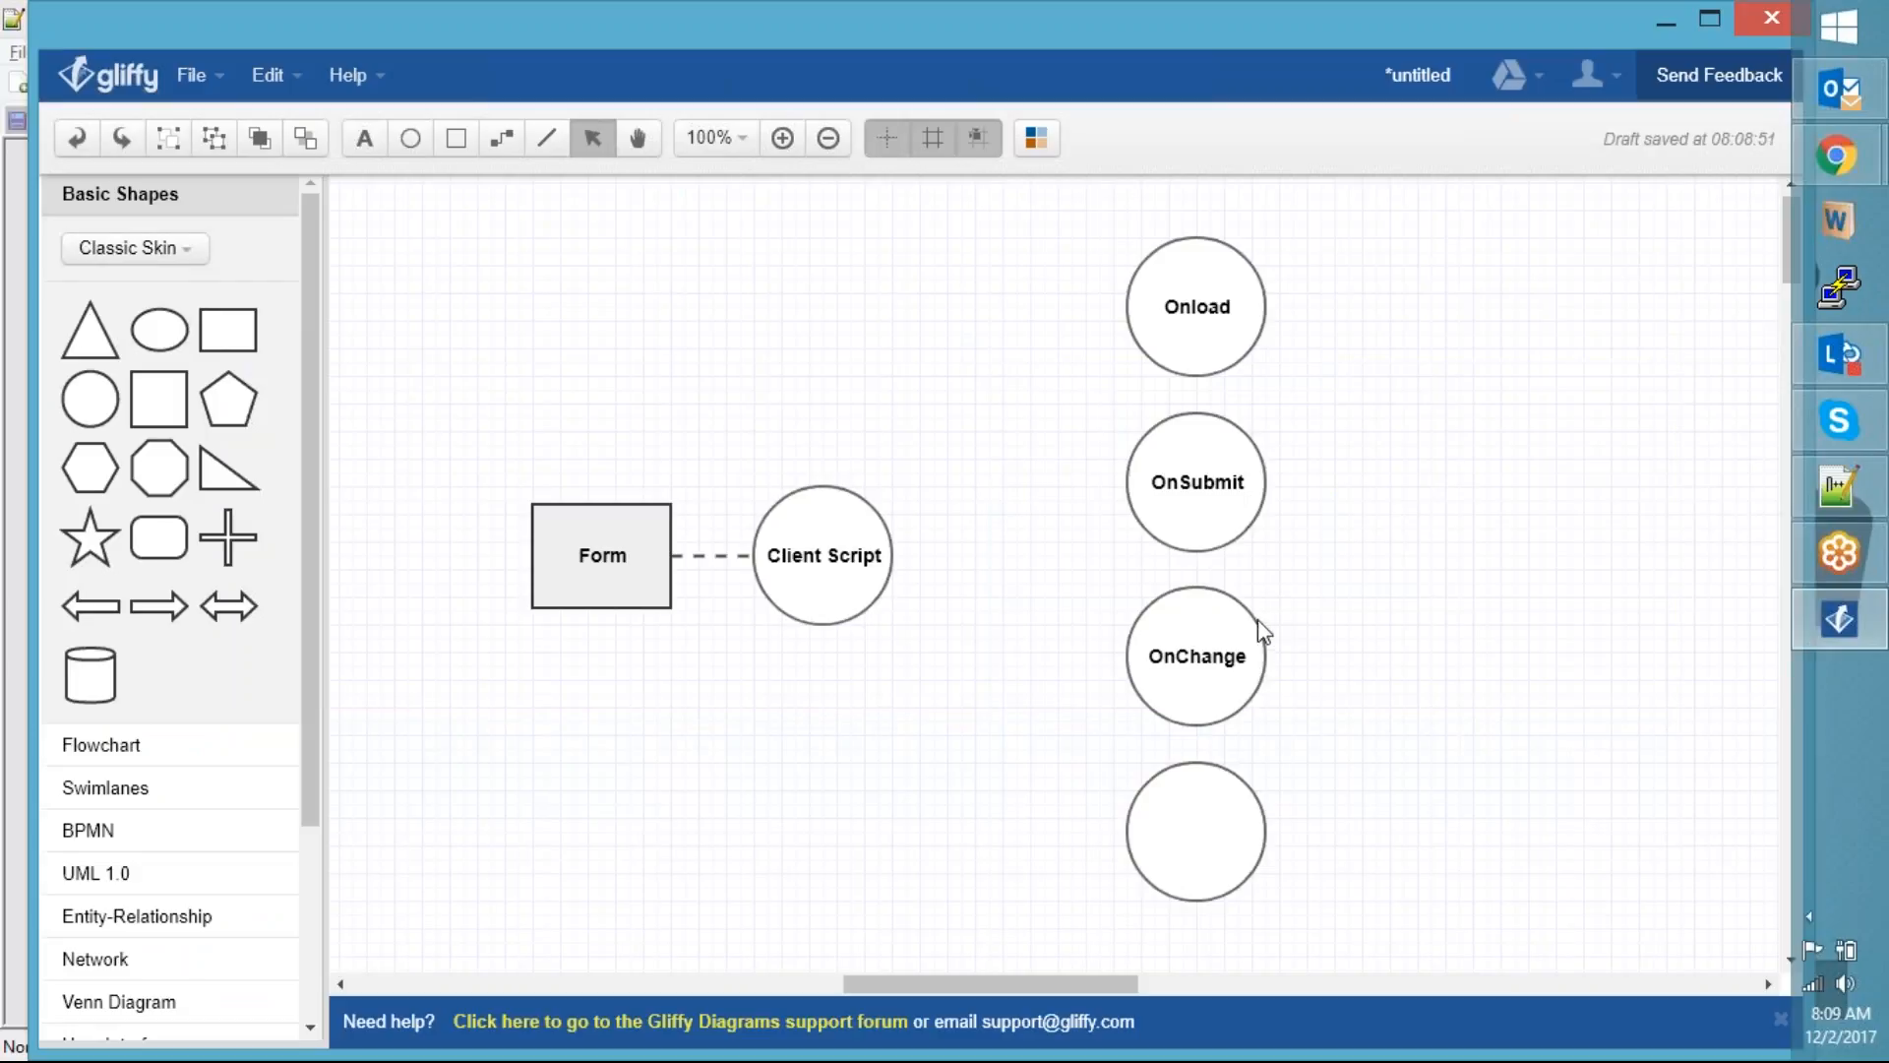
key(alt+Tab)
key(alt+Tab)
key(alt+Tab)
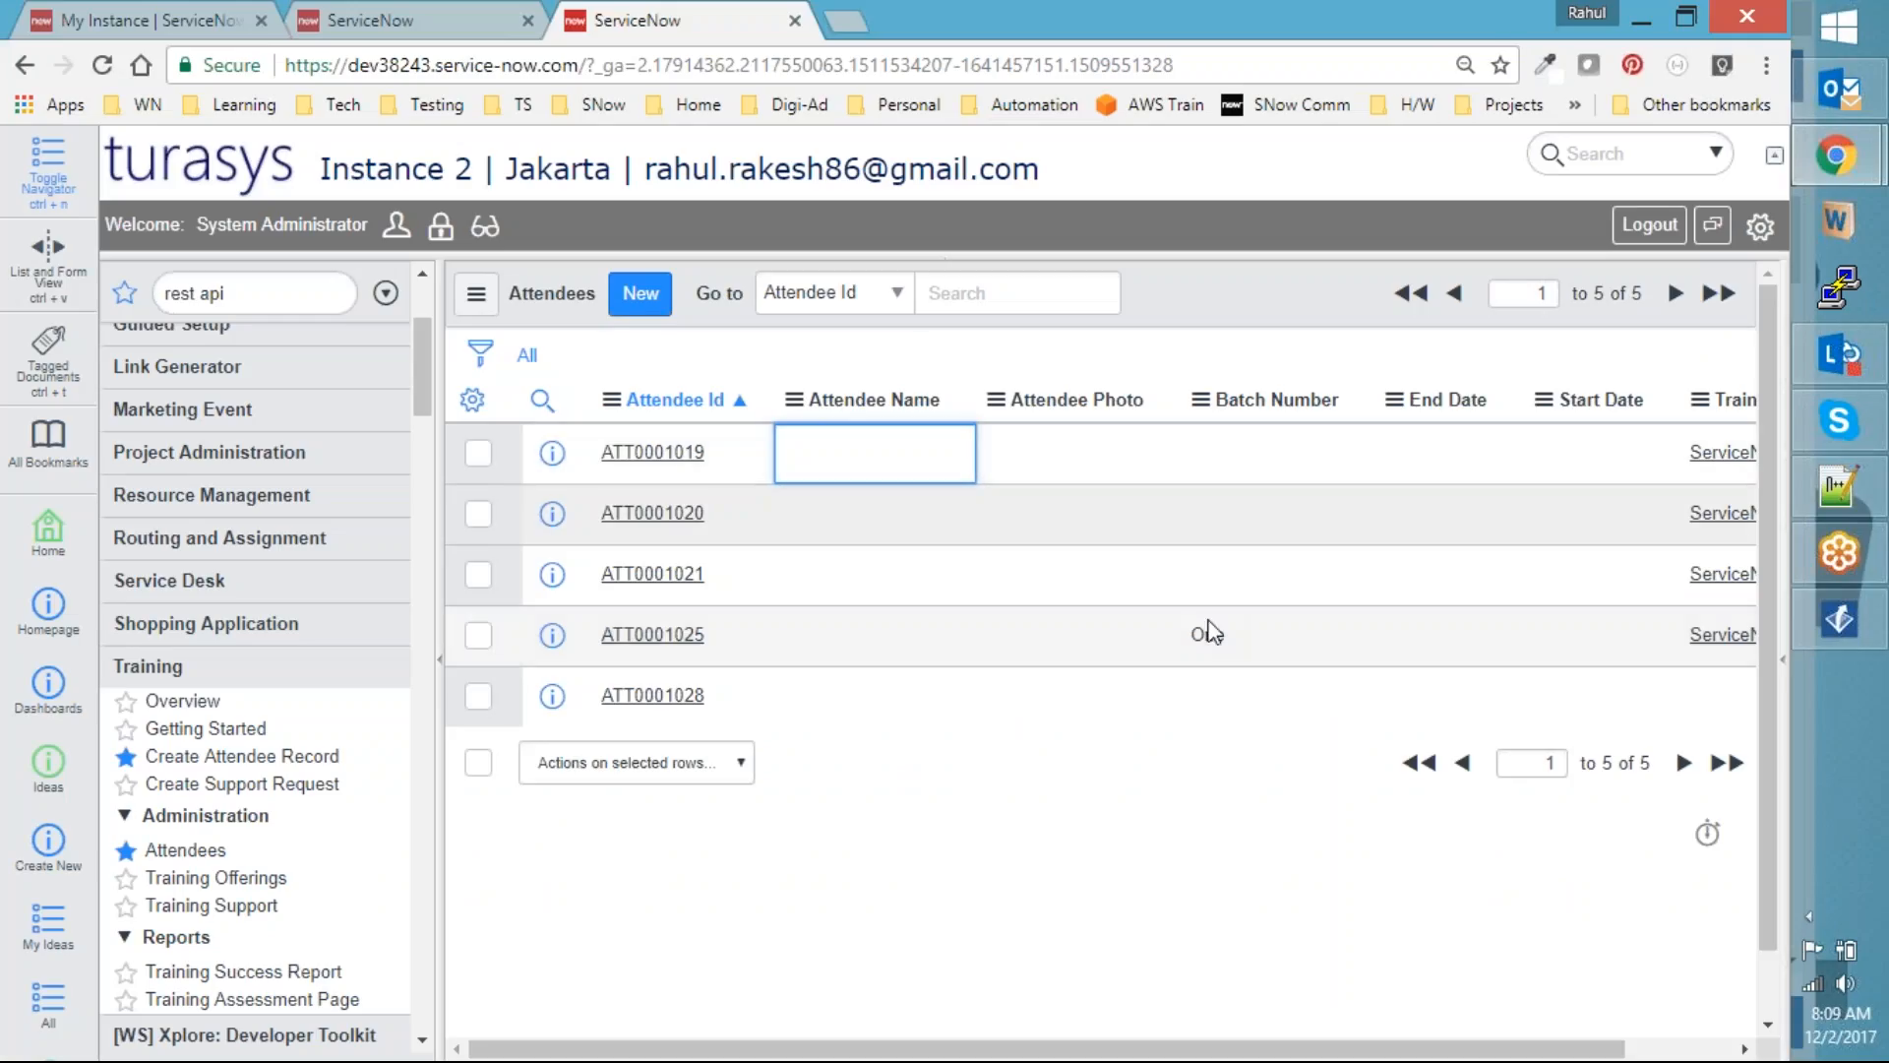
key(alt+Tab)
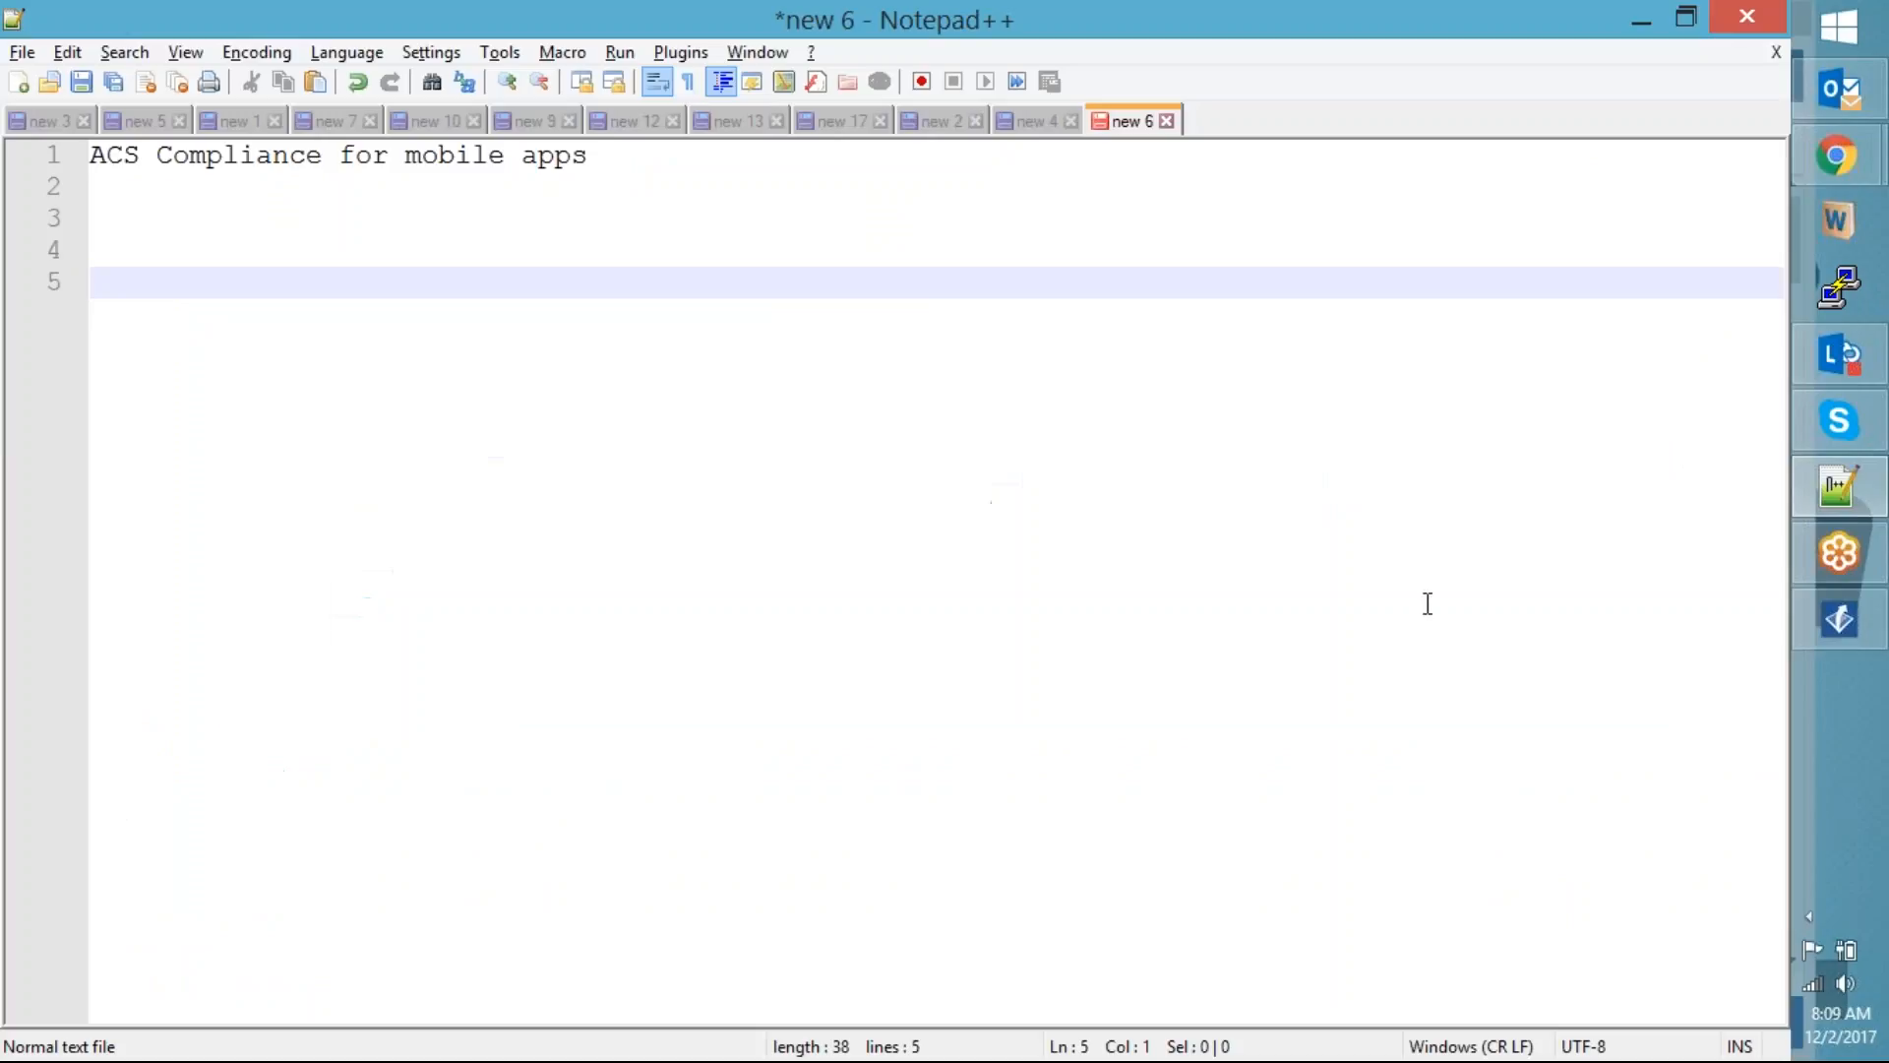
Return to the Gliffy diagram and label the blank circle beneath OnChange as OnCellEdit
key(alt+Tab)
key(alt+Tab)
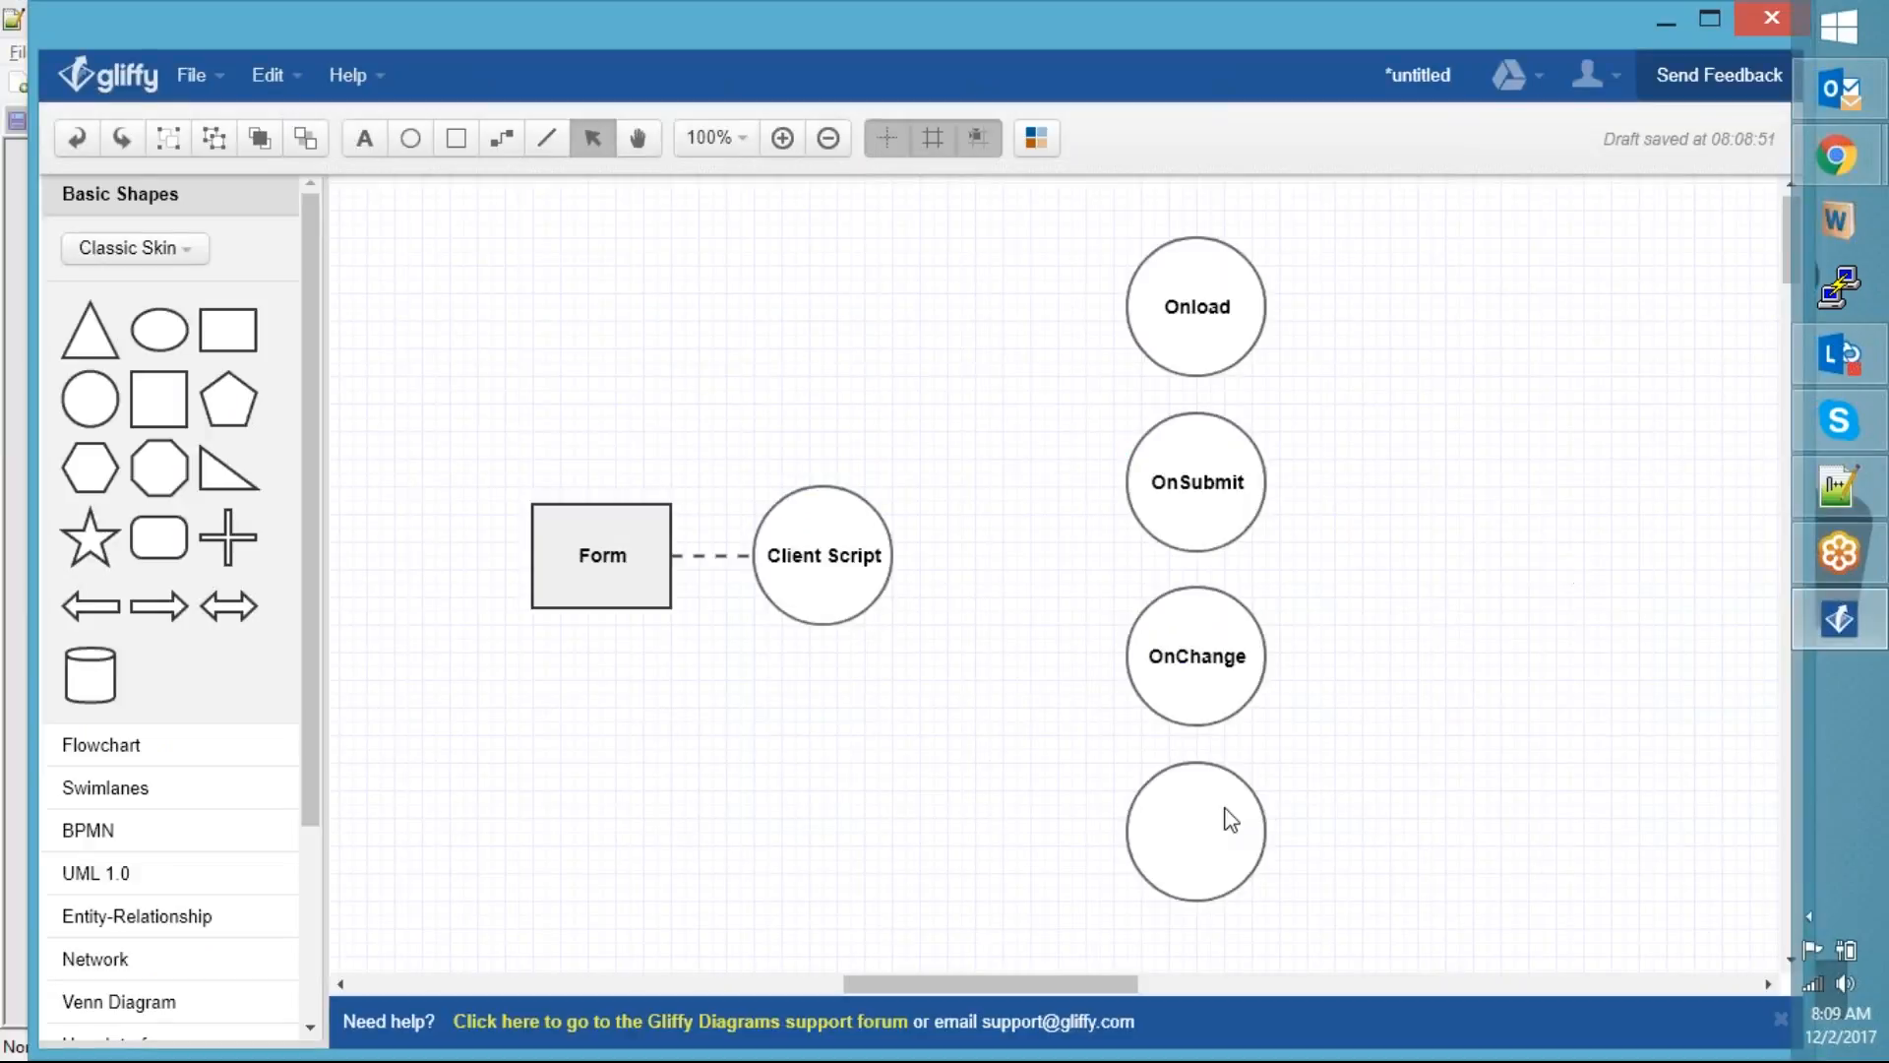
click(1263, 800)
click(1366, 814)
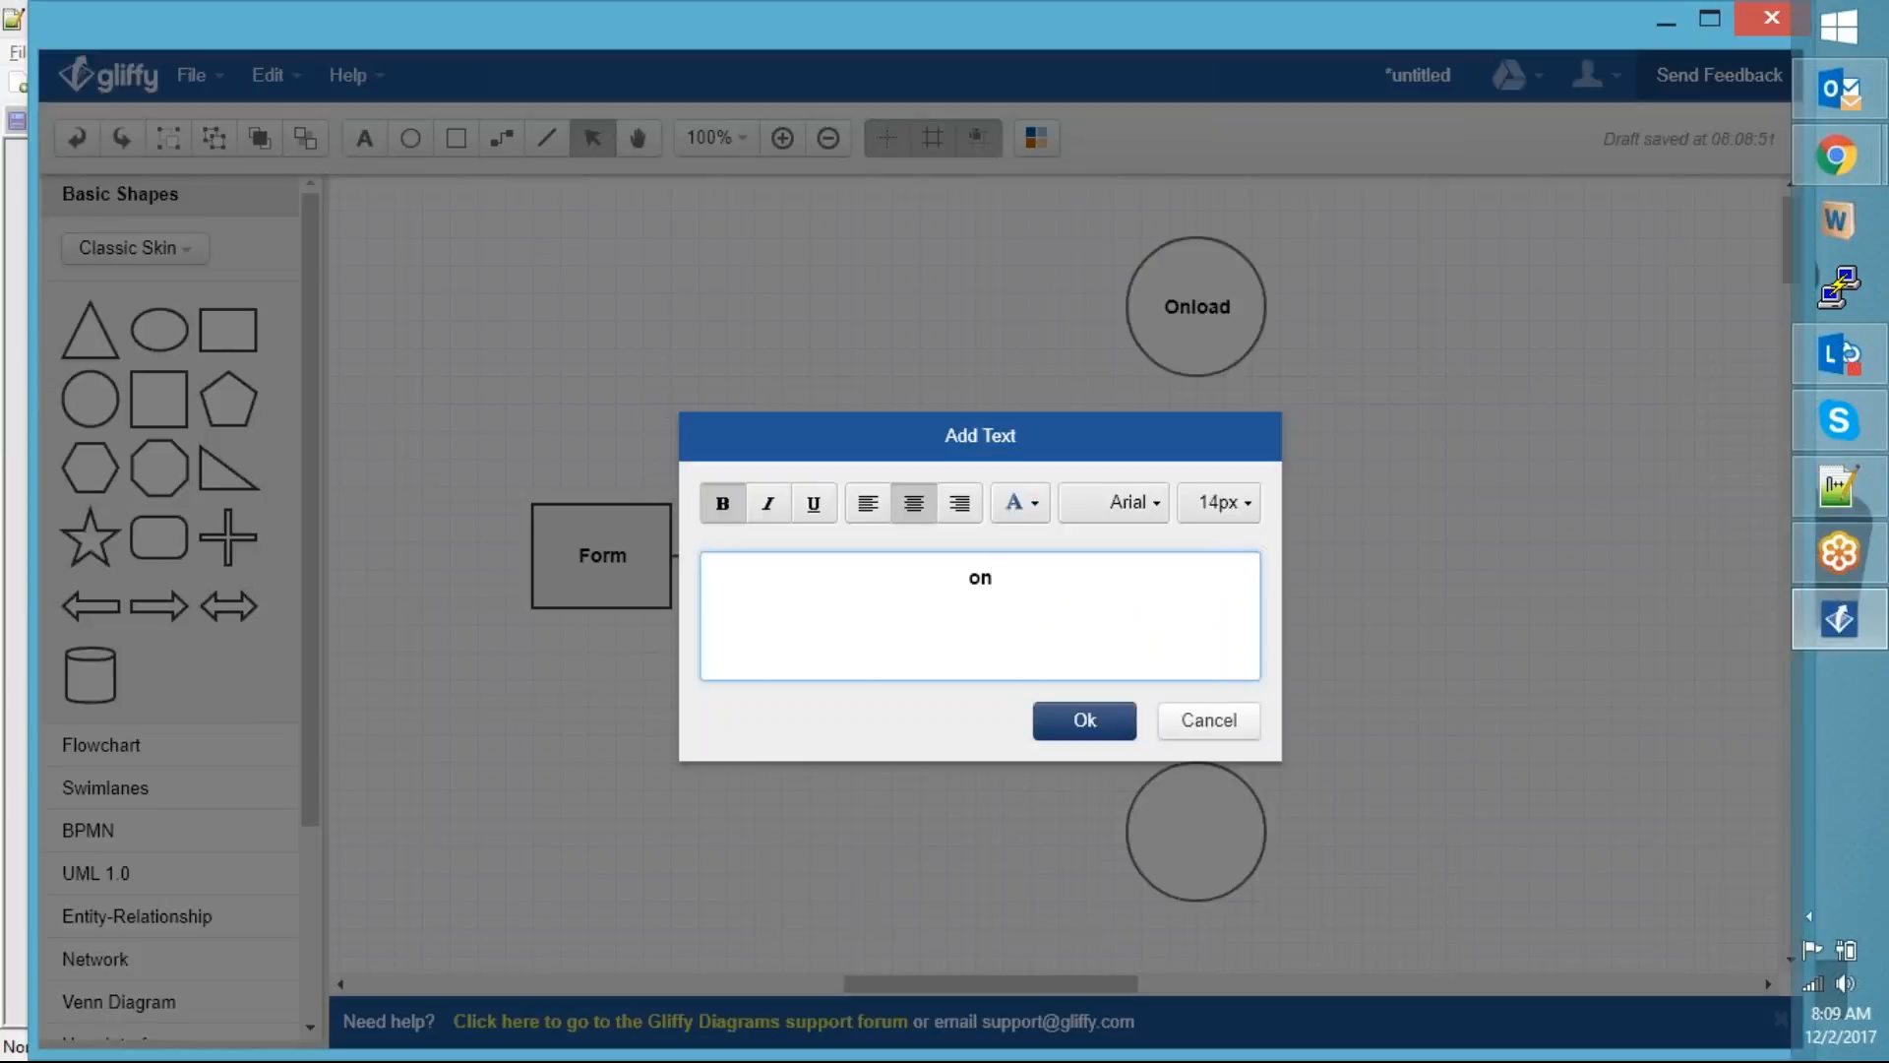
text(OnEditL)
key(BackSpace)
key(BackSpace)
key(BackSpace)
key(BackSpace)
key(BackSpace)
text(CellEdit)
click(1114, 731)
Switch to ServiceNow to look at the Attendees list's name cell, and return to the Gliffy diagram
key(alt+Tab)
key(alt+Tab)
key(alt+Tab)
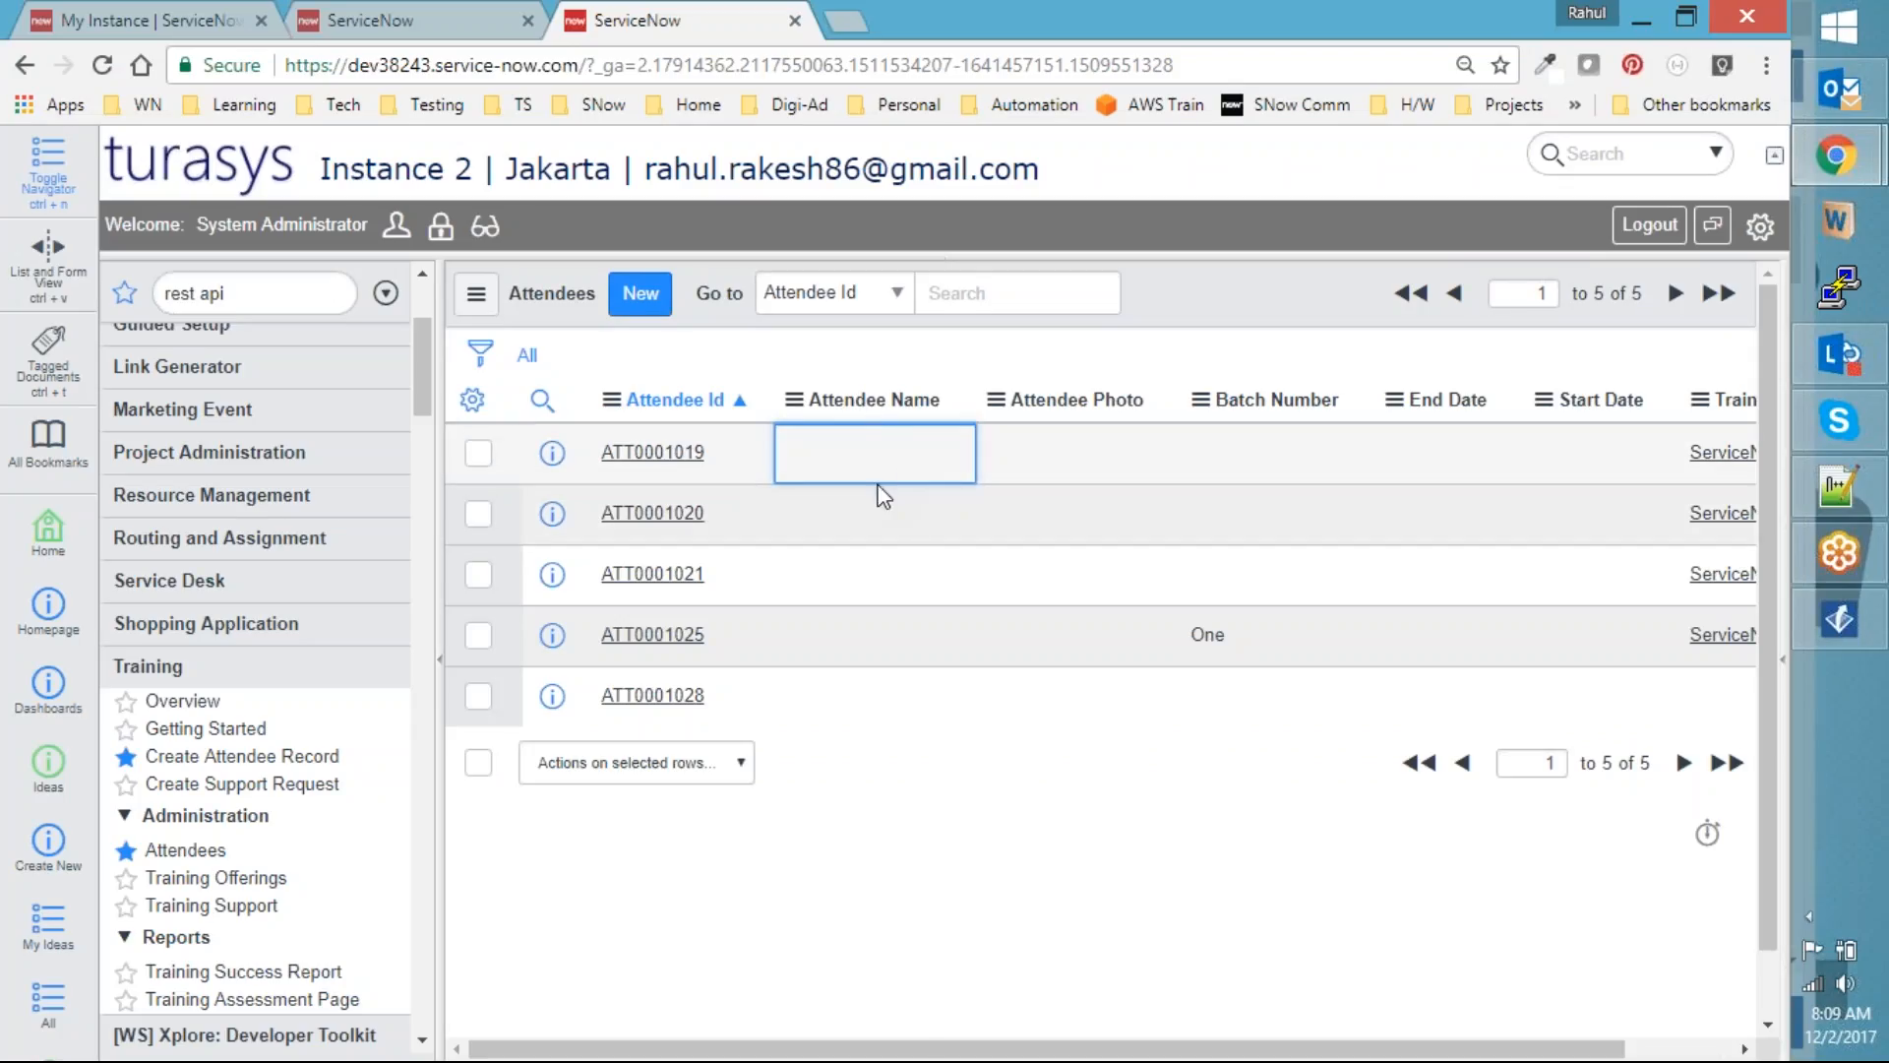
key(alt+Tab)
key(alt+Tab)
key(alt+Tab)
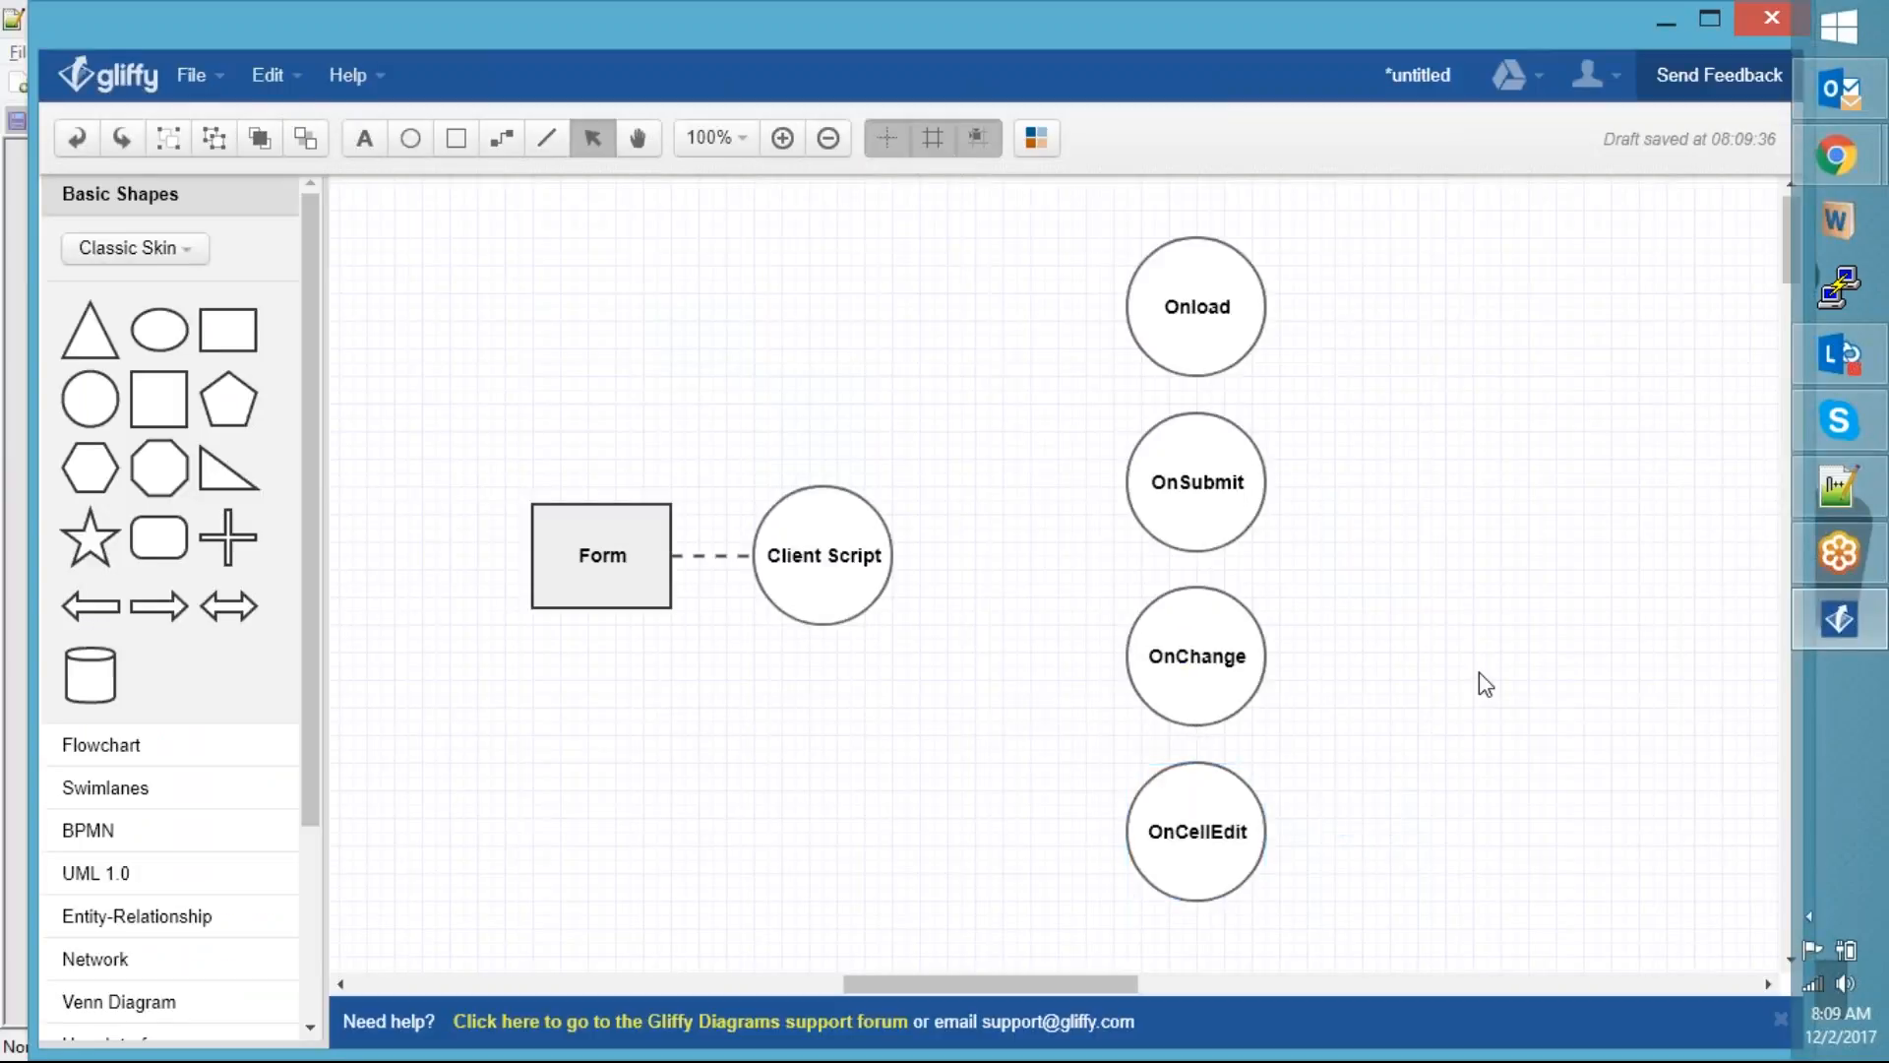
Connect the Client Script circle to the Onload circle with a dashed connector and set its line weight to 1px
click(502, 138)
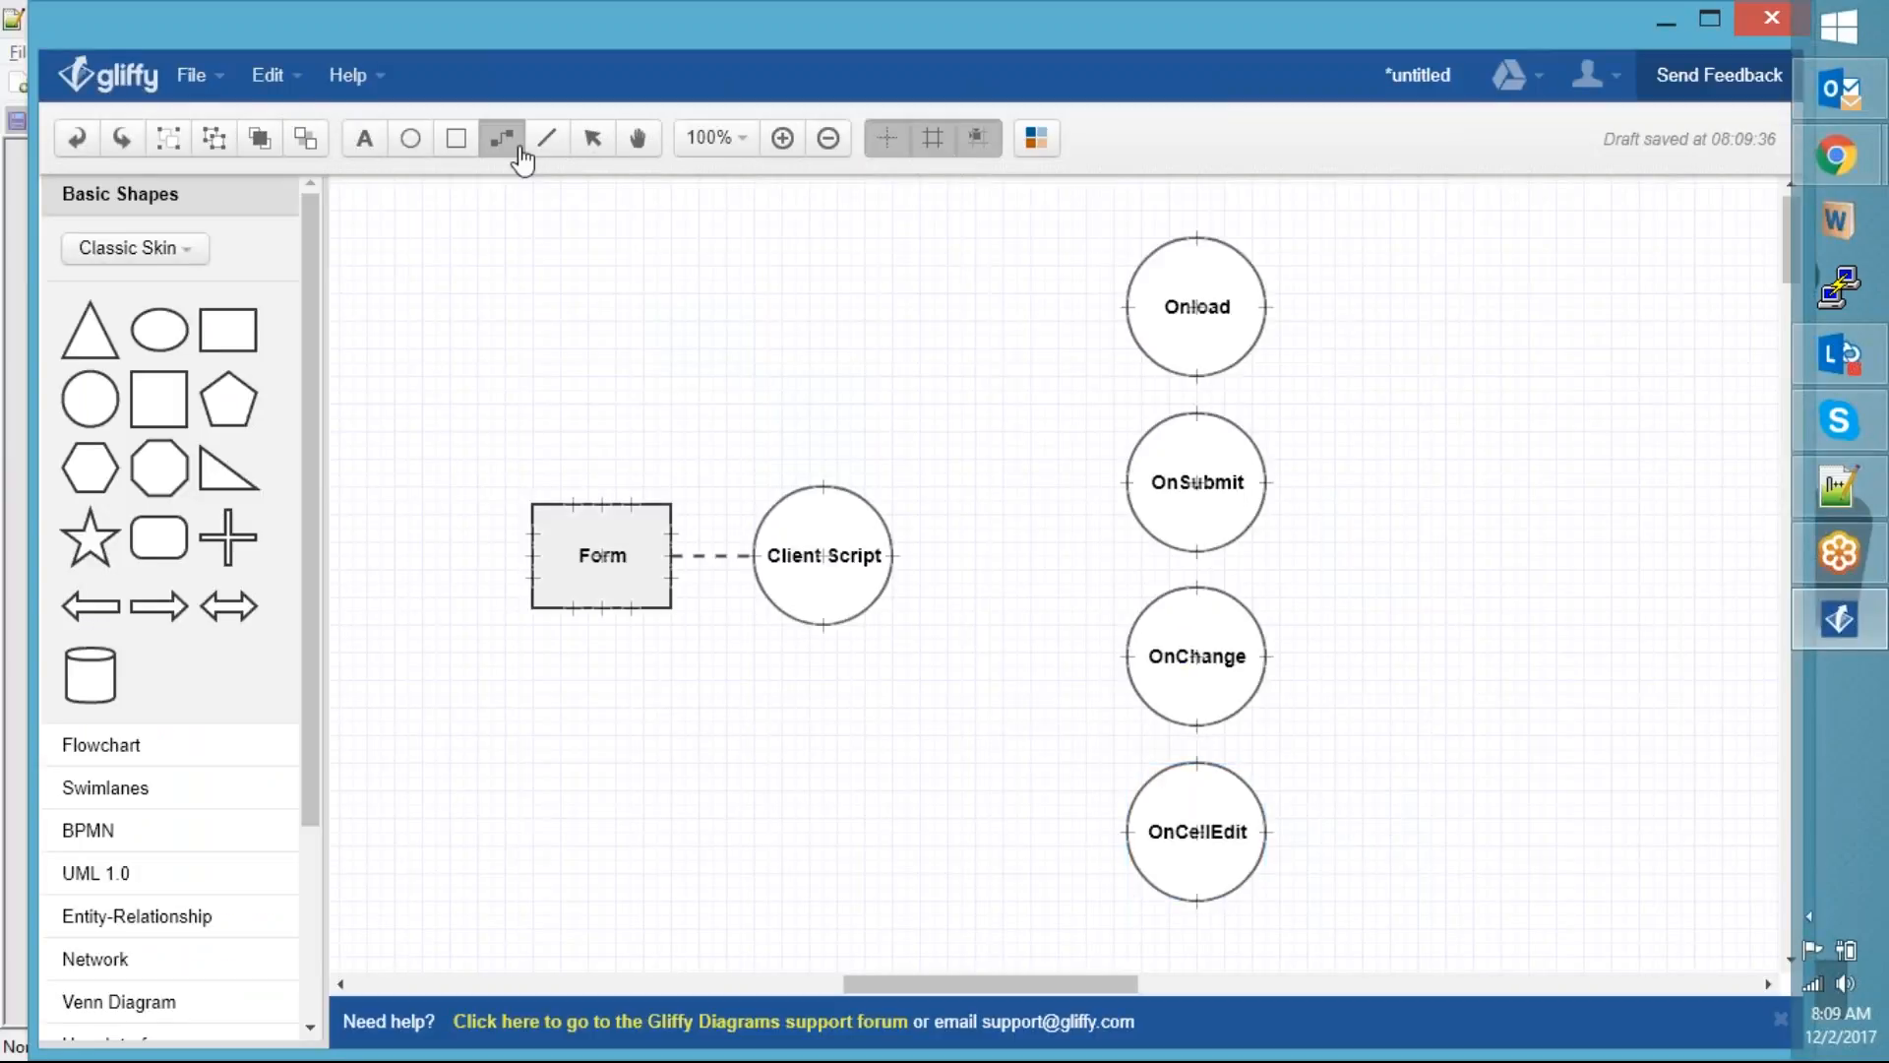
drag(893, 555, 1131, 321)
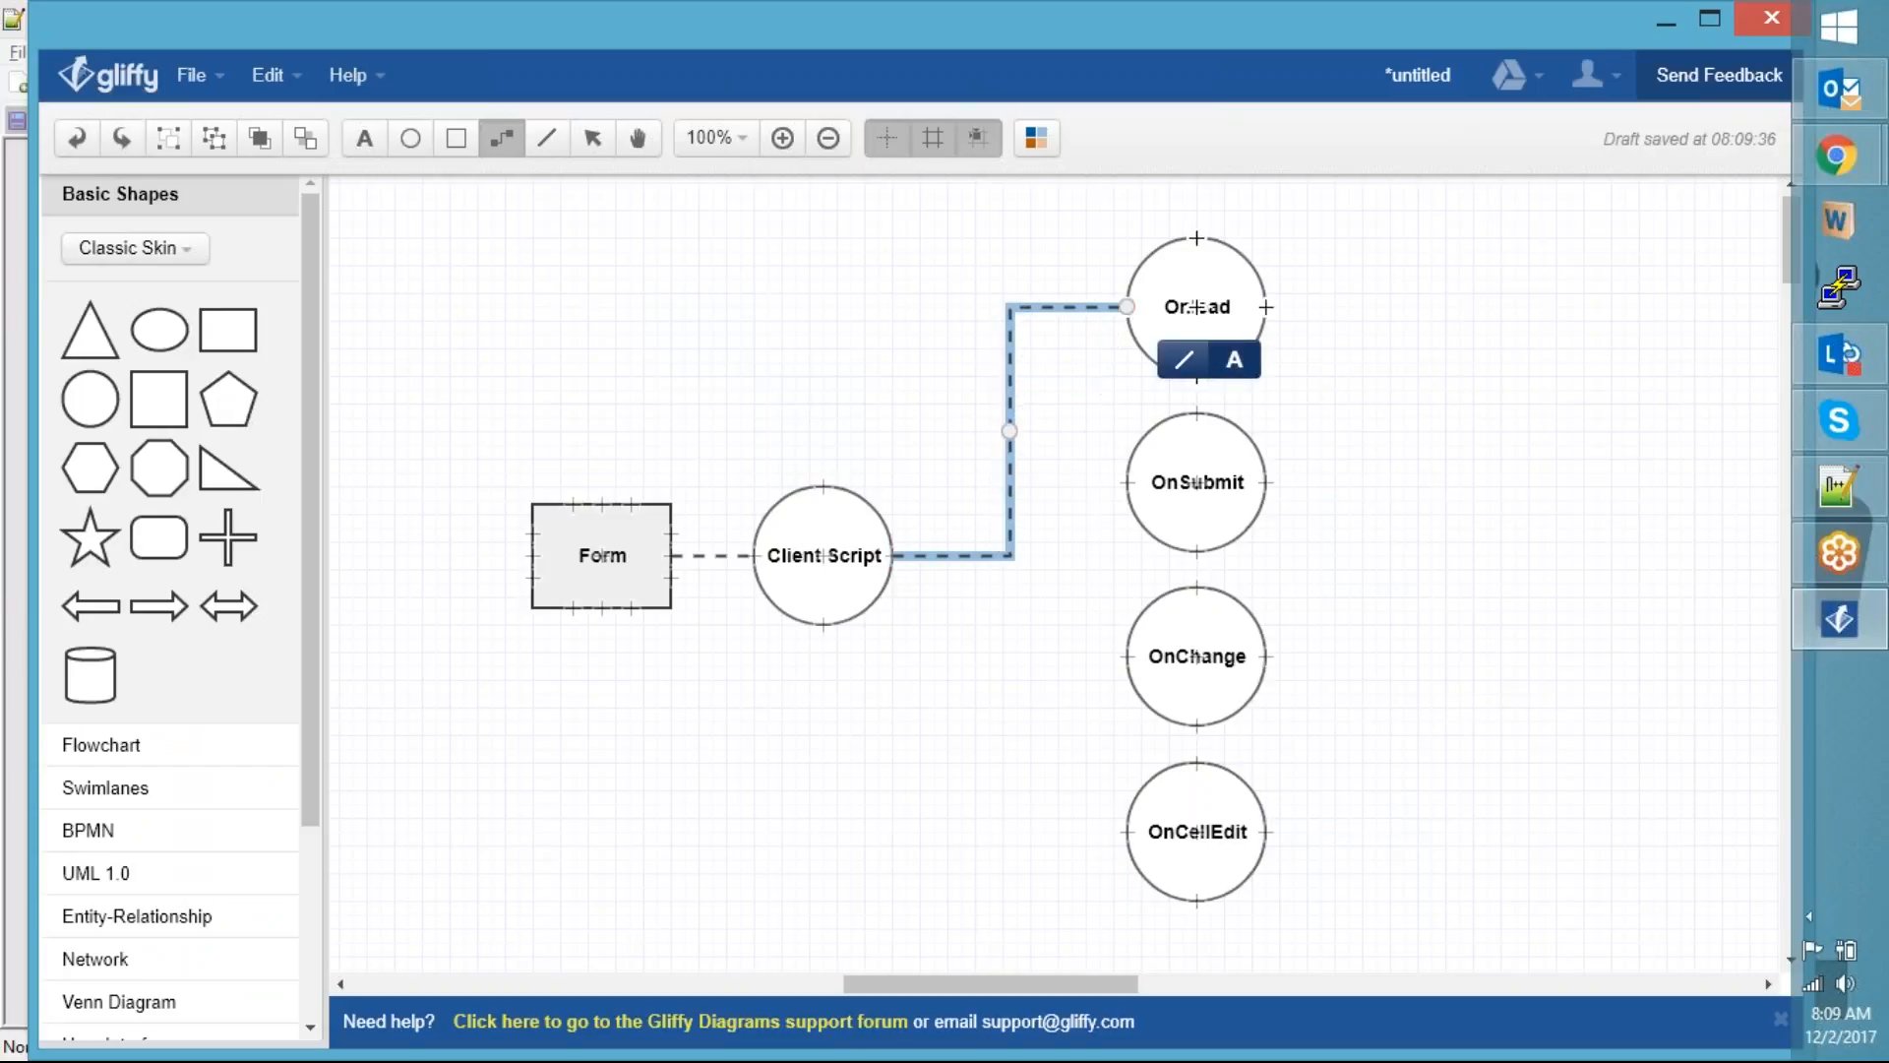
click(1182, 366)
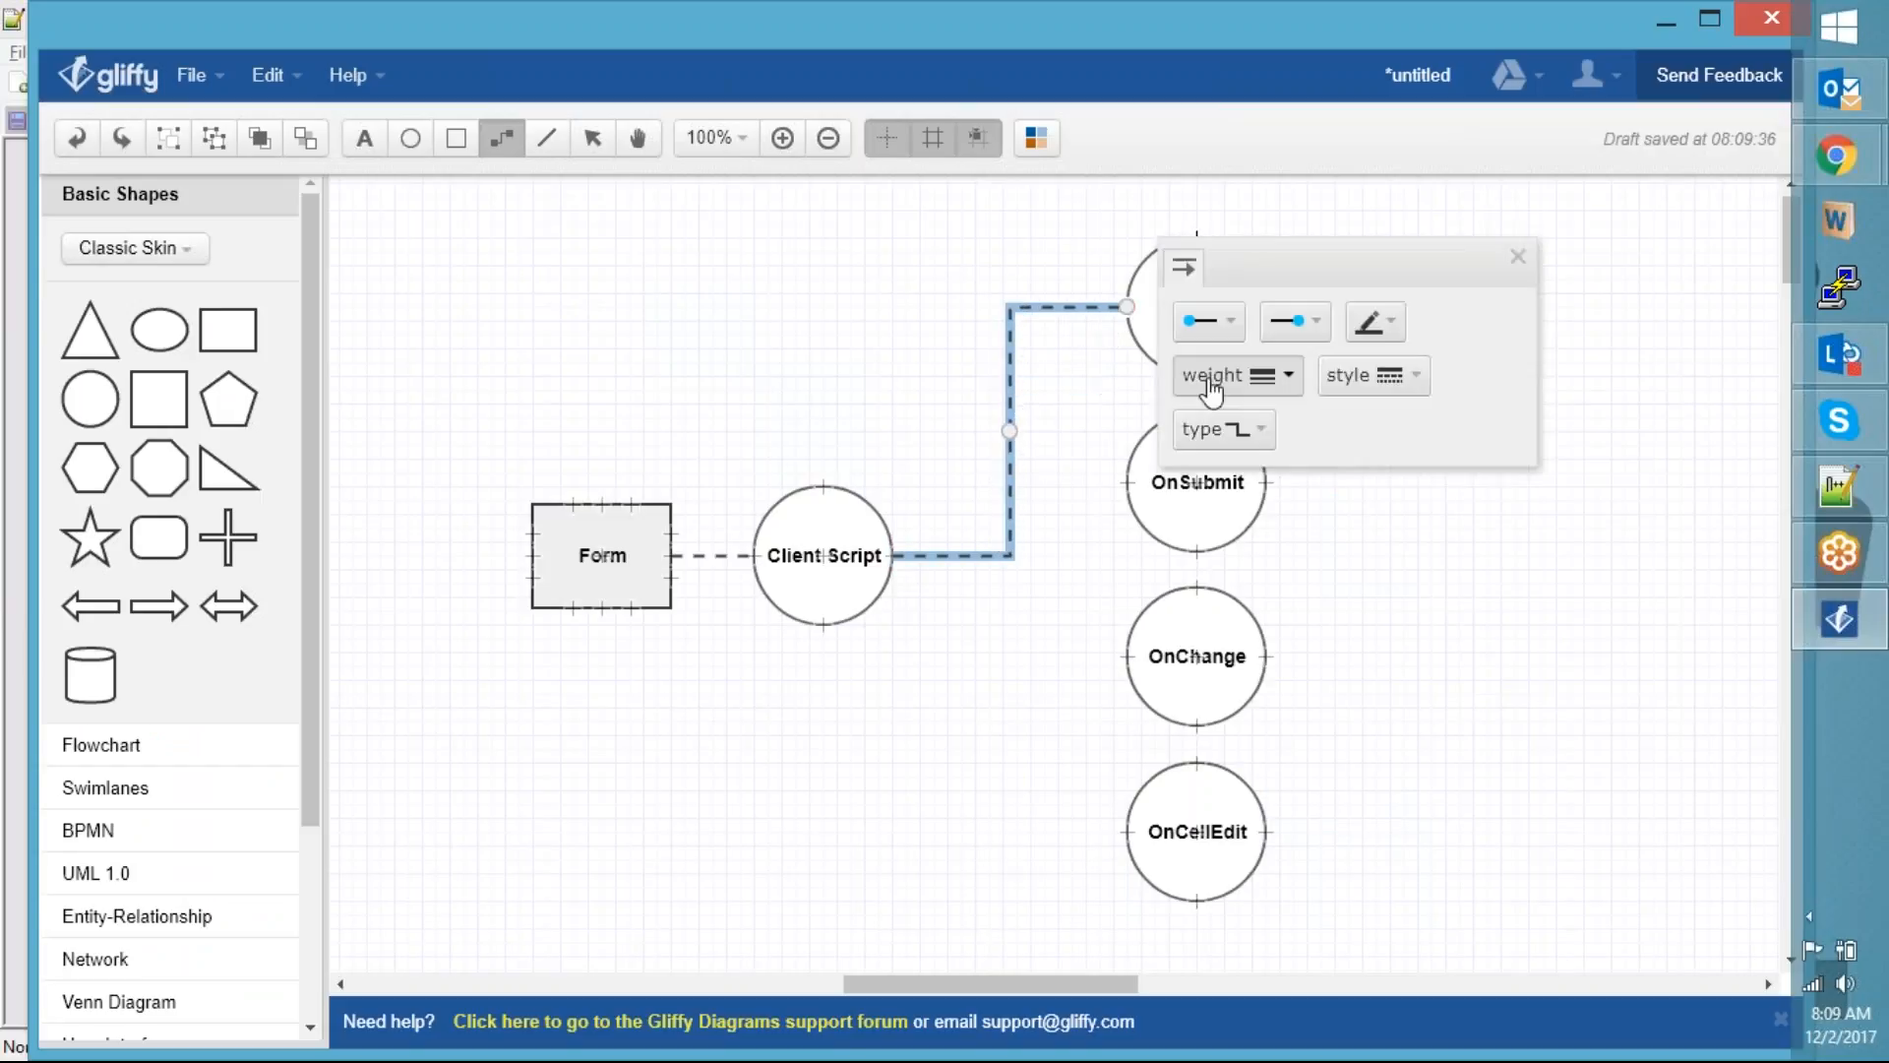
click(1307, 335)
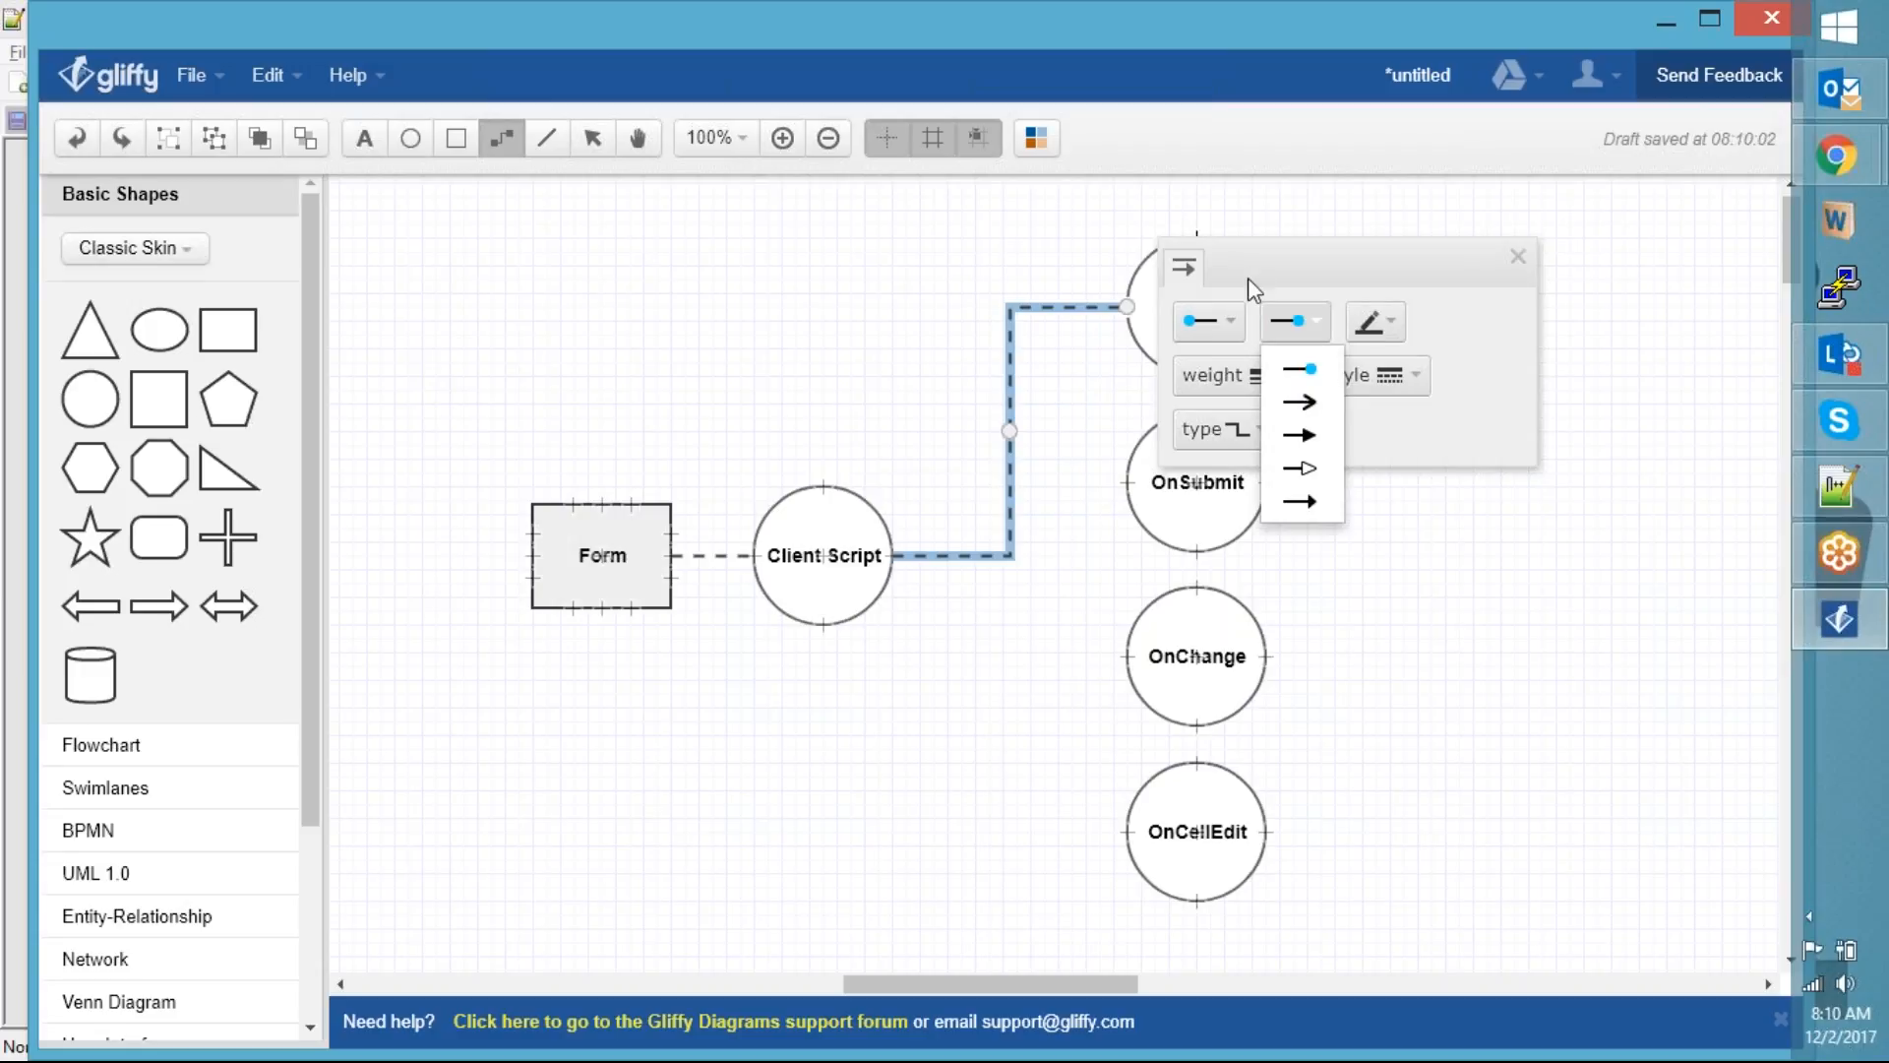
click(1299, 379)
click(1238, 375)
click(1290, 421)
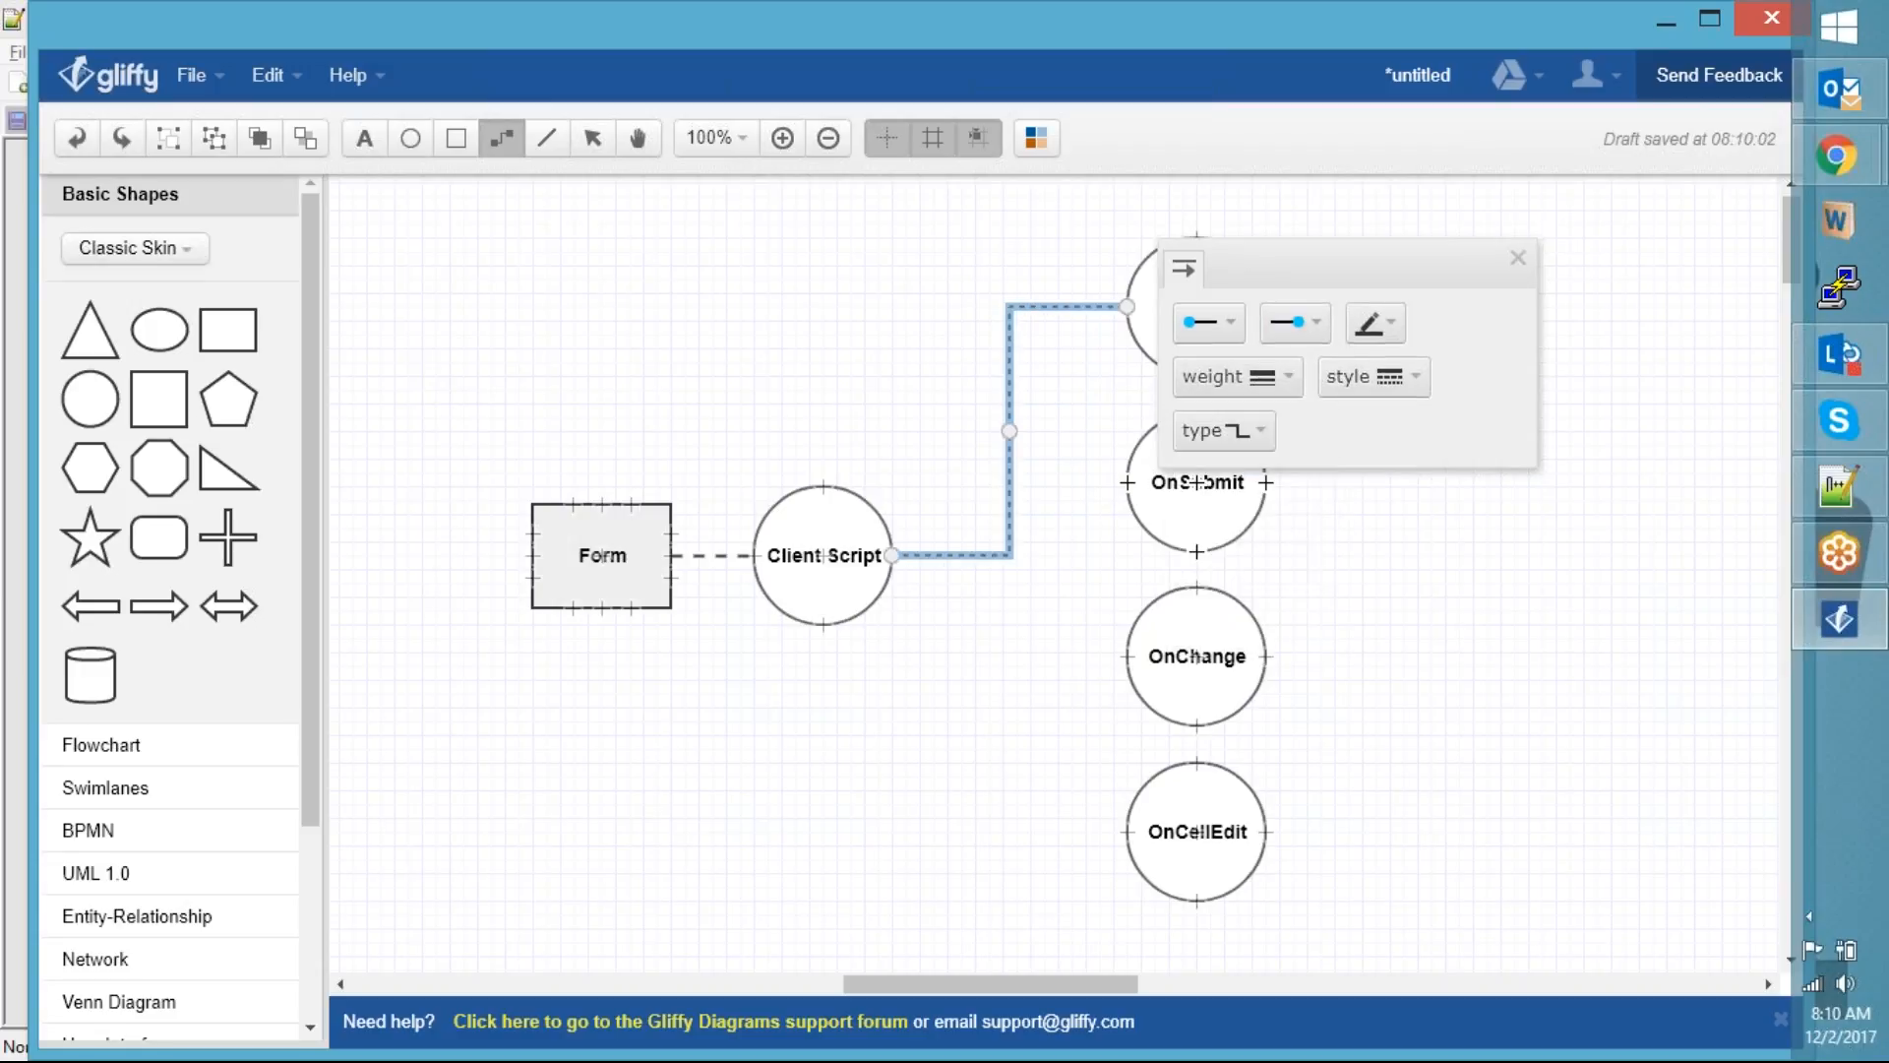
mouse_move(891, 553)
mouse_down()
mouse_move(1118, 506)
mouse_move(893, 551)
mouse_up()
click(980, 589)
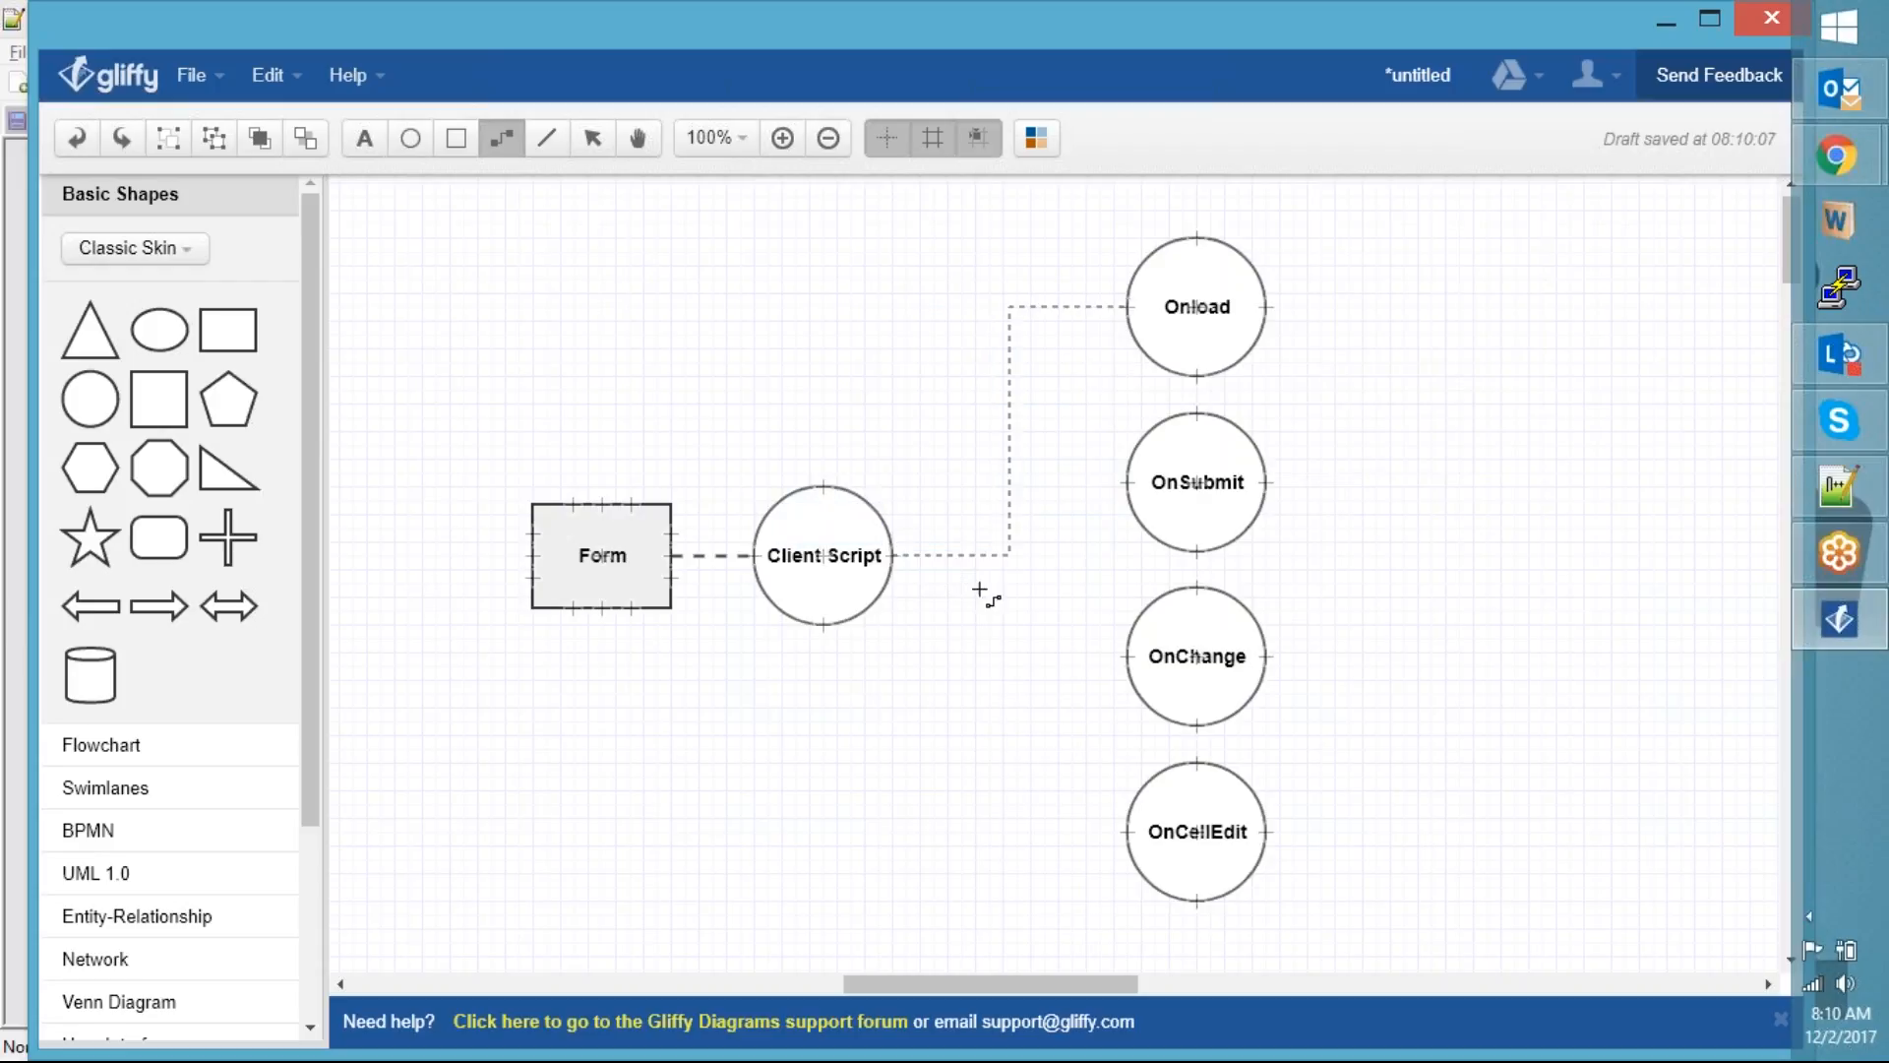
Draw a connector branching from the Onload connector to the OnSubmit circle, and delete the extra line started below it
drag(1013, 480, 1127, 480)
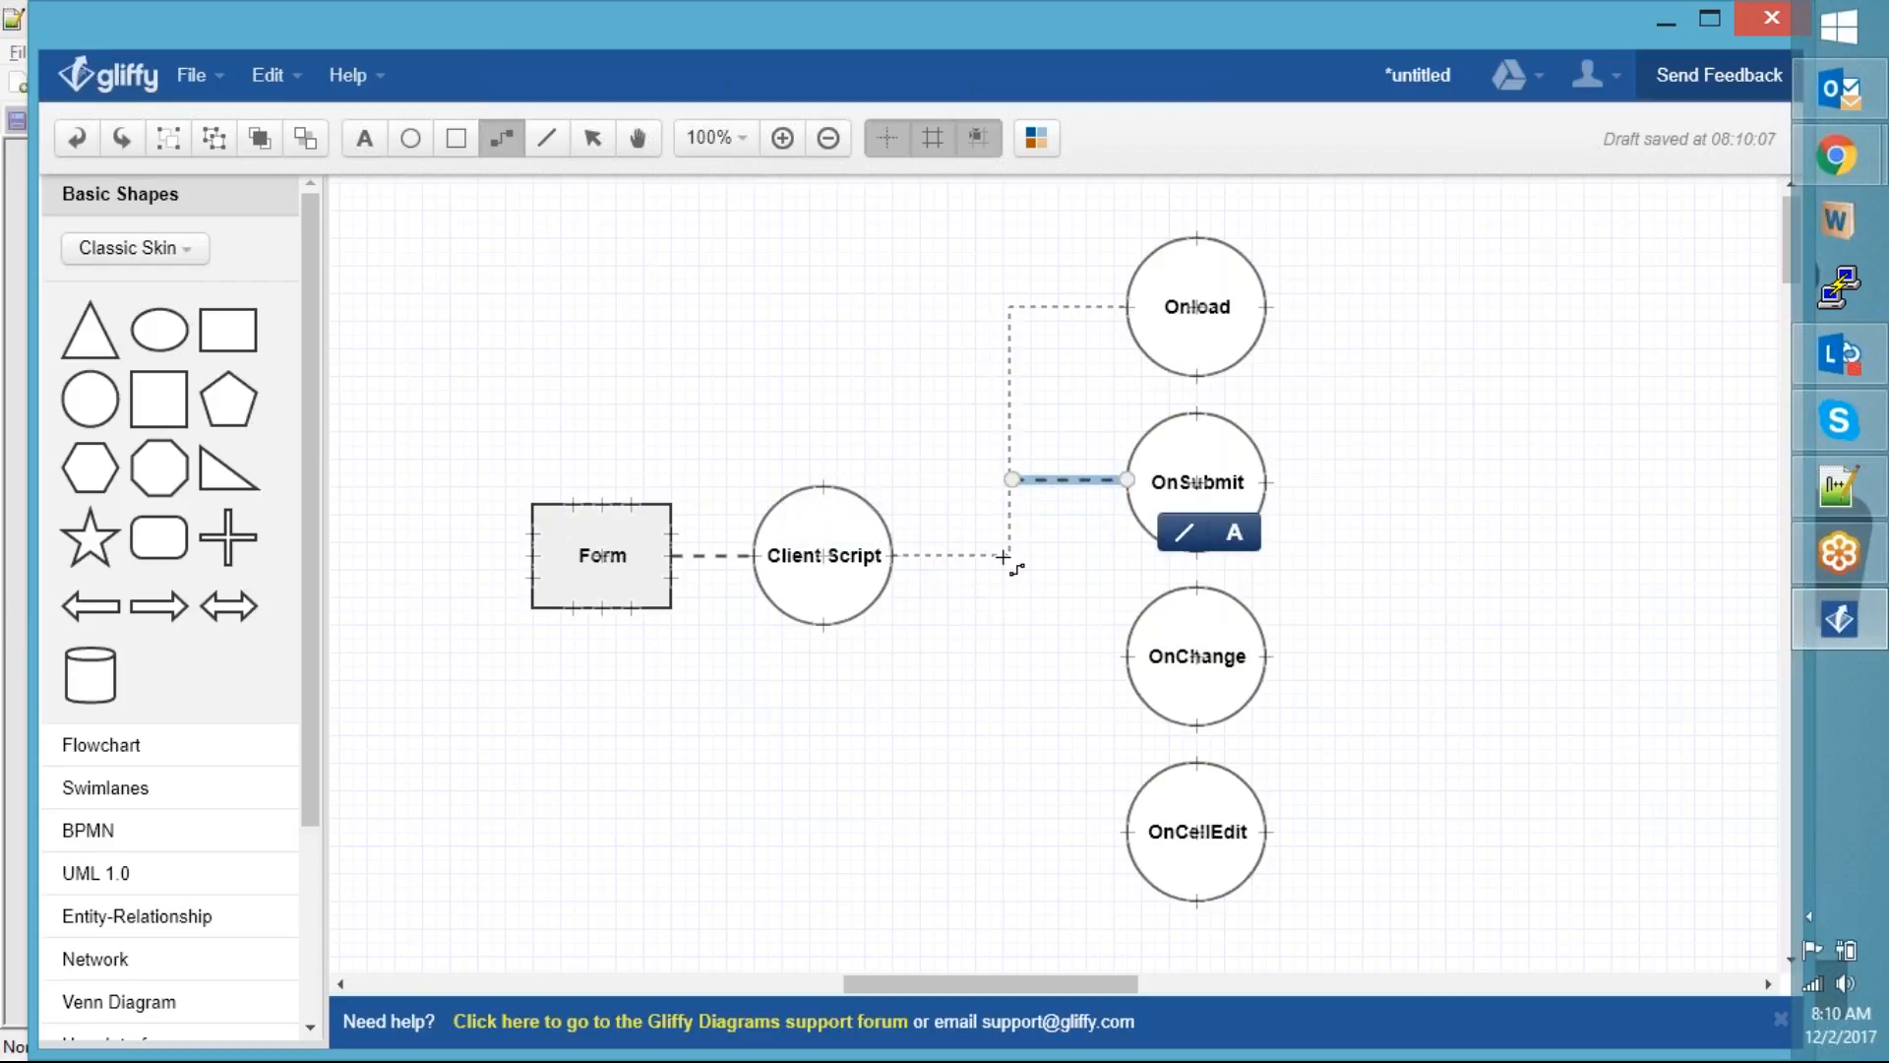
mouse_move(1011, 555)
mouse_down()
mouse_move(1000, 822)
mouse_move(1067, 856)
mouse_move(1095, 834)
mouse_move(1125, 729)
mouse_move(1003, 696)
mouse_move(1016, 879)
mouse_move(1008, 803)
mouse_up()
key(Delete)
Connect the Client Script circle to the OnCellEdit circle and branch a connector from that line to the OnChange circle
mouse_move(891, 556)
mouse_down()
mouse_move(1064, 557)
mouse_move(1012, 725)
mouse_move(1092, 843)
mouse_move(1139, 842)
mouse_move(1118, 835)
mouse_move(1105, 868)
mouse_move(1130, 834)
mouse_up()
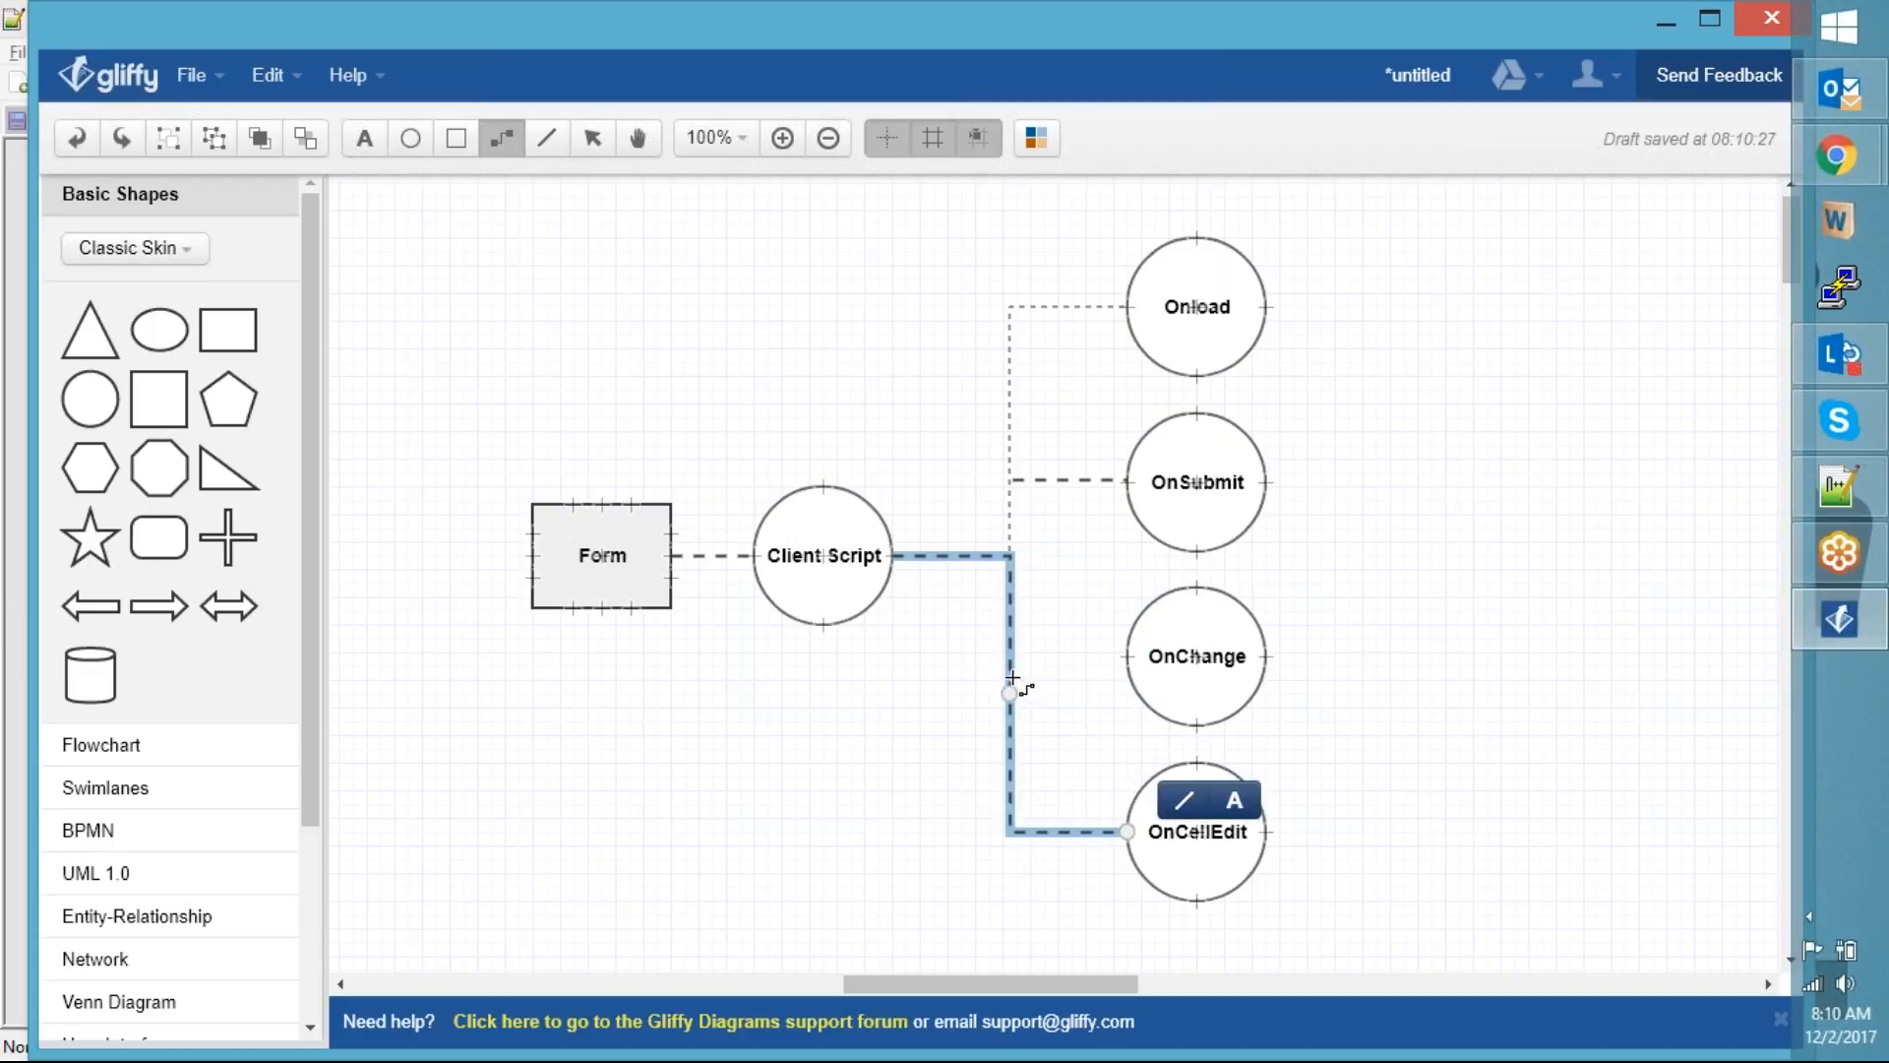
drag(1010, 677, 1131, 677)
click(1417, 669)
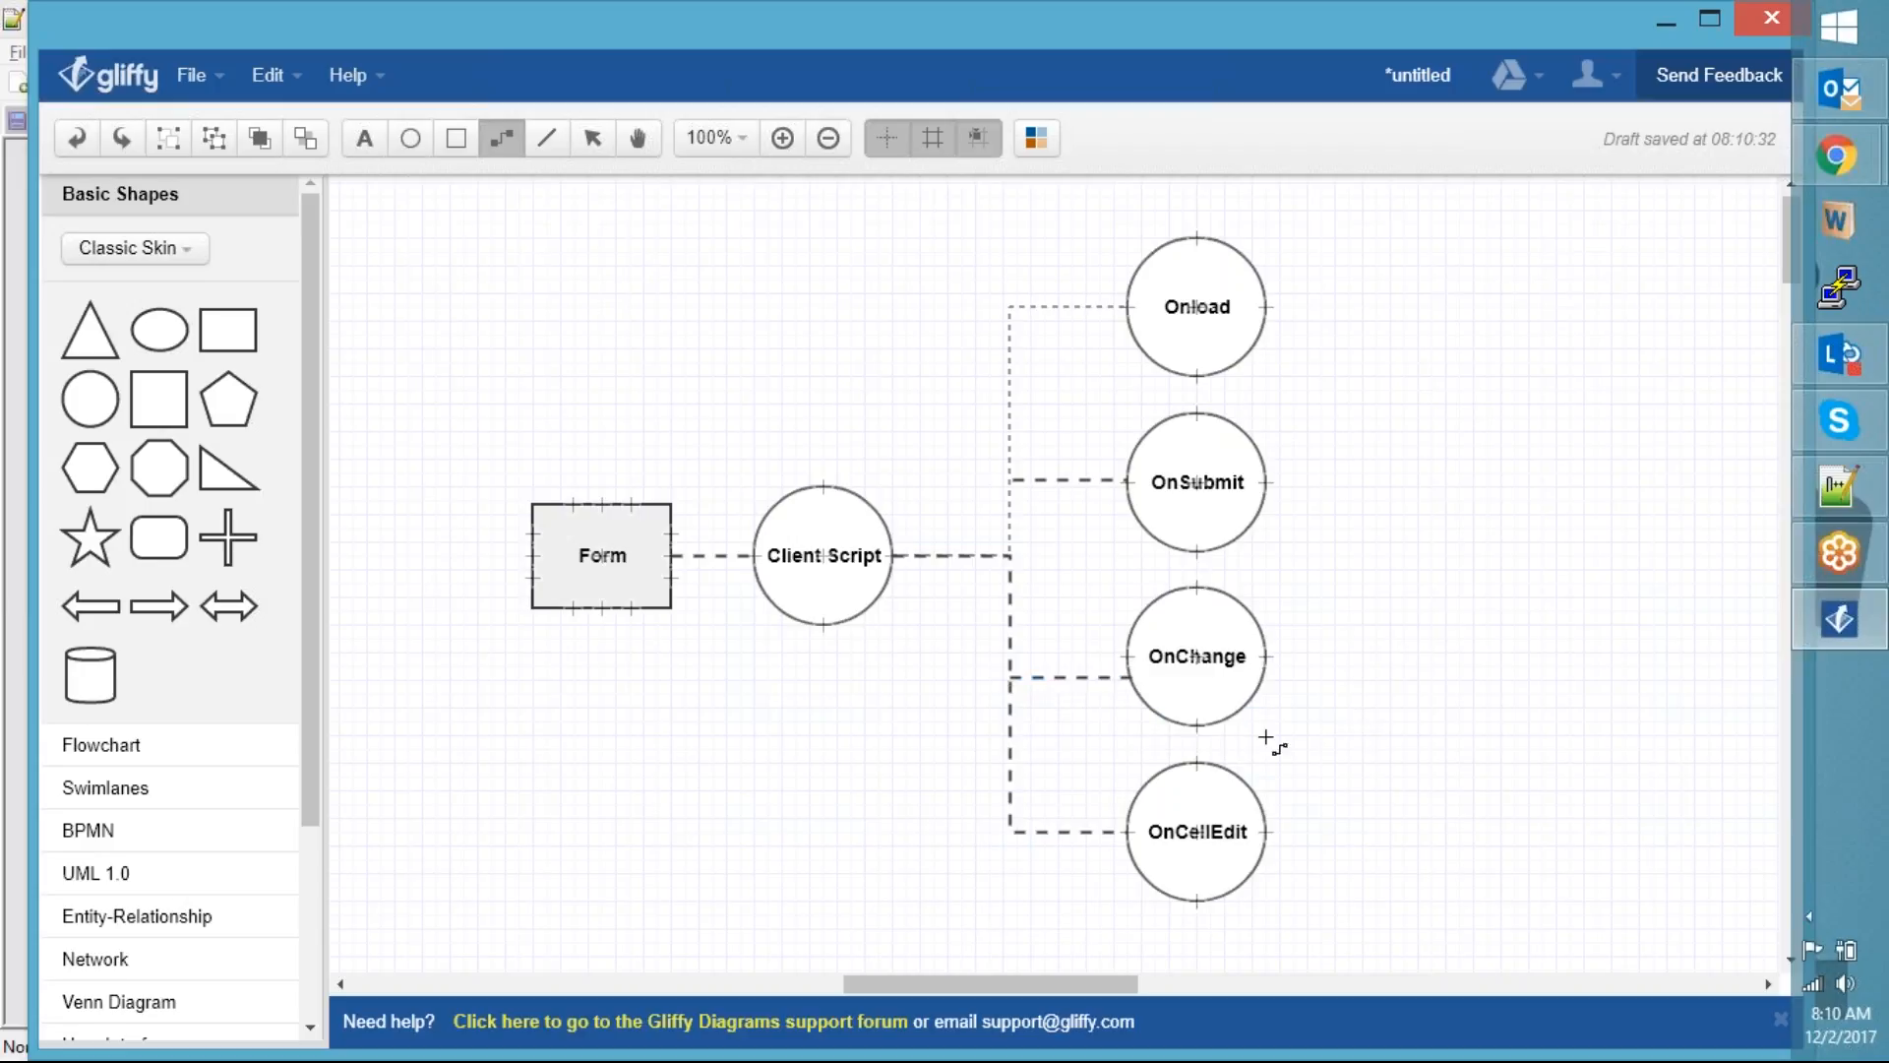
click(1299, 475)
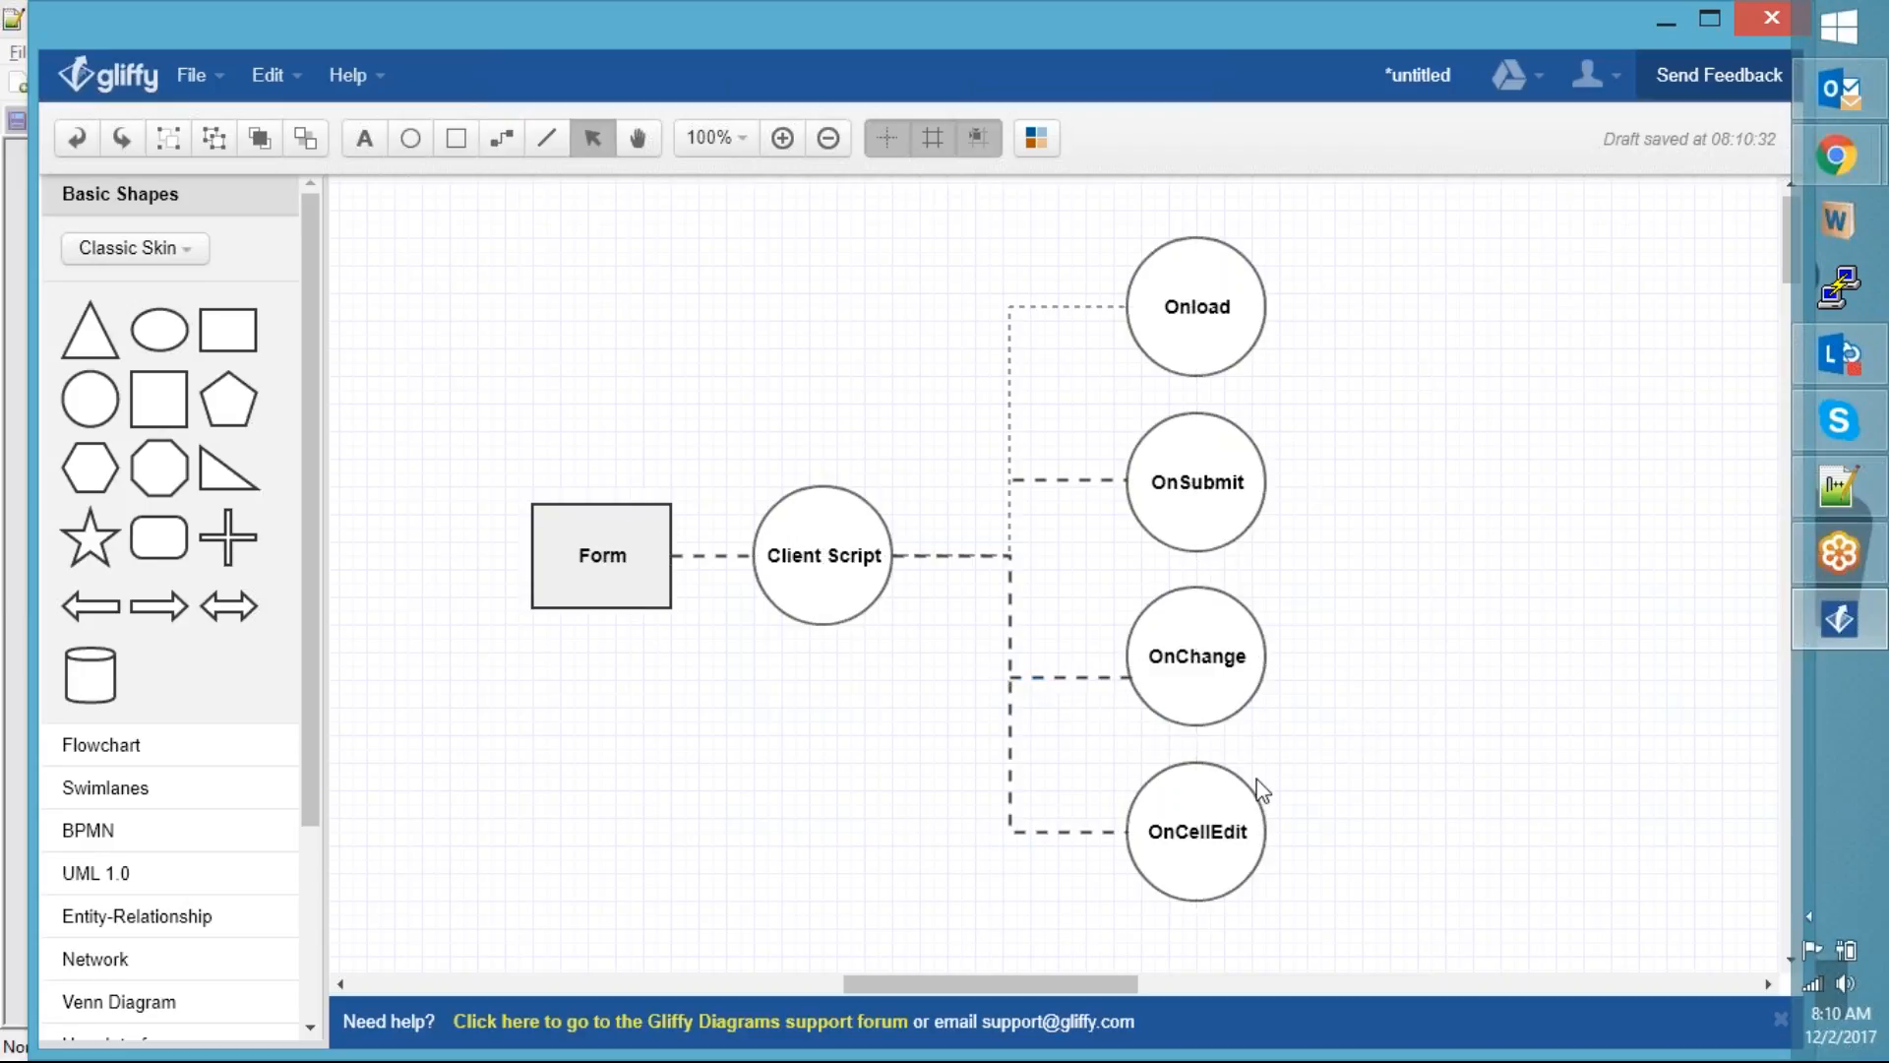
click(972, 567)
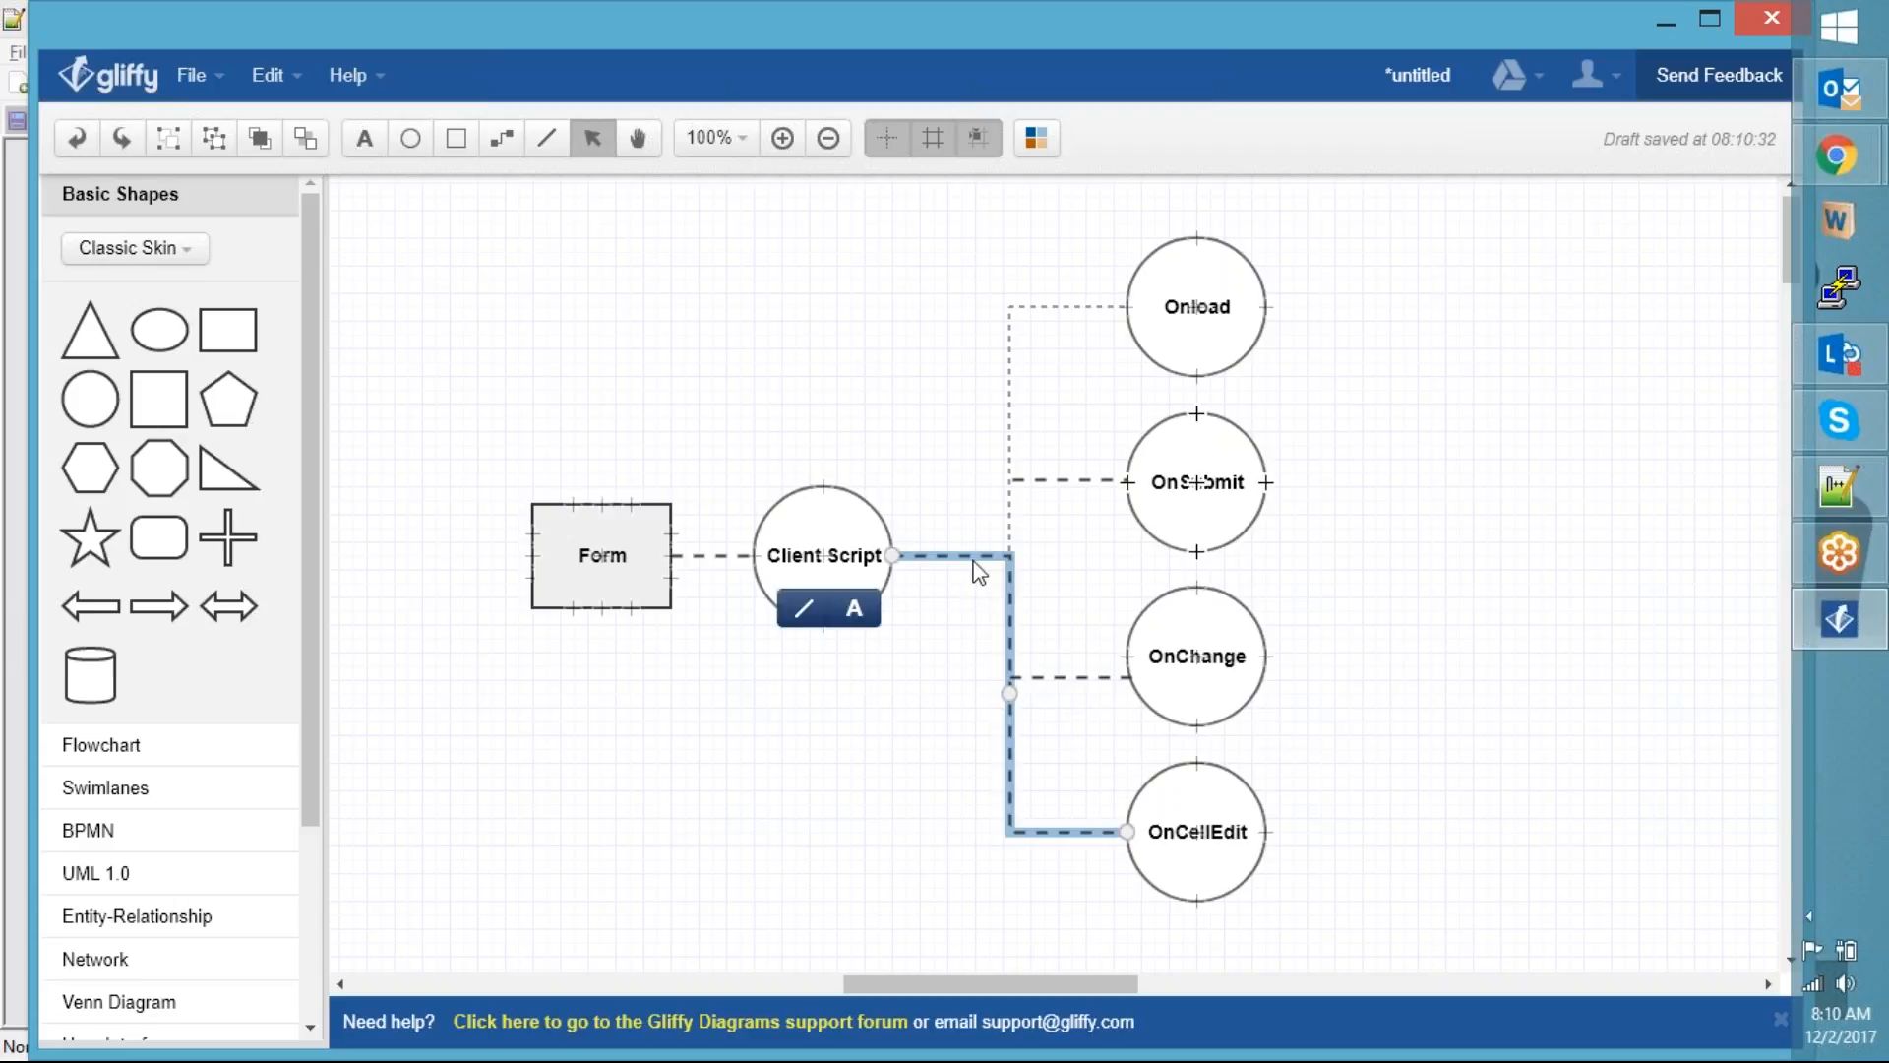
click(854, 610)
key(Escape)
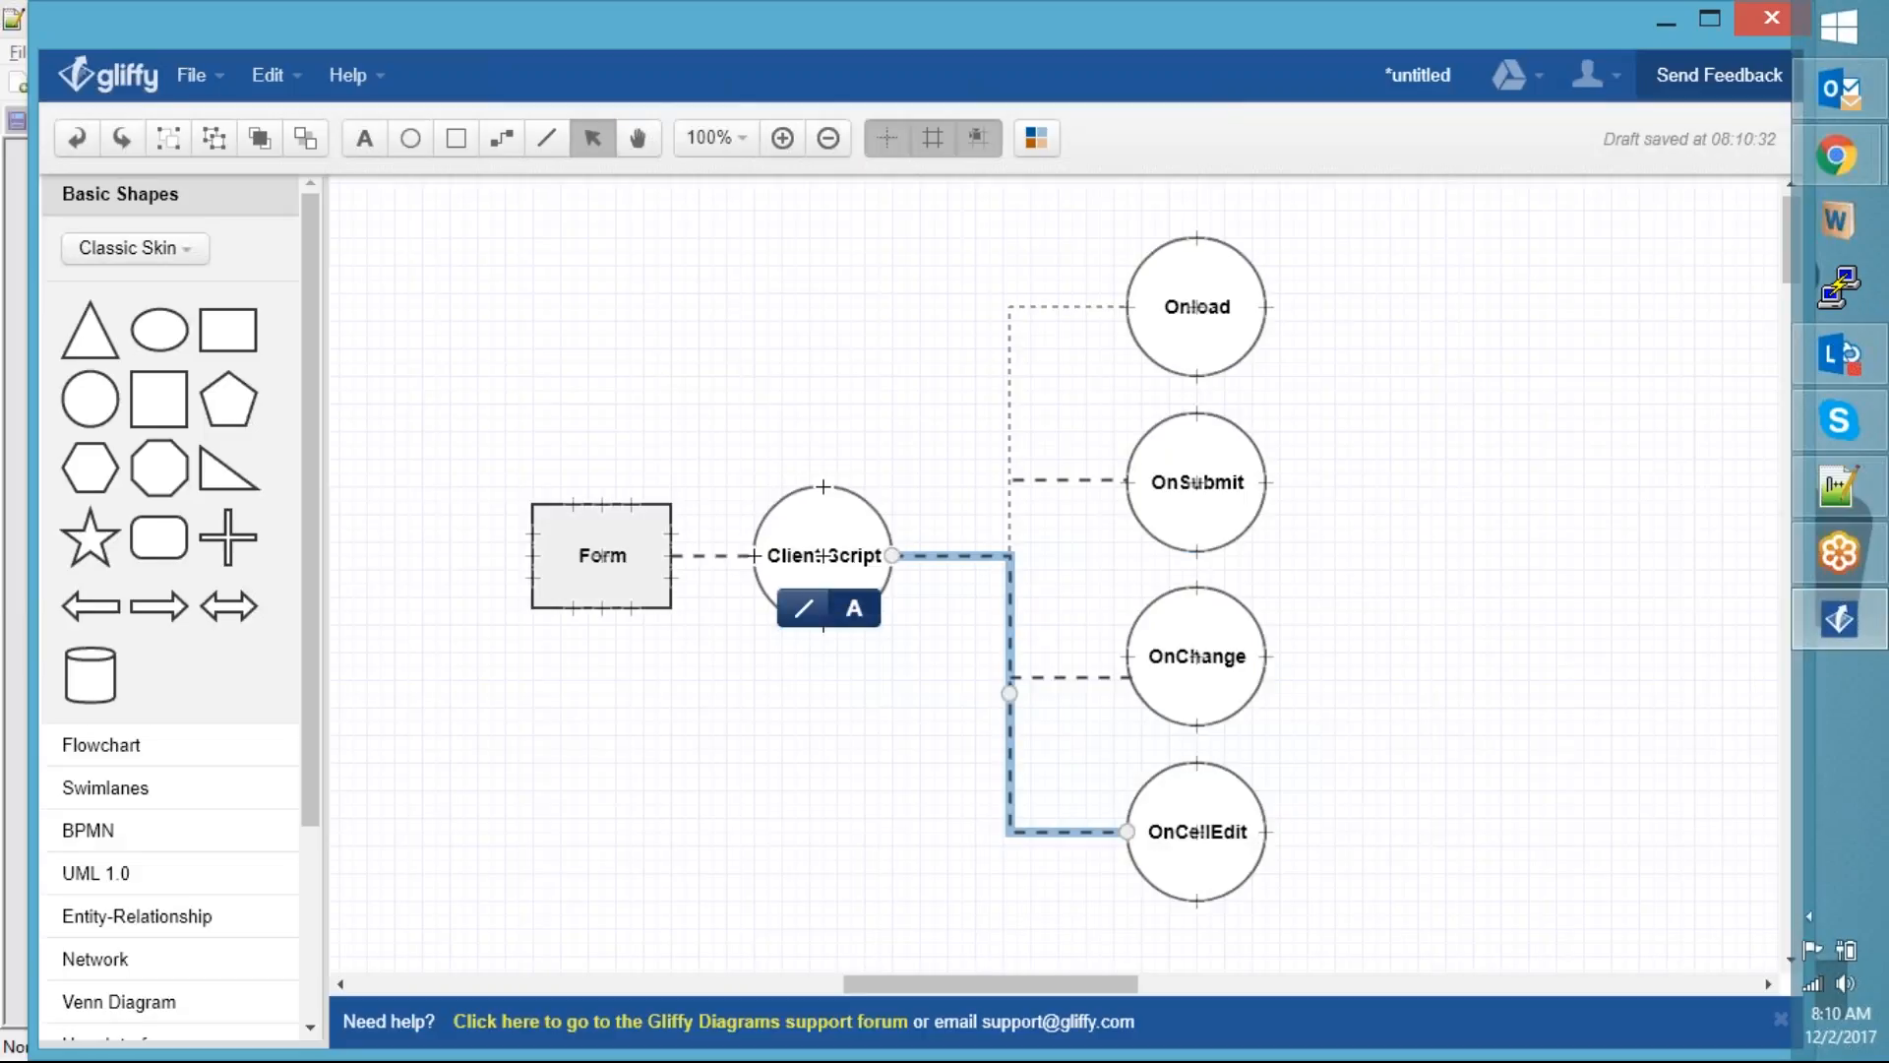
click(1371, 596)
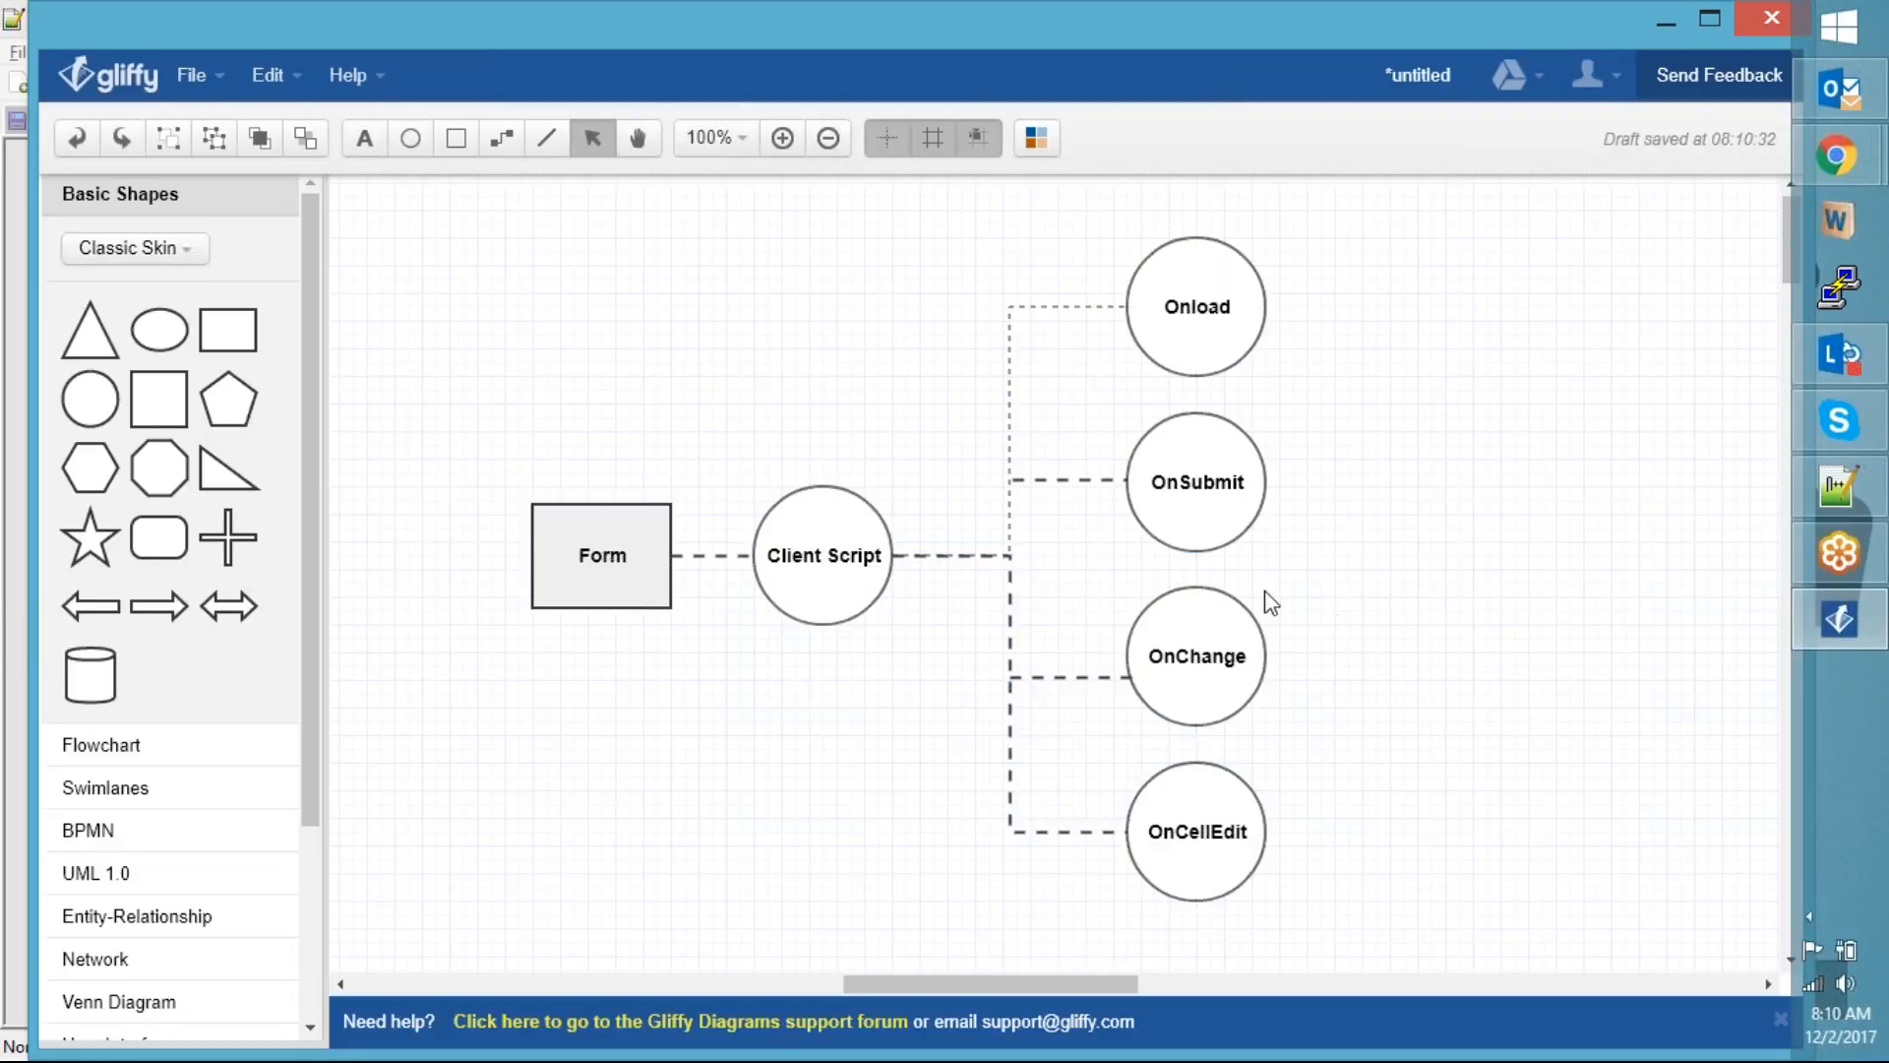
Set the line weight of the connector leading to OnSubmit to 1px
click(1090, 481)
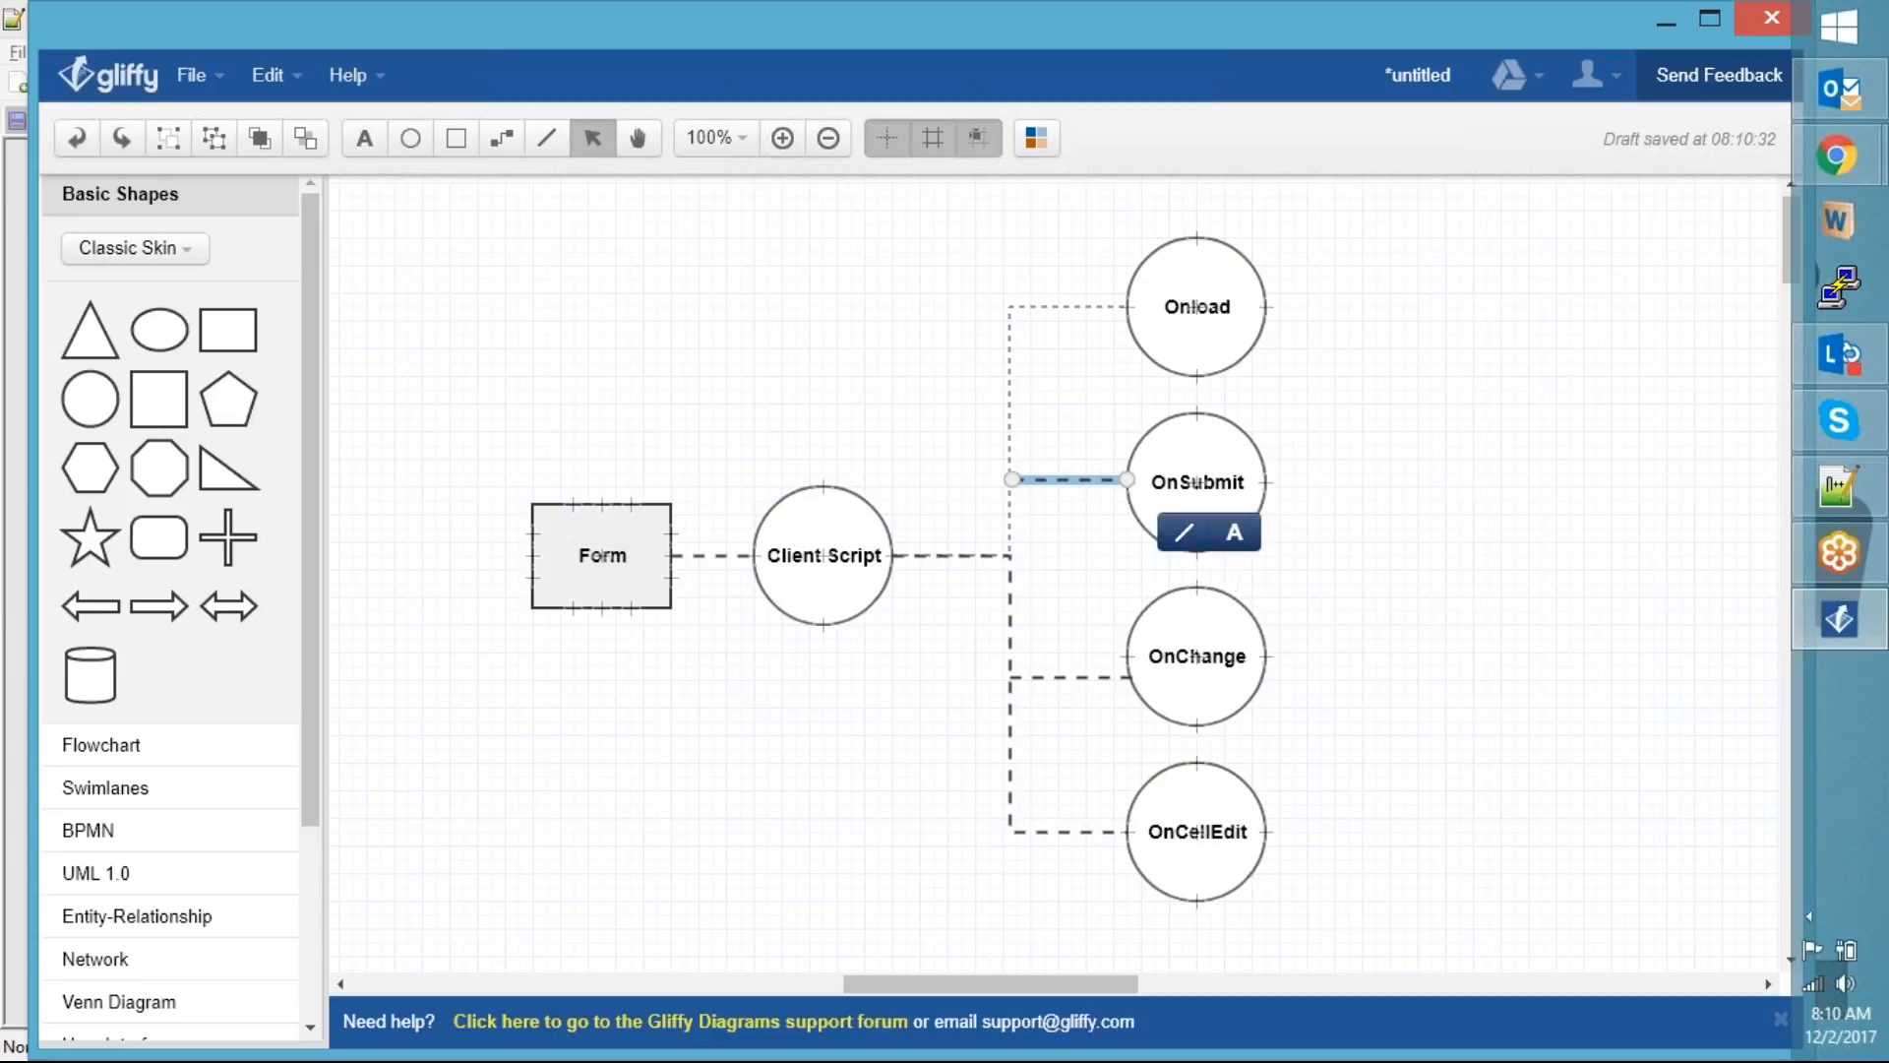
click(1191, 536)
click(1238, 548)
click(1220, 596)
Set the line weight of the connector leading to OnChange to 1px
click(1072, 677)
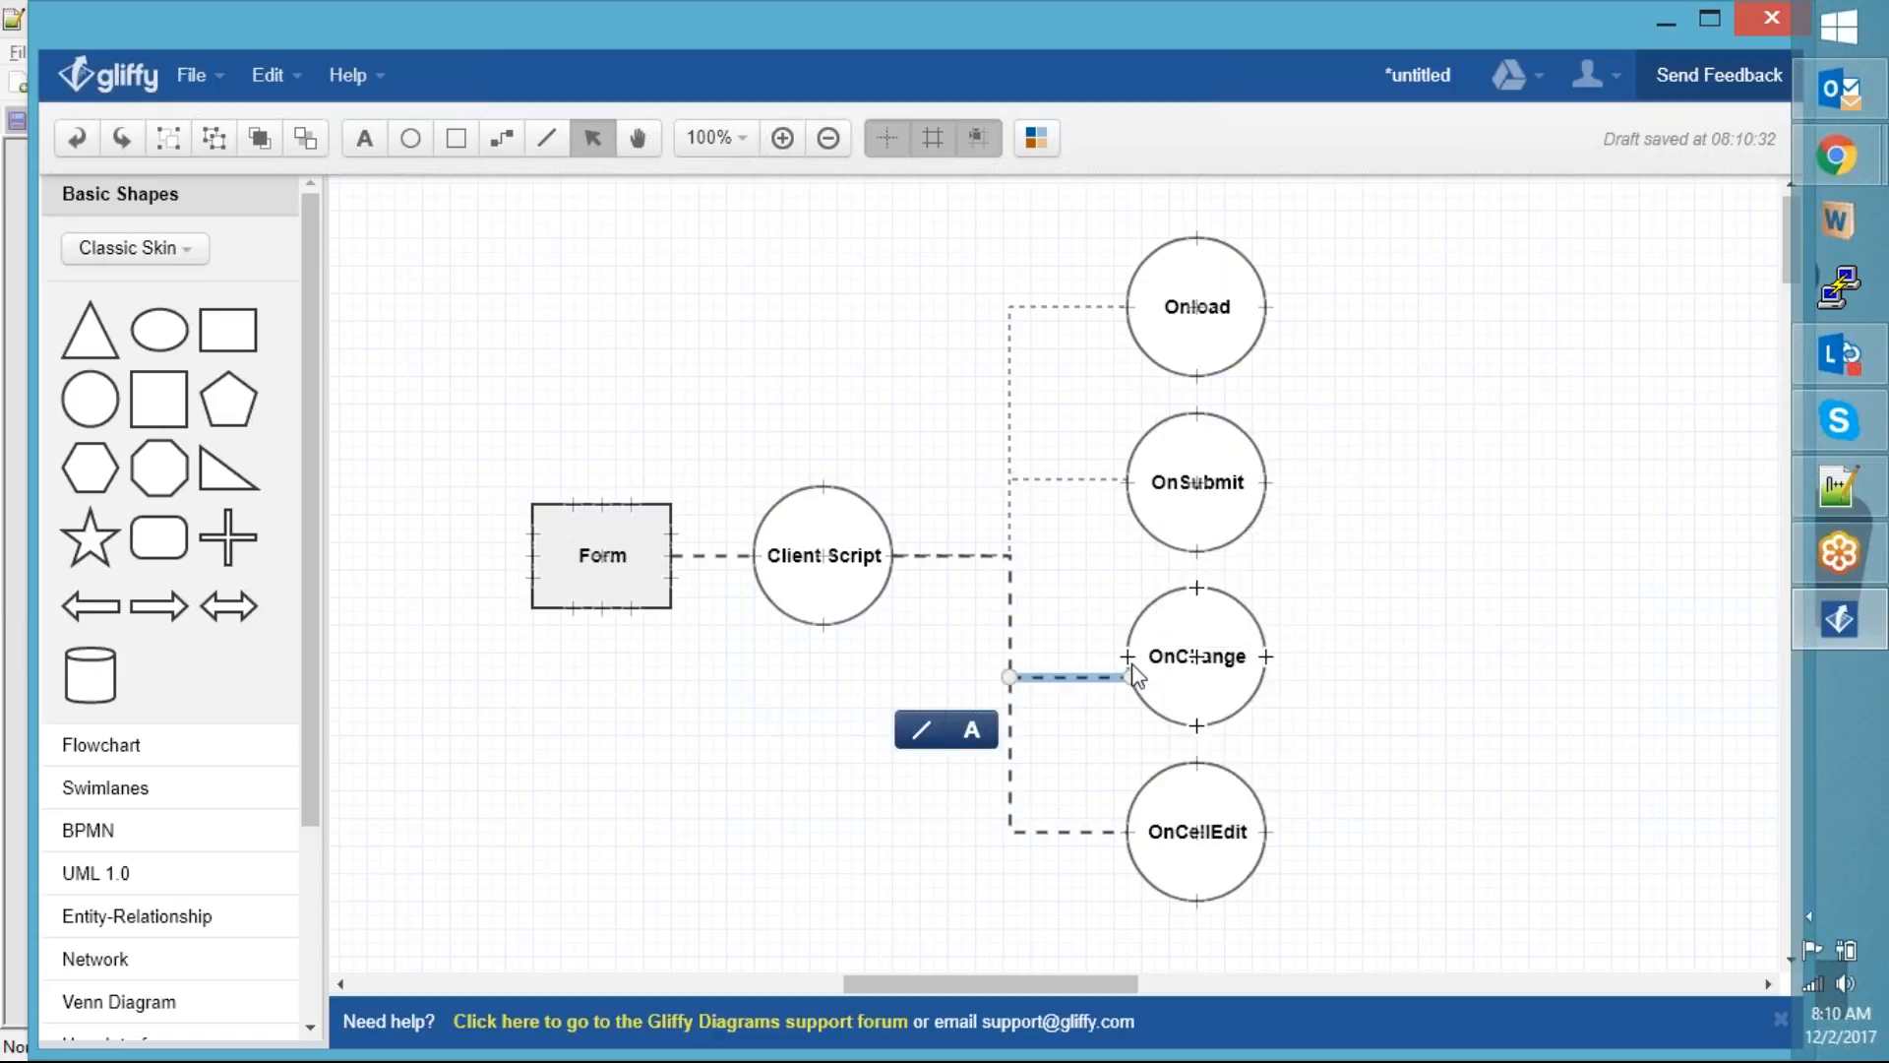
click(923, 733)
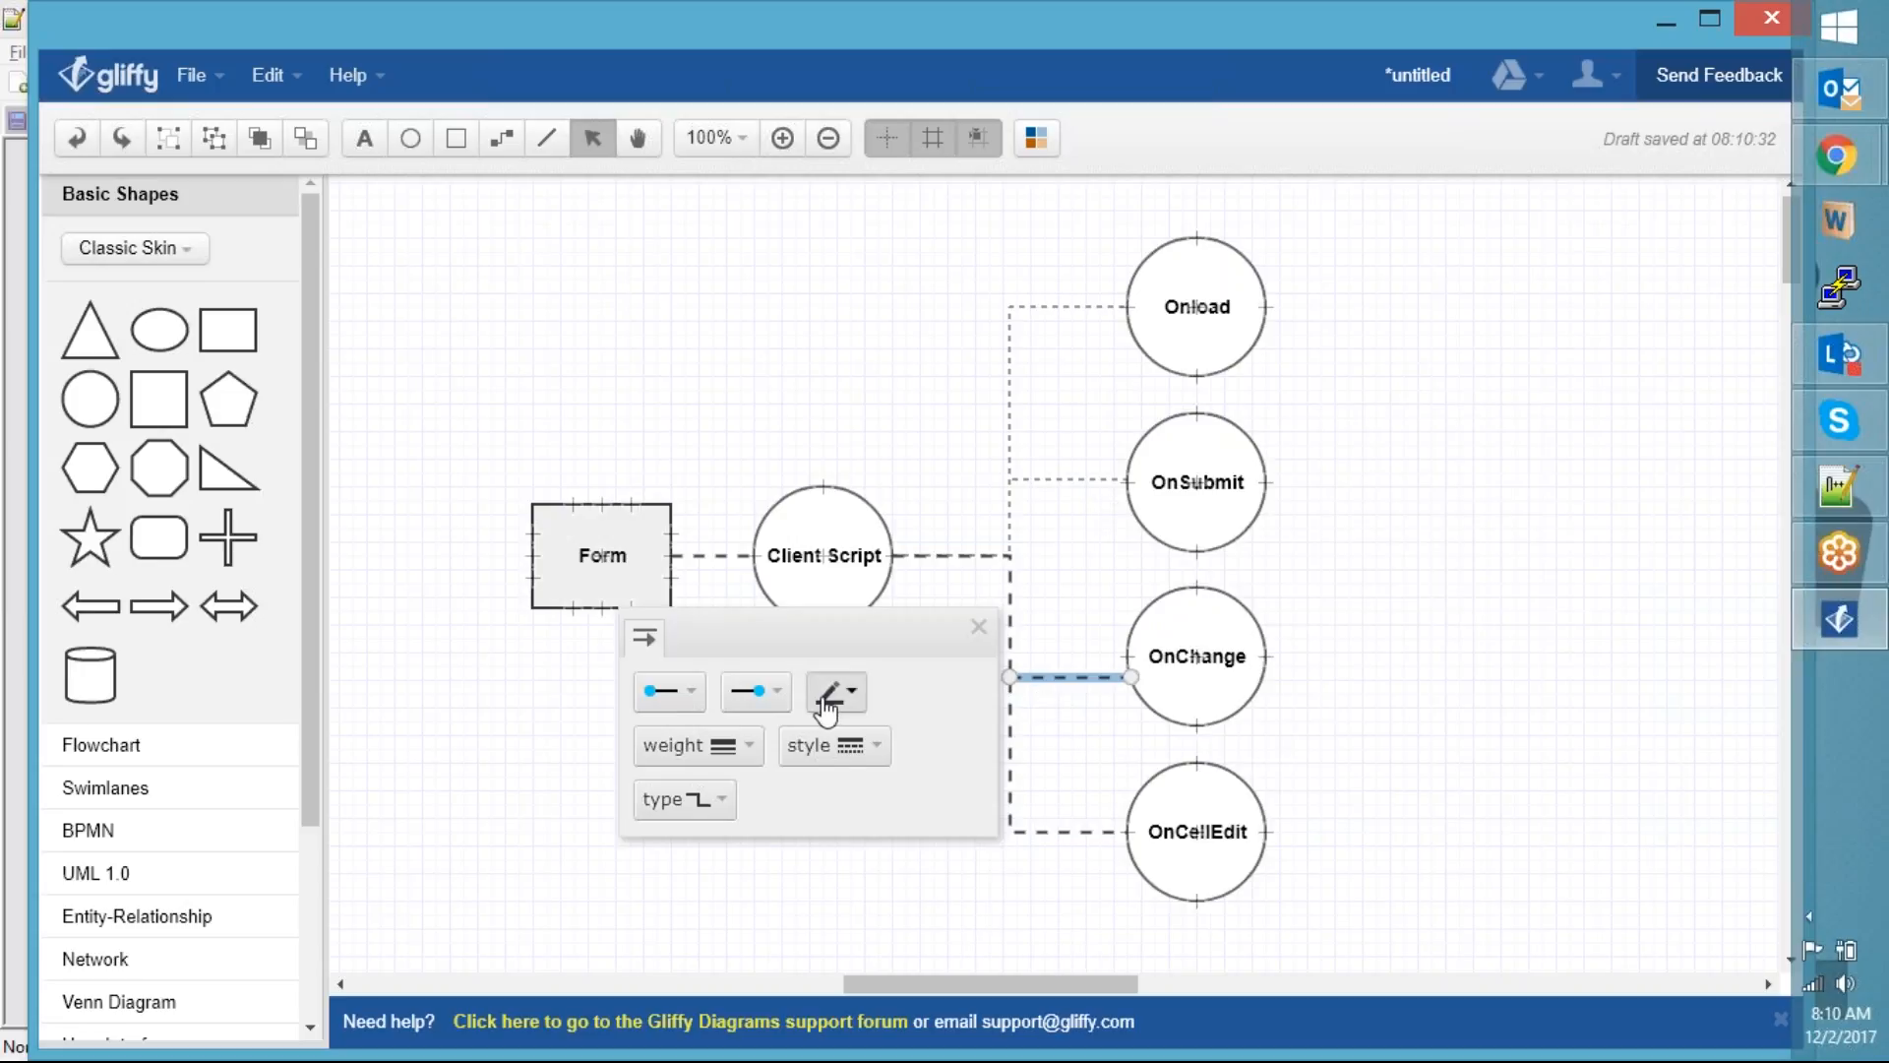
click(725, 745)
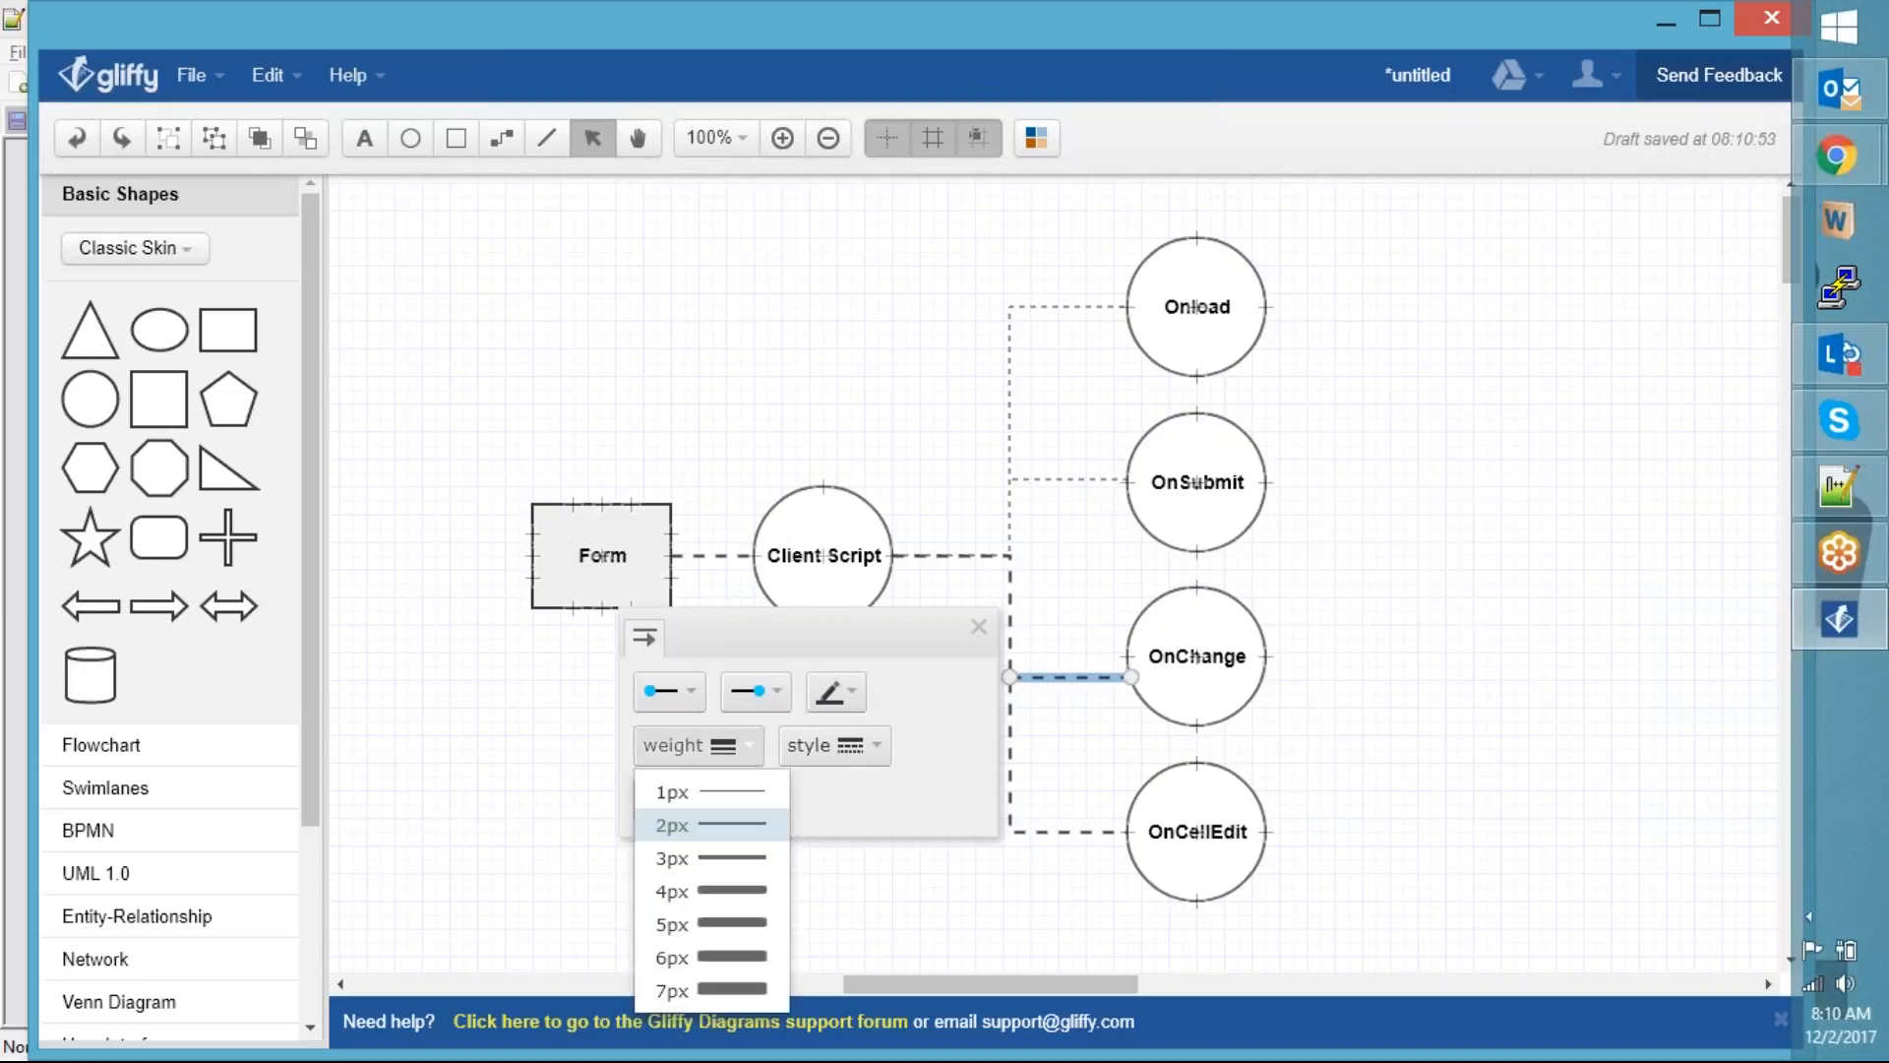
click(725, 784)
click(725, 745)
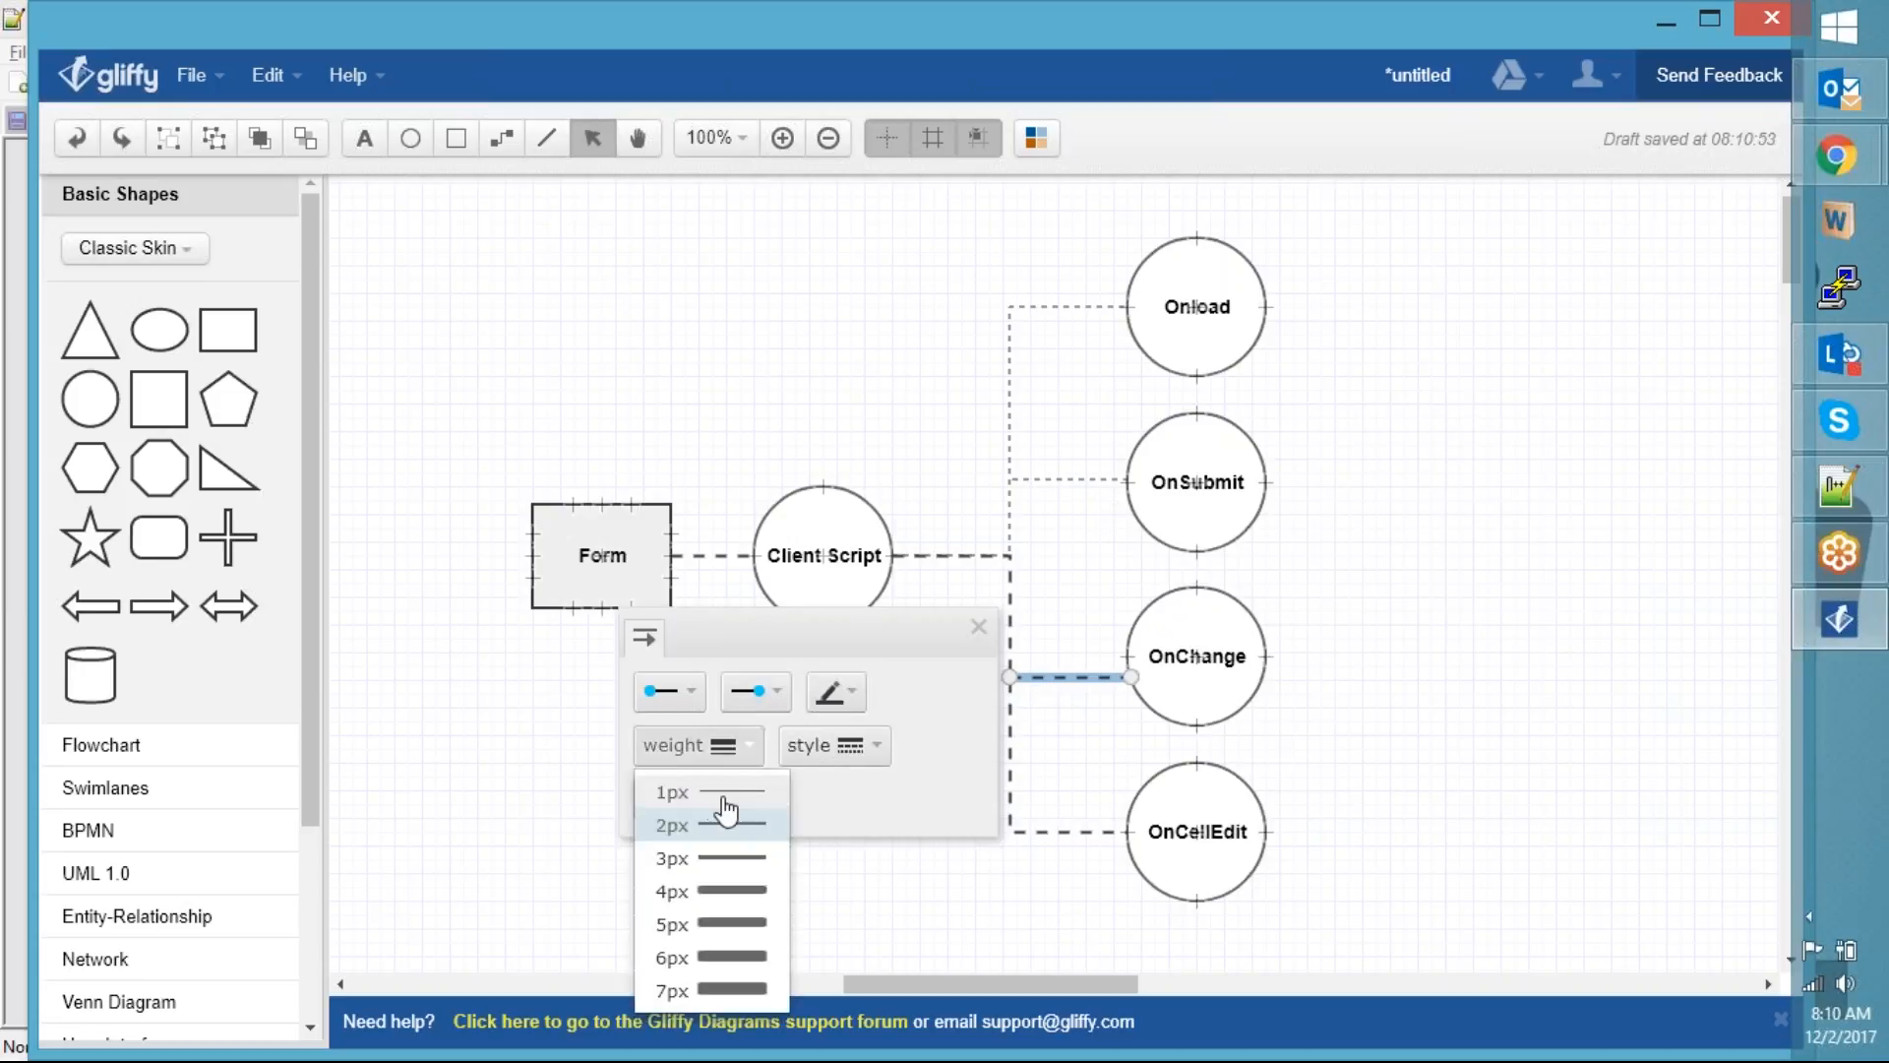
click(726, 788)
Set the line weight of the connector from Client Script to OnCellEdit to 1px and deselect it
click(1094, 834)
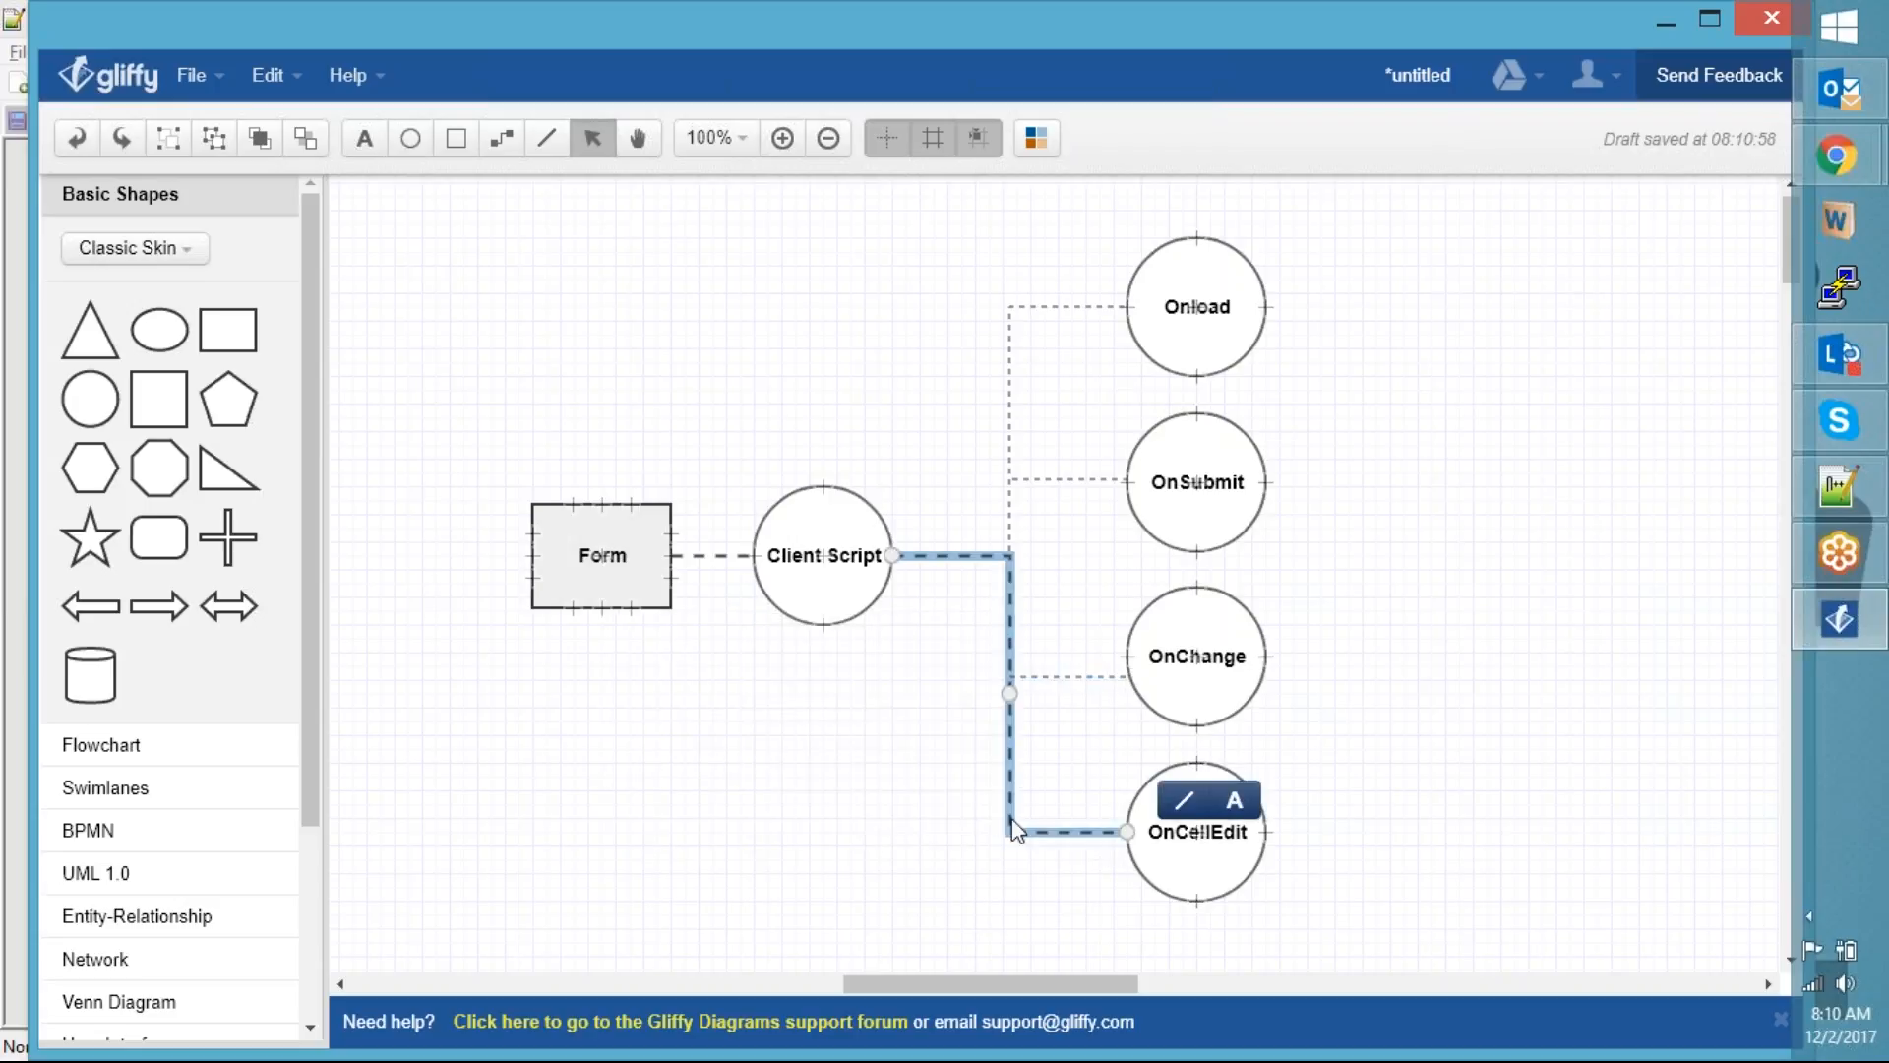
click(1184, 802)
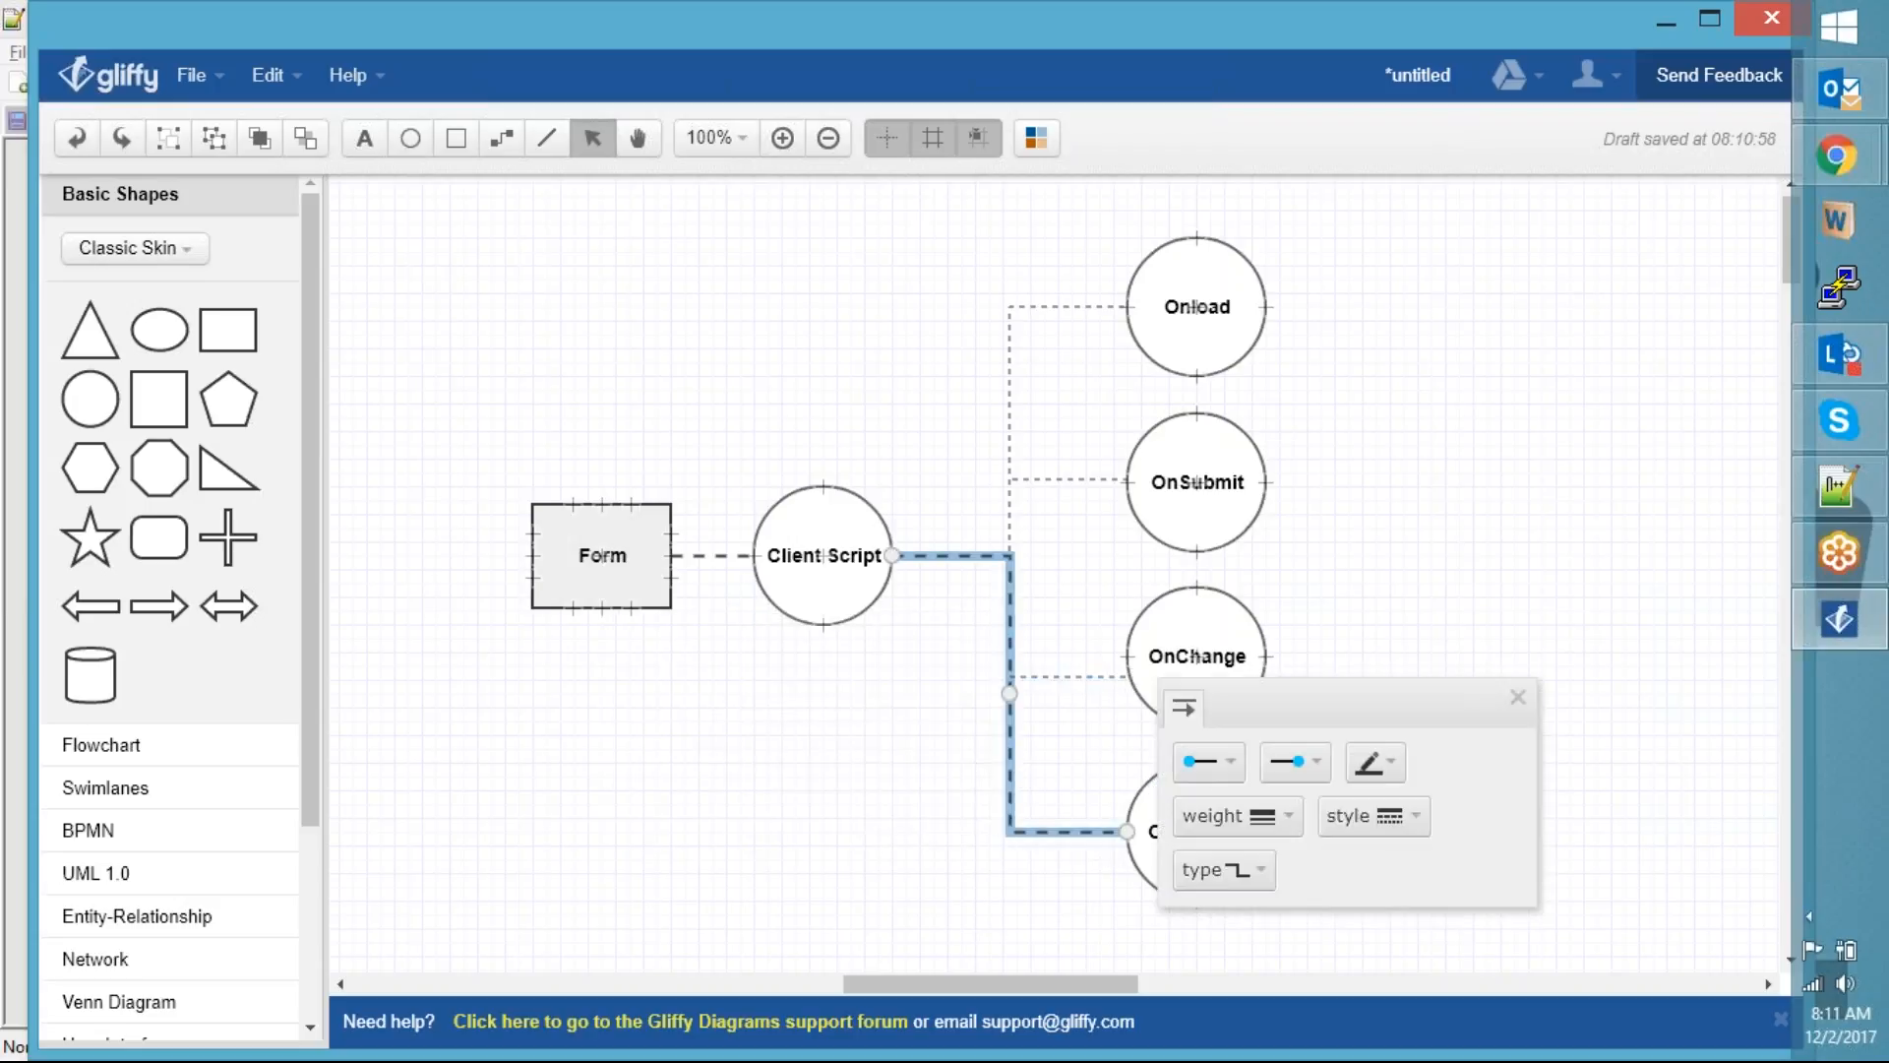
click(1223, 768)
click(1278, 721)
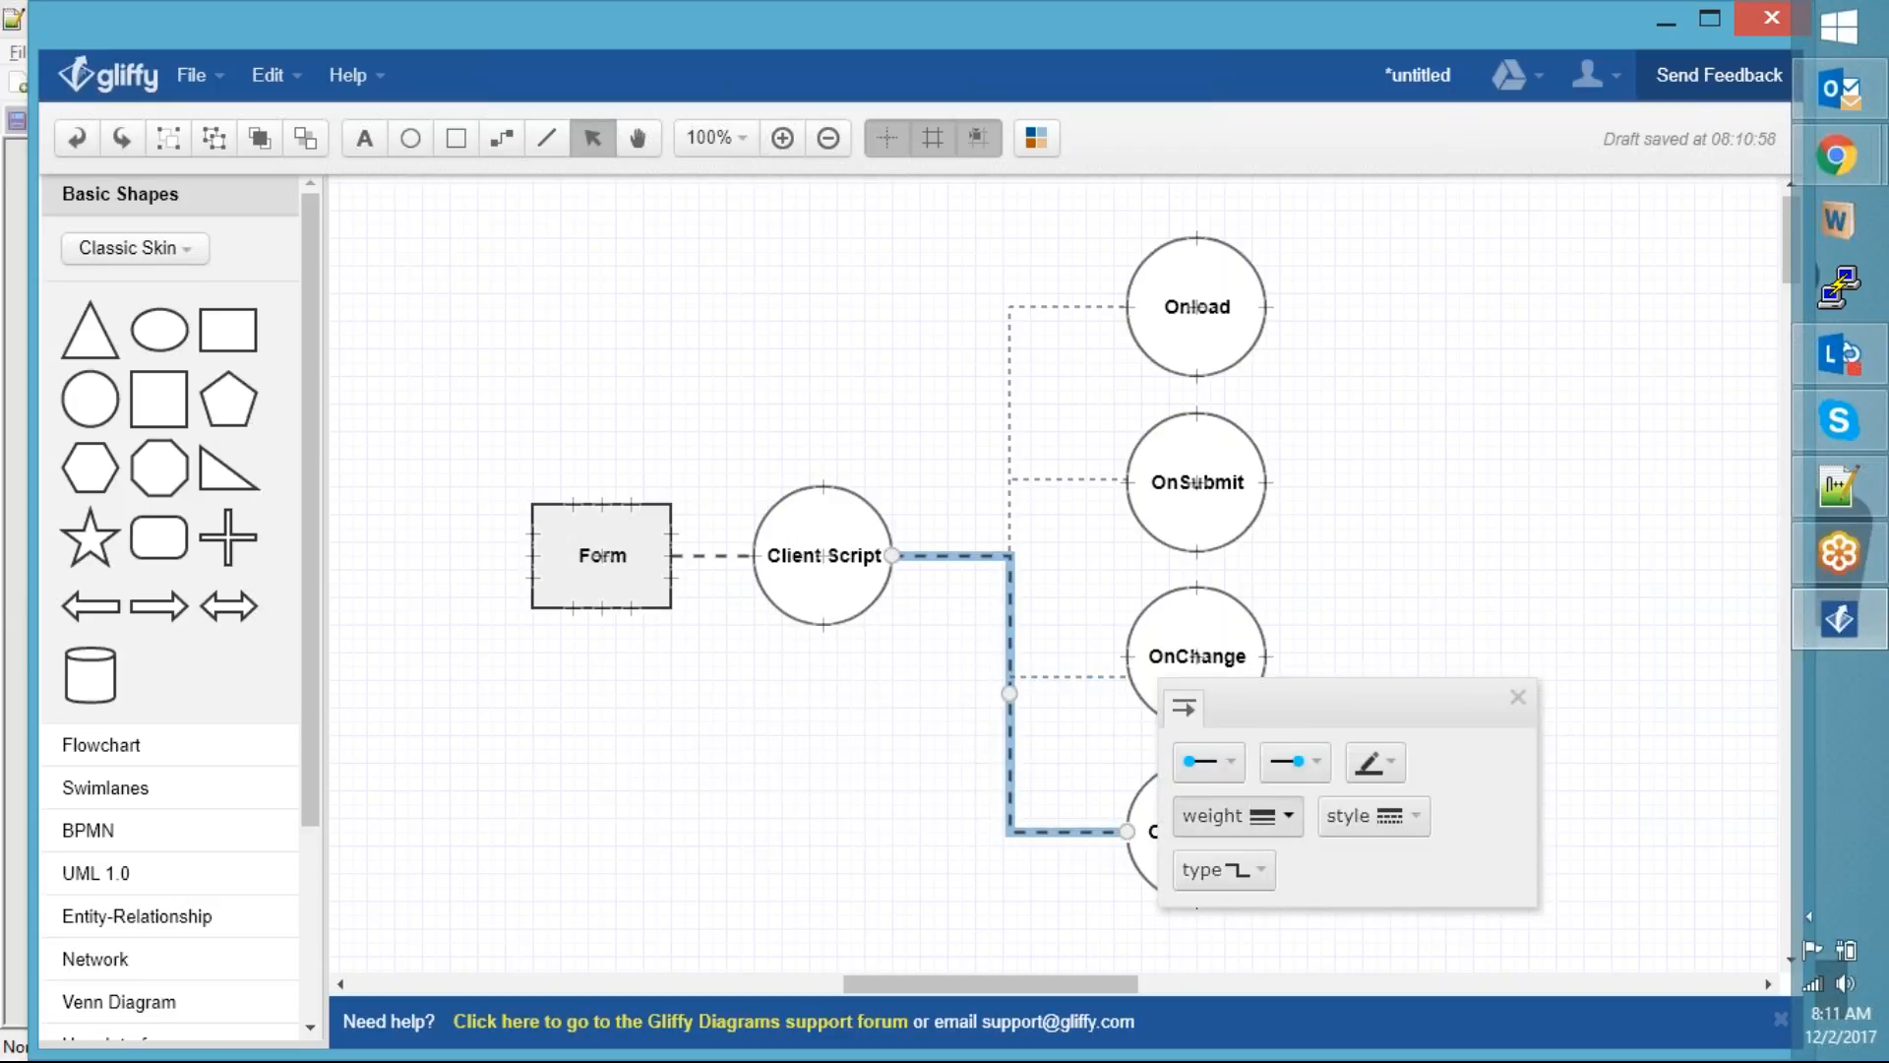
click(1238, 816)
click(1254, 568)
click(1377, 618)
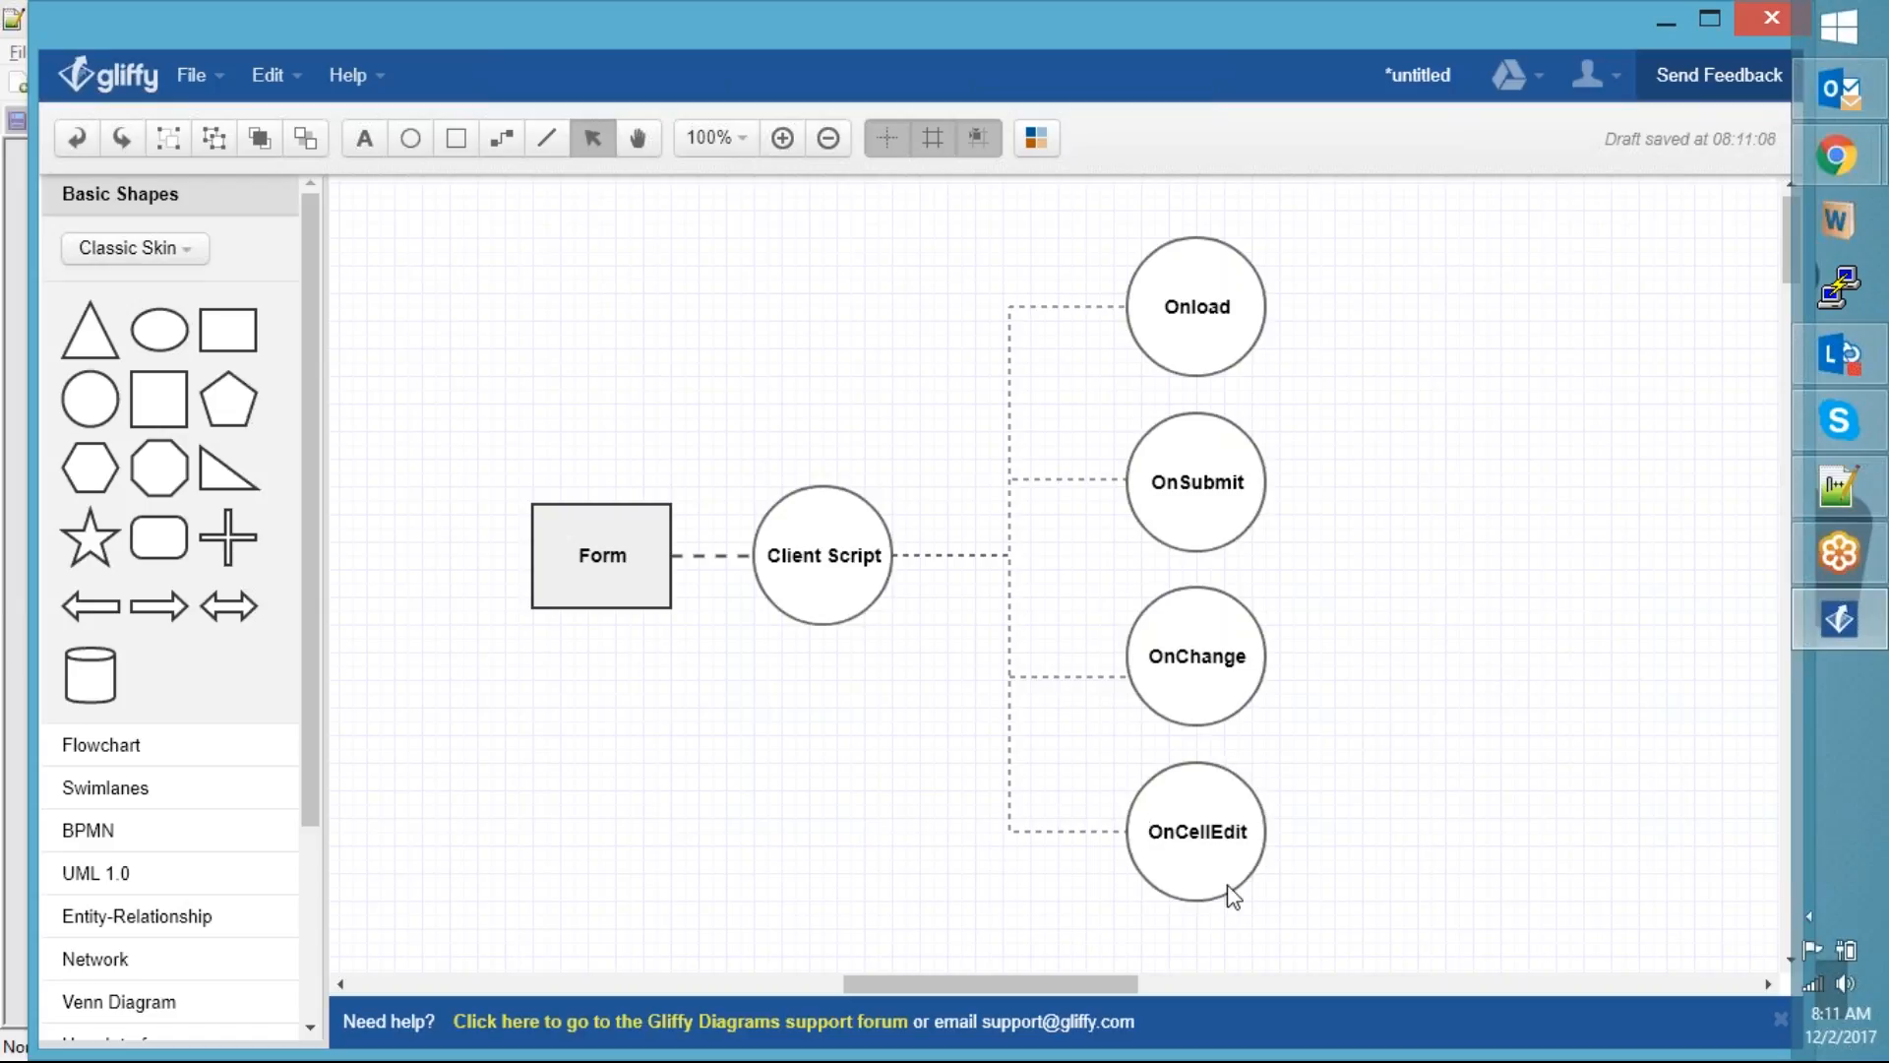
Switch to ServiceNow, open the first attendee's record and view the form's Configure options without choosing one
key(alt+Tab)
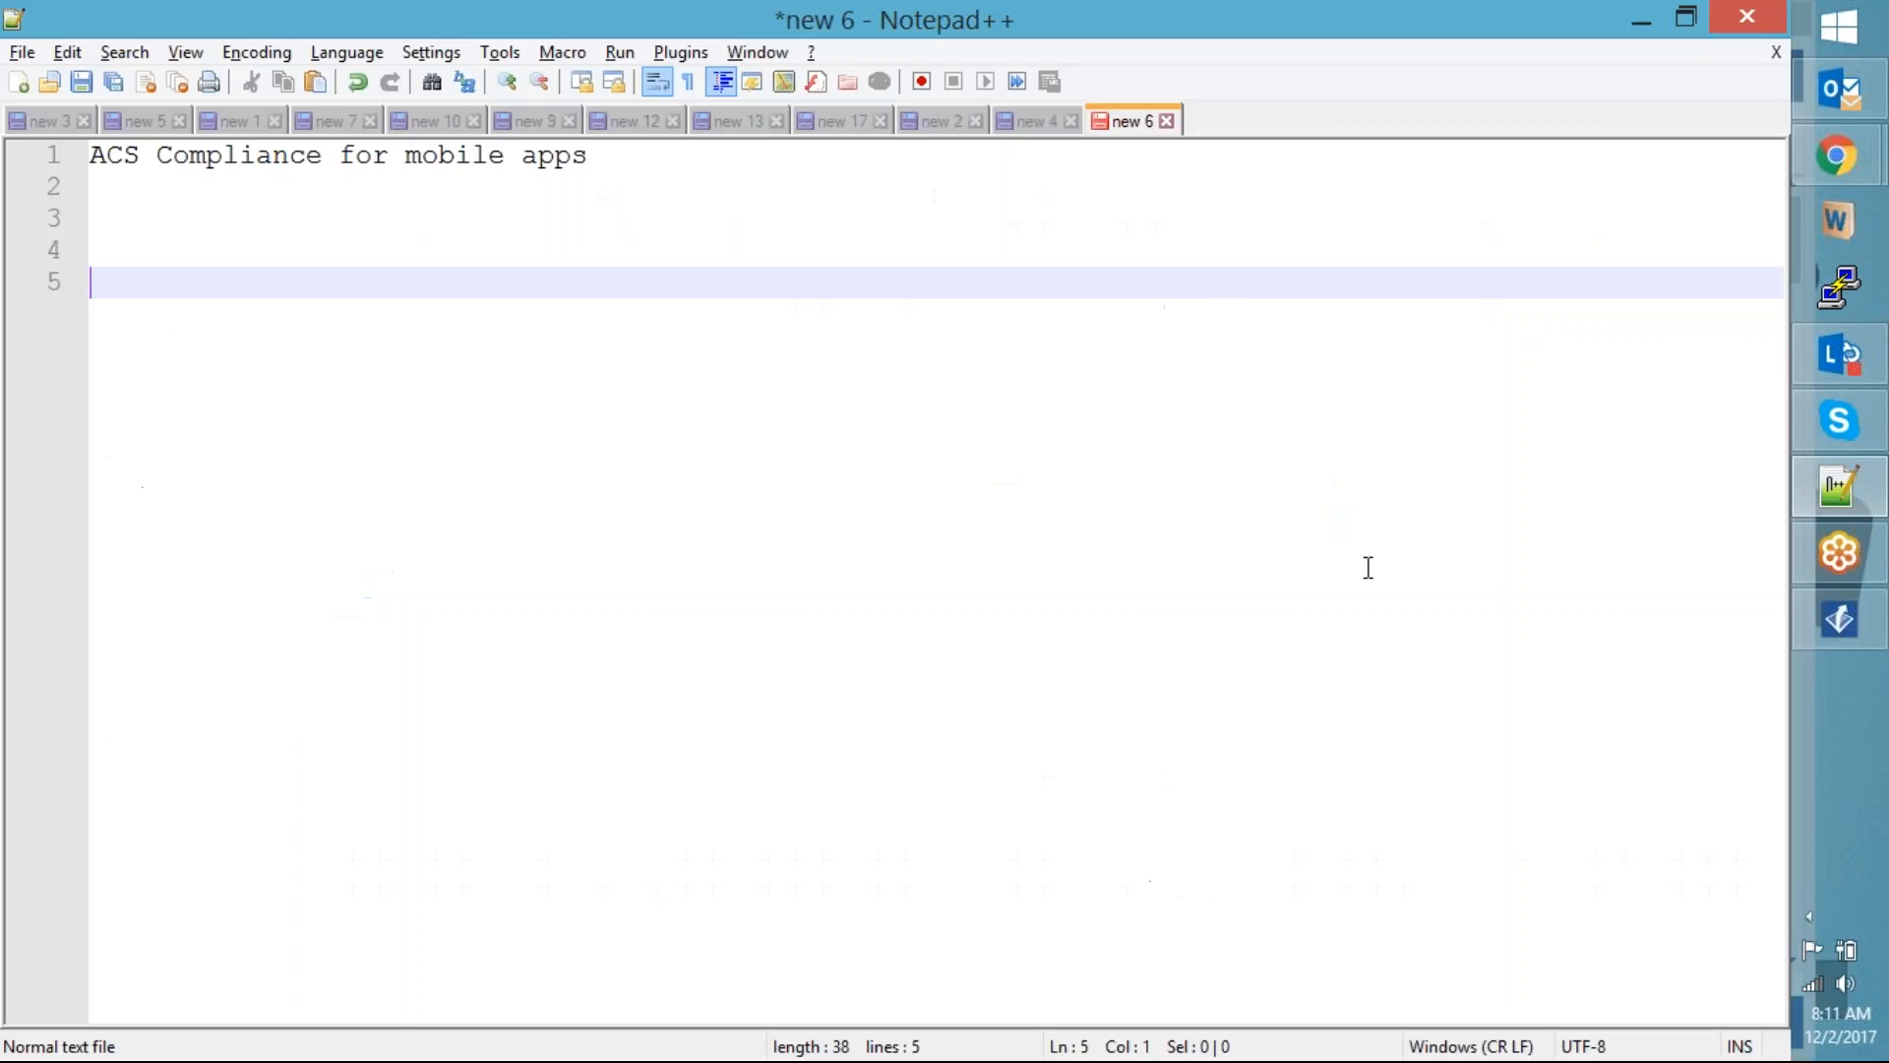
mouse_move(1844, 168)
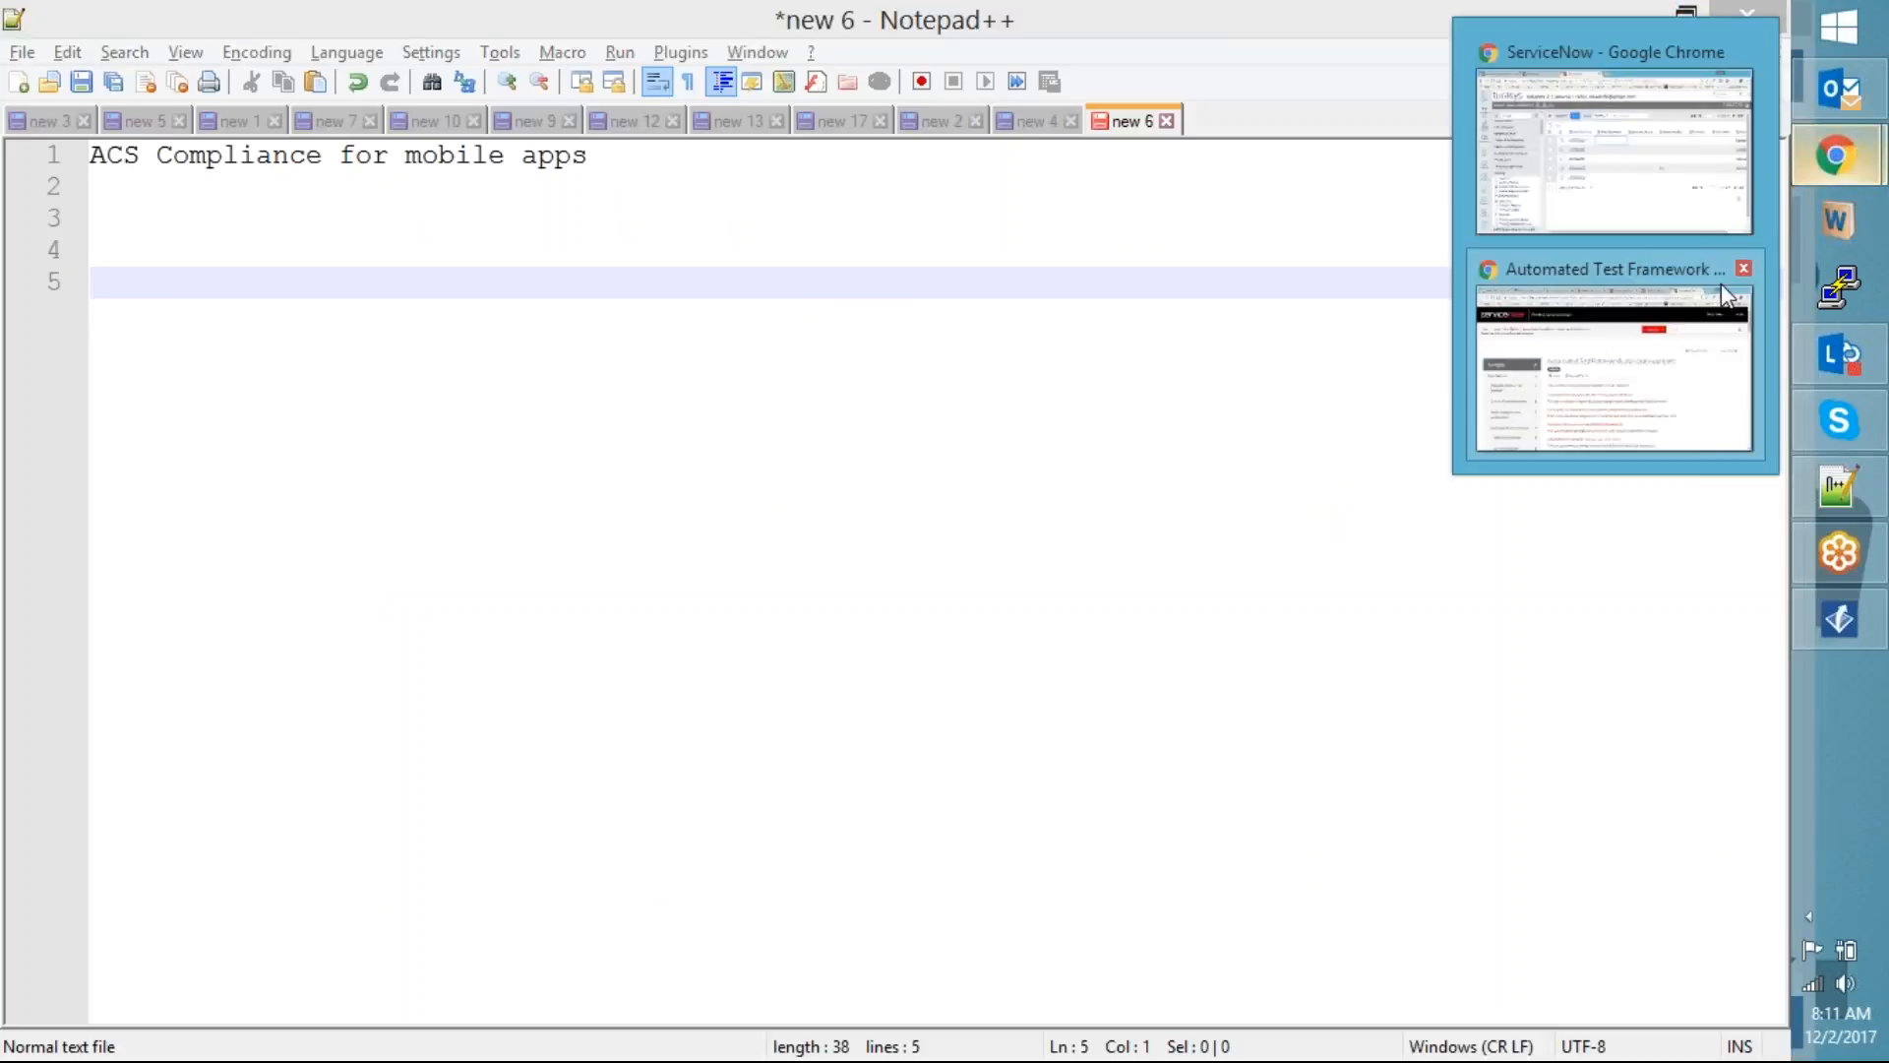
click(1586, 172)
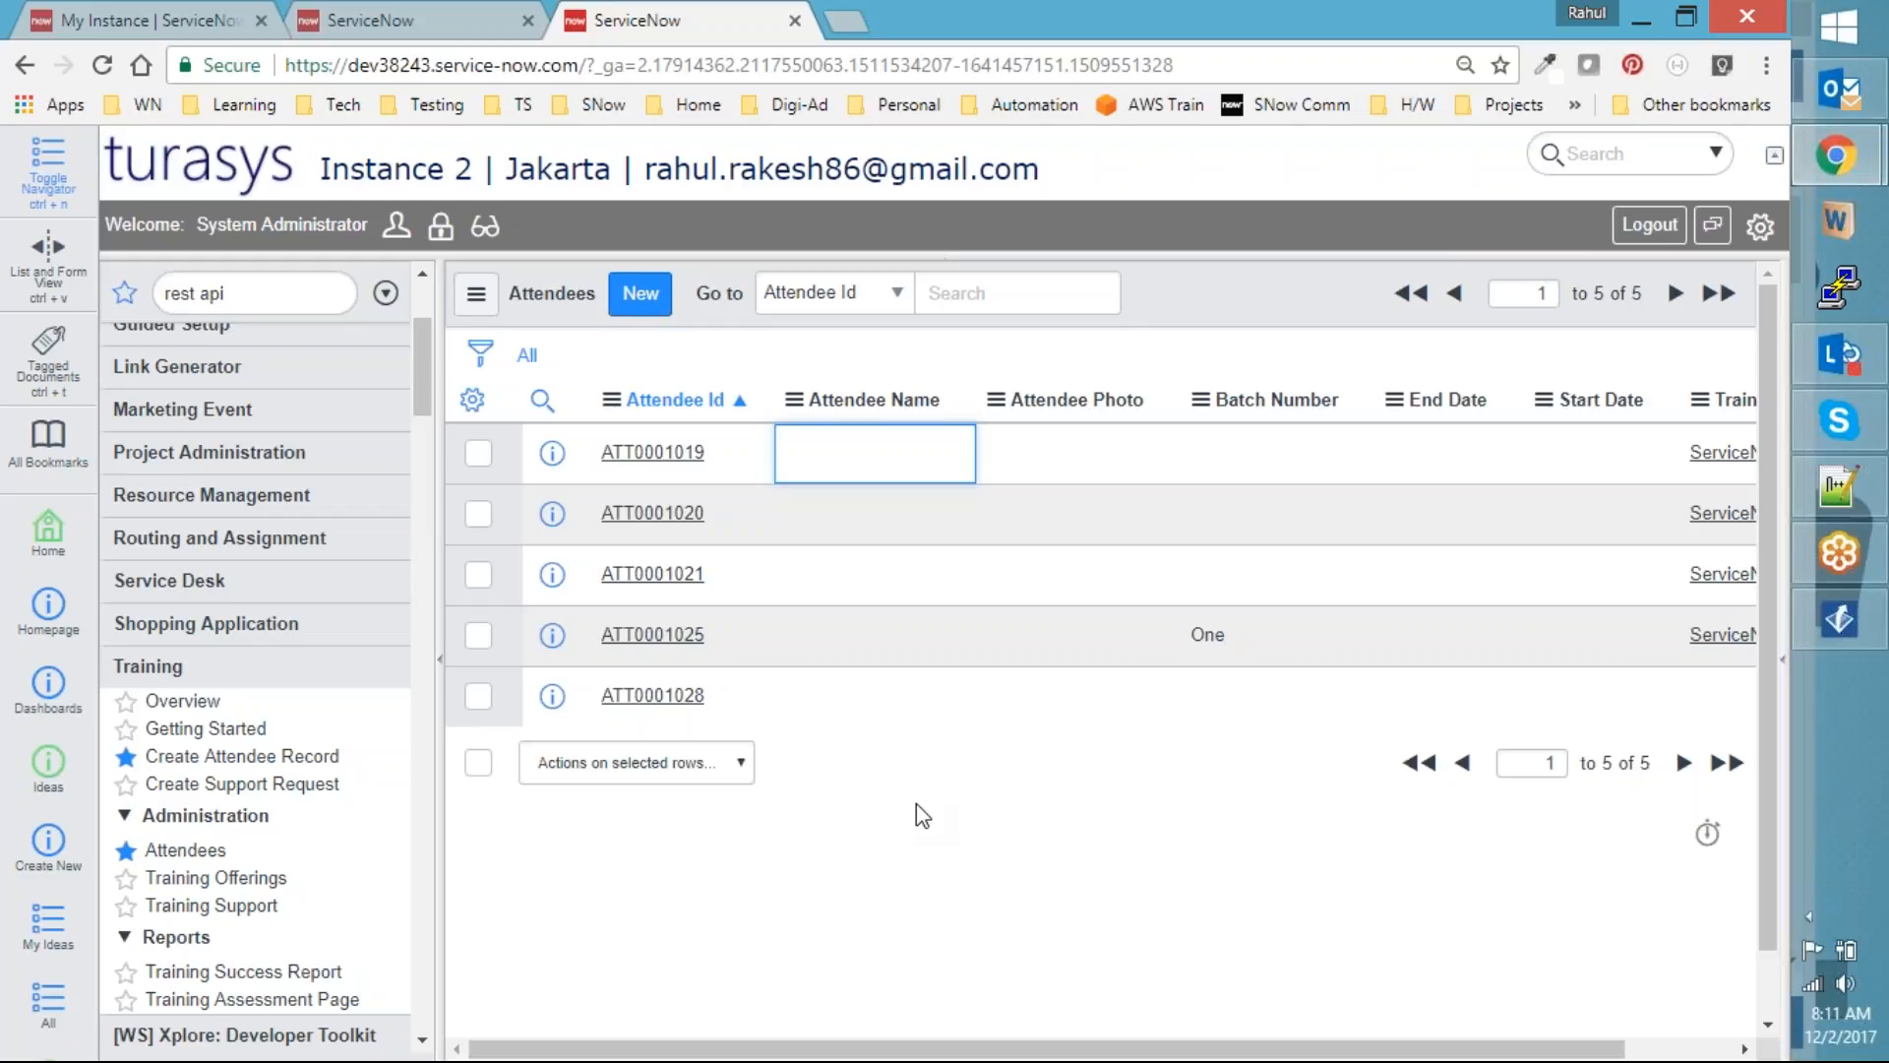
click(645, 453)
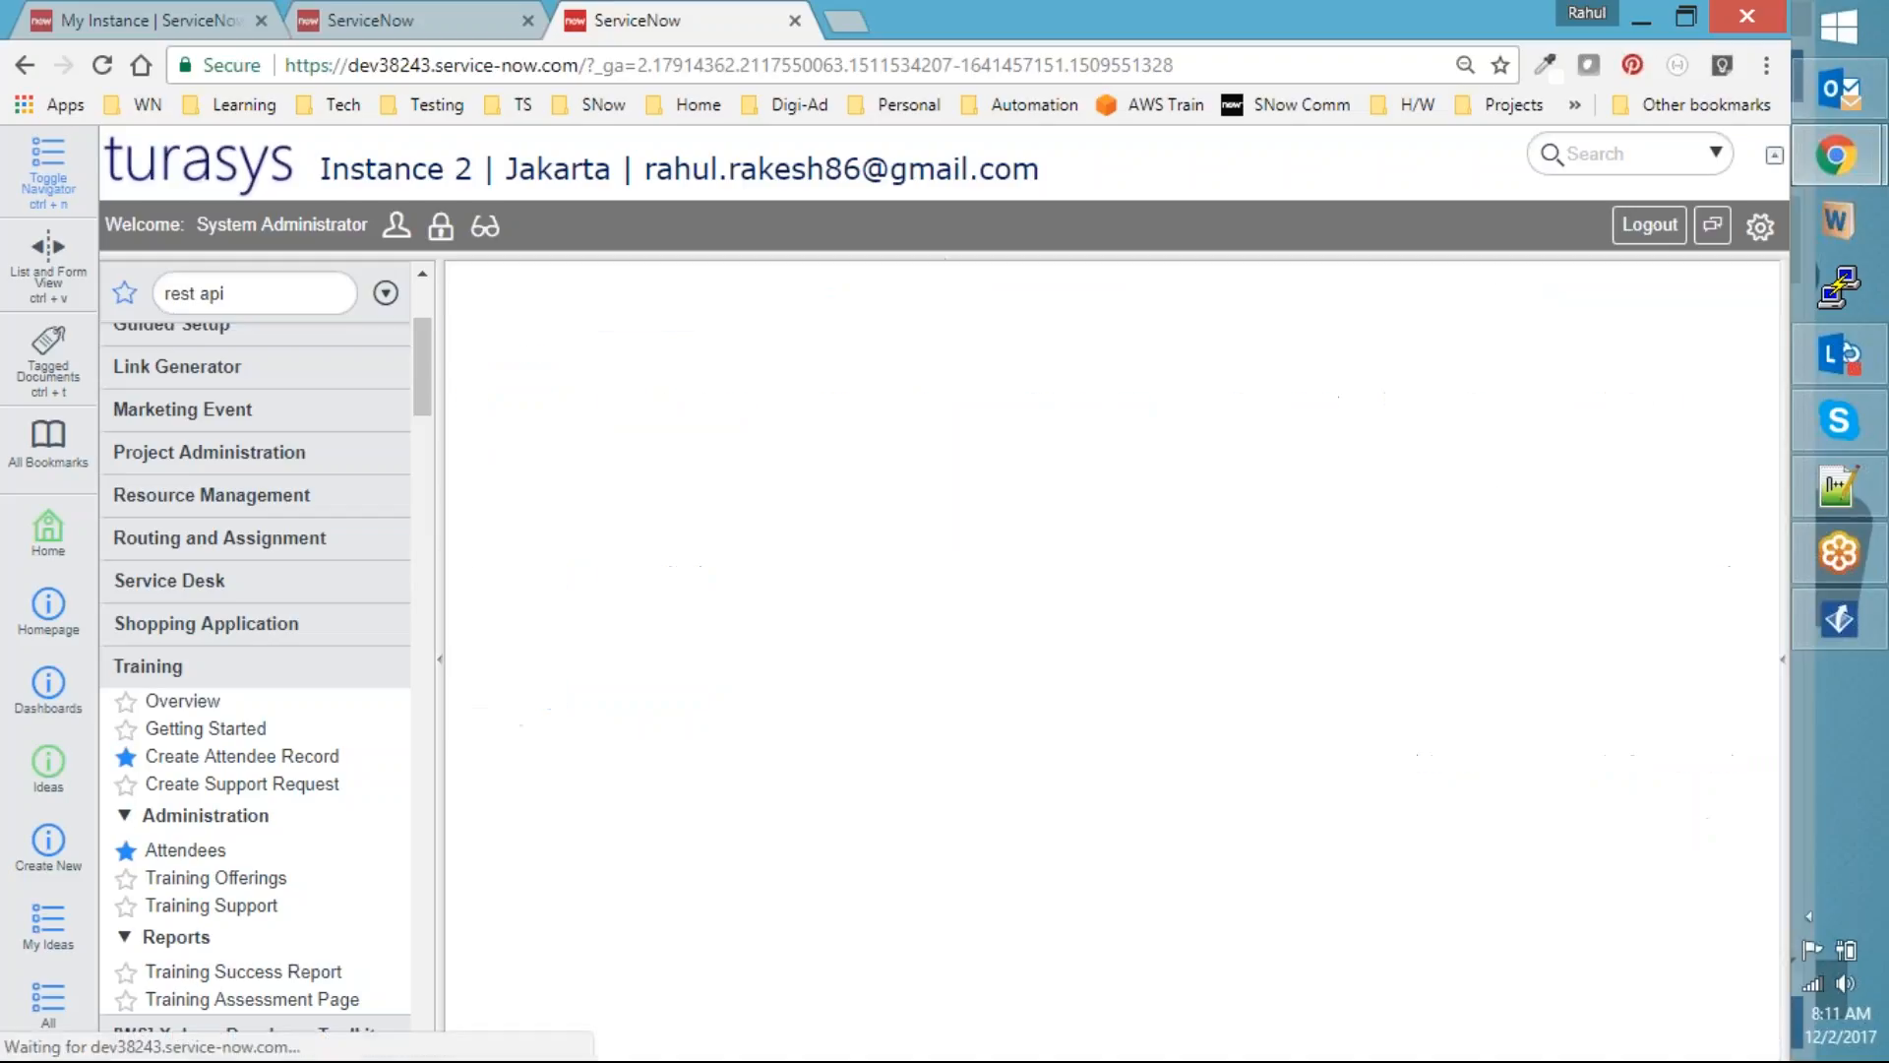
right_click(1010, 291)
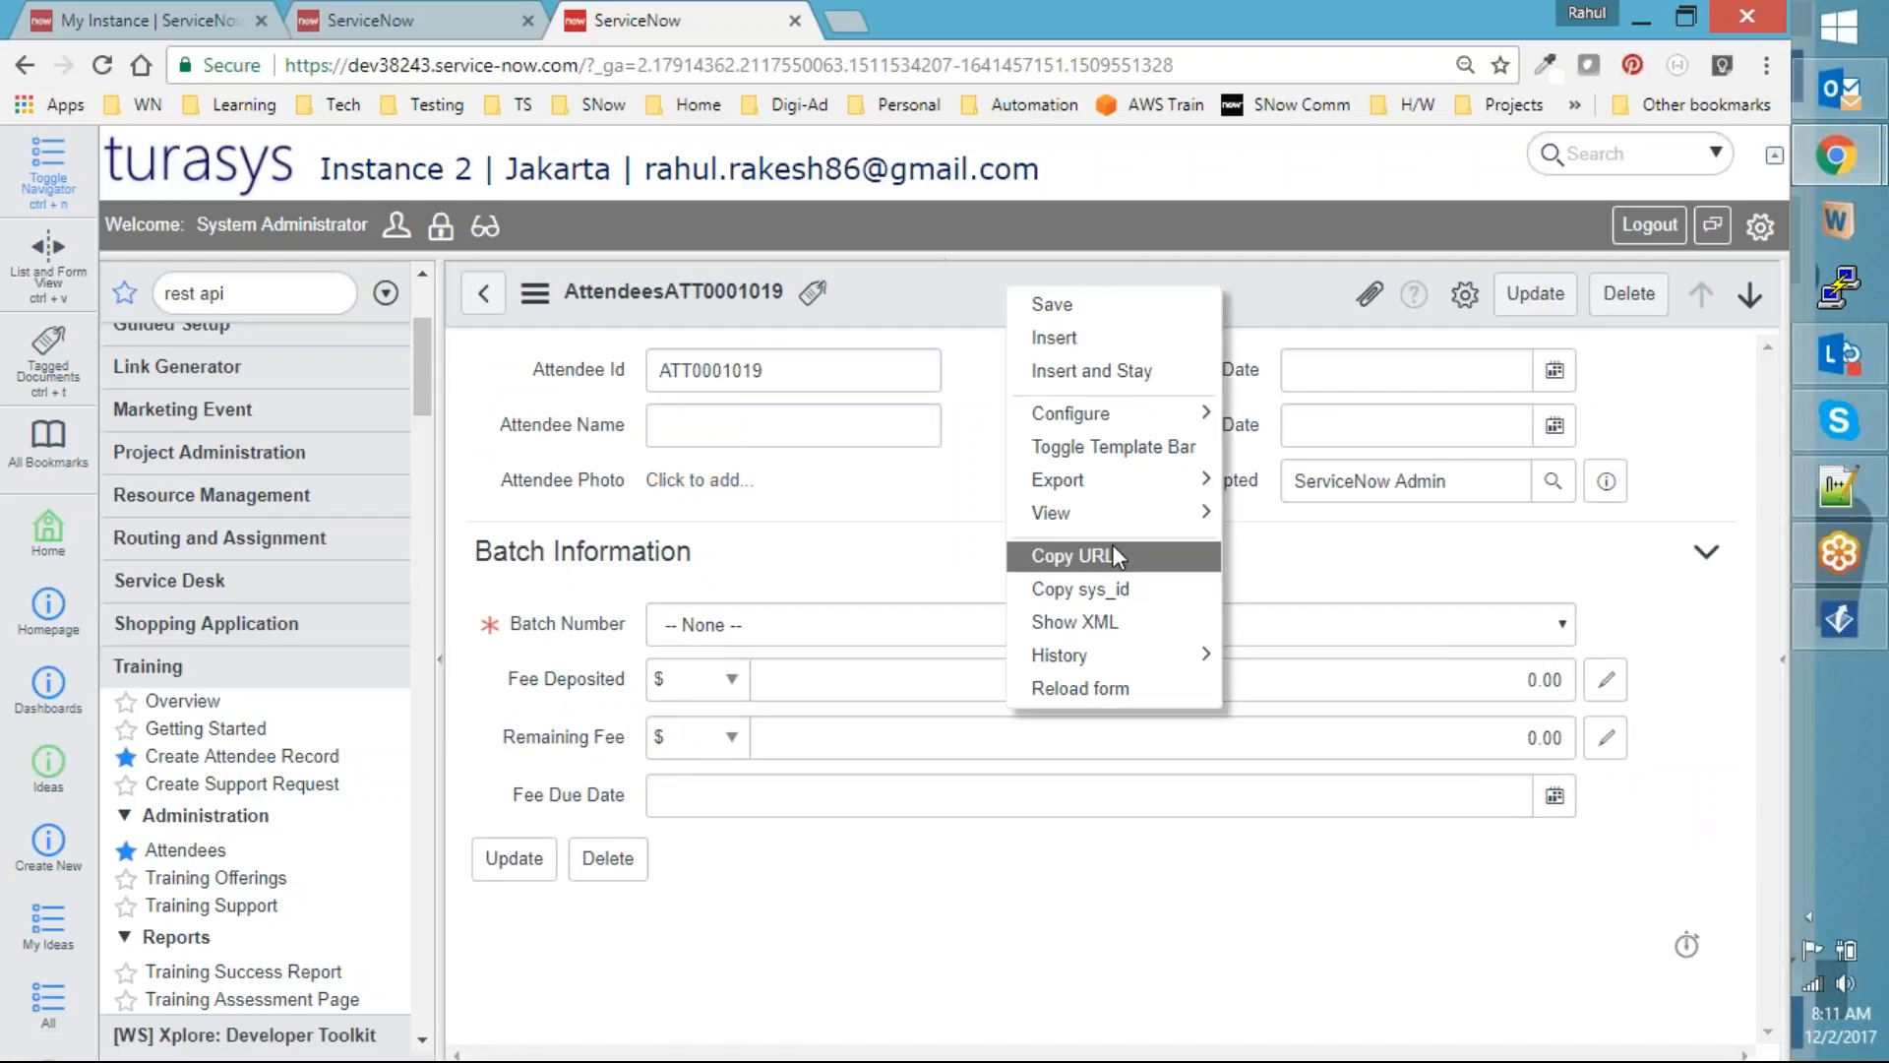
mouse_move(1138, 408)
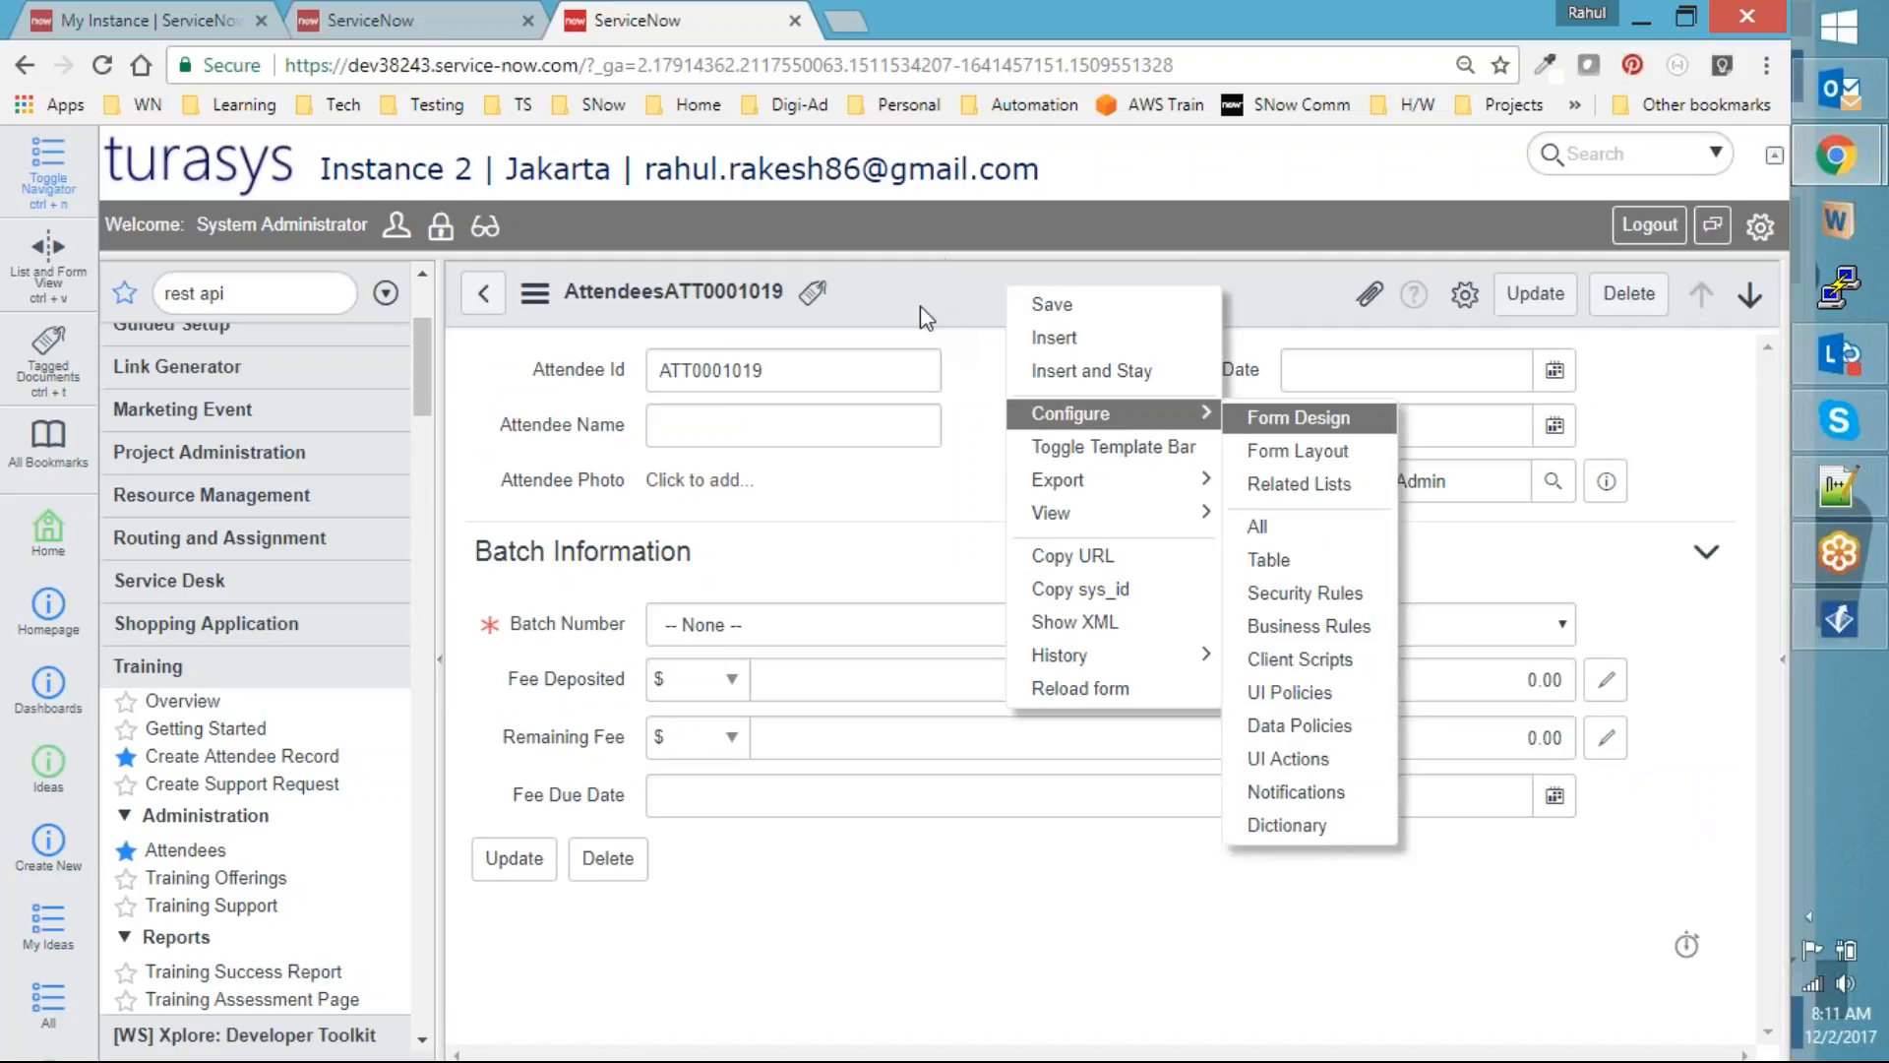
click(1240, 317)
Filter the application navigator for "studio" and open Studio
click(289, 299)
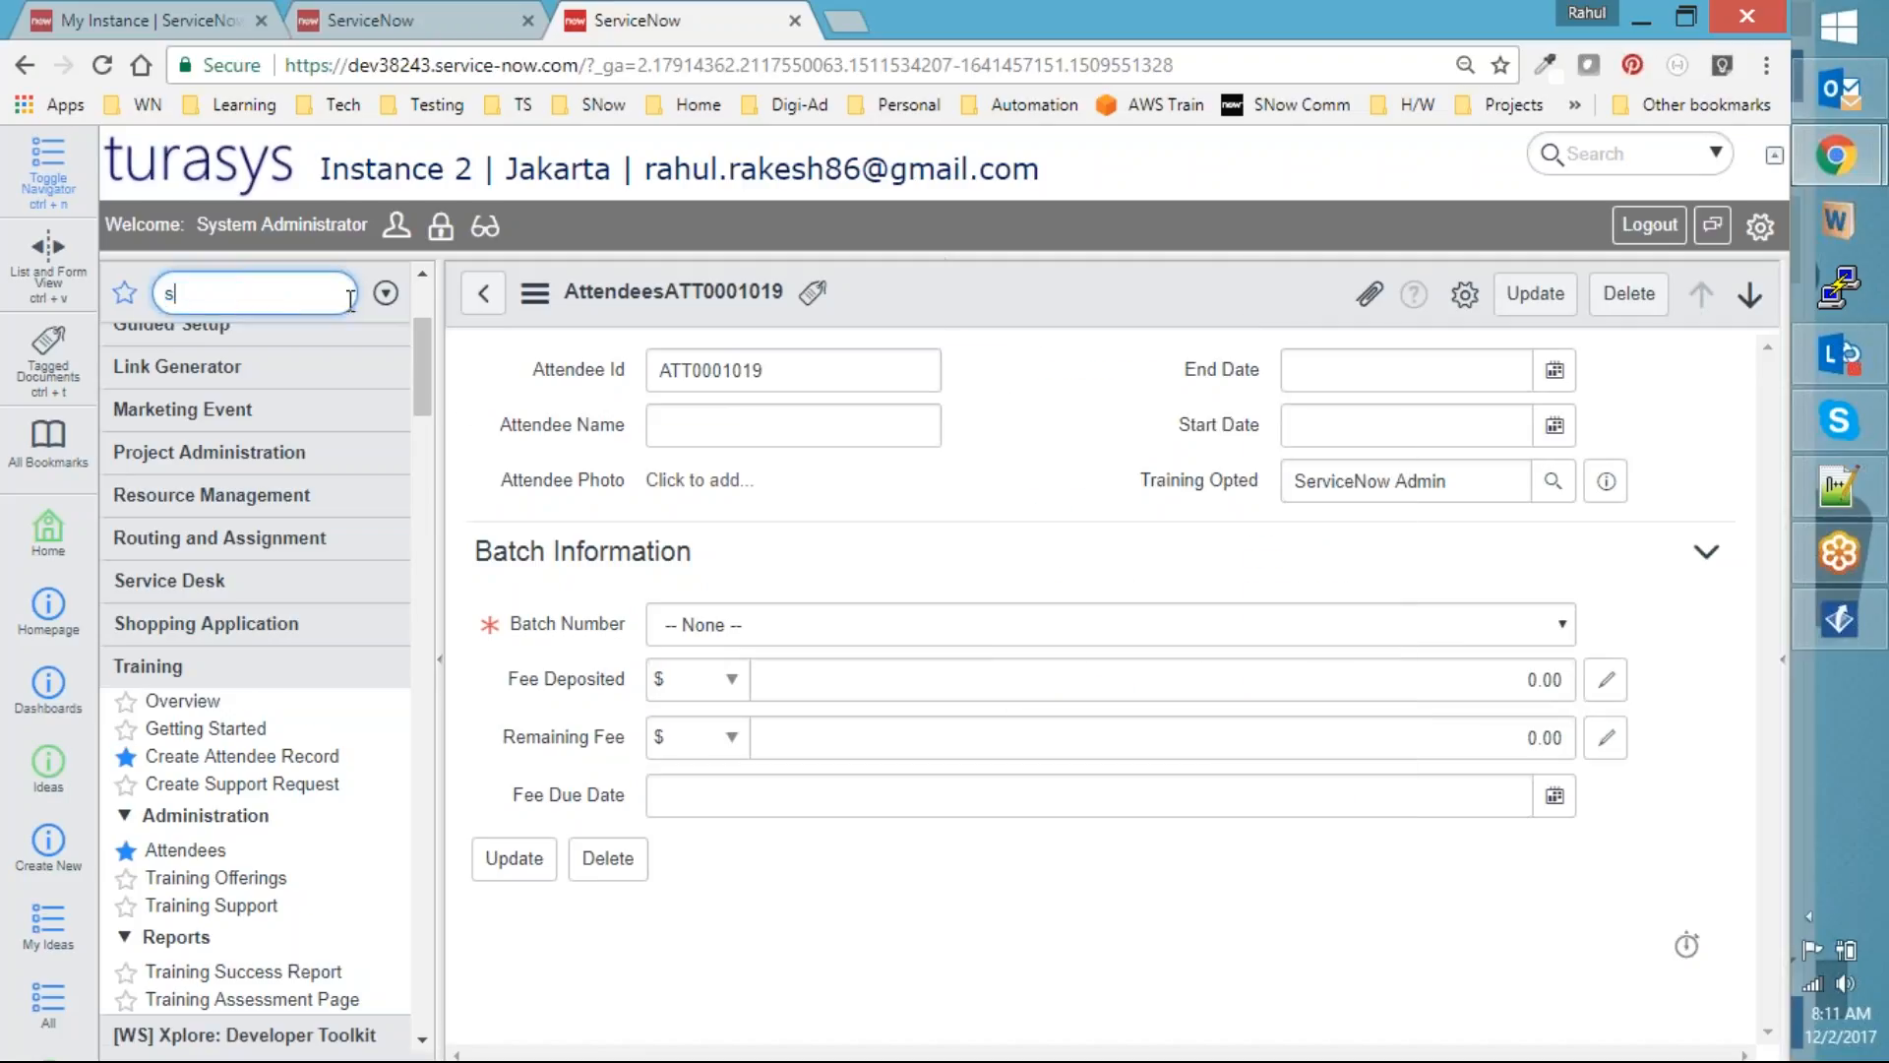
text(studio)
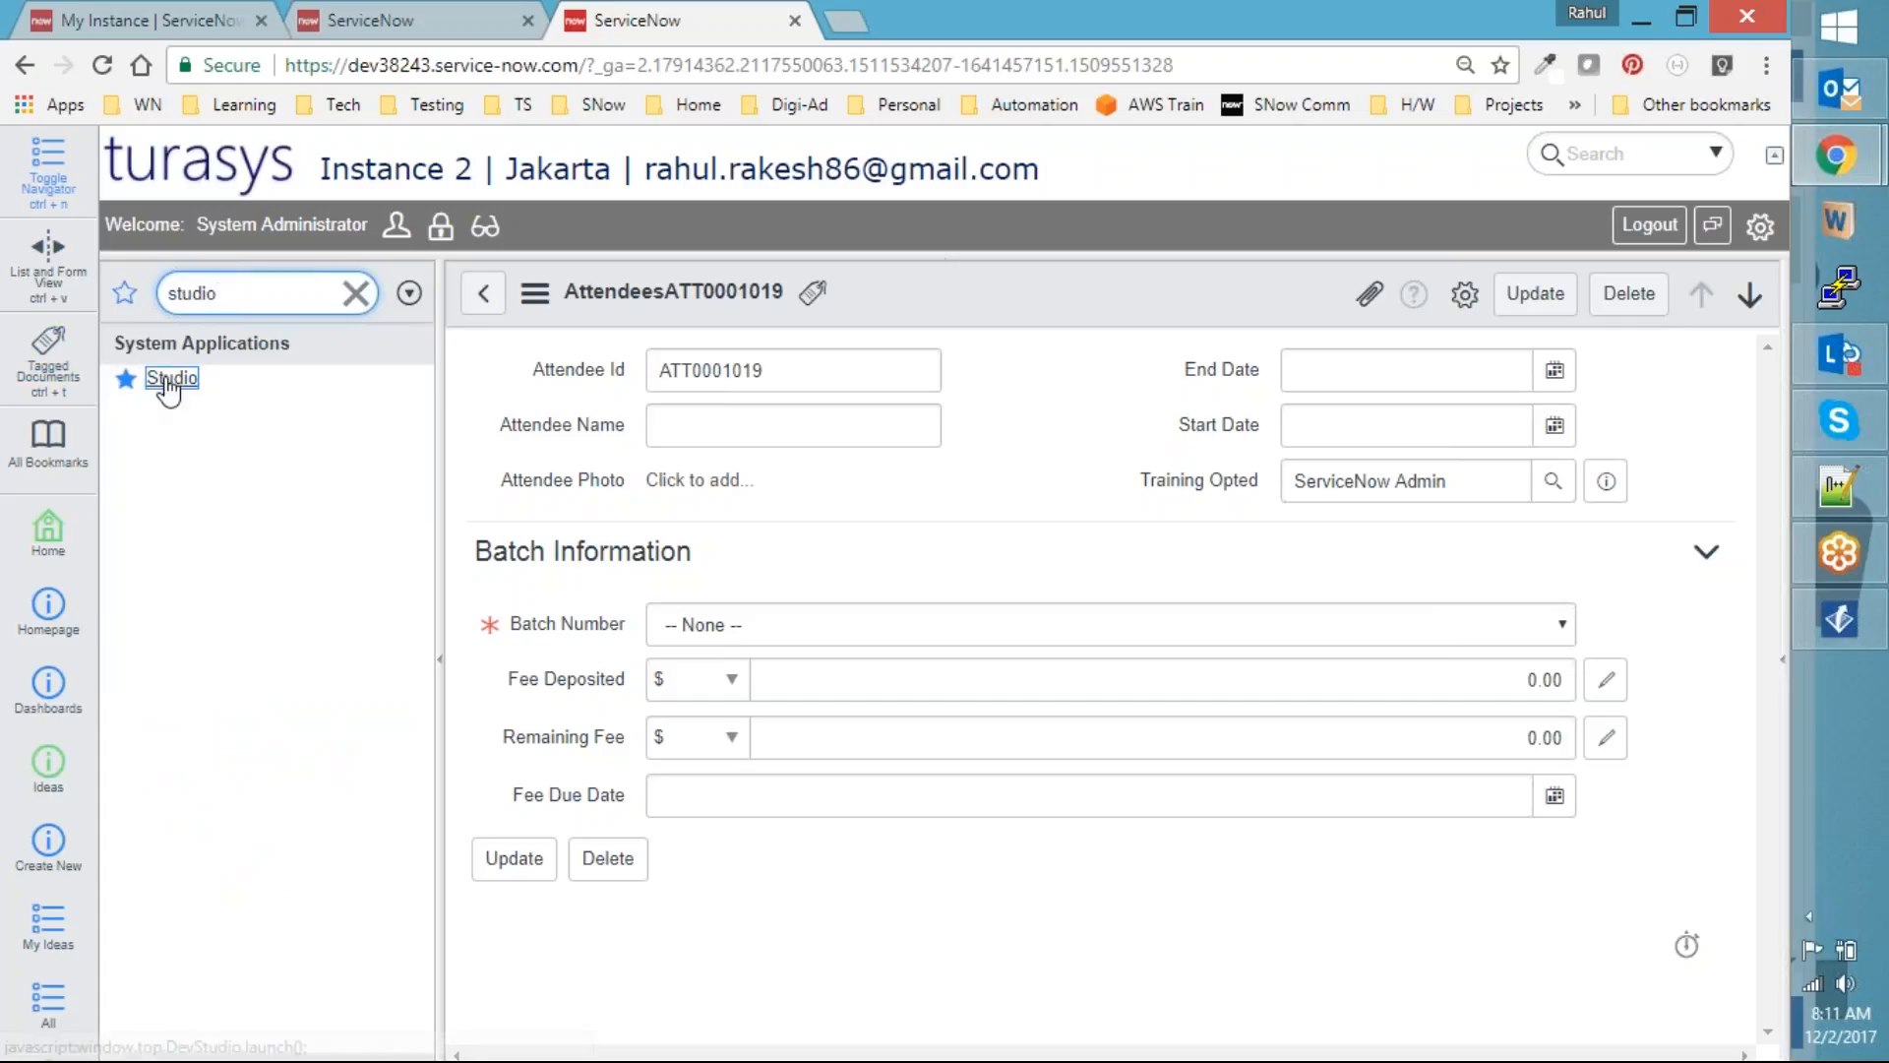
click(169, 380)
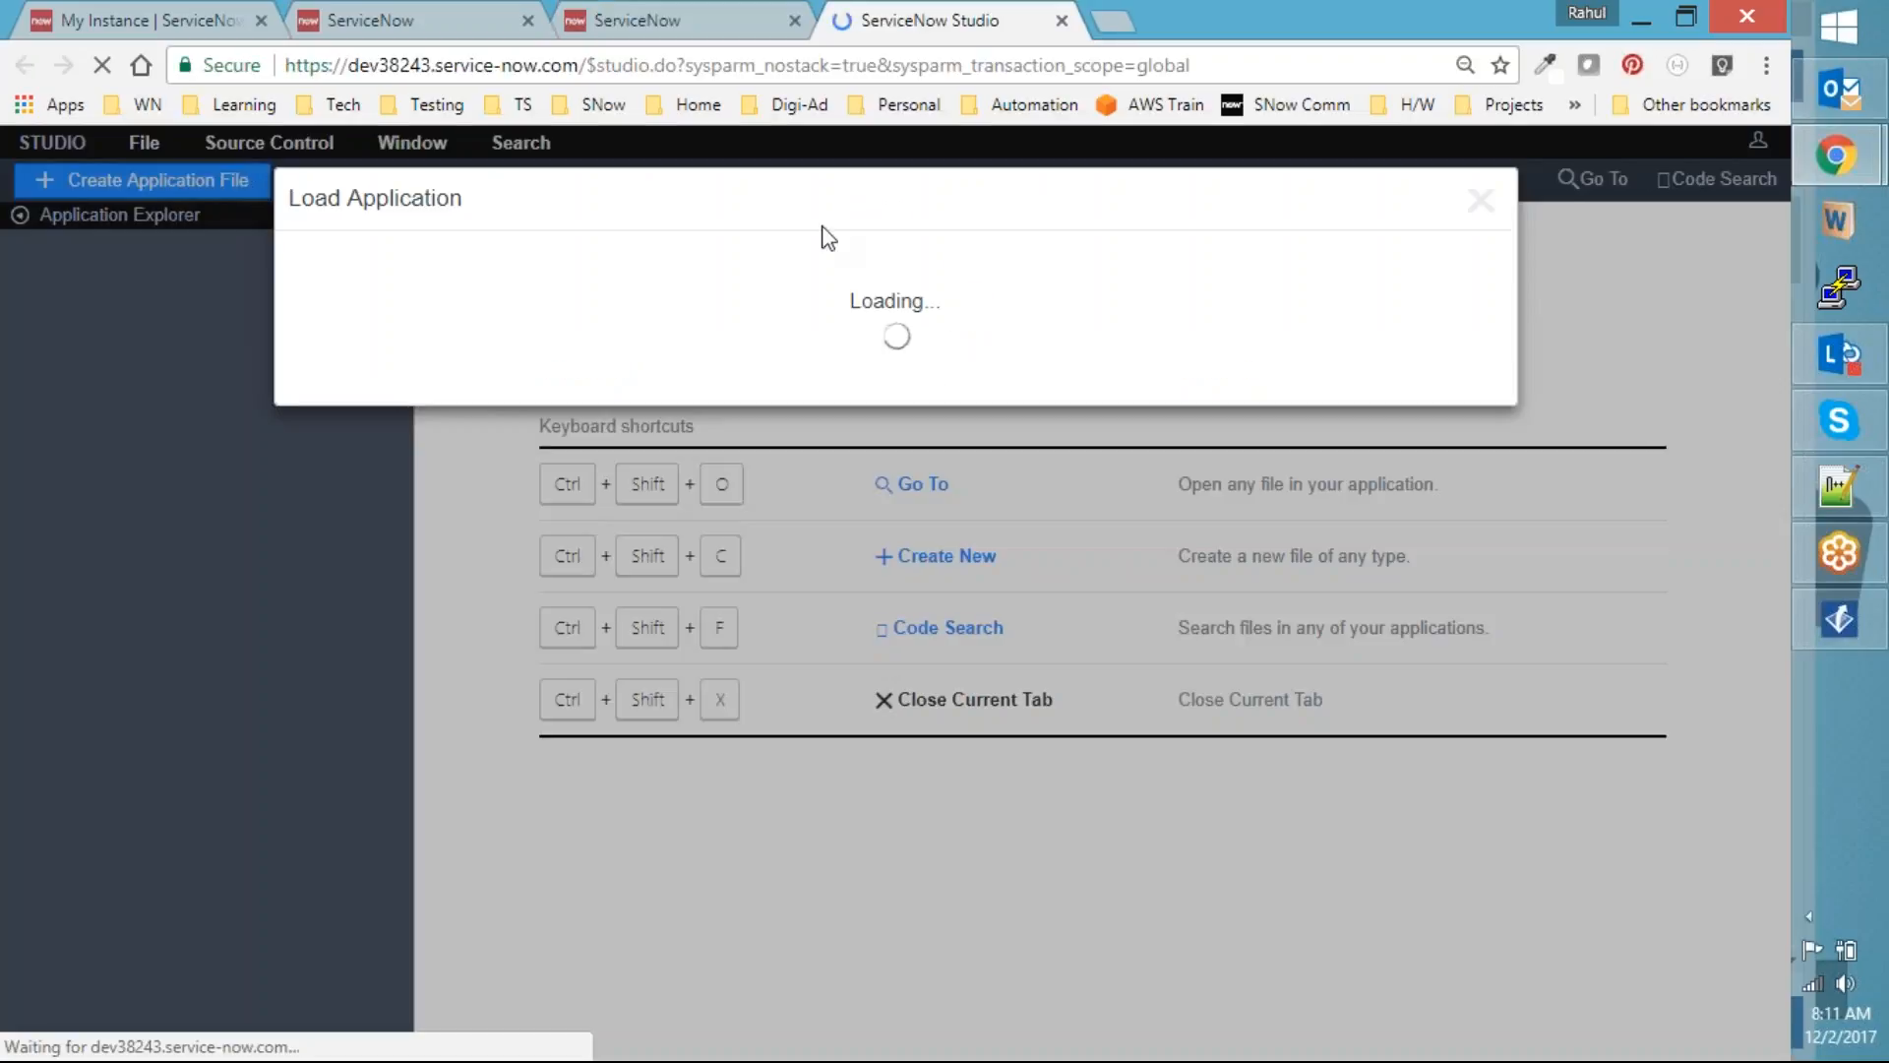
Load the Training Application in Studio
click(519, 489)
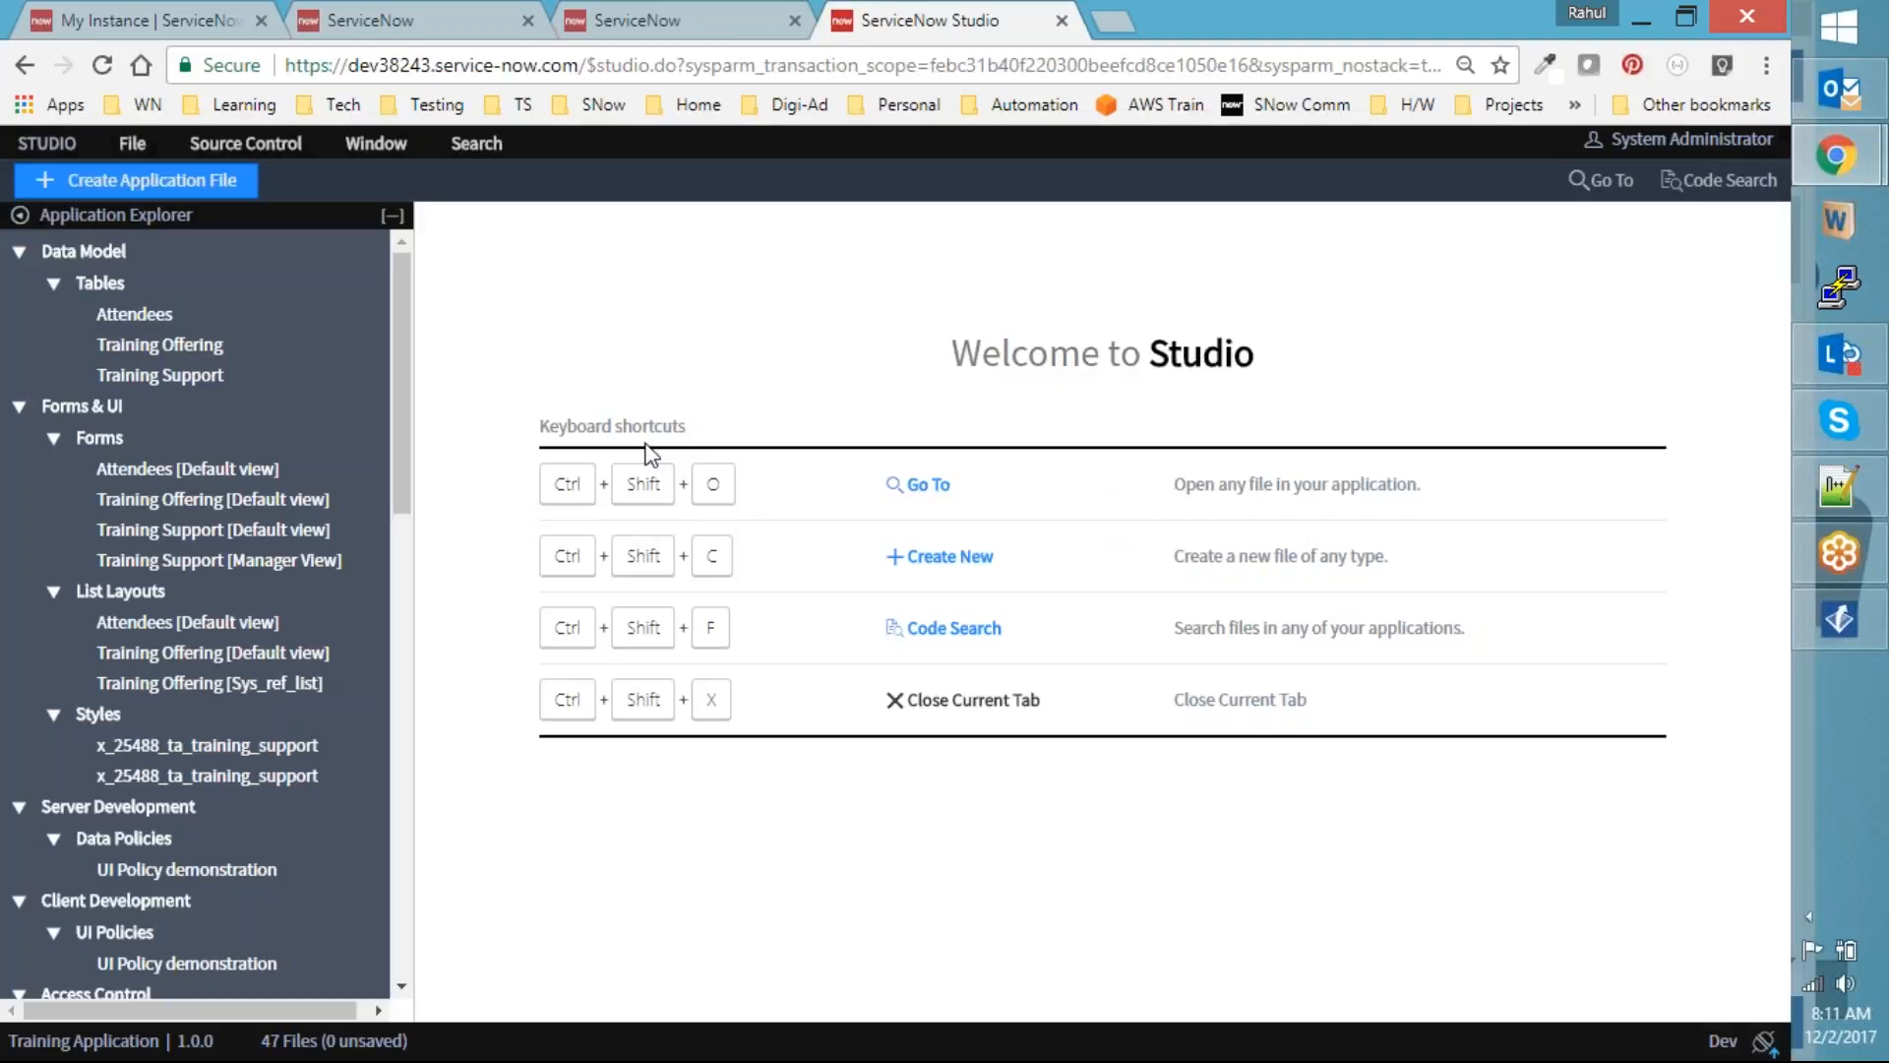
Filter the new application file types for "ui" and view UI Policy, then leave without creating a file
click(138, 180)
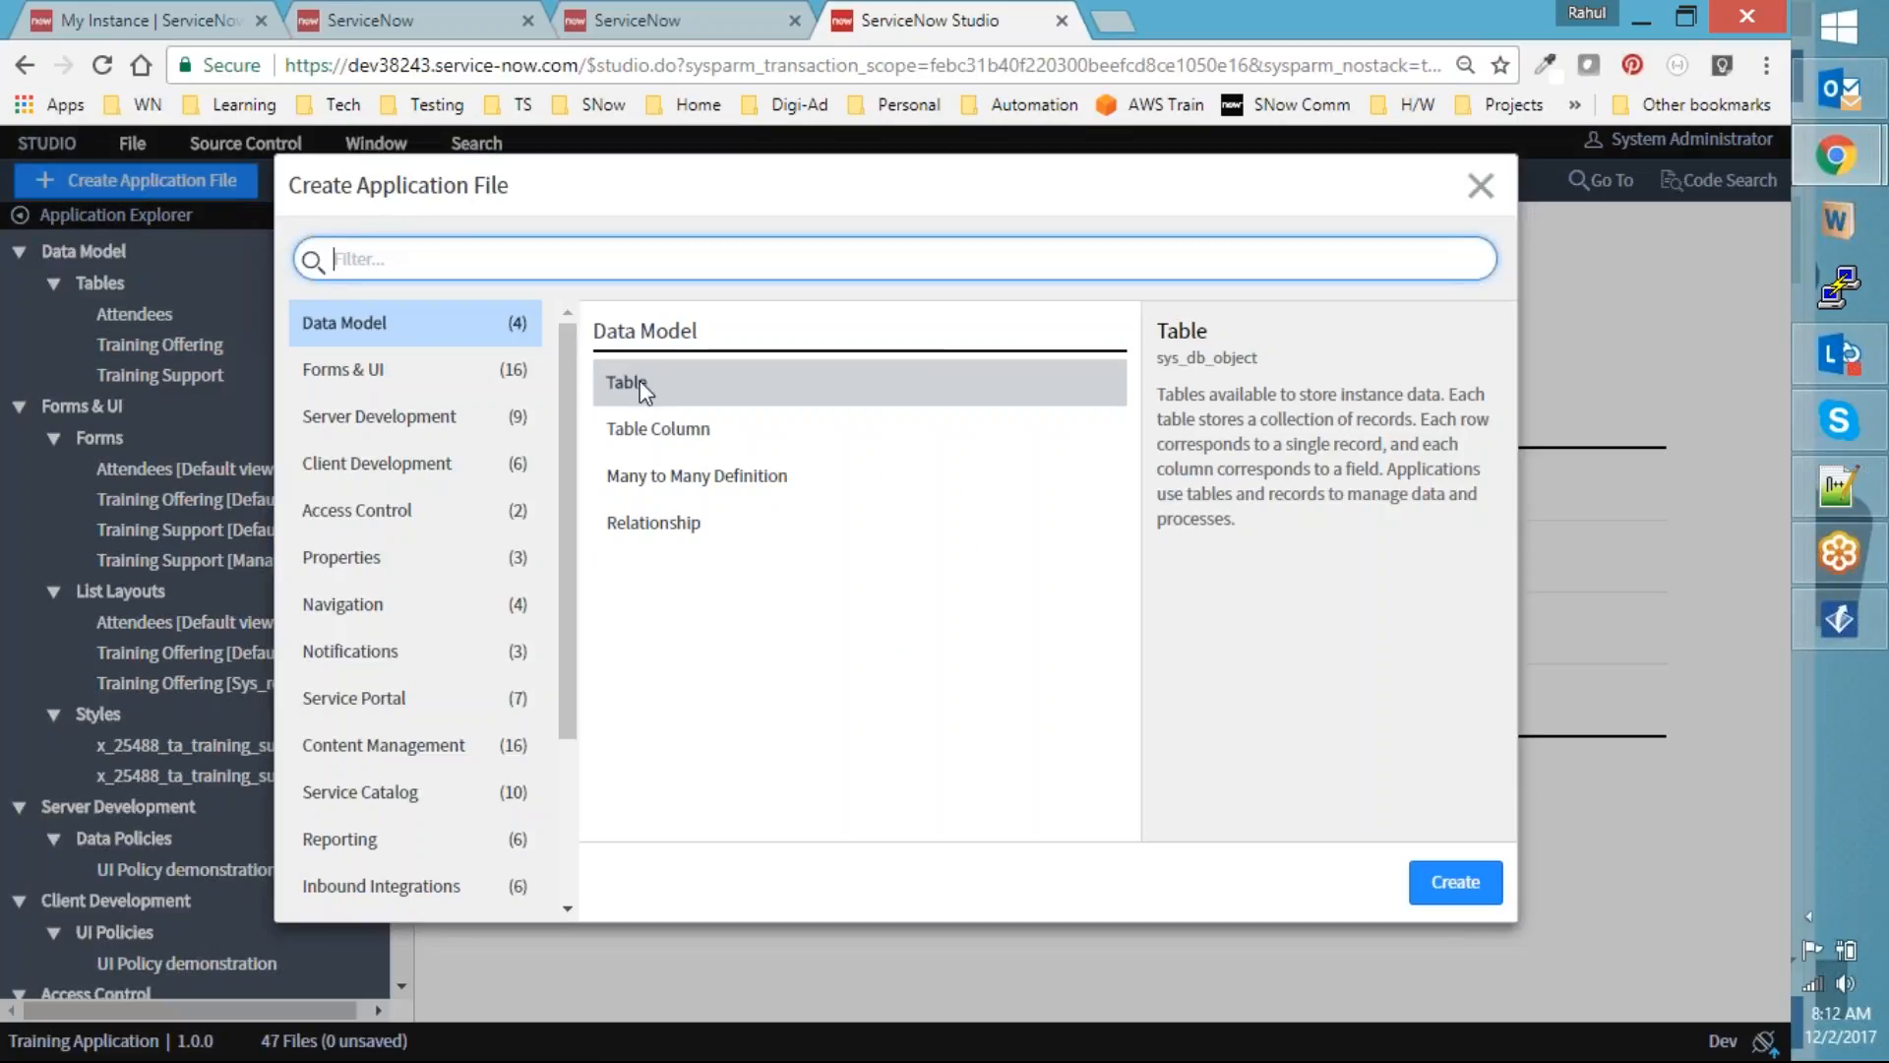
text(ui)
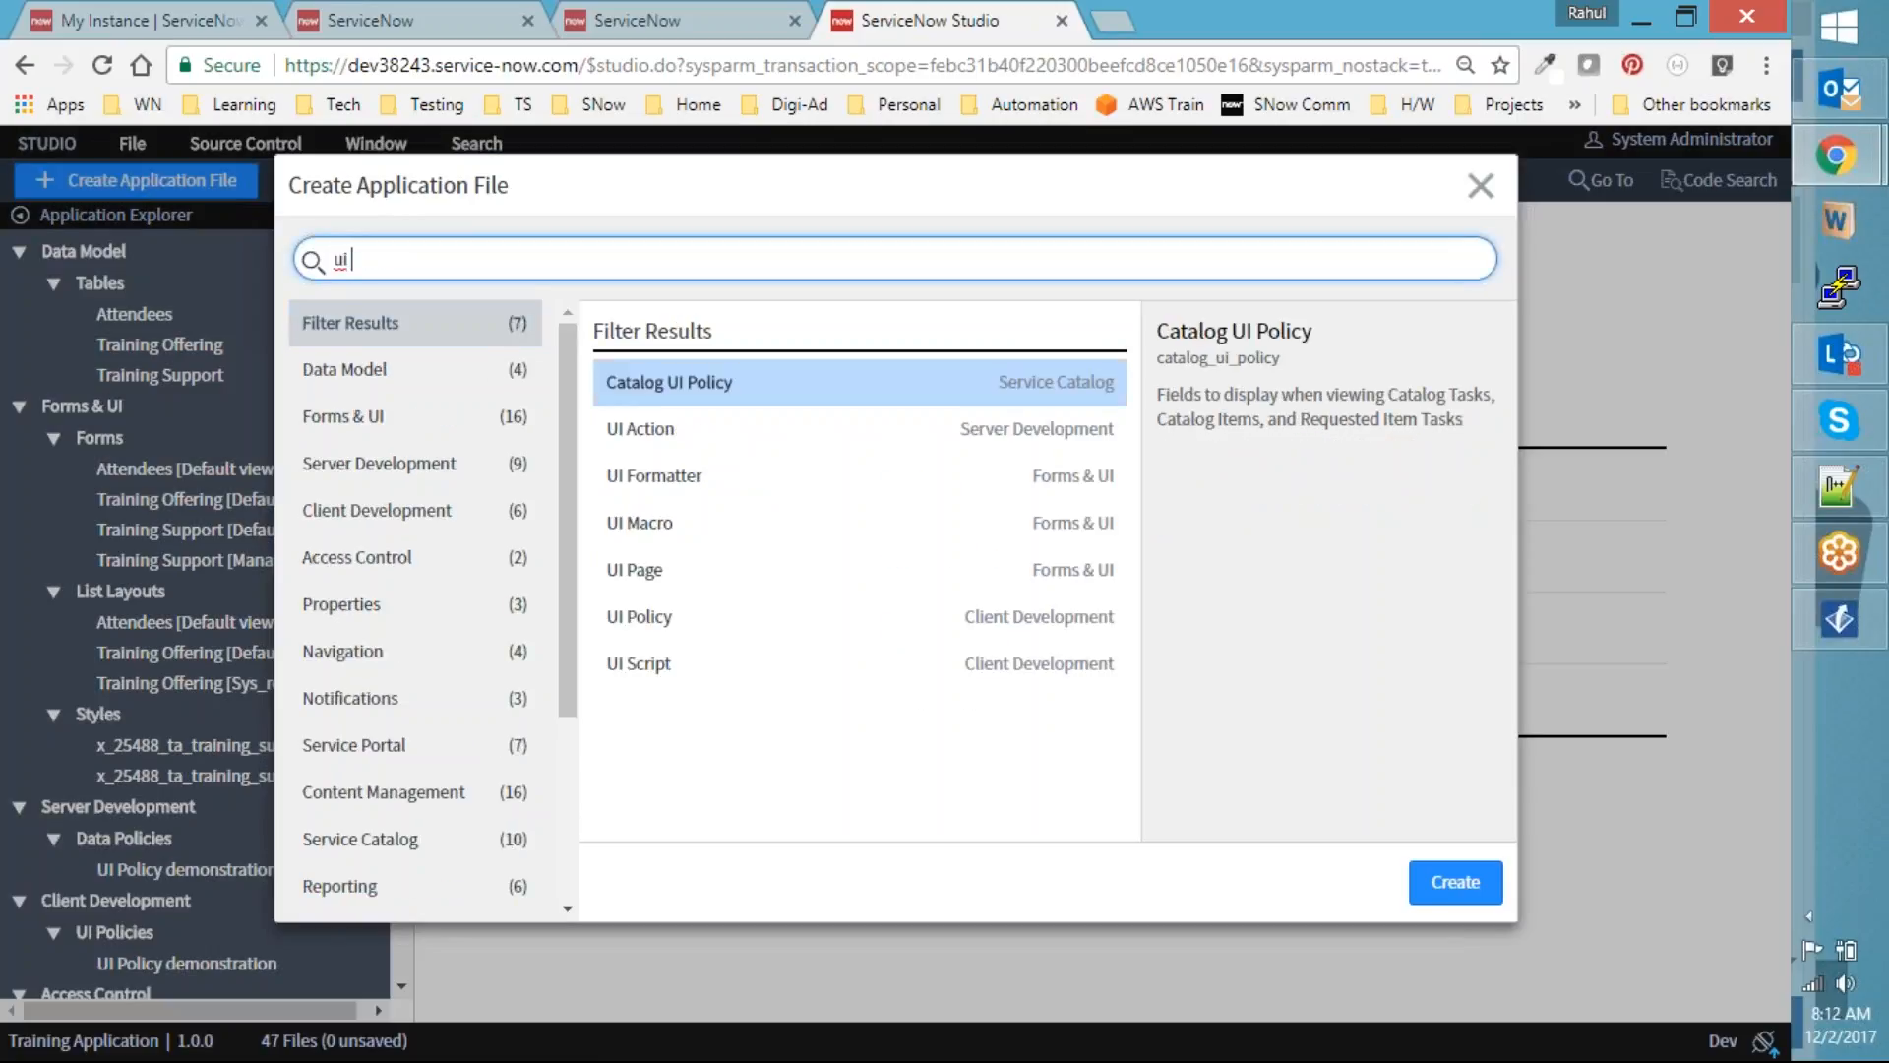
click(658, 618)
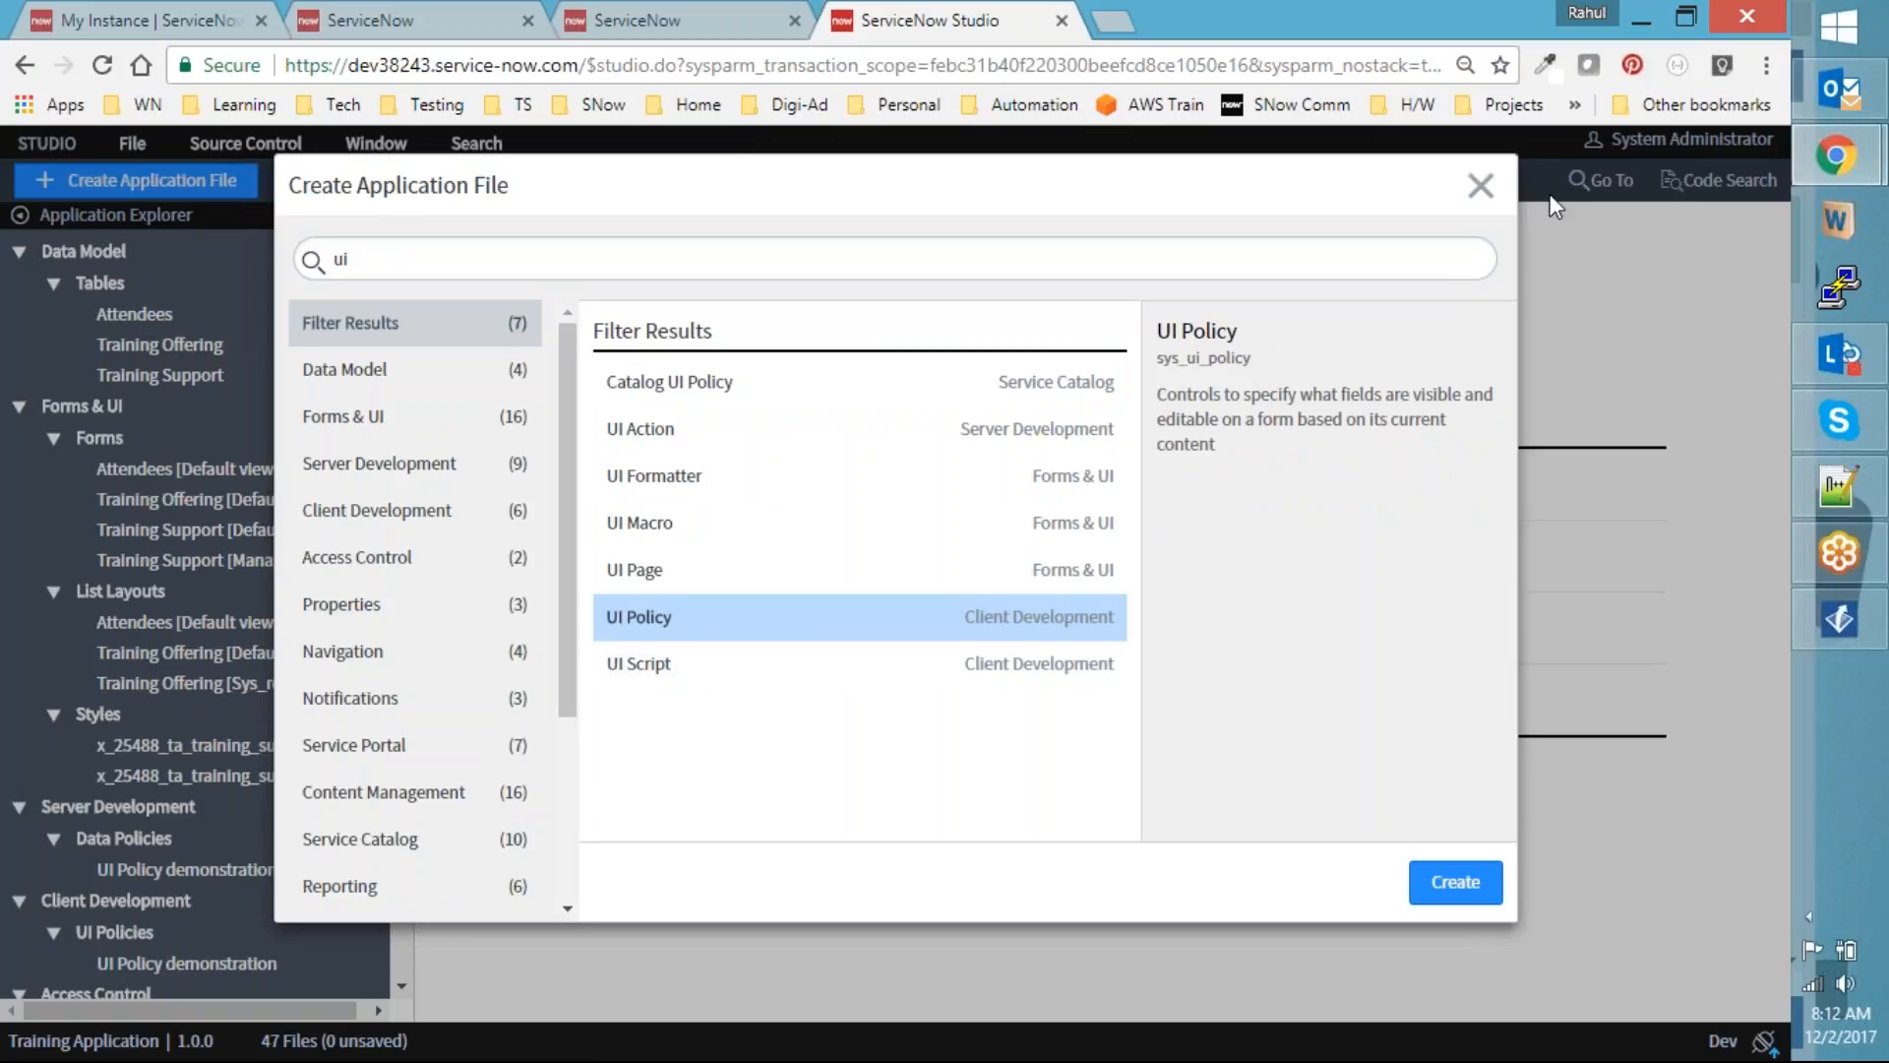
click(1482, 192)
Return to the ServiceNow instance, filter the application navigator for "ui polic" and open the UI Policies list
click(711, 9)
click(197, 293)
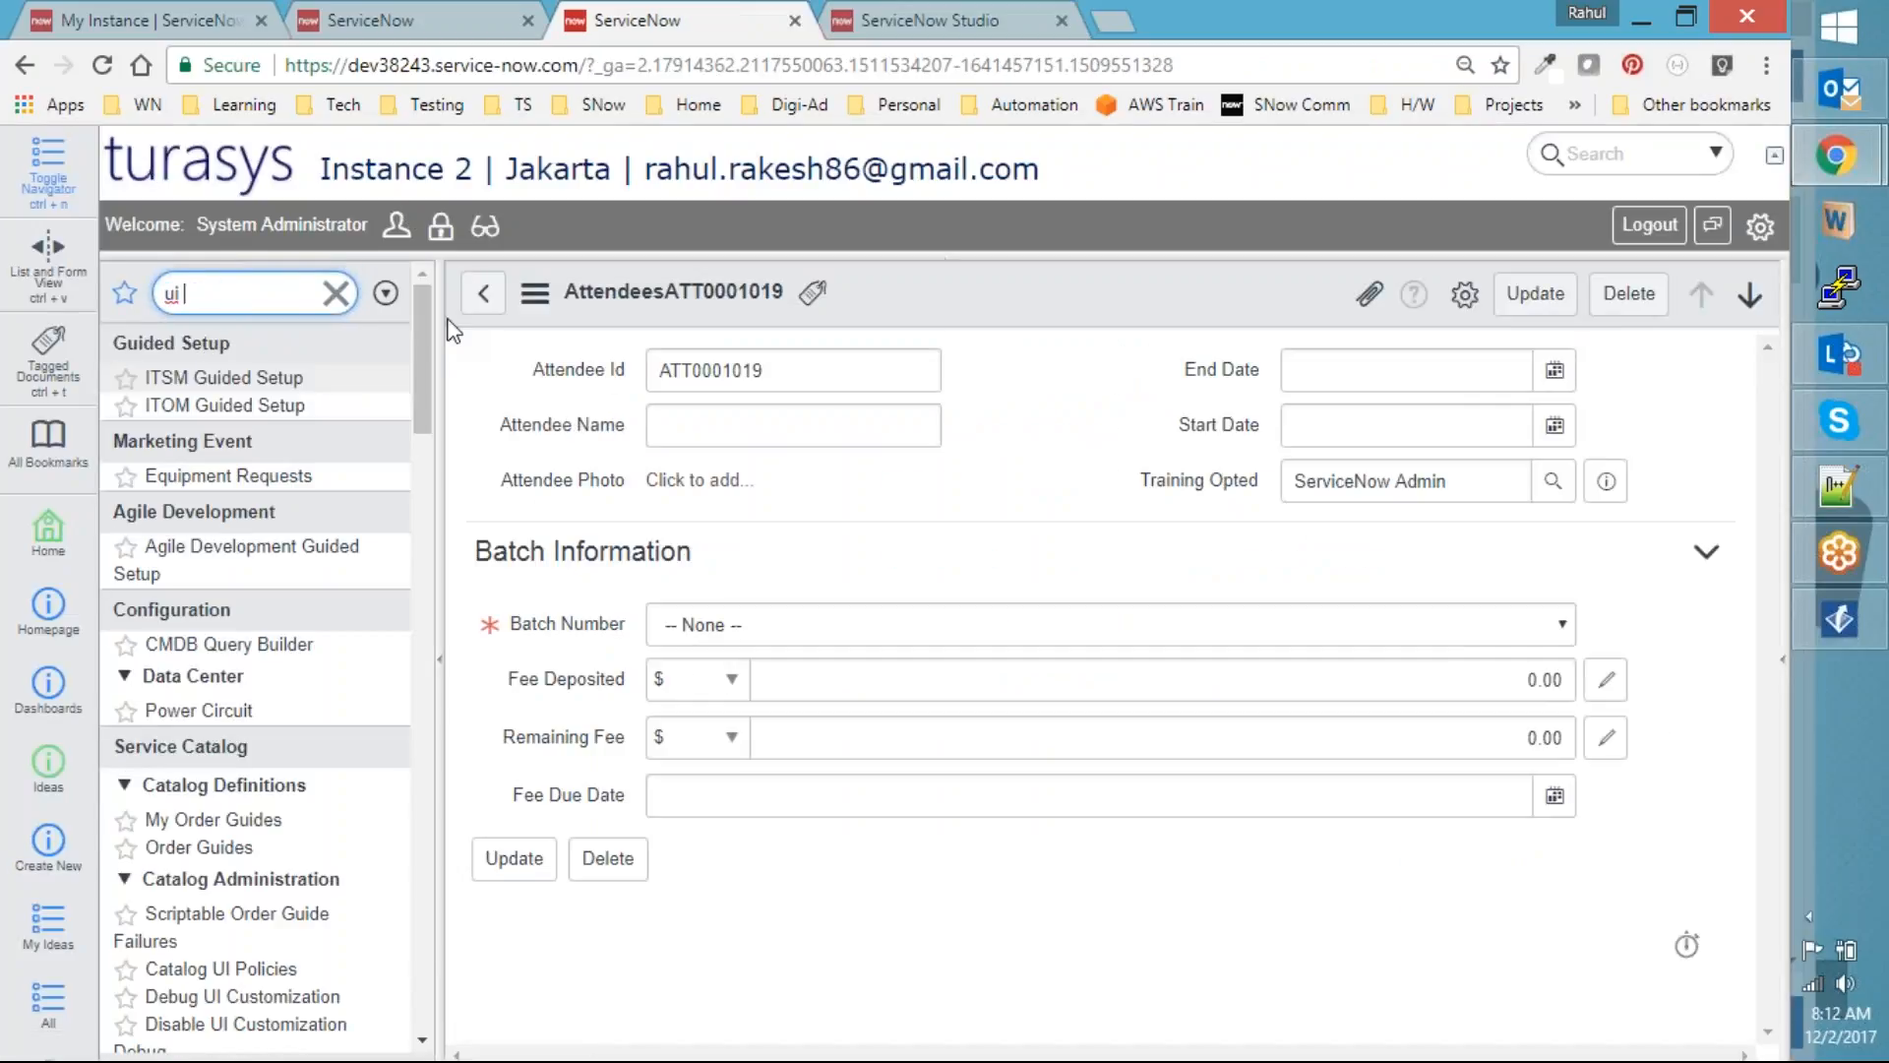
text(policy)
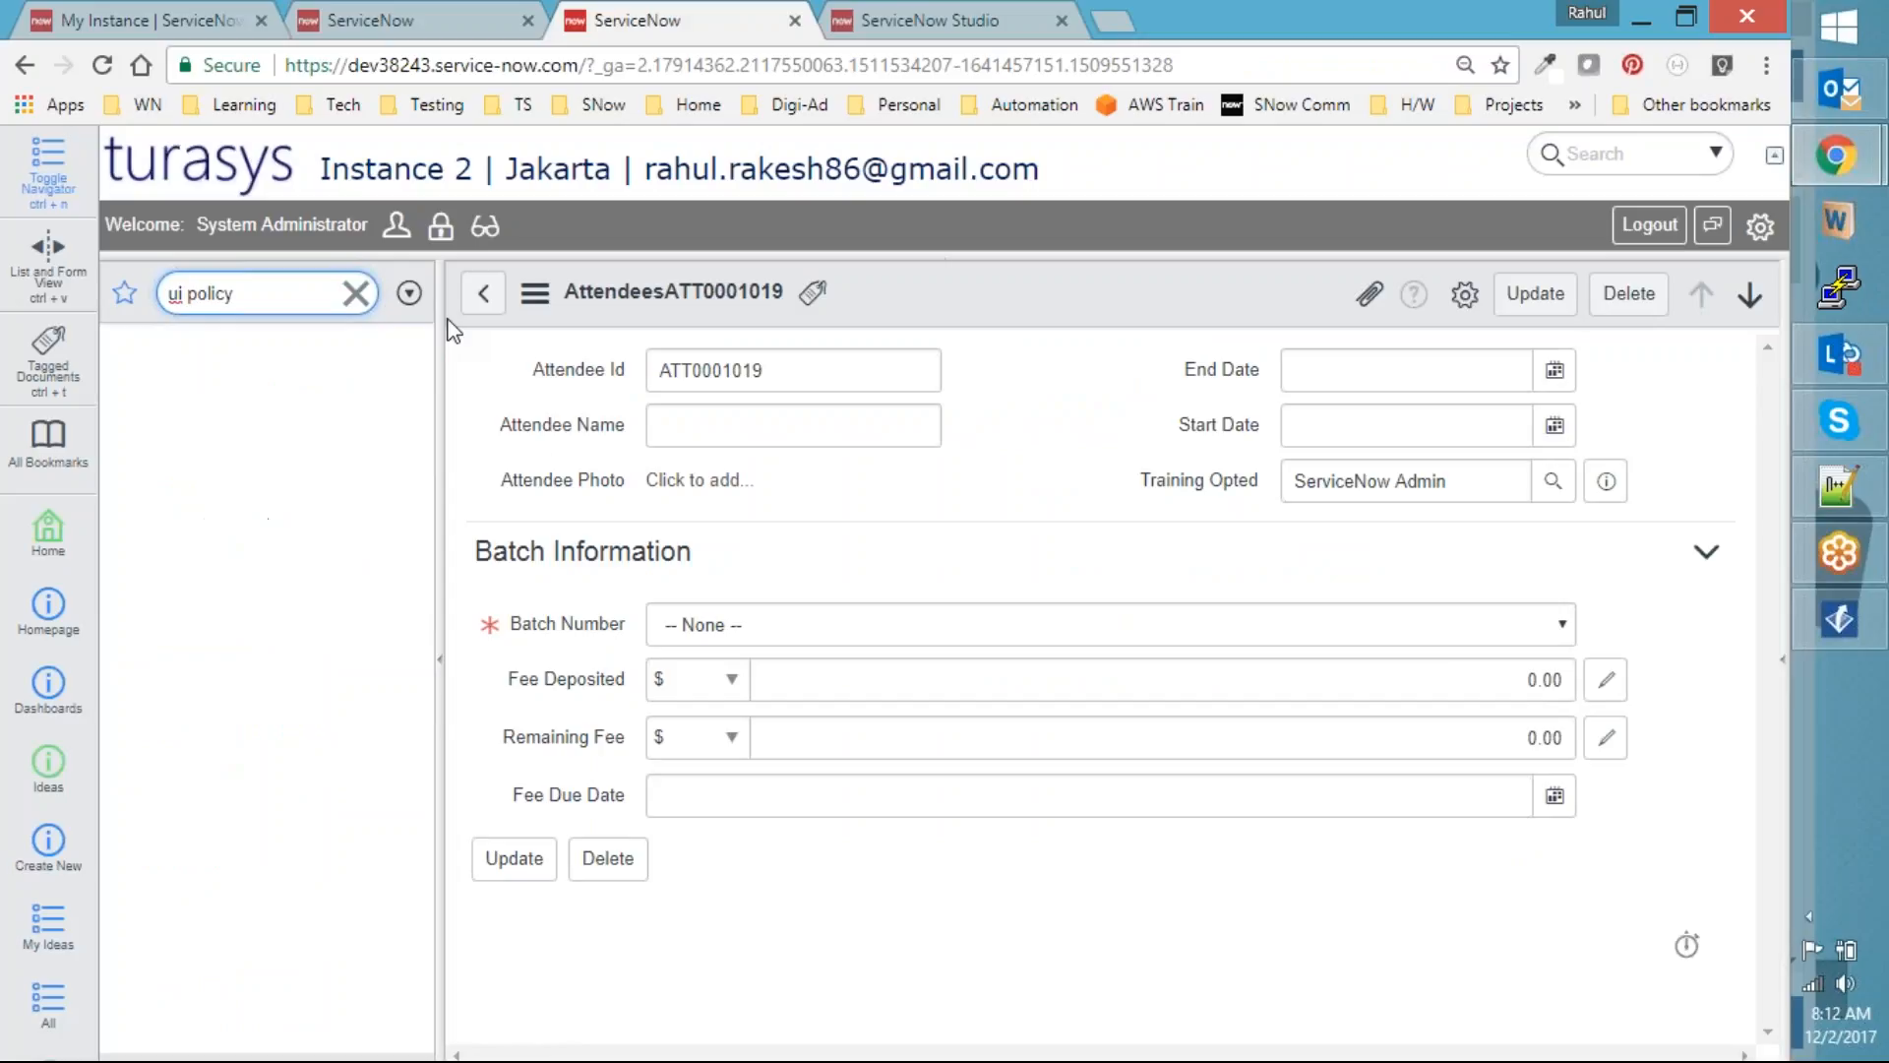
key(BackSpace)
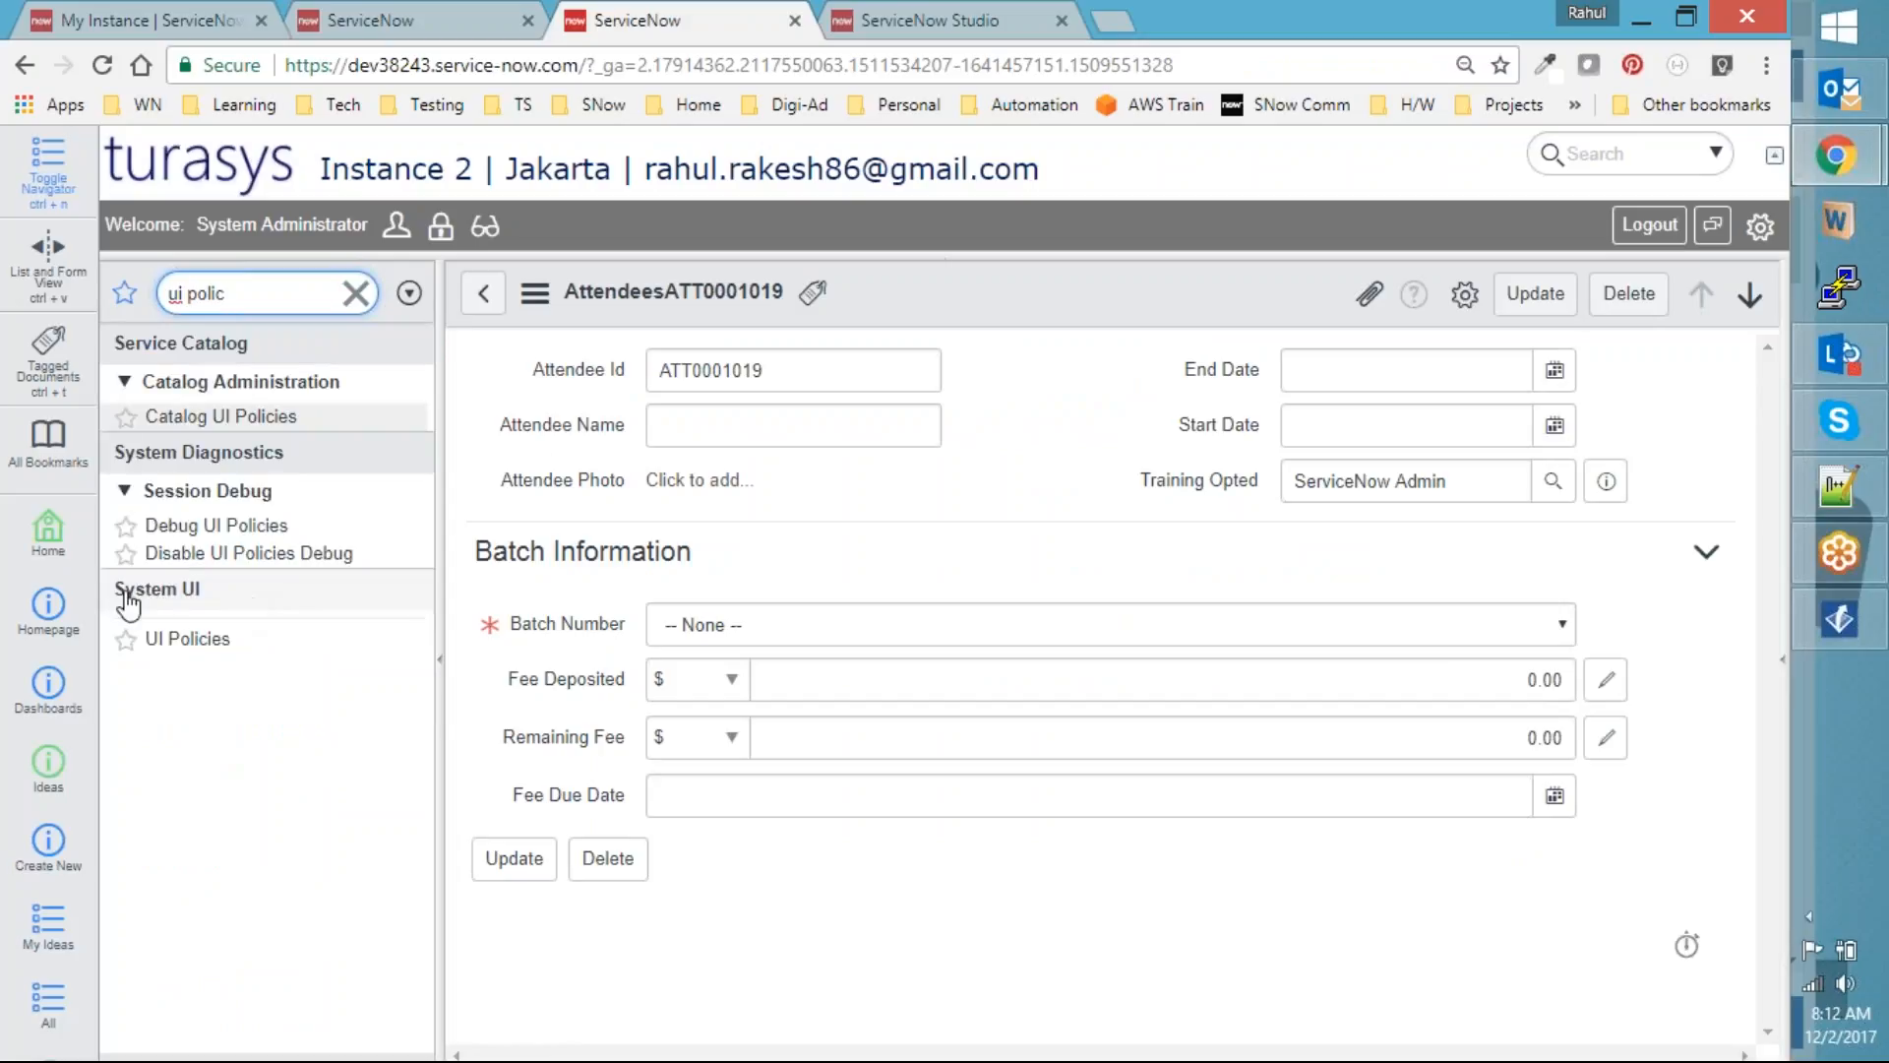
click(189, 639)
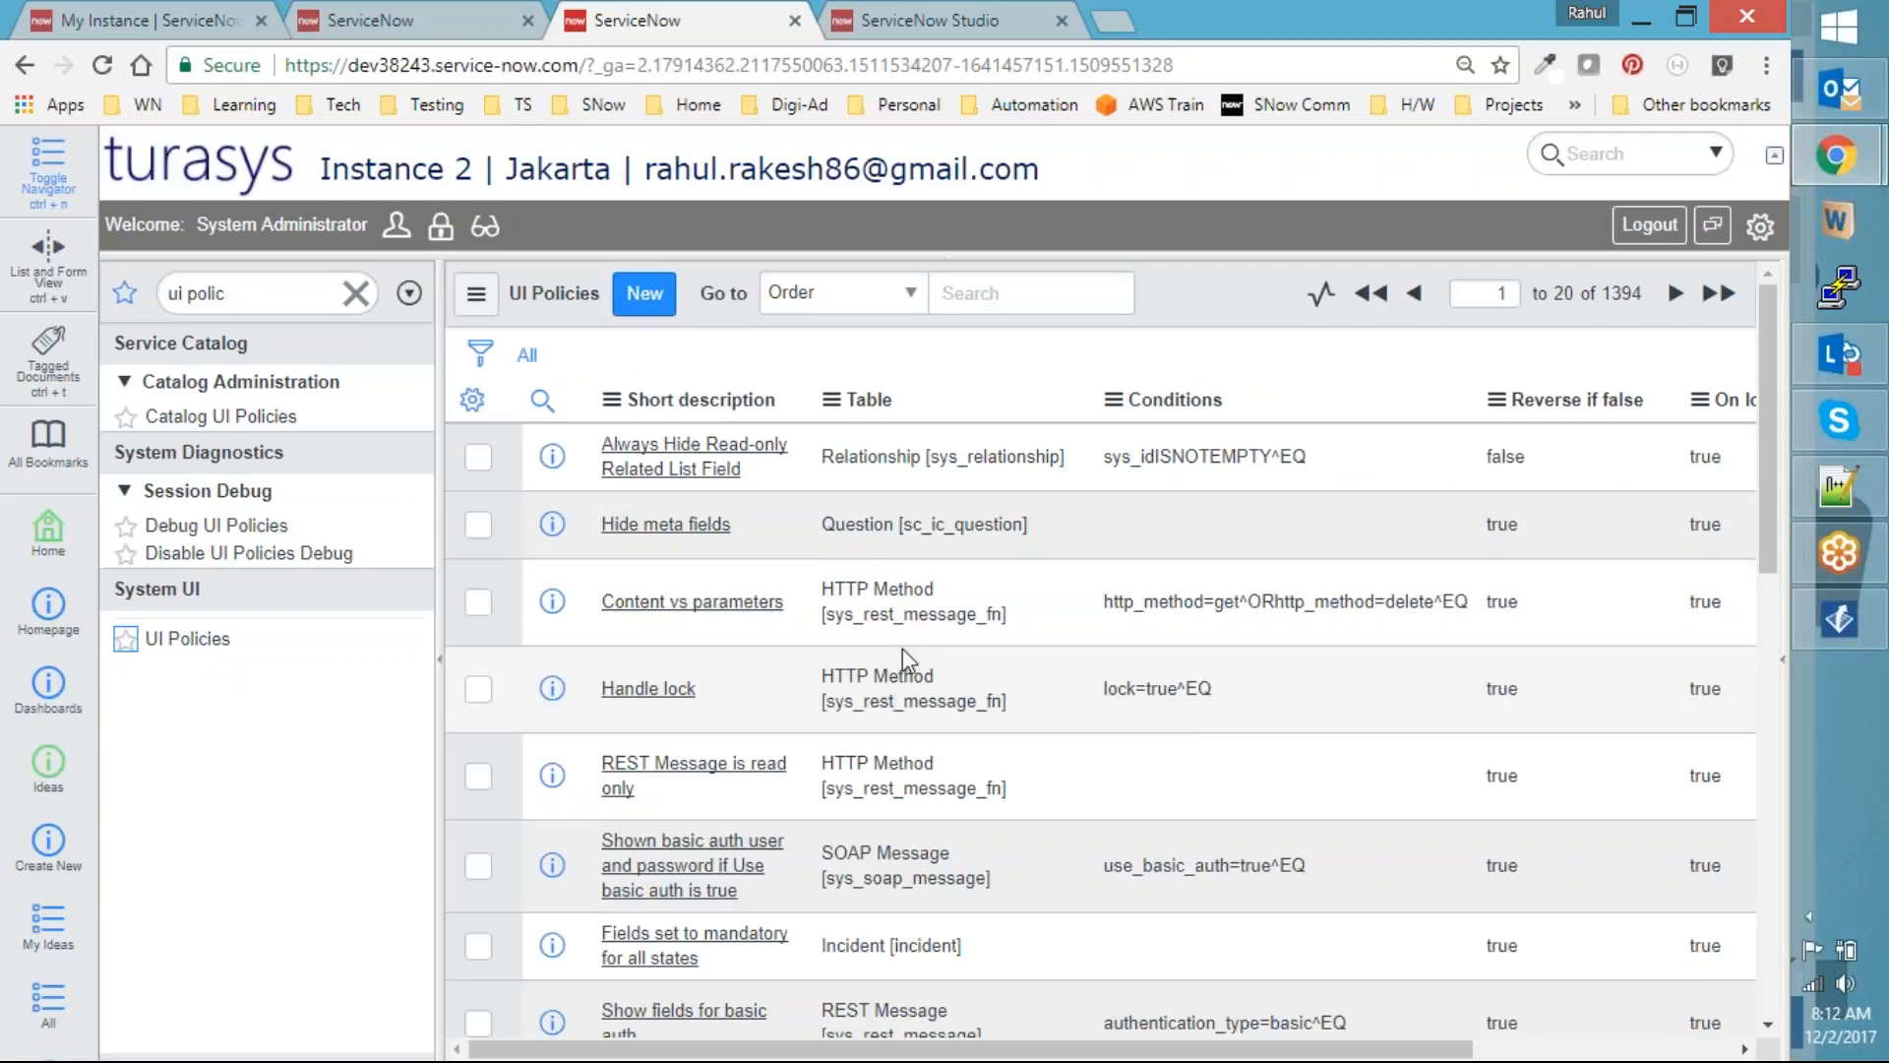
Search the UI Policies by Short description for "%demo%" and examine the policy's table, conditions, on load and order columns
scroll(901, 647, down, 4)
scroll(901, 647, up, 4)
click(1012, 287)
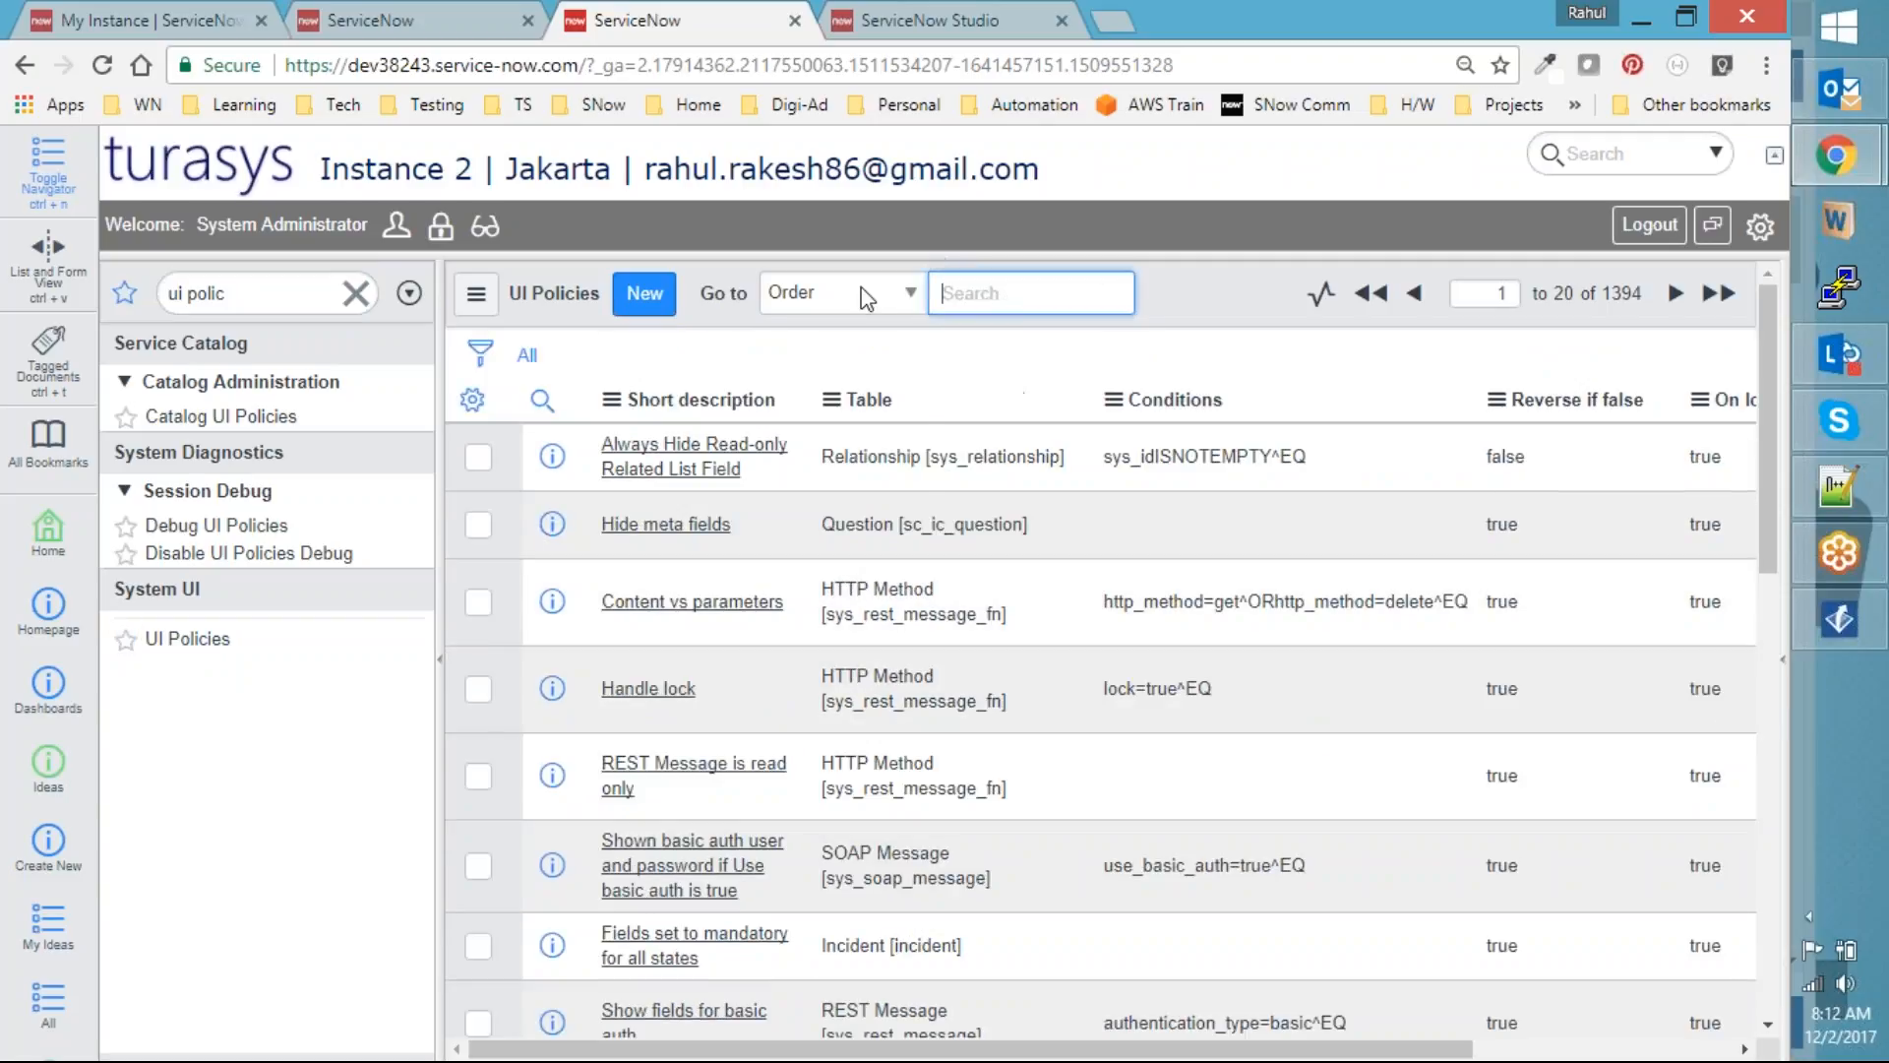
click(865, 292)
click(856, 353)
text(%%)
text(demo%)
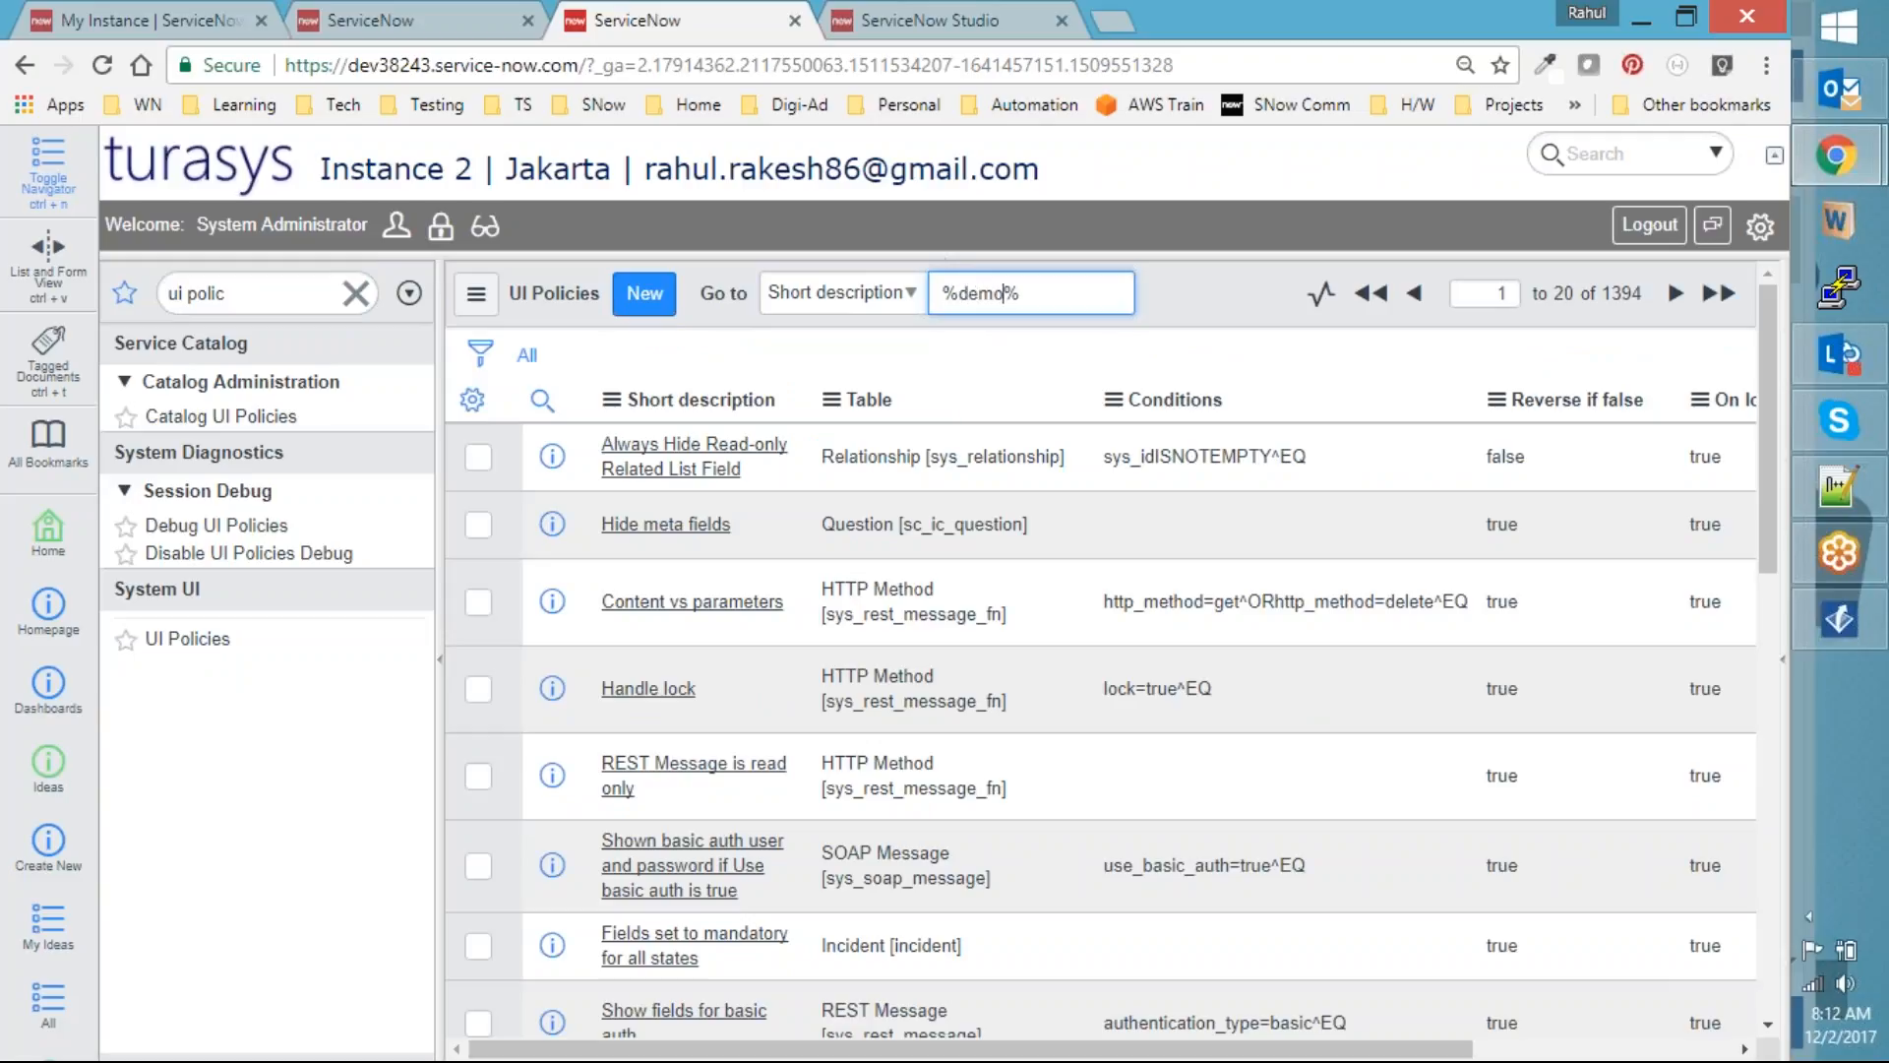
key(Return)
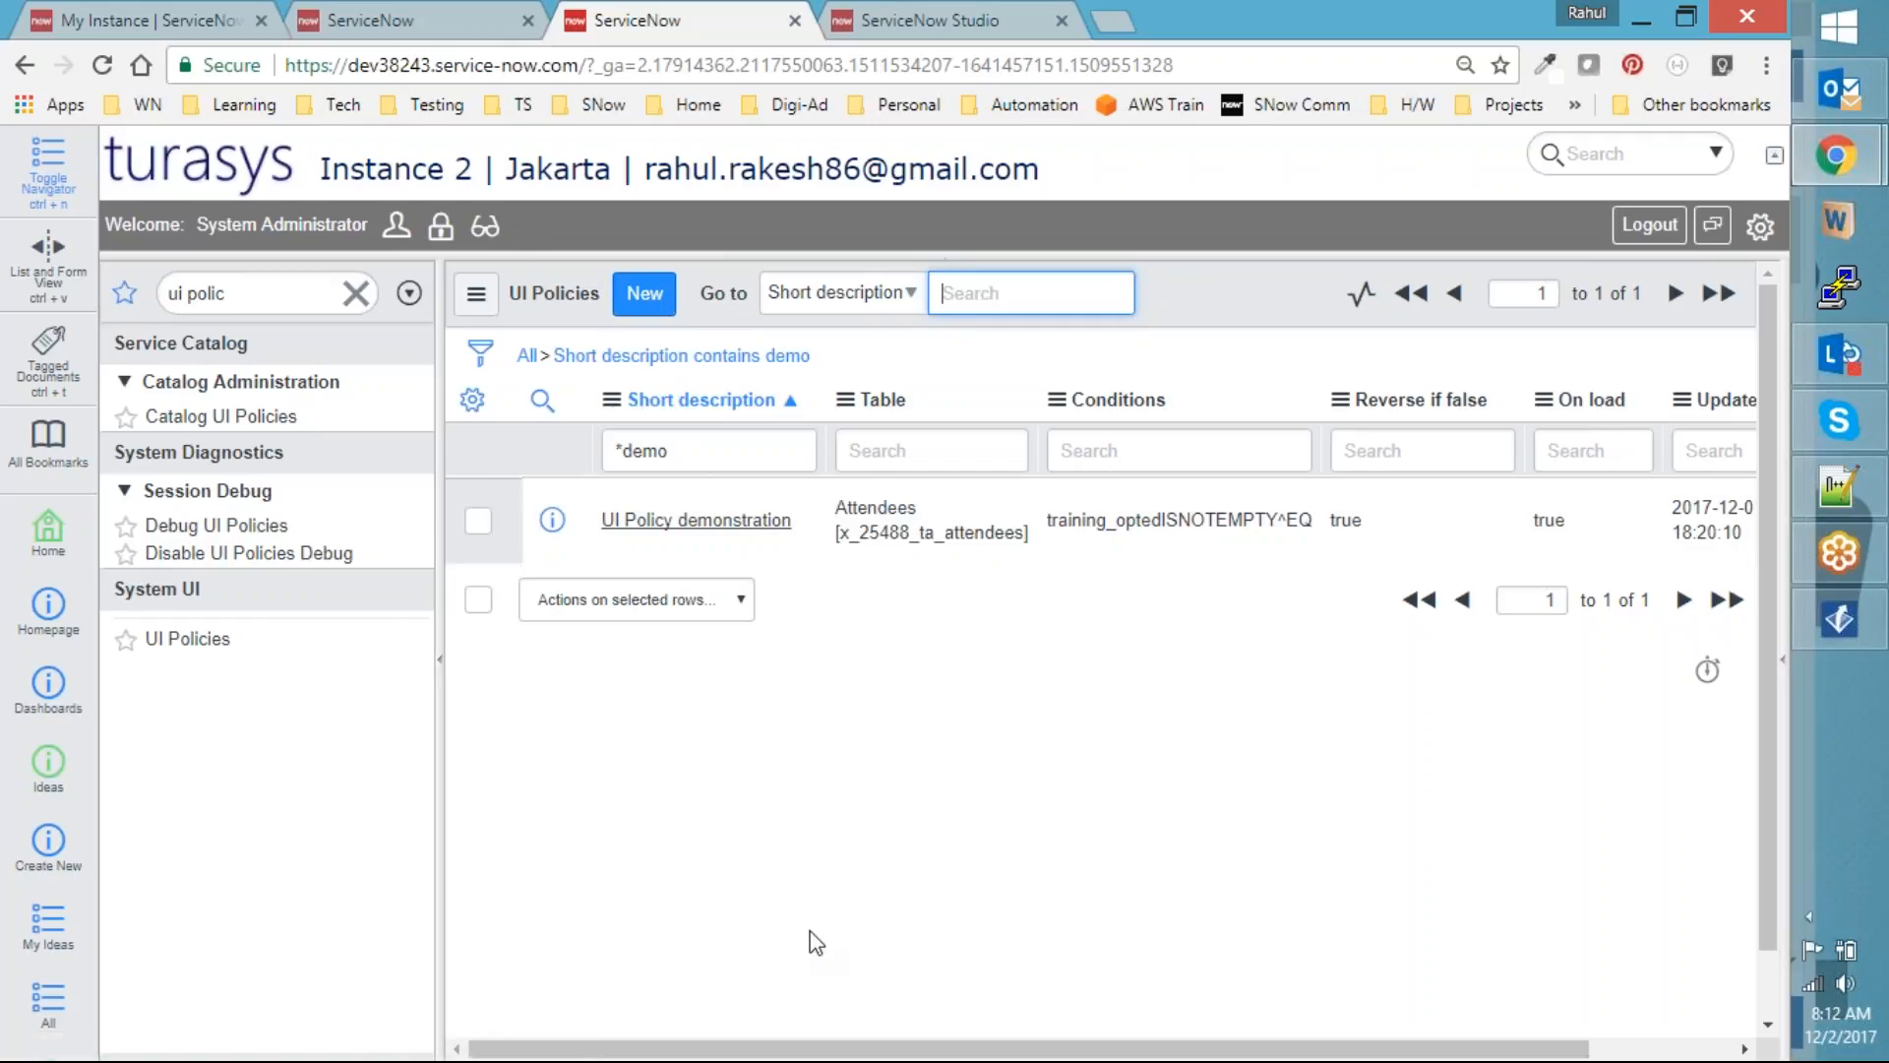
drag(798, 1048, 1099, 1051)
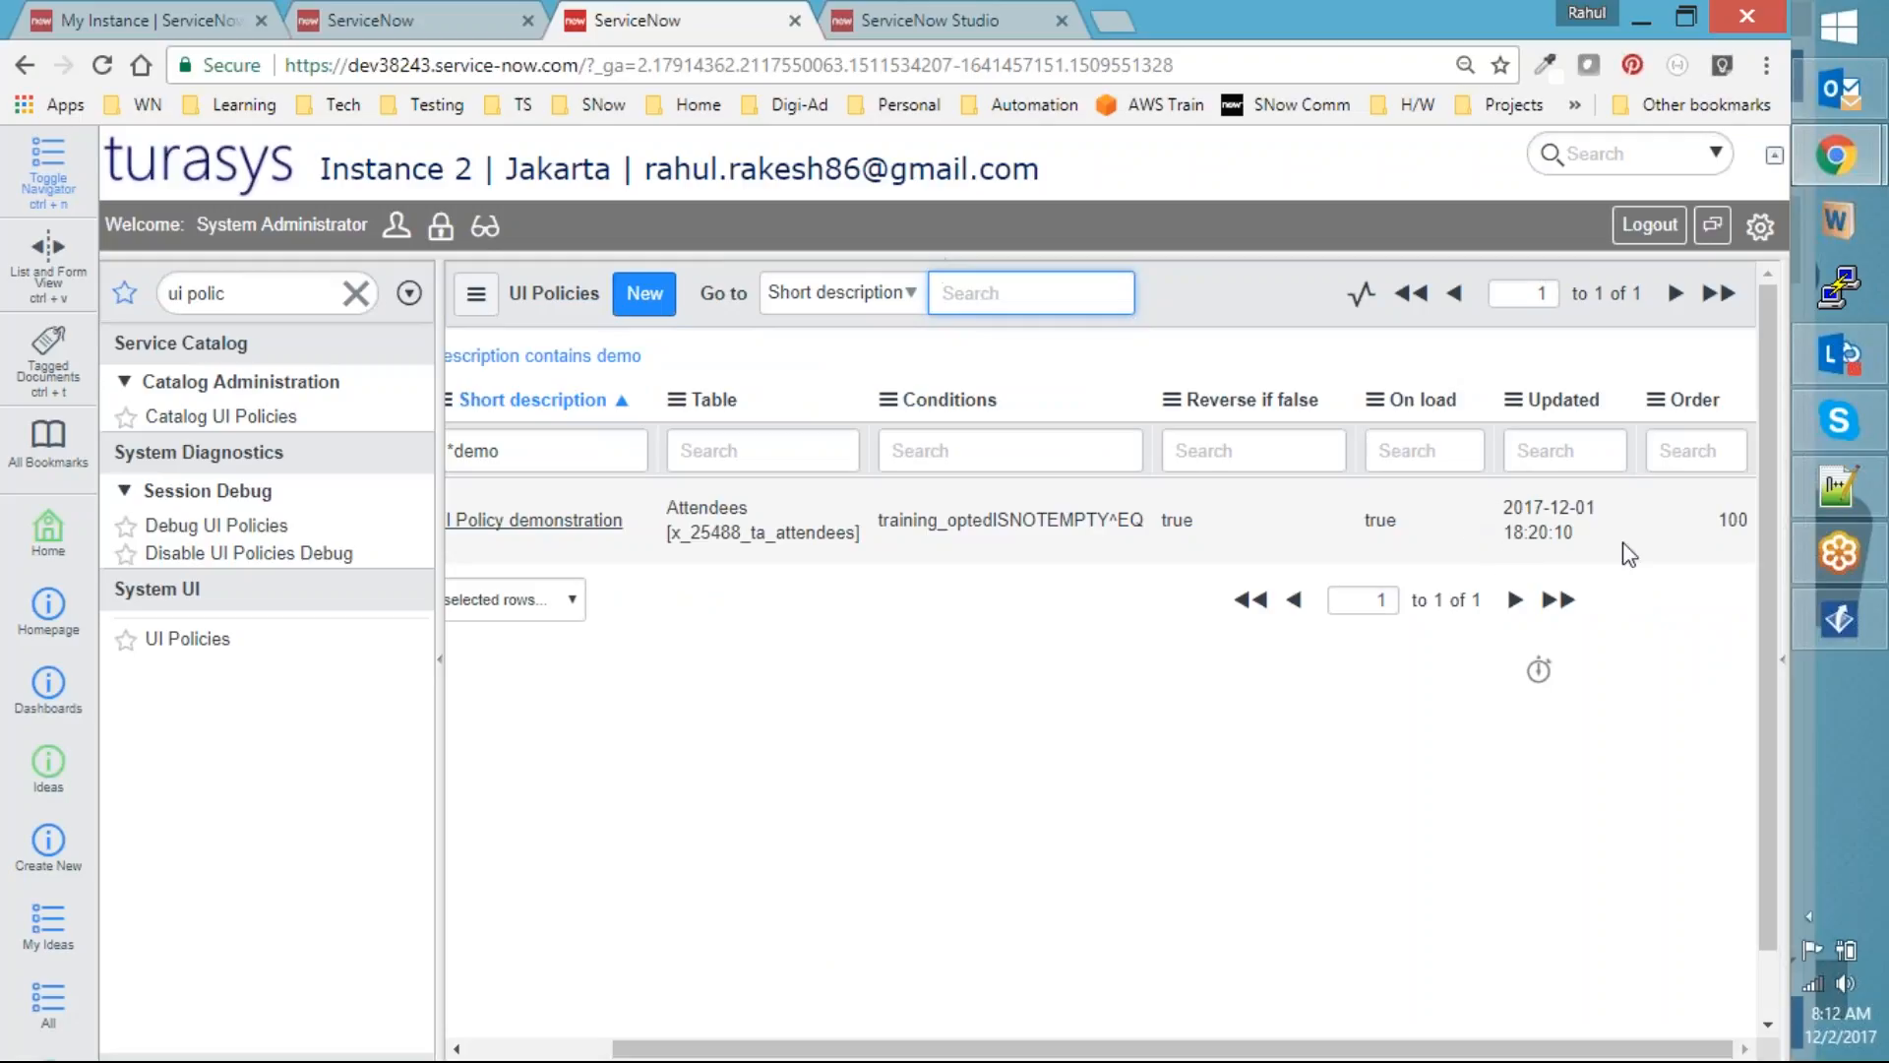
mouse_move(1550, 516)
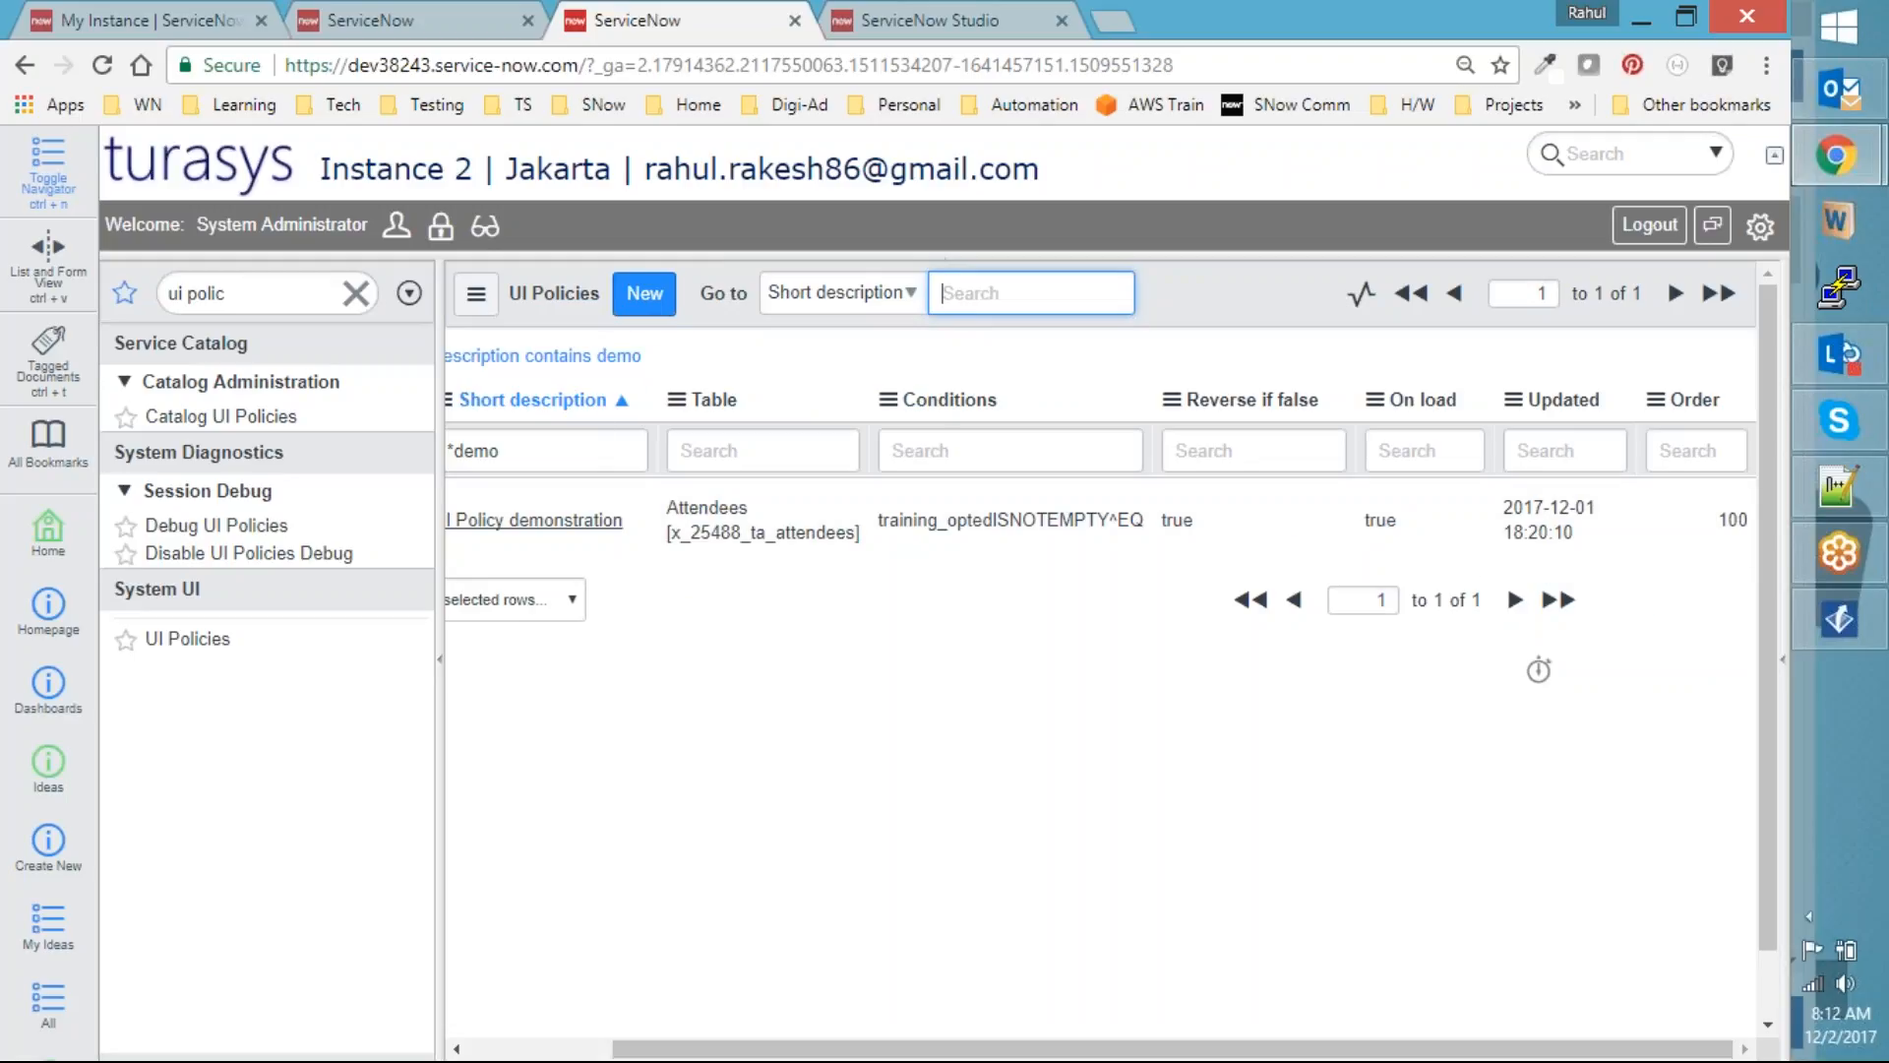
Filter the application navigator for "client scr", open the Client Scripts list and clear its favorite mark
click(312, 294)
text(client)
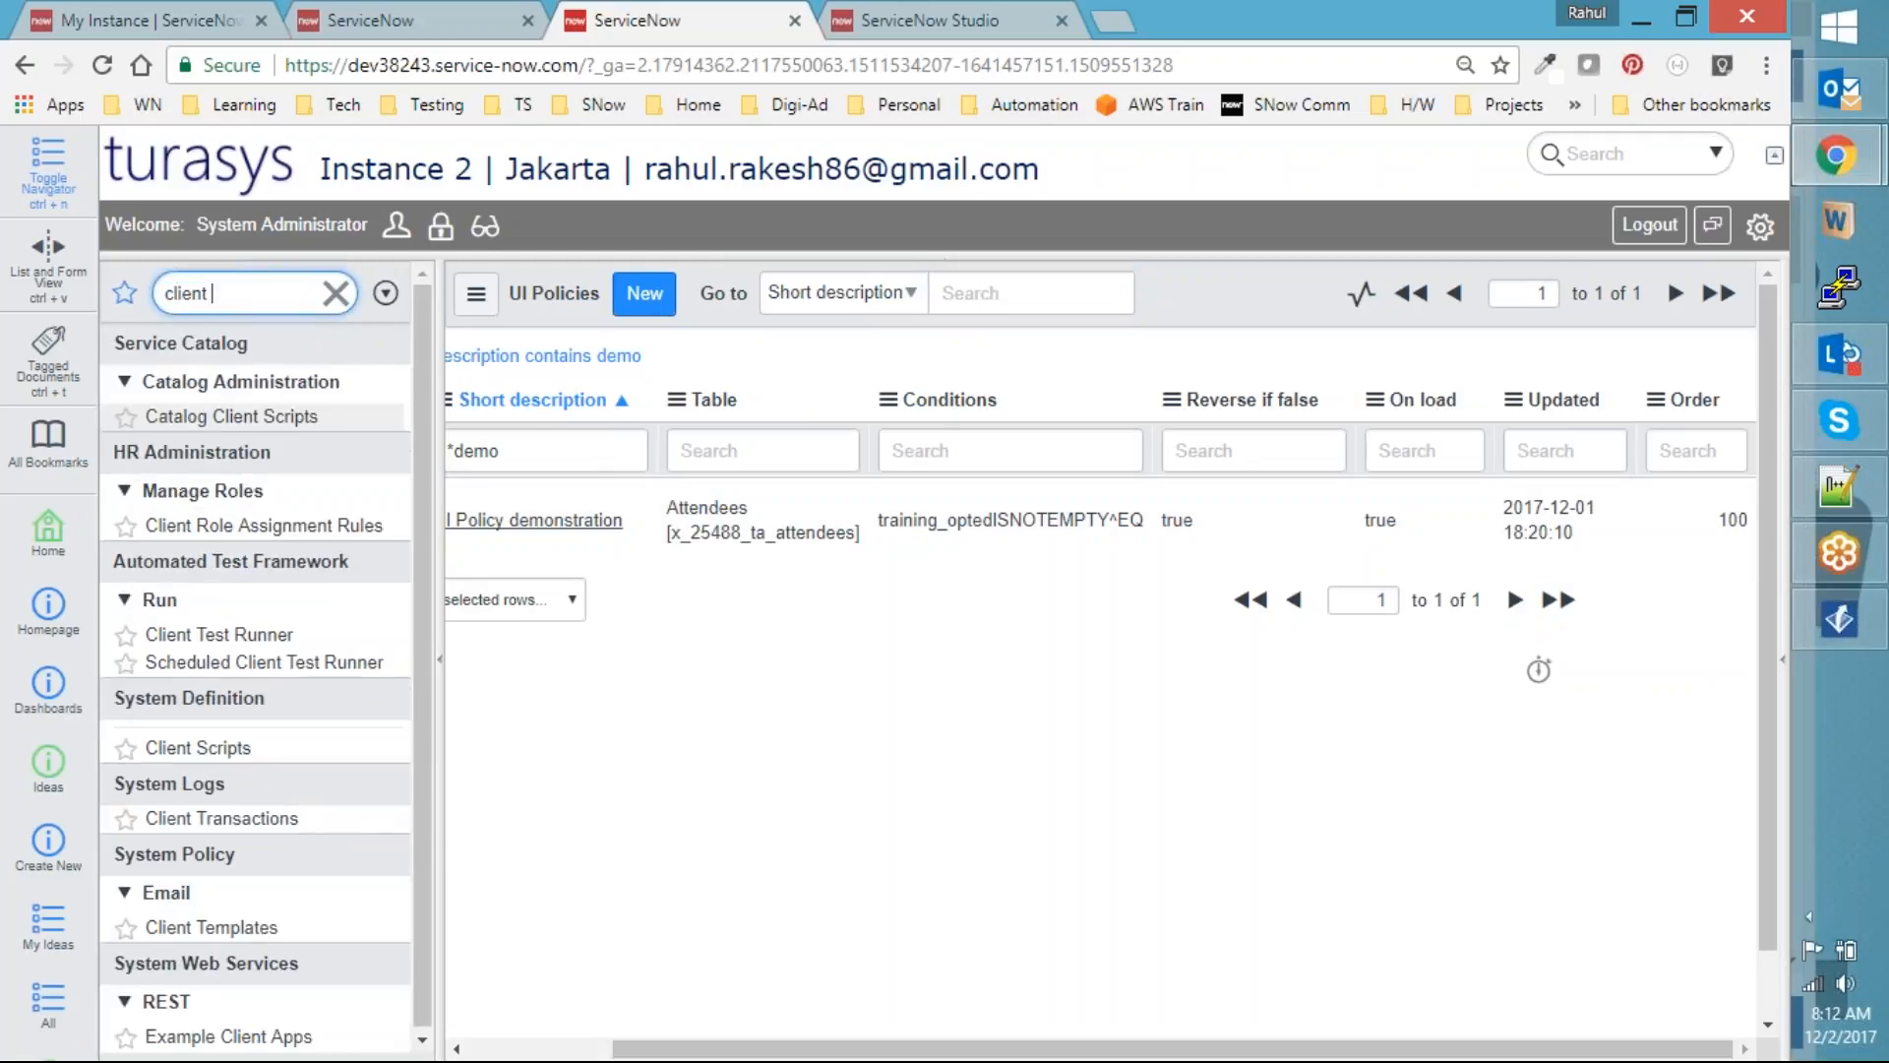
text( scr)
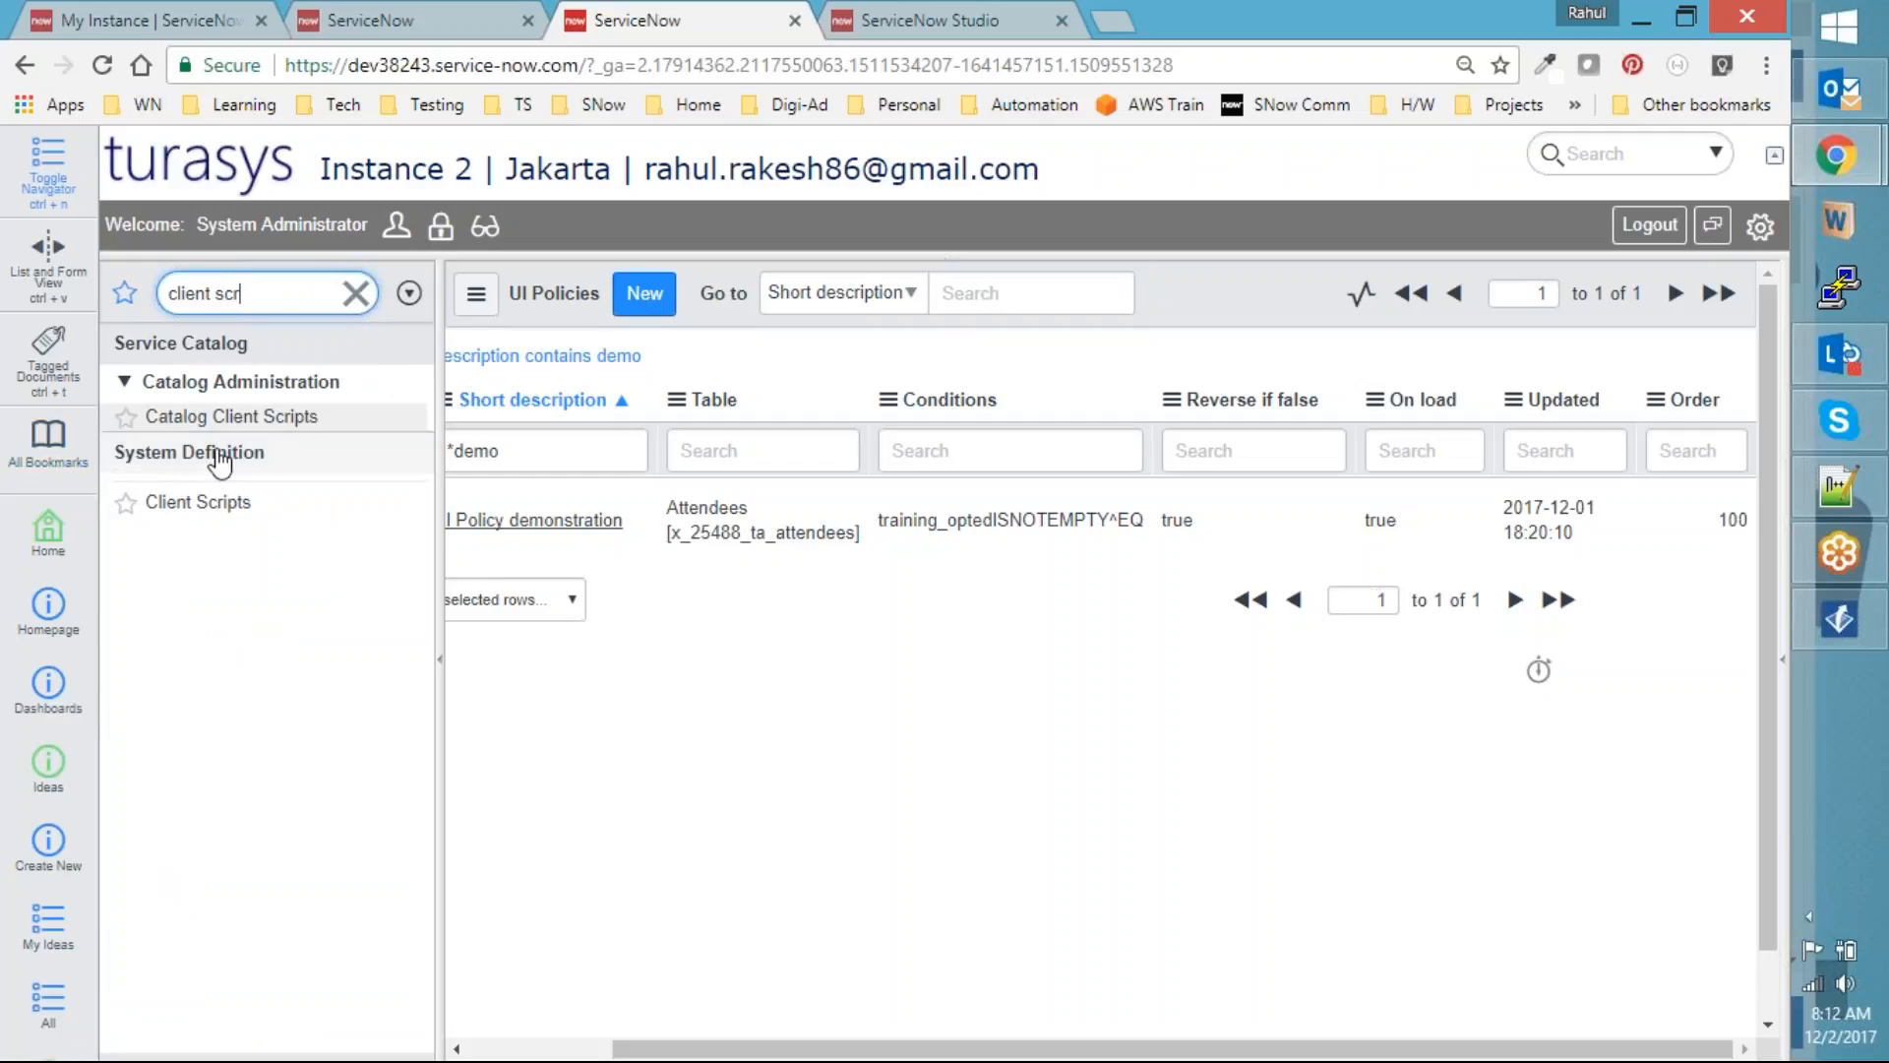
click(179, 504)
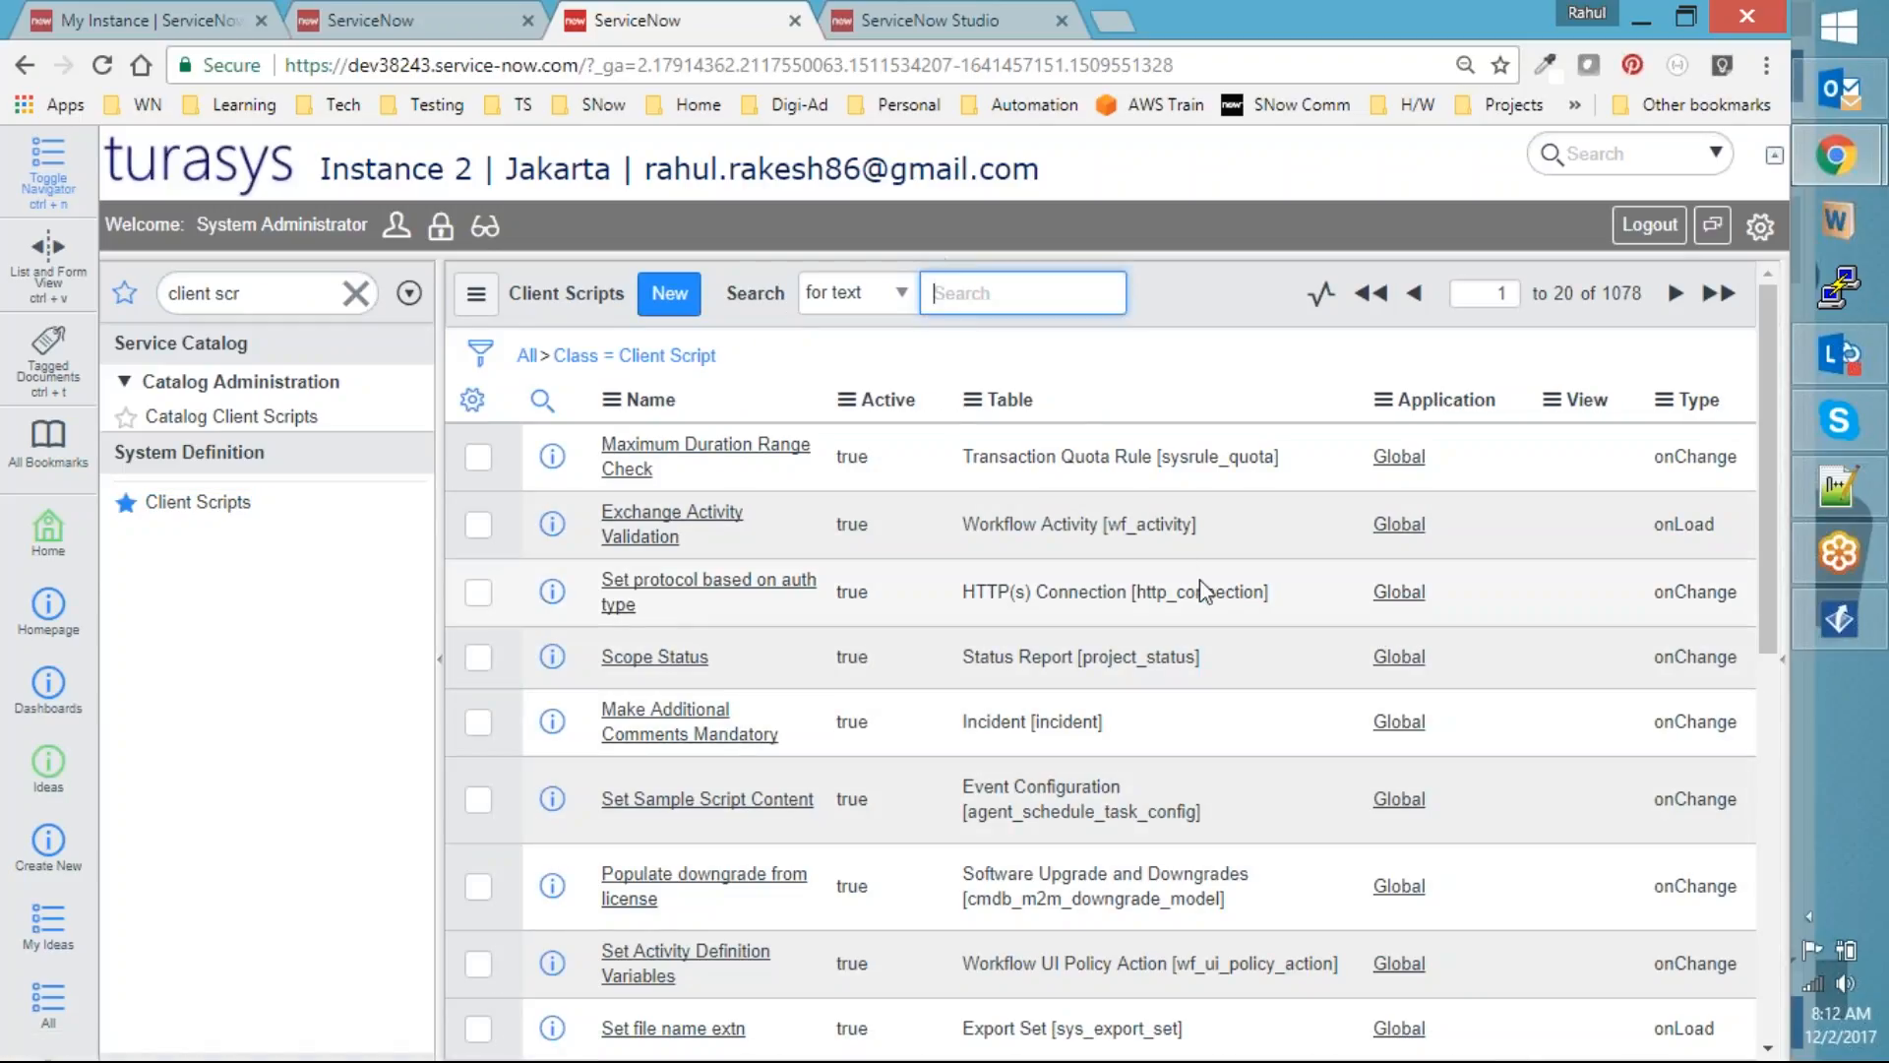
click(128, 504)
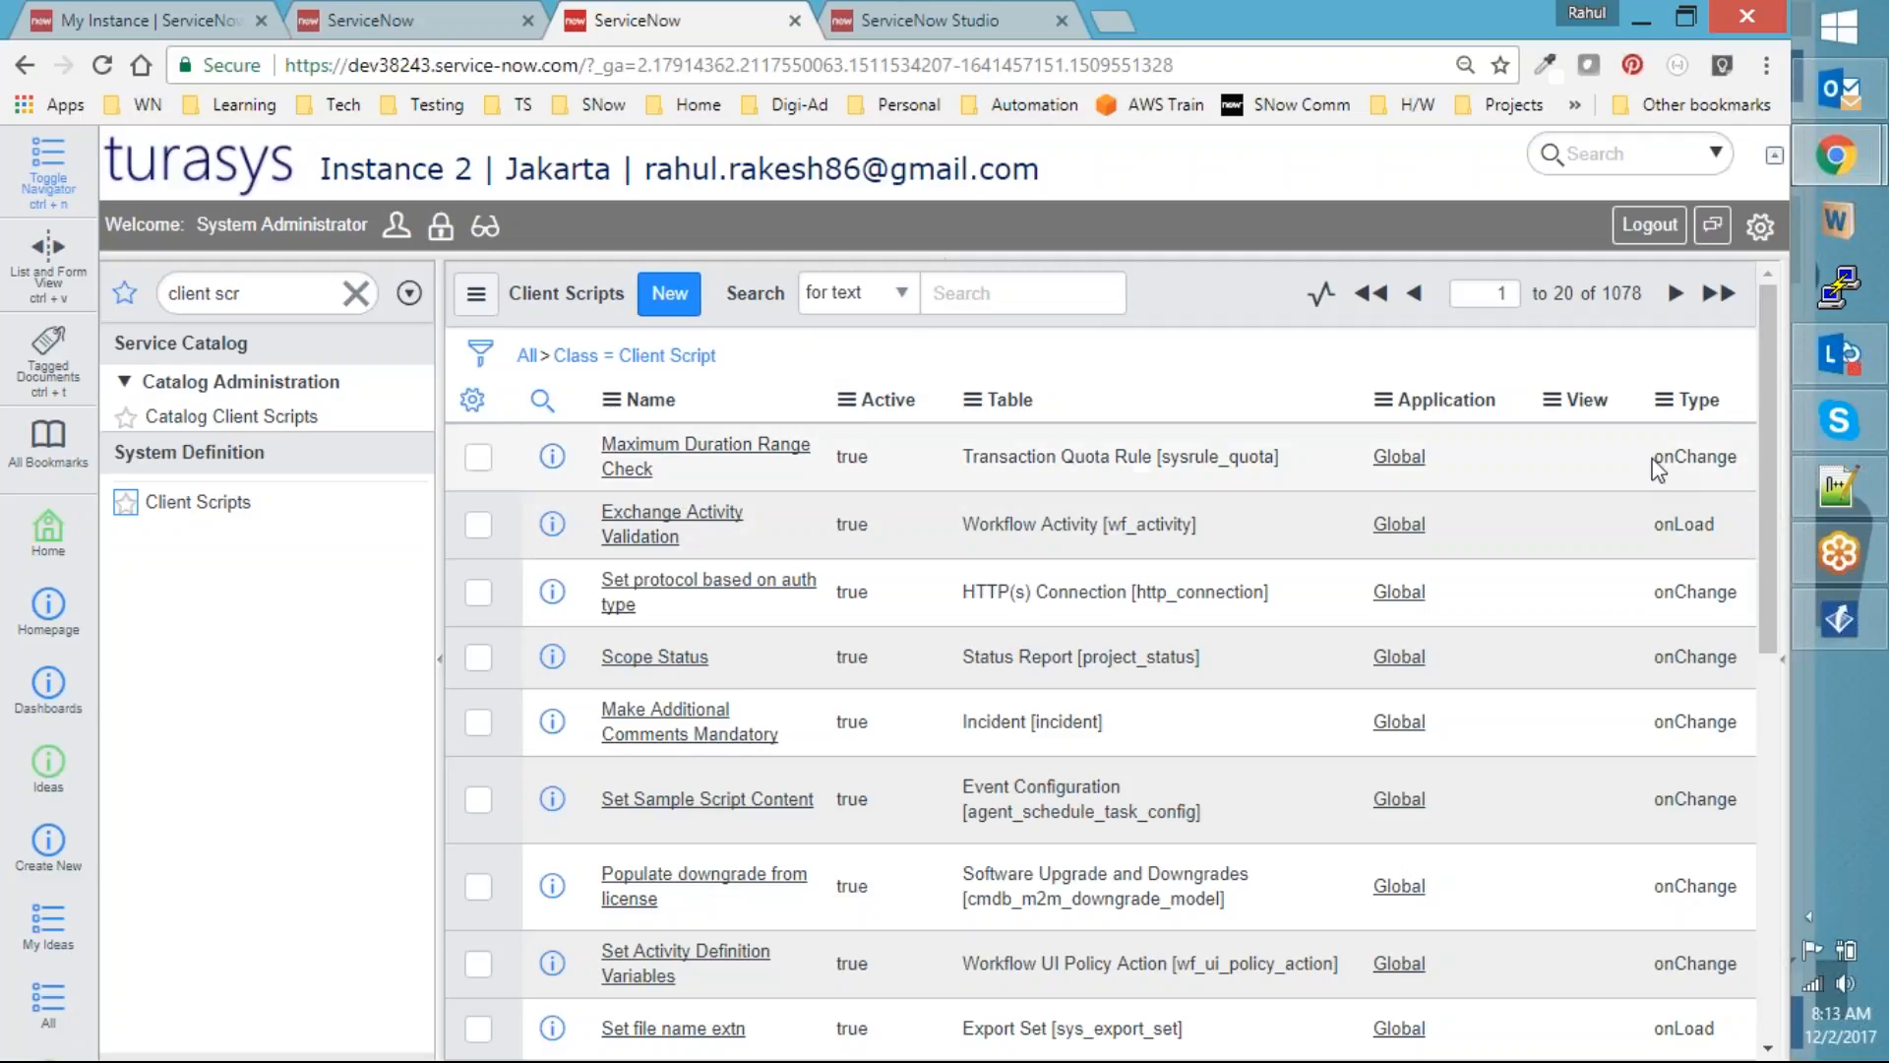
Examine the Type column of the Client Scripts list to see which script types are in use
drag(1654, 458, 1727, 459)
drag(1717, 525, 1654, 526)
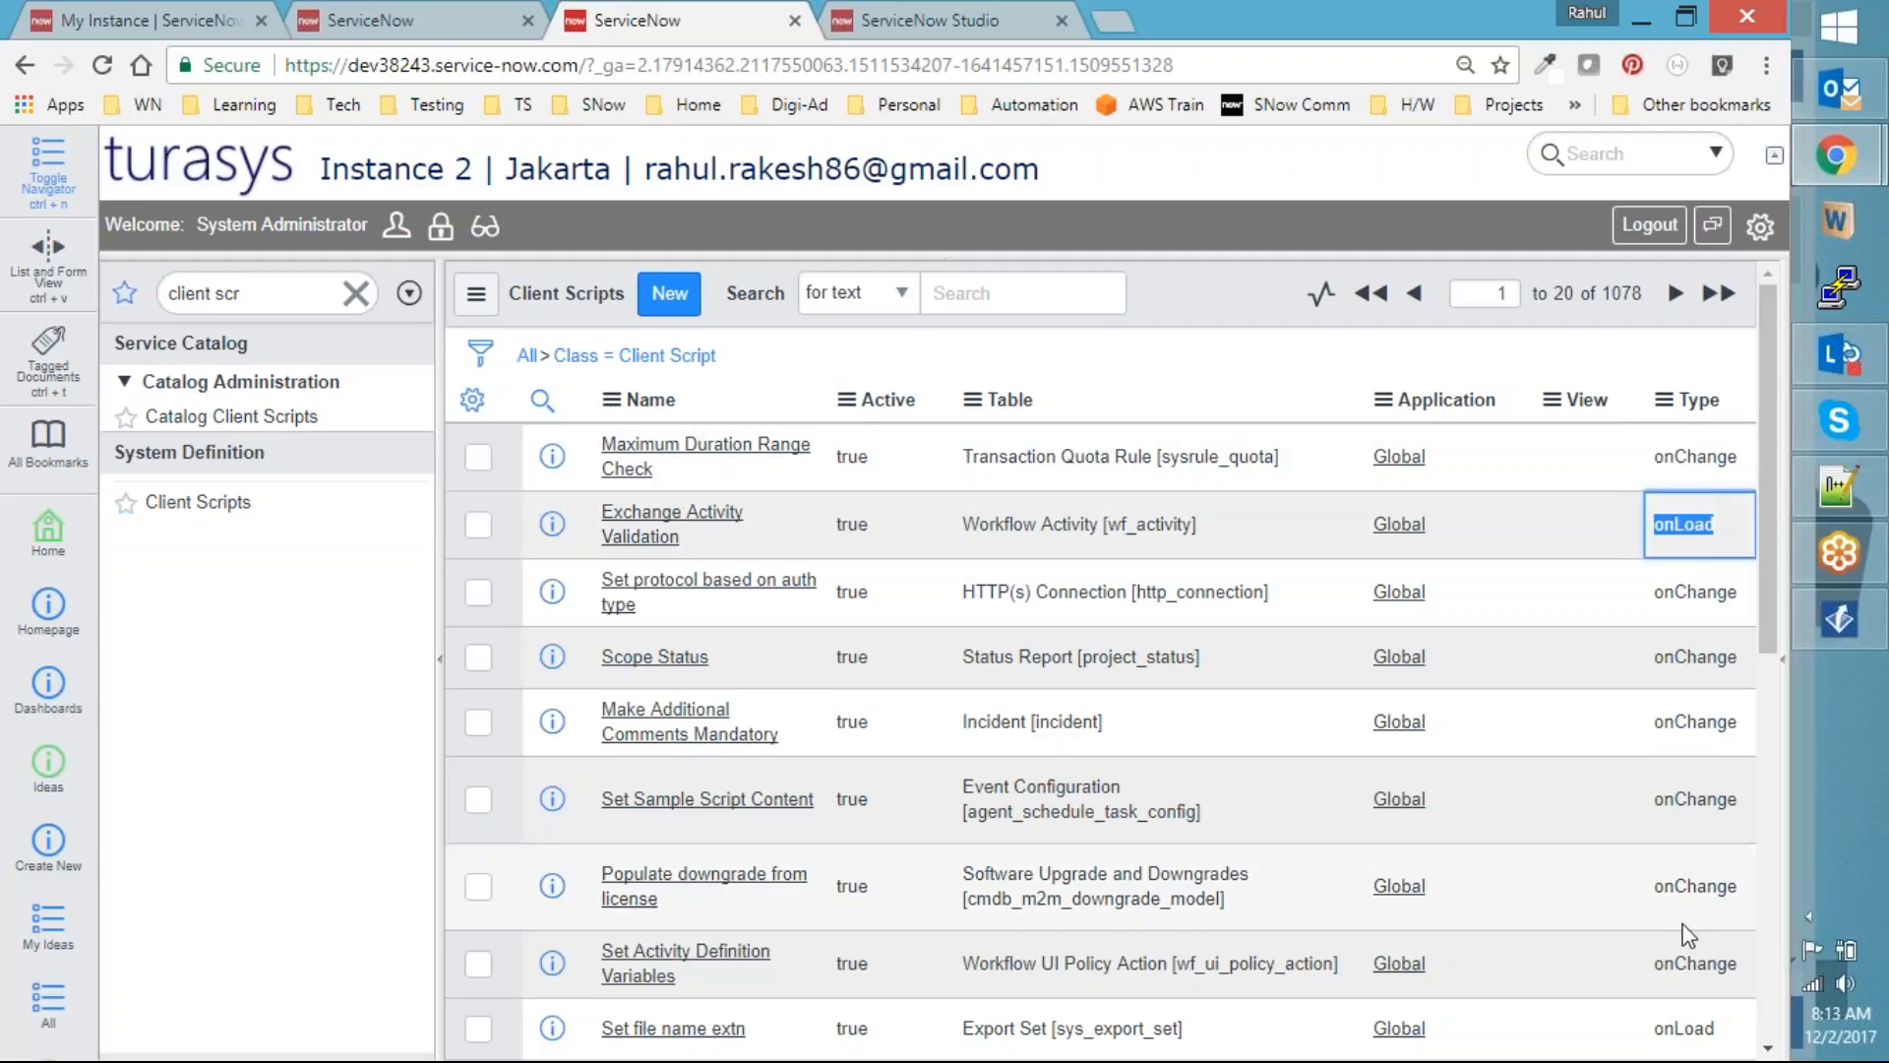
scroll(1708, 890, down, 5)
scroll(1673, 886, down, 3)
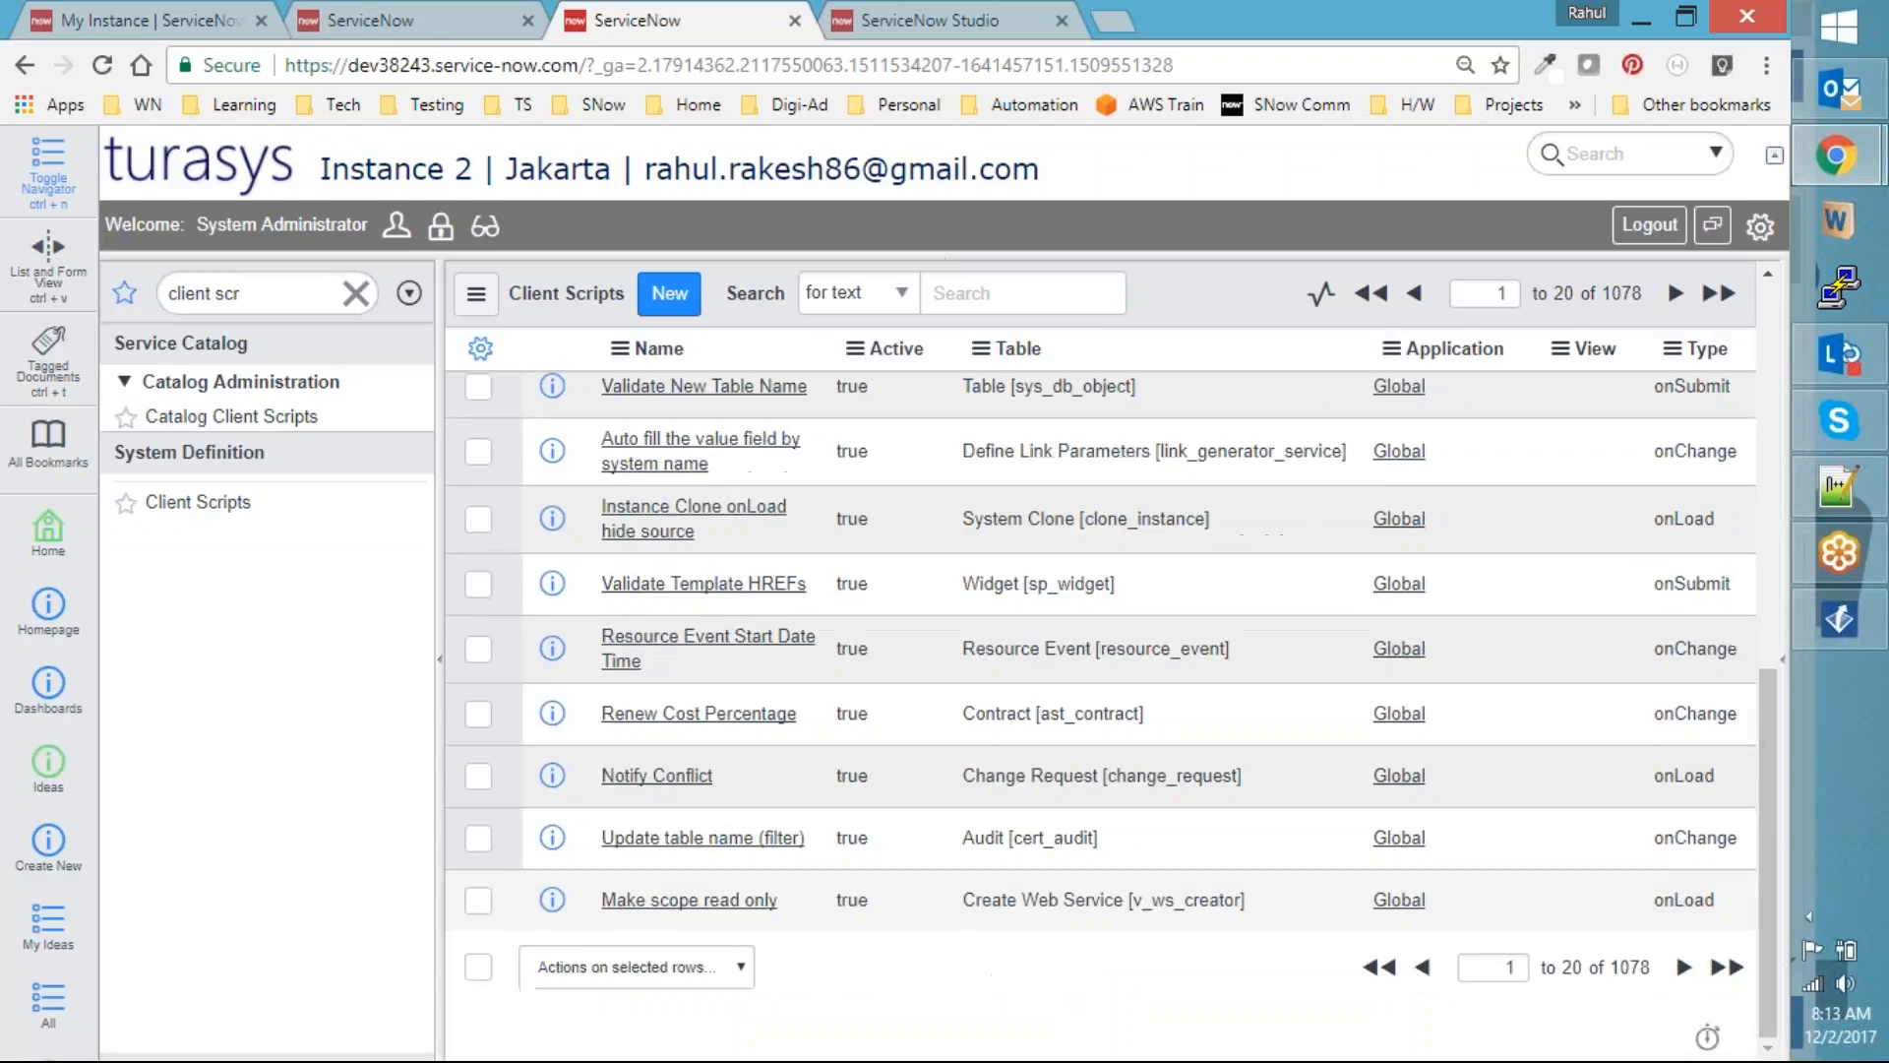
scroll(1671, 884, up, 4)
scroll(1673, 886, up, 4)
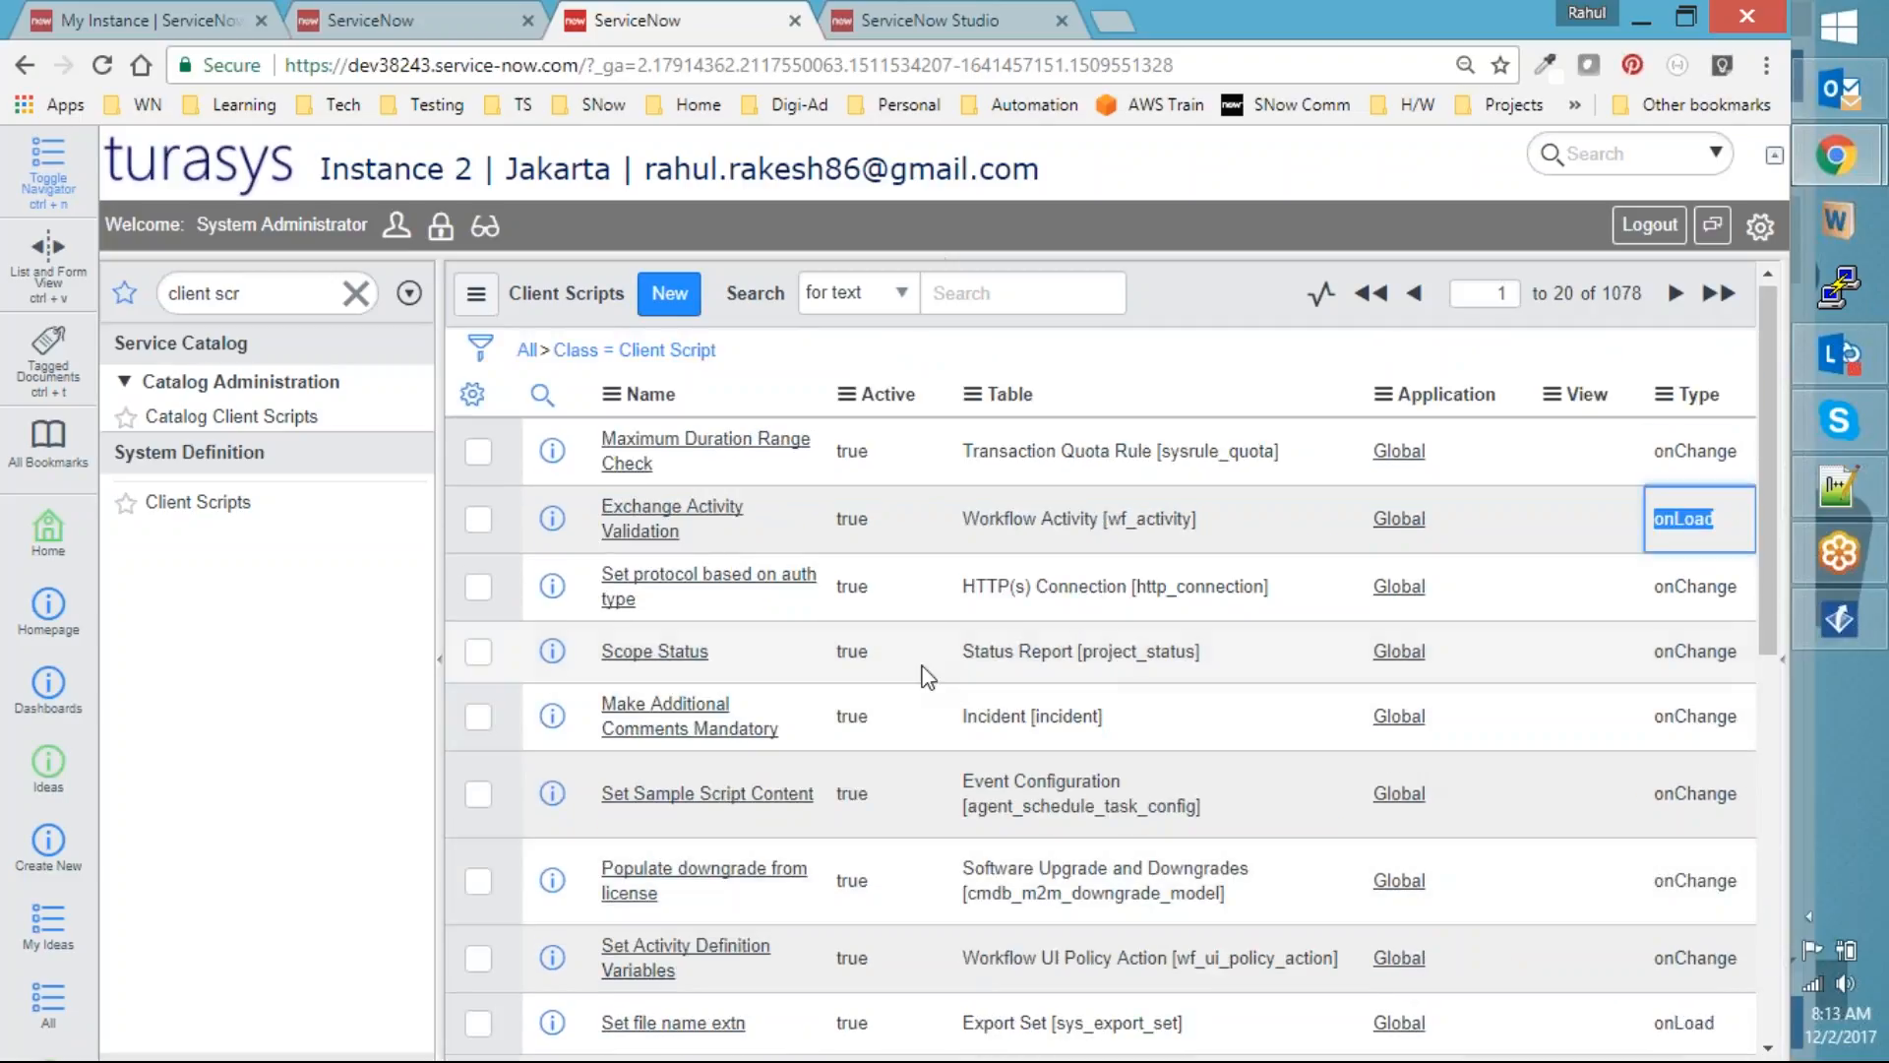
Switch to Studio, start a new application file and view the types matching "client", including Client Script
click(1001, 14)
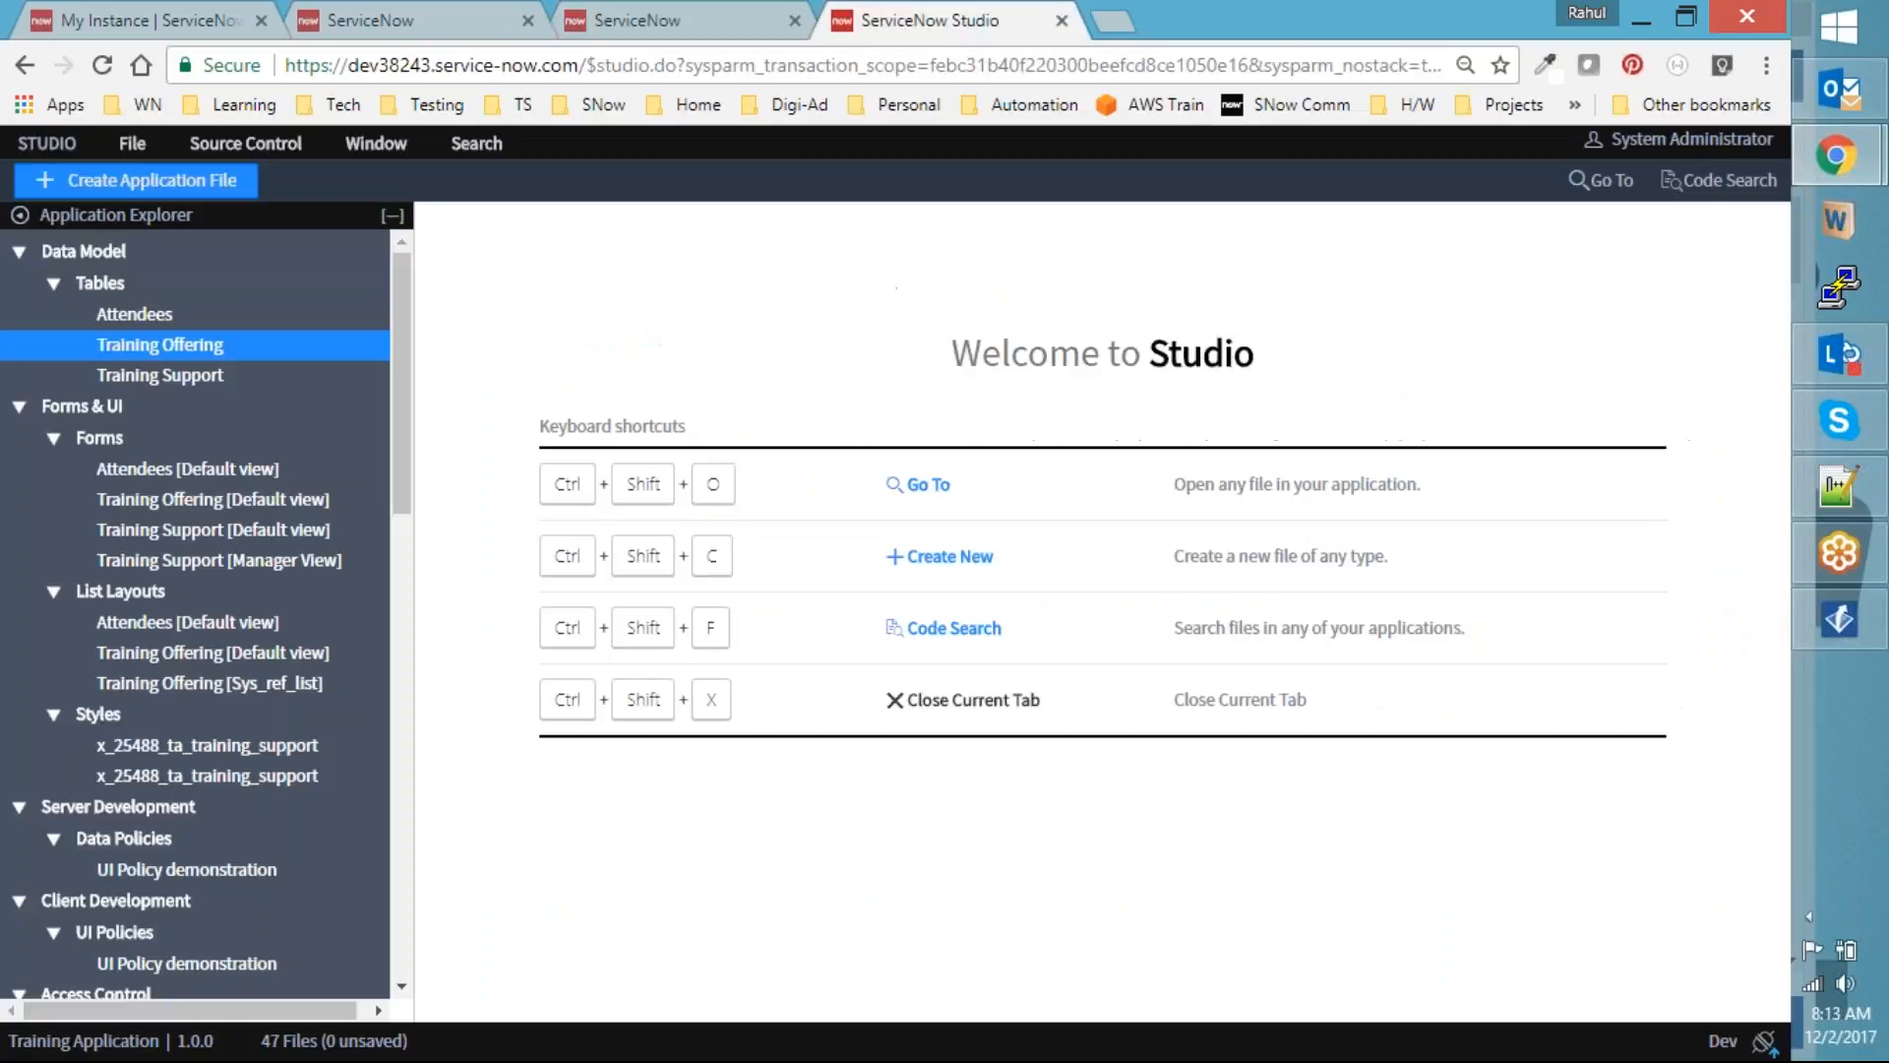
click(226, 180)
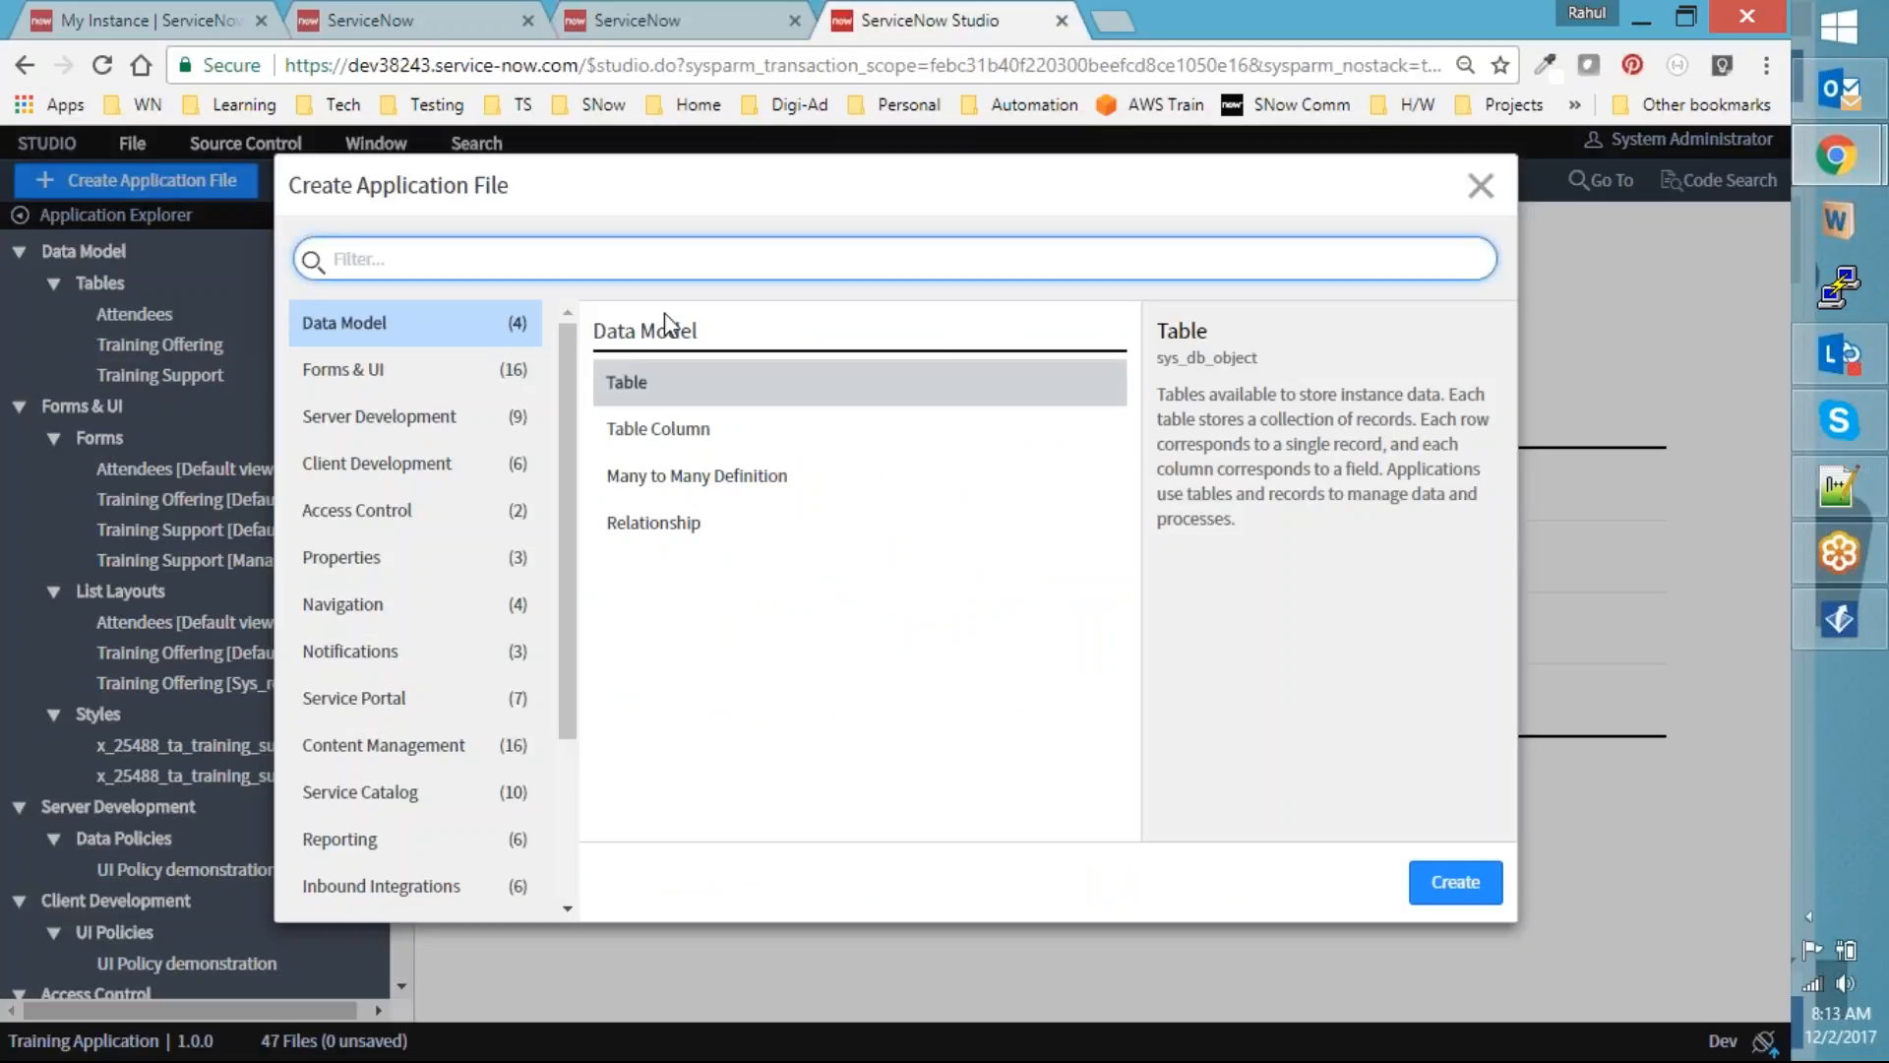
text(client)
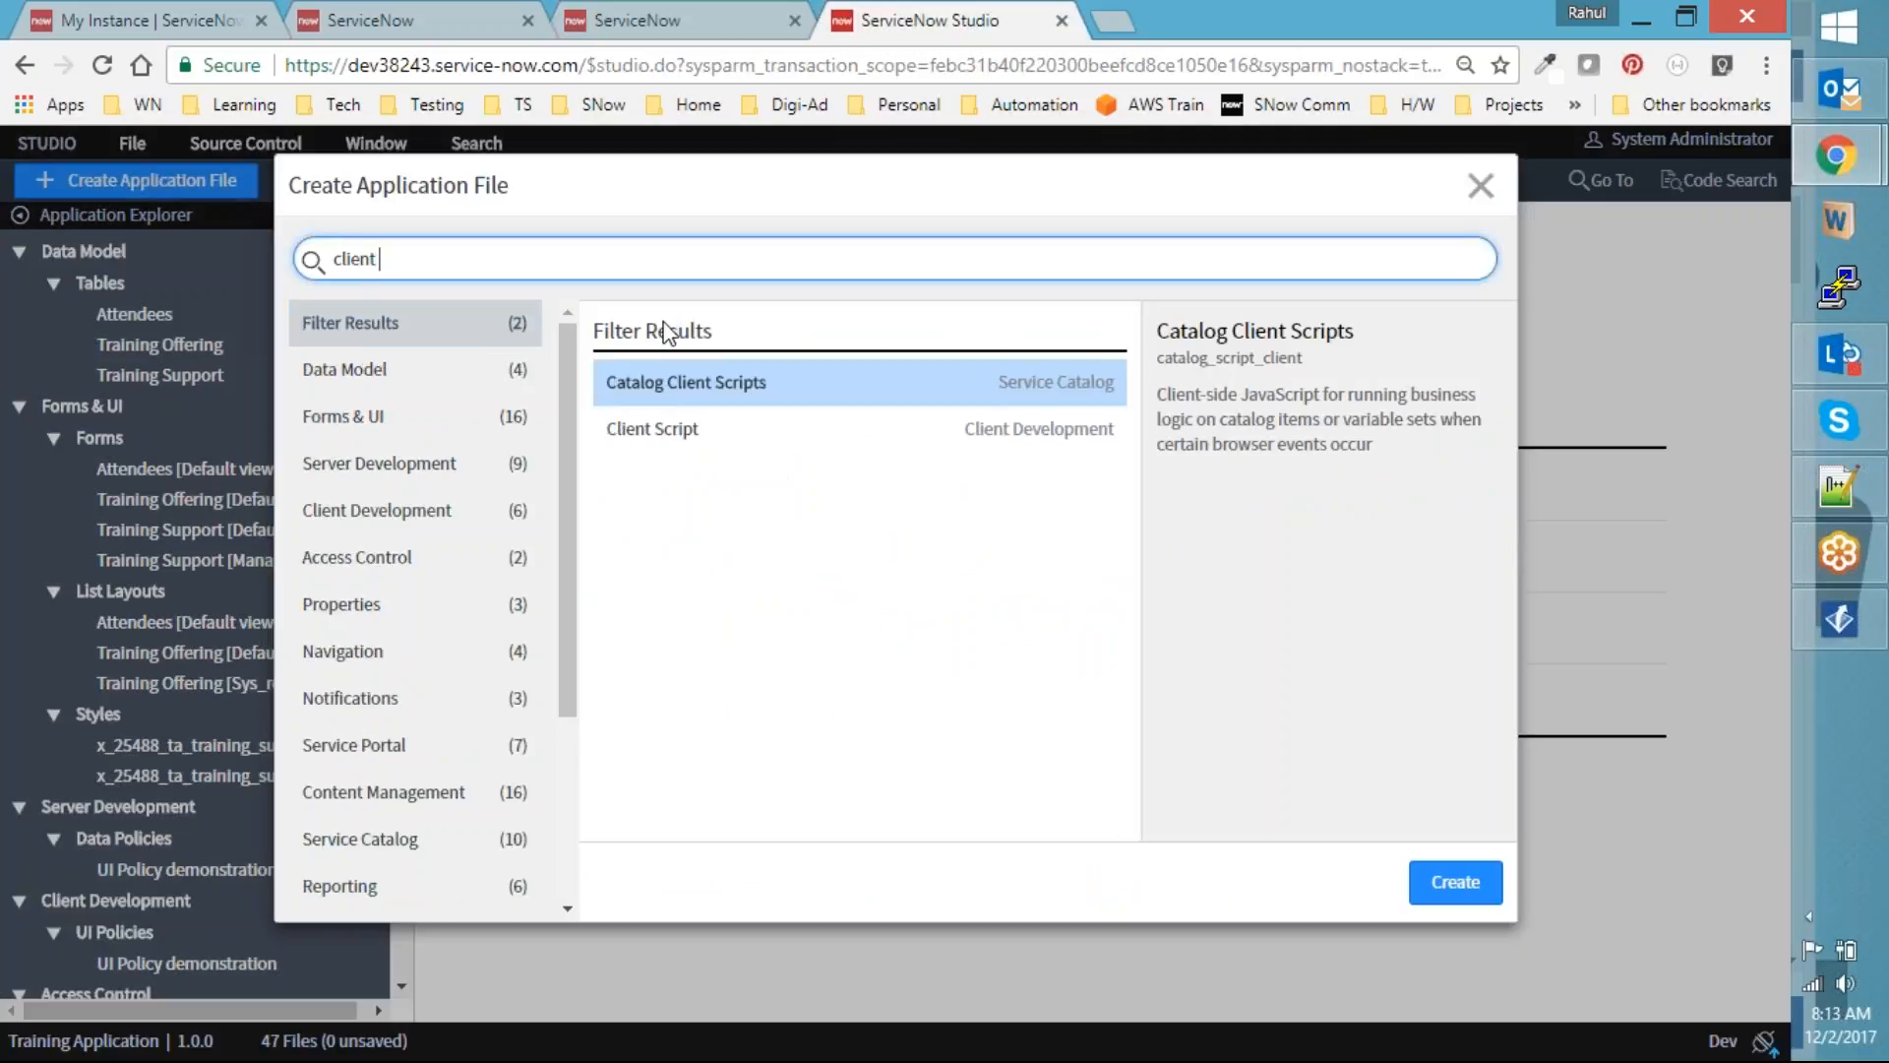
click(662, 443)
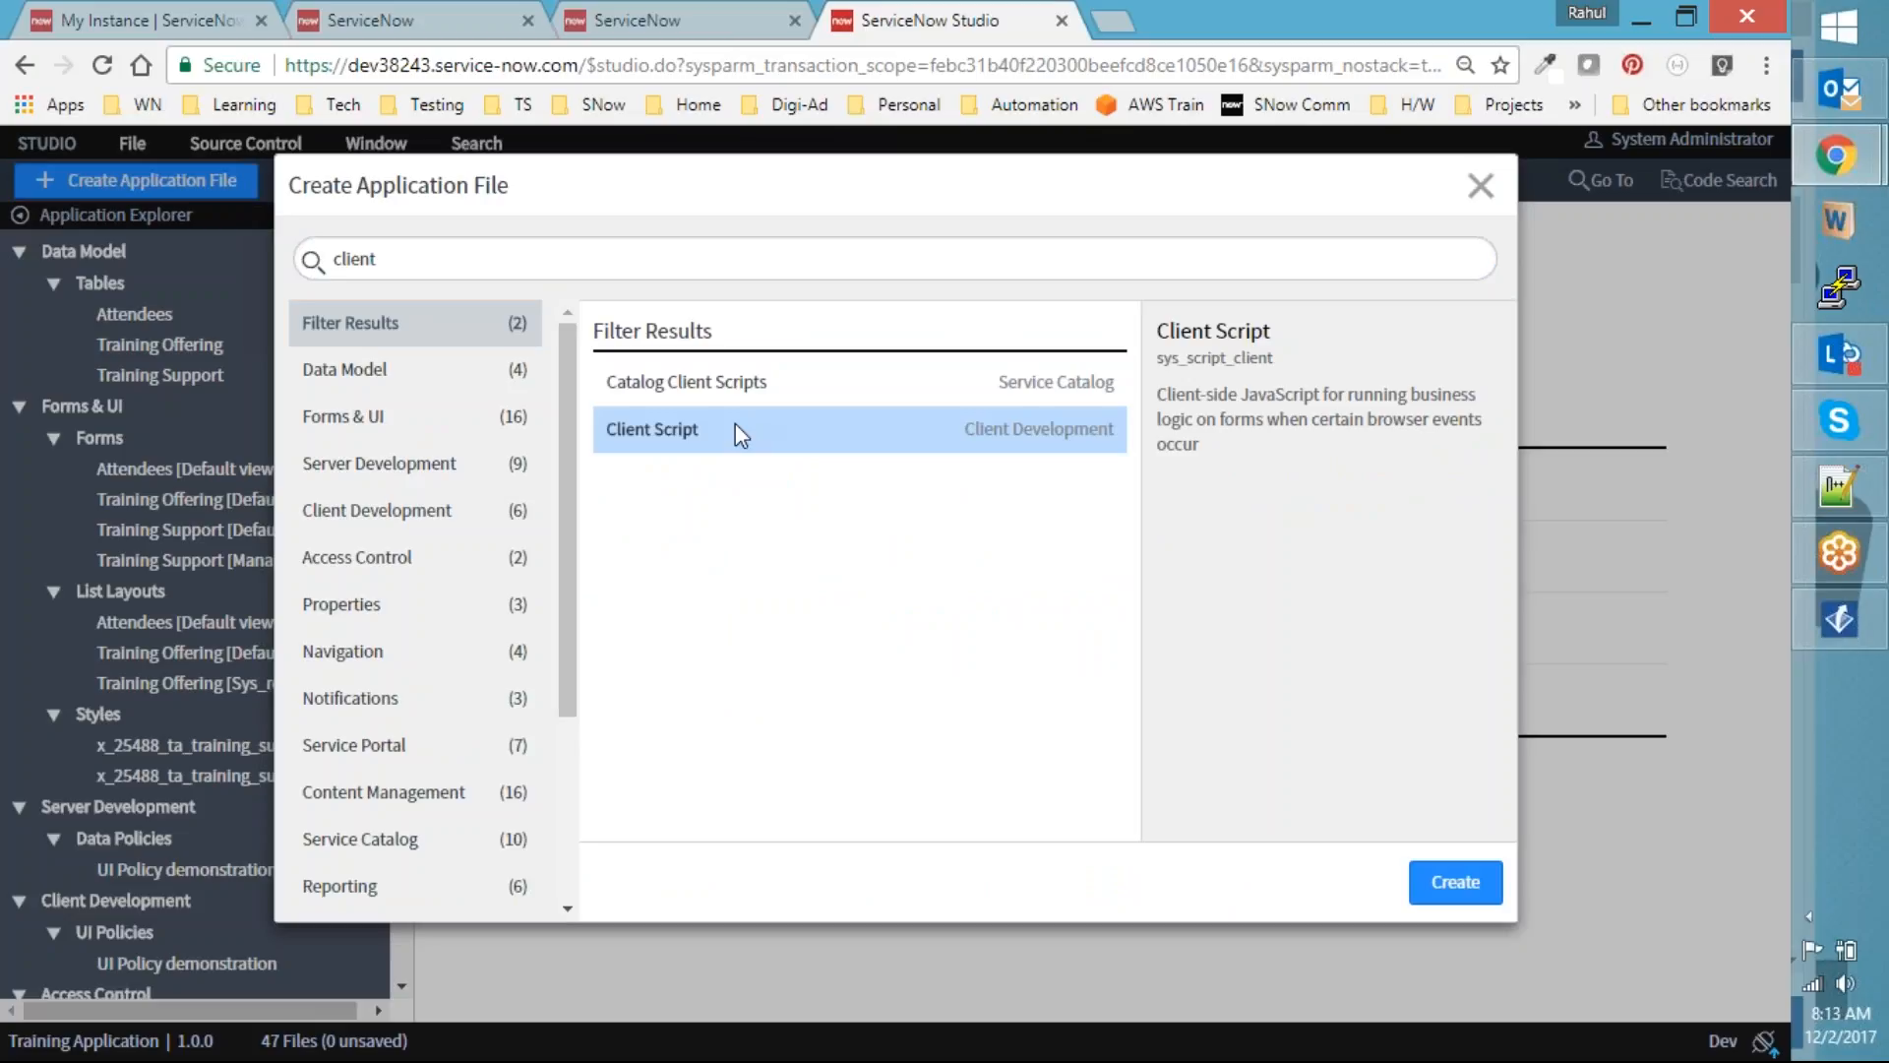
click(871, 393)
Filter the application file types for "tab" and examine the internal table name of the Table type
click(614, 266)
key(BackSpace)
key(BackSpace)
key(BackSpace)
key(BackSpace)
key(BackSpace)
key(BackSpace)
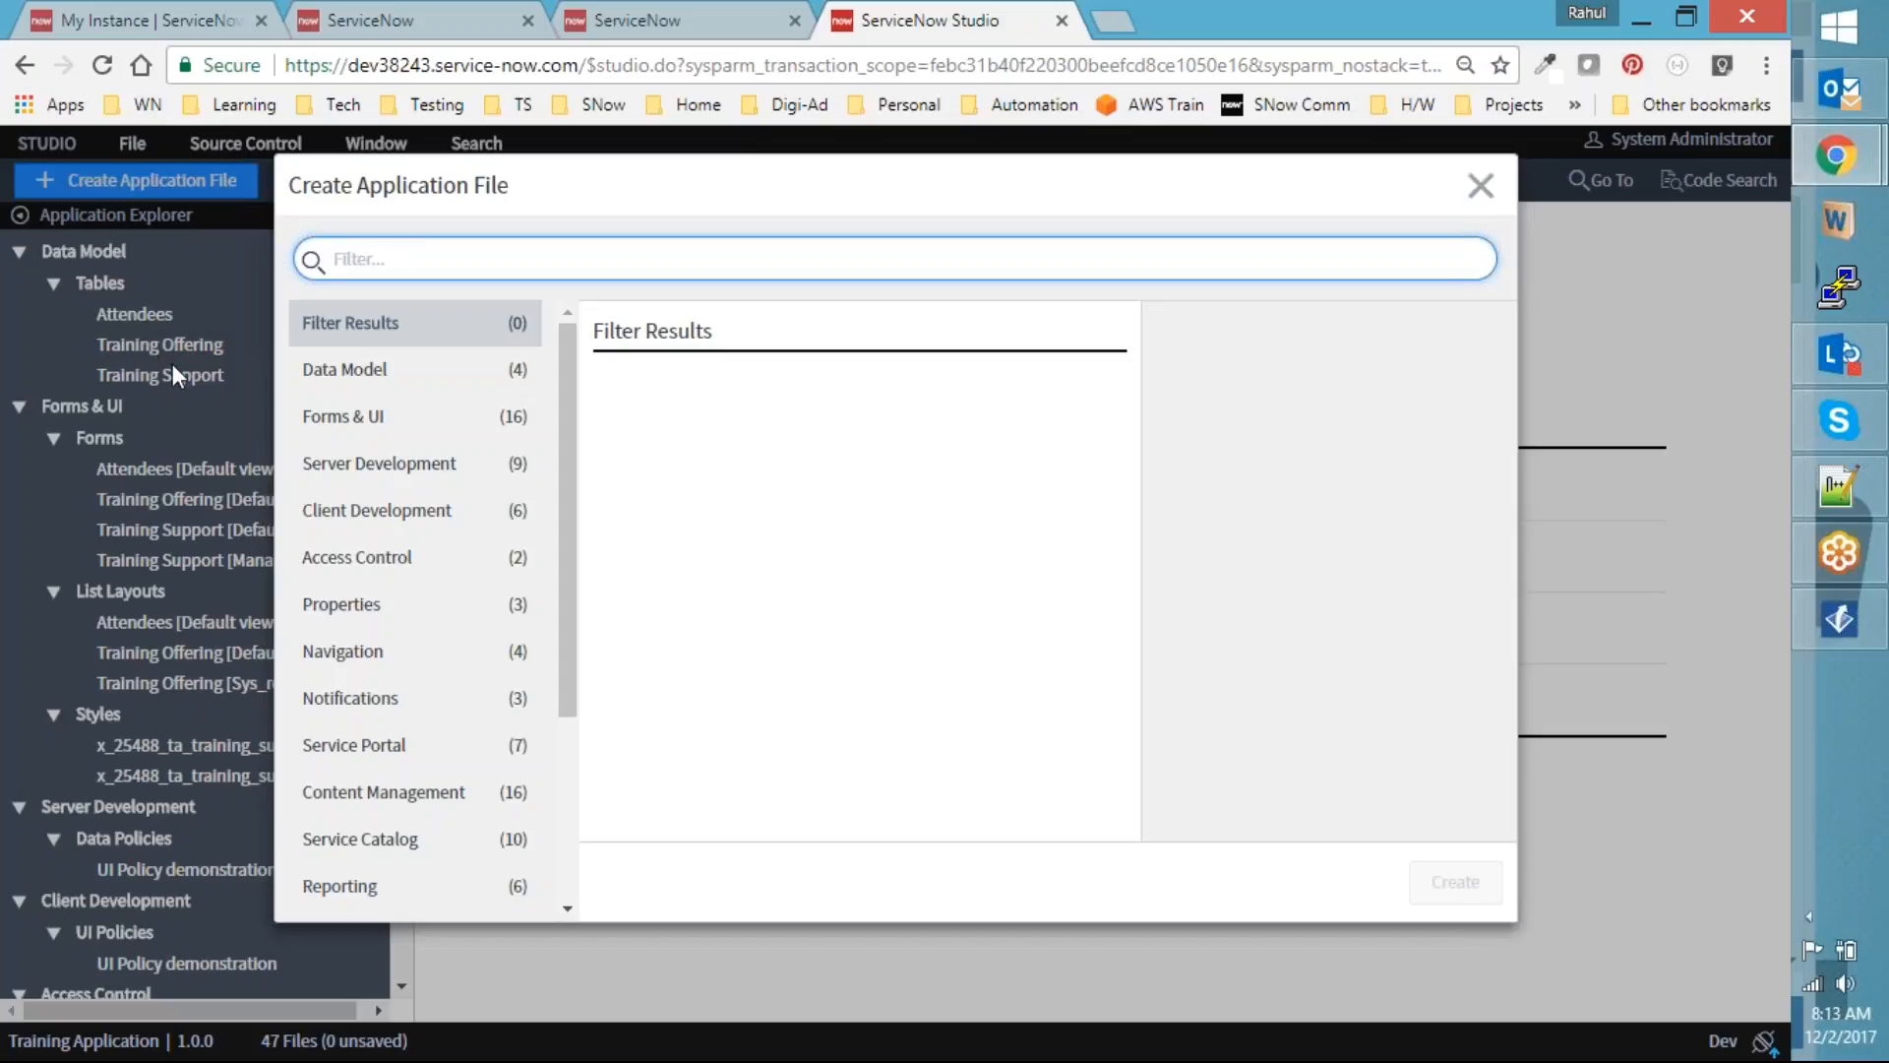
text(tr)
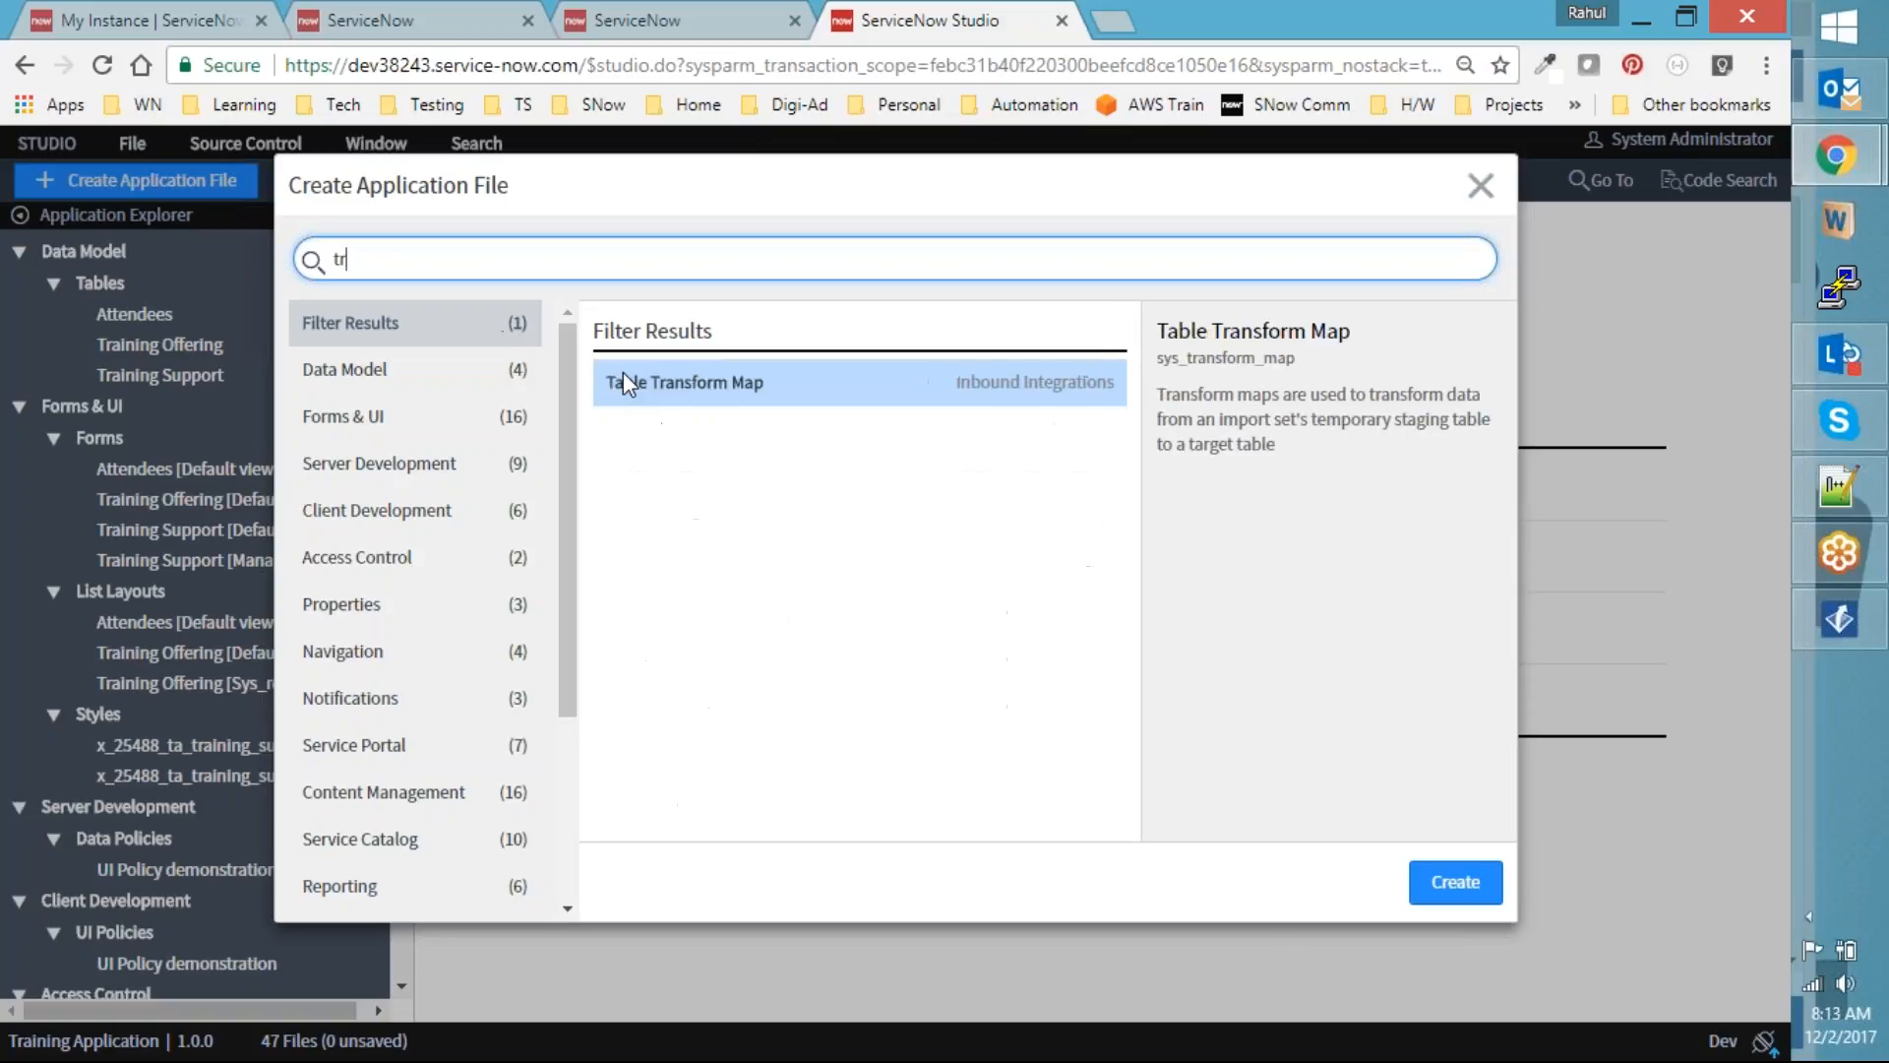
key(BackSpace)
text(abel)
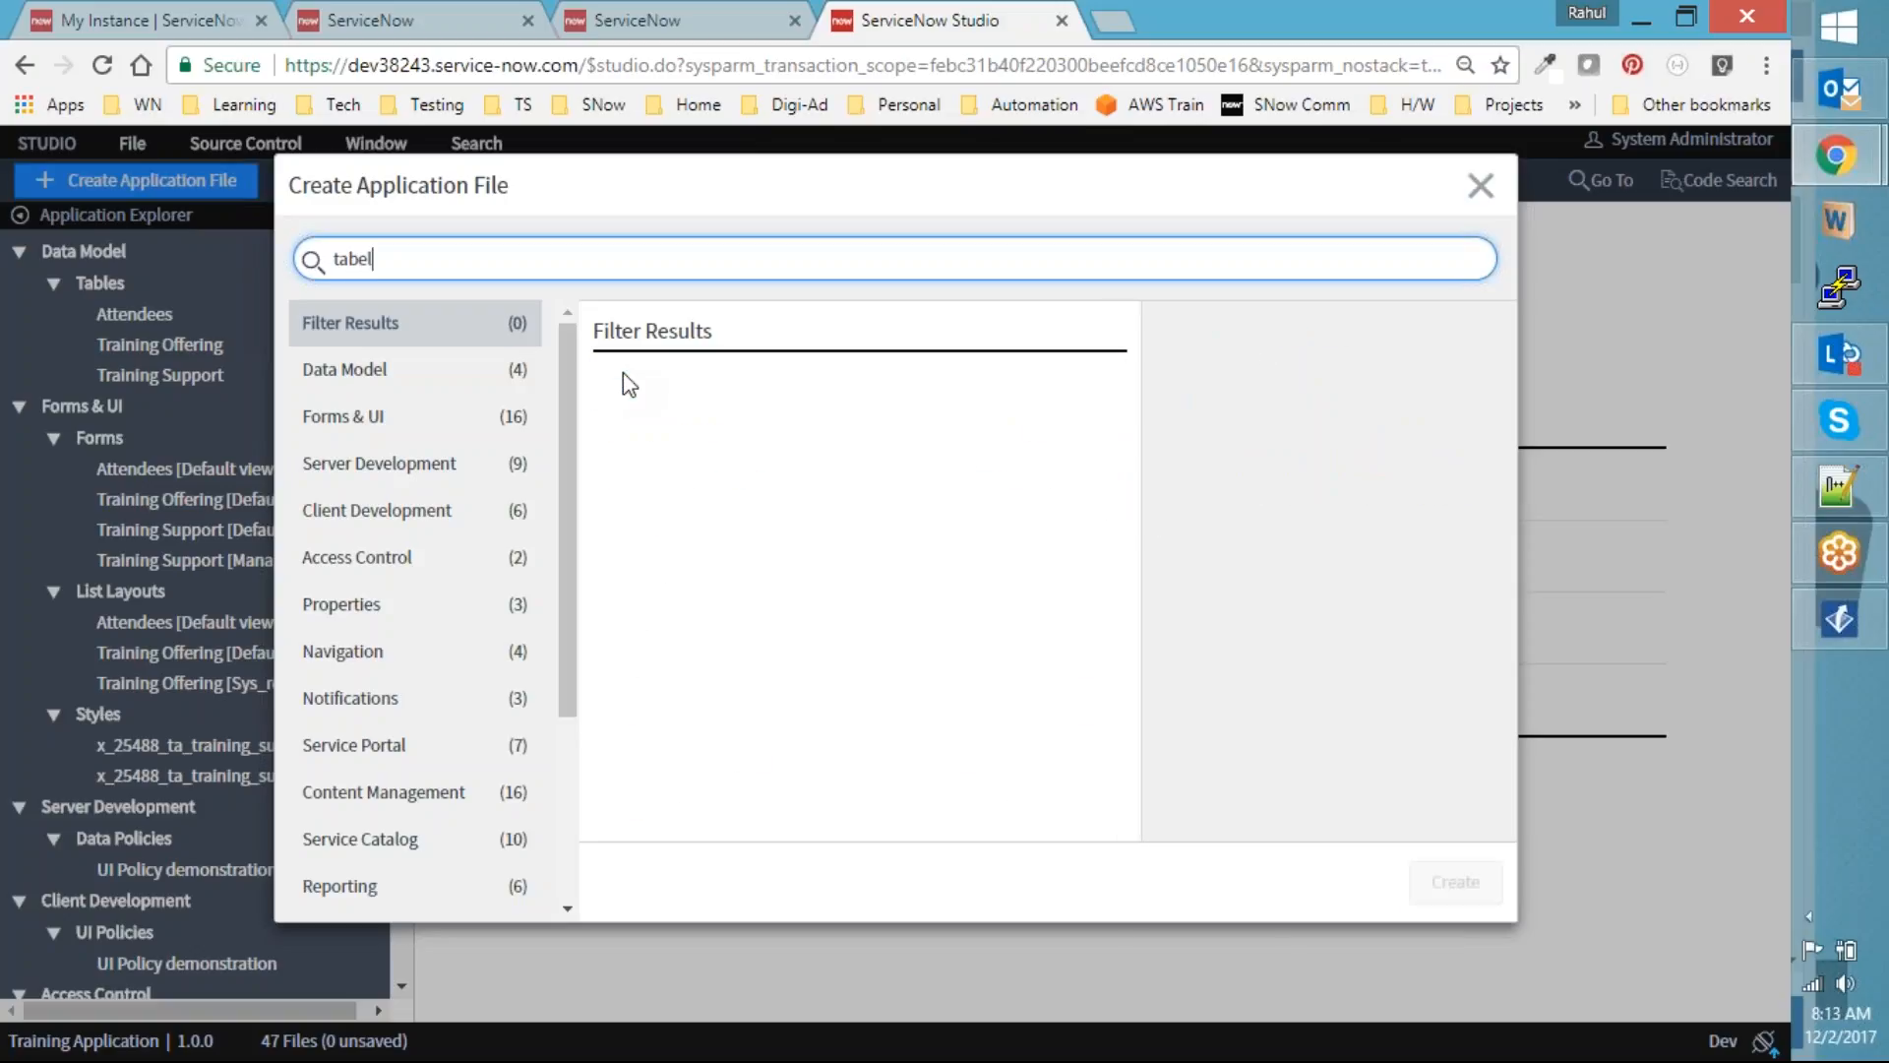
key(BackSpace)
key(BackSpace)
click(640, 372)
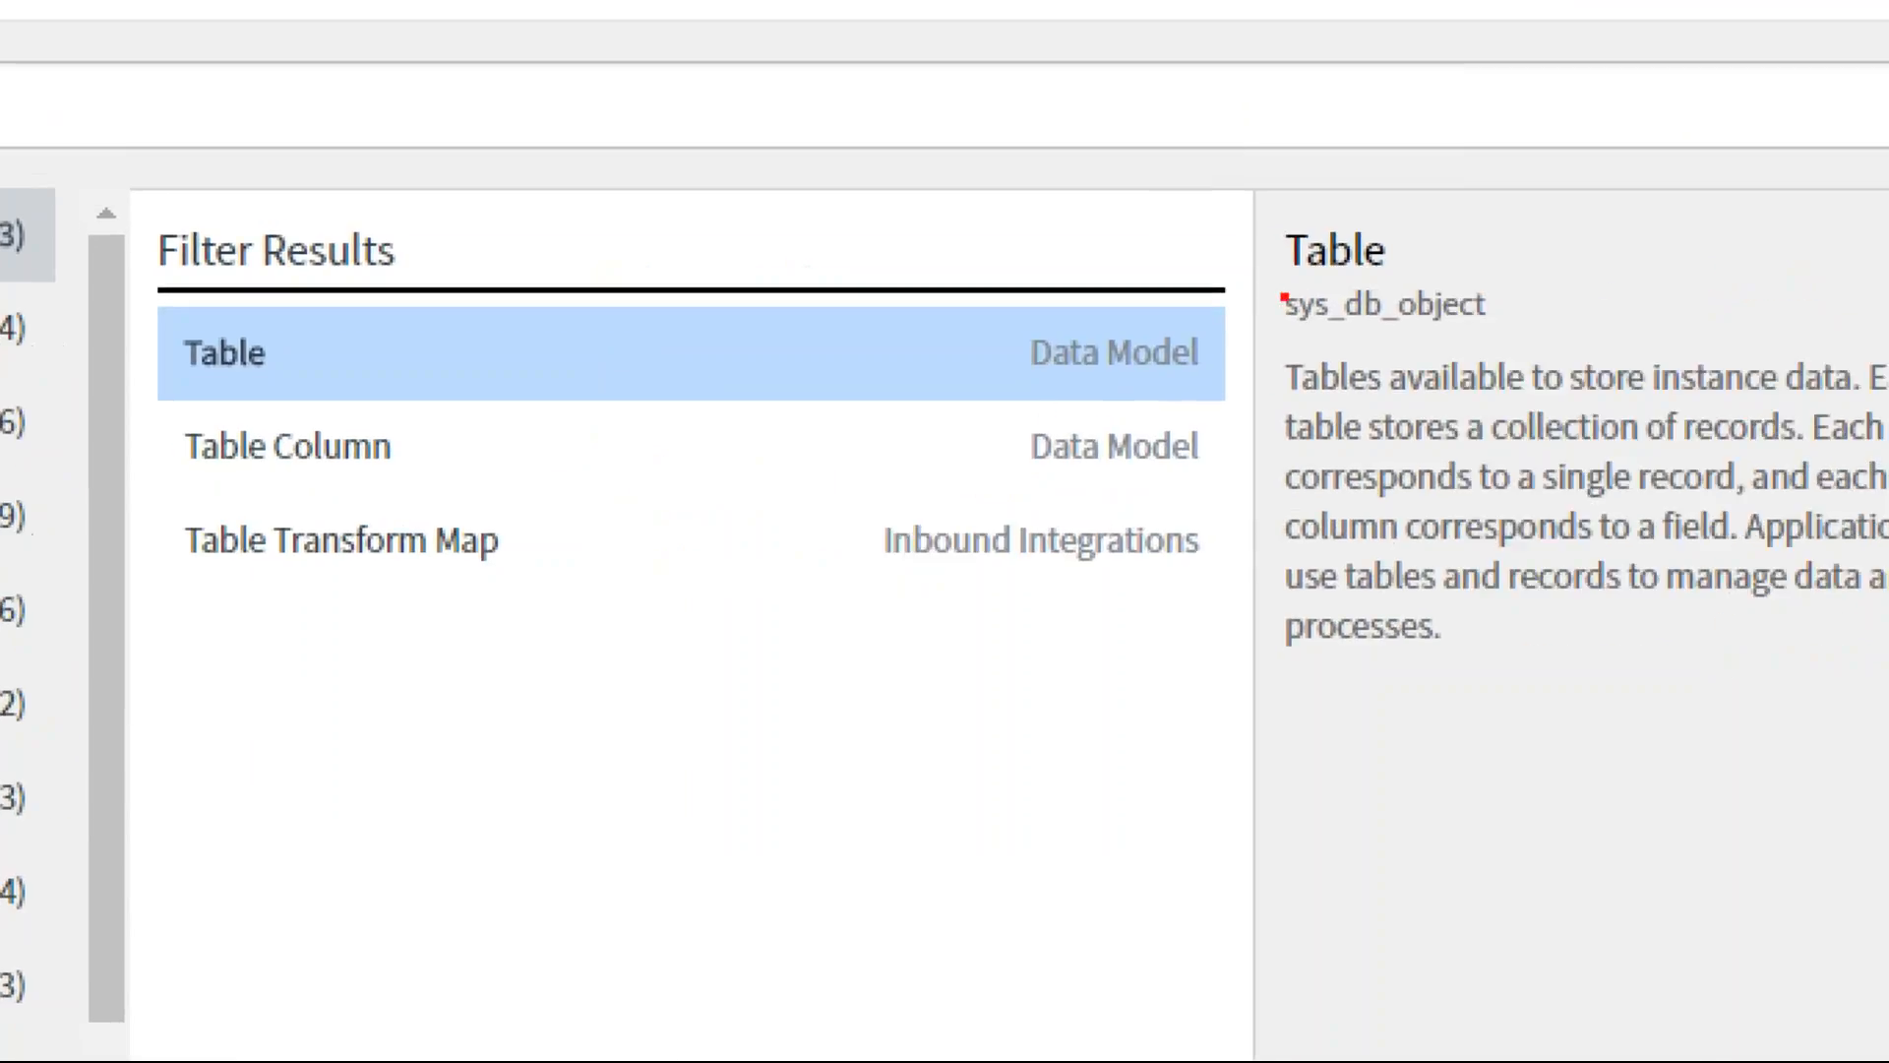
mouse_move(1539, 280)
mouse_down()
mouse_move(1352, 278)
mouse_move(1275, 310)
mouse_move(1527, 330)
mouse_move(1536, 284)
mouse_up()
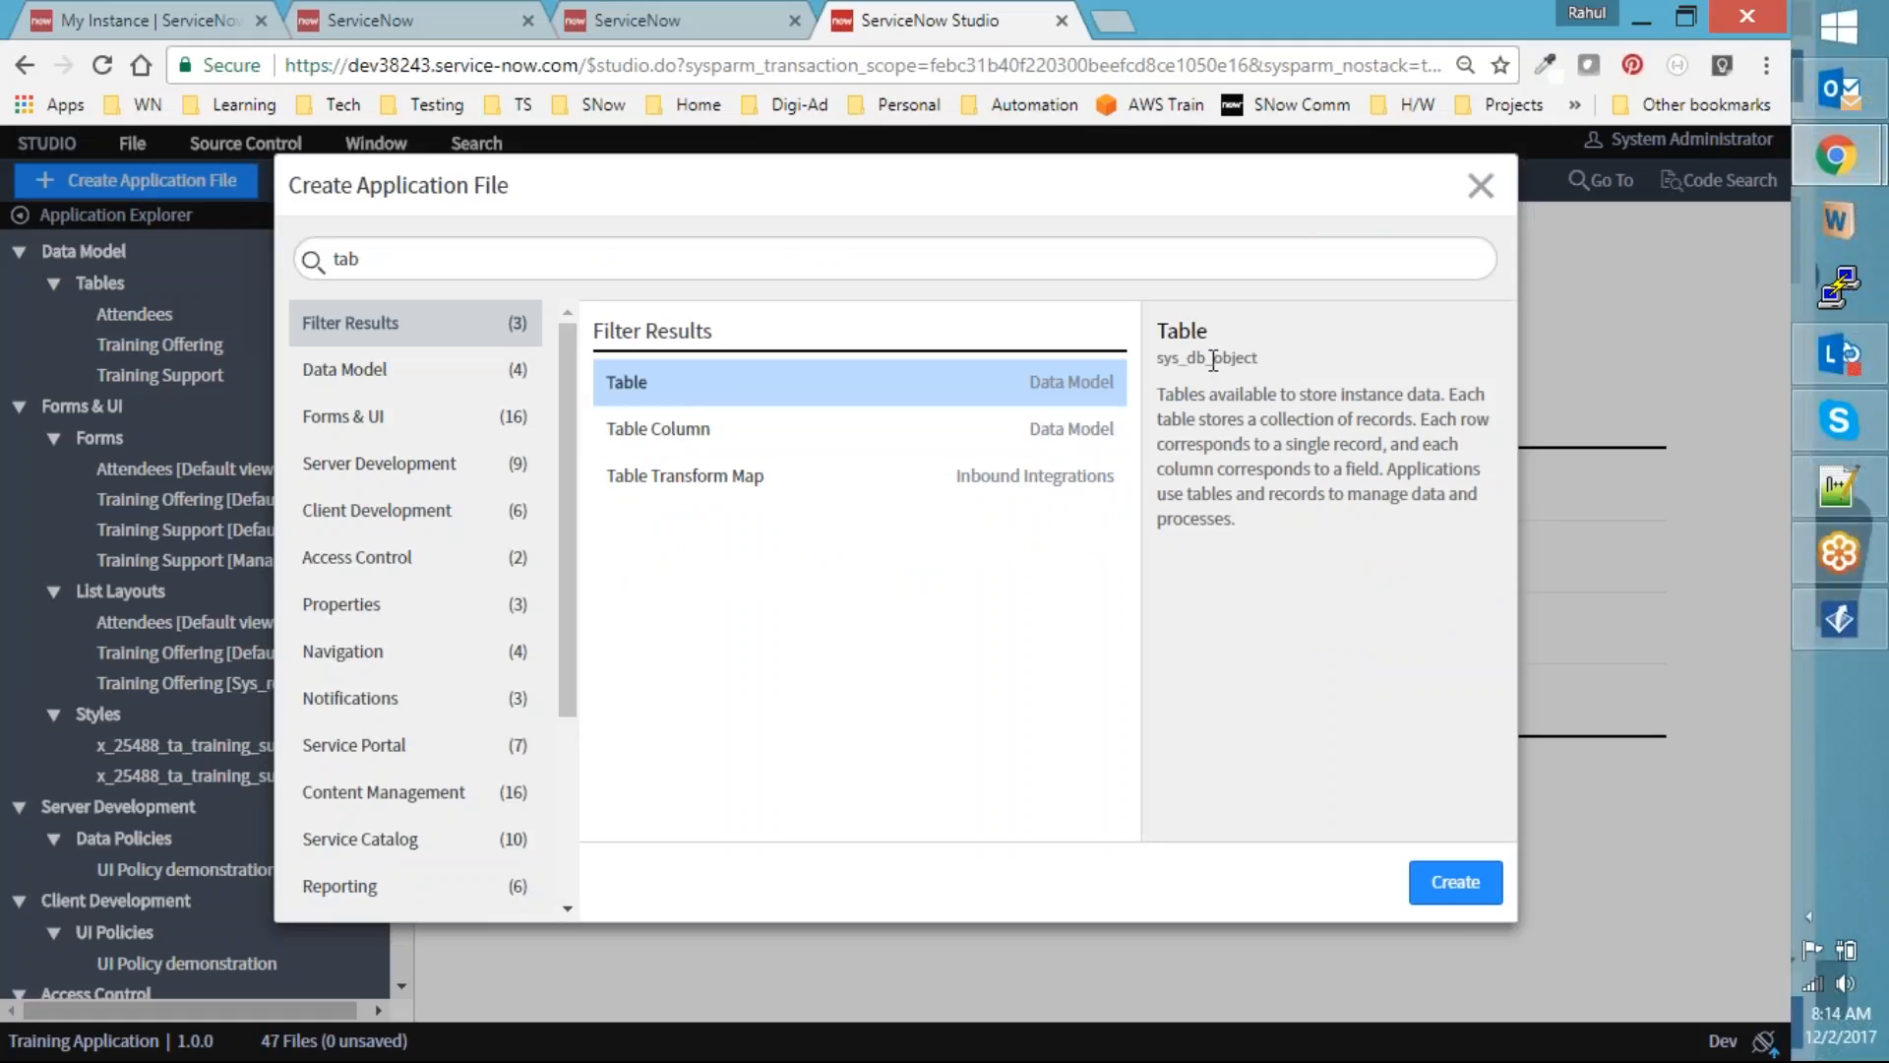
double_click(1213, 360)
Filter the application file types for "ui poli" and examine the internal table name of UI Policy
click(472, 260)
key(ctrl+a)
text(ui poli)
click(630, 431)
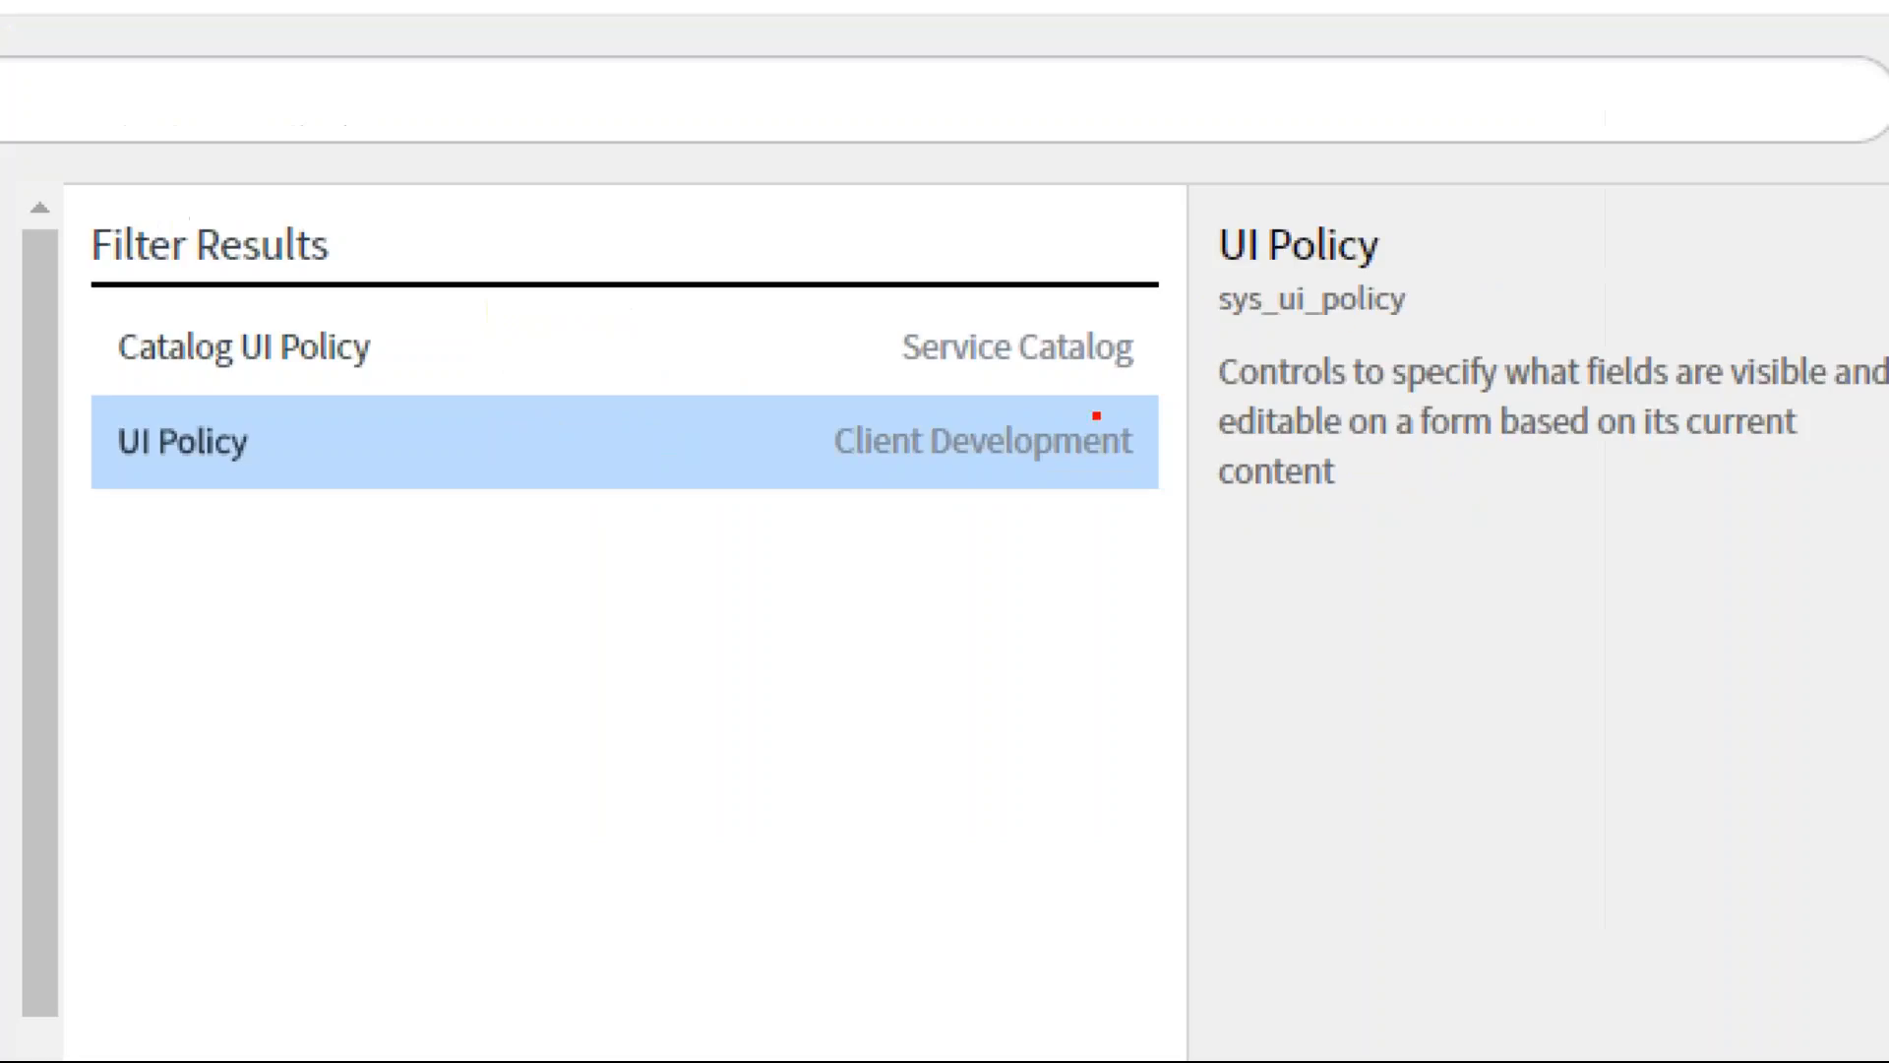
mouse_move(1275, 342)
mouse_down()
mouse_move(1144, 348)
mouse_move(1280, 382)
mouse_up()
drag(1466, 347, 1473, 266)
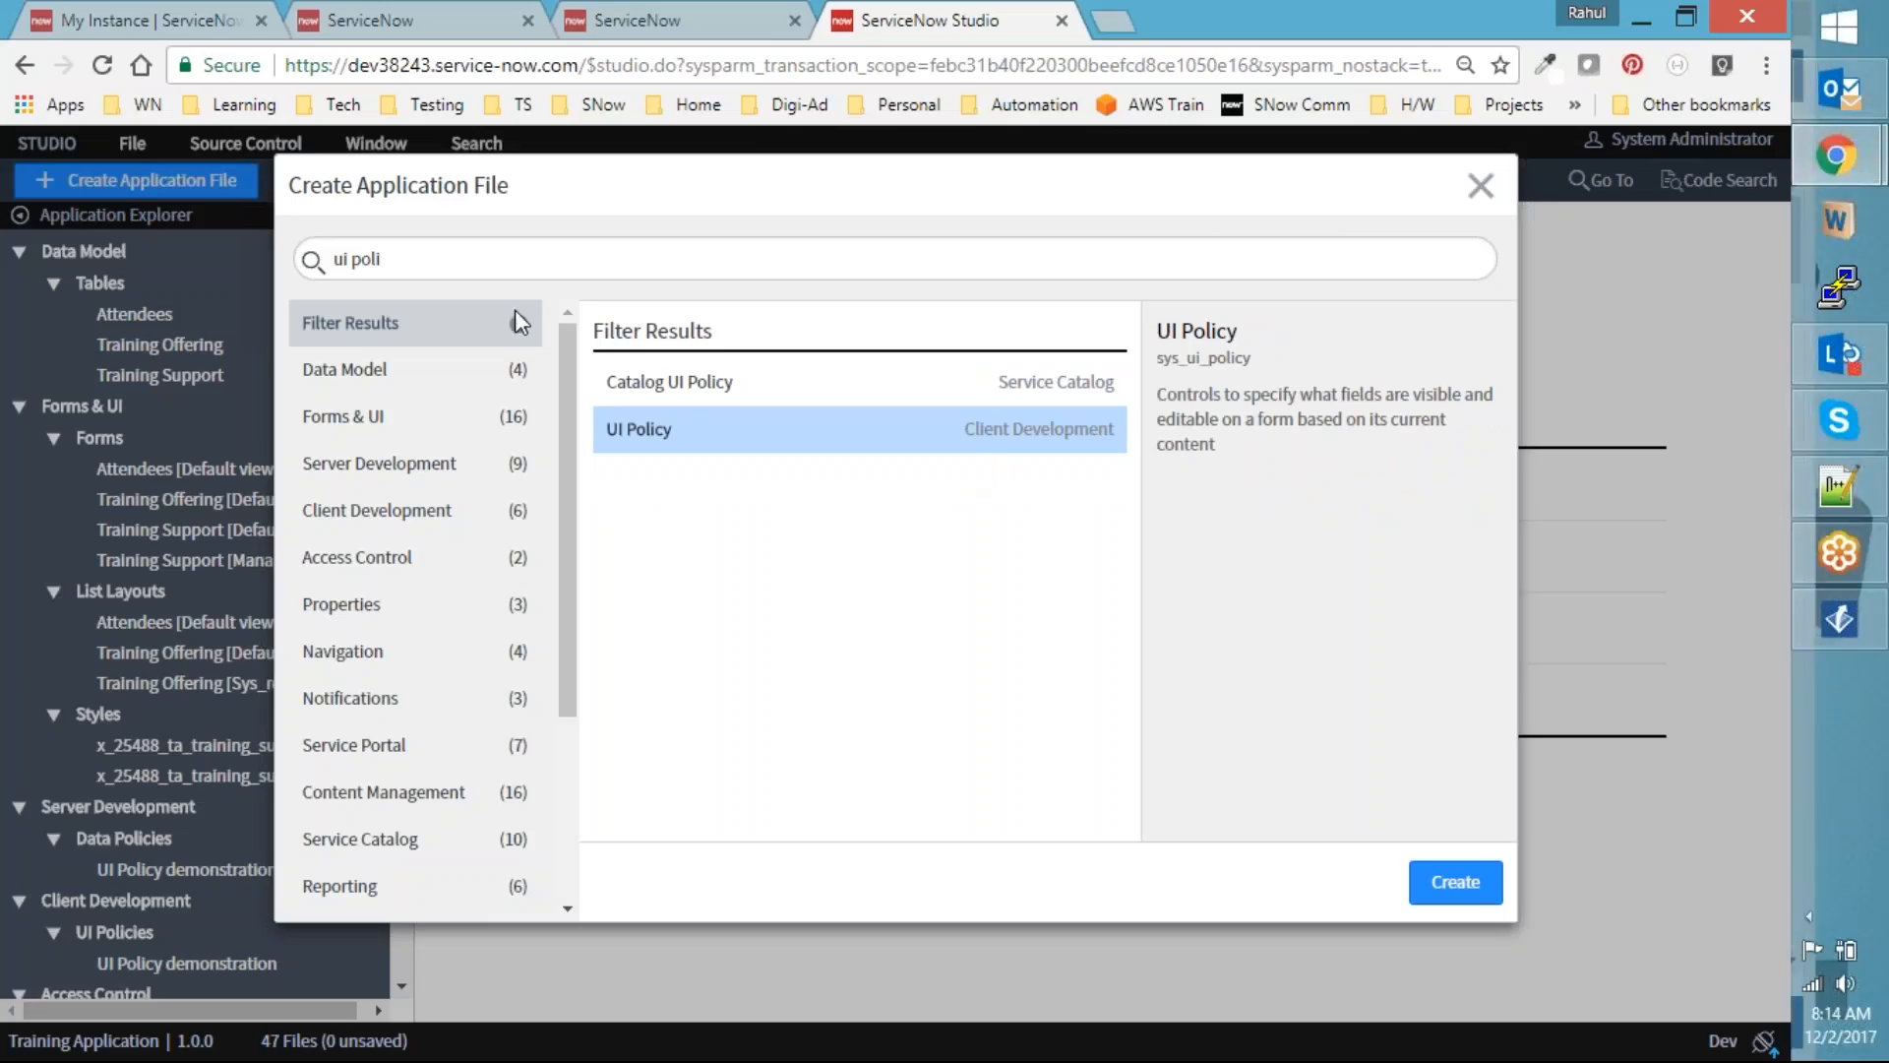
Filter the application file types for "client", examine Client Script's internal table name and create a new Client Script file
triple_click(489, 258)
text(client)
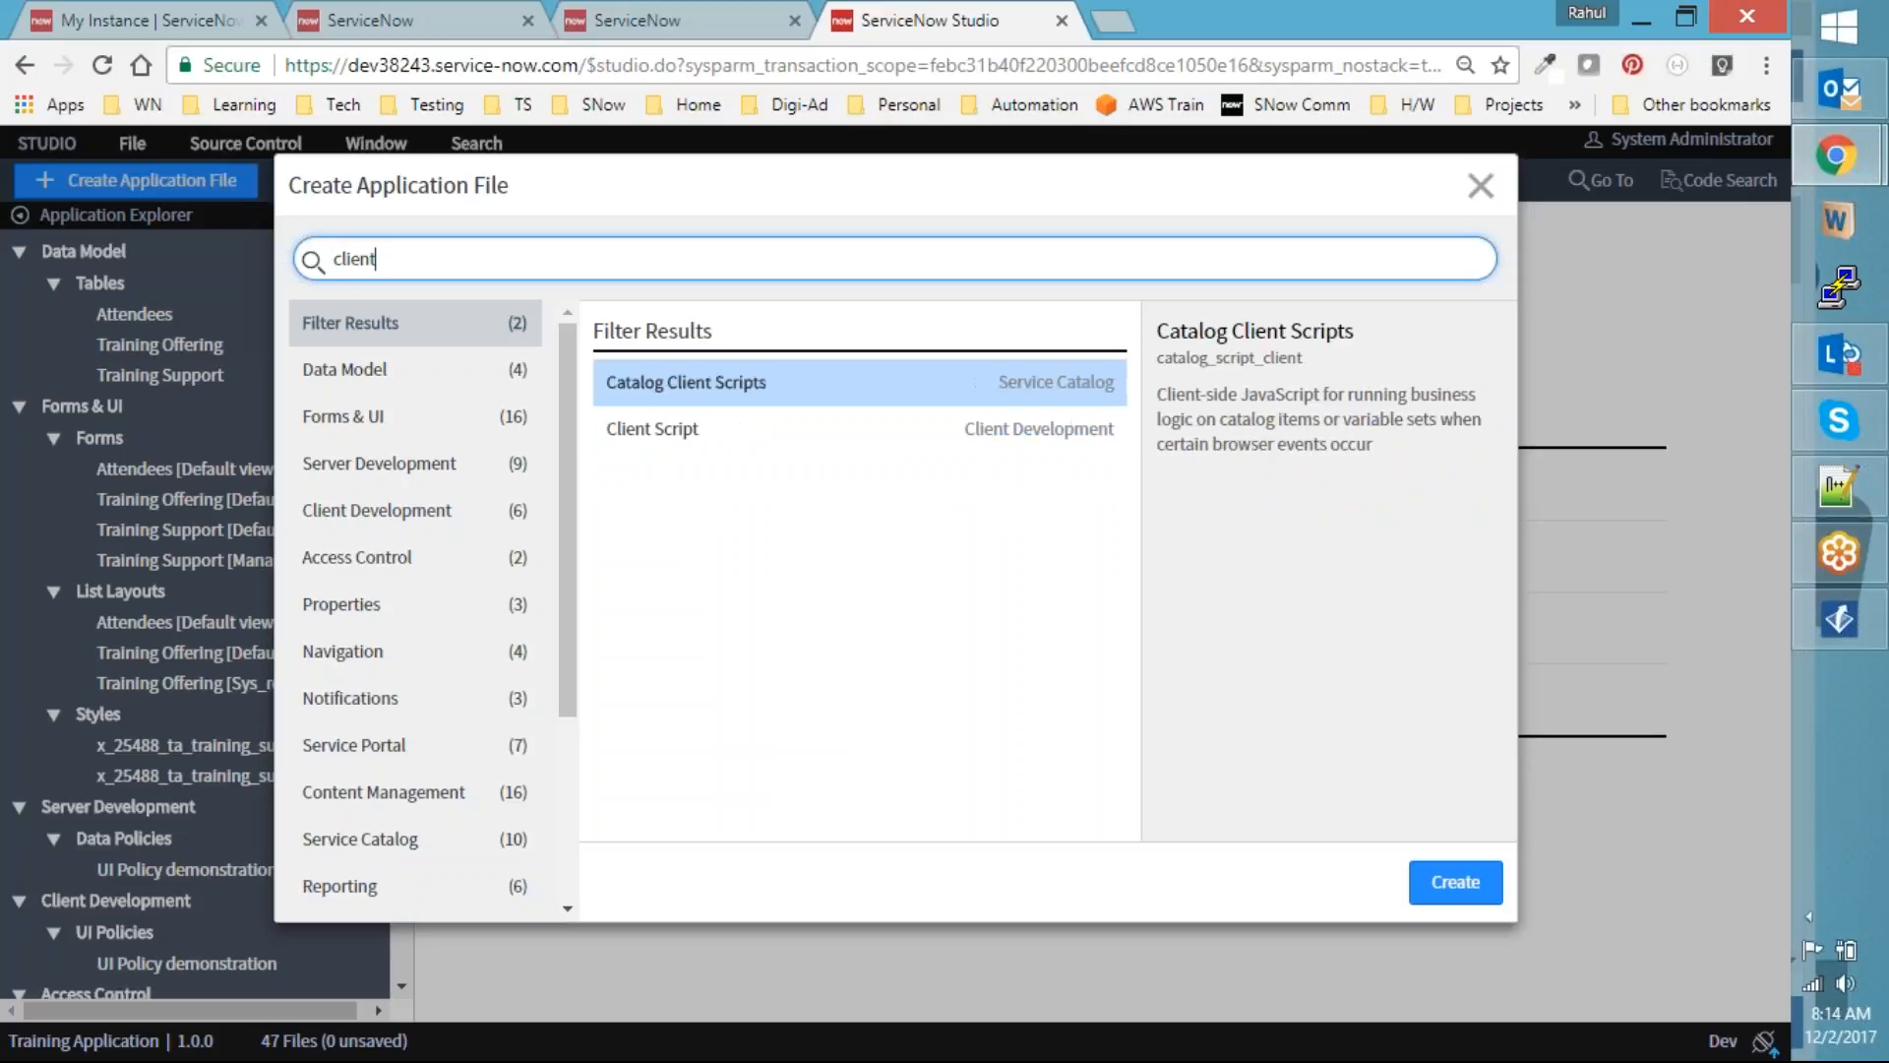
text(s)
key(BackSpace)
click(620, 433)
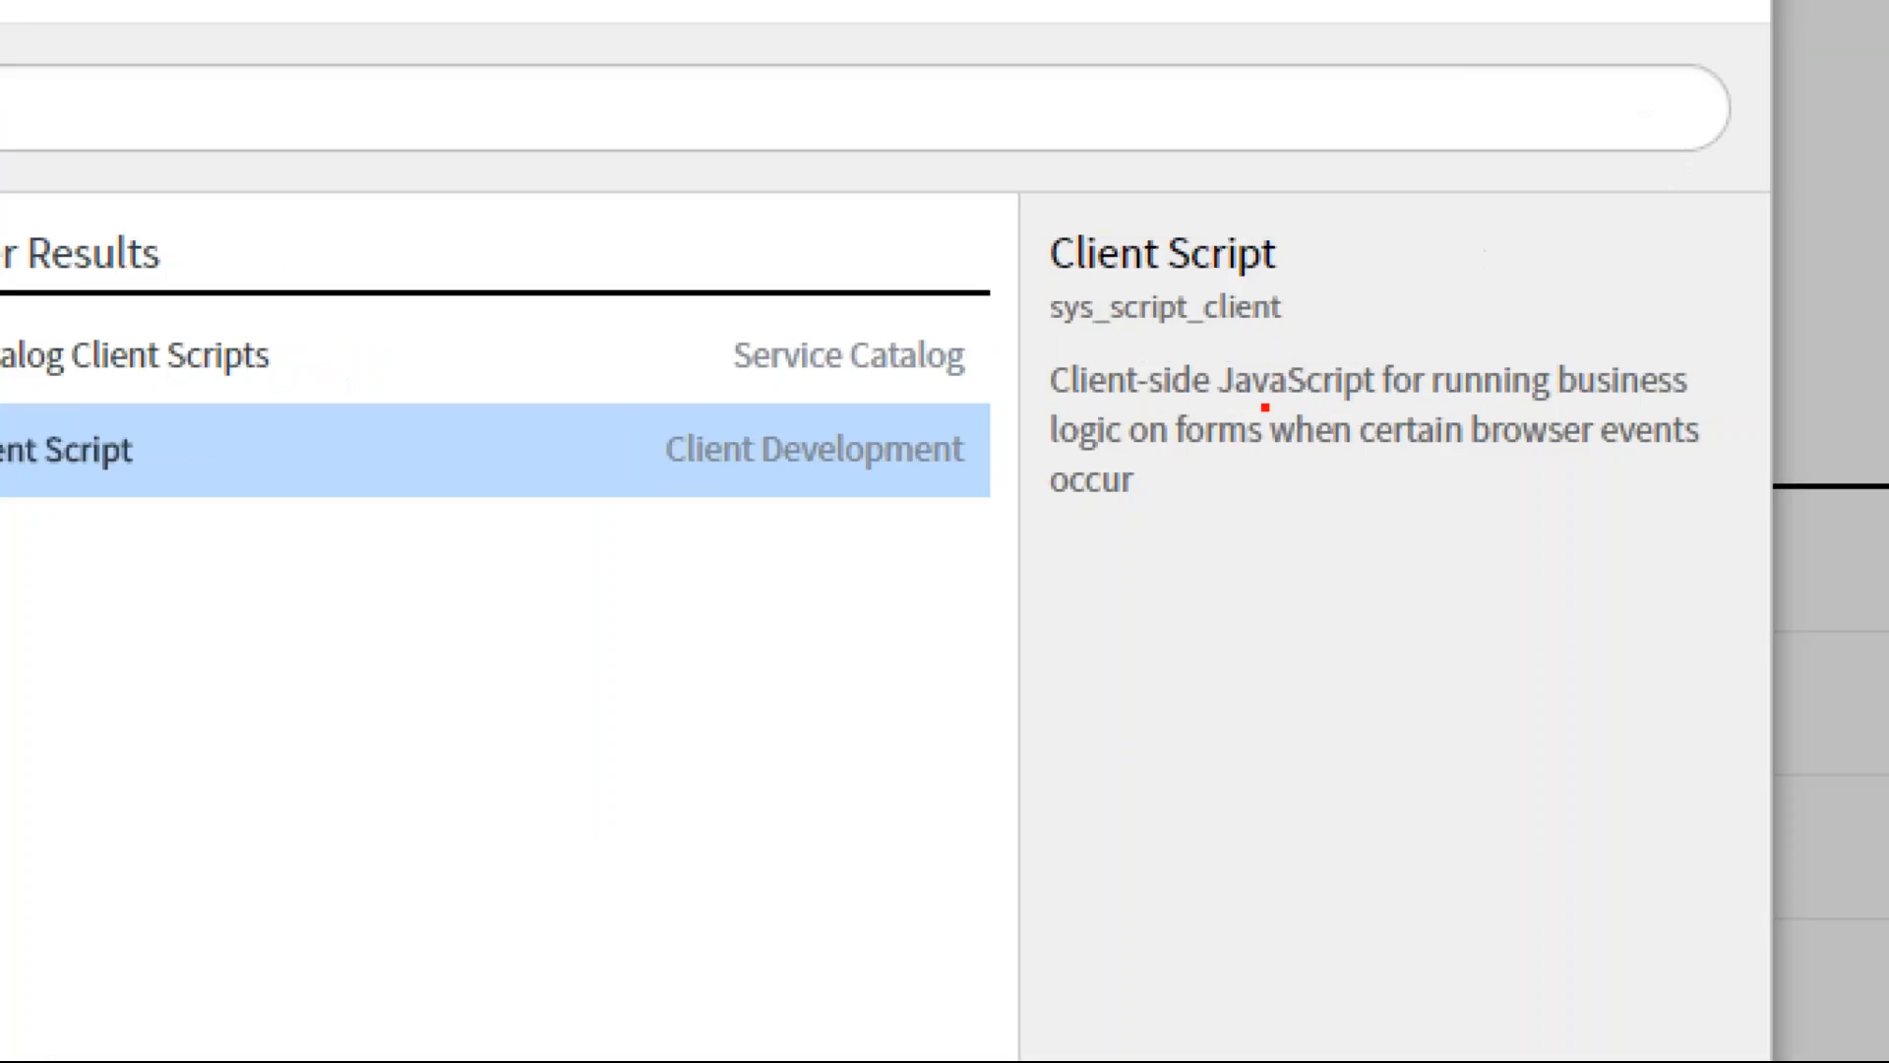
mouse_move(1271, 338)
mouse_down()
mouse_move(1106, 351)
mouse_move(1306, 329)
mouse_up()
mouse_move(1347, 249)
mouse_down()
mouse_move(1203, 239)
mouse_move(1187, 270)
mouse_up()
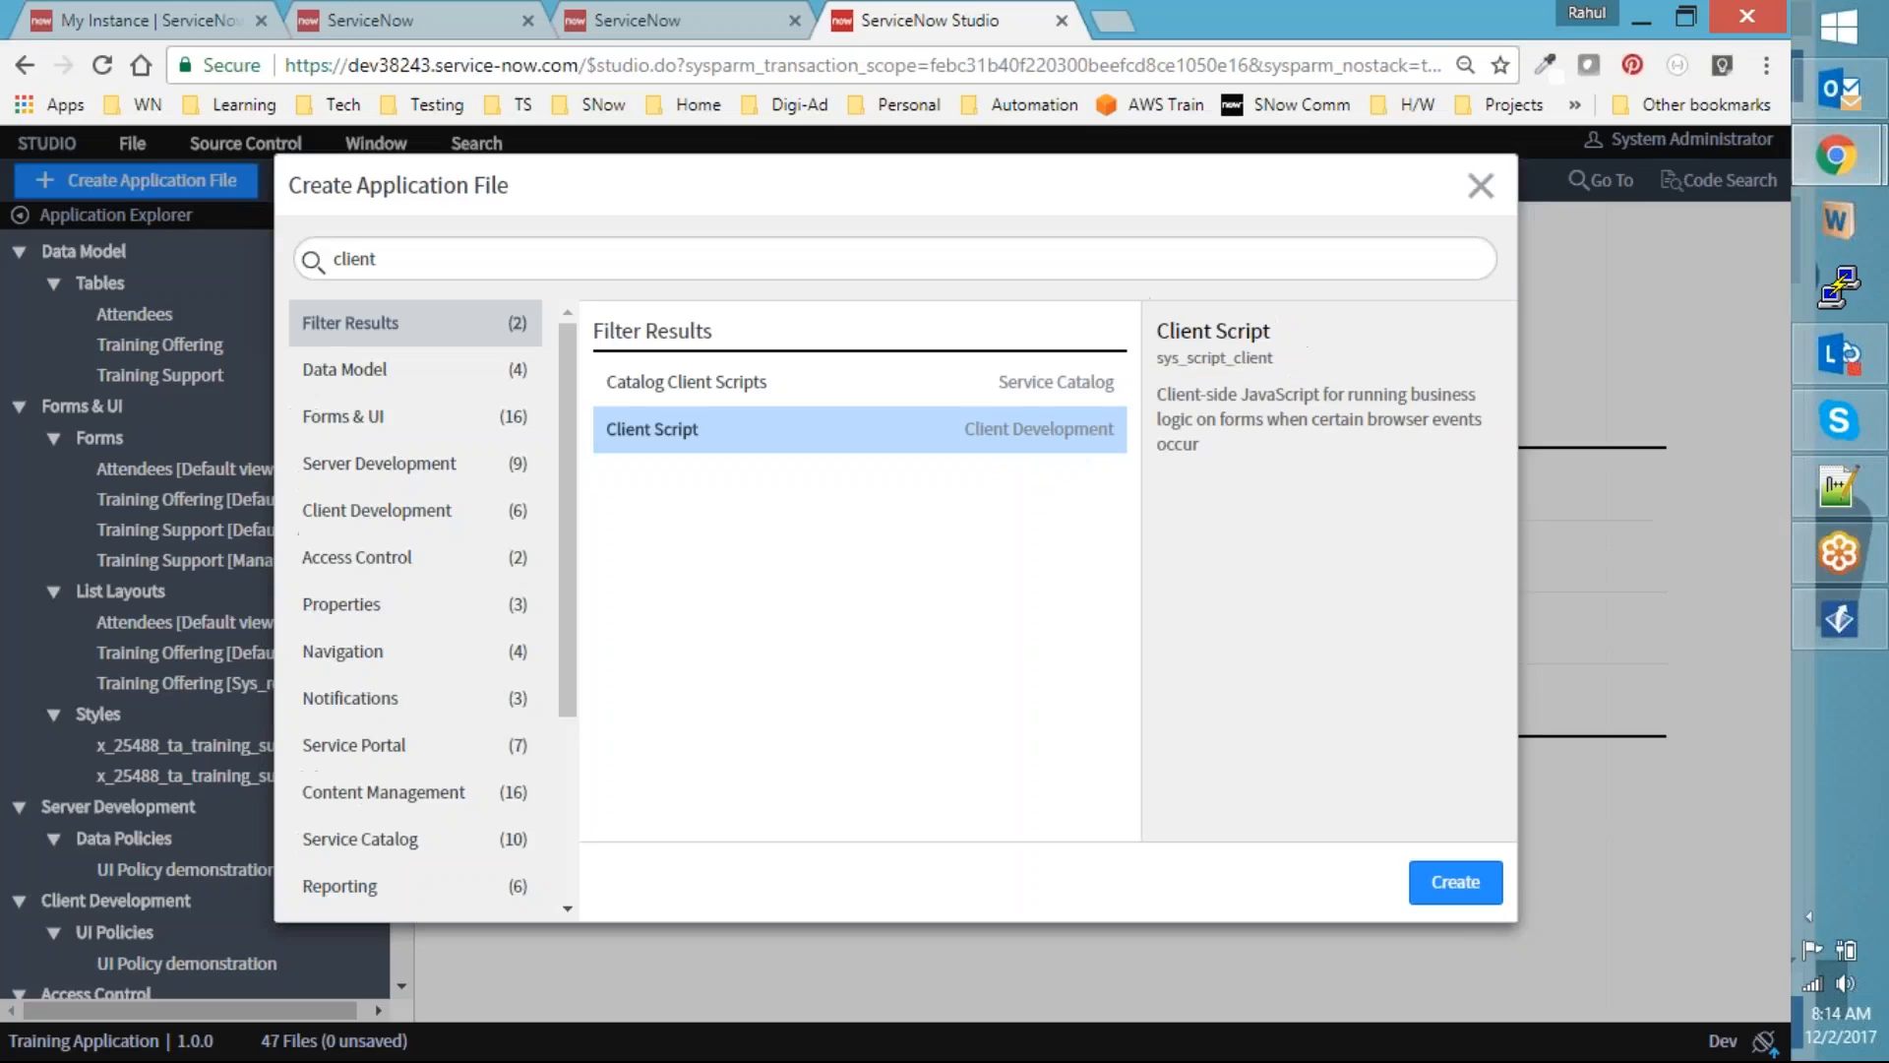
click(1504, 866)
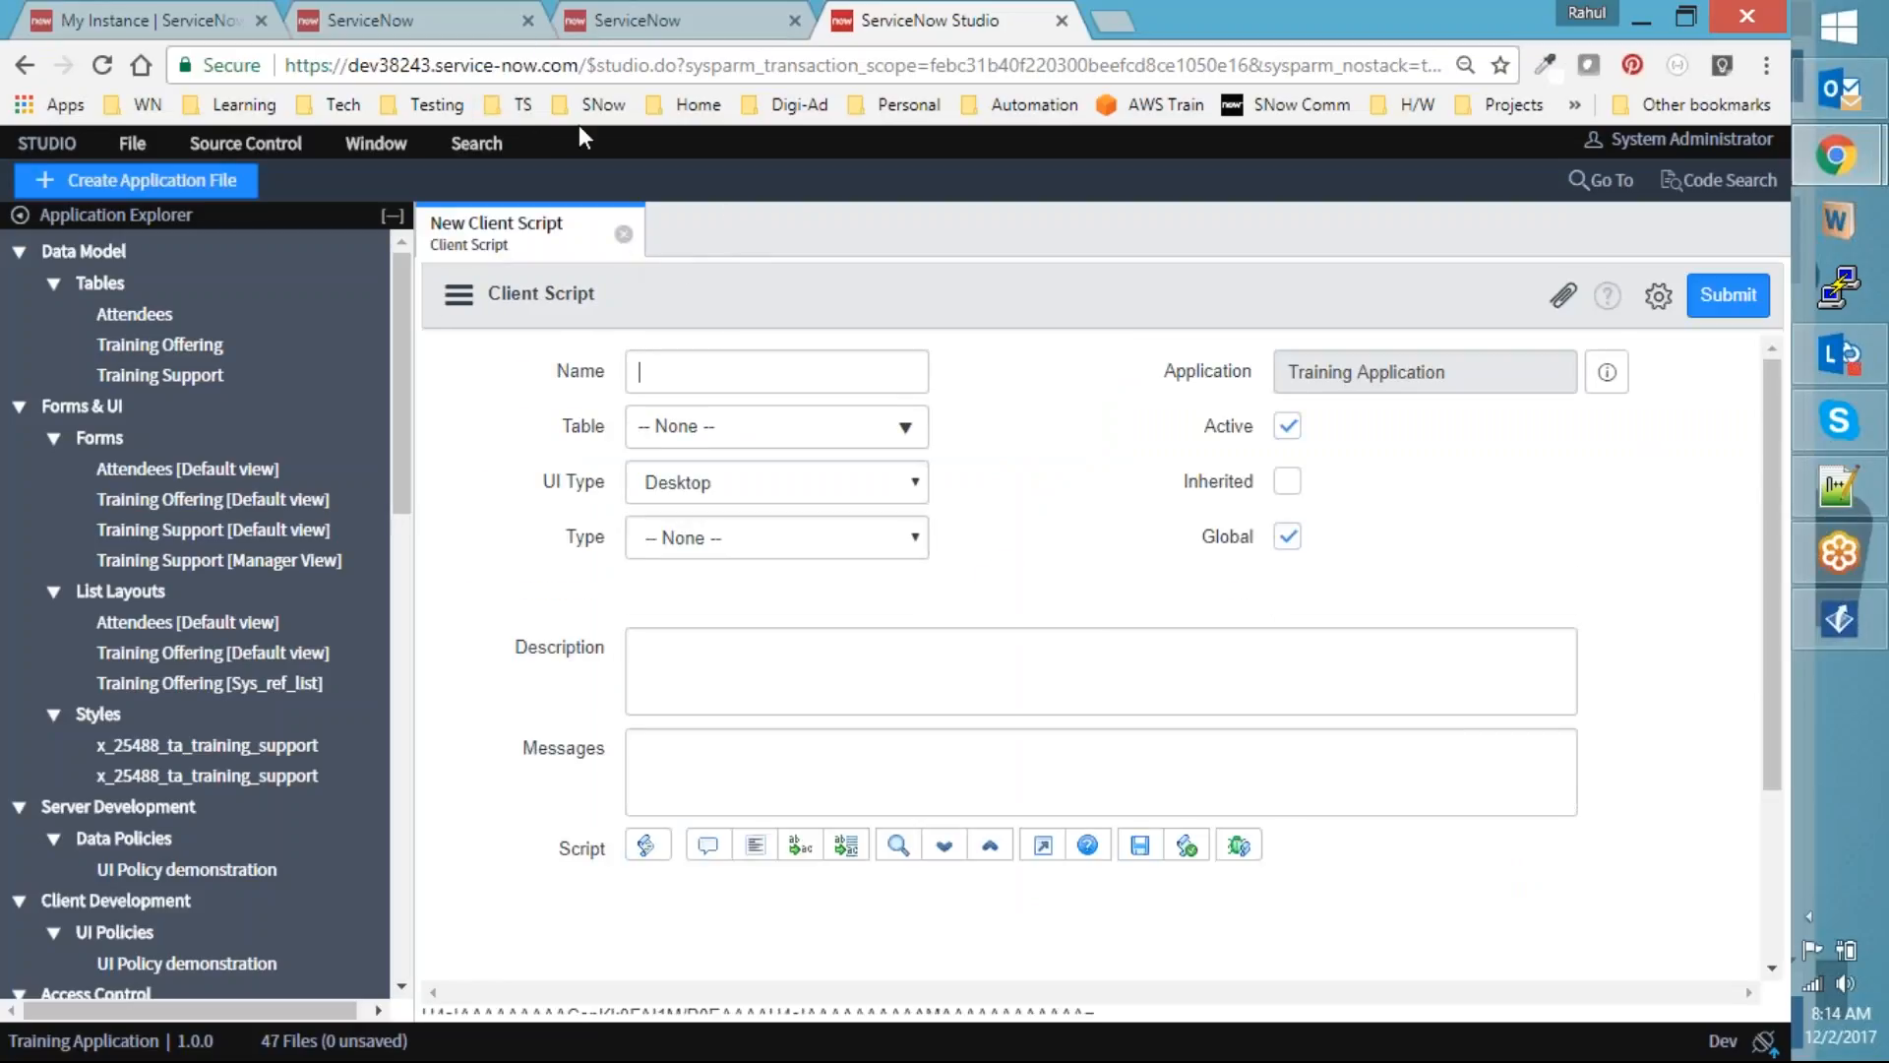
In the second ServiceNow instance tab, open the sys_script_client.list table list through the navigator filter
click(610, 19)
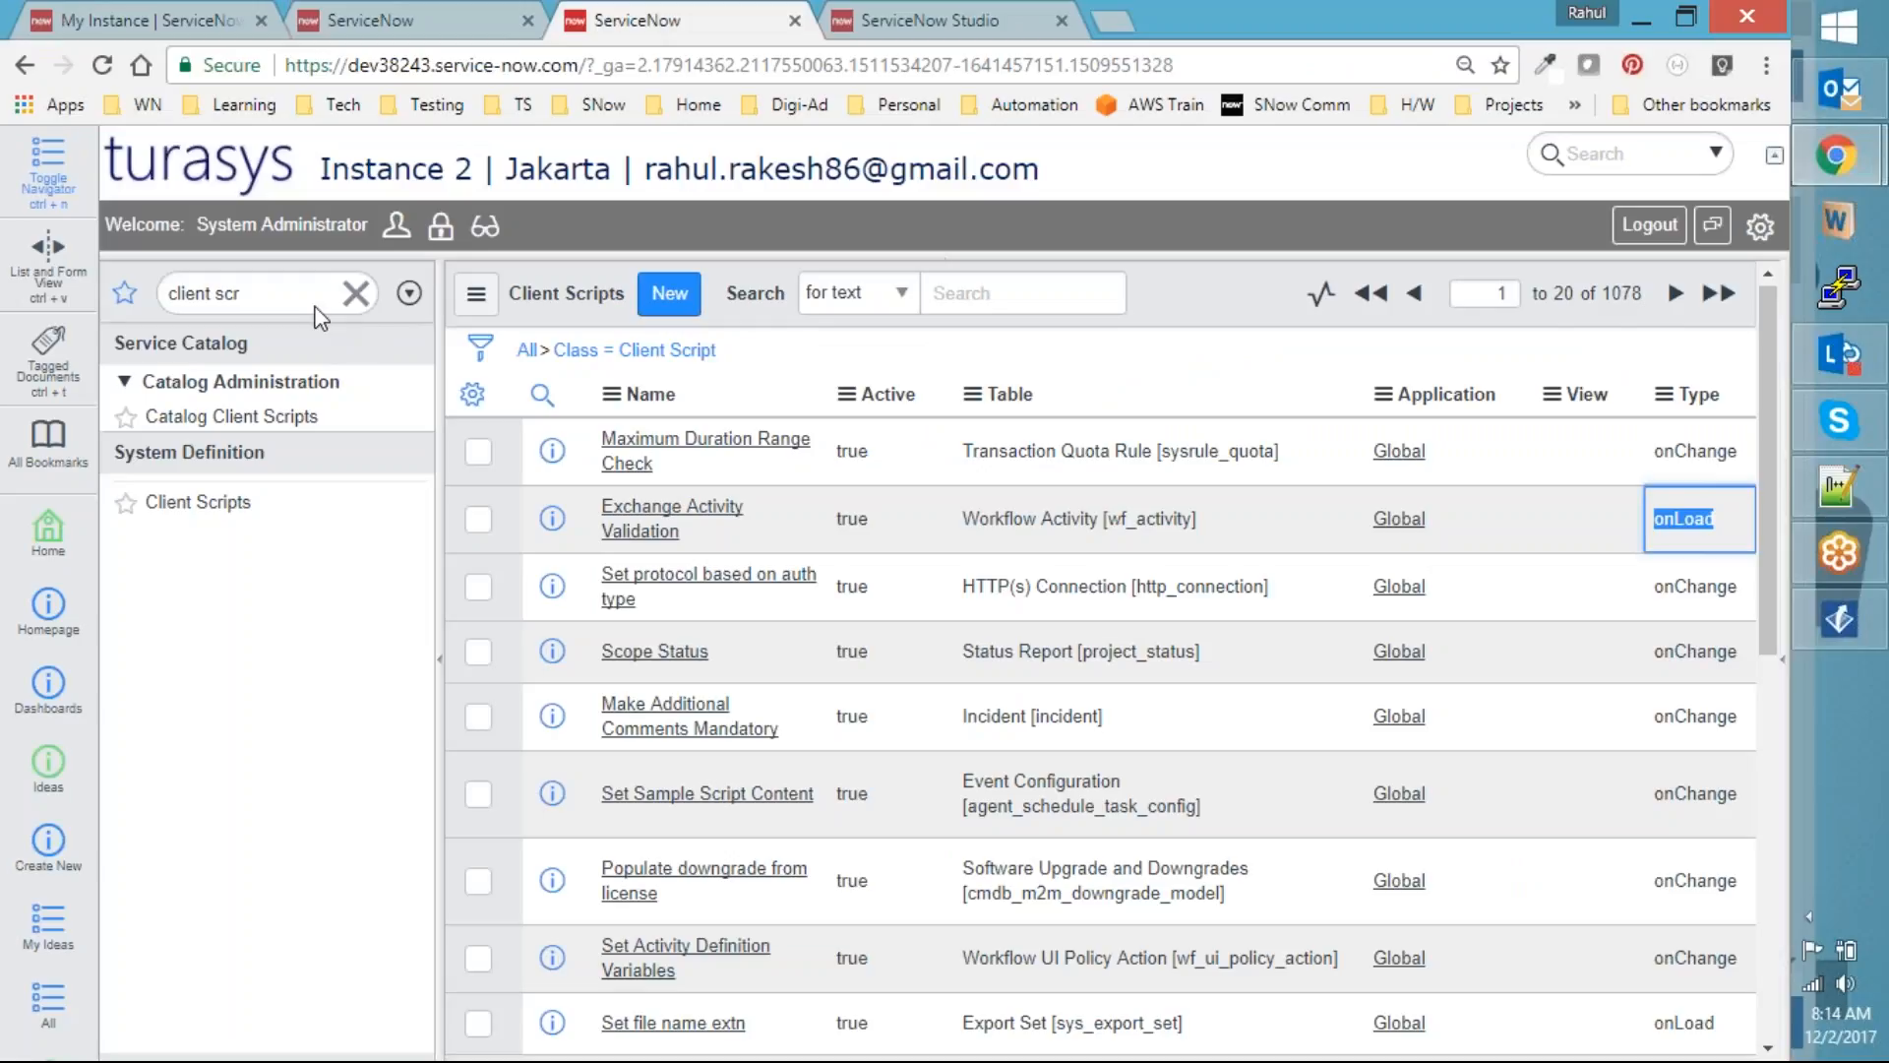
click(279, 290)
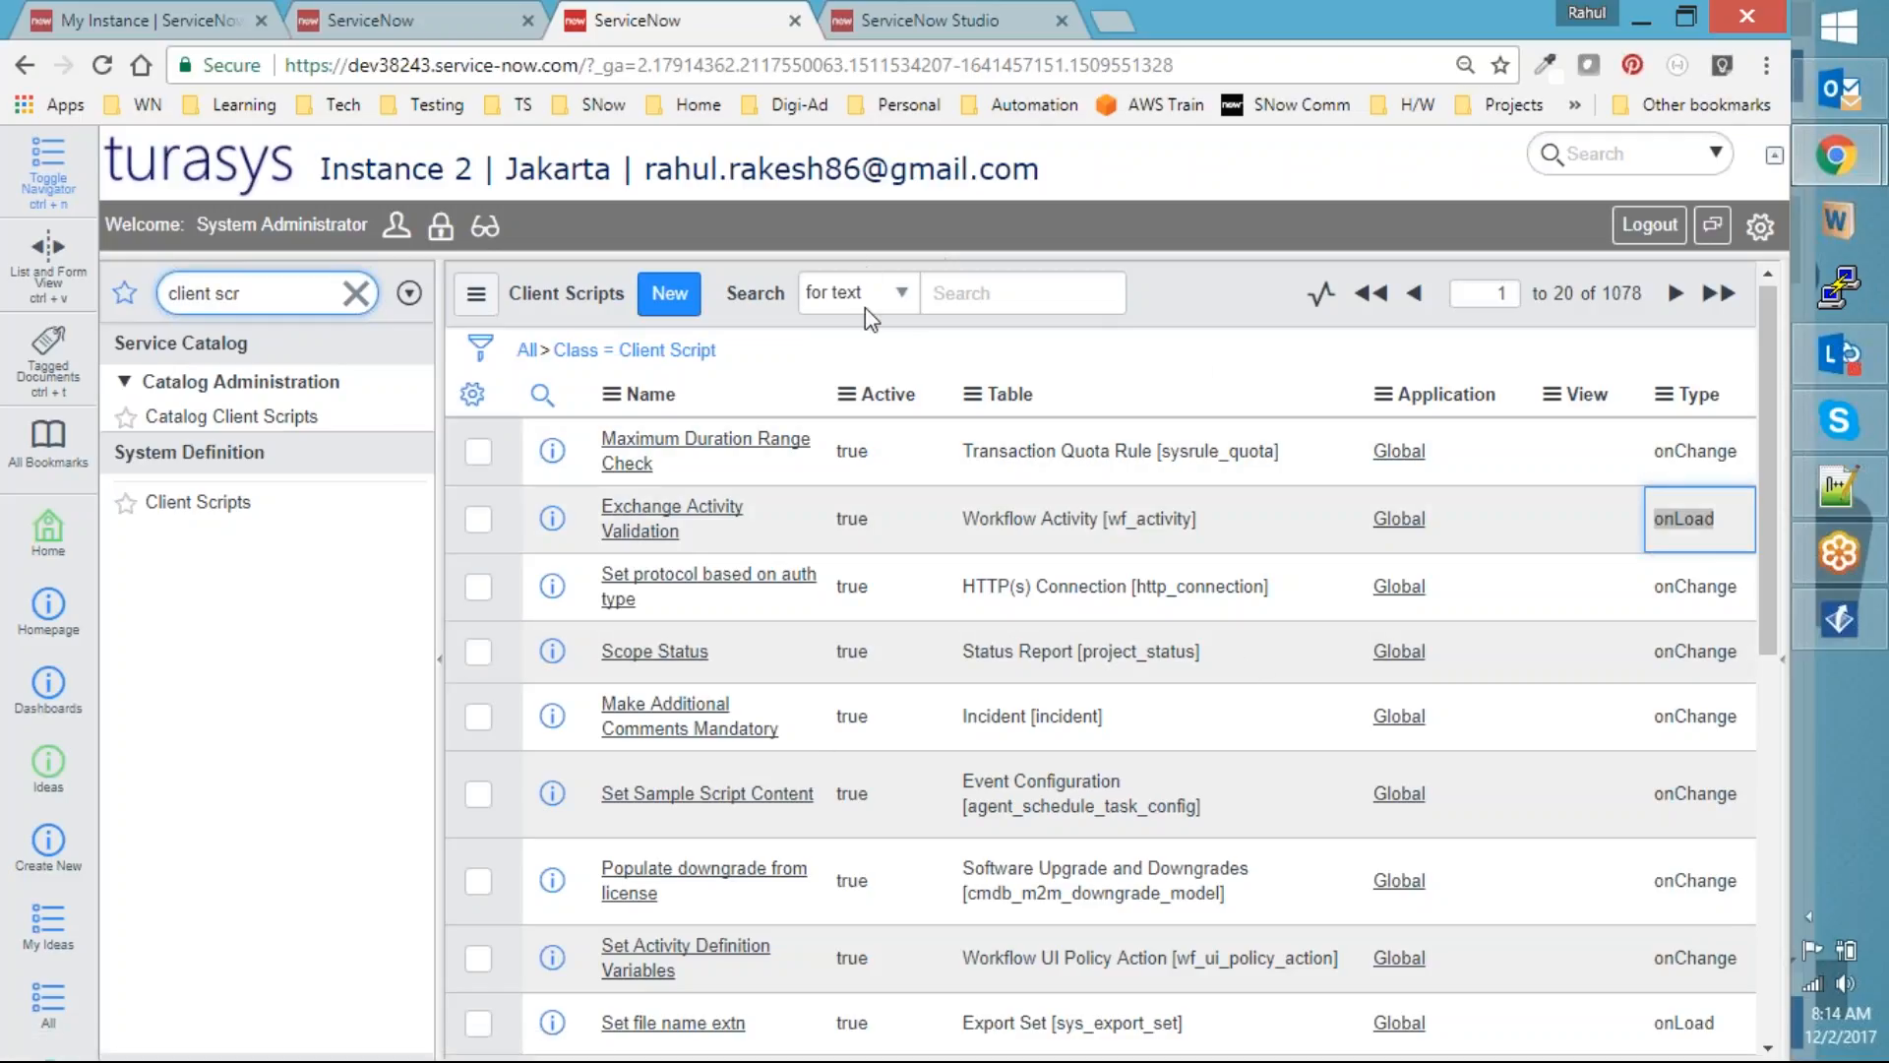
key(ctrl+a)
text(sys_scrip)
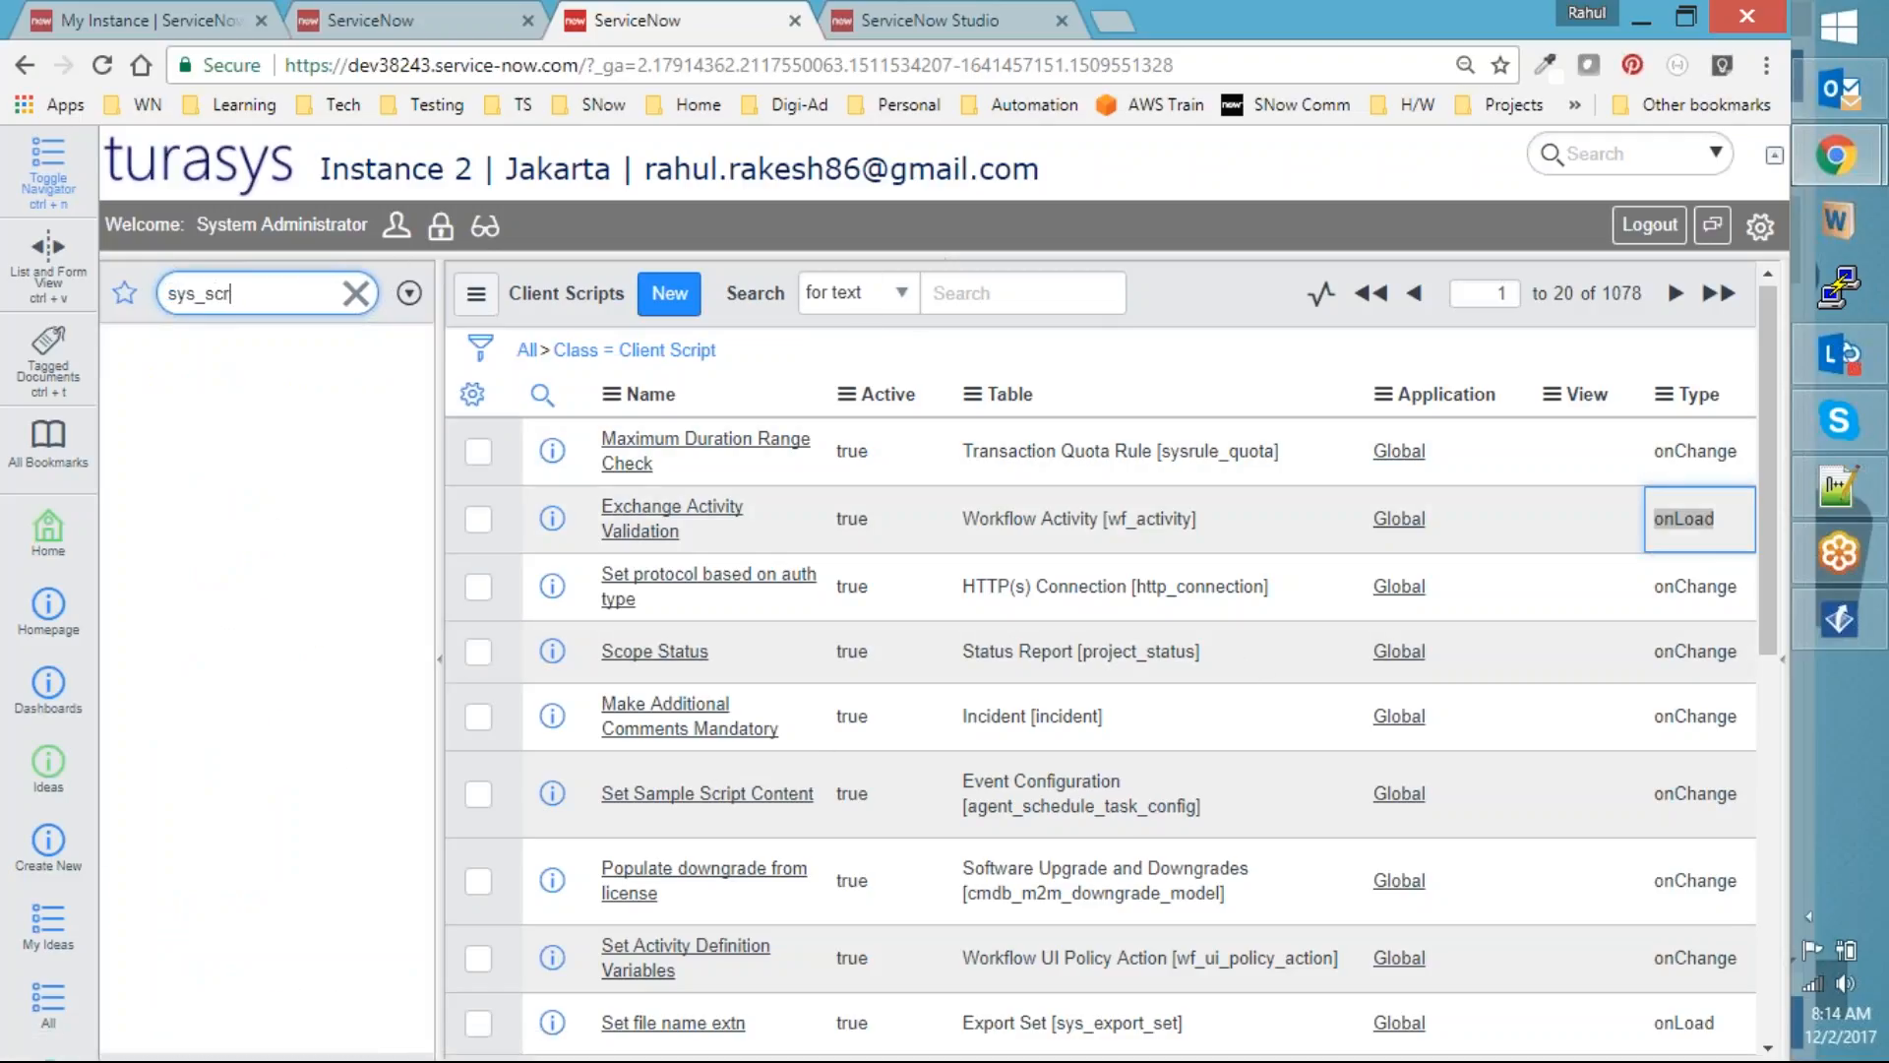
text(t_client.list)
key(Return)
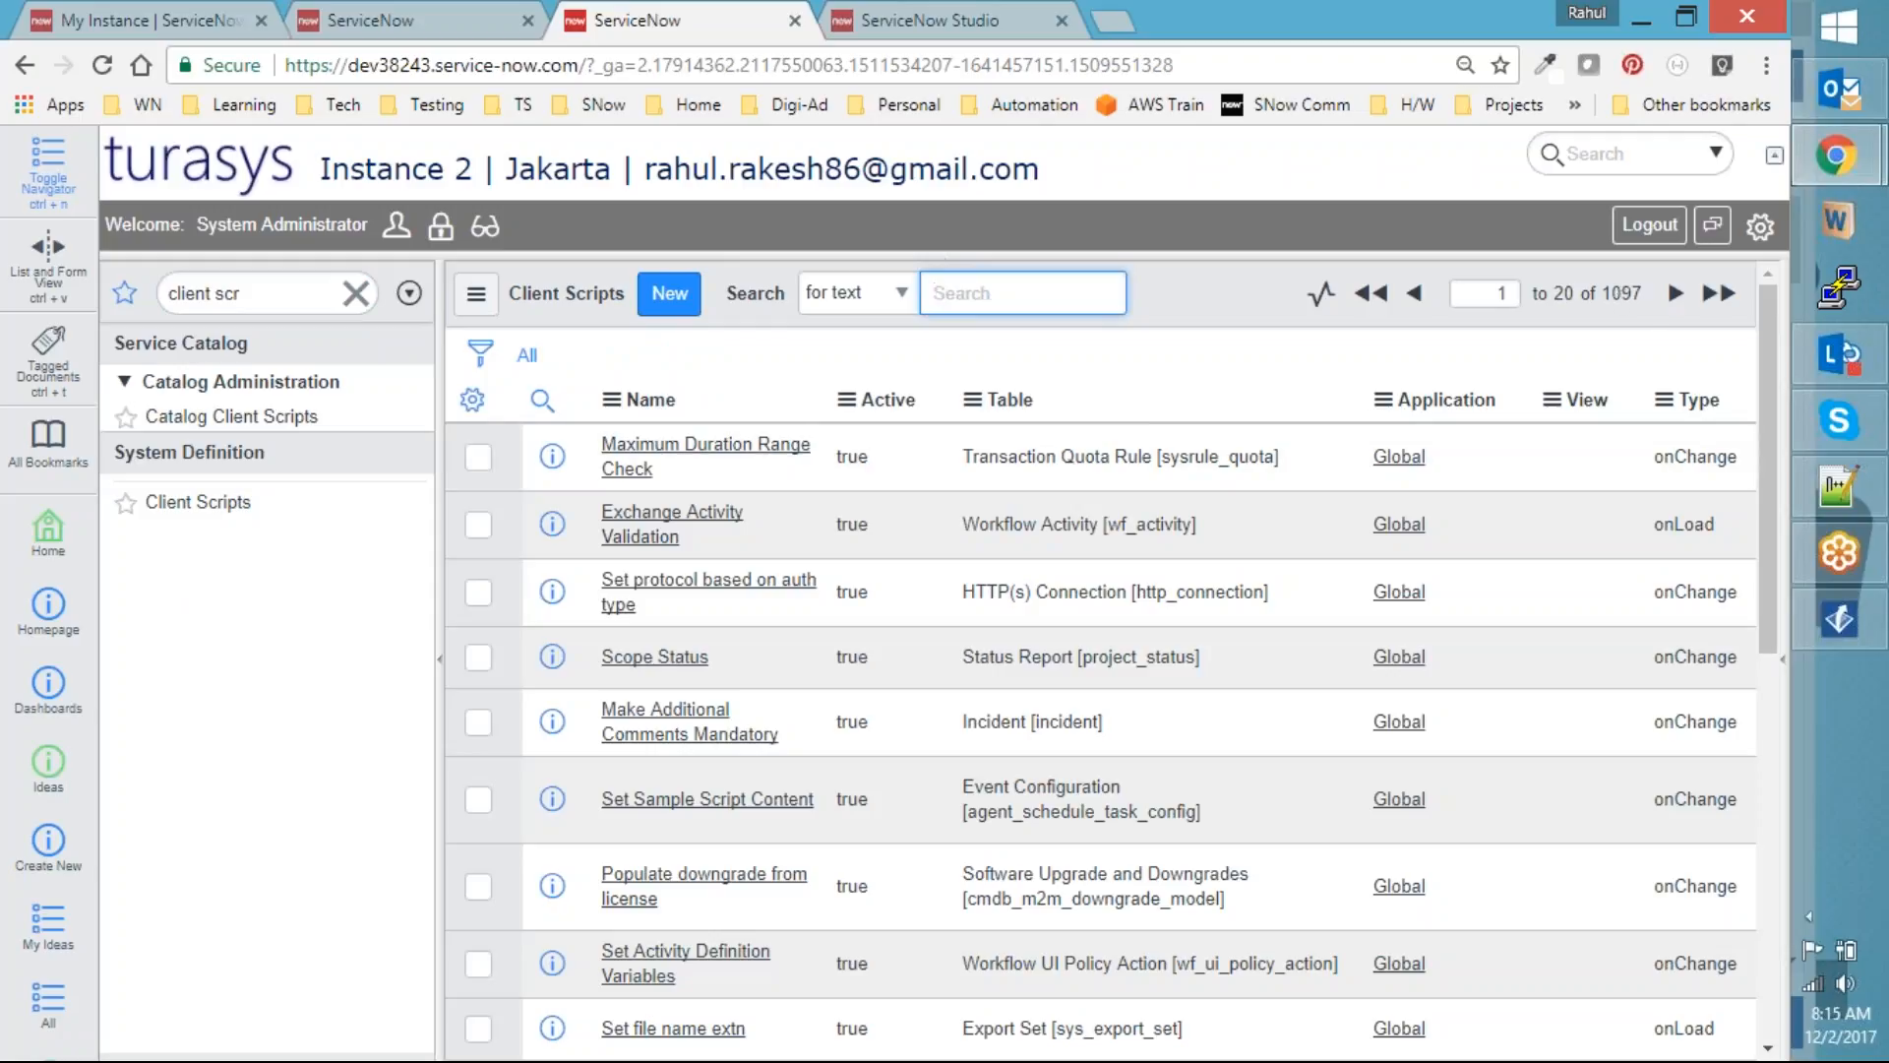
In the REST API Explorer's browser tab, filter the navigator for "client scrip" and open the Client Scripts list
click(479, 18)
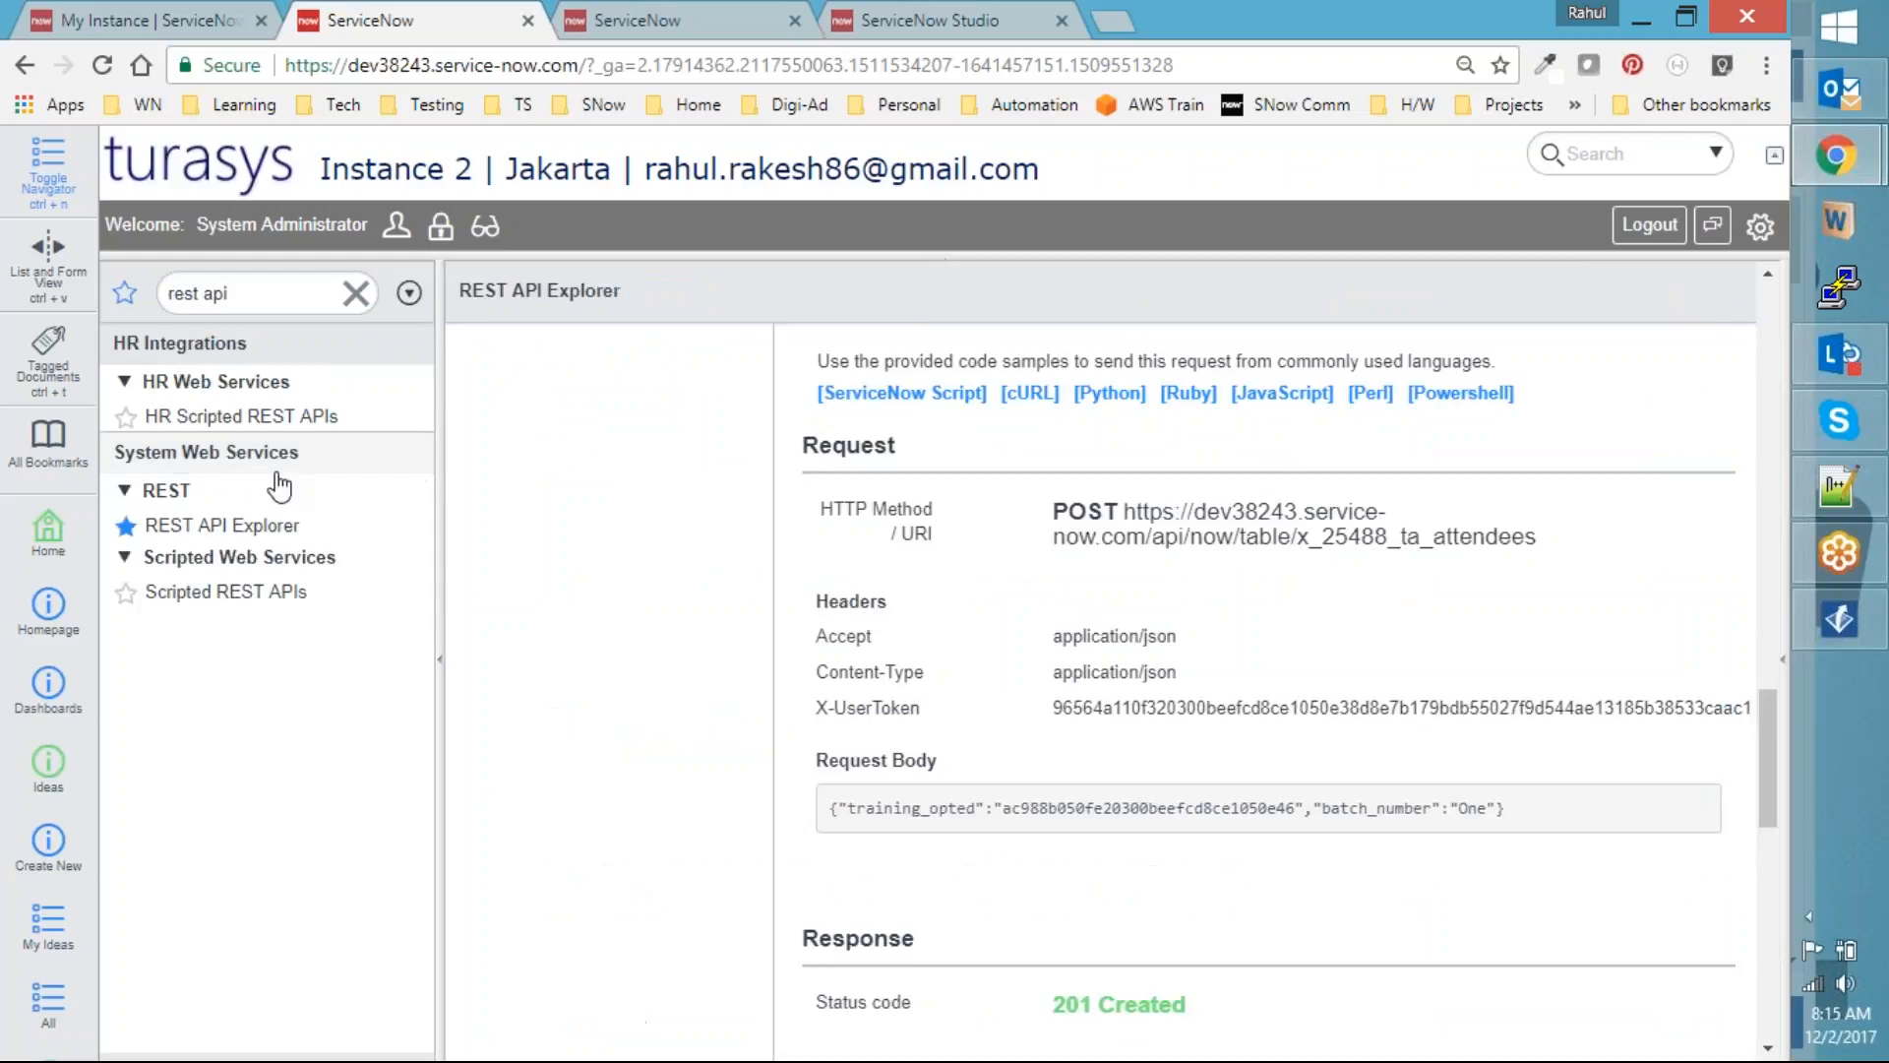
click(355, 293)
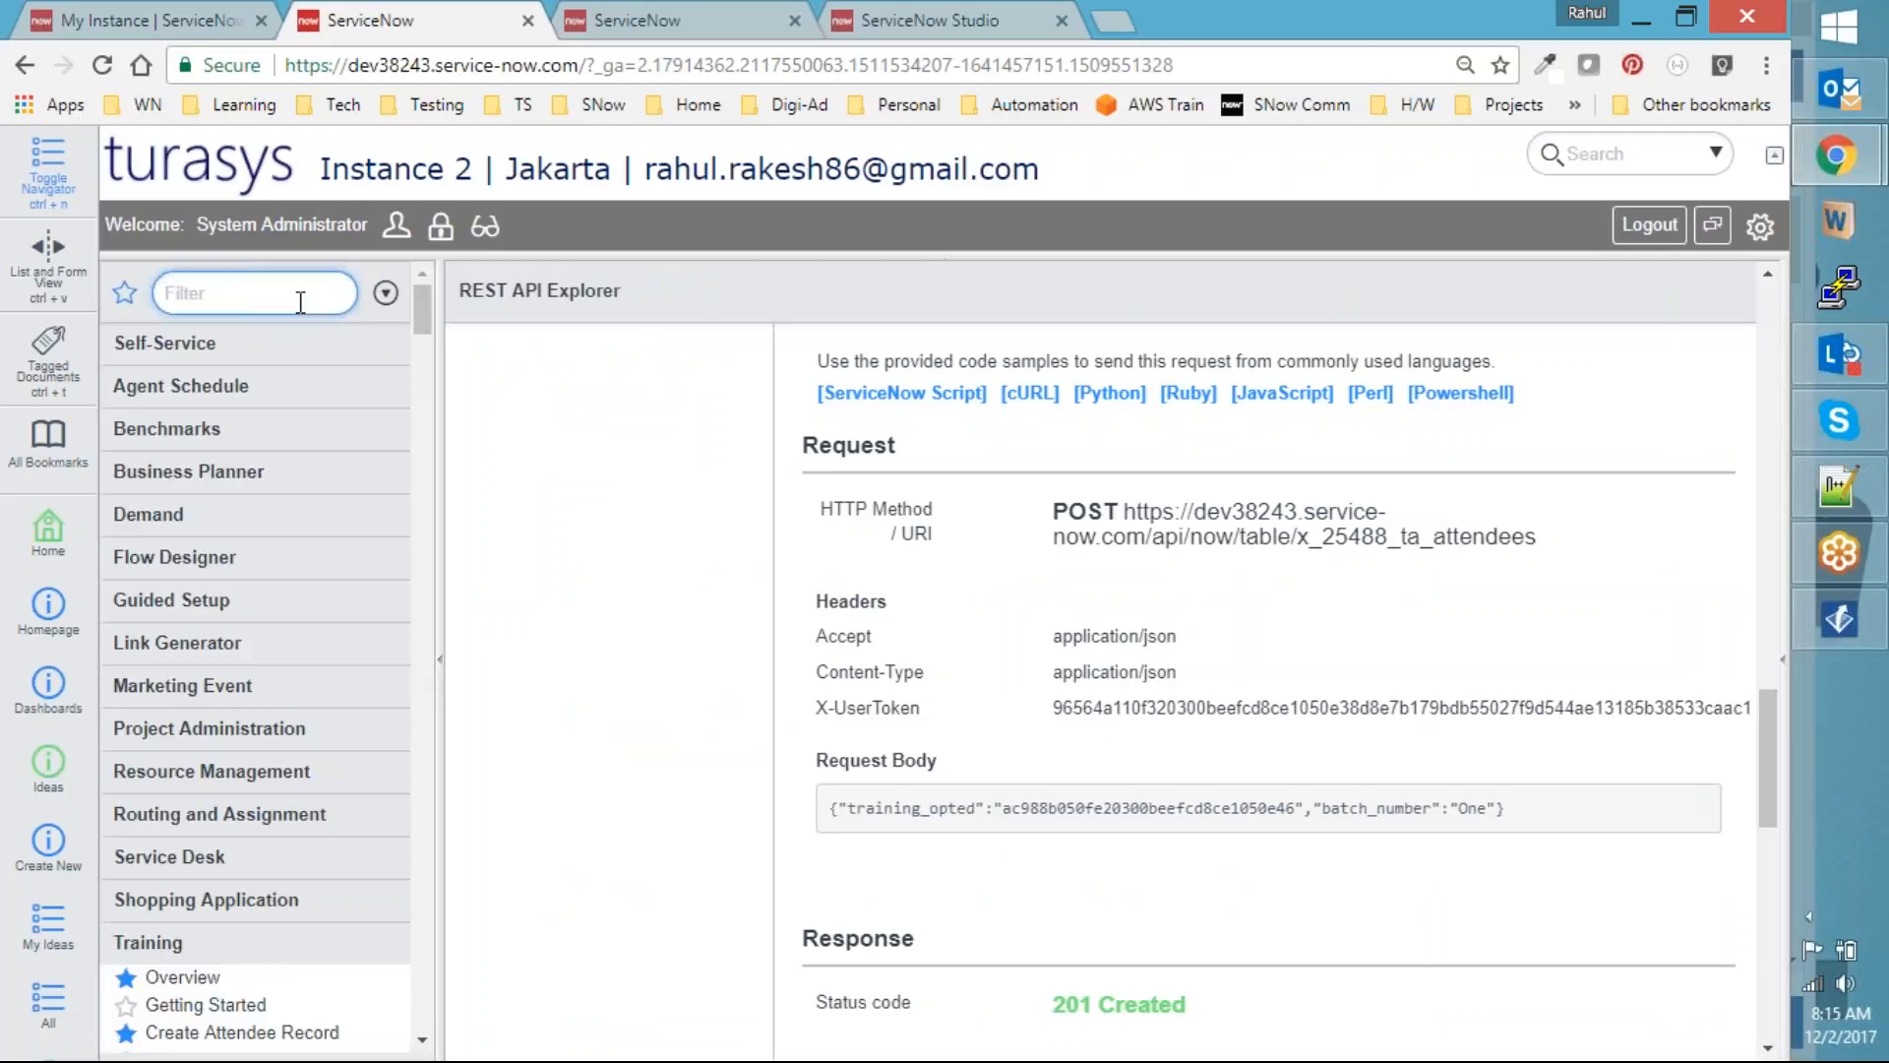
text(scr)
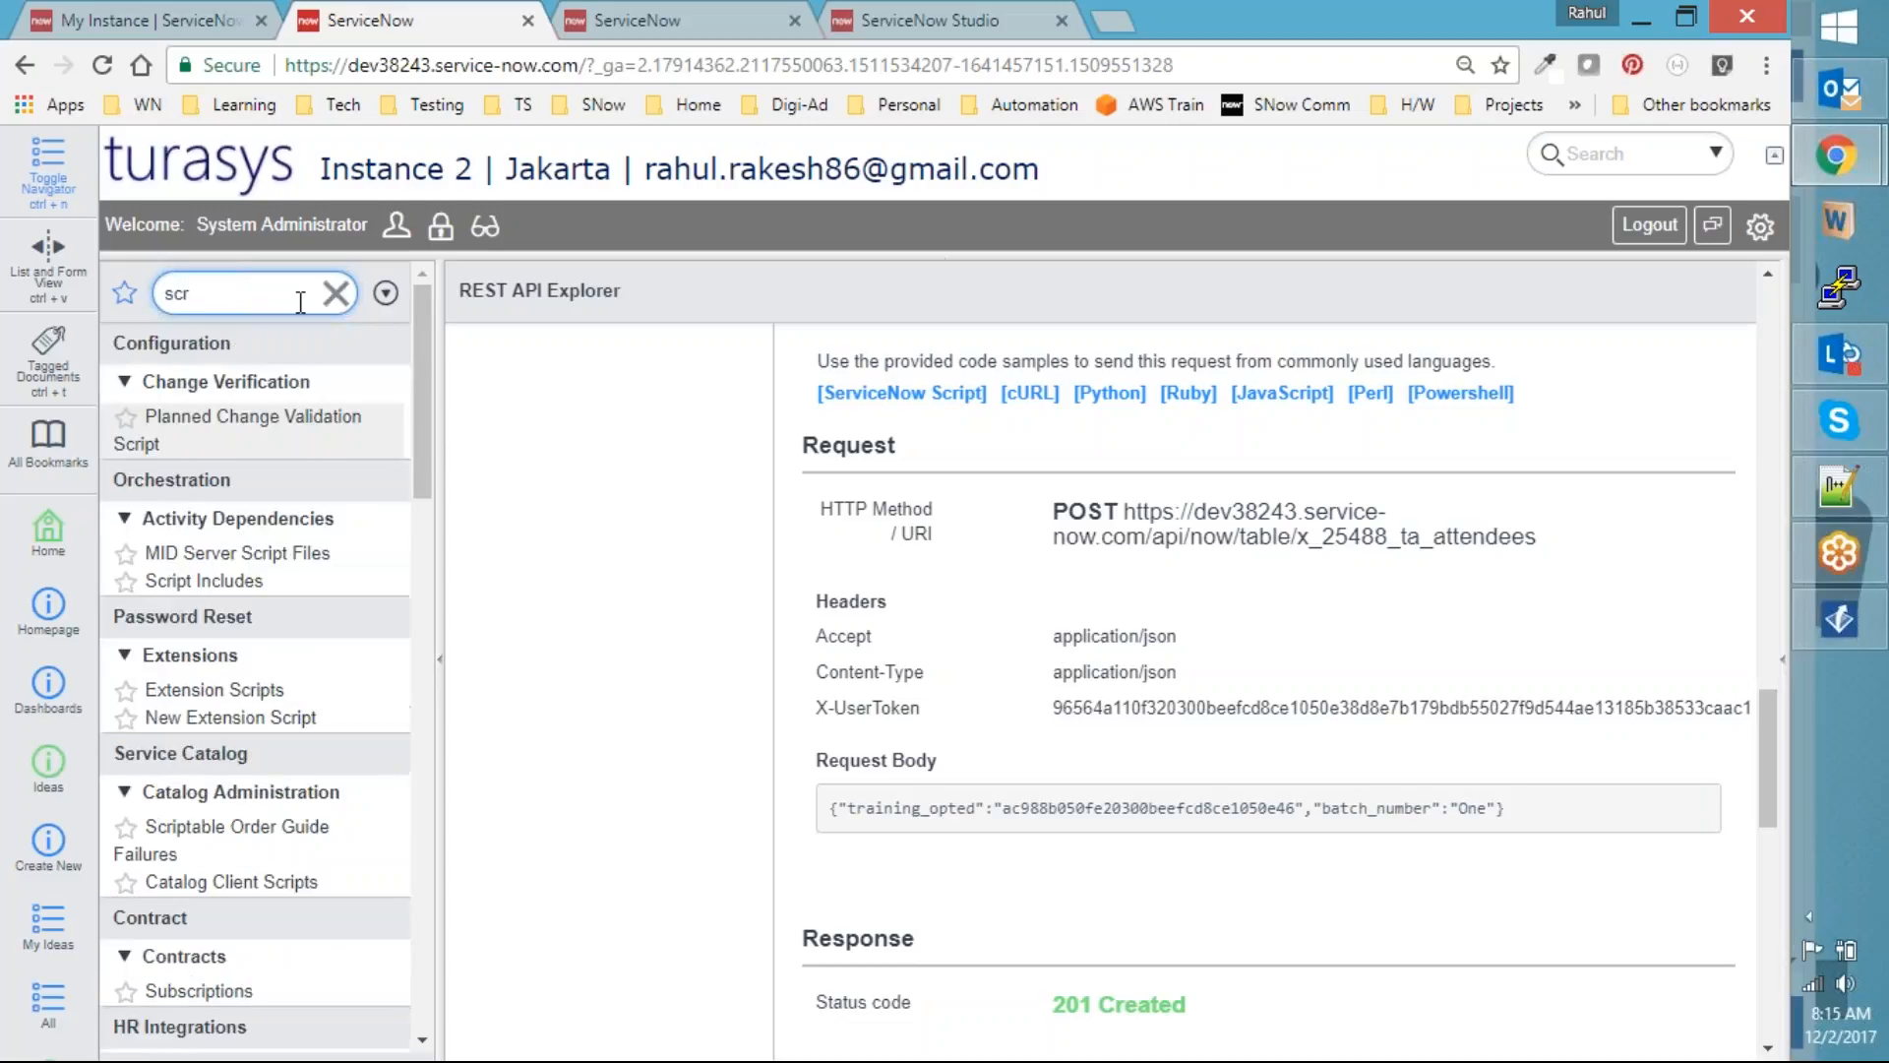
key(BackSpace)
key(BackSpace)
key(BackSpace)
text(client )
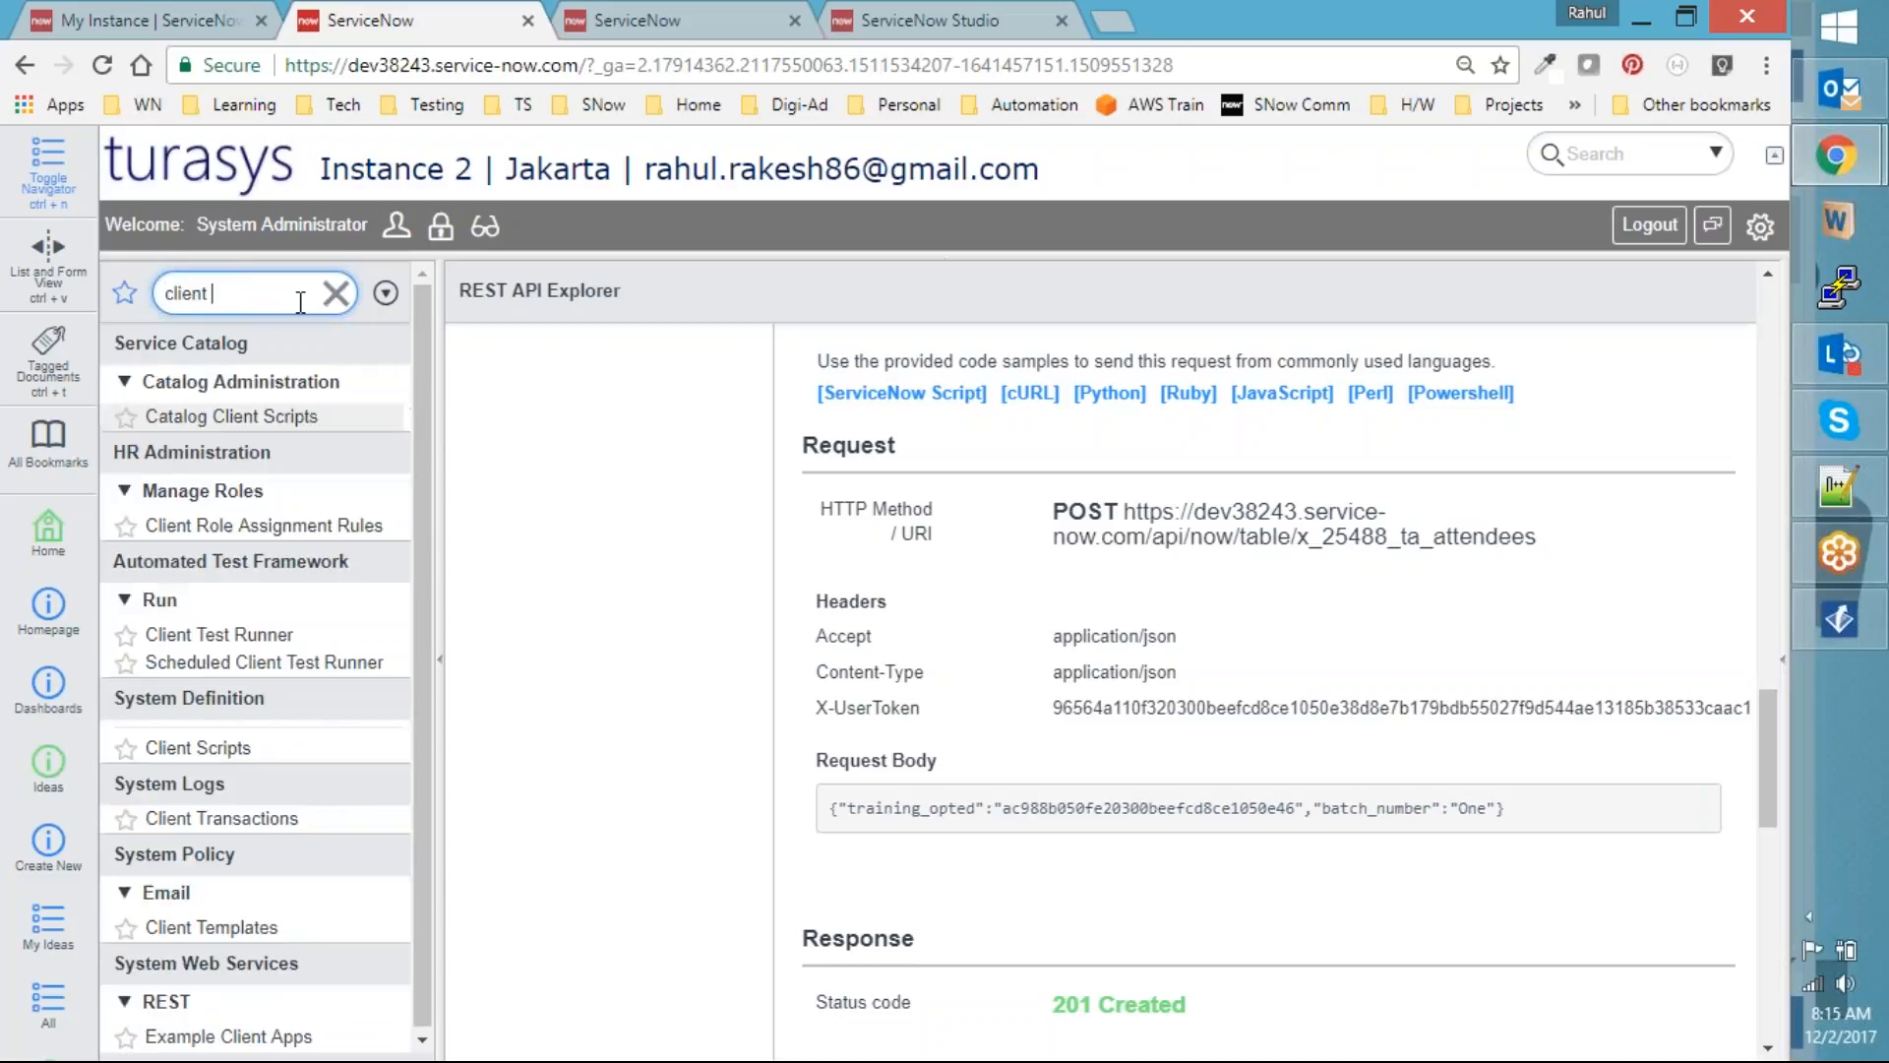
text(scrip)
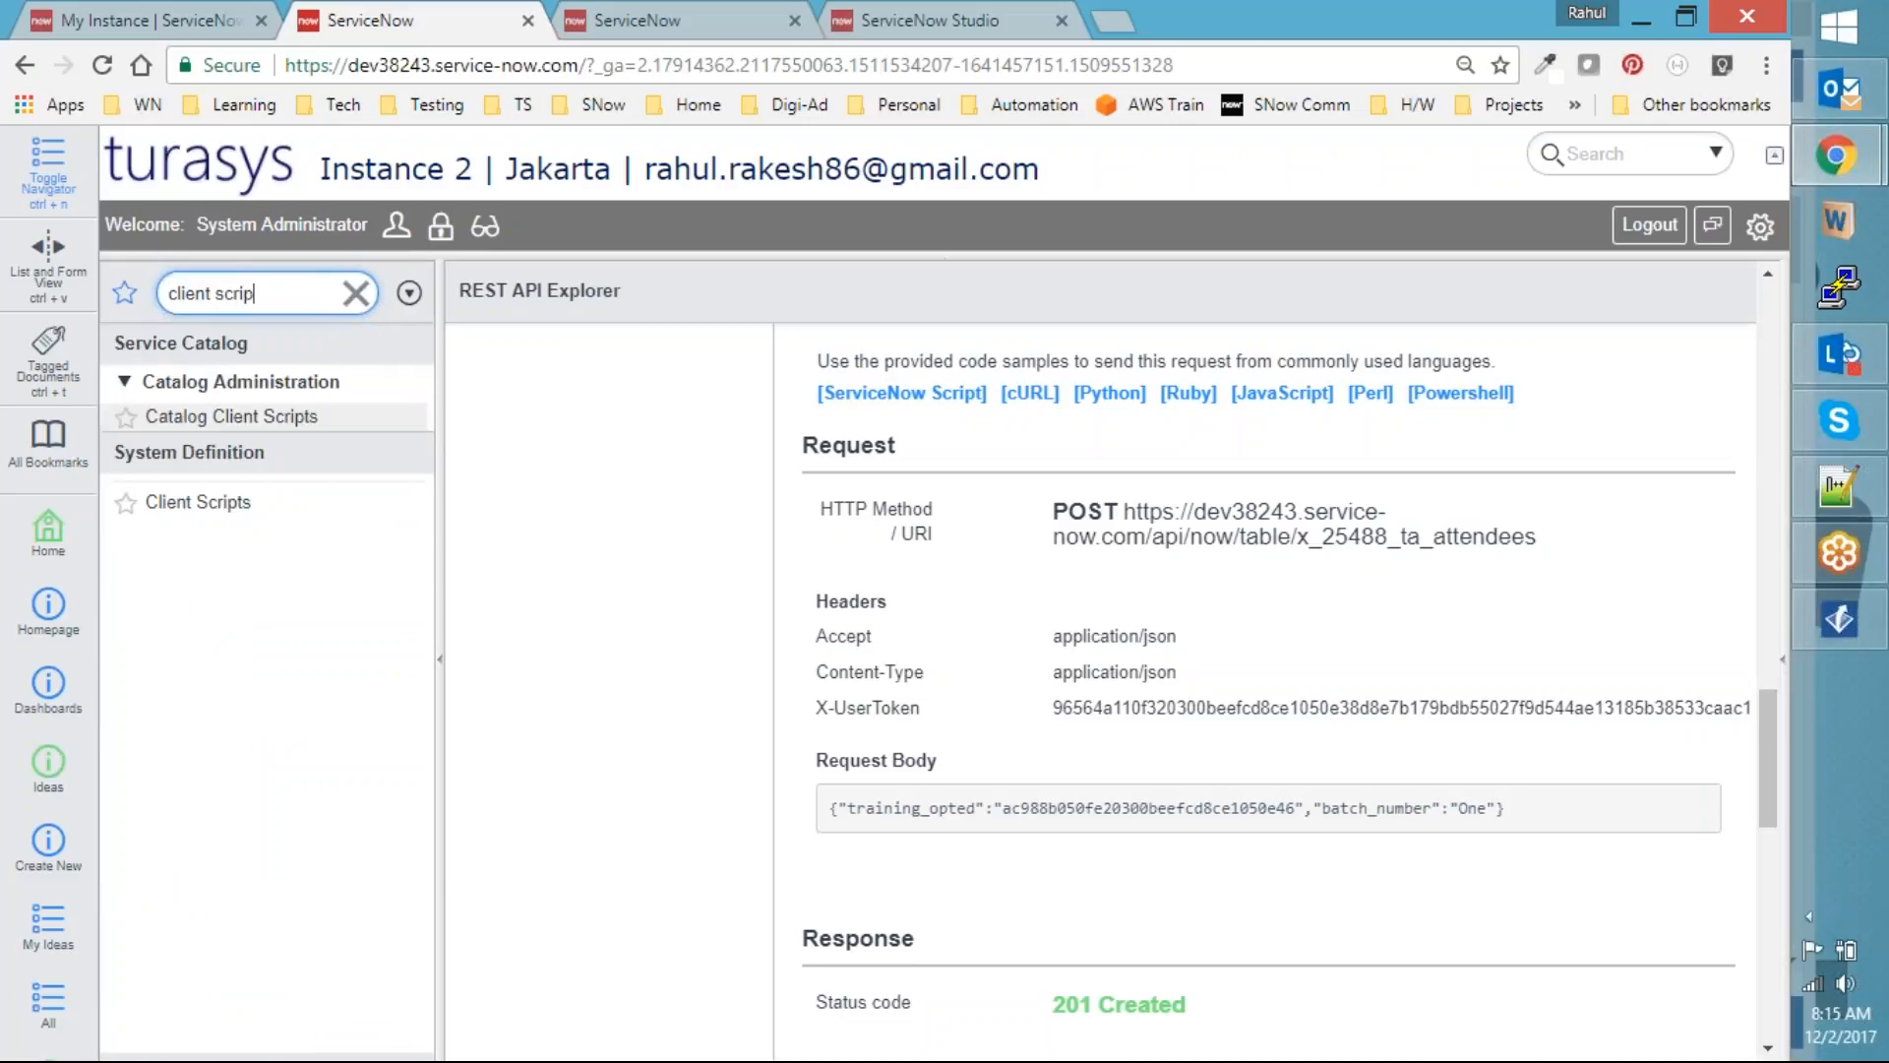
click(187, 506)
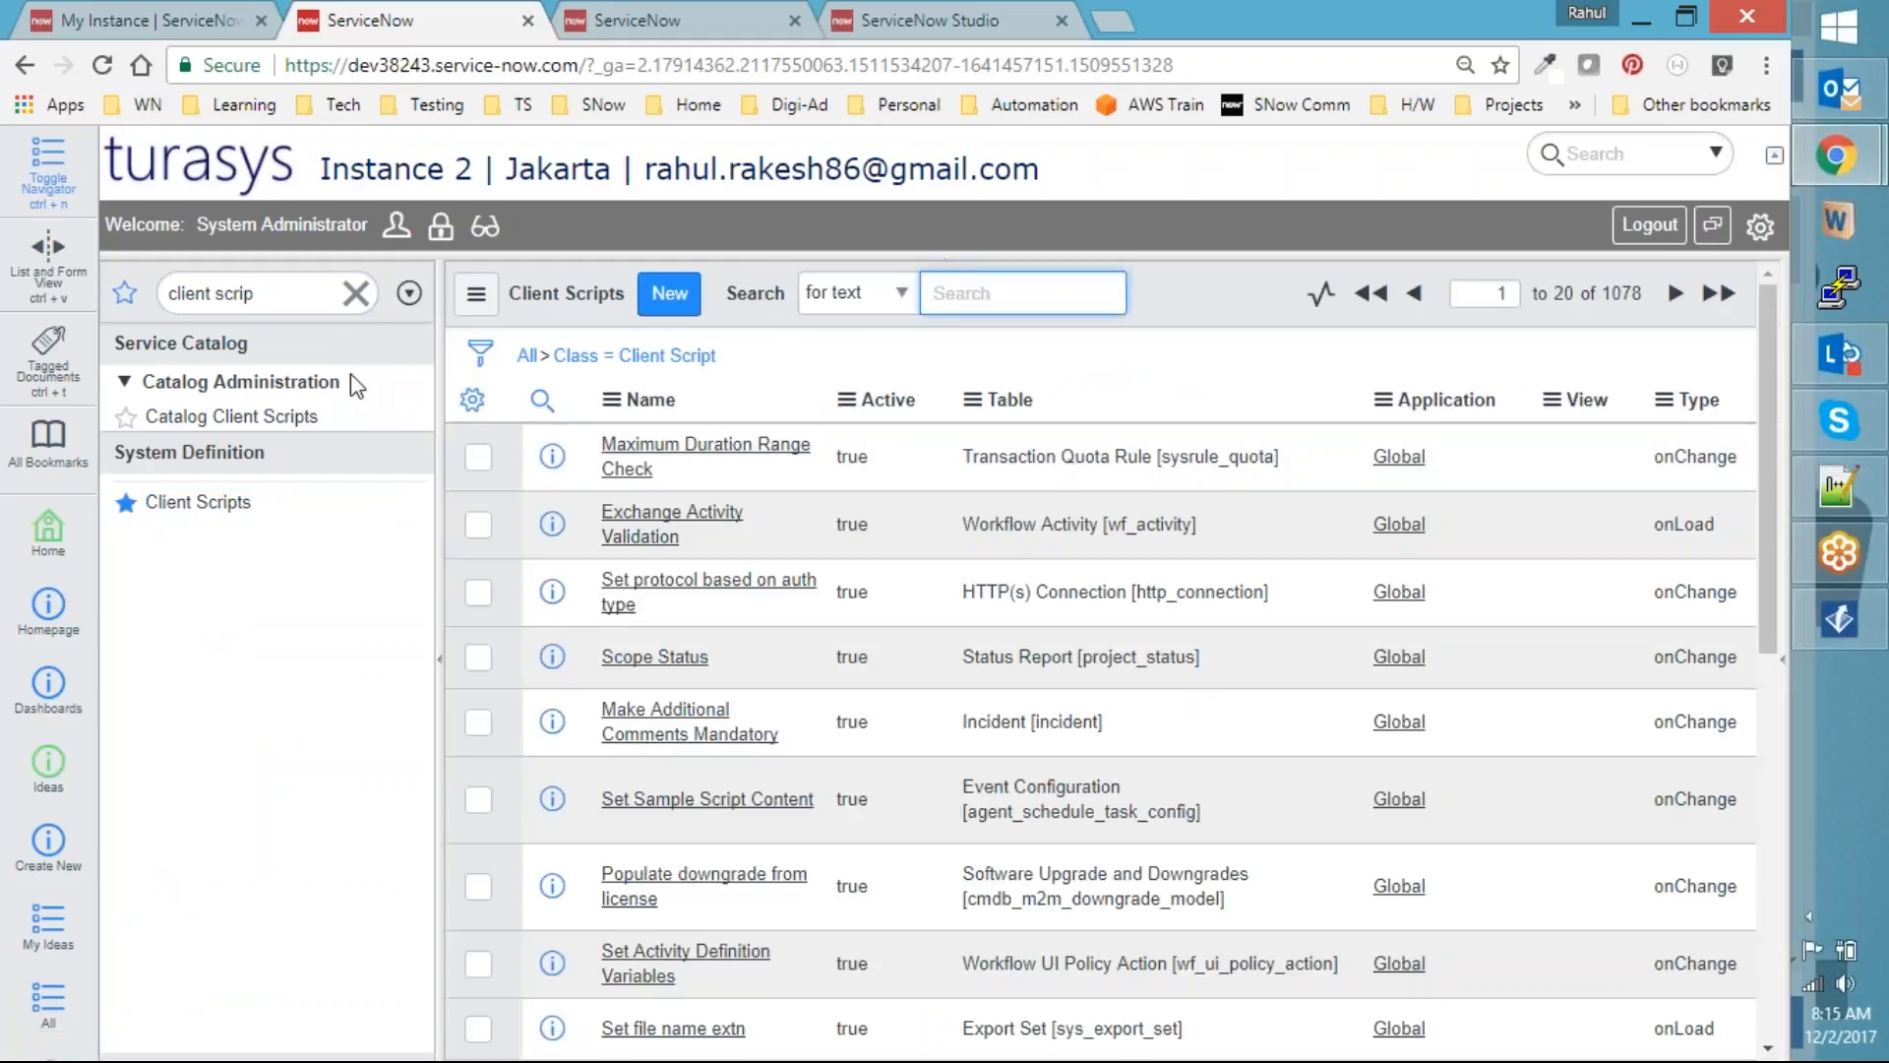
Filter the navigator for "training", open the Create Attendee Record form and view the client scripts configured for its table
click(324, 292)
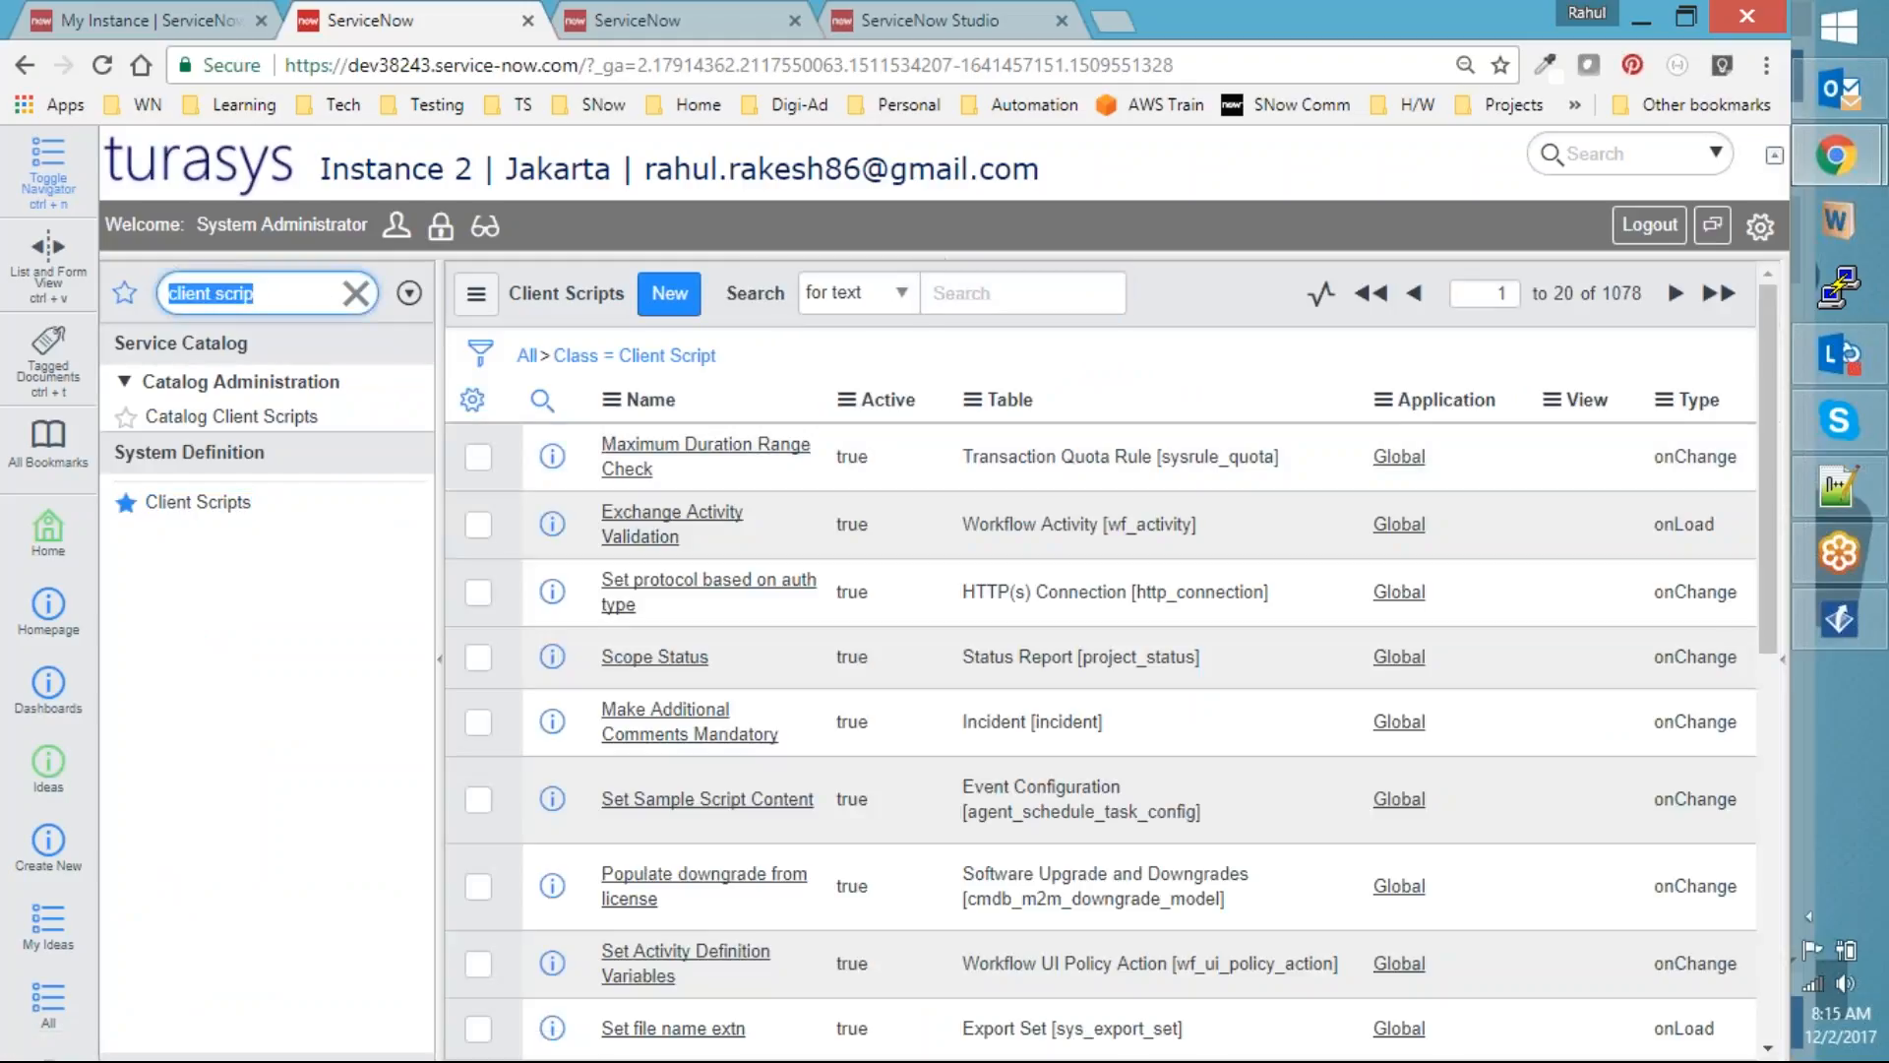
text(shop)
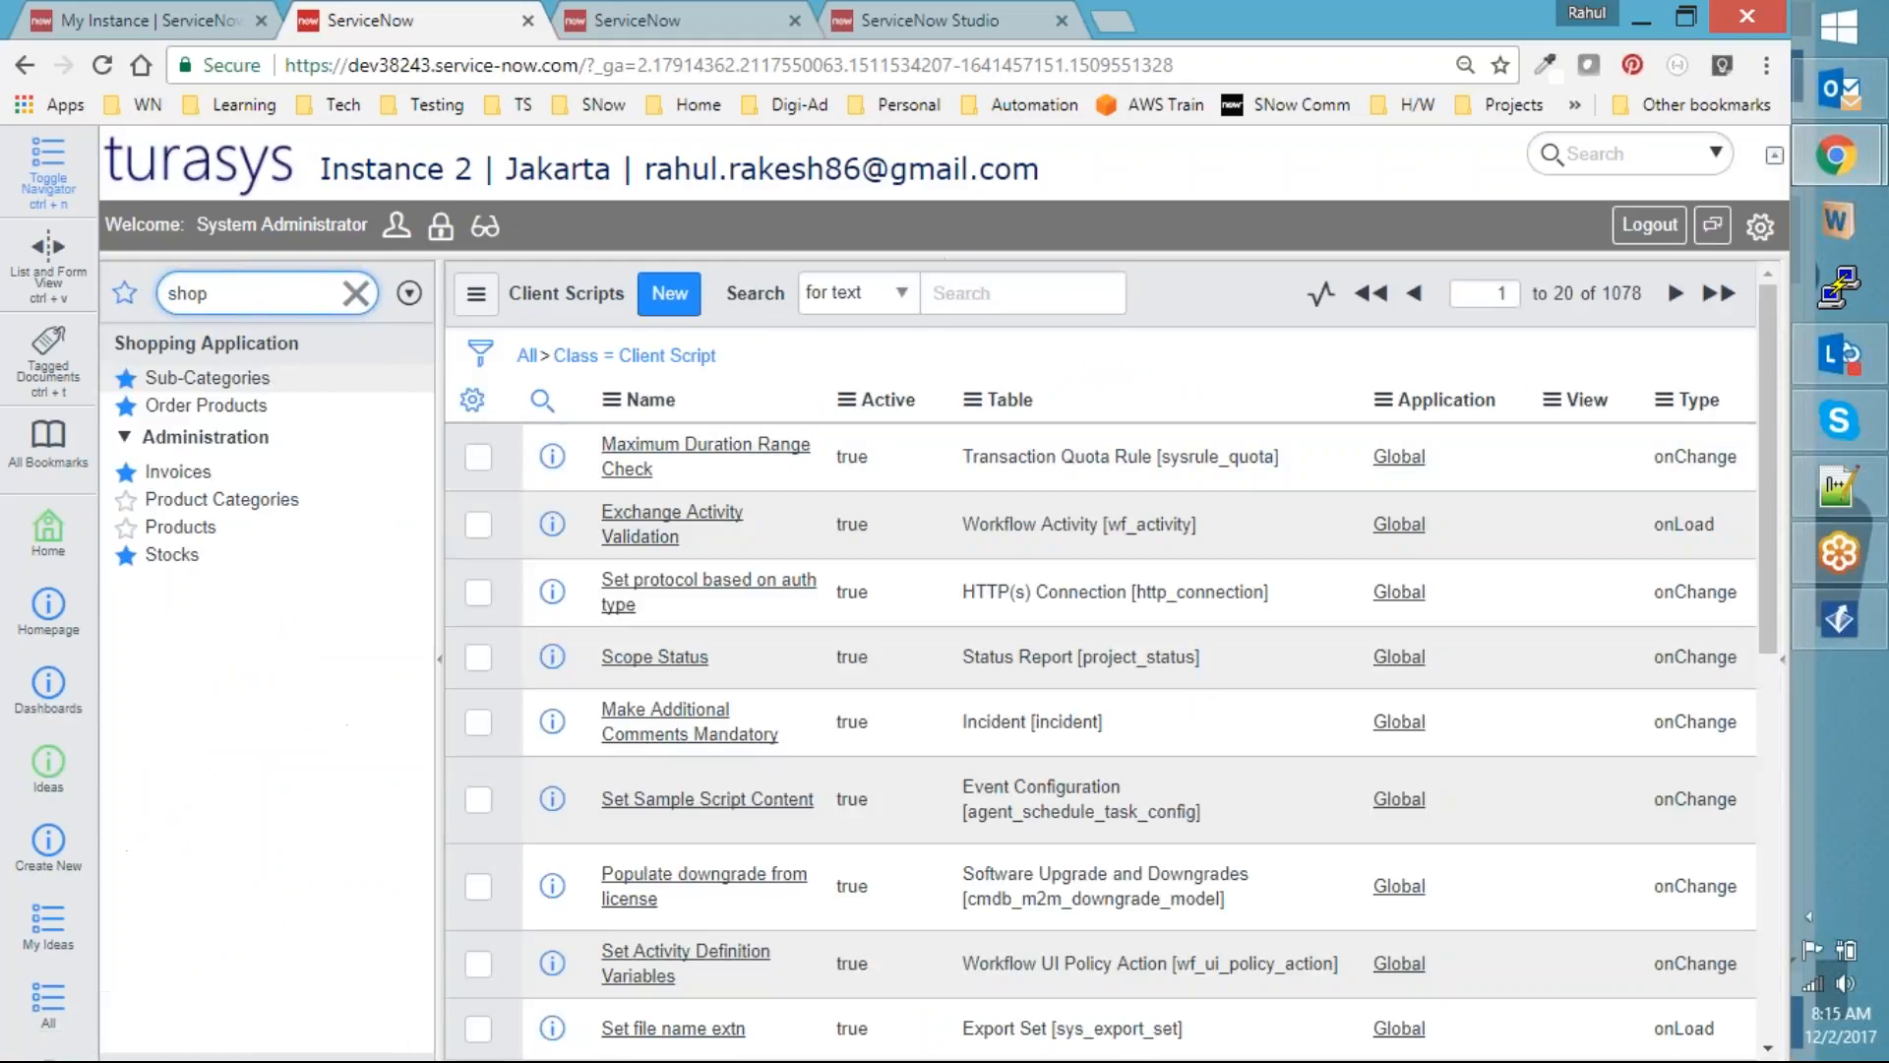
key(ctrl+a)
text(t)
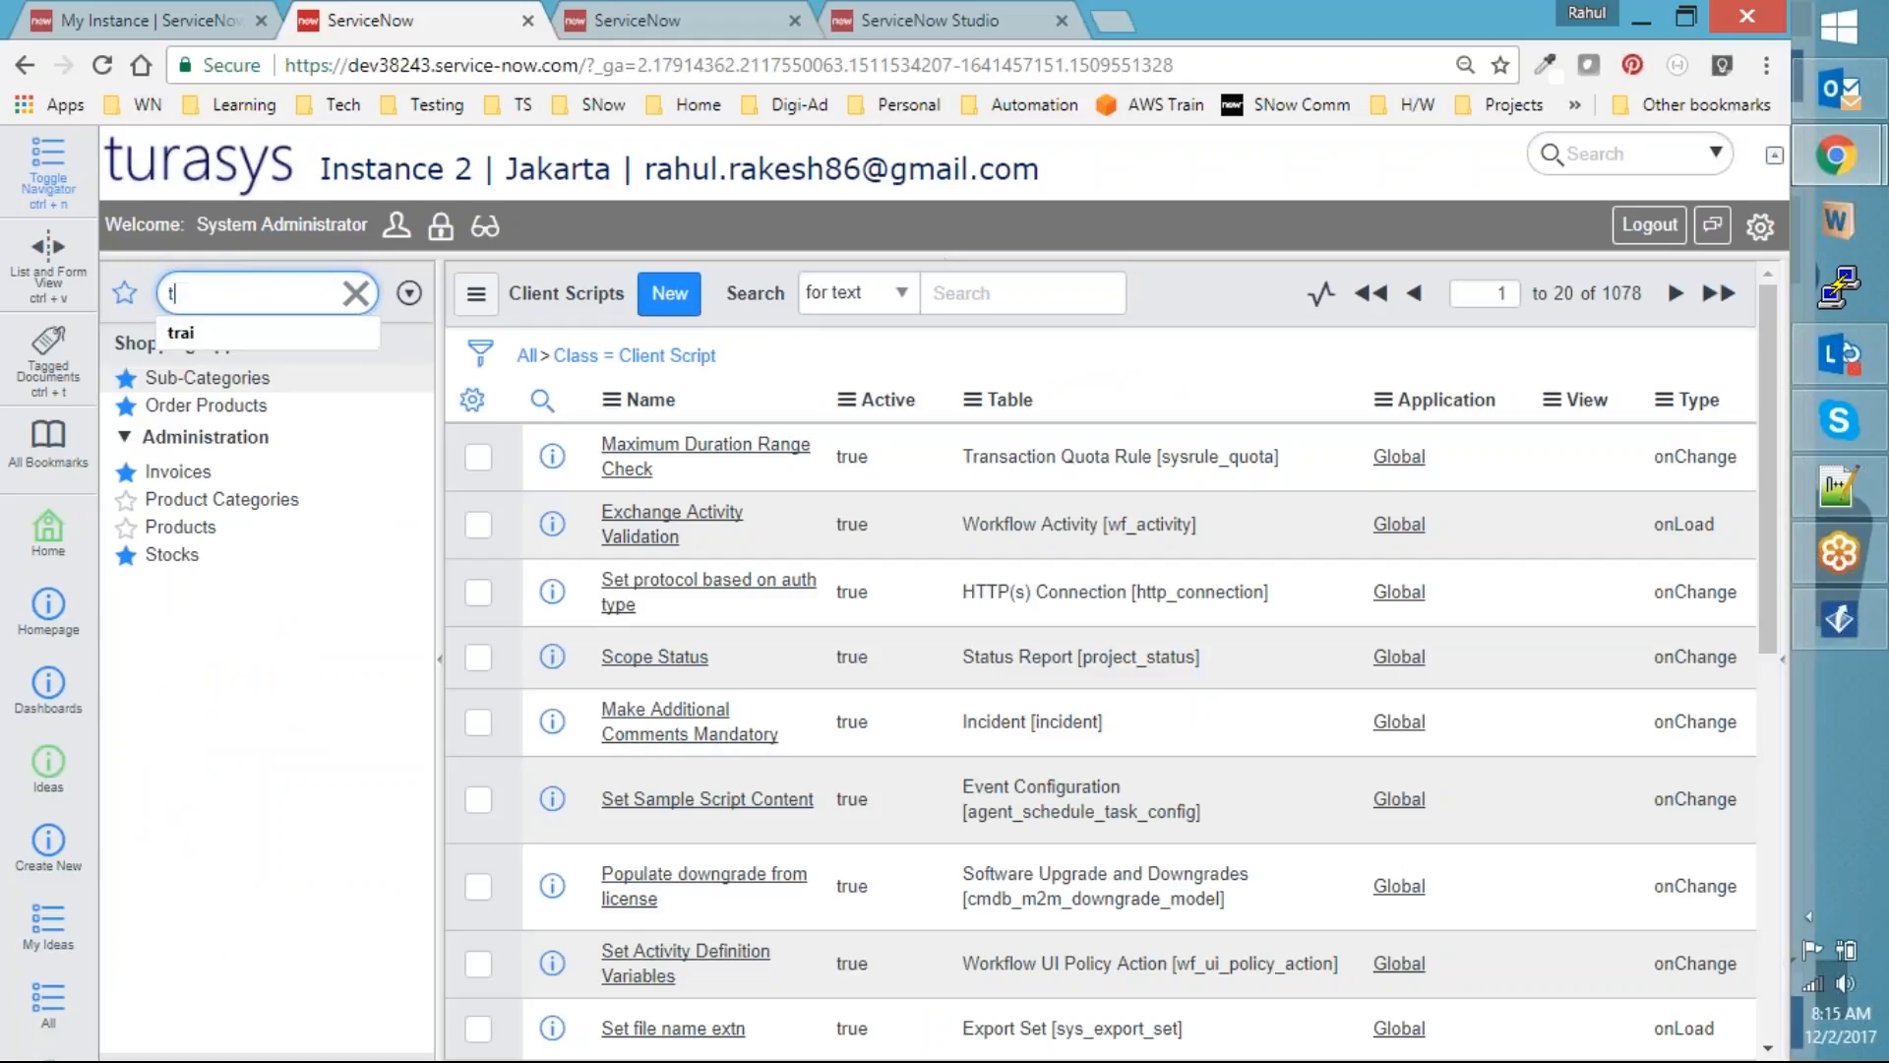
text(raining)
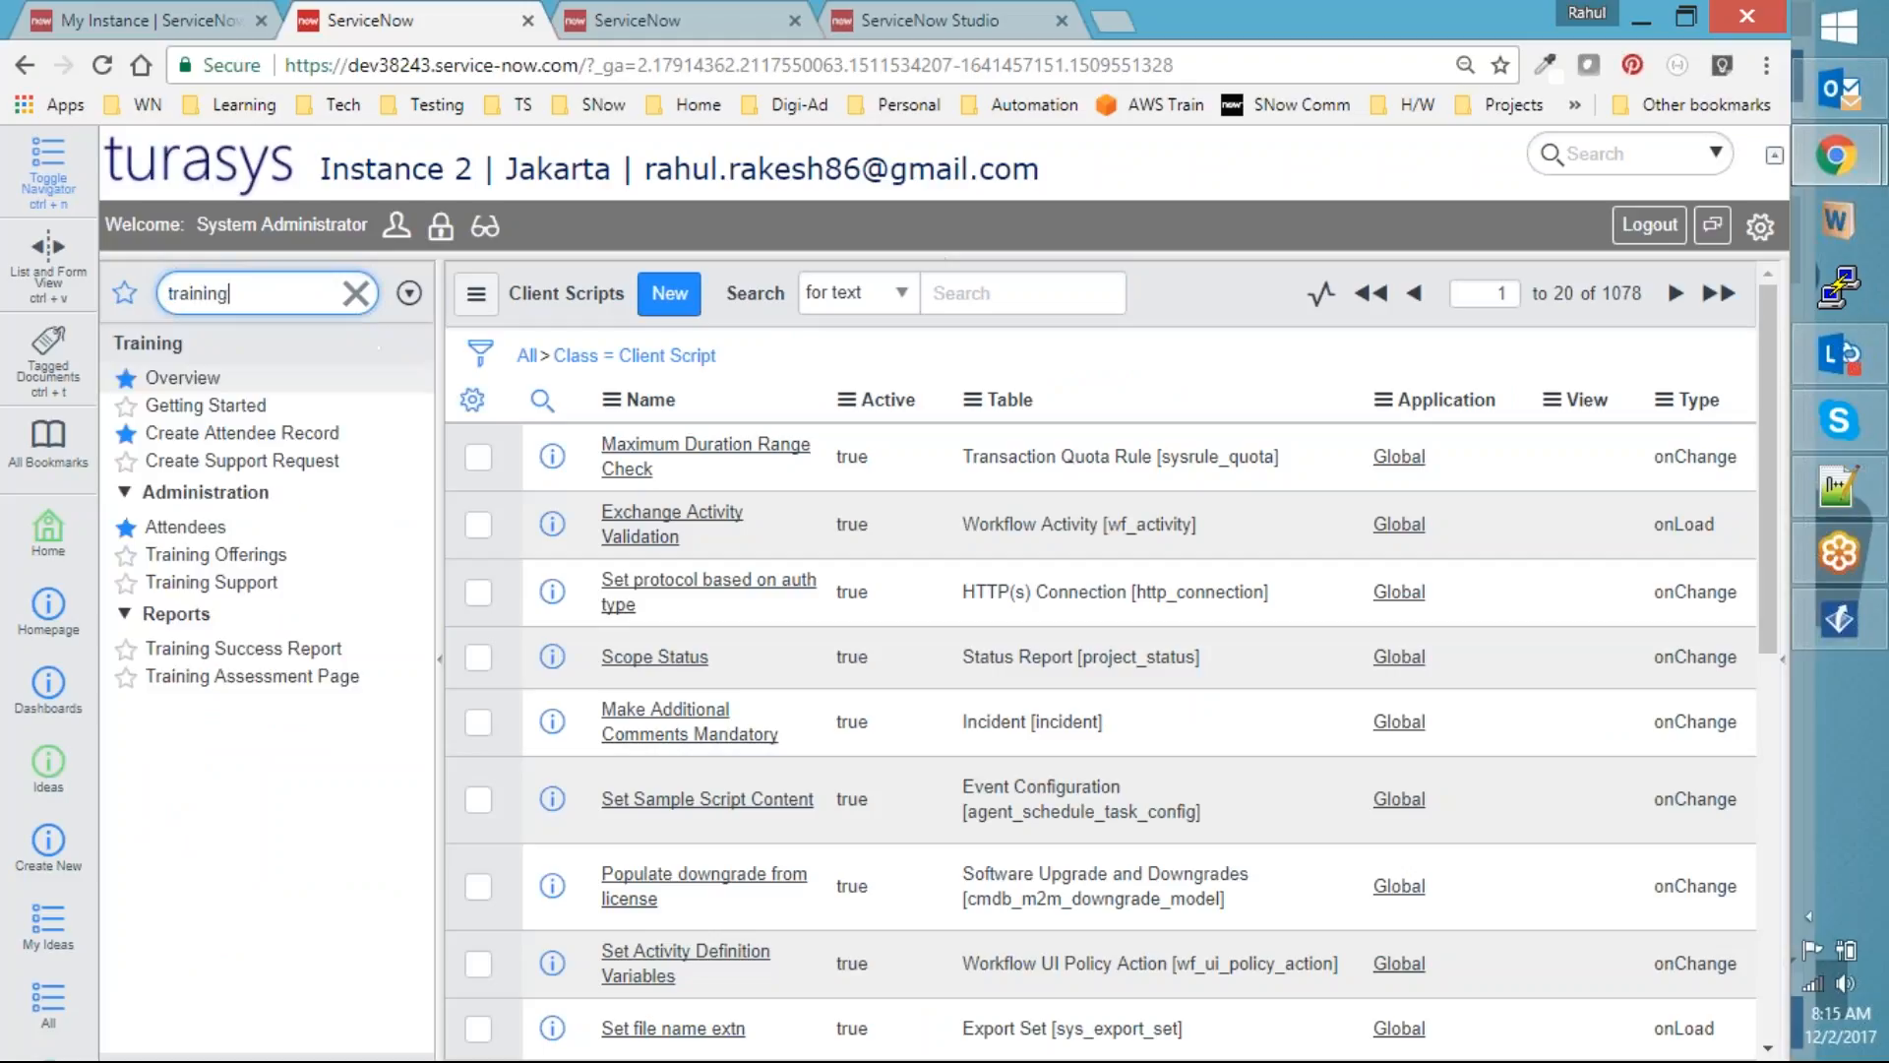
click(282, 440)
right_click(1047, 287)
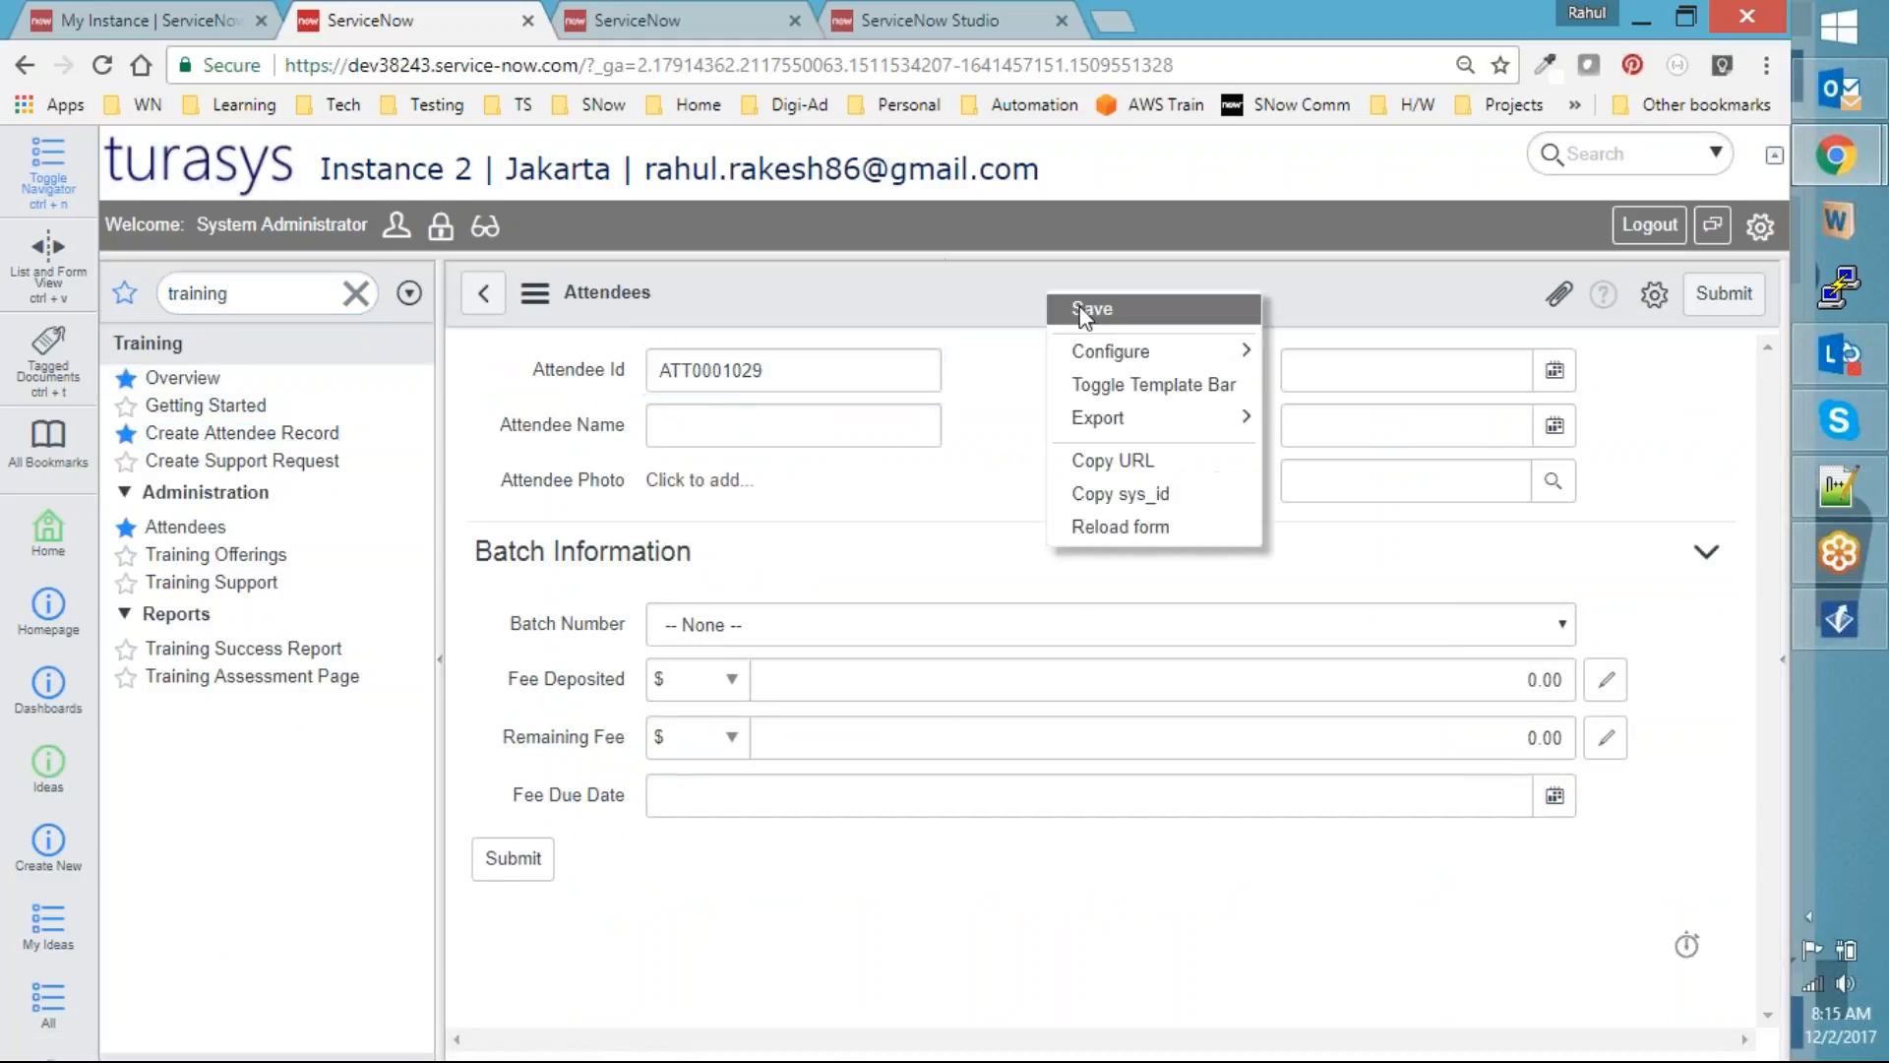
mouse_move(1112, 355)
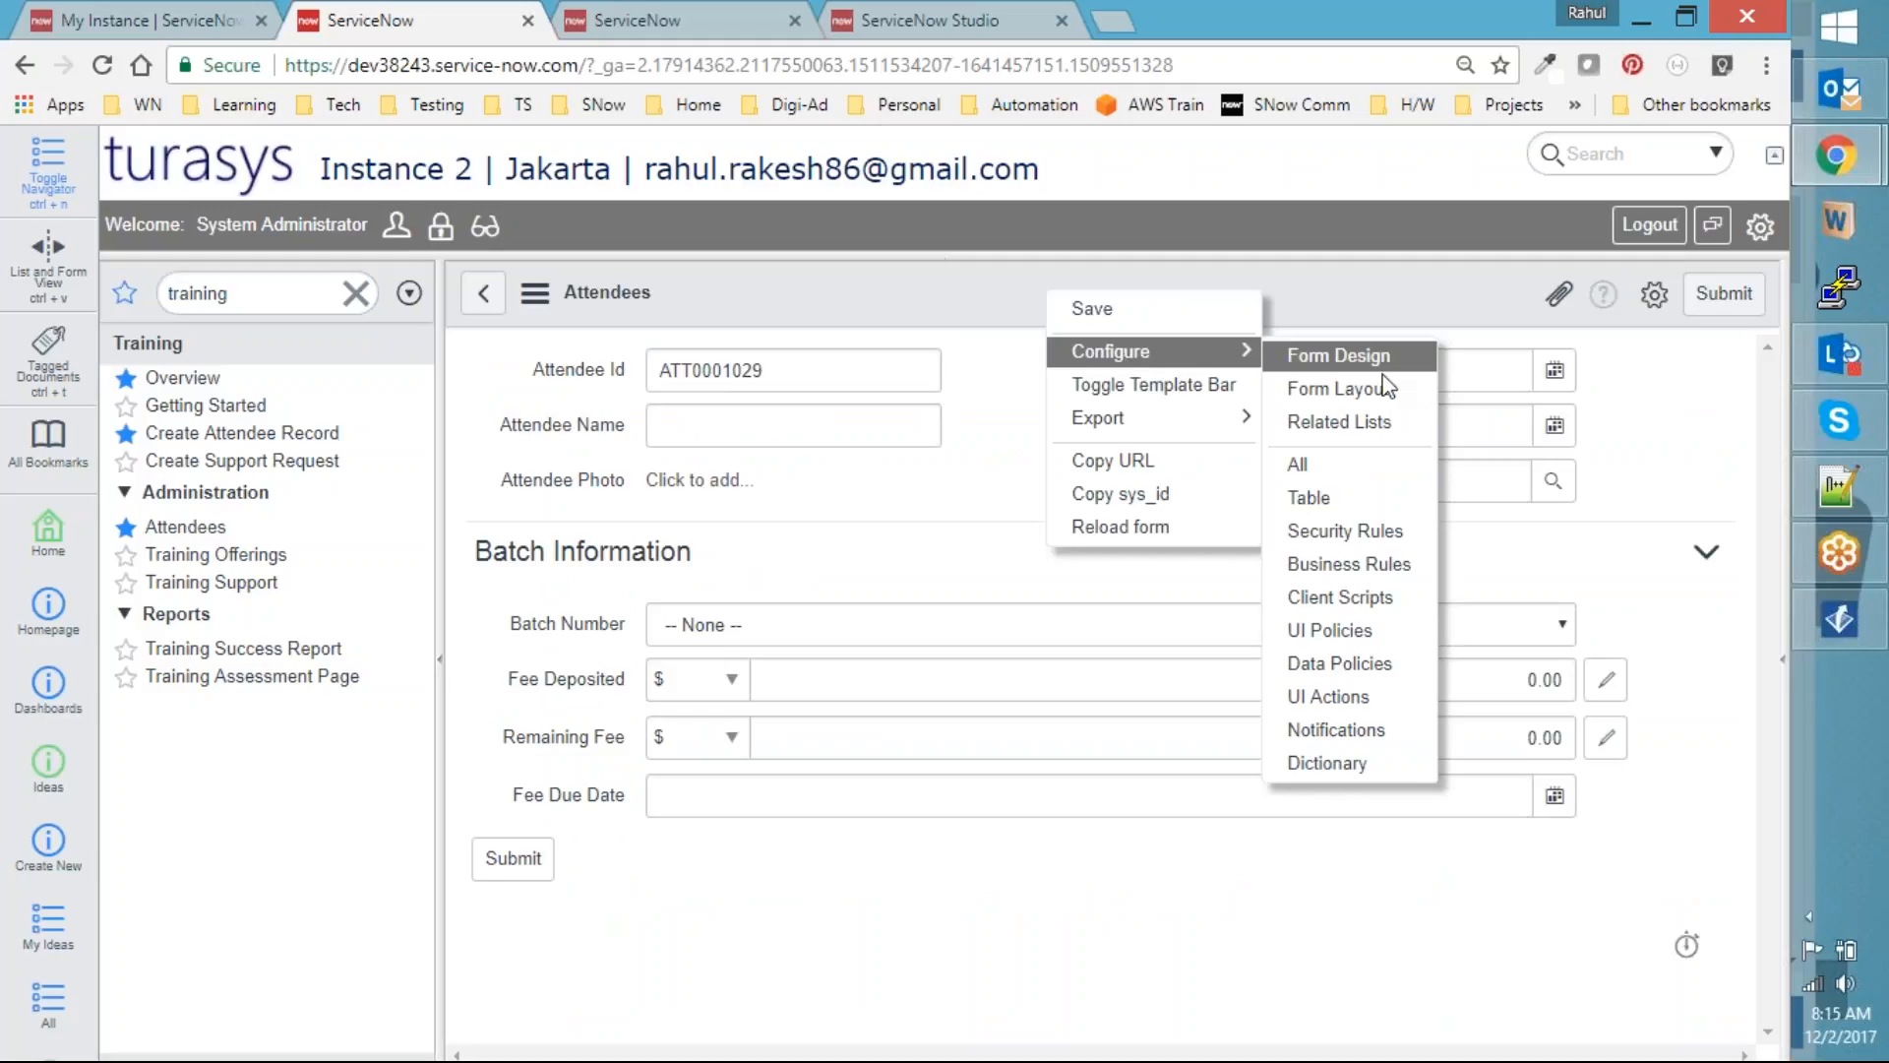
click(1369, 614)
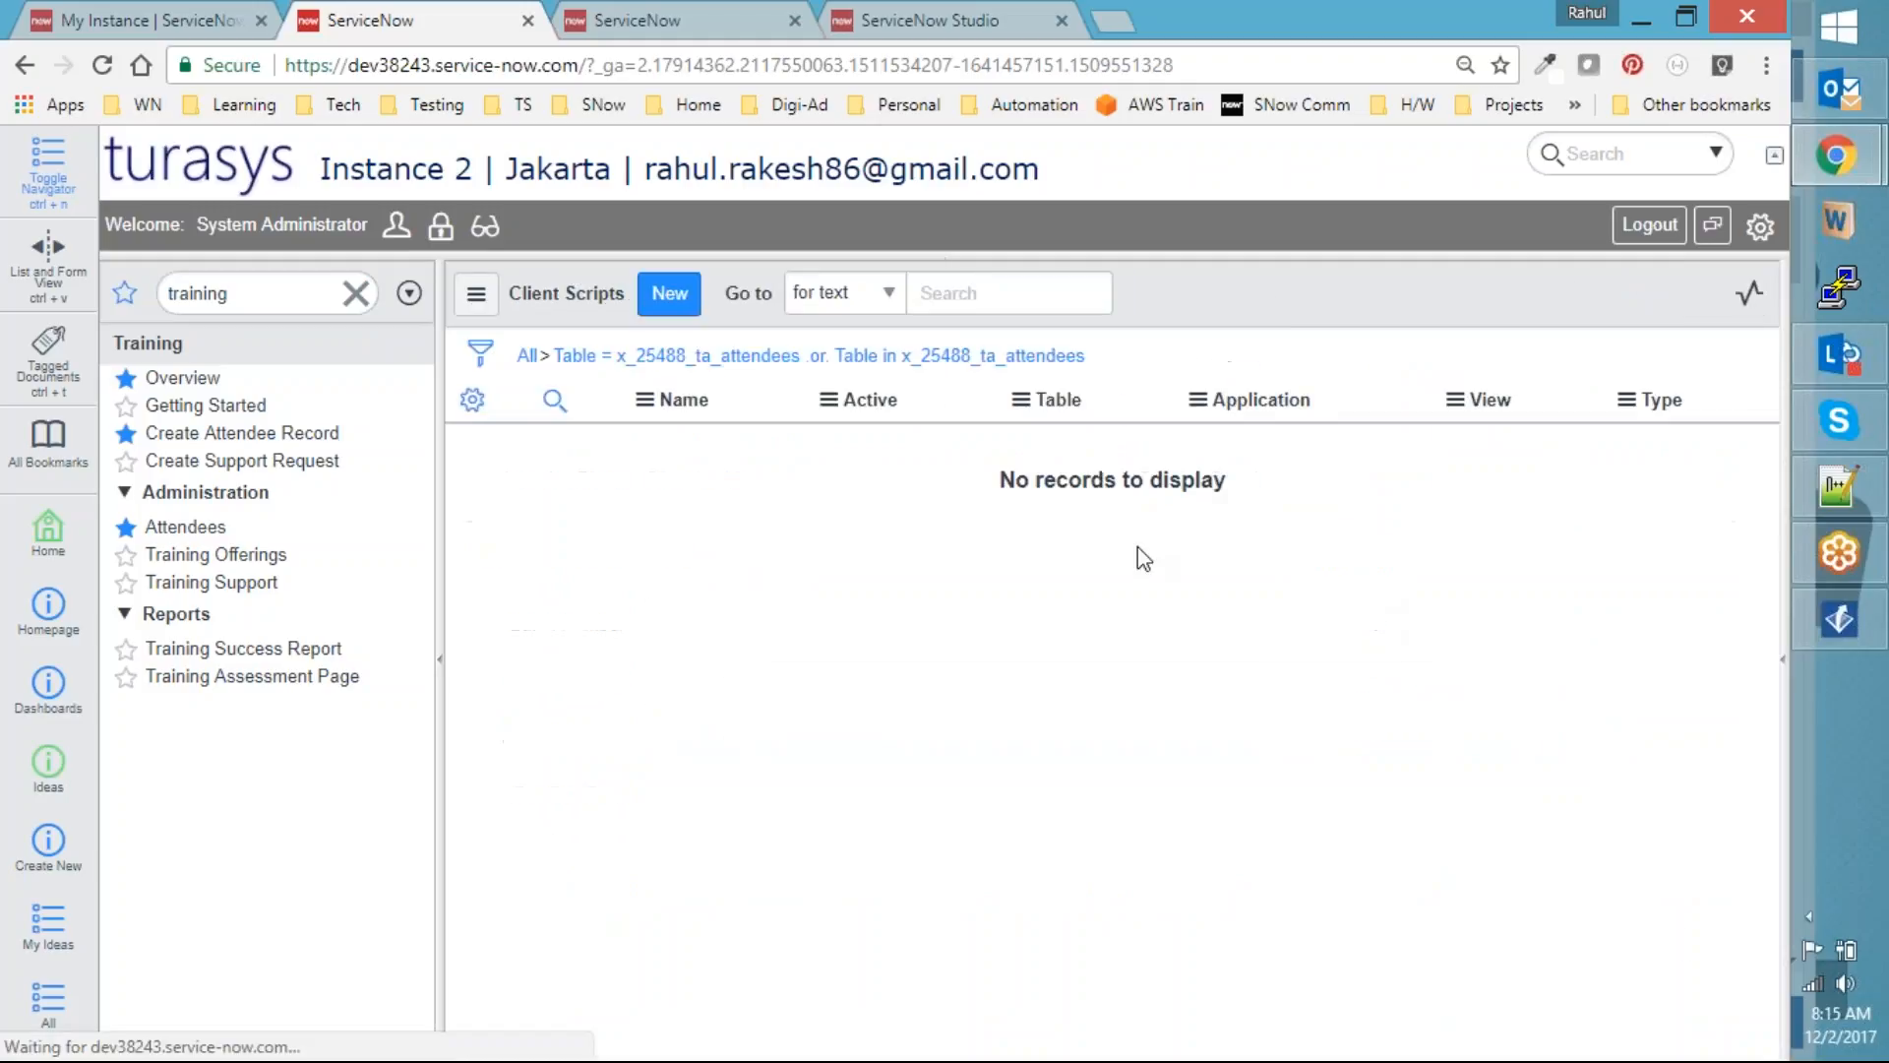
Create and submit a new client script named OnLoad for the Attendees table
click(670, 294)
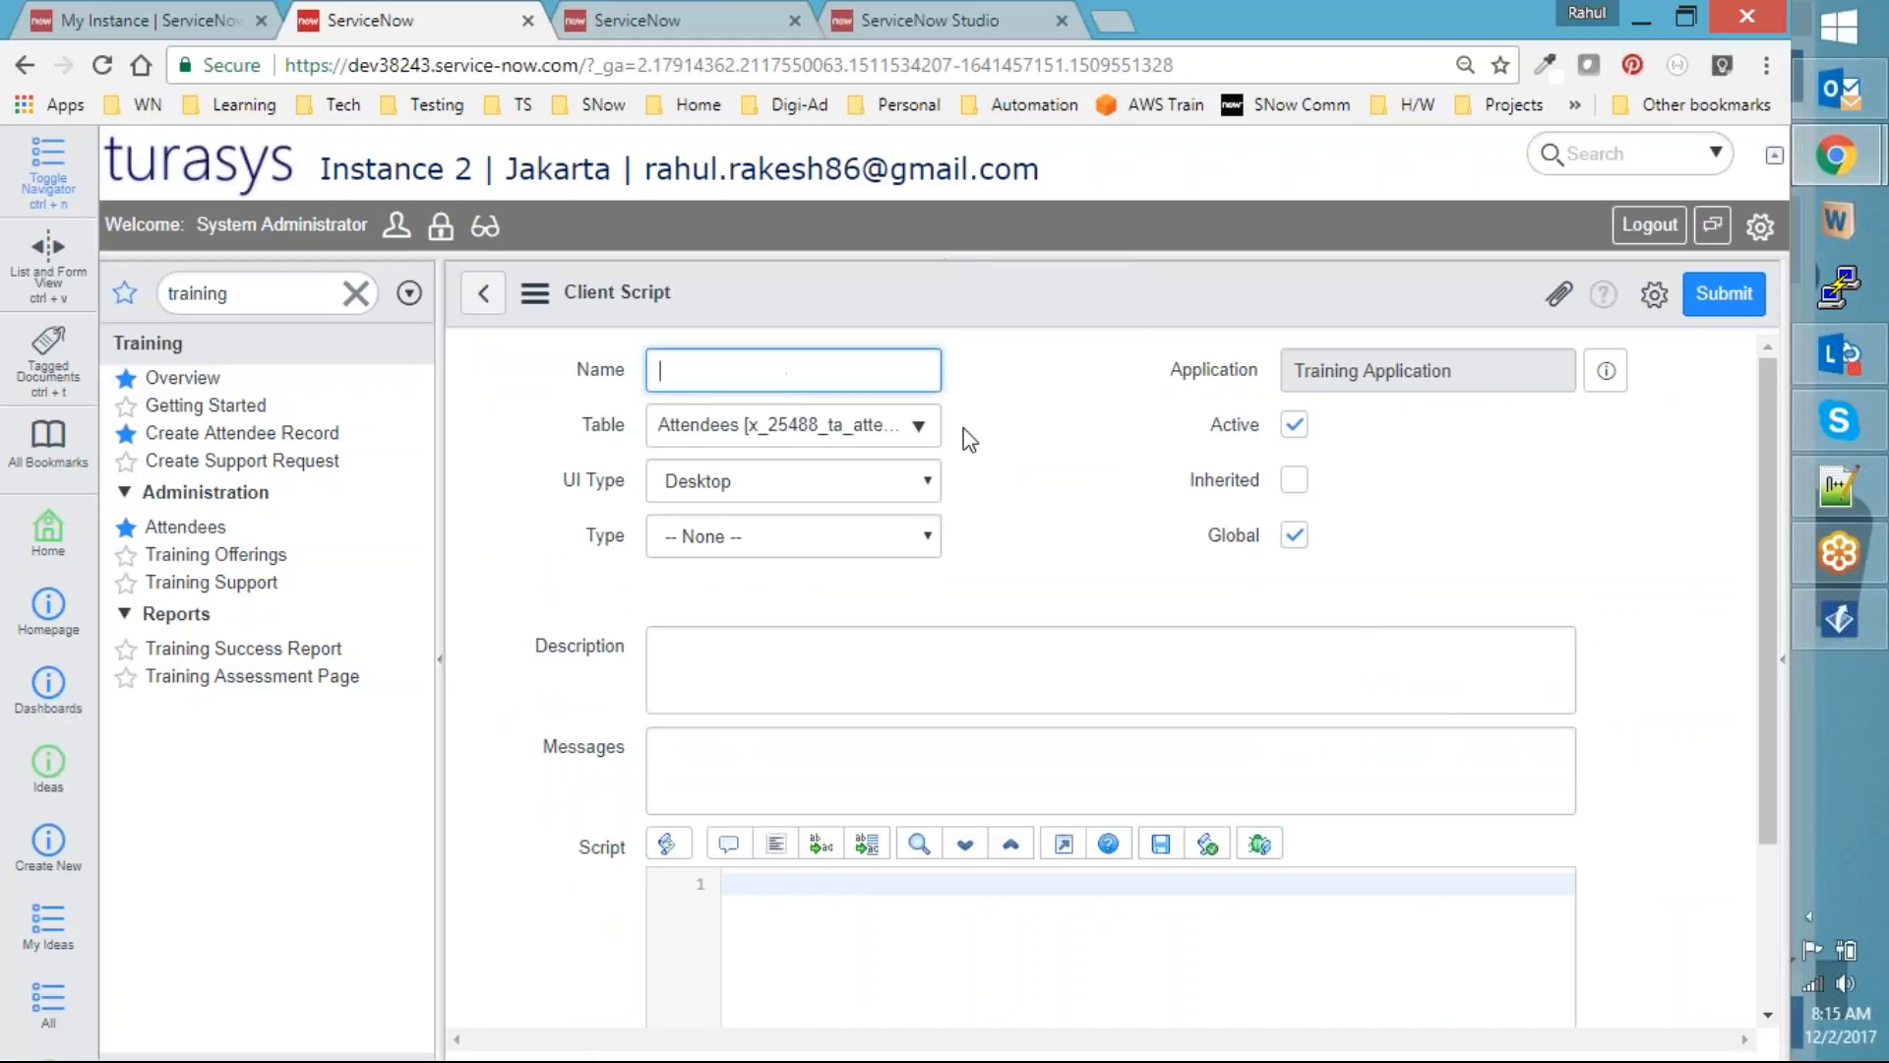
text(OnLoad)
click(1656, 324)
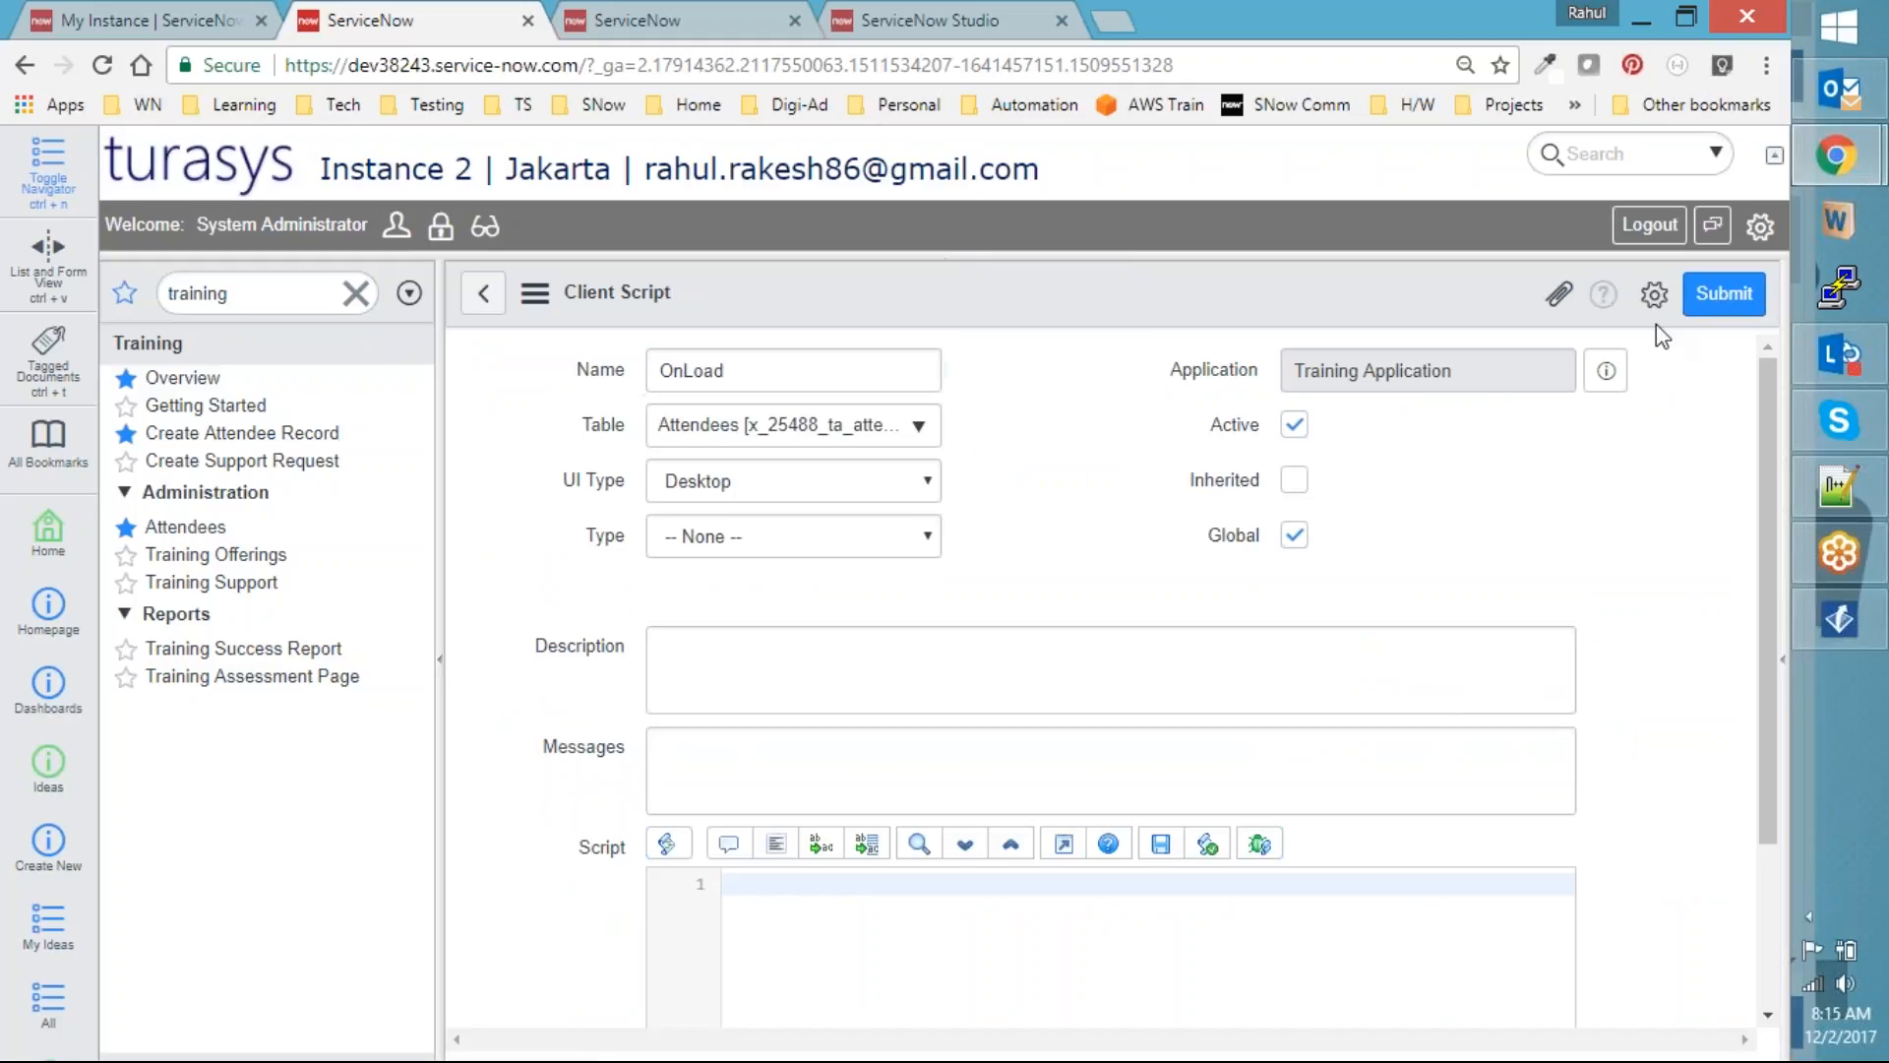
click(1723, 312)
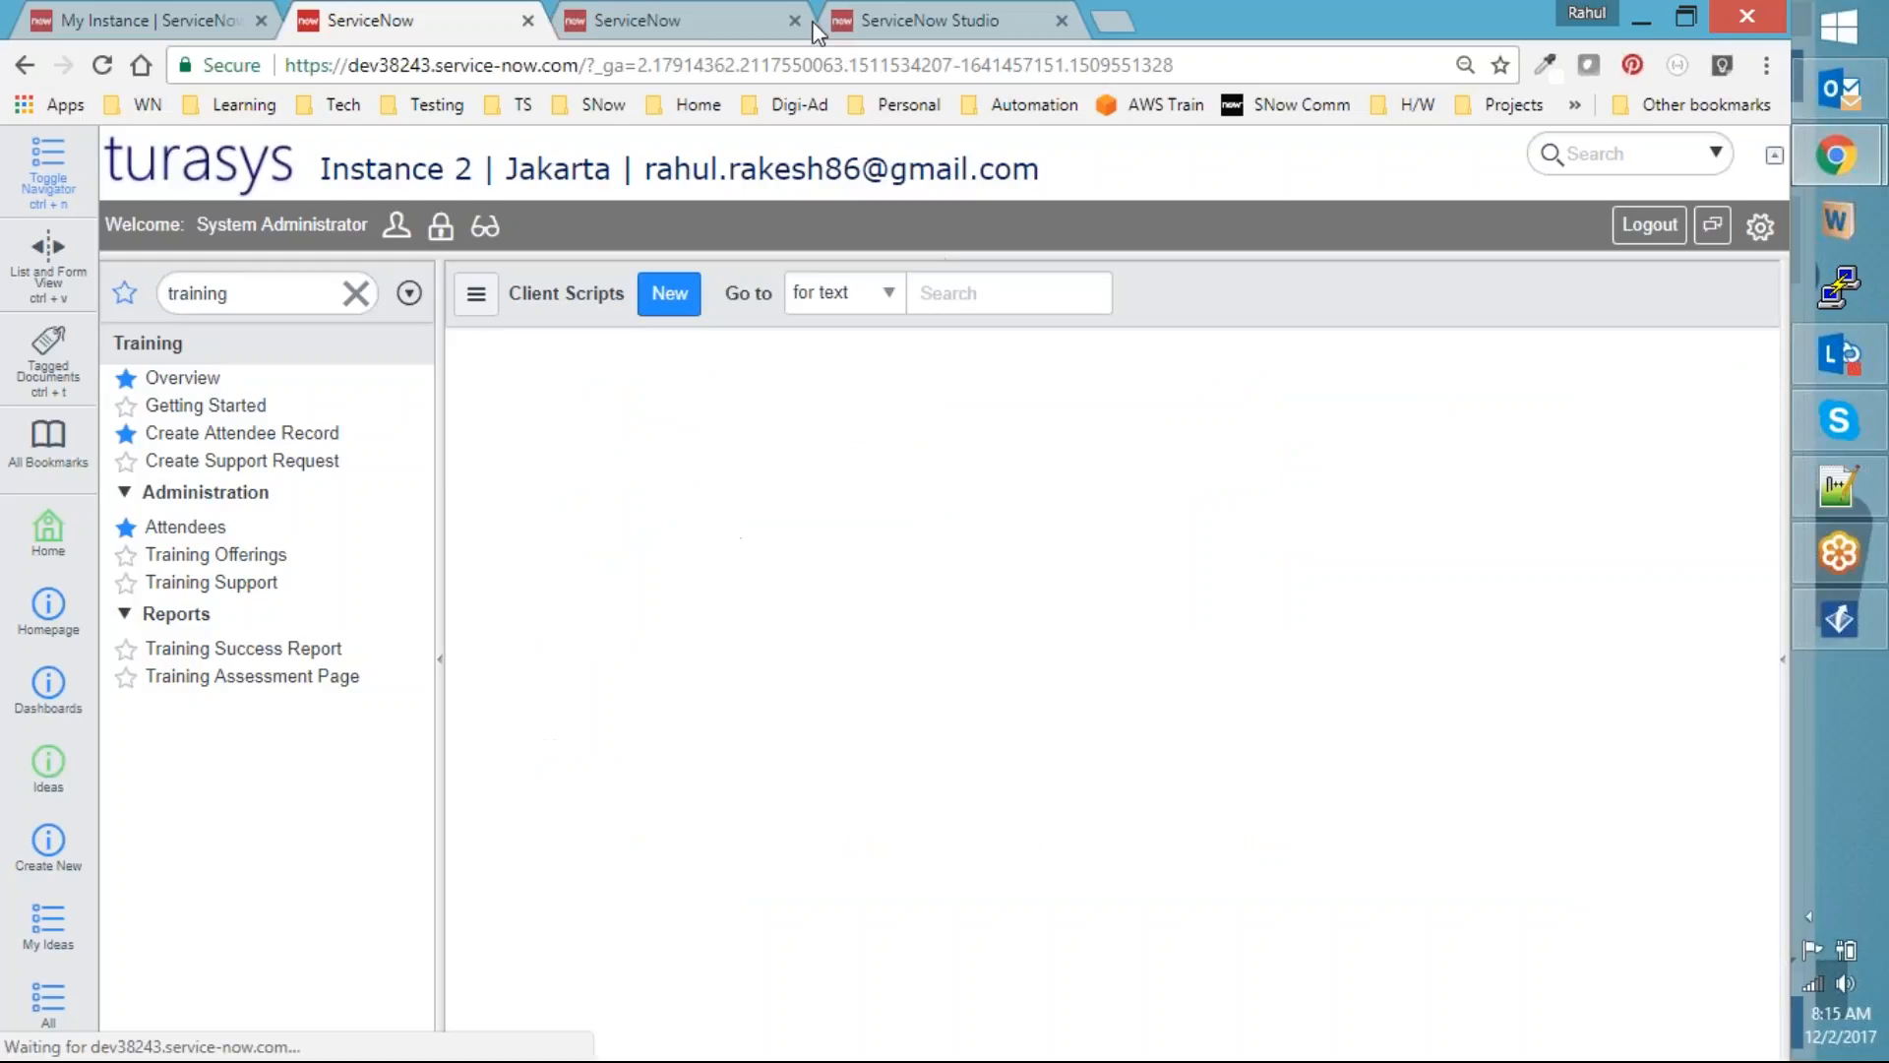
Return to the browser tab with the unfiltered Client Scripts list and refresh the list
click(700, 20)
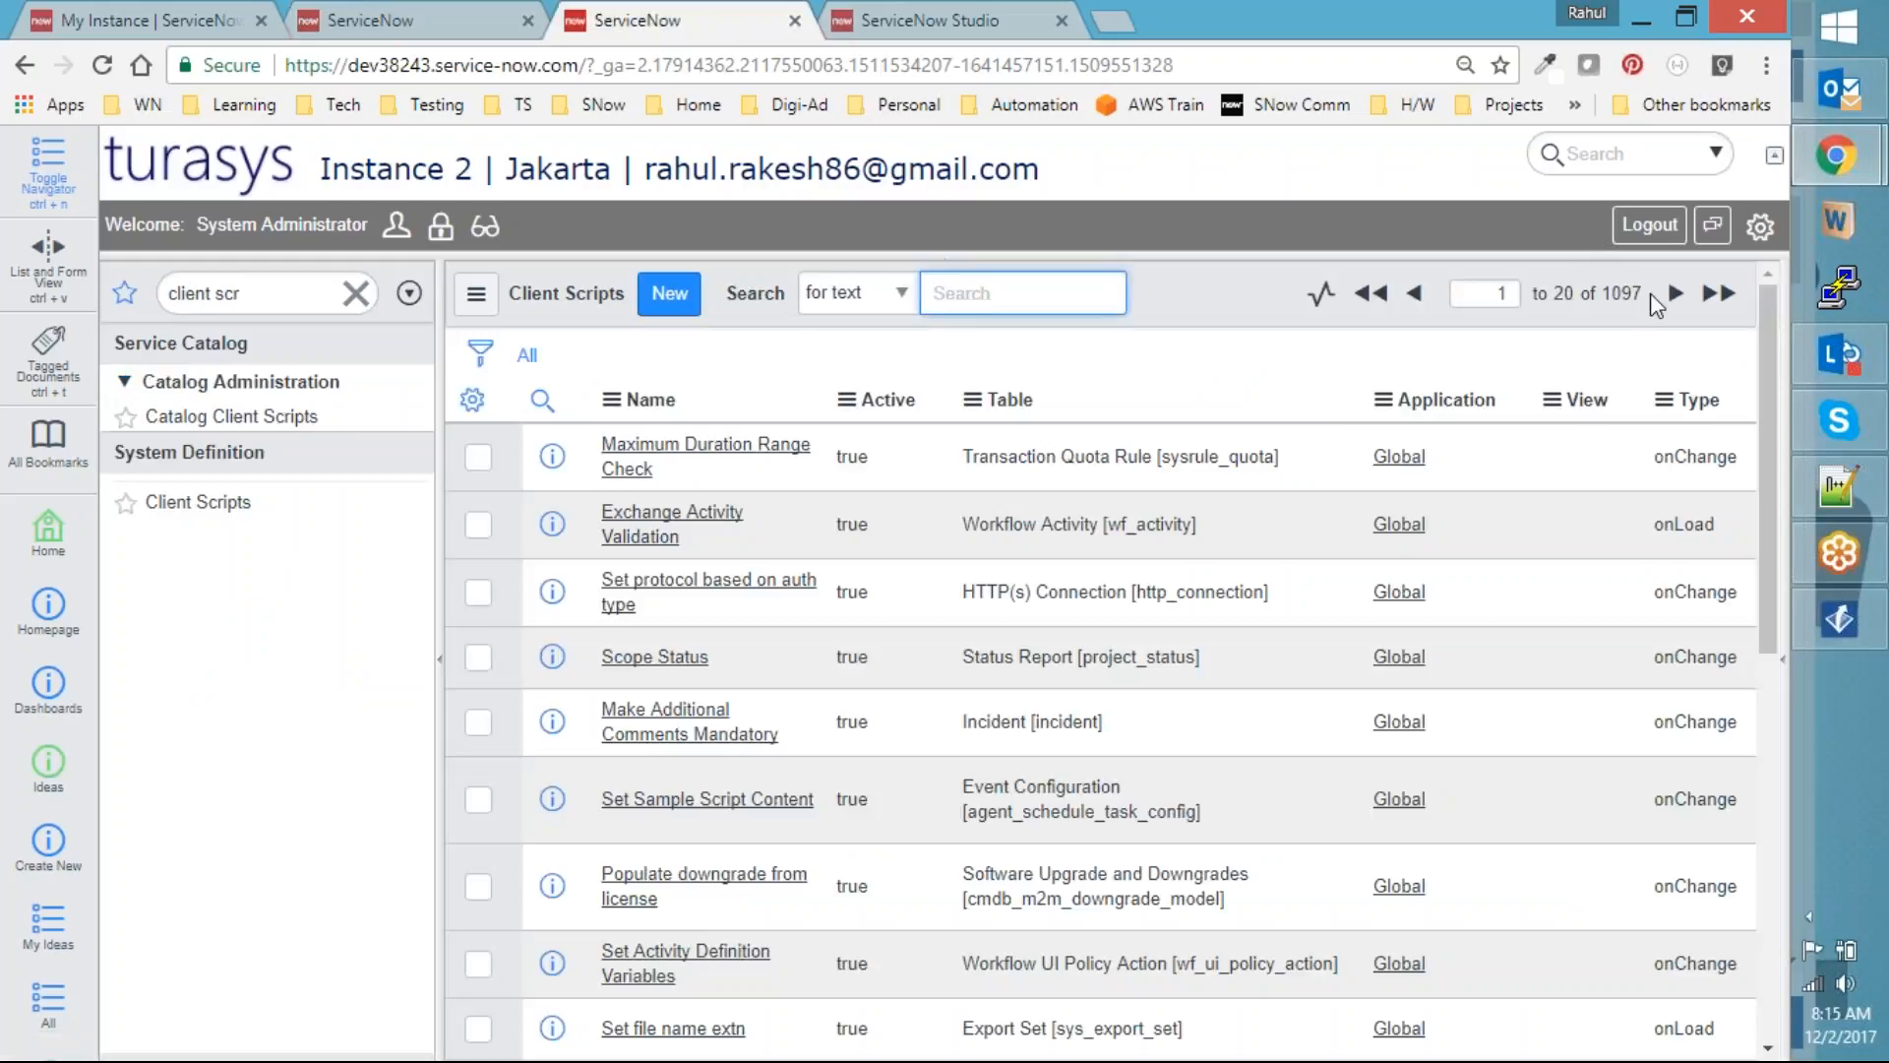
right_click(1248, 294)
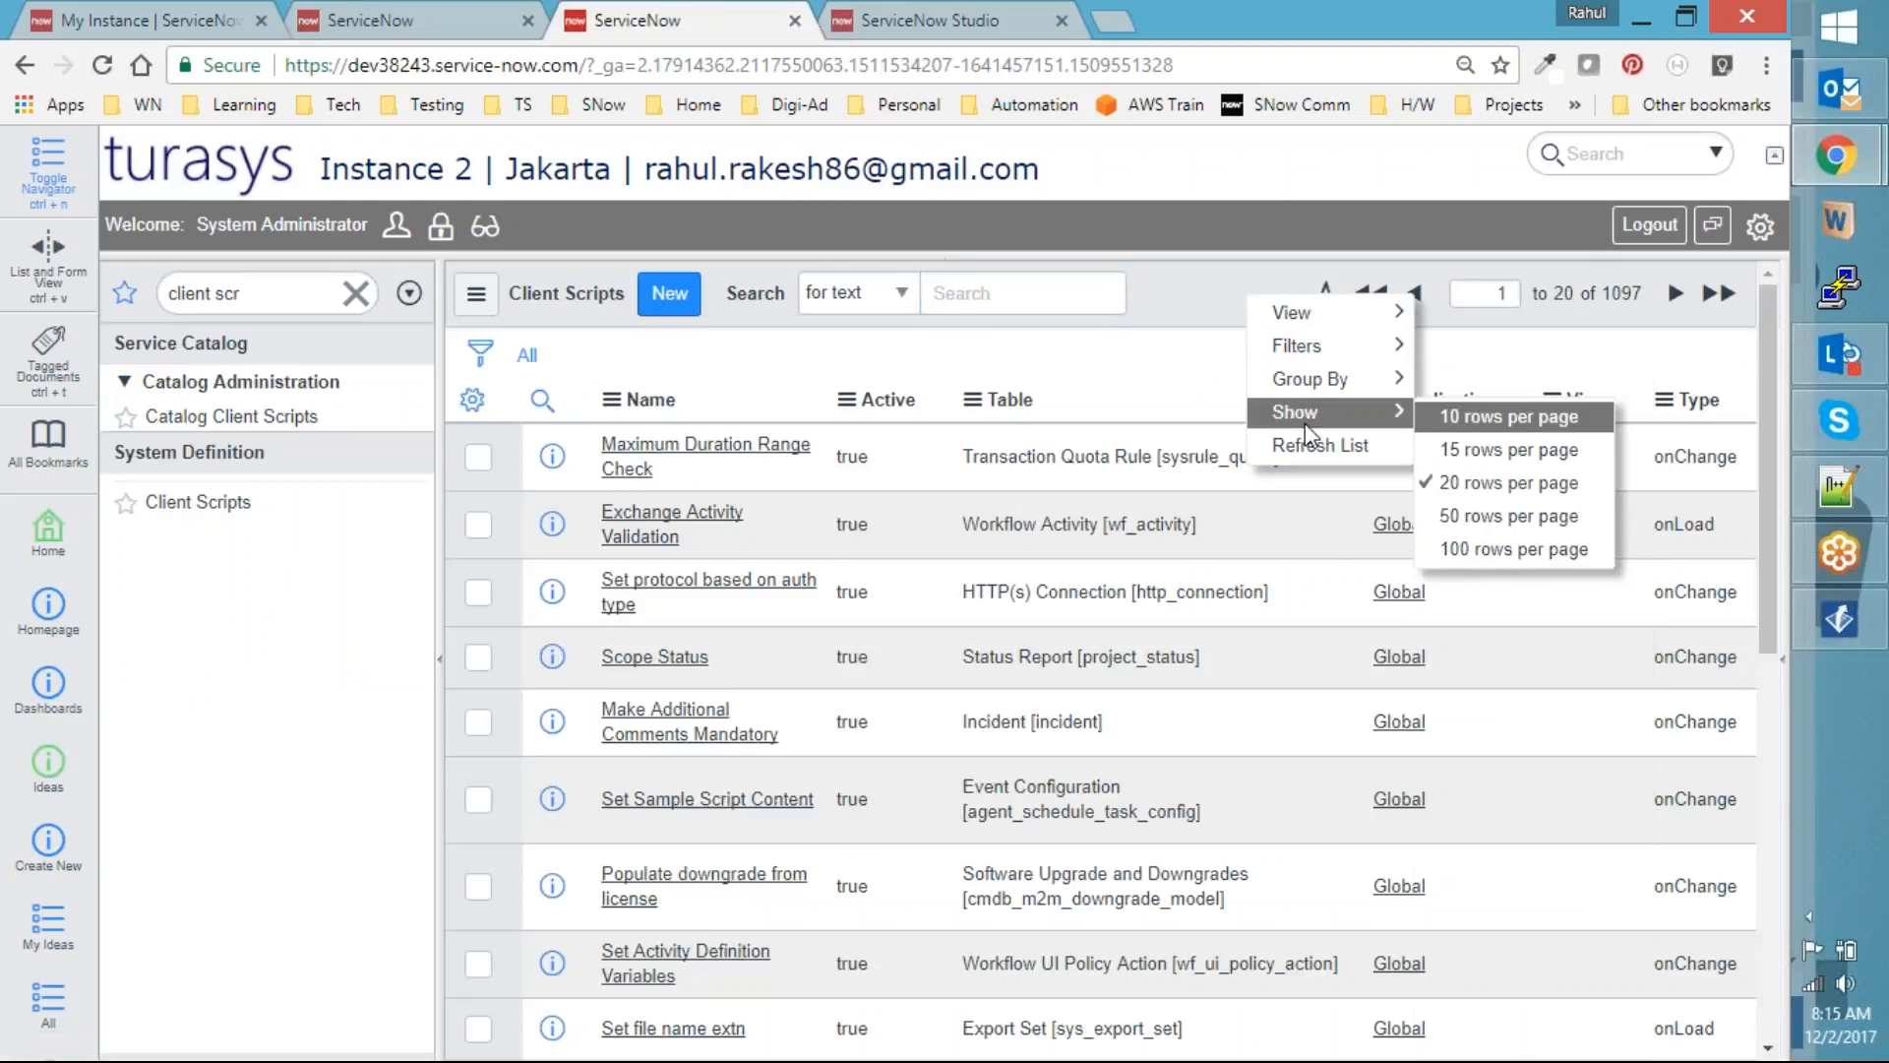
click(1297, 449)
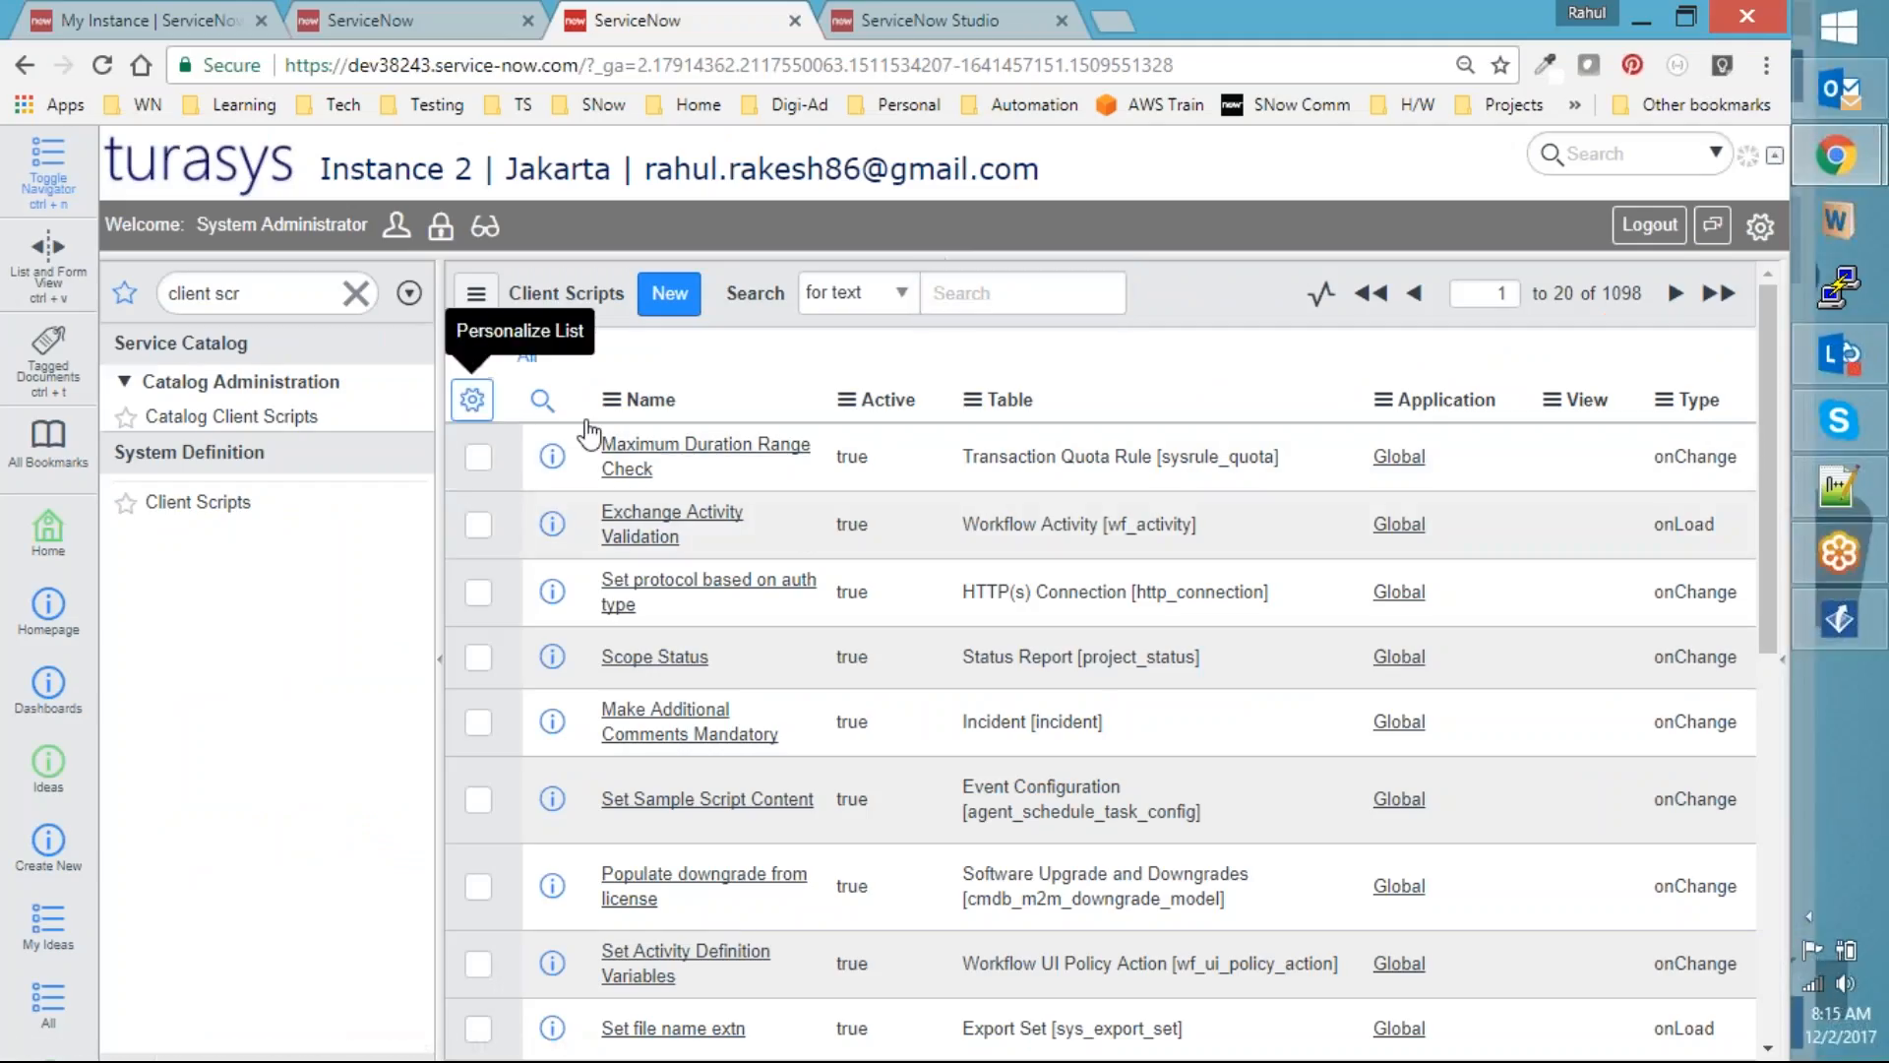
Personalize the Client Scripts list by adding the Updated column between Table and Application
click(473, 398)
click(822, 467)
key(End)
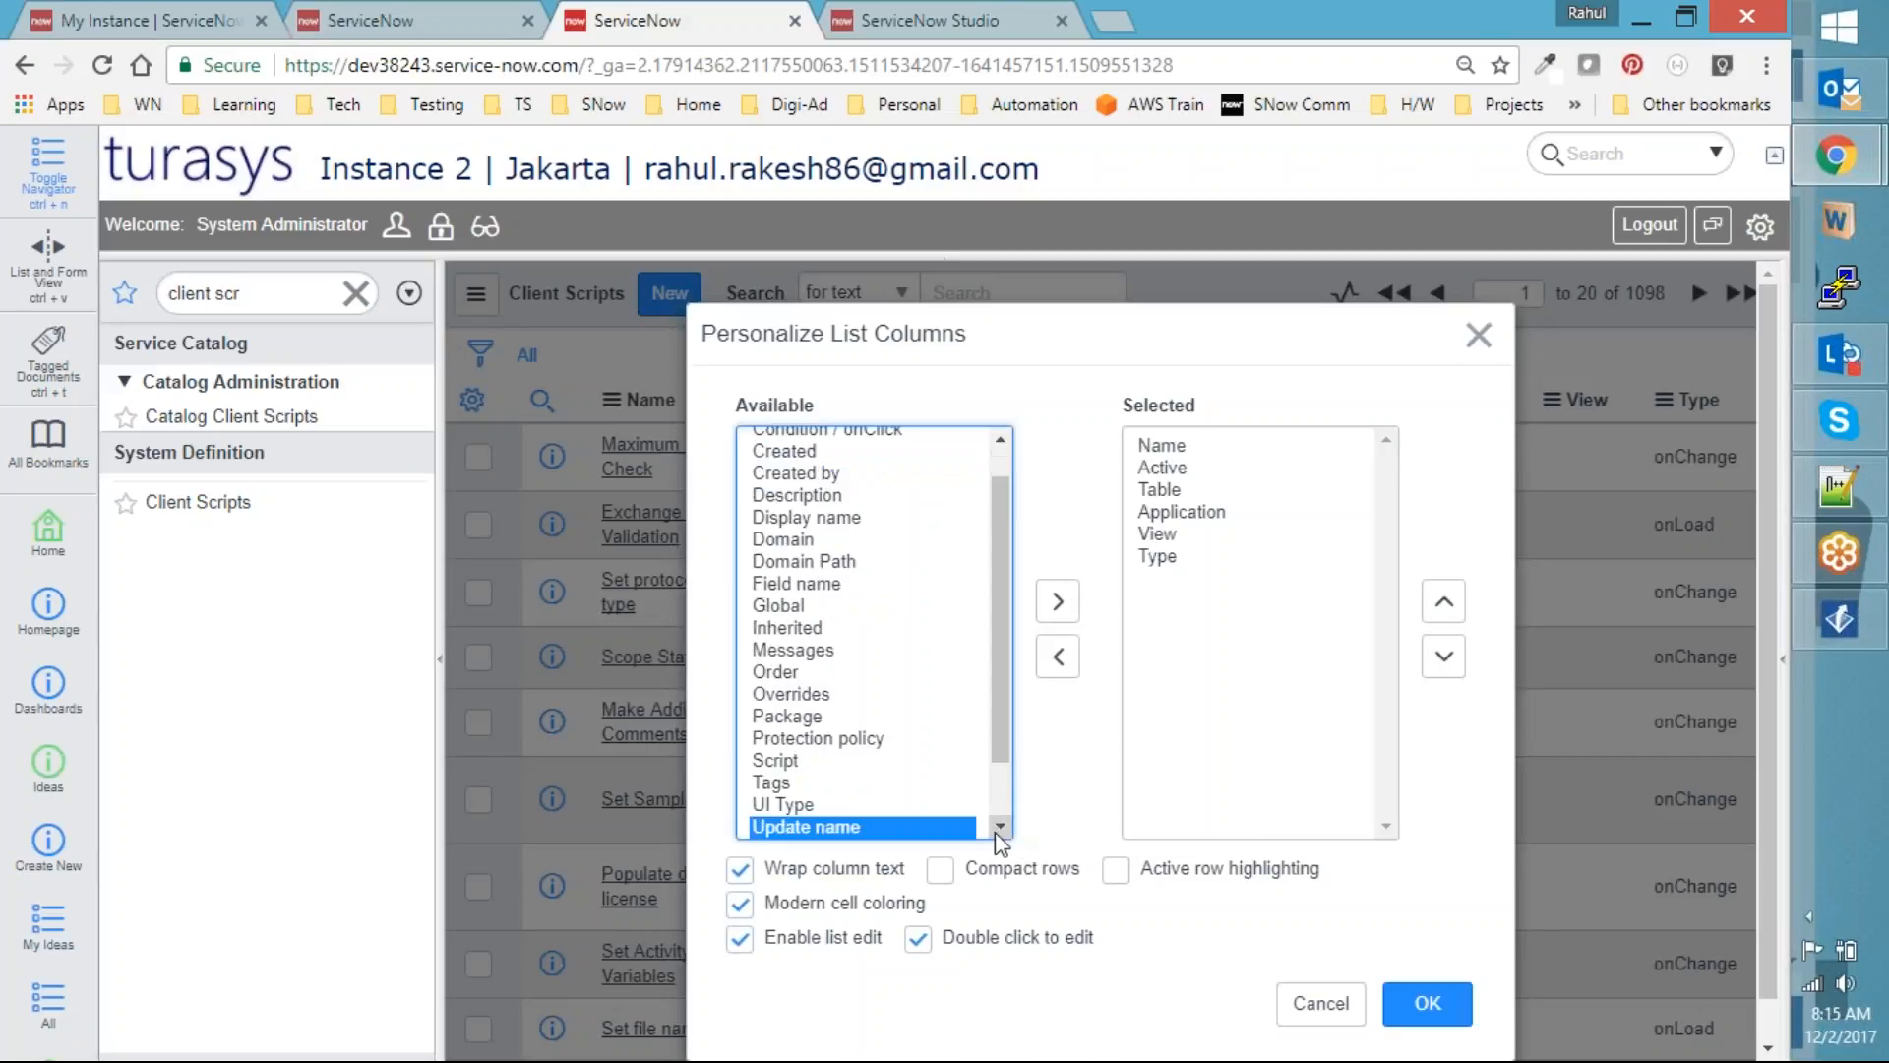
scroll(998, 832, down, 1)
double_click(881, 793)
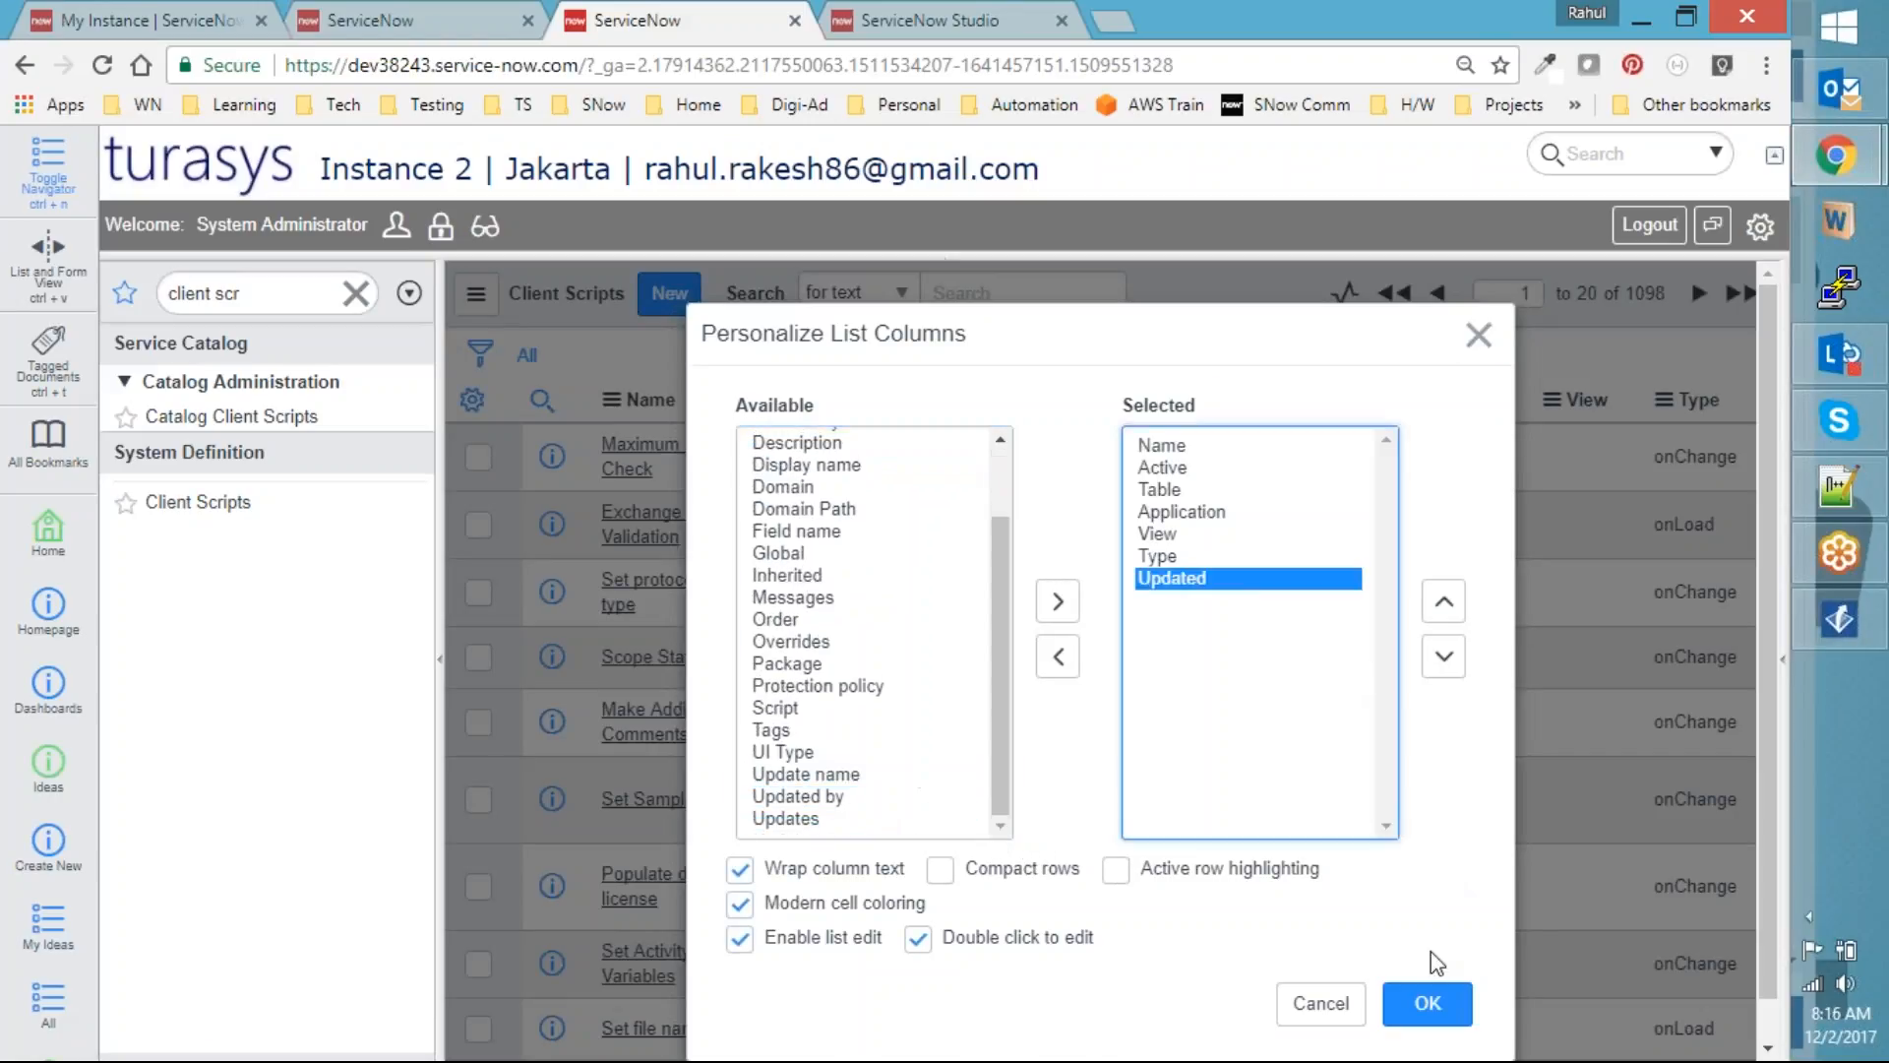
triple_click(1443, 601)
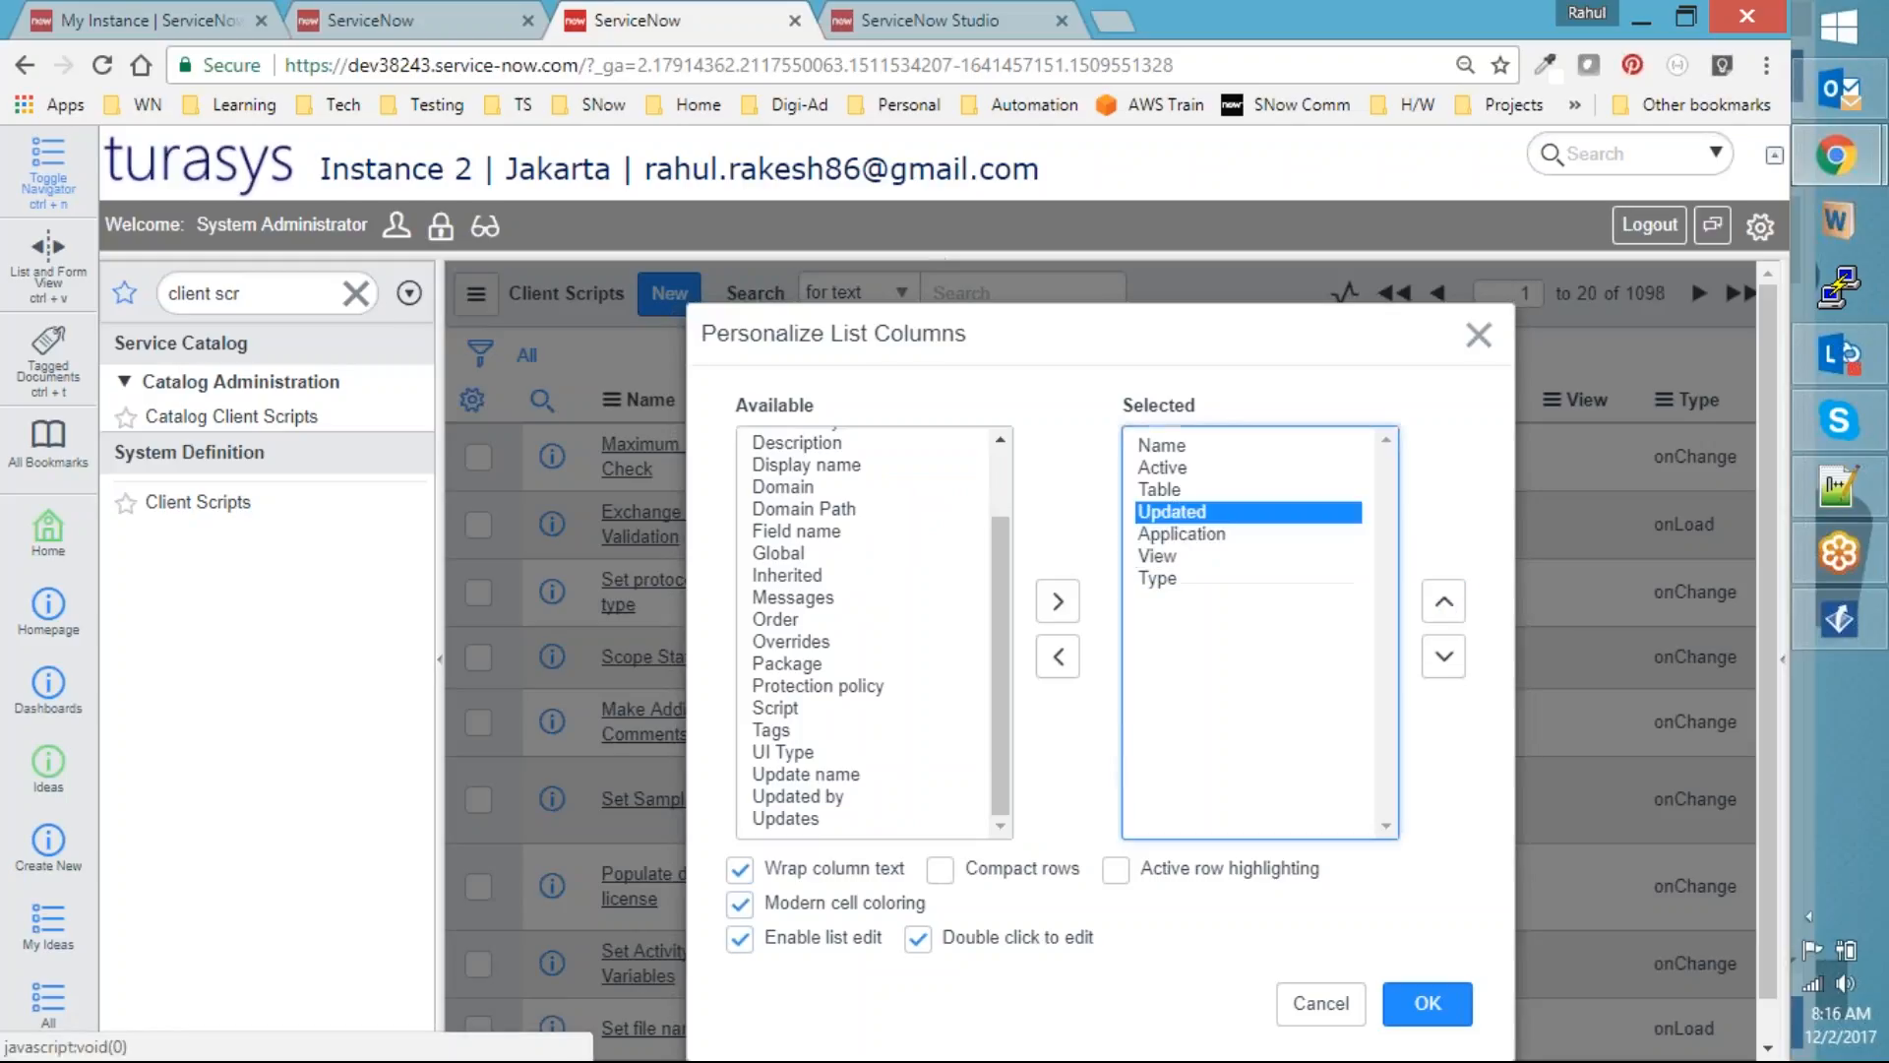
click(1429, 1004)
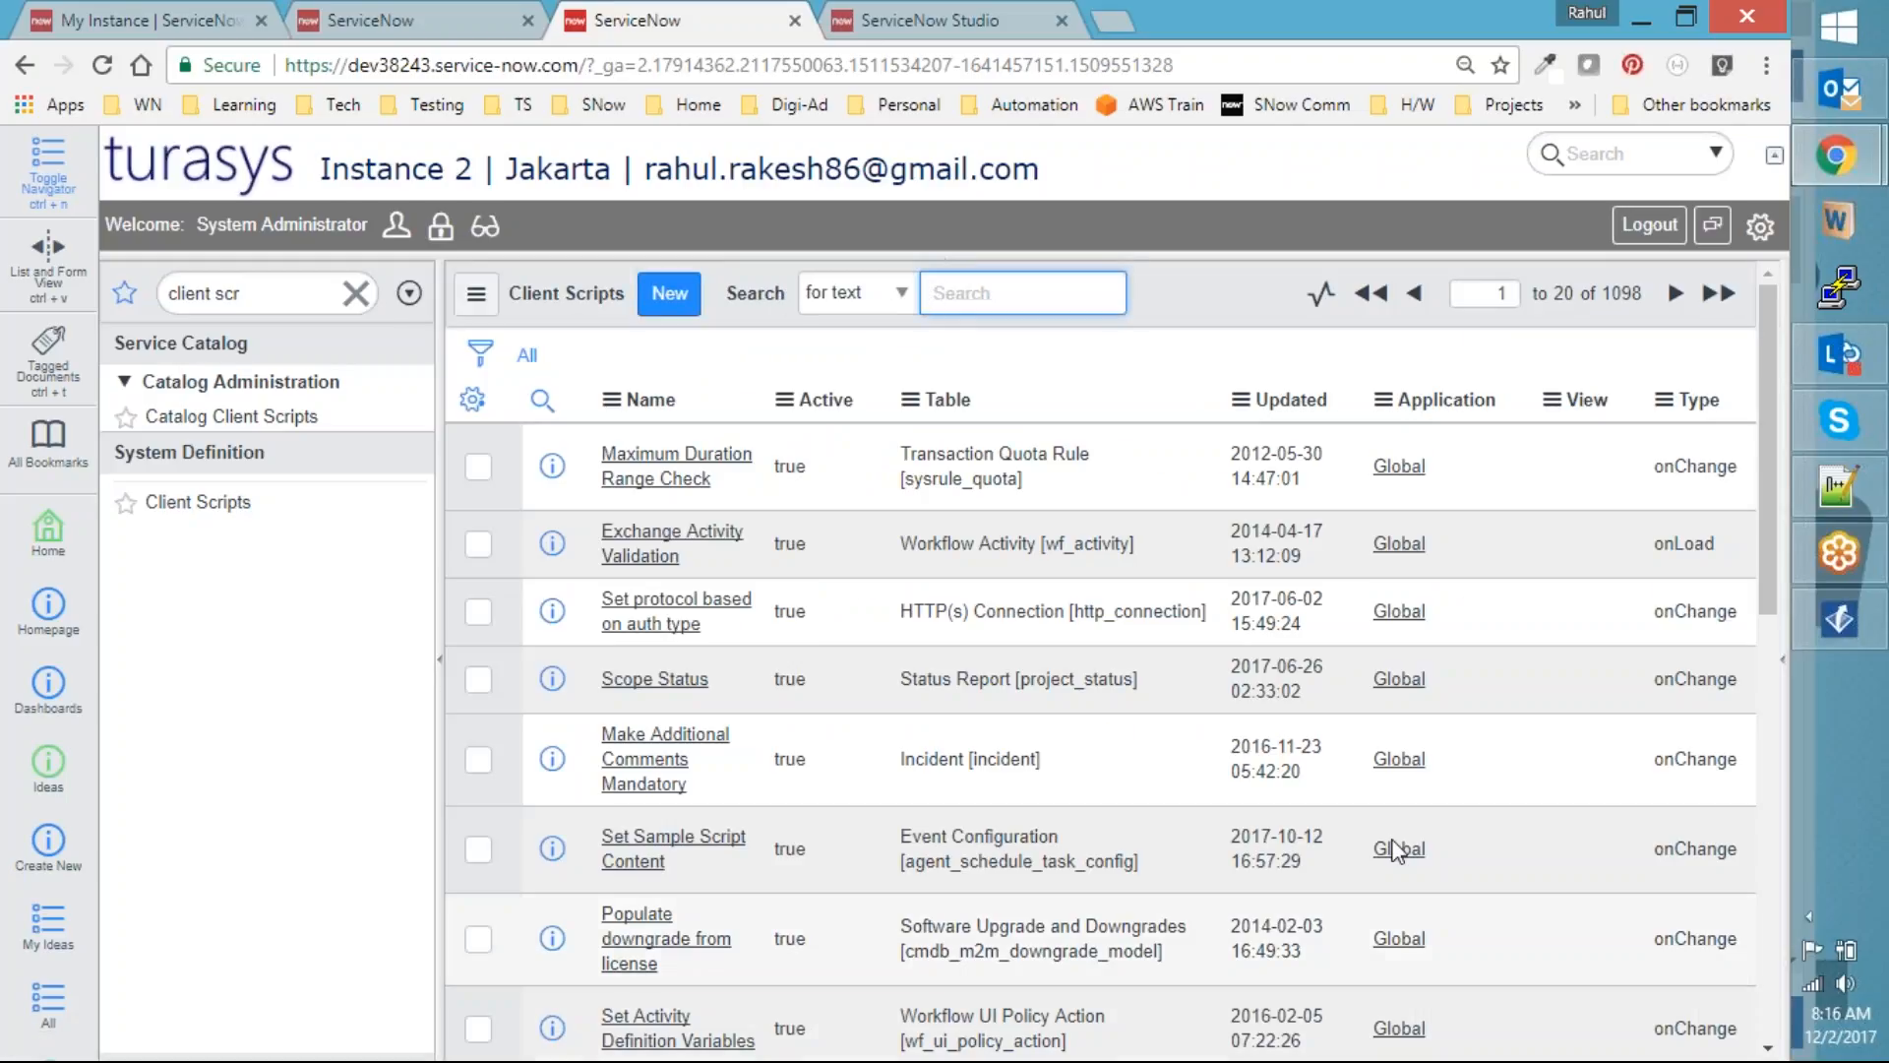
Sort the client scripts by Updated with the newest first and open the OnLoad record of the Attendees table
click(1284, 399)
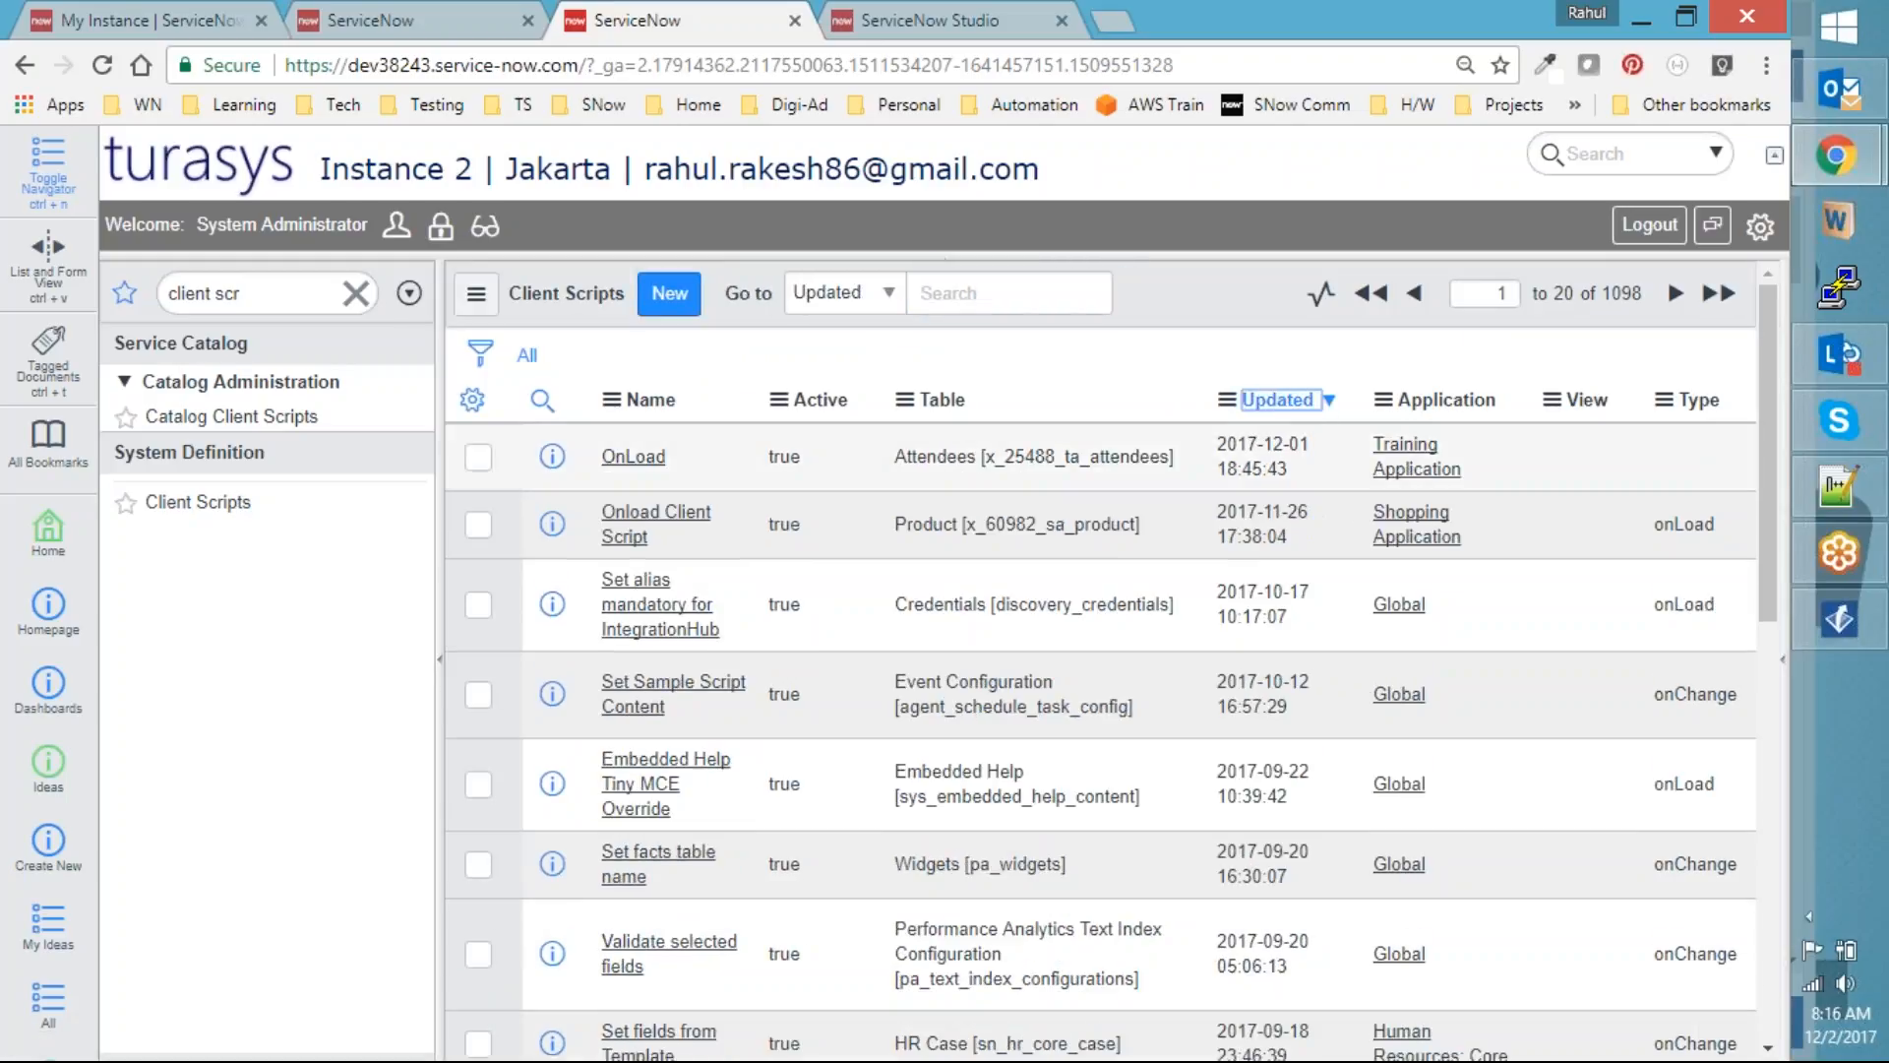
drag(1309, 443, 1218, 443)
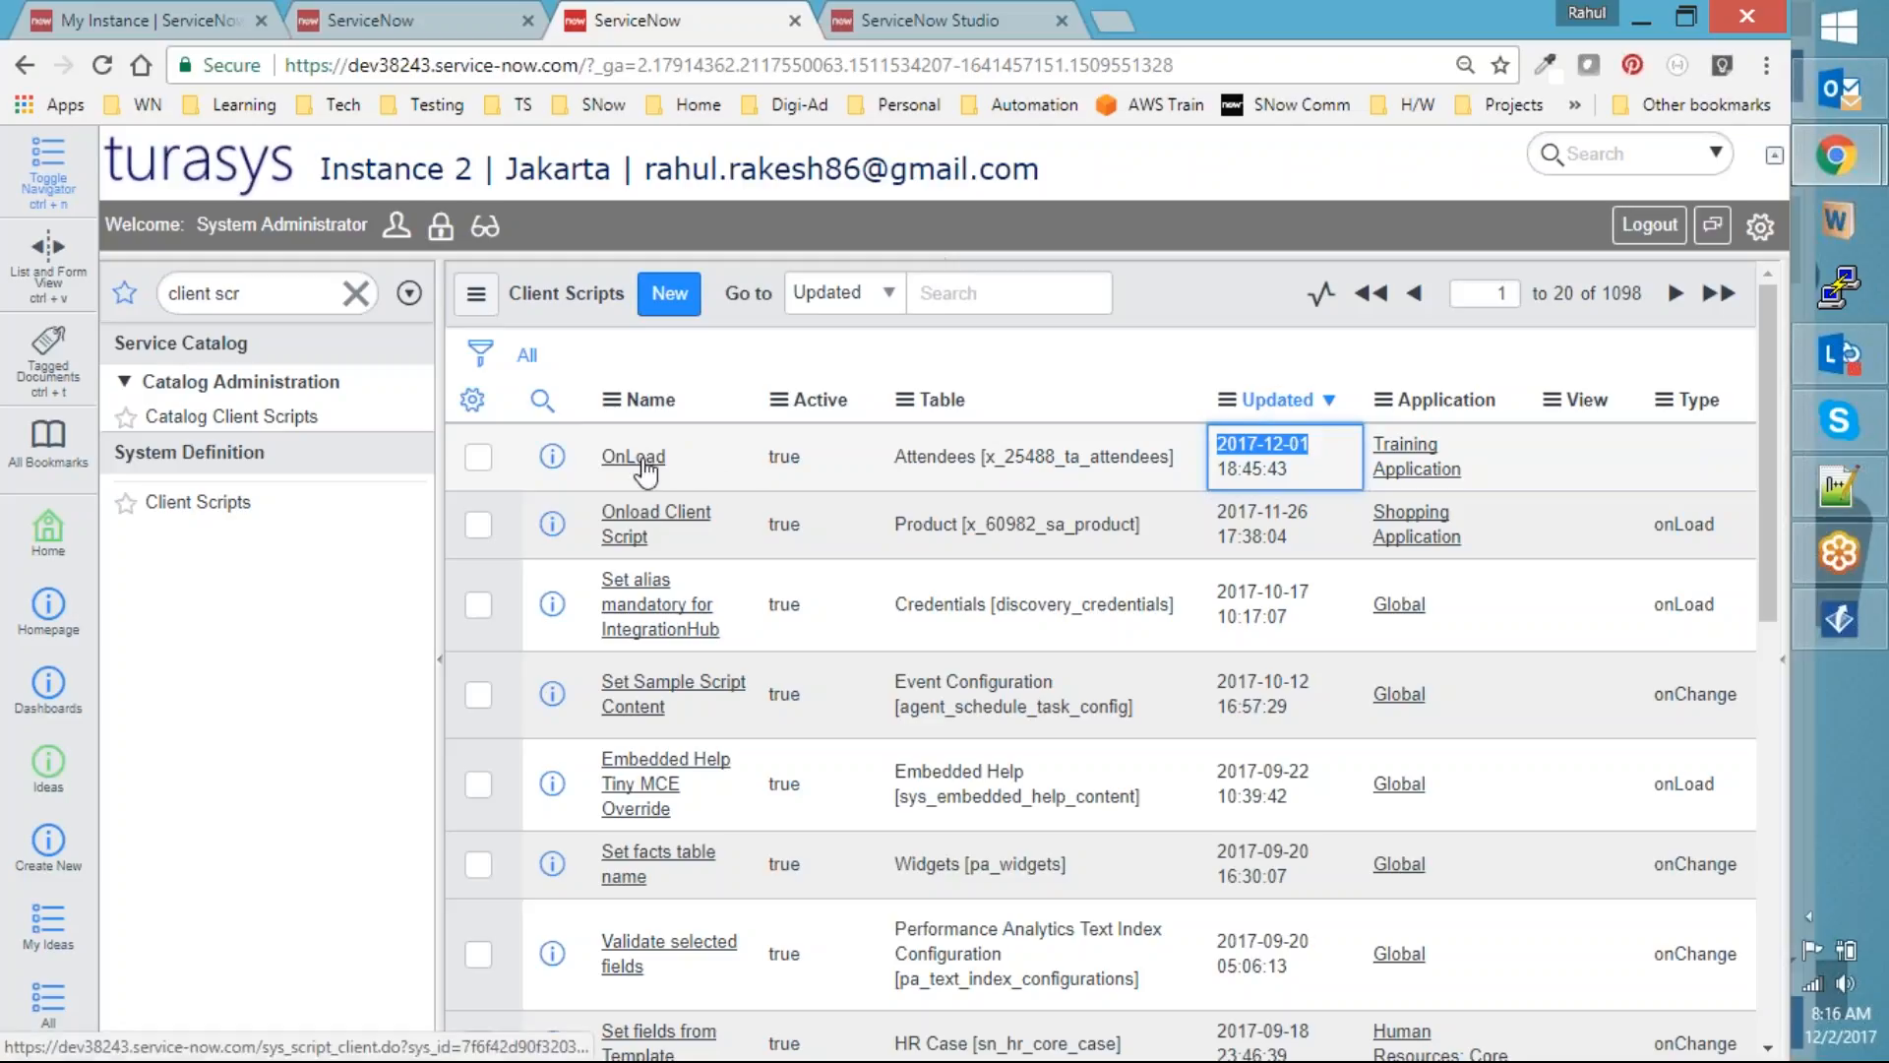
click(735, 458)
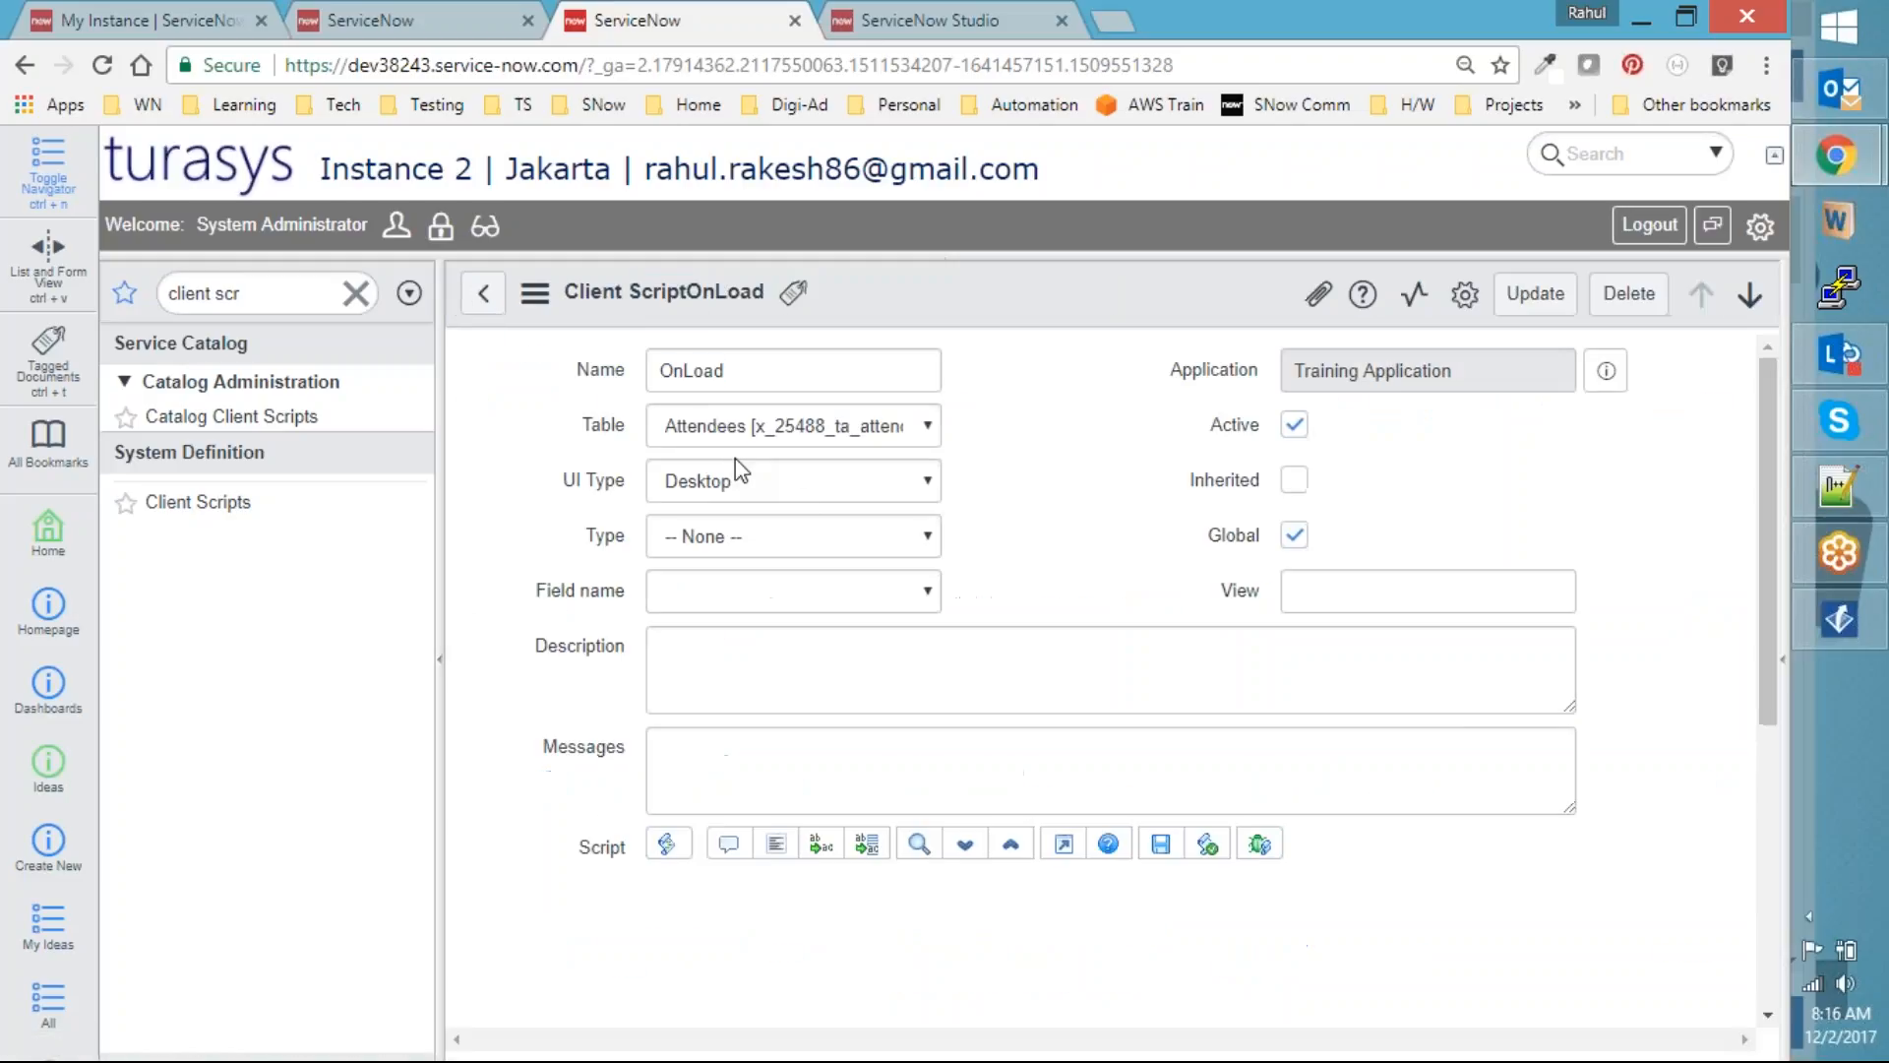
Enter alert("test"); as the script of the OnLoad client script and update the record
scroll(858, 518, down, 4)
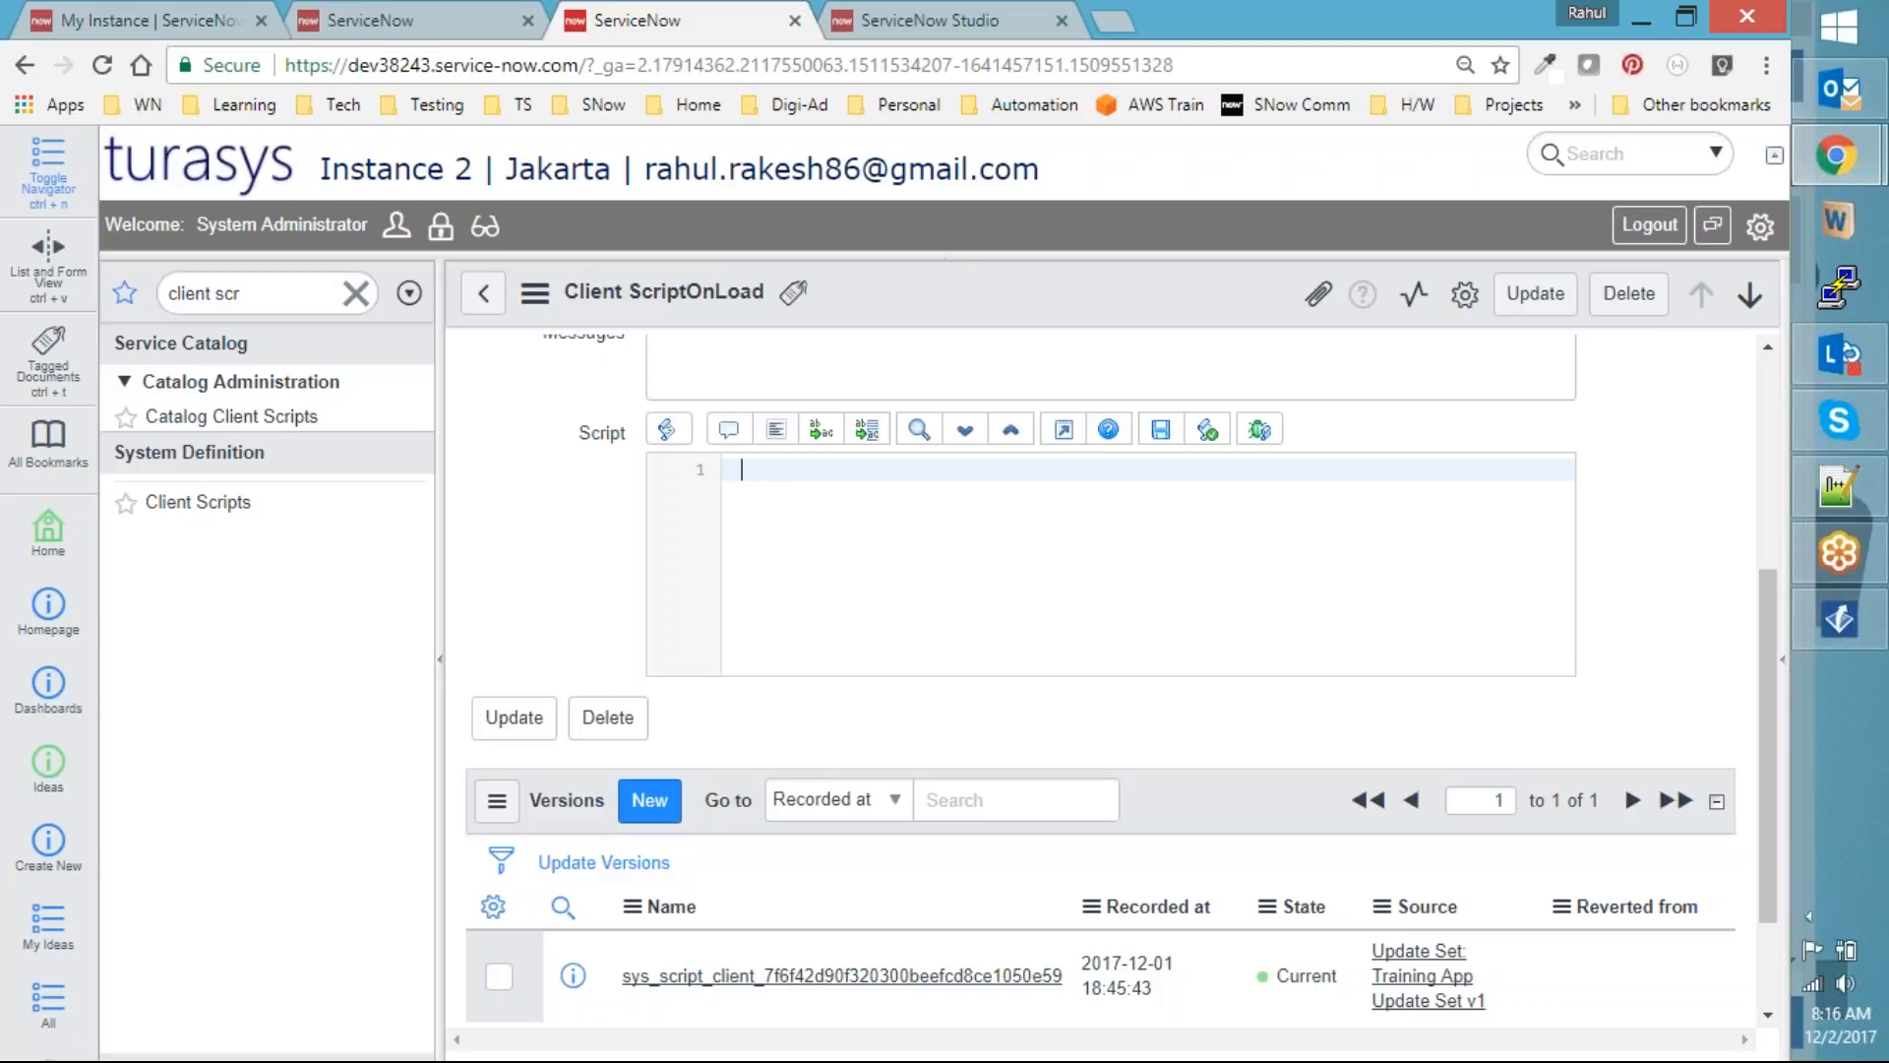
text(alert()
text()")
key(BackSpace)
text(;)
key(Left)
key(Left)
text("test)
click(1531, 295)
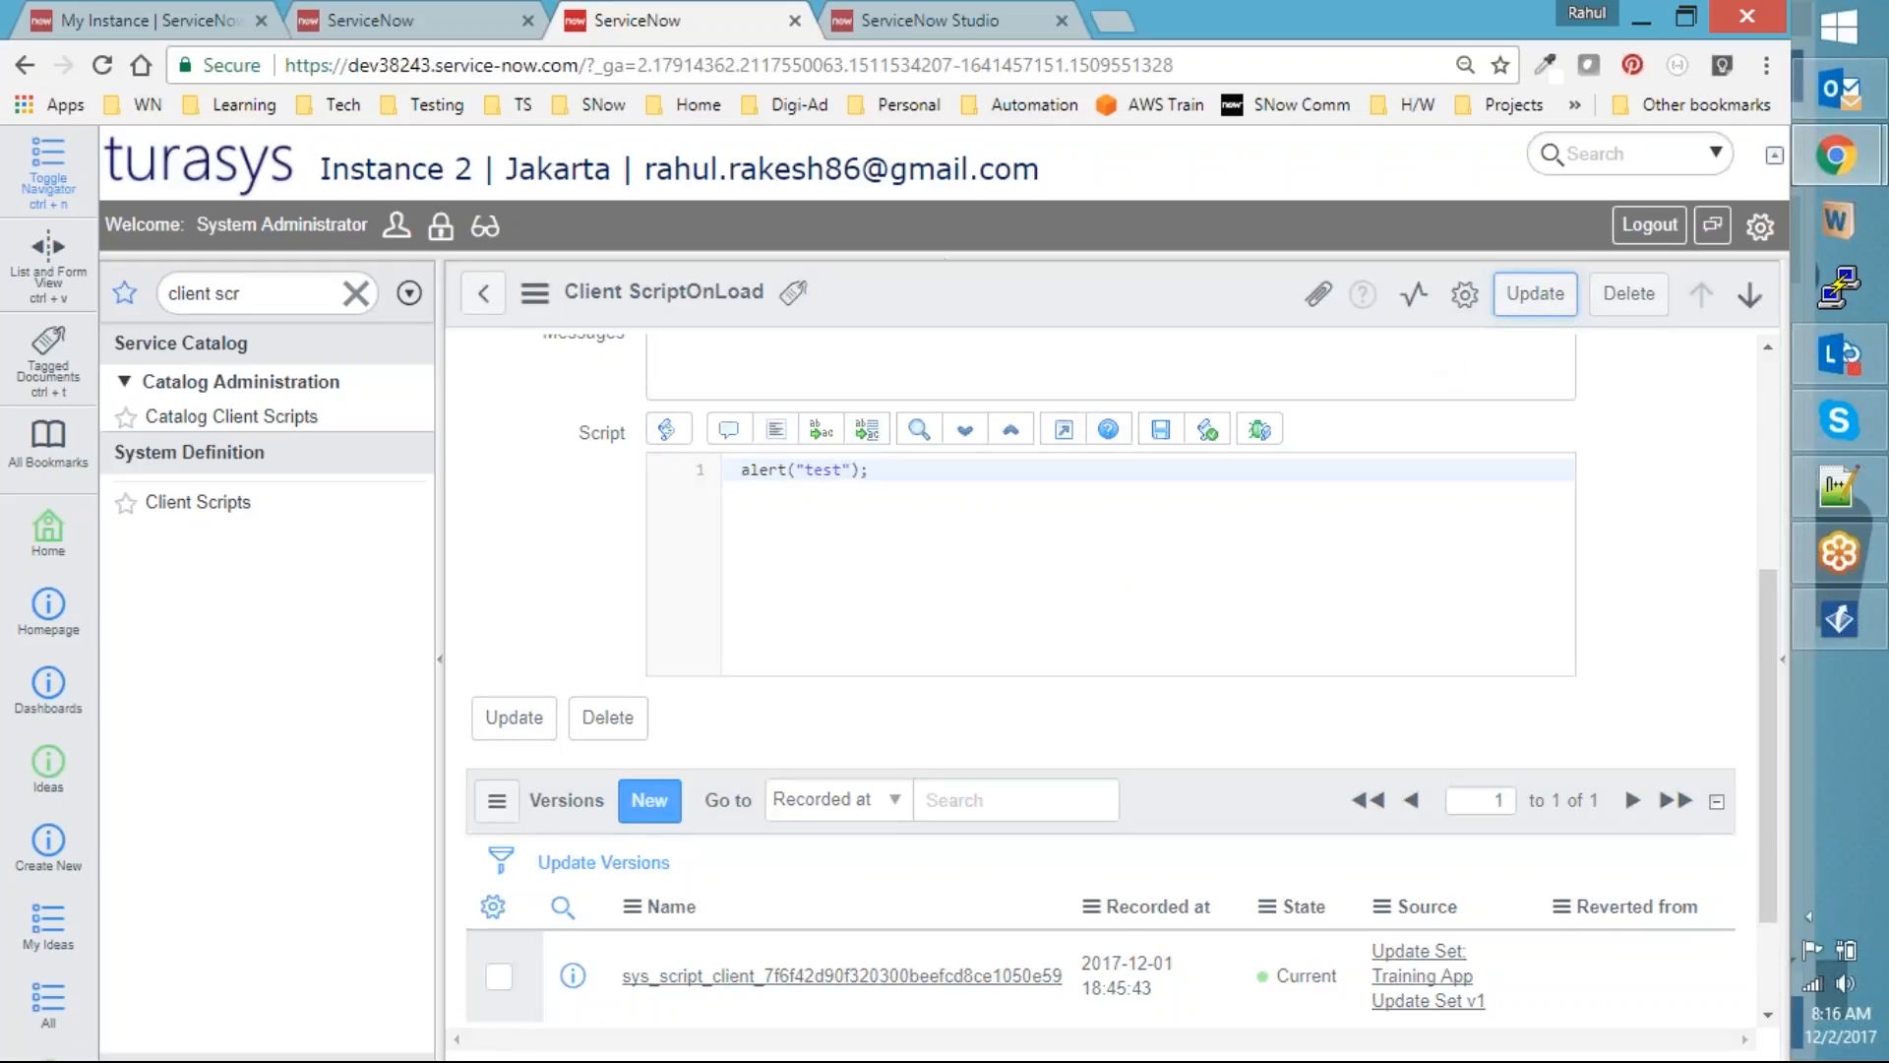
Open a new attendee record form in the other ServiceNow browser tab and refresh the application navigator
click(423, 16)
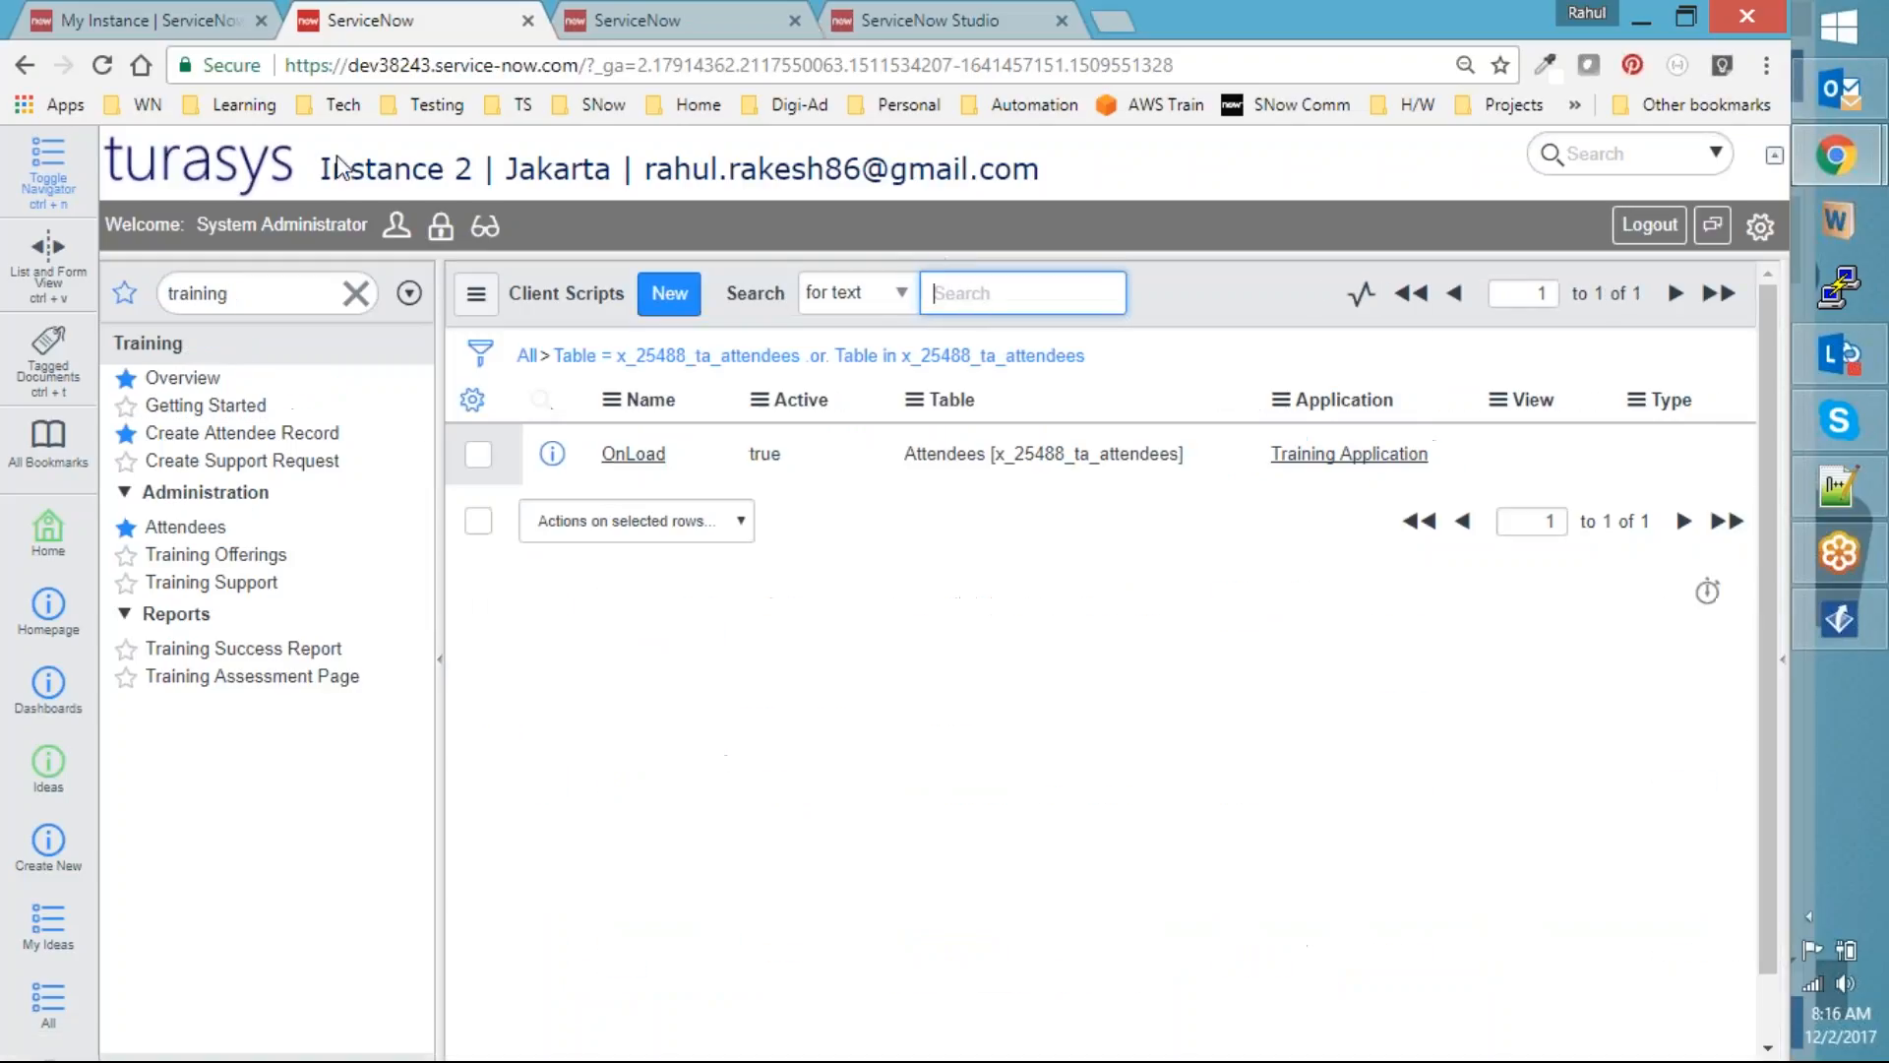
click(235, 434)
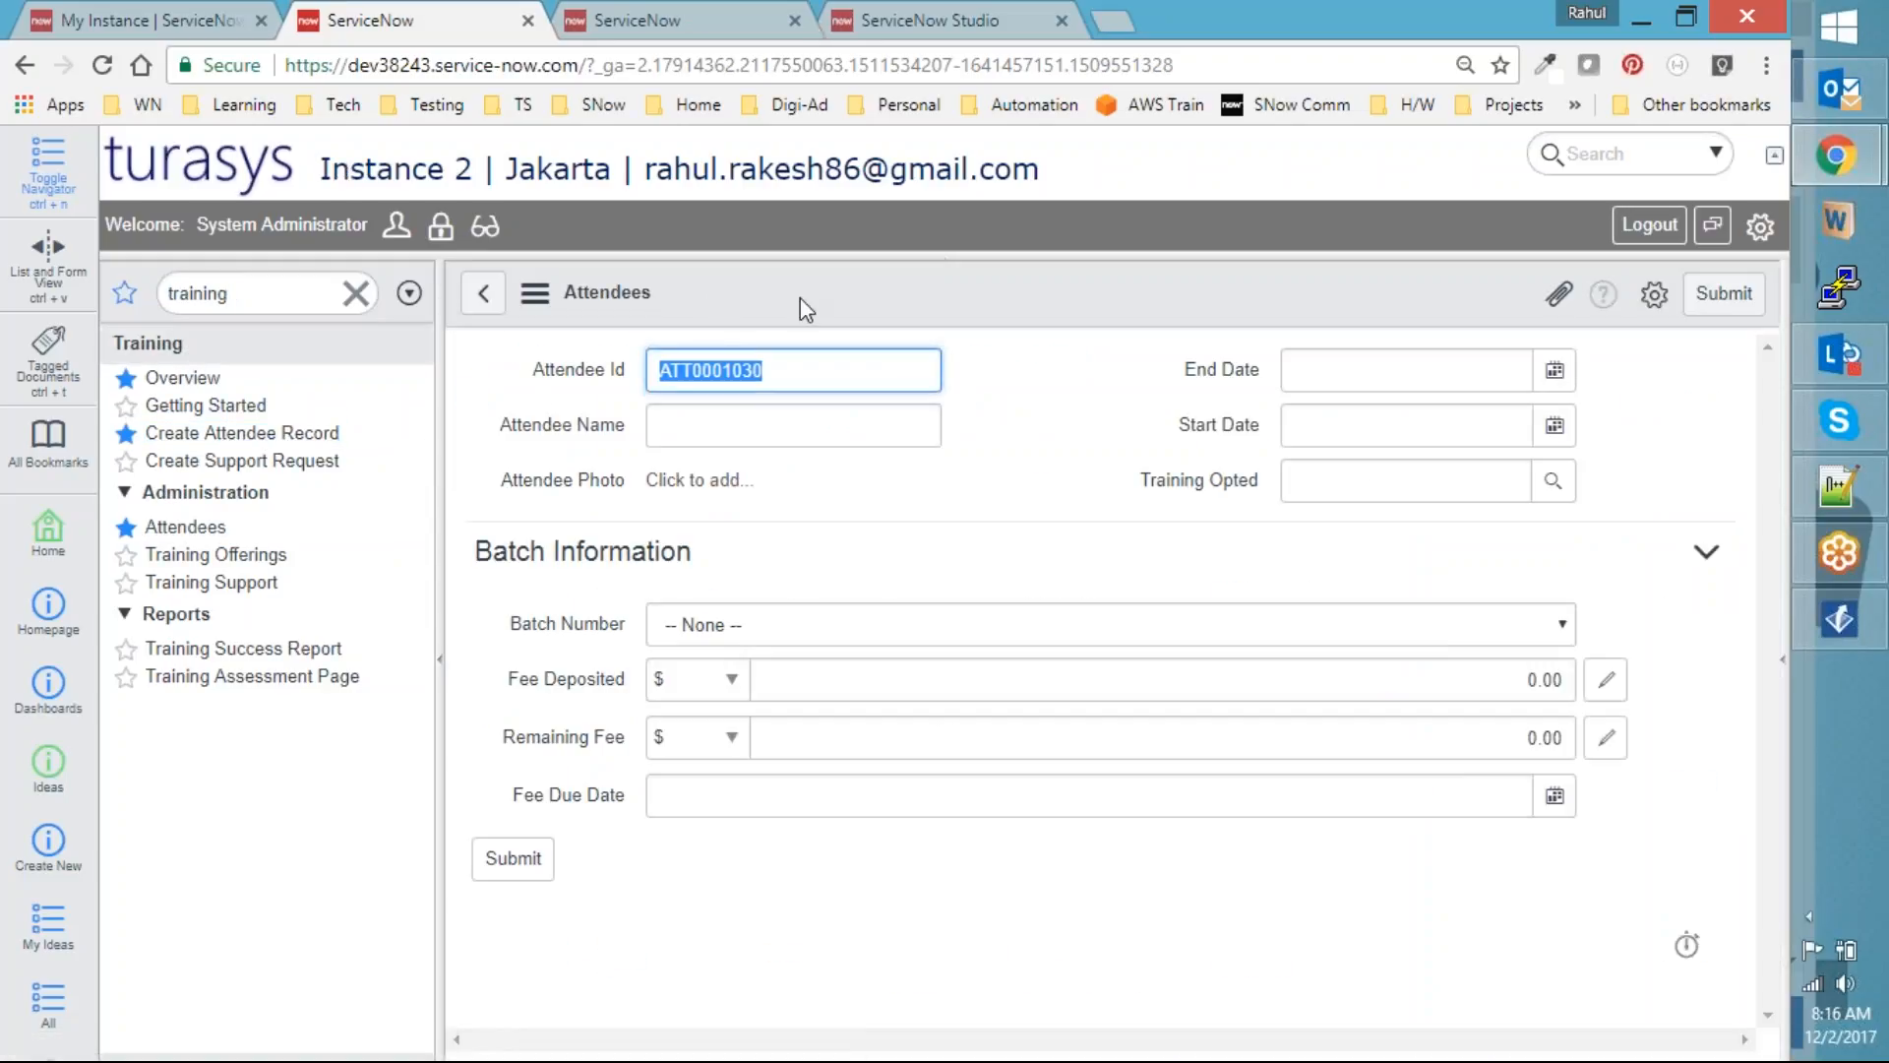
click(409, 292)
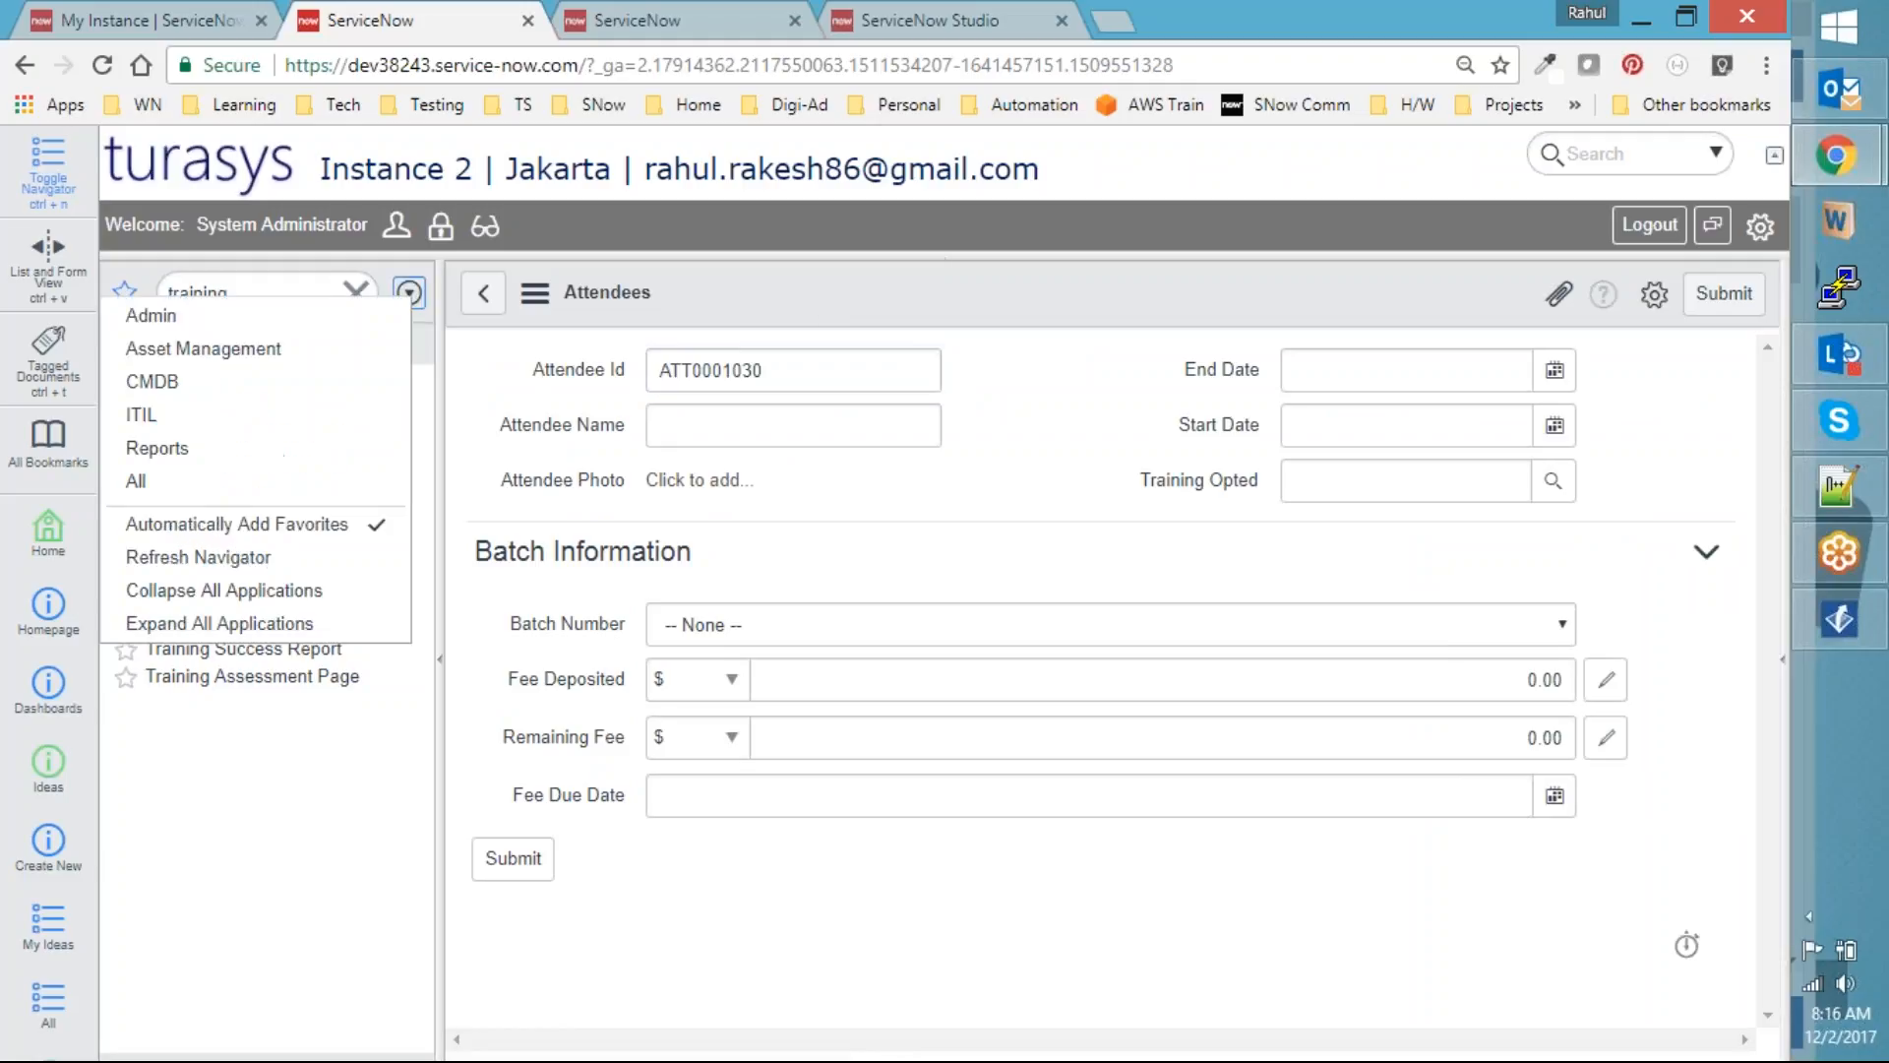
click(253, 557)
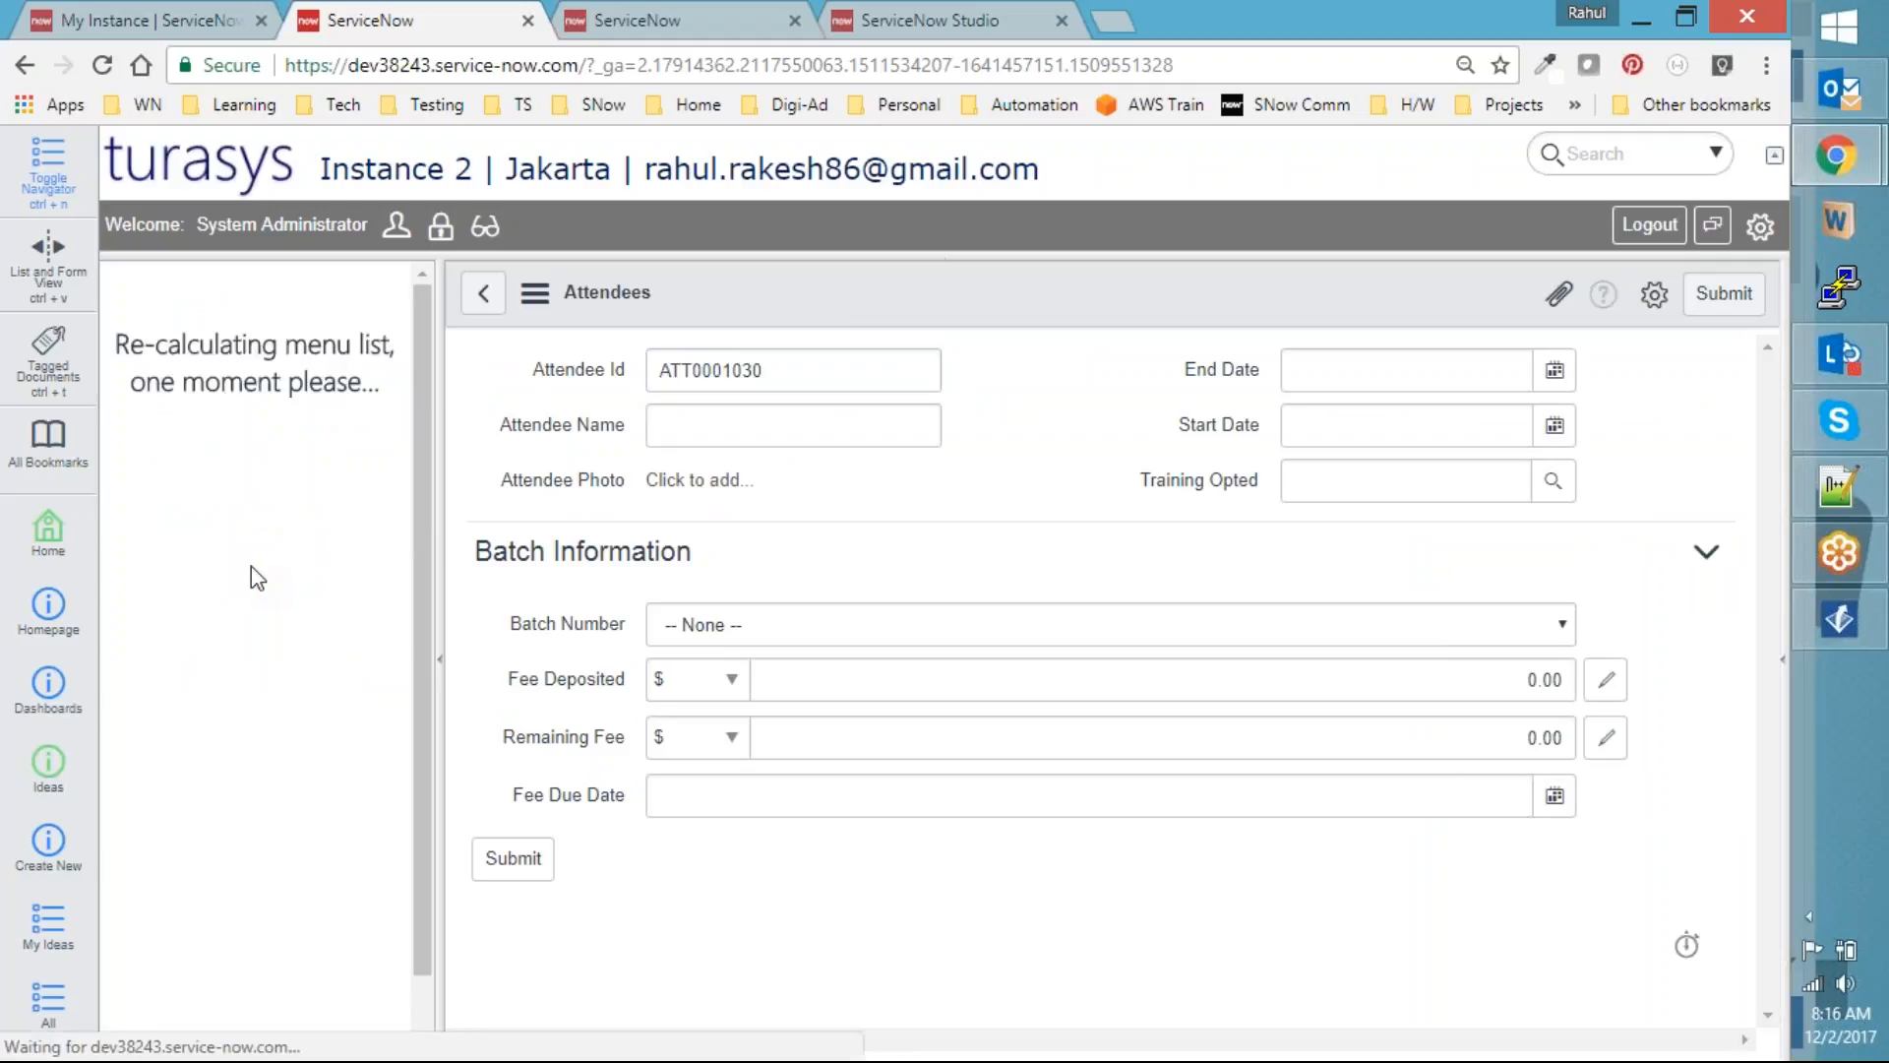
Reopen the OnLoad client script of the Attendees table, set its Type to onLoad, and try to update the record
click(661, 24)
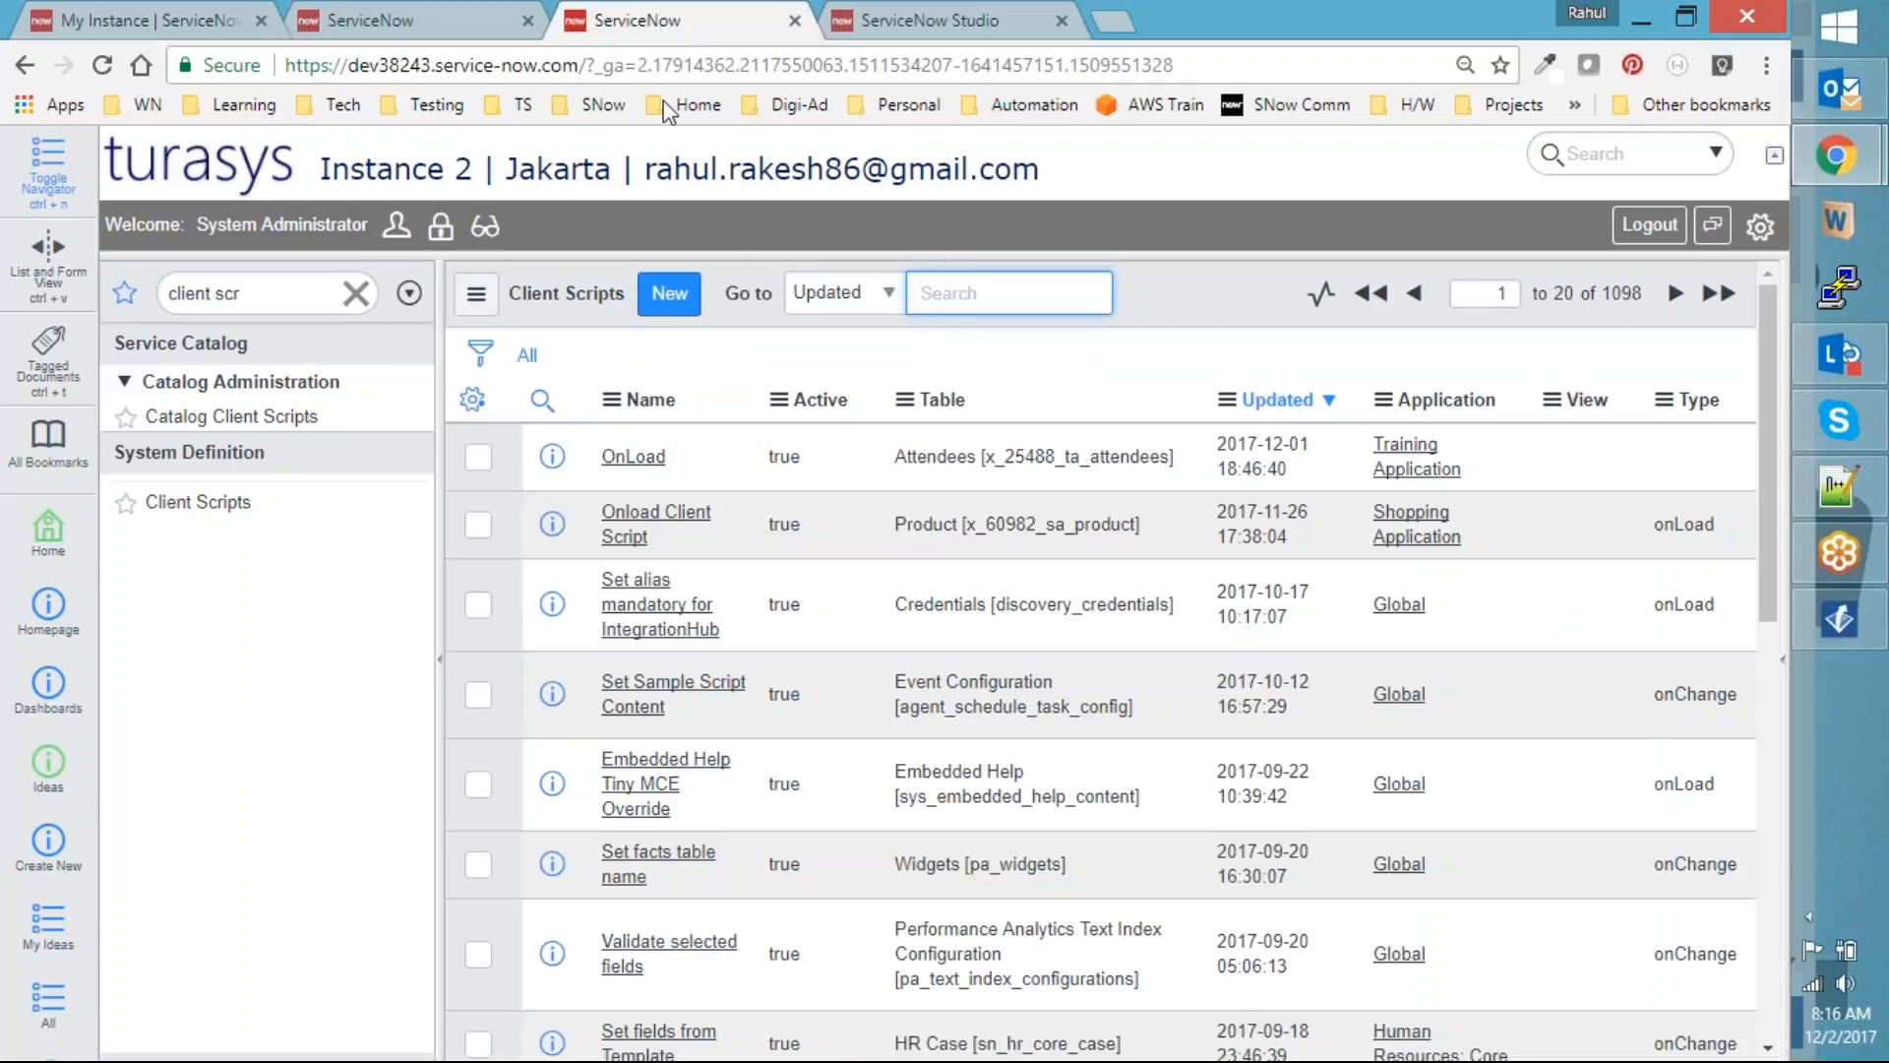
click(634, 457)
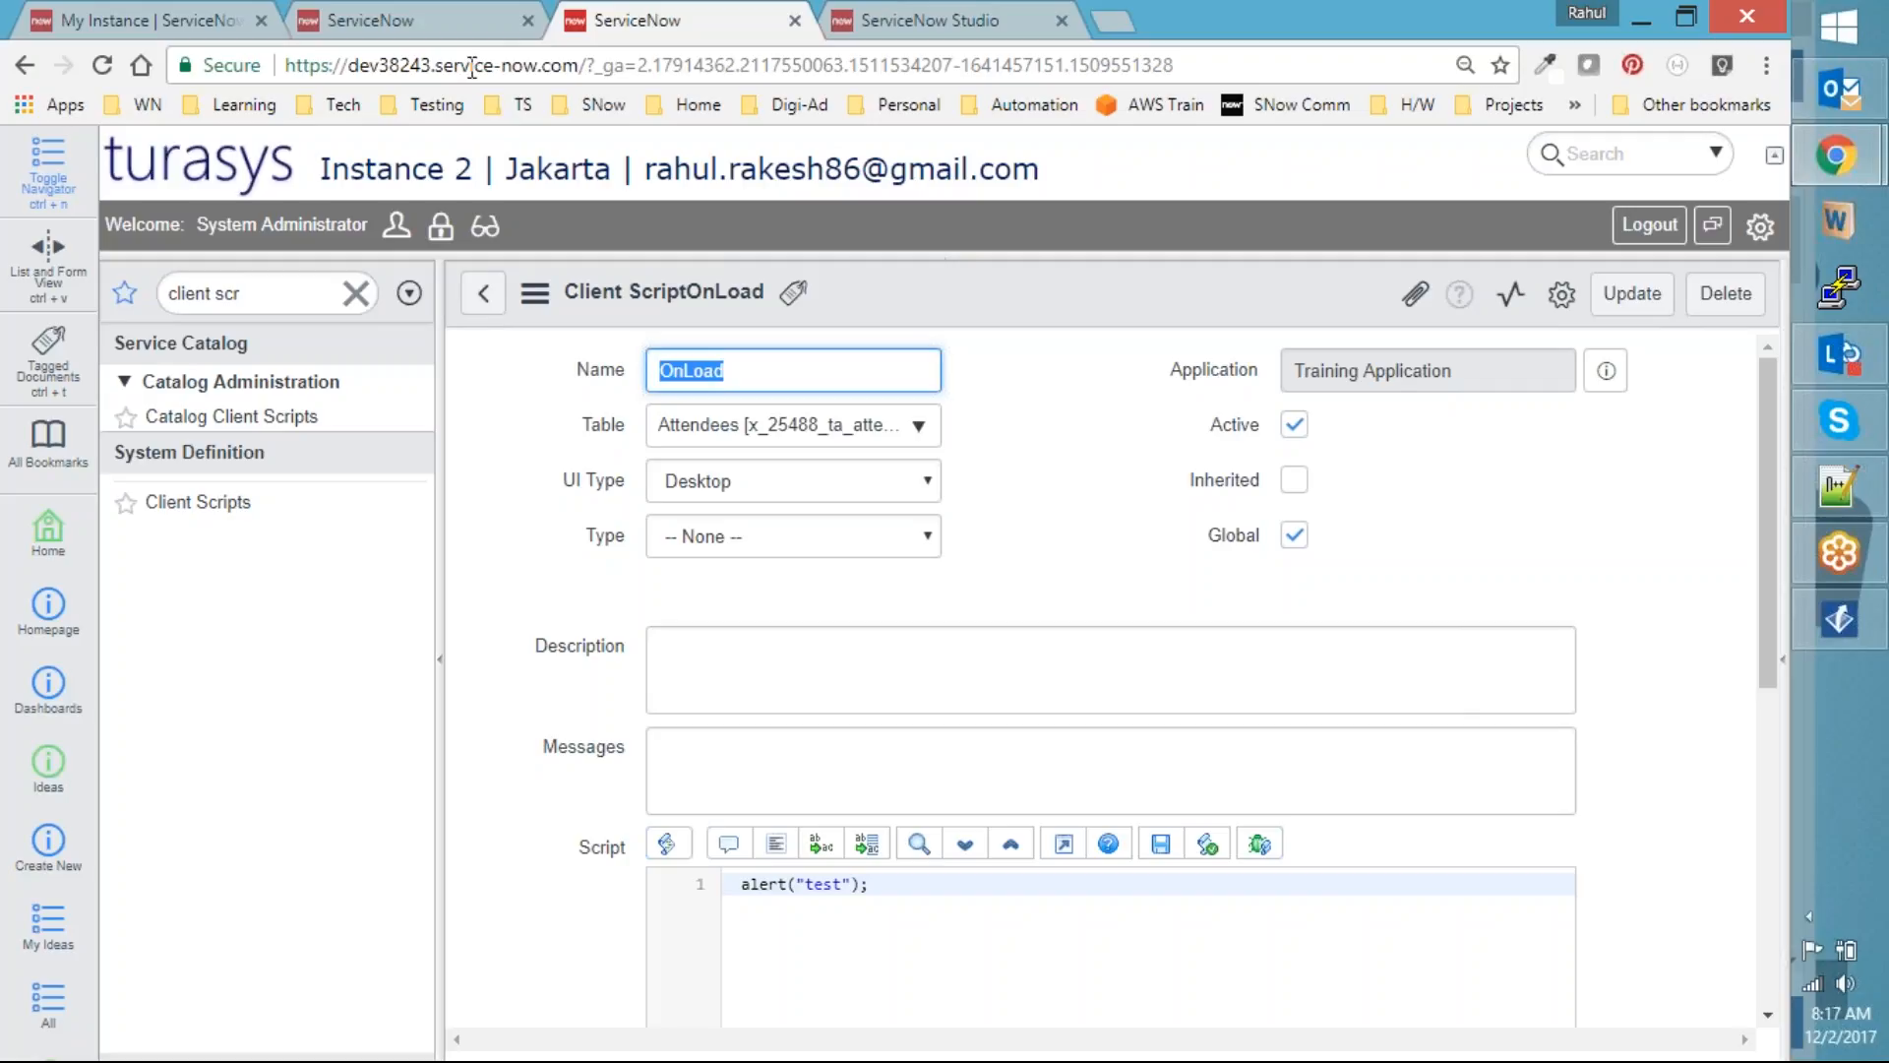
click(726, 534)
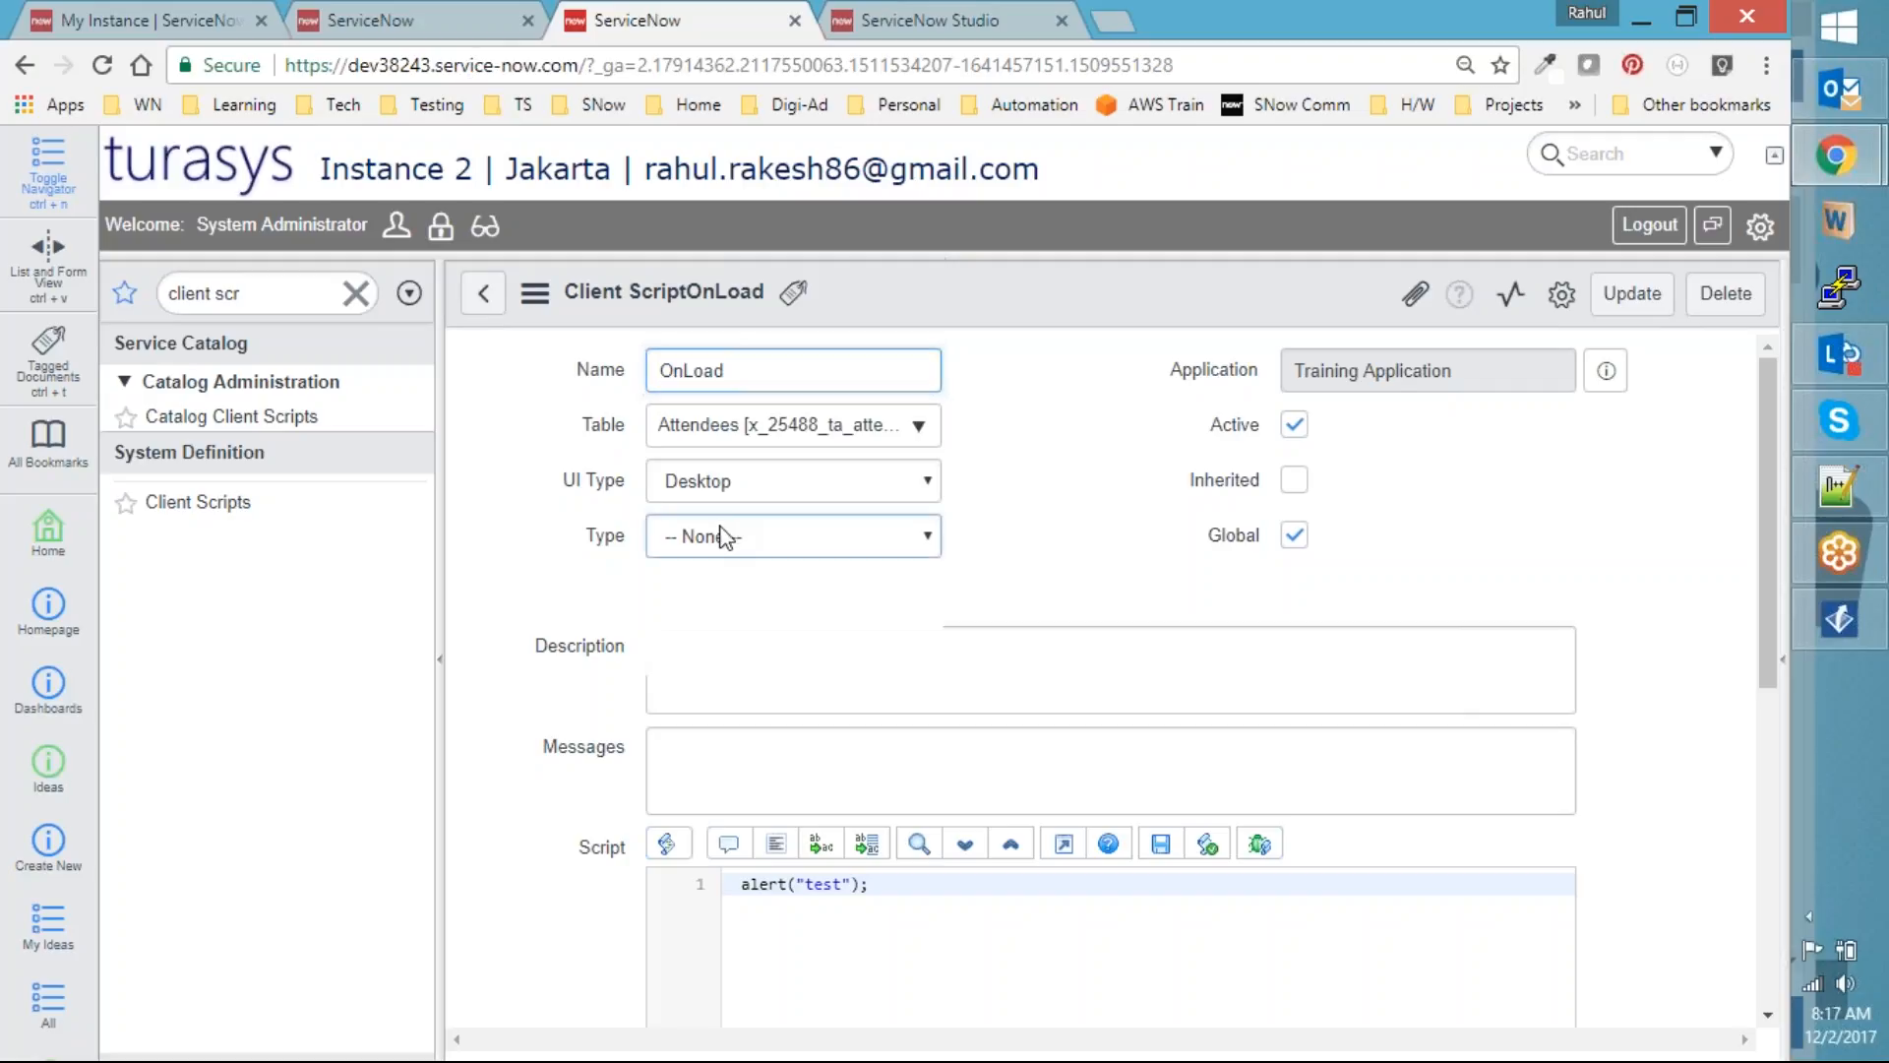
click(699, 638)
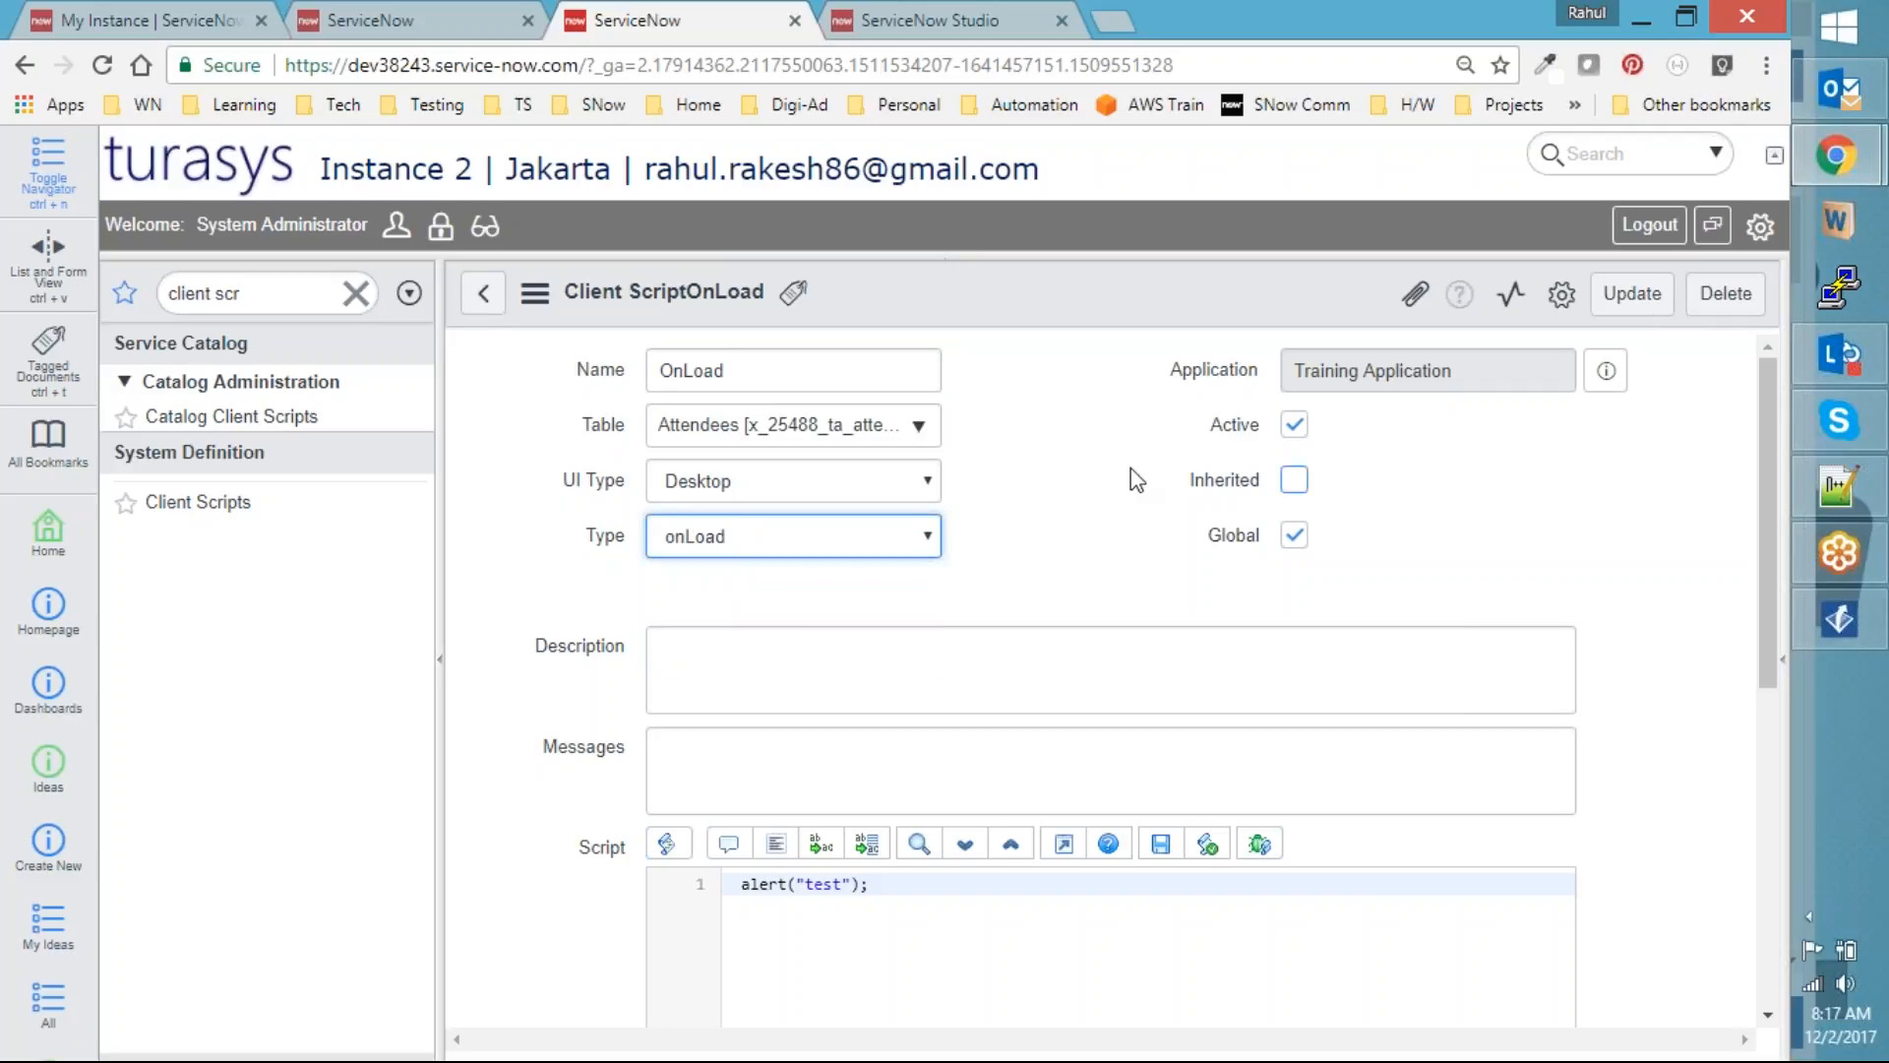
click(1654, 311)
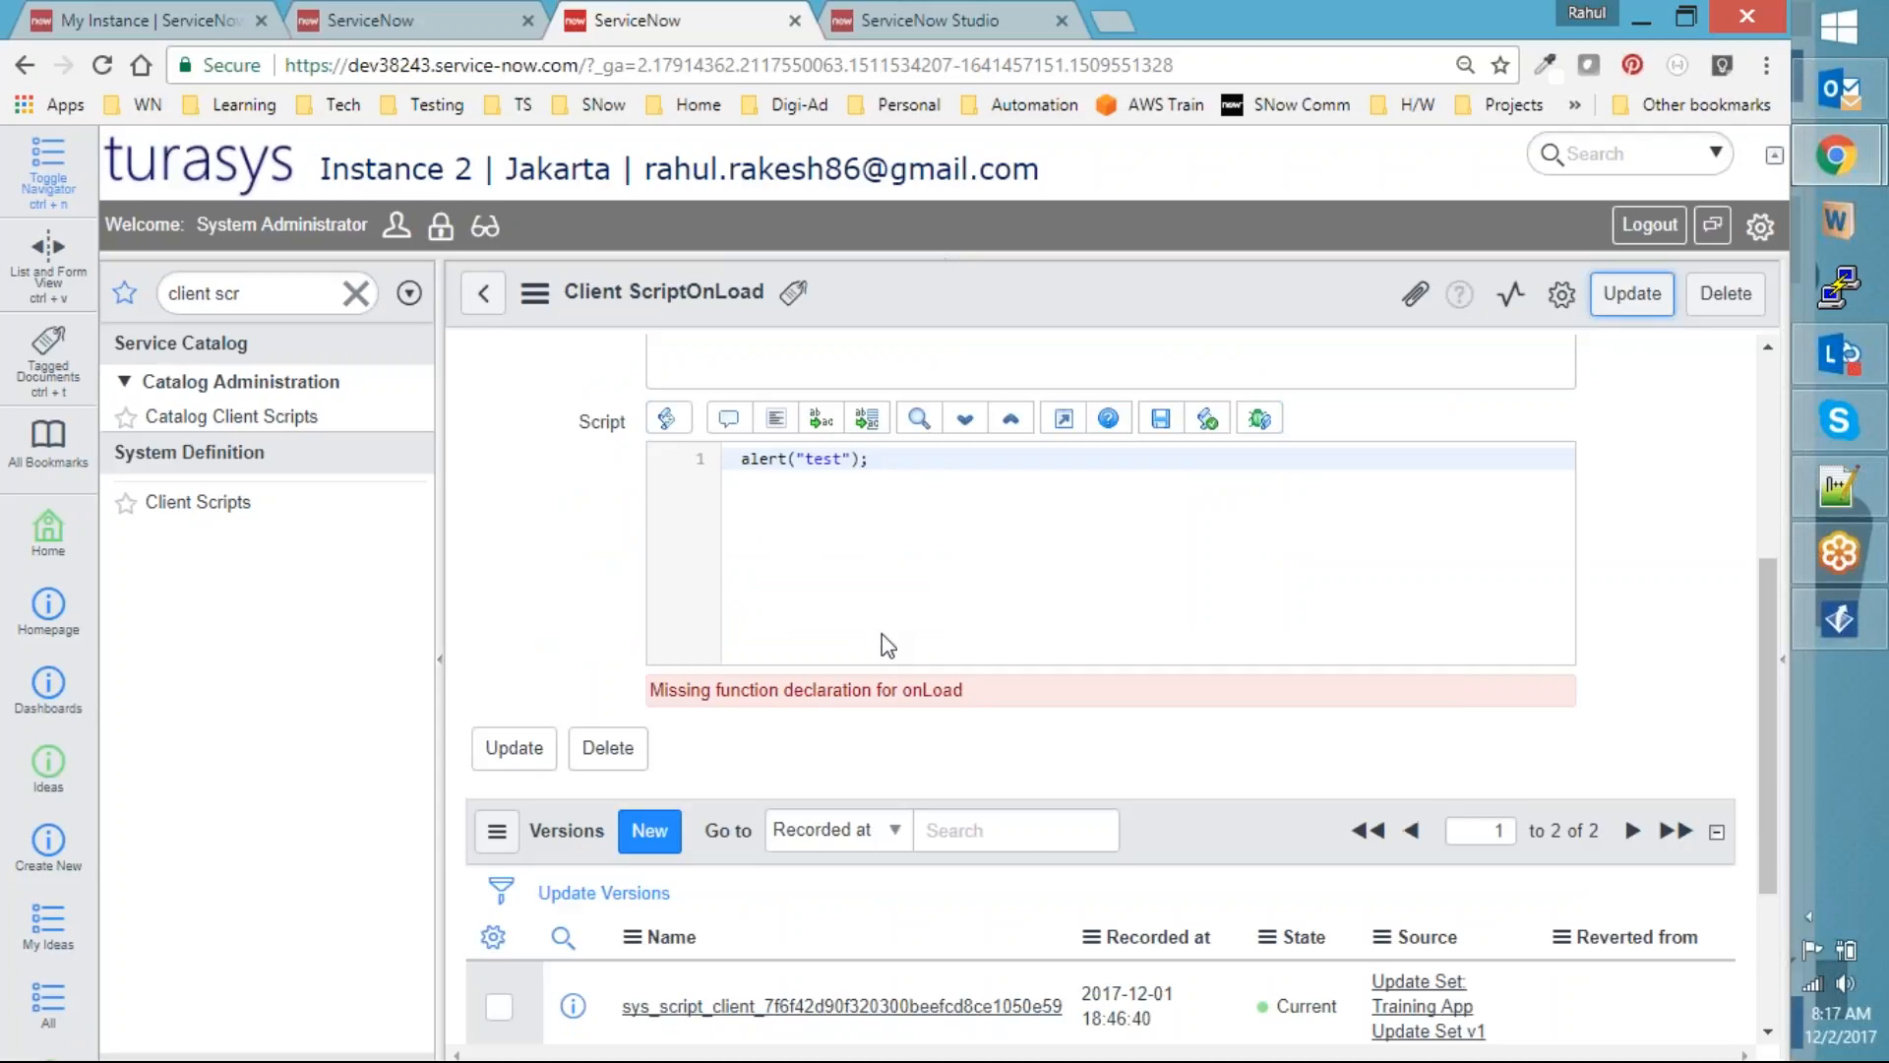
Replace the script with function onLoad(){ alert("test"); }, placing the alert on its own line, and save the client script
scroll(882, 634, up, 4)
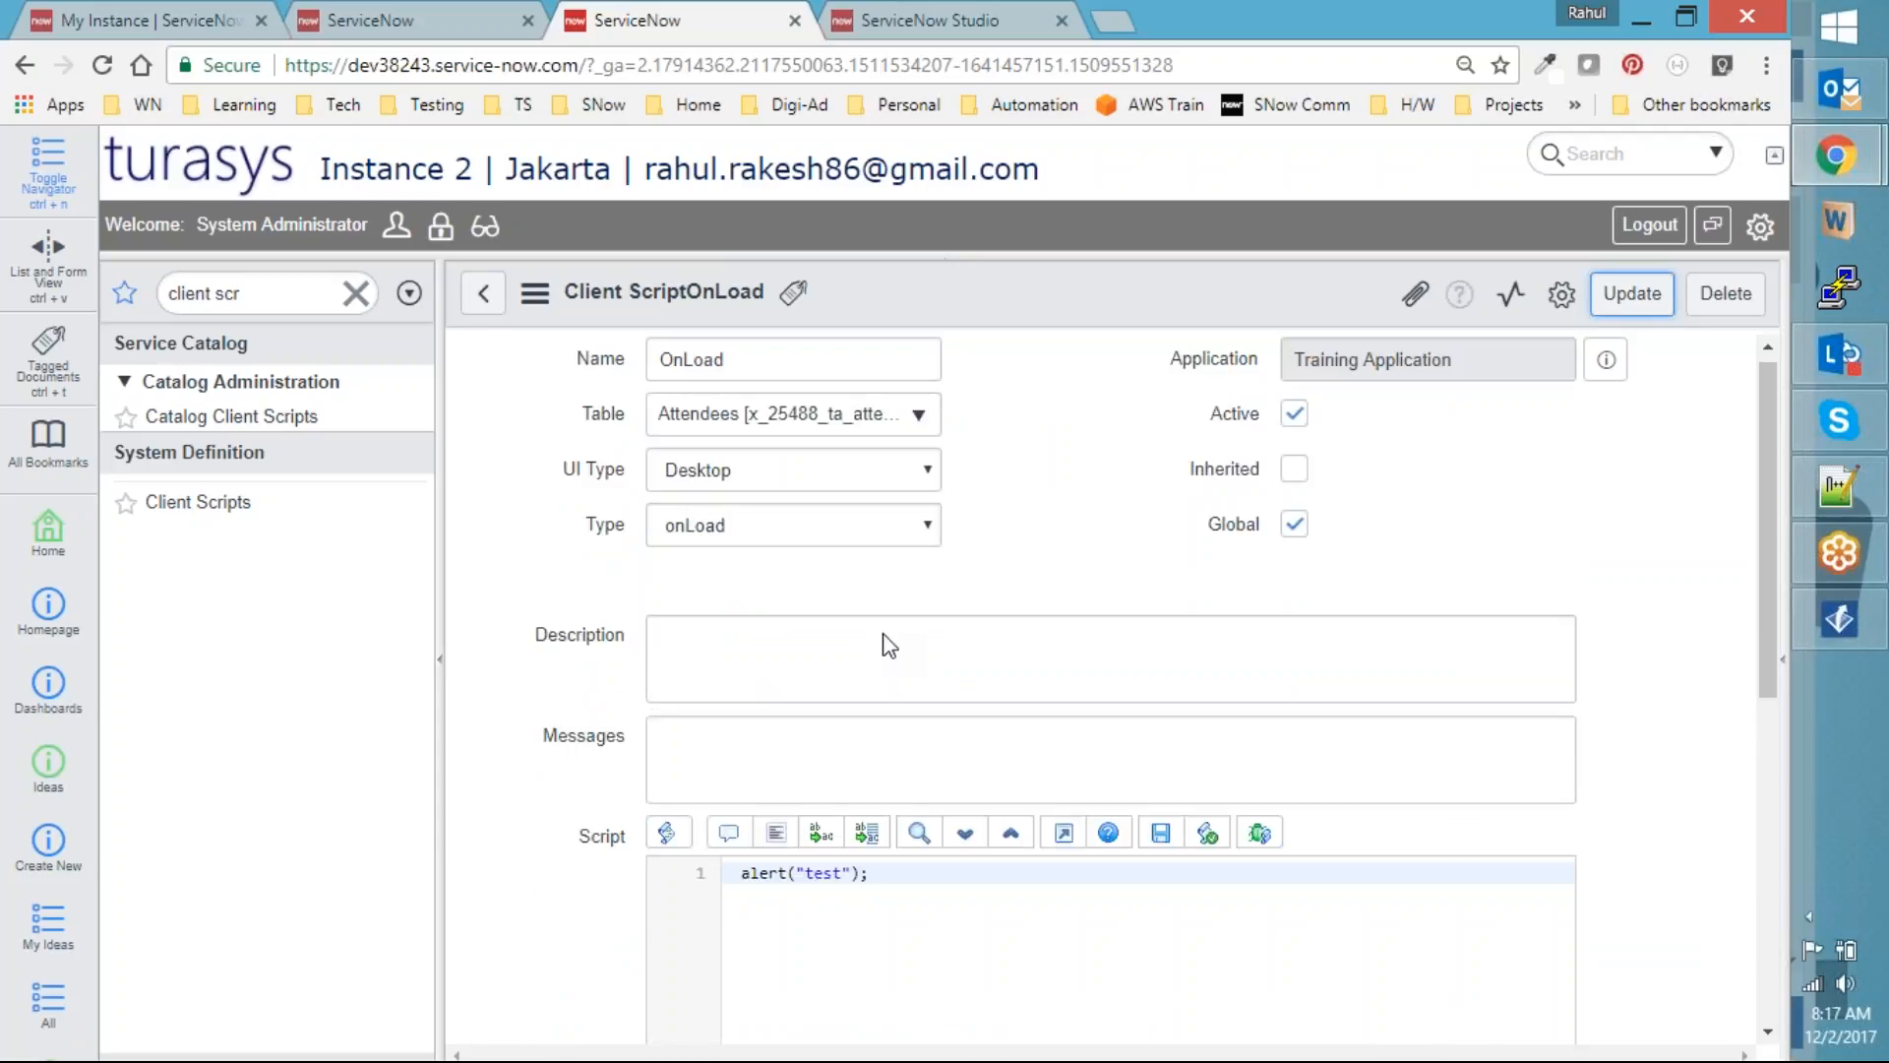
click(952, 872)
key(ctrl+a)
key(BackSpace)
text(f)
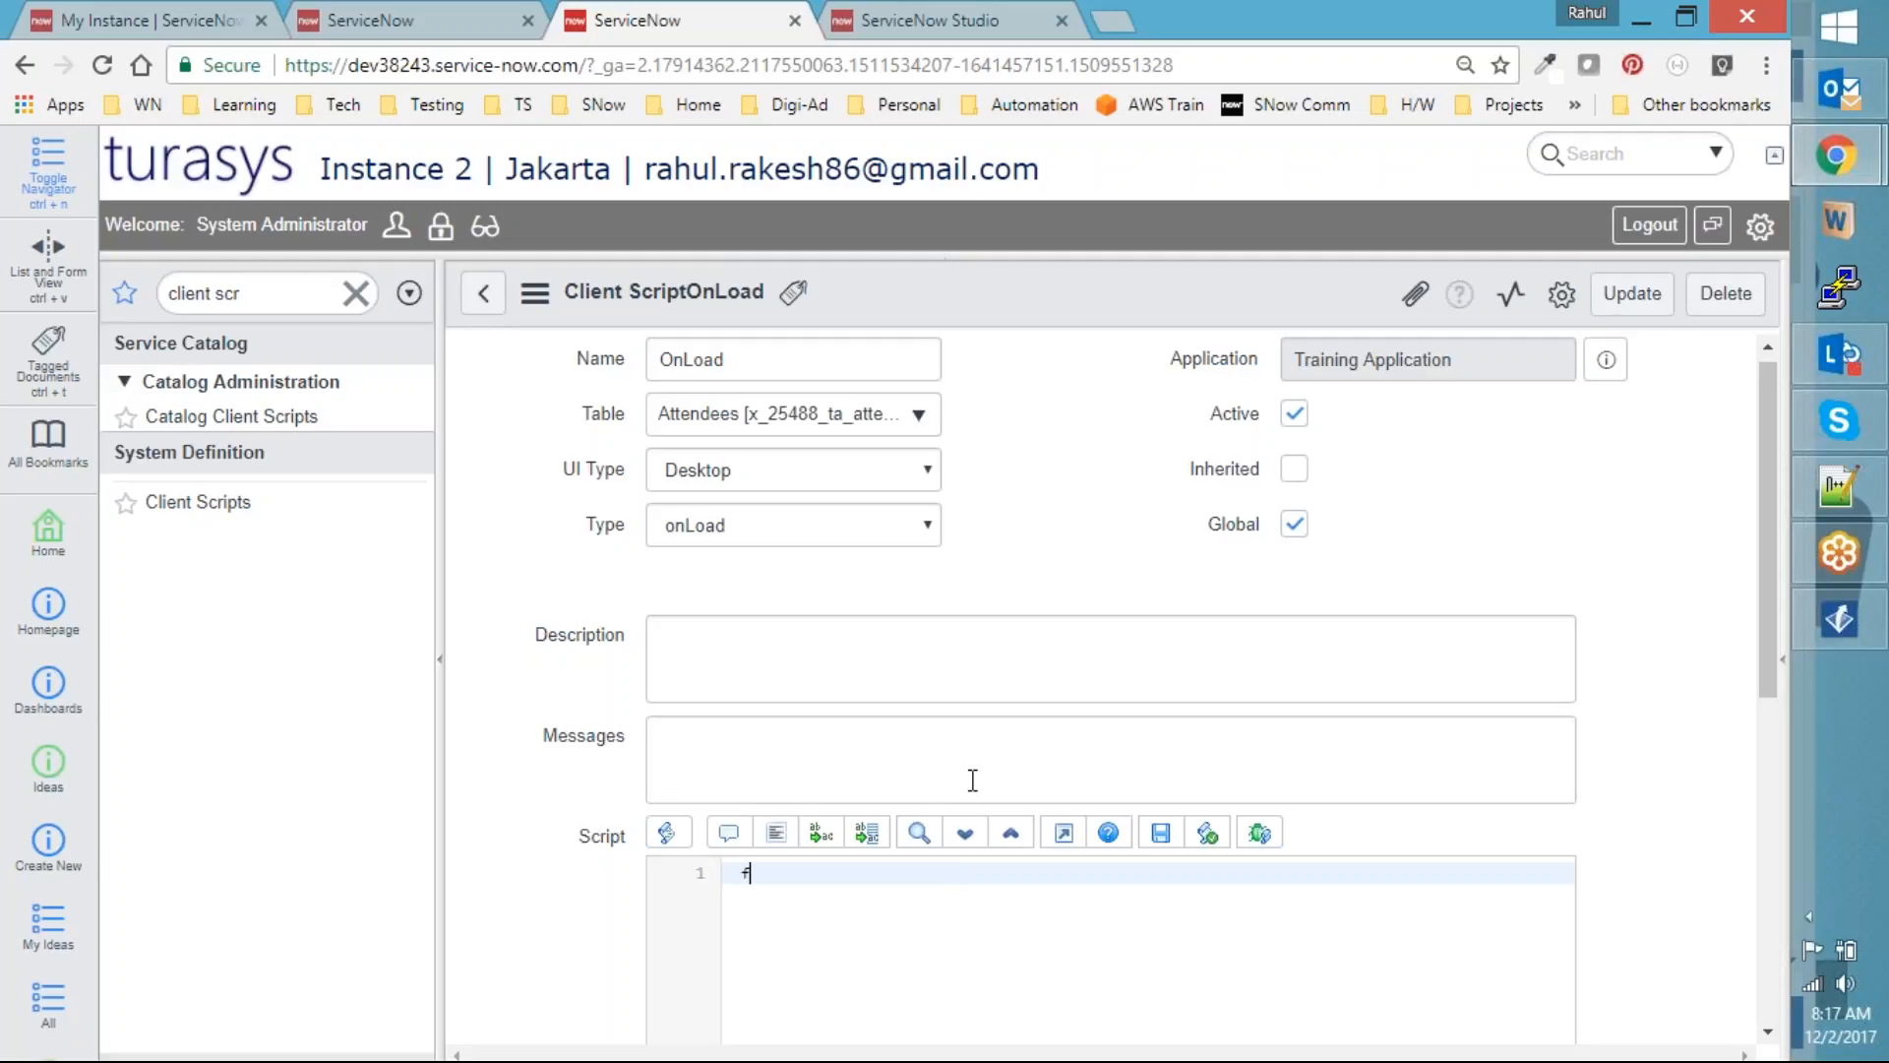
text(unction onLoad(){)
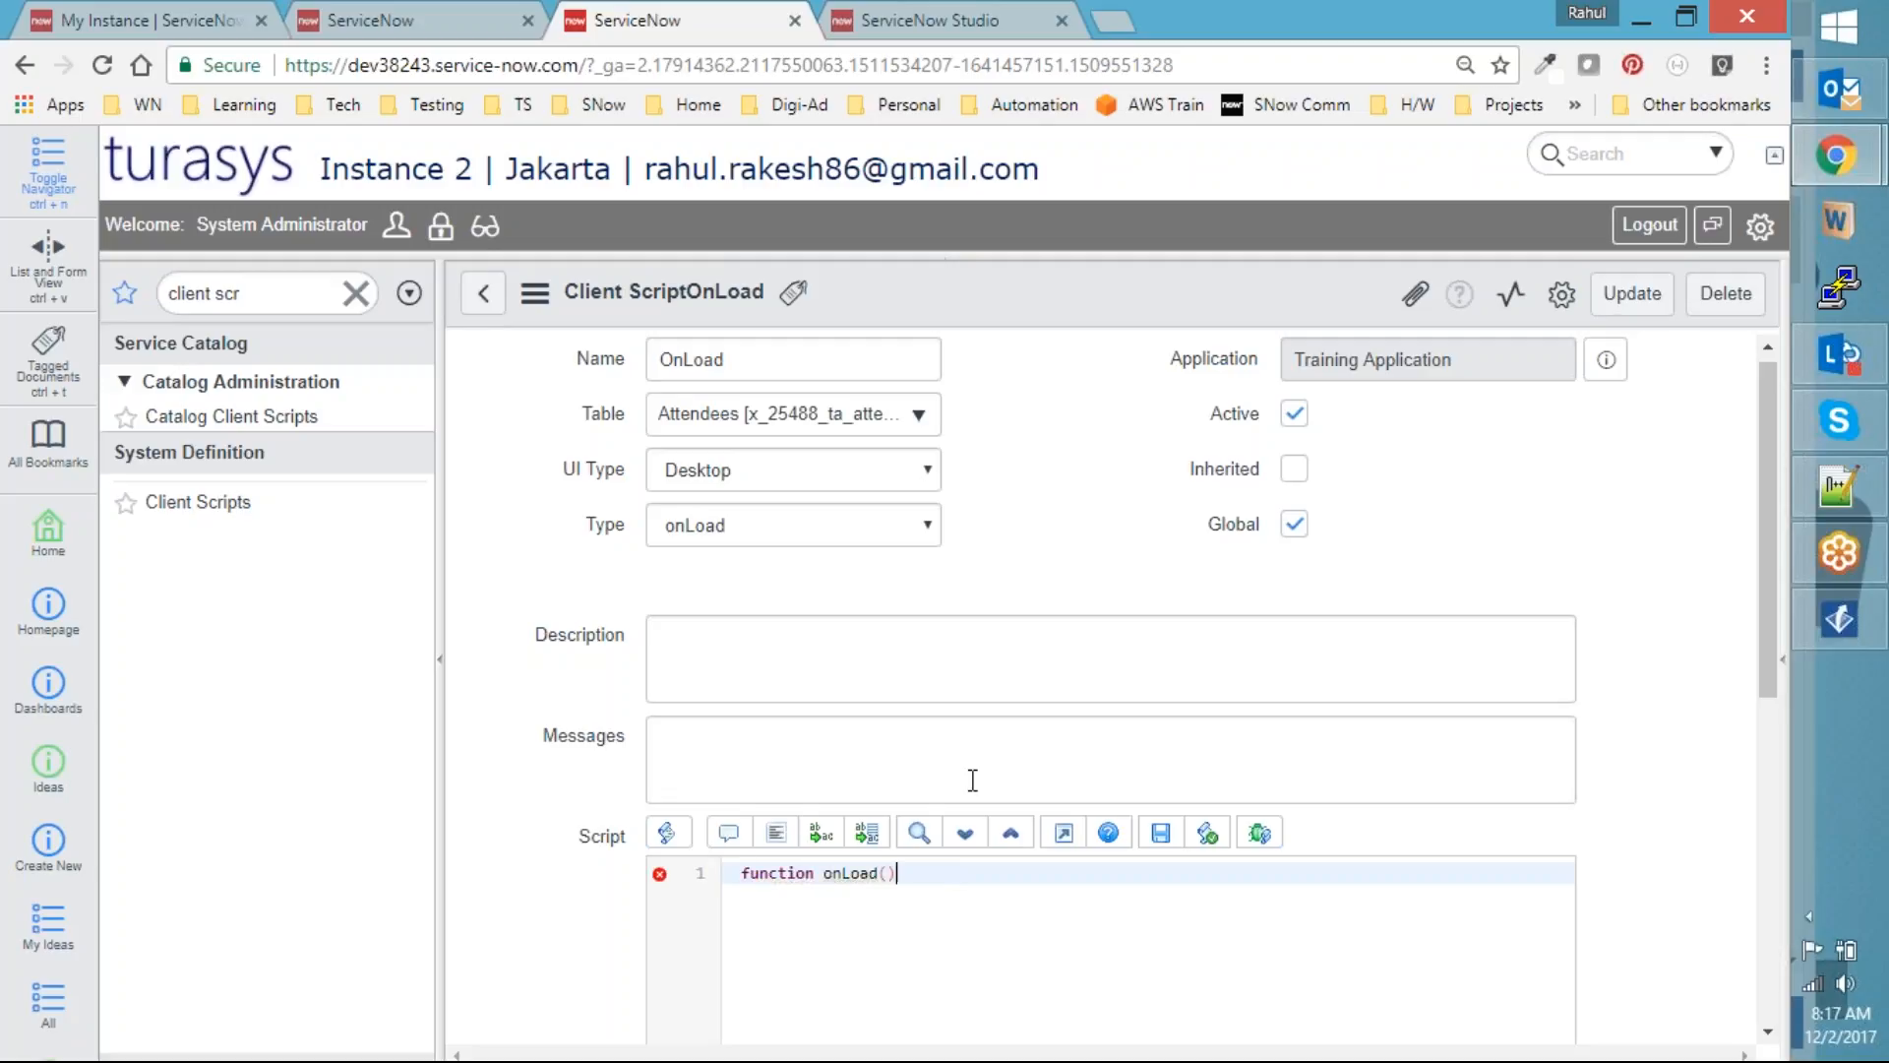
key(Return)
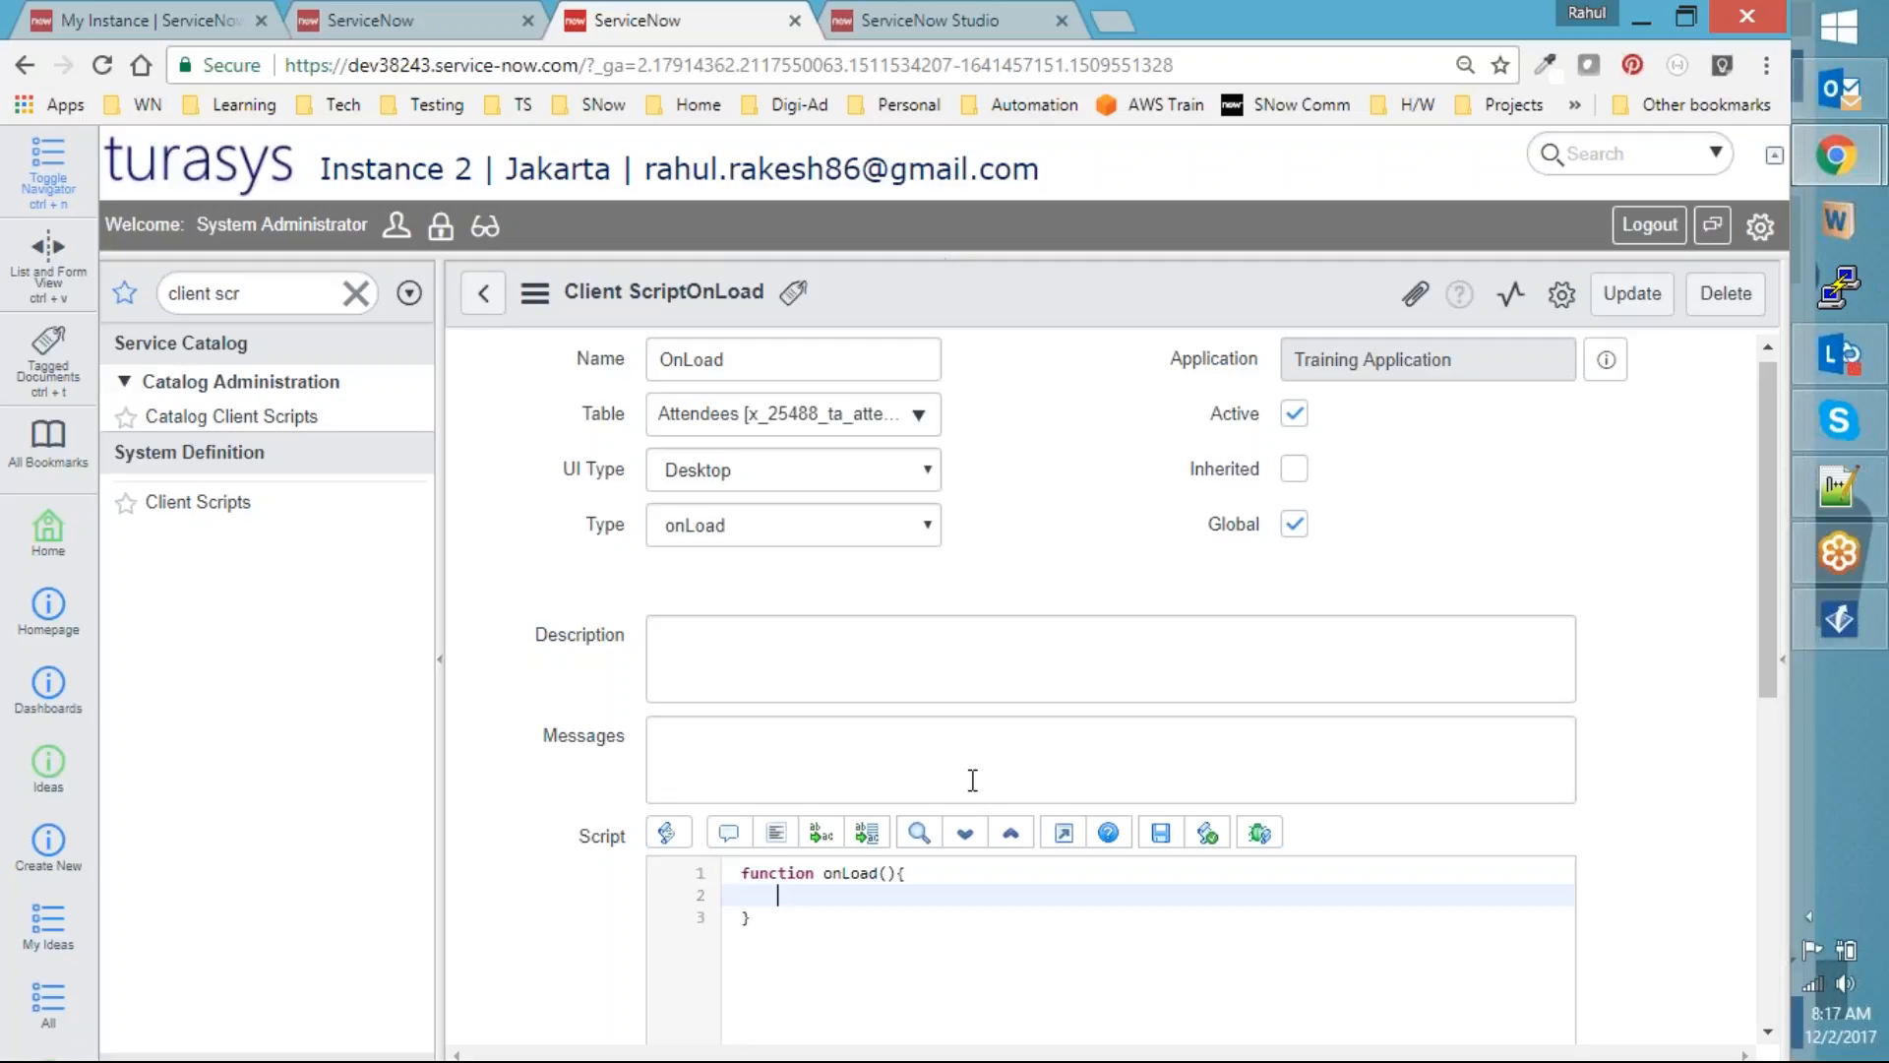
text(alert("test");)
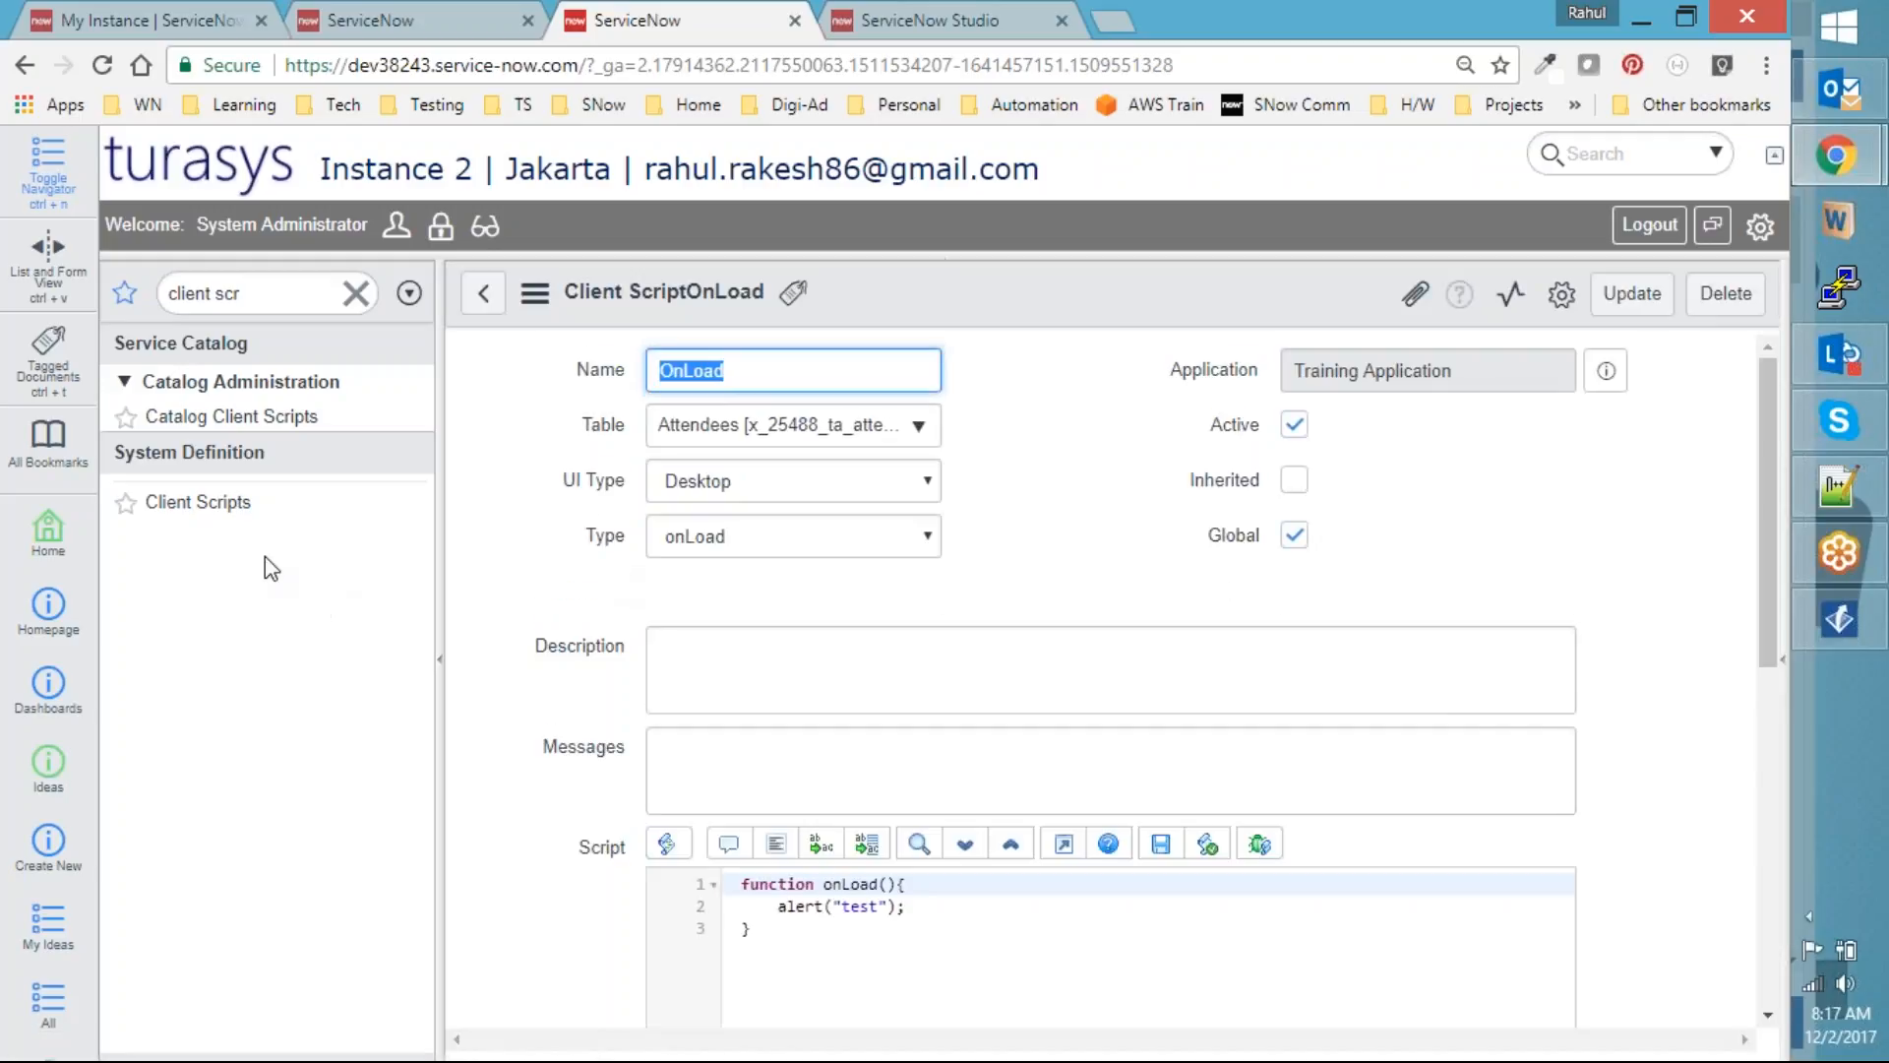
Test the onLoad script by opening a new attendee record and dismissing the alert, and revisit the client script before returning to the form
key(ctrl+shift+Tab)
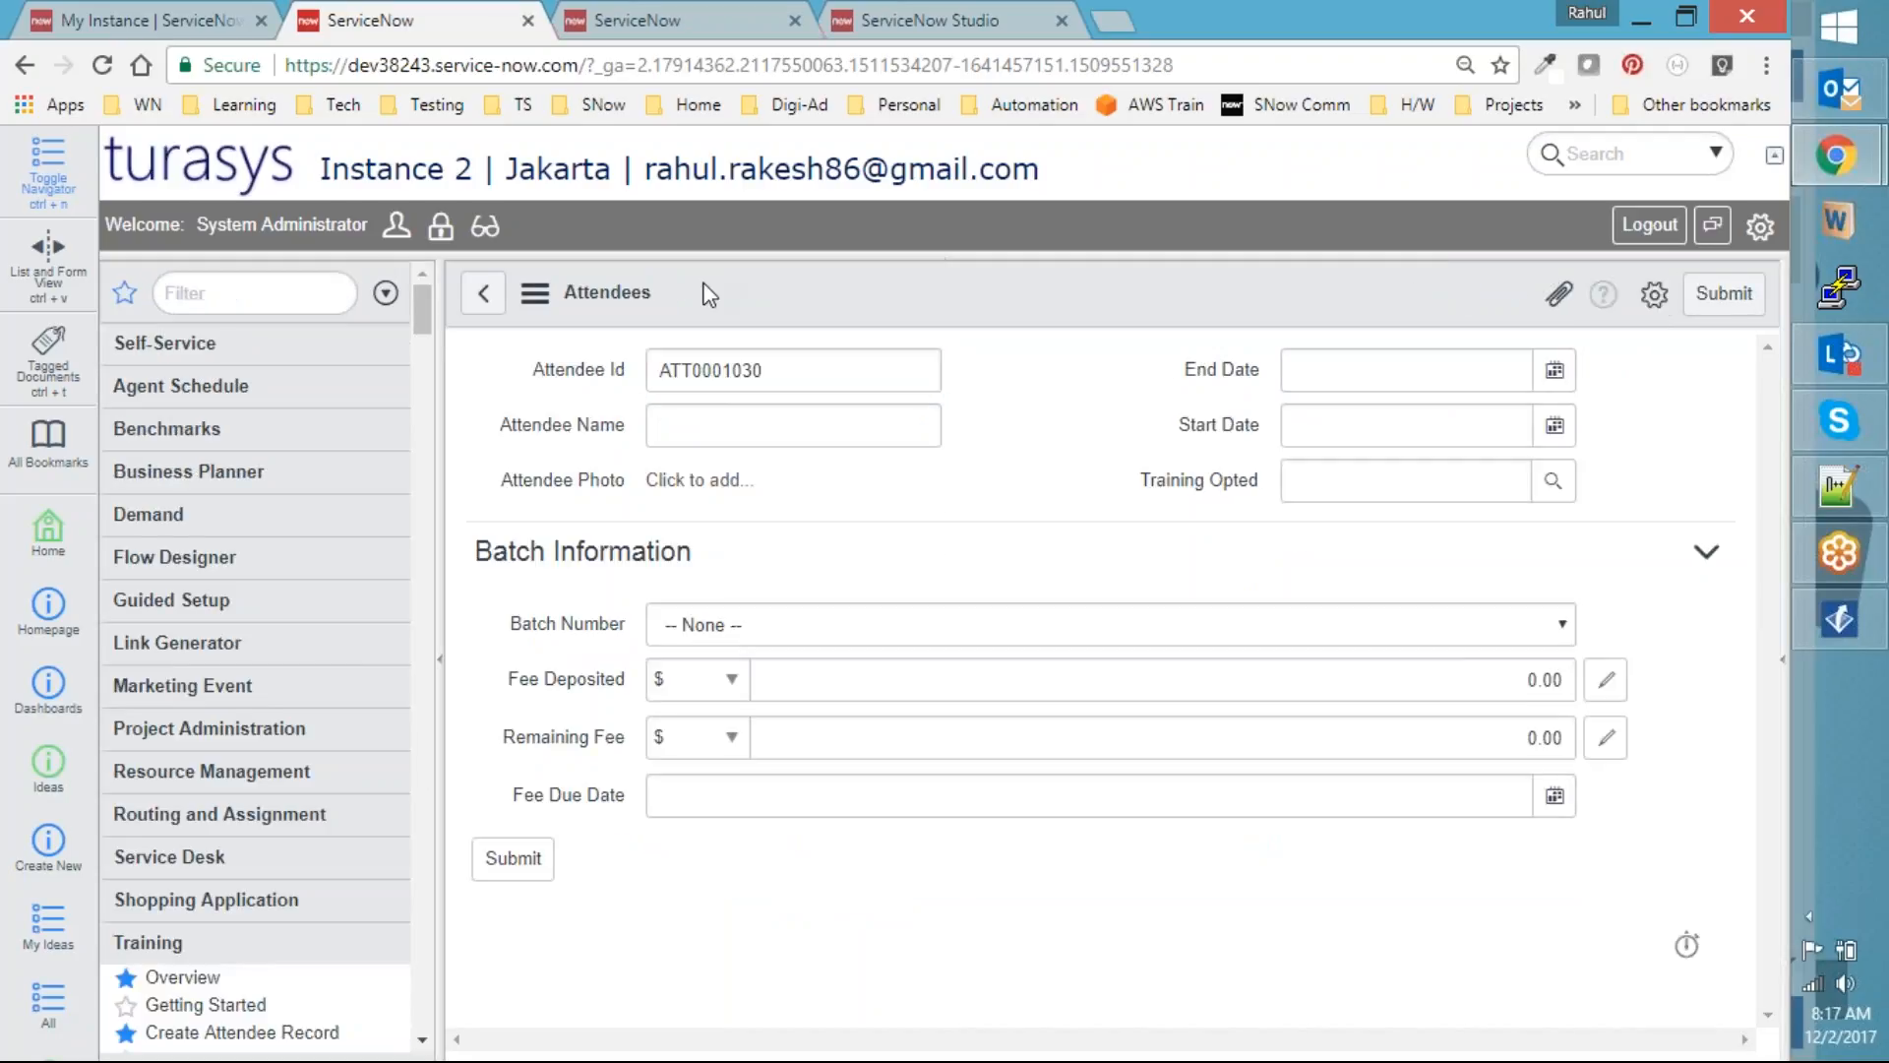
scroll(246, 899, down, 2)
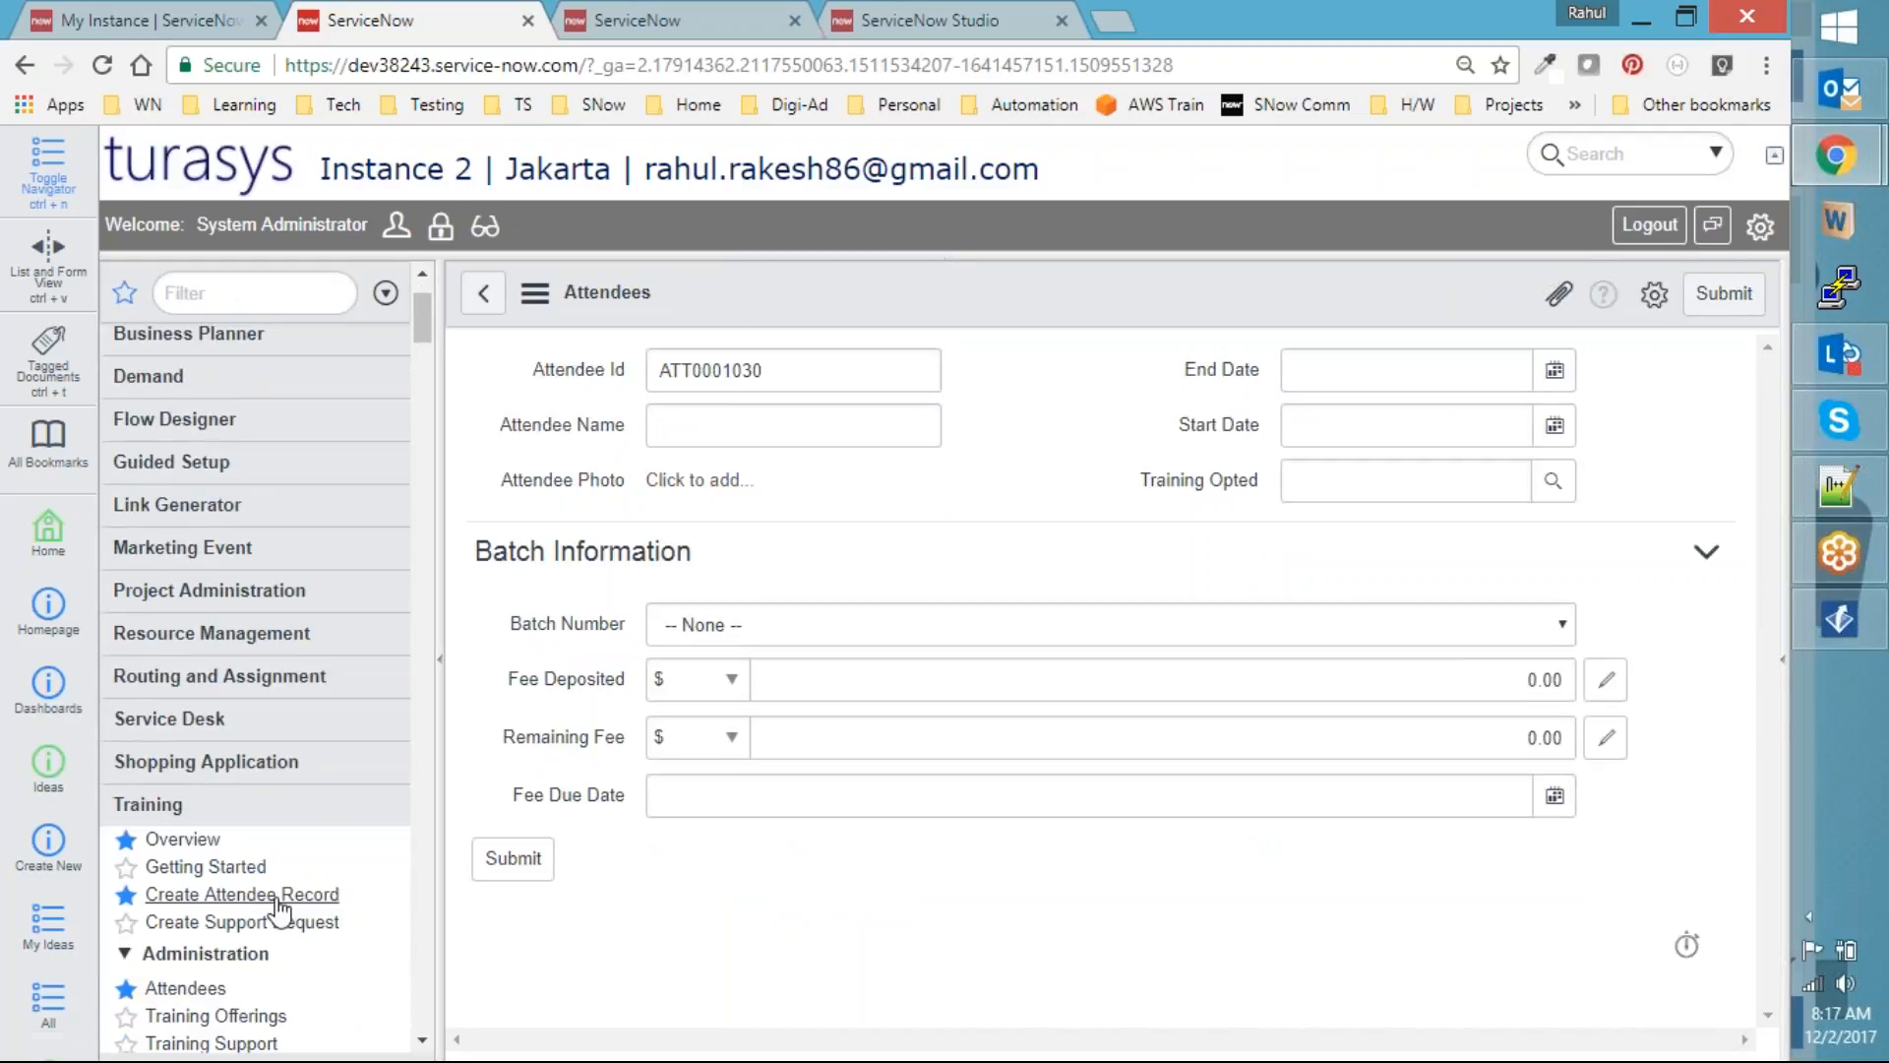
click(244, 893)
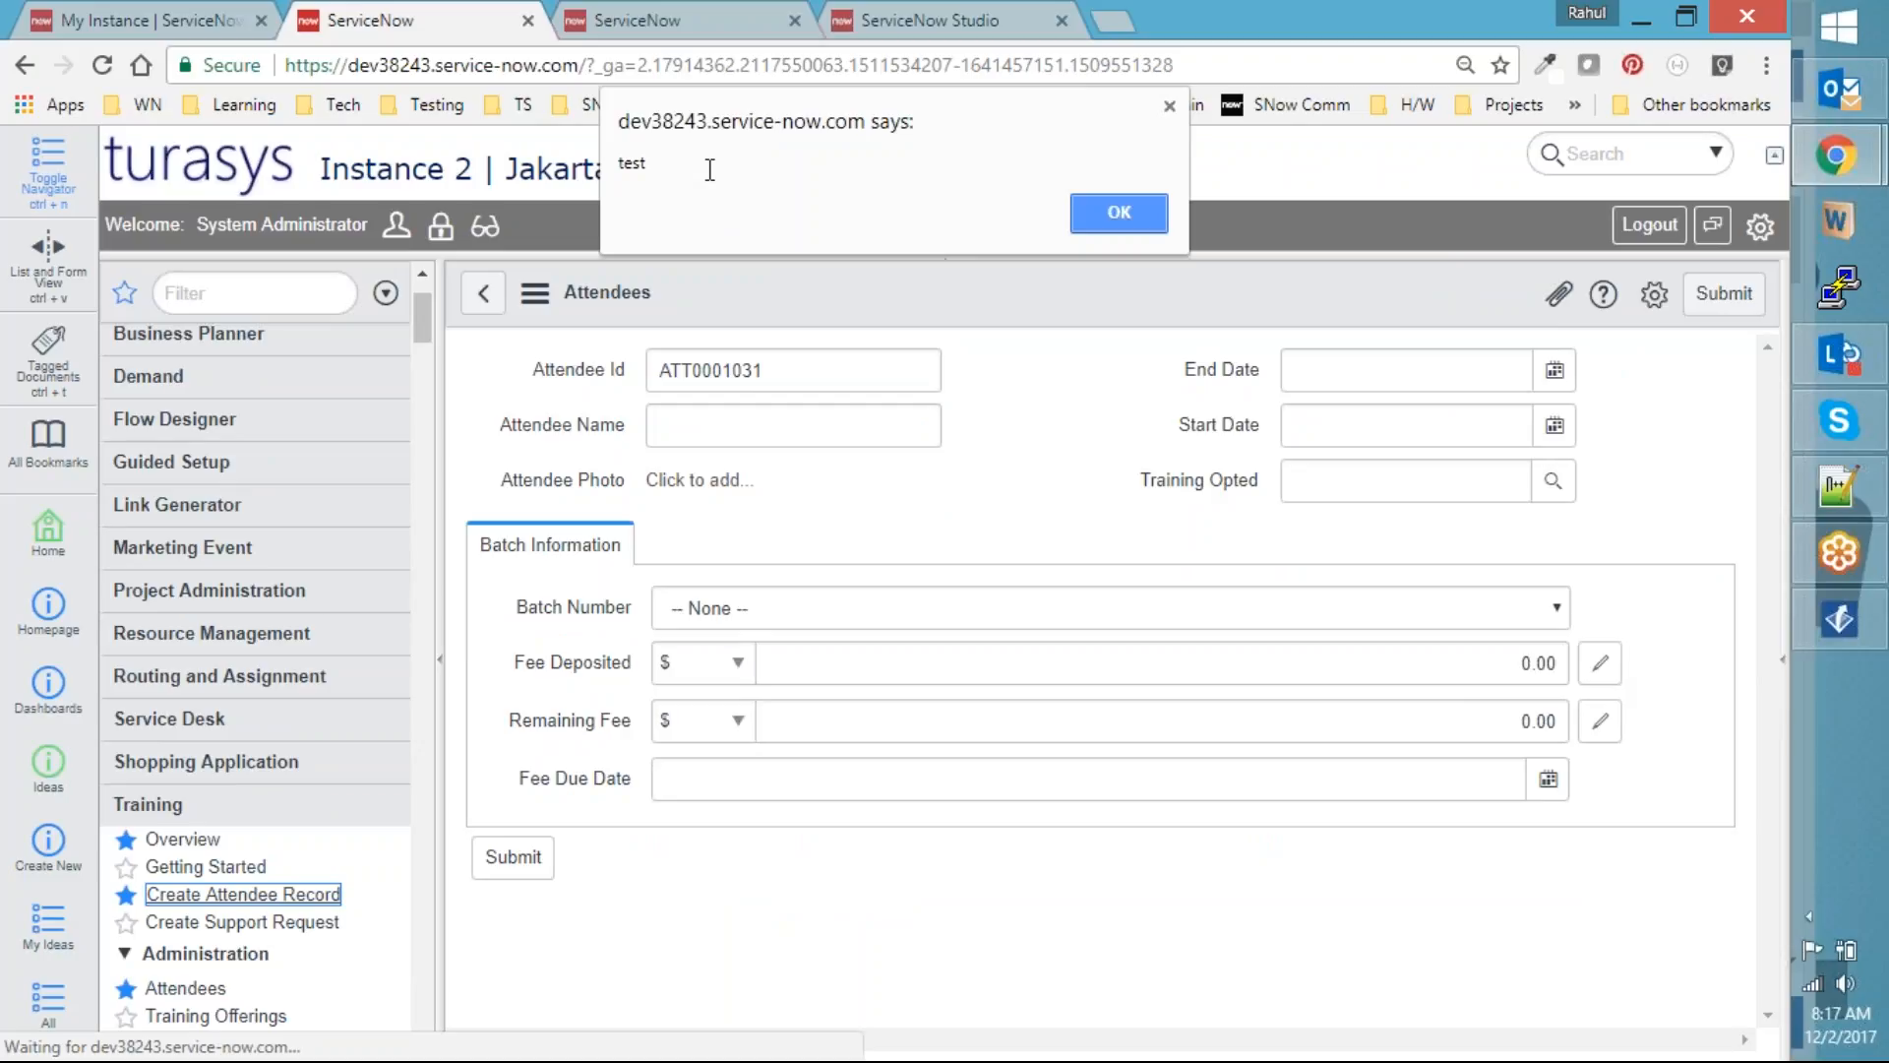
key(Return)
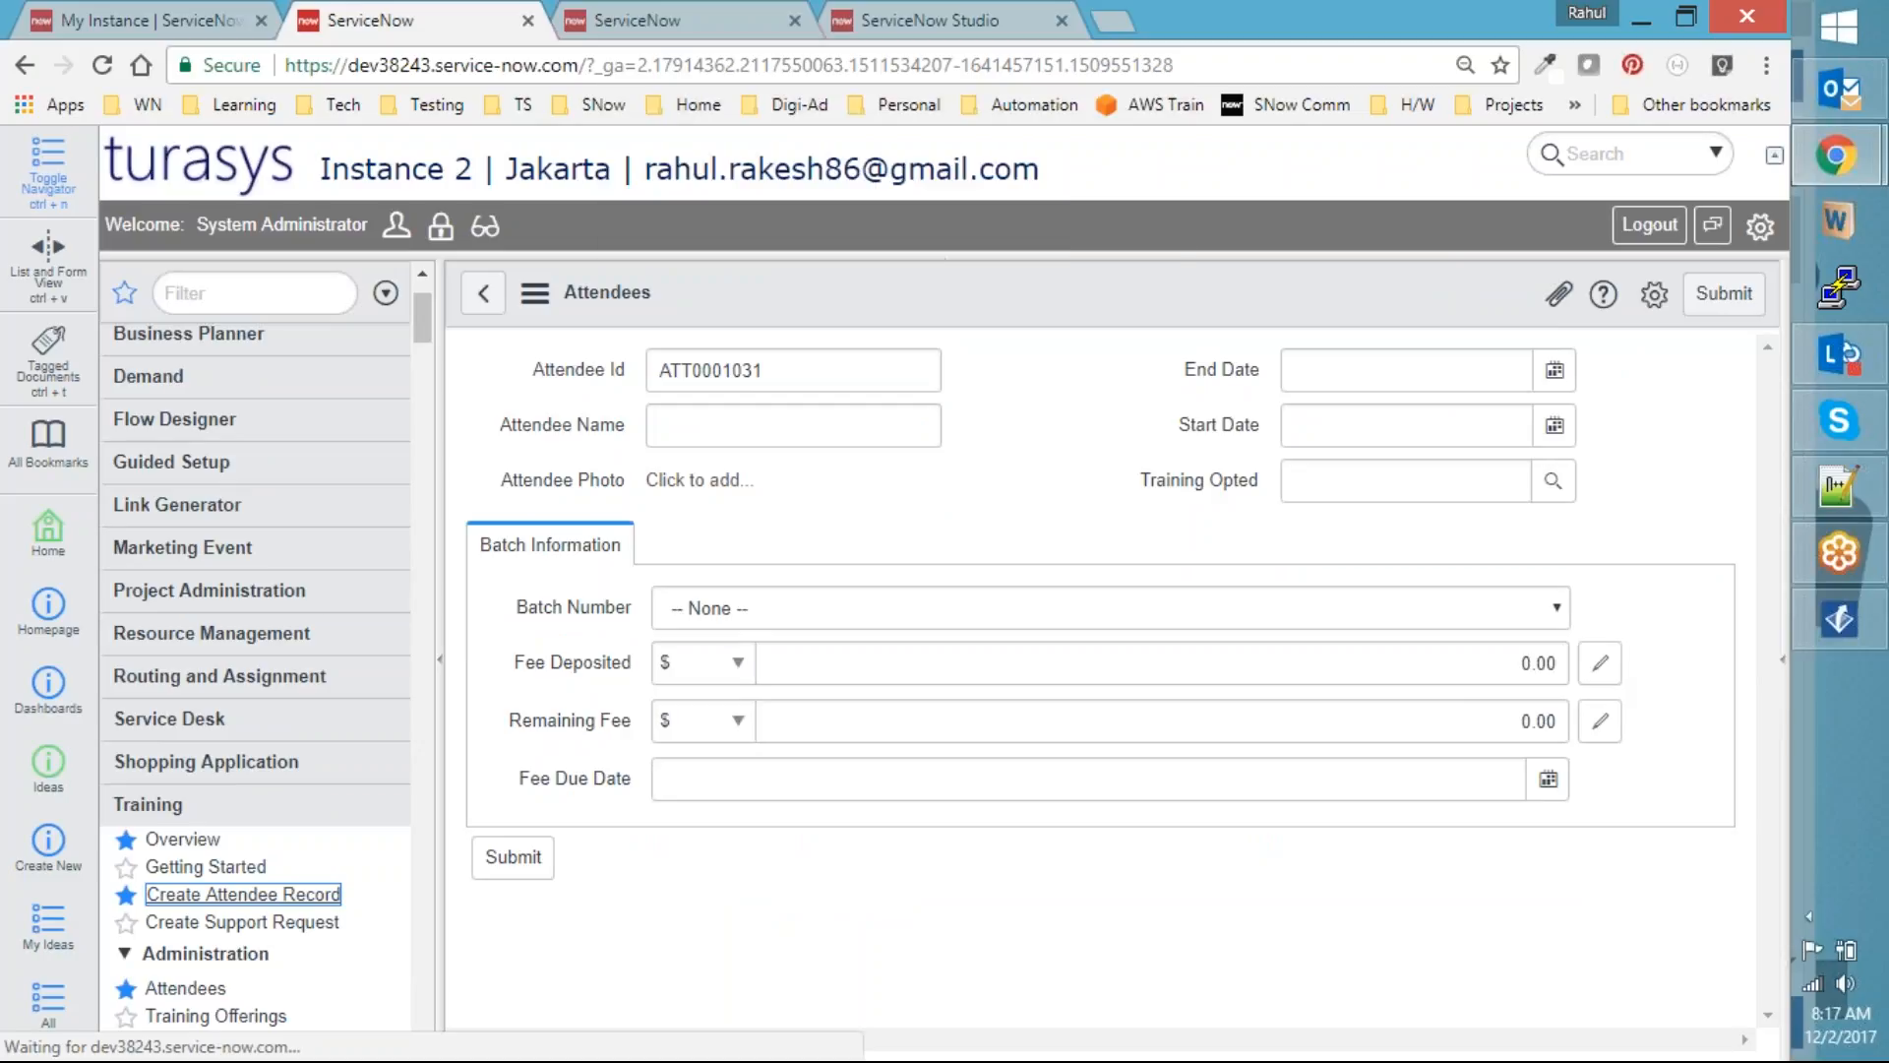
click(689, 19)
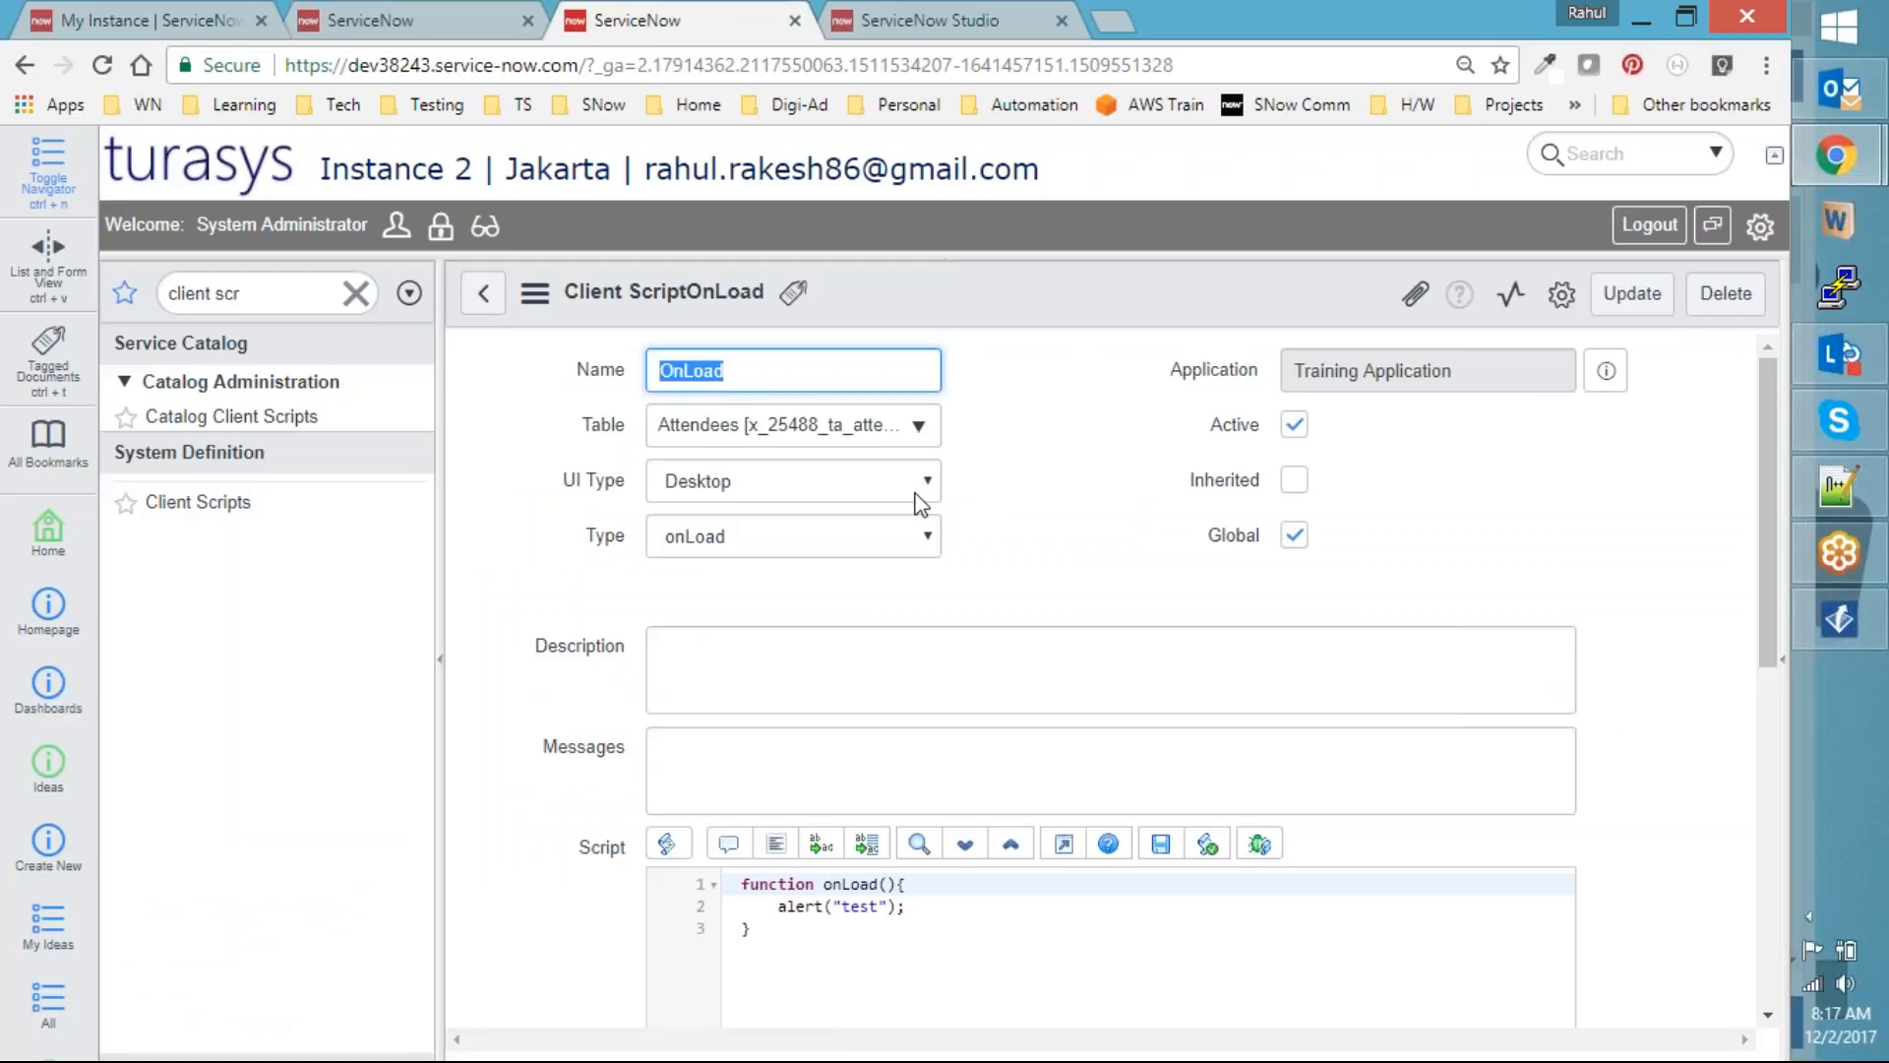
click(409, 19)
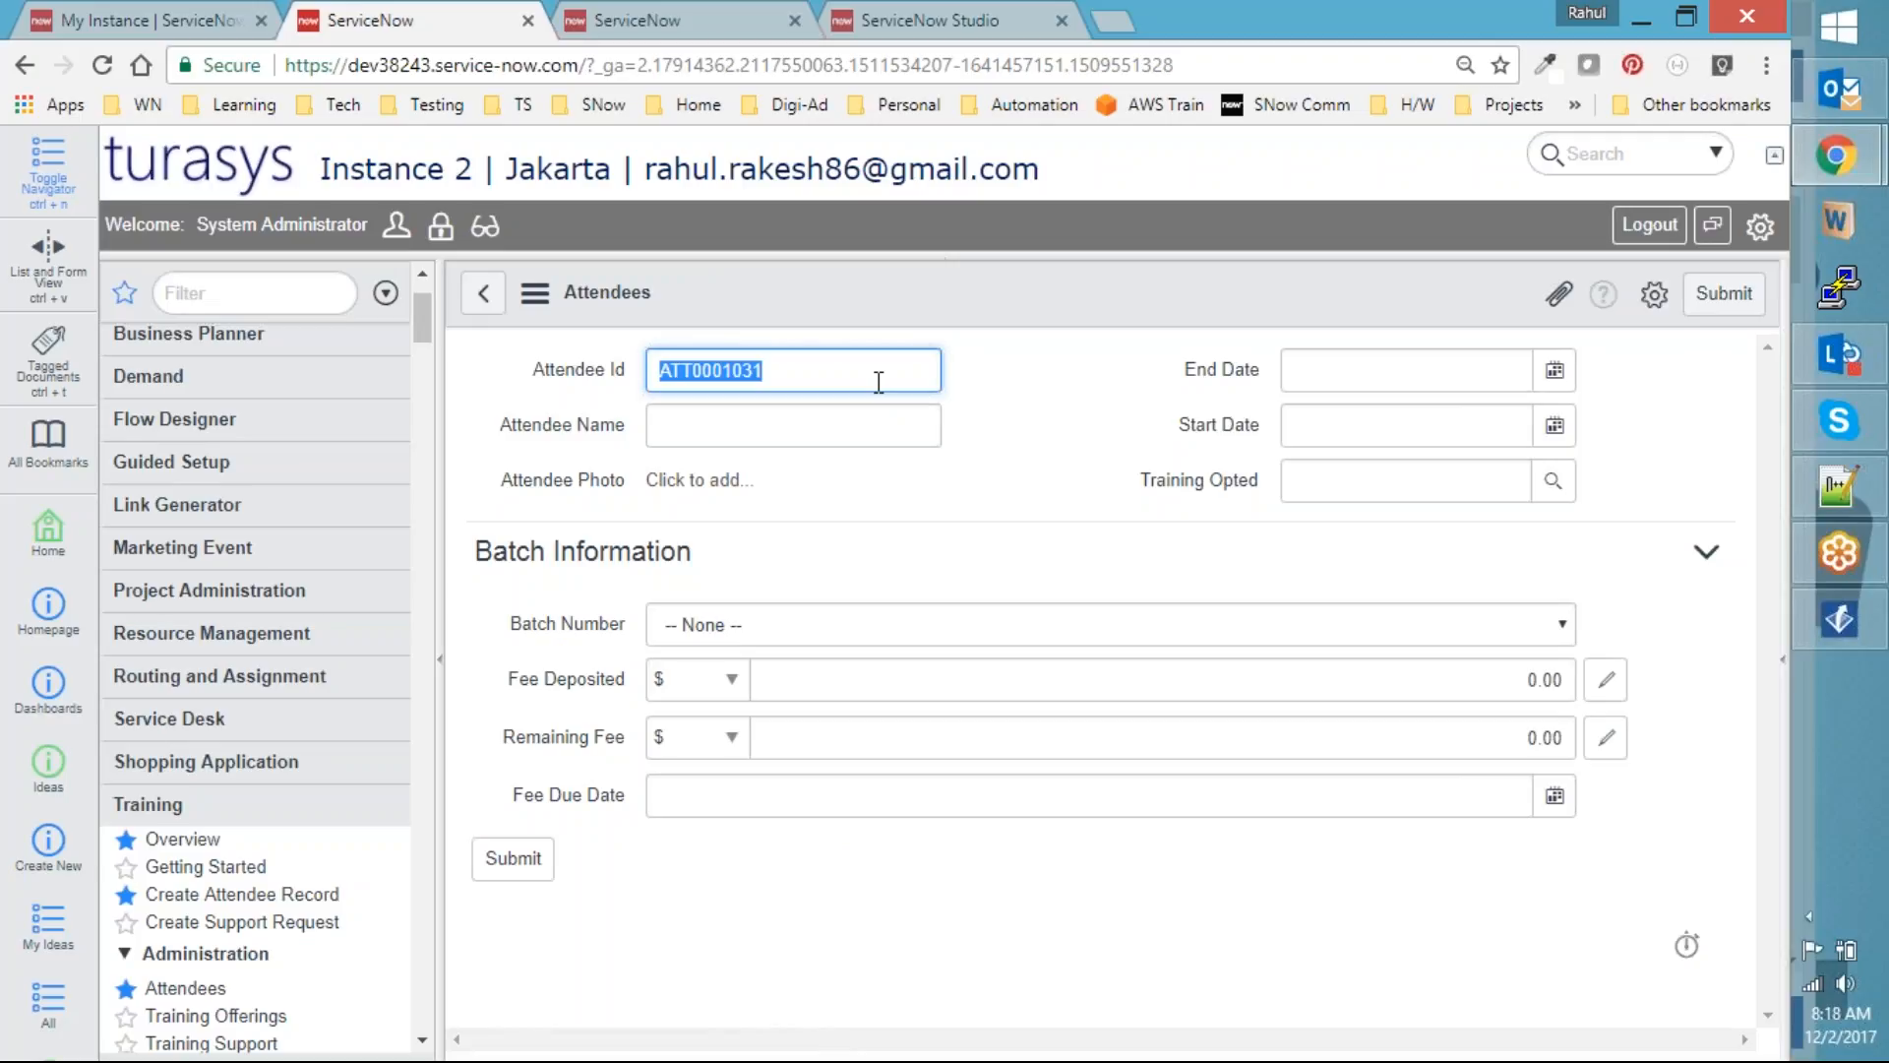
Switch to Notepad++ and note "get/set values" and "show / hide fields" on separate lines
key(alt+Tab)
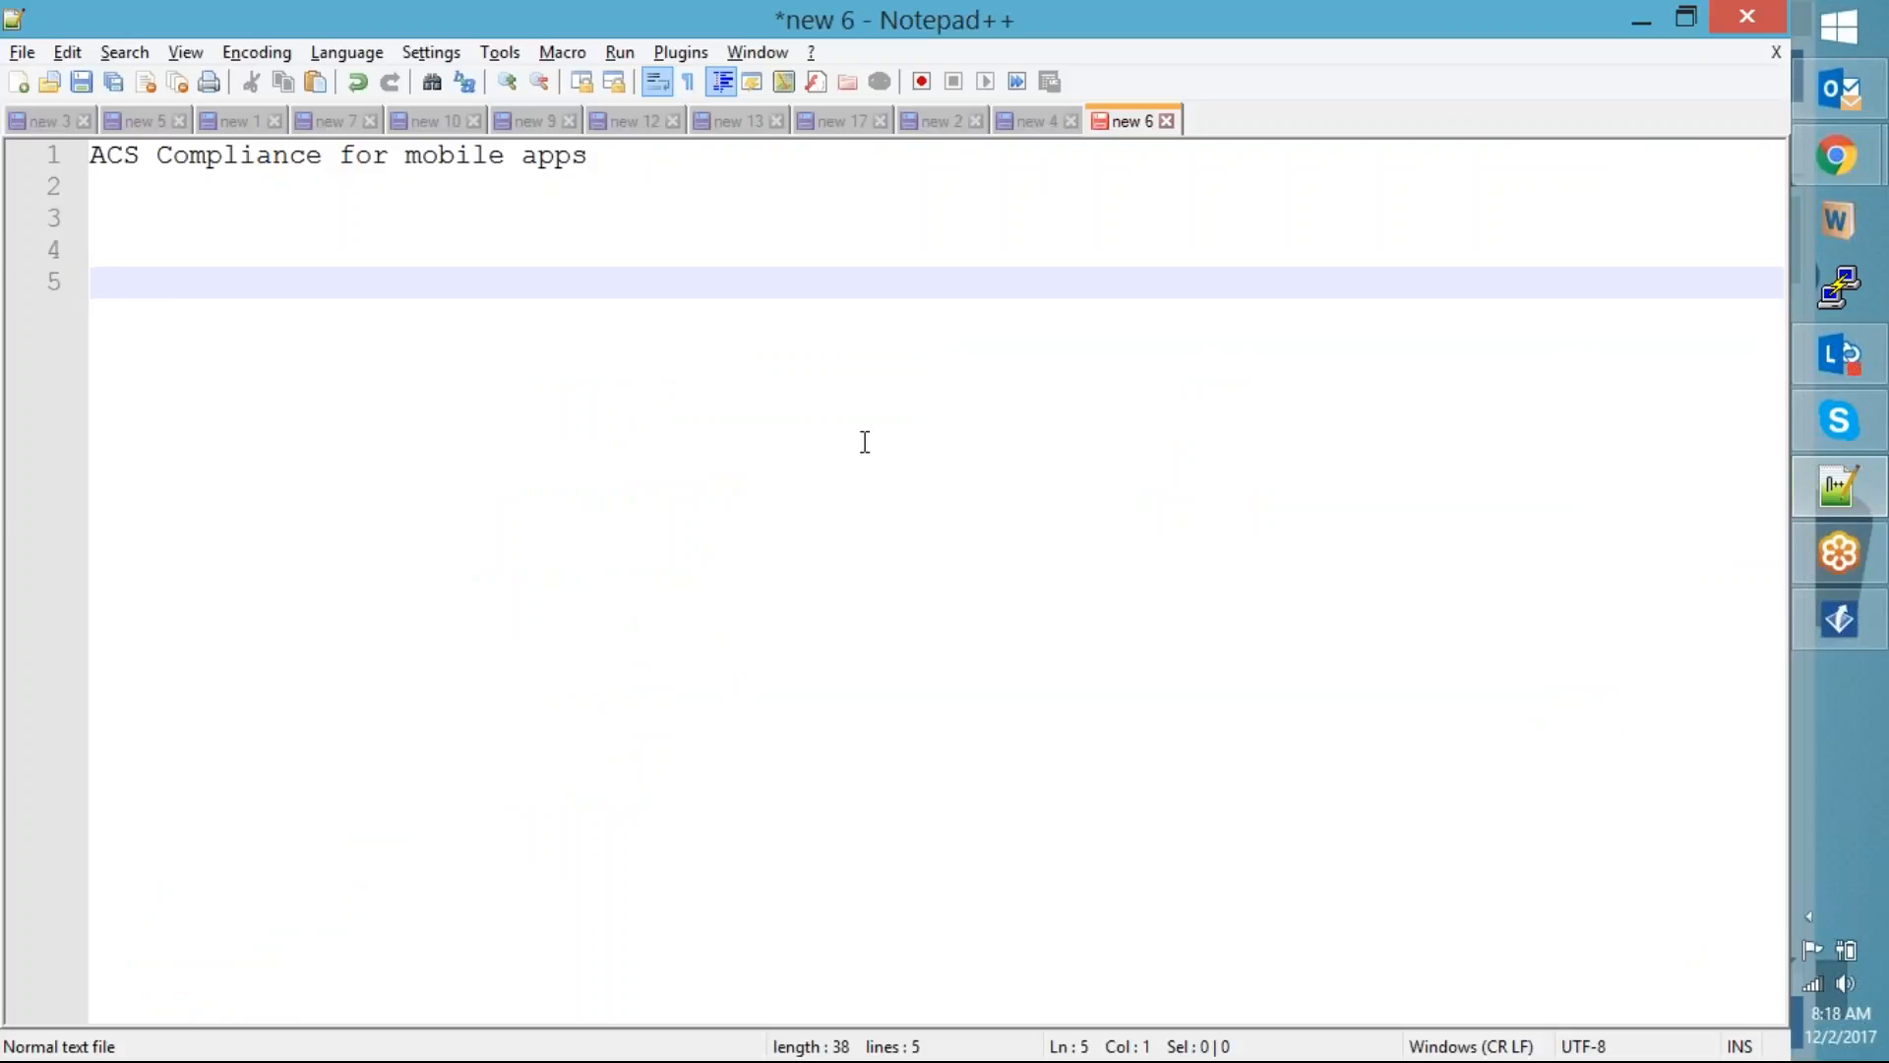
text(get/set values)
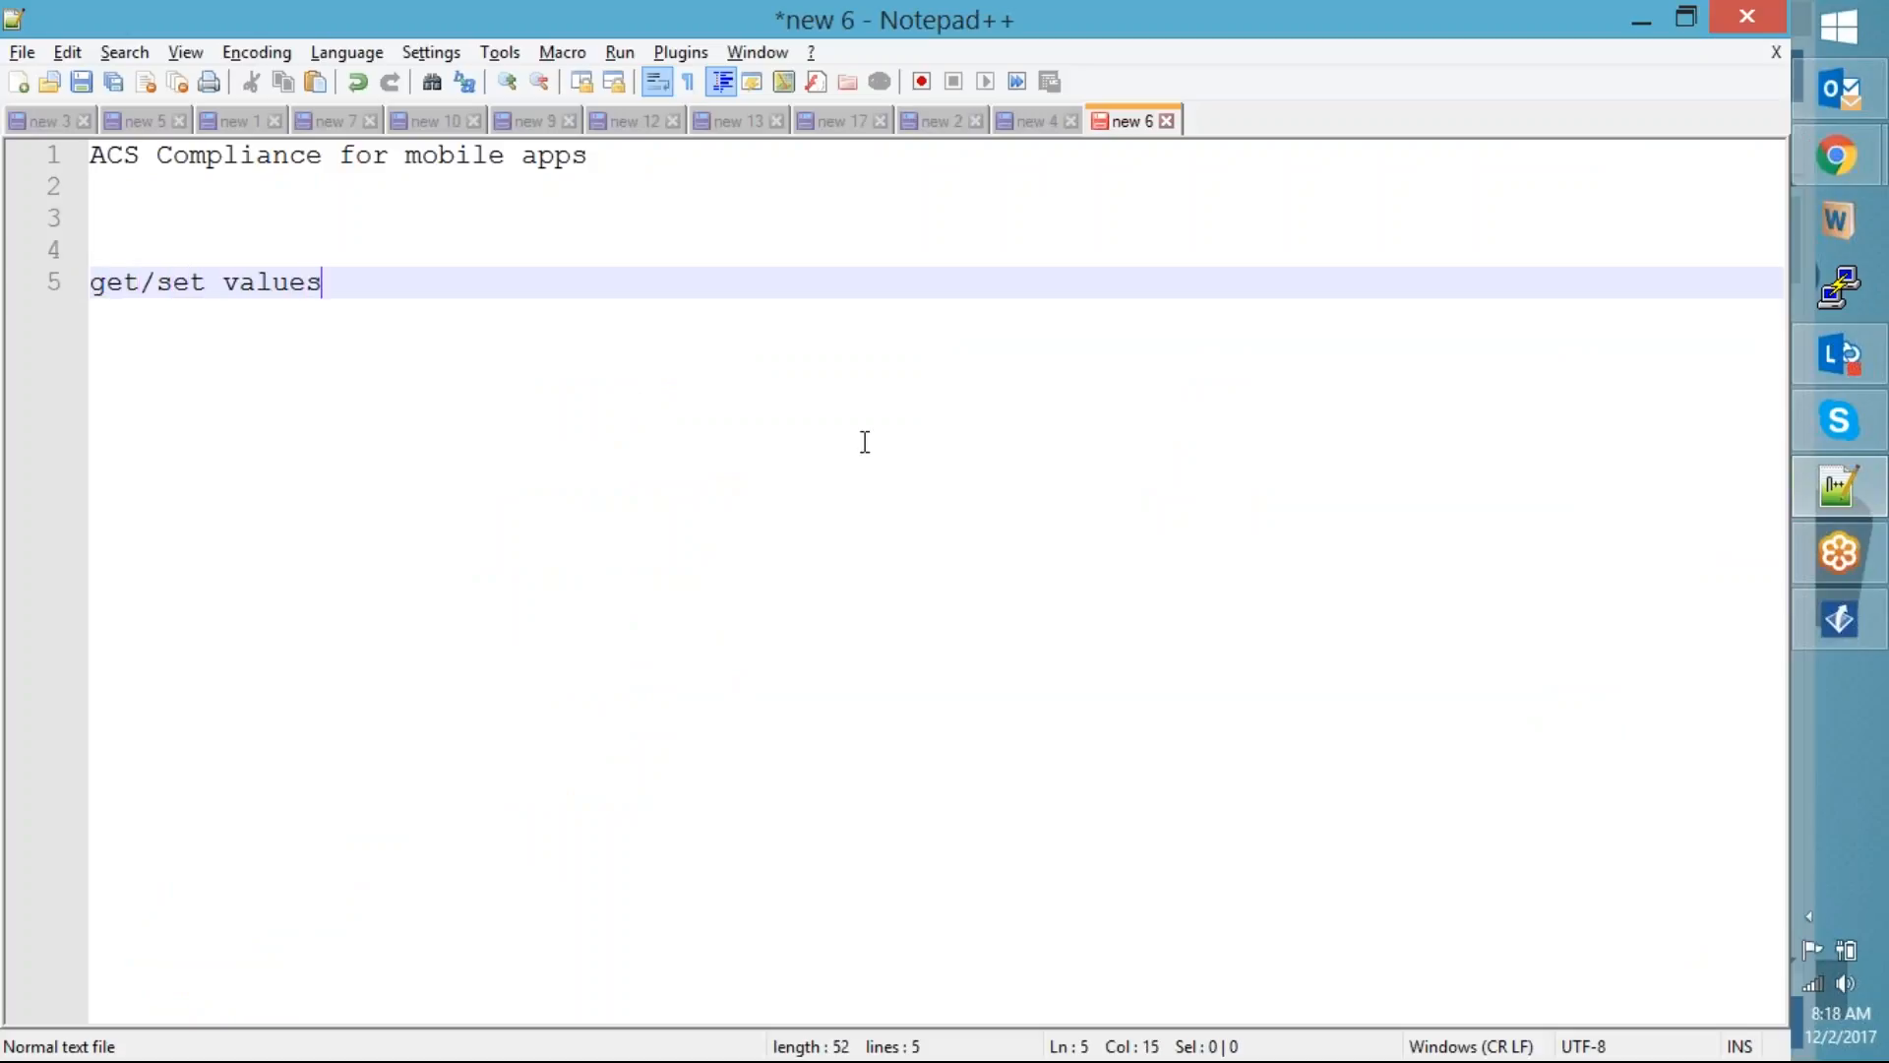
key(Return)
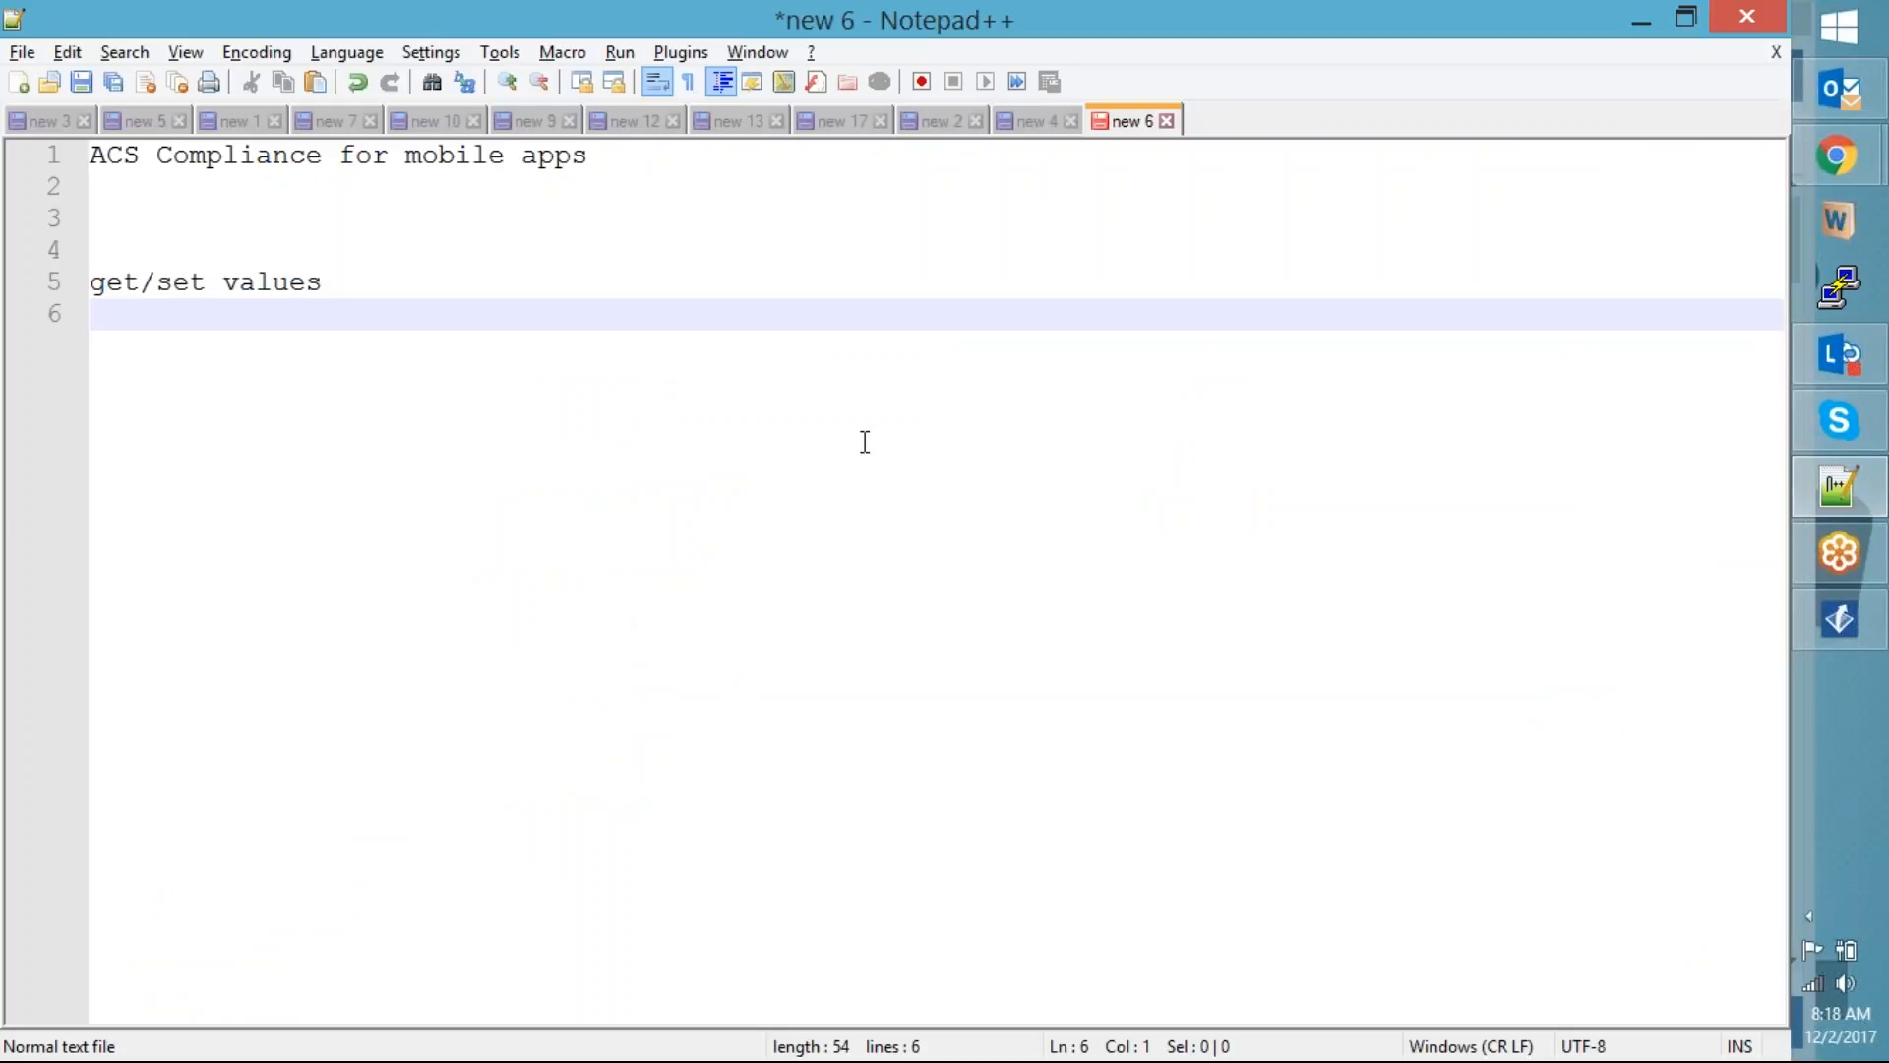
text(show / hi)
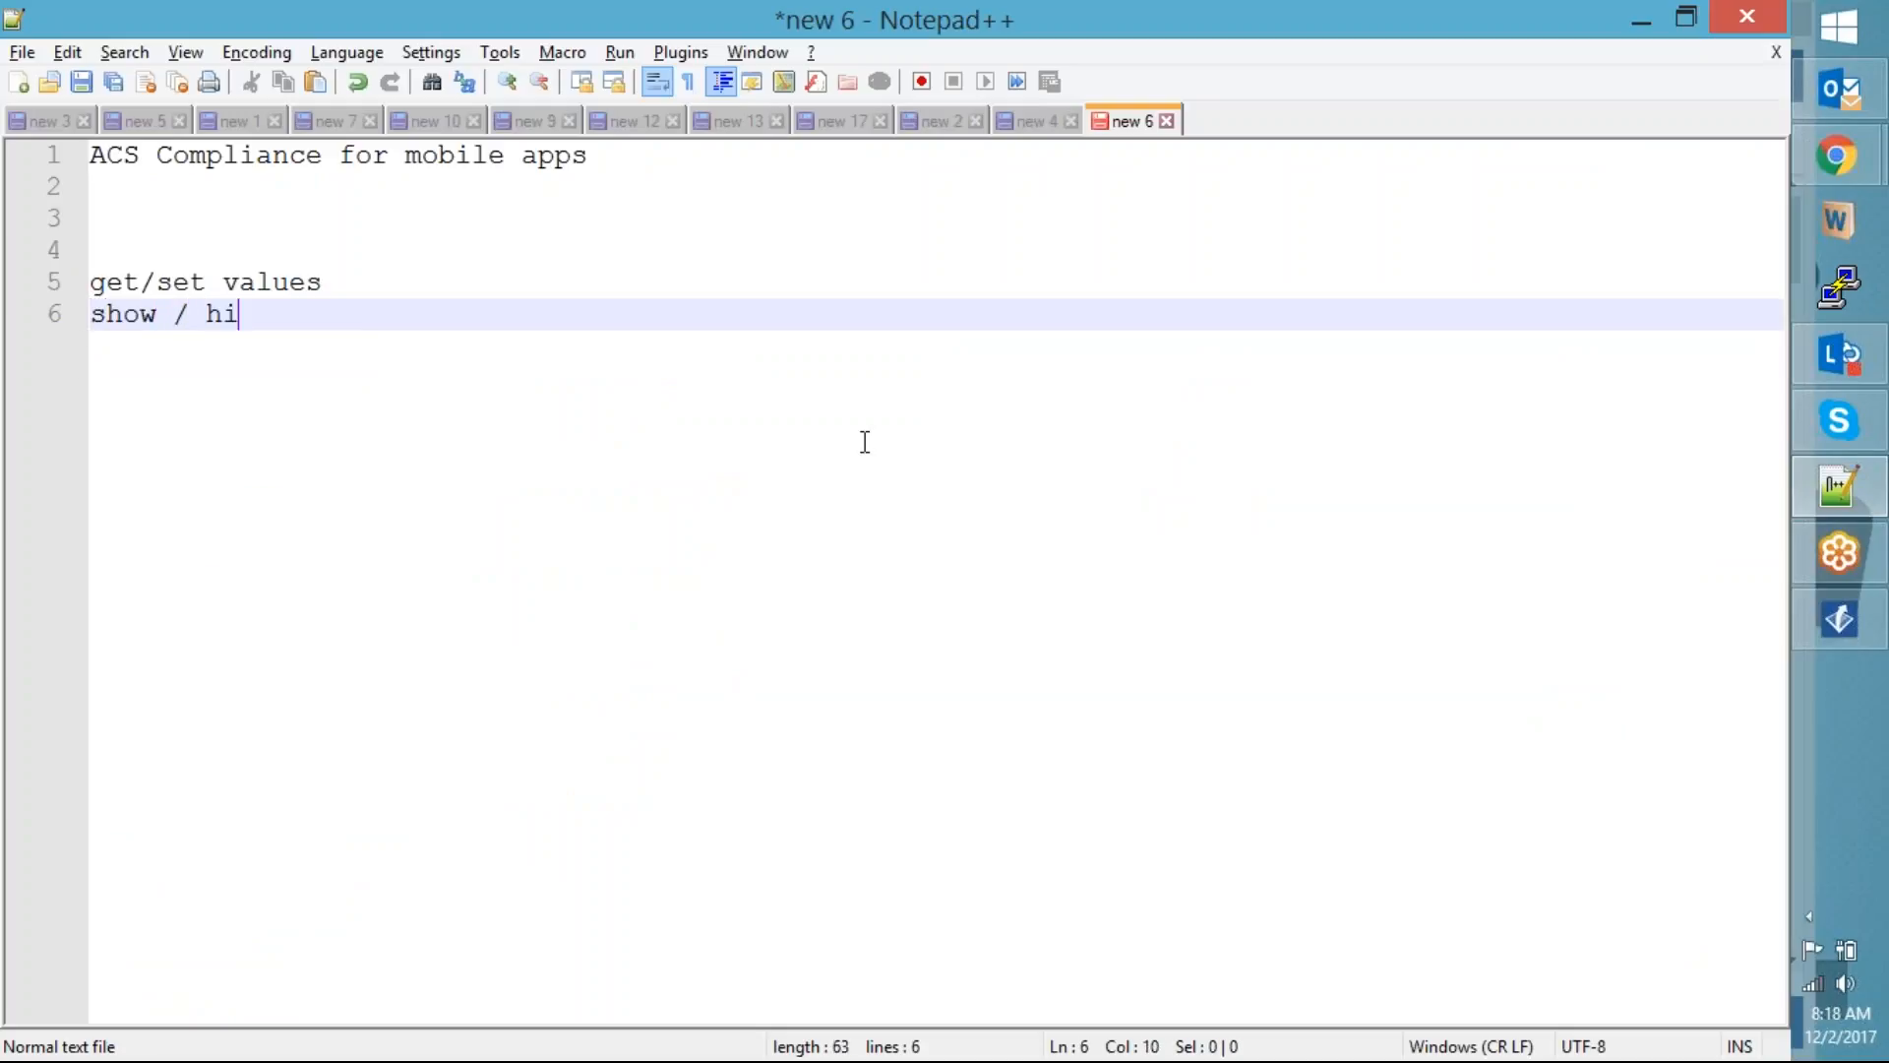
text(de fie;)
key(BackSpace)
text(lds)
Add the line "calculate / compare values from fields" to the notes
key(Return)
key(BackSpace)
text(calcul)
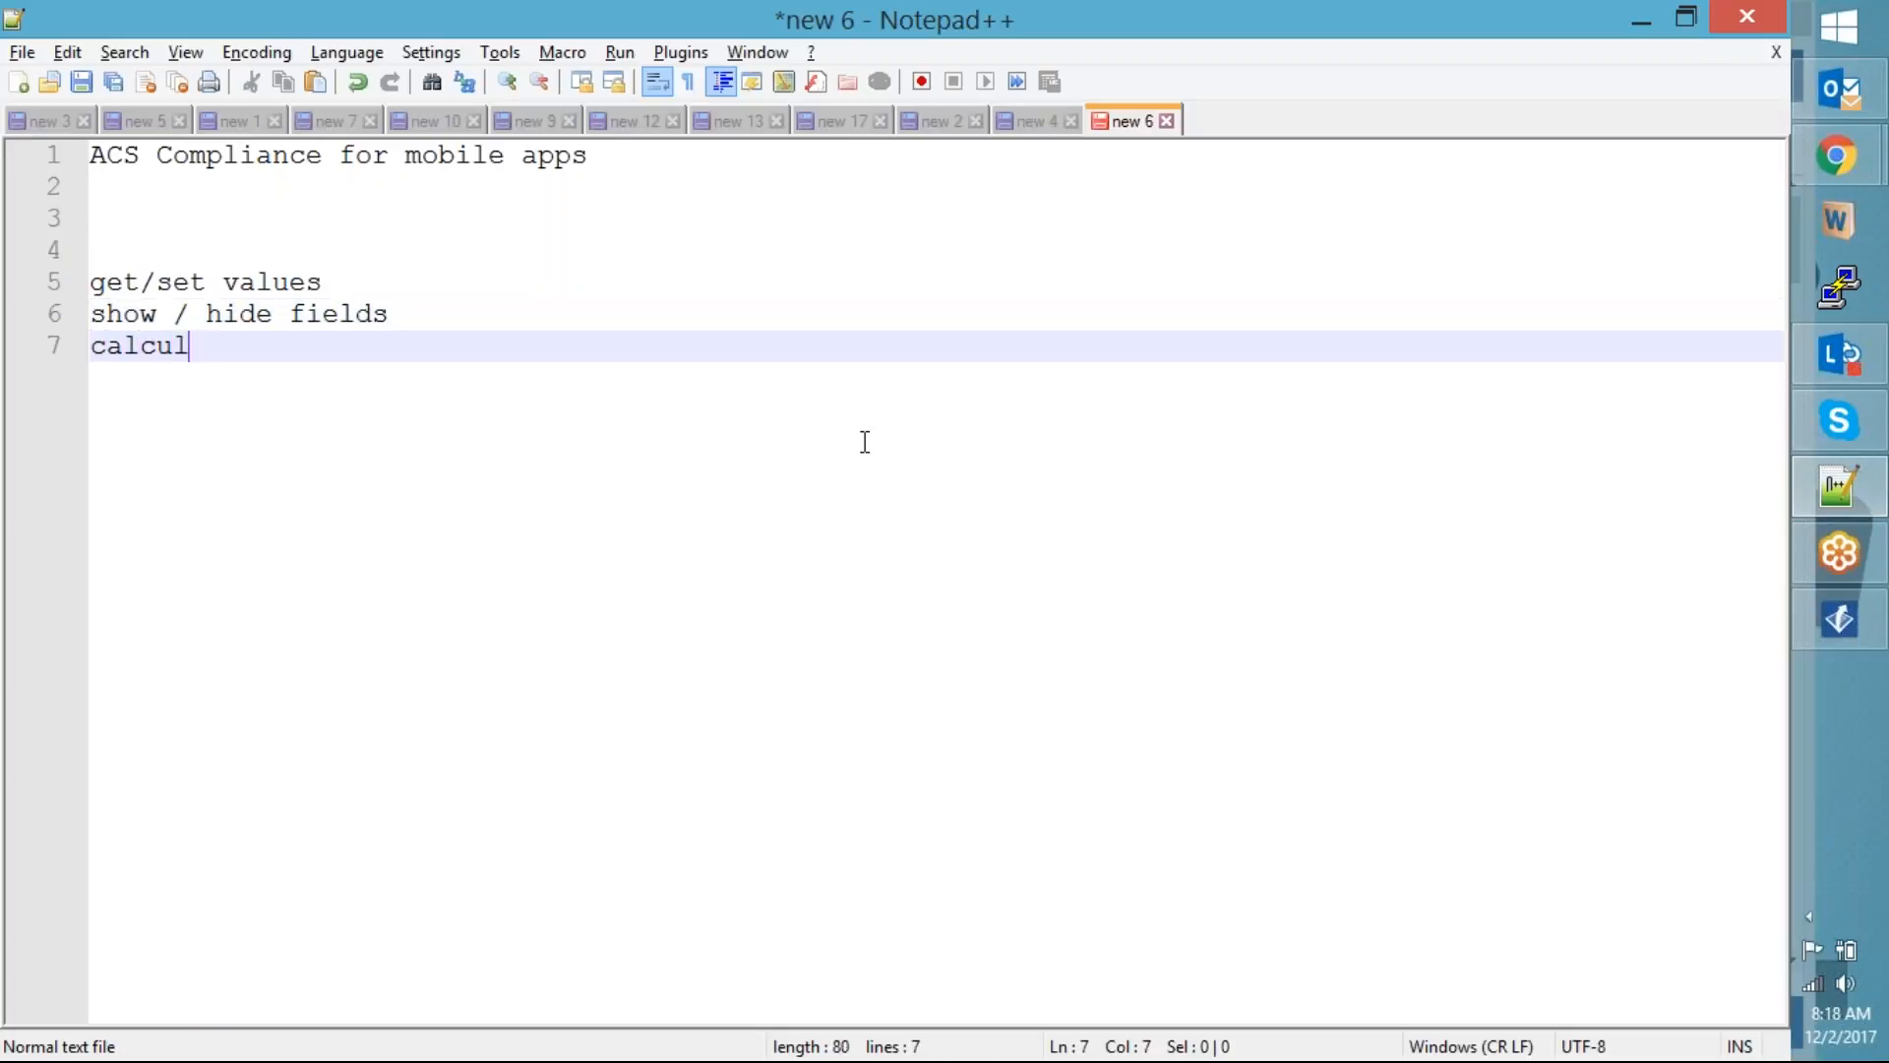
text(ate / c)
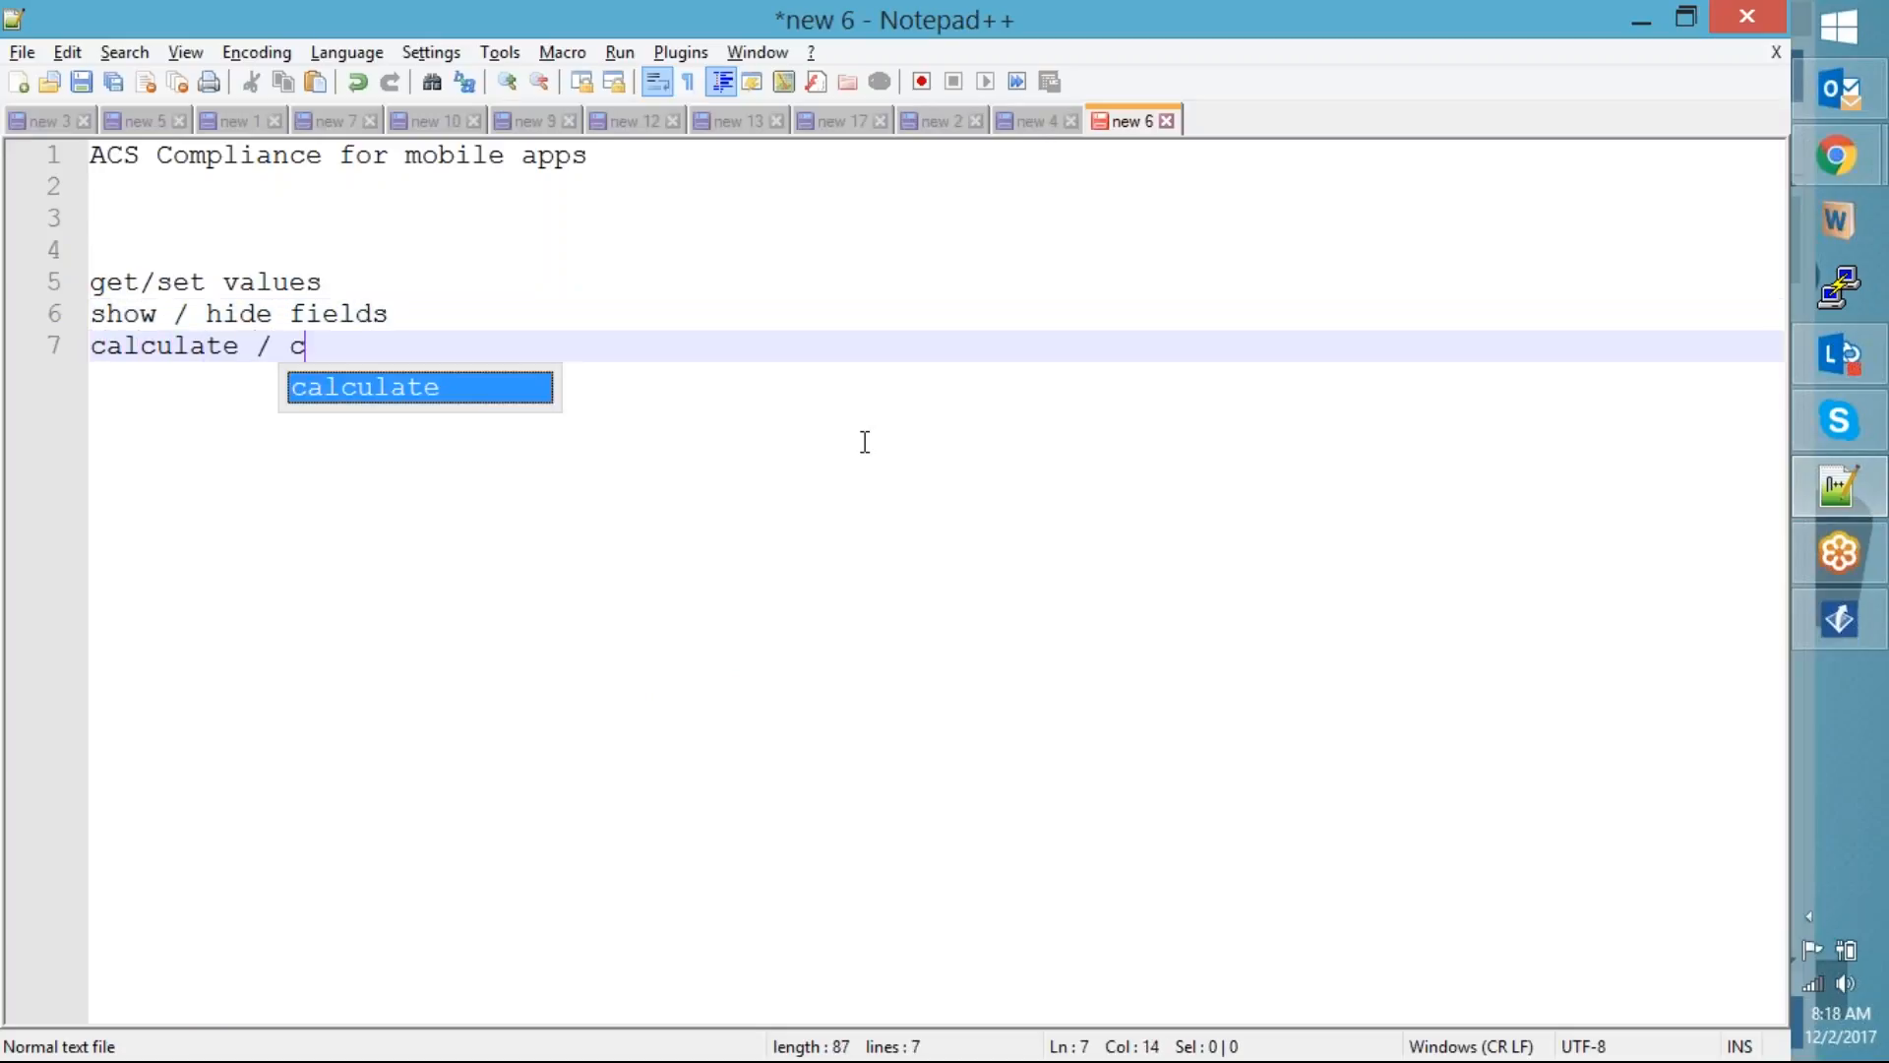
text(ompare v)
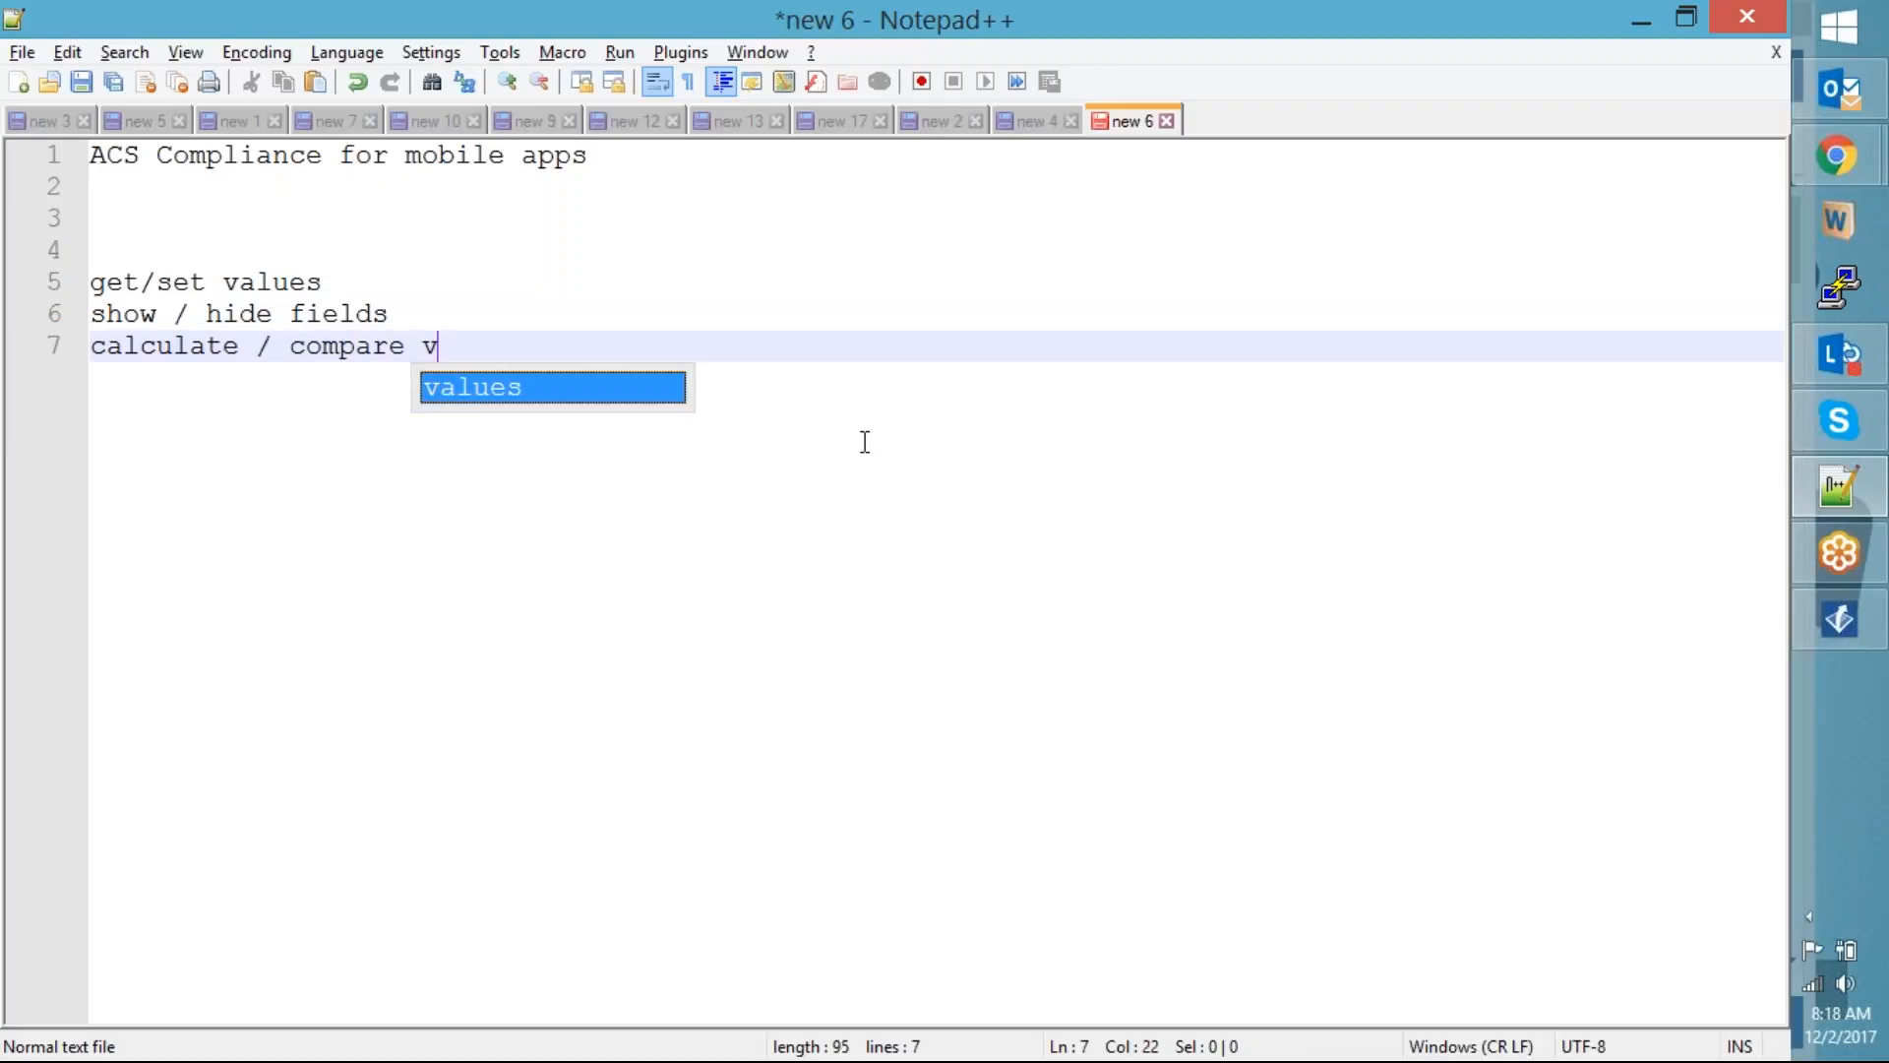
text(alues fr)
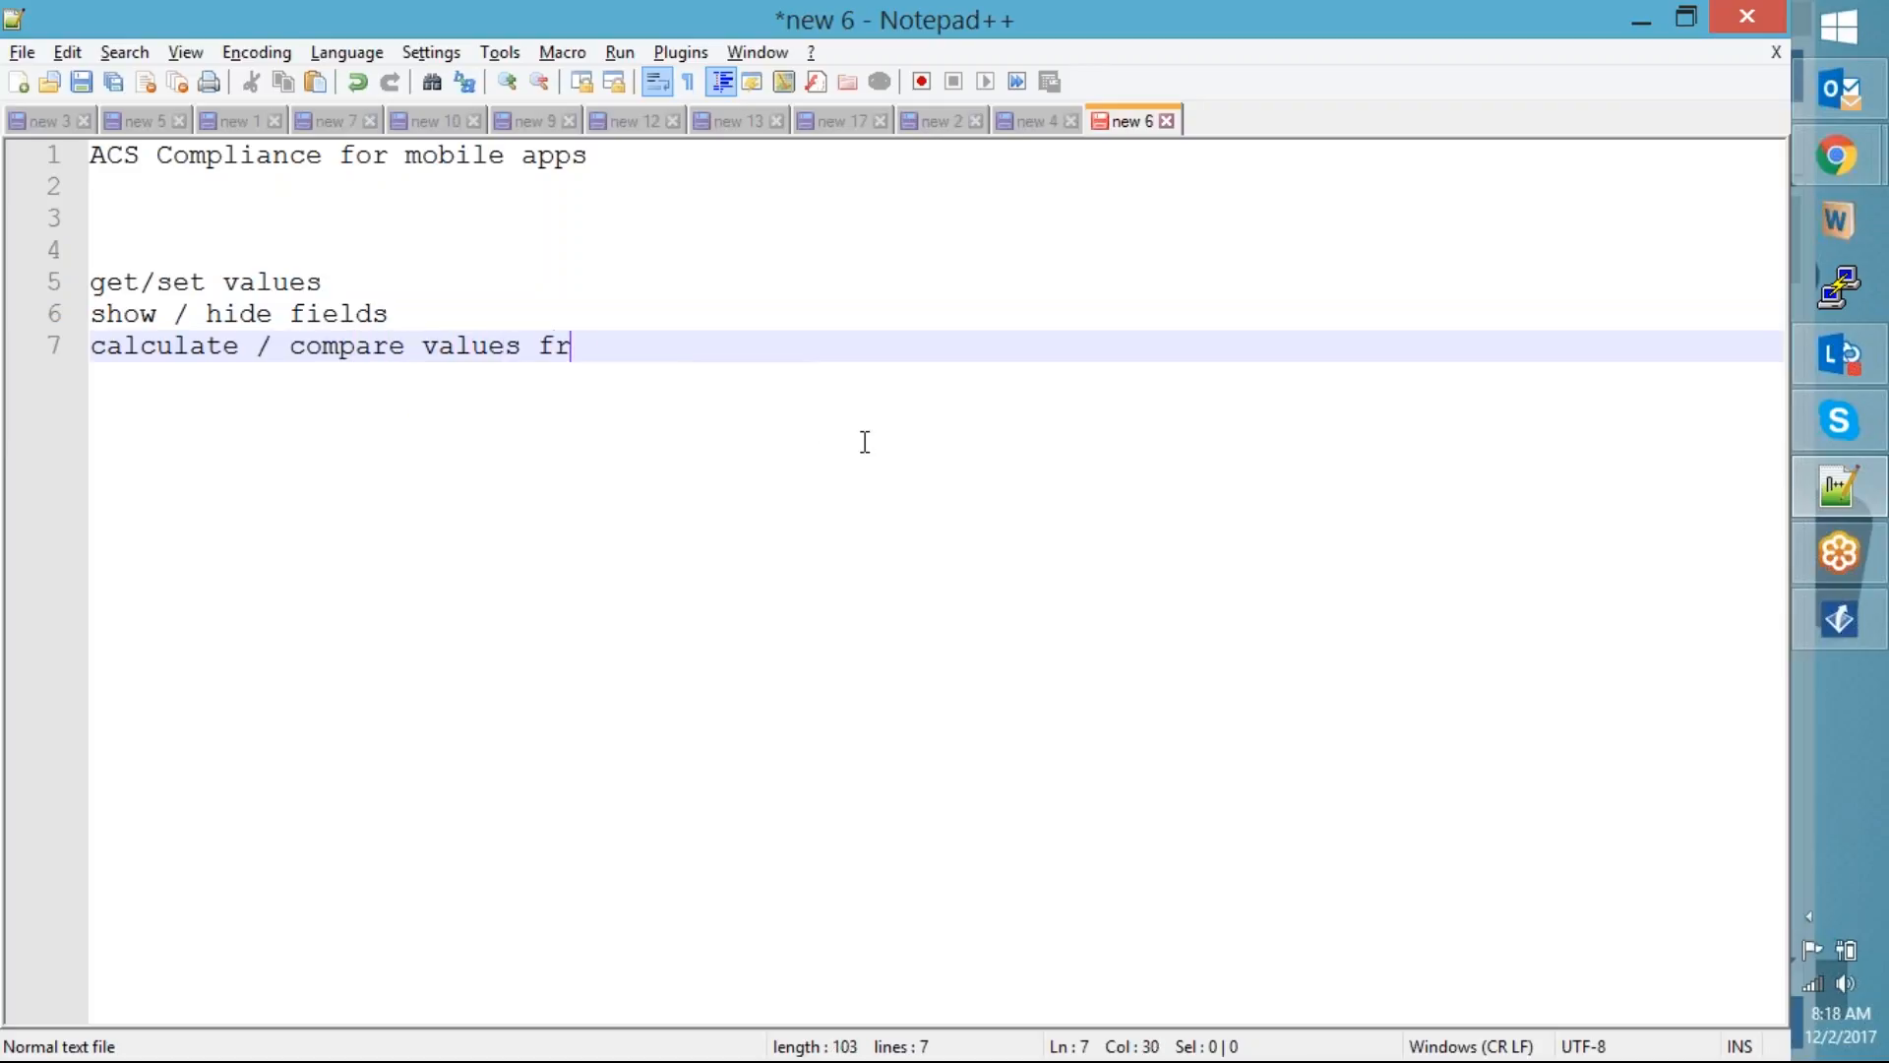
text(om fields)
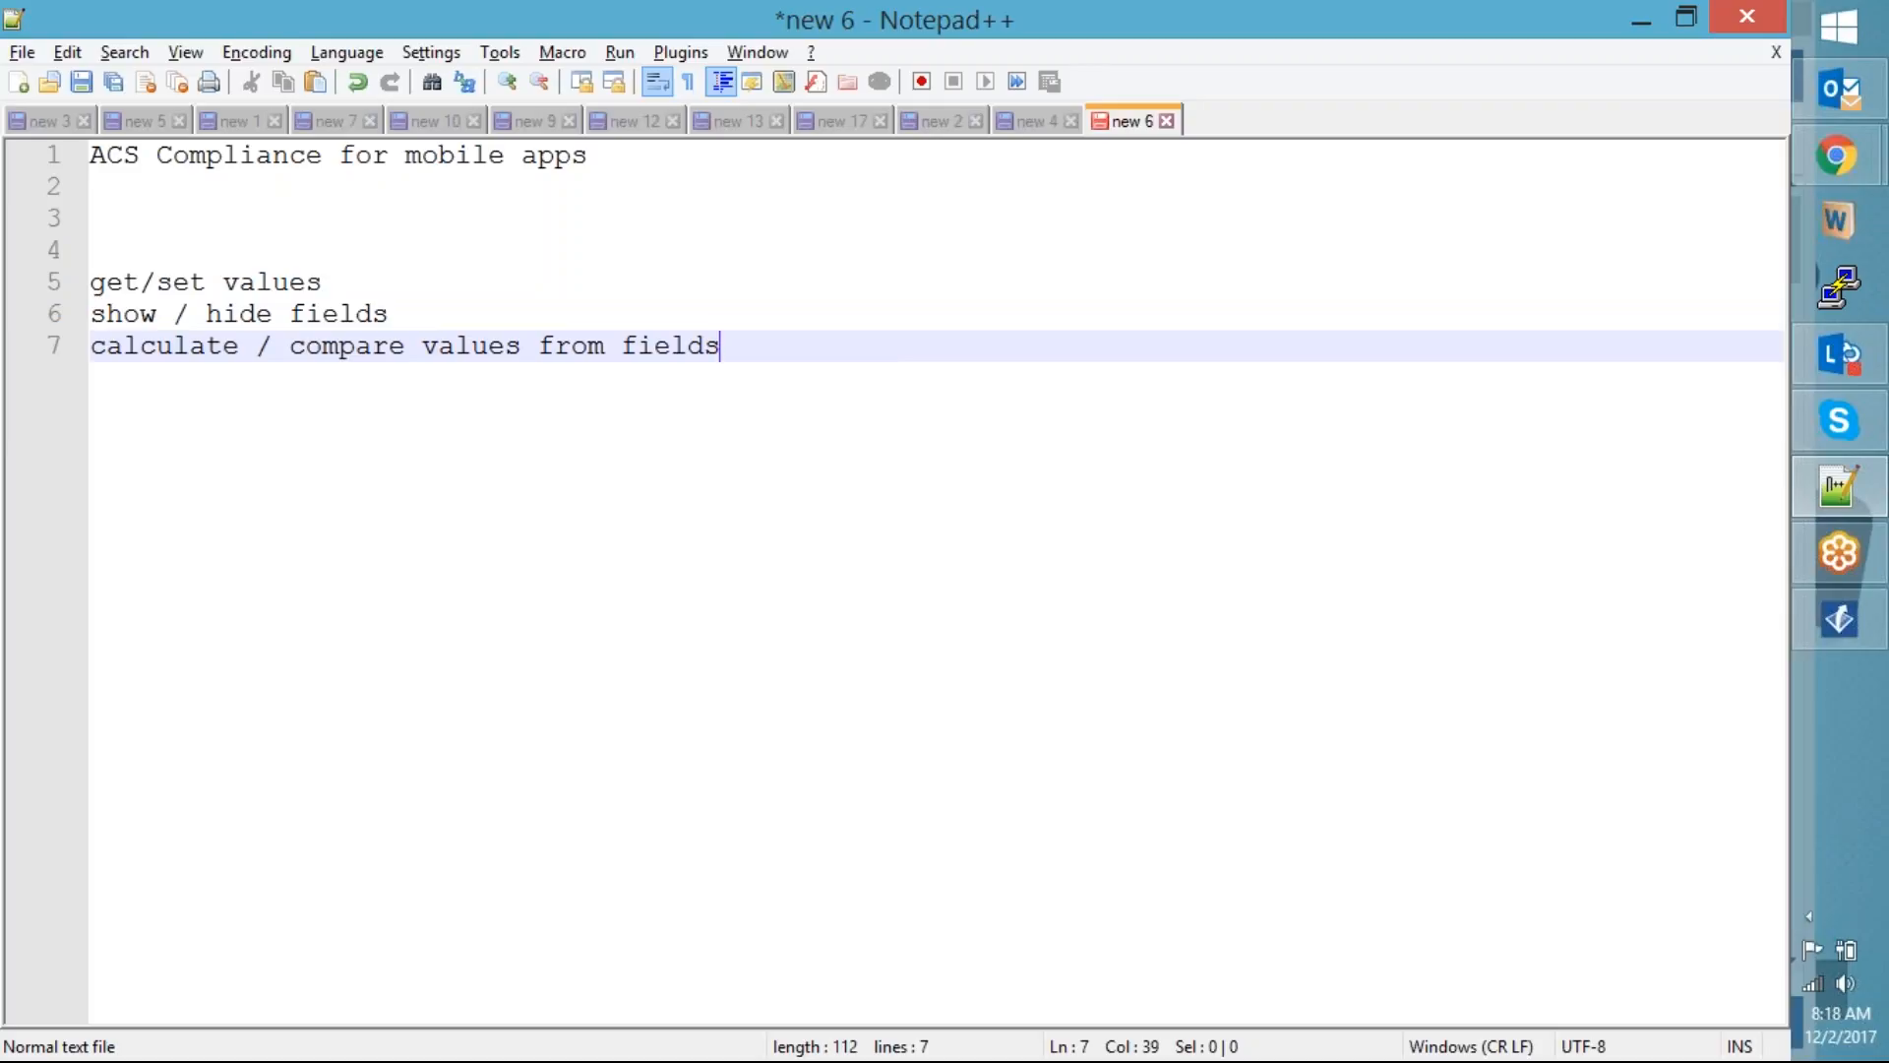
Add the line "show/ hide messages" to the notes
key(Return)
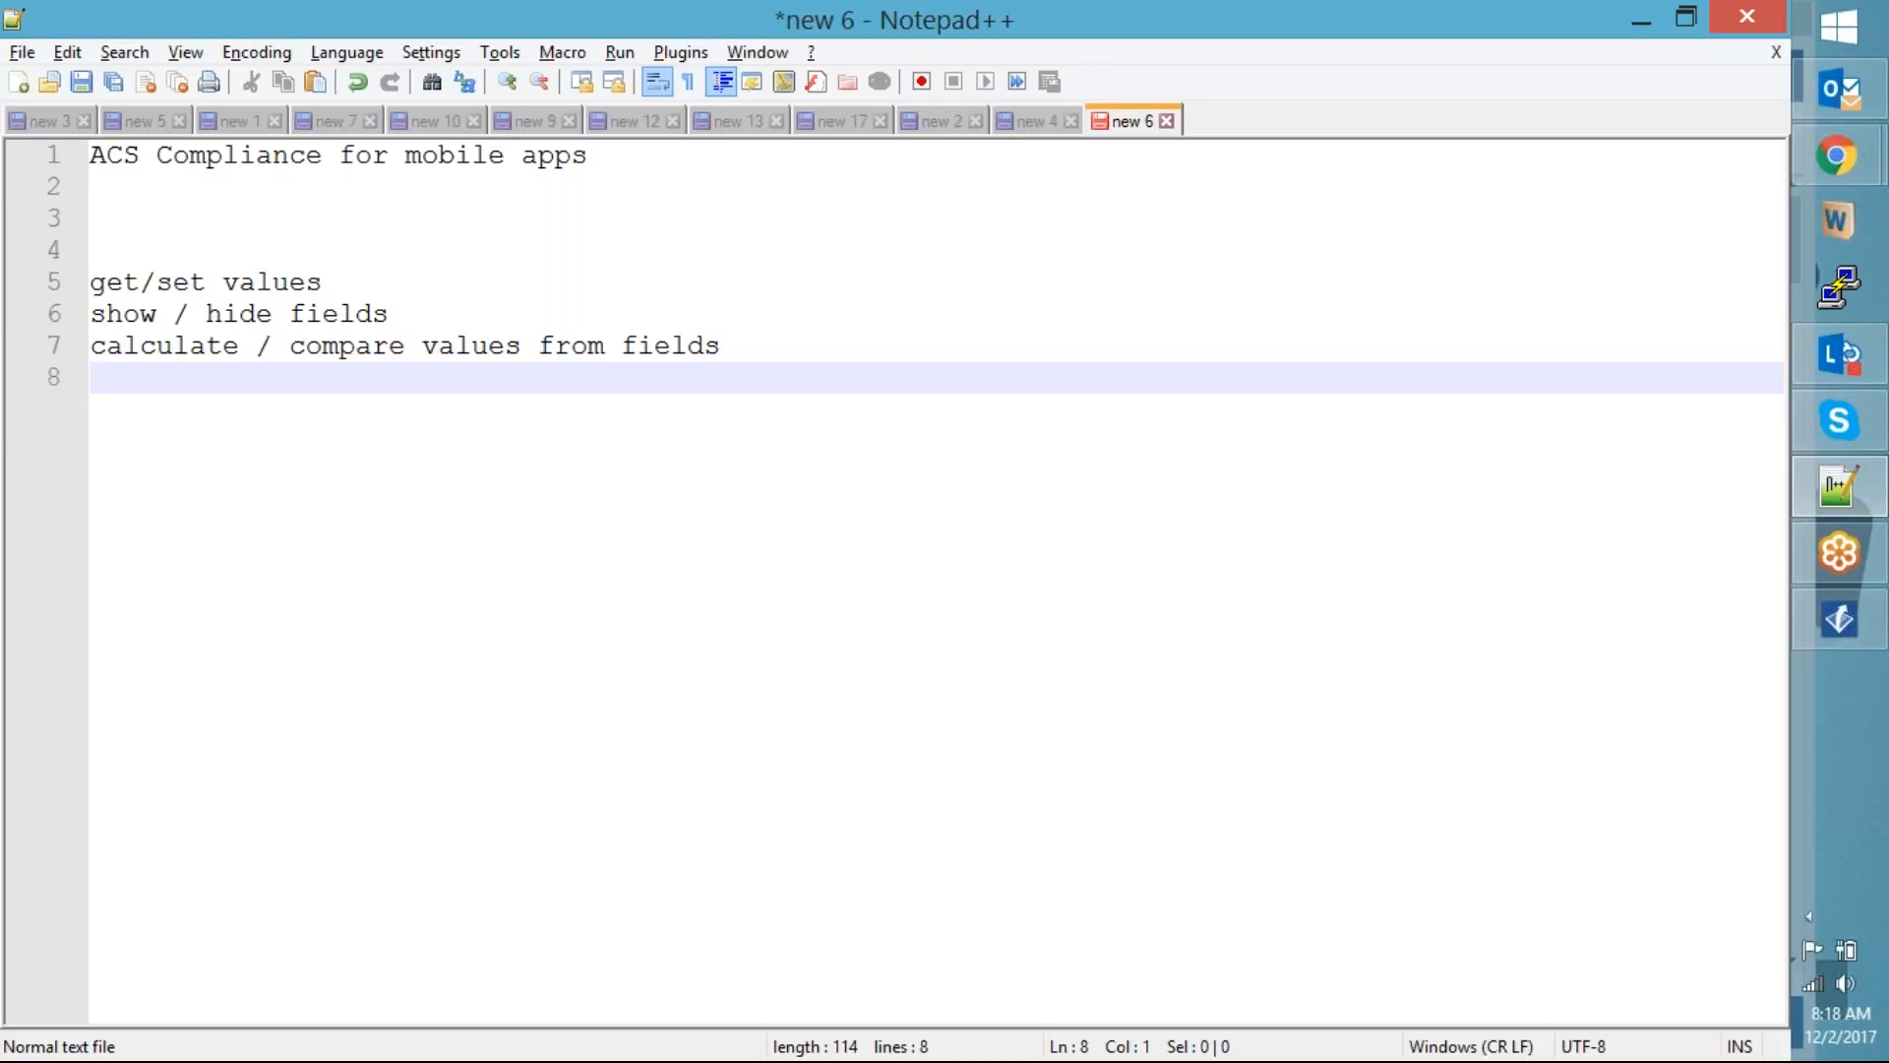
text(sho)
key(BackSpace)
key(BackSpace)
text(w/ h)
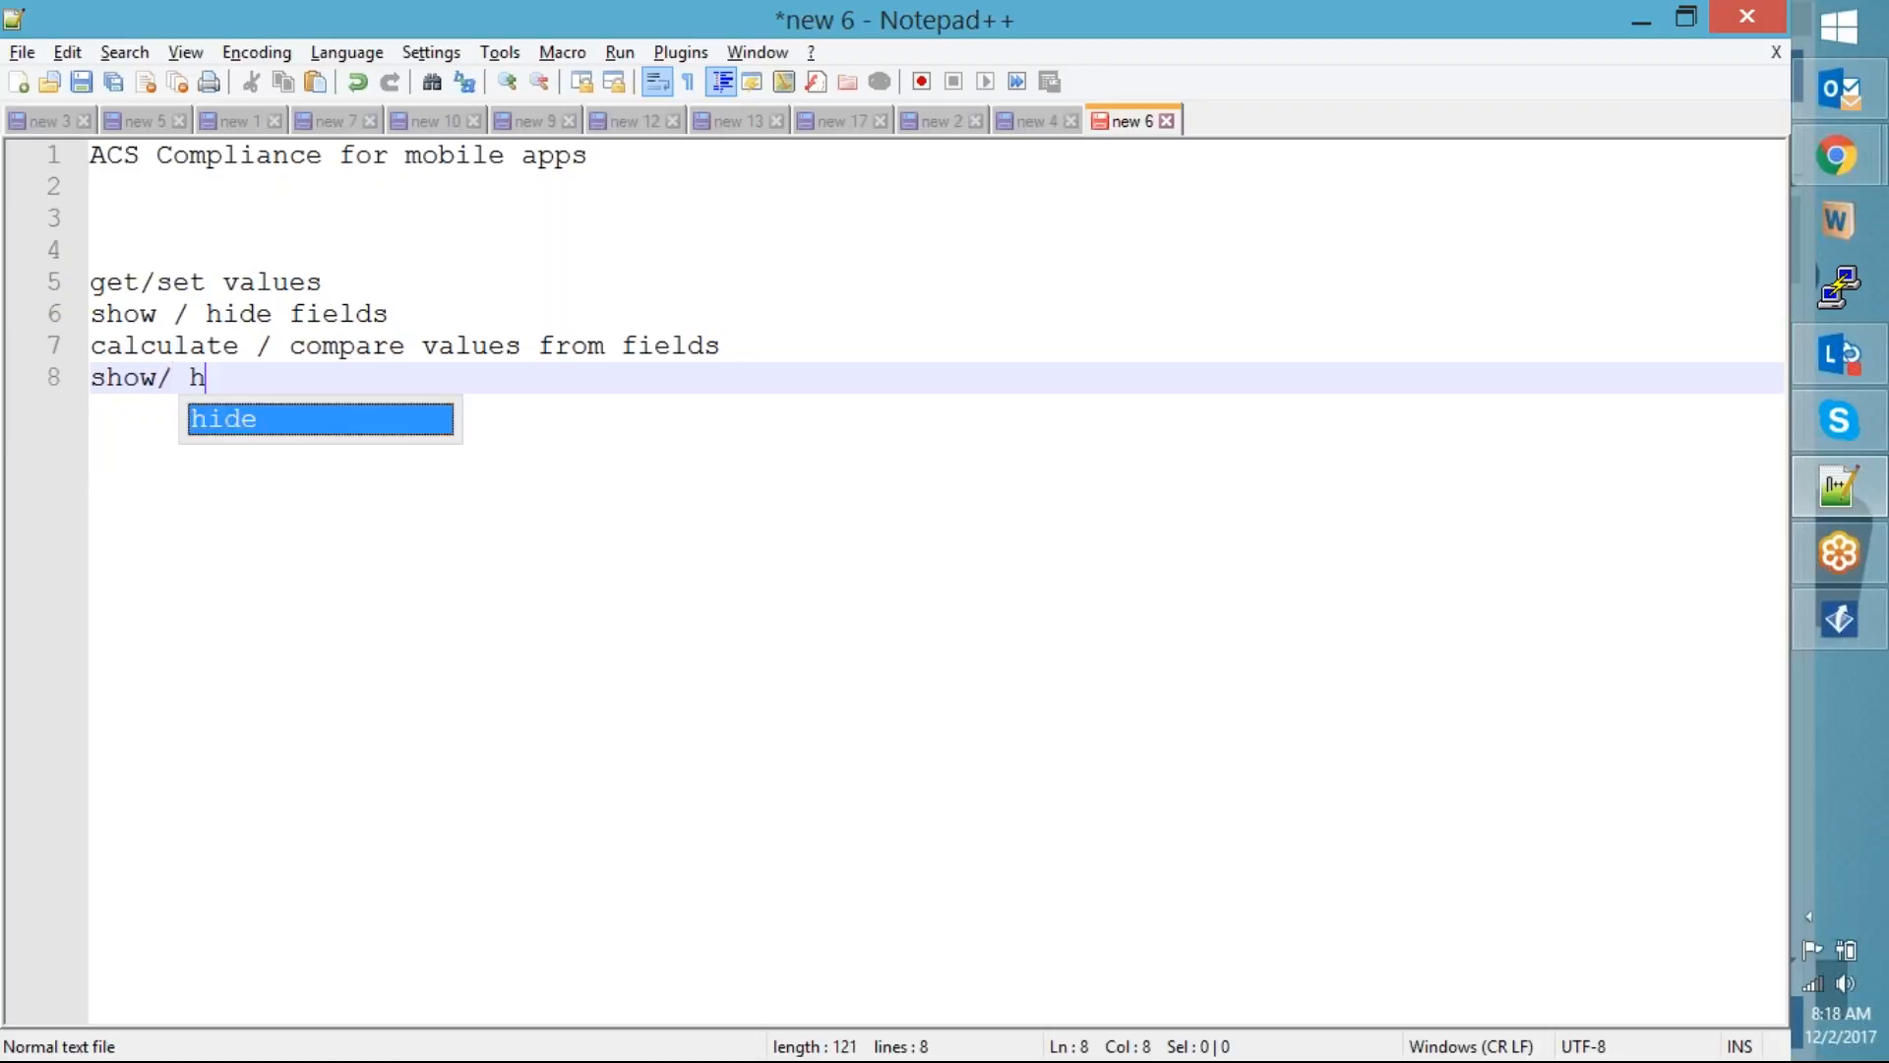
text(ide messages)
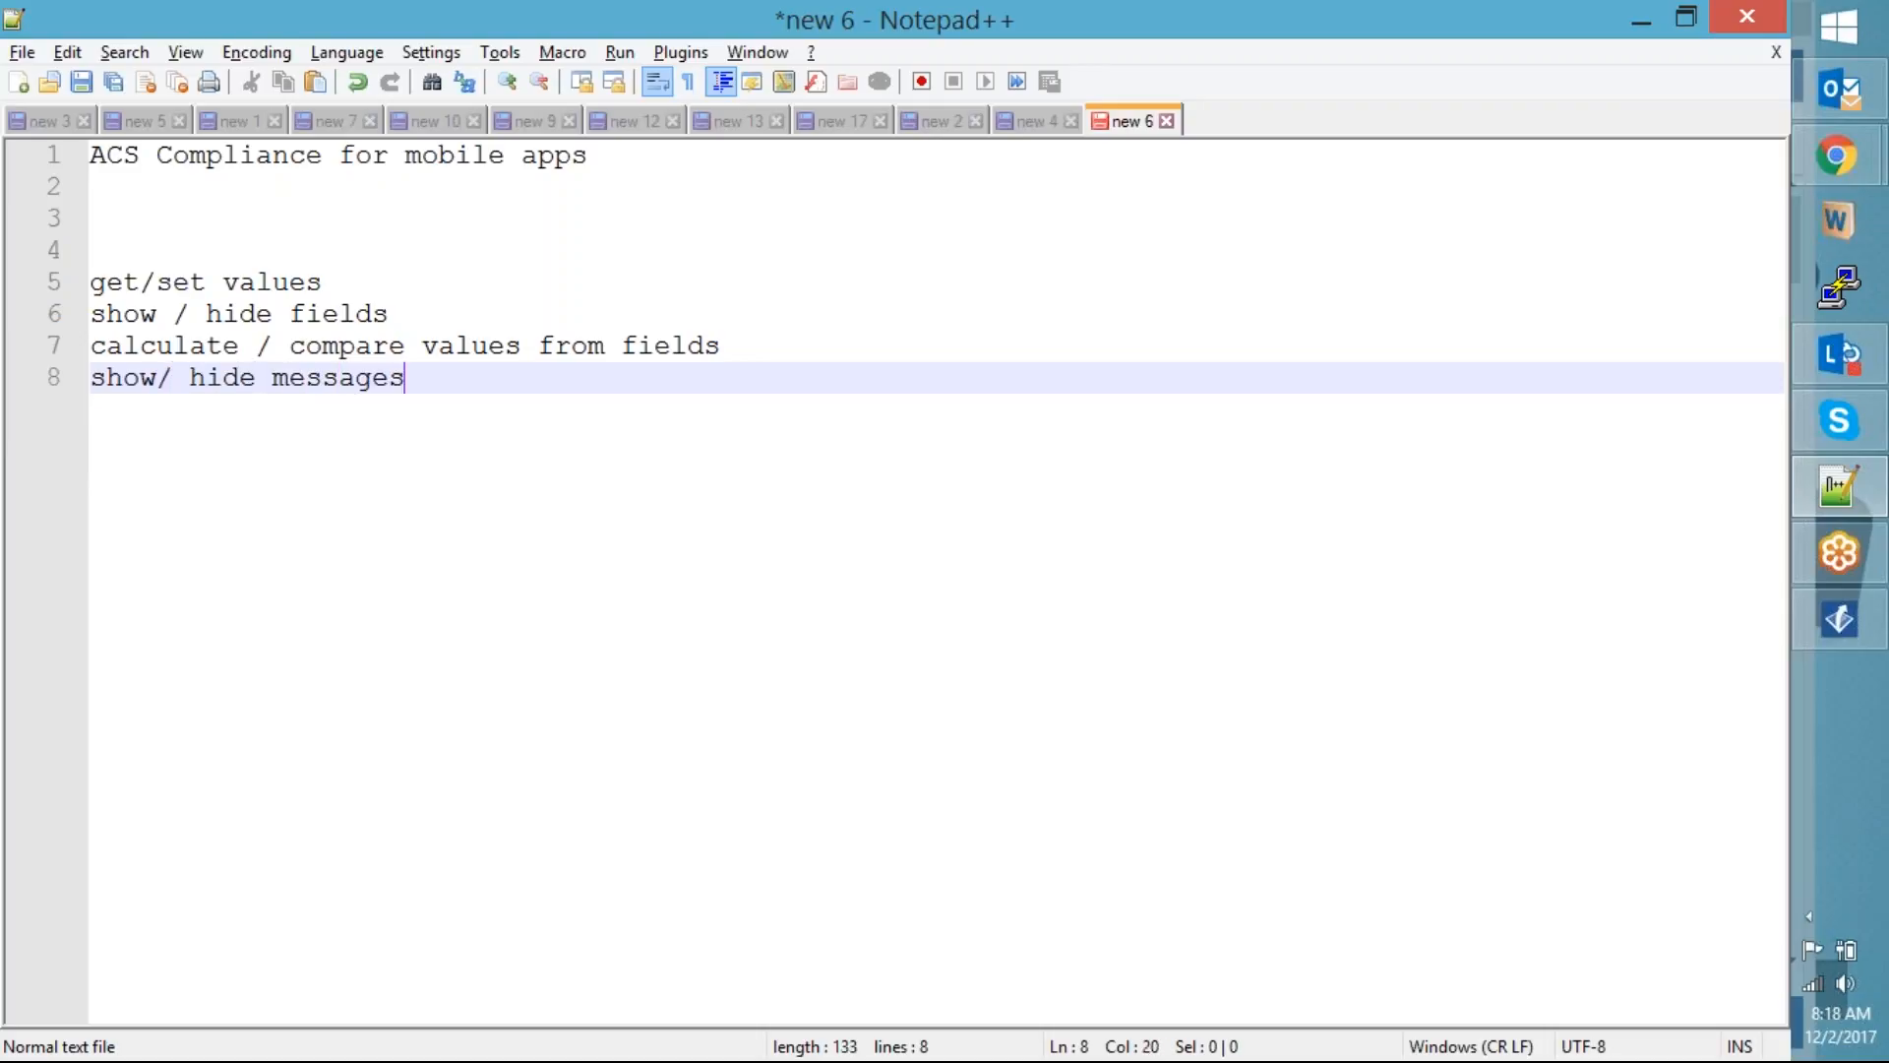
Add the line "change the look and feel of fields" to the notes and switch back to the attendee form in Chrome
key(Return)
text(change the look and )
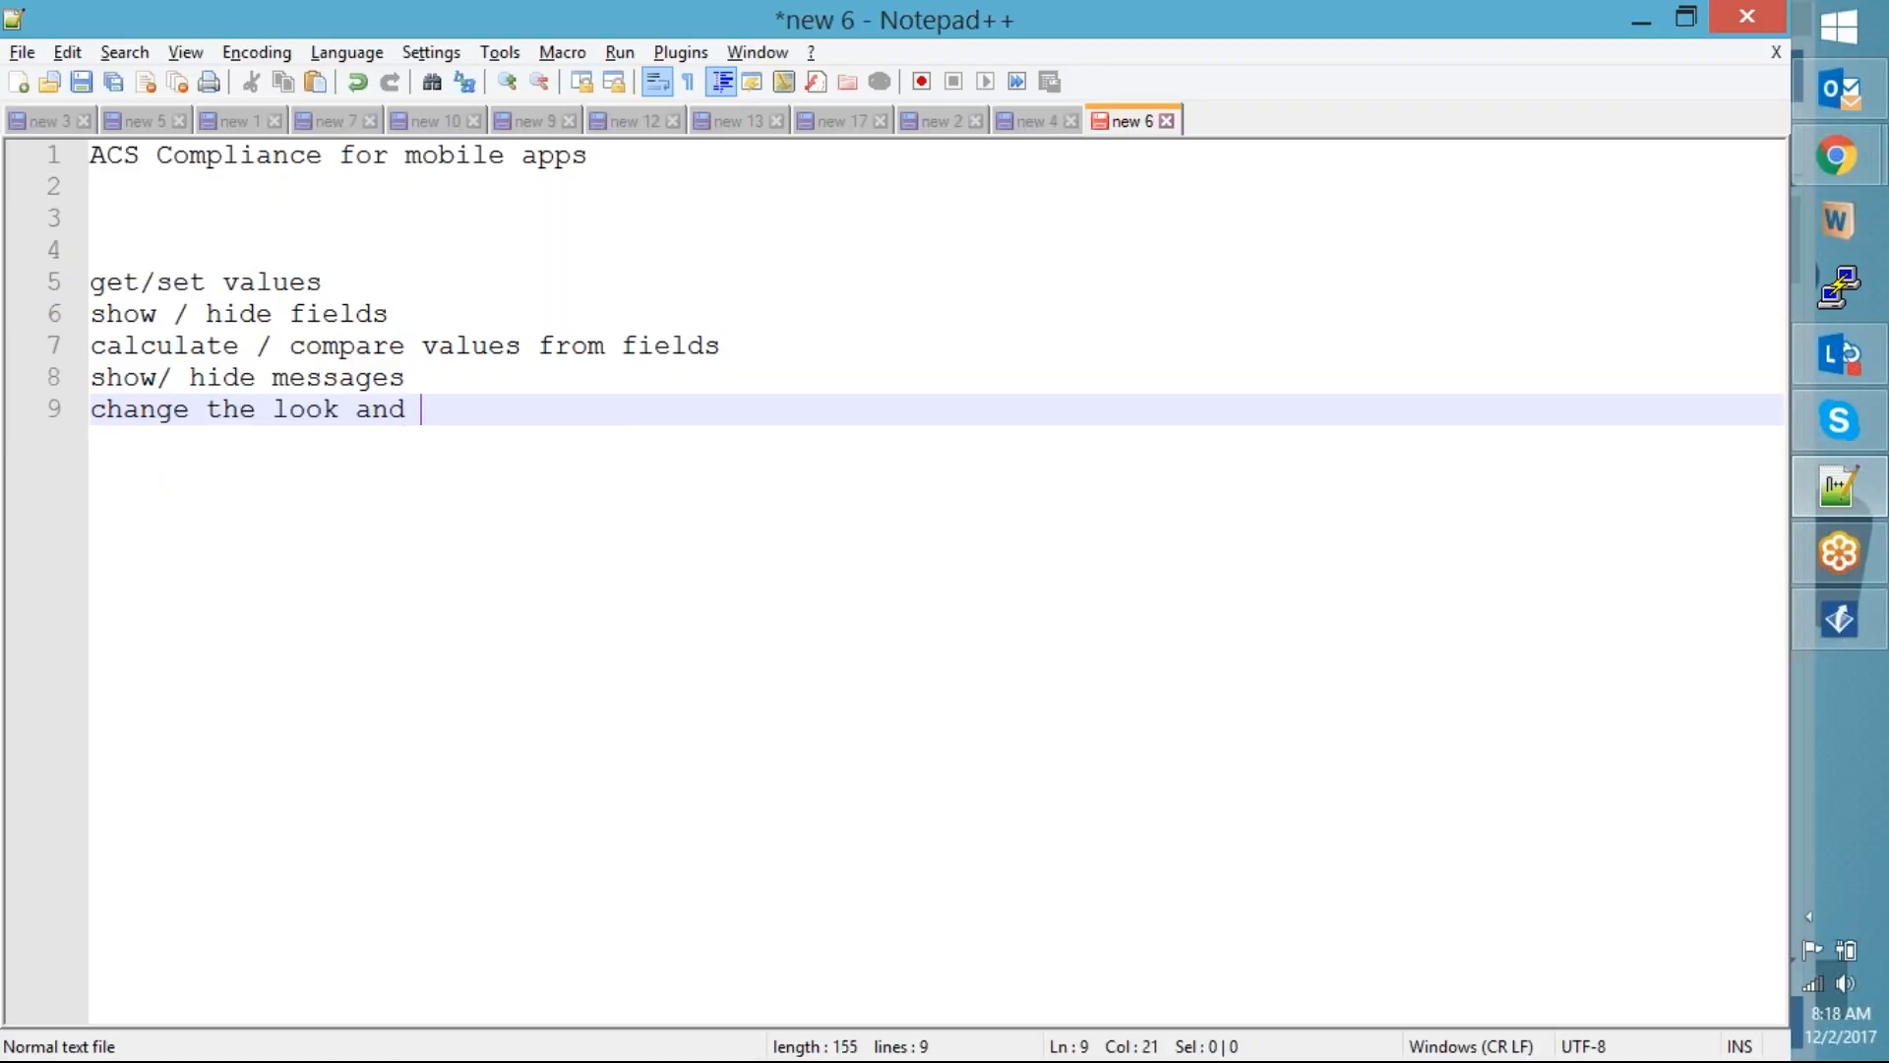
text(feel of filed)
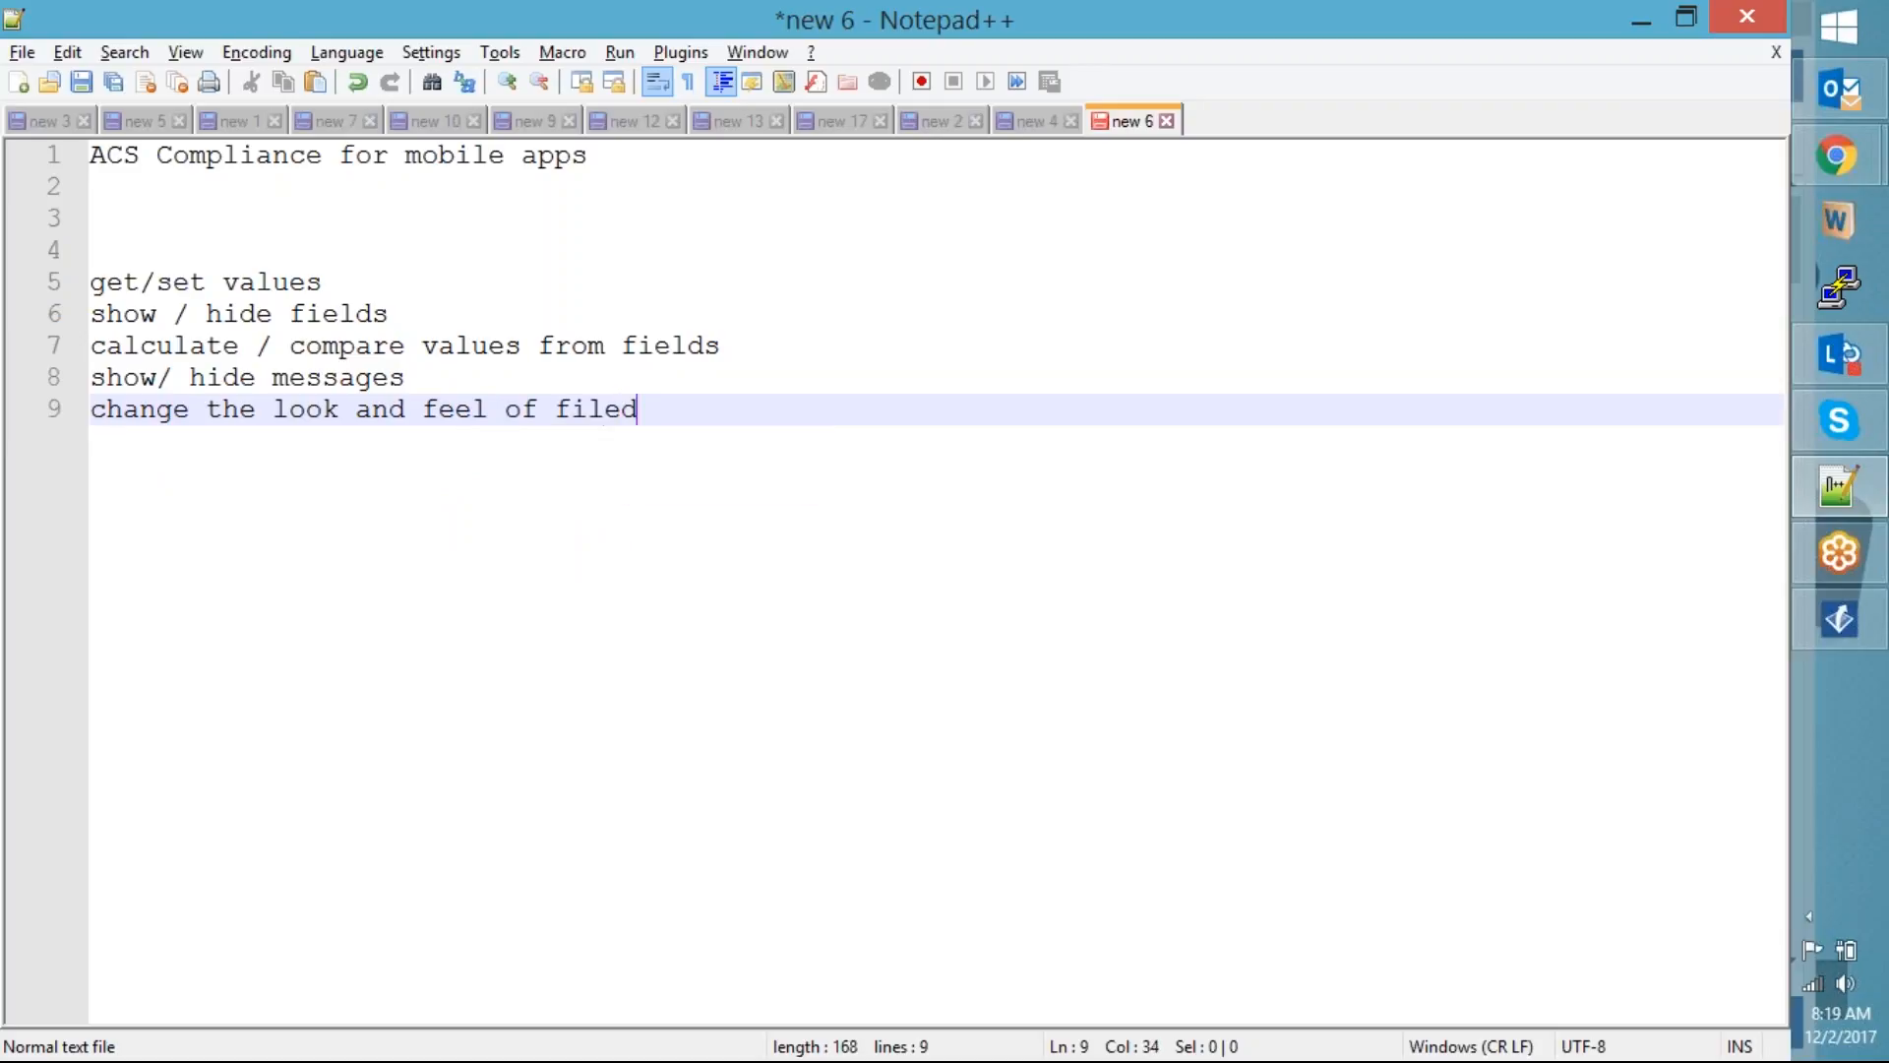
key(BackSpace)
key(BackSpace)
key(BackSpace)
text(elds)
key(alt+Tab)
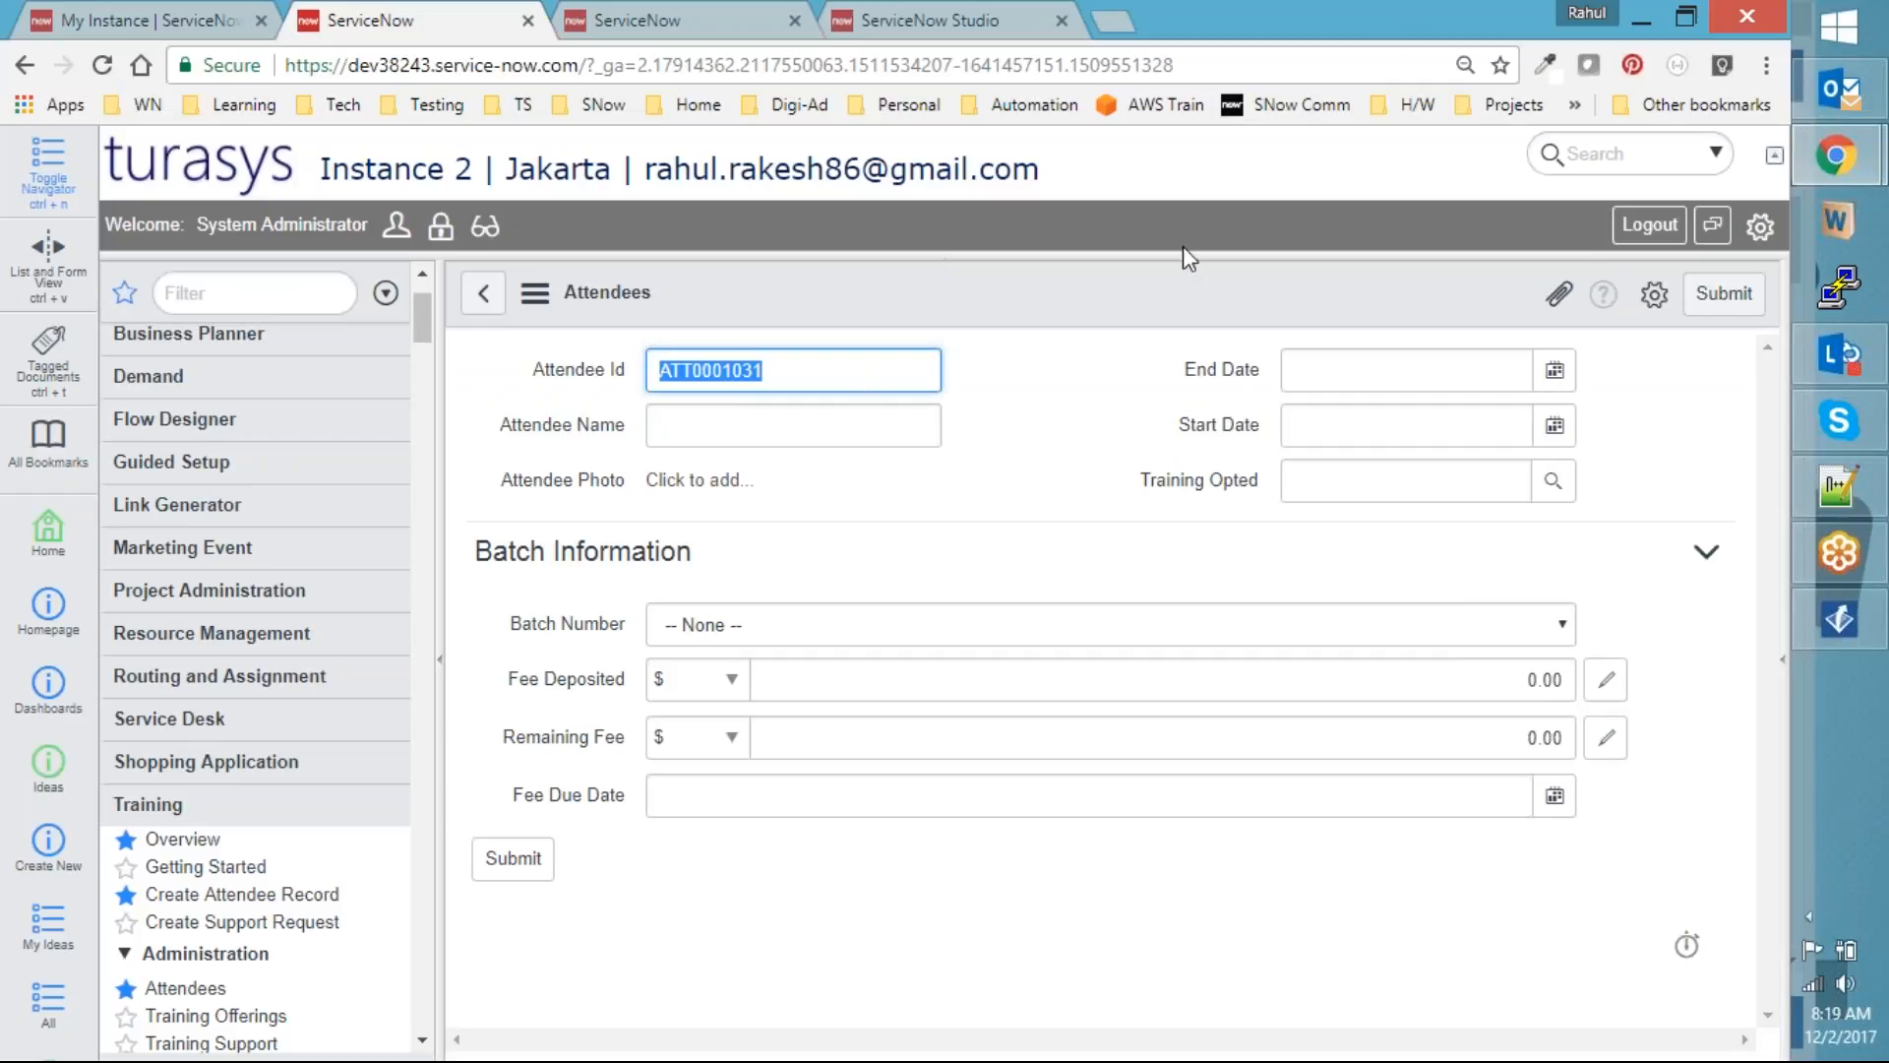
Return to the attendees list, open an existing ServiceNow Admin attendee record and dismiss its "test" alert
click(1041, 299)
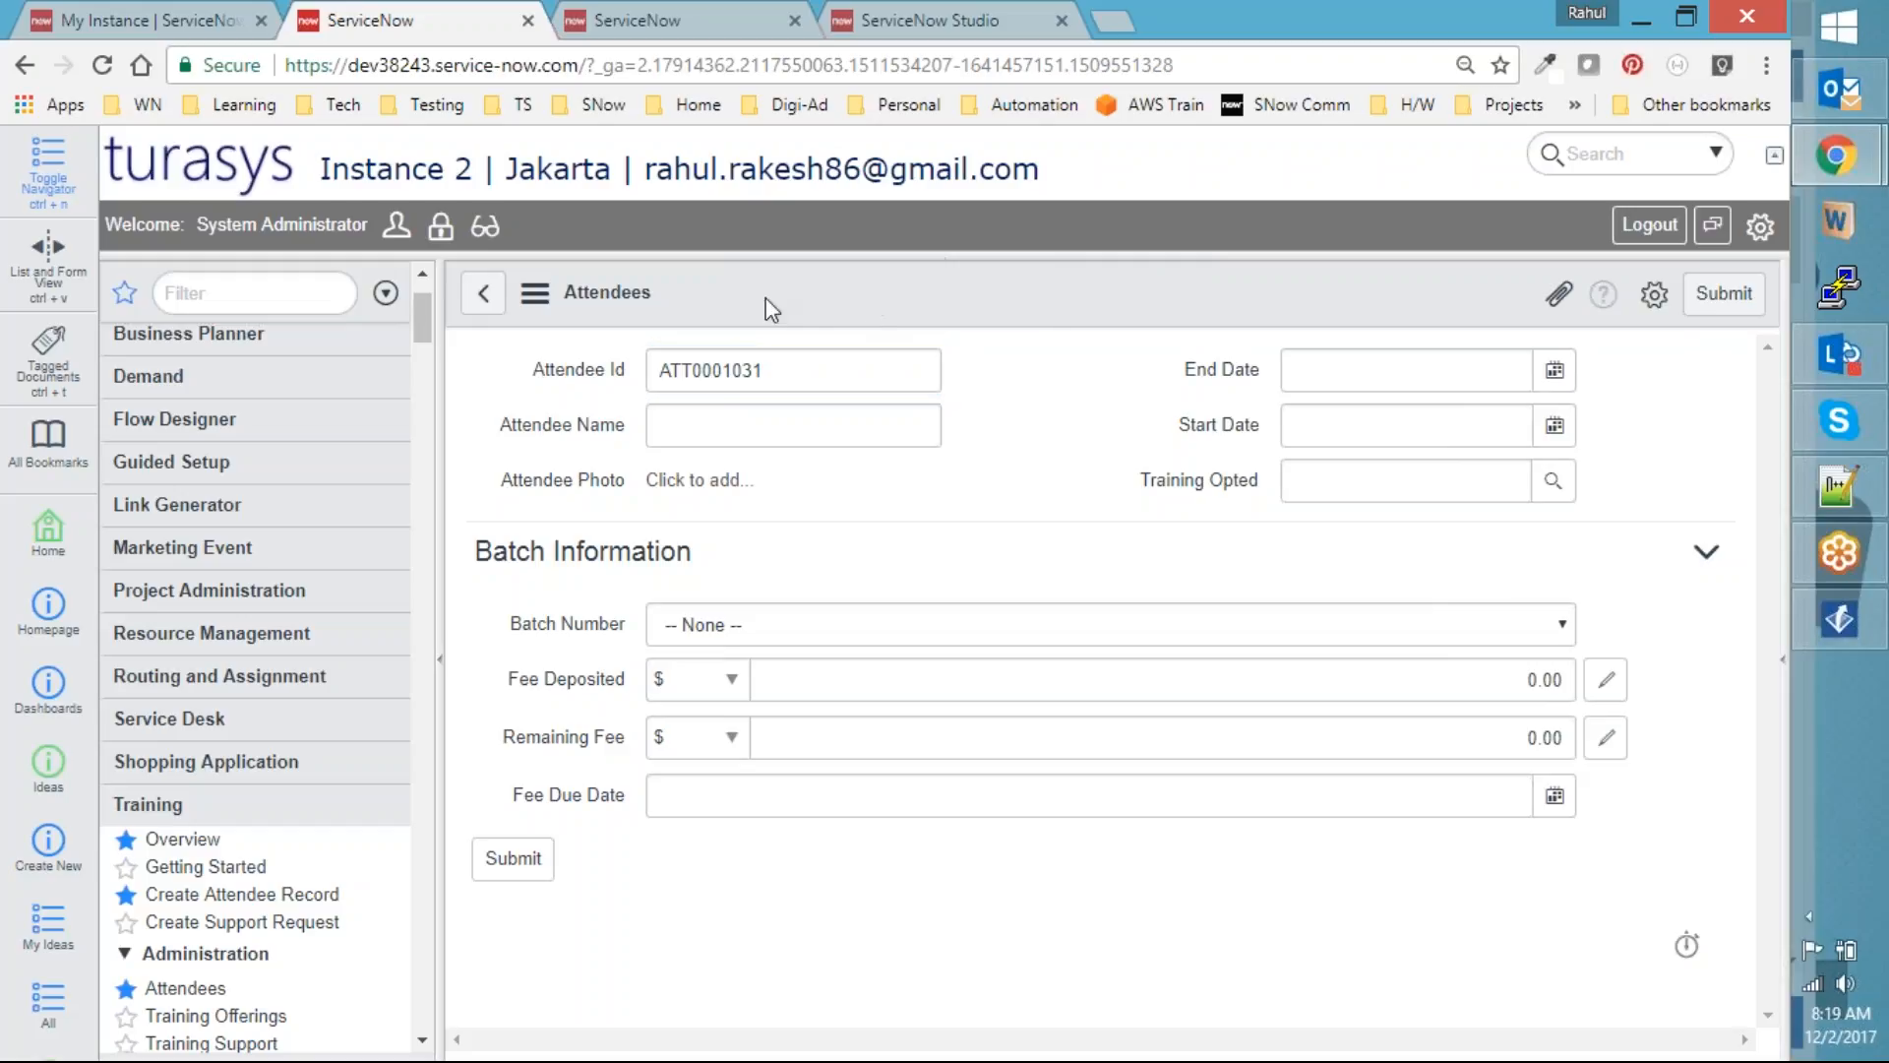
click(483, 293)
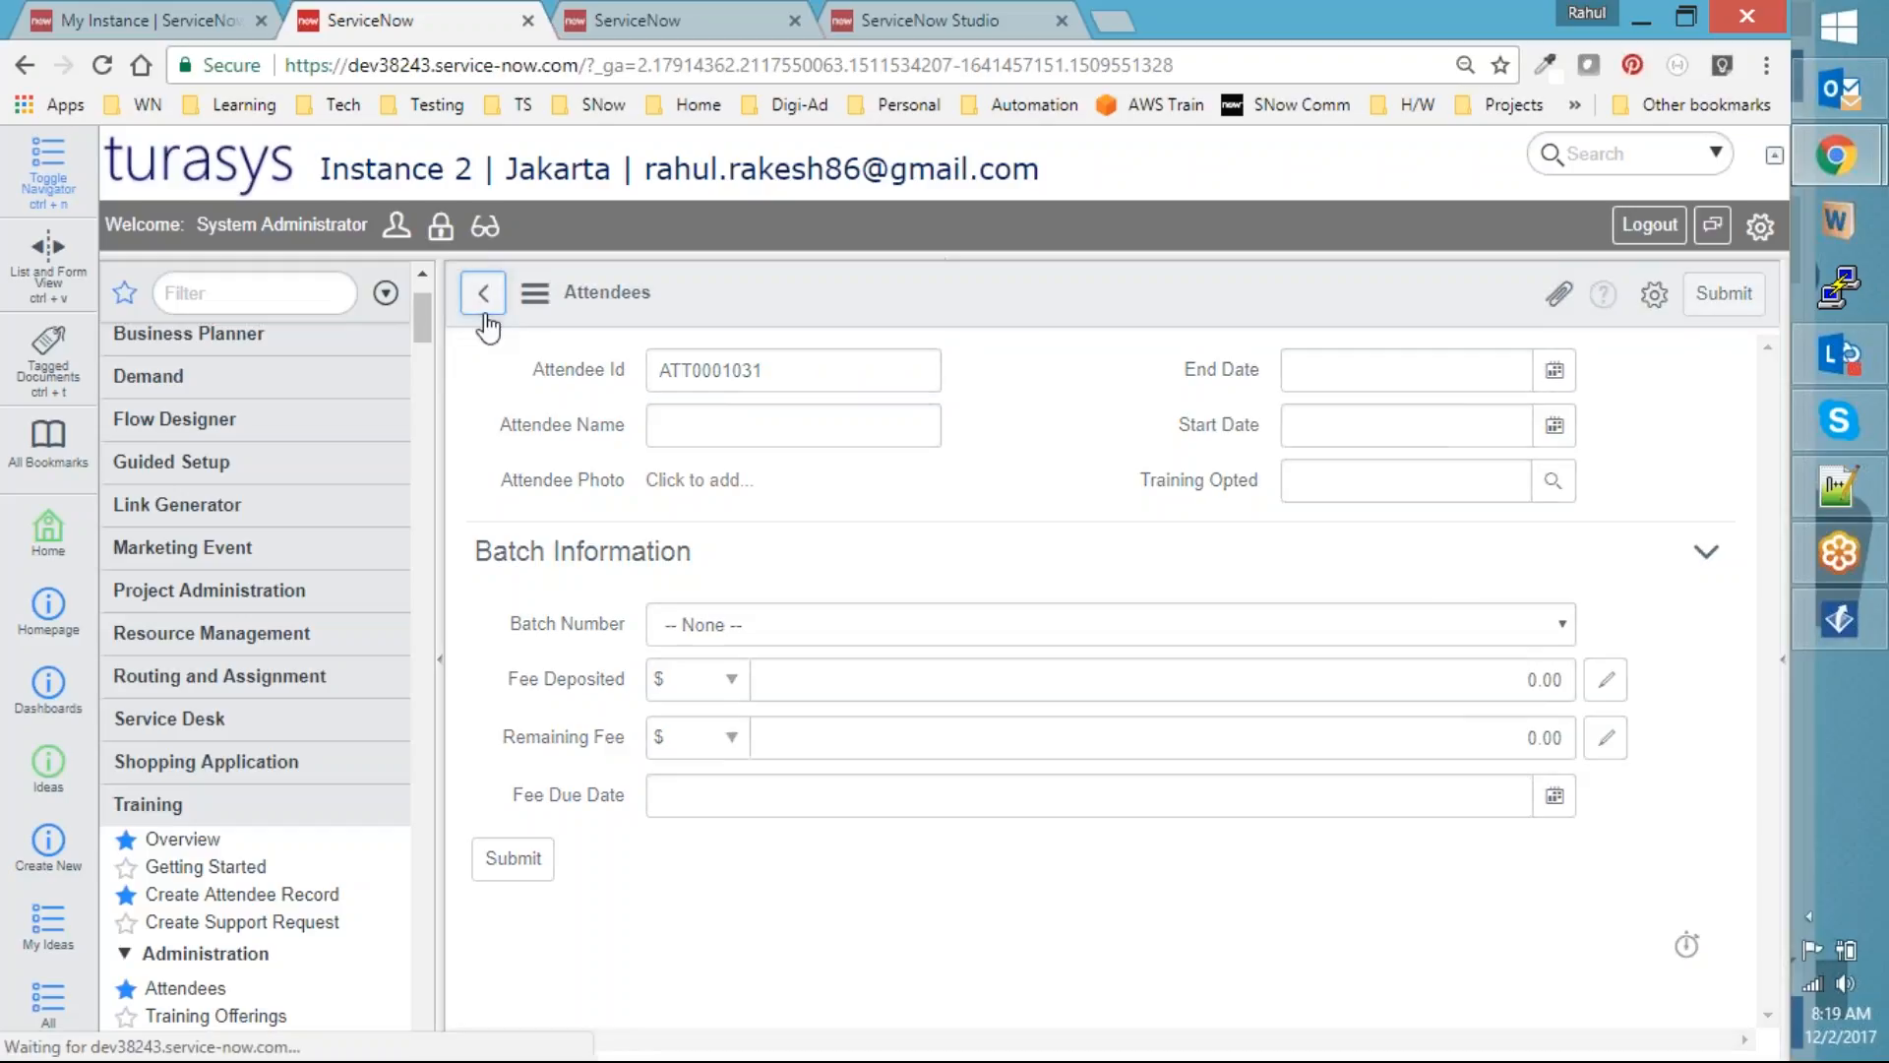
click(653, 452)
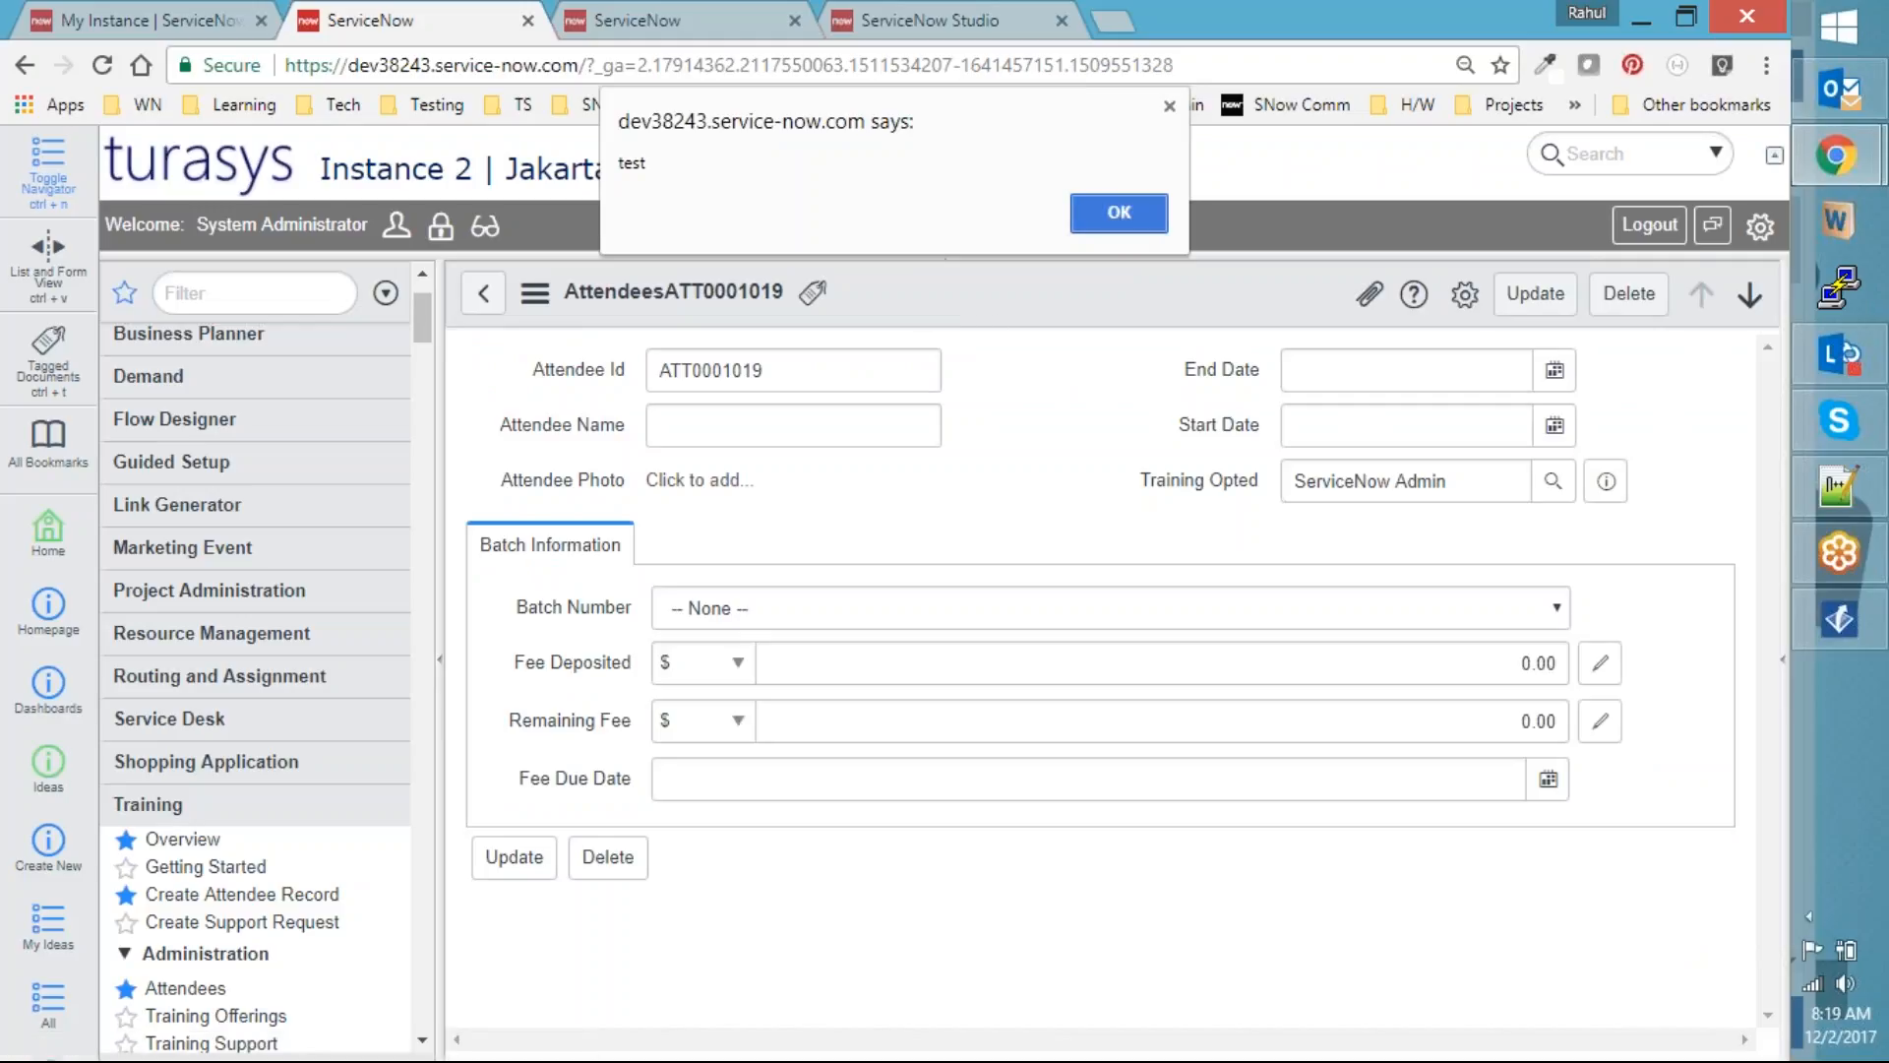
click(1116, 213)
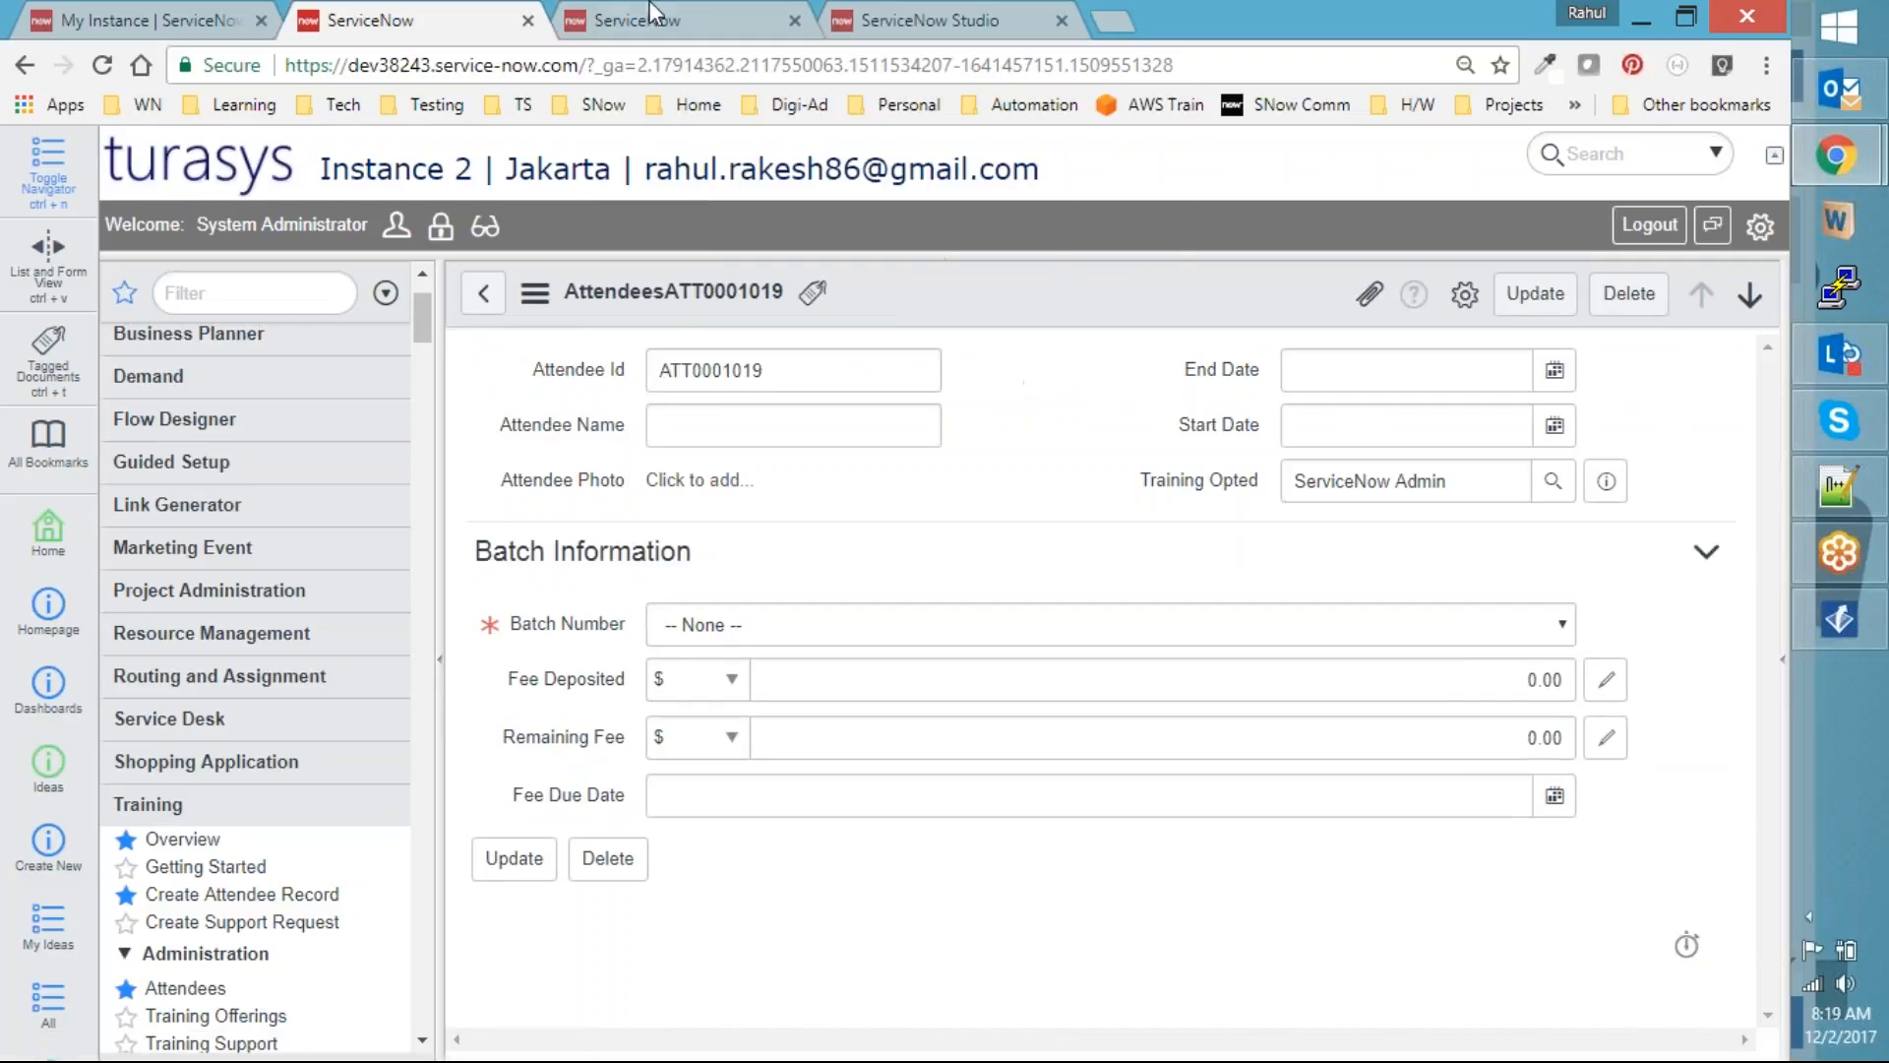
Review the OnLoad client script's code and its table, UI type and type settings
click(649, 18)
scroll(911, 738, down, 3)
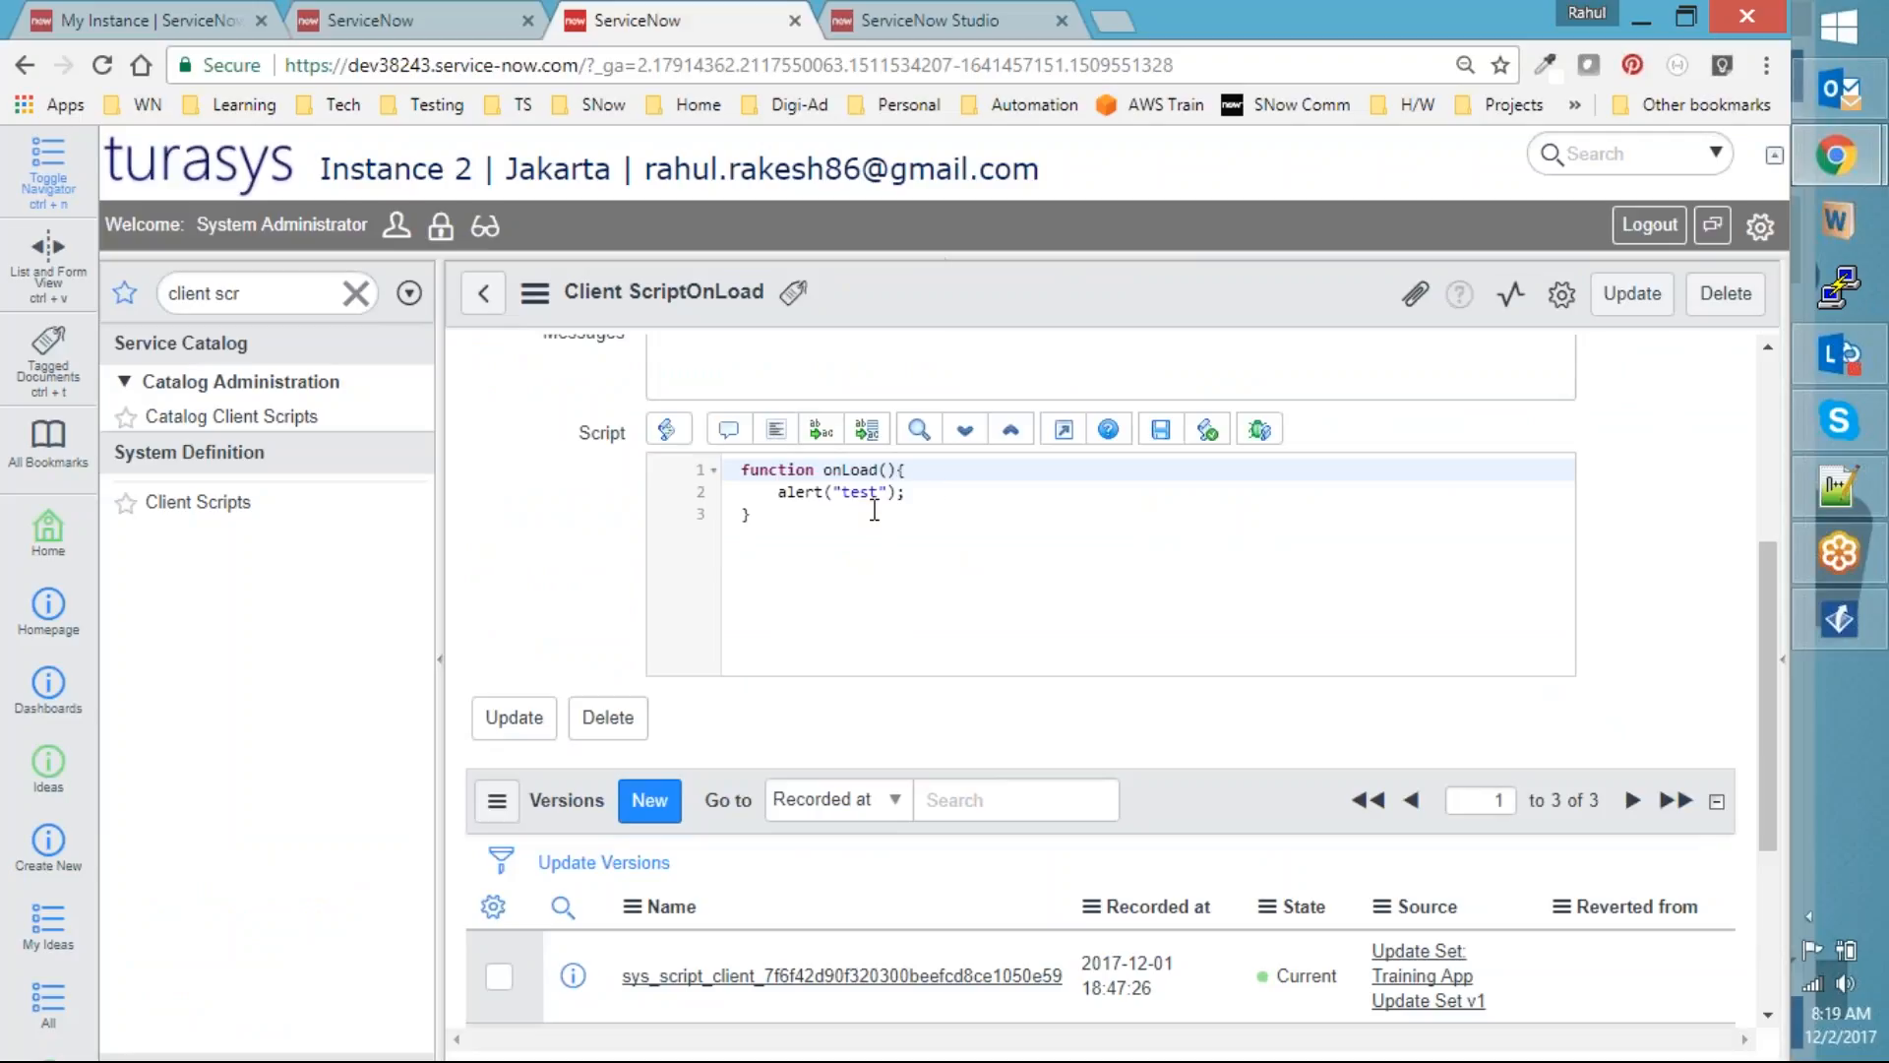
click(935, 491)
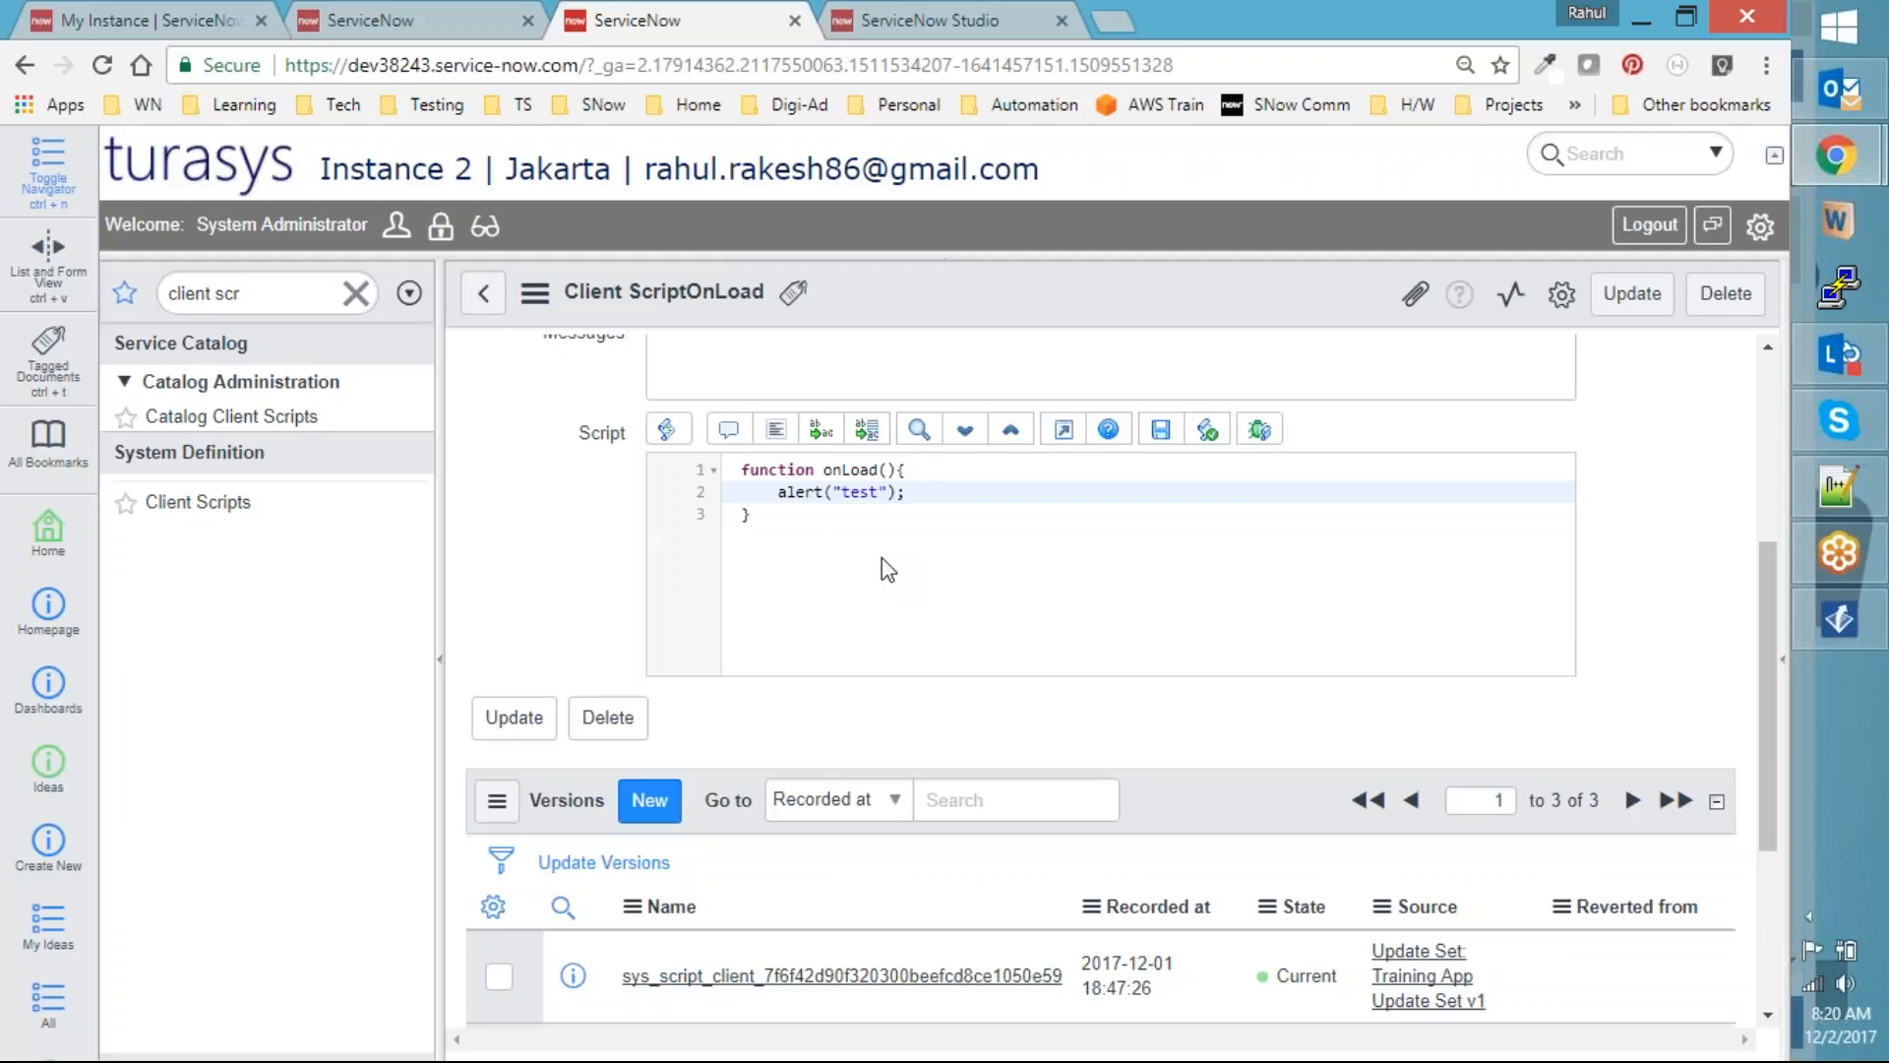
scroll(888, 569, up, 4)
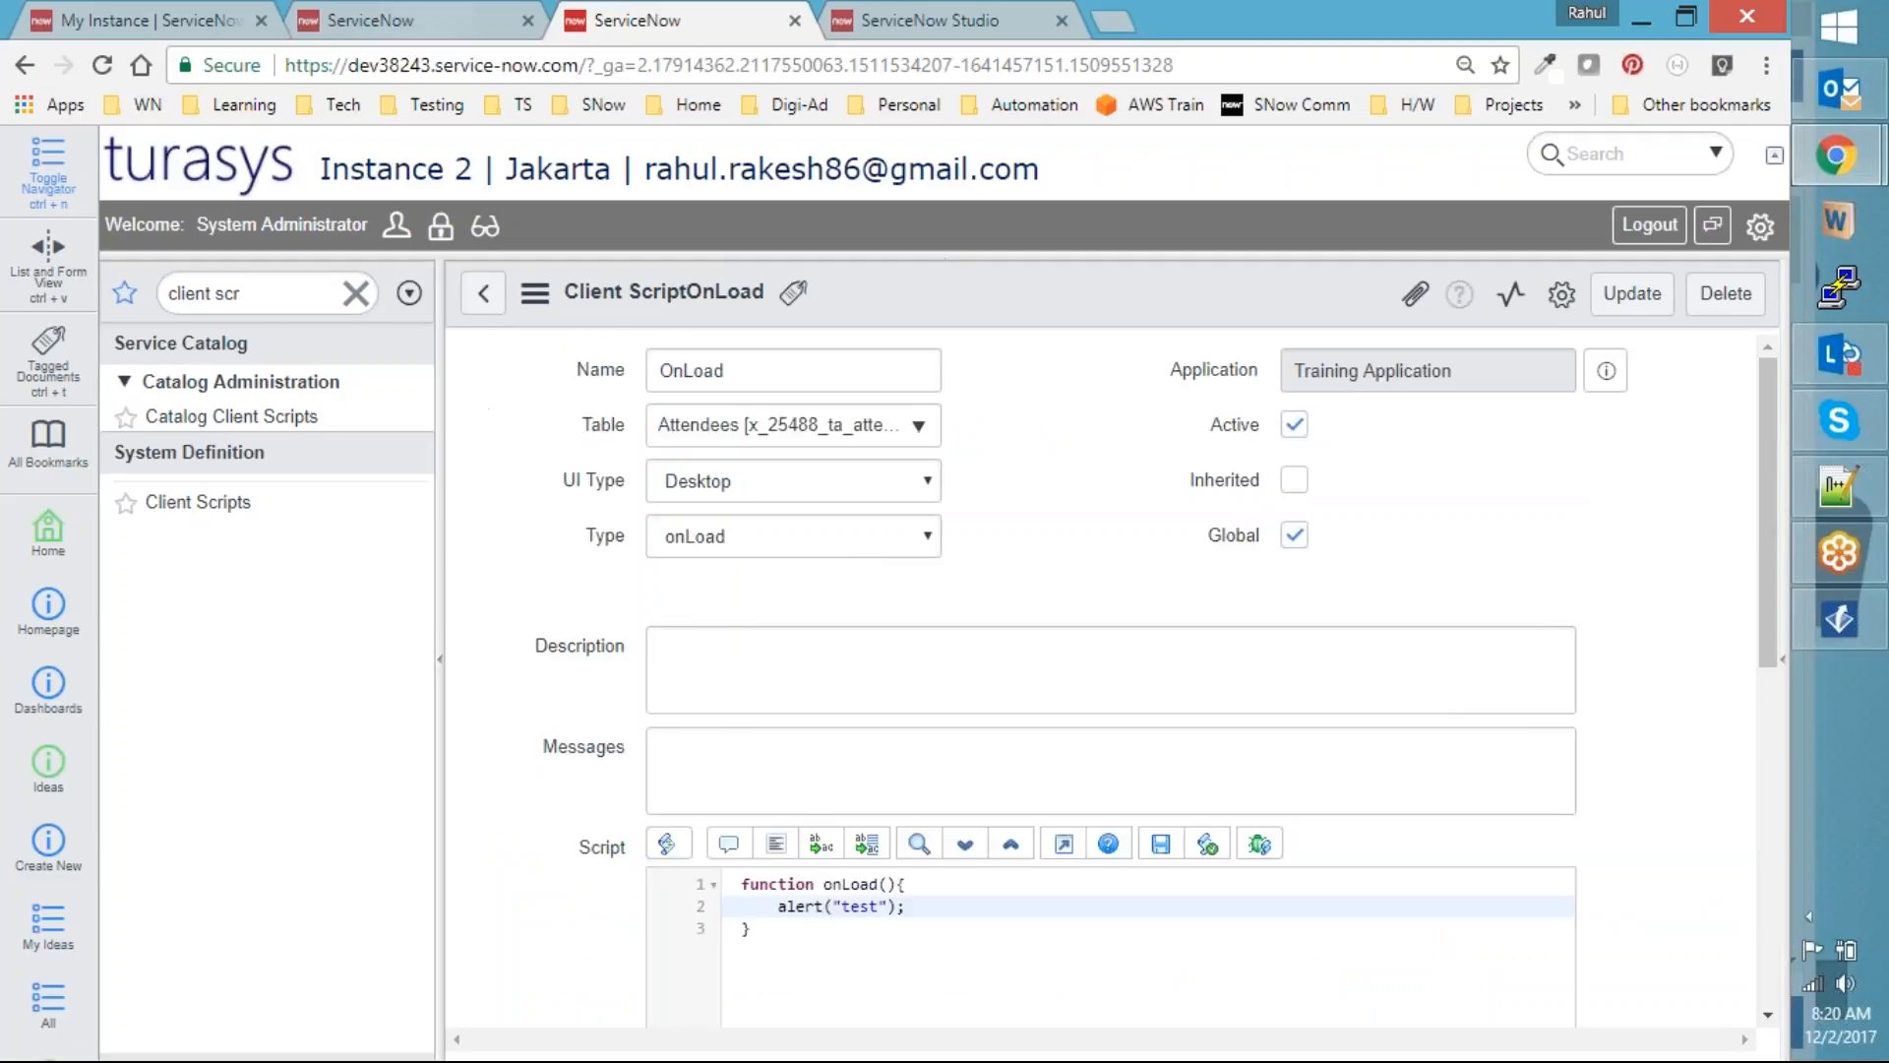
Return to the attendee record and examine the Batch Number choices without changing the selection
key(ctrl+shift+Tab)
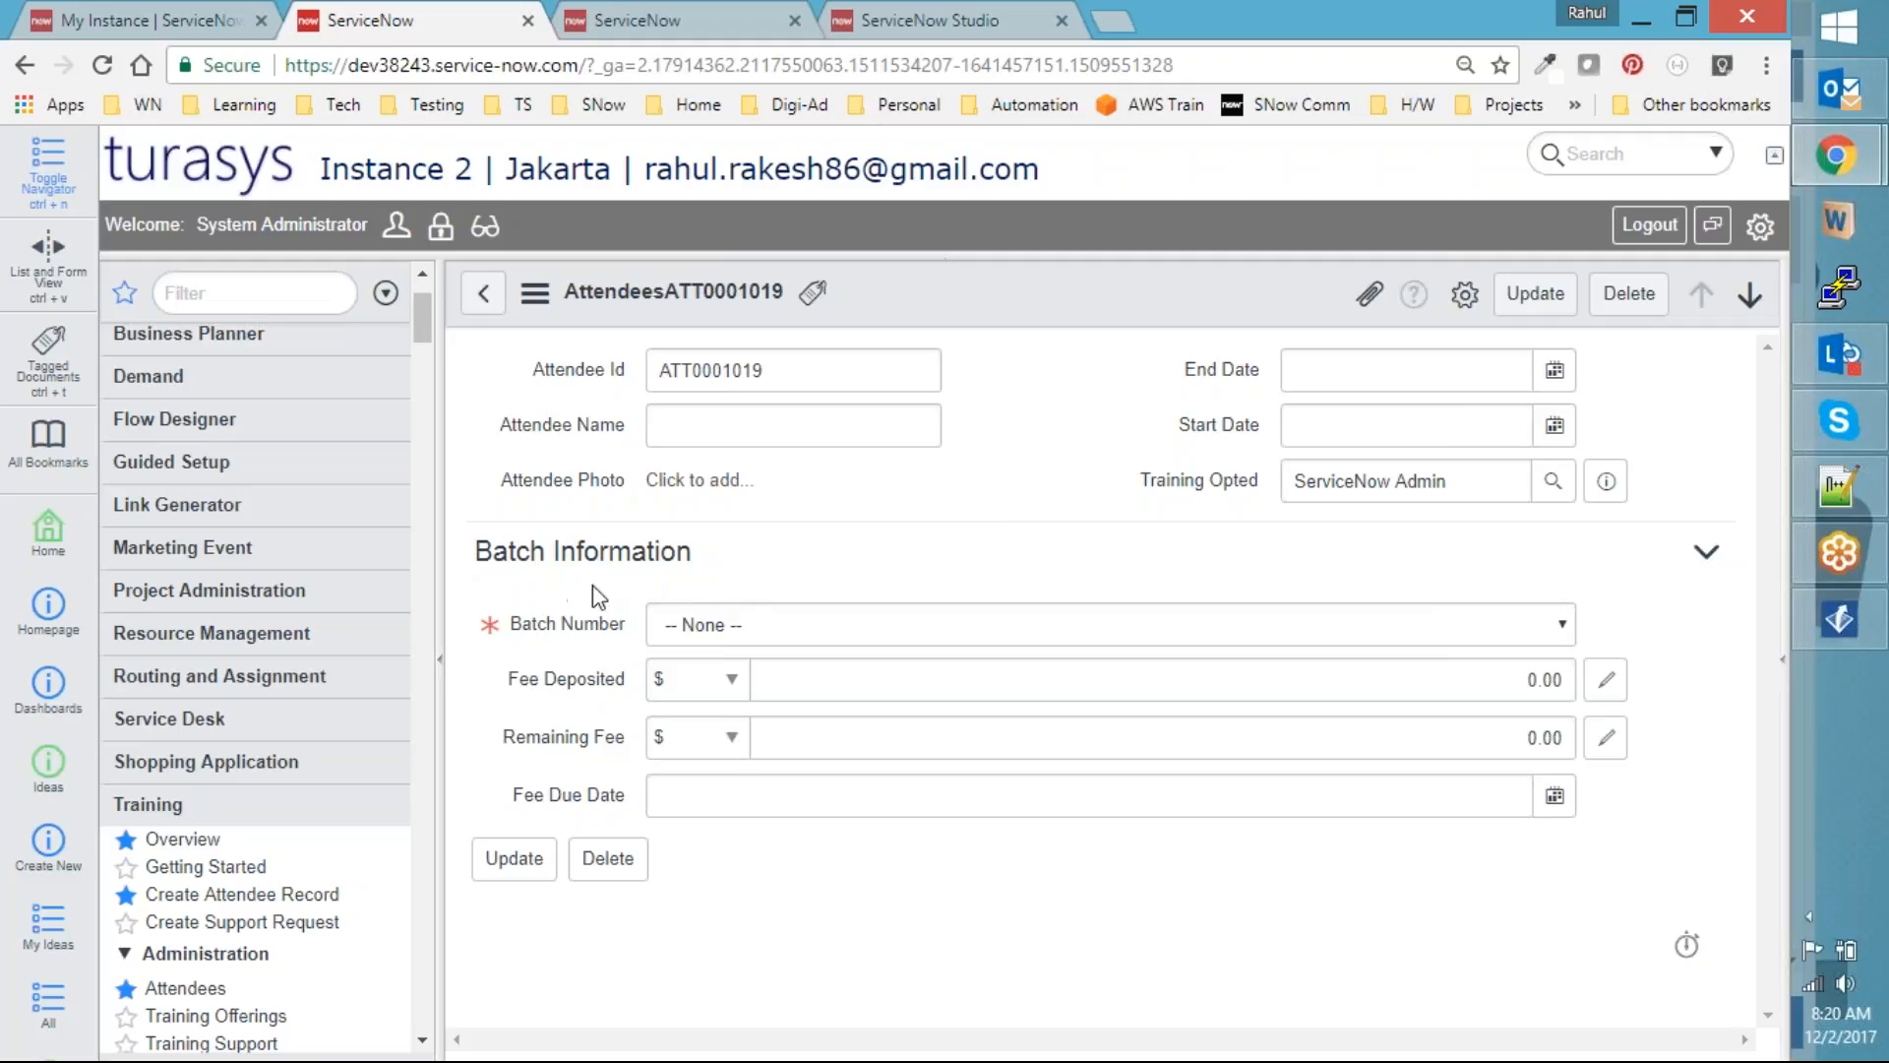
click(875, 638)
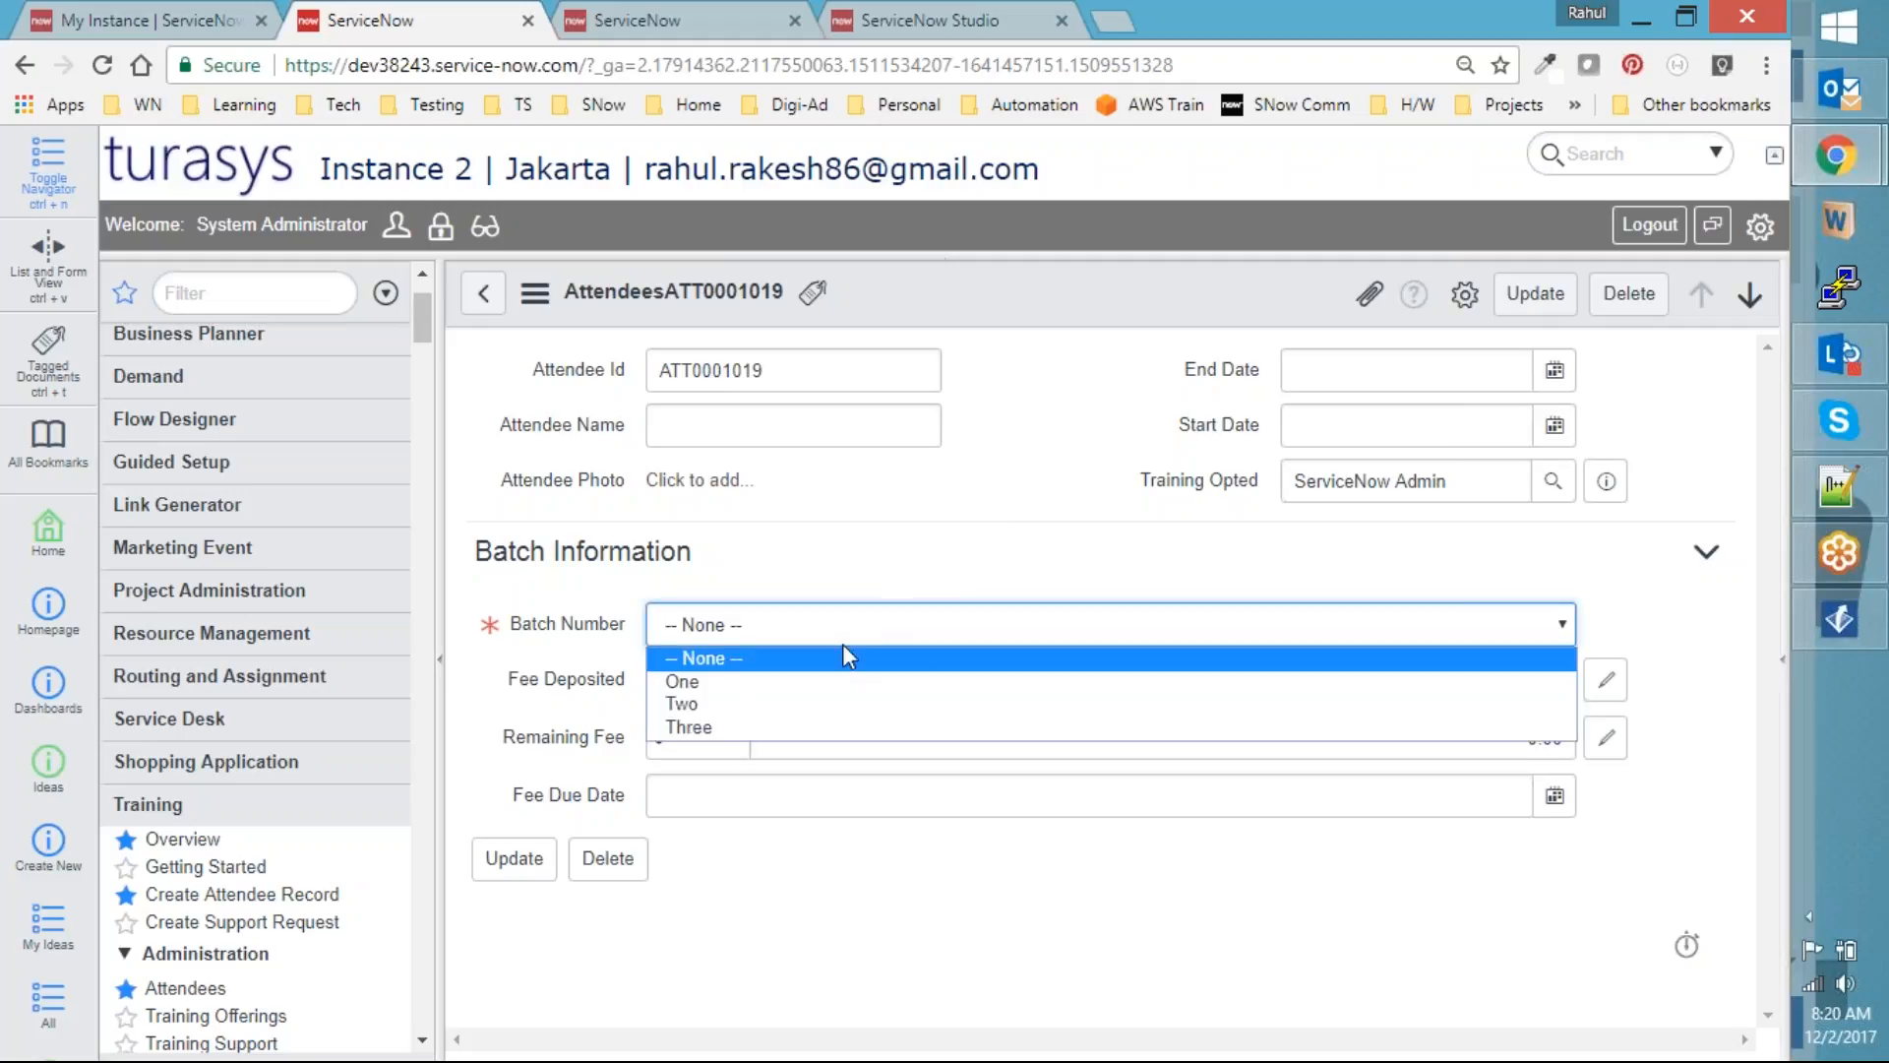
click(578, 644)
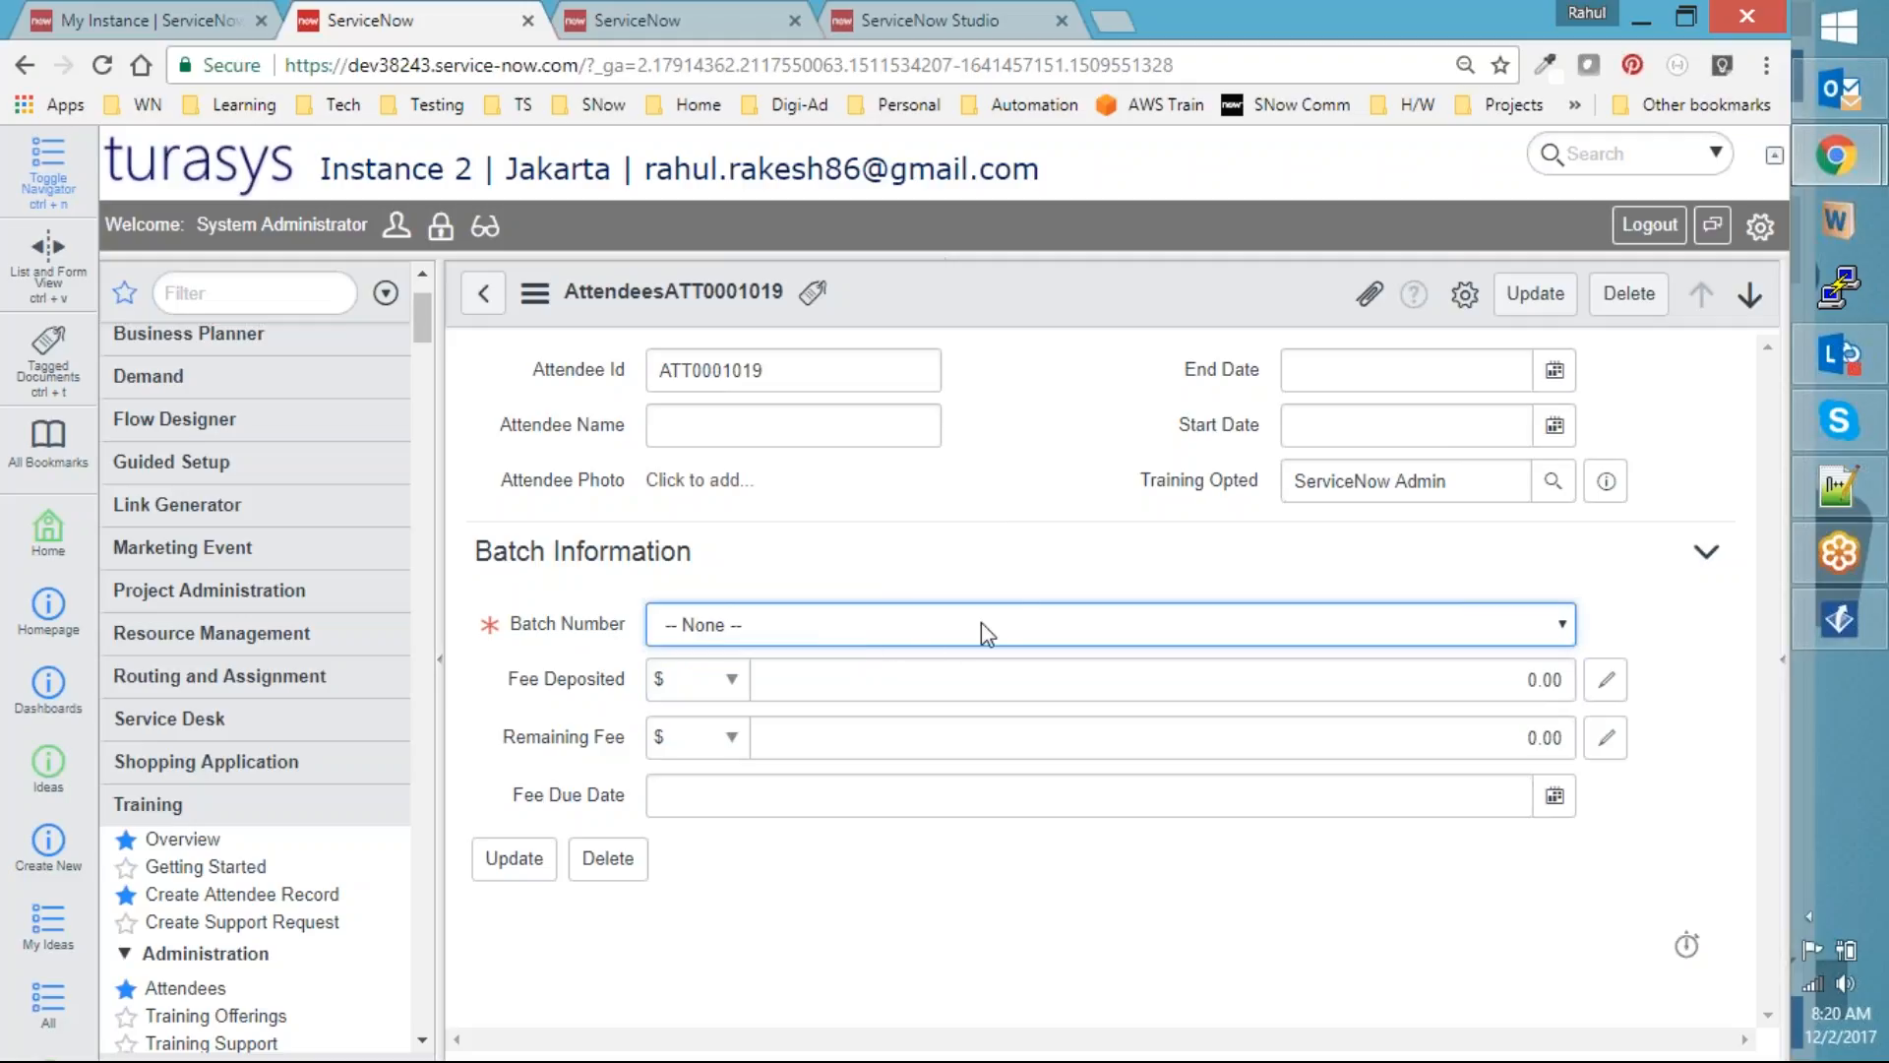
click(944, 631)
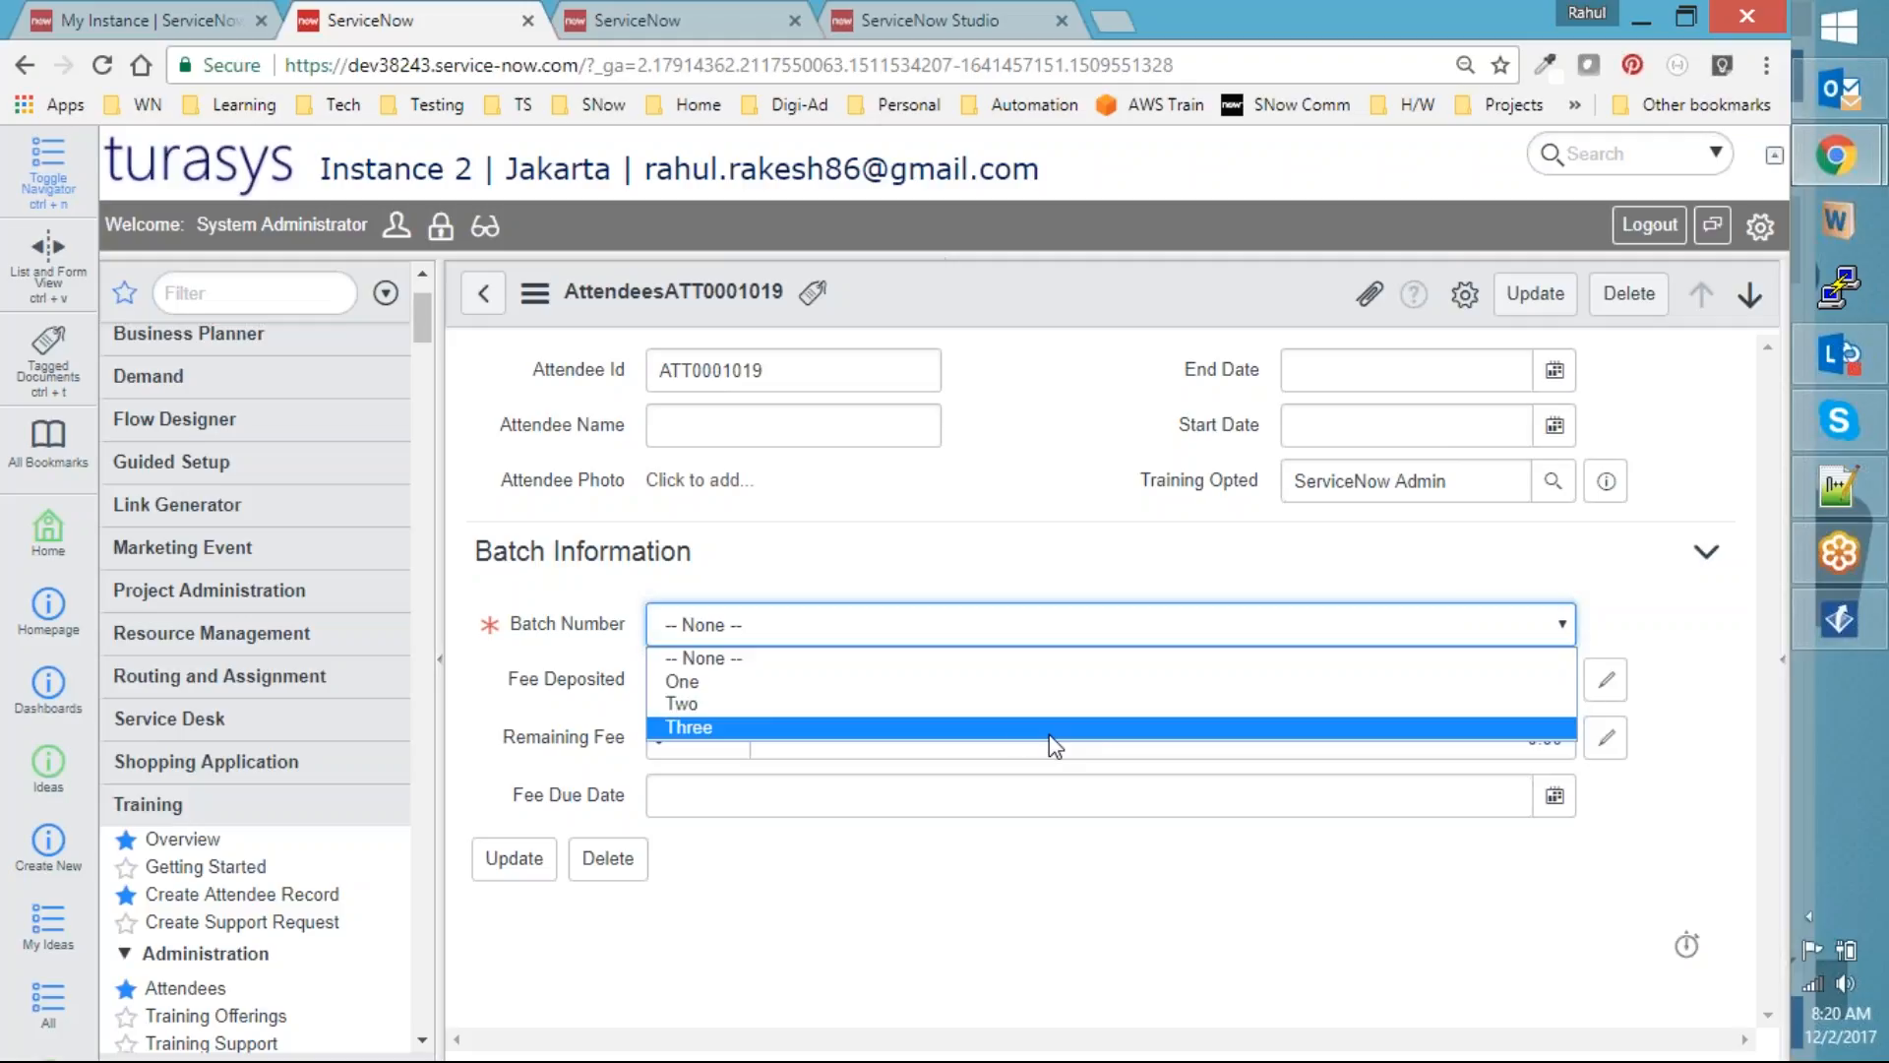
click(1100, 537)
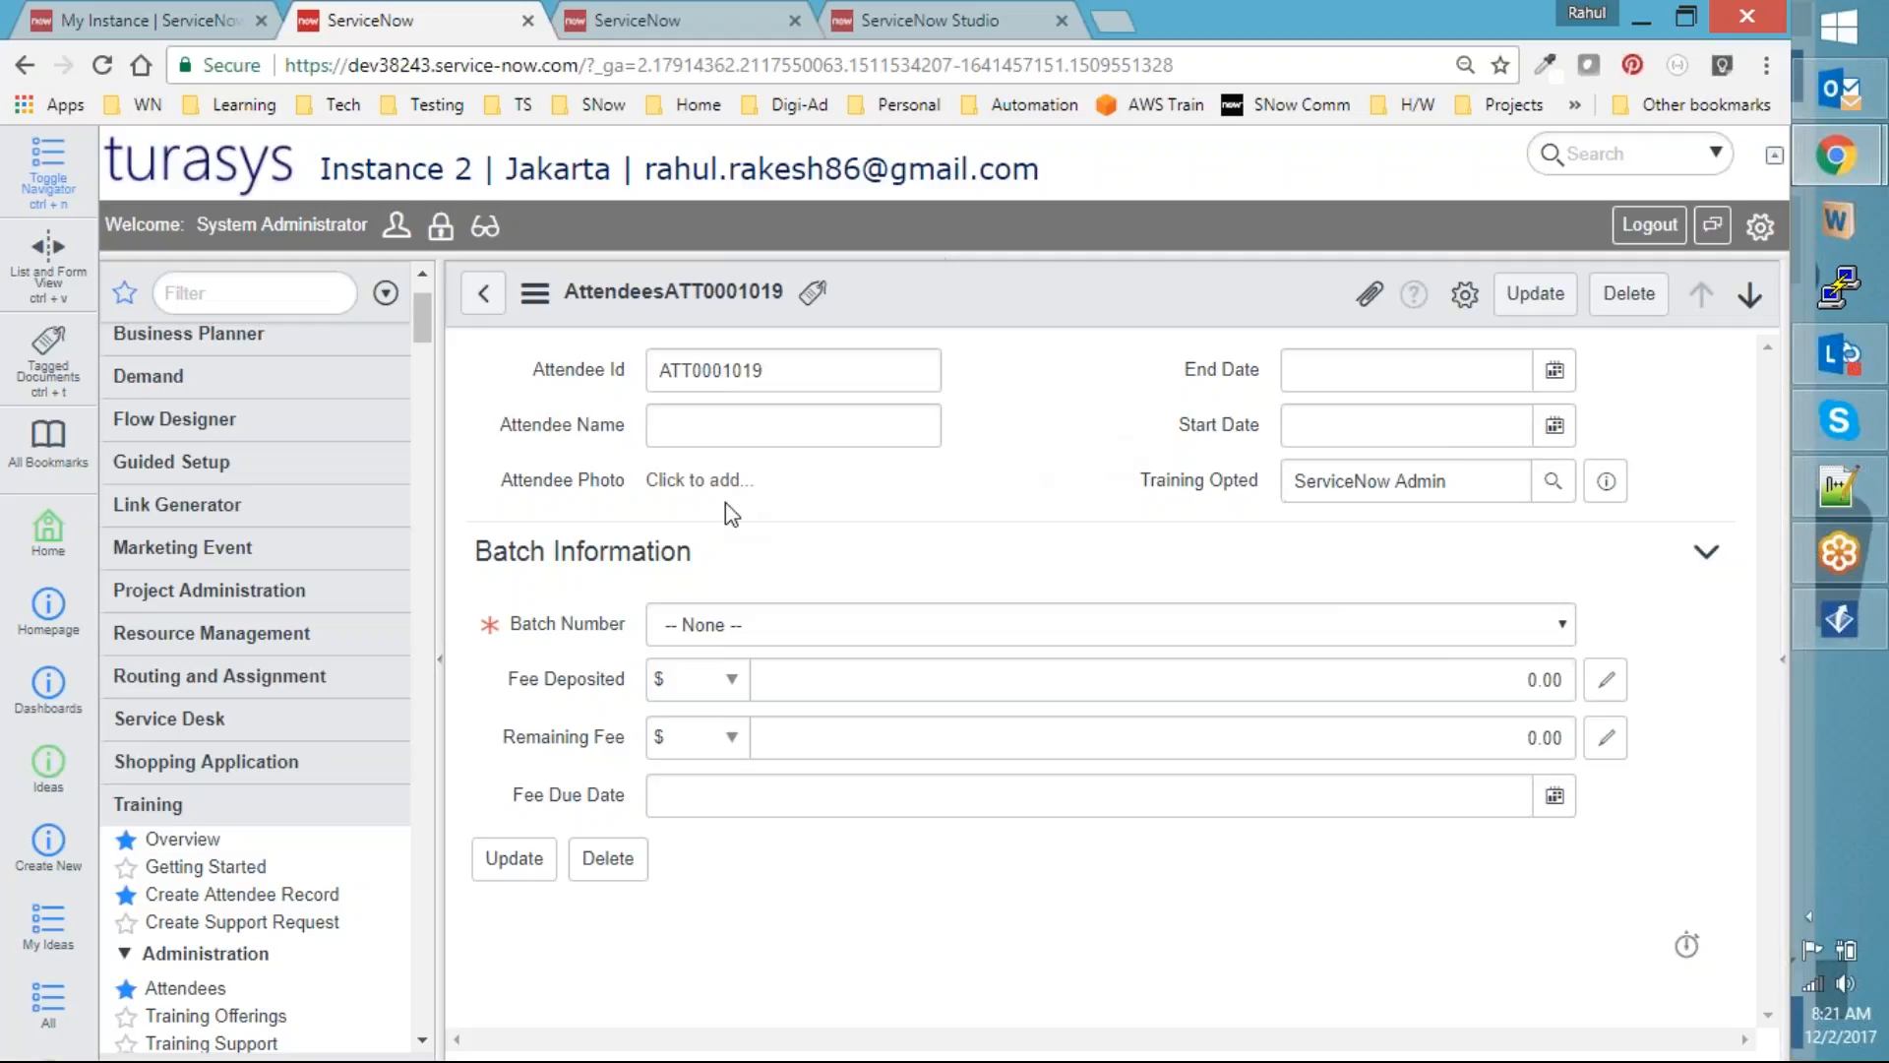
Switch to Notepad++ and highlight the list of client script capabilities in the notes
click(1837, 487)
drag(729, 430, 51, 255)
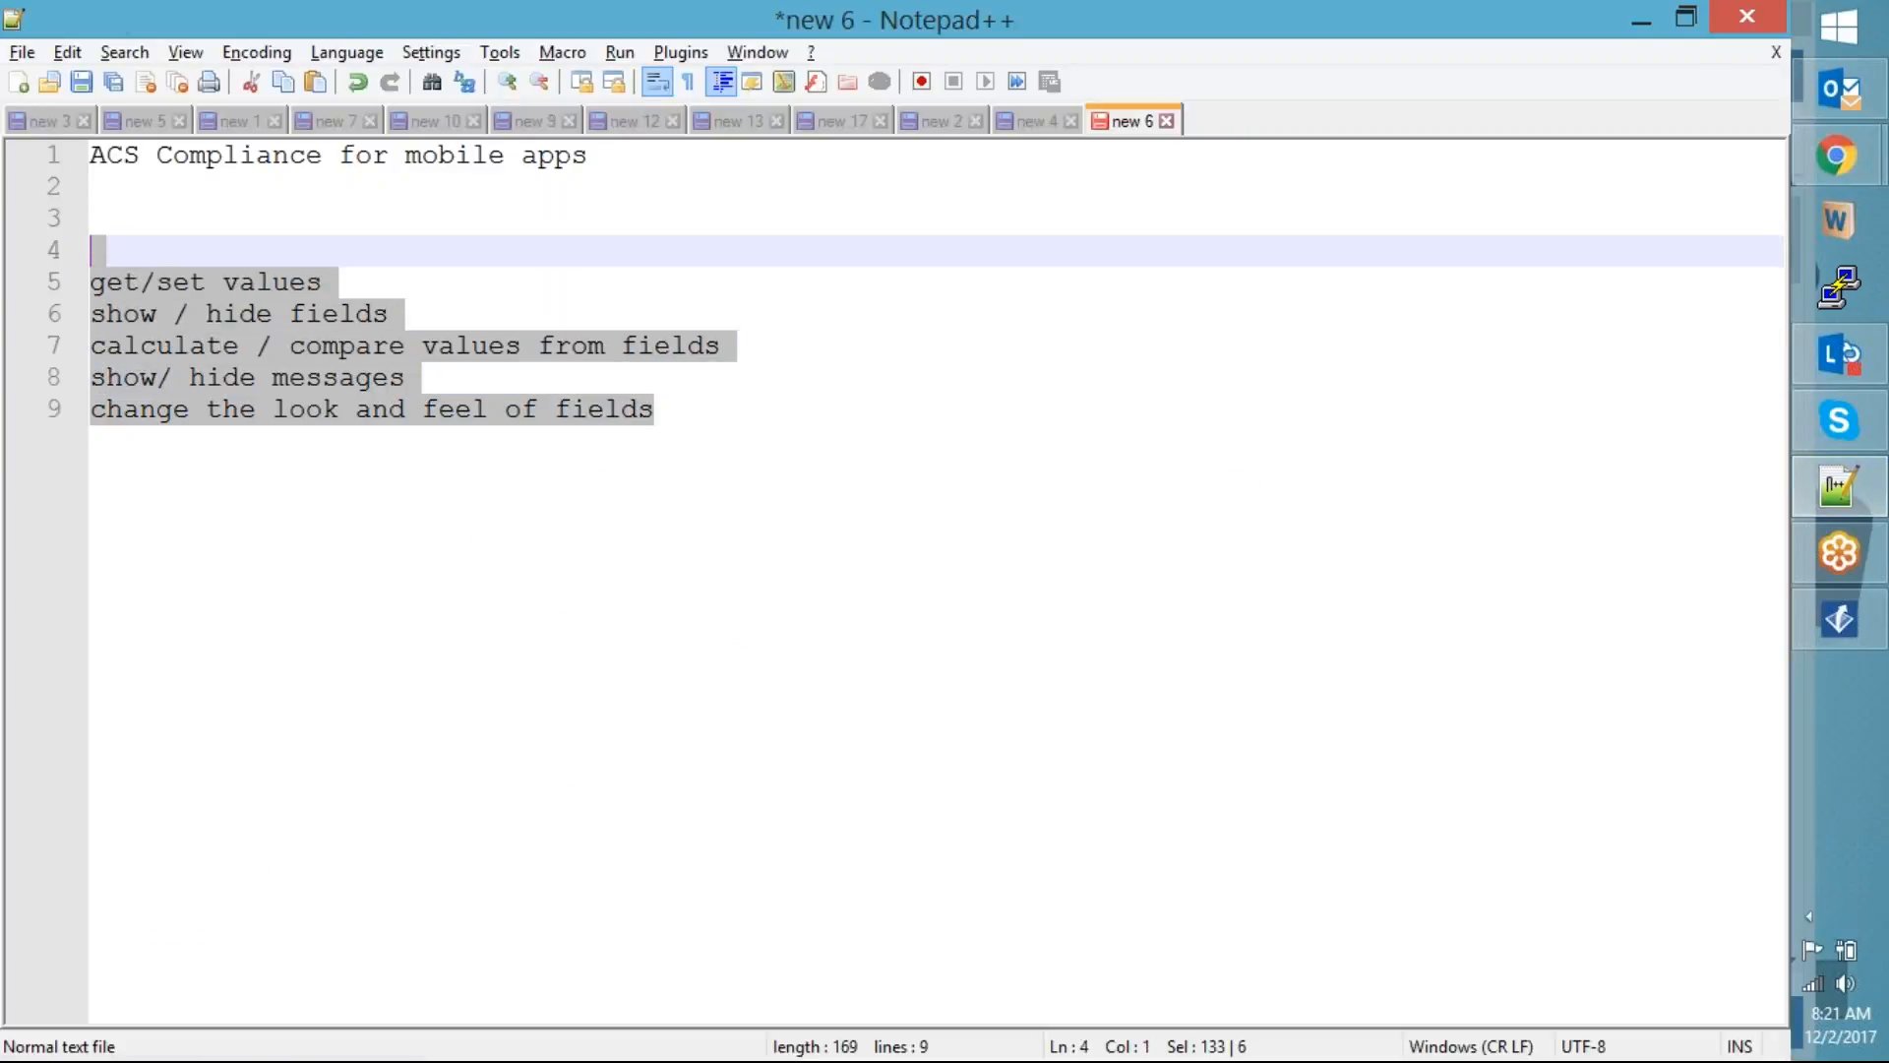
click(223, 496)
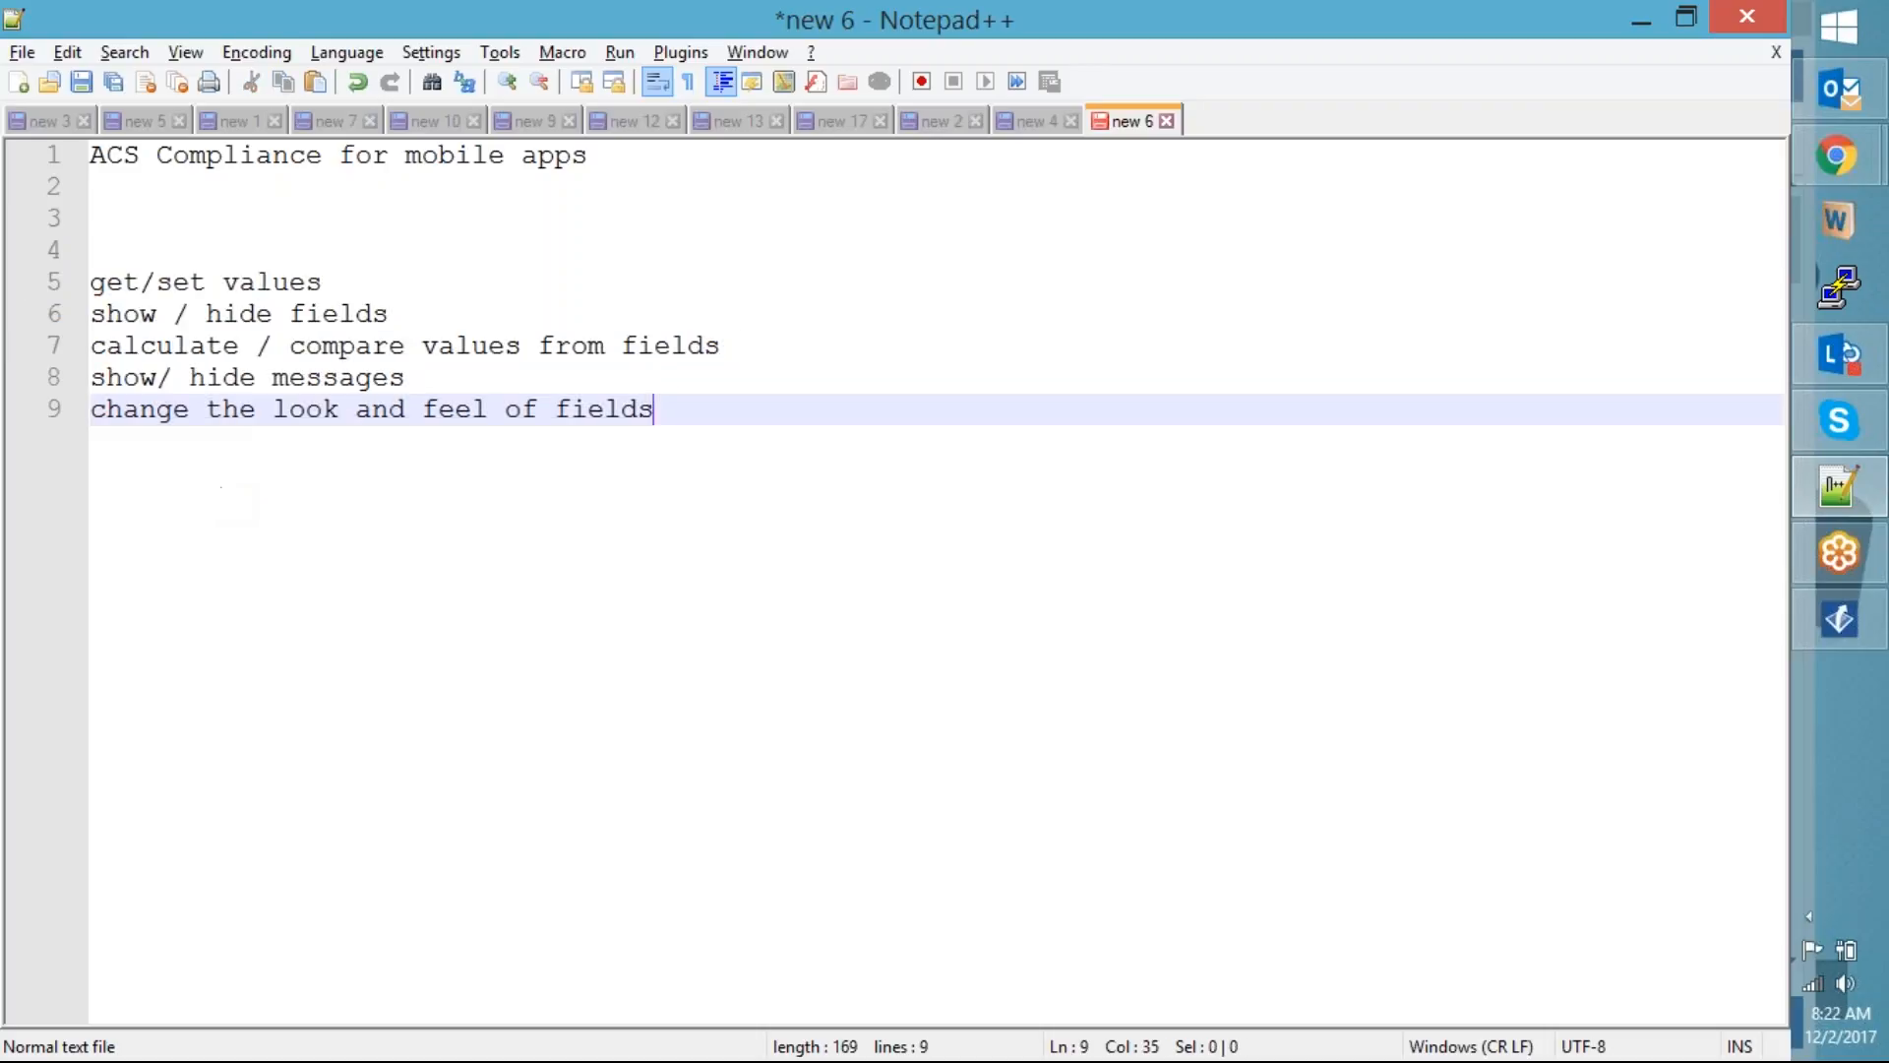
drag(729, 421, 57, 290)
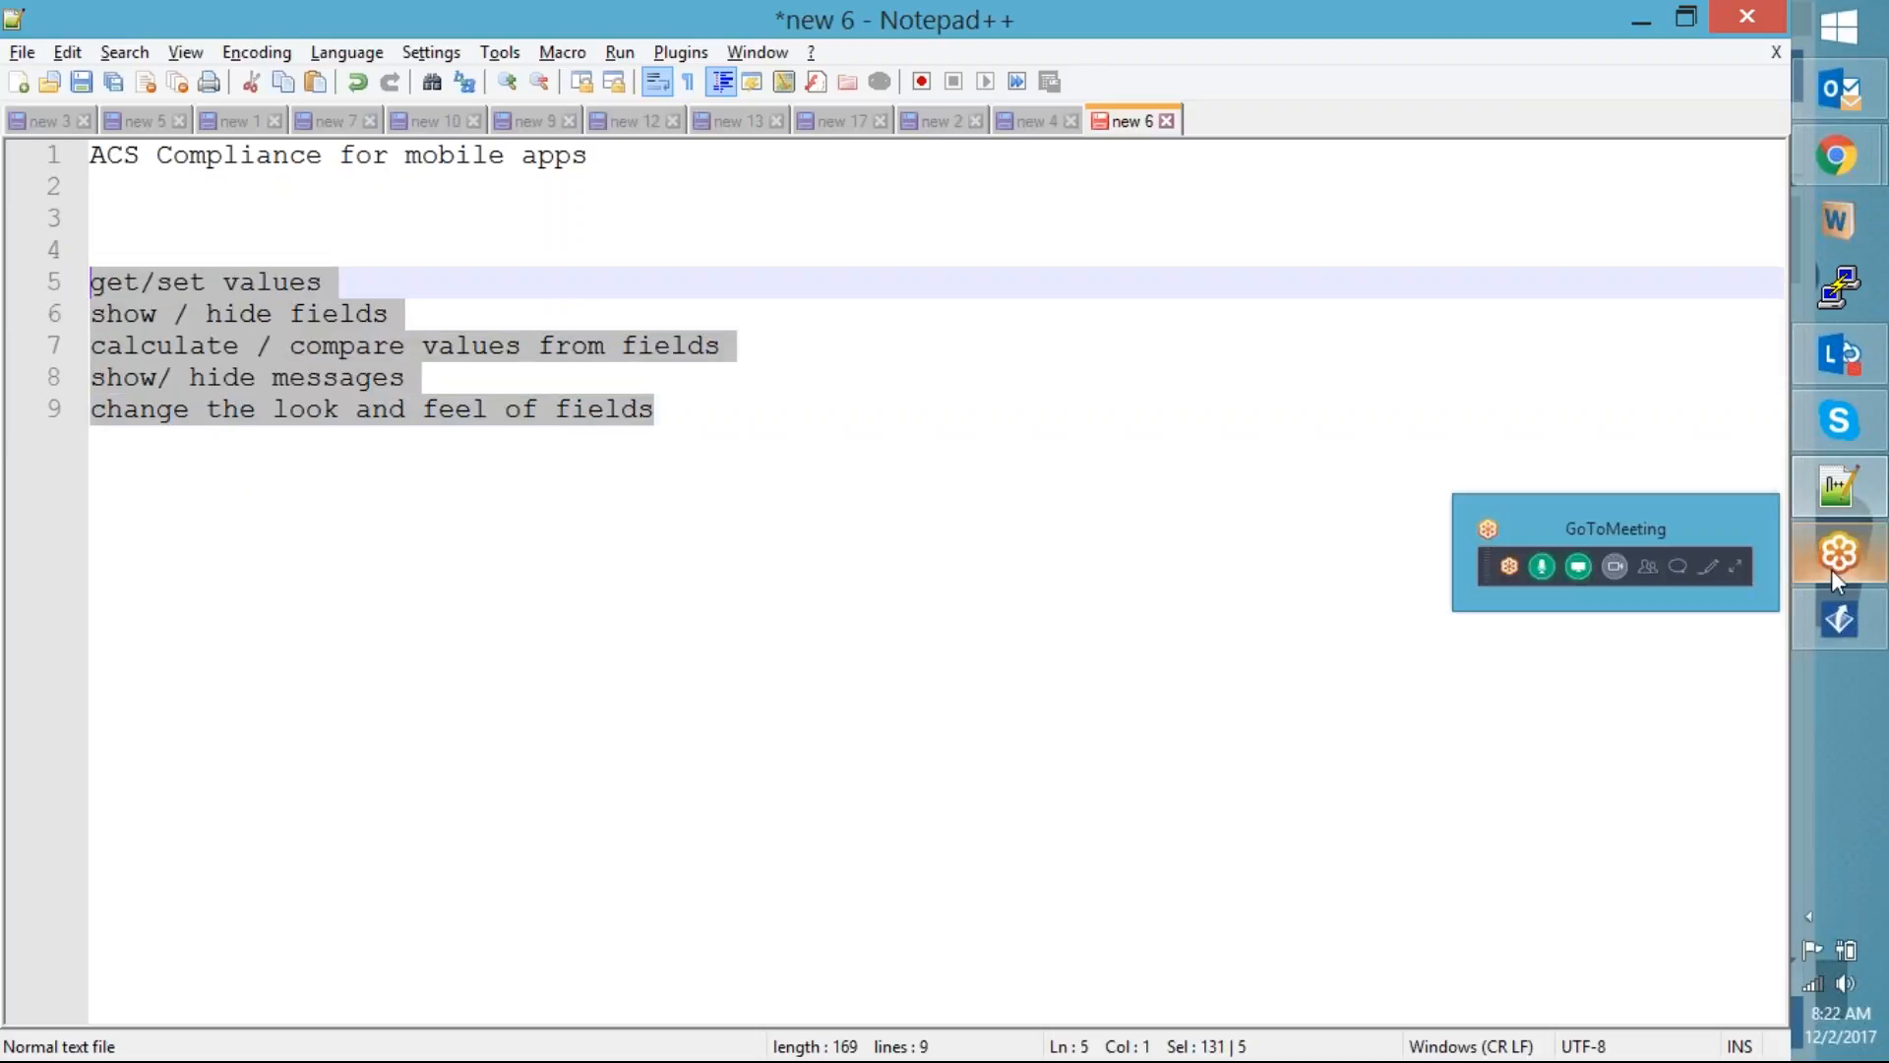
Add the line "Form -> GlideForm" below the capability list, separated by a blank line, and highlight GlideForm
key(End)
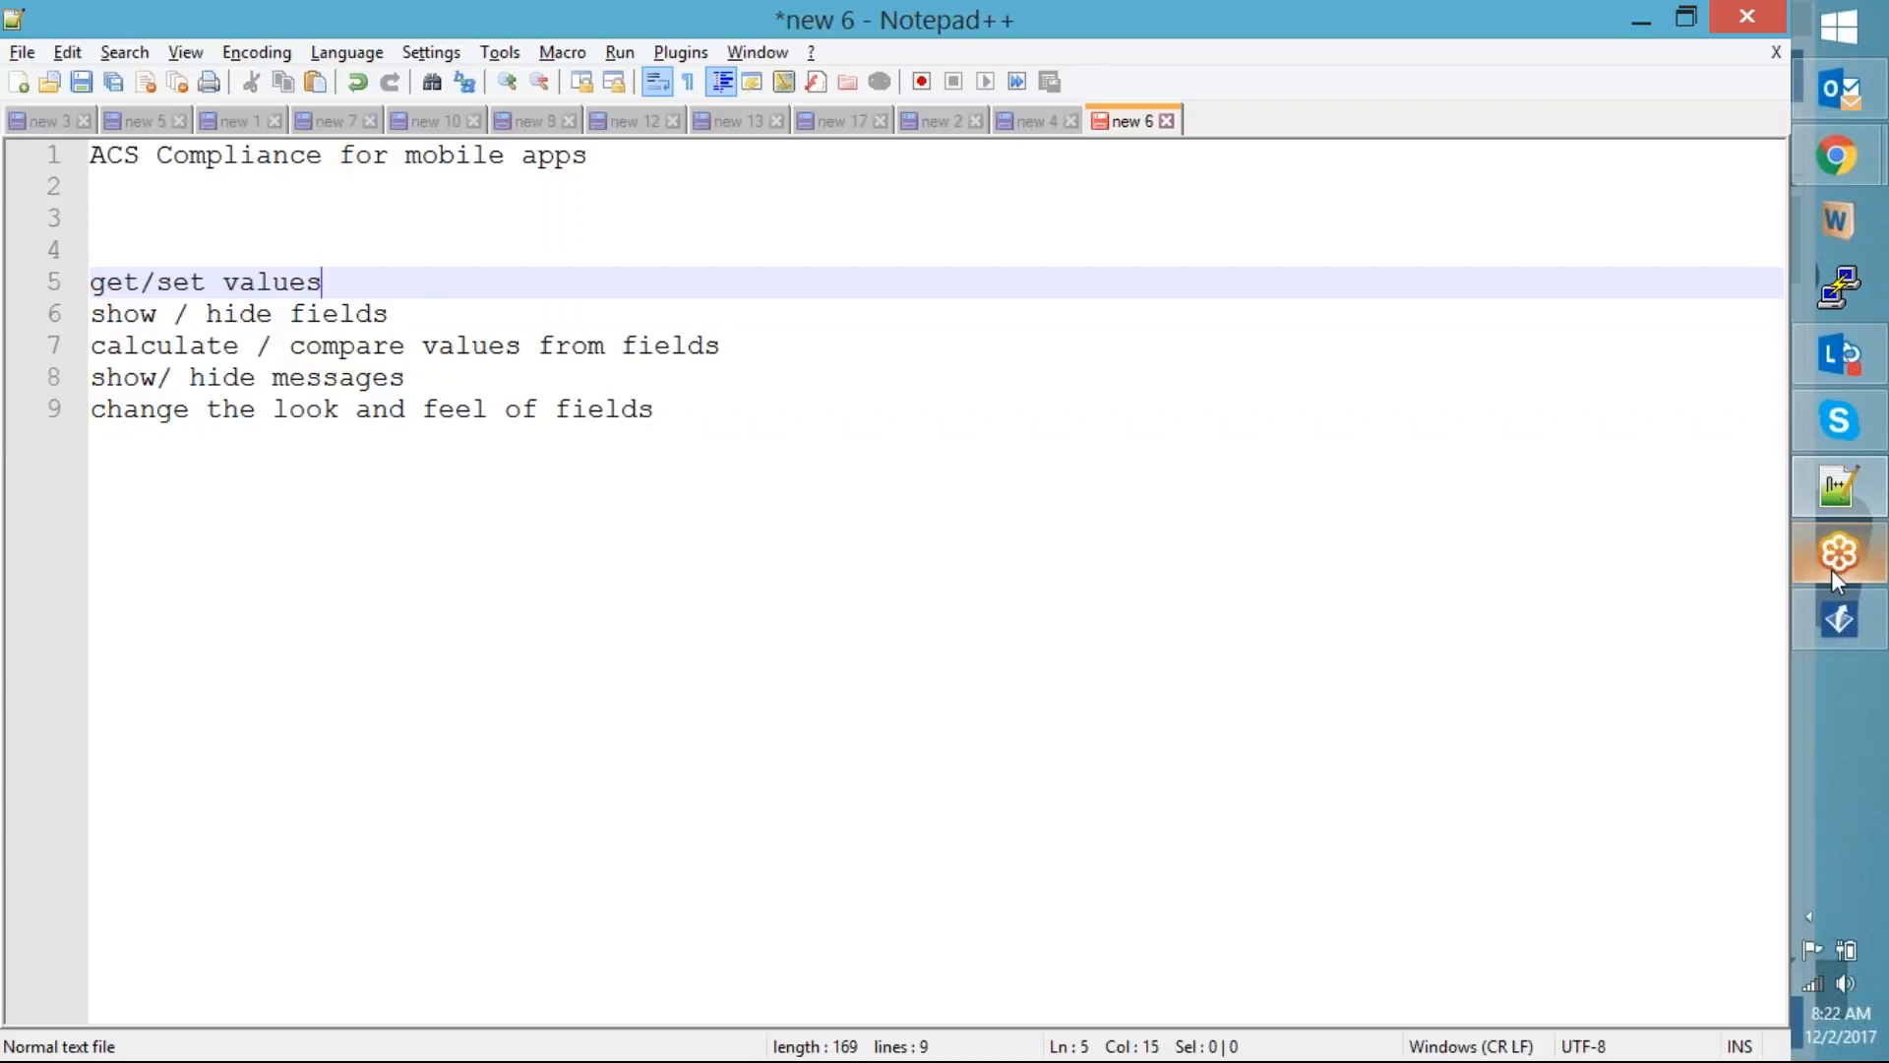
key(Down)
key(Down)
key(Down)
key(Down)
key(End)
key(Return)
key(Return)
text(F)
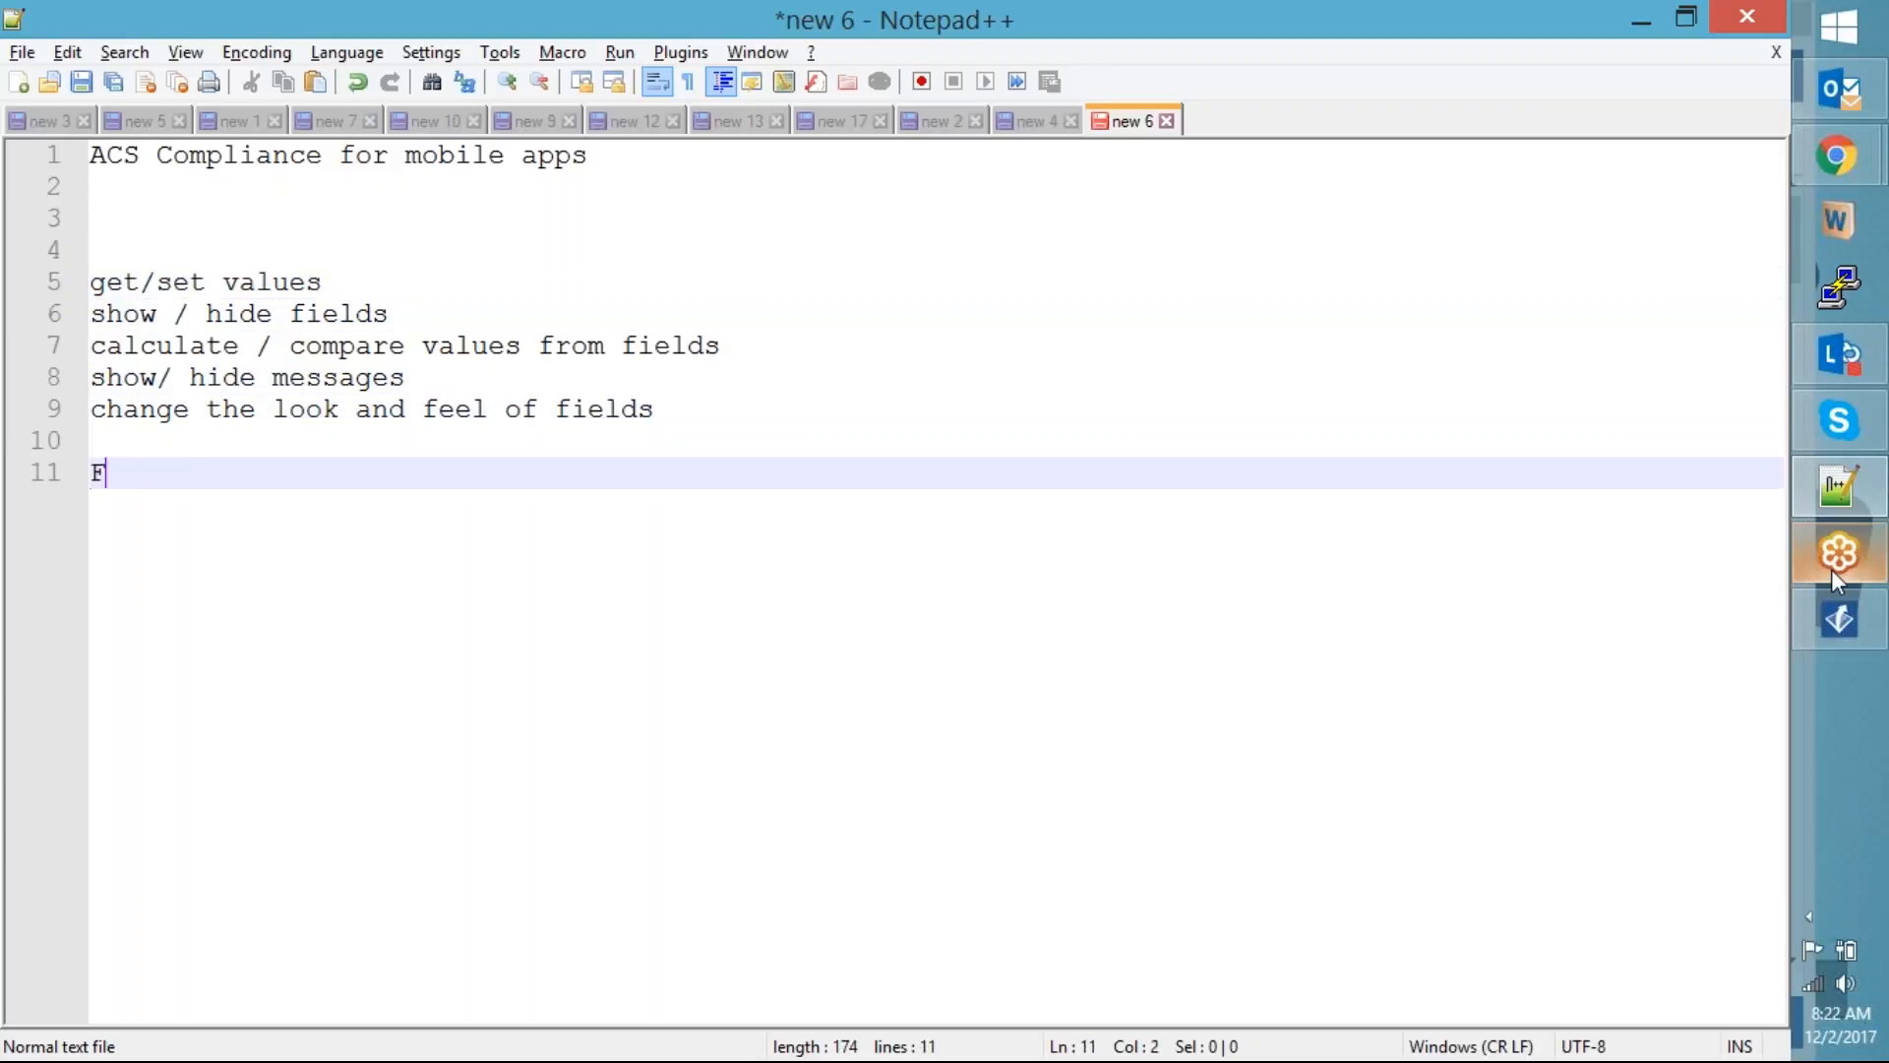
text(orm - >)
key(Left)
key(BackSpace)
key(Right)
text(GlideForm)
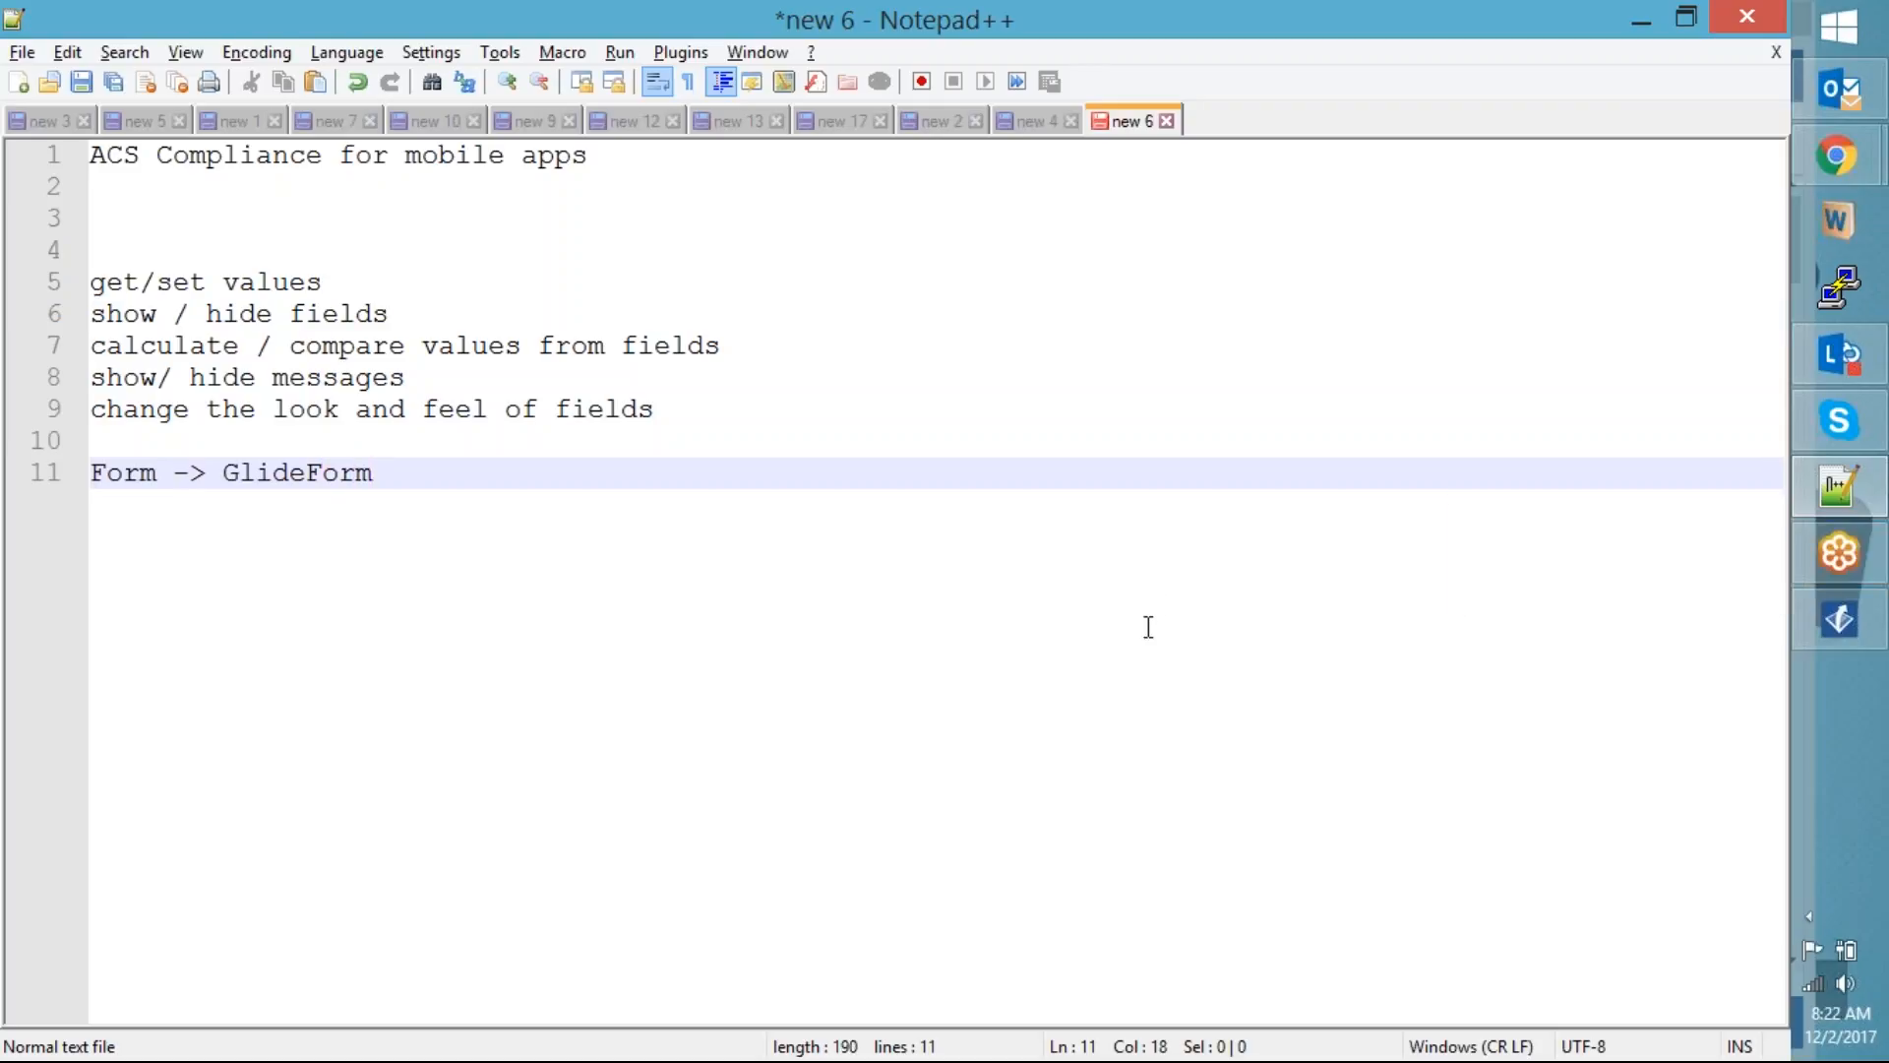
double_click(343, 477)
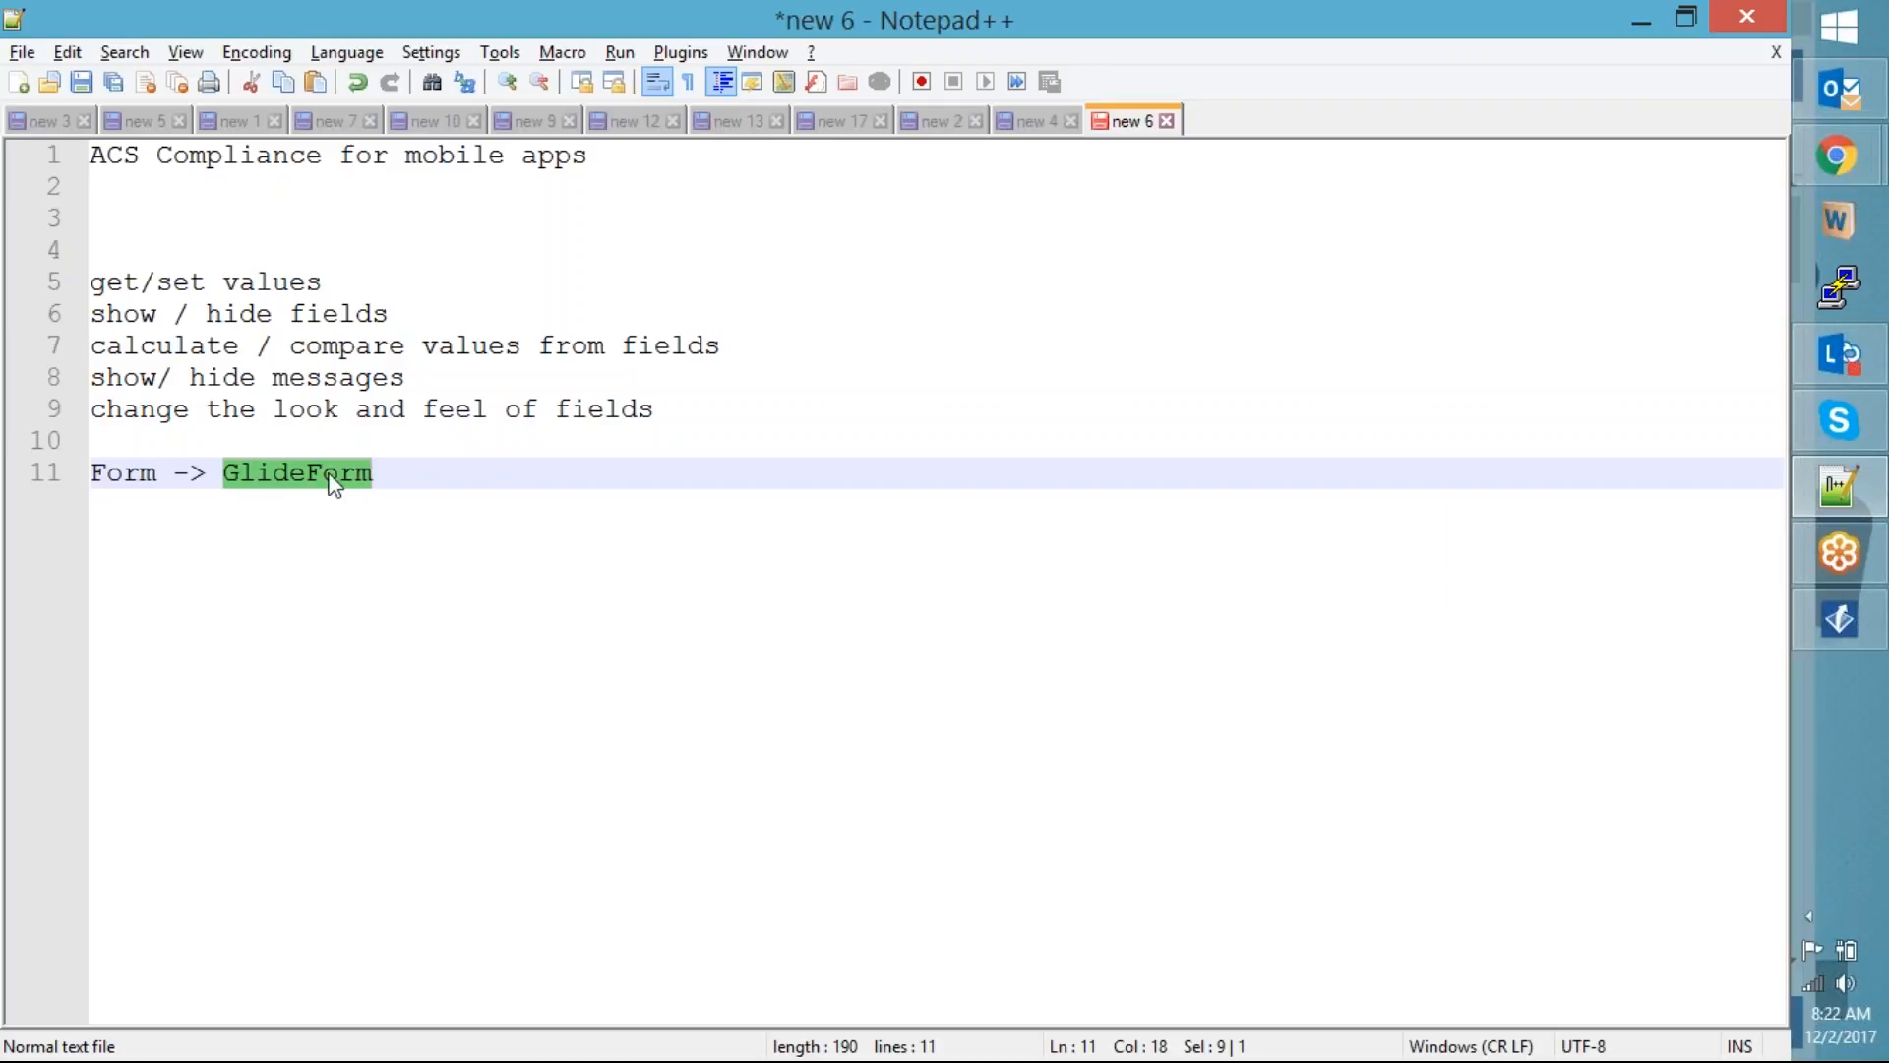
click(604, 499)
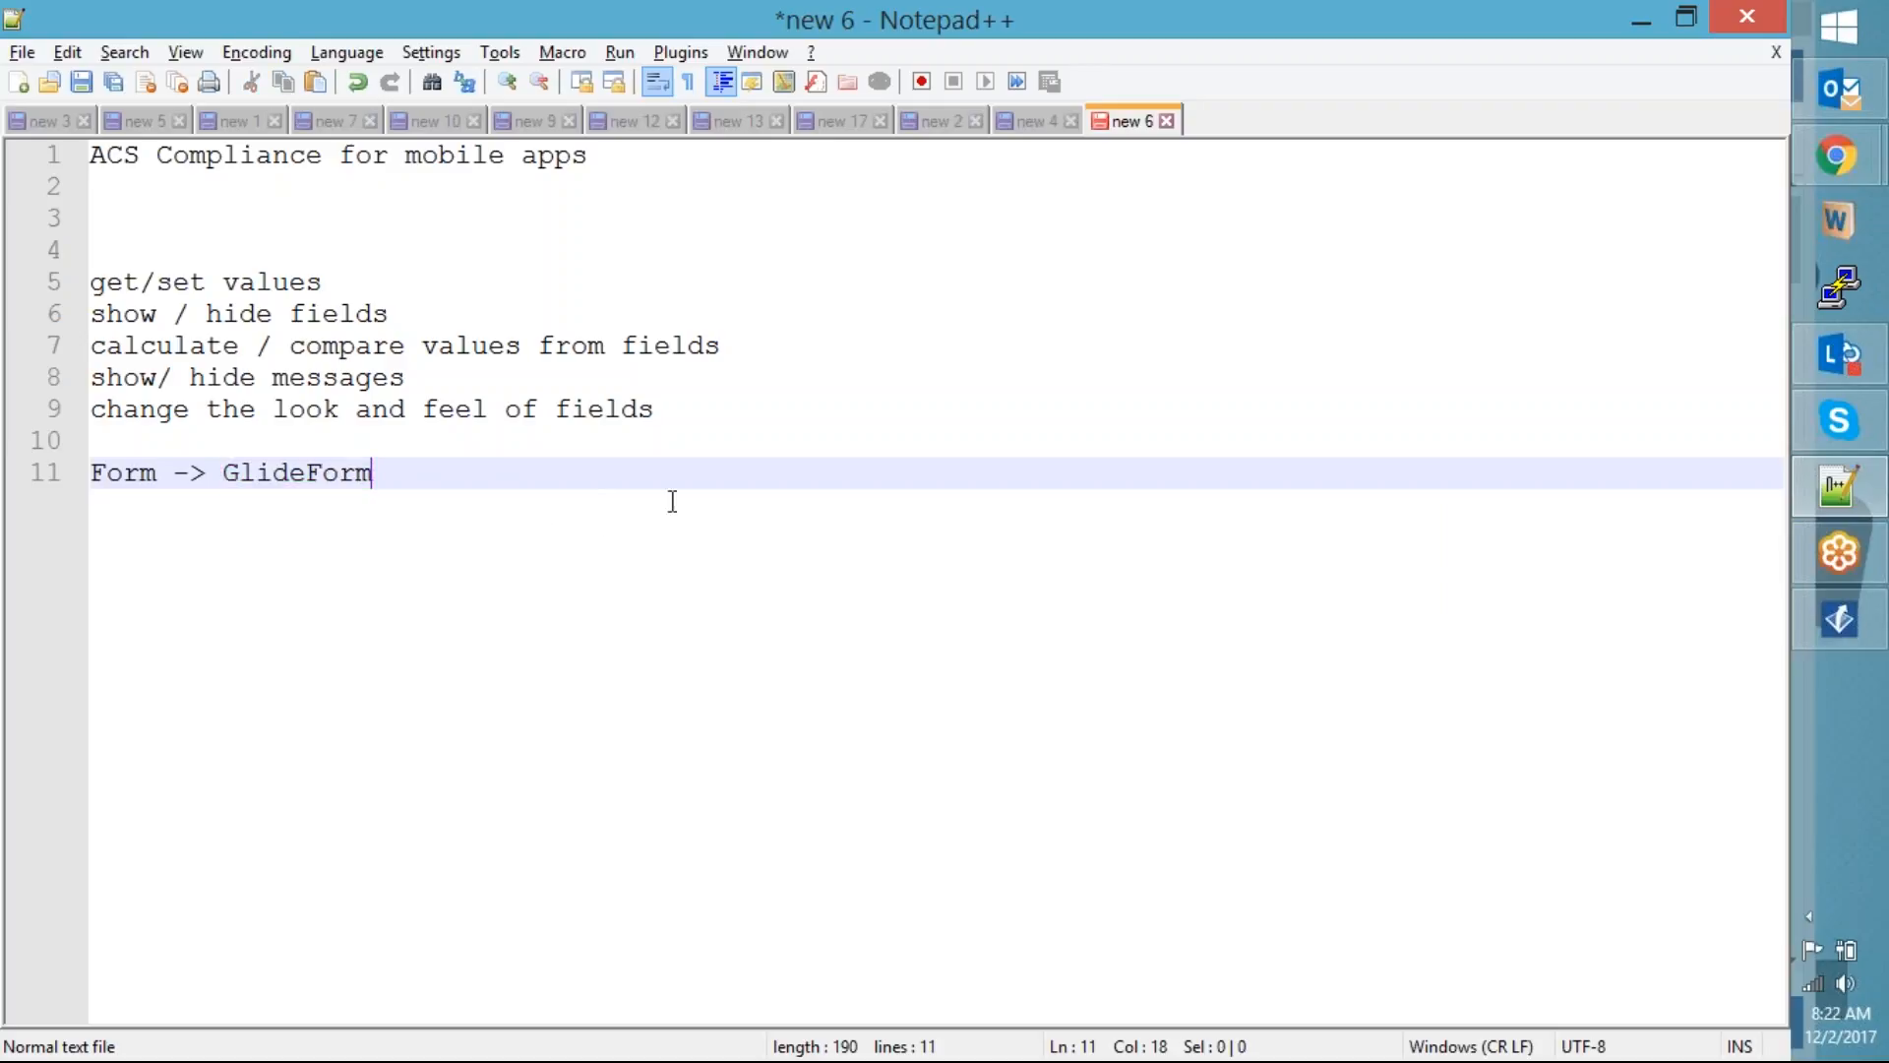
Add a "namespace name{ }" block below the GlideForm line, with its closing brace on its own line
key(Return)
key(Return)
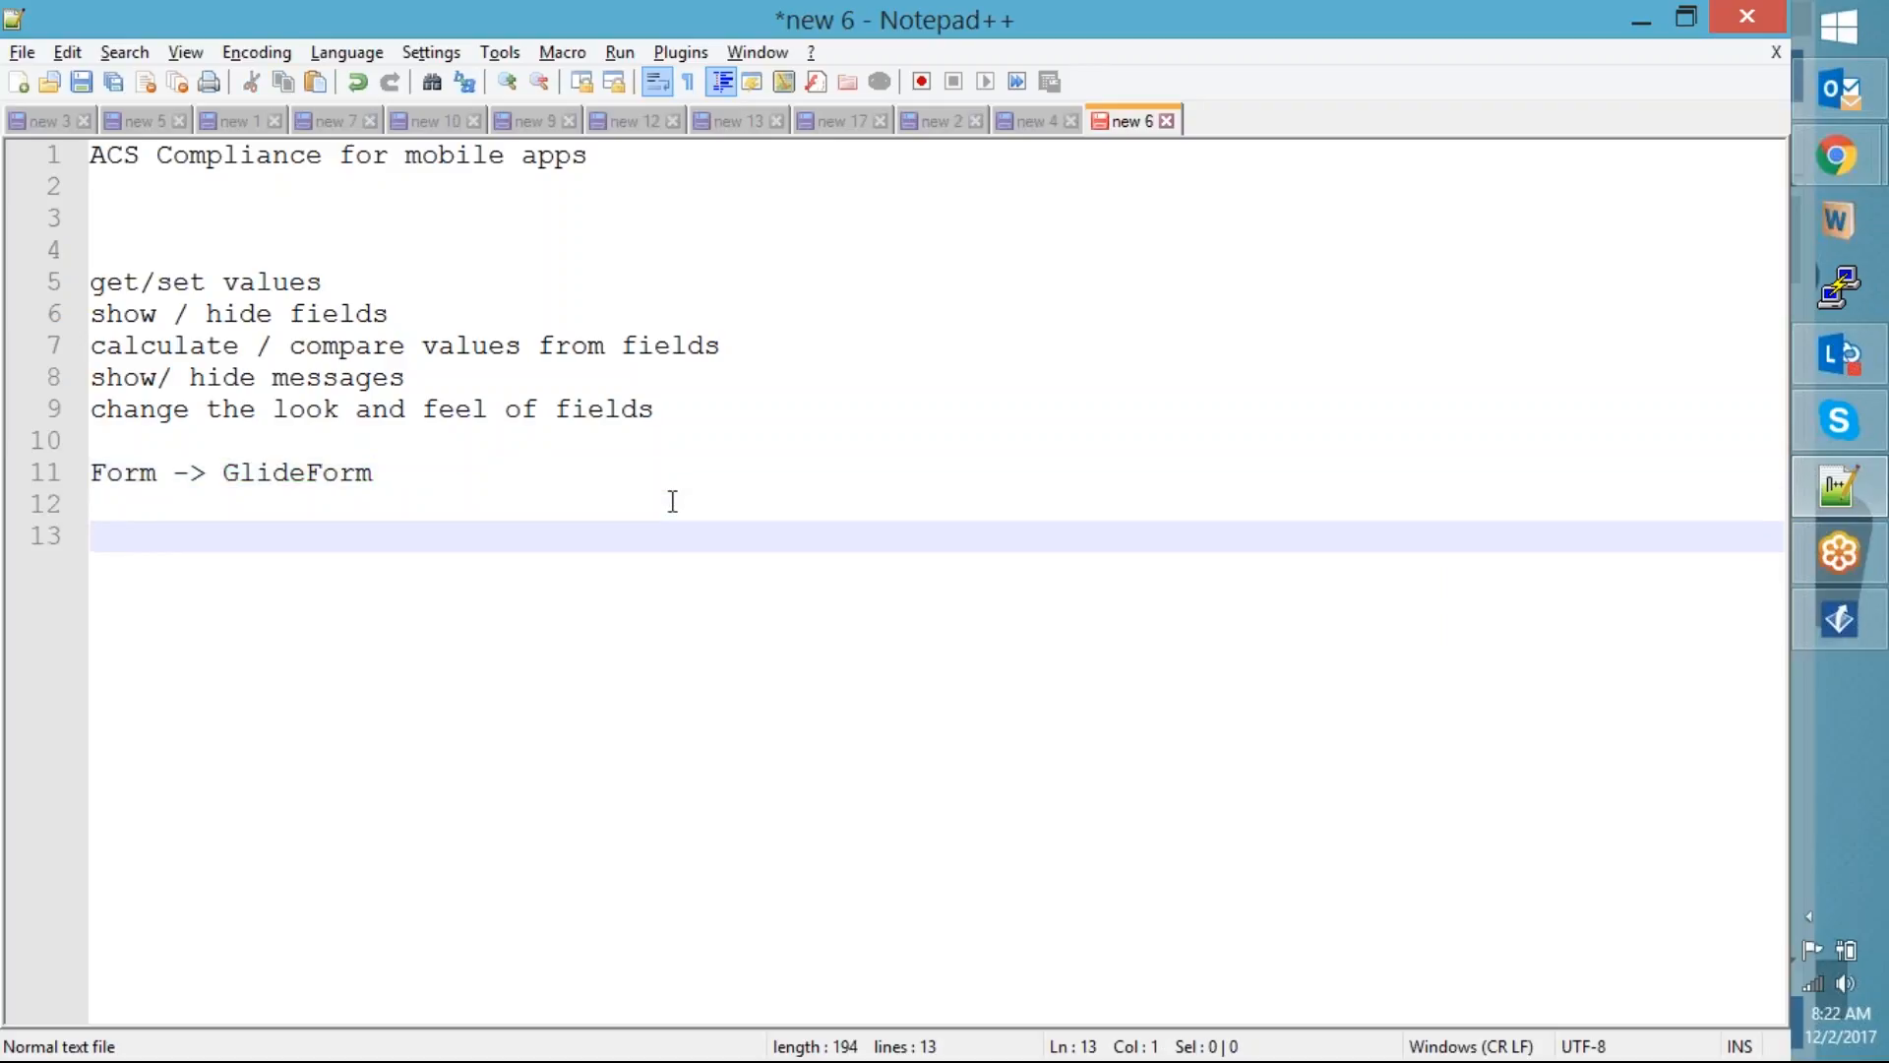
text(namespace name{ )
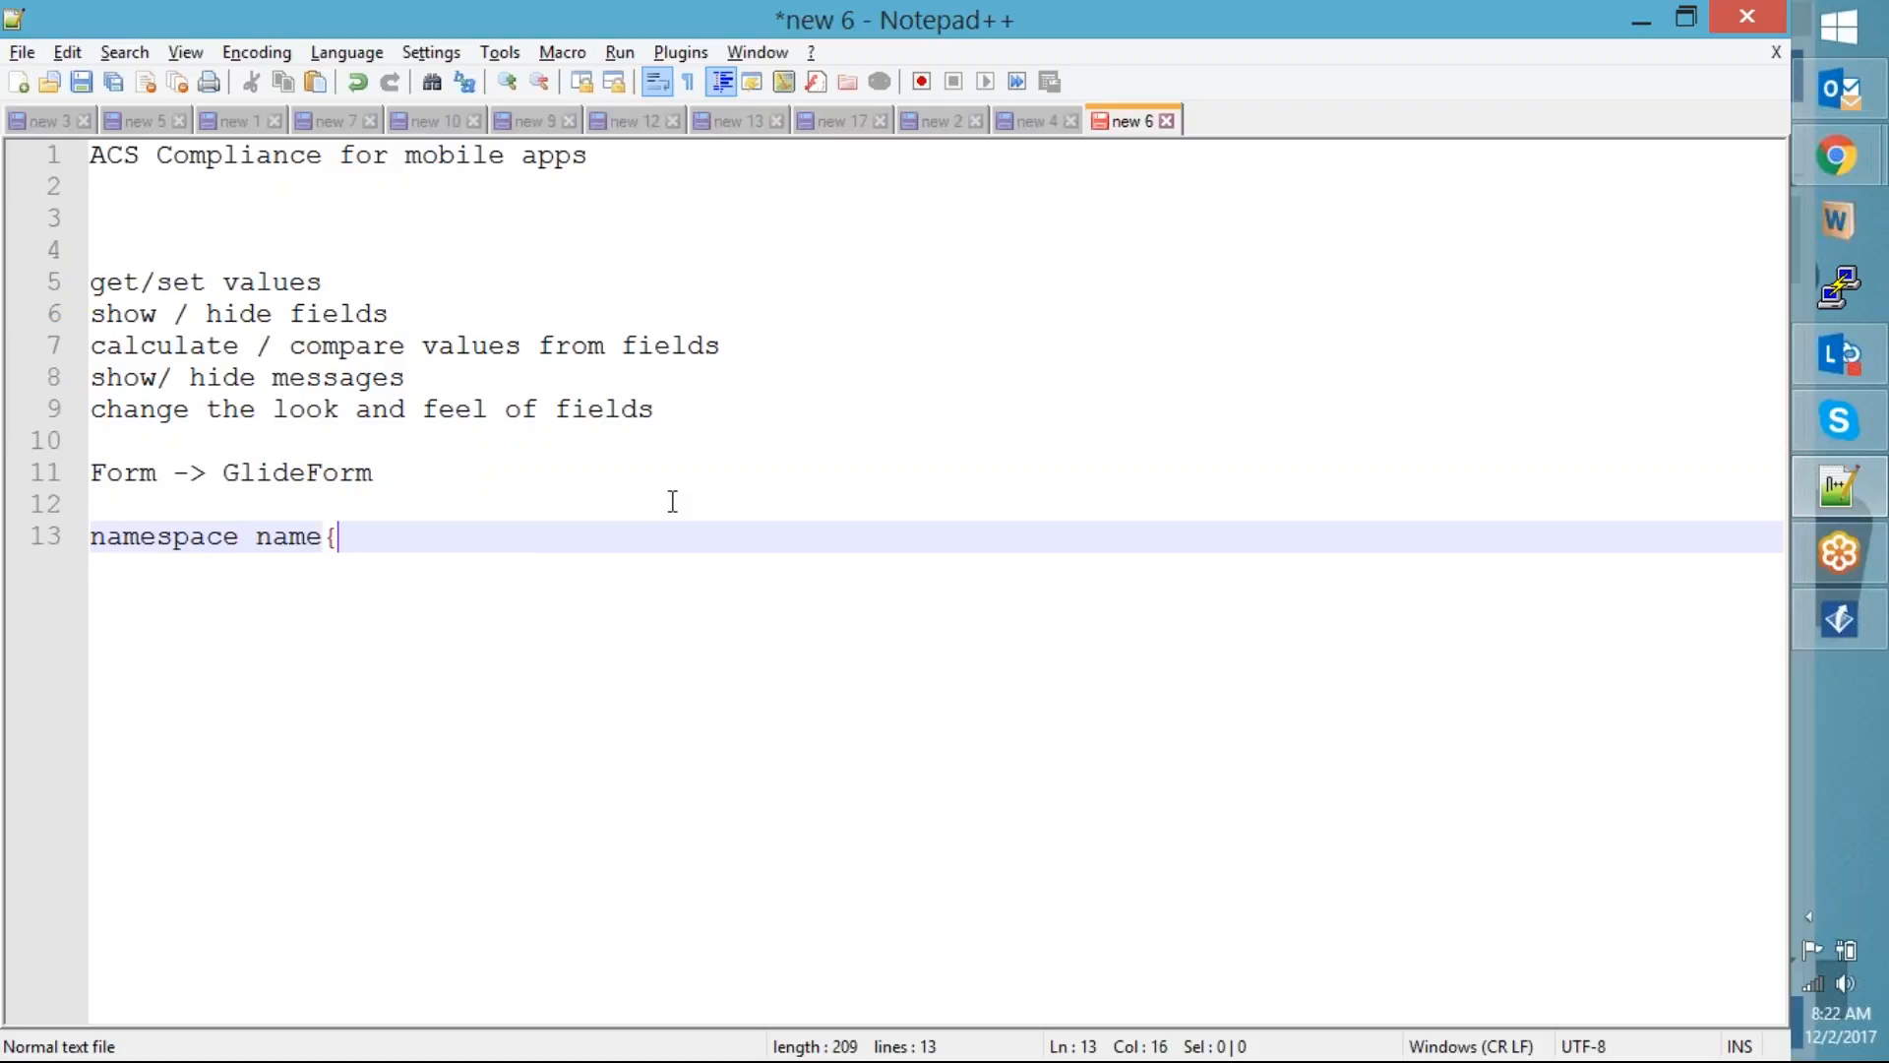
text(})
key(Left)
key(Return)
key(Up)
key(End)
Nest an indented "classe{ }" block inside the namespace block
key(Return)
text(cla)
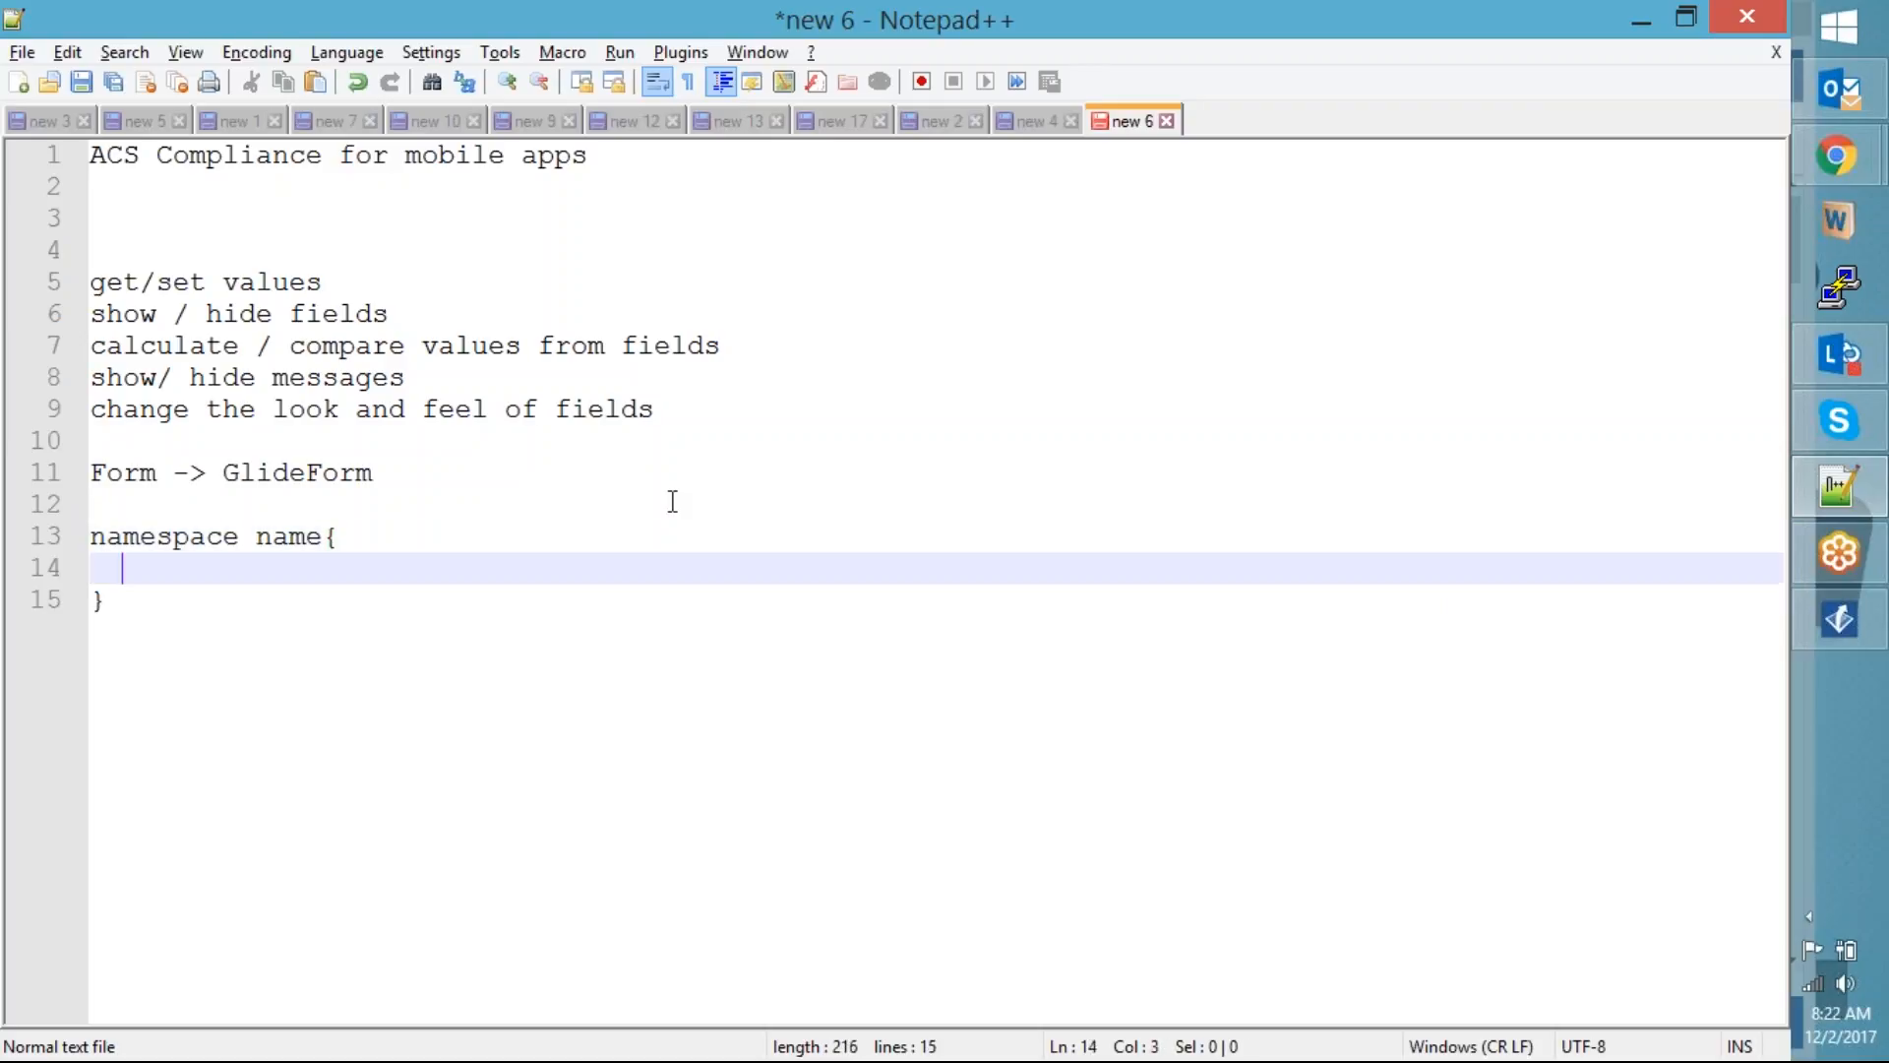
text(sse)
key(Return)
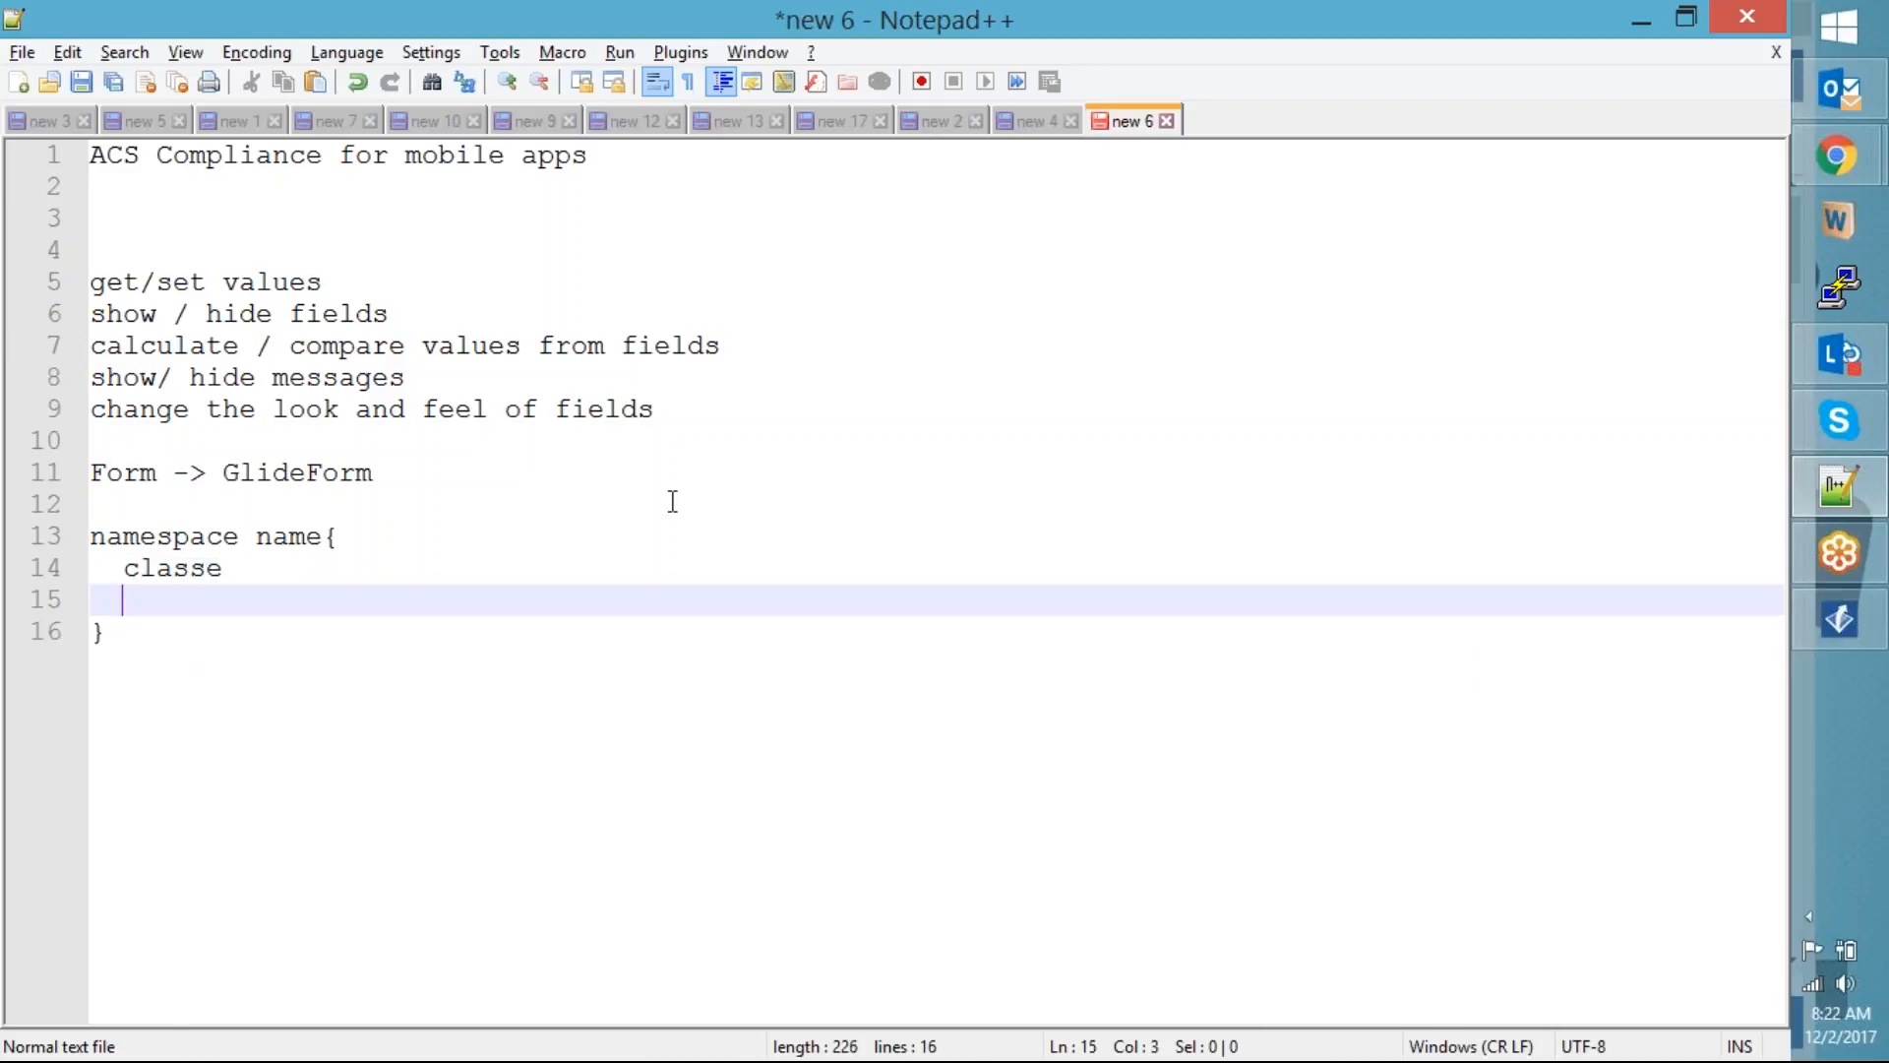
key(Up)
key(End)
text({})
key(Left)
key(Return)
key(Up)
key(End)
List "properties", "methods" and "logics" on separate lines inside the class block
key(Return)
text(propertis)
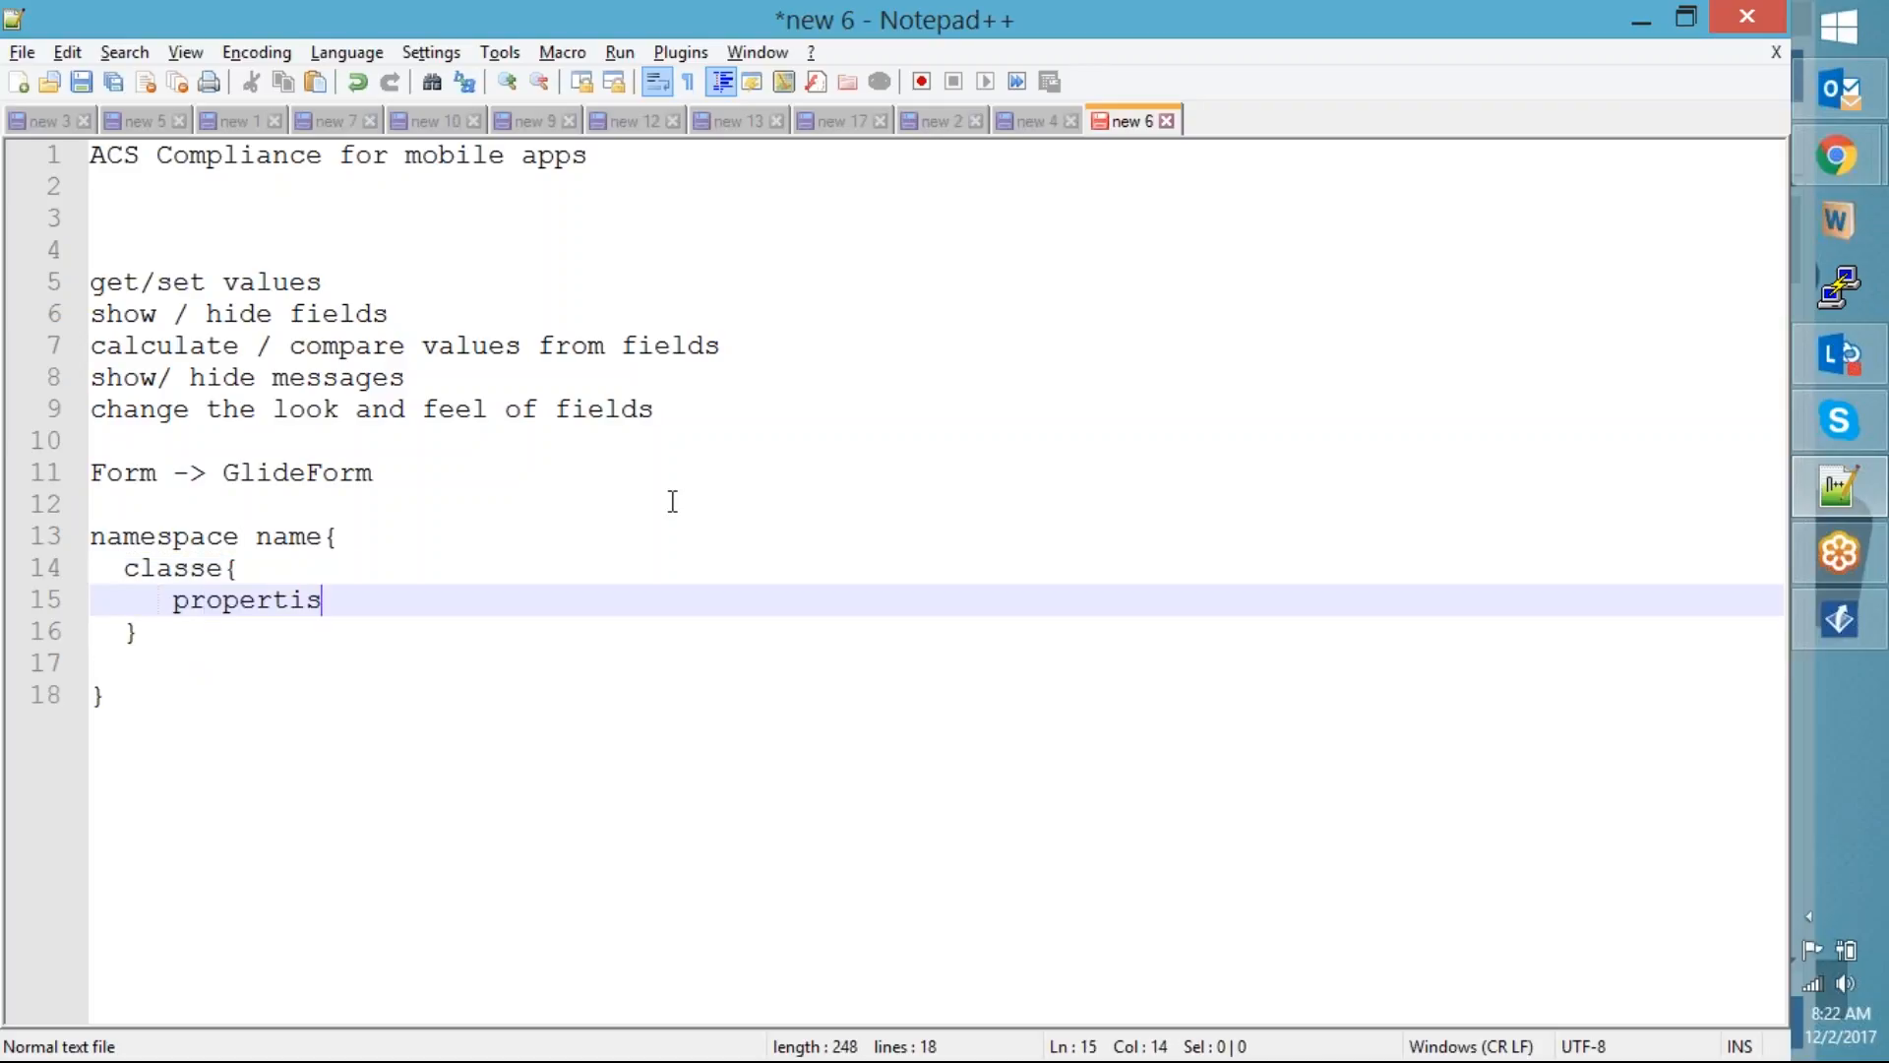
text(s)
key(Return)
text(methods)
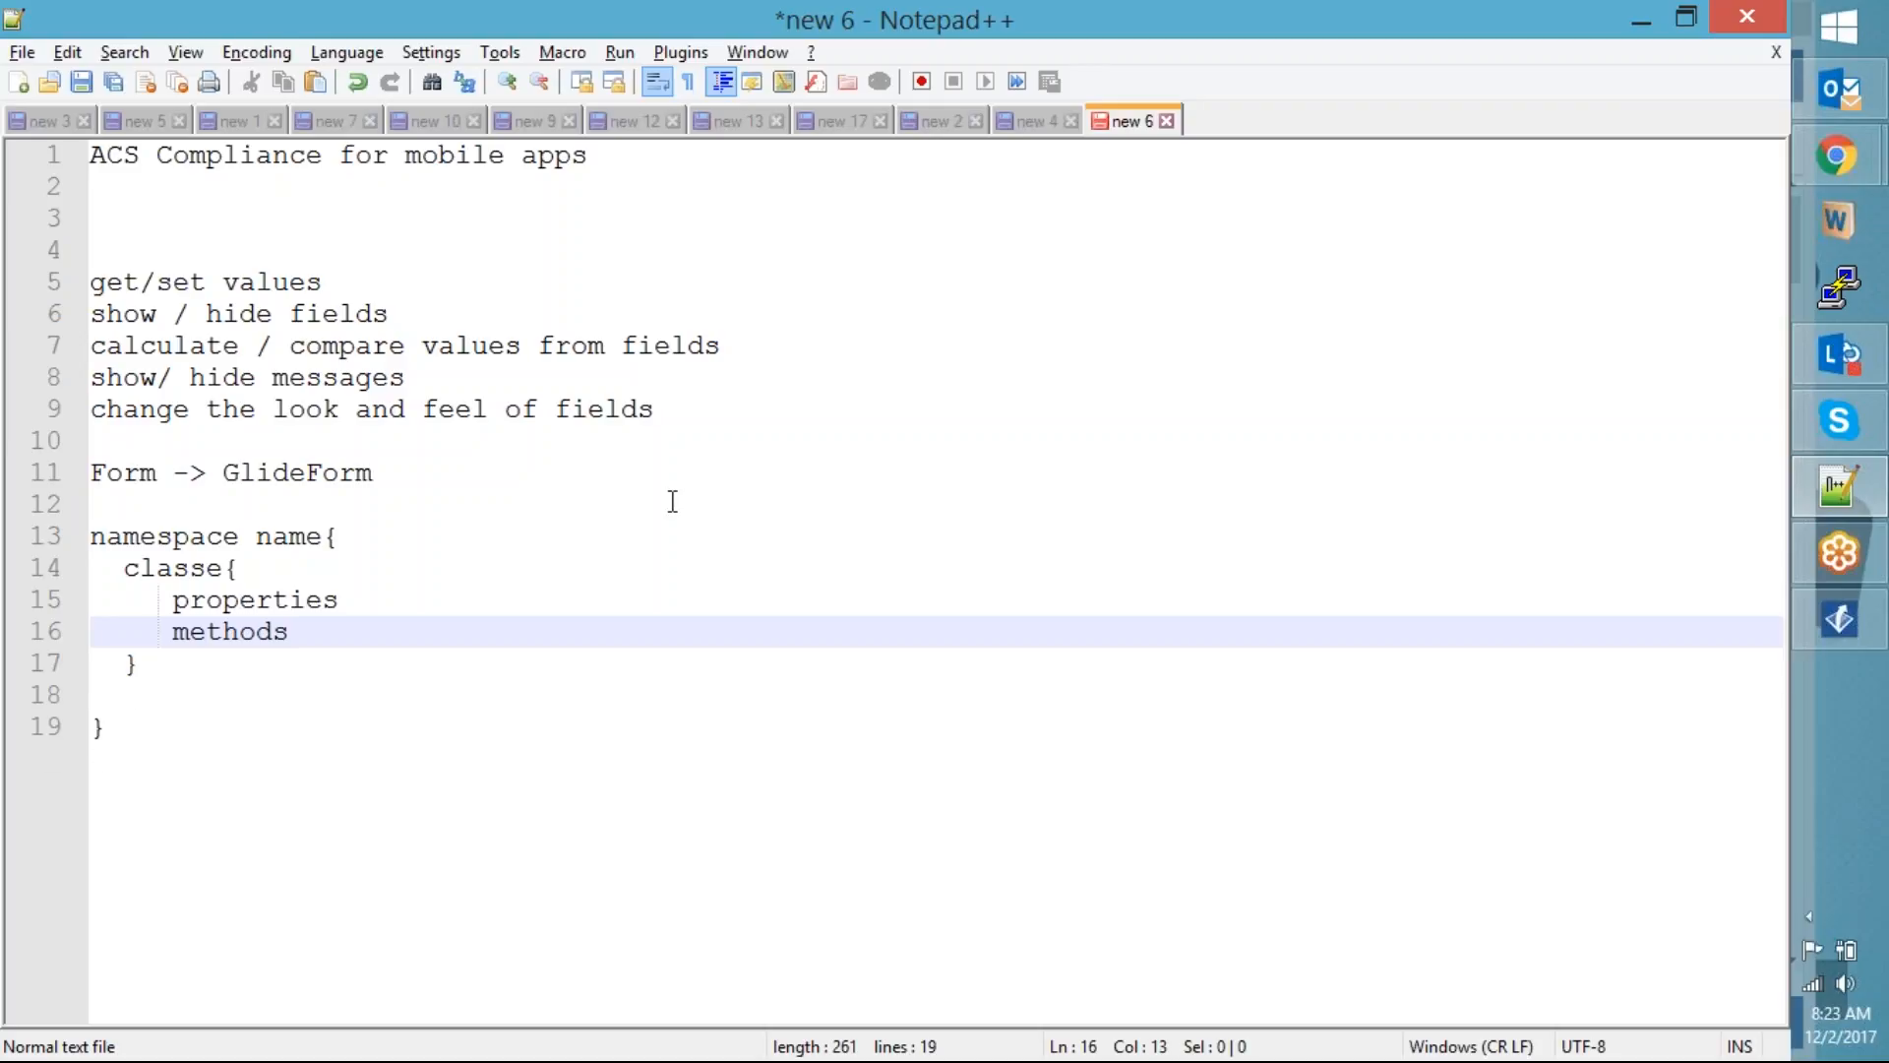
key(Return)
text(logics)
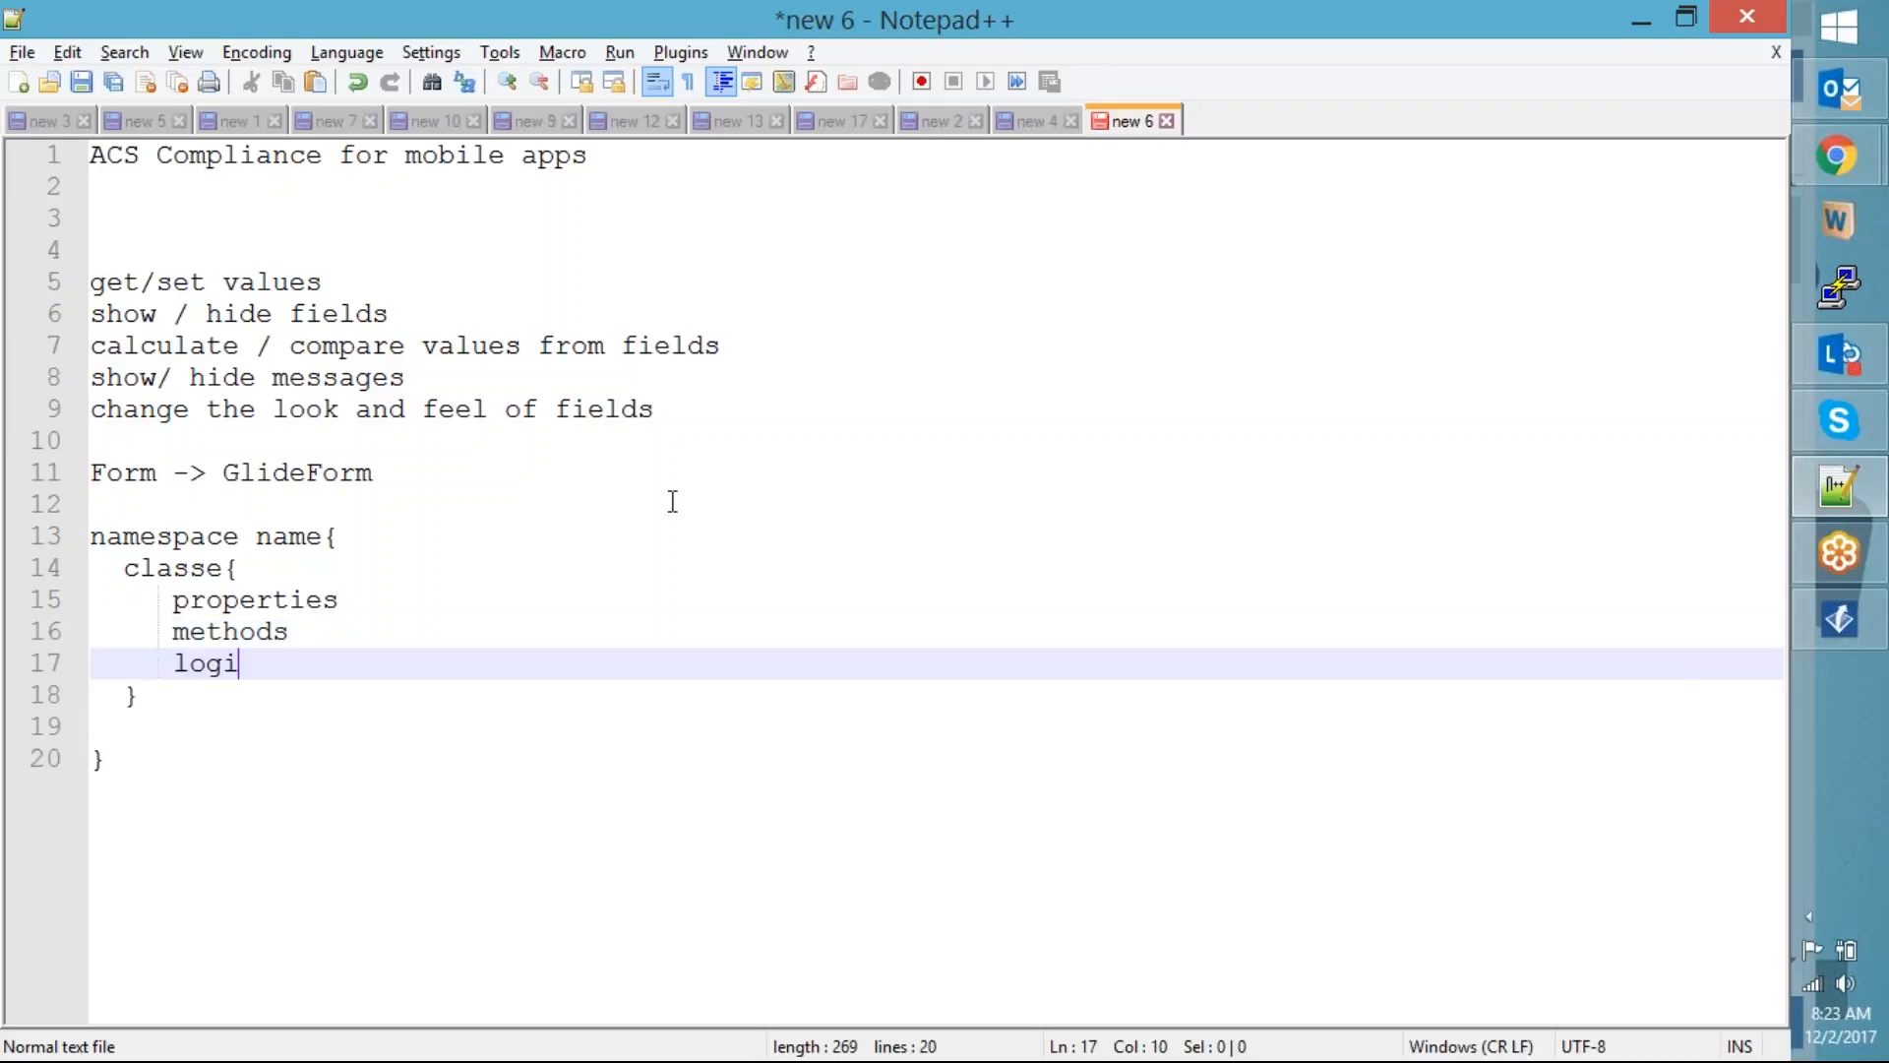
Highlight the whole namespace block and the word GlideForm above it to relate the two
key(Up)
key(Up)
key(Up)
key(Up)
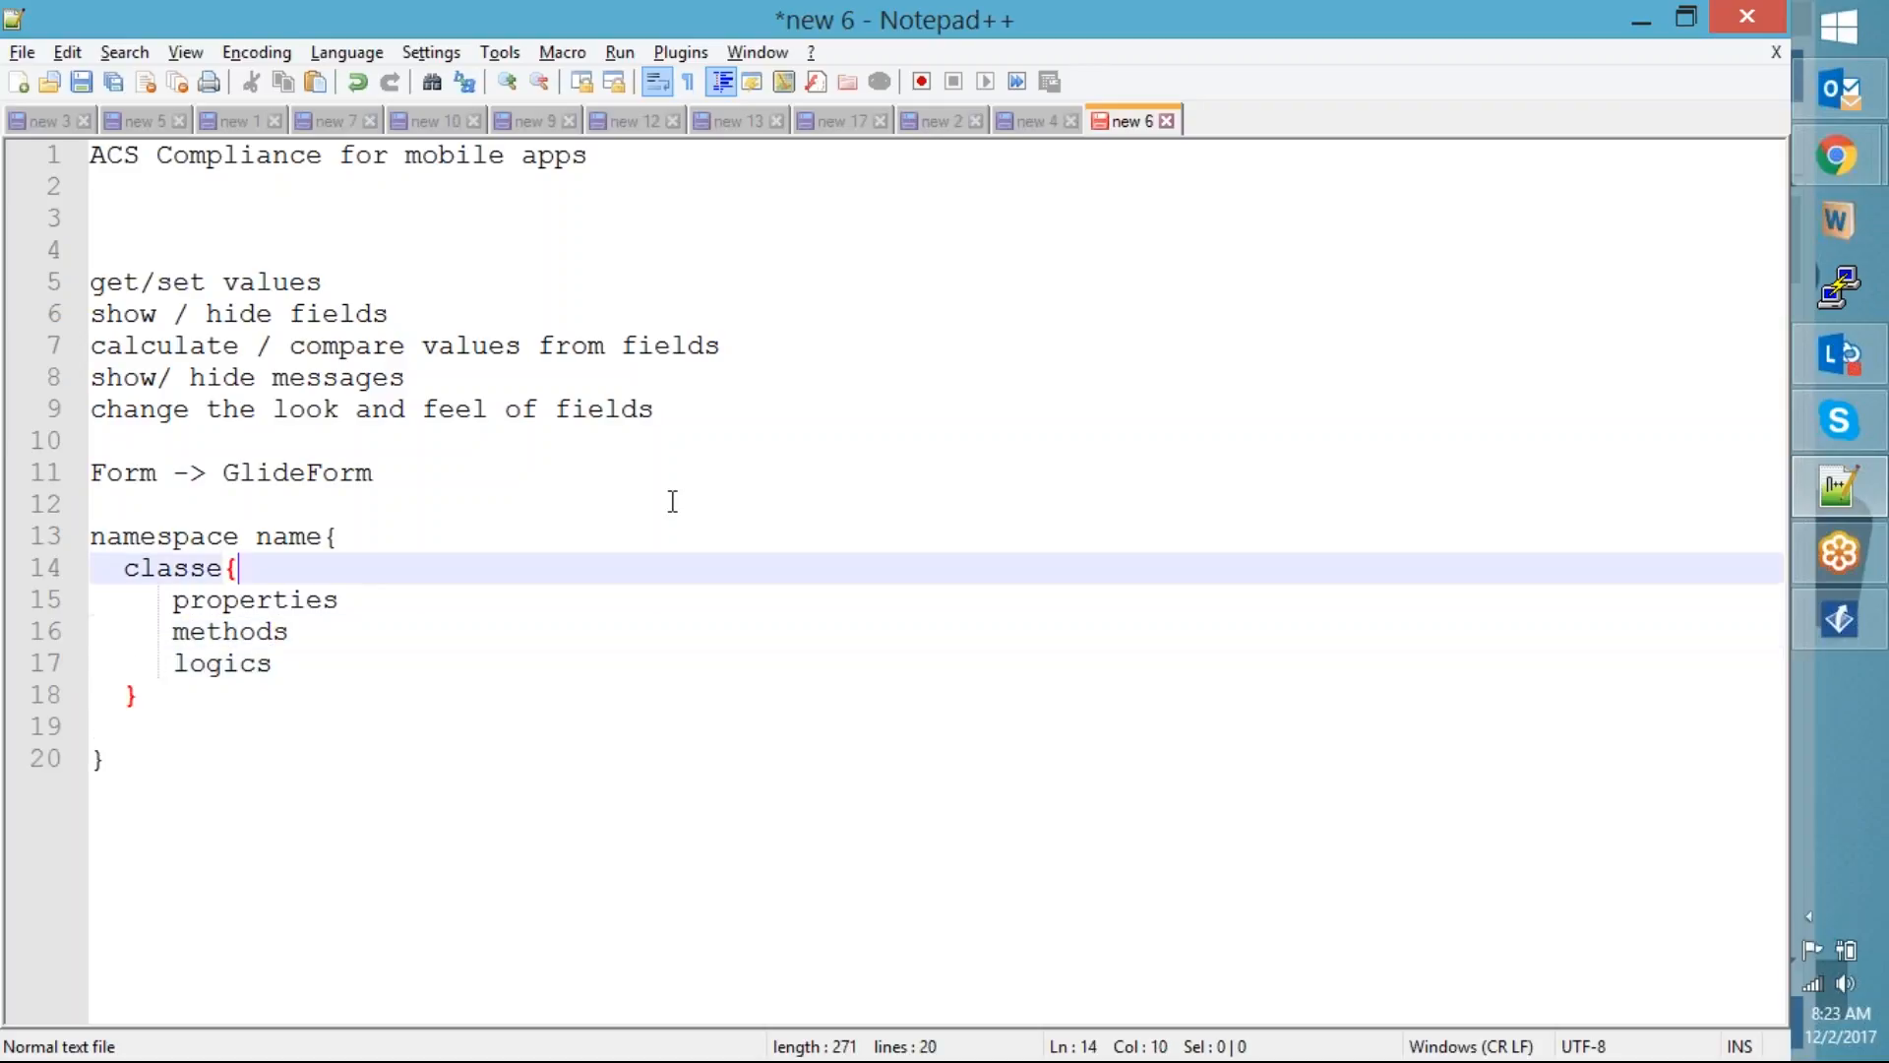
click(334, 695)
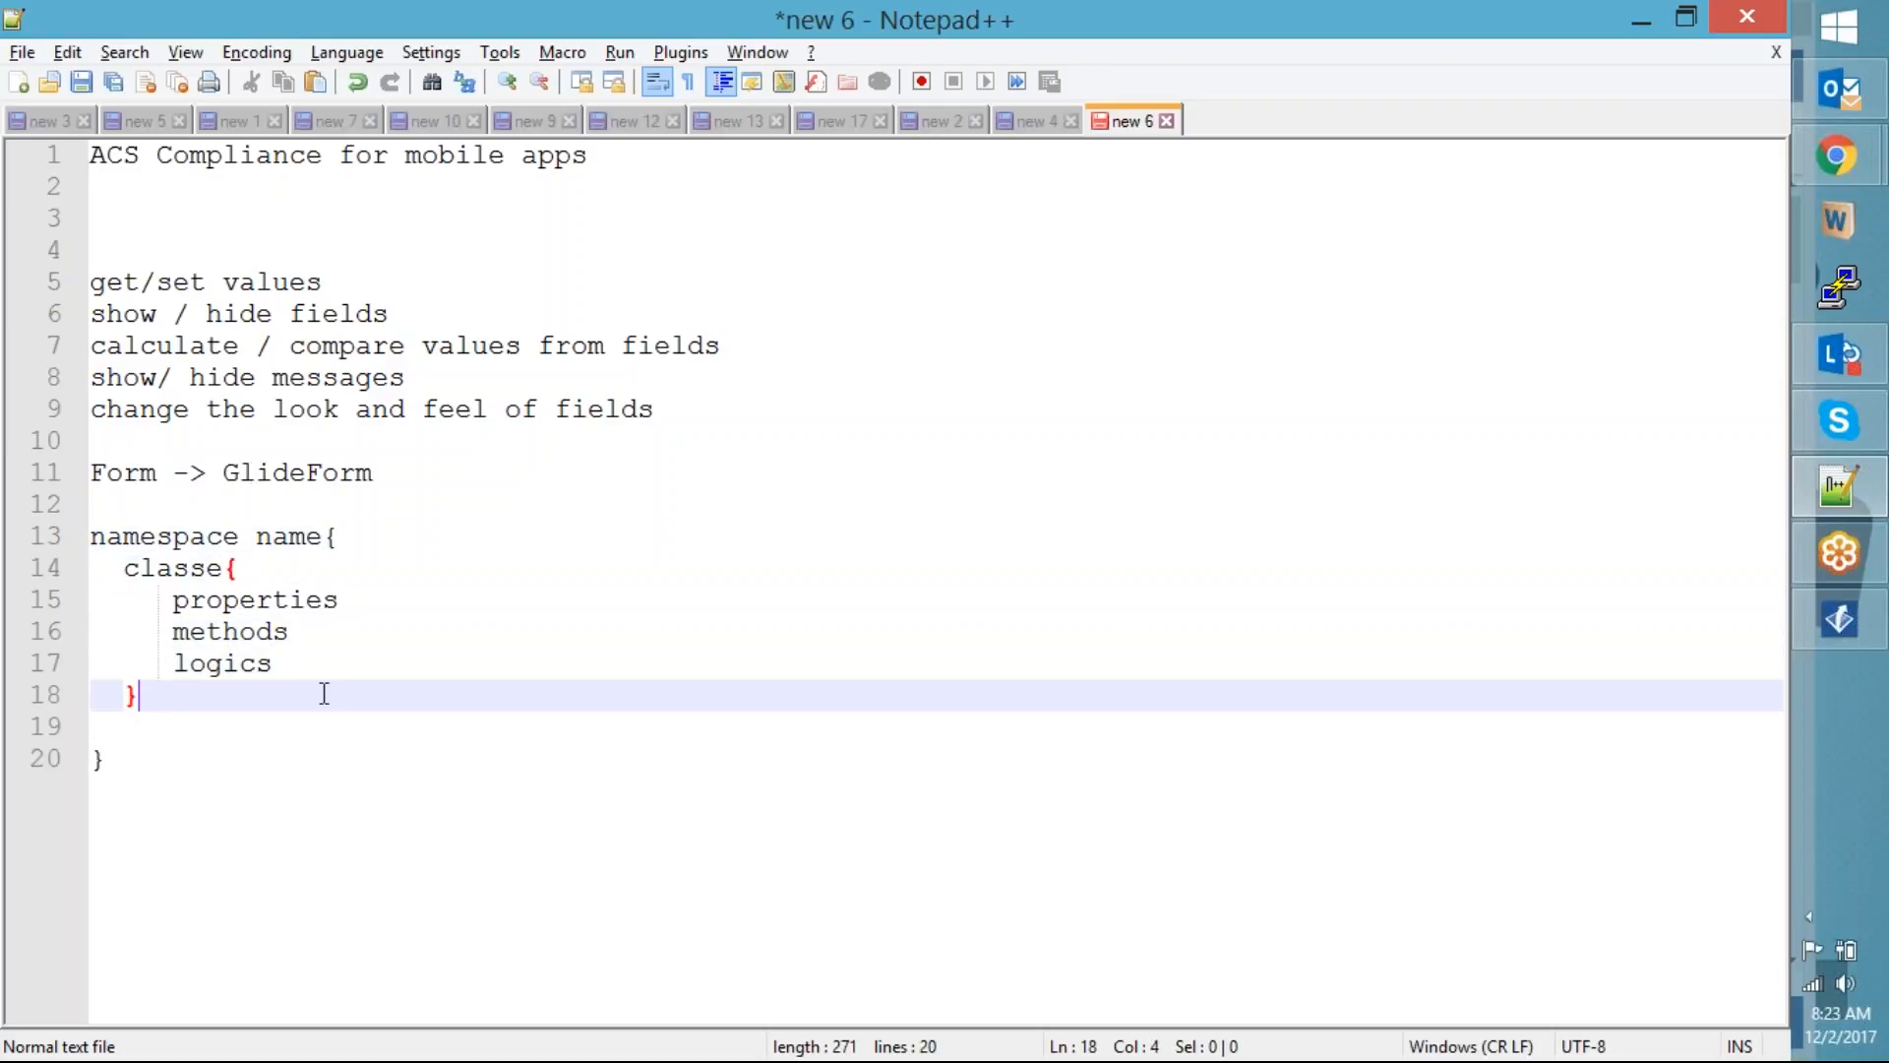
drag(91, 537, 142, 795)
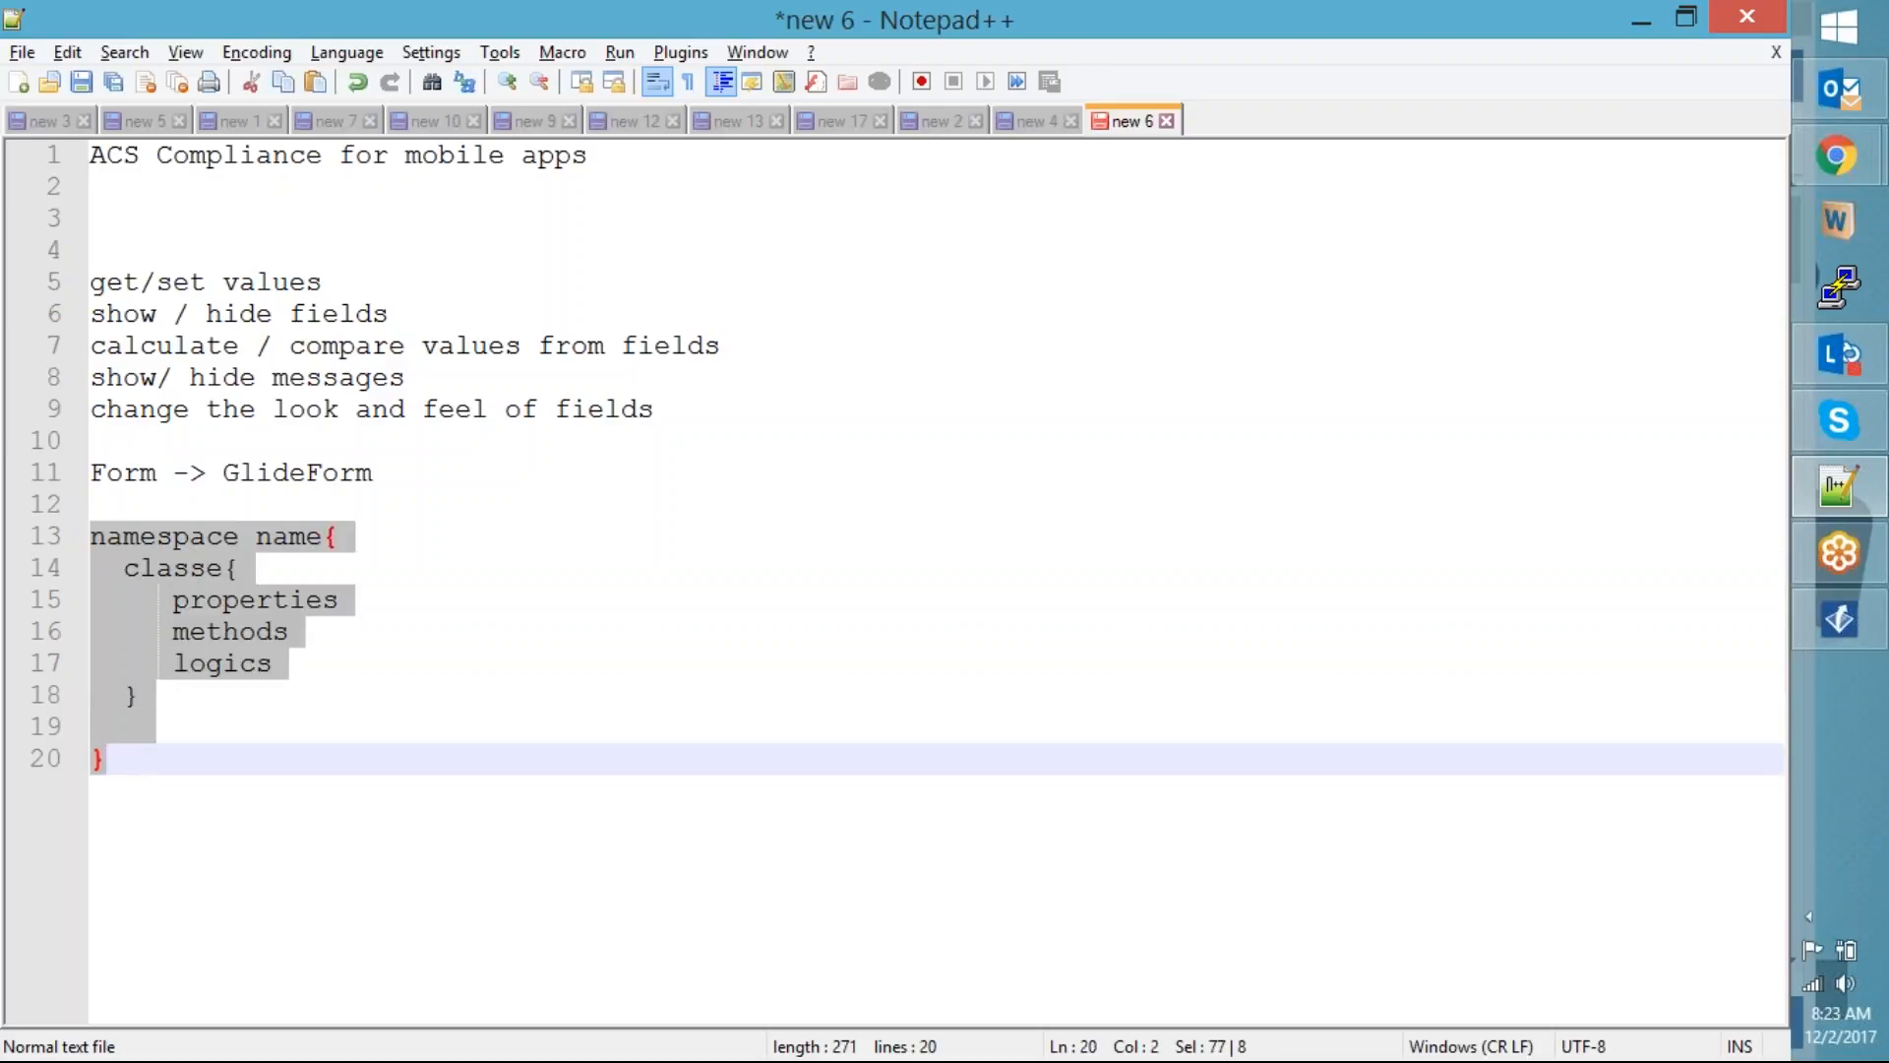
double_click(296, 473)
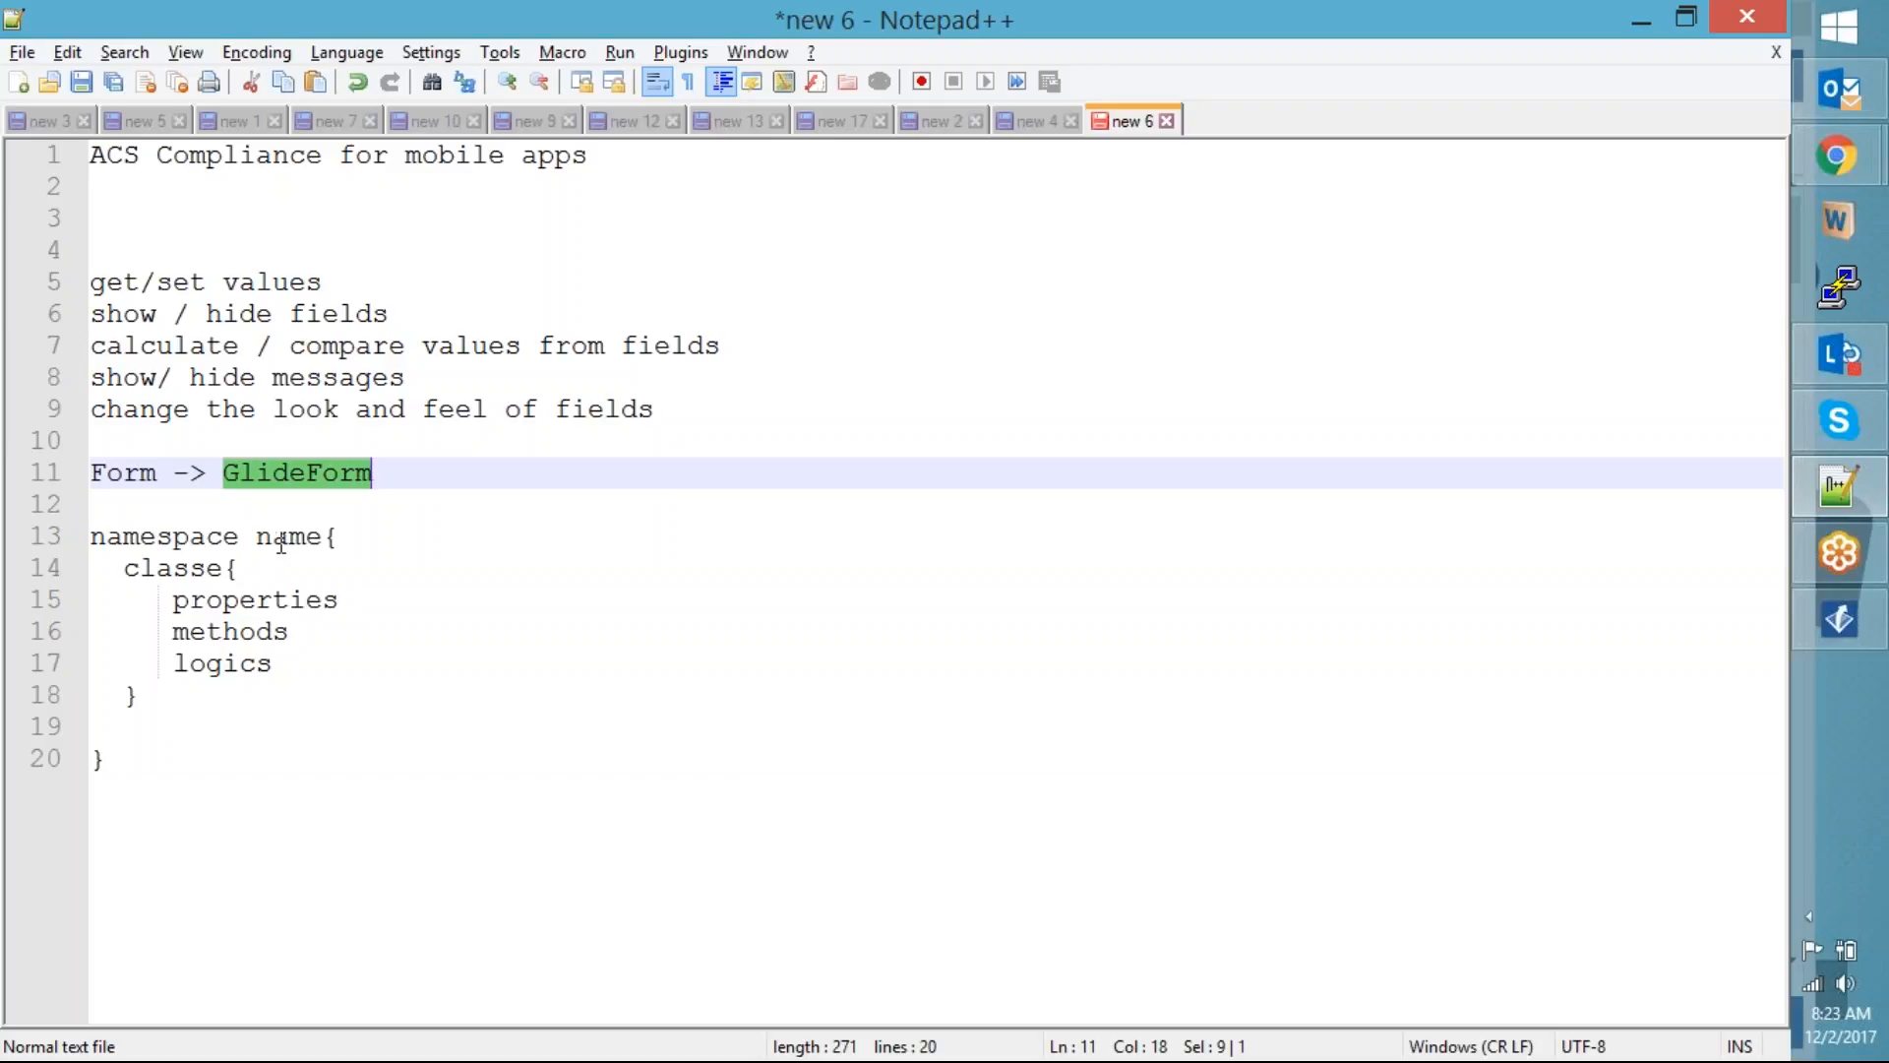
Correct "classe" to "classes" and rename the namespace to "v"
click(229, 569)
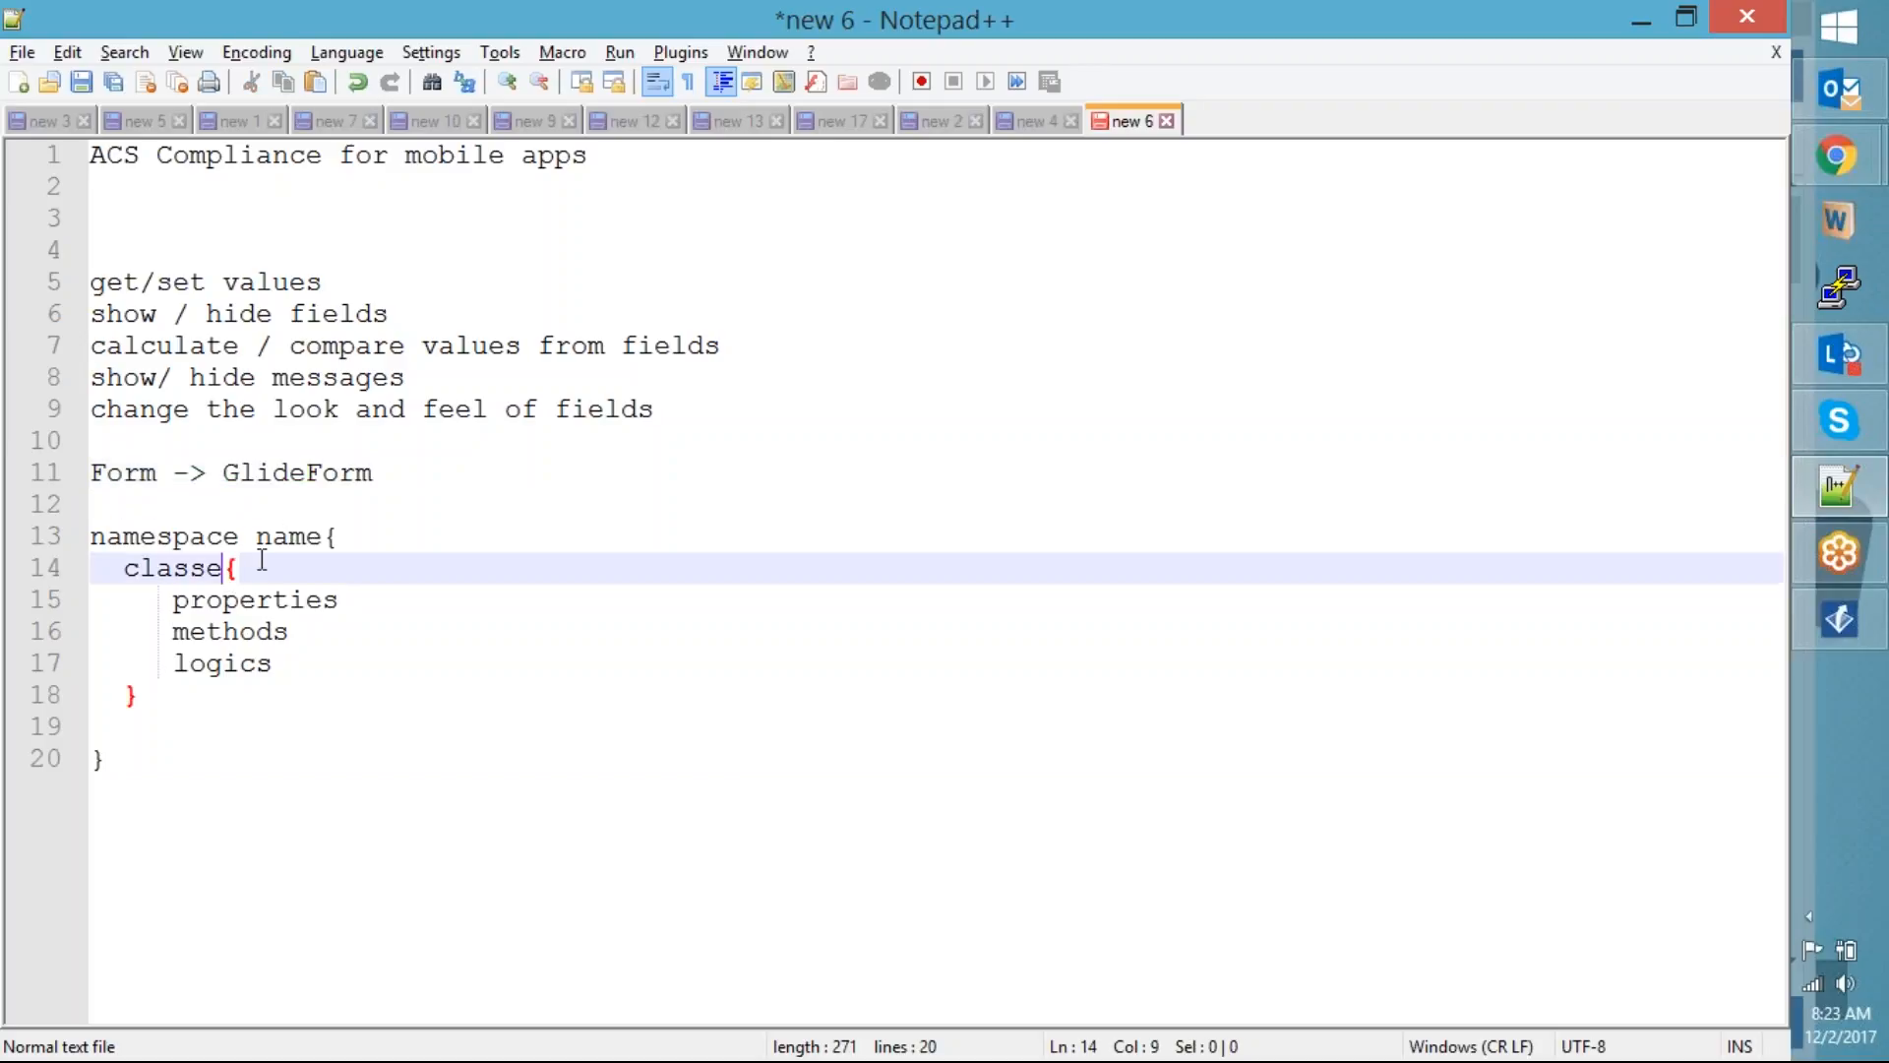
text(s)
double_click(296, 538)
text(v)
click(293, 729)
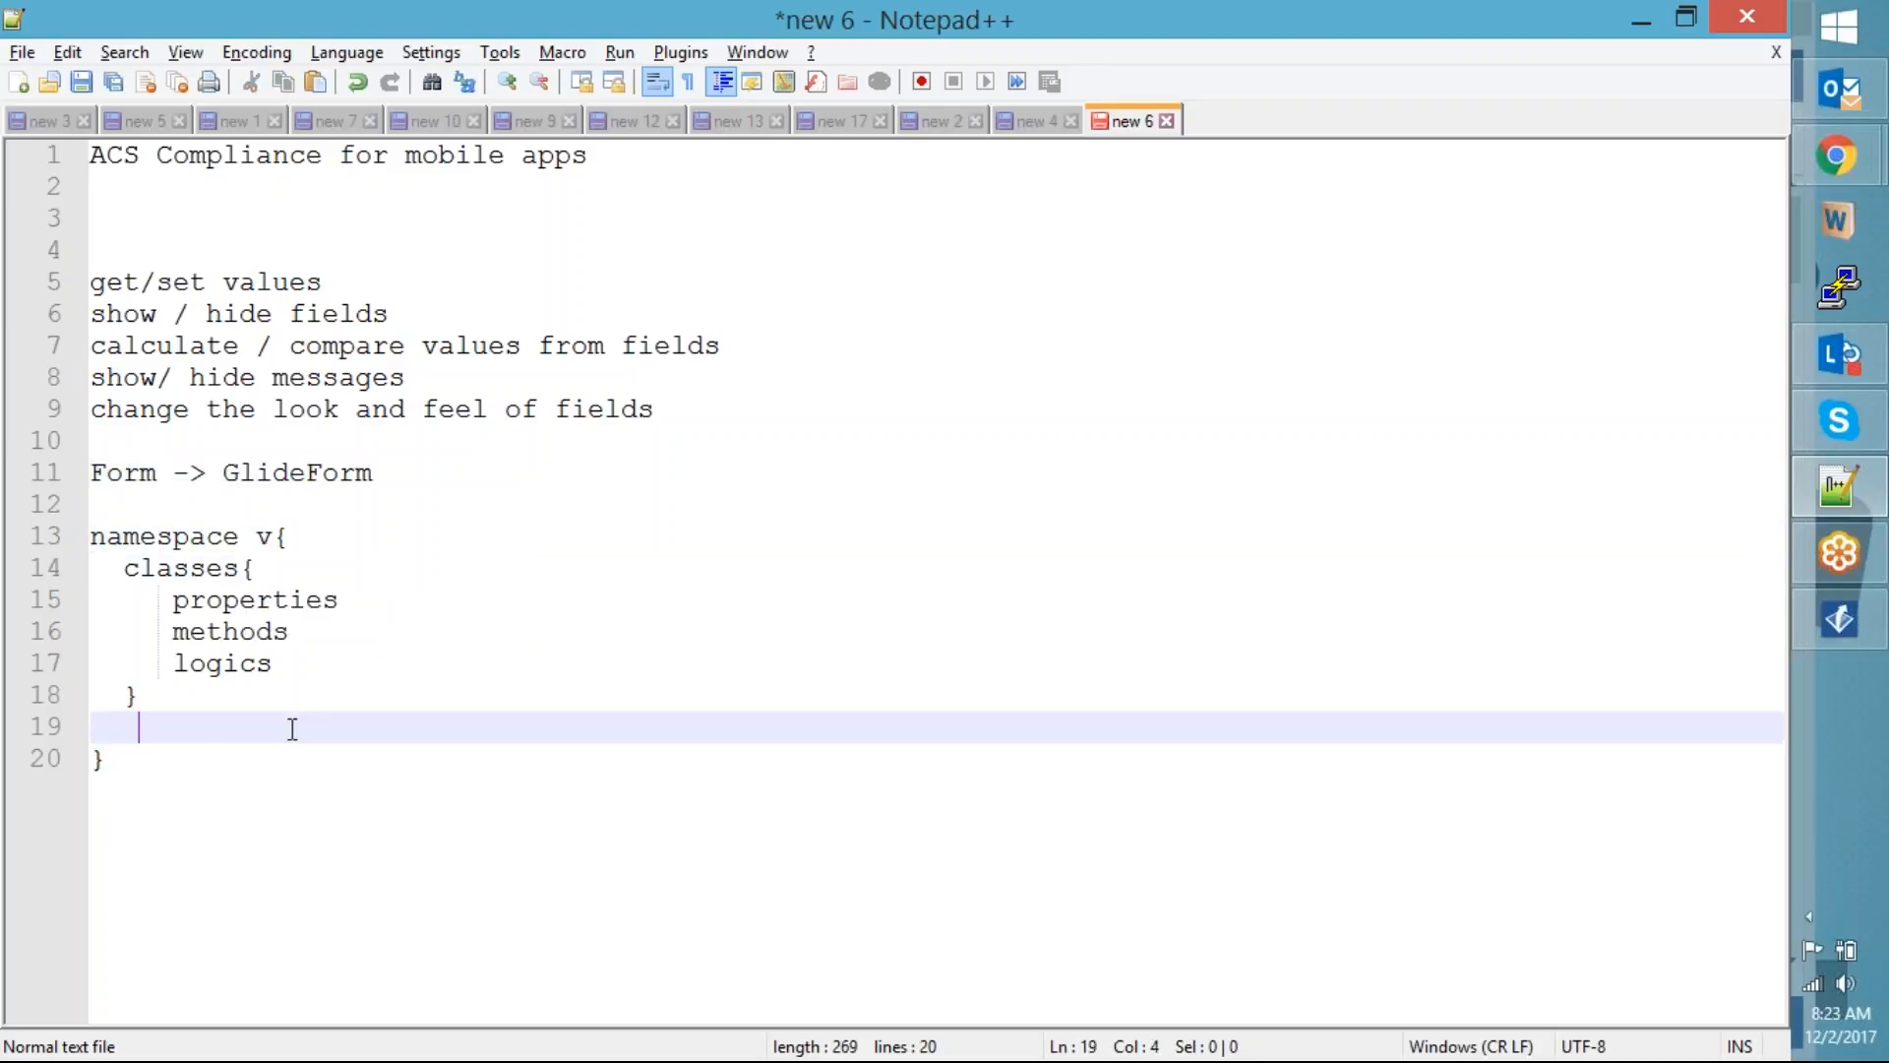
Delete the namespace example from the notes and highlight the lines from "get/set values" through "show/ hide messages"
drag(94, 506, 157, 818)
key(Delete)
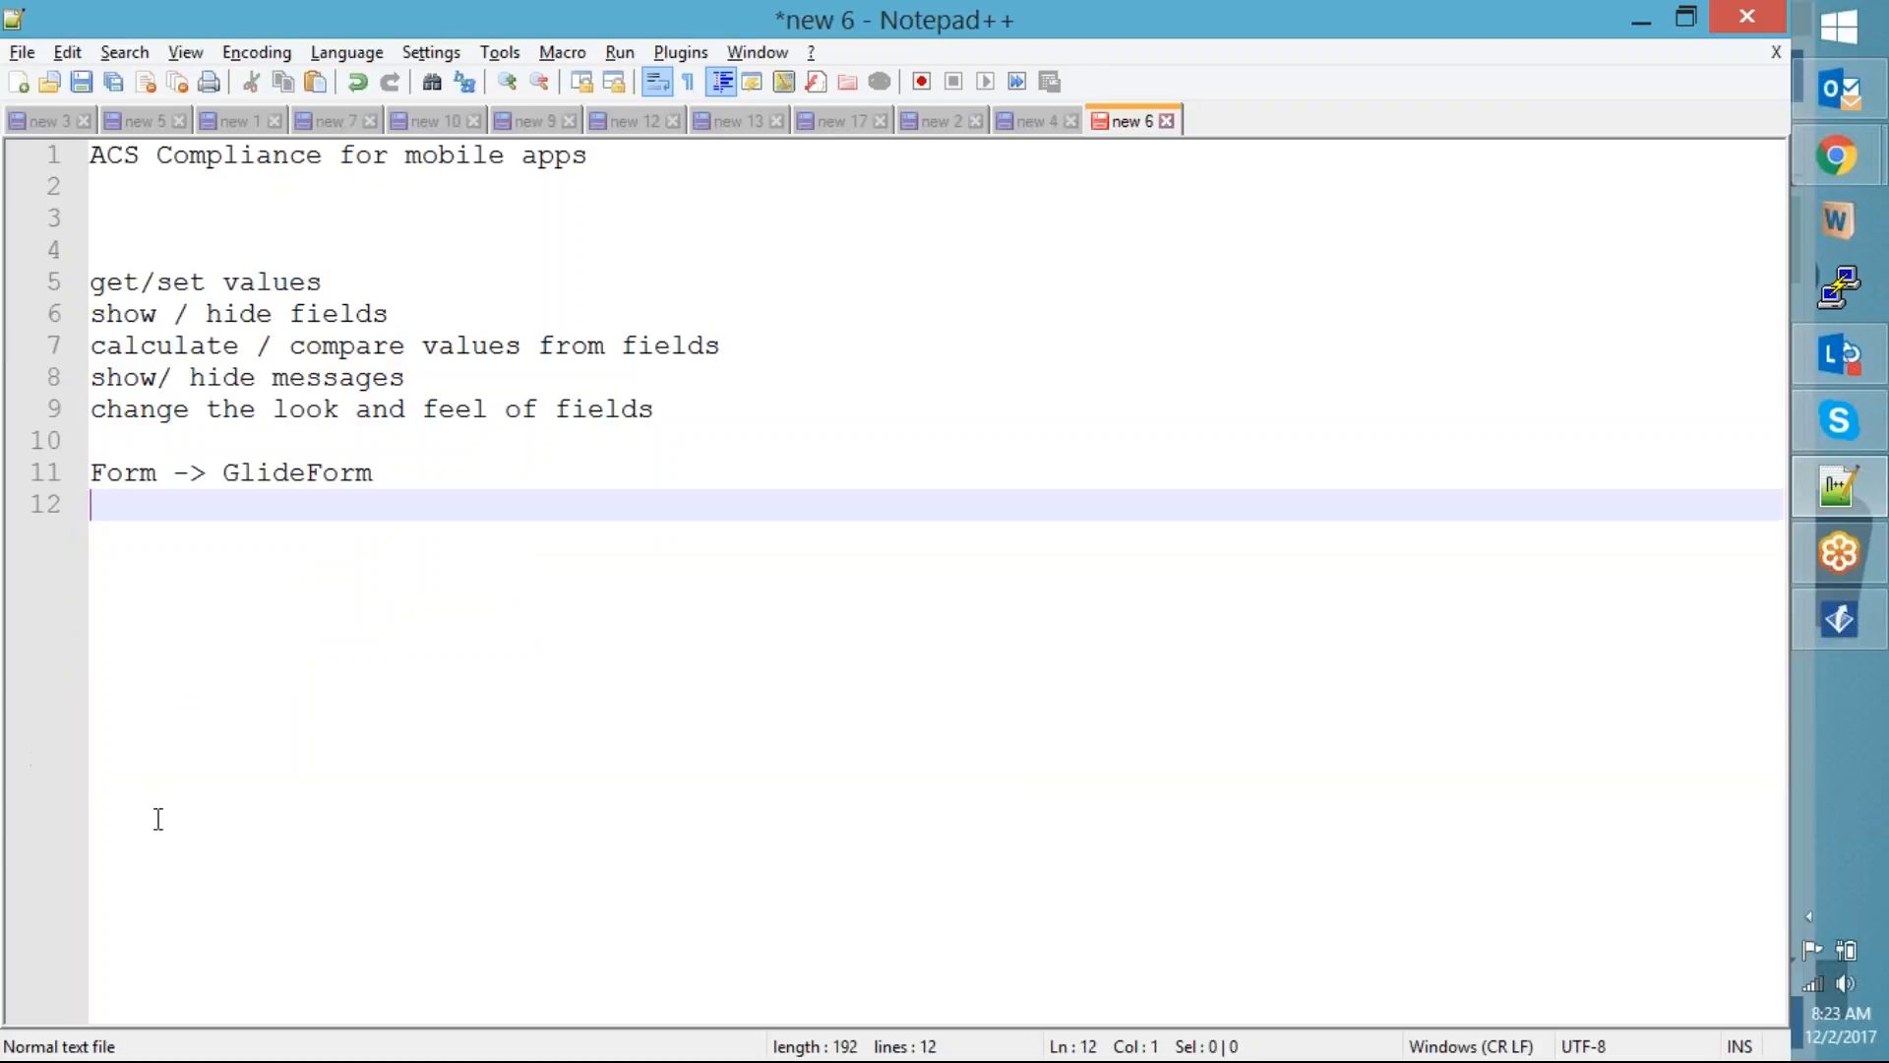
drag(726, 392, 86, 282)
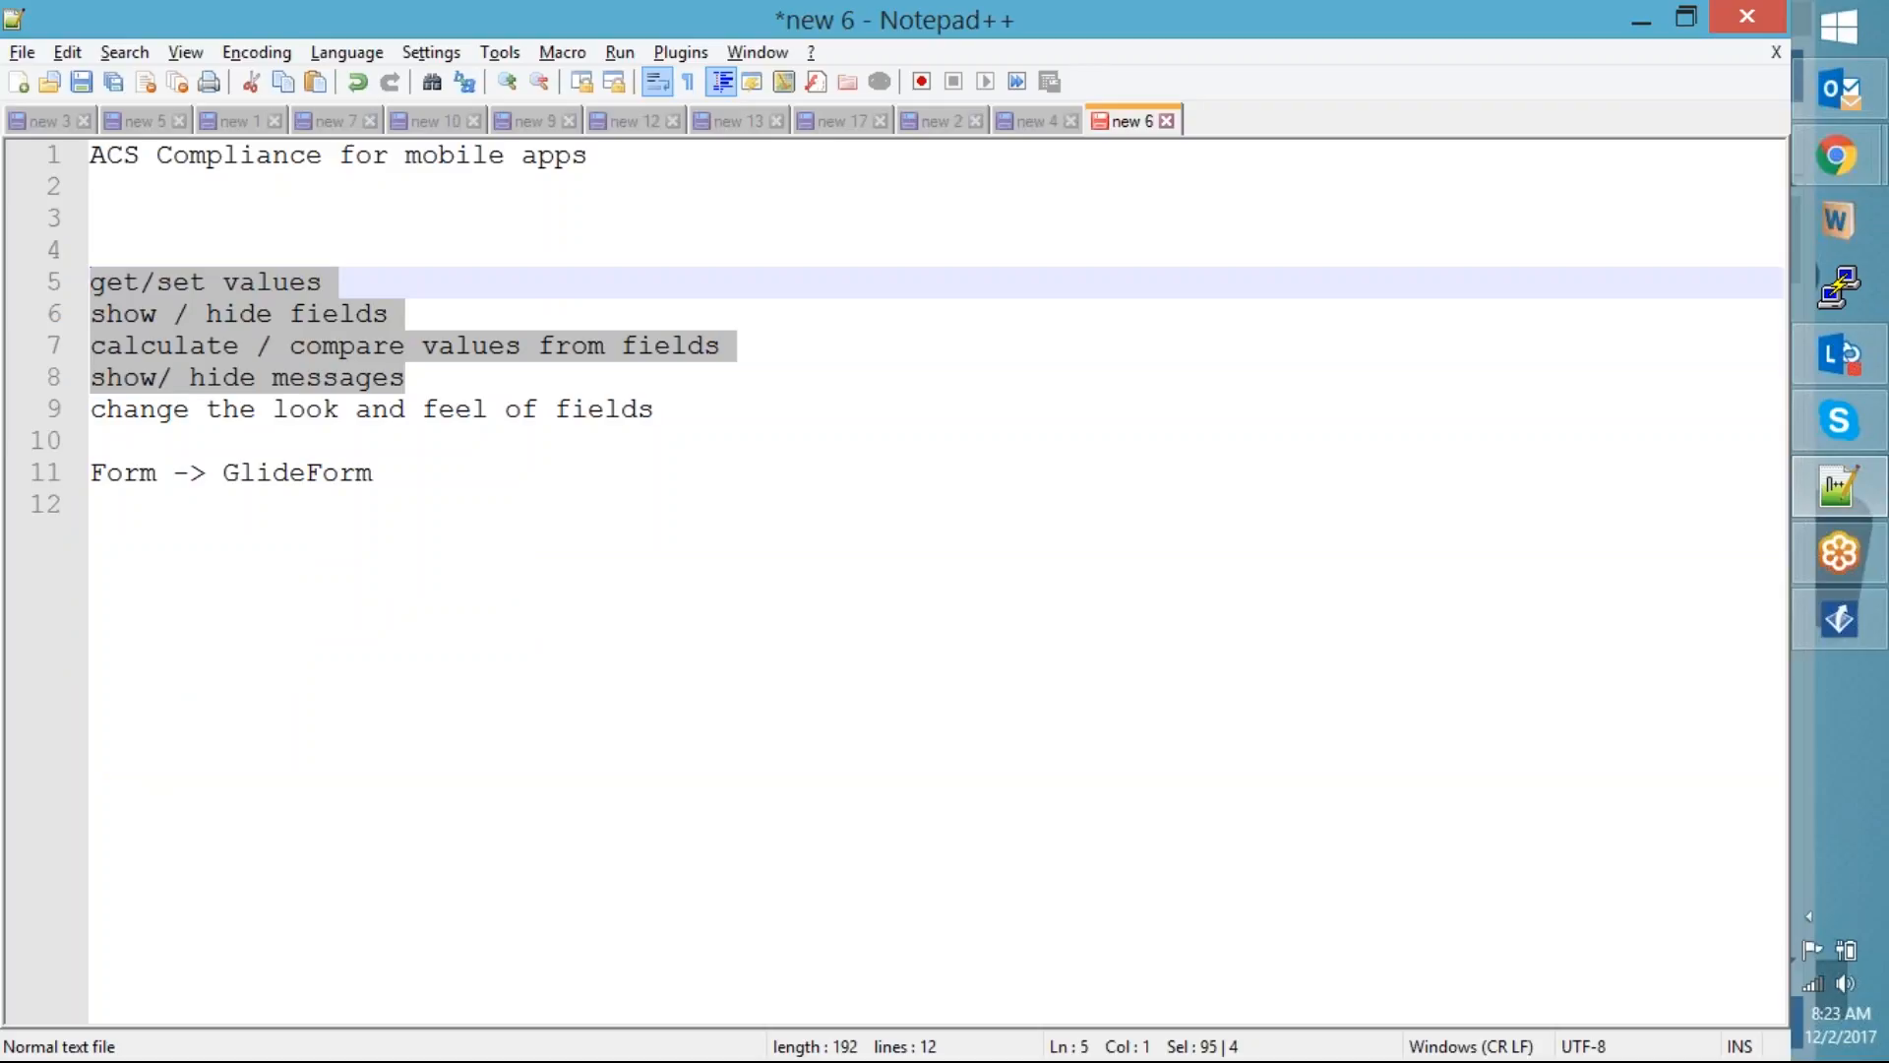
Below the "Form -> GlideForm" line, leave a blank line and add the heading "Glide" with an indented entry "GlideForm"
double_click(300, 477)
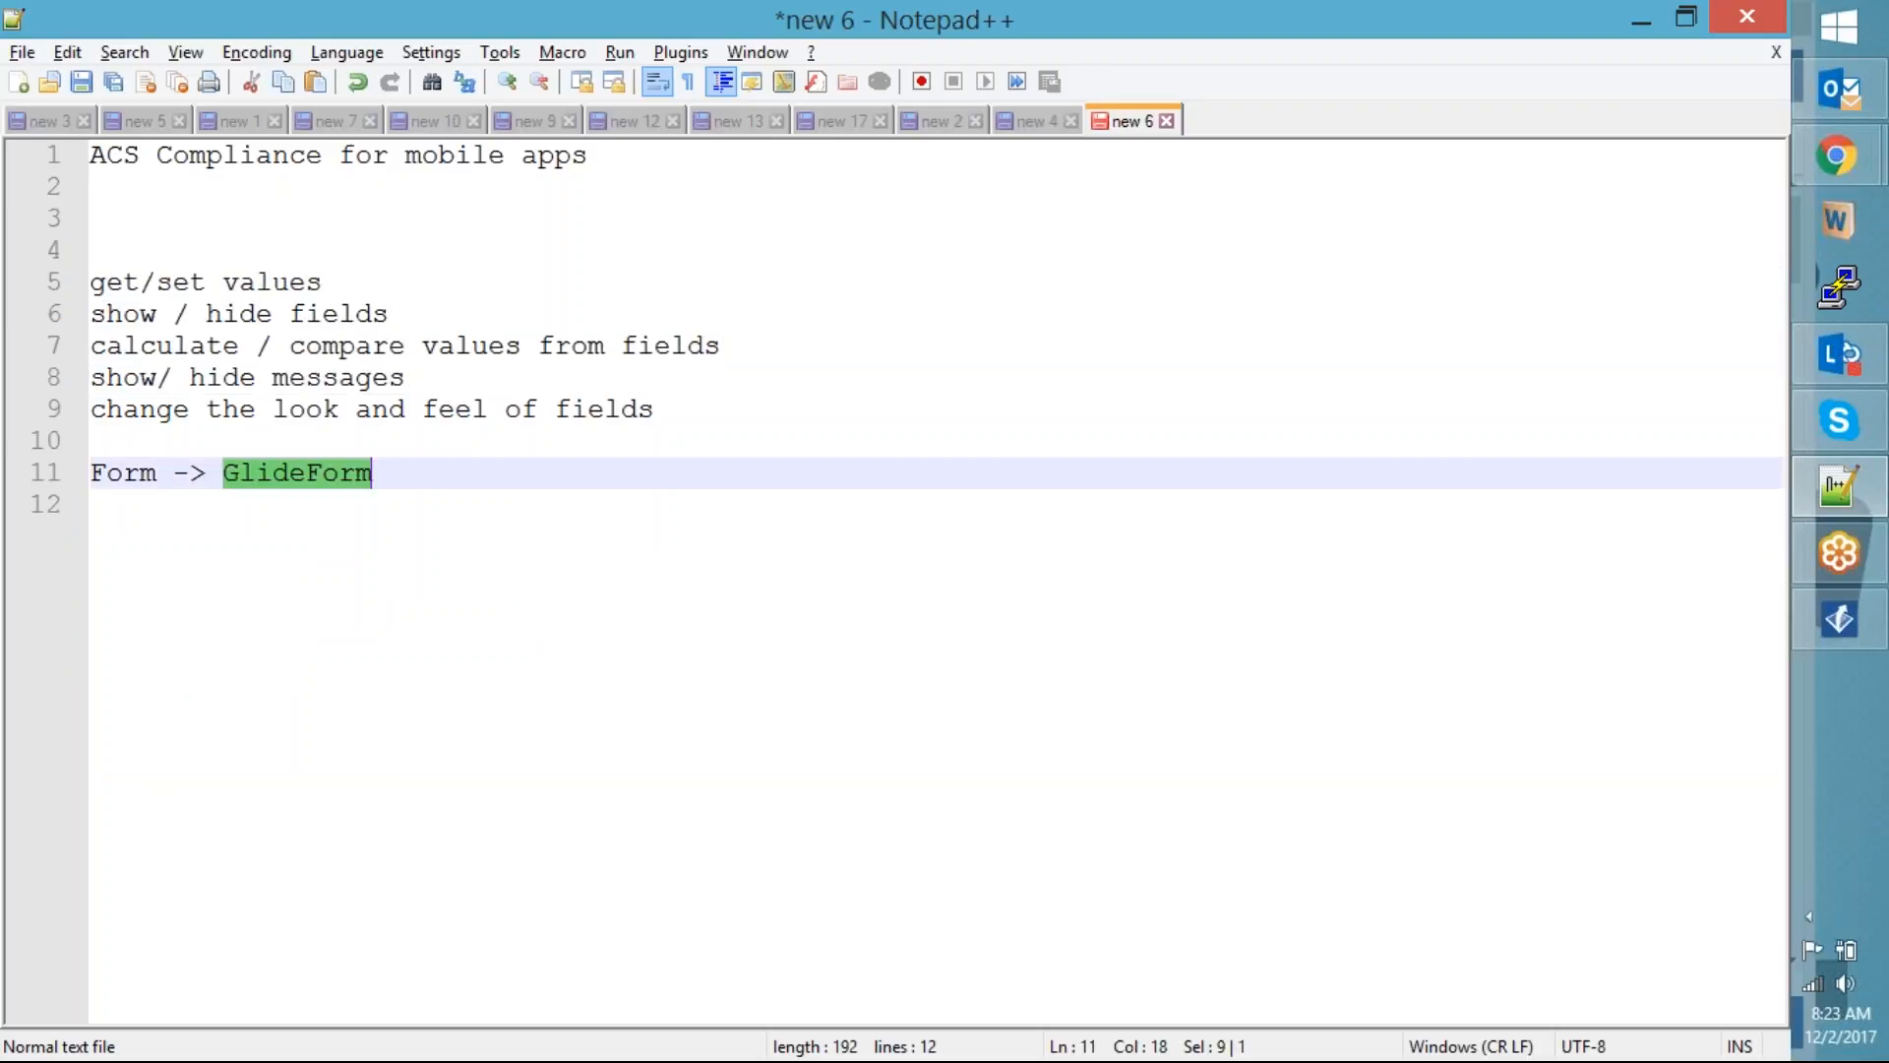
click(507, 502)
key(Return)
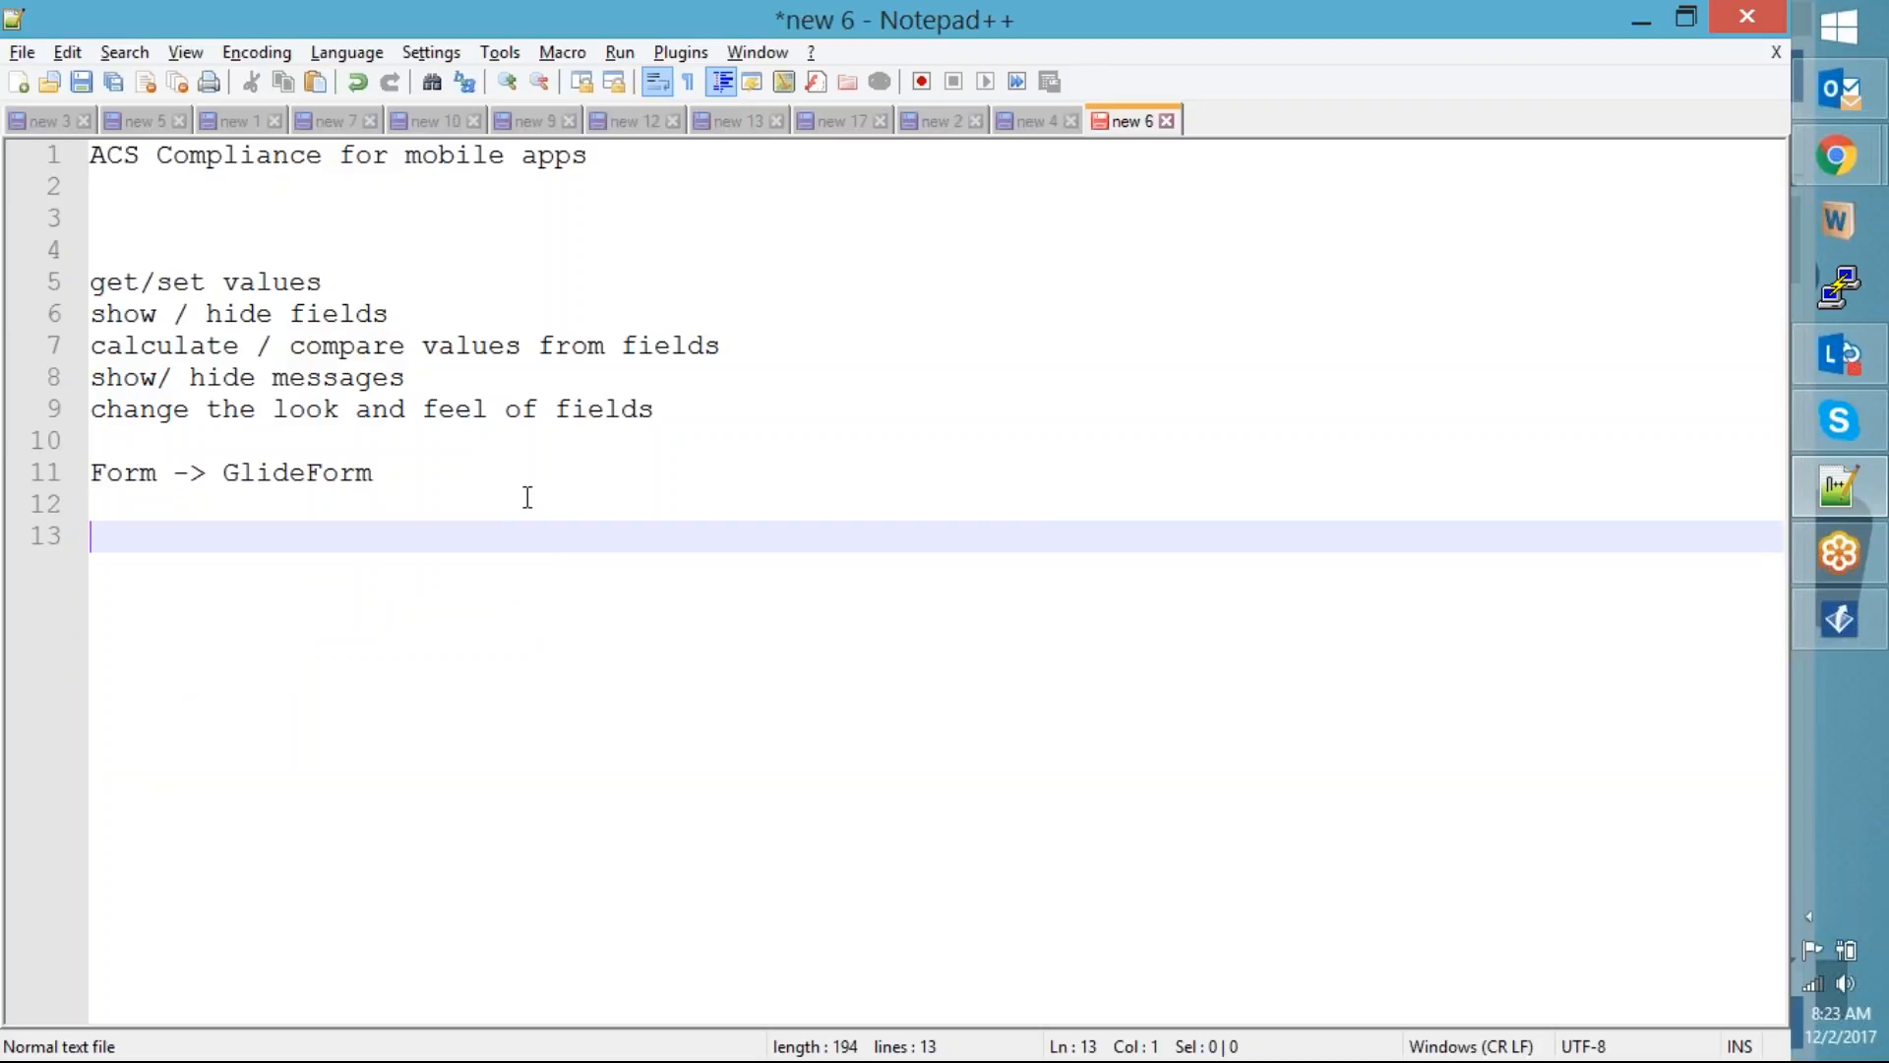
text(Glide)
key(Return)
key(Tab)
text(Glid)
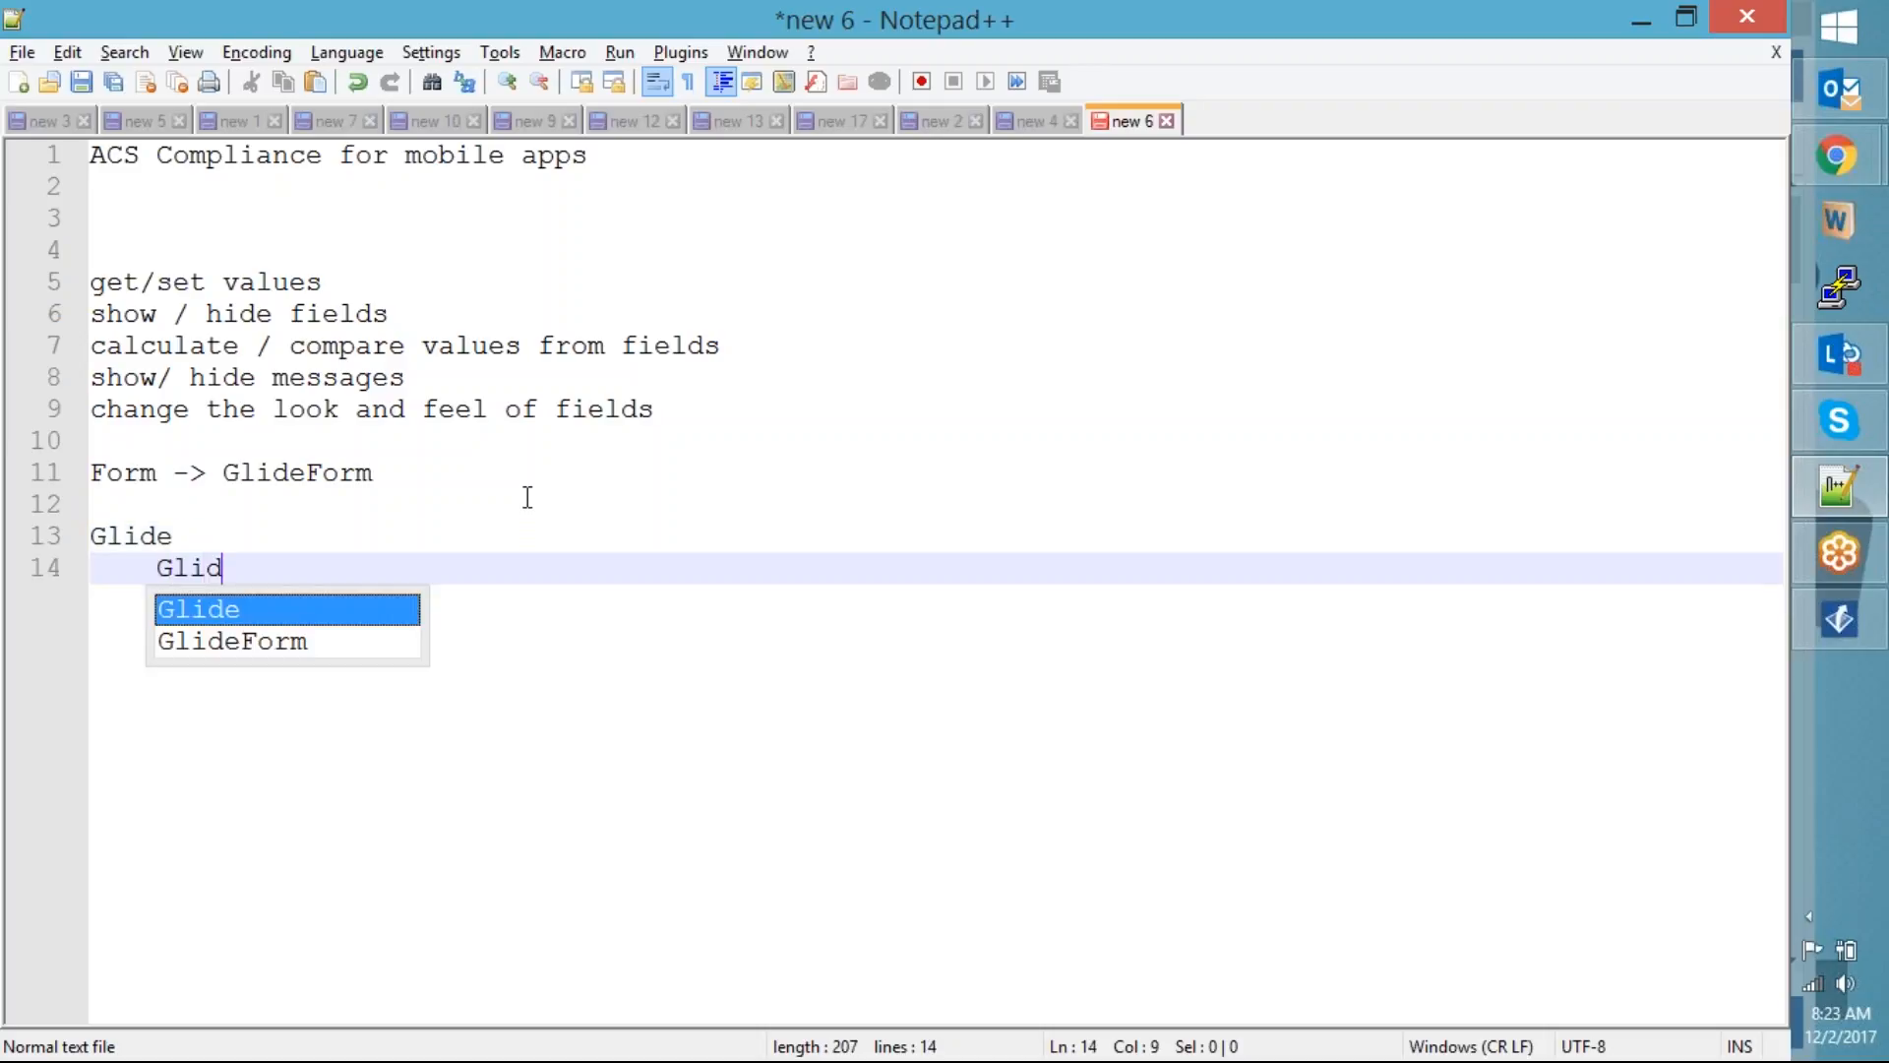
key(Down)
key(Return)
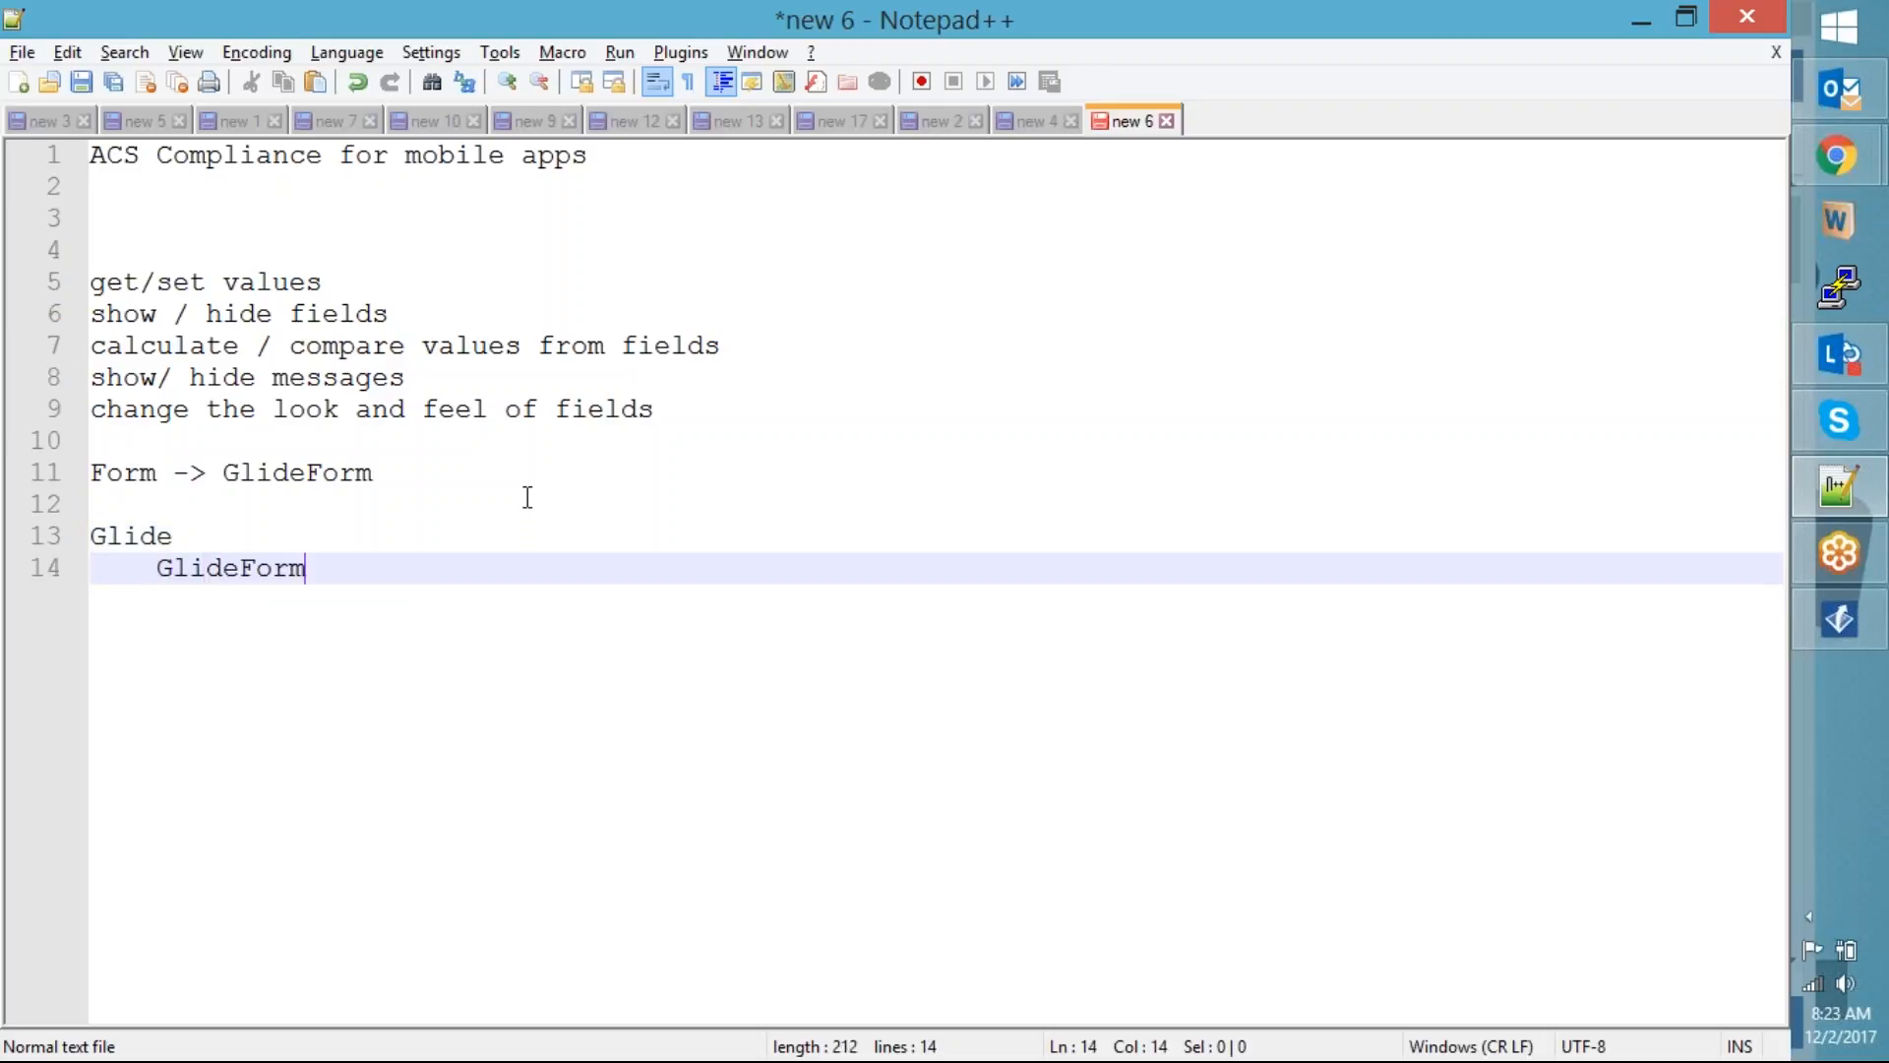
Add "GlideRecord" under GlideForm in the Glide list and annotate GlideForm with "(forms)"
key(Return)
text(G)
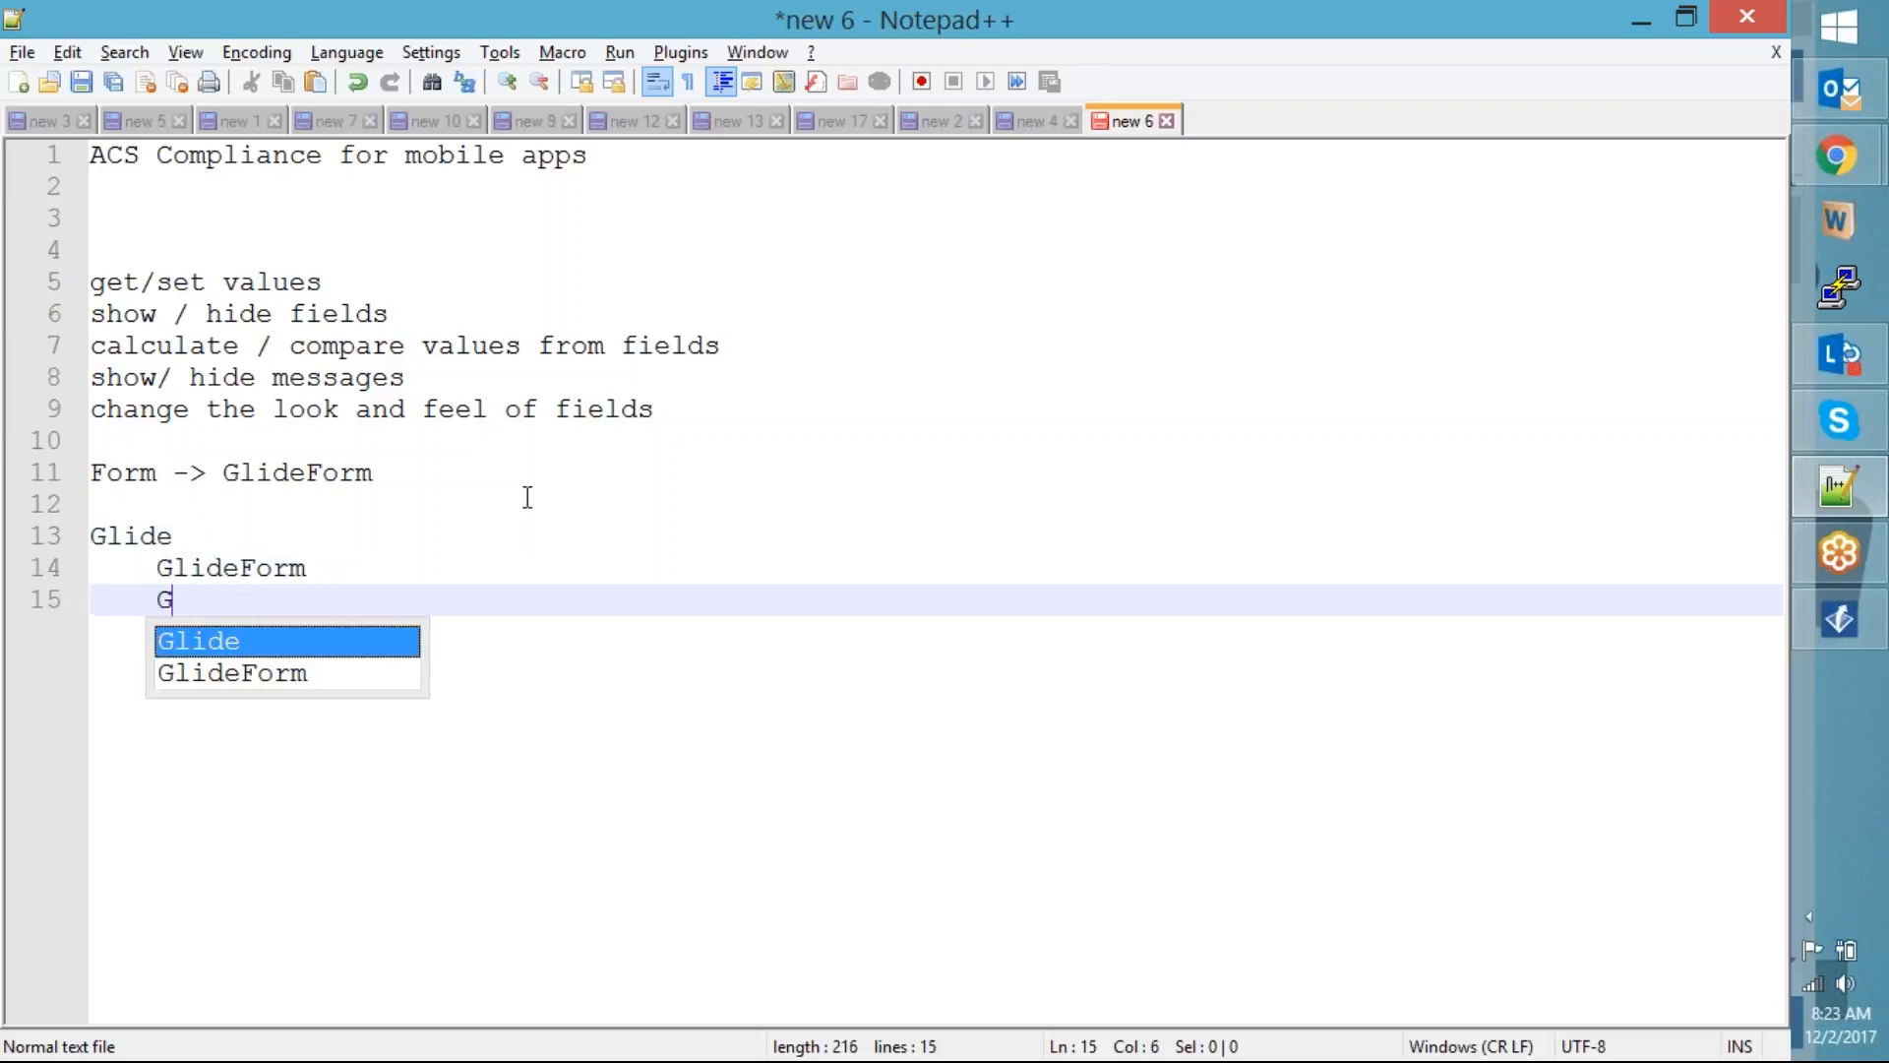
text(lideRecord)
key(Up)
text((forms))
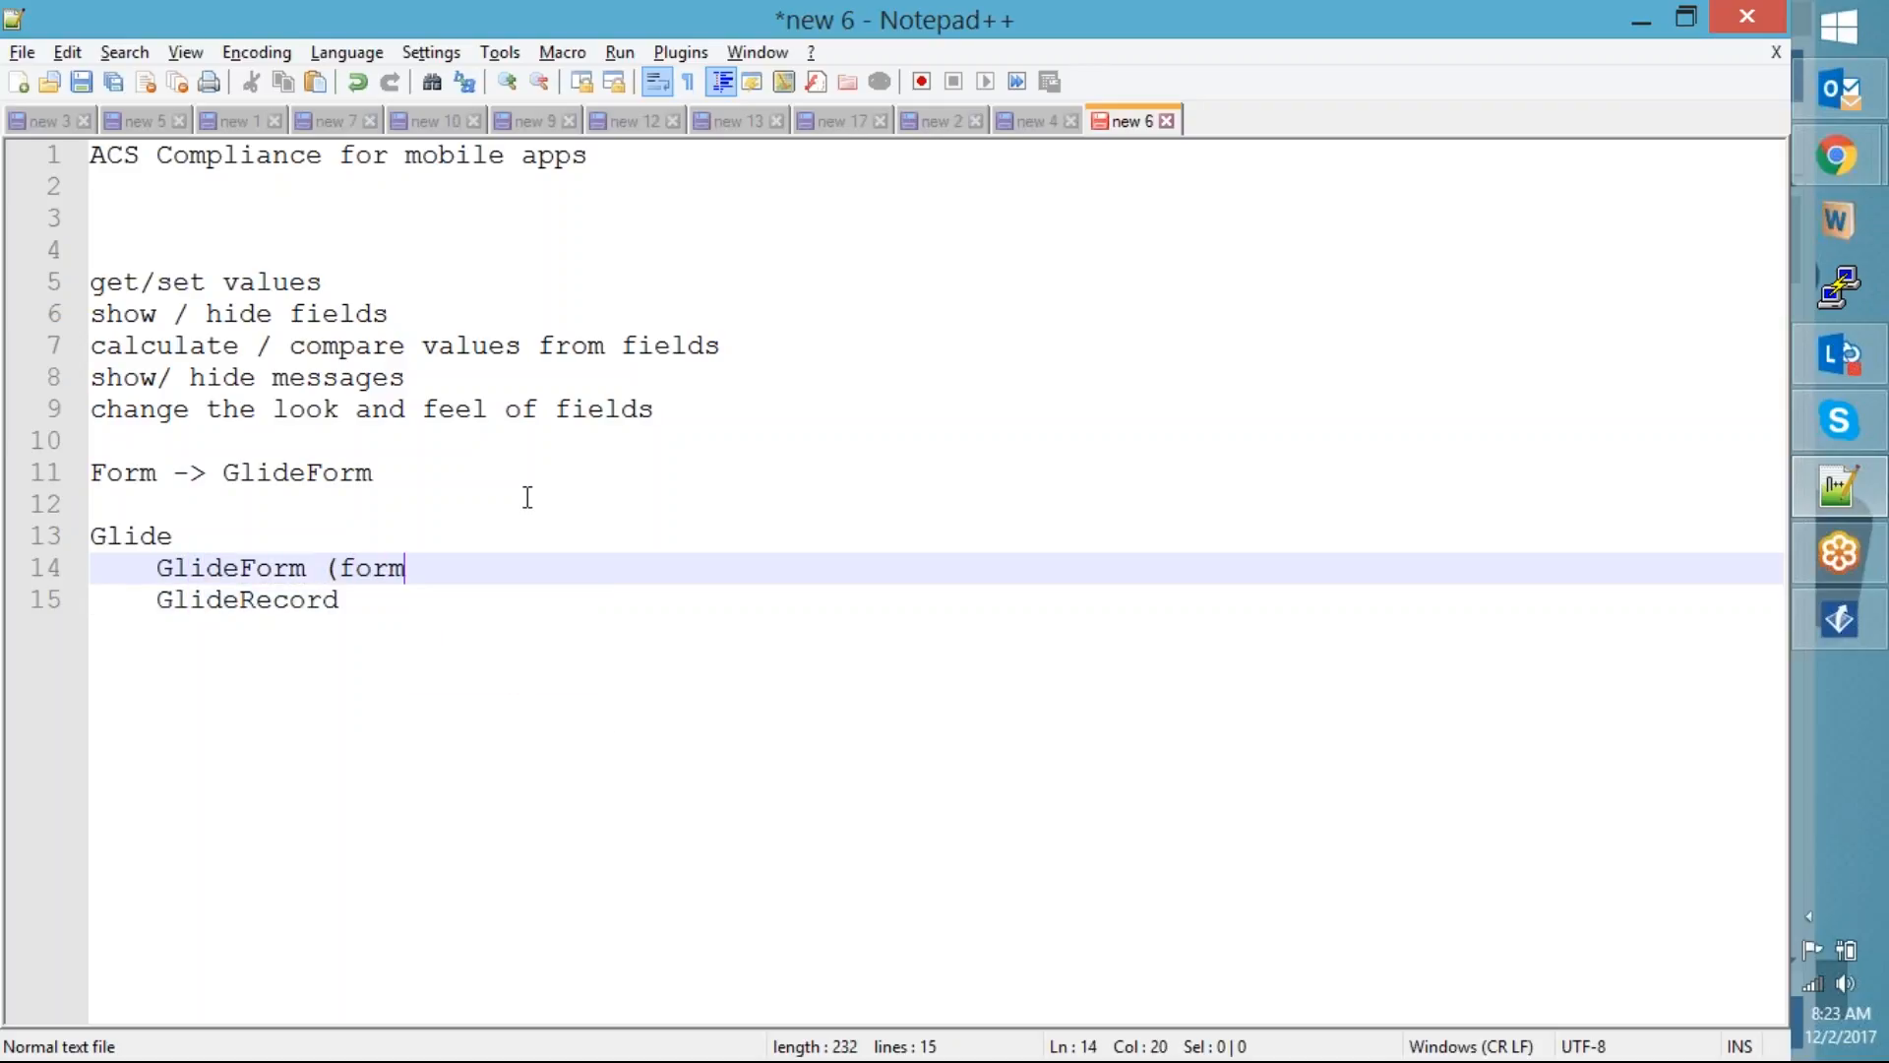
Annotate the GlideRecord entry with "(records - db)"
key(Down)
text(()
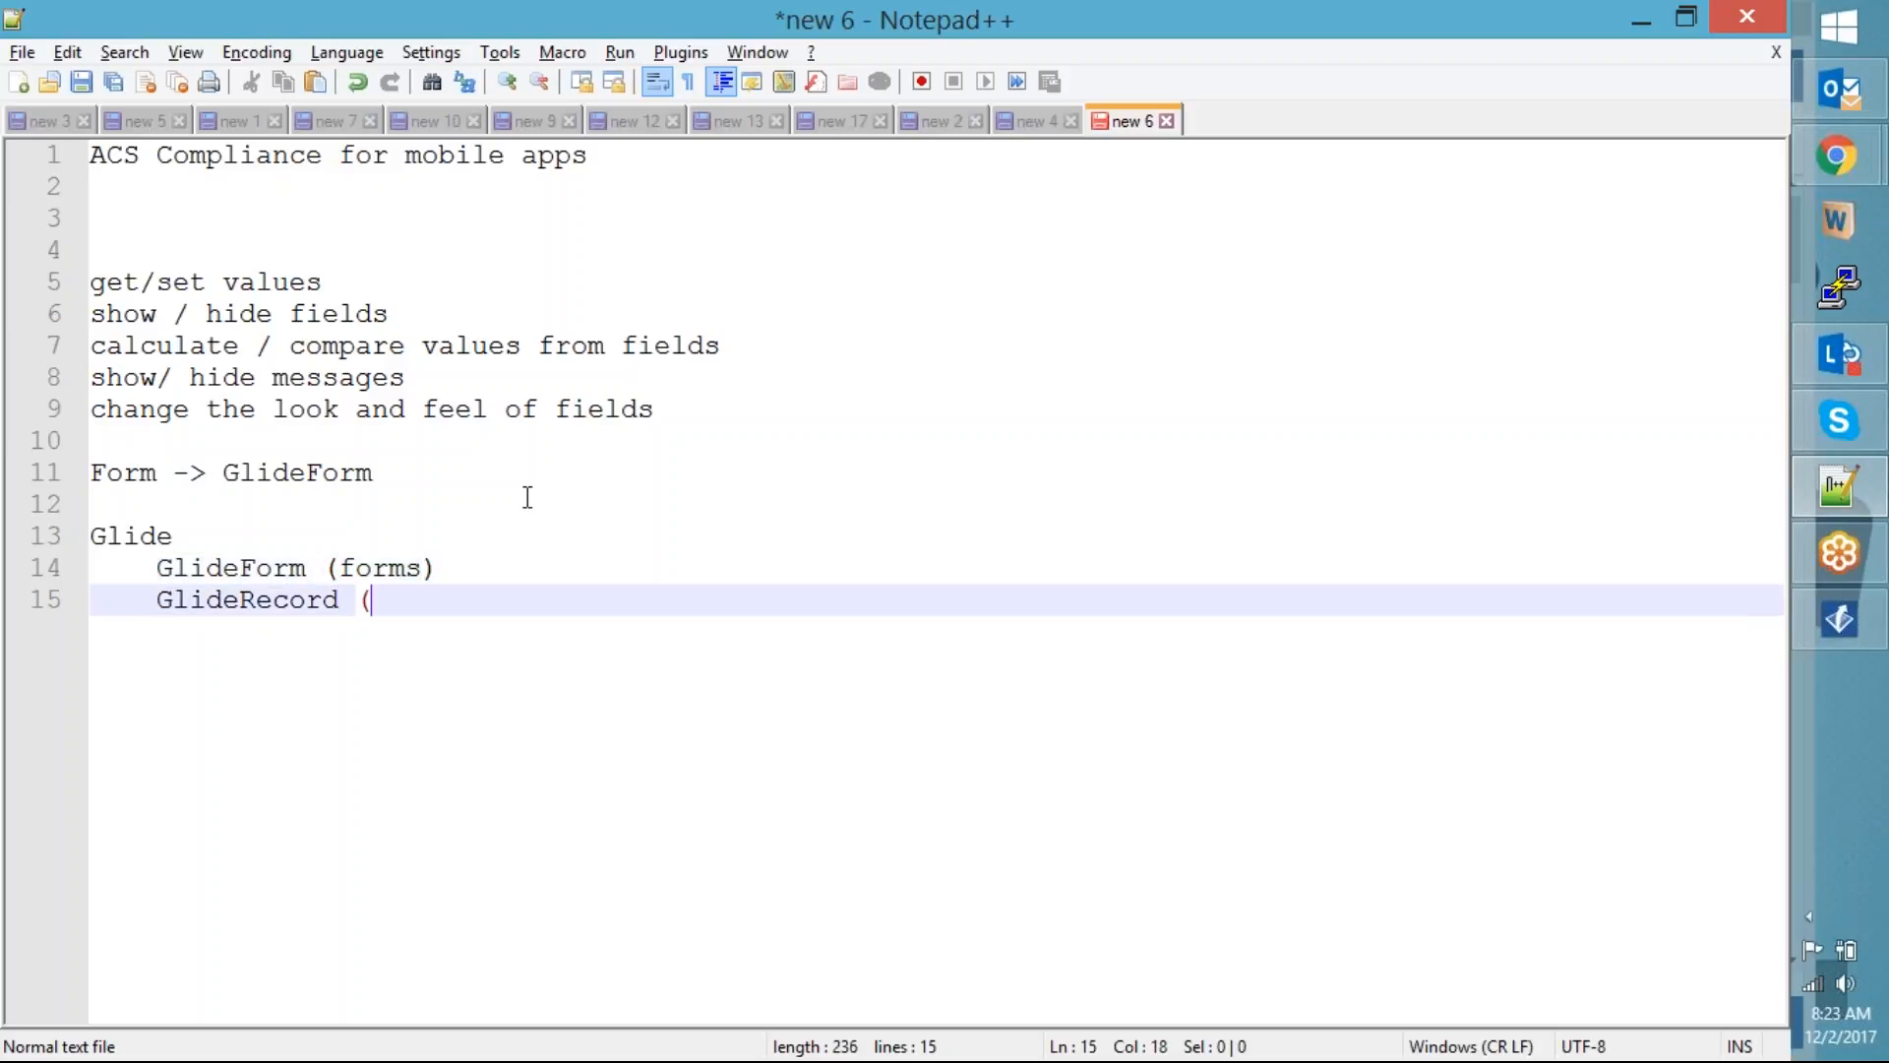
text(rec))
key(Left)
text(records - d)
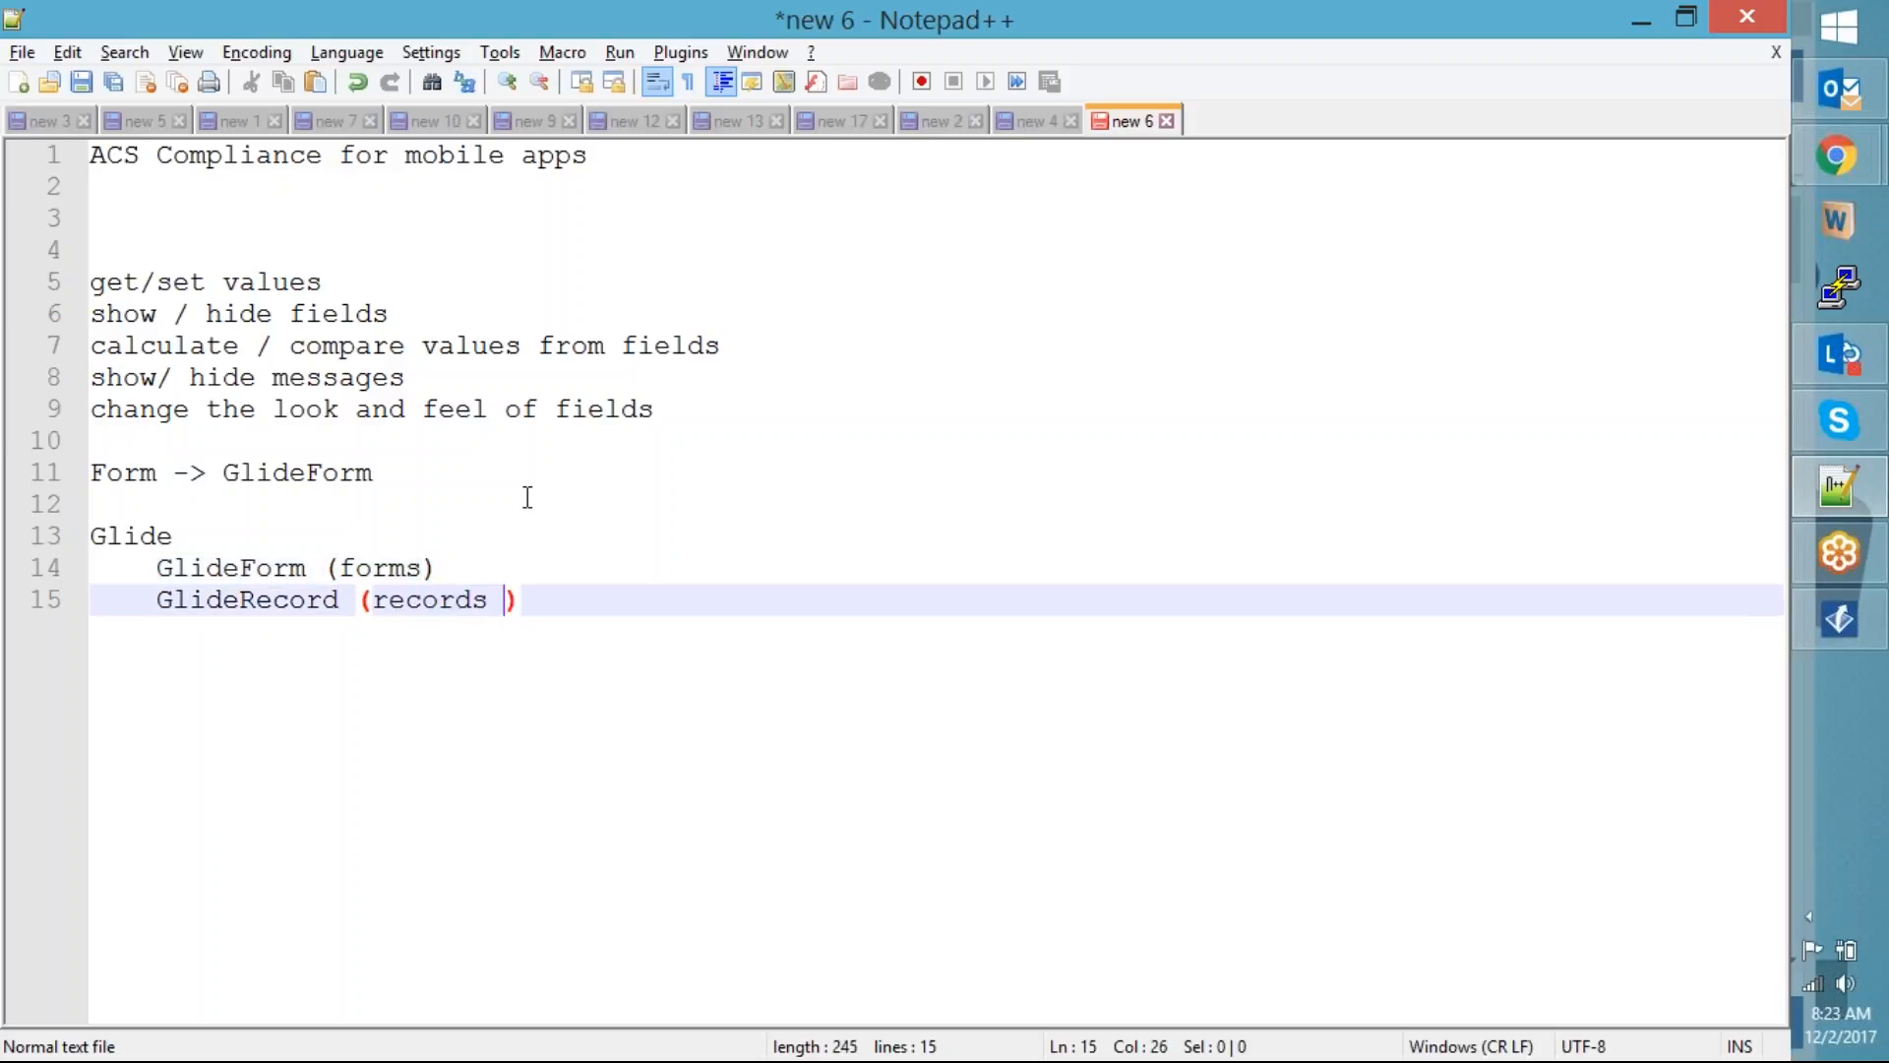
text(b)
key(Right)
Add "GlideDate" and "GlideAggregate" on separate lines below GlideRecord in the Glide list
key(Return)
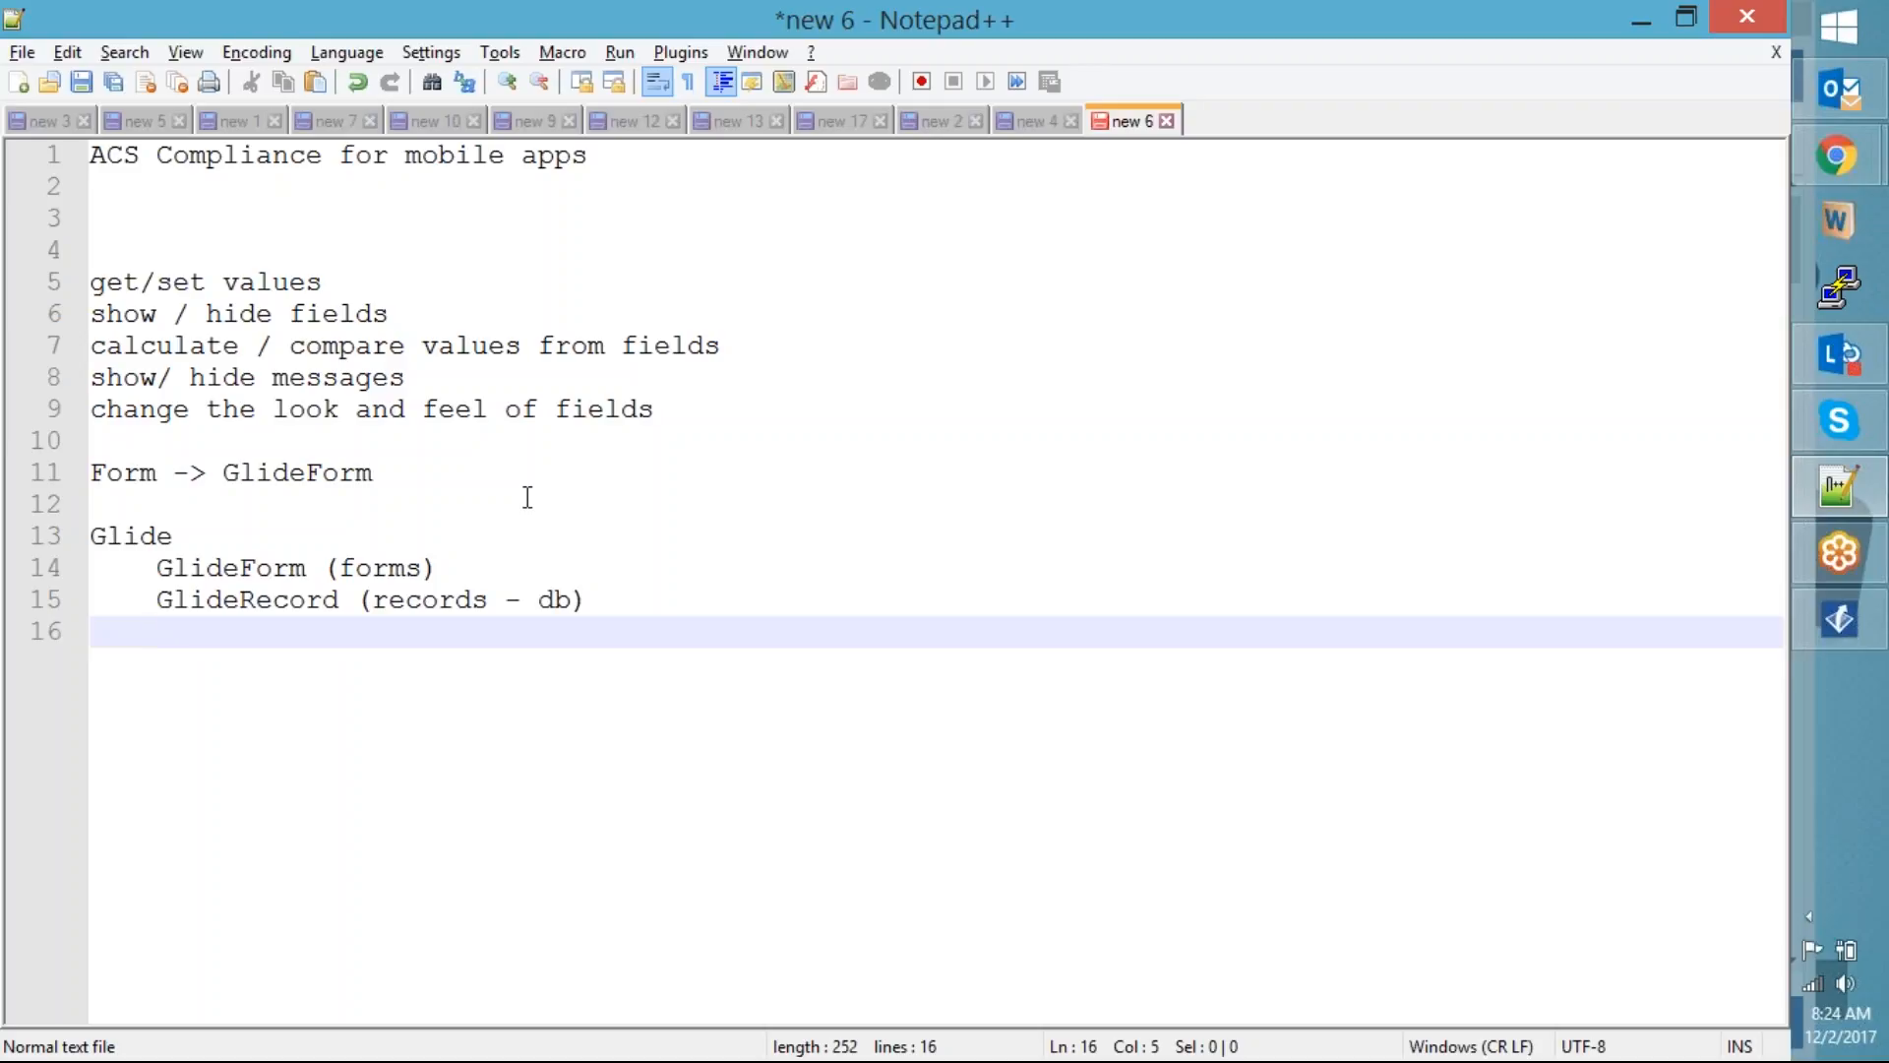
text(GlideD)
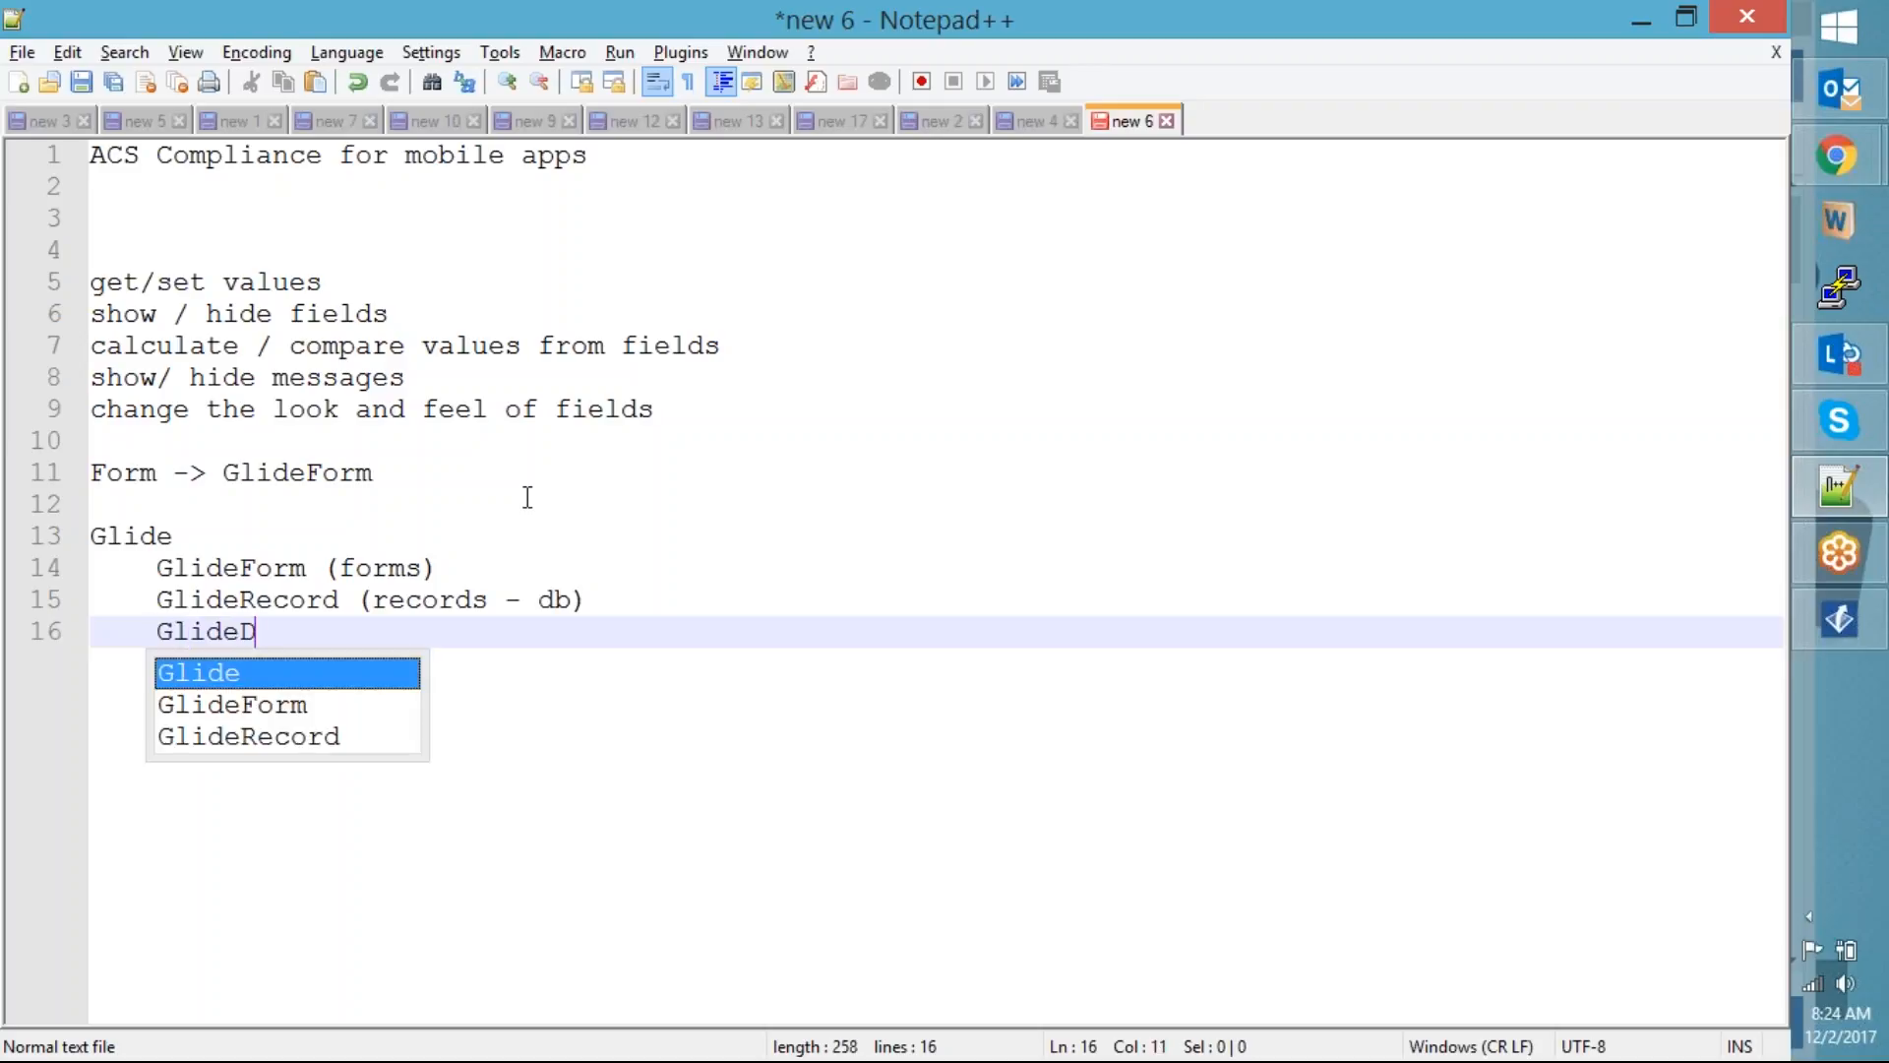
text(ate)
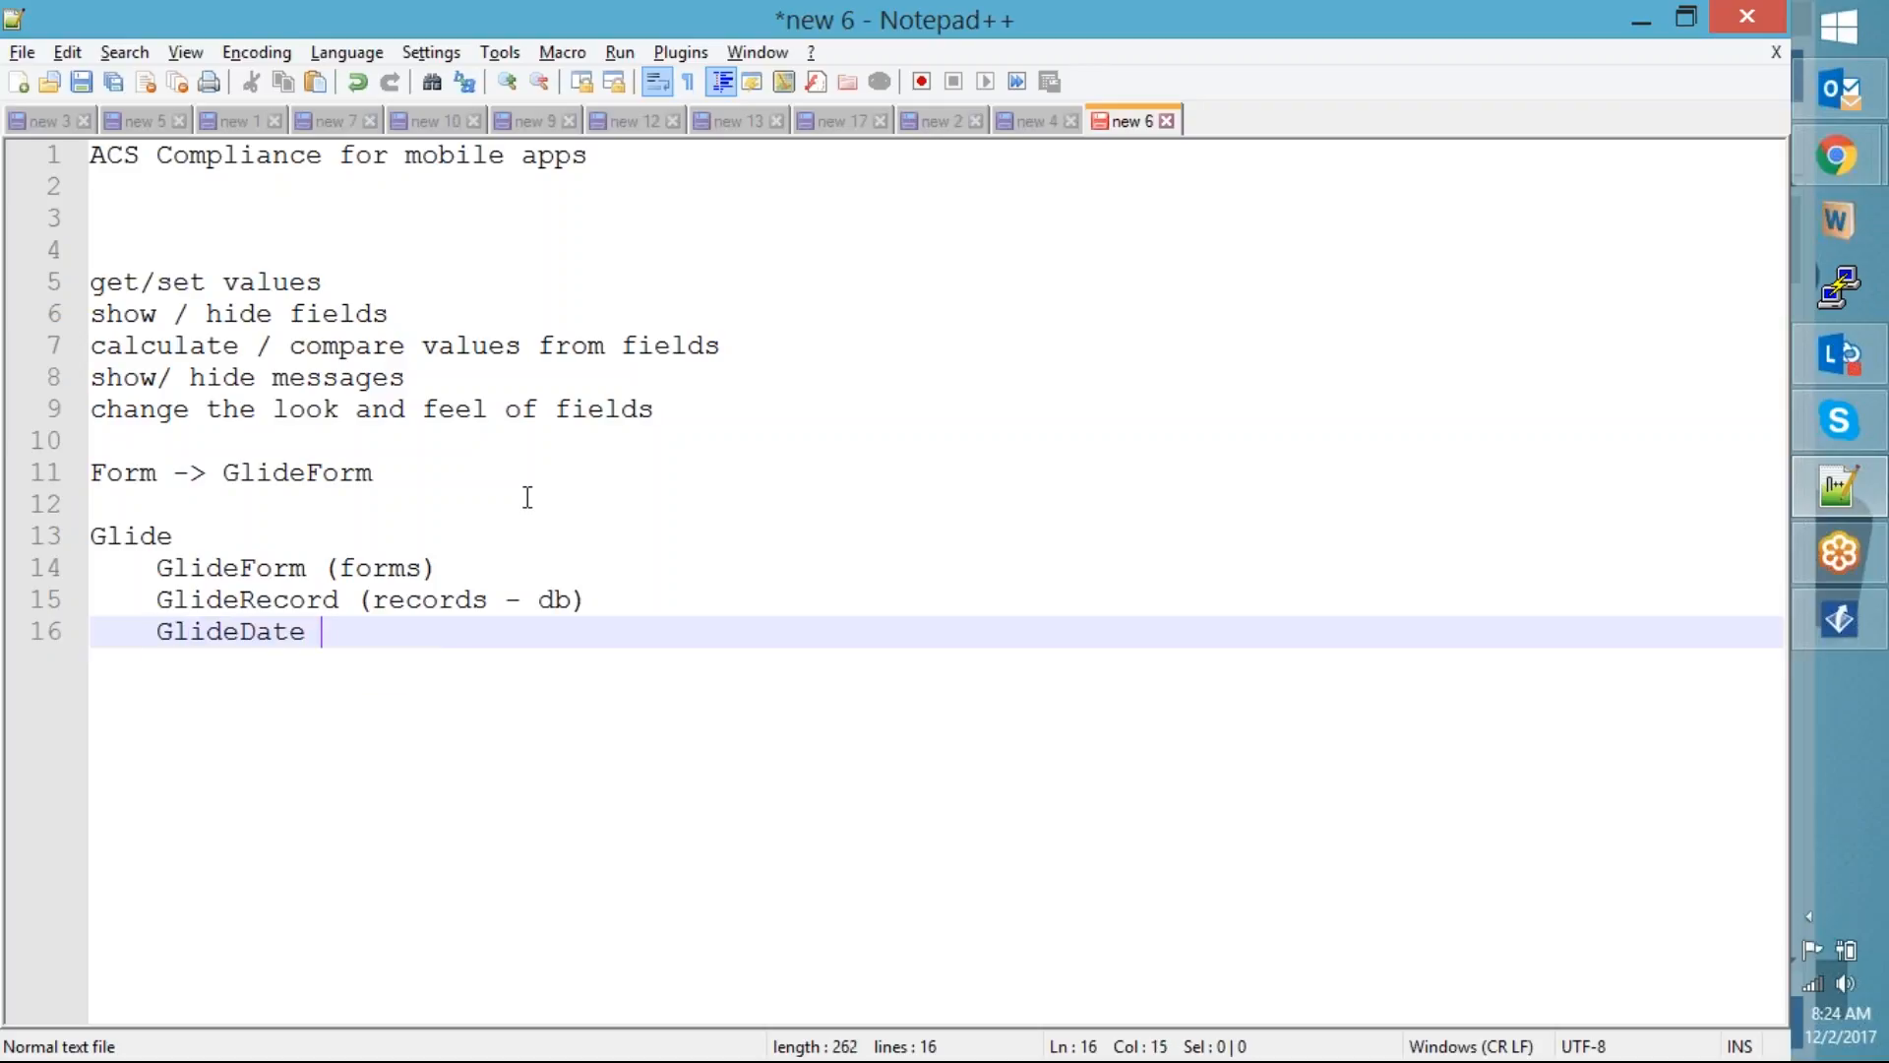
key(Return)
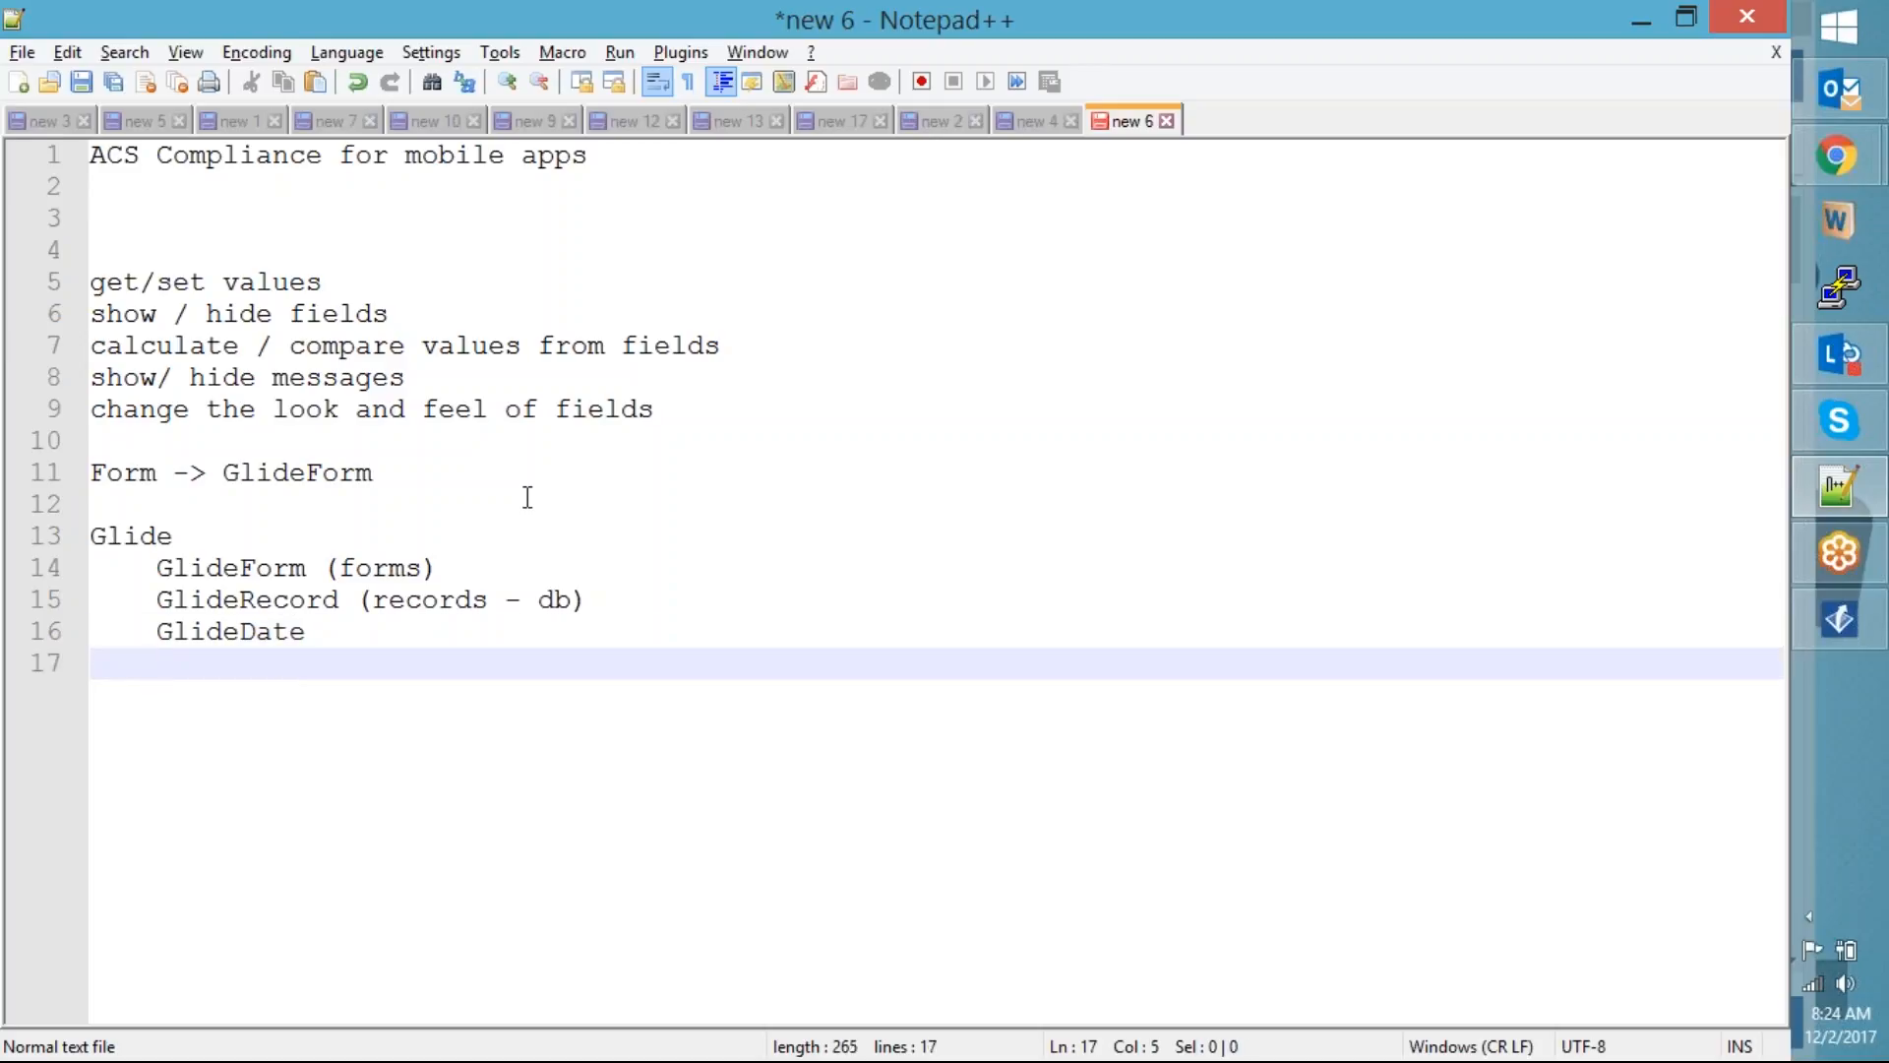
text(GlideAggregate)
key(Return)
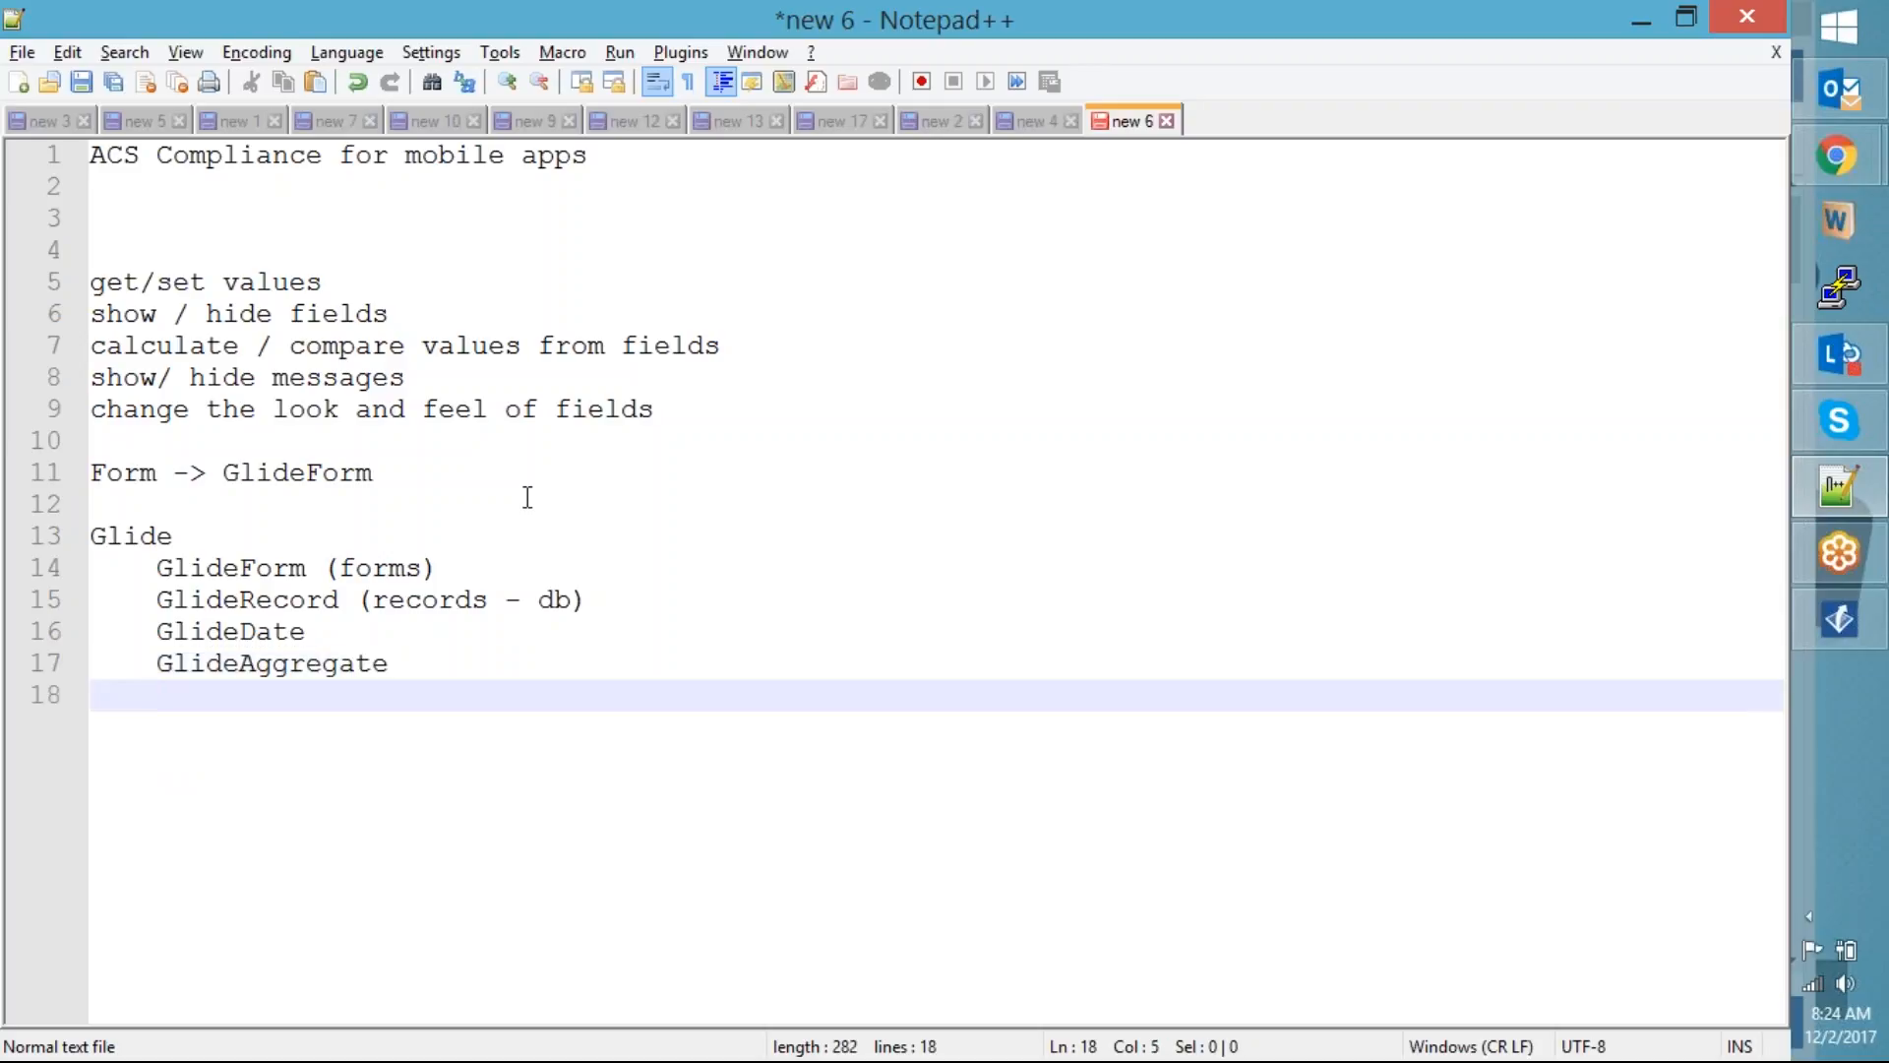
Add the entry "GlideDialogWidow" below GlideAggregate
text(GlideDia)
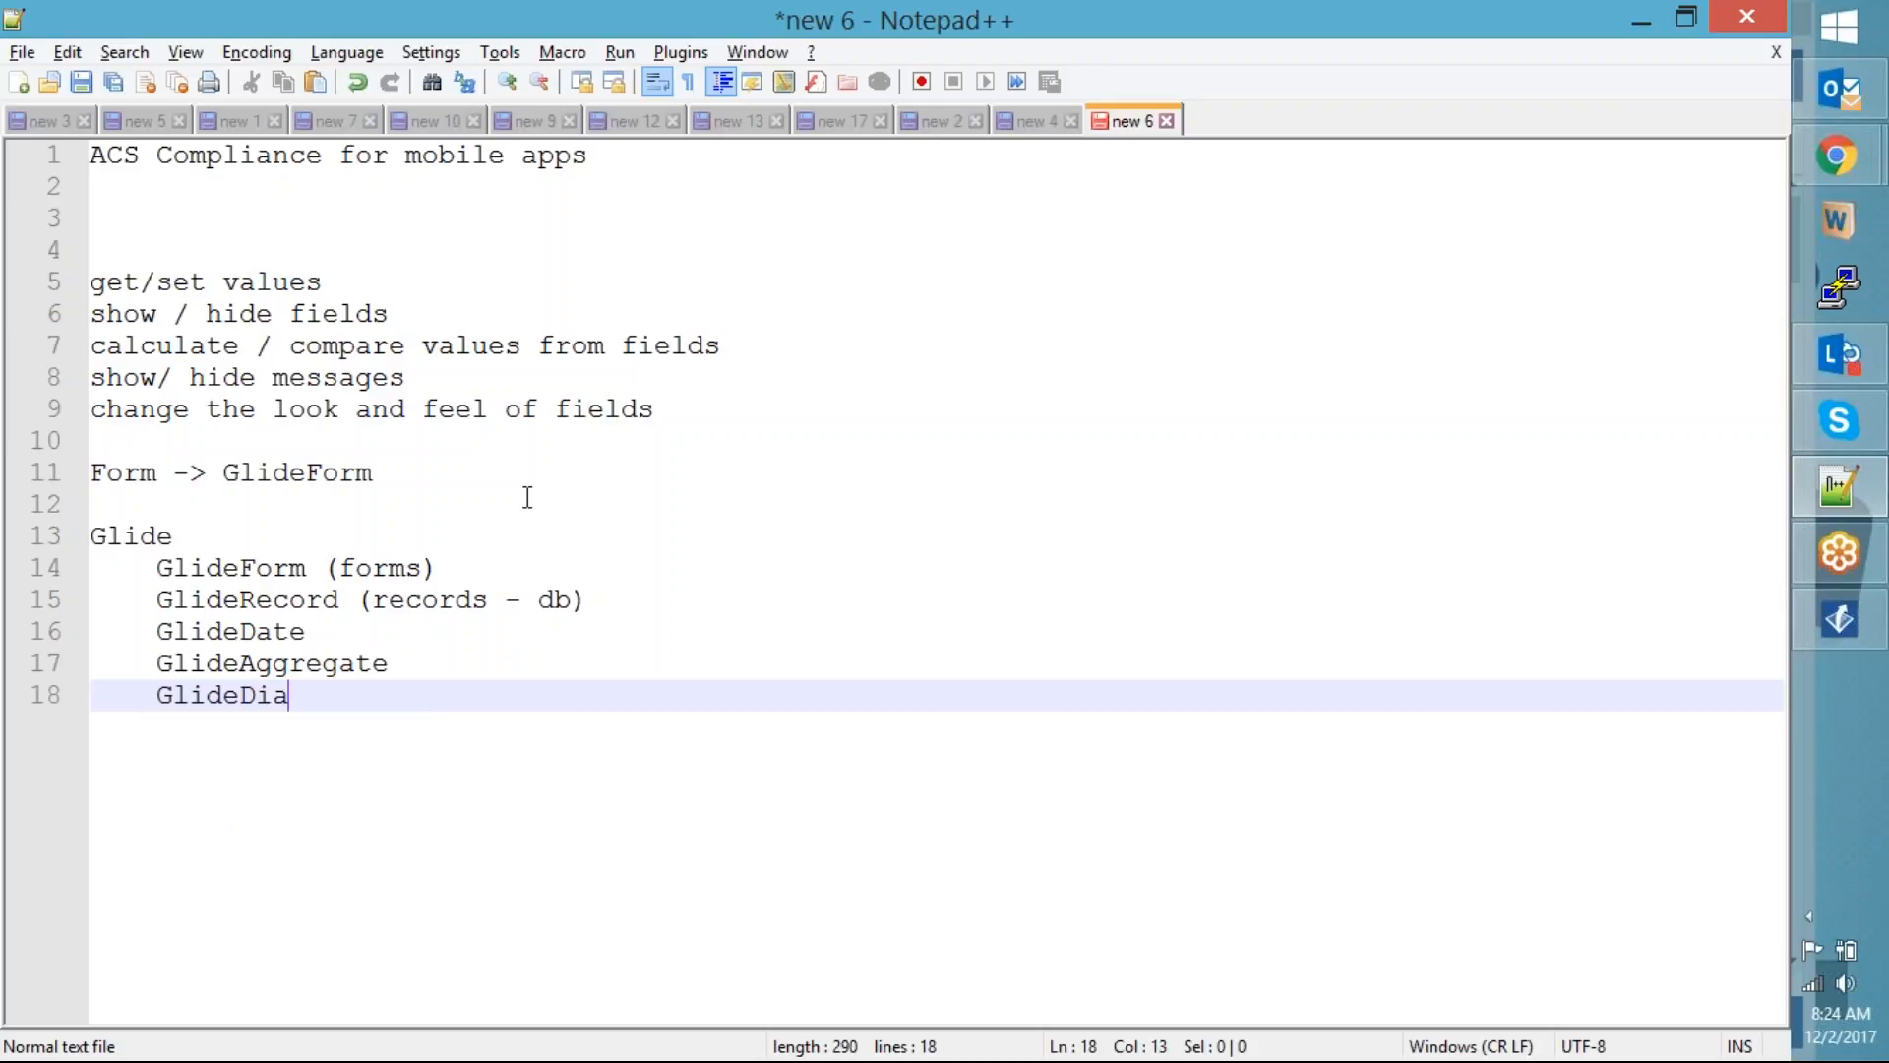
text(logWidonw)
key(BackSpace)
key(BackSpace)
text(w)
key(Return)
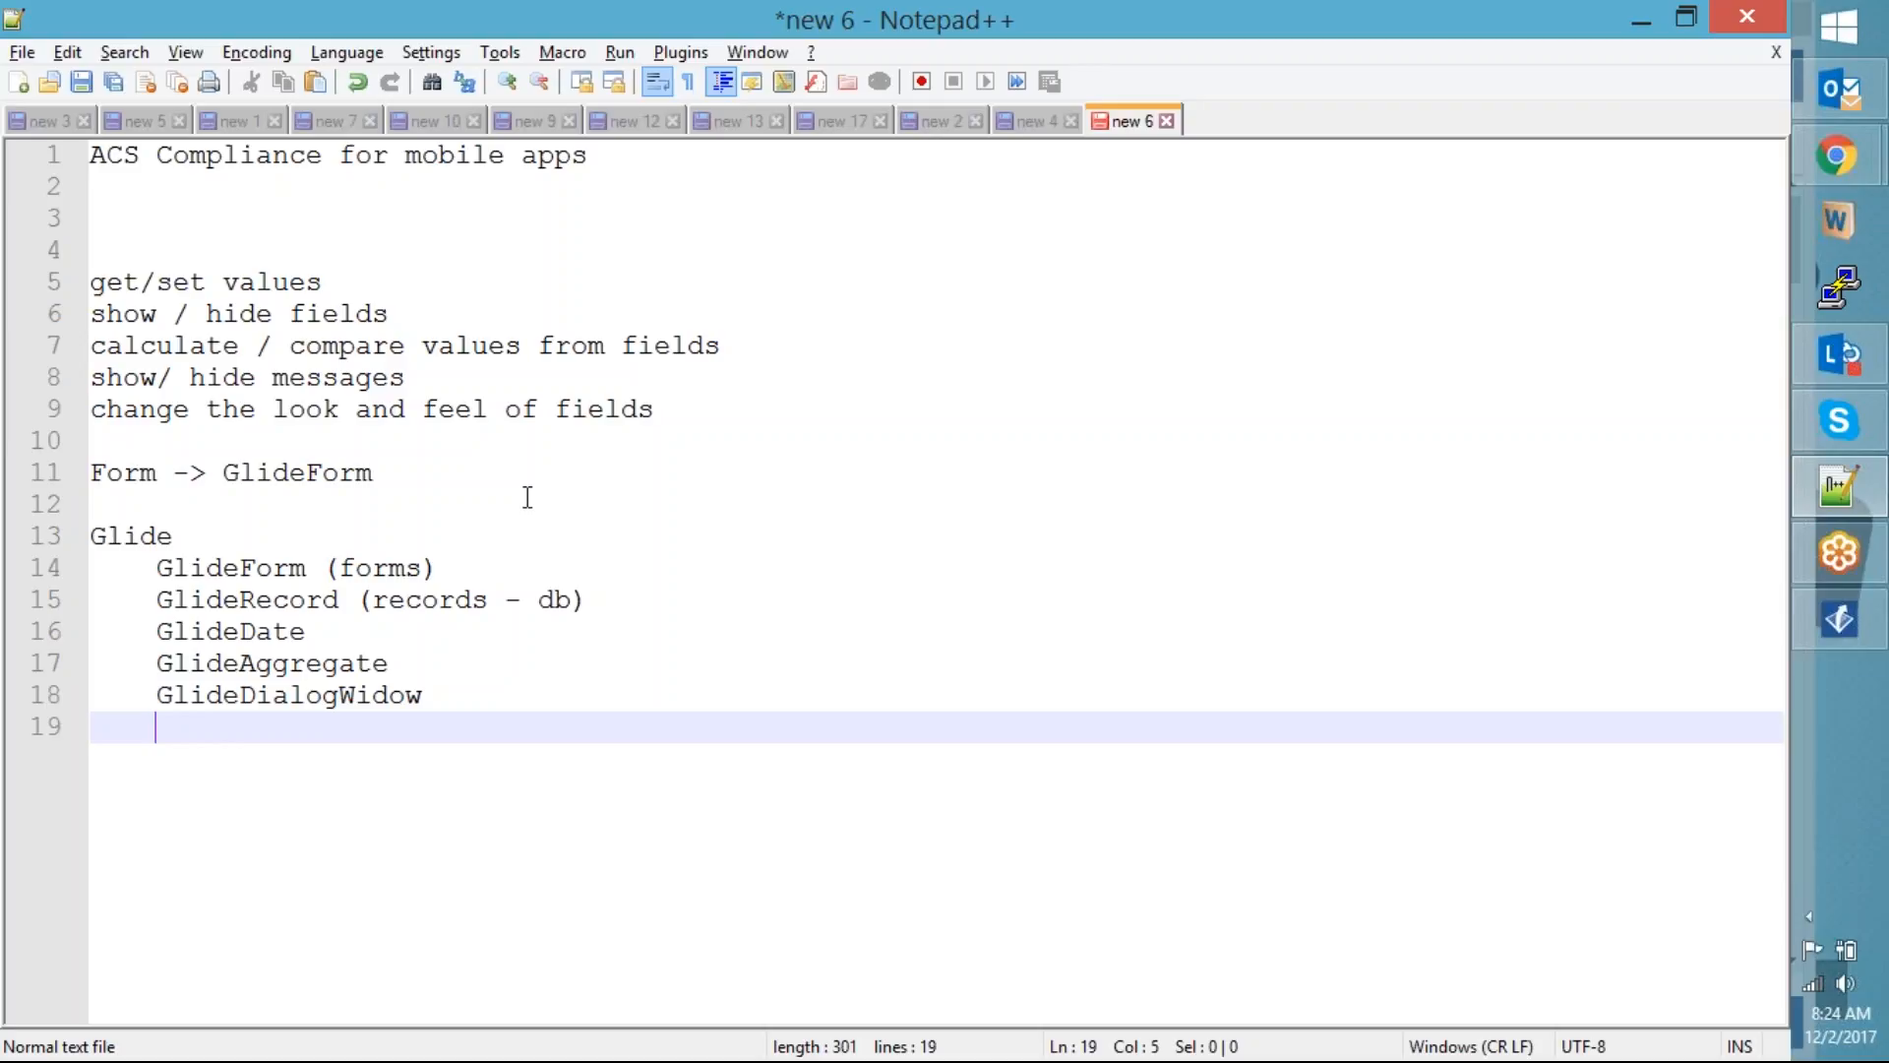
Finish the Glide list with the entries "GlideAjax" and "GlideElement" on separate lines
text(GlideAjax)
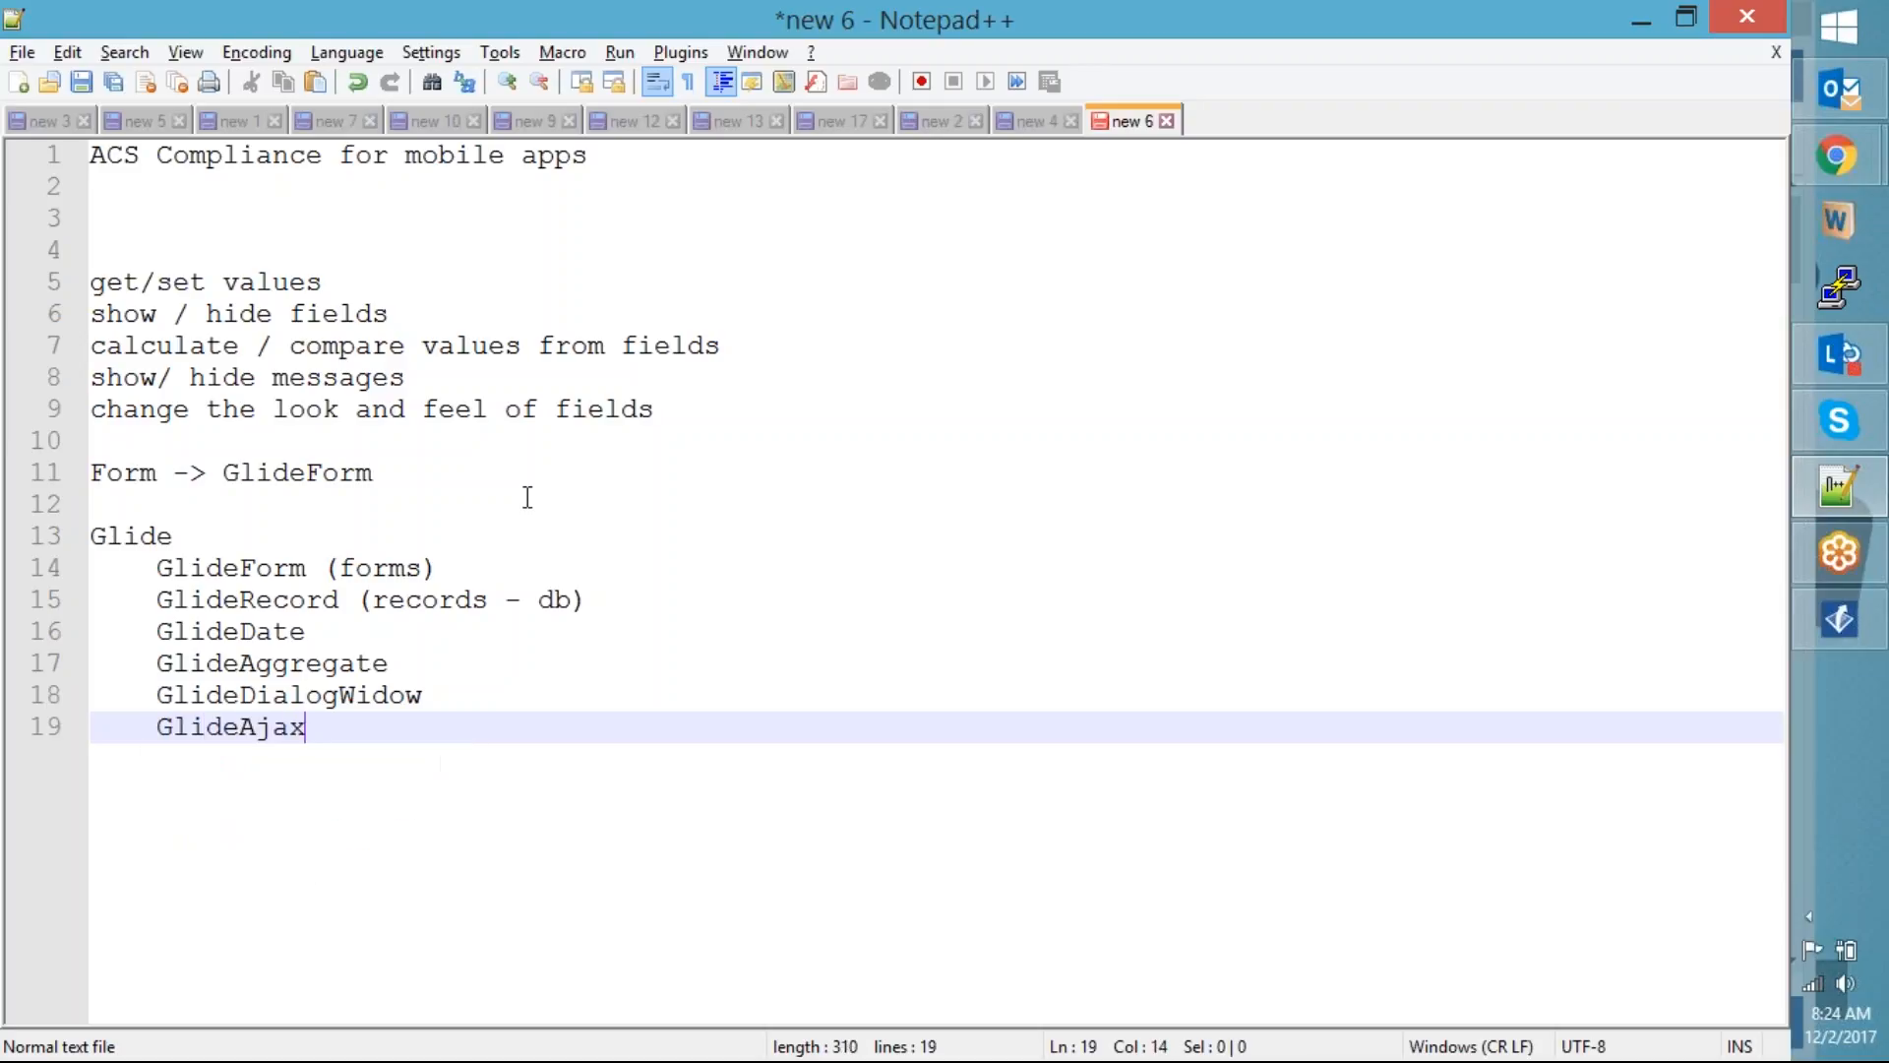
key(Return)
text(Ag)
key(BackSpace)
key(BackSpace)
text(GlideElement)
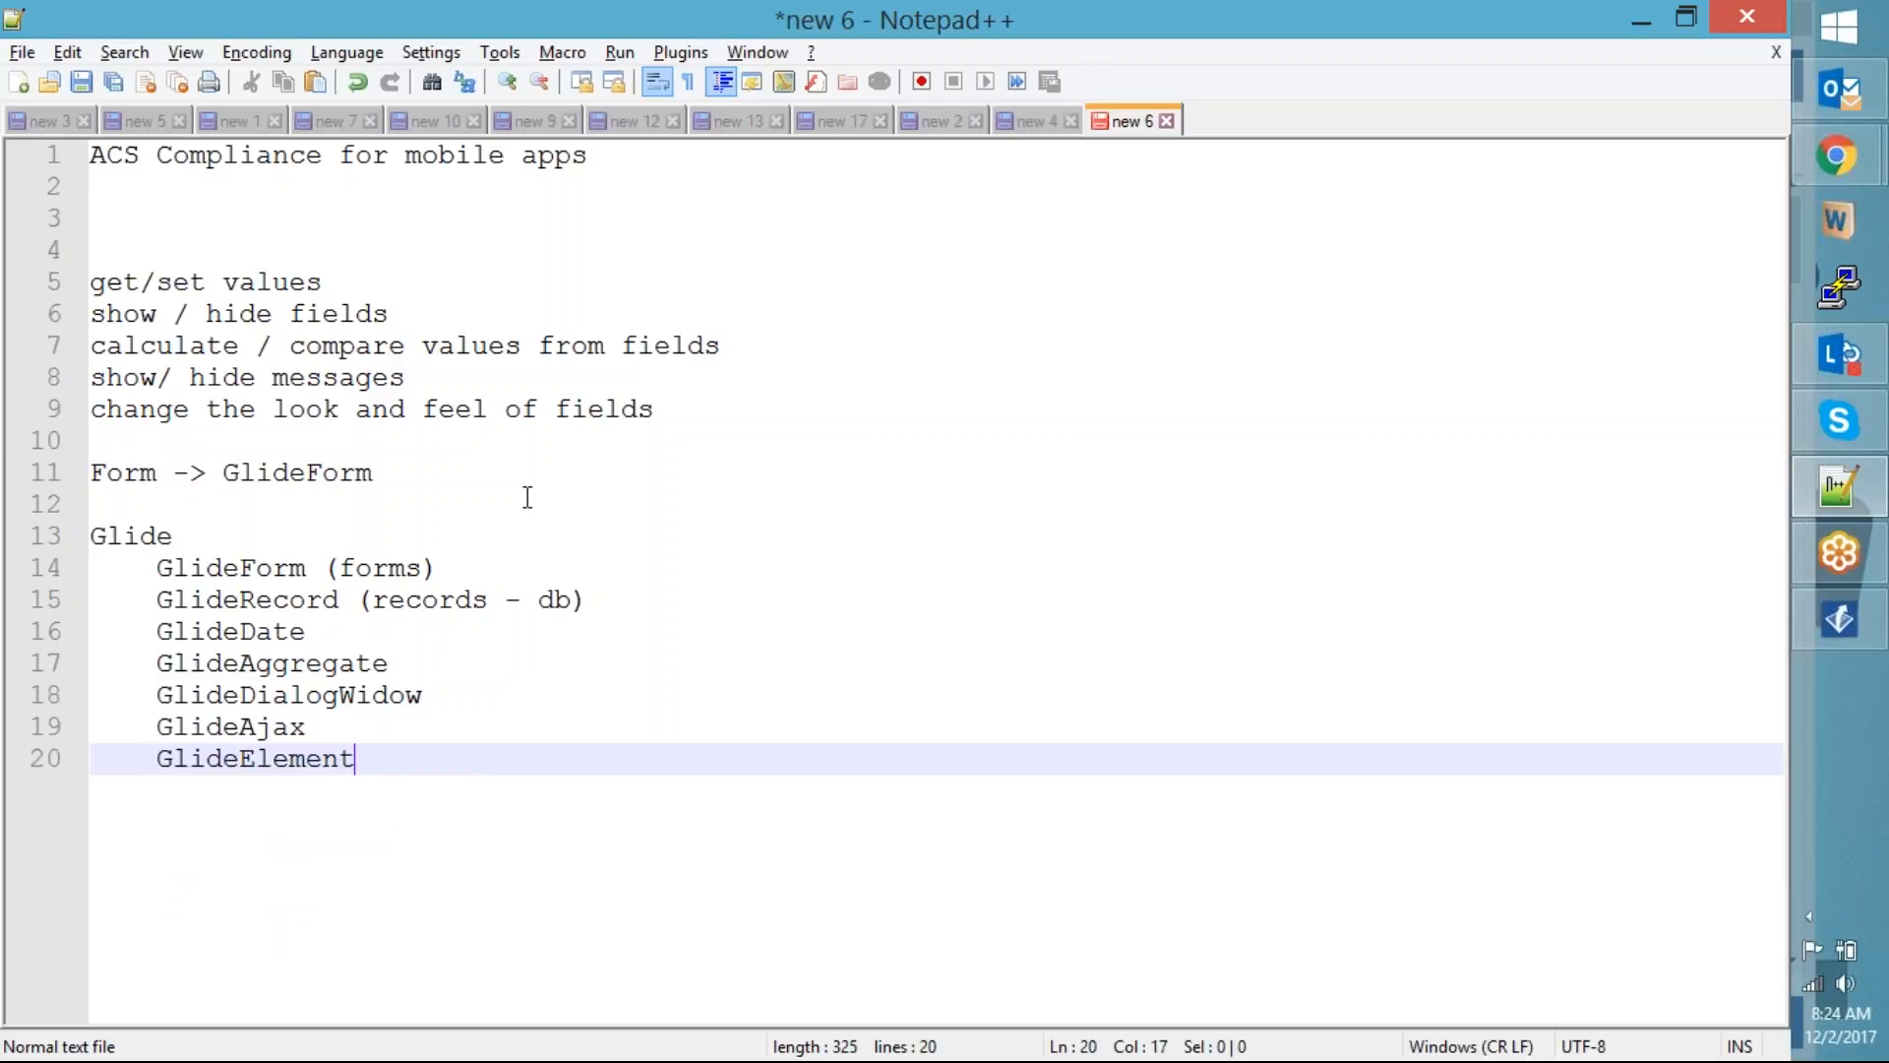
Highlight the Glide heading and the whole list of classes from GlideForm through GlideElement beneath it
double_click(124, 532)
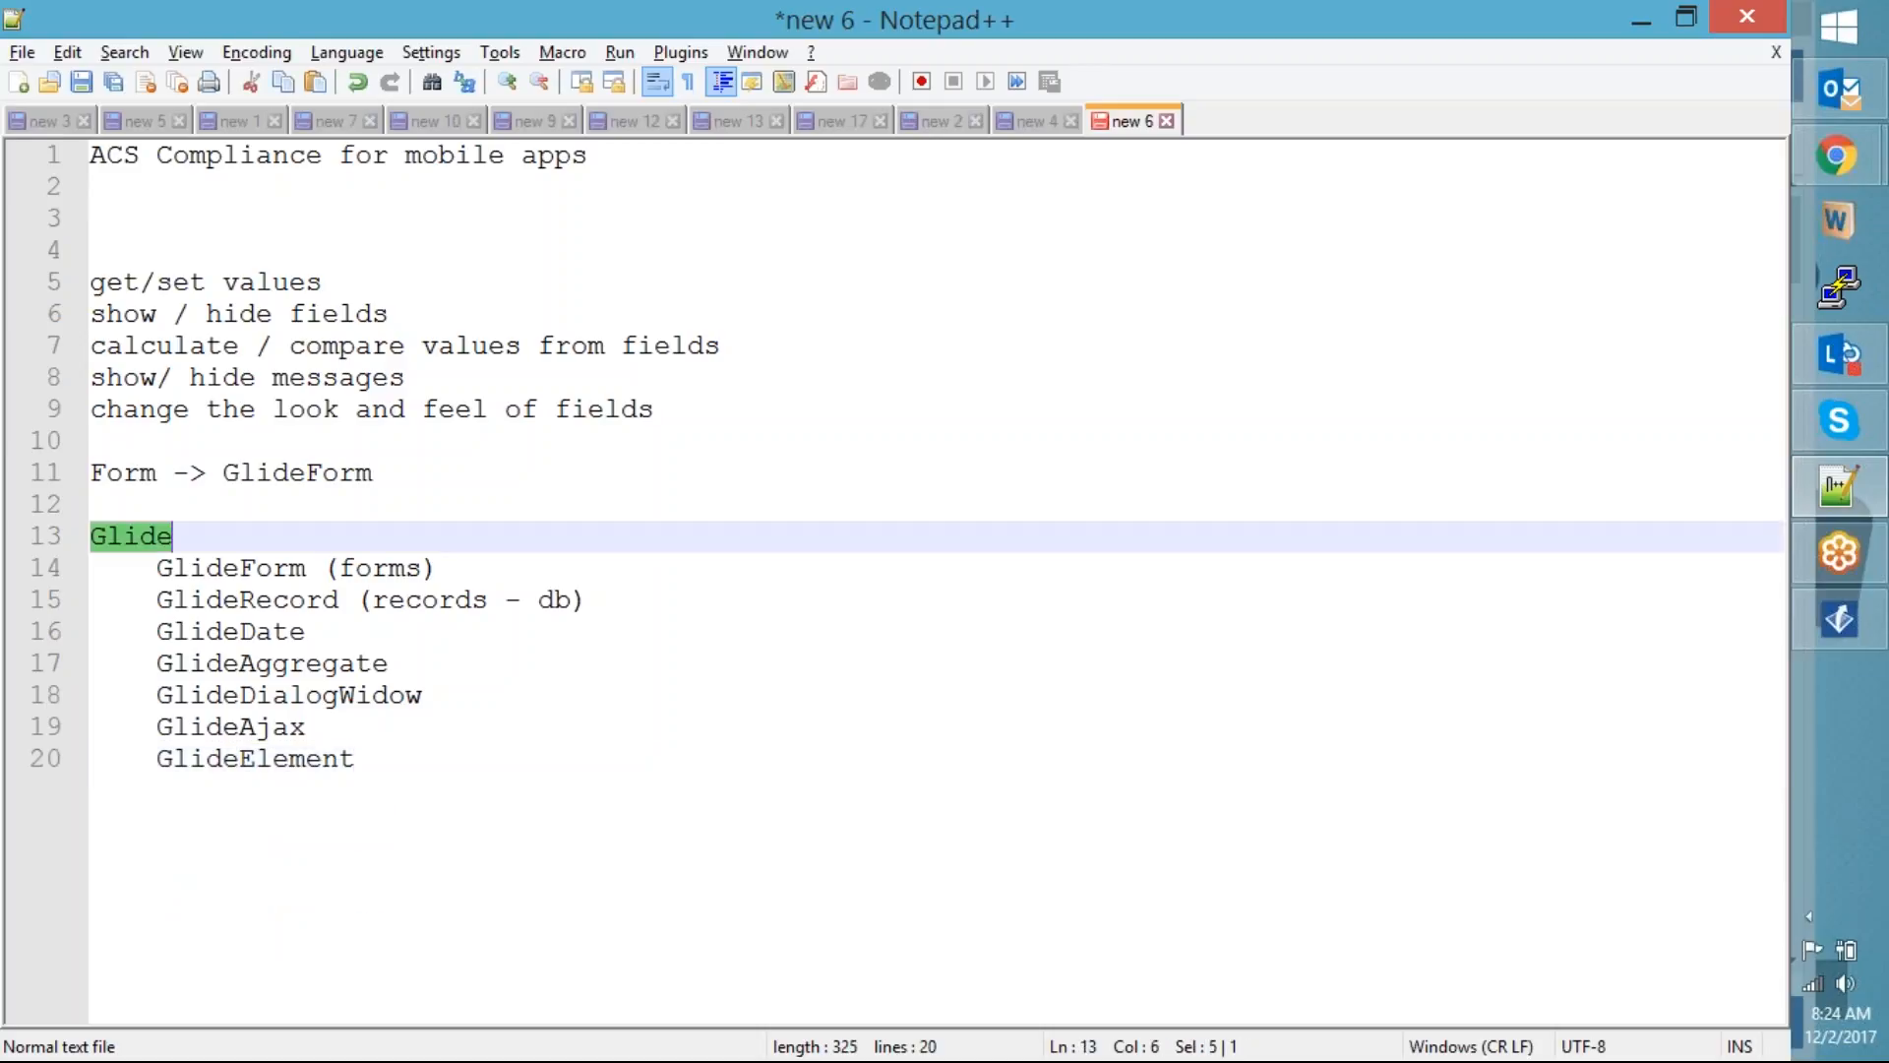
drag(156, 568, 438, 772)
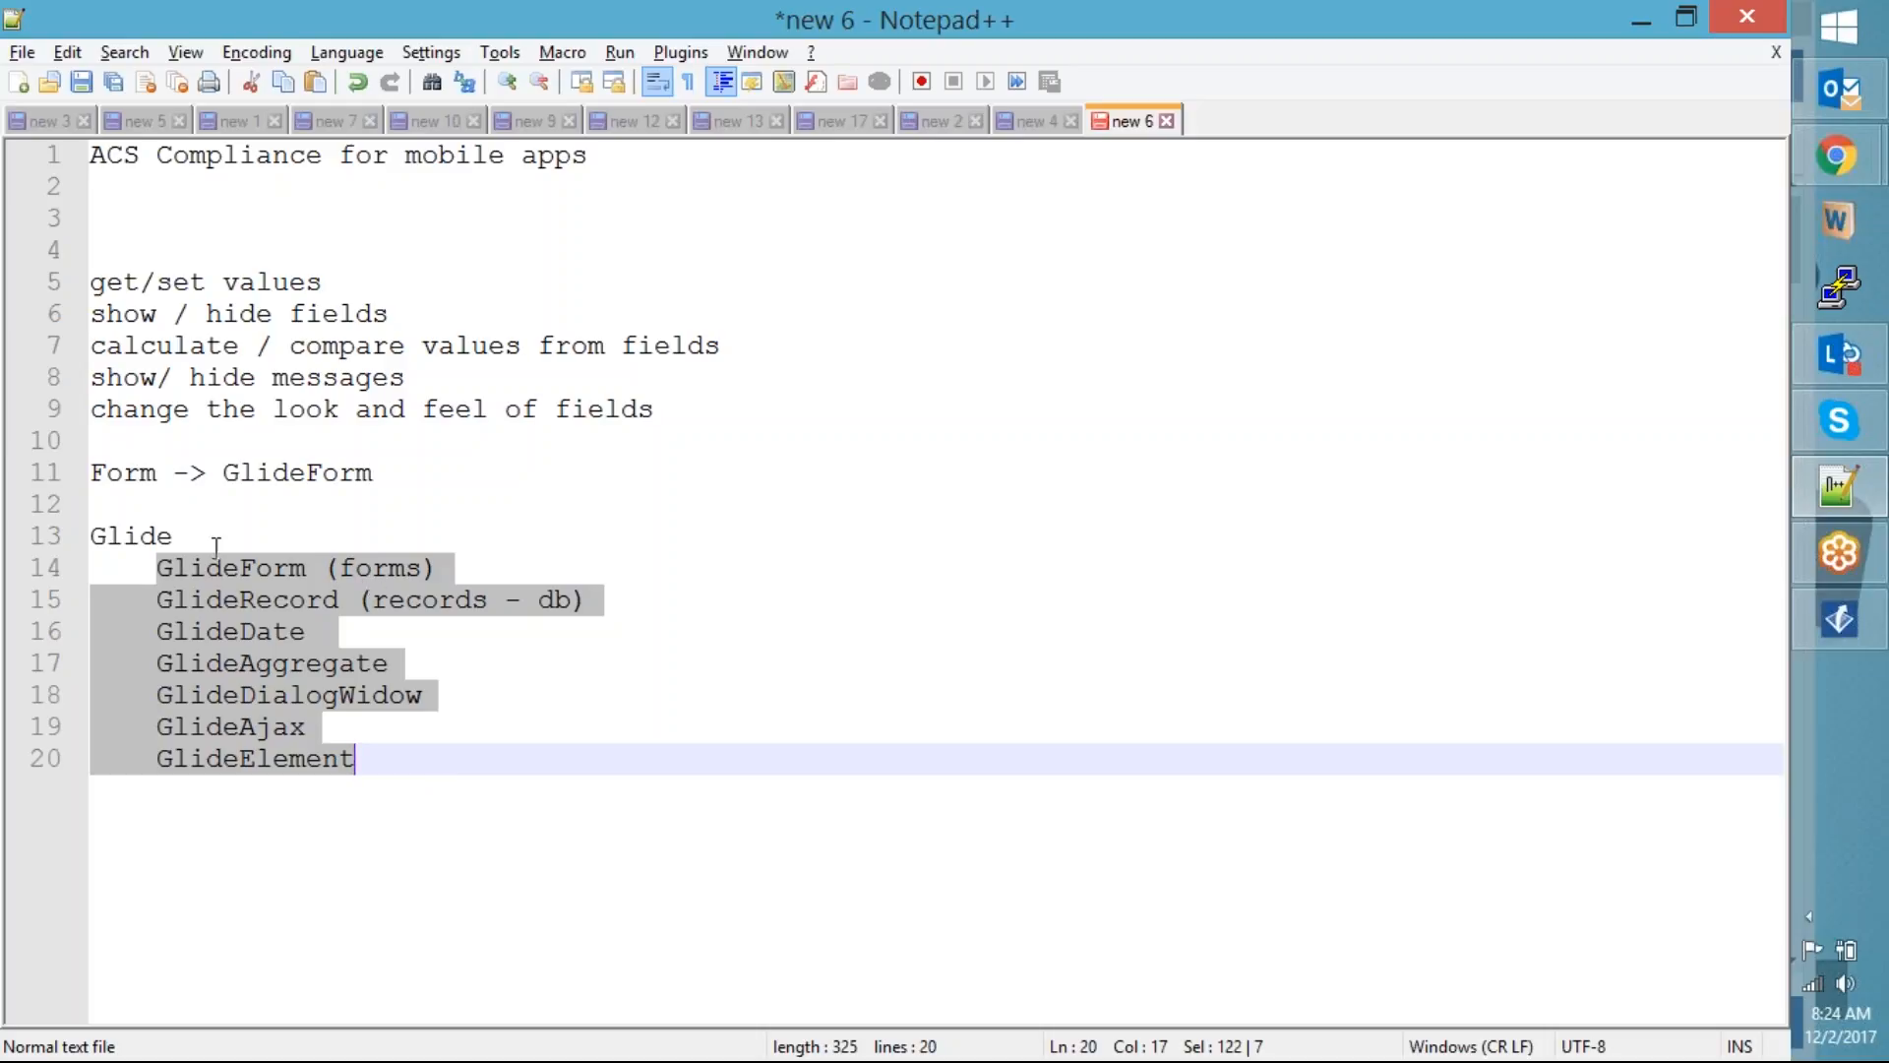
click(415, 777)
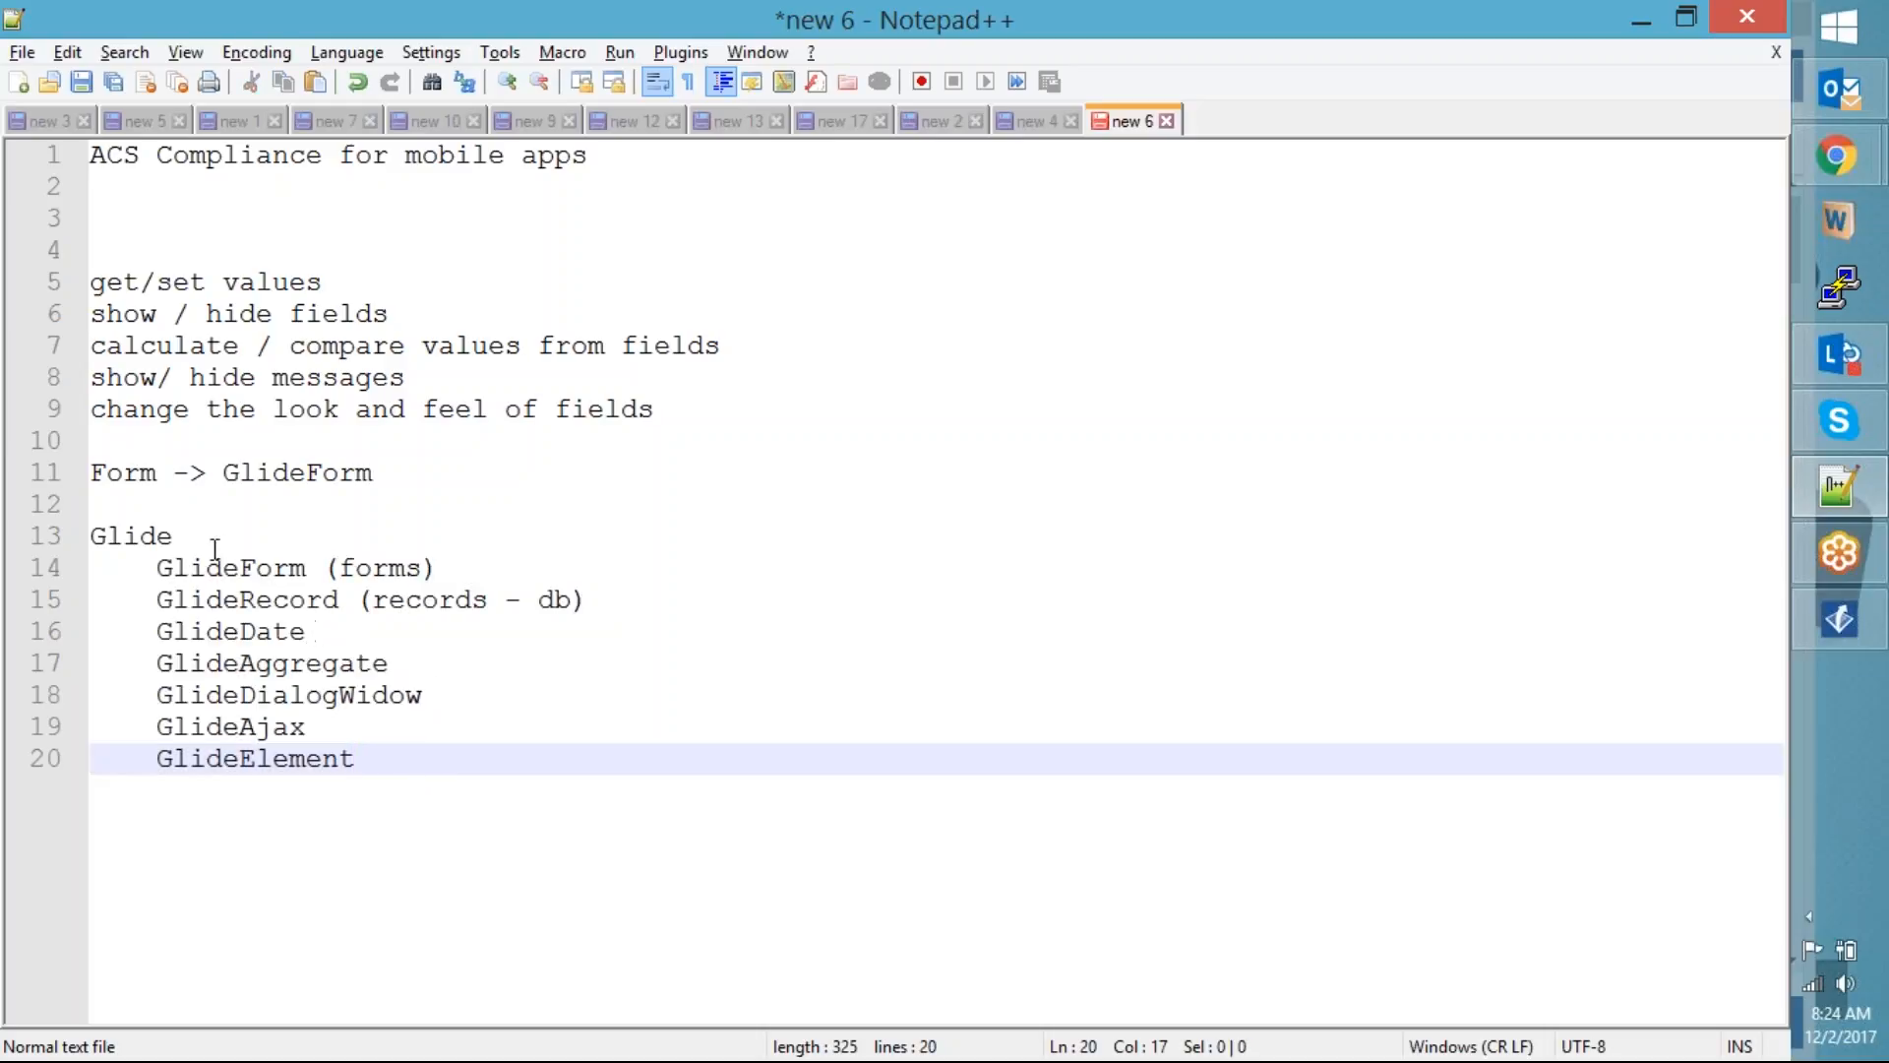
click(191, 569)
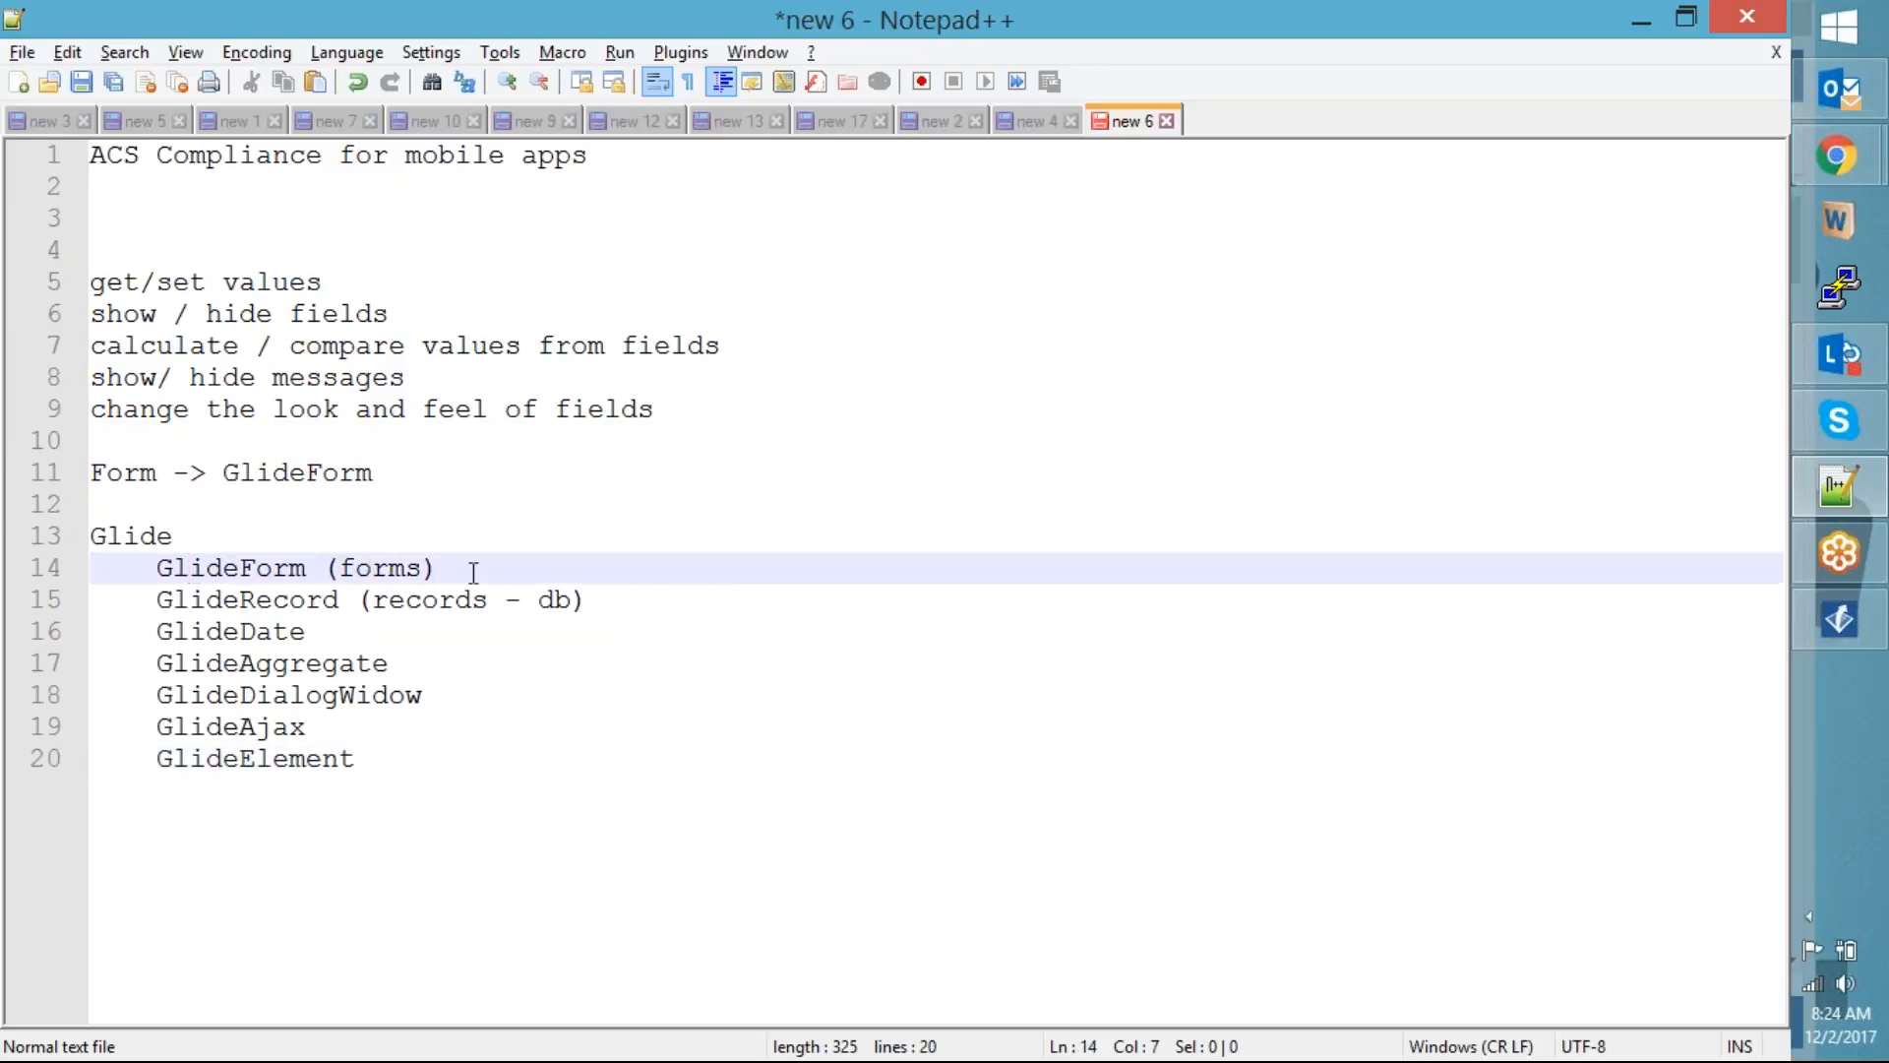
Replace "forms" in the parentheses after GlideForm with "g_form"
double_click(384, 568)
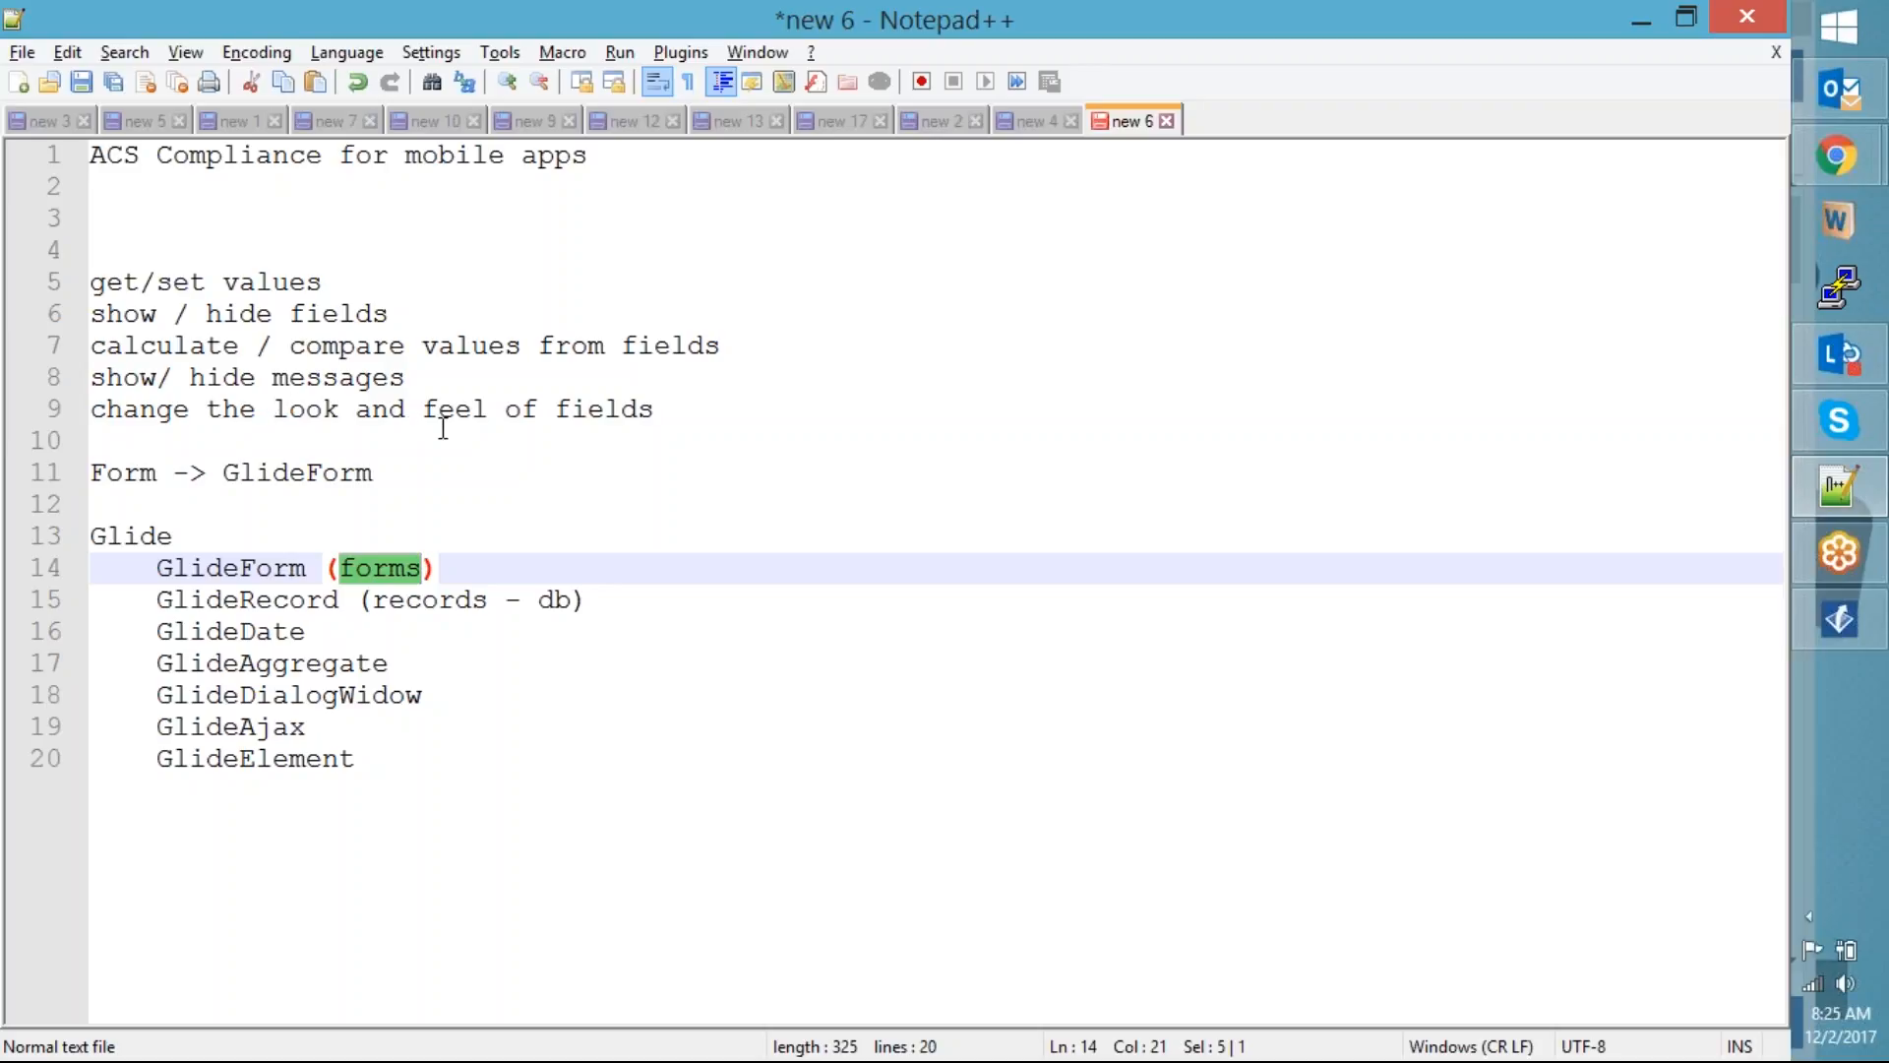
double_click(239, 568)
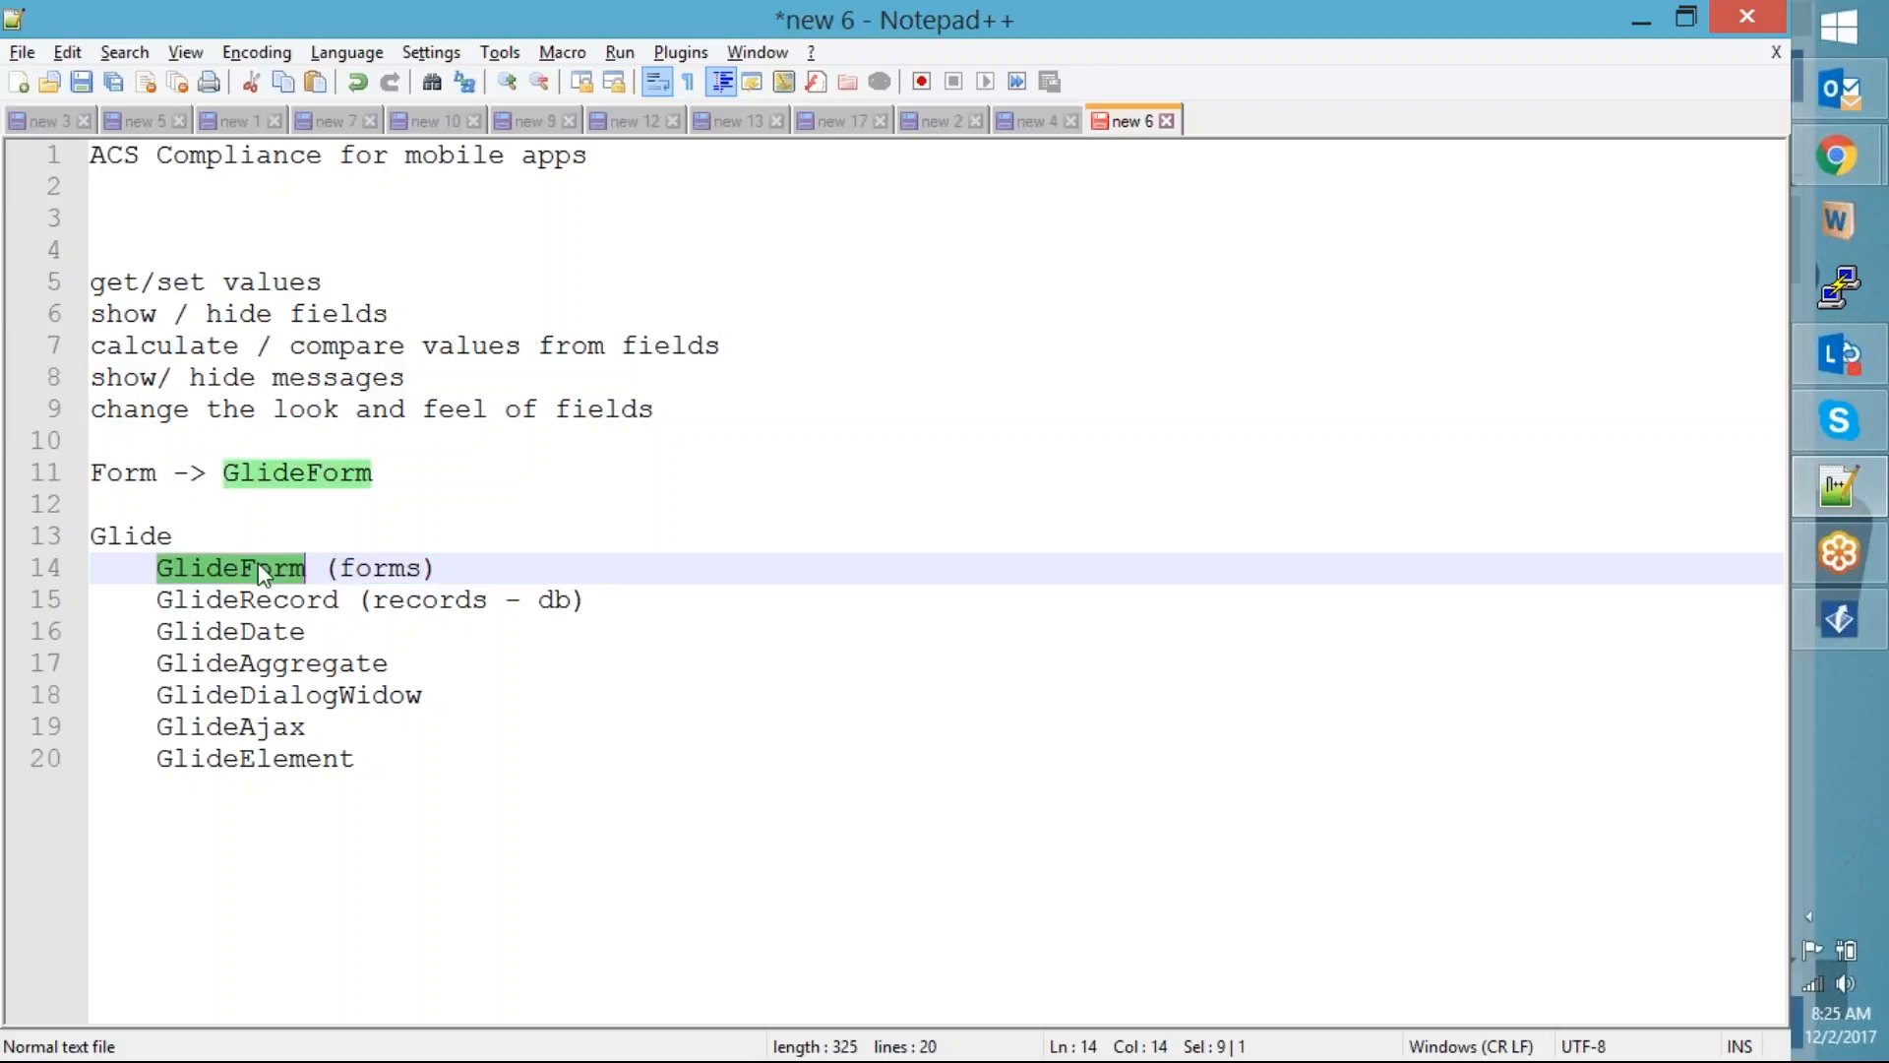
click(375, 568)
double_click(377, 561)
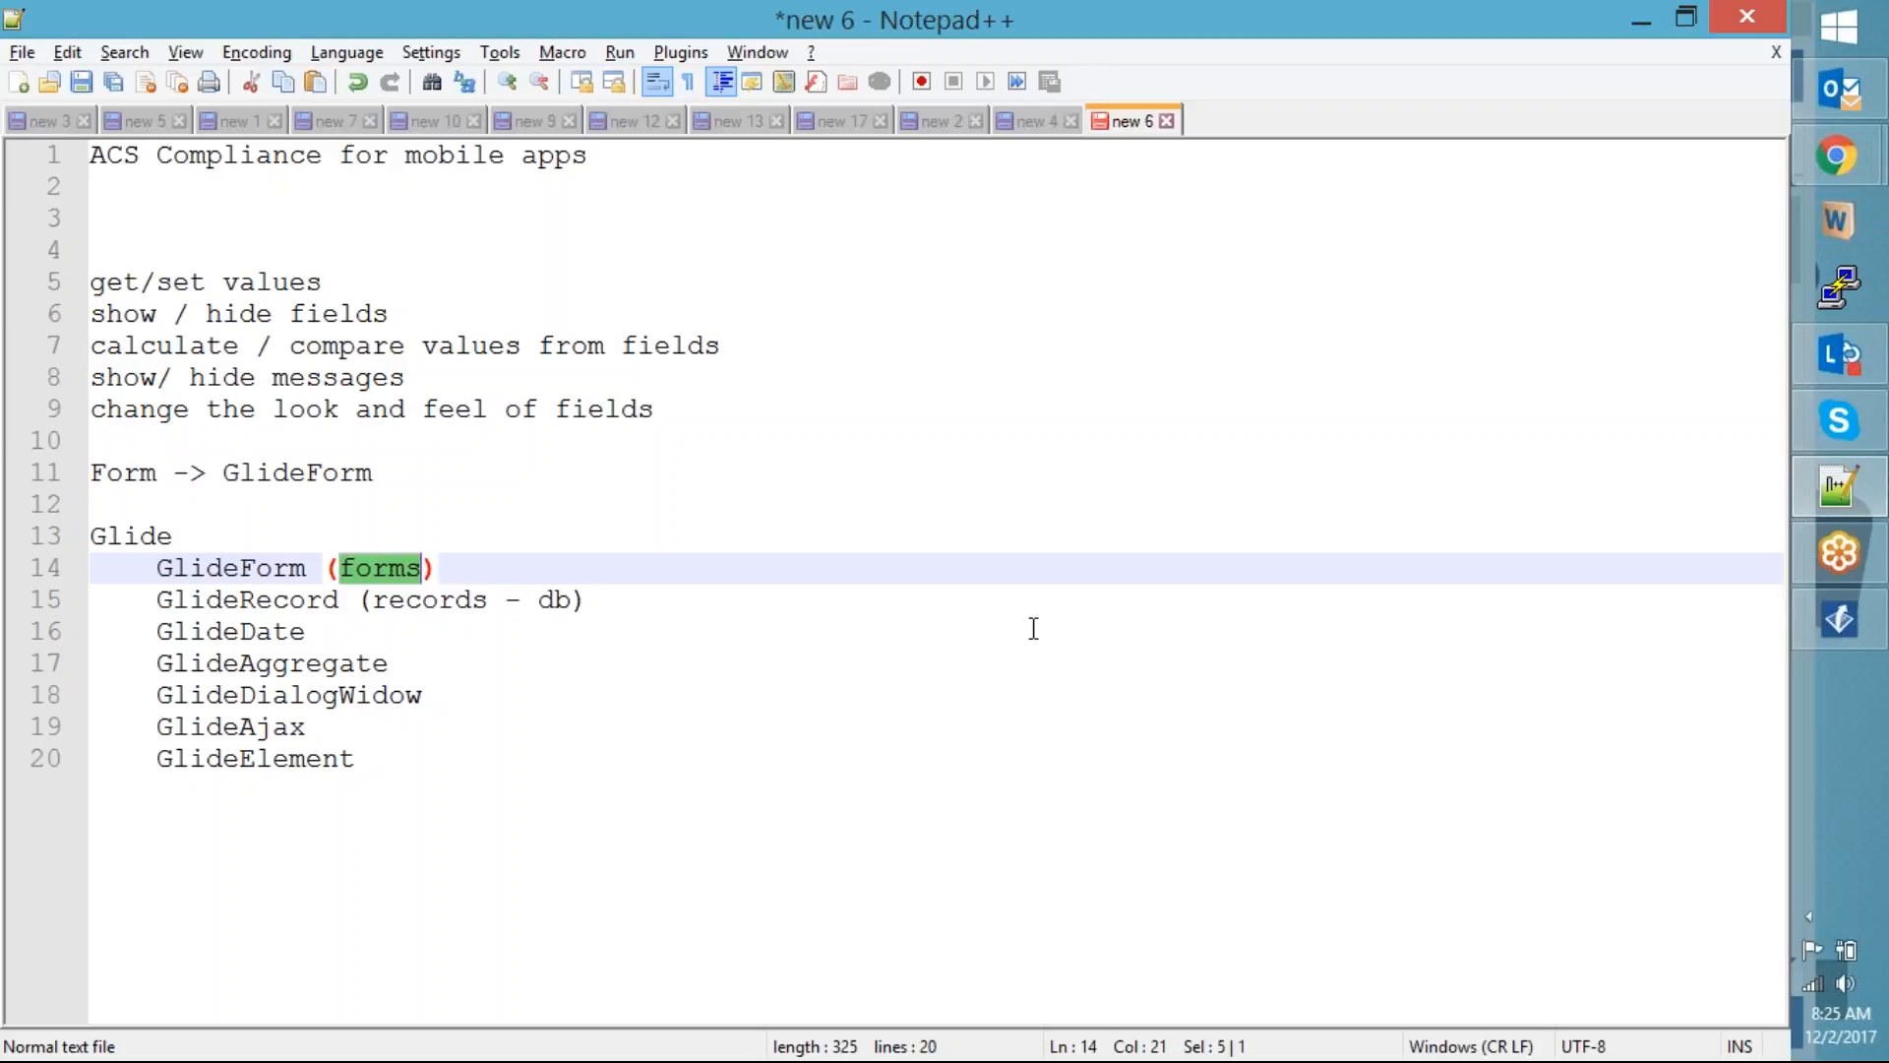
text(g_)
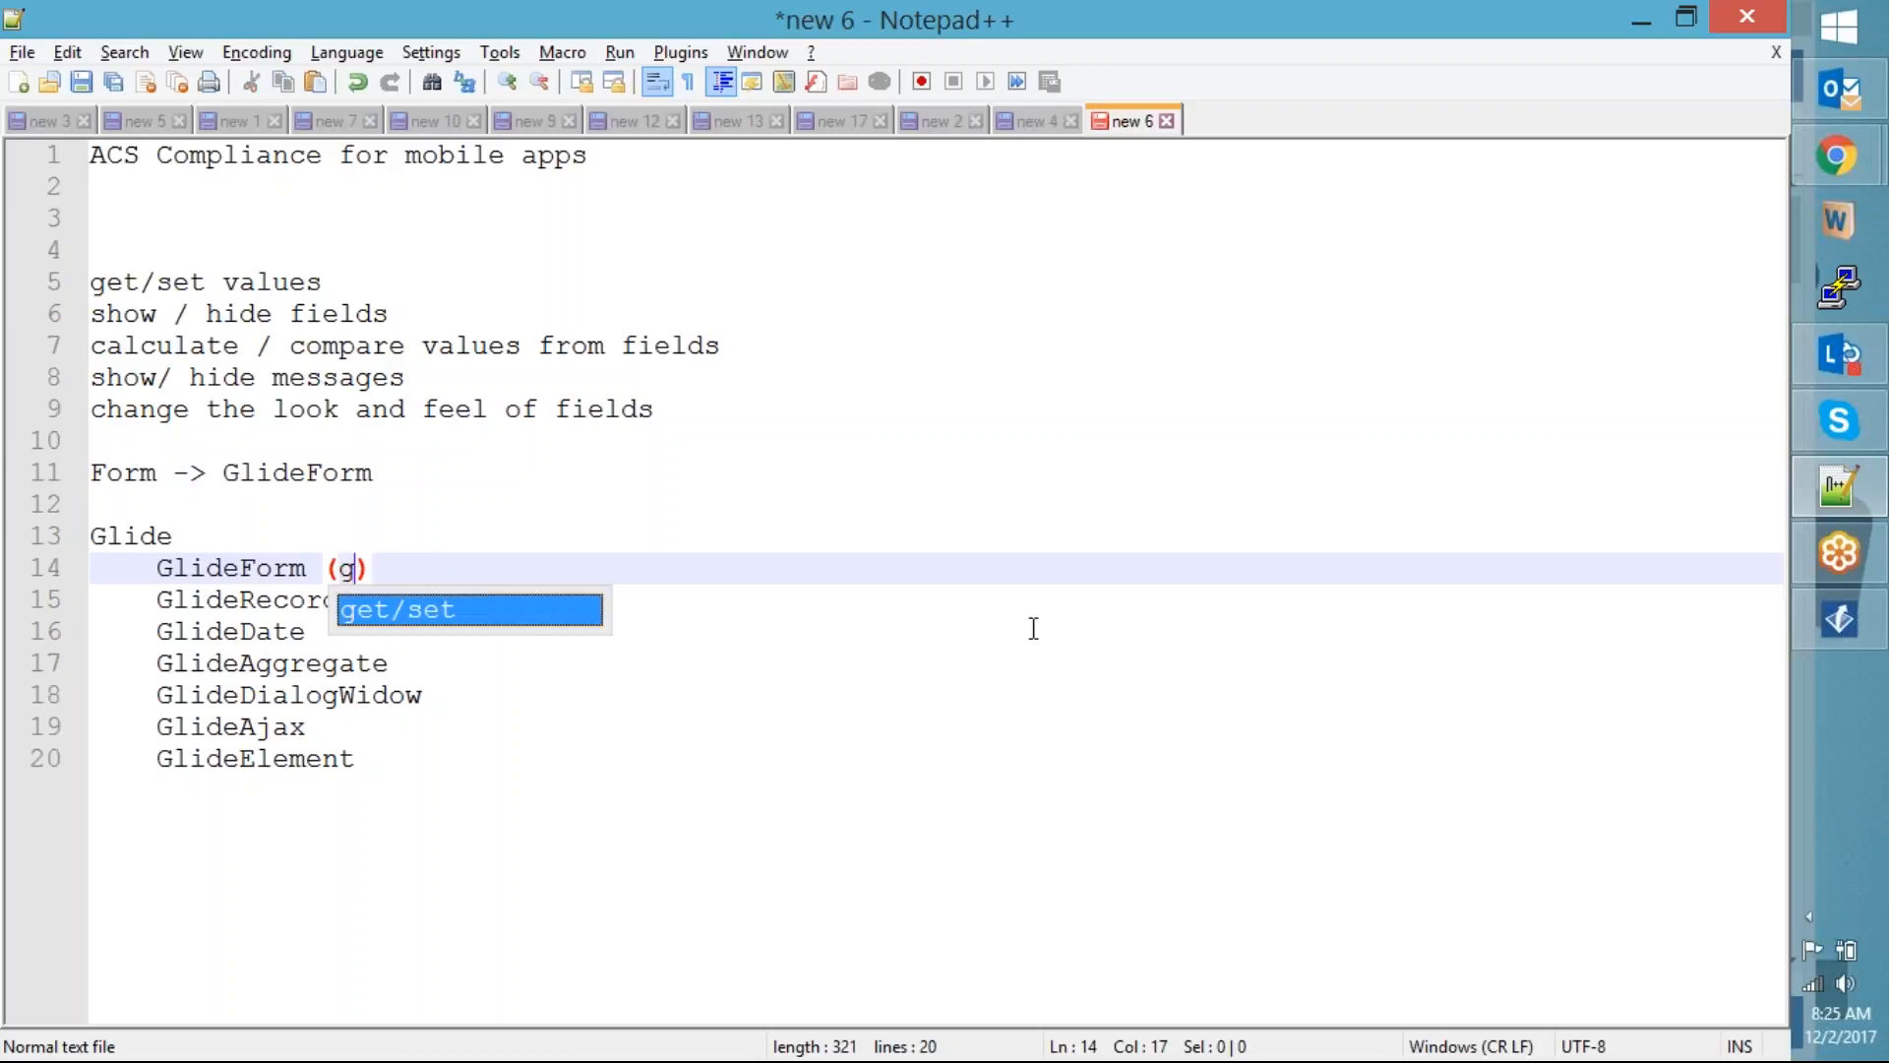
text(form)
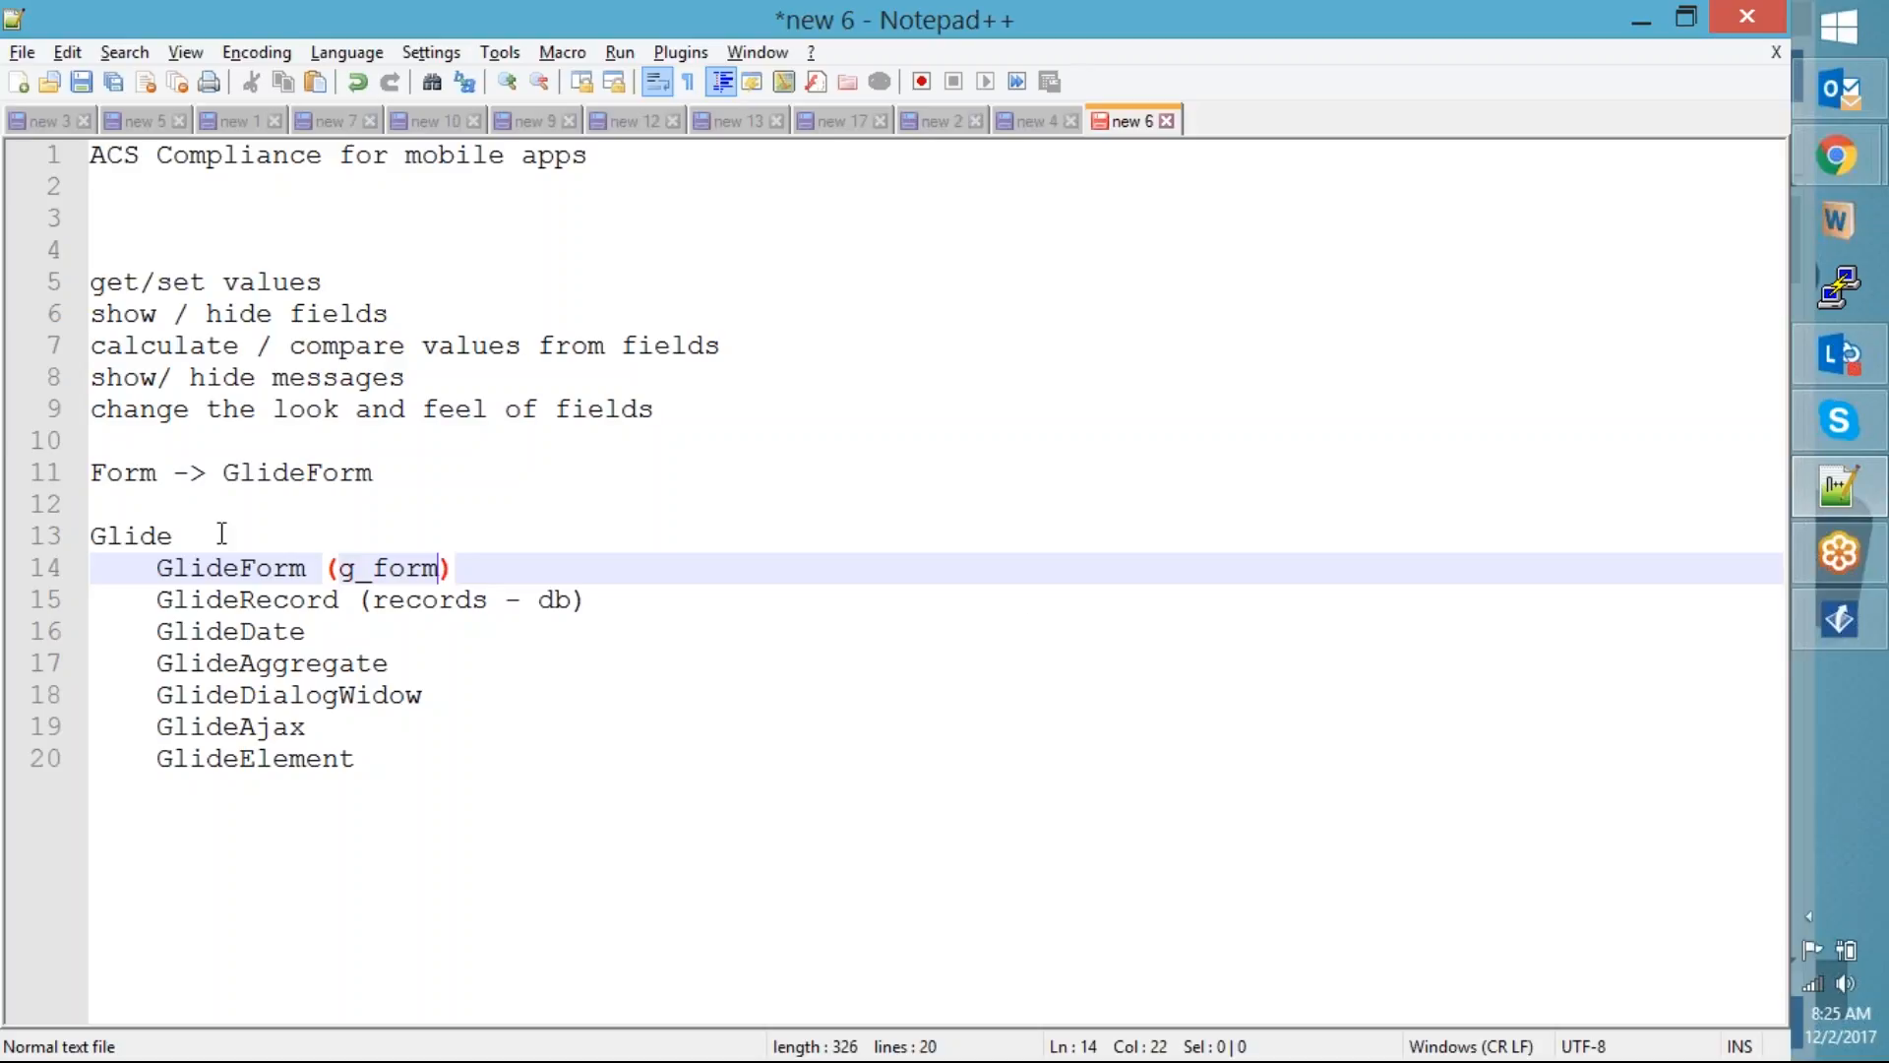
Highlight GlideForm and g_form to relate them, and insert an empty line between the GlideForm and GlideRecord entries
double_click(198, 558)
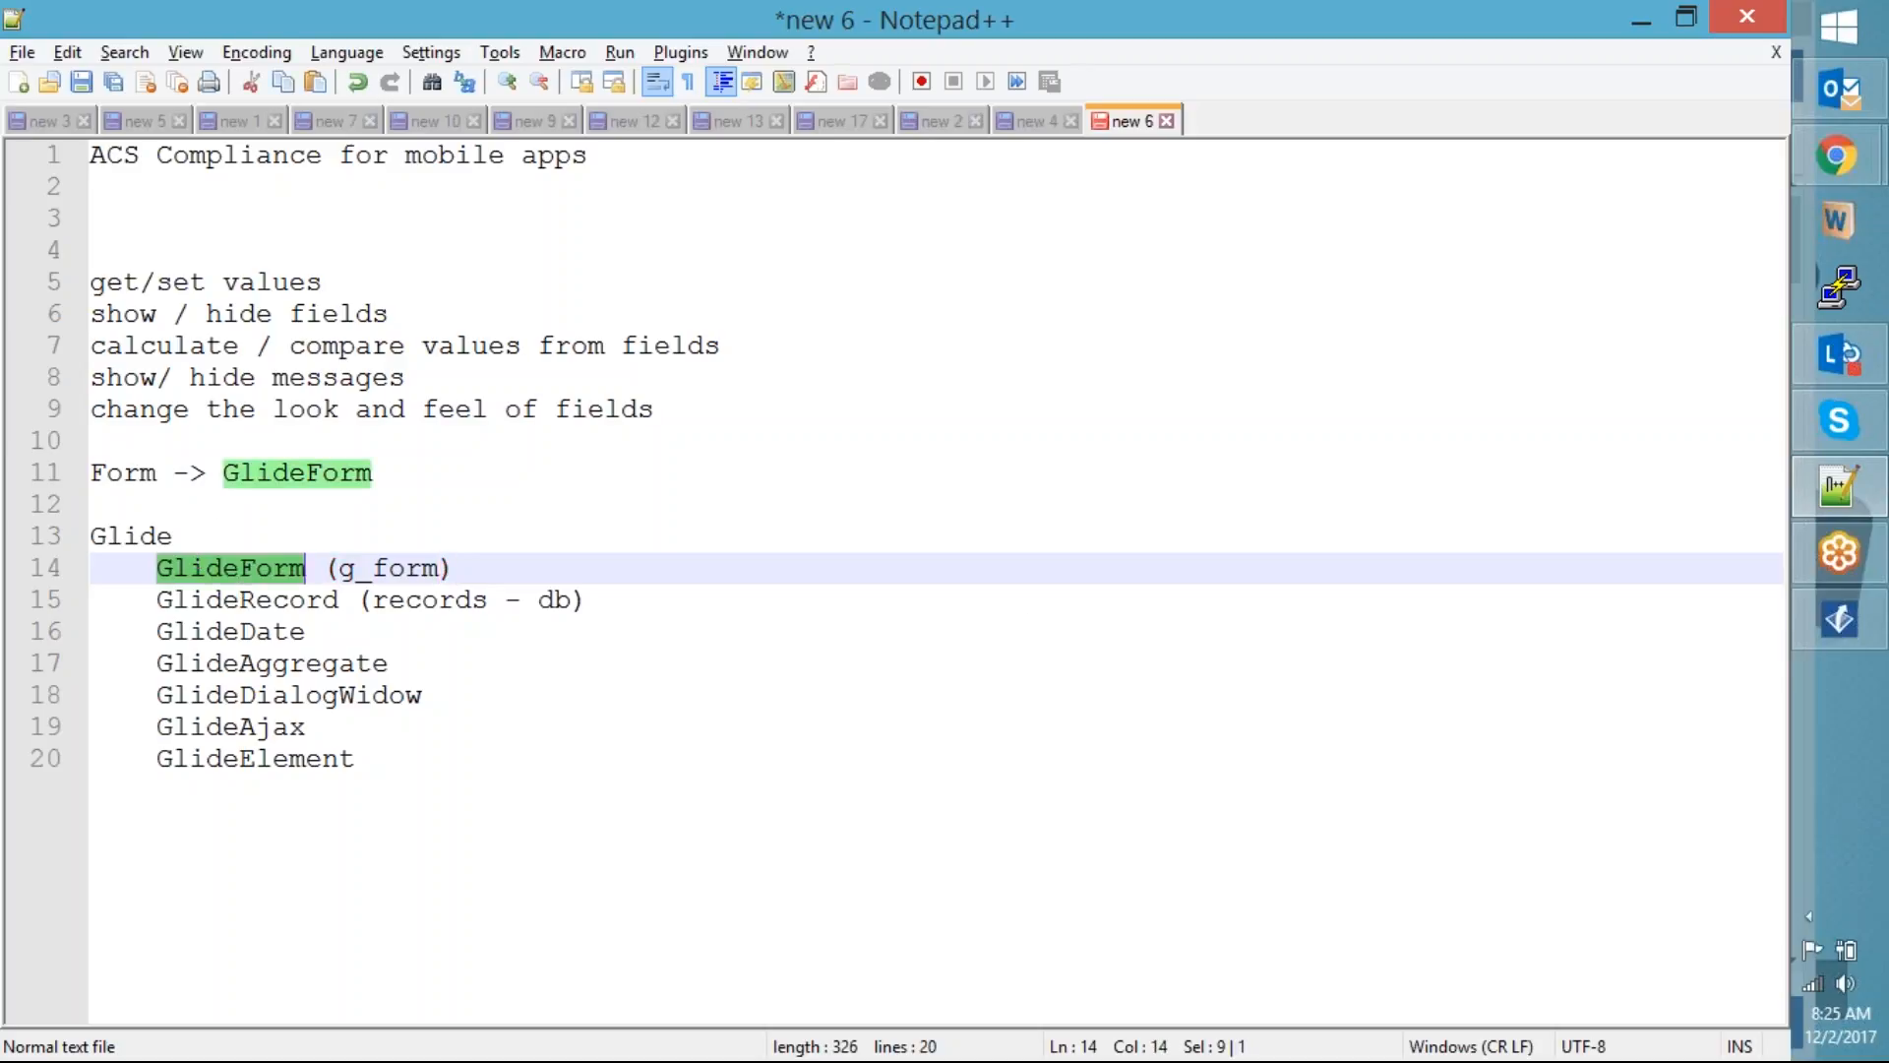
double_click(355, 569)
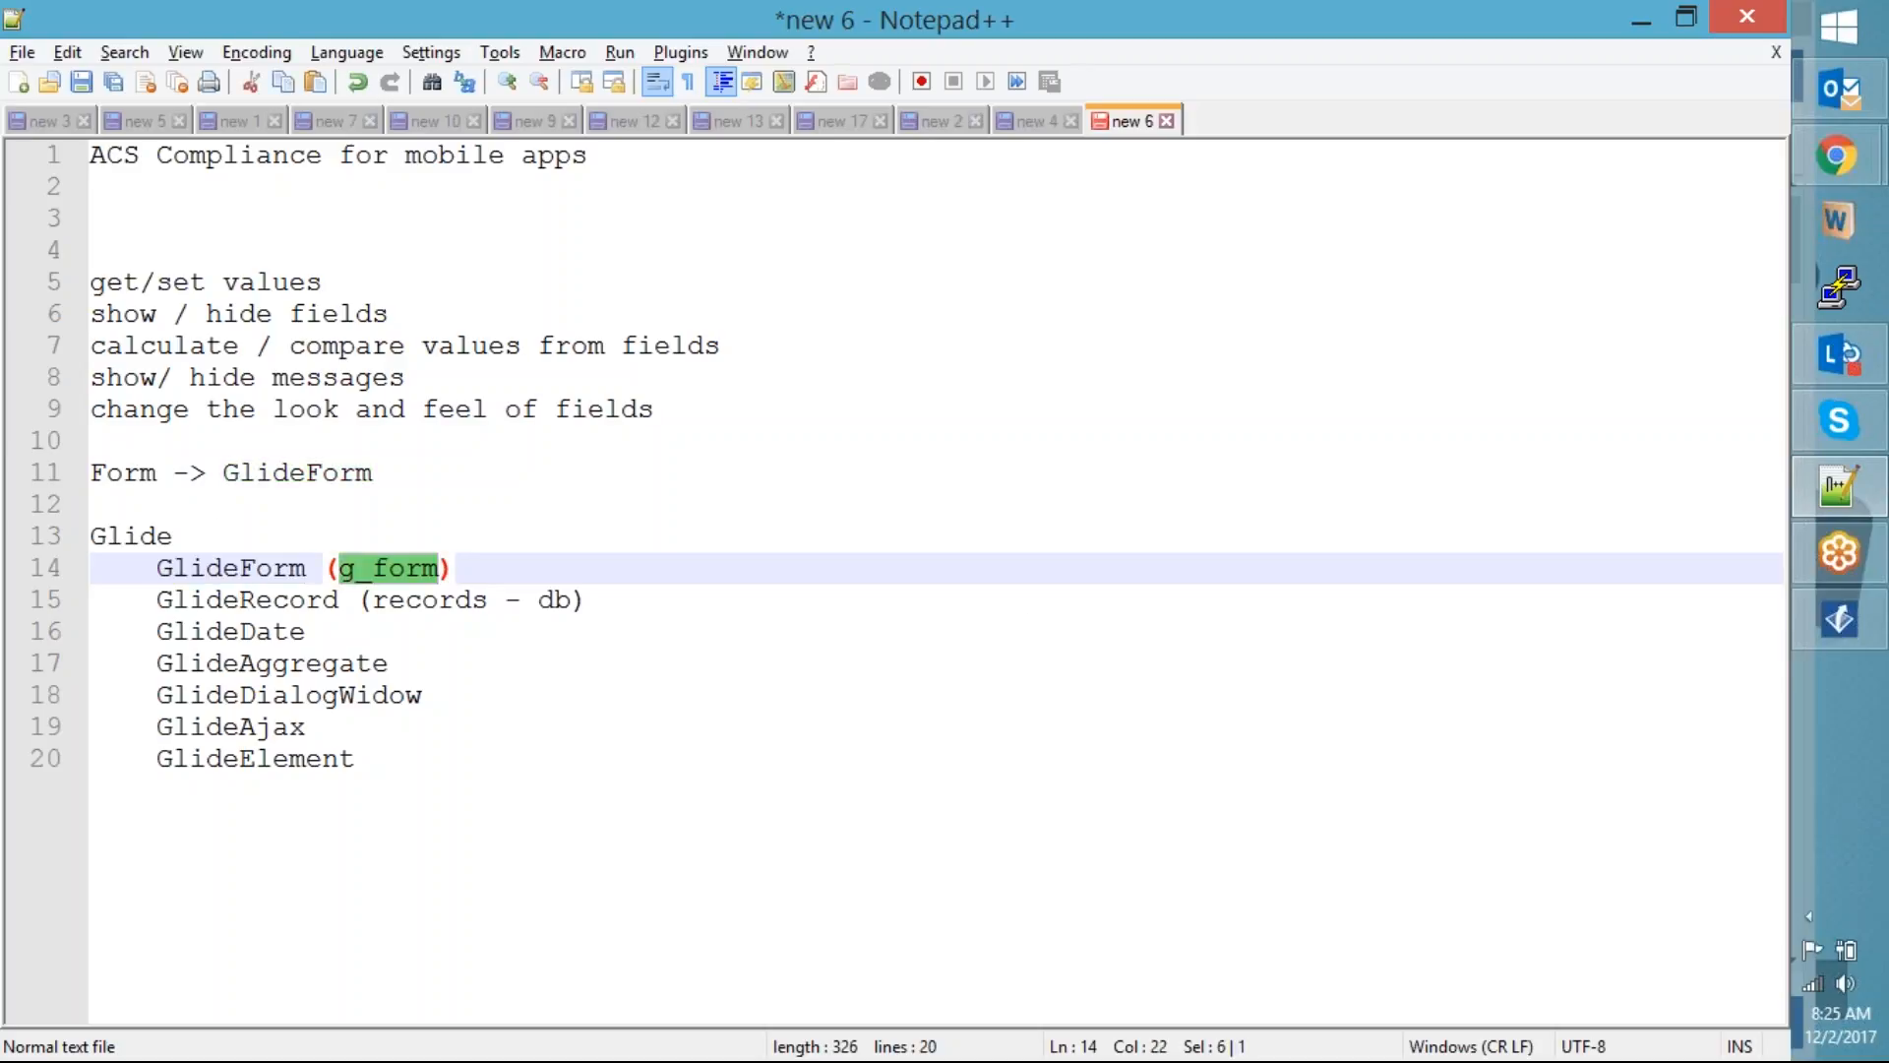
click(478, 569)
key(Return)
key(Up)
click(704, 589)
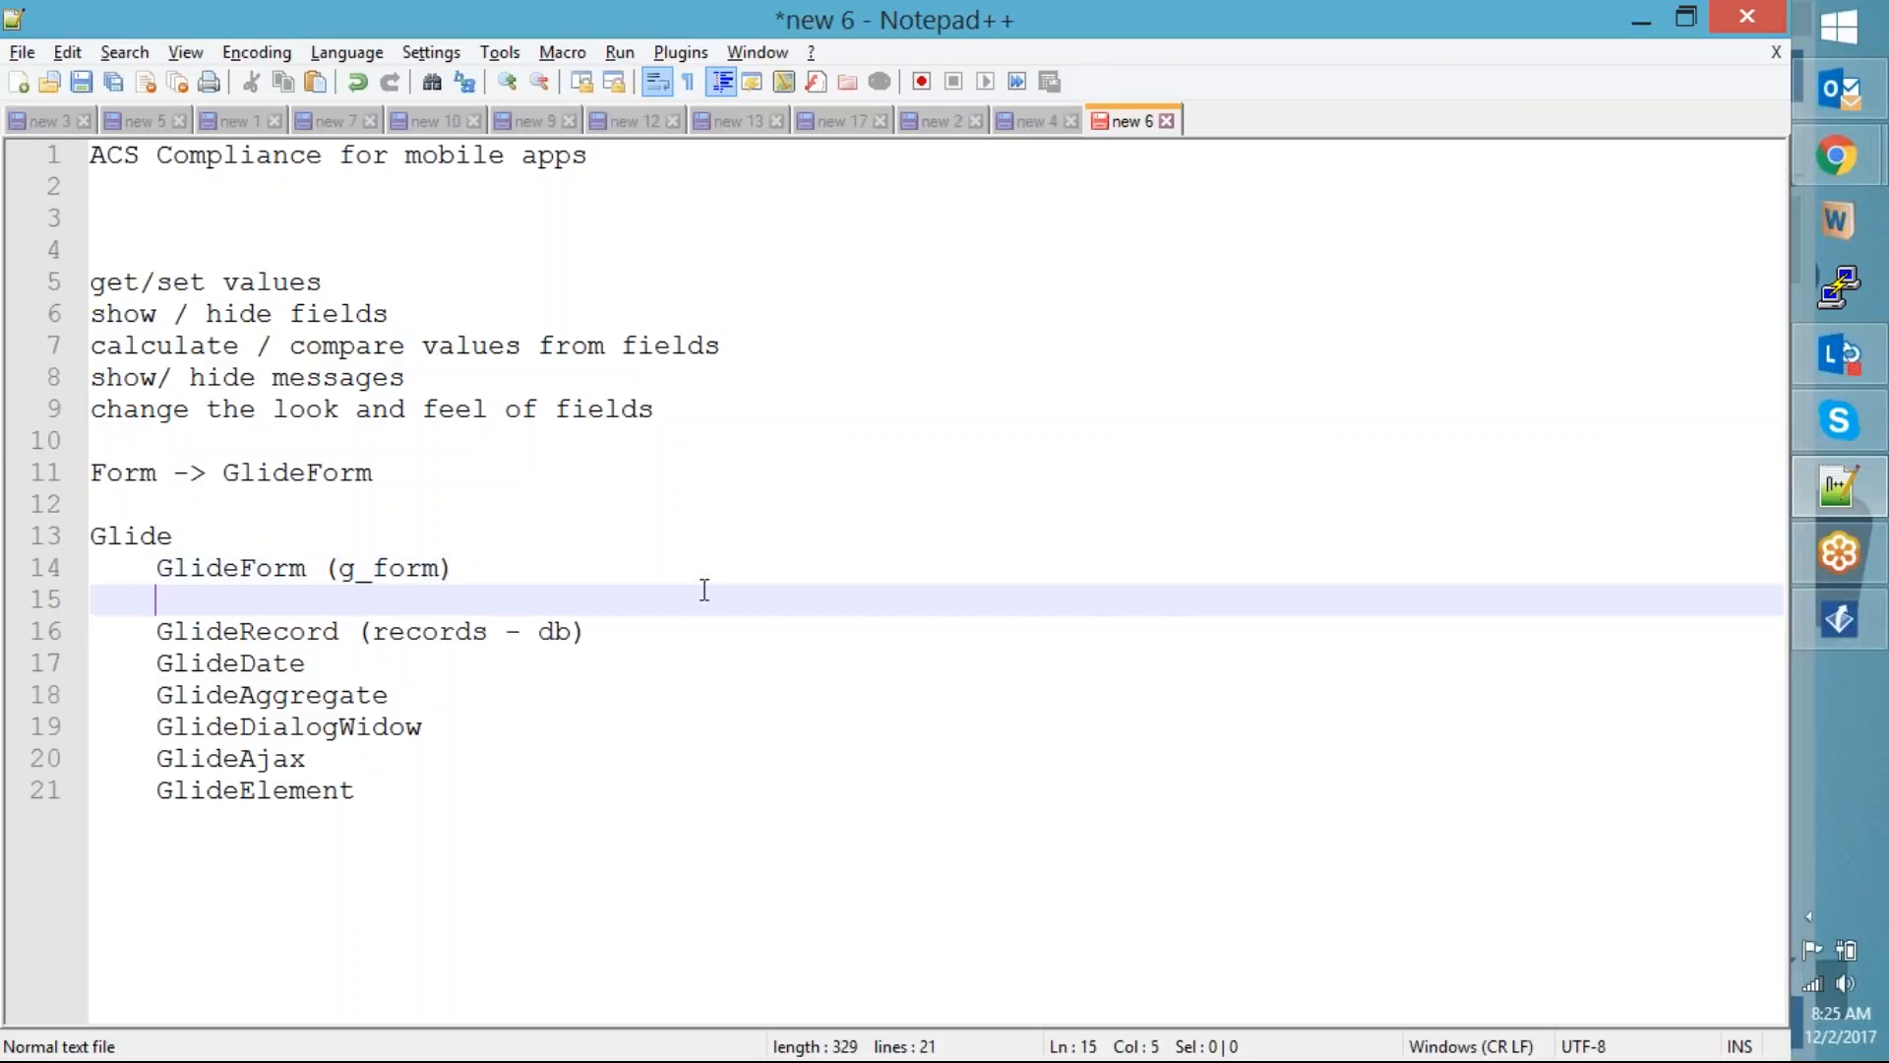
Add the indented example "g_form.getValue(from a field)" directly beneath the GlideForm entry
double_click(414, 570)
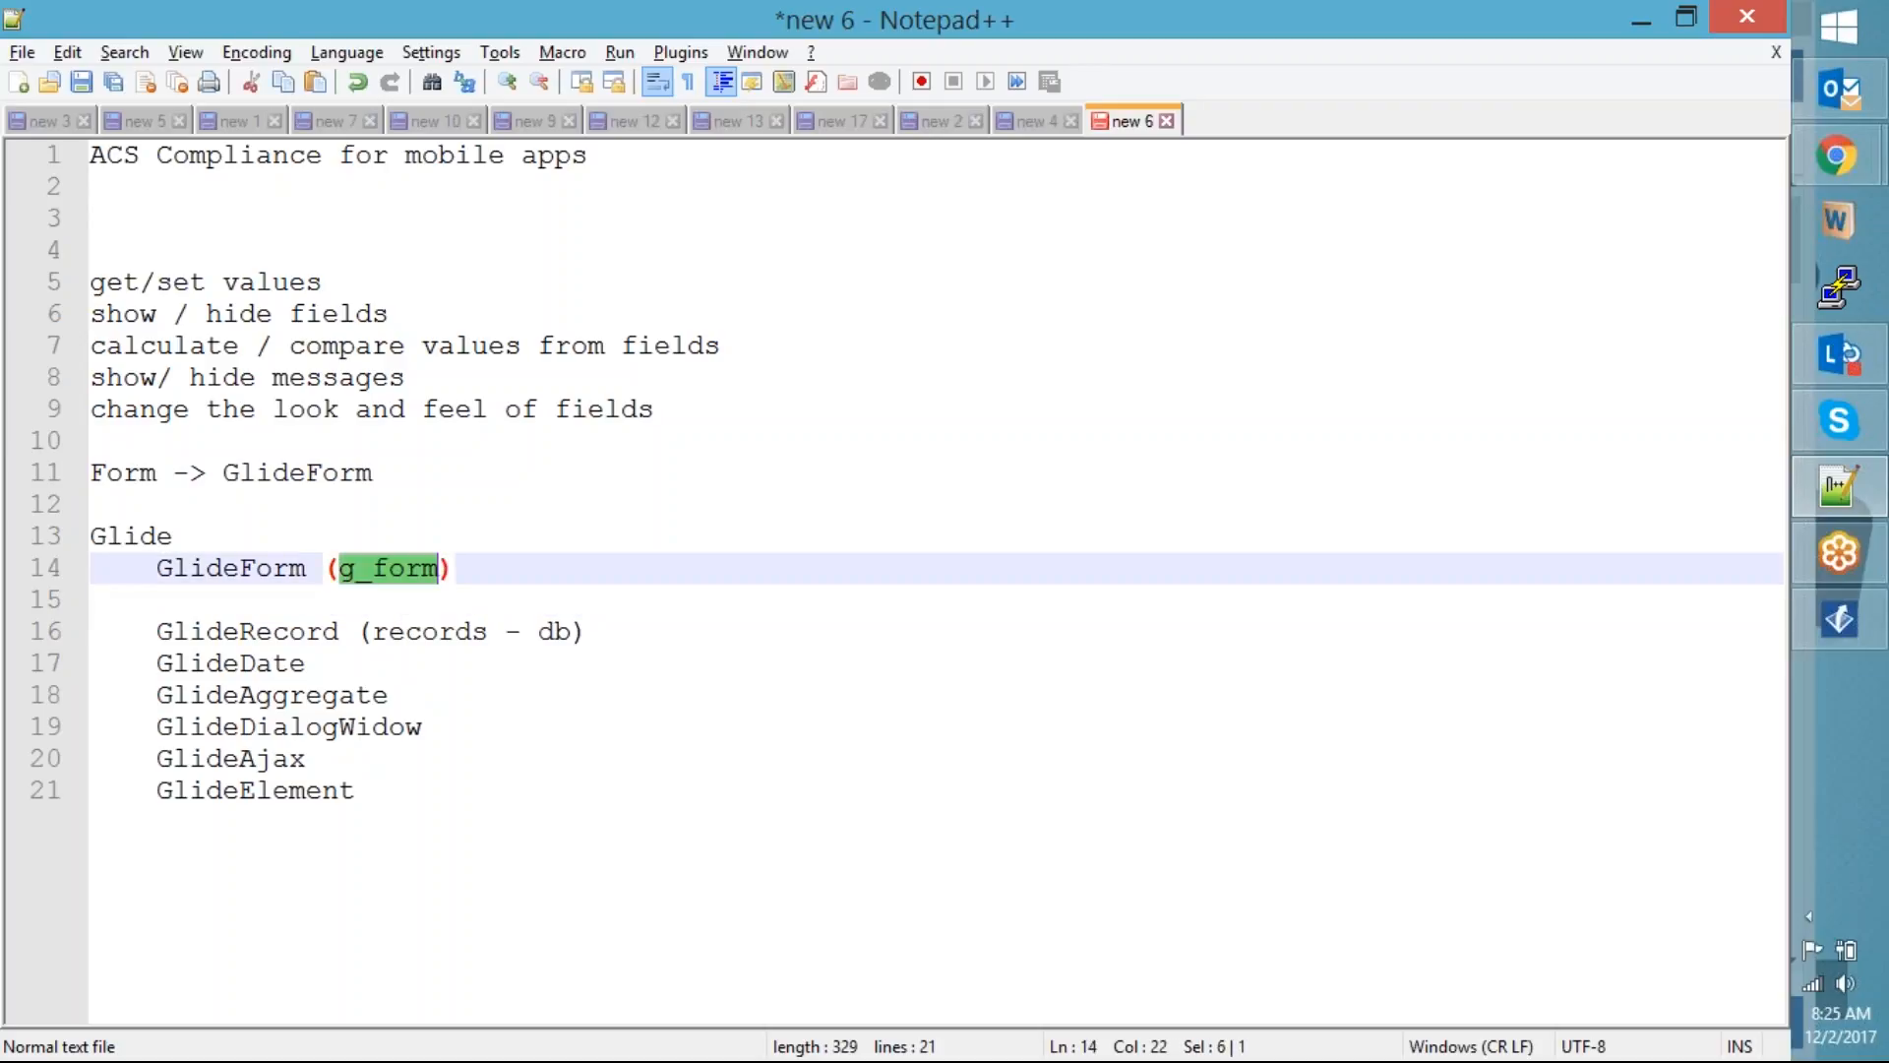
click(472, 570)
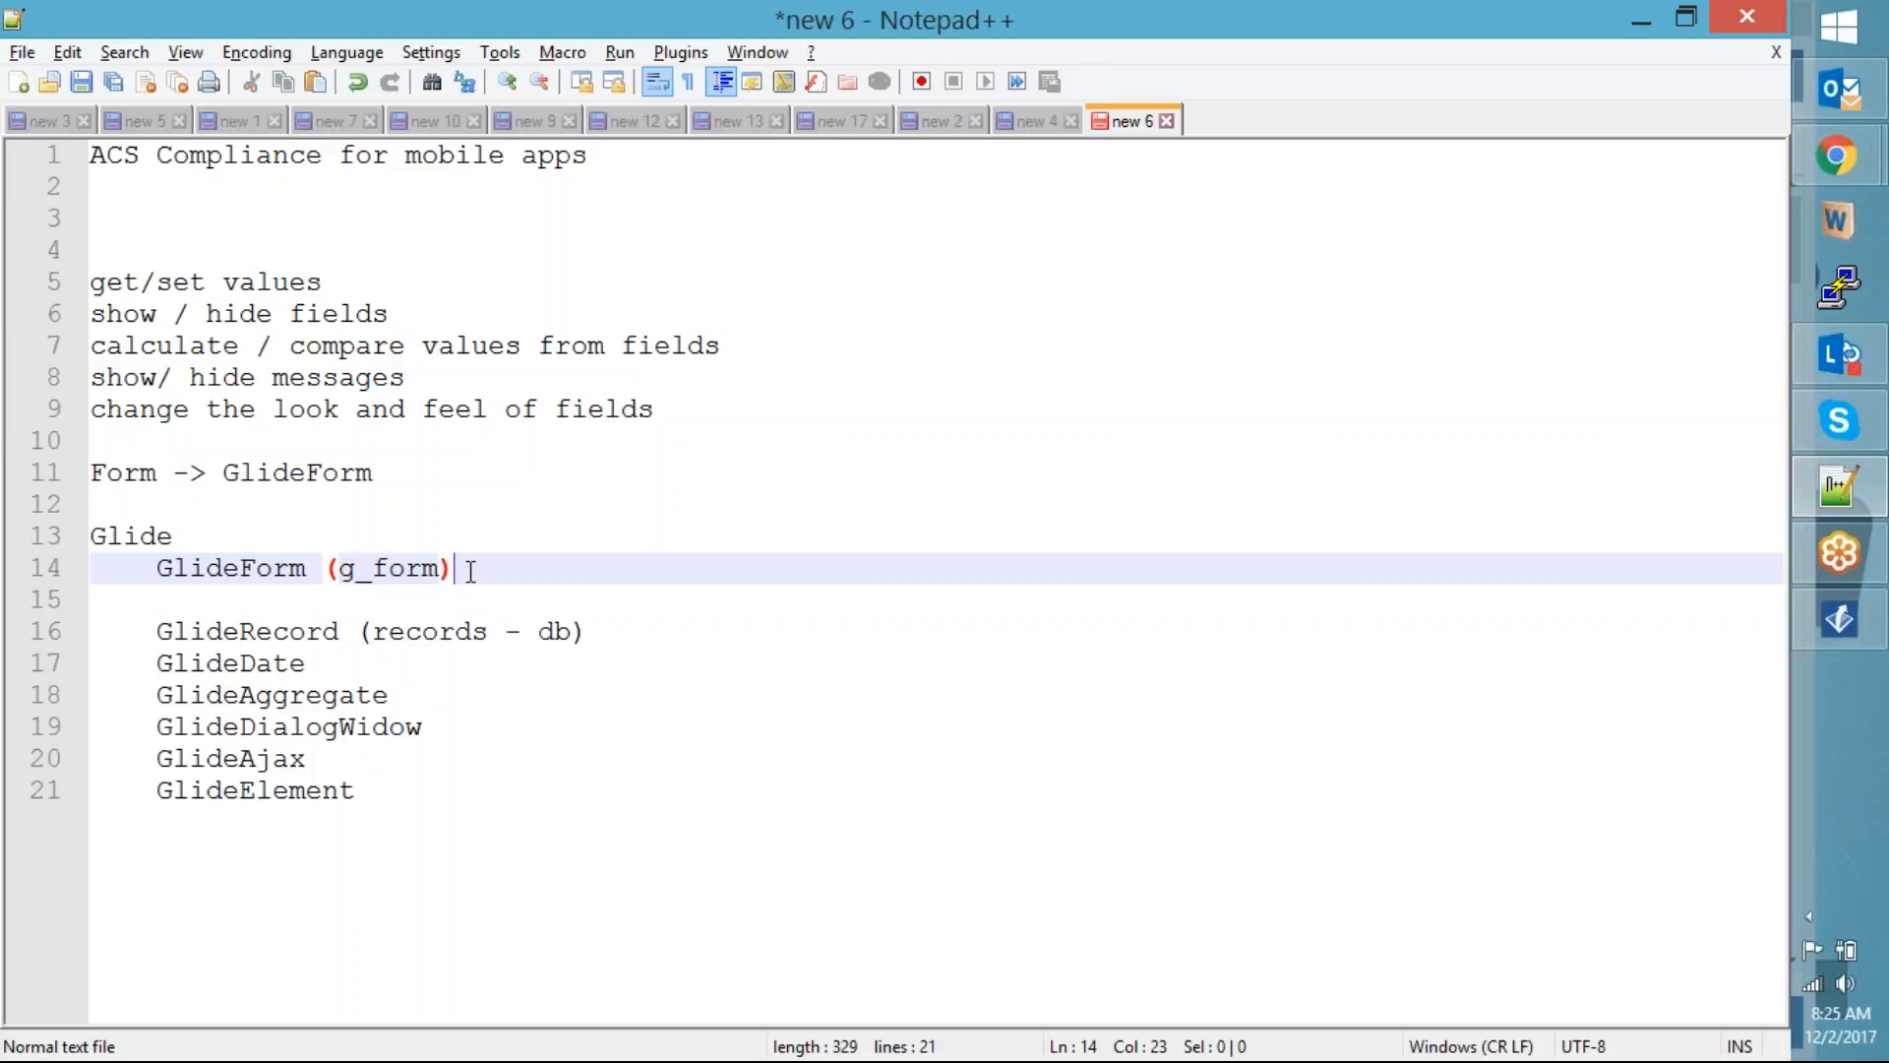
key(Return)
key(Tab)
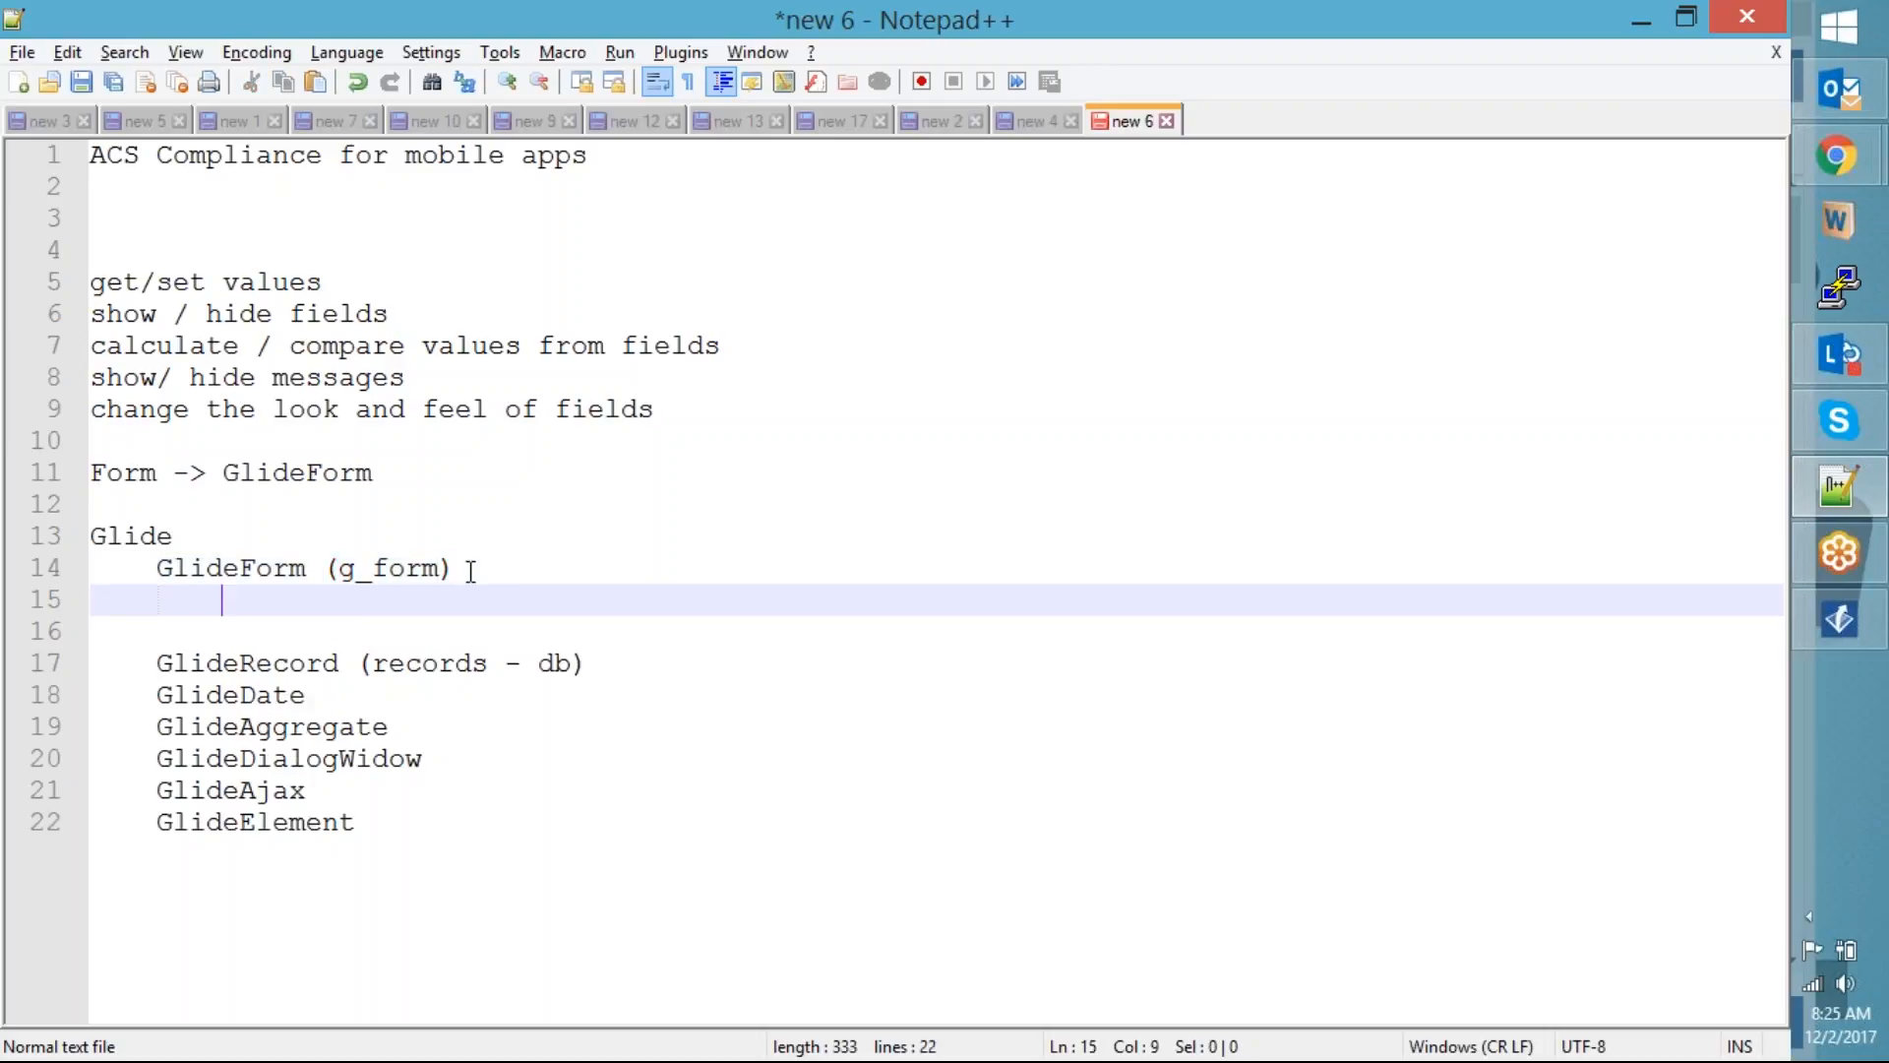
text(.)
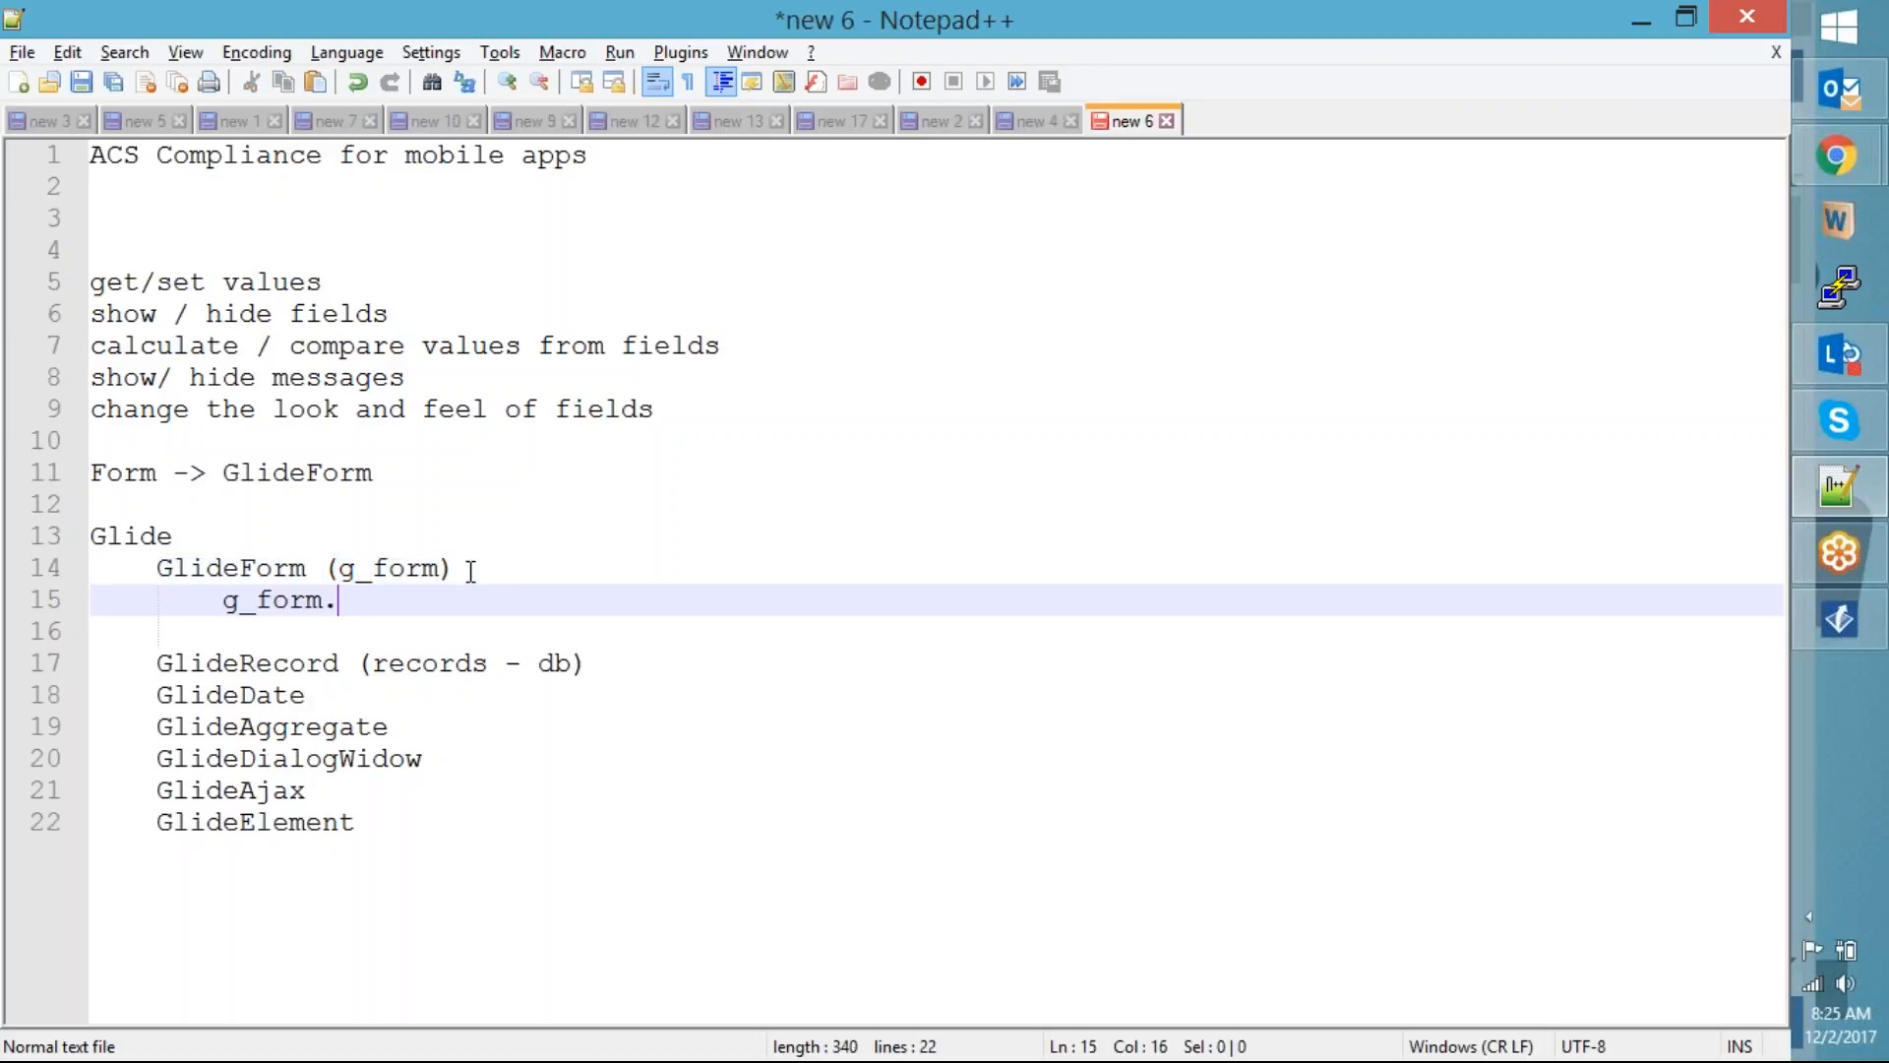
text(getValue(from )
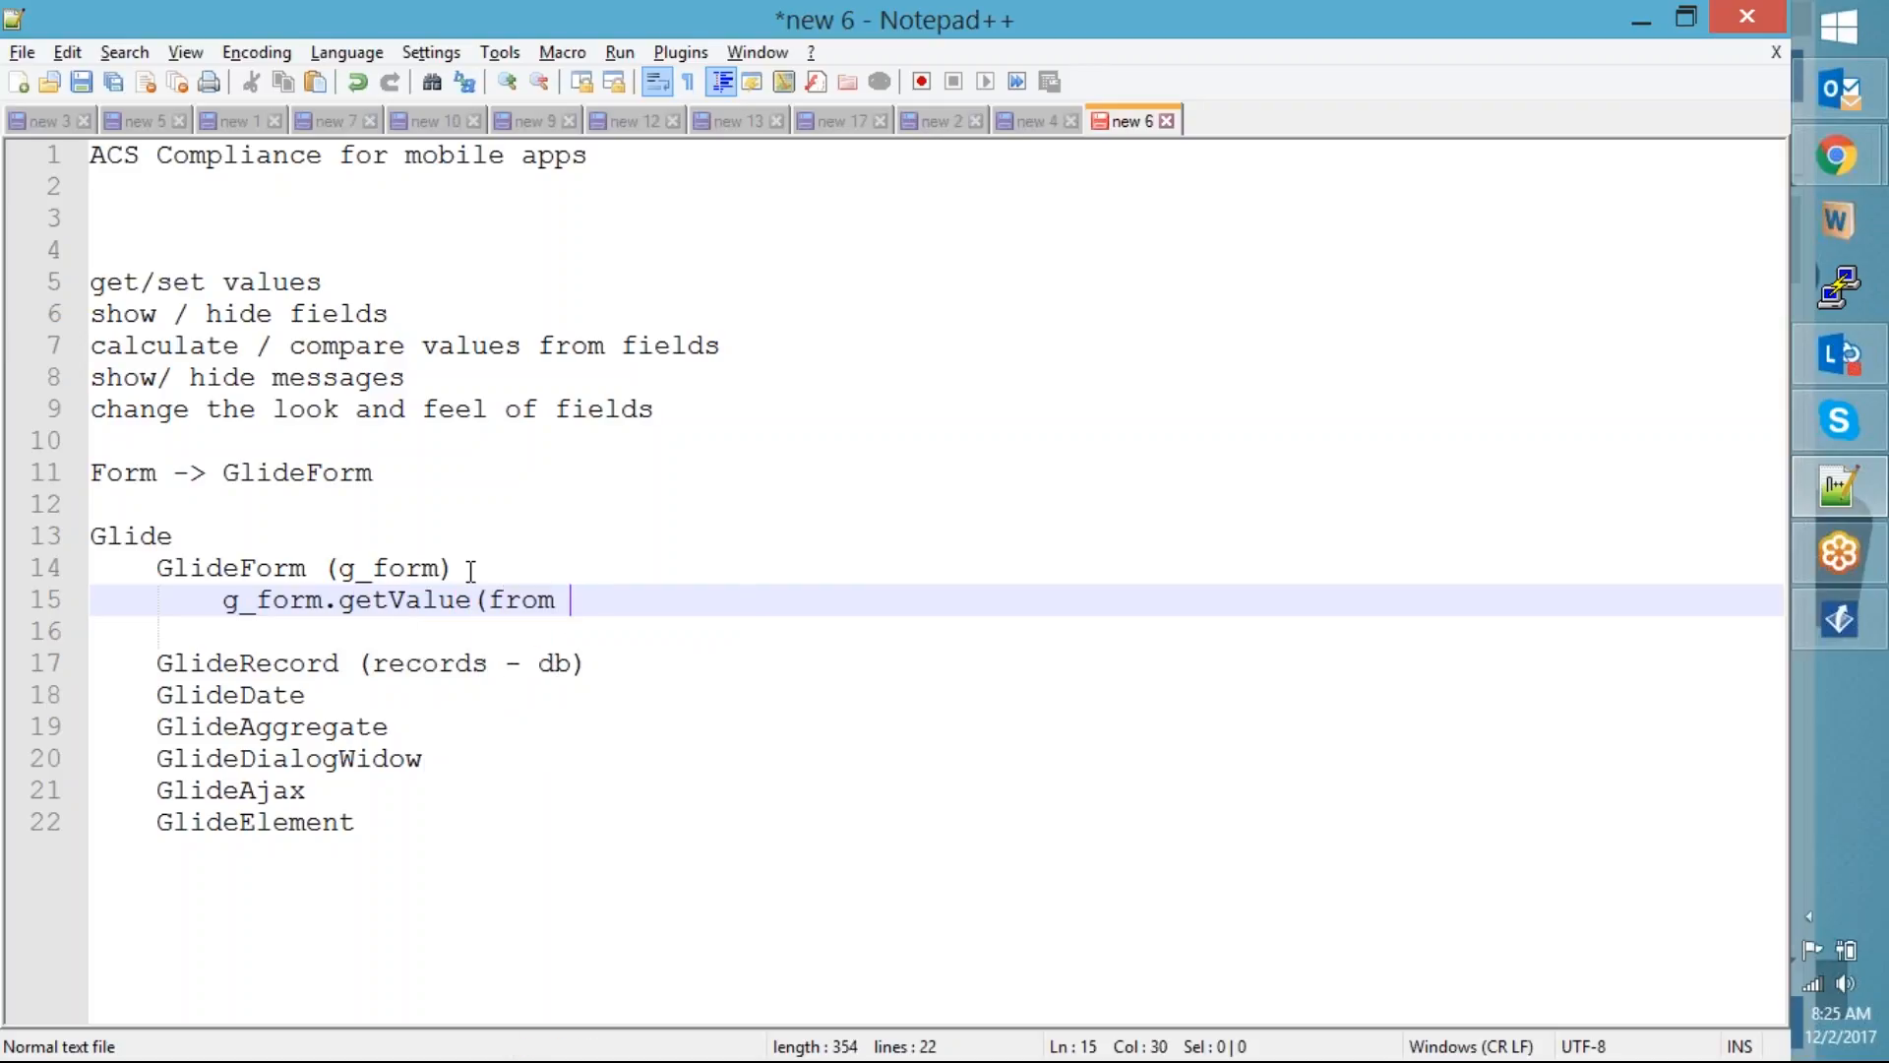
text(a field))
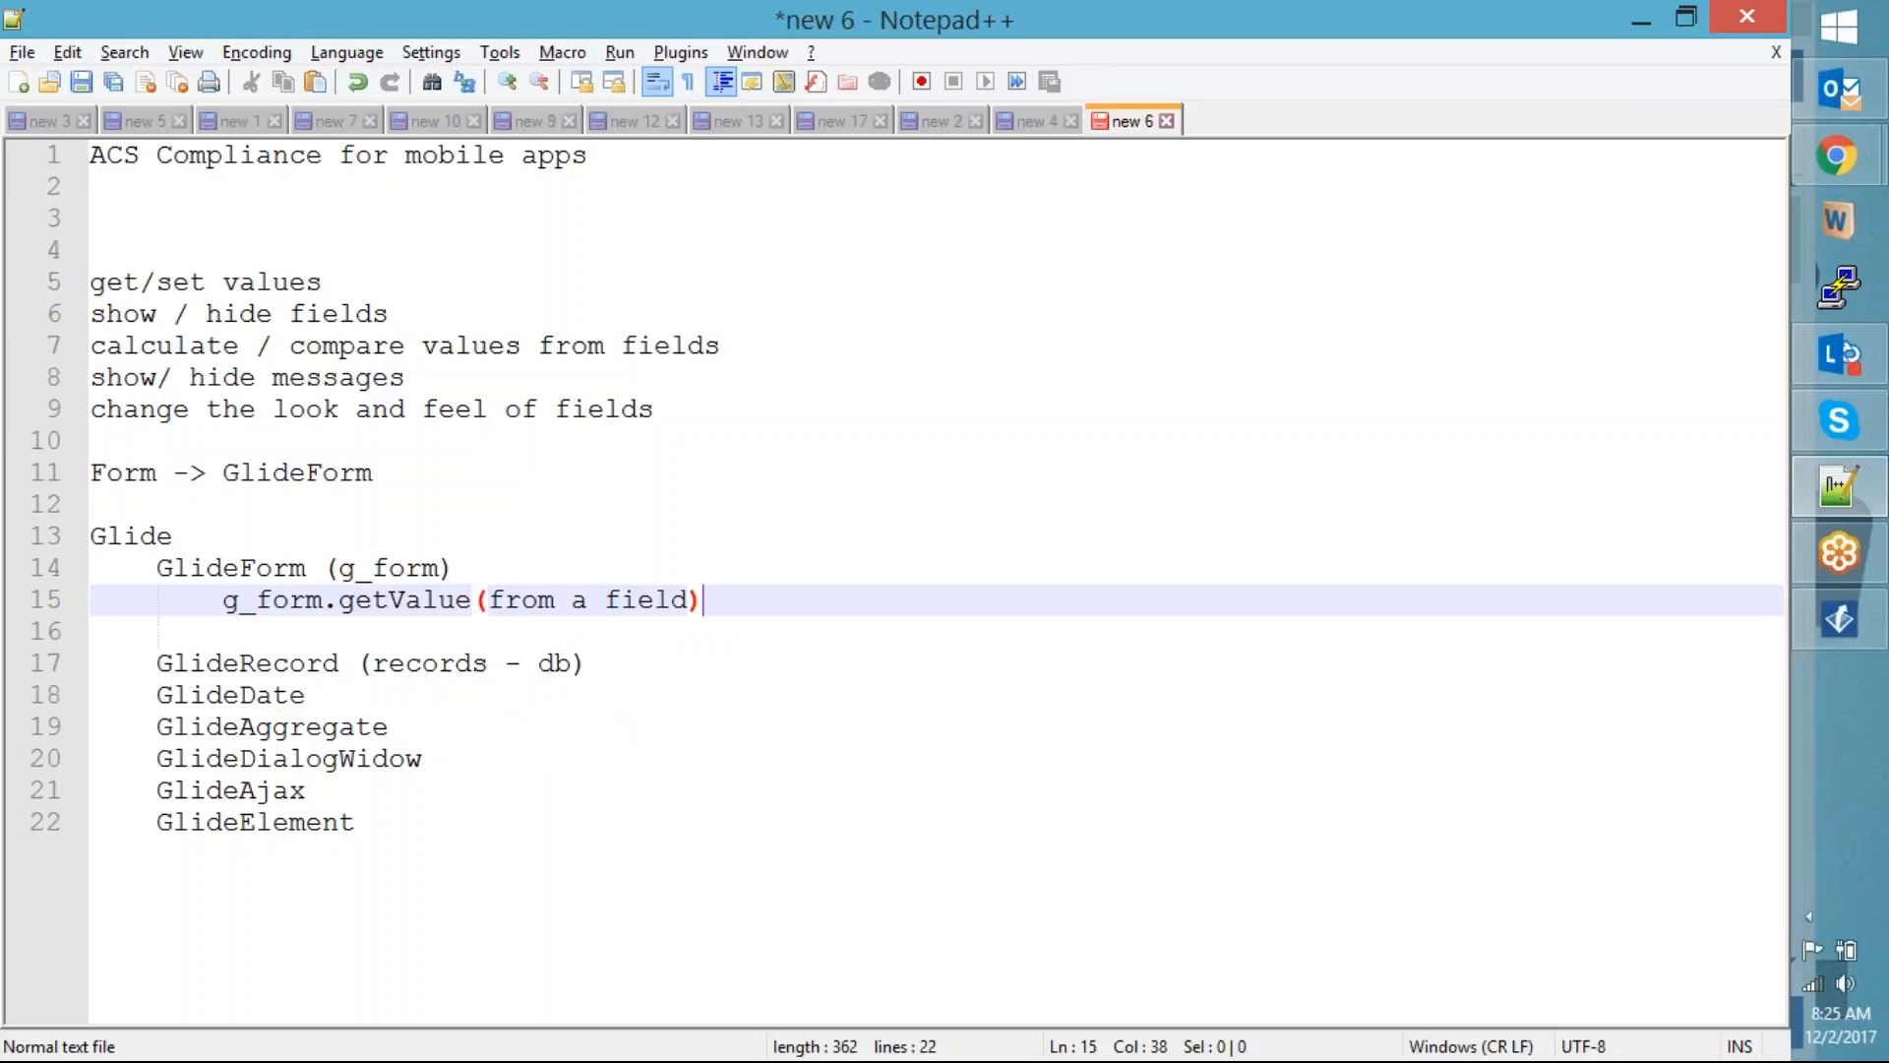
Highlight getValue in the g_form example, and highlight the Training Opted field's value on the attendee form in Chrome
double_click(463, 602)
key(alt+Tab)
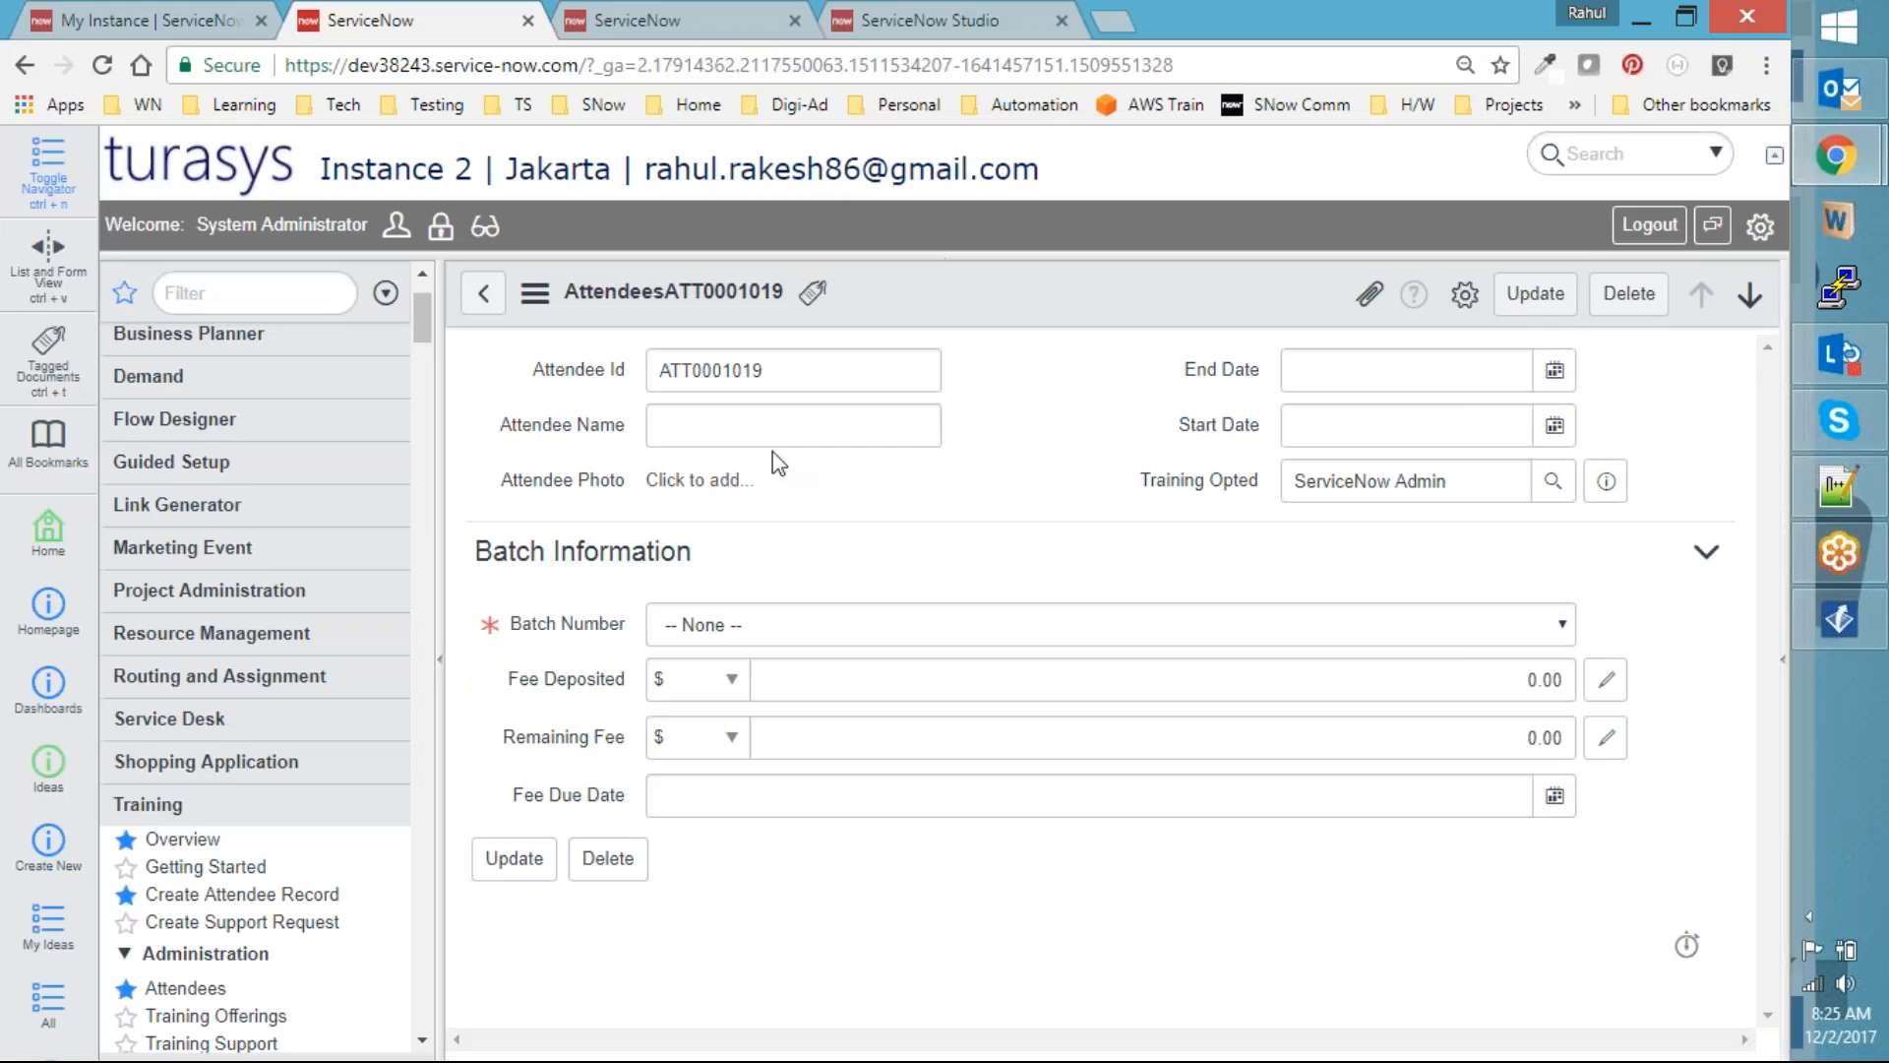
drag(1501, 482, 1225, 497)
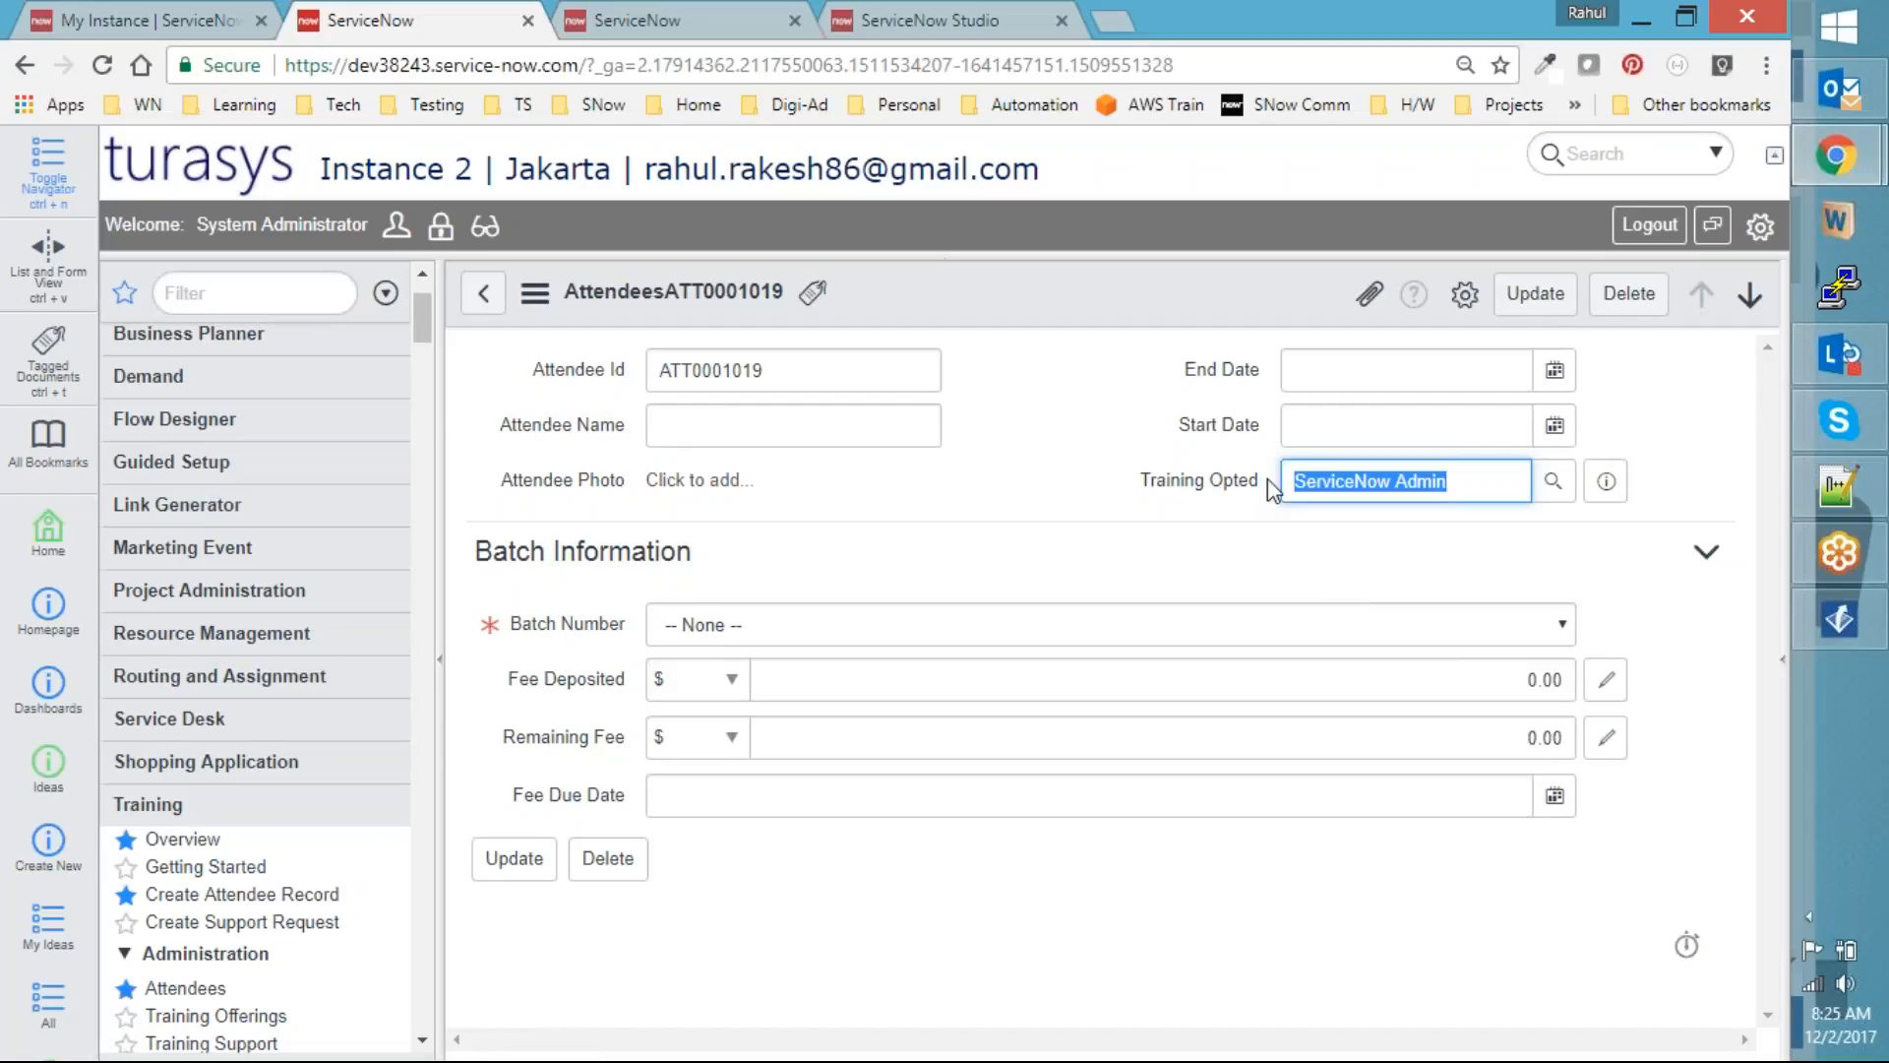
Return to Notepad++ and replace the getValue placeholder "from a field" with 'training_opted', ending the statement with a semicolon
key(alt+Tab)
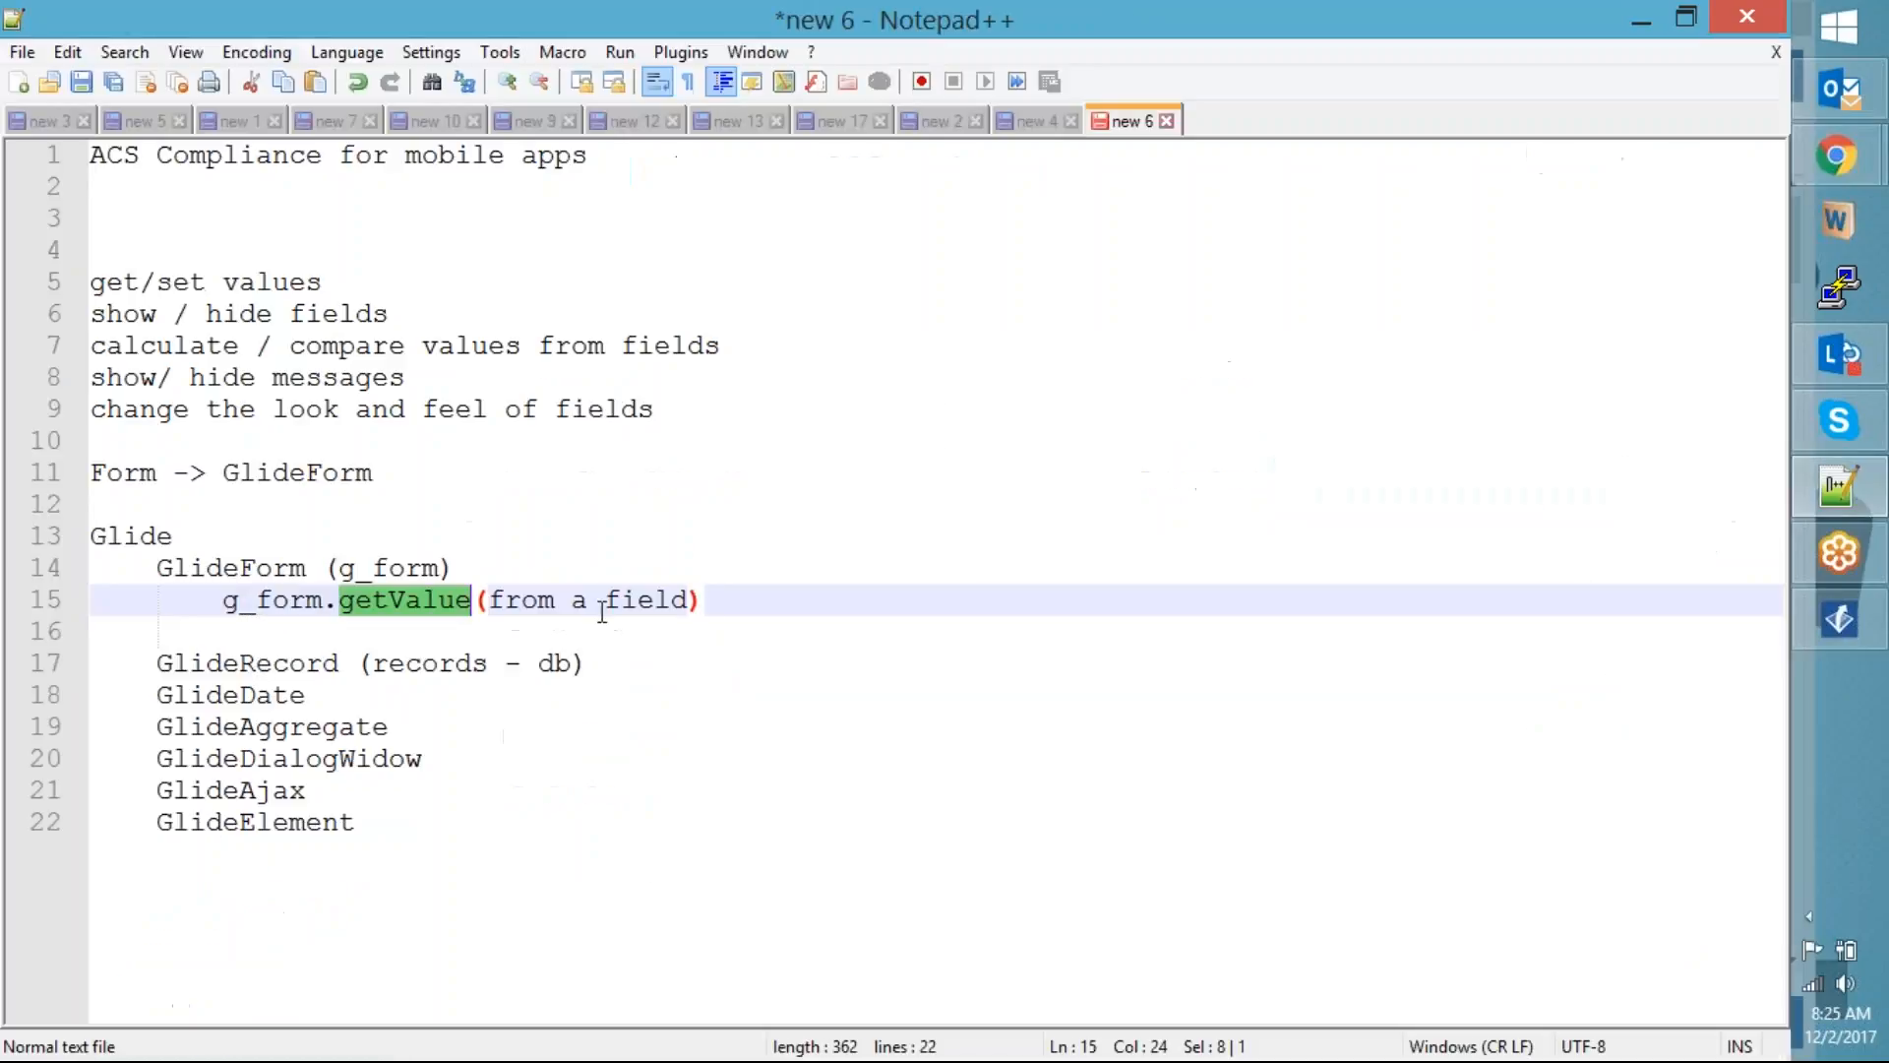
drag(496, 598, 689, 602)
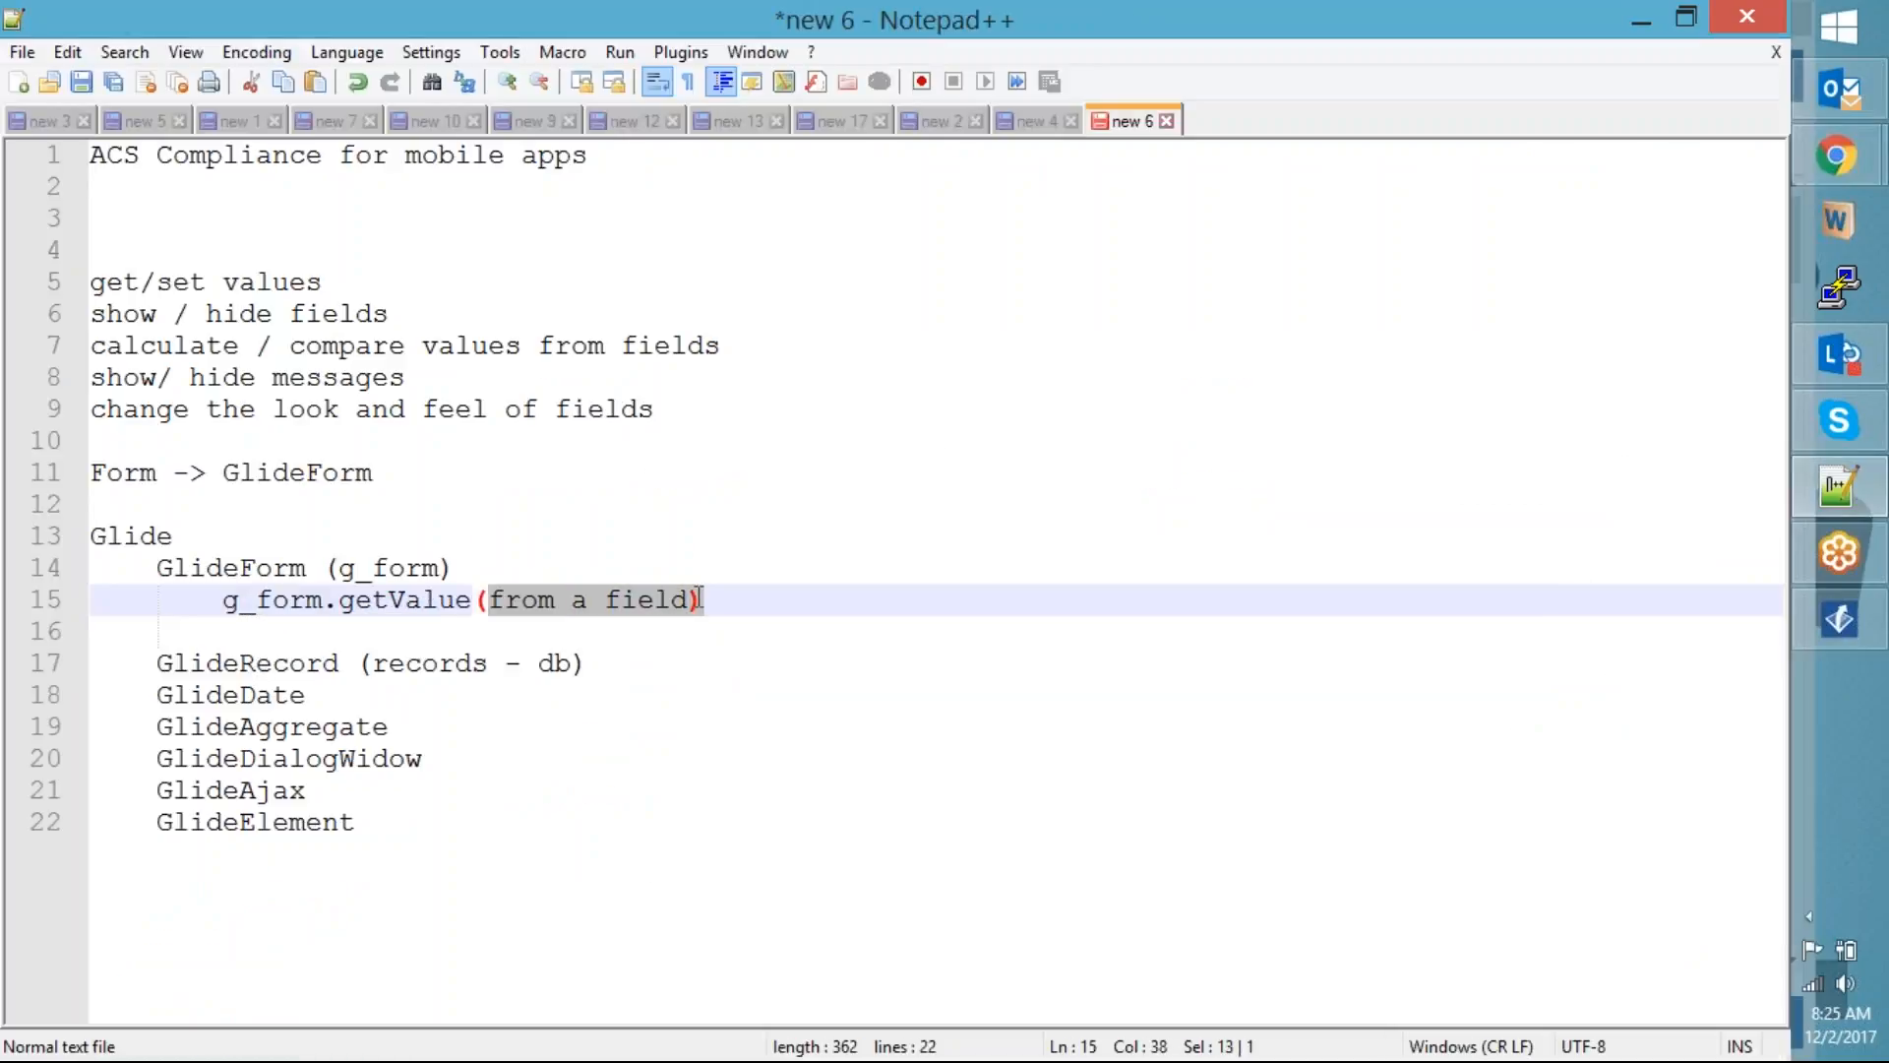
text('training)
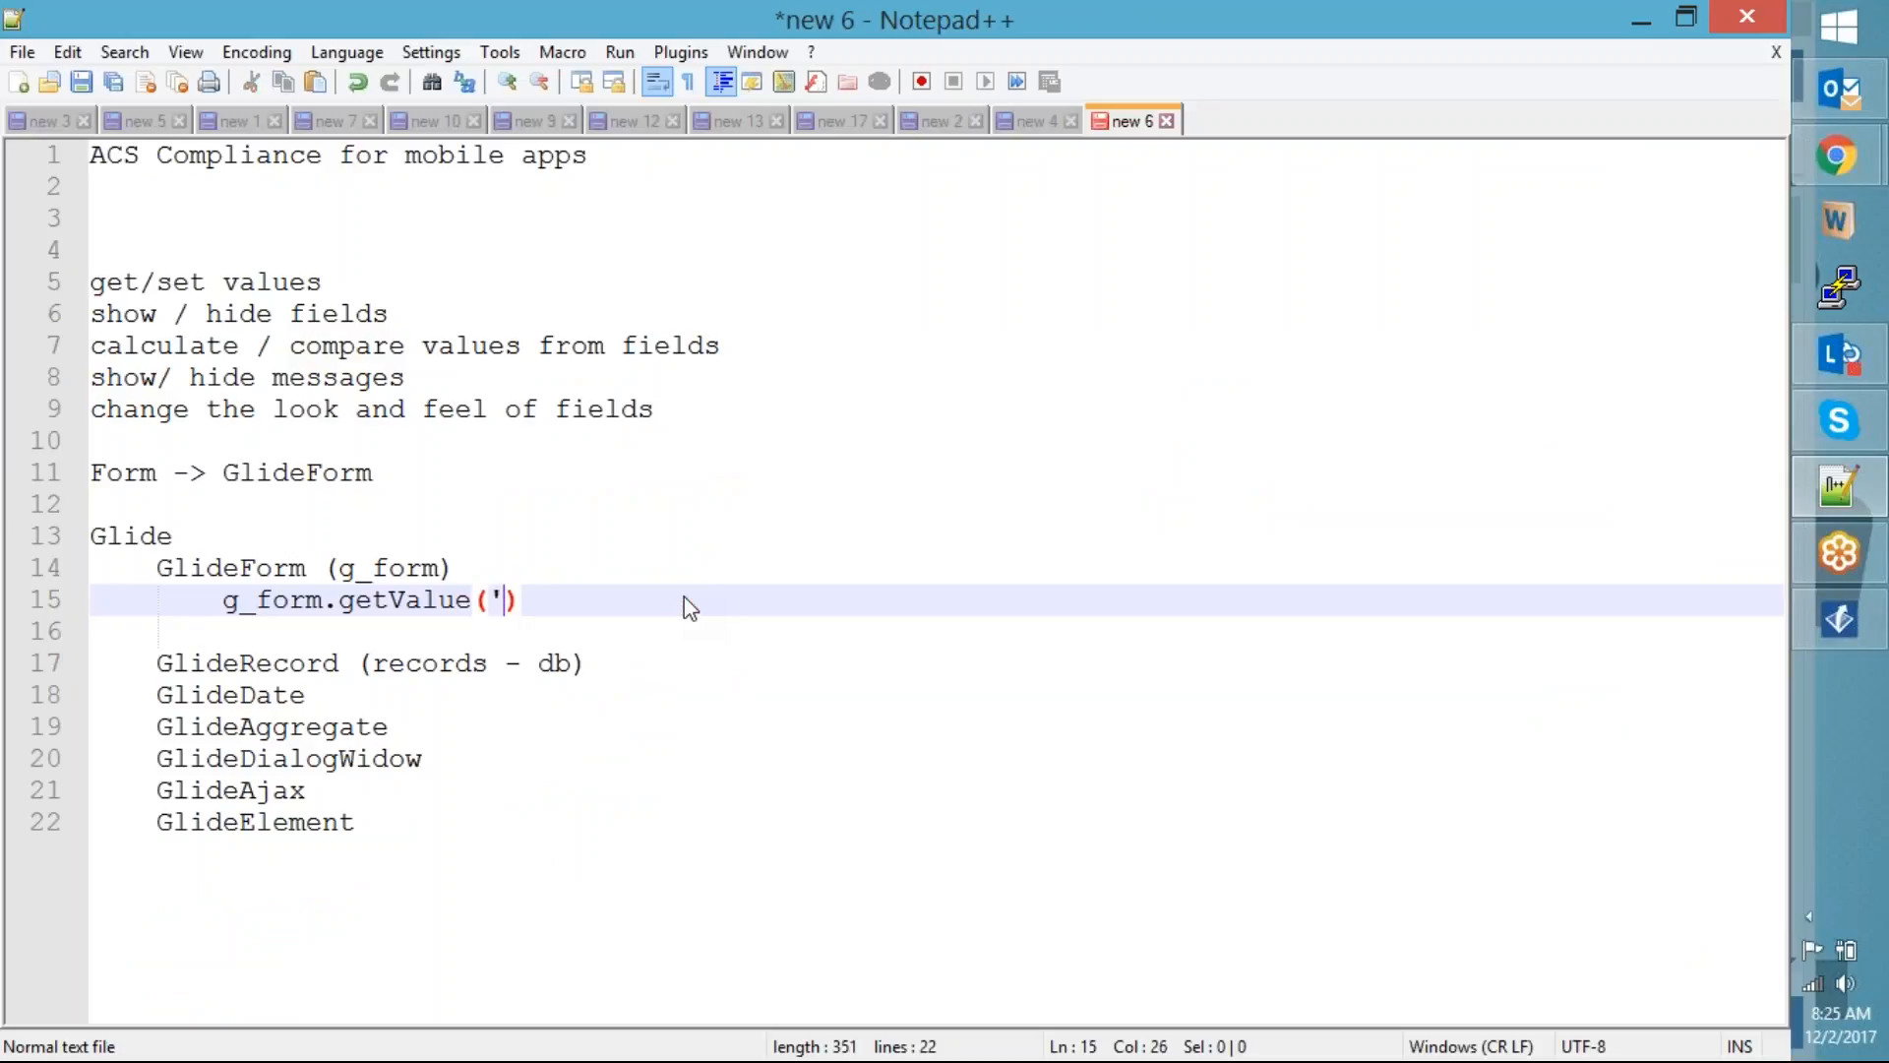
text(_oped)
key(BackSpace)
key(BackSpace)
text(ted')
key(Right)
text(;)
click(805, 695)
Consult the Batch Number field on the attendee form in Chrome, and replace training_opted with batch_number in the getValue example in Notepad++
double_click(635, 599)
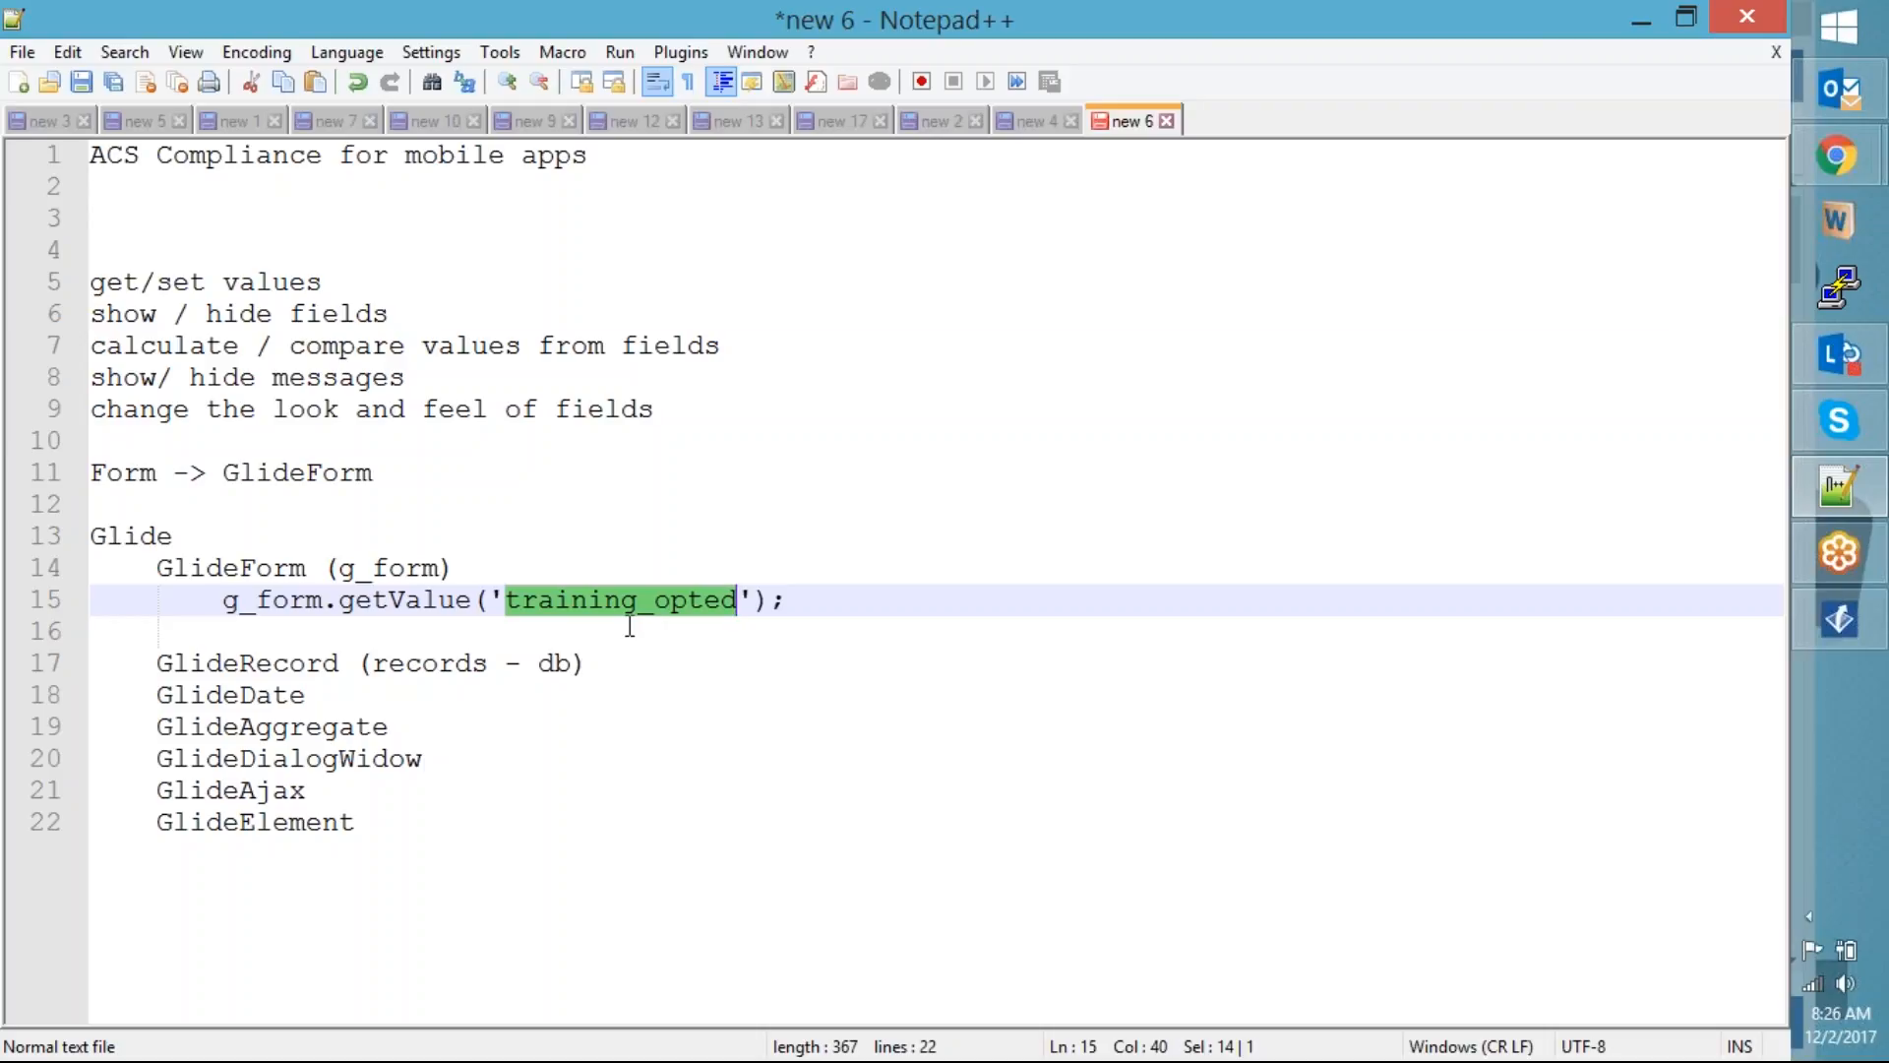
key(alt+Tab)
double_click(544, 624)
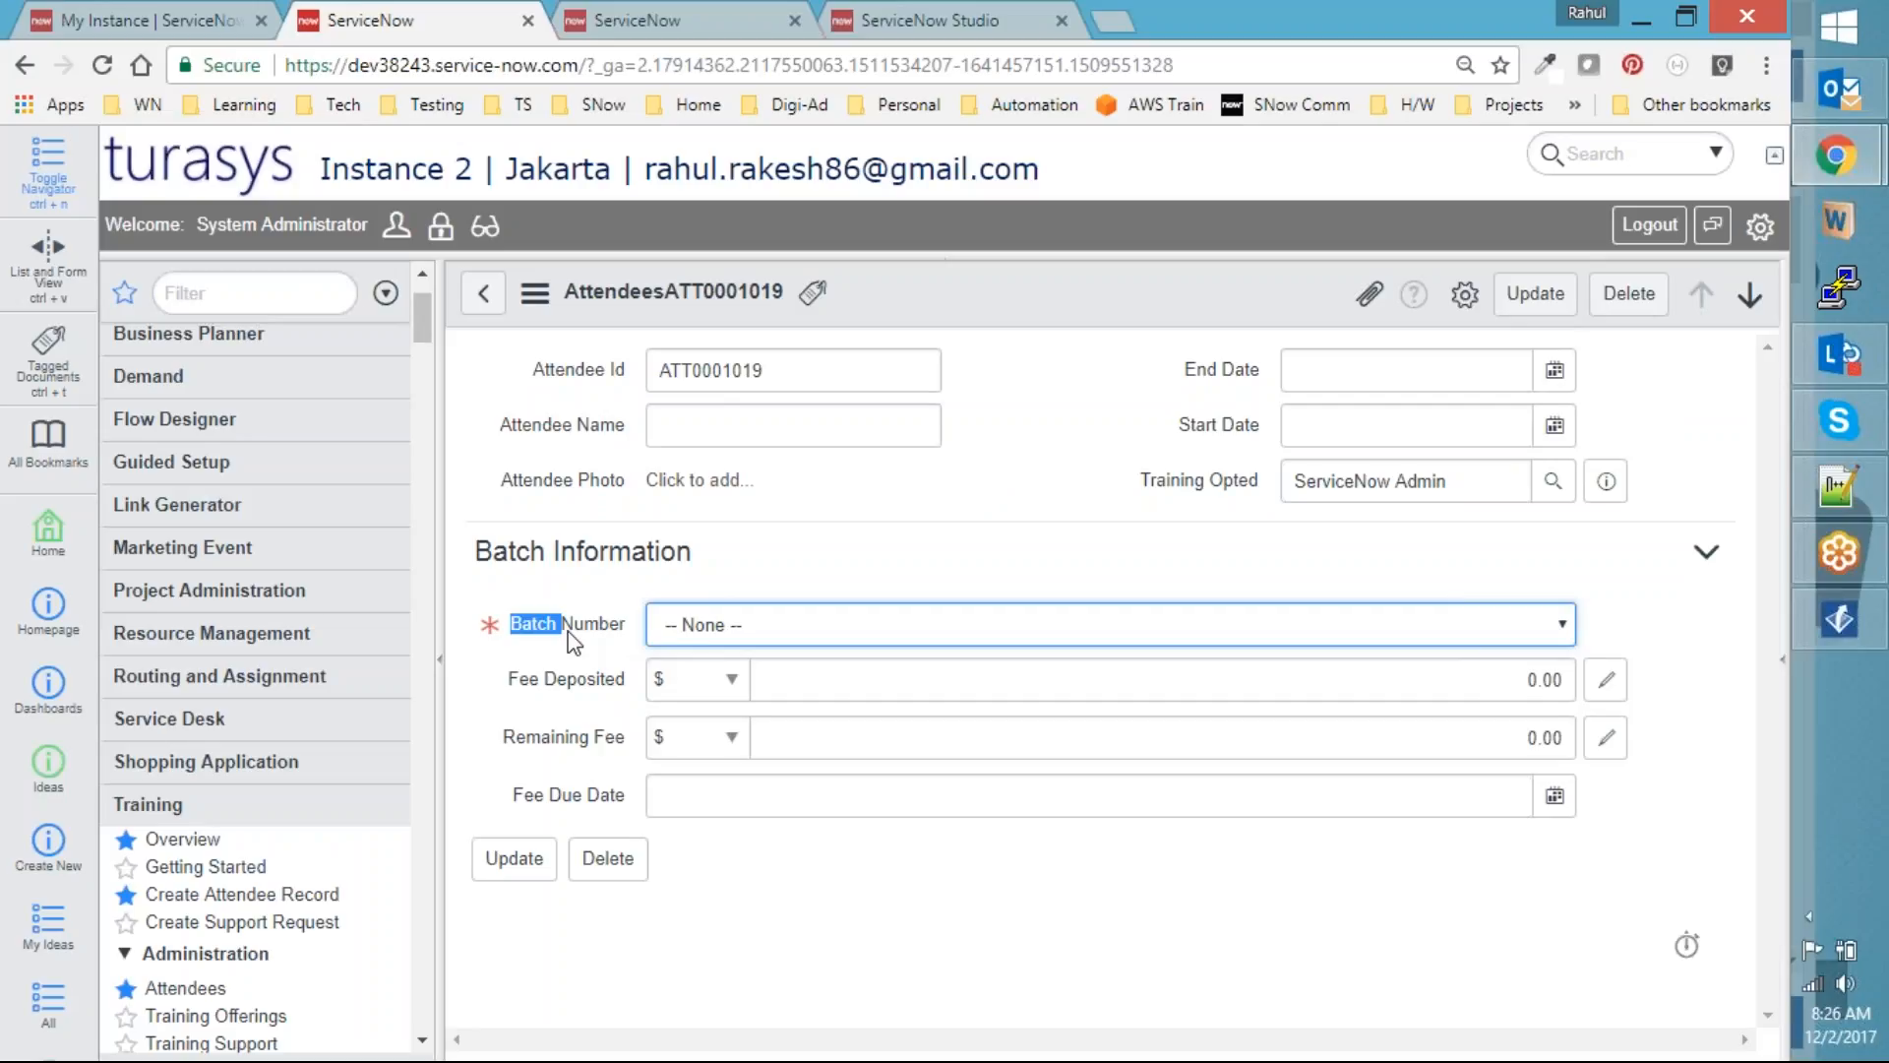
key(alt+Tab)
text(batch_number');)
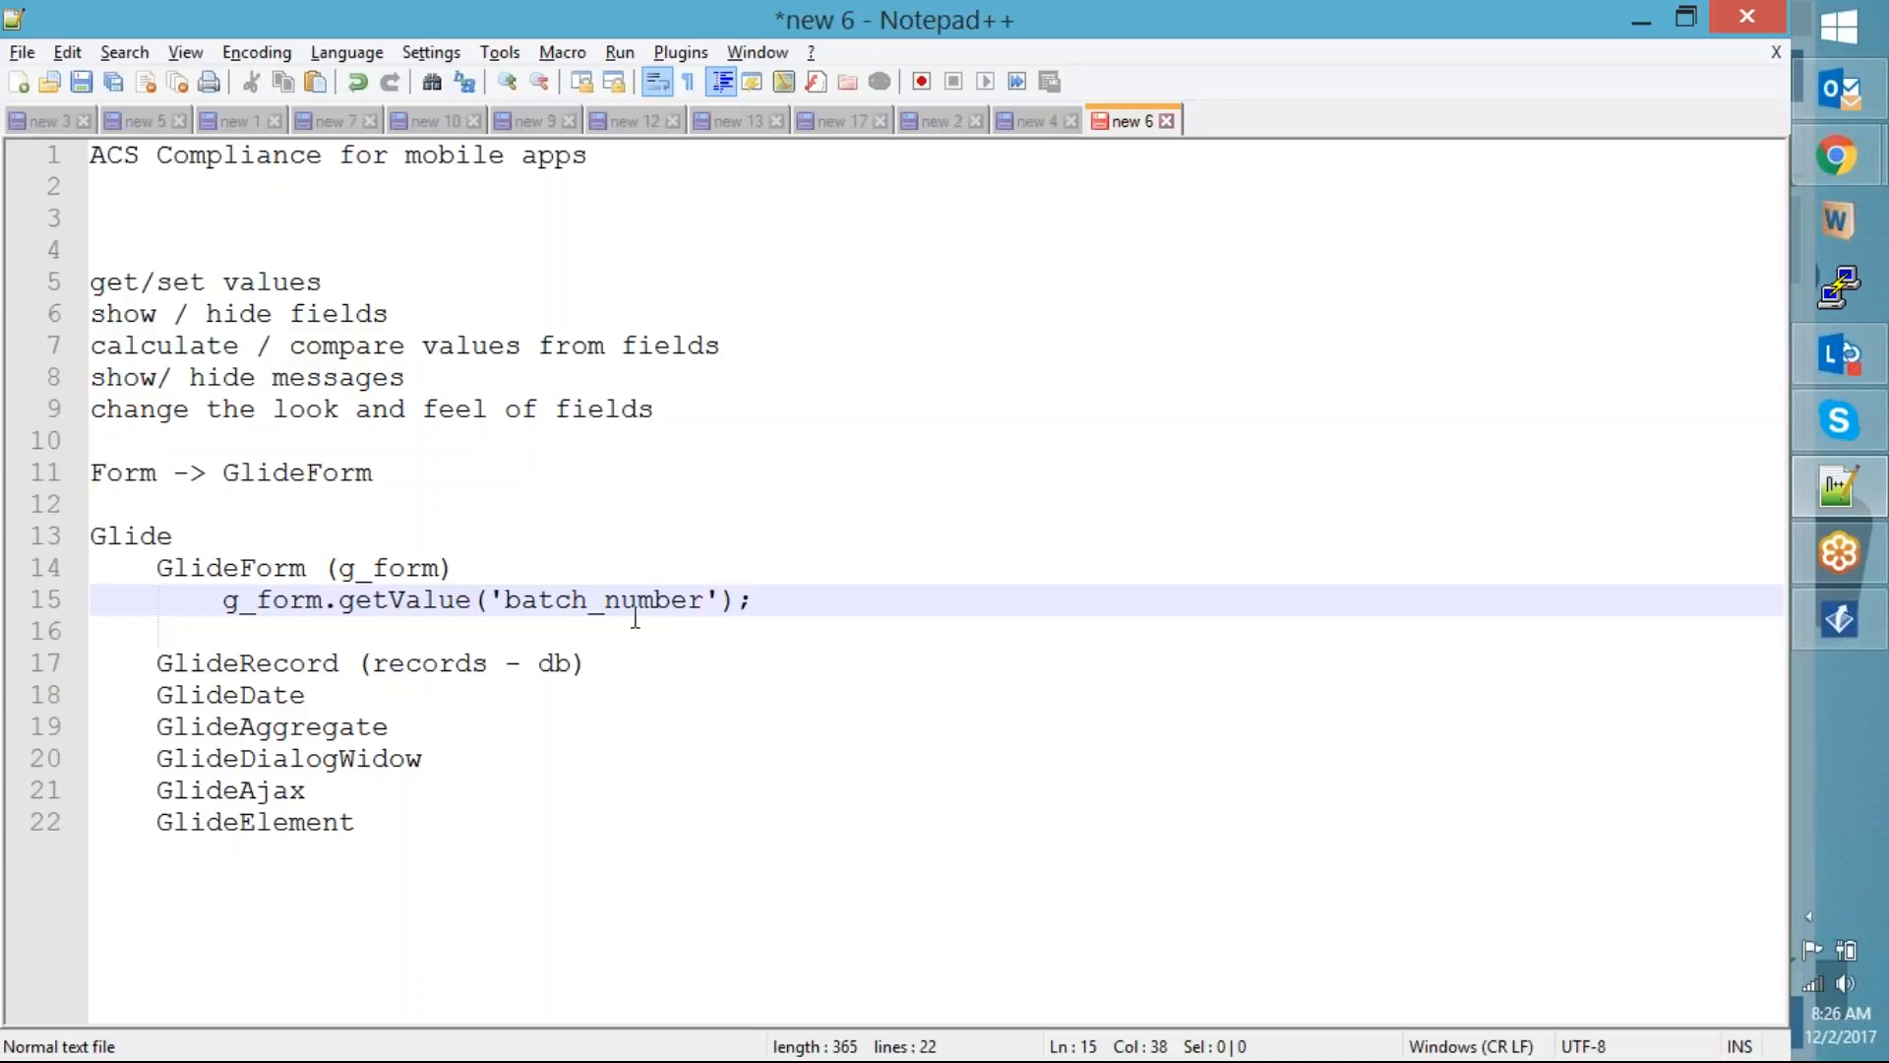
key(alt)
Add the example g_form.setValue('field',"value"); on a new line beneath the getValue example
click(770, 611)
key(Return)
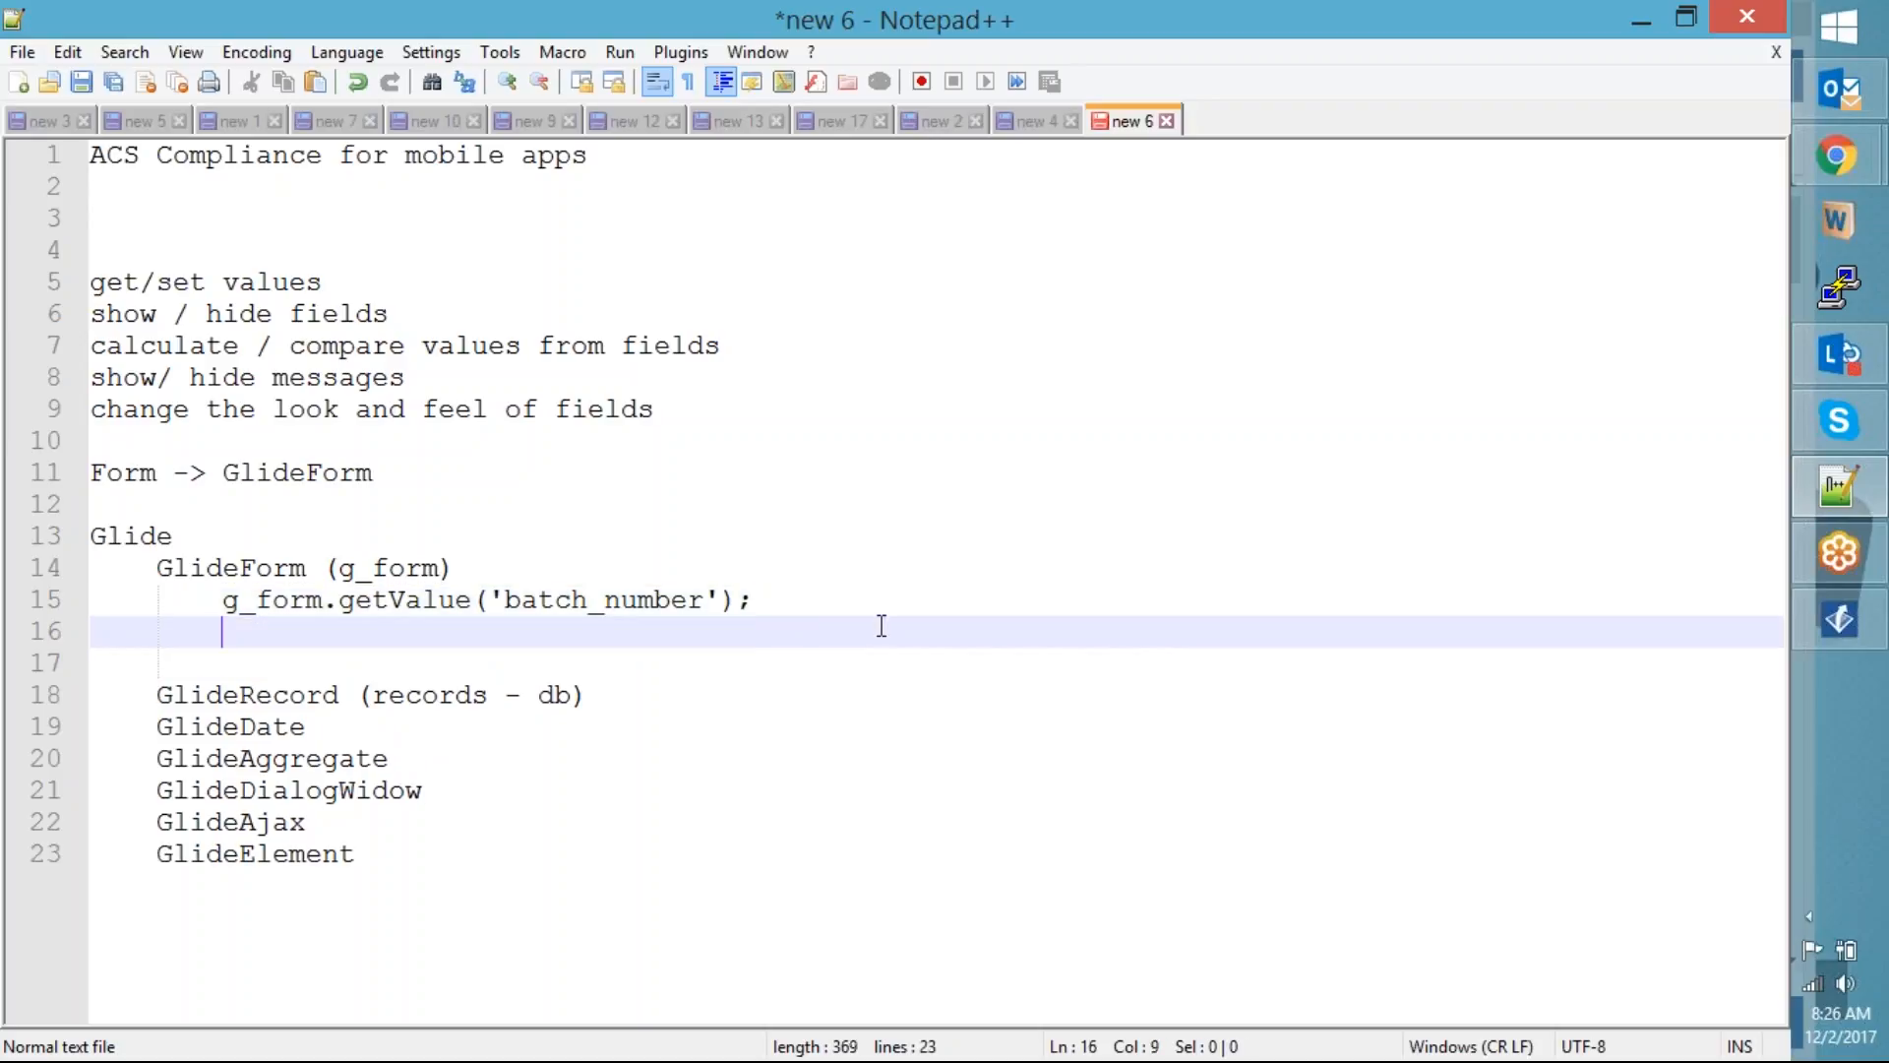
text(g_form)
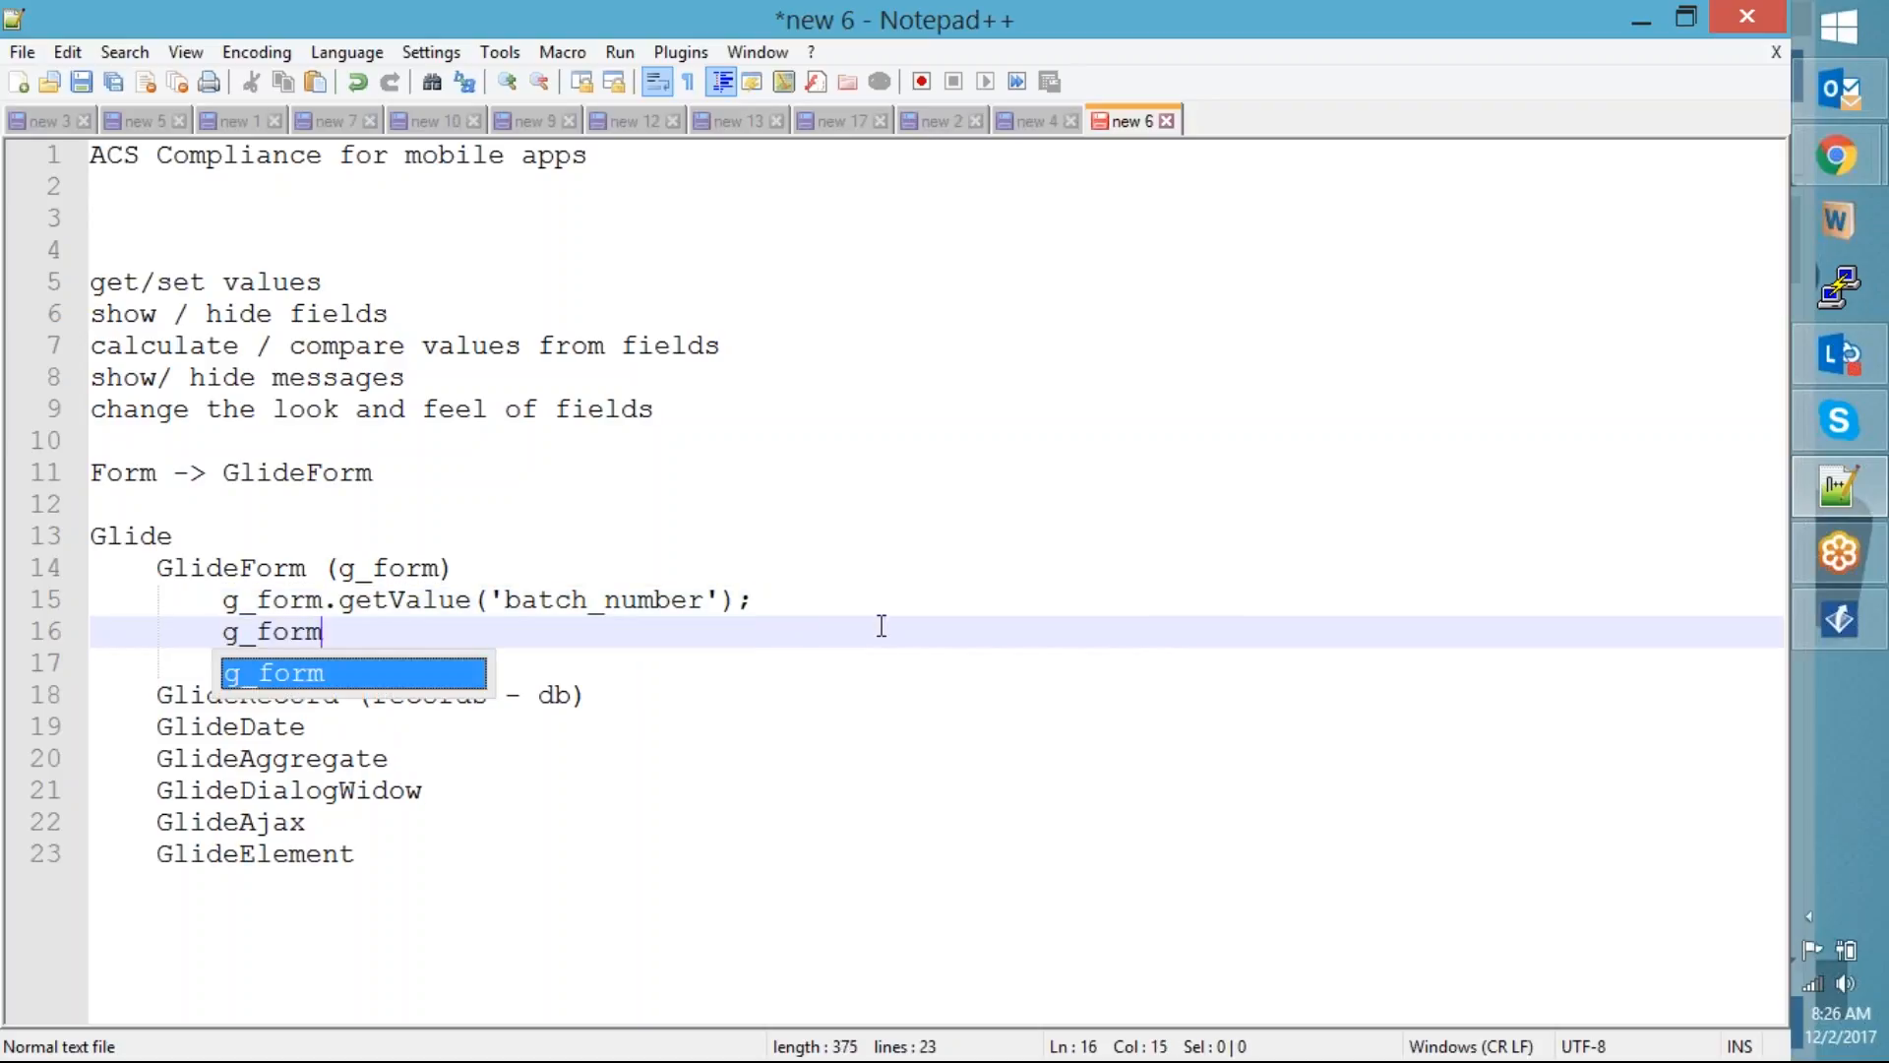
text(.setValue)
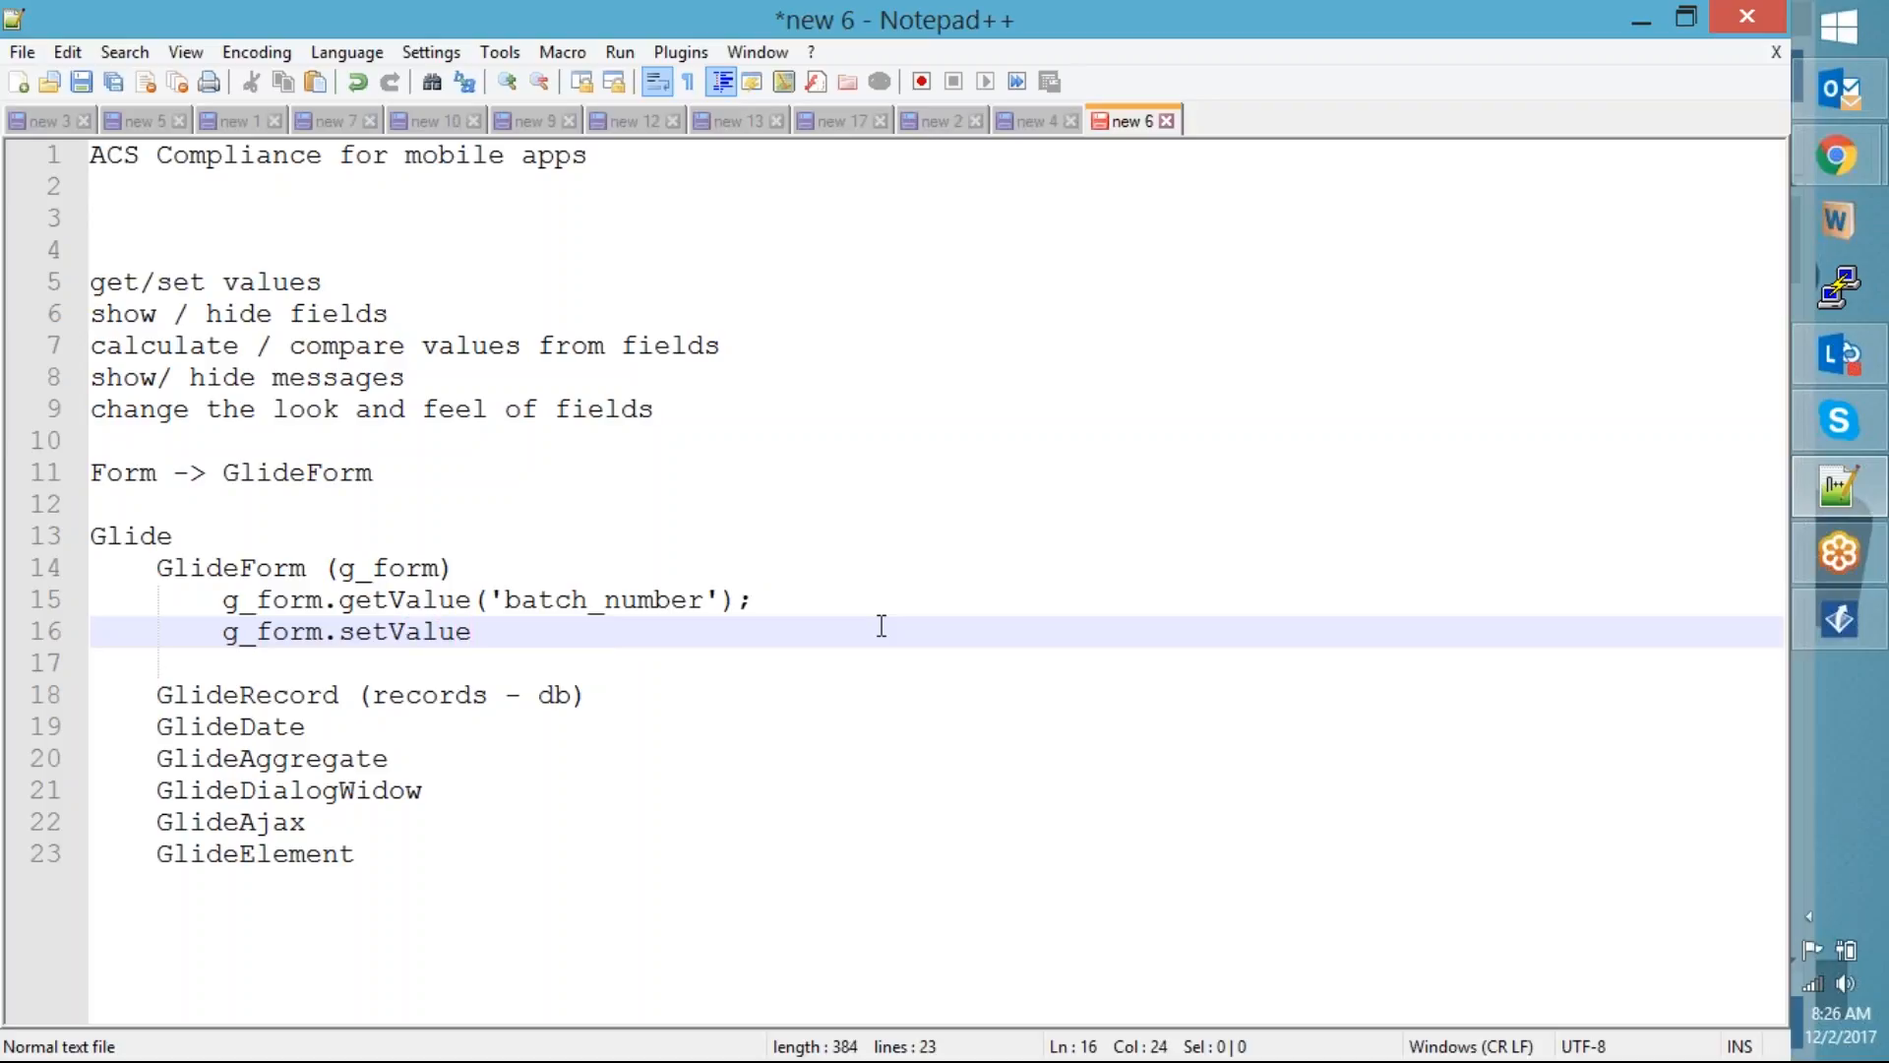
text(('field',"valu)
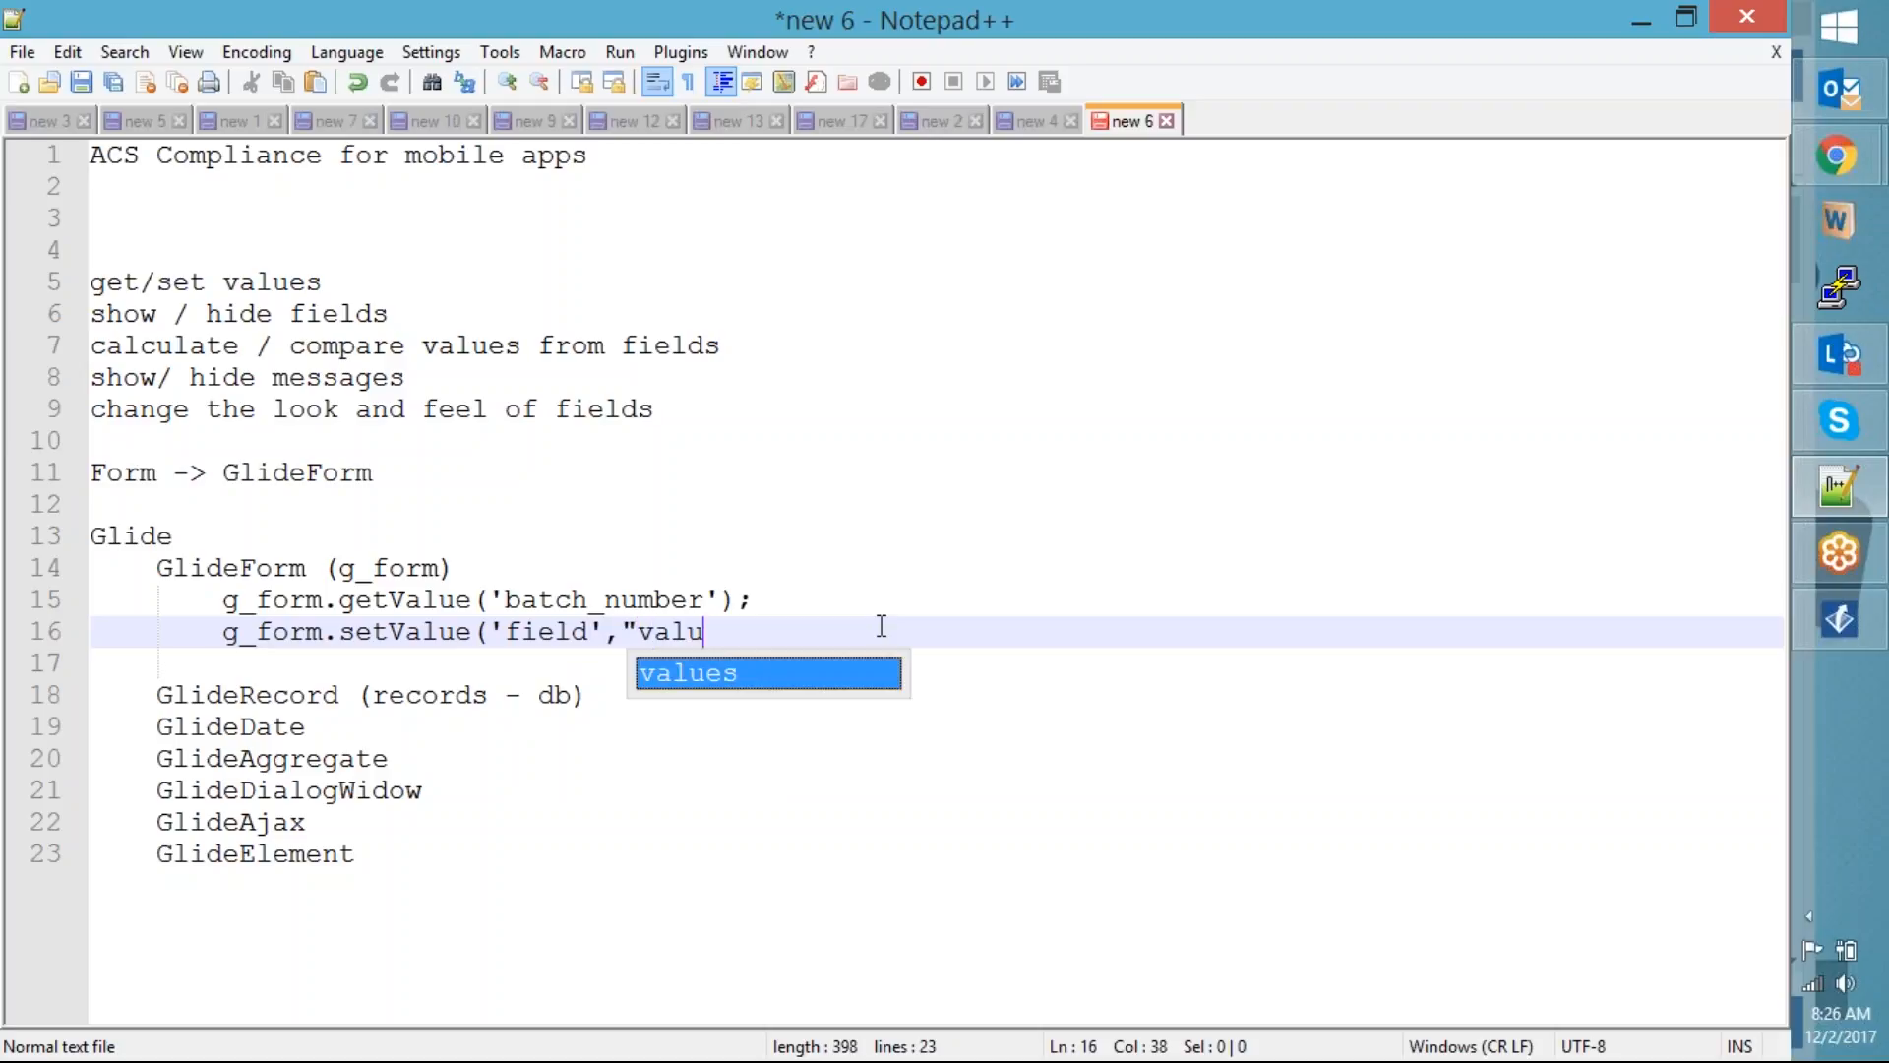
text(e");)
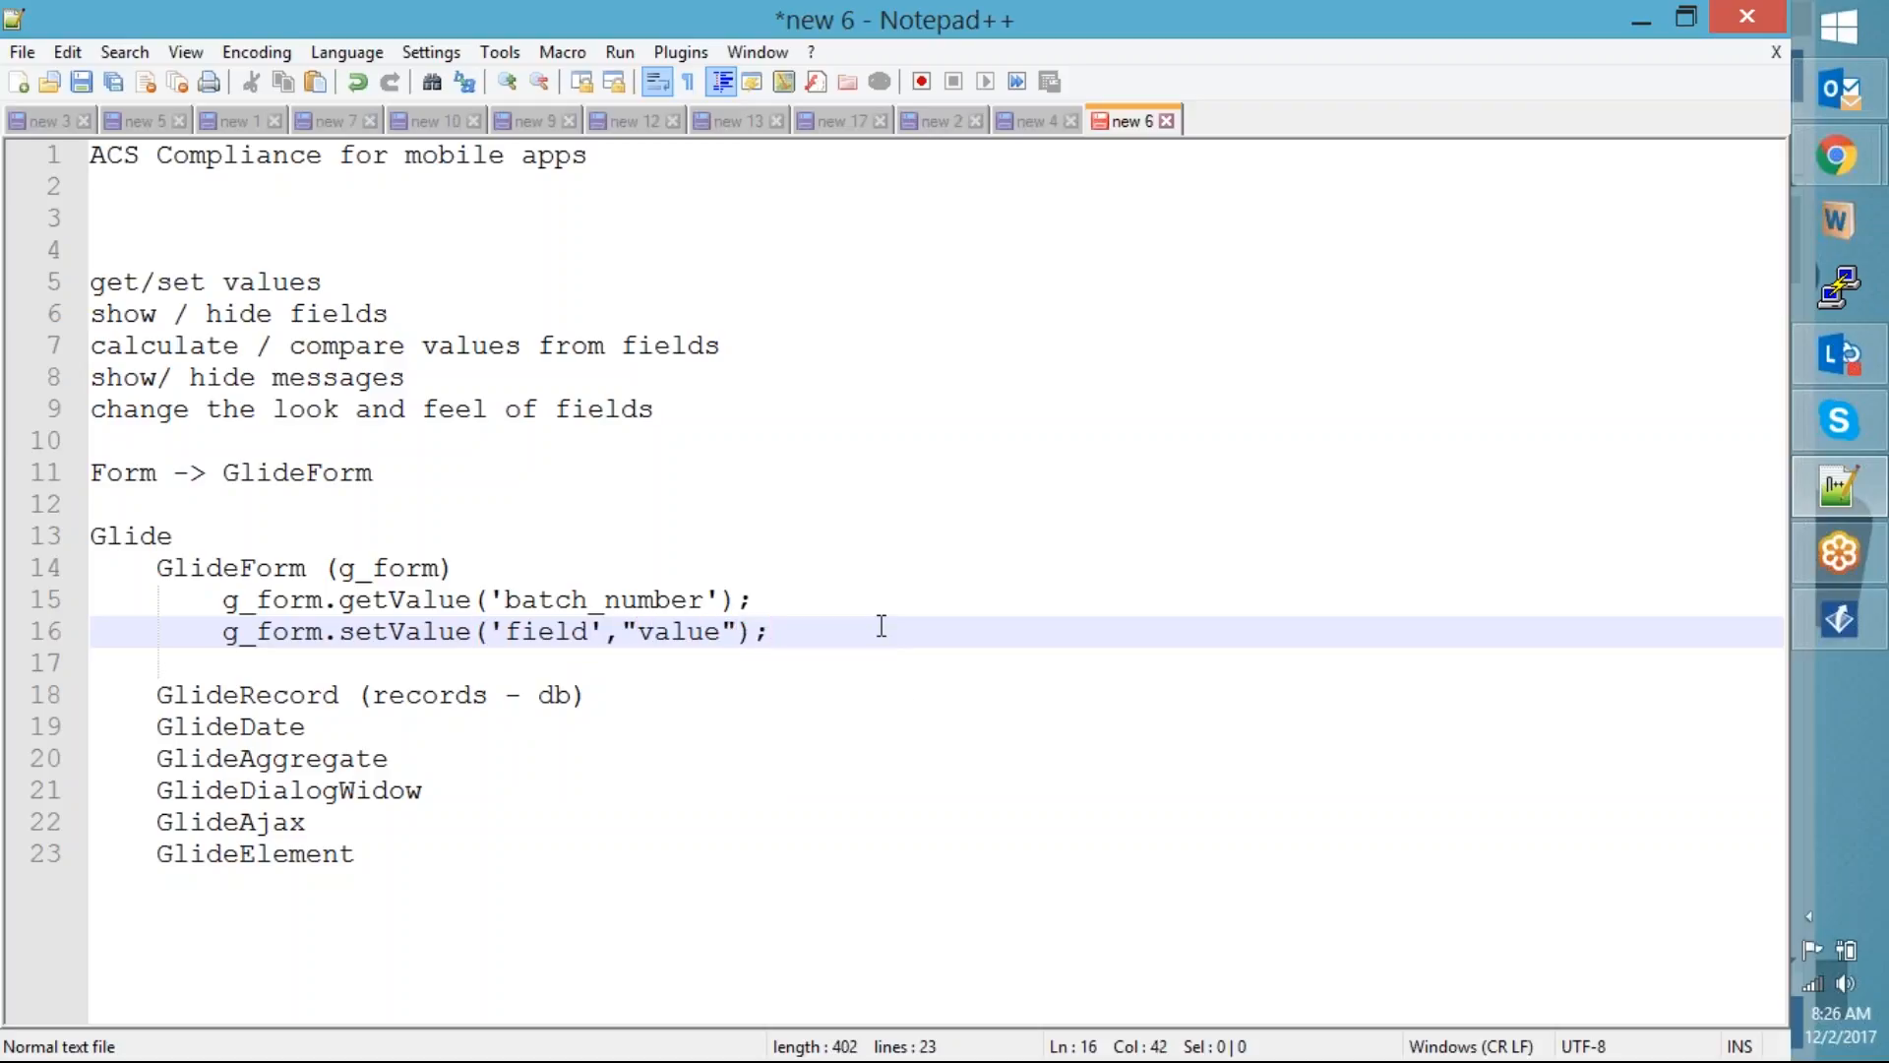
click(822, 662)
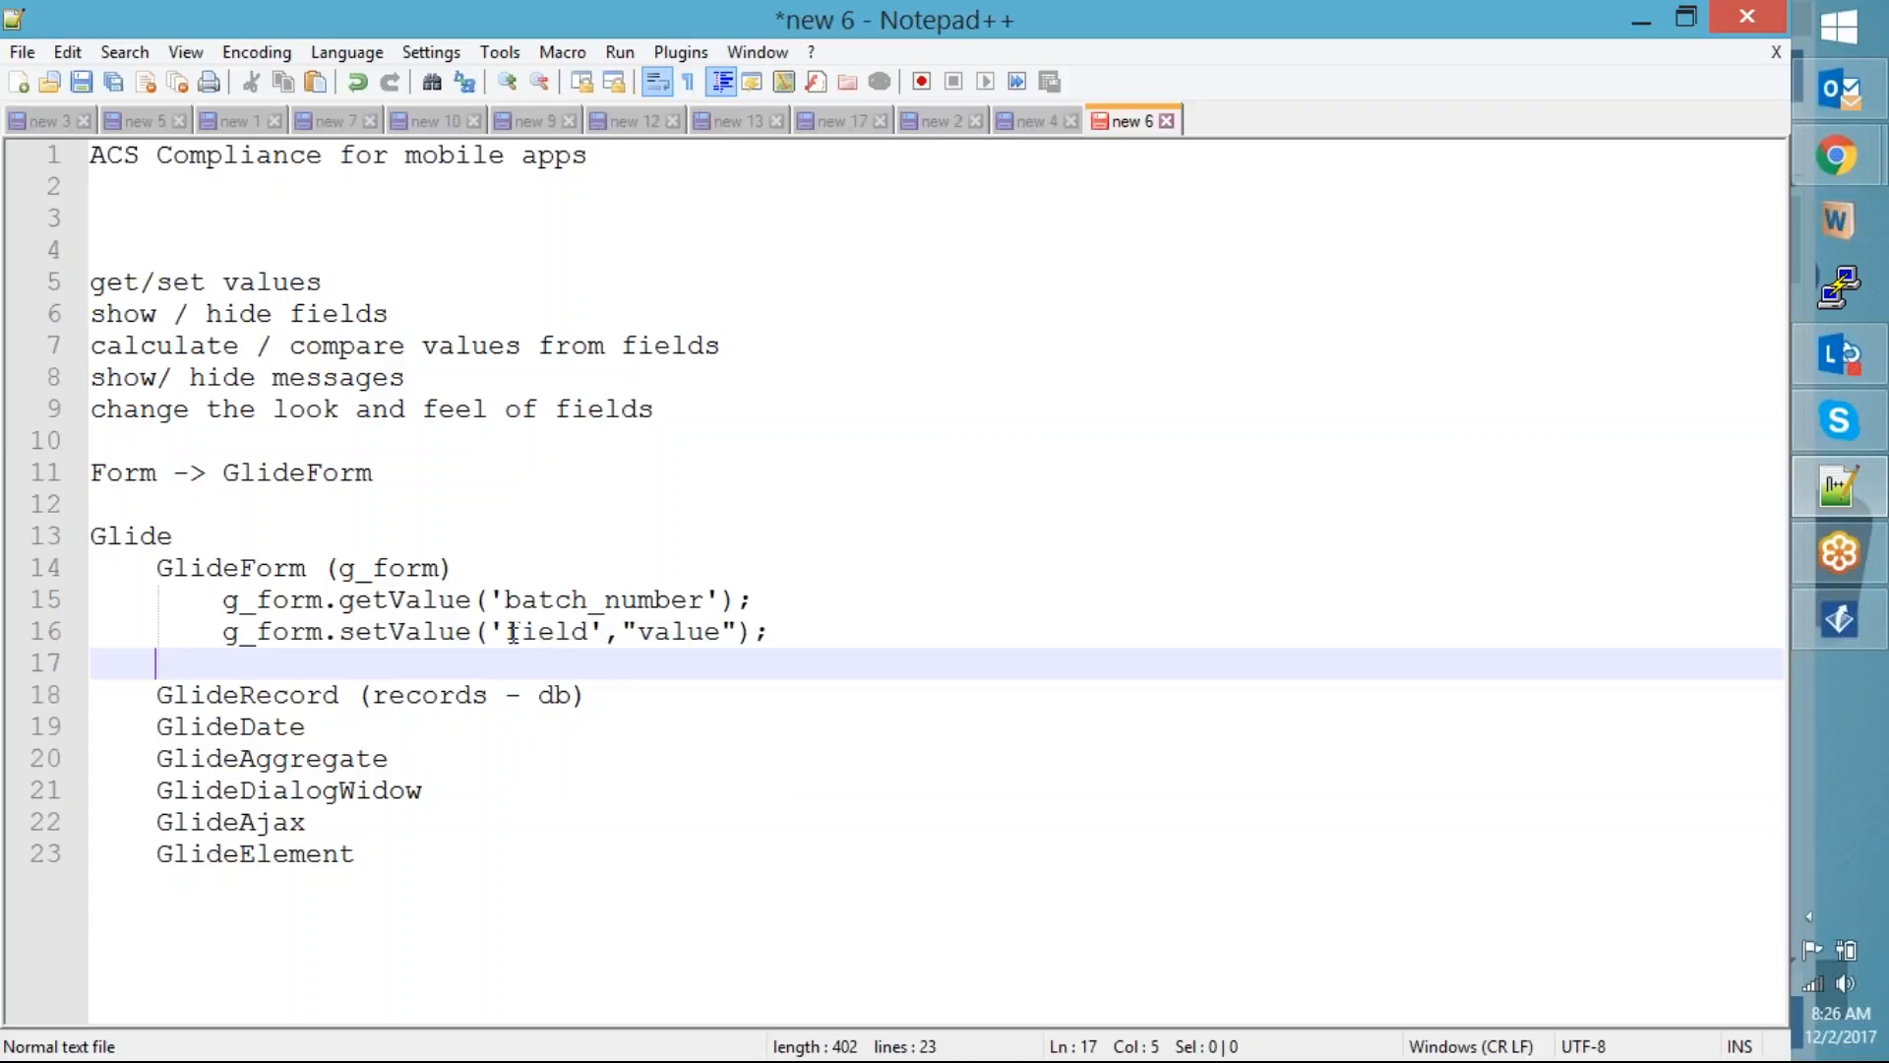
Highlight getValue and its batch_number argument, and the field and value arguments of setValue, to compare the two methods
double_click(415, 601)
double_click(606, 597)
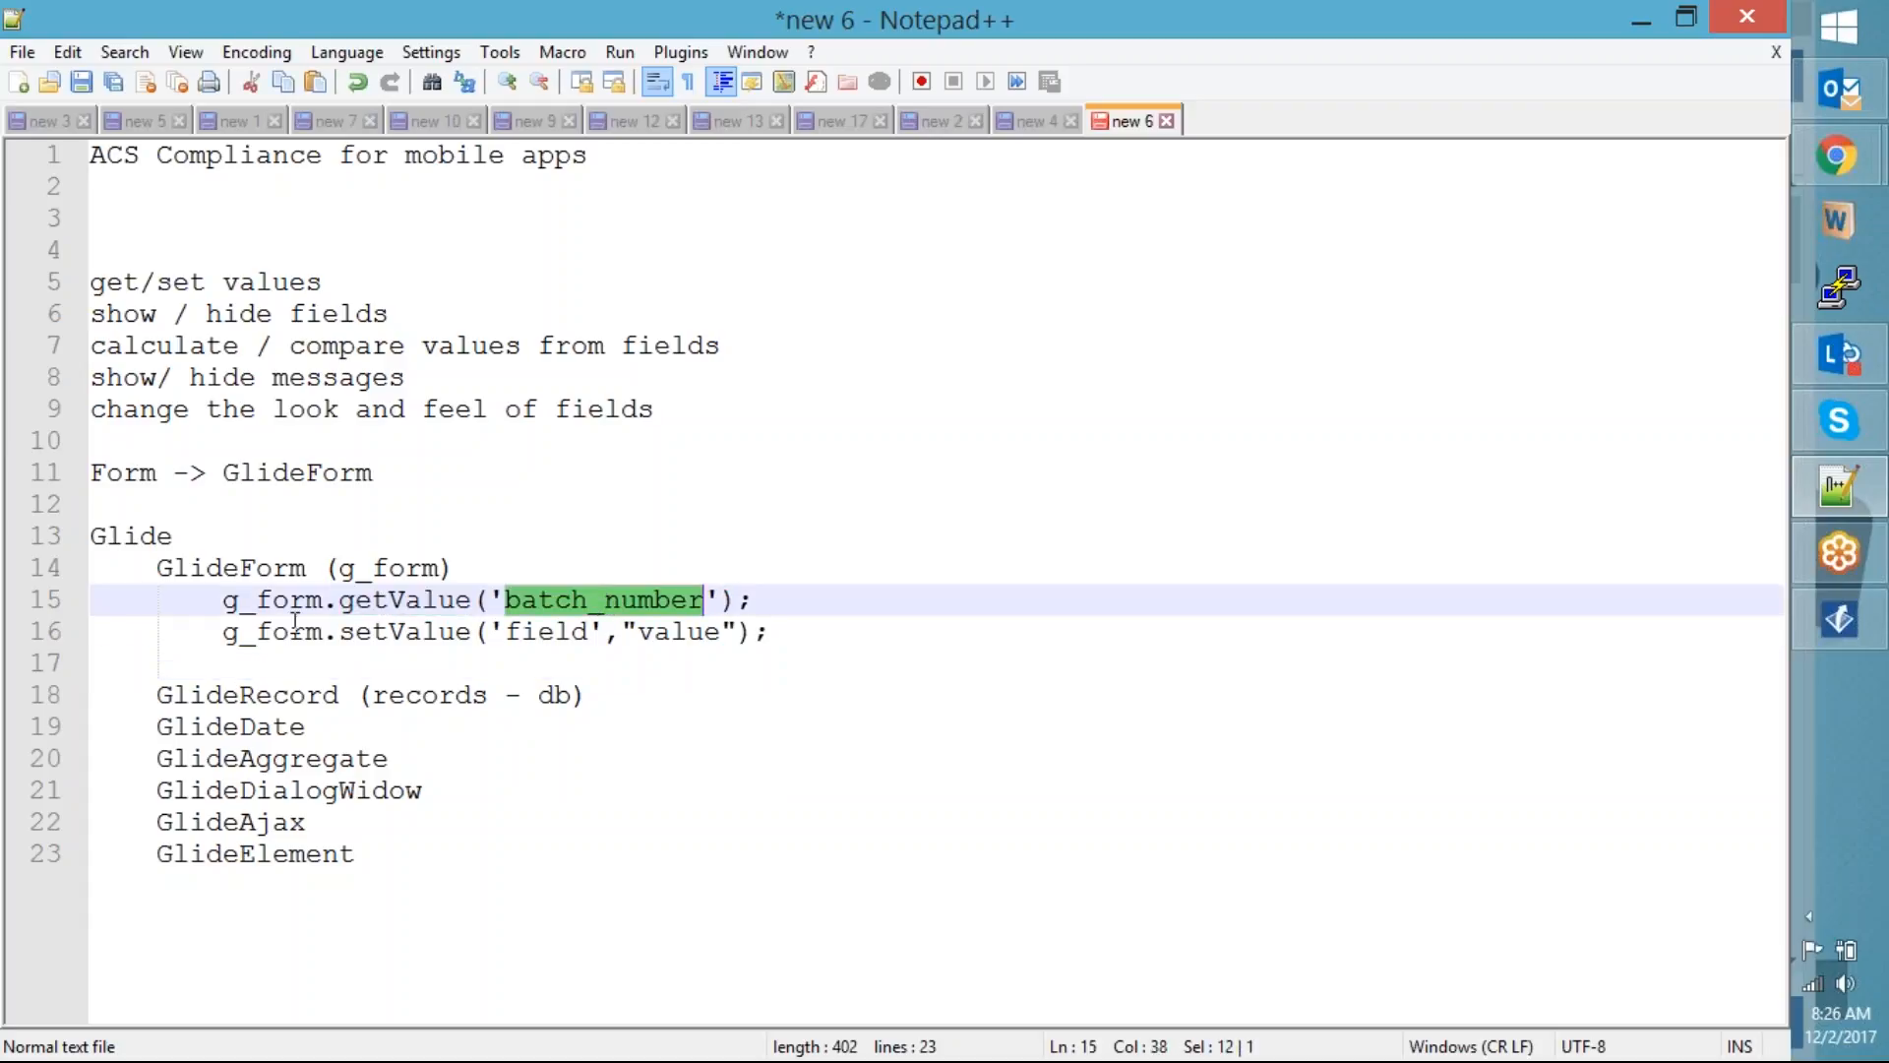
click(438, 638)
double_click(540, 630)
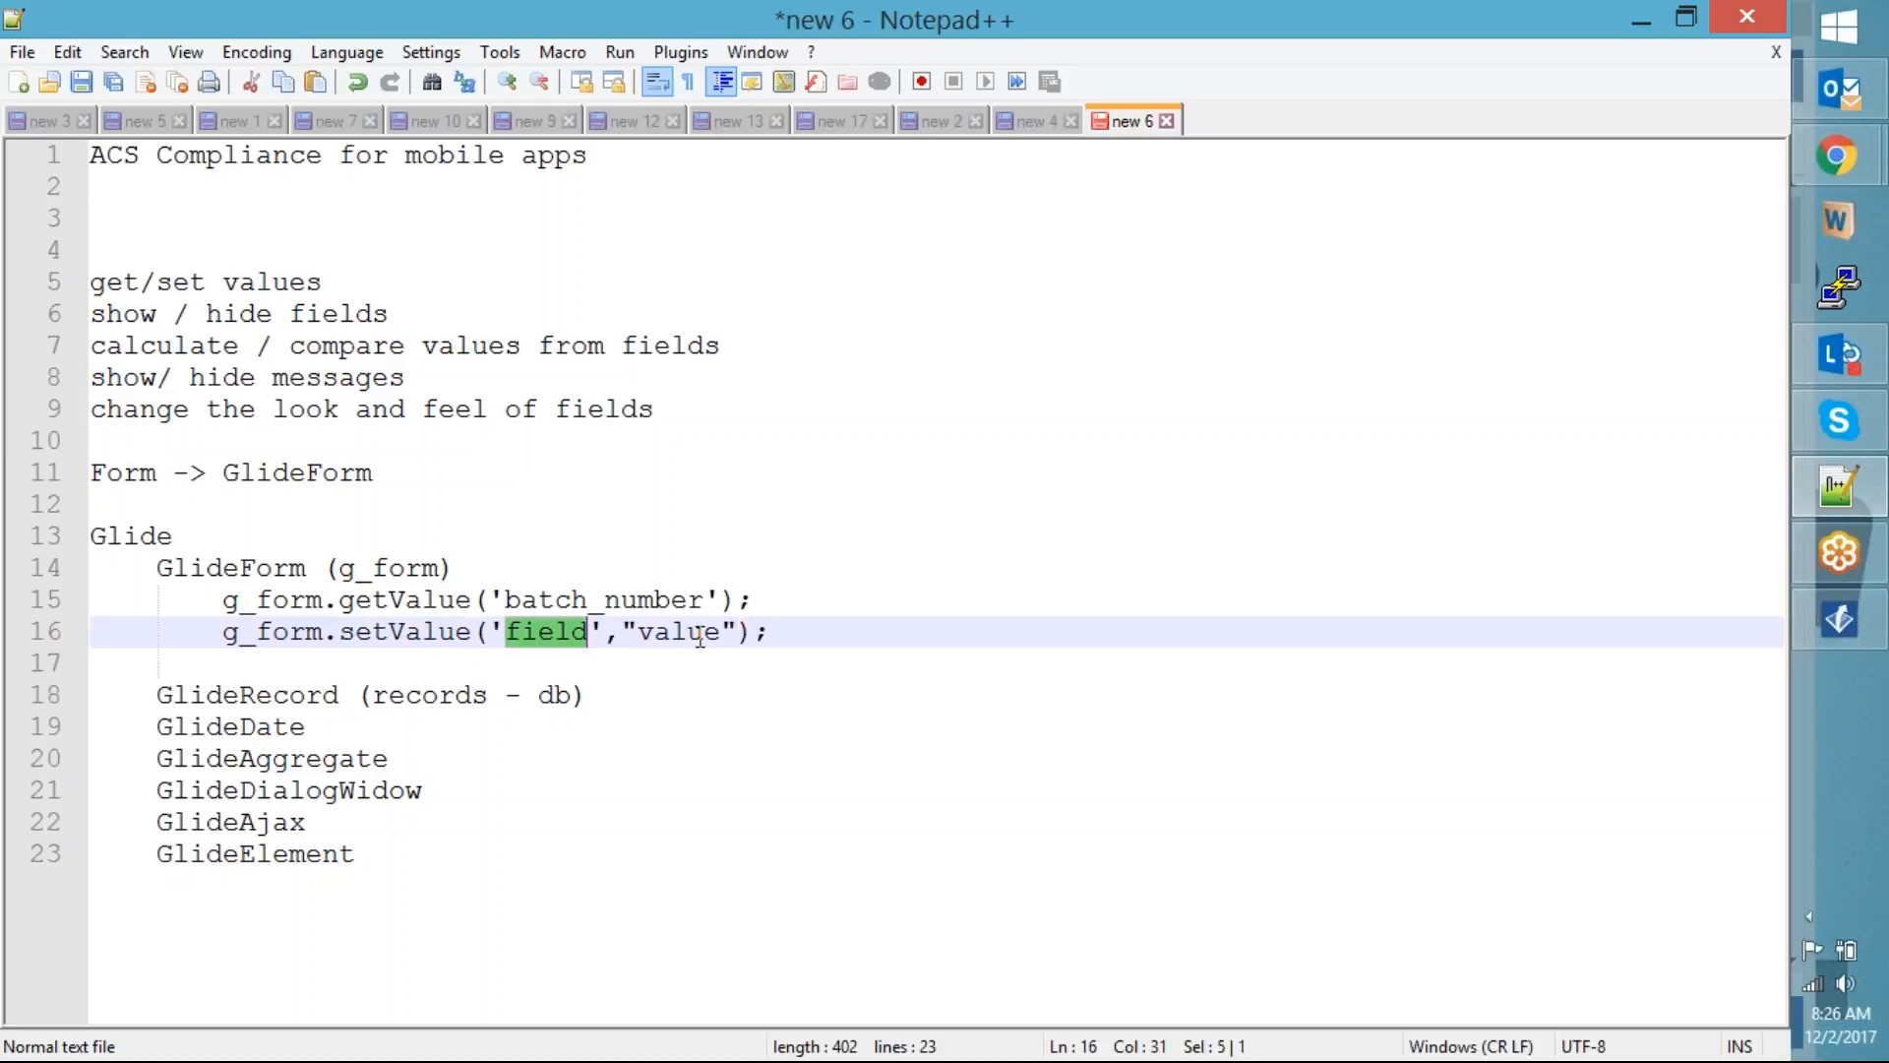
double_click(702, 634)
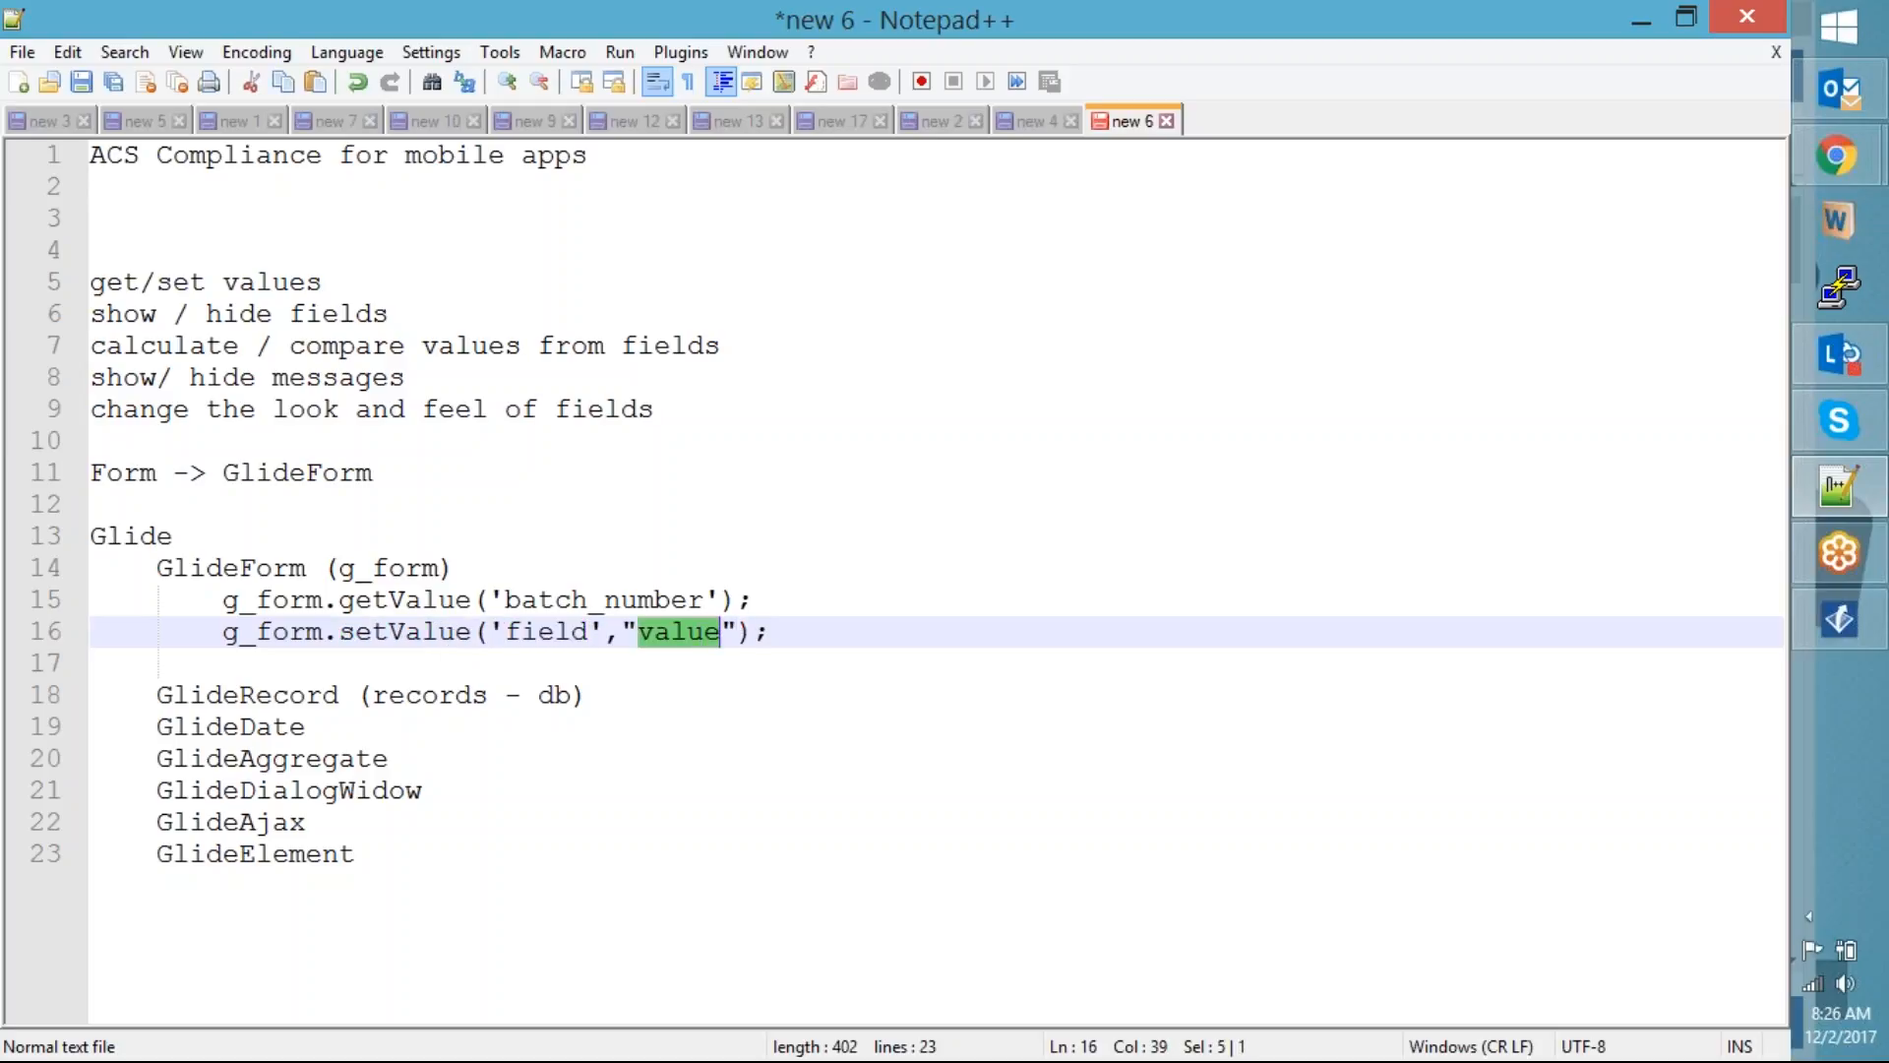
Add the example g_form.addErrorMessage("something wierd has happened"); on a new line beneath the setValue example
key(End)
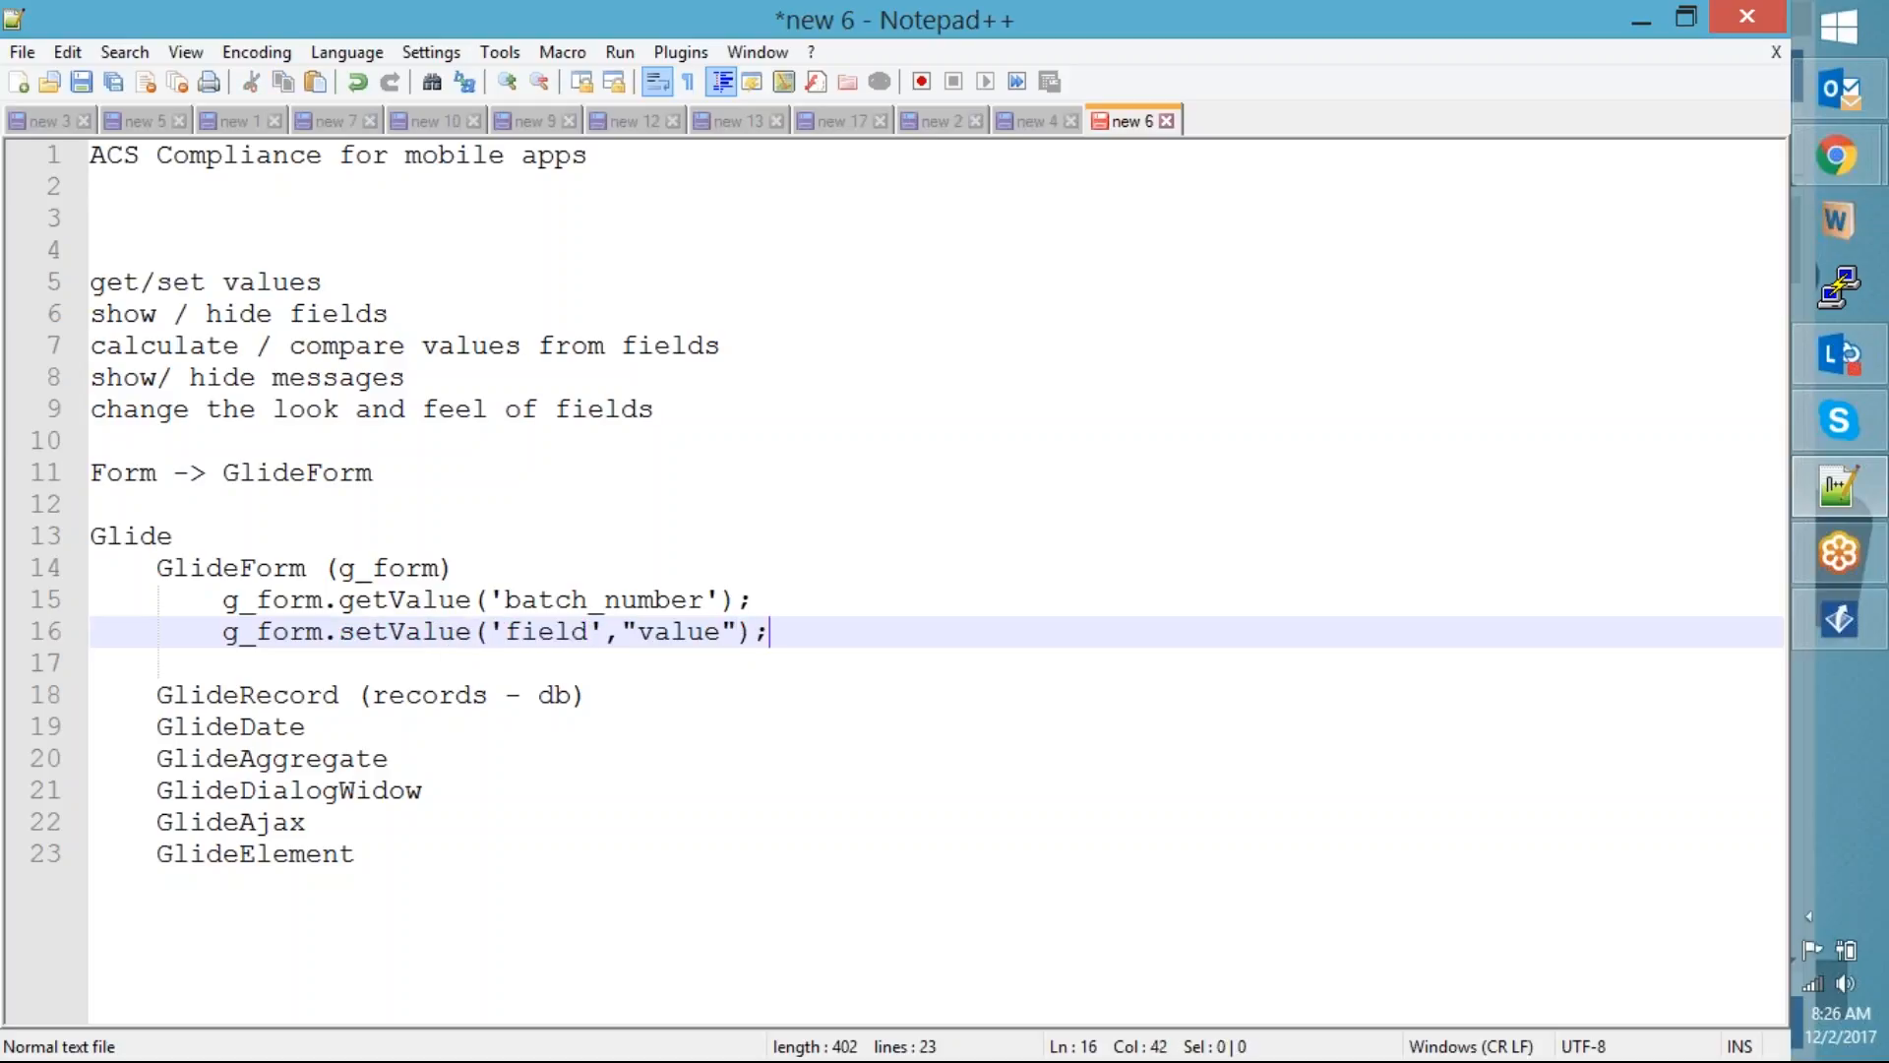
key(Return)
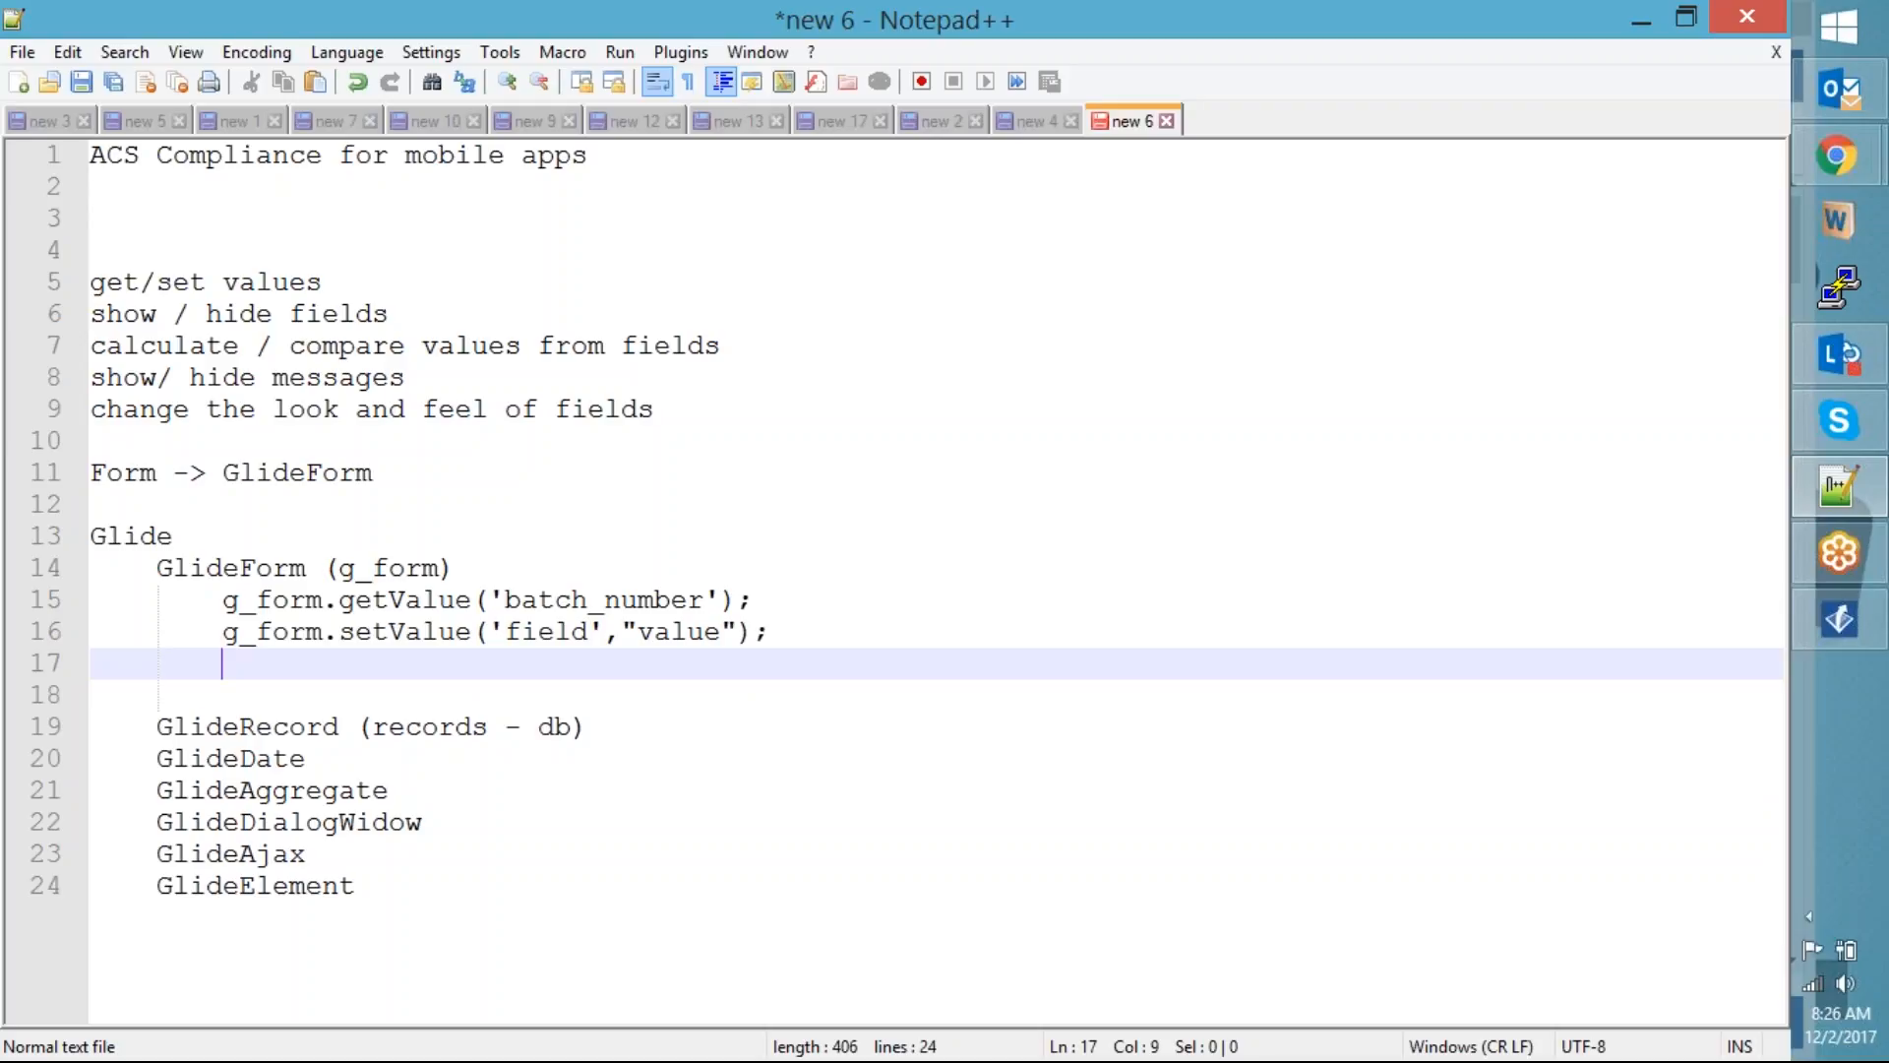
text(g_form.)
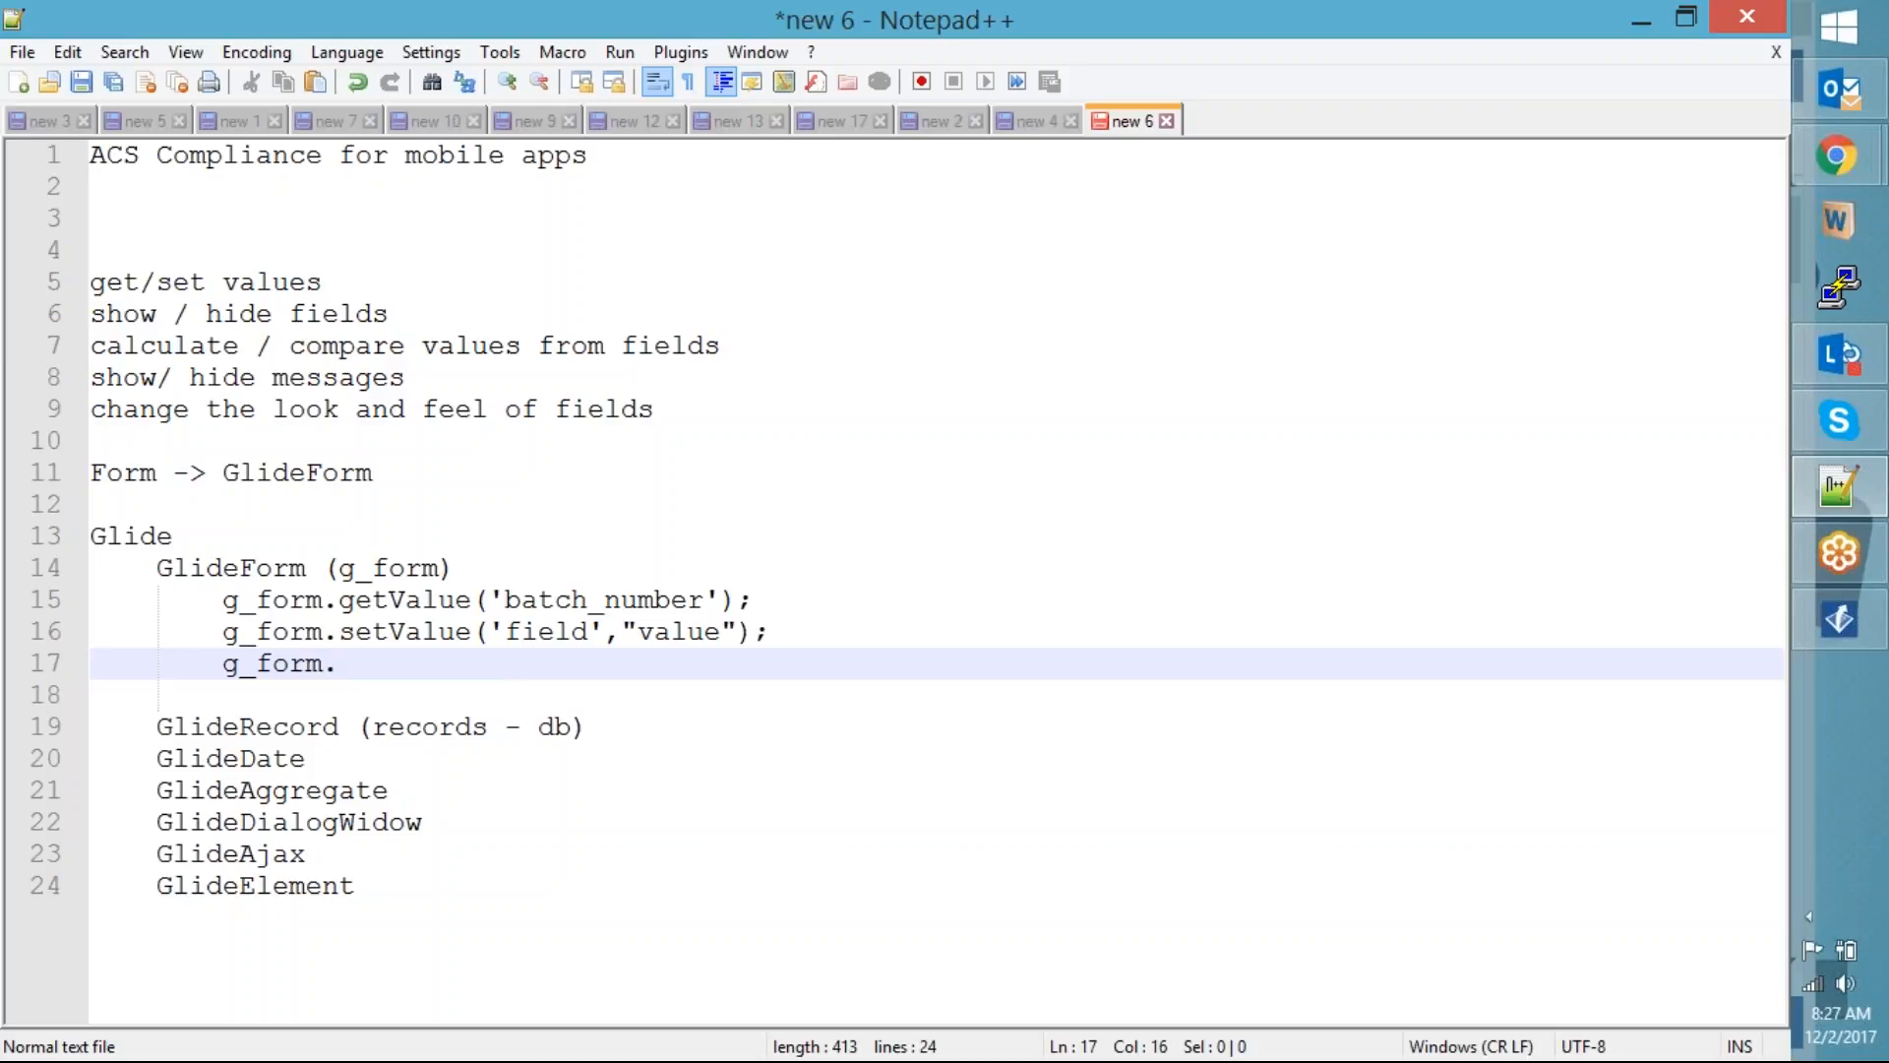
text(addErrorMessage()
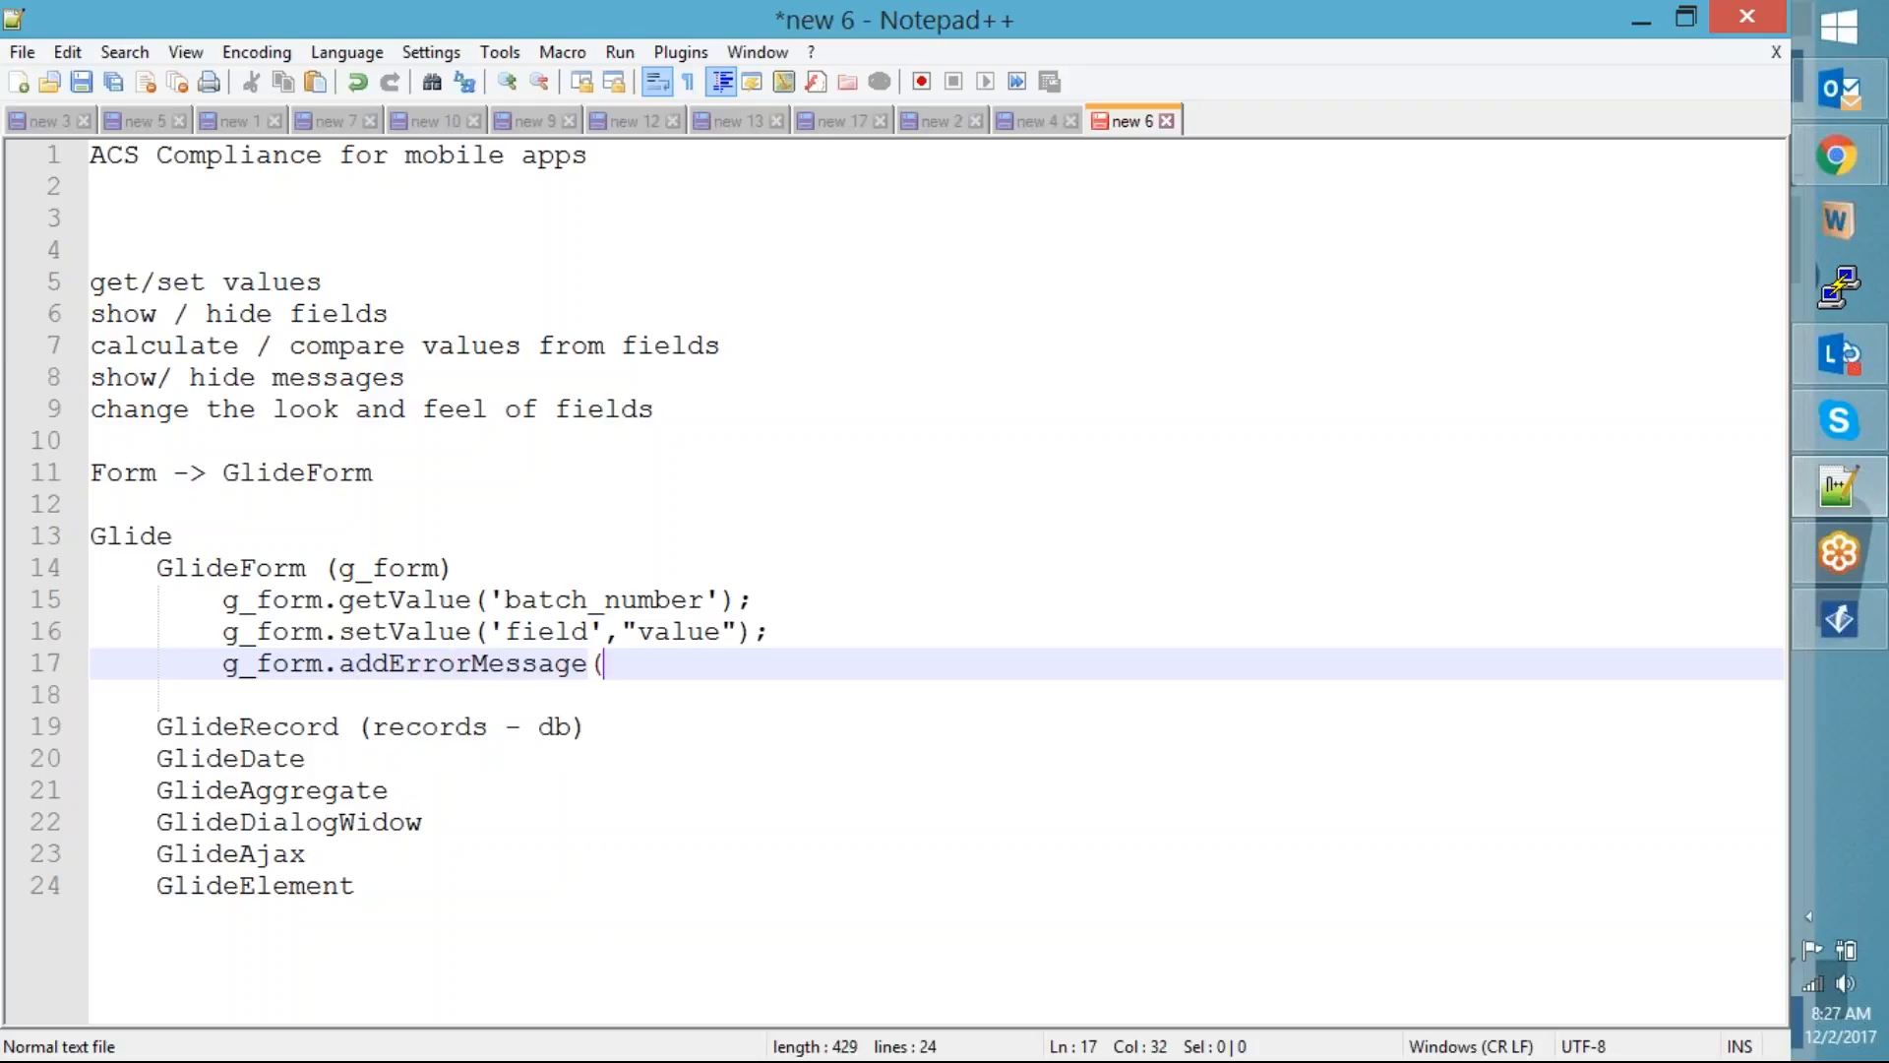
text(""))
key(Left)
key(Left)
text(something wierd h)
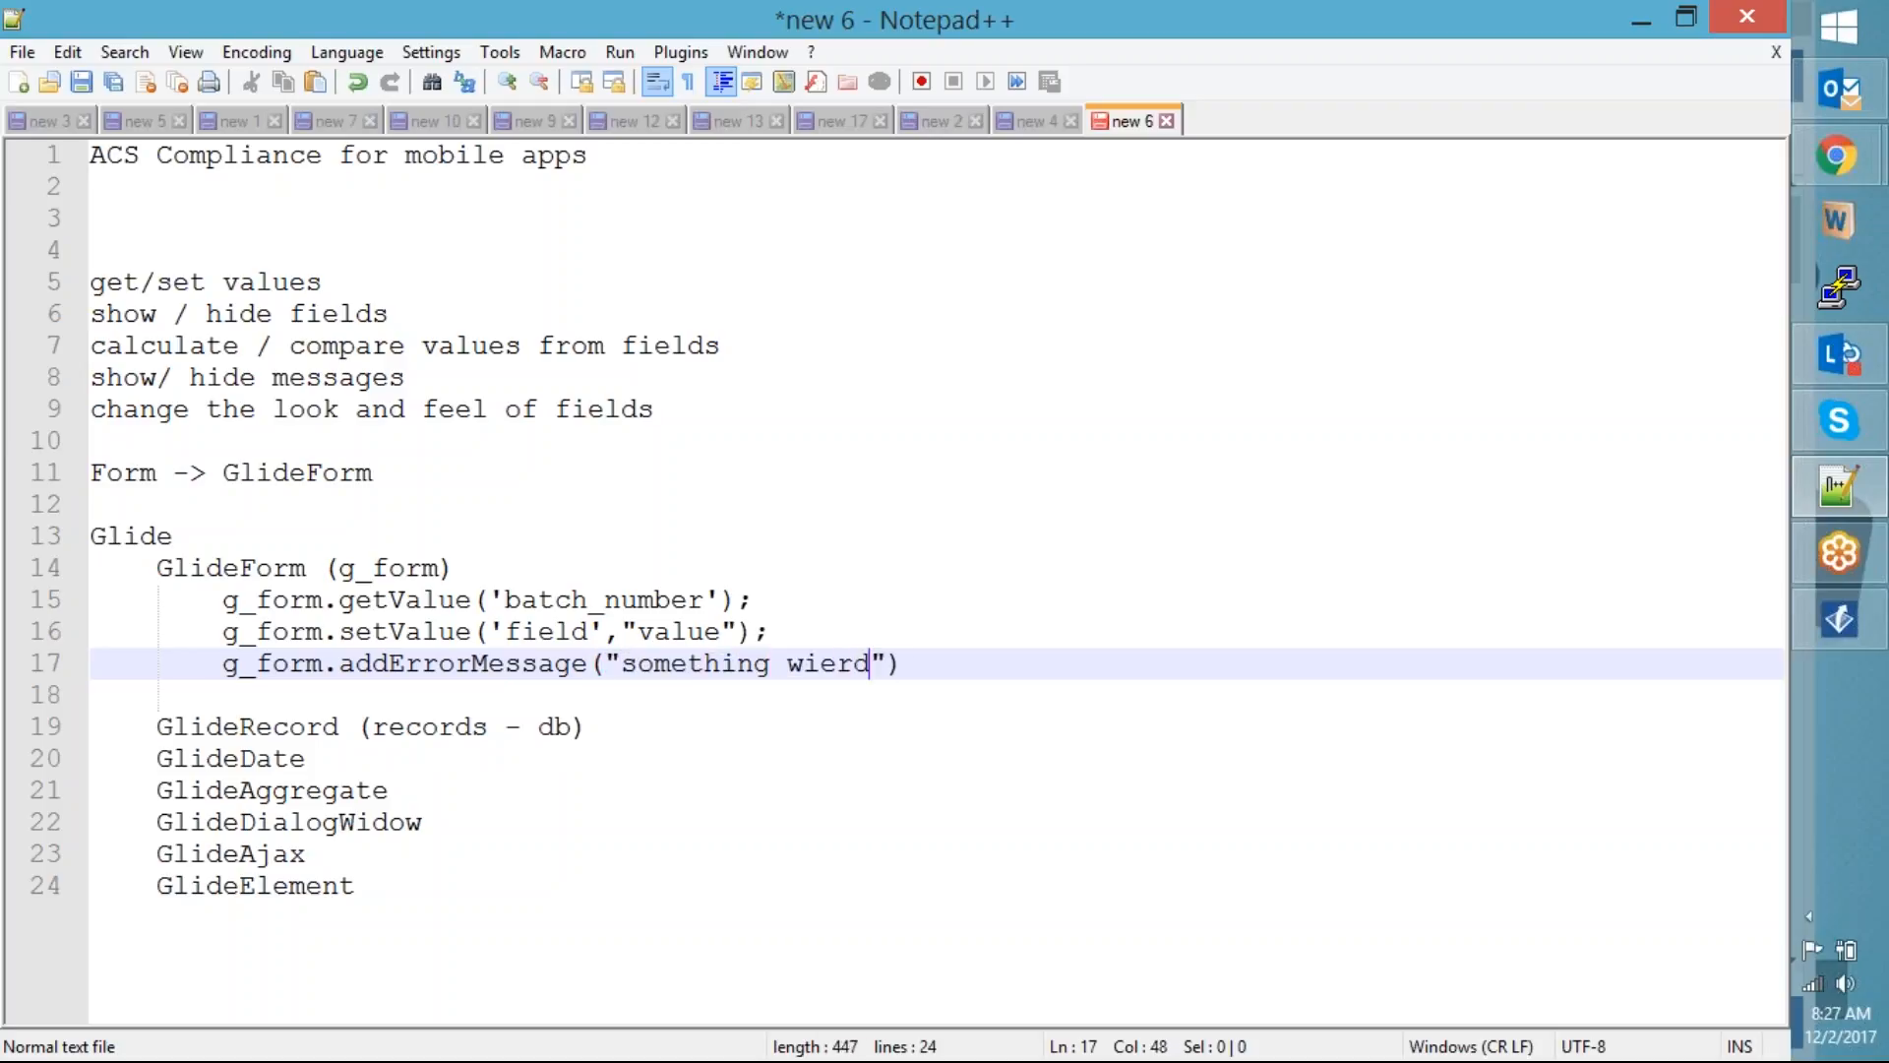
text(as happen)
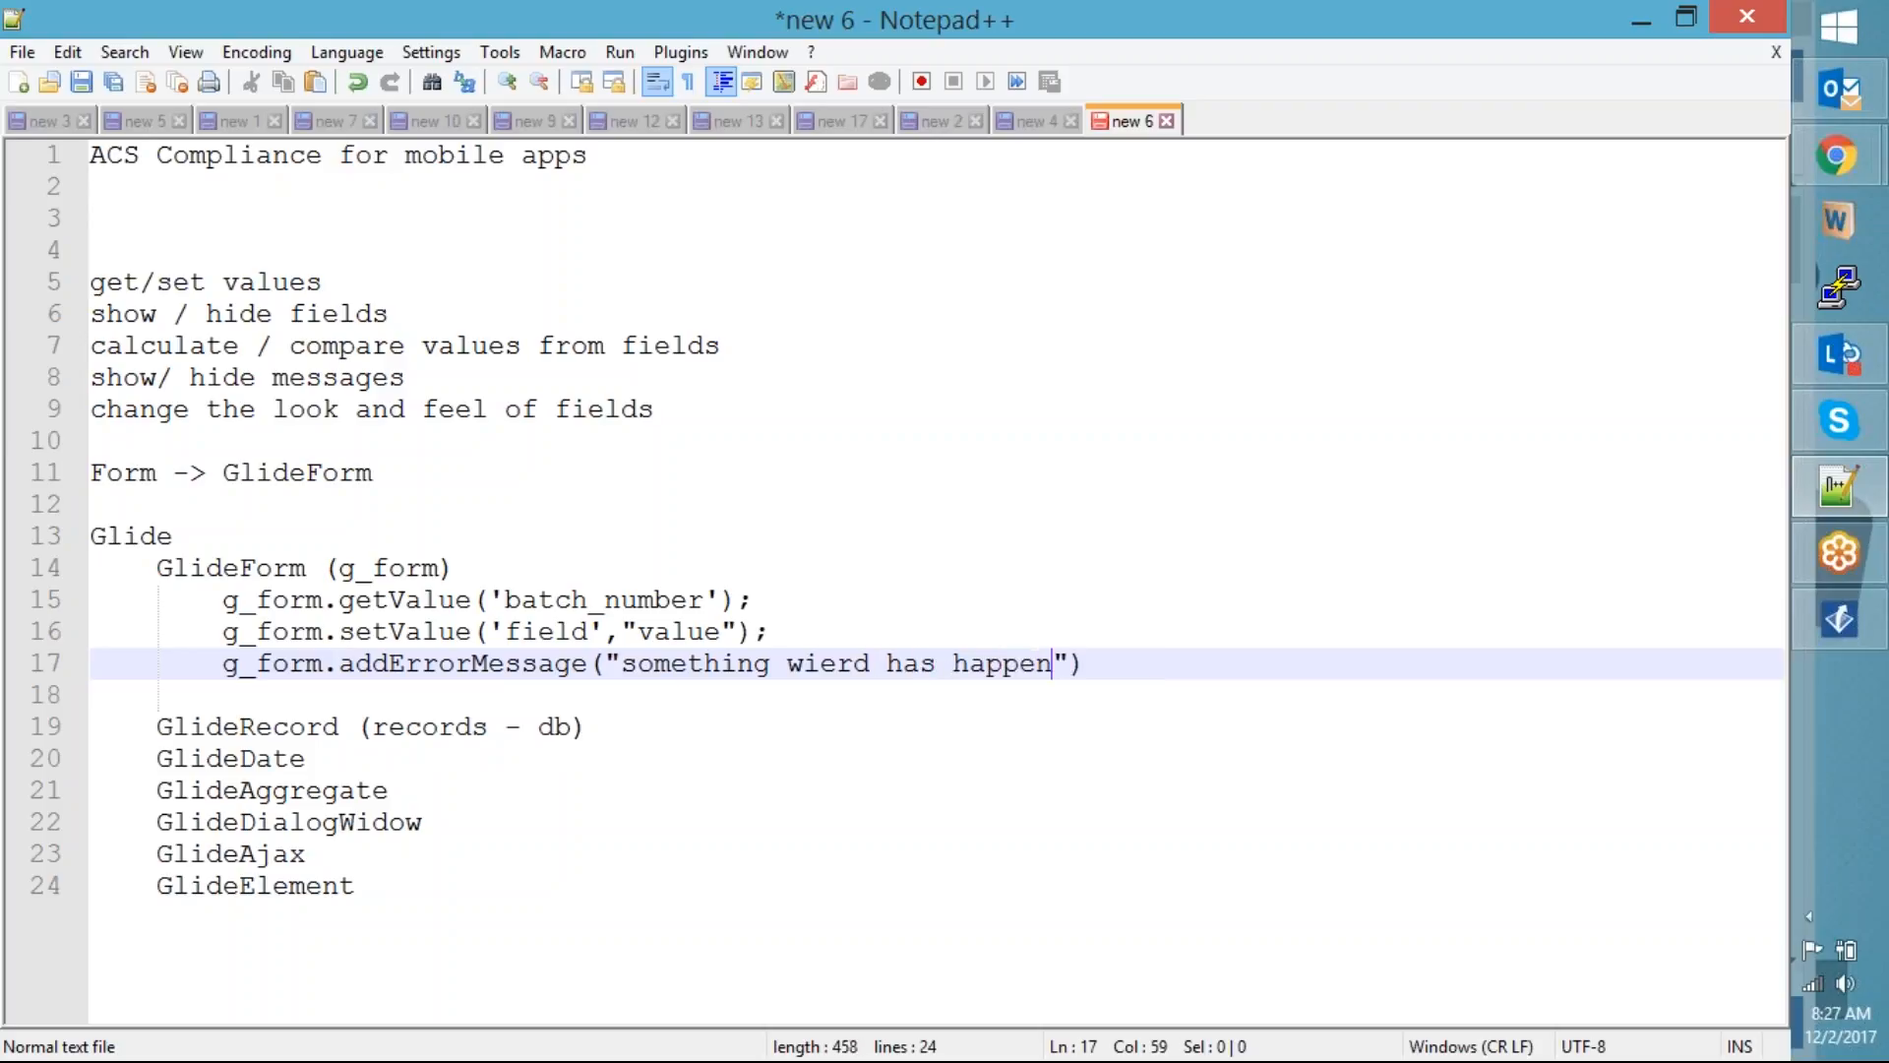
text(ed)
key(End)
text(;)
click(856, 858)
Duplicate the addErrorMessage line directly beneath itself and change the copy's method to addInfoMessage
double_click(434, 659)
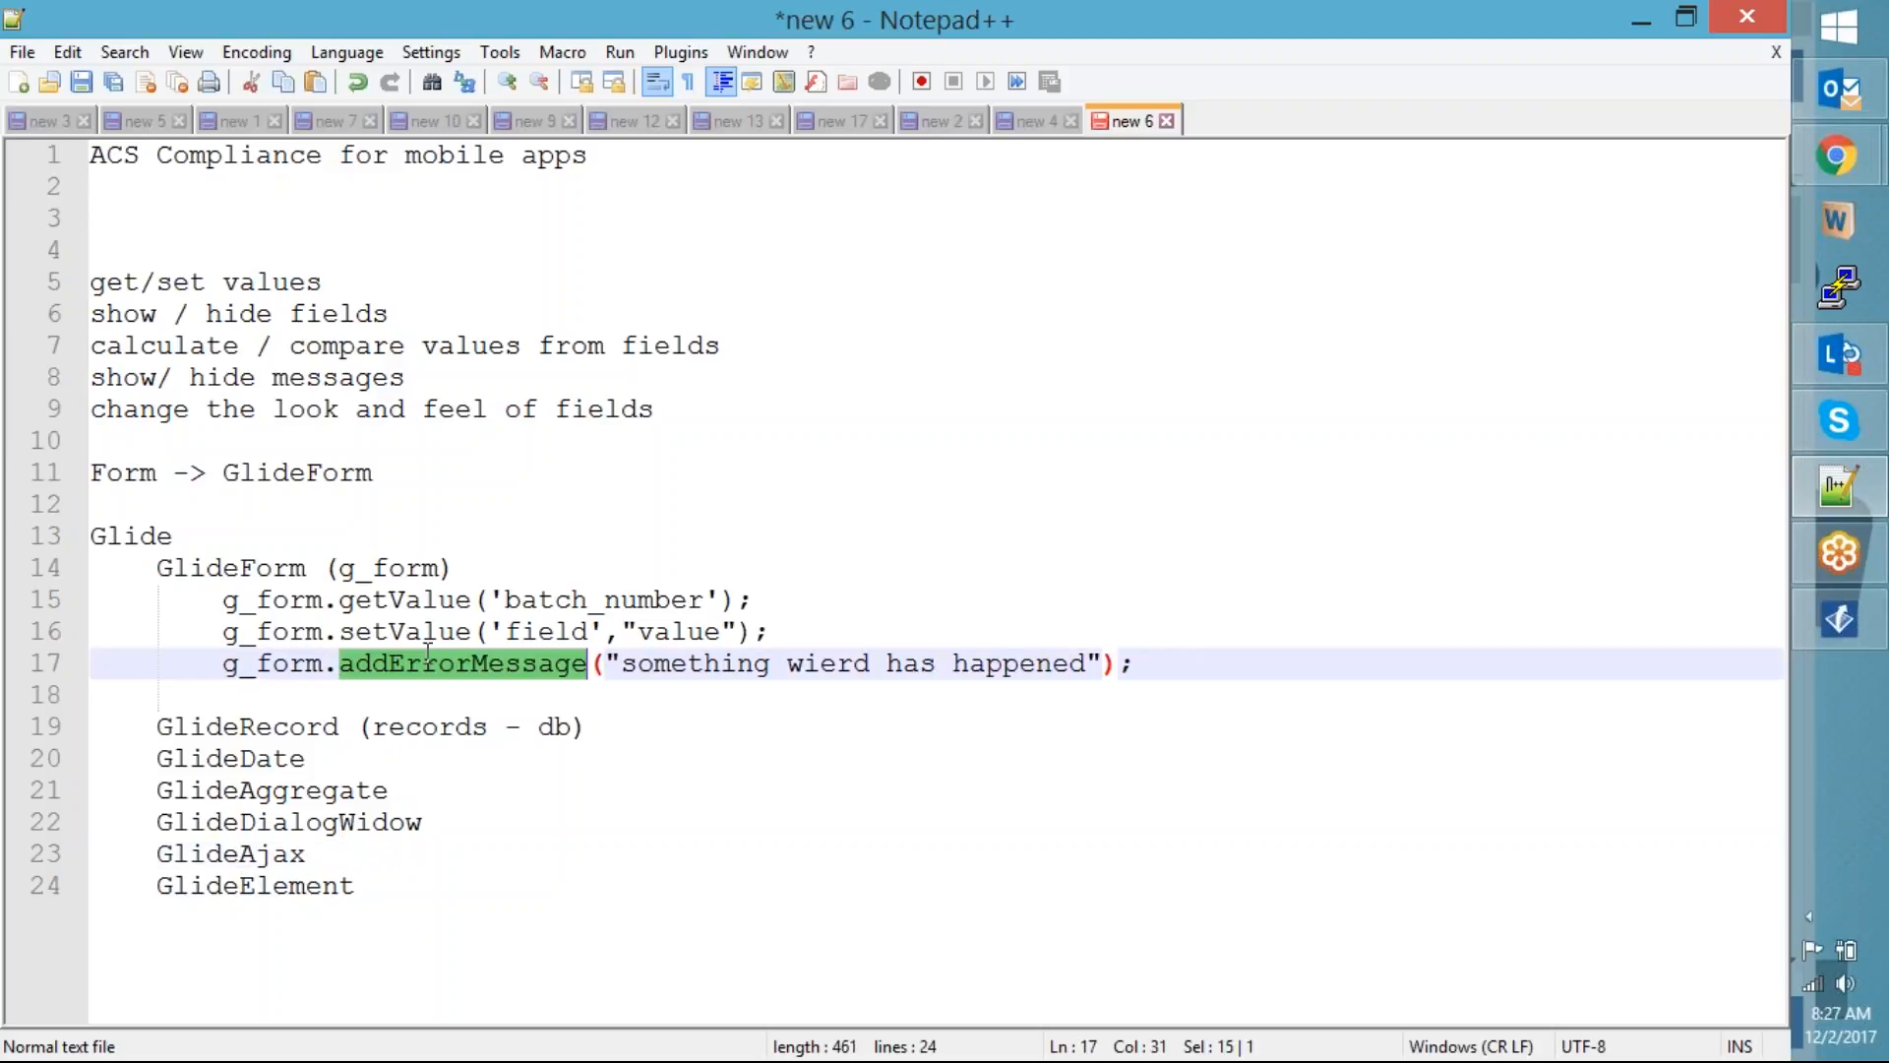
click(1177, 674)
key(shift+Home)
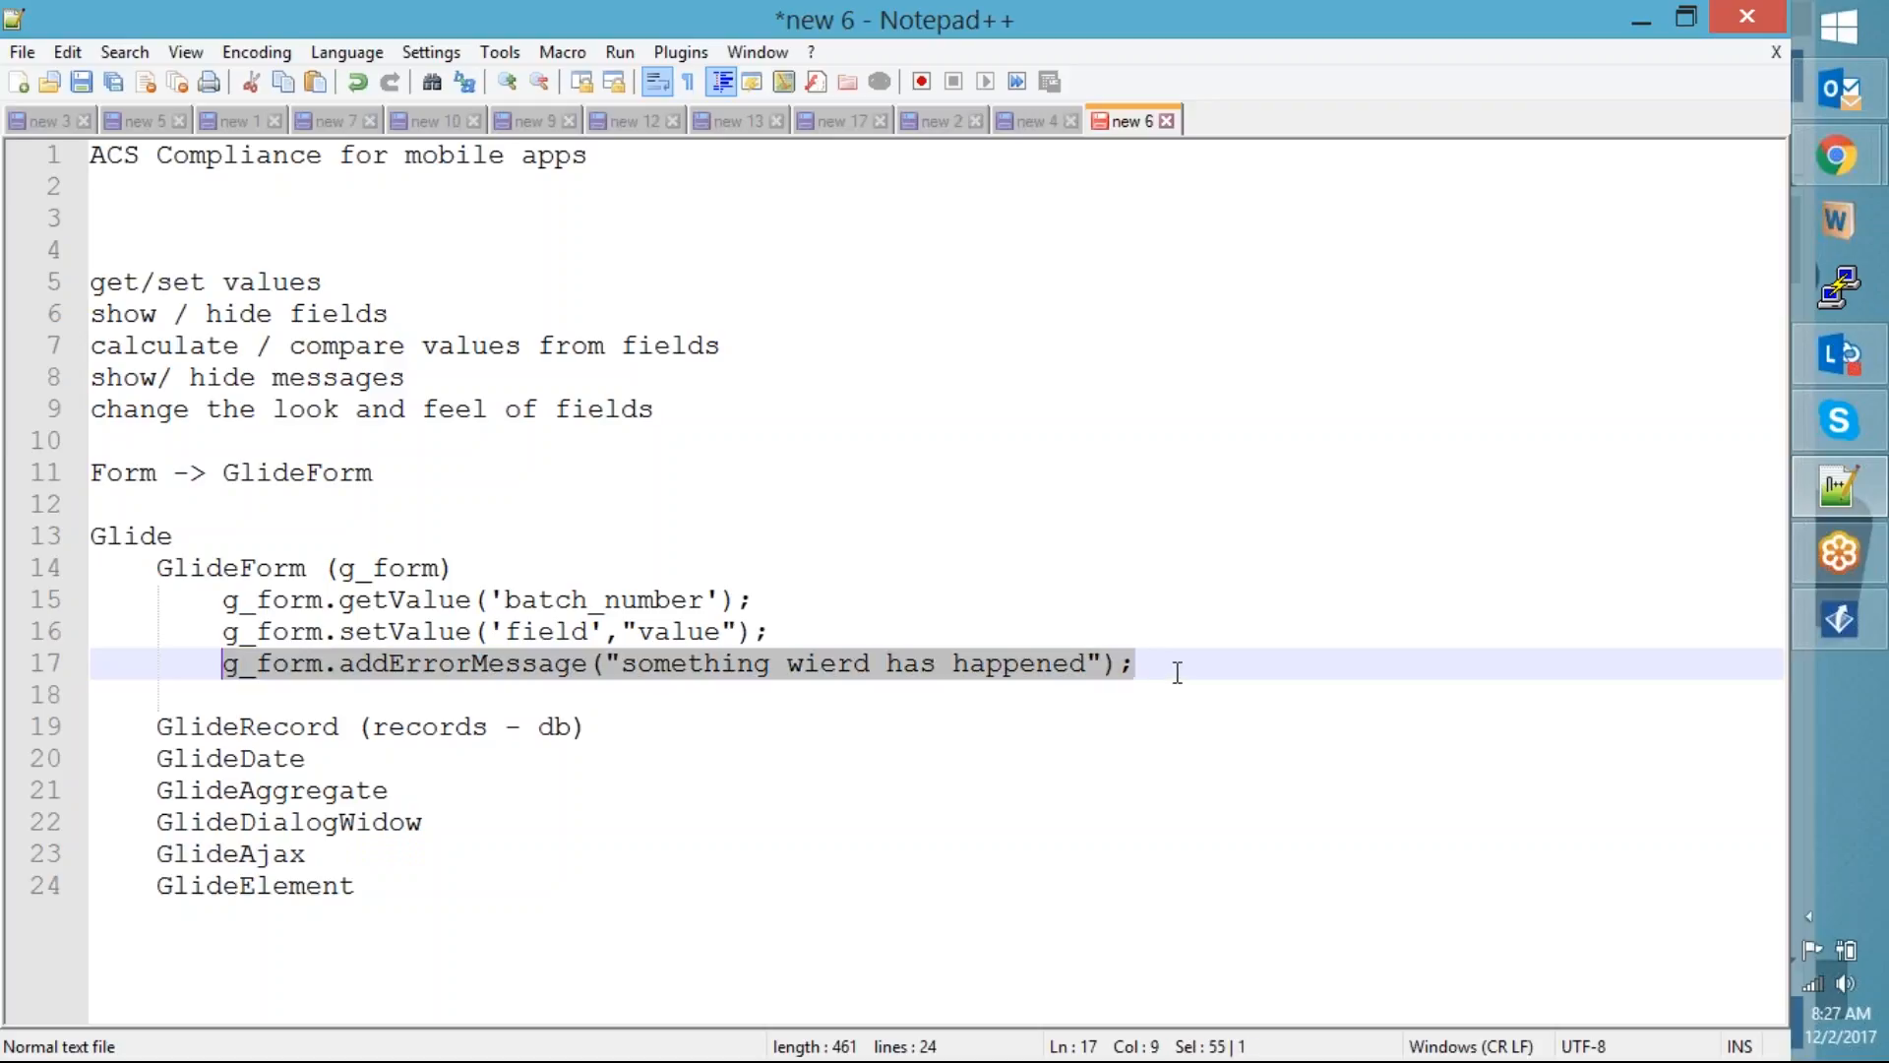
key(ctrl+c)
key(End)
key(Return)
key(ctrl+v)
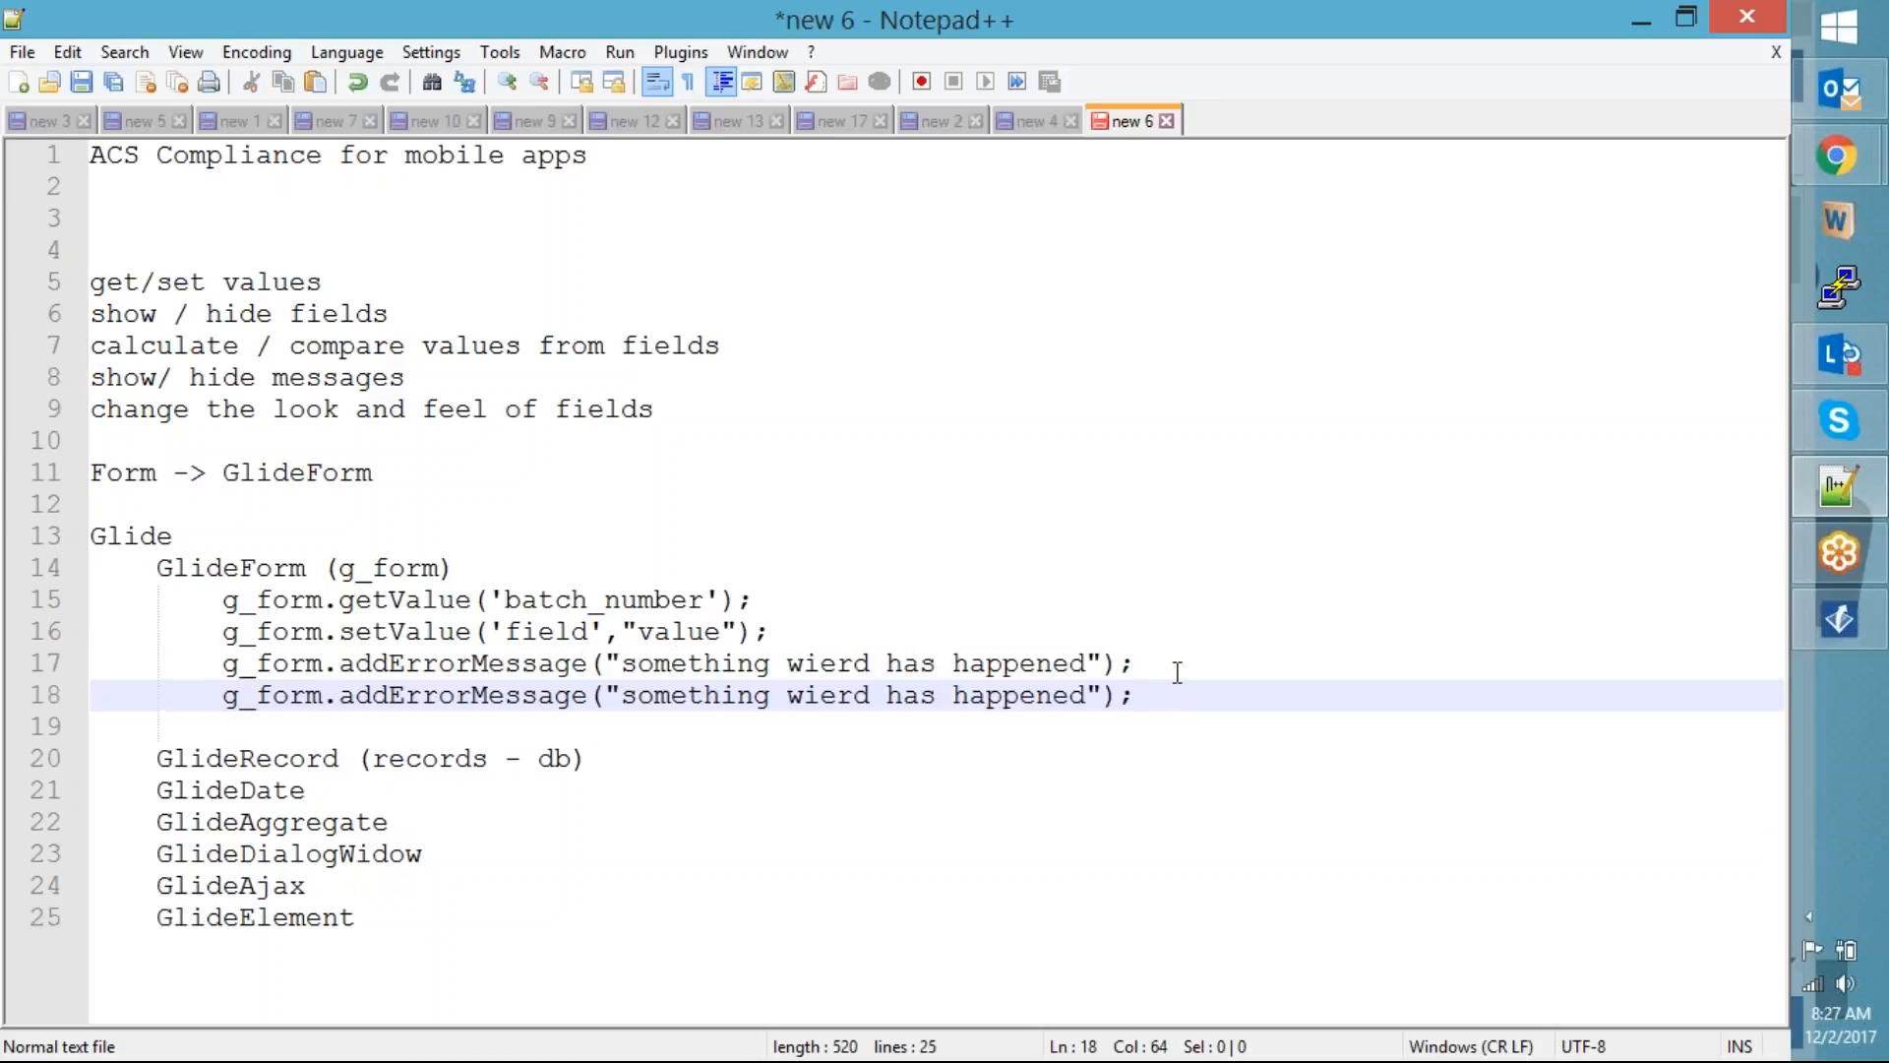
drag(388, 697, 472, 699)
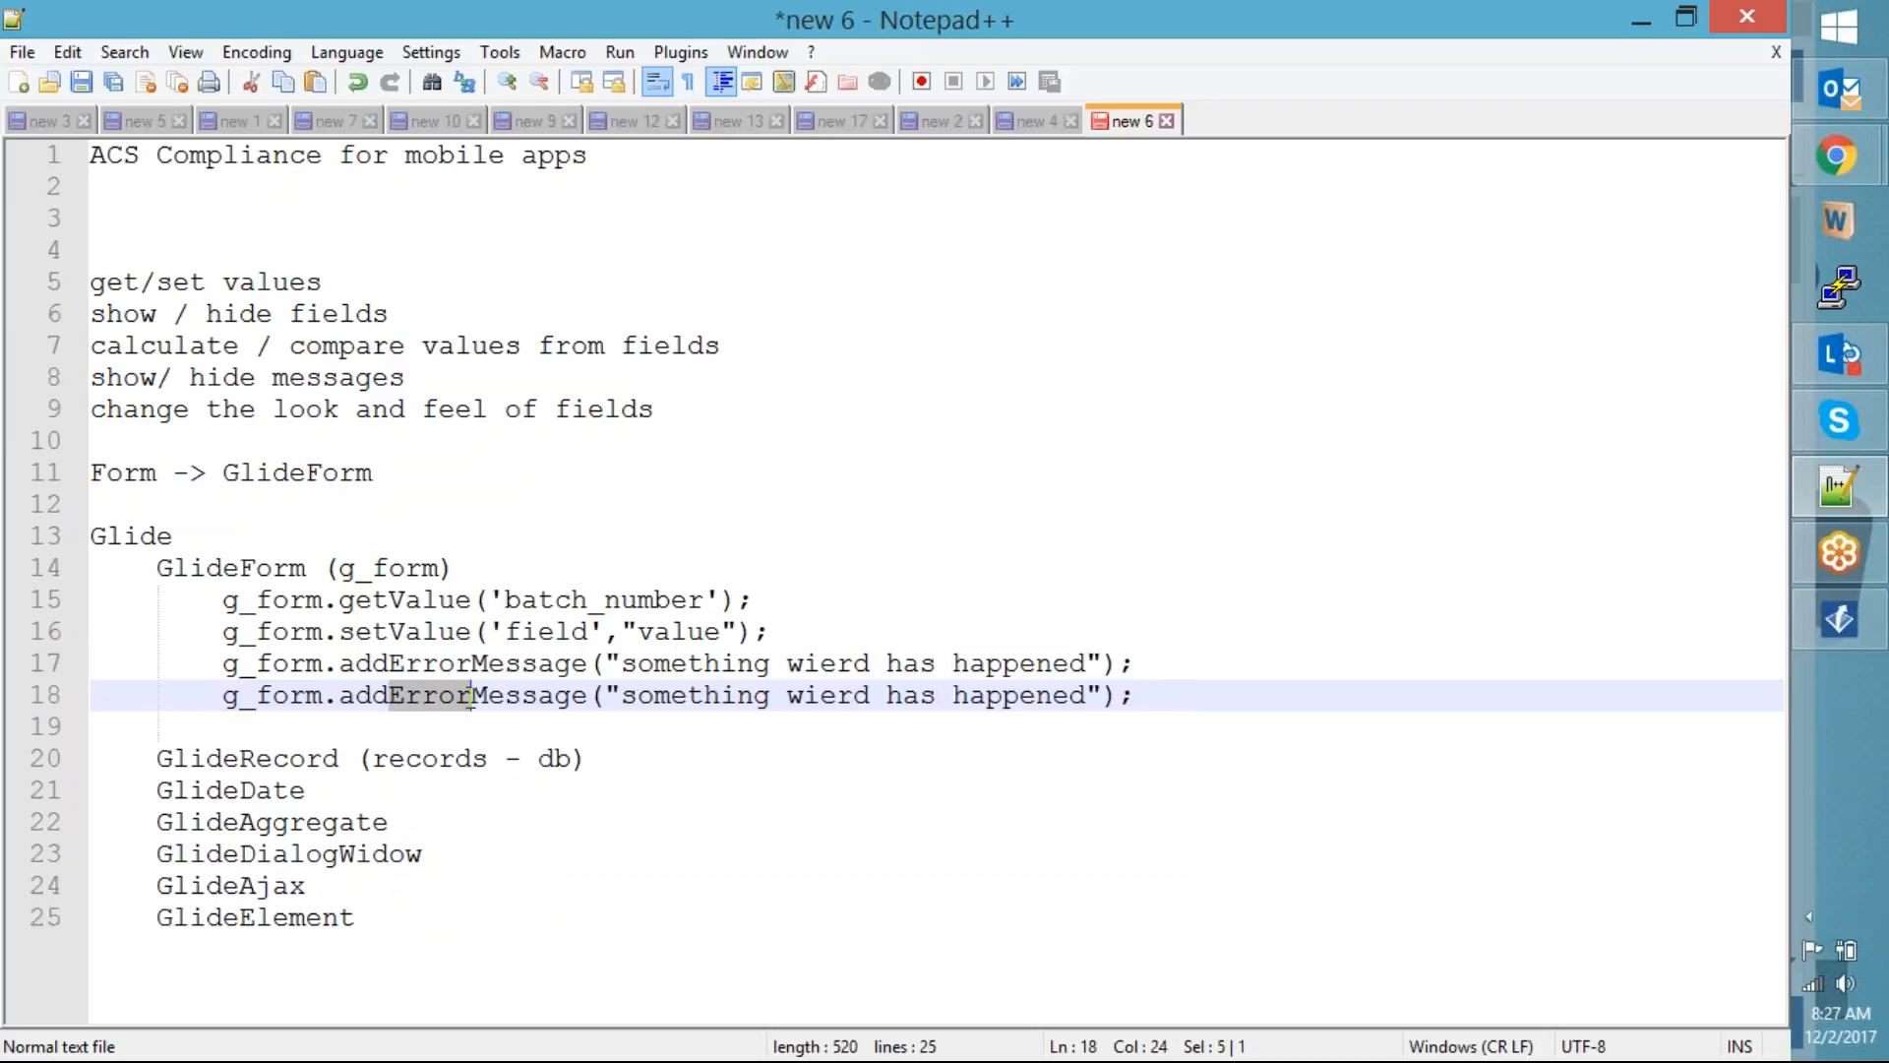
text(Info)
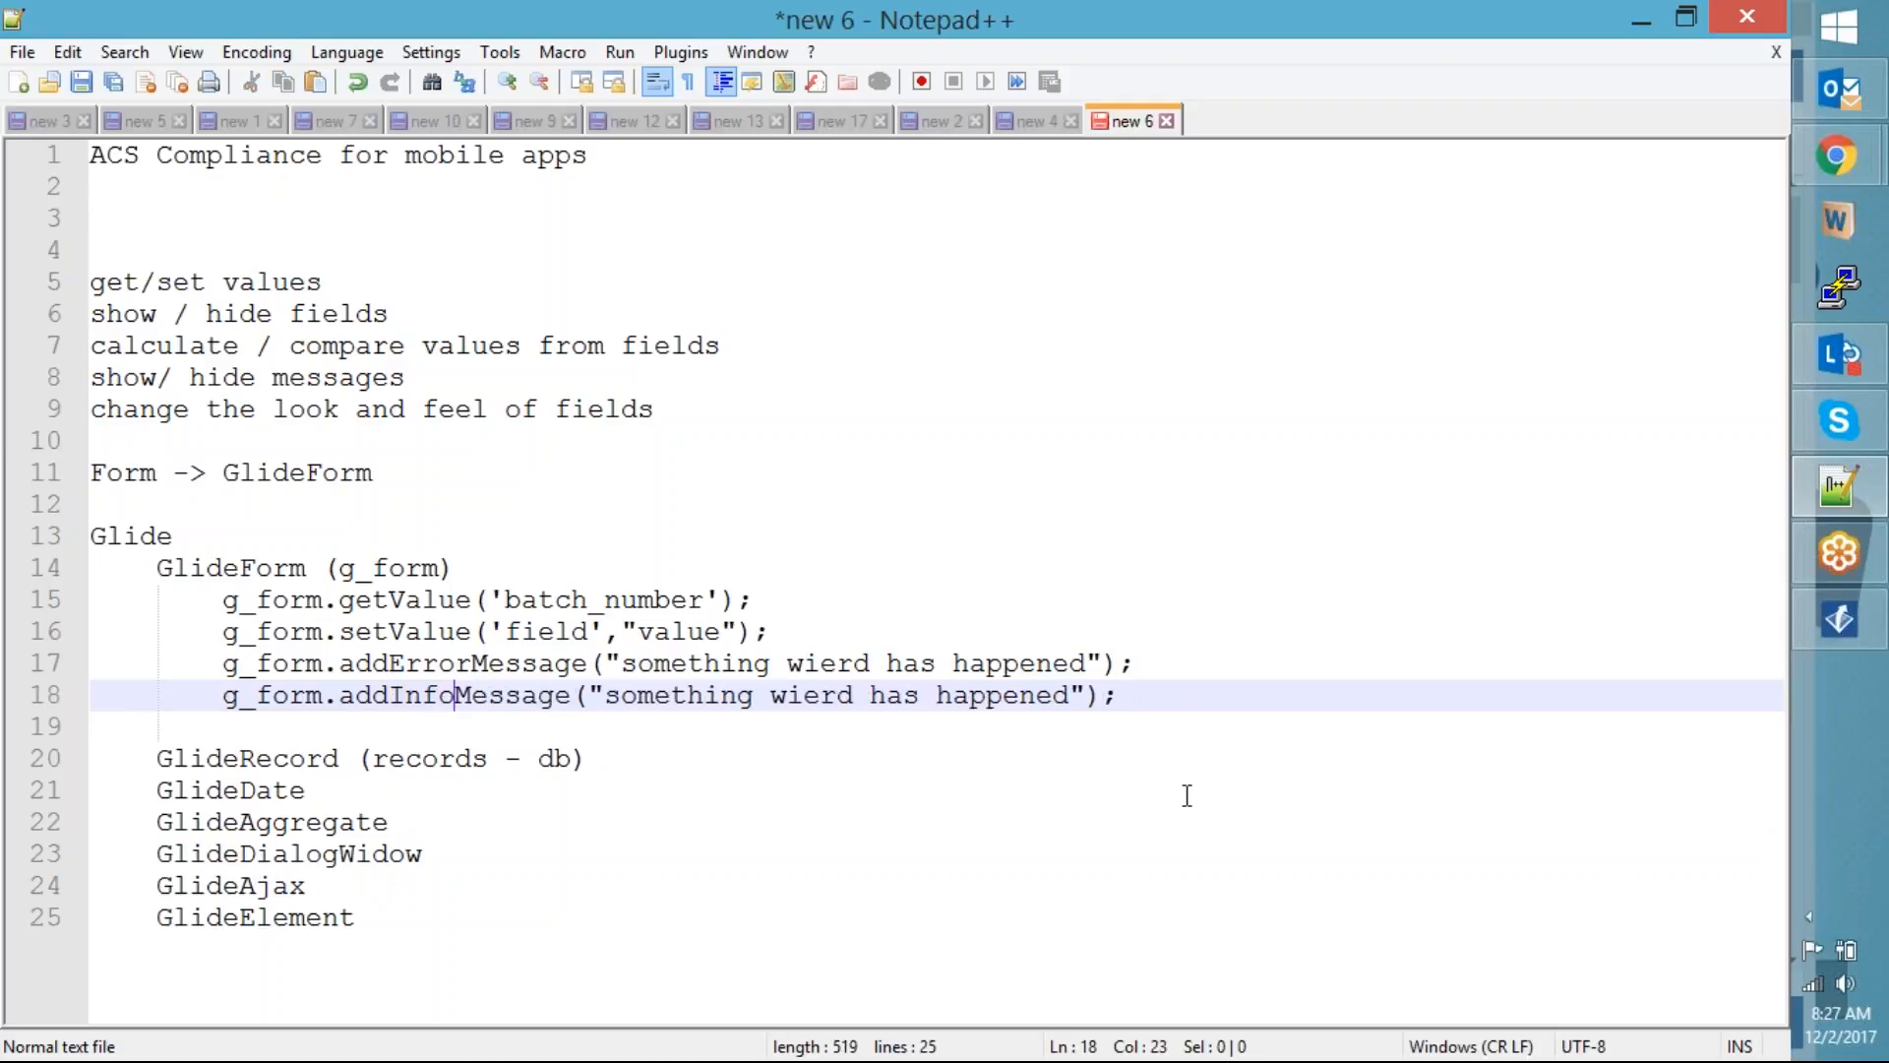
Highlight all four g_form method examples beneath the GlideForm entry
click(915, 854)
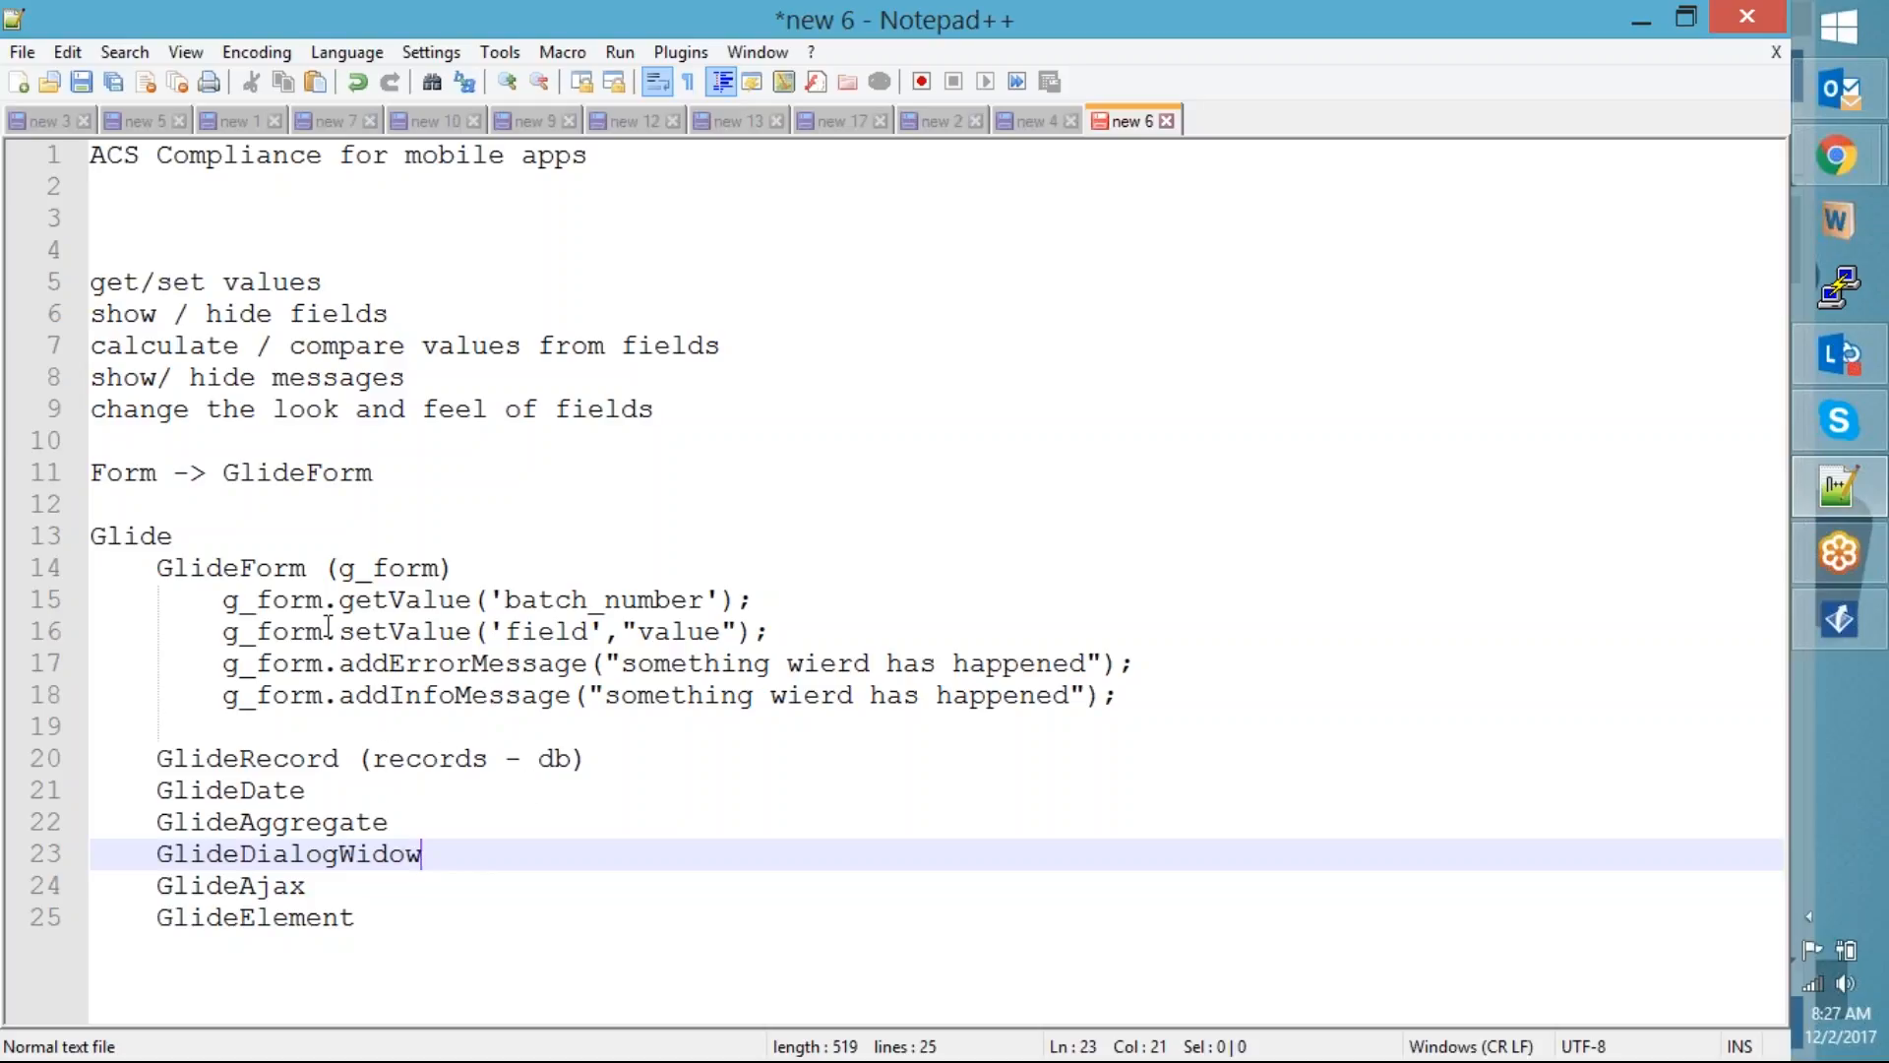
drag(222, 599, 872, 720)
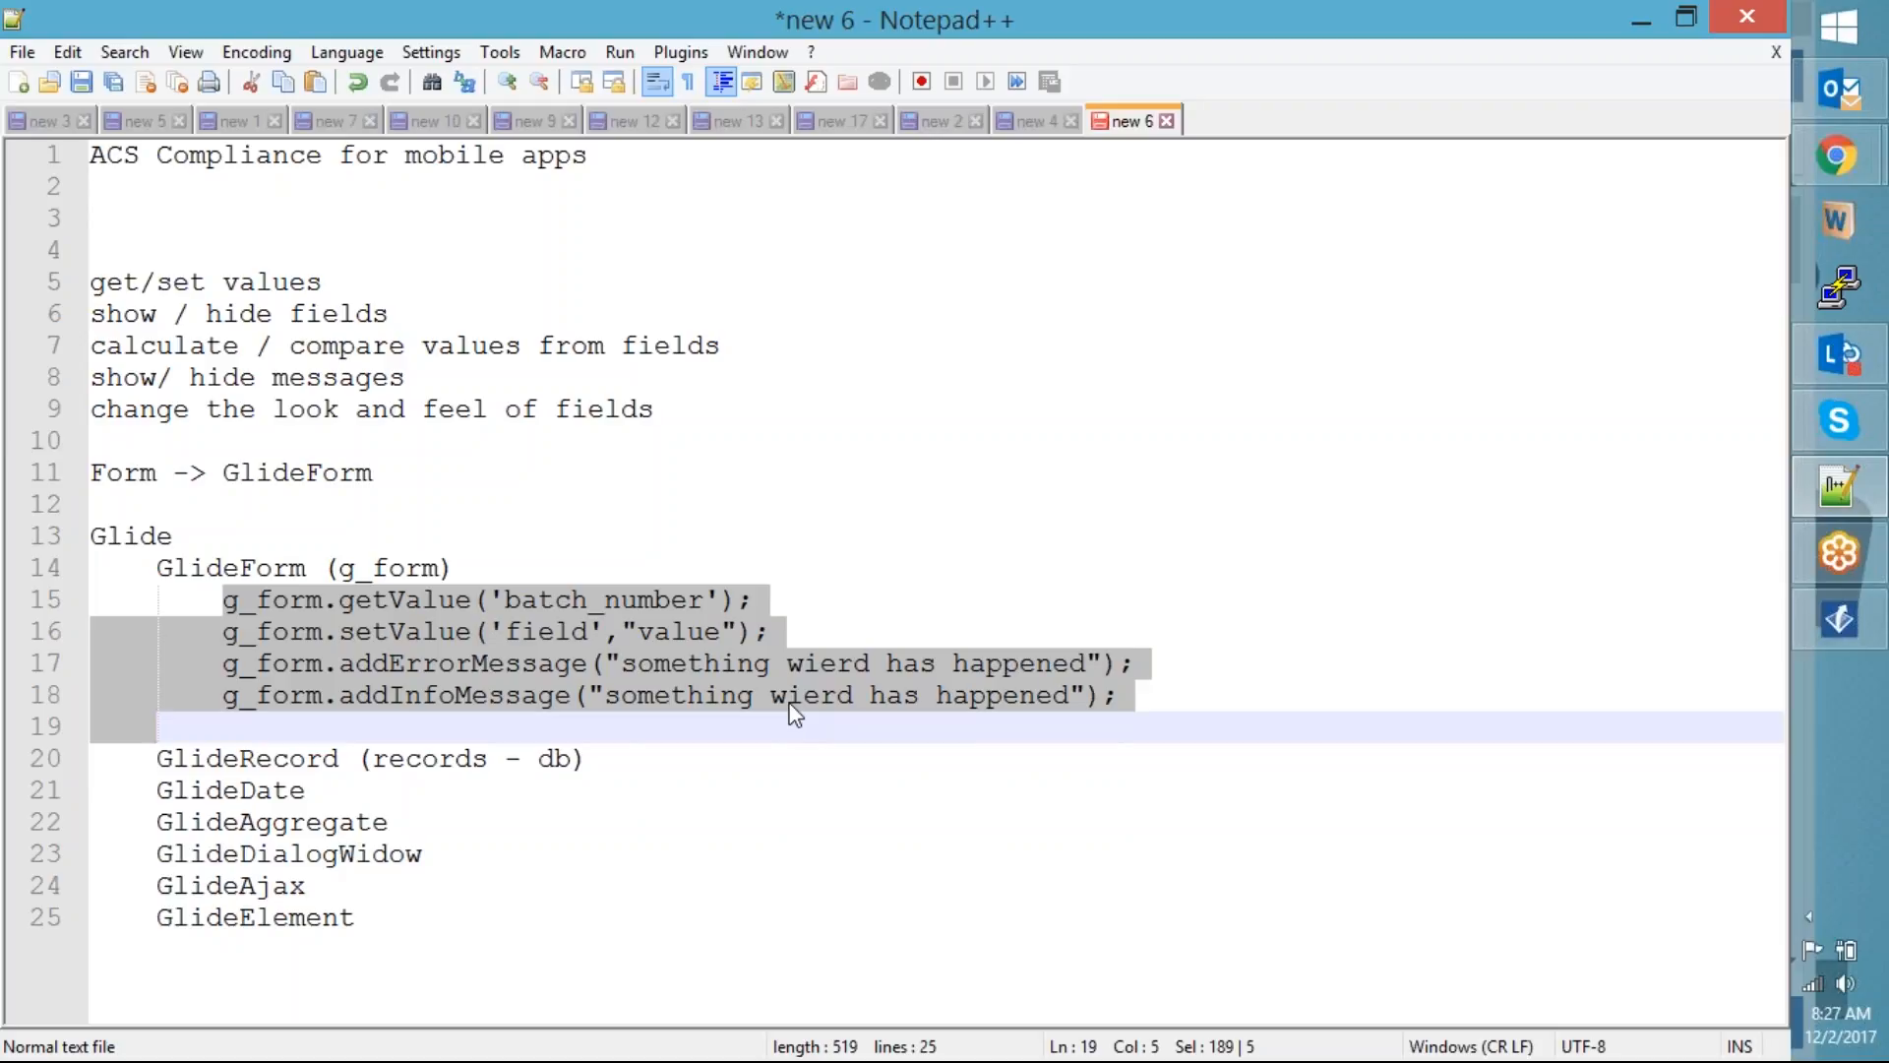
Switch to the Gliffy diagram and point out Client Script and its Onload, OnSubmit, OnChange and OnCellEdit types one after another
key(alt+Tab)
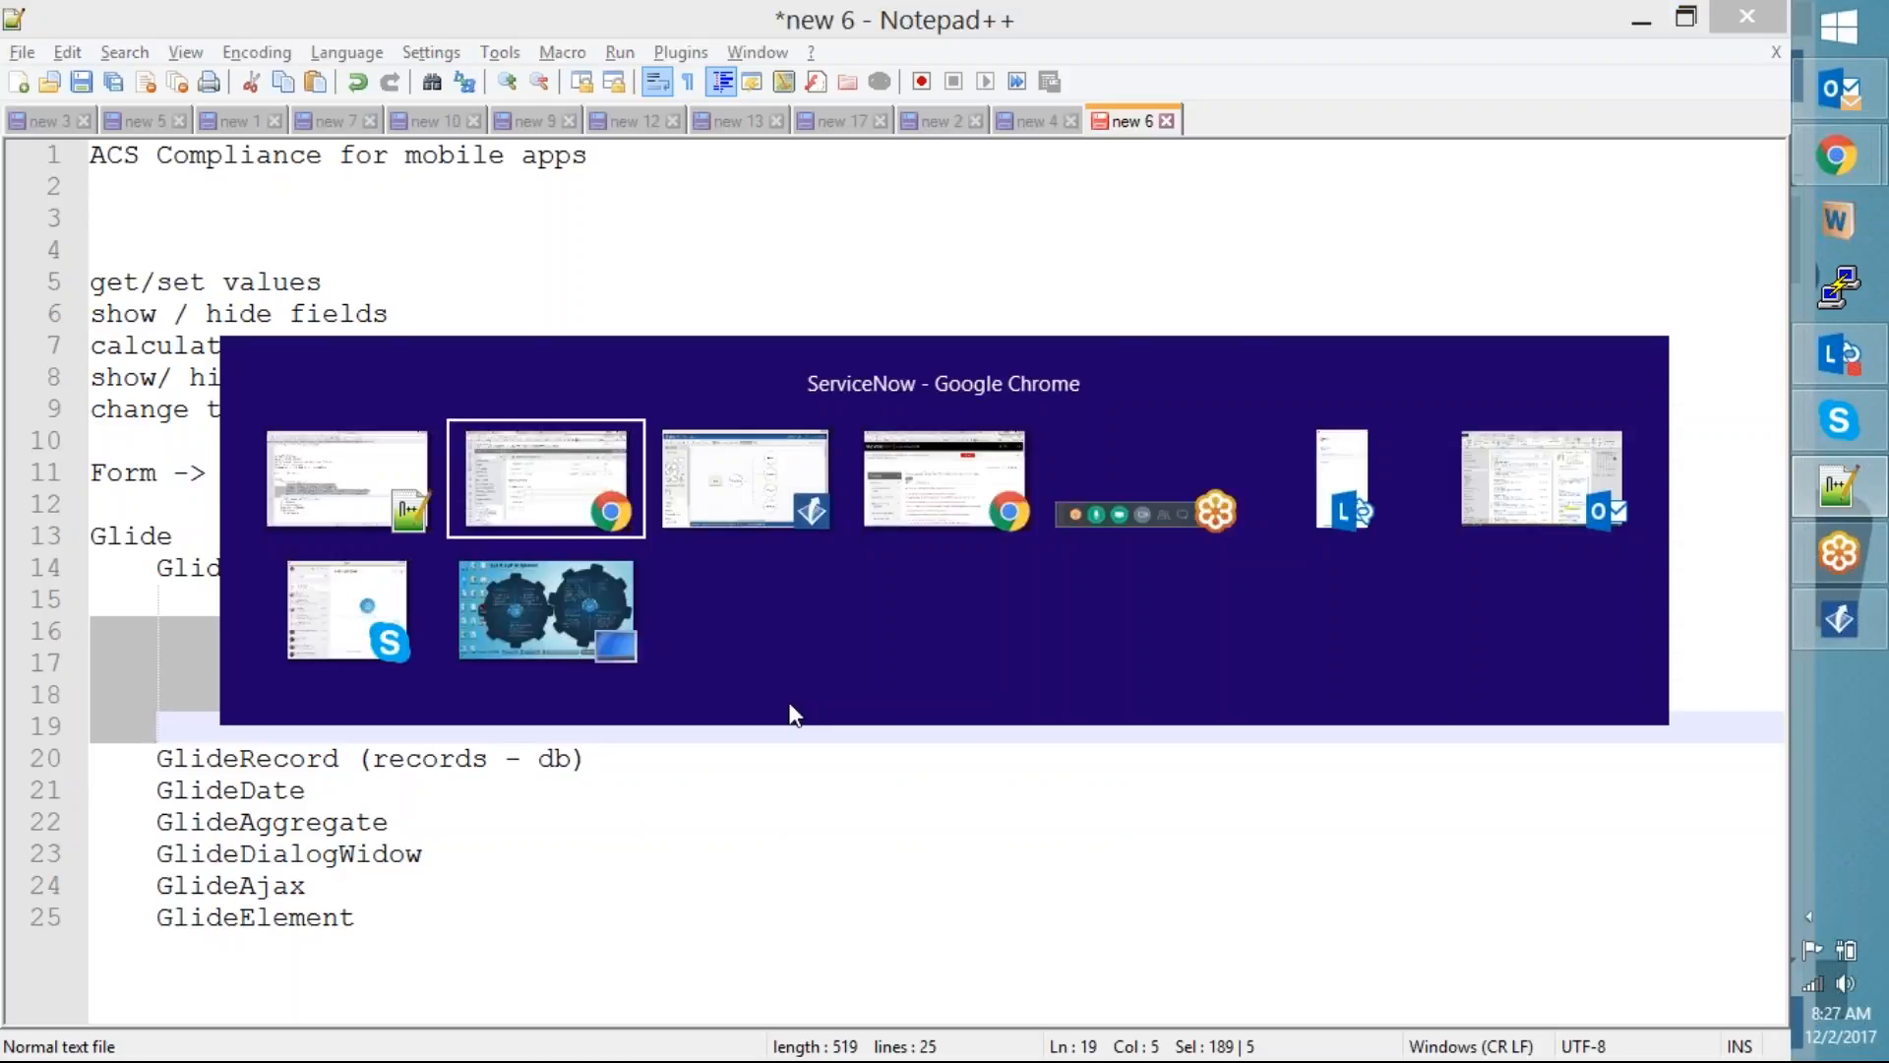
key(alt+Tab)
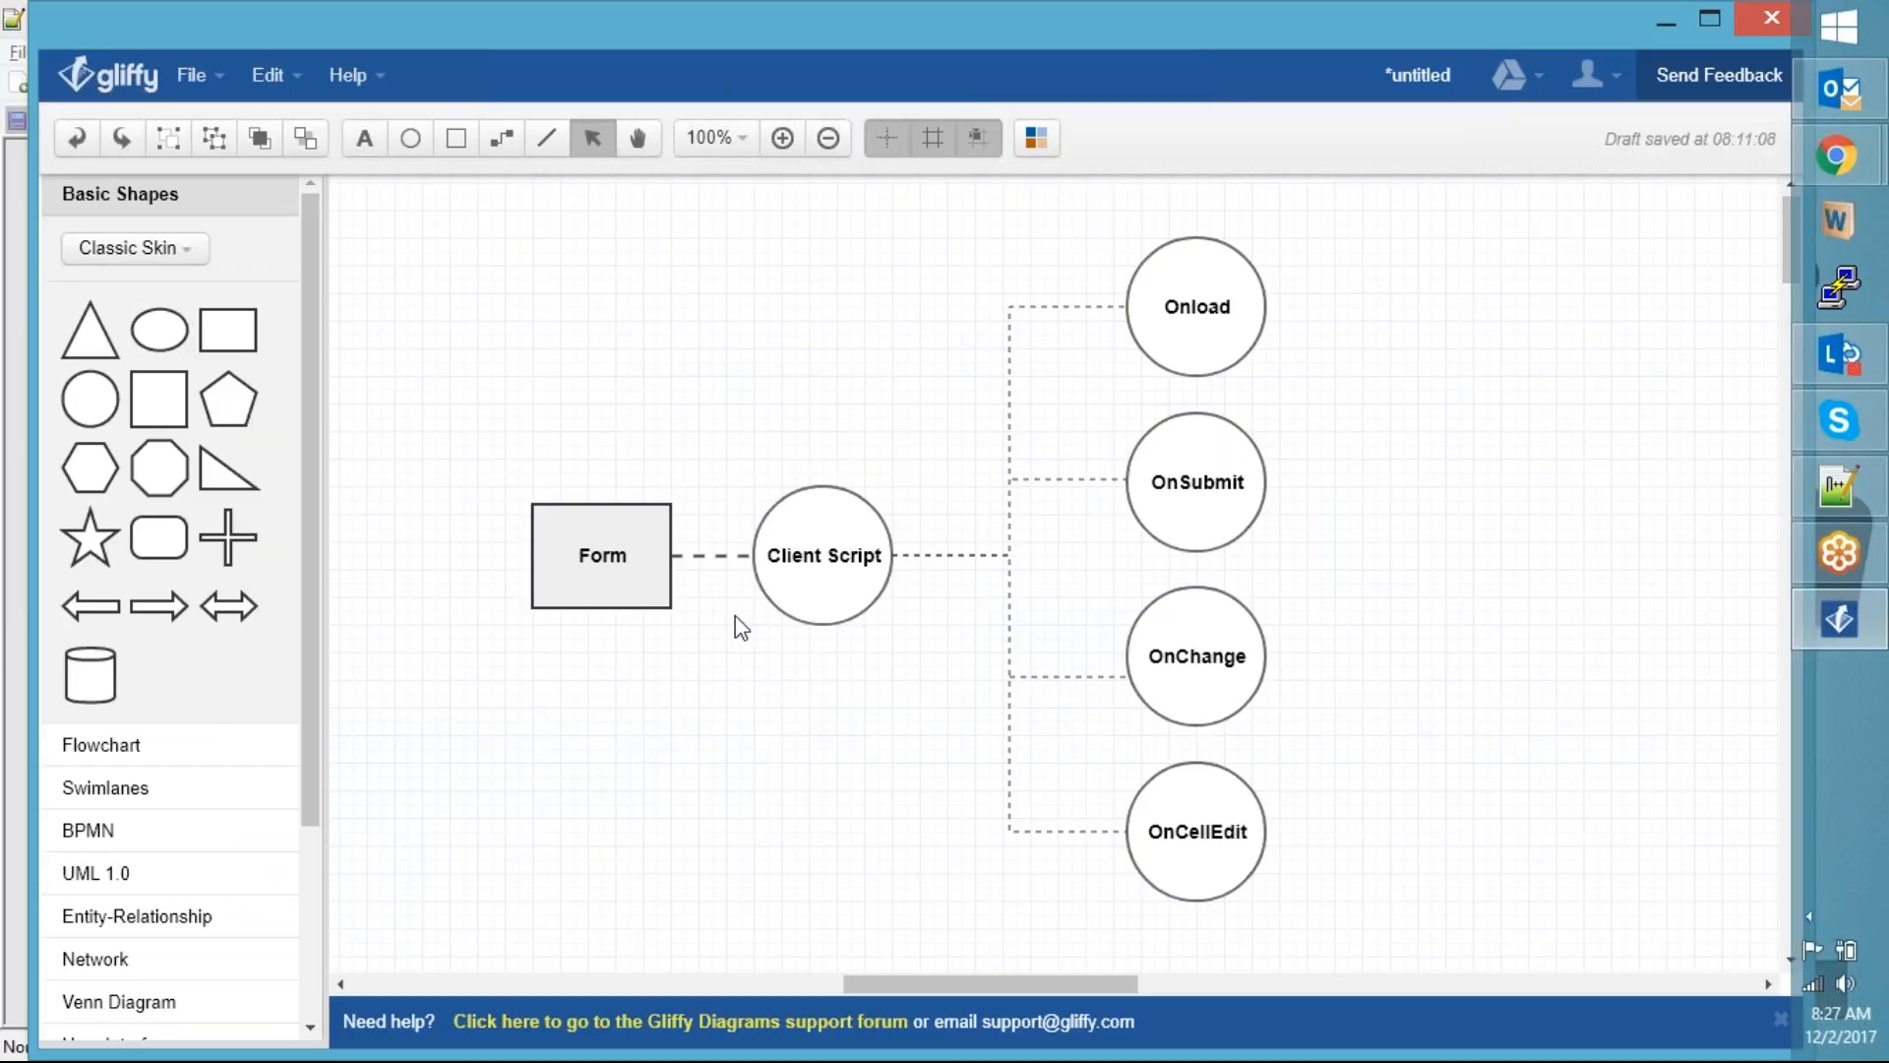
click(799, 577)
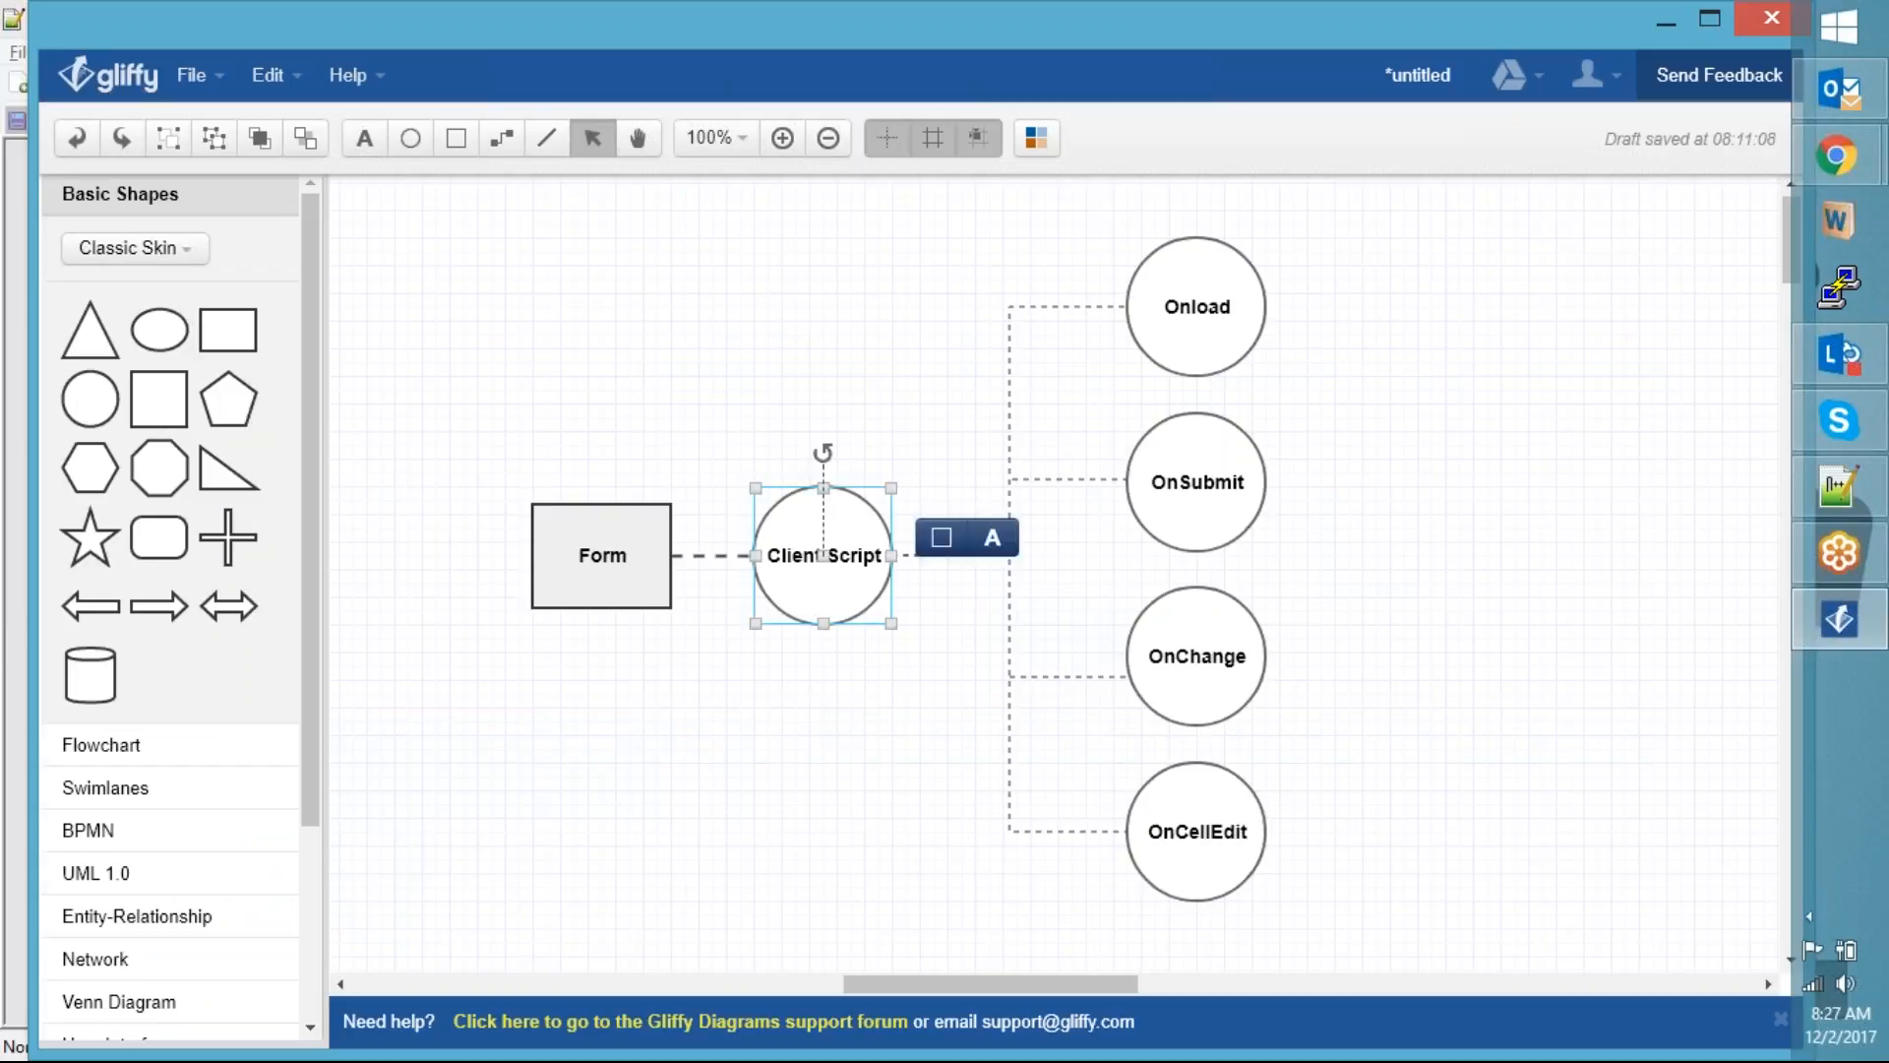
click(1186, 332)
click(1210, 518)
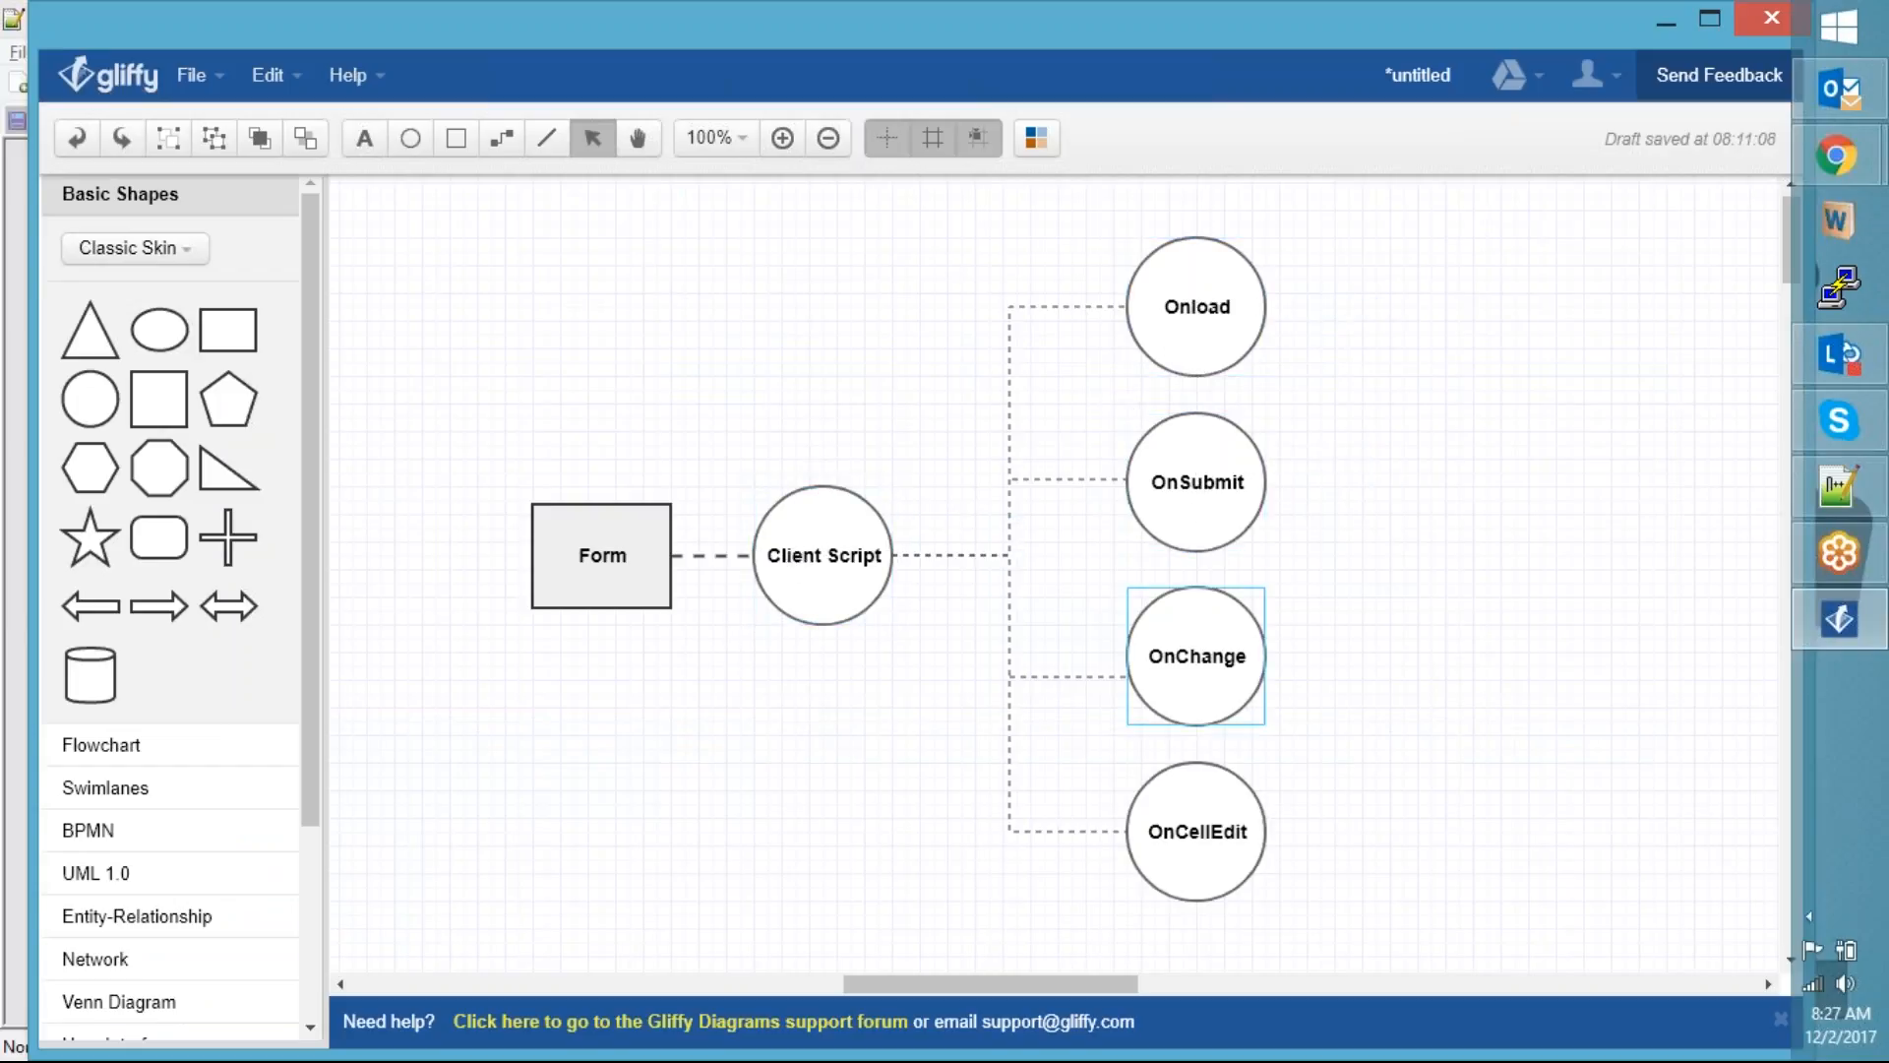
click(1206, 688)
click(1222, 876)
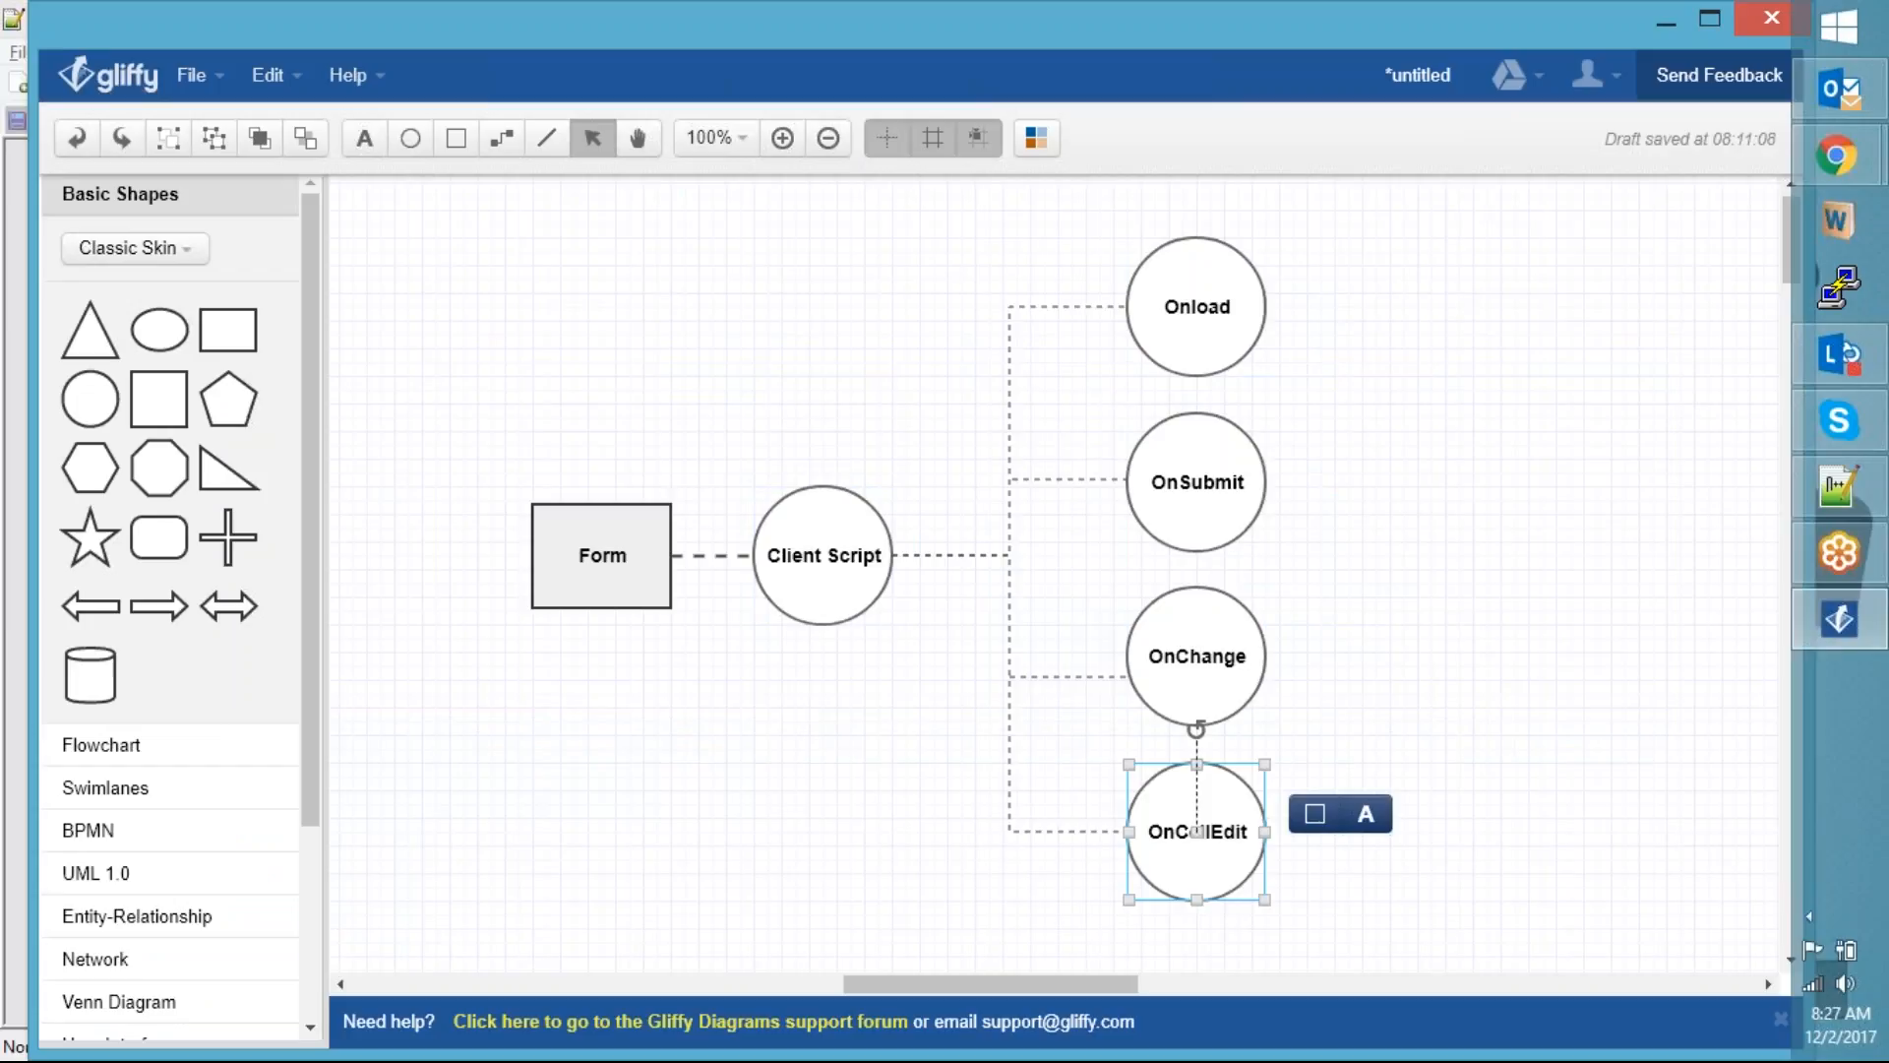
Place a flowchart document shape beside the Form box, on the side away from Client Script
click(630, 892)
click(595, 559)
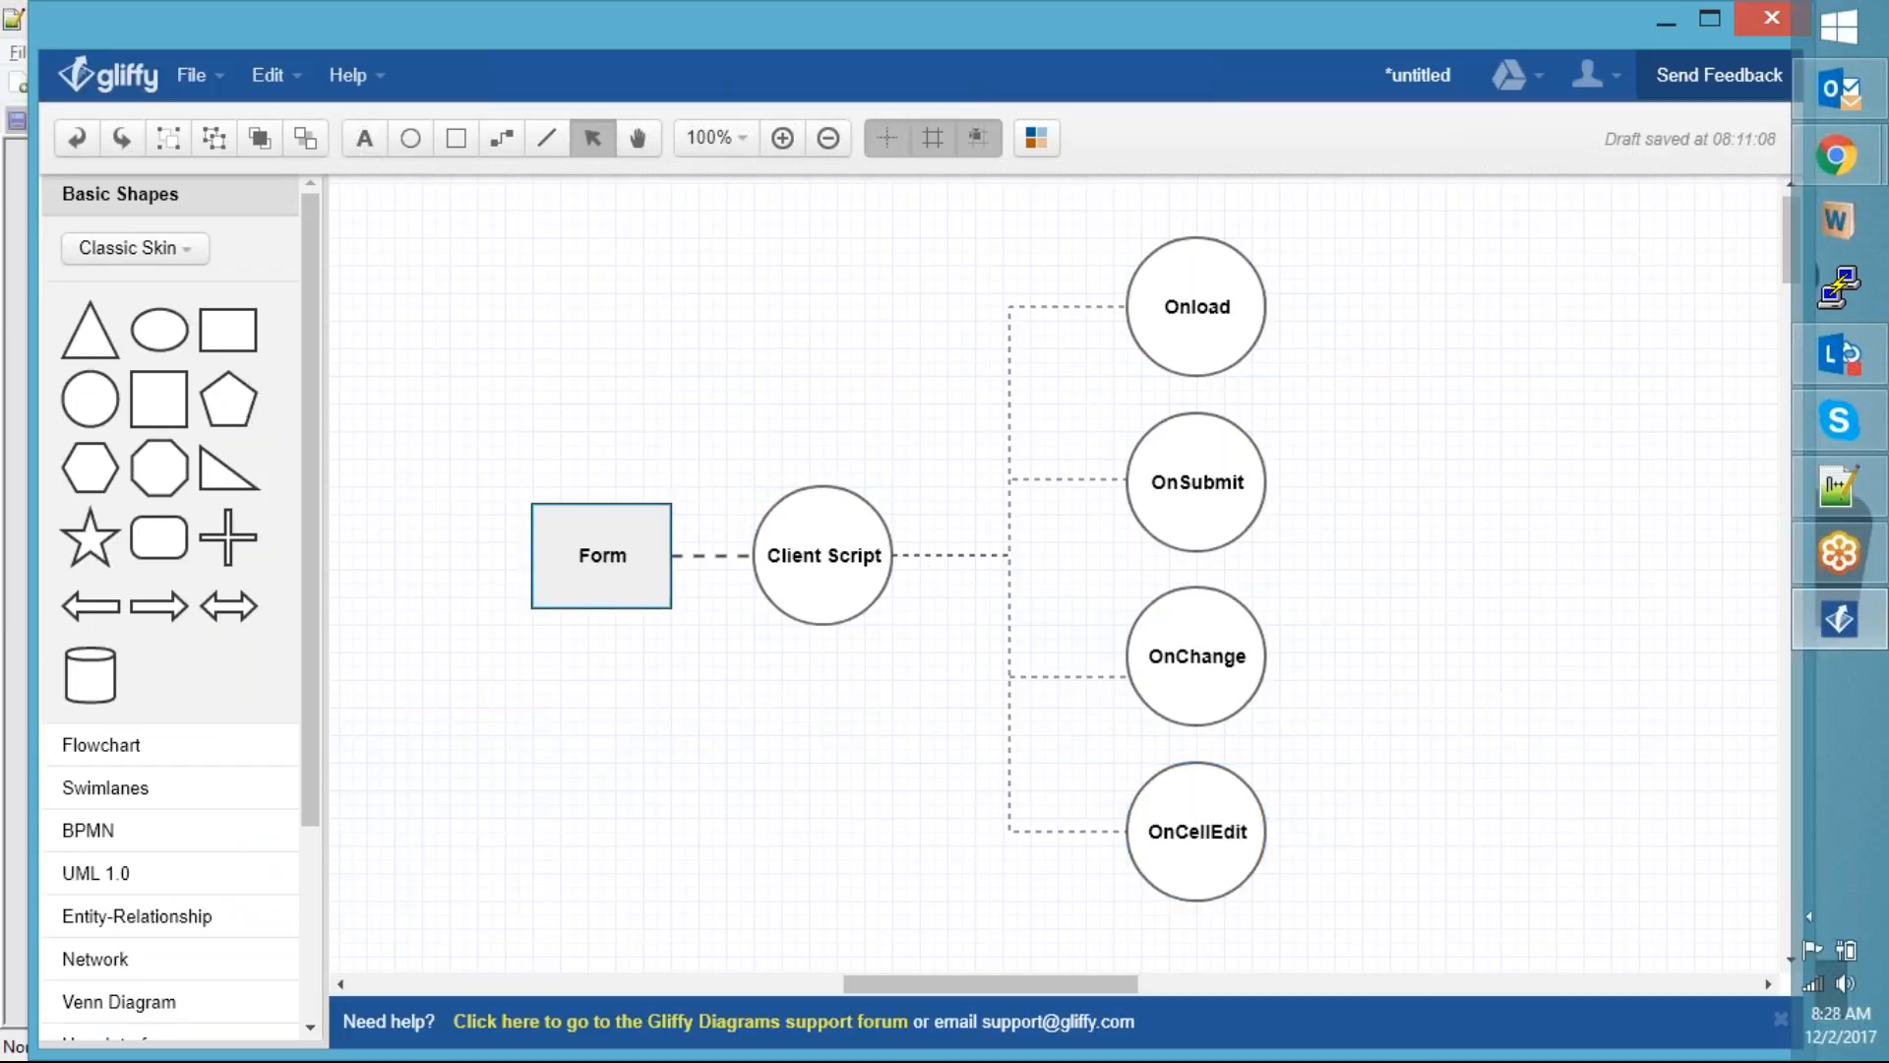
click(616, 742)
click(236, 745)
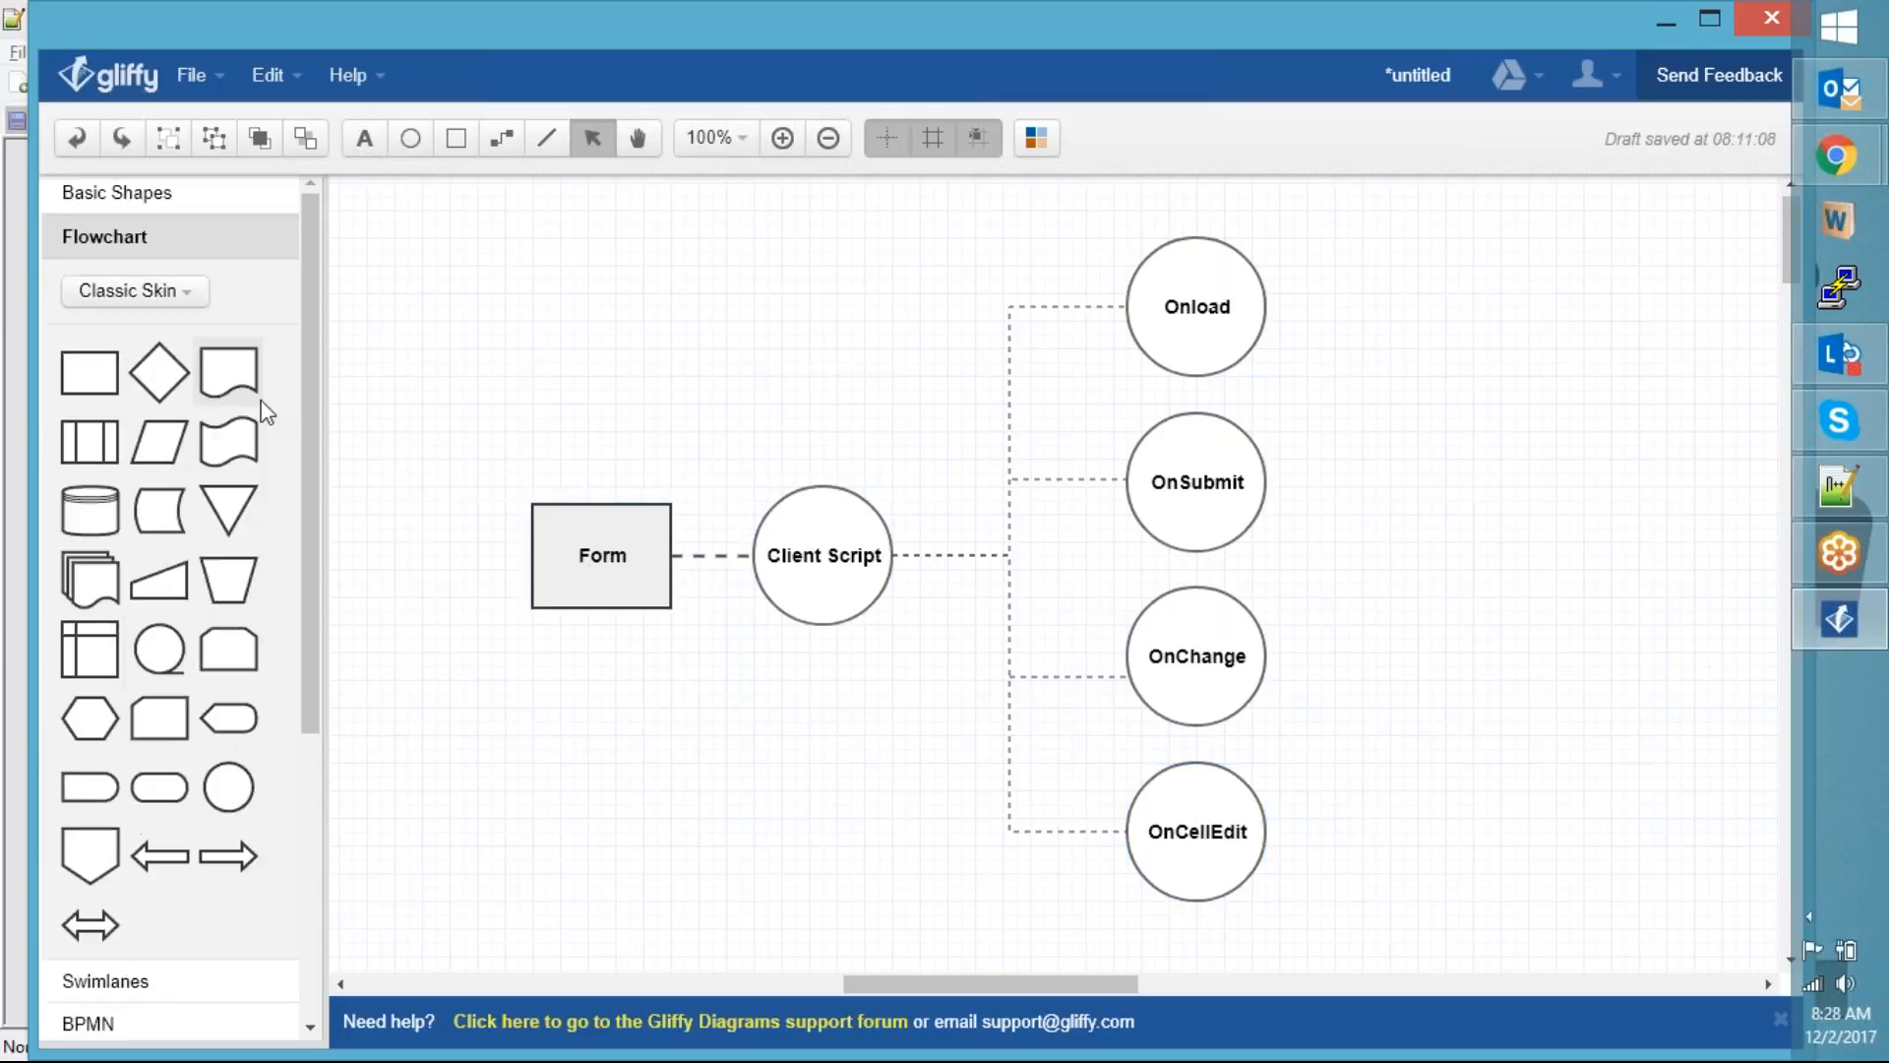
drag(236, 386, 575, 528)
click(726, 674)
Align the bottom edges of the new document shape and the Form box
shift+click(843, 557)
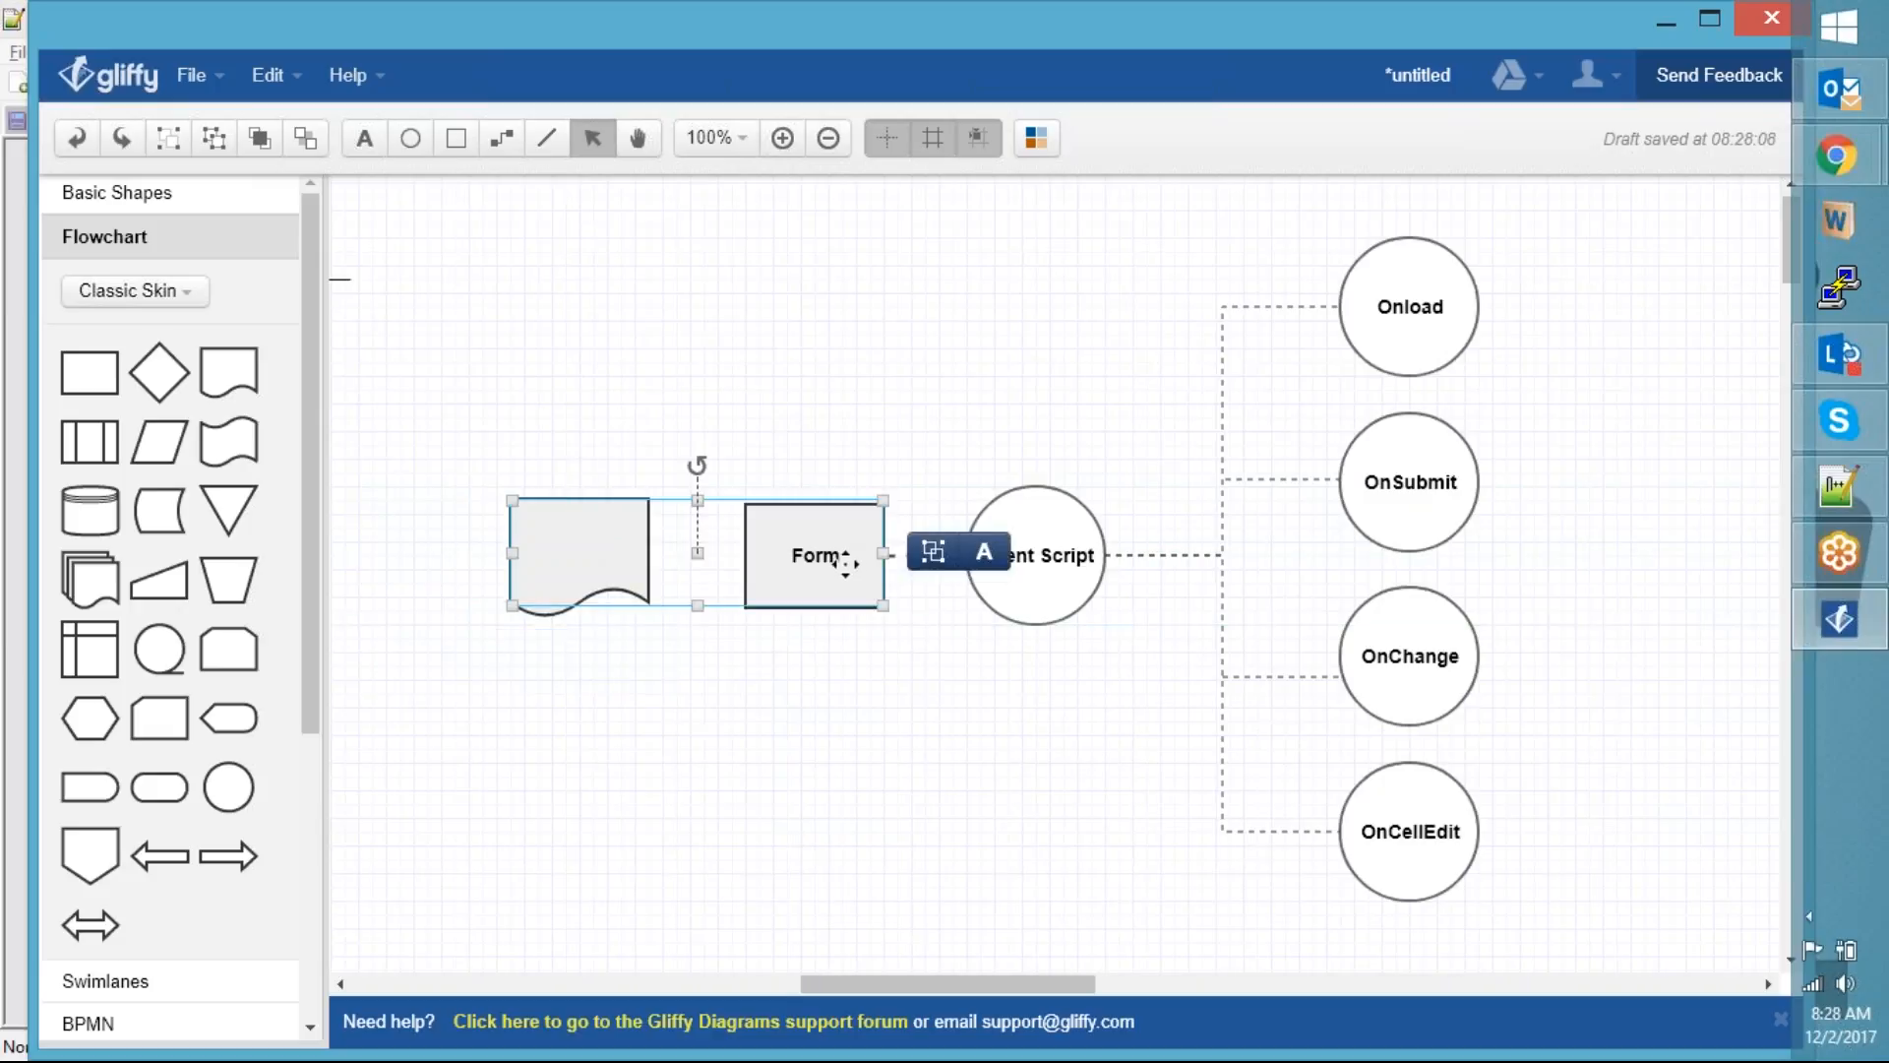
click(933, 552)
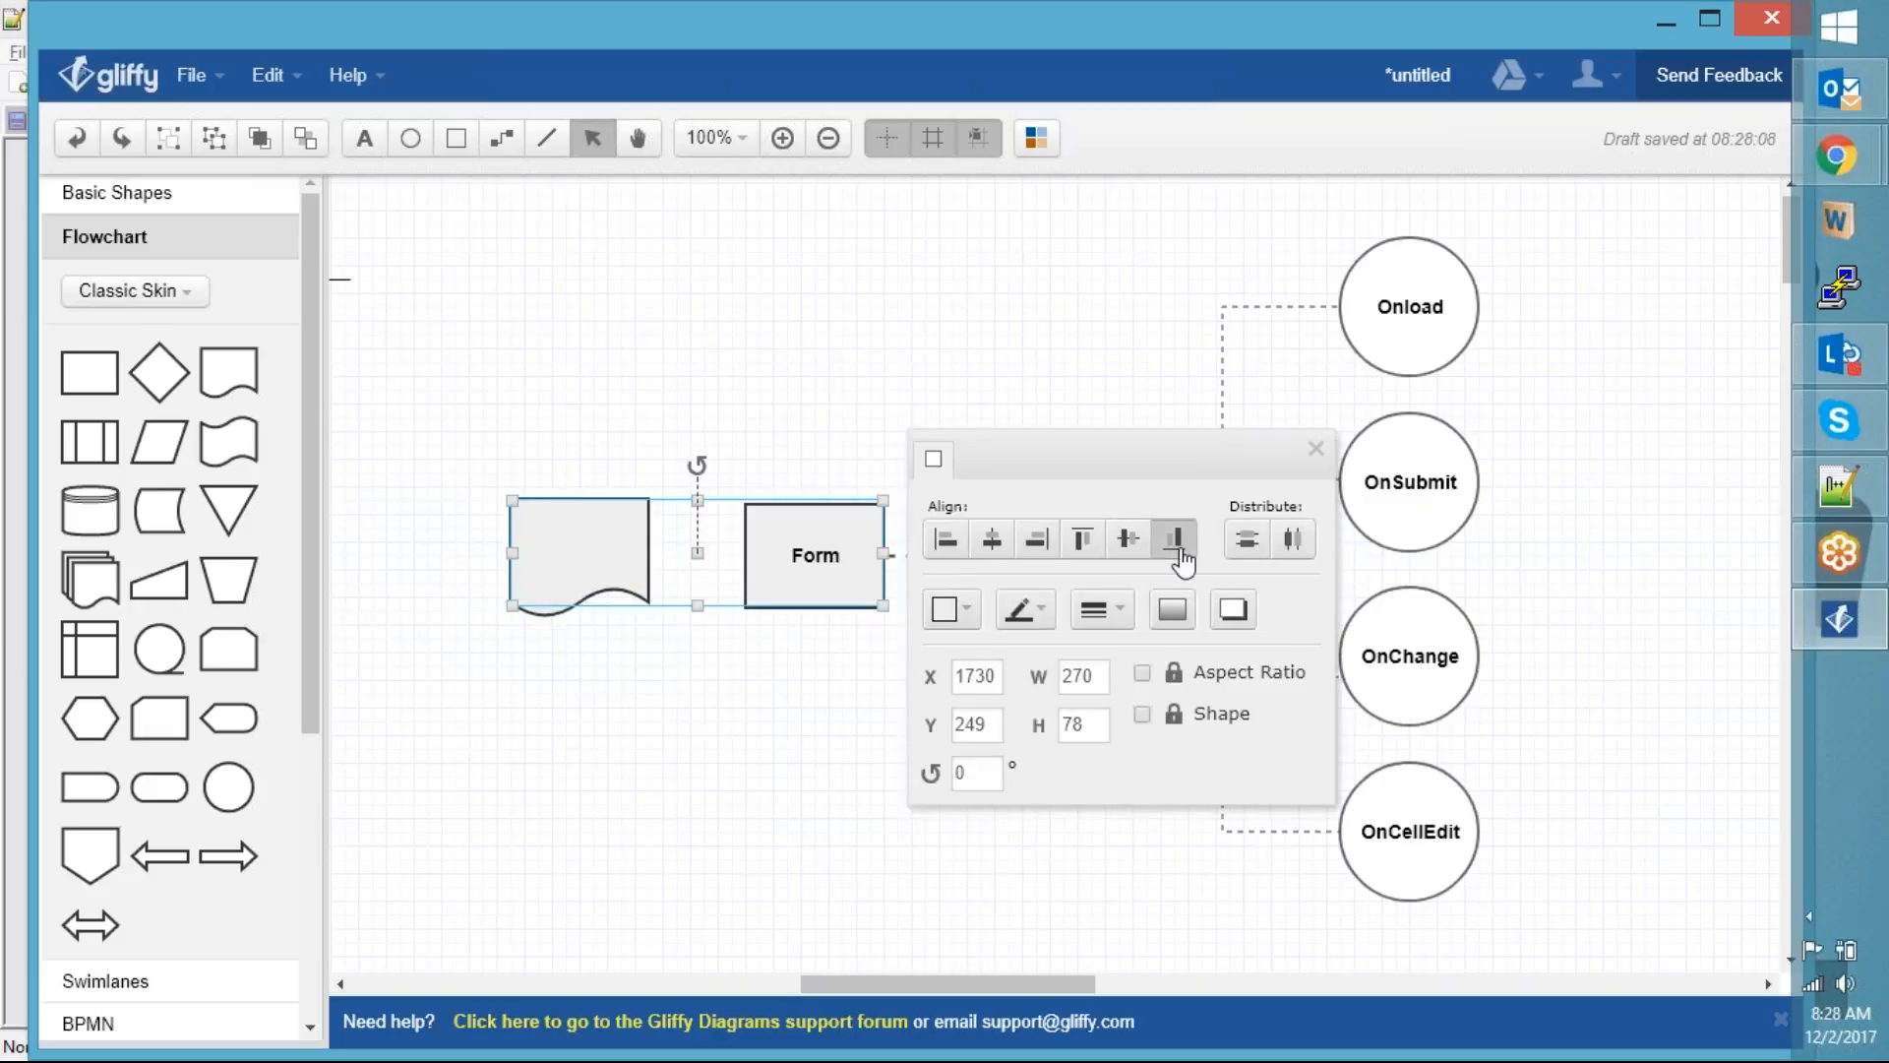
click(1179, 553)
click(759, 793)
Label the document shape beside Form "Table"
click(595, 566)
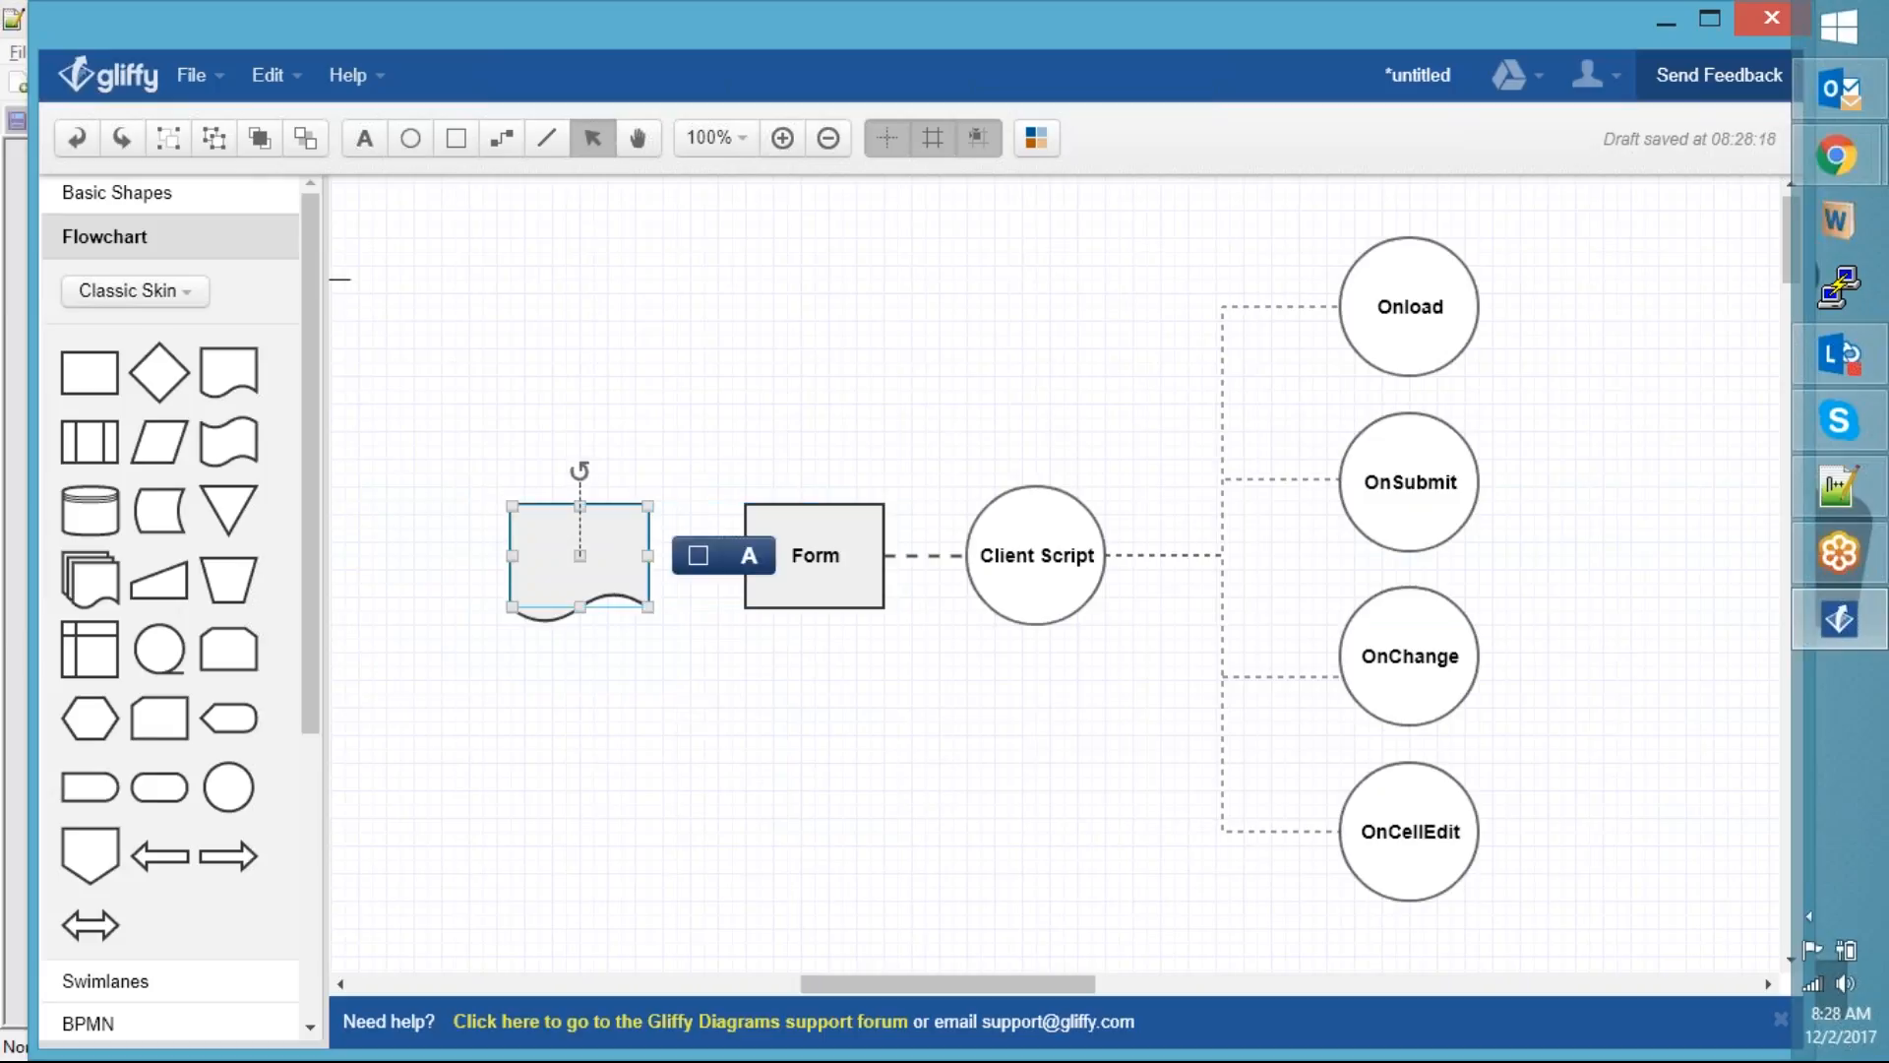
click(748, 557)
text(Table)
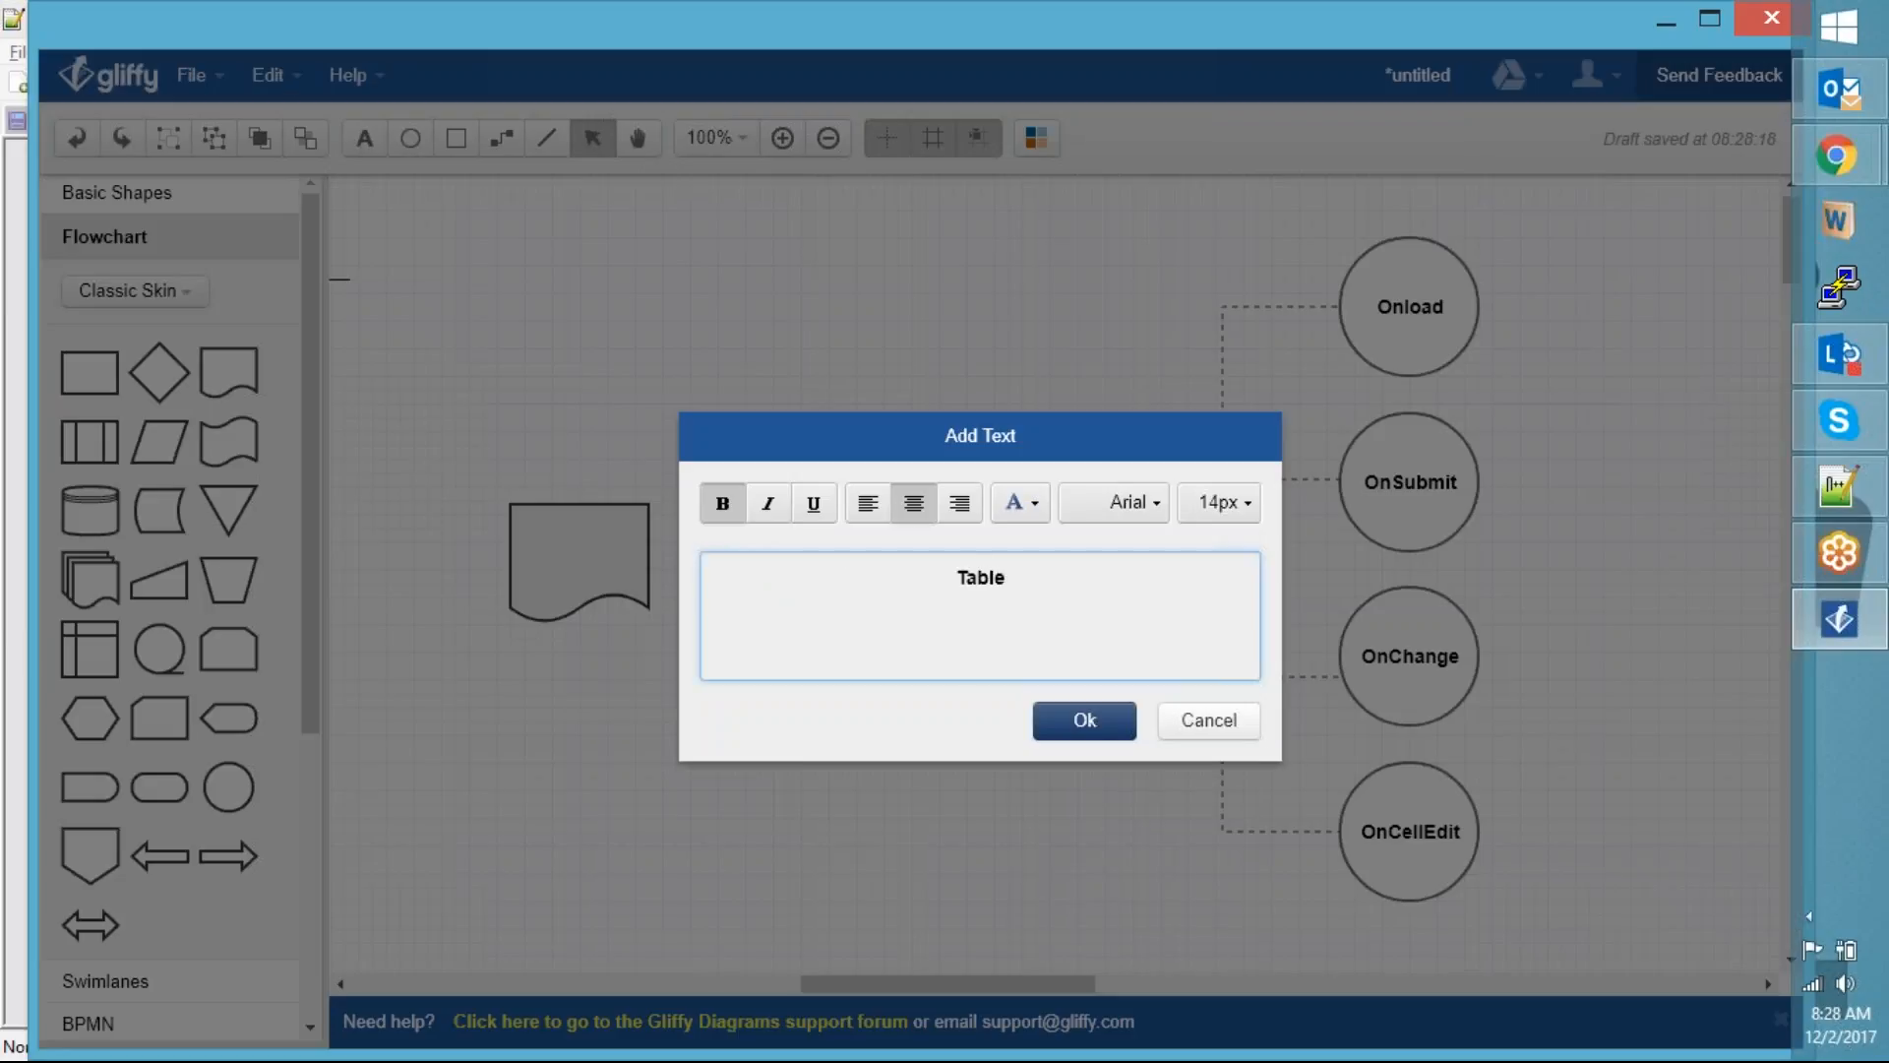
click(1082, 721)
click(876, 657)
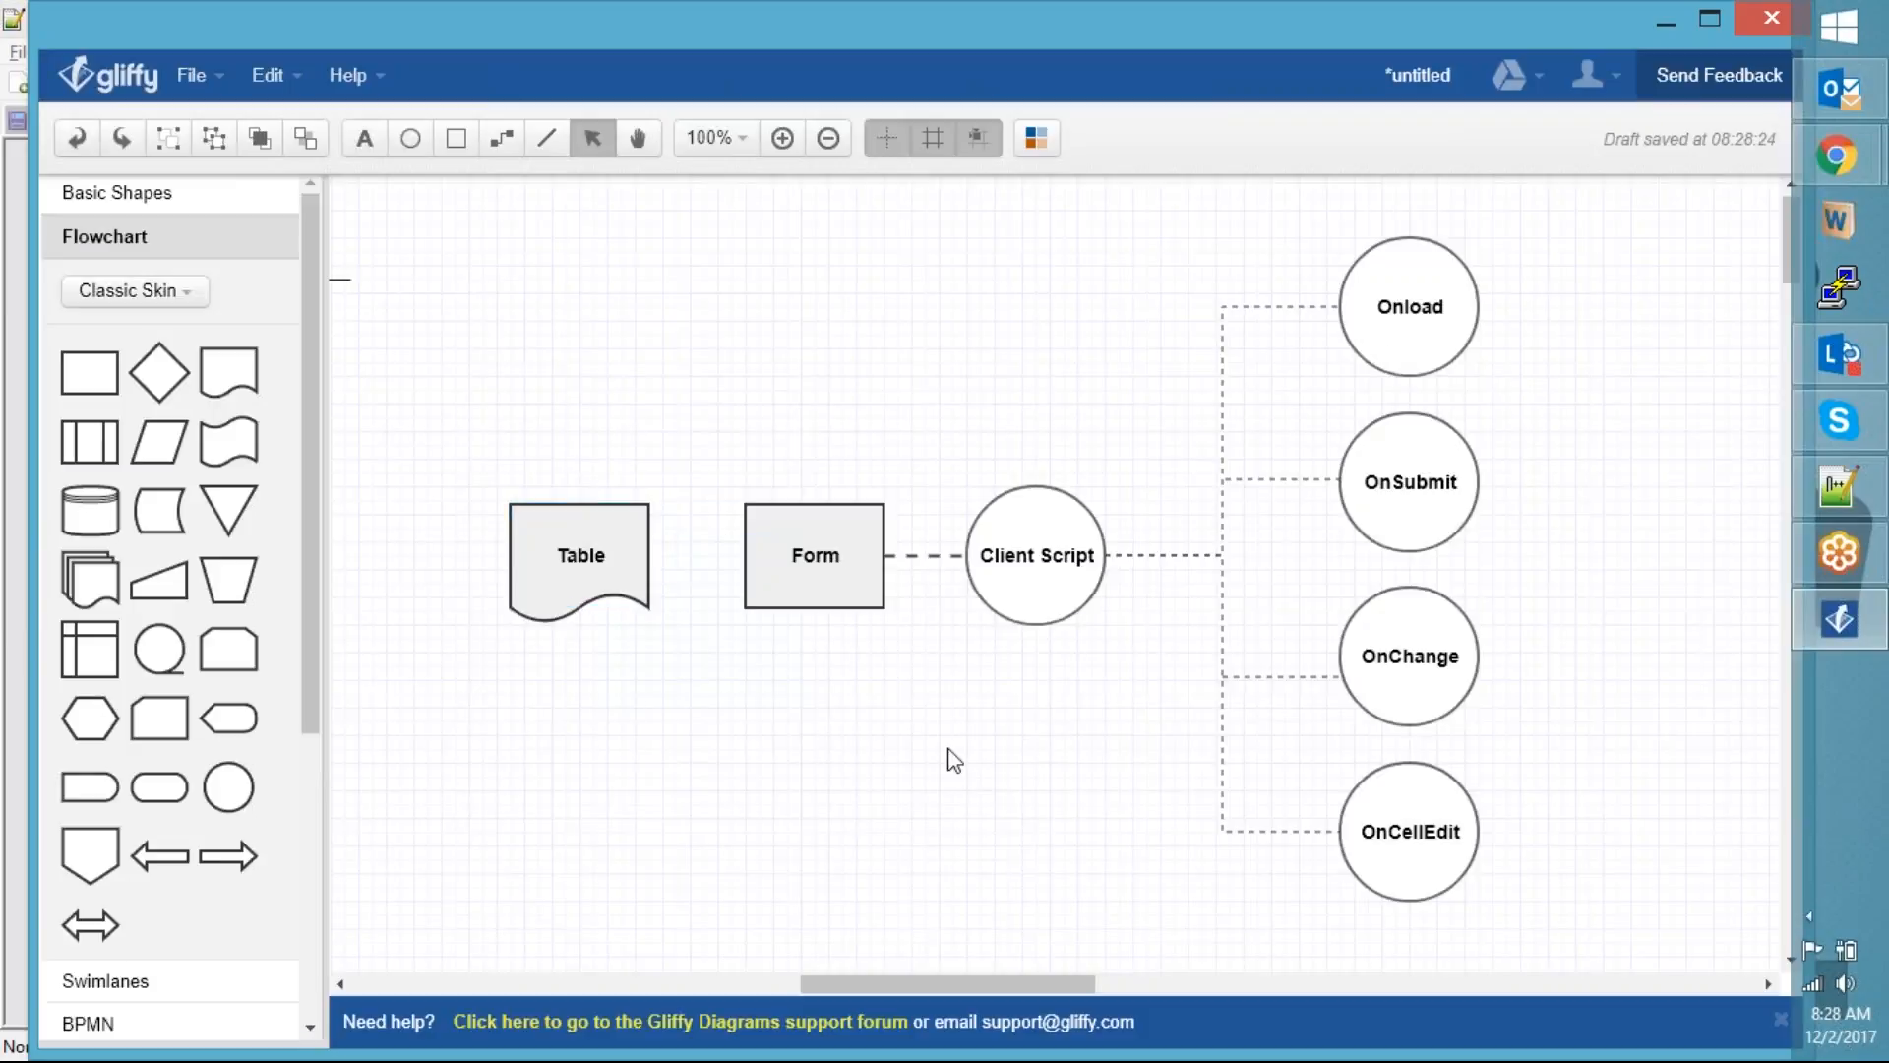
Connect the Table shape to the Form box with a straight line
click(547, 138)
drag(649, 555, 745, 555)
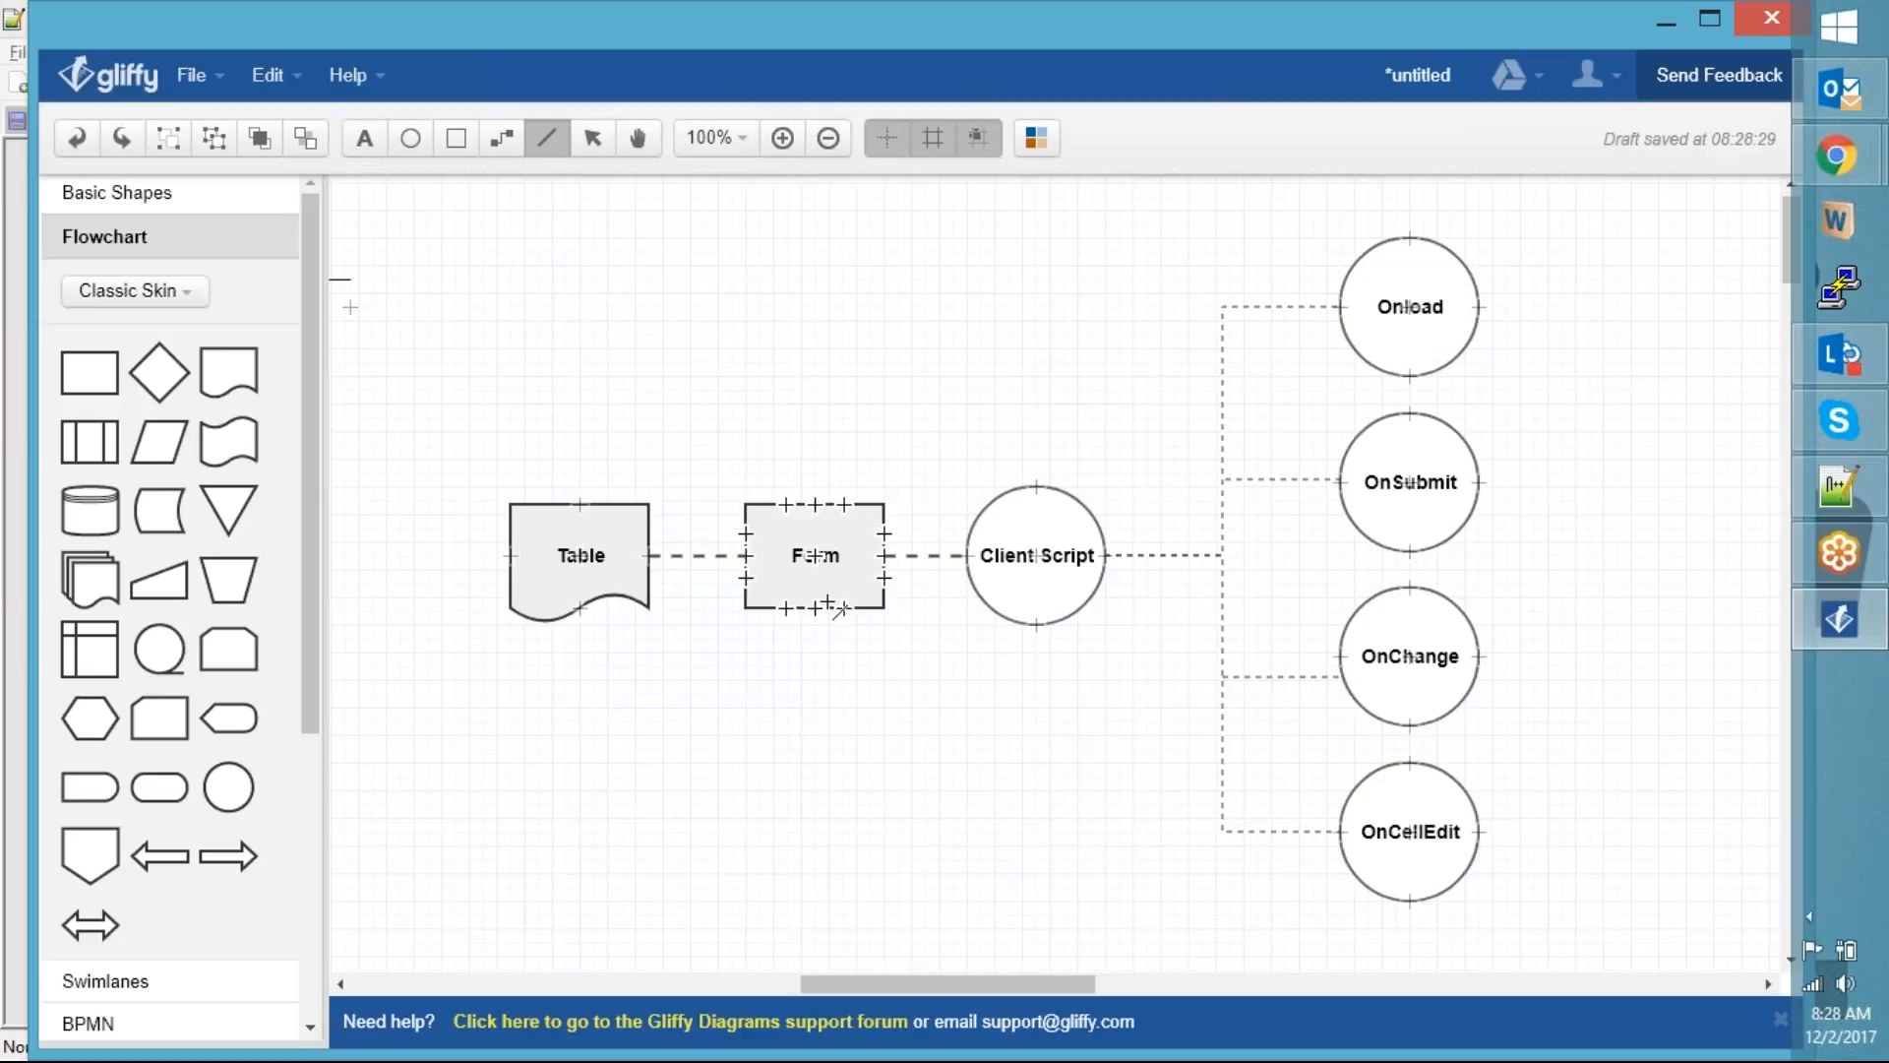
key(Escape)
click(843, 565)
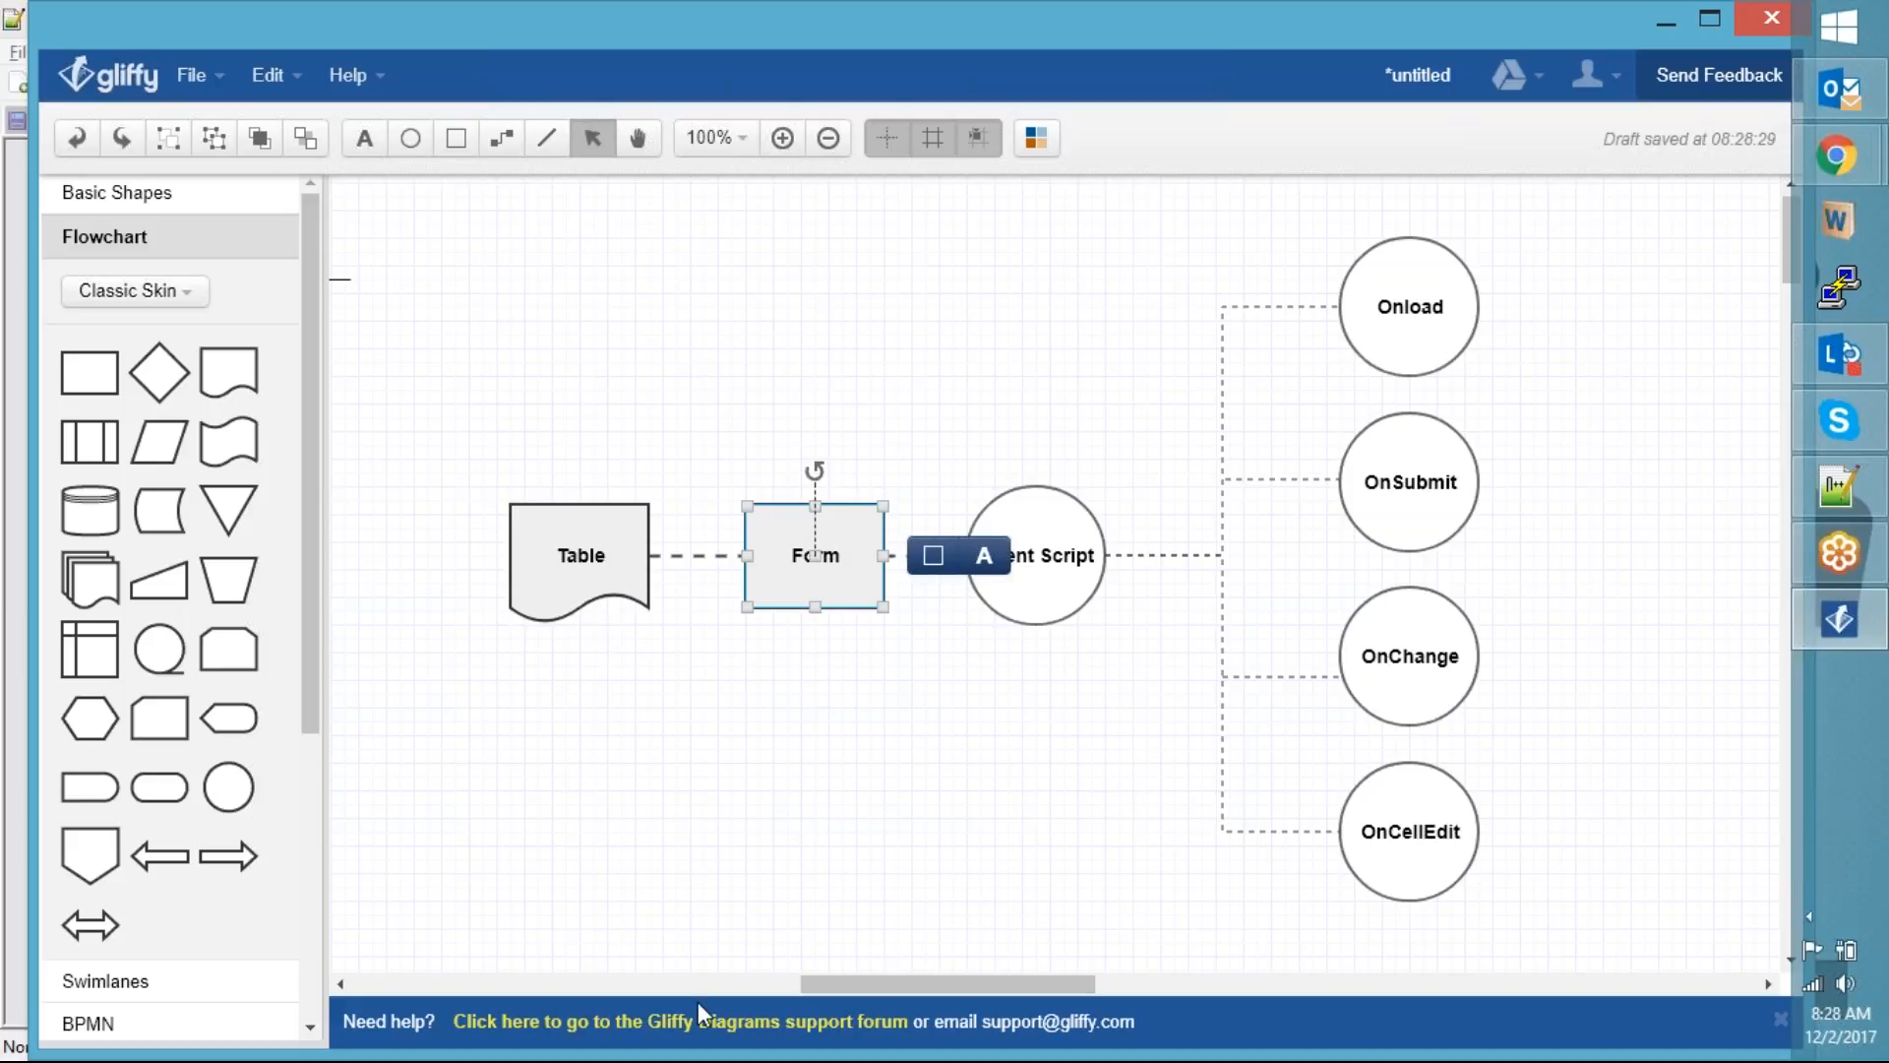
Add a flowchart rectangle to the right of the four script type circles, roughly level with Client Script
drag(828, 983, 903, 982)
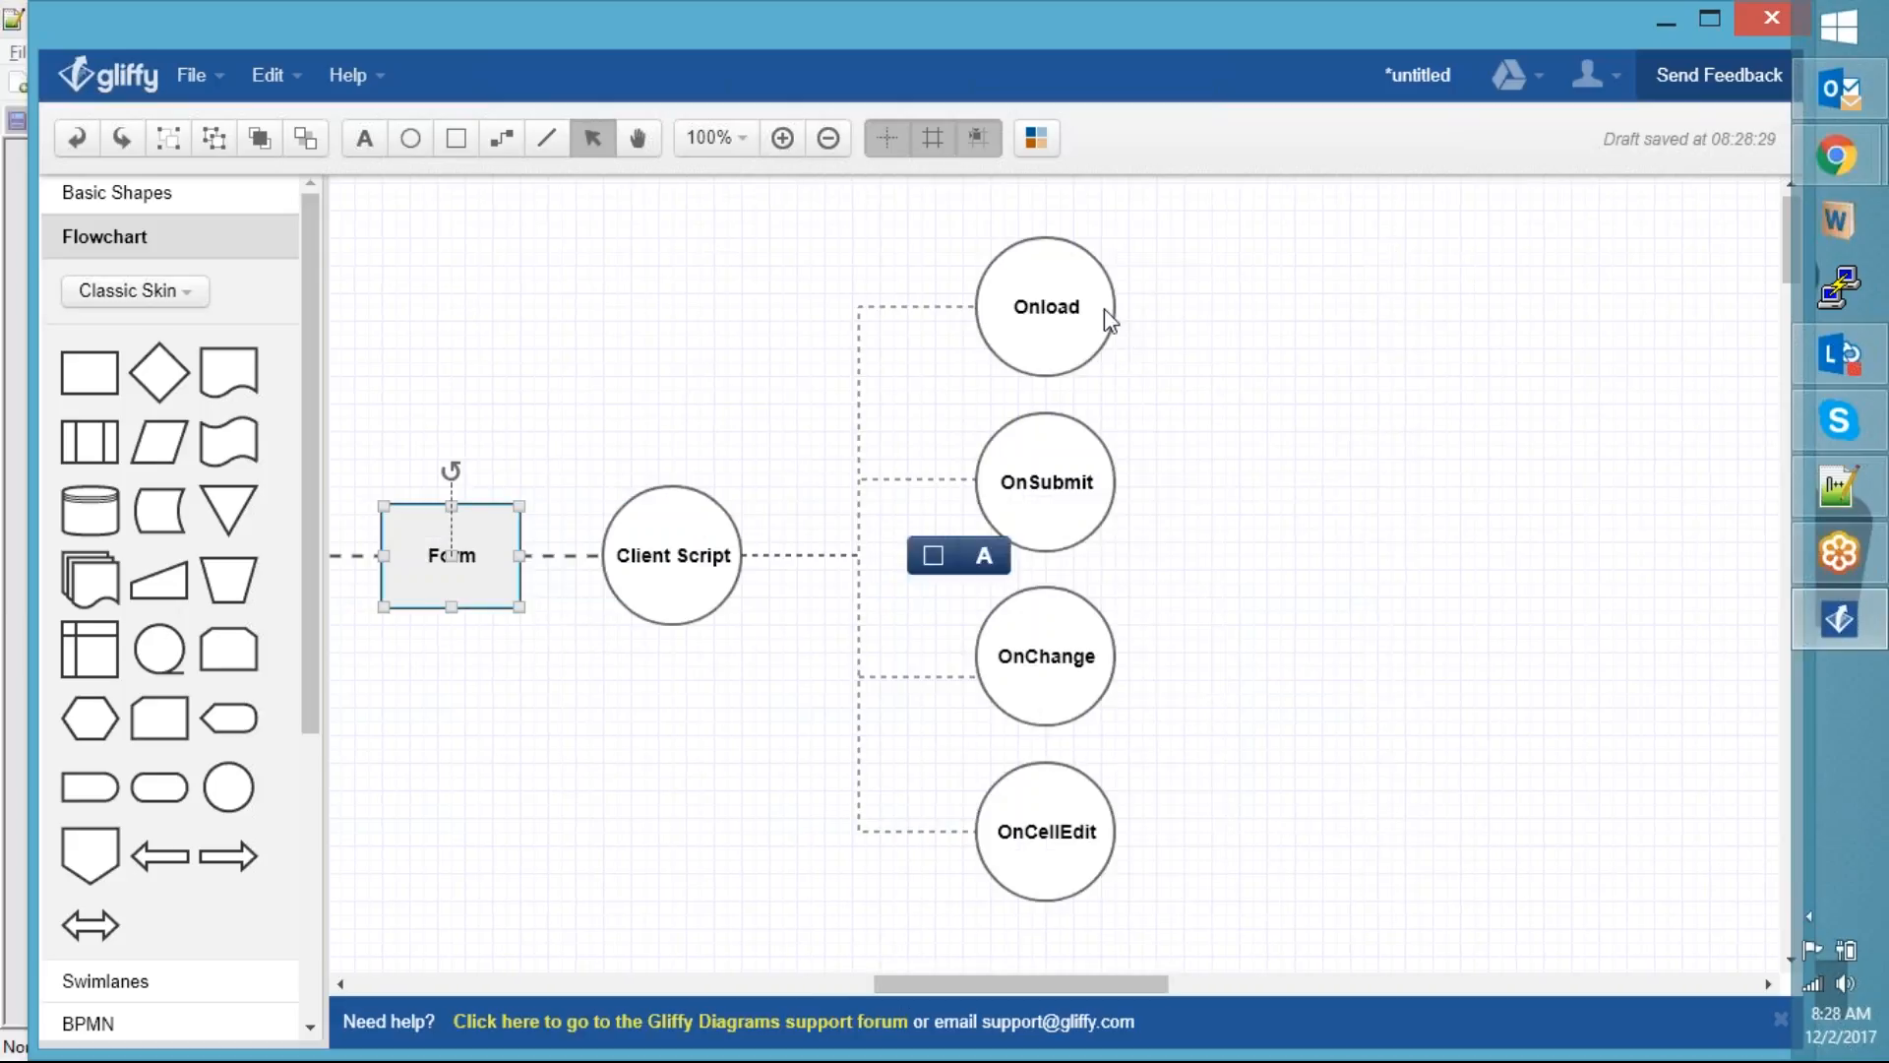
click(1180, 640)
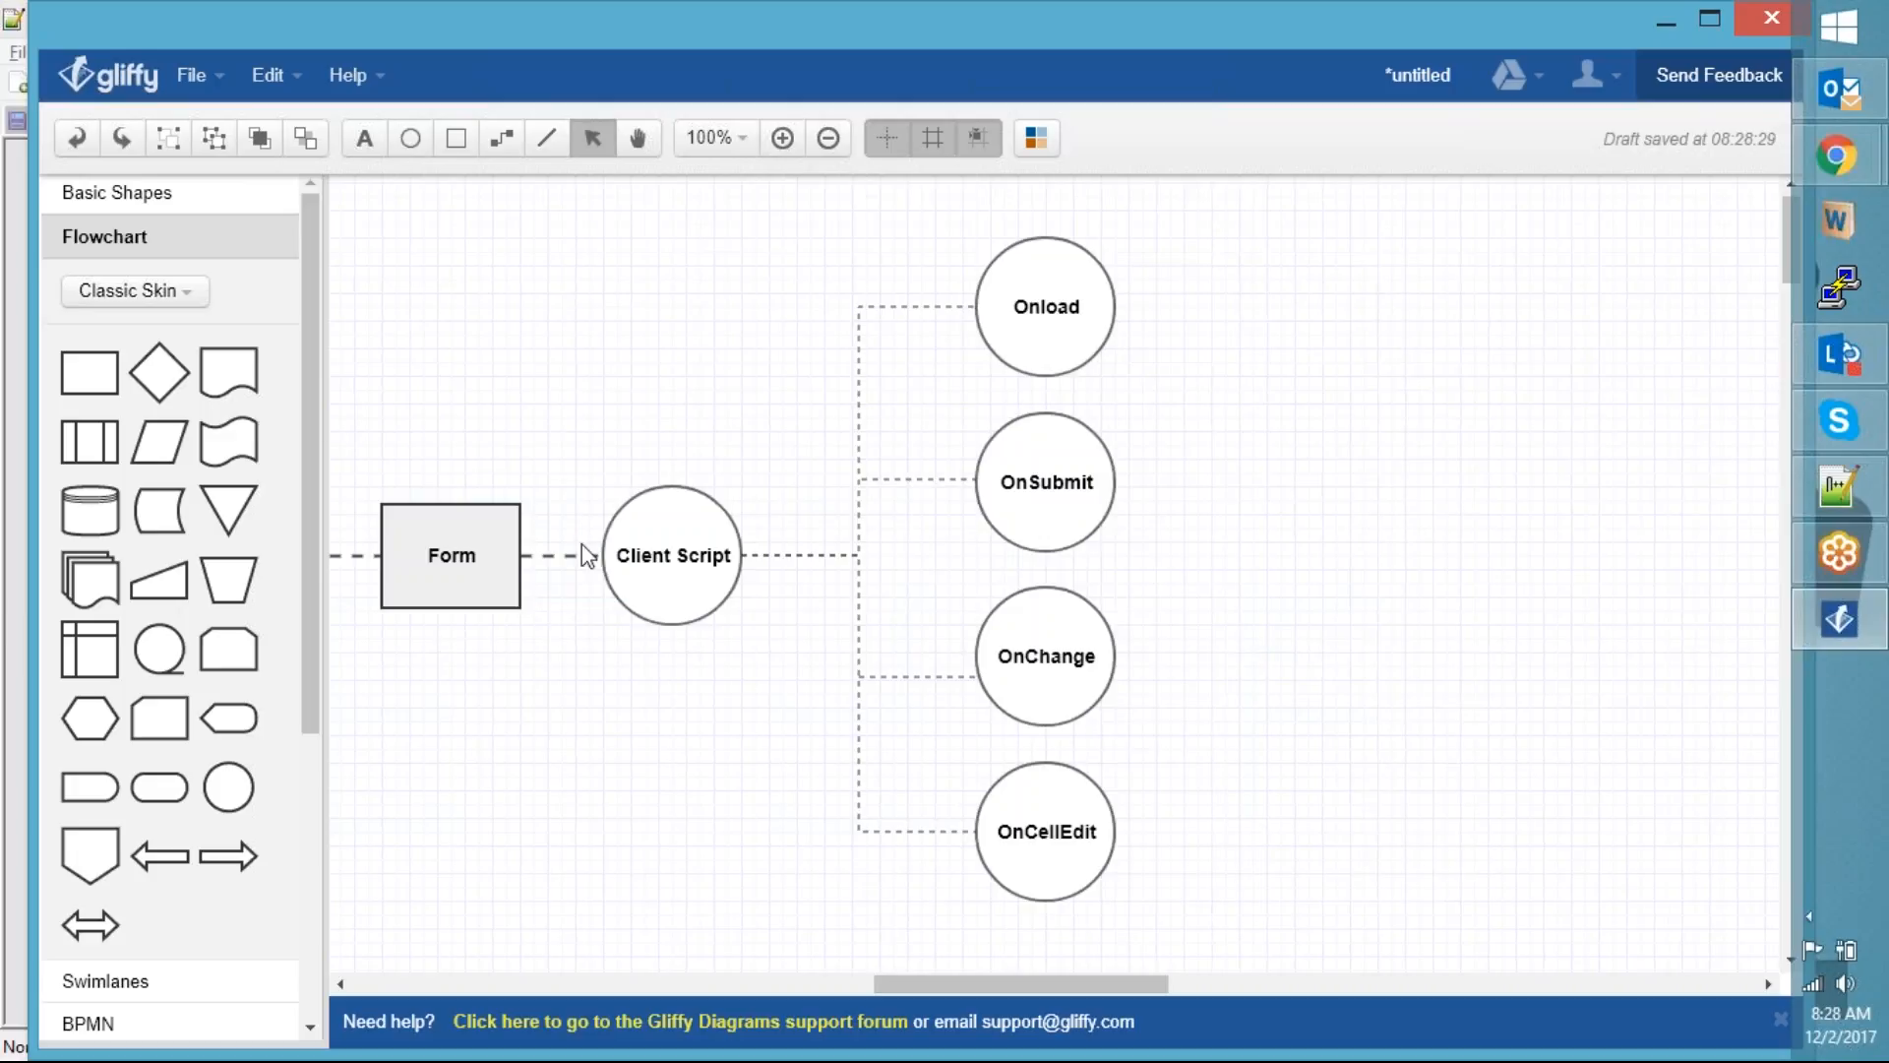
drag(159, 441, 32, 466)
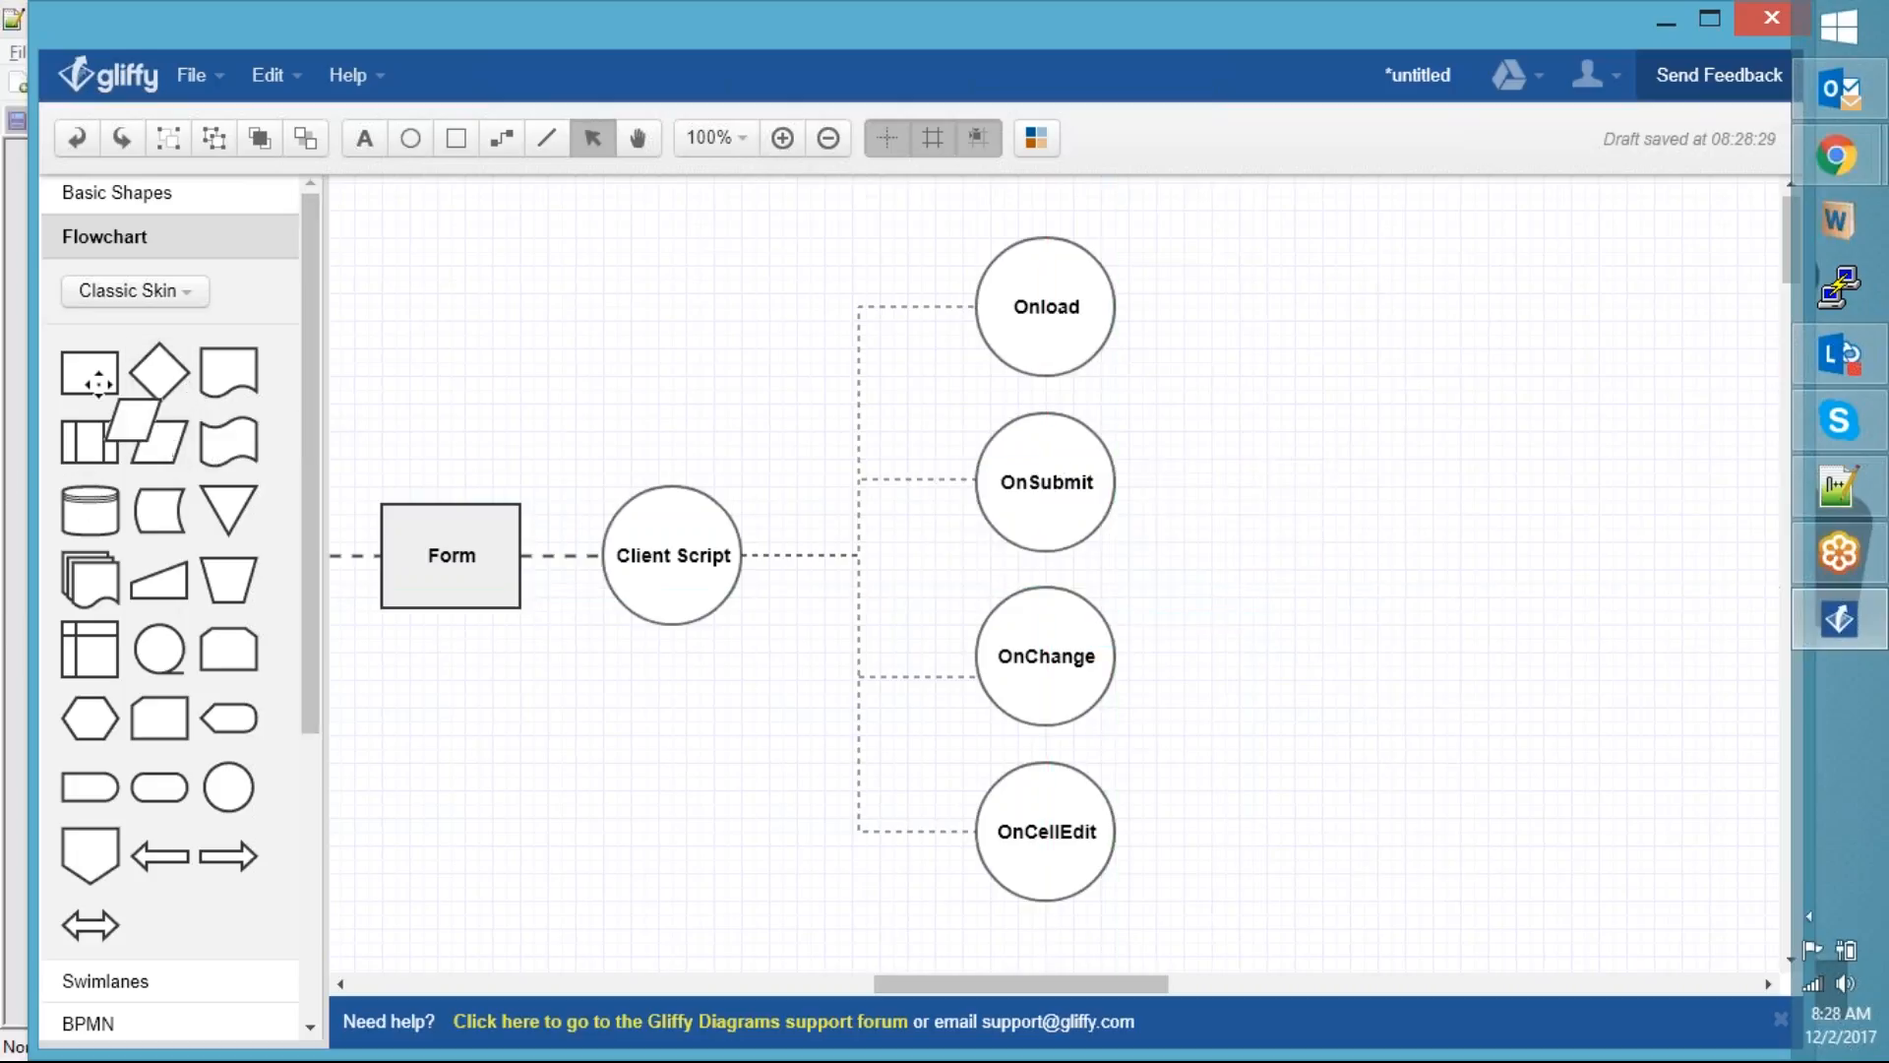
click(1296, 529)
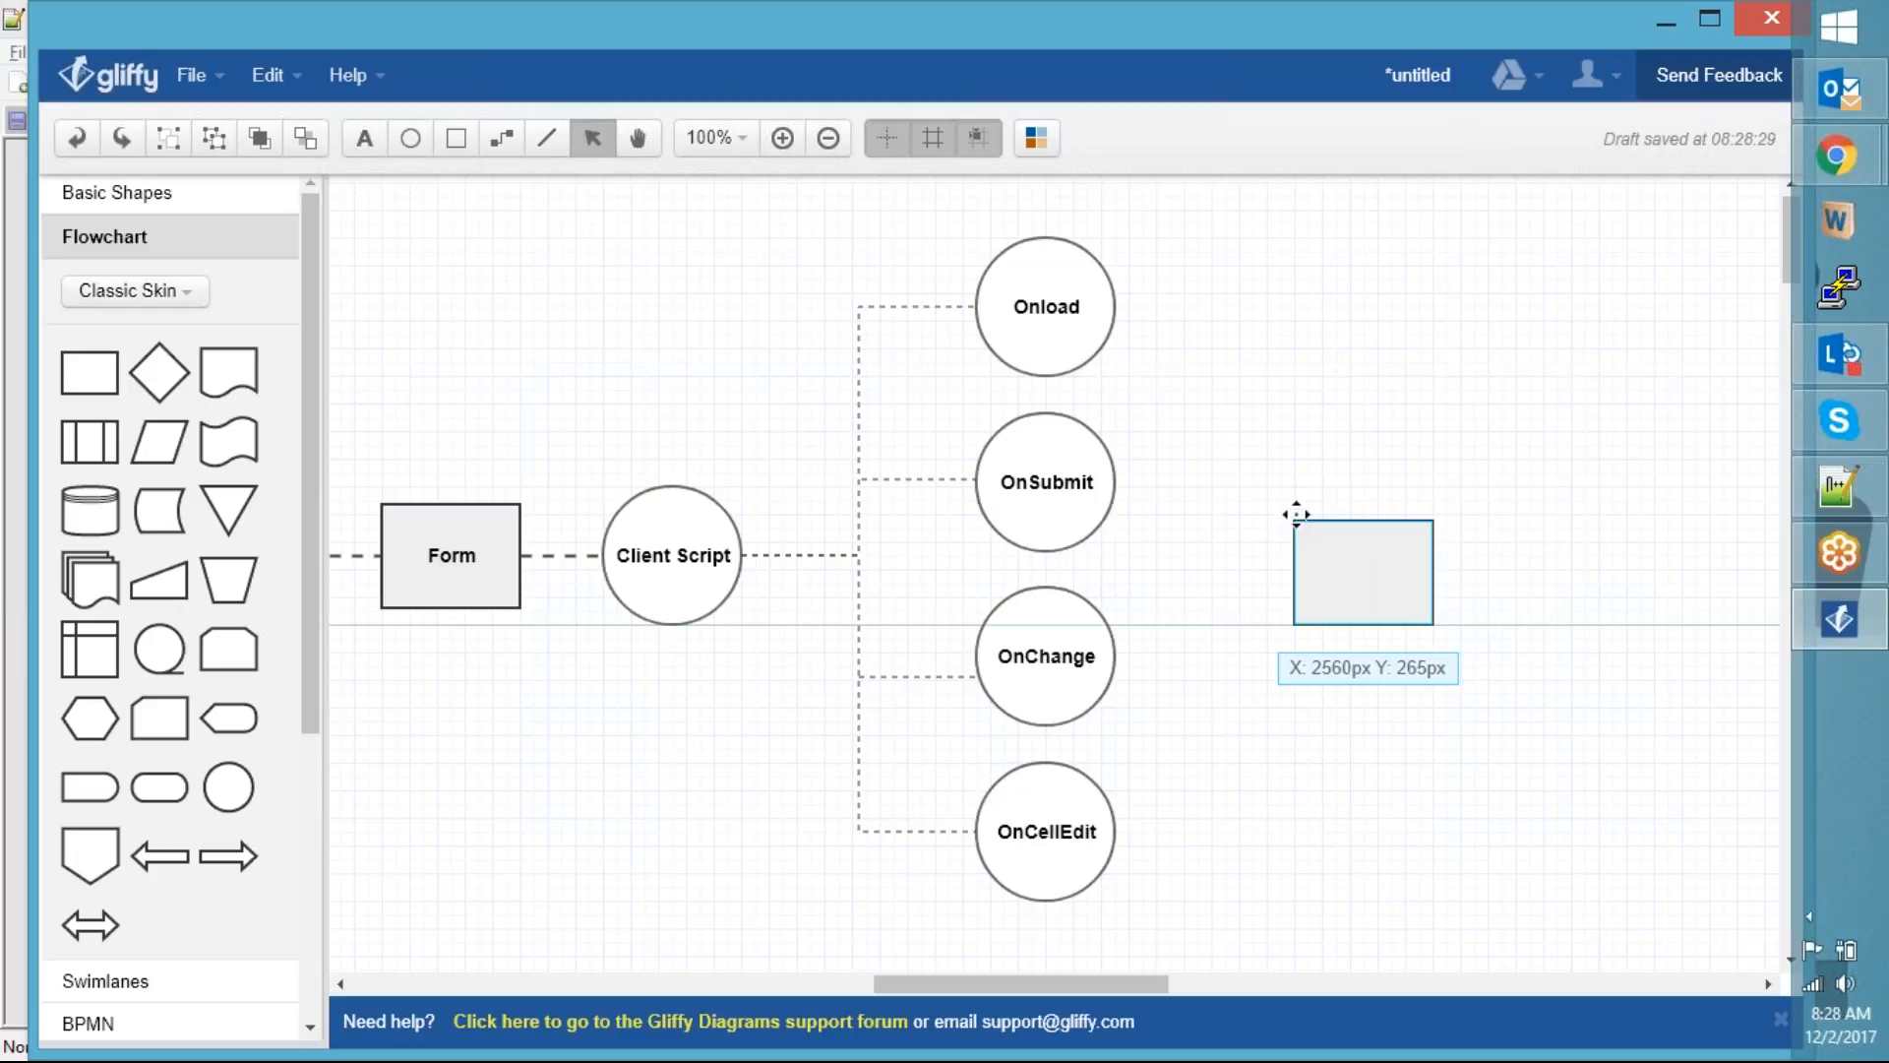
drag(1397, 609, 1395, 558)
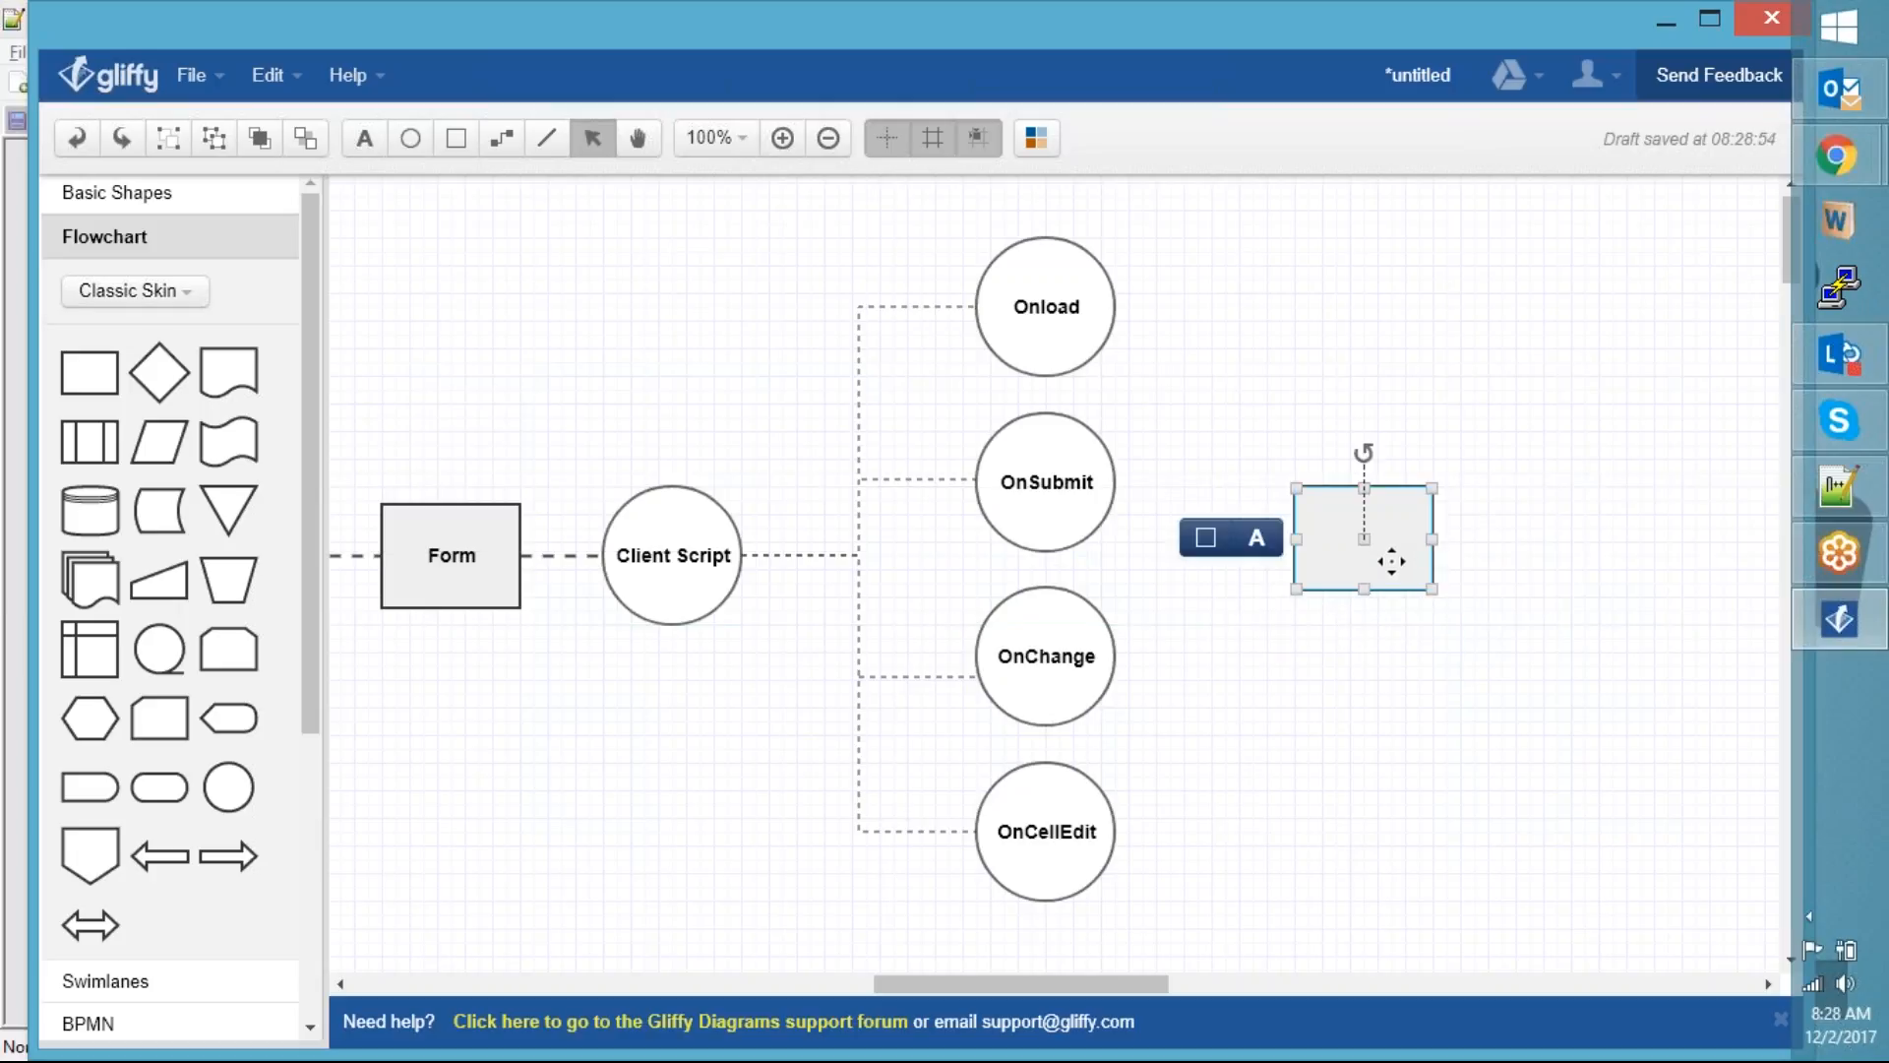
Label the new rectangle "GlideForm (g_form)"
click(1257, 549)
text(GlideForm (g_form))
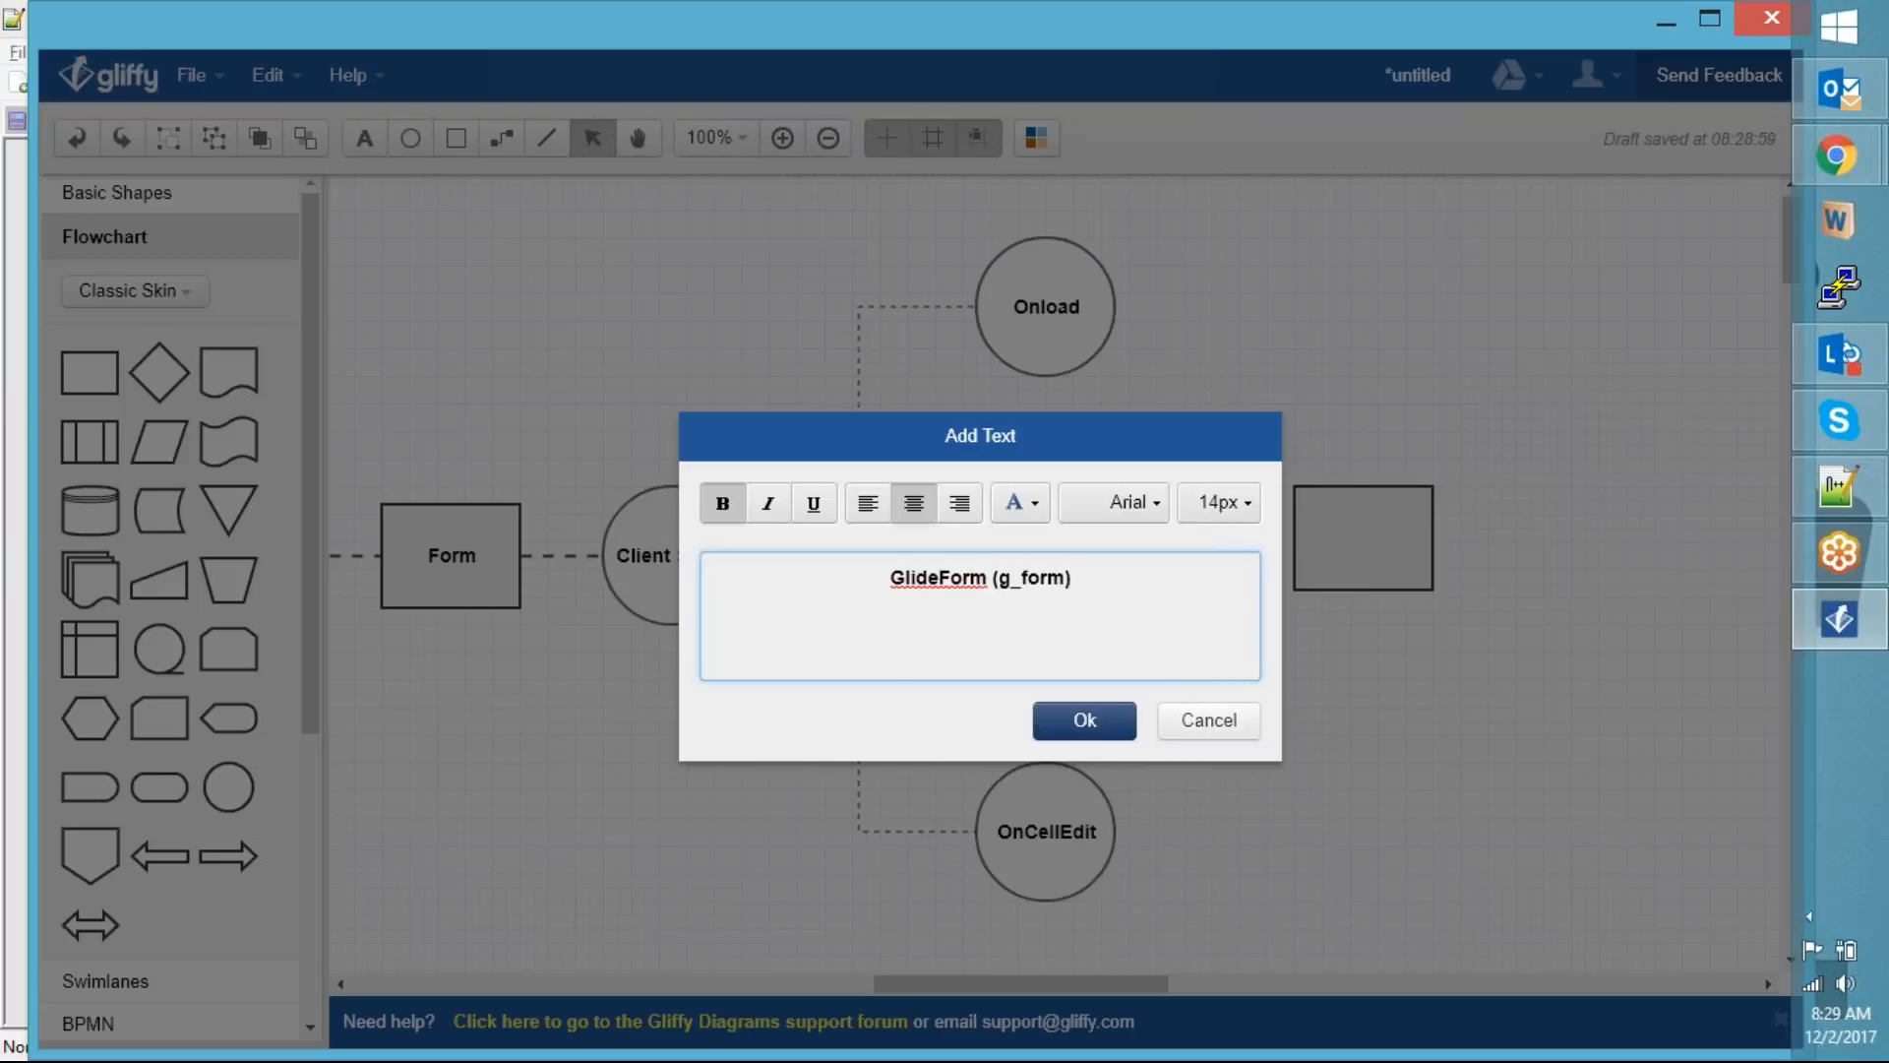
click(1100, 733)
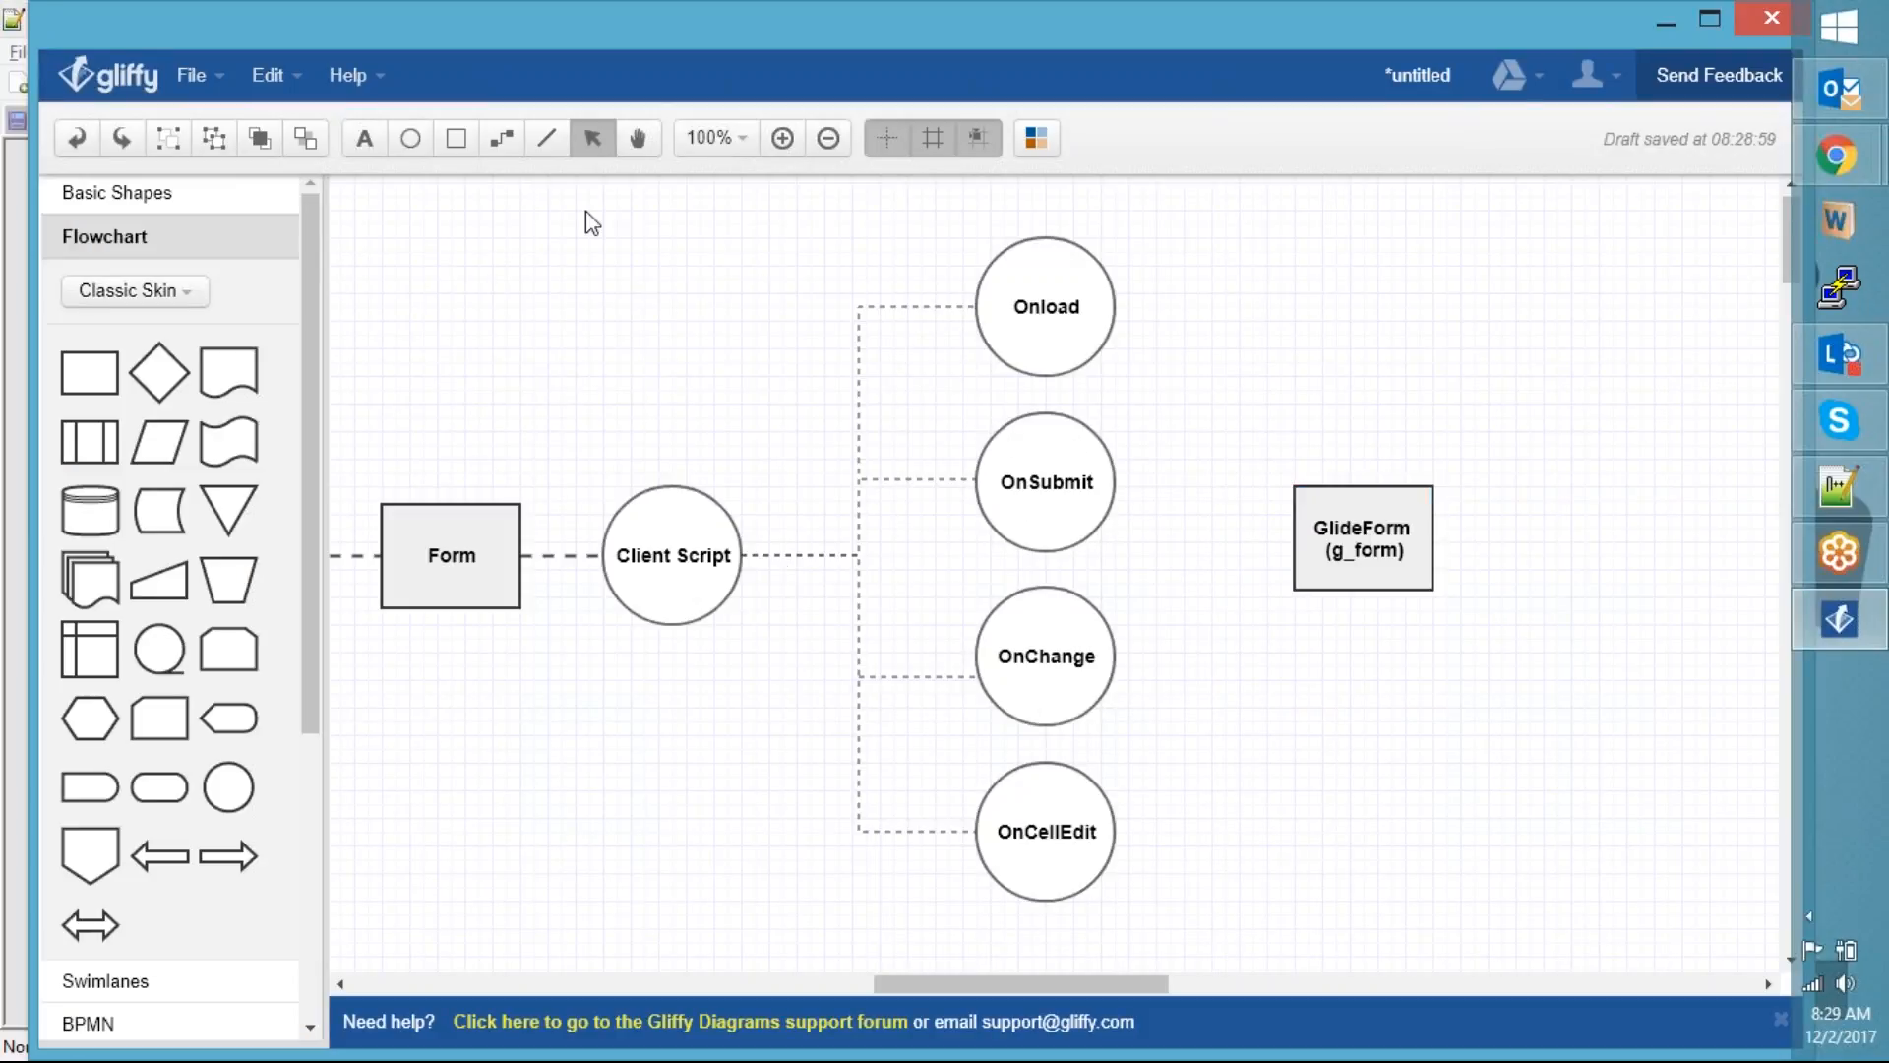
Draw straight lines linking the Onload, OnSubmit, OnChange and OnCellEdit circles to the GlideForm (g_form) box
click(502, 139)
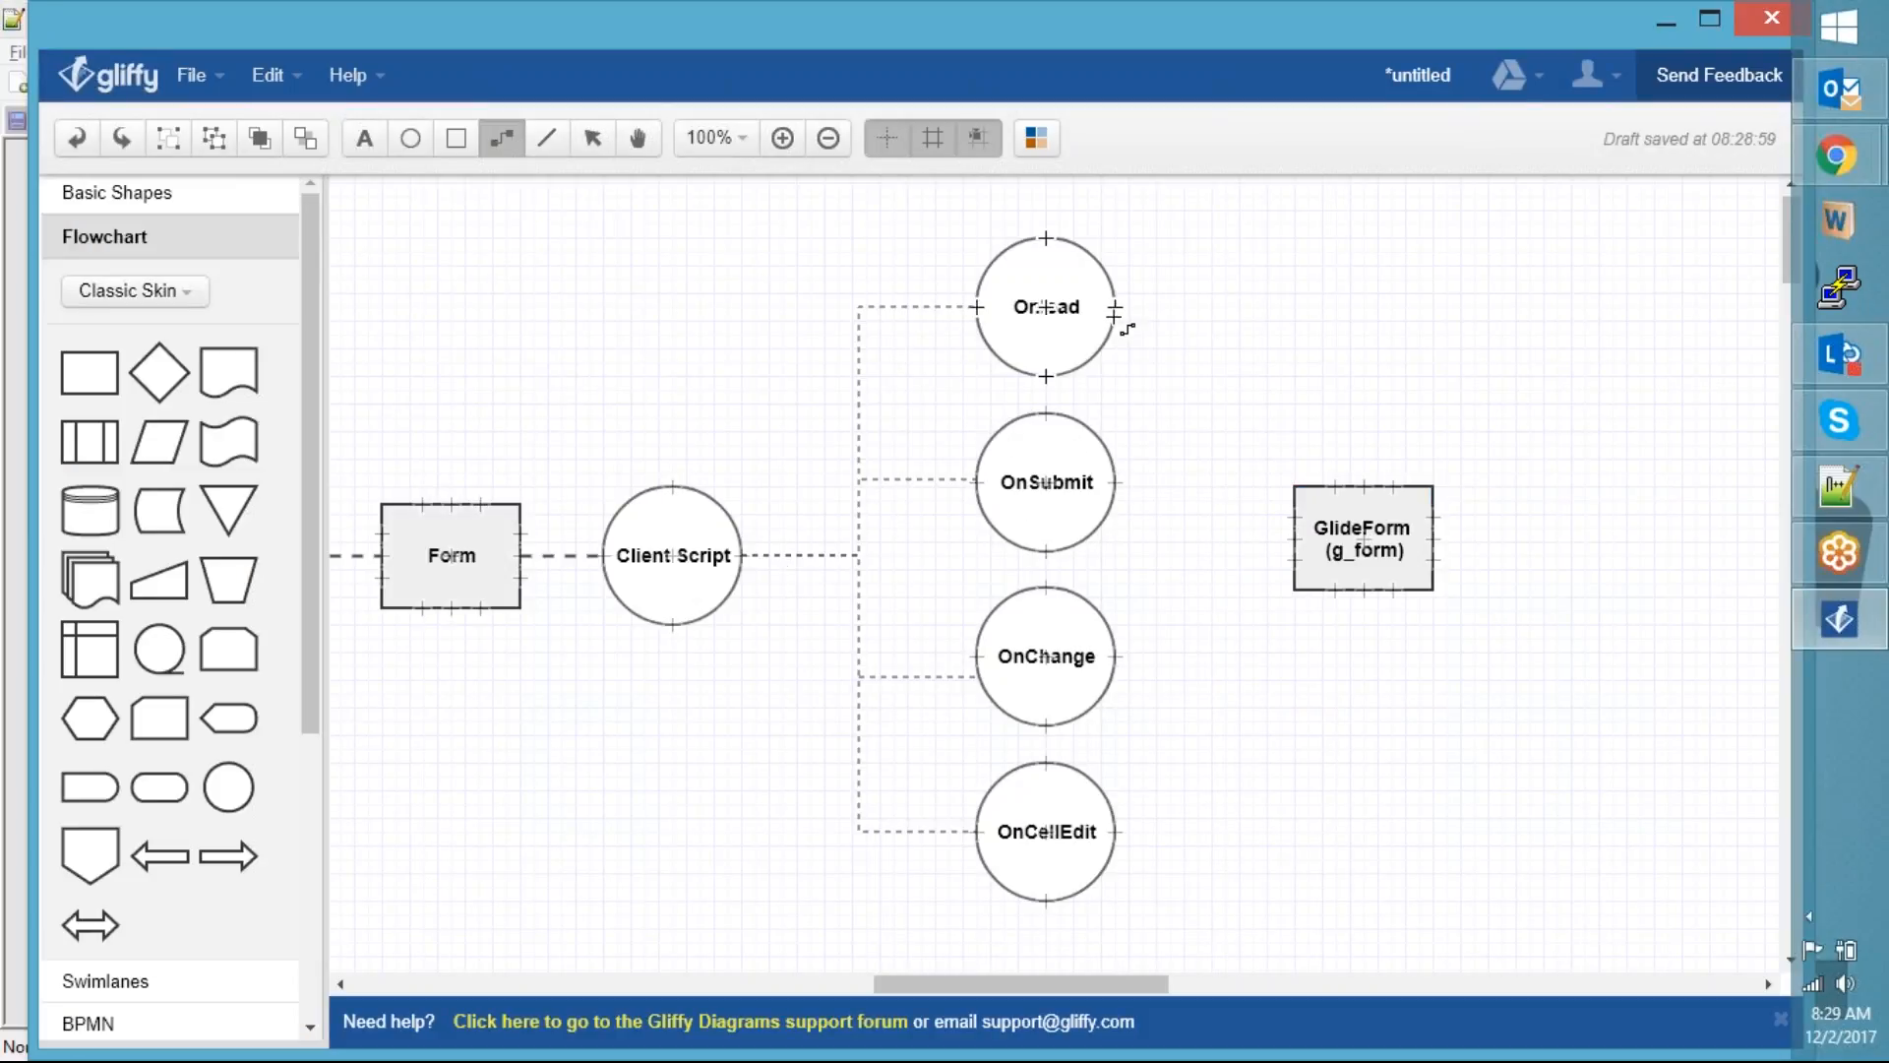
click(547, 138)
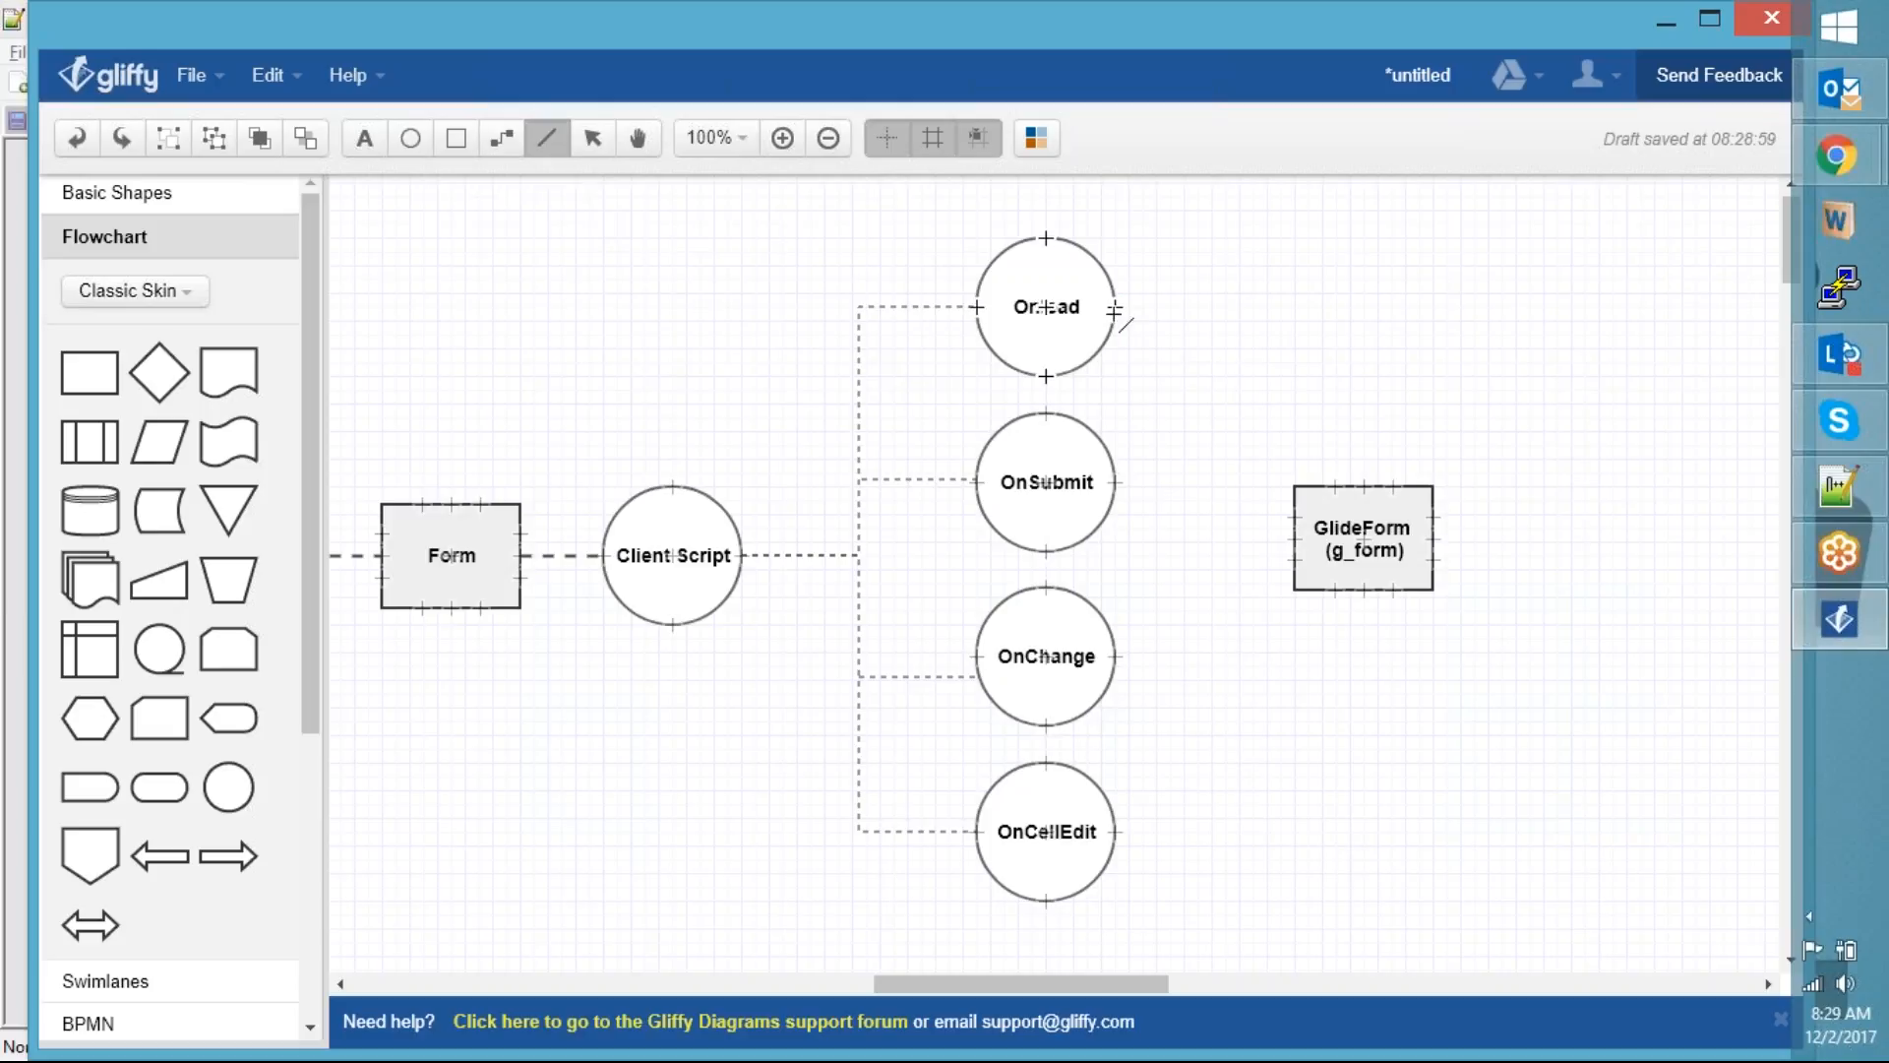
drag(1116, 307, 1294, 536)
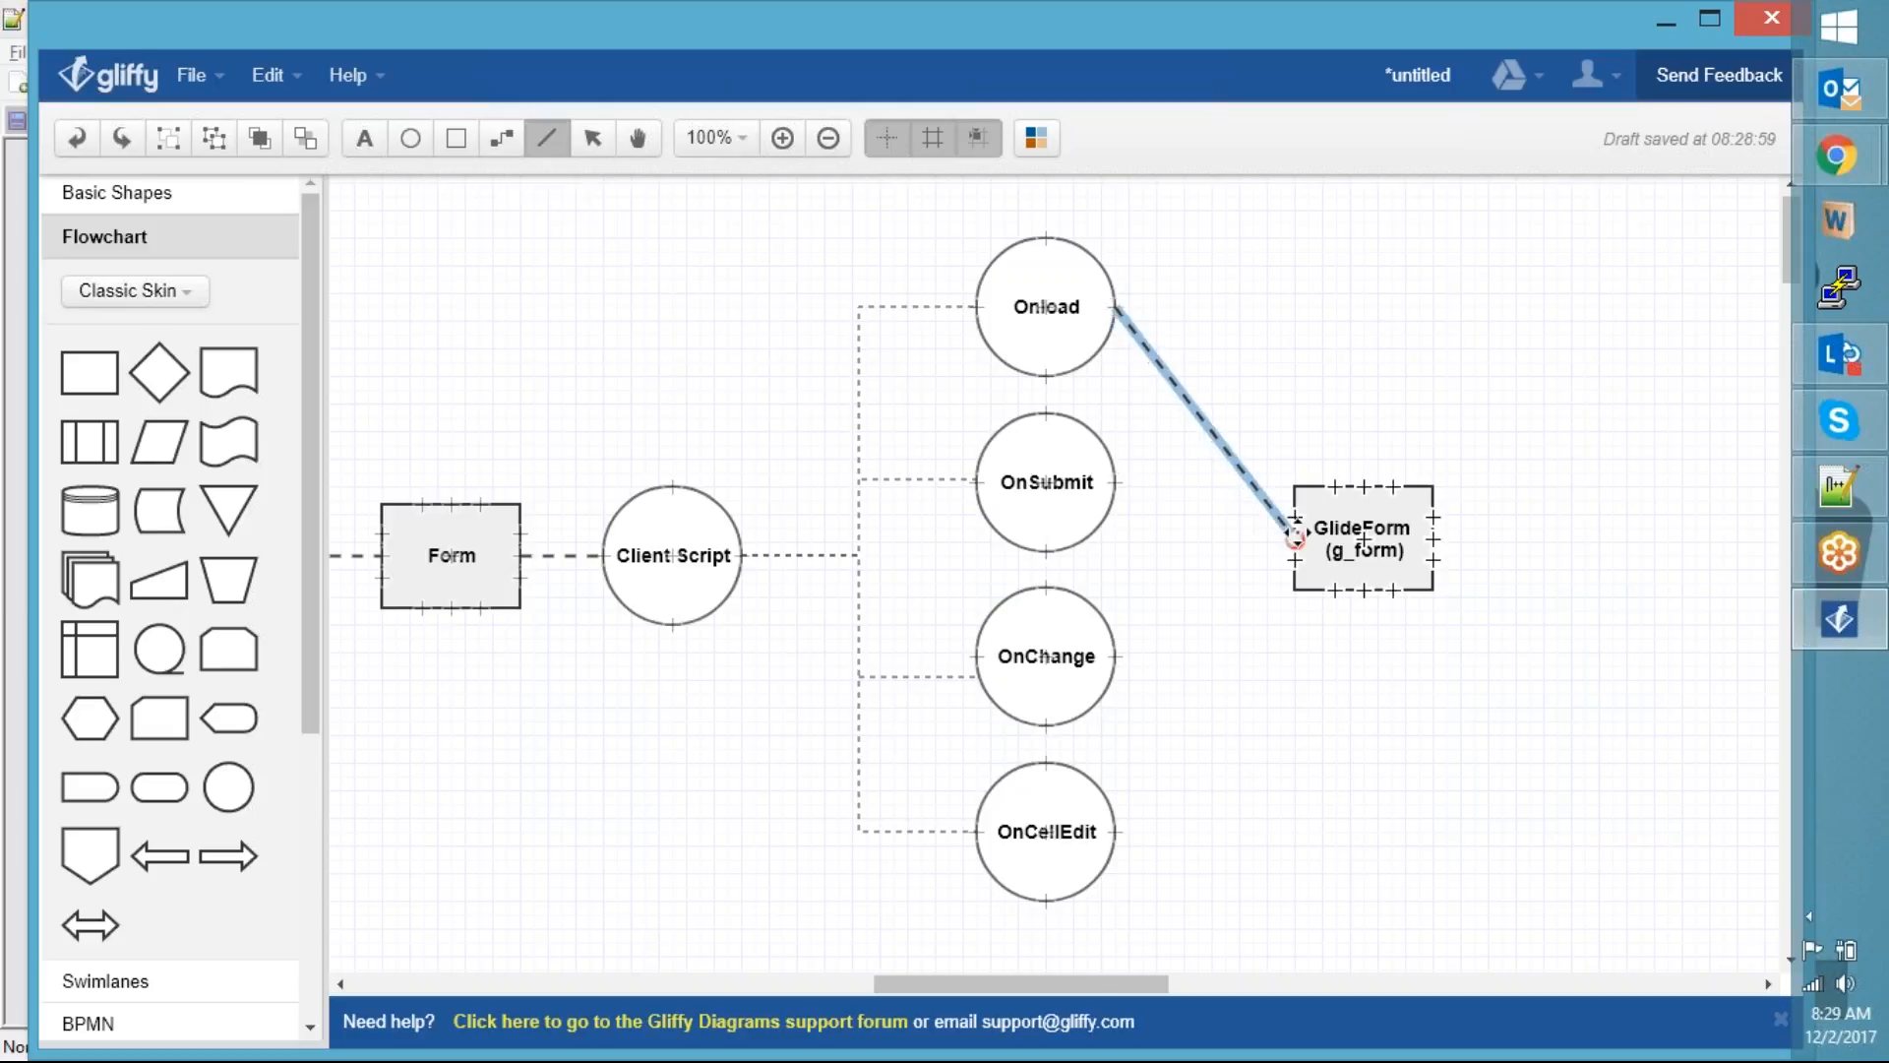
drag(1116, 482, 1294, 558)
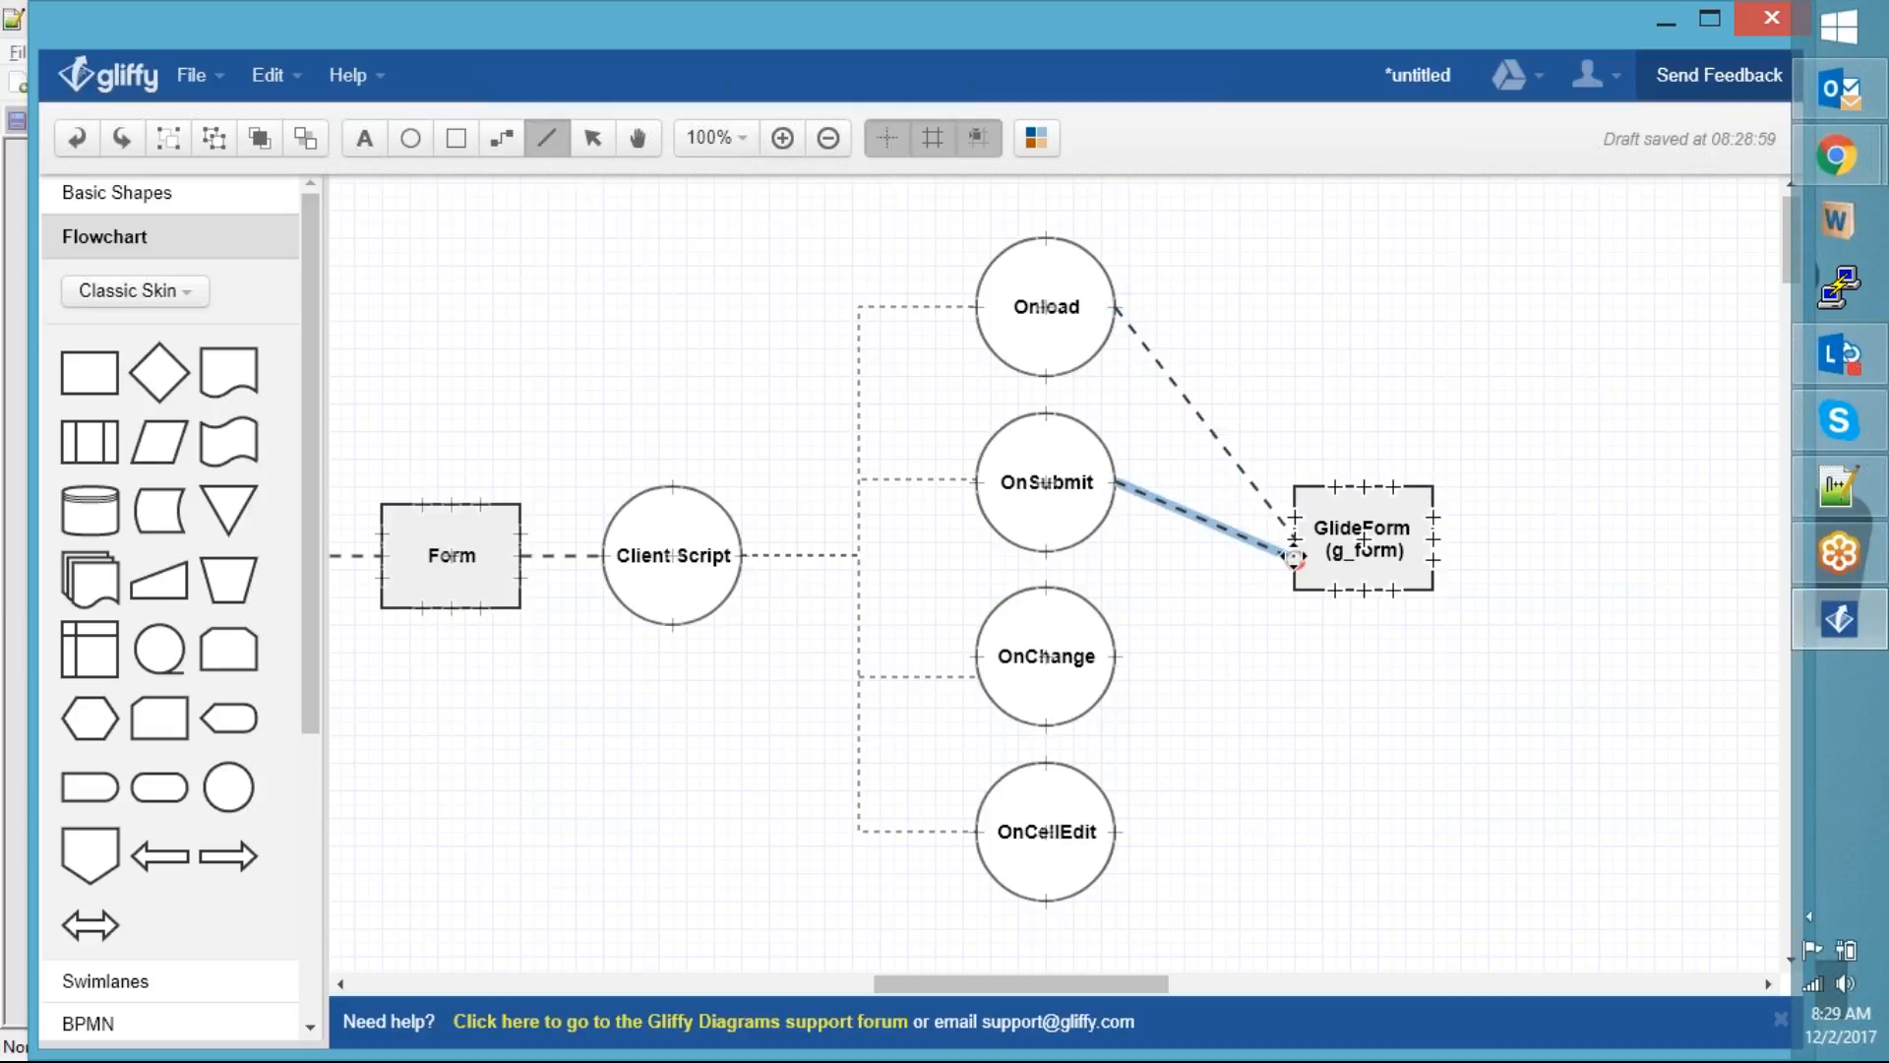
drag(1127, 650, 1292, 540)
drag(1137, 833, 1293, 558)
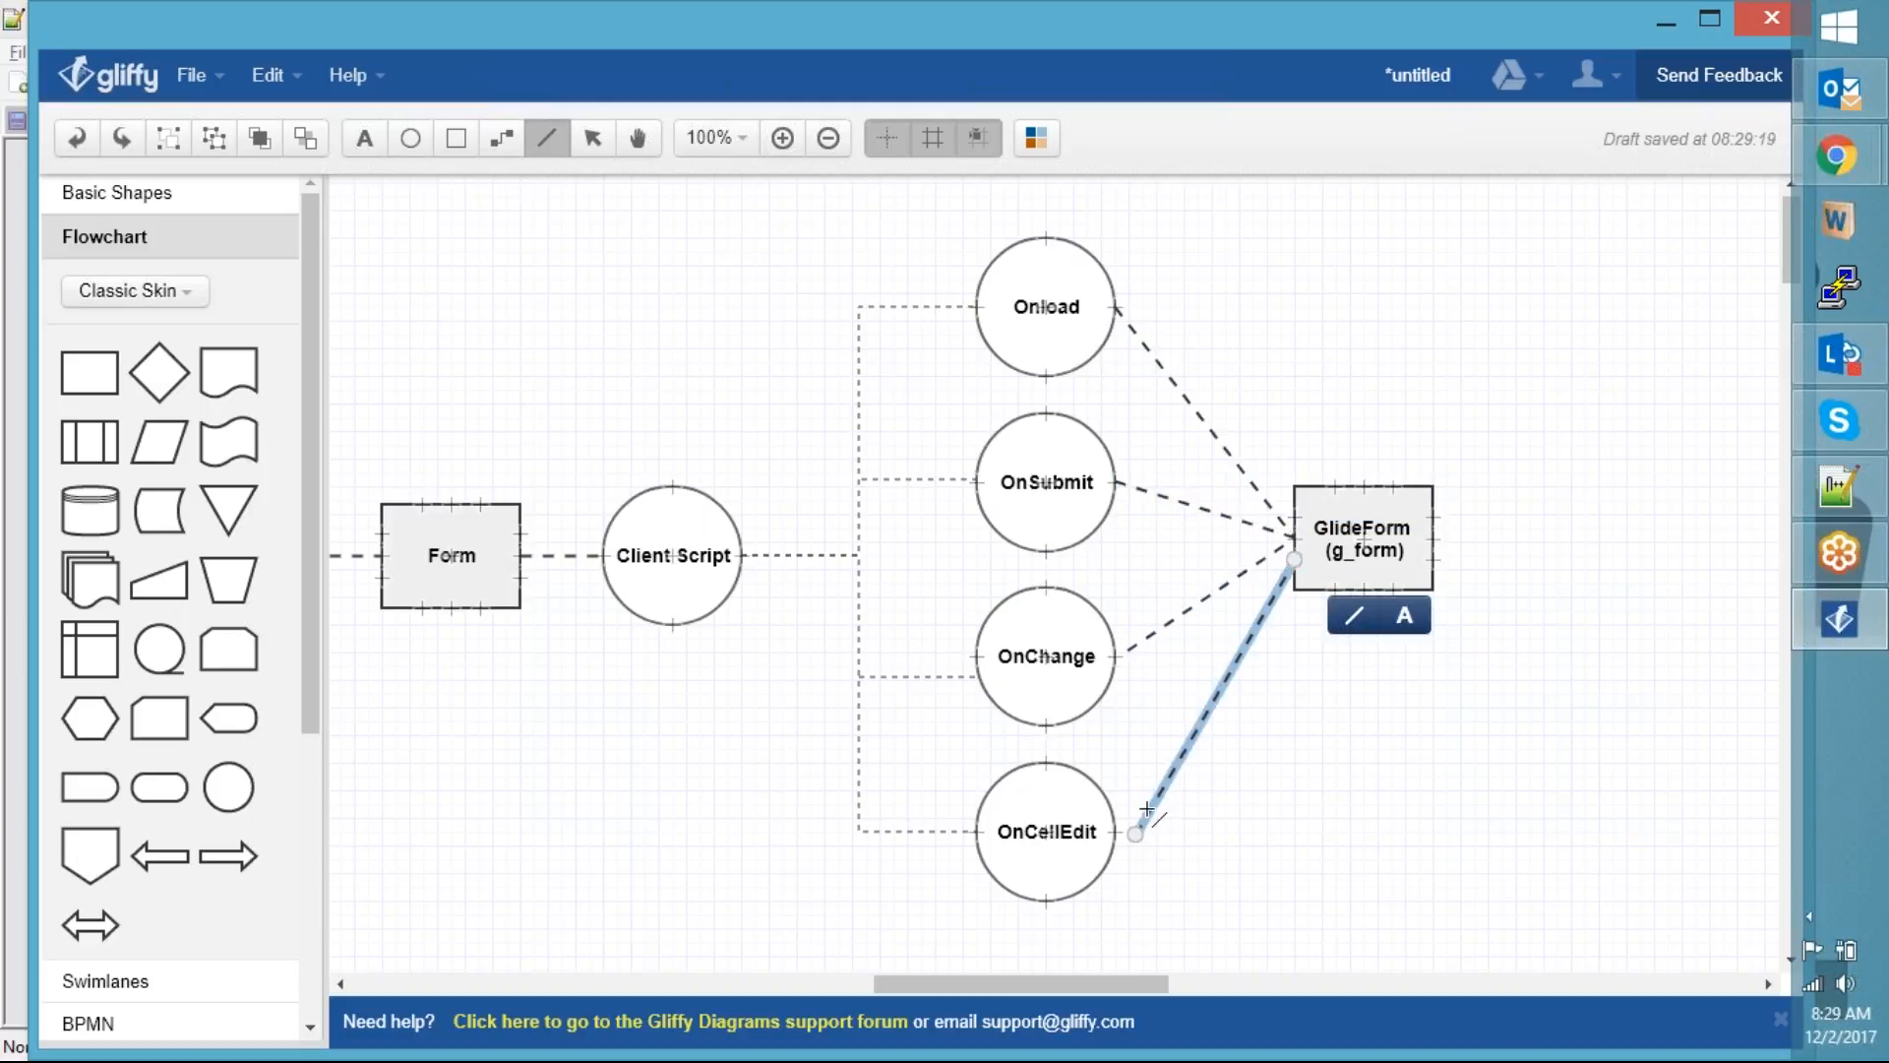
Adjust the OnCellEdit line so it starts at the circle's edge and meets the other lines at the GlideForm box
drag(1140, 842, 1133, 842)
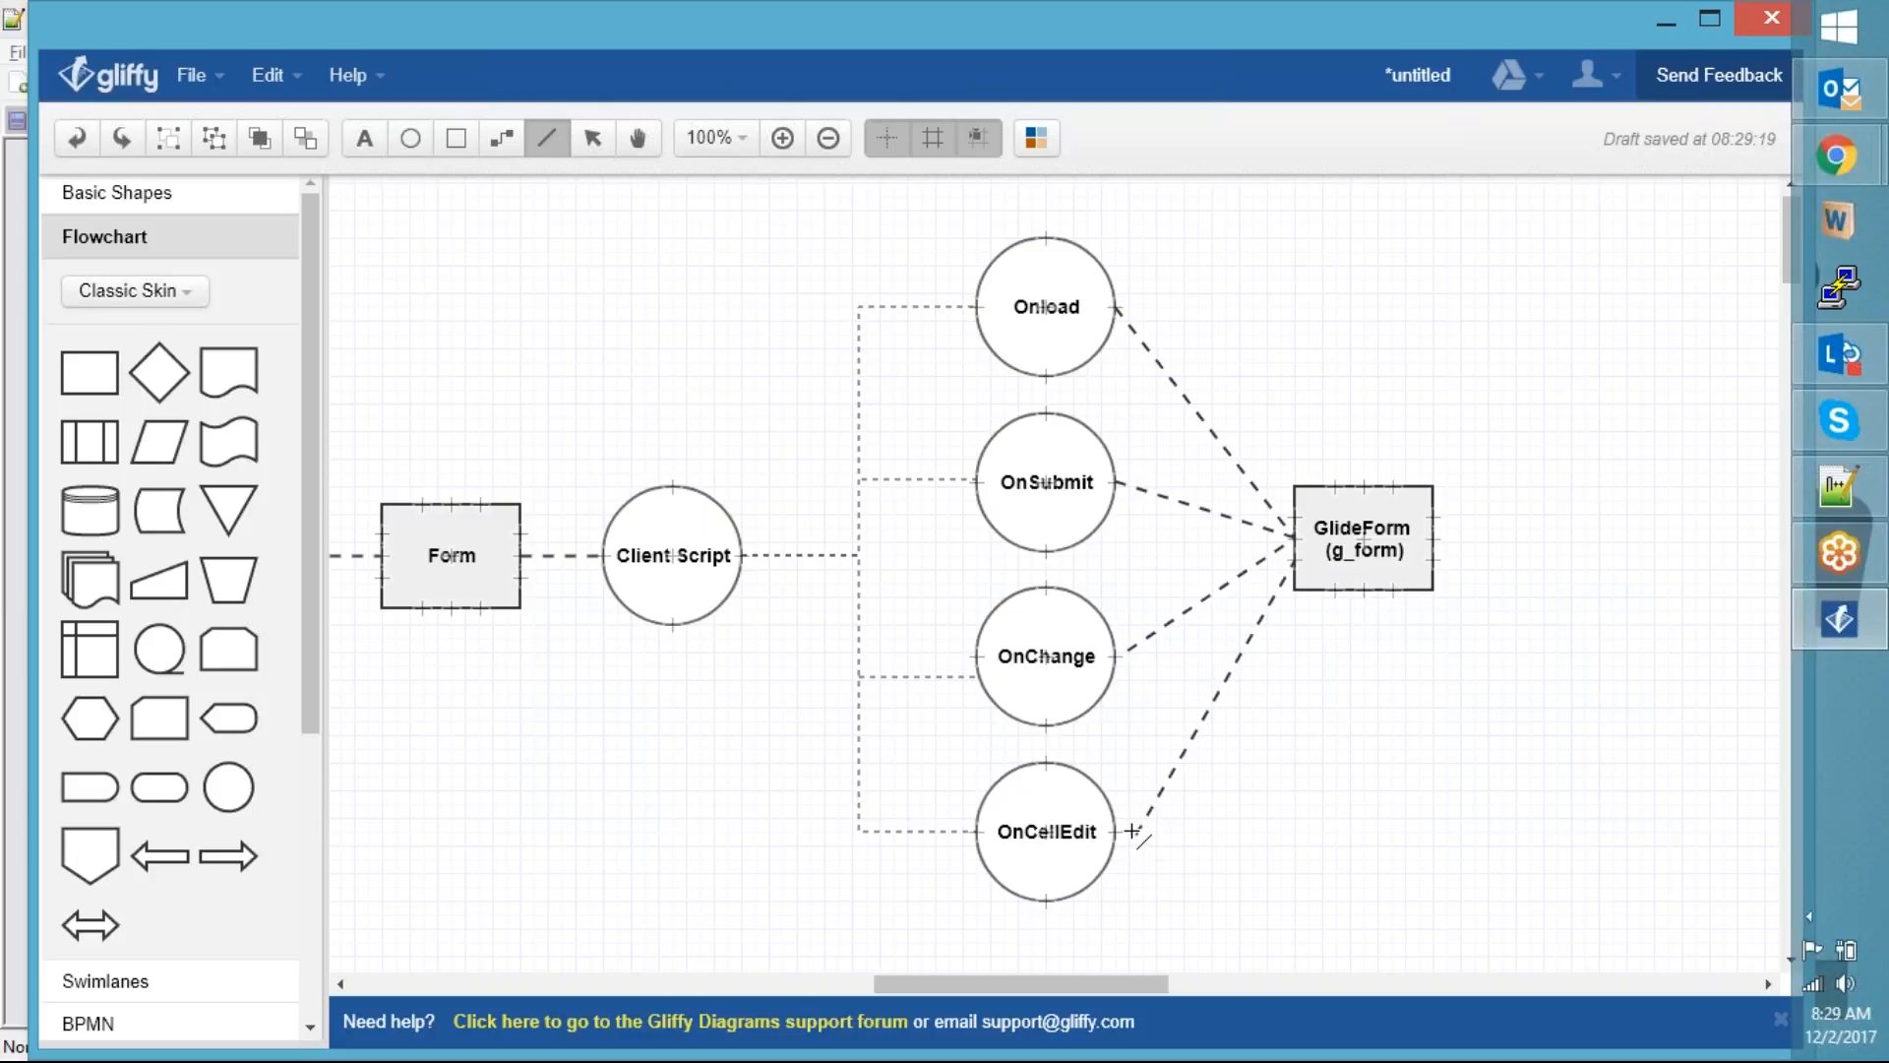
click(1148, 808)
drag(1143, 826, 1120, 811)
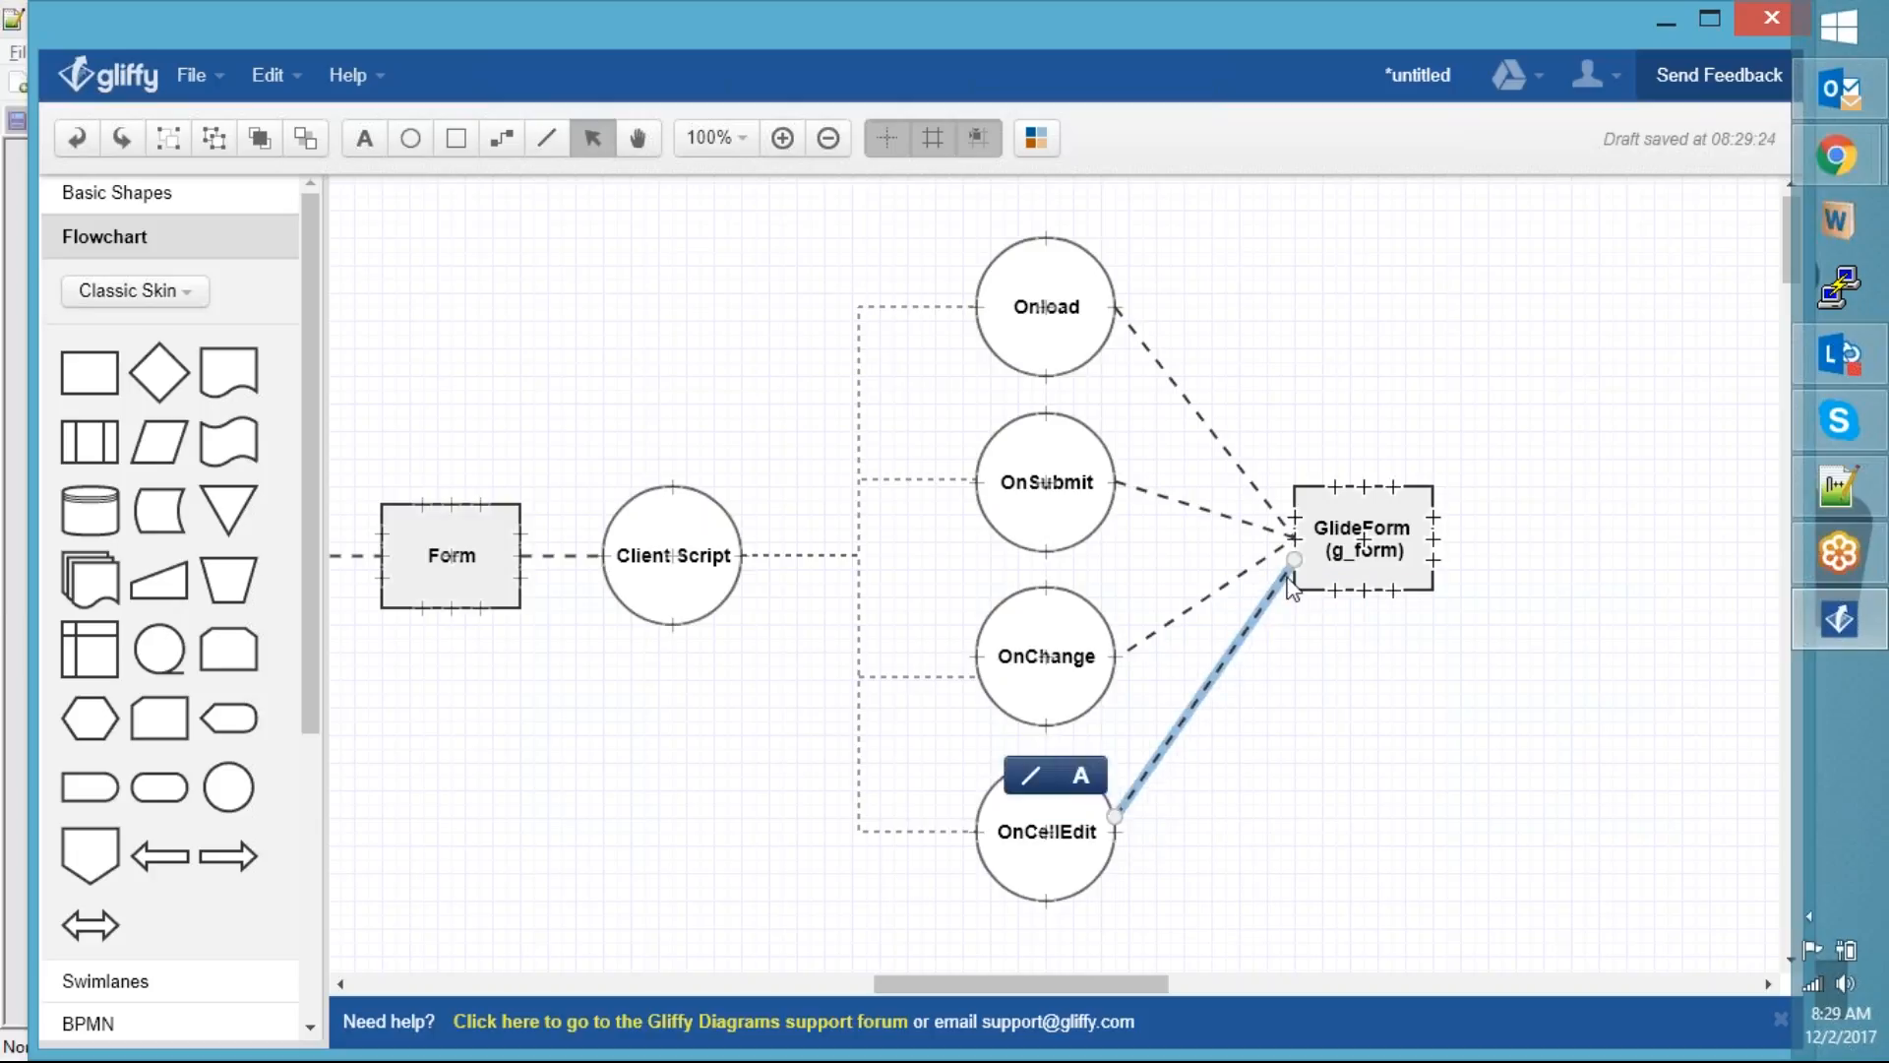
drag(1295, 559, 1289, 547)
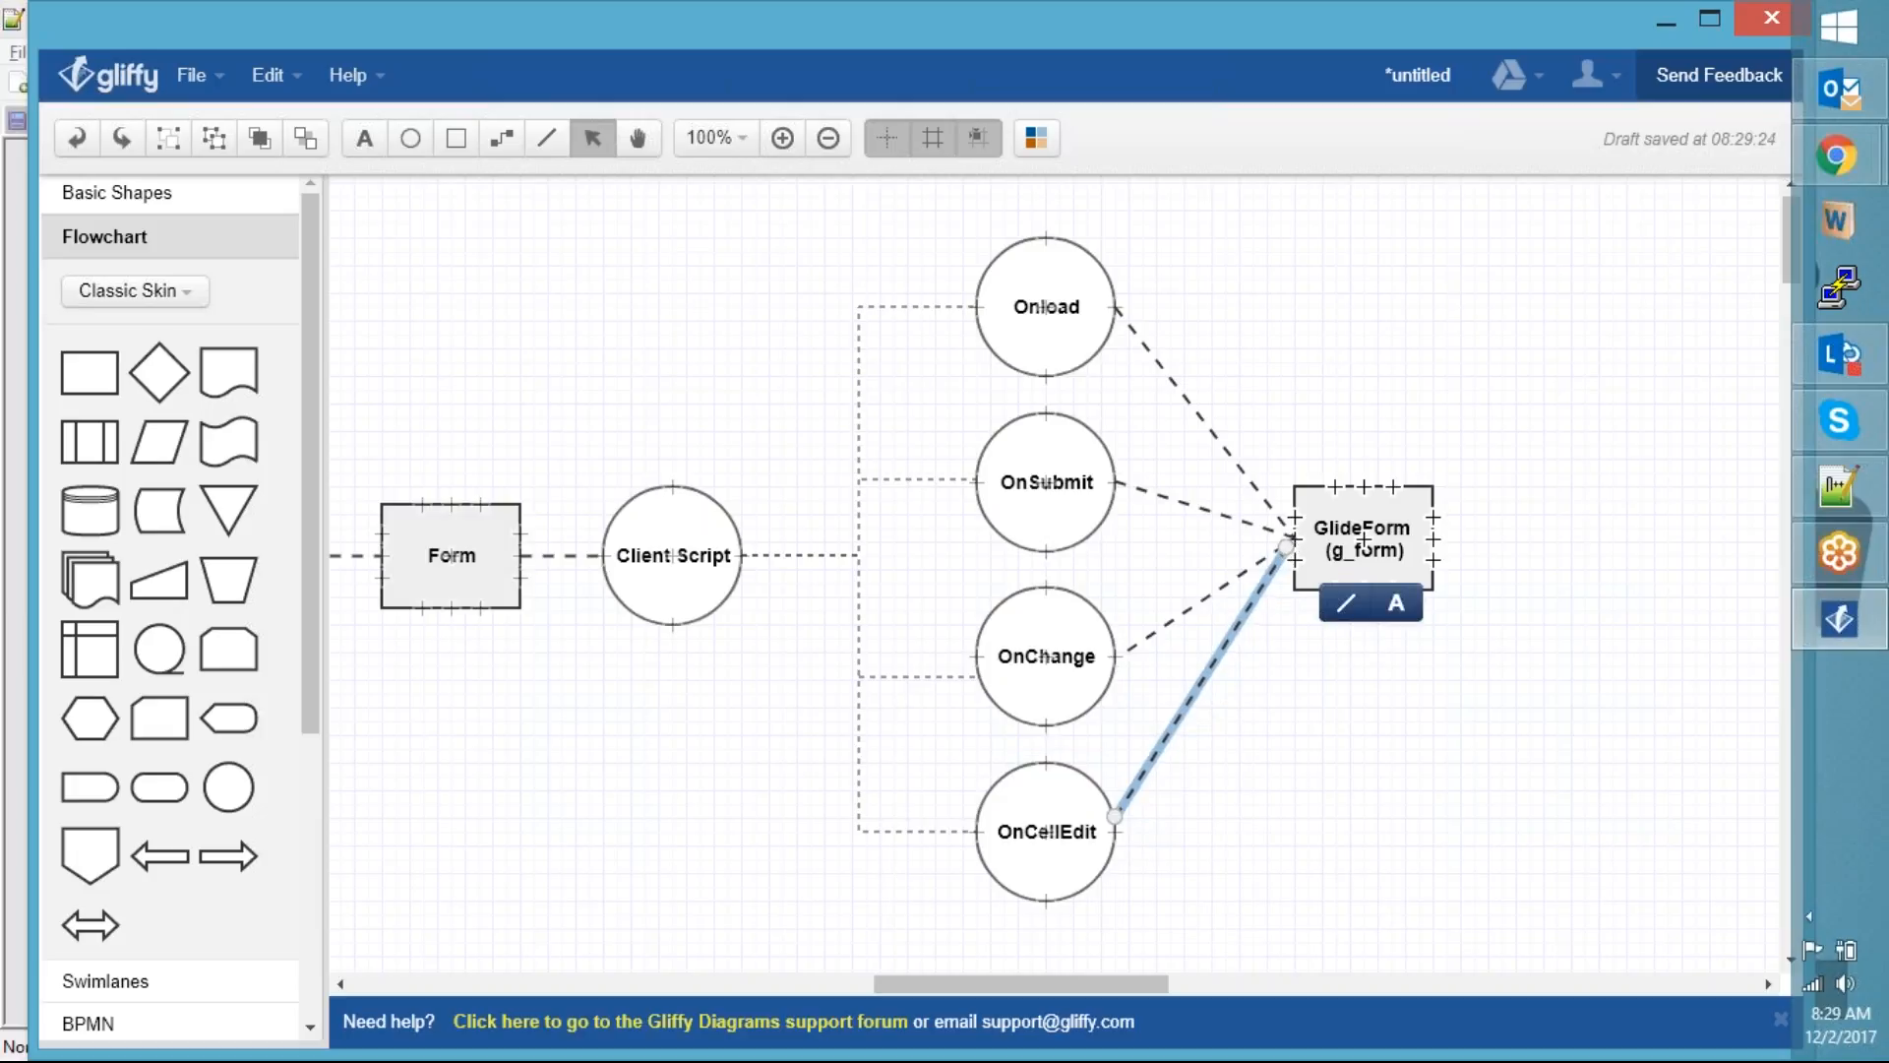
click(1361, 749)
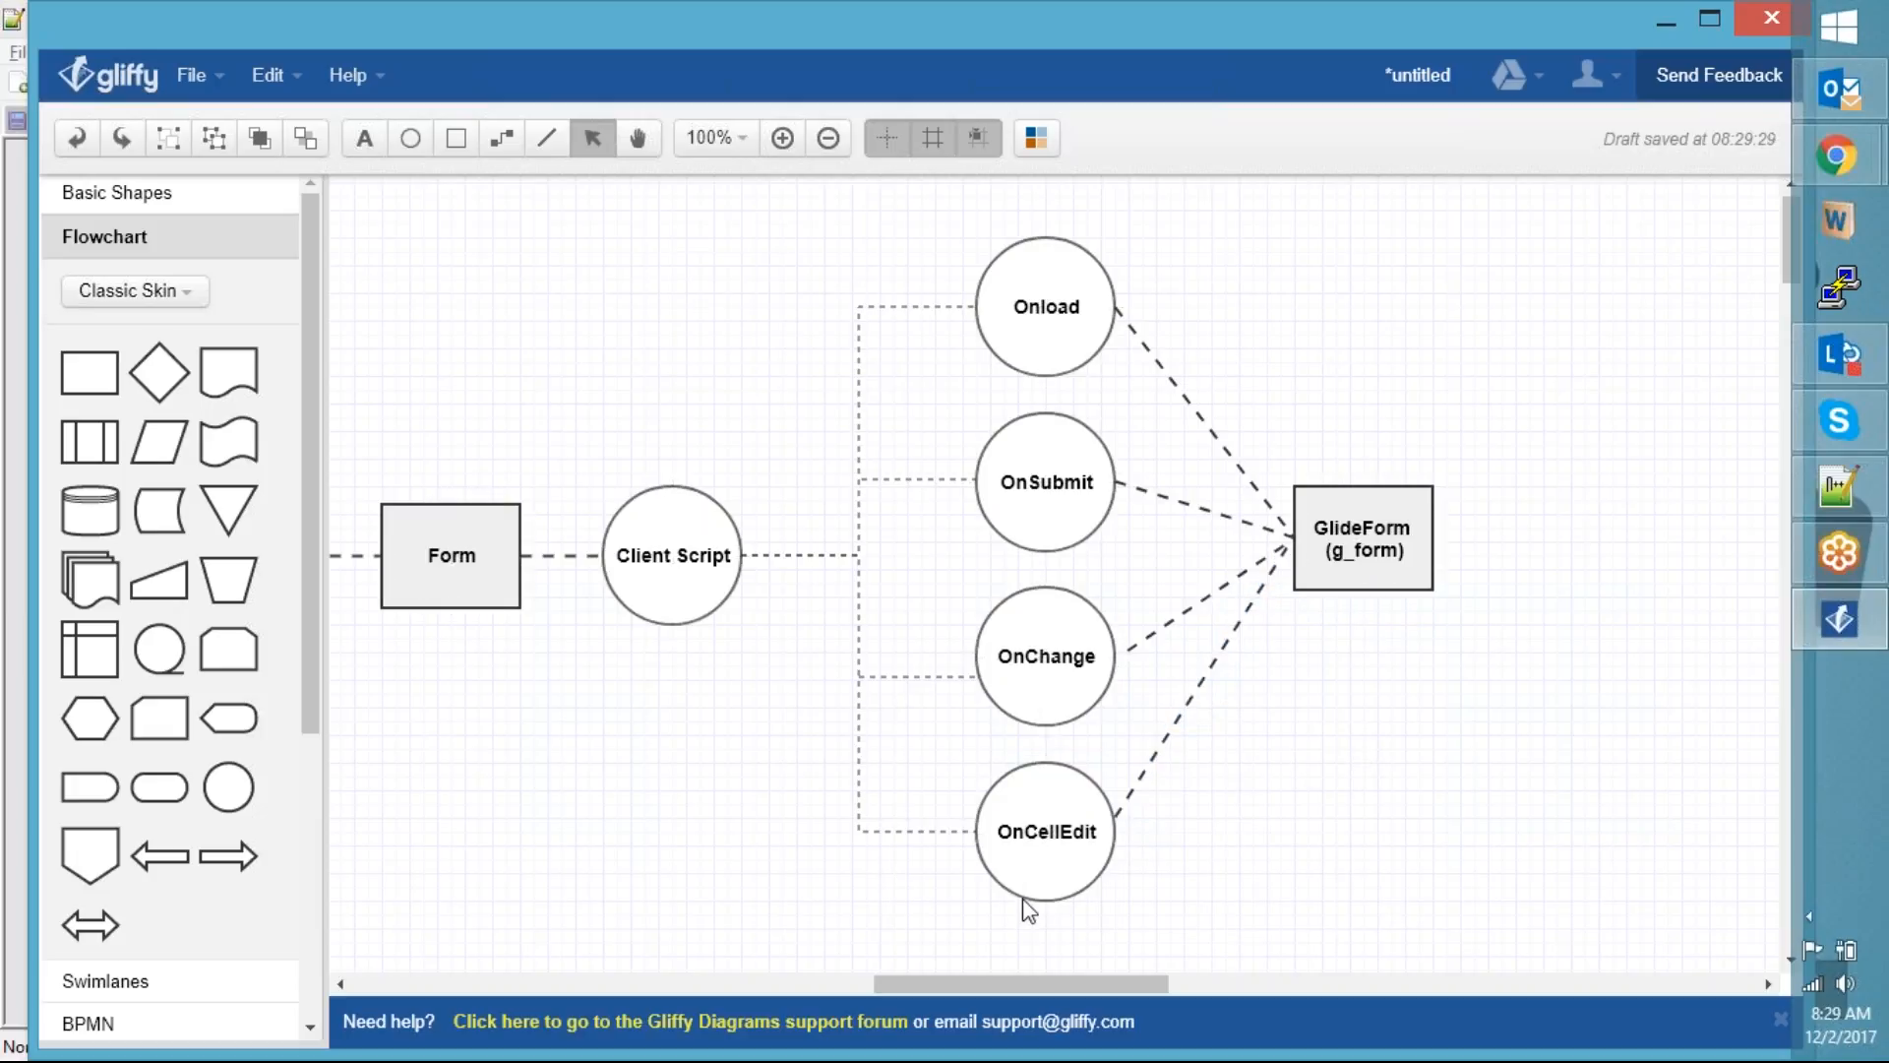
Select the whole client script diagram and apply the theme with teal boxes and brown circles
drag(1008, 984, 962, 974)
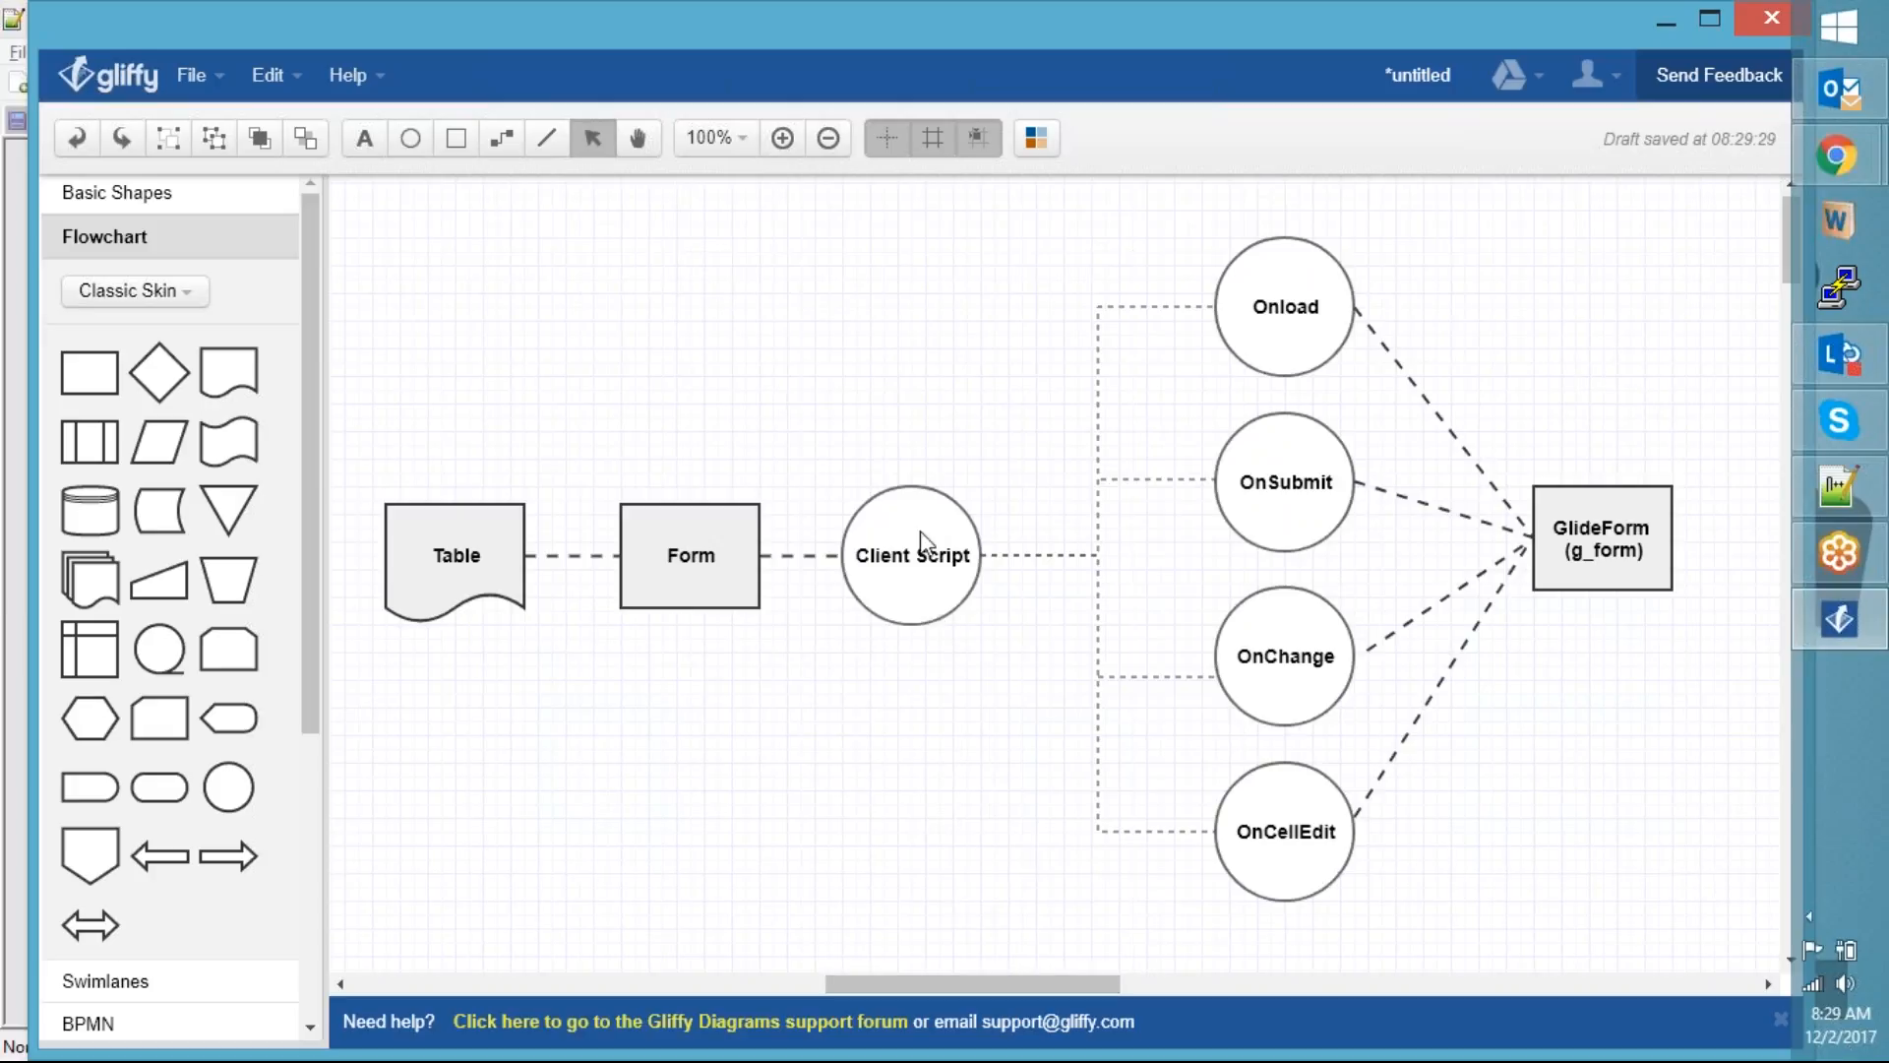
drag(375, 223, 1685, 766)
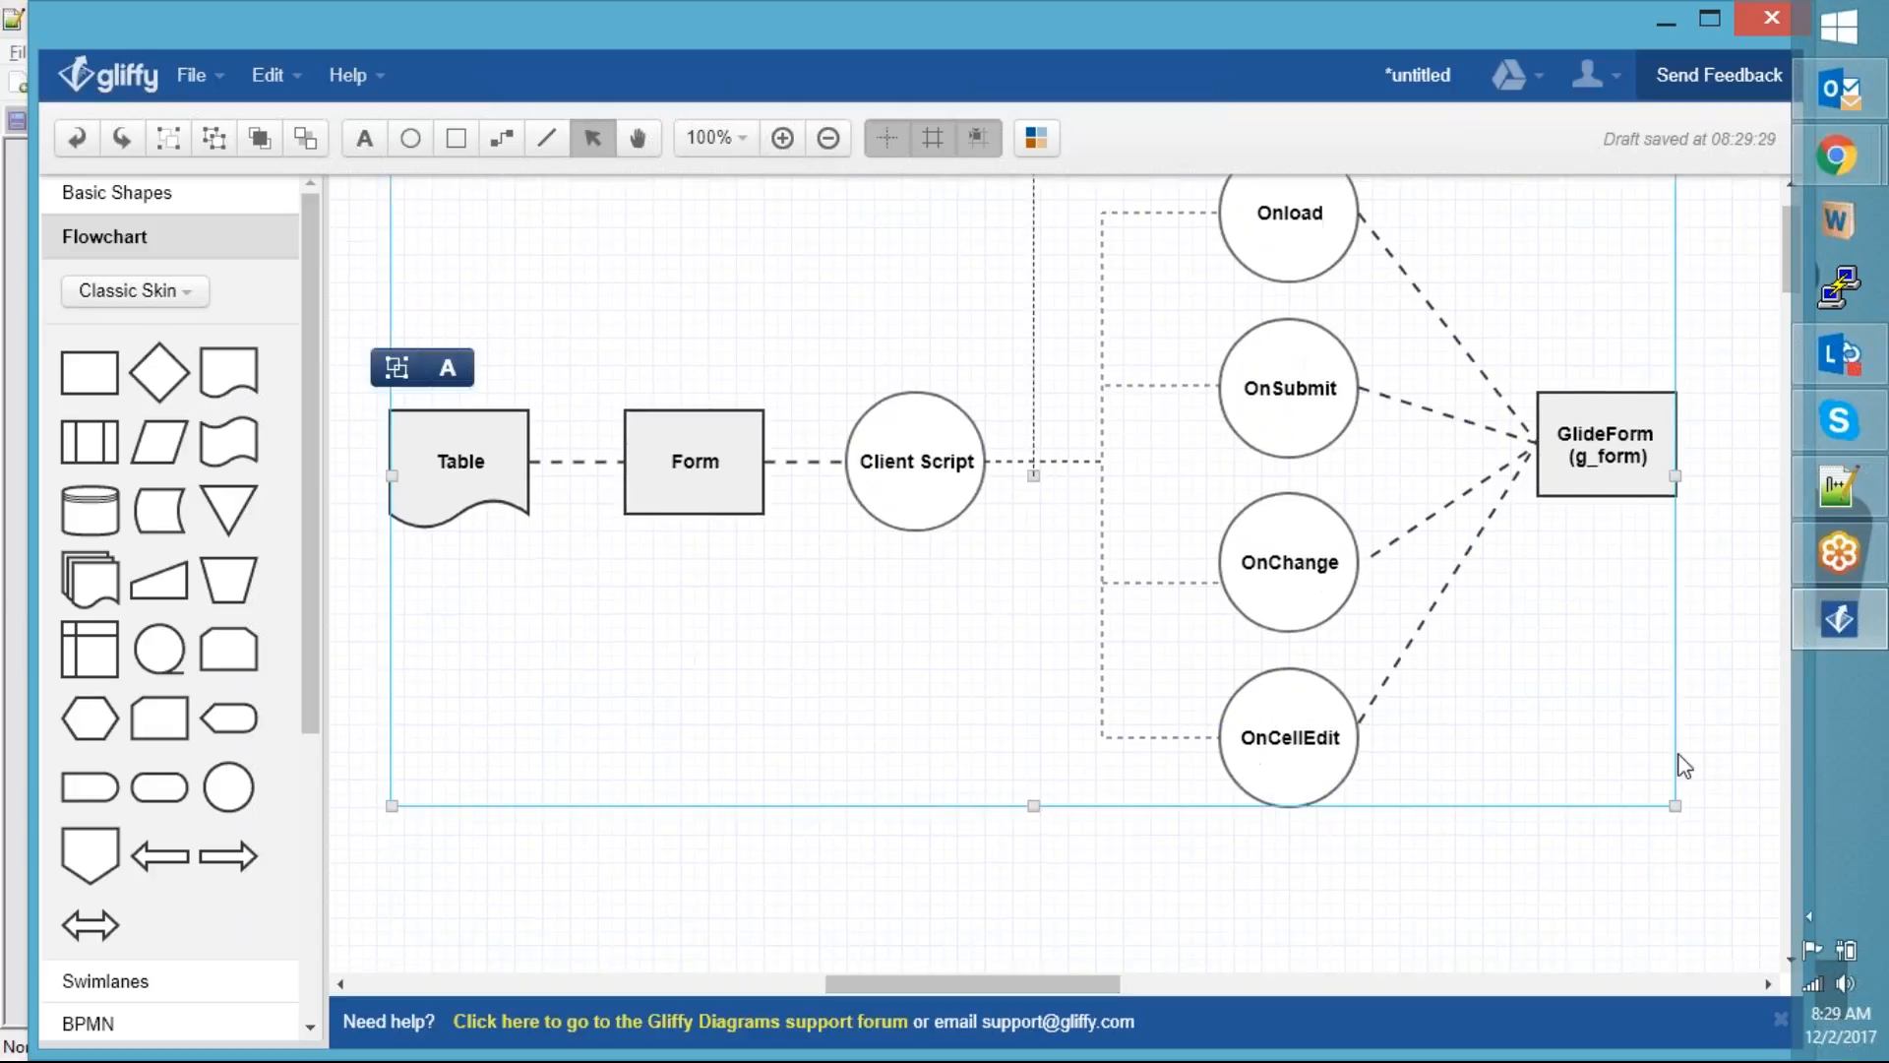
click(1038, 138)
click(1625, 412)
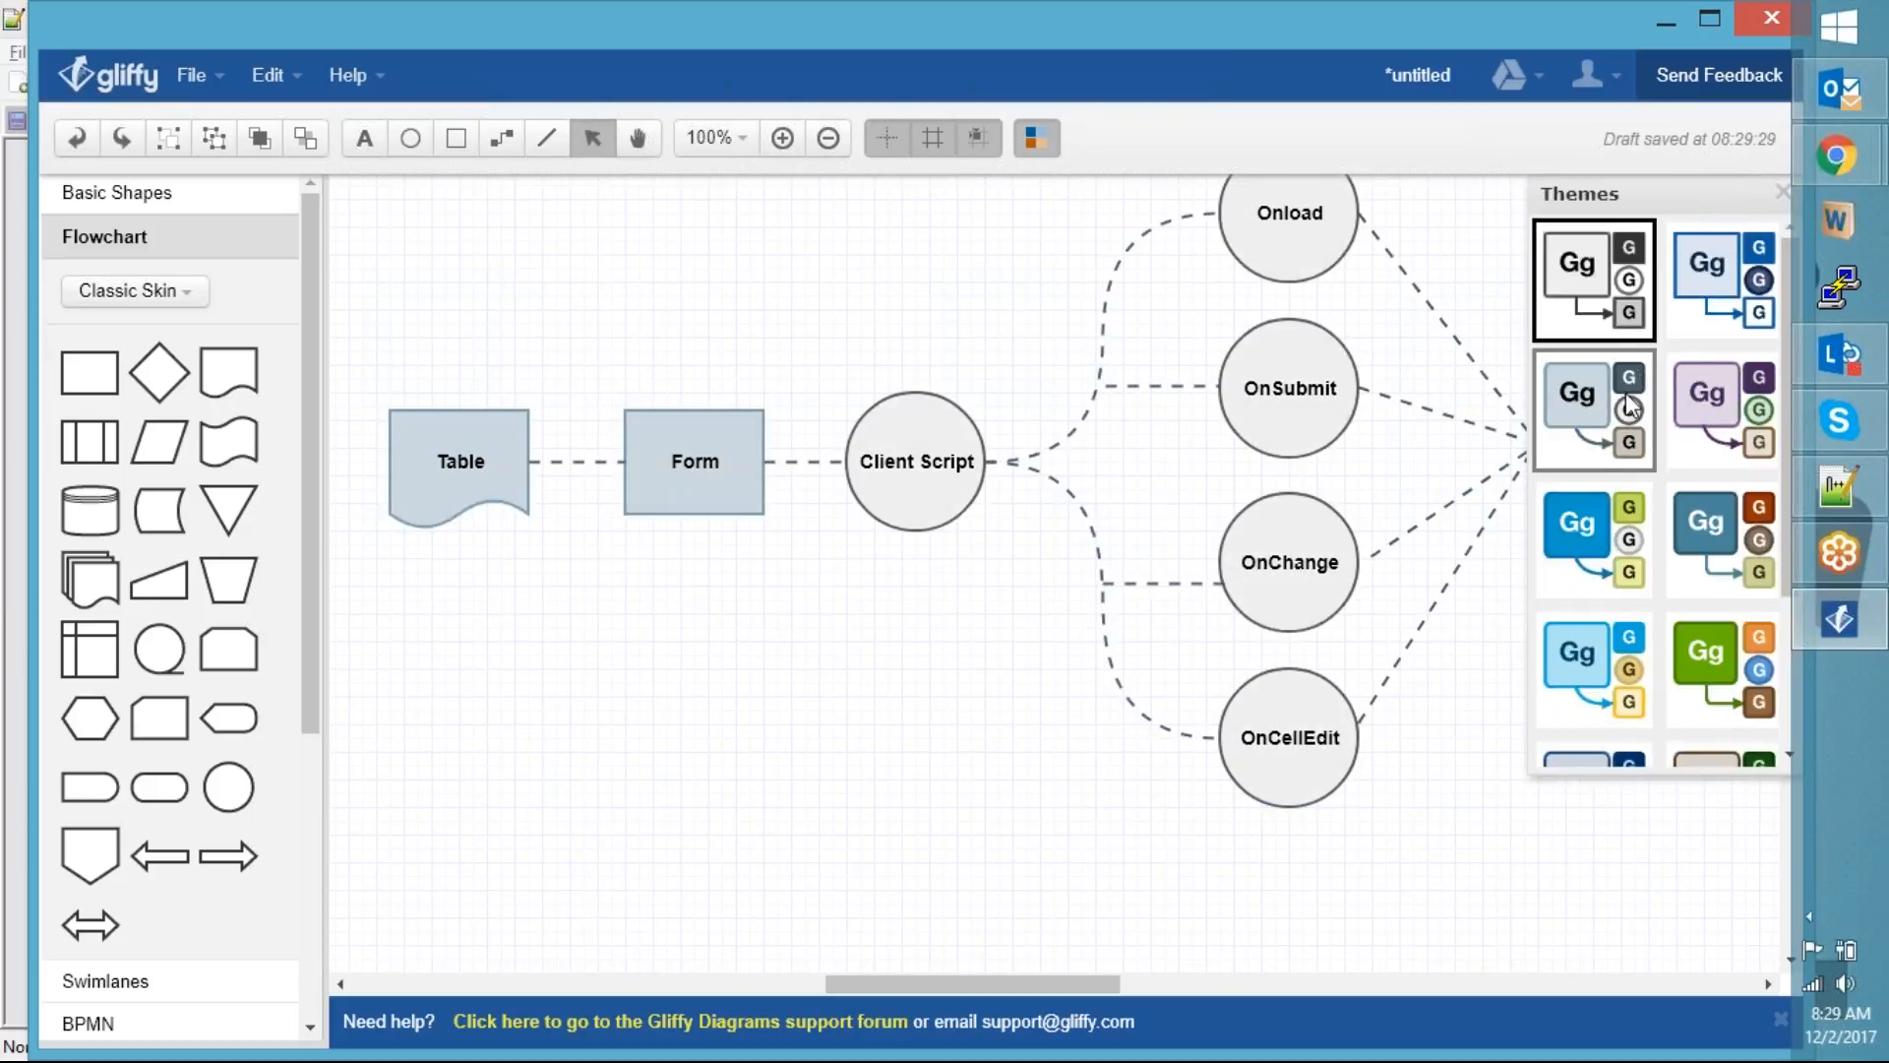
click(1627, 532)
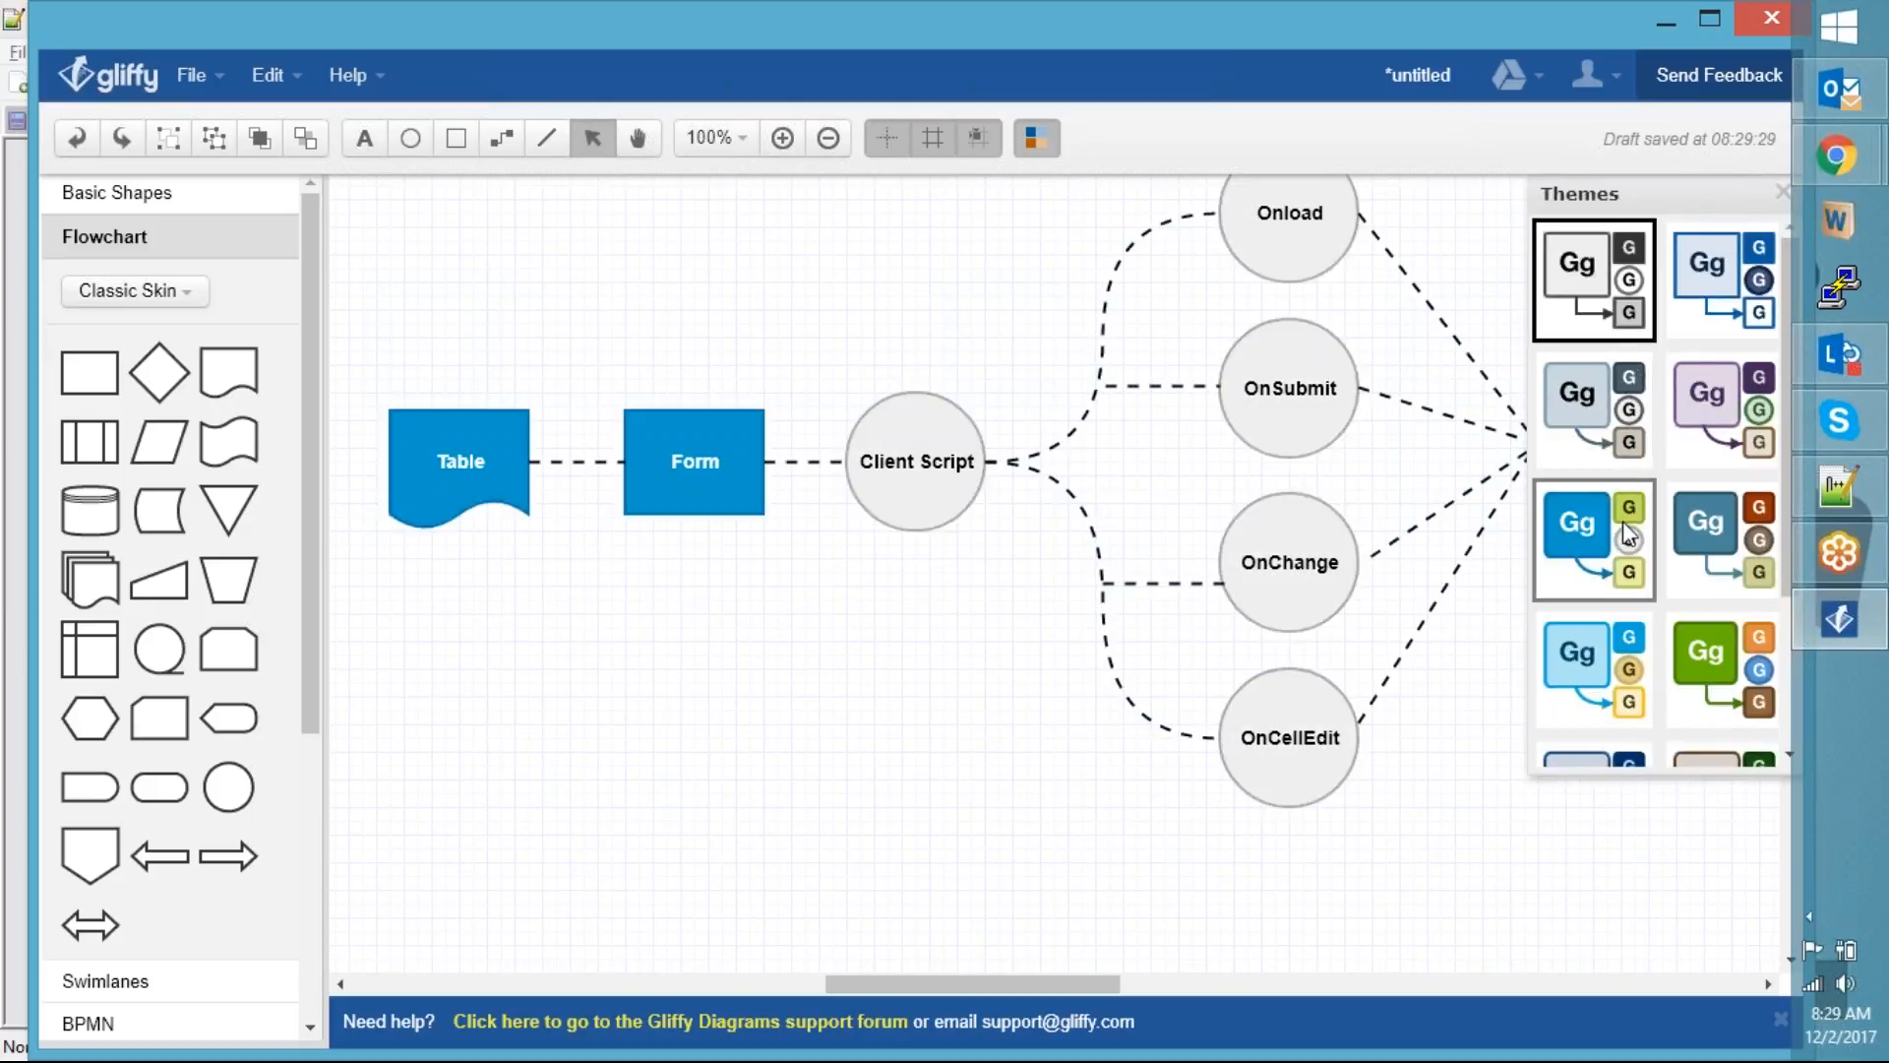
click(1738, 543)
click(1738, 541)
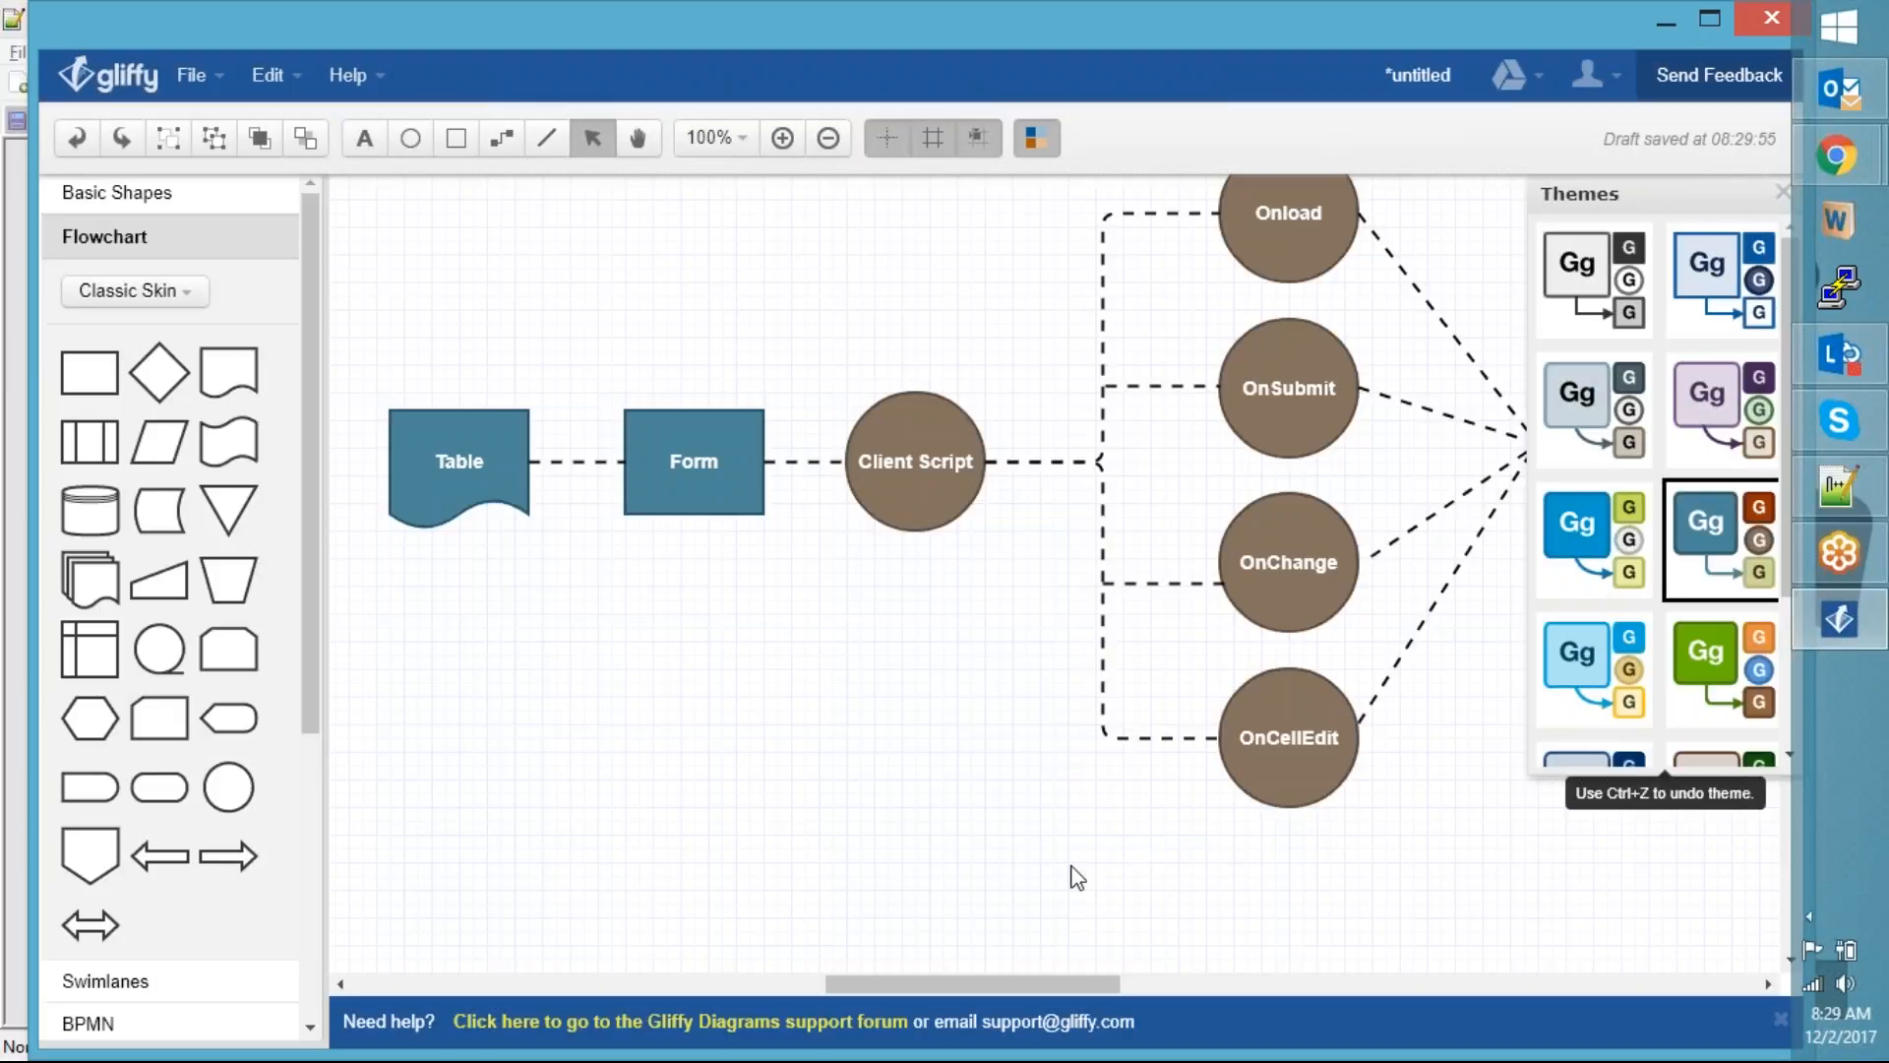
click(1035, 138)
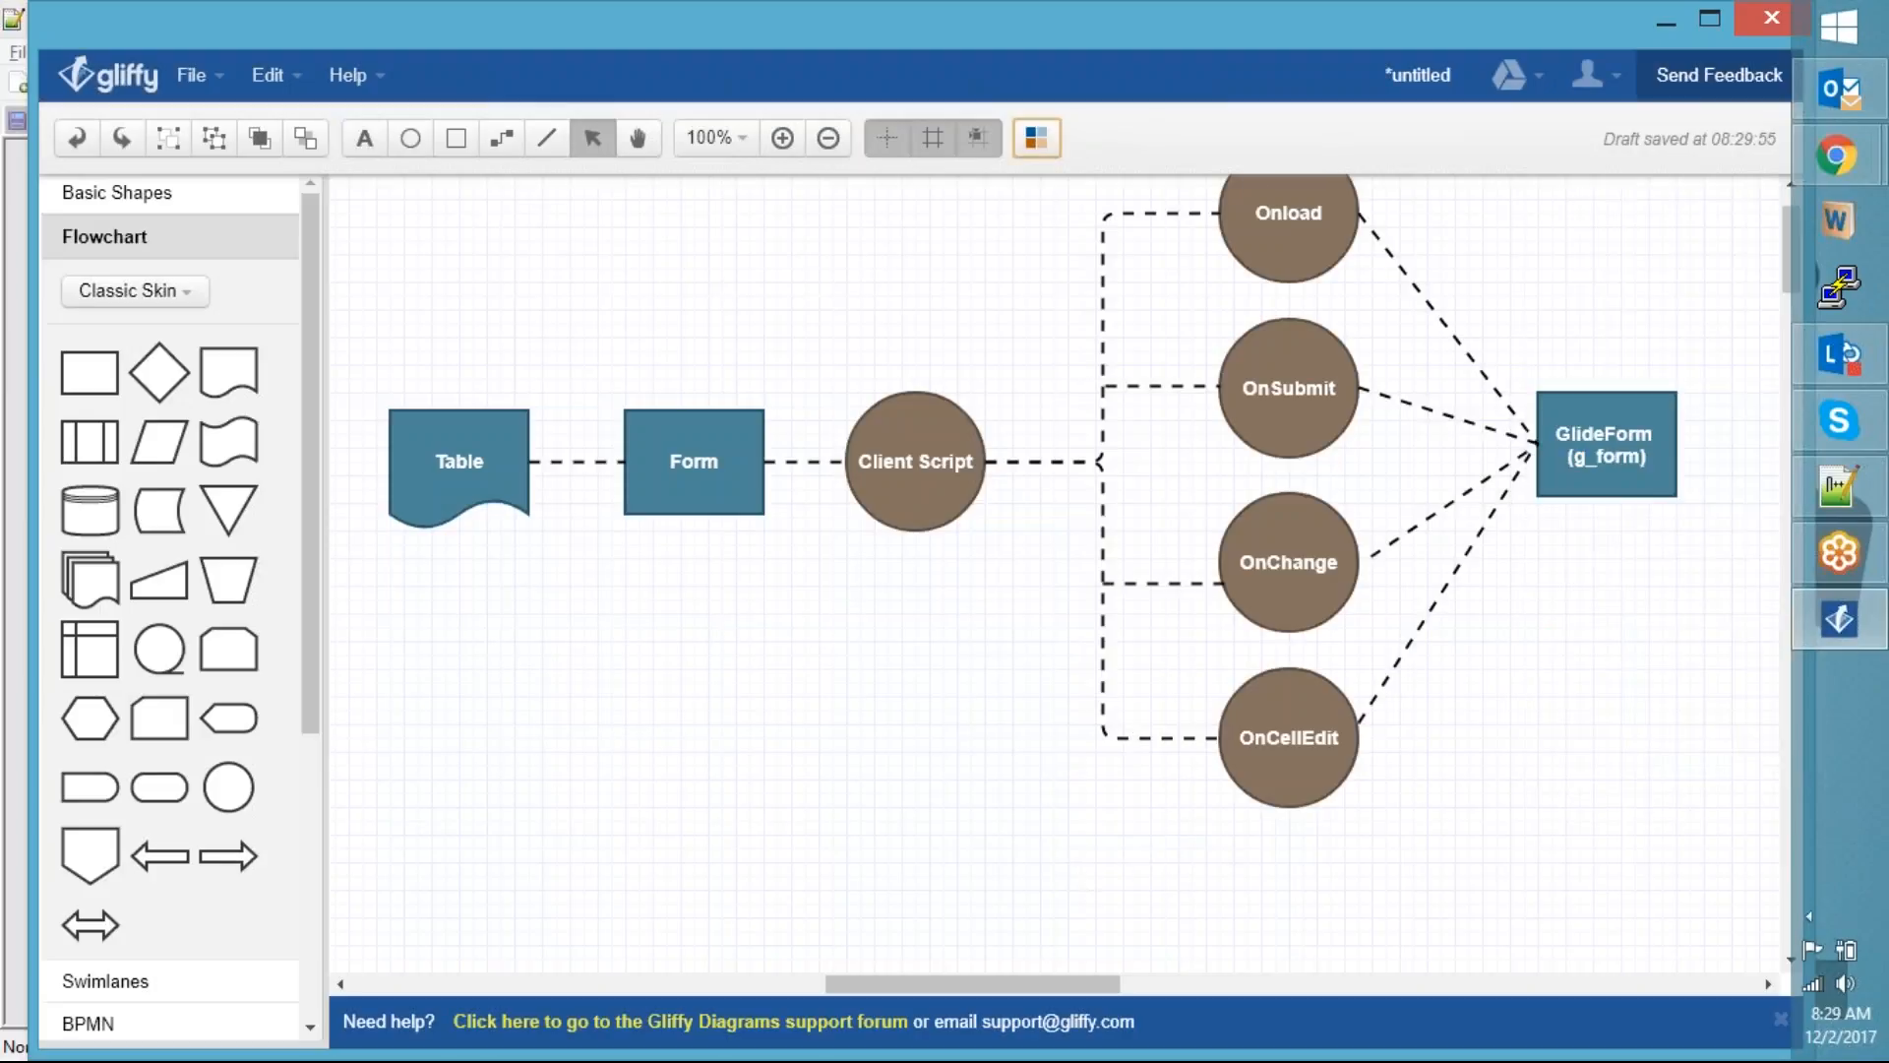
Review the client script diagram and the neighbouring Application diagram with Data Policy and UI Policy
scroll(1631, 799, up, 2)
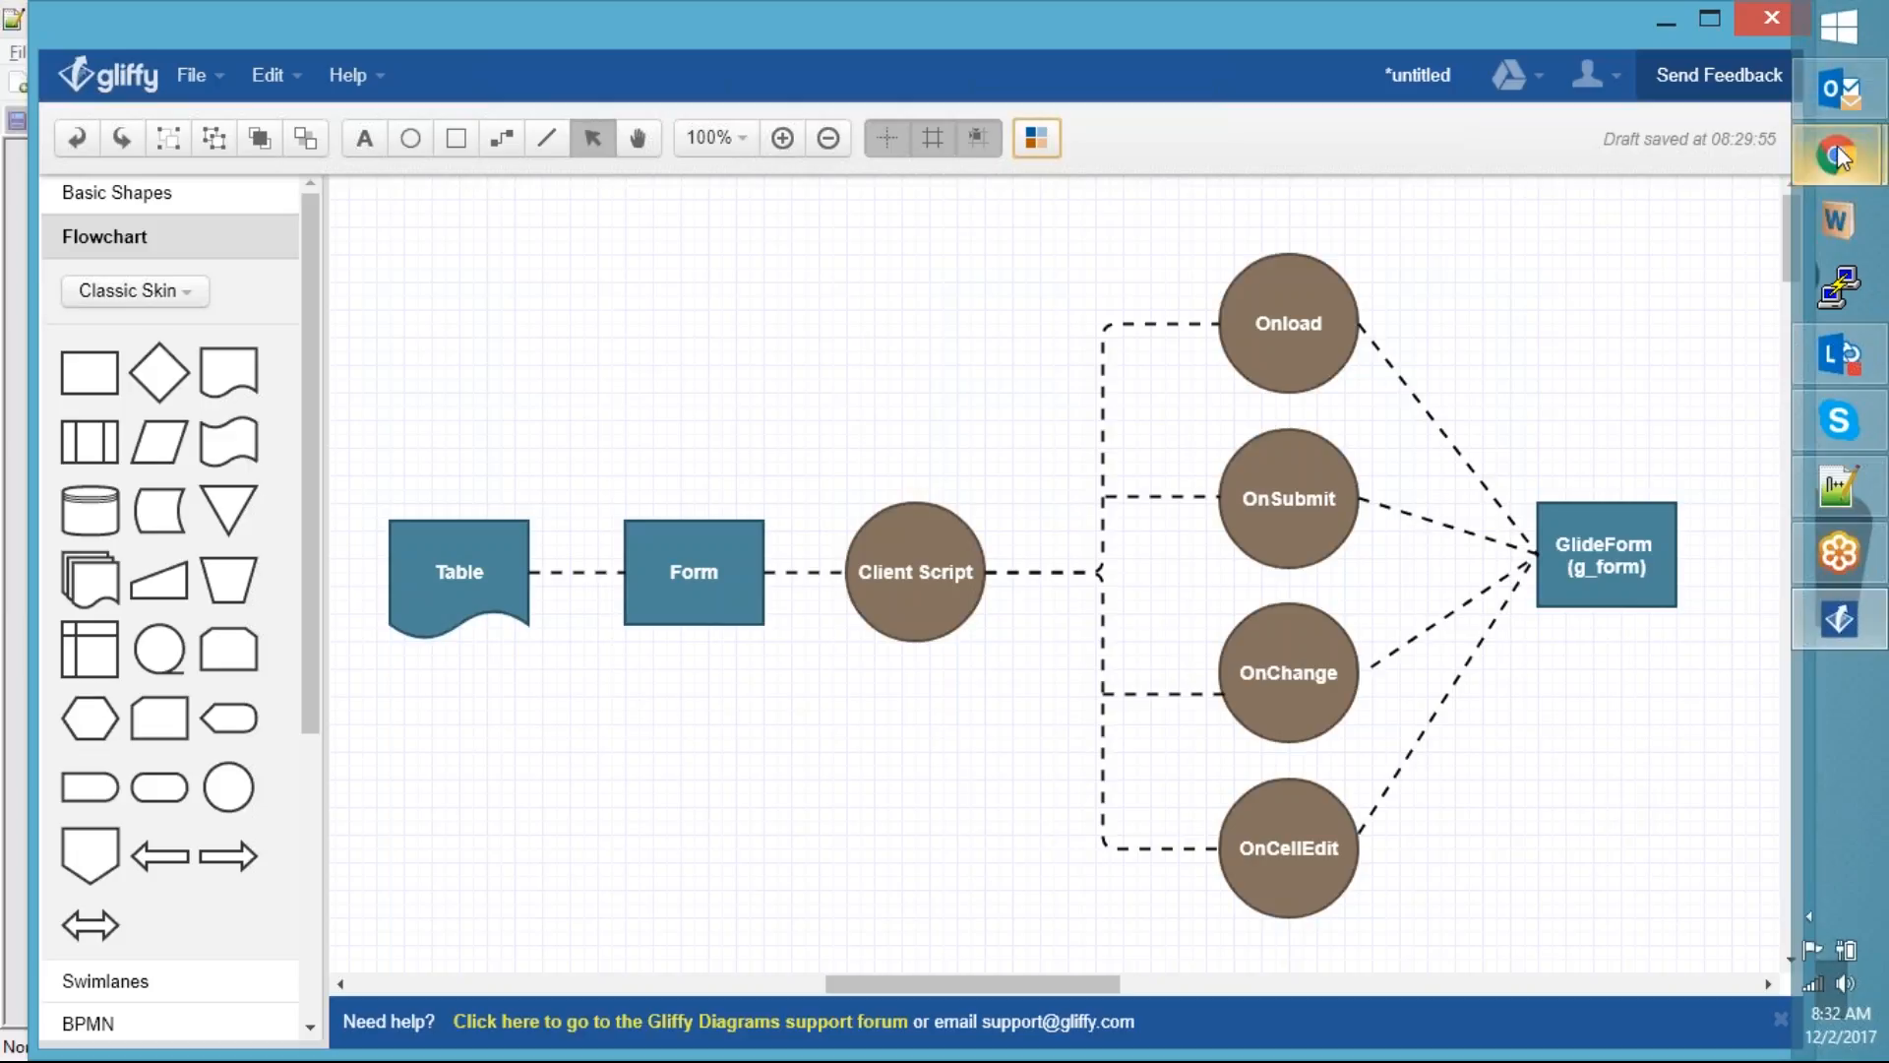
mouse_move(1840, 157)
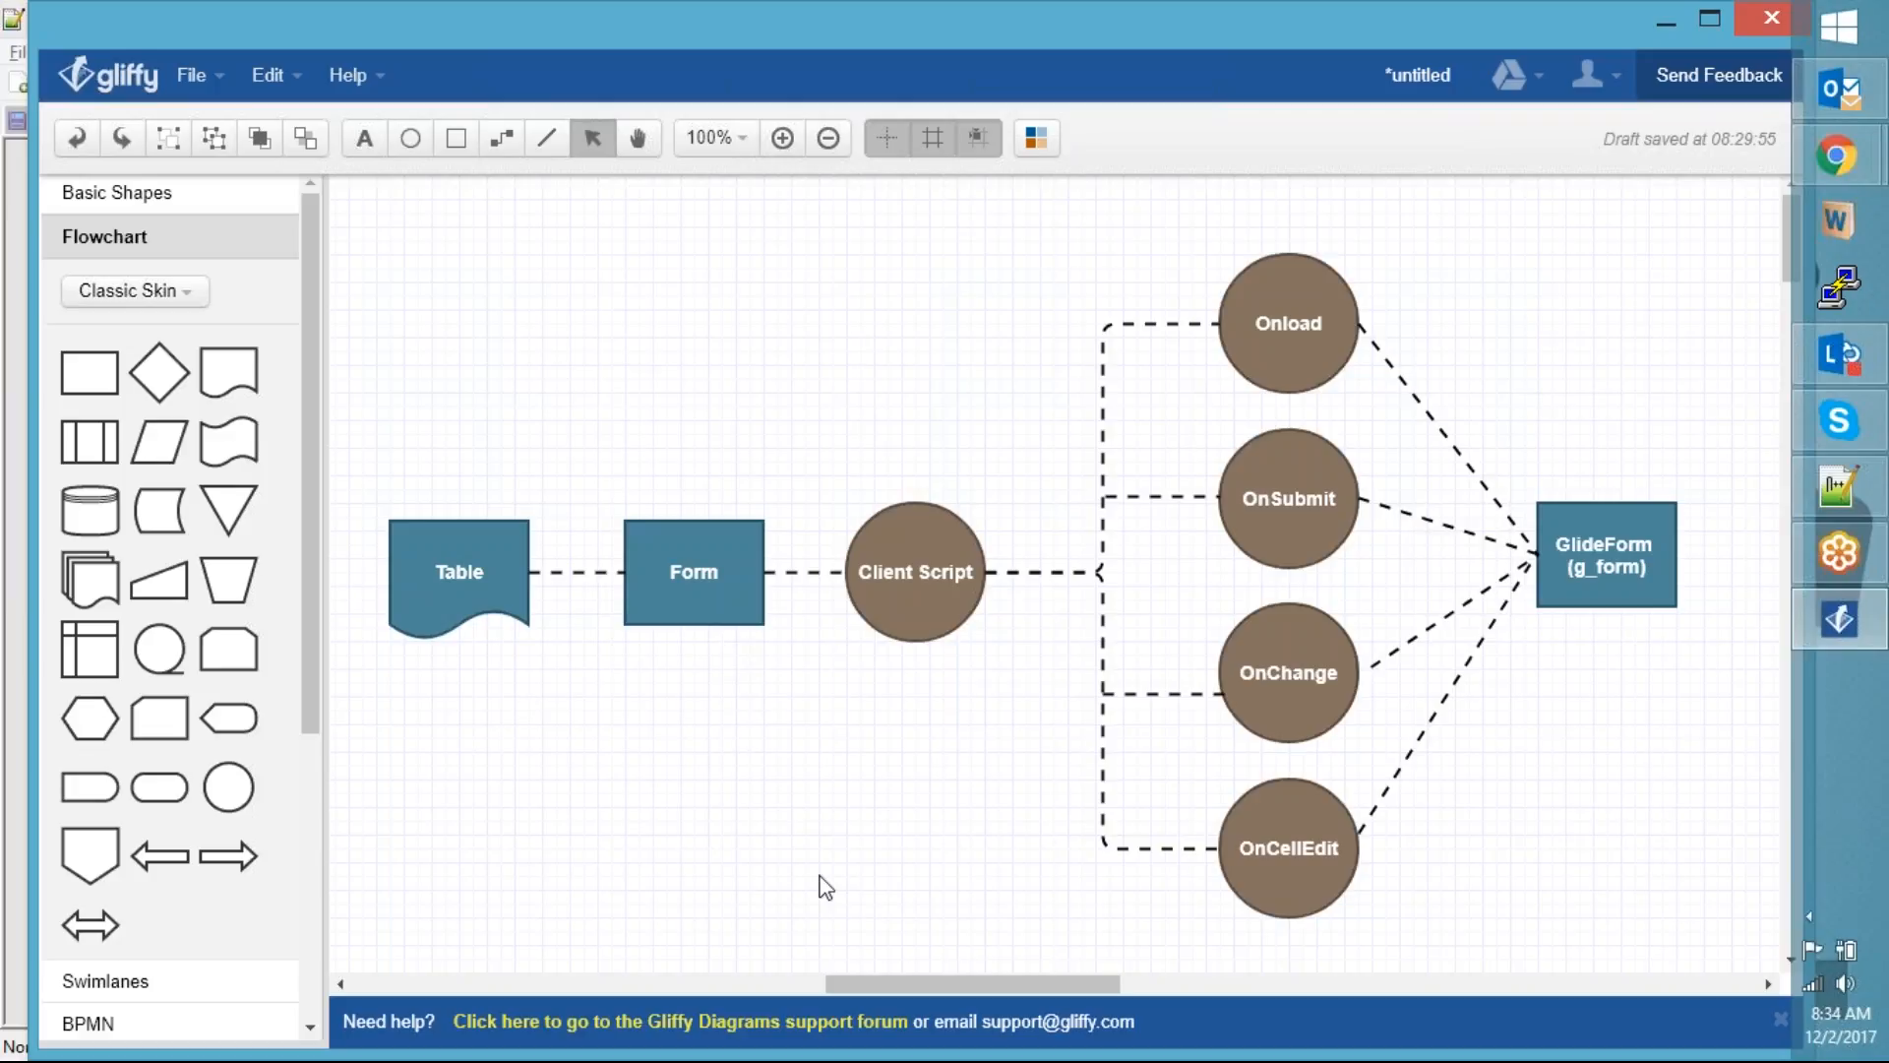
drag(913, 982, 642, 982)
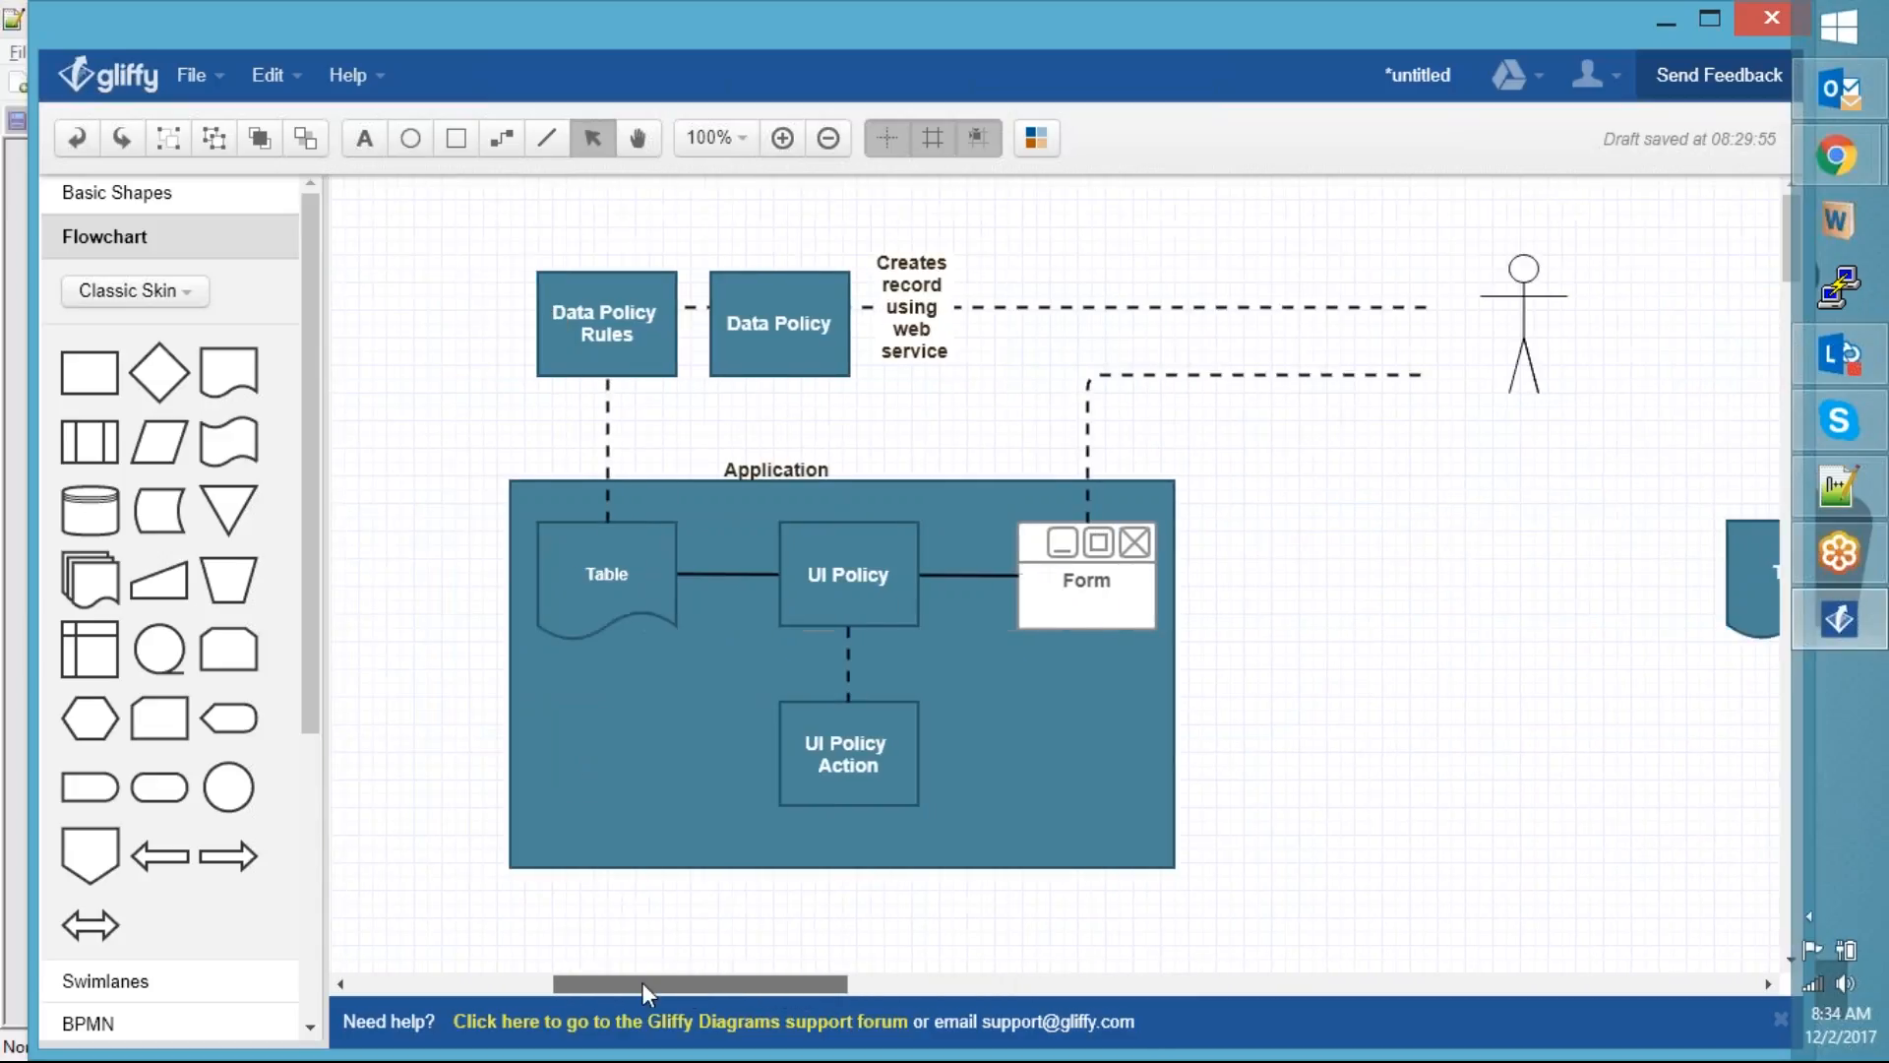
mouse_move(1816, 356)
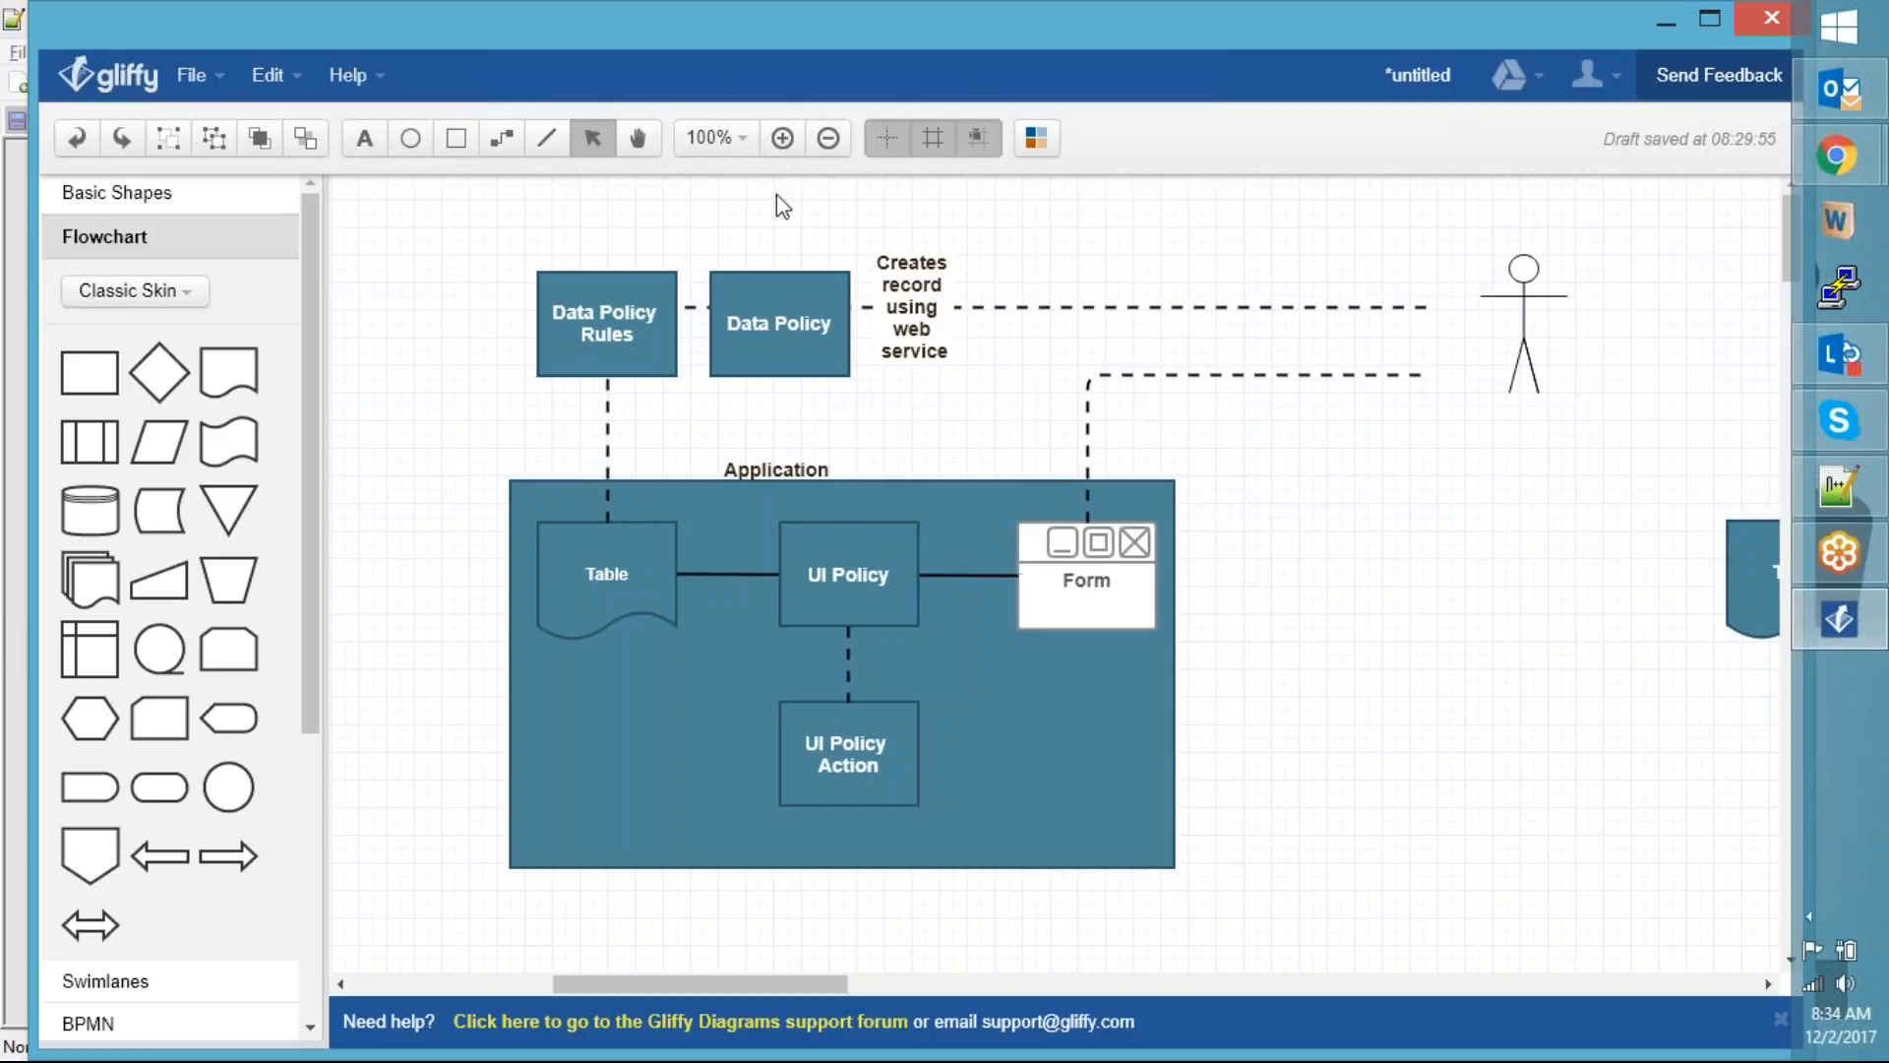
Apply the light grey theme with dark outlines to the diagram
click(1036, 139)
click(1628, 279)
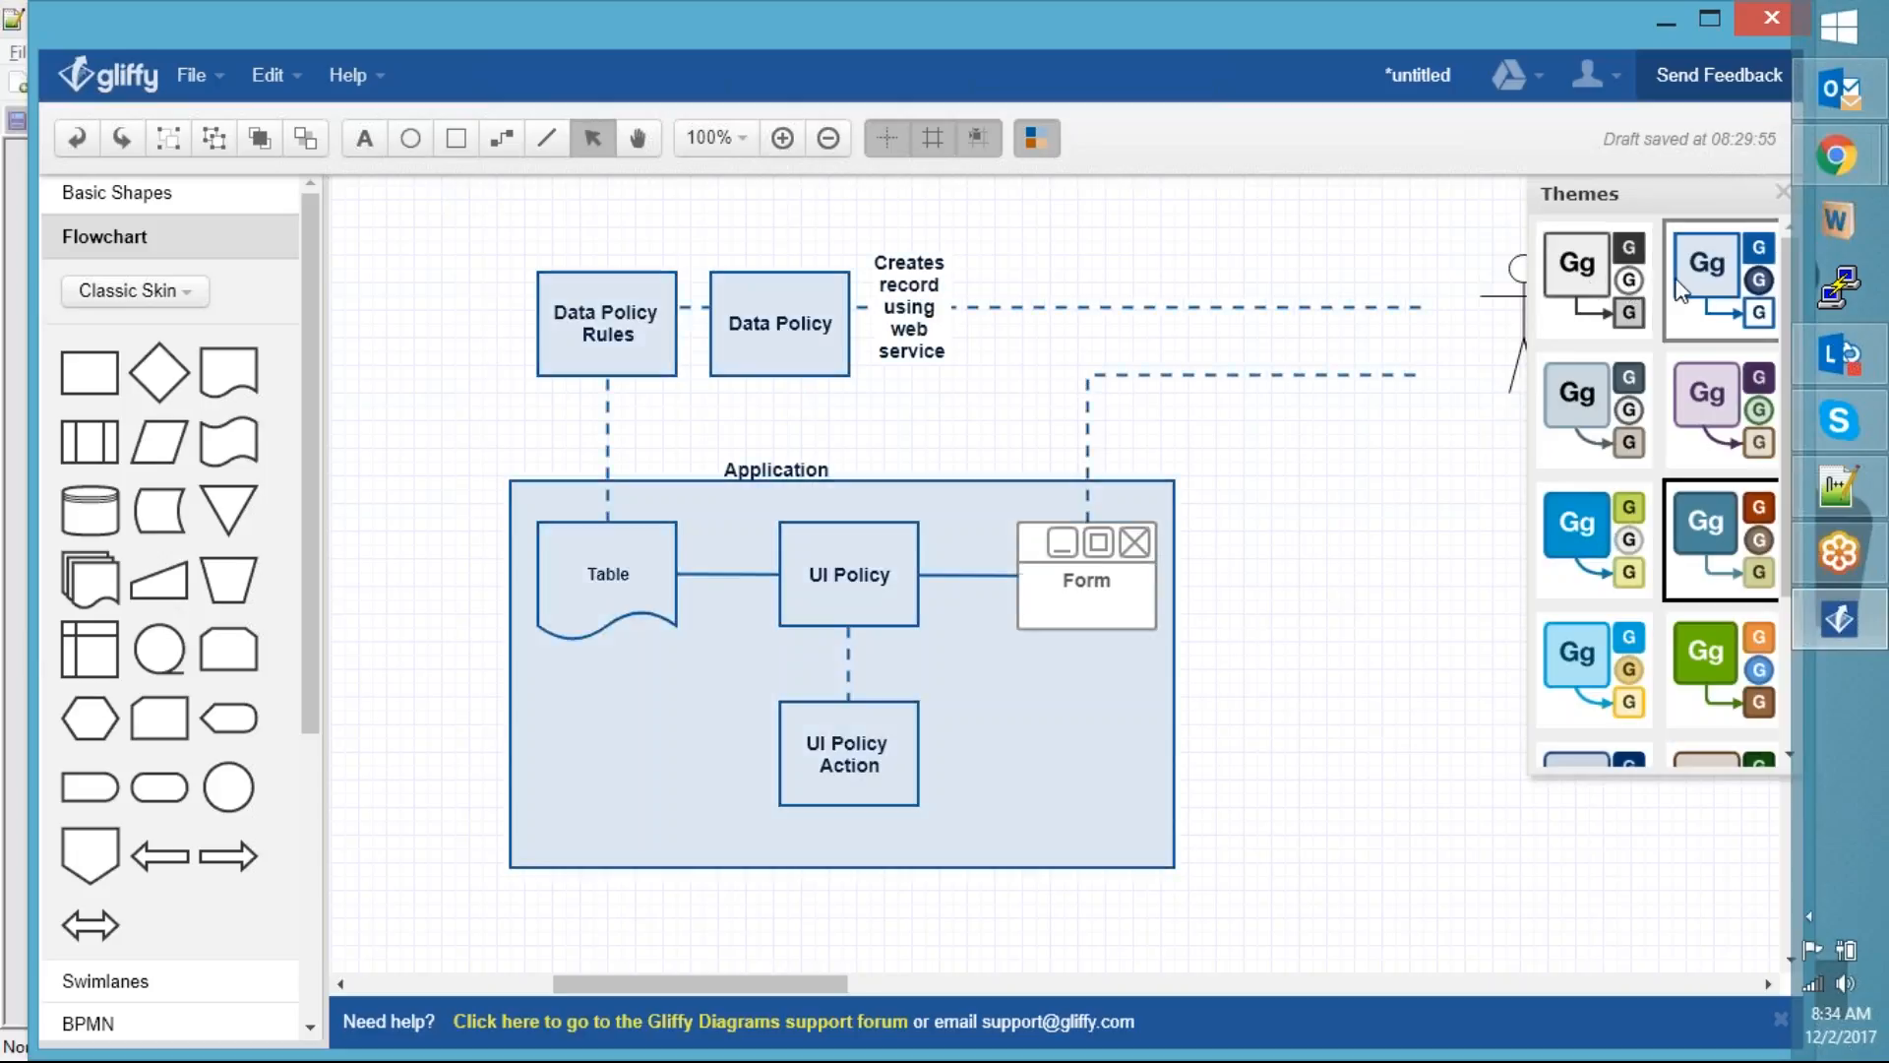
click(1569, 285)
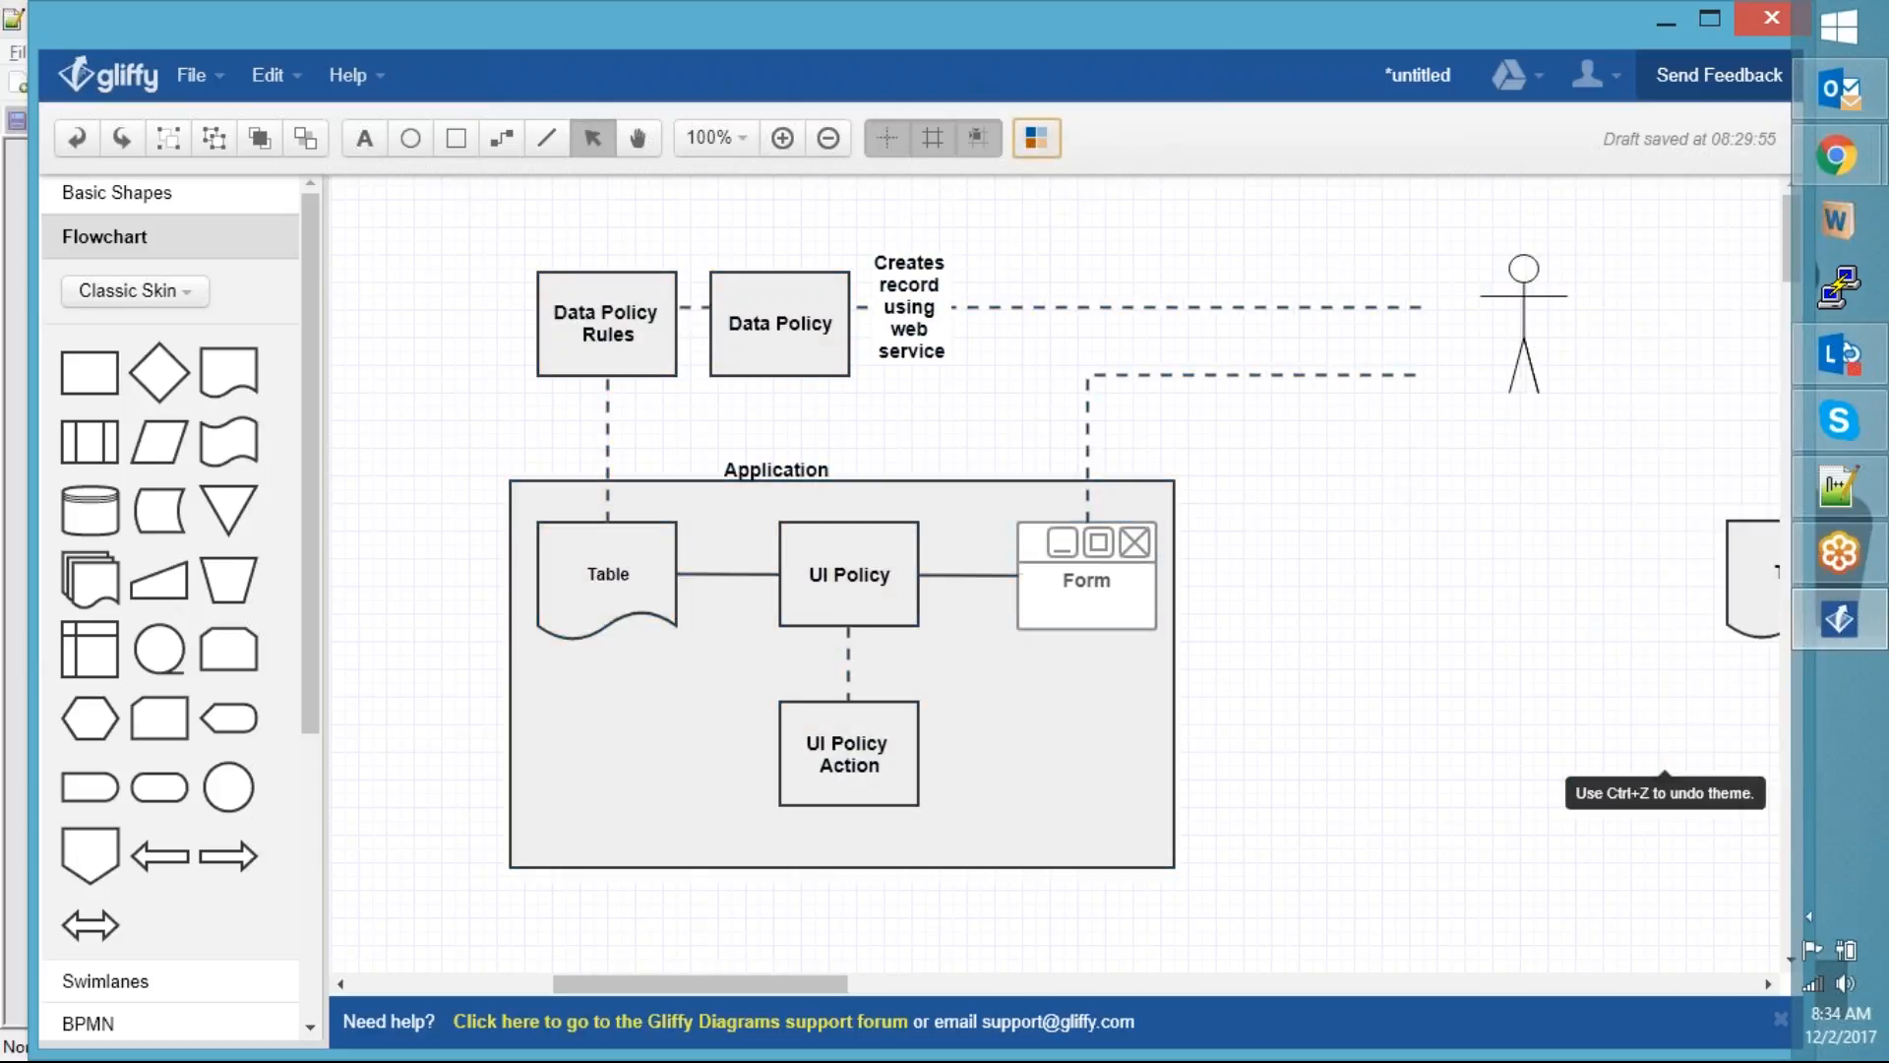
Switch to the ServiceNow instance in Chrome and open the Training application menu record for editing
mouse_move(1836, 155)
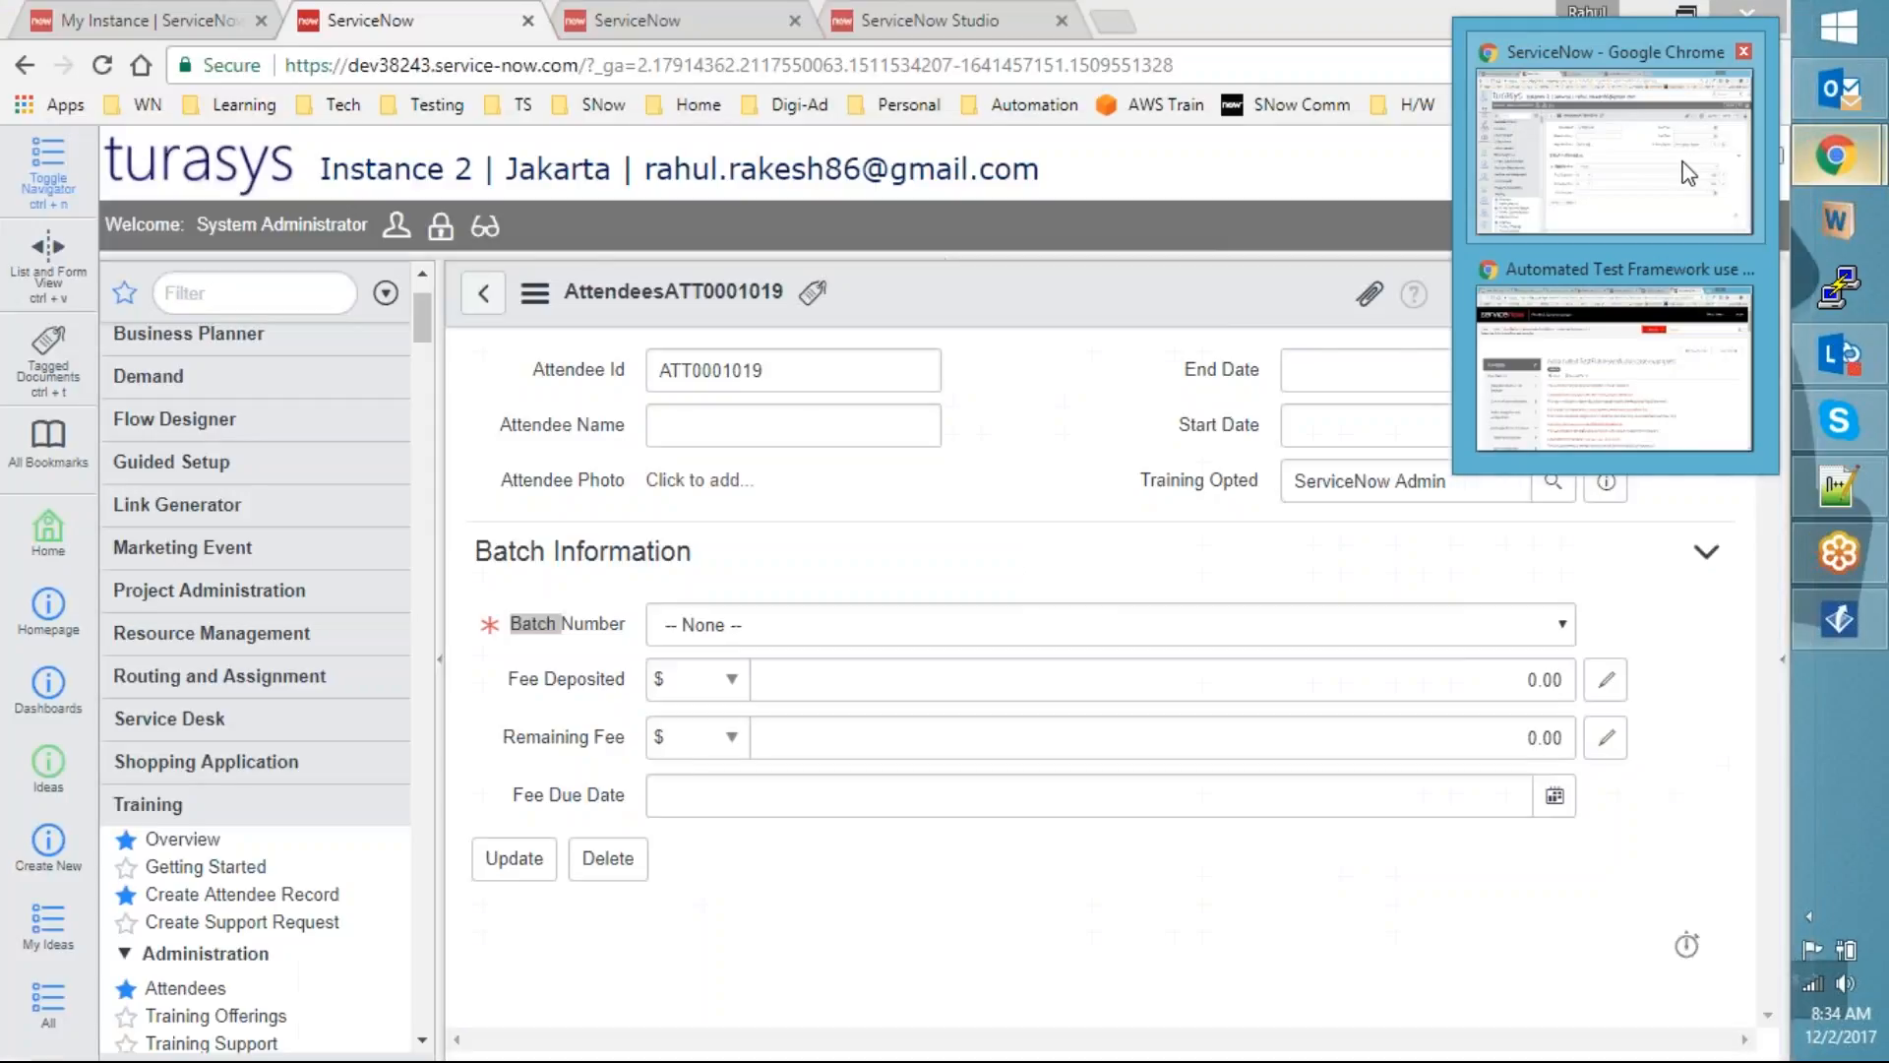
click(1691, 172)
click(237, 181)
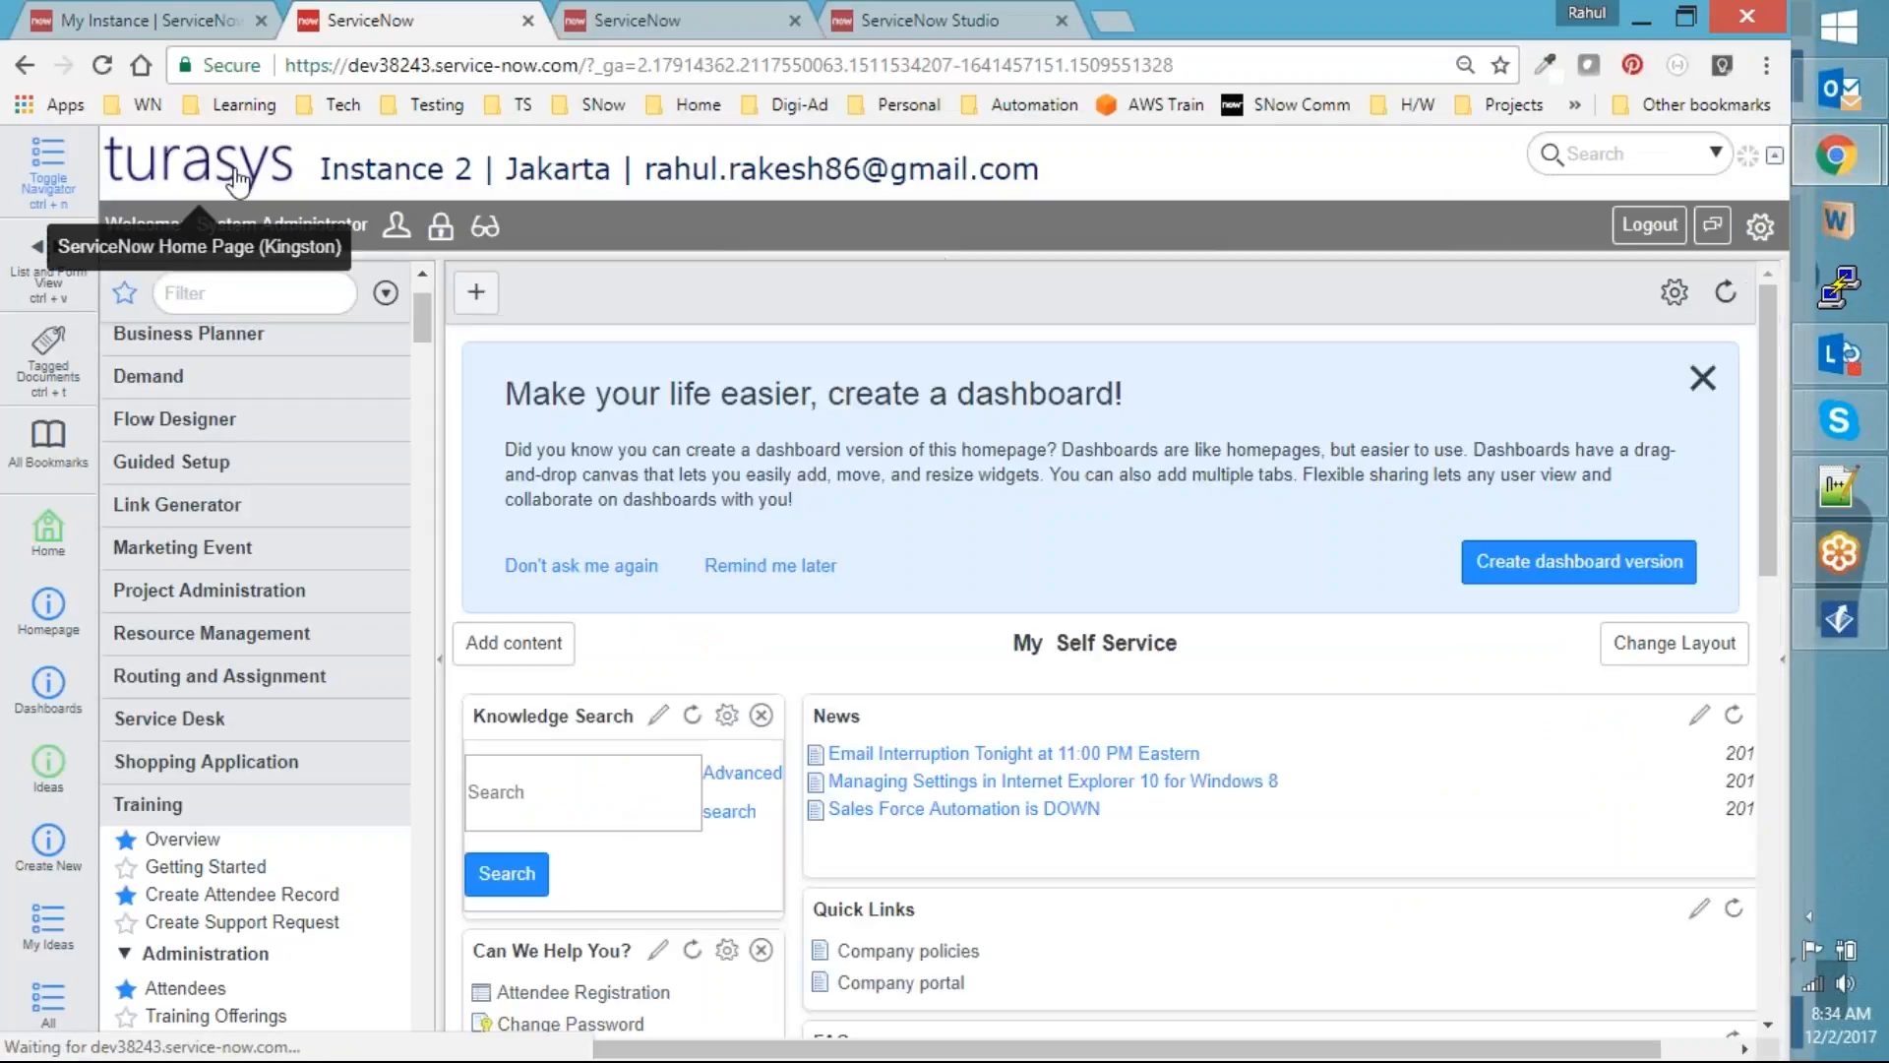
click(234, 825)
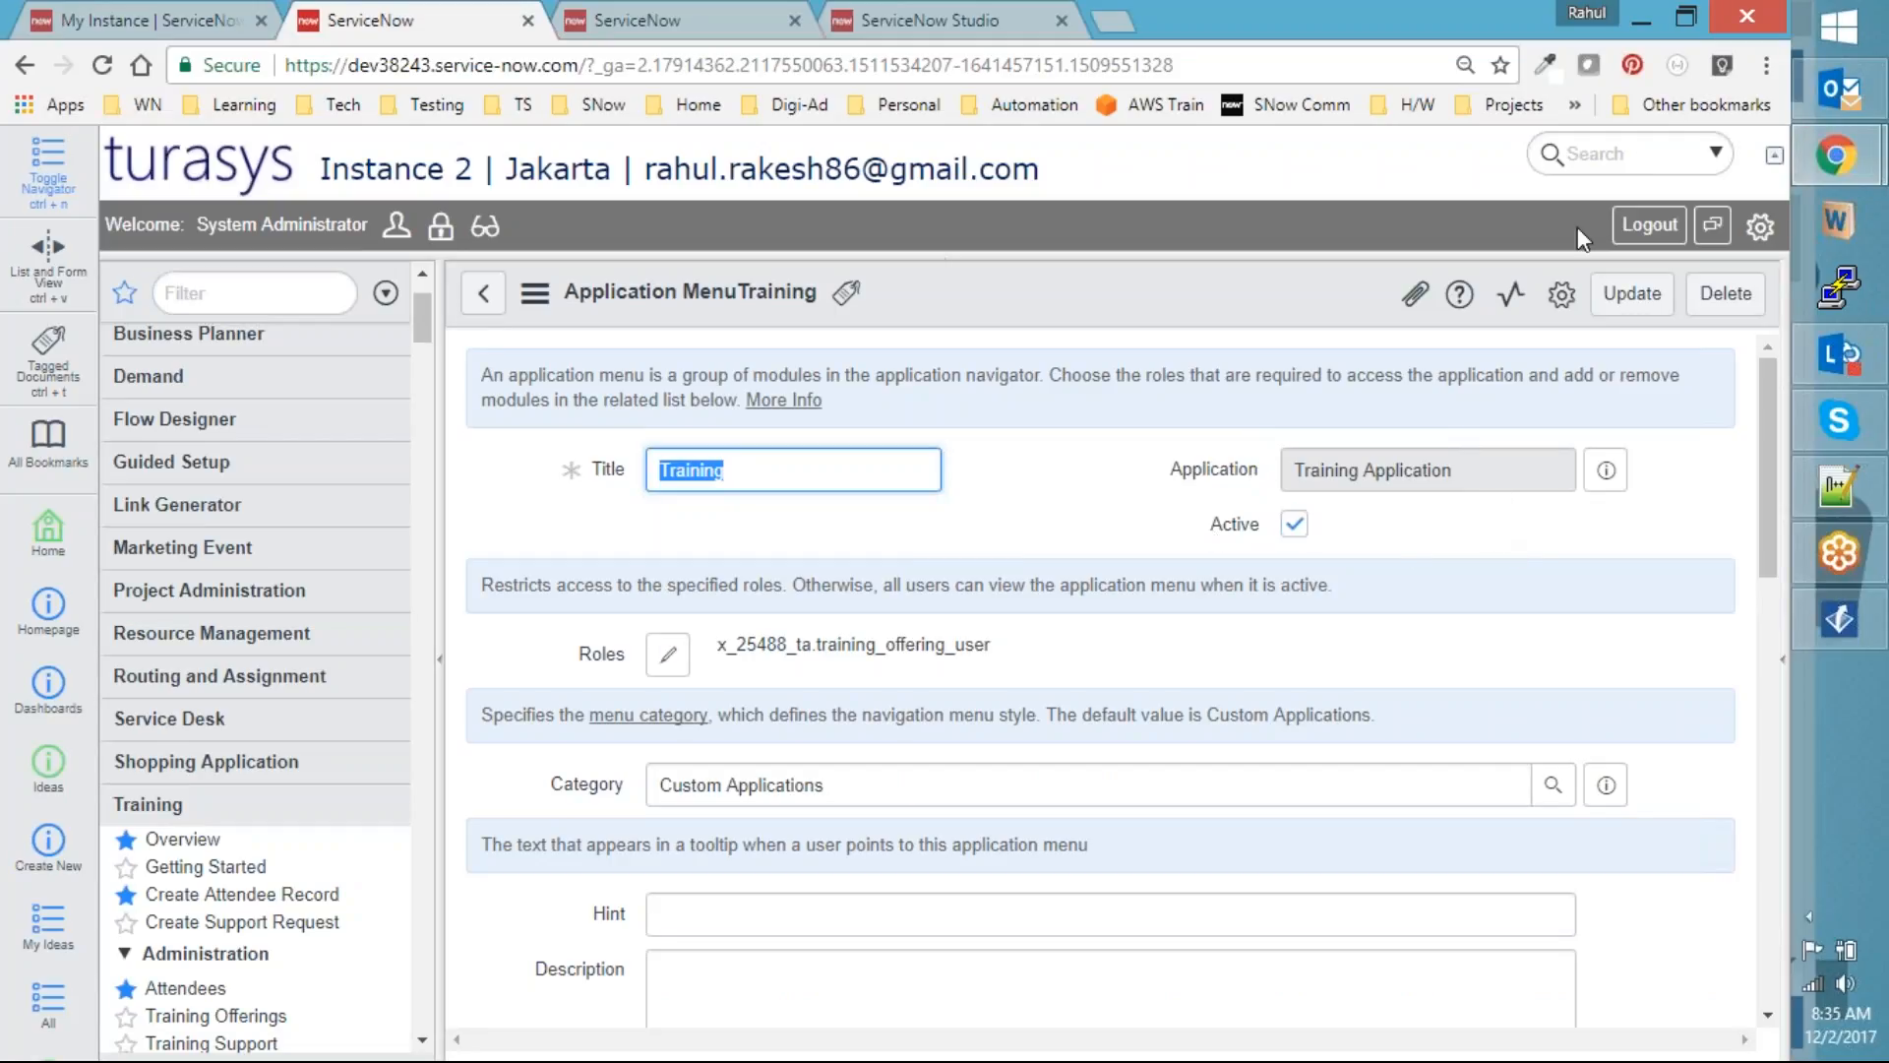
Circle the Application field and its Training Application value with the screen pen, and clear the markings
click(1719, 33)
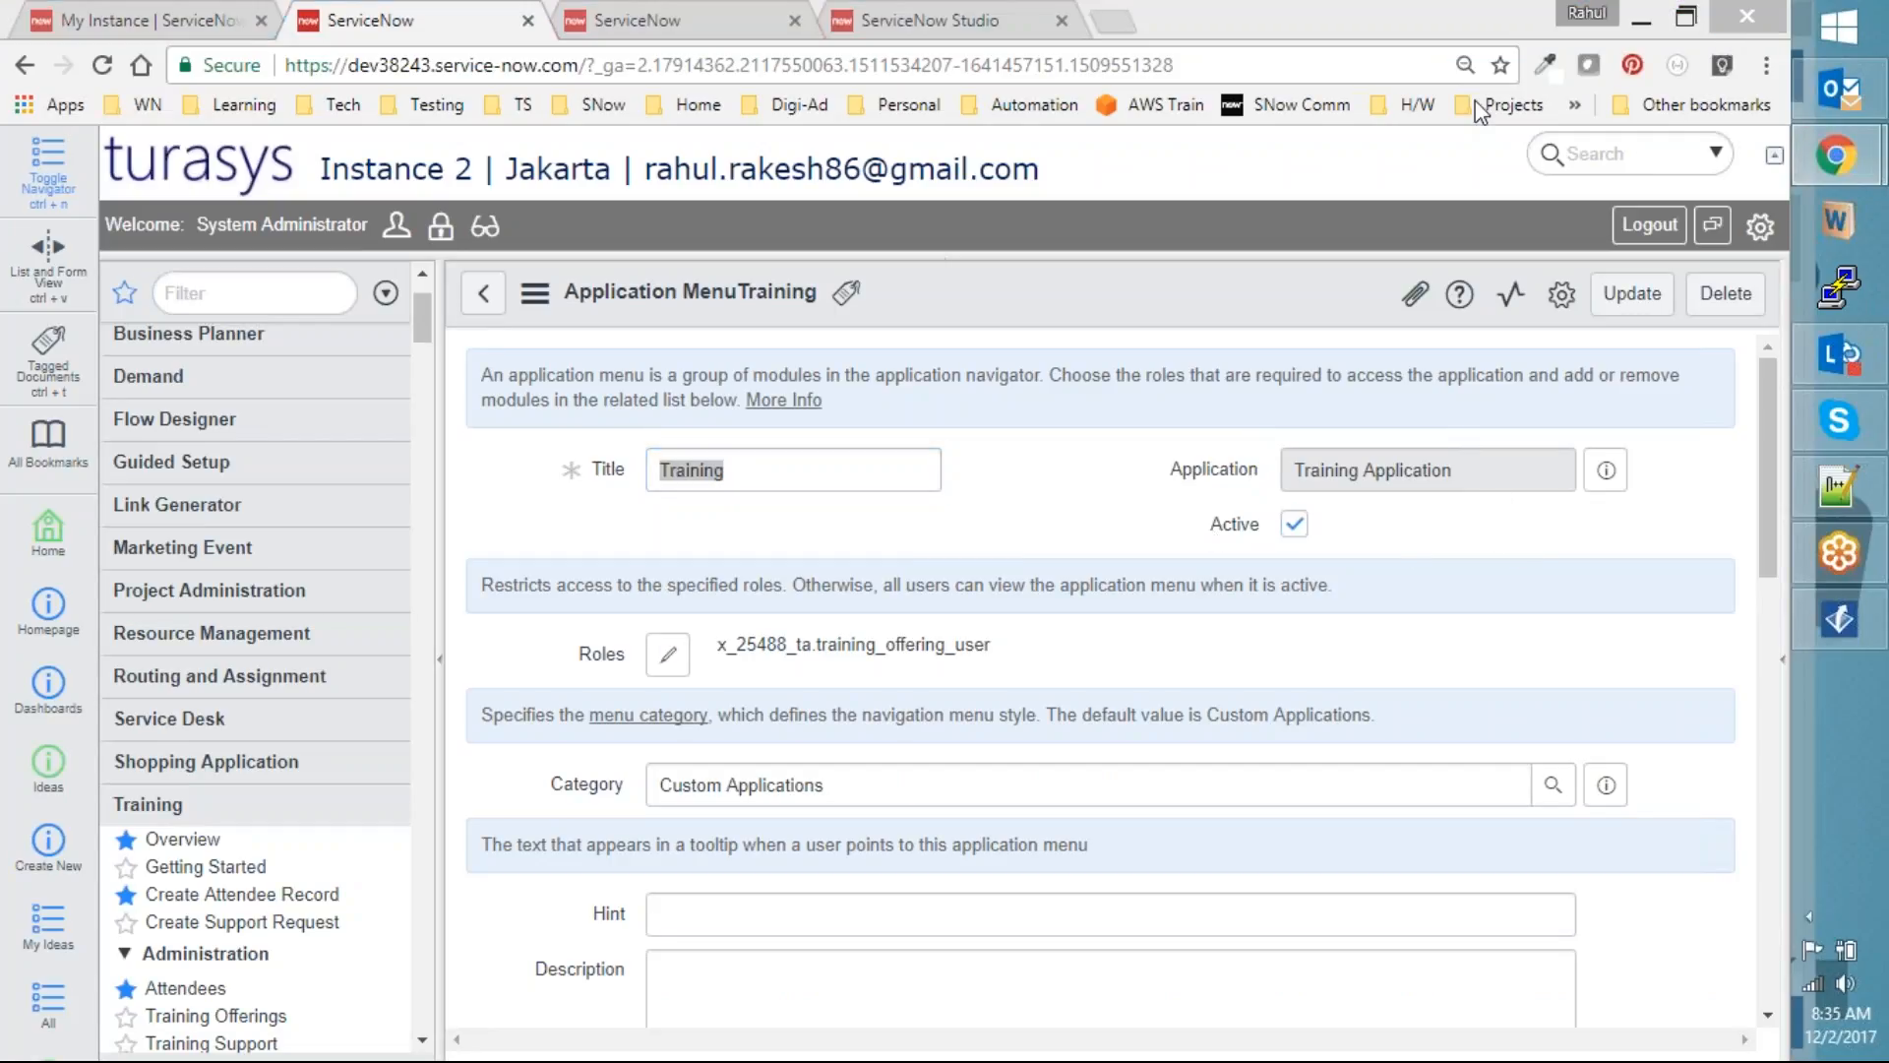
mouse_move(1549, 403)
mouse_down()
mouse_move(1160, 506)
mouse_move(1561, 472)
mouse_move(1486, 408)
mouse_up()
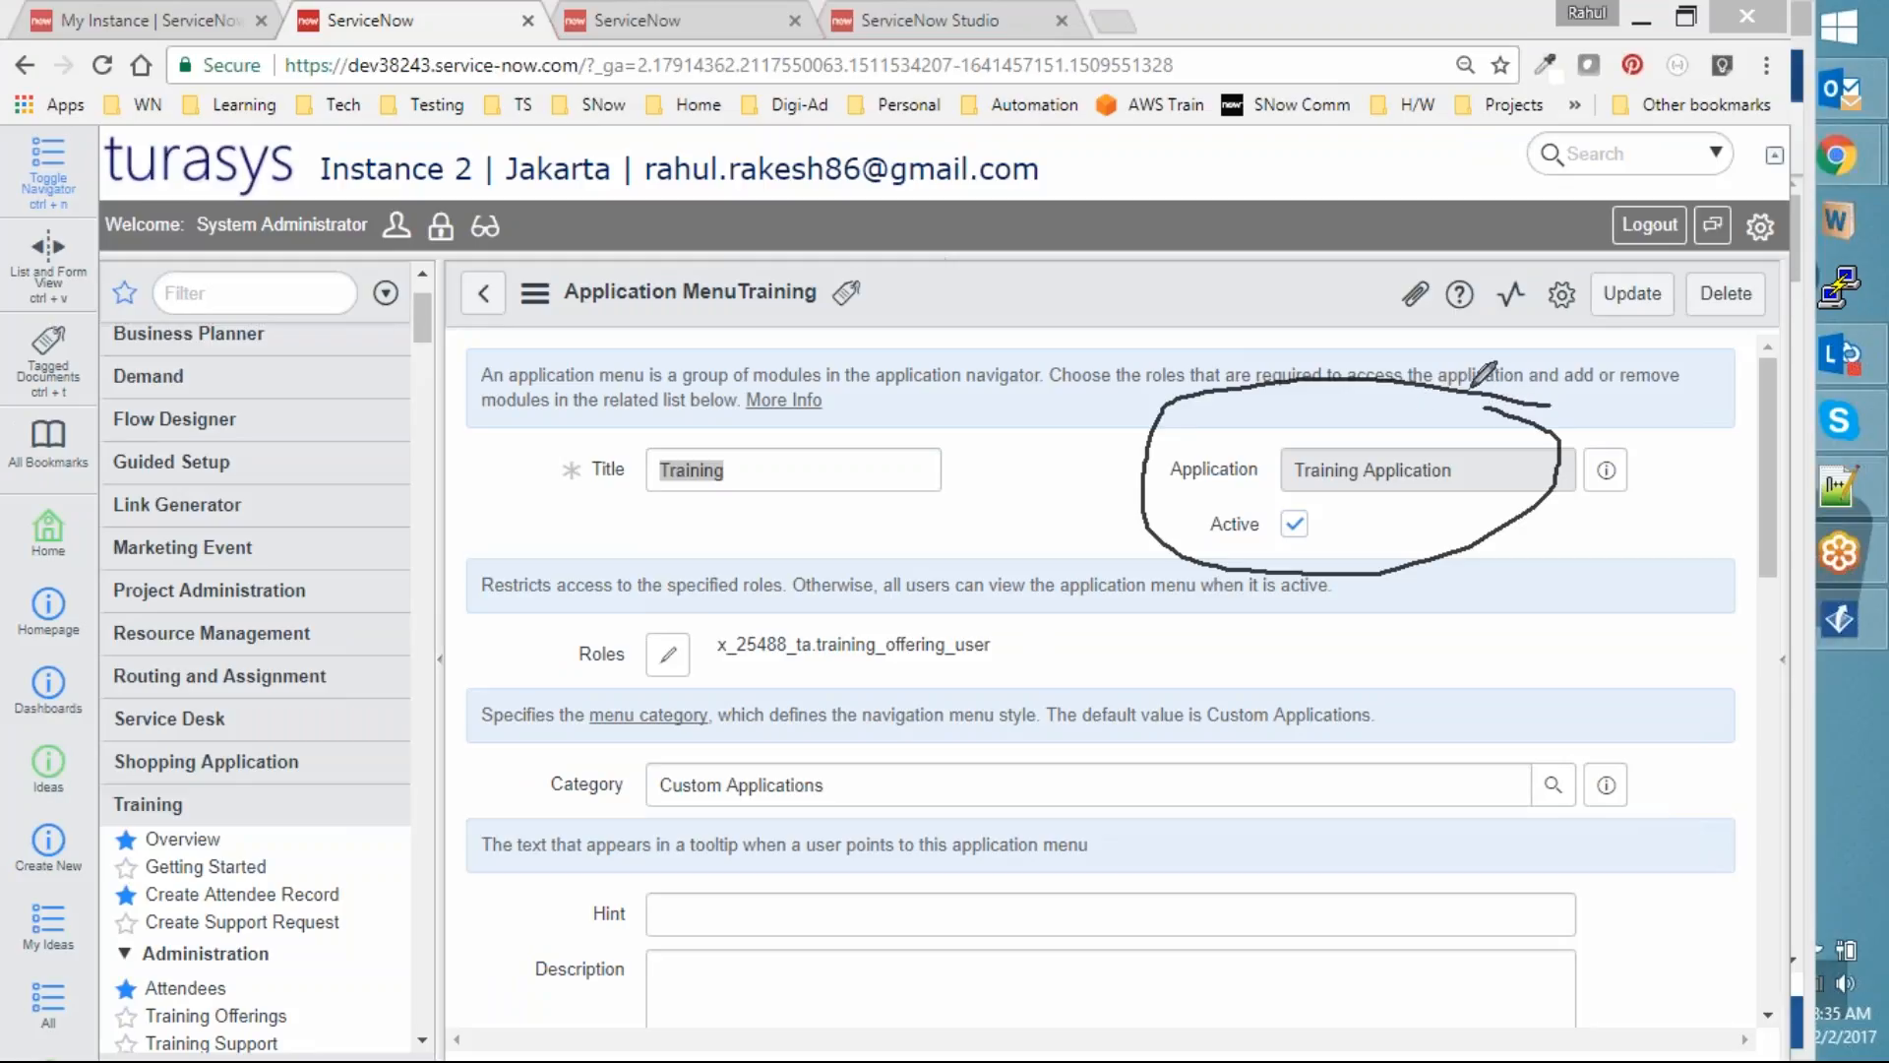
mouse_move(1473, 388)
mouse_down()
mouse_move(1544, 427)
mouse_move(1556, 470)
mouse_up()
mouse_move(1438, 421)
mouse_down()
mouse_move(1284, 445)
mouse_move(1569, 471)
mouse_move(1464, 430)
mouse_up()
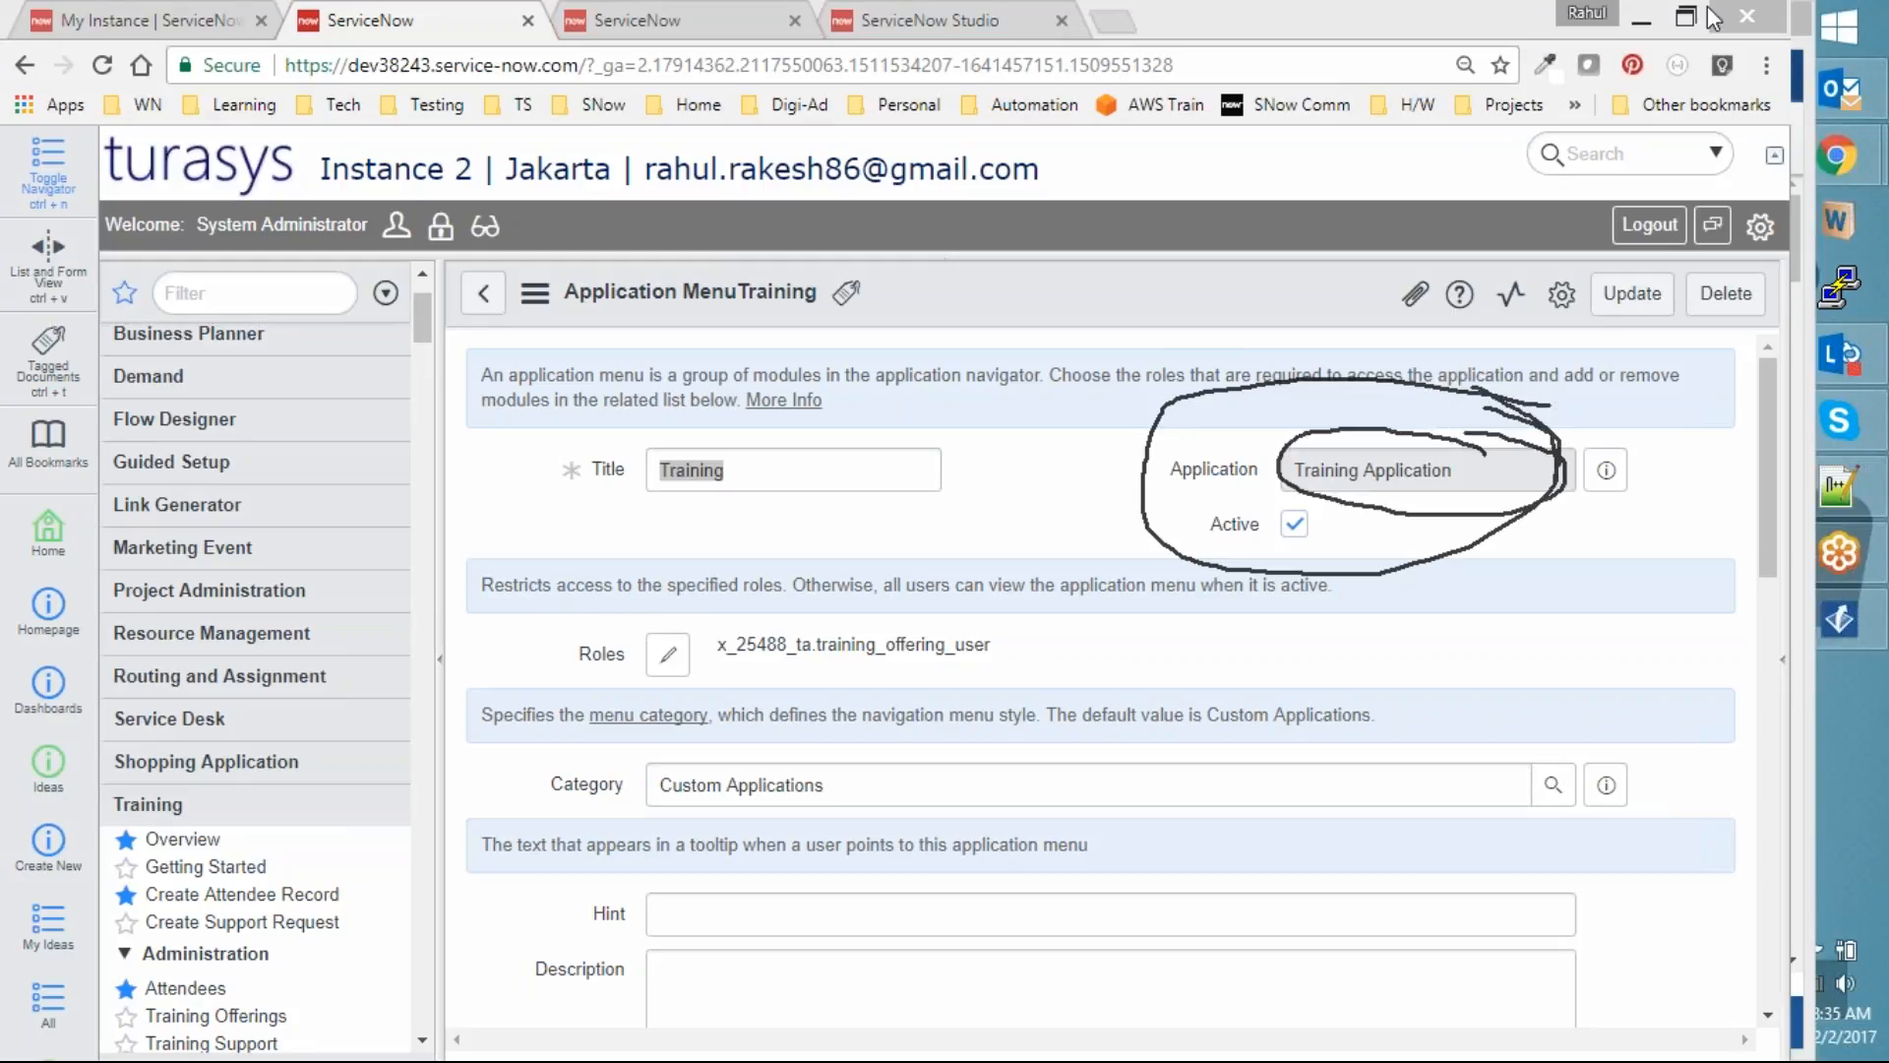
click(1655, 88)
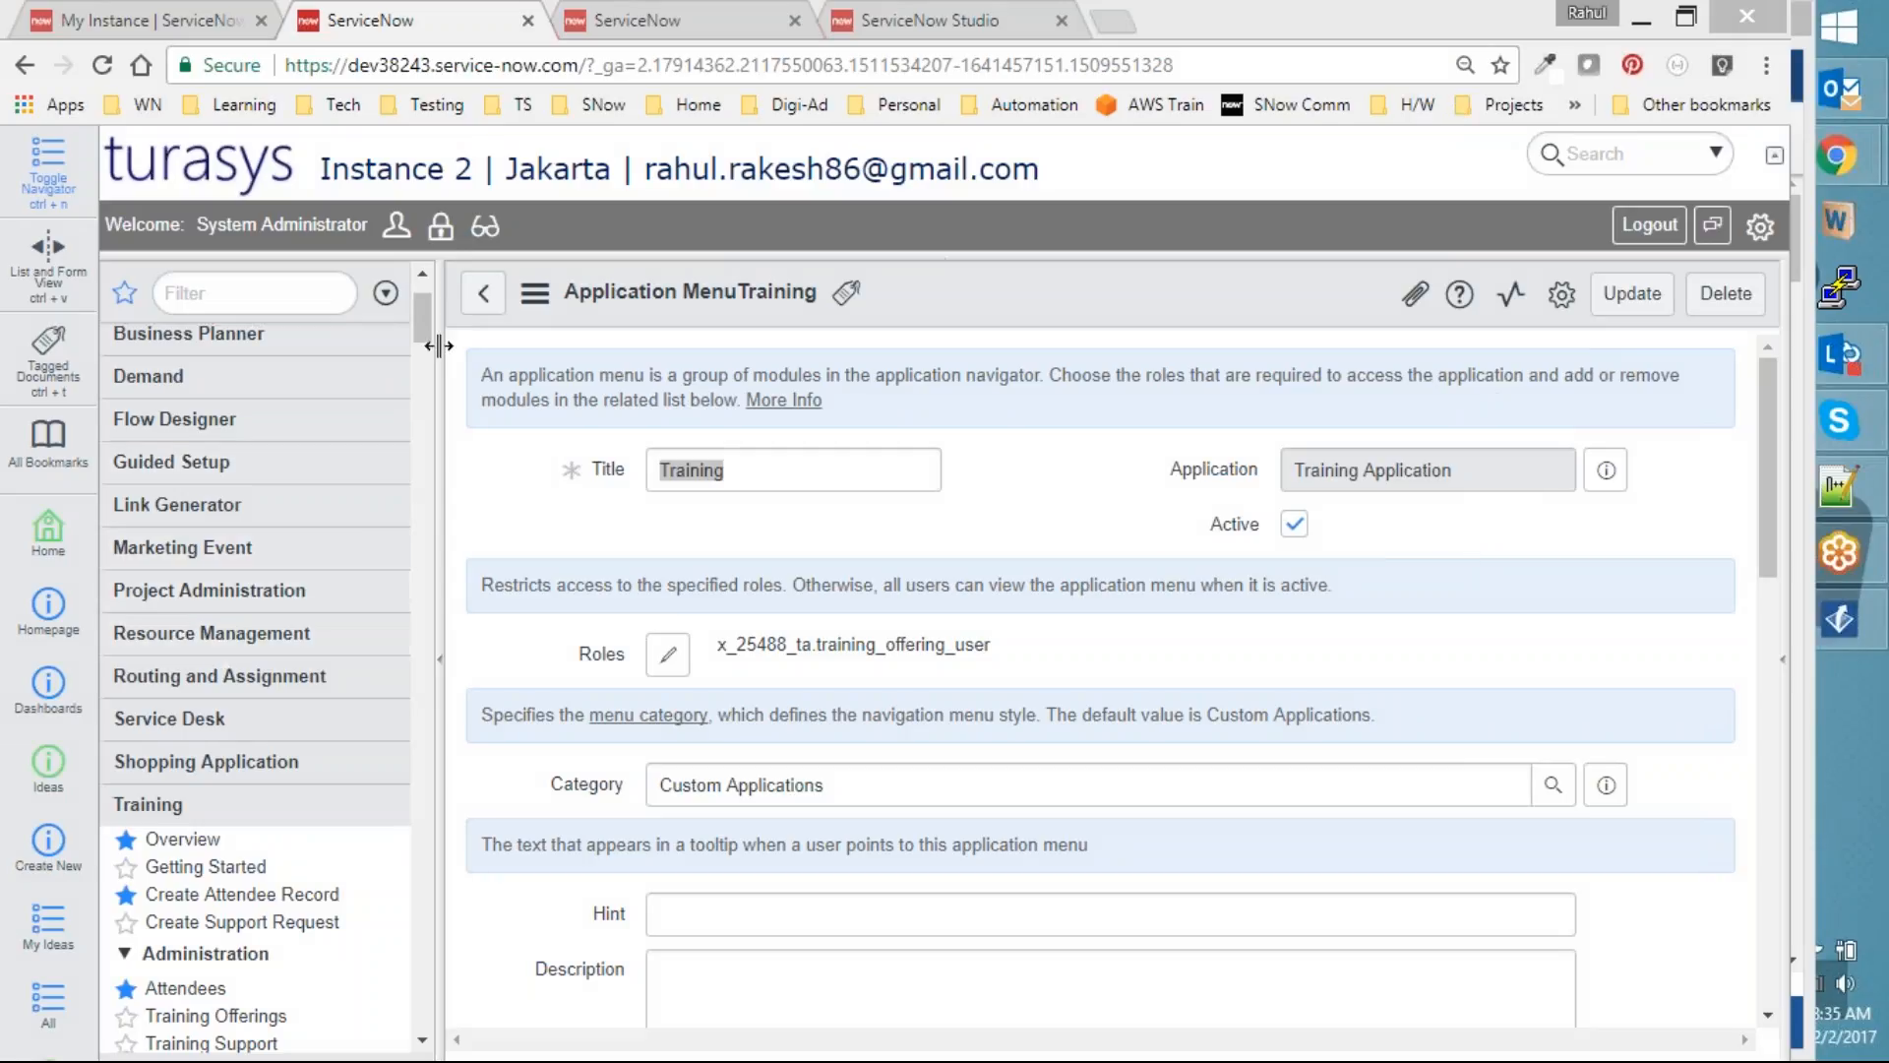
Open the Incident application menu record, circle its Application value Global with the screen pen, and clear the marking
drag(422, 334, 416, 374)
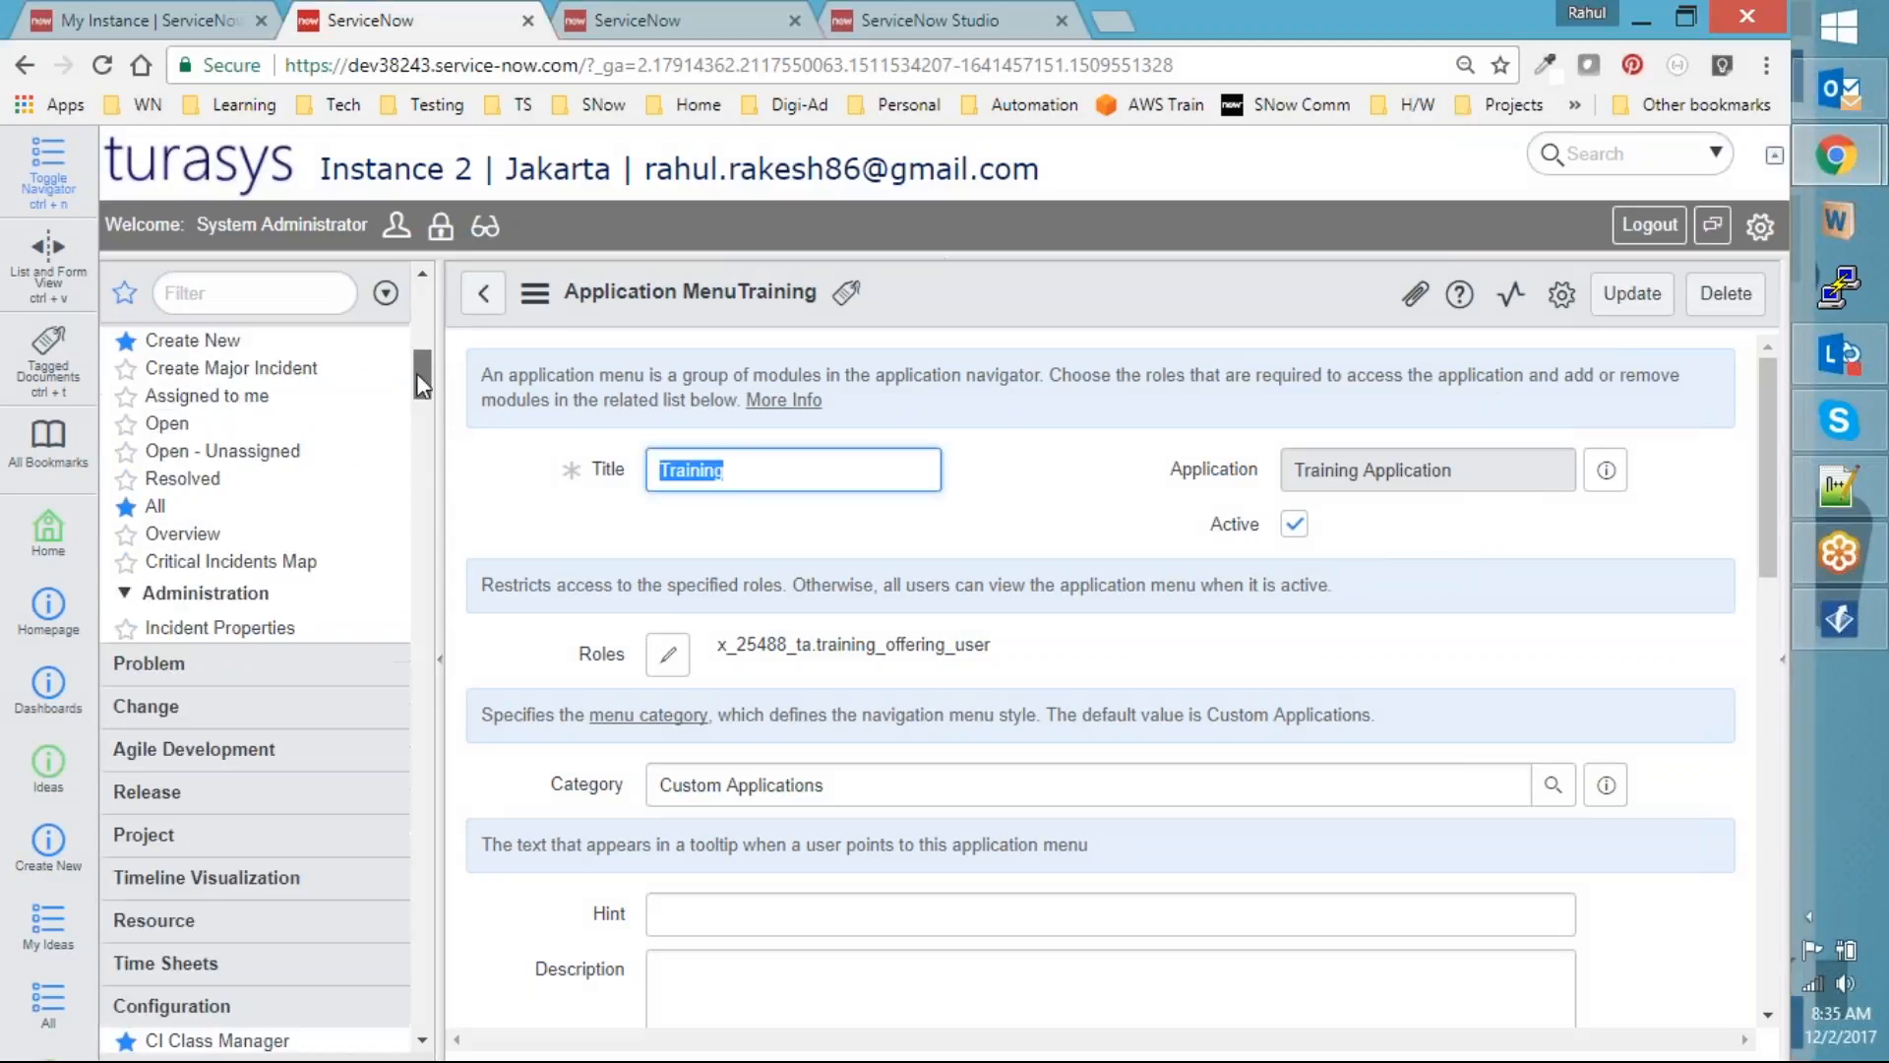
scroll(187, 846, down, 4)
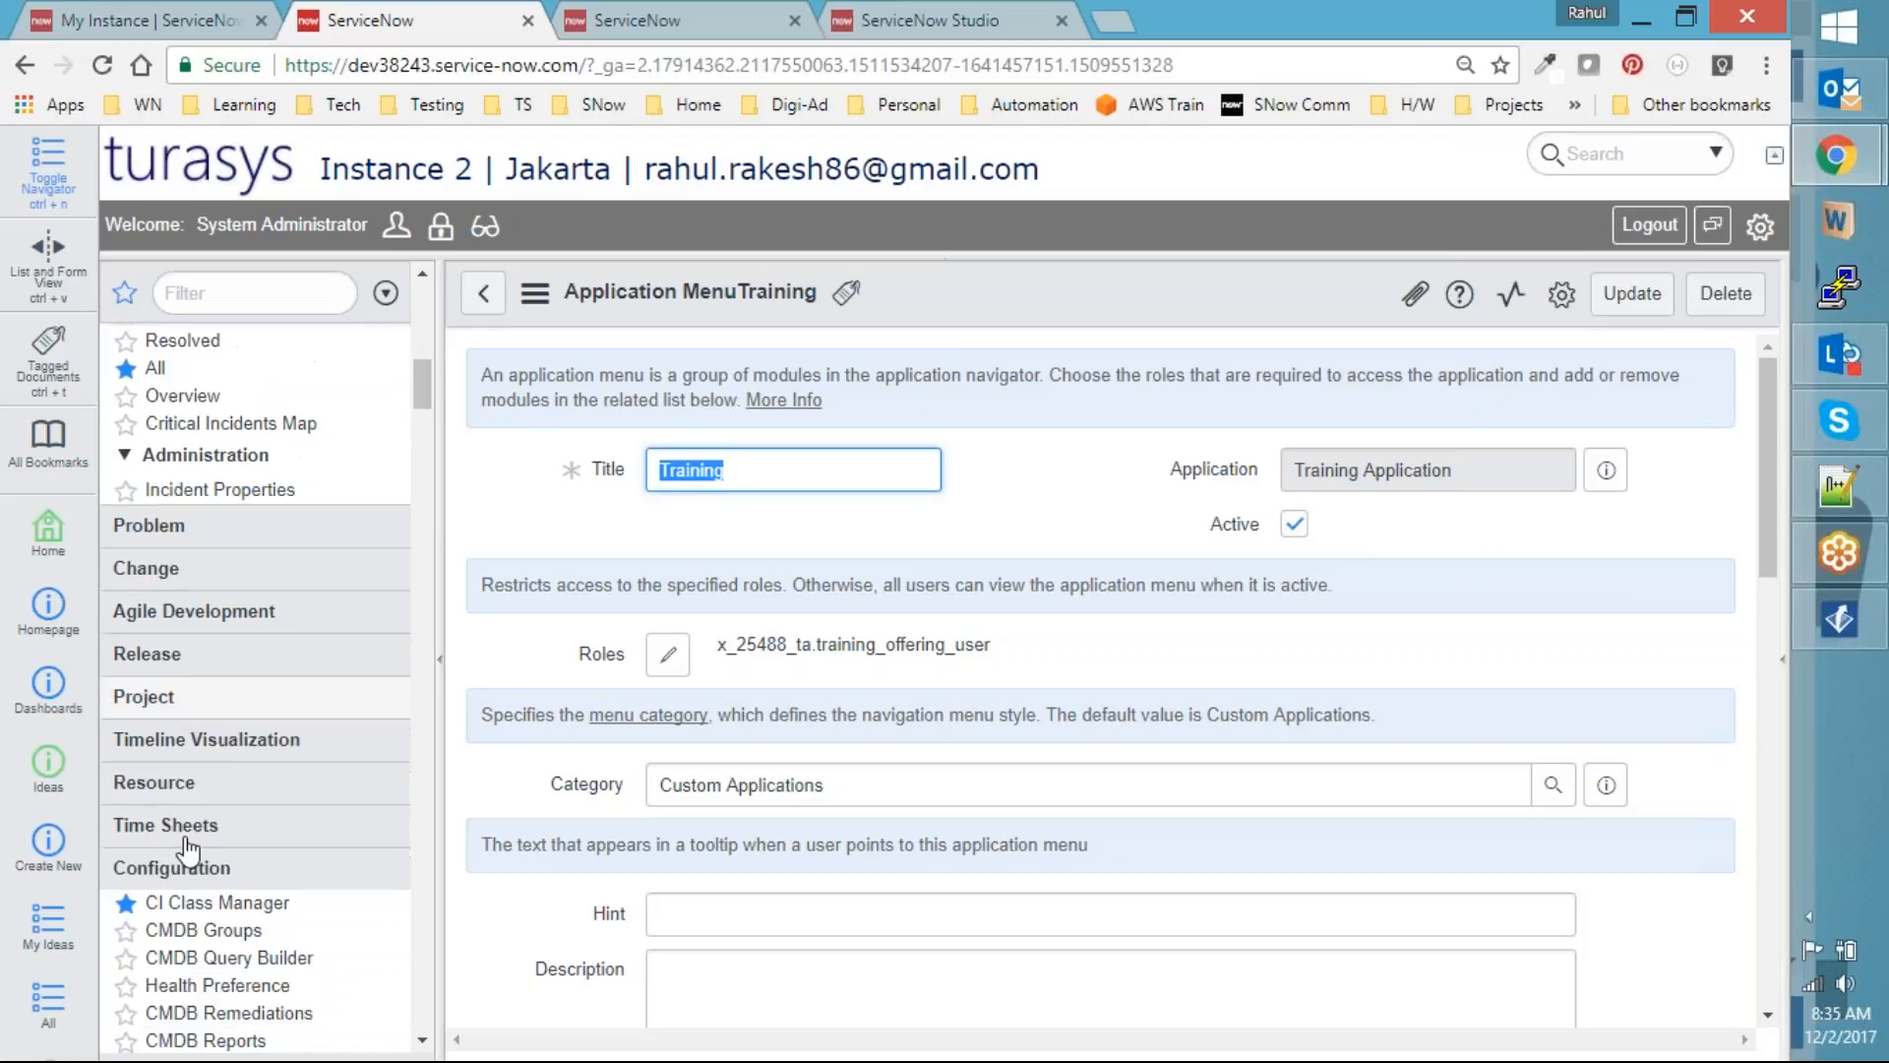
scroll(197, 846, up, 6)
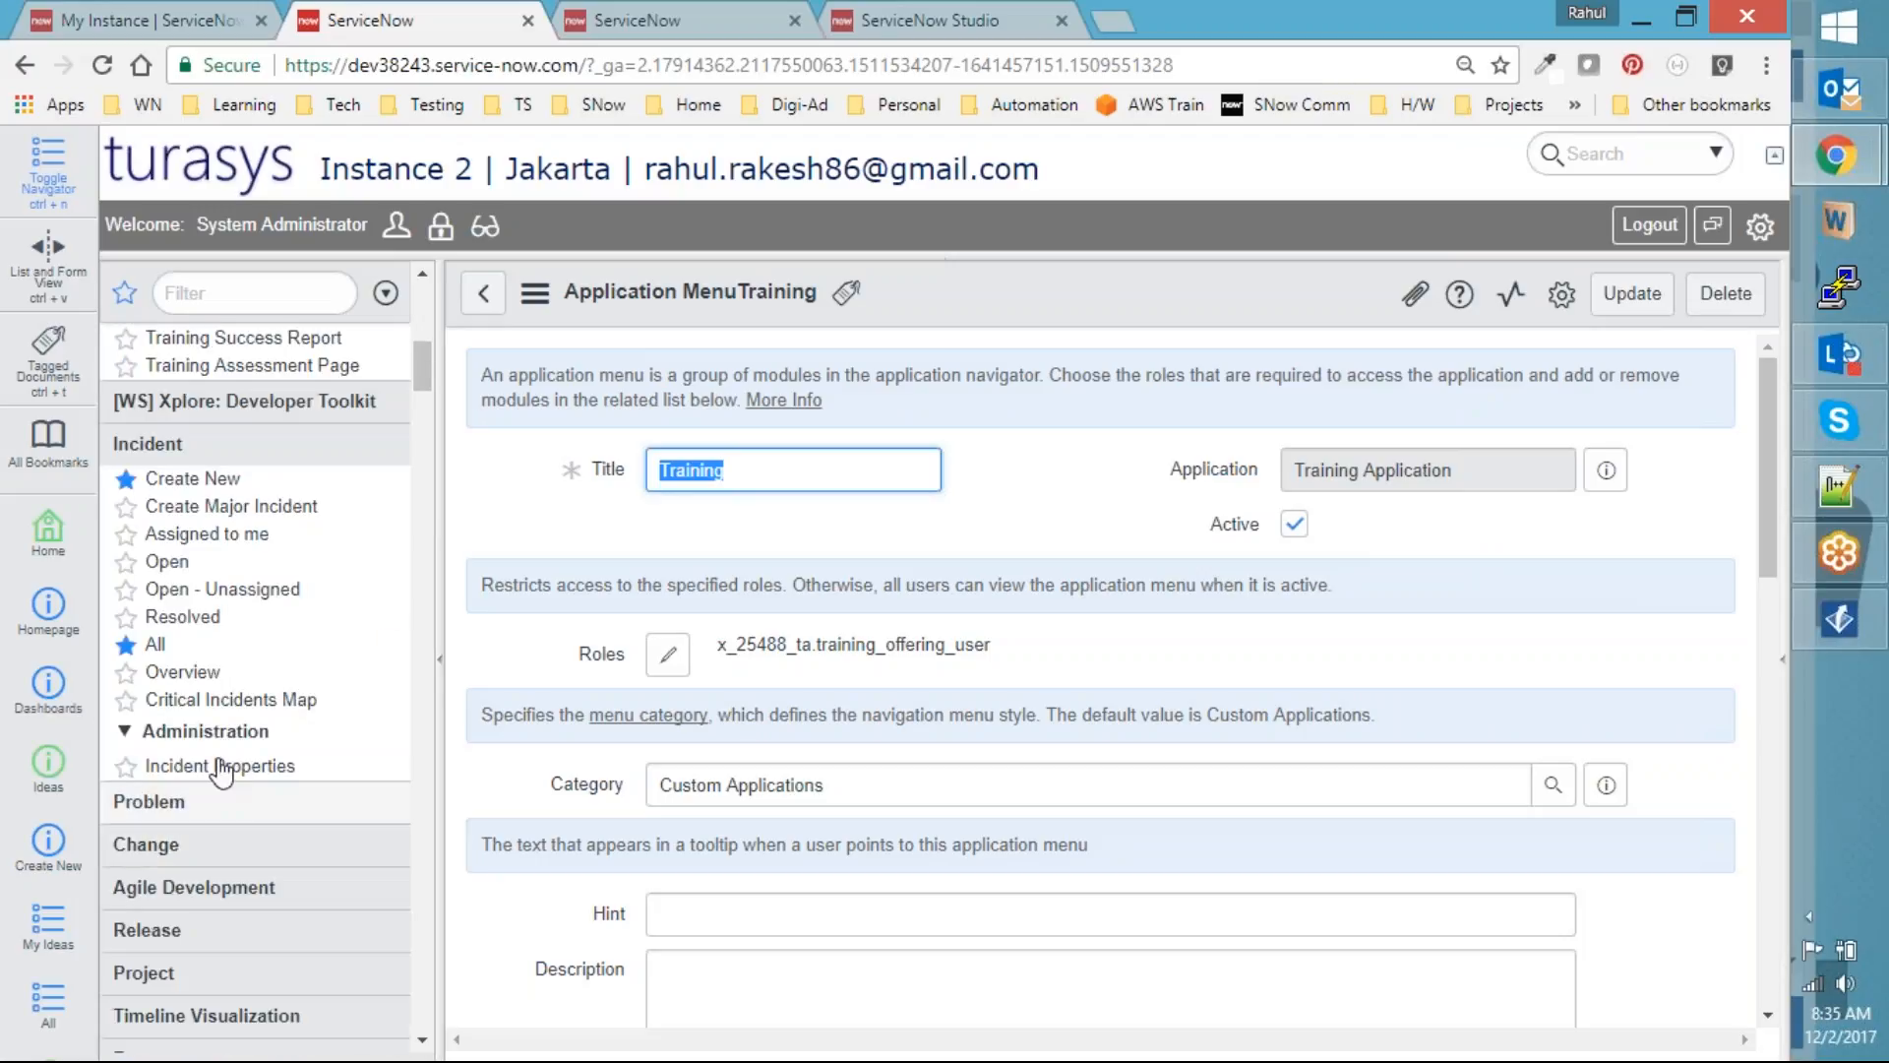
right_click(178, 450)
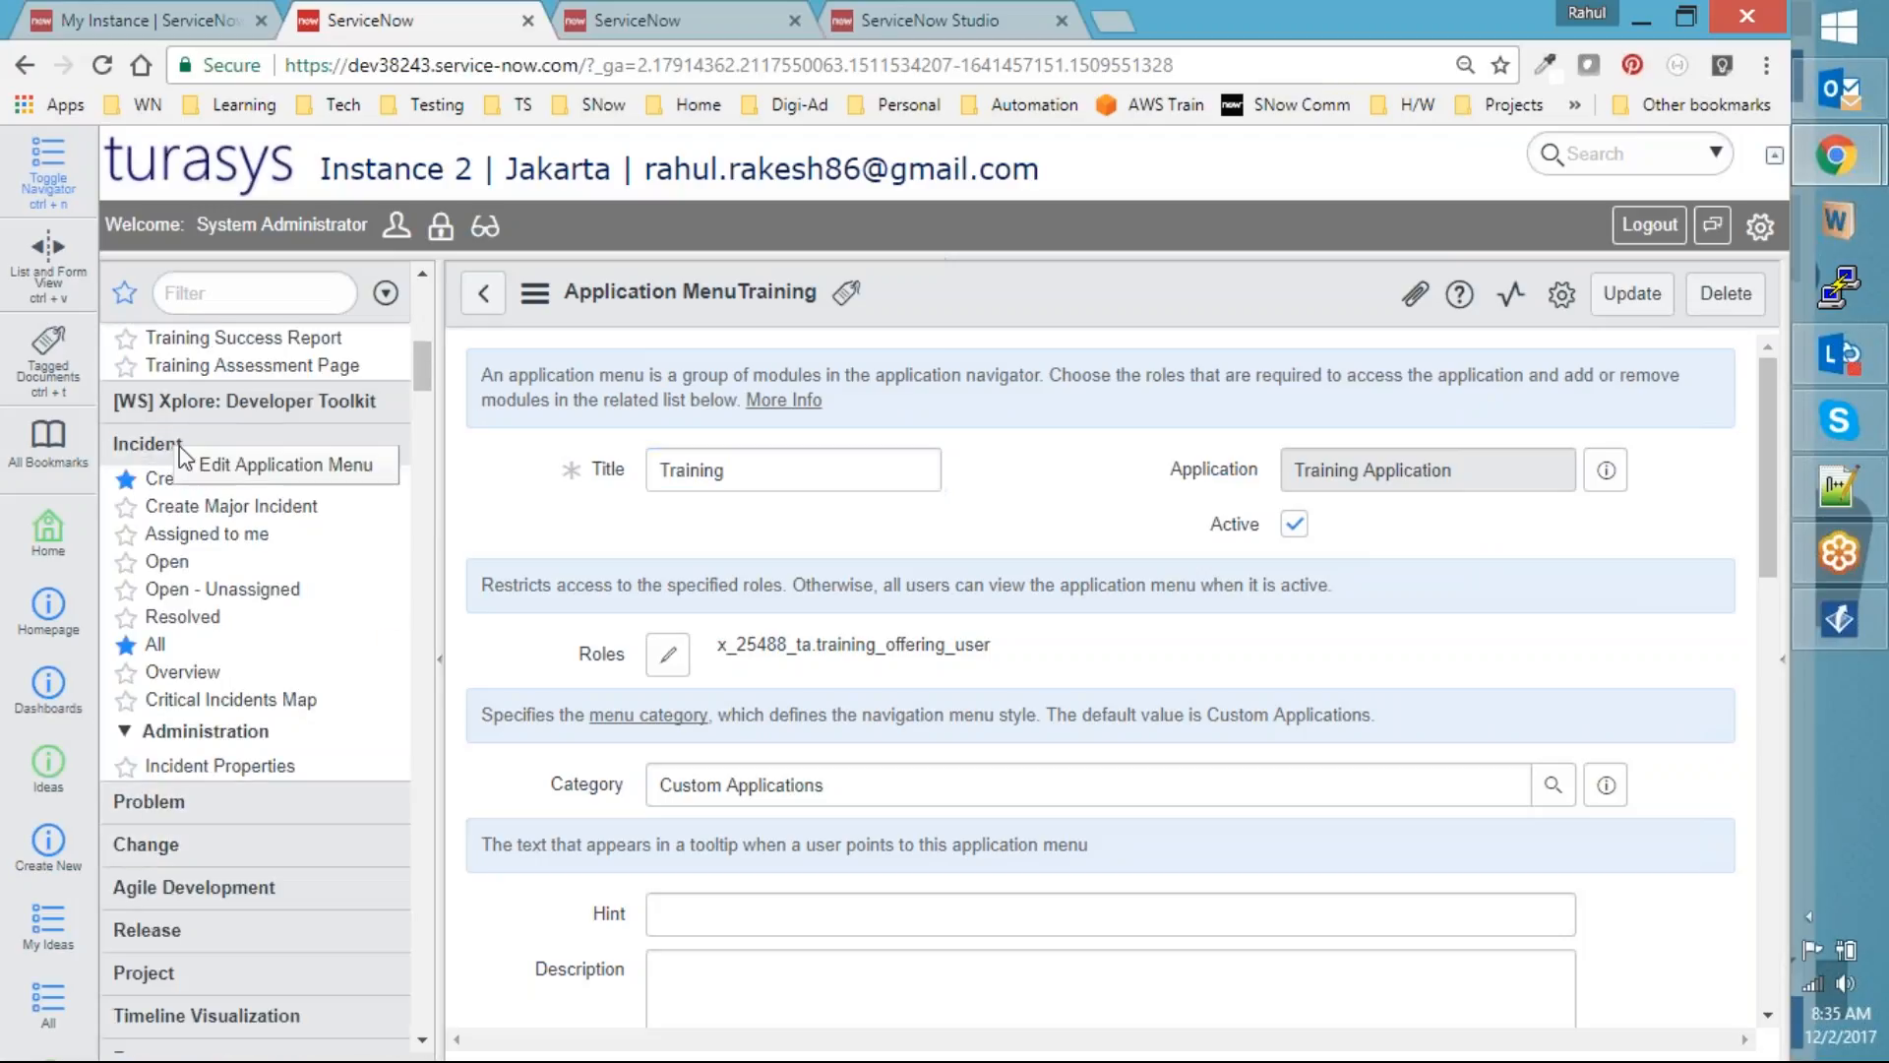
click(228, 466)
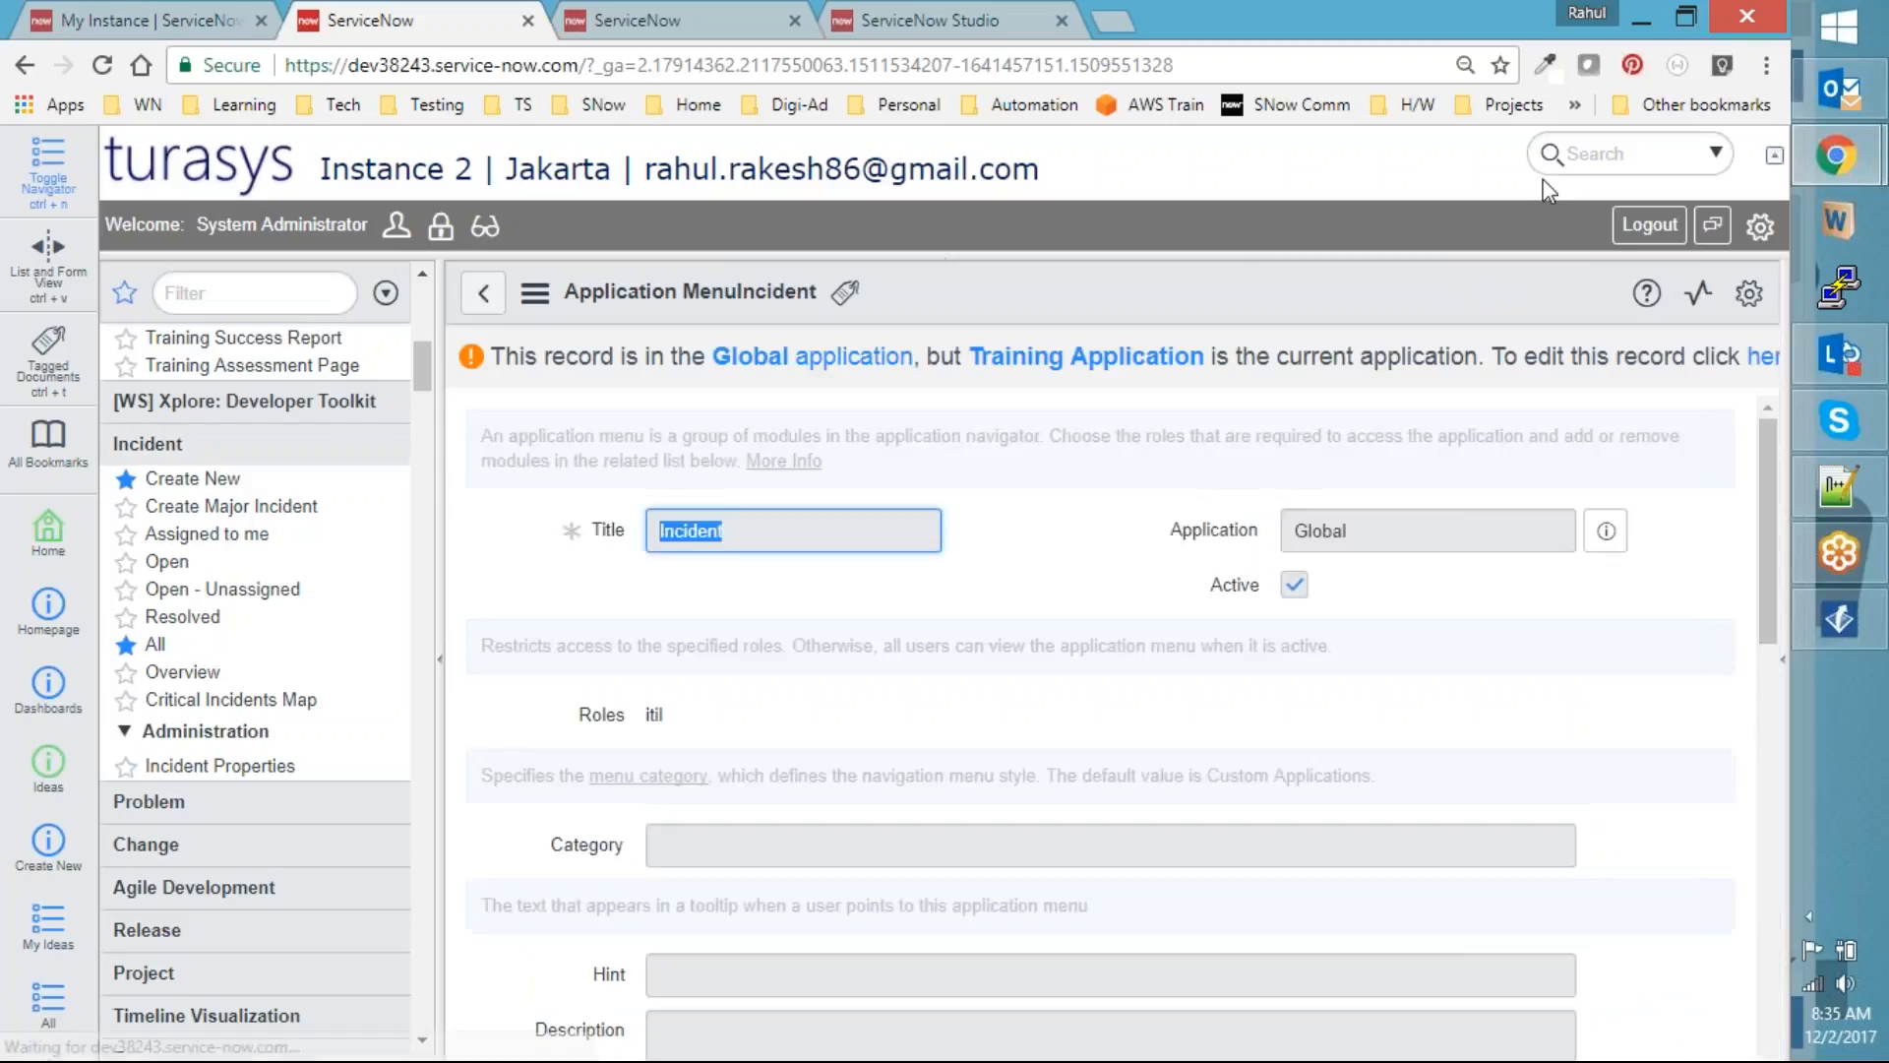
mouse_move(1437, 438)
mouse_down()
mouse_move(1265, 580)
mouse_move(1520, 443)
mouse_move(1446, 441)
mouse_up()
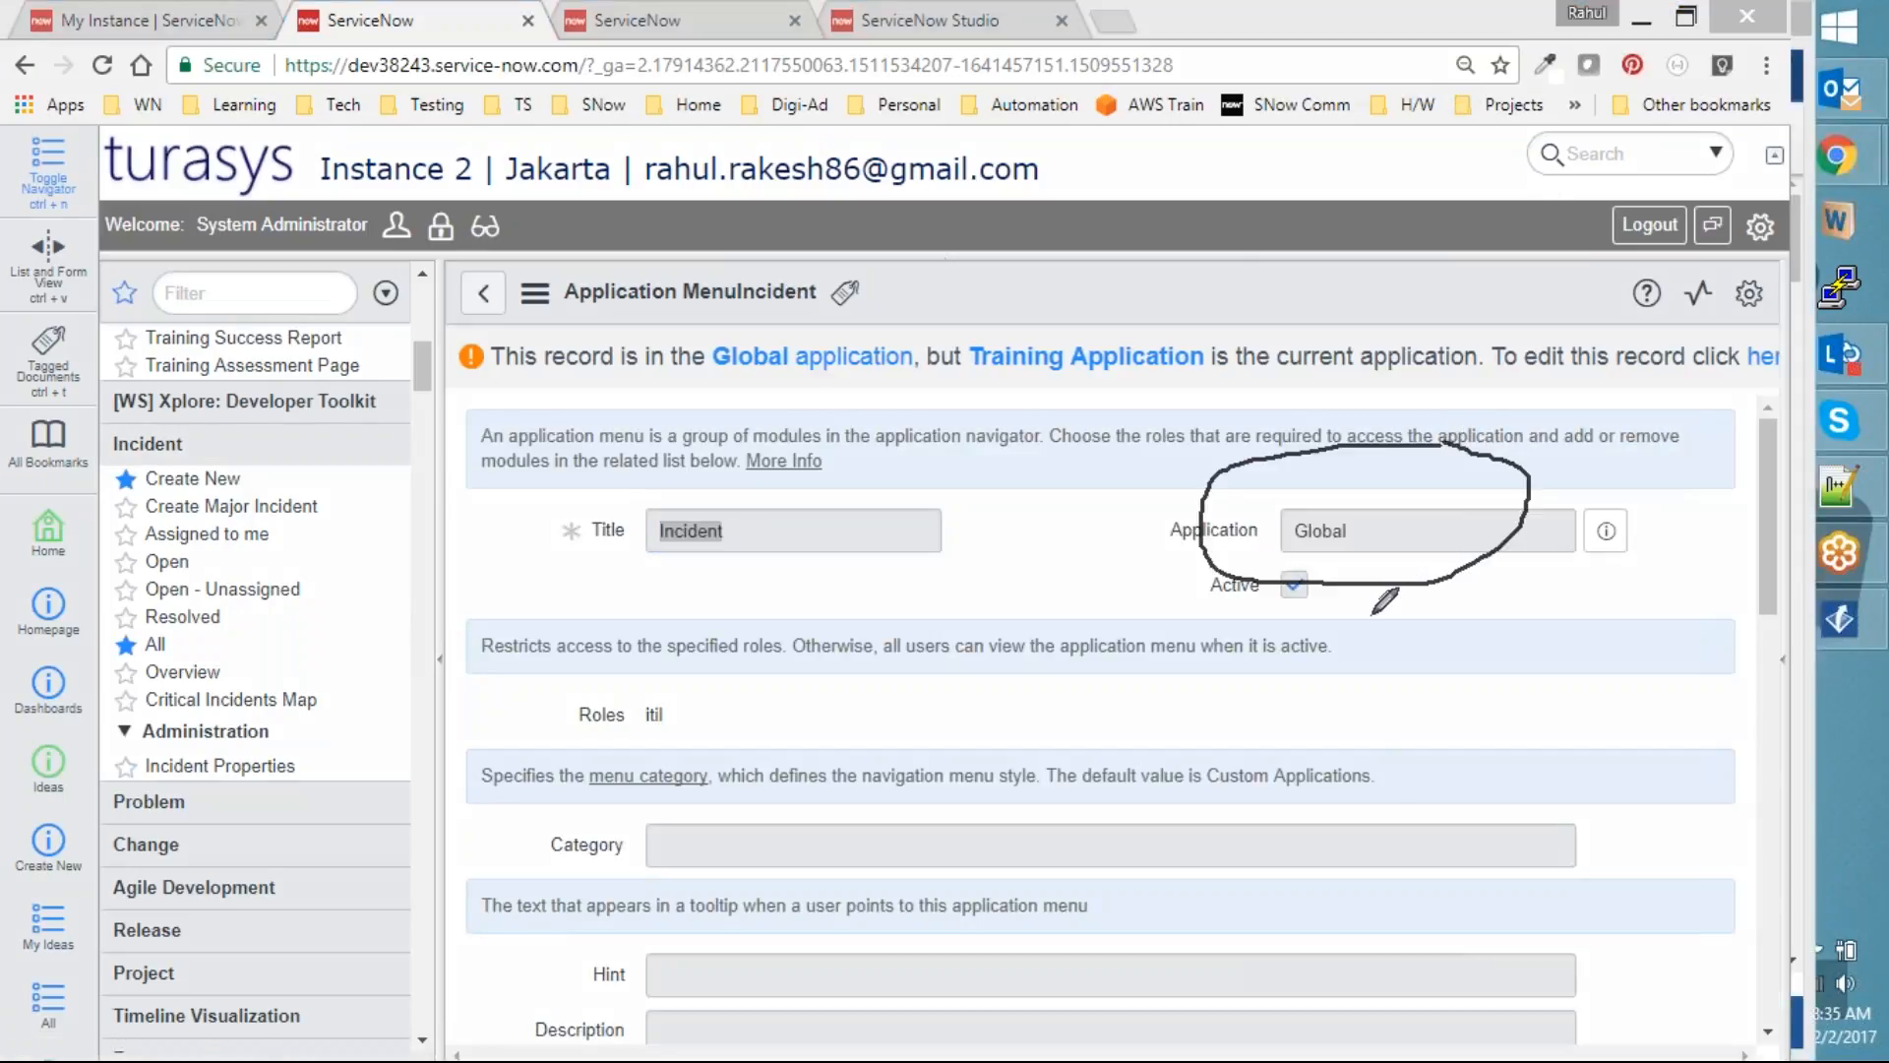
click(1682, 119)
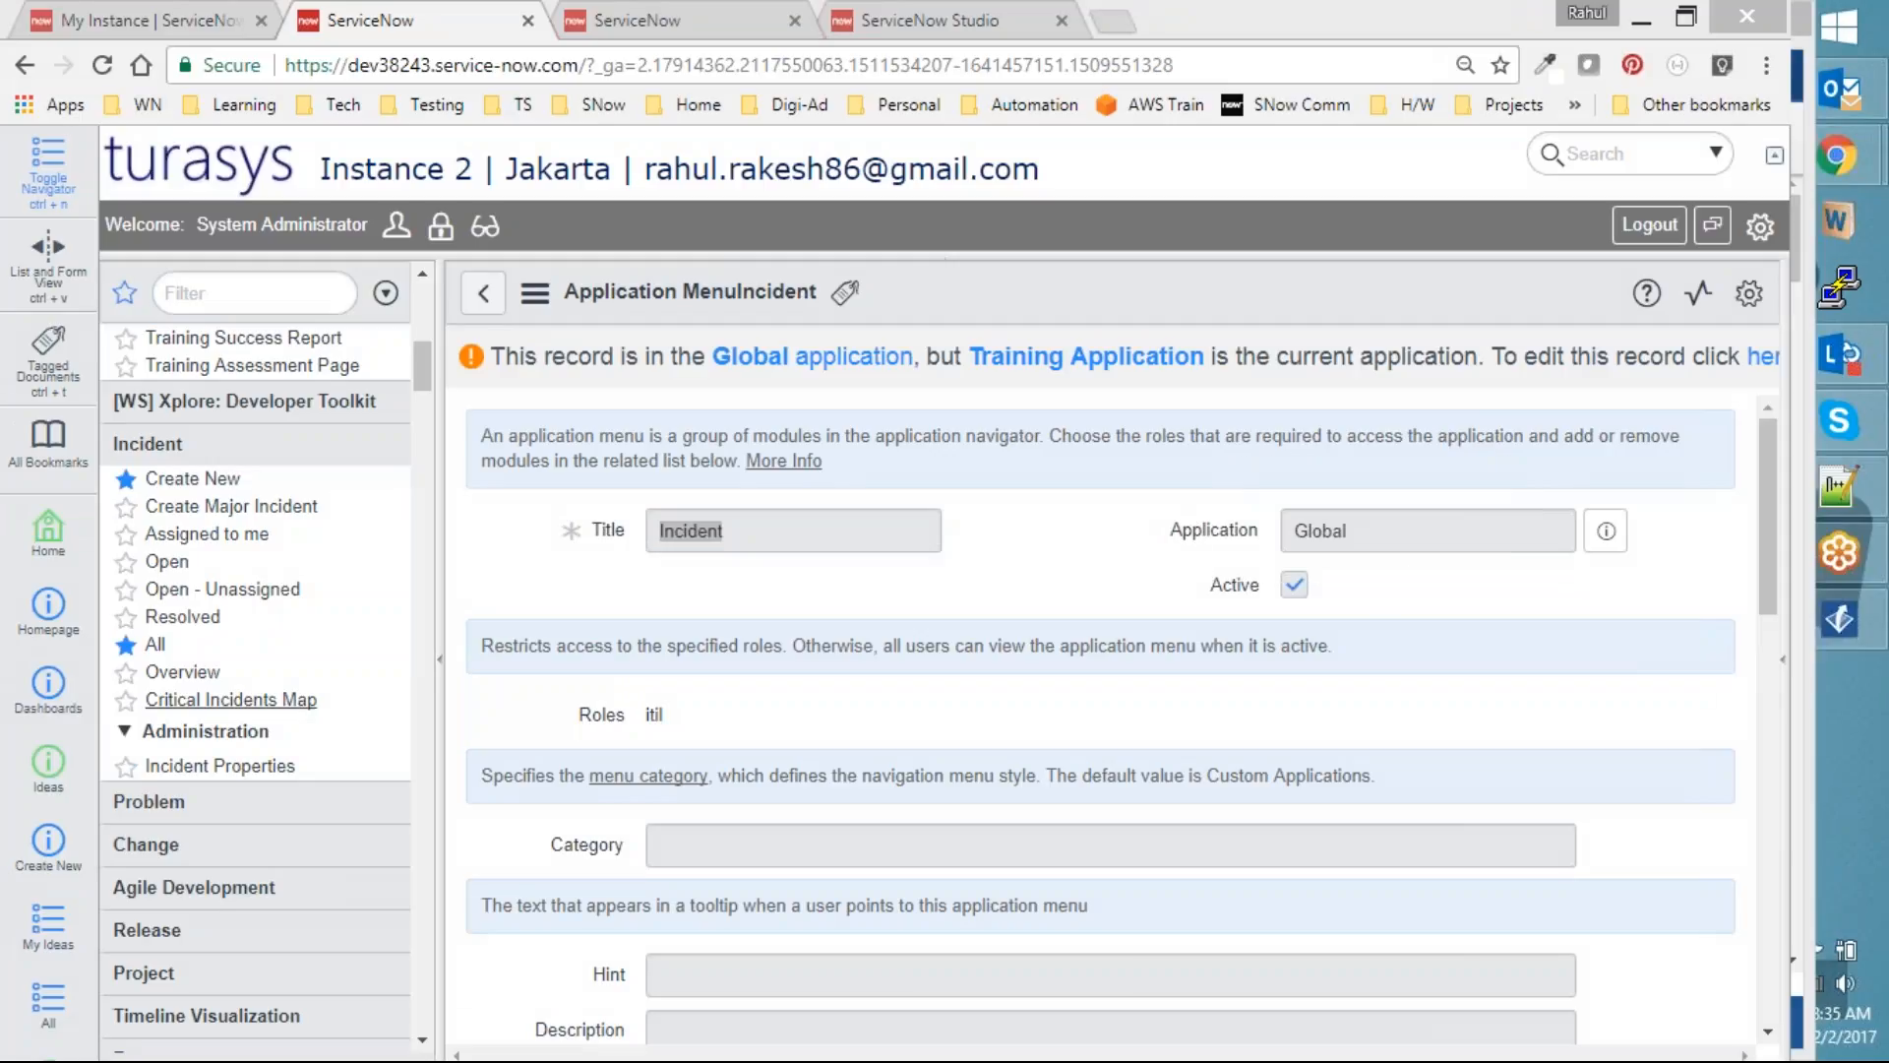
Open the [WS] Xplore: Developer Toolkit application menu record, circle its Application value, and clear the marking
click(300, 444)
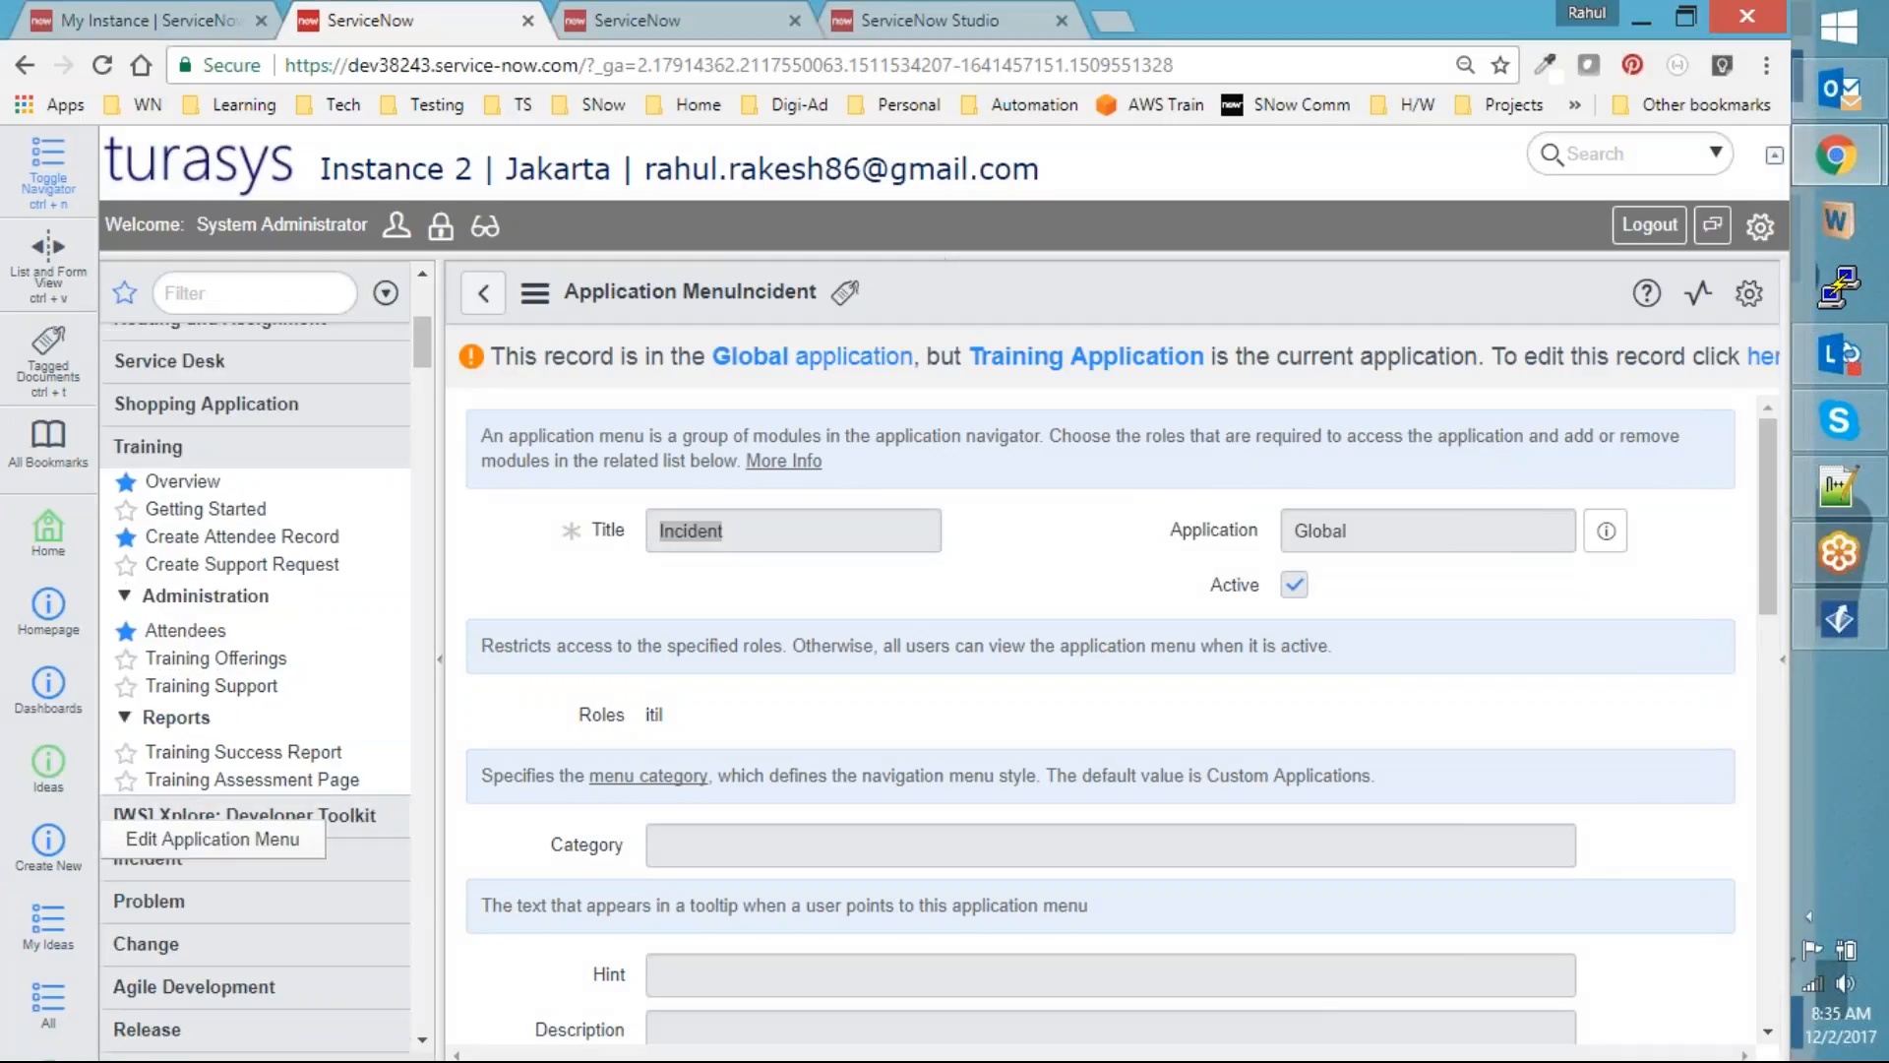
click(211, 841)
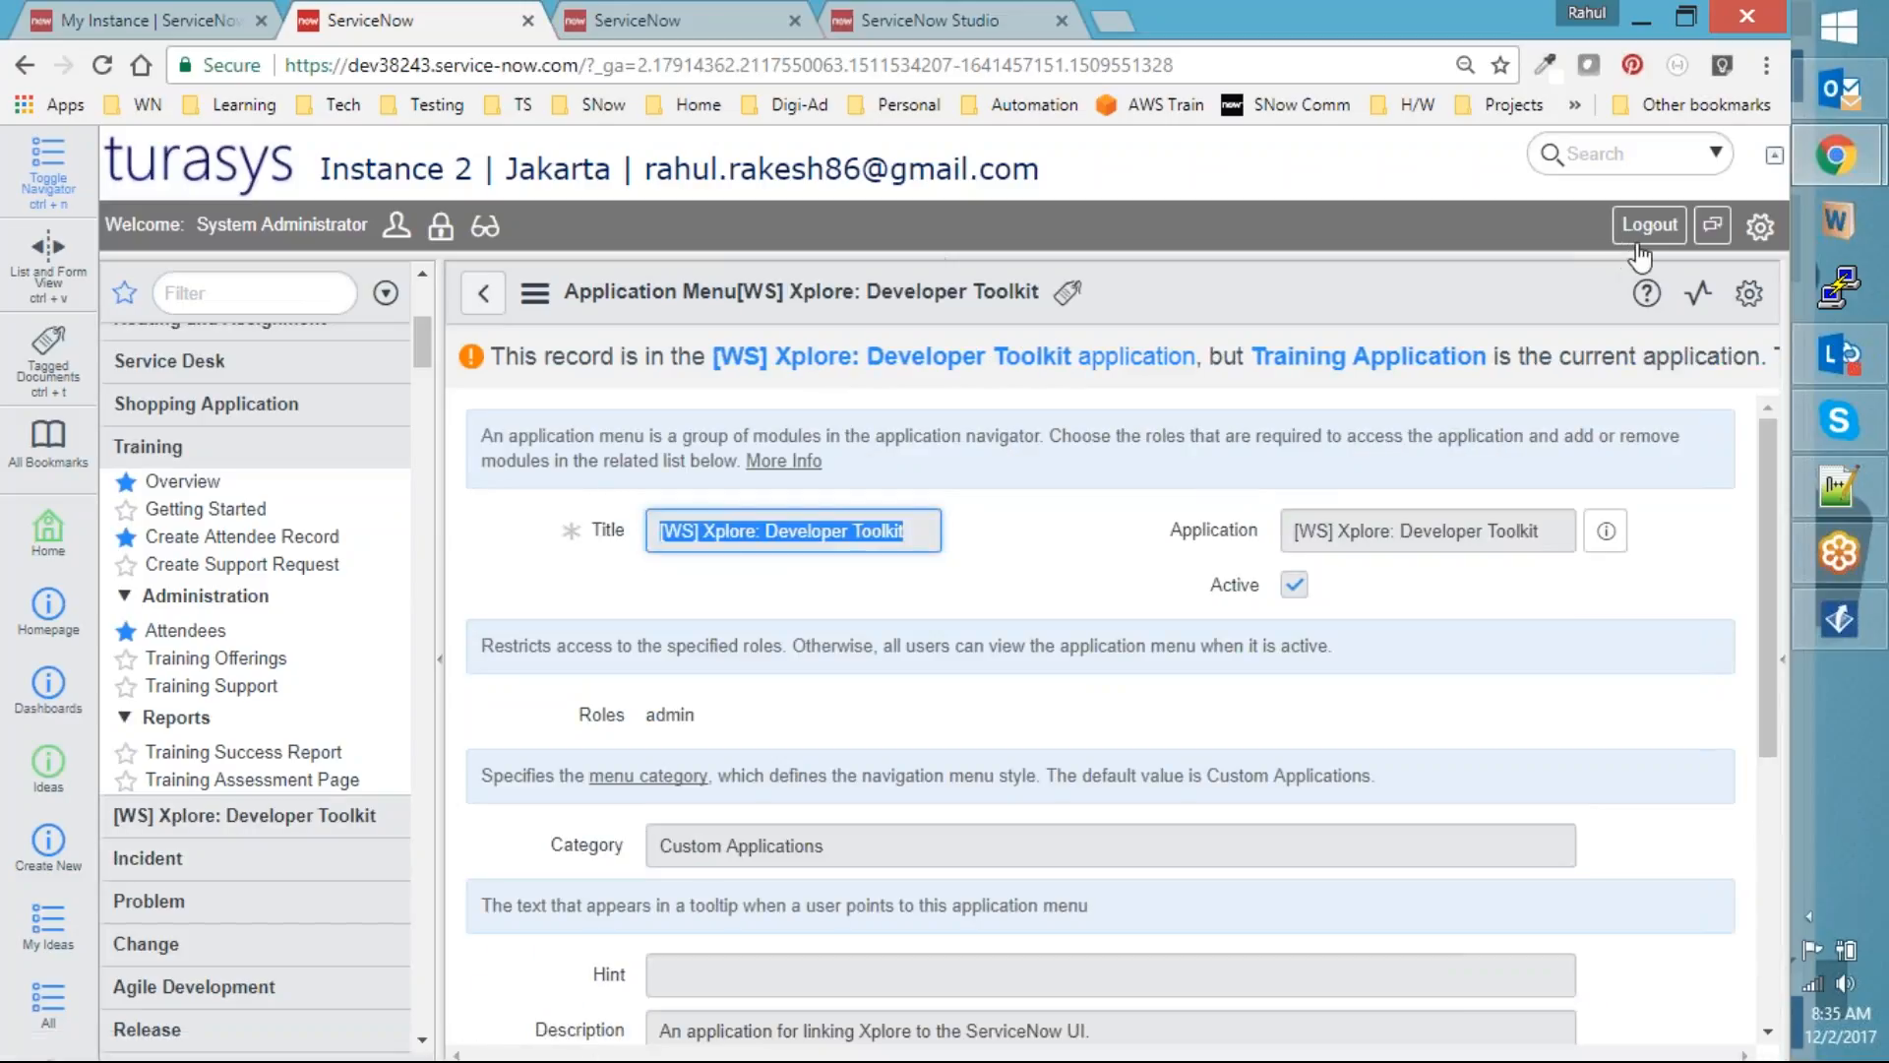
mouse_move(1553, 450)
mouse_down()
mouse_move(1574, 543)
mouse_move(1531, 444)
mouse_up()
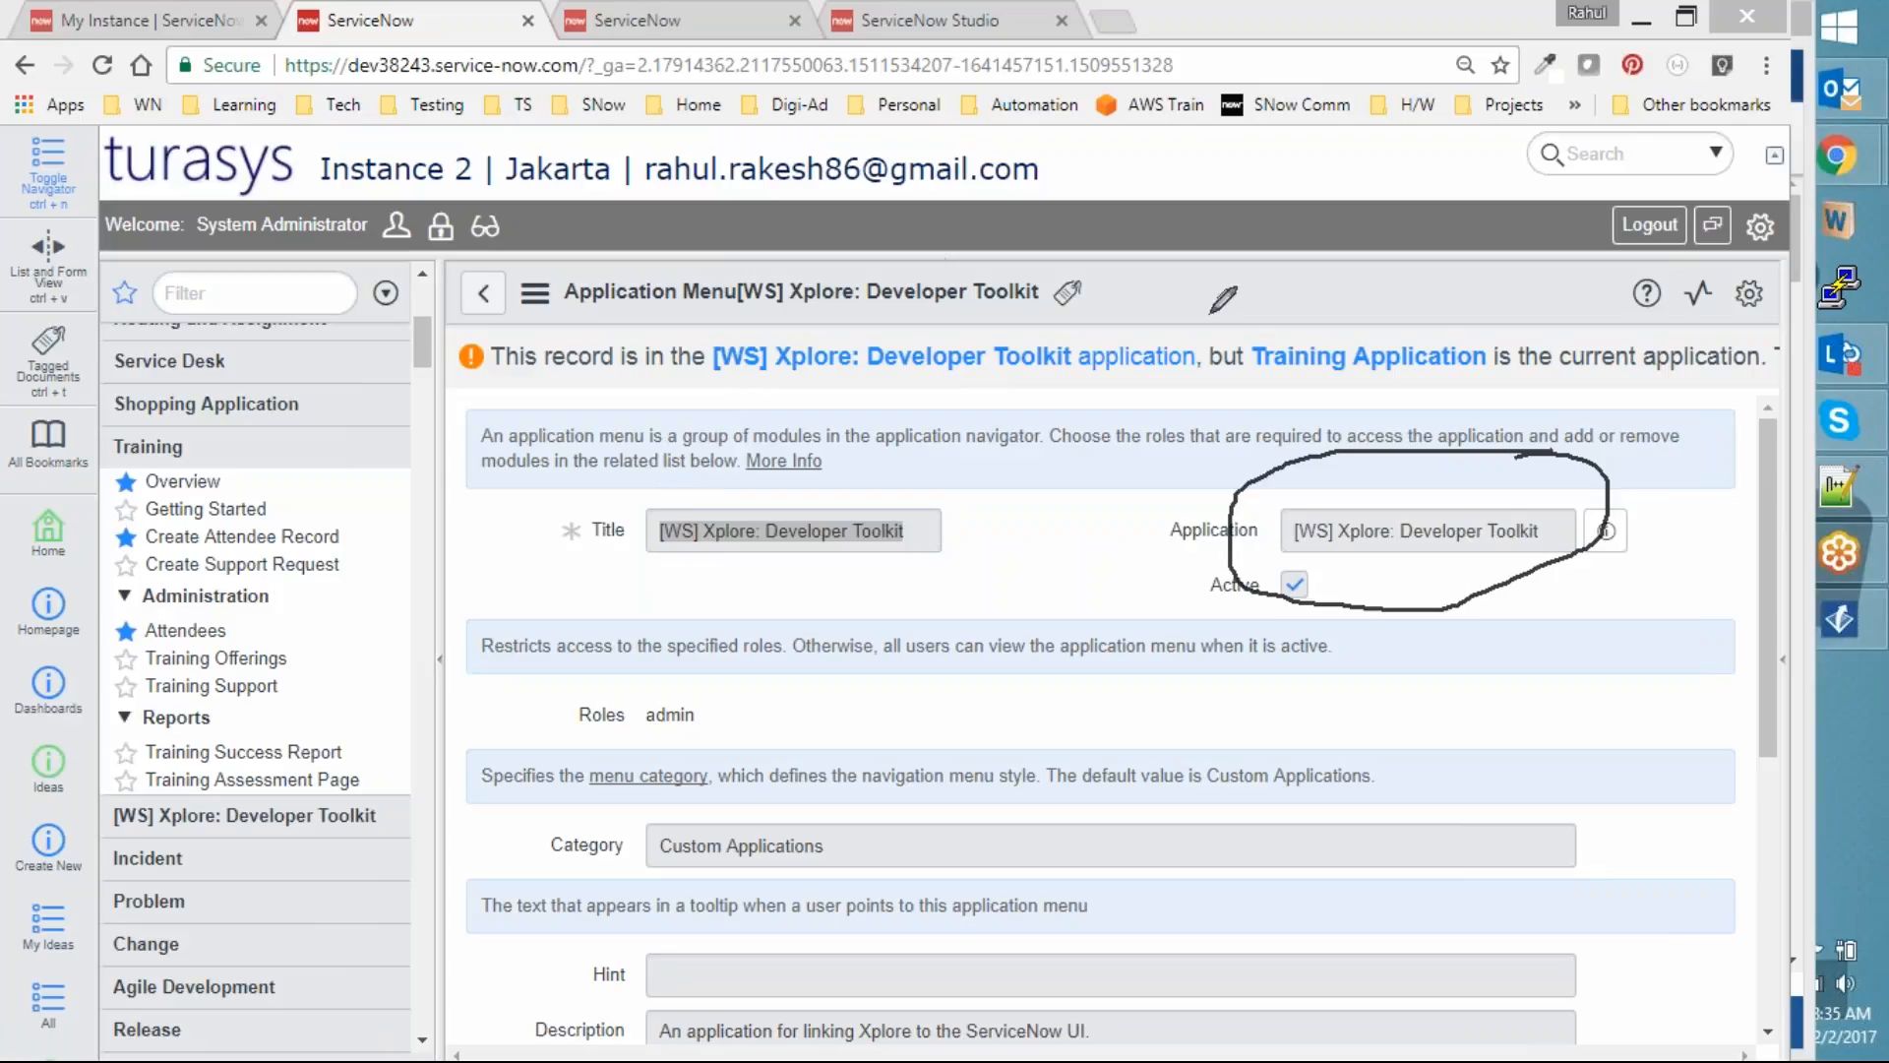
click(1671, 98)
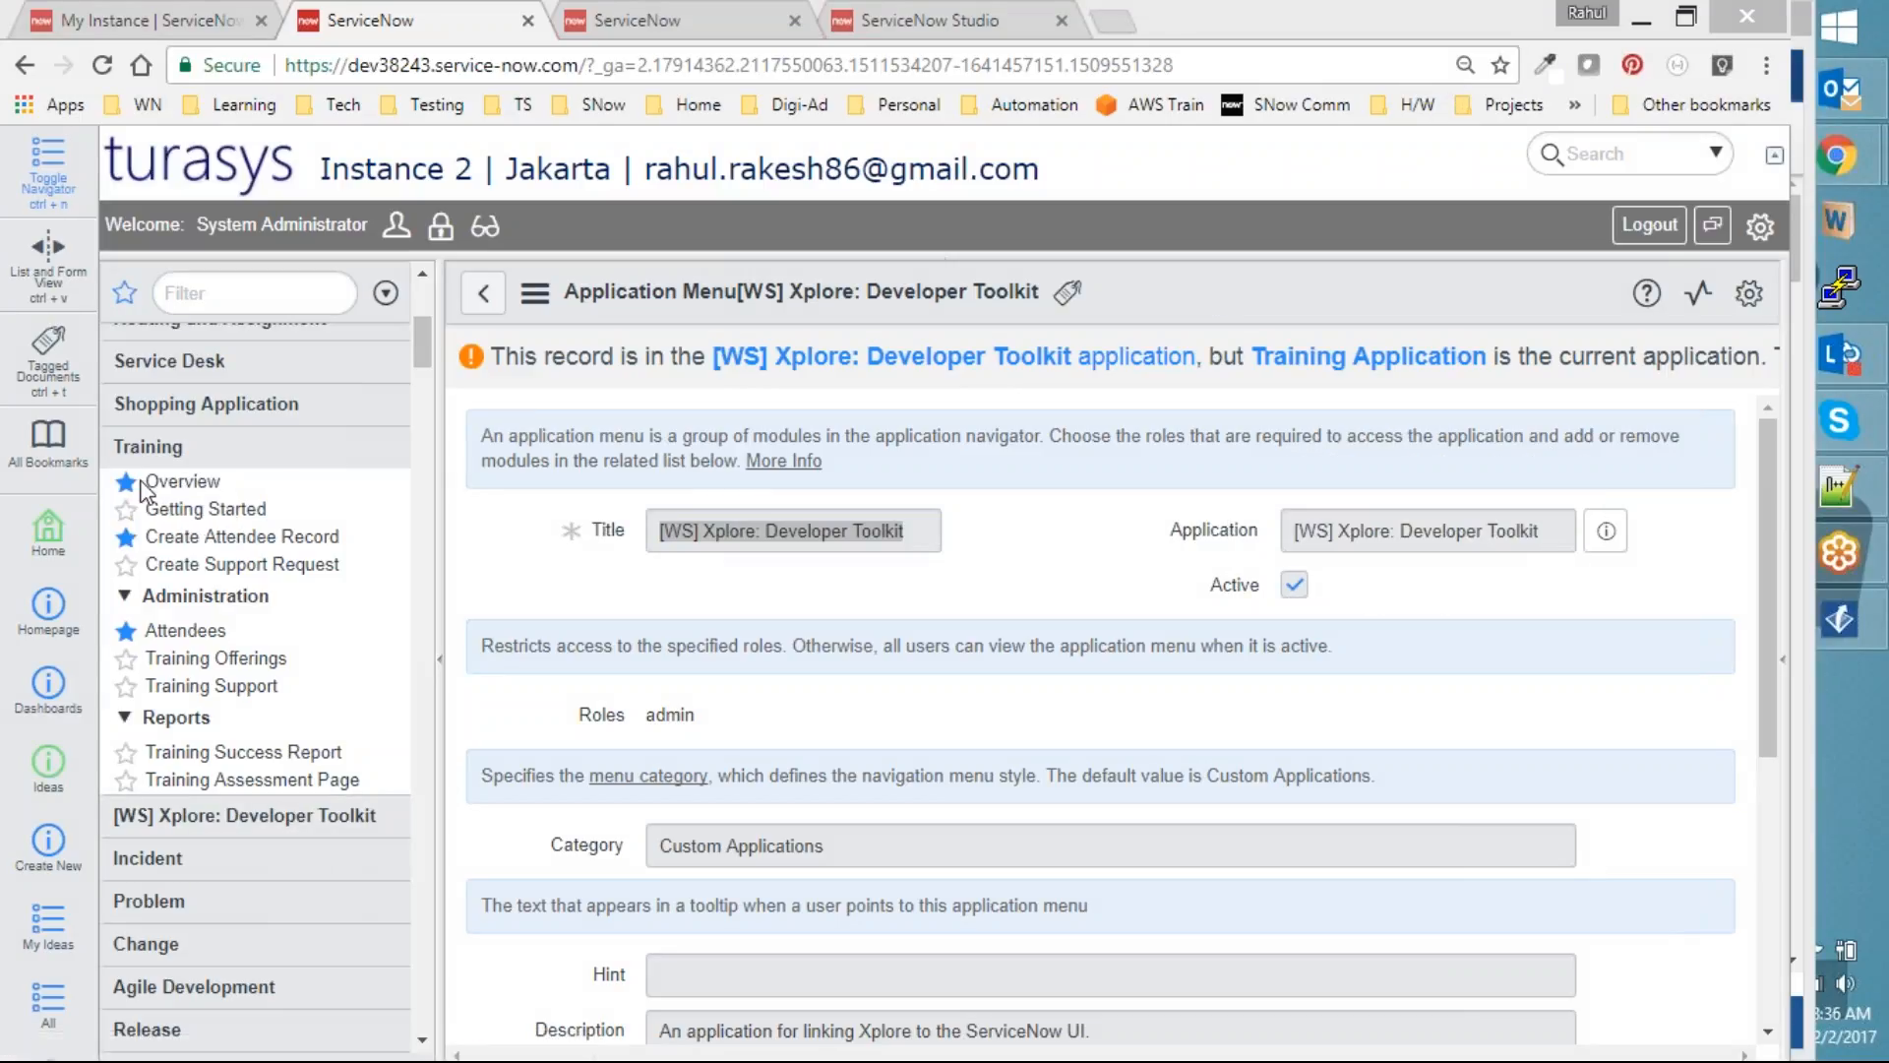
Open Training's Overview module record, mark its Title and Application with circles joined by an arrow, and clear the markings
click(234, 509)
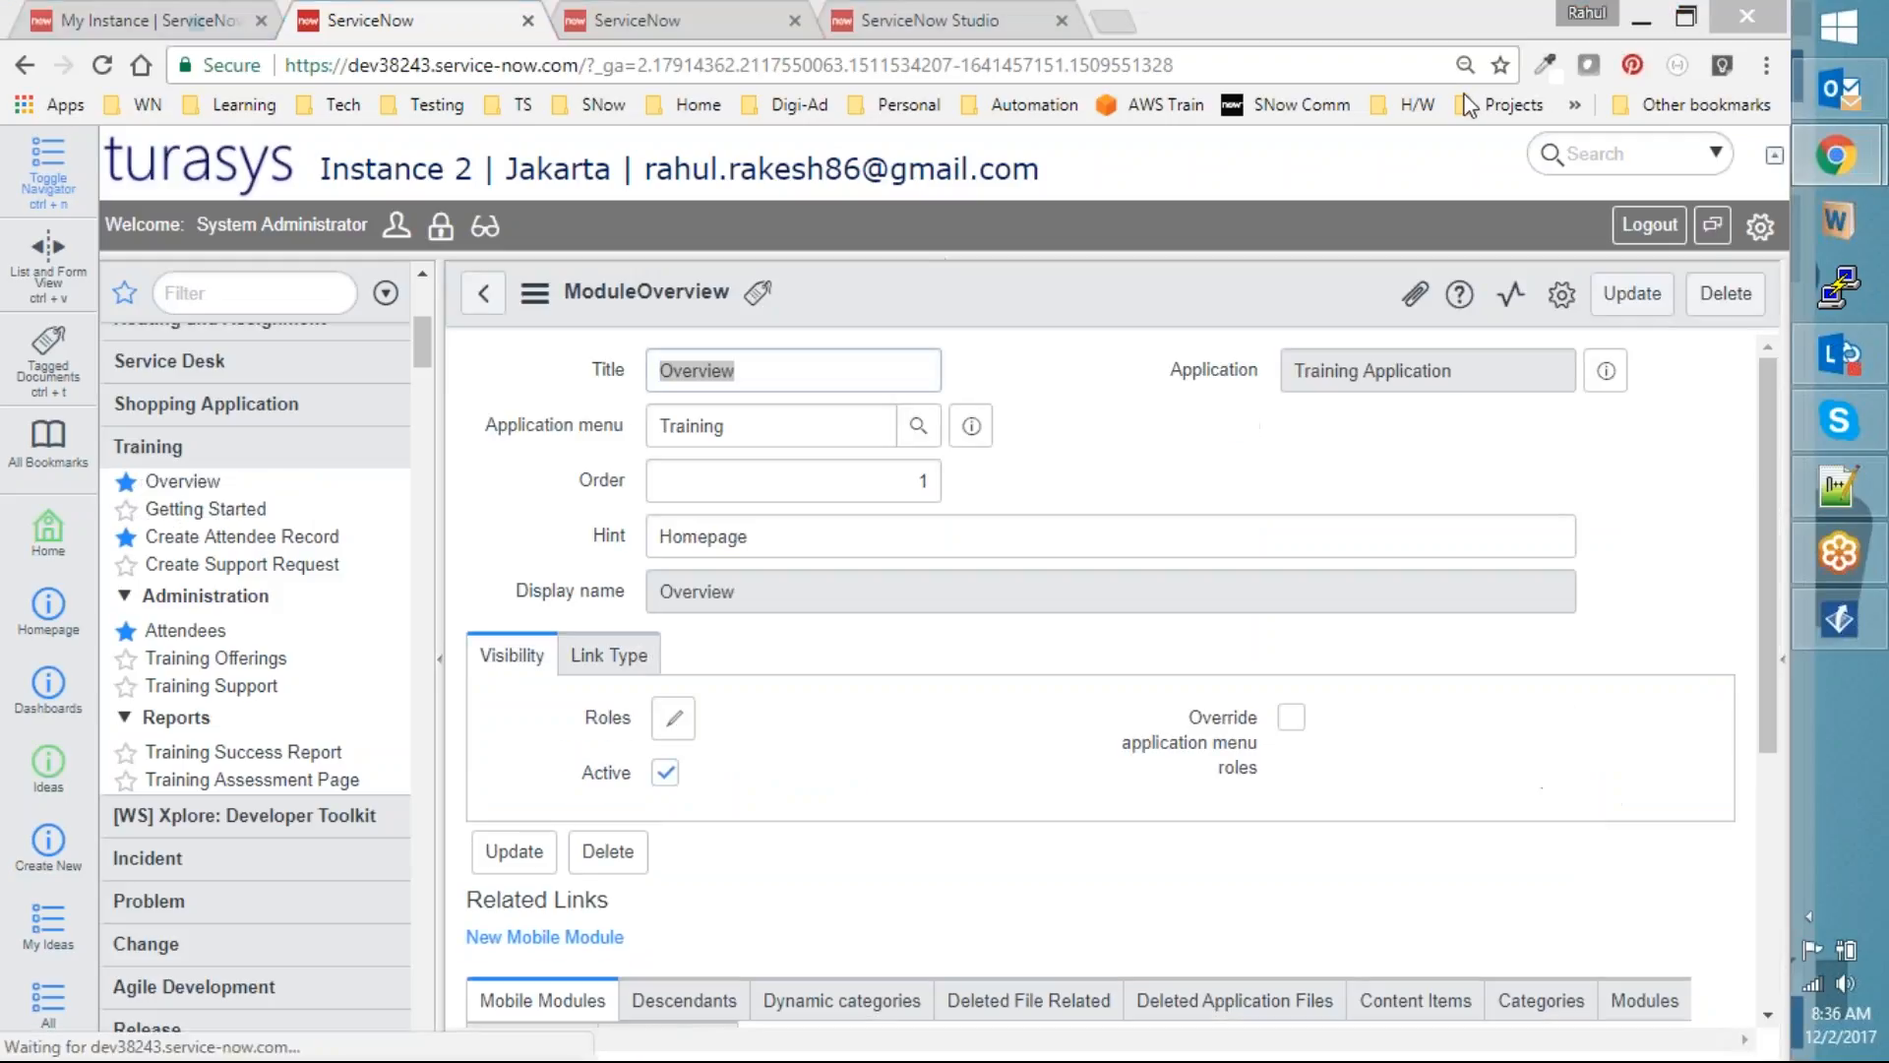
mouse_move(1516, 350)
mouse_down()
mouse_move(1220, 364)
mouse_move(1520, 389)
mouse_move(1507, 346)
mouse_up()
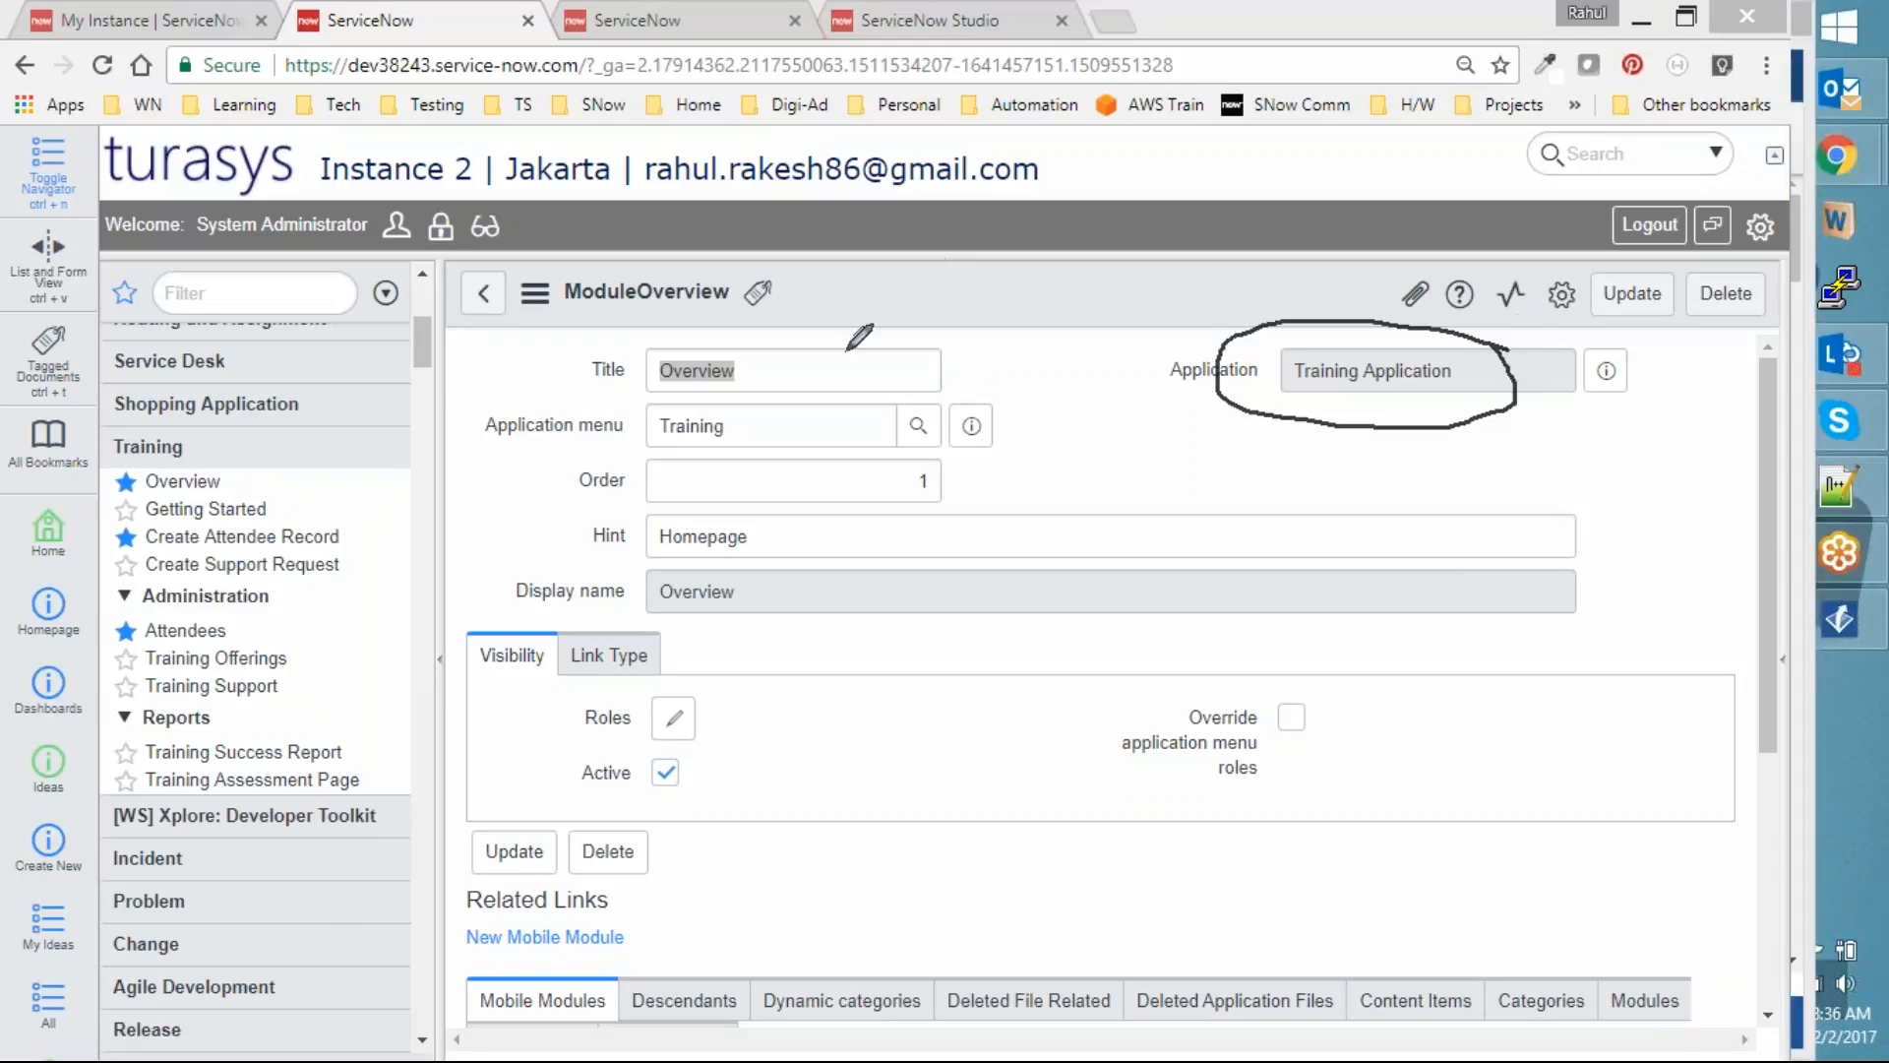
mouse_move(833, 346)
mouse_down()
mouse_move(621, 369)
mouse_move(719, 337)
mouse_move(1208, 379)
mouse_move(1195, 369)
mouse_move(1145, 439)
mouse_up()
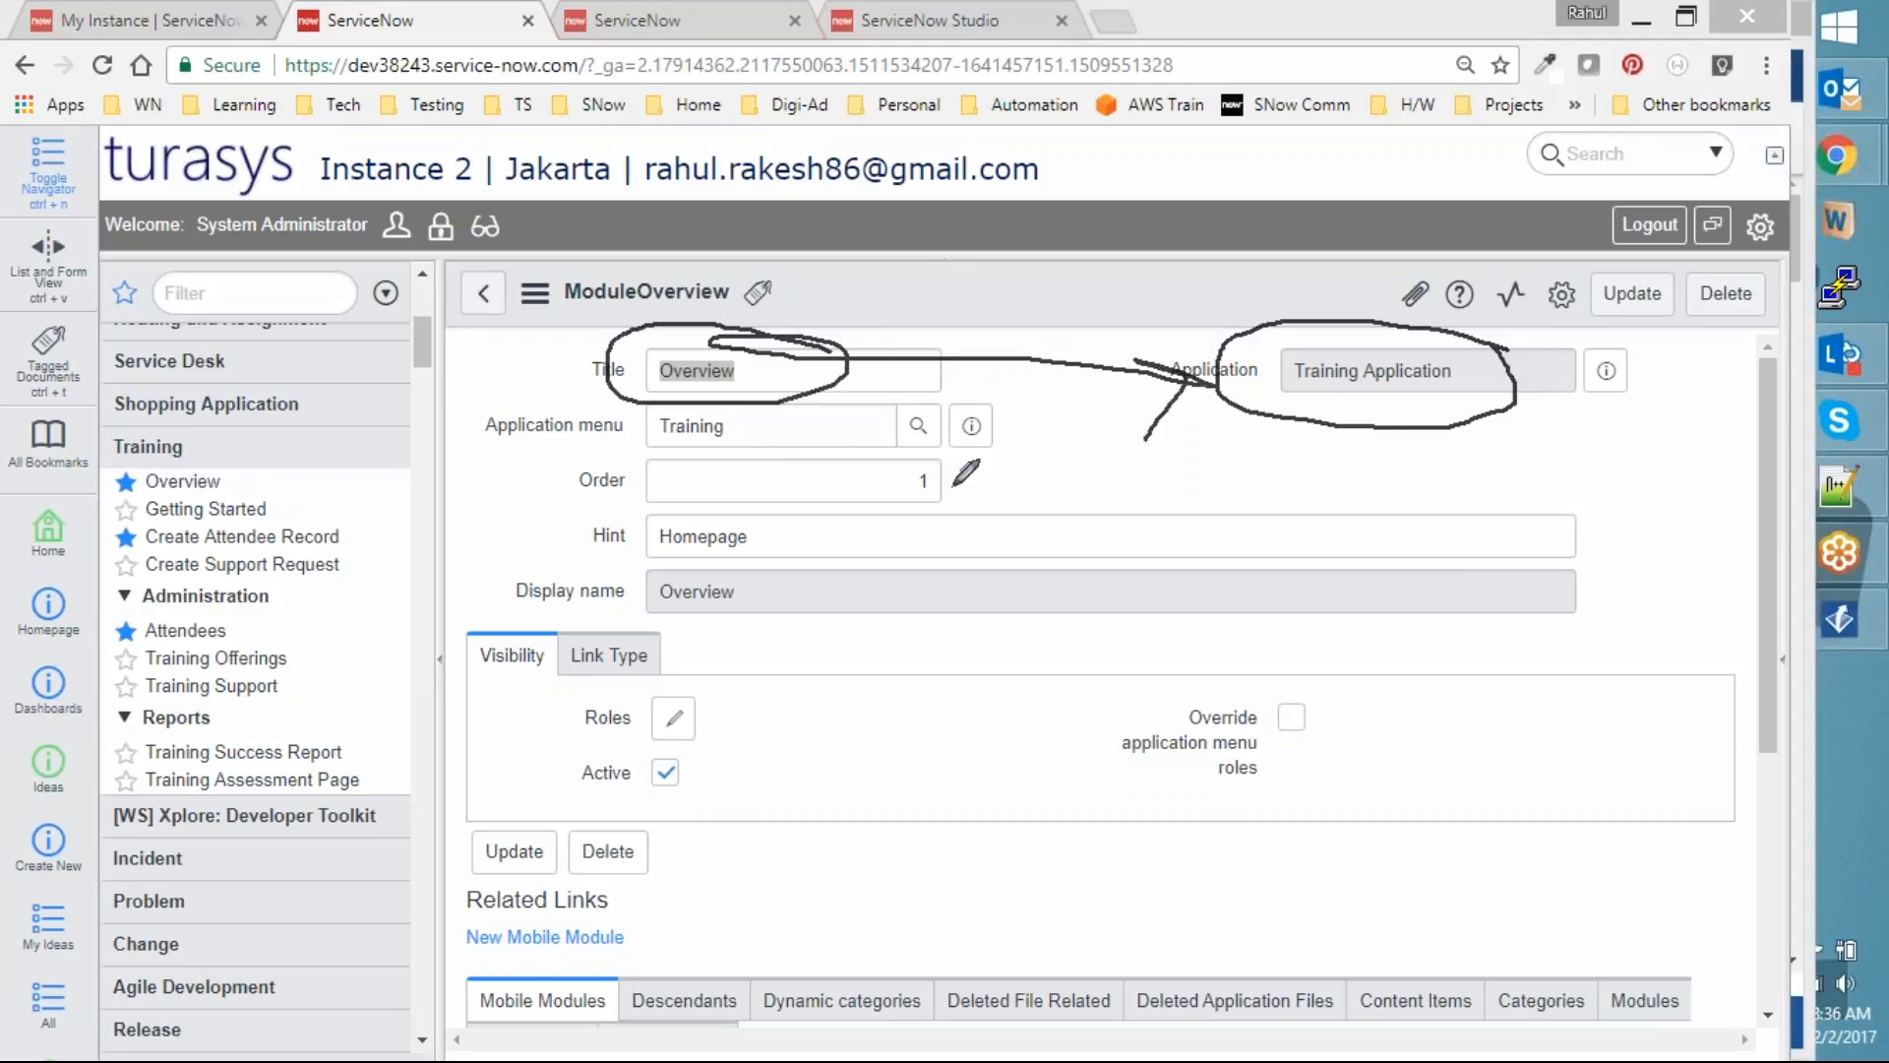
click(1661, 94)
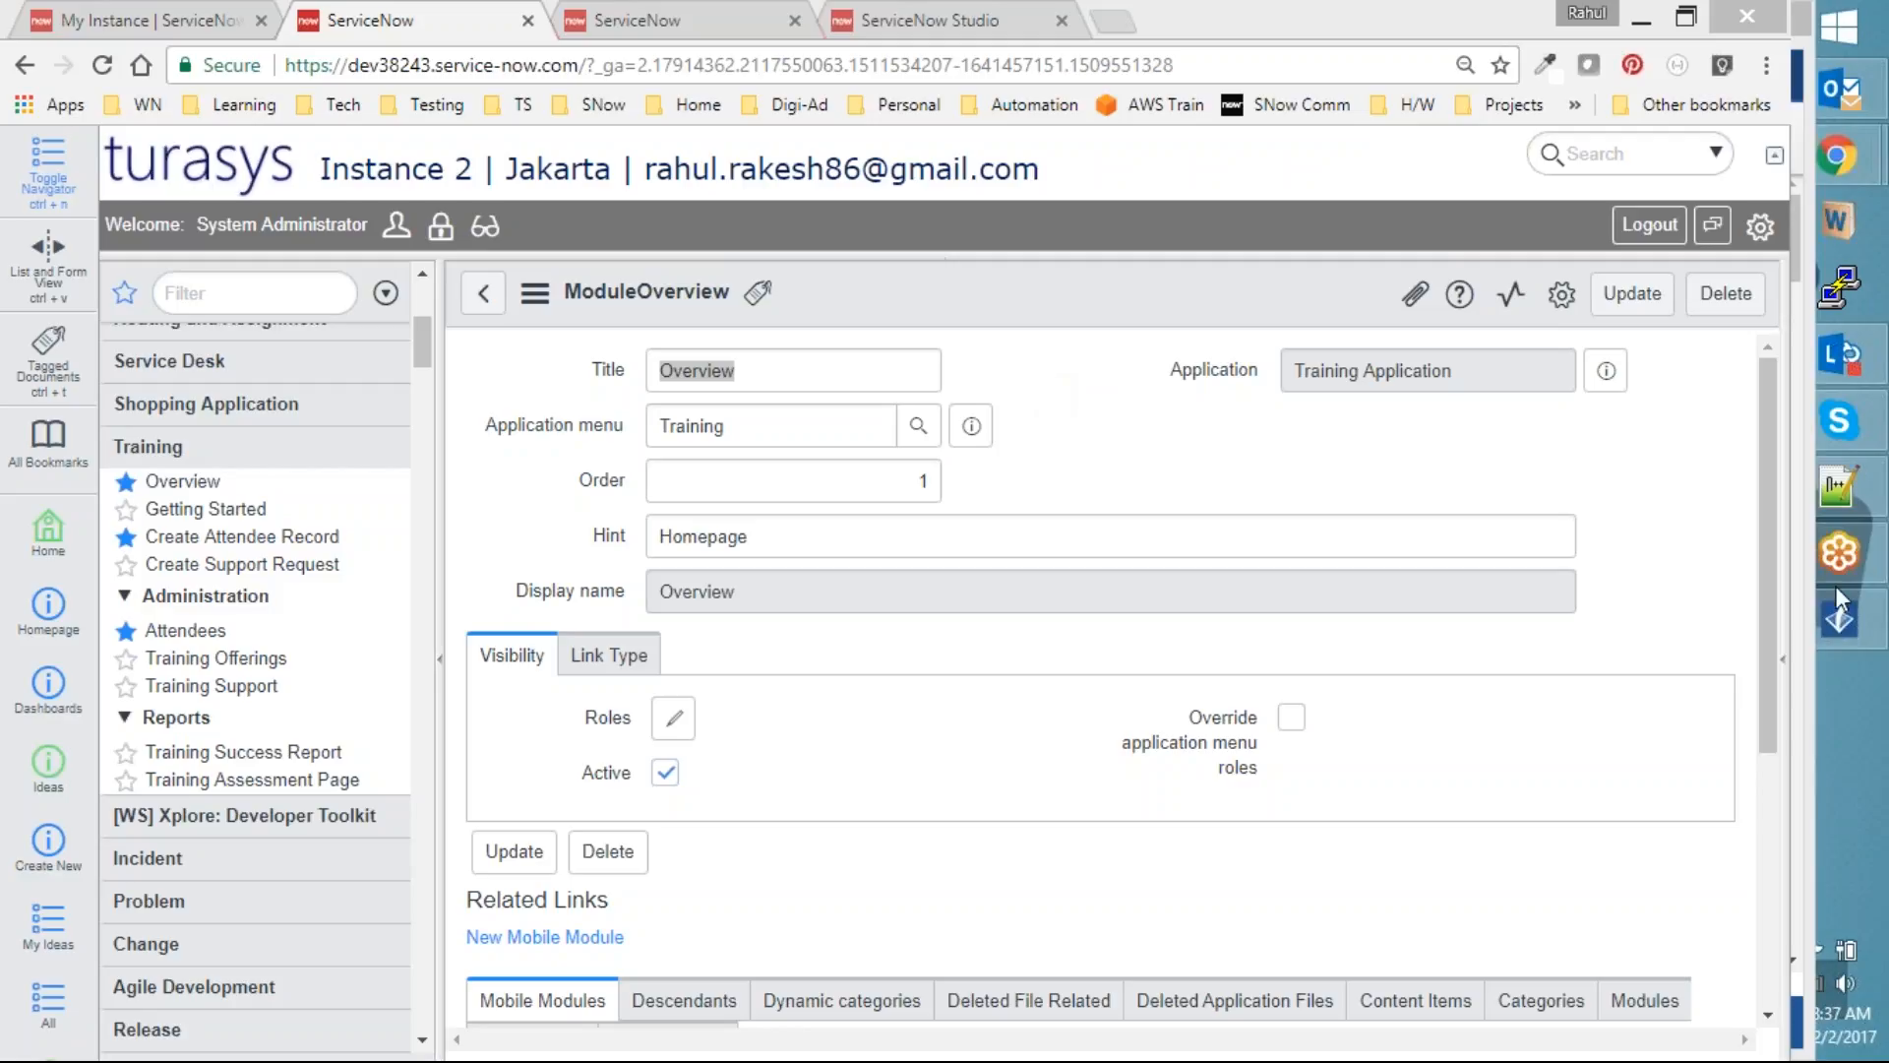
Switch to Gliffy, frame the whole Application diagram with the user figure, and hide the canvas grid
click(1839, 619)
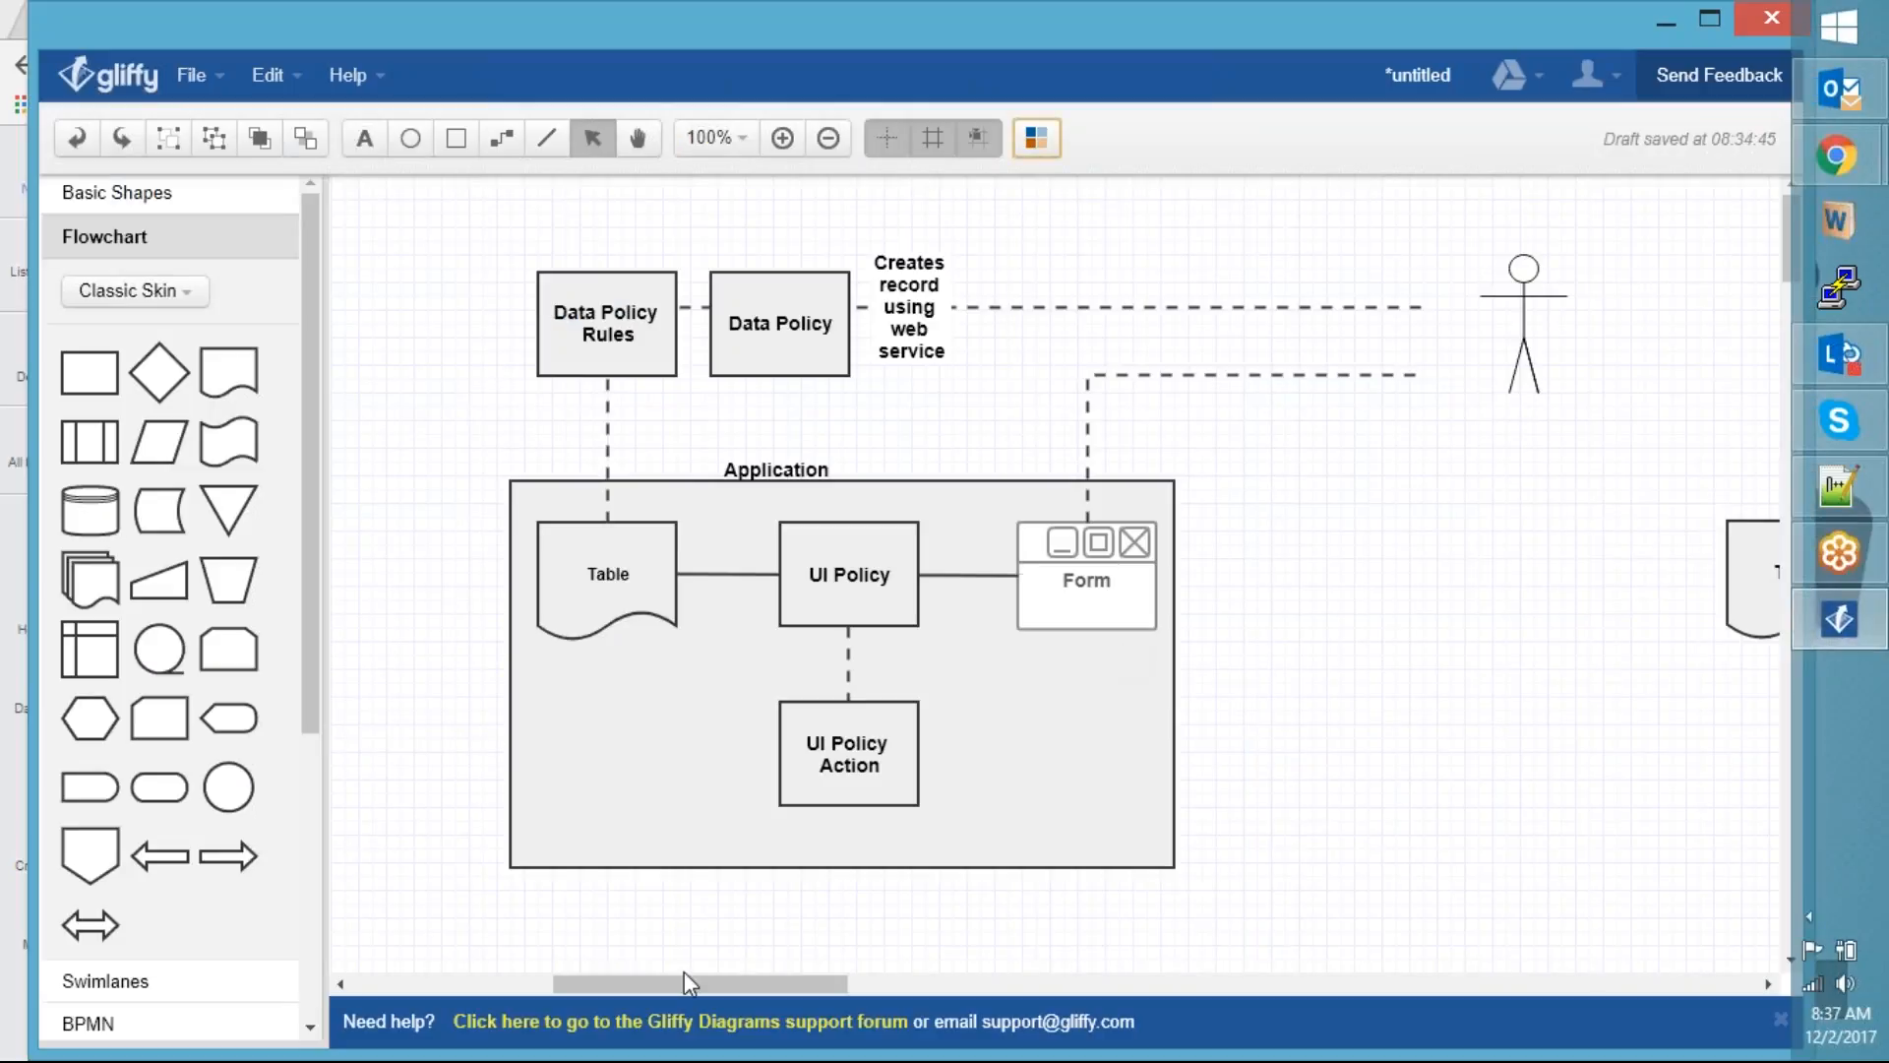
mouse_move(703, 977)
mouse_down()
mouse_move(996, 1001)
mouse_move(704, 959)
mouse_up()
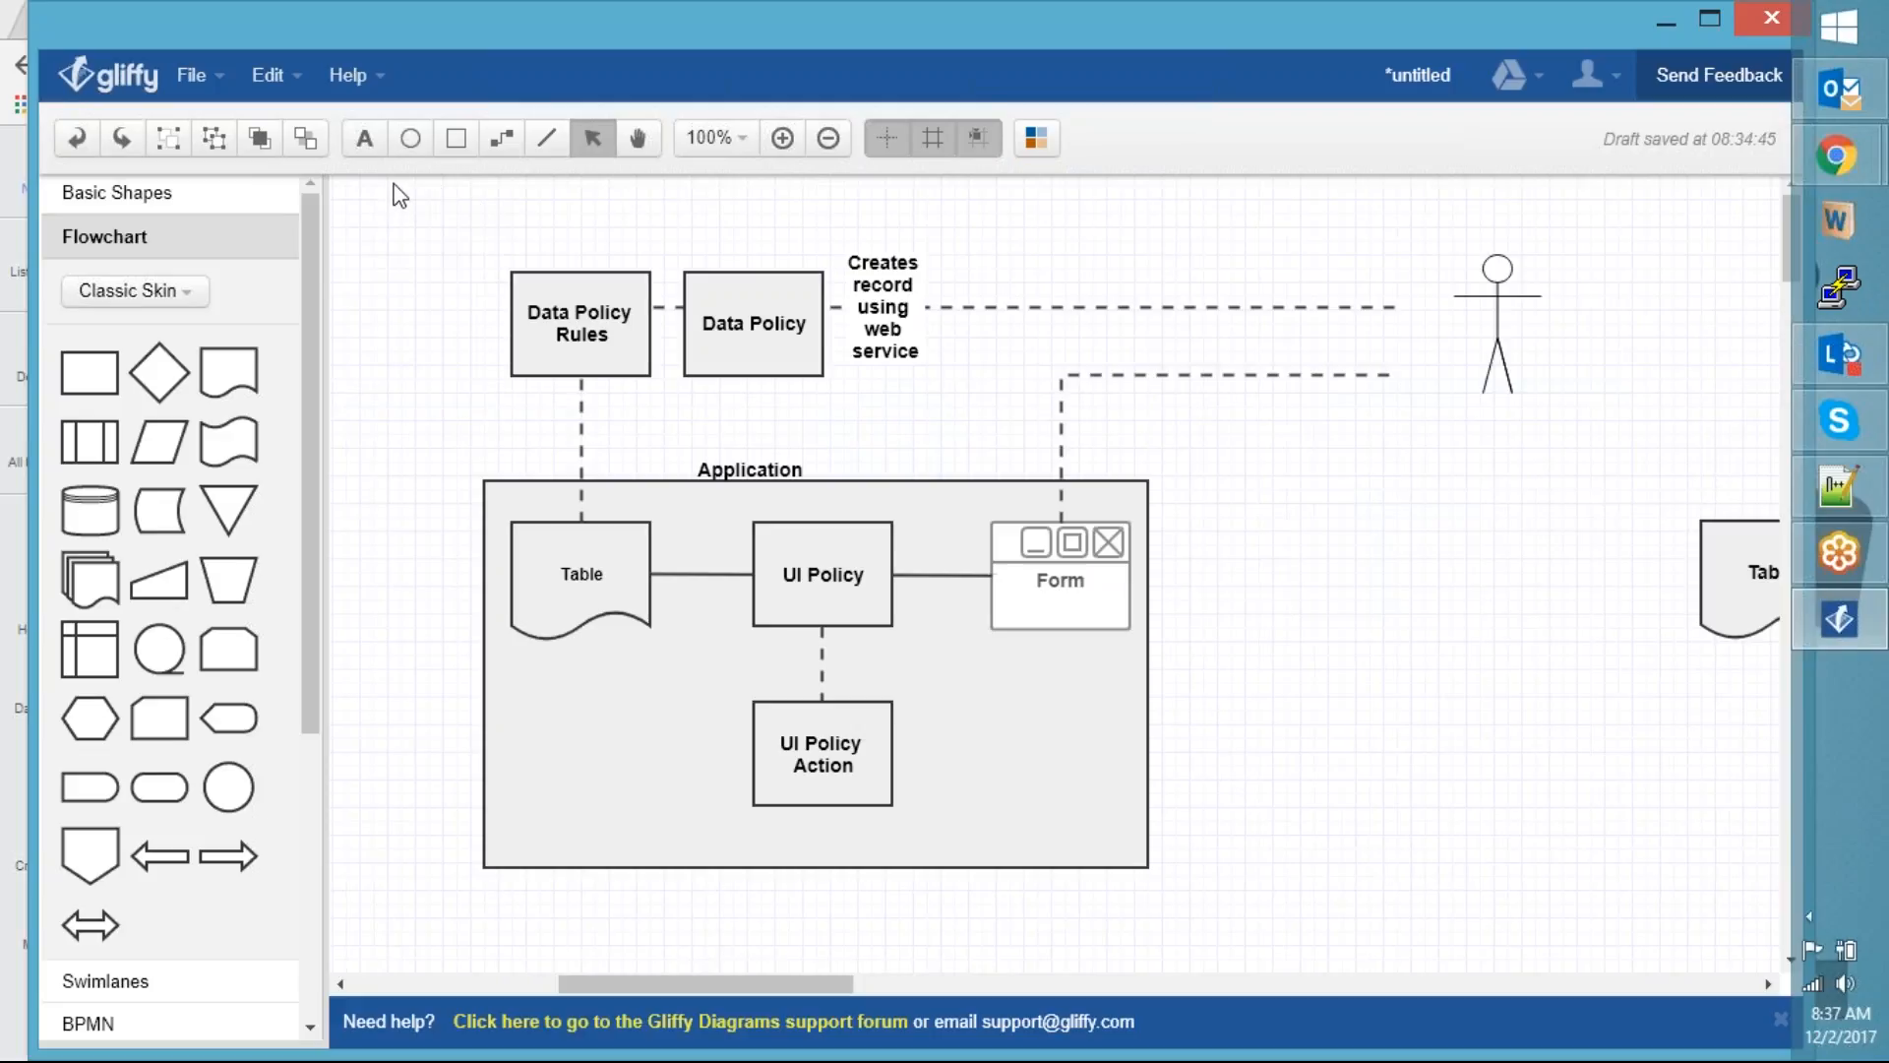
drag(687, 984, 679, 984)
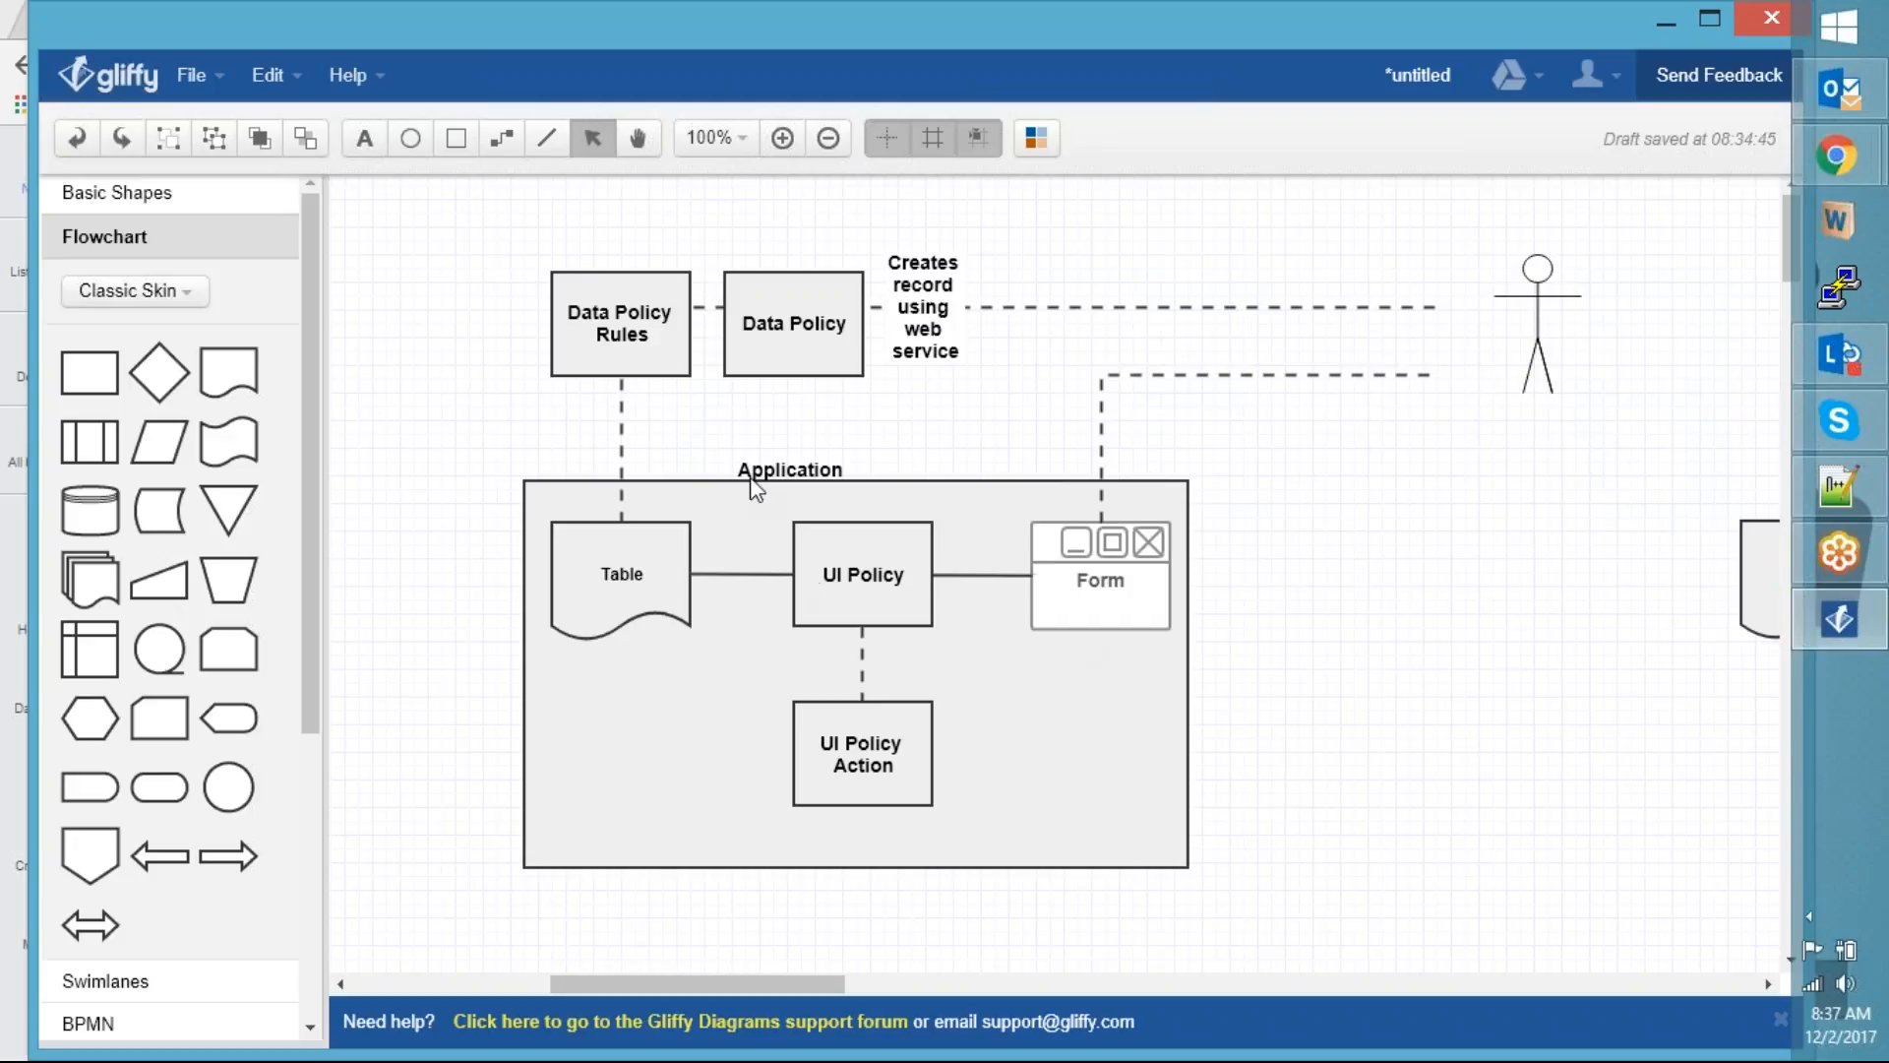
click(935, 139)
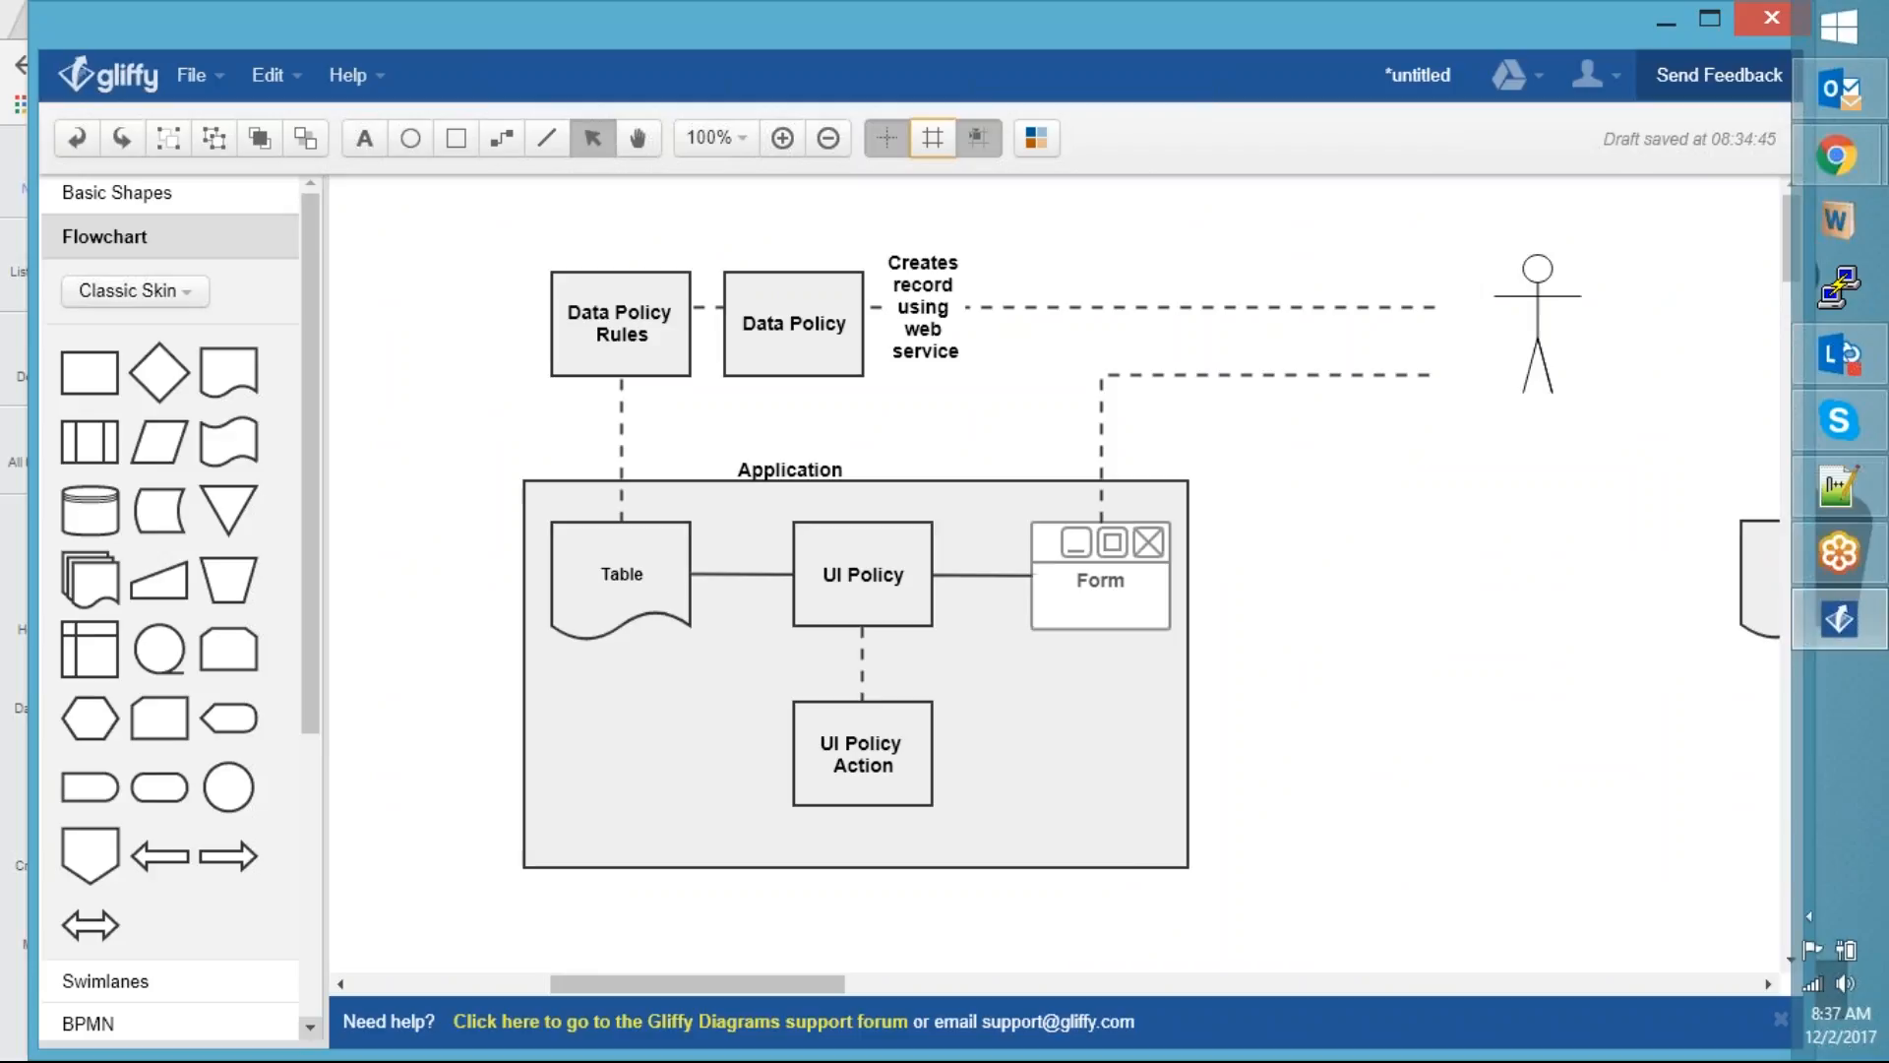
Capture the Application diagram, including the Data Policy boxes and the user figure, with Snipping Tool
key(super)
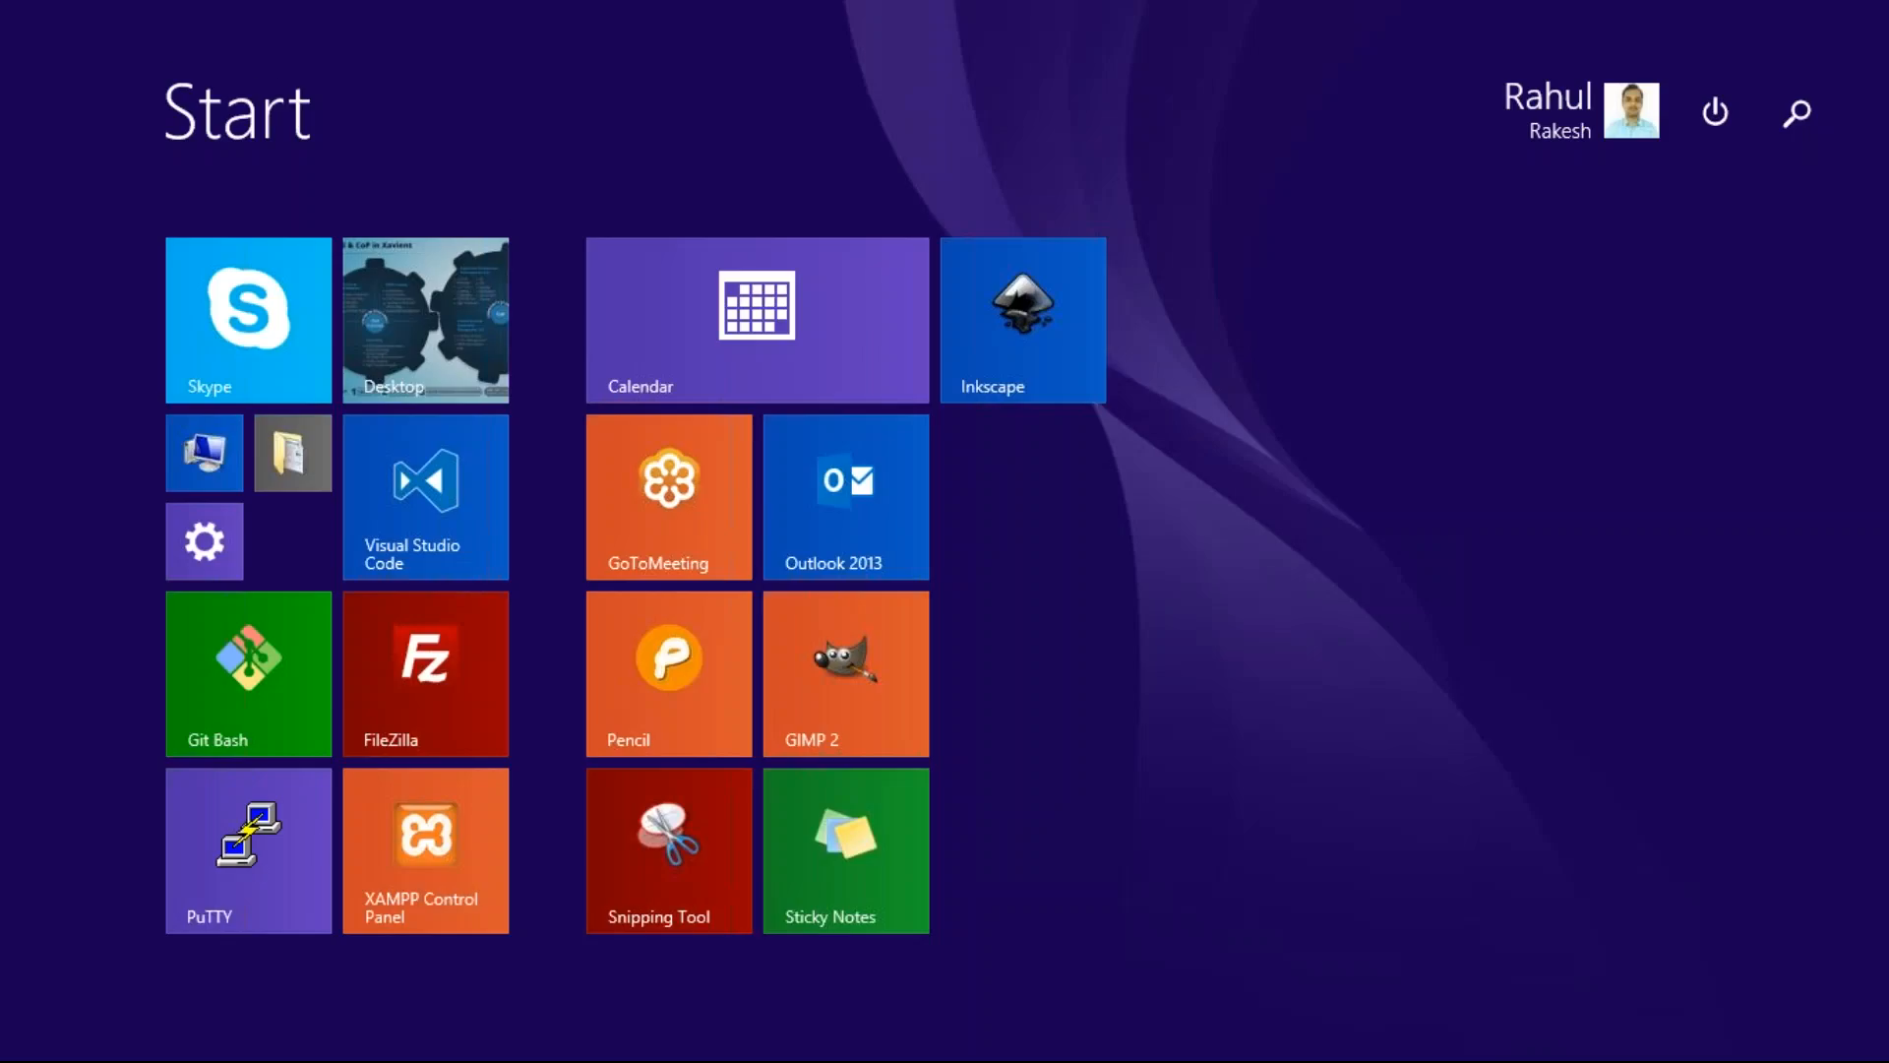
click(677, 842)
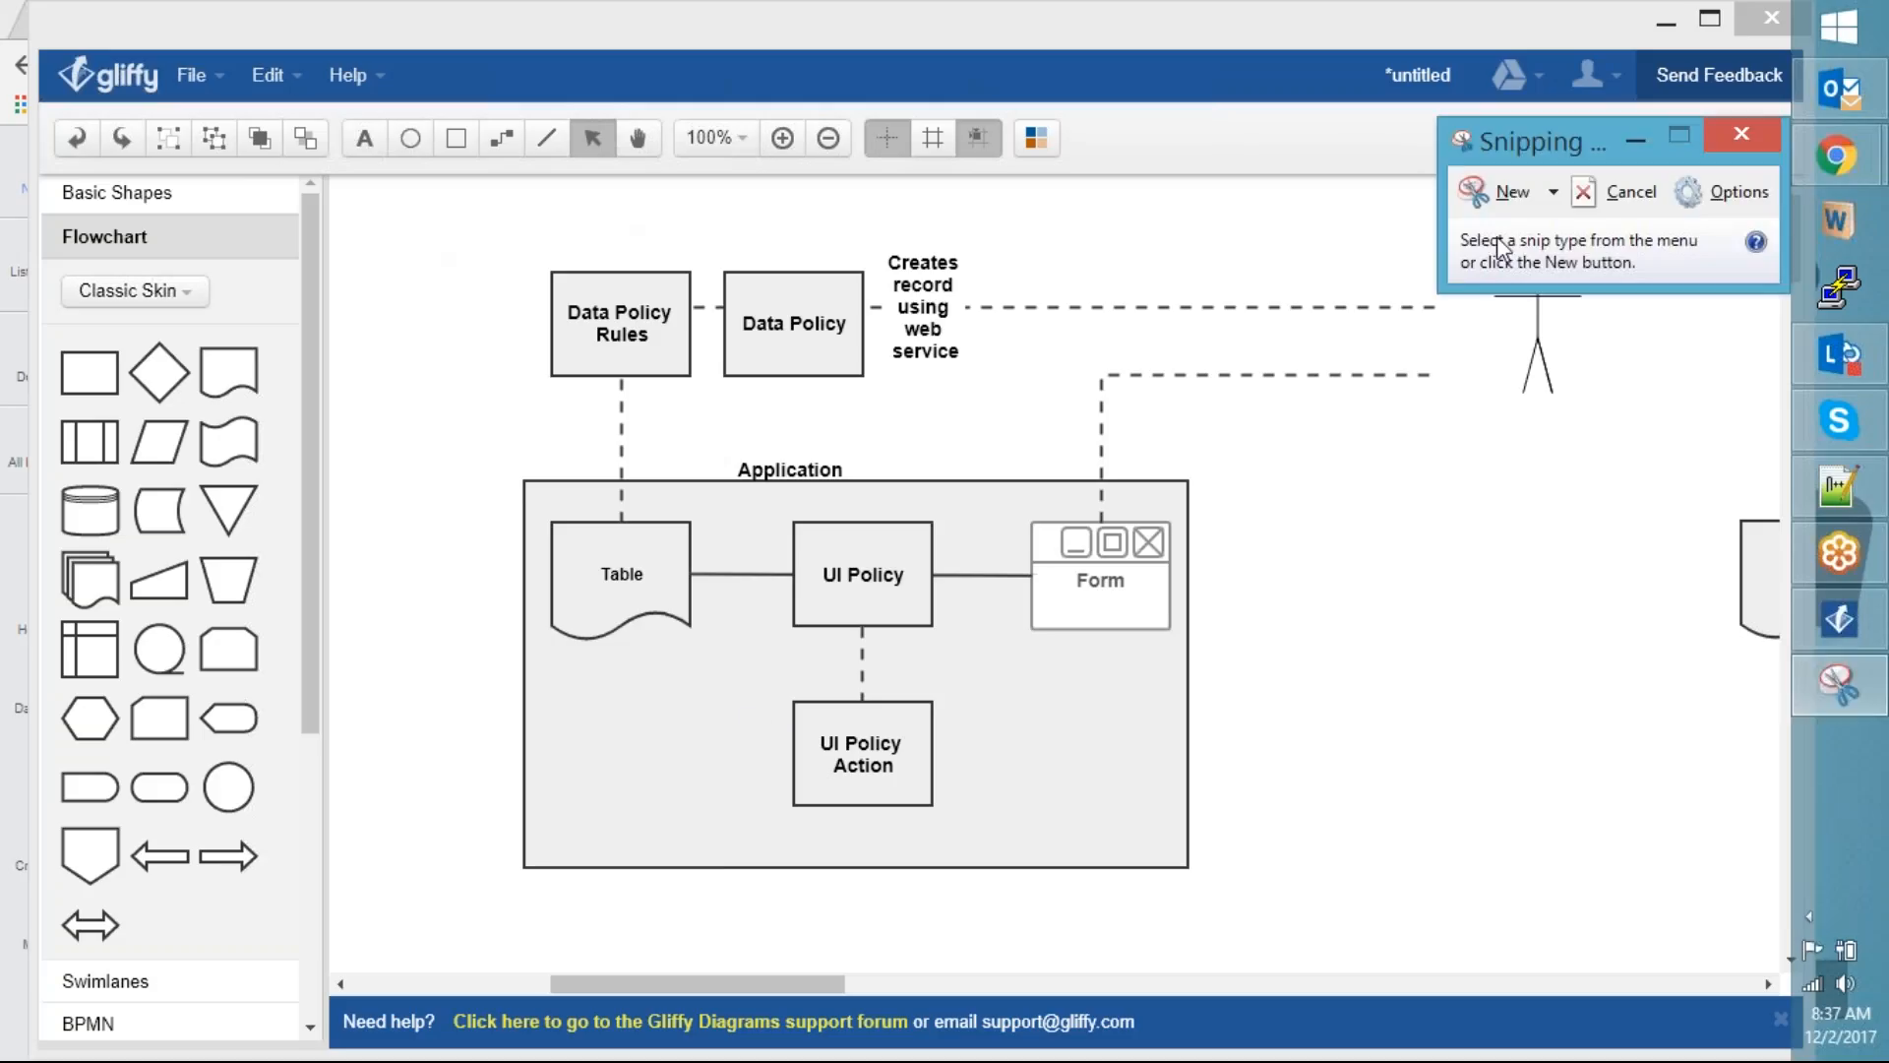
click(1498, 191)
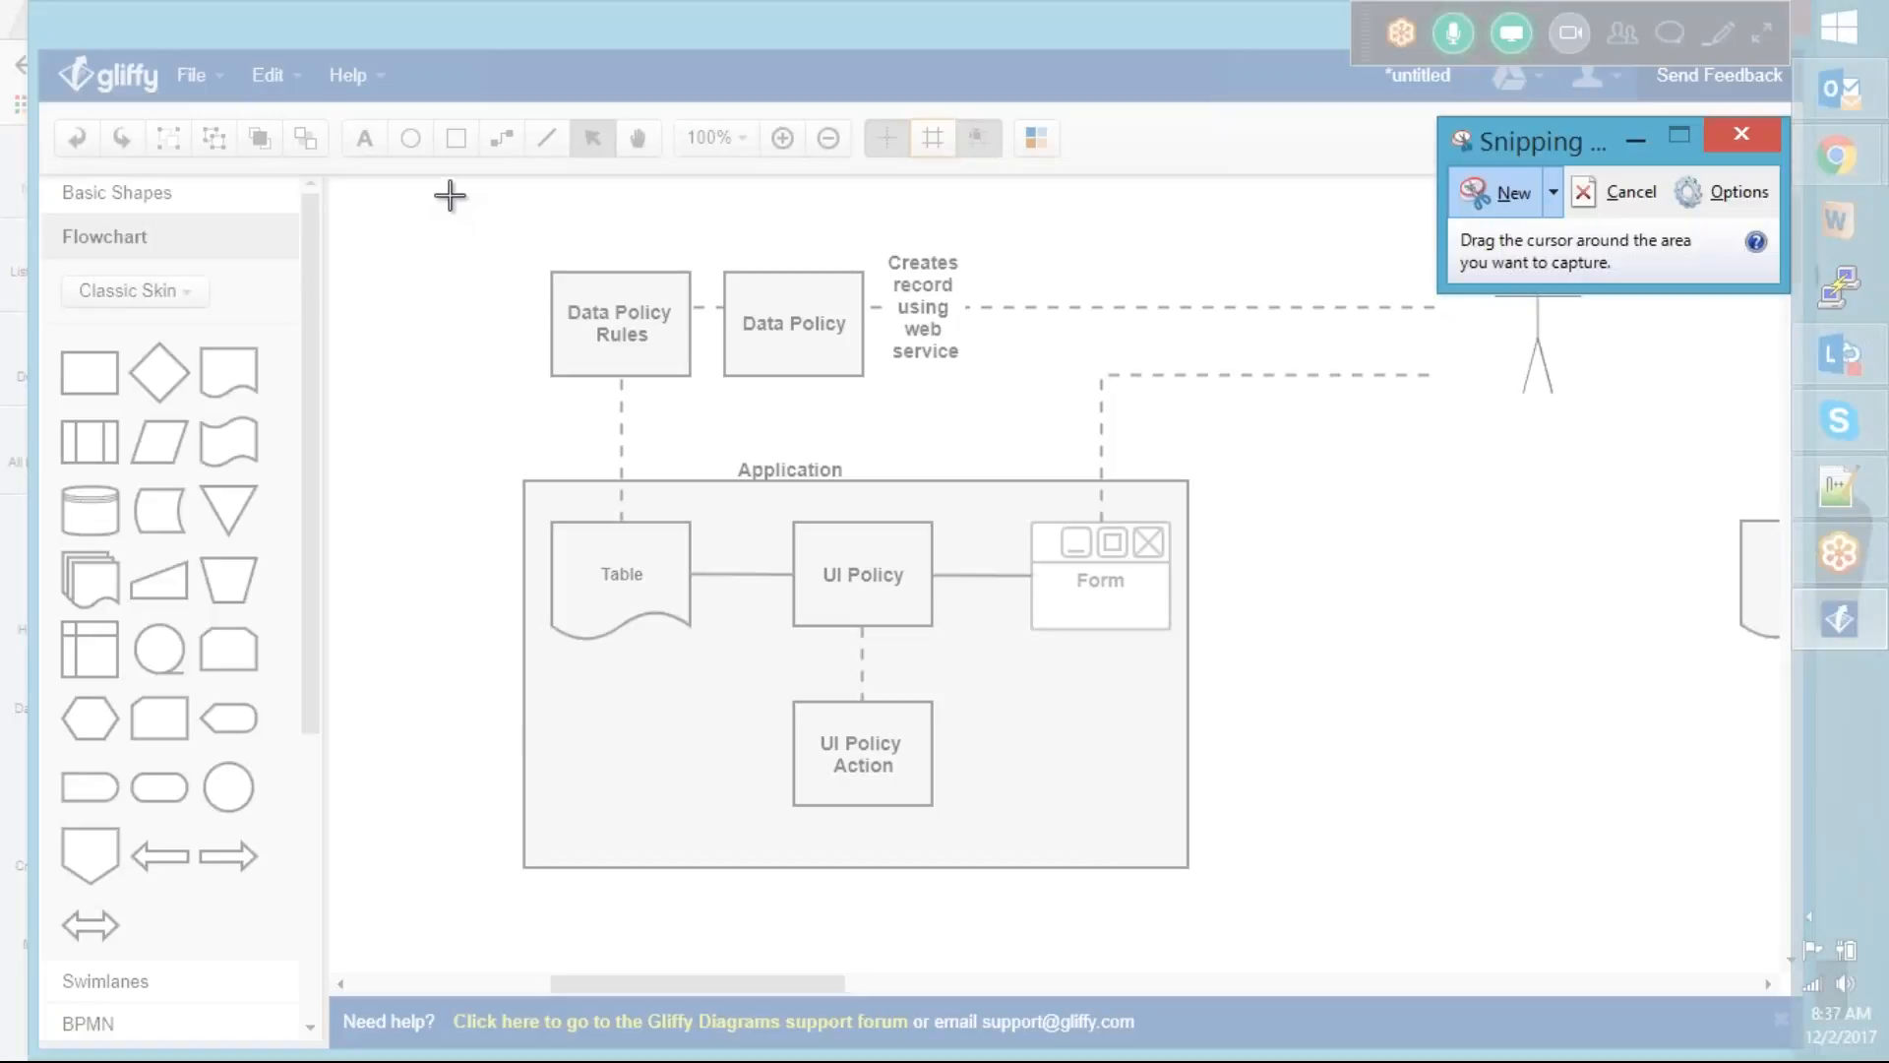
drag(450, 194, 1630, 940)
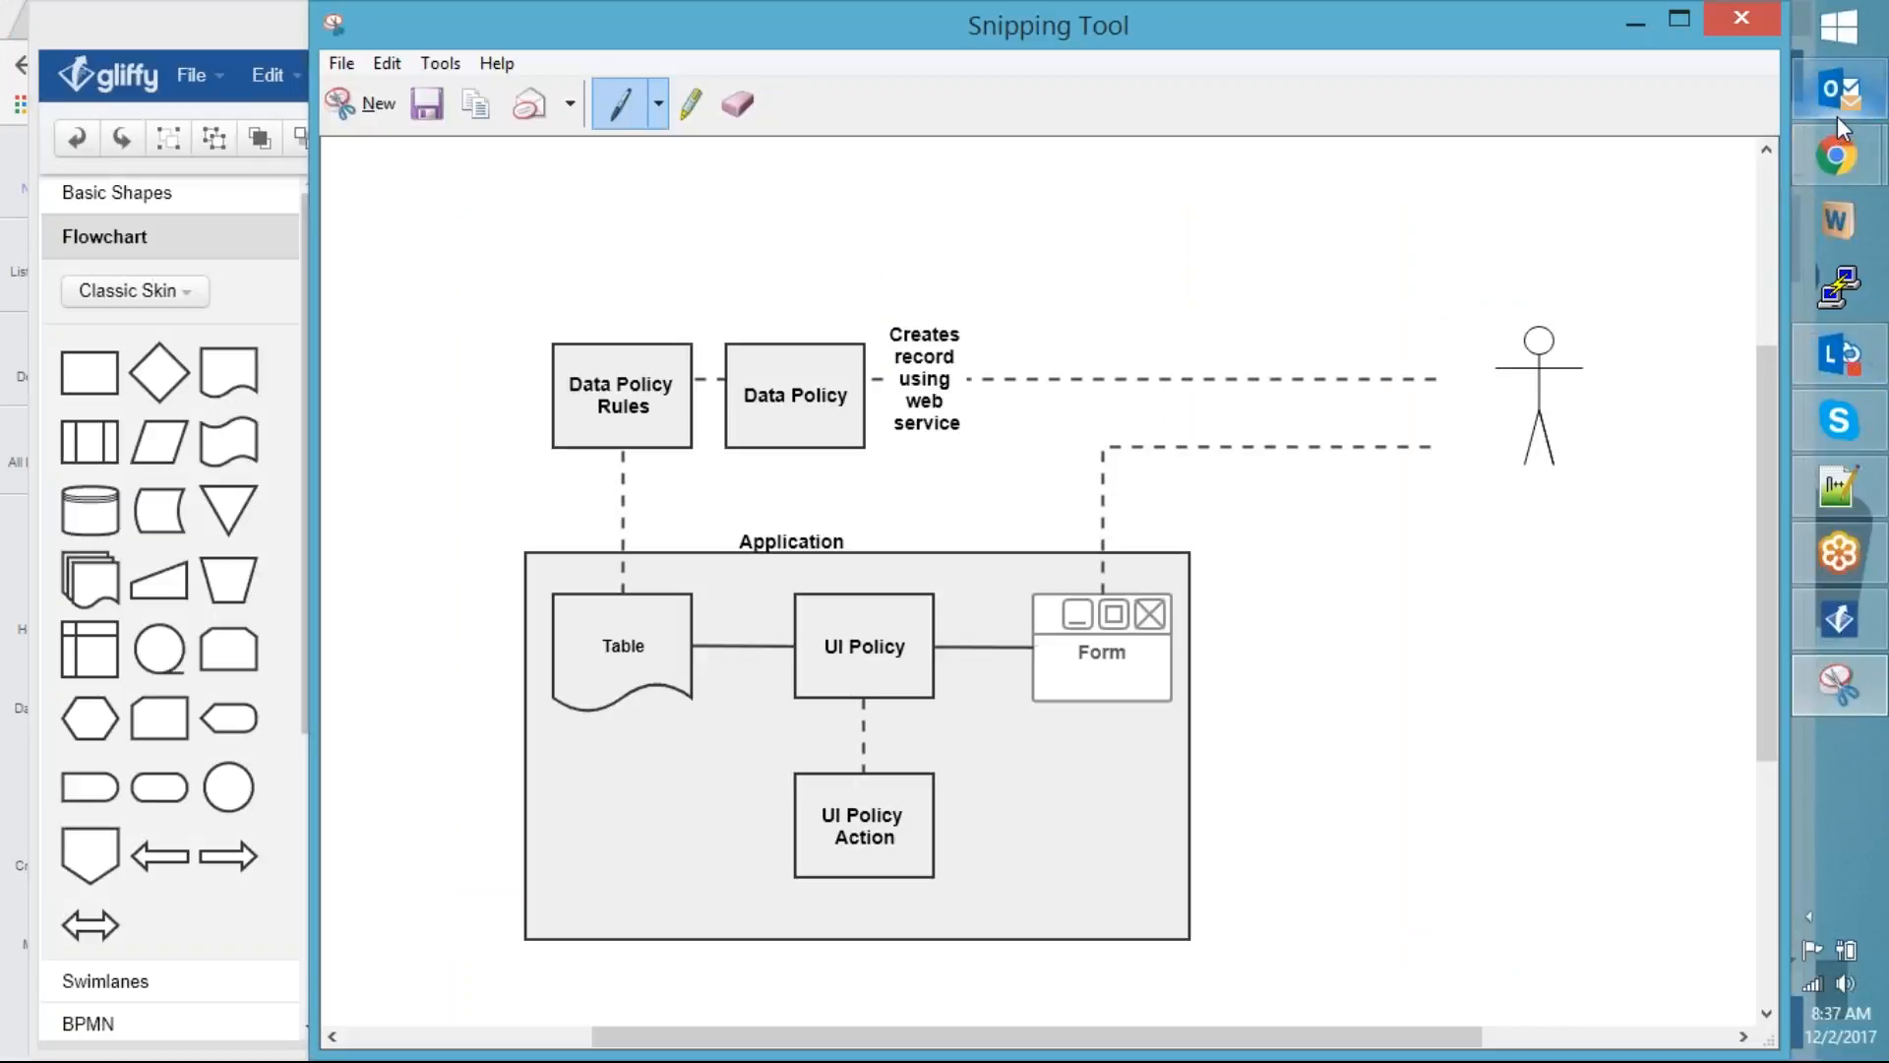
Switch to Chrome, load gmail.com in place of the My Instance page, and start a new message
click(1837, 155)
click(1625, 180)
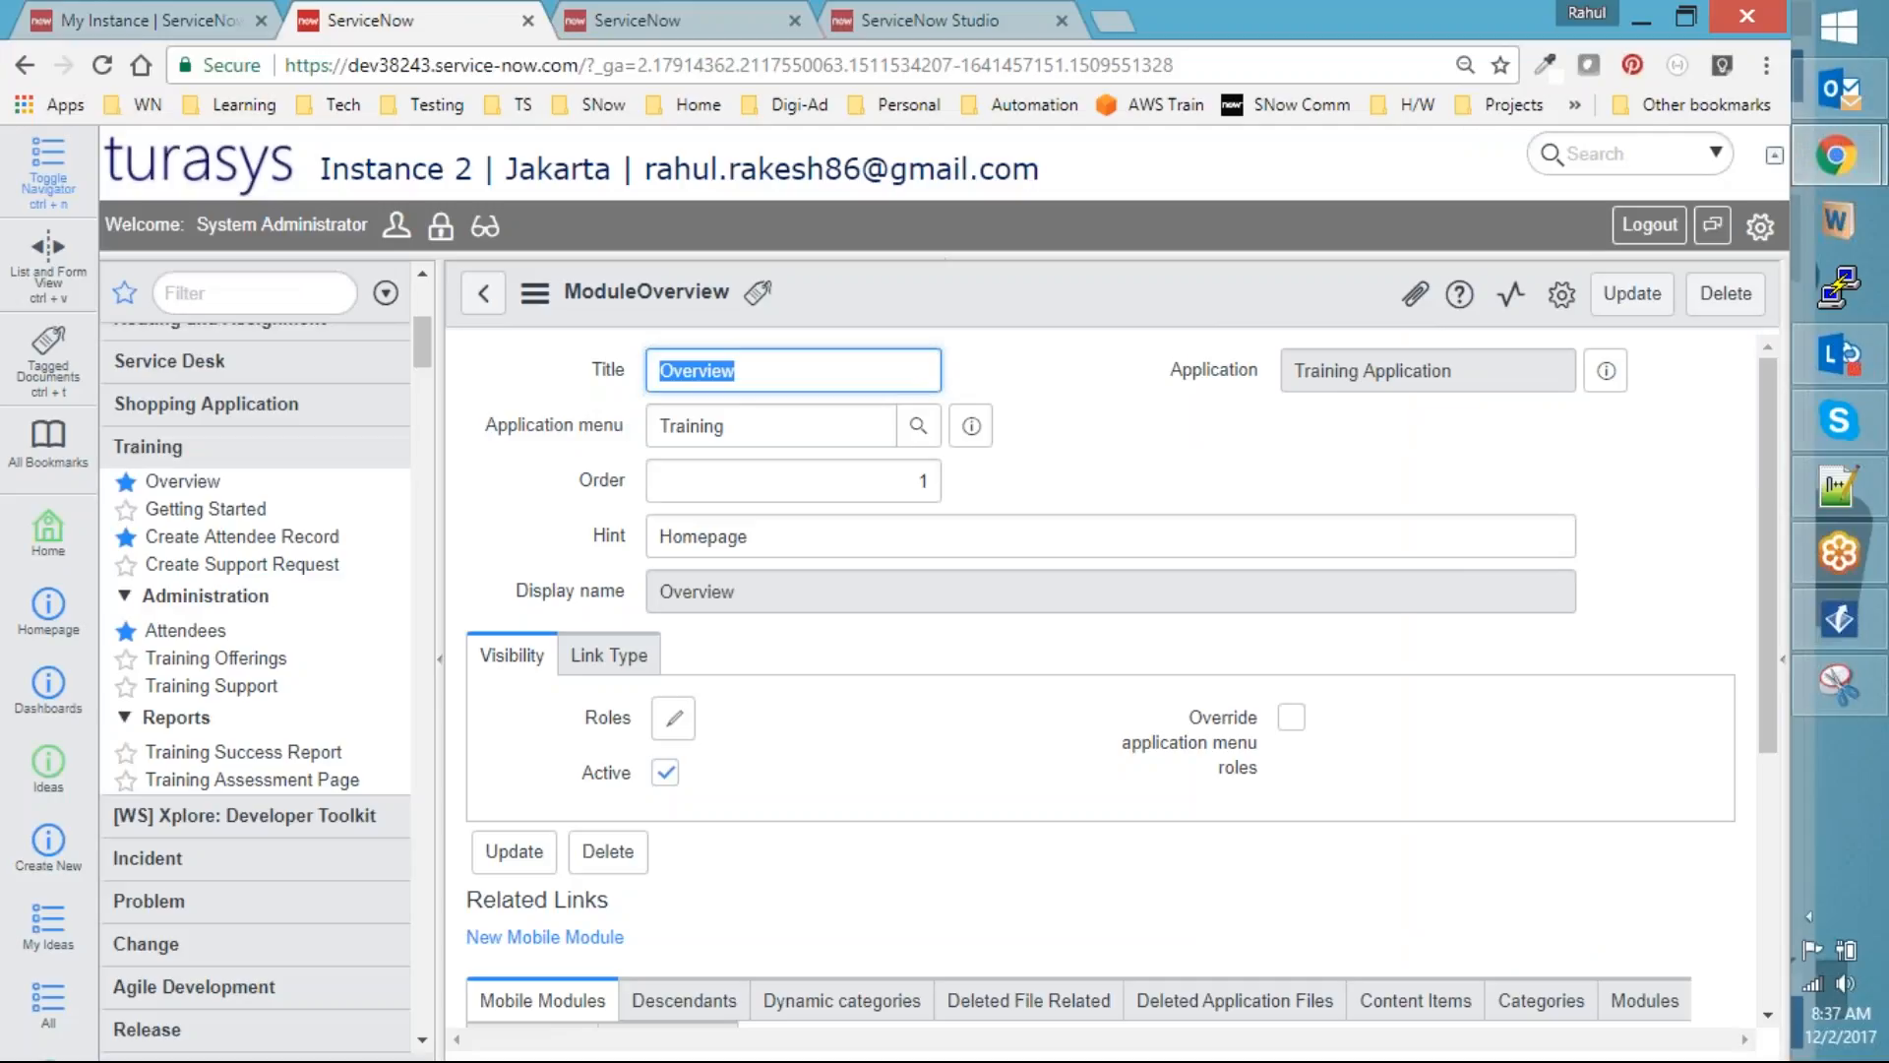
click(146, 20)
click(336, 66)
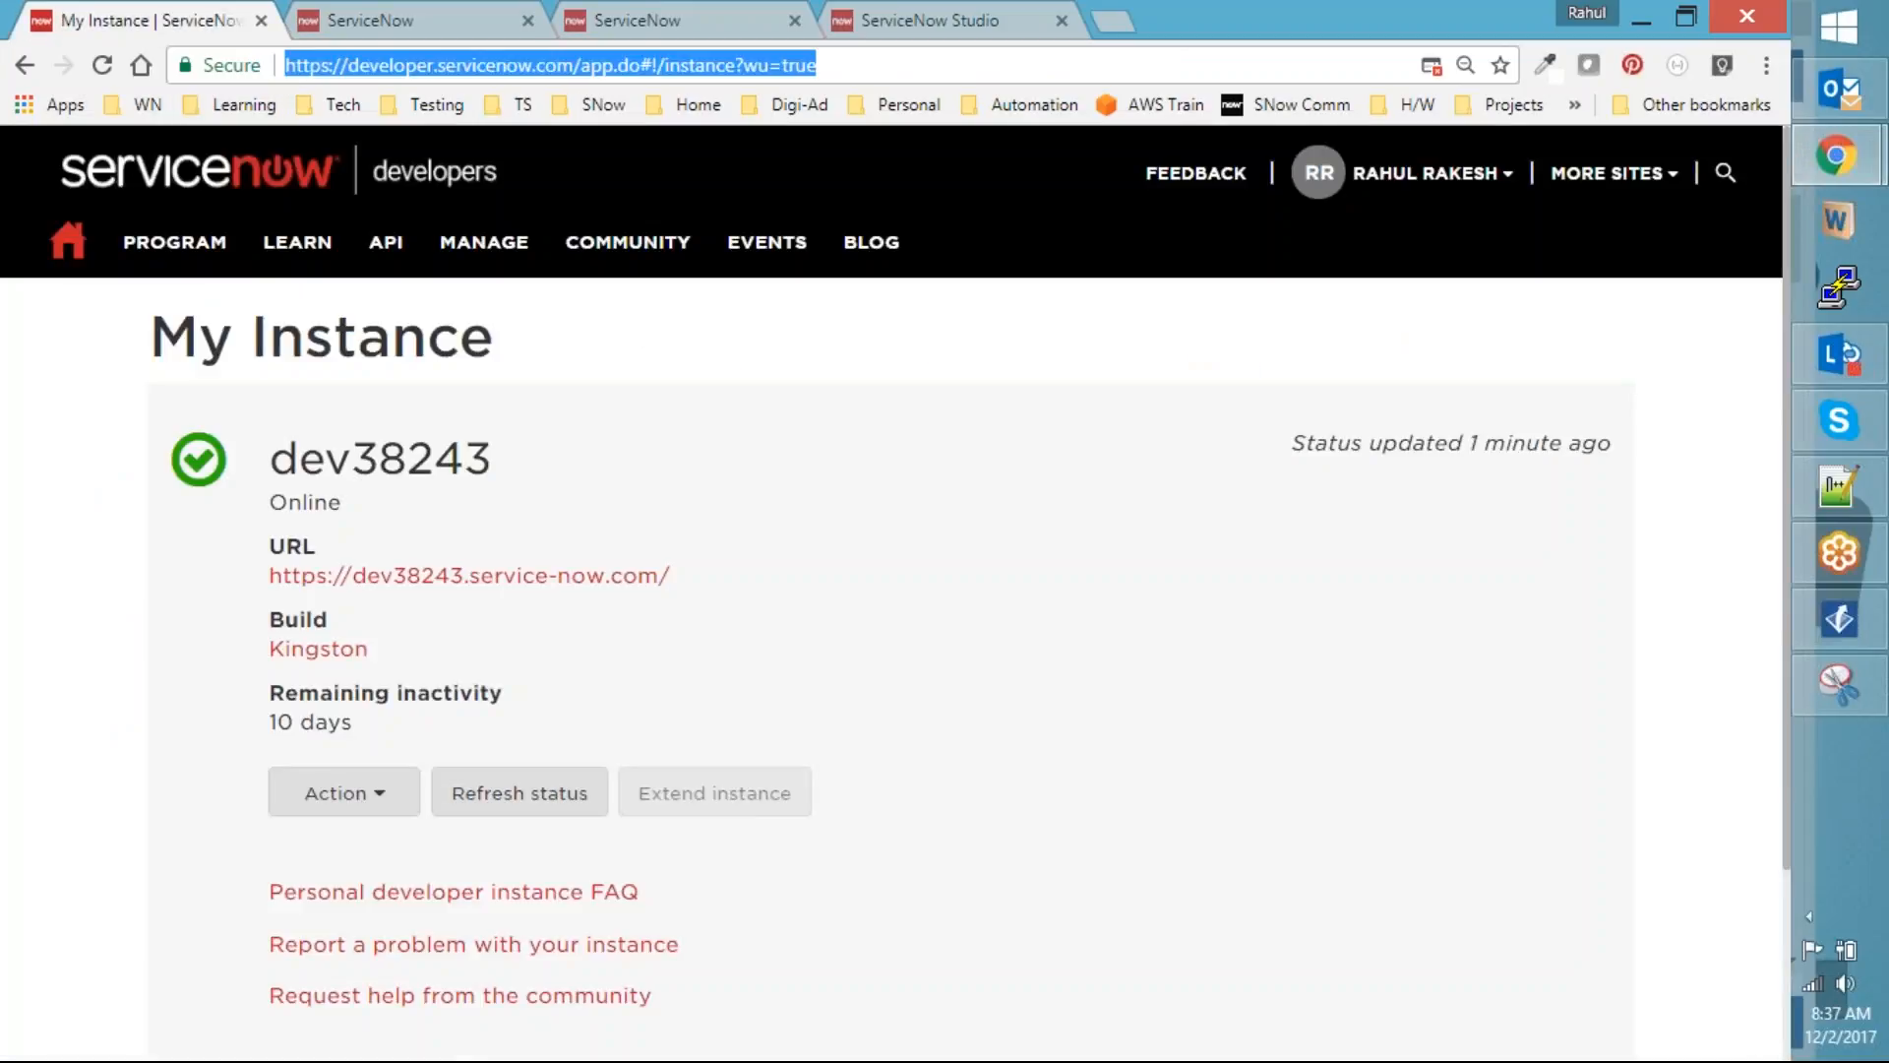
text(gmail.com)
key(Return)
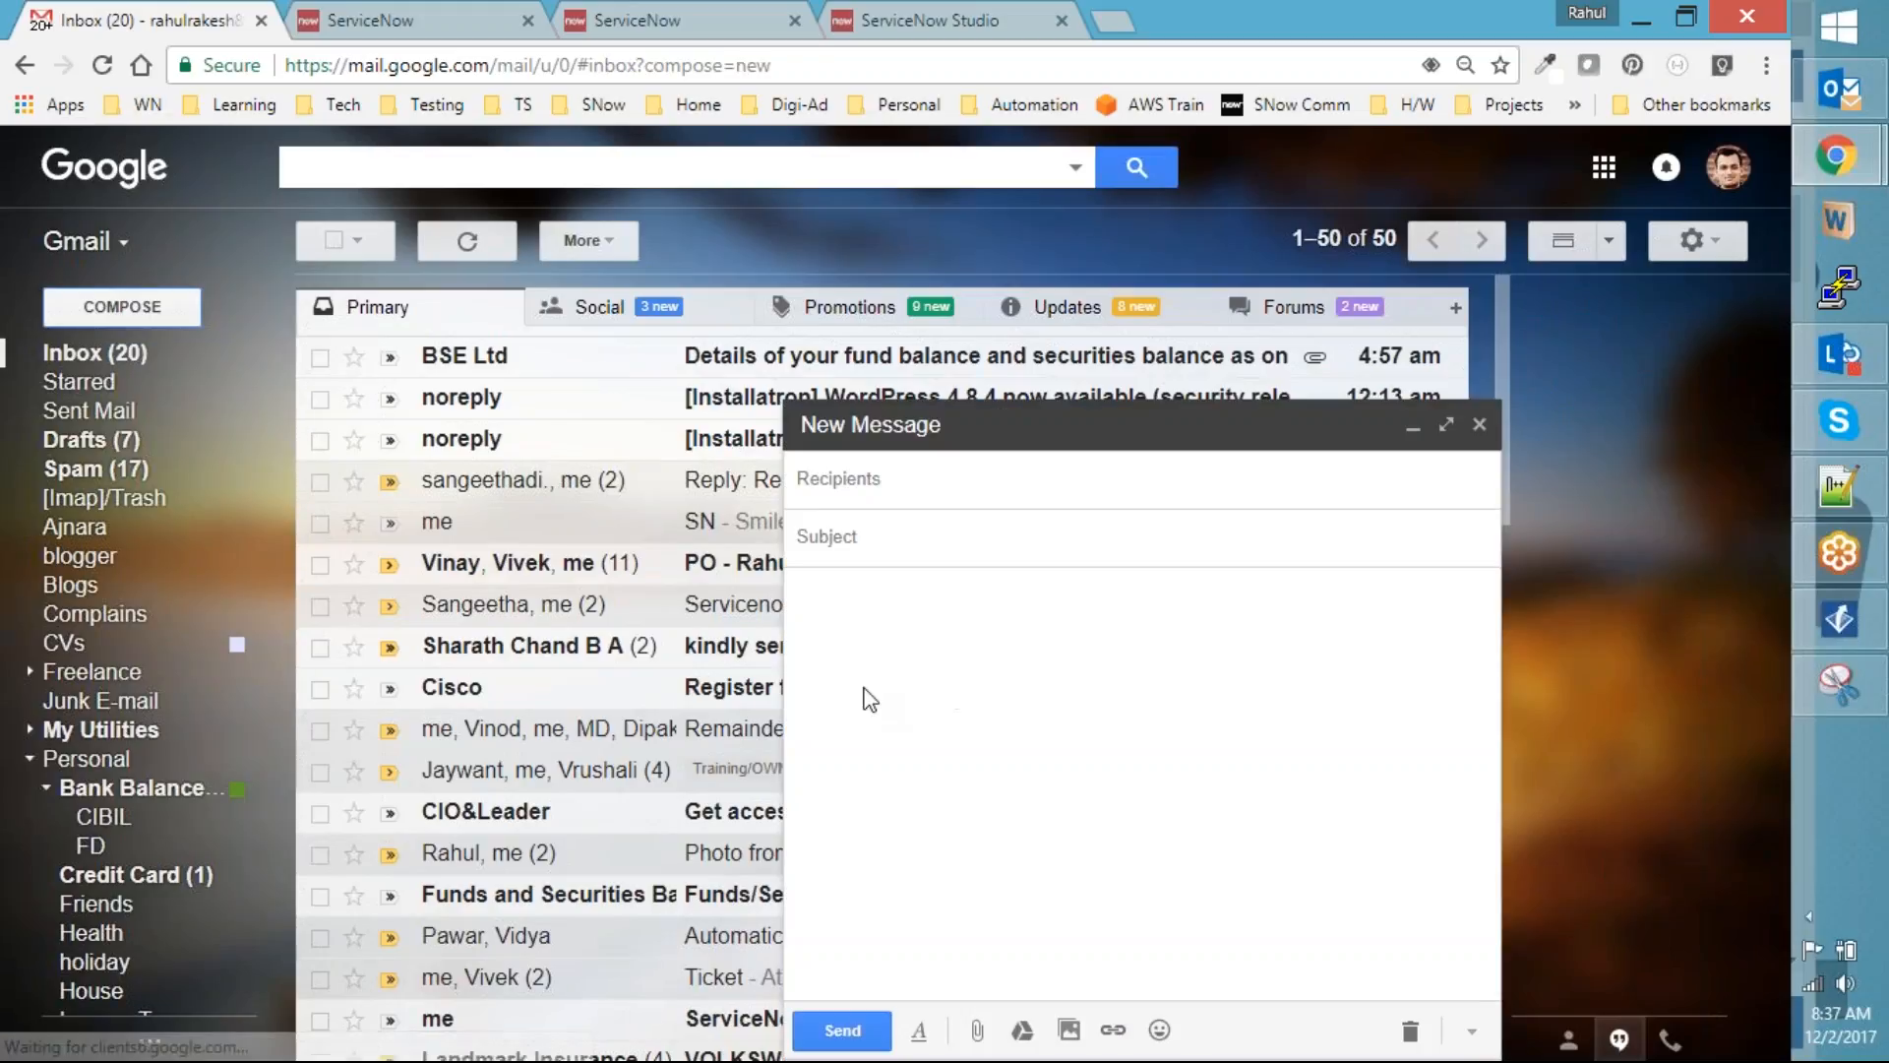
Paste the captured Application diagram into the new message's body and expand the message window to full size
click(855, 633)
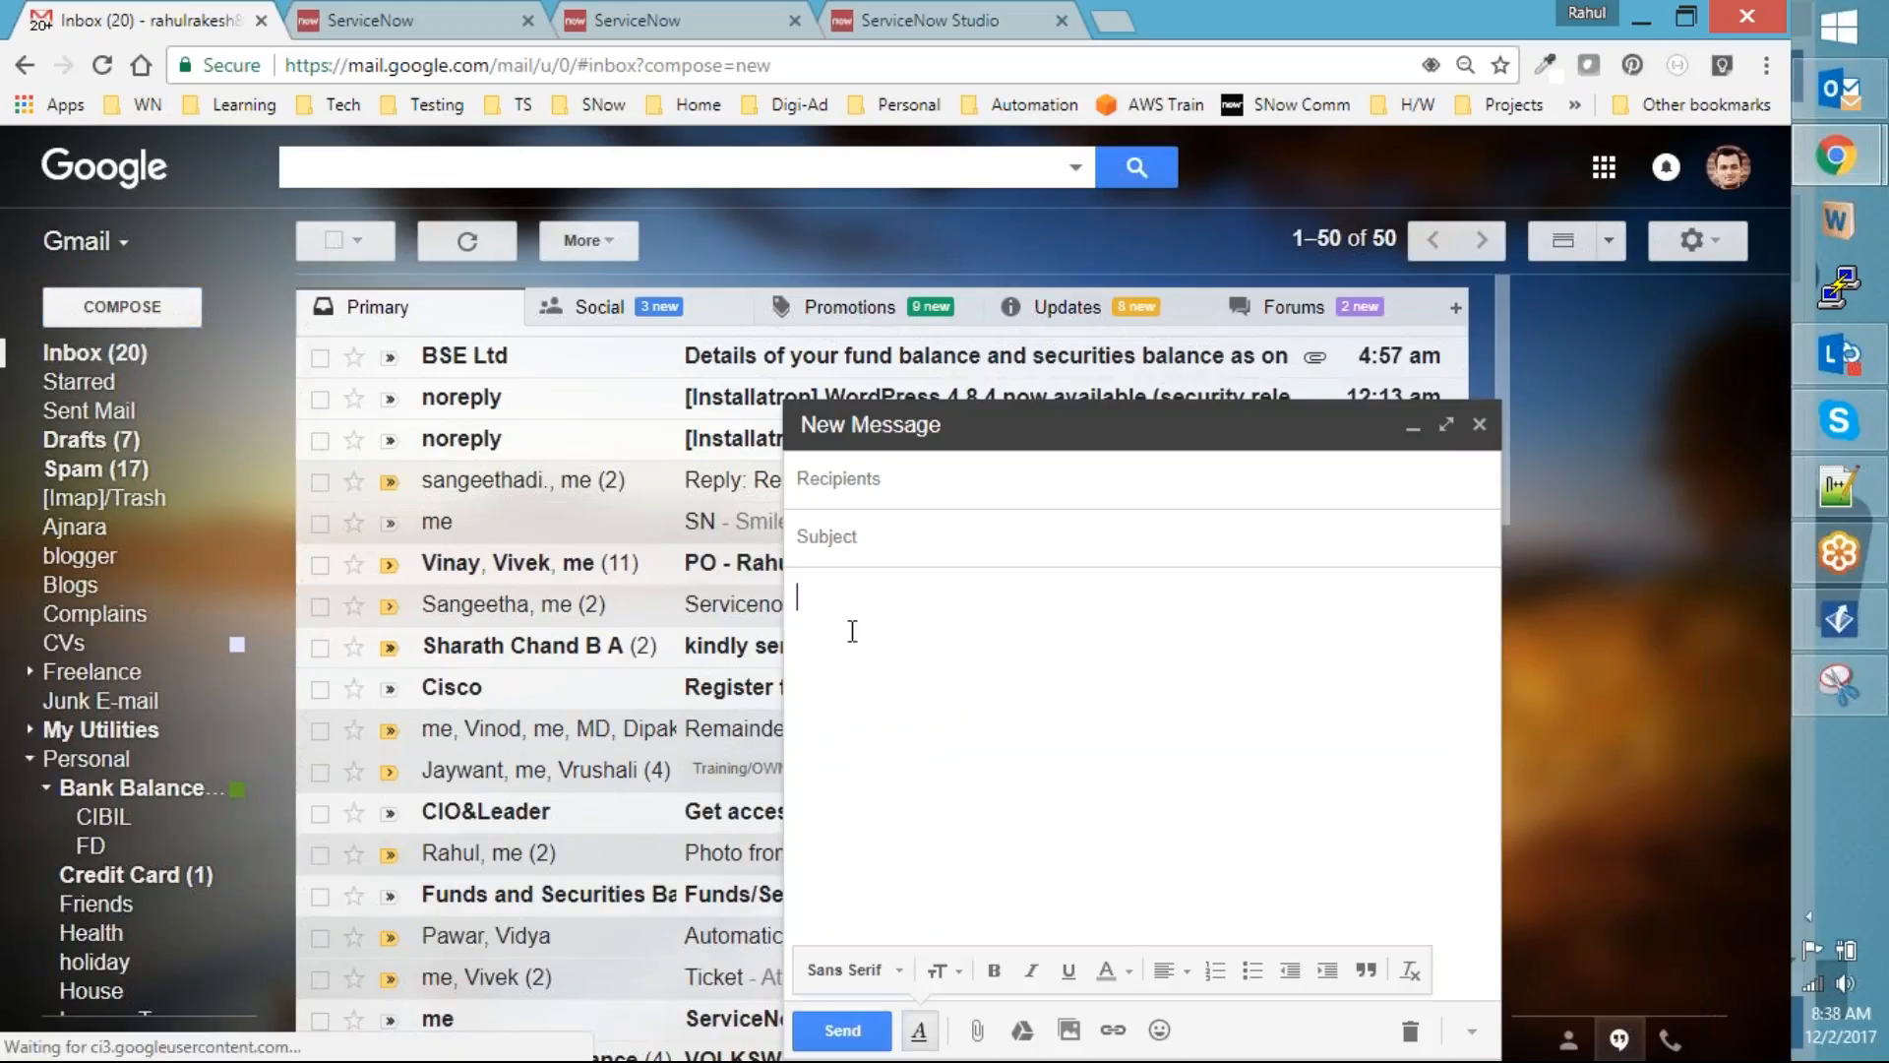
key(ctrl+v)
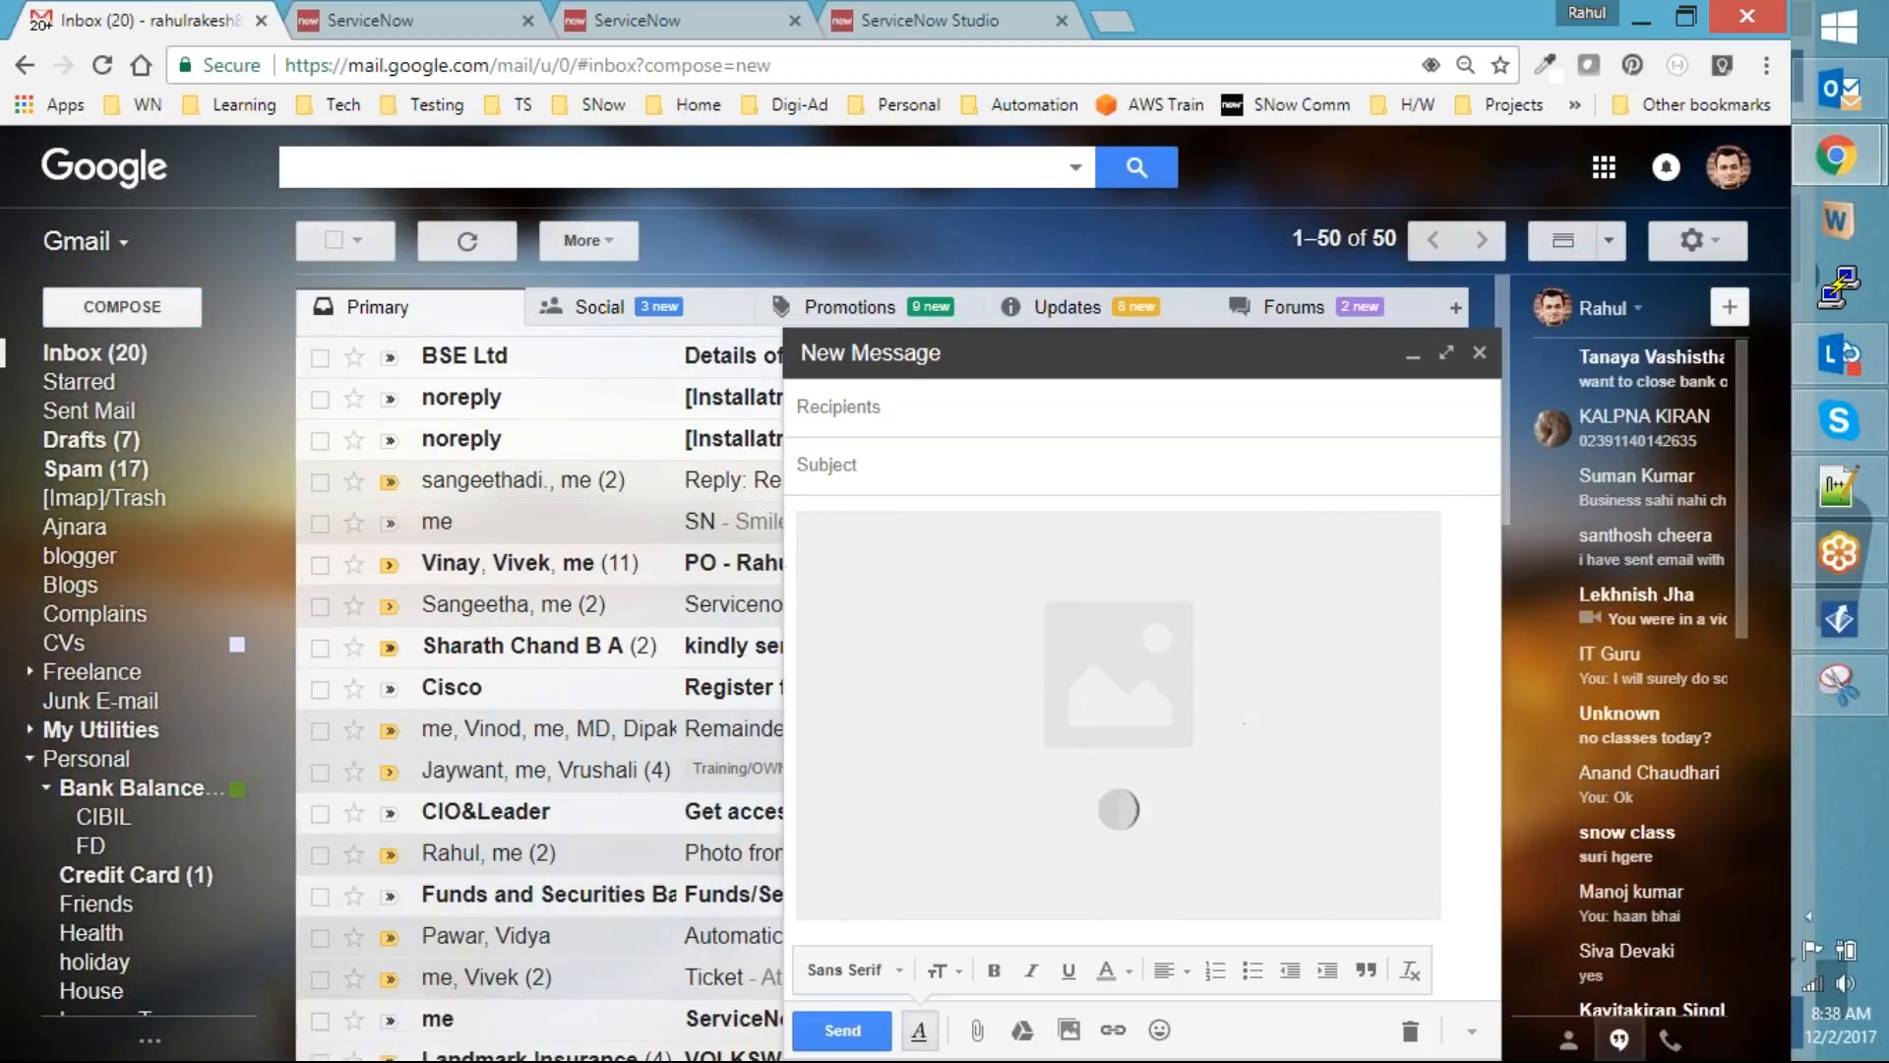
click(1445, 352)
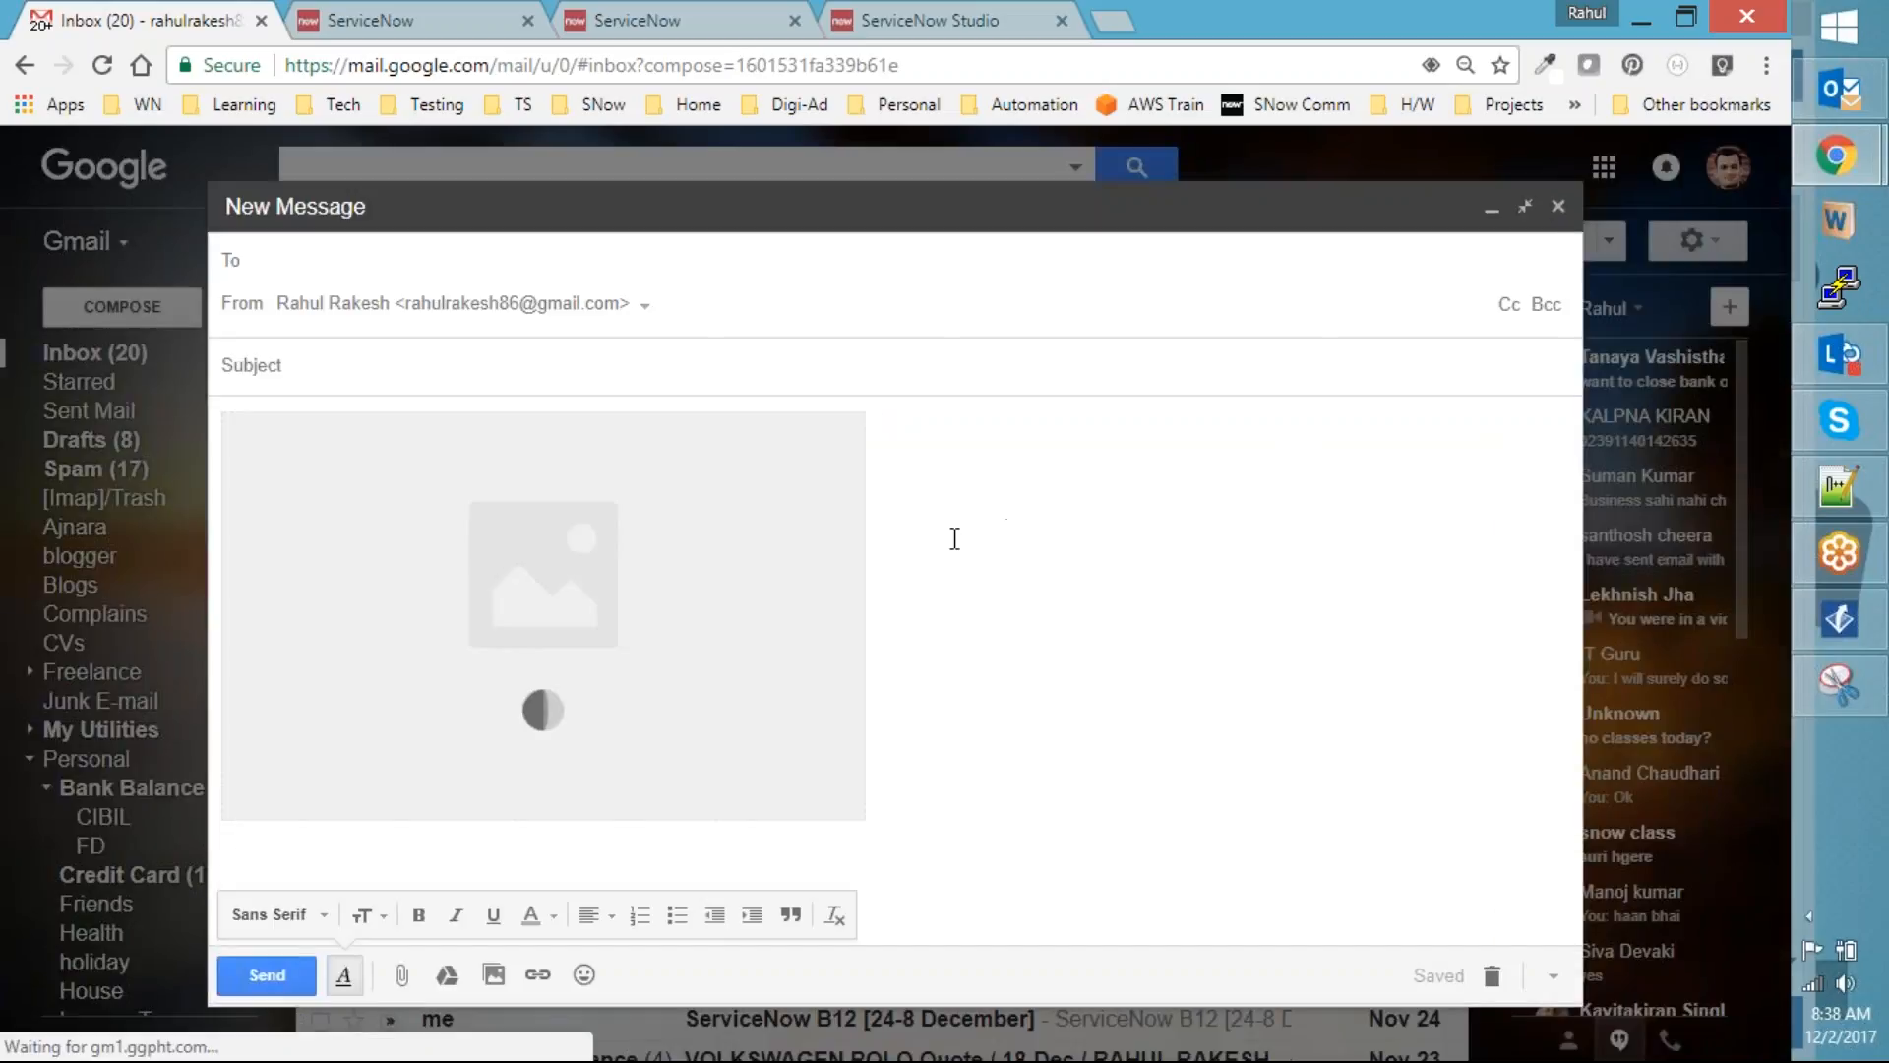
Set the pasted diagram image to Original size and place the text cursor on the line below it
key(alt+Tab)
key(alt+Tab)
click(608, 646)
click(609, 647)
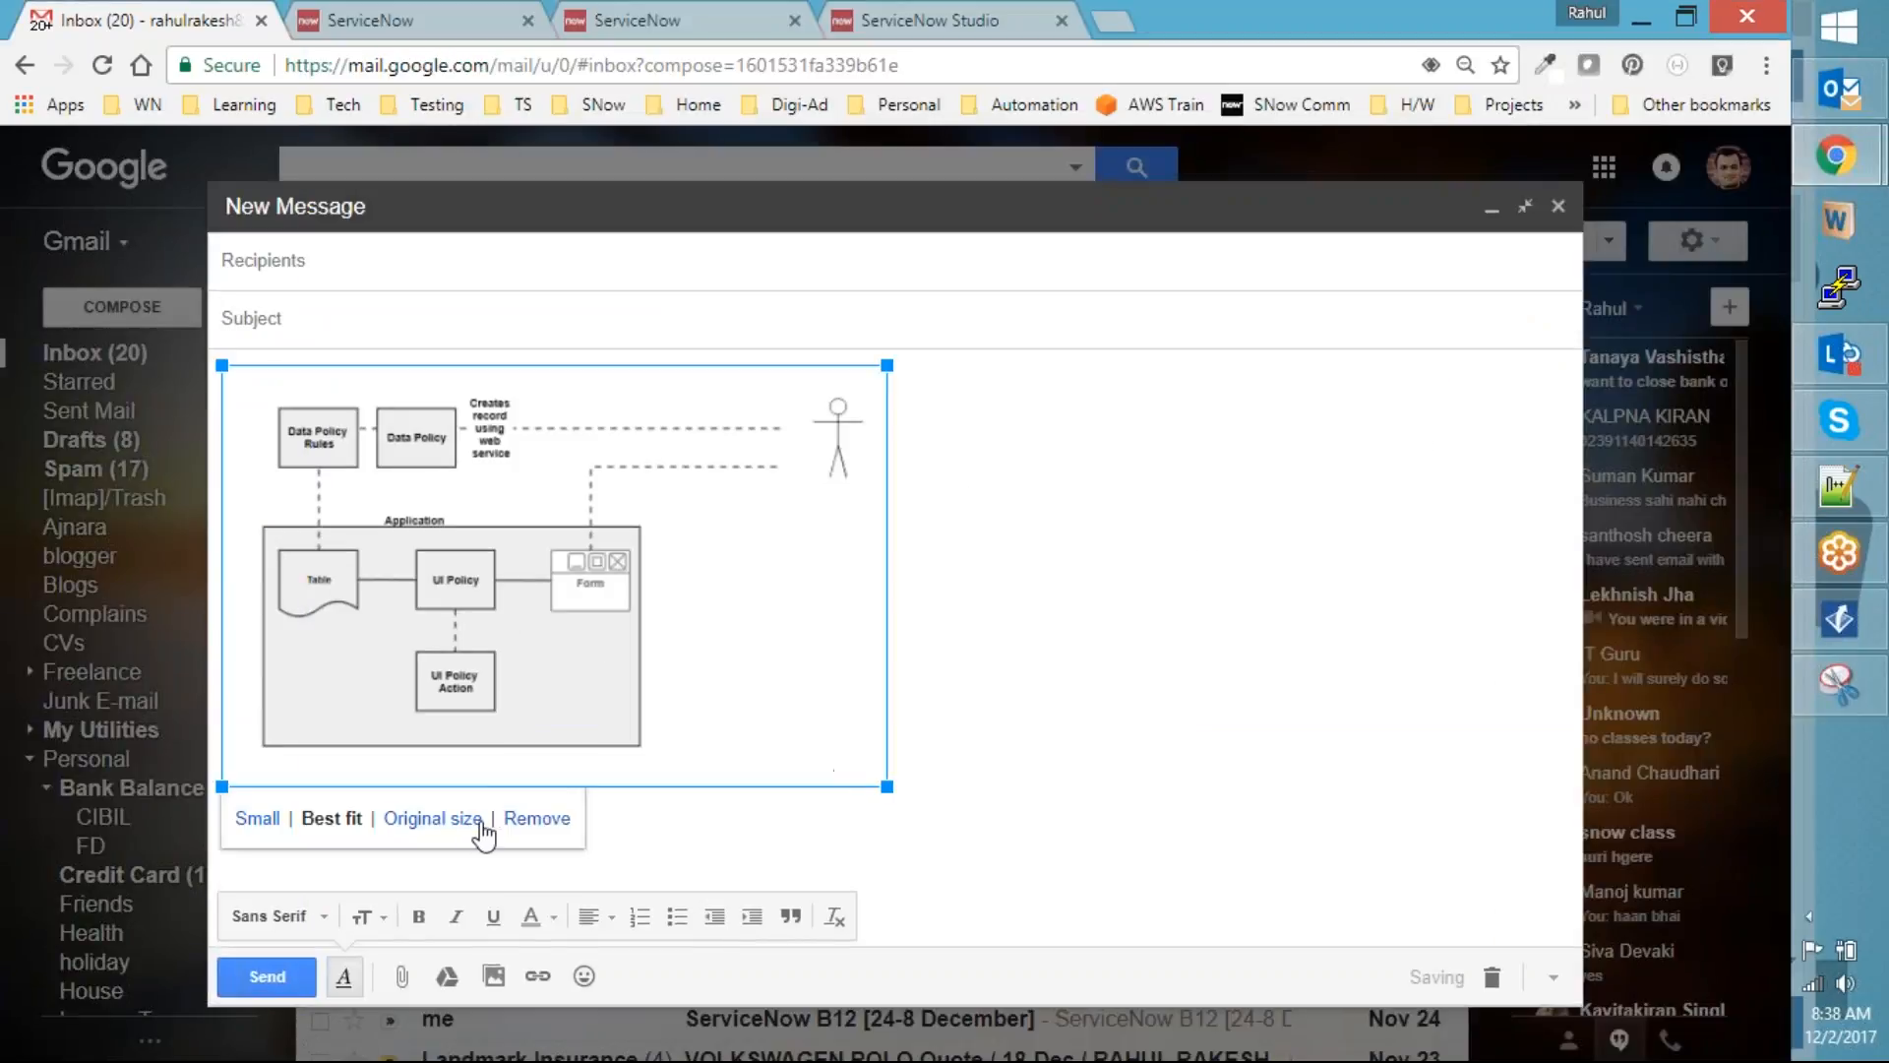
click(478, 828)
scroll(937, 719, down, 2)
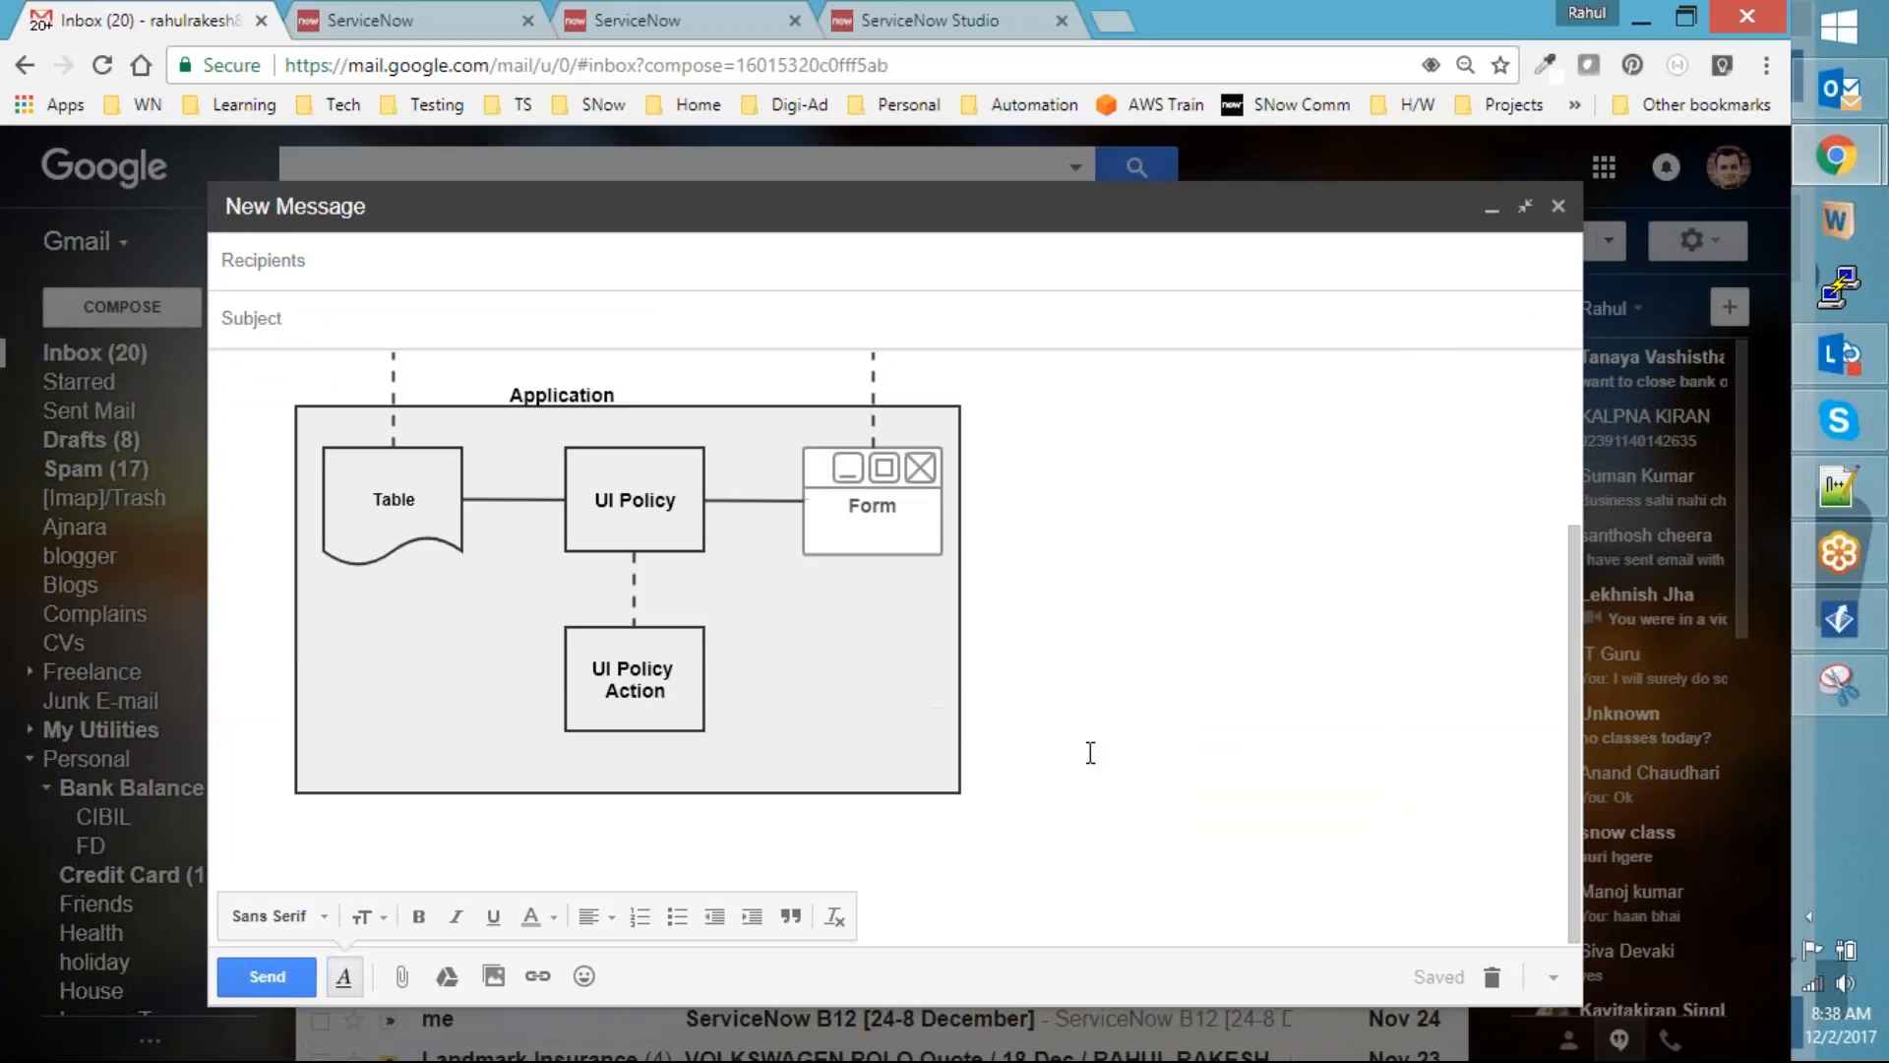
click(1461, 833)
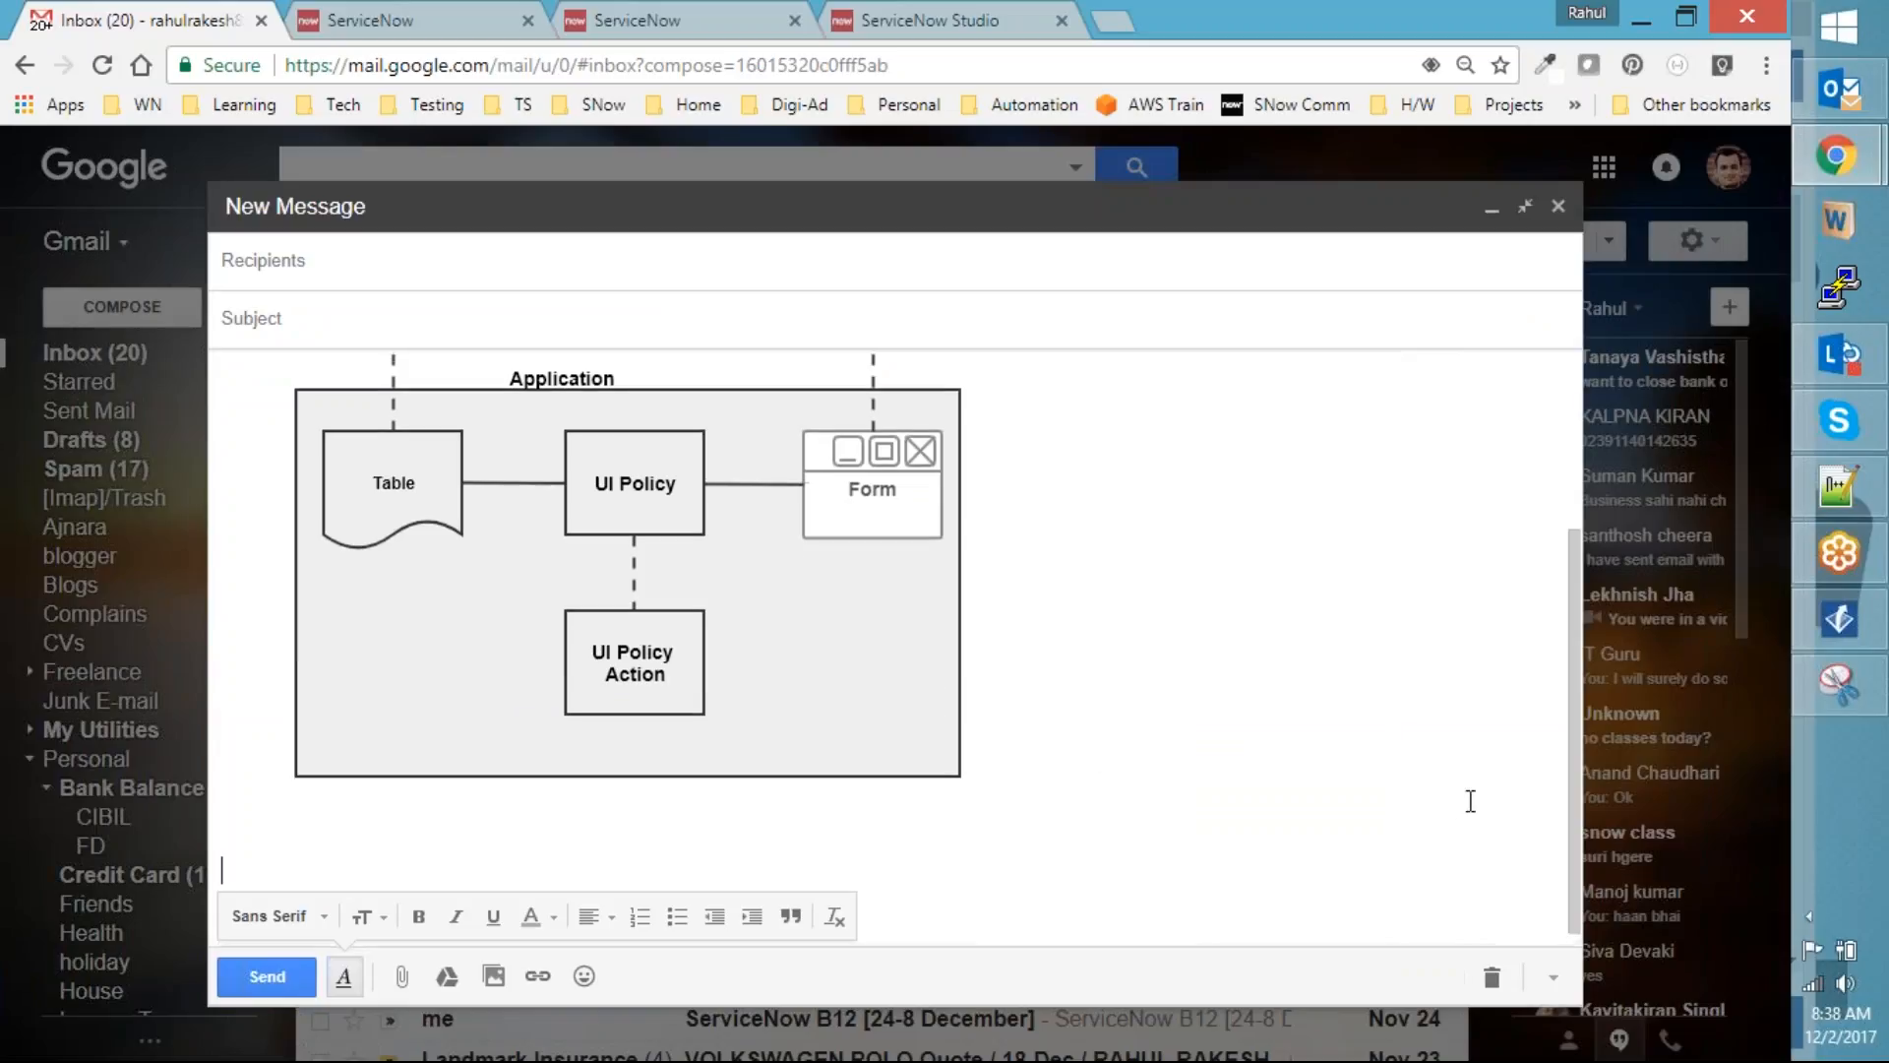